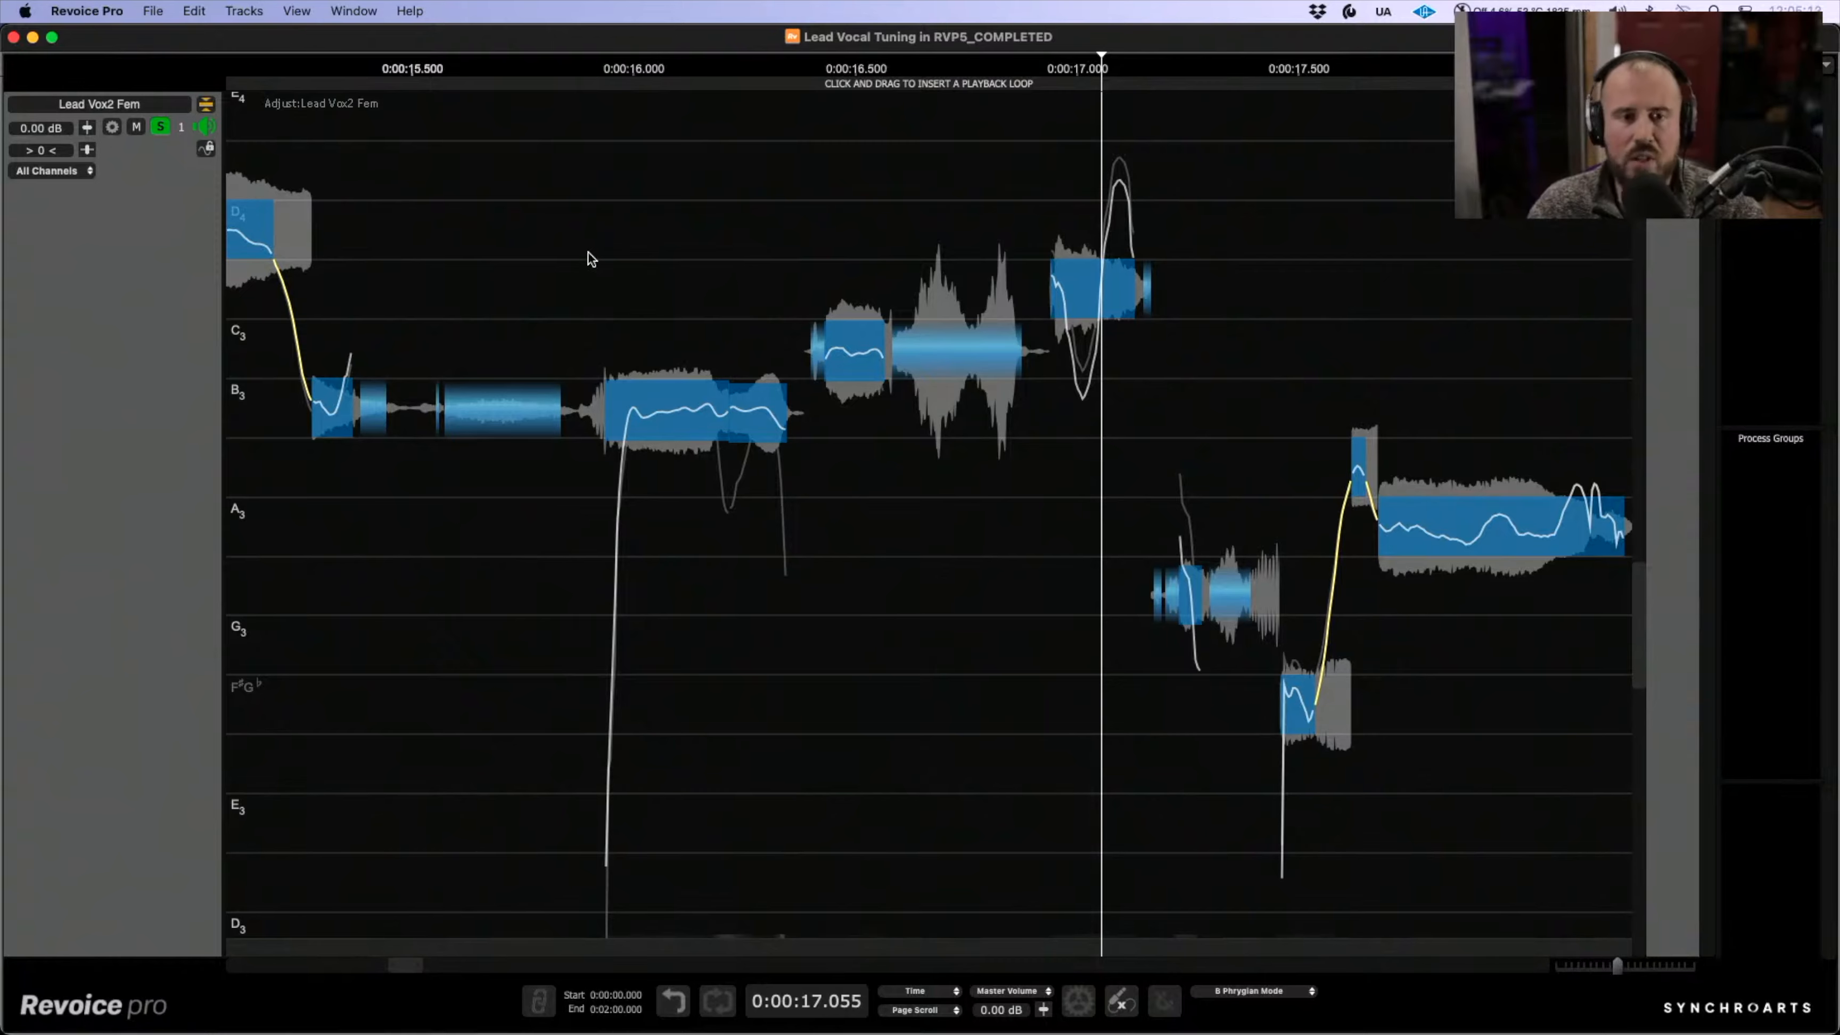
- Set the vertical zoom to affect Audio and reduce the waveform height behind the notes
scroll(924, 370, "right", 2)
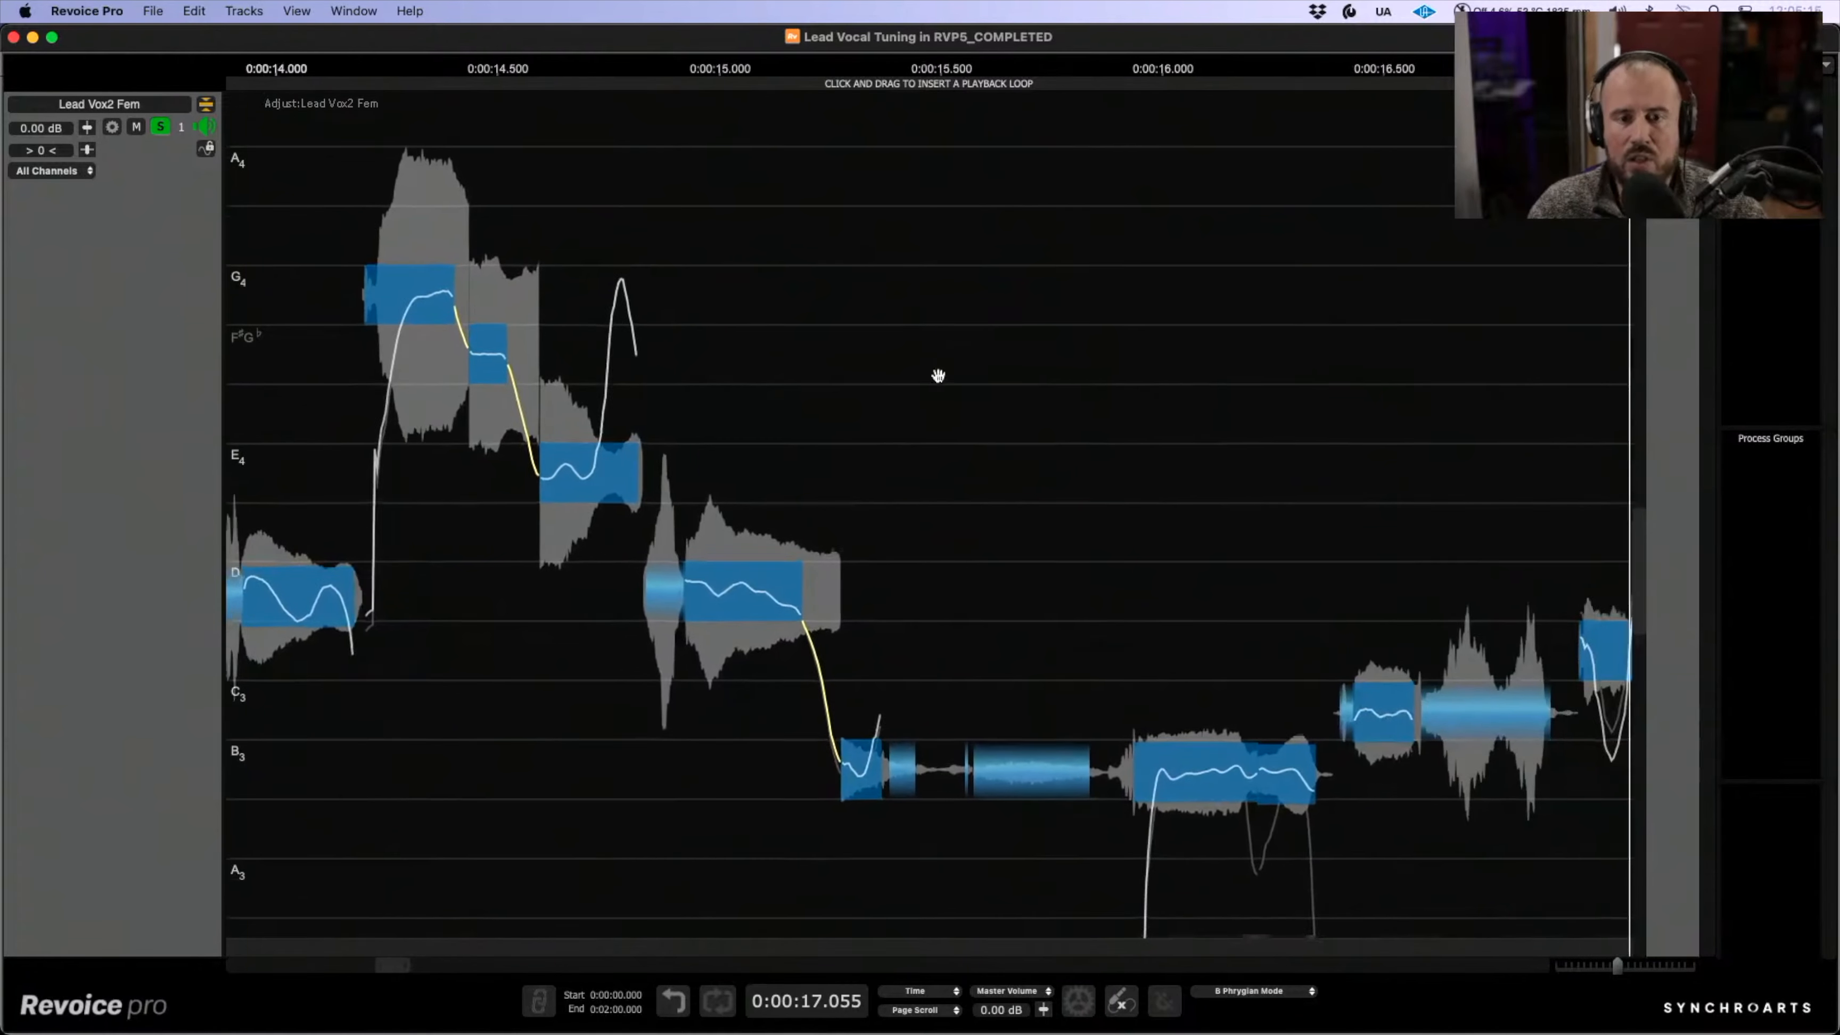
left_click(1676, 105)
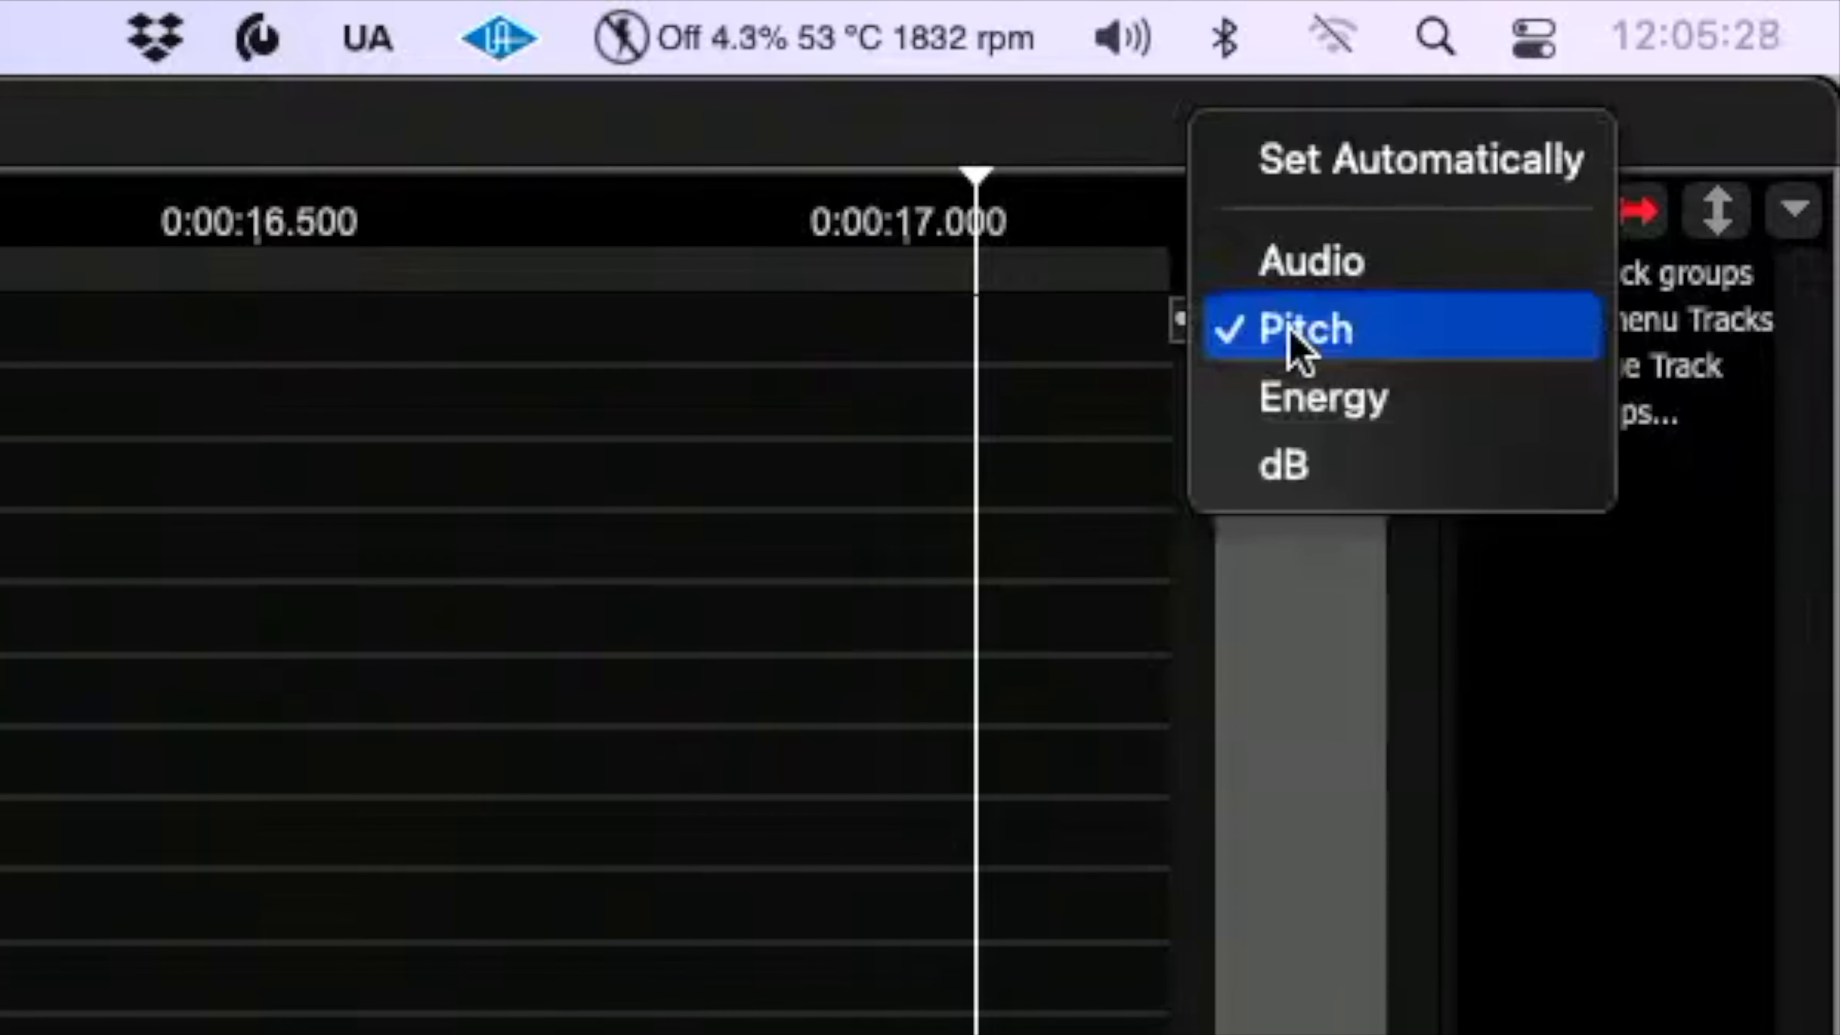
left_click(1305, 272)
left_click(1179, 321)
left_click_drag(1261, 439, 1250, 486)
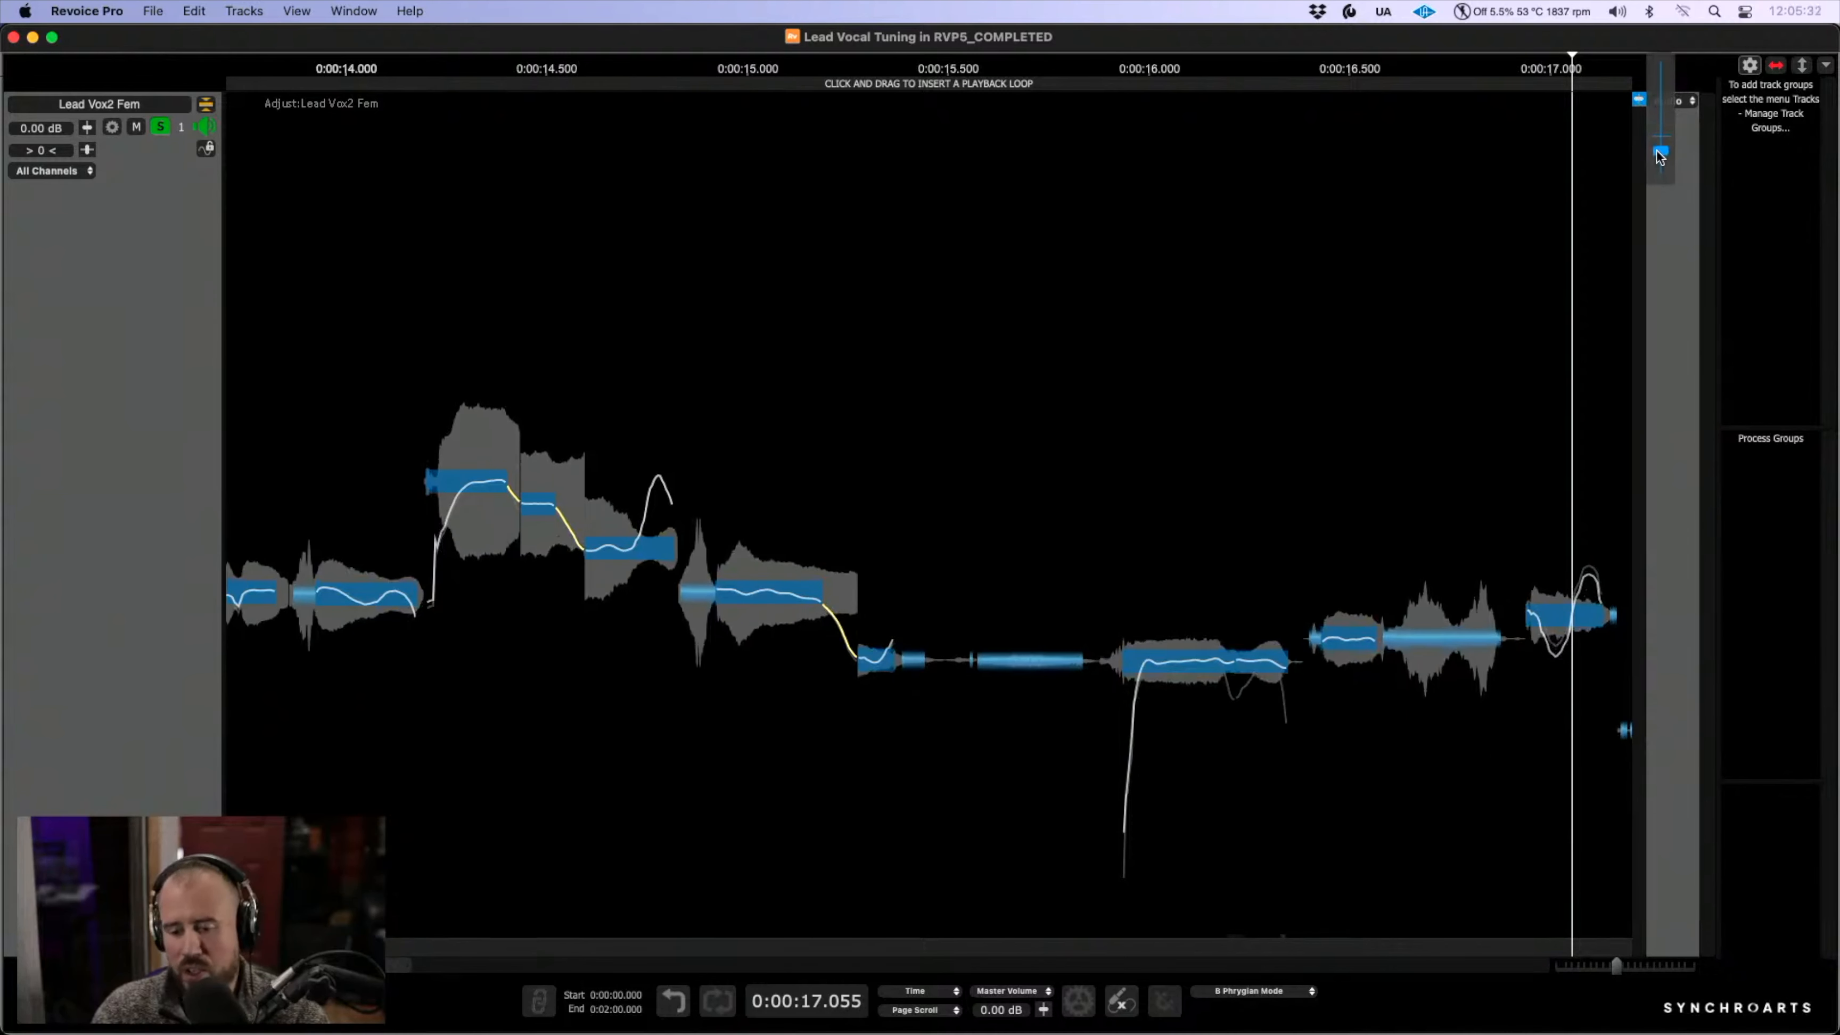
left_click_drag(1659, 156, 1660, 165)
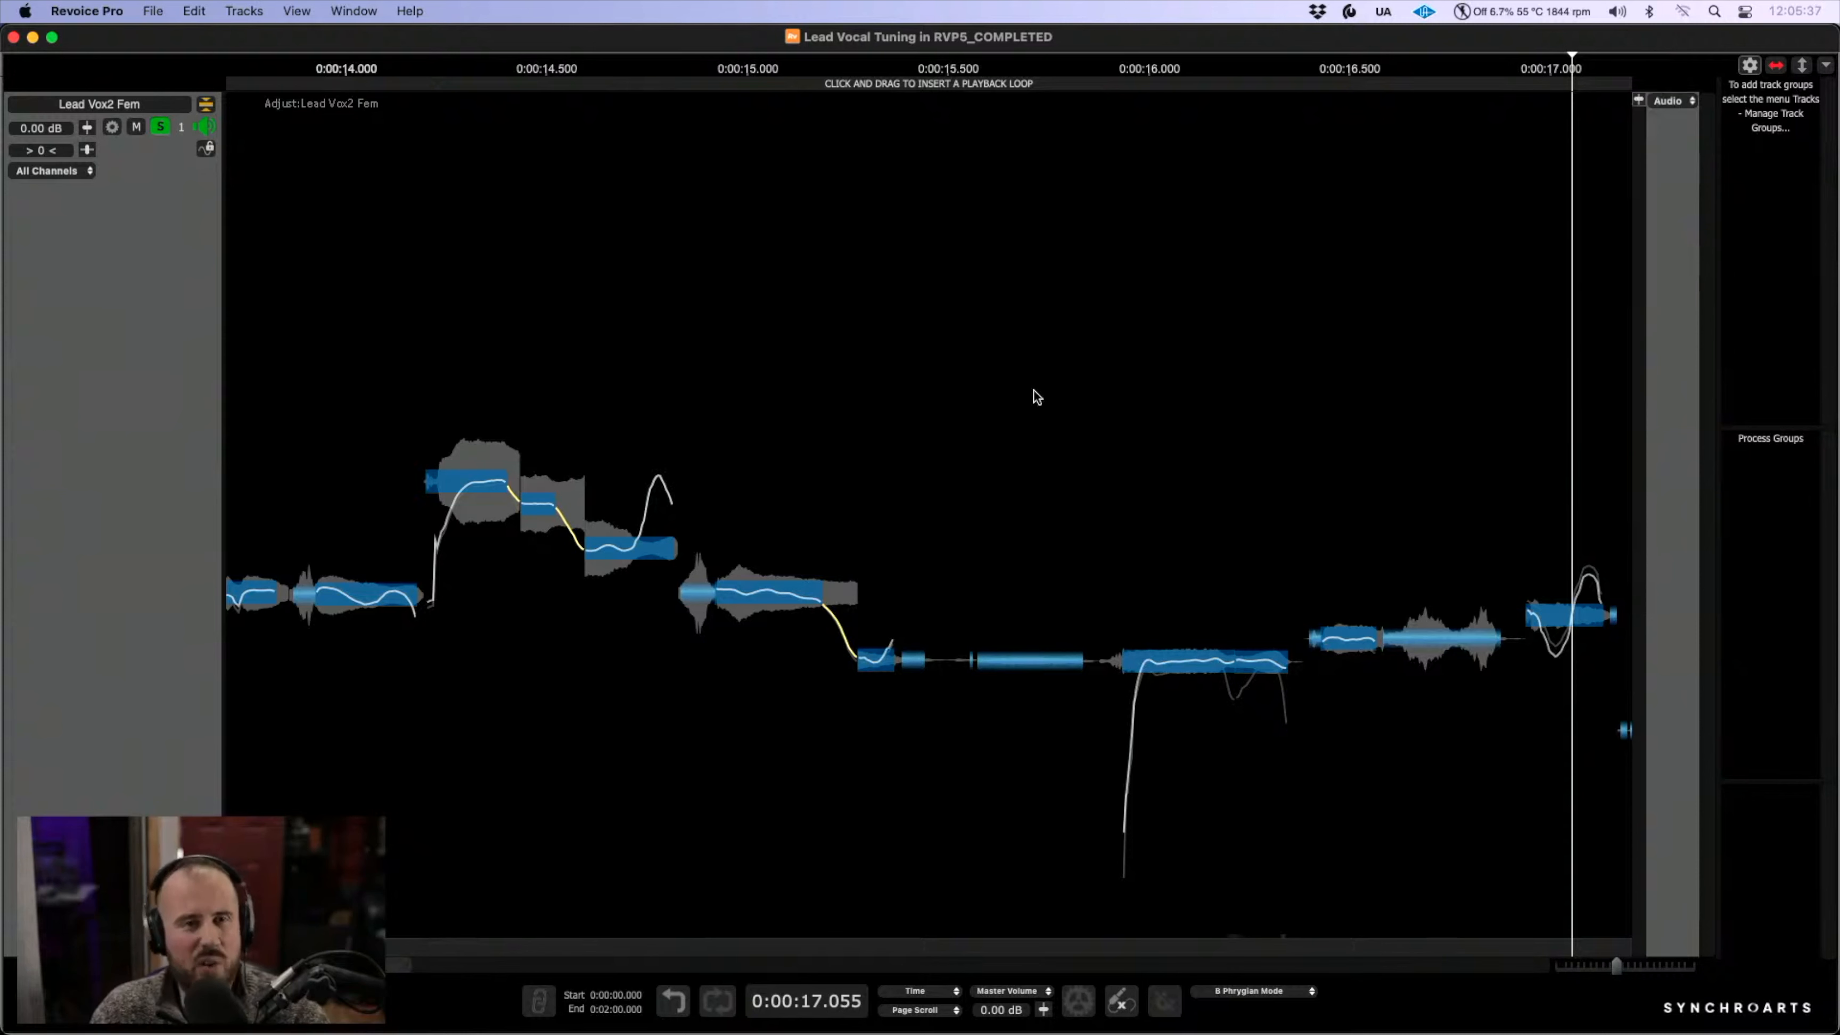
left_click(1637, 102)
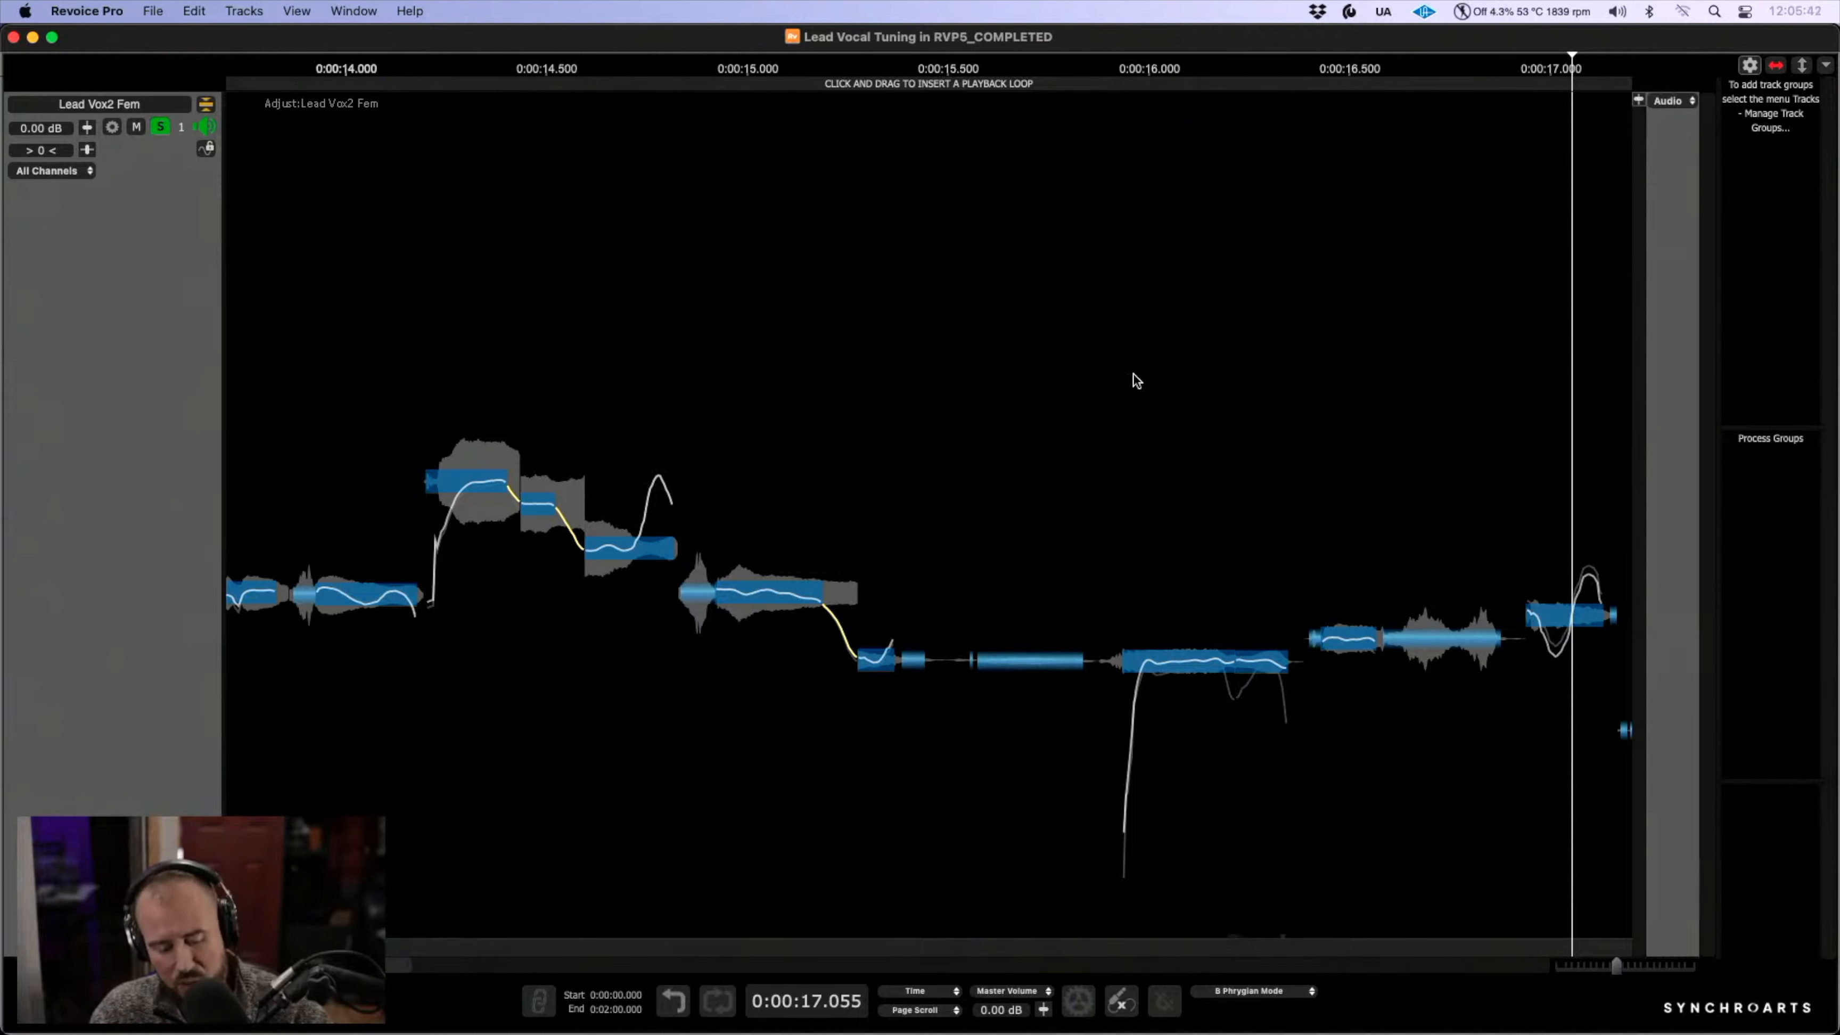
mouse_move(892, 453)
left_mouse_down()
mouse_move(884, 486)
mouse_move(894, 422)
mouse_move(890, 437)
left_mouse_up()
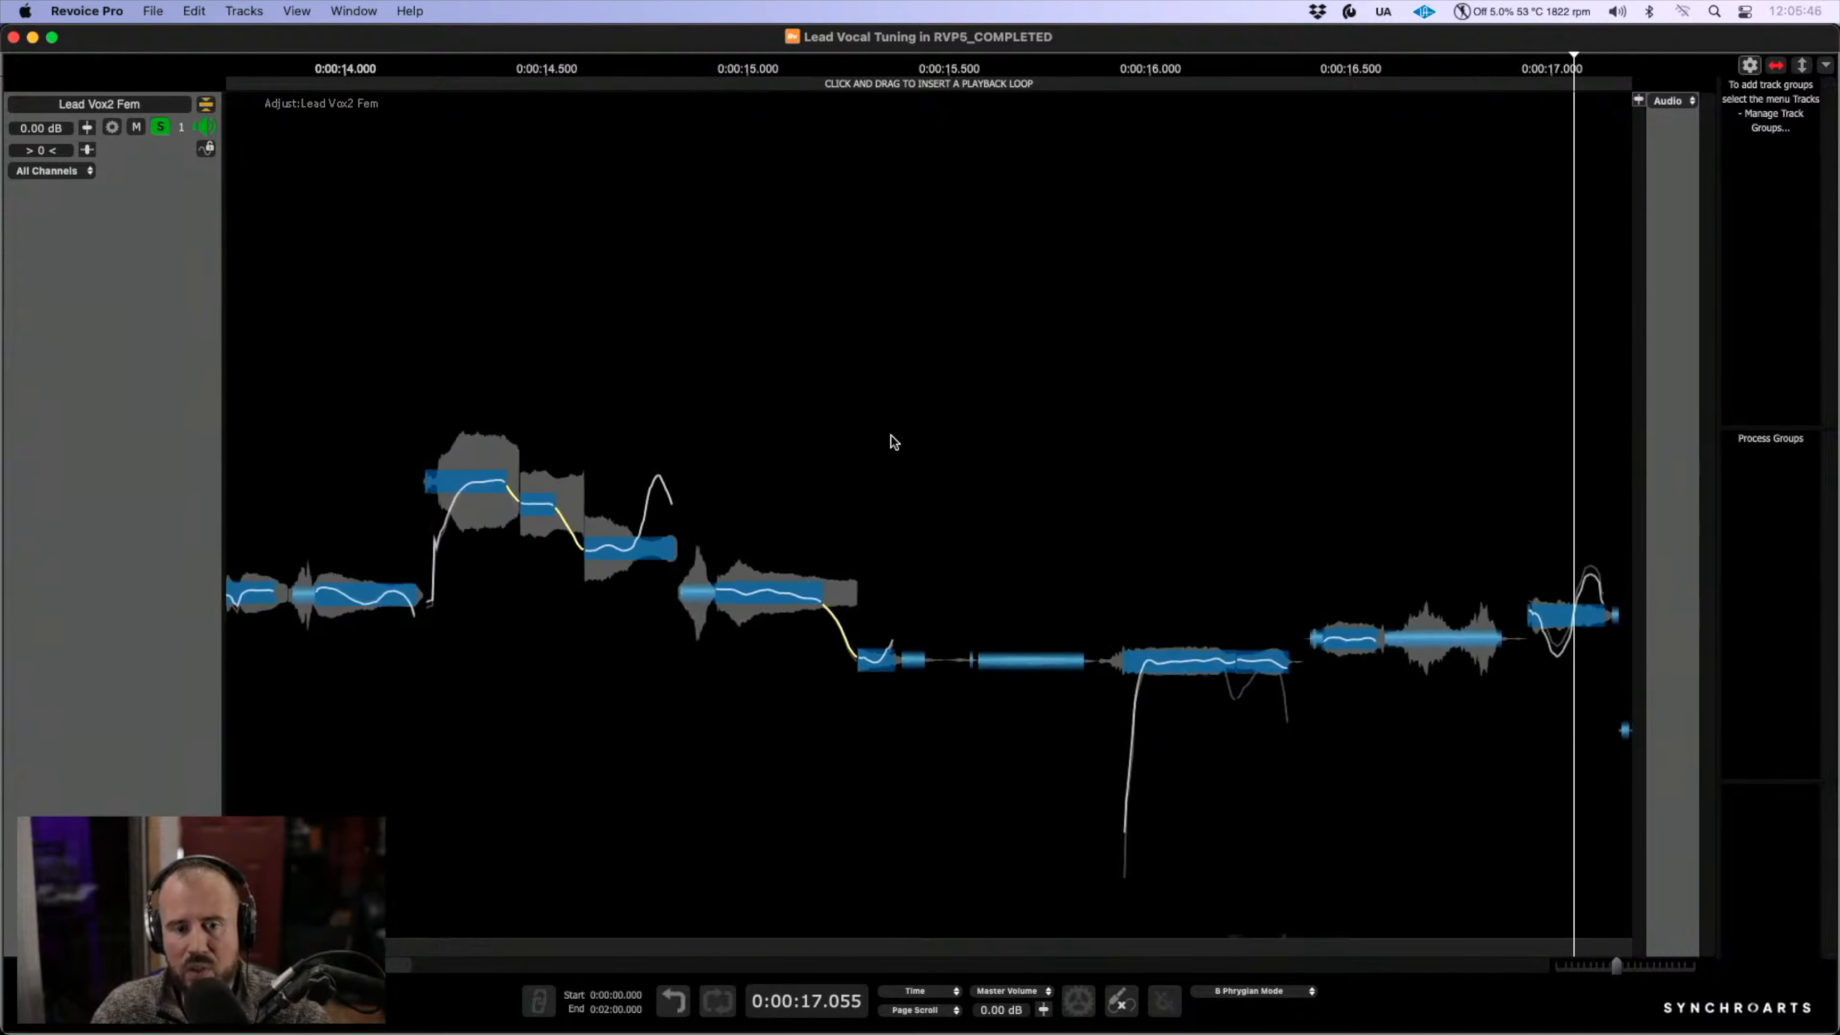
- Set the vertical zoom back to Pitch and enlarge the pitch grid around the notes from 13 to 16 seconds
left_click(1666, 101)
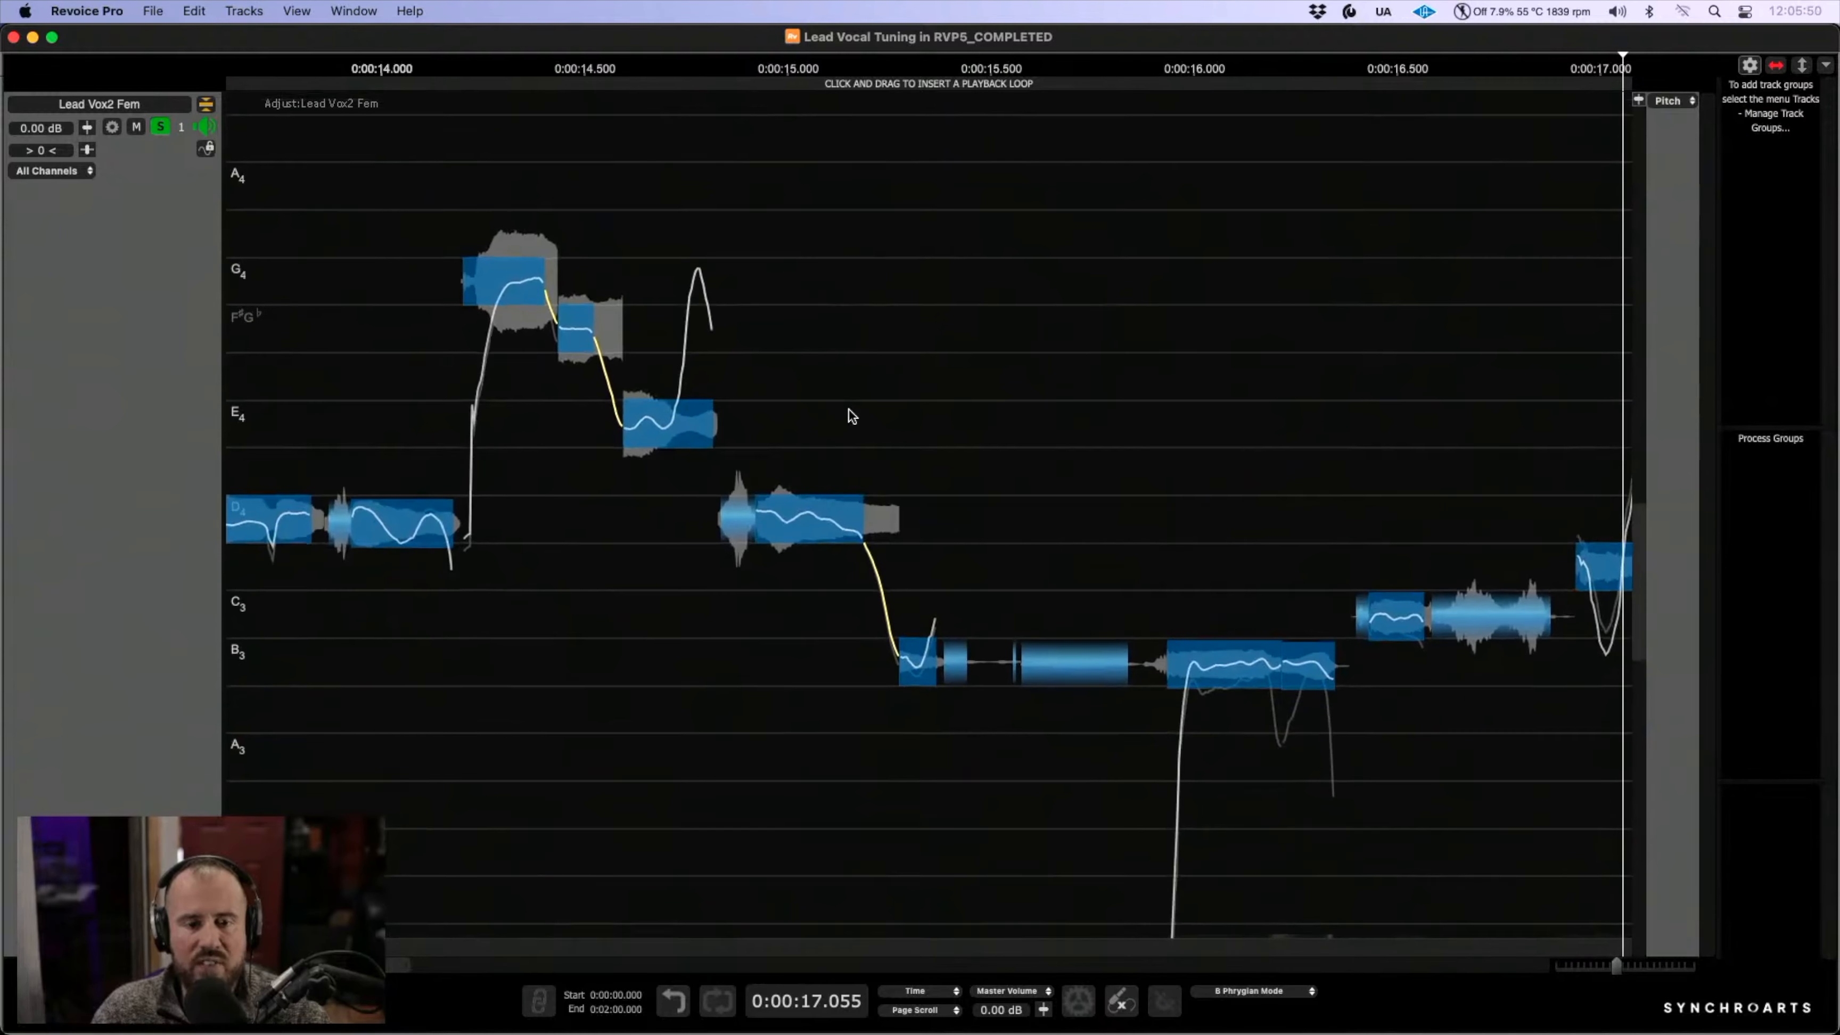
scroll(848, 410, "up", 4)
scroll(850, 425, "down", 1)
scroll(907, 429, "up", 1)
scroll(900, 439, "up", 2)
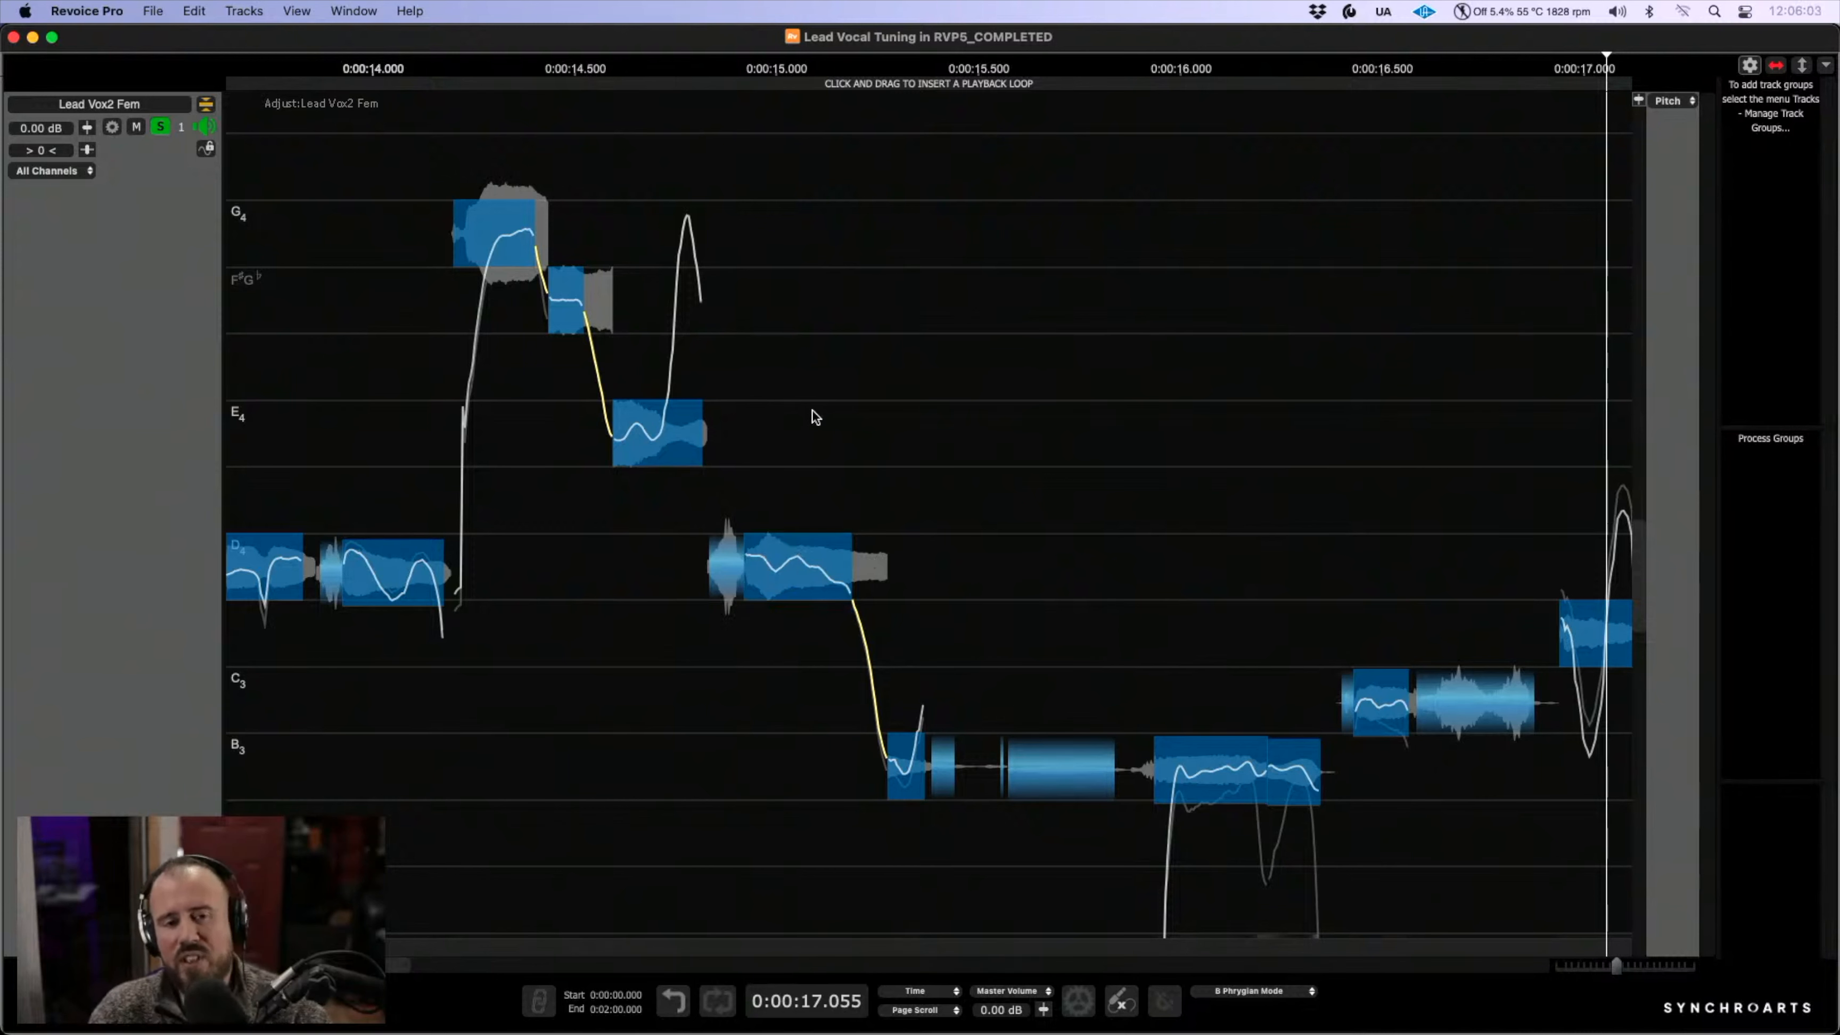
left_click_drag(905, 283, 1088, 361)
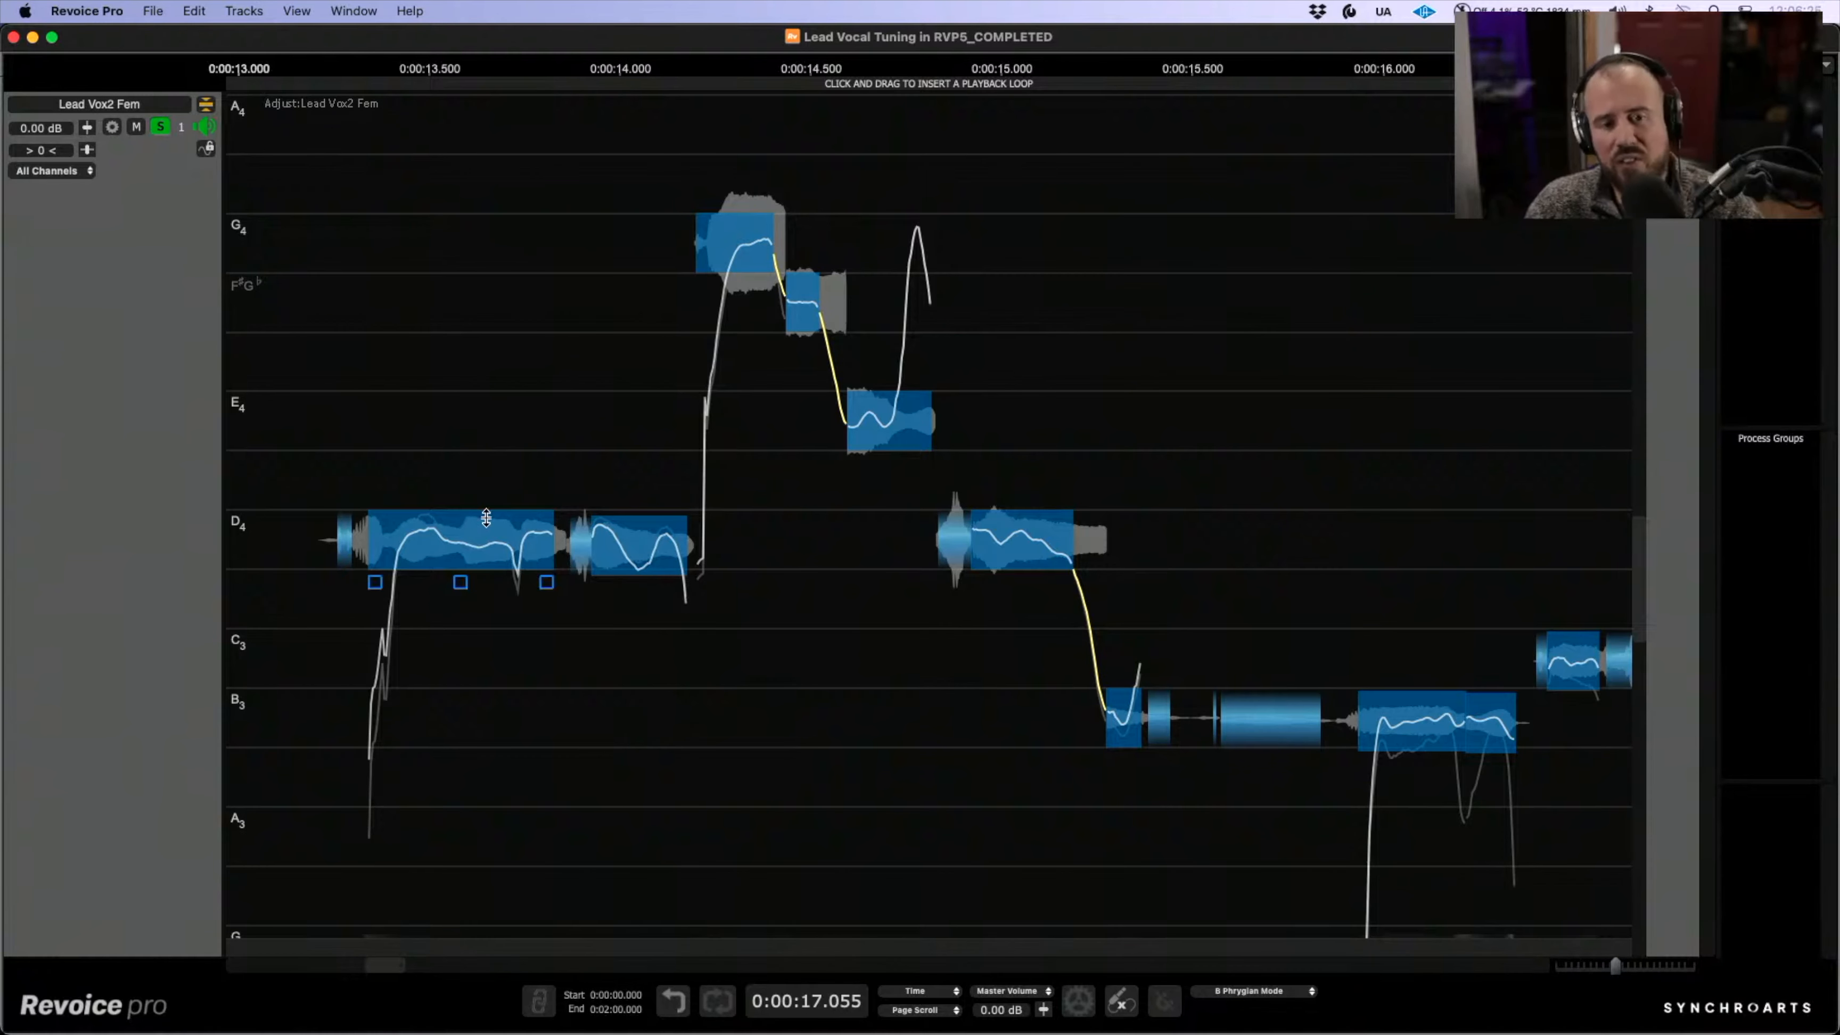
- Examine the original and corrected pitch traces of the two D4 notes between 13.3 and 14.2 seconds
mouse_move(662, 560)
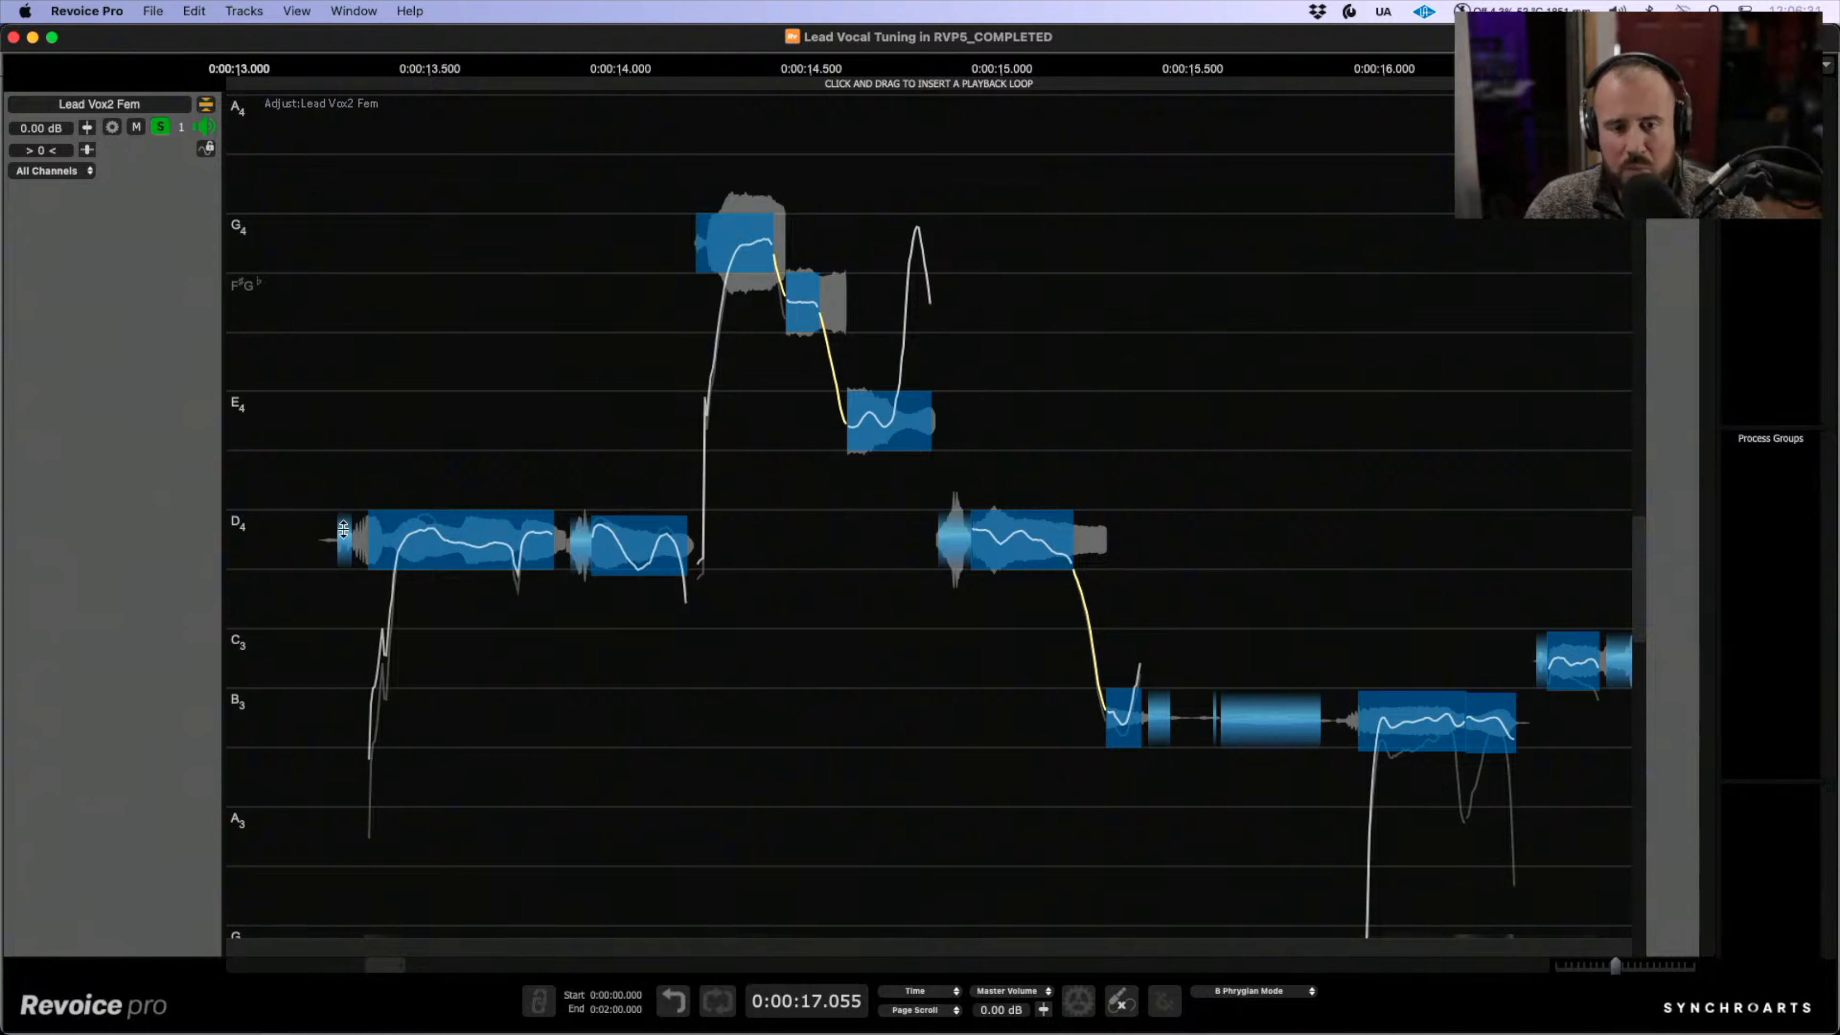
mouse_move(756, 255)
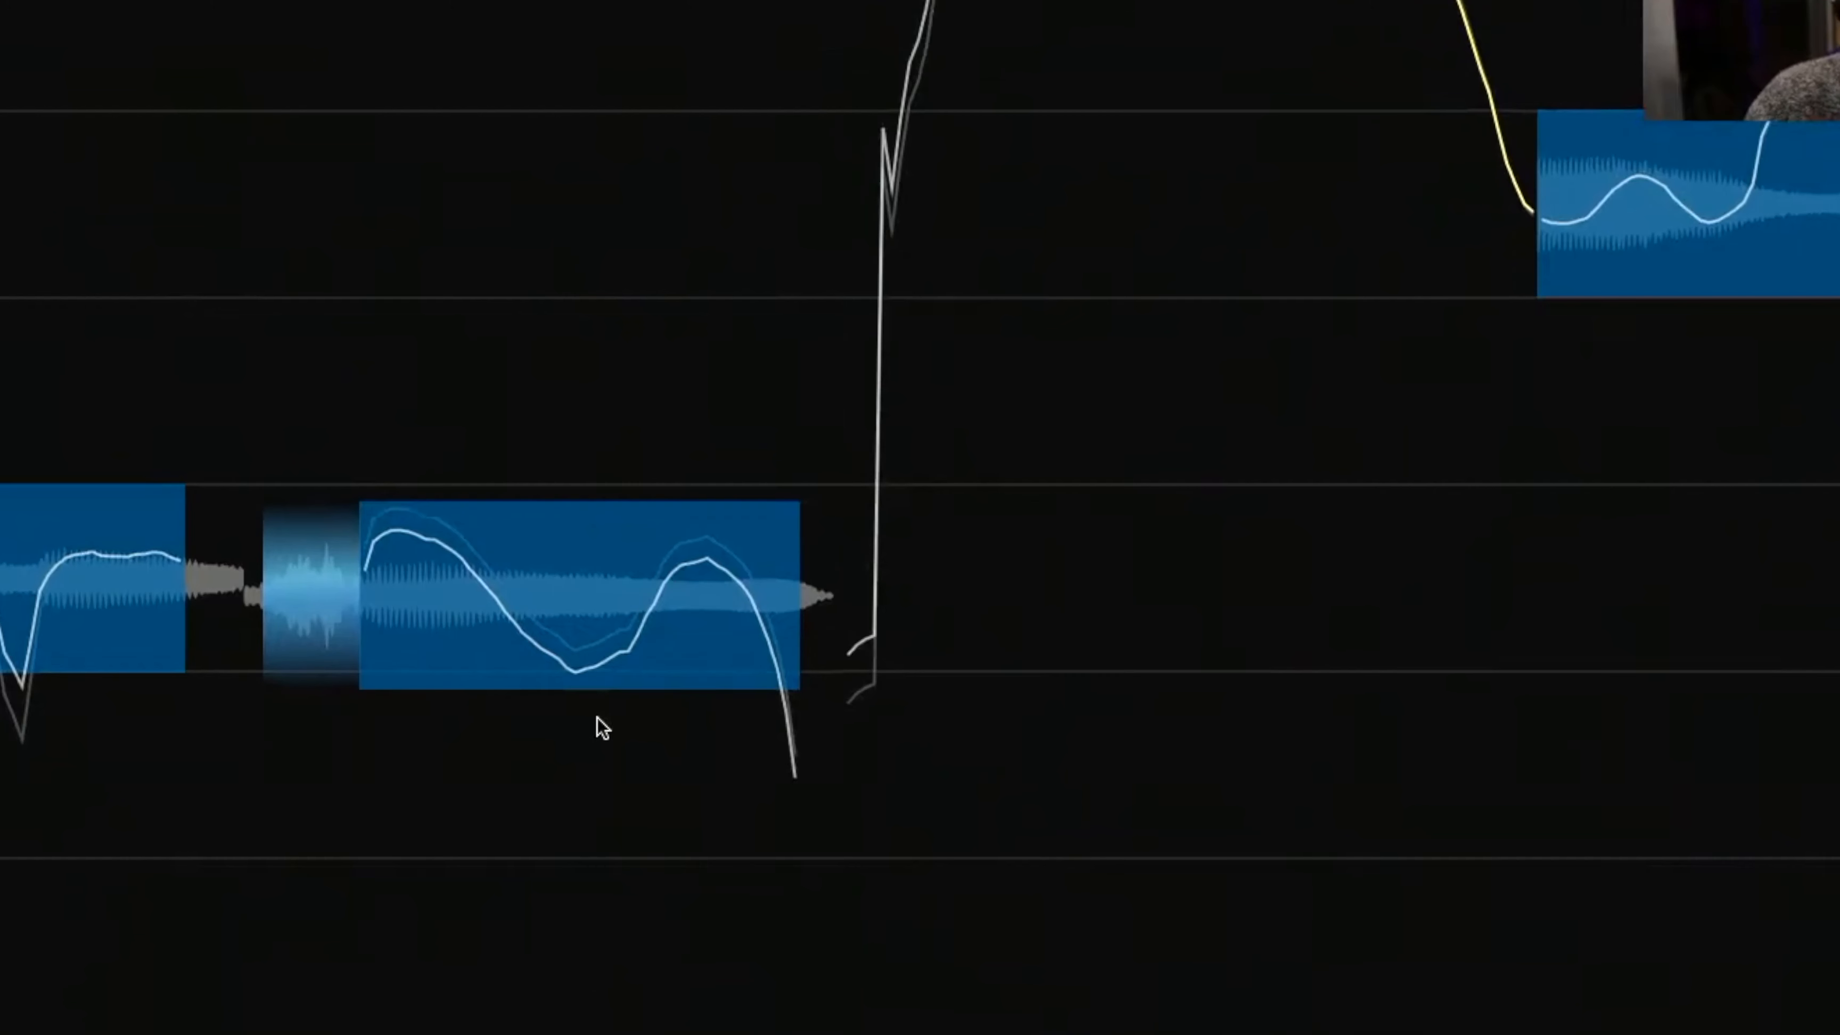
mouse_move(461, 577)
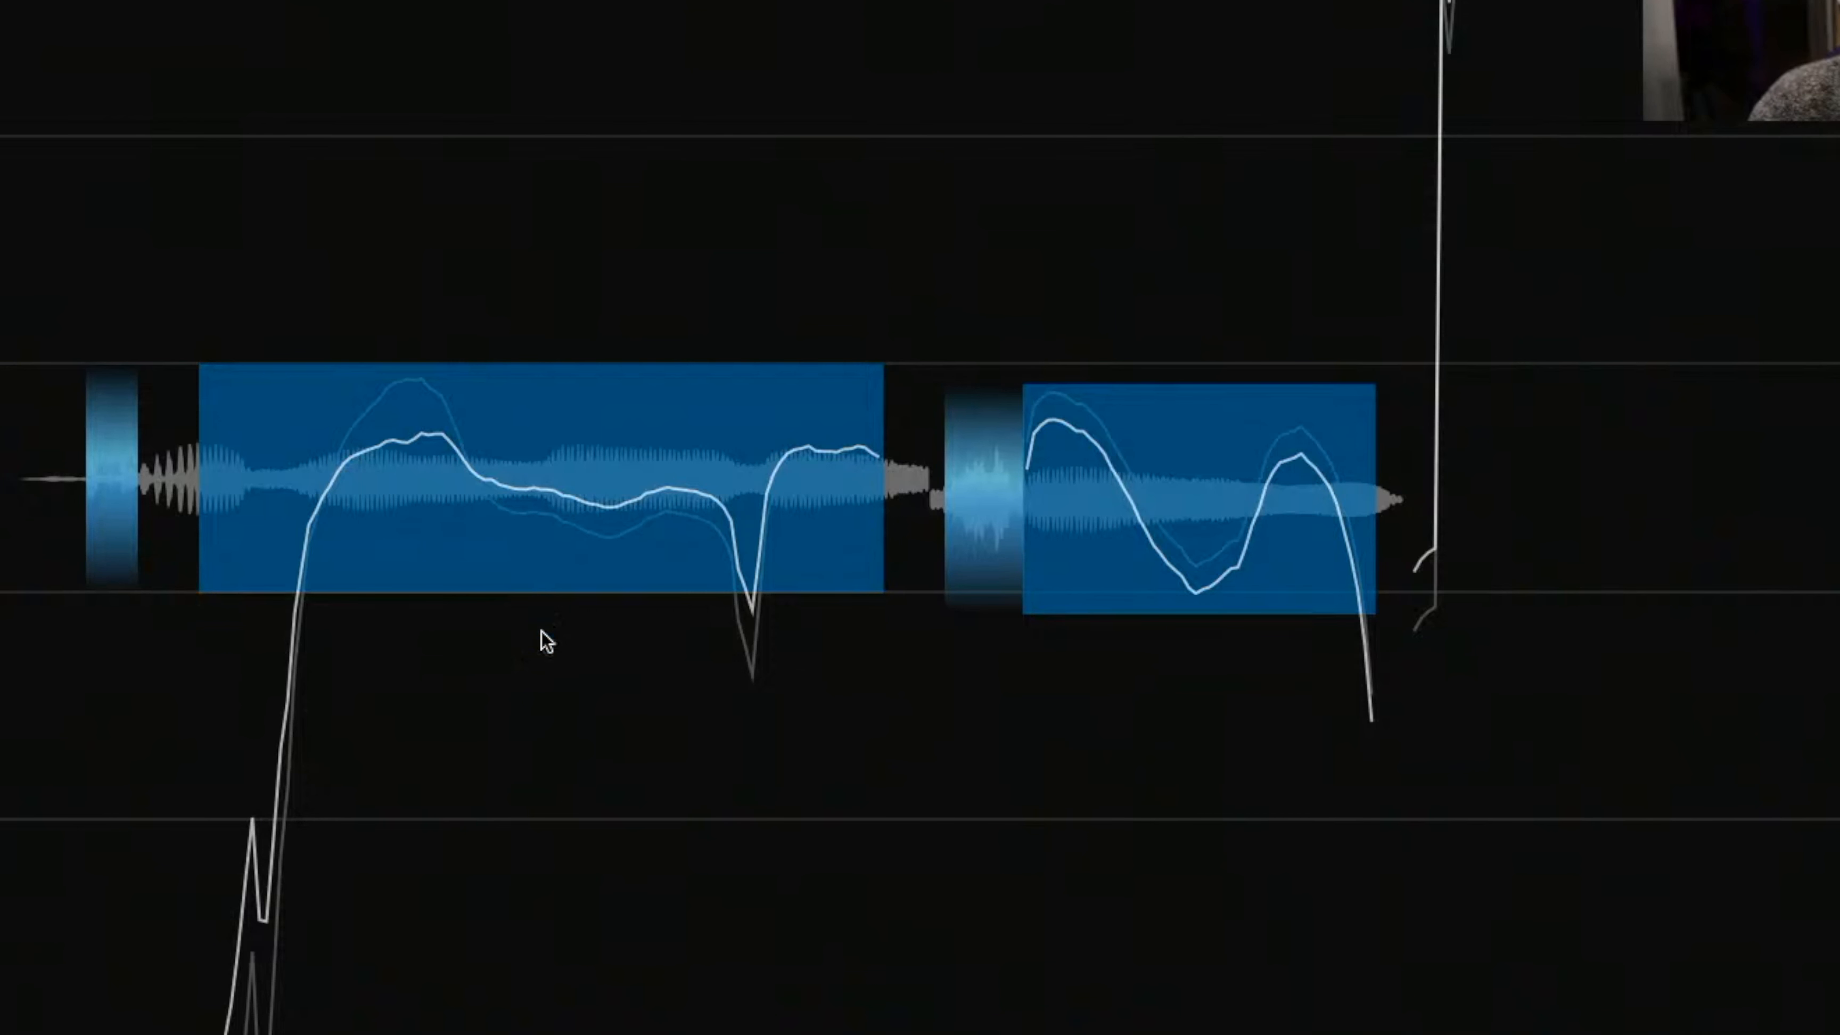
left_click(542, 621)
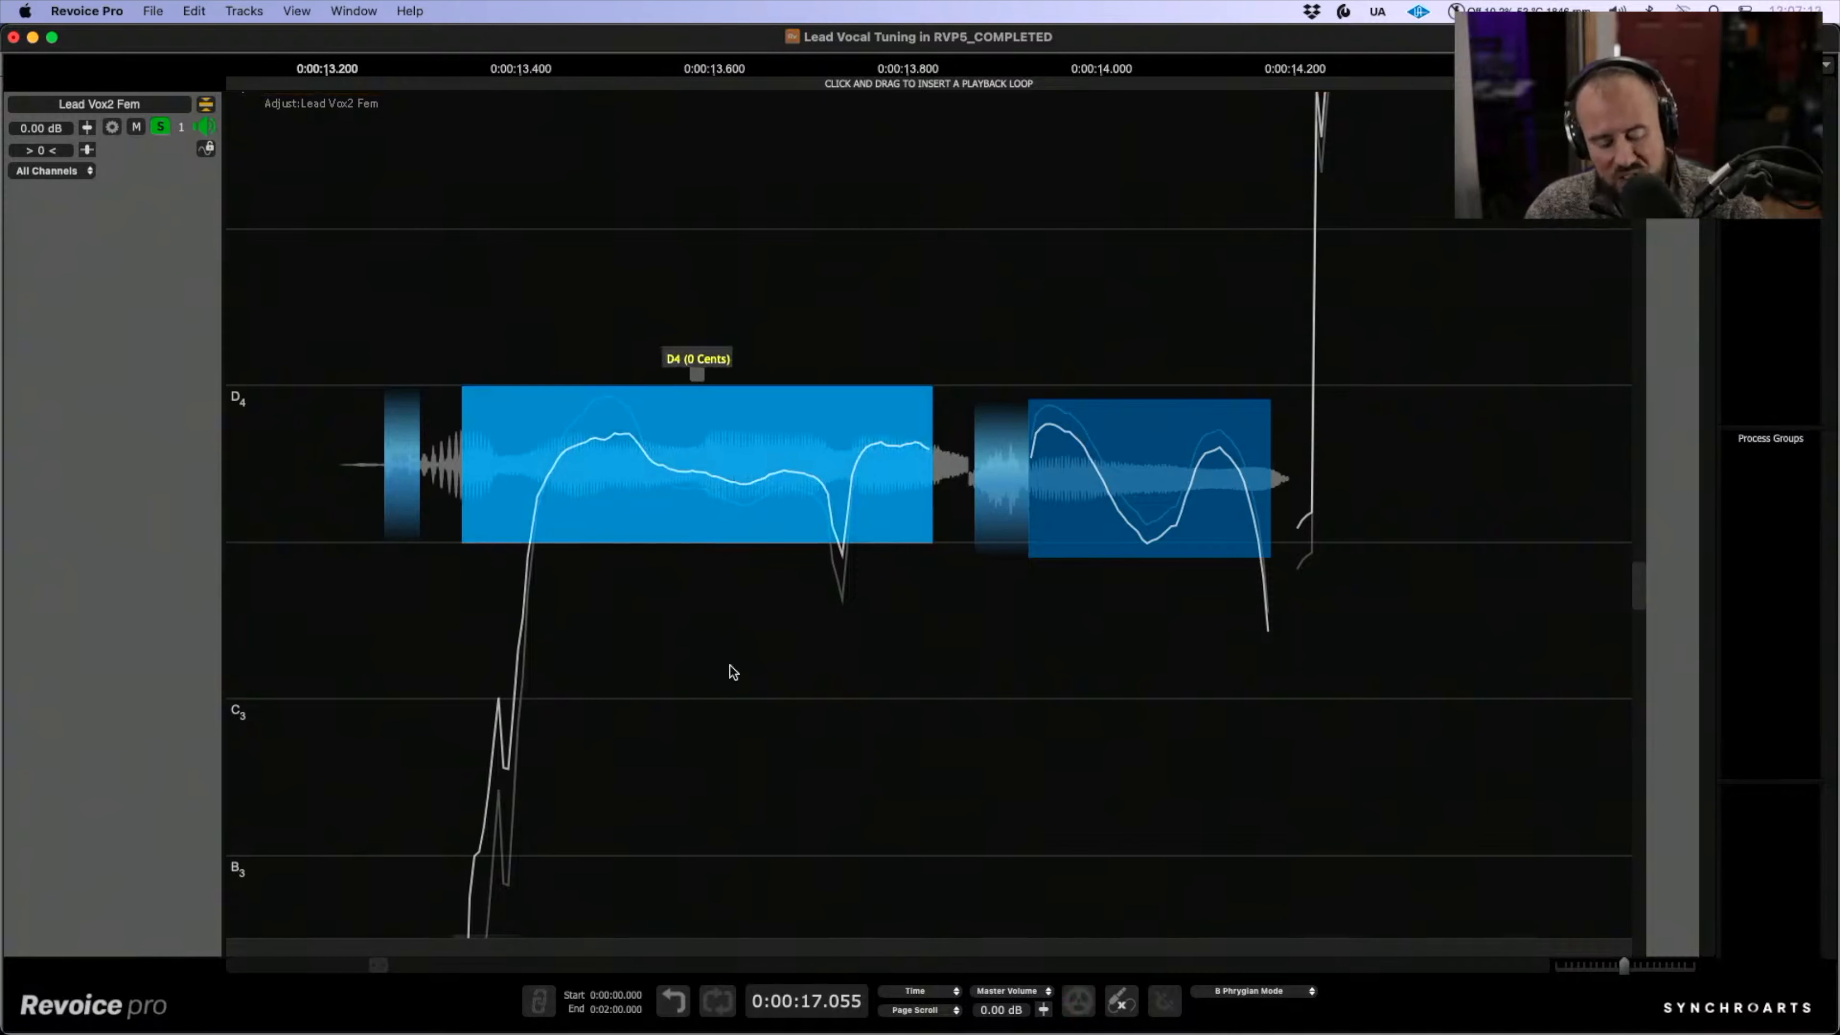
left_click(590, 772)
scroll(834, 707, "down", 6)
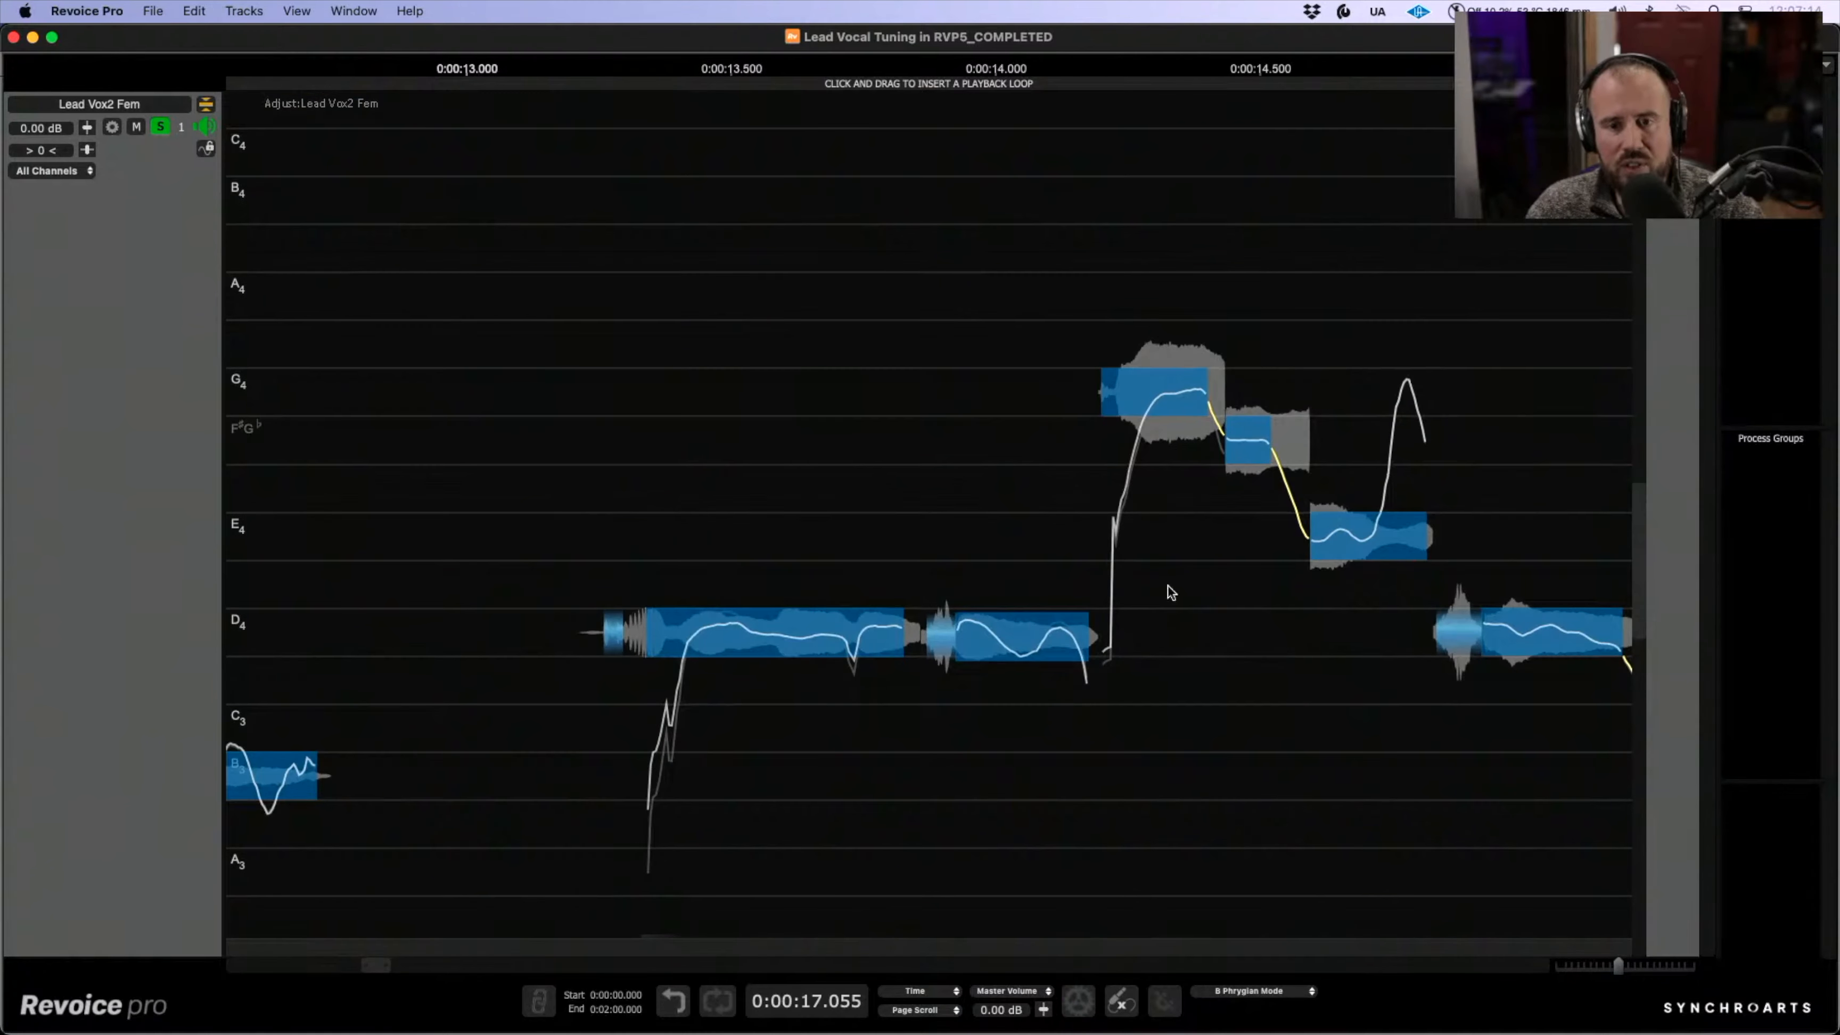
scroll(1168, 588, "right", 3)
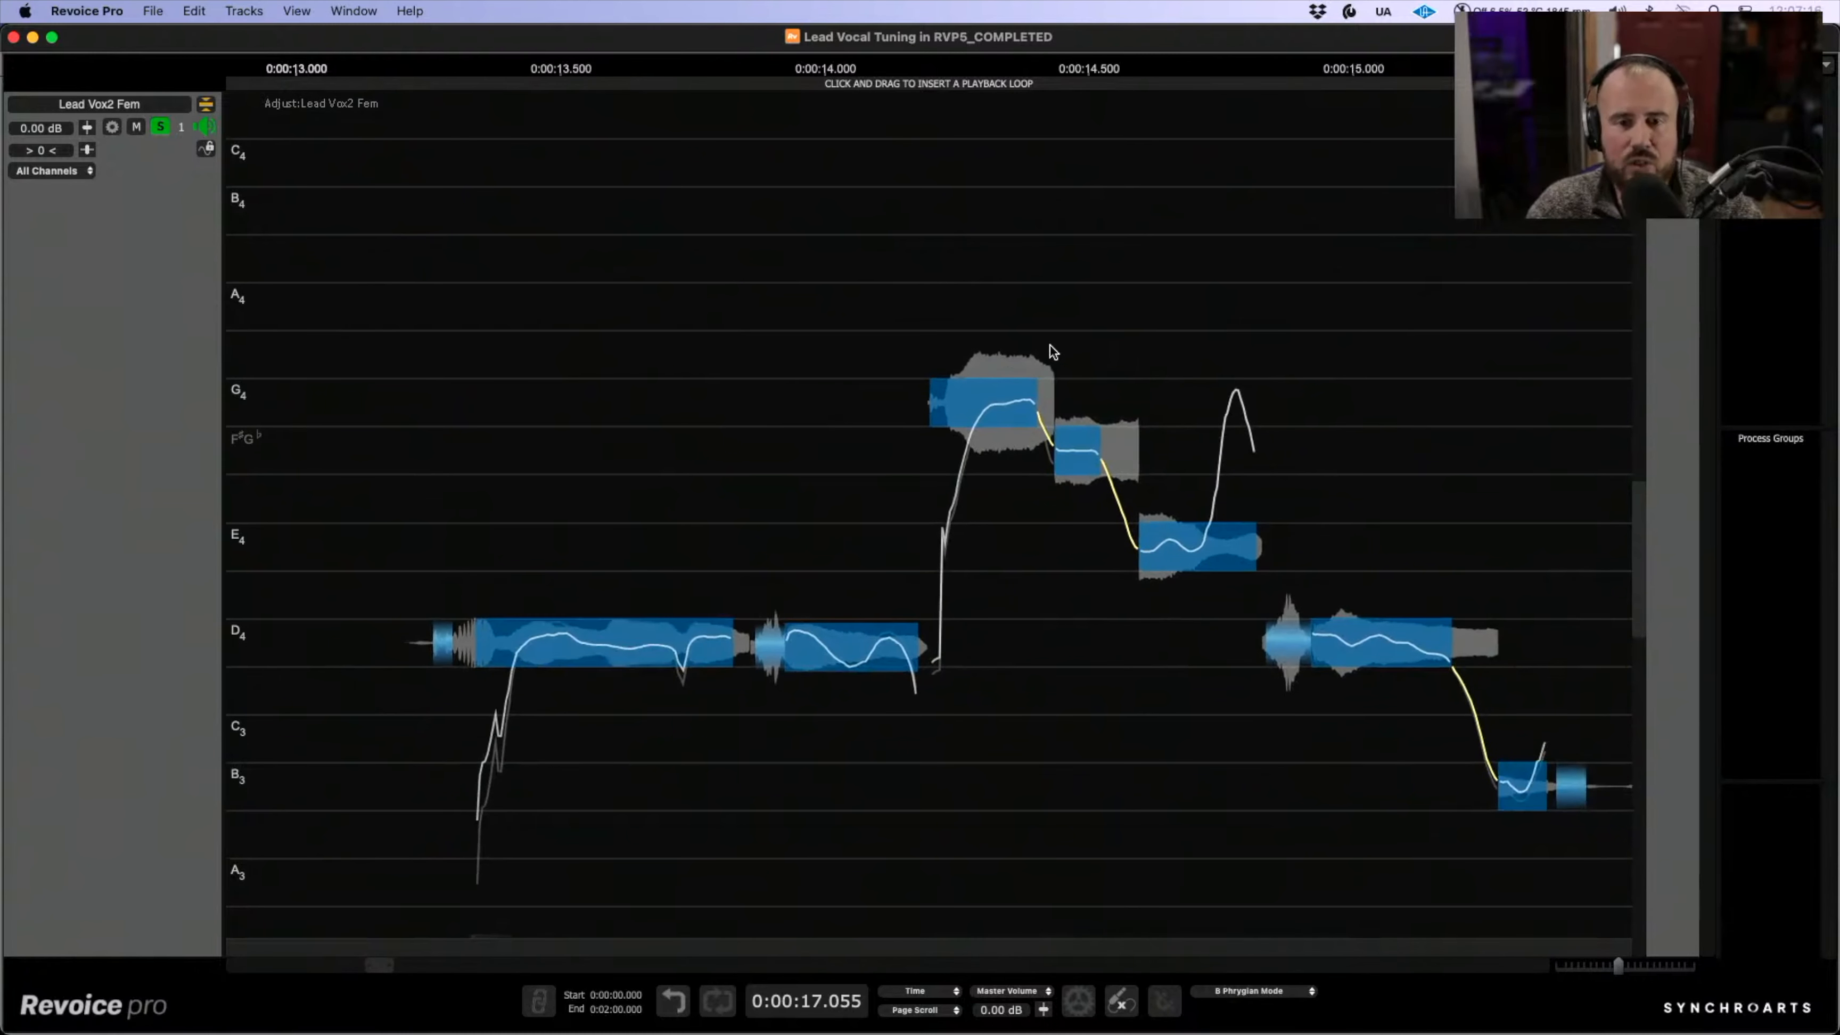
- Play the phrase from just before the first D4 note, at about 13.2 seconds
left_click(410, 394)
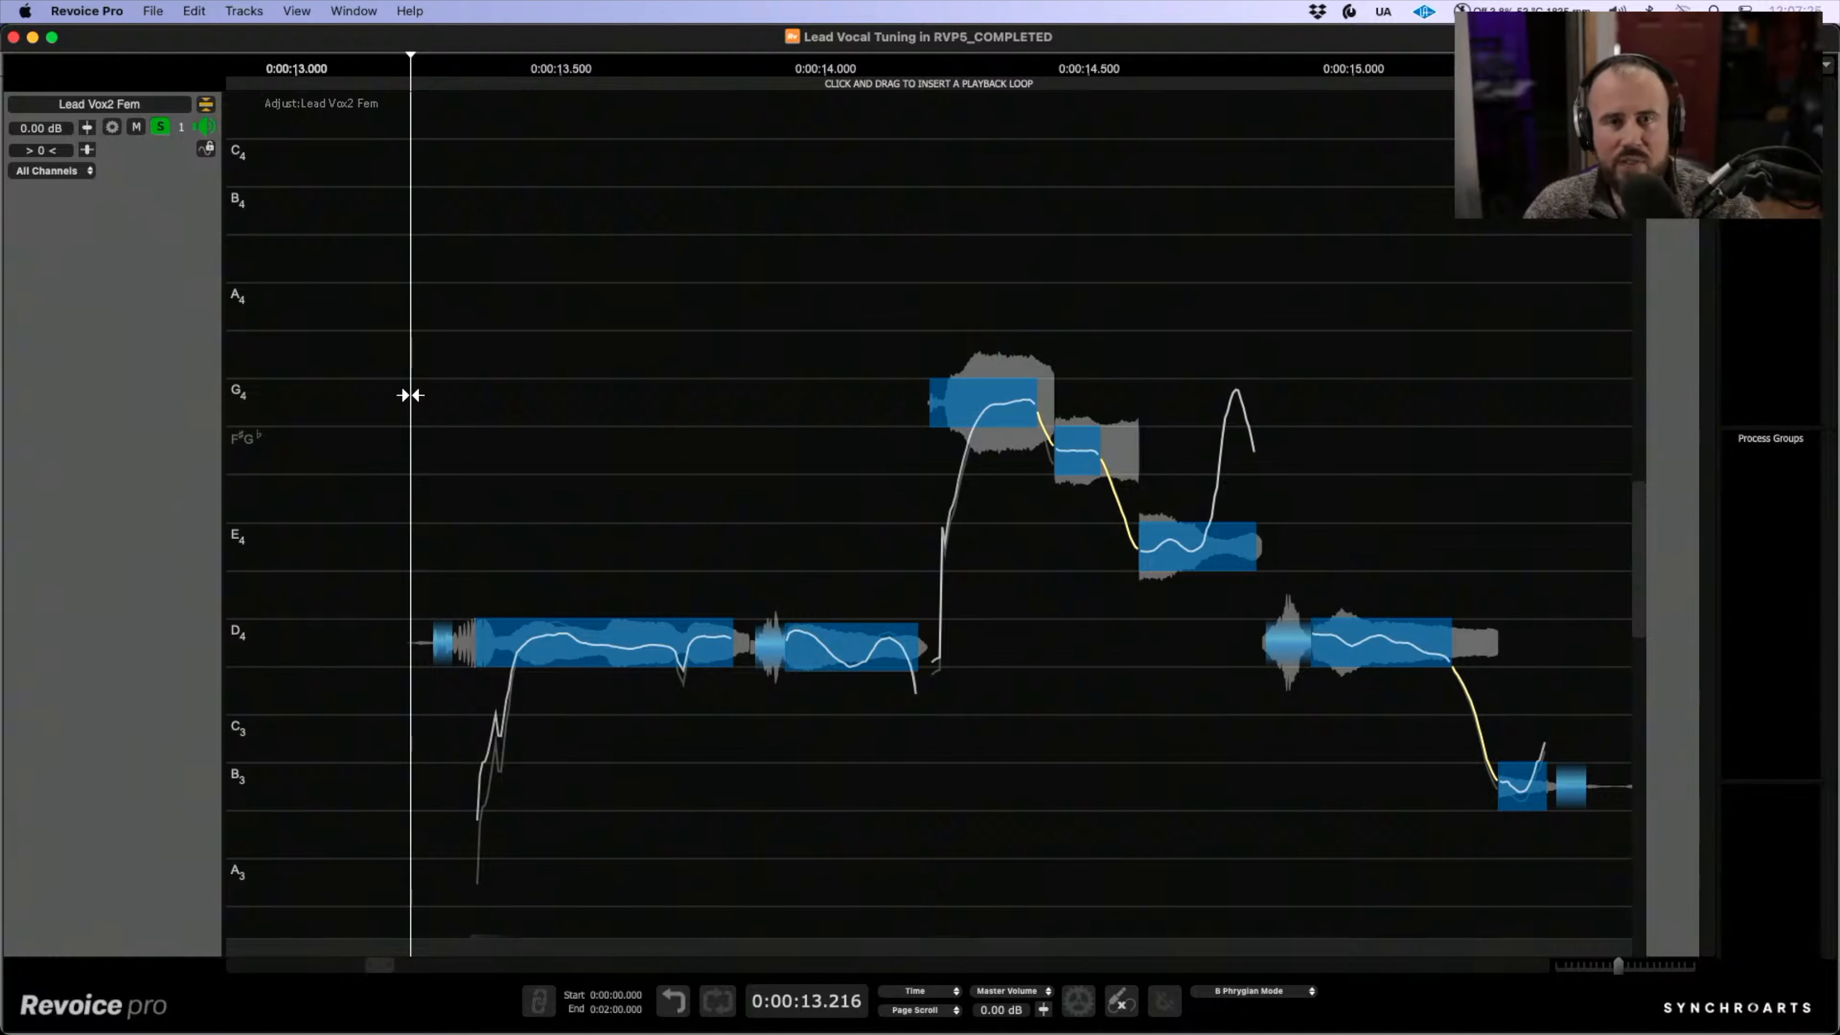
left_click(396, 397)
key("space")
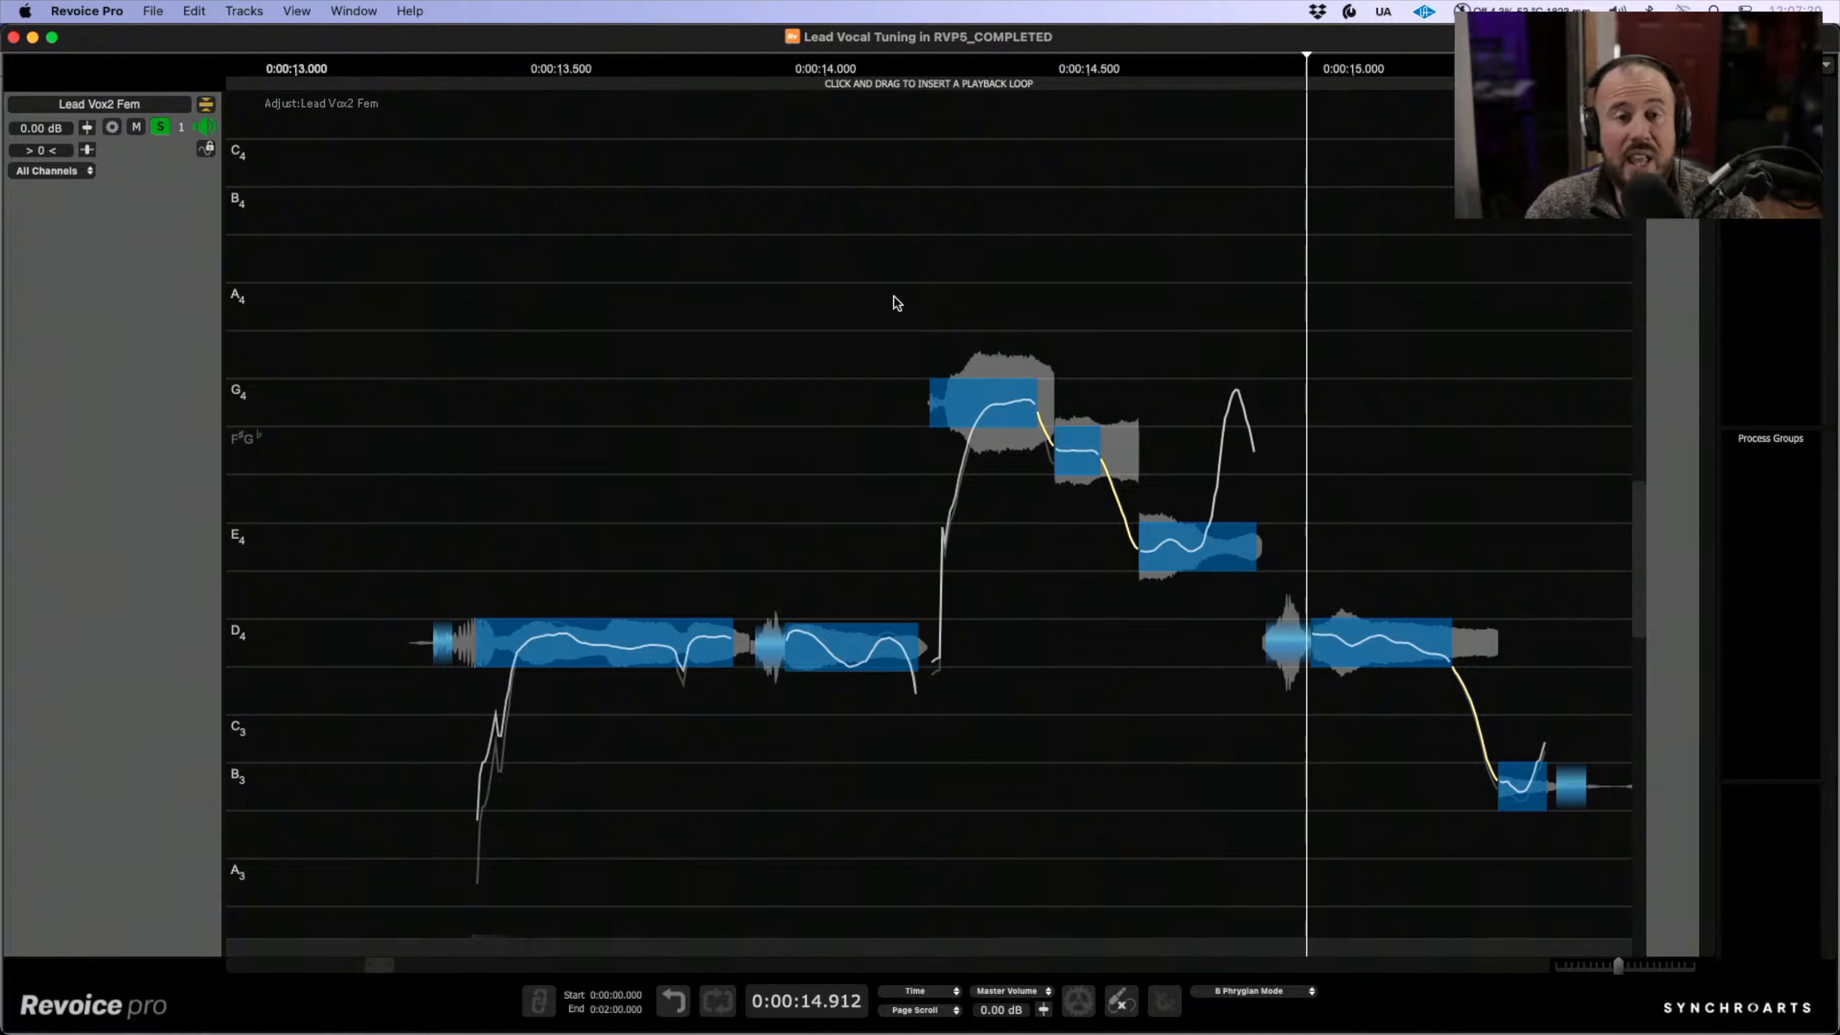
- Lower the level of the G4 note and play the phrase from about 13.8 seconds
scroll(1119, 338, "up", 5)
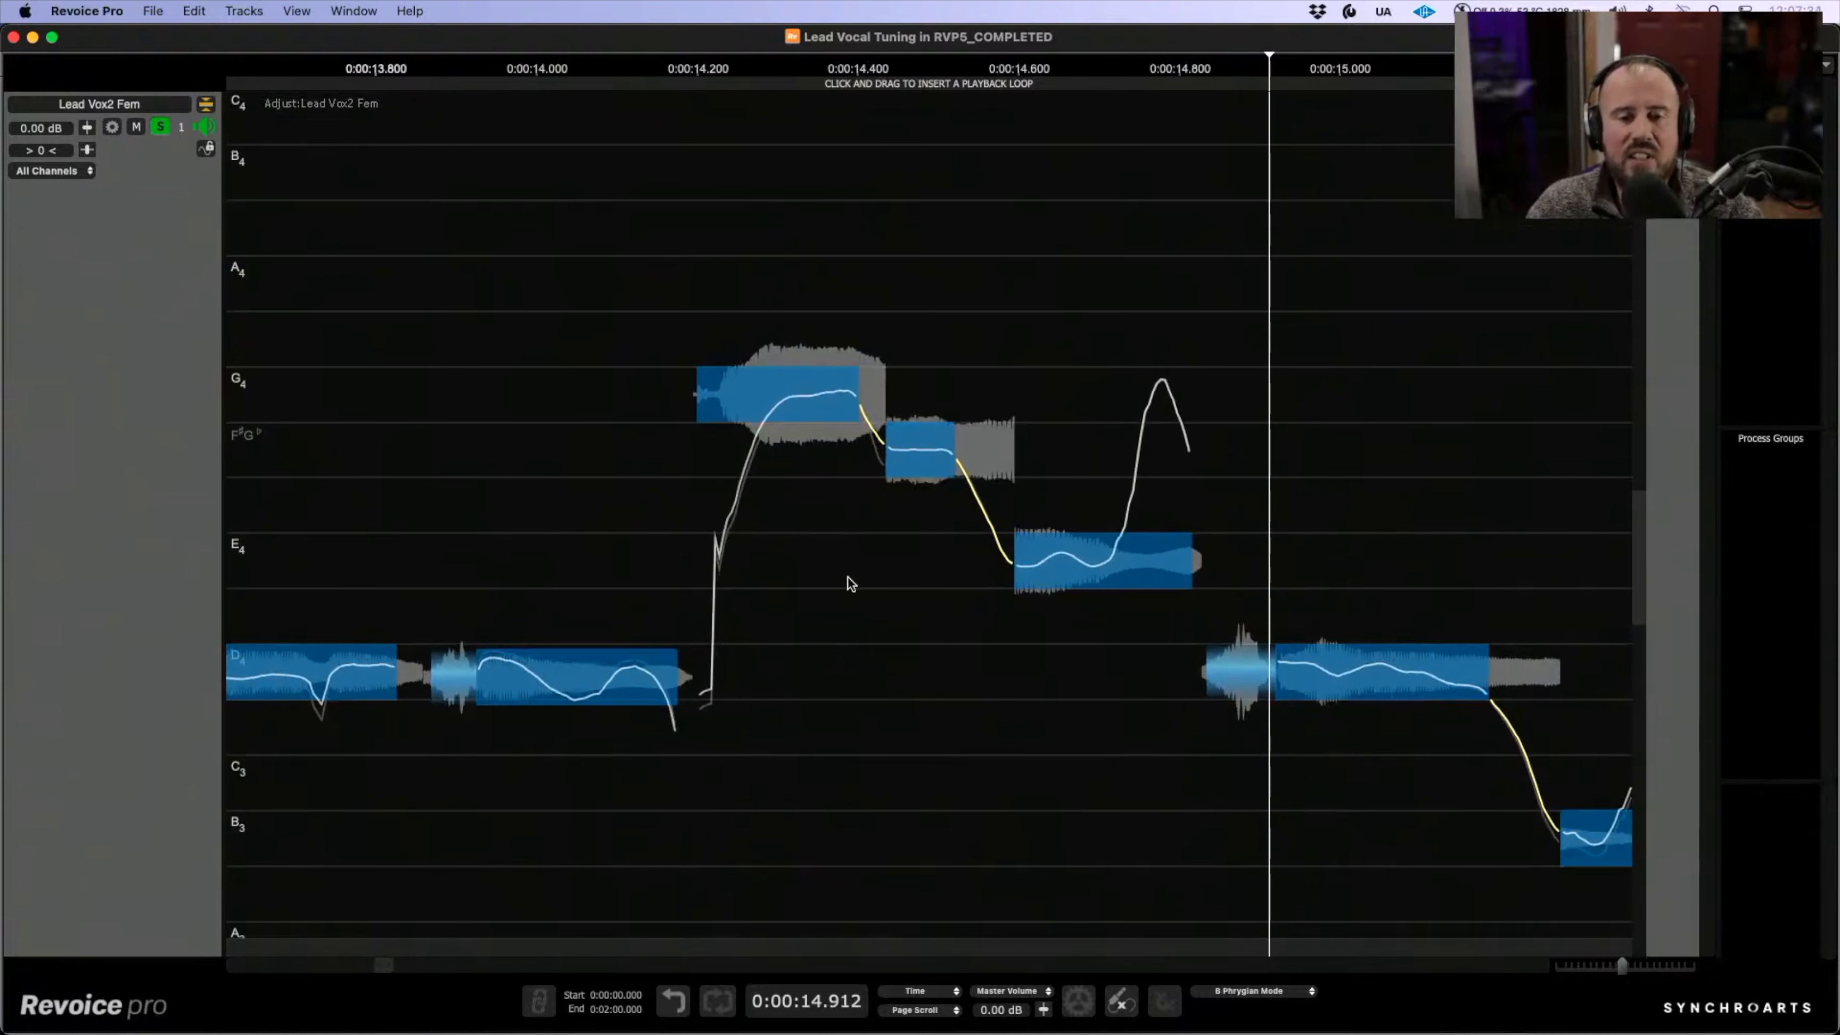
left_click_drag(782, 440, 780, 464)
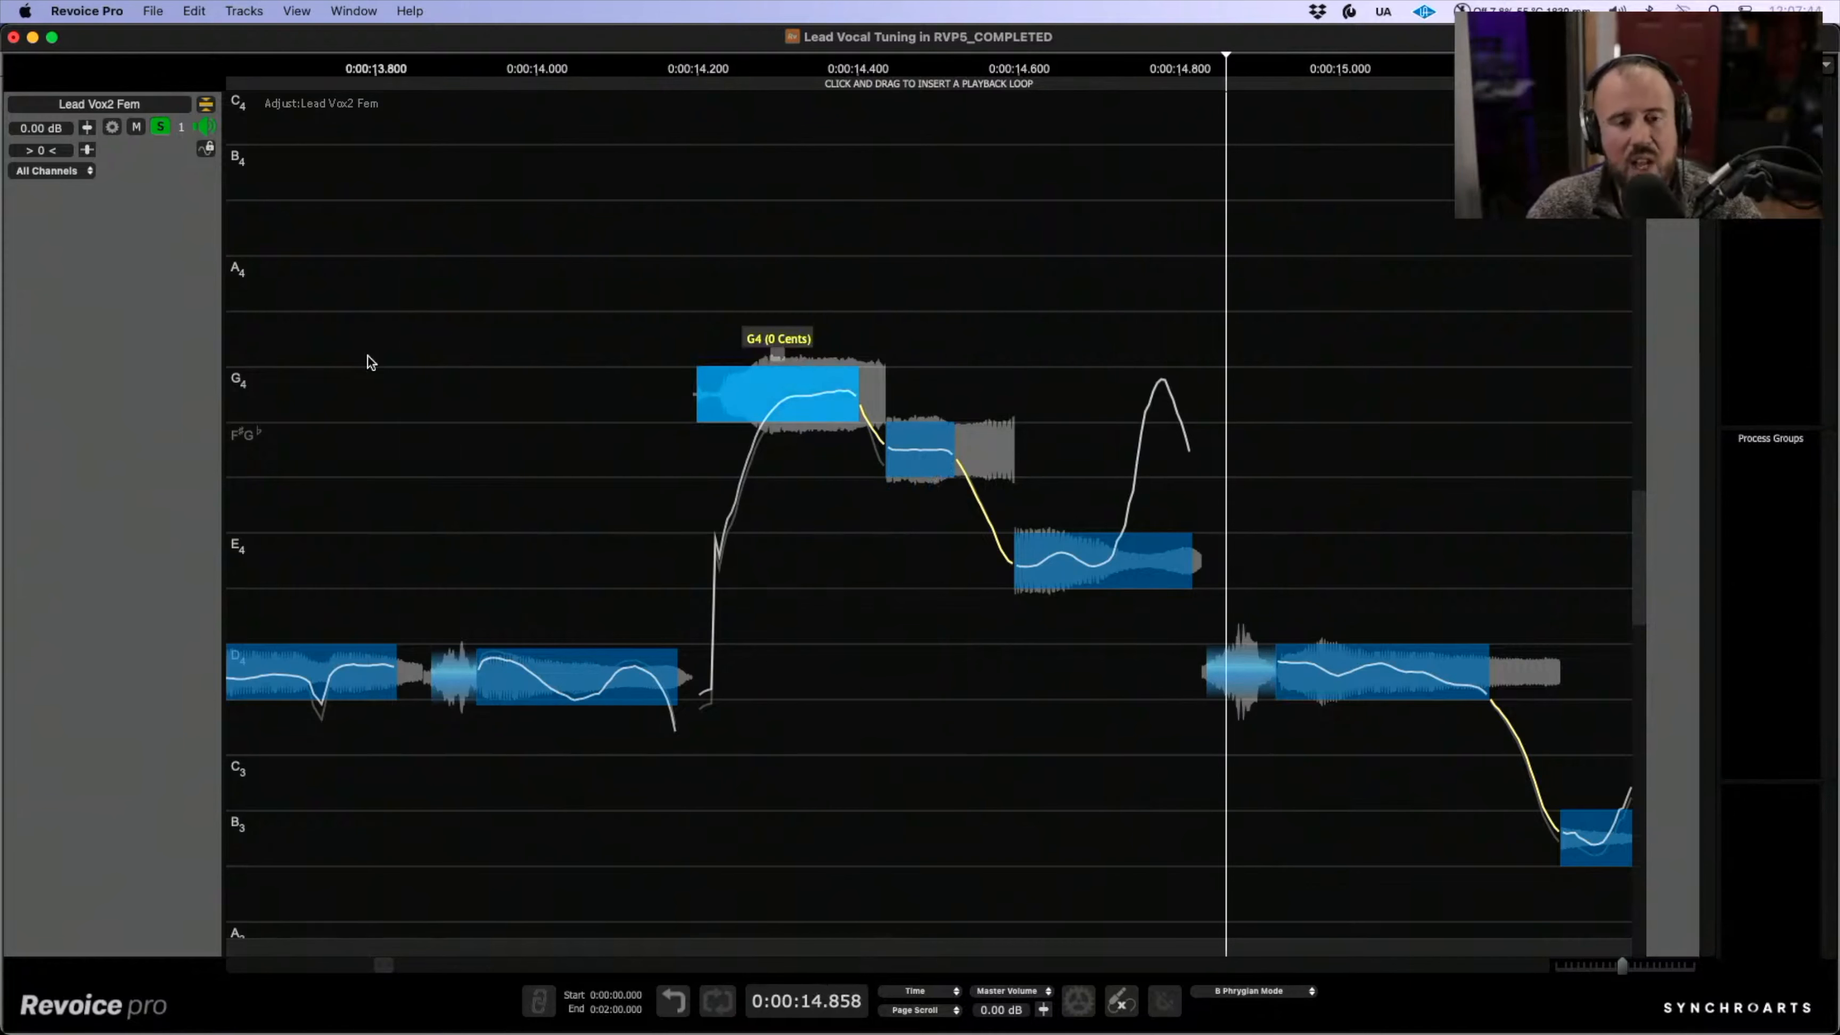
left_click(367, 357)
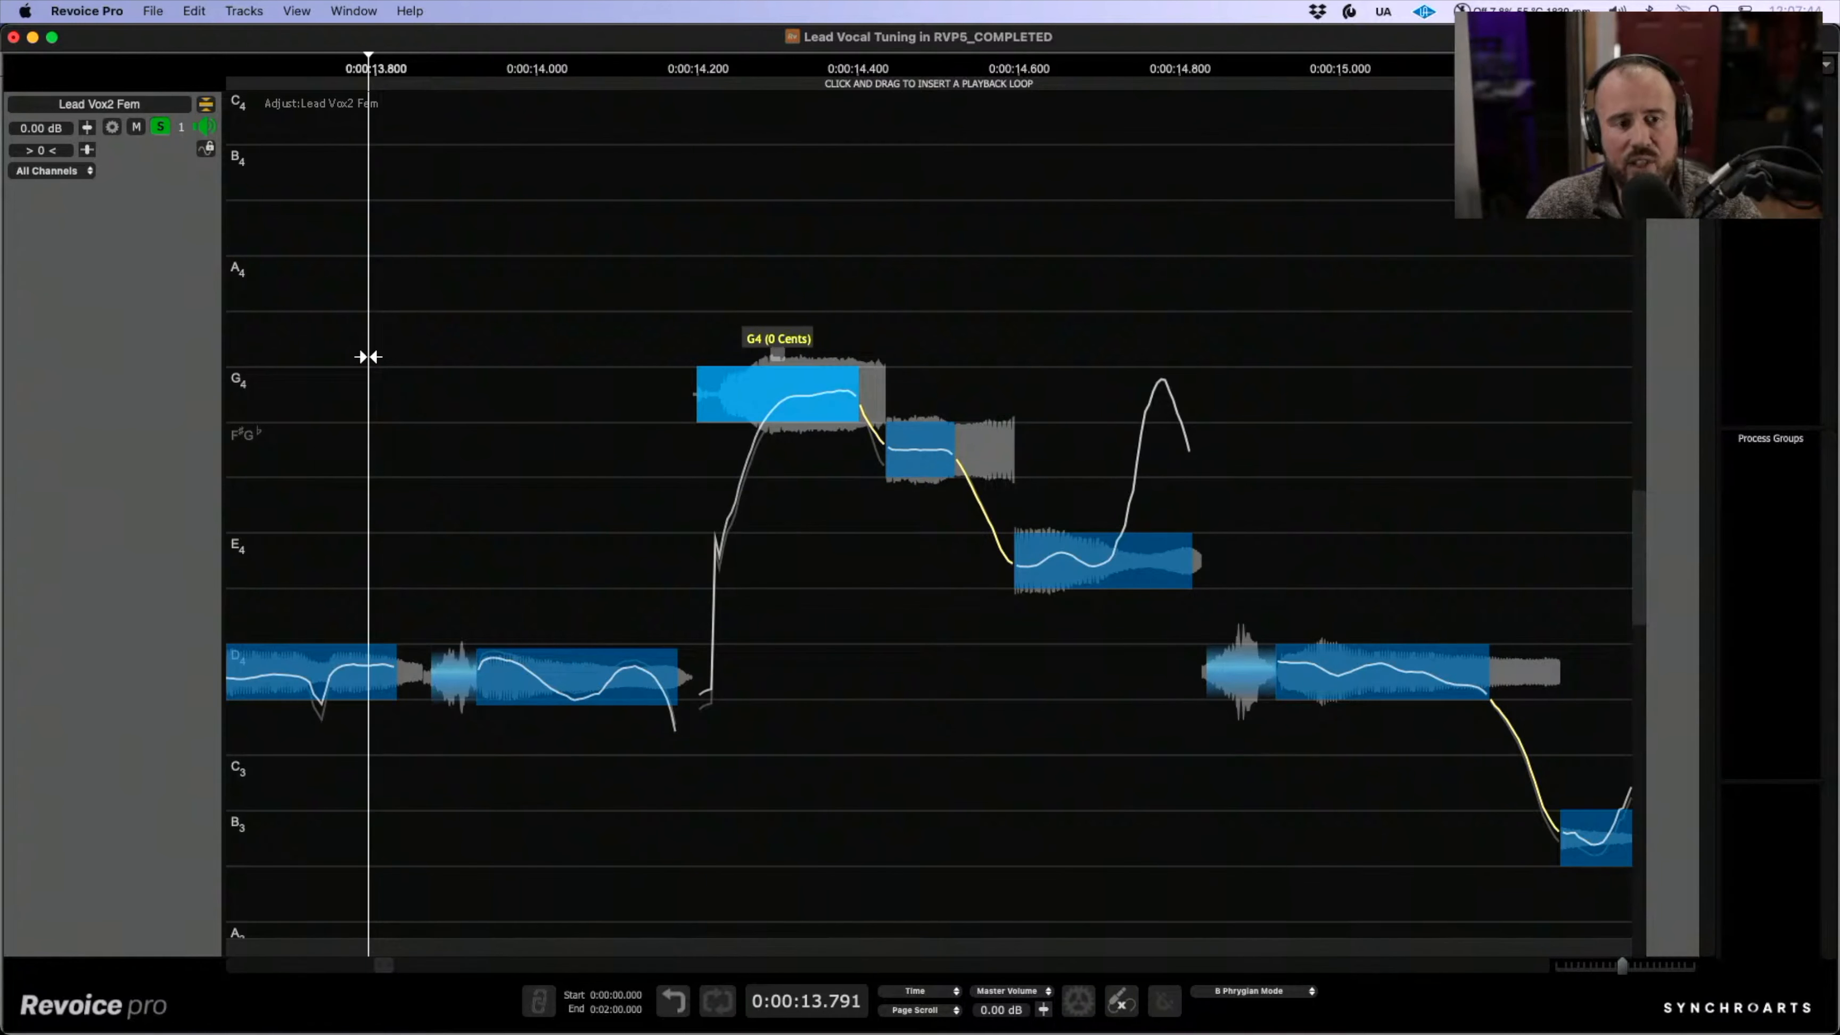
key("b")
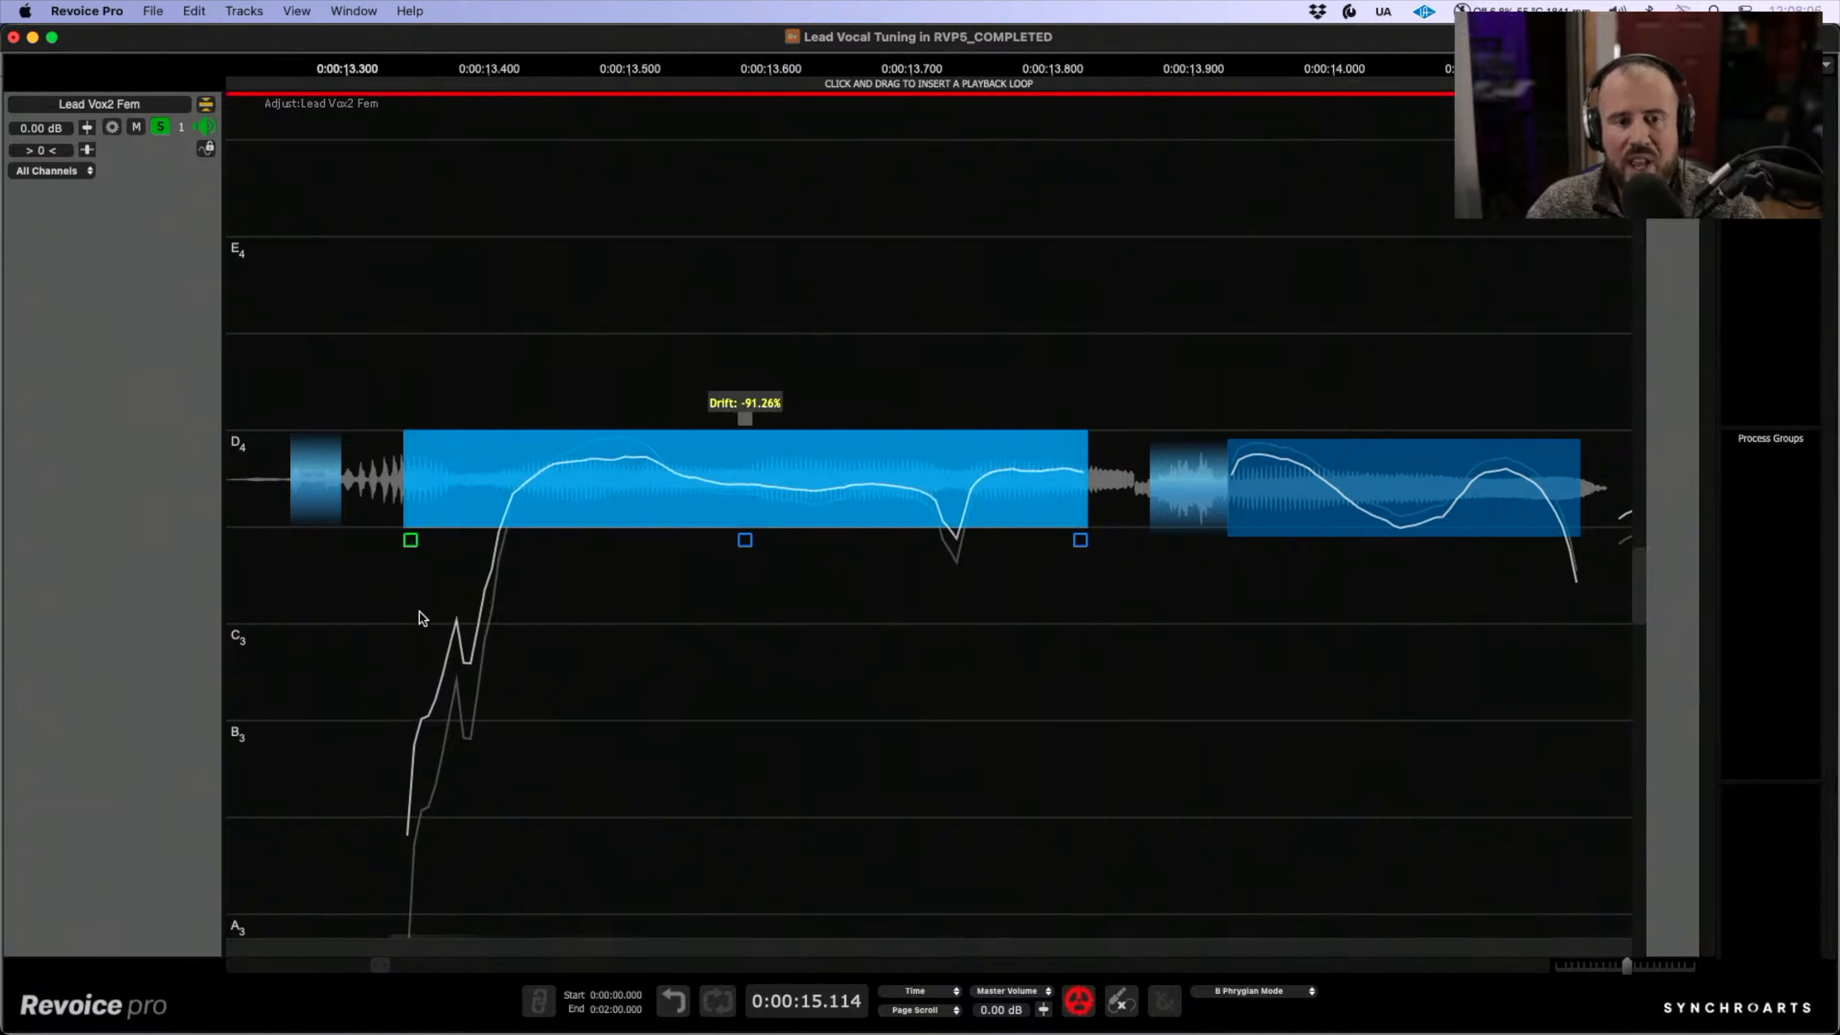
- Set the first D4 note's drift to 30.41%, try 0% pitch correction, and return the note to D4 (0 cents)
left_click_drag(437, 602, 470, 525)
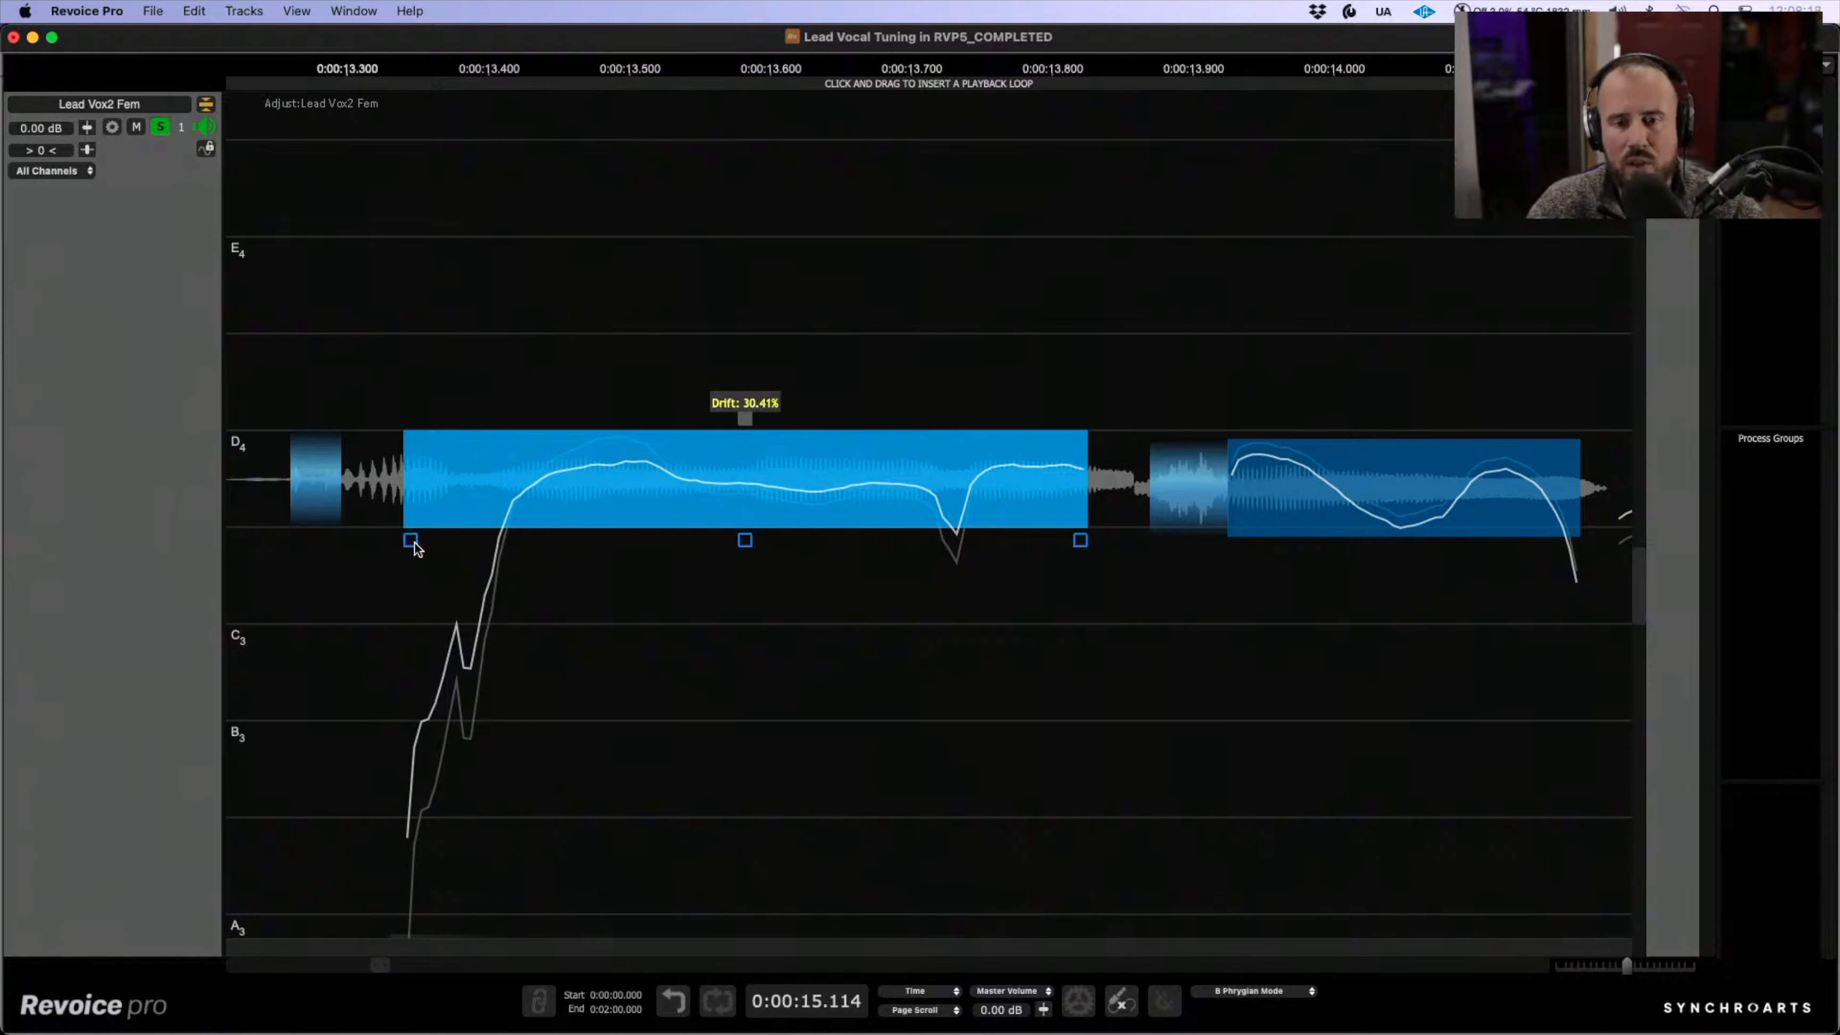
left_click_drag(1082, 543, 1058, 765)
left_click_drag(1051, 857, 1051, 860)
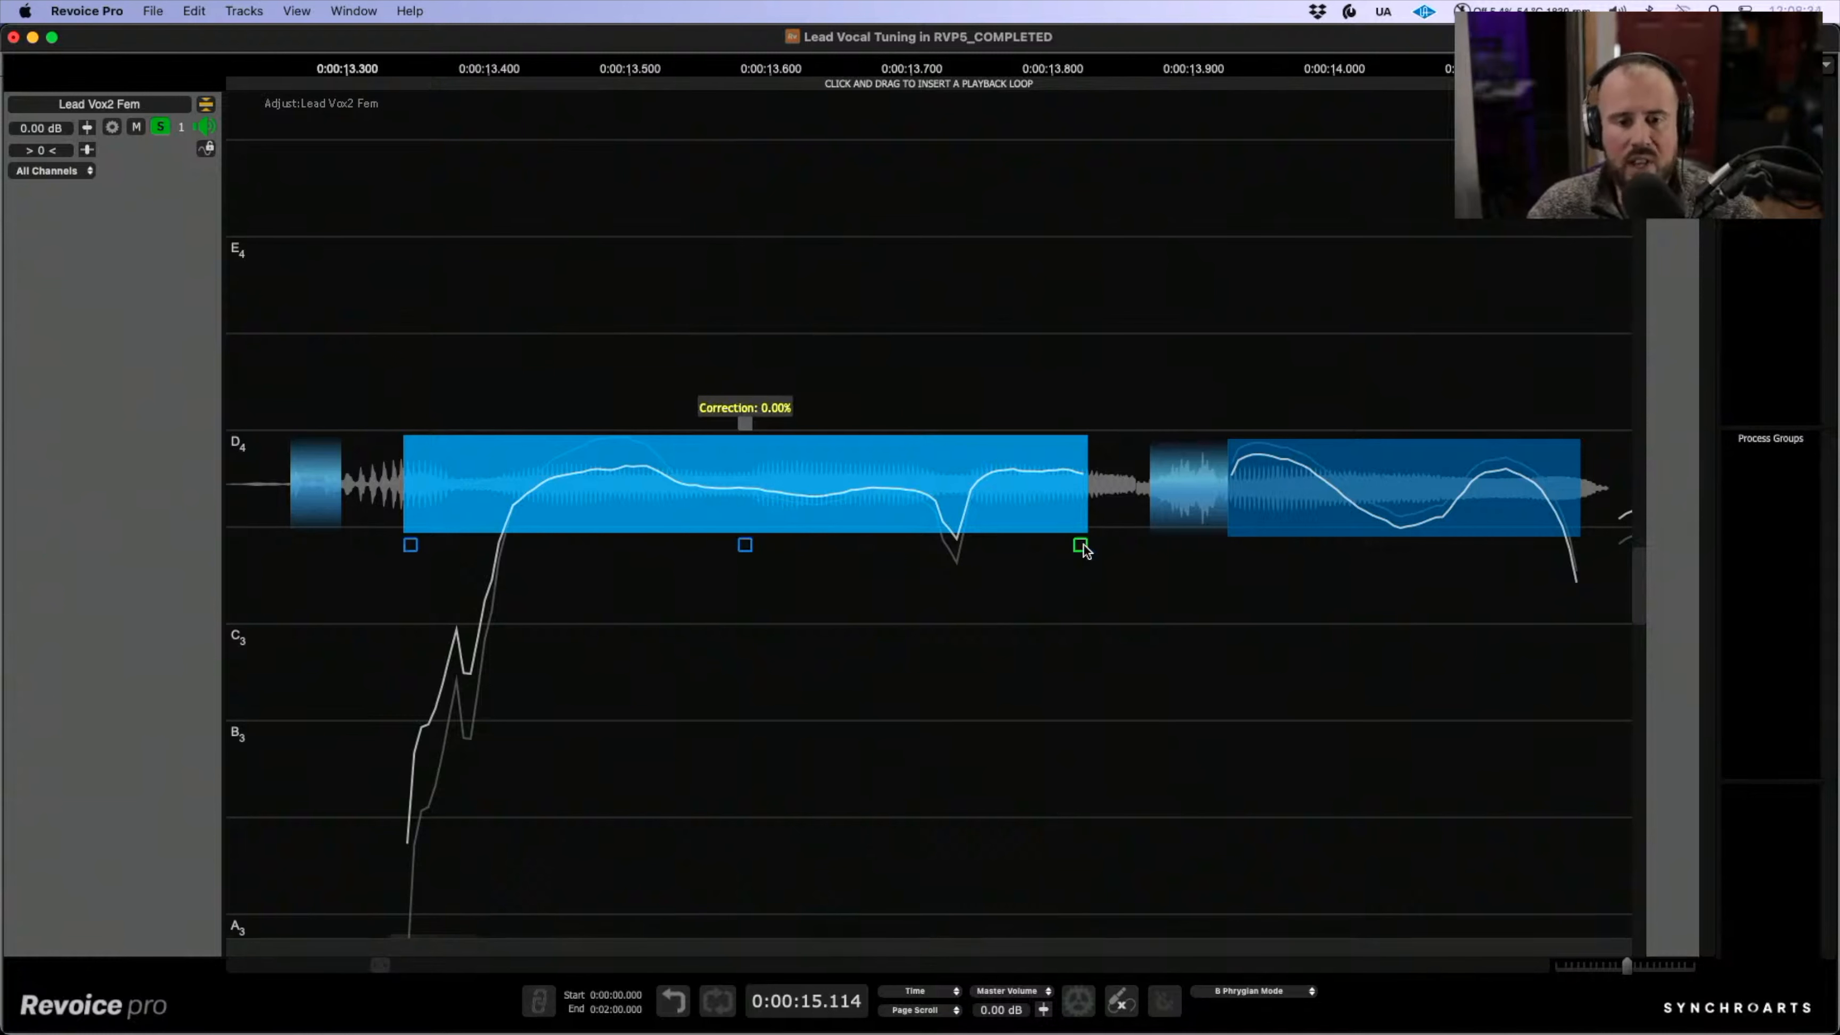
left_click_drag(1079, 541, 1100, 238)
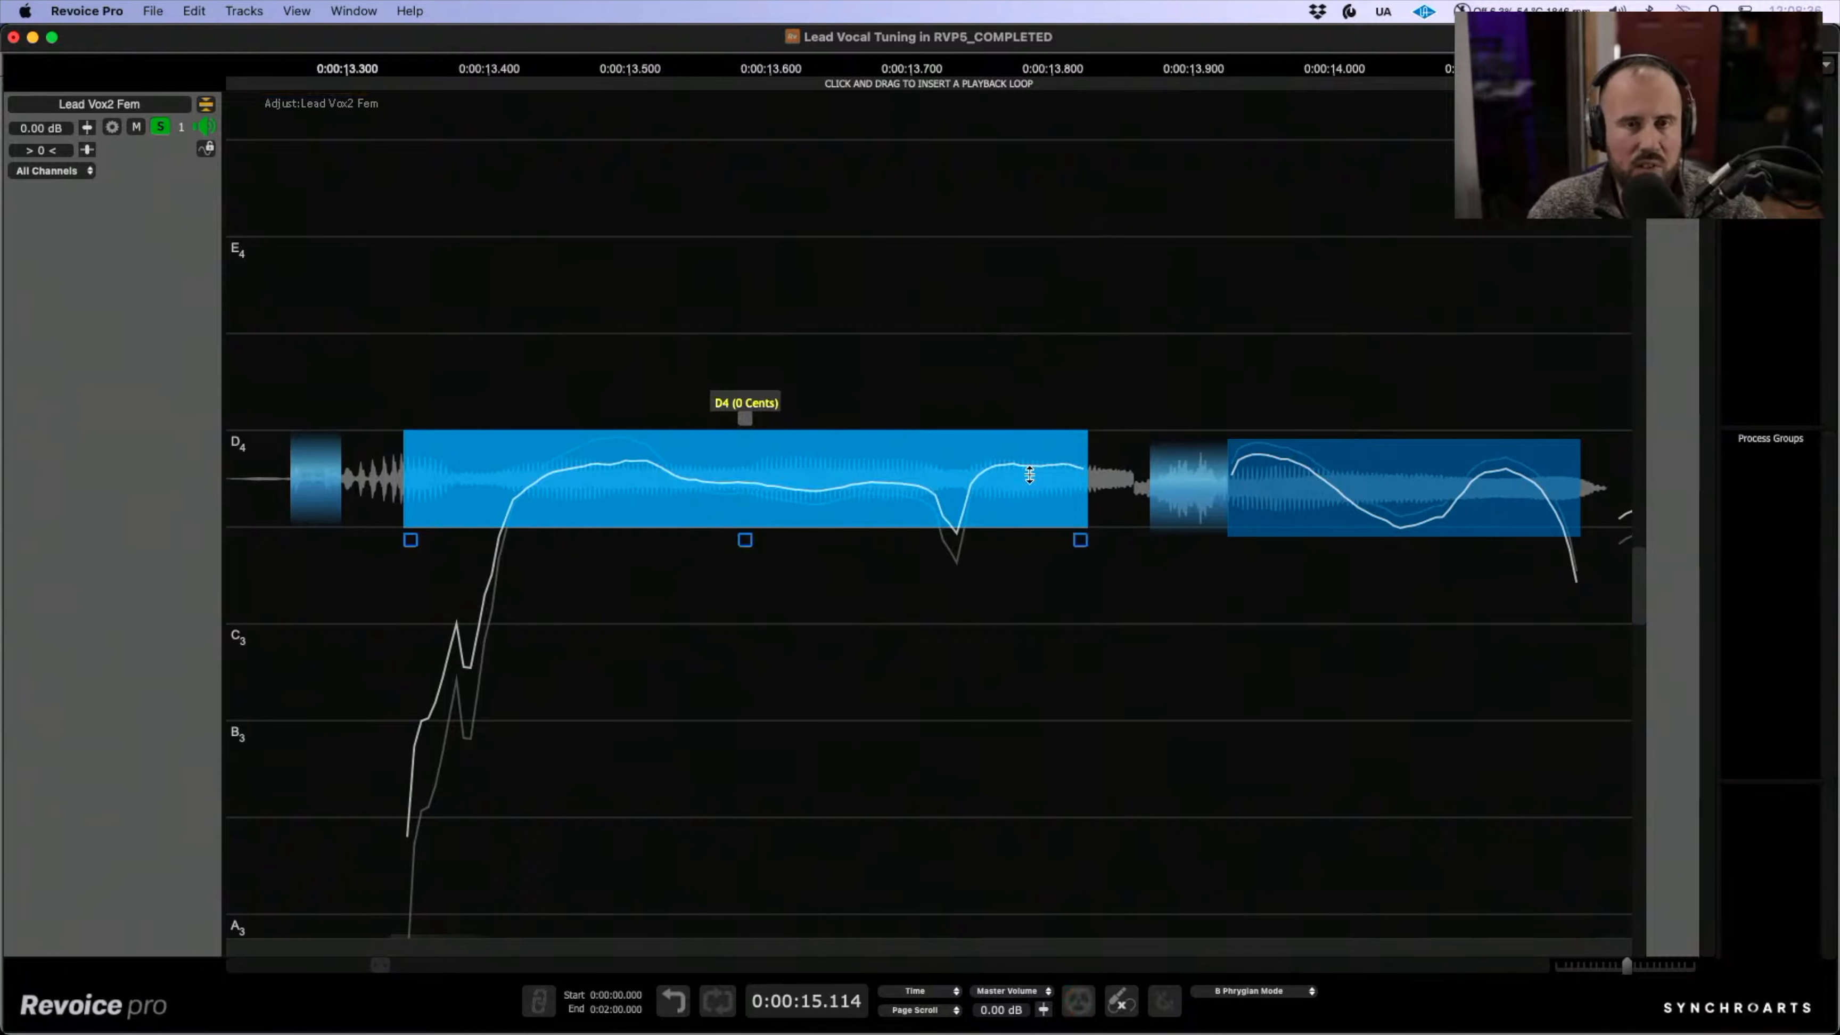
left_click_drag(1134, 696, 800, 690)
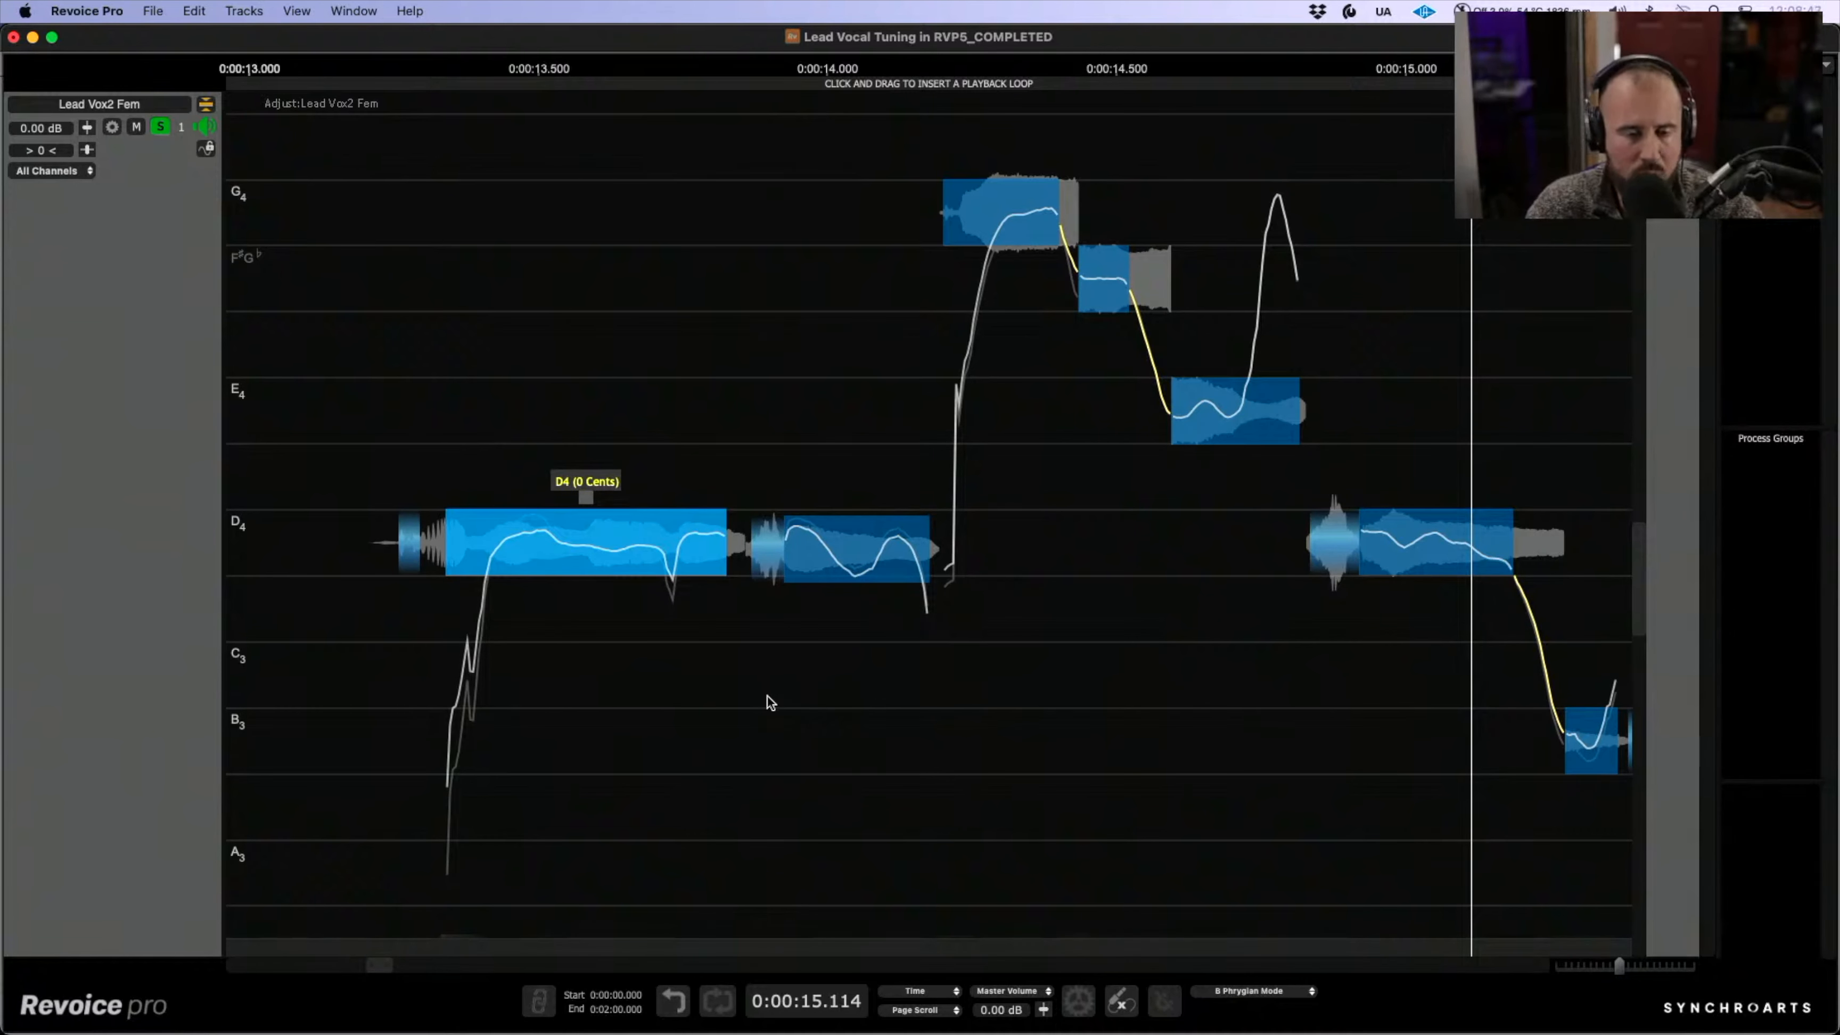
- Flatten the second D4 note's pitch curve with the Shaper Tool, raising its middle dip and lowering its first peak
right_click(860, 533)
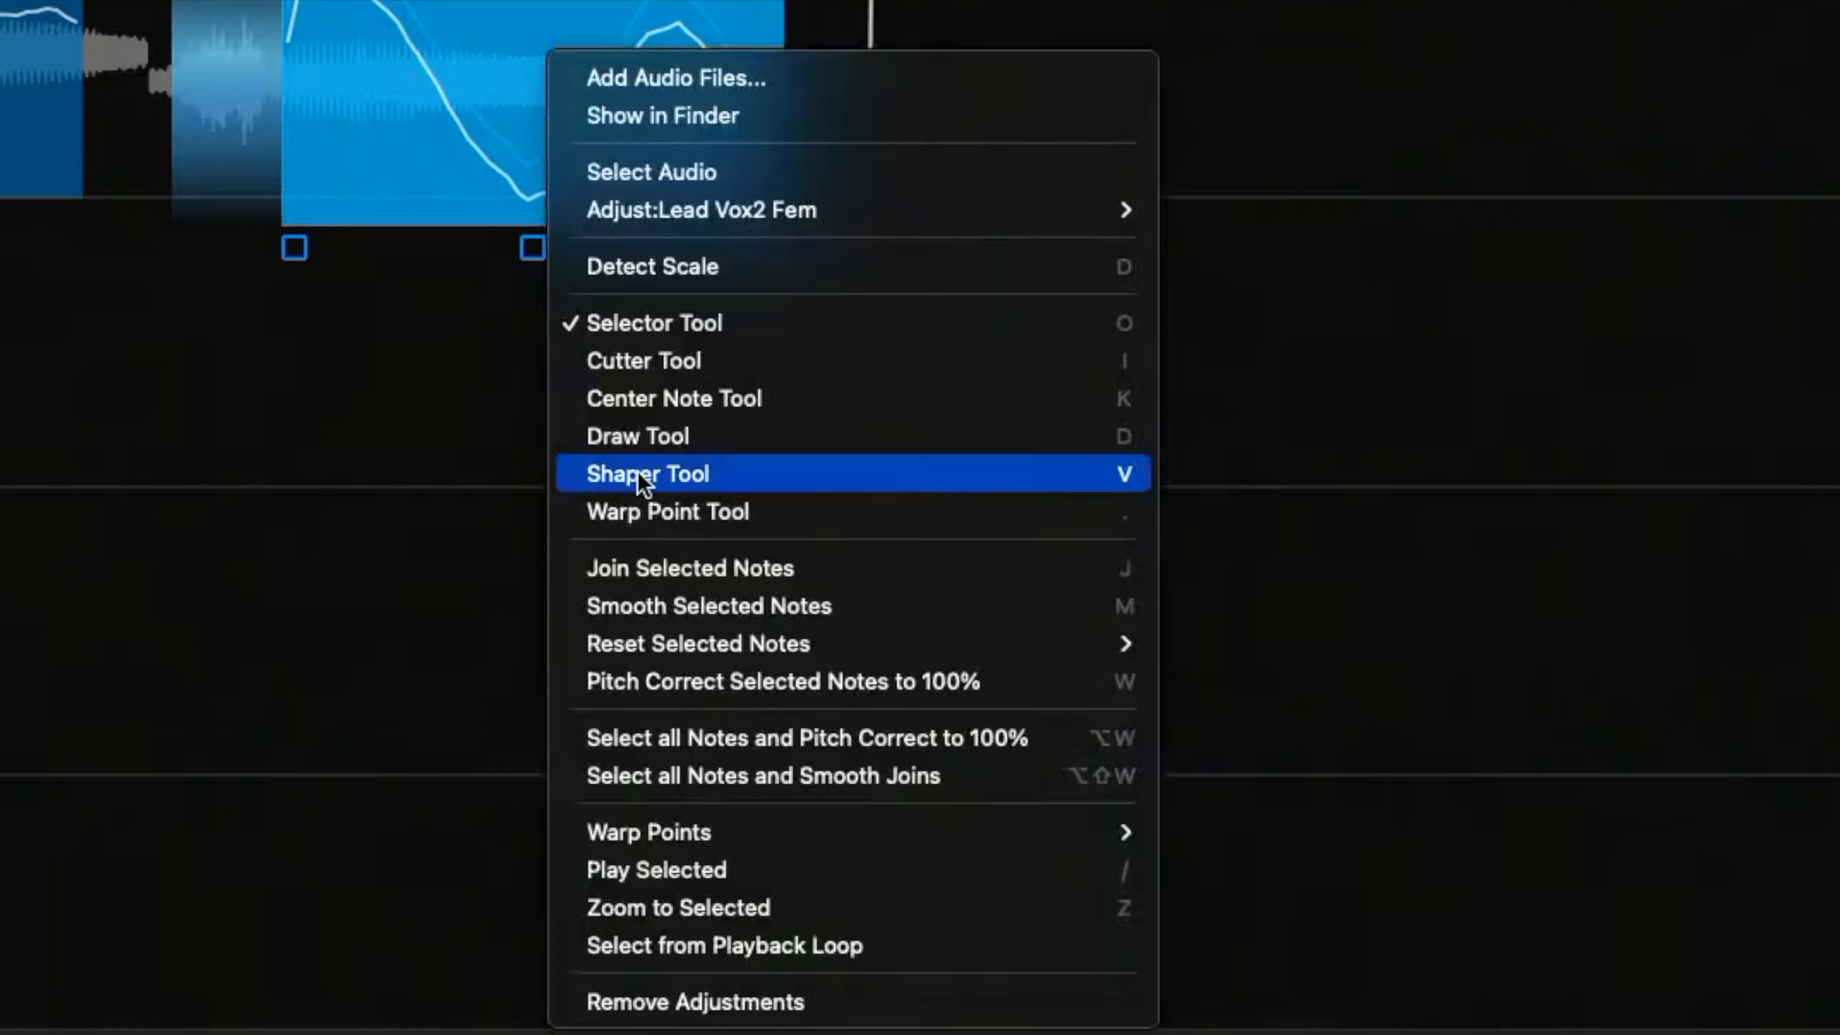
left_click(641, 476)
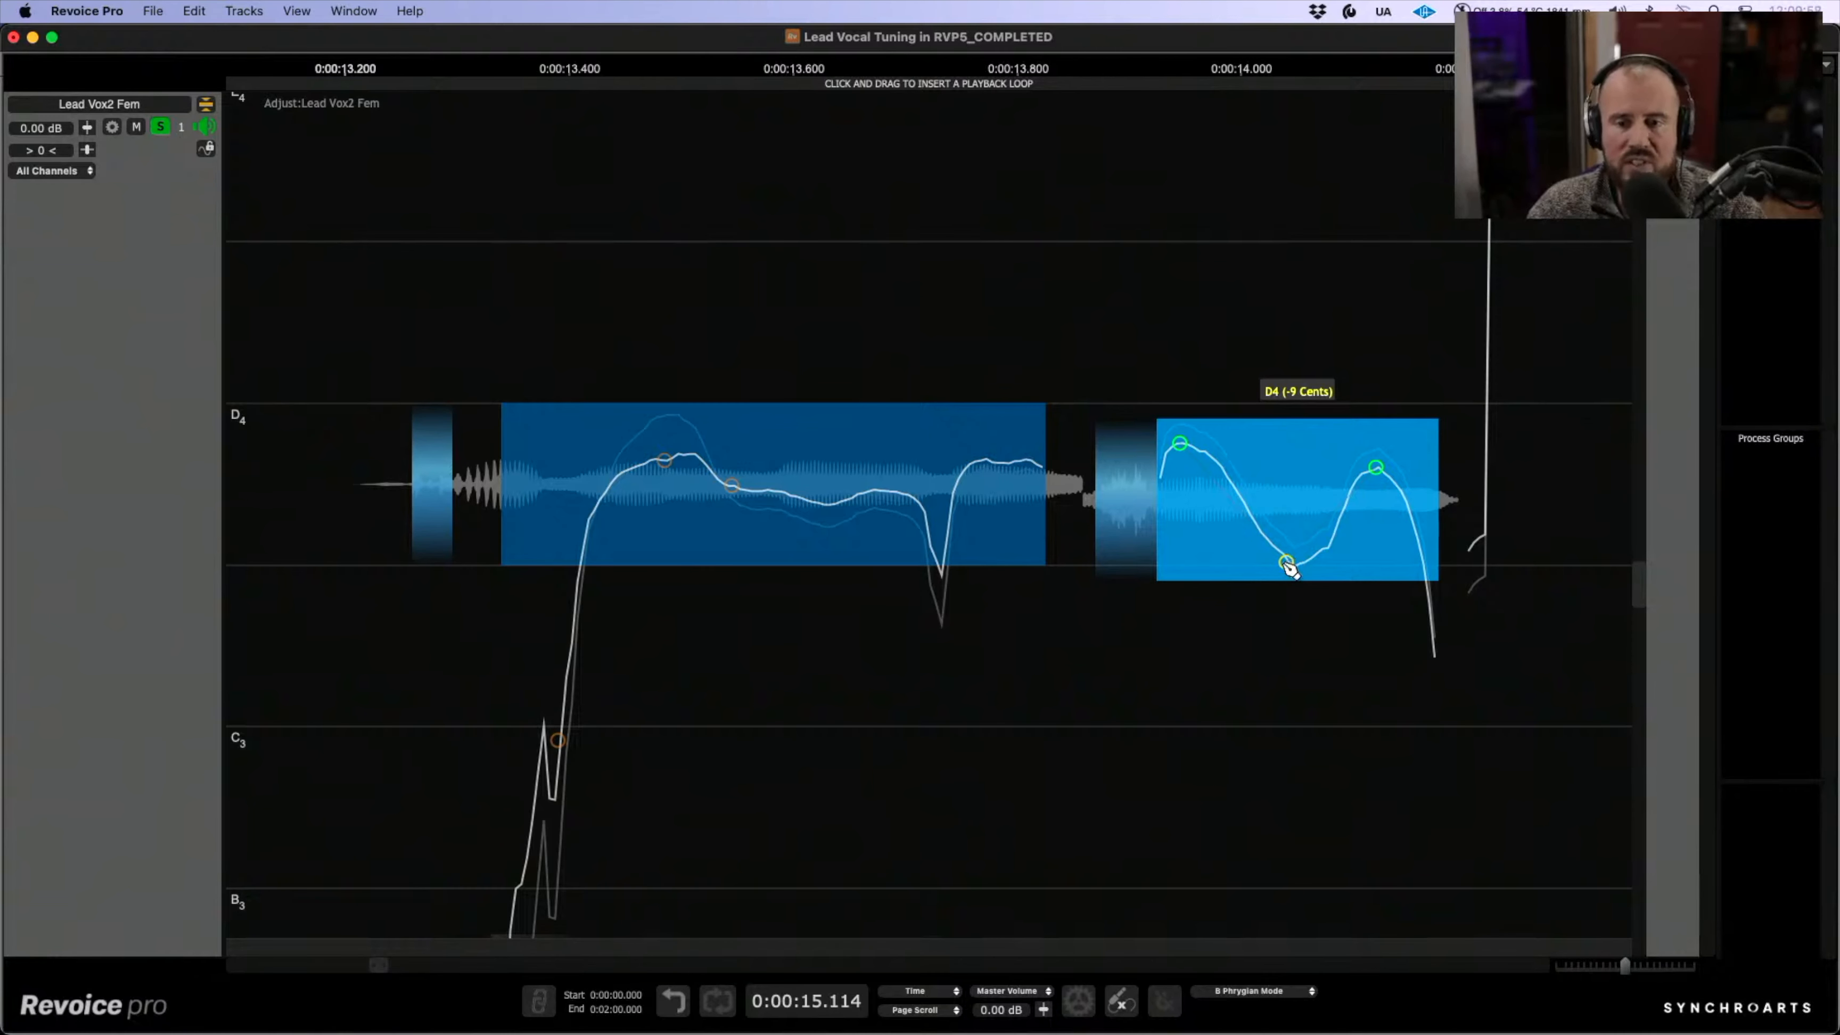
left_click_drag(1291, 568, 1300, 526)
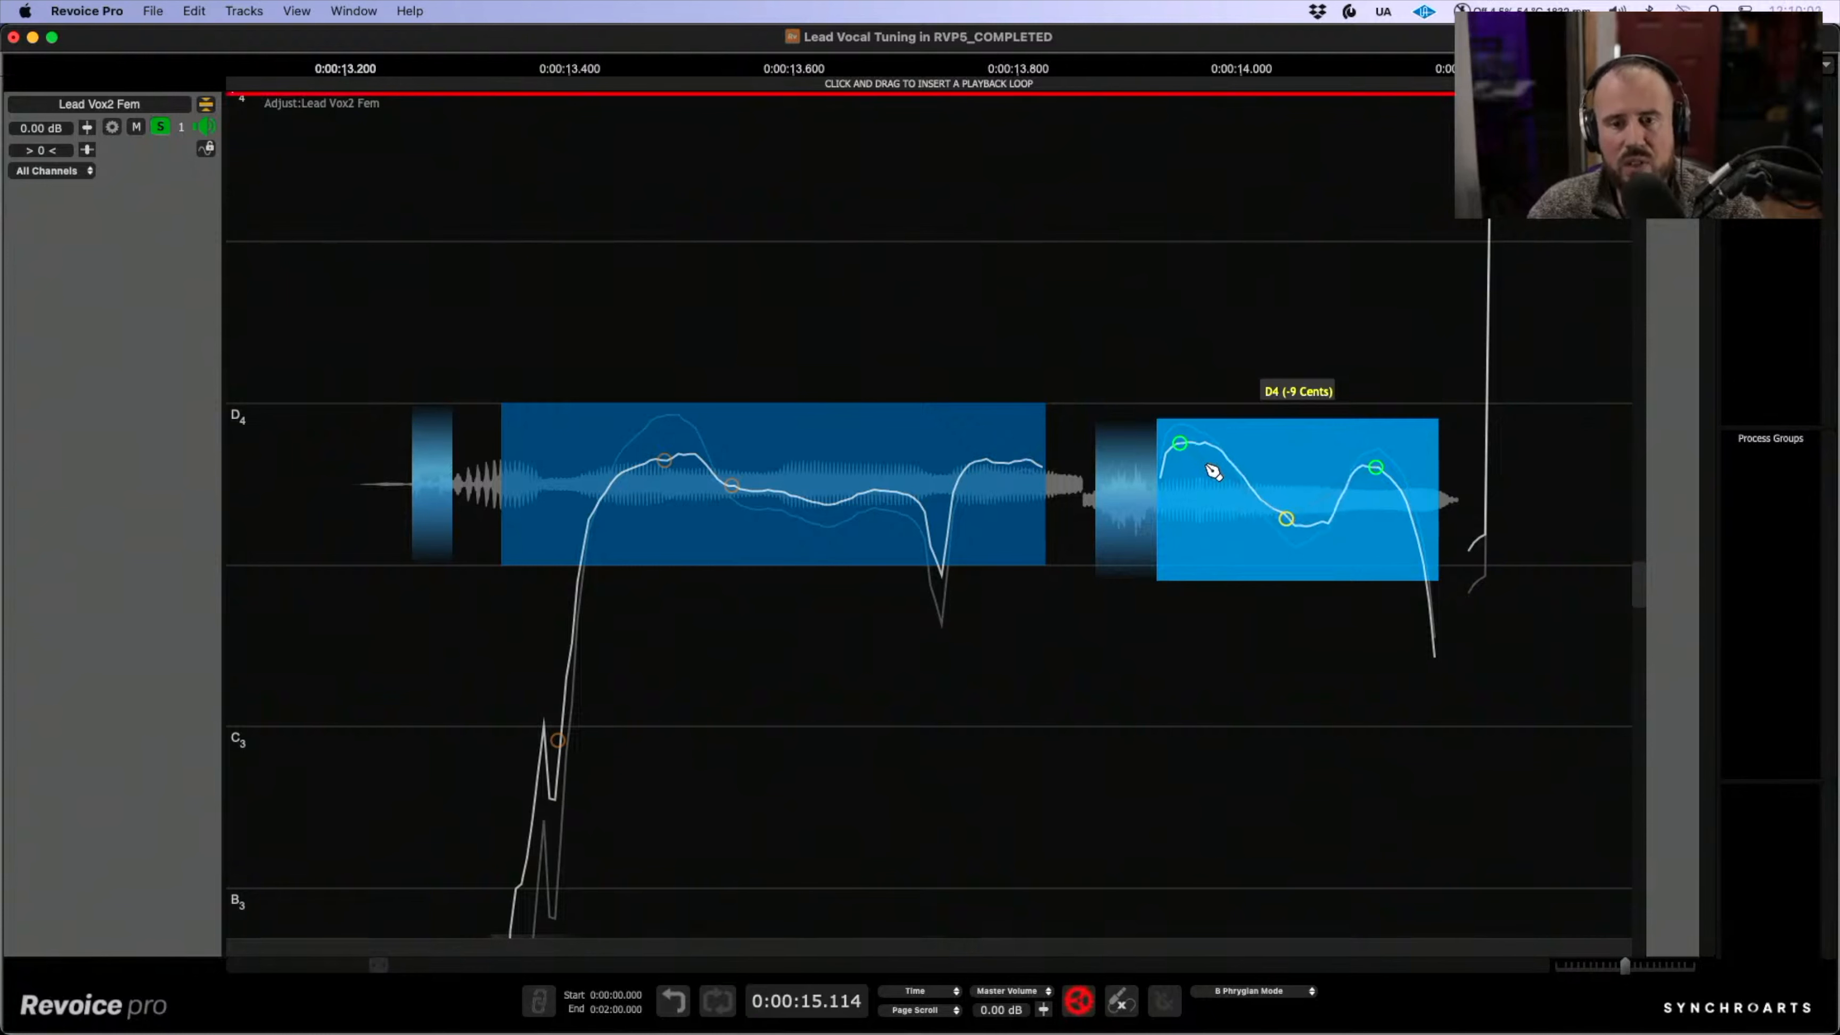
left_click_drag(1179, 443, 1185, 459)
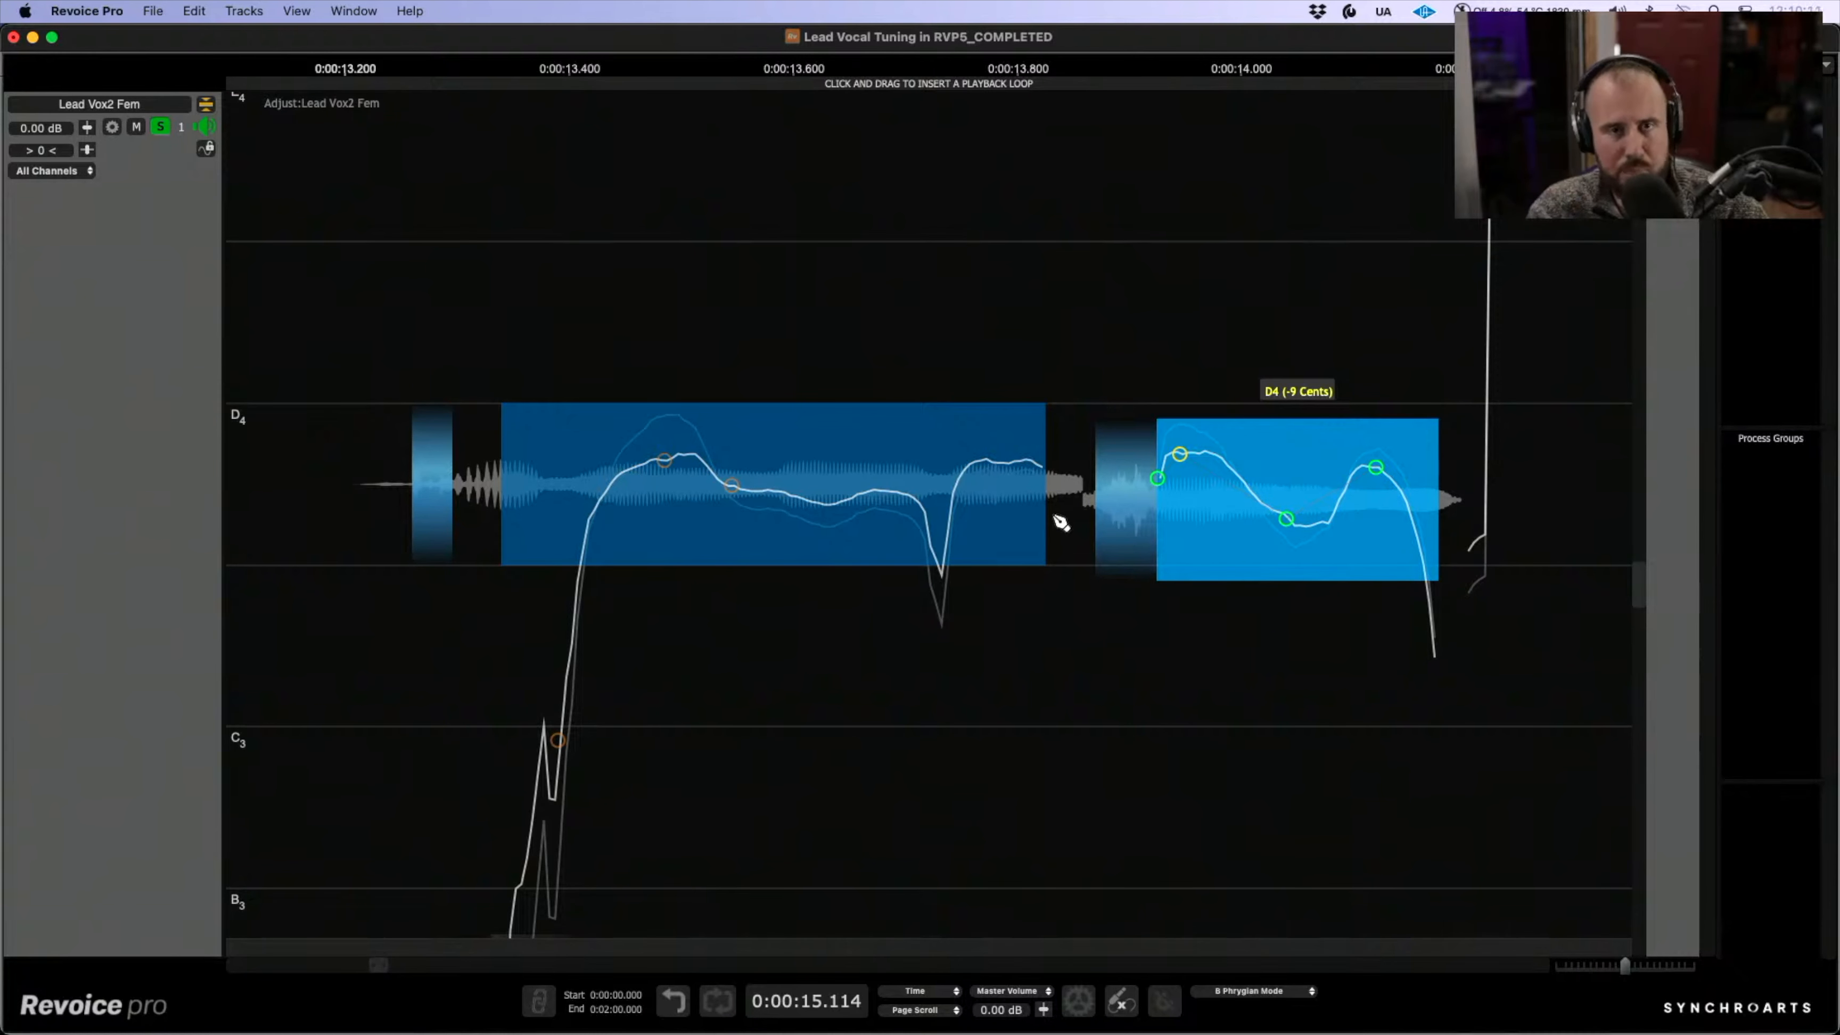
- Add a shaper point at the first D4 note's late dip and even out the points along its pitch curve
scroll(1014, 551, "left", 1)
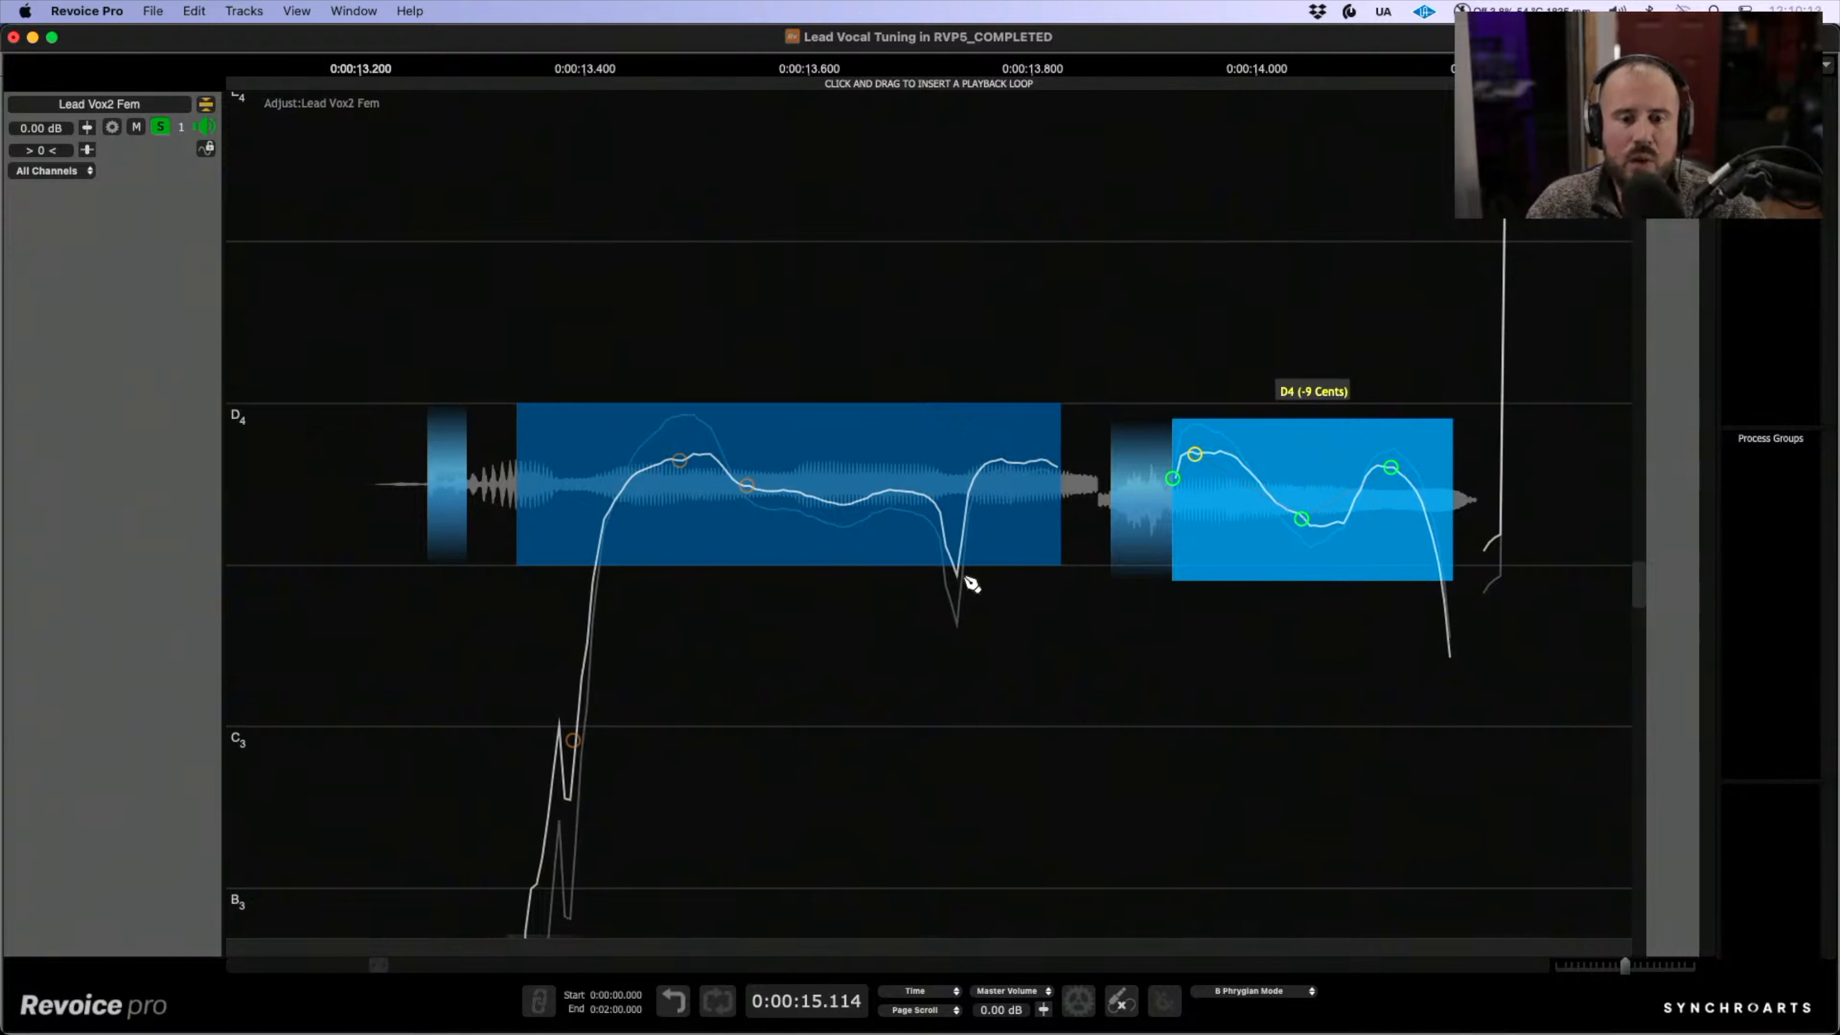
left_click(957, 576)
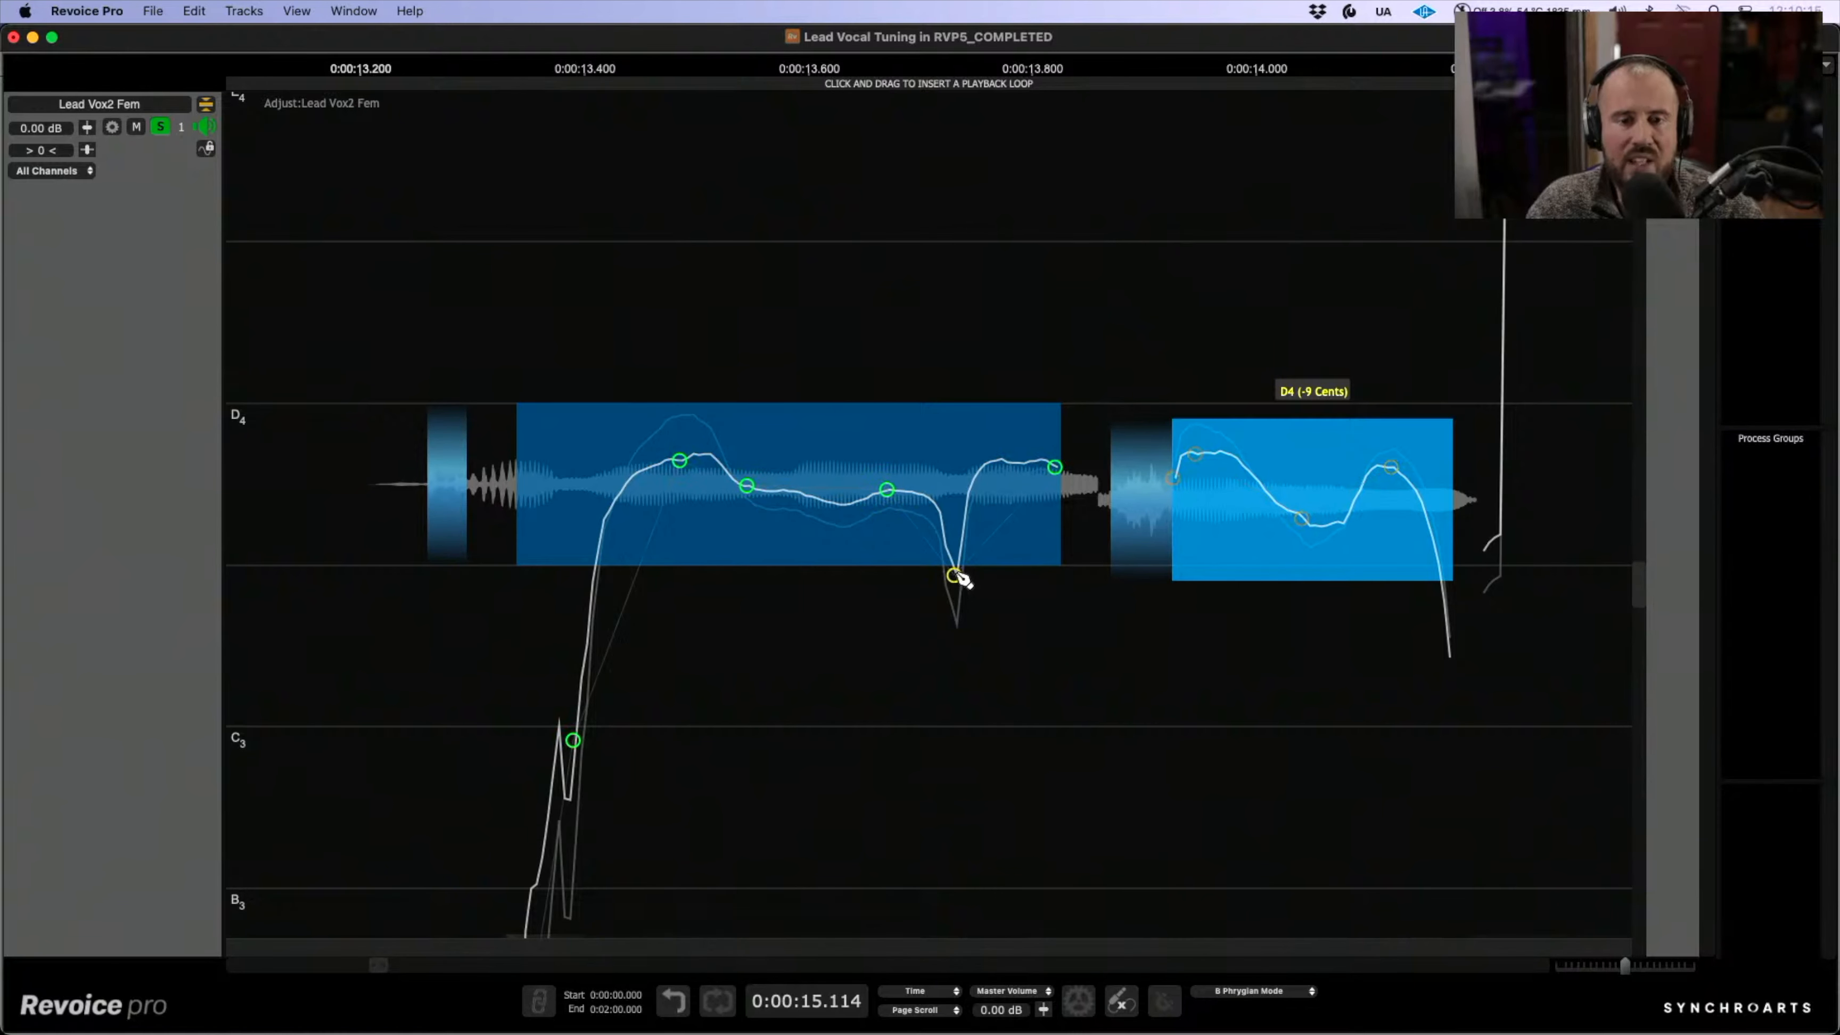
scroll(1014, 475, "left", 1)
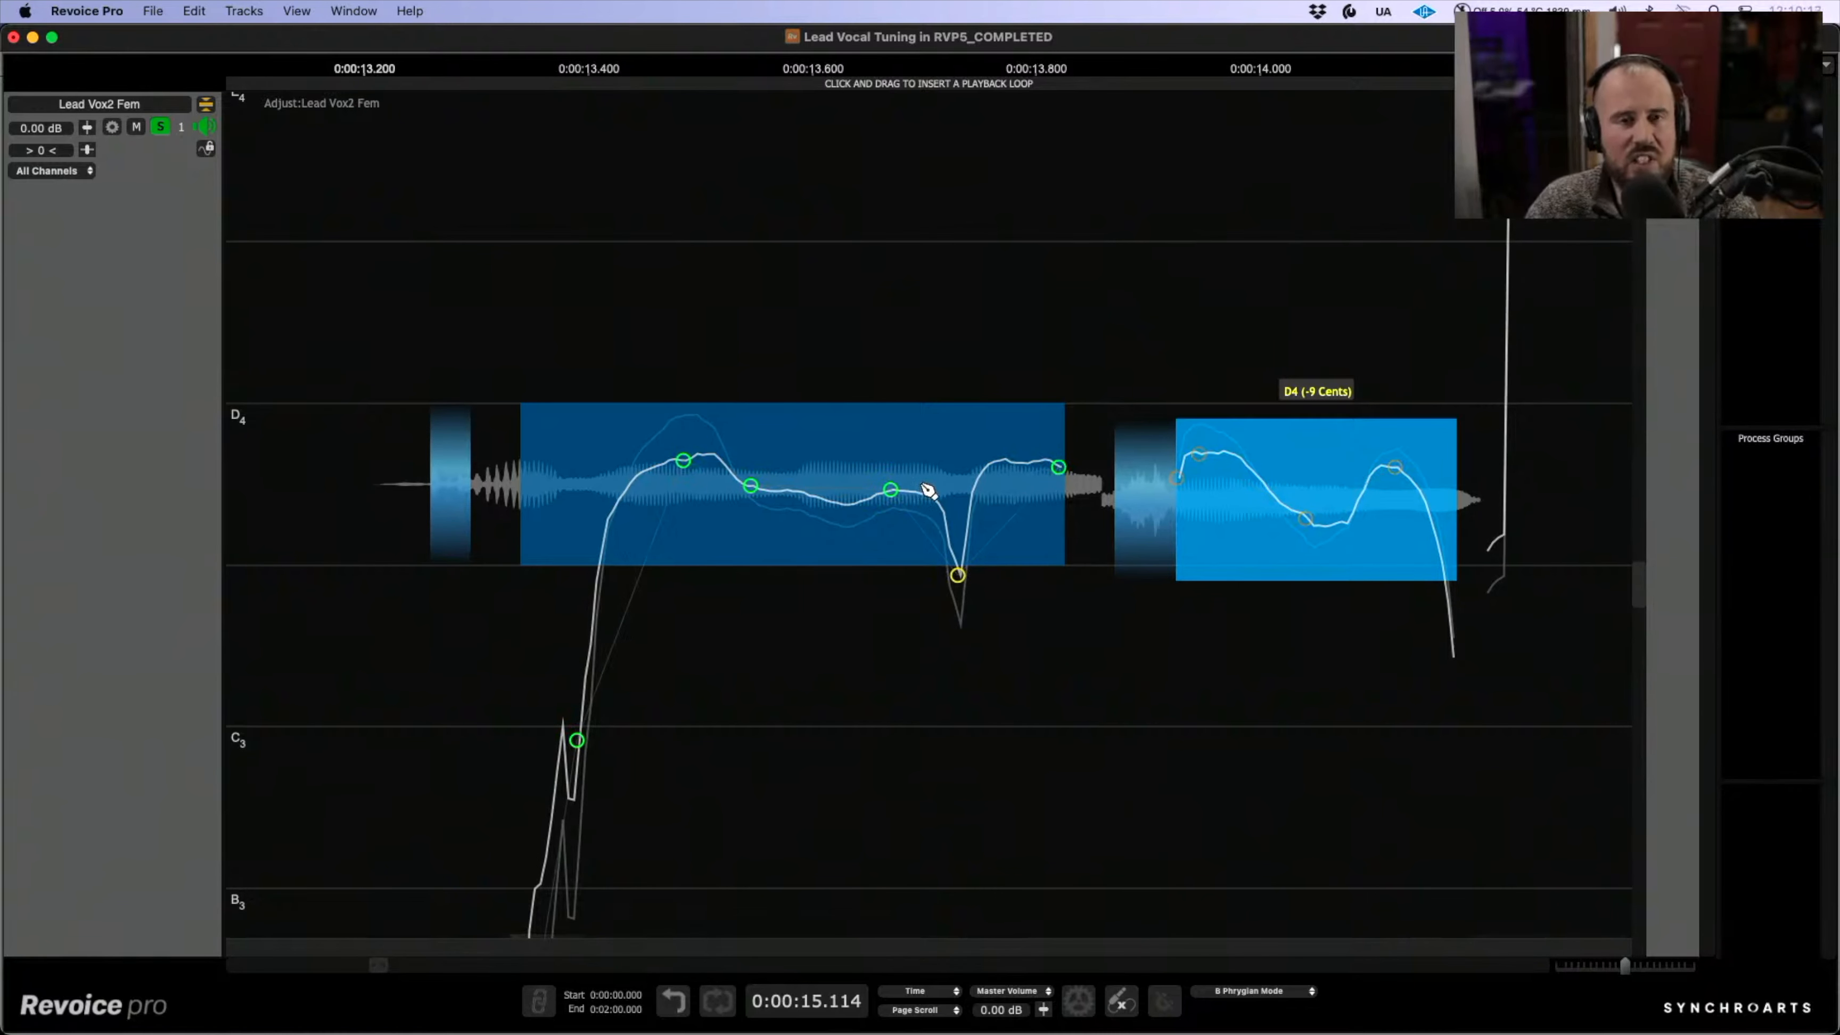
left_click_drag(892, 490, 891, 476)
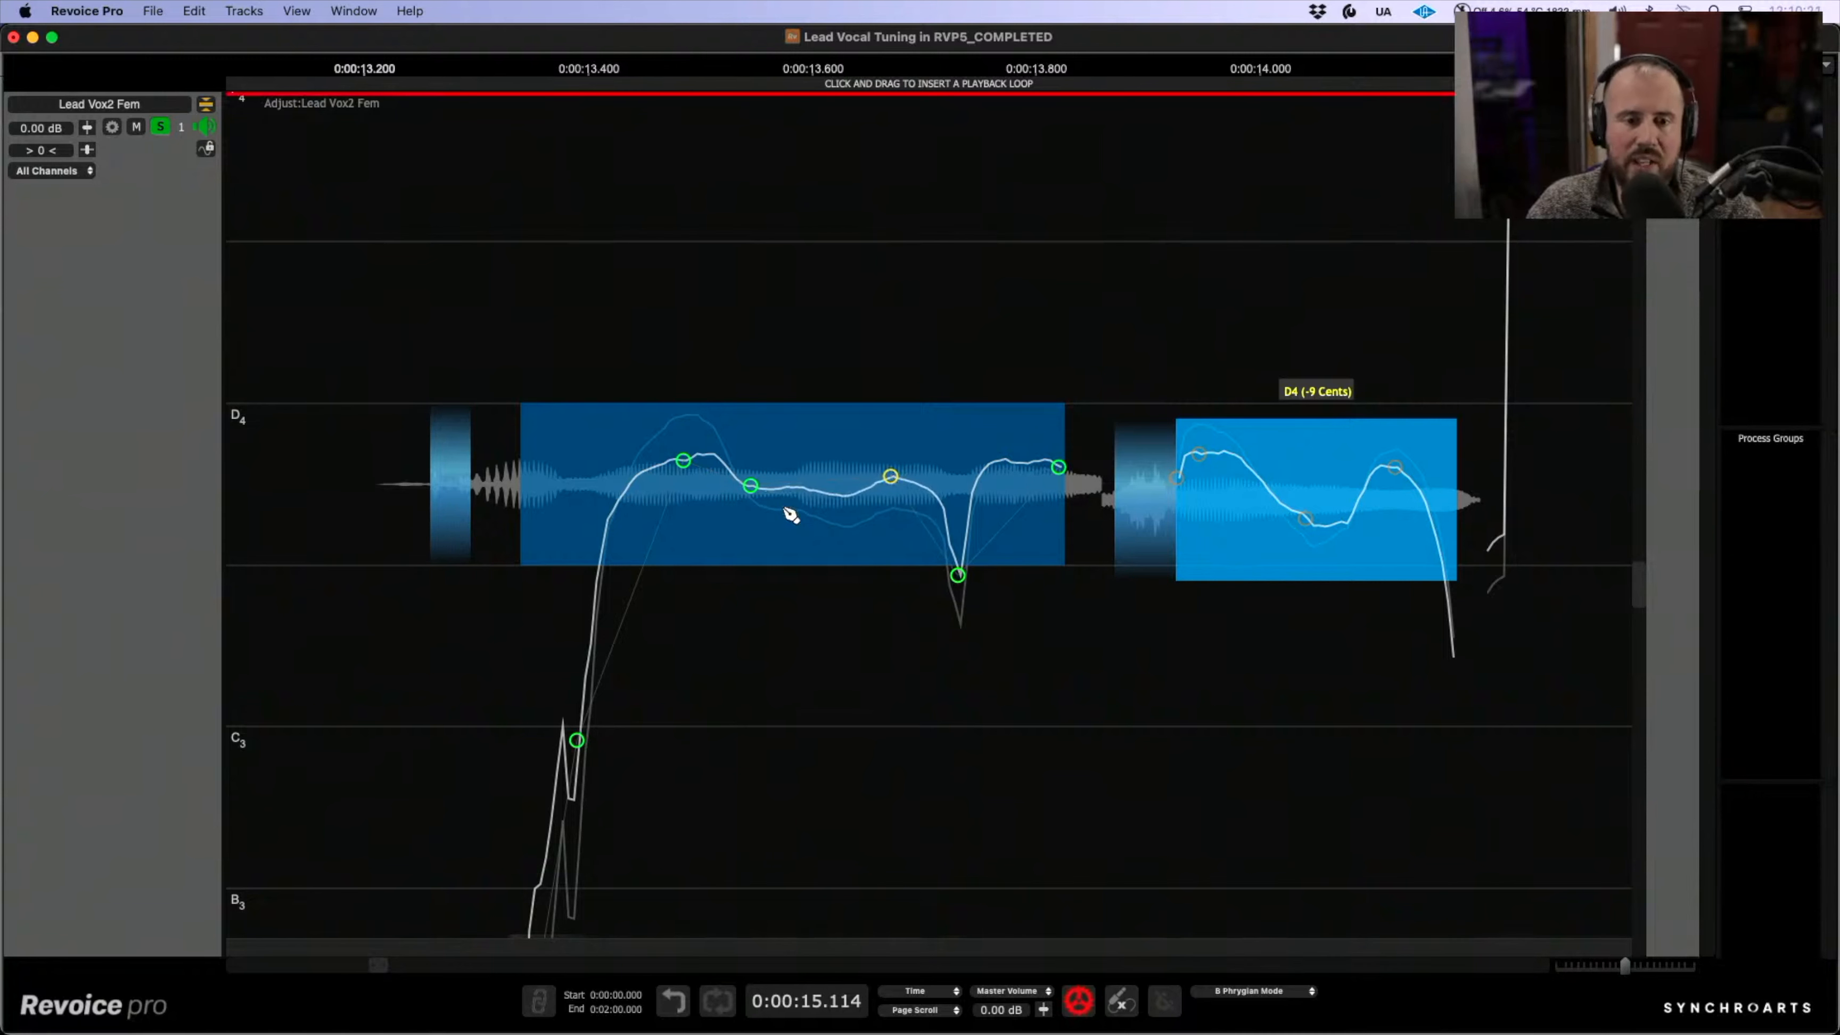
left_click_drag(755, 489, 689, 479)
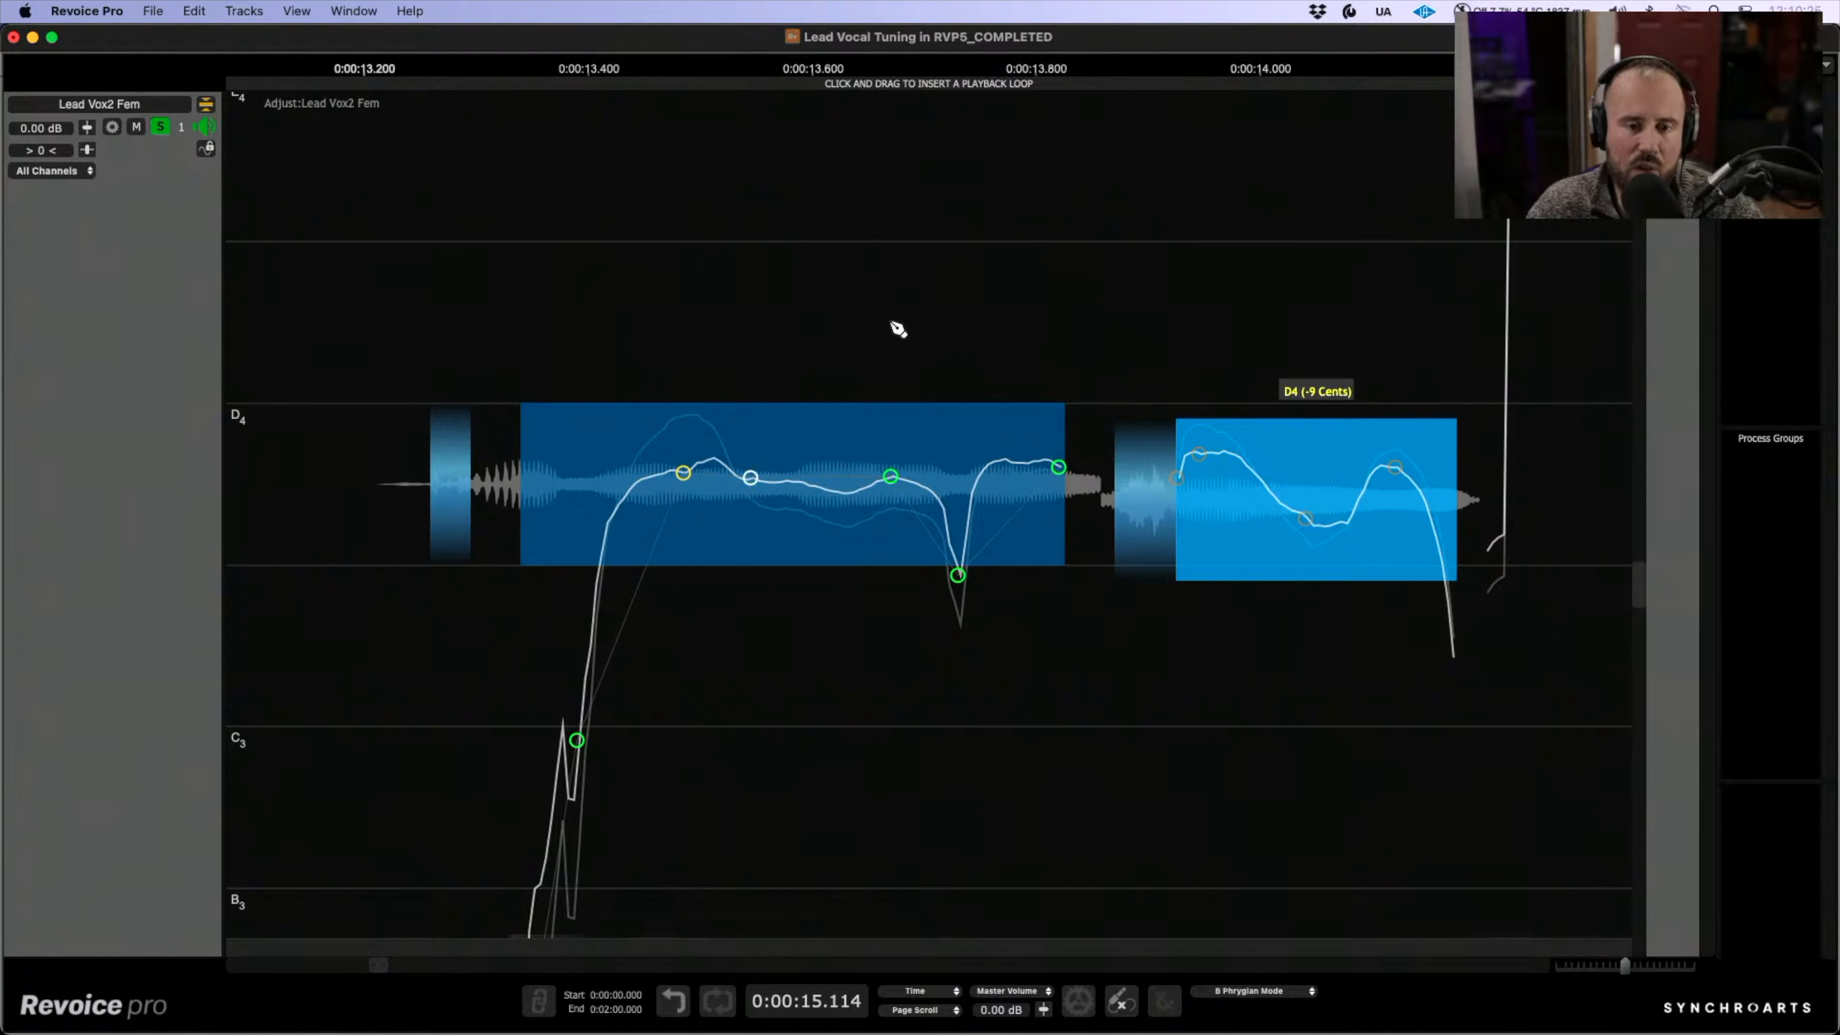
left_click_drag(892, 478, 891, 478)
left_click(702, 306)
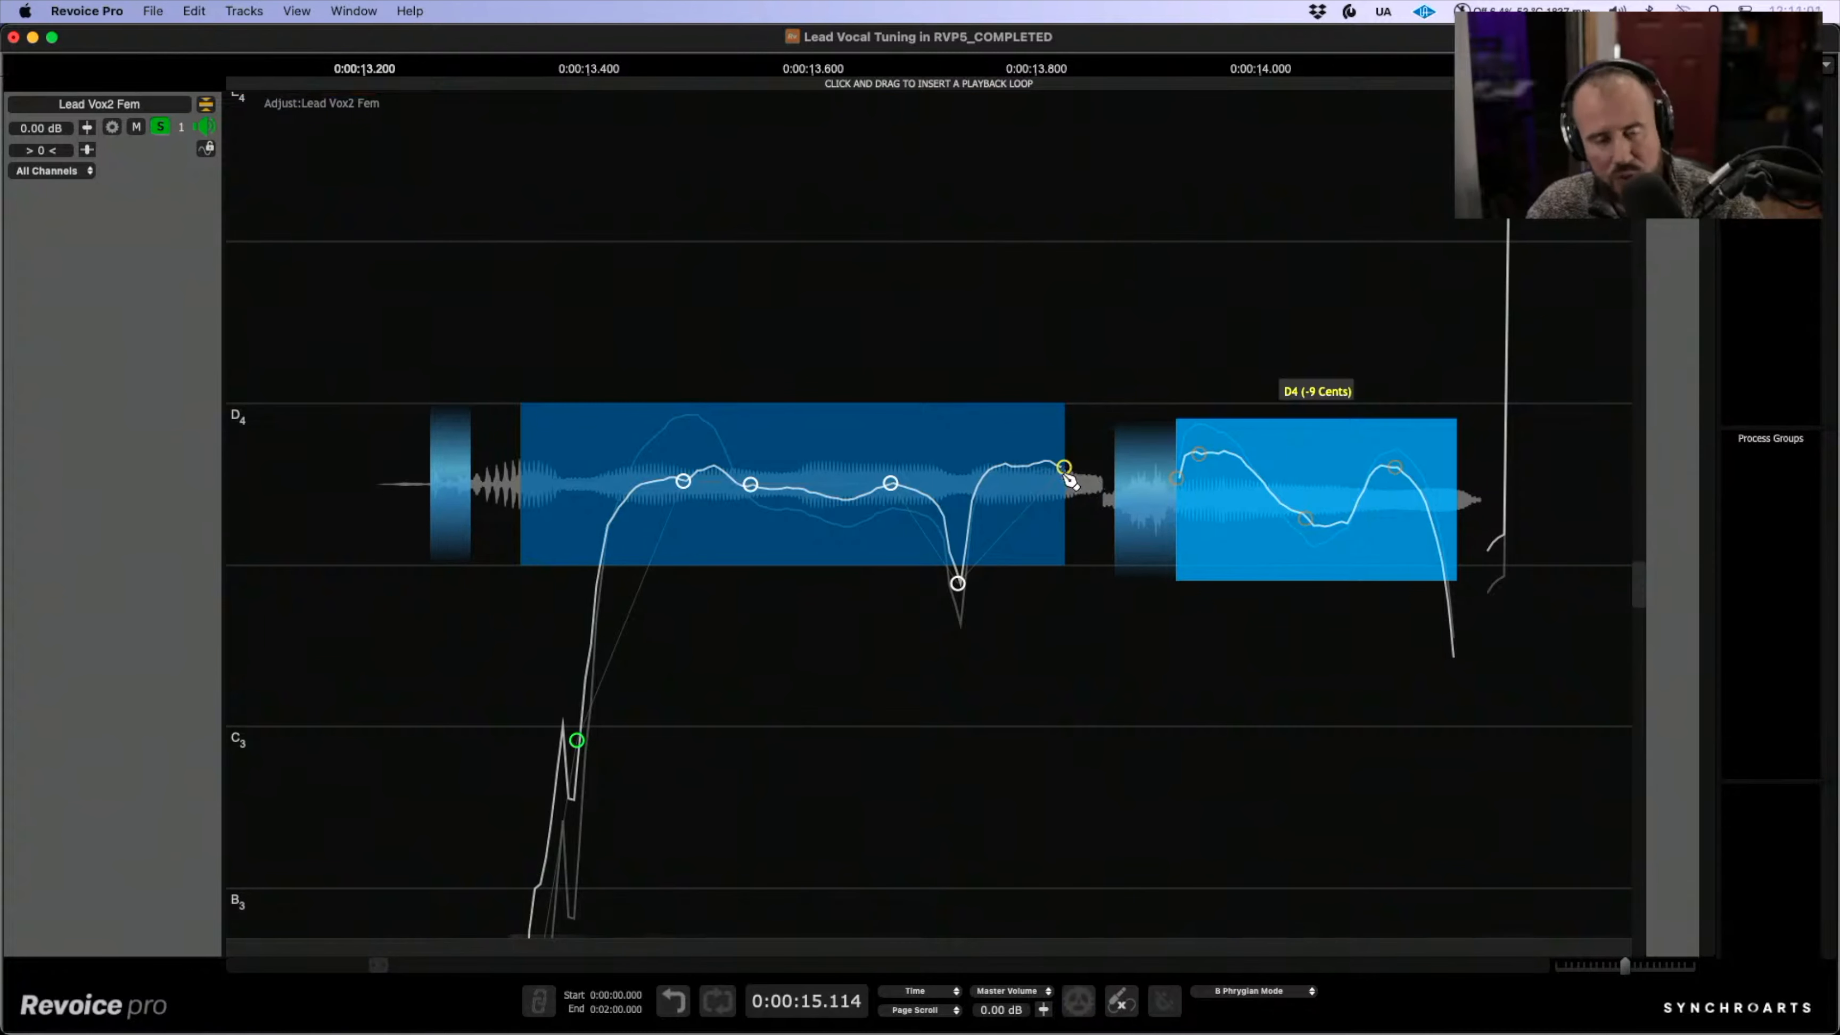
- Lower the shaper point at the end of the first D4 note's pitch curve slightly
left_click_drag(1070, 476, 1070, 495)
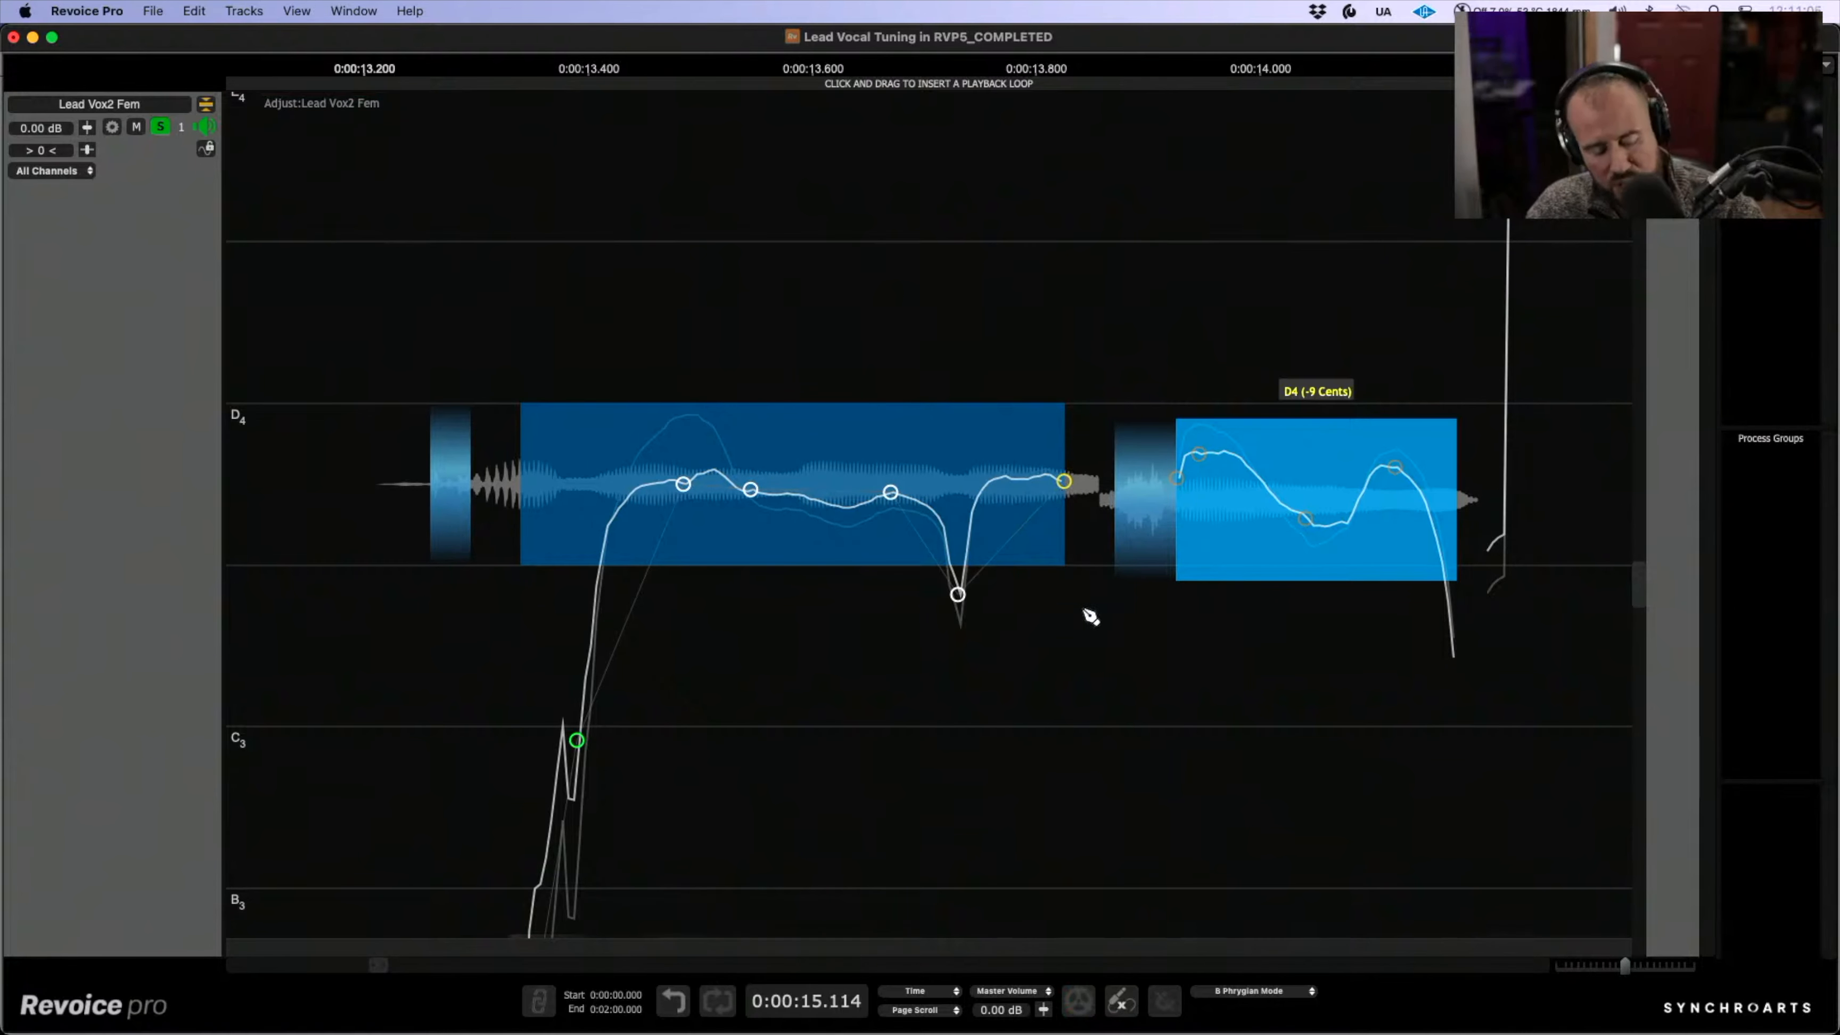
scroll(1106, 645, "down", 1)
scroll(945, 554, "down", 3)
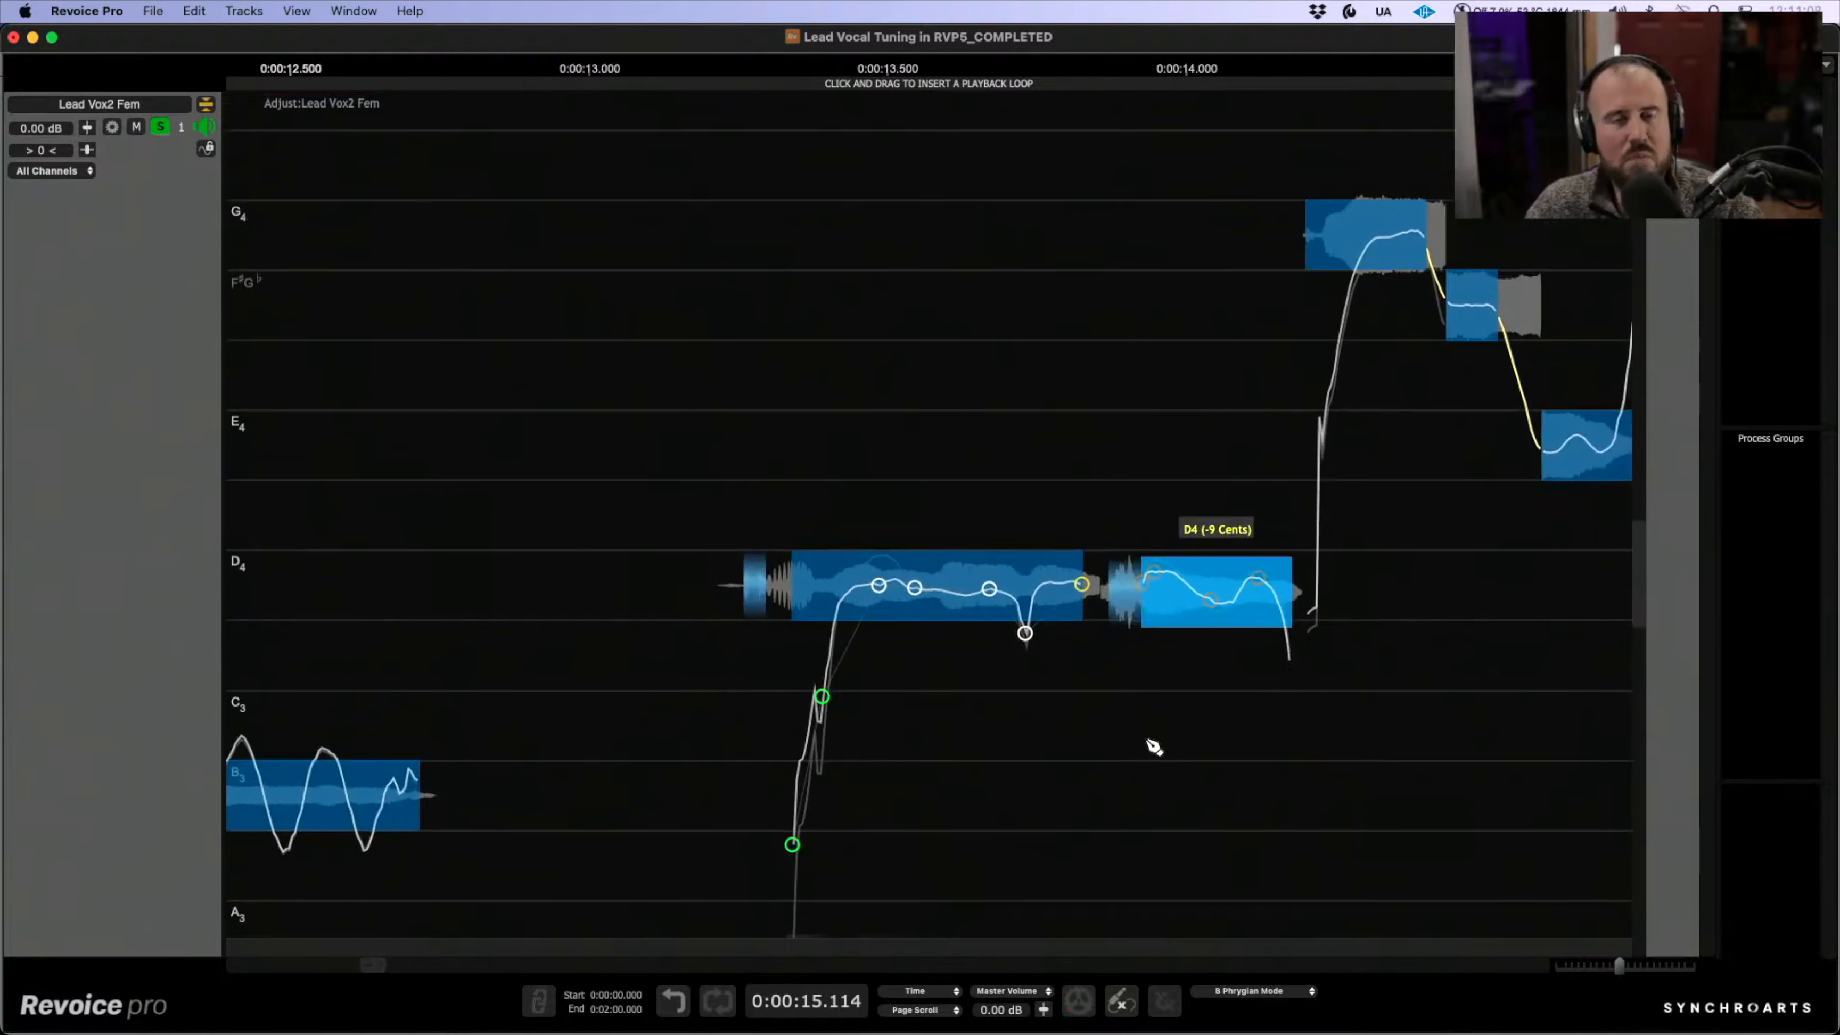
- Center the B3 note before the D4 phrase with the Center Note Tool at 100% correction and adjust its drift
scroll(725, 468, "up", 6)
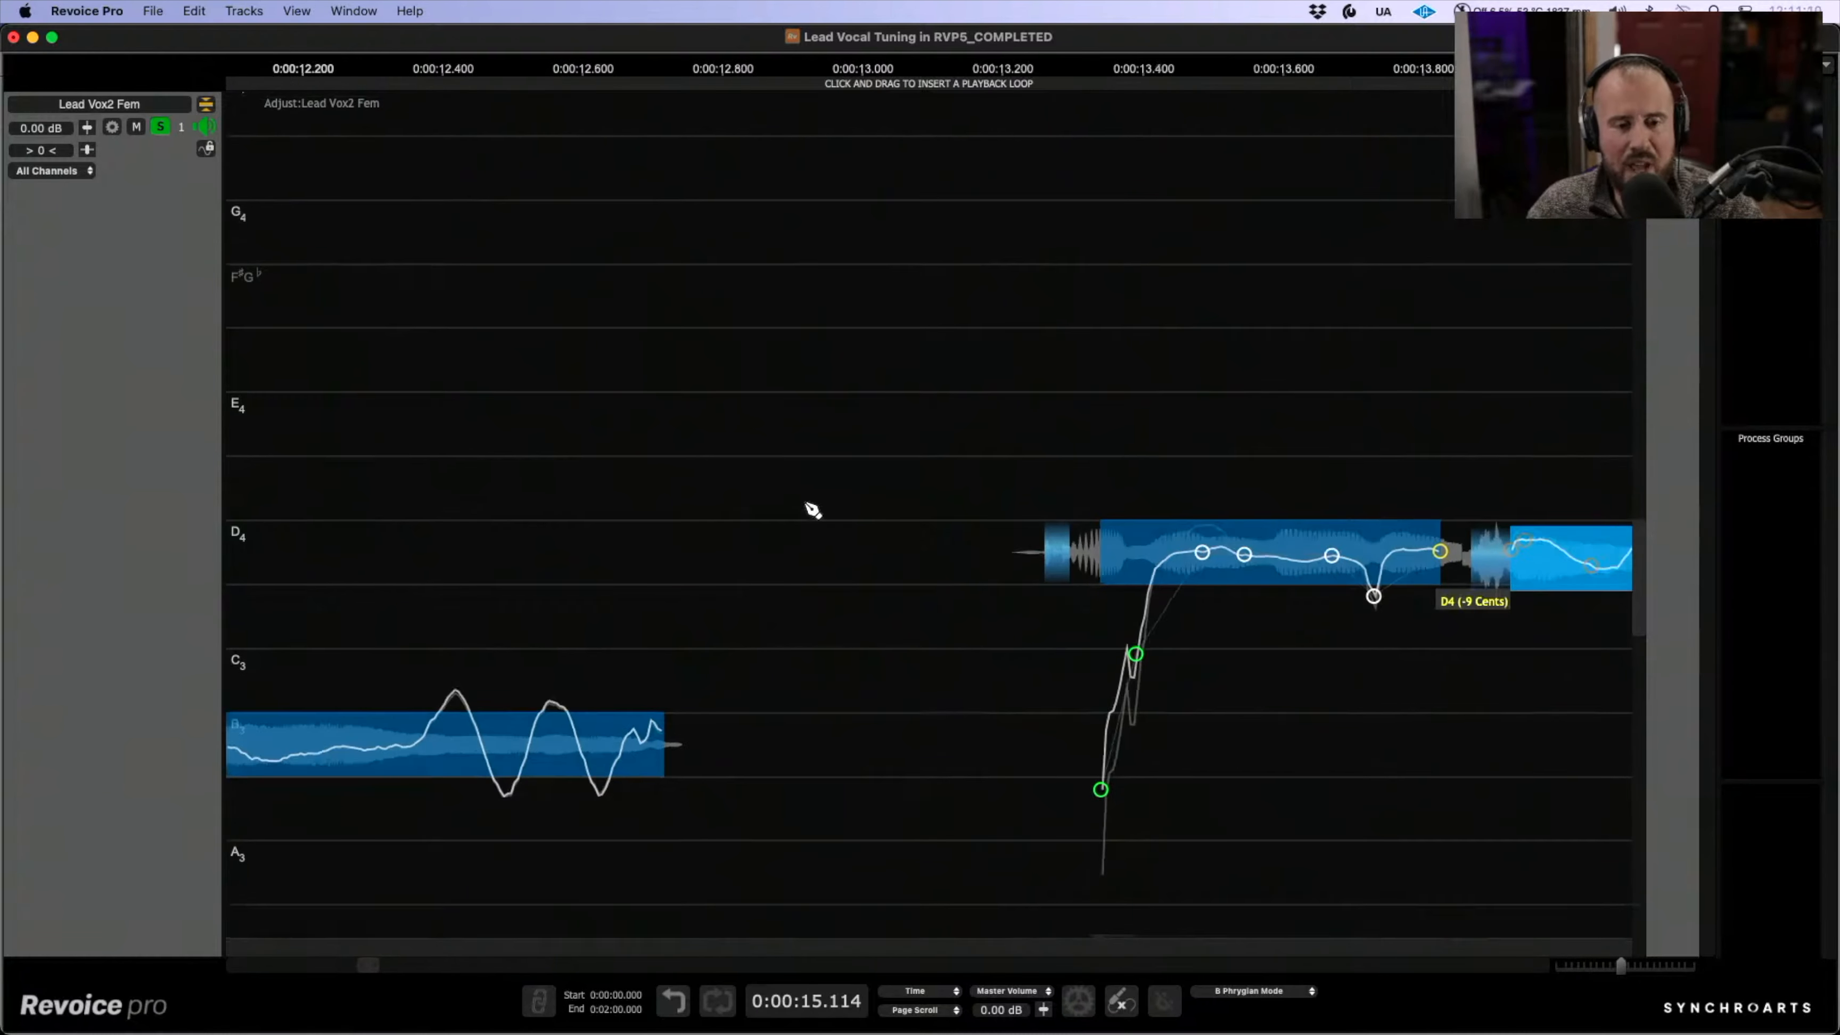
scroll(657, 498, "down", 6)
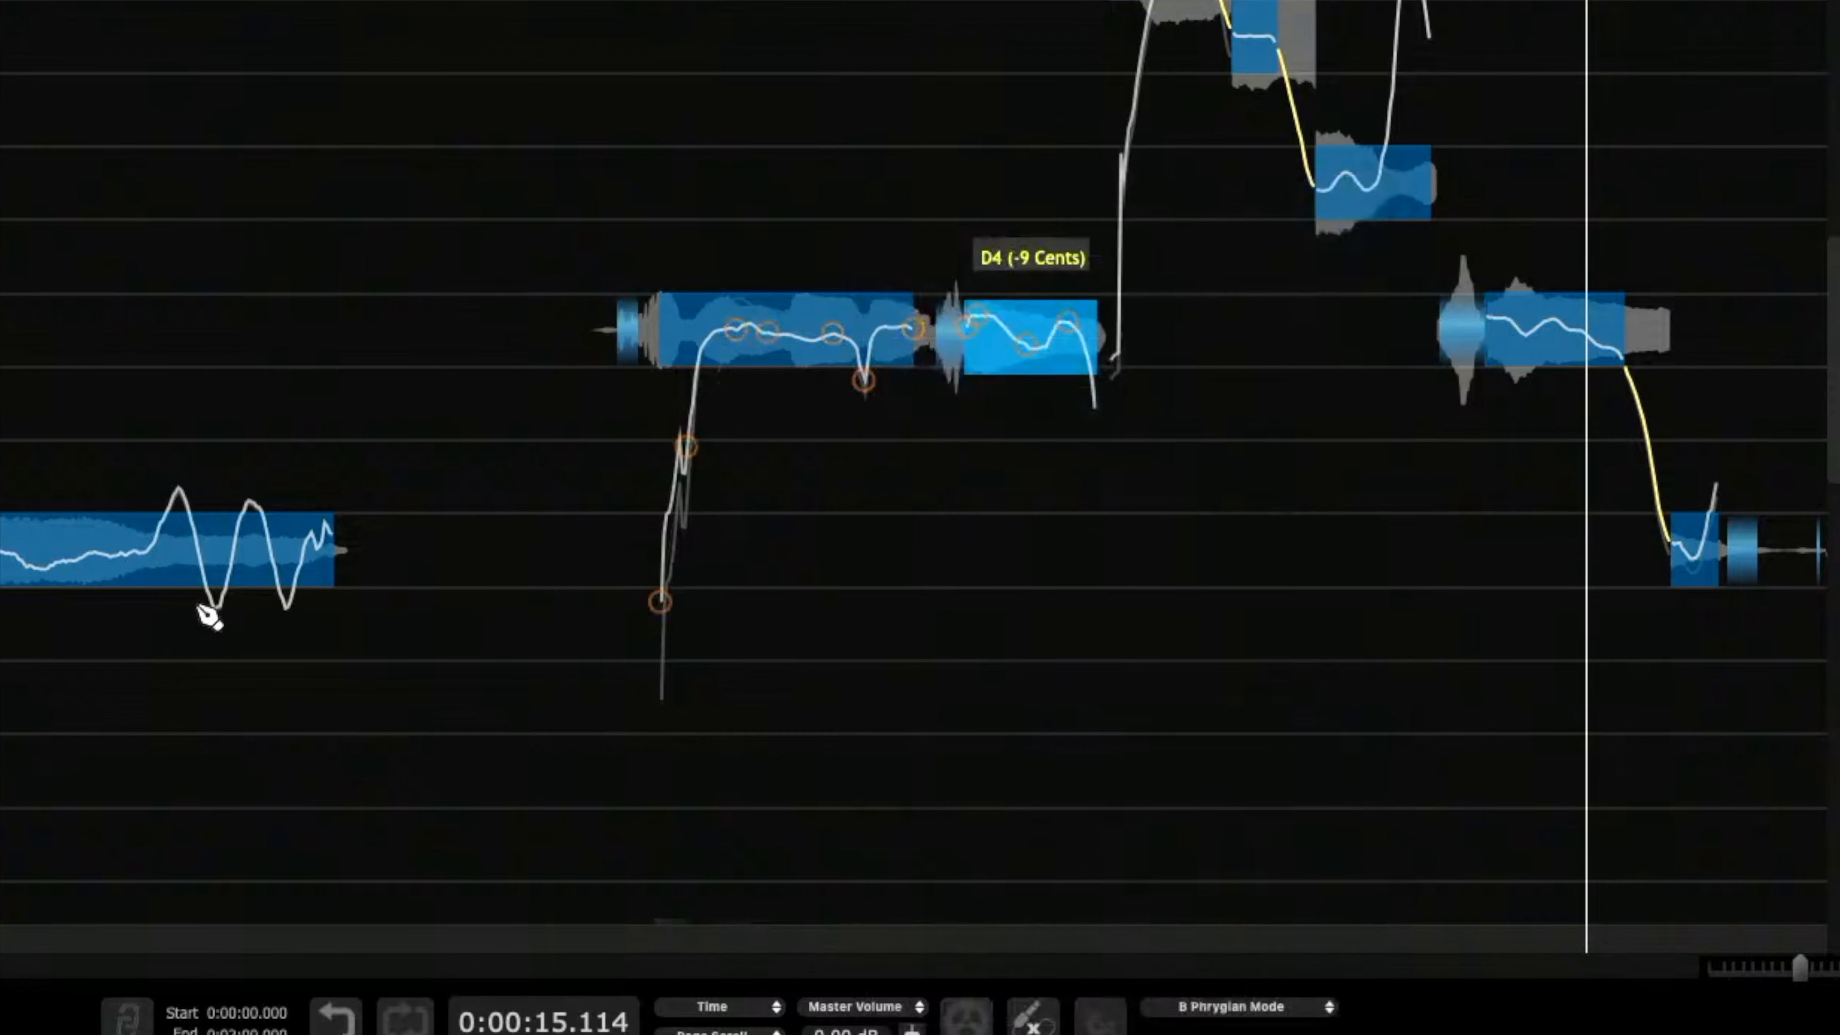
right_click(590, 730)
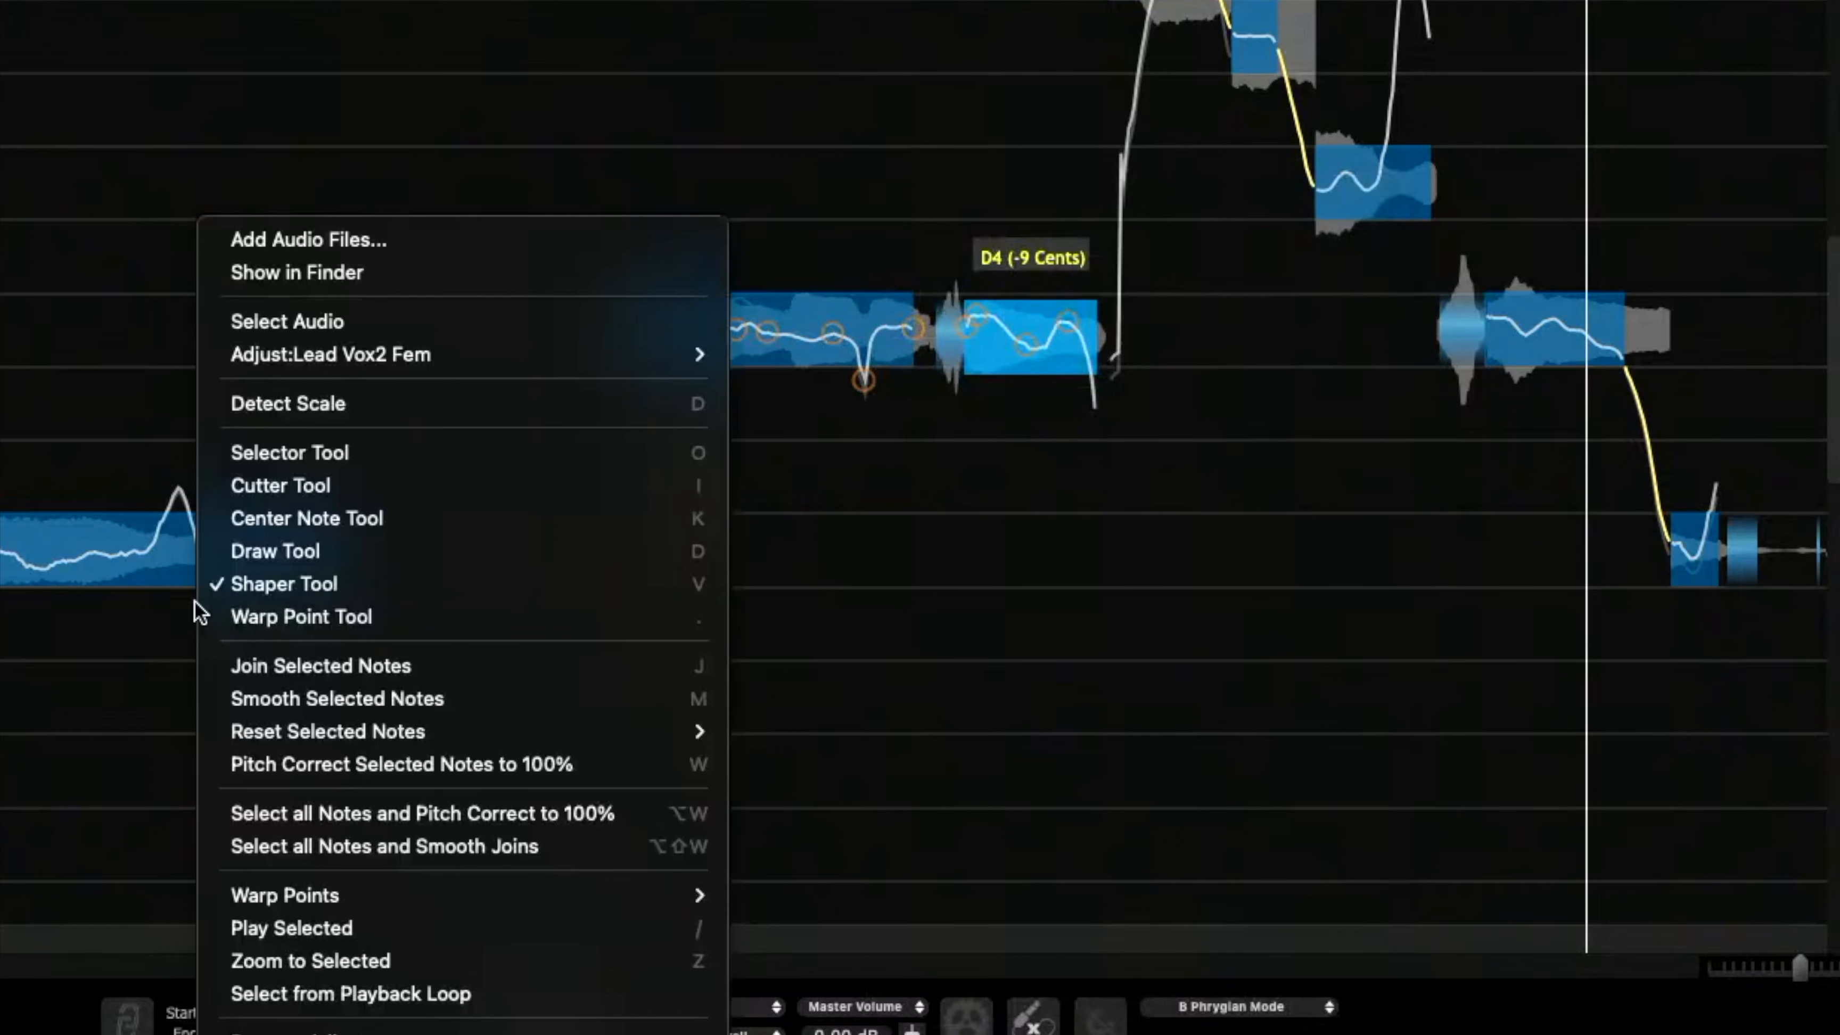
left_click(306, 518)
left_click(121, 604)
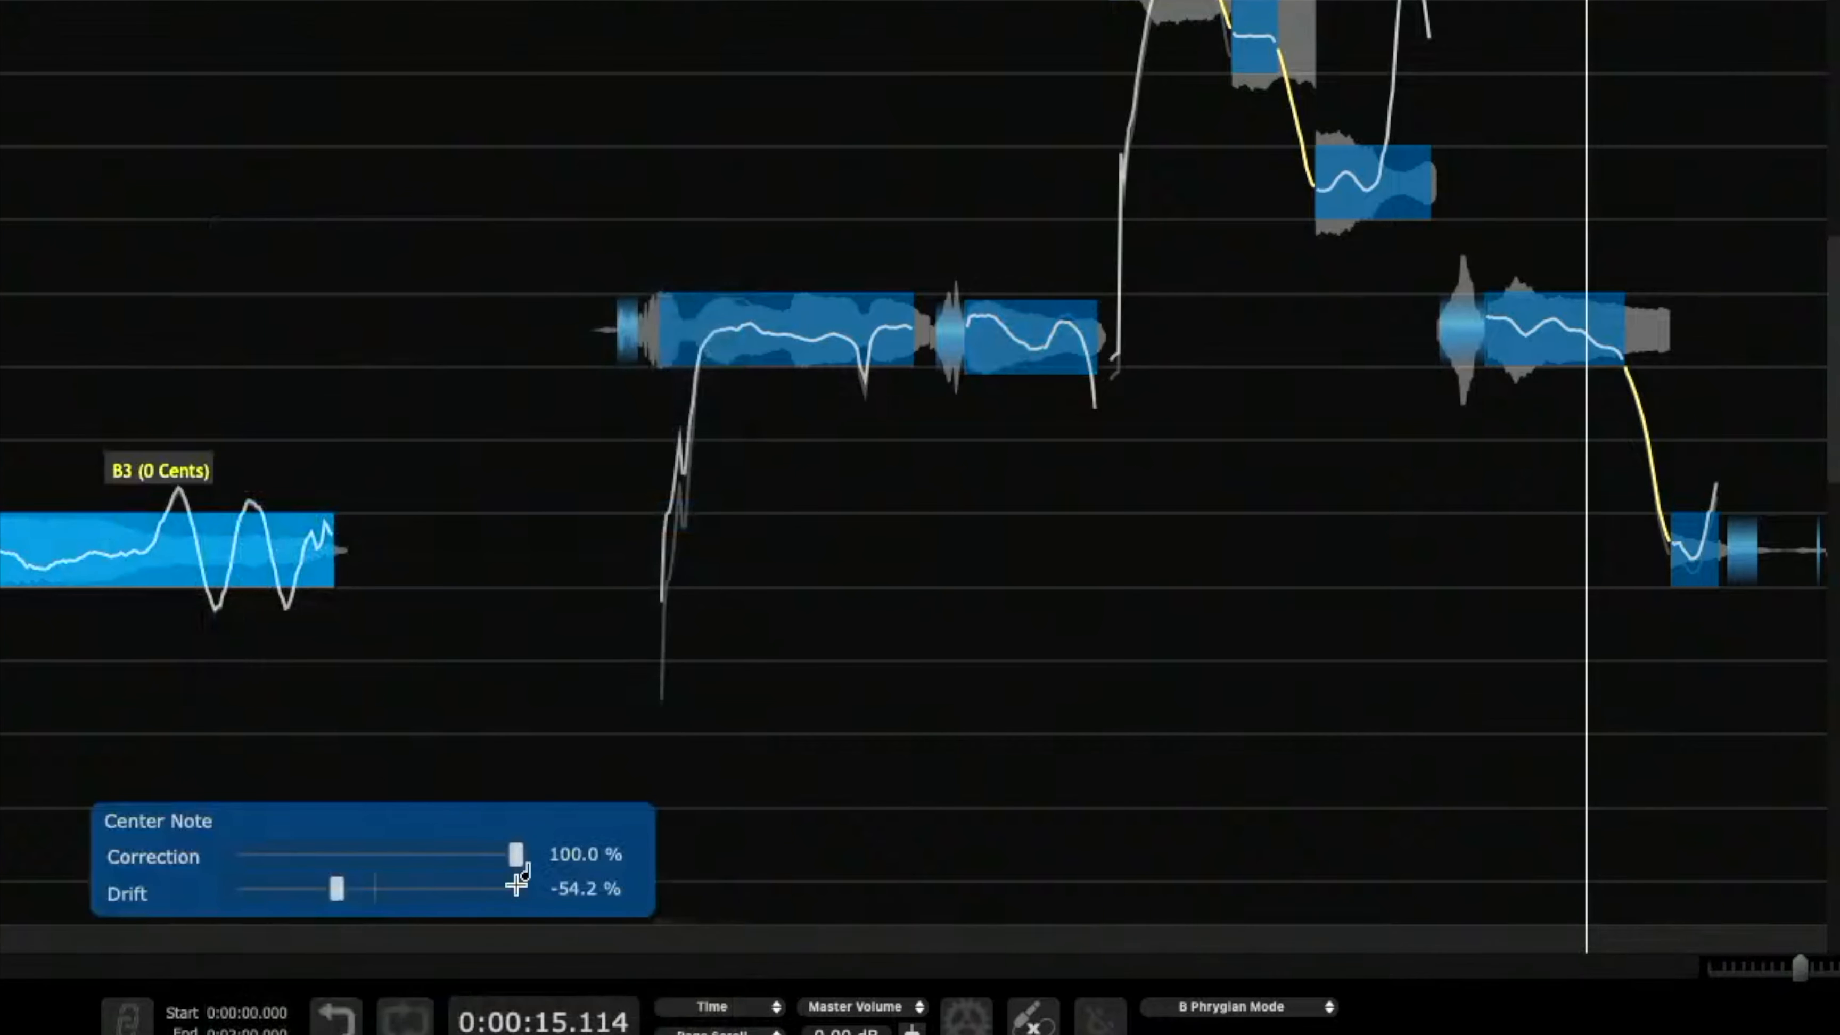
left_click_drag(512, 854, 366, 890)
- Center the long A3 note at 100% correction and lower its drift below 0%
left_click_drag(846, 766, 596, 619)
left_click_drag(1100, 572, 830, 587)
left_click_drag(905, 235, 912, 442)
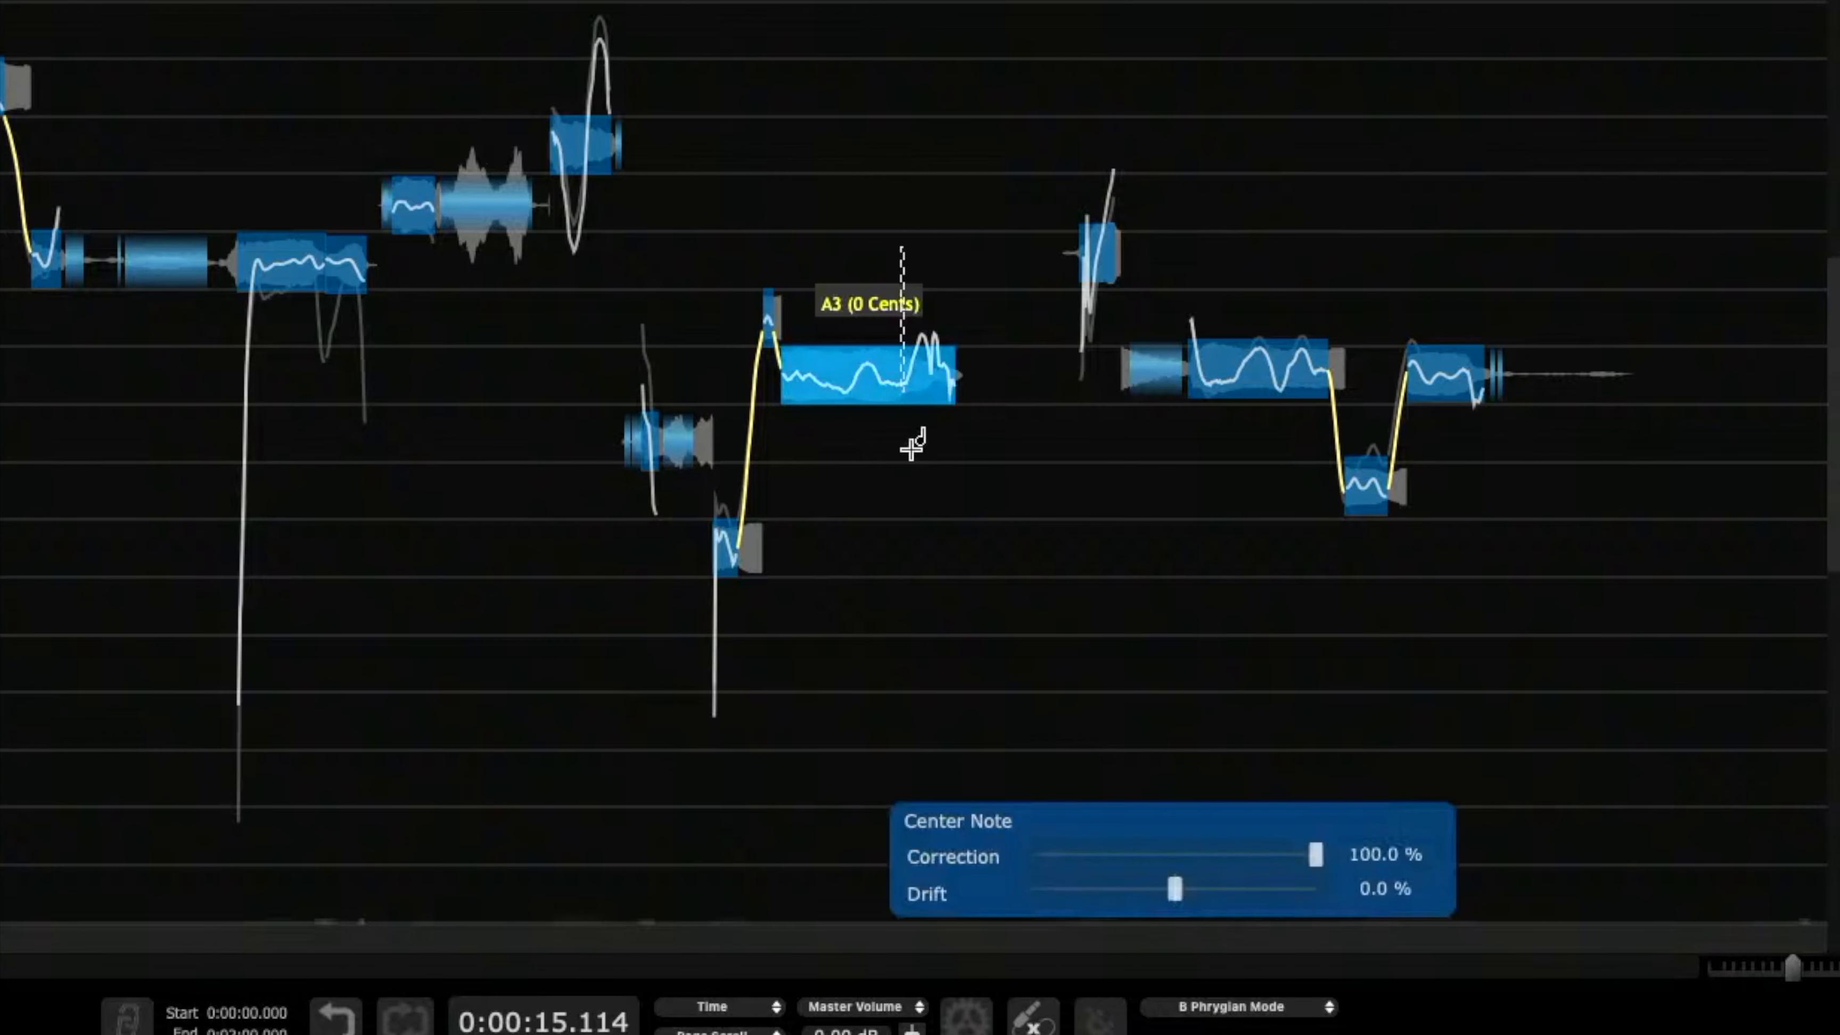
left_click_drag(1177, 888, 1134, 888)
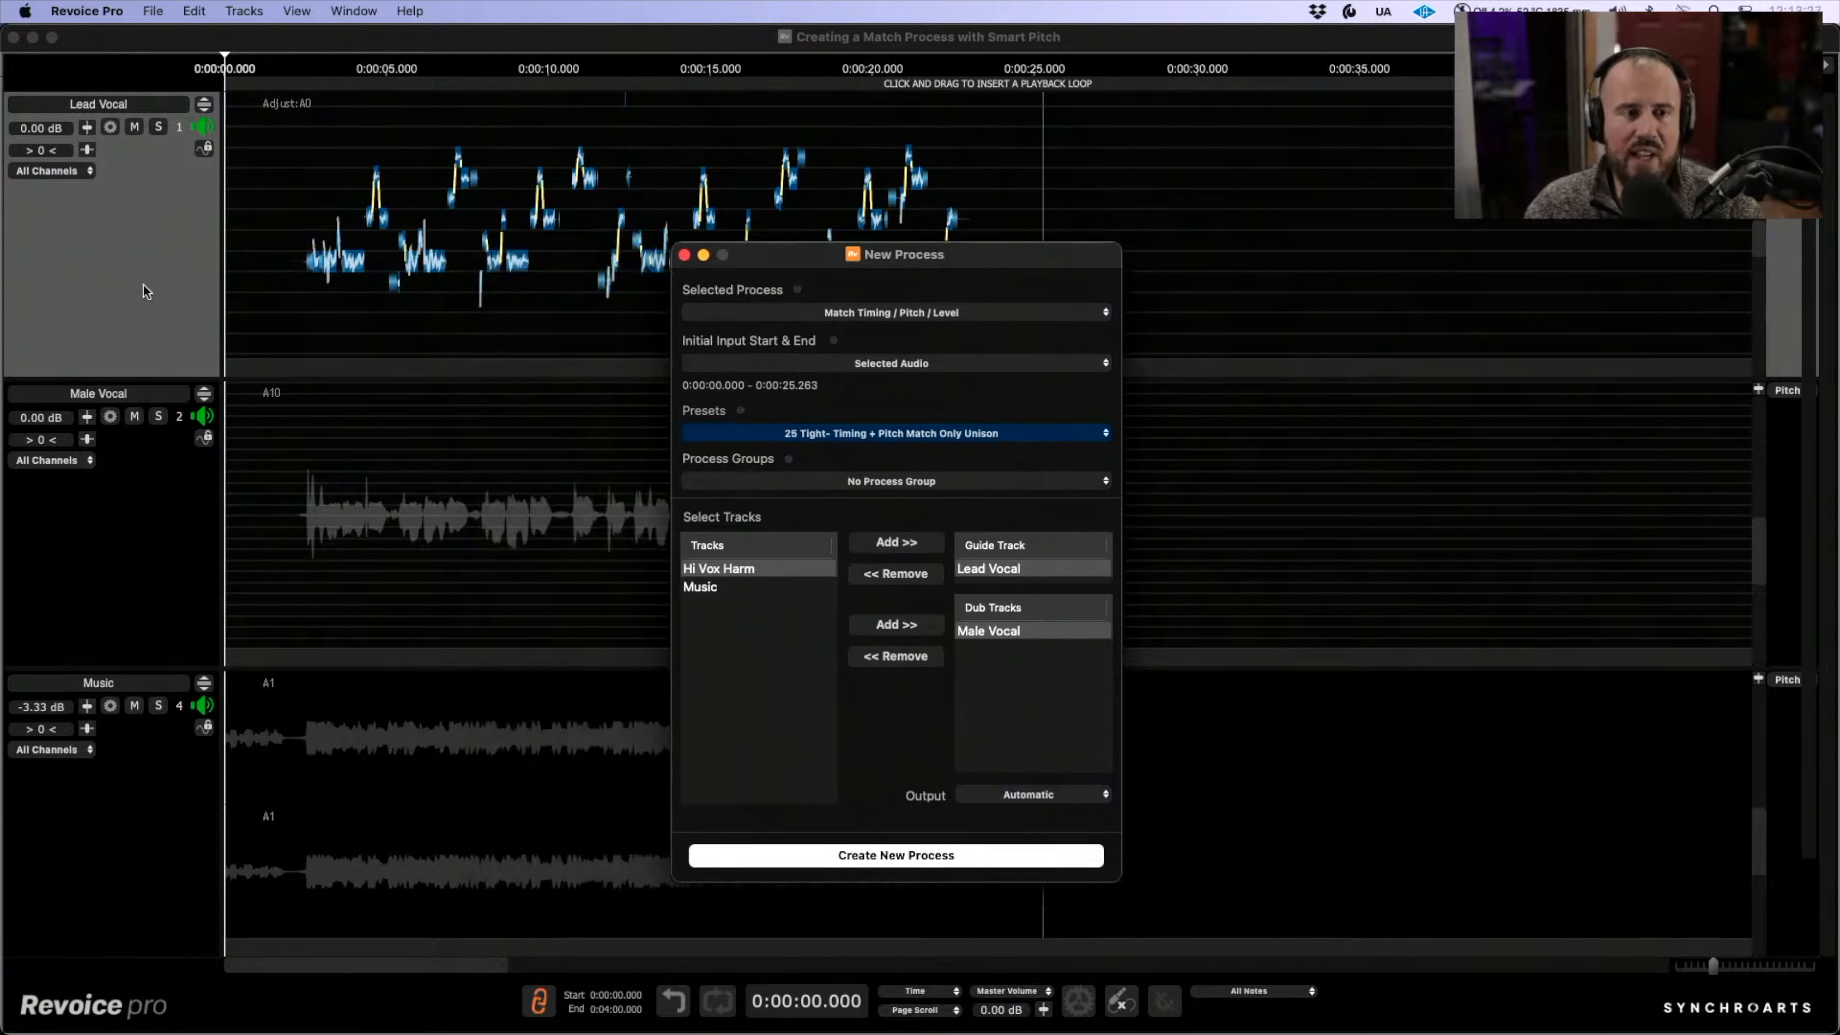
- Create a match process from Lead Vocal to Male Vocal with the 25 Tight- Timing + Pitch Match Only Unison preset and open its SmartPitch Mode choices
left_click(145, 291)
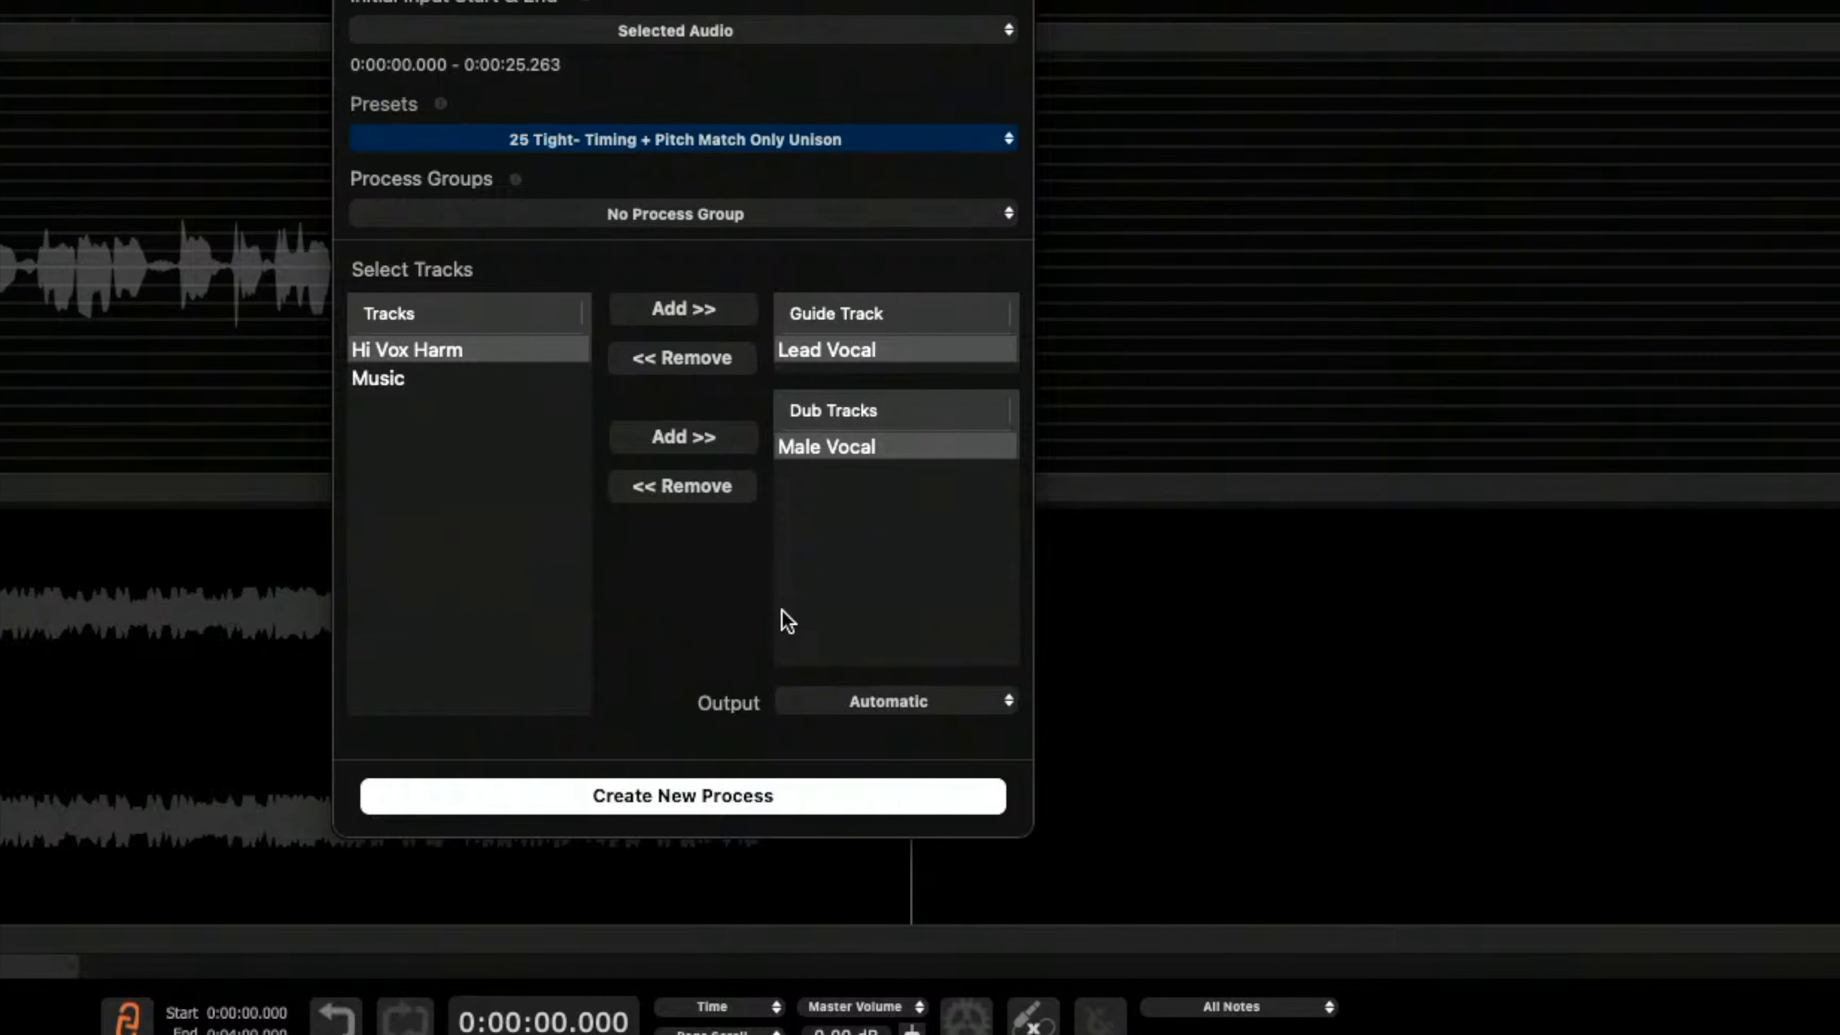
left_click_drag(682, 1, 638, 0)
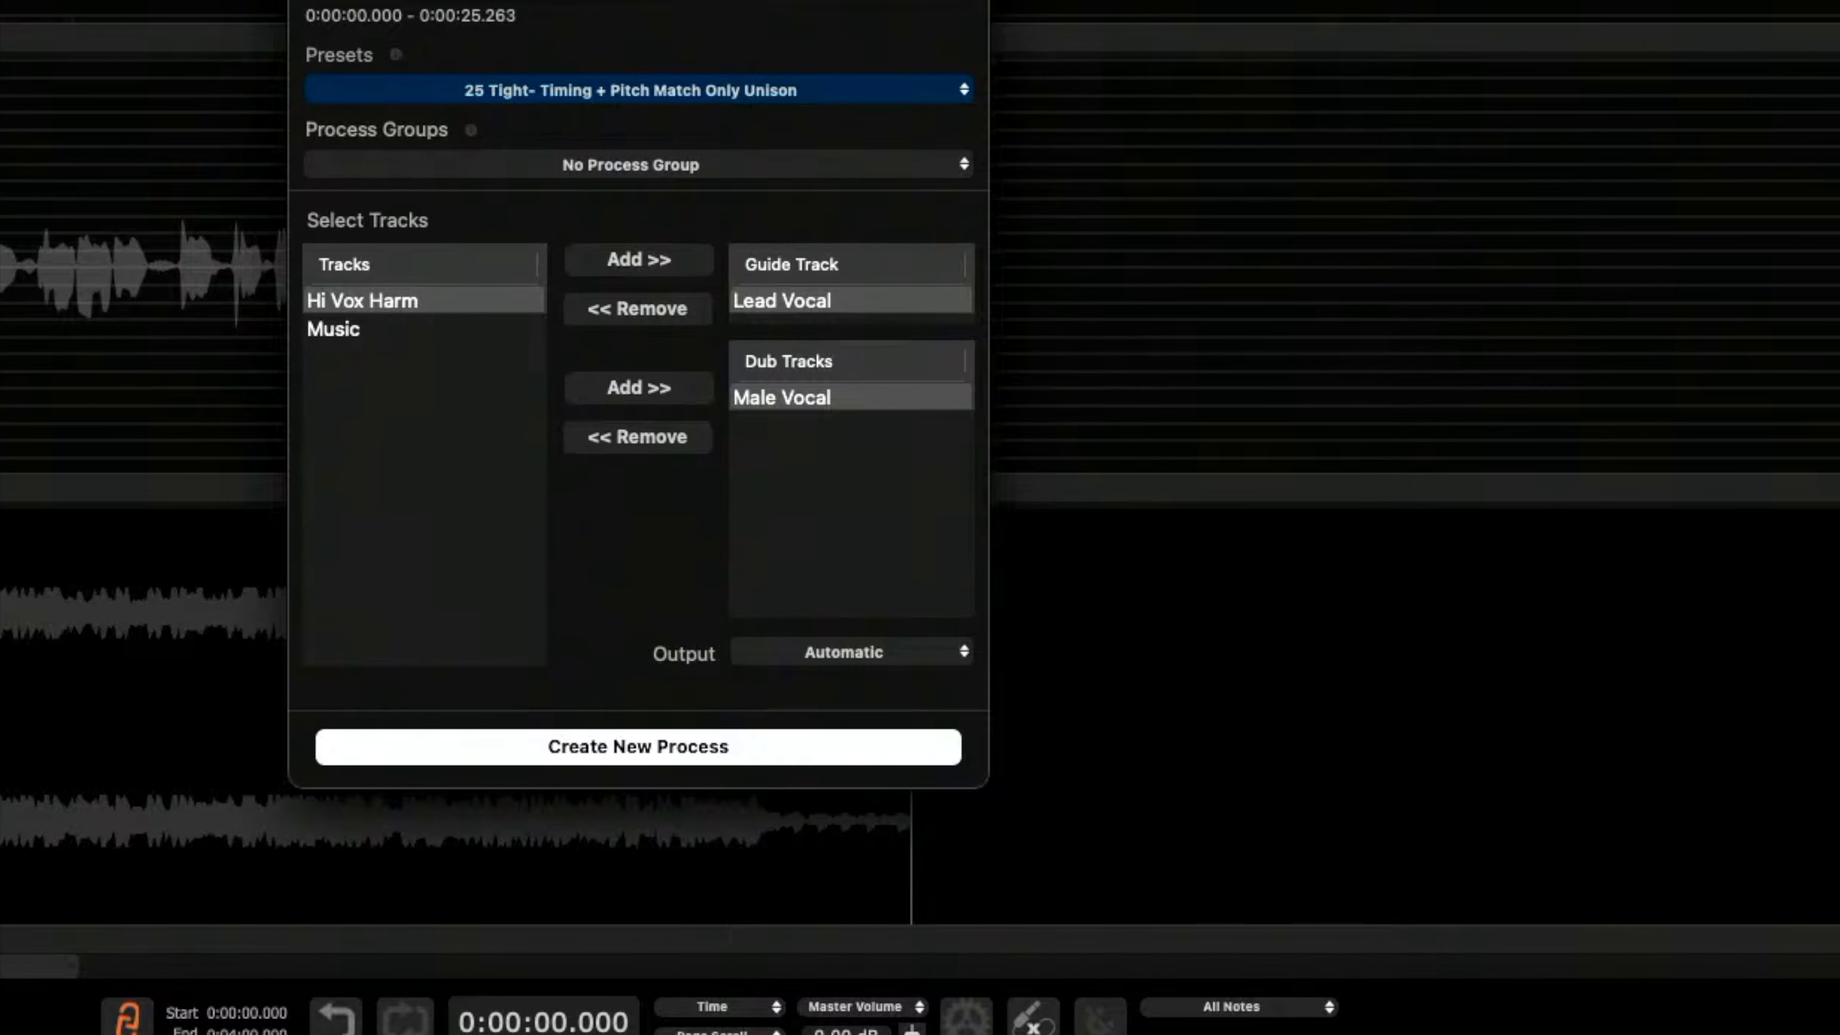
left_click(746, 747)
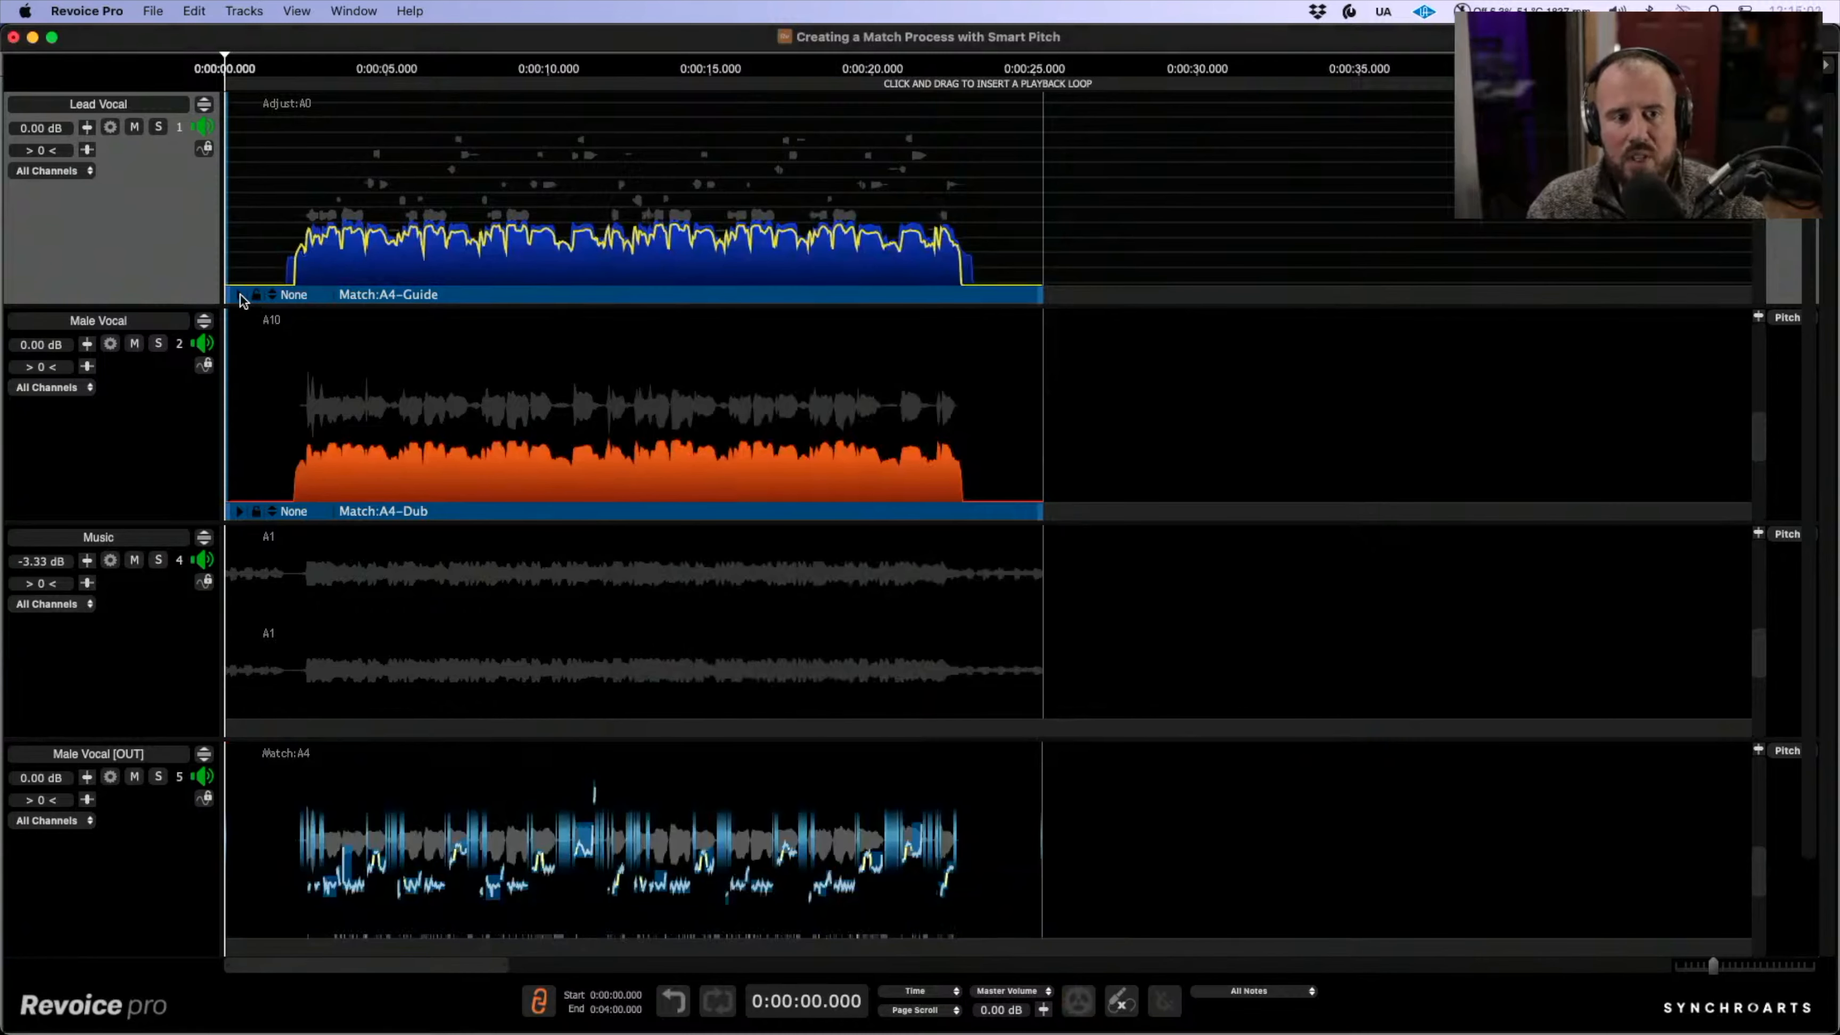
left_click(241, 296)
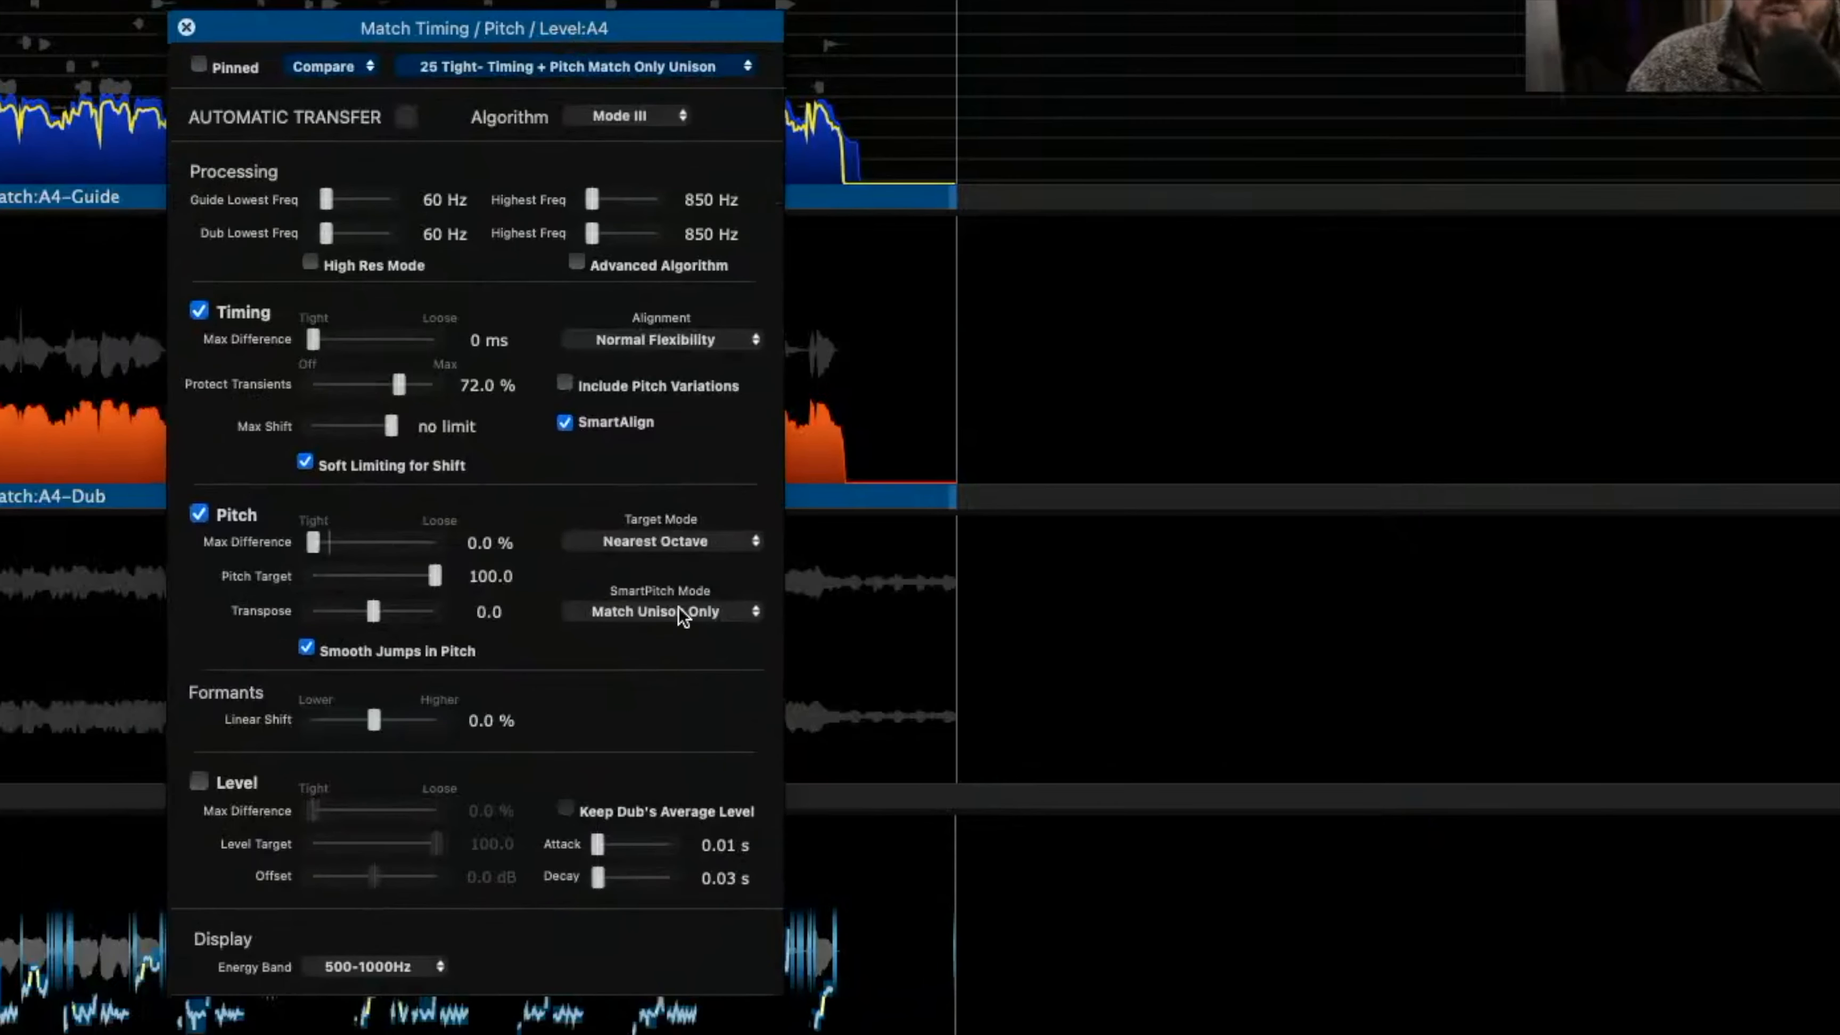
left_click(675, 612)
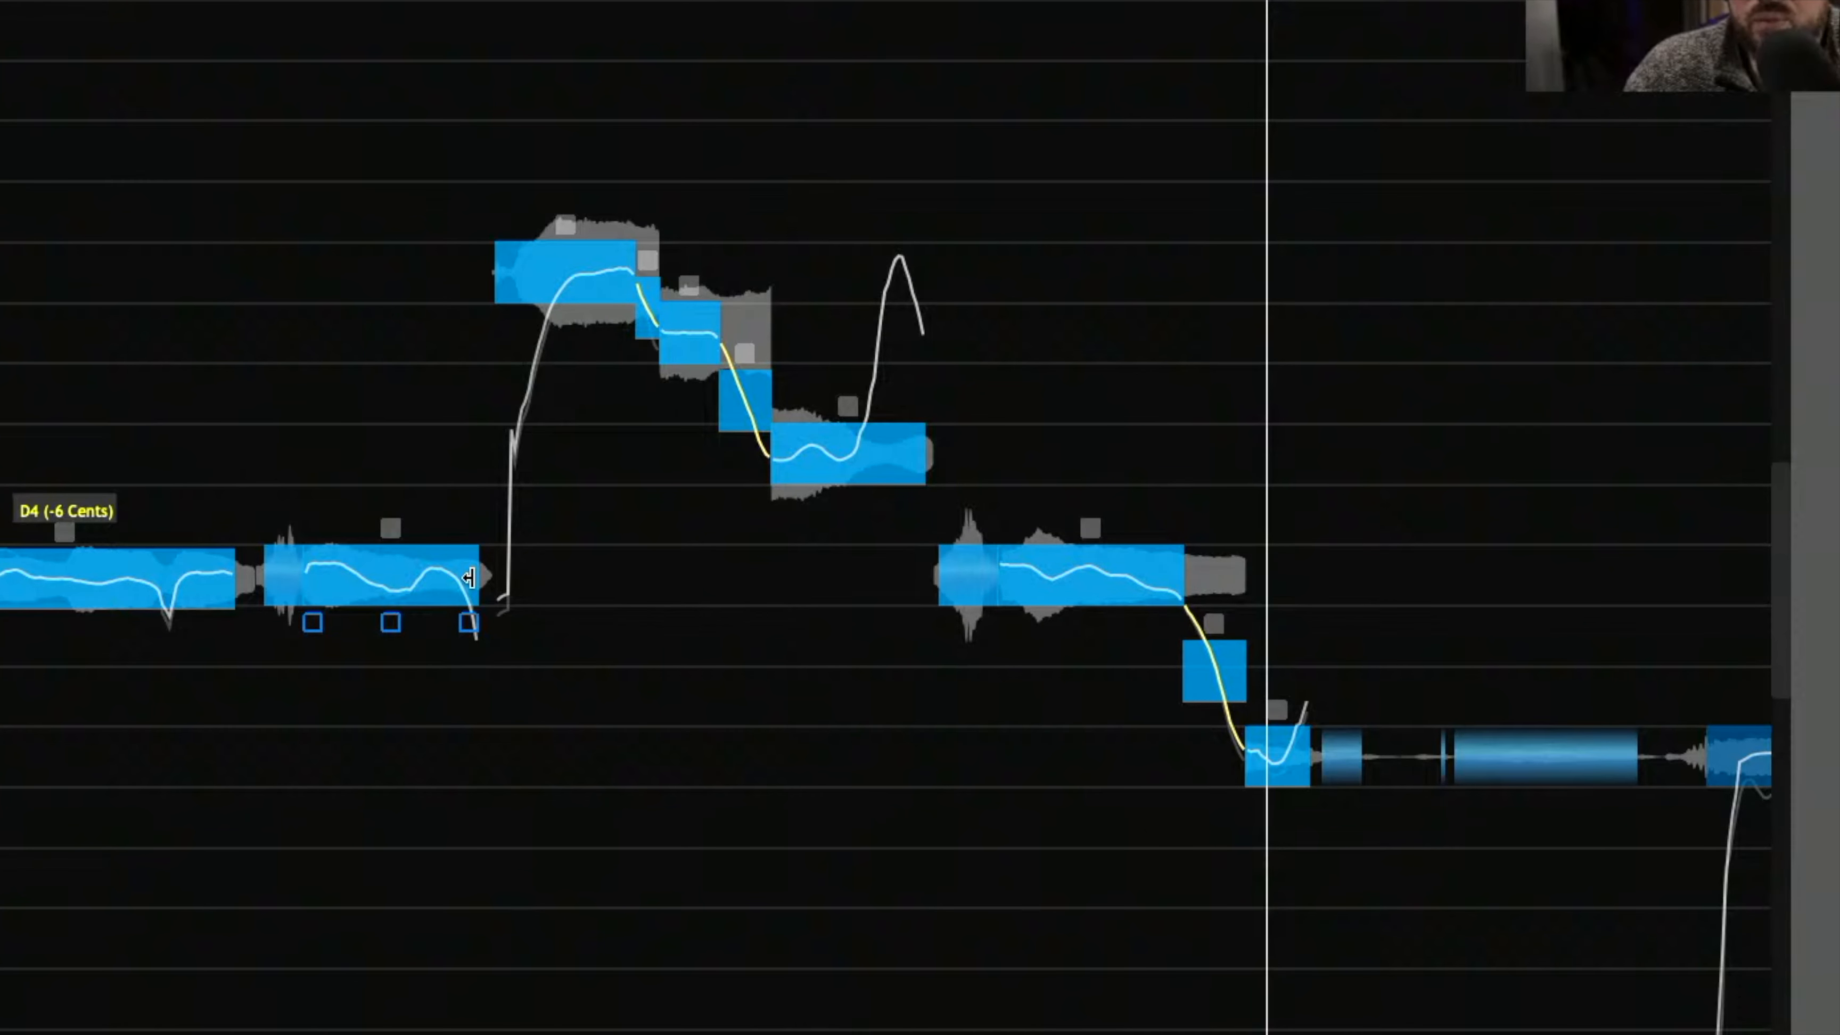
- Try moving the second D4 note's end earlier and later with the whole phrase selected, undoing each timing change
left_click_drag(470, 578, 421, 586)
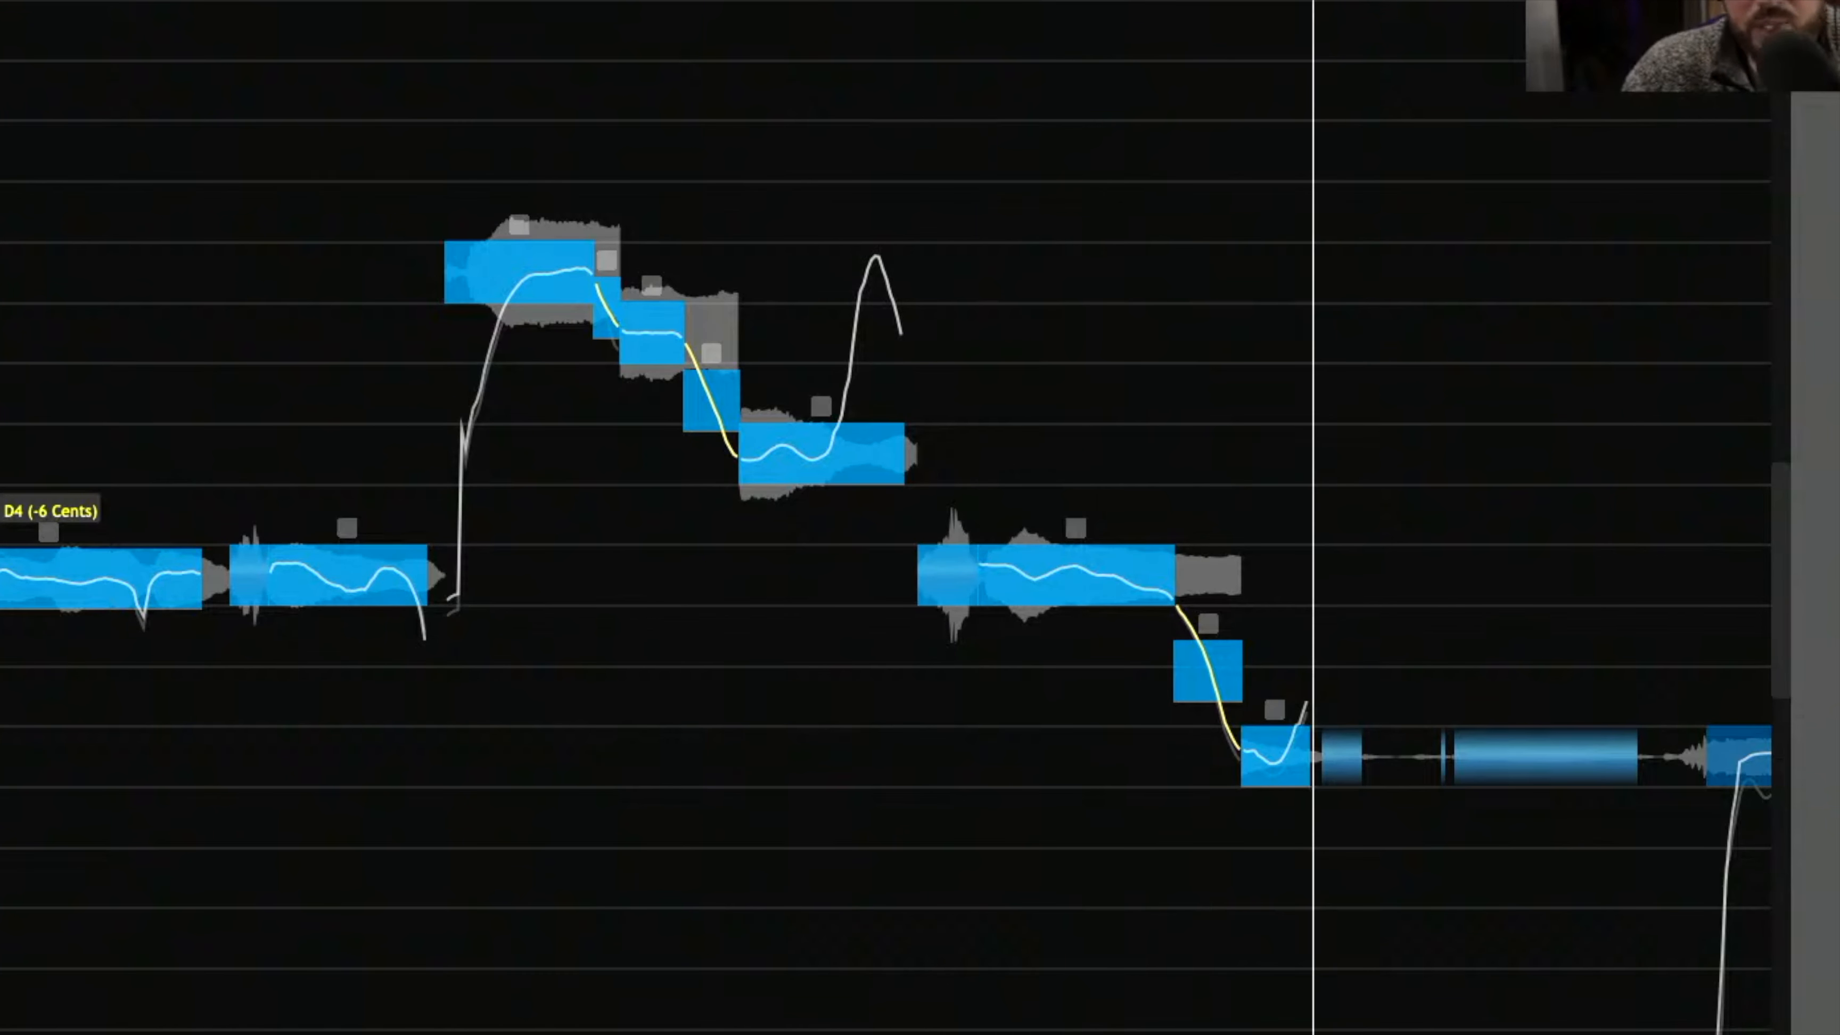
key("ctrl+z")
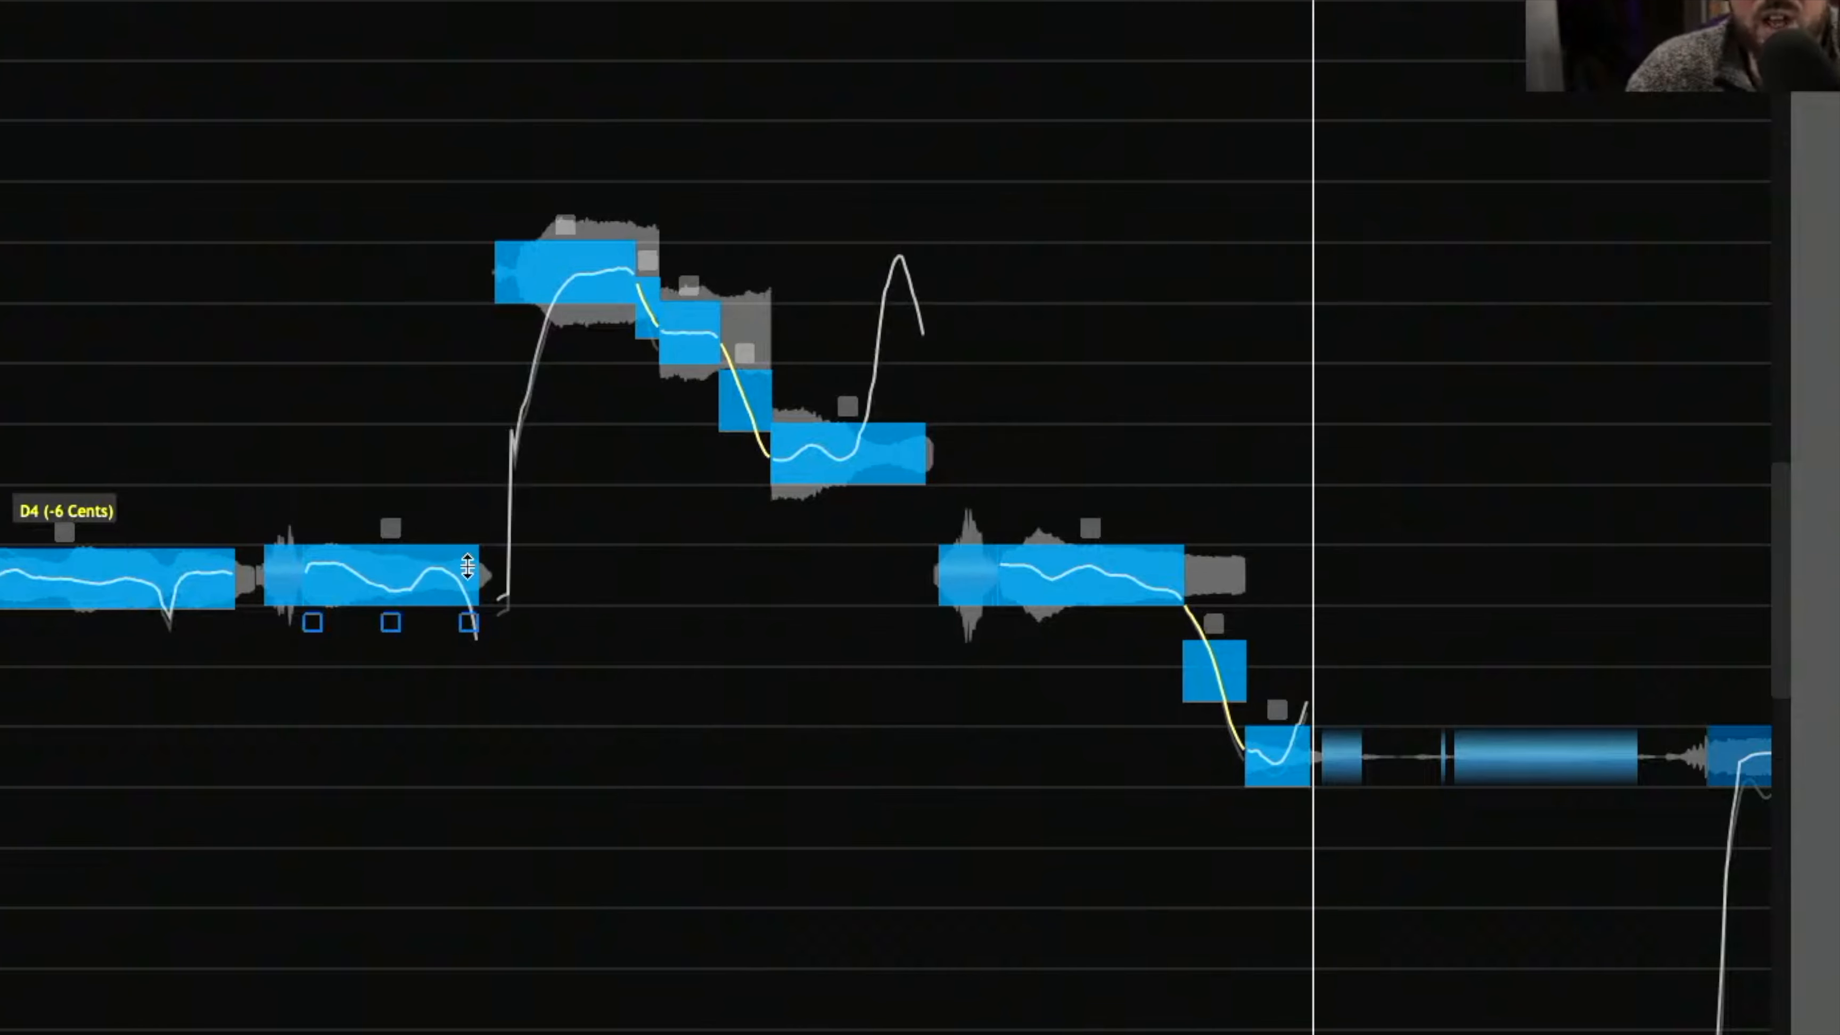
left_click_drag(467, 578, 522, 580)
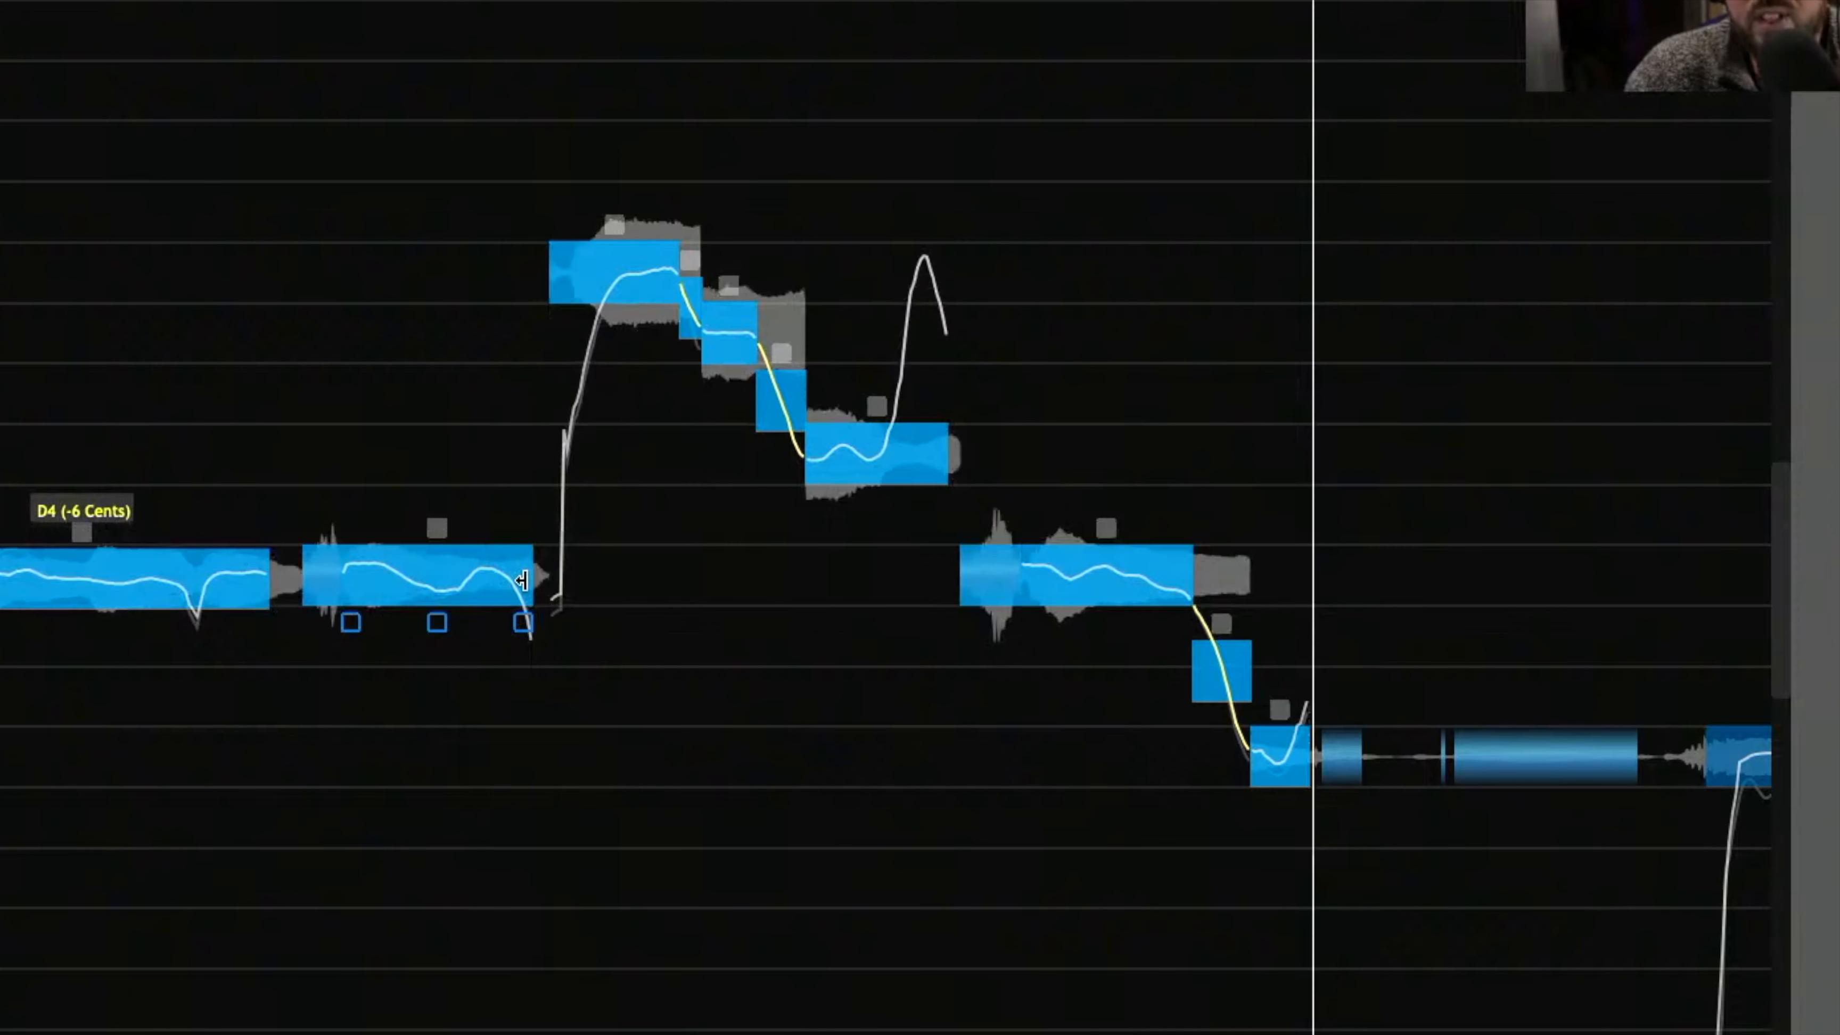
key("space")
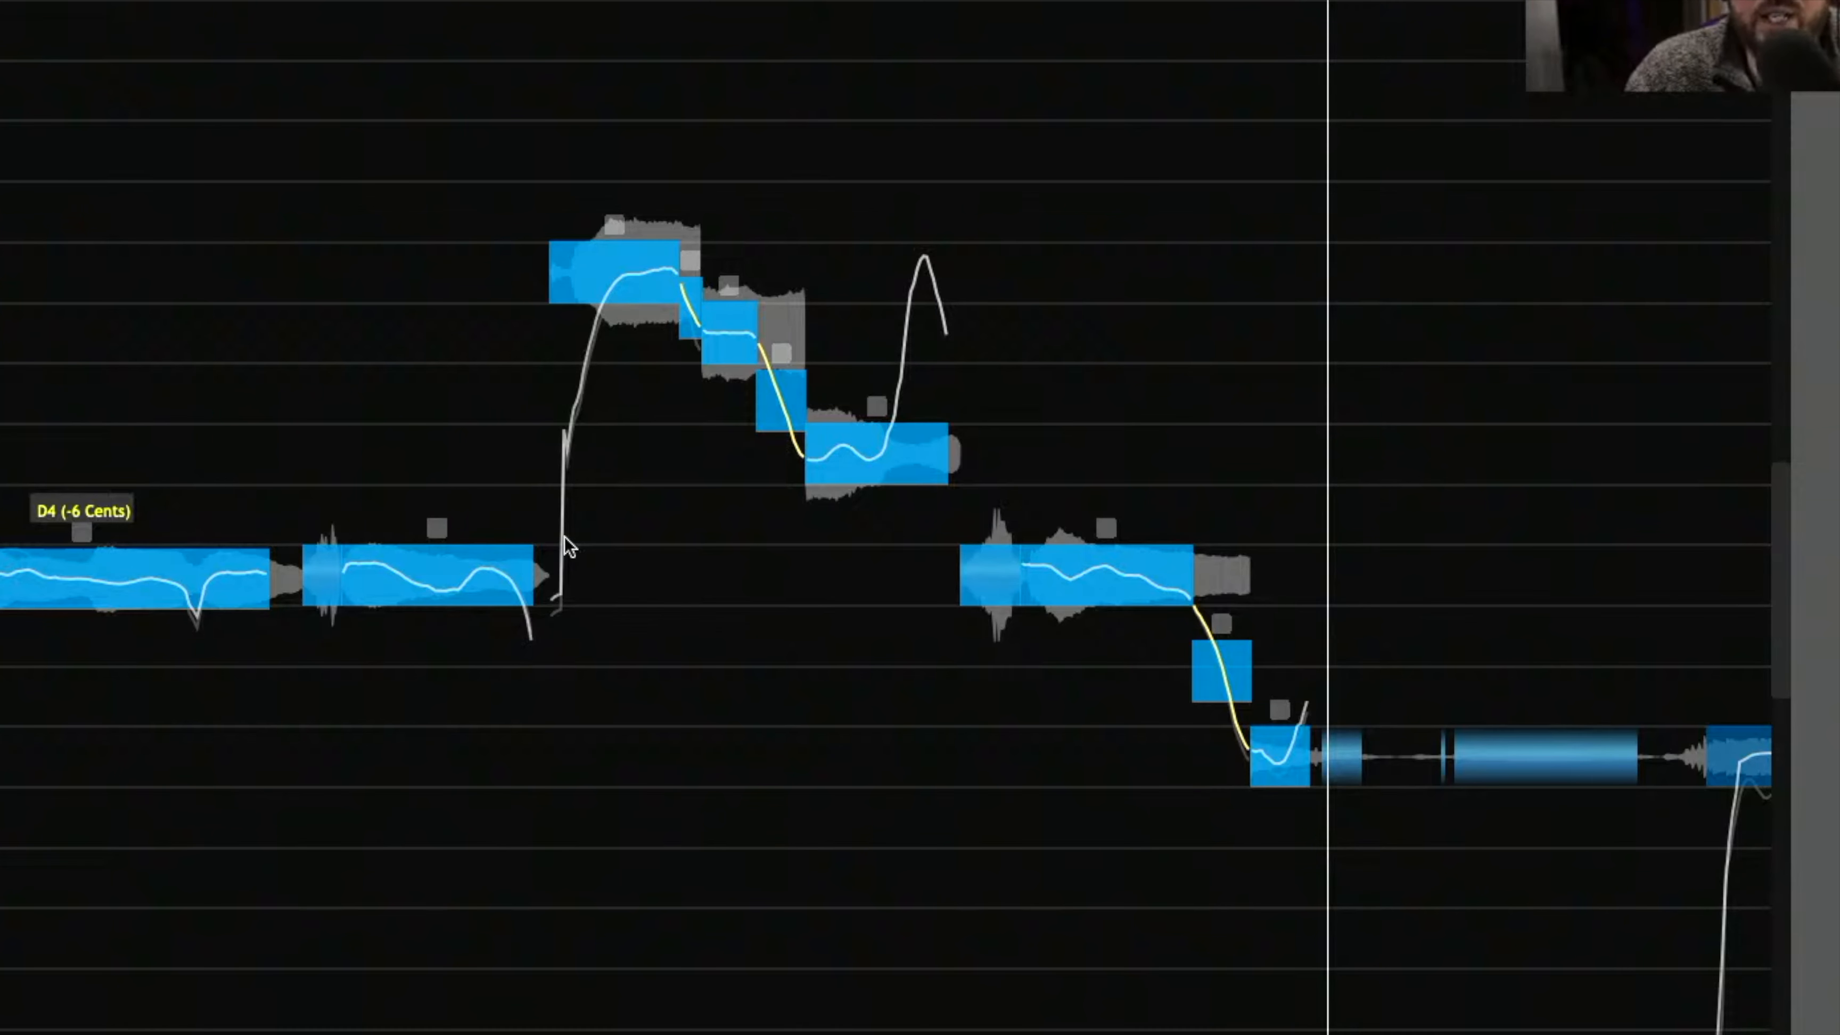
key("super+z")
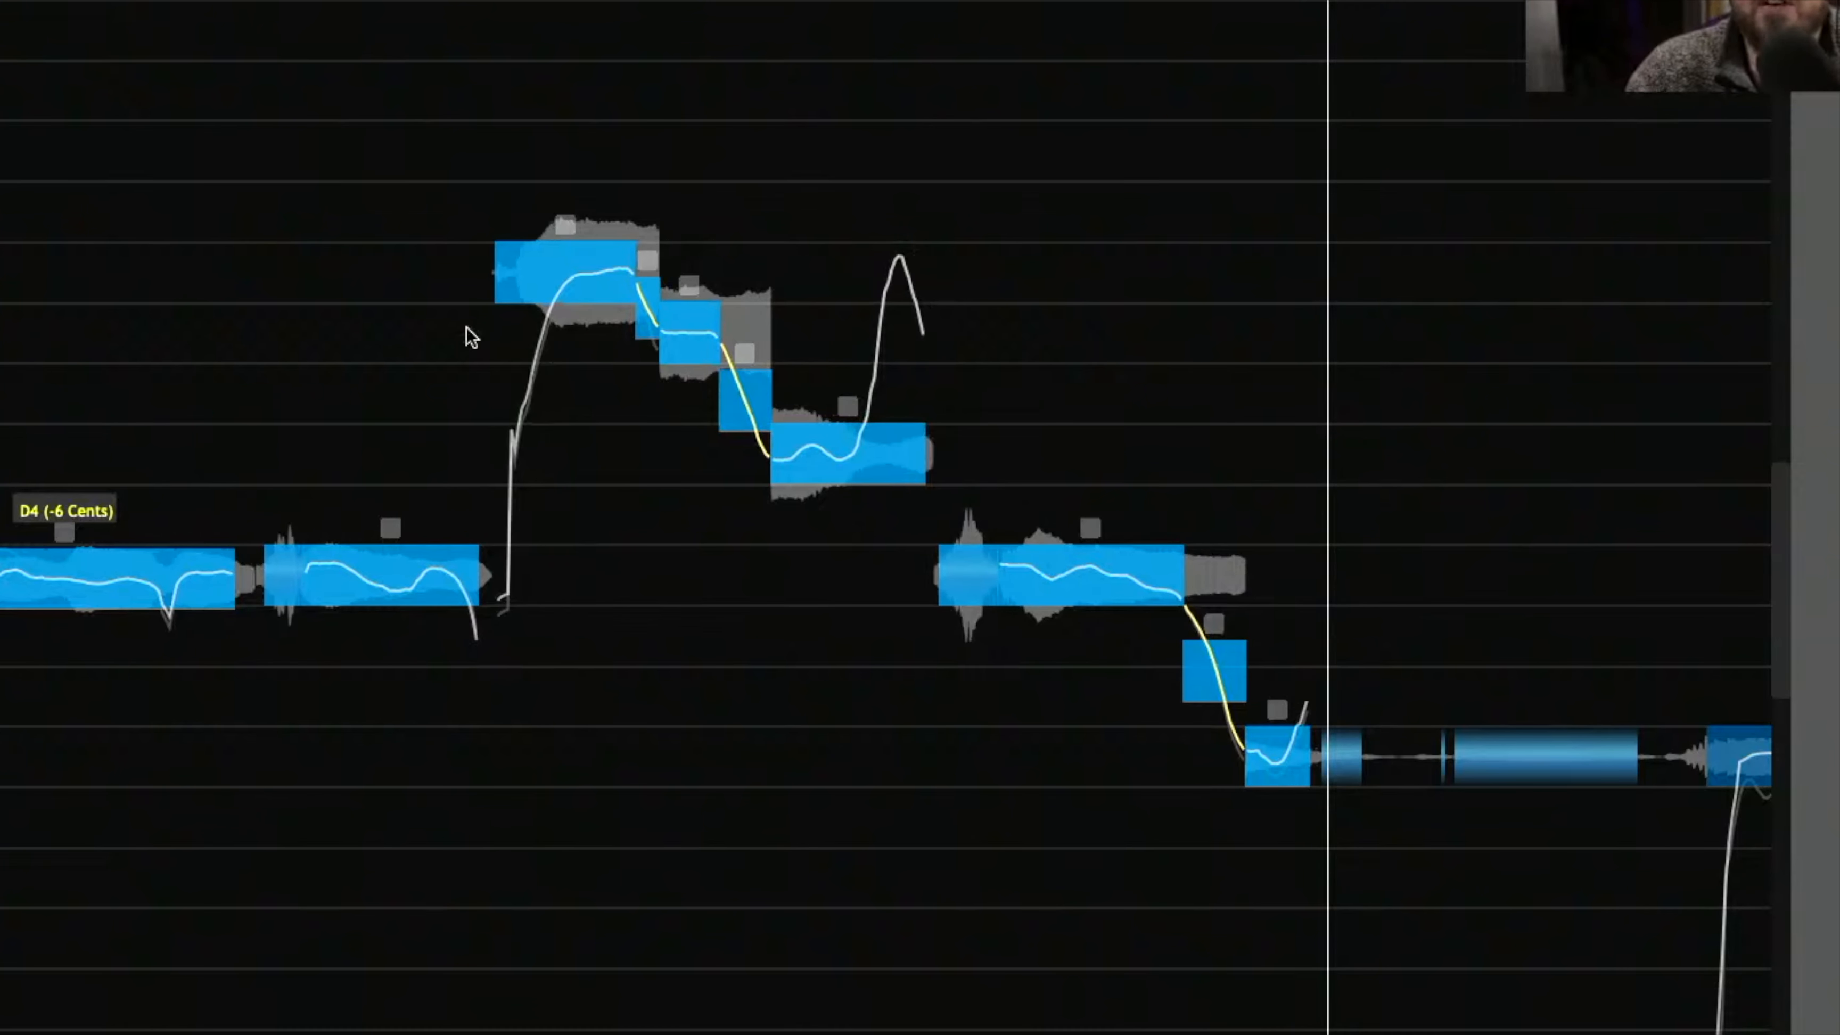
key("super+z")
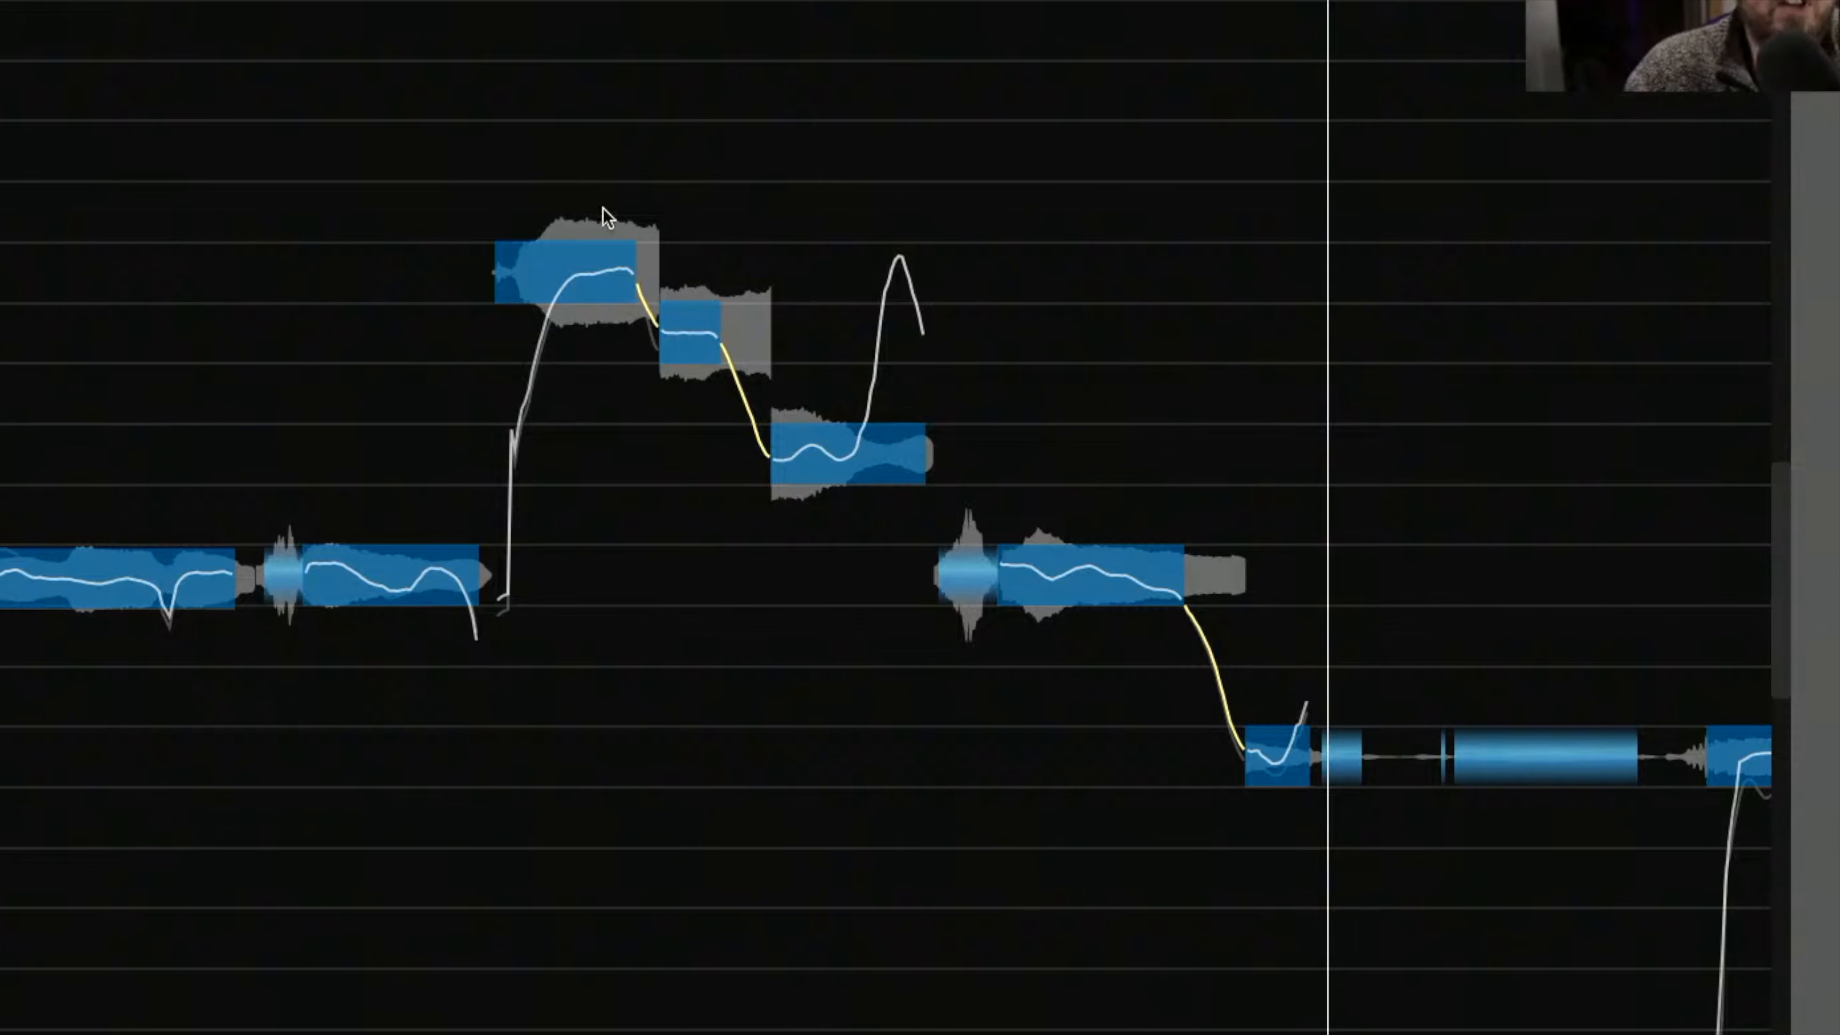
- Select the notes from the second D4 to the E4, try moving the E4 note's start earlier, and undo it
left_click_drag(353, 128, 876, 794)
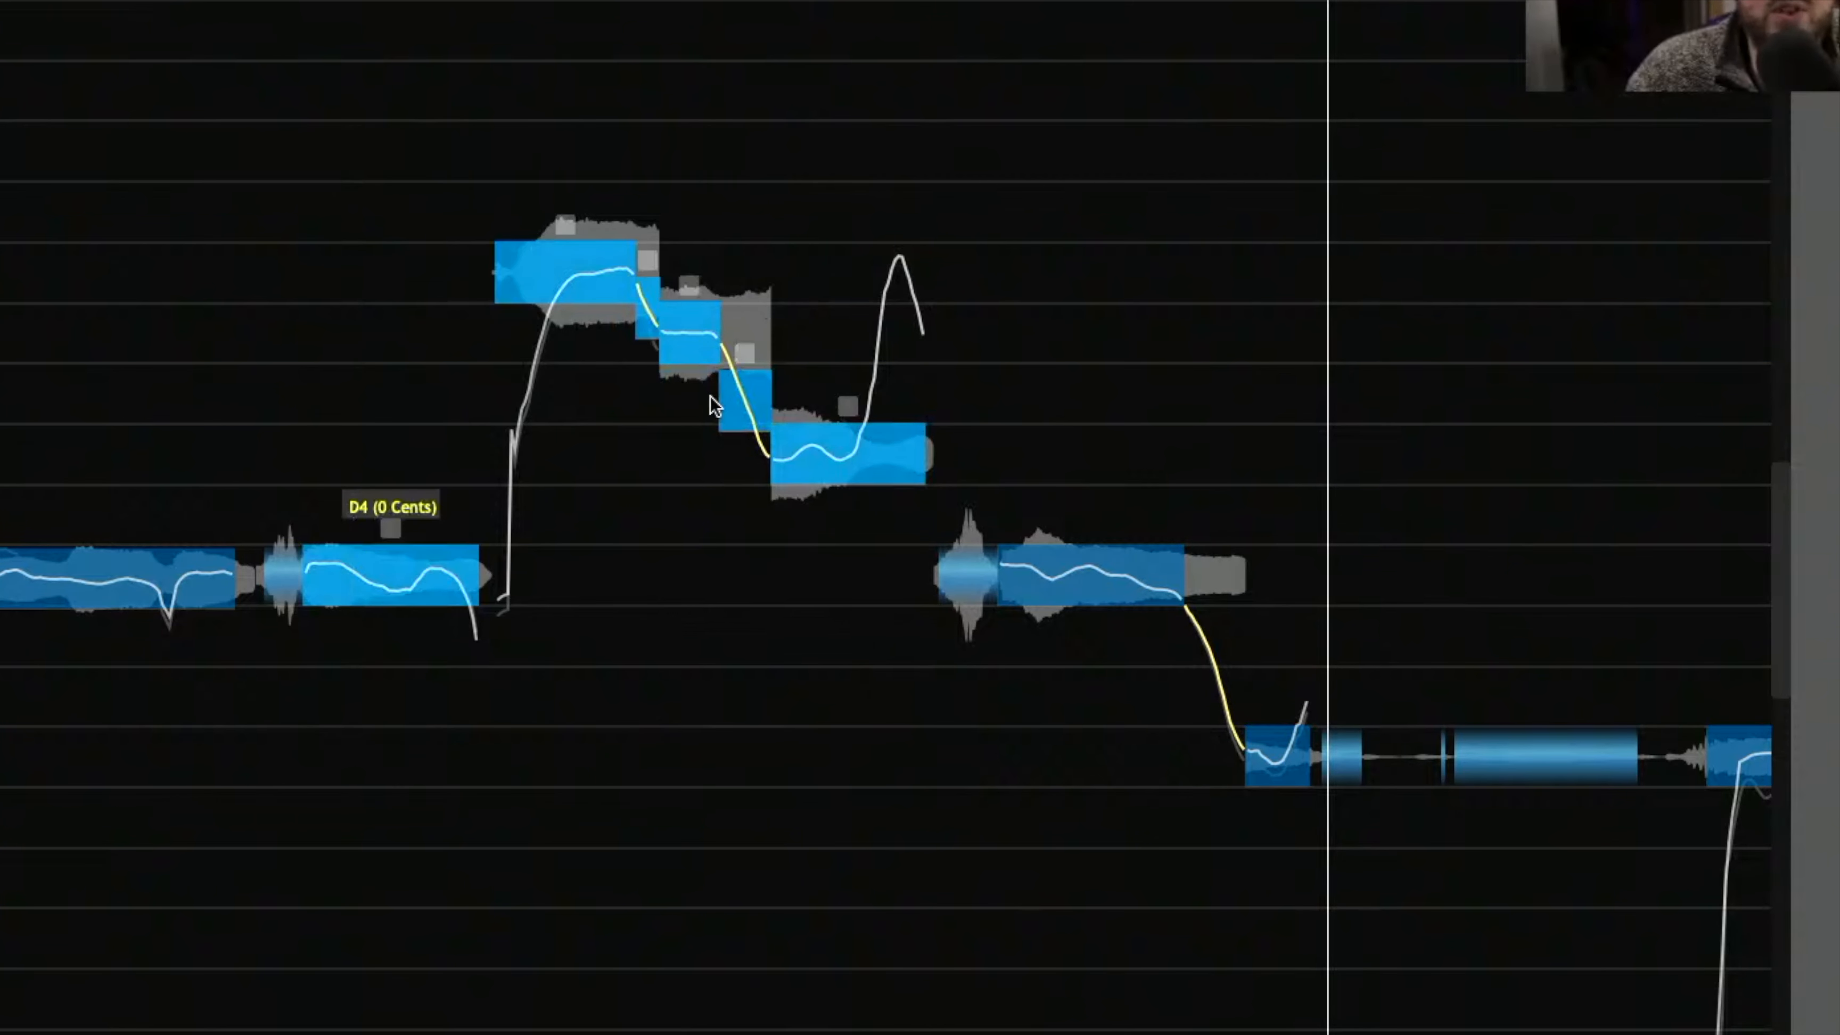
left_click_drag(781, 455, 740, 455)
double_click(222, 180)
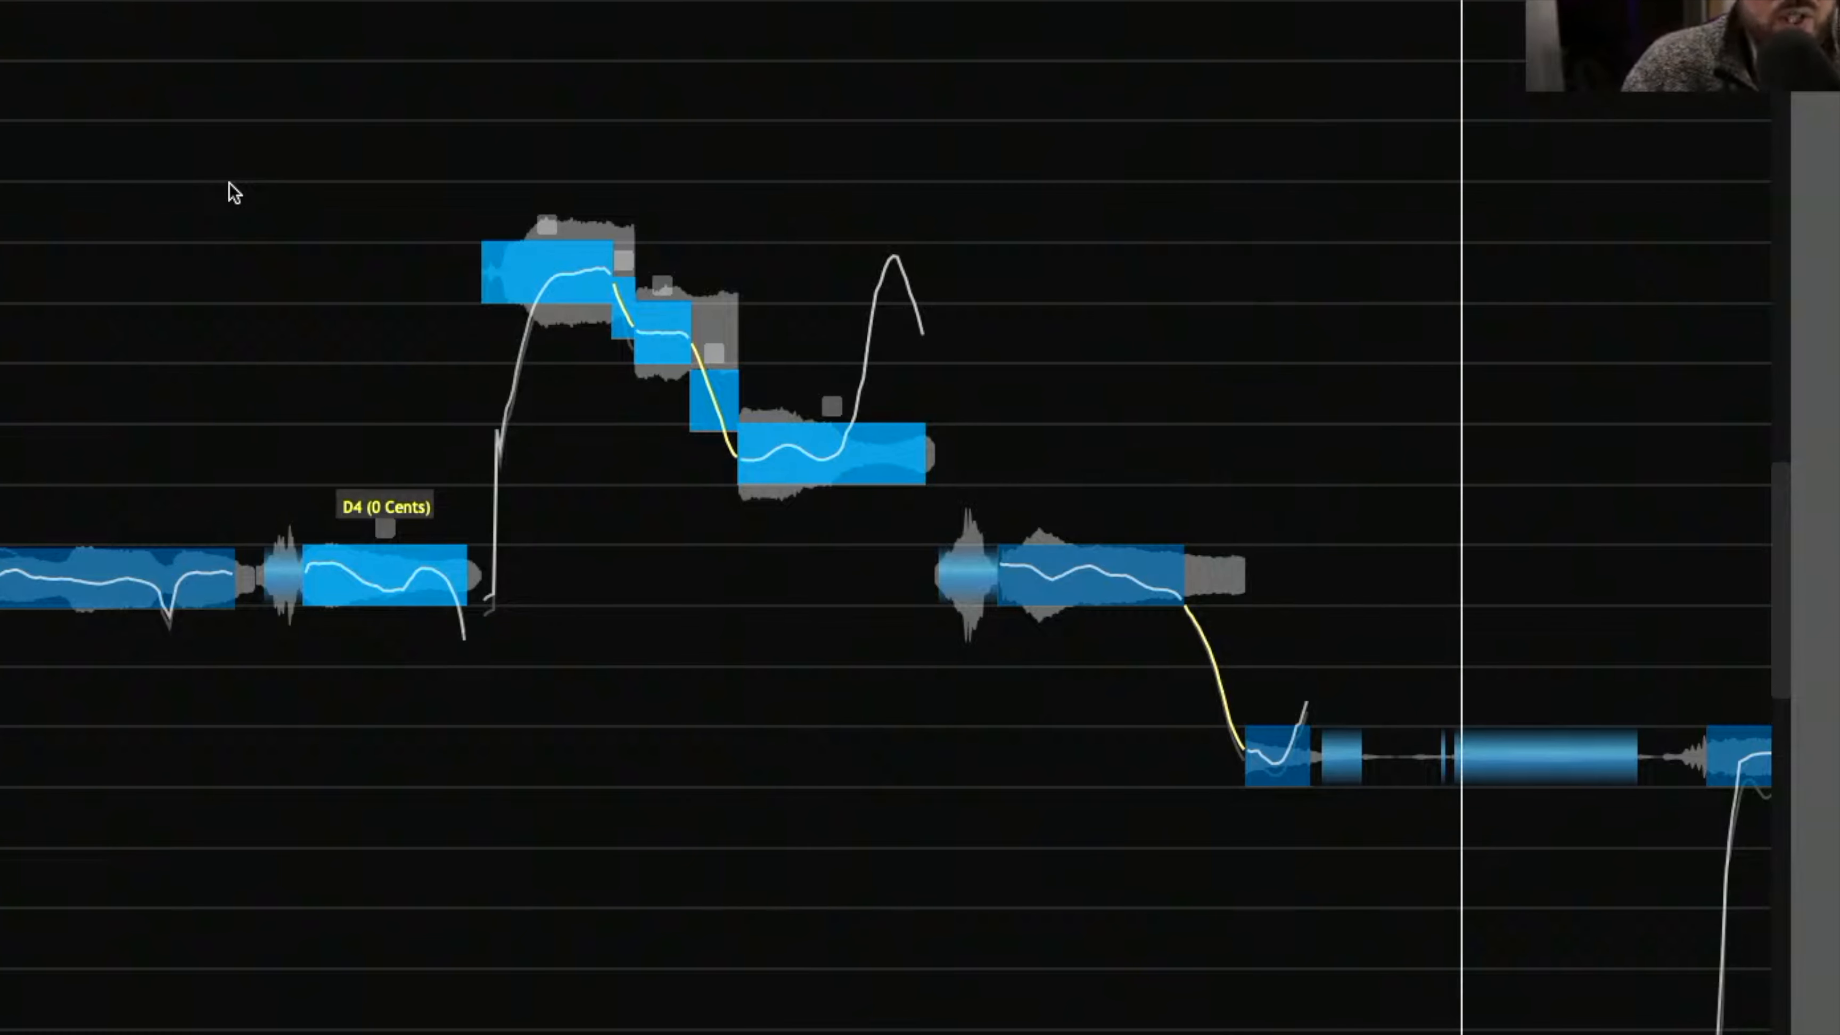
key("super+z")
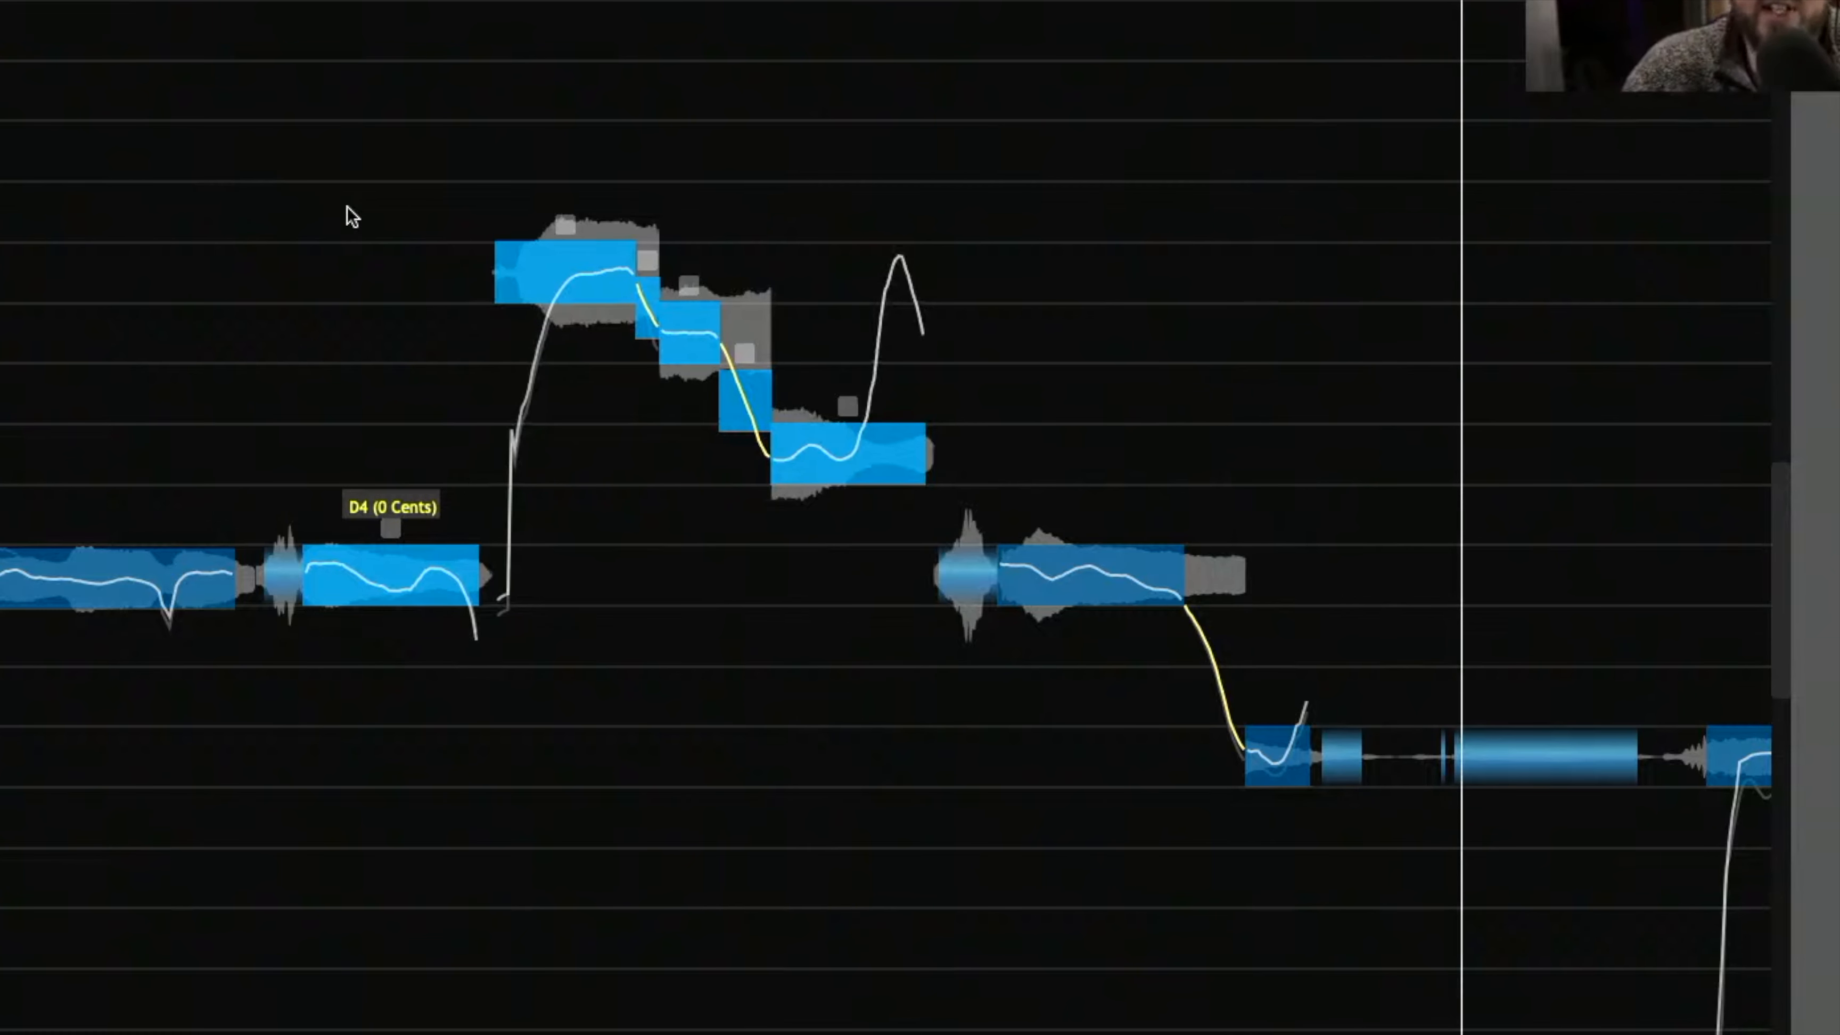
- Try shortening only the second D4 note by moving its end earlier, and undo the change
left_click(338, 698)
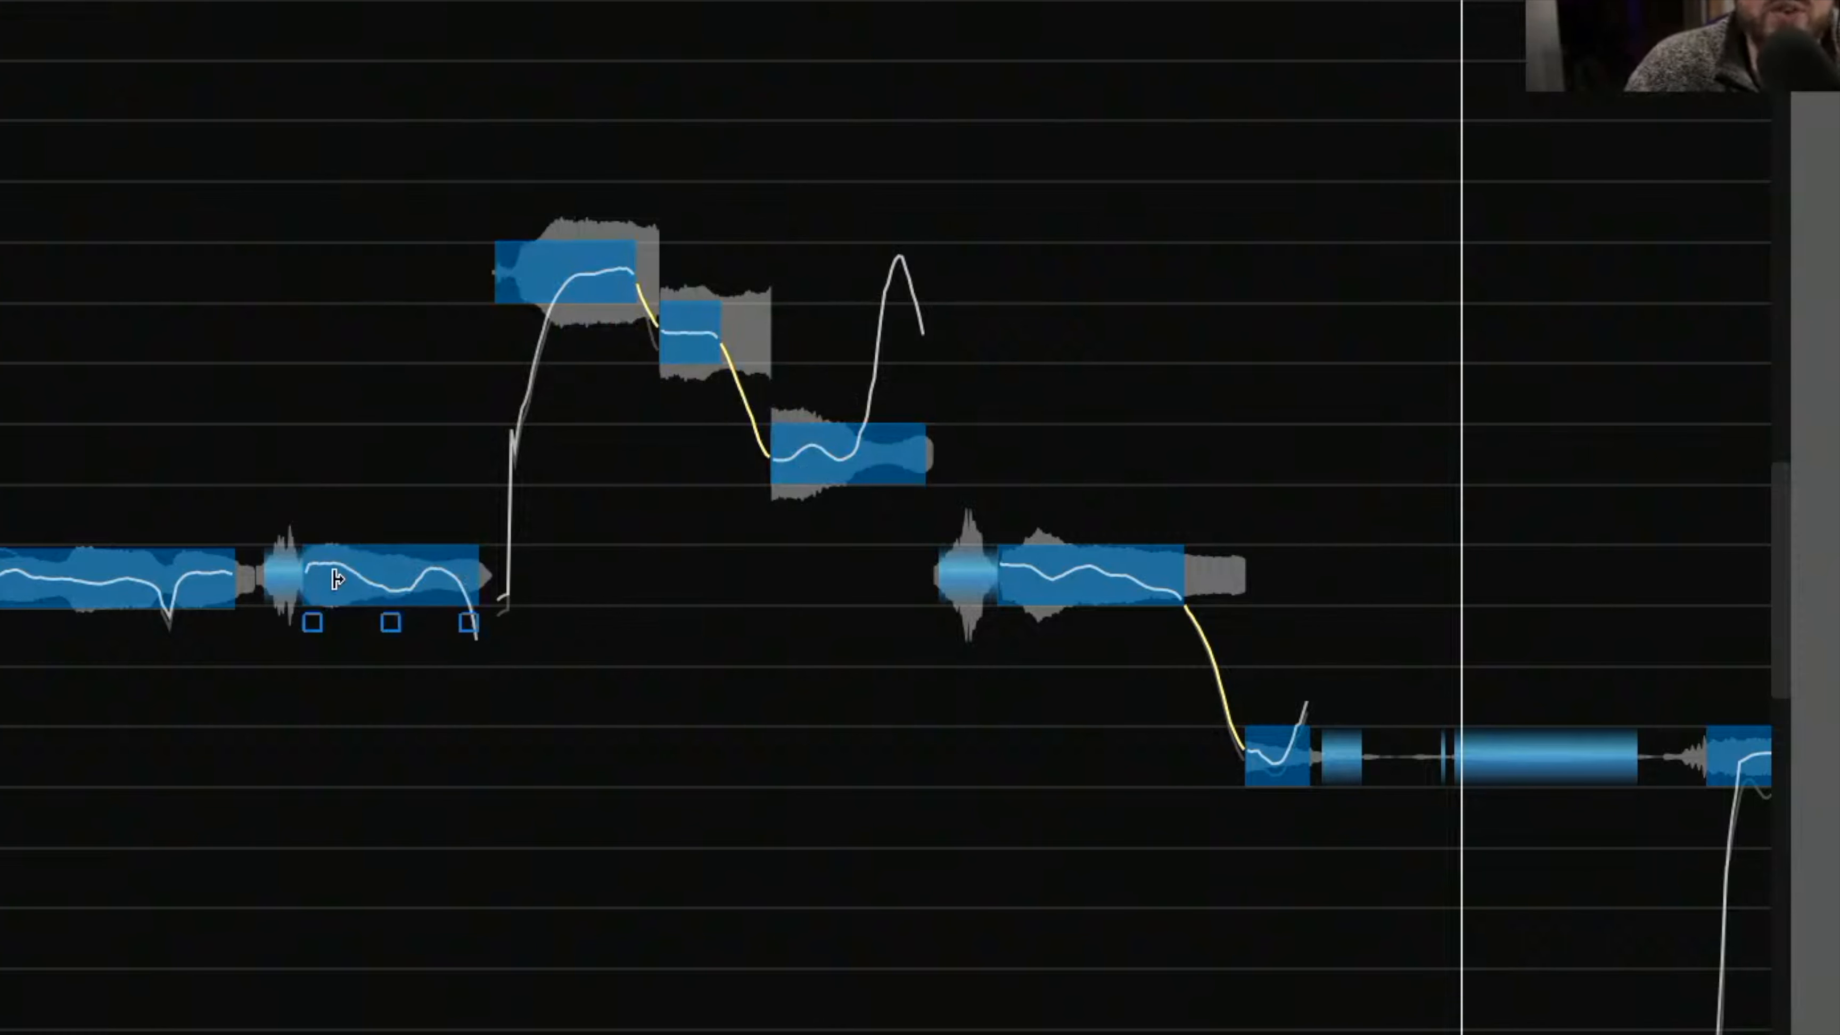
left_click_drag(471, 576, 448, 576)
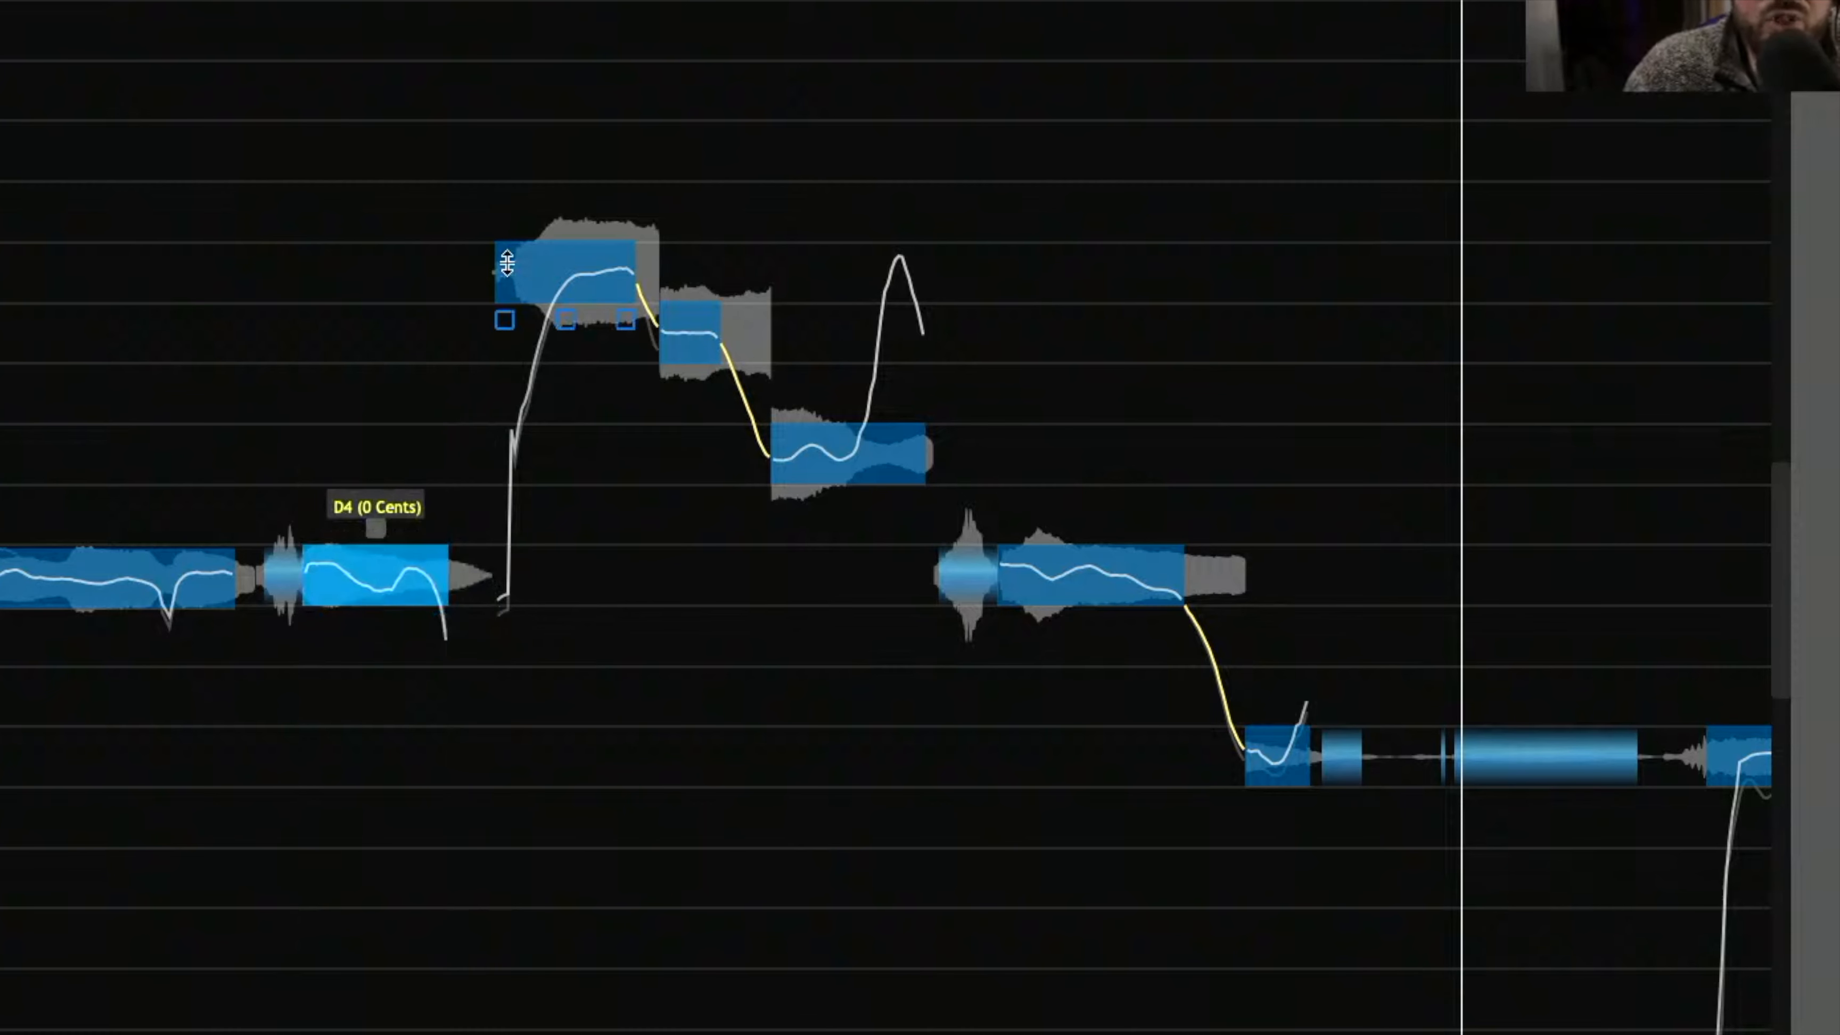
key("ctrl+z")
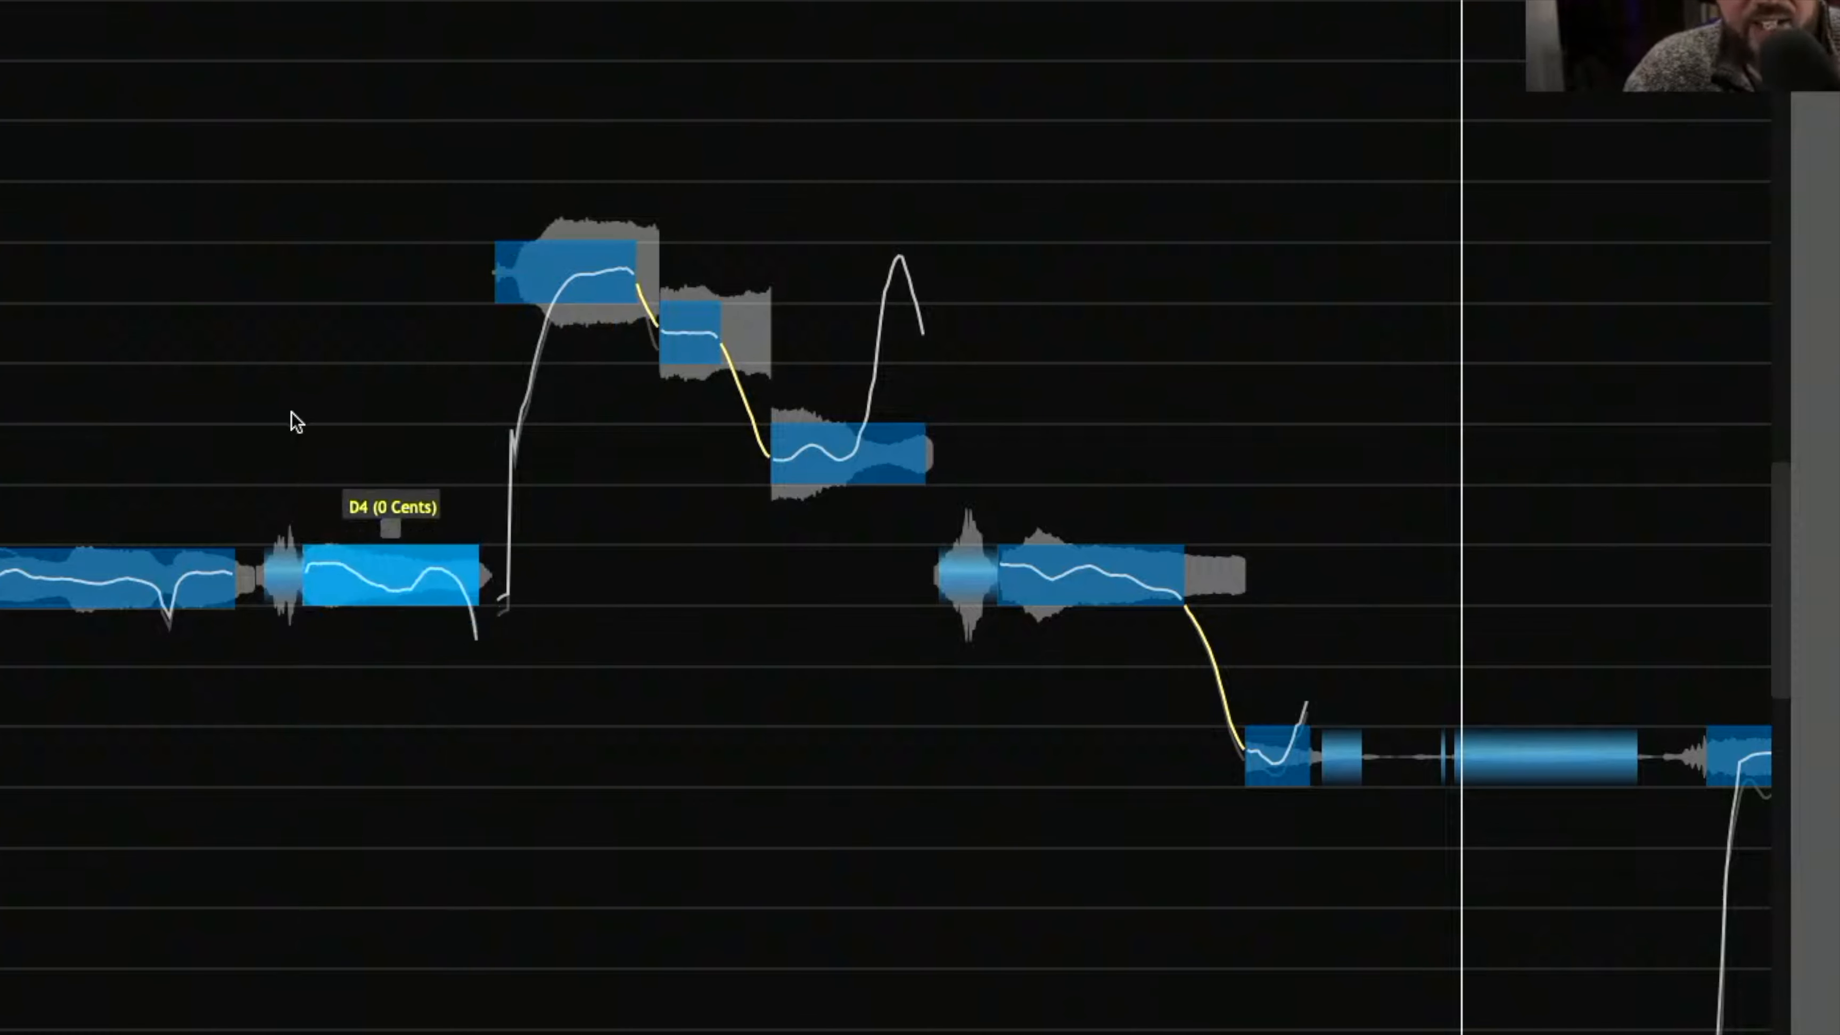
- Try lengthening only the first D4 note by moving its end later, and undo the change
left_click(222, 583)
left_click_drag(222, 584, 255, 582)
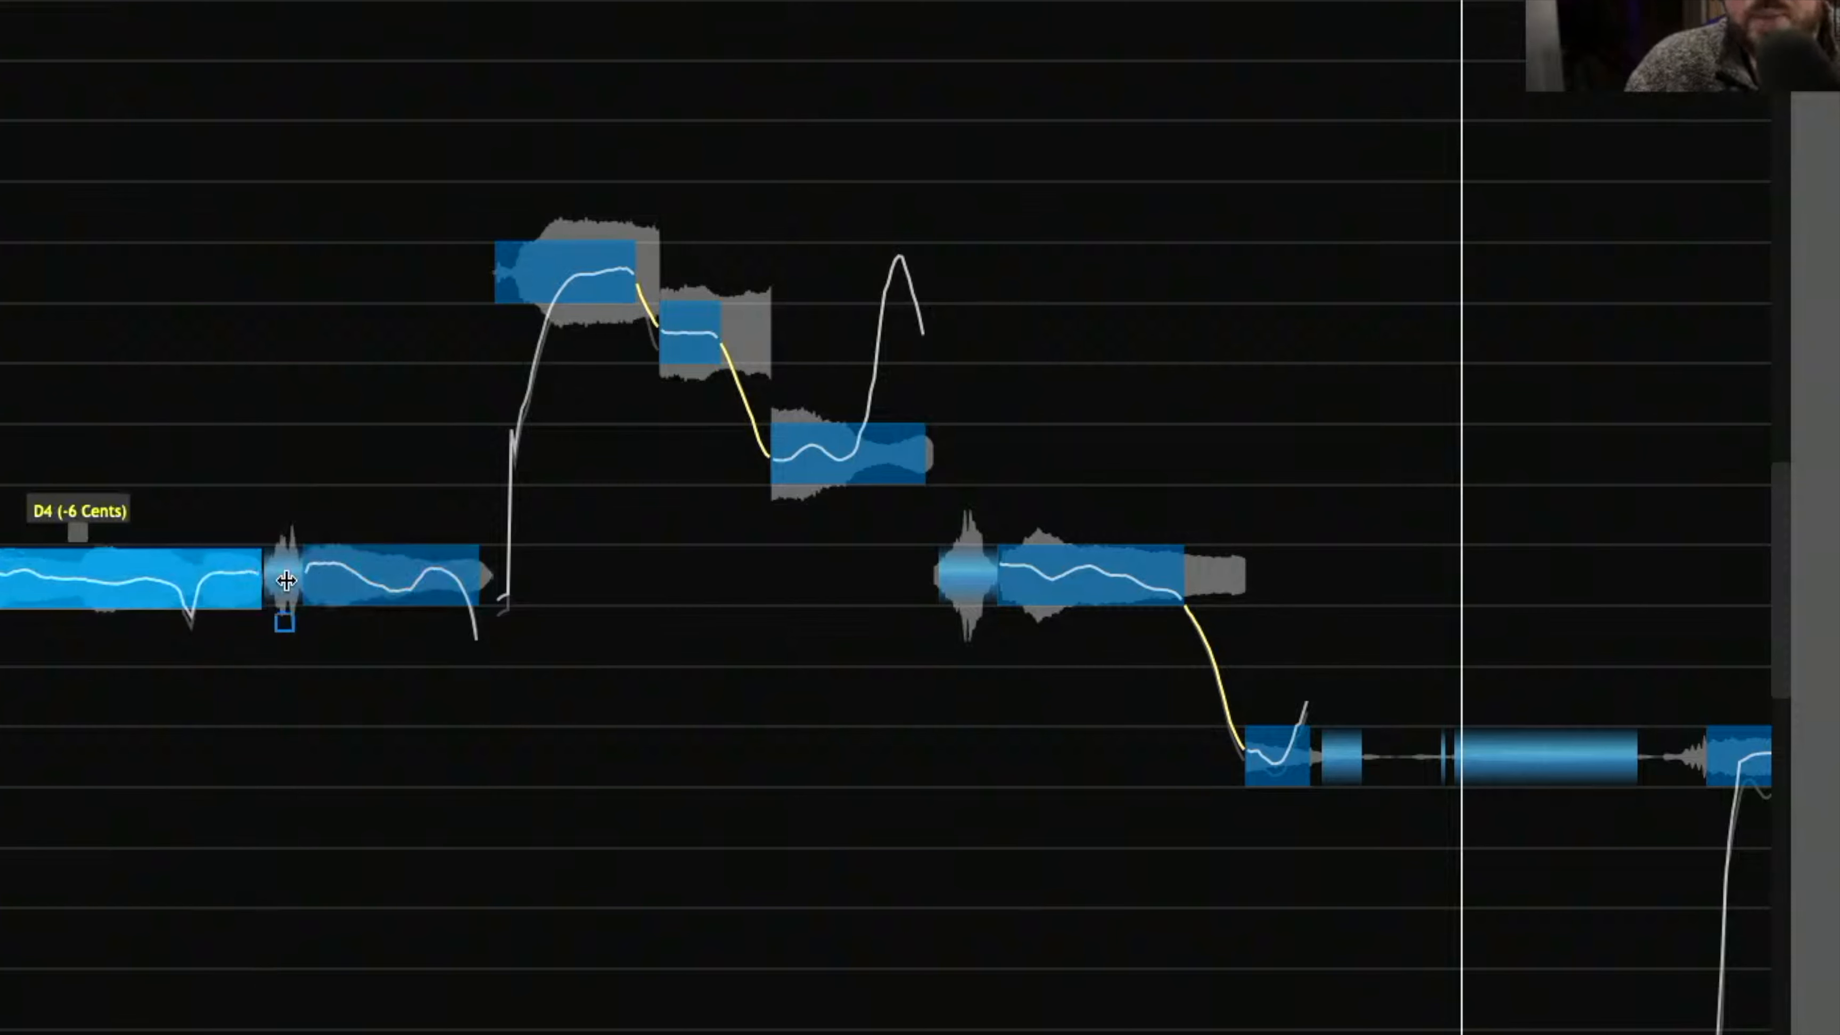
key("ctrl+z")
- Select both D4 notes with the unvoiced segment between them and move the first note's end later, shifting the boundary
left_click_drag(100, 392, 335, 682)
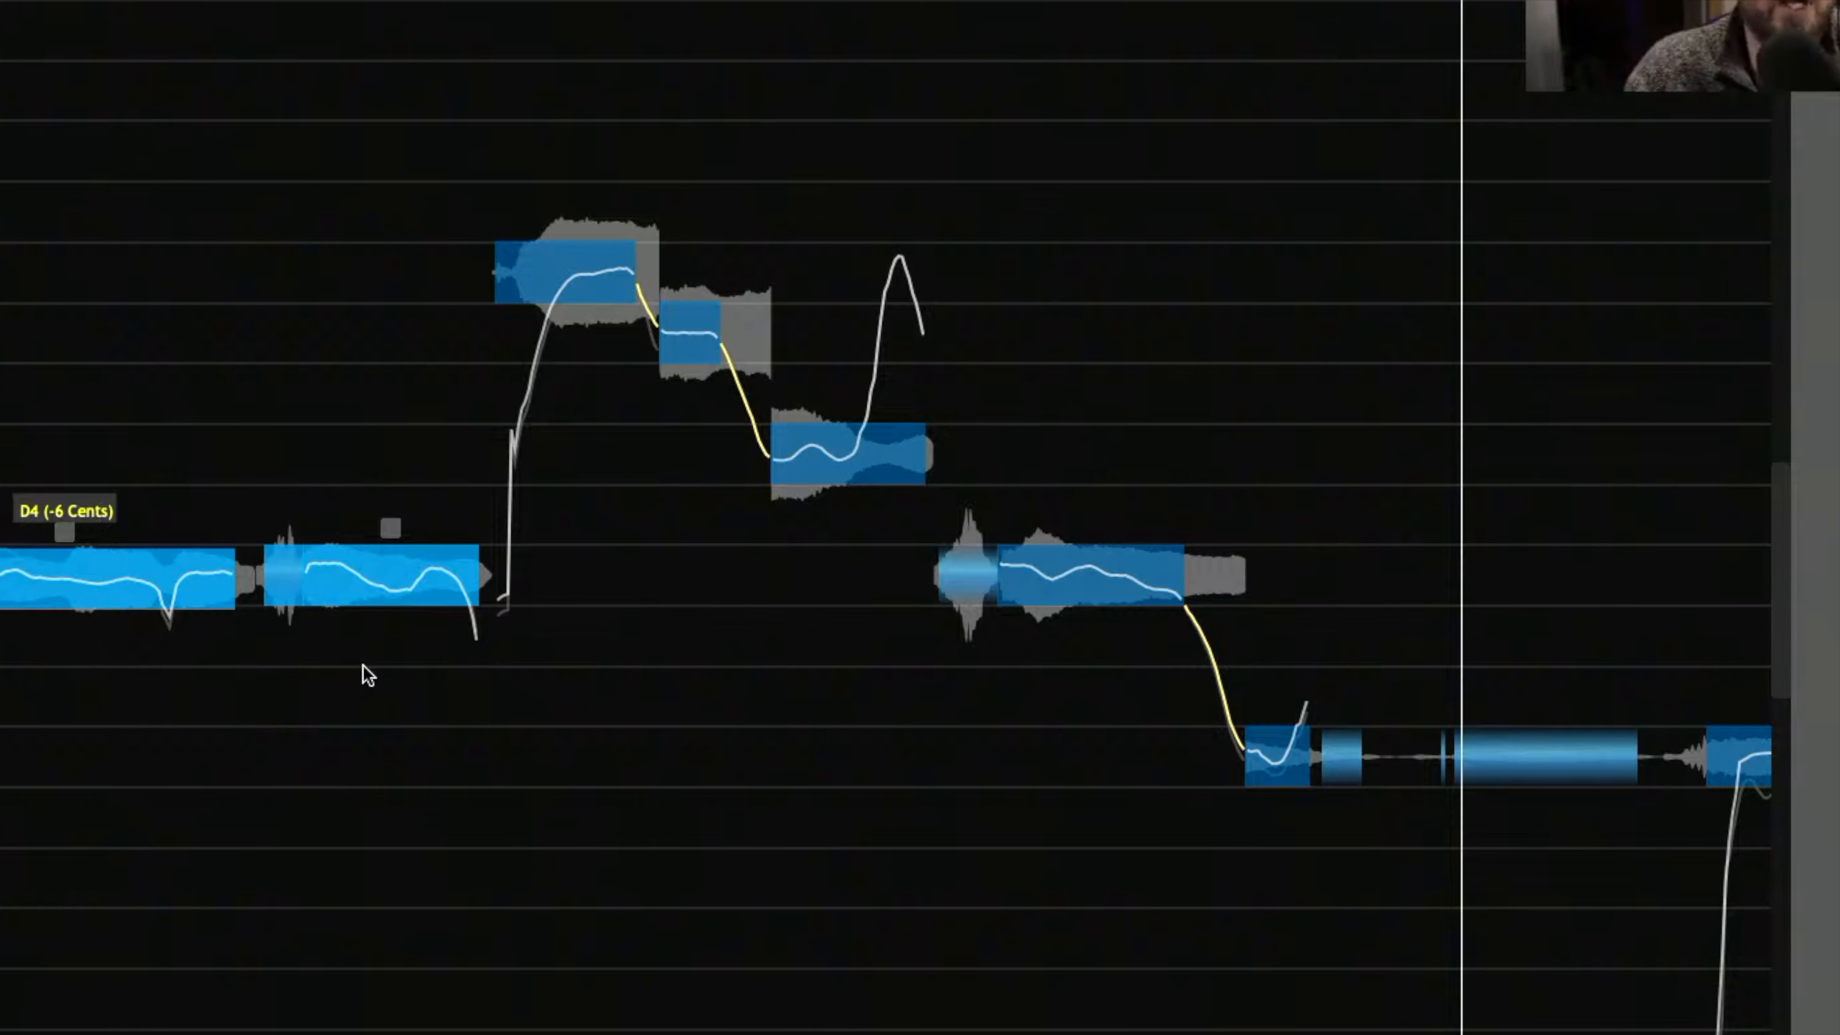
left_click_drag(110, 342, 282, 724)
left_click_drag(225, 589, 254, 587)
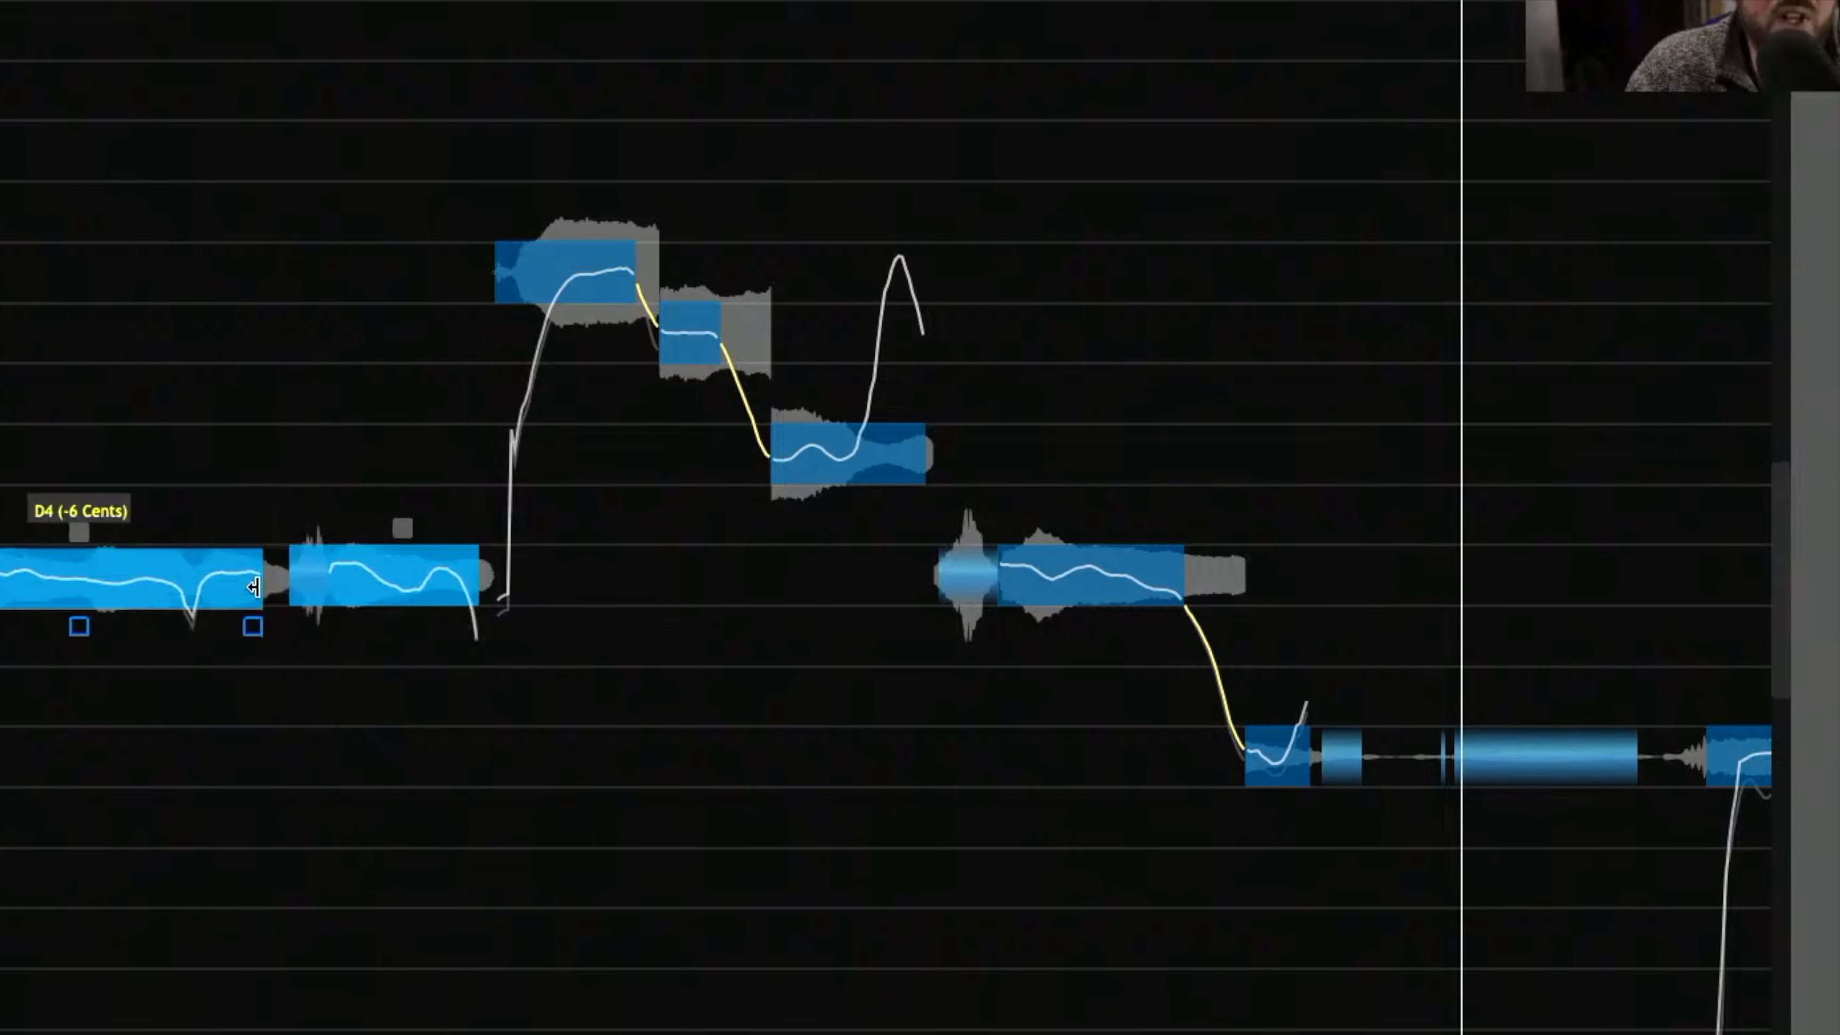
left_click(291, 379)
- Play the phrase and lower the level of the unvoiced segment between the two D4 notes
left_click_drag(287, 831, 680, 812)
left_click_drag(481, 631, 785, 622)
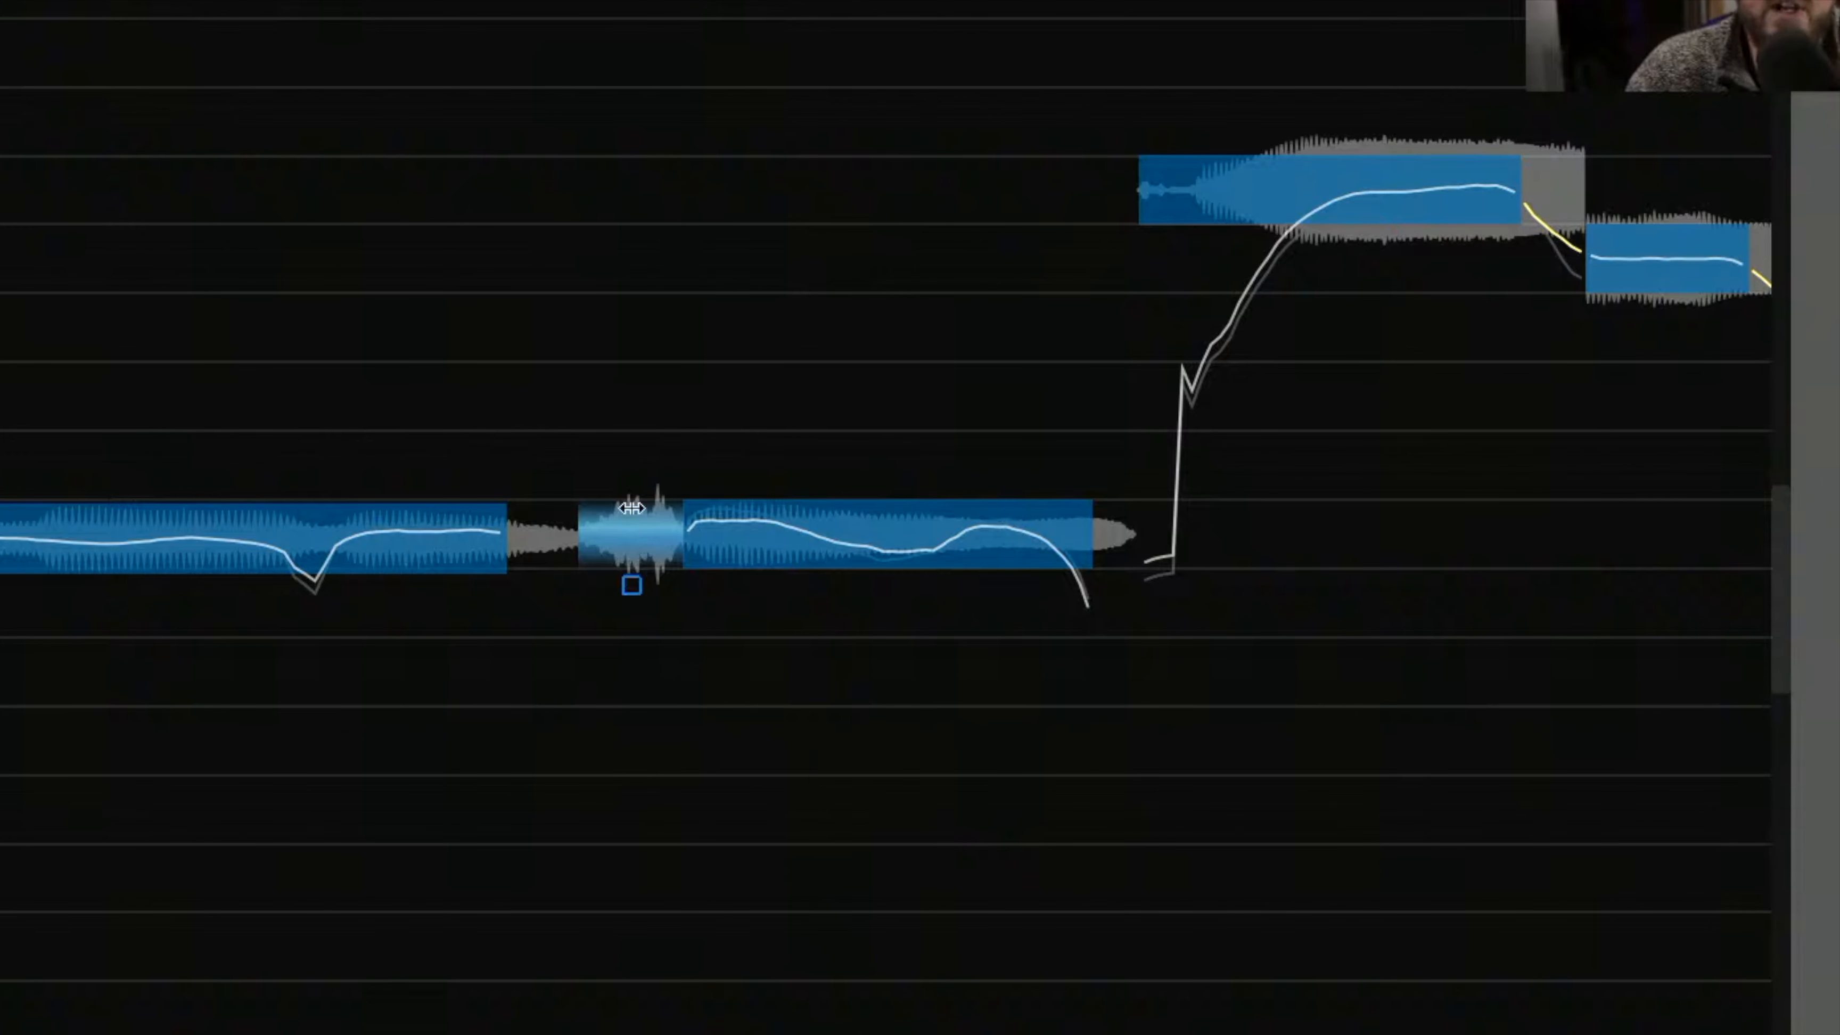
scroll(785, 706, "down", 2)
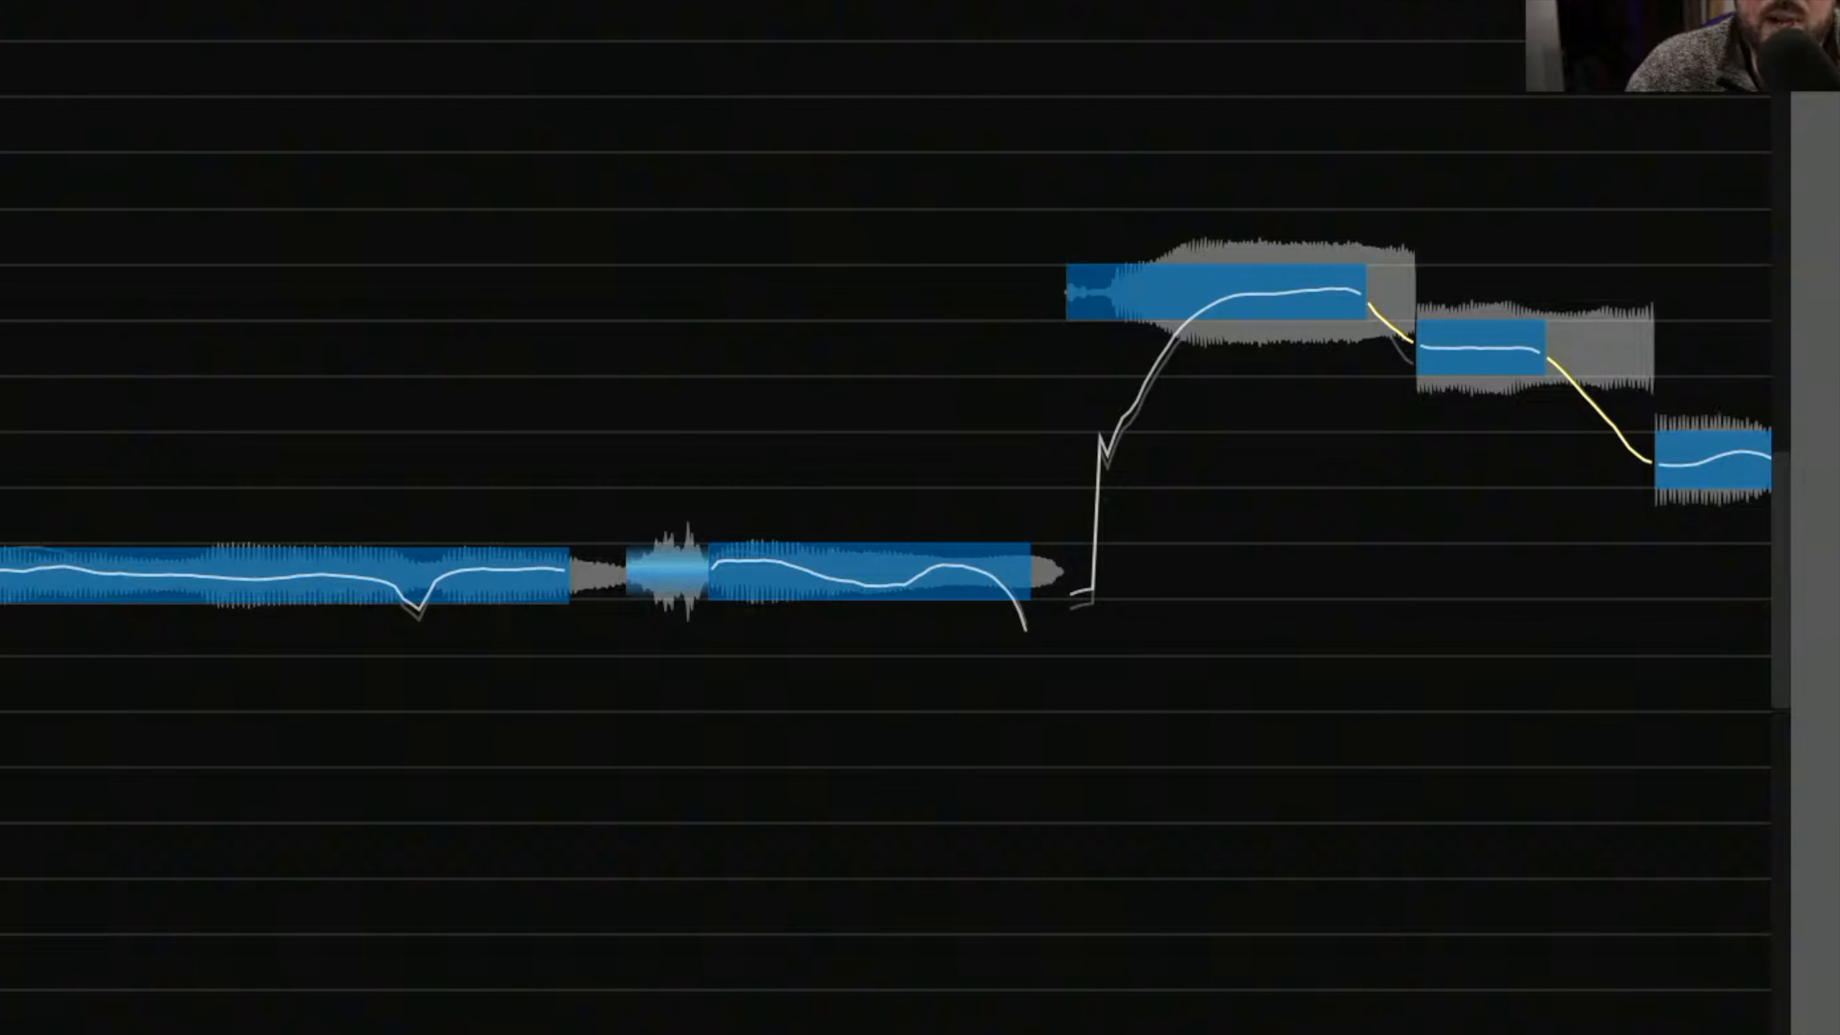
key("space")
left_click_drag(666, 618, 665, 636)
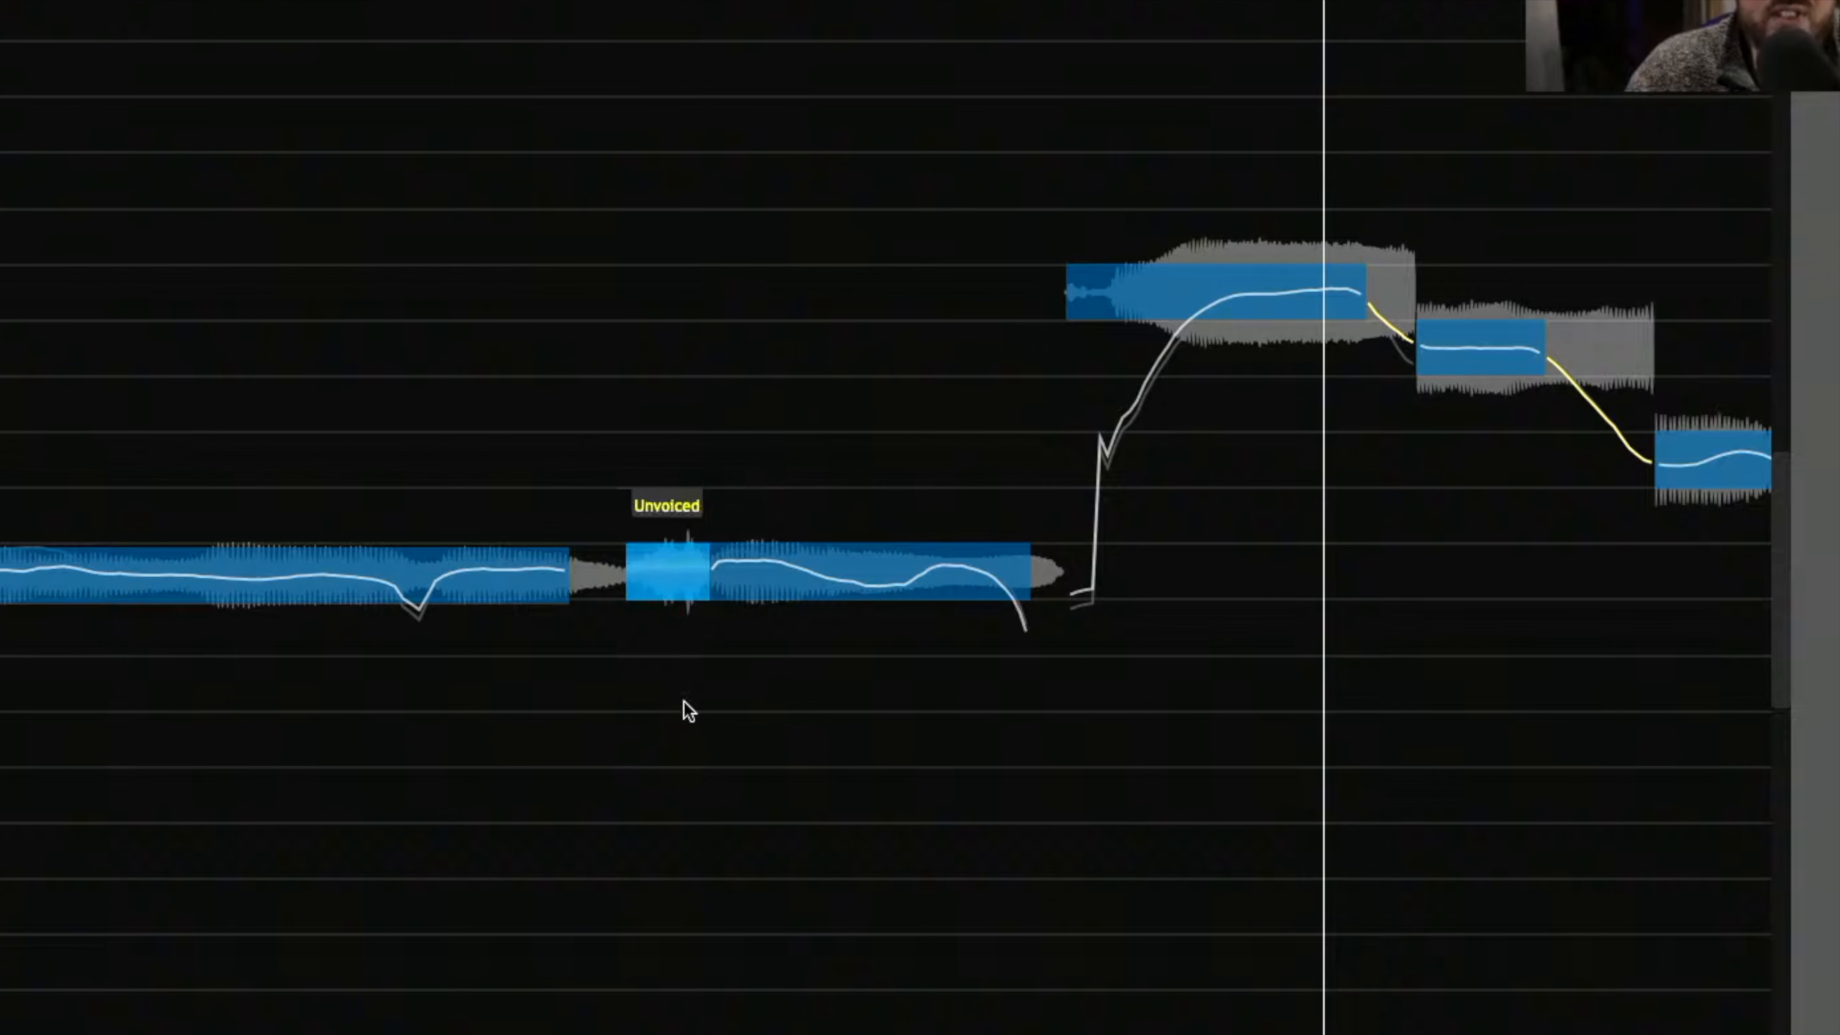
scroll(892, 775, "down", 3)
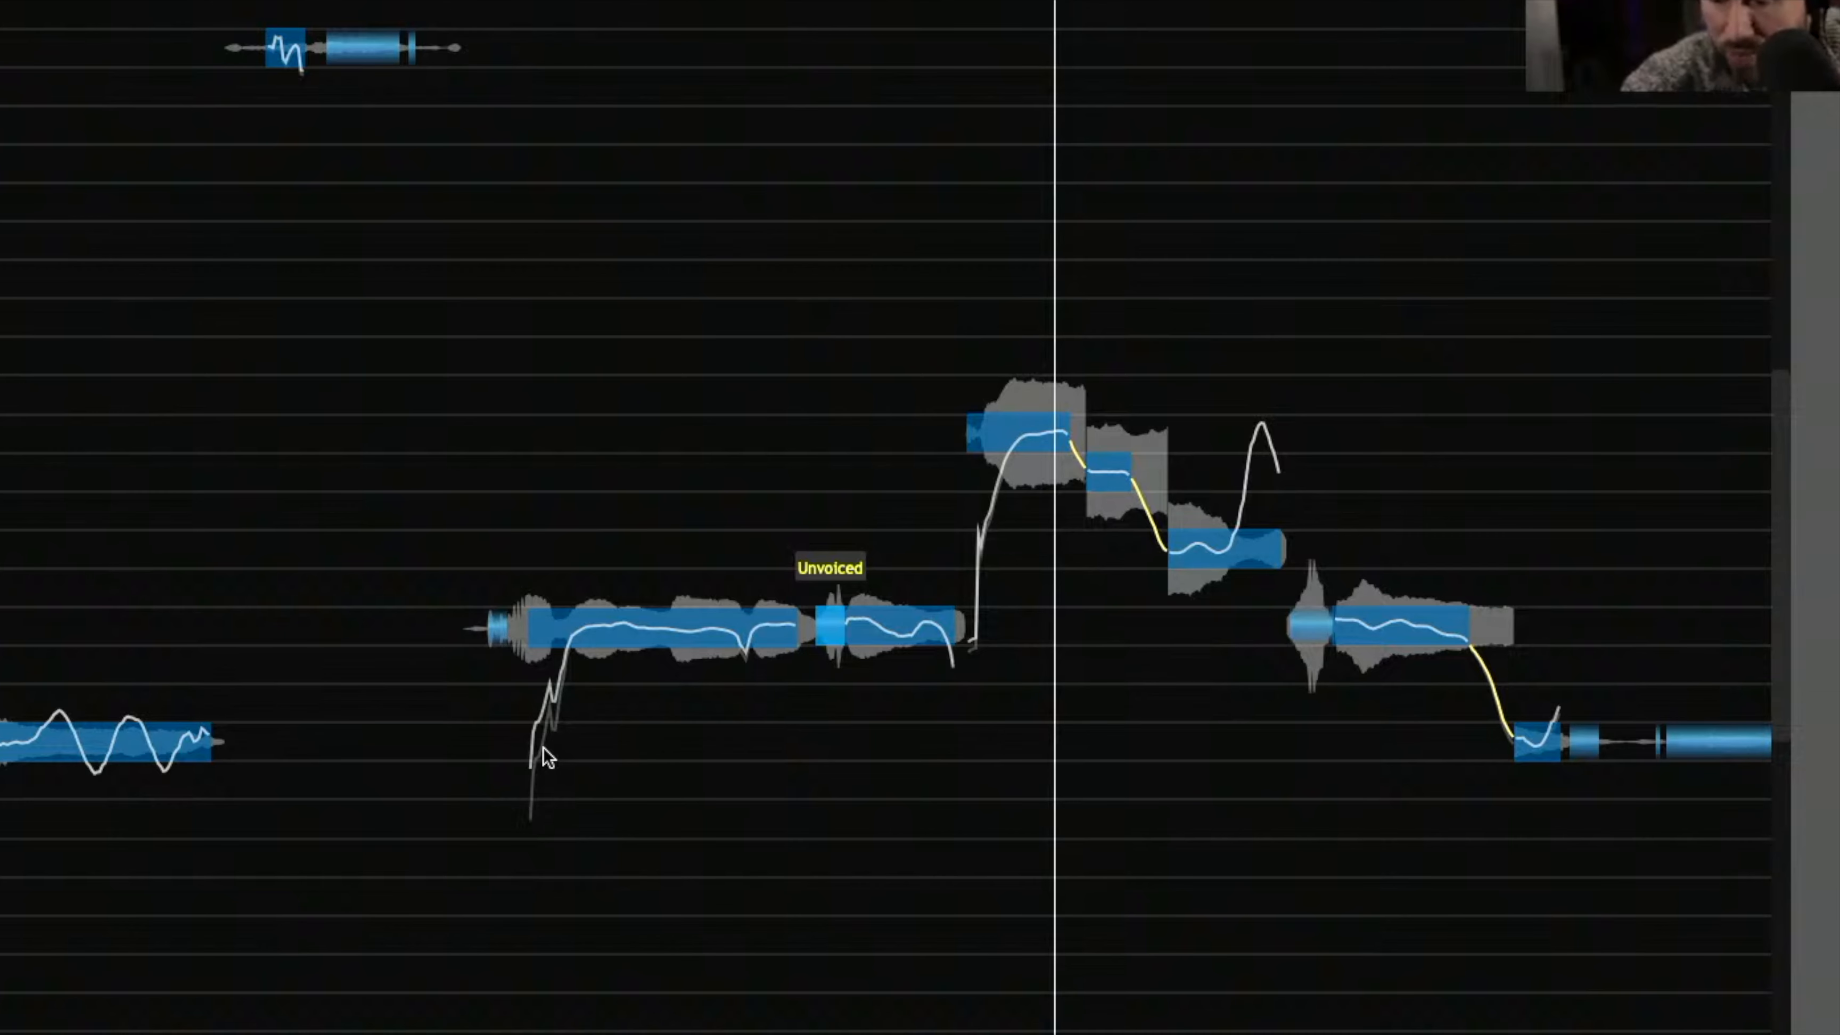
left_click_drag(543, 746, 752, 393)
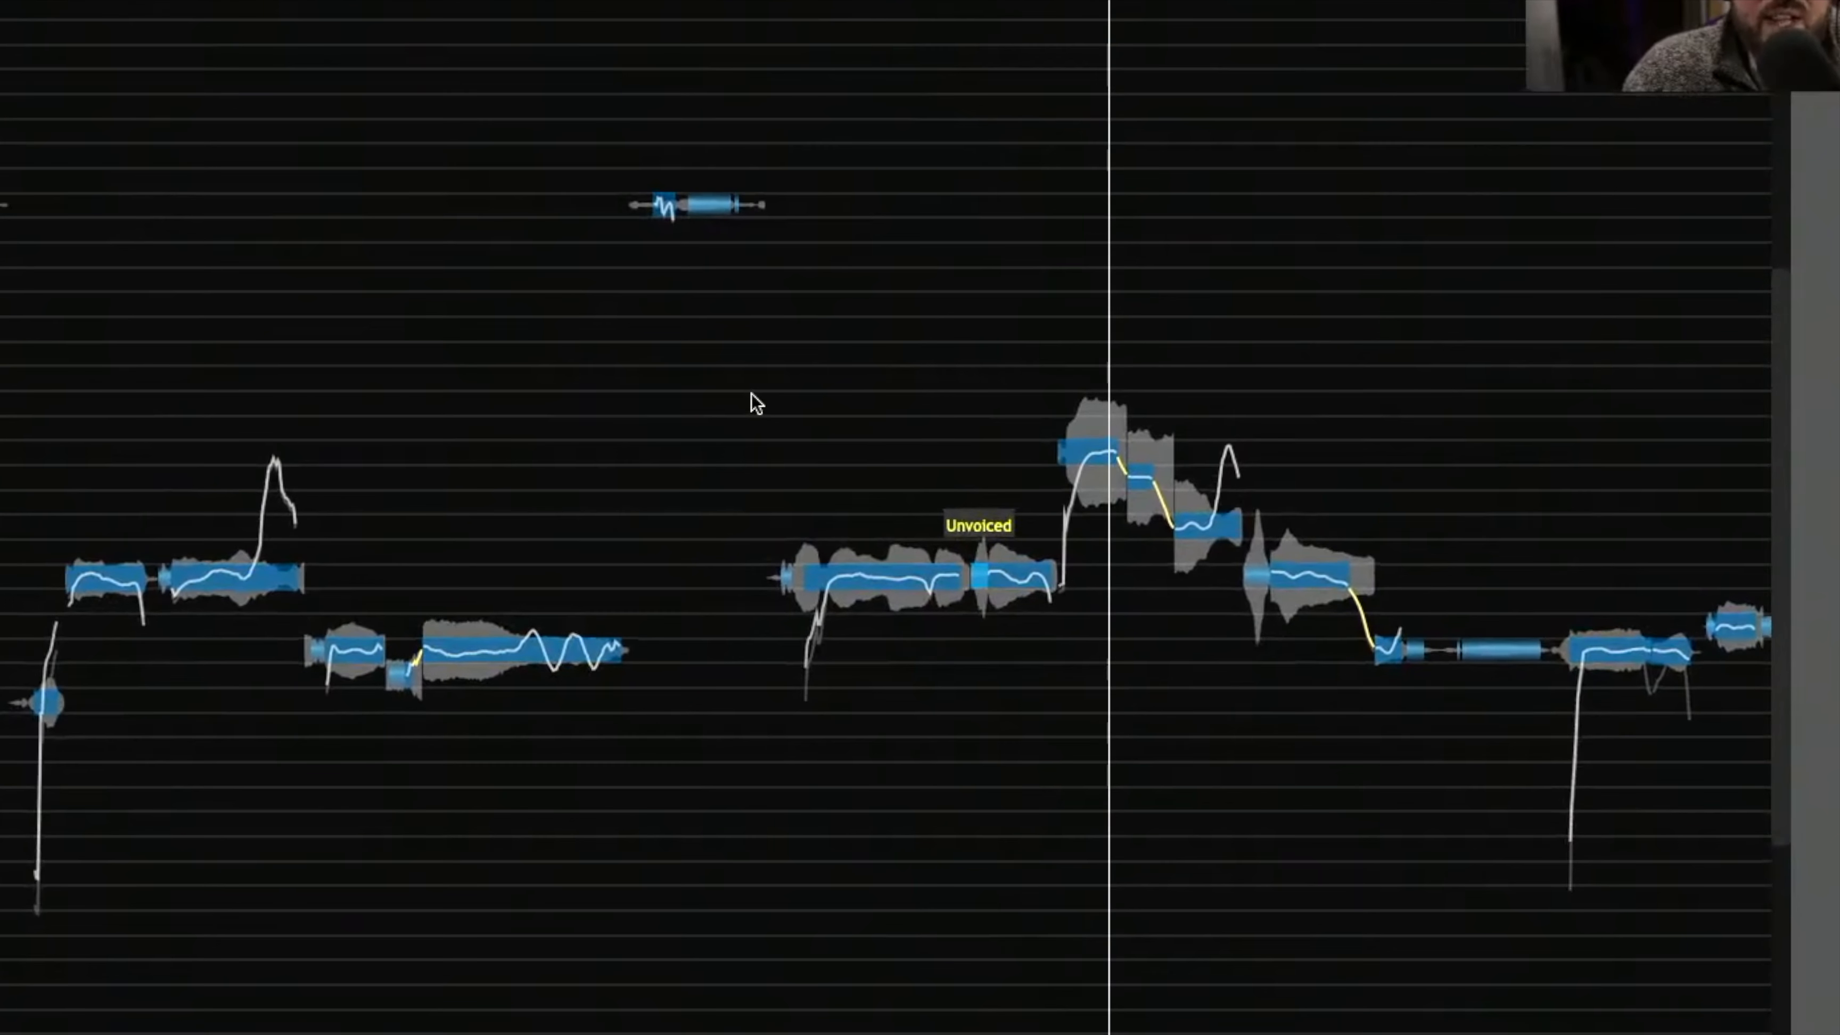
scroll(599, 489, "right", 1)
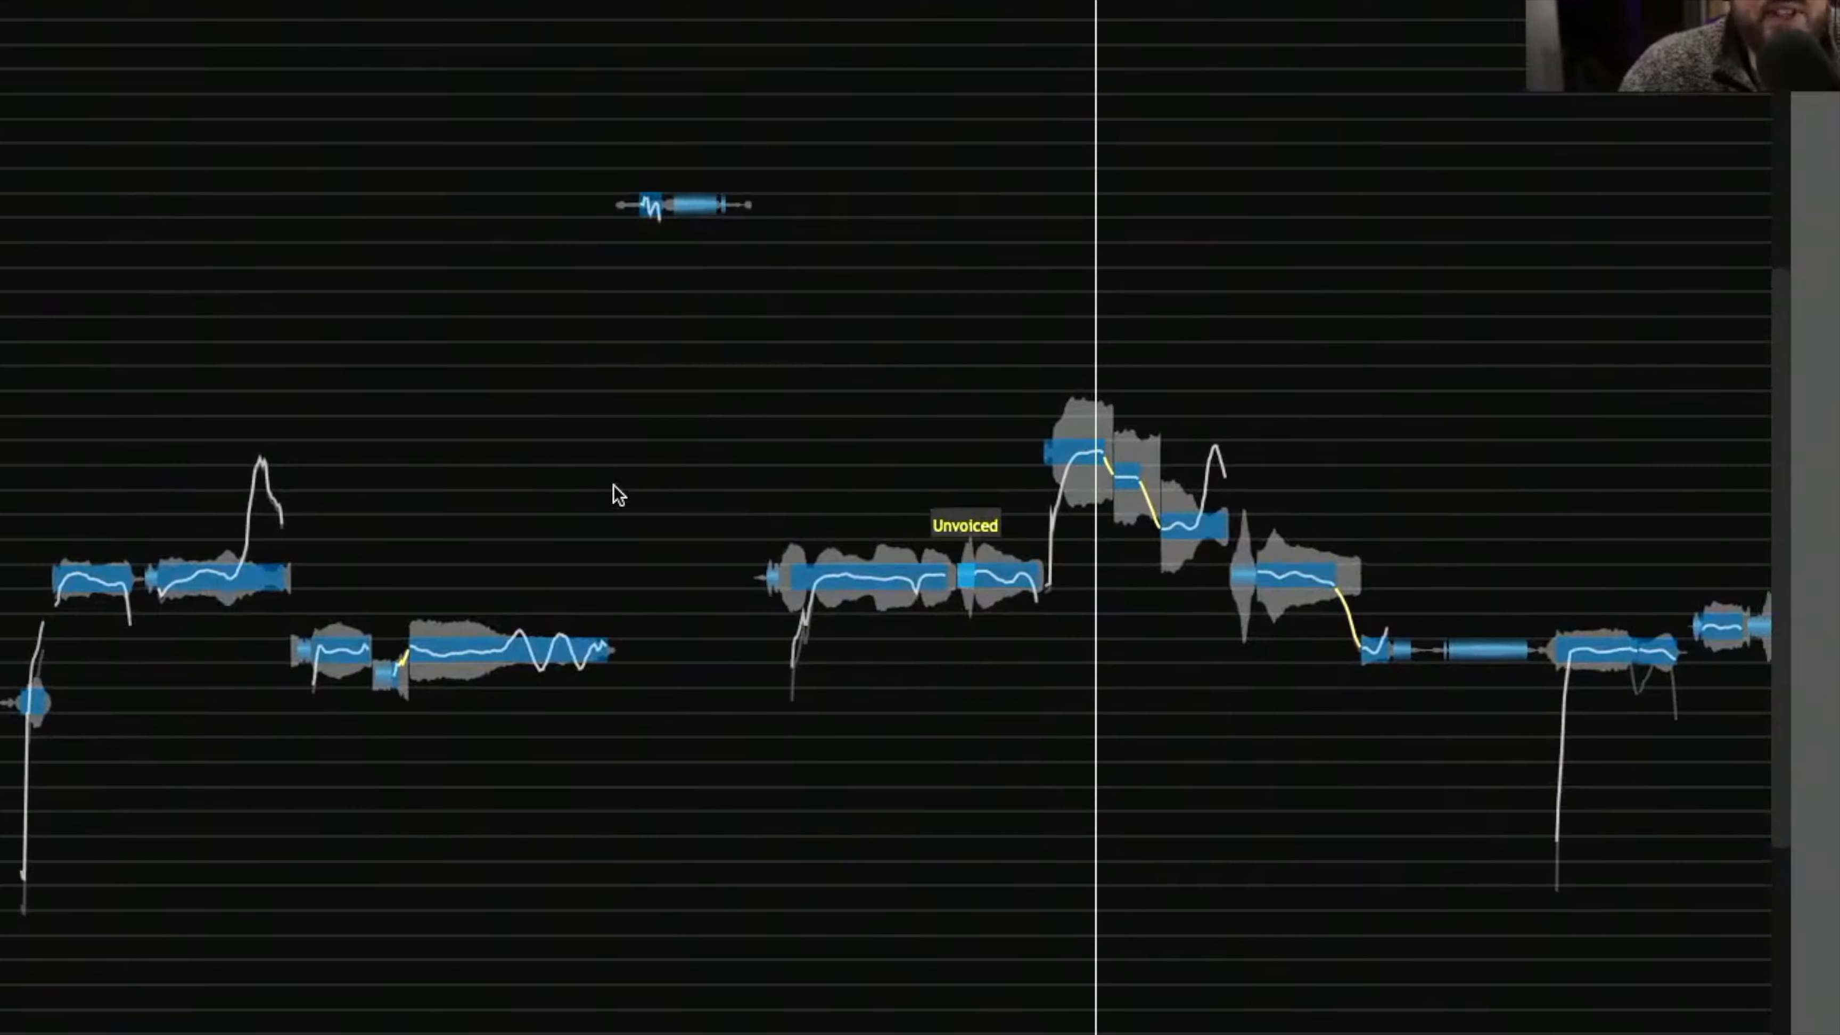
scroll(627, 484, "left", 5)
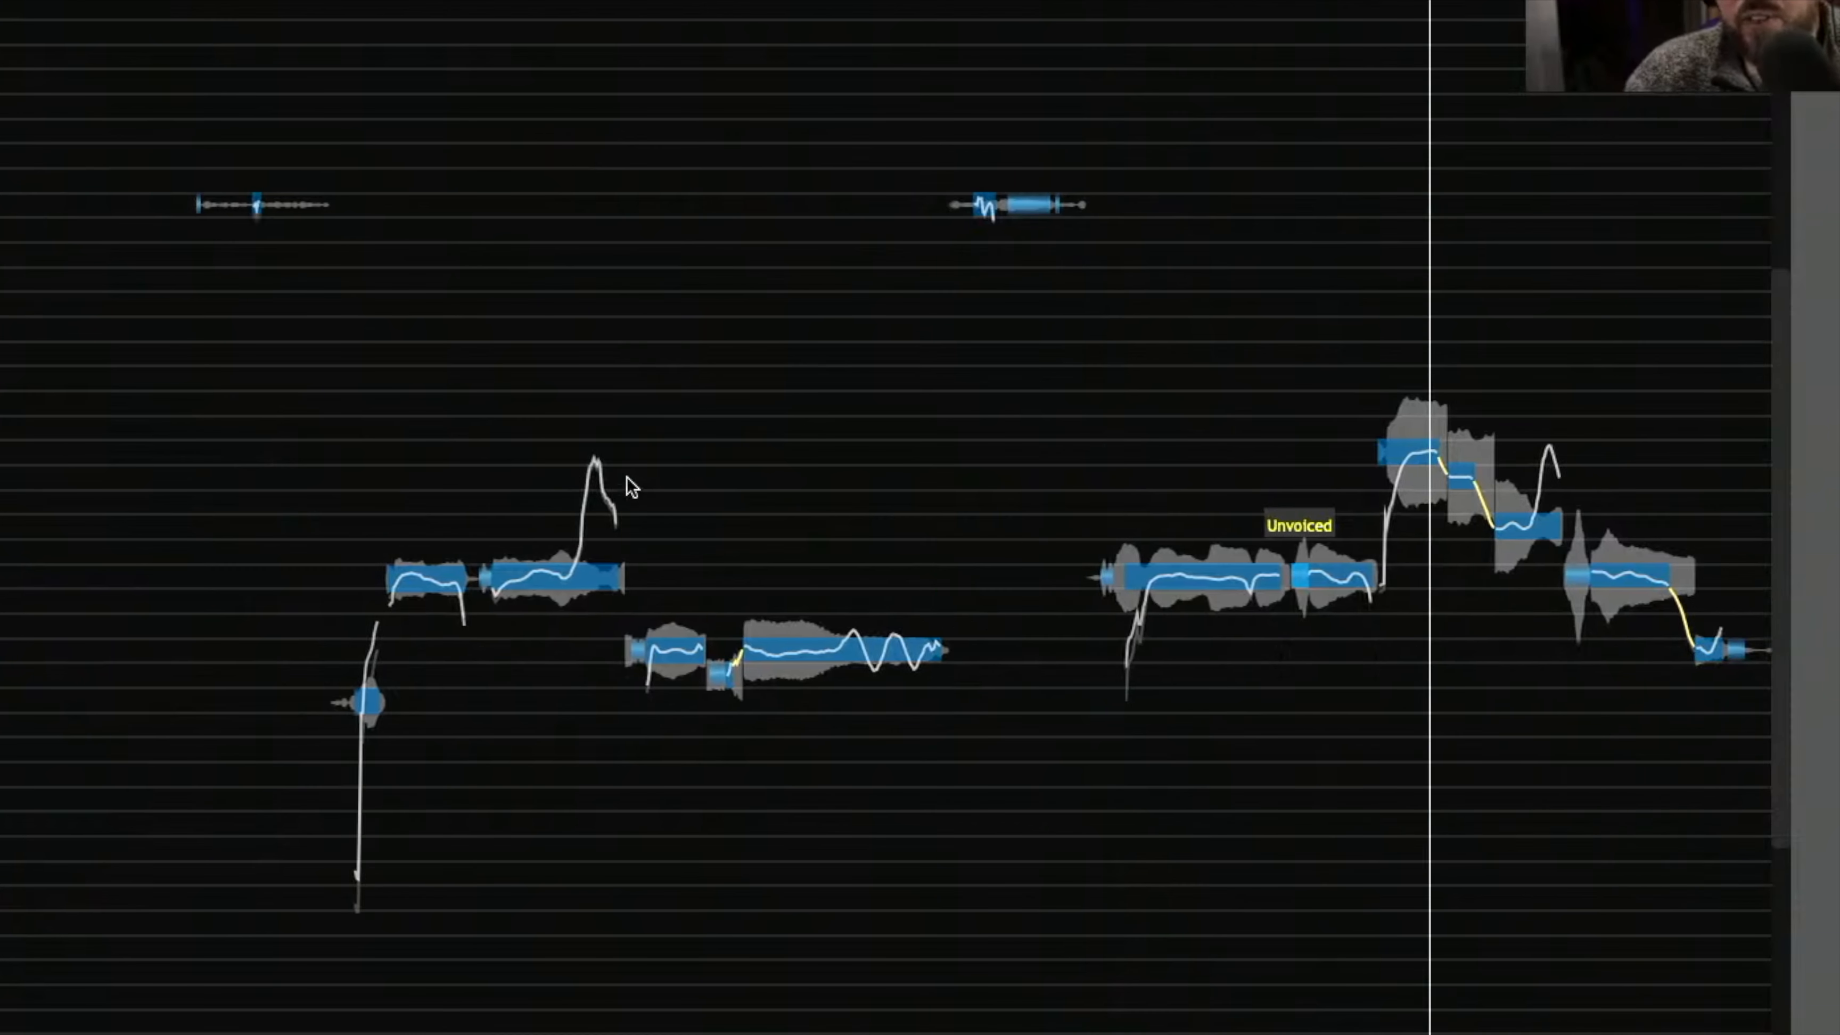
- Try moving a note boundary within the selected D4-to-G4 phrase slightly earlier, and undo the change
left_click_drag(991, 691, 761, 372)
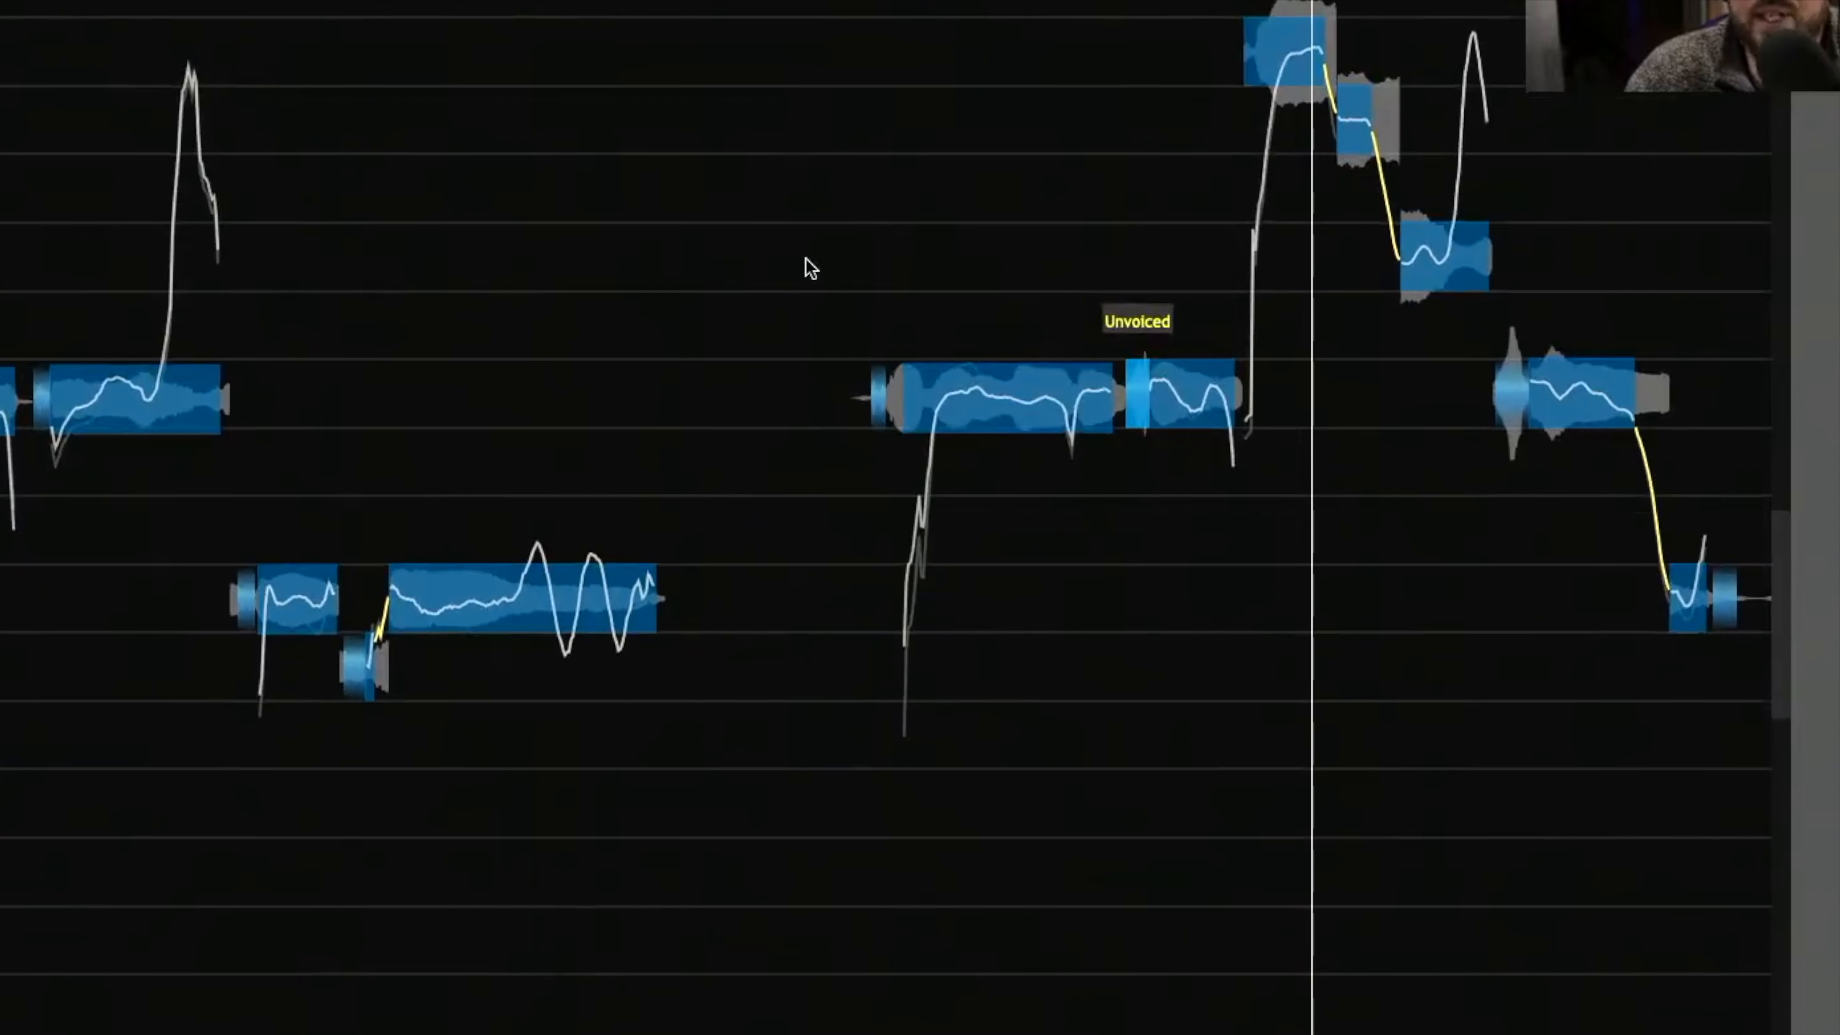
scroll(805, 257, "right", 6)
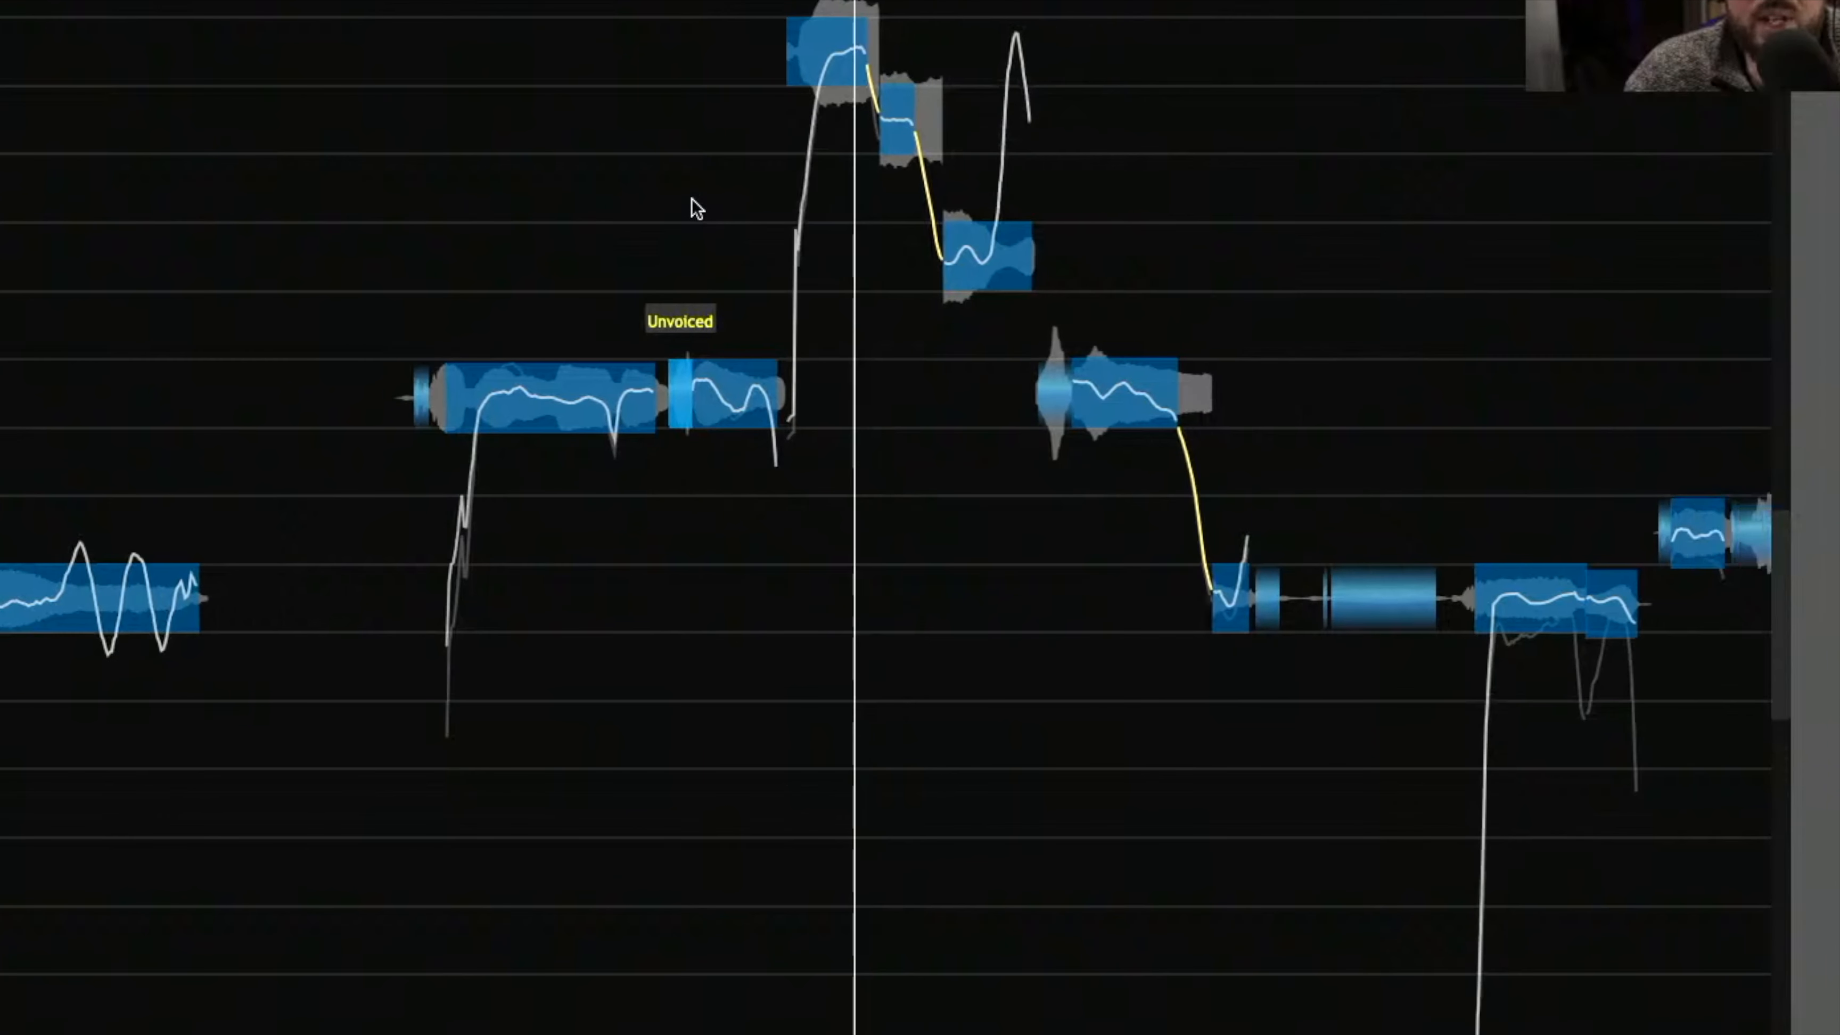
left_click_drag(550, 21, 1474, 839)
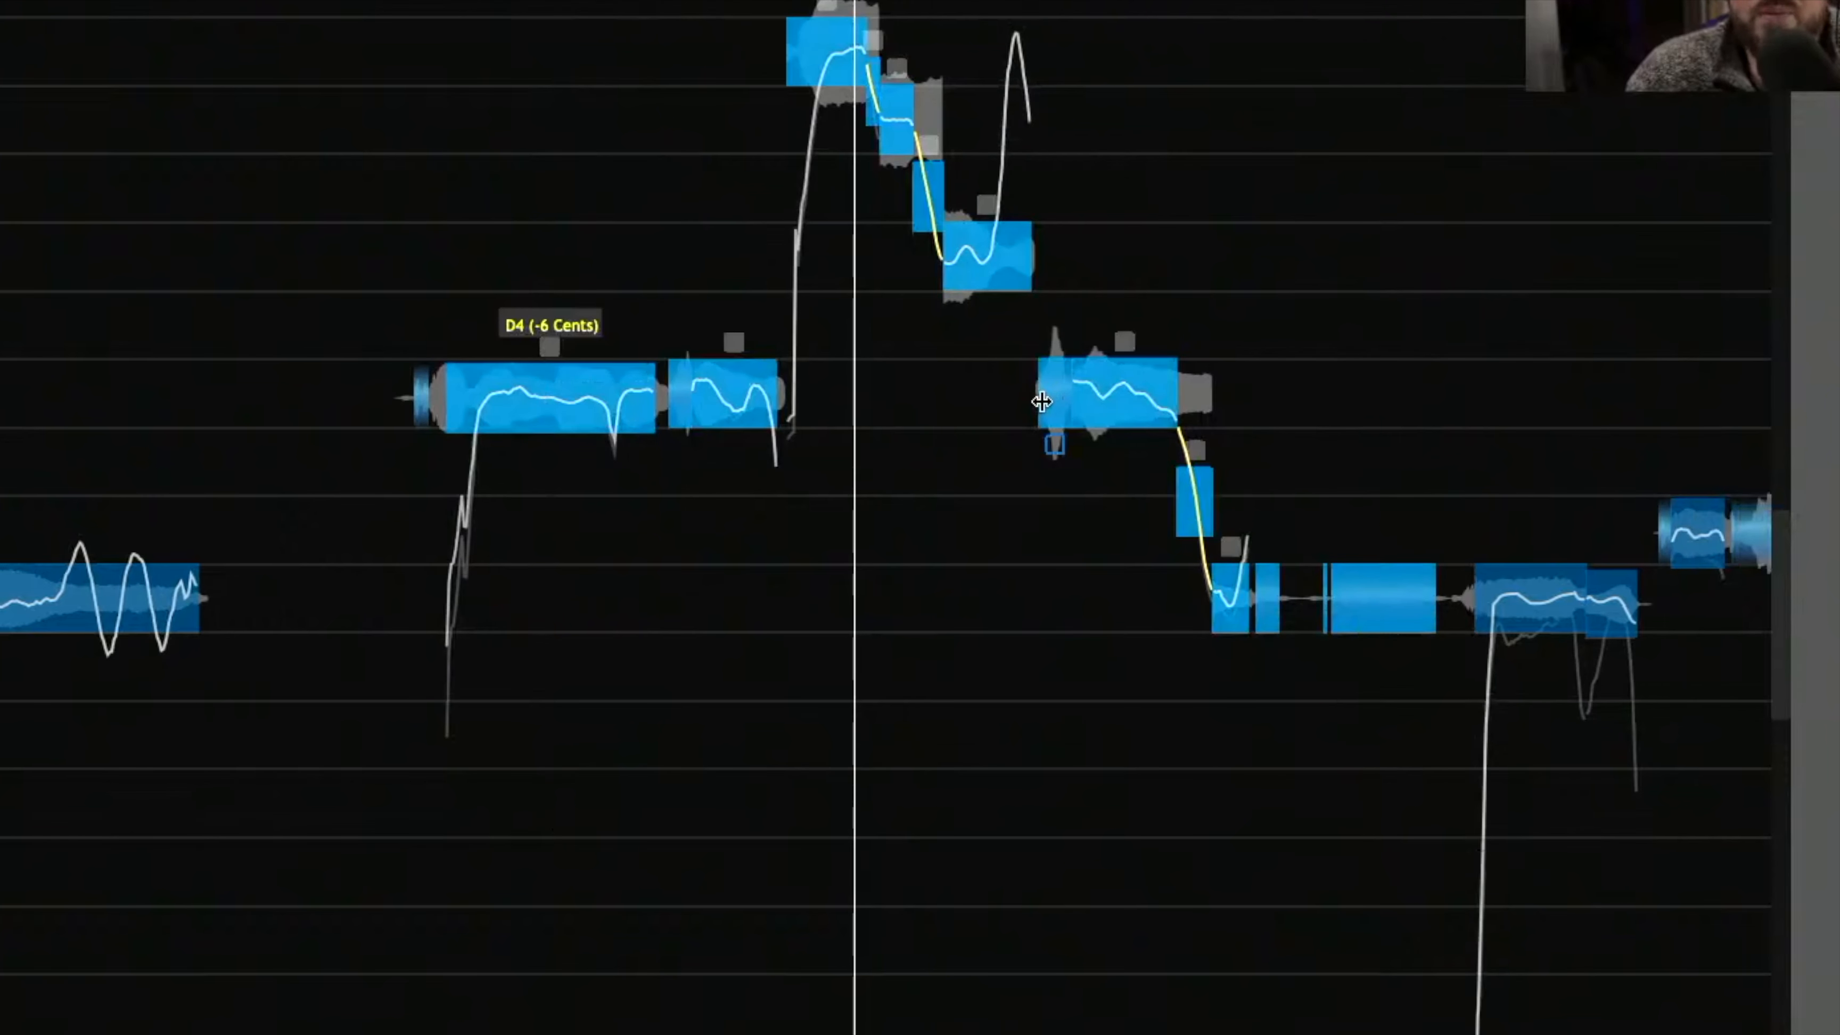
left_click_drag(1017, 277, 1003, 278)
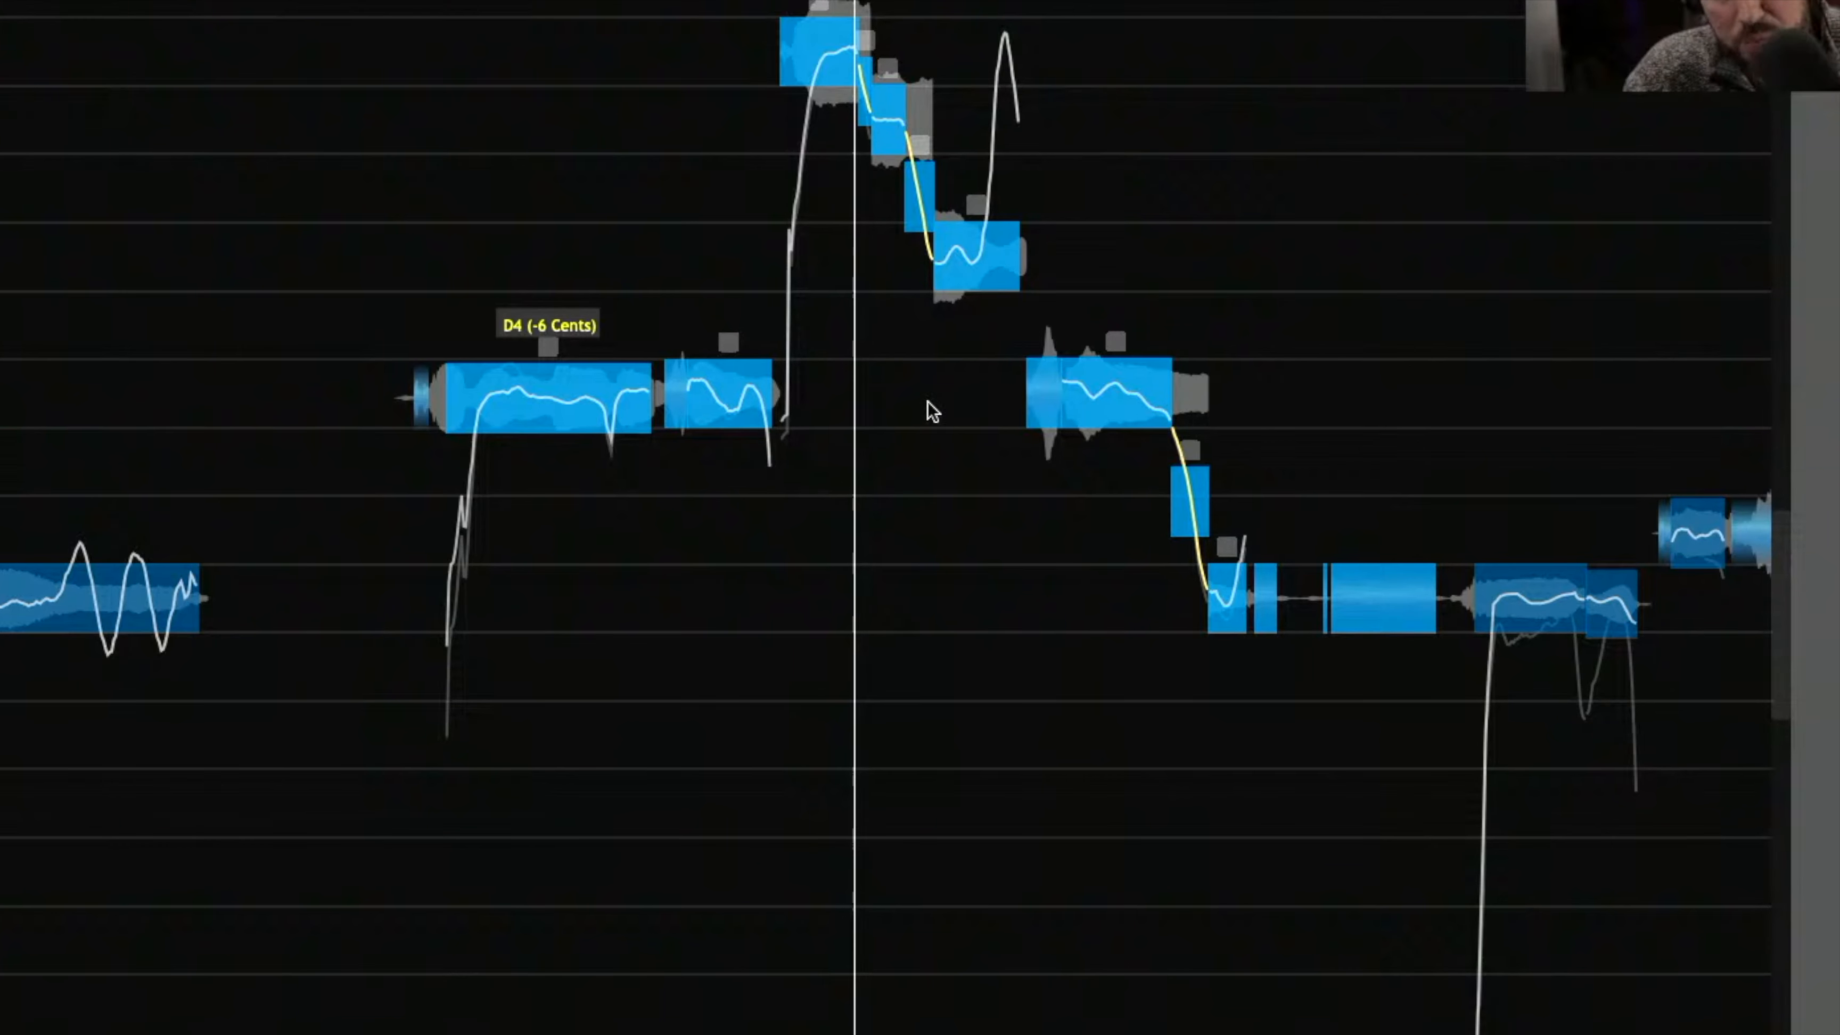
key("super+z")
left_click(462, 142)
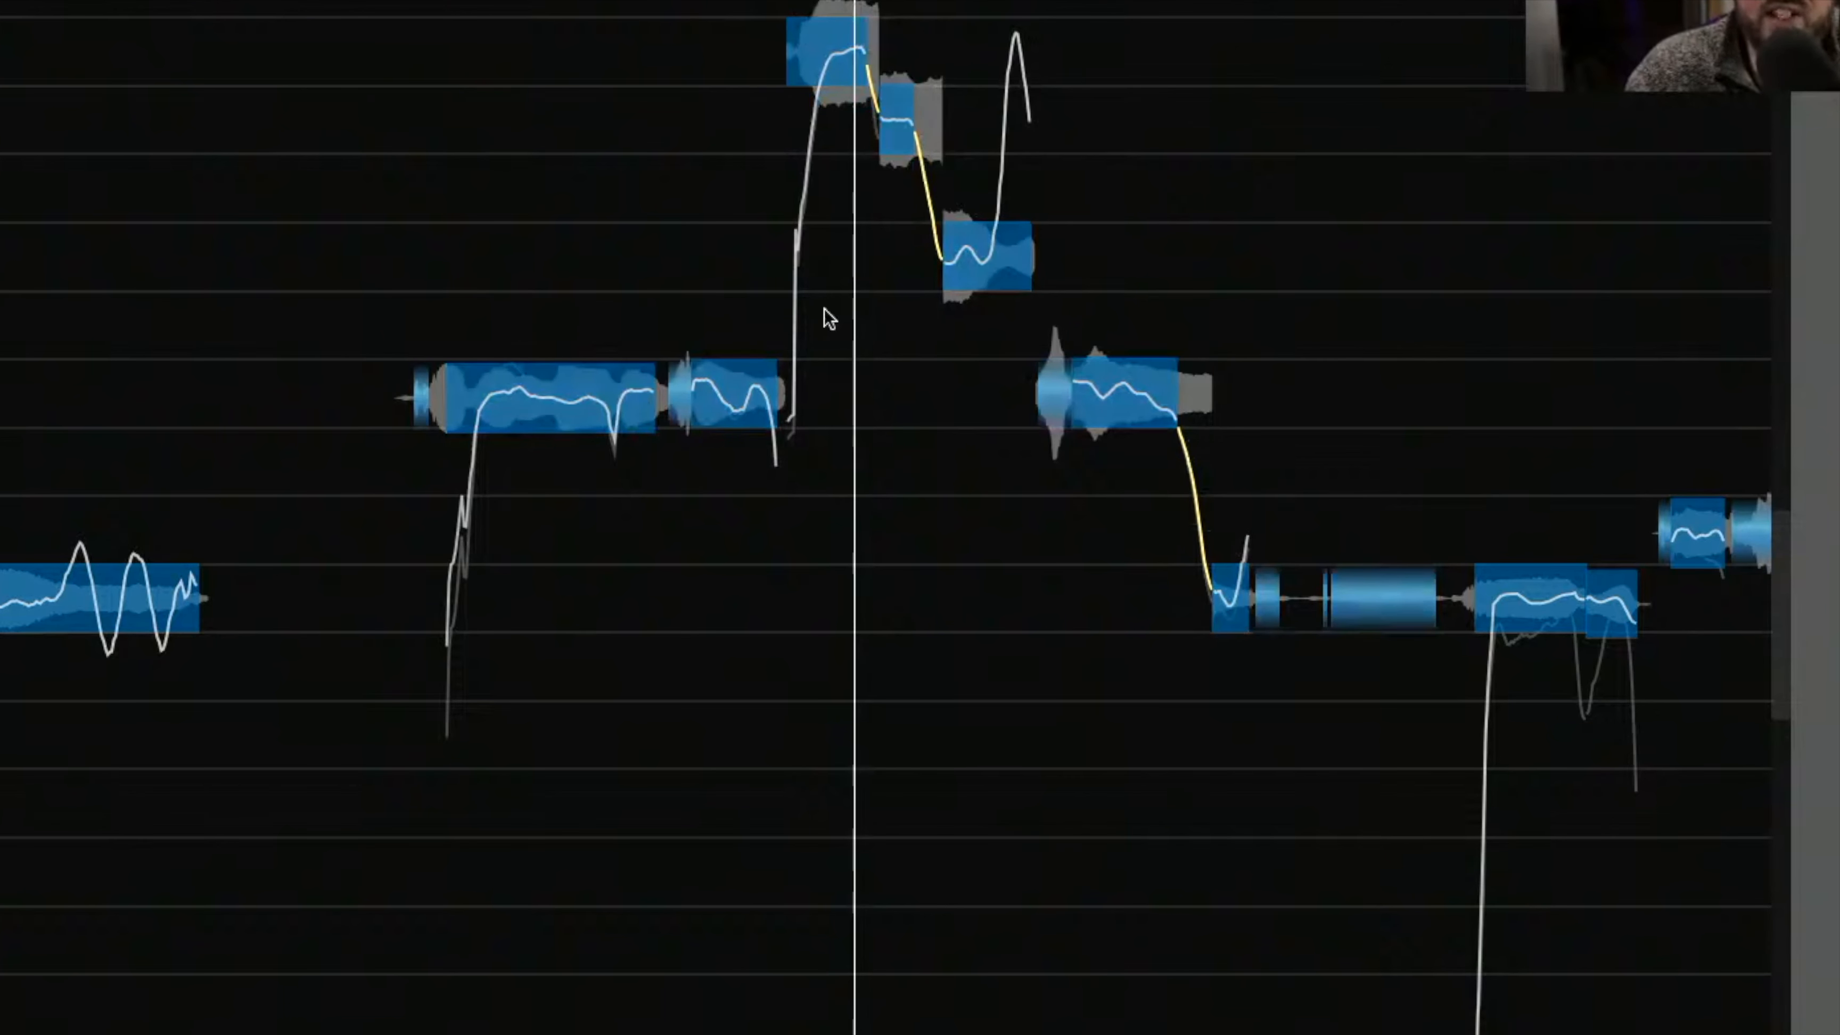
- Select only the descending run from the G4 note, try moving its last note's start earlier, play it, and undo the change
left_click_drag(858, 3, 987, 298)
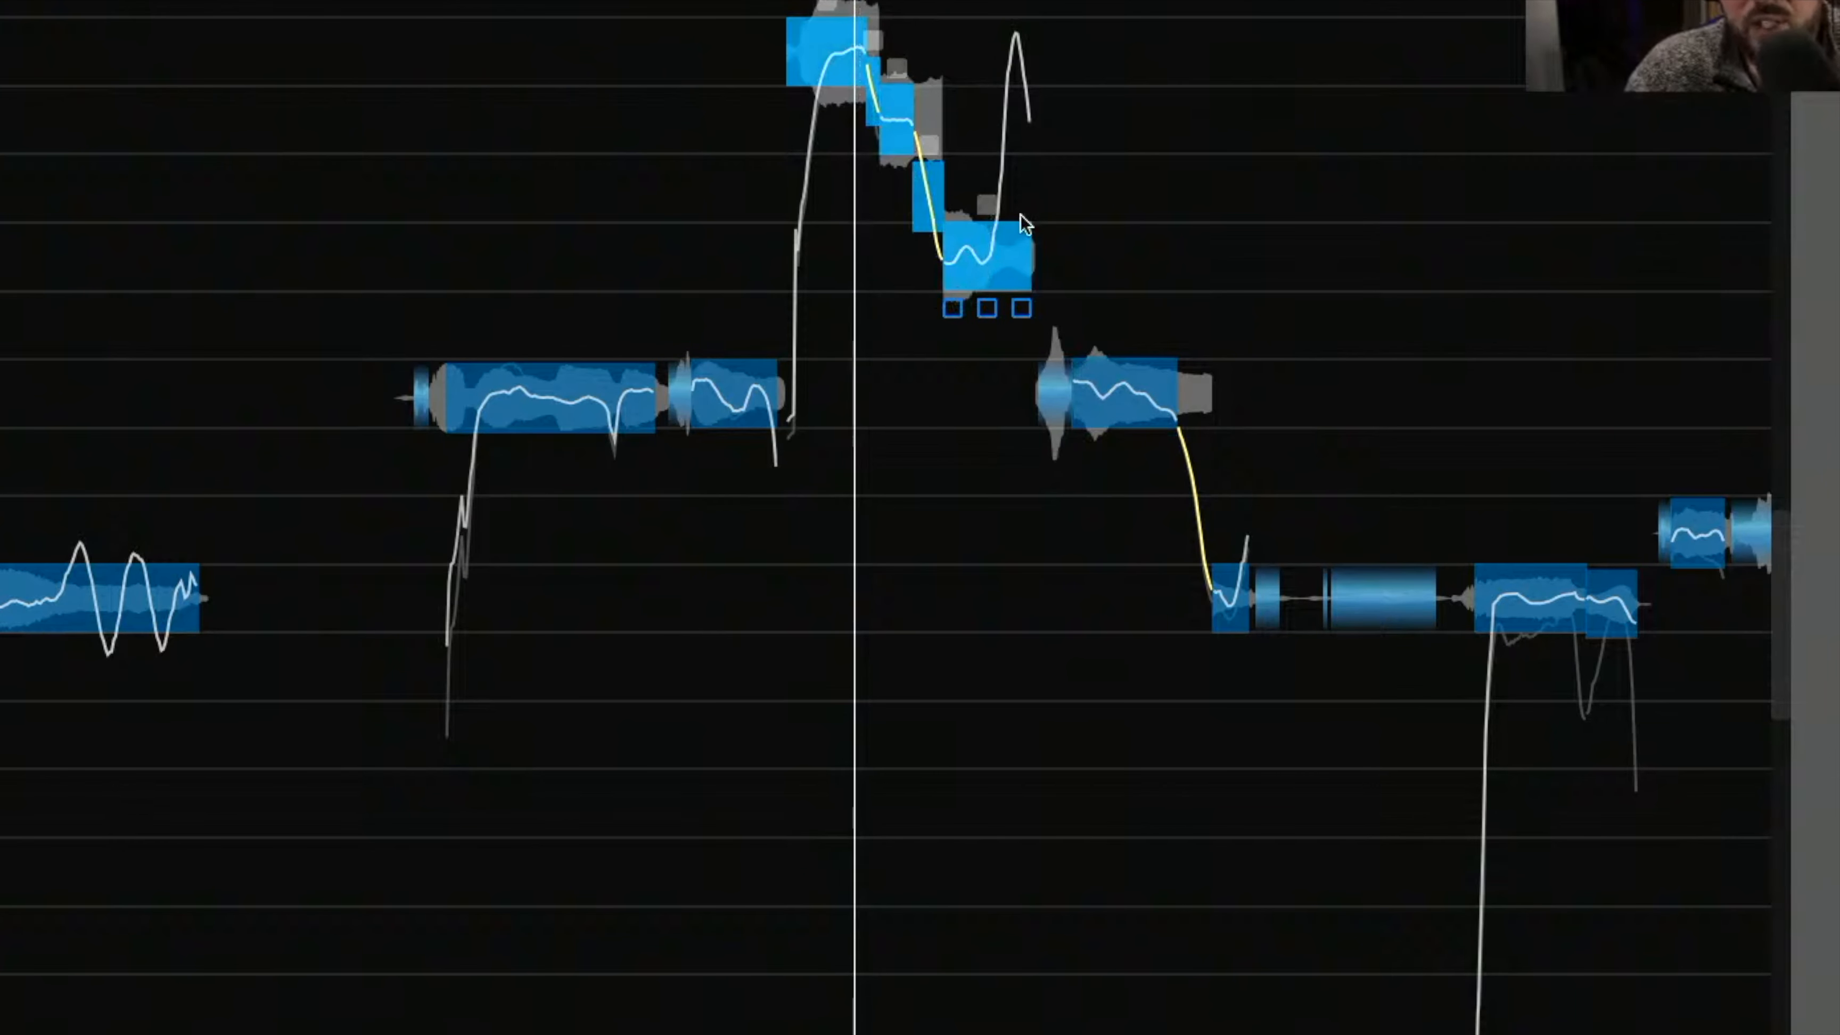
scroll(1079, 207, "up", 4)
left_click_drag(1055, 162, 1189, 368)
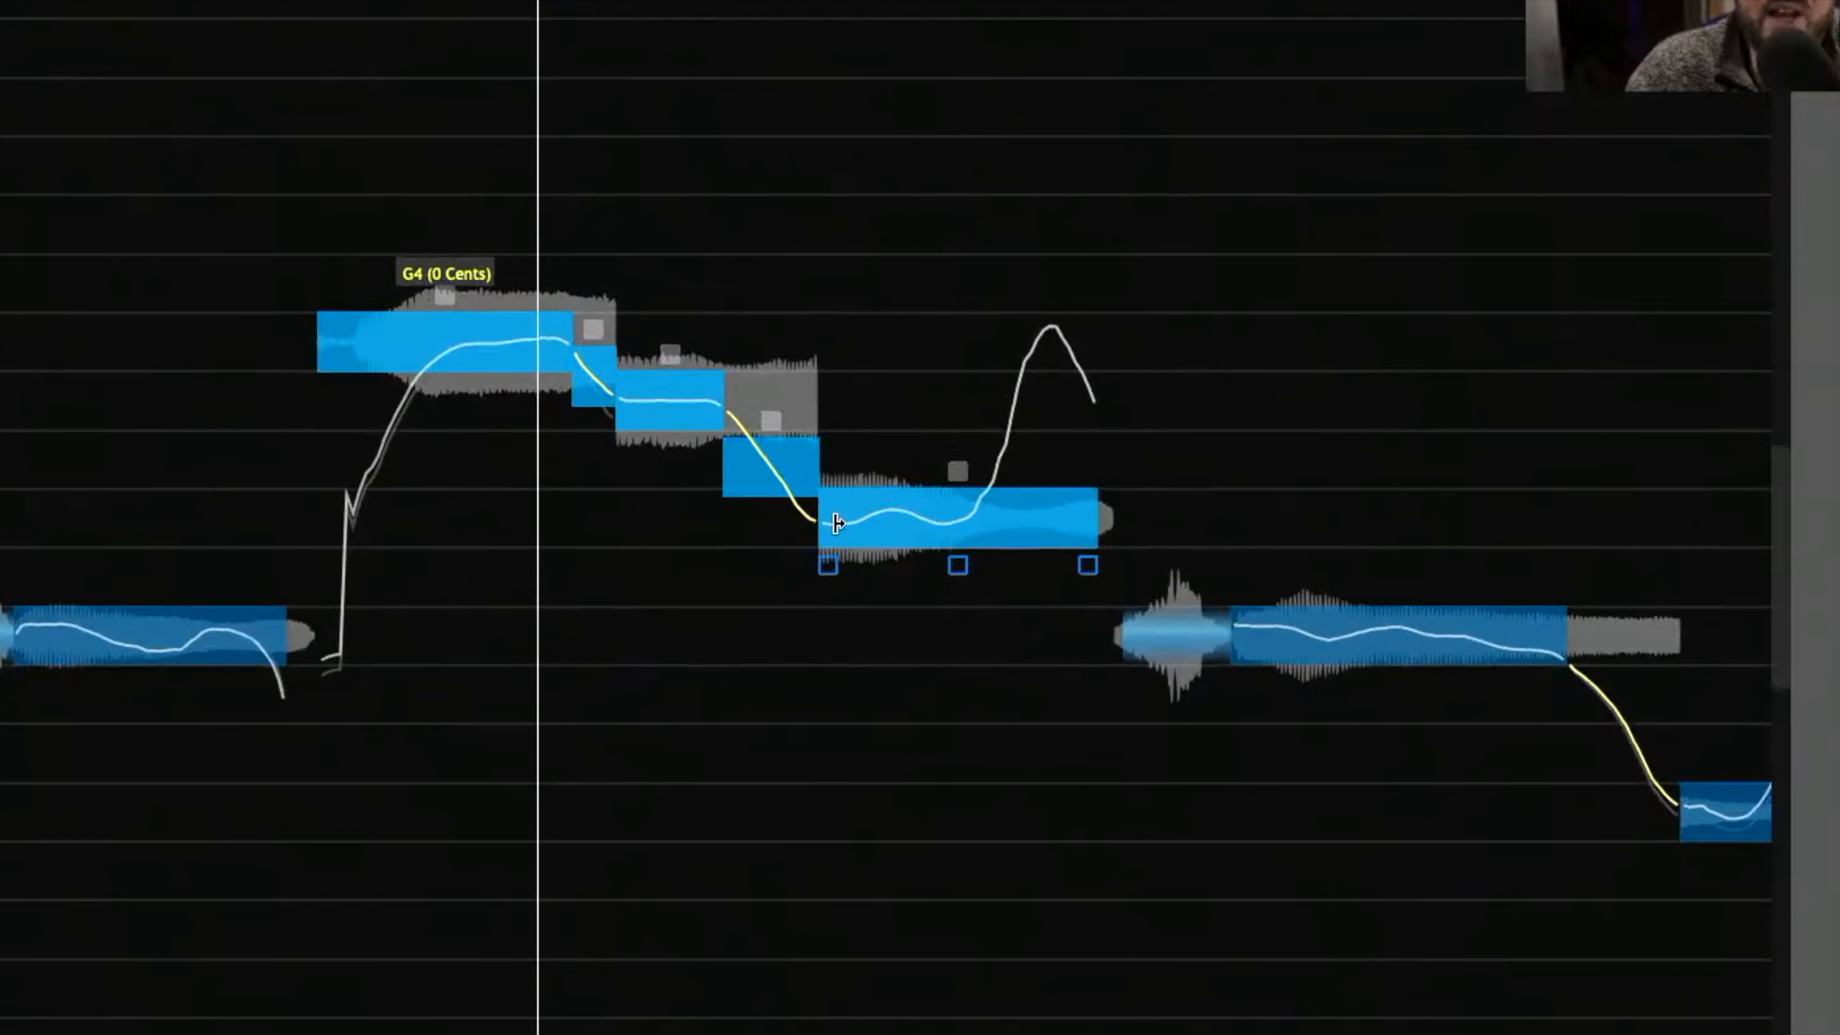
left_click_drag(830, 523, 797, 528)
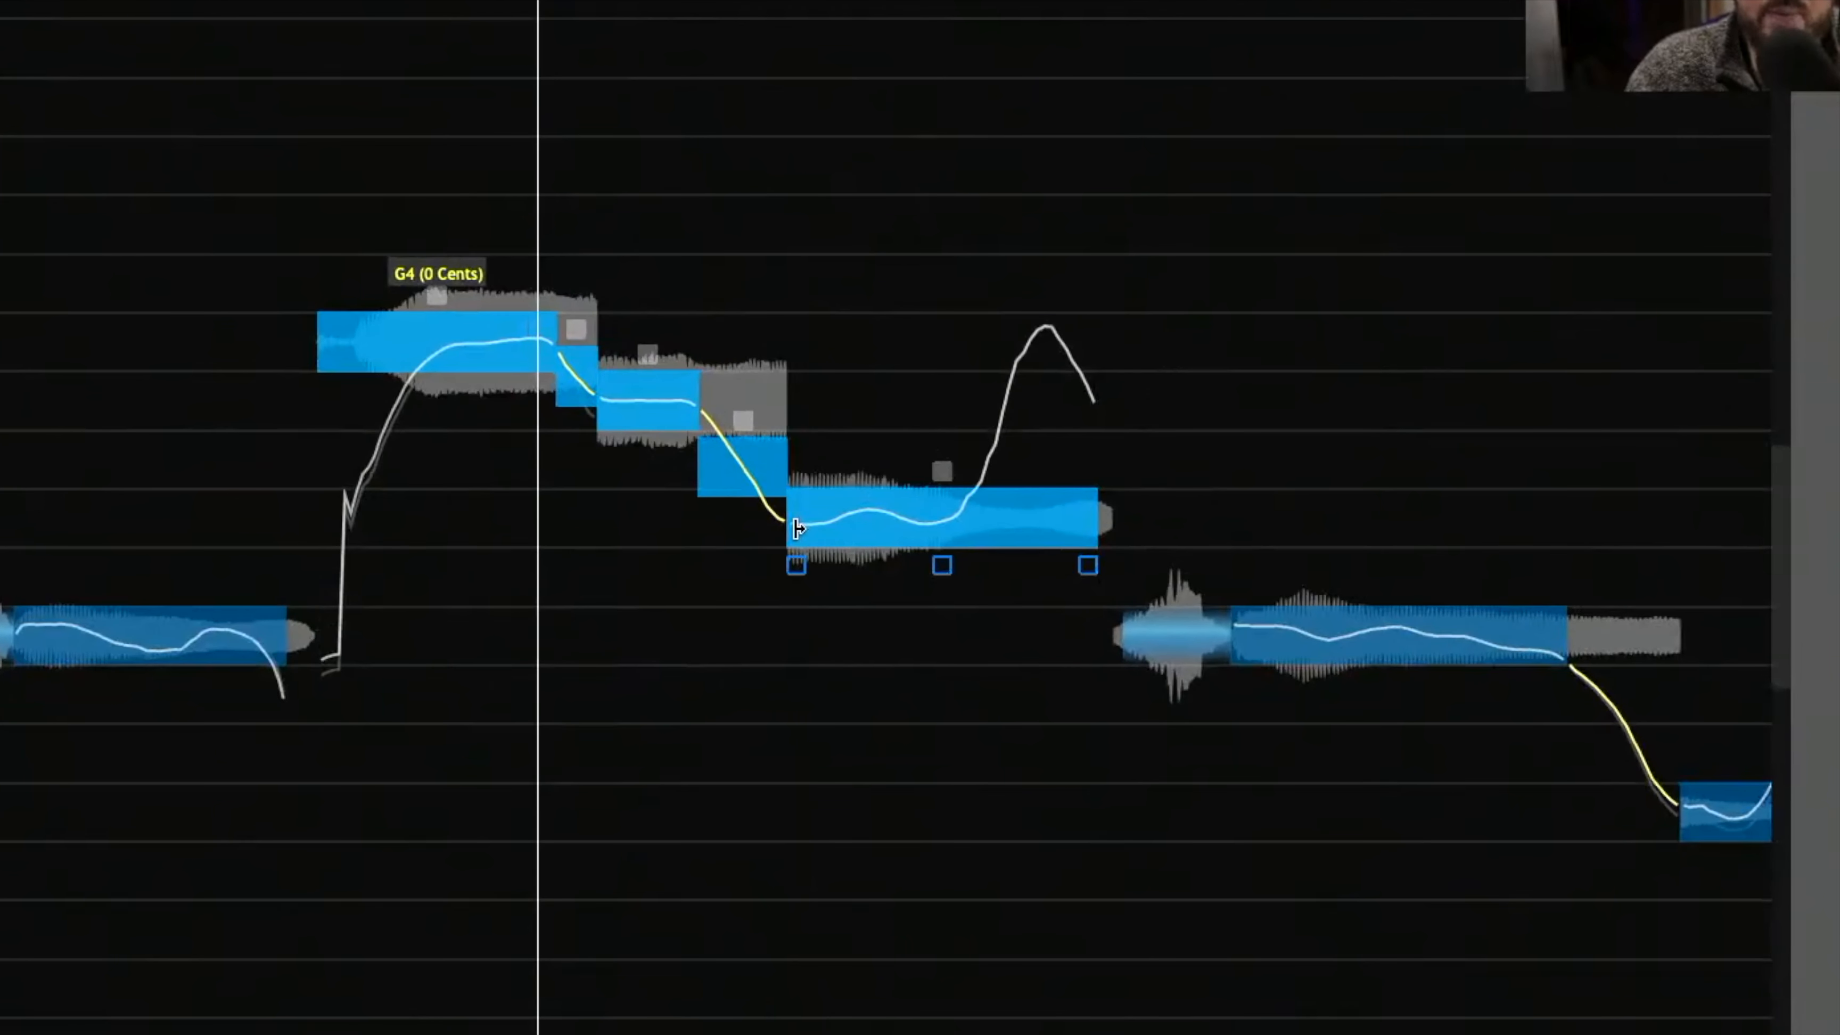
left_click(247, 120, "alt+shift")
key("space")
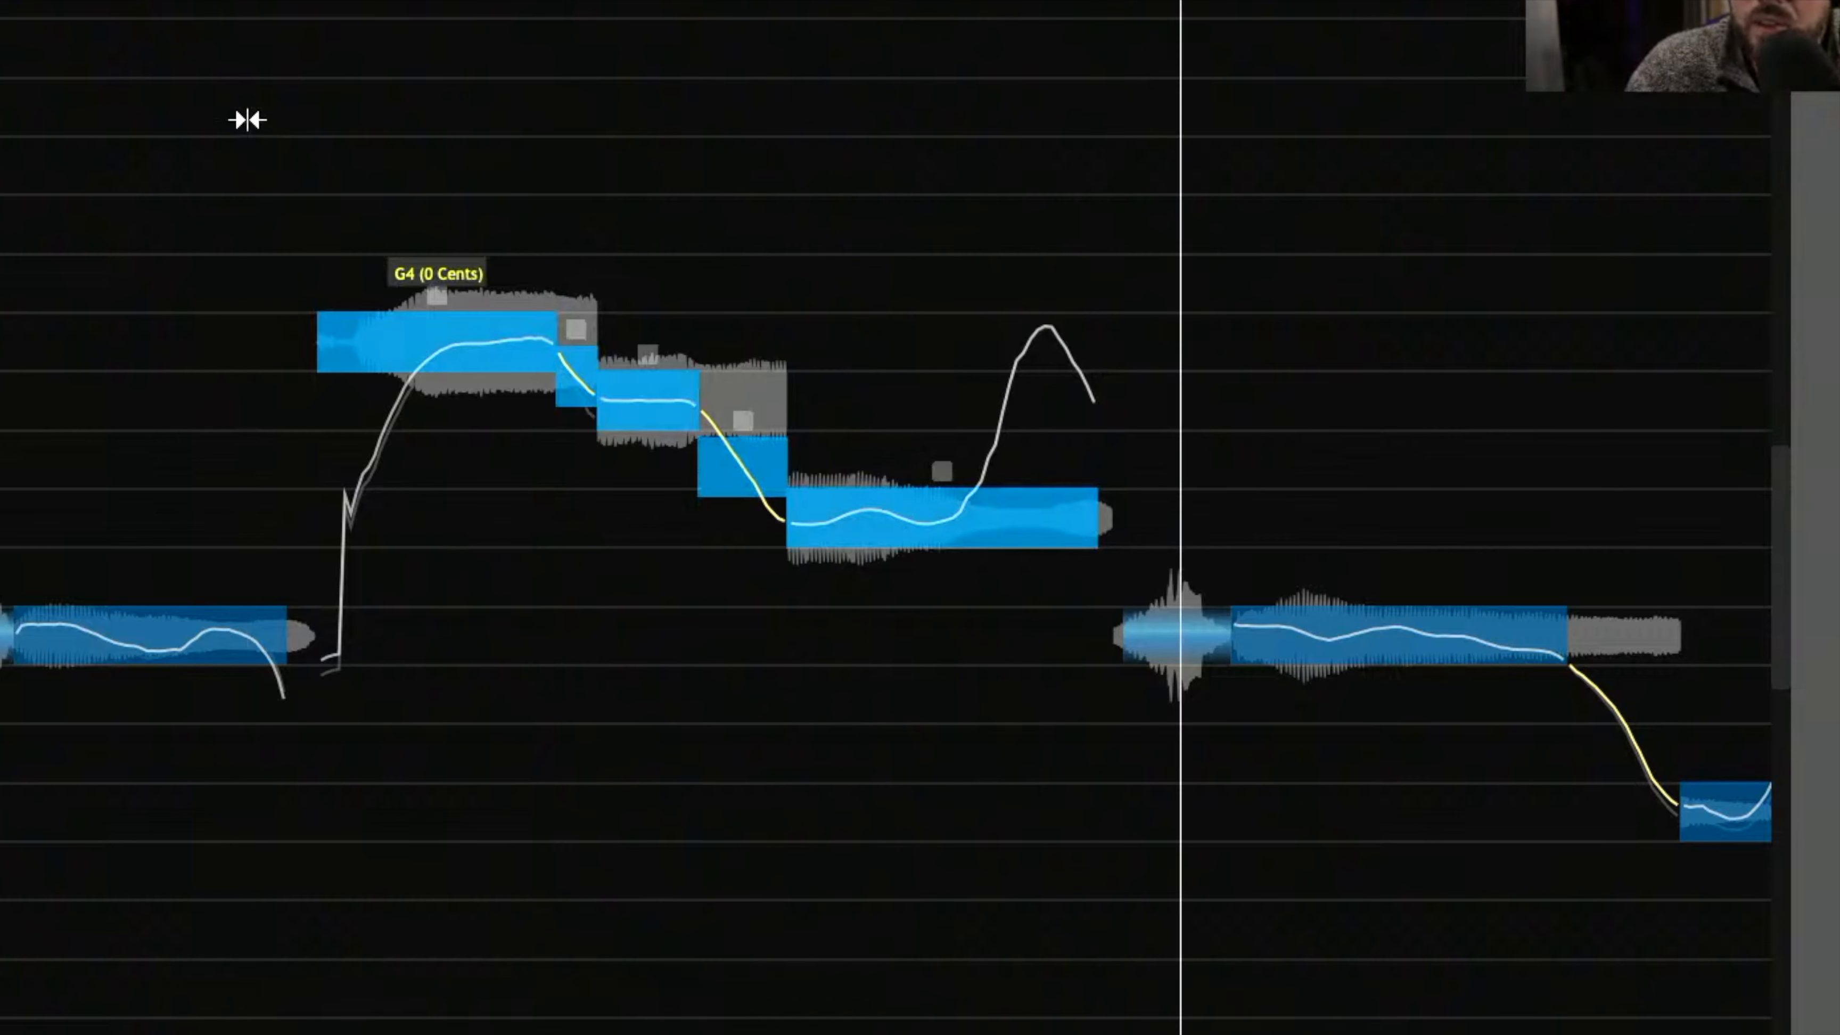
key("ctrl+z")
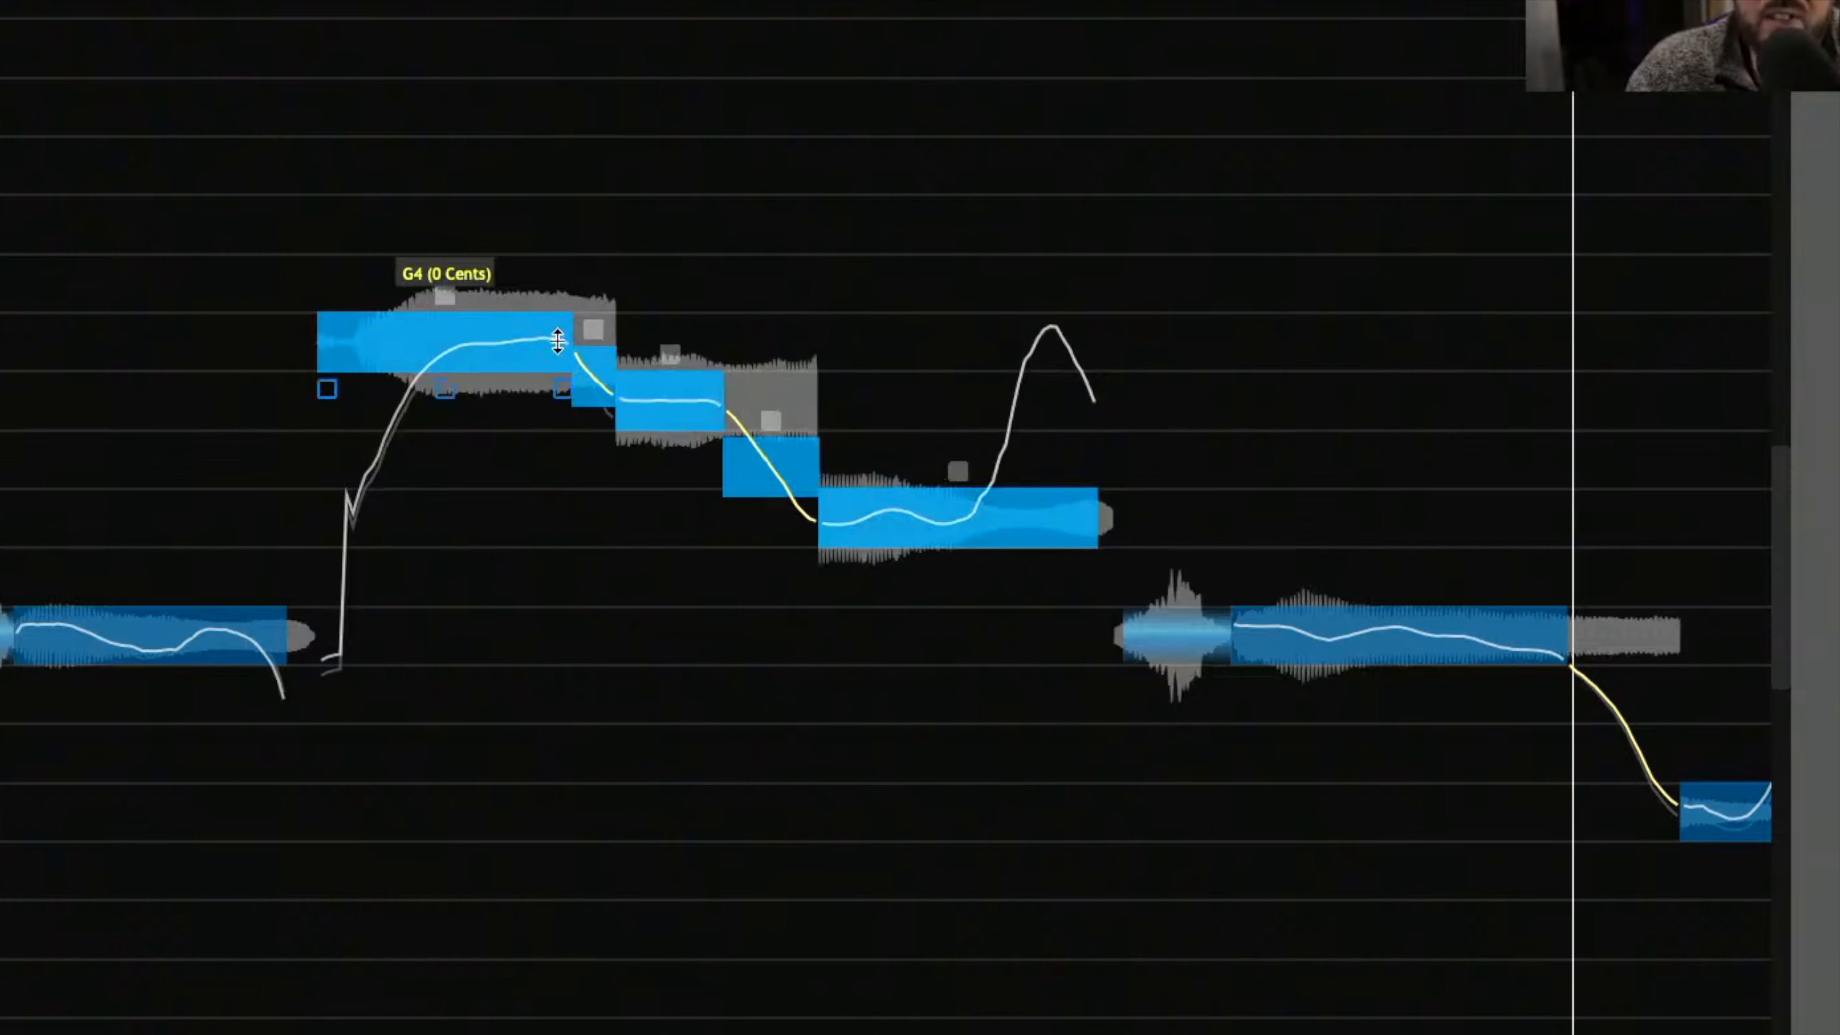
- Move the end of the G4 note later so the following notes in the selected run shift with it, and play the result
left_click_drag(557, 355, 602, 355)
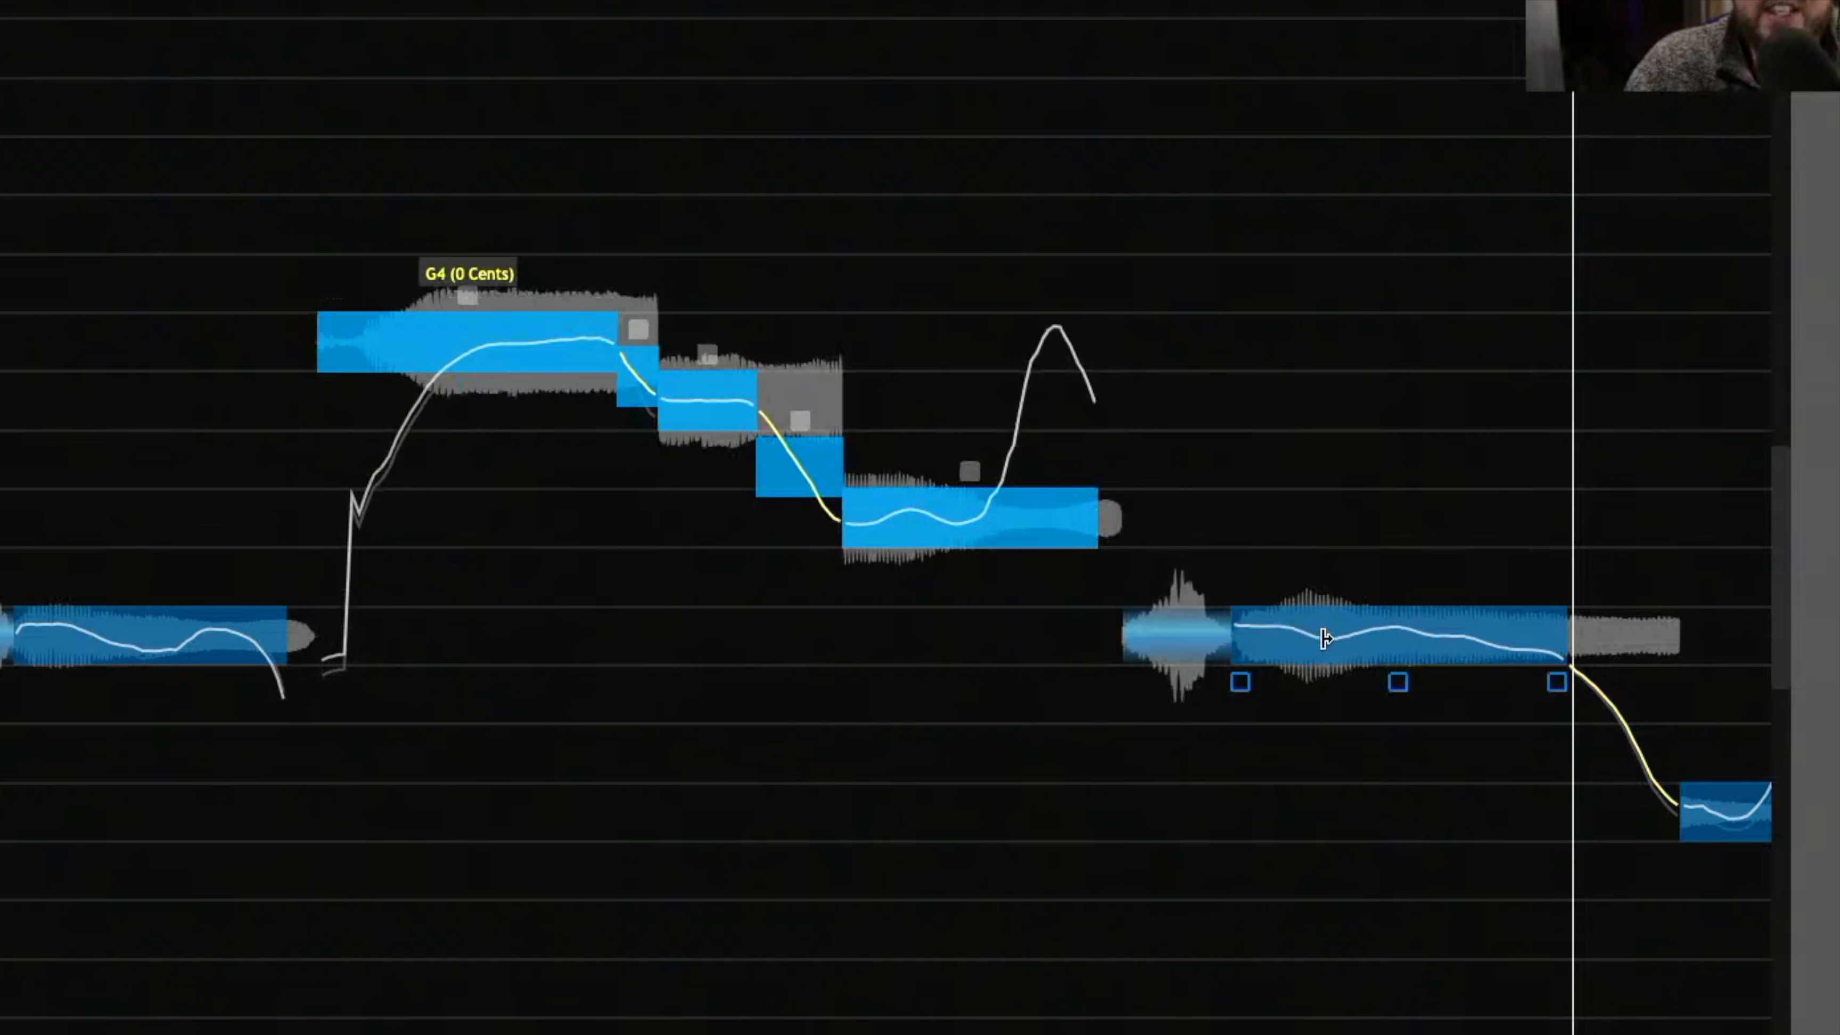
left_click(230, 174)
key("space")
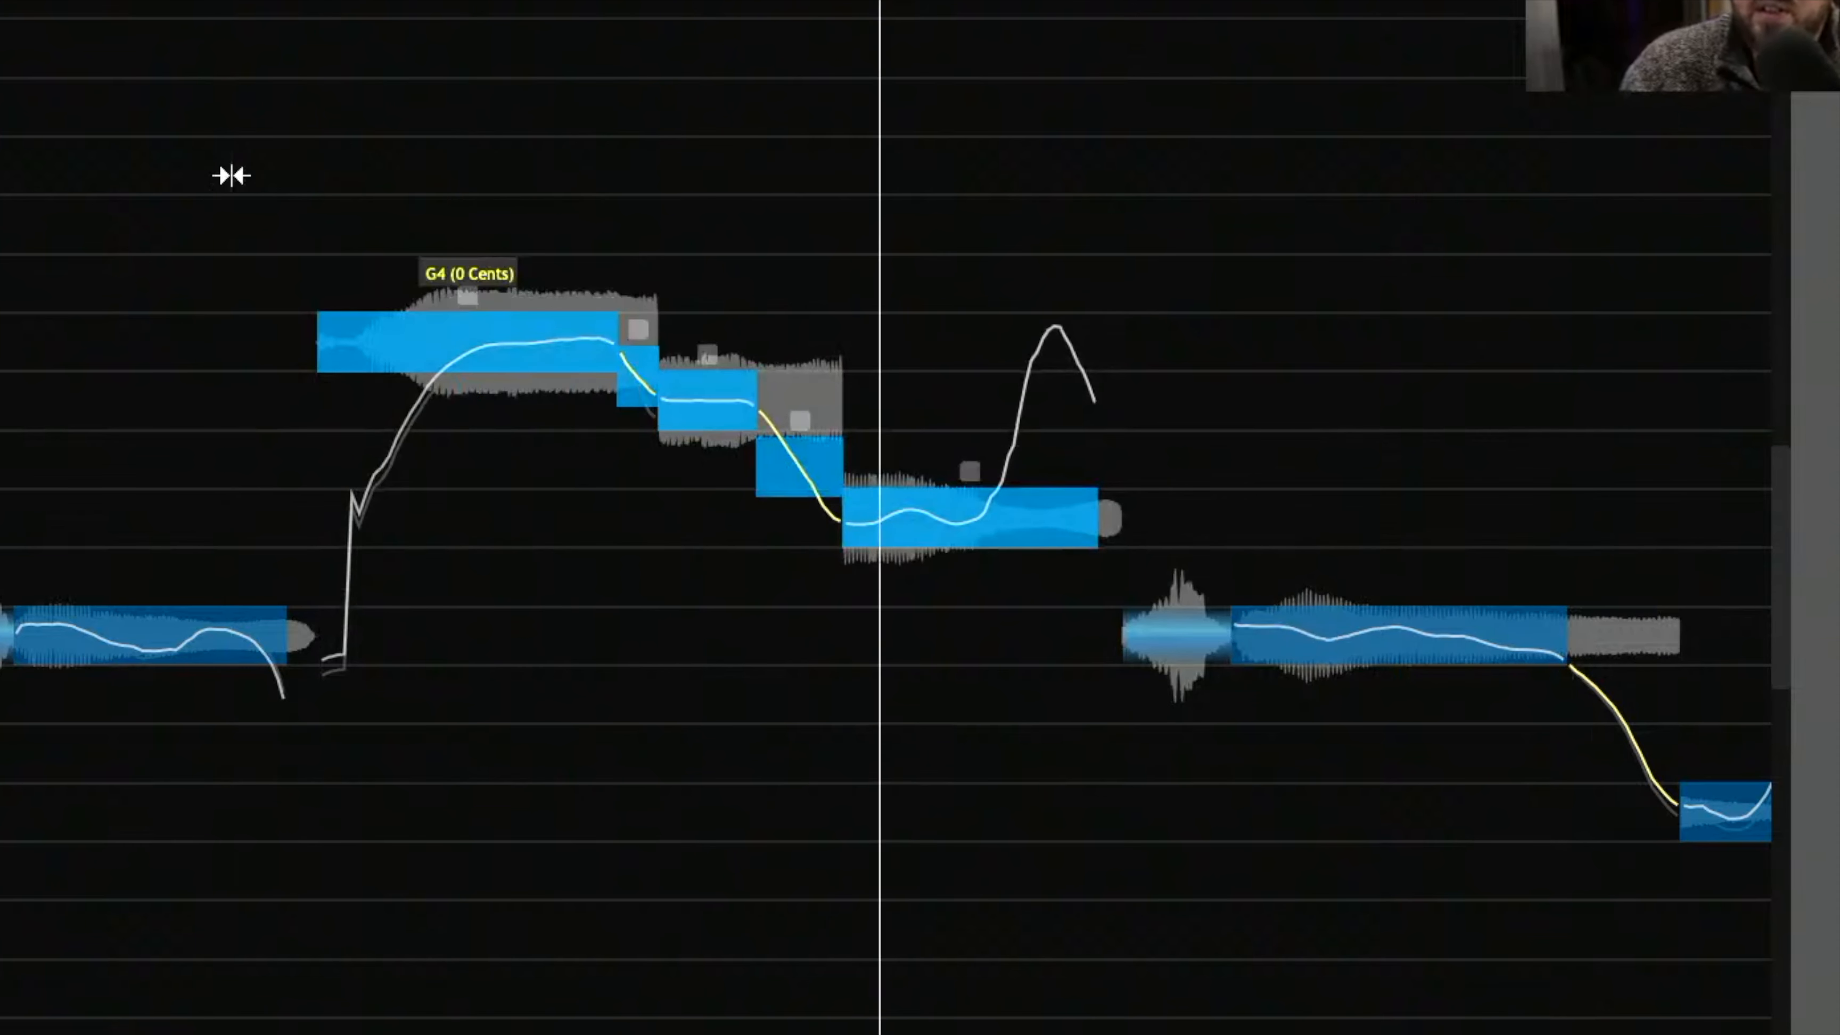
key("space")
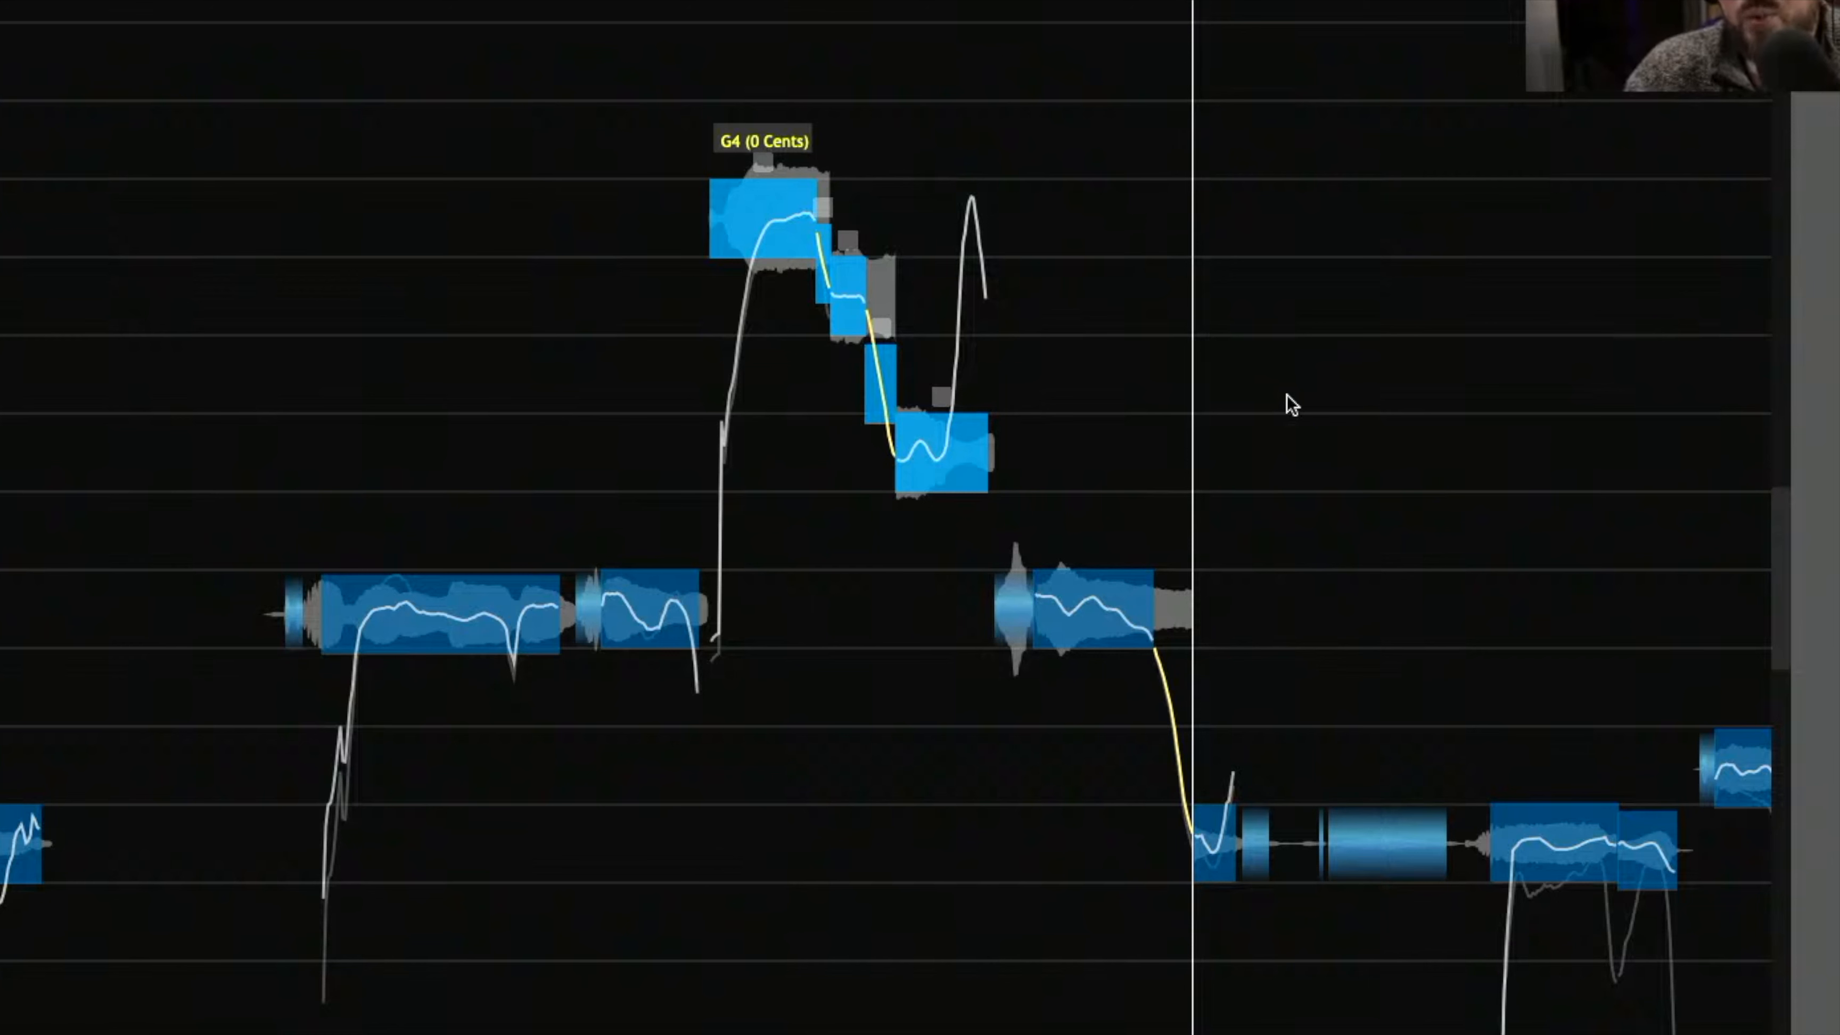
- Select only the unvoiced segment just after the descending run and lower its level
mouse_move(1087, 609)
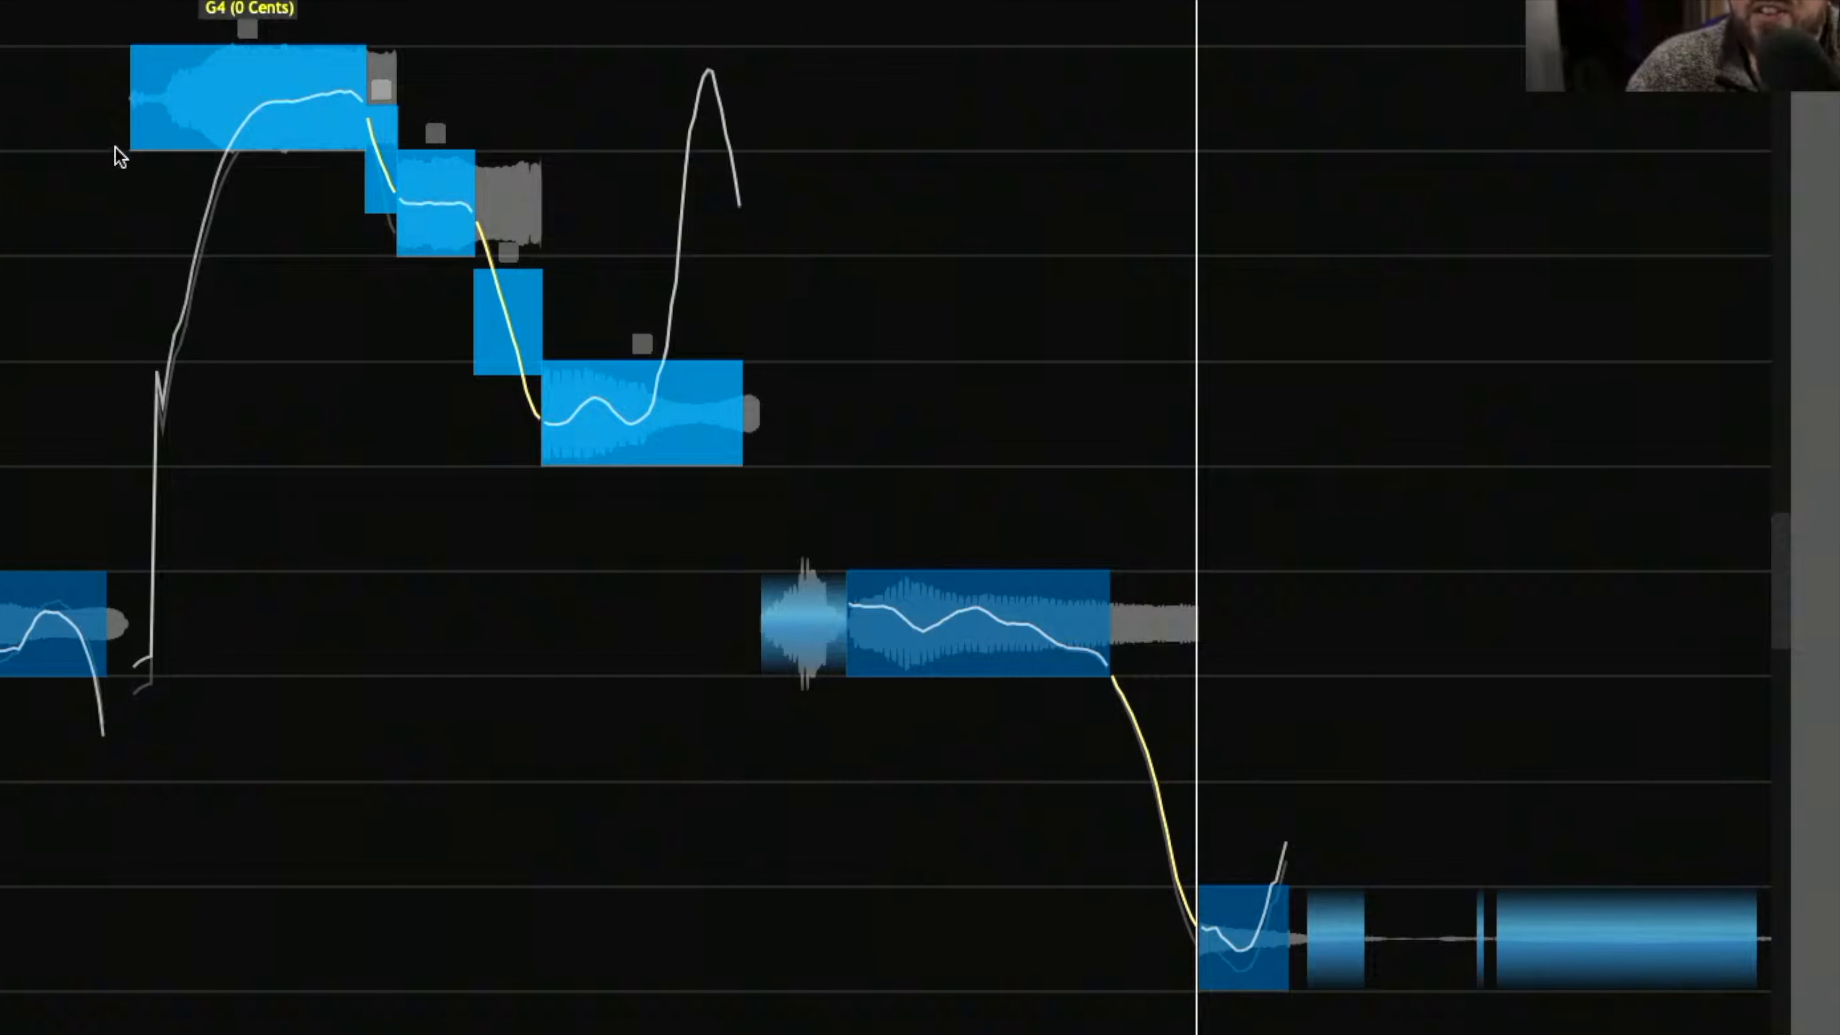
mouse_move(807, 696)
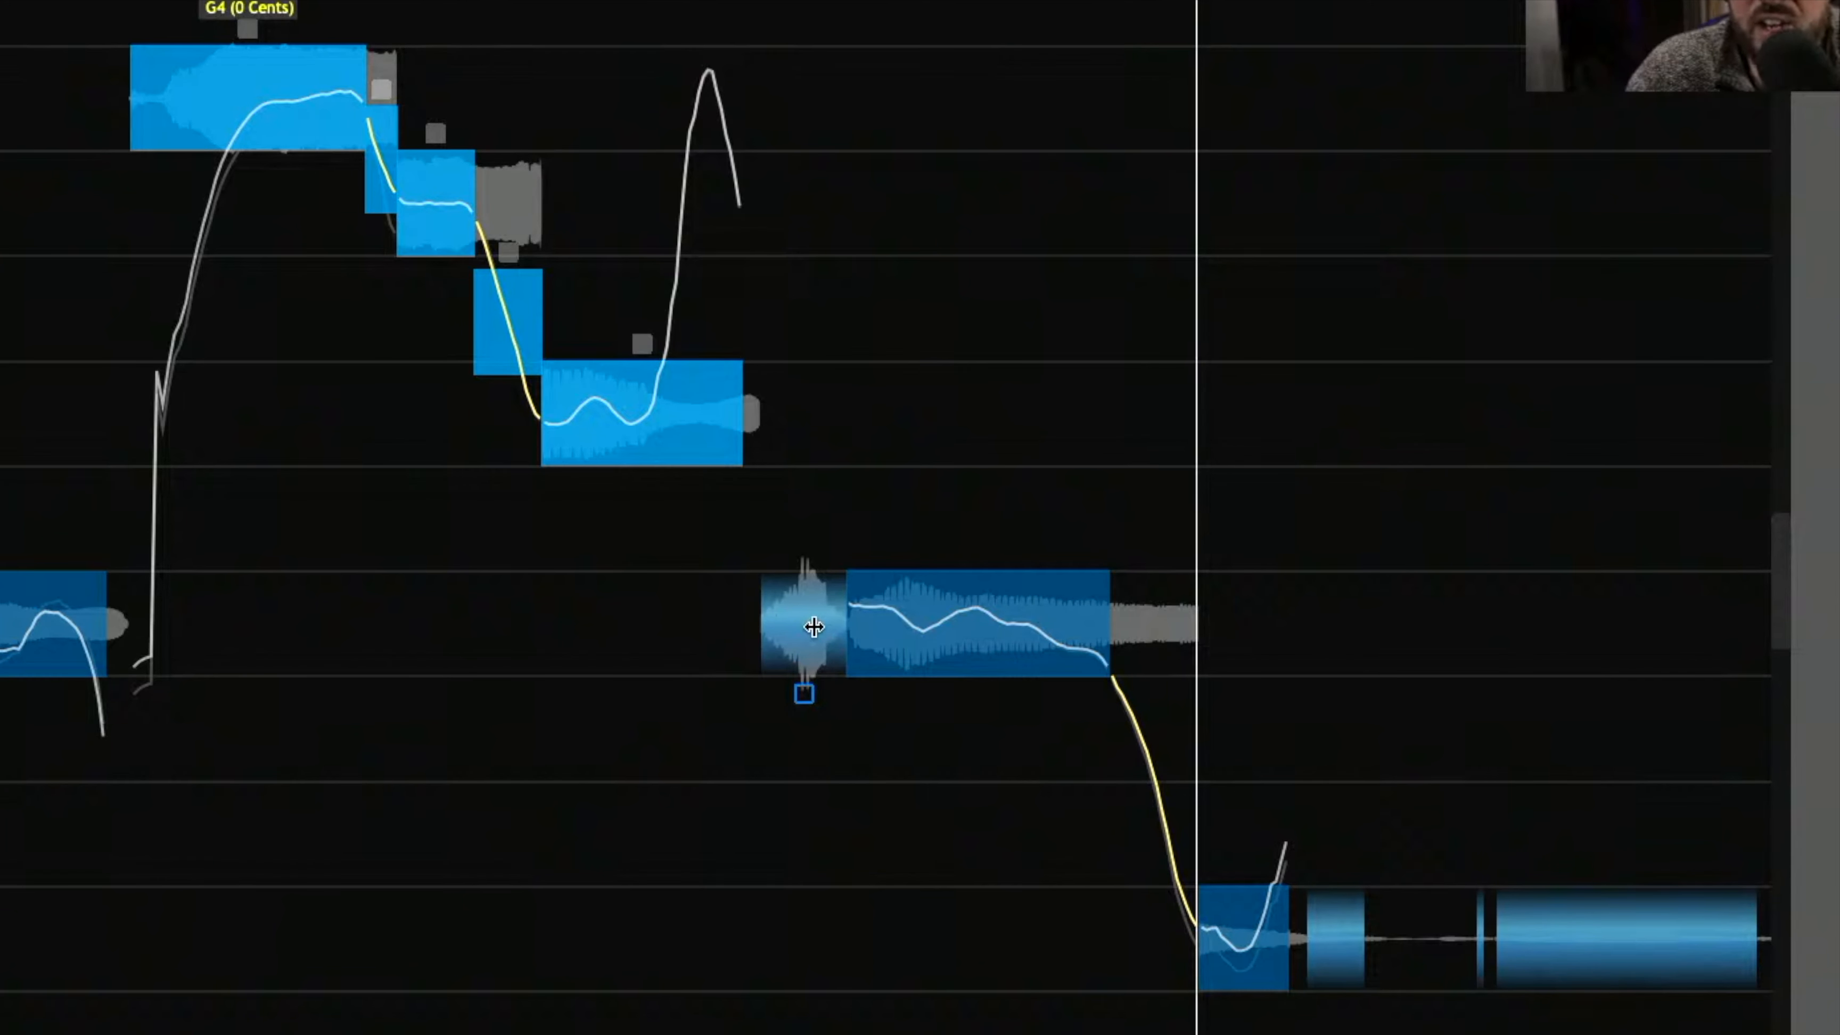
scroll(1092, 477, "right", 10)
scroll(1092, 476, "down", 3)
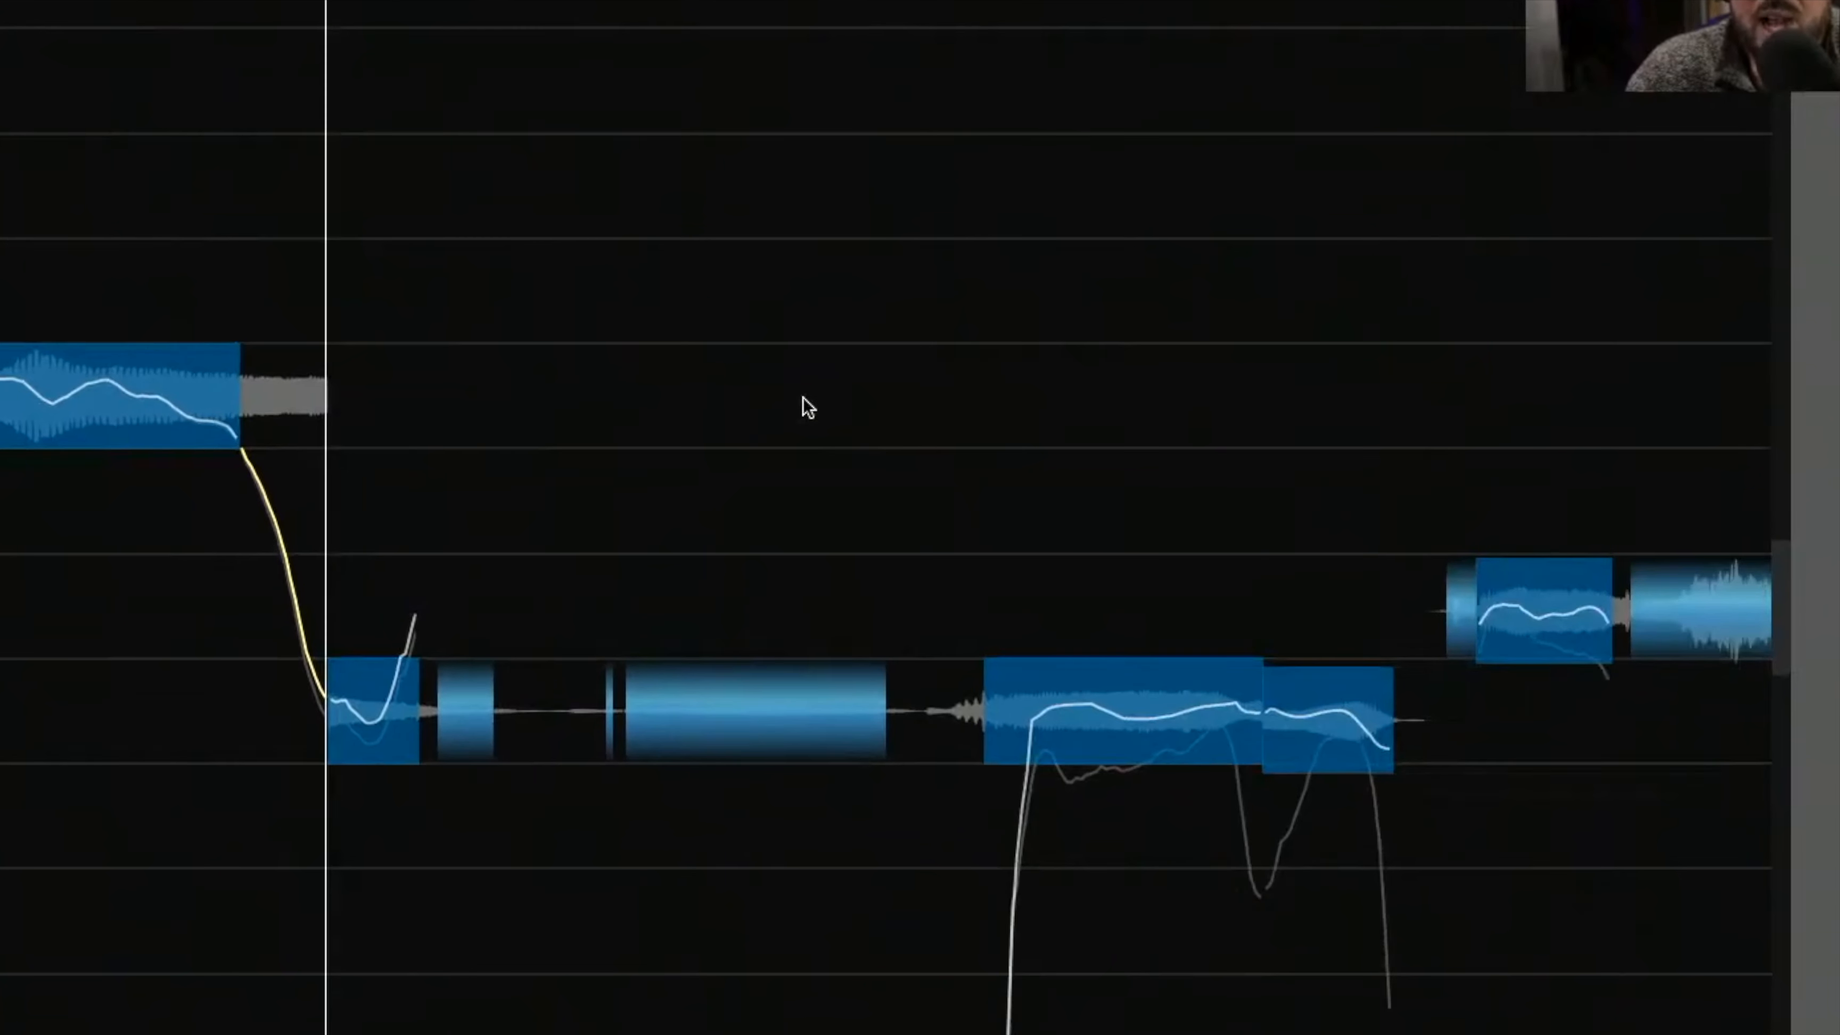
left_click_drag(834, 375, 1285, 467)
mouse_move(176, 491)
scroll(414, 656, "left", 5)
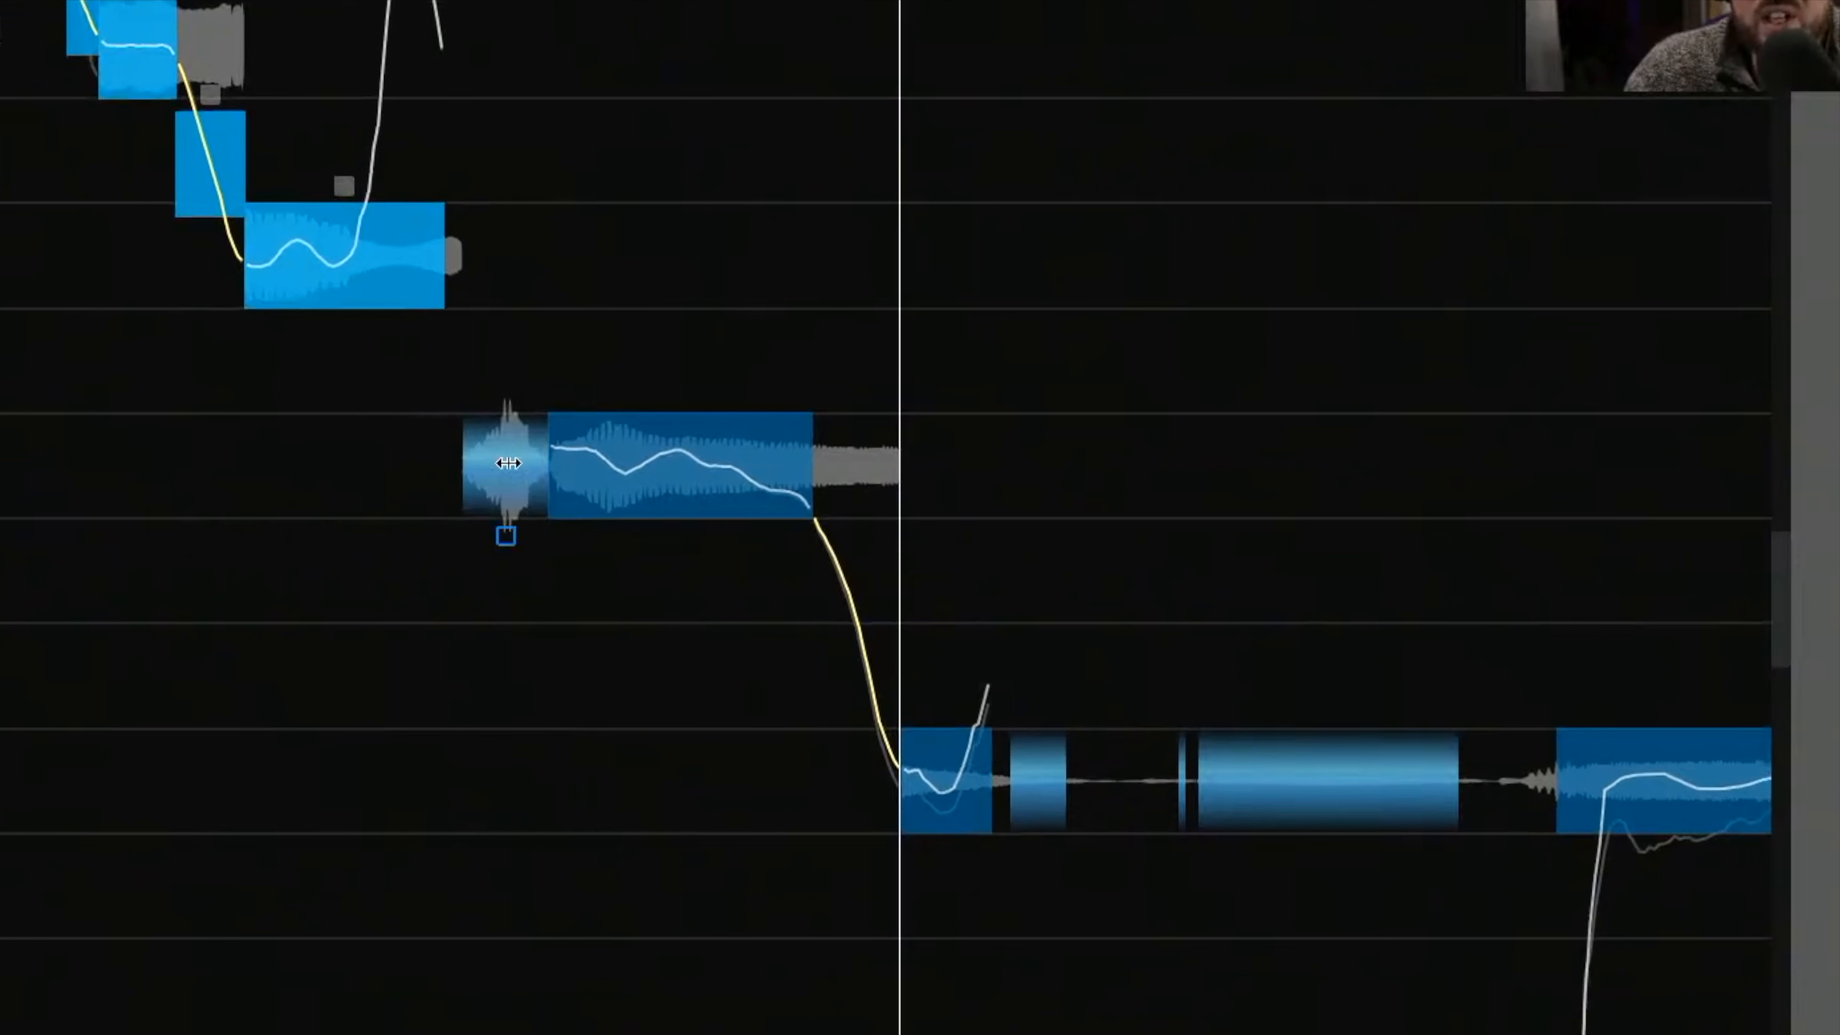
left_click(507, 462)
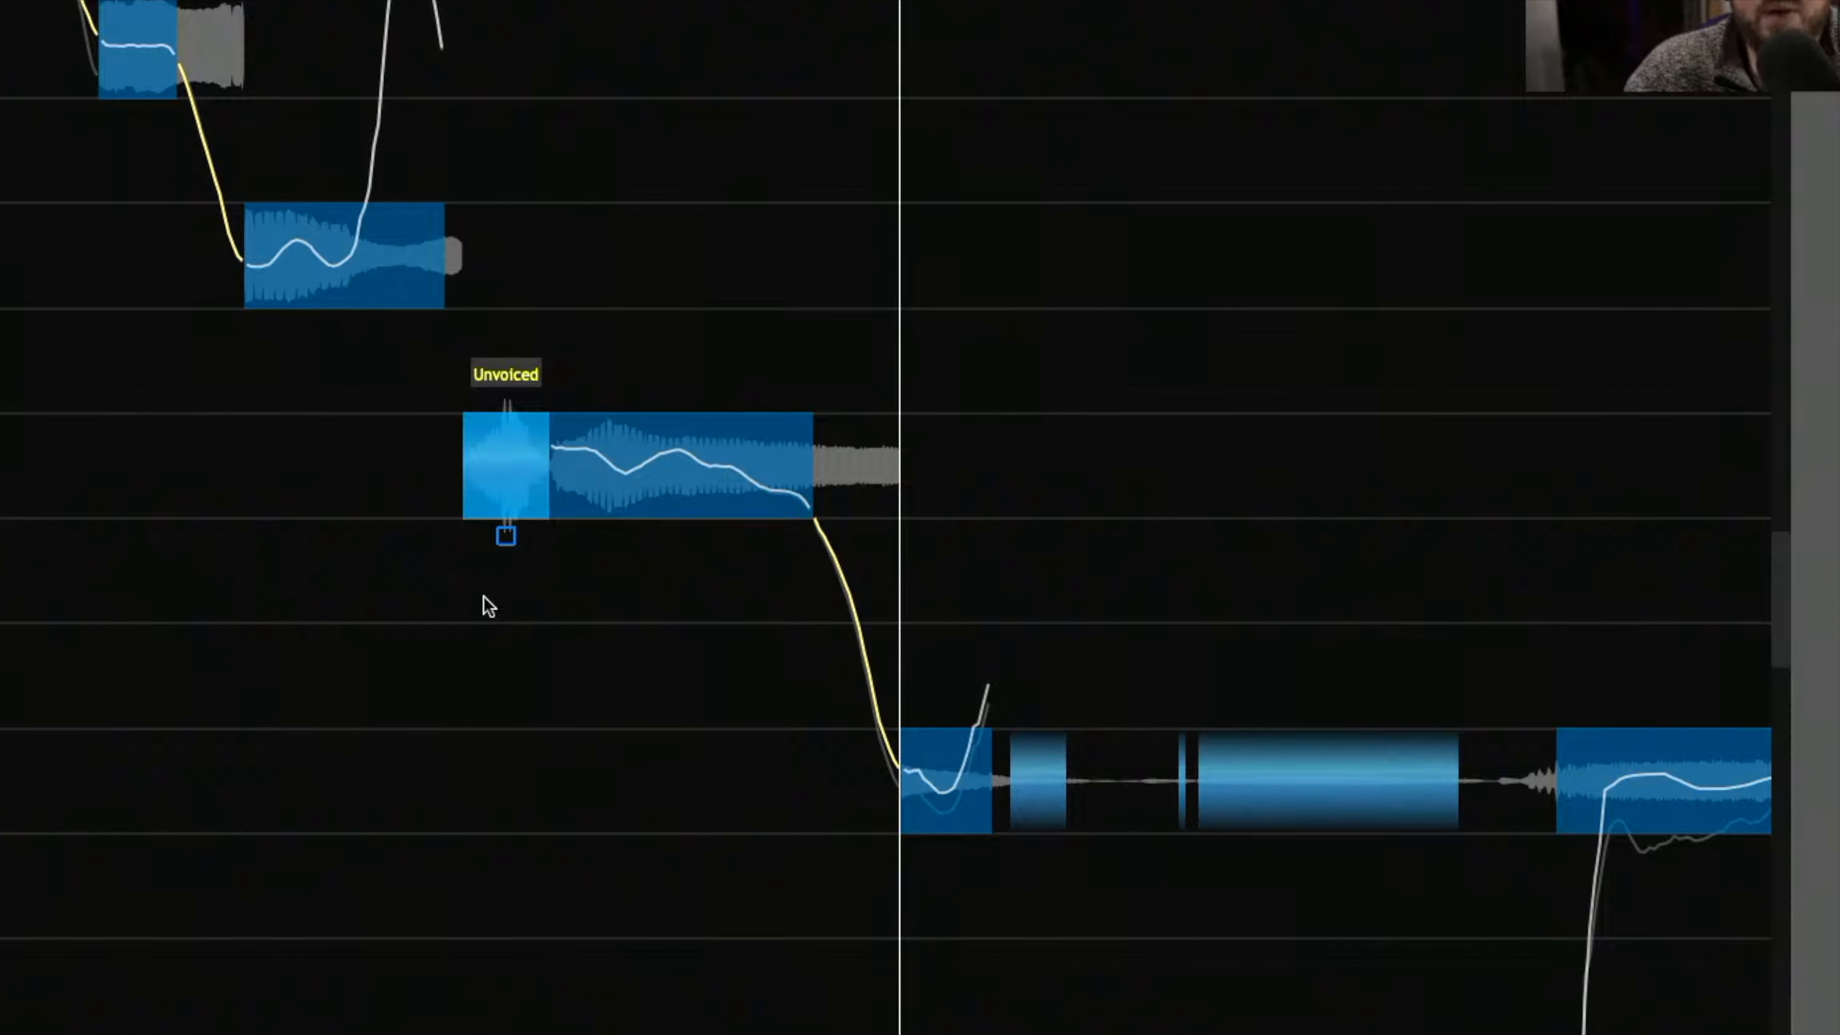
left_click(490, 558)
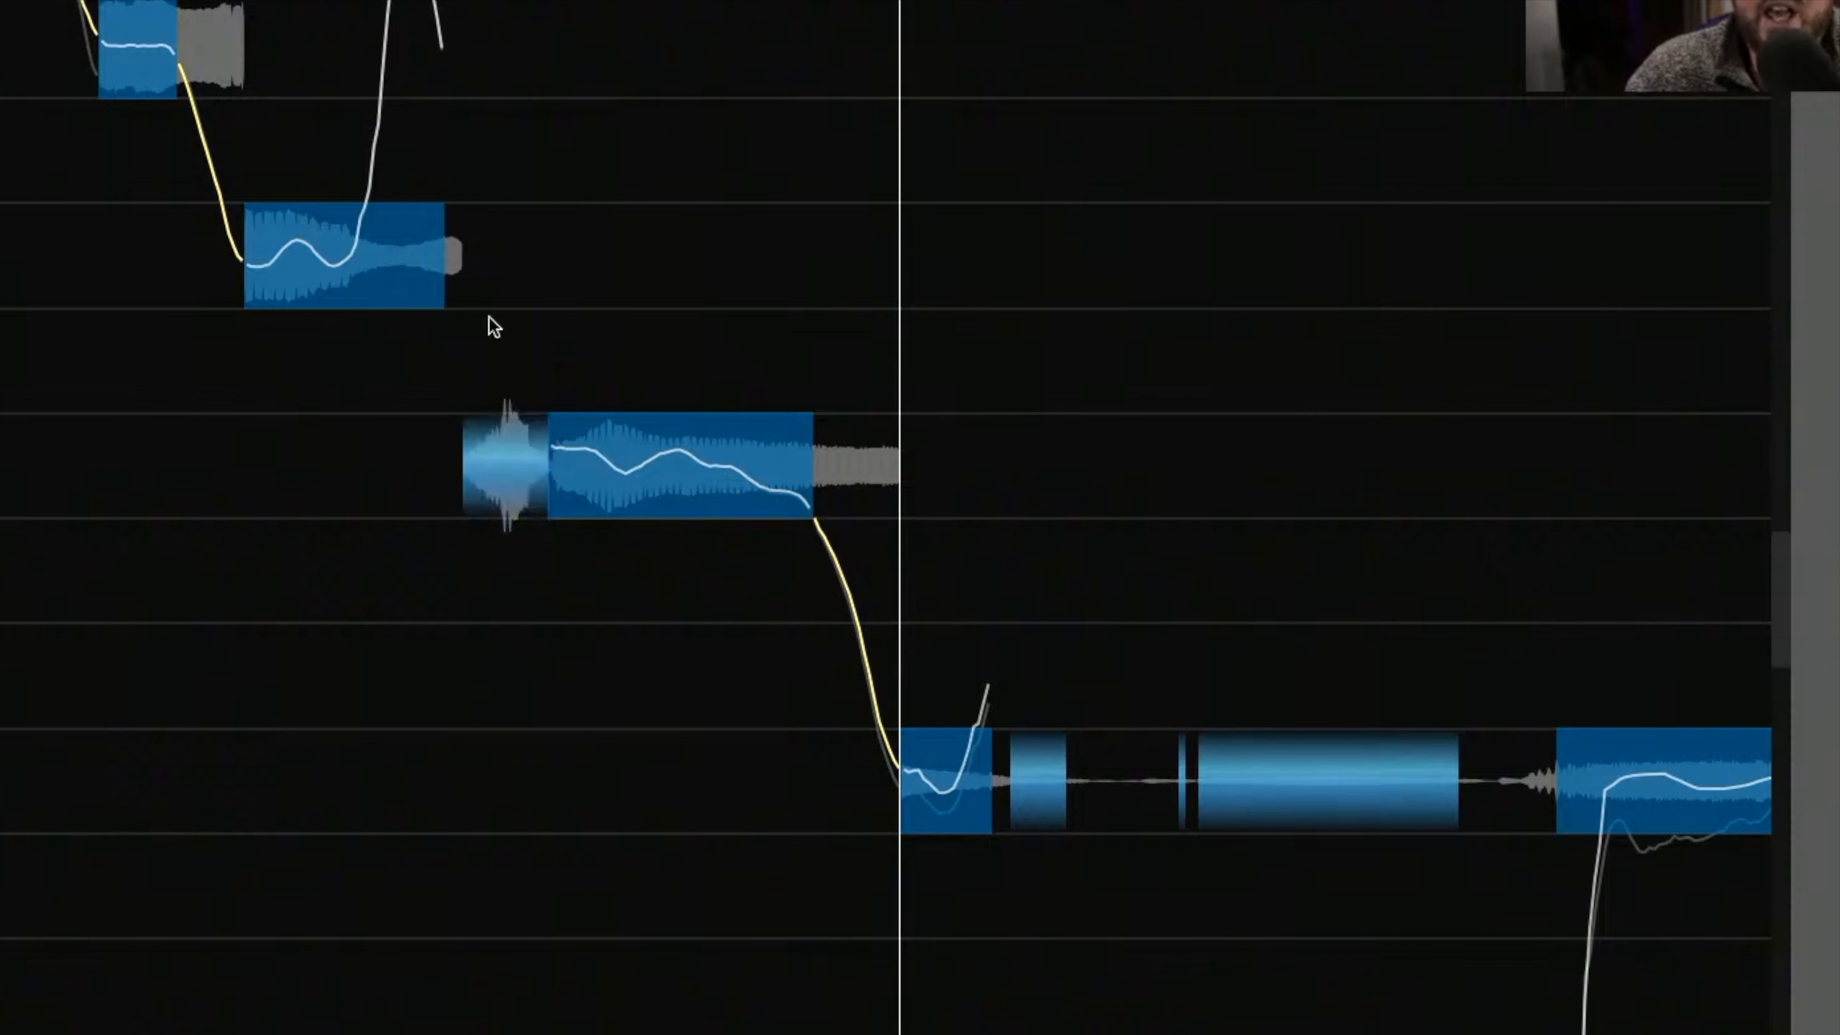
left_click(498, 479)
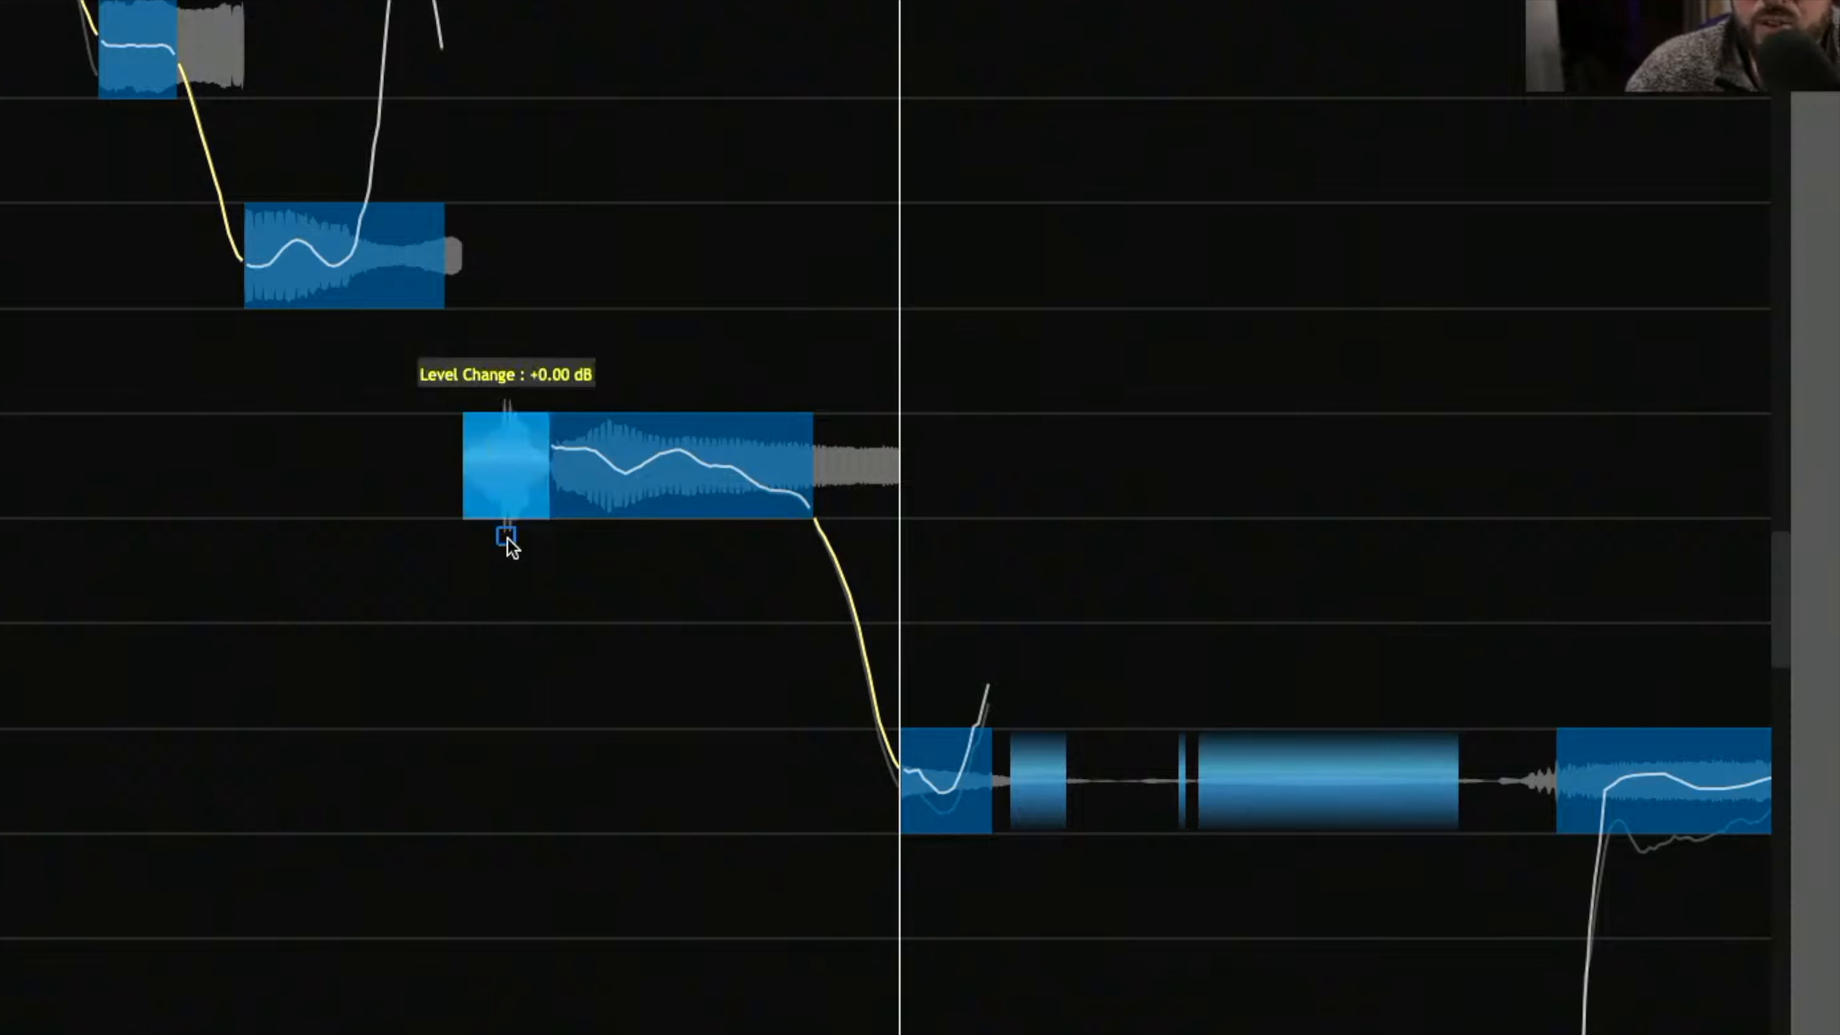
left_click(536, 549)
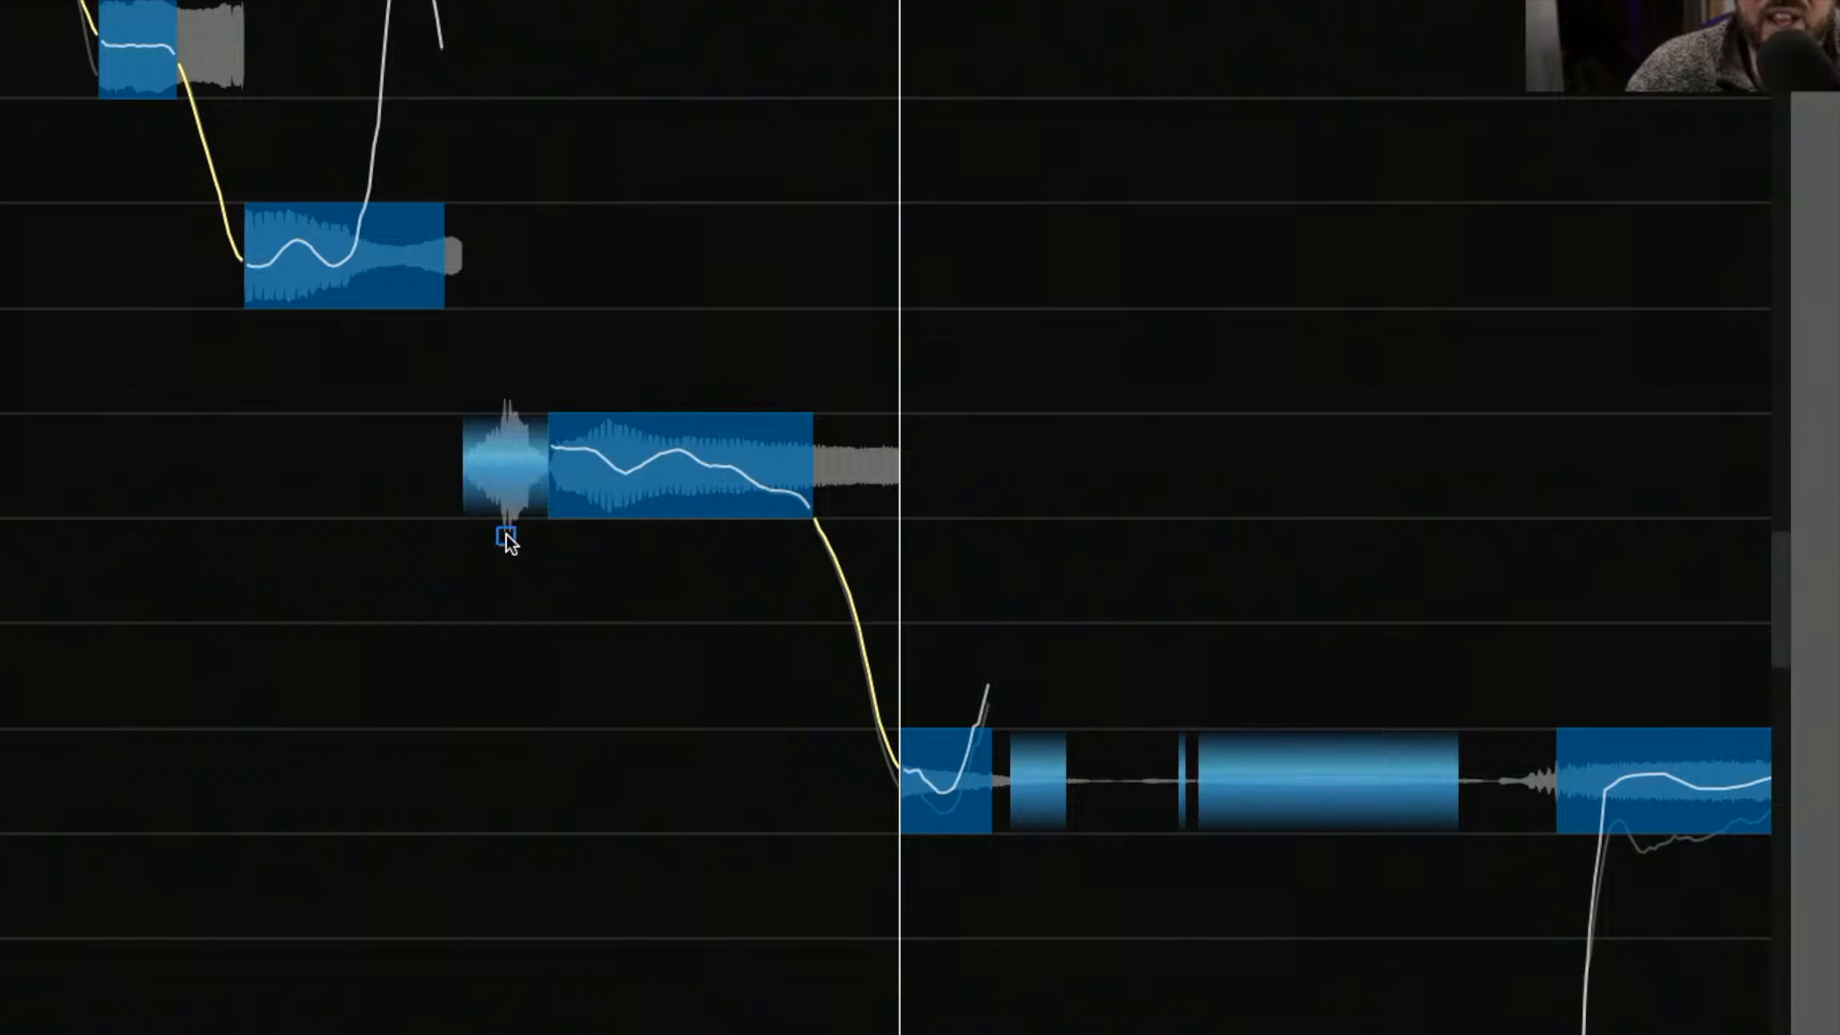
left_click(506, 533)
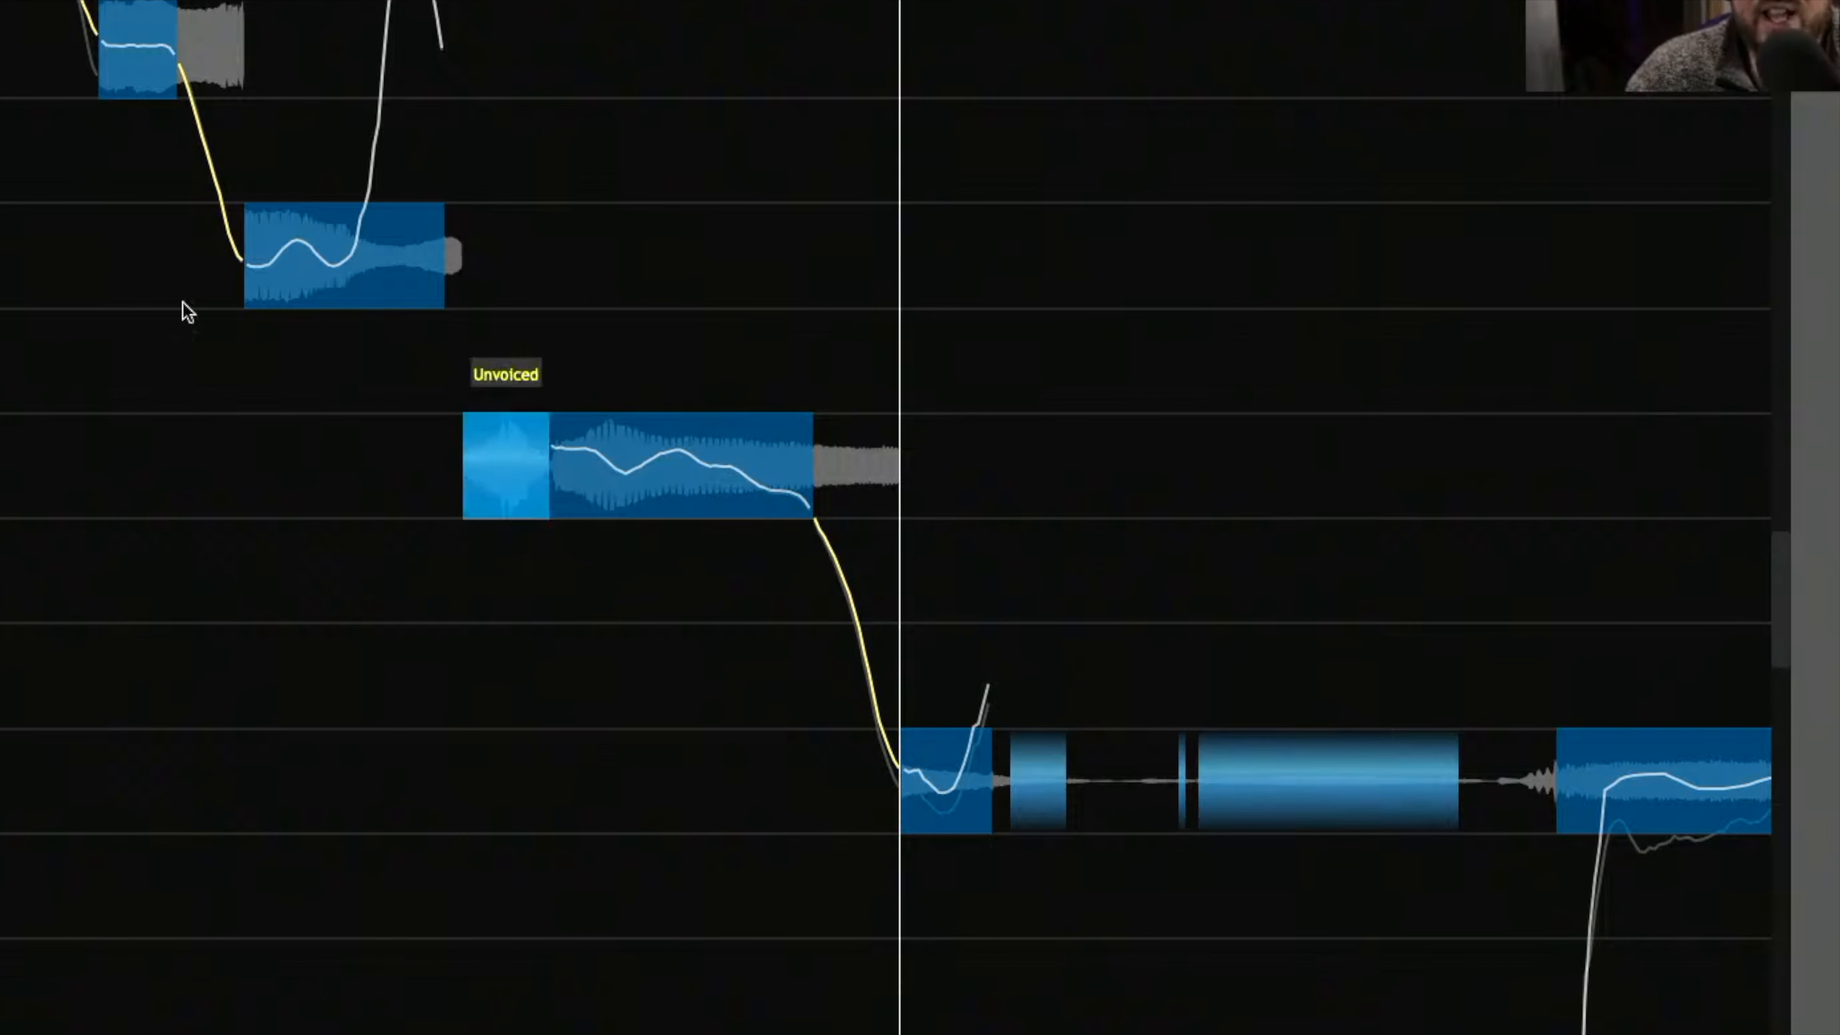
- Play the phrase around the unvoiced segment after the descending run and fine-tune that segment's level
left_click(129, 380)
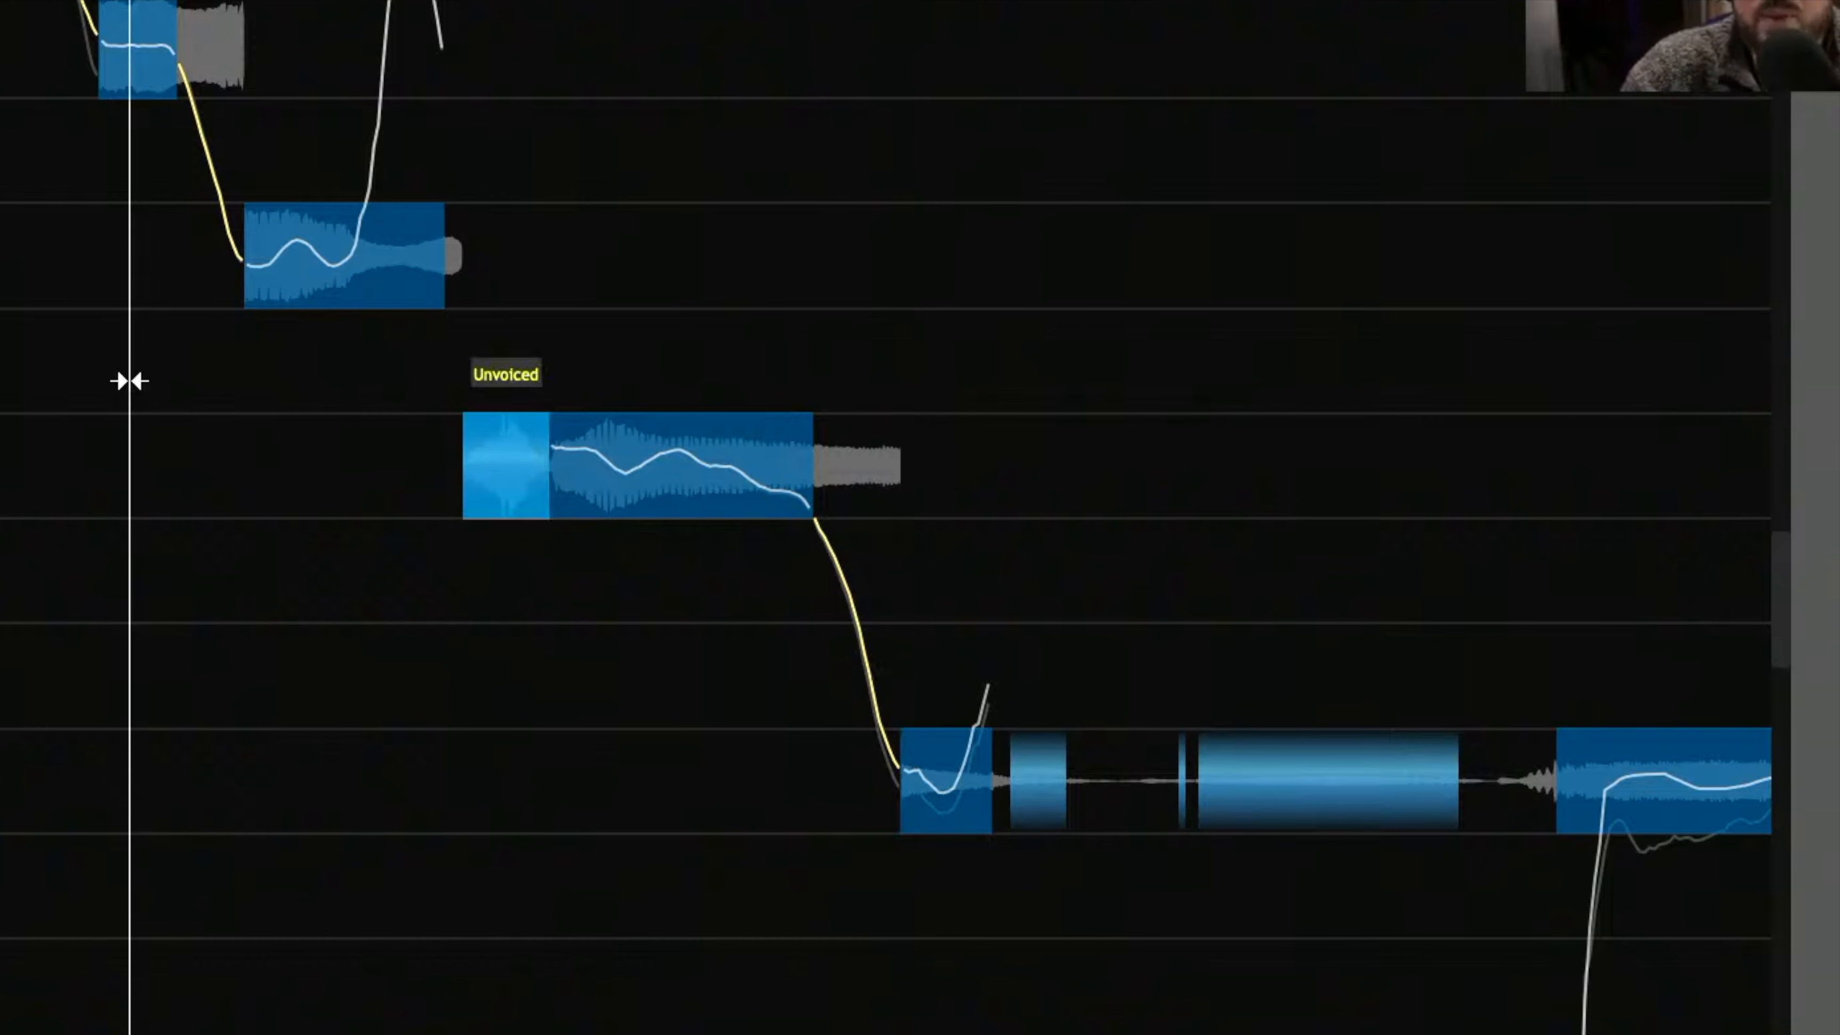
key("space")
key("space")
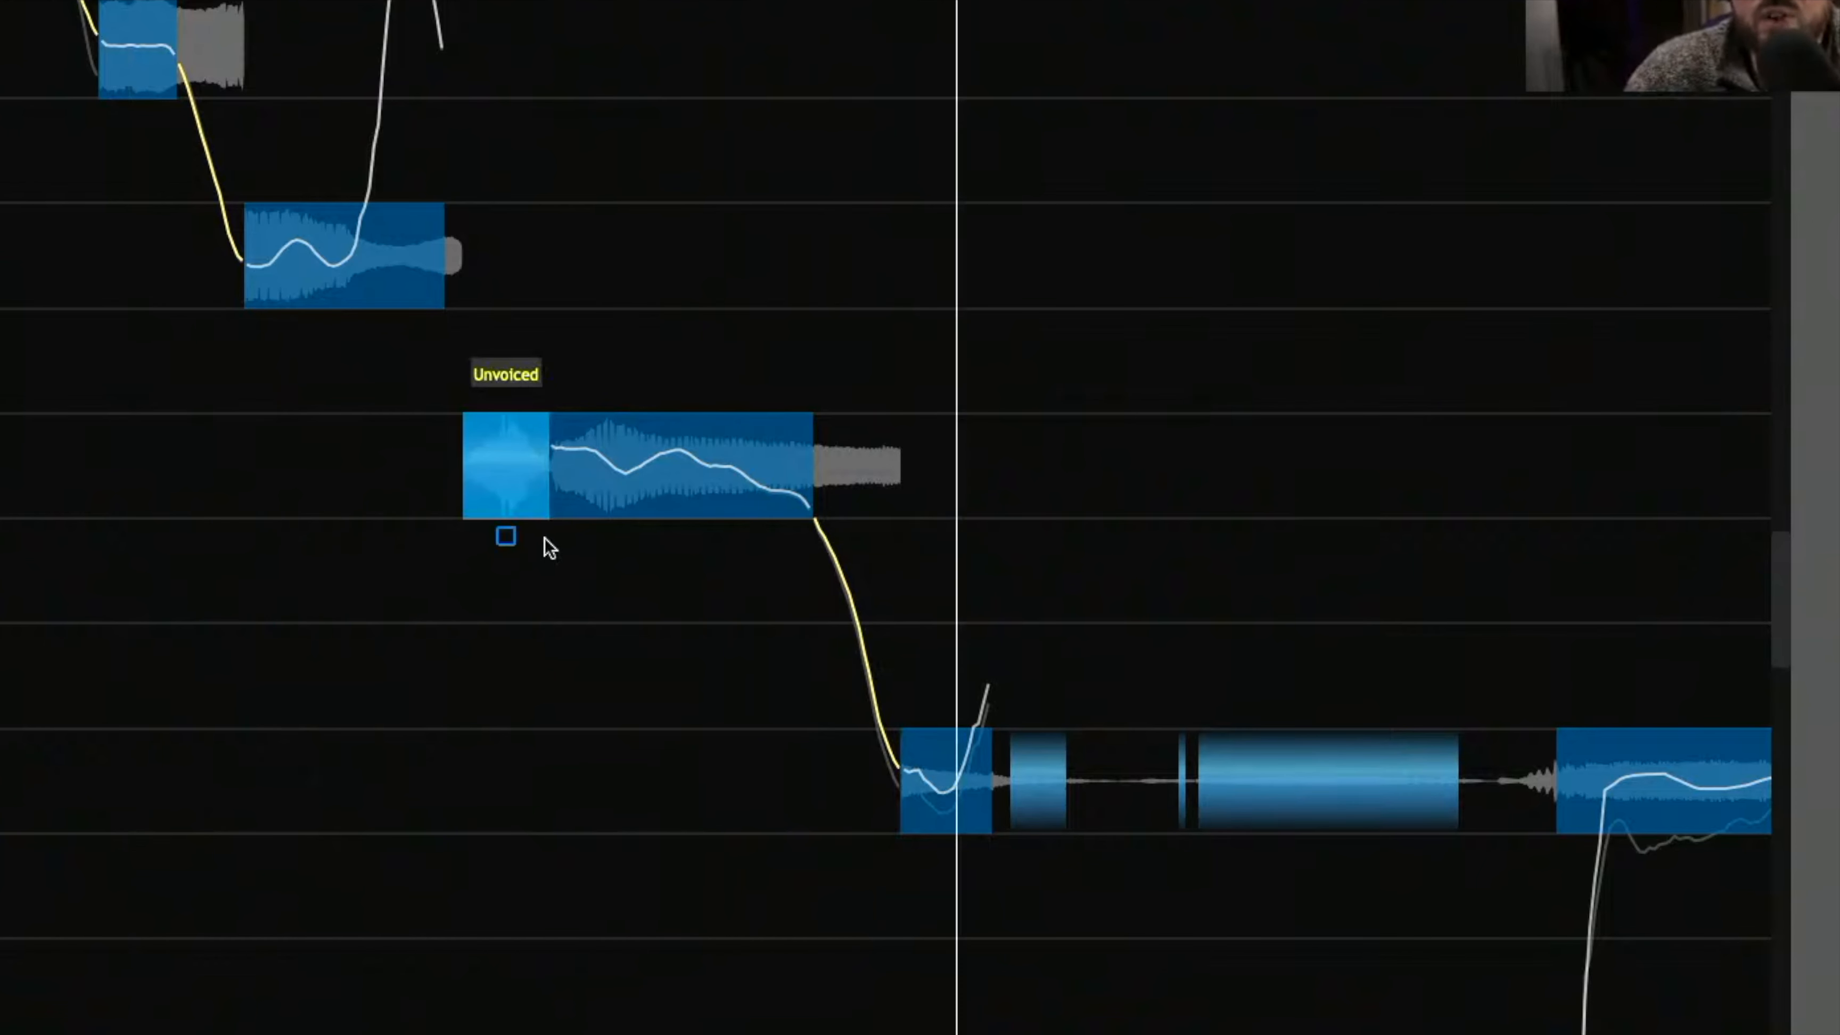
mouse_move(506, 533)
left_click_drag(507, 555, 506, 557)
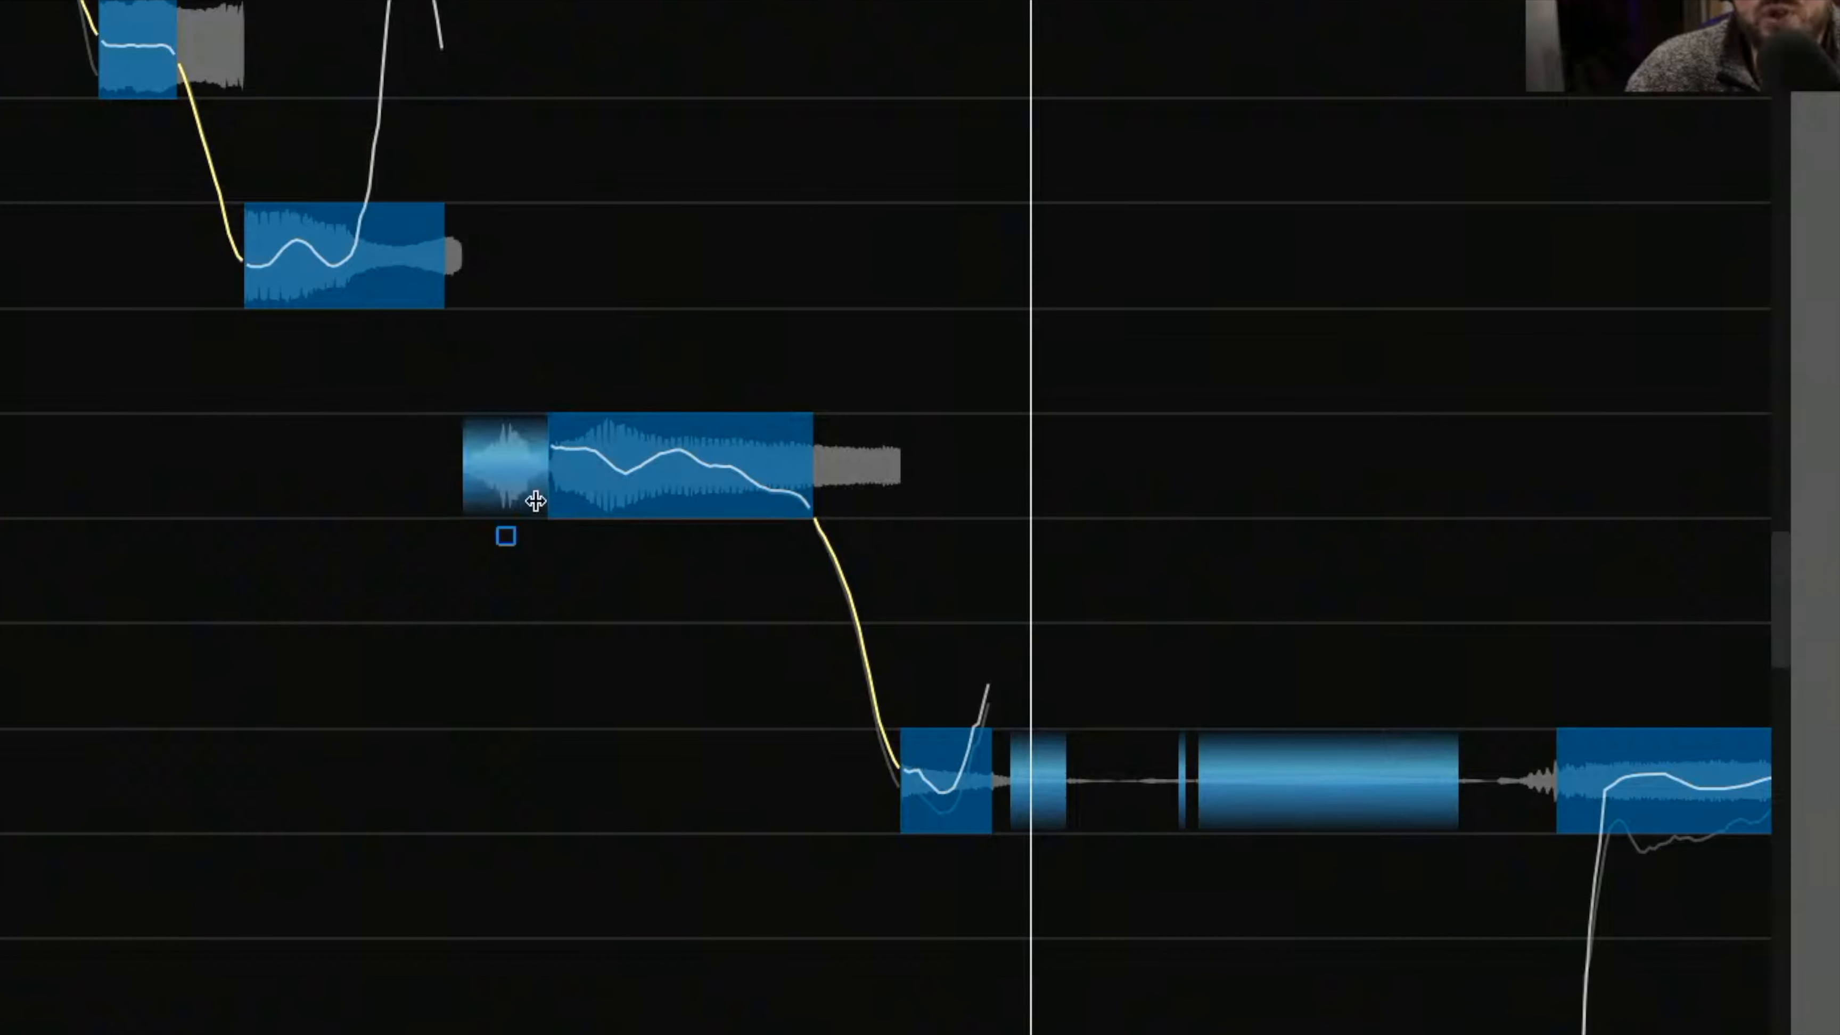
- Lower the level of the long unvoiced segment in the following phrase by about 2.27 dB and play the passage
scroll(636, 468, "right", 10)
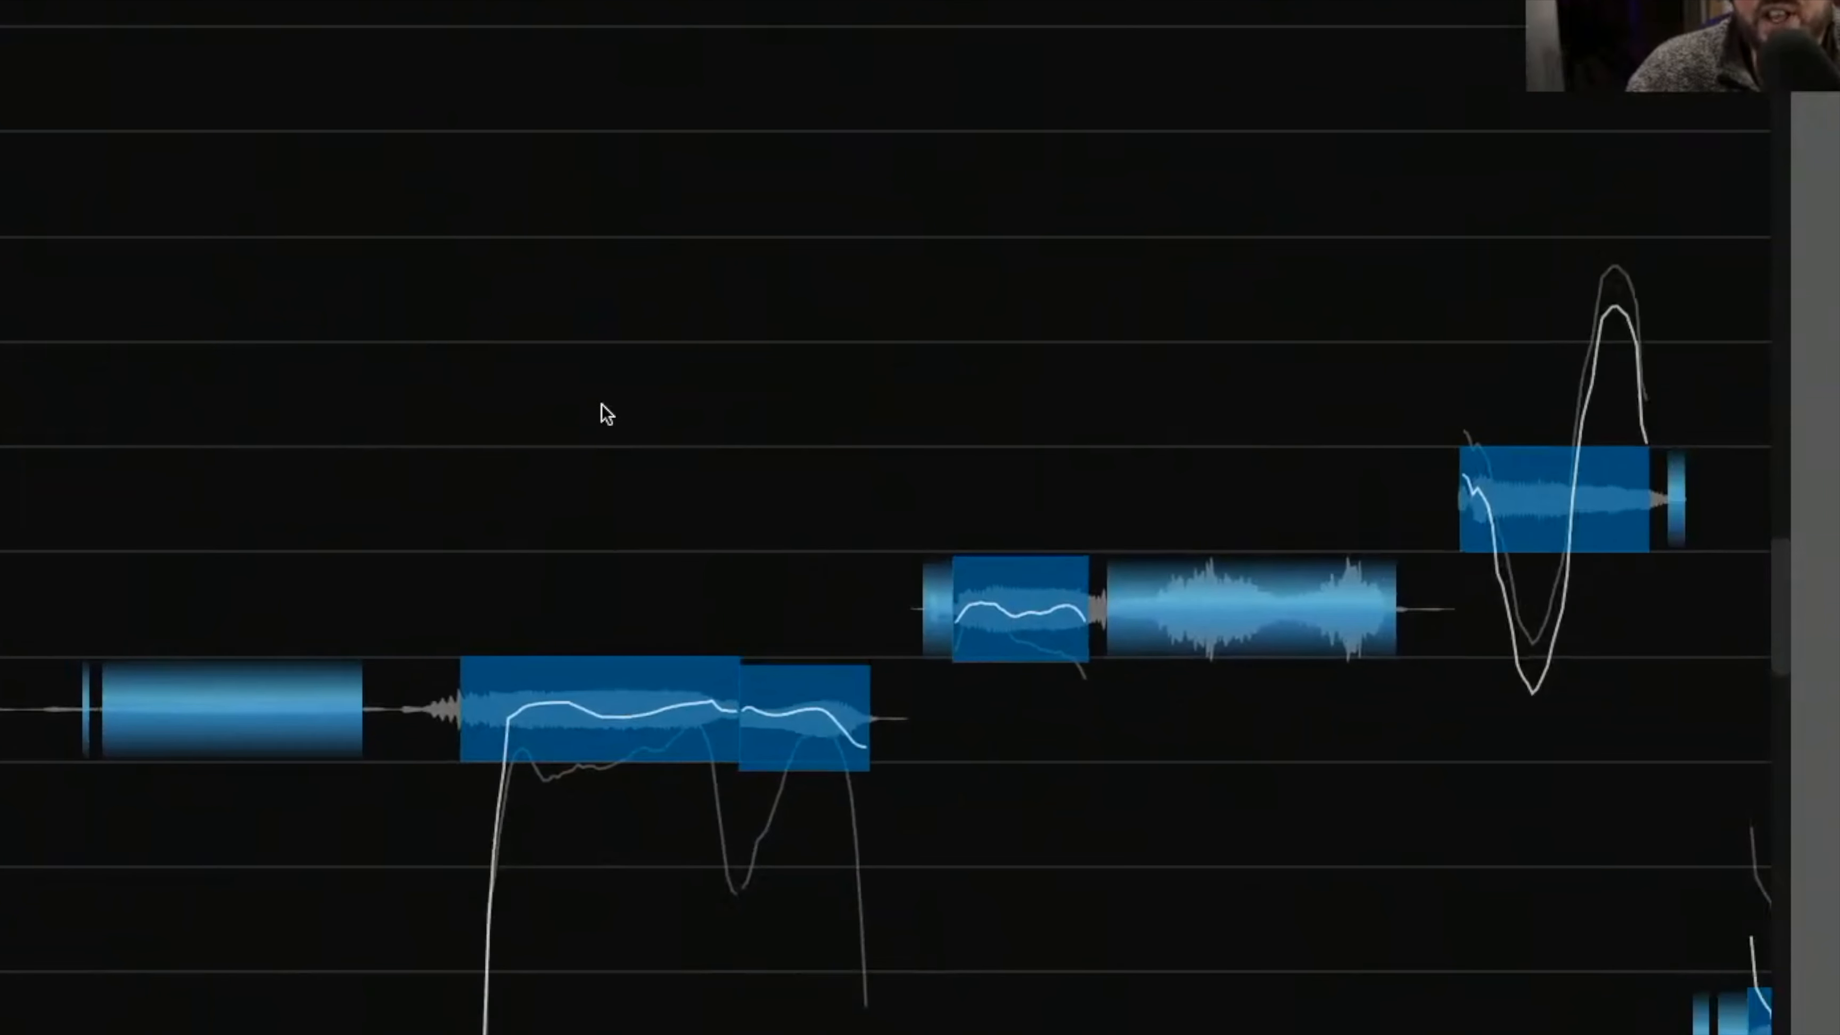
scroll(1206, 417, "right", 5)
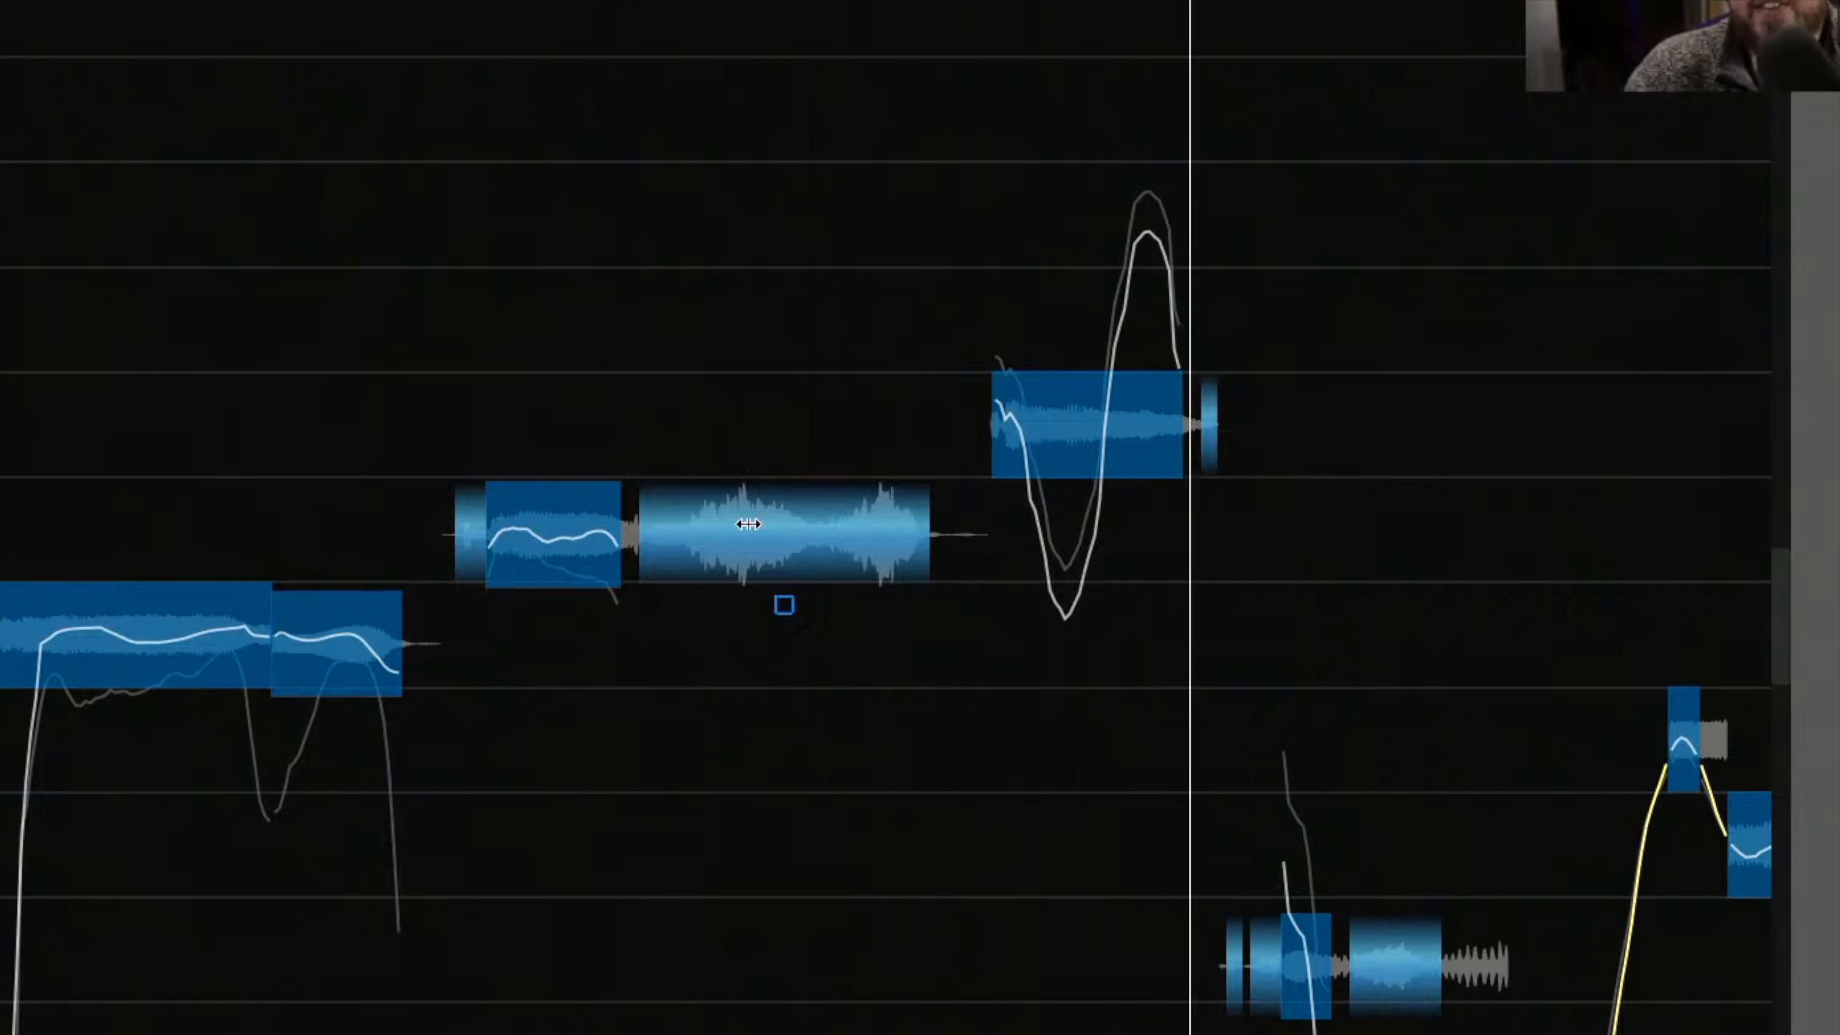
key("space")
key("space")
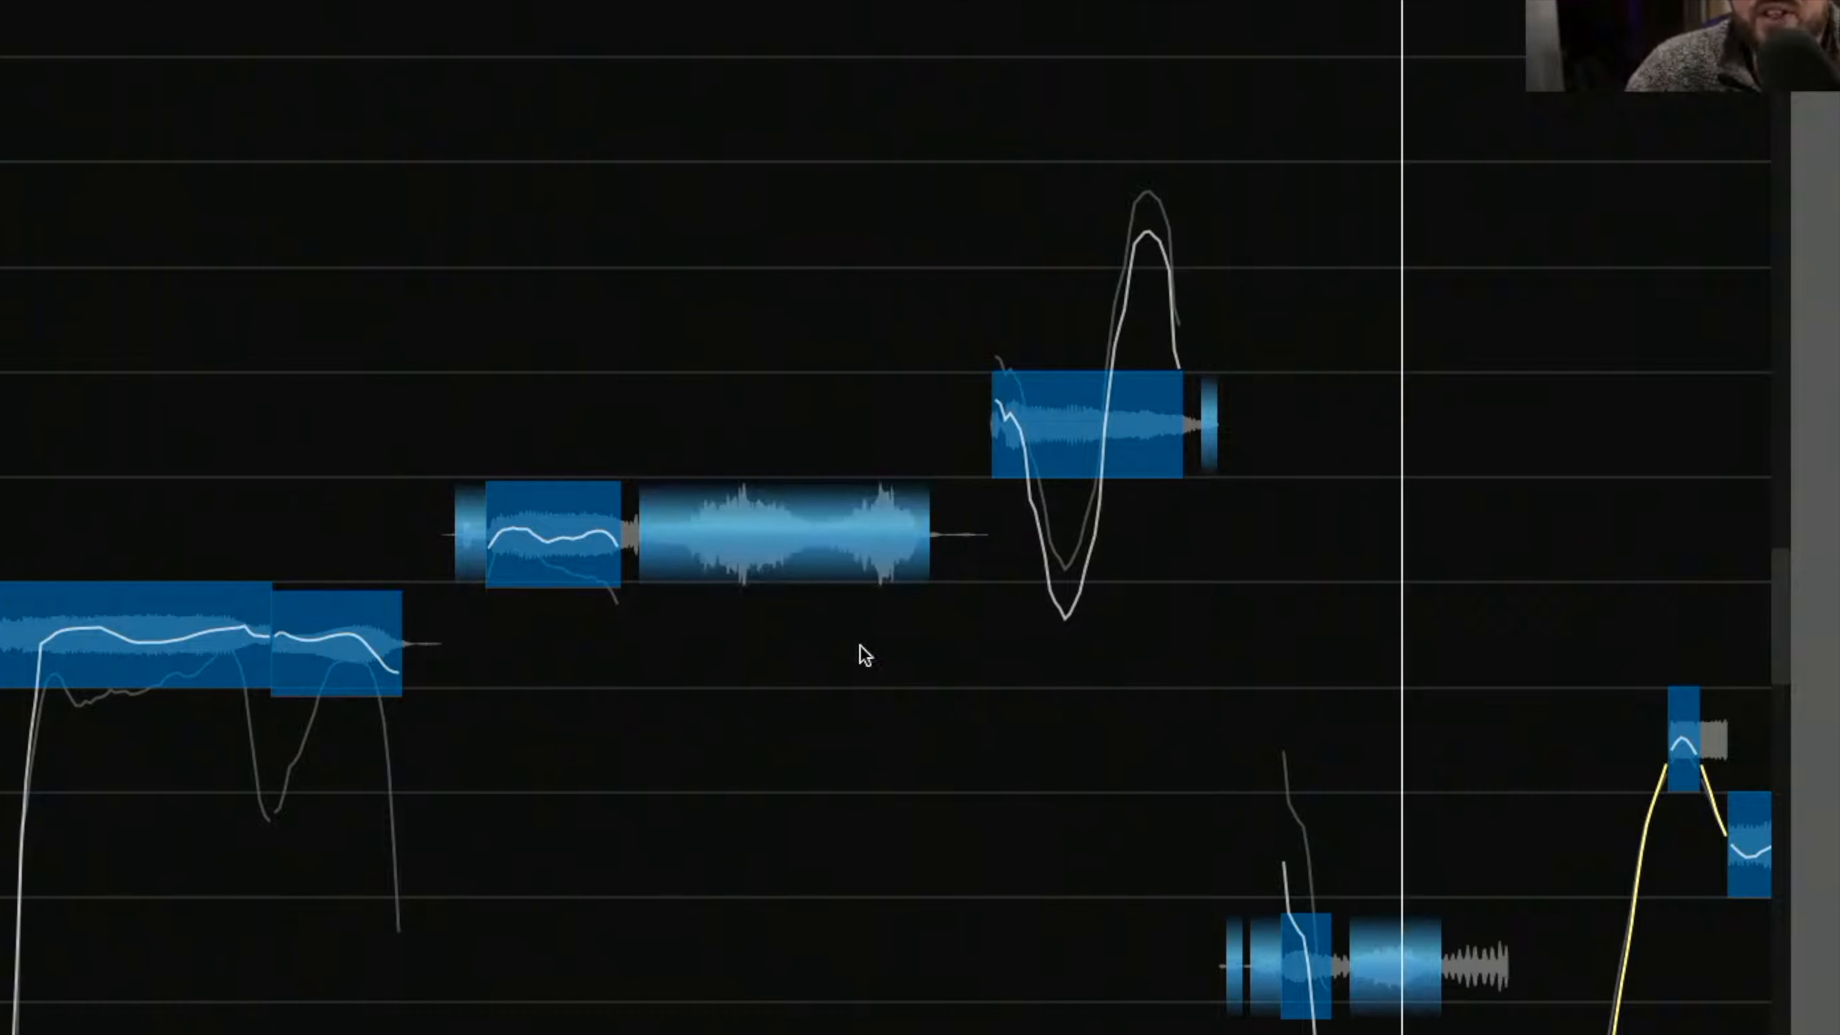
mouse_move(781, 608)
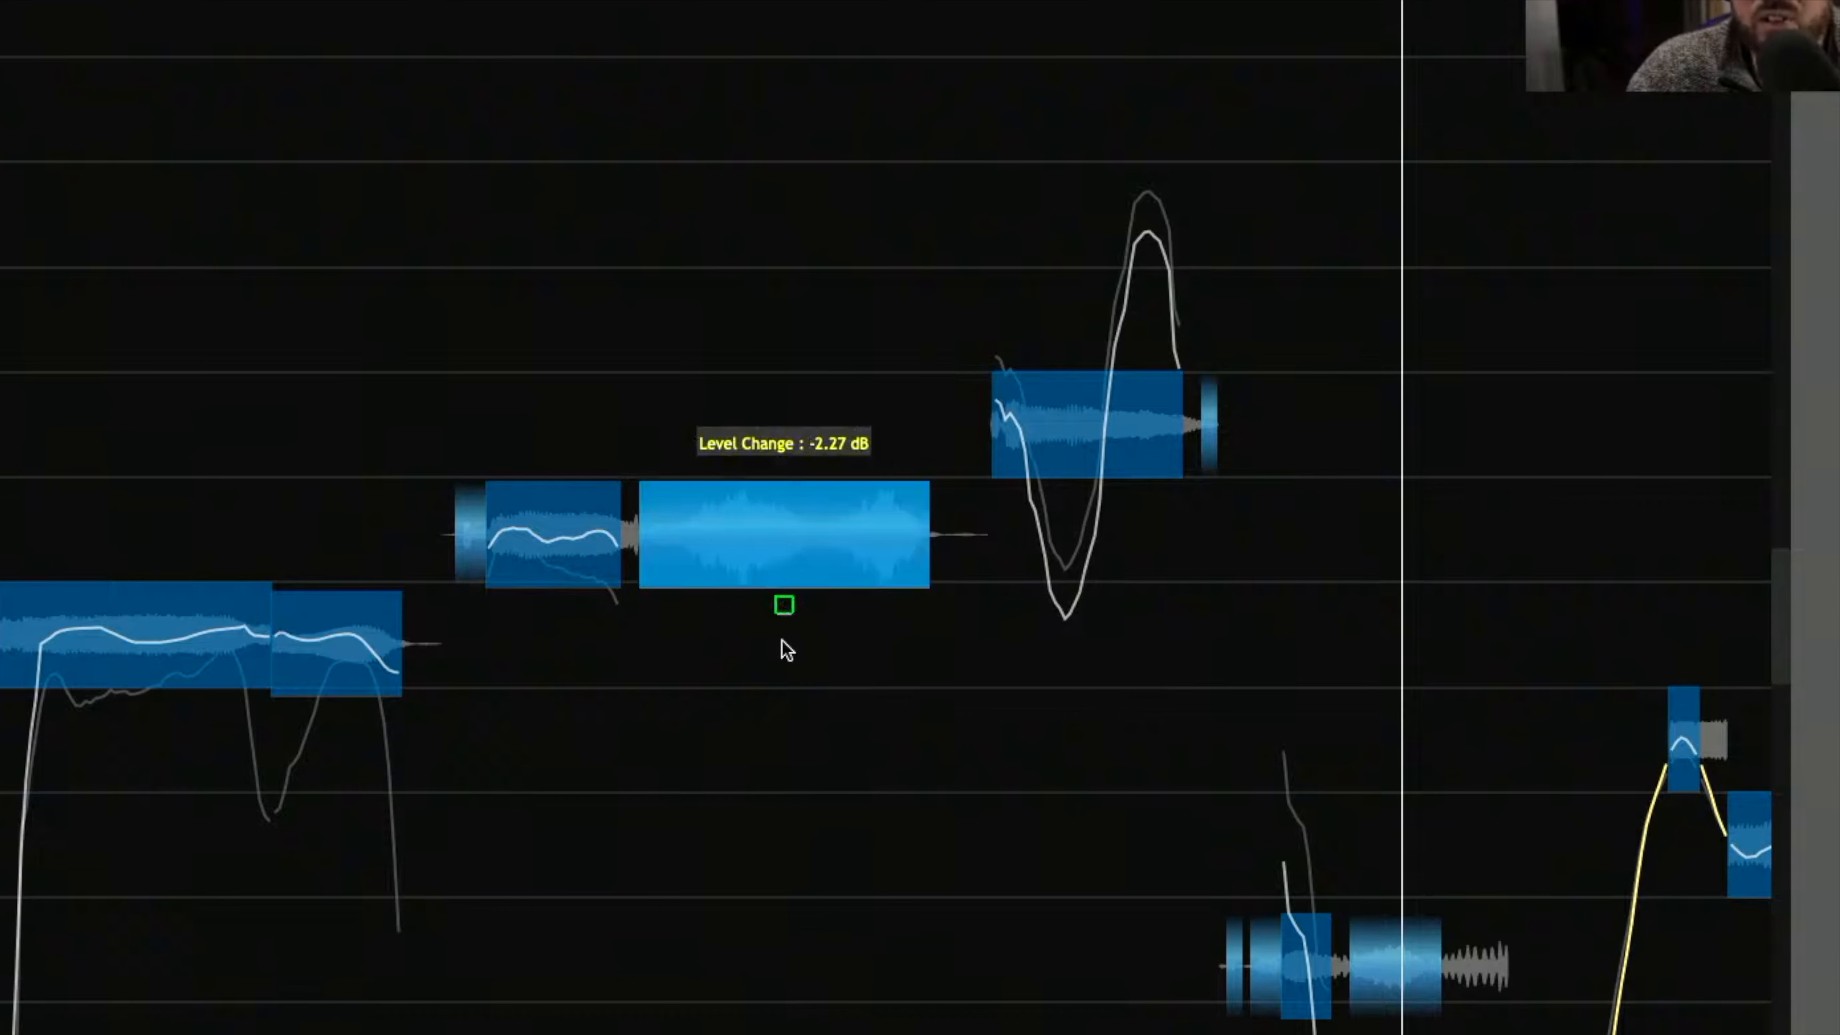
scroll(895, 706, "down", 2)
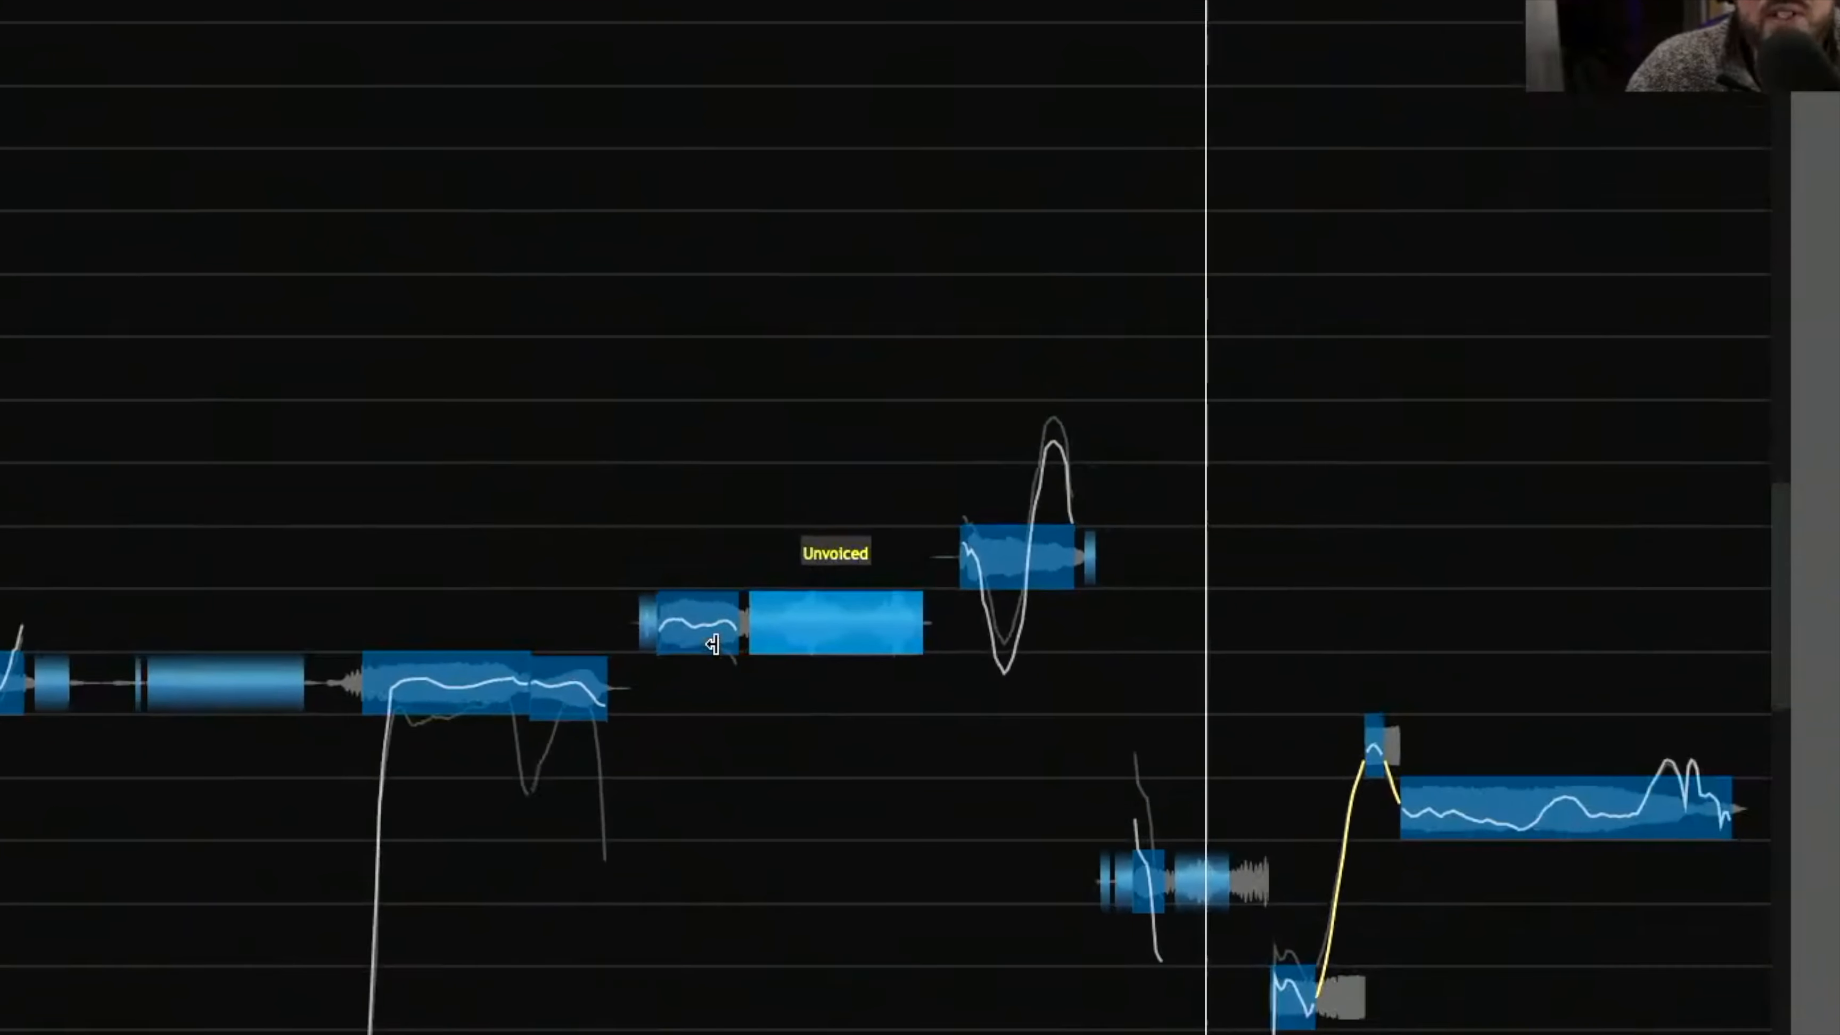
key("space")
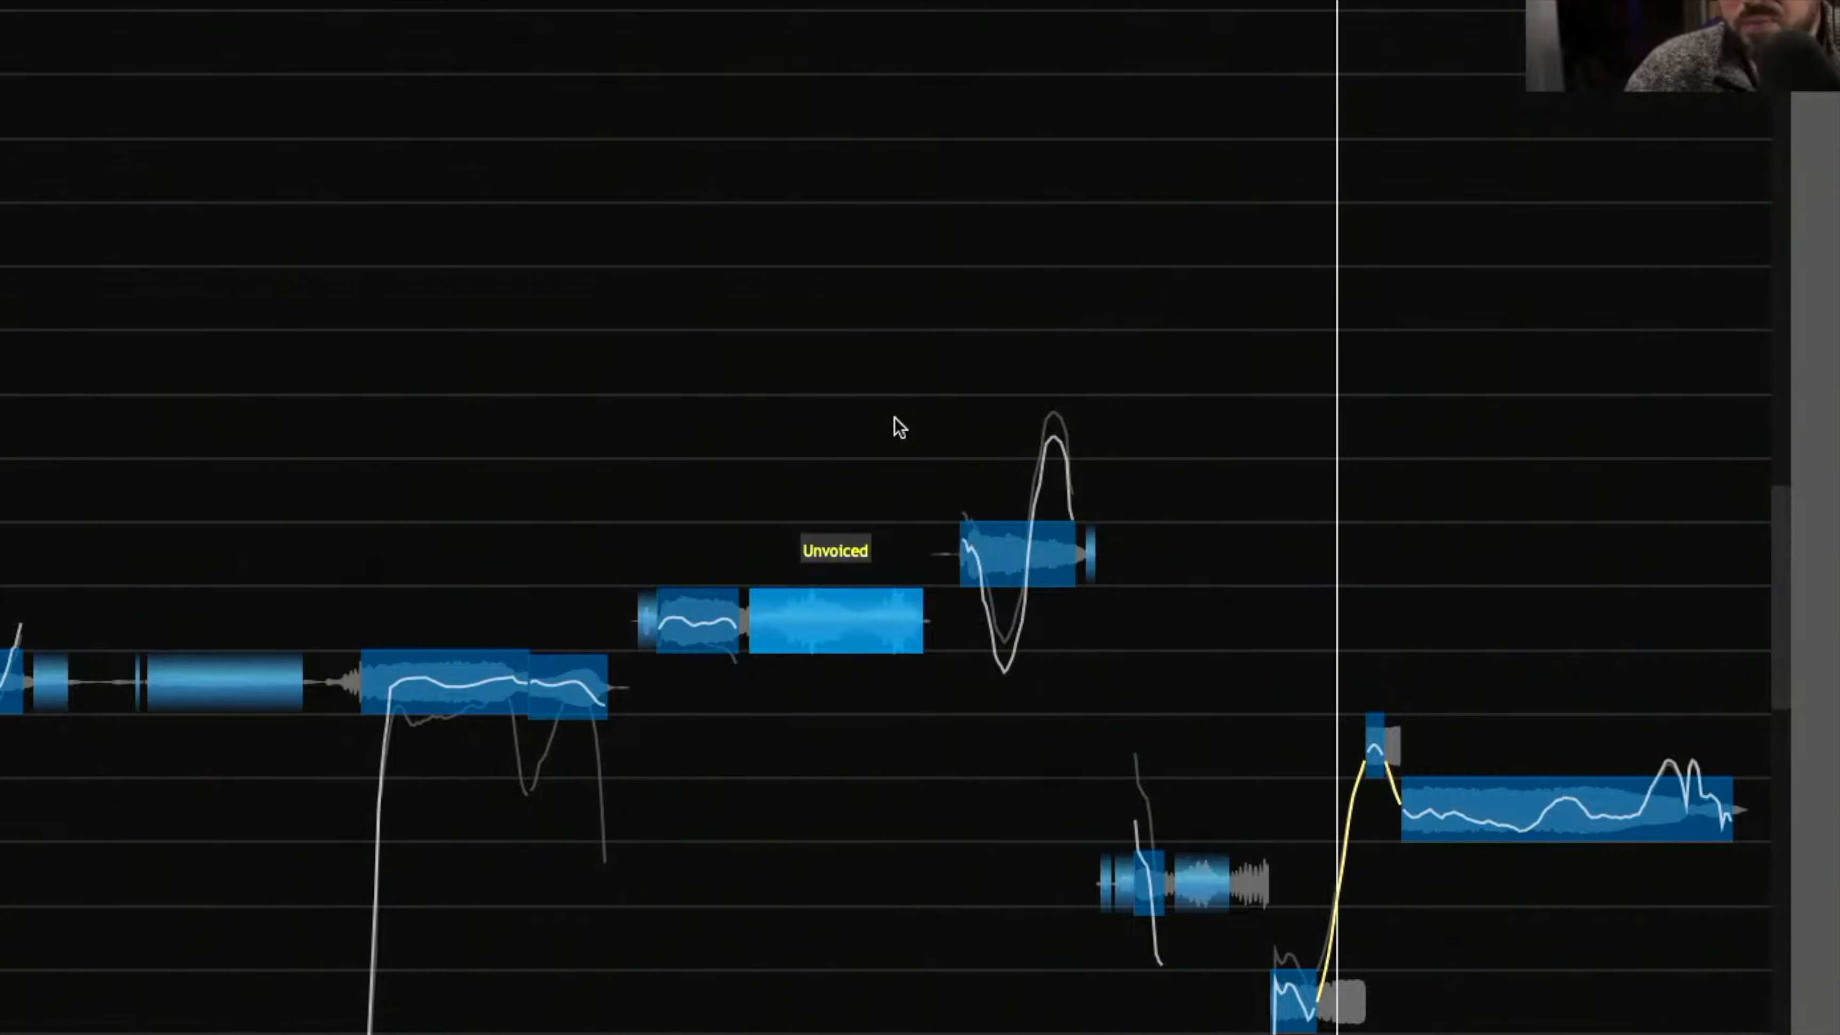
key("space")
- Lower the level of the short unvoiced segment before the low note in the next phrase by about 1.55 dB
scroll(1104, 148, "right", 4)
scroll(1105, 148, "down", 4)
scroll(1008, 687, "up", 2)
scroll(1232, 714, "up", 5)
scroll(829, 602, "down", 3)
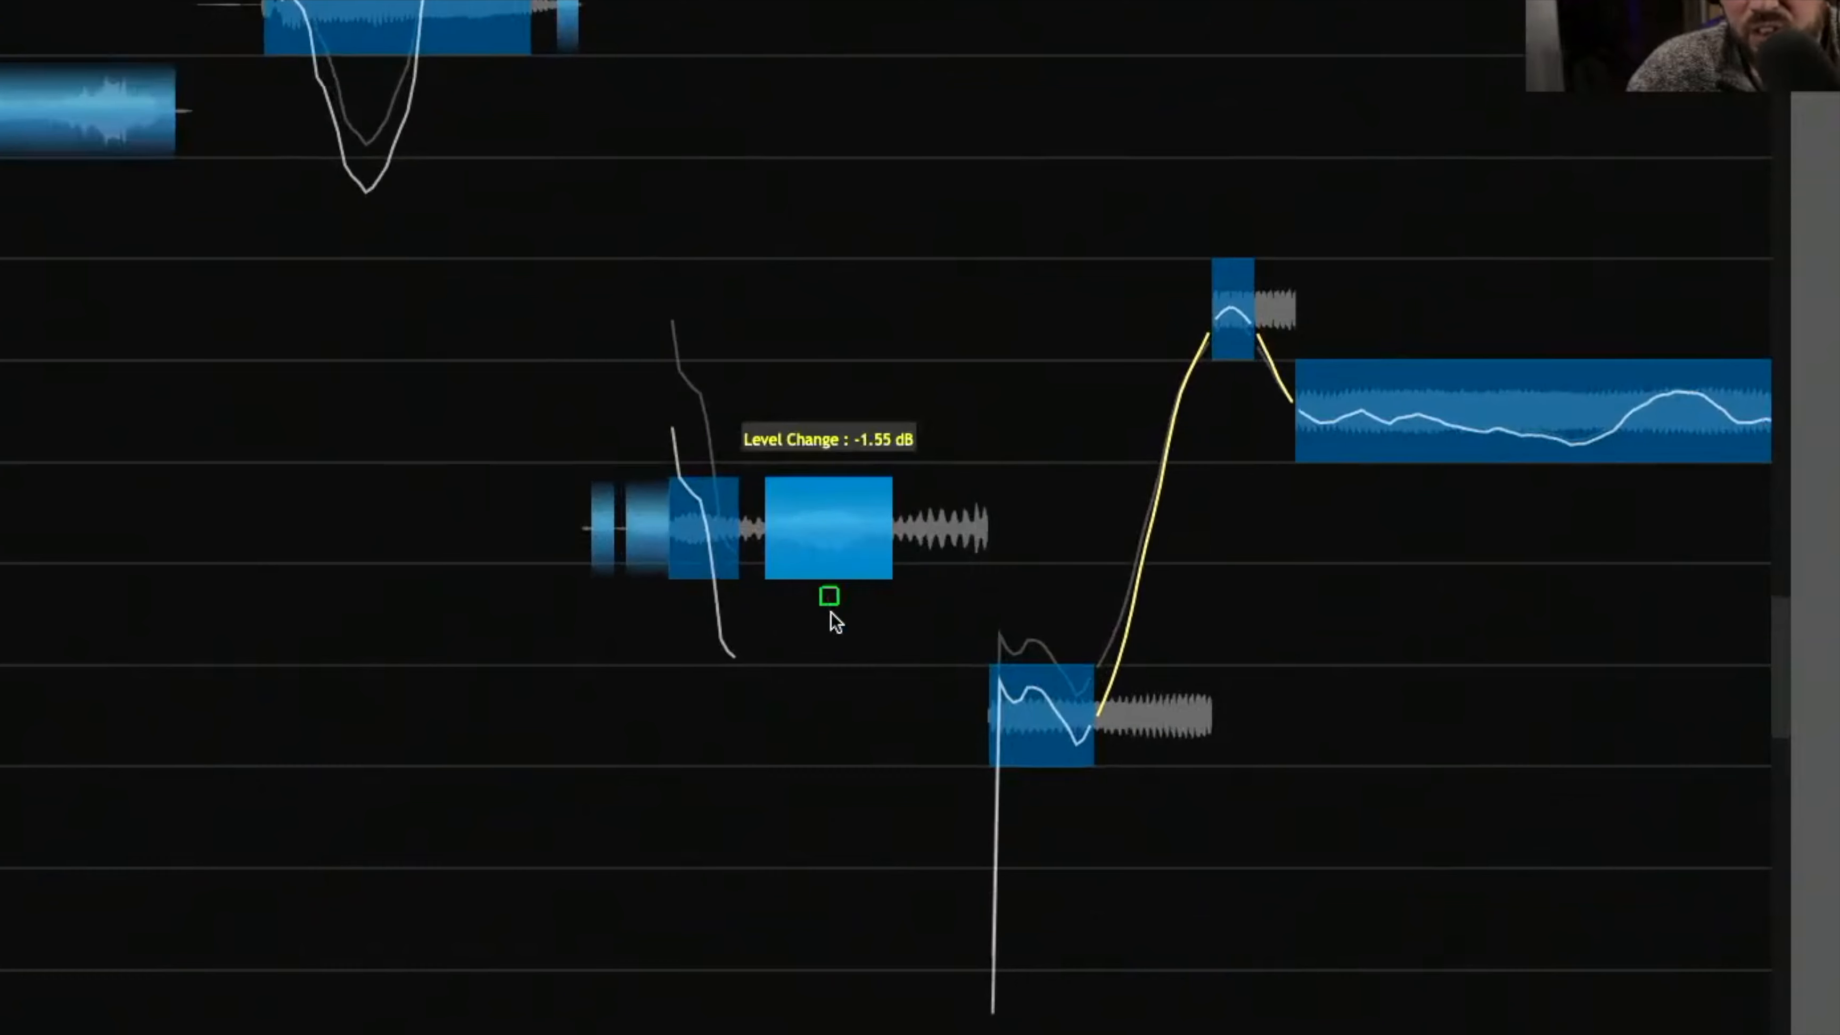
- Switch to level editing, try lowering the long unvoiced segment to -37.39 dB, and undo the change
scroll(883, 739, "down", 3)
key("l")
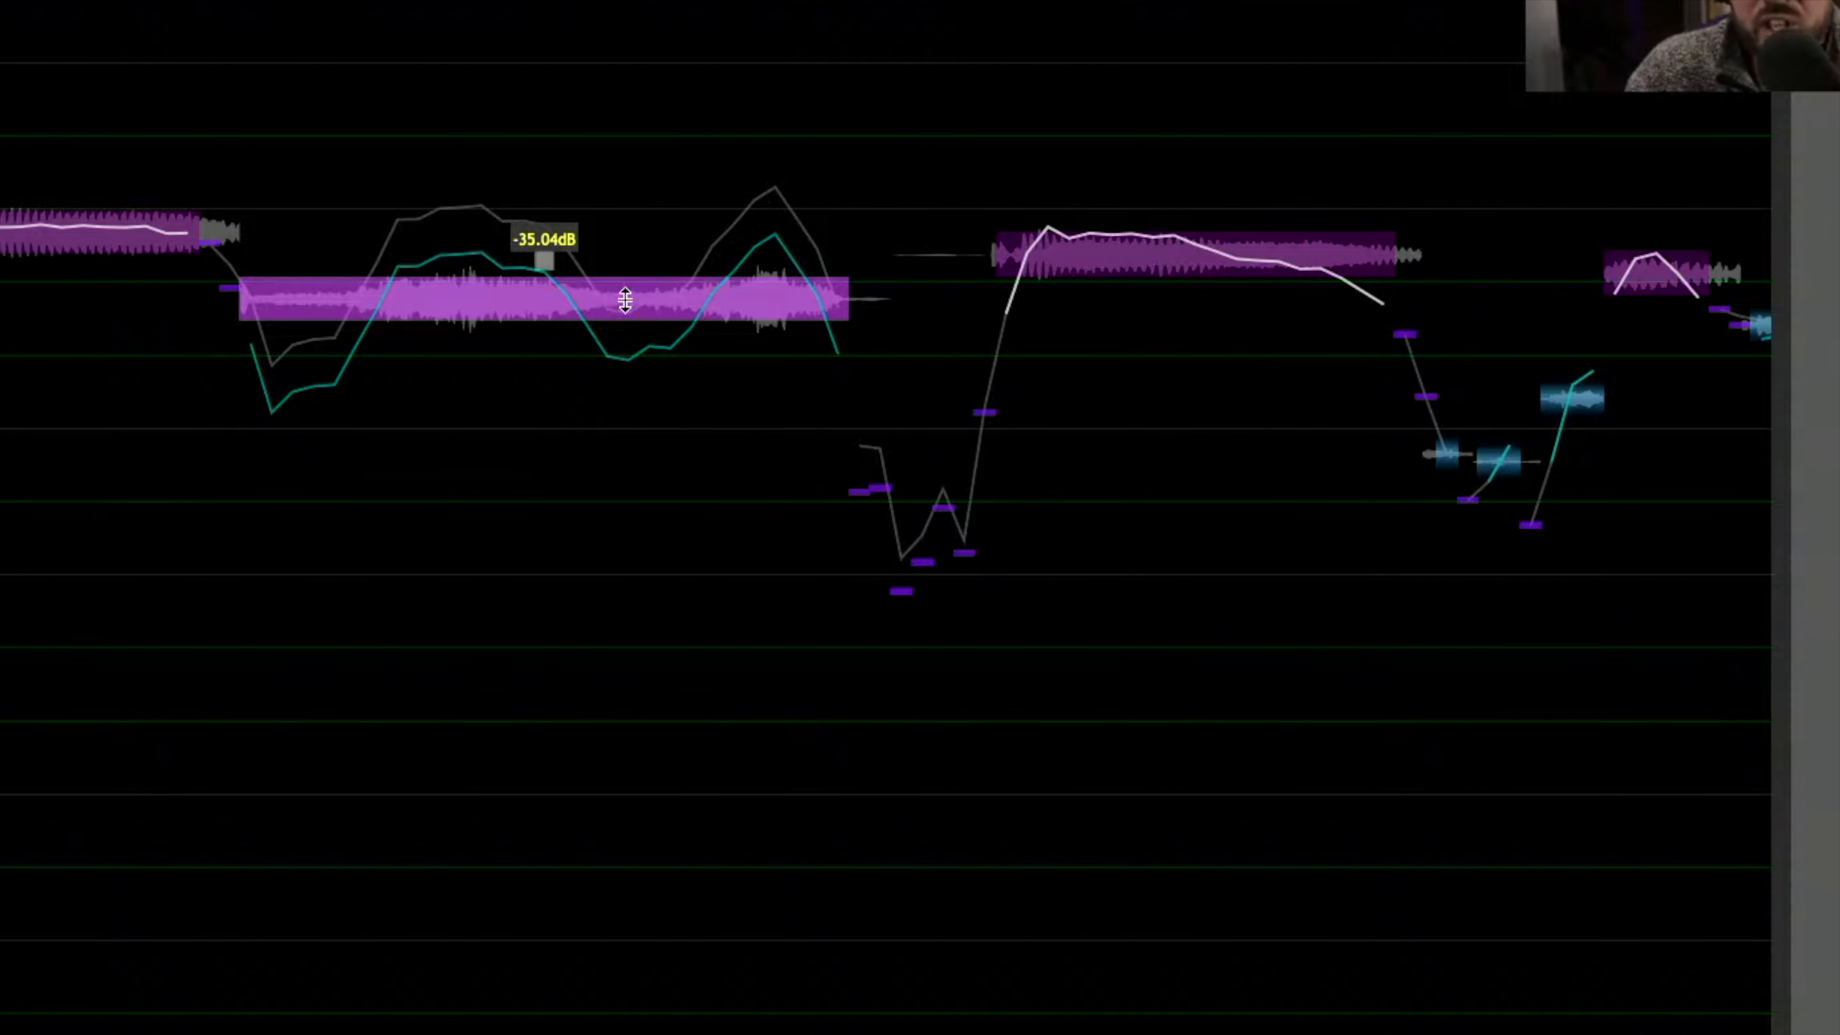
left_click_drag(625, 299, 627, 328)
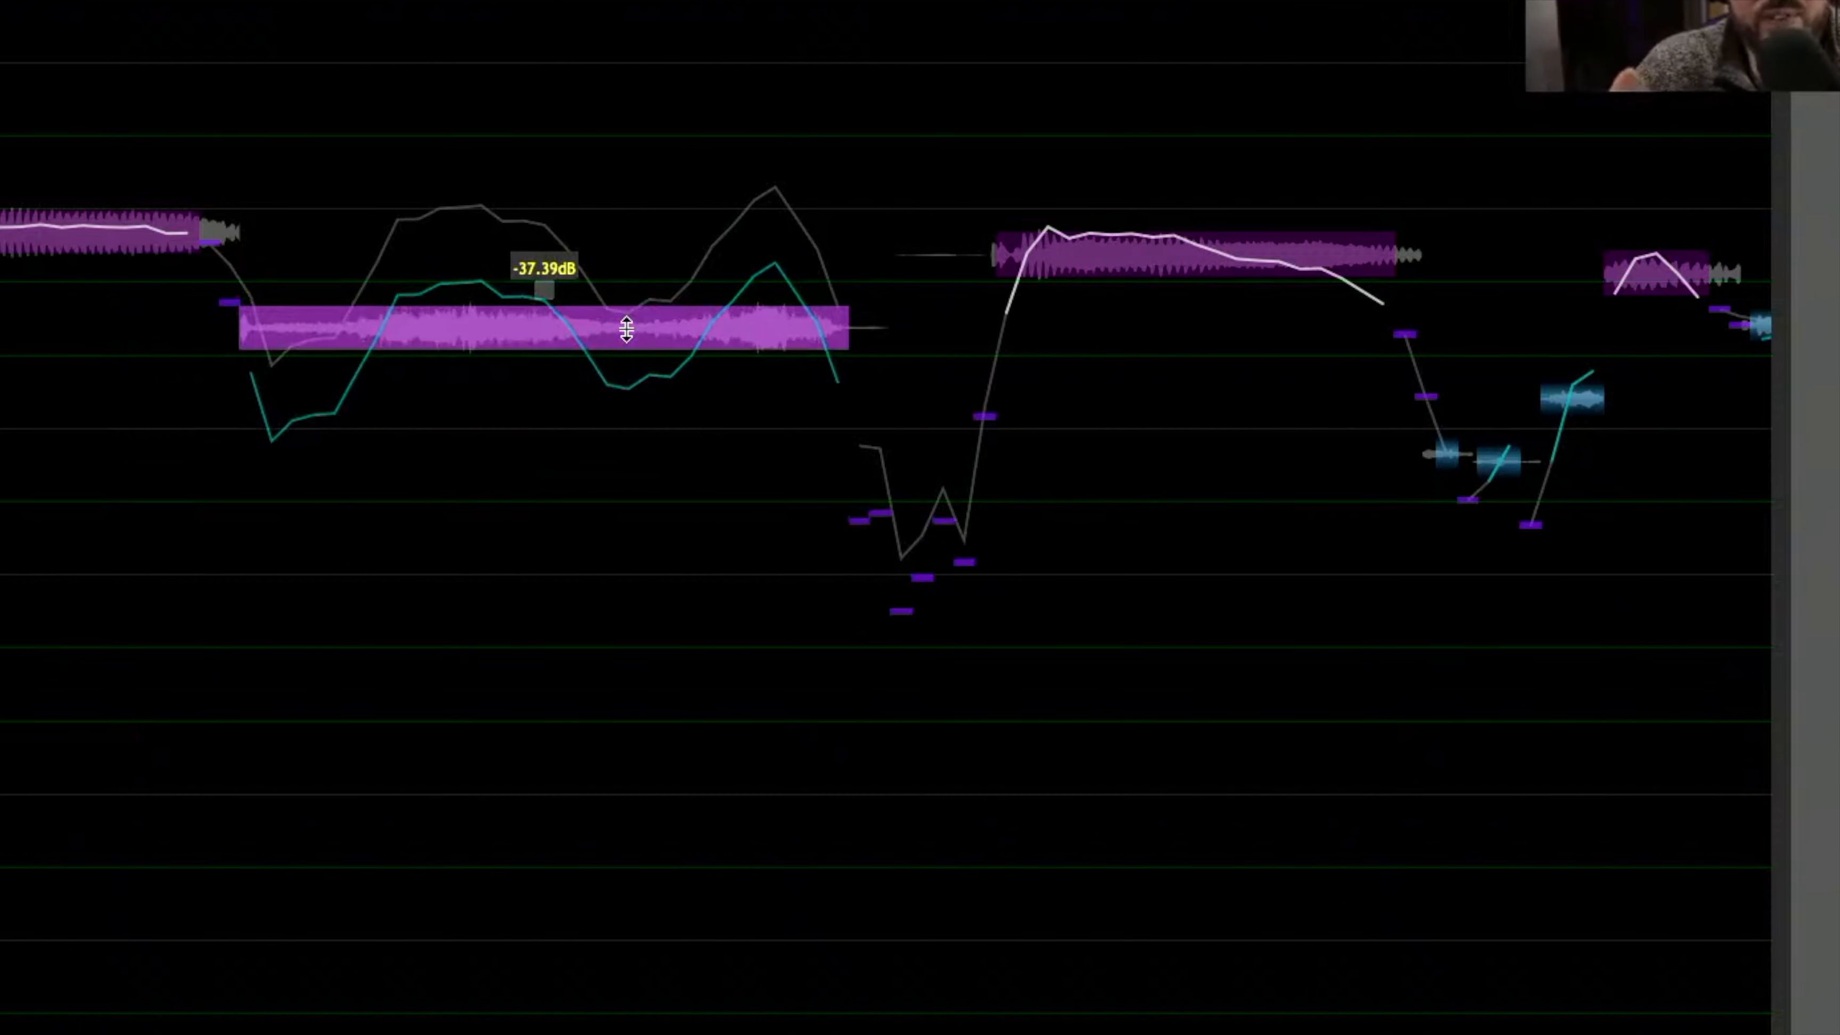
key("ctrl+z")
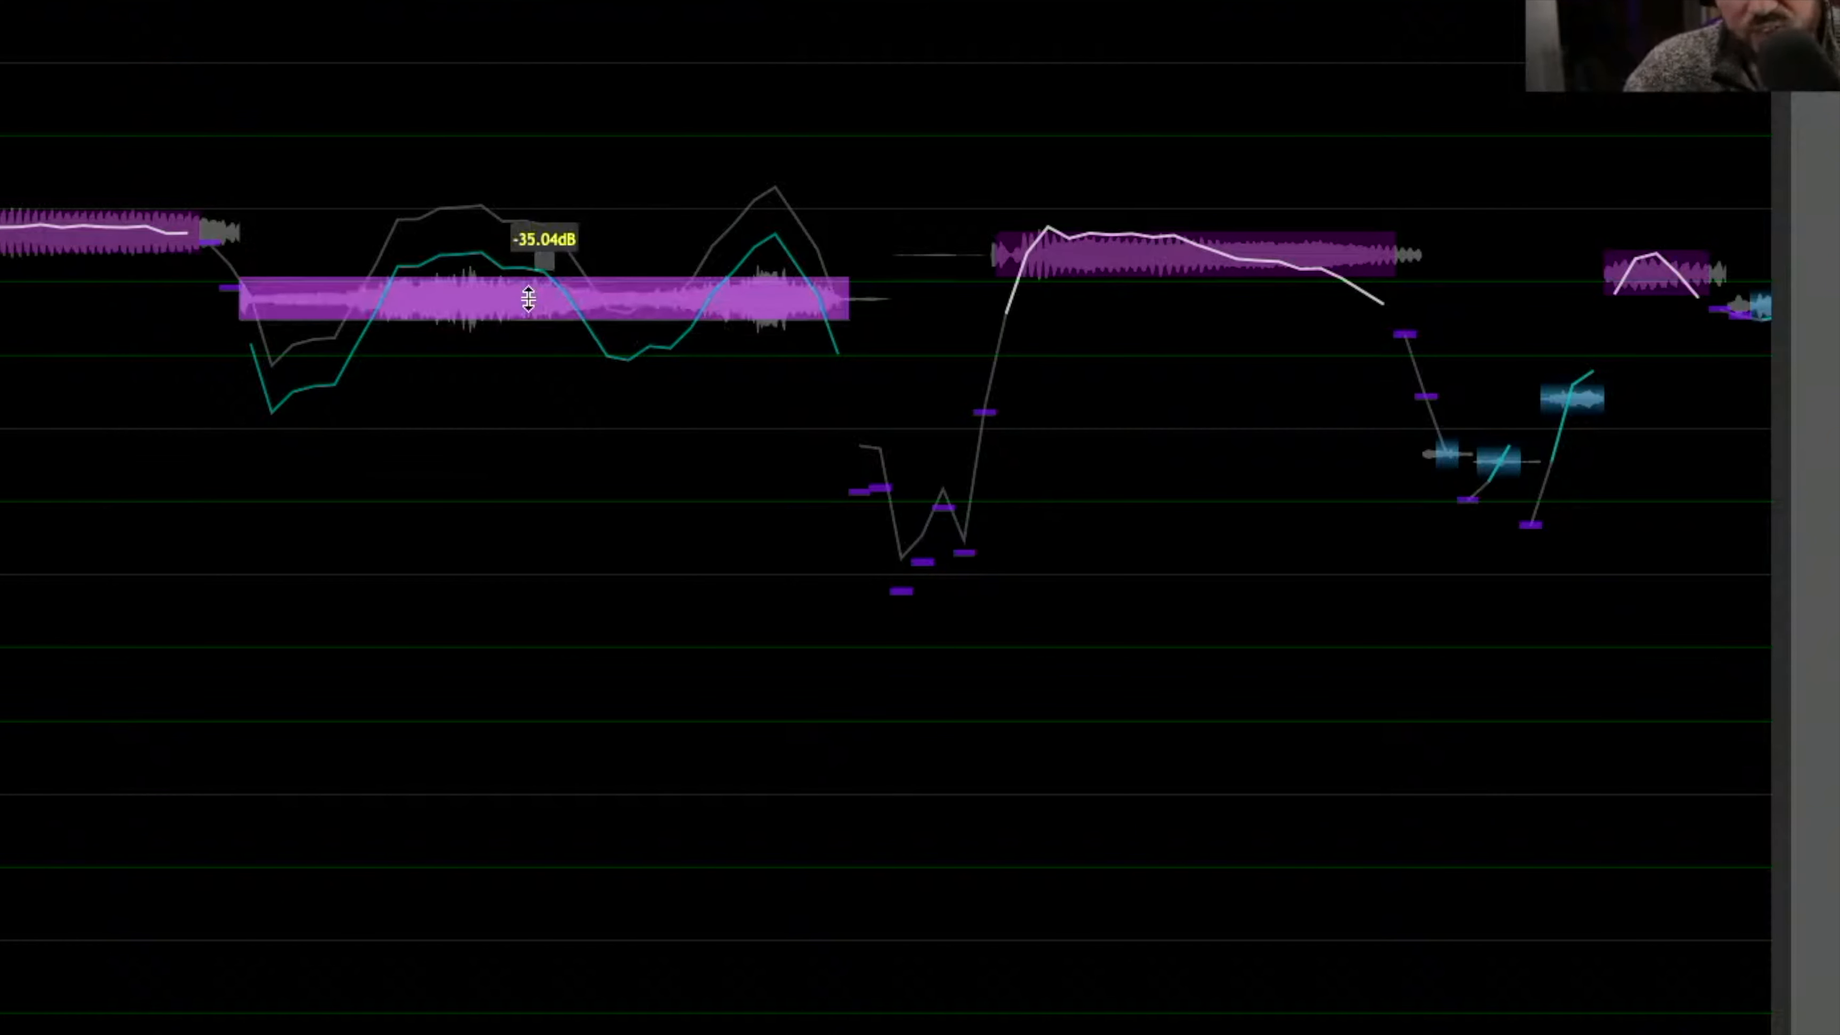
- Lower the long unvoiced segment's level to -38.04 dB and the unvoiced segment before the next sustained note to -36.11 dB
left_click_drag(528, 298, 528, 331)
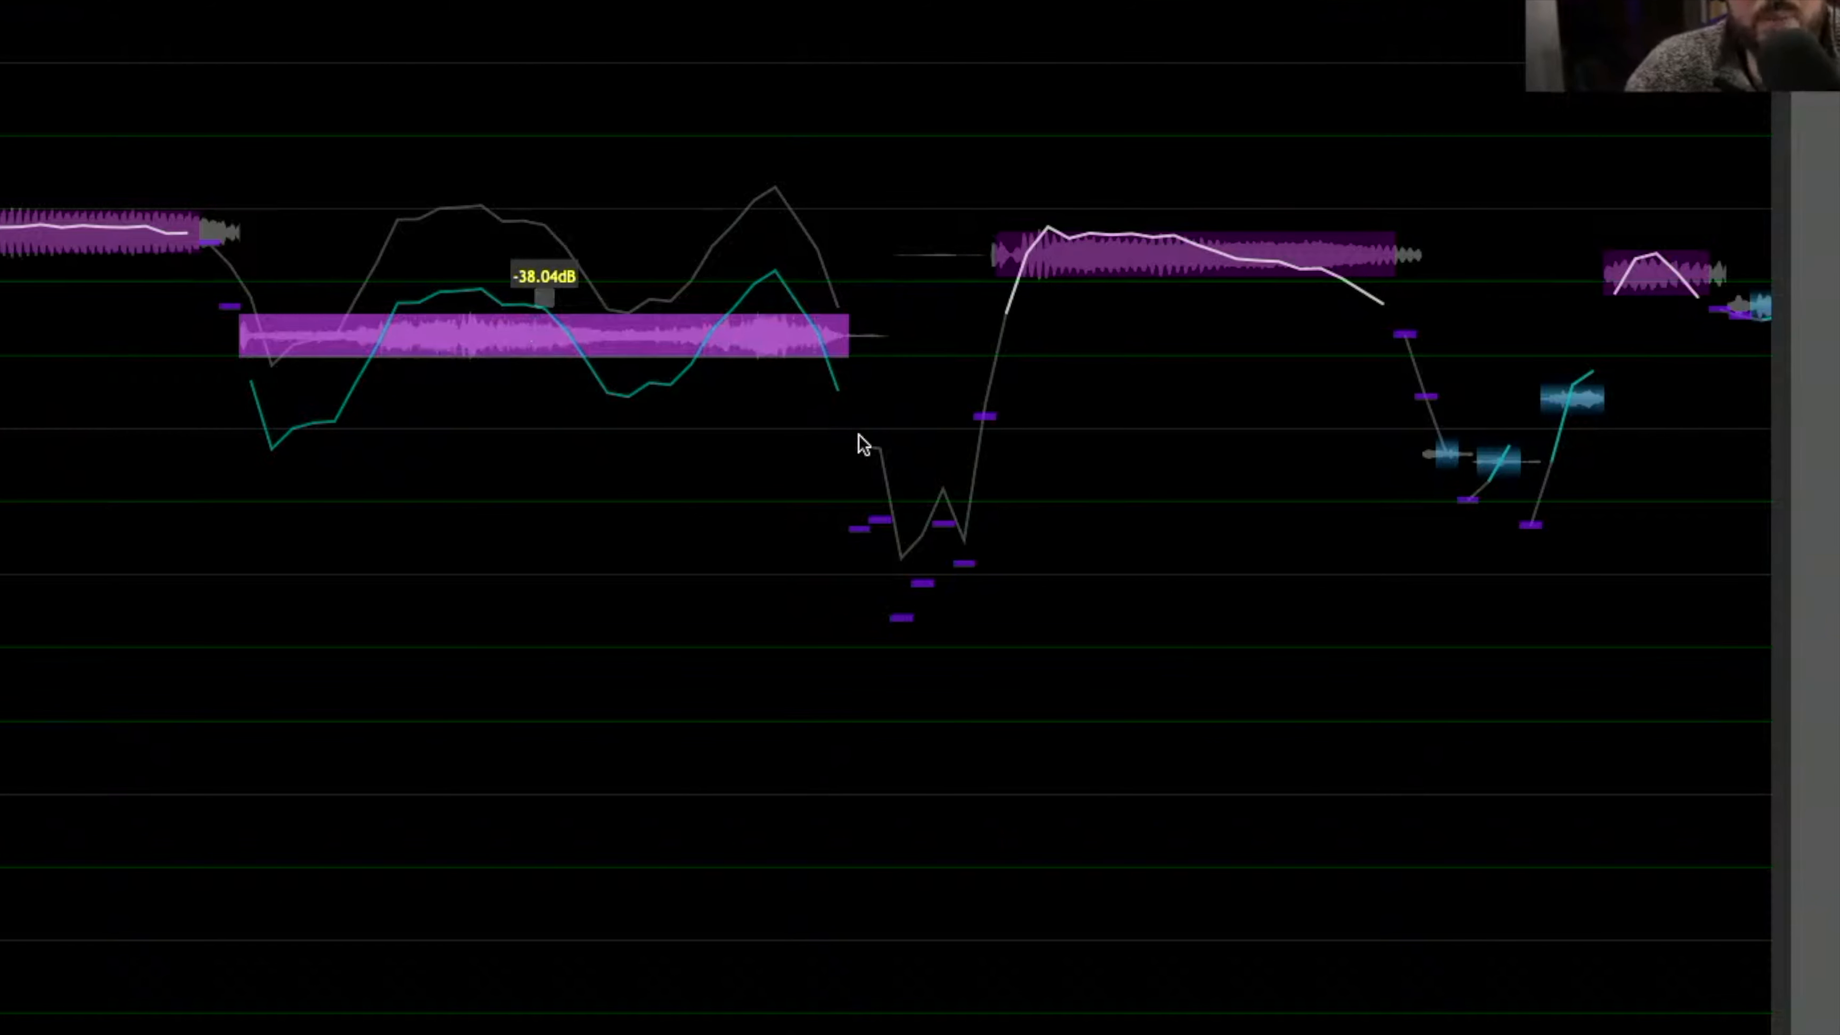
scroll(695, 529, "down", 3)
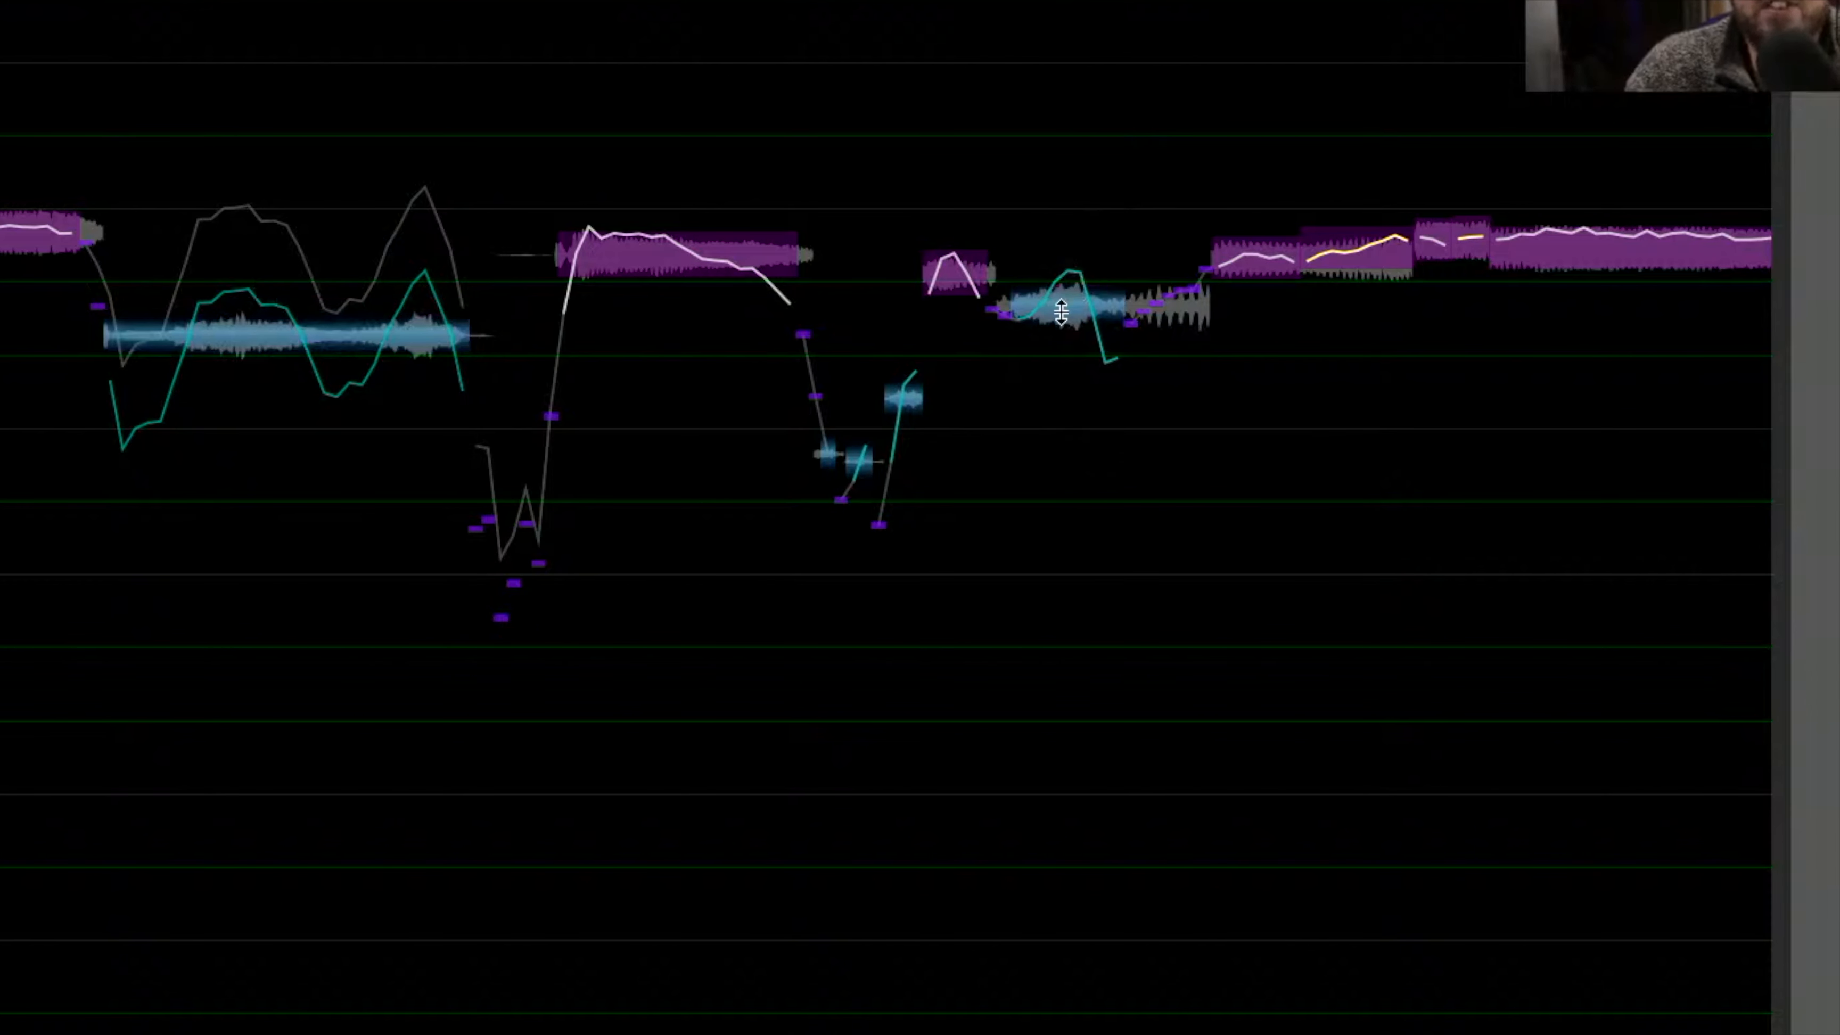
left_click_drag(1063, 305, 1062, 333)
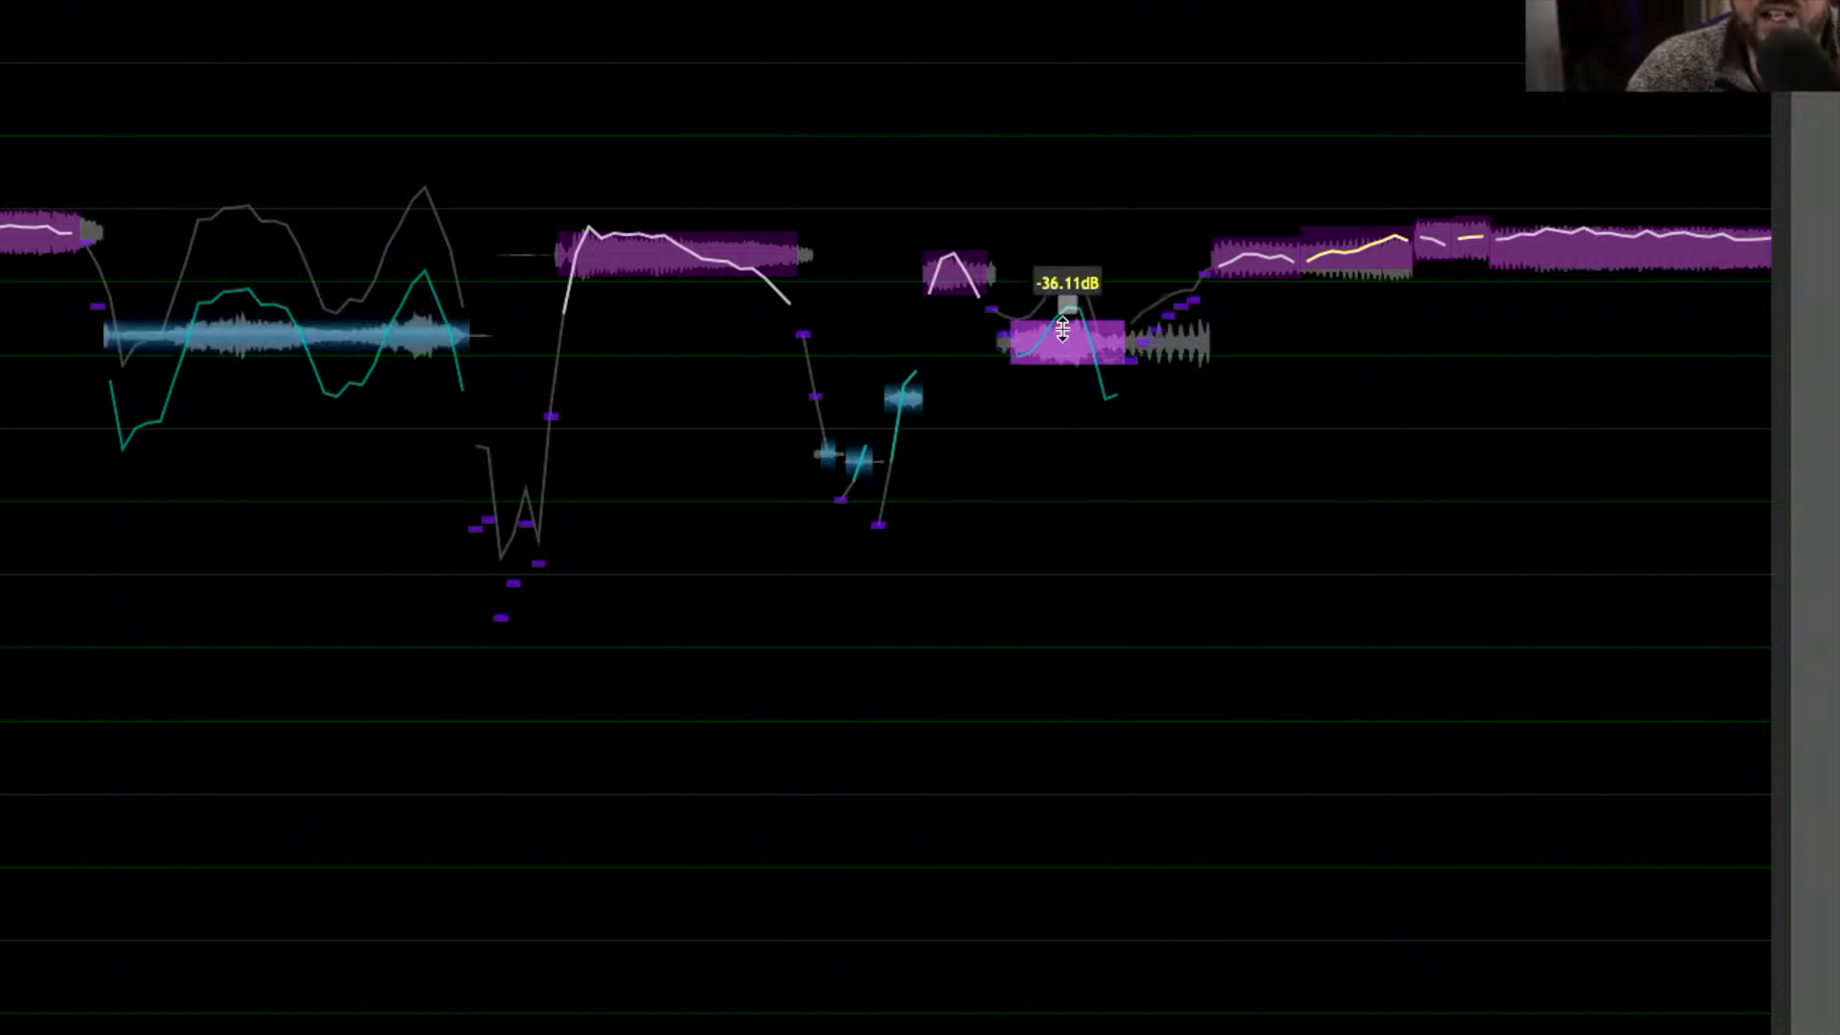
- Select the two low unvoiced segments after the long sustained note, play the passage, and lower their level to -48.58 dB on the first
scroll(1062, 333, "right", 6)
scroll(1063, 334, "right", 6)
left_click_drag(966, 292, 862, 549)
left_click(57, 123, "alt")
key("space")
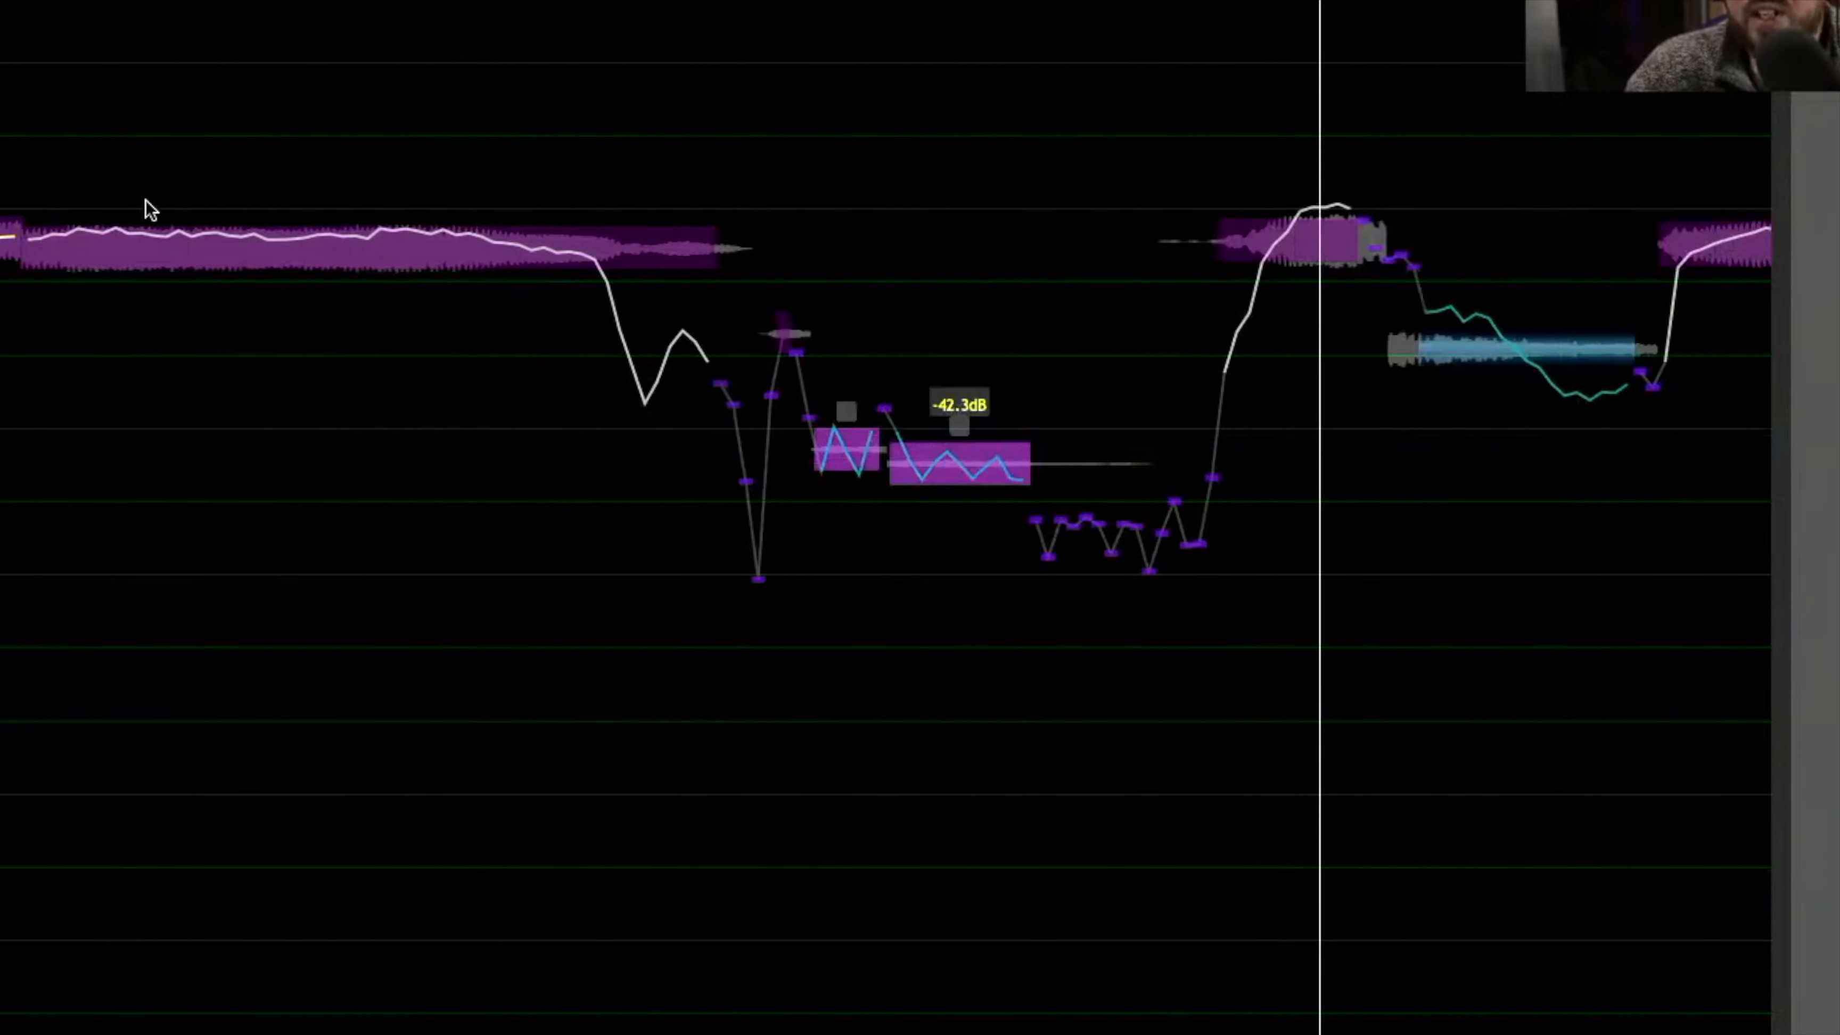
key("space")
key("space")
left_click_drag(873, 307, 980, 577)
left_click_drag(943, 462, 944, 500)
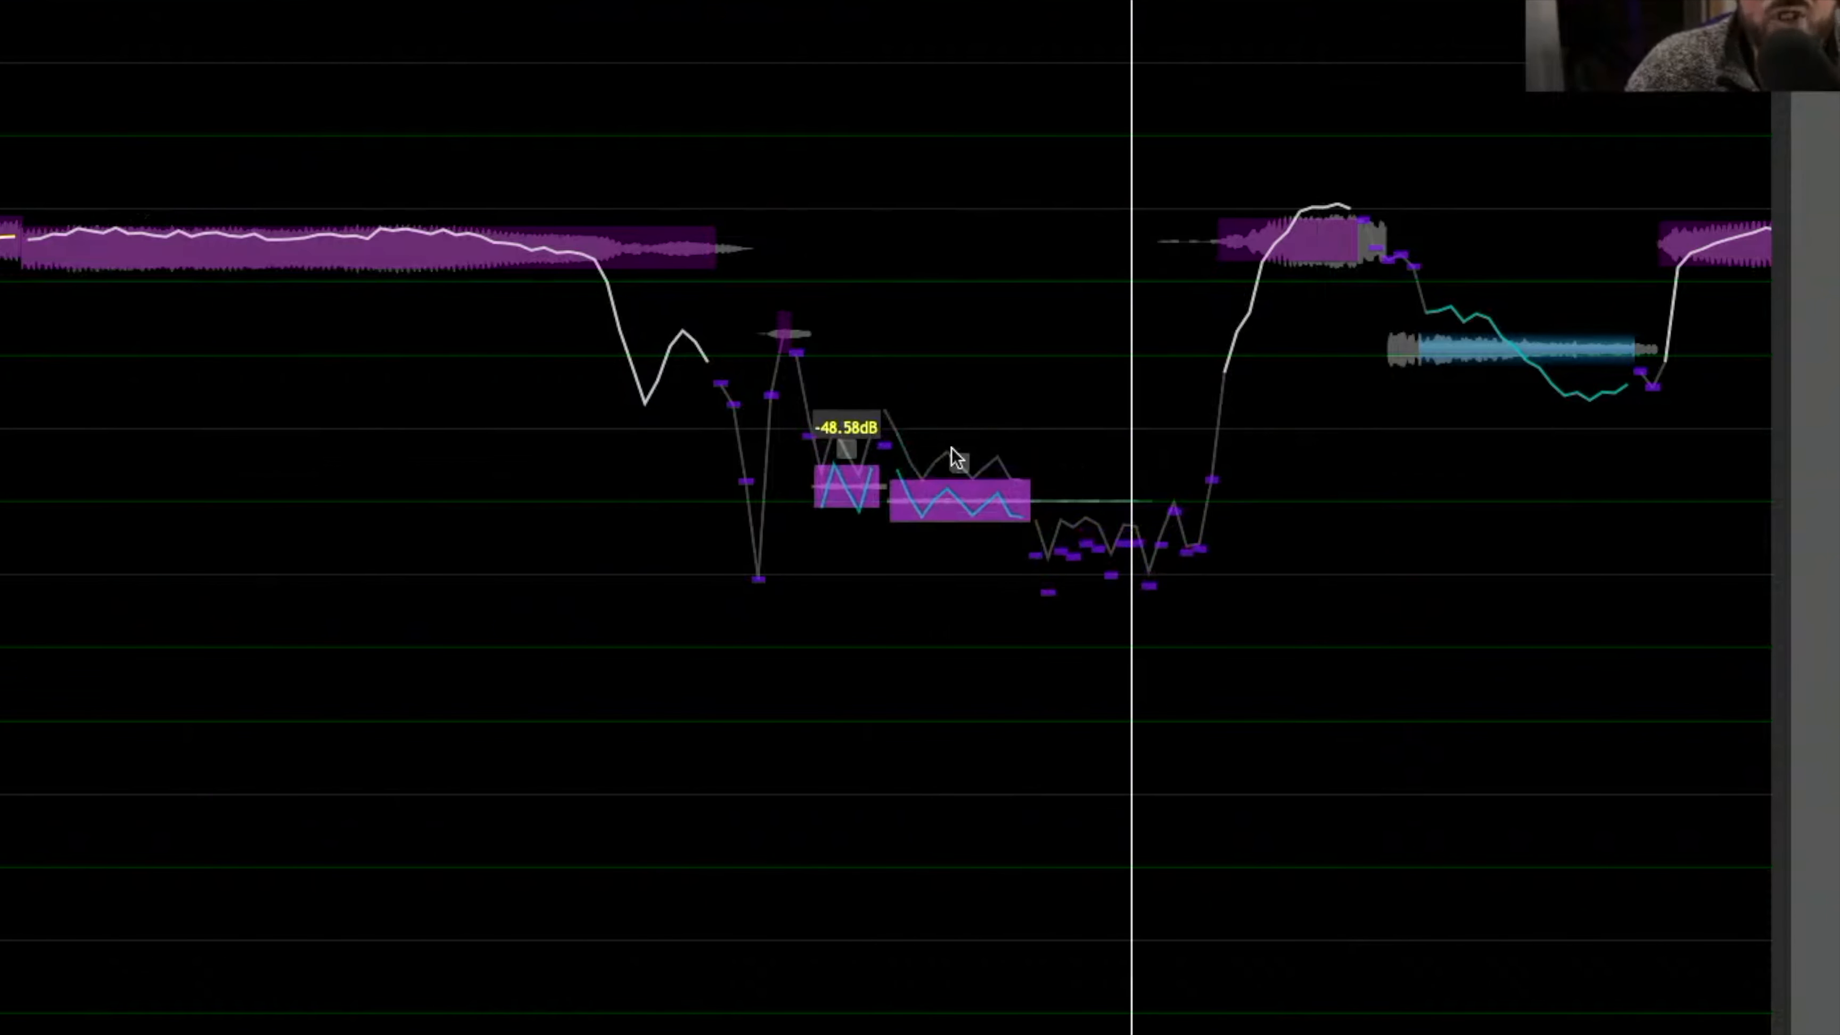
- Play the following phrase and lower the unvoiced segment before its long sustained note to -33.63 dB
scroll(684, 364, "right", 1)
scroll(684, 364, "right", 8)
left_click(543, 129)
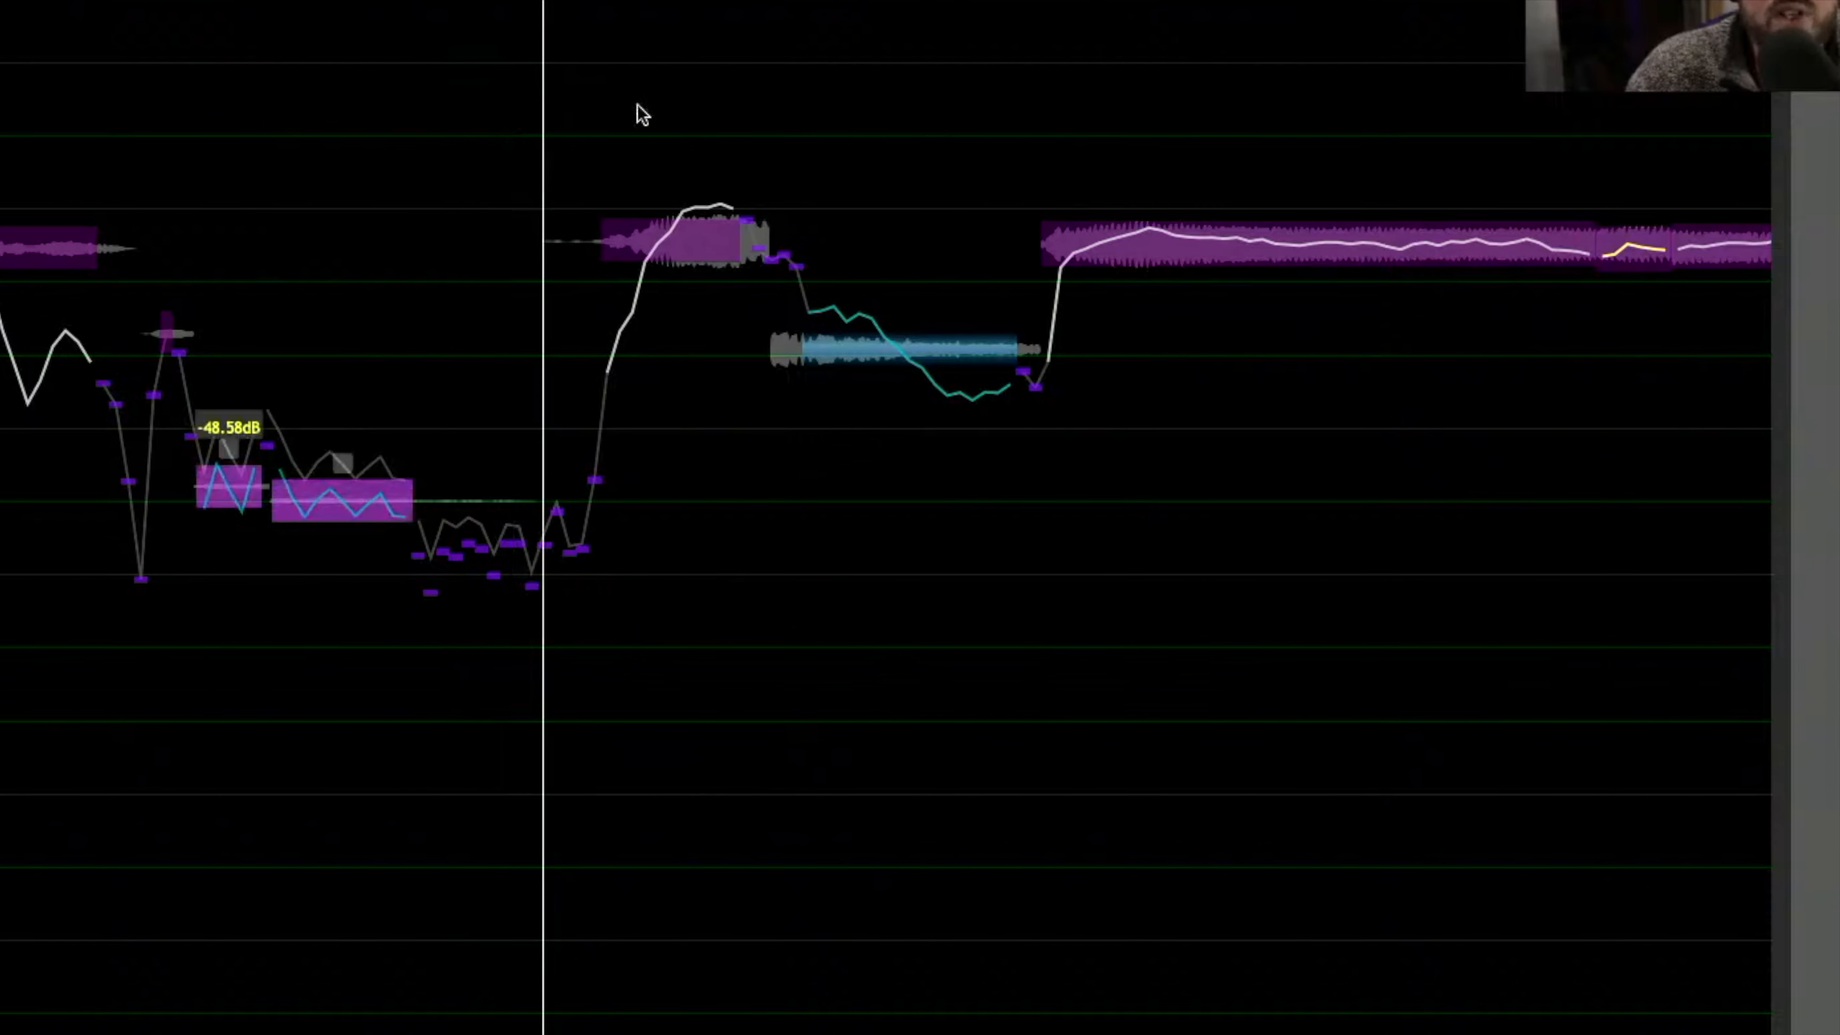
left_click(940, 110)
left_click(565, 119)
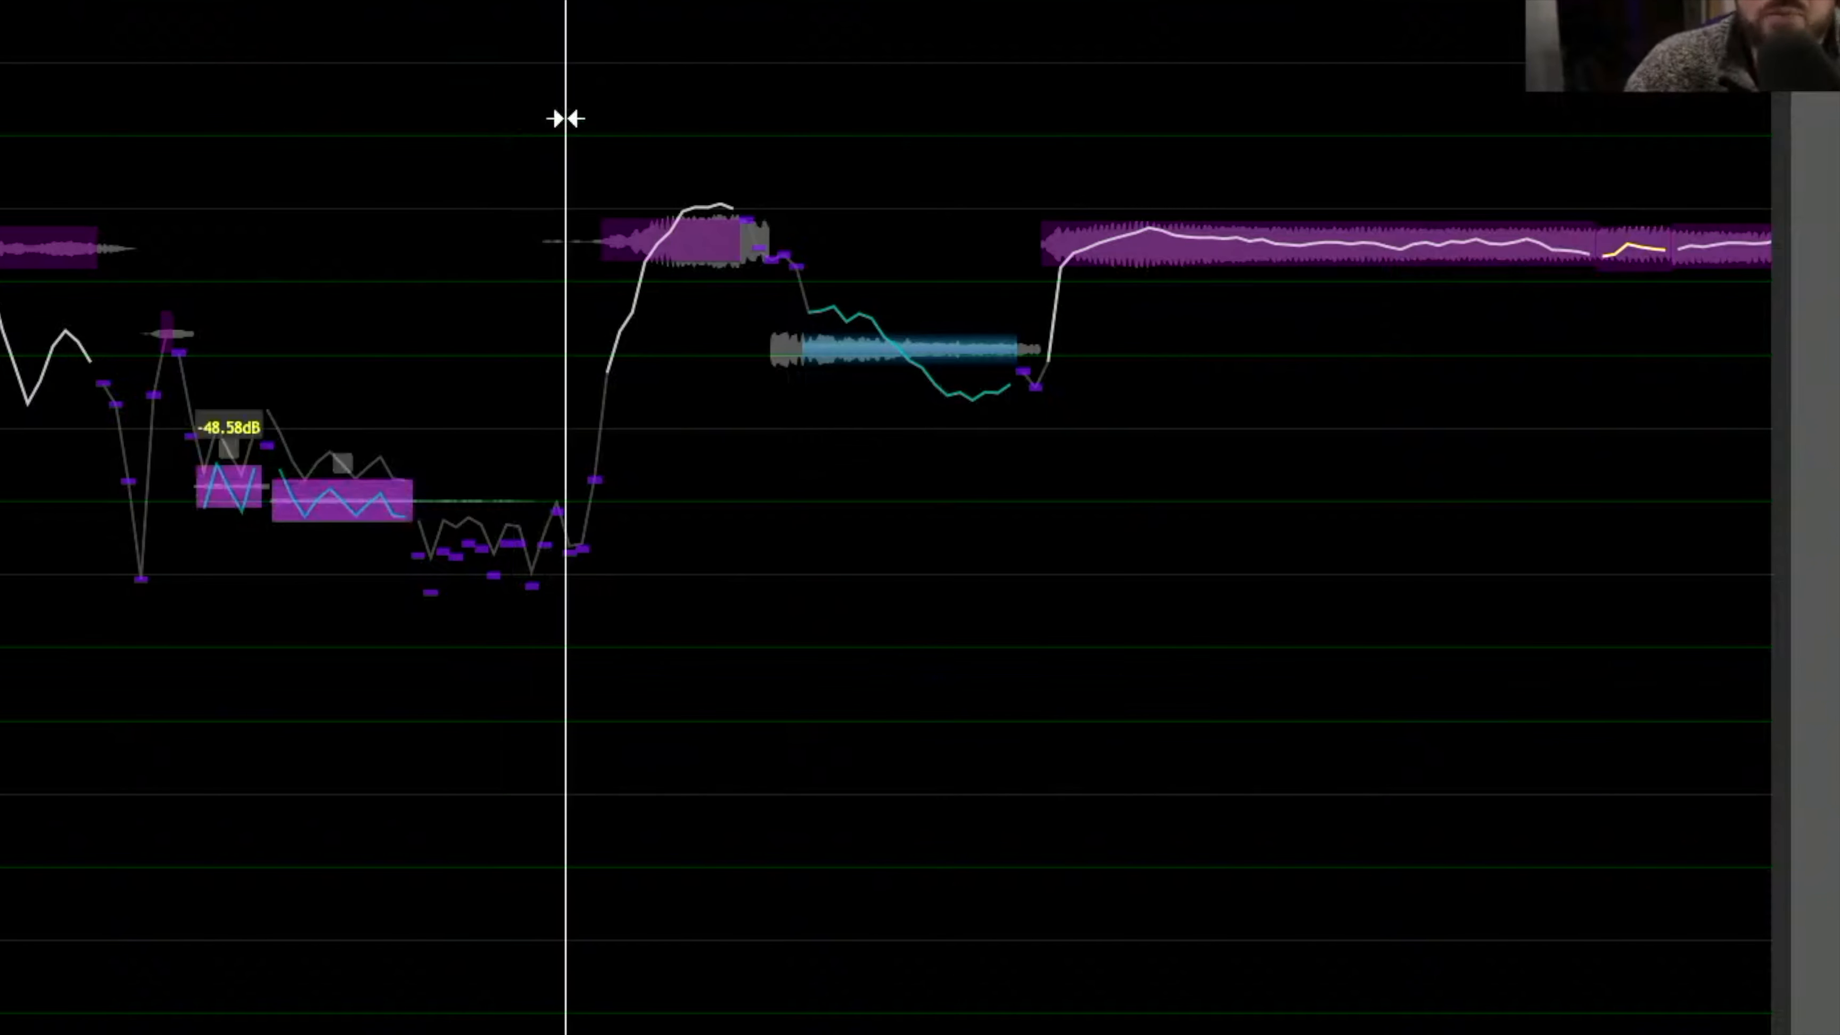
key("space")
key("space")
left_click_drag(889, 347, 890, 361)
left_click_drag(1384, 432, 711, 425)
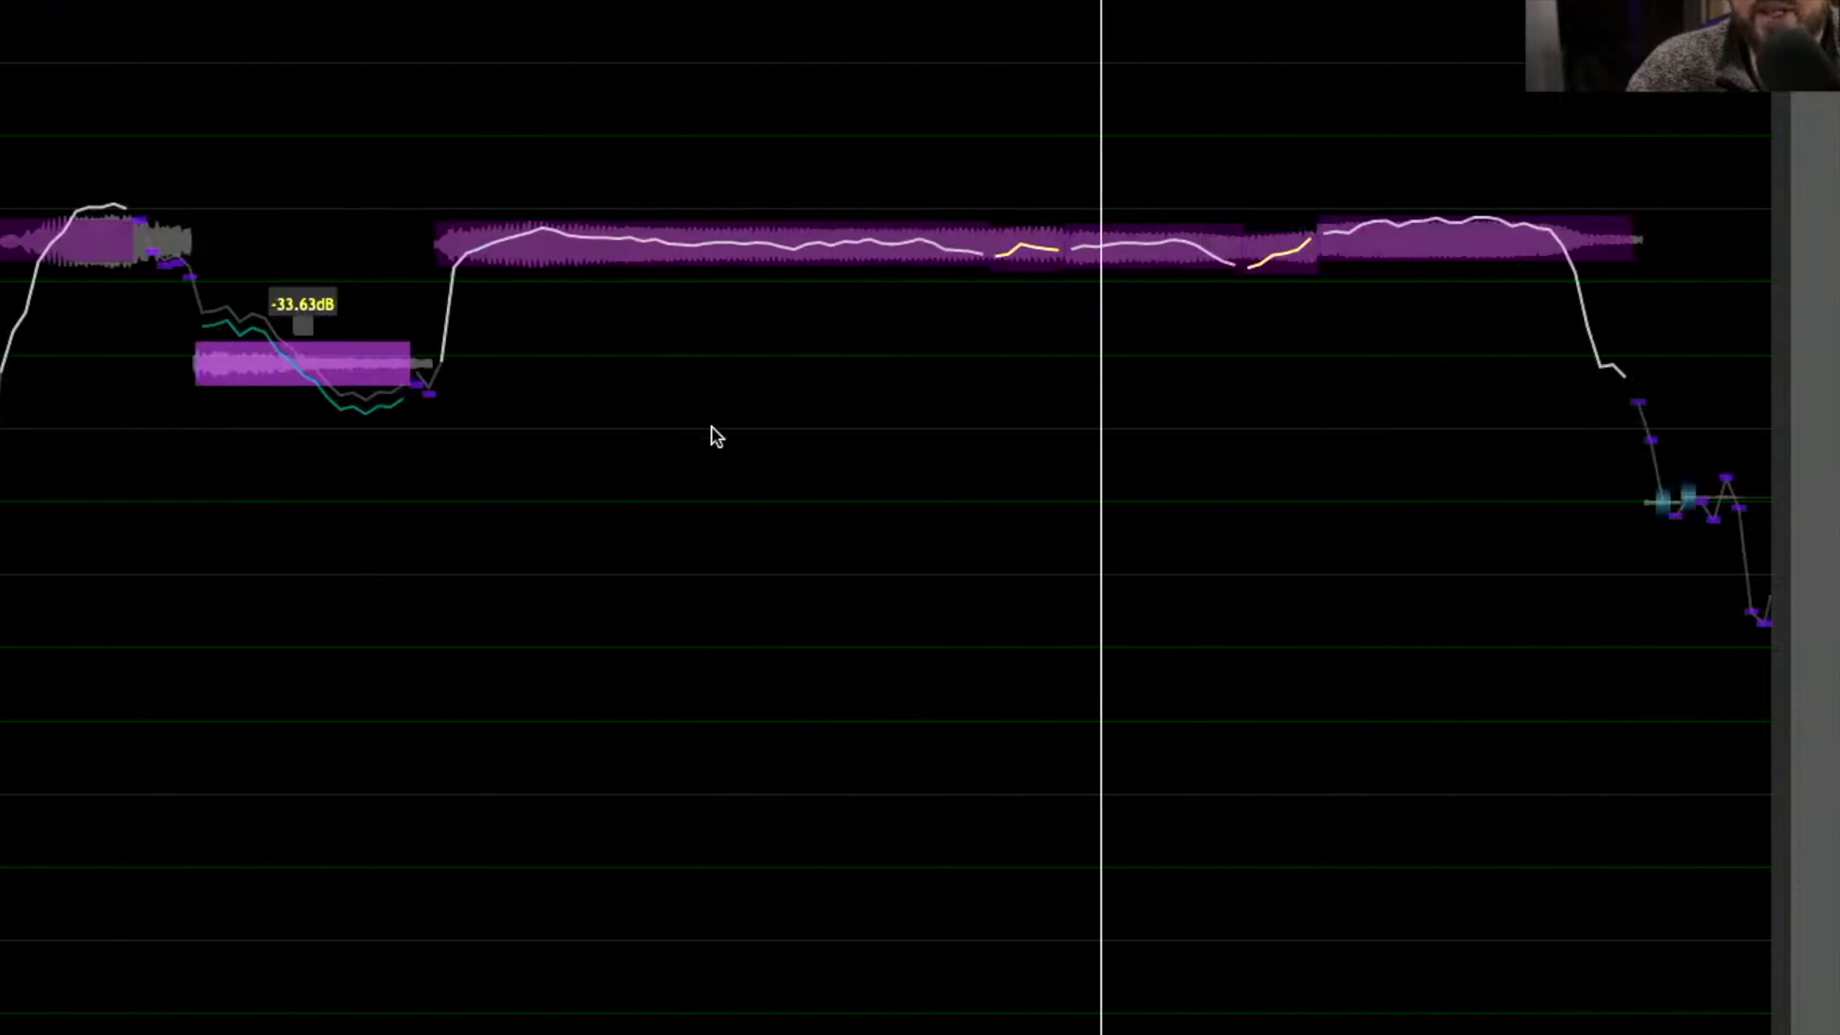
- Play the start of the louder phrase and lower the level of the quiet unvoiced segment ahead of it
scroll(711, 426, "right", 15)
left_click(1125, 267)
key("space")
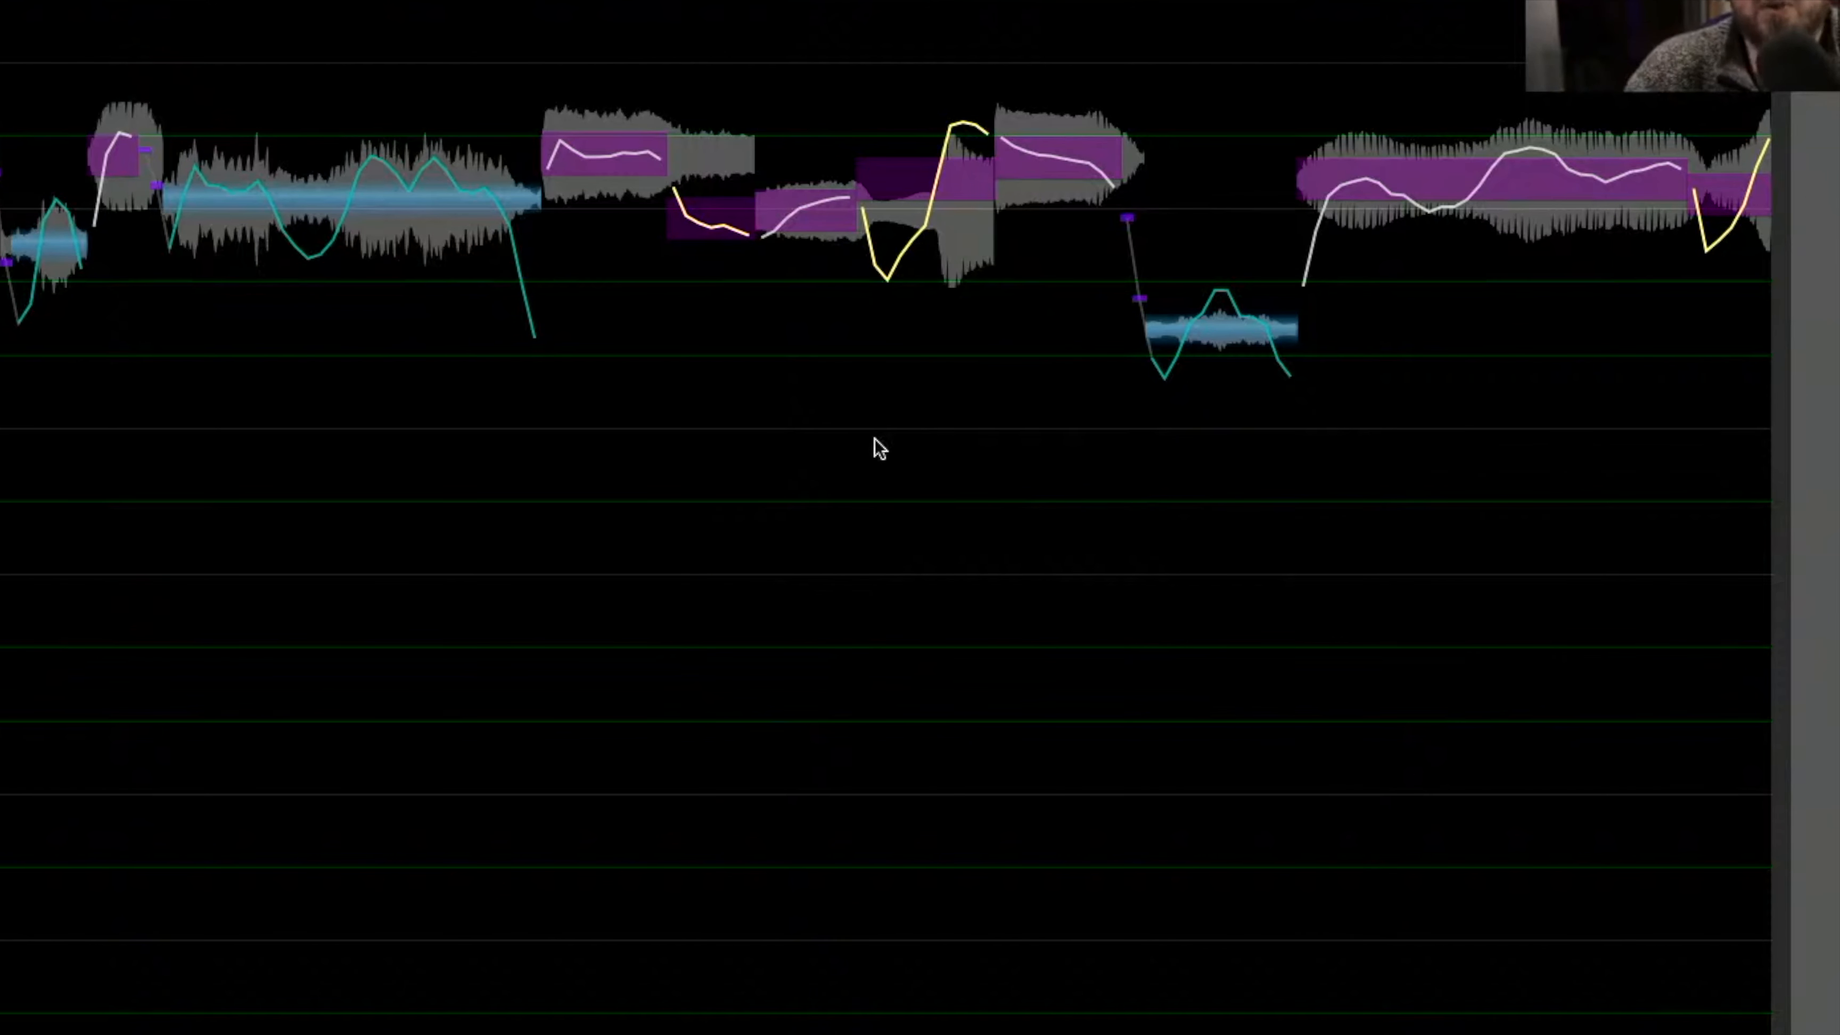
scroll(874, 439, "left", 14)
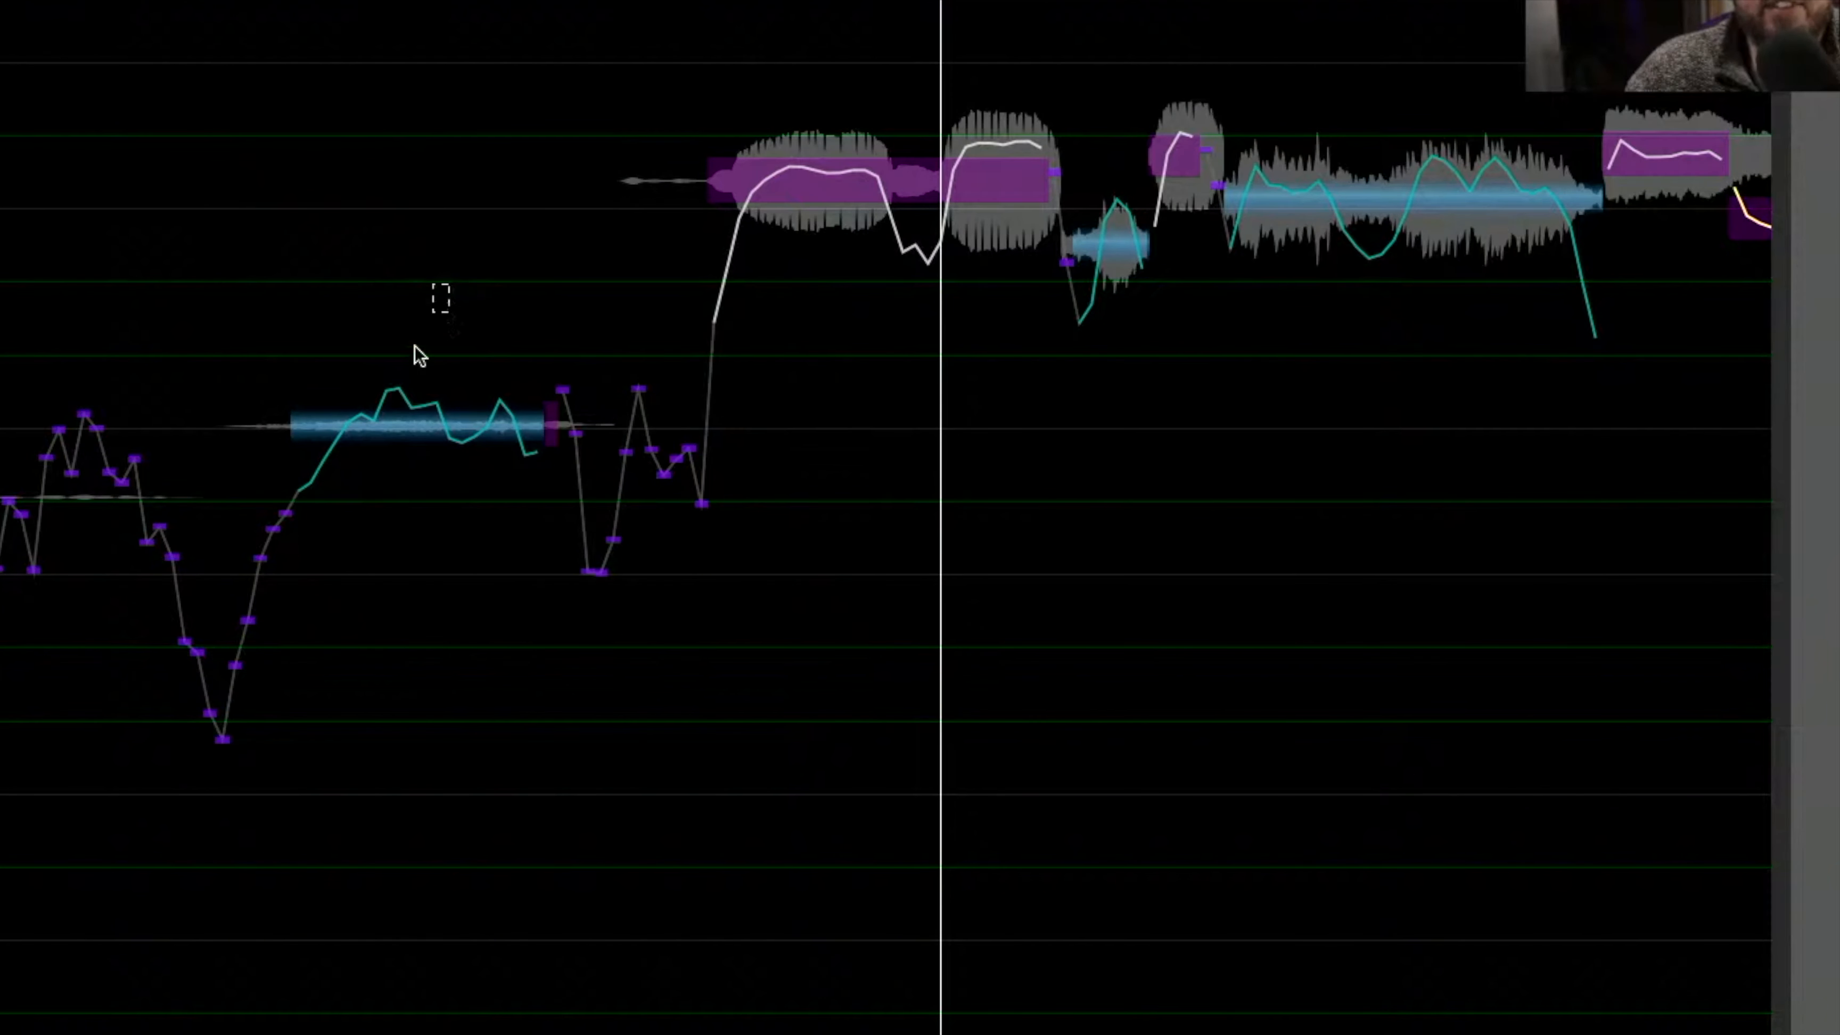
left_click_drag(418, 414, 411, 439)
scroll(990, 464, "right", 7)
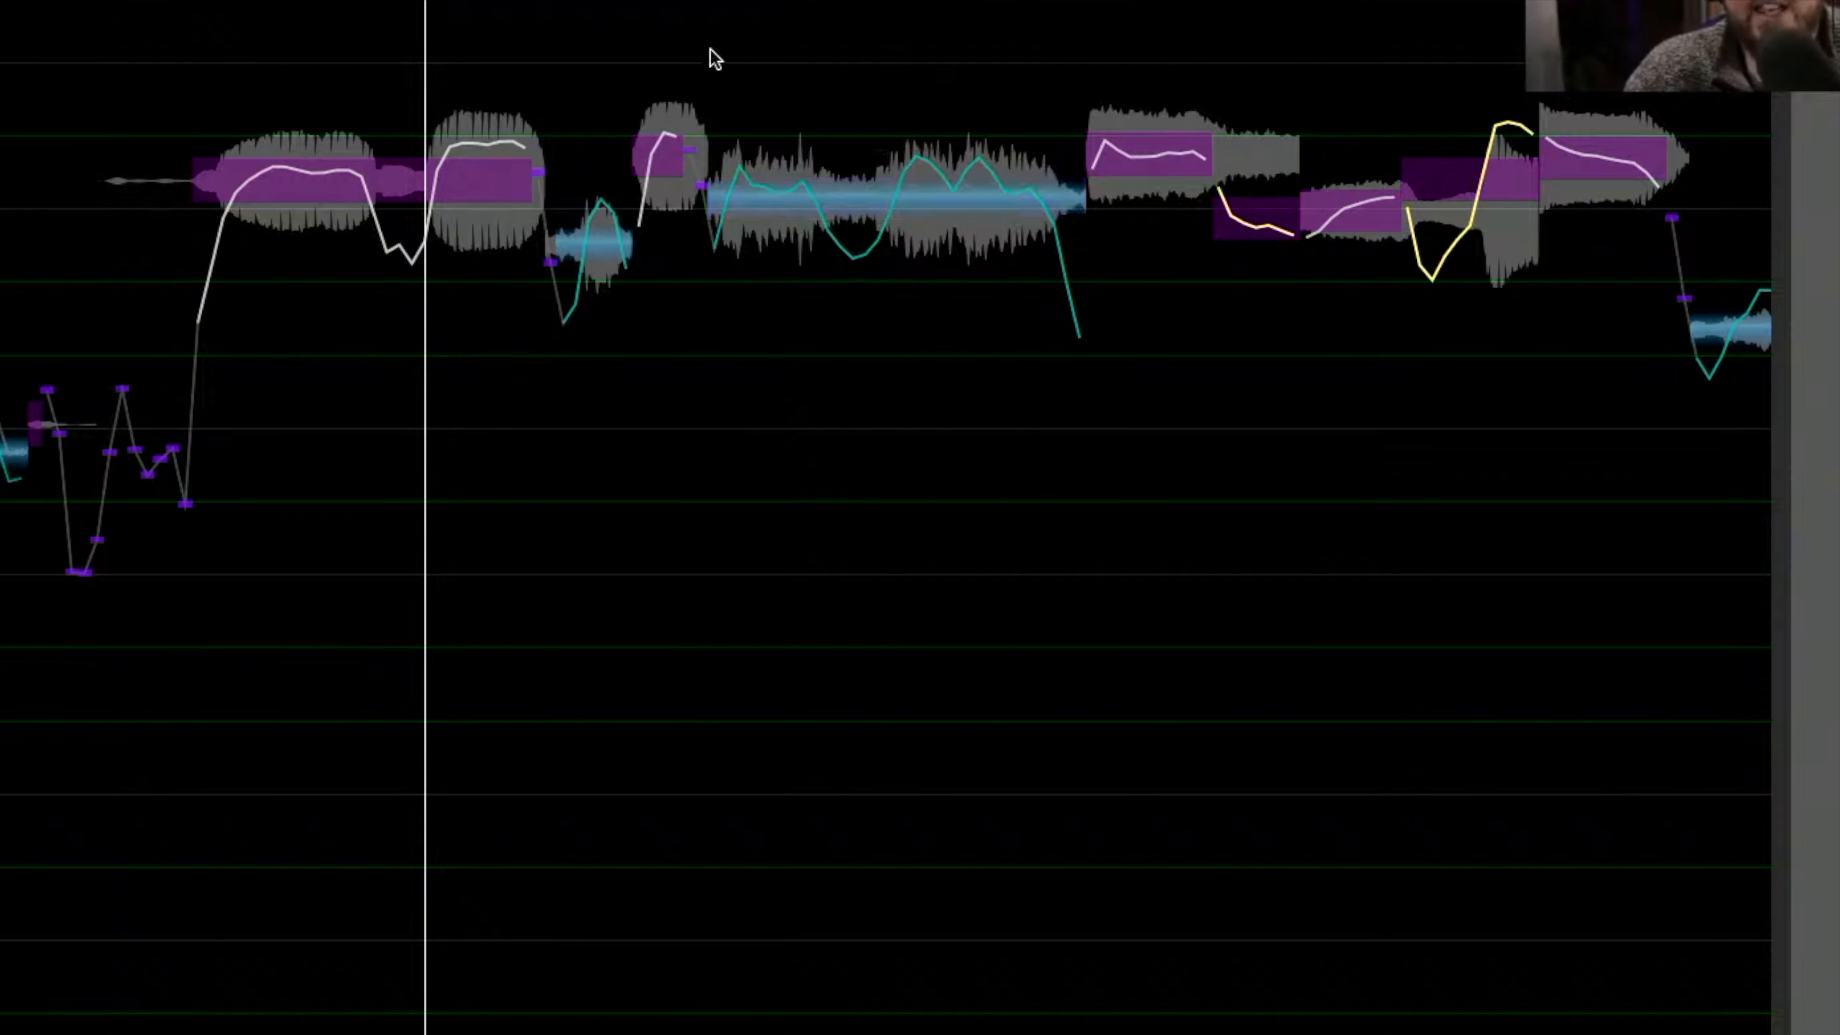
- Lower the level of the long unvoiced segment in the louder phrase to -31.12 dB, playing the phrase to judge it
left_click(592, 26)
left_click(147, 44)
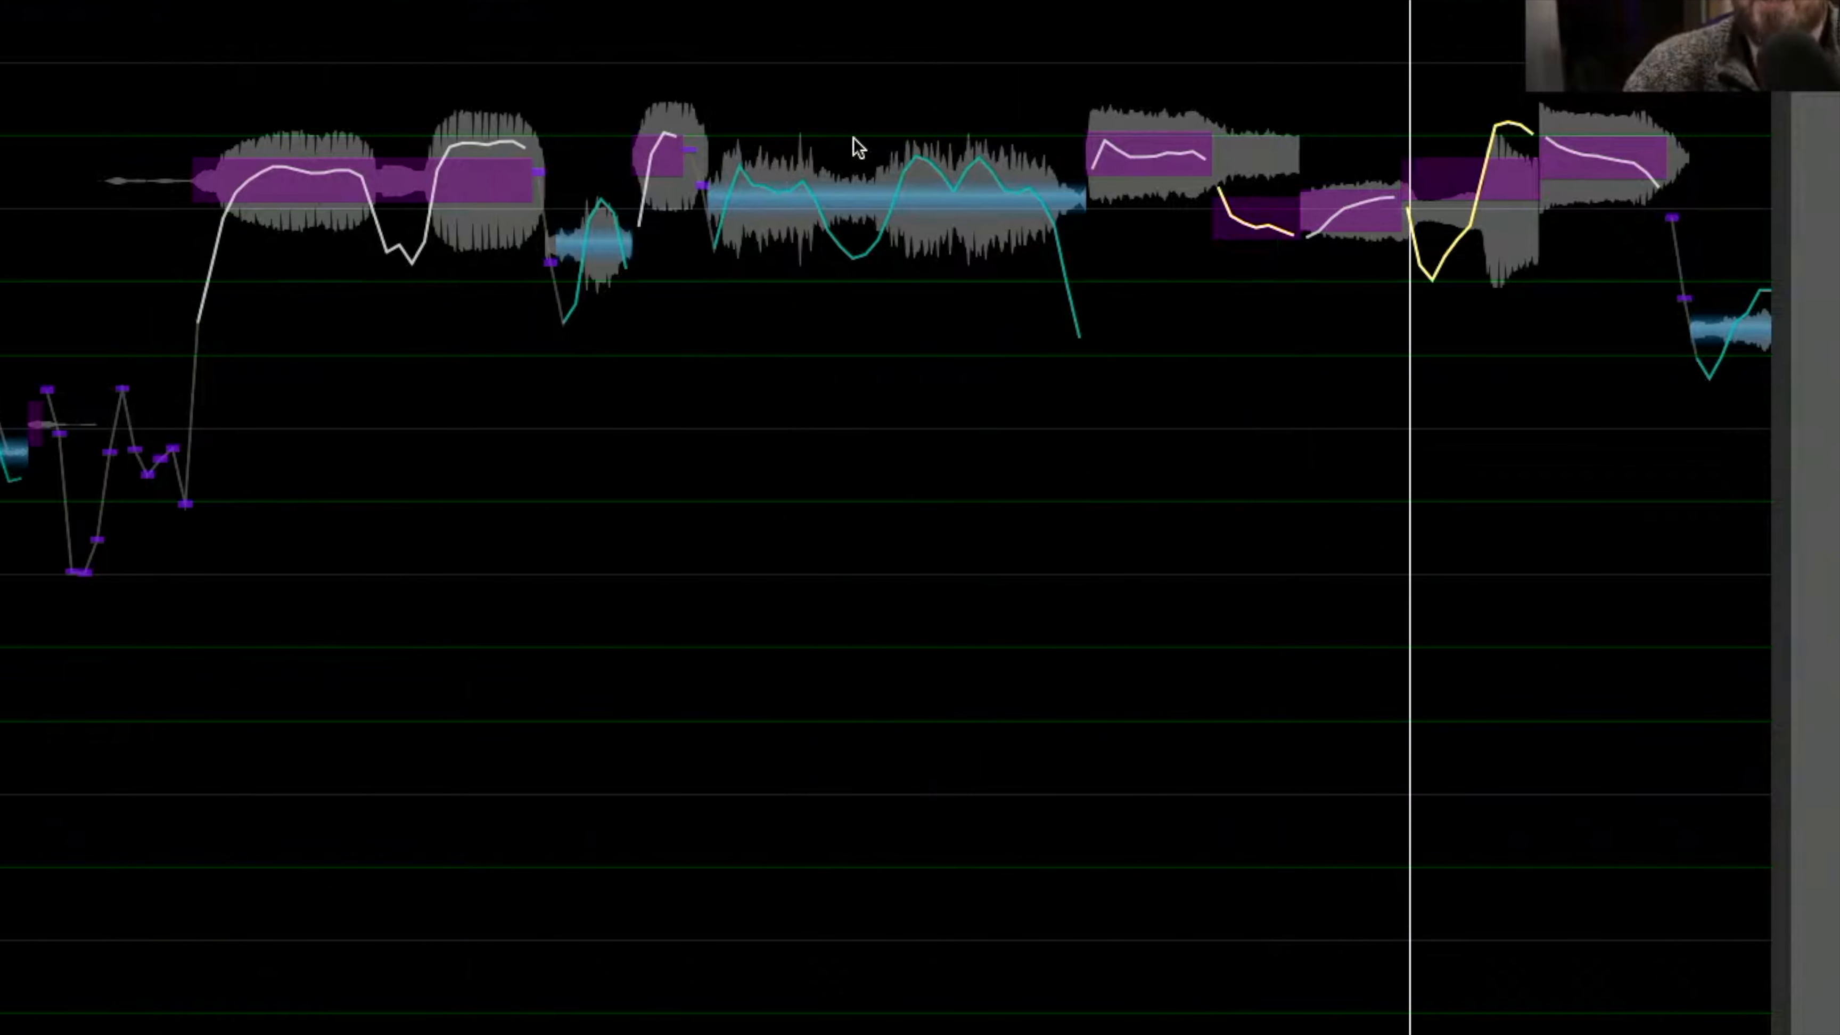
left_click(870, 196)
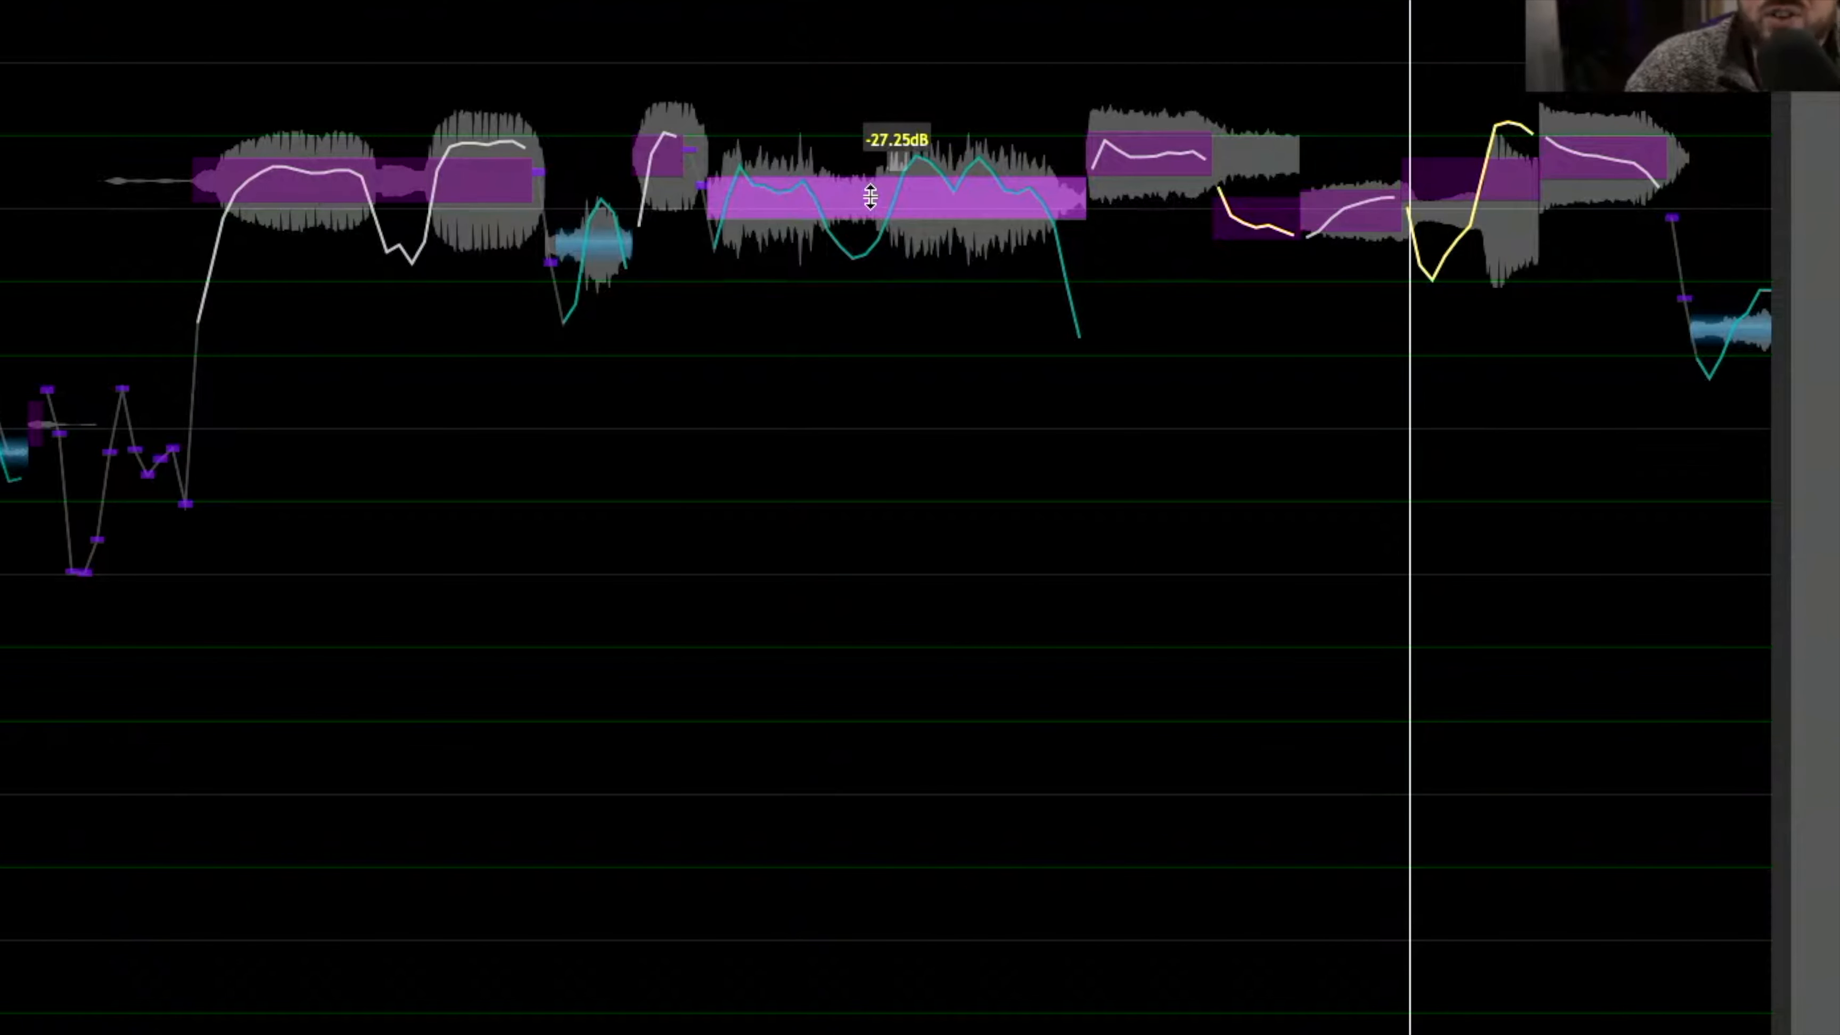
left_click_drag(870, 196, 871, 273)
left_click(181, 56)
key("space")
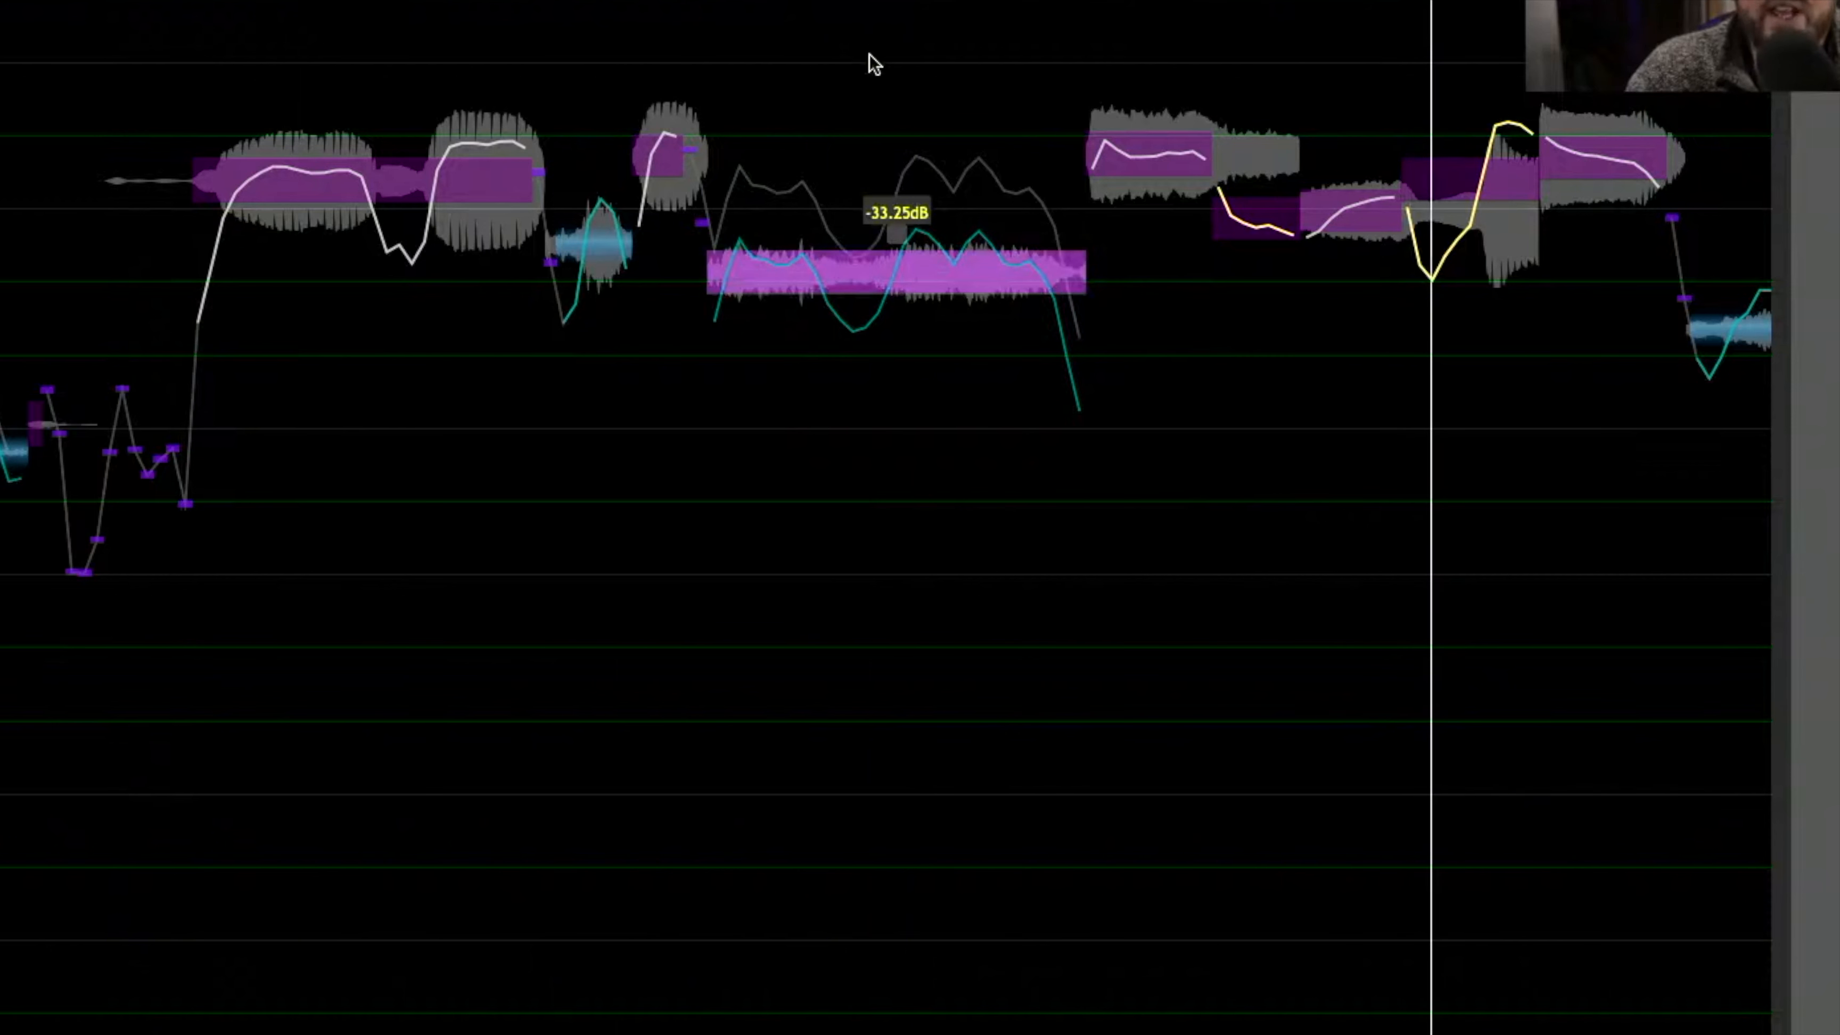
left_click(872, 52)
left_click_drag(927, 267, 928, 239)
left_click(649, 54)
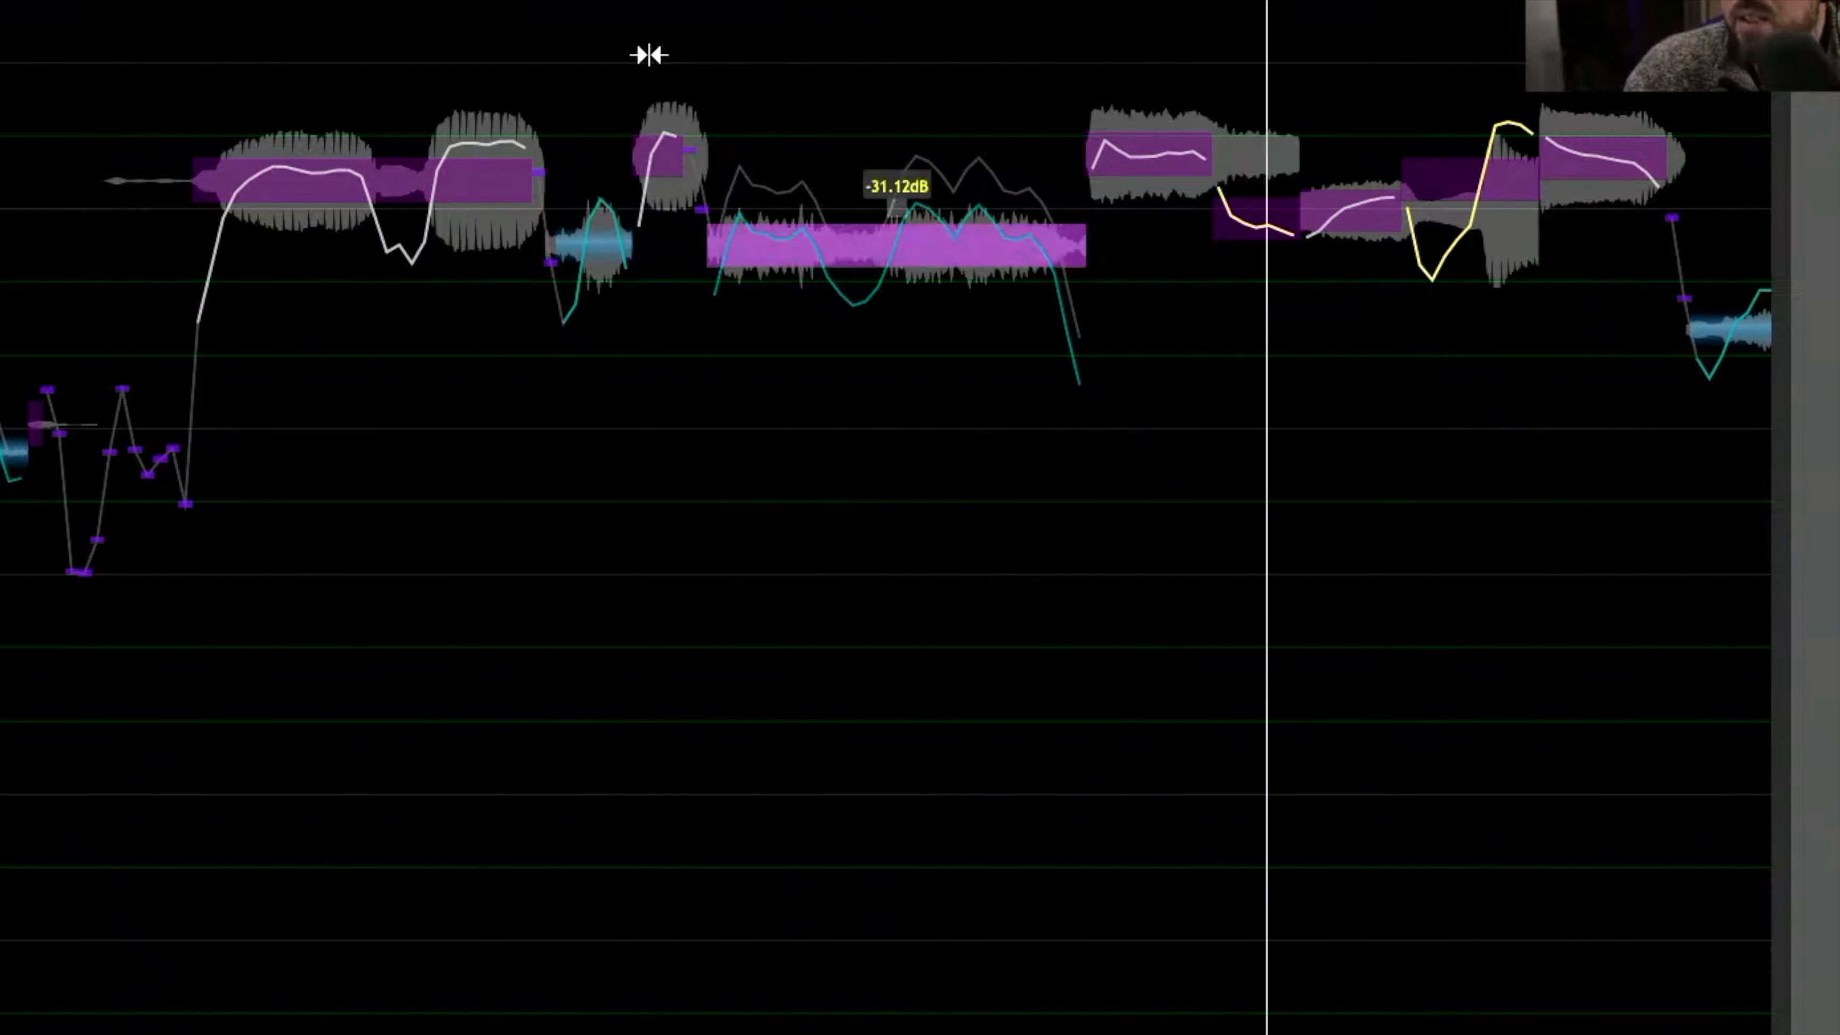
- Lower the short unvoiced segment before the long one in the louder phrase to -36.38 dB and play the phrase
left_click(603, 240)
left_click_drag(603, 251, 603, 287)
left_click(165, 34)
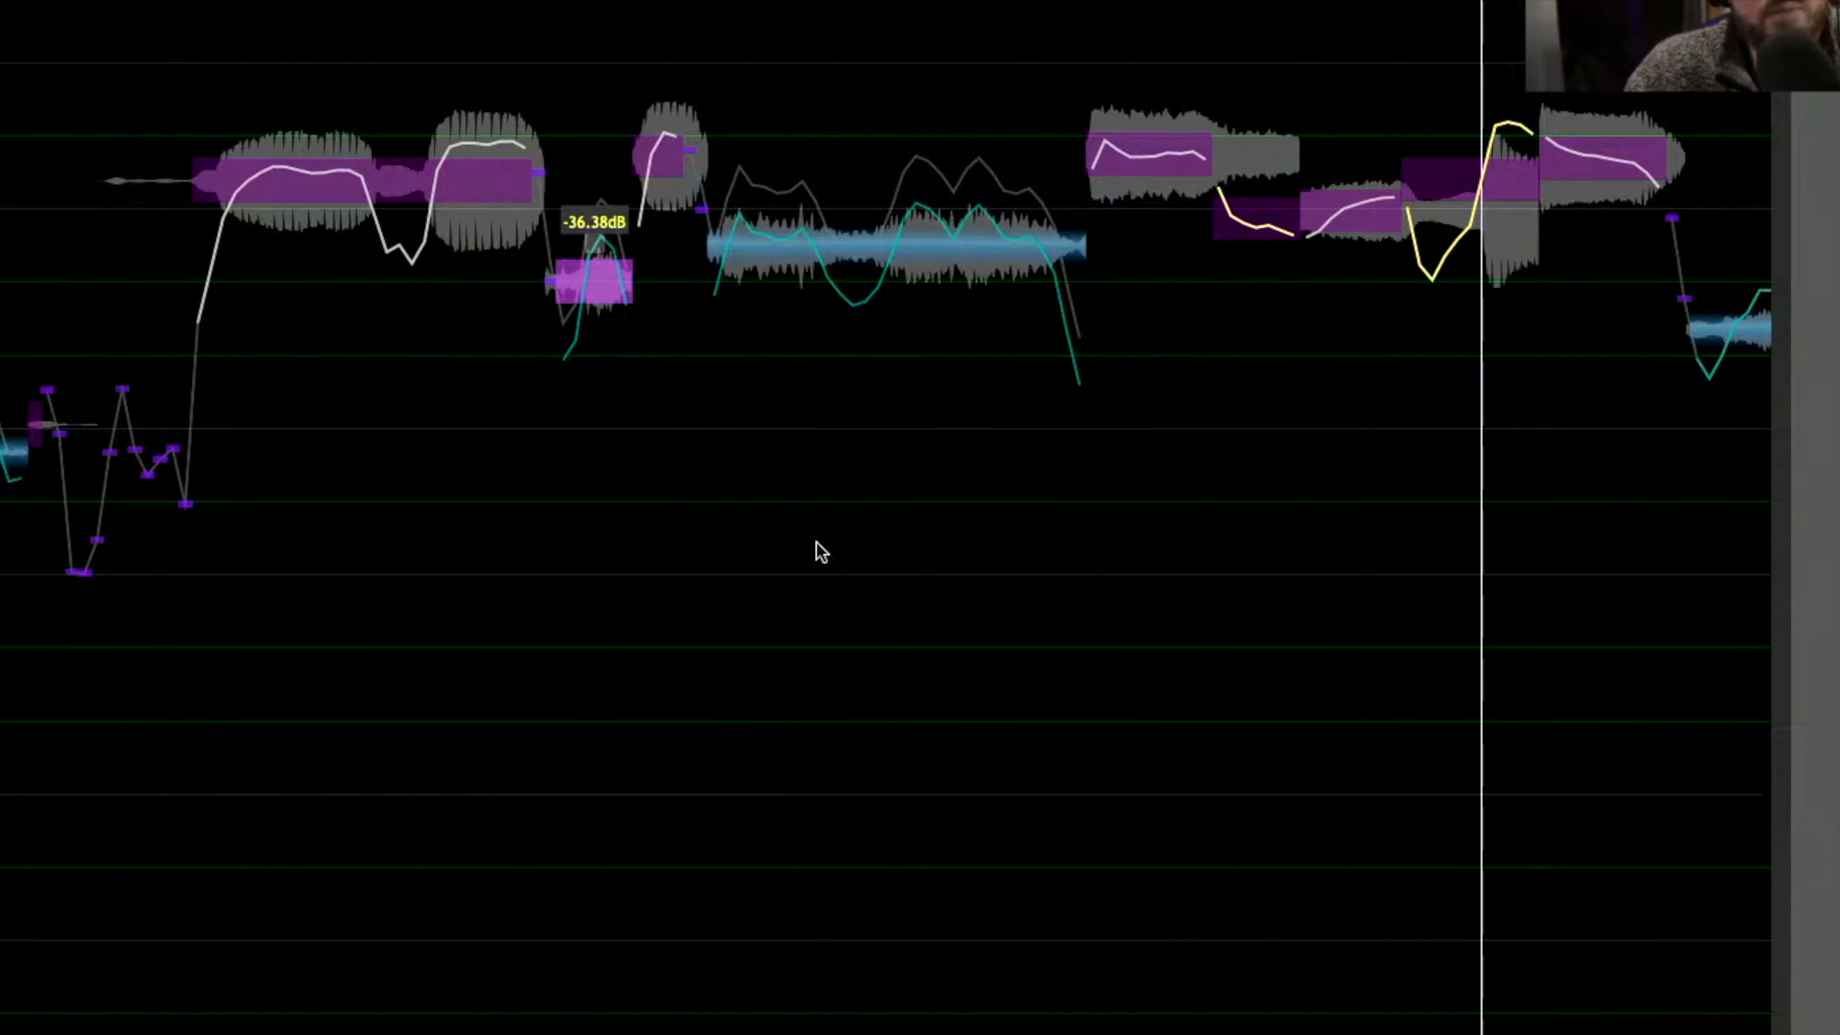
- Select all the voiced and unvoiced segments of the louder phrase, from its first note through its descending end
key("r")
key("r")
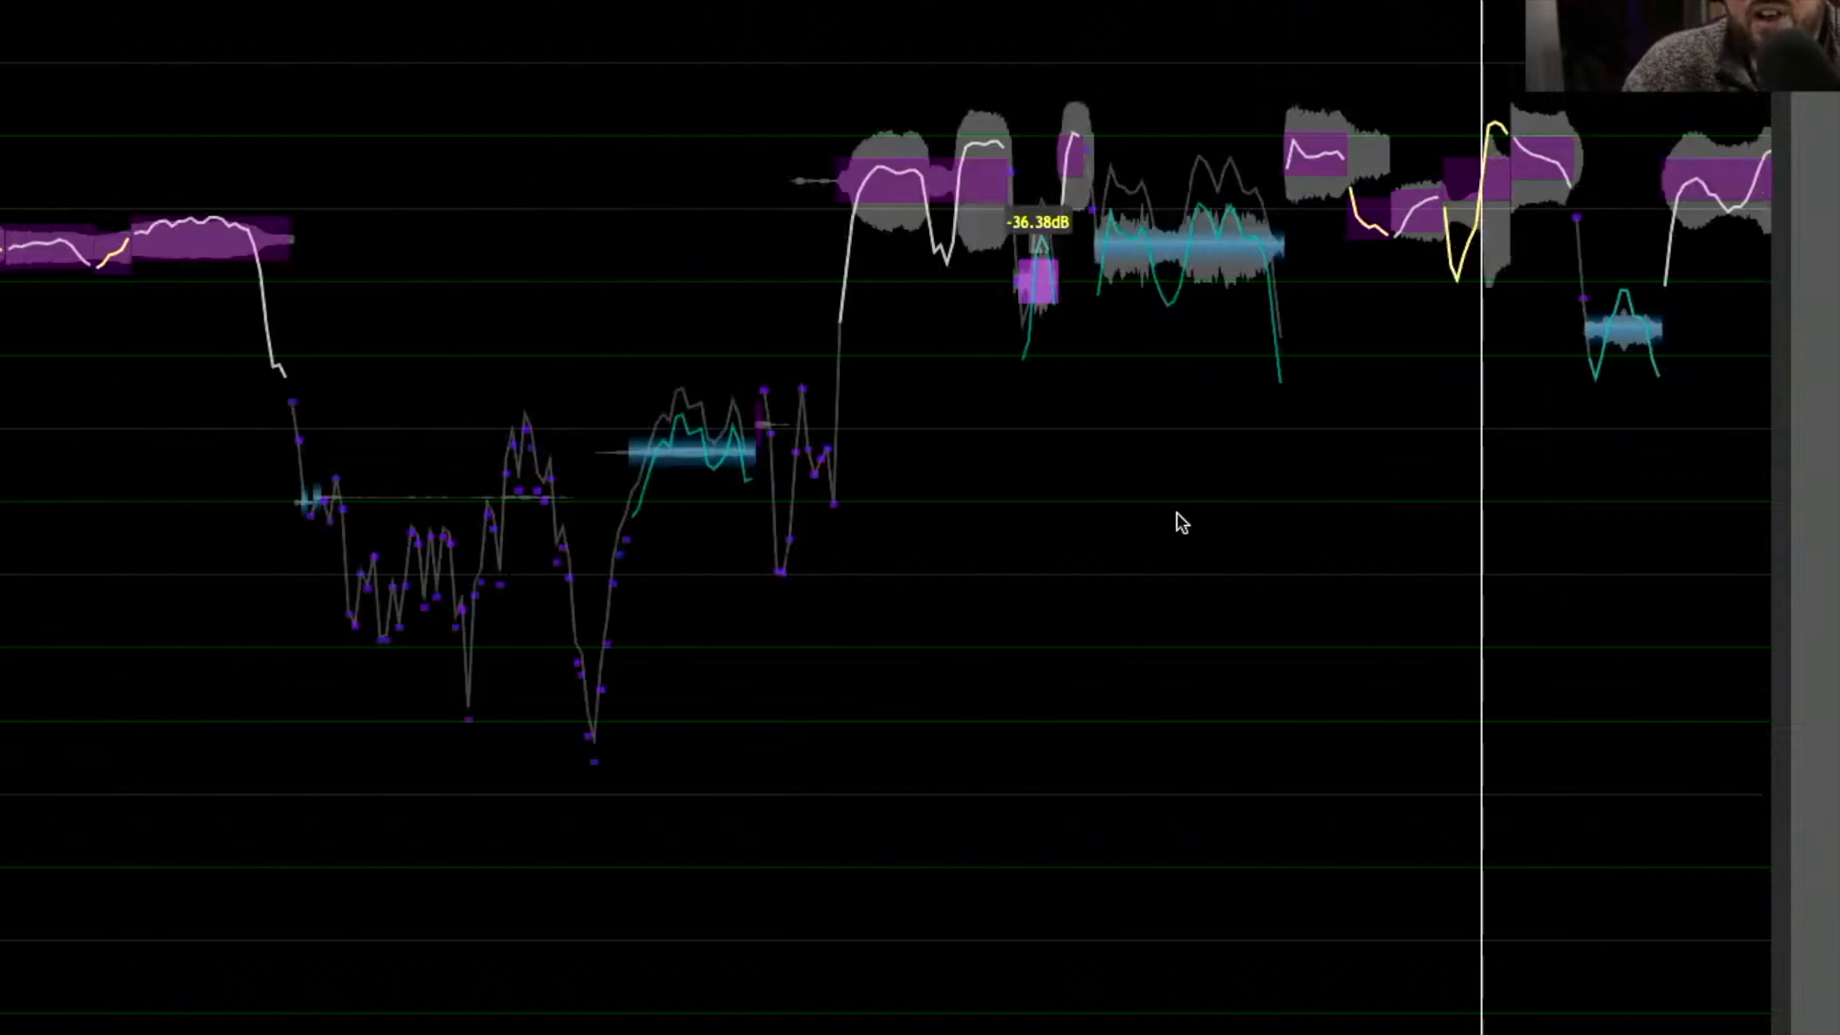
left_click_drag(1376, 498, 742, 523)
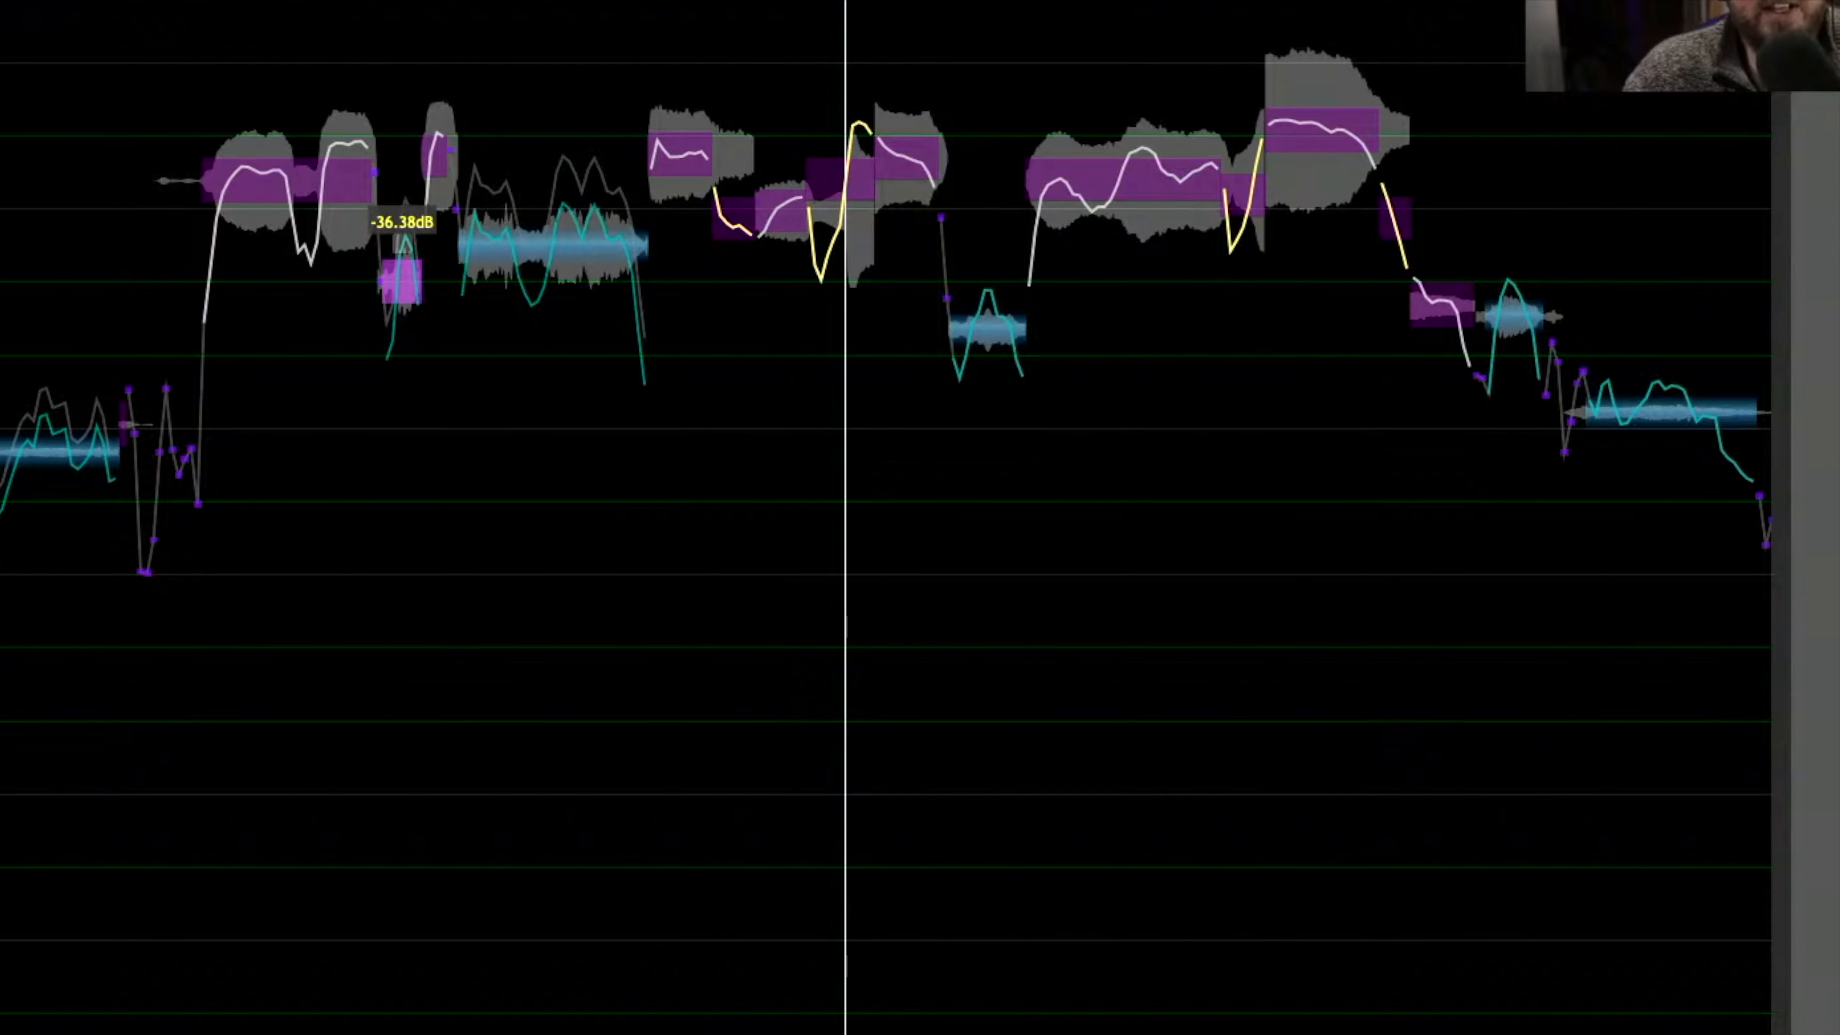
left_click_drag(225, 2, 1352, 435)
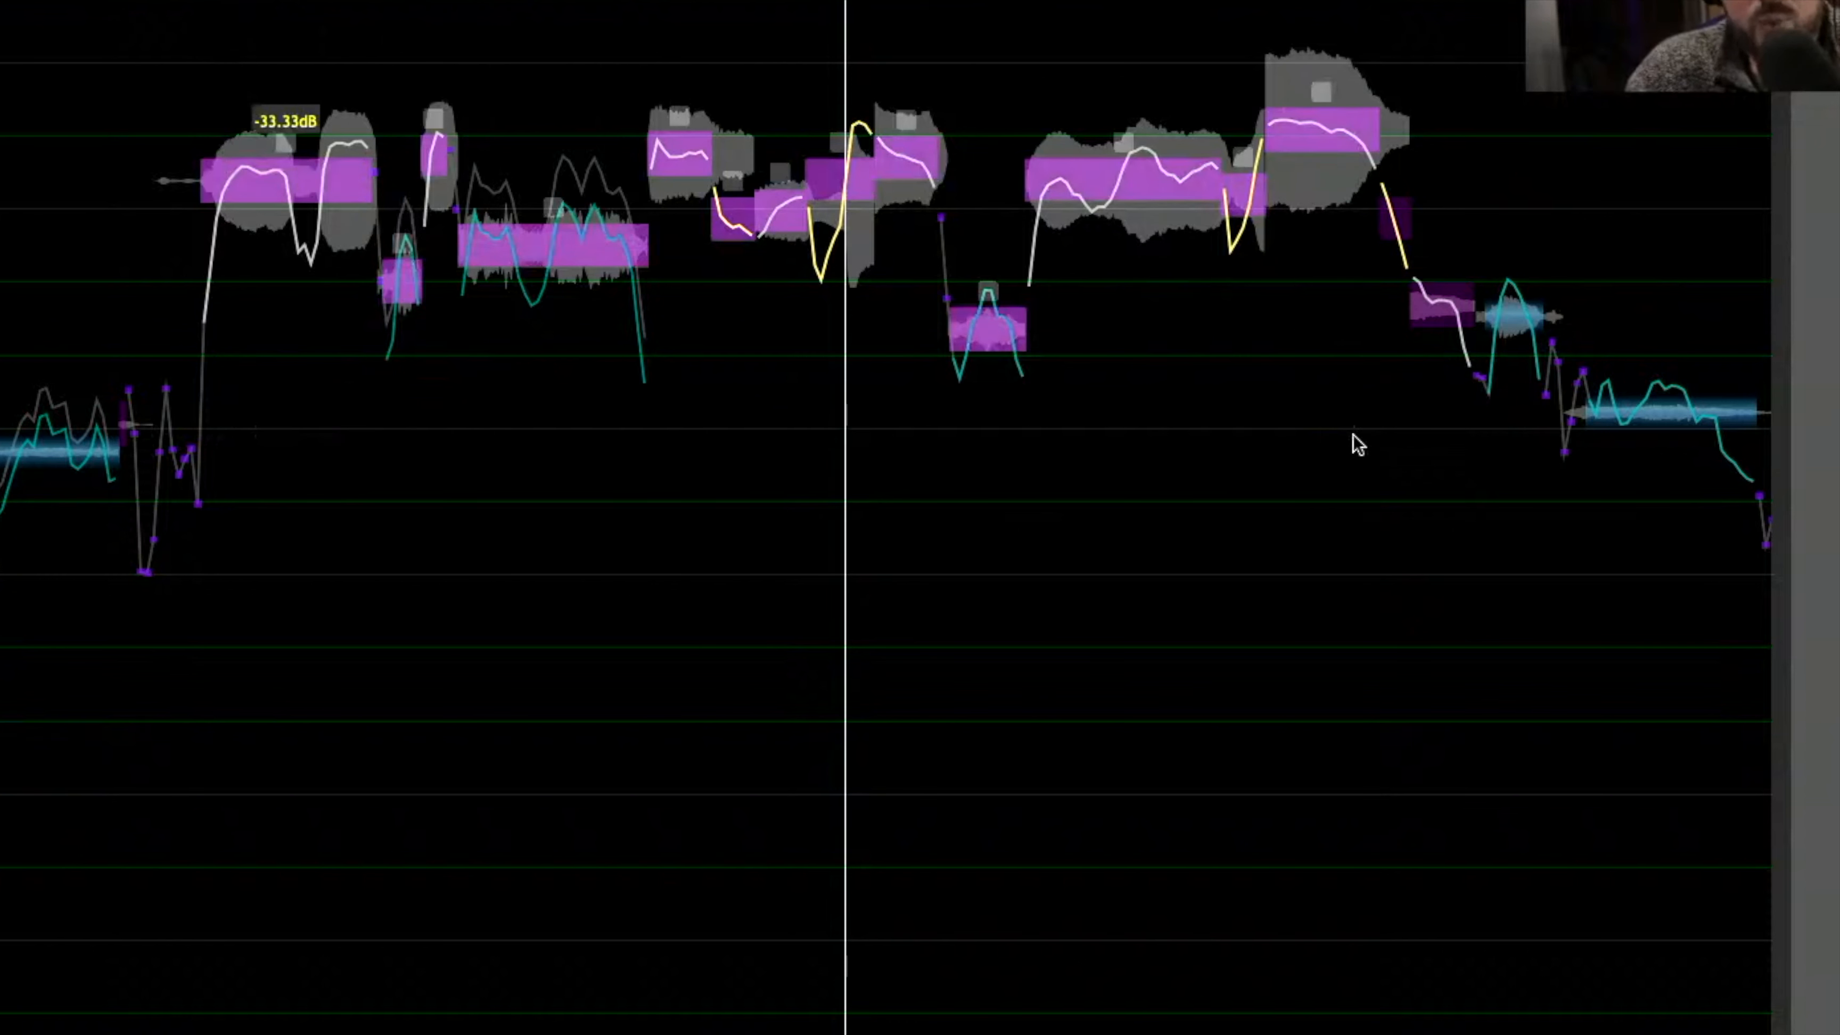
left_click(1333, 435)
left_click_drag(224, 2, 1438, 605)
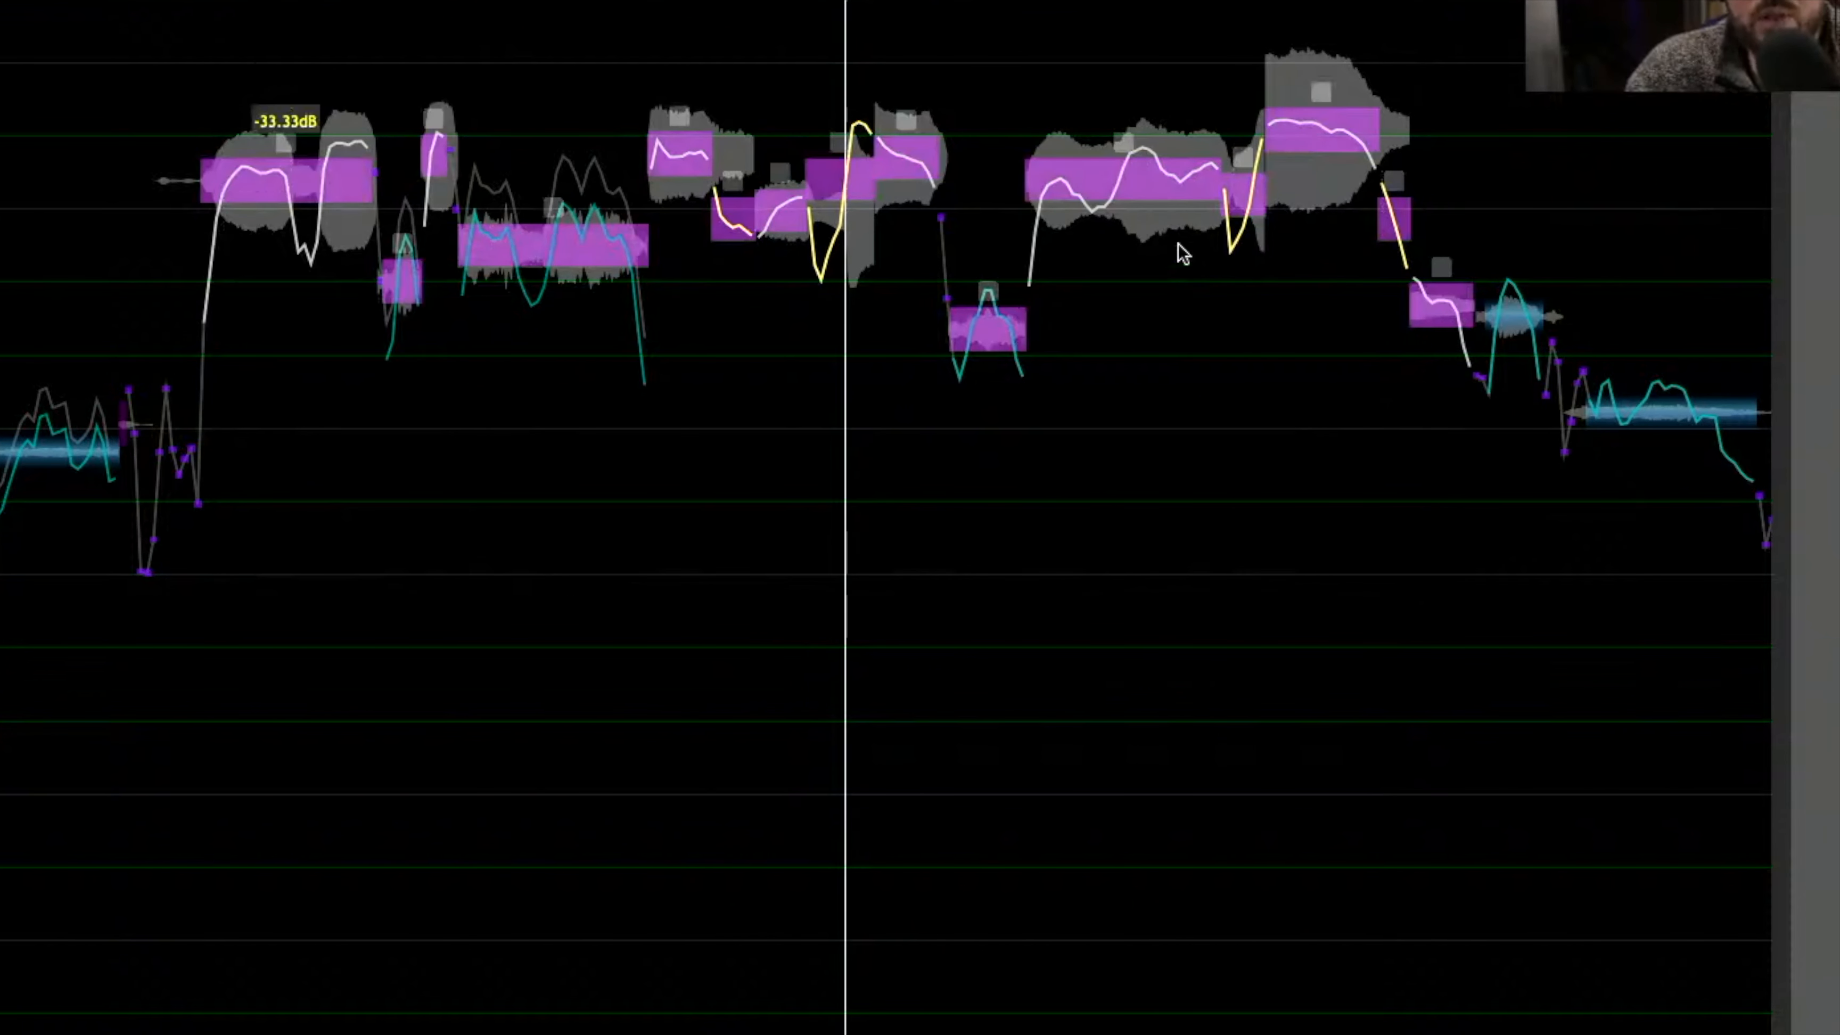
left_click_drag(255, 33, 1438, 510)
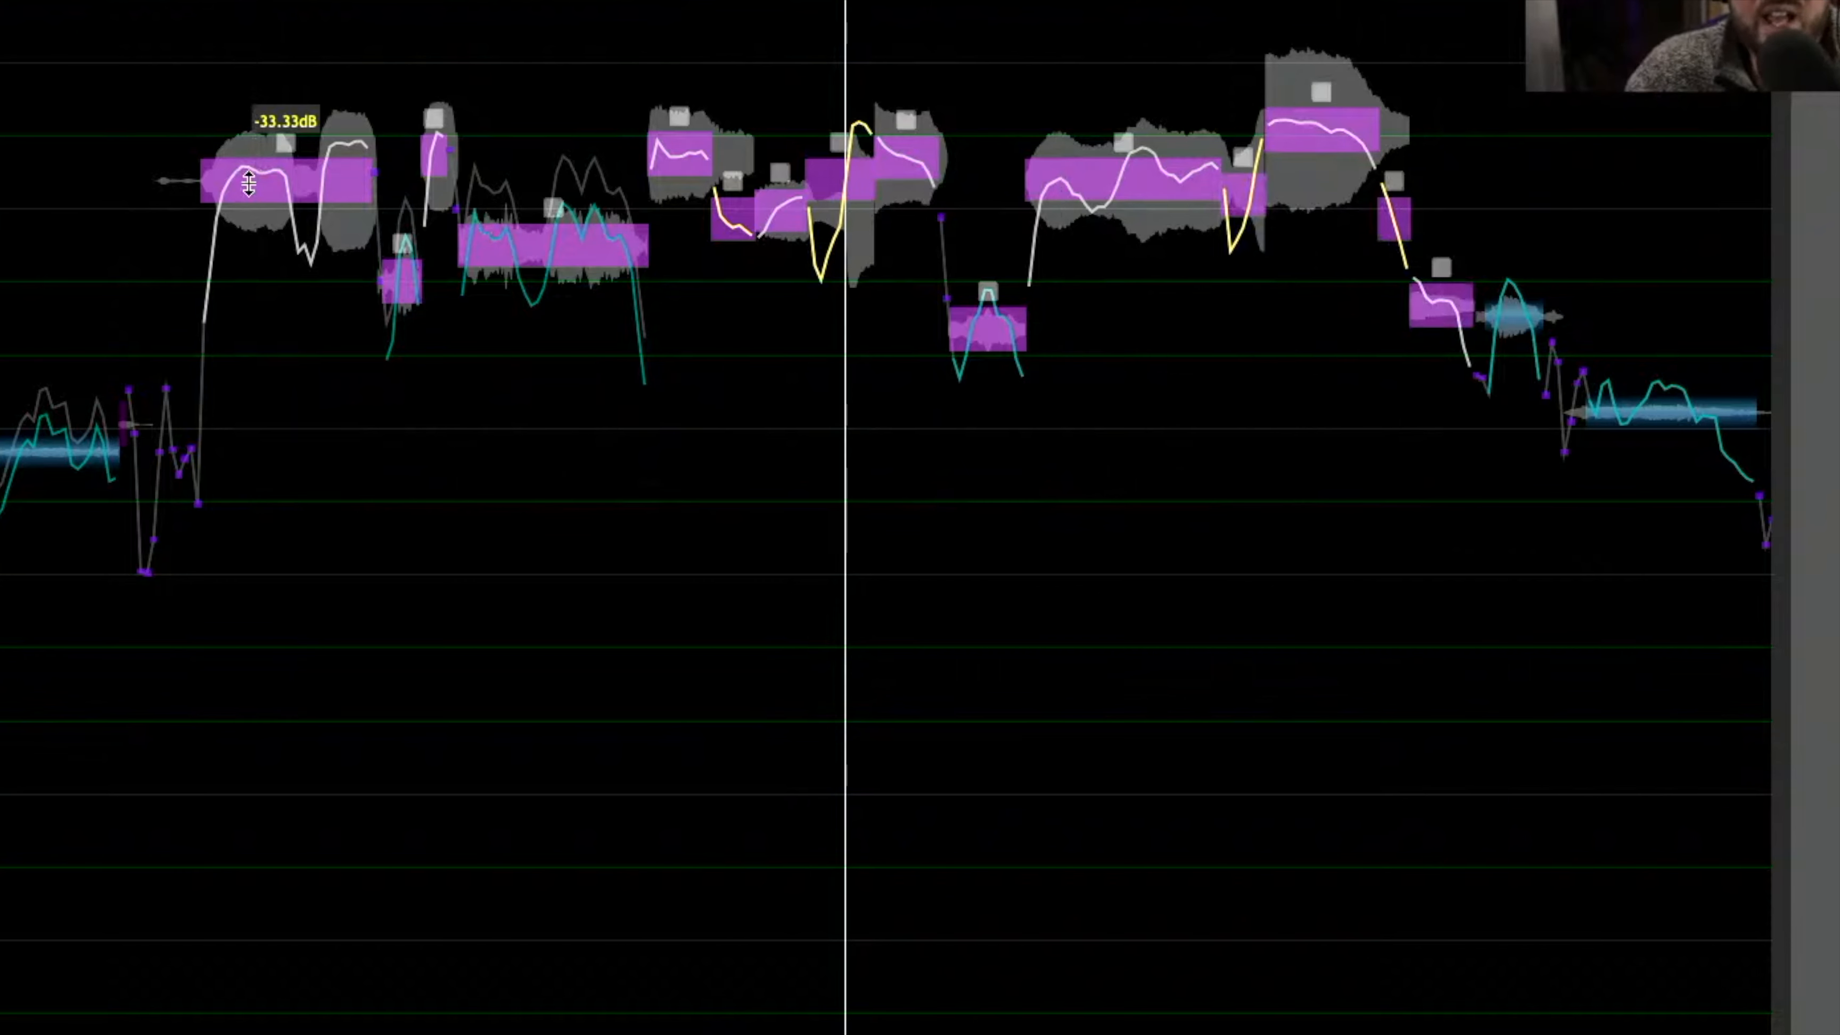
- Try lowering the selected phrase so its first note reads -36.33 dB, play it from the preceding phrases, and undo the change
left_click_drag(249, 184, 249, 222)
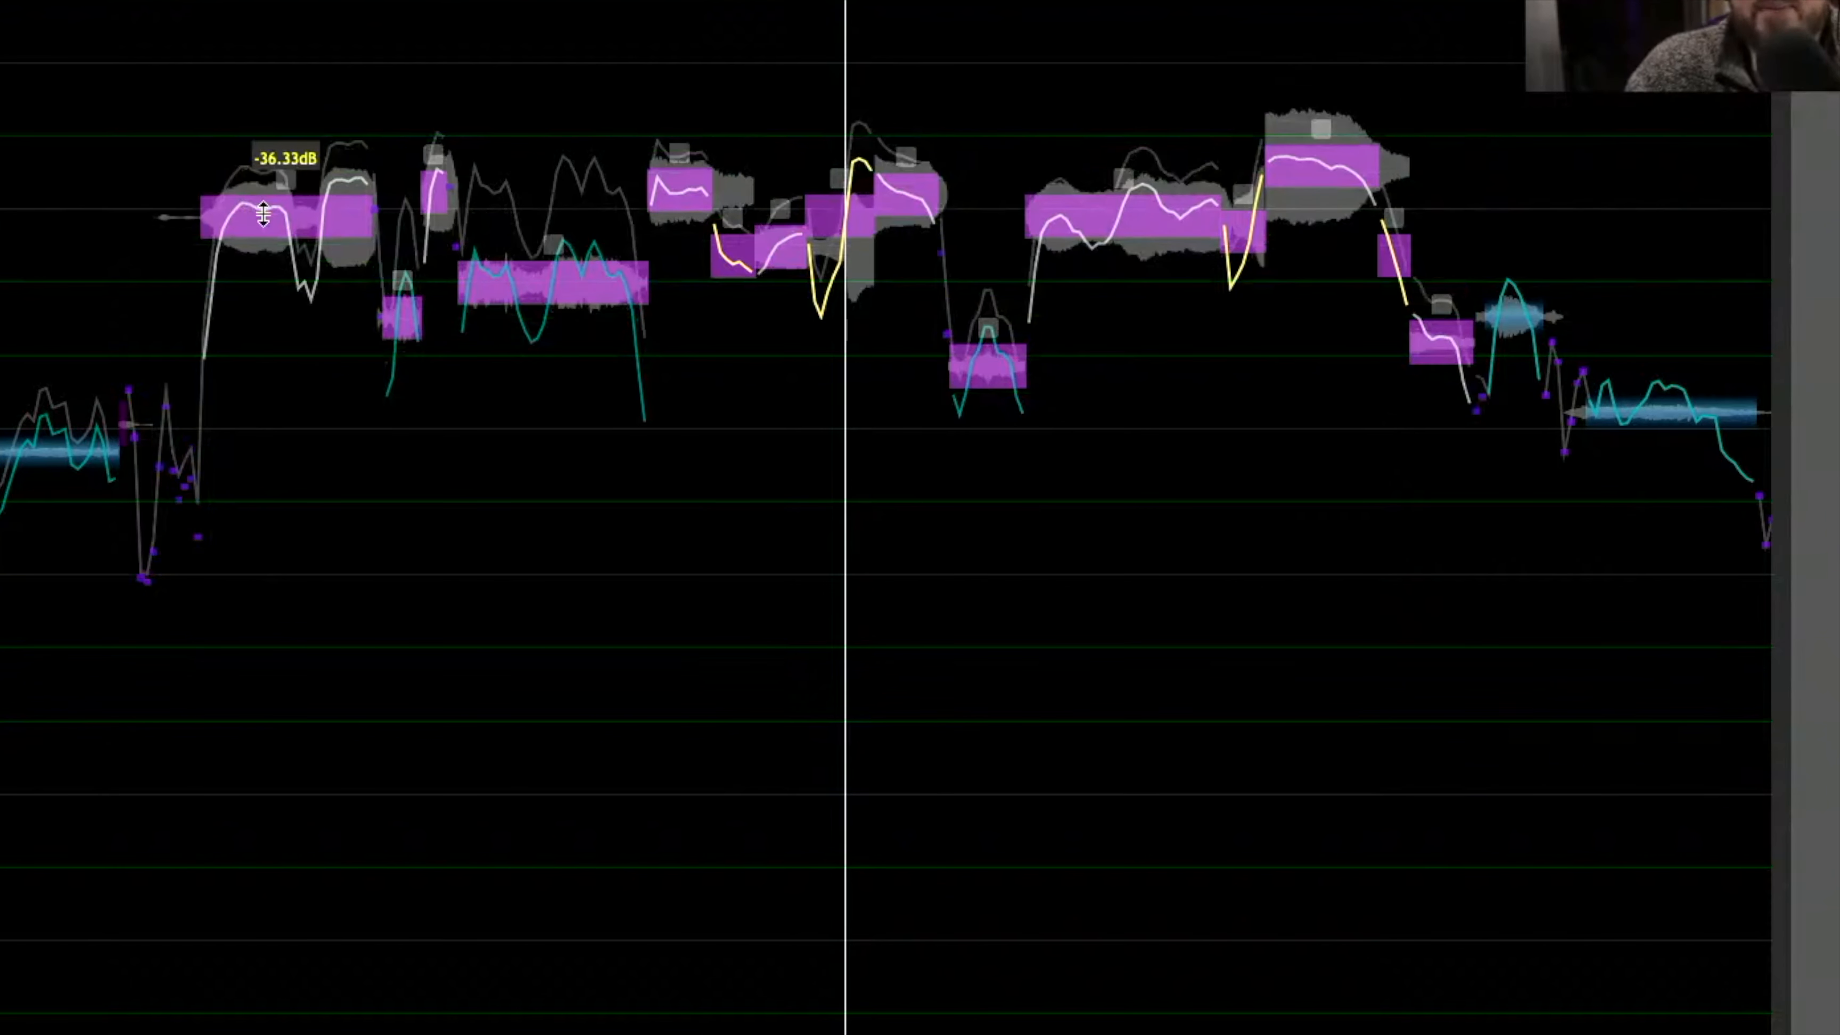
left_click(179, 83)
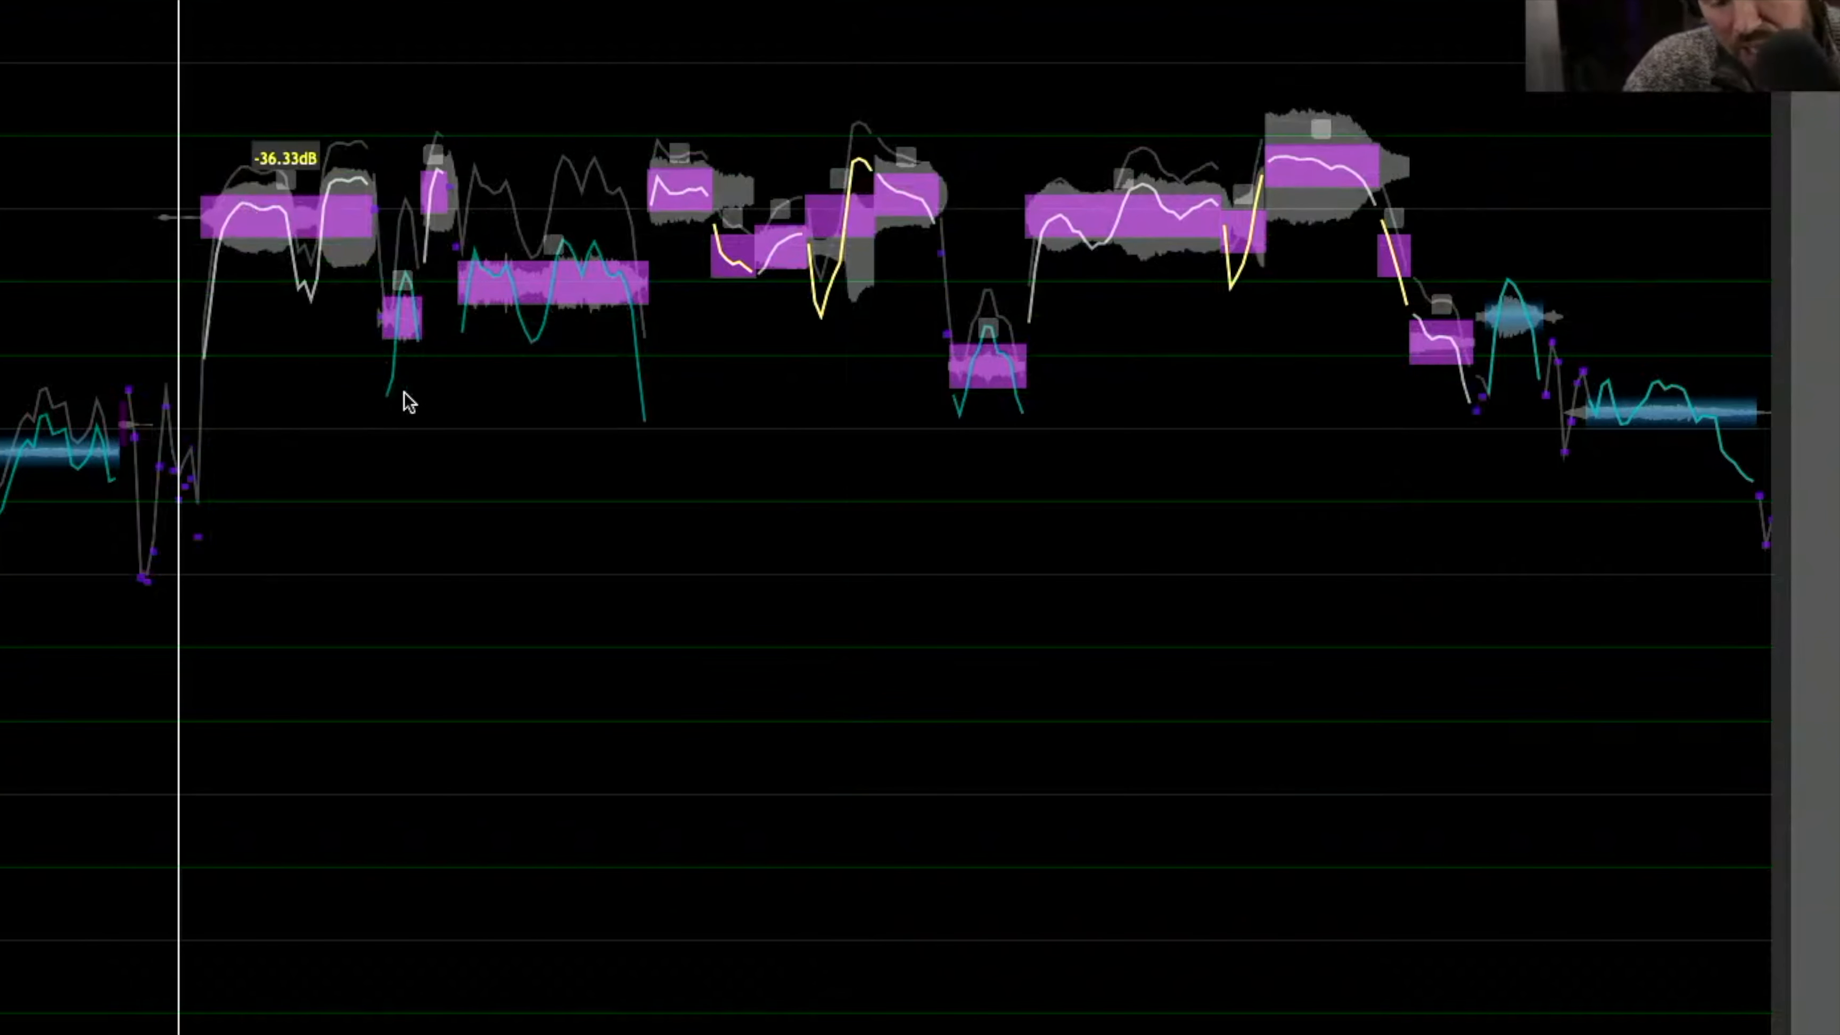
scroll(452, 376, "down", 5)
scroll(439, 359, "left", 10)
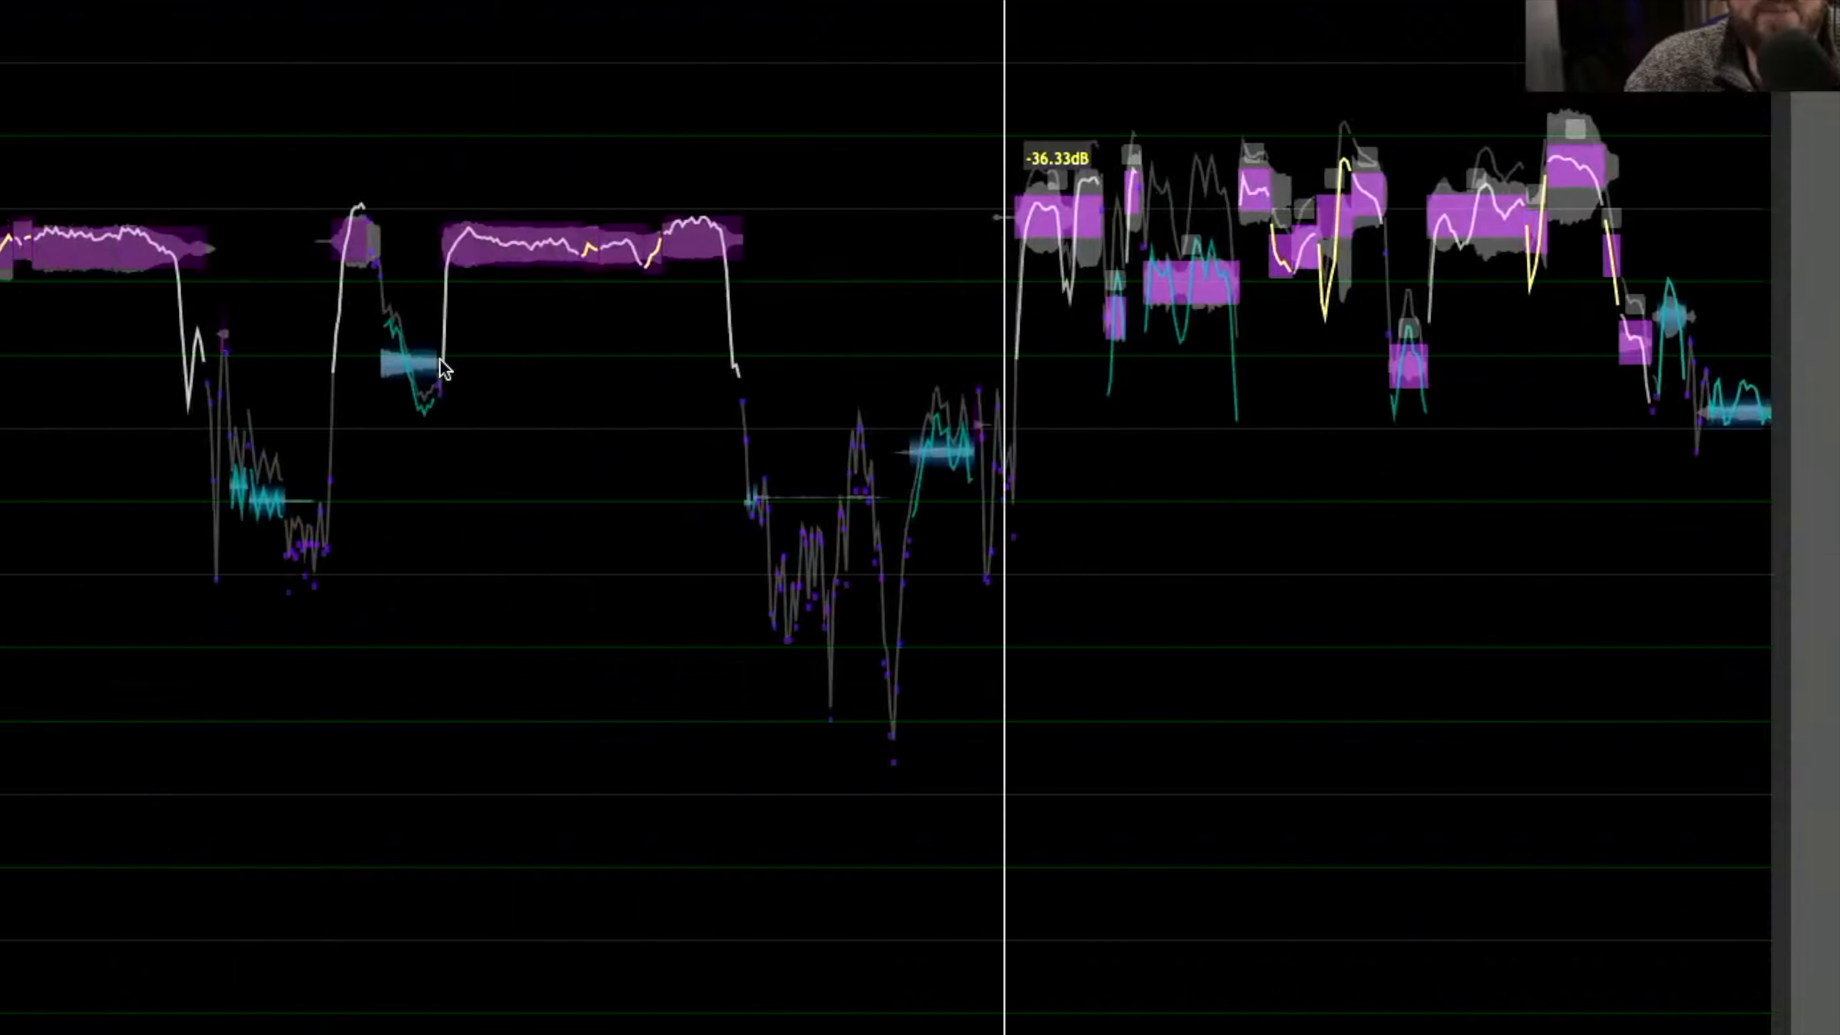
left_click(317, 70)
key("space")
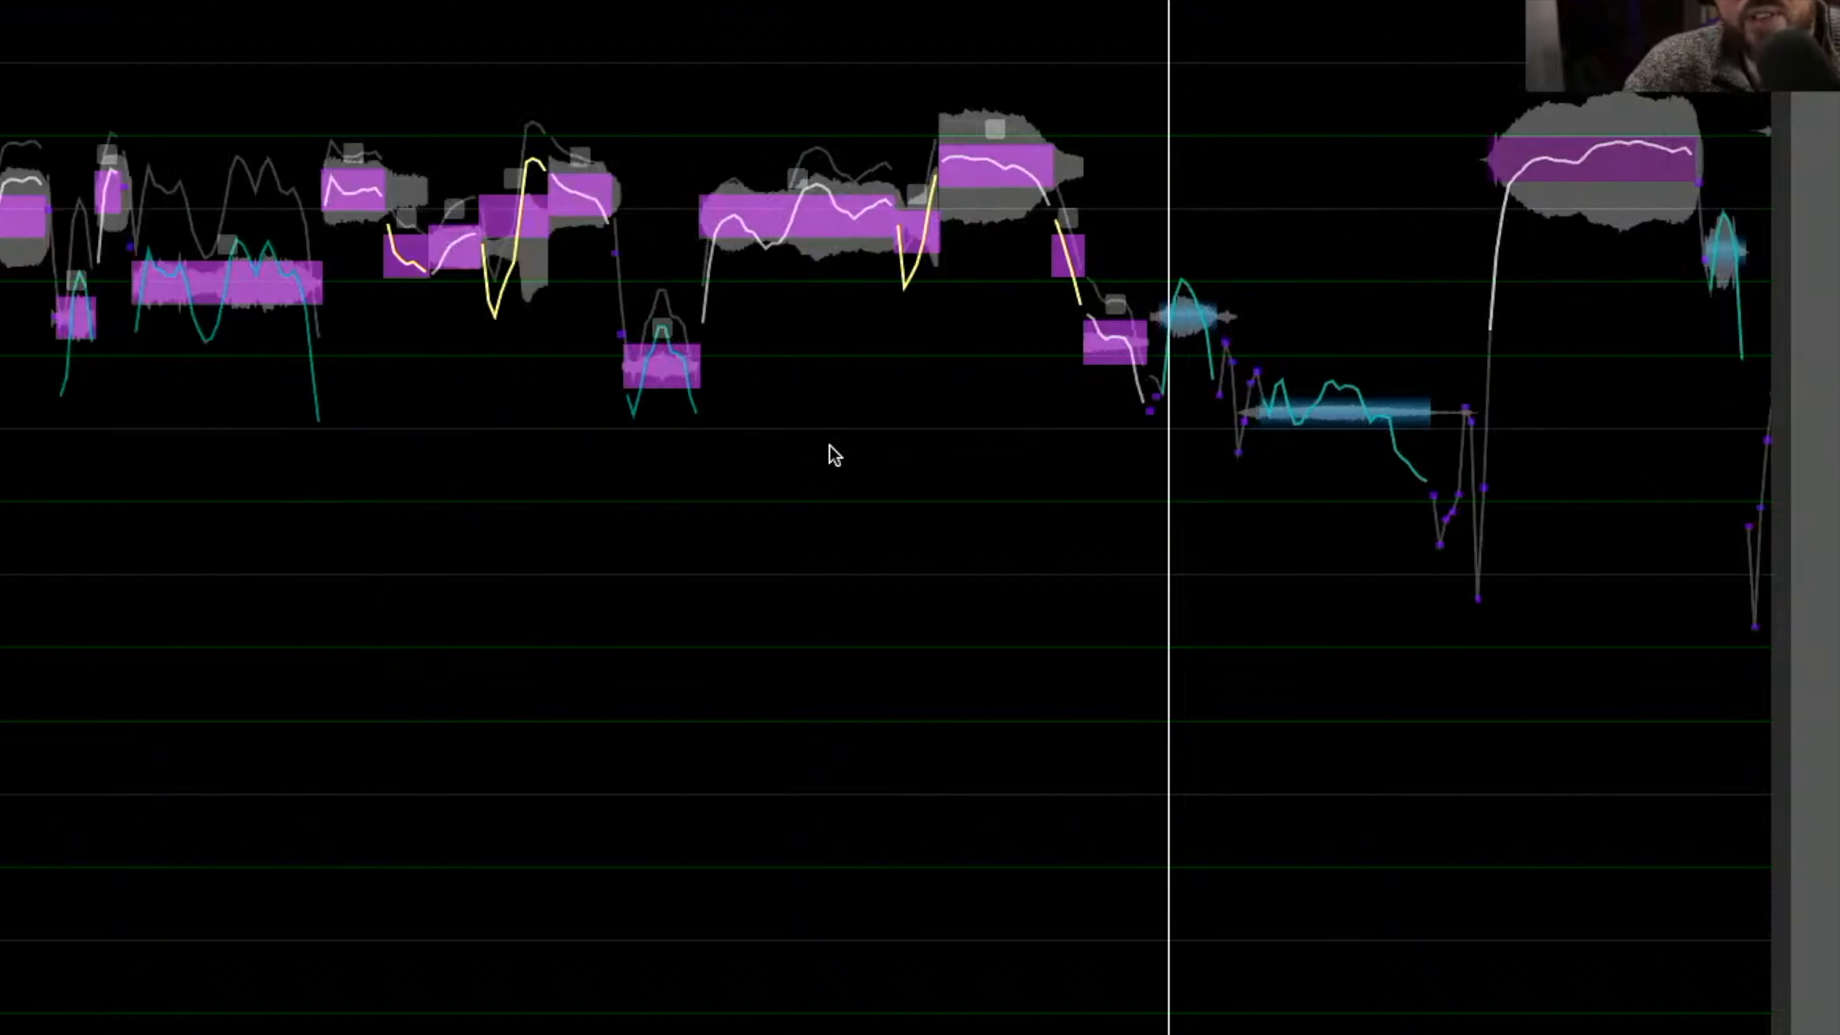
scroll(831, 445, "left", 3)
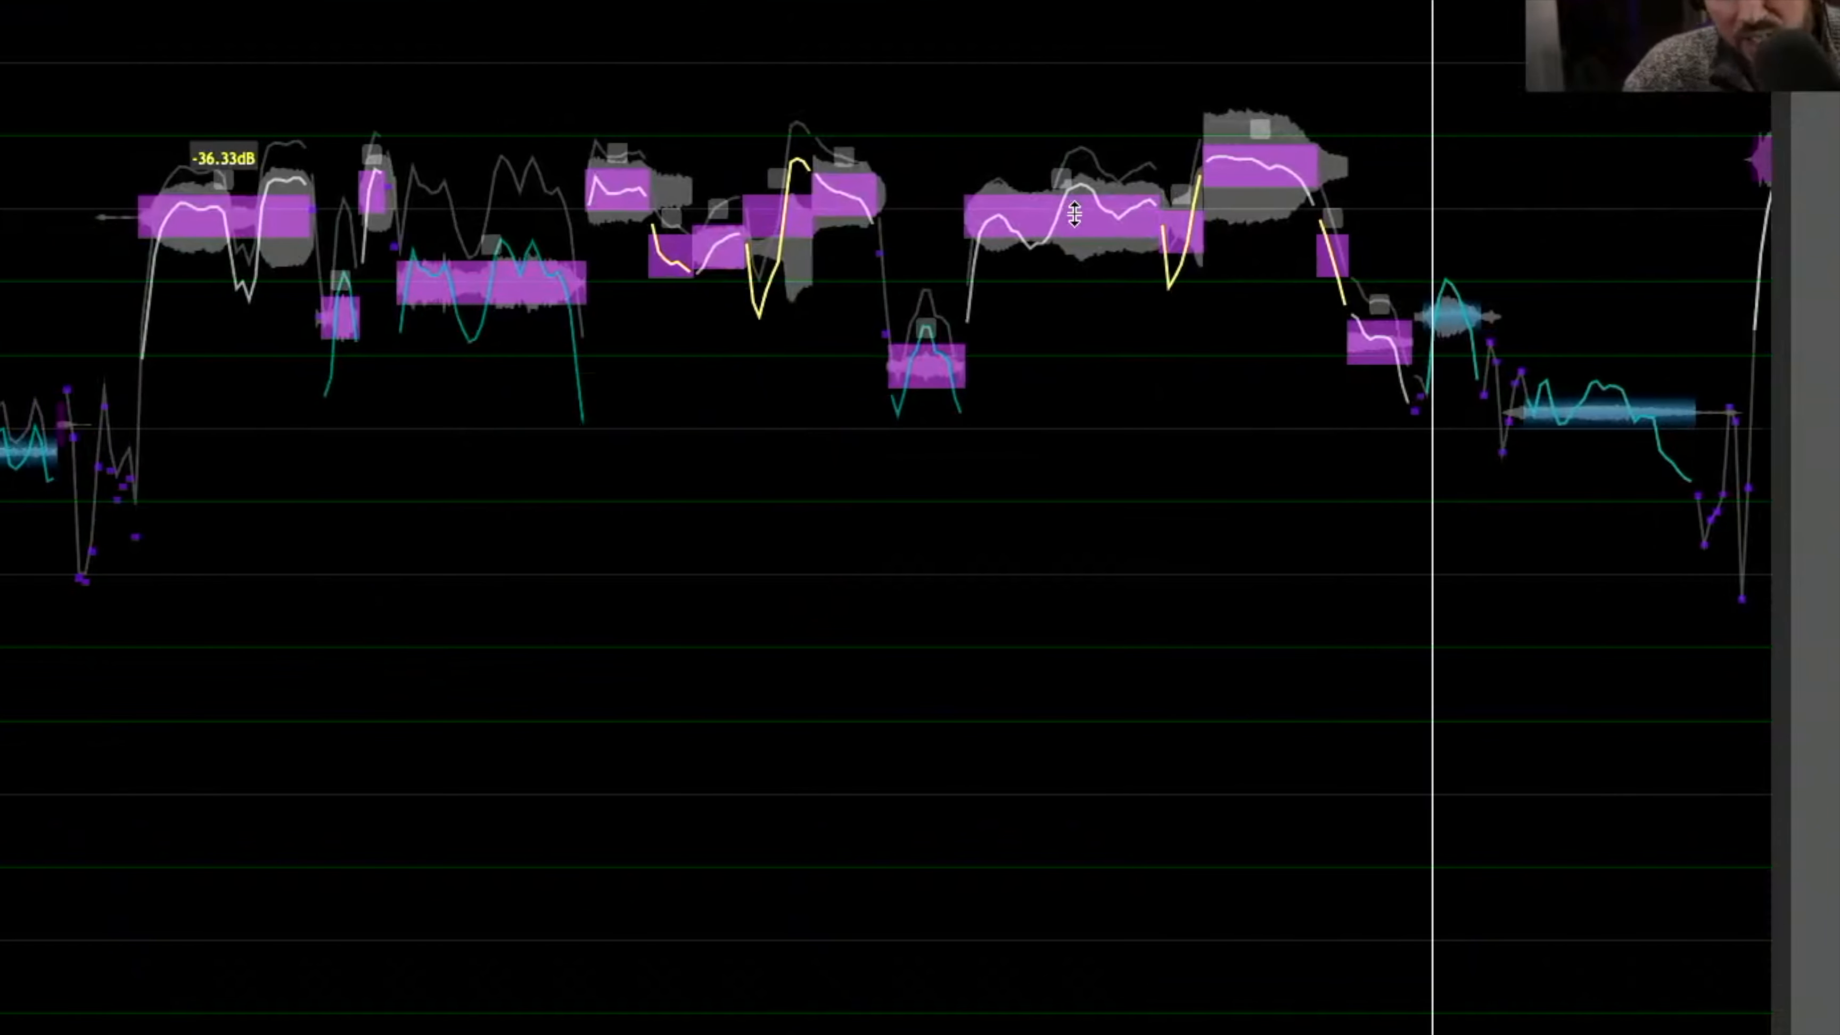
key("super+z")
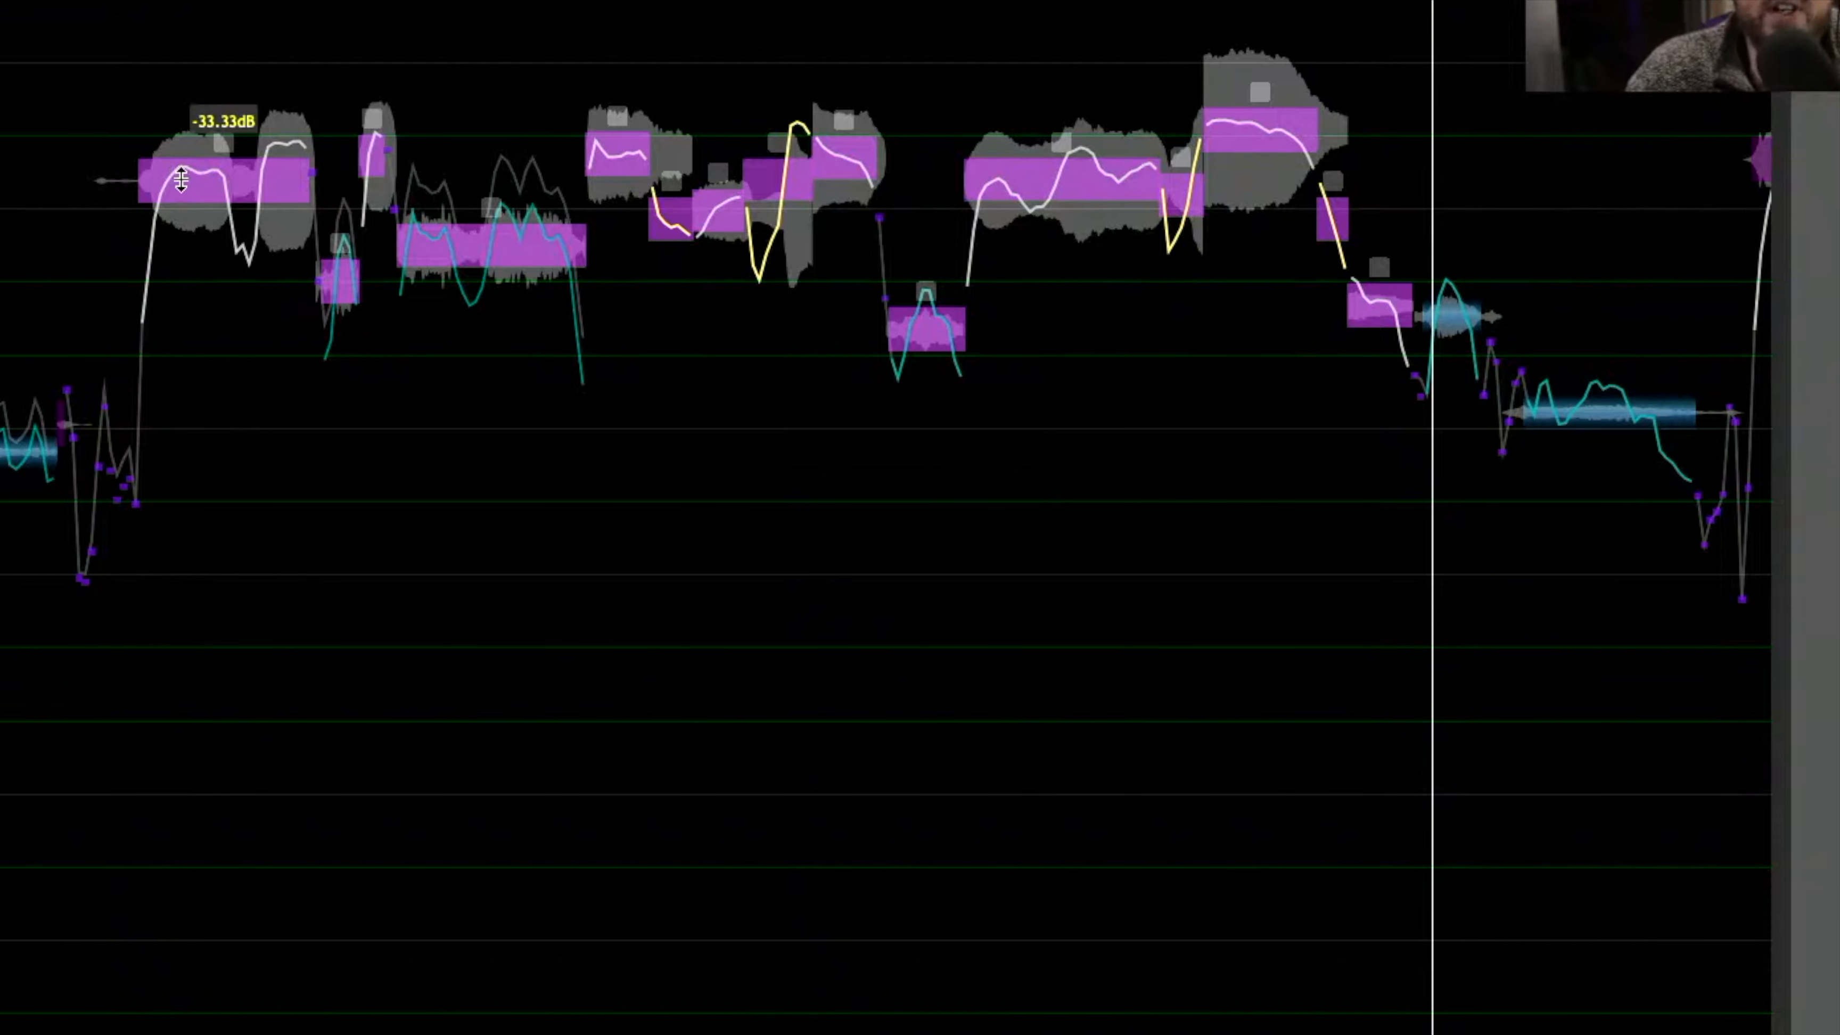
- Lower the level of the whole selected phrase so its first note reads -35.43 dB and play it
left_click_drag(194, 186, 193, 212)
left_click(36, 105)
key("space")
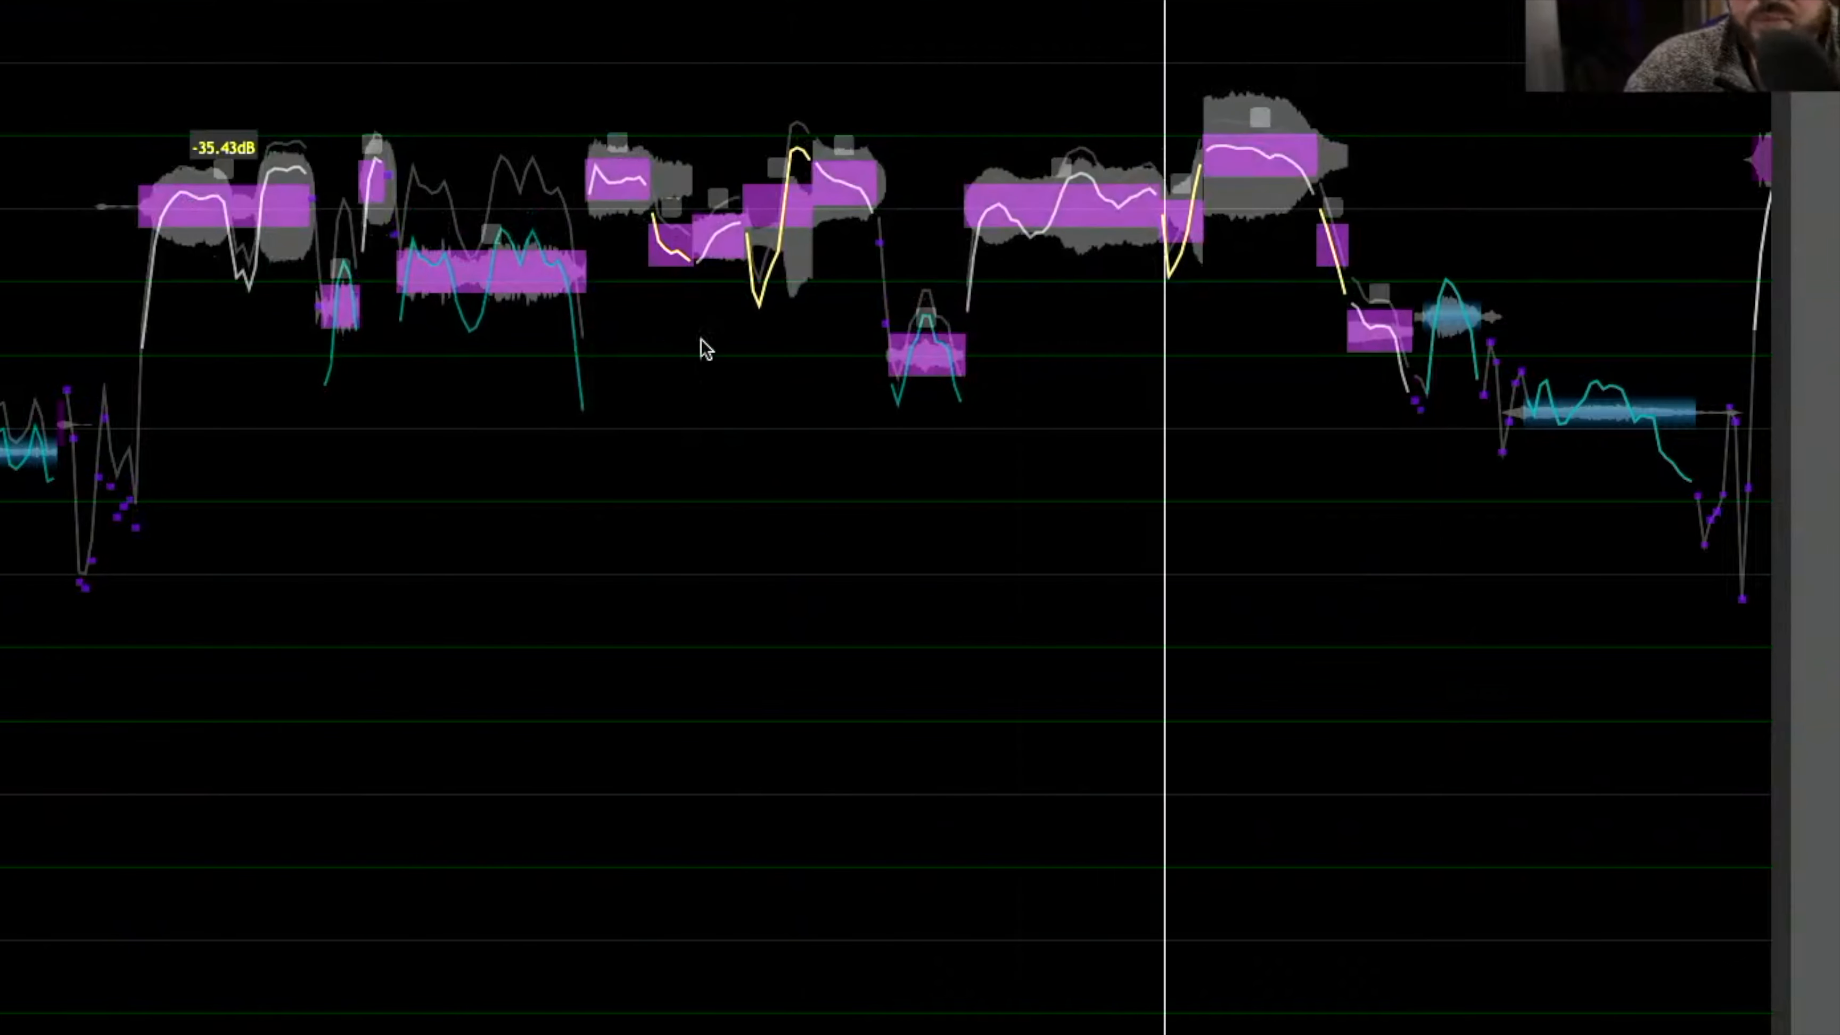
- Deselect the phrase and lower the level of its loudest note, near the end, to -20.68 dB
scroll(634, 485, "right", 2)
left_click(639, 461)
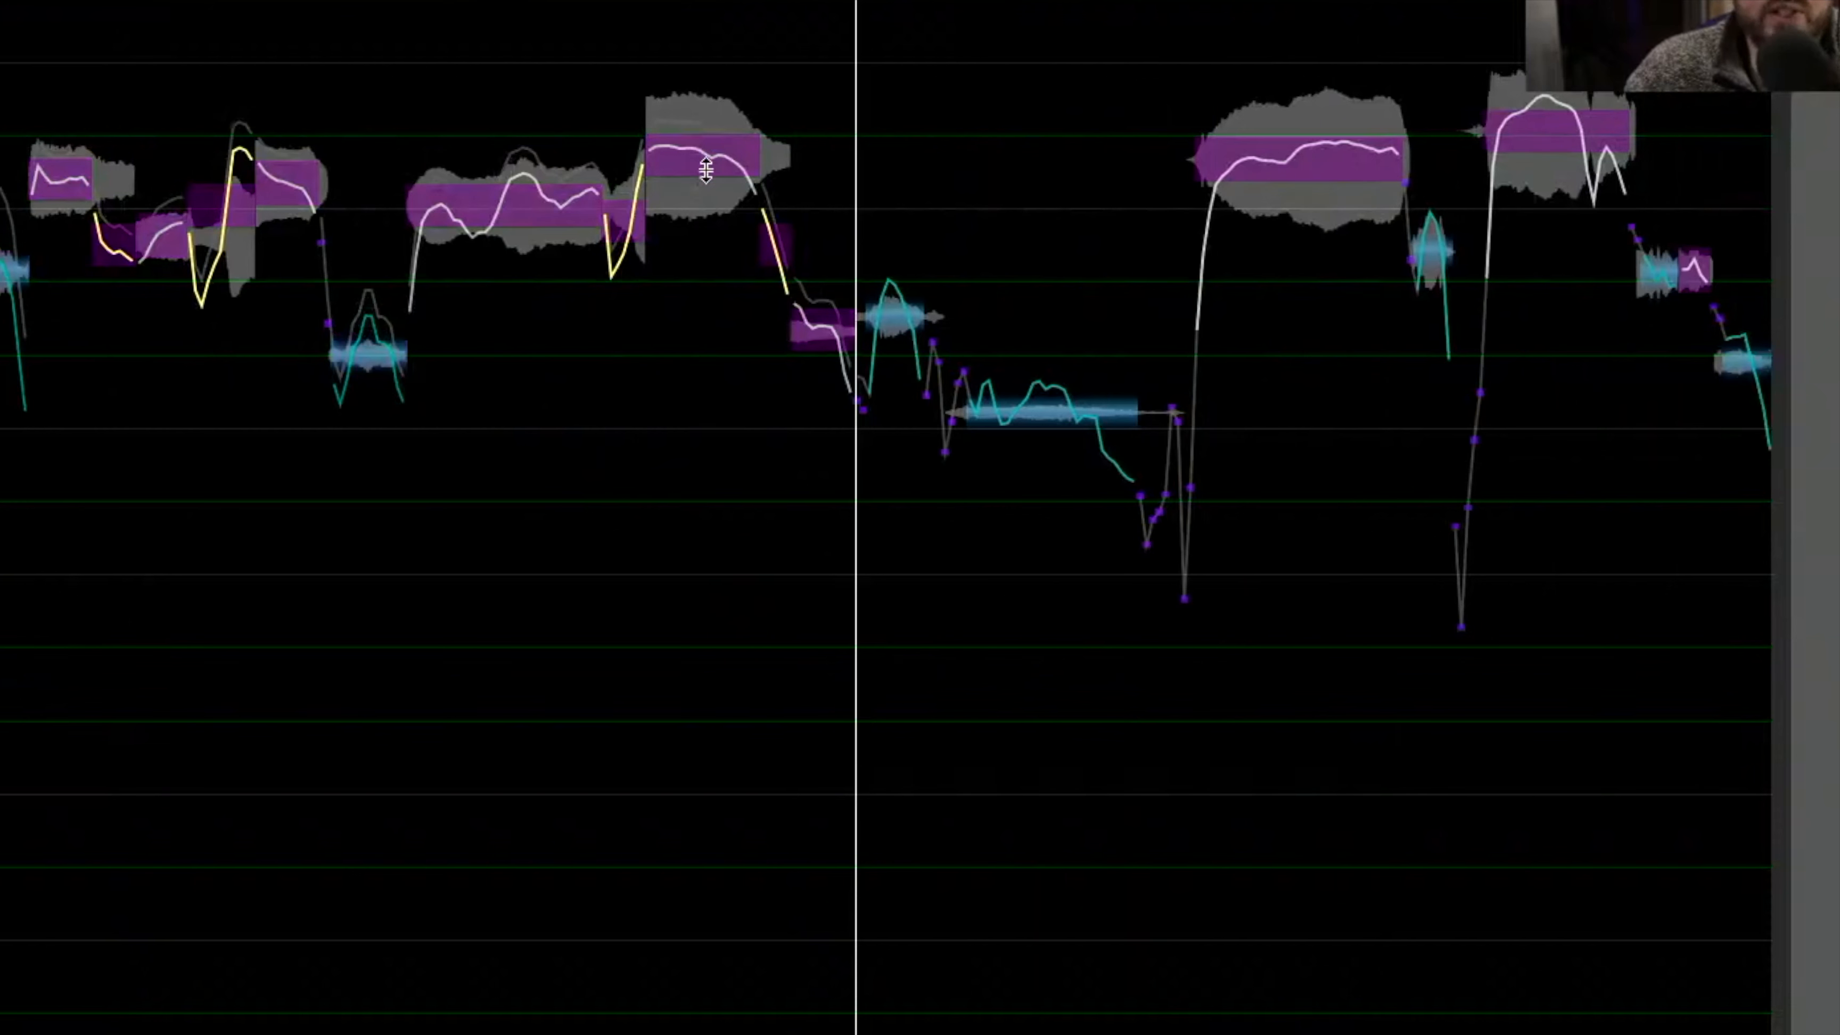
left_click_drag(707, 160, 707, 180)
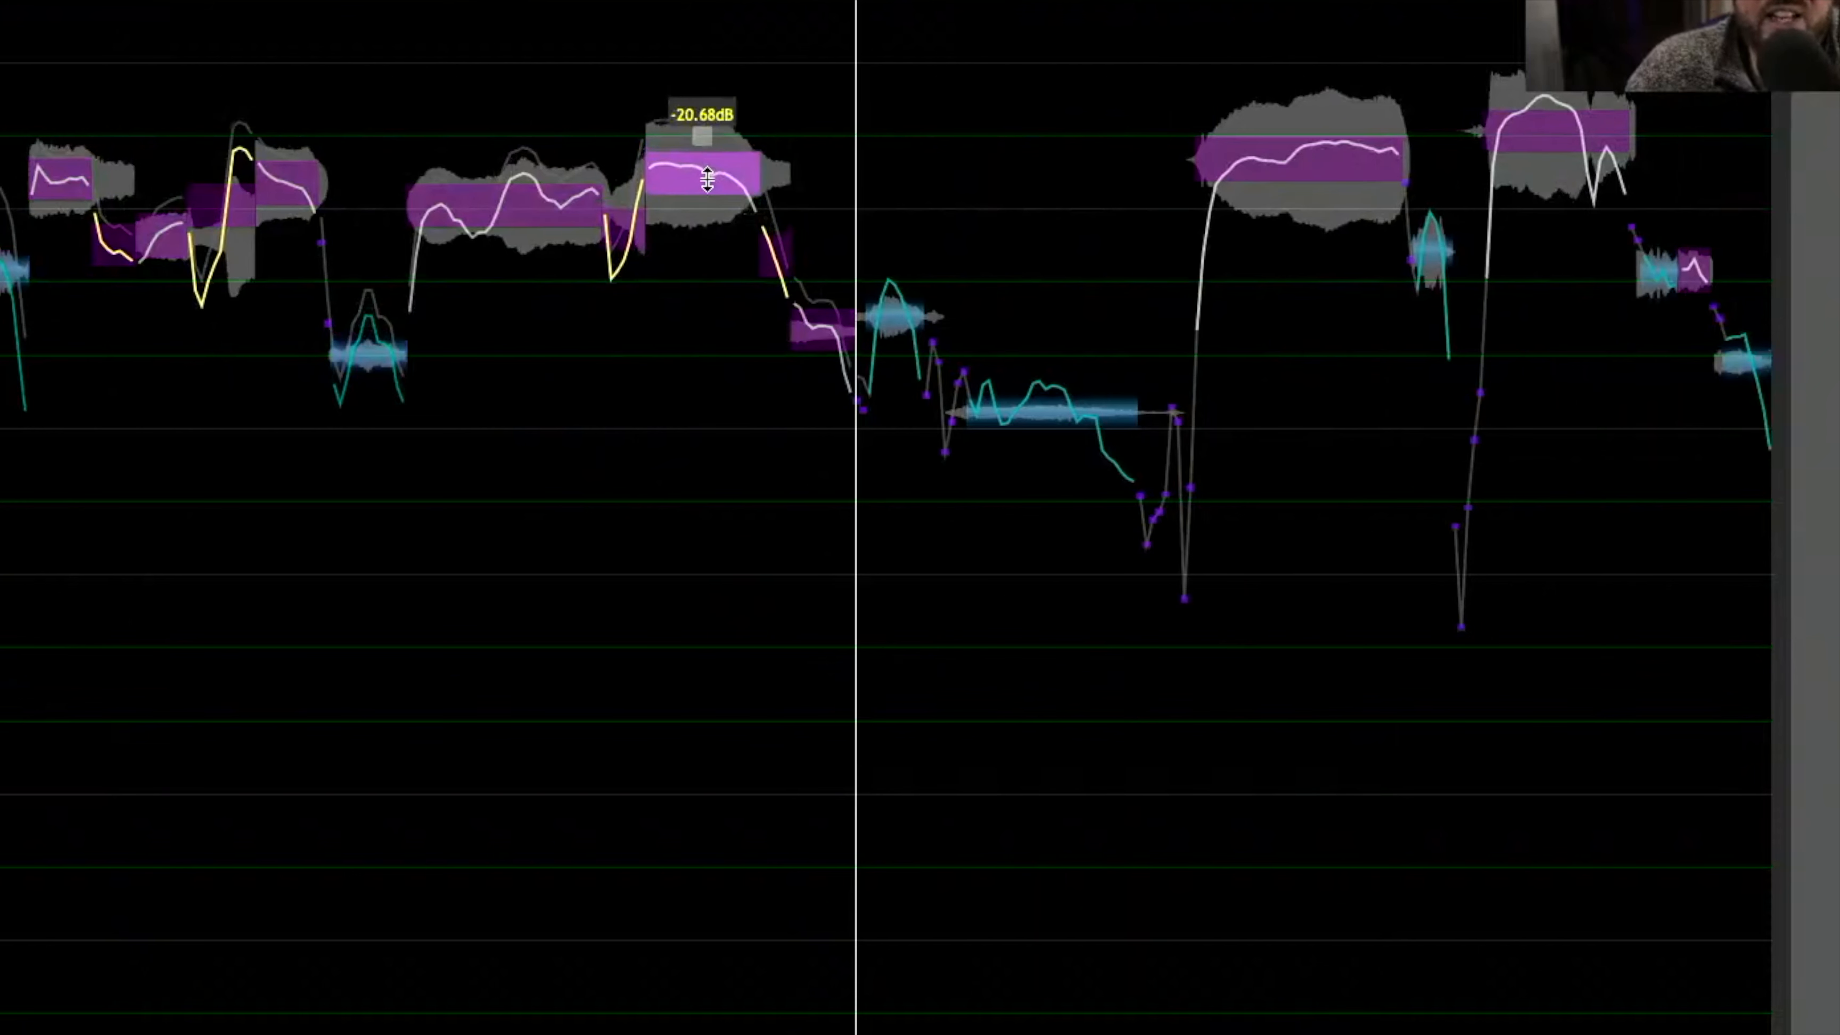
double_click(393, 76)
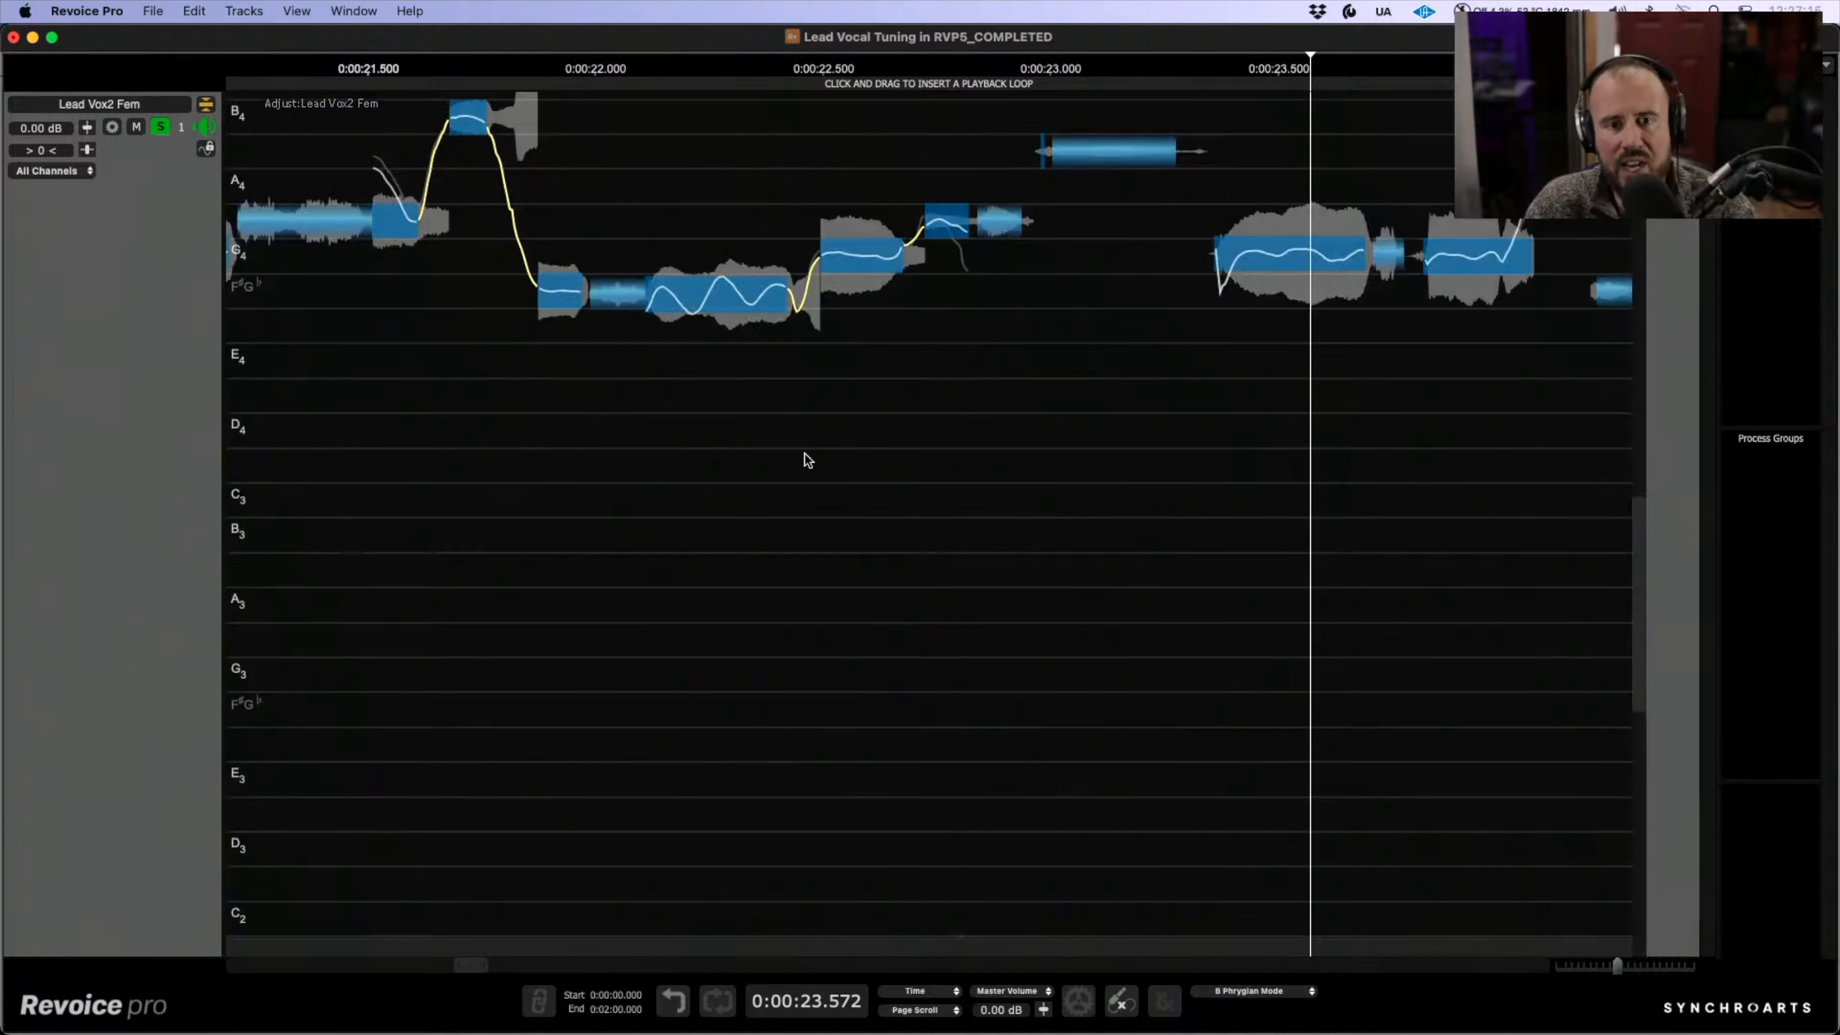
- In the pitch view, reduce the levels of the two loud G4 notes after the high unvoiced segment
left_click_drag(910, 536, 1330, 799)
left_click_drag(1139, 744, 998, 744)
left_click_drag(1169, 787, 892, 734)
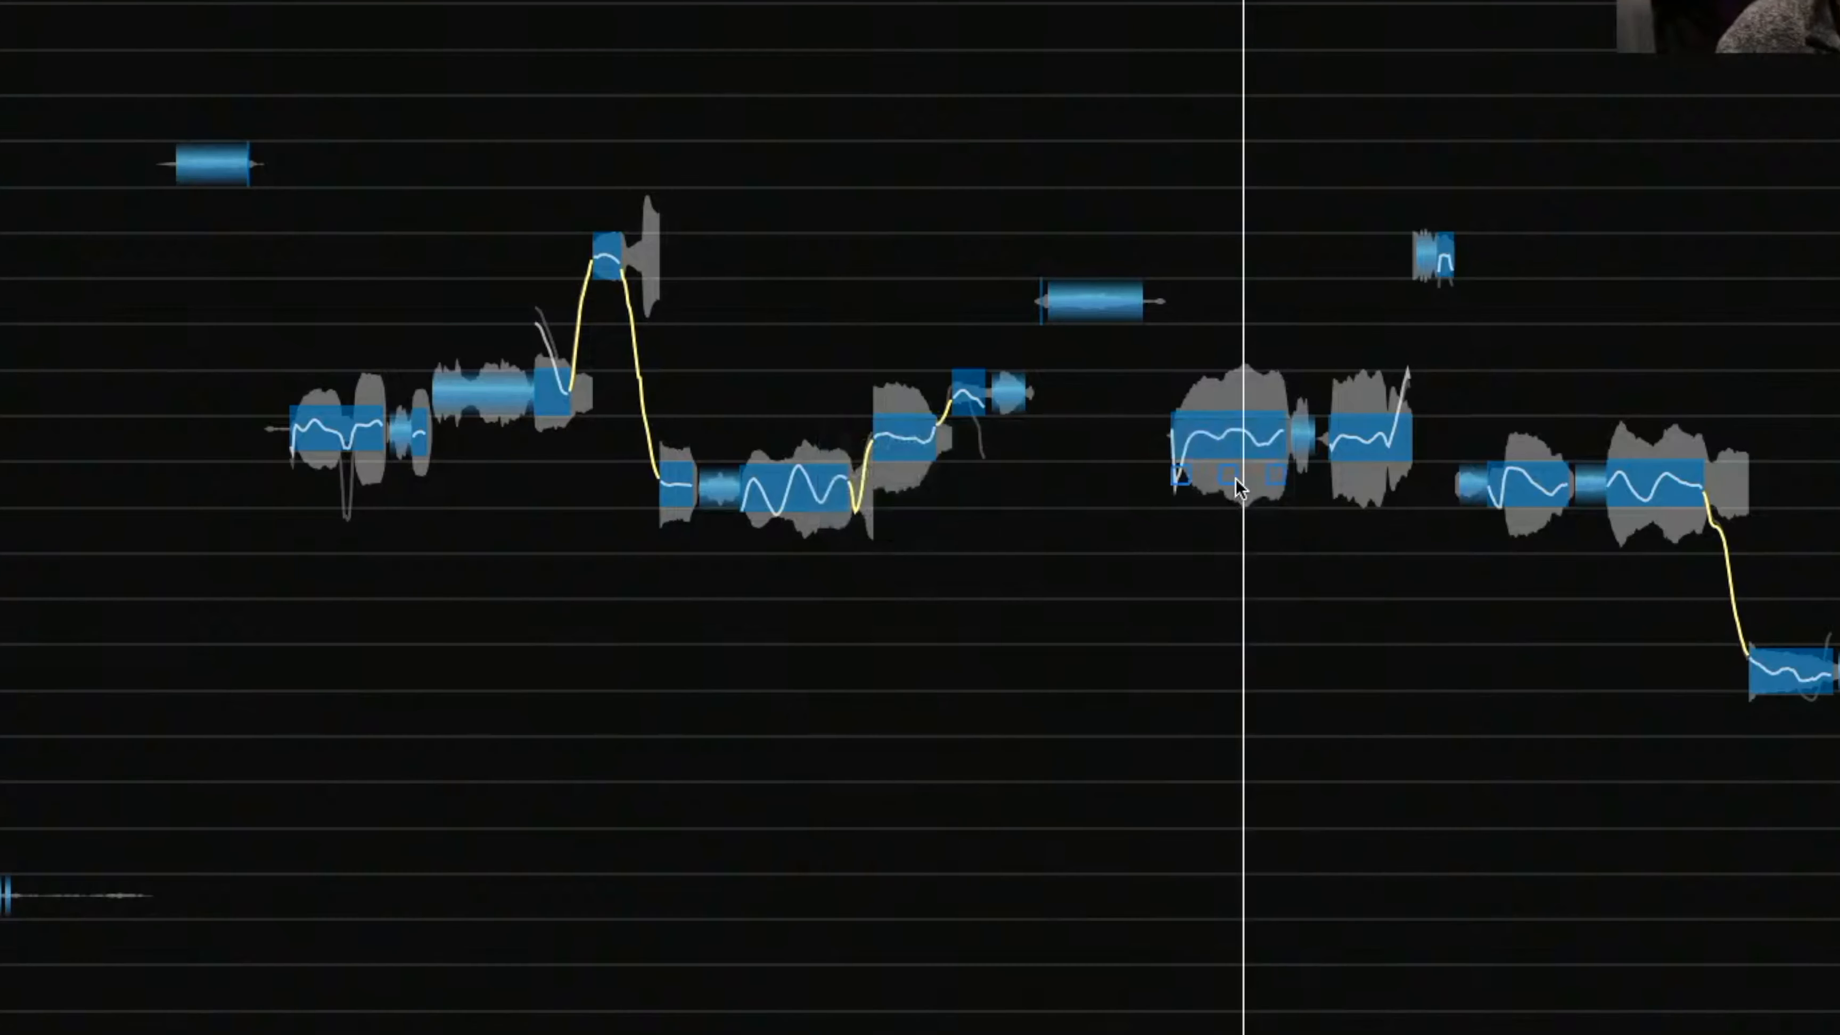
left_click_drag(1232, 476, 1231, 501)
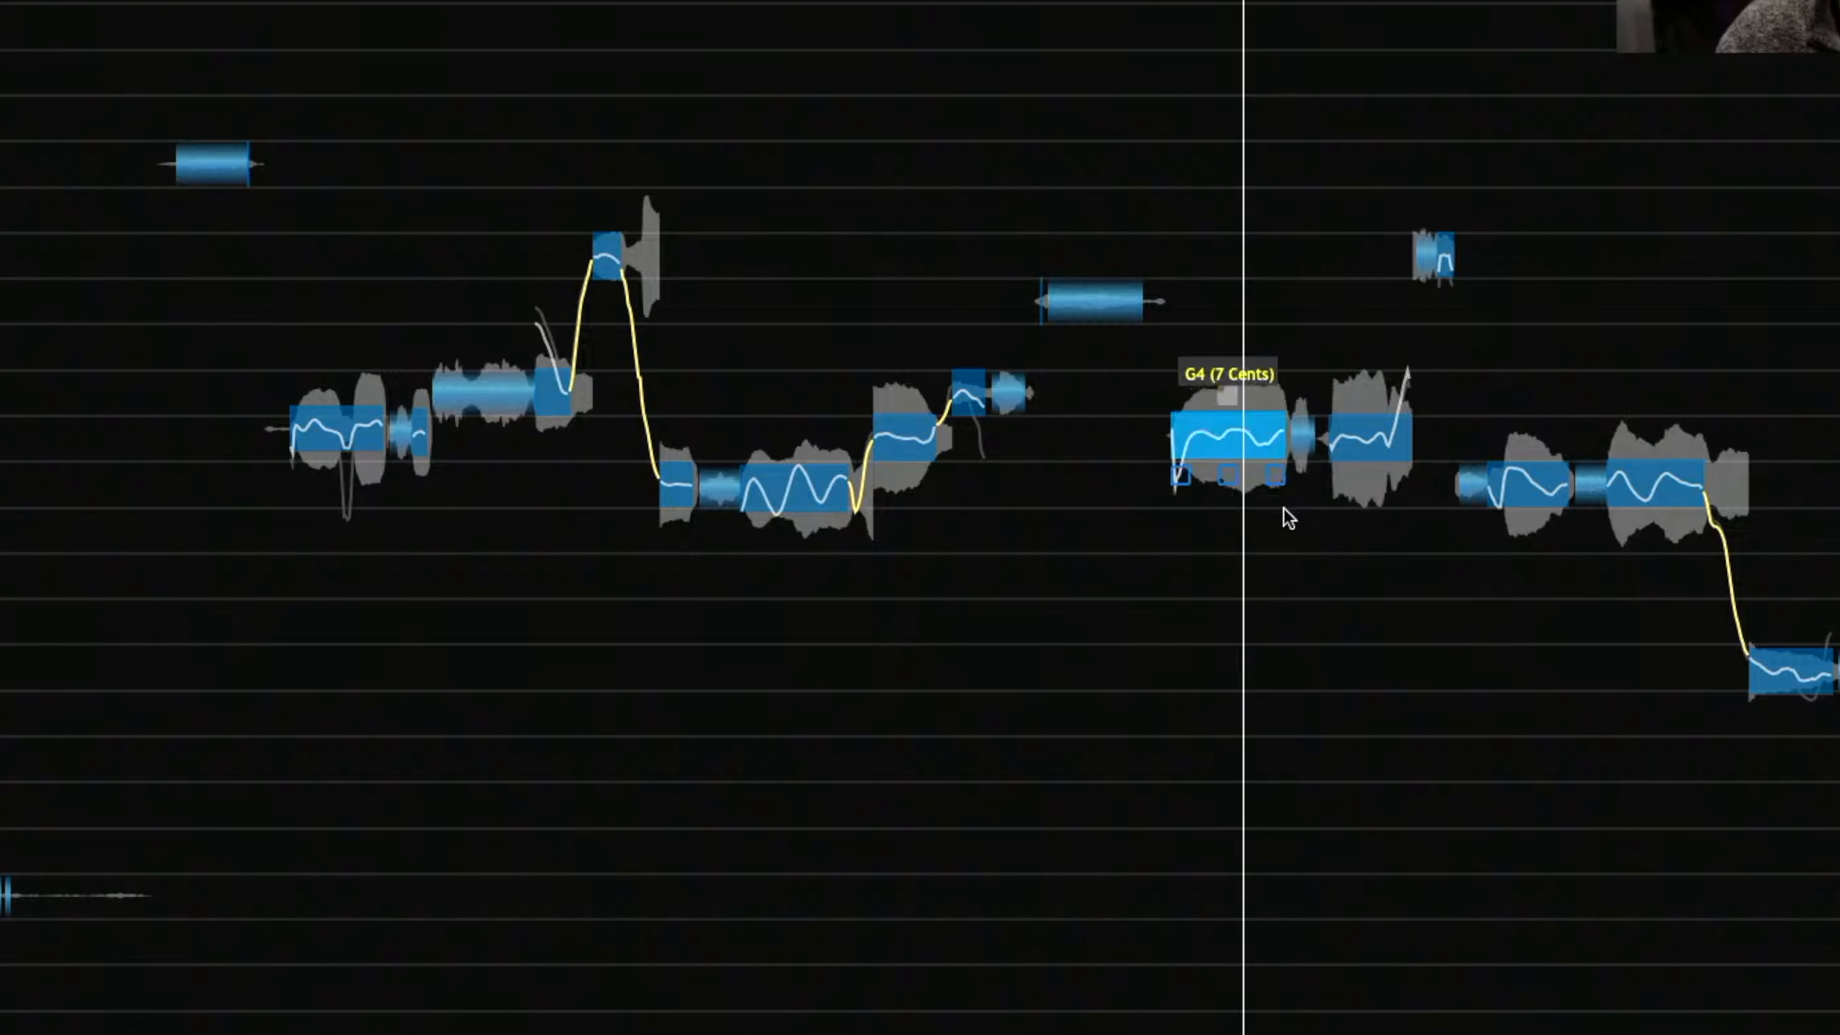
left_click_drag(1367, 484, 1357, 526)
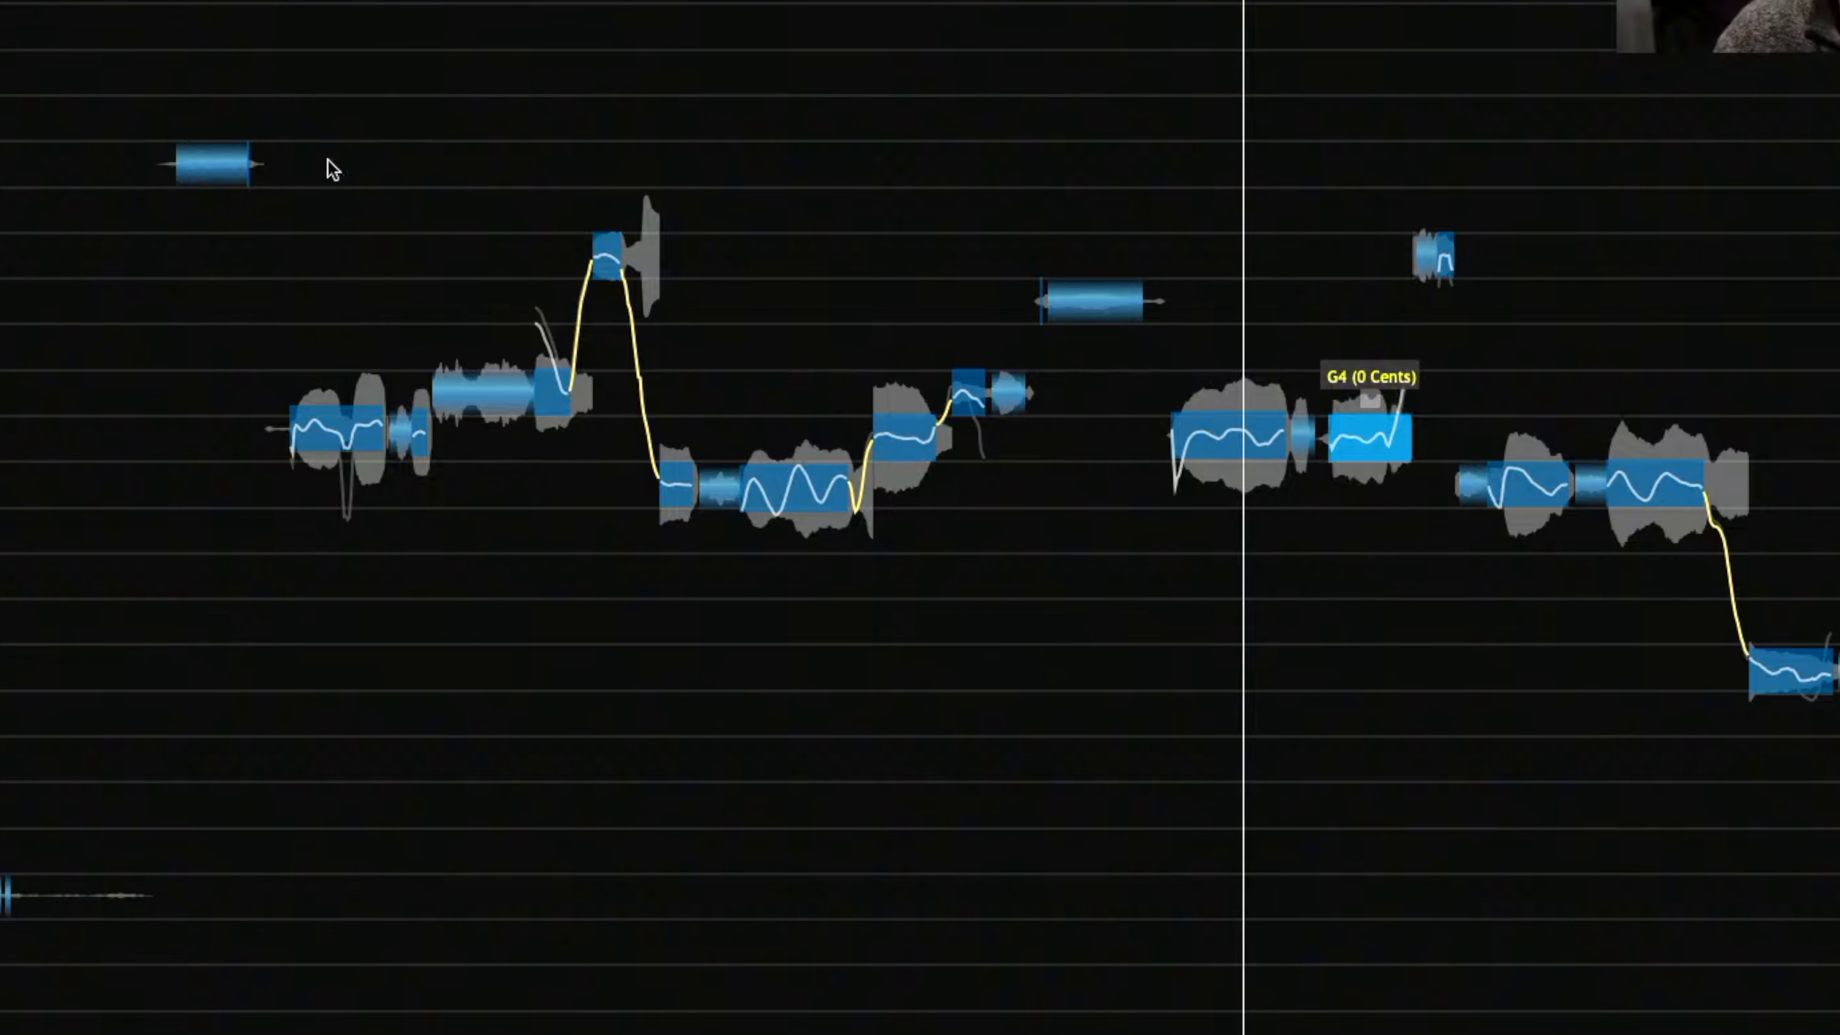
- Select the phrase from the first G4 note through the high peak, try shifting the peak note later in time, undo the shift and deselect
left_click_drag(306, 107, 882, 833)
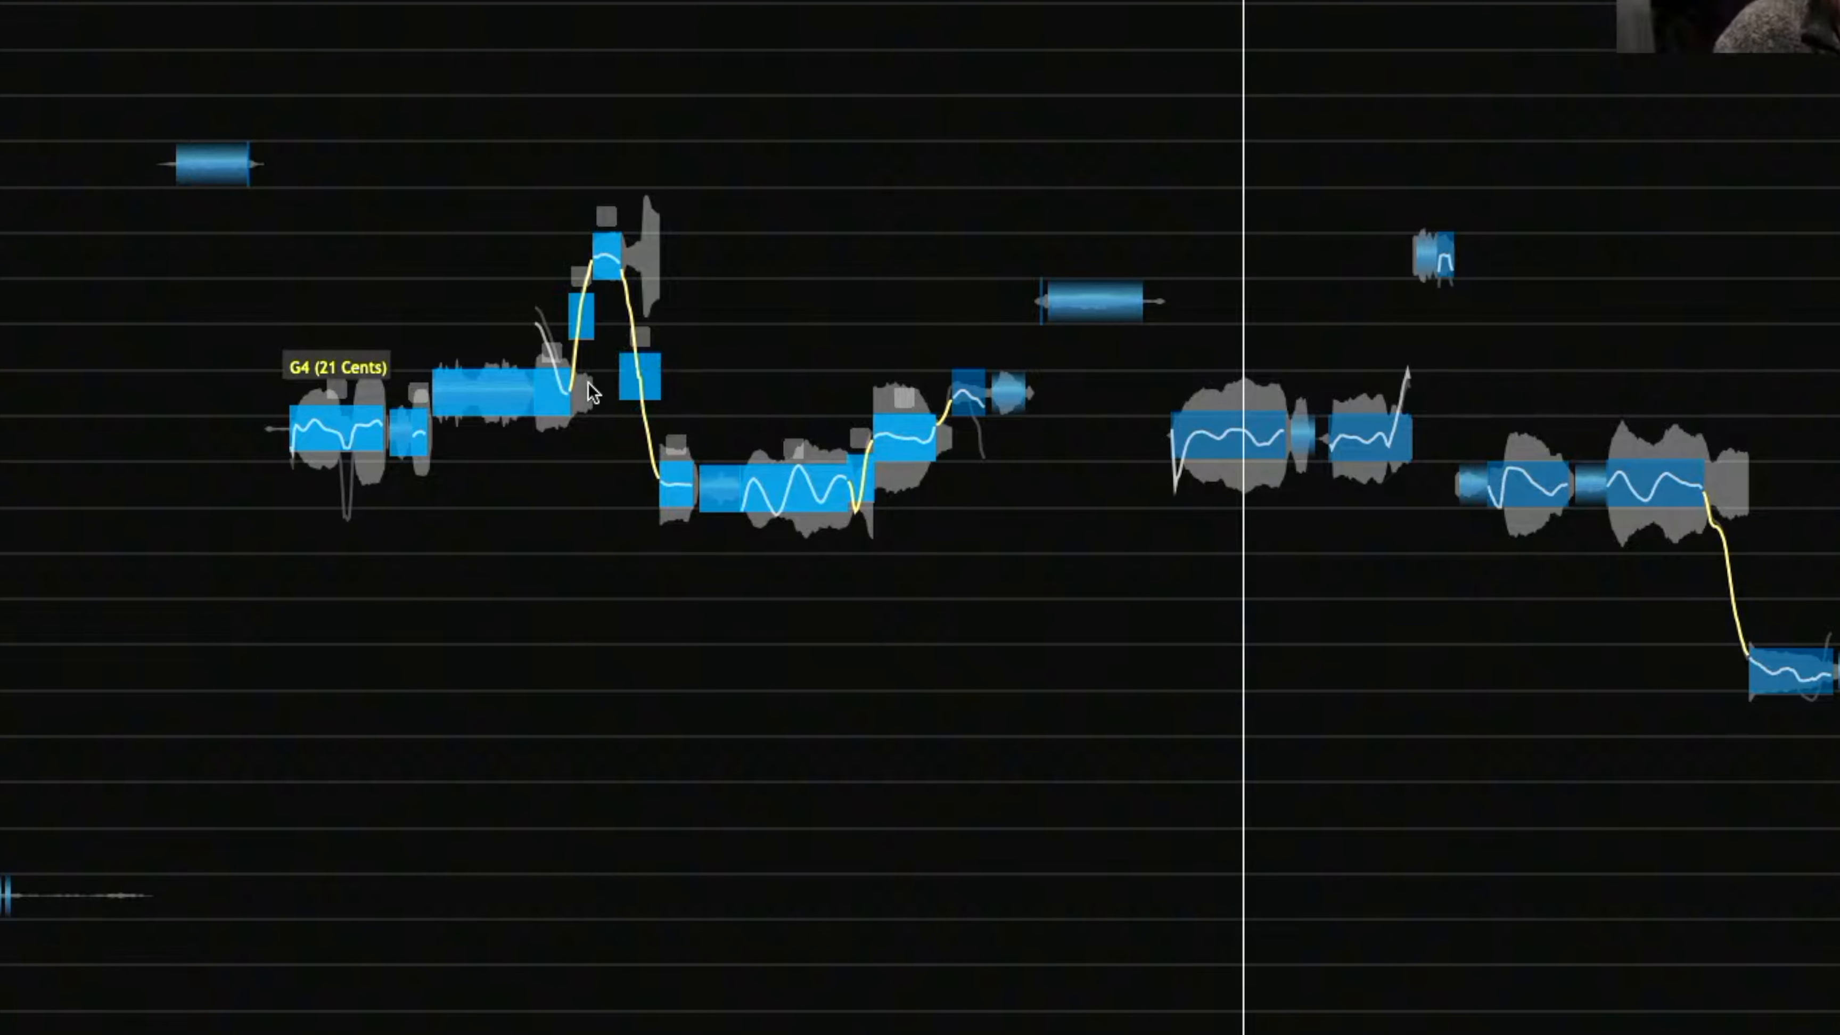
left_click(275, 2)
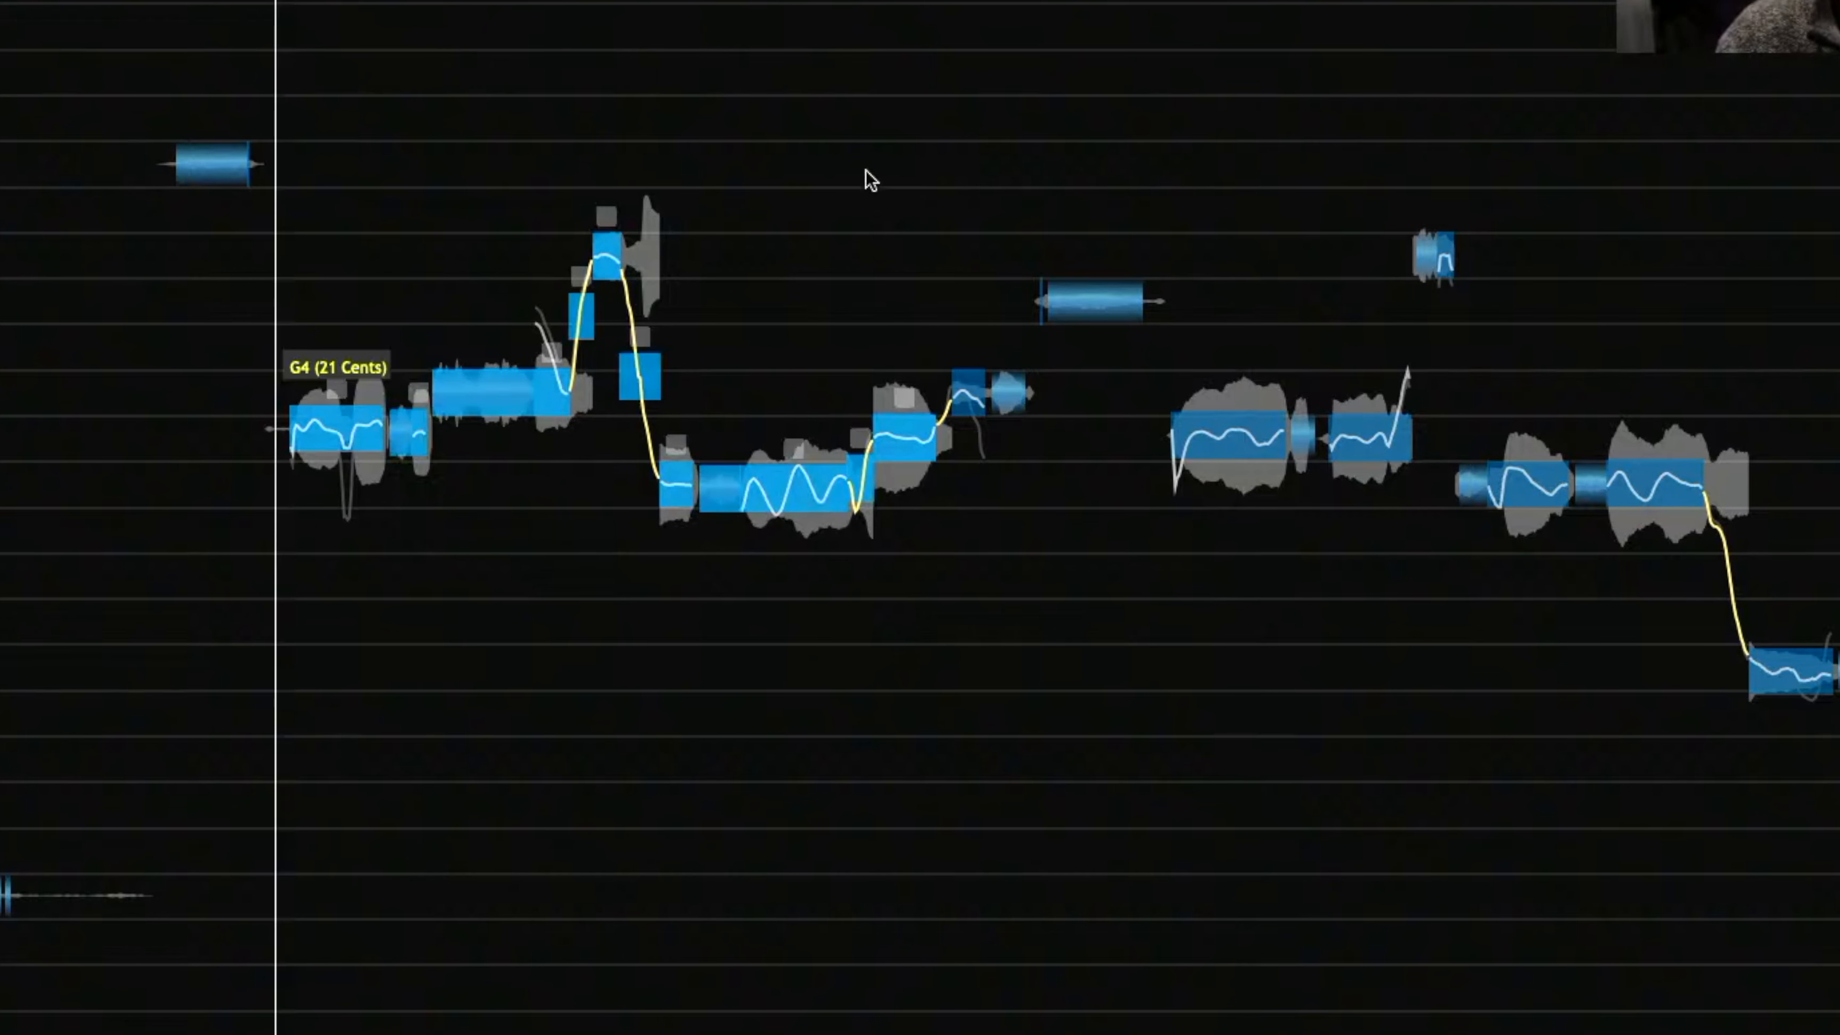
left_click(932, 156)
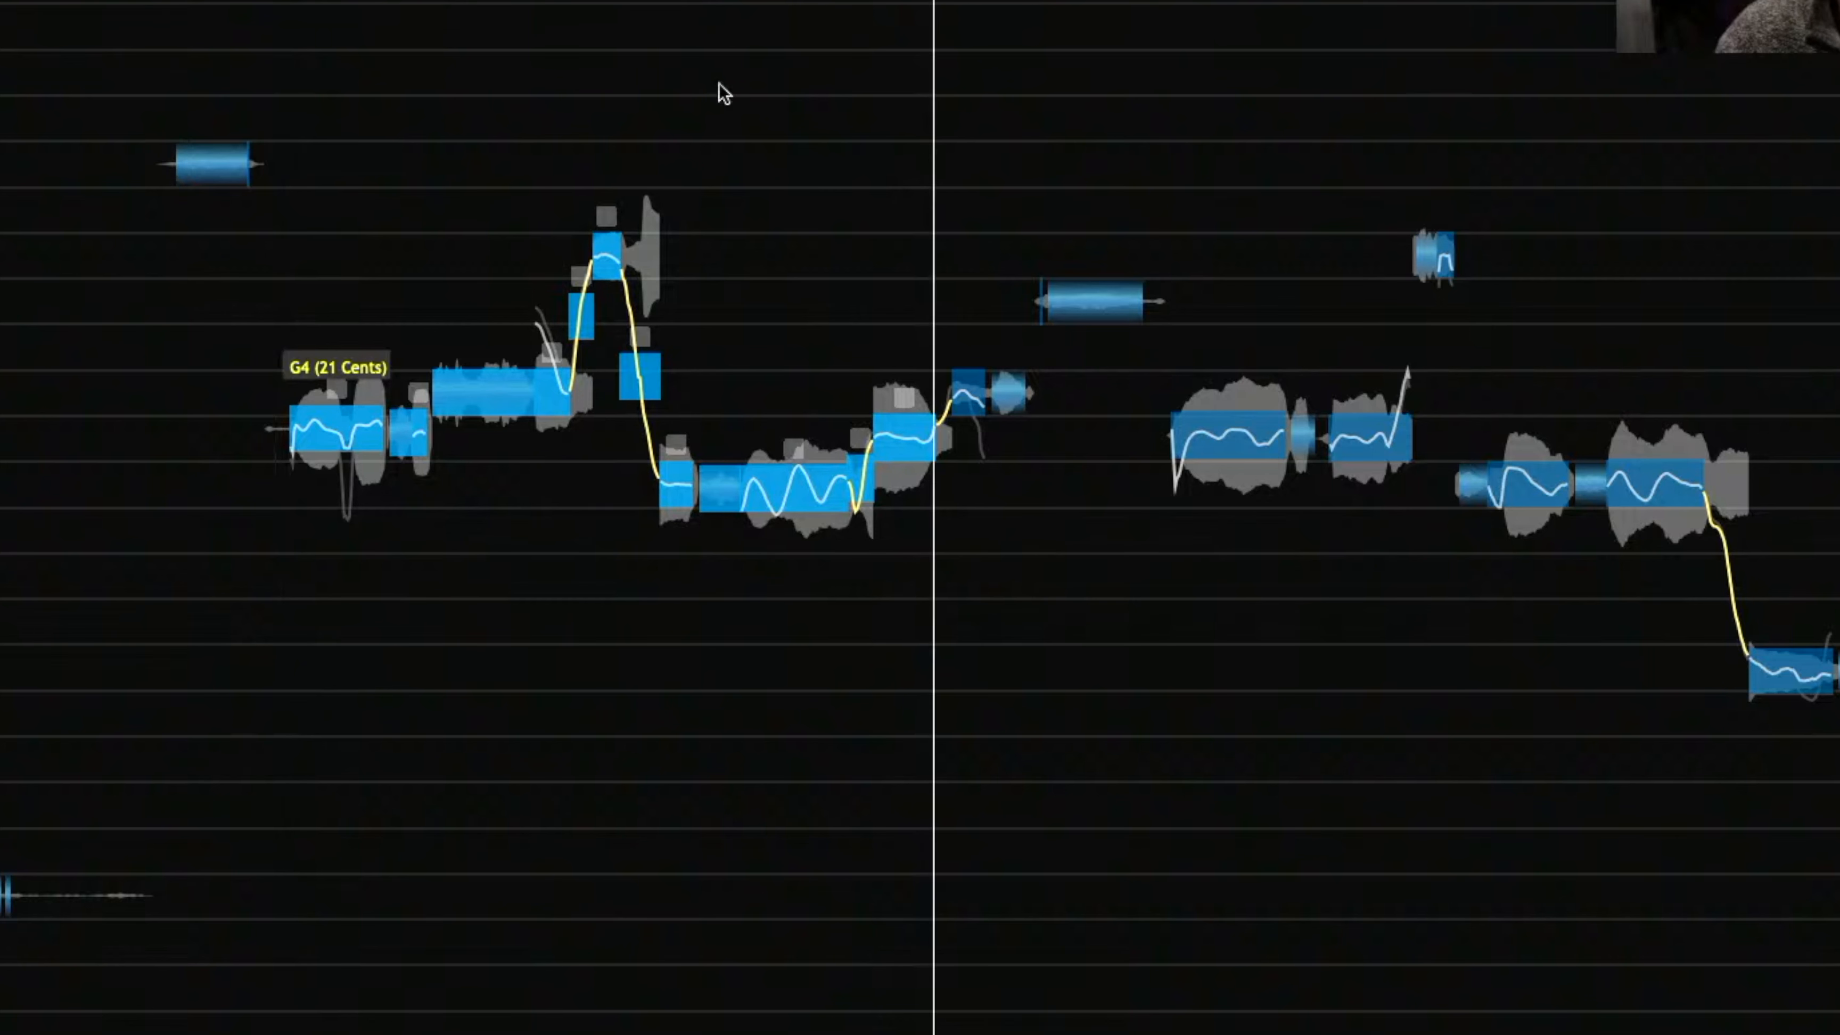
left_click(590, 88)
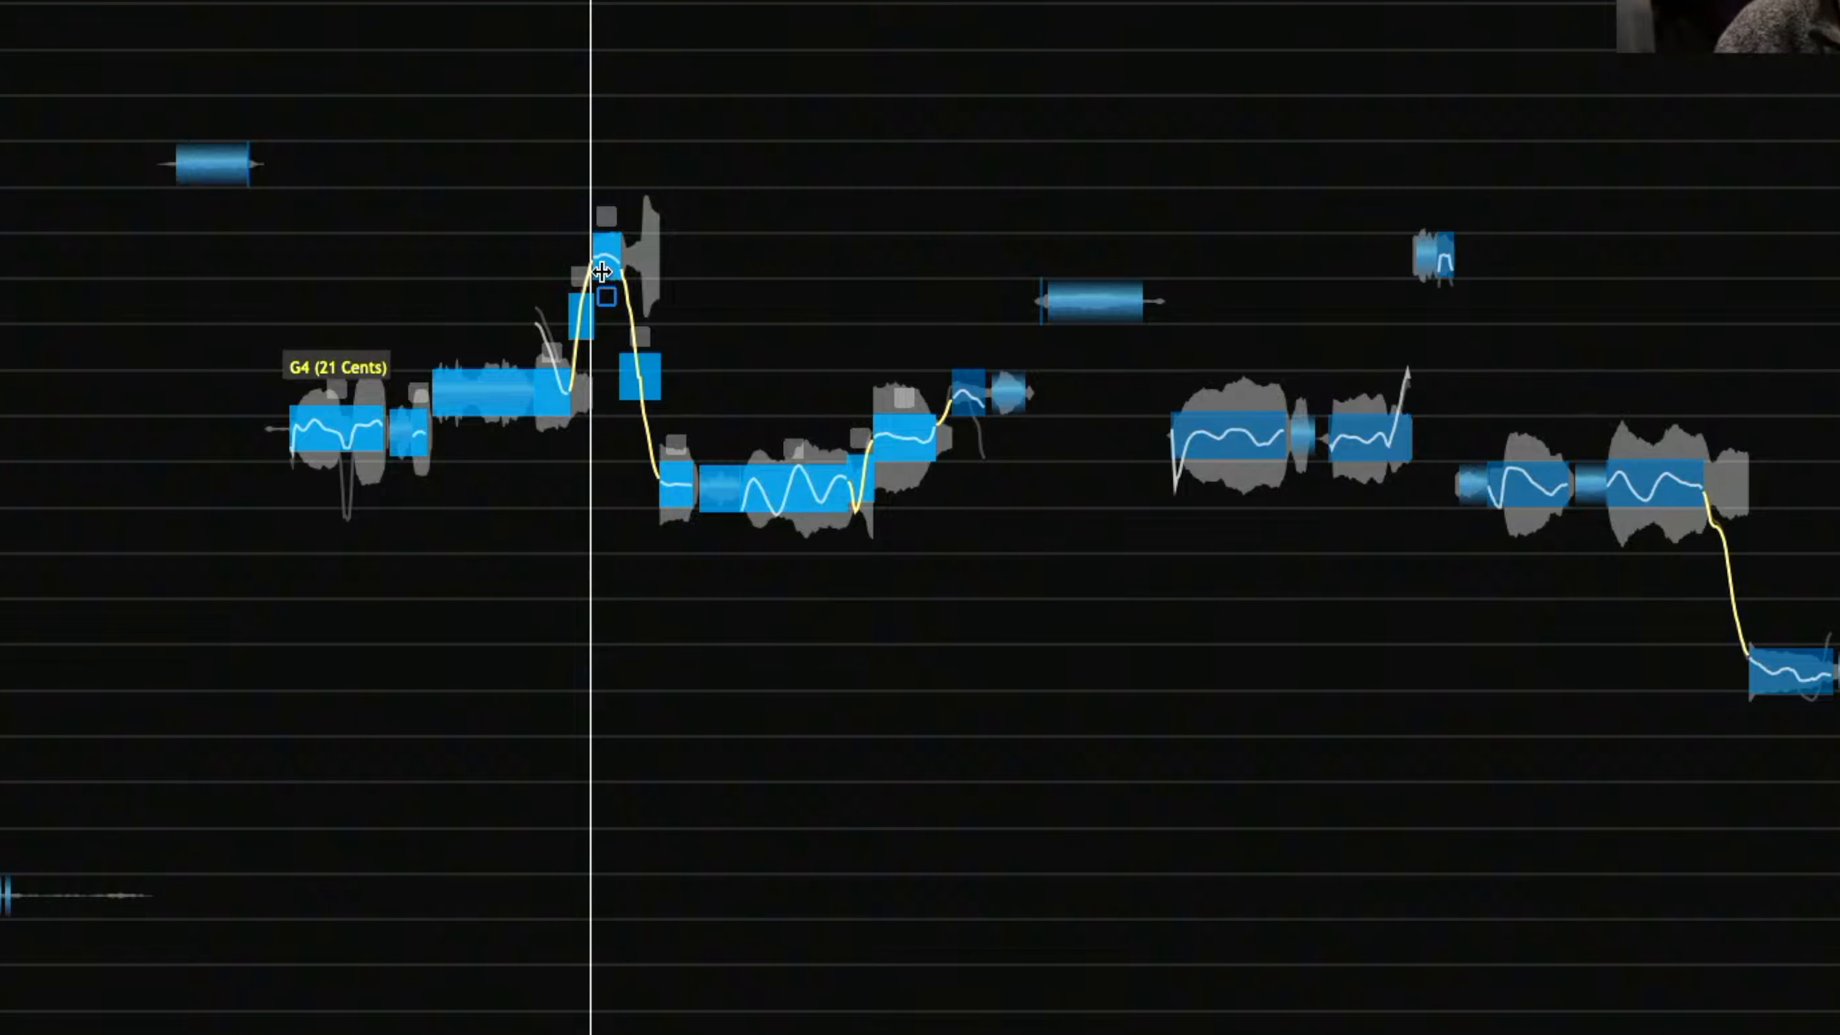
left_click_drag(302, 167, 917, 718)
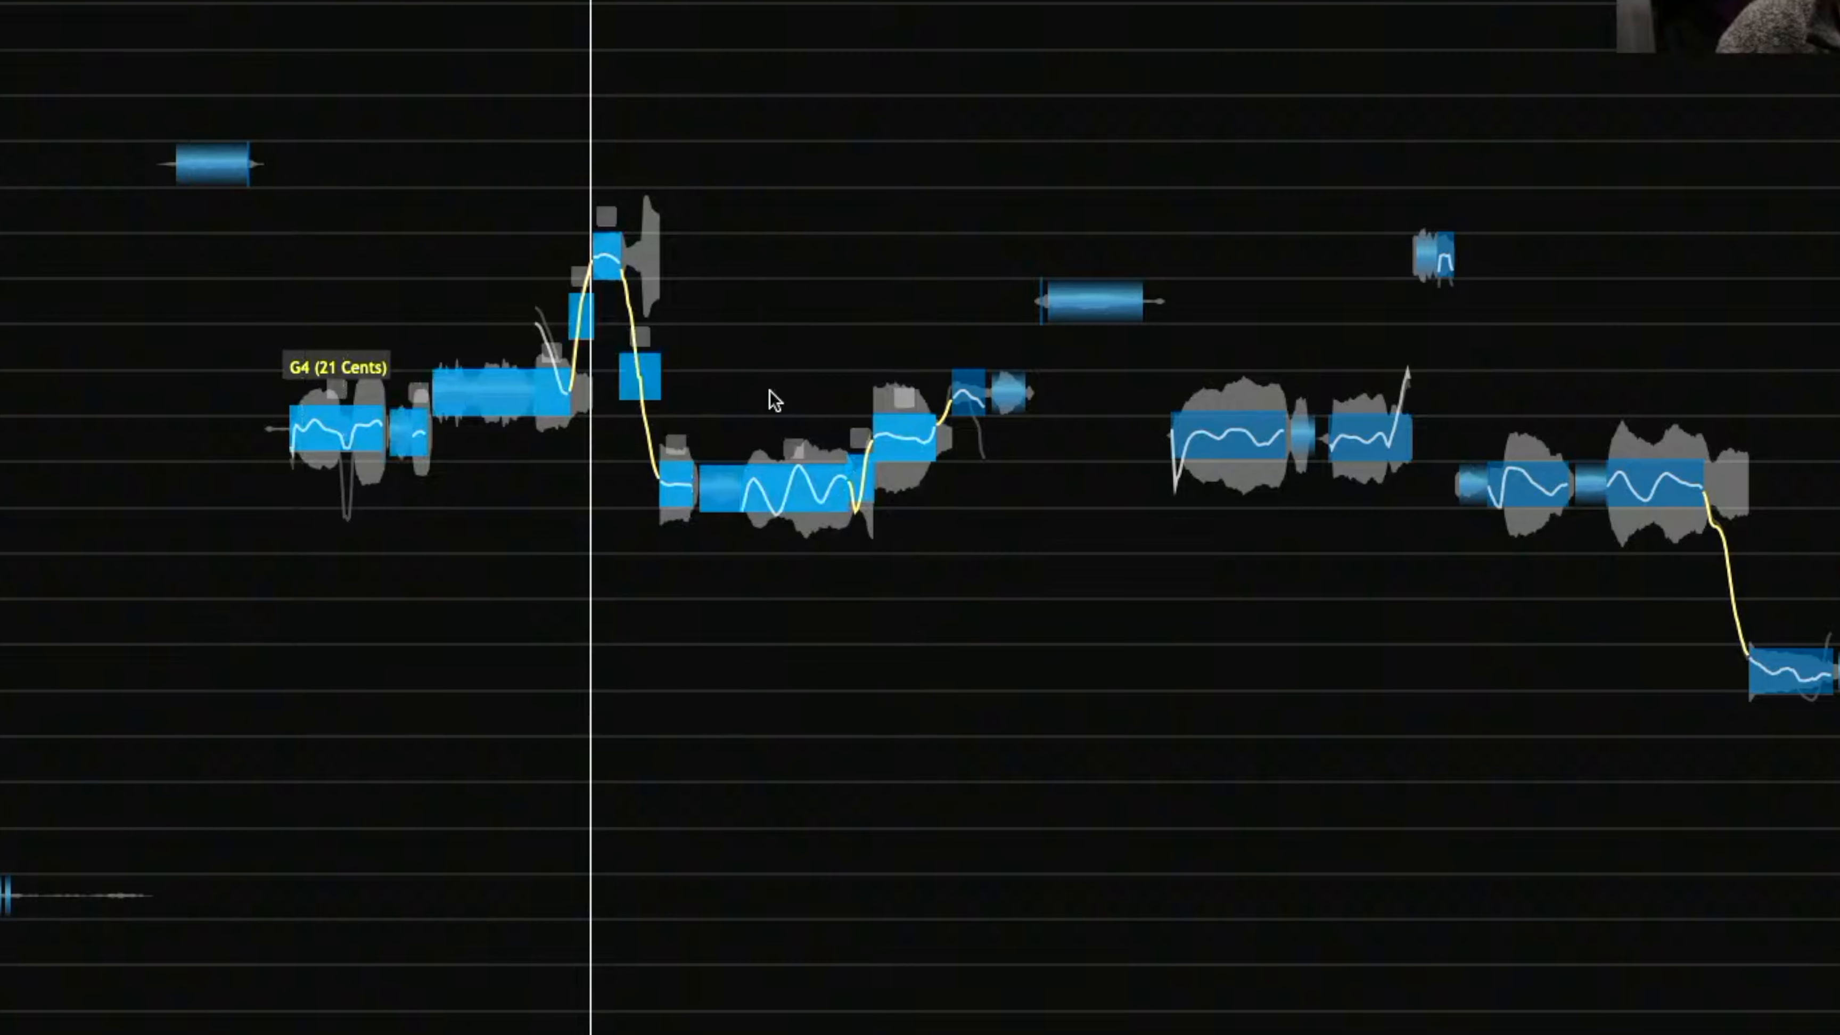
left_click_drag(685, 353, 922, 214)
scroll(922, 214, "left", 4)
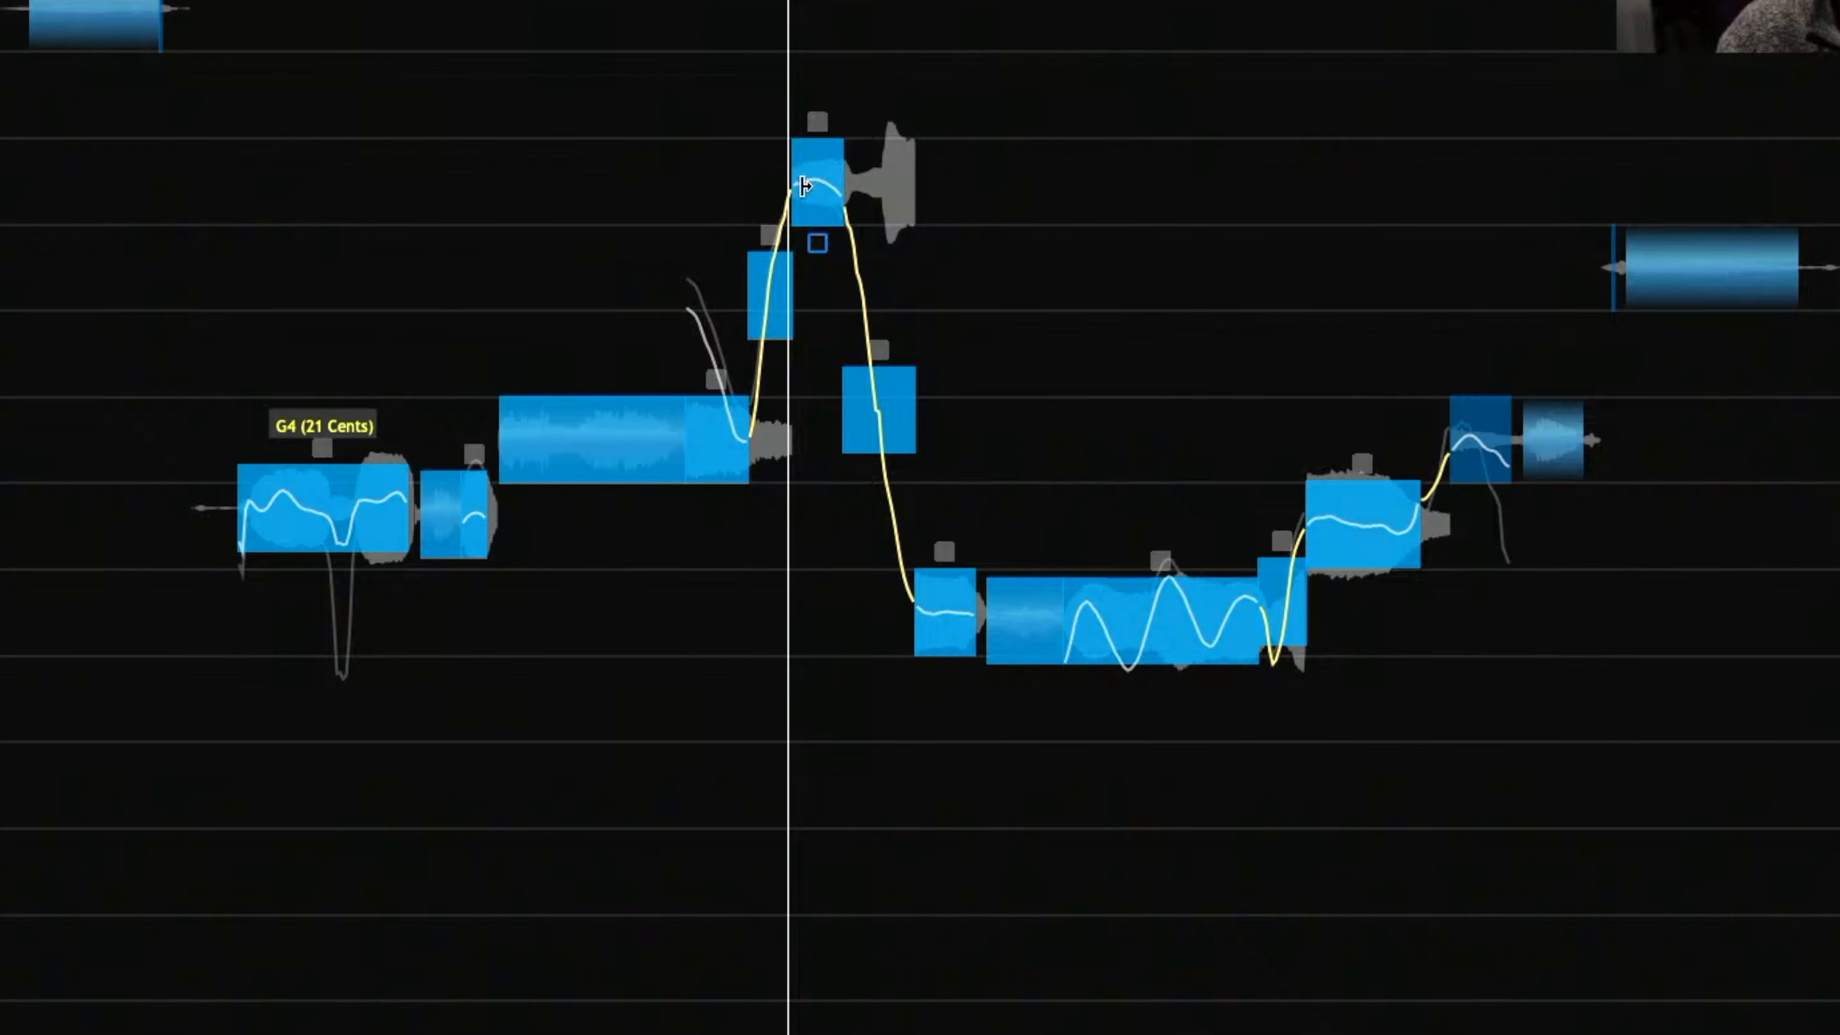
left_click_drag(802, 195, 833, 198)
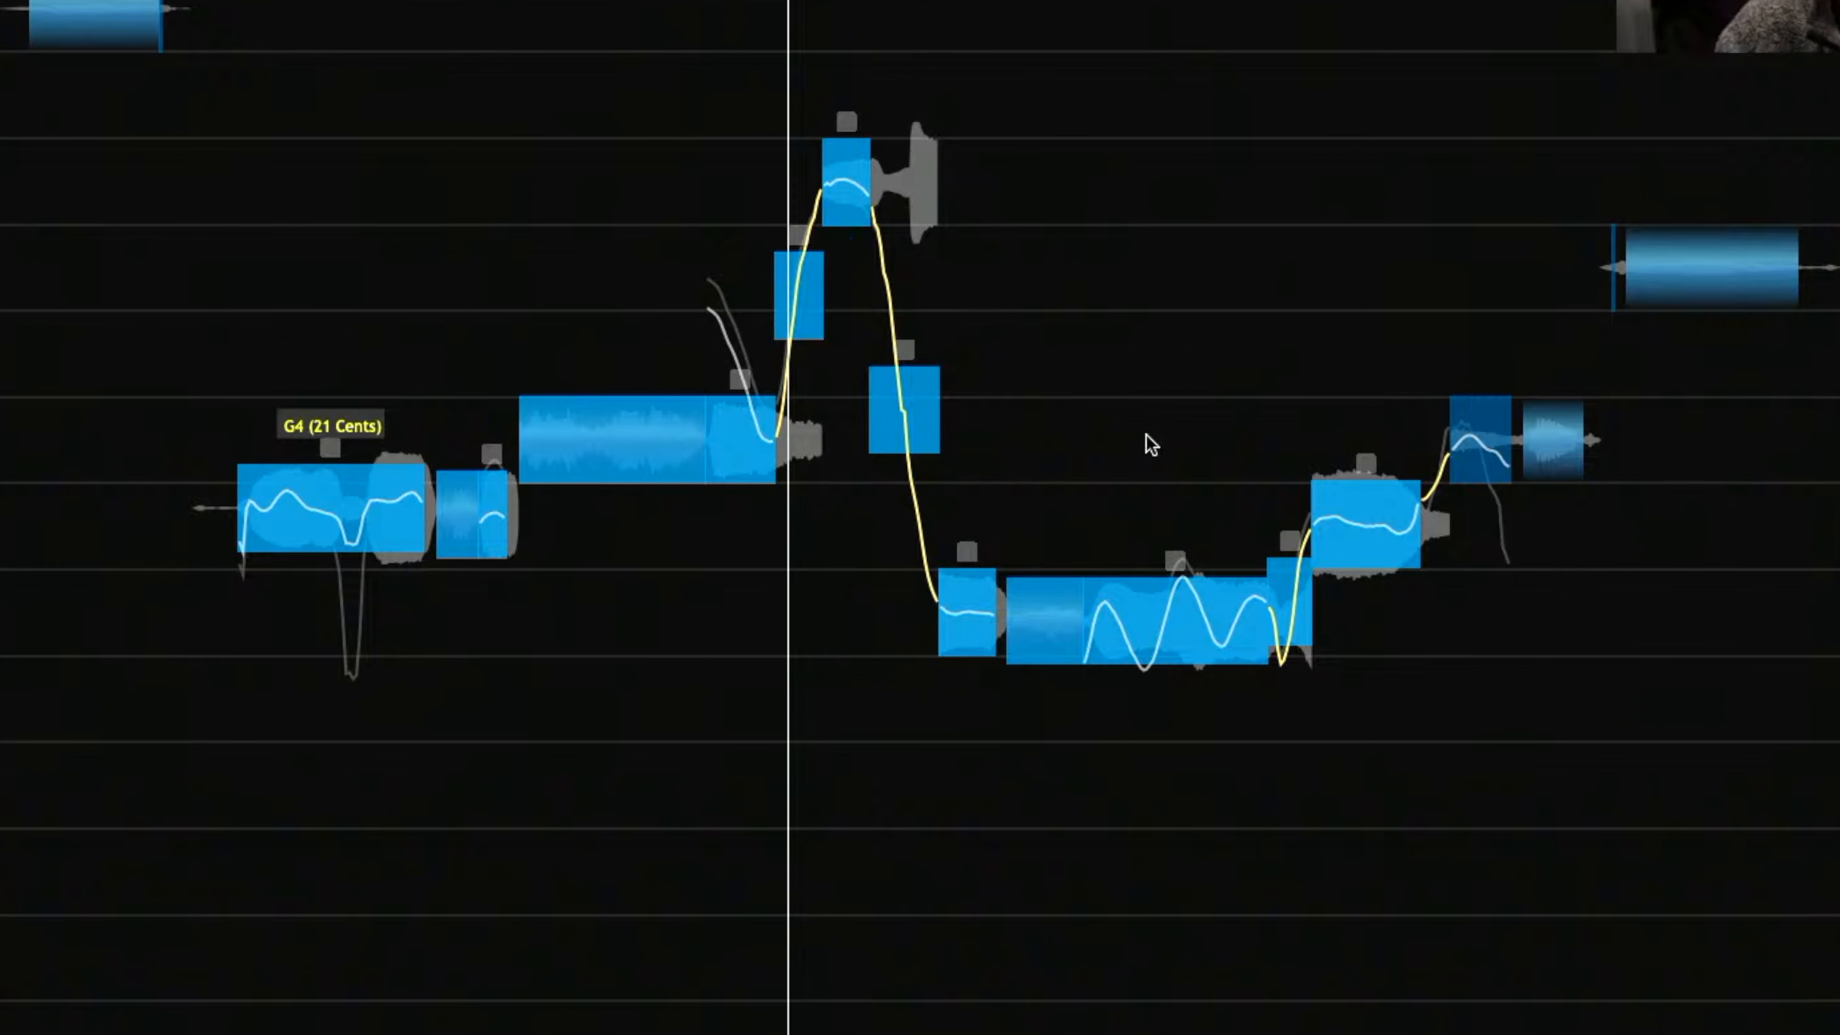
key("super+z")
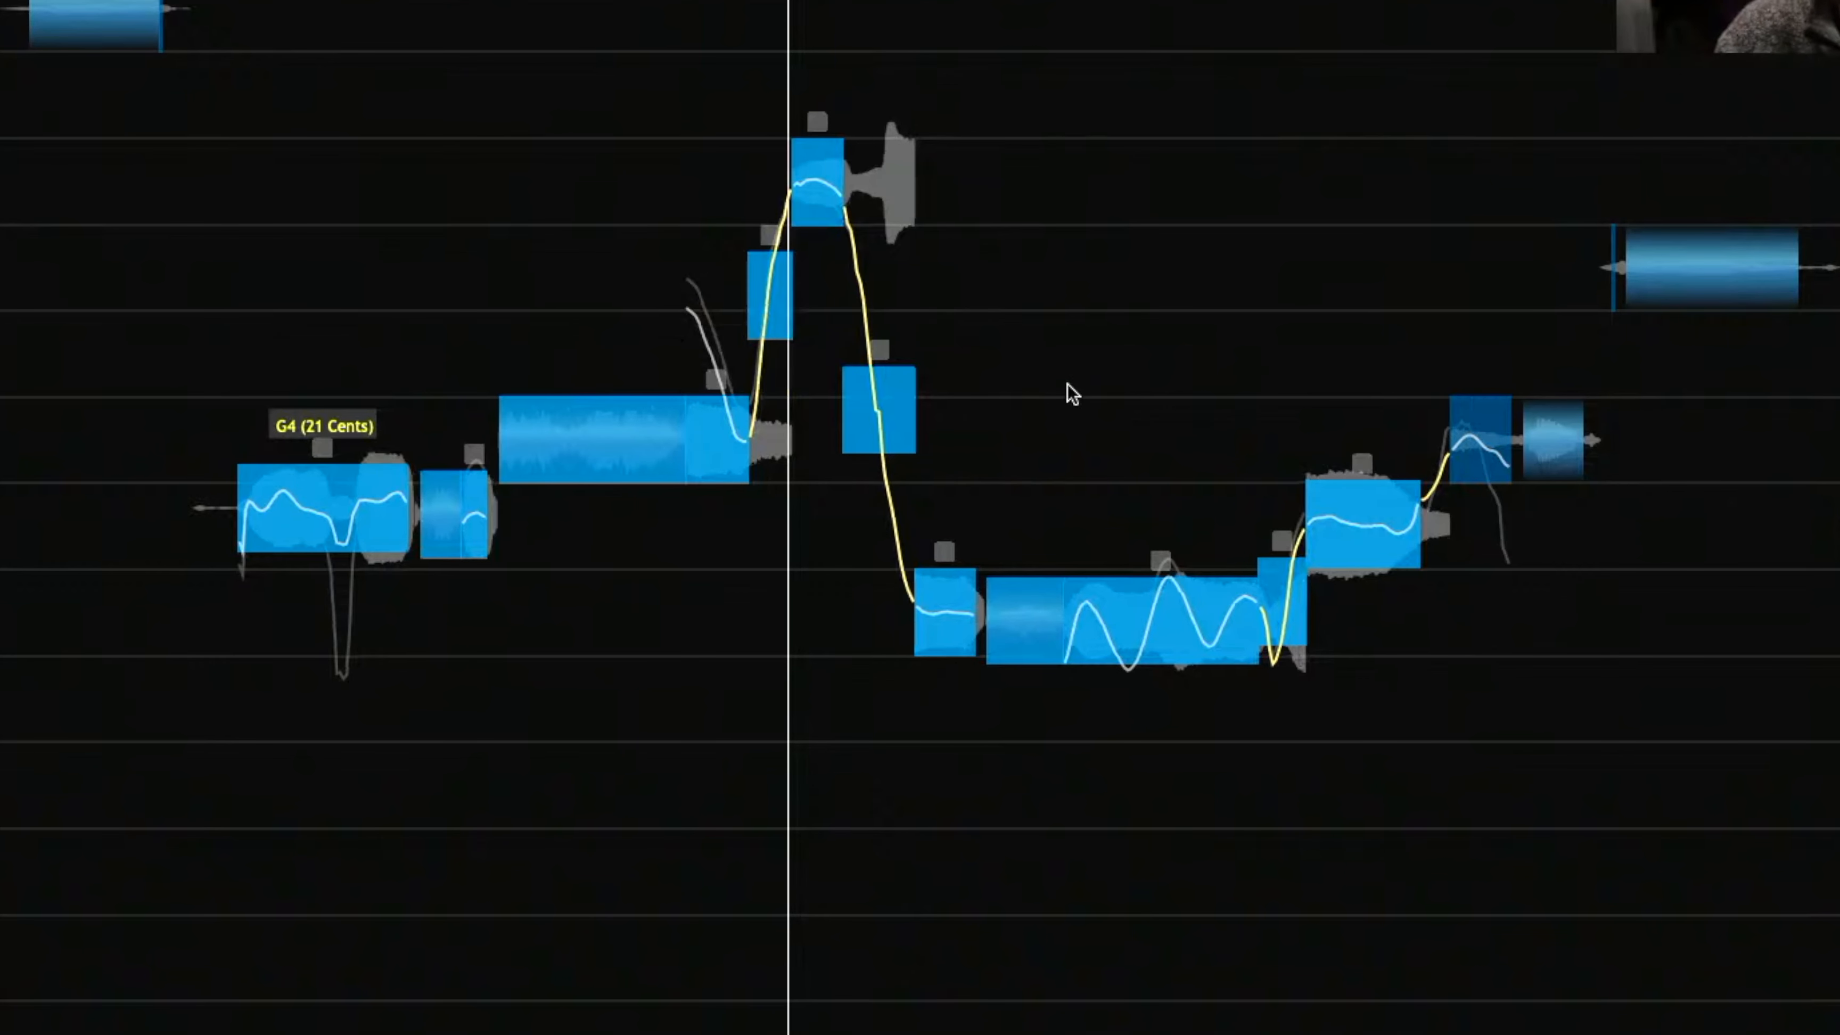
left_click(652, 119)
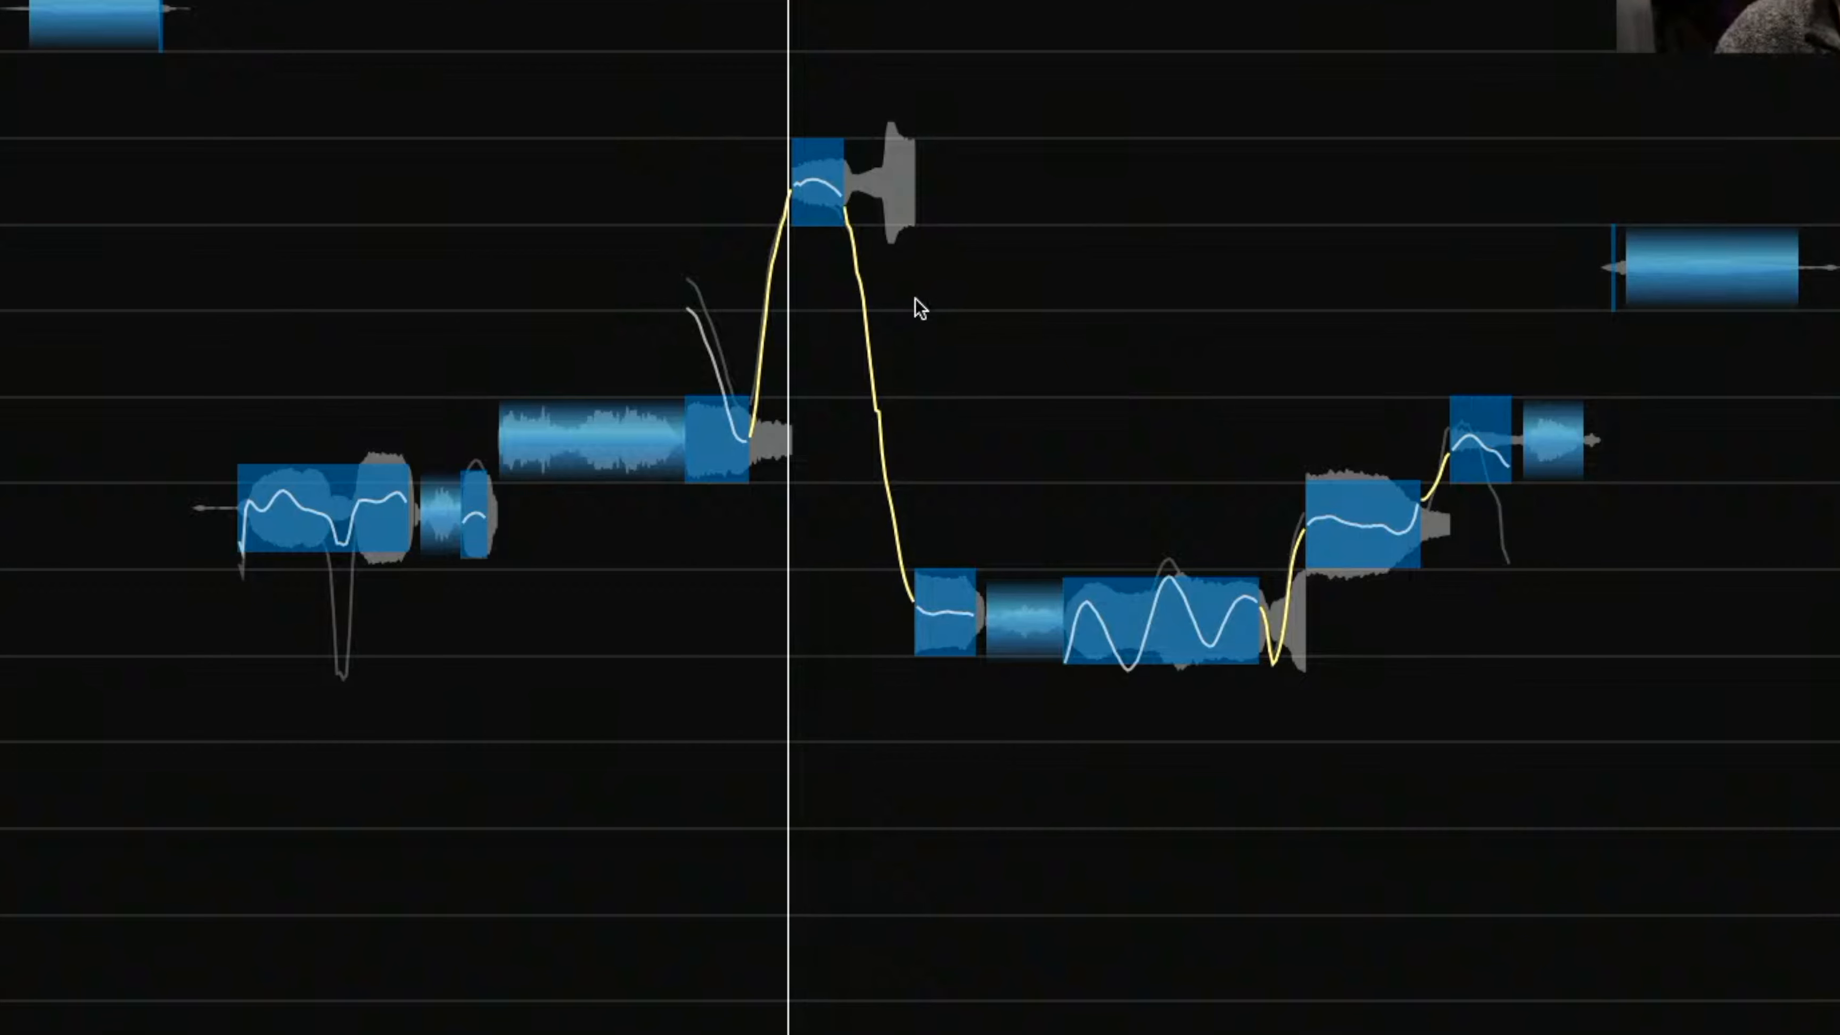
left_click_drag(823, 41, 930, 641)
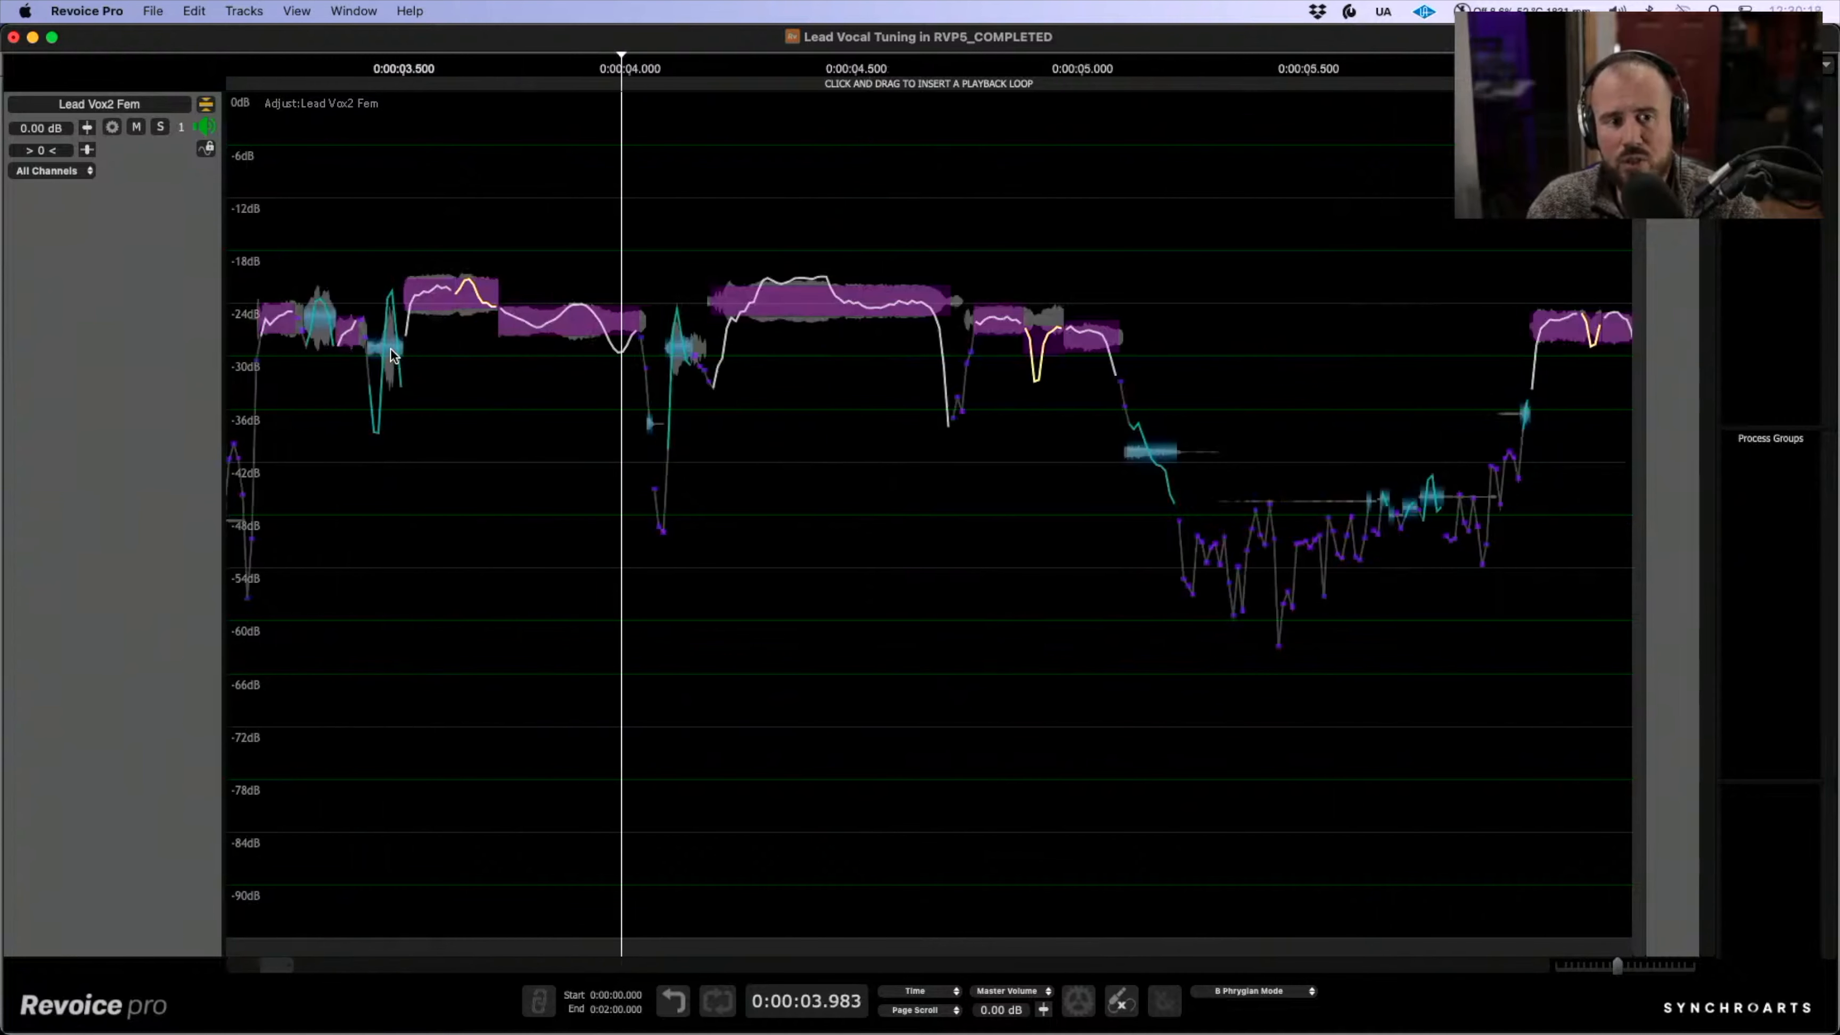
- In the level view, lower the sibilant just before 3.5 seconds to -36.3 dB and play the phrase
left_click_drag(390, 348, 390, 375)
left_click(311, 225)
key("space")
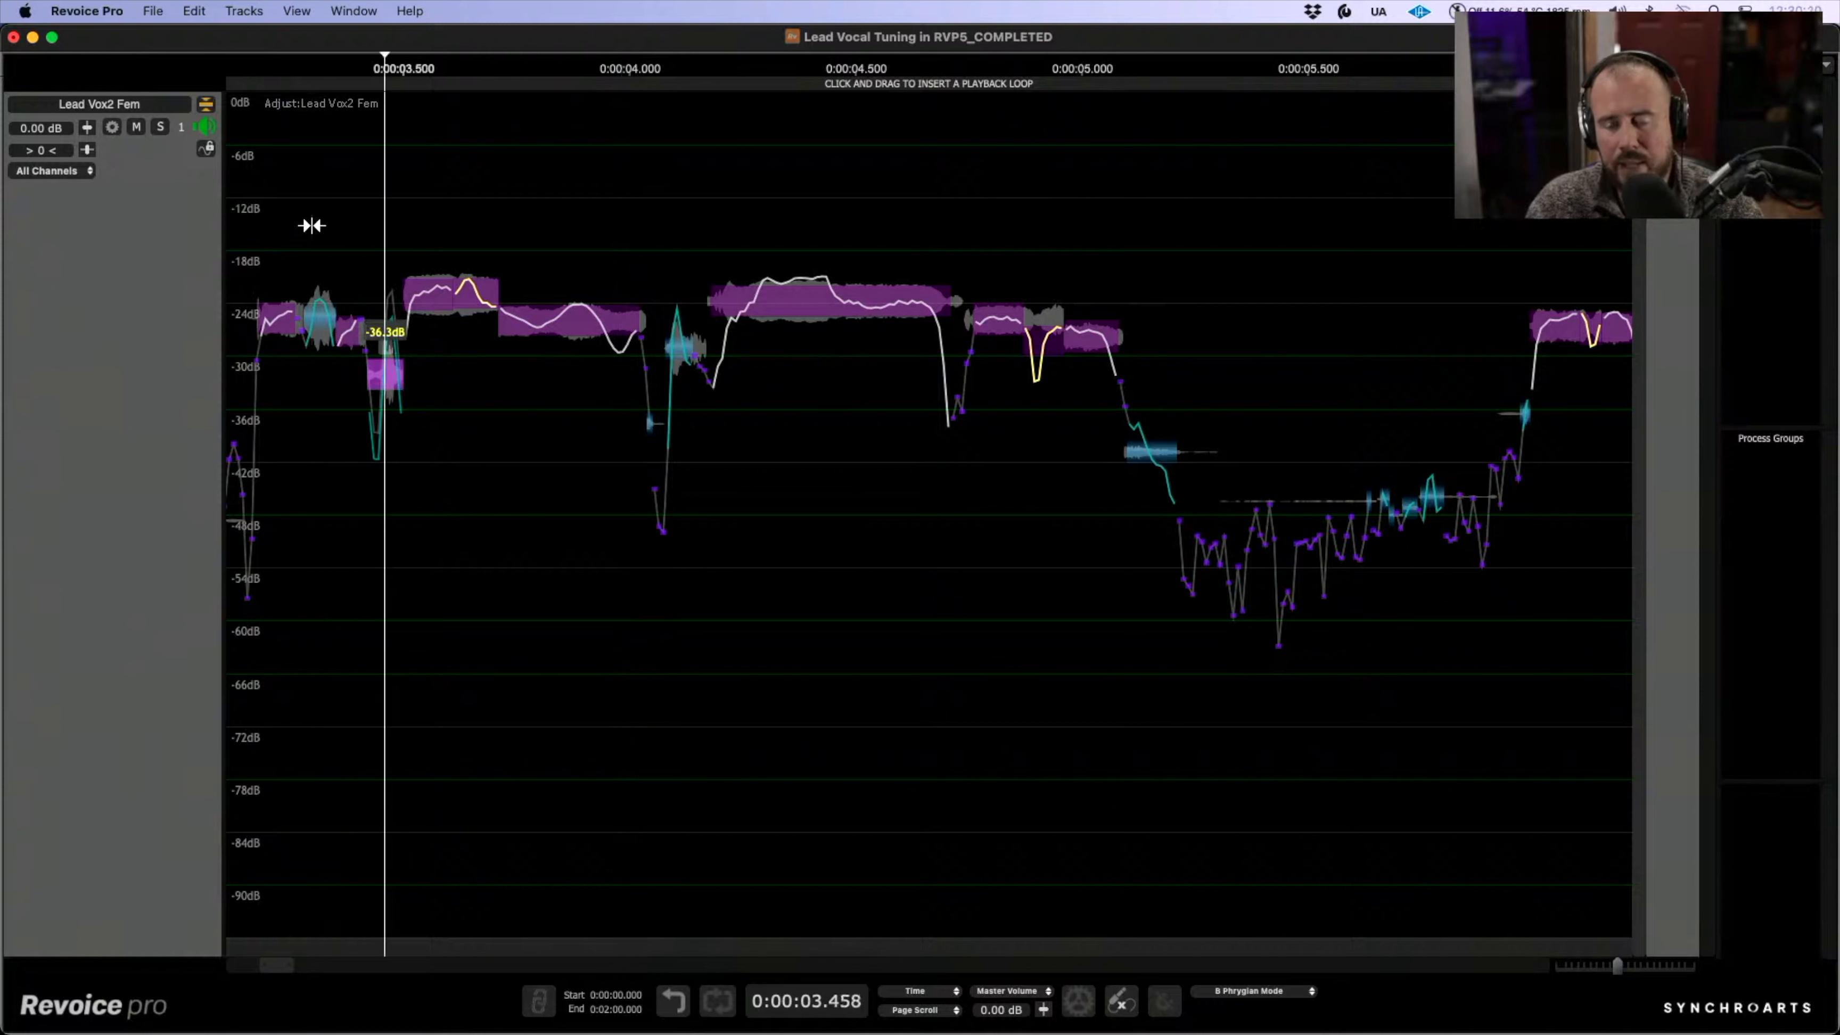
key("space")
- Lower the sibilant just after 4 seconds to -41.78 dB and play the passage from the start of the phrase
left_click_drag(678, 347, 678, 358)
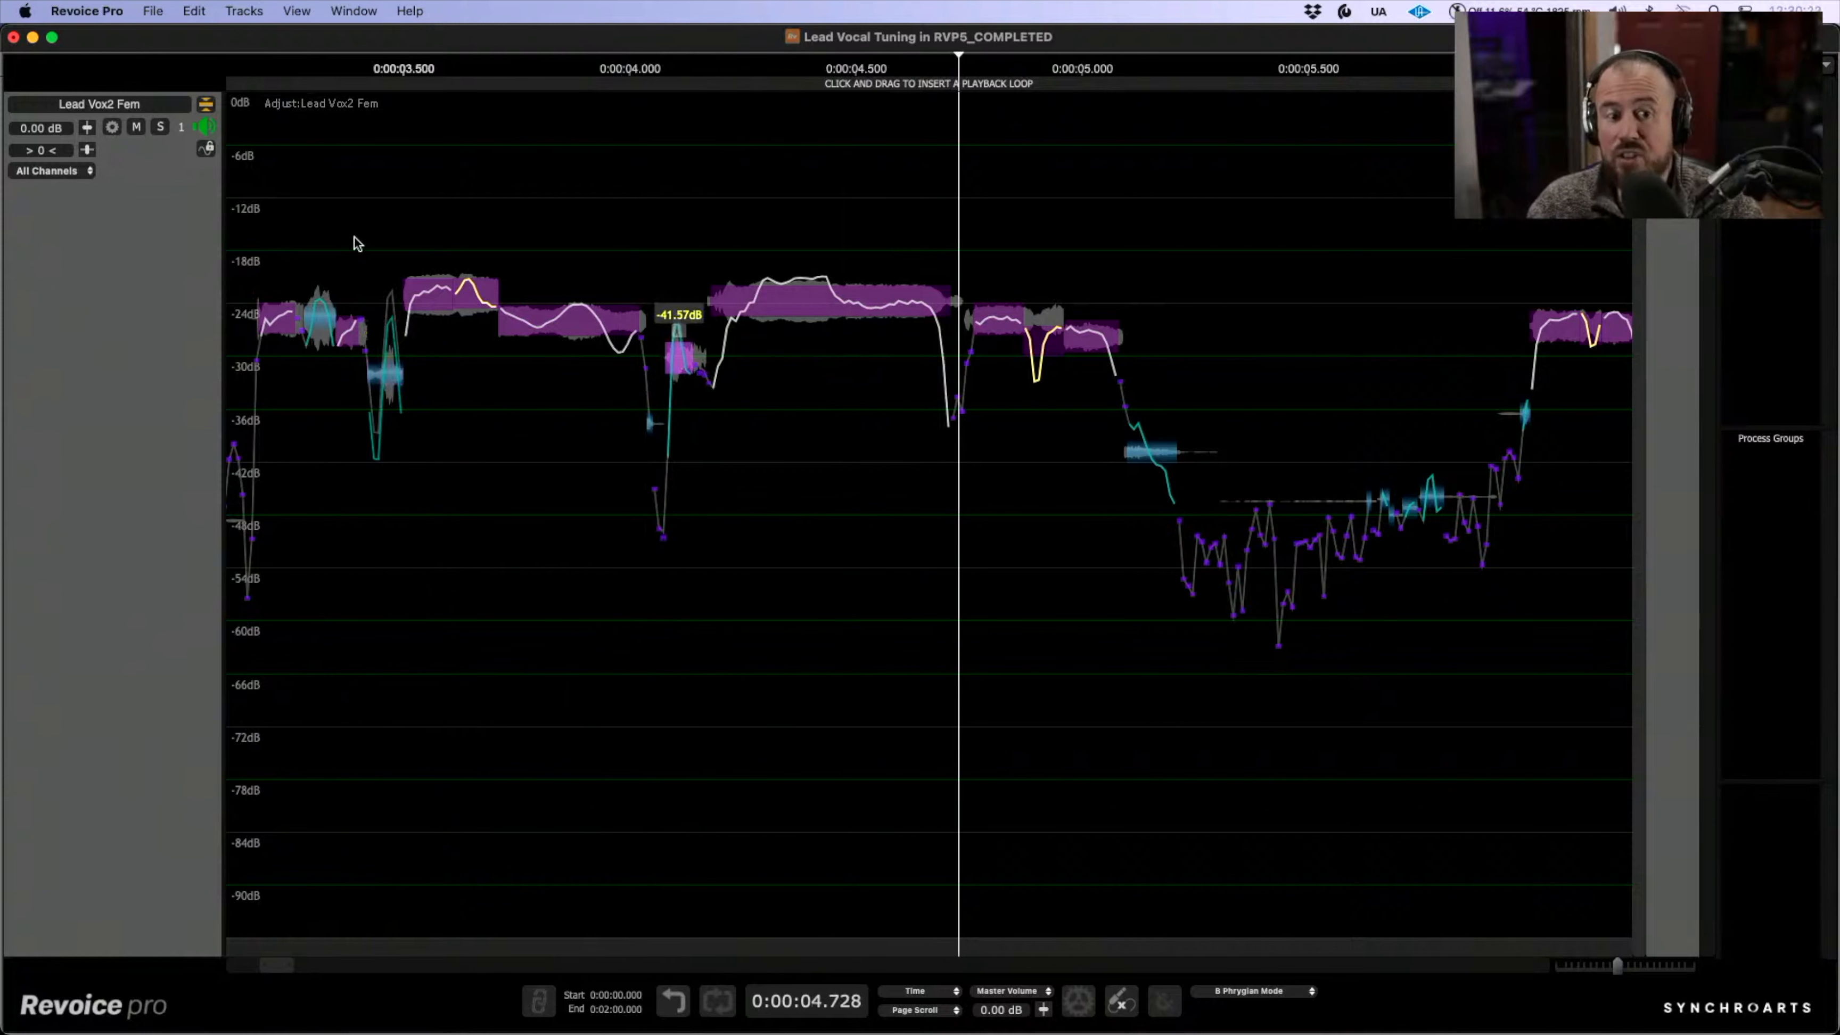
left_click(326, 230)
key("space")
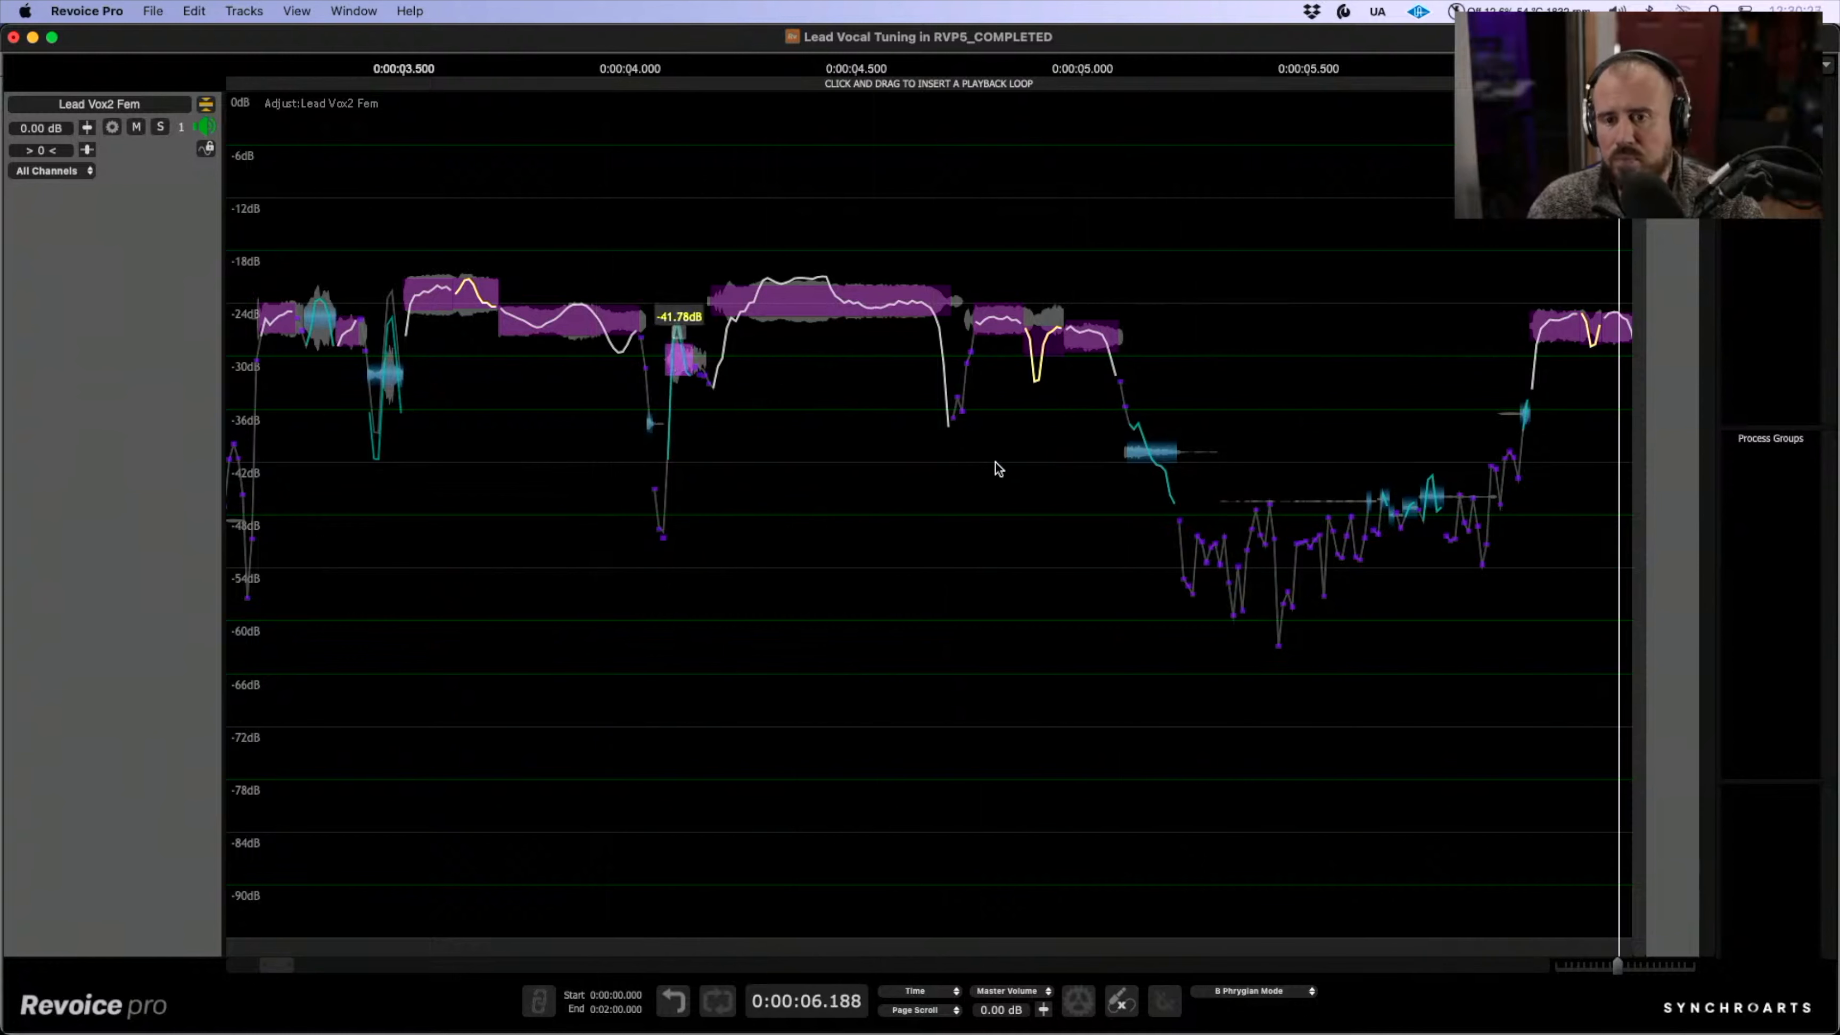
key("space")
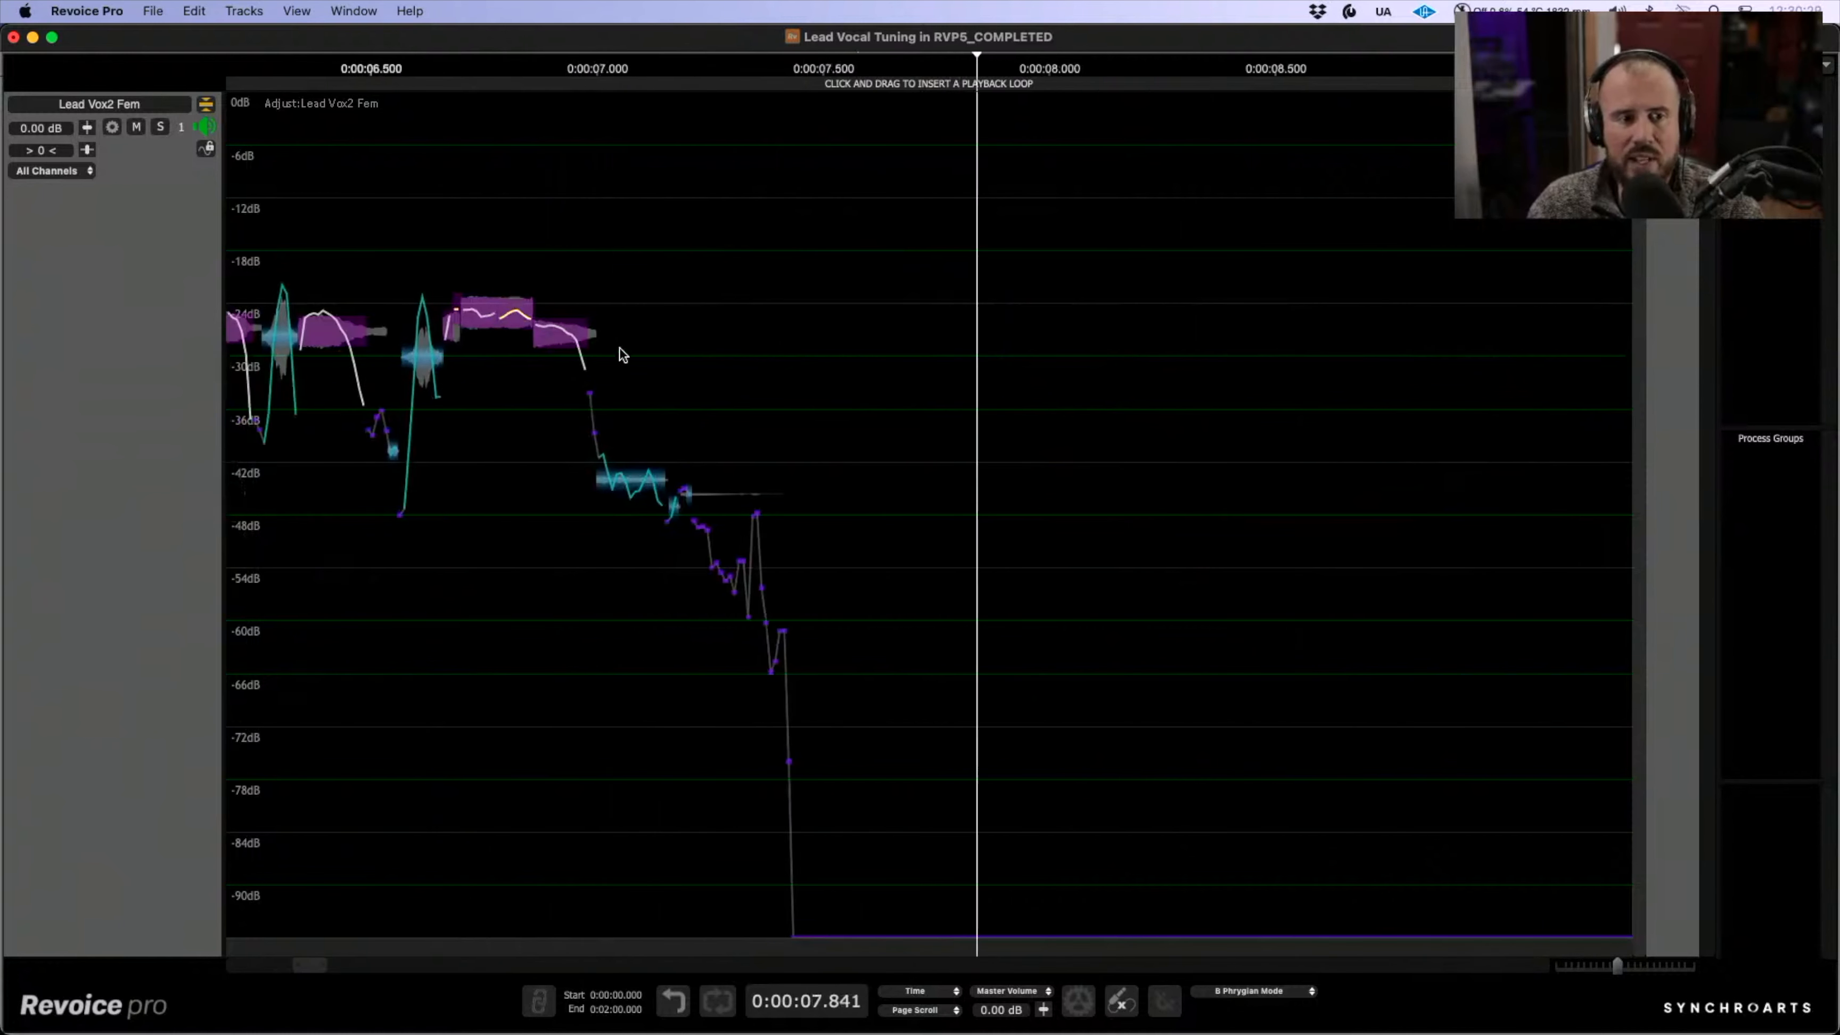
- Play the following phrase and lower its two sibilants, bringing the second one, near 6.6 seconds, down to -50.3 dB
scroll(619, 347, "left", 5)
scroll(570, 343, "left", 4)
left_click(464, 243)
key("space")
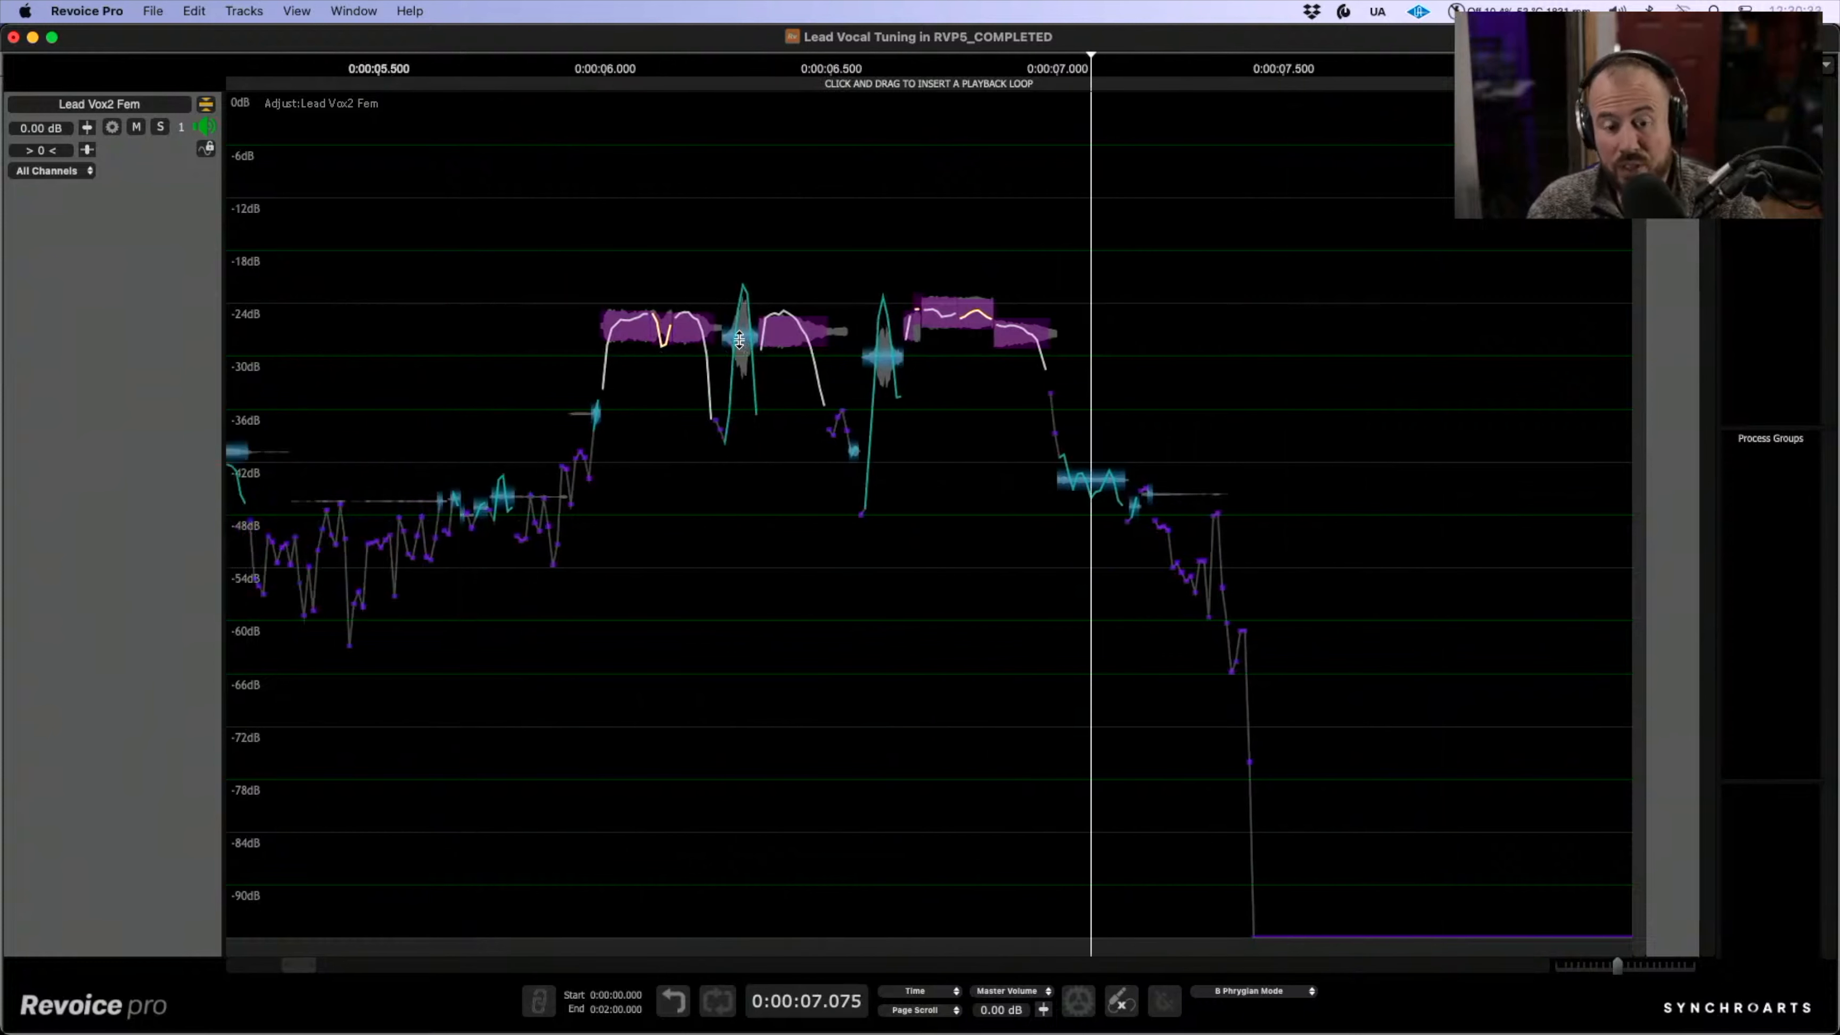
left_click(739, 339)
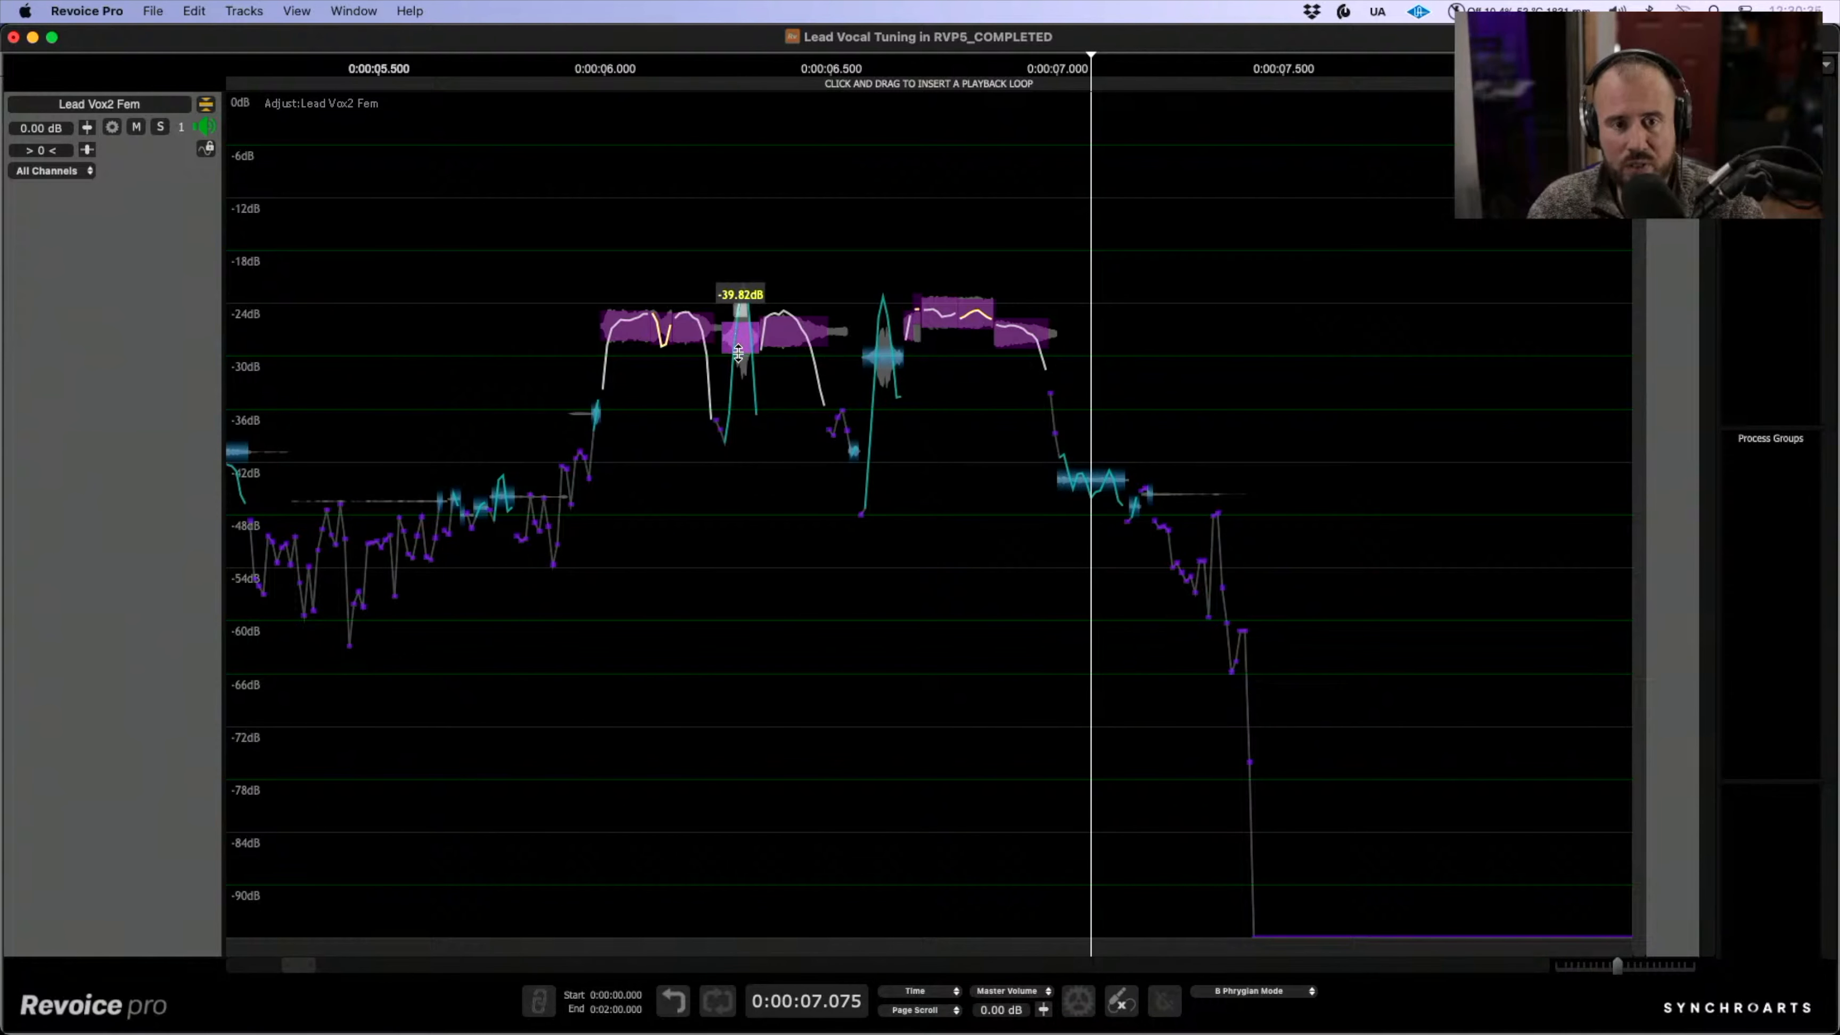
left_click_drag(738, 350, 739, 355)
left_click_drag(886, 357, 884, 375)
key("space")
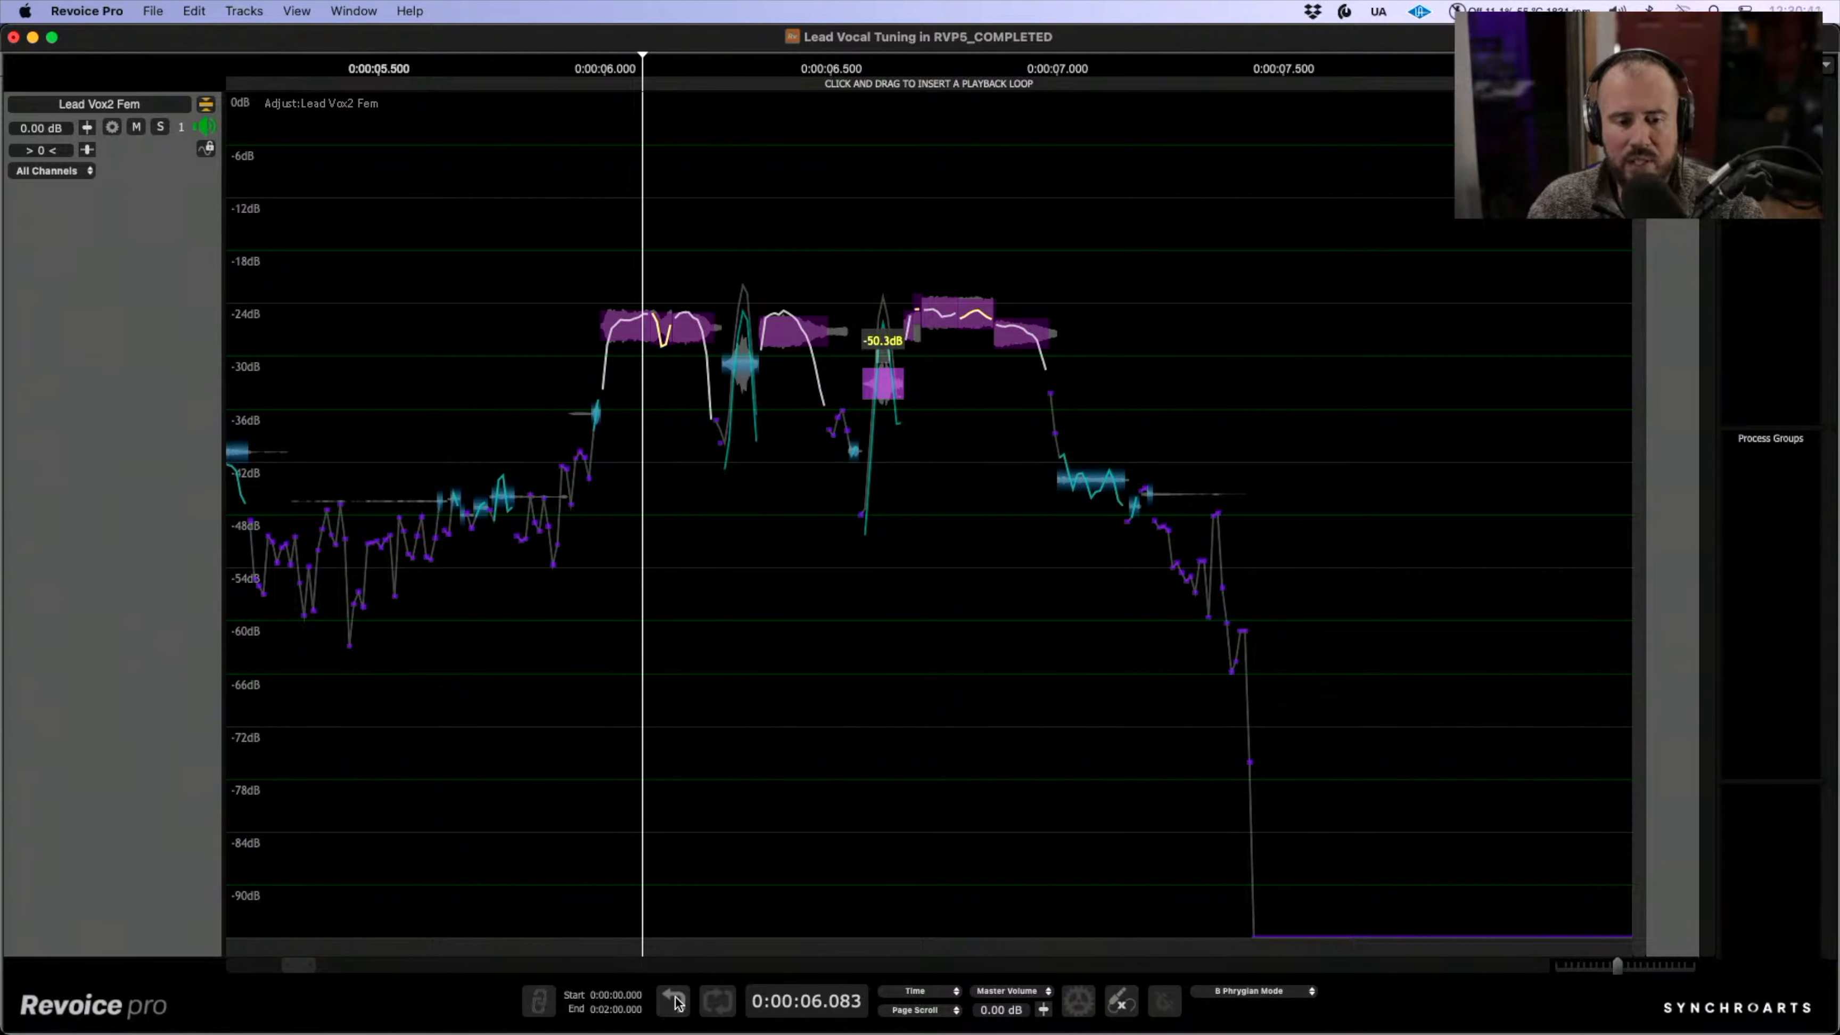
- Play the phrase from 5.869 seconds and lower the sibilant near 6.3 seconds to -43.33 dB
left_click(546, 266)
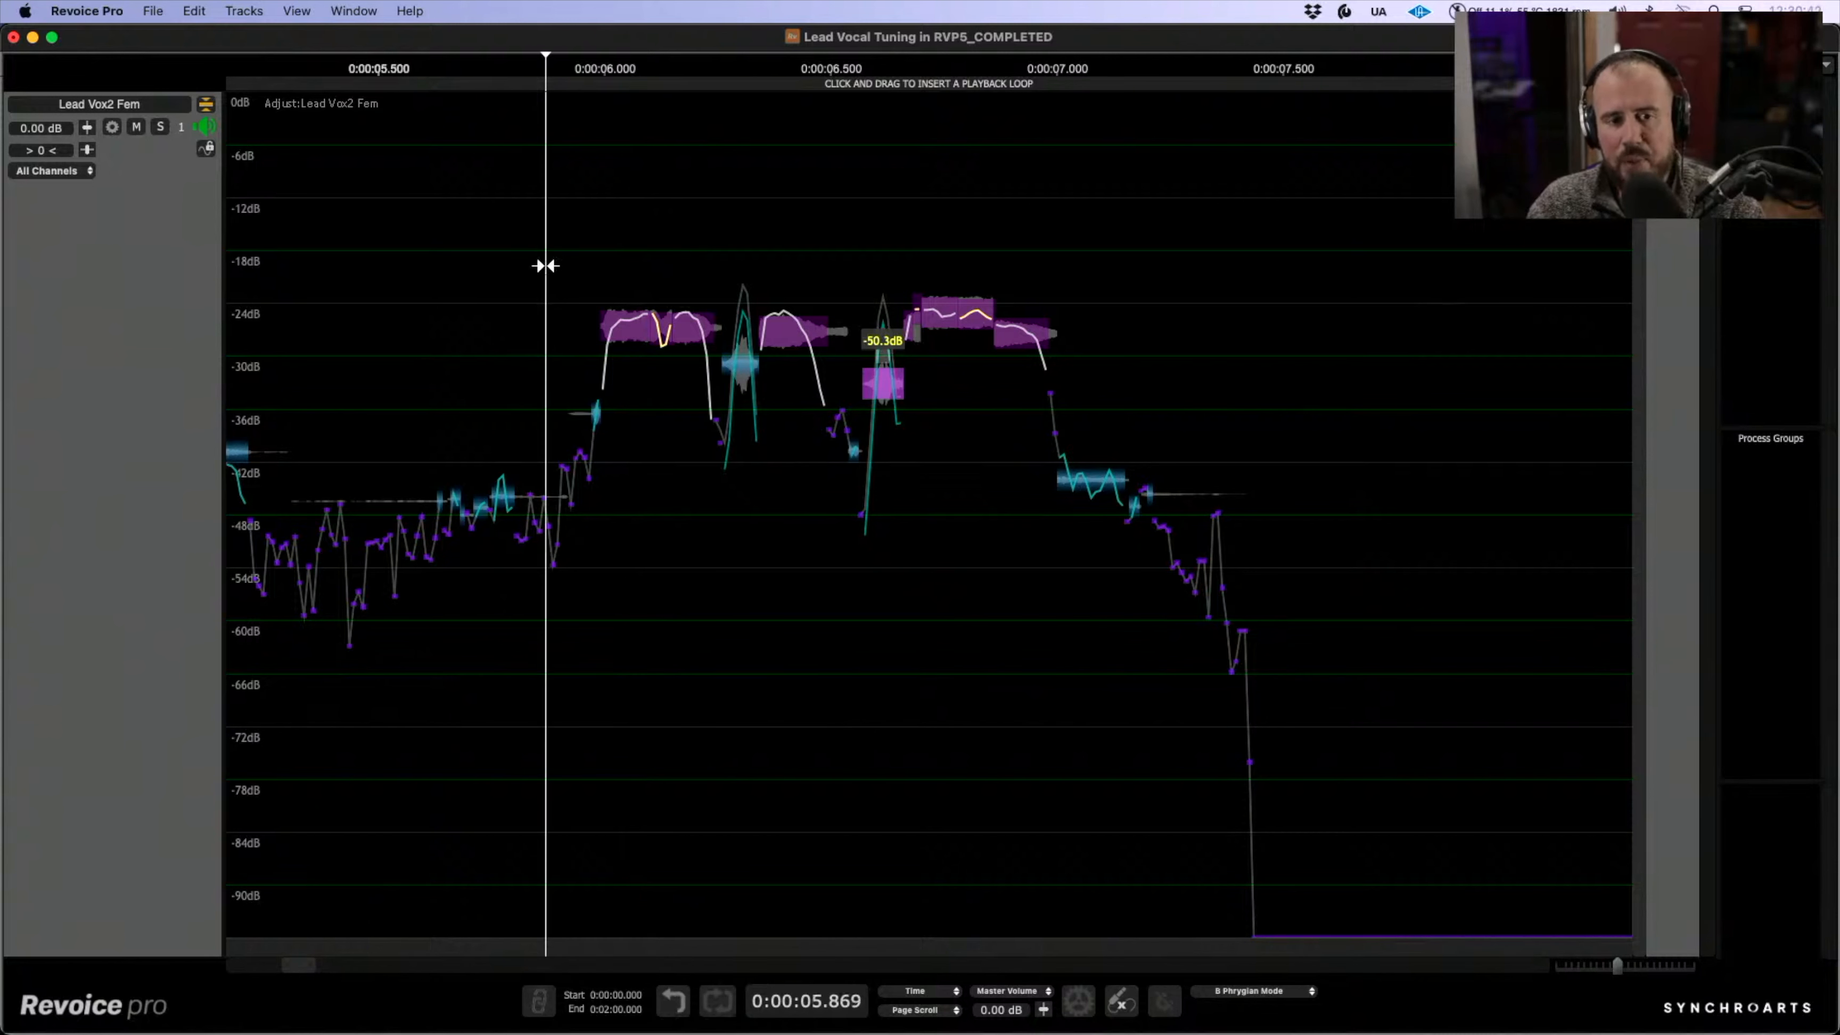
key("space")
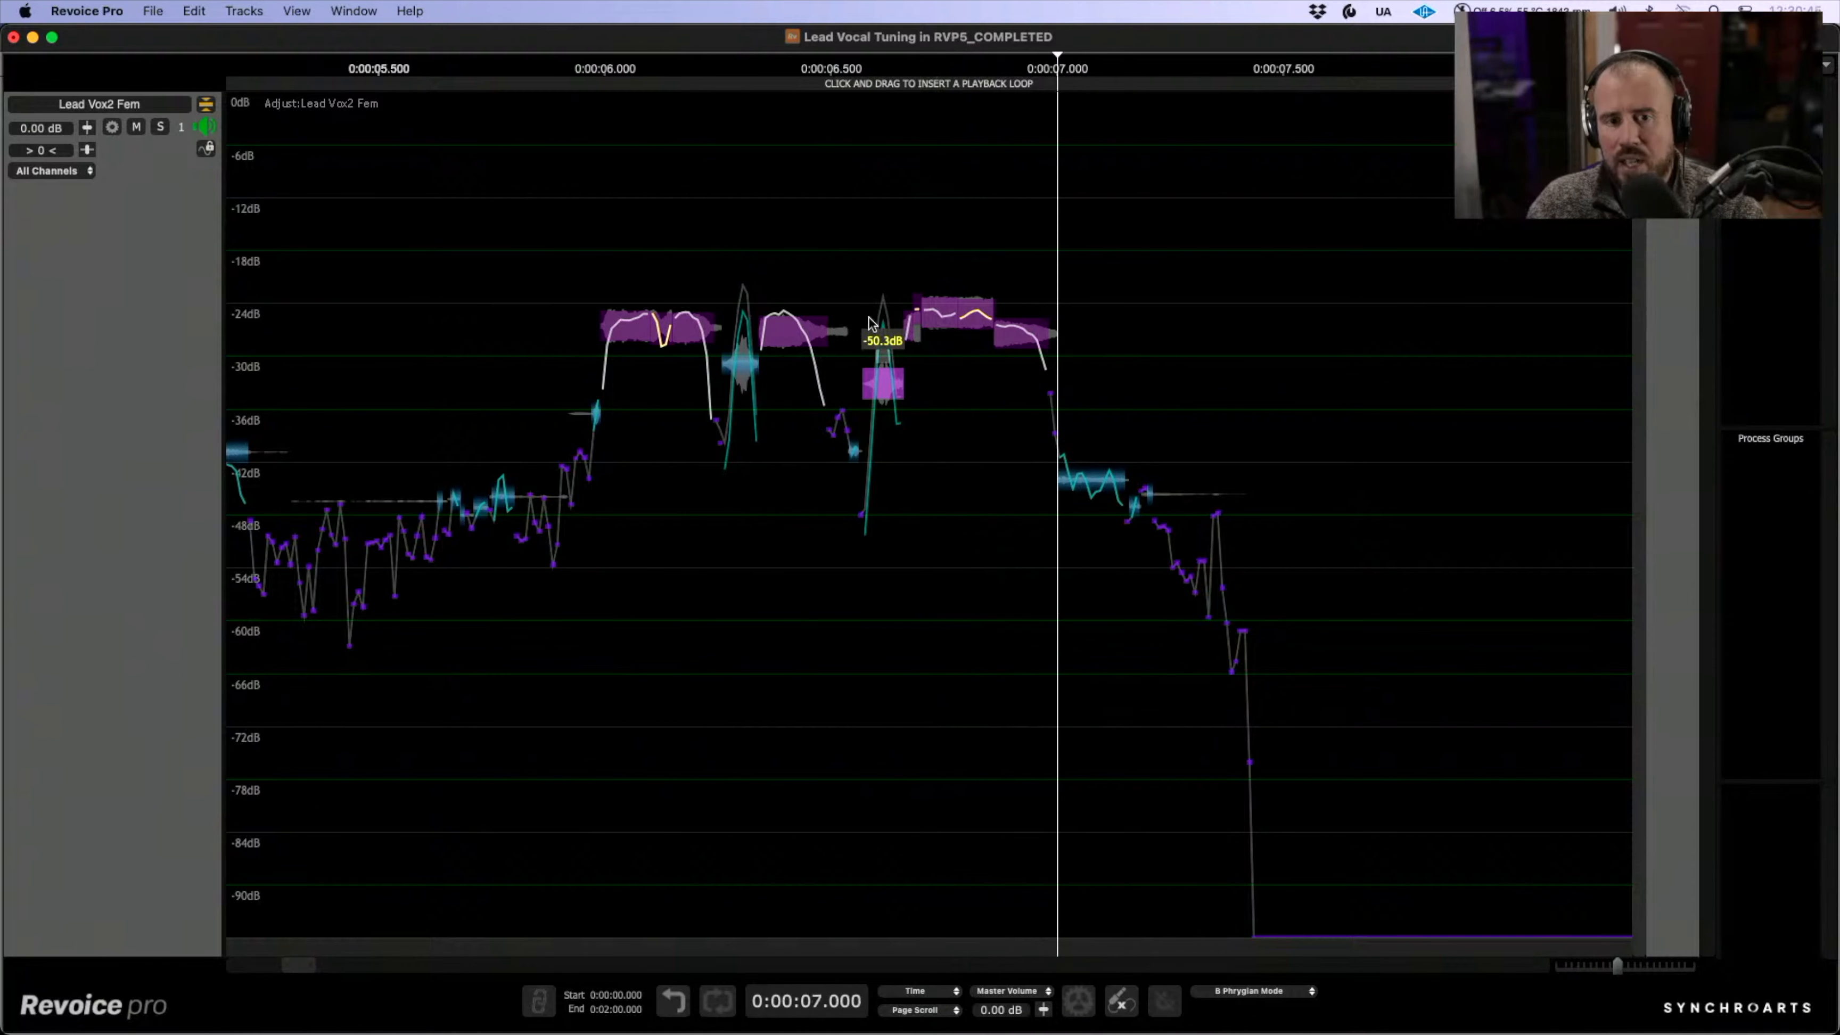
left_click(742, 375)
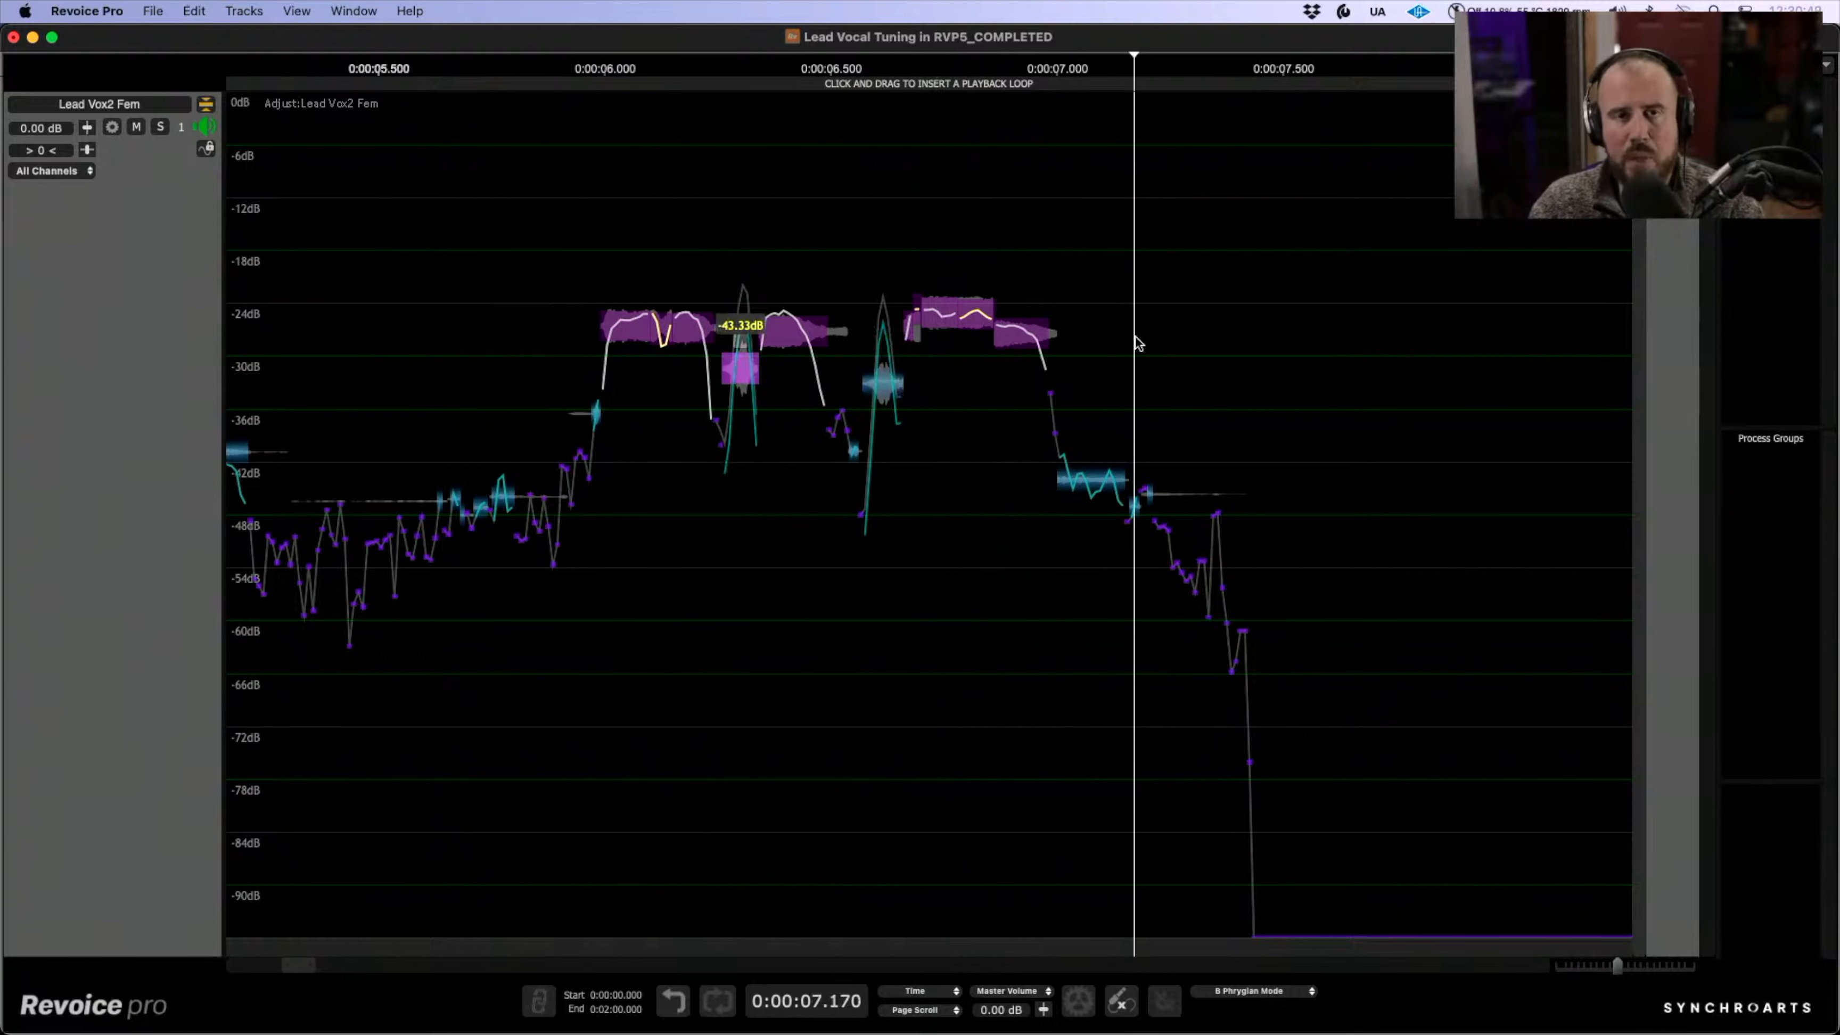
key("space")
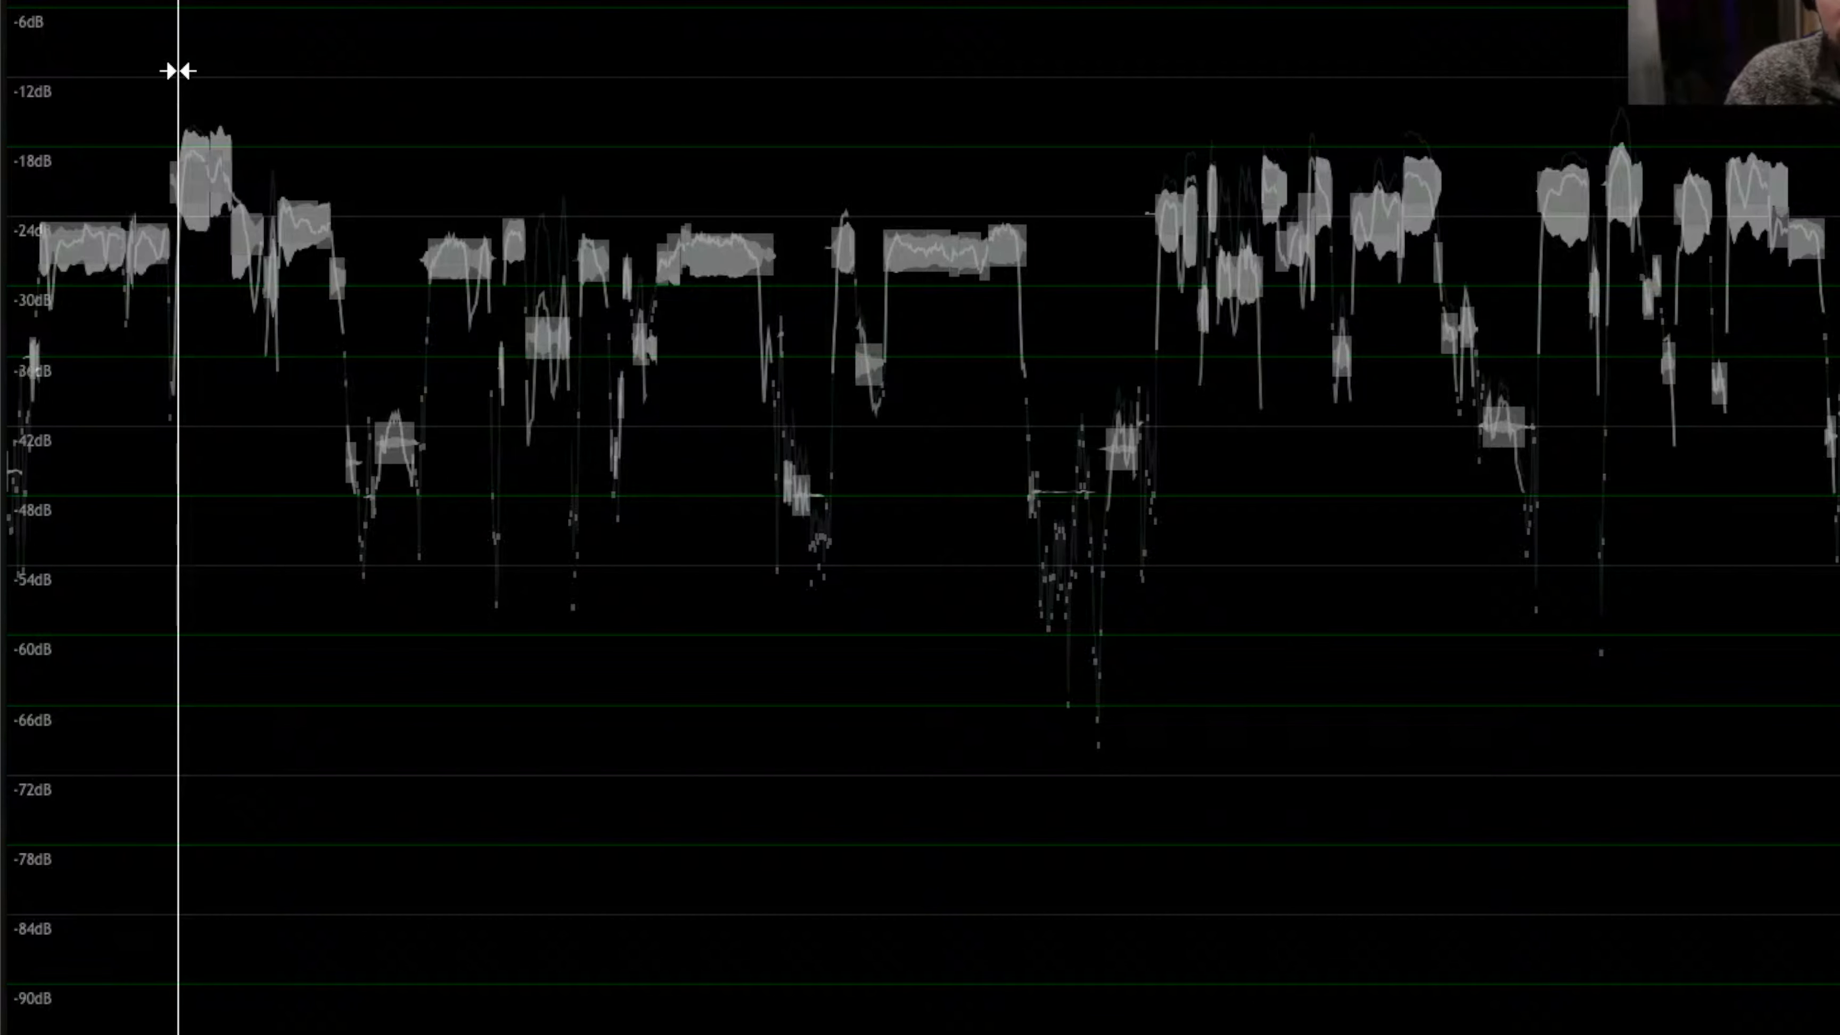
- Survey the level traces across the quiet and loud sections, and examine the sibilants in the louder phrases up close
left_click_drag(178, 70, 1703, 98)
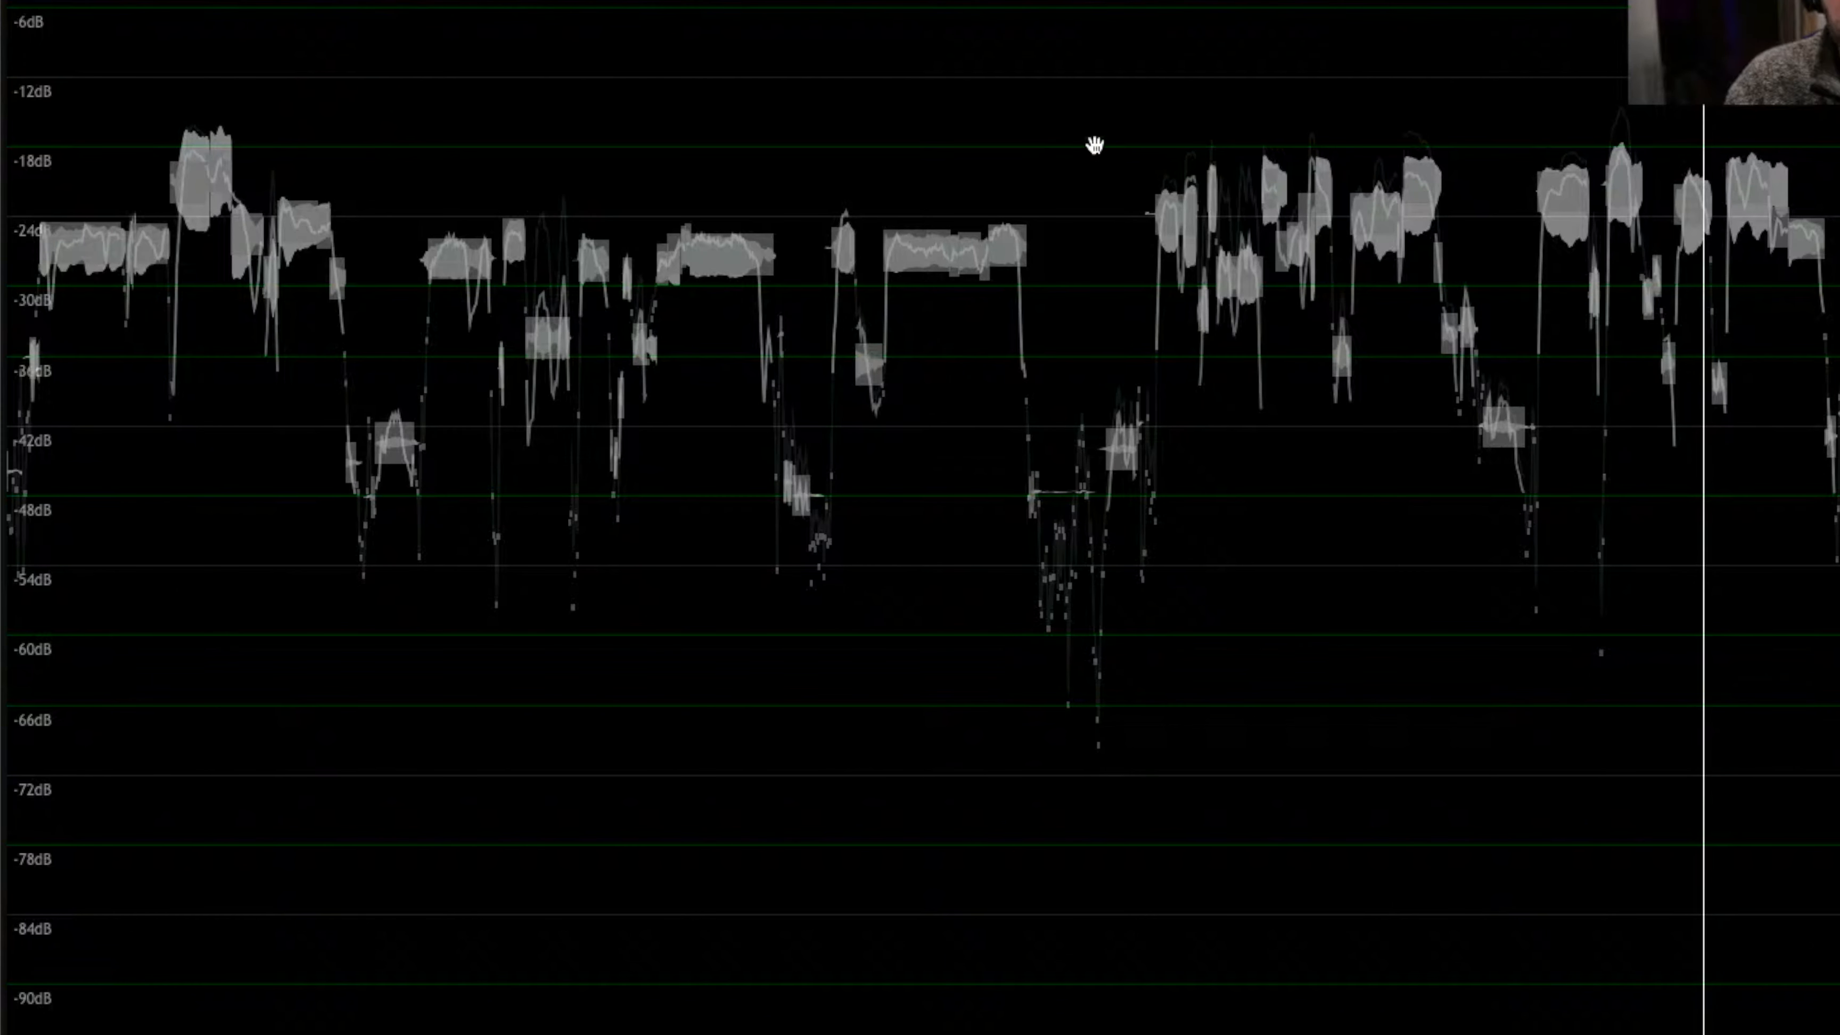
left_click(1043, 141)
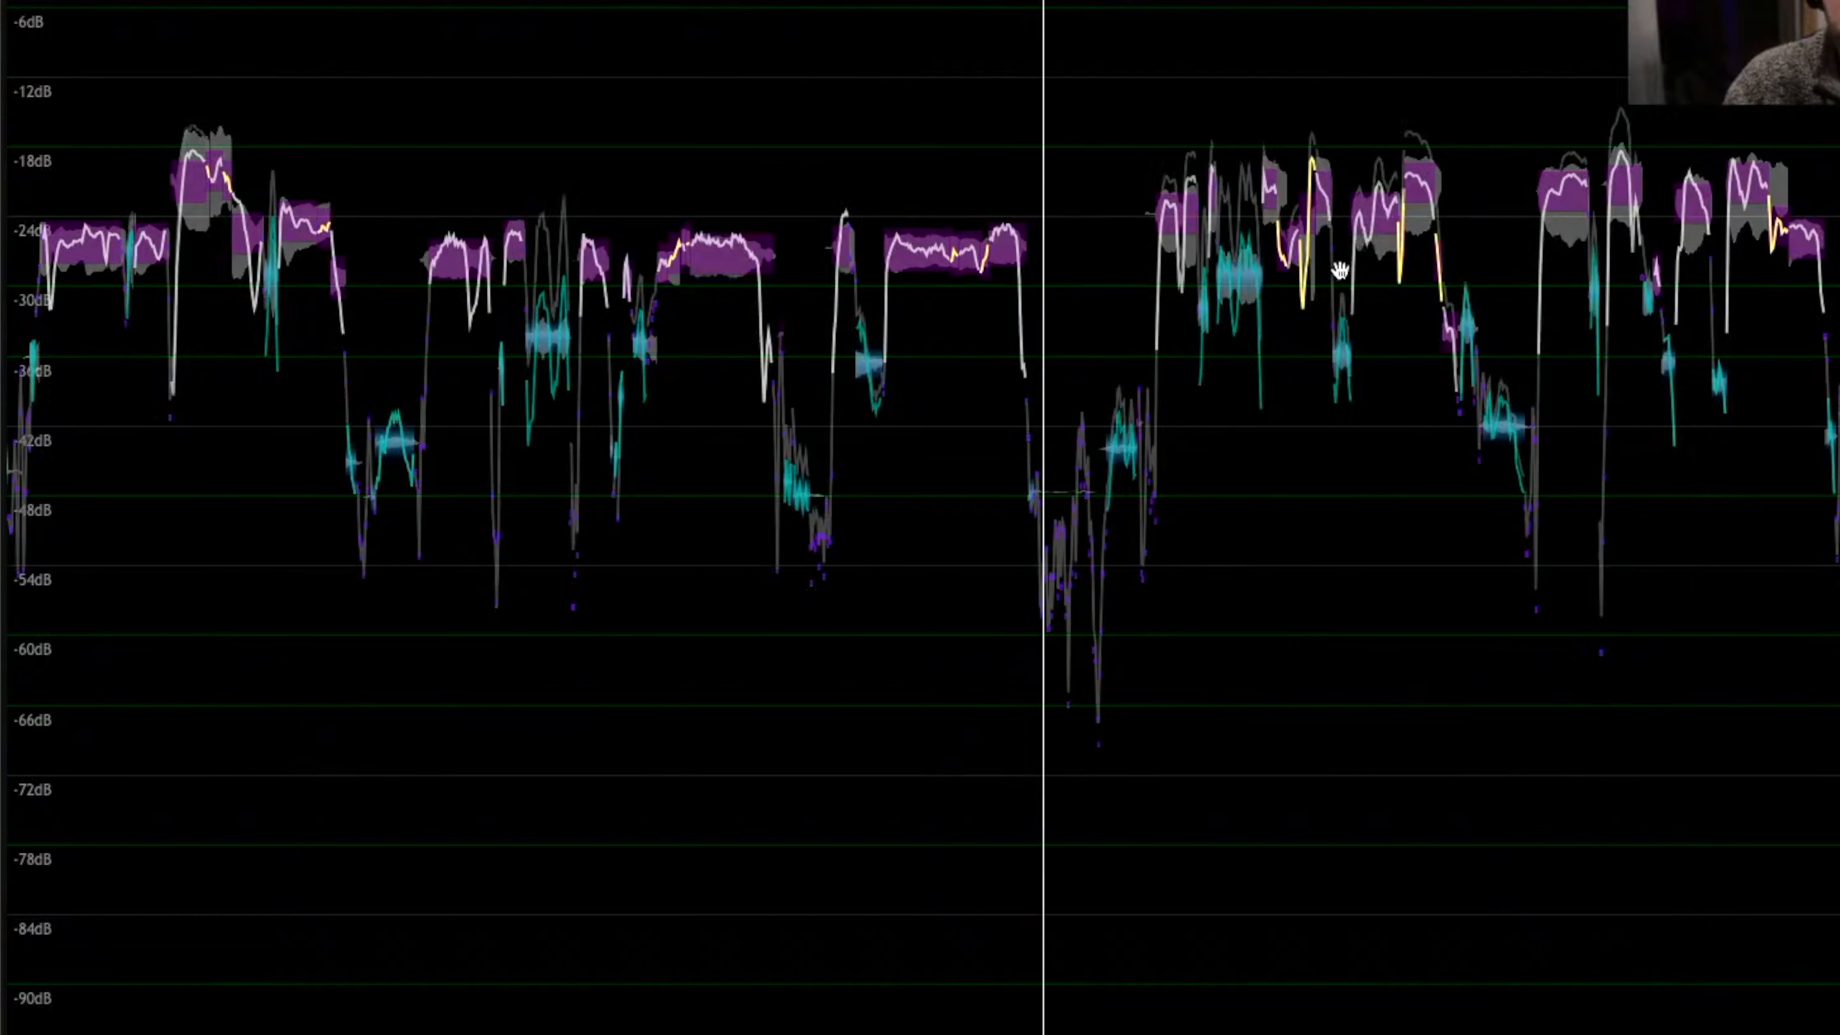
scroll(1030, 262, "right", 2)
left_click(799, 174)
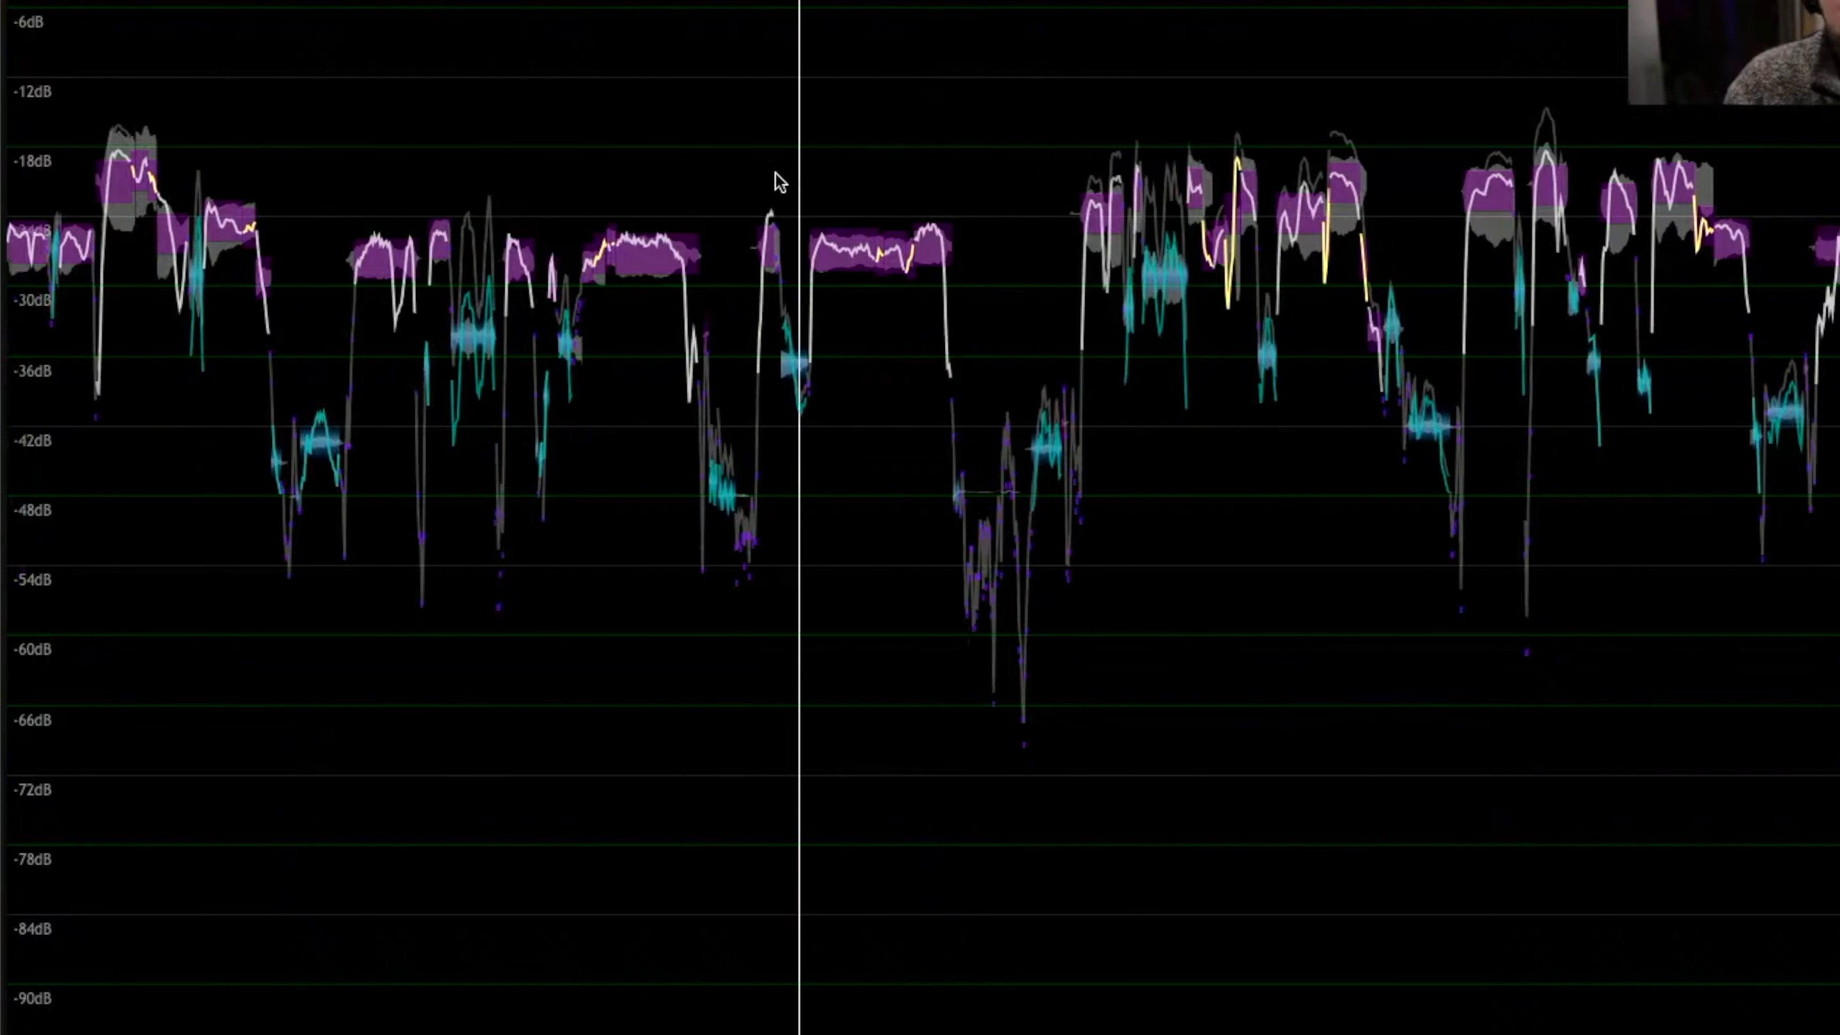
left_click(776, 174)
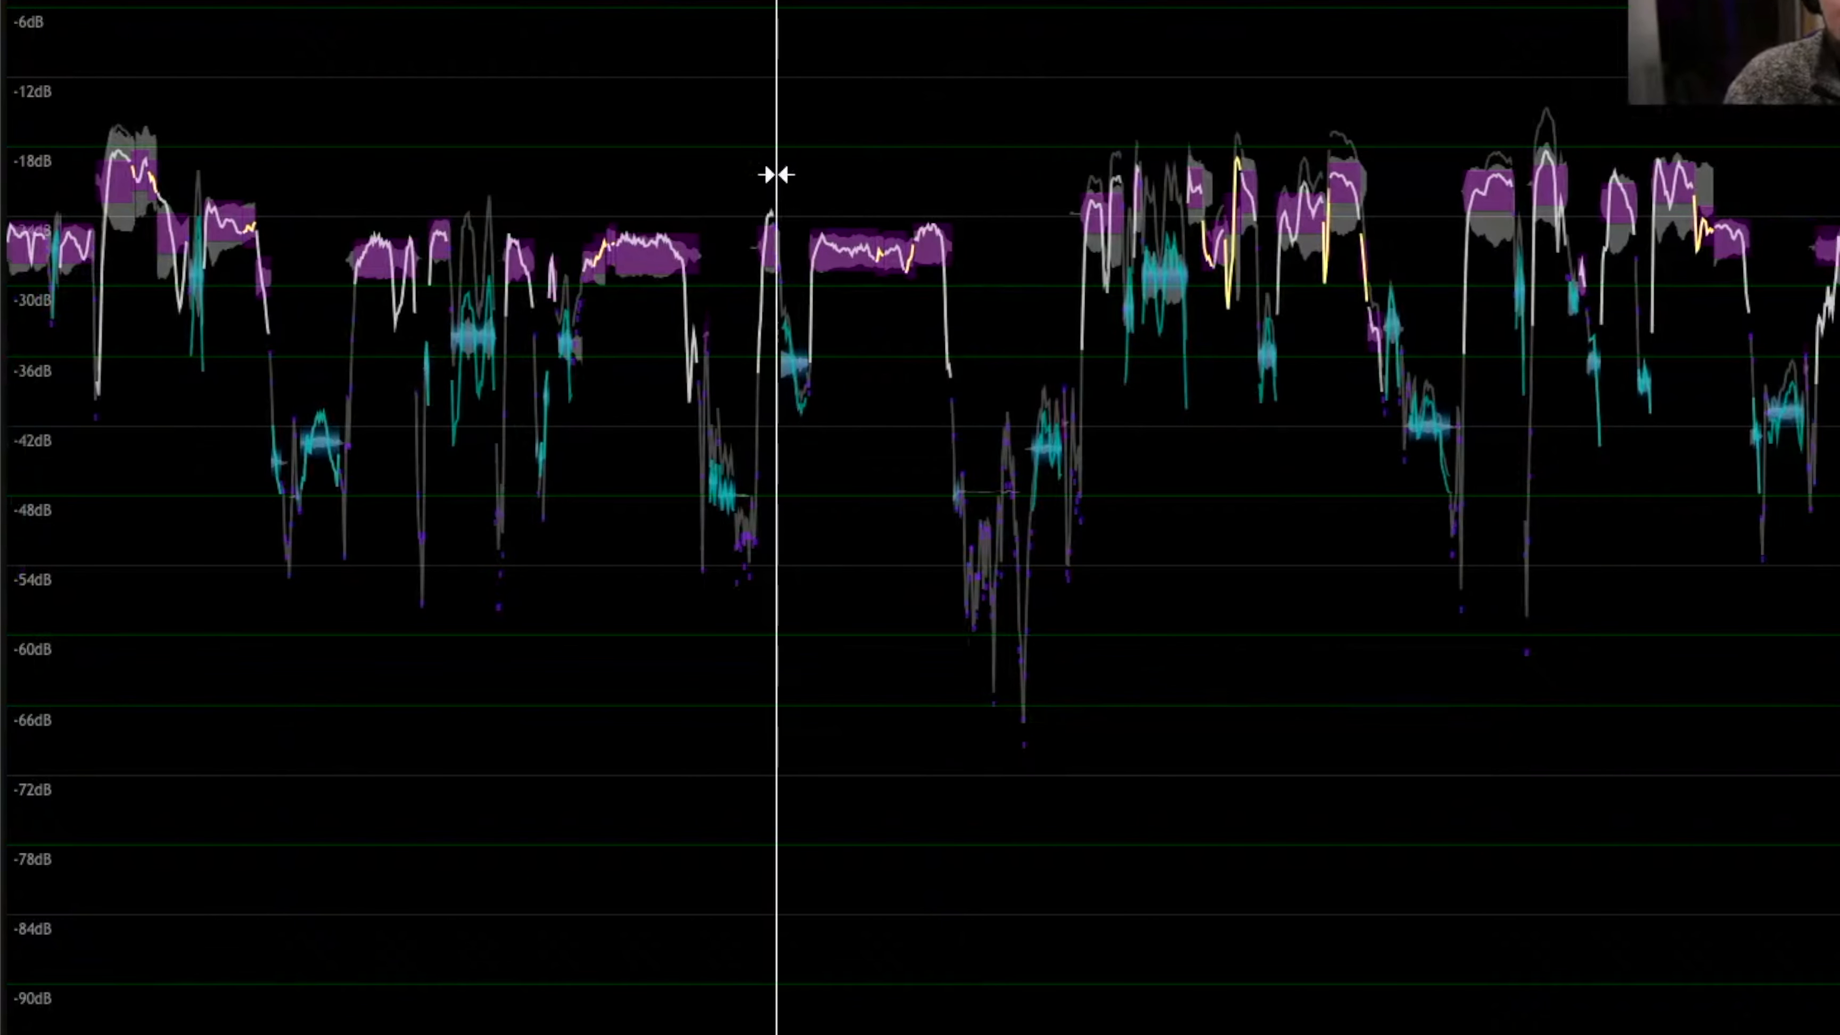
left_click_drag(775, 174, 1650, 217)
scroll(1562, 309, "up", 5)
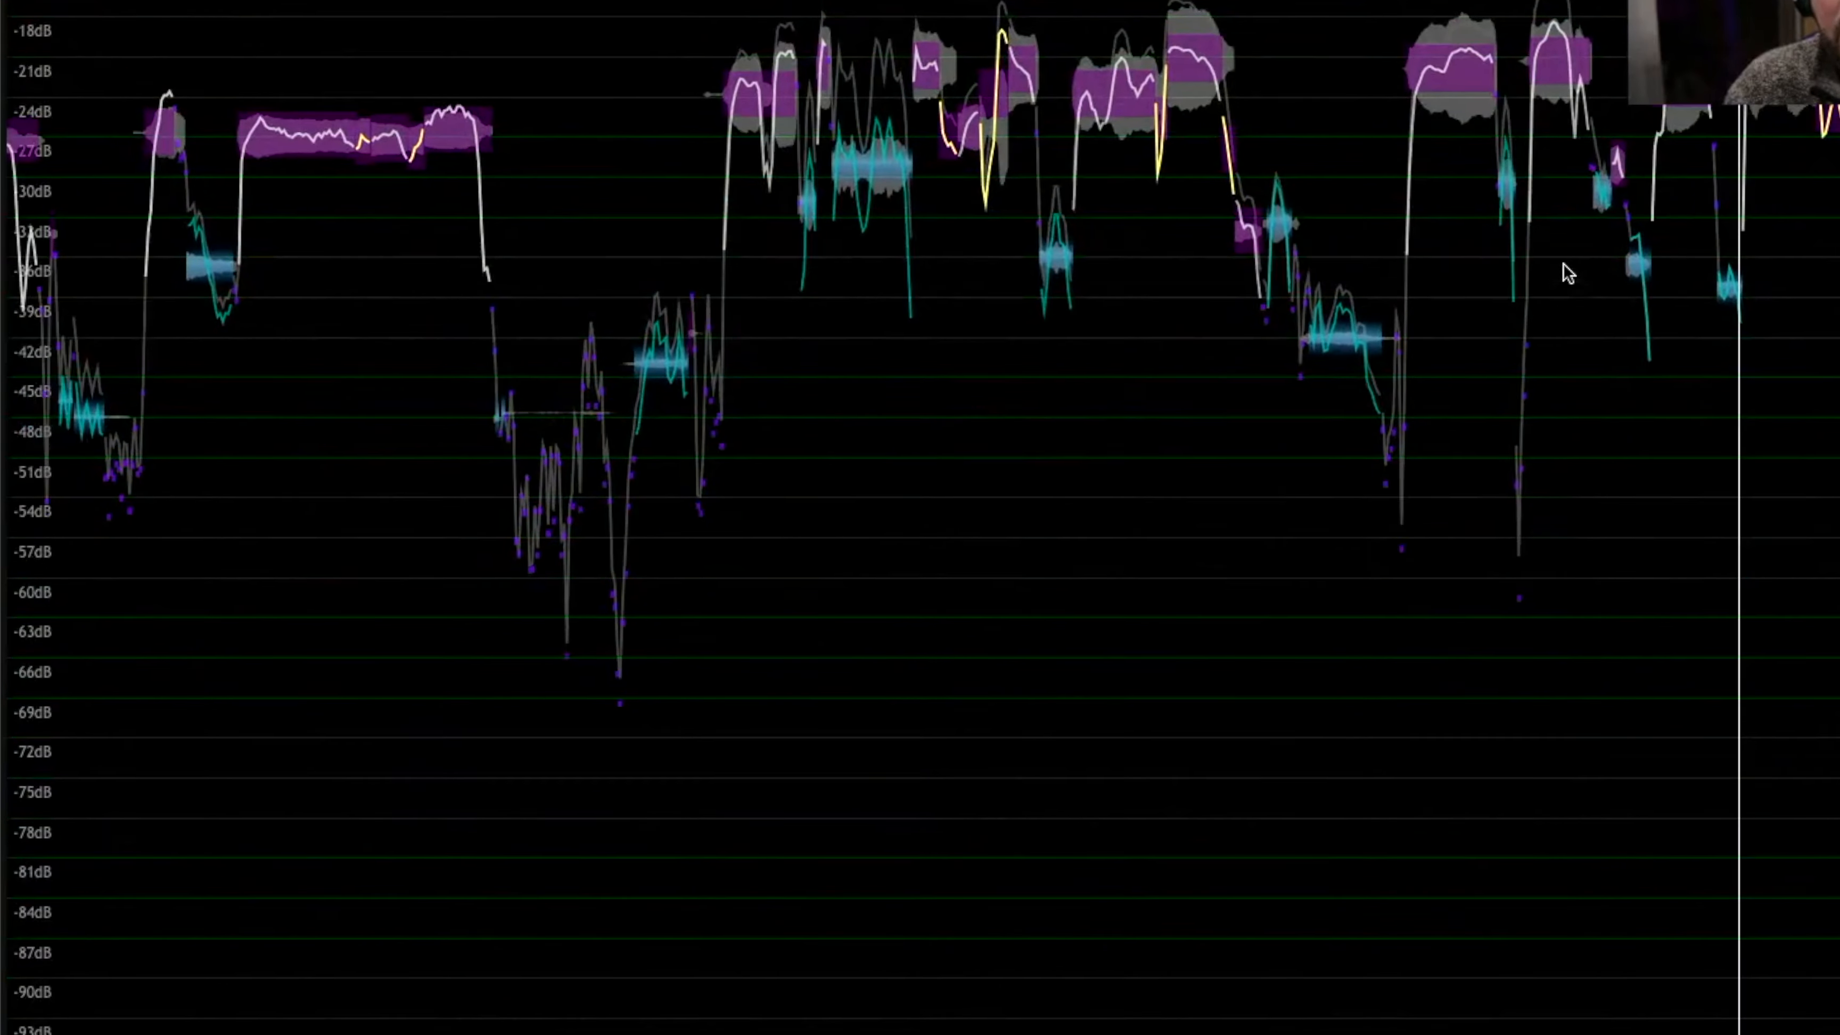
scroll(1585, 248, "right", 10)
scroll(1029, 439, "up", 5)
scroll(1087, 493, "left", 5)
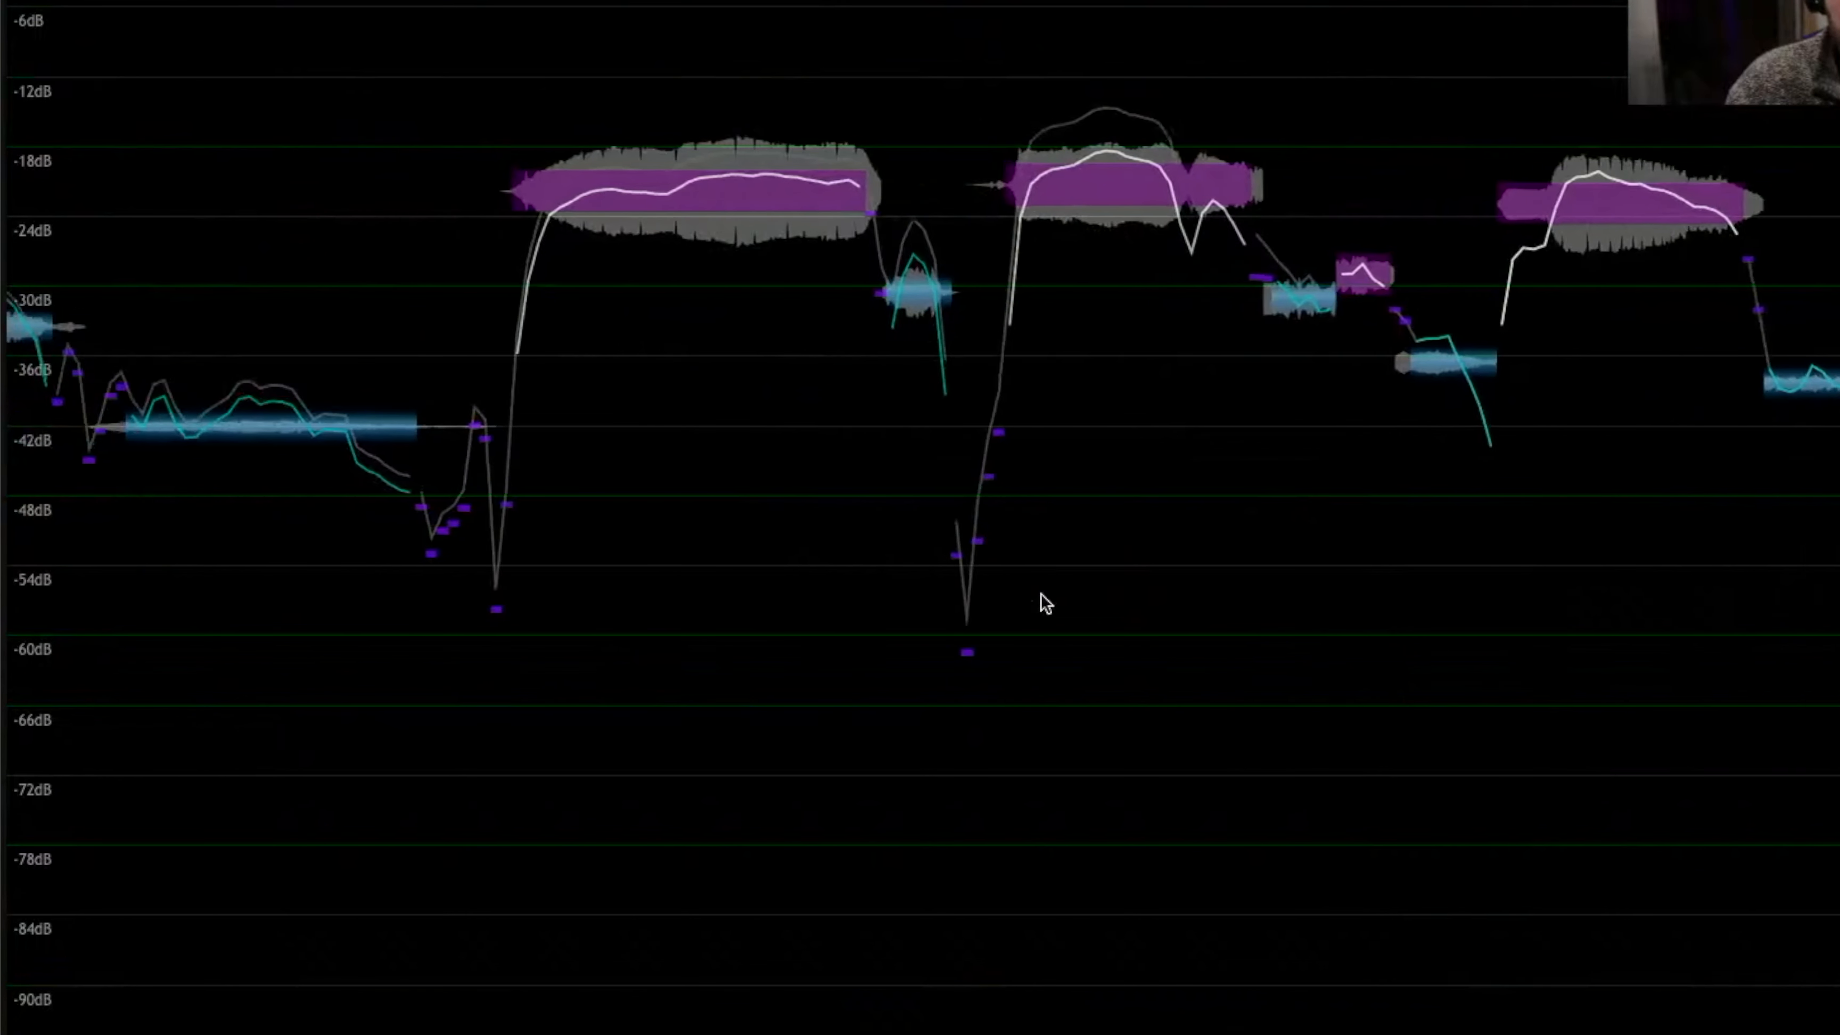
- Play the loud phrase and reduce the level of the sibilant that follows its long first note
left_click(456, 102)
key("space")
left_click_drag(950, 294, 950, 318)
left_click(492, 164)
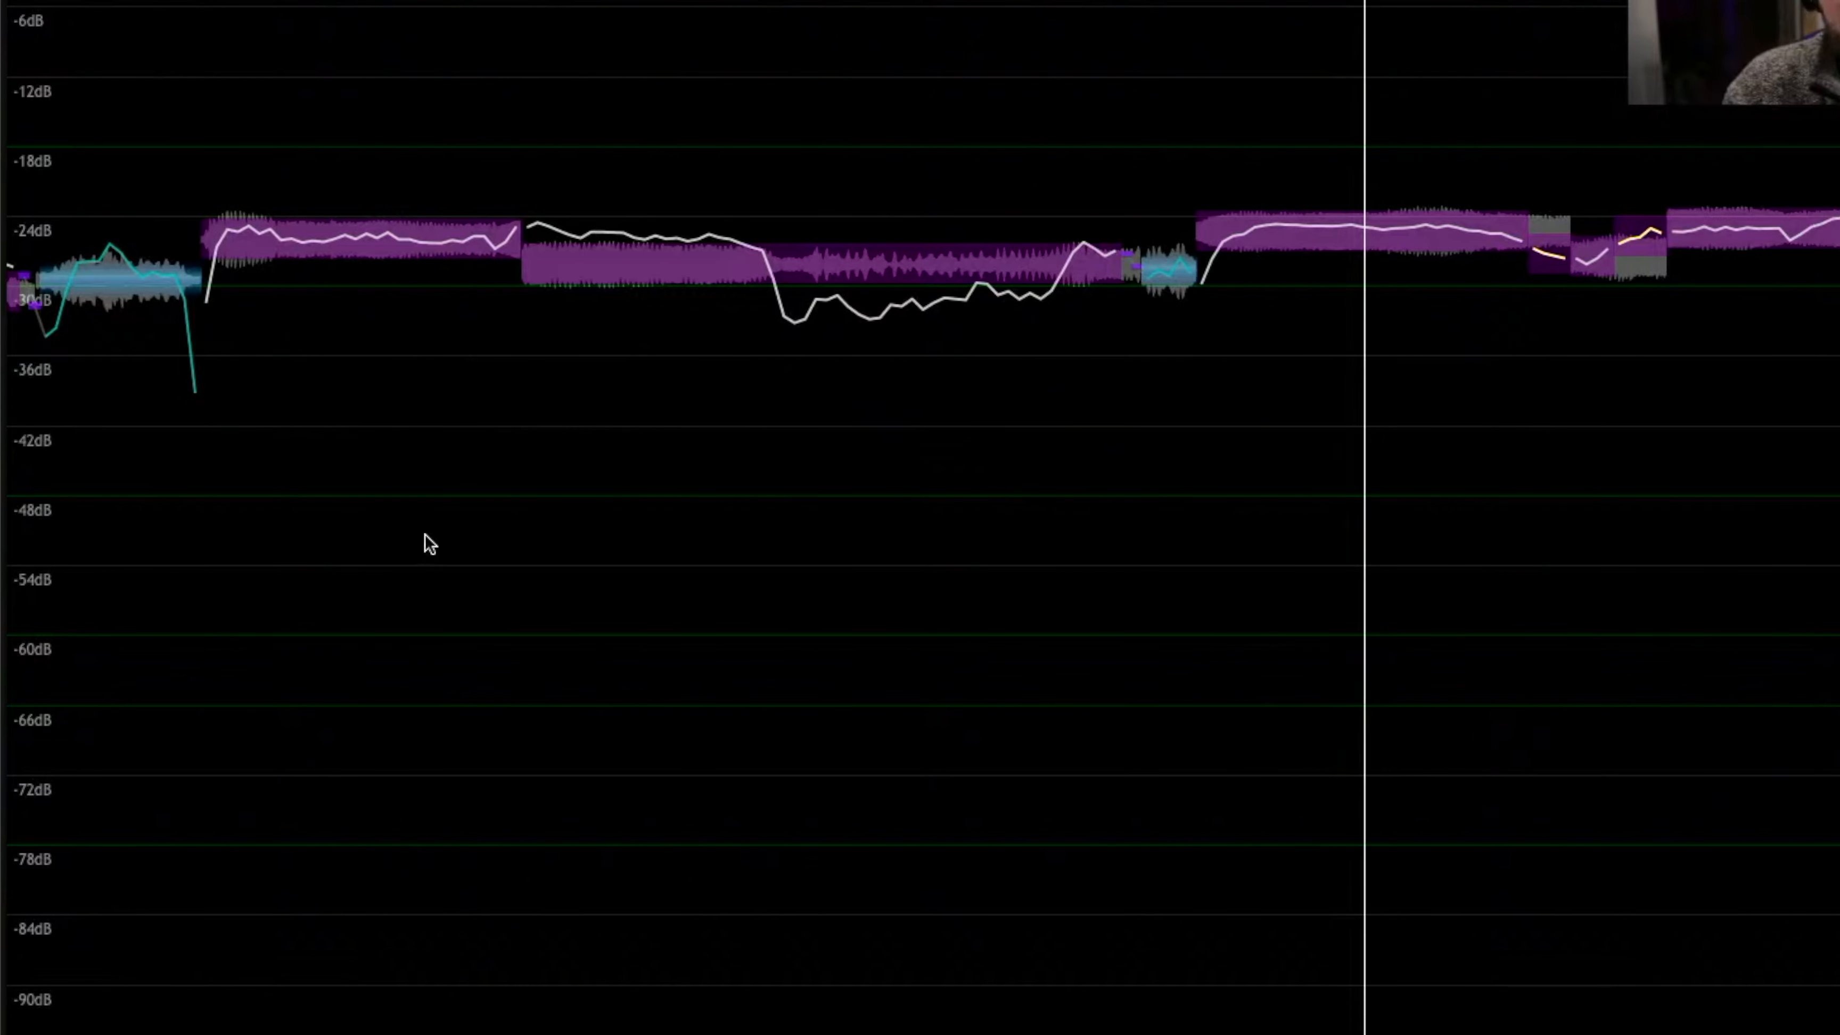
- Lower the level of the sibilant just before the long run of sustained notes and control playback to check it
scroll(428, 542, "left", 2)
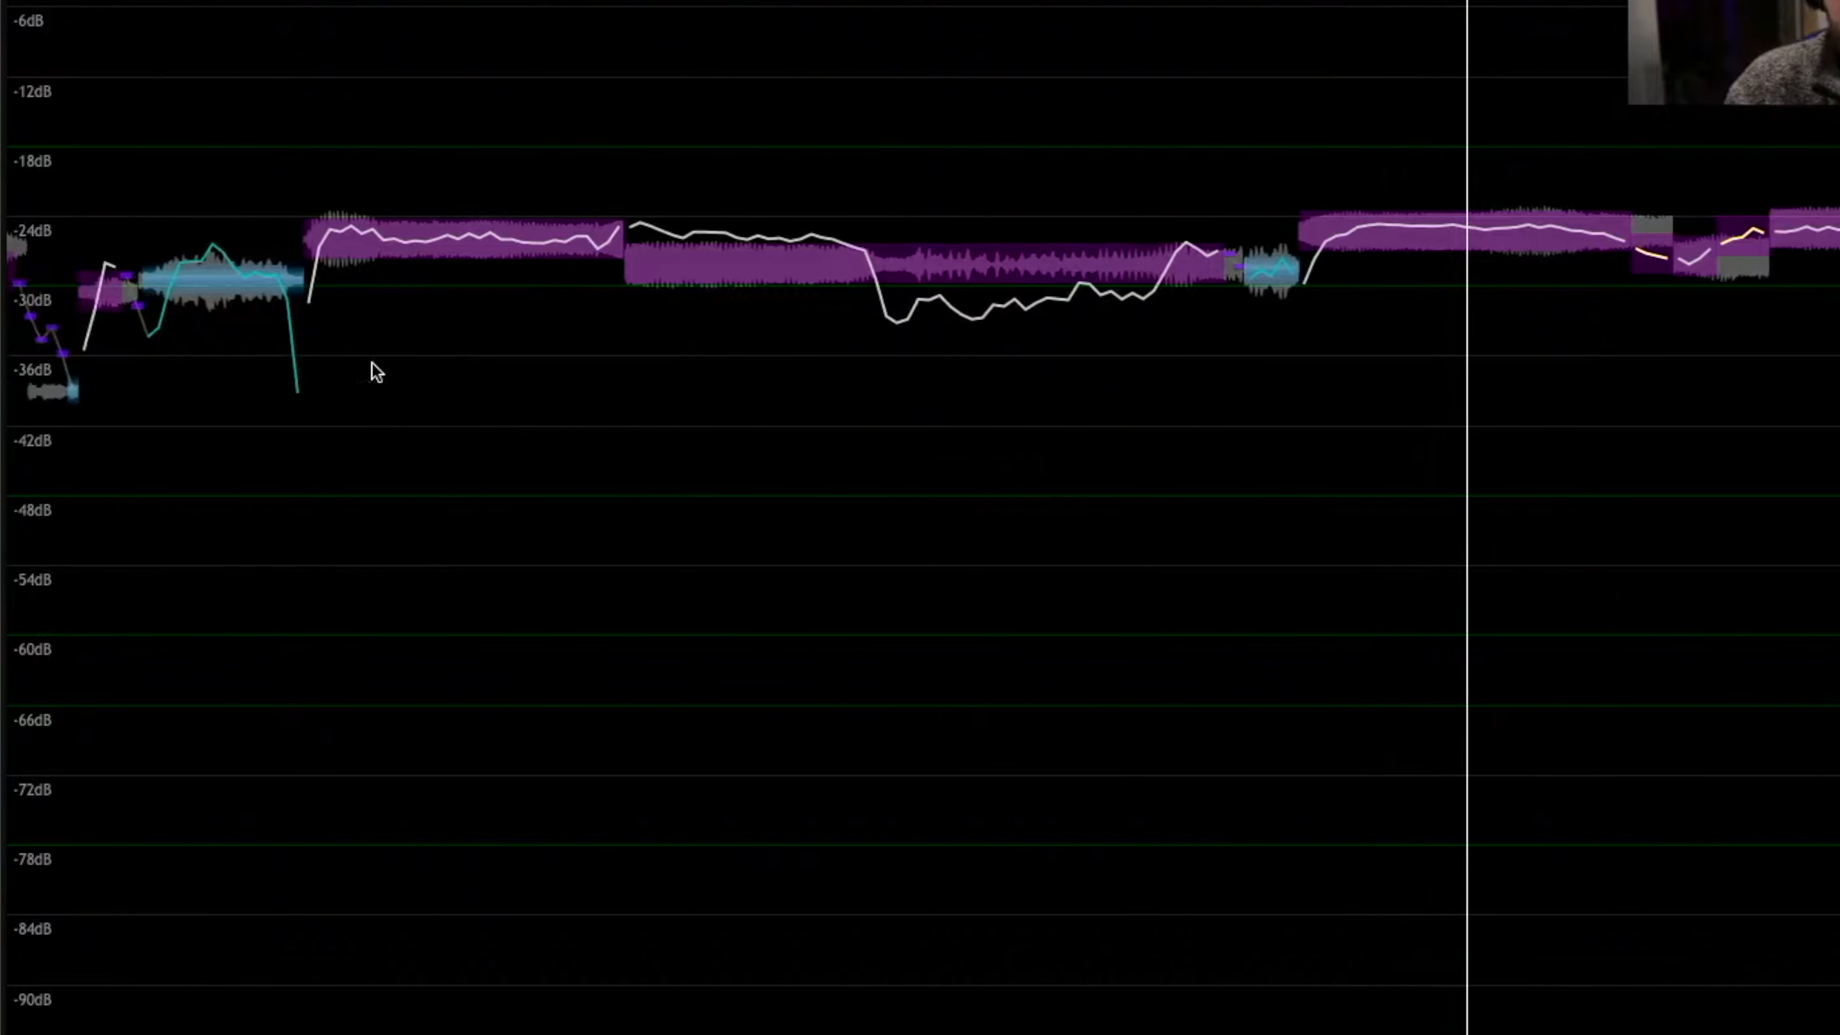
left_click_drag(225, 277, 224, 314)
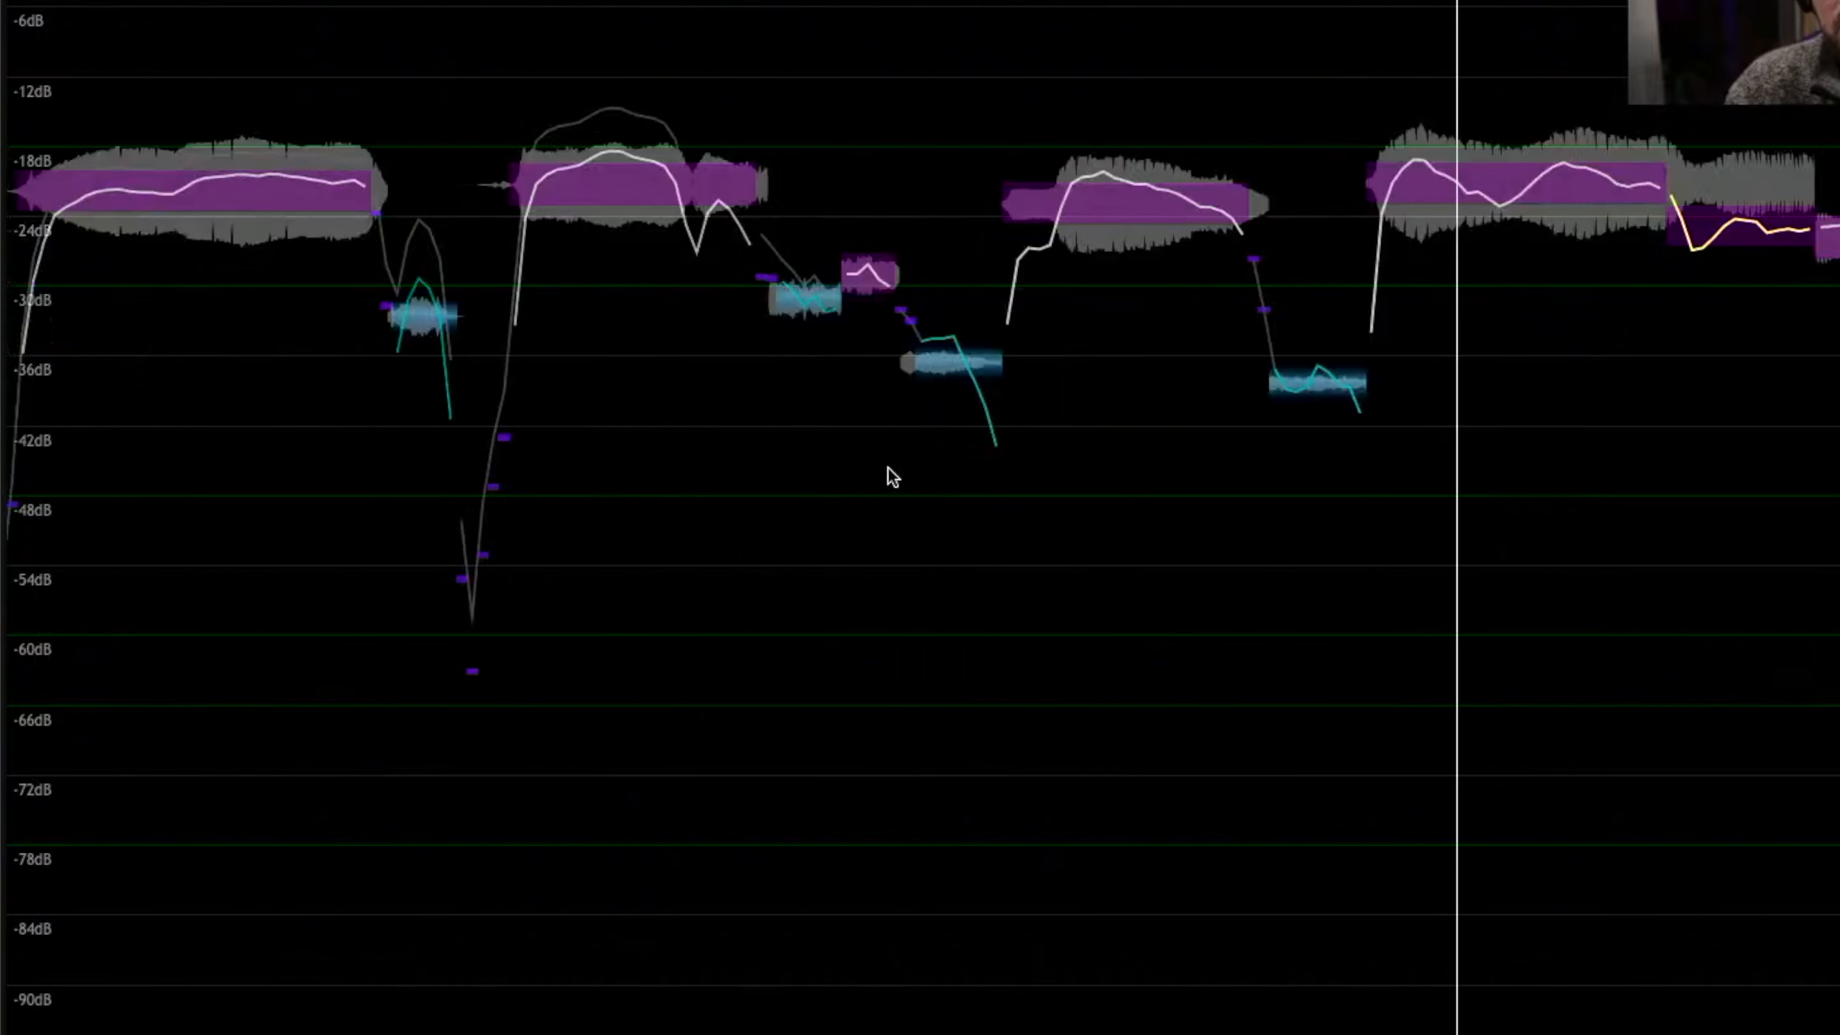
key("space")
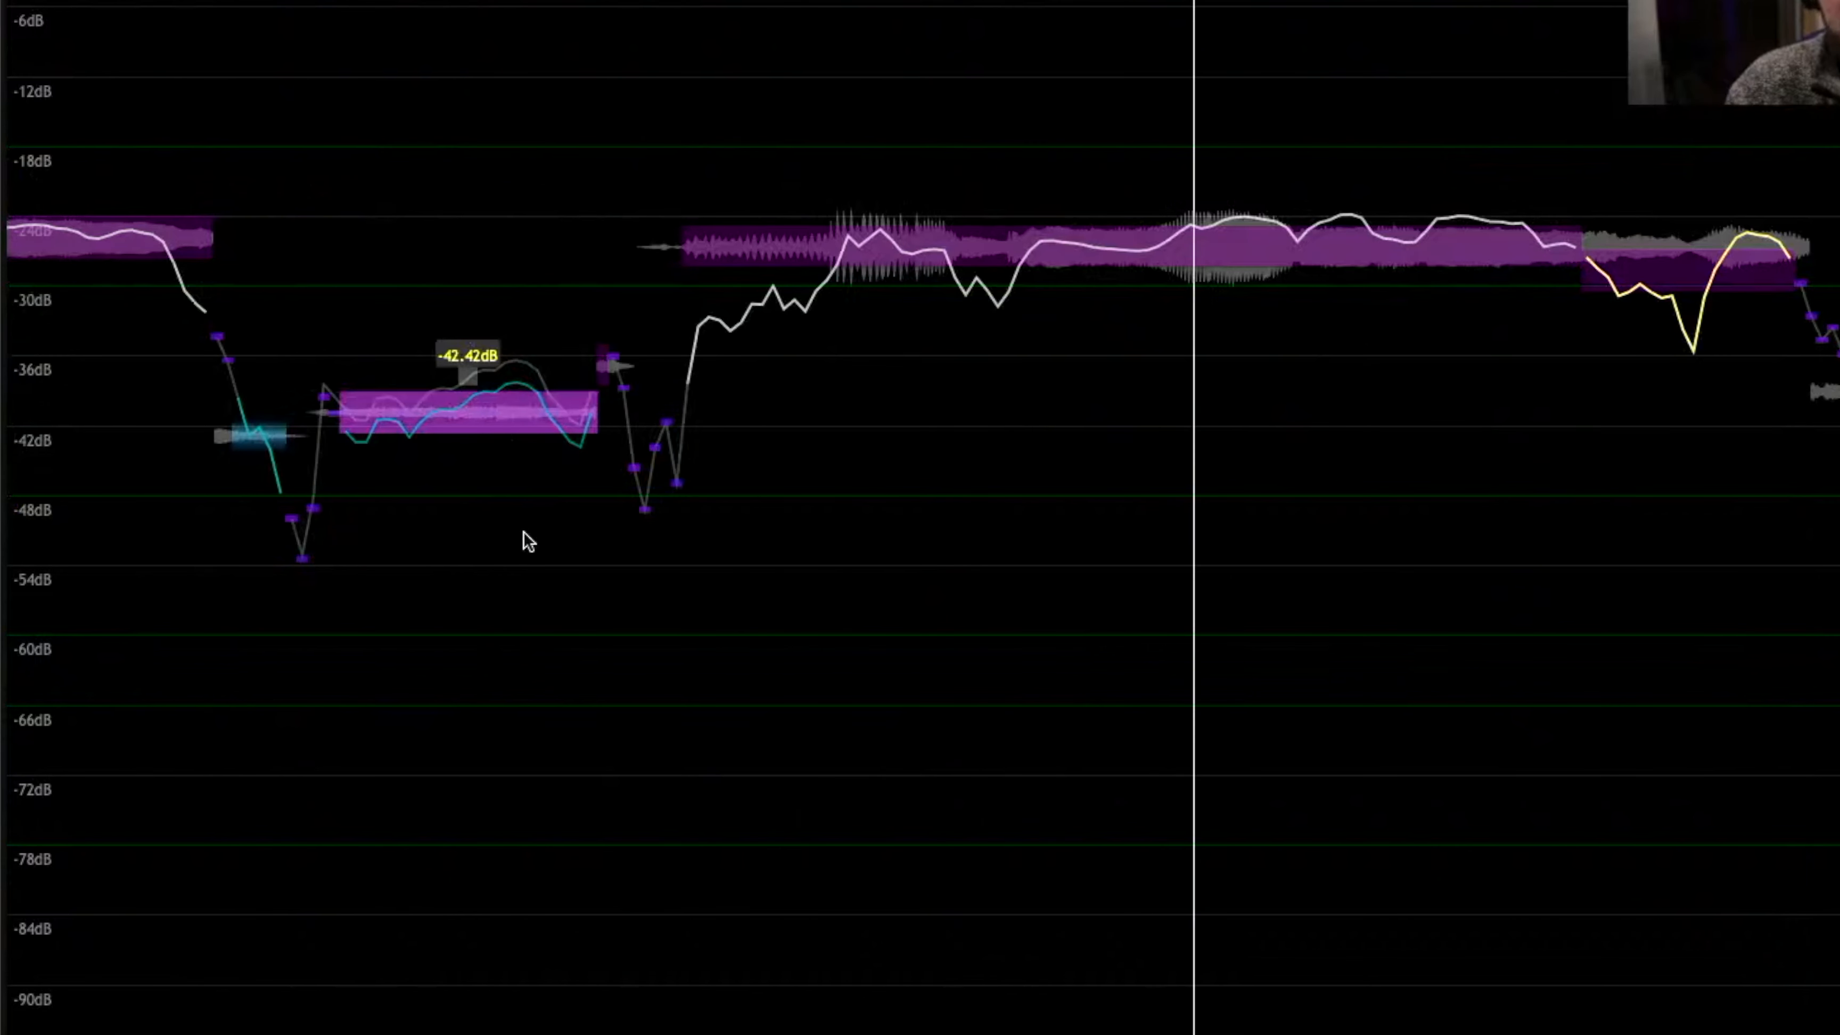
- Lower the long breath near 25.4 seconds, and in the level view bring the sibilant before the loud sustained note down to -35.16 dB
left_click_drag(493, 426, 485, 440)
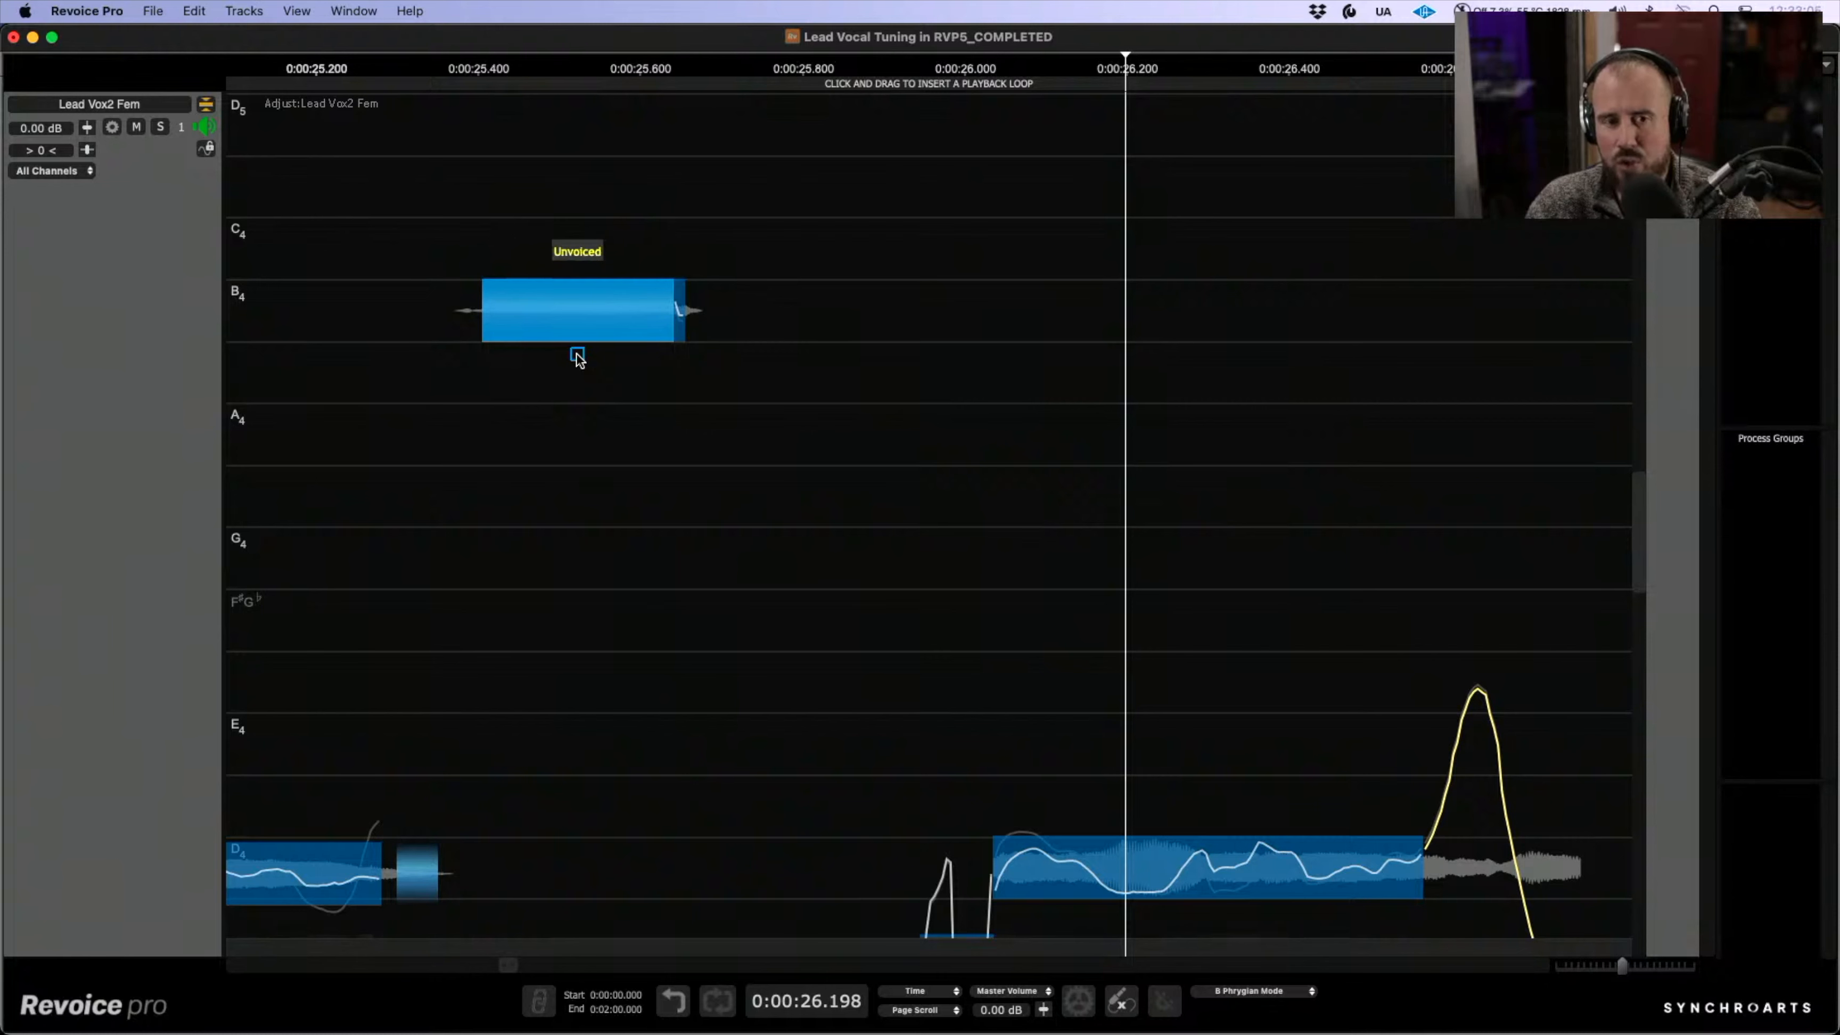
left_click(456, 196)
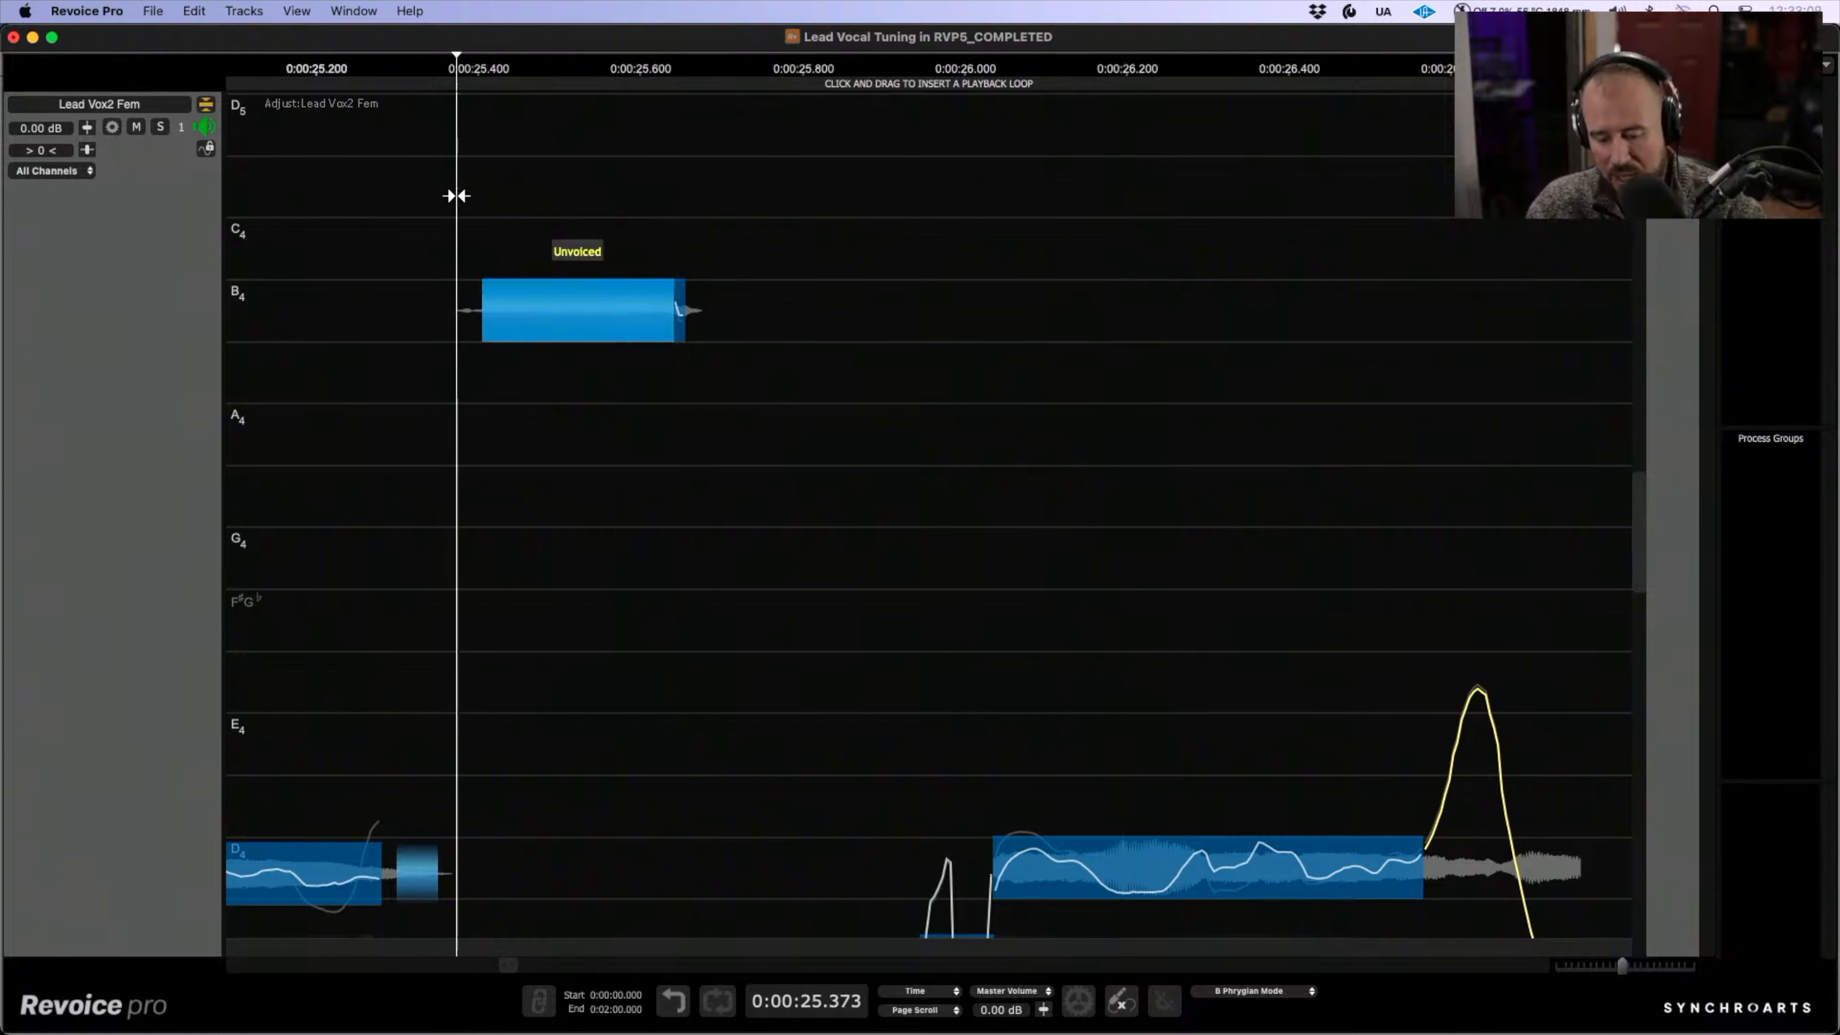
key("l")
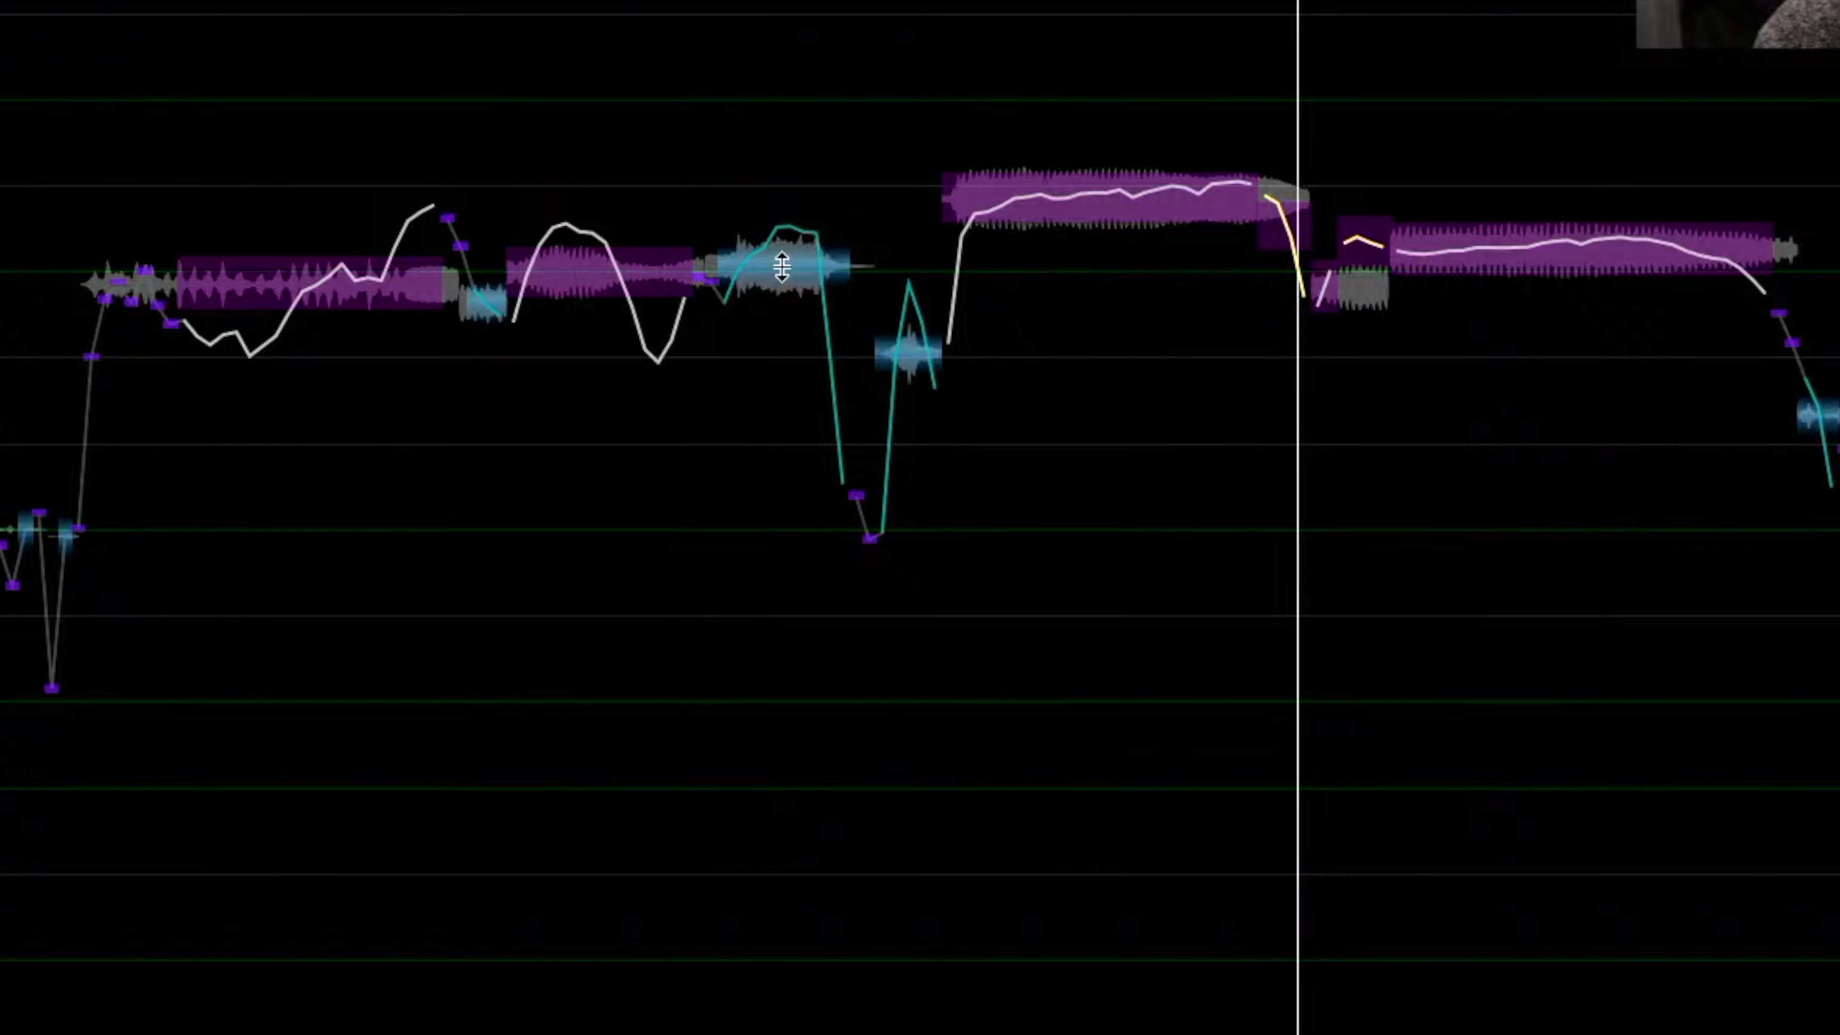
left_click_drag(782, 267, 782, 308)
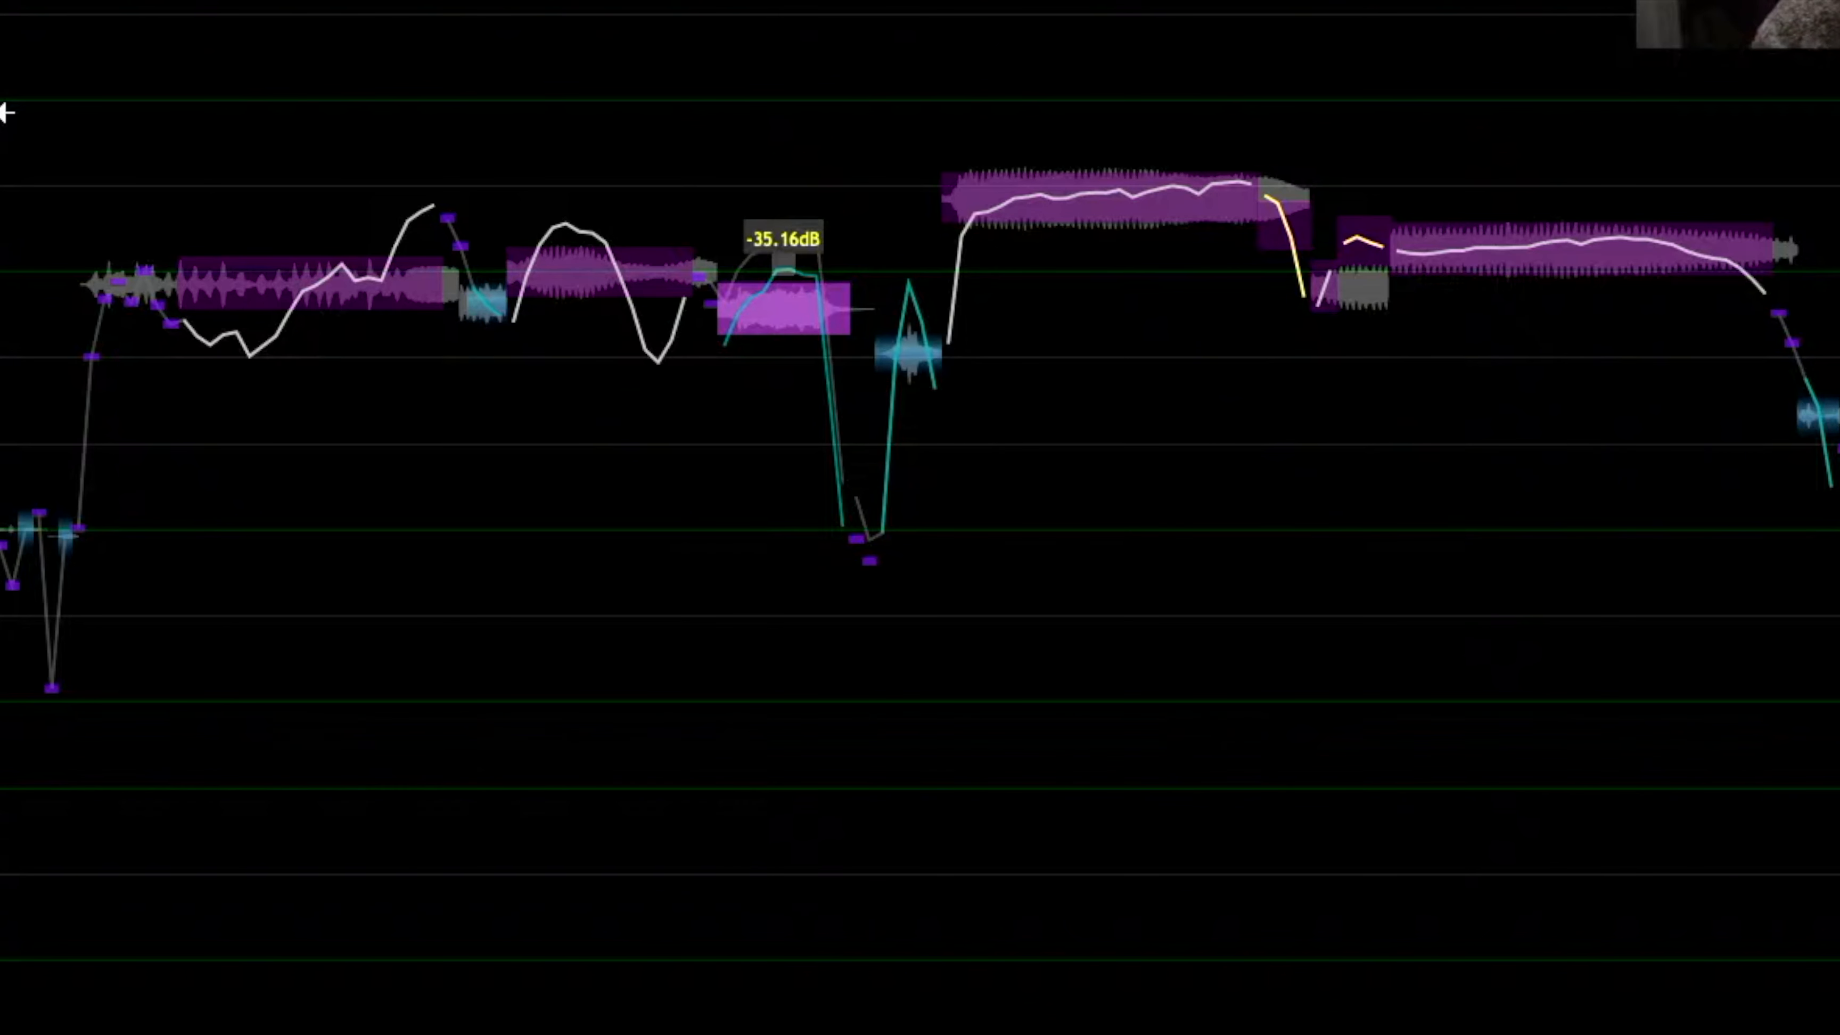
- Lower the long breath before the loud phrase to -50.08 dB and the sibilant that follows it to -38.59 dB
scroll(438, 441, "left", 5)
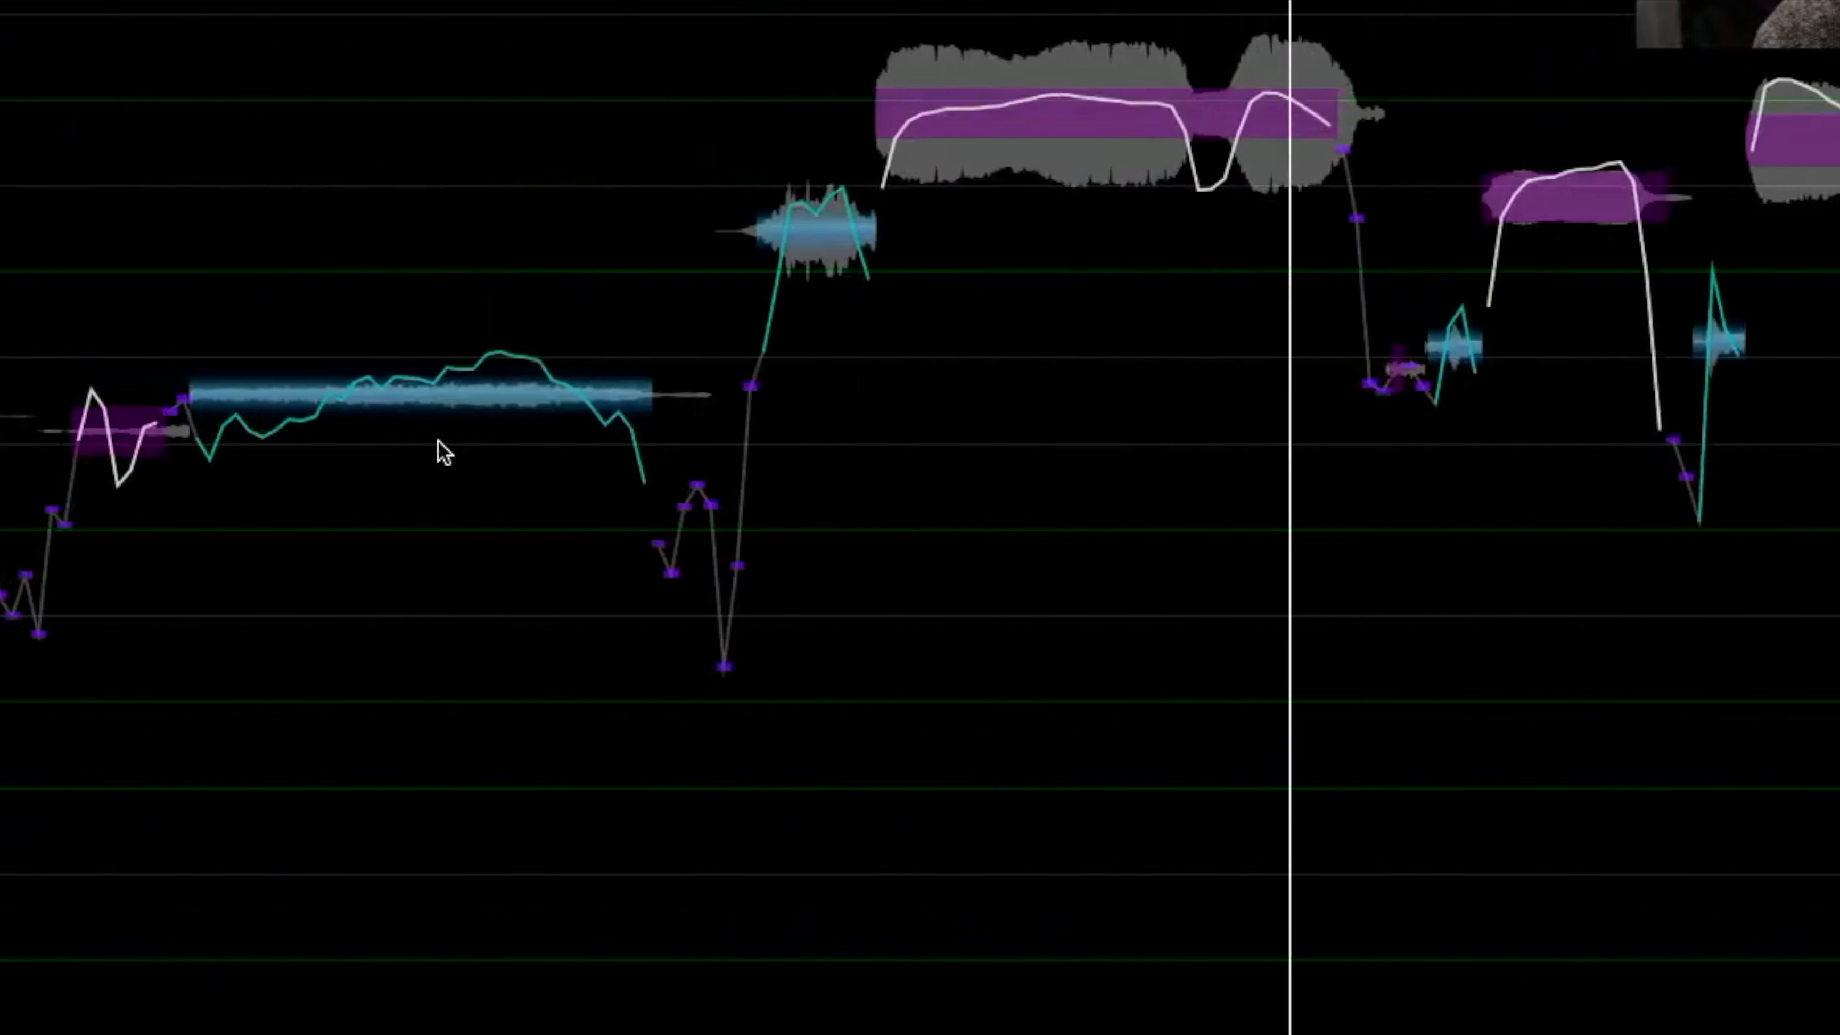
left_click_drag(333, 190, 477, 497)
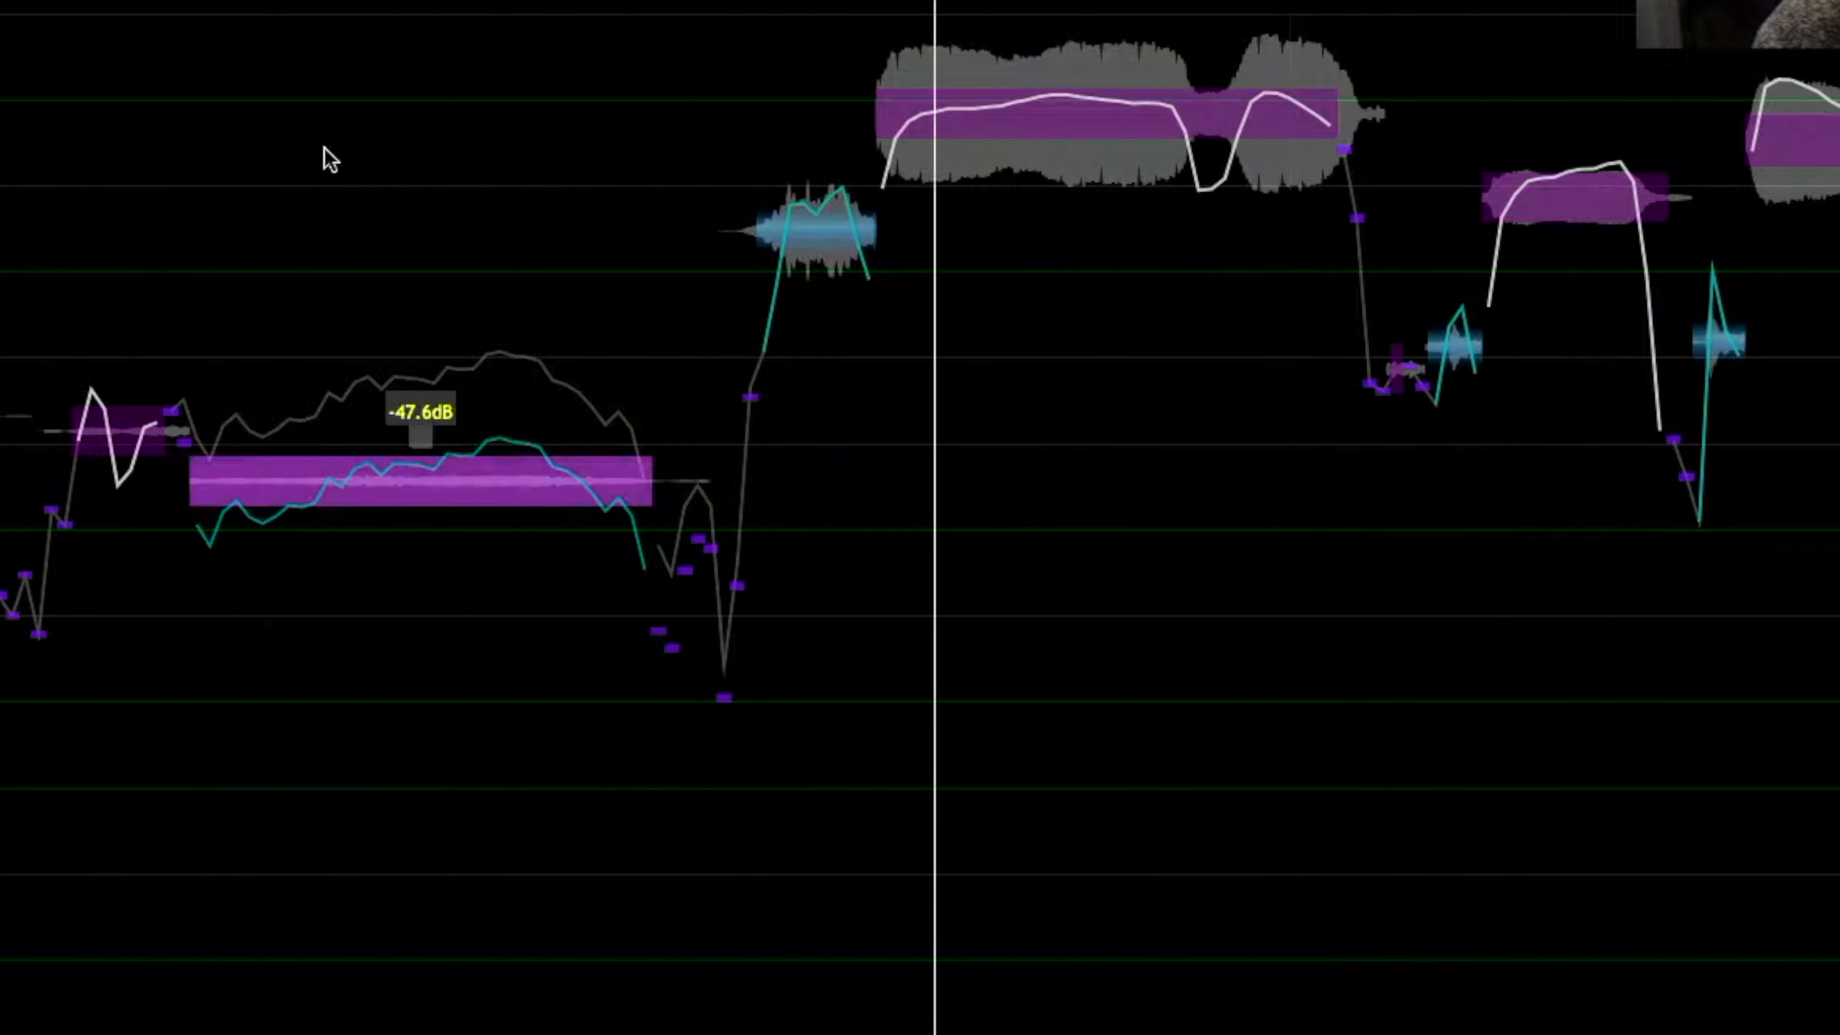
left_click_drag(464, 481, 469, 517)
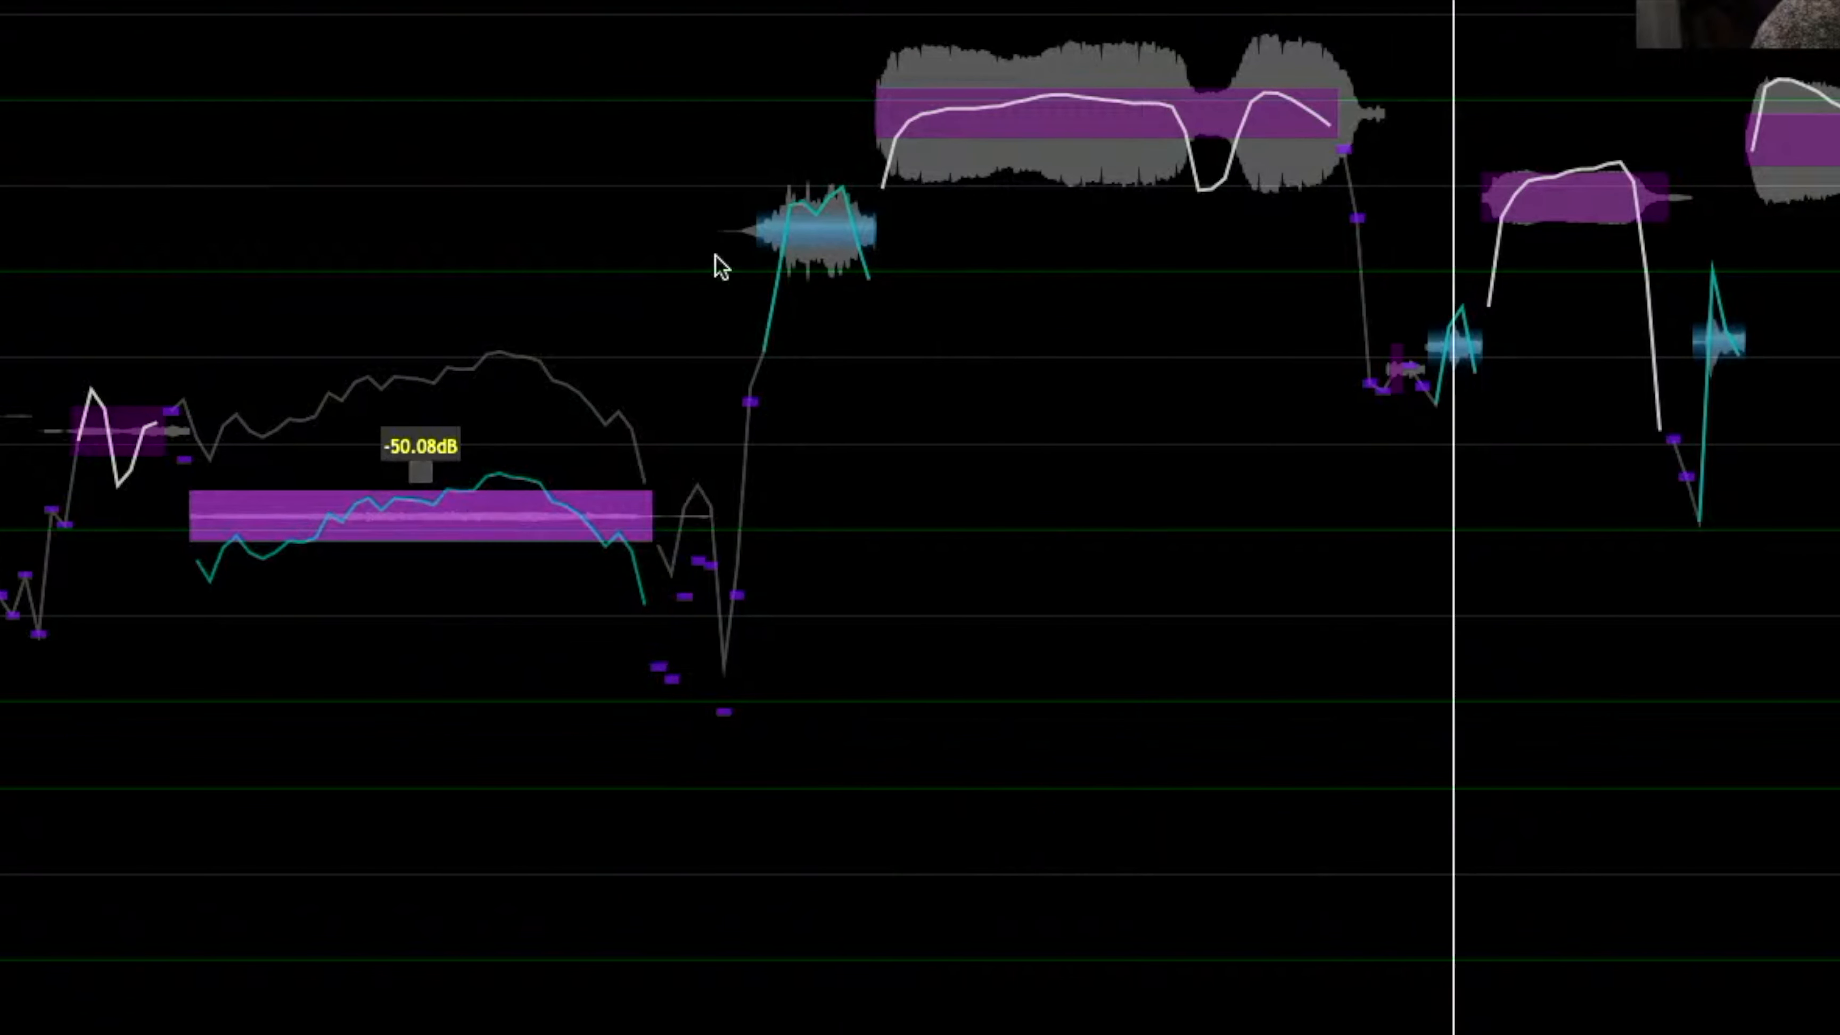
left_click_drag(821, 241, 821, 273)
left_click(669, 142)
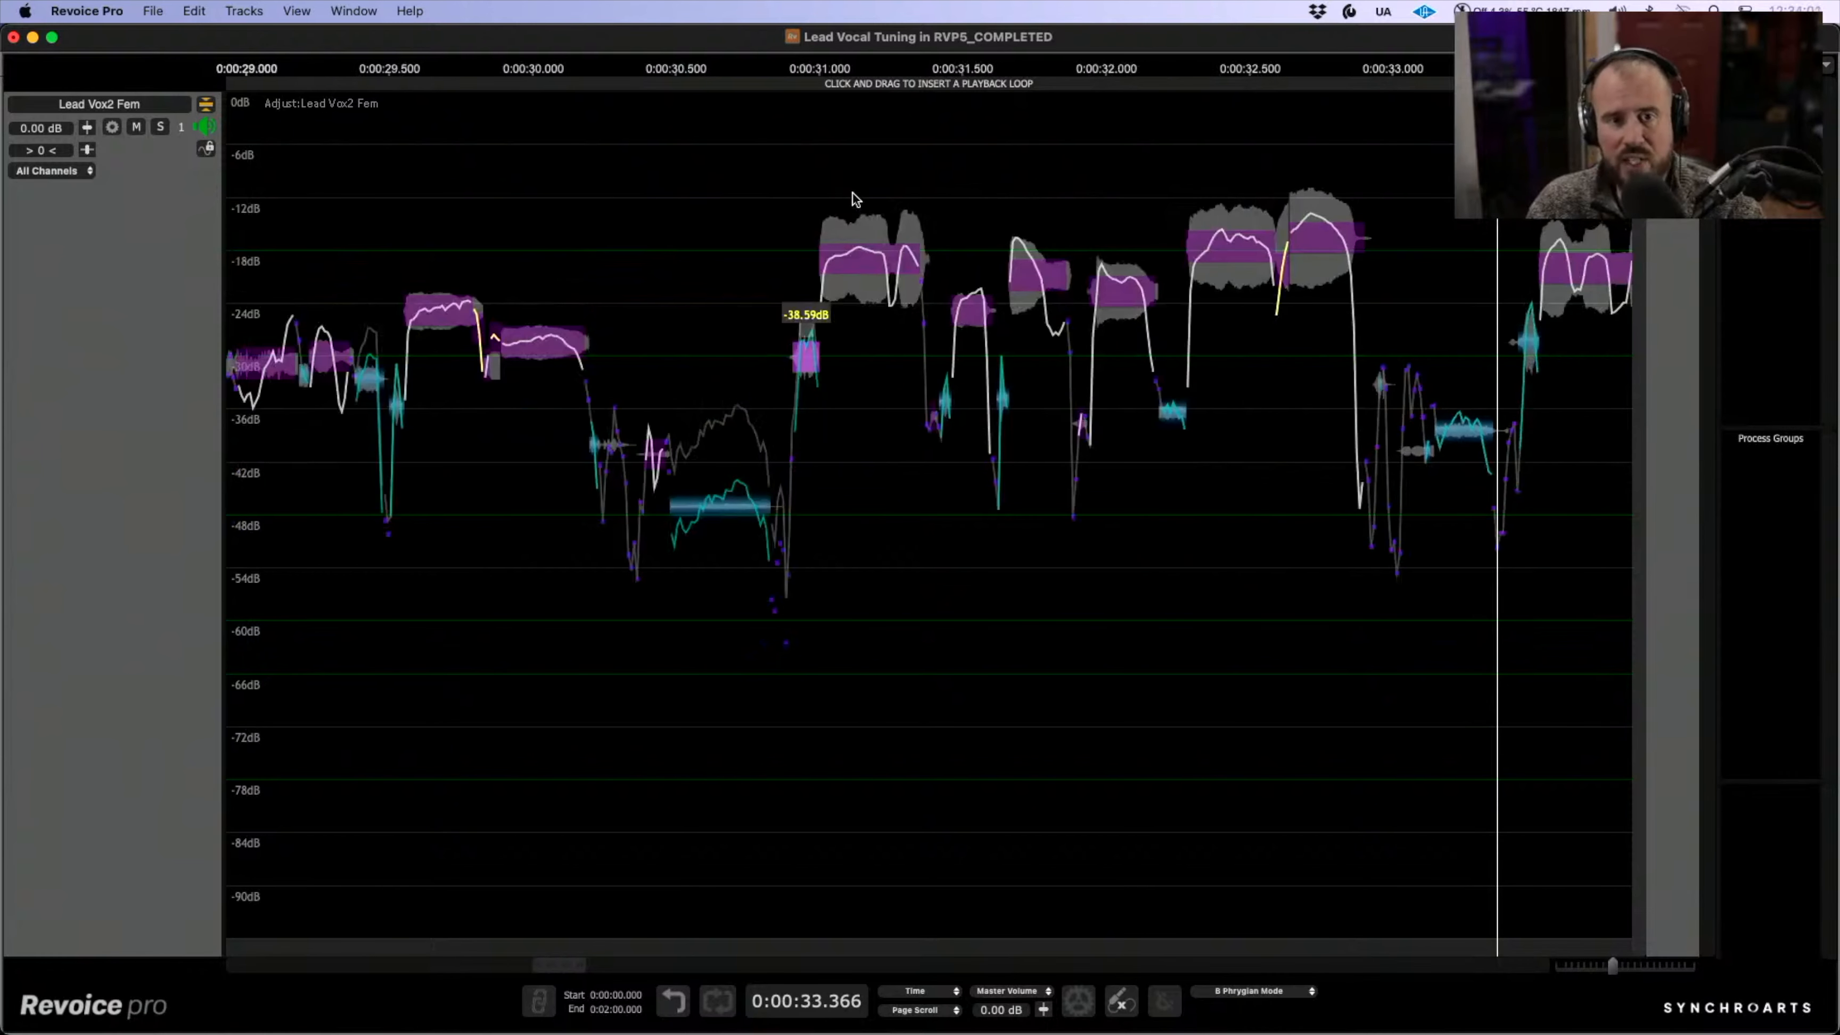
- Select all notes of the loud phrase between about 31 and 33 seconds and lower their level together
scroll(833, 189, "right", 2)
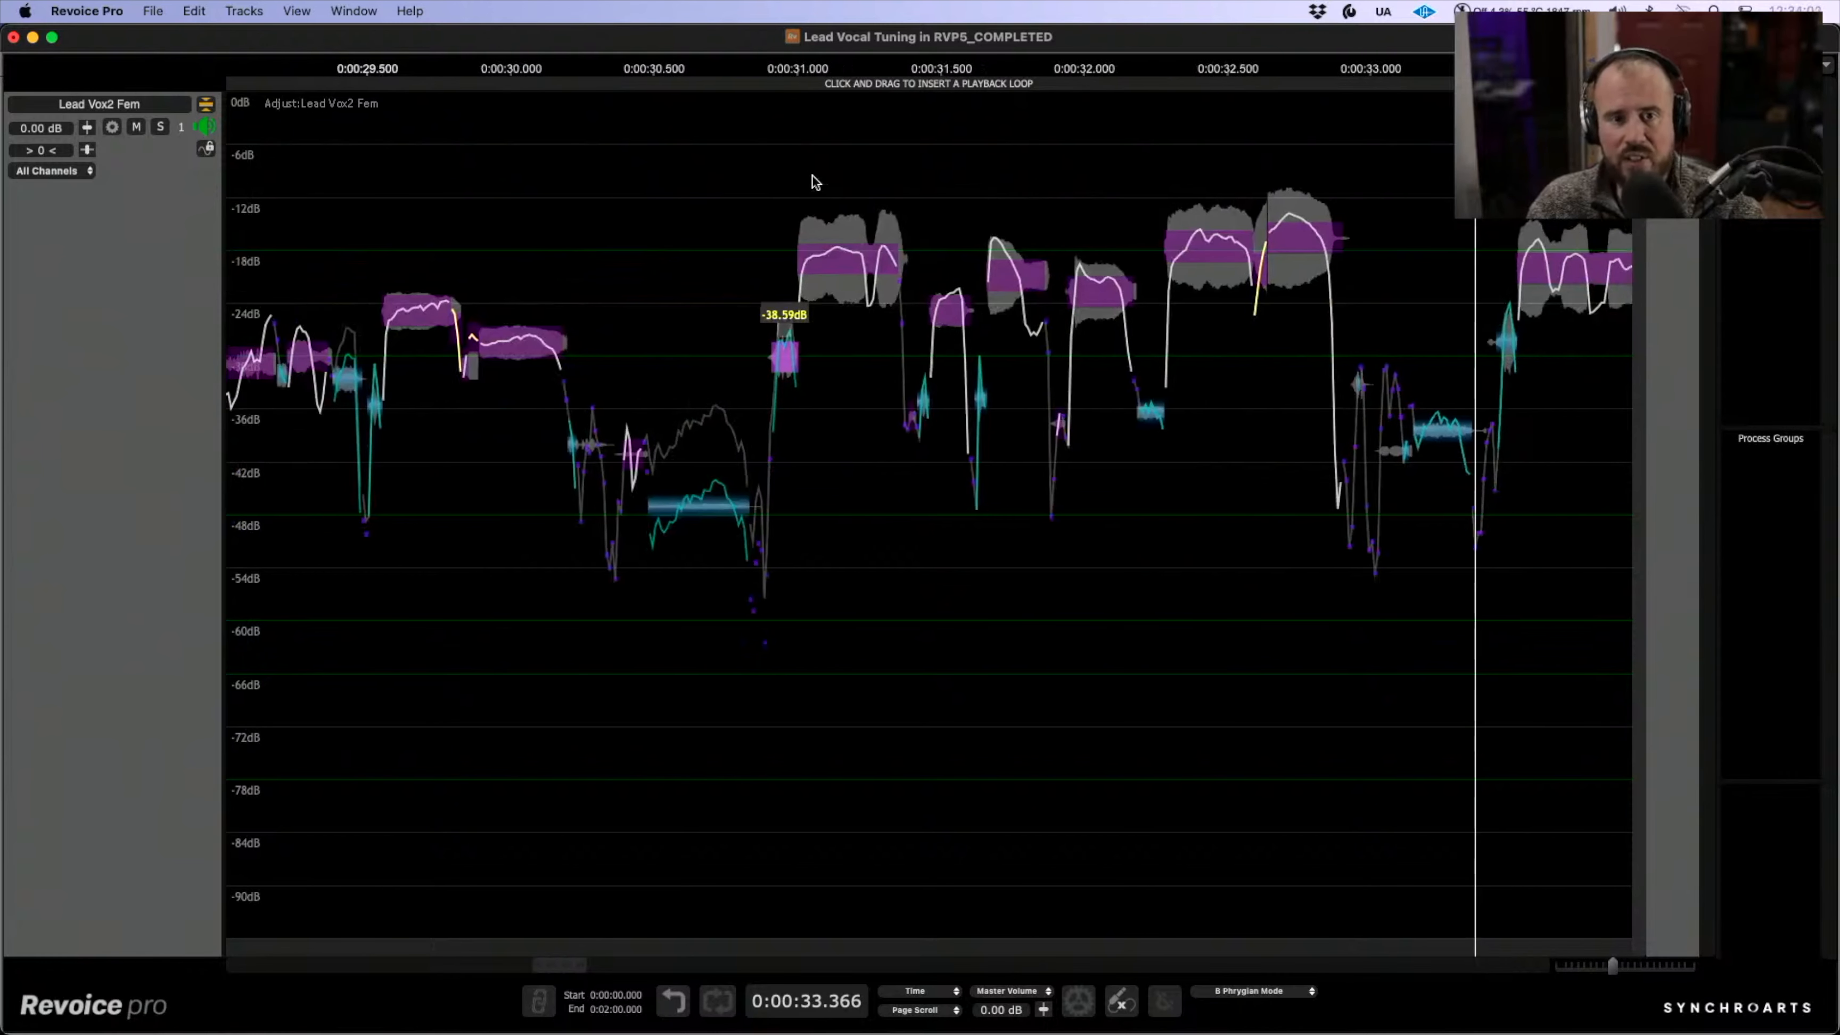
left_click_drag(766, 137, 1319, 430)
left_click_drag(1272, 241, 1199, 312)
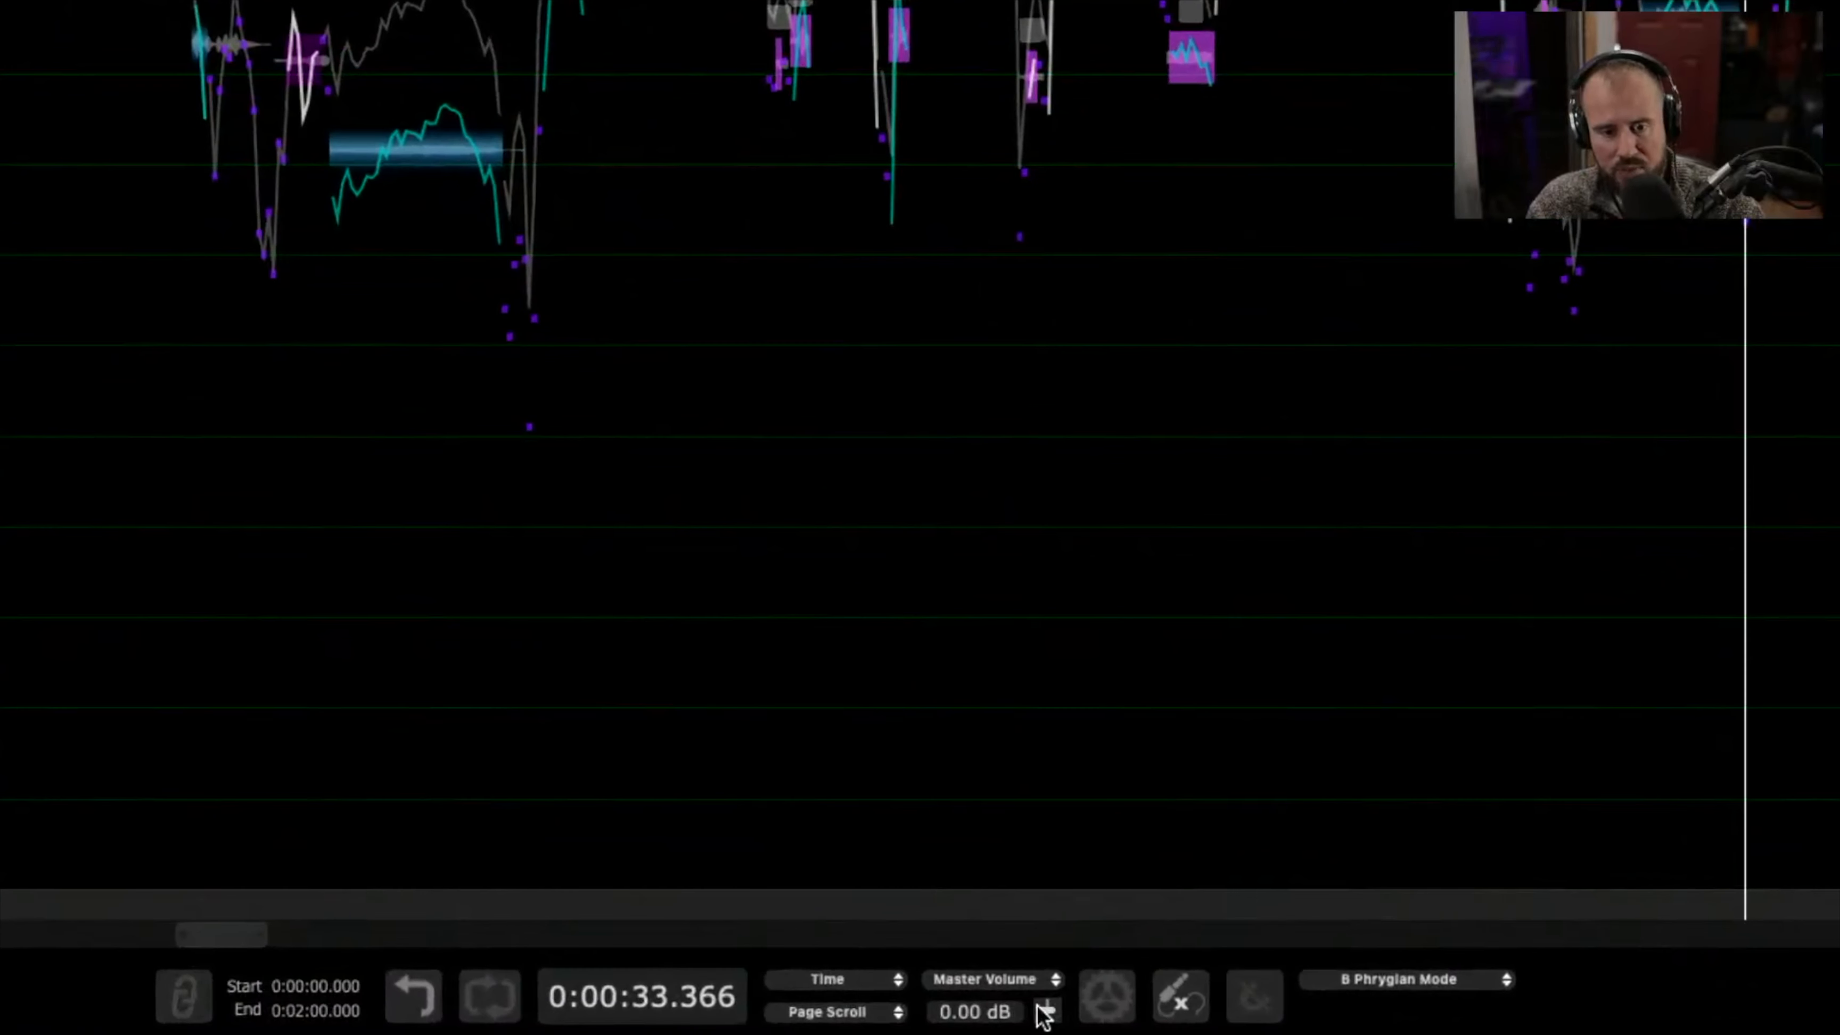
- Switch the playback volume control from Master Volume to Tuning Preview and set it to -4.48 dB
left_click(1052, 982)
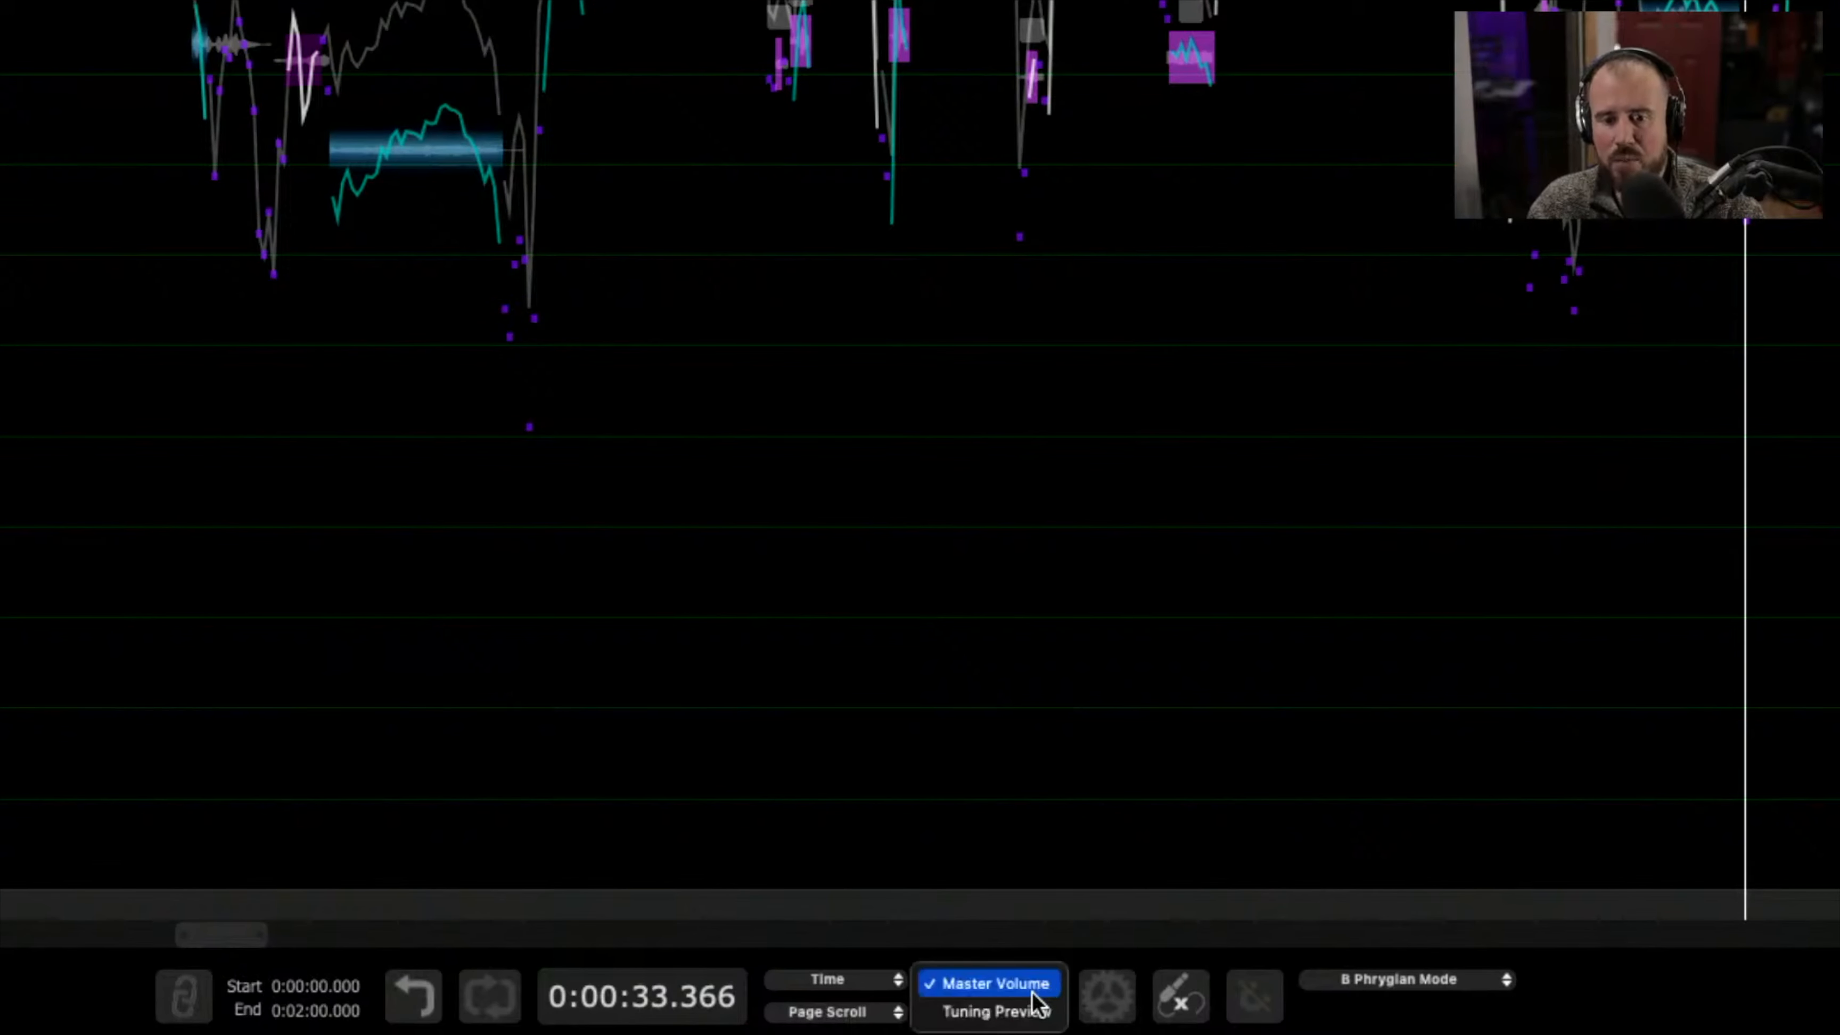
left_click(1040, 1009)
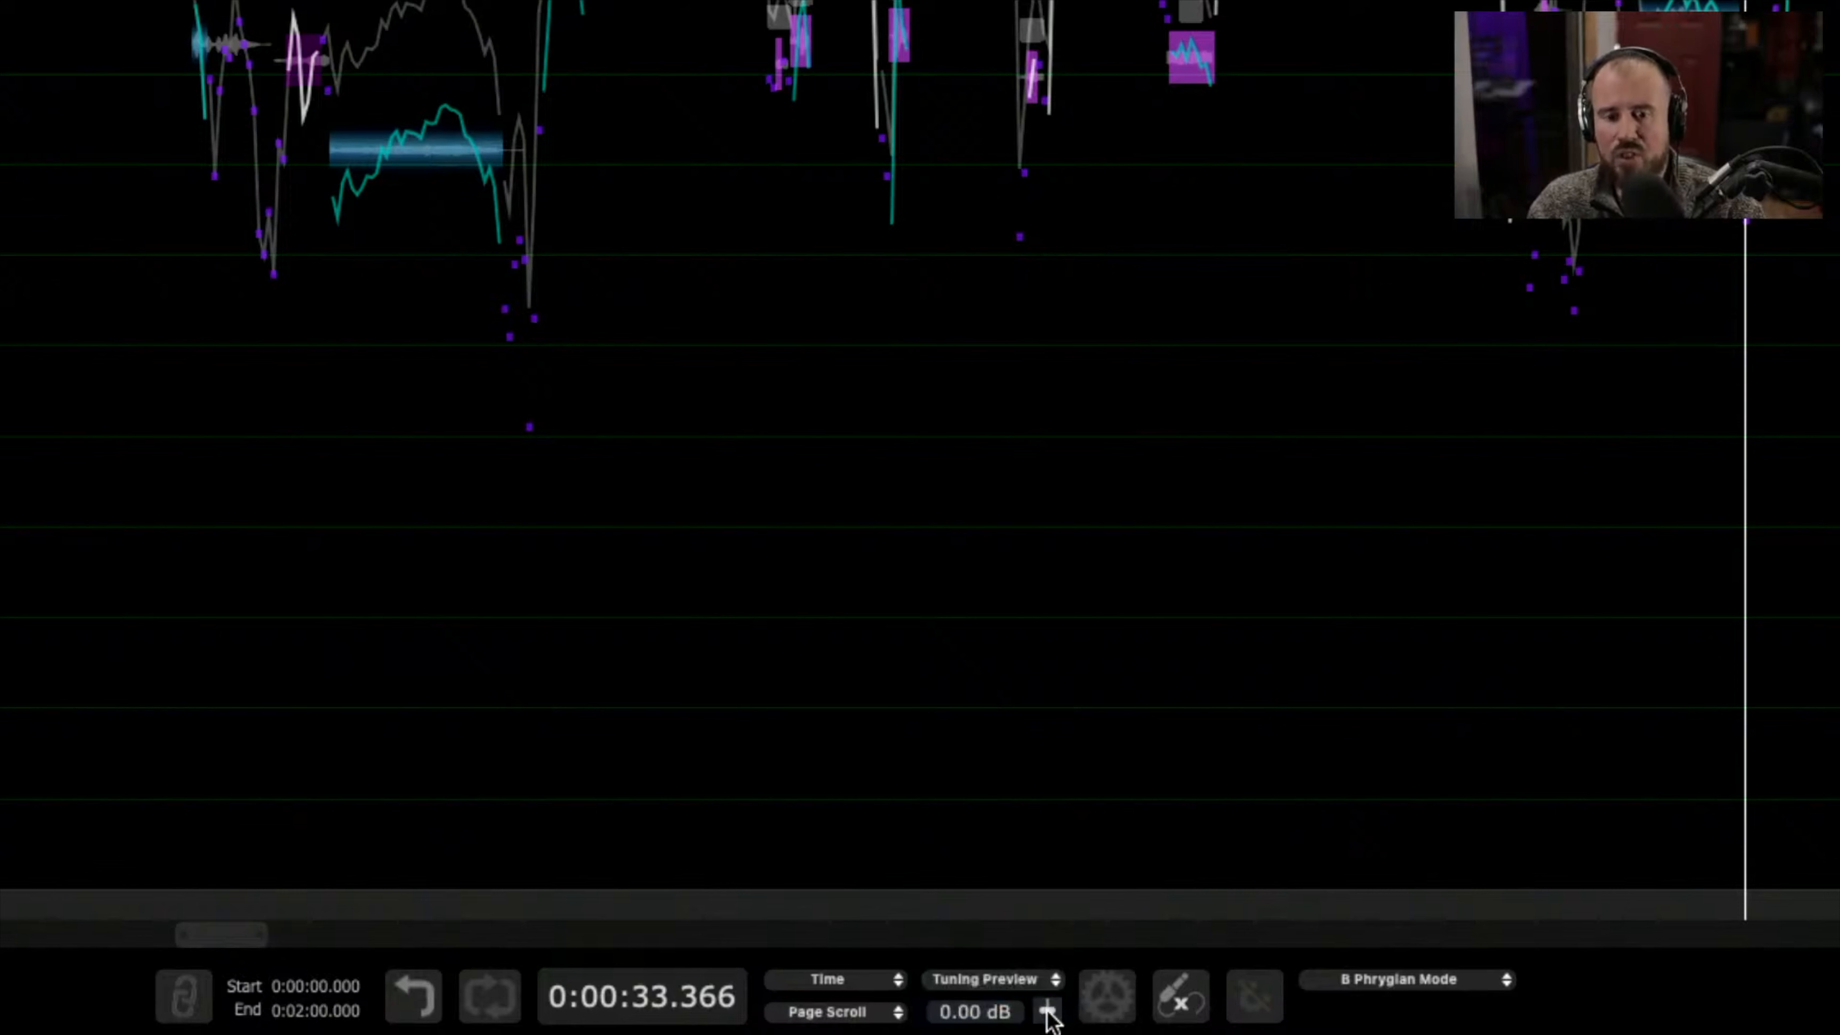
left_click(1047, 1012)
left_click_drag(1089, 837, 1089, 849)
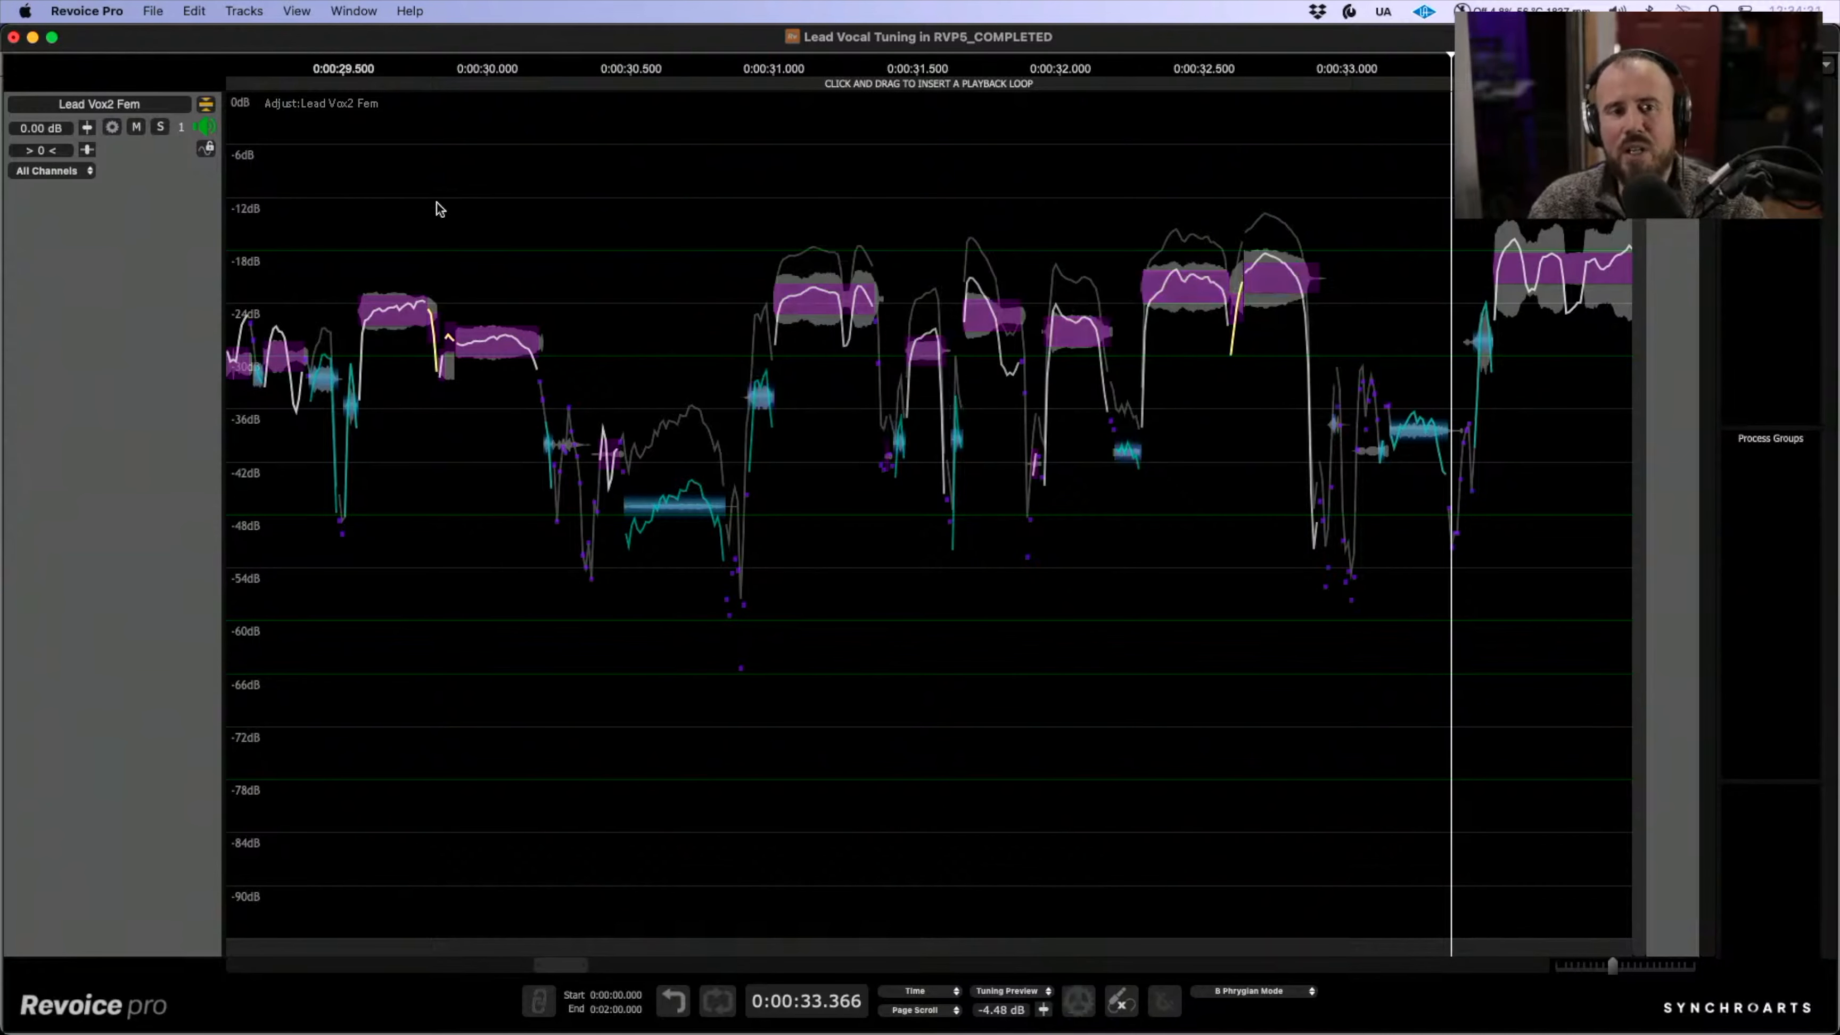
- Play into the lowered loud phrase from about 29.9 seconds and compare its notes in the pitch and level views
left_click(458, 201)
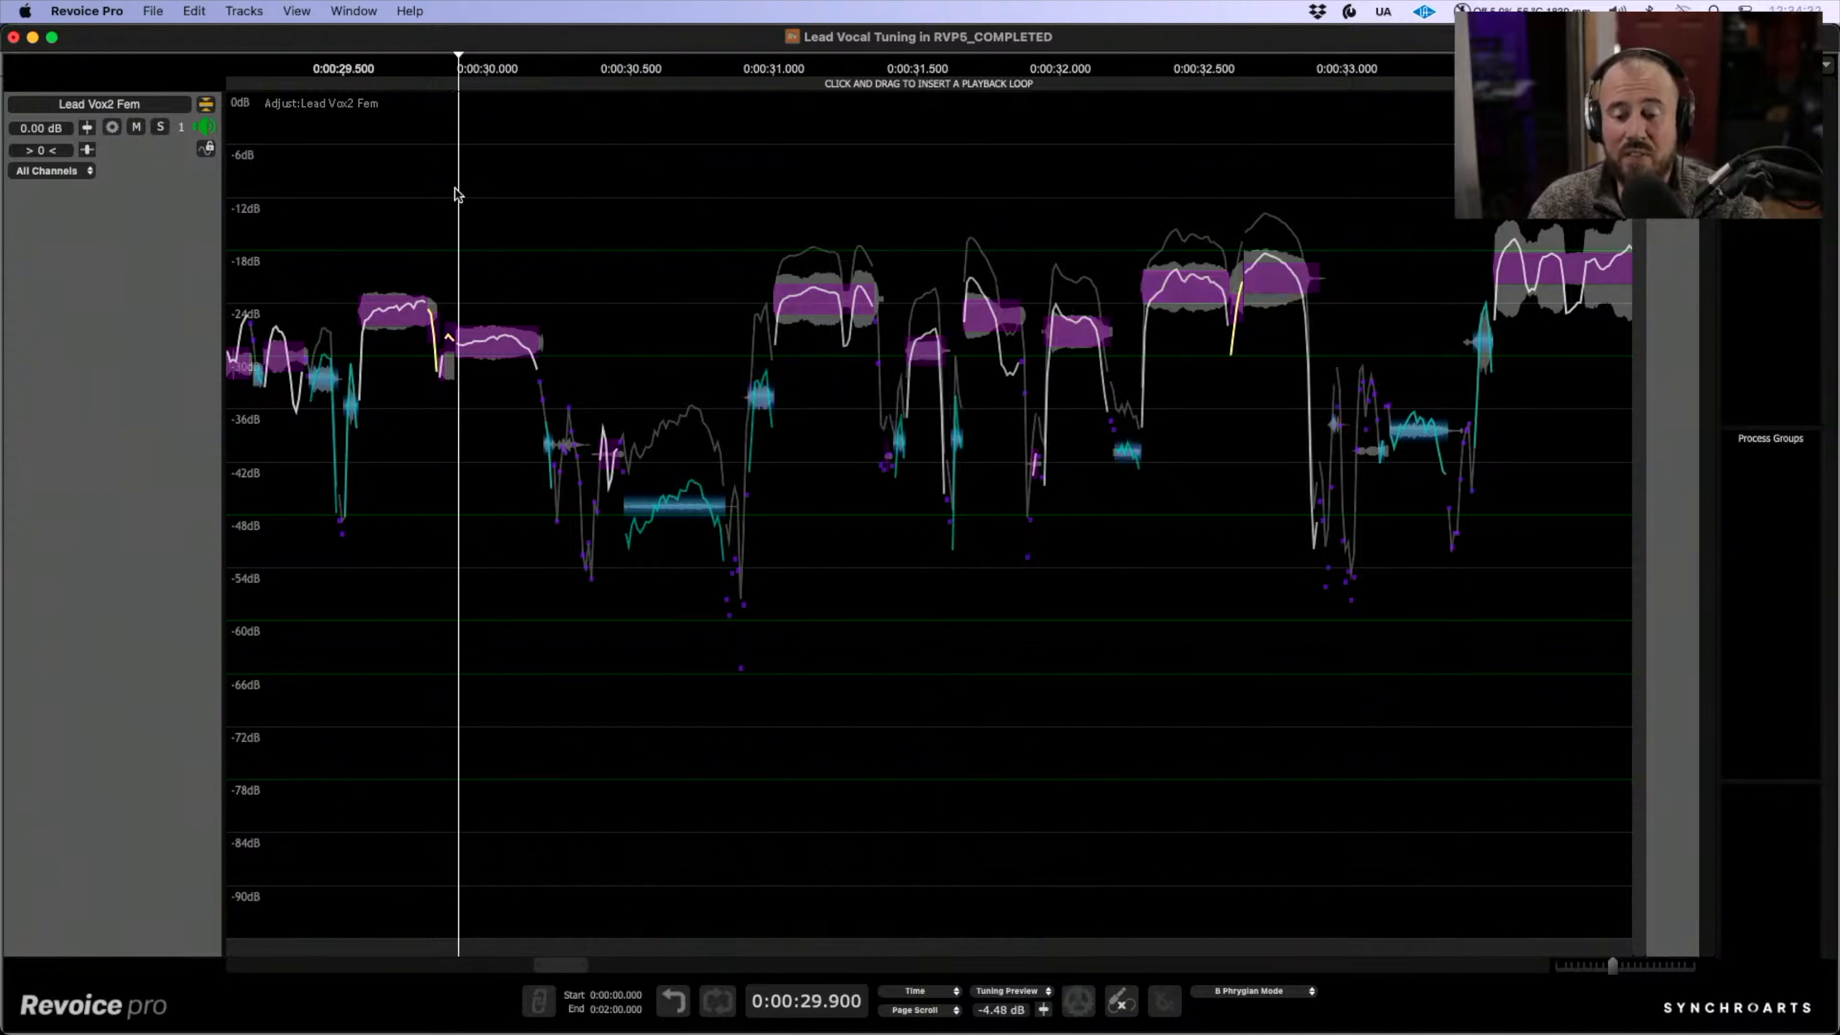
key("space")
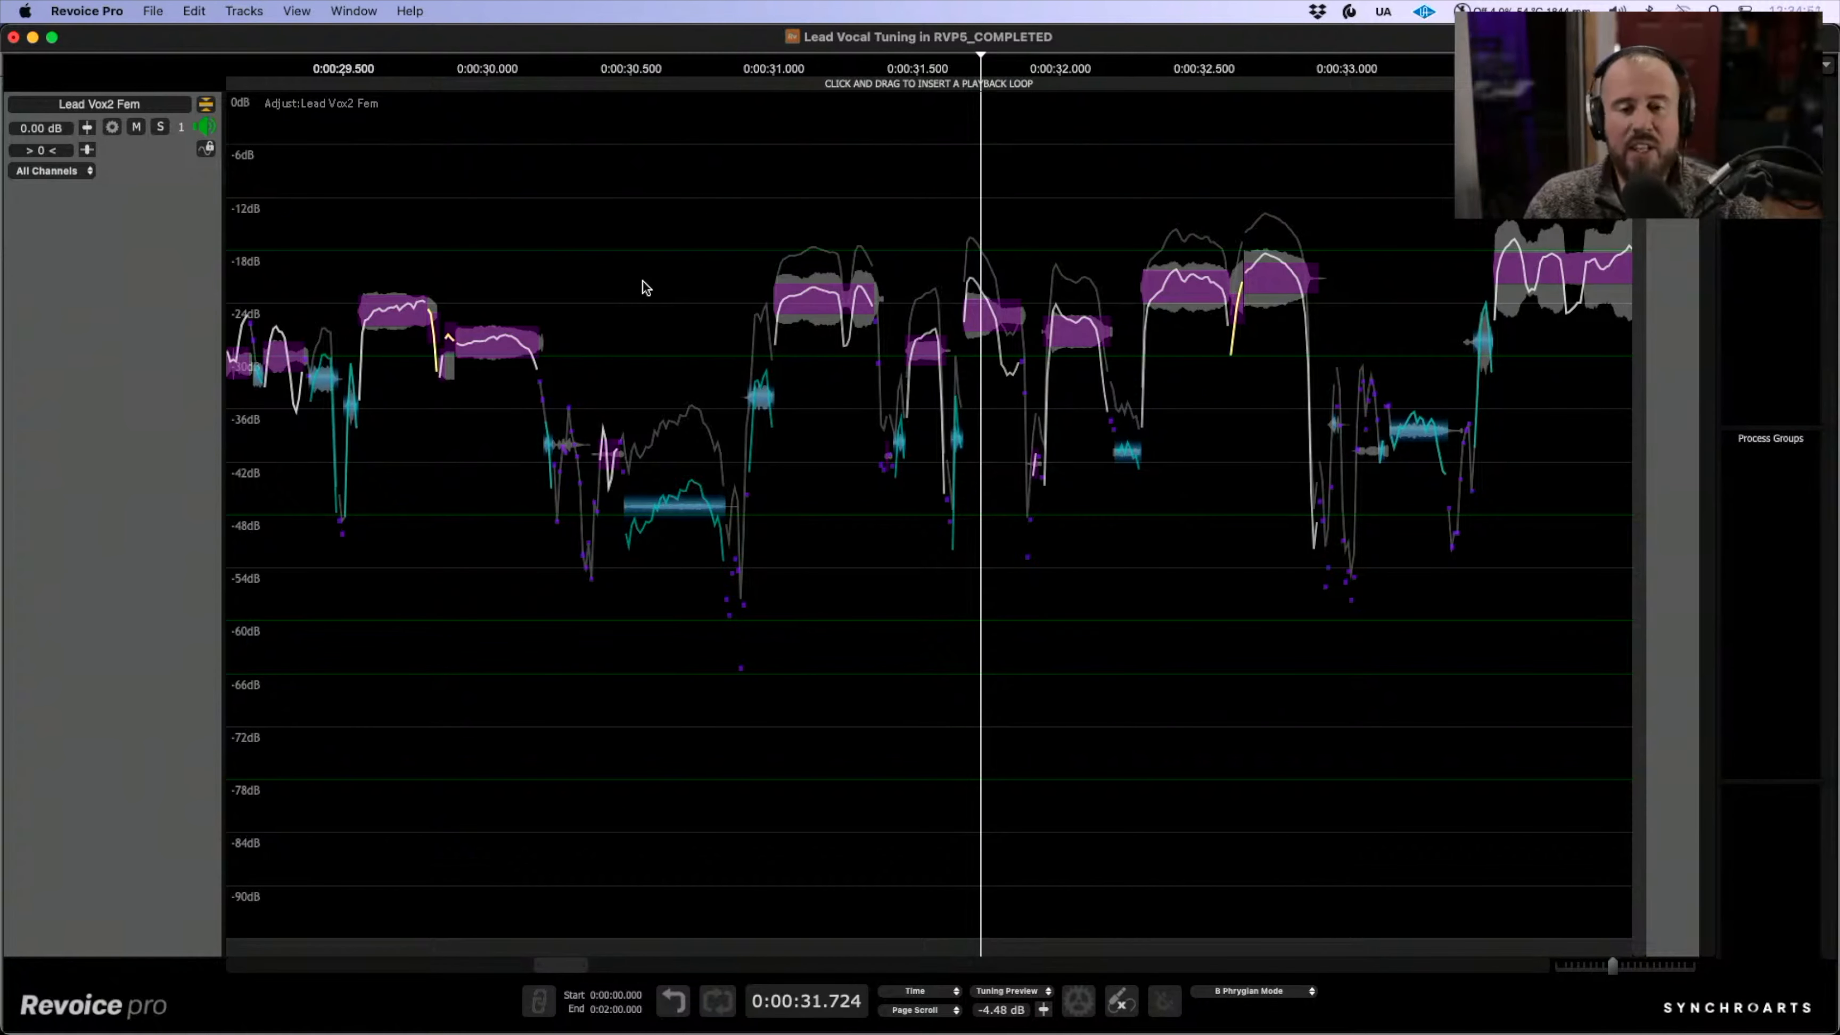
key("l")
key("l")
key("l")
key("l")
key("l")
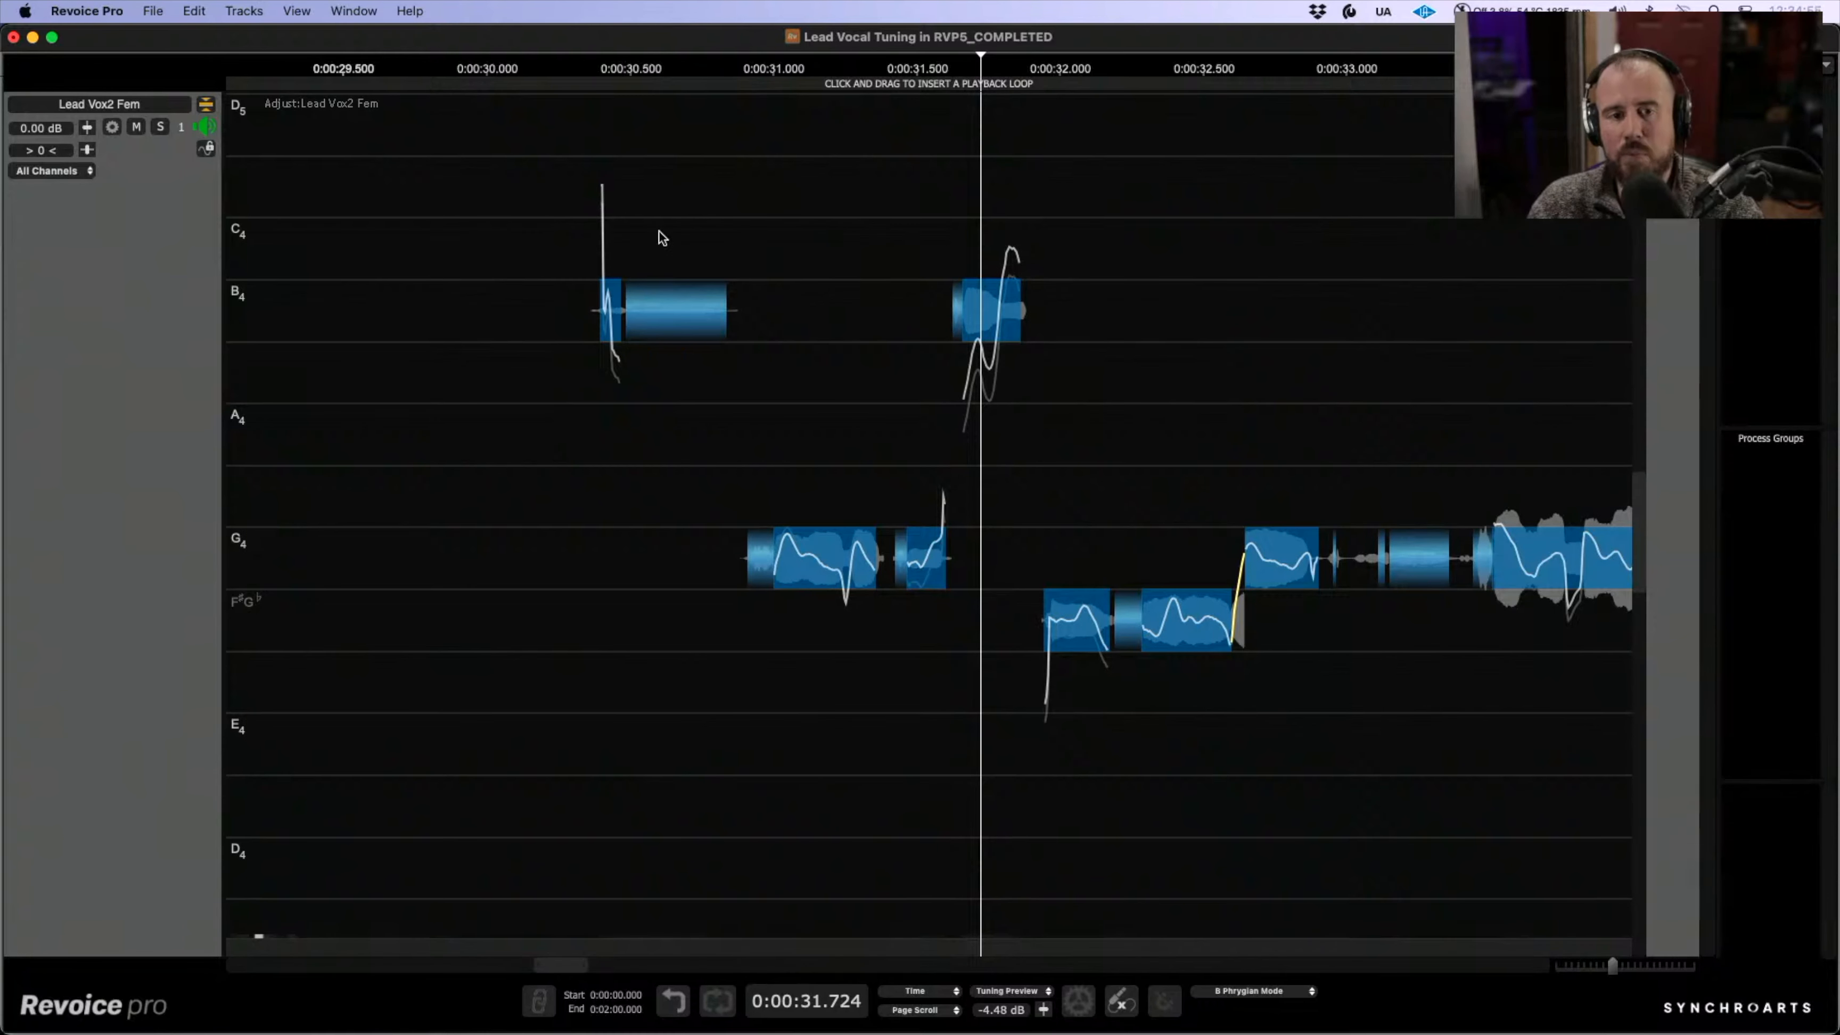
left_click(574, 235)
key("l")
key("l")
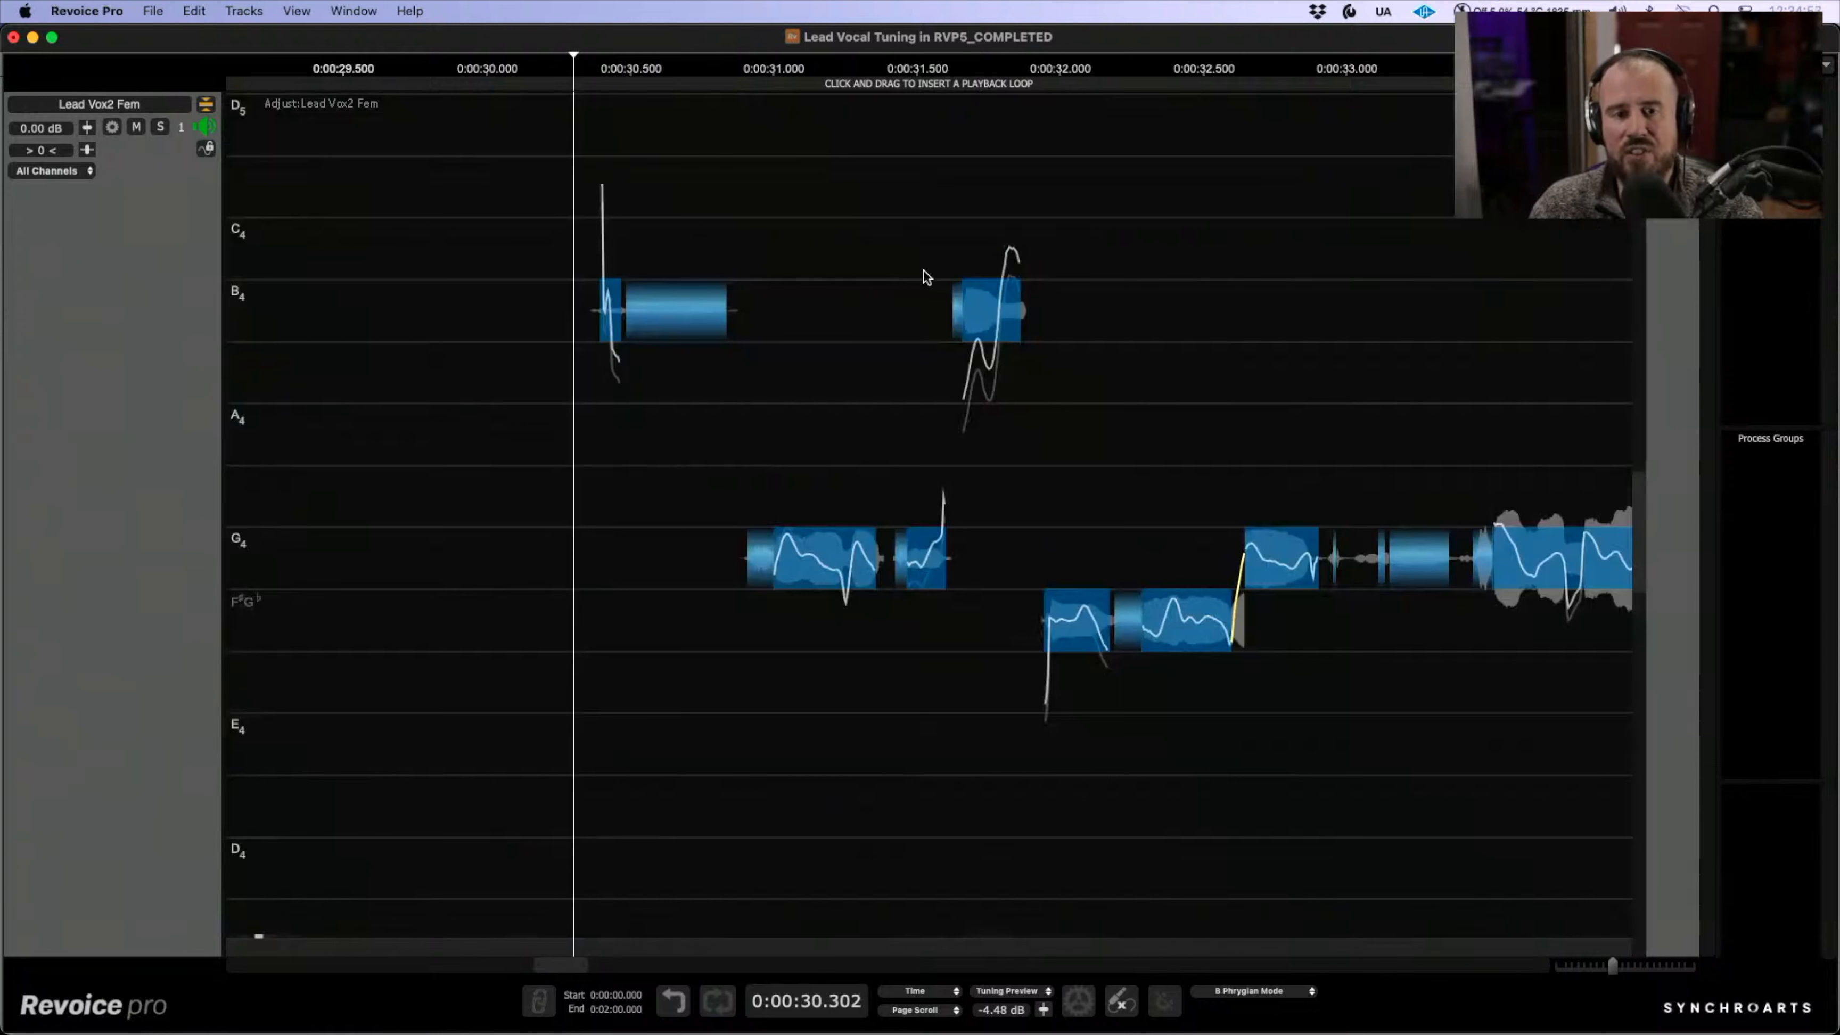
left_click(957, 240)
key("l")
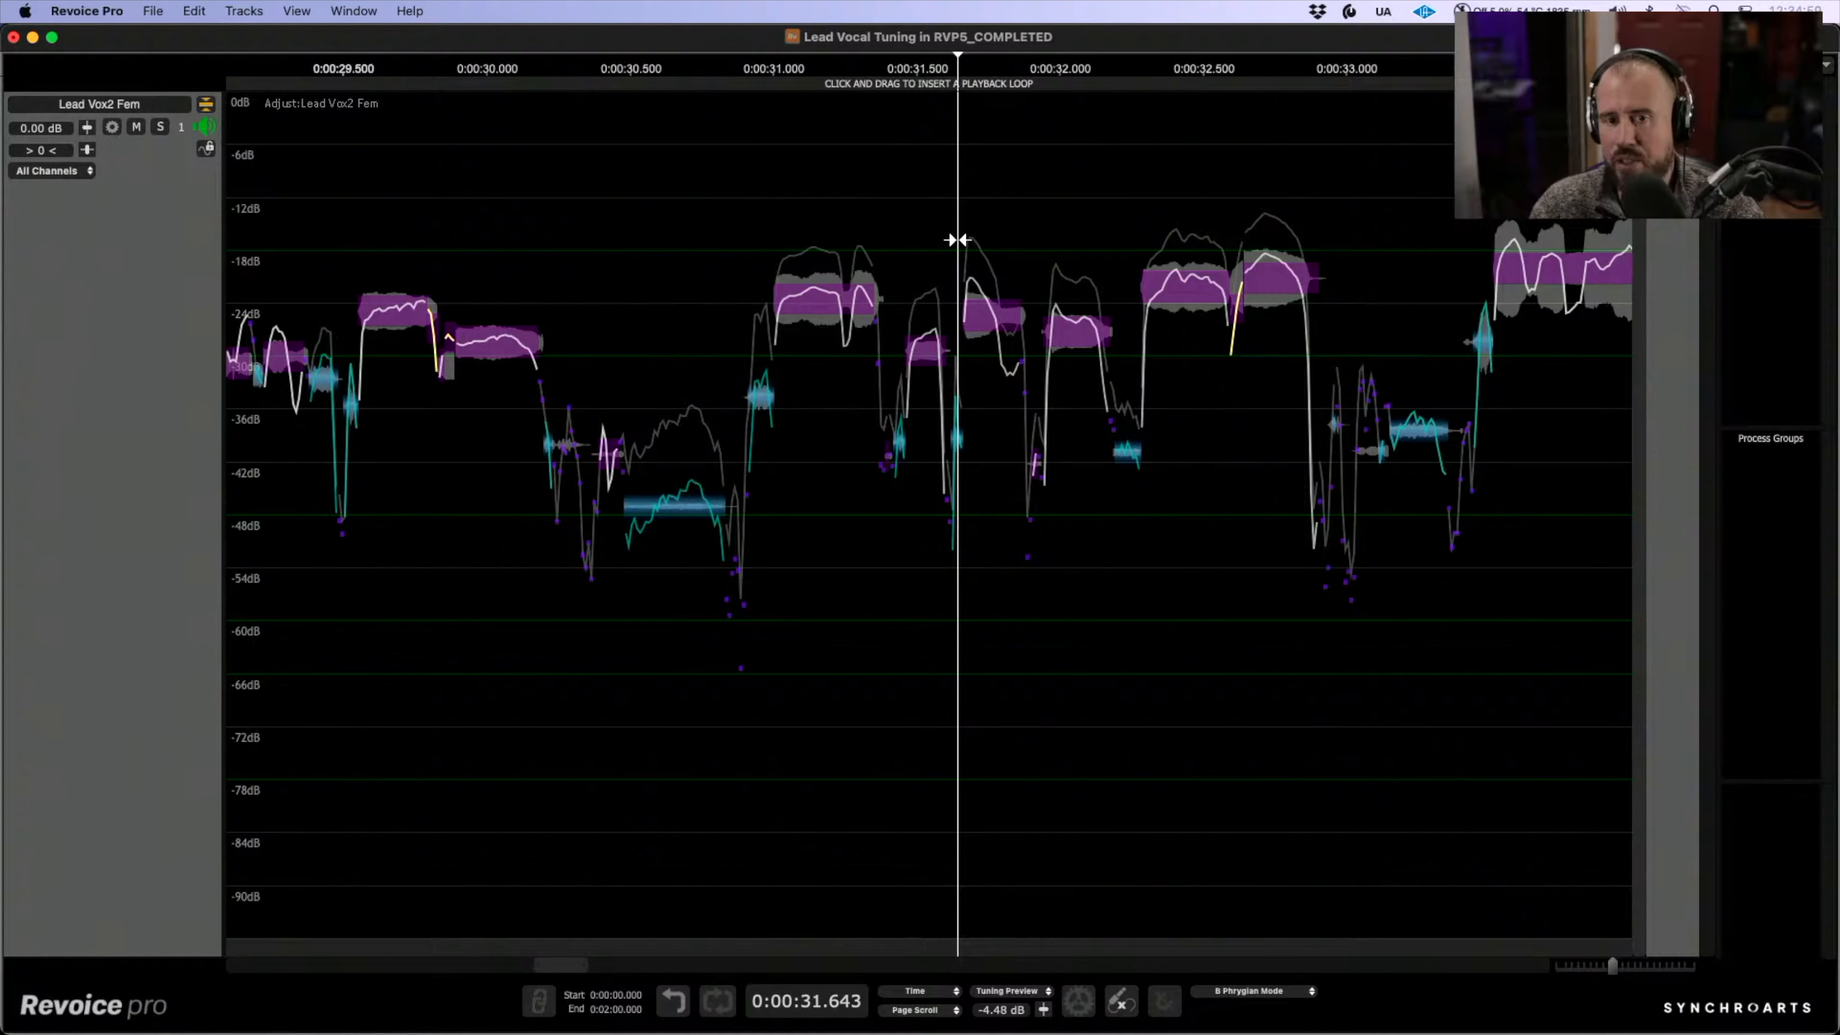
- Play through the end of the lowered phrase and bring the breath near 33.2 seconds down to -42.2 dB
left_click_drag(1436, 353, 1423, 570)
key("space")
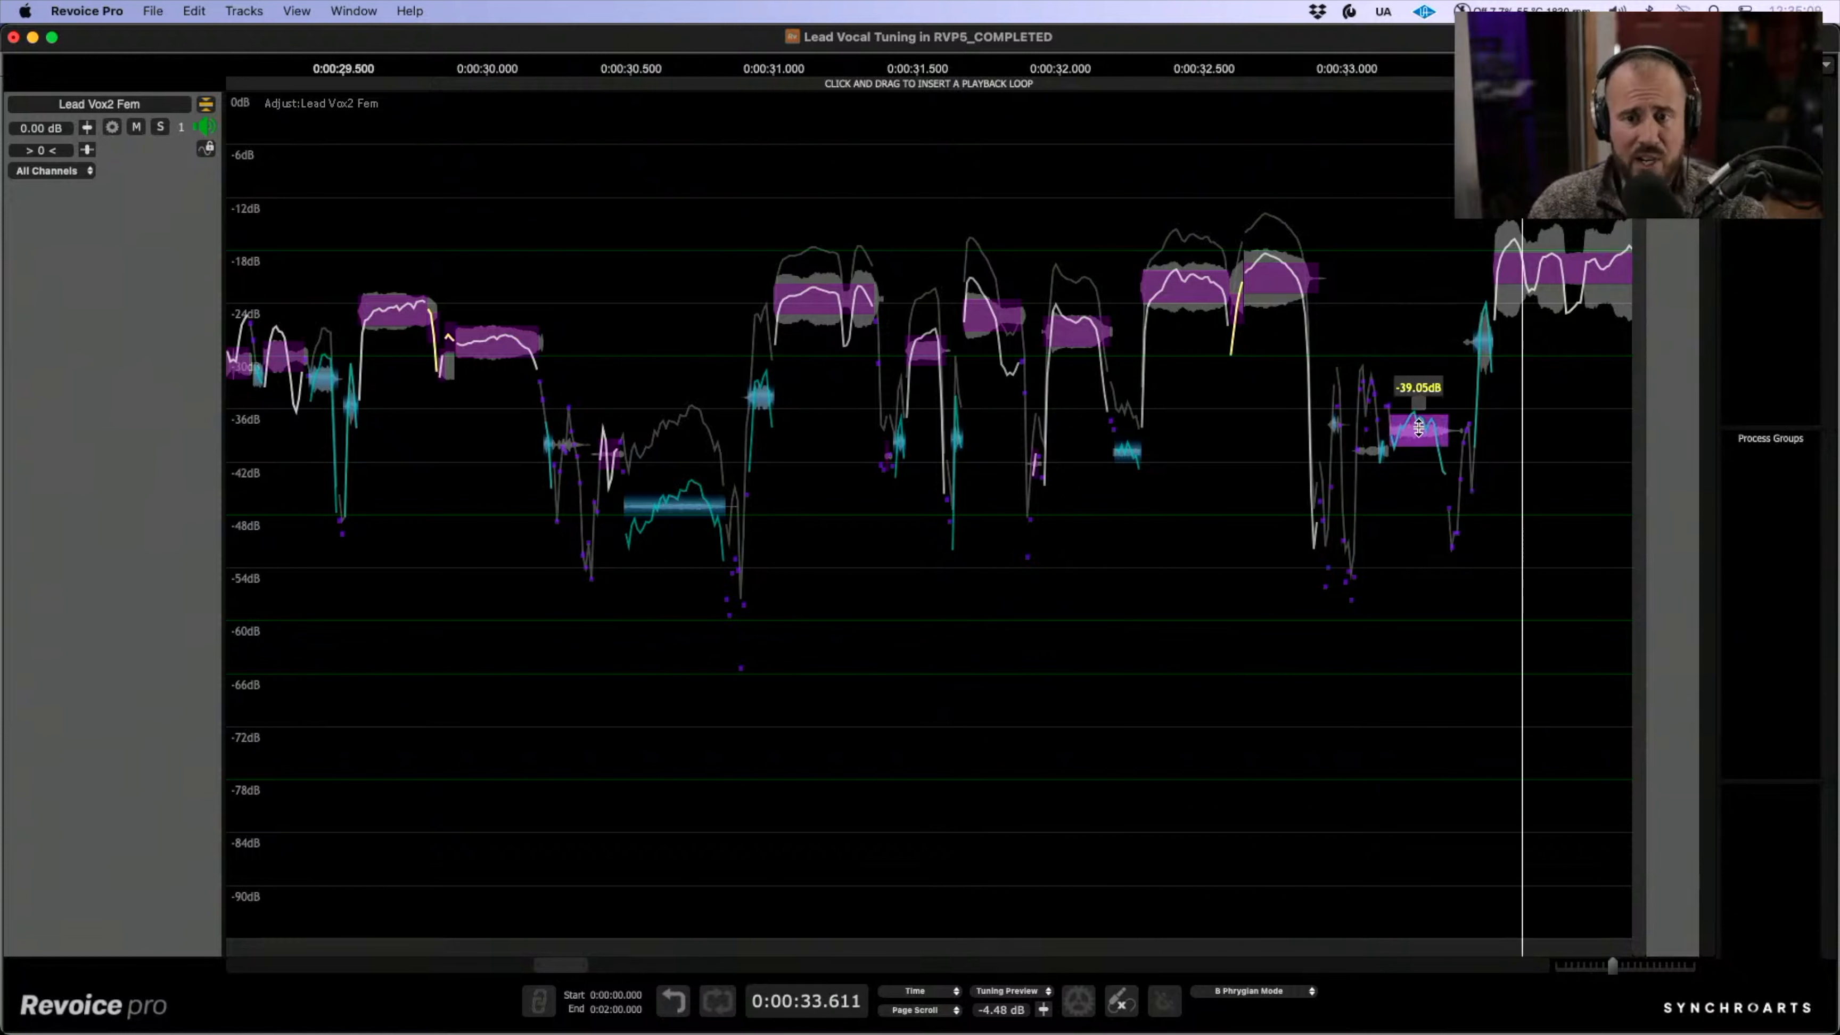
mouse_move(1418, 429)
left_mouse_down()
mouse_move(1418, 275)
mouse_move(1418, 454)
left_mouse_up()
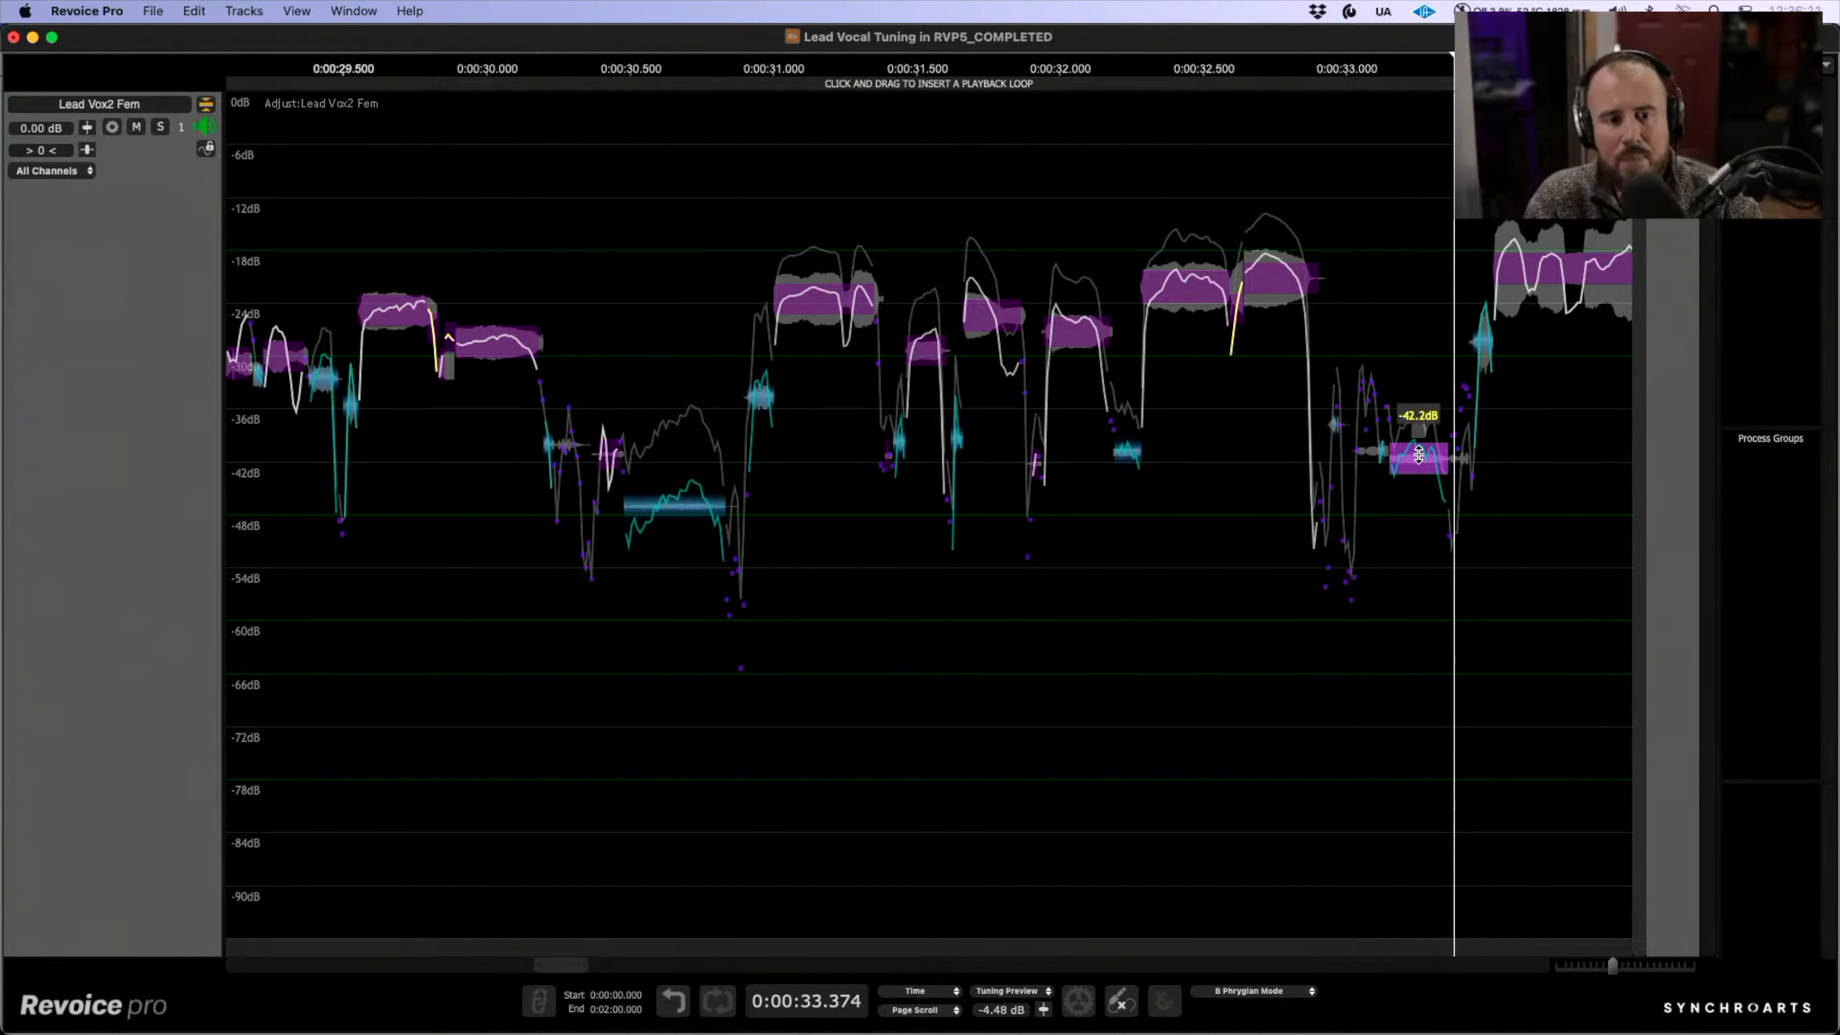
- Lower the sibilant just before the sustained note at 33.5 seconds to -43.39 dB and play it back
scroll(1586, 629, "right", 10)
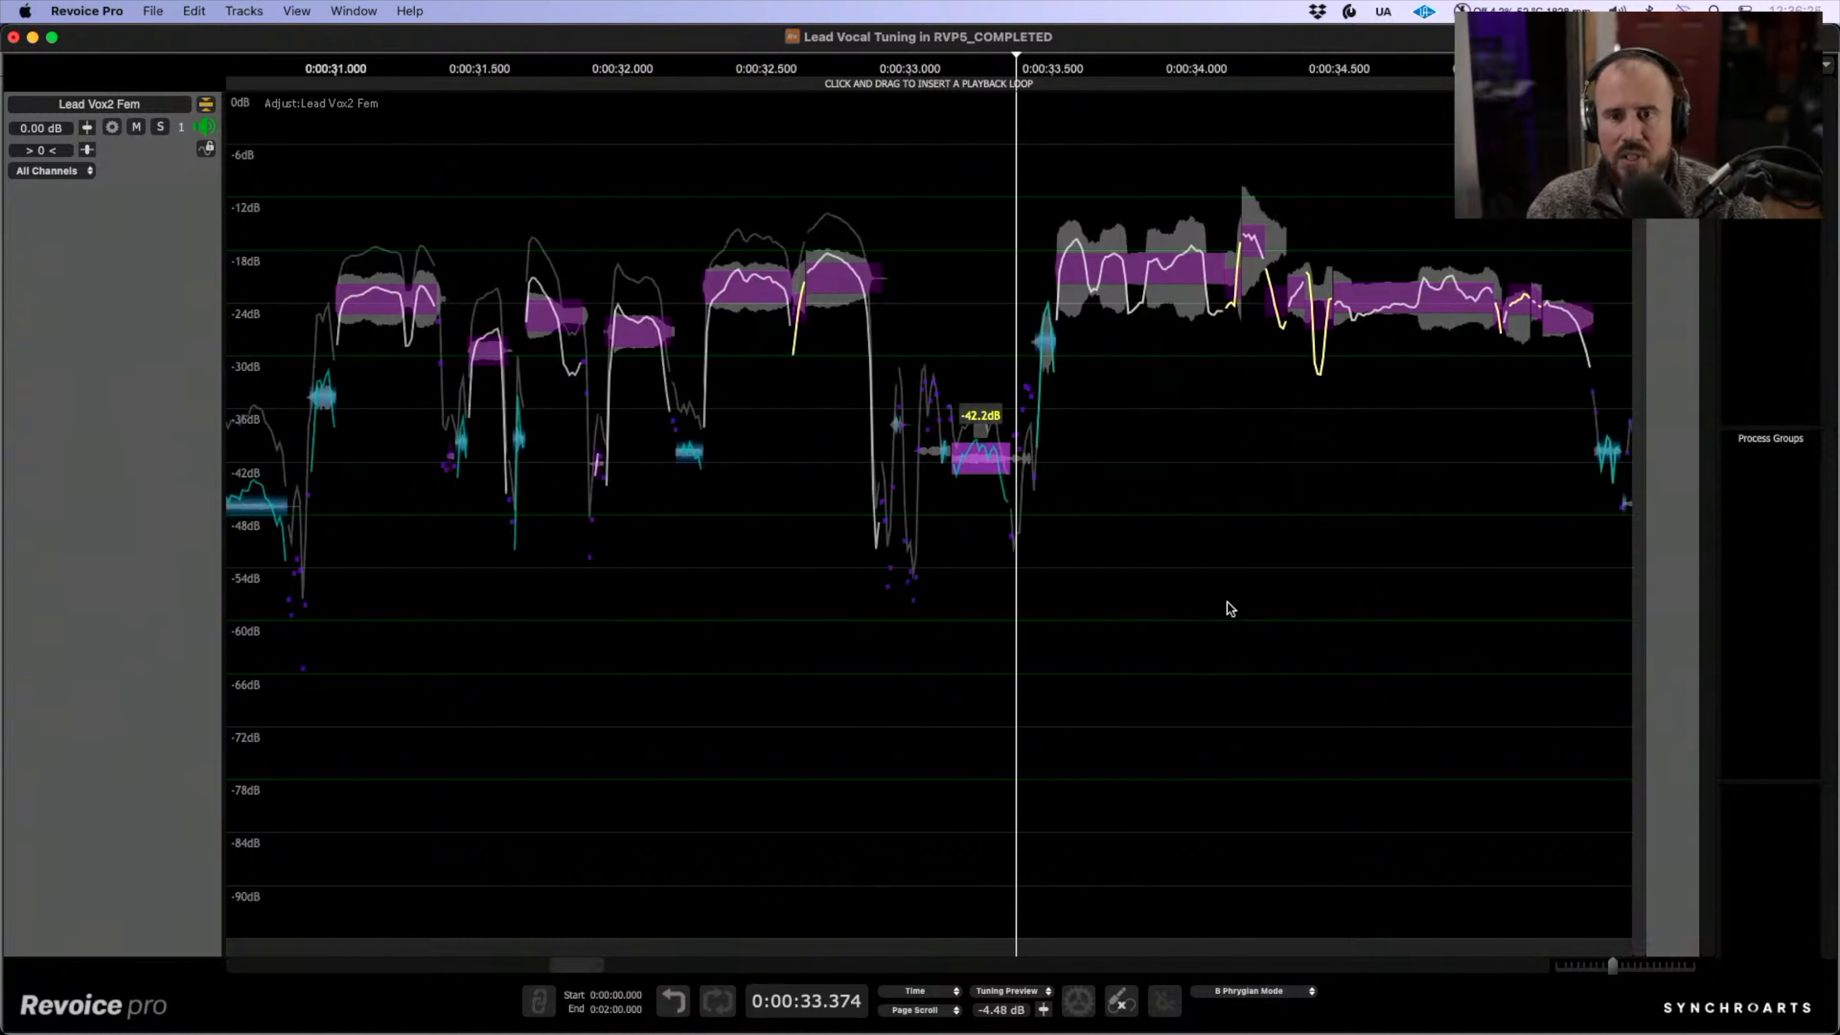
left_click(1271, 424)
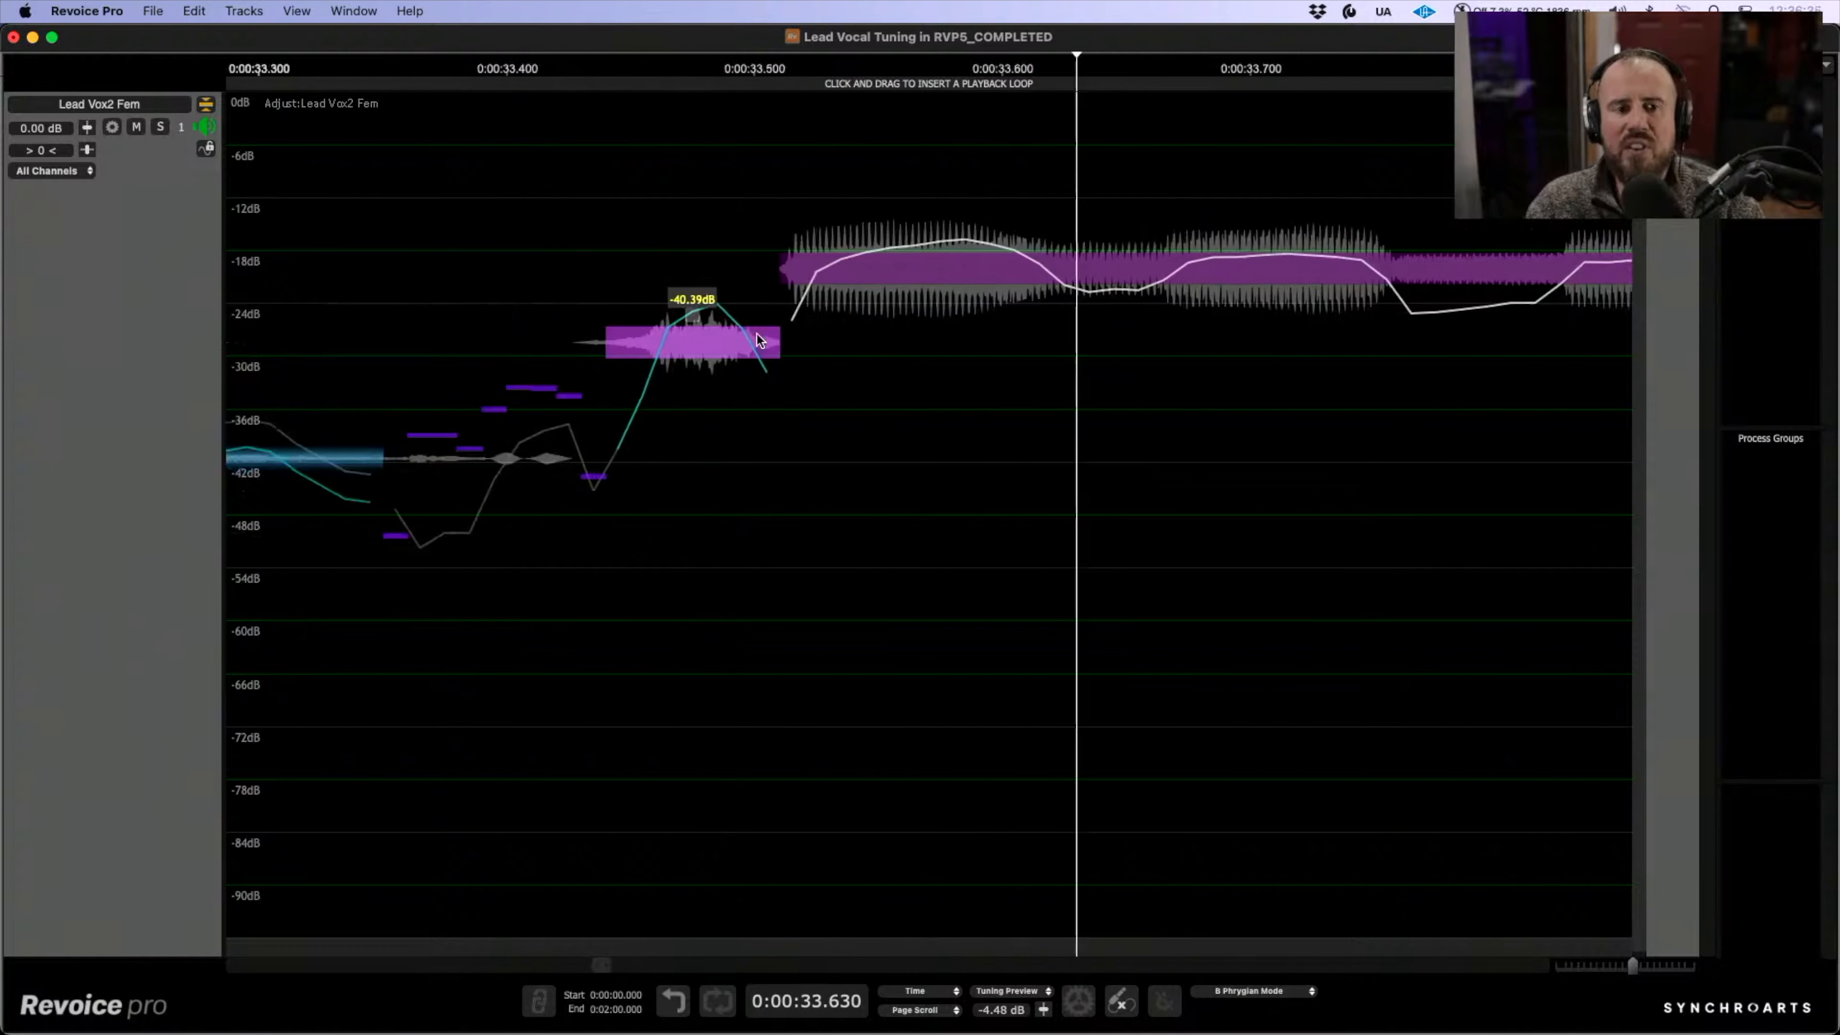
scroll(759, 300, "left", 2)
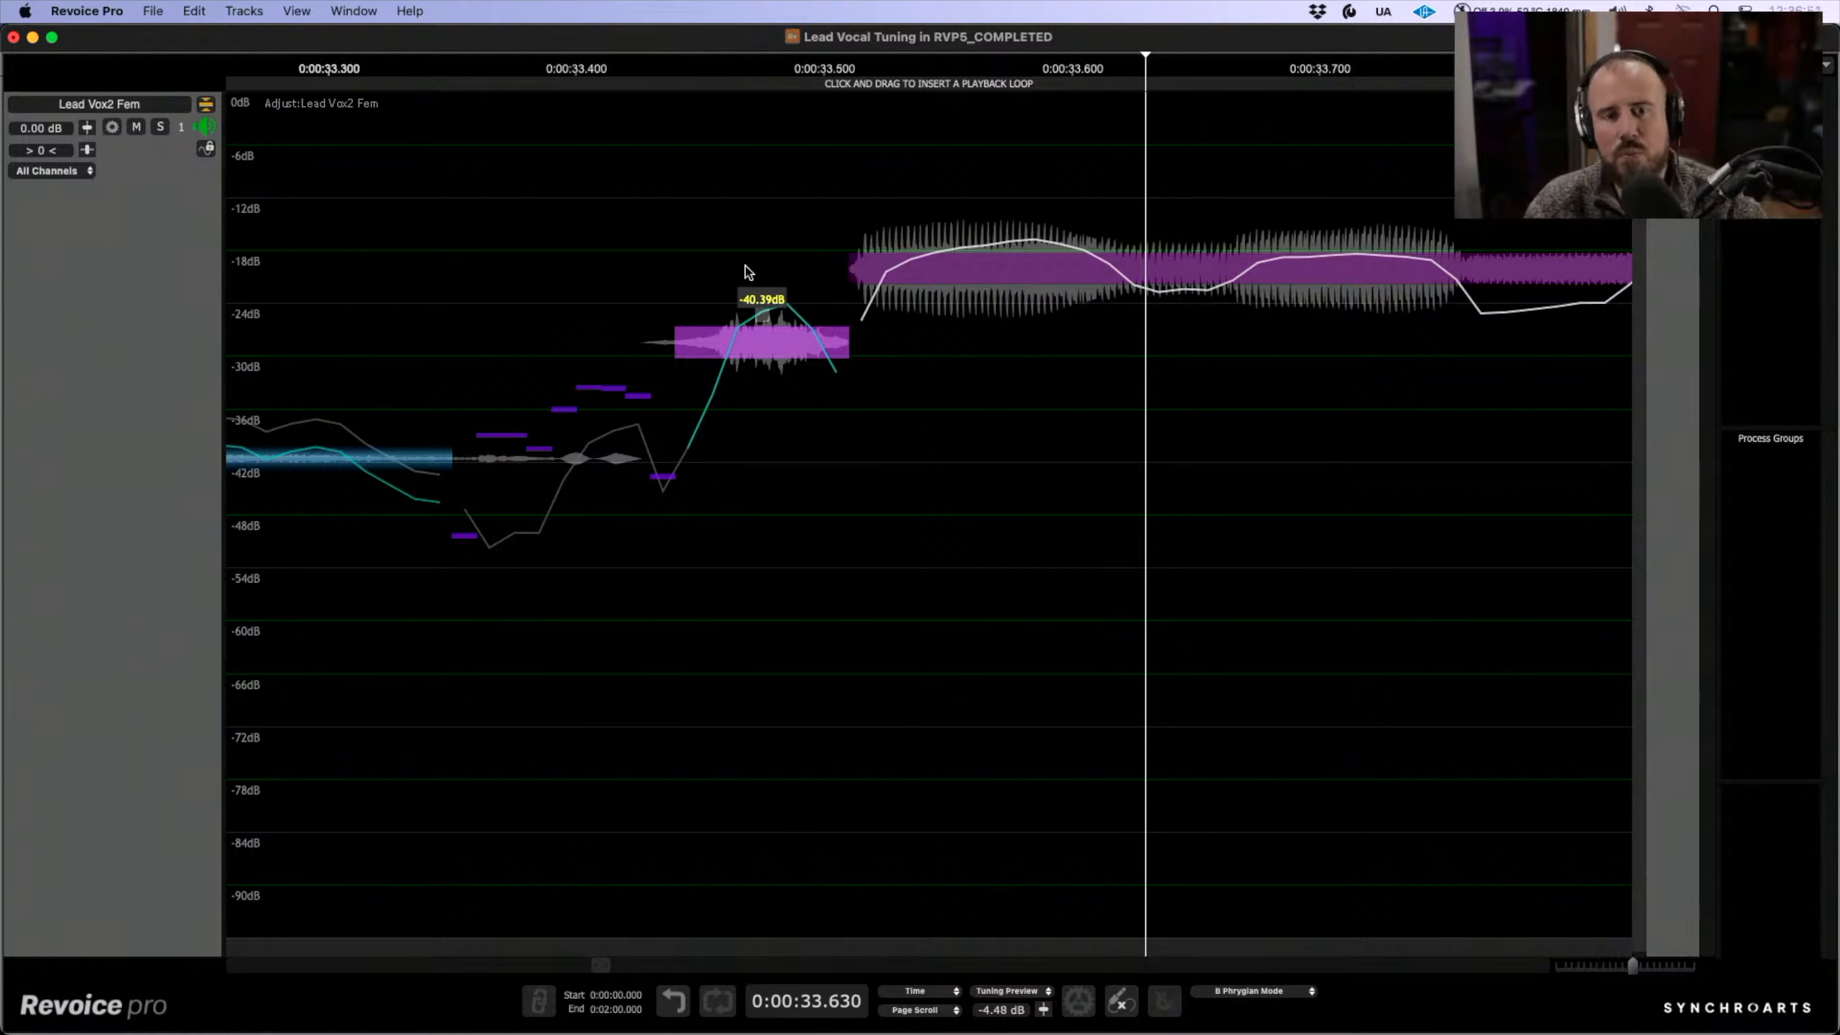
left_click_drag(765, 341, 765, 368)
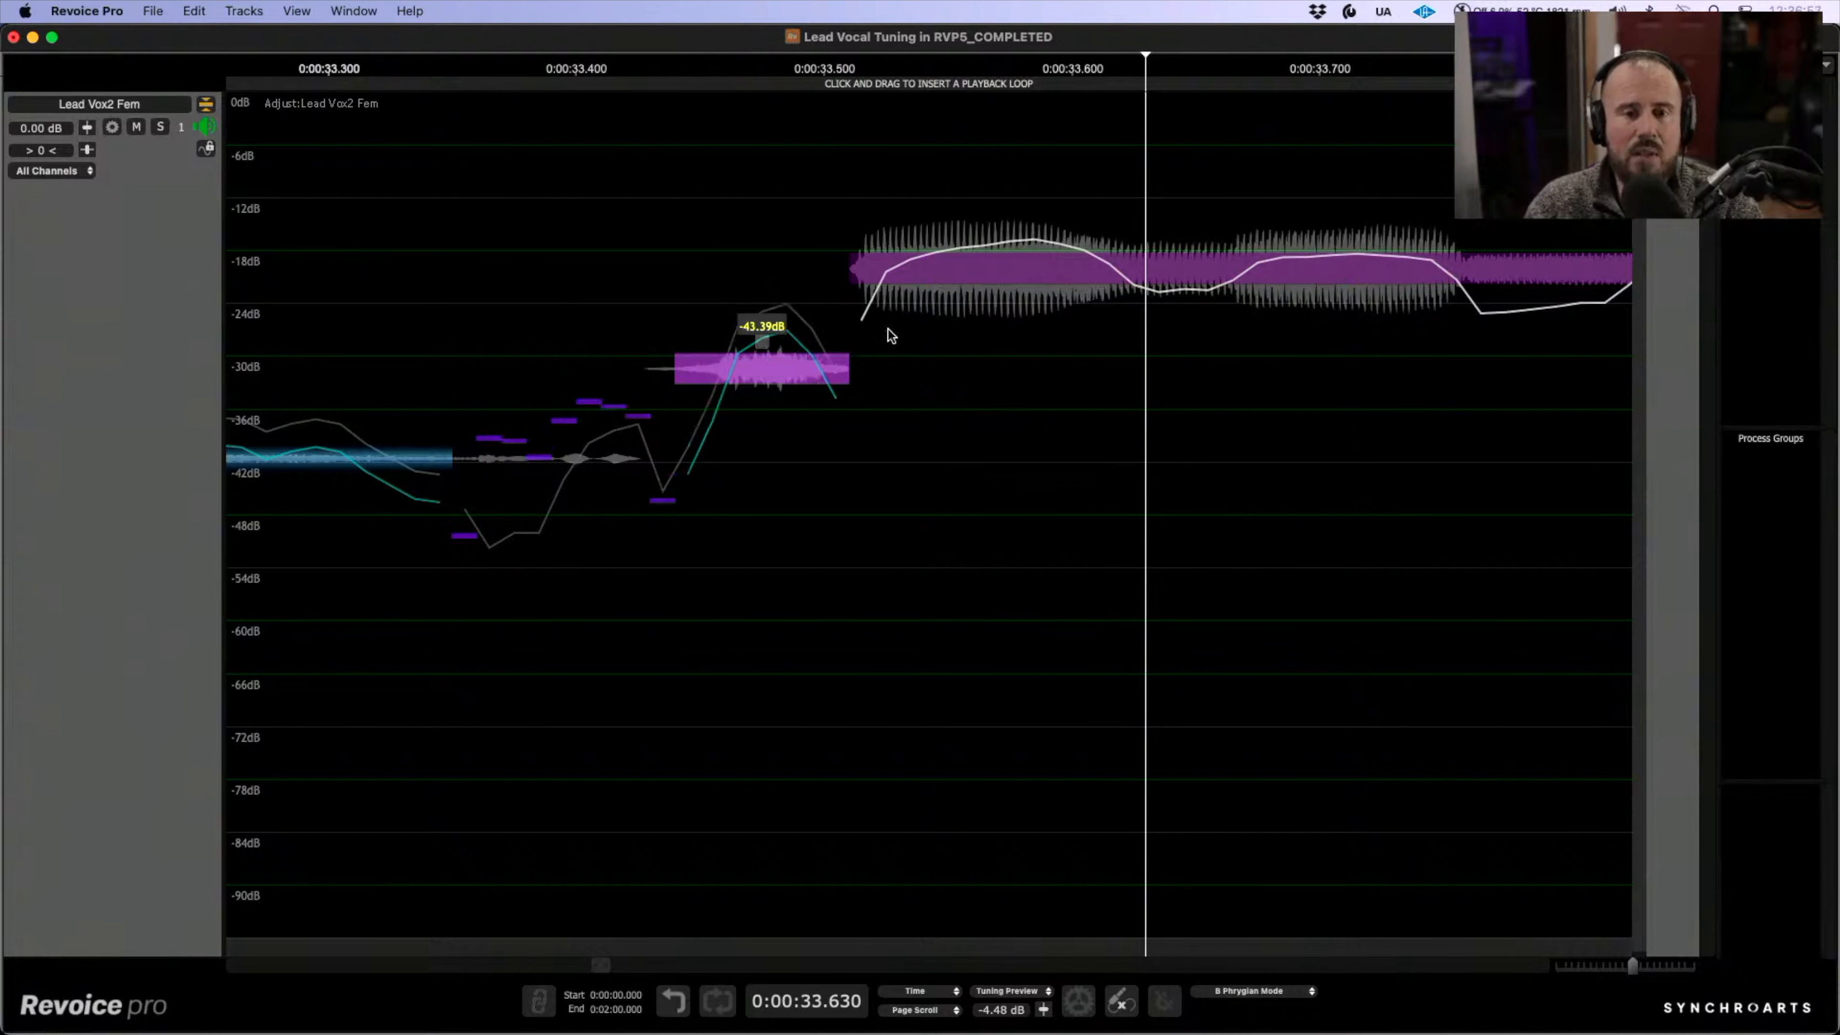
left_click(656, 248)
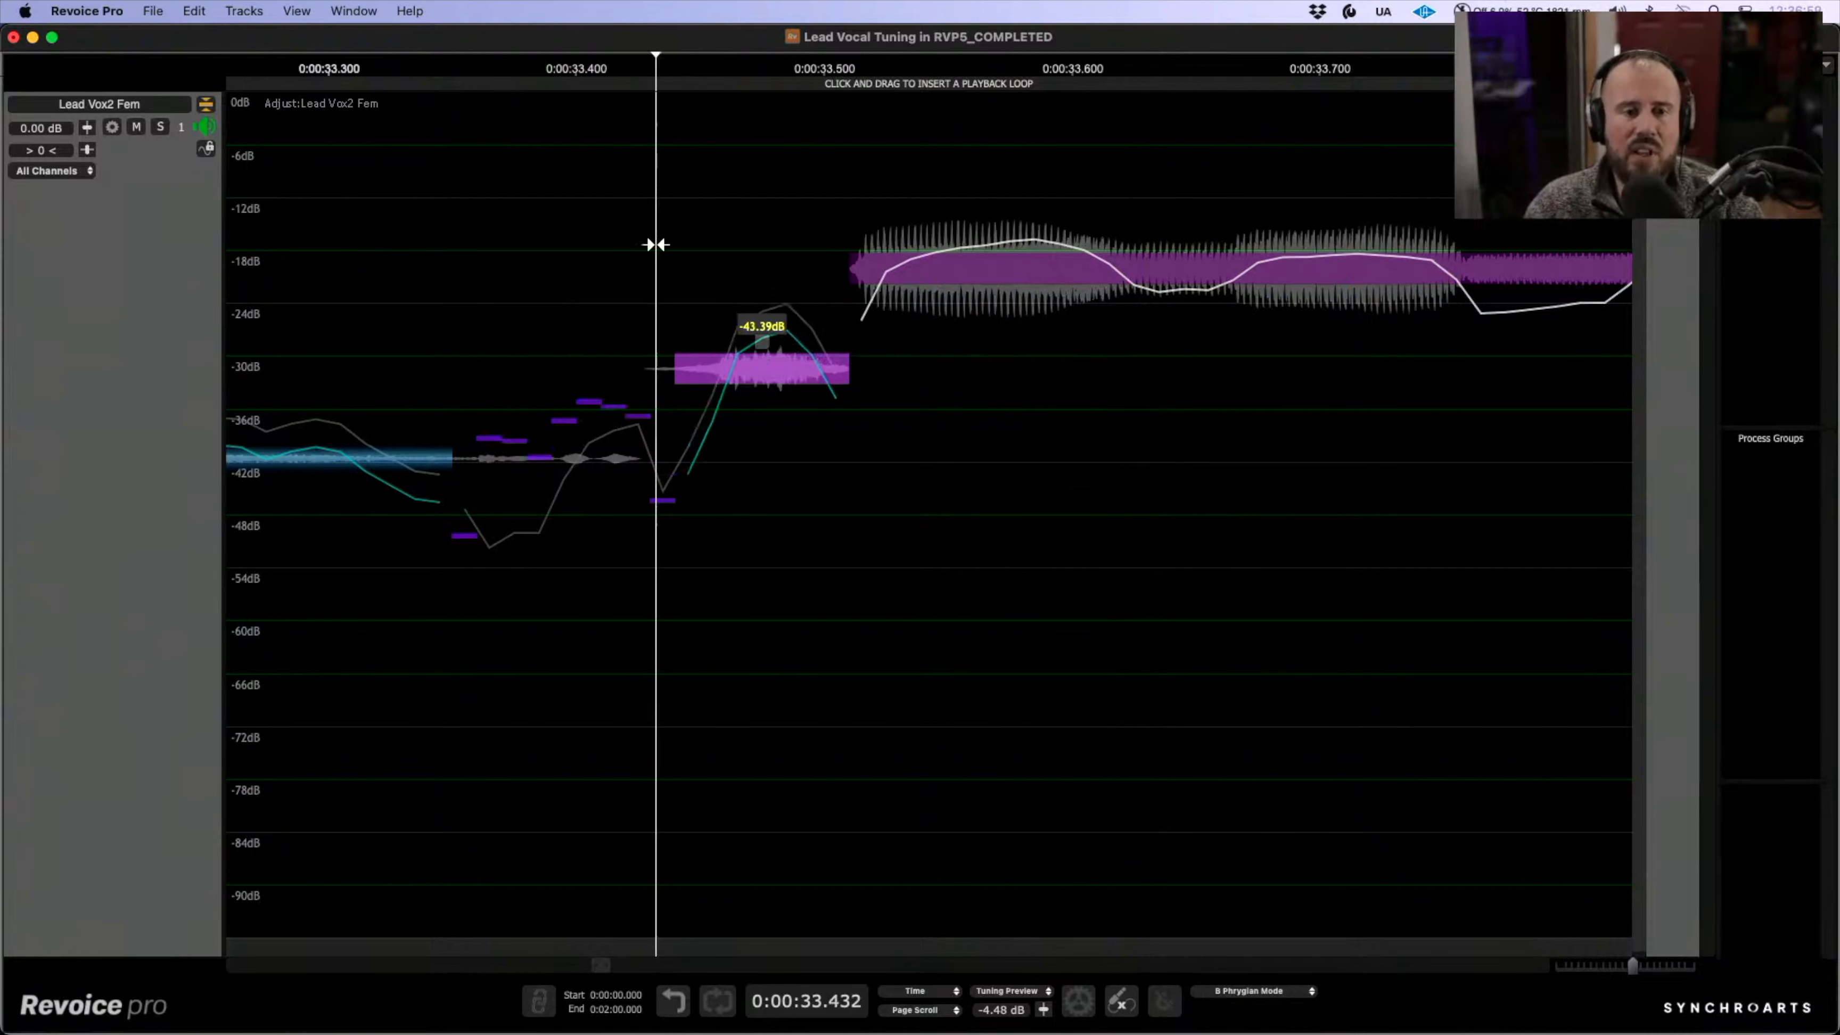
key("space")
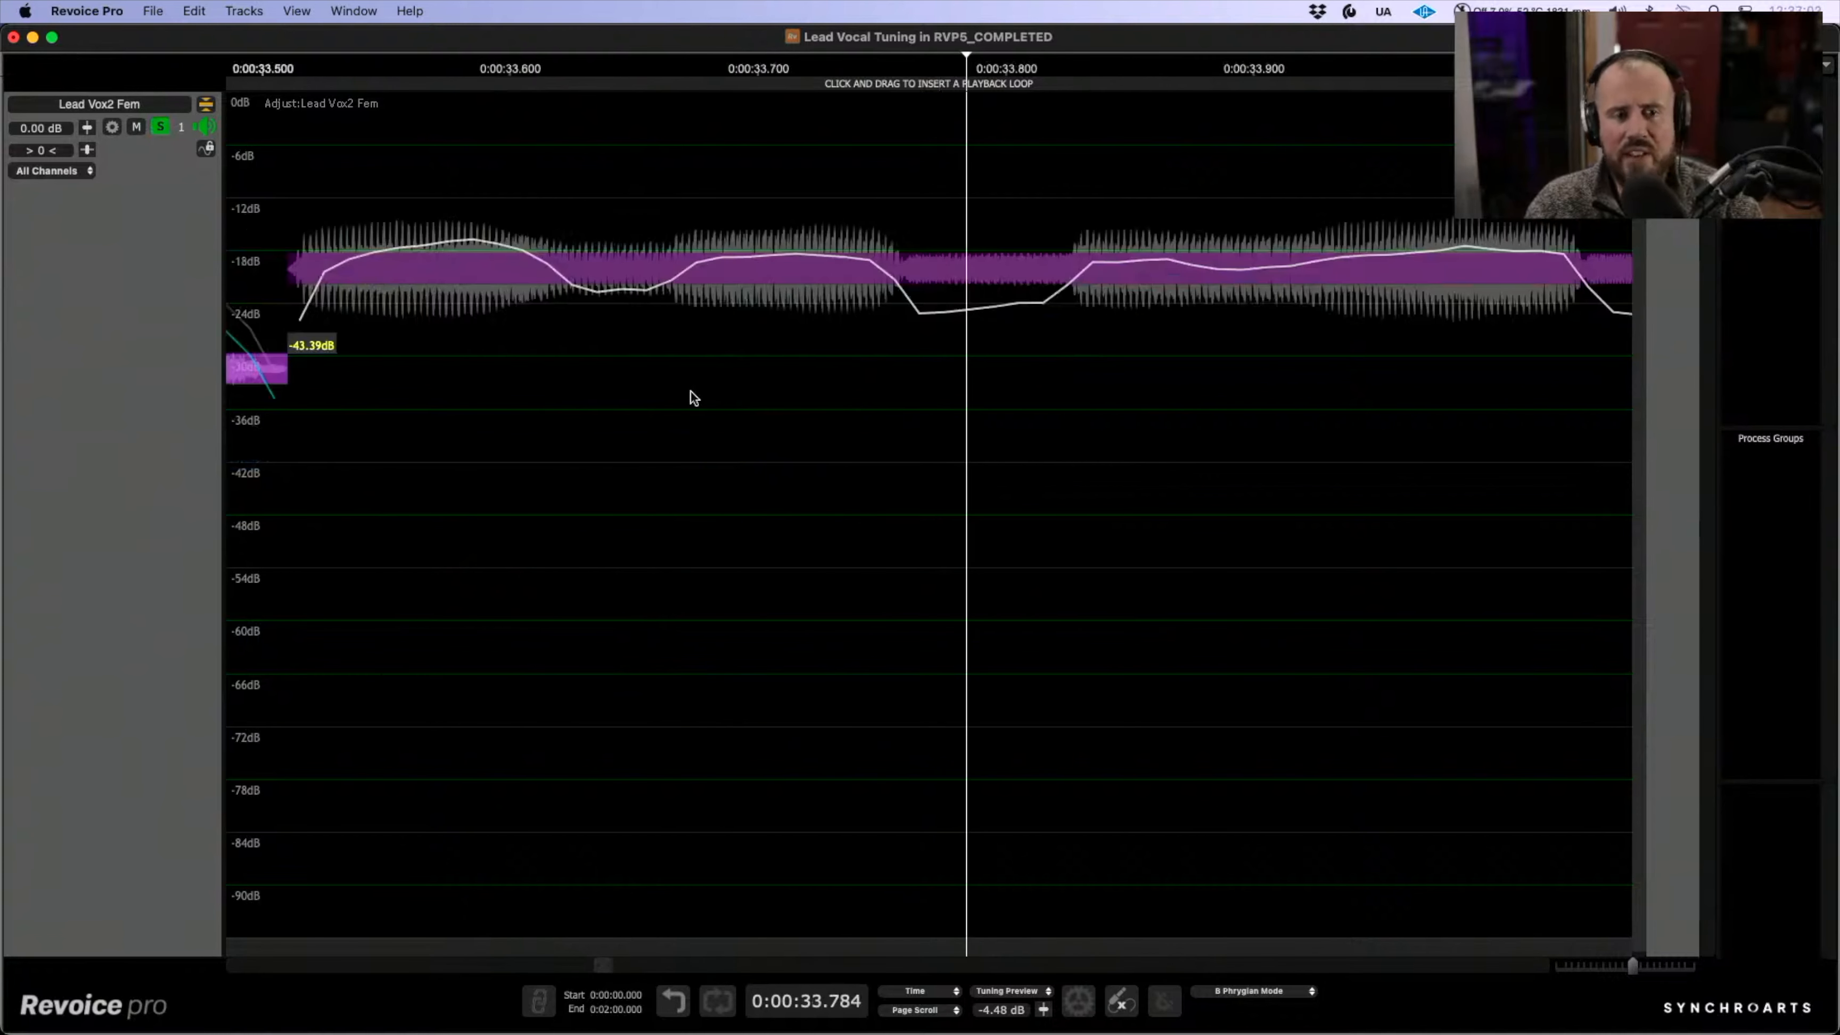
- Reduce the sibilant before the 33.5-second note further to -44.43 dB and play it again
scroll(695, 398, "left", 6)
left_click_drag(676, 373, 675, 381)
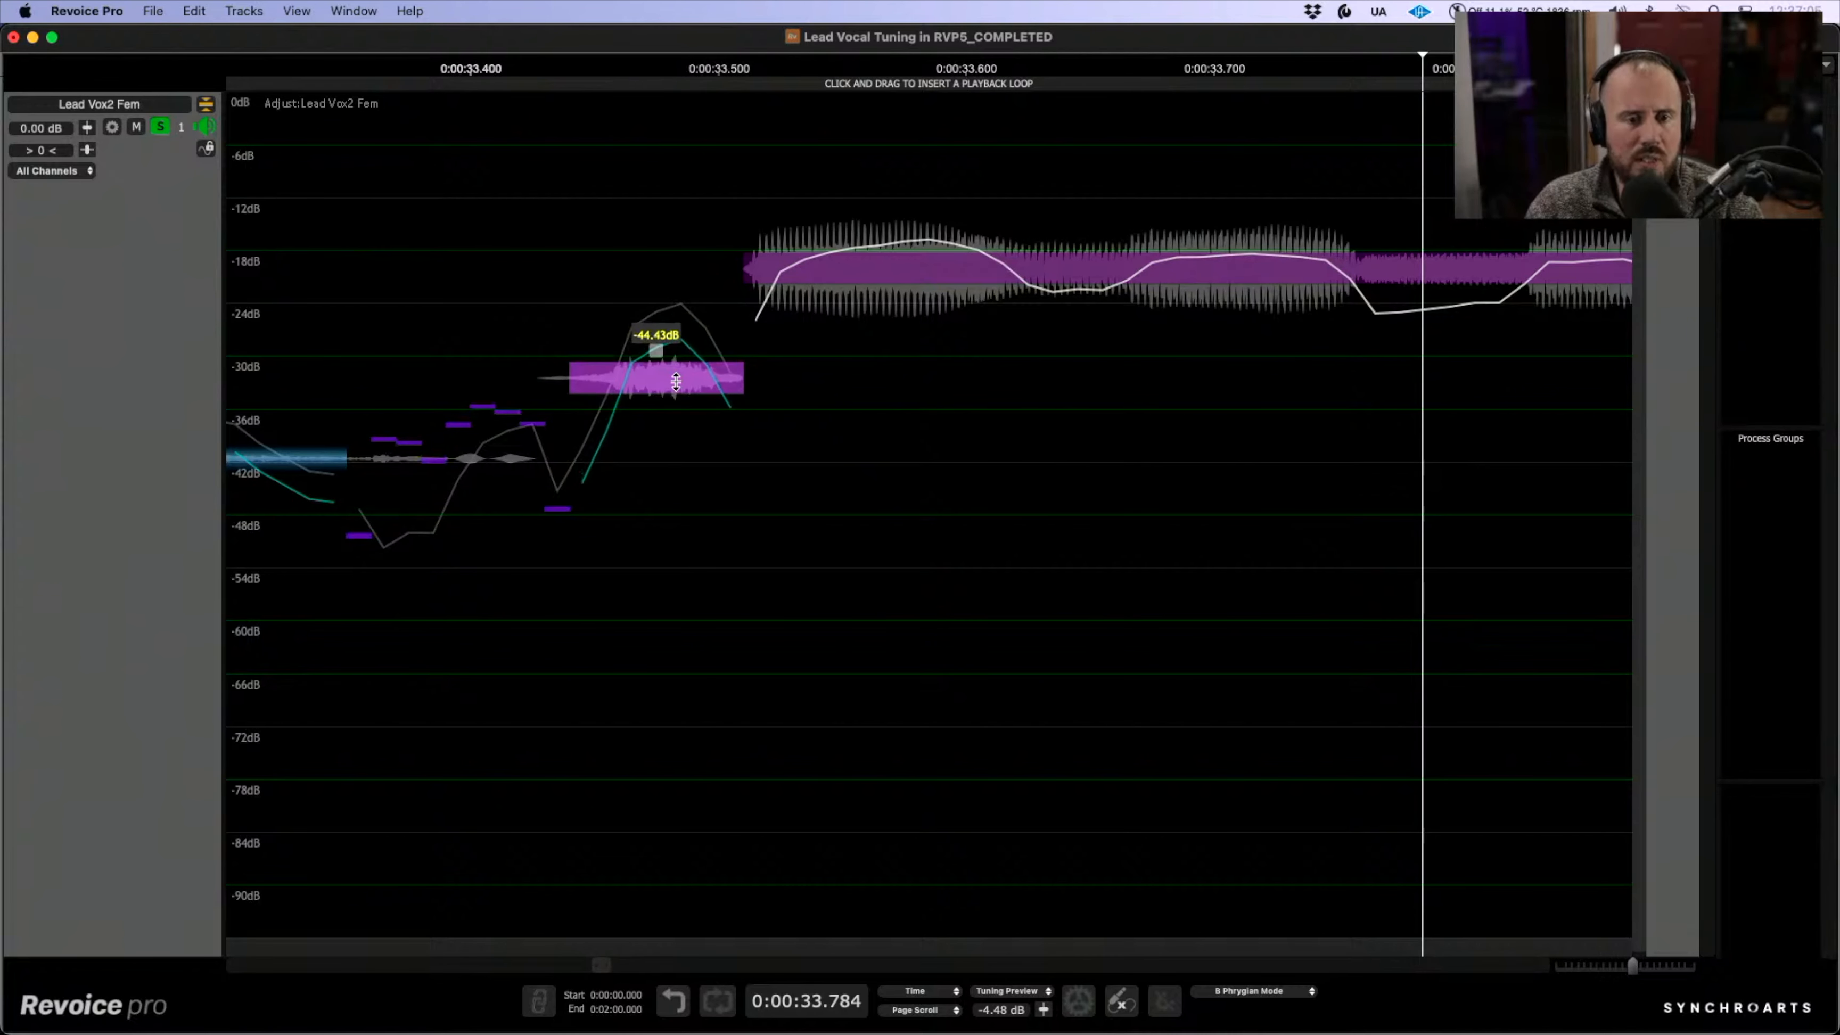
key("space")
key("space")
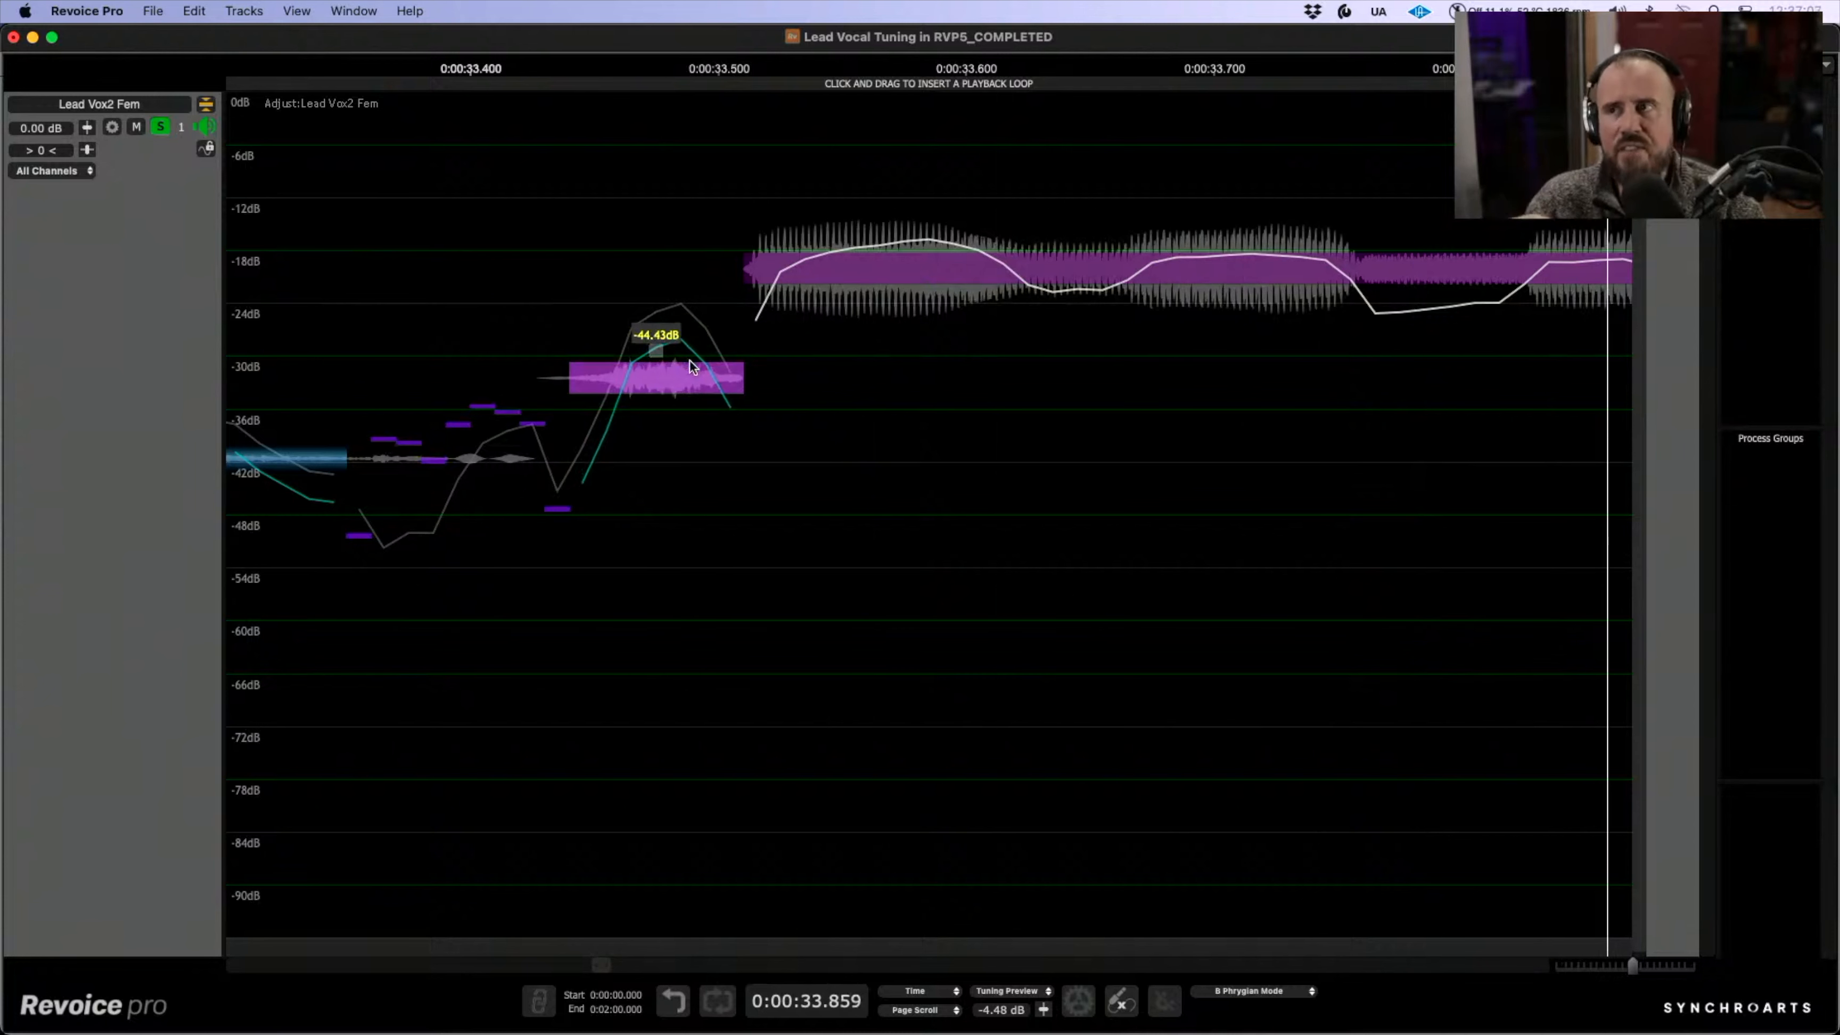
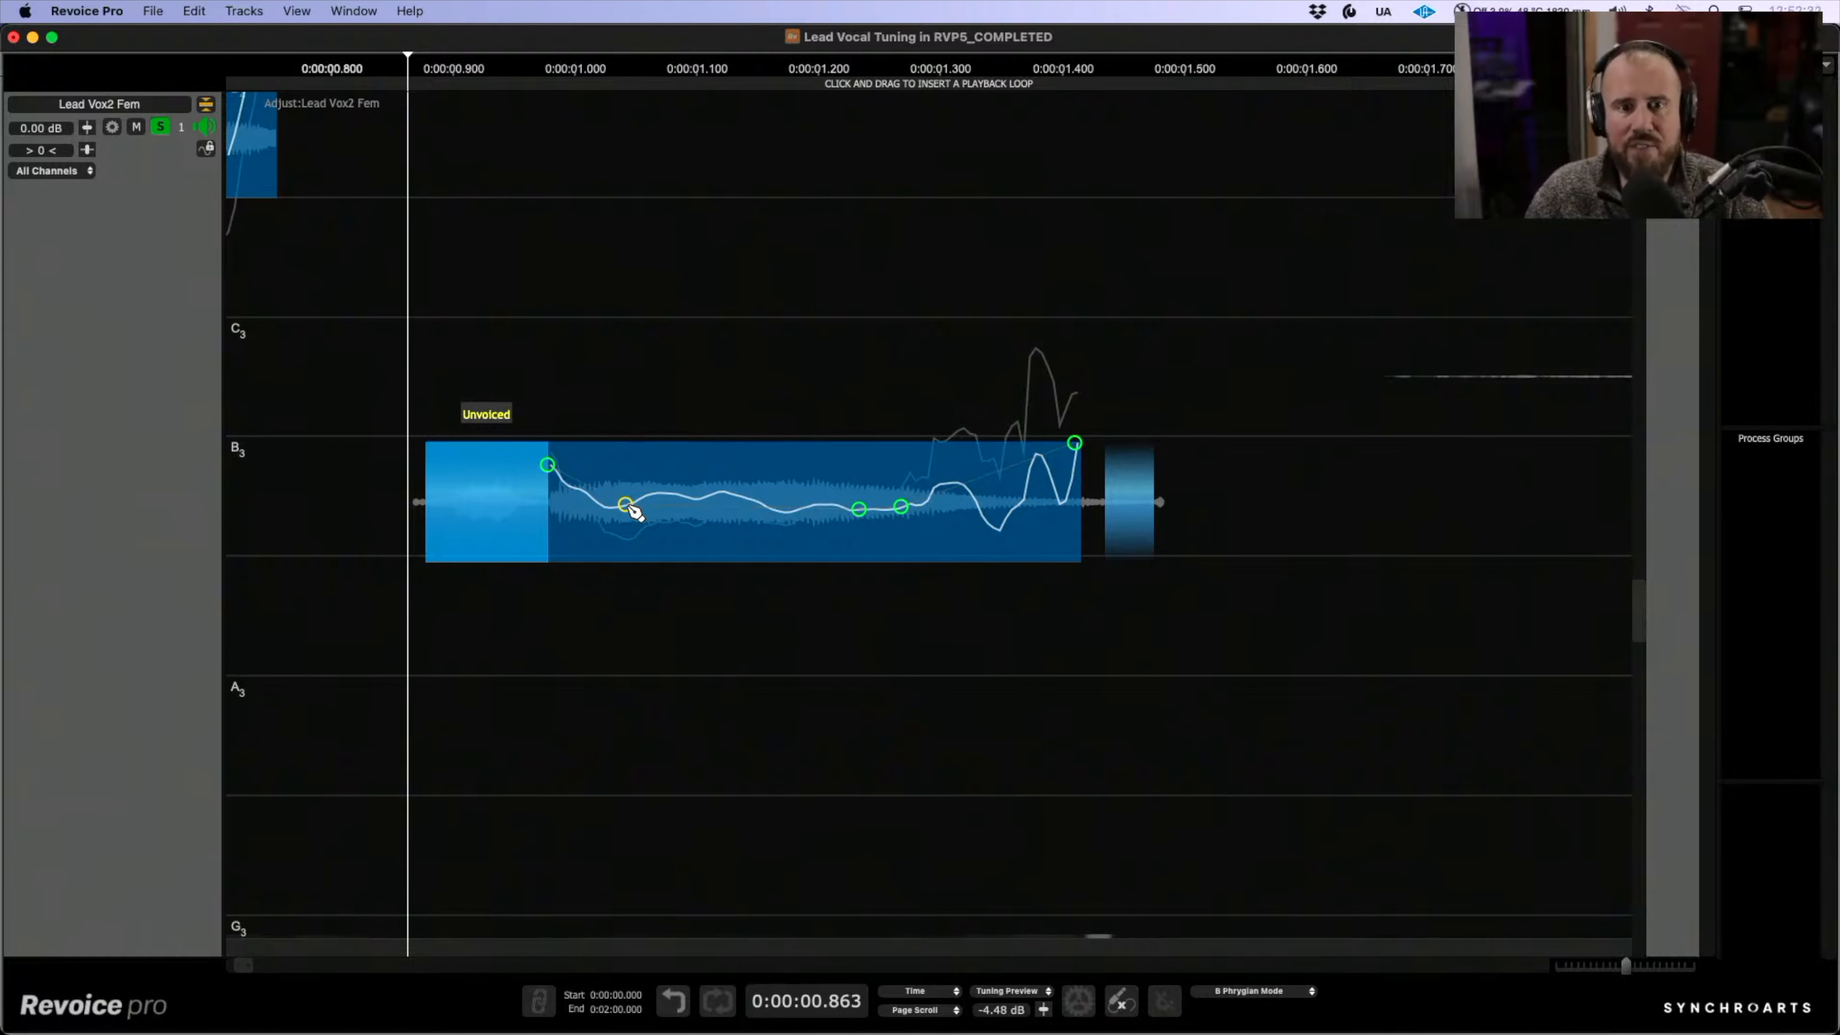
- Show the lead vocal and instrumental tracks together and return the lead vocal to its plain waveform view
left_click(207, 106)
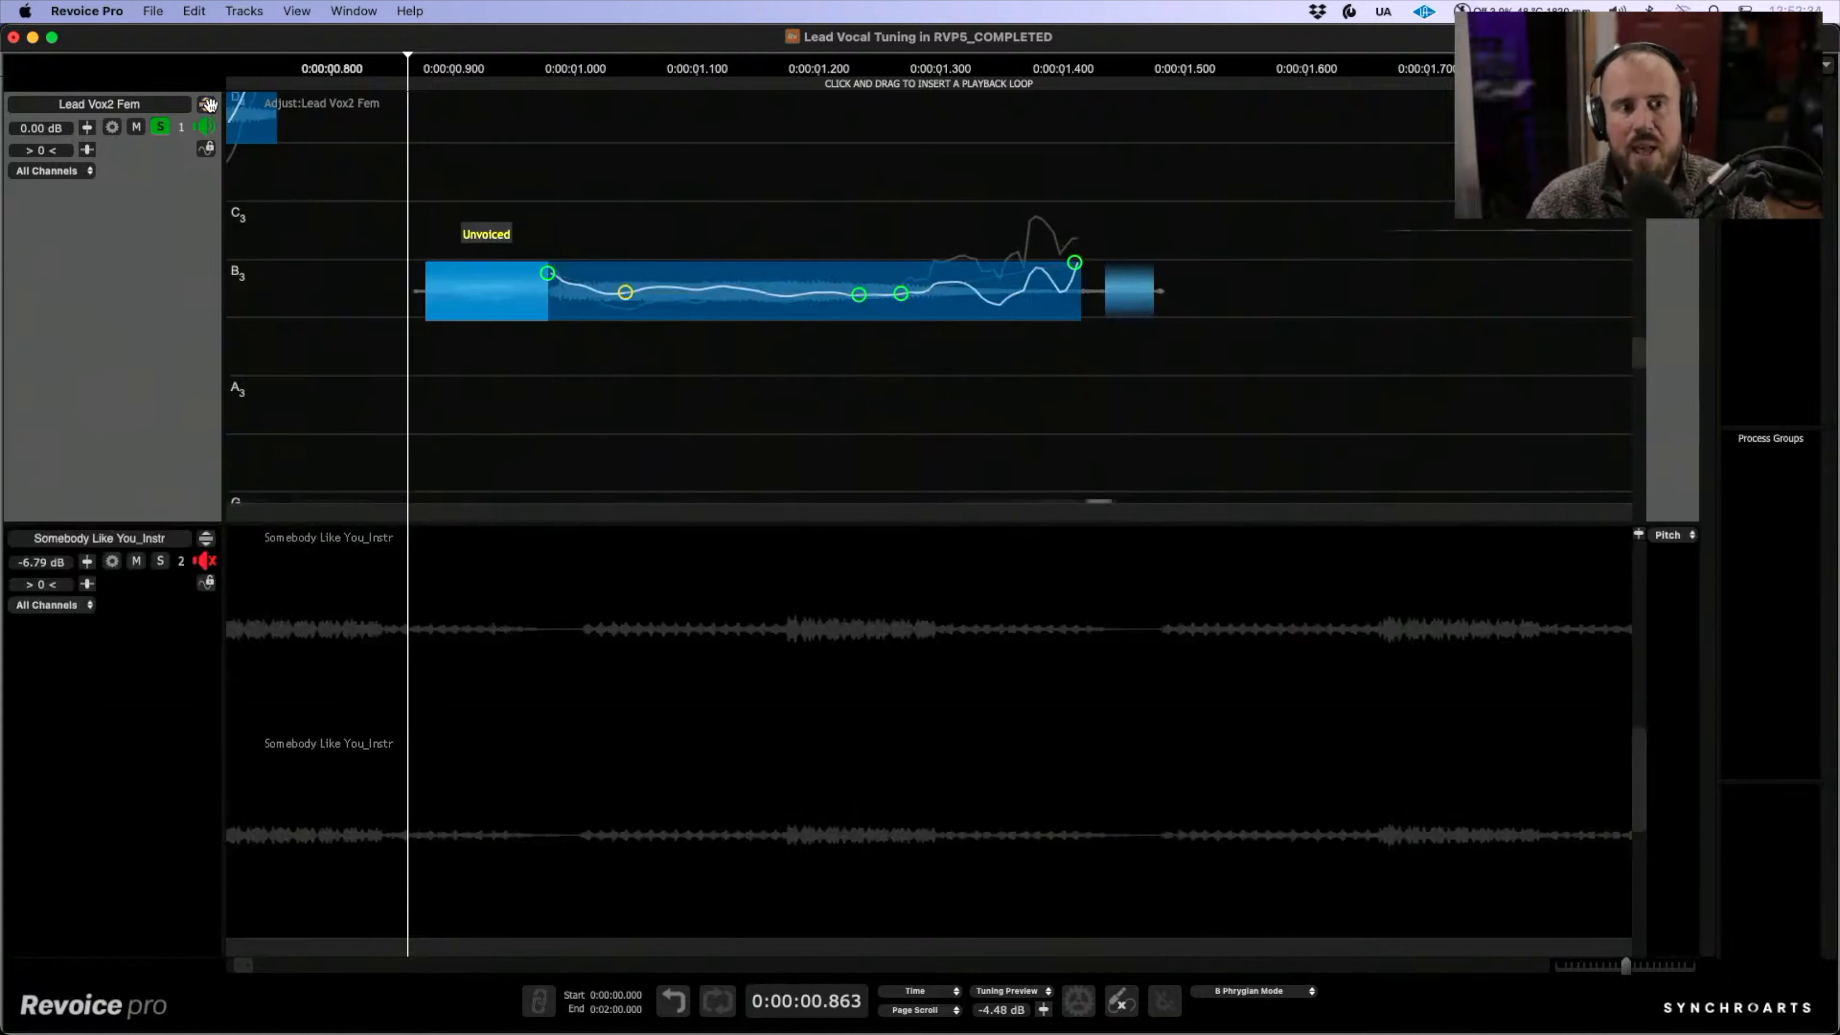
right_click(707, 556)
left_click(782, 341)
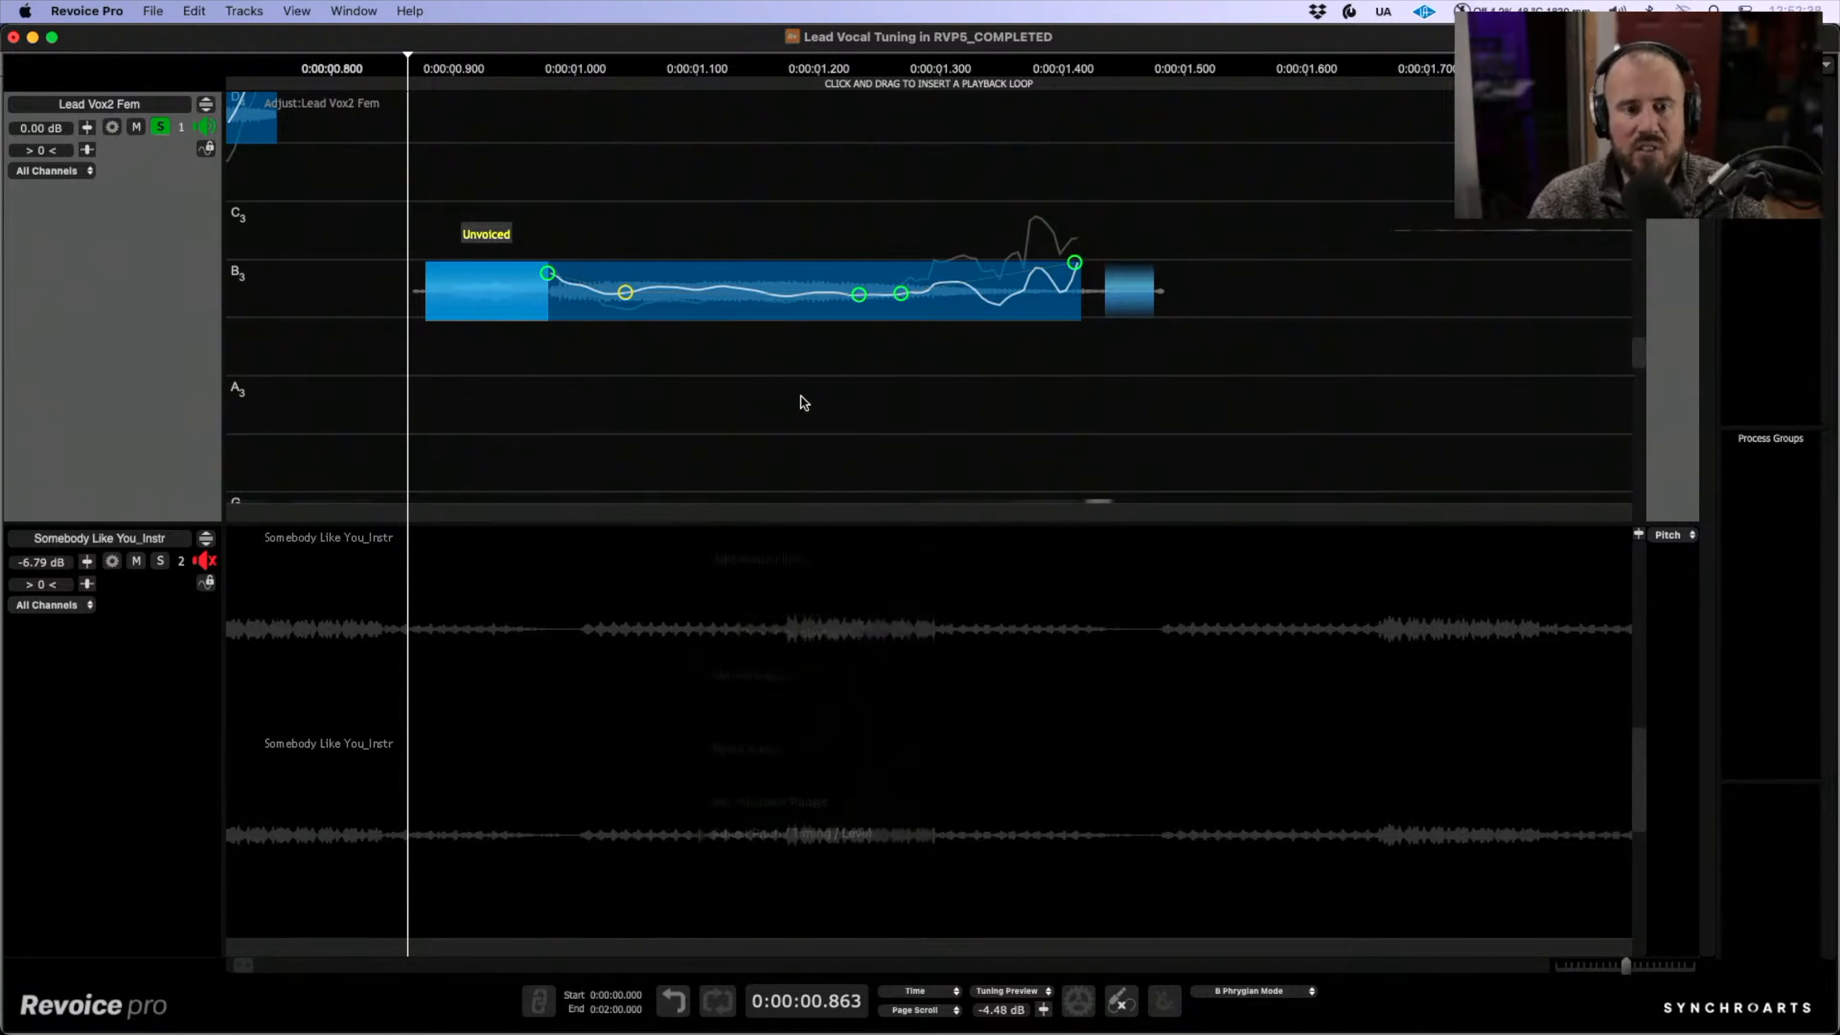
right_click(800, 407)
left_click(859, 546)
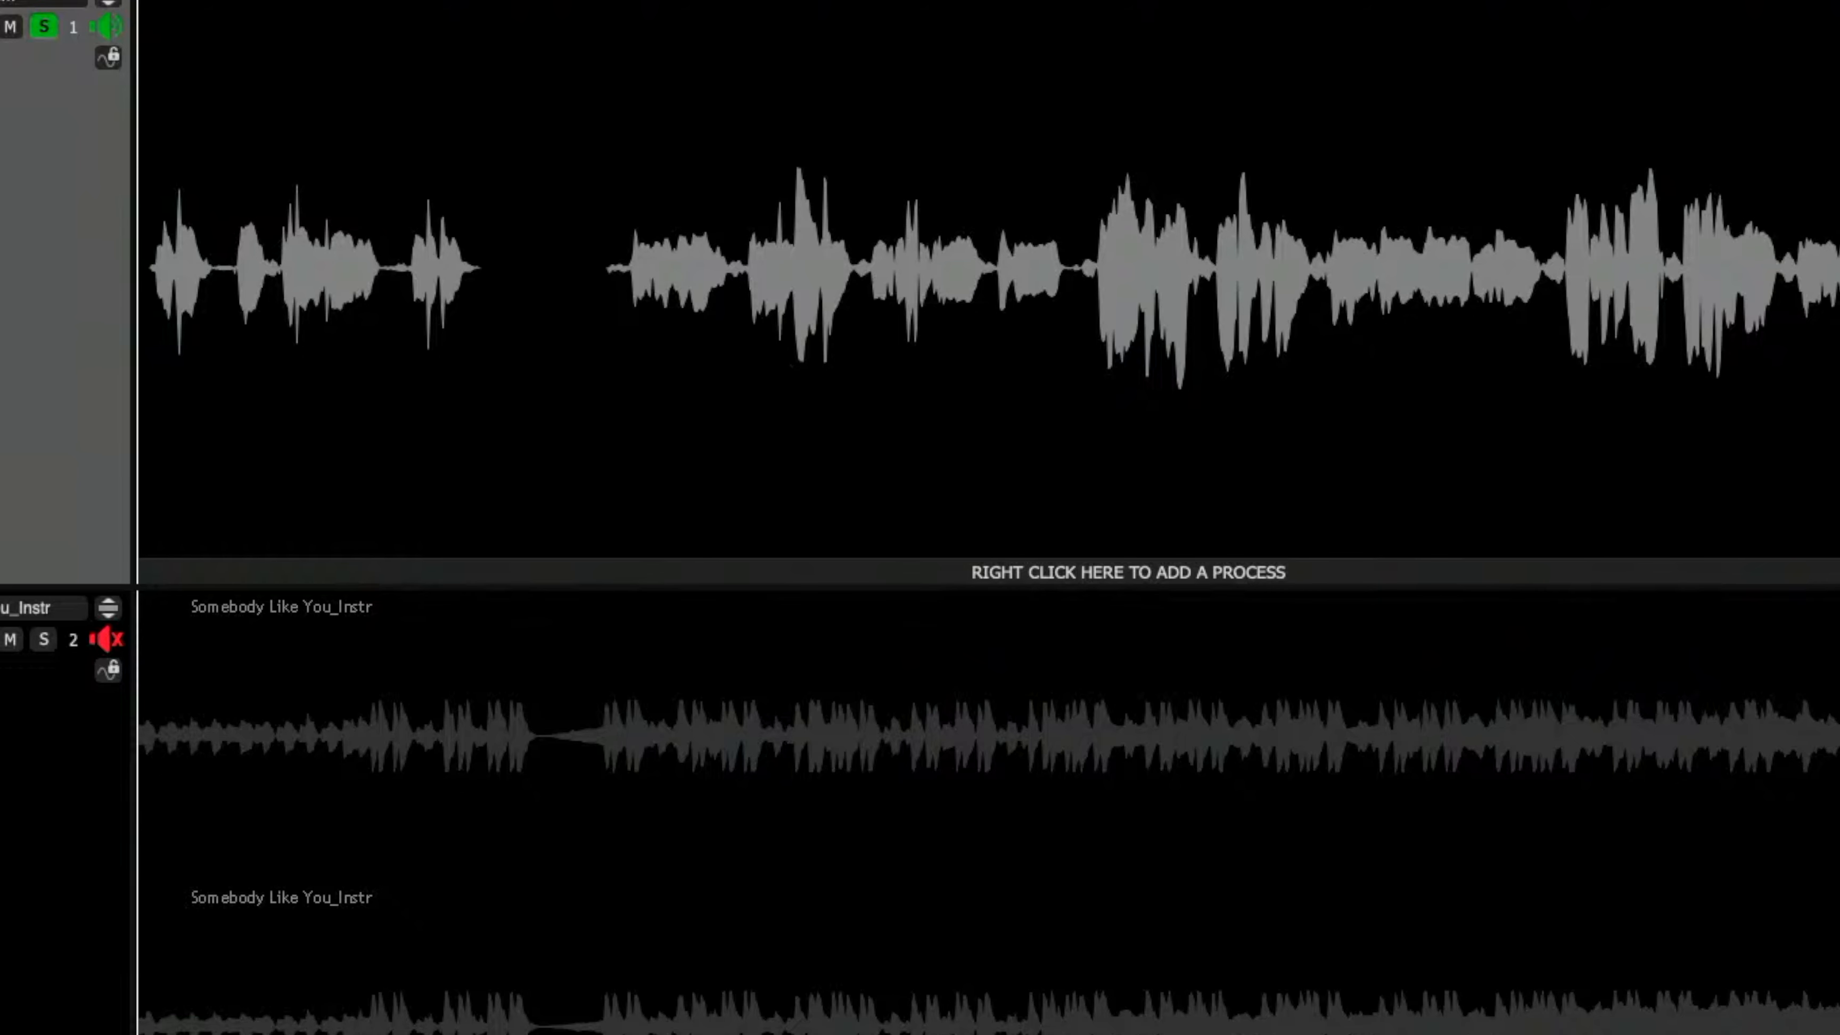
- Check the audio output device in the preferences, leave it on Quantum and close the preferences
key("super+comma")
left_click(1025, 321)
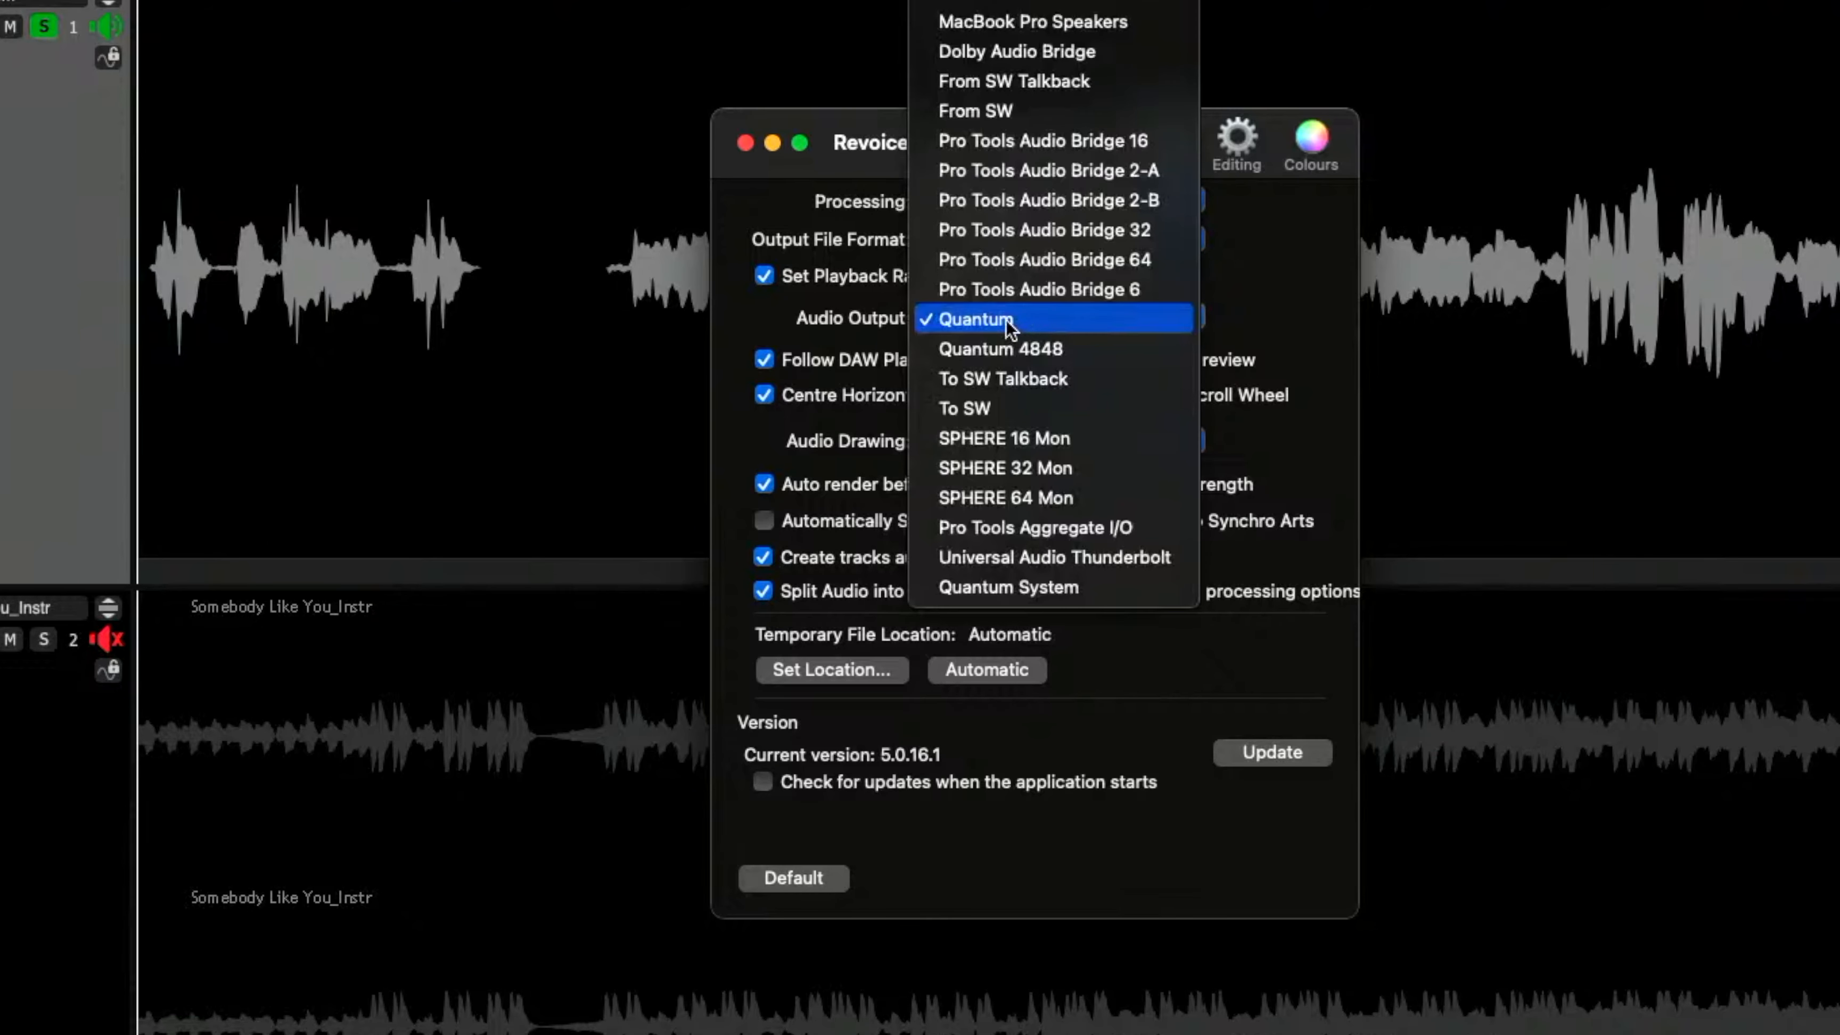
left_click(1011, 321)
left_click(744, 142)
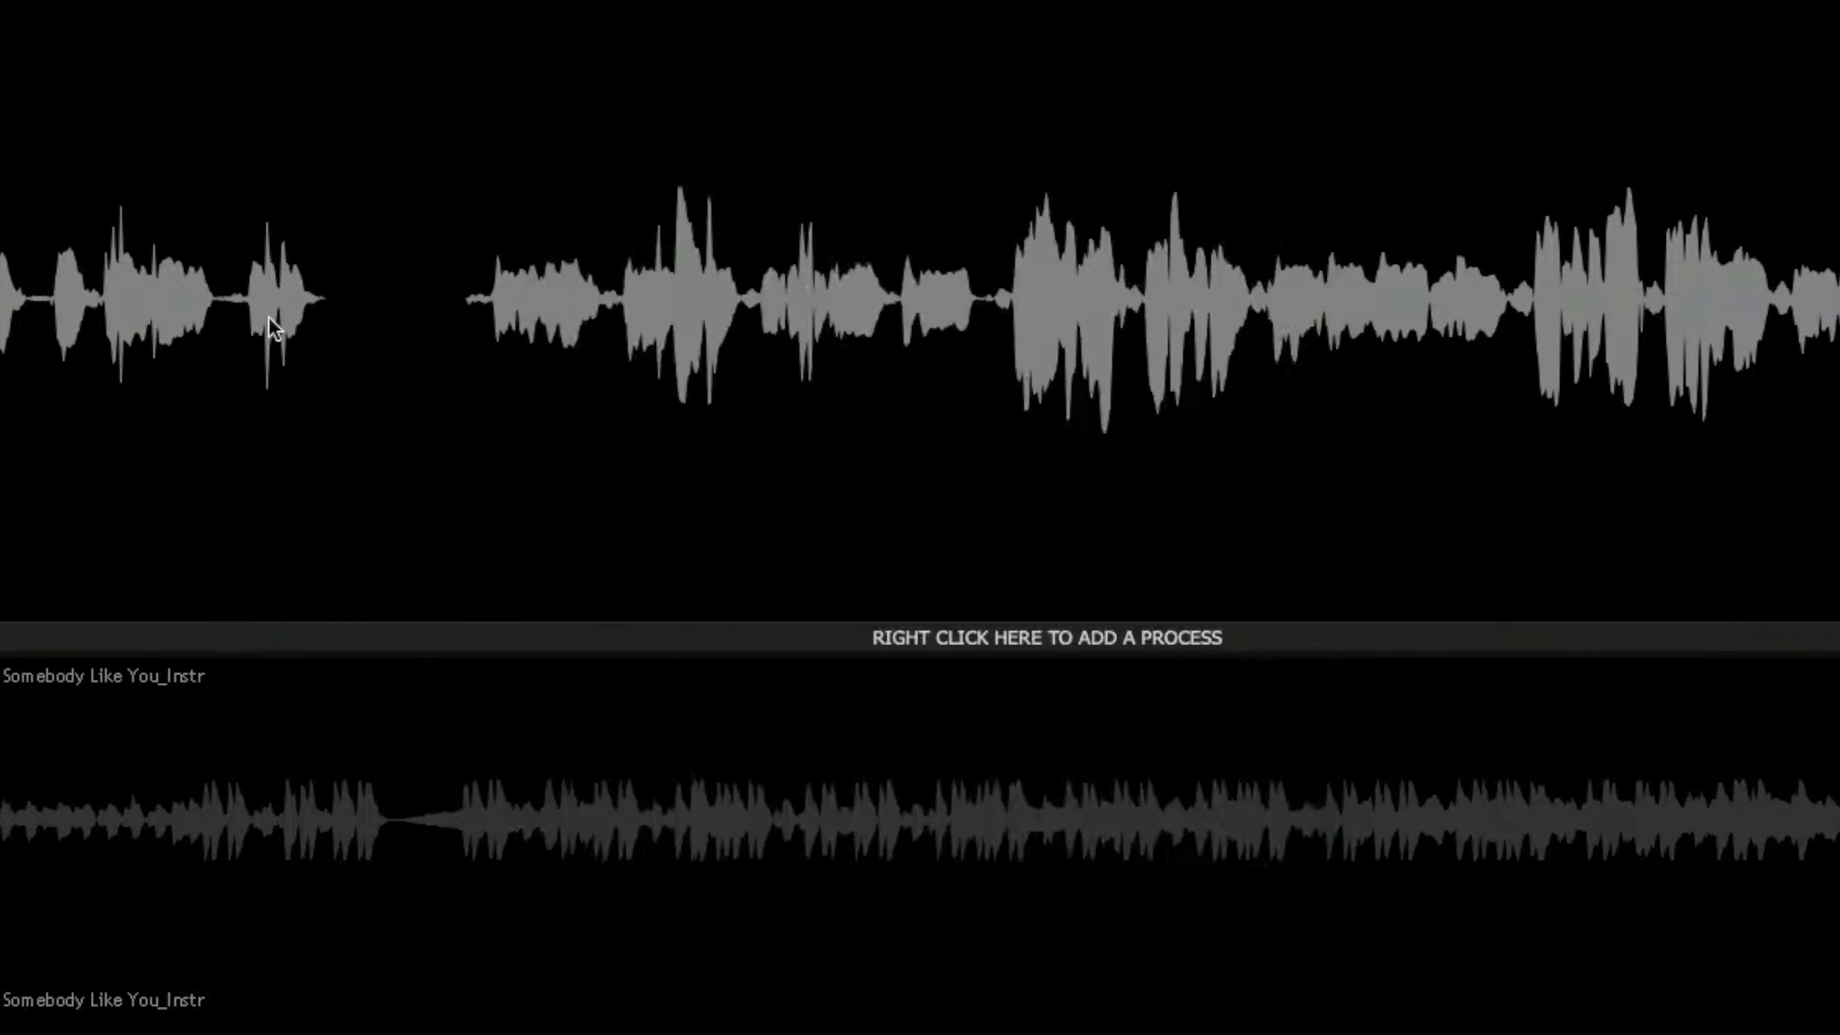
- Open the lead vocal's notes for pitch editing and shift the long B3 note of the opening phrase up by 1 cent
right_click(430, 303)
left_click(594, 764)
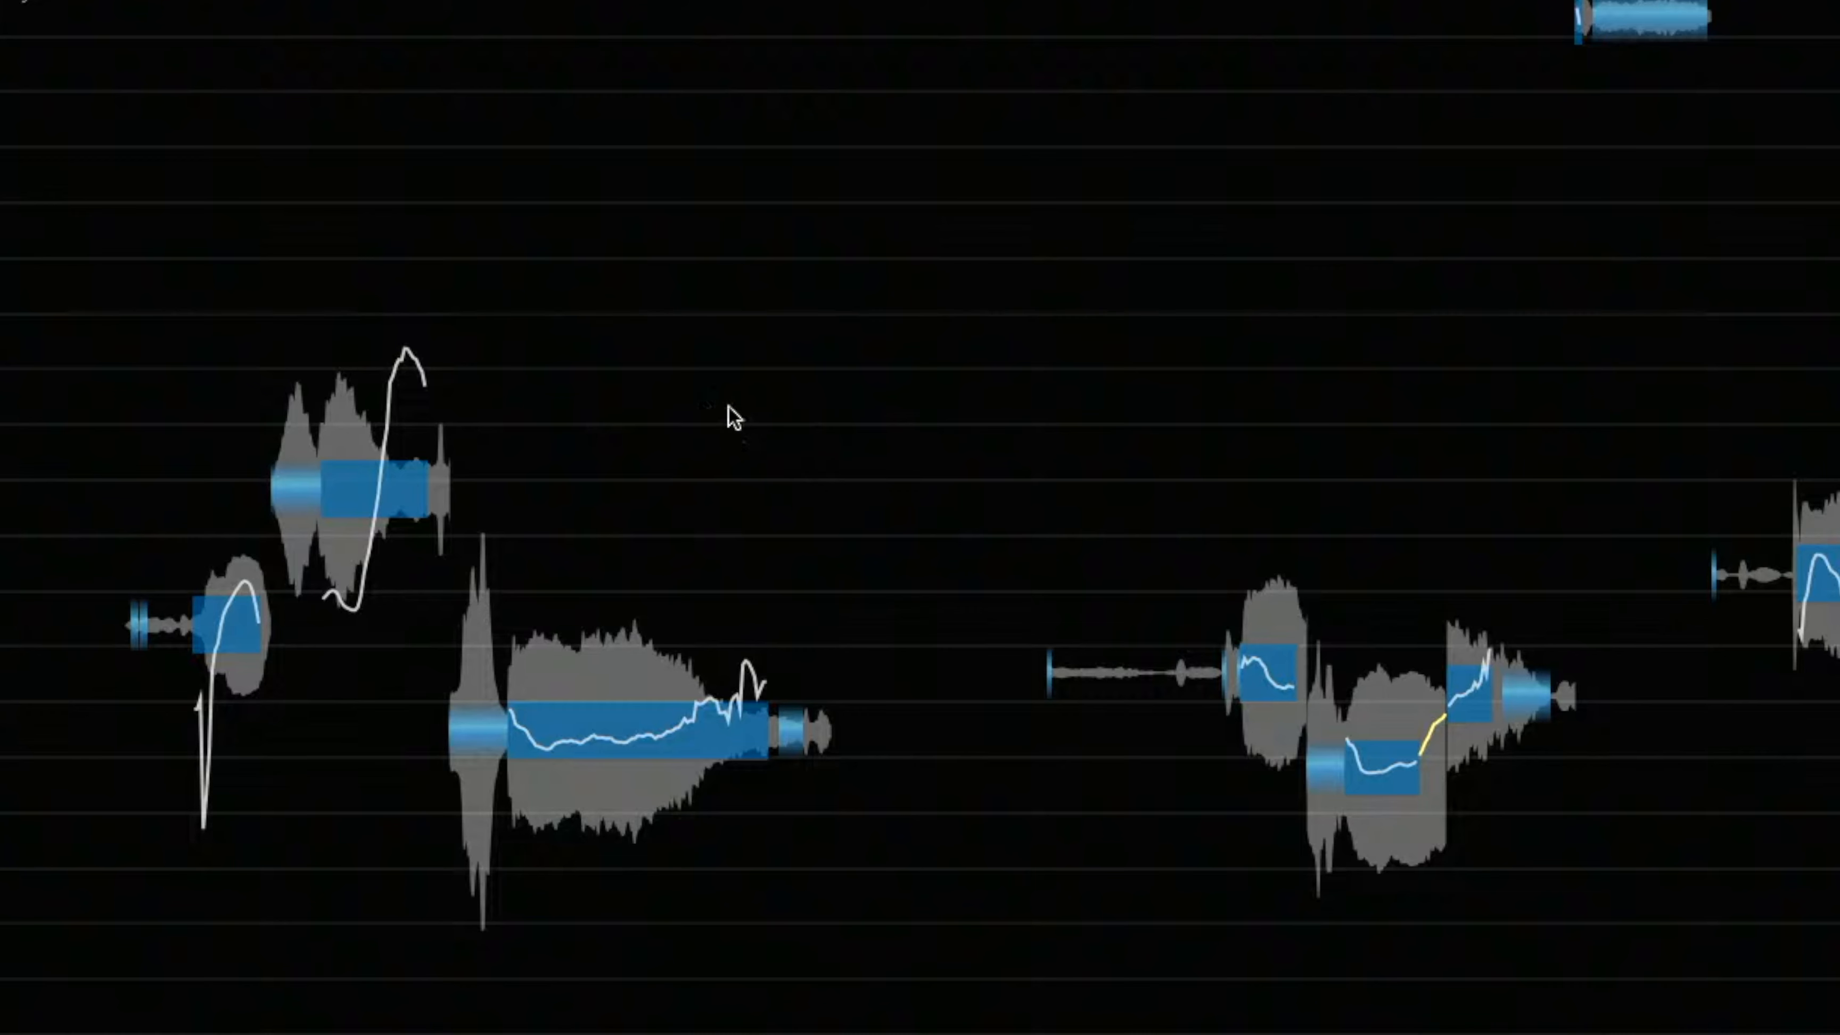
left_click_drag(673, 475, 978, 417)
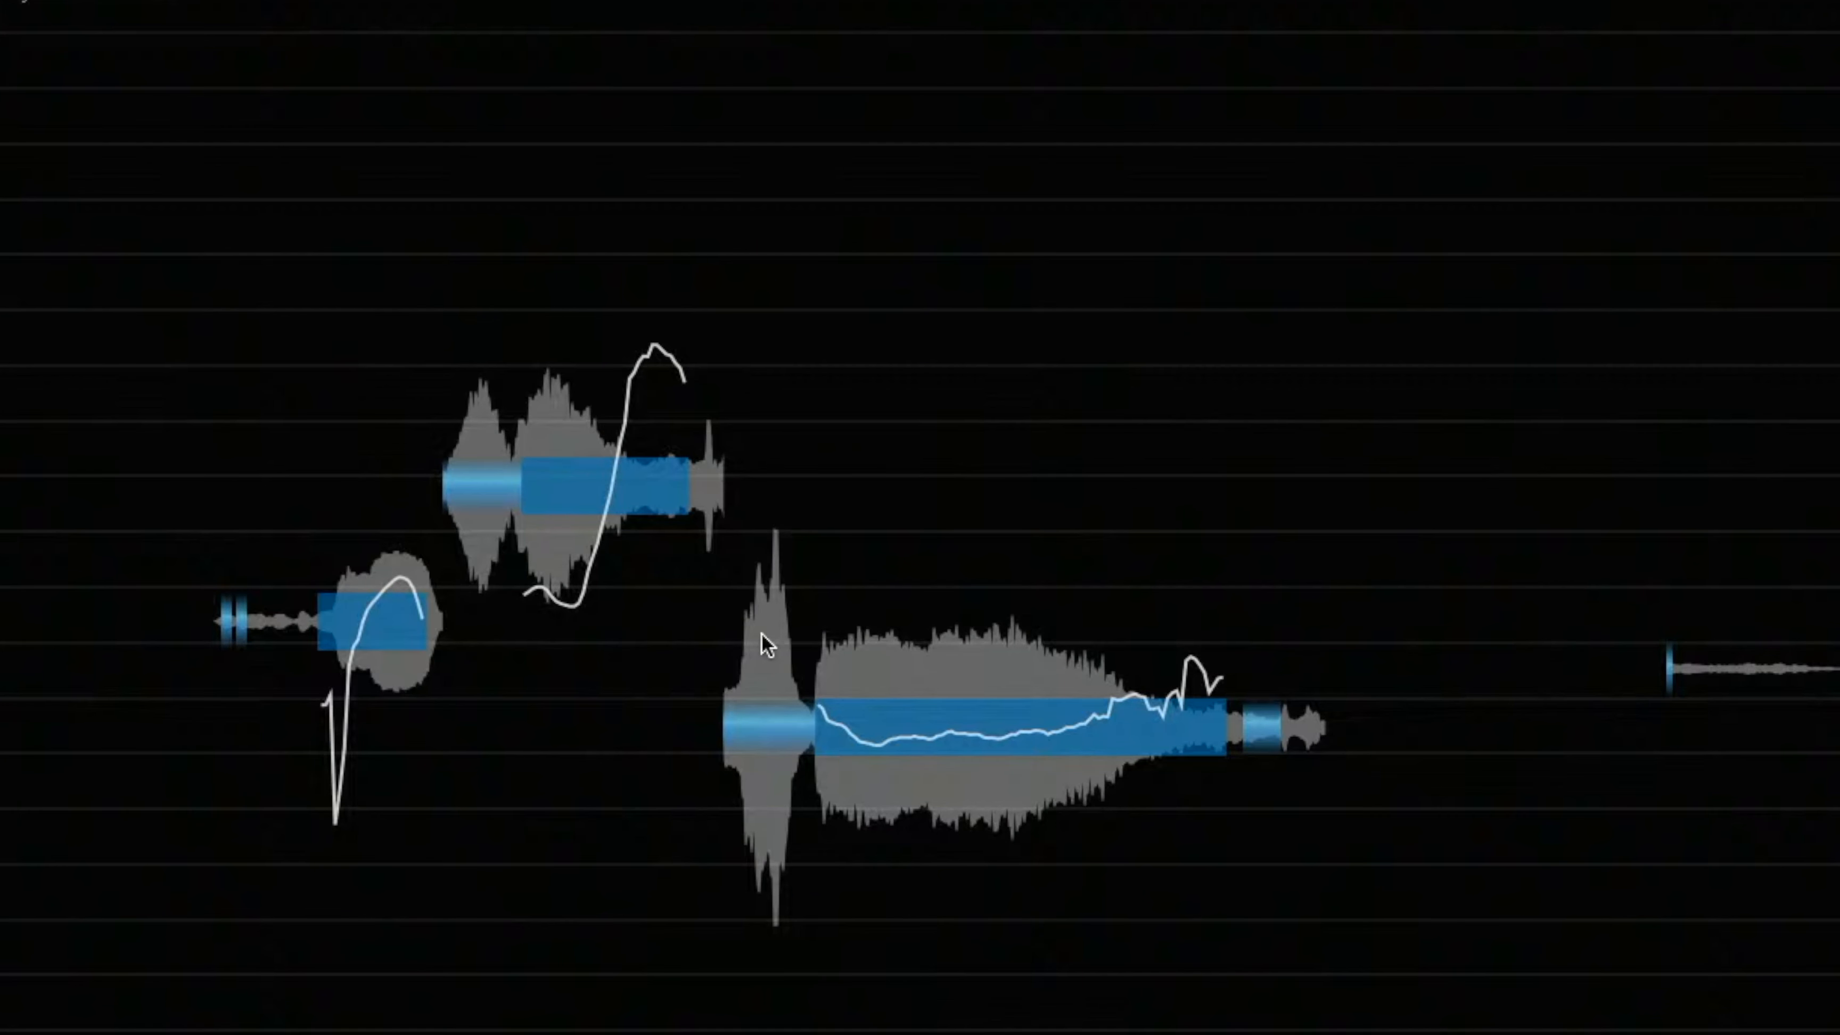
mouse_move(1014, 758)
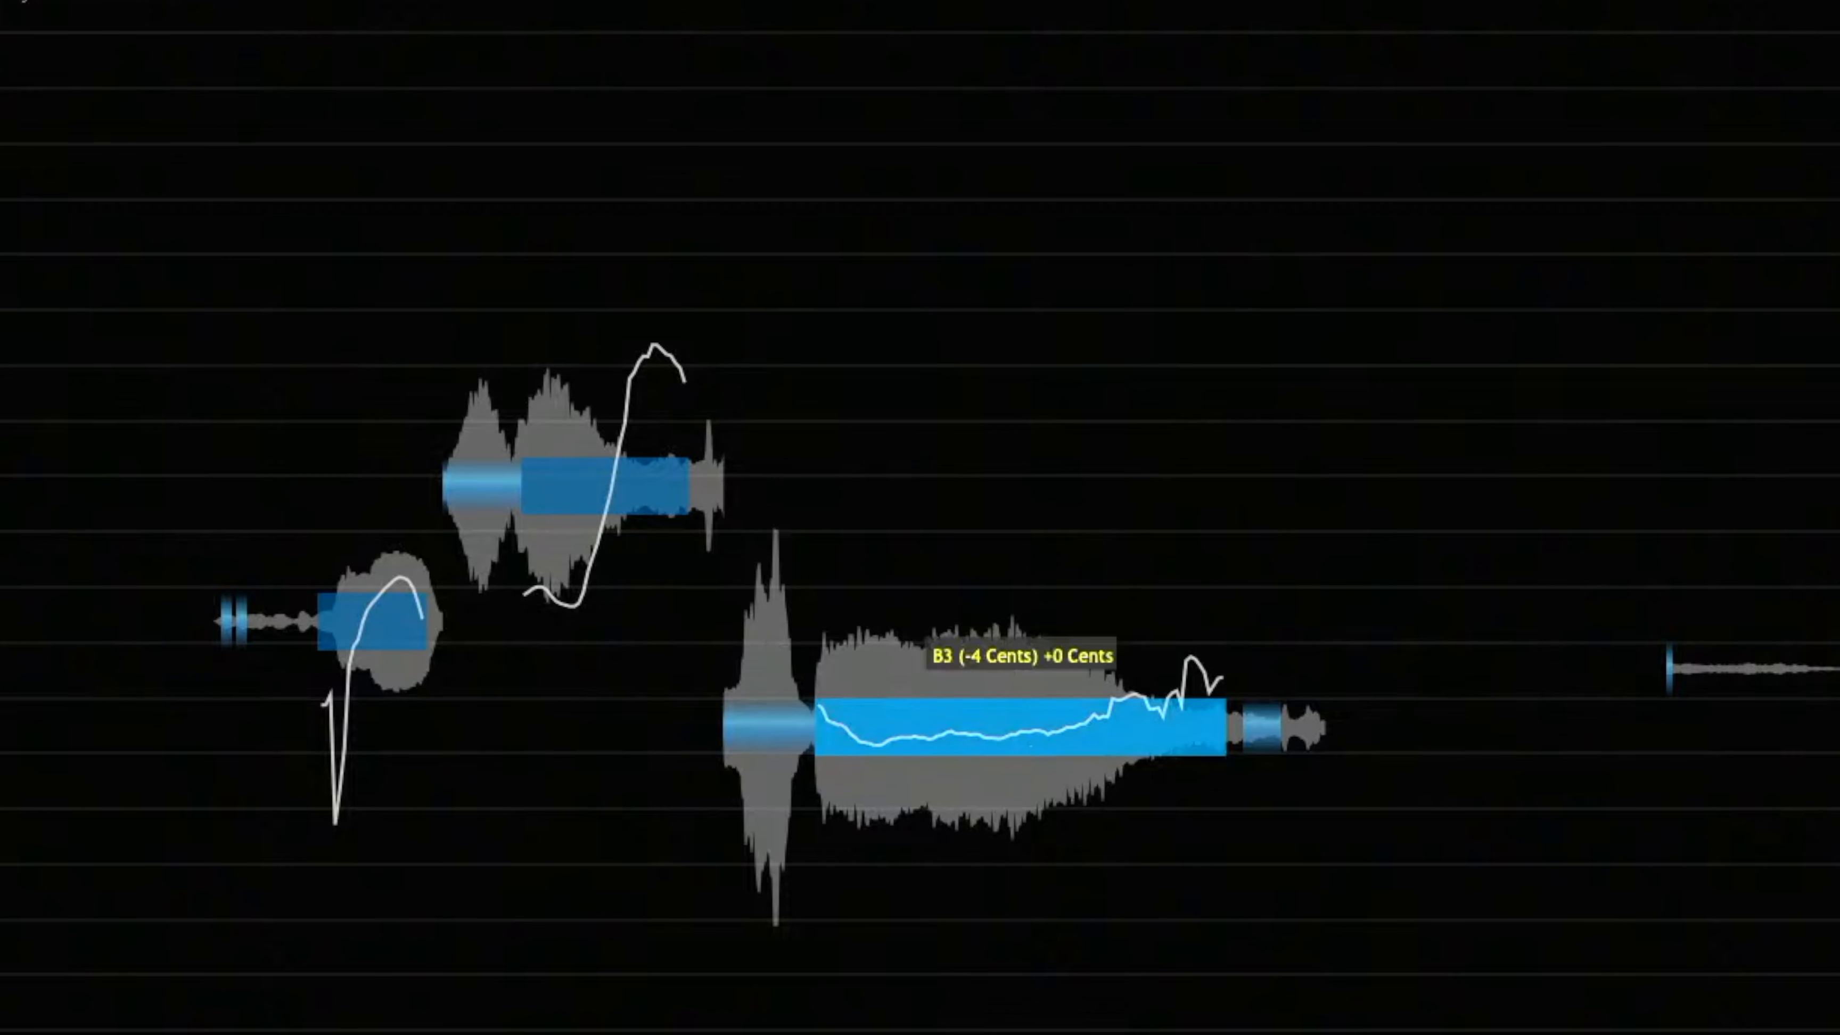
left_click_drag(1016, 746, 1016, 746)
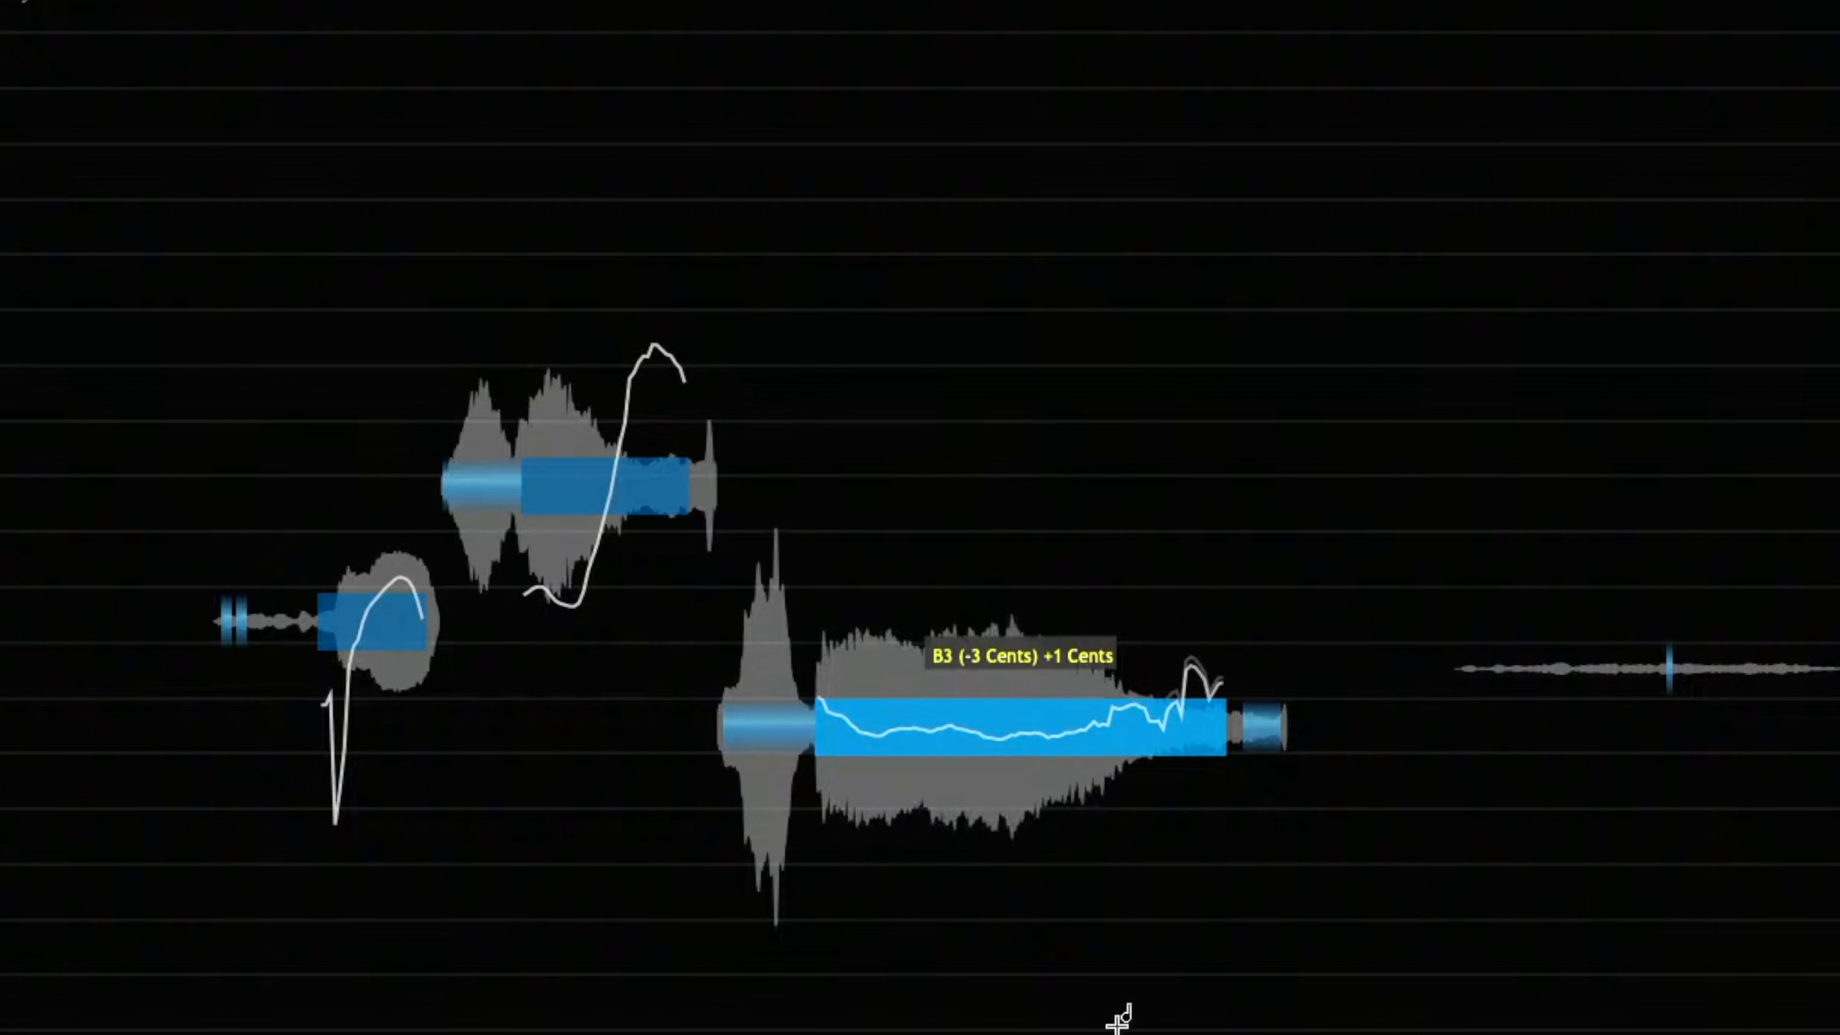
- Shift the first sung note of the opening phrase up 12 cents to C#4
left_click(366, 616)
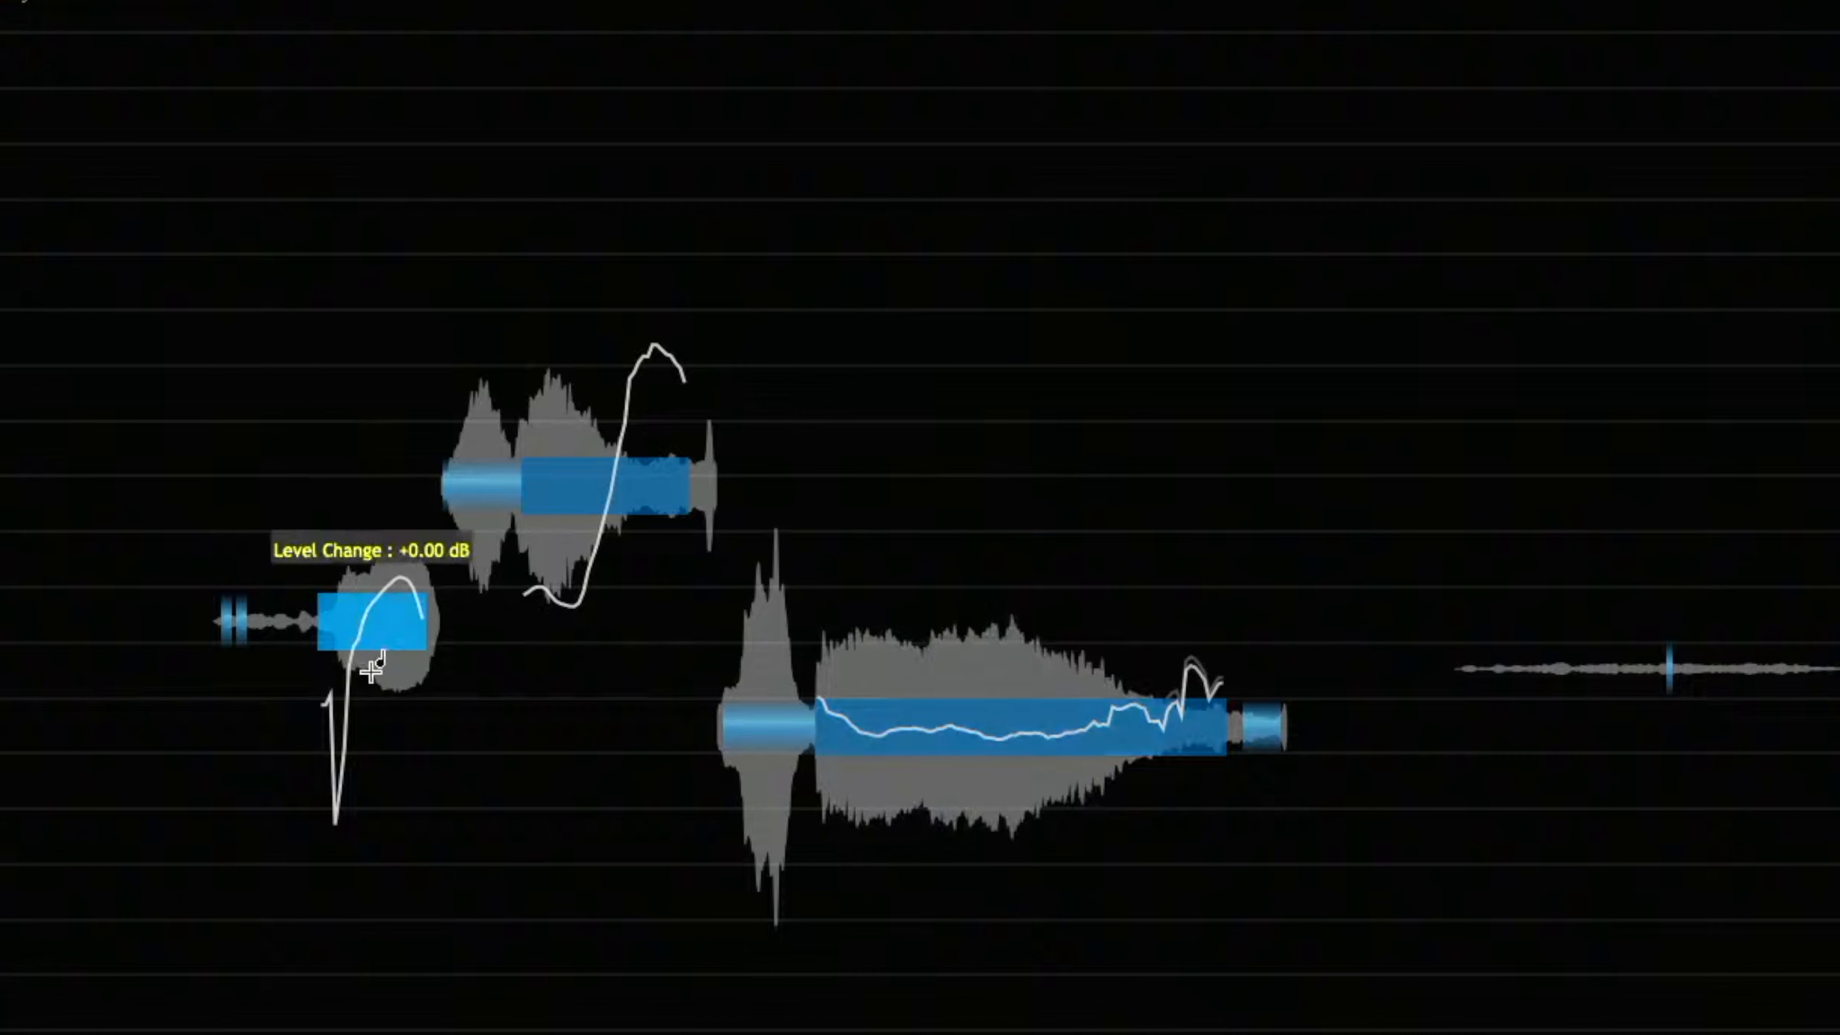
left_click_drag(366, 616, 366, 609)
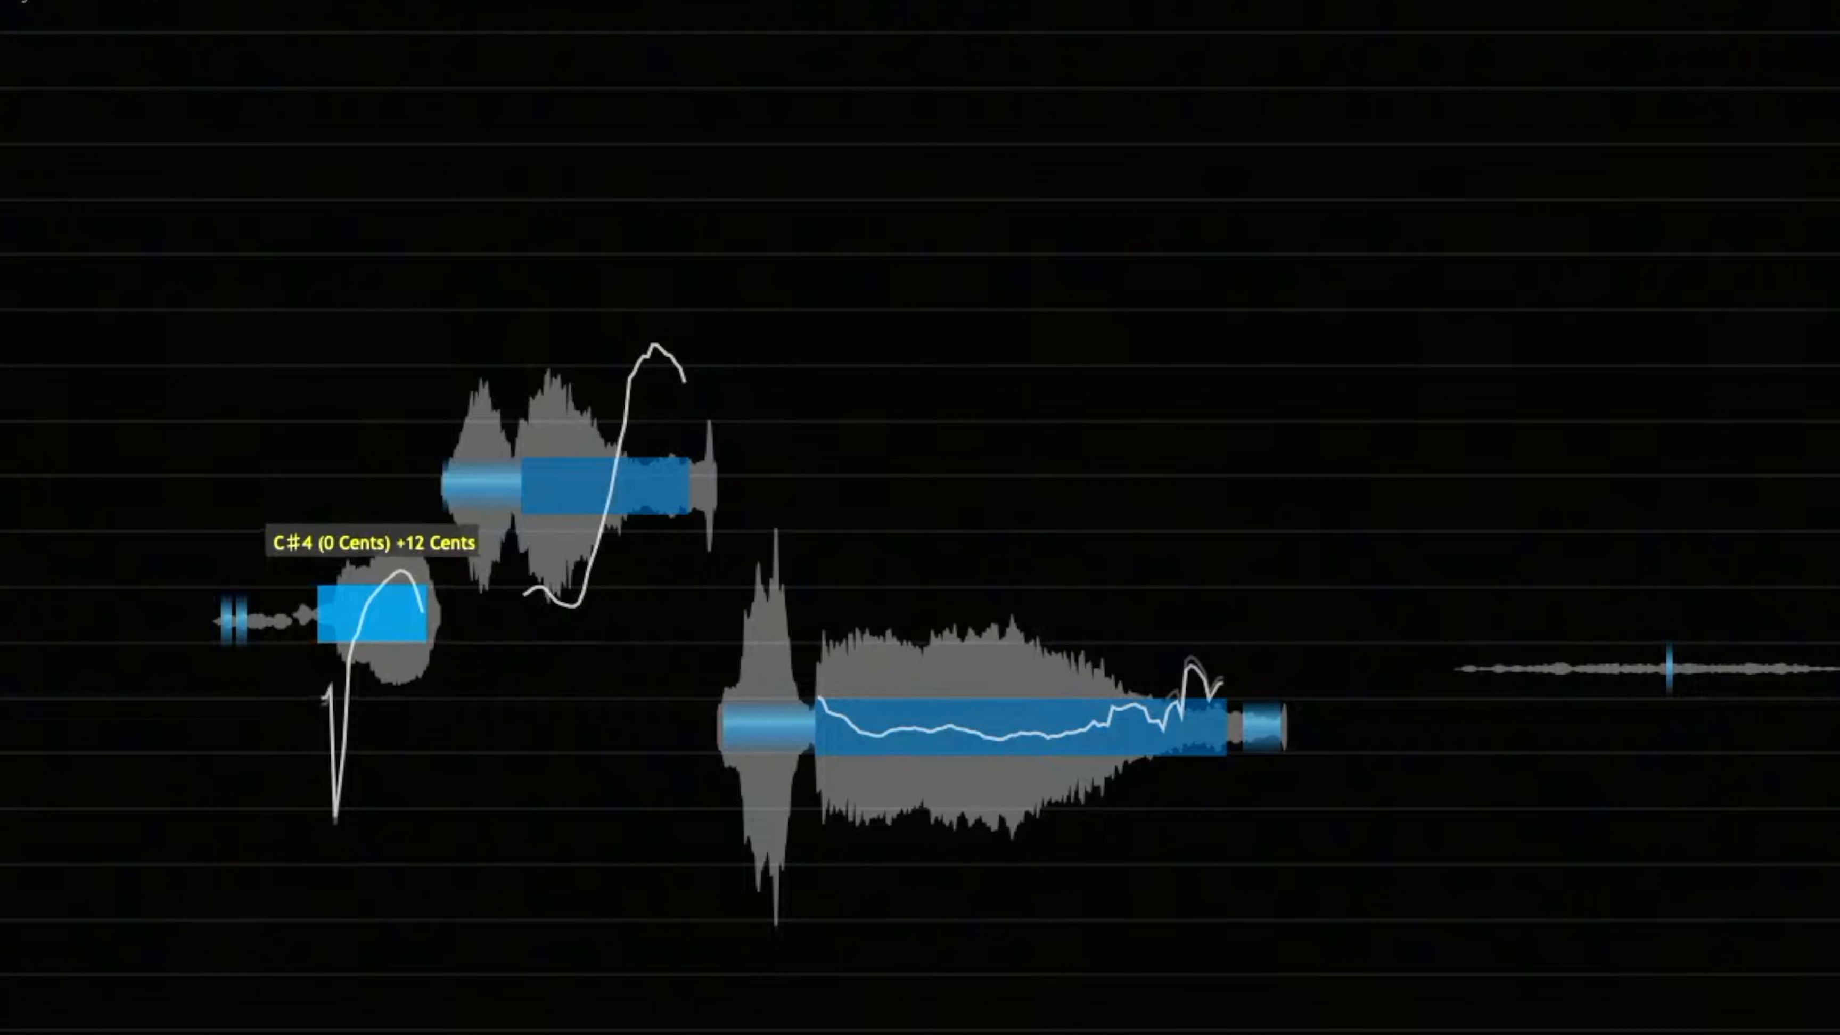
- Cut the second note of the opening phrase where its pitch curve rises steeply, switch back to the Selector tool and play the phrase
right_click(534, 819)
left_click(533, 827)
right_click(587, 678)
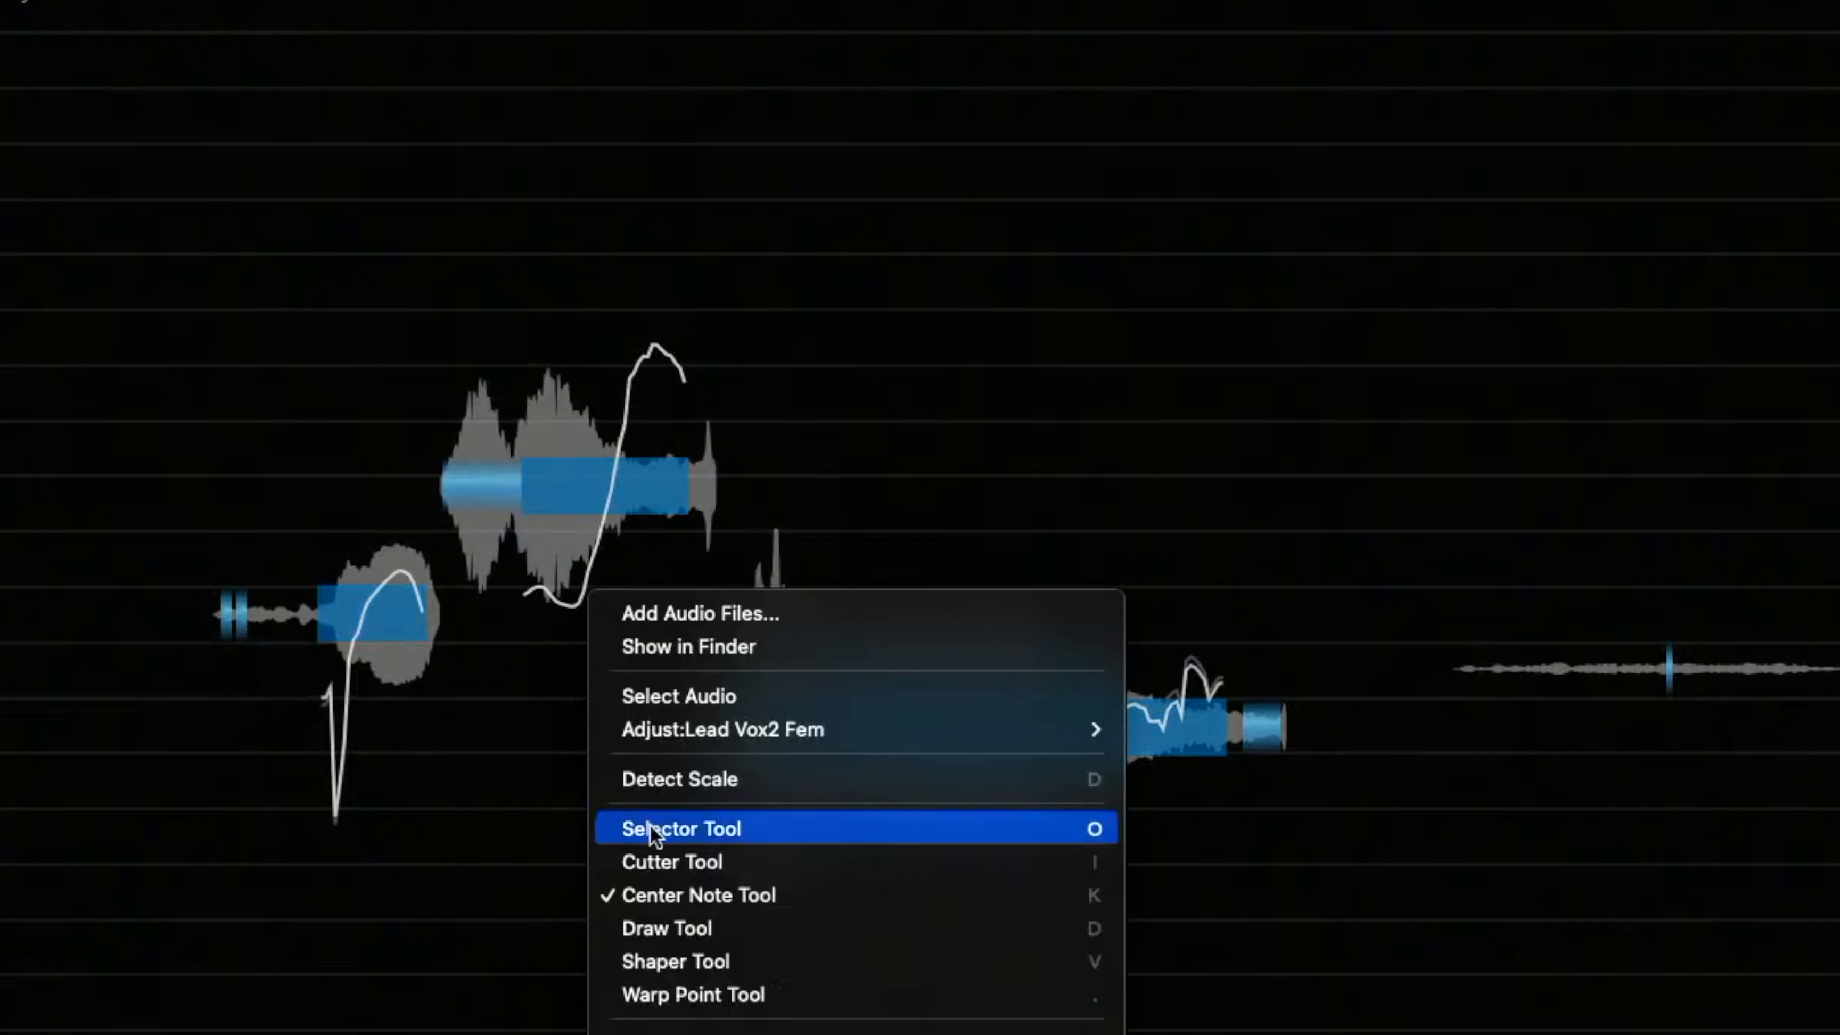
key("Return")
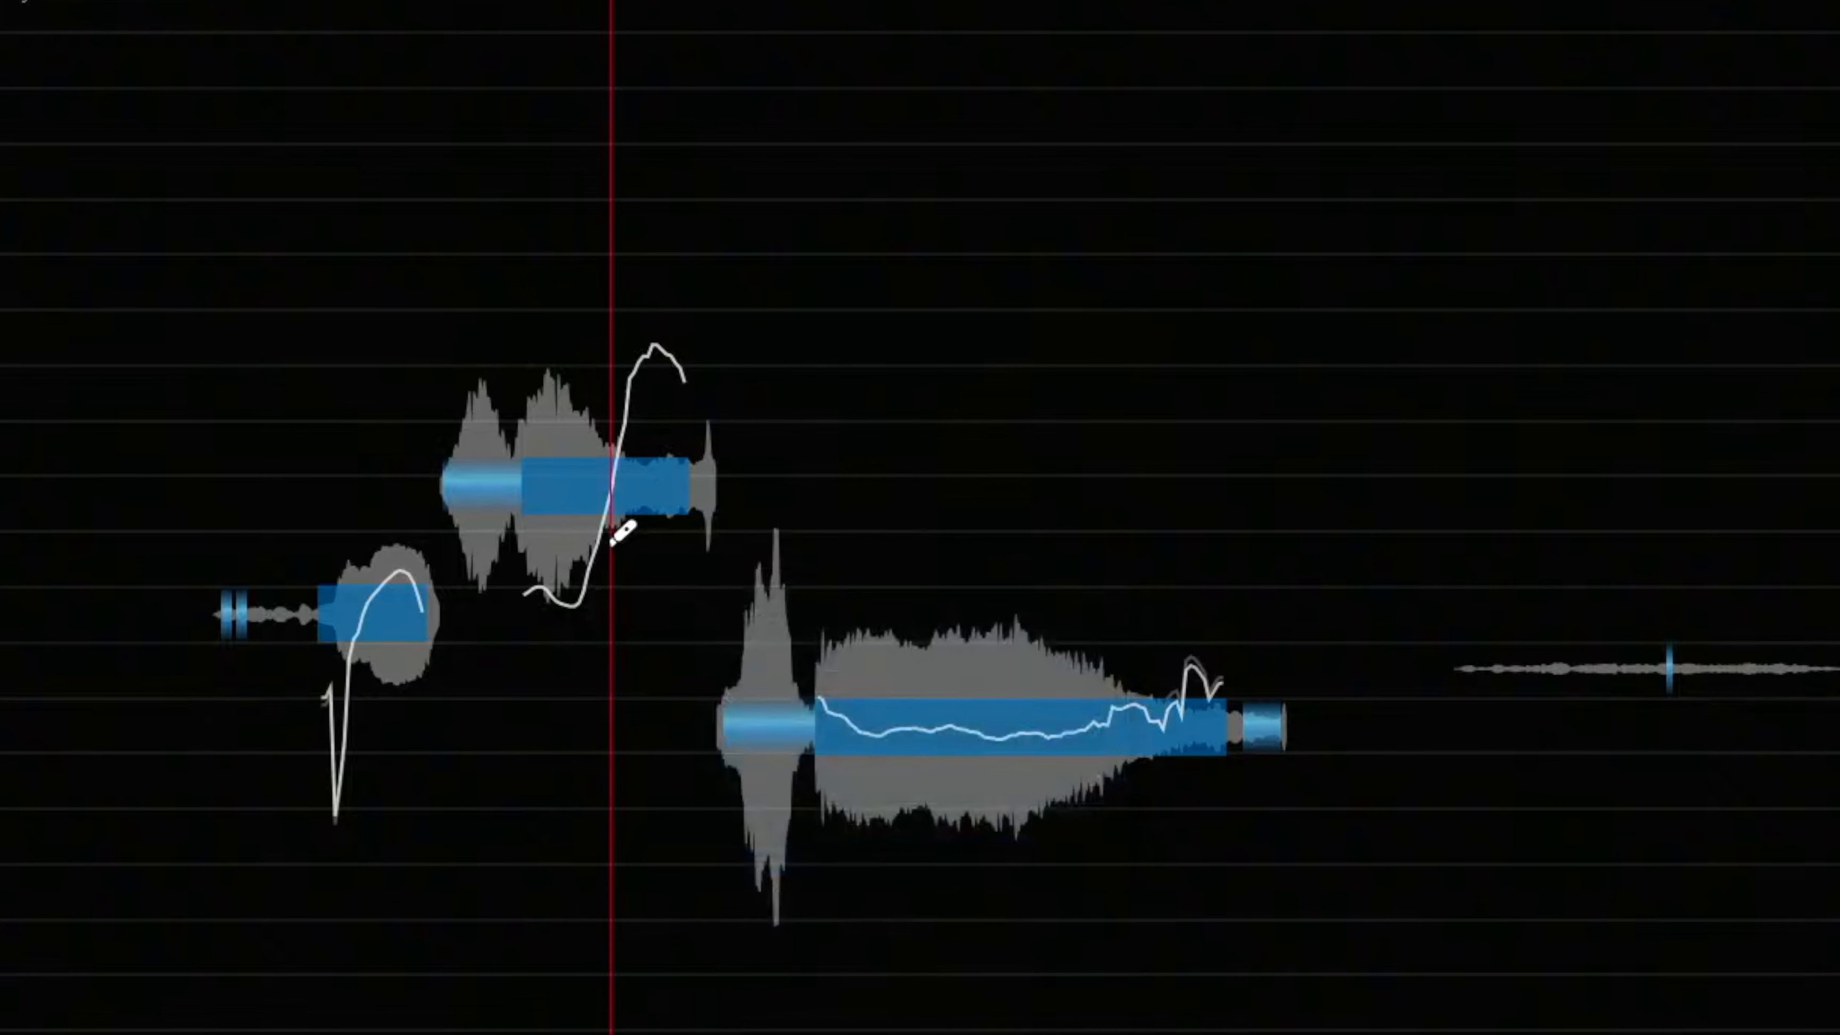
left_click(613, 537)
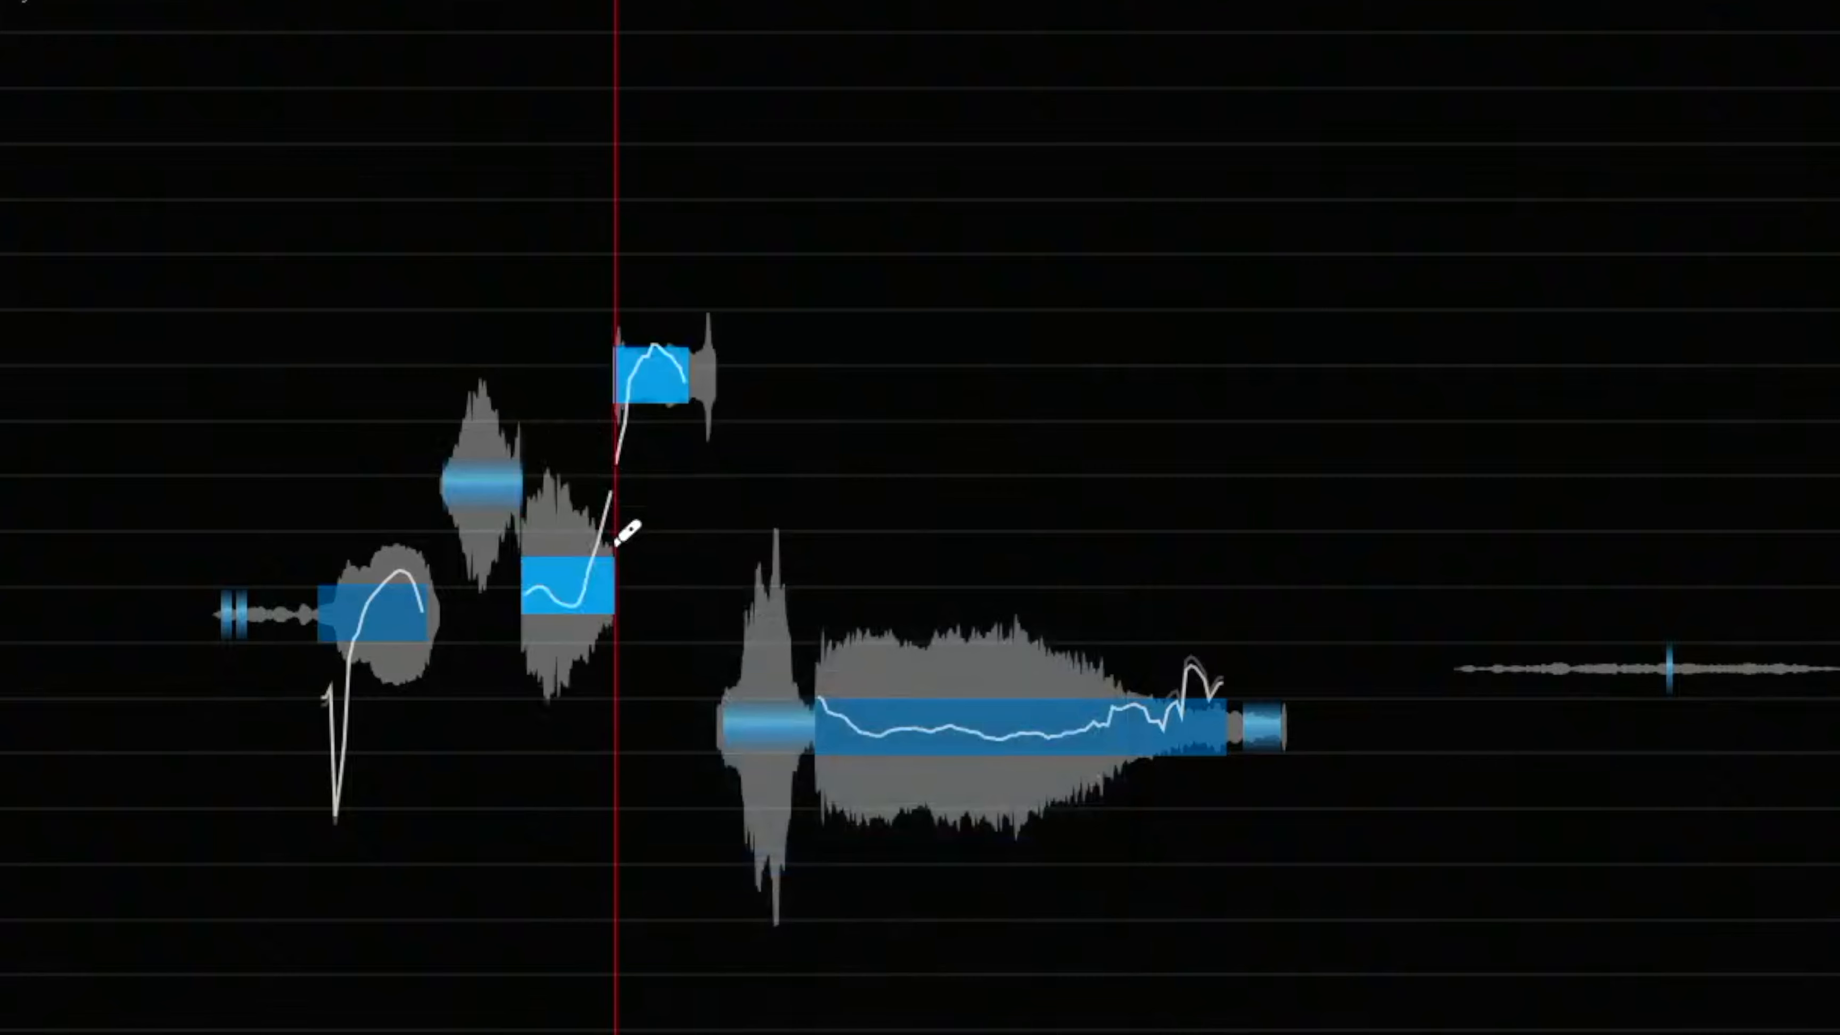
right_click(269, 388)
left_click(372, 620)
left_click(154, 400, "alt+shift")
key("space")
key("space")
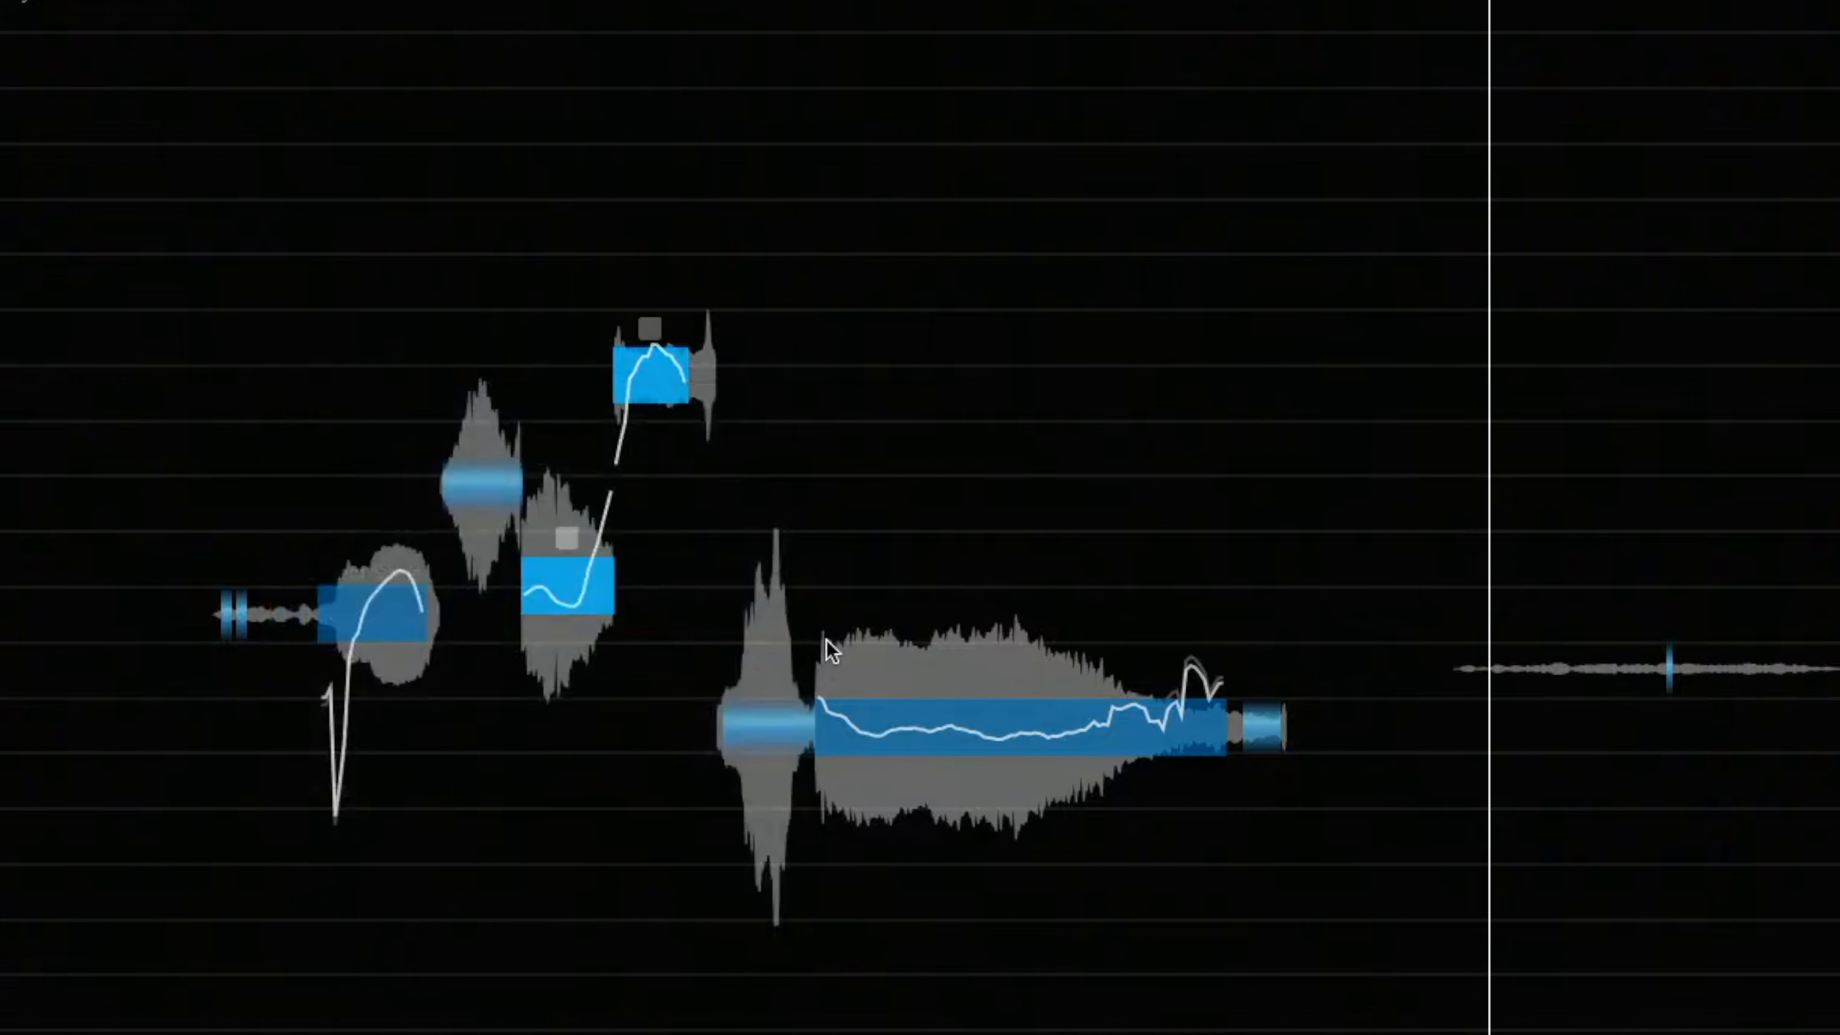
- Add Shaper tool control points along the pitch curve of the long B3 note, at its start, middle and end
left_click_drag(982, 637, 976, 694)
left_click_drag(1135, 868, 1347, 904)
left_click_drag(1105, 600, 1113, 858)
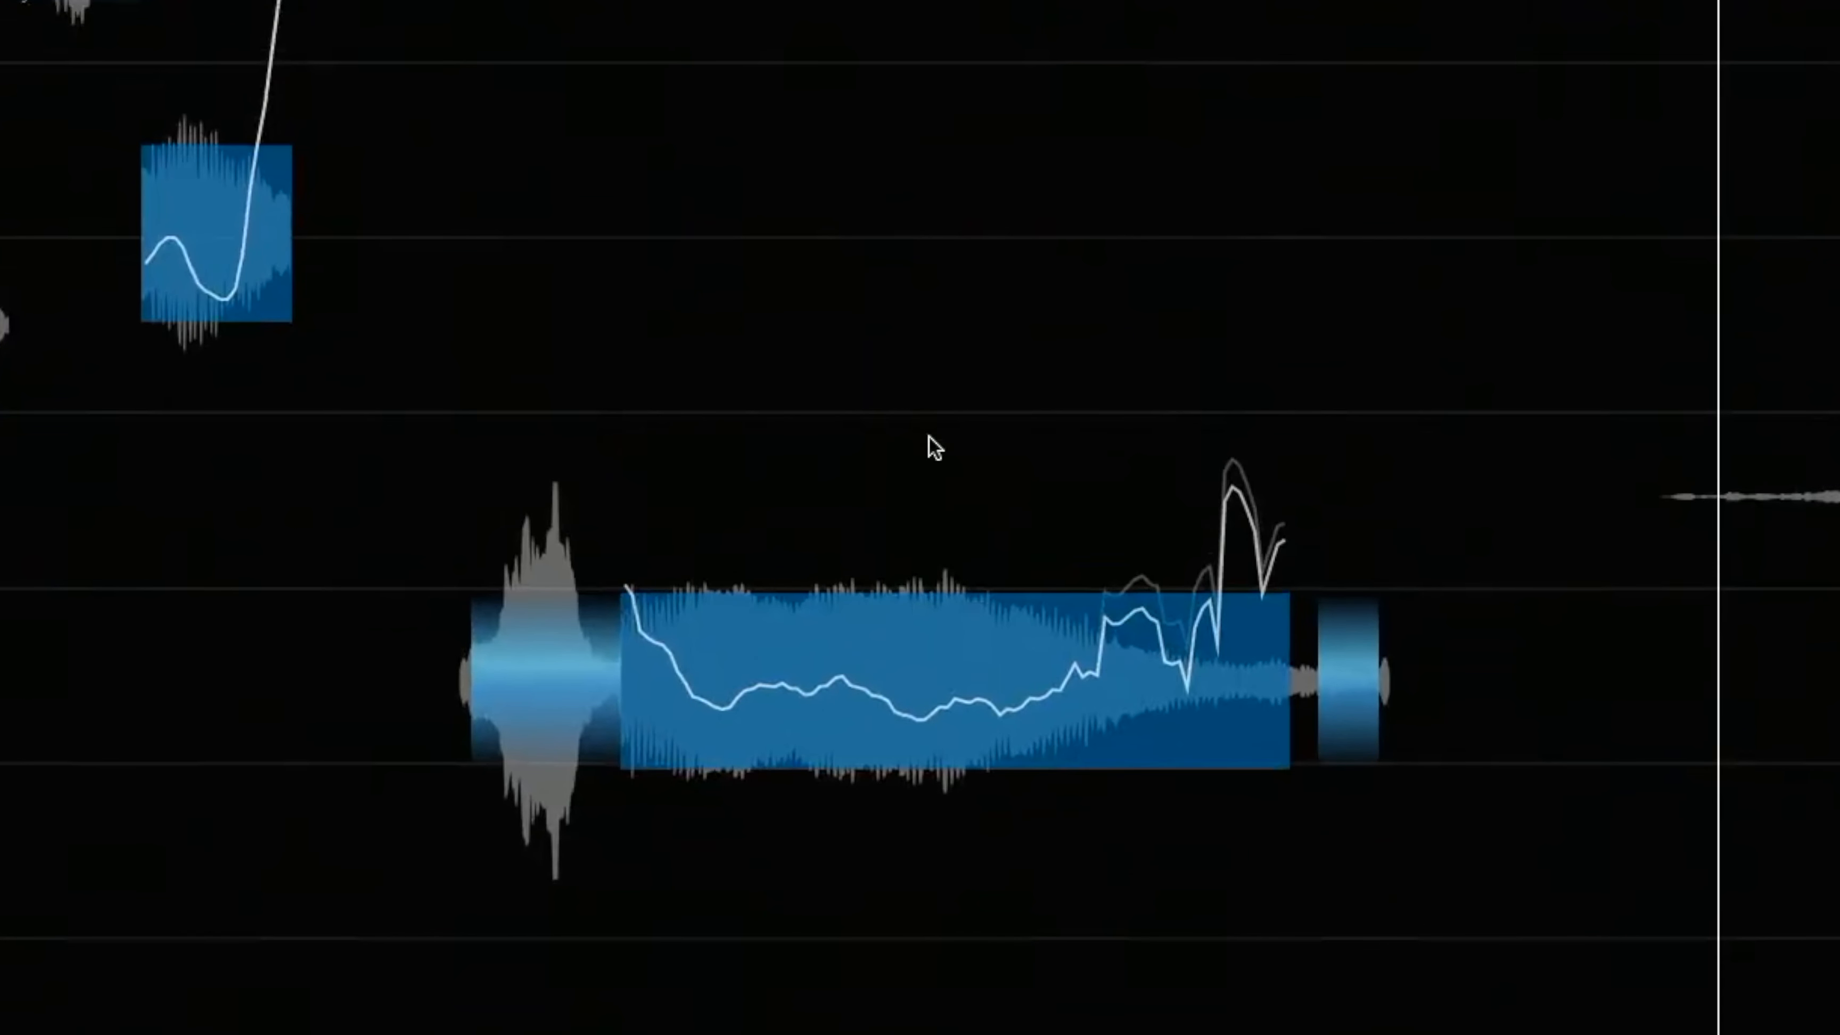
left_click(984, 680)
right_click(984, 680)
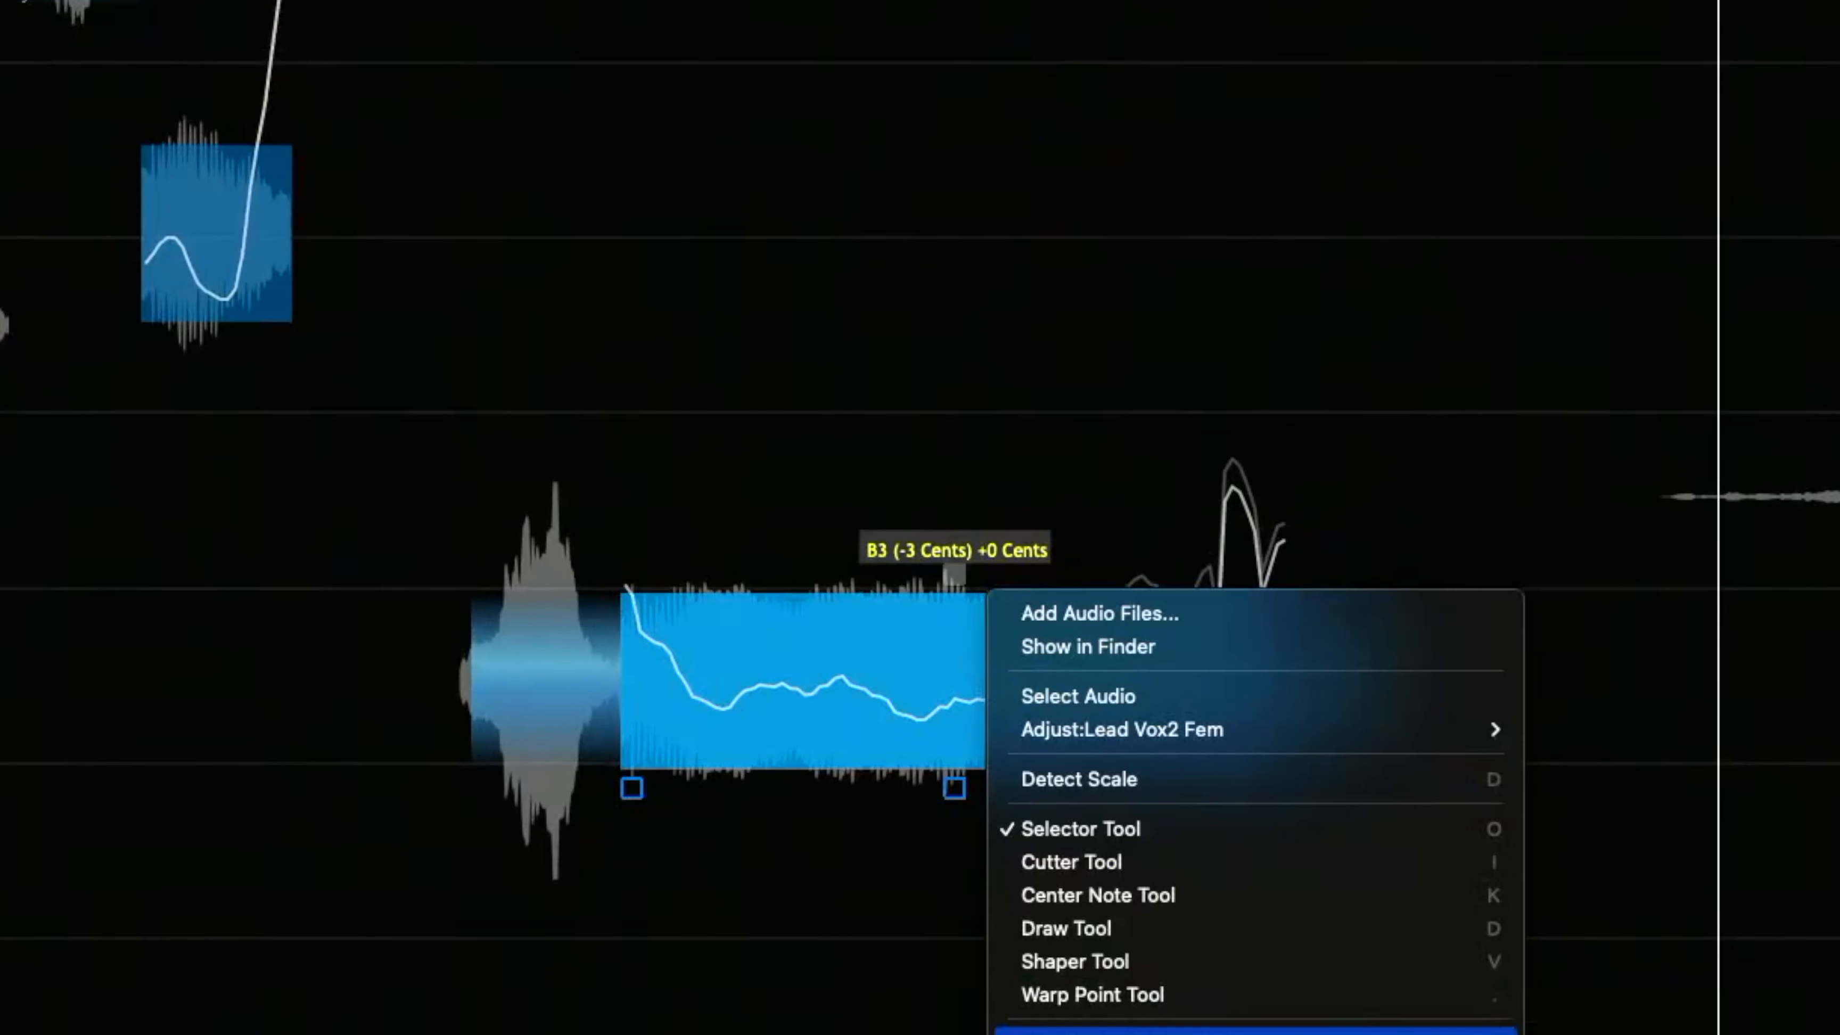
left_click(1095, 961)
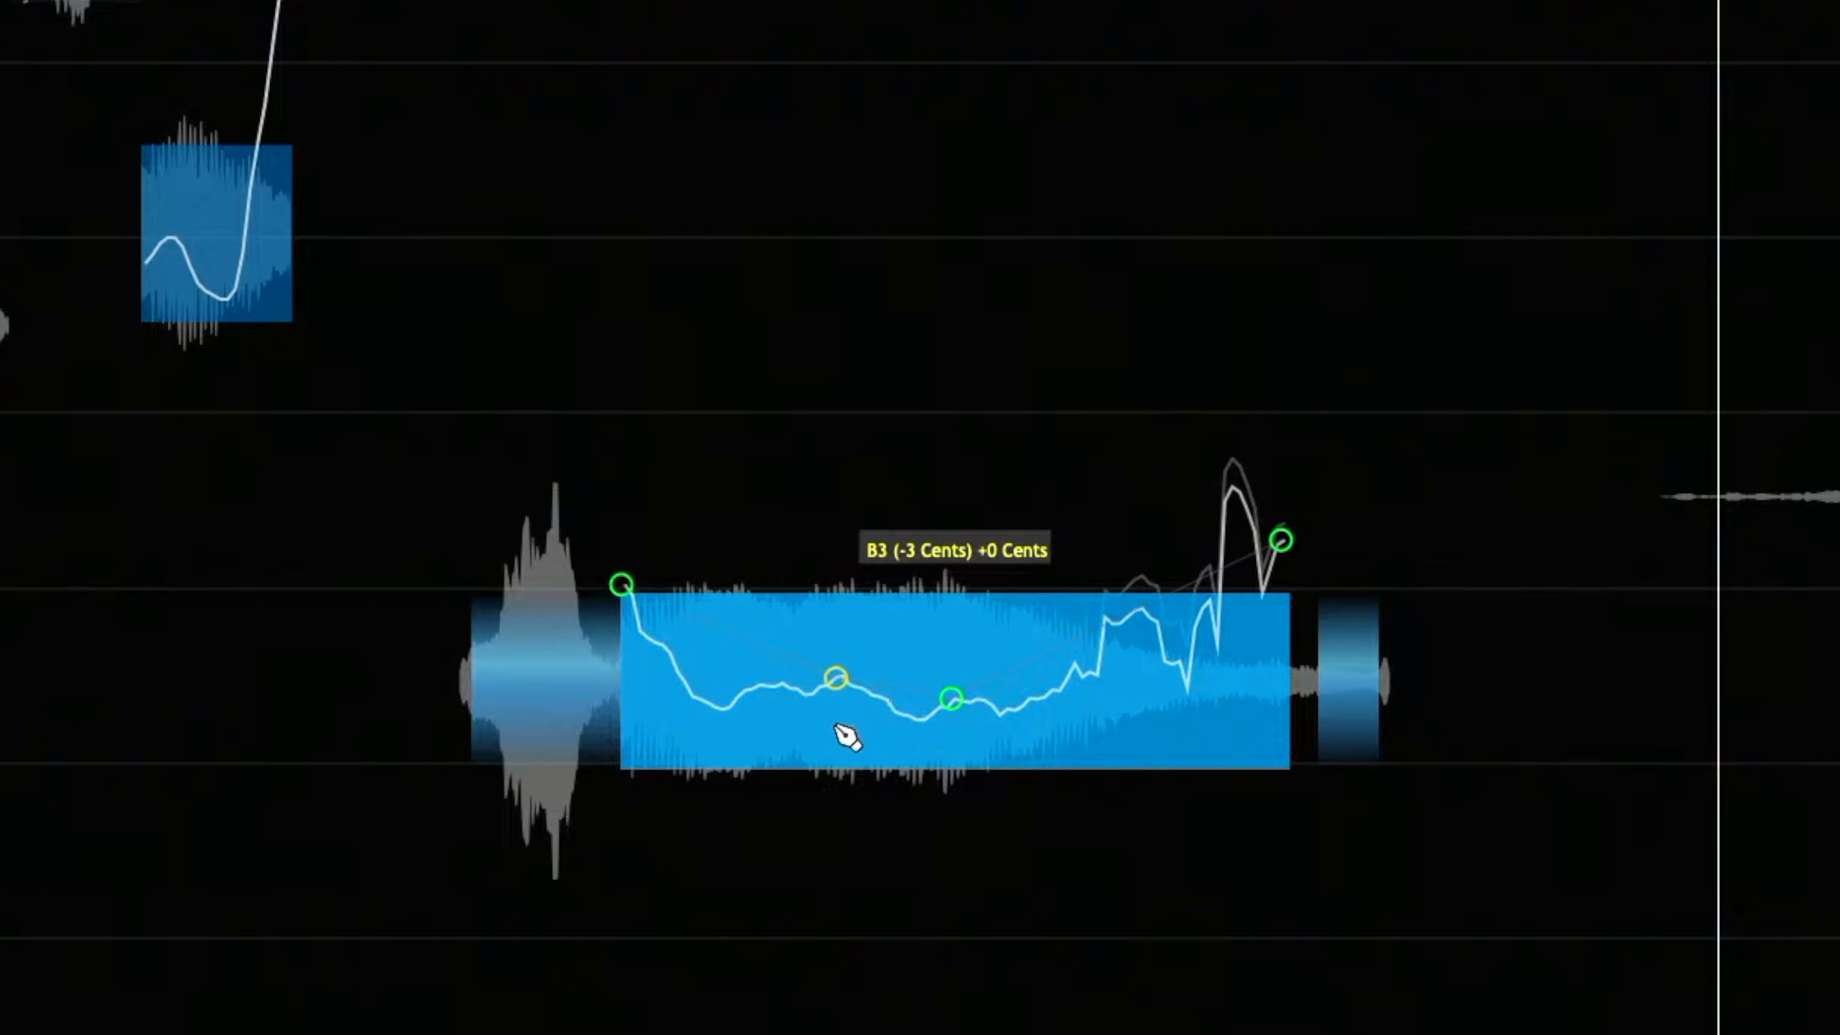
left_click(816, 729)
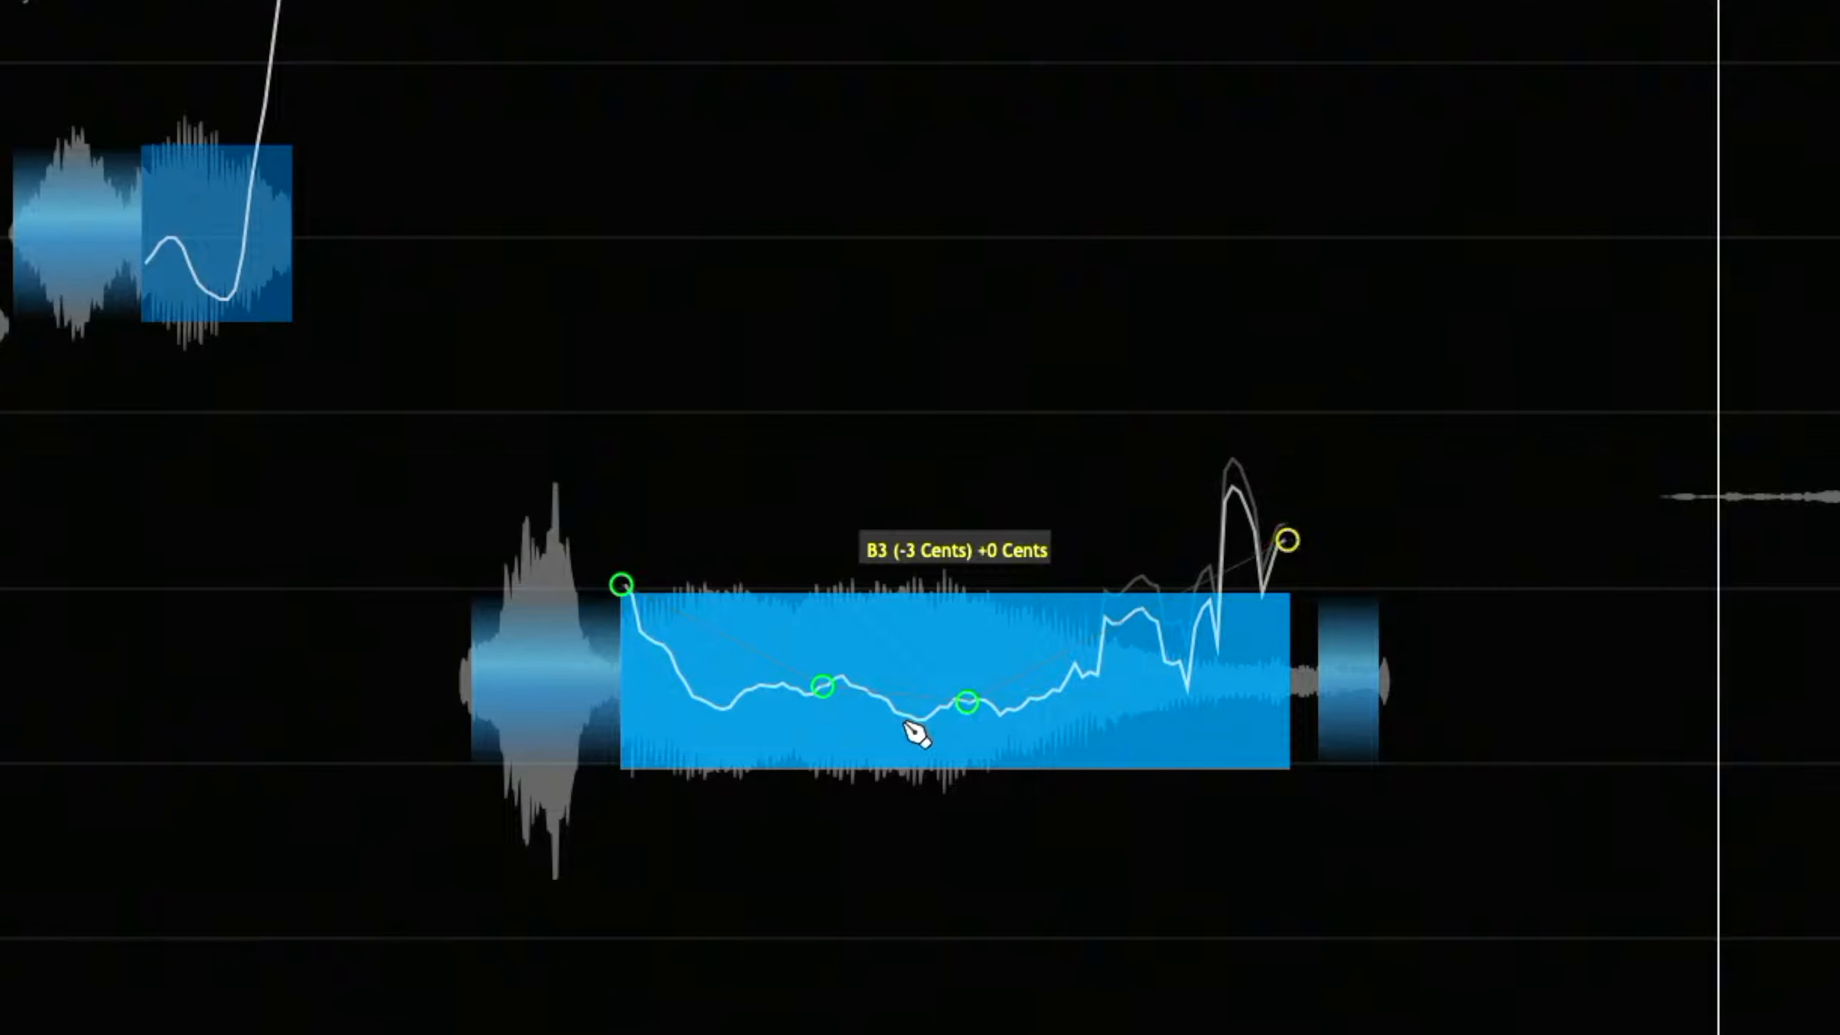
- Raise the two middle shaper points of the long B3 note slightly, lower its end point and play the result
left_click_drag(967, 703, 965, 688)
left_click_drag(823, 687, 823, 676)
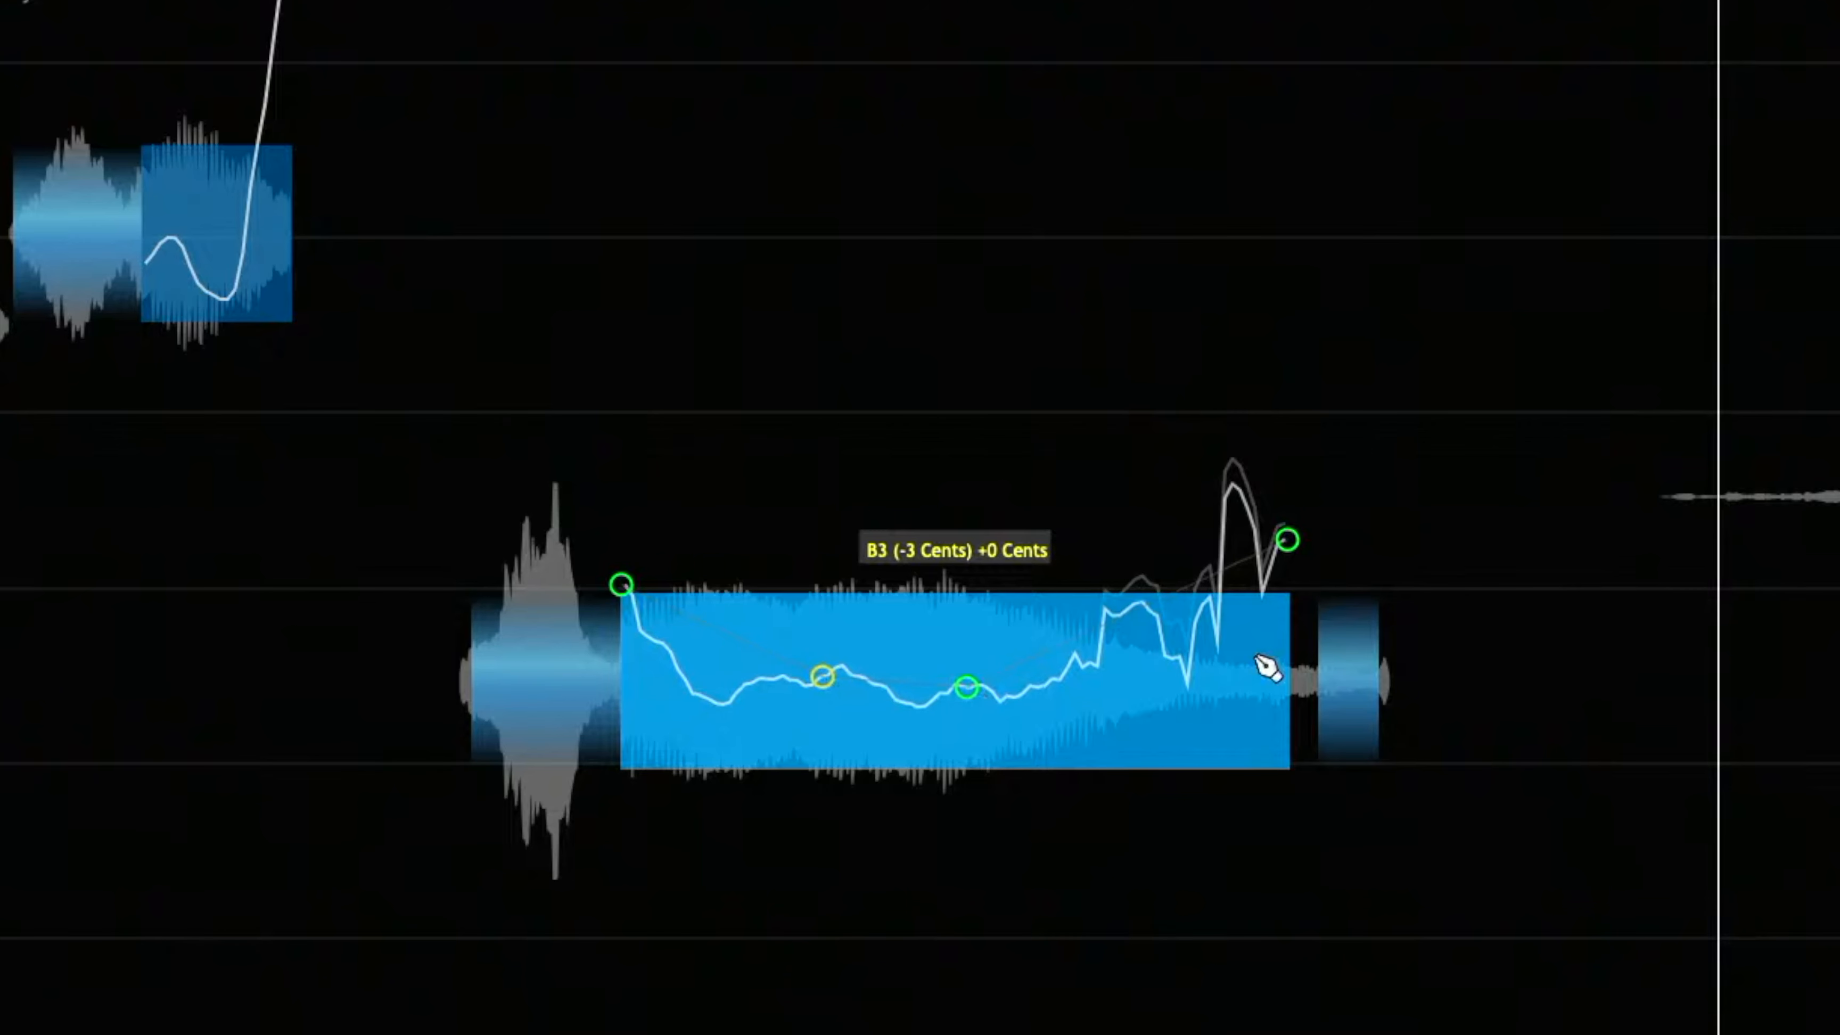
left_click_drag(1287, 539, 1287, 640)
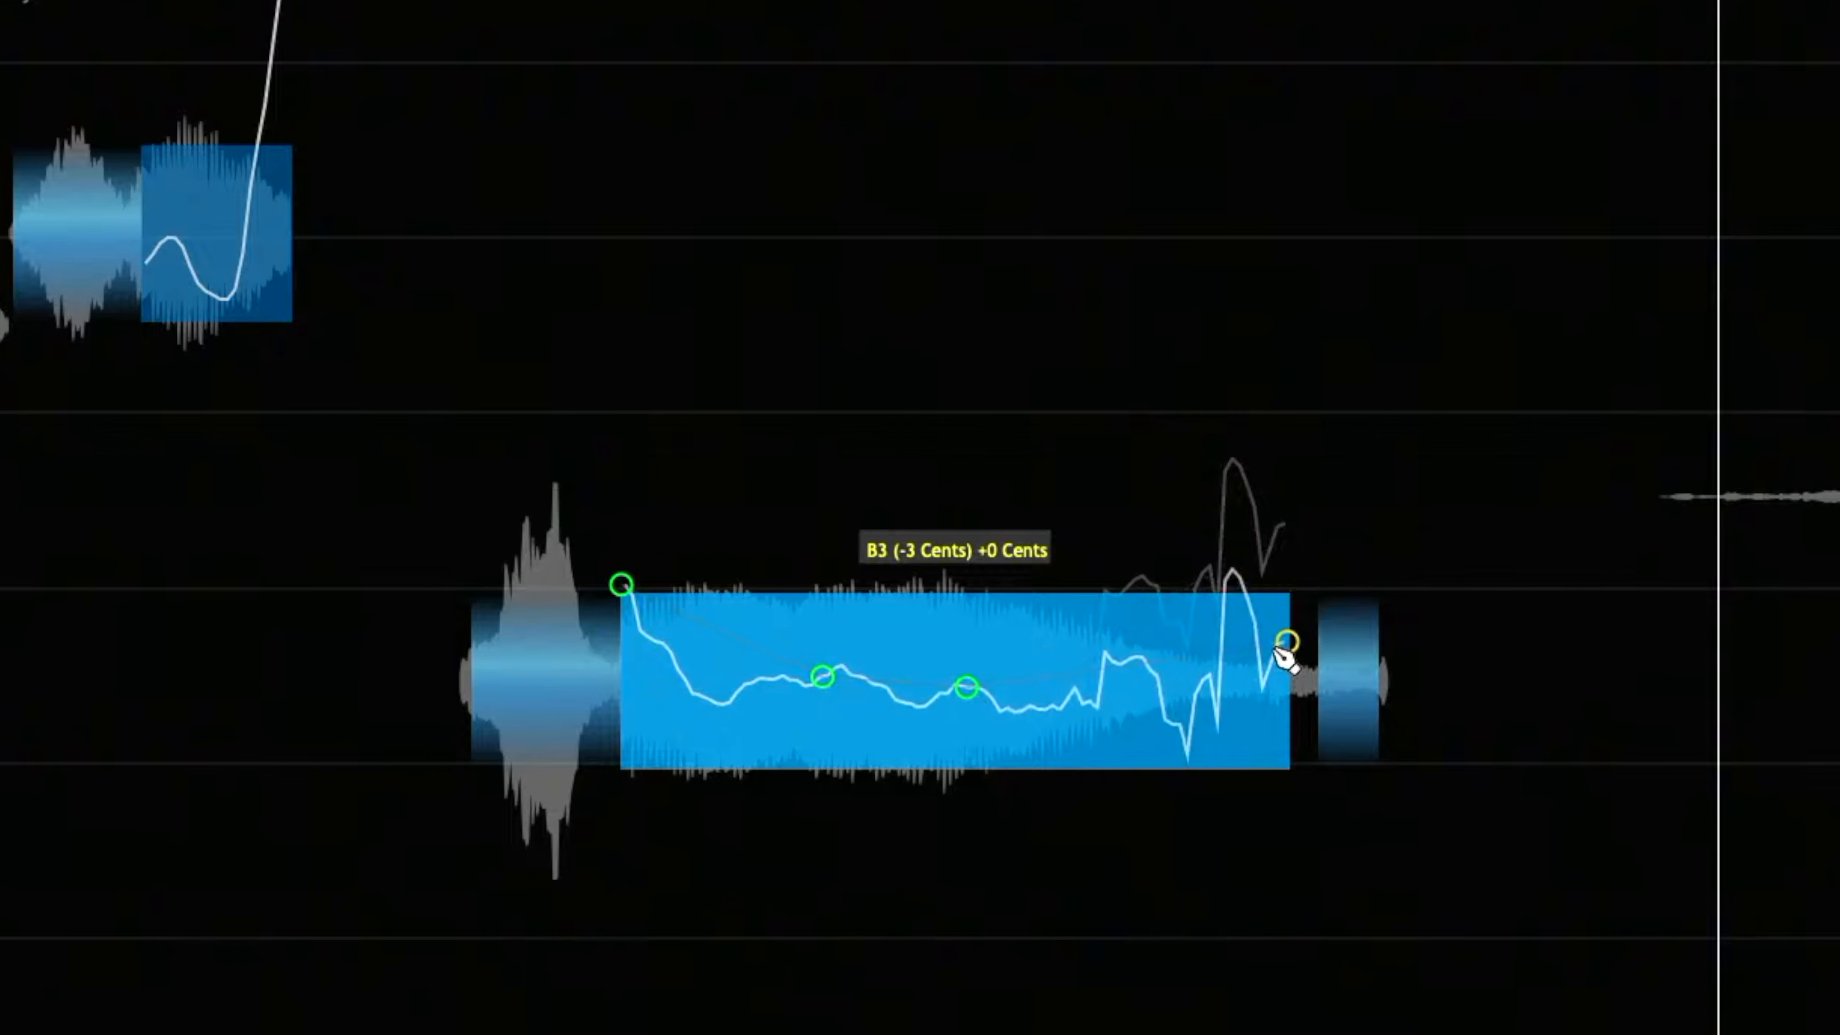
left_click(395, 461)
key("space")
key("space")
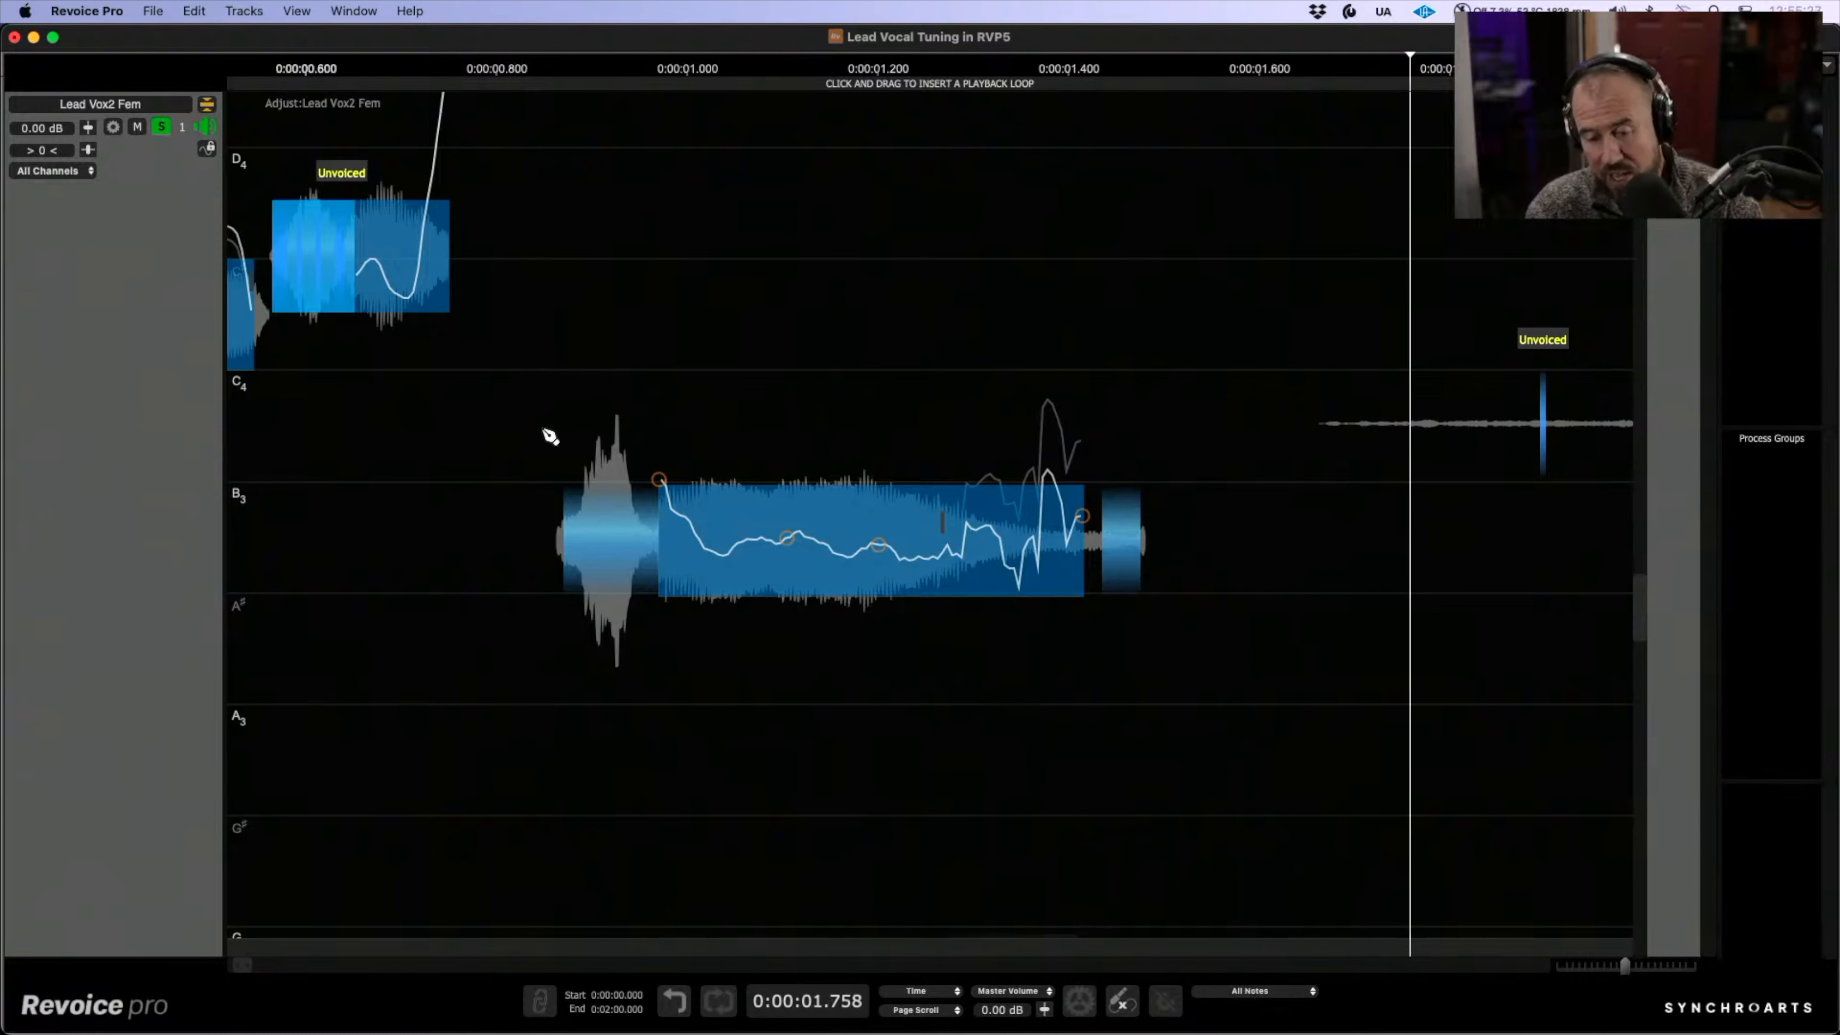
- Switch back to the Selector tool, turn off solo on the lead vocal and play the opening phrase from the start
key("Return")
left_click_drag(785, 469, 758, 609)
right_click(758, 616)
left_click(793, 635)
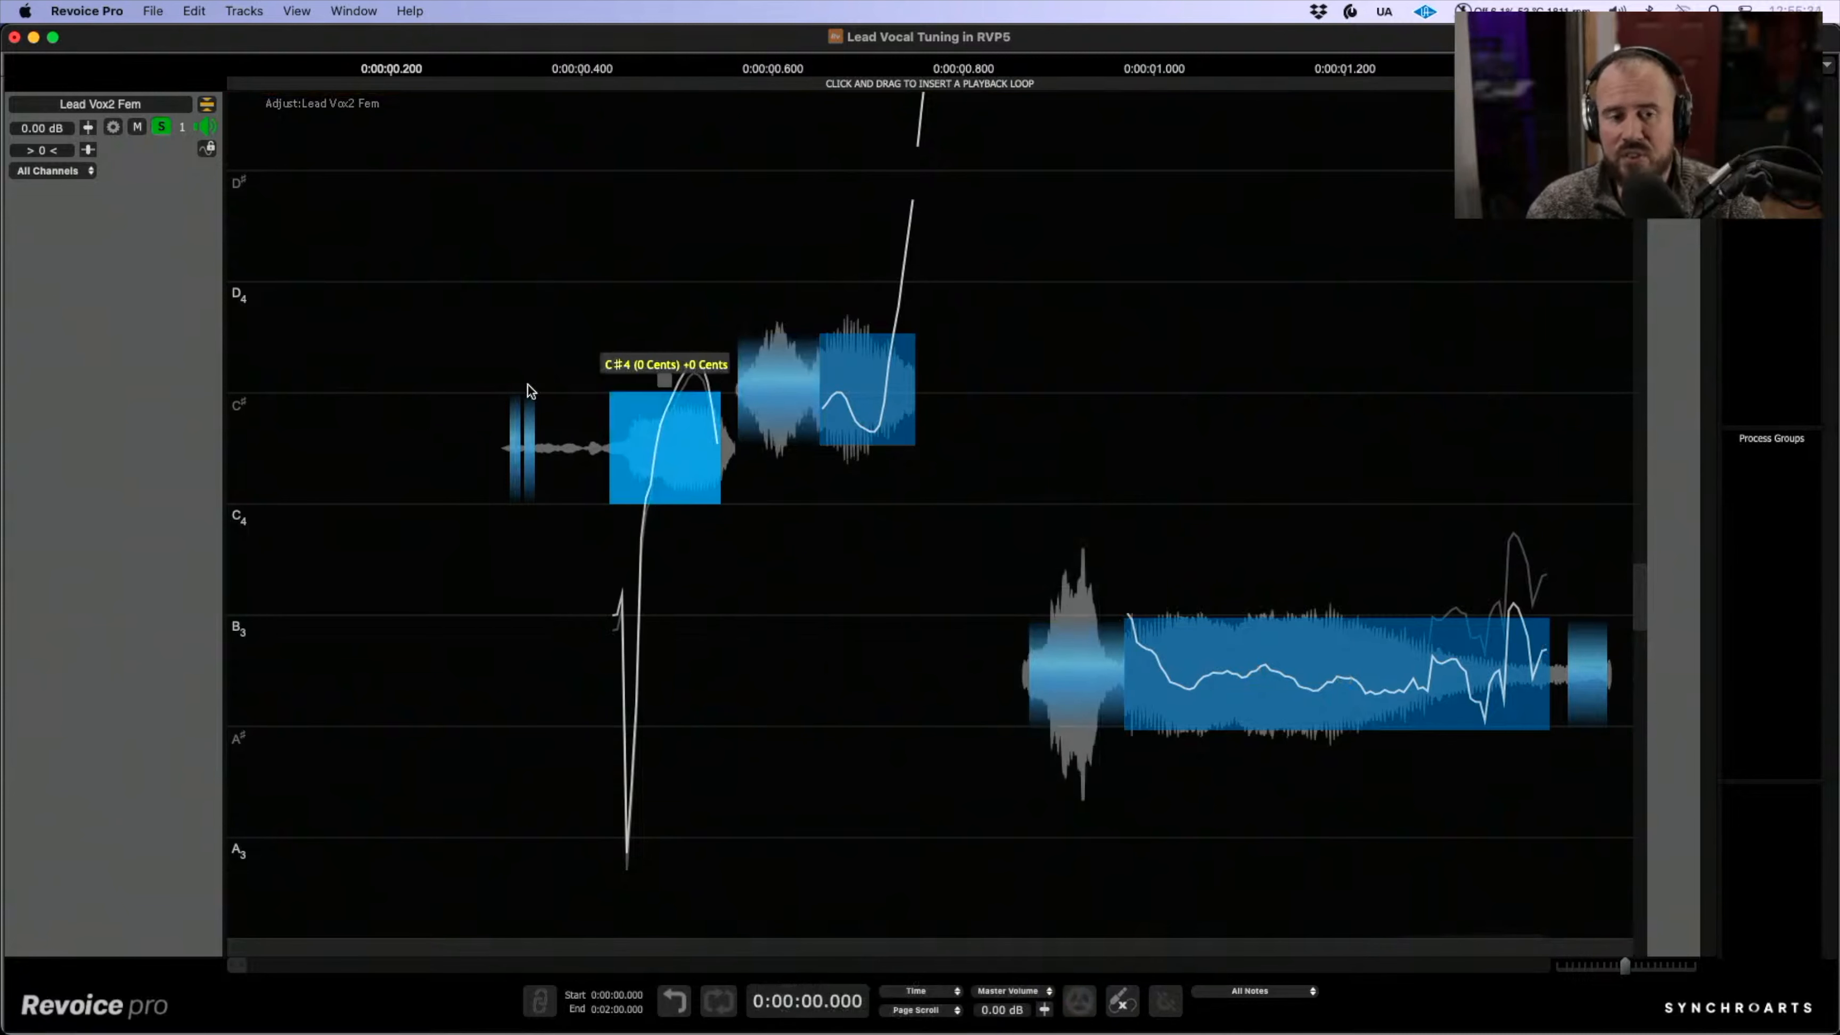
key("space")
key("space")
left_click(162, 129)
left_click(457, 287)
key("space")
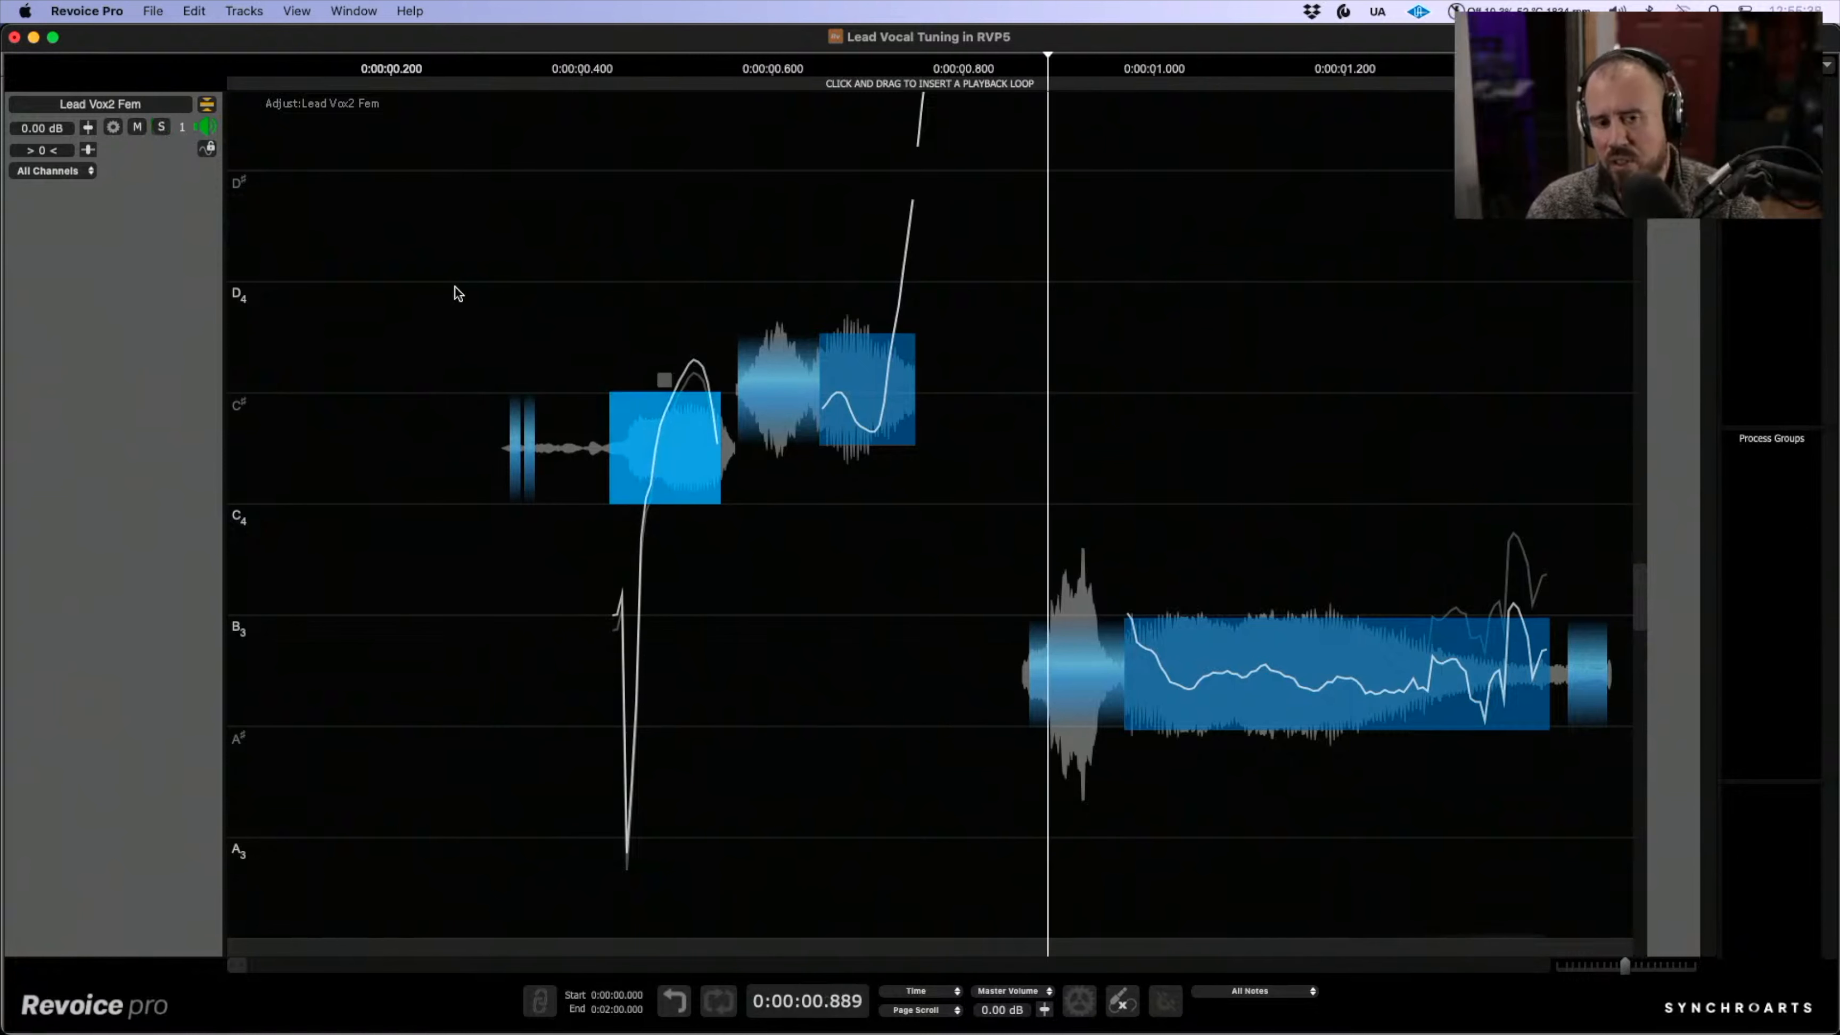
key("space")
- Play the second phrase and raise its A#3 note near 2.5 seconds by 65 cents to B3
left_click_drag(1203, 499, 972, 375)
left_click(641, 260)
key("space")
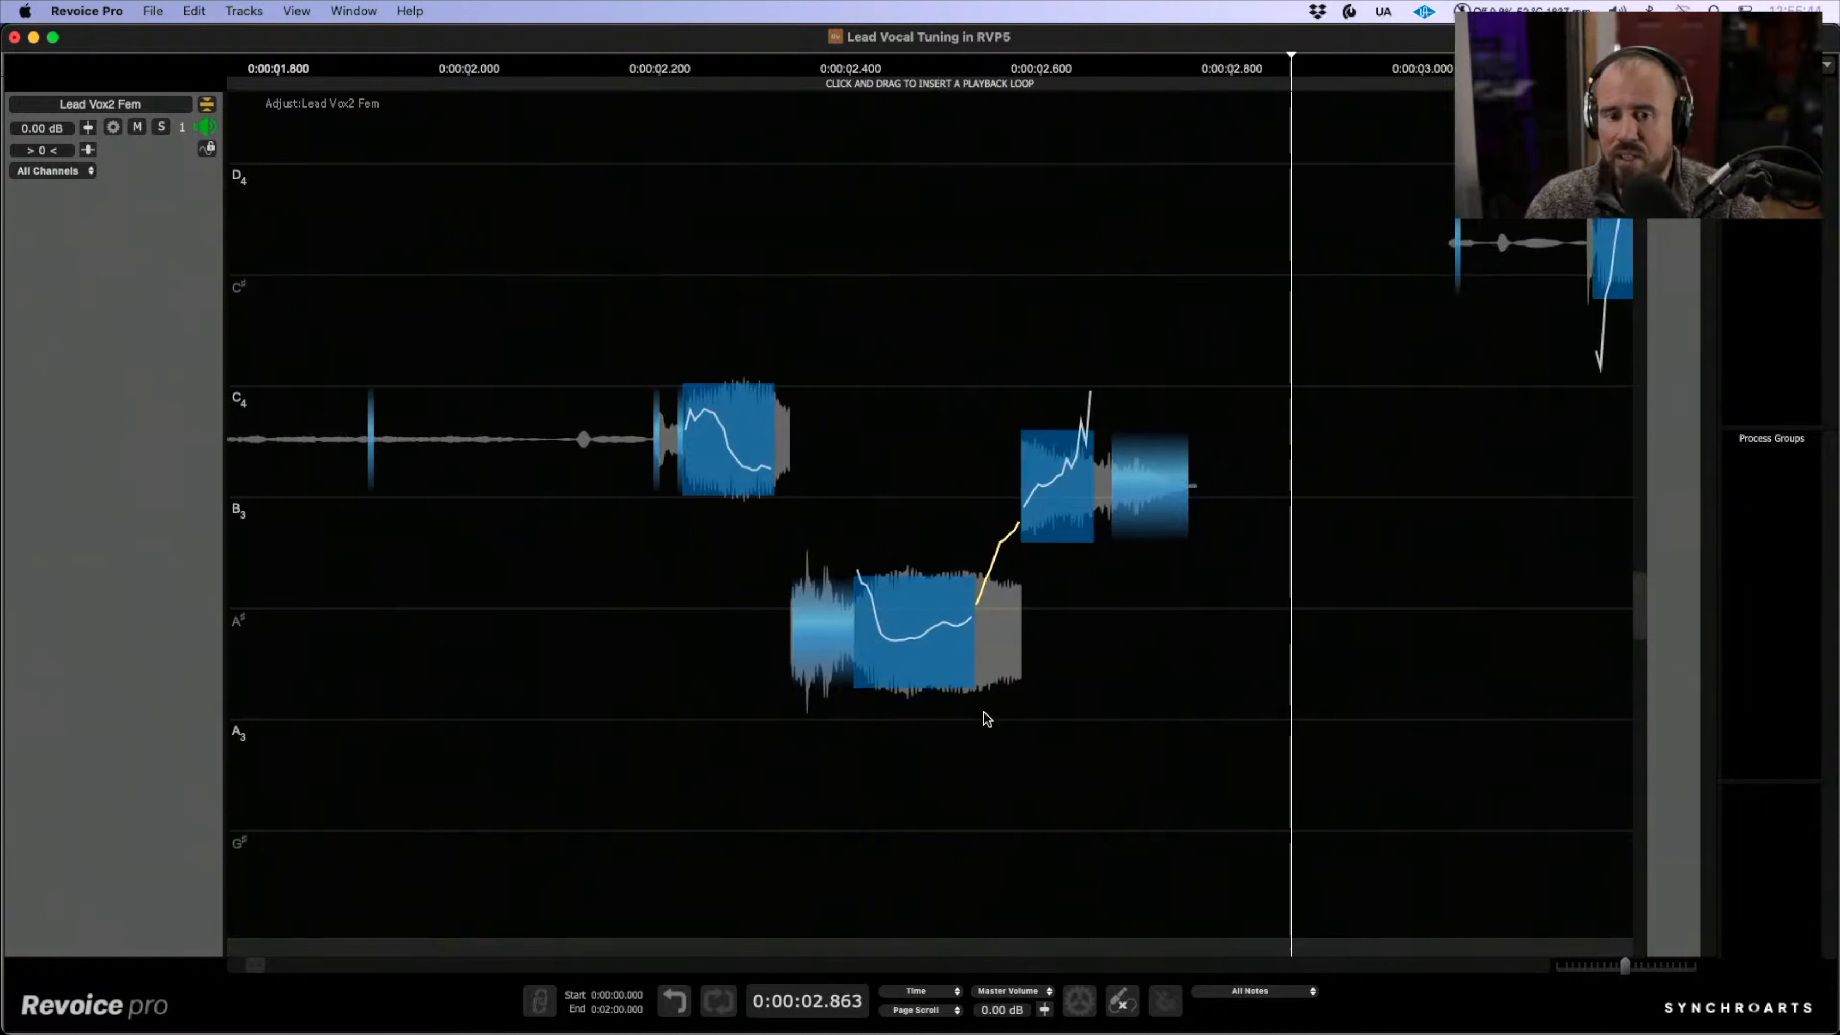
left_click(914, 635)
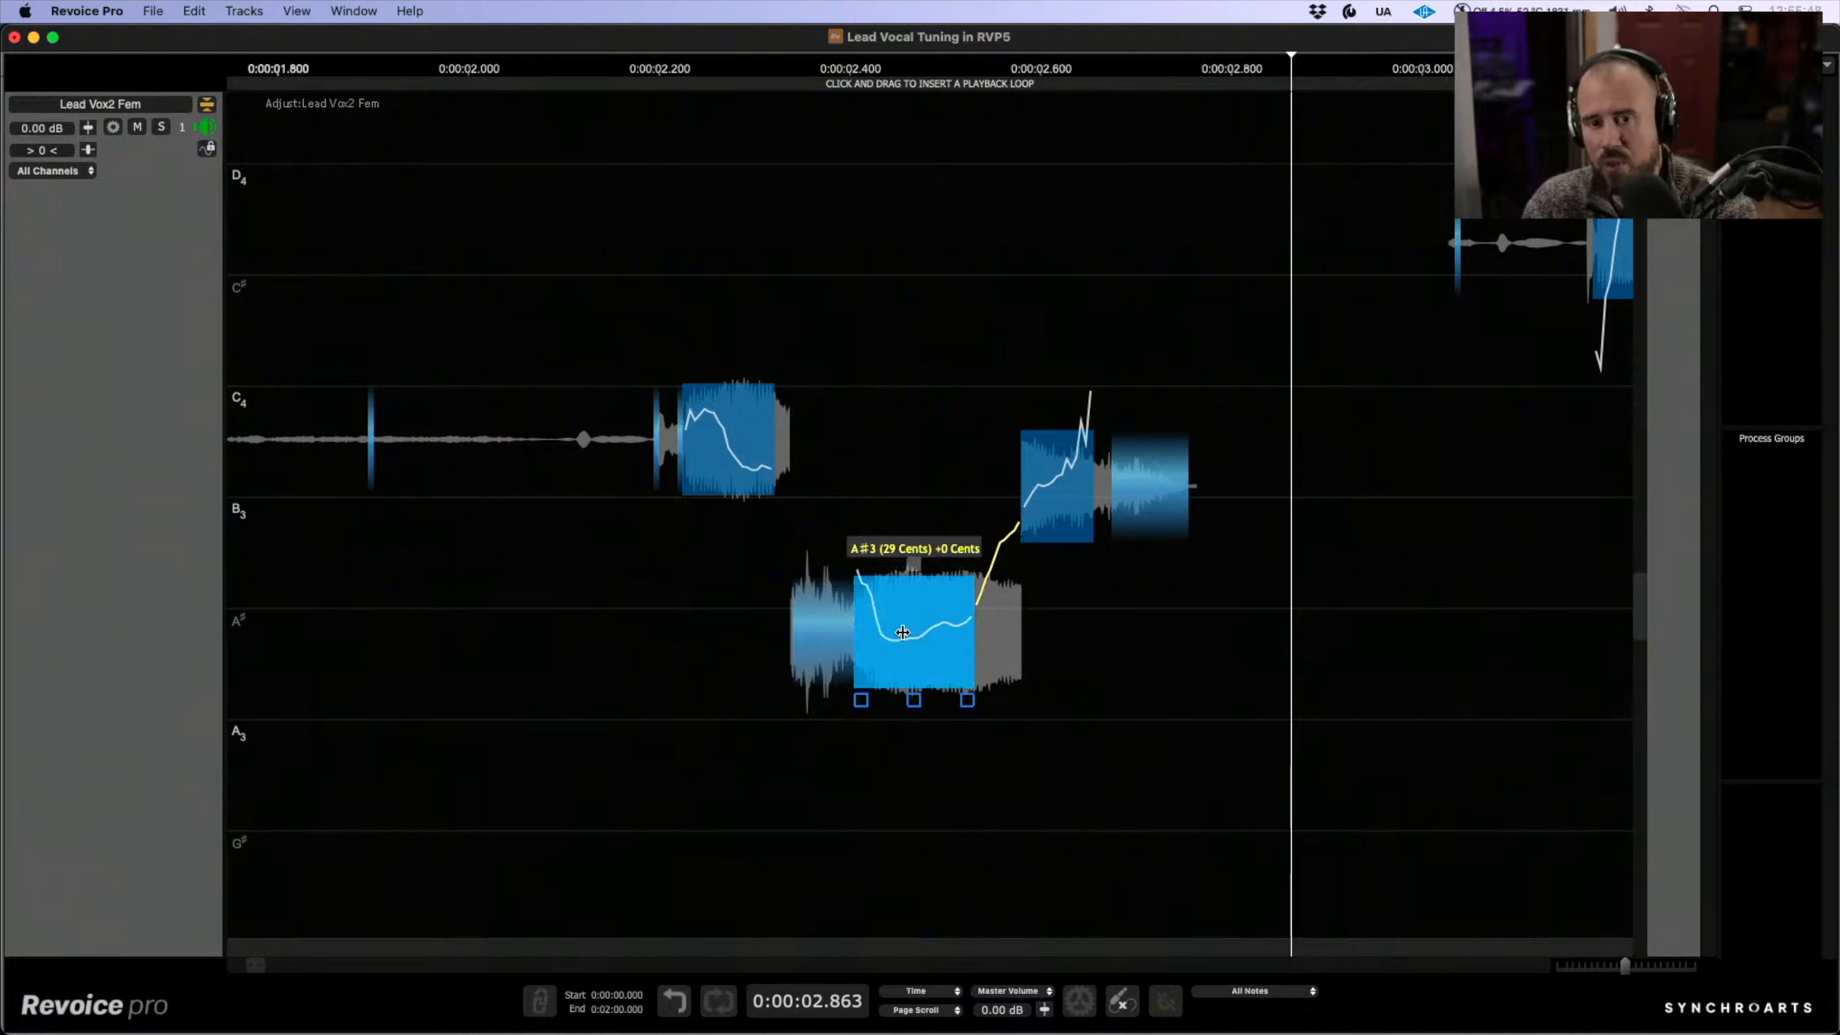
left_click(1778, 68)
left_click(859, 526)
mouse_move(913, 641)
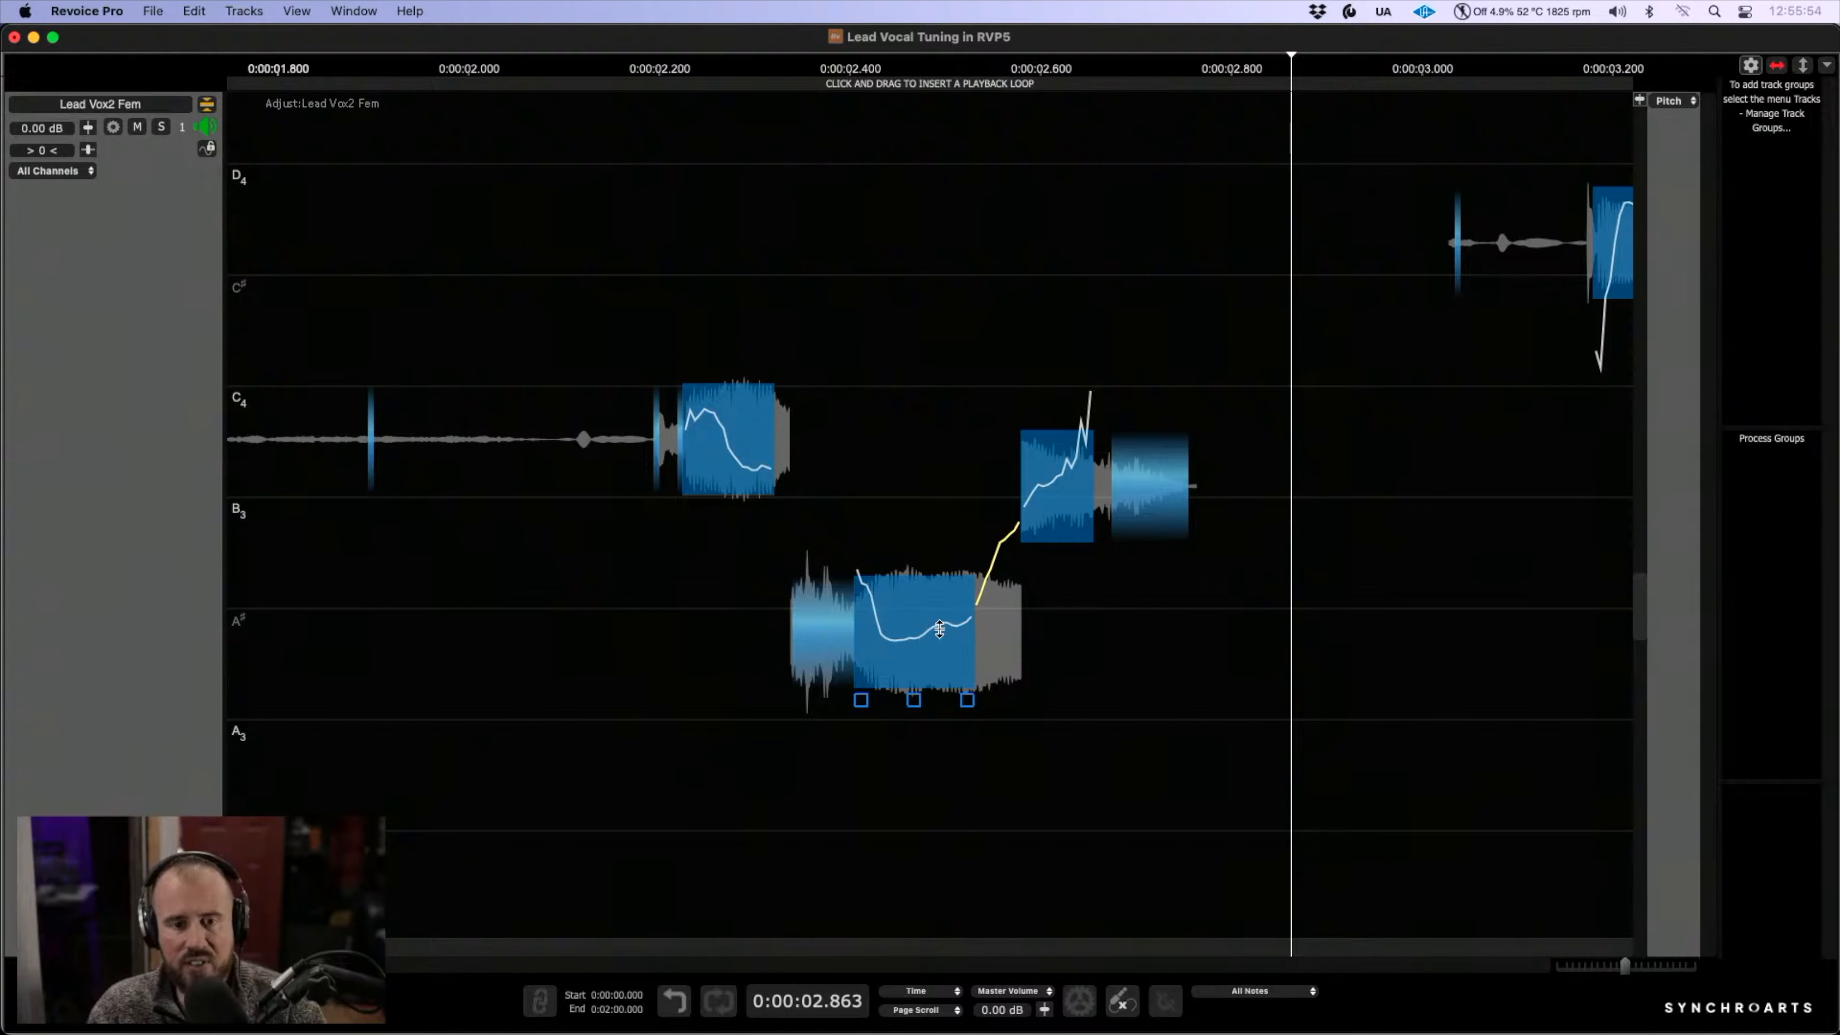
left_click_drag(919, 630, 922, 552)
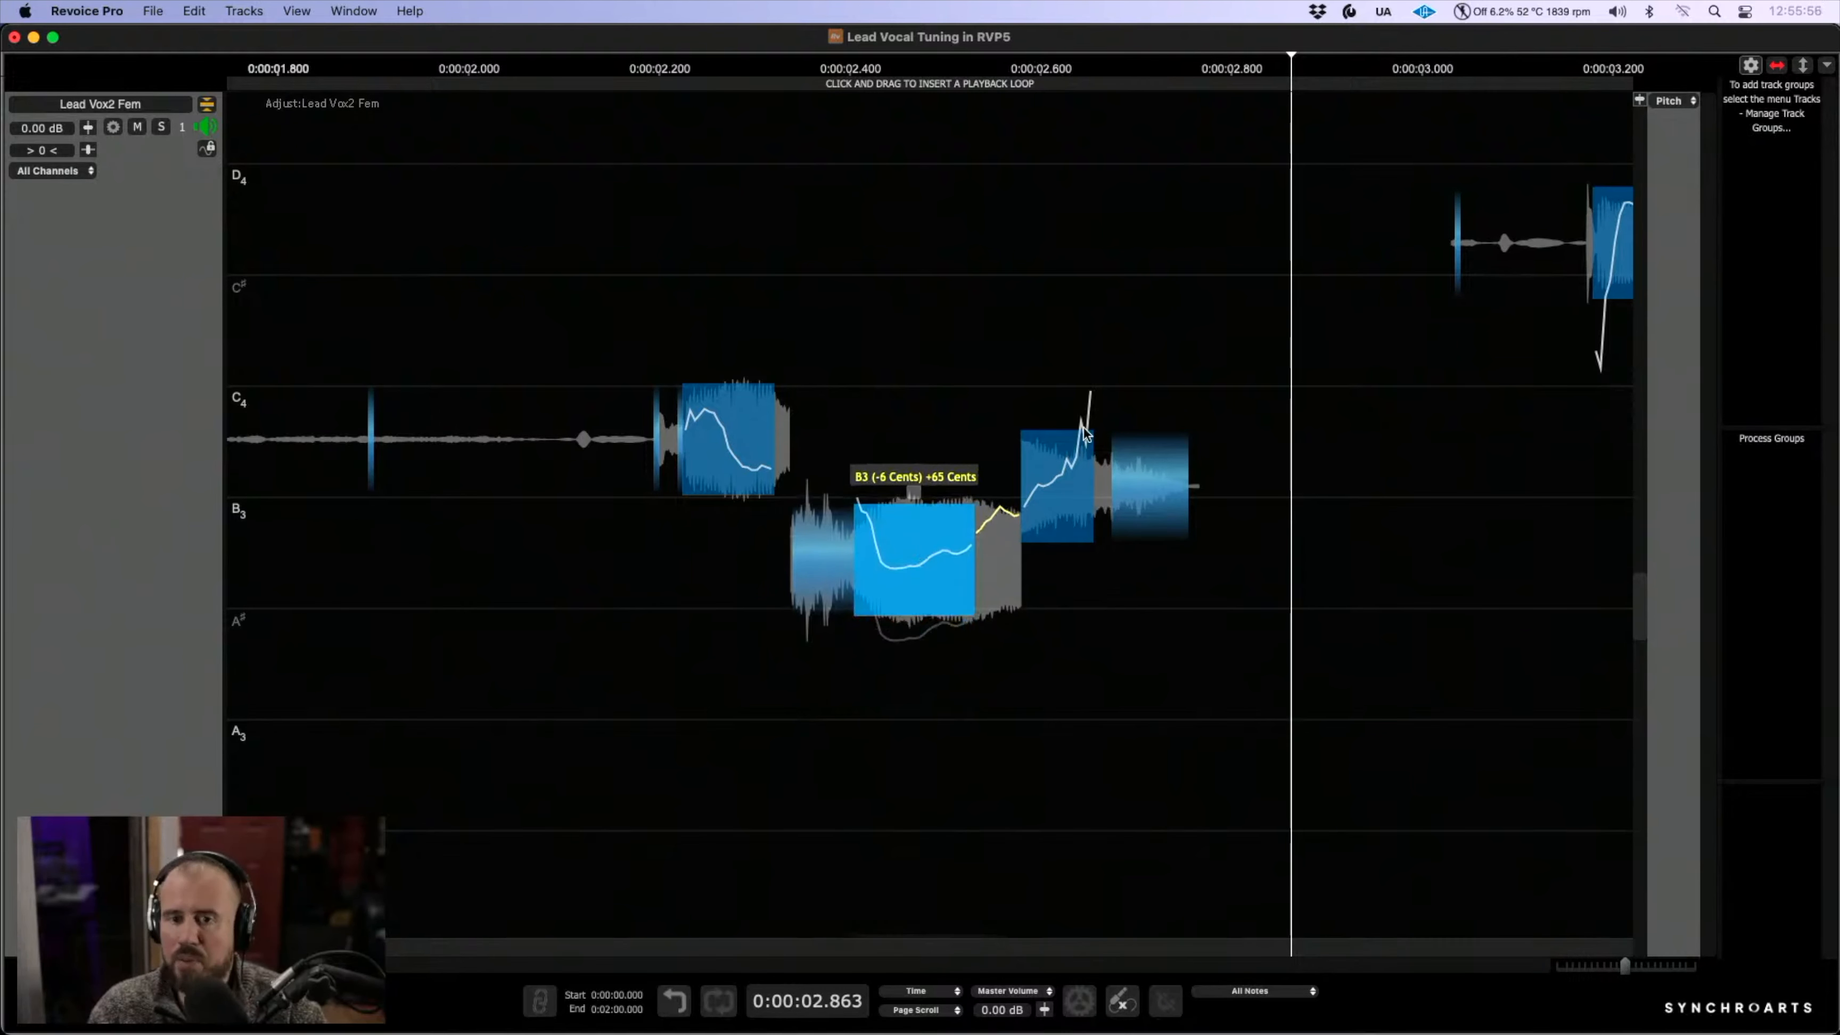
- Lower the note near 2.6 seconds to B3, lower the C4 note before it by 2 cents and play the phrase
left_click(1059, 480)
left_click_drag(1058, 479, 1059, 543)
left_click(598, 285)
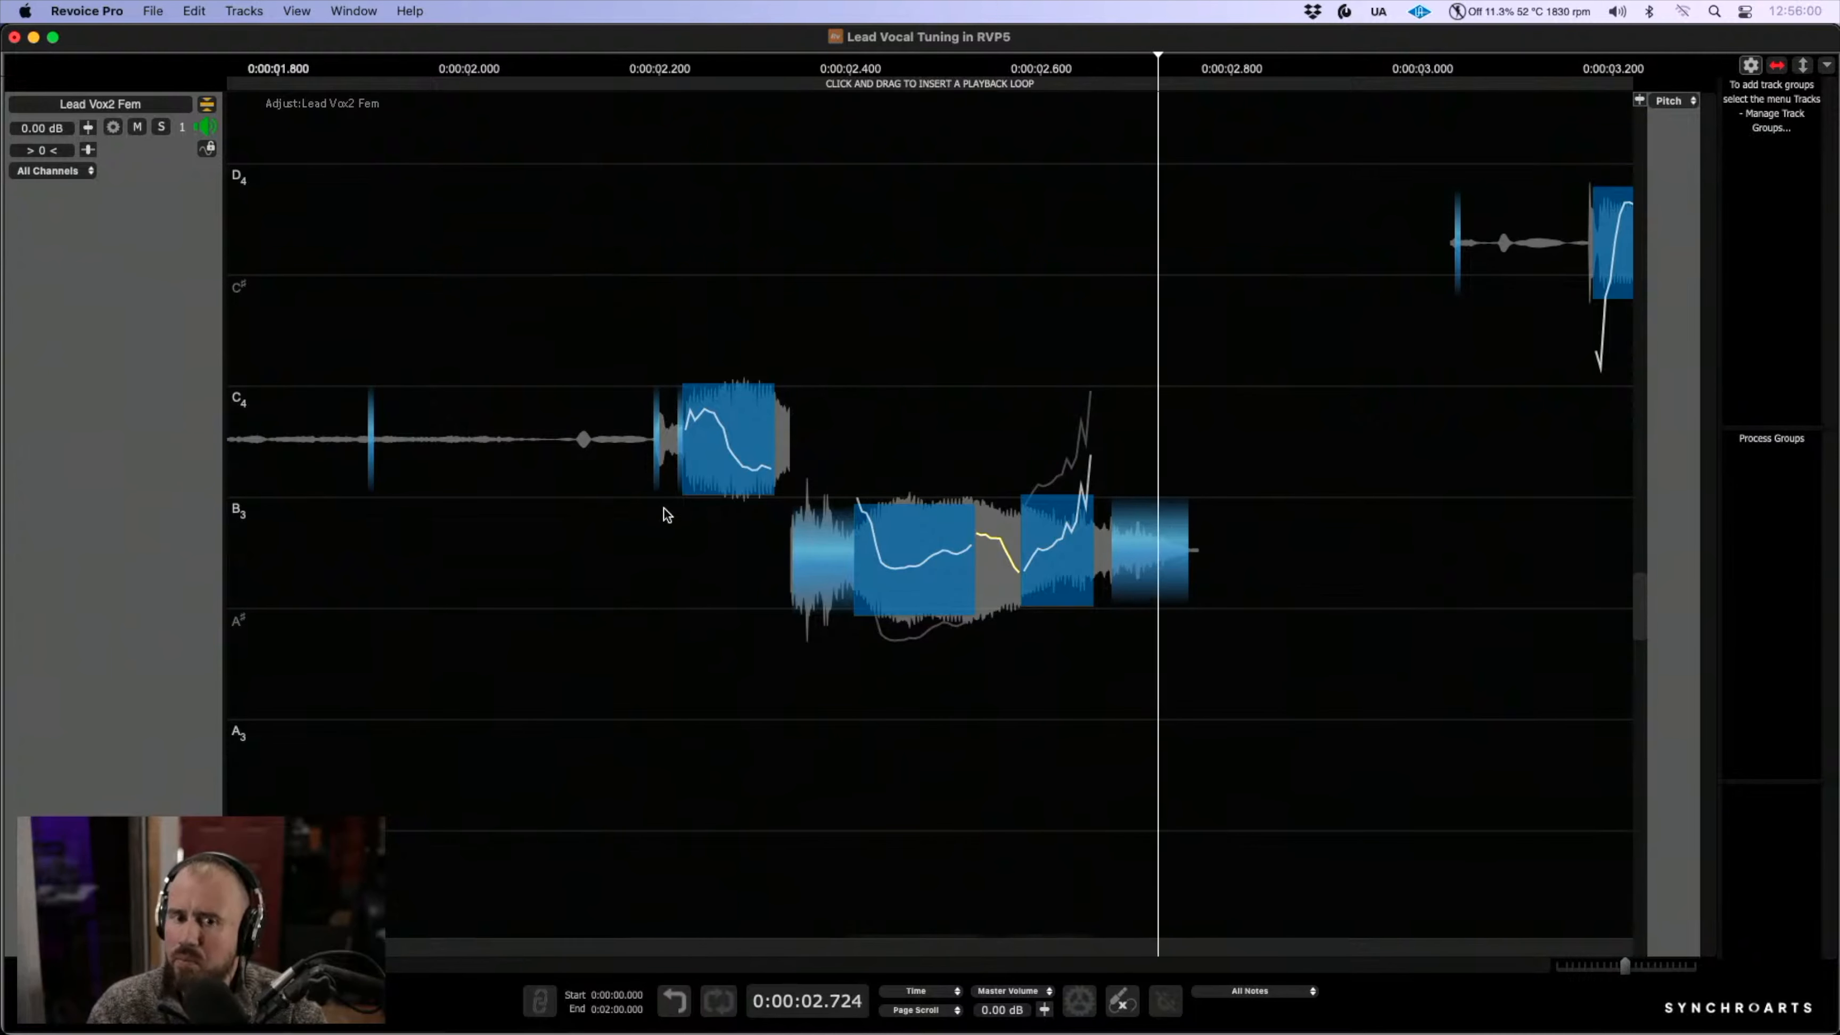
left_click(717, 453)
left_click_drag(765, 508, 813, 199)
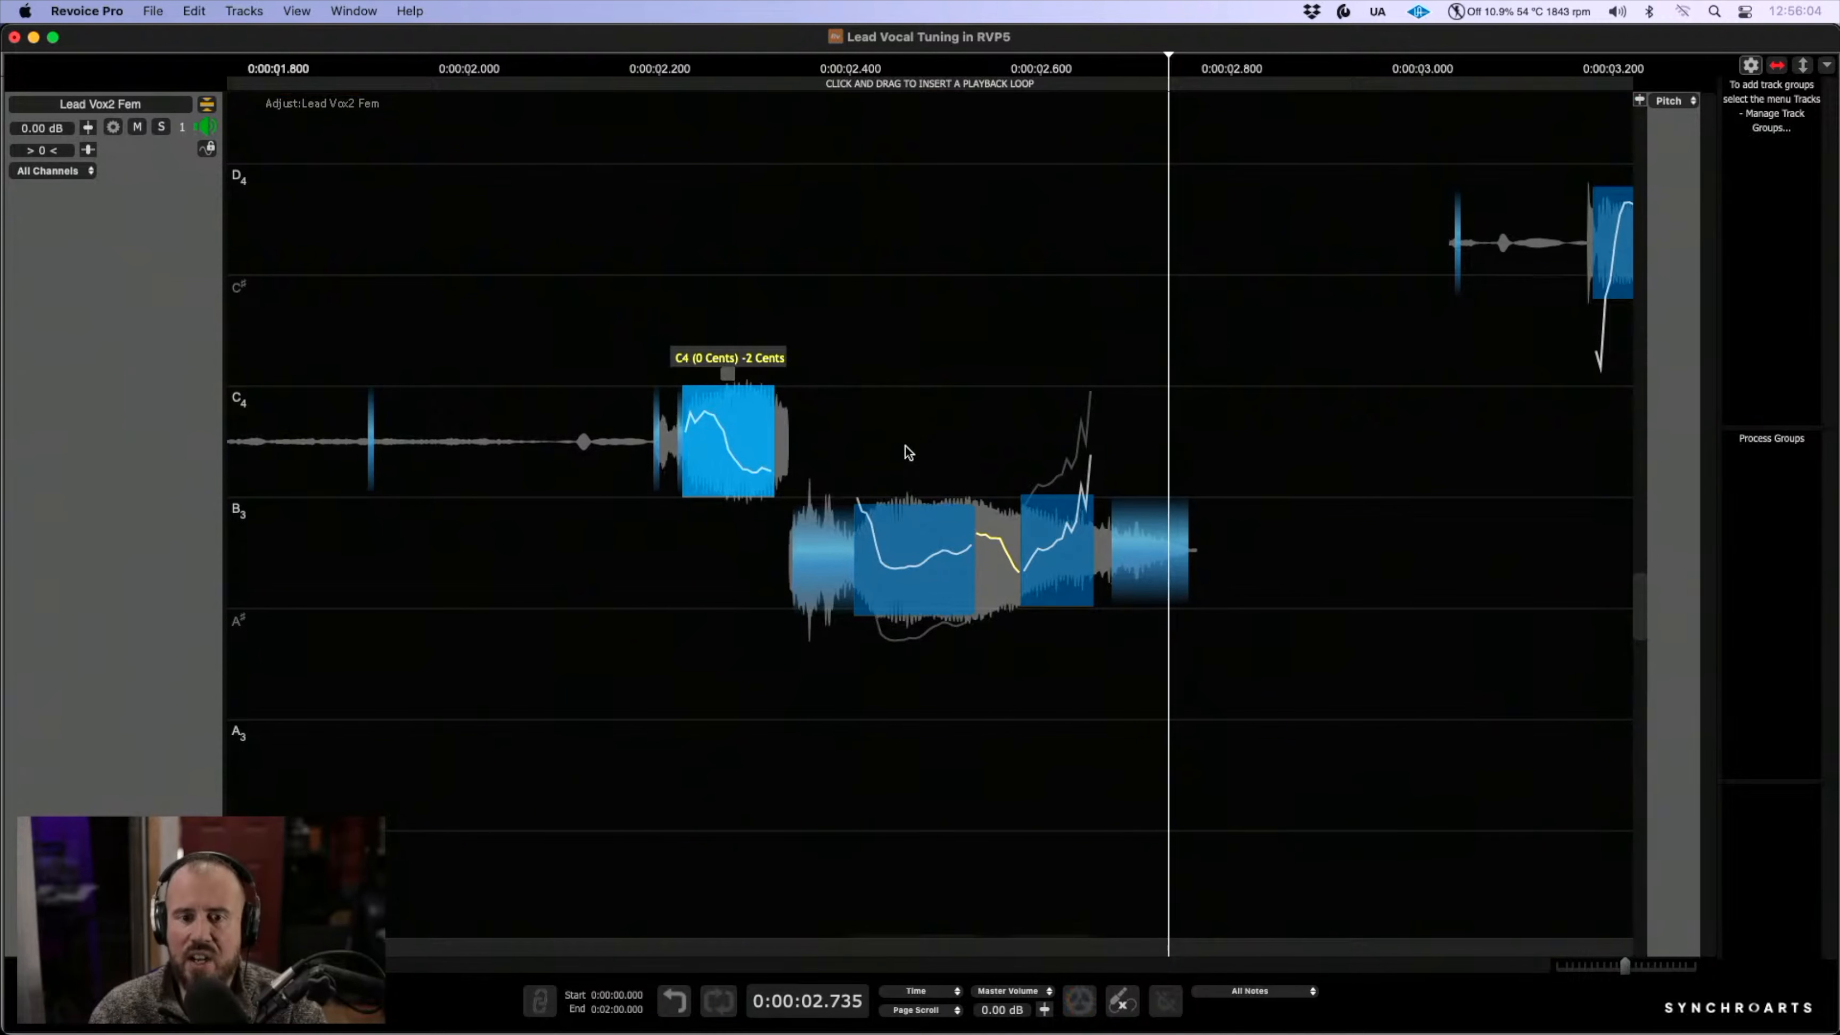
left_click_drag(914, 421, 1088, 534)
left_click_drag(1086, 619, 1098, 472)
left_click(526, 344)
key("space")
key("space")
- Redraw the pitch curve across the B3 notes from 2.4 to 2.65 seconds as a gentle wave with the Draw tool and play it
left_click_drag(1019, 551, 1108, 337)
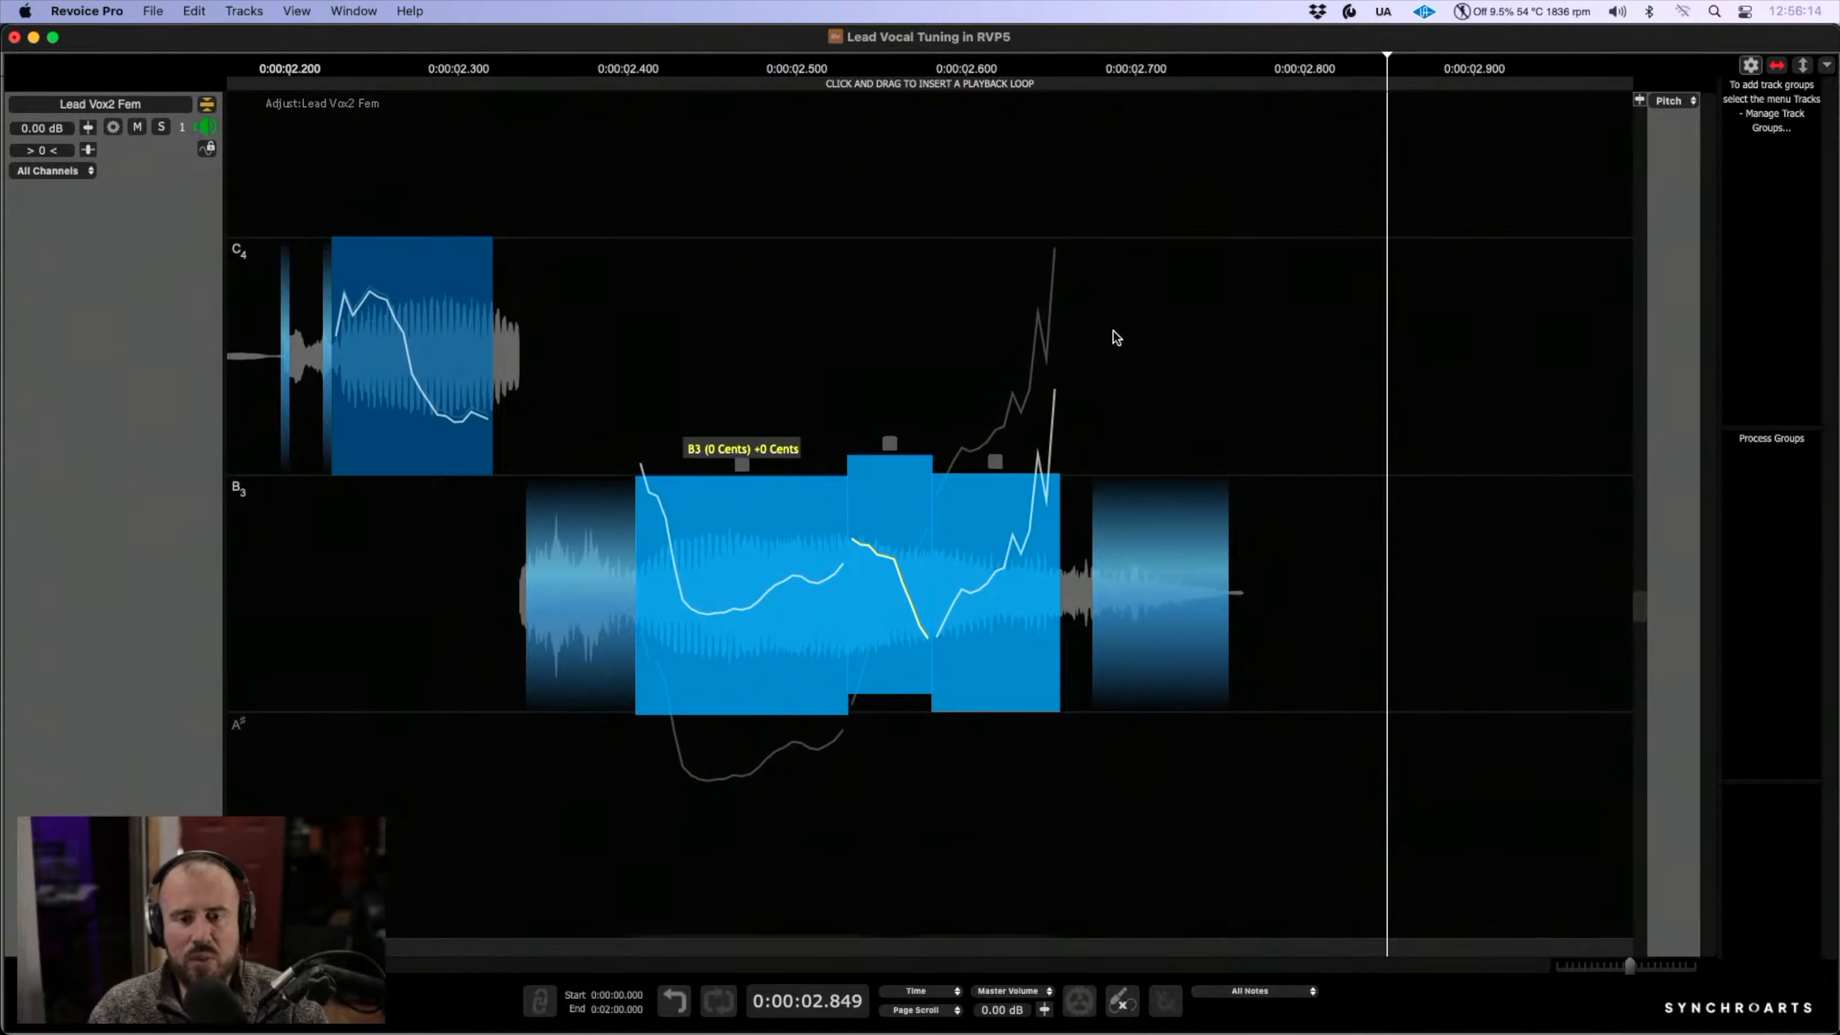
left_click(1115, 337)
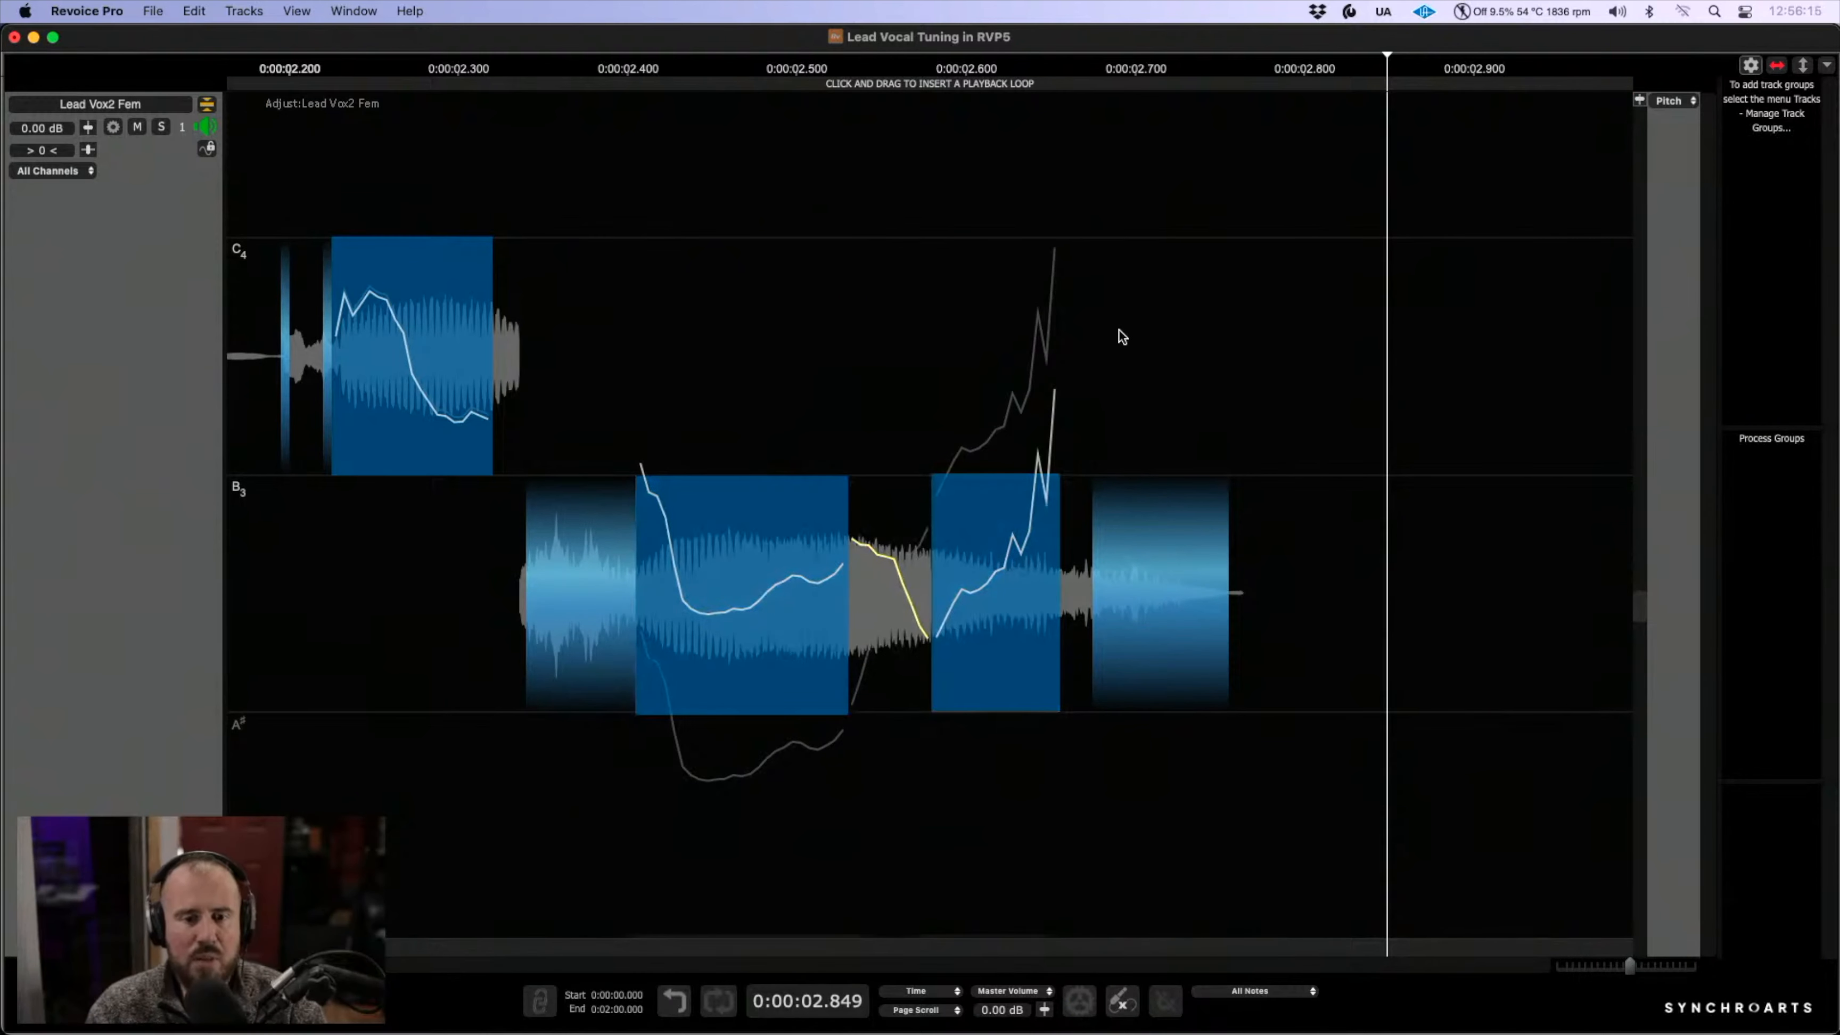
right_click(836, 538)
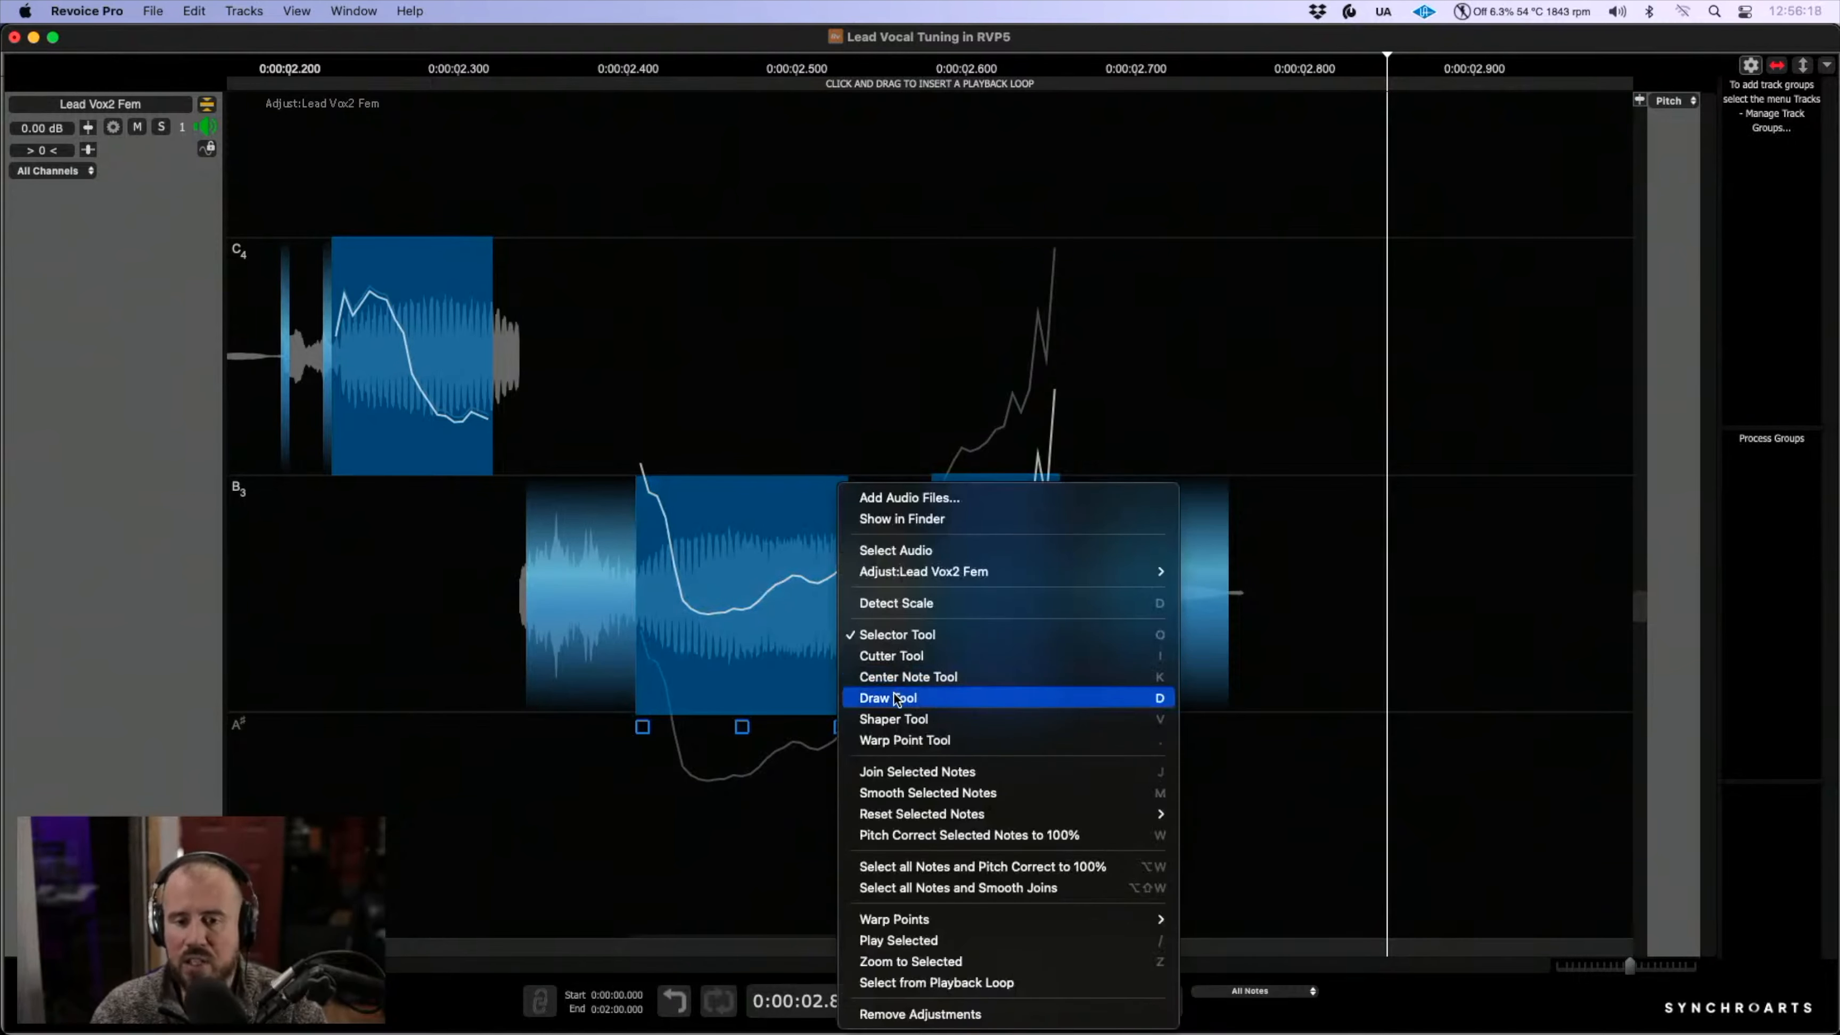
left_click(699, 601)
mouse_move(641, 600)
left_mouse_down()
mouse_move(710, 569)
mouse_move(800, 588)
mouse_move(933, 572)
mouse_move(988, 600)
mouse_move(1082, 583)
left_mouse_up()
right_click(1057, 612)
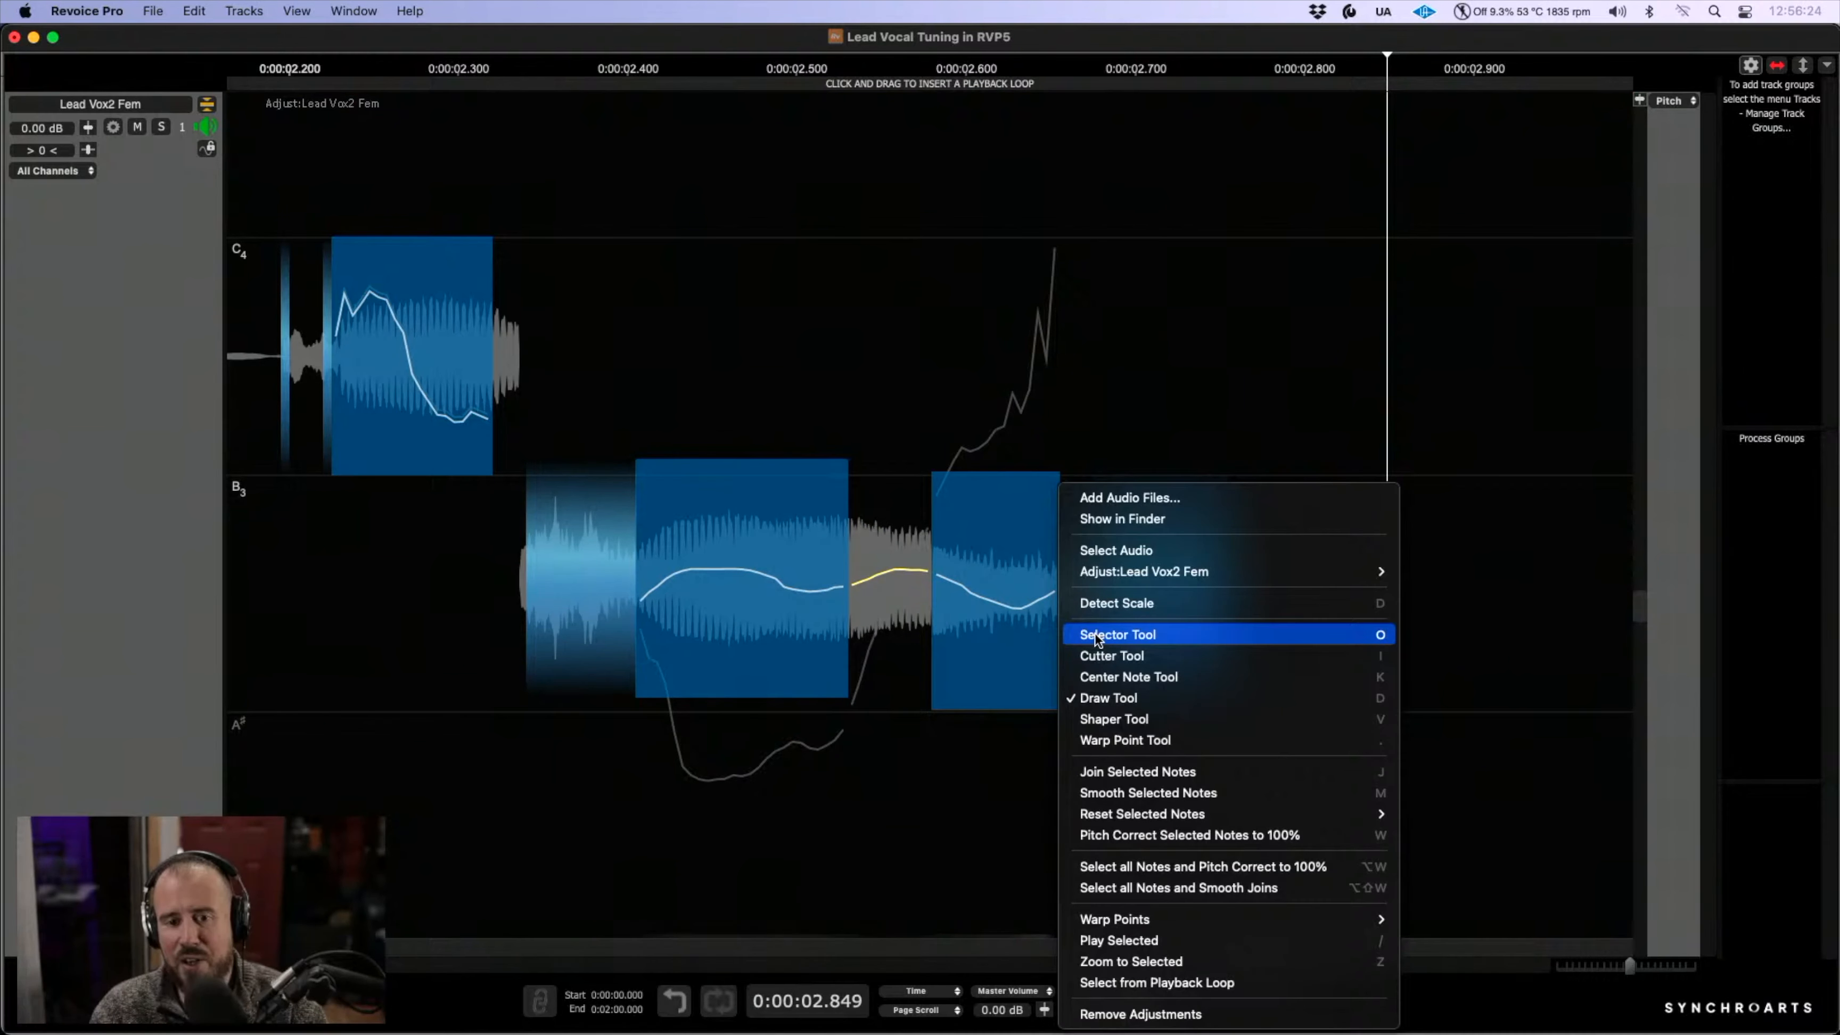
left_click(1095, 634)
left_click_drag(1155, 819, 895, 801)
left_click_drag(1188, 862, 896, 770)
left_click(509, 296)
key("space")
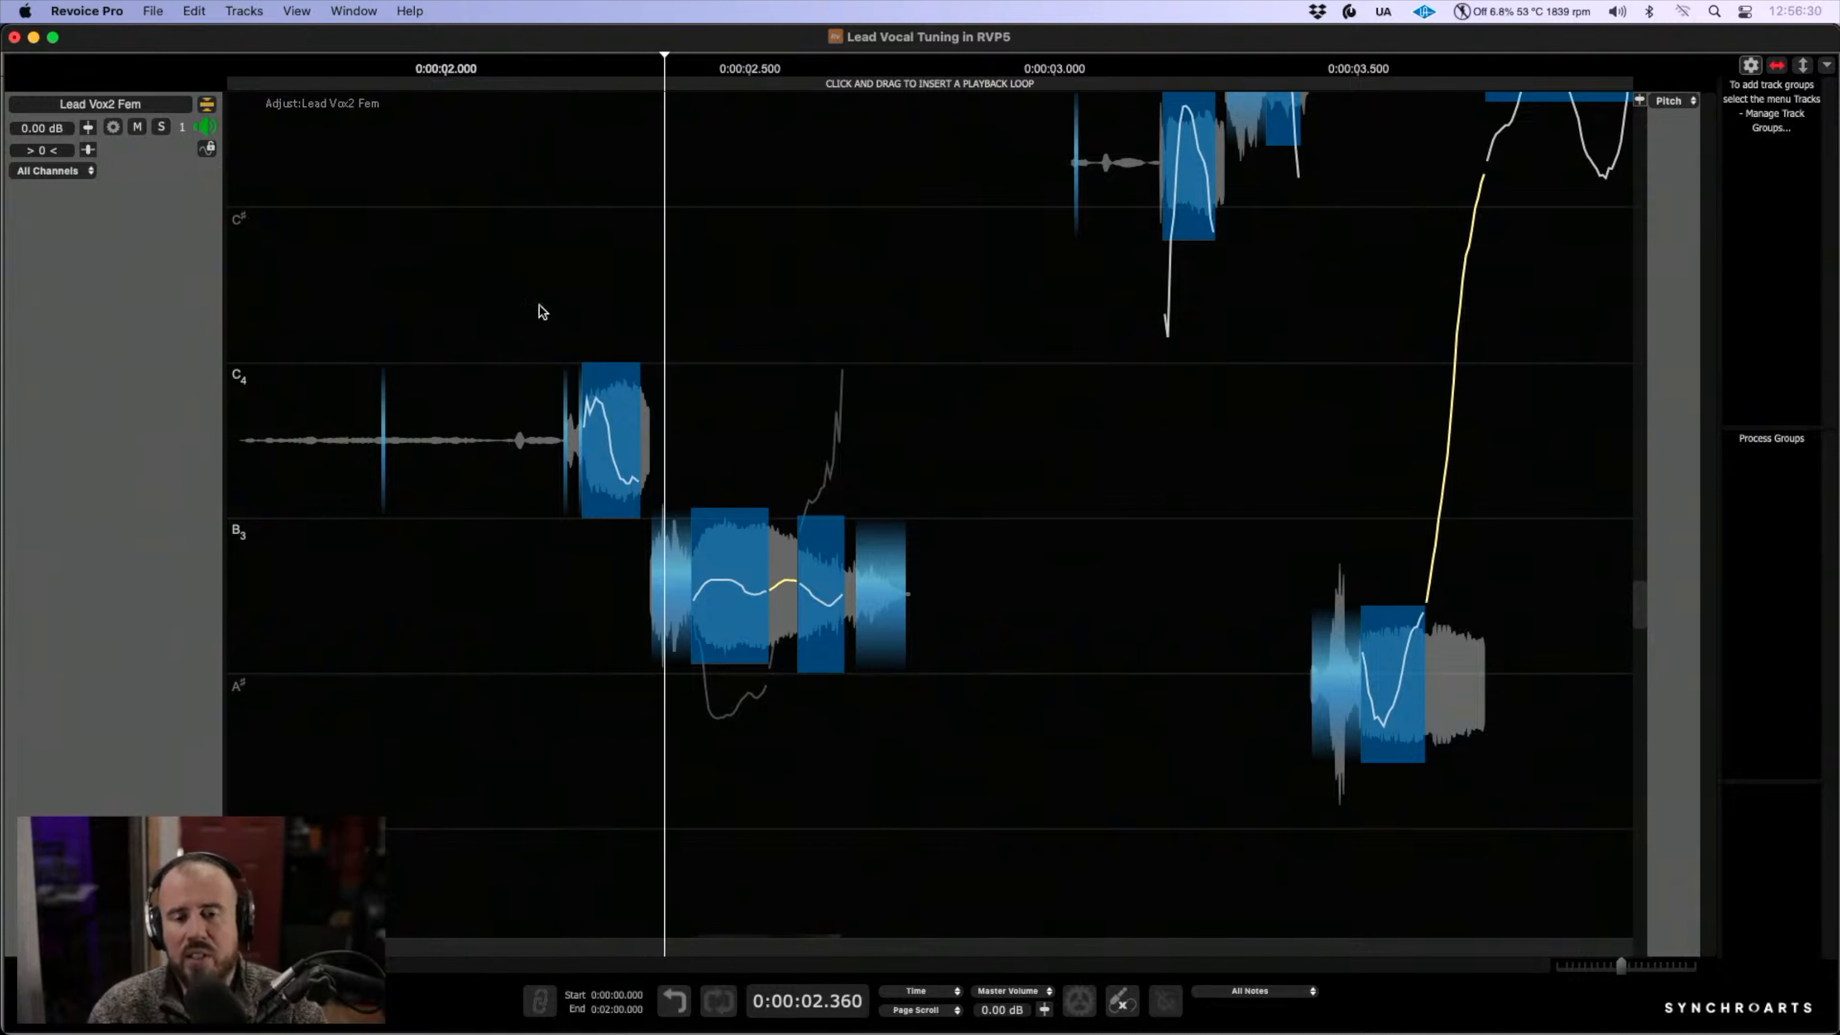
key("space")
- Flatten the pitch curve of the C4 note near 2.3 seconds with Shaper tool points and play it
left_click_drag(645, 433, 923, 403)
mouse_move(558, 471)
left_click_drag(546, 411, 542, 445)
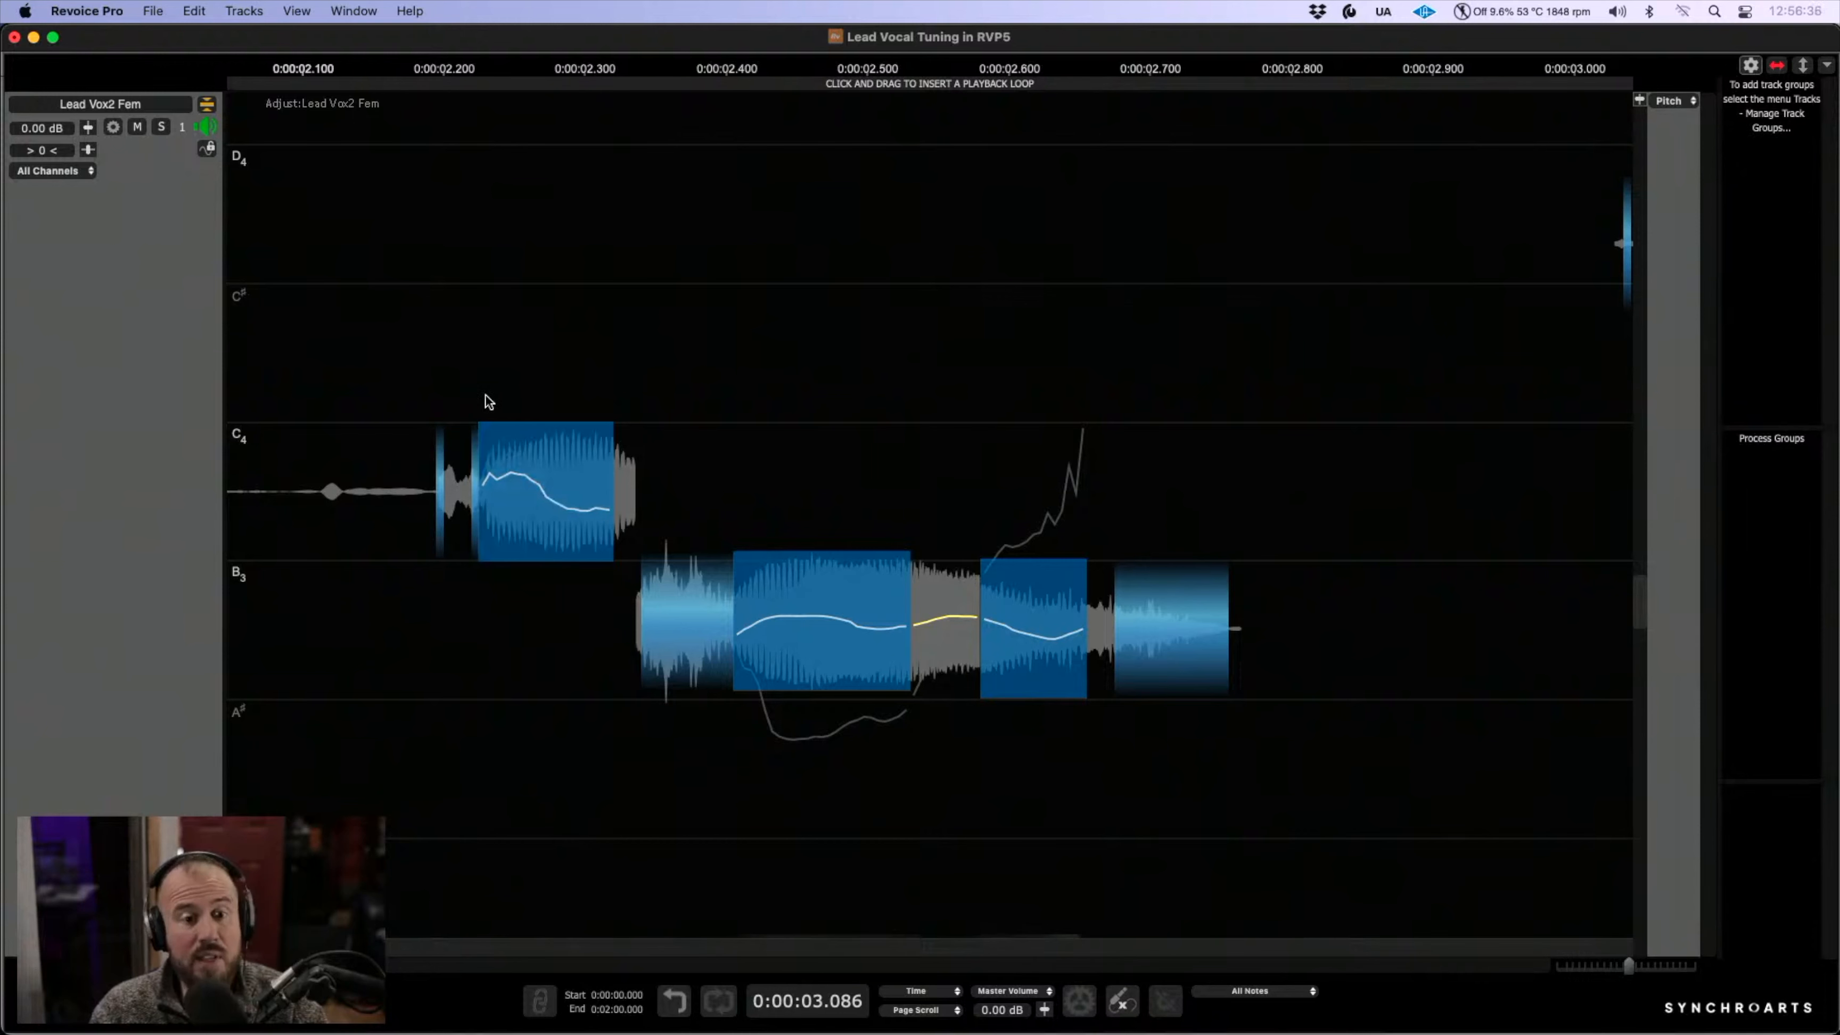
right_click(545, 499)
left_click(599, 719)
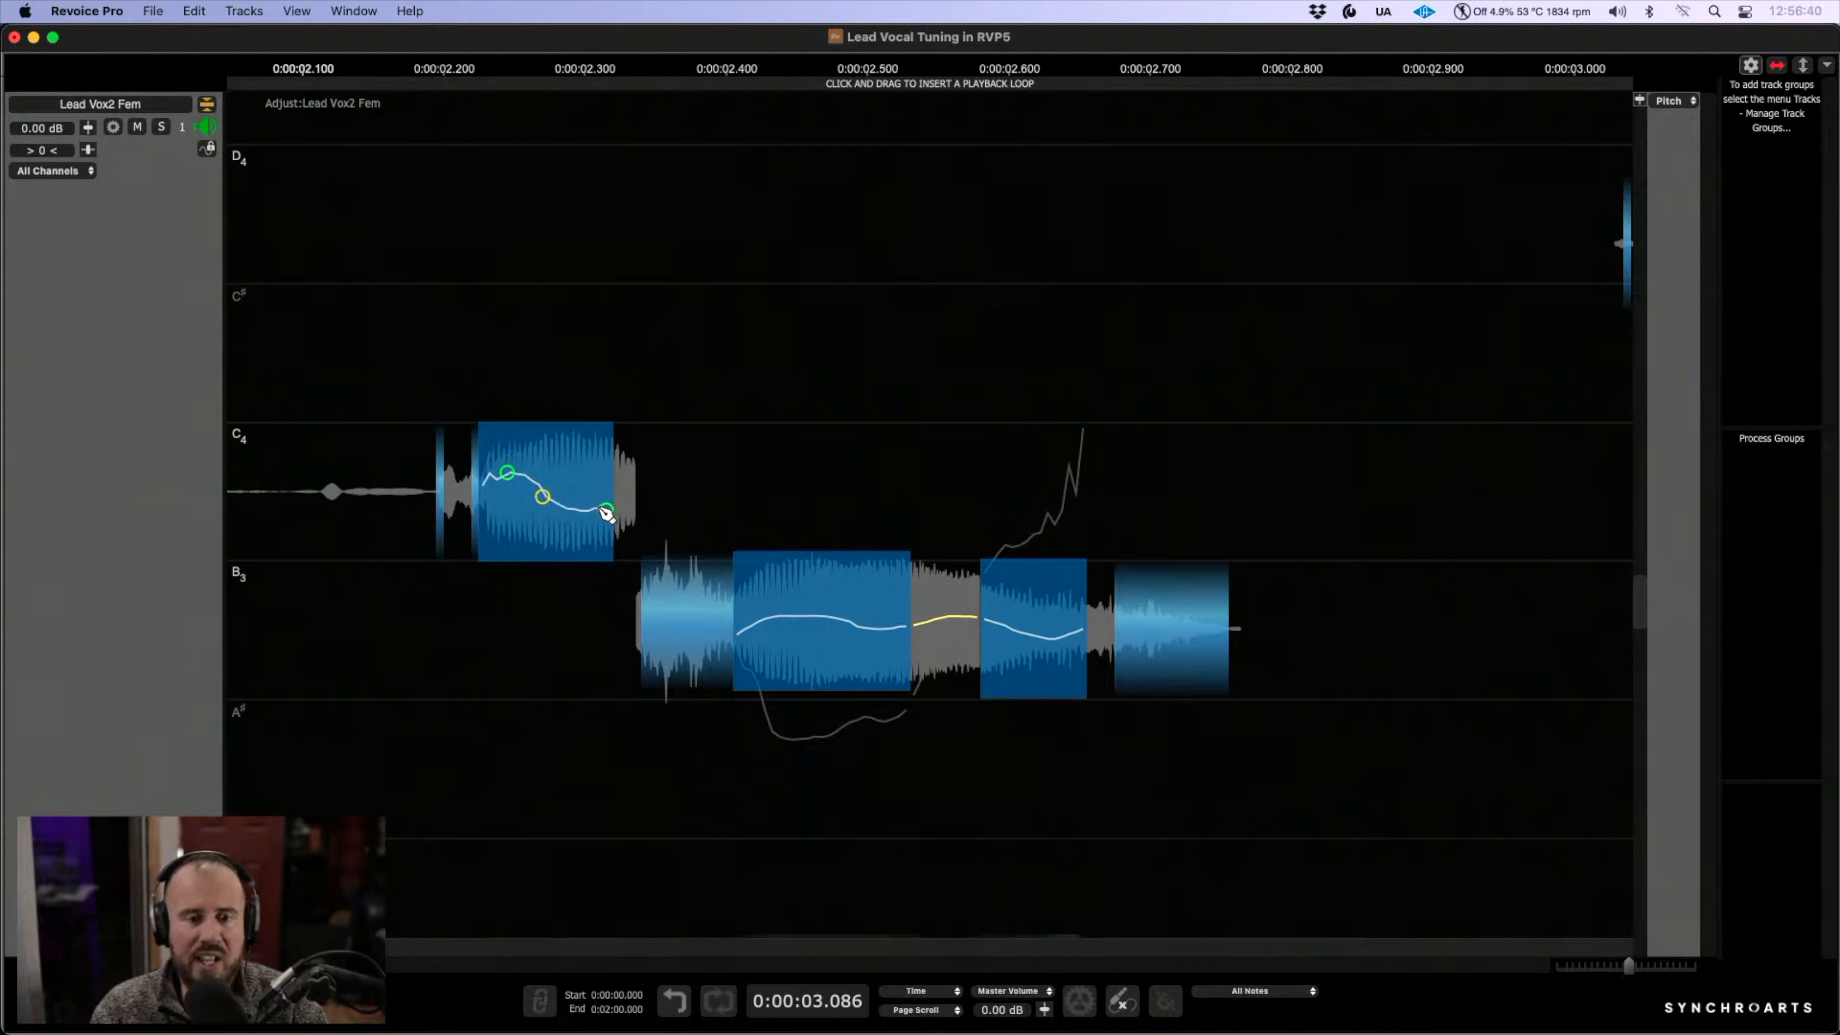
left_click_drag(606, 510, 508, 482)
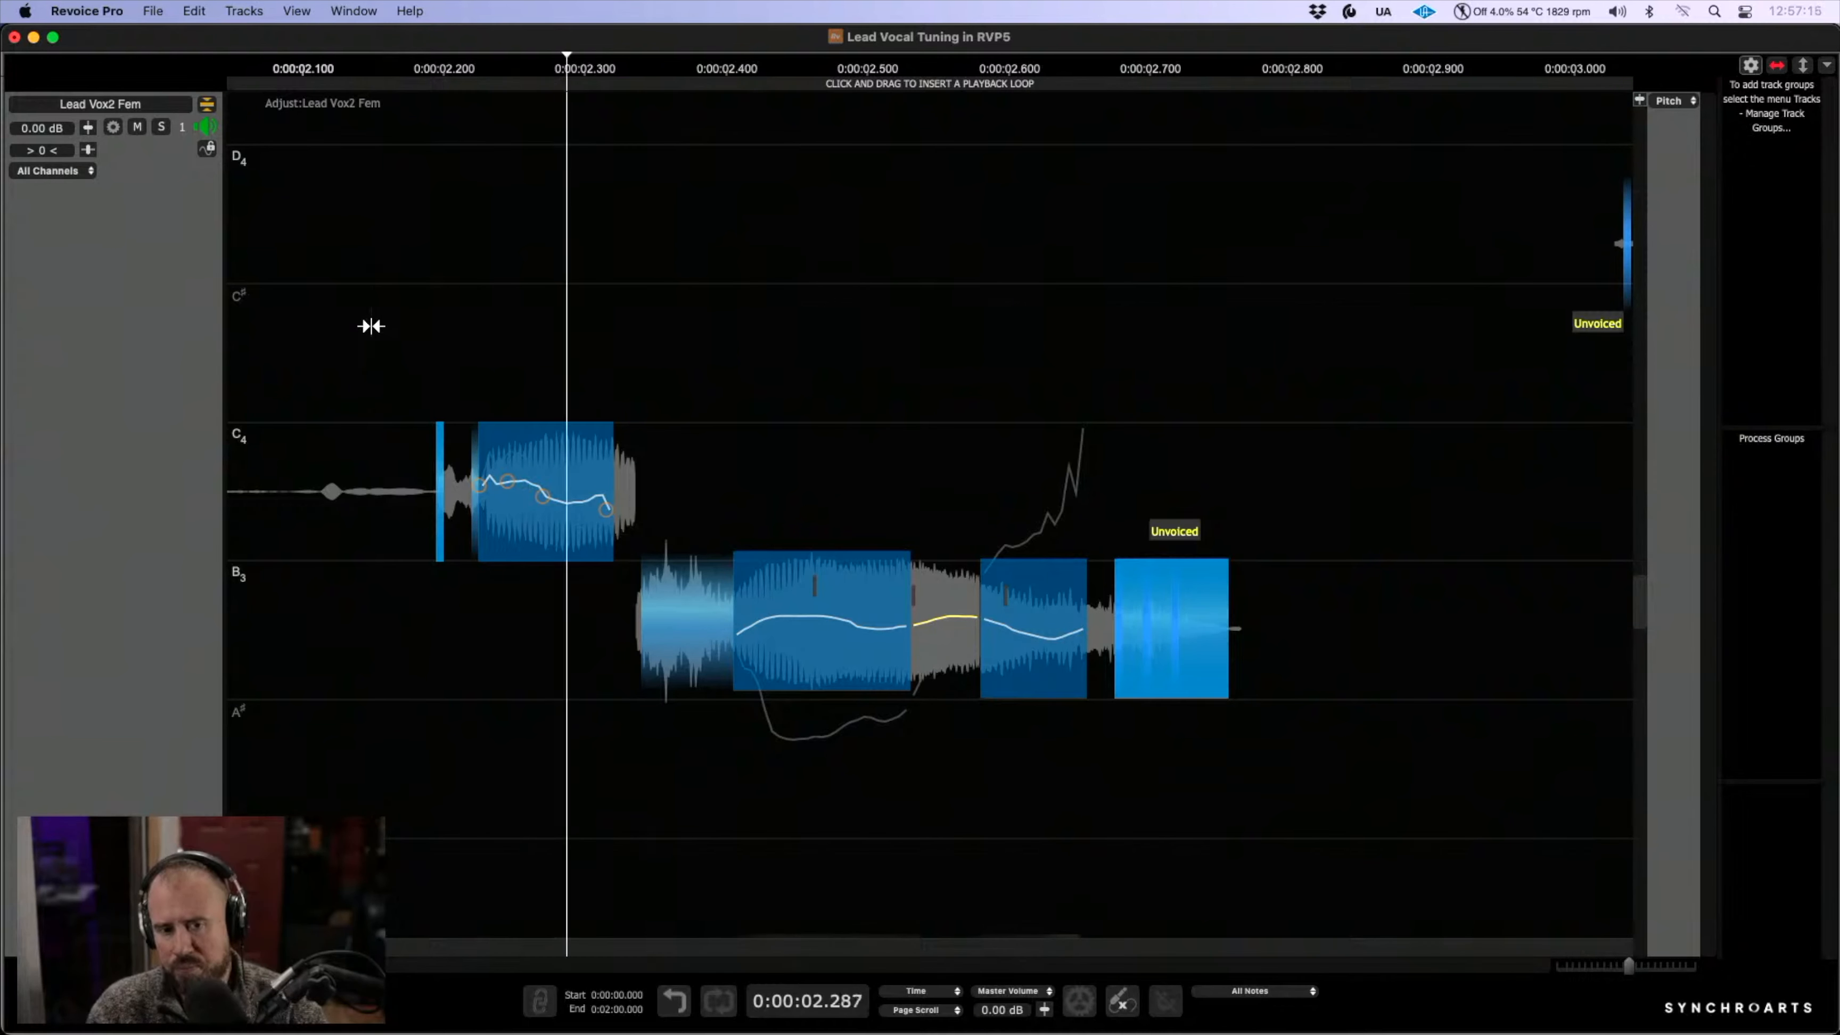
key("space")
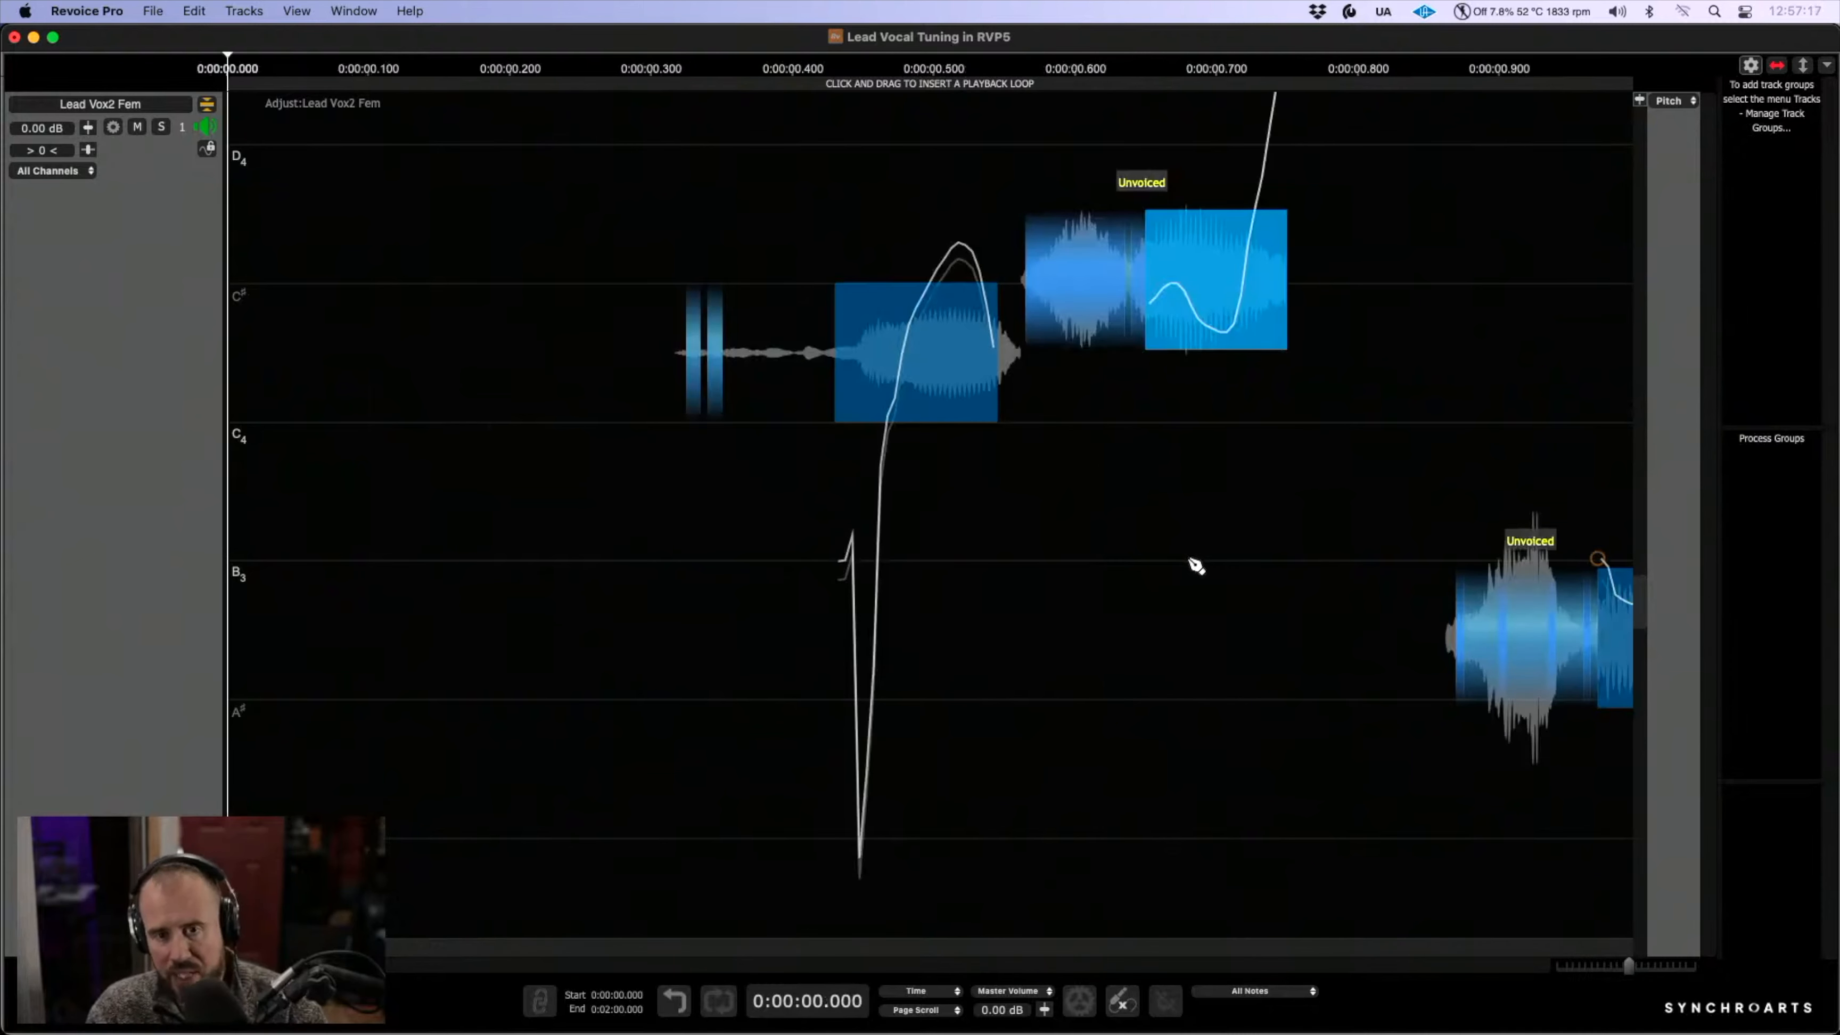
- With the Selector tool, raise the cut note near 0.7 seconds to 8 cents above D4 and select it together with the F4 note
scroll(1200, 565, "down", 5)
right_click(1055, 426)
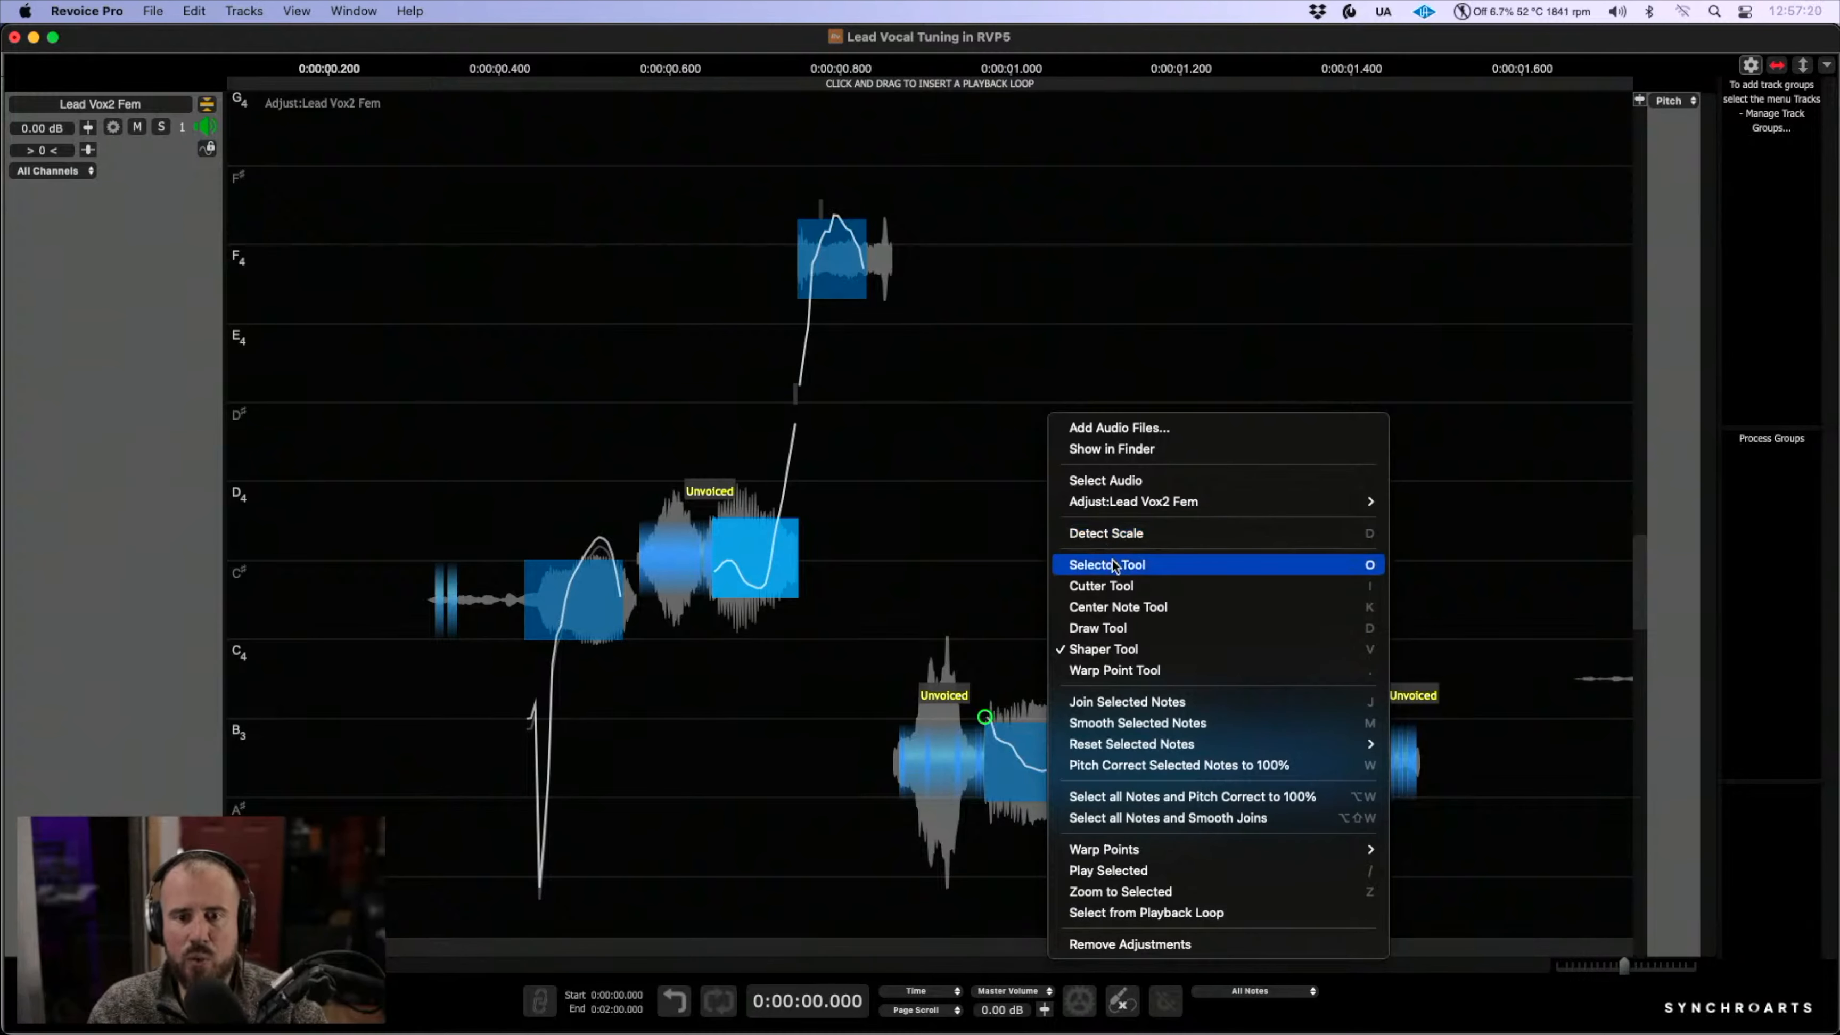
left_click(1118, 566)
left_click(836, 265)
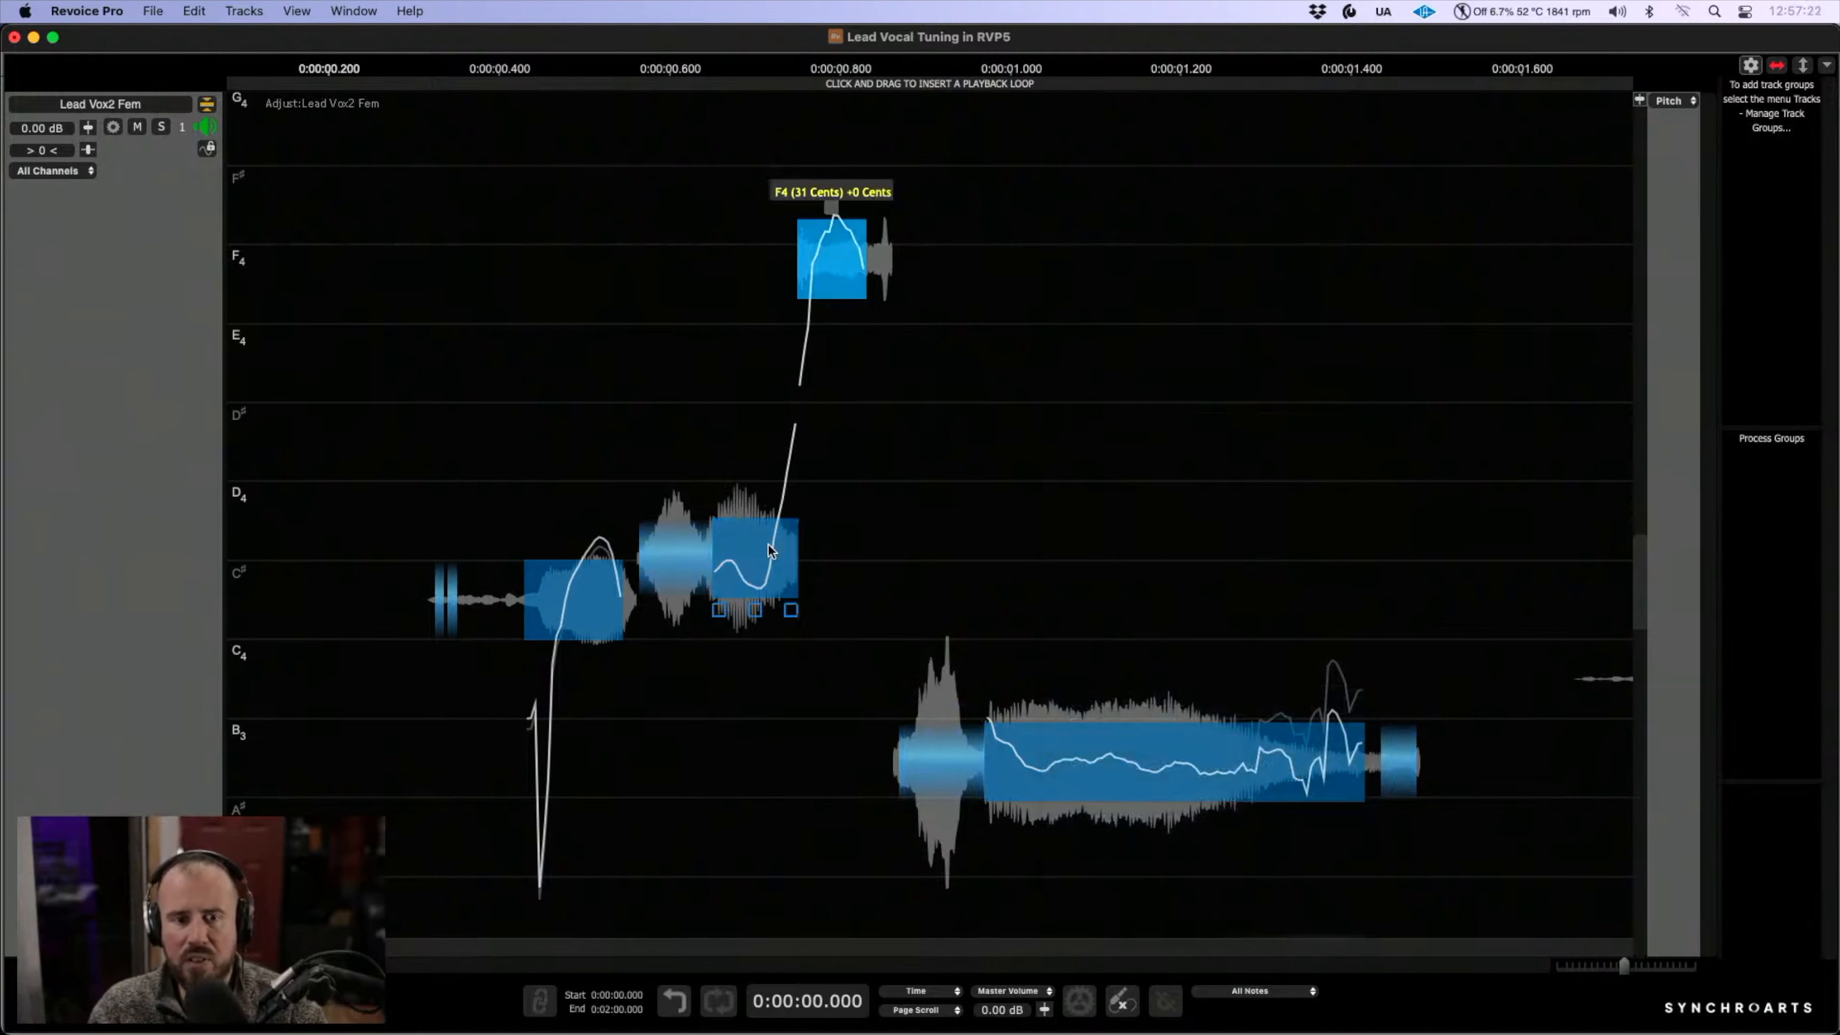
left_click(747, 545)
key("space")
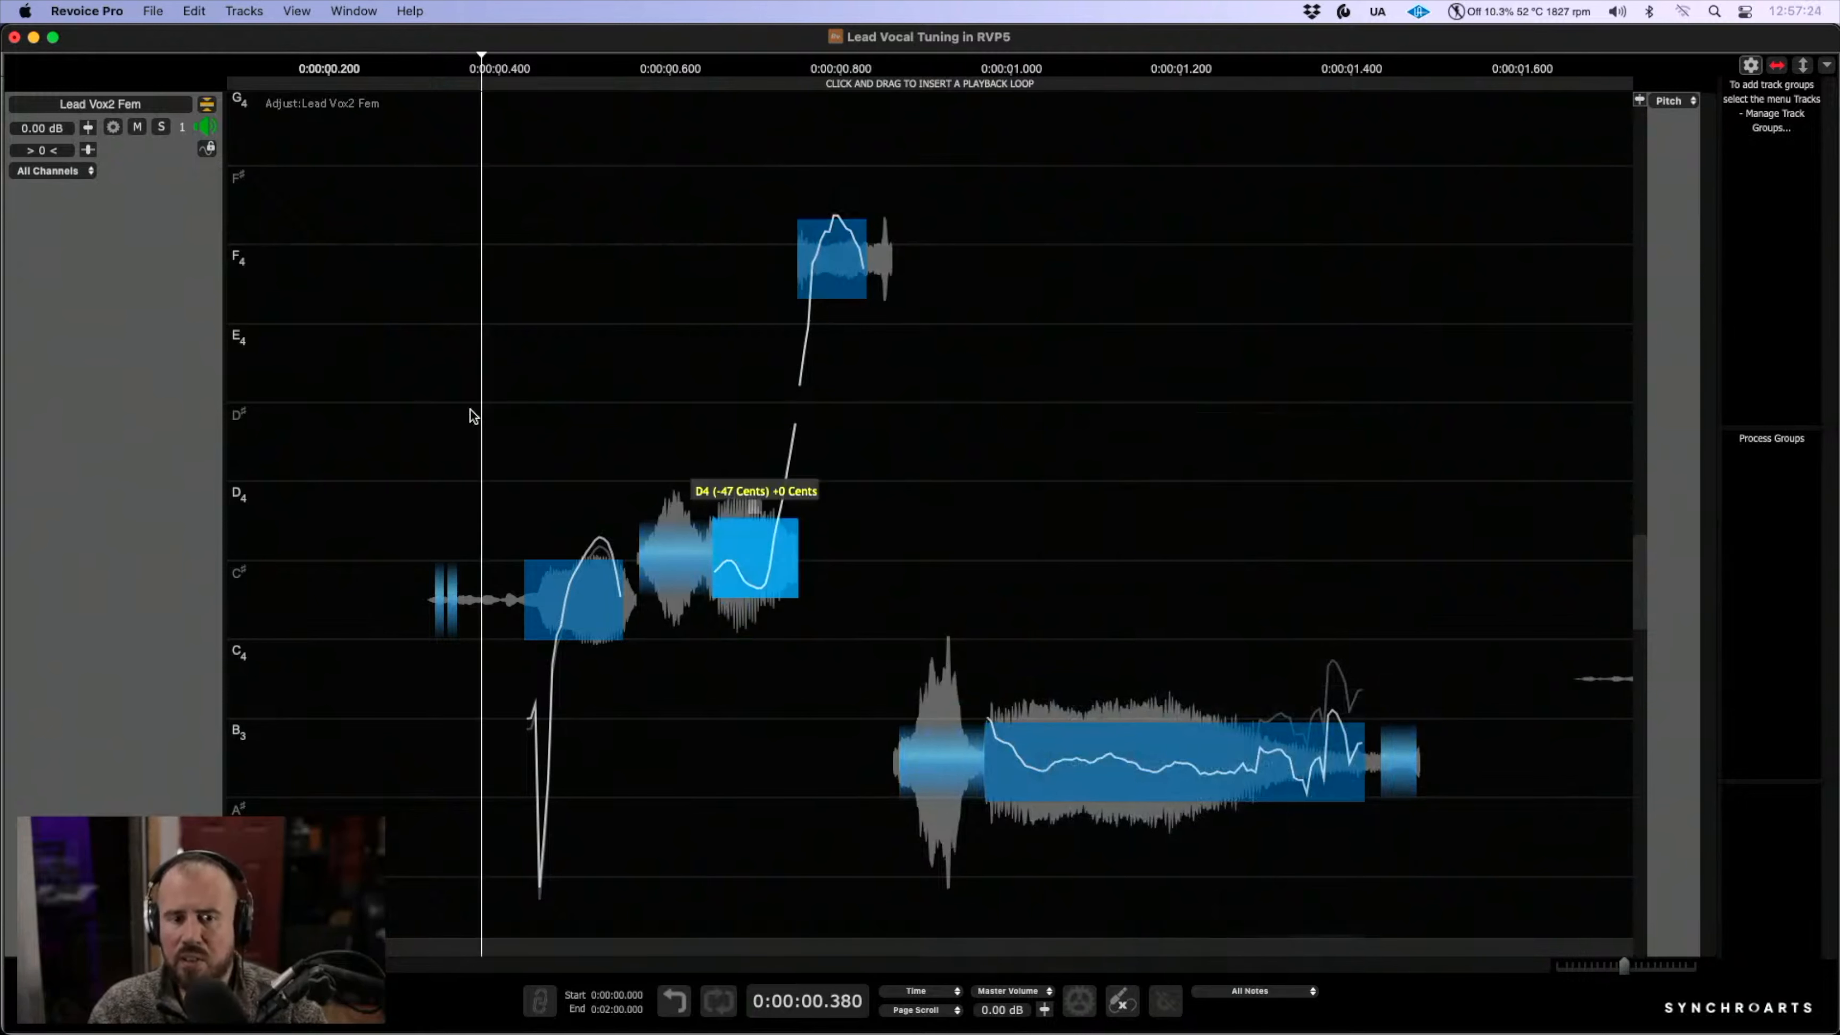
left_click_drag(743, 563, 743, 519)
left_click(491, 386)
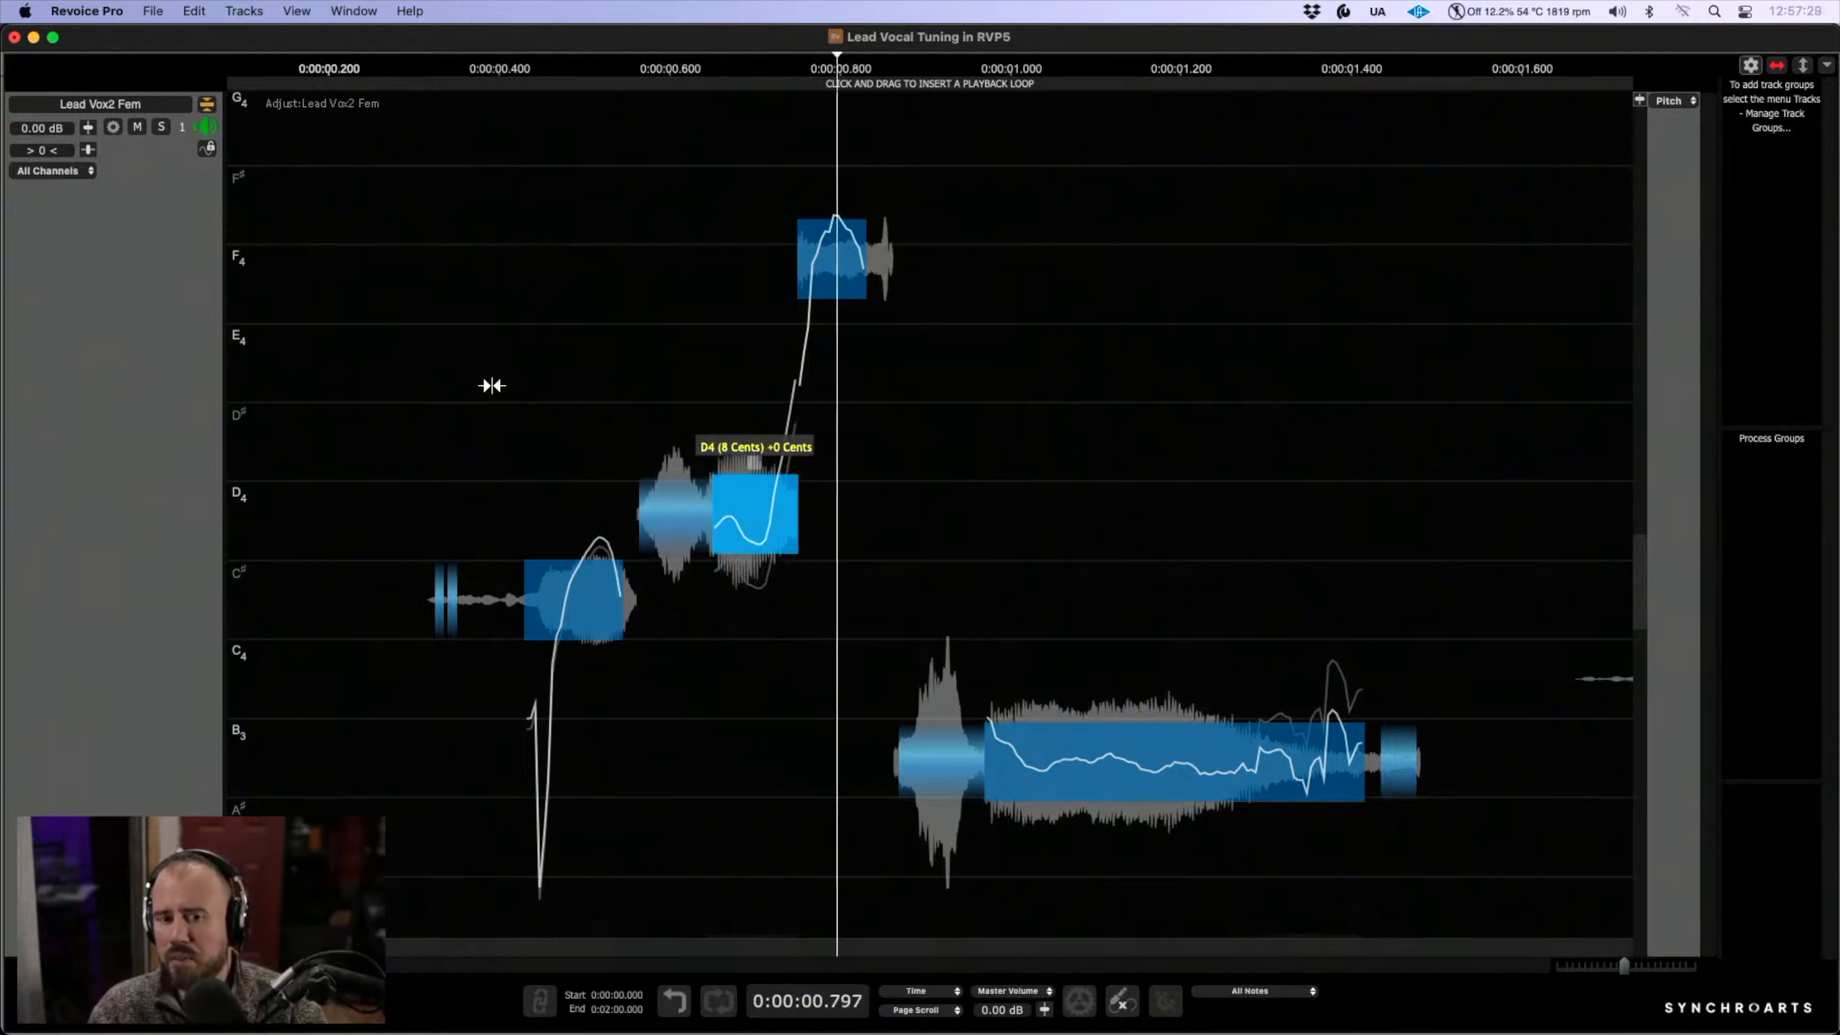
left_click_drag(743, 172, 816, 566)
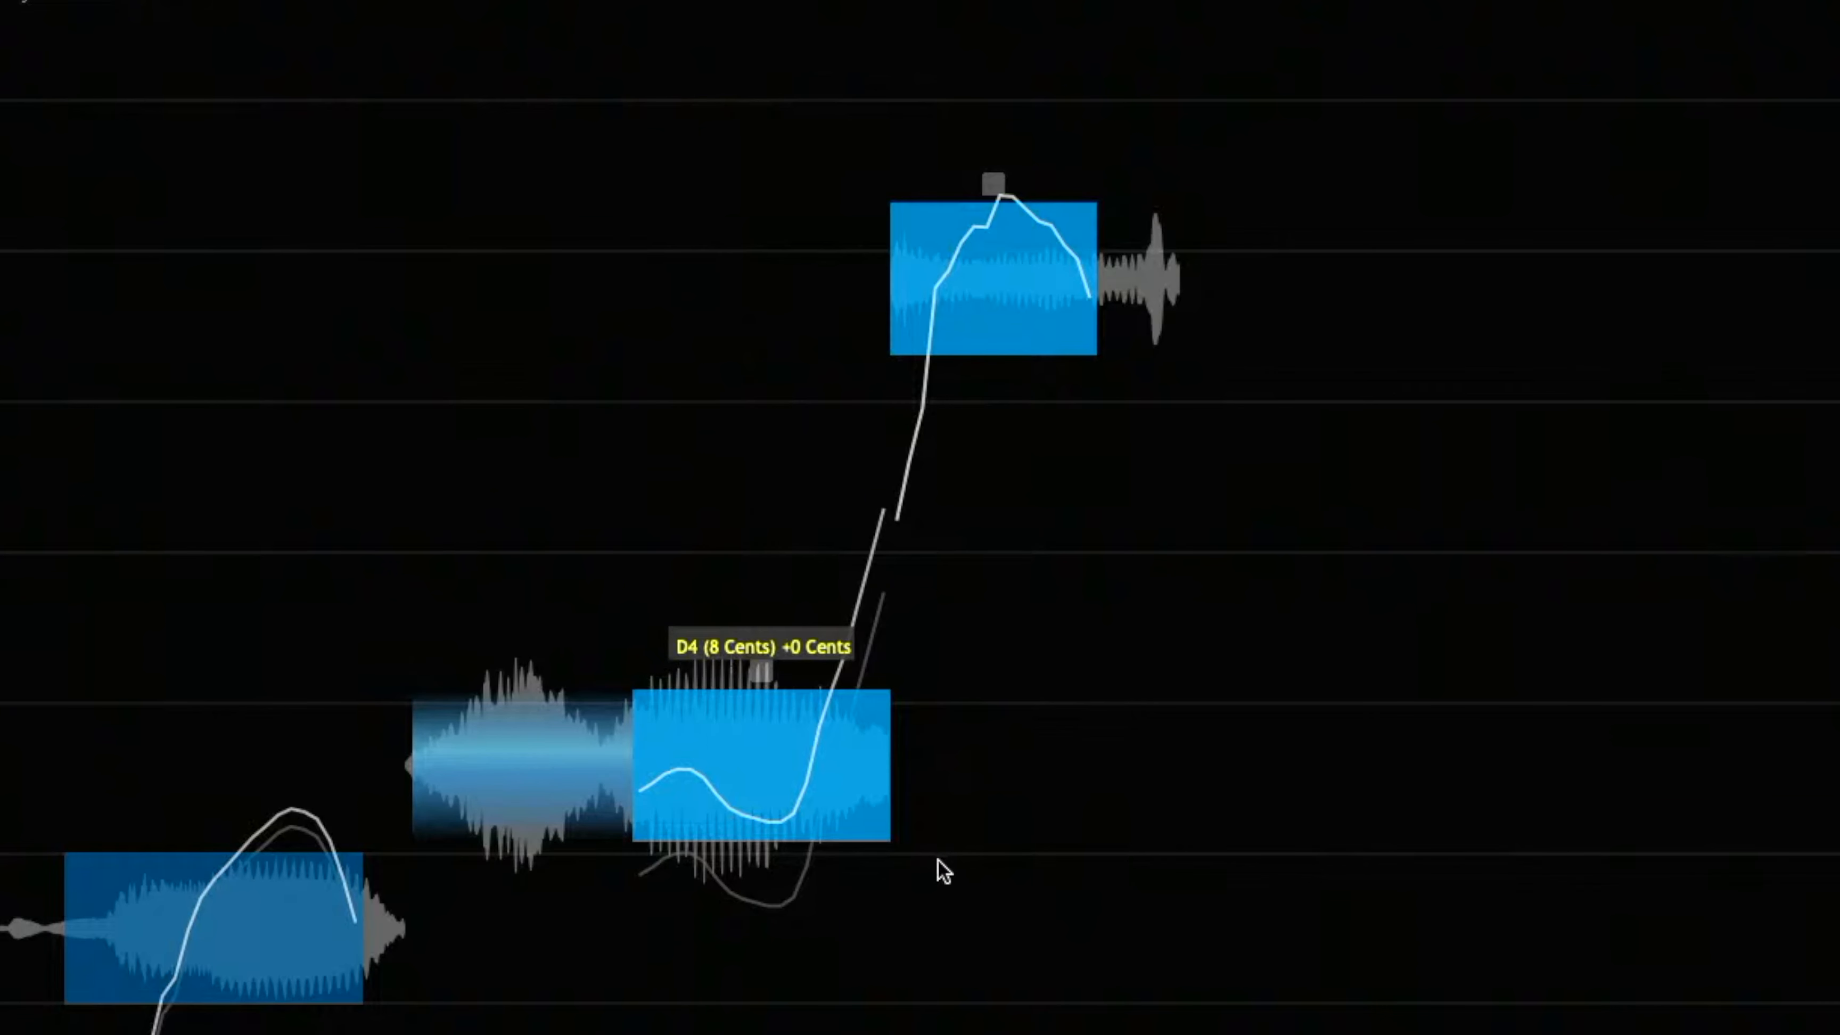
- Smooth the selected D4 and F4 notes near 0.7 to 0.8 seconds several times and play the phrase from the start
left_click_drag(767, 172, 979, 1017)
right_click(1016, 293)
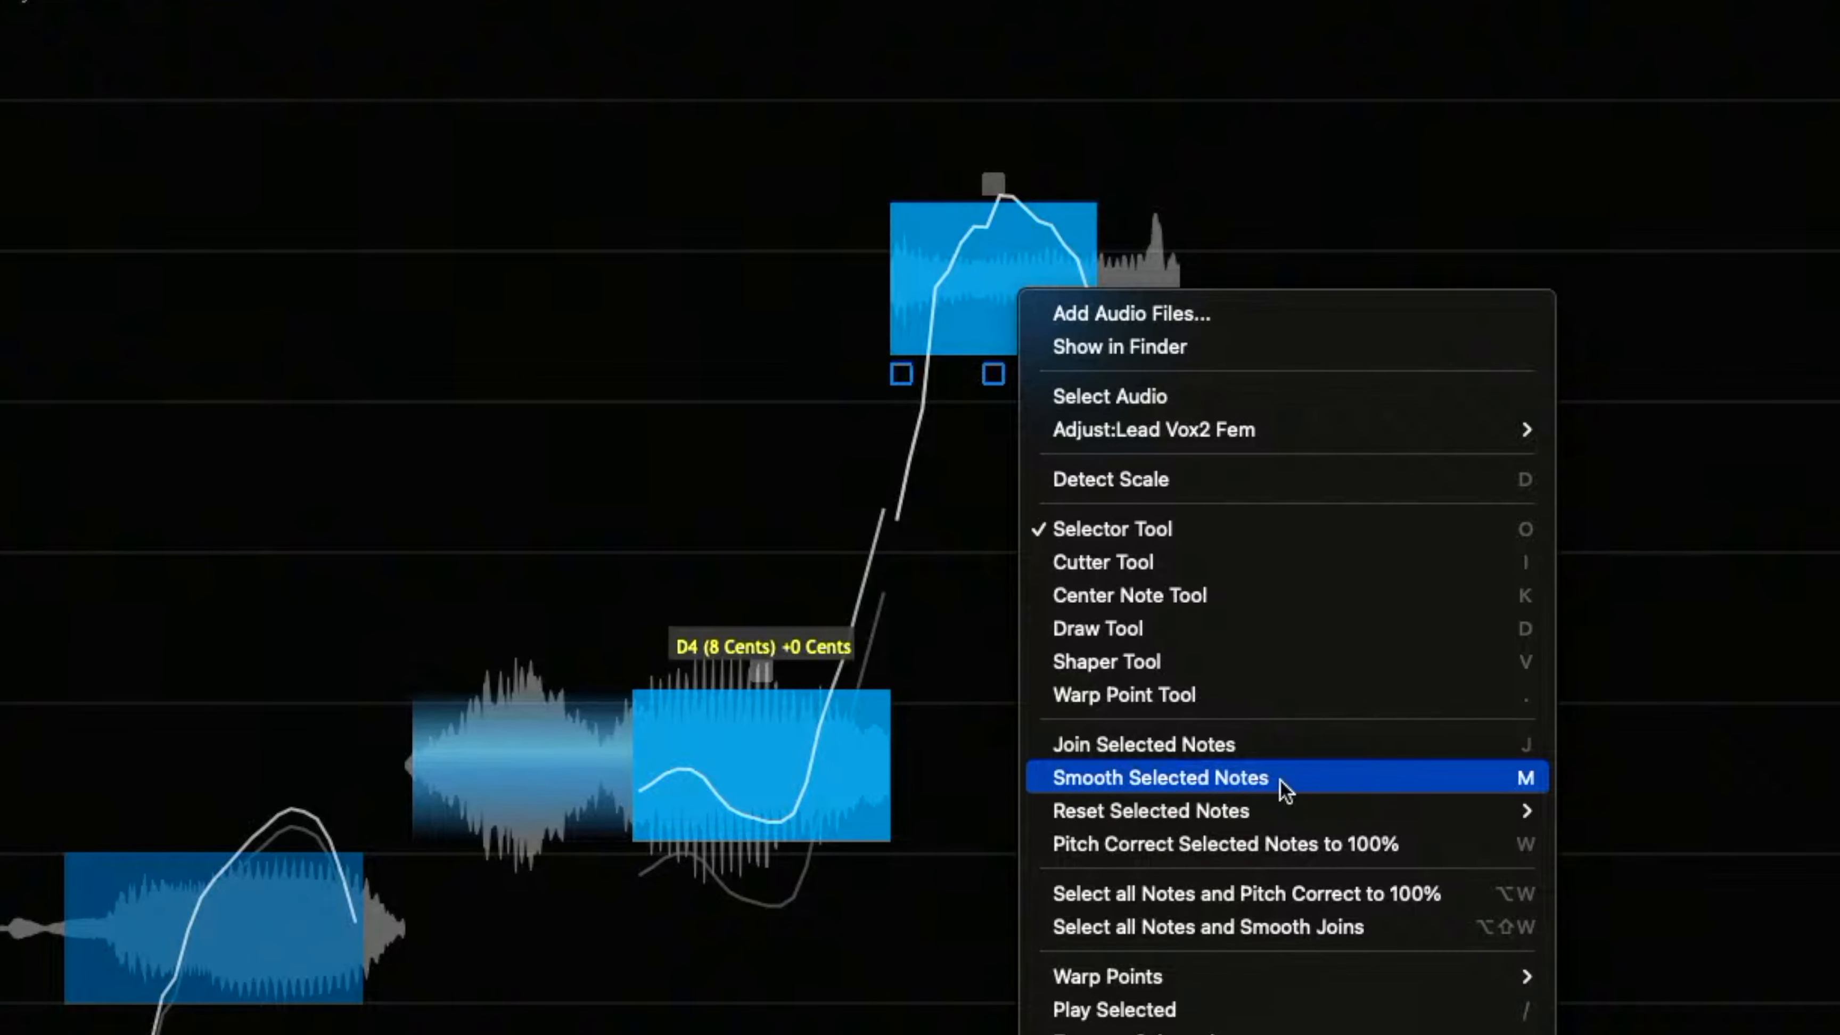
left_click(805, 499)
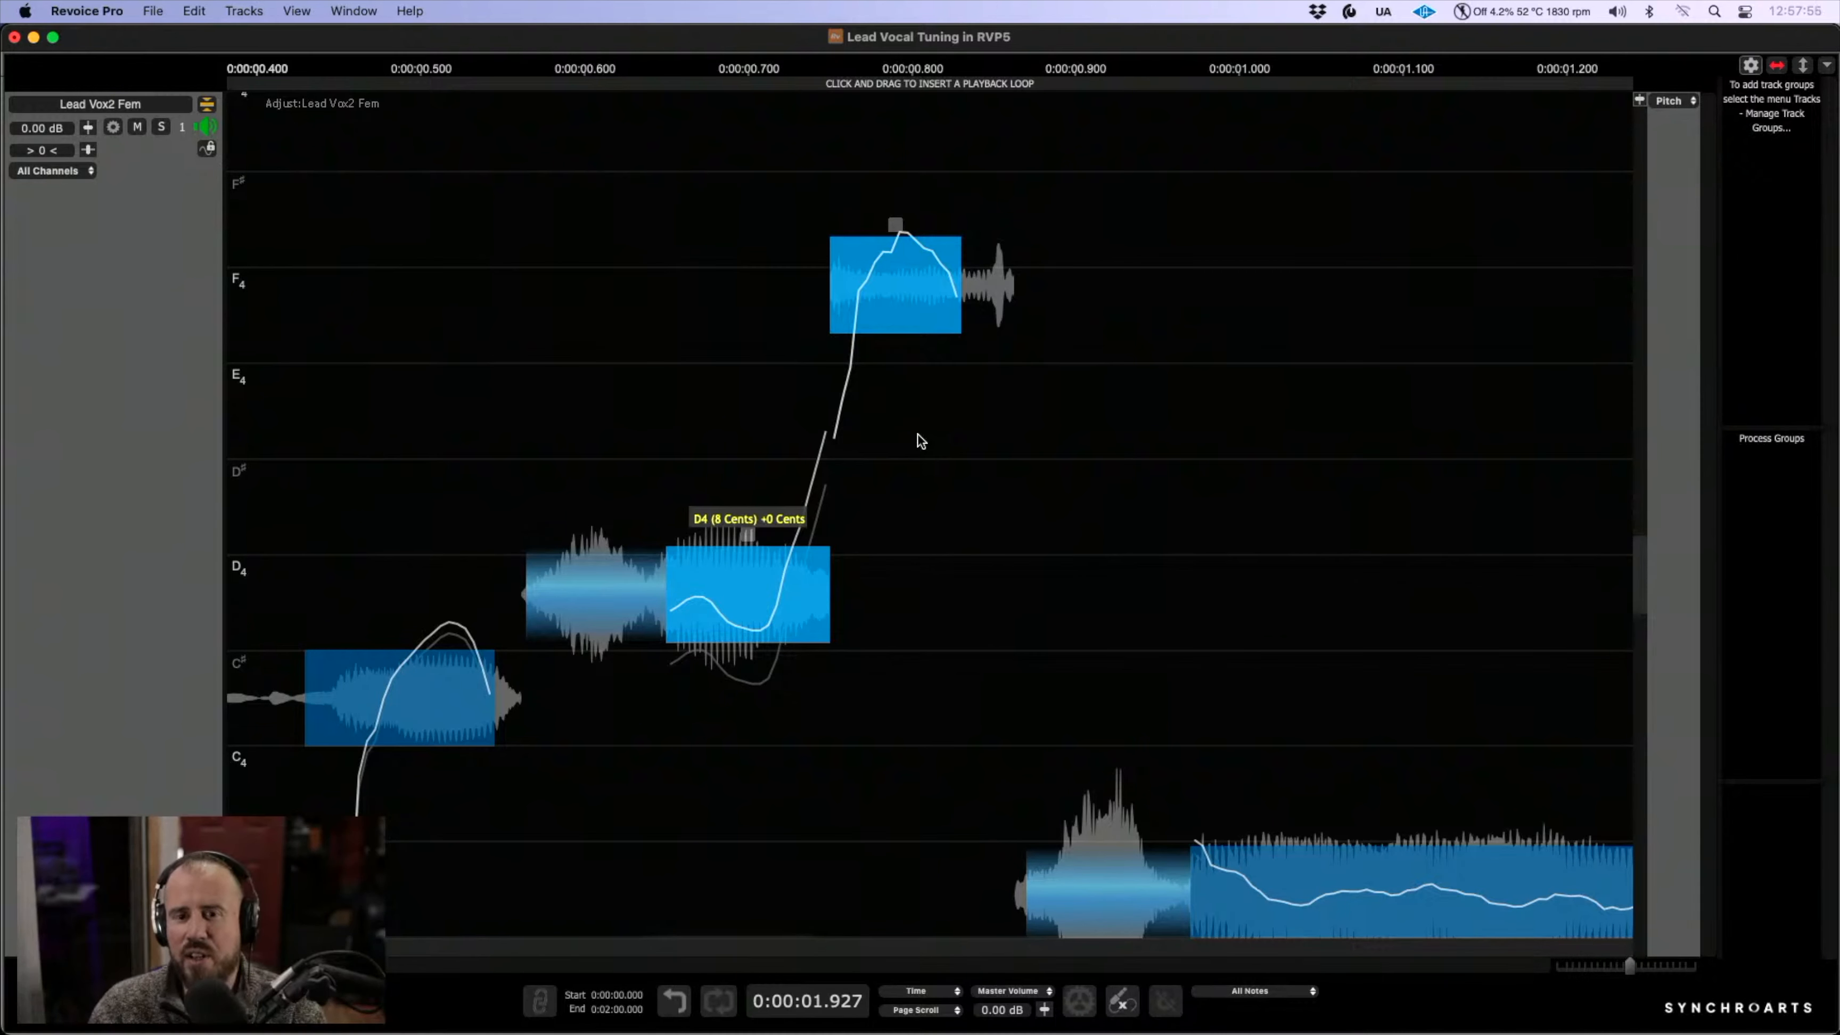
key("s")
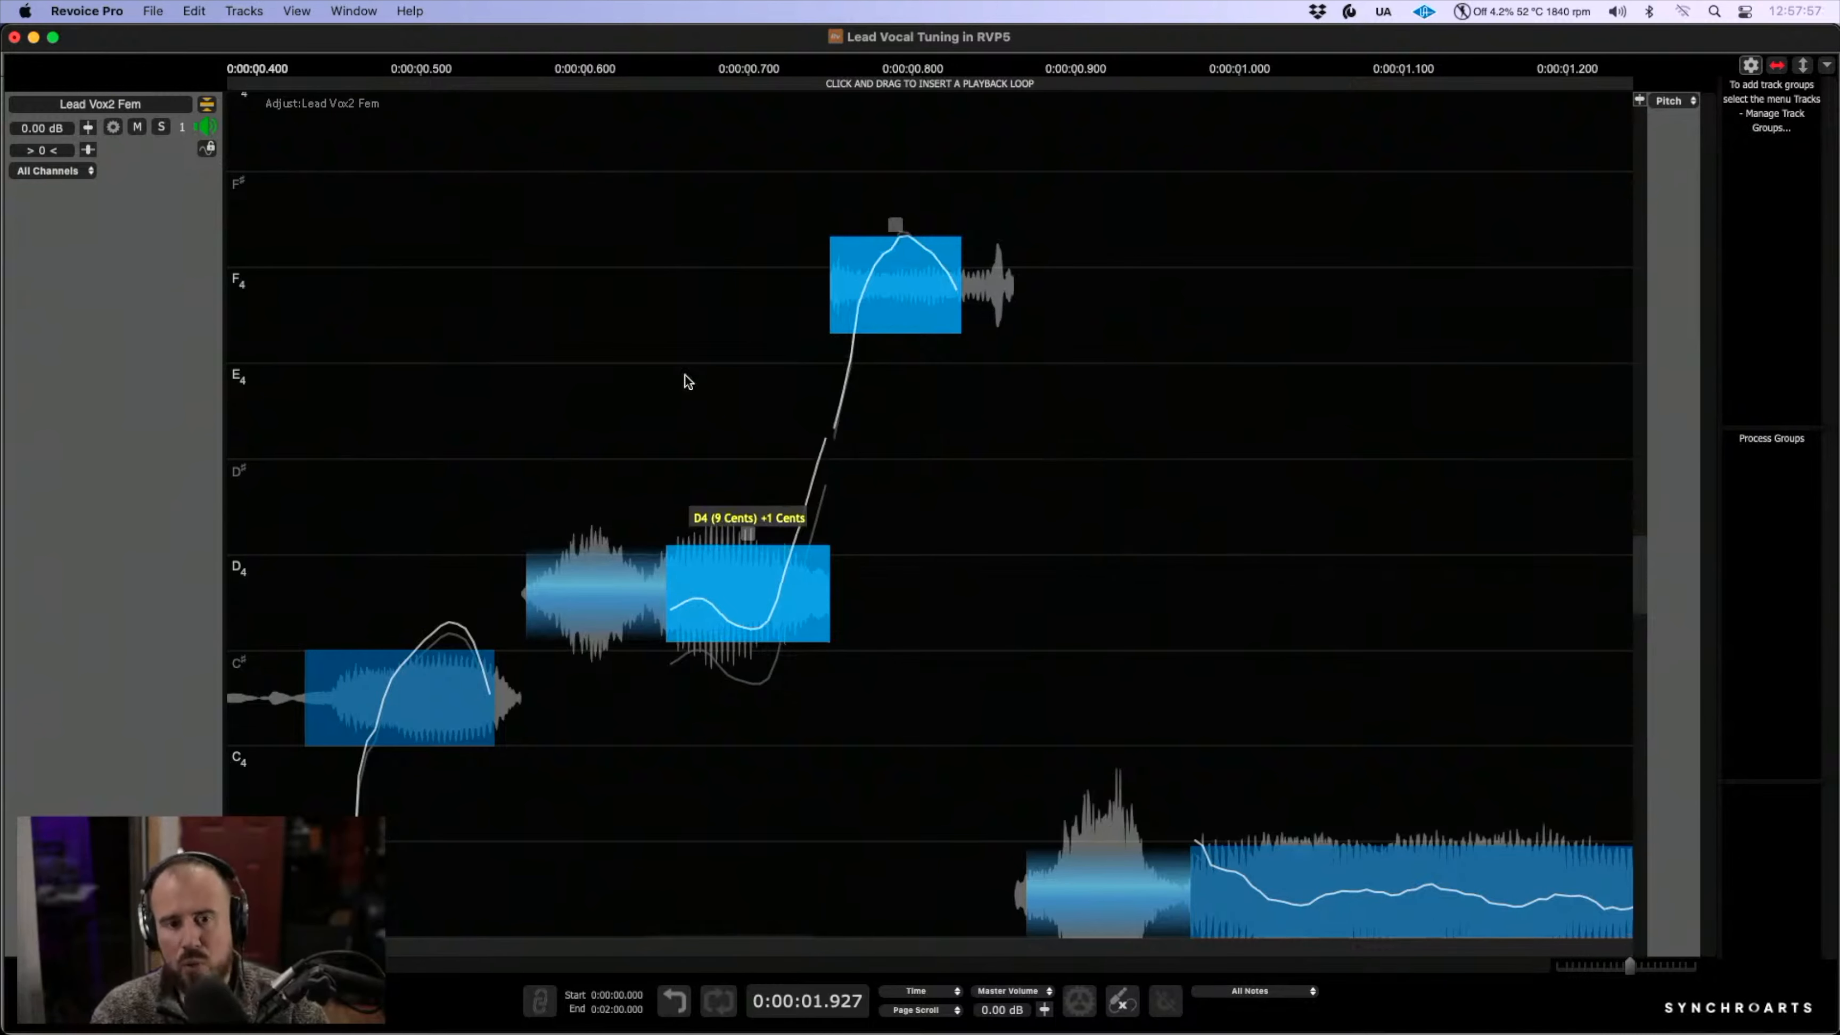
key("s")
key("s")
key("s")
key("s")
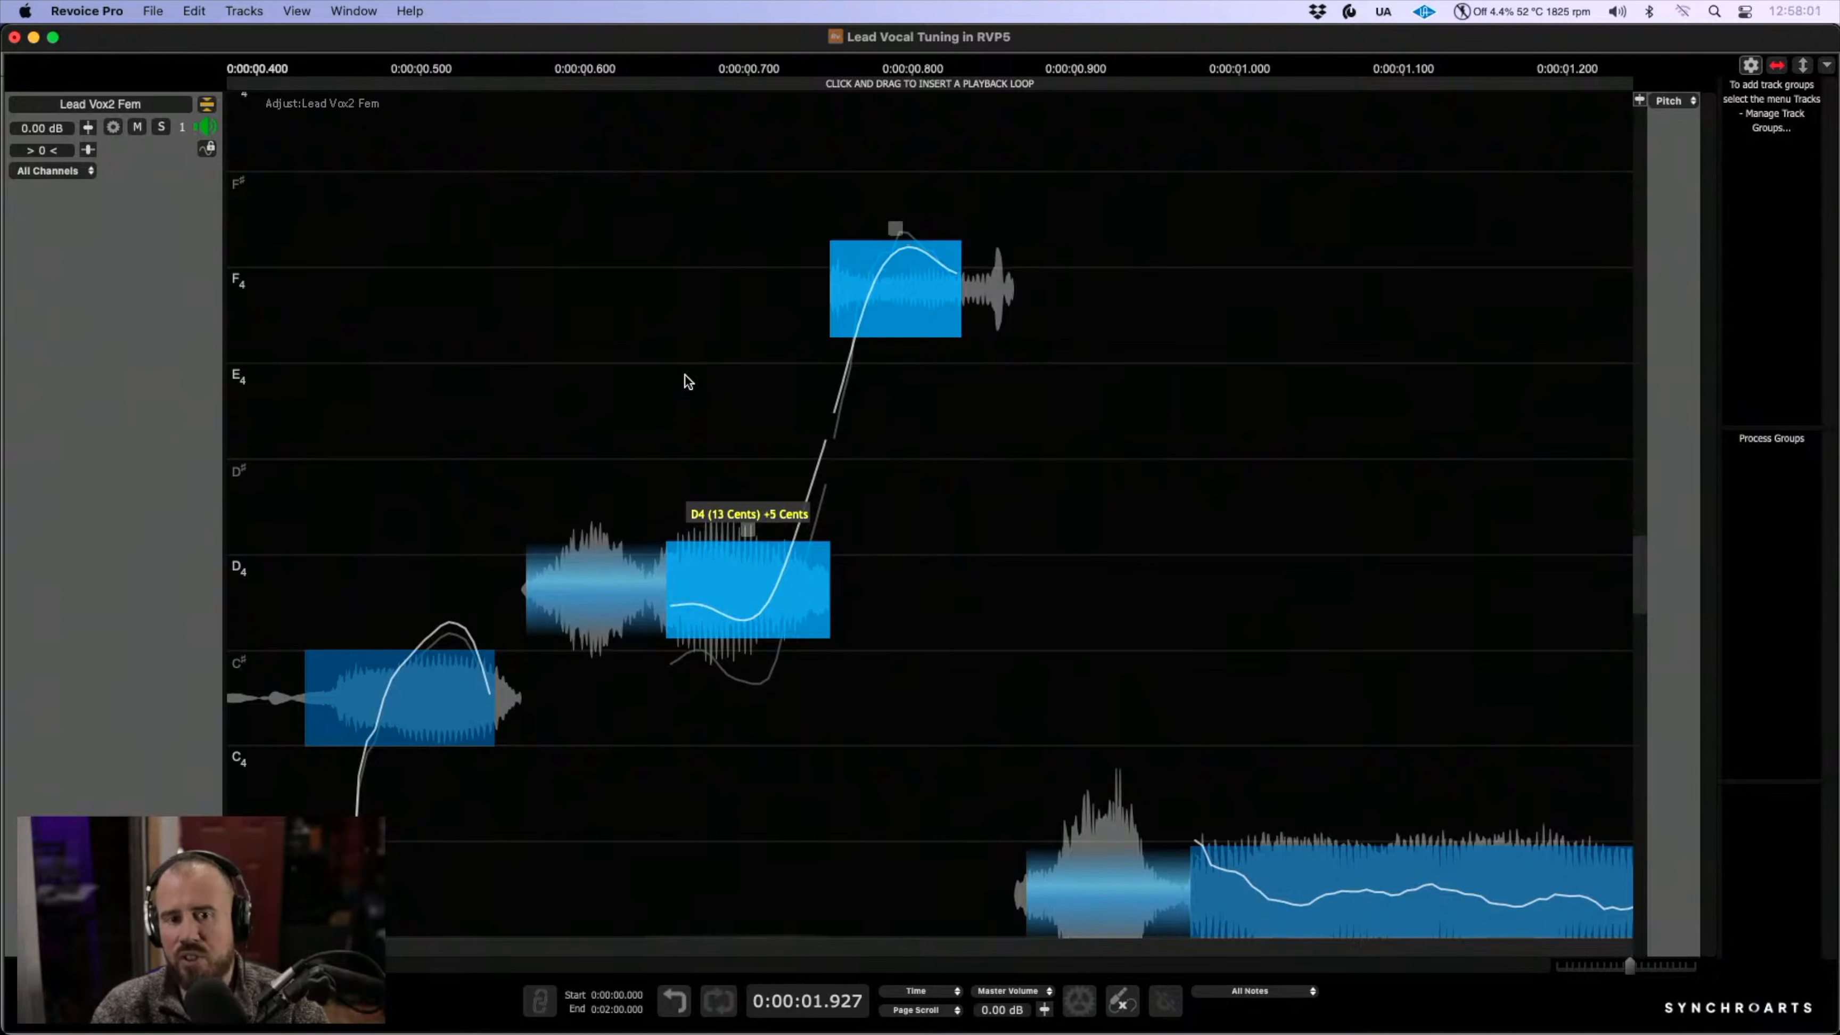
left_click_drag(1076, 669, 834, 500)
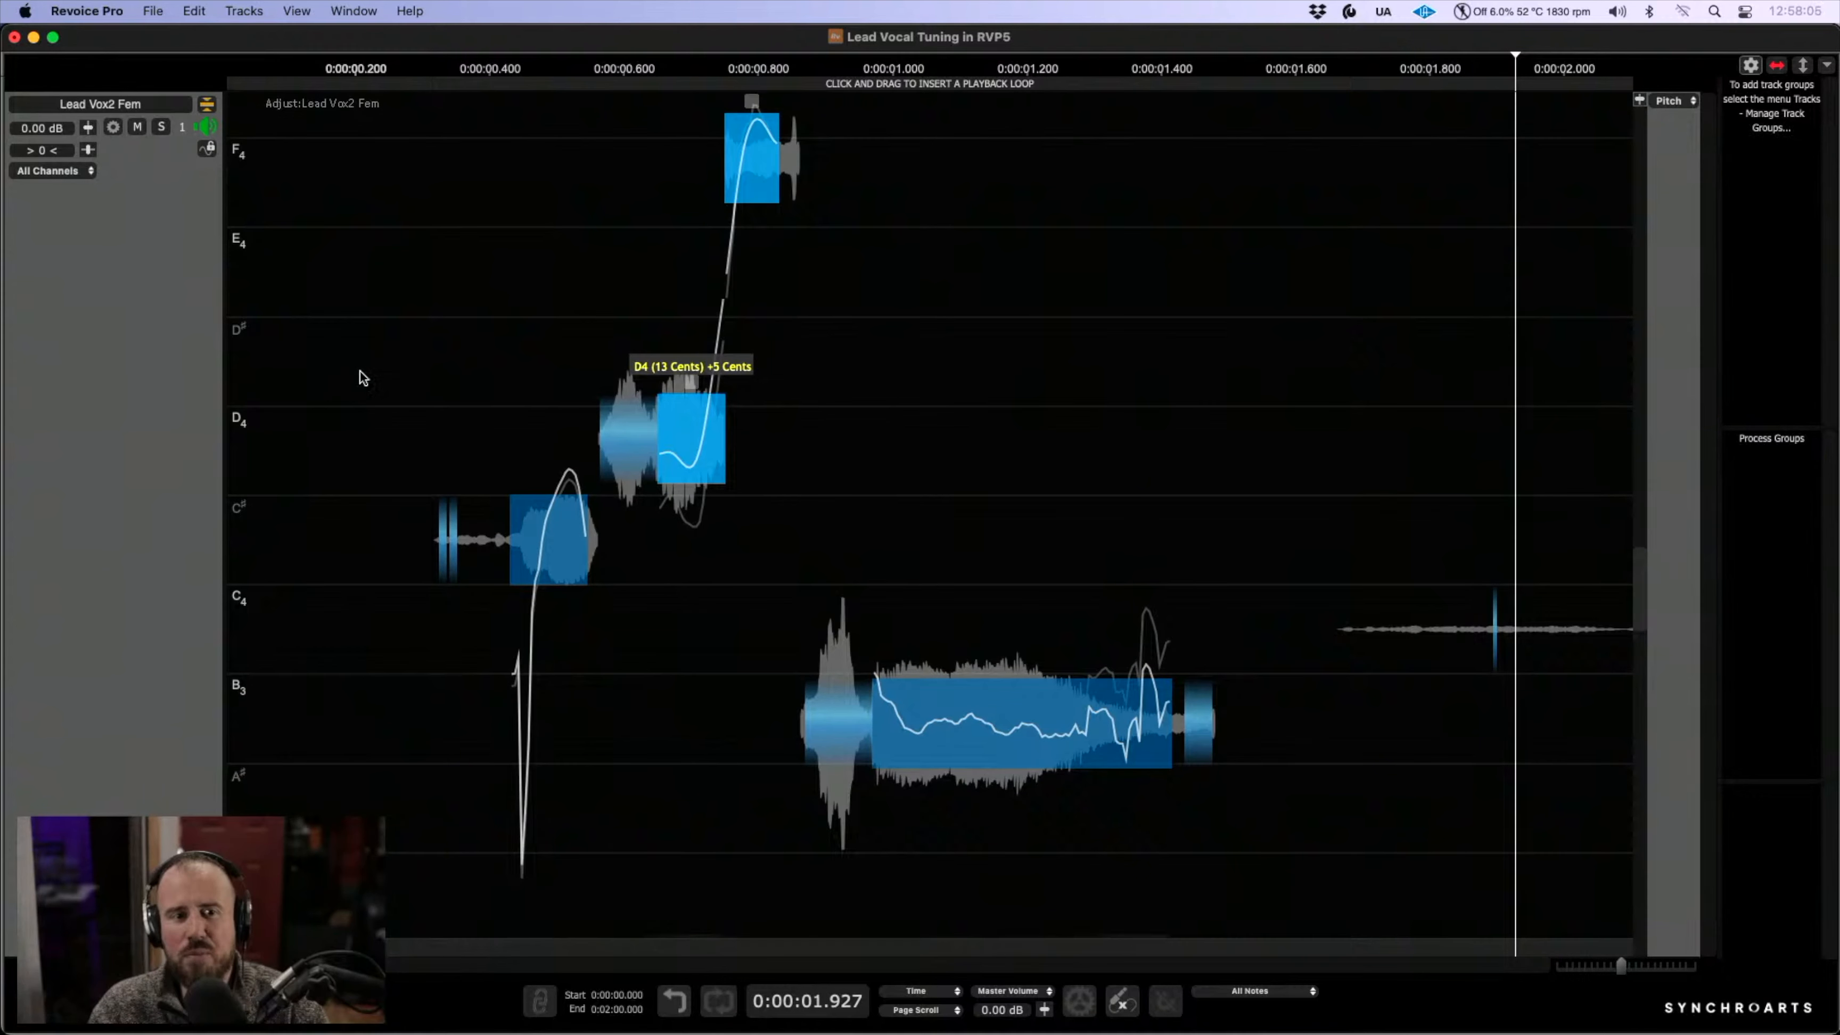
left_click(362, 373)
key("space")
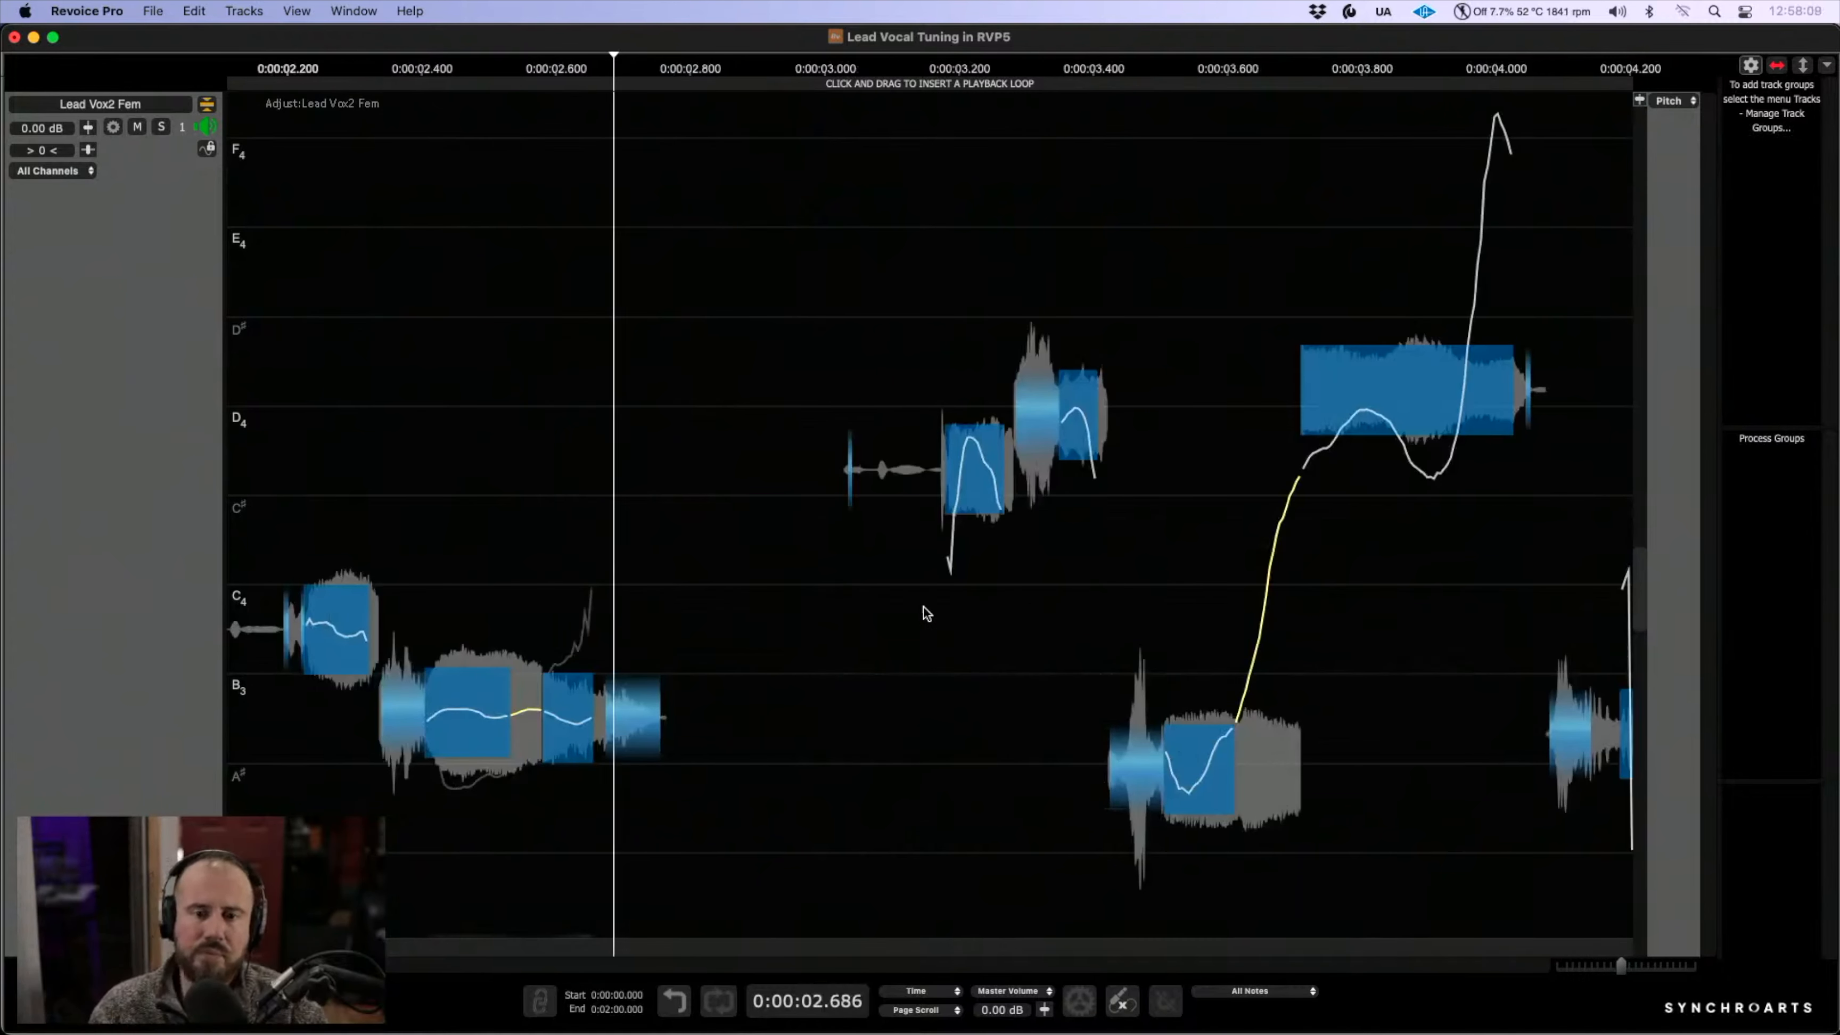
key("space")
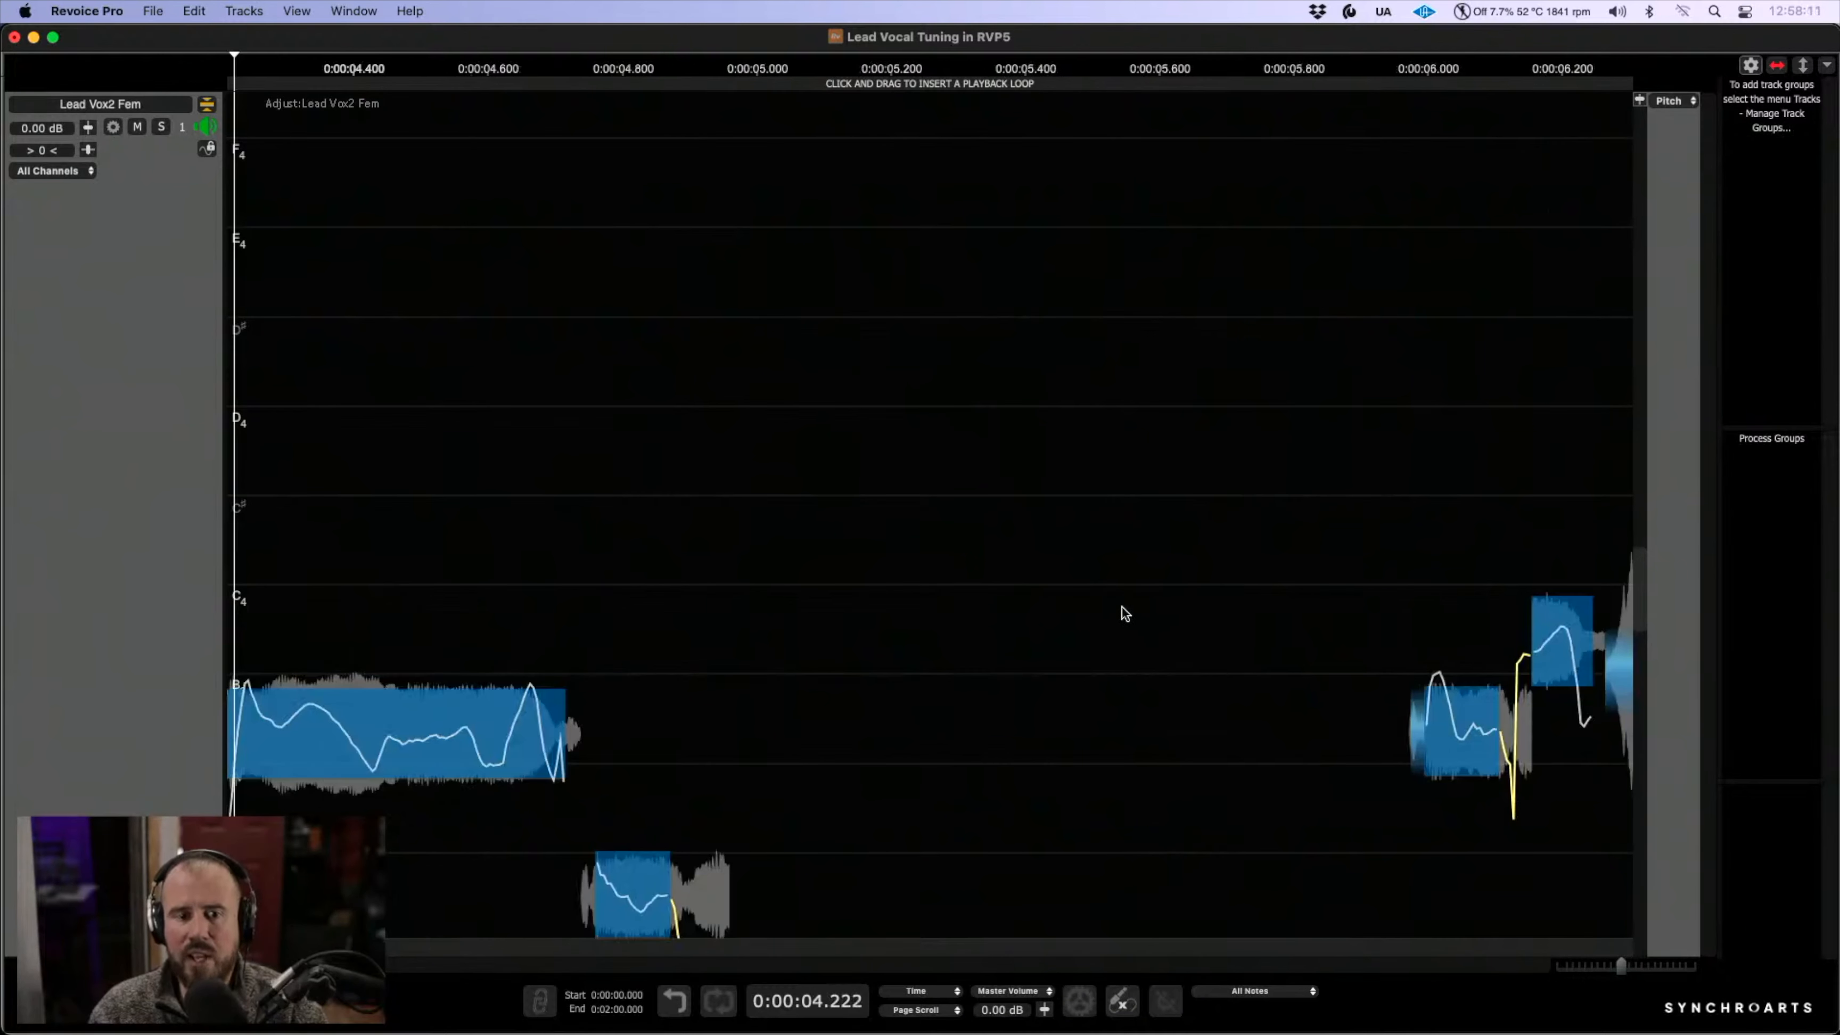
- Replay the second phrase and move the notes near 3.2, 3.4 and 3.6 seconds to D4 -26 cents, D4 -5 cents and B3 -21 cents
key("space")
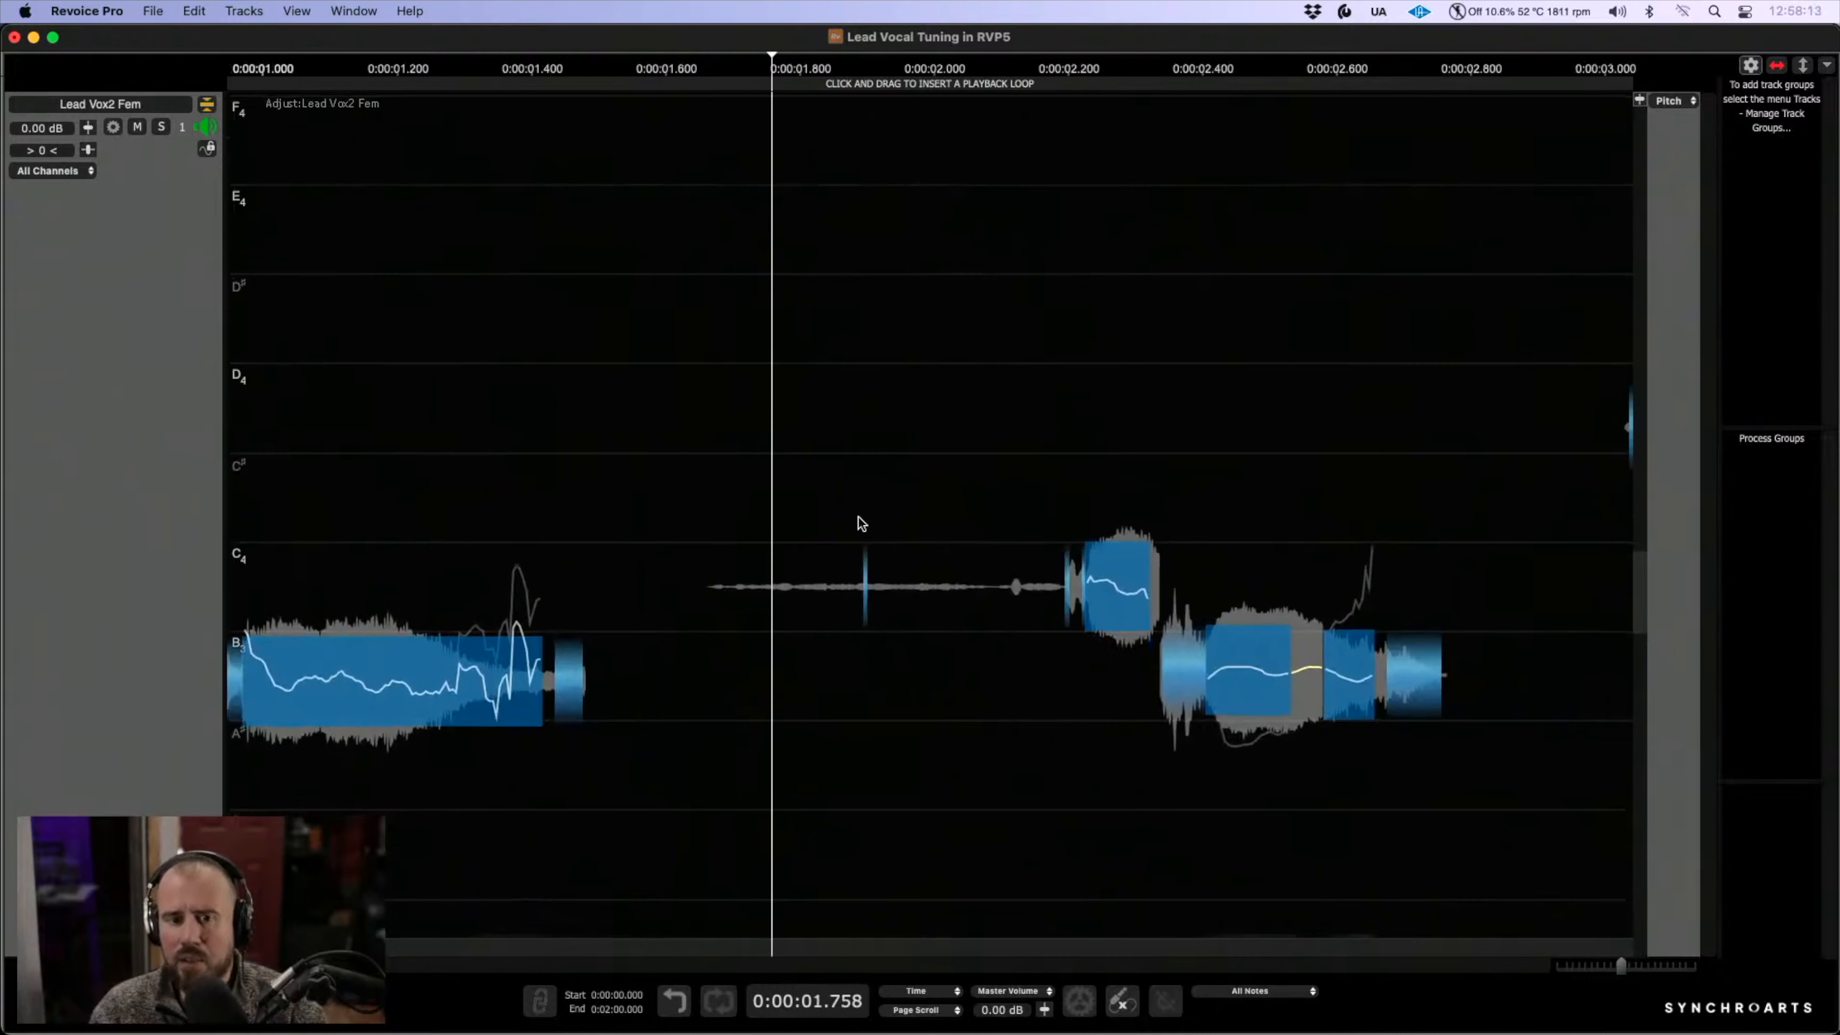
key("space")
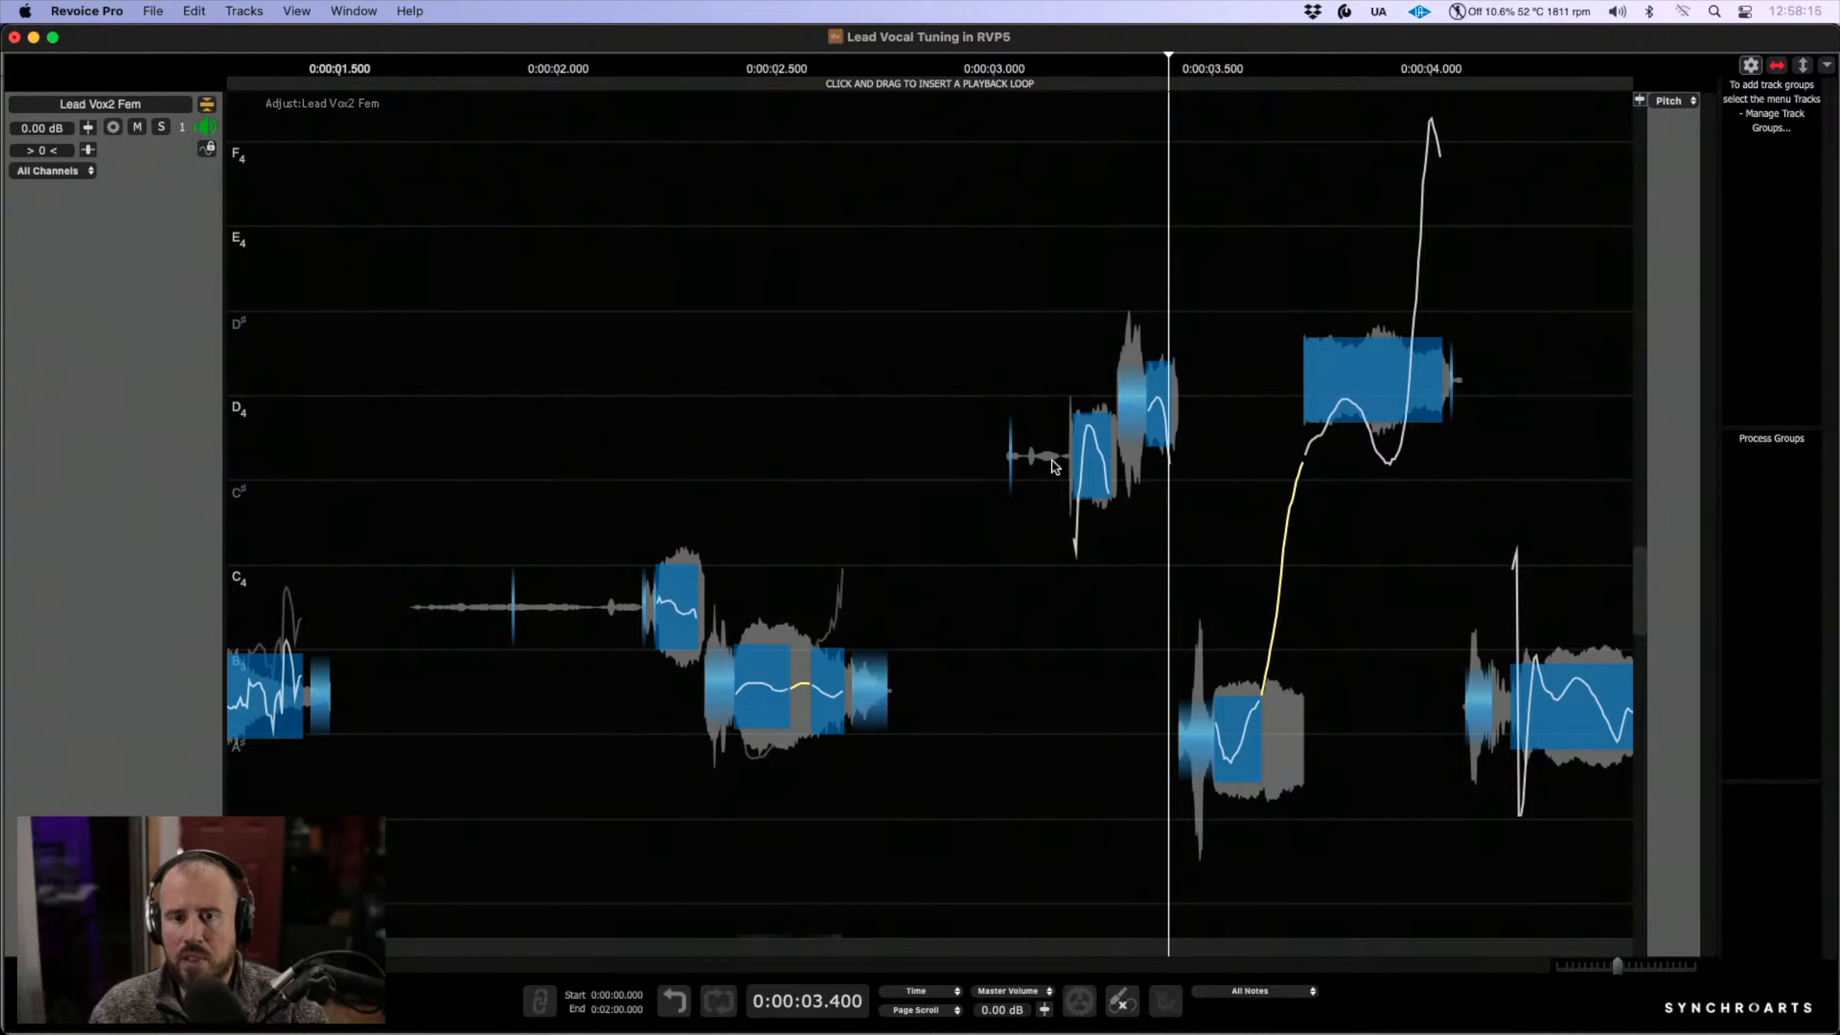
scroll(1306, 462, "up", 3)
scroll(1289, 457, "down", 3)
scroll(1224, 419, "left", 1)
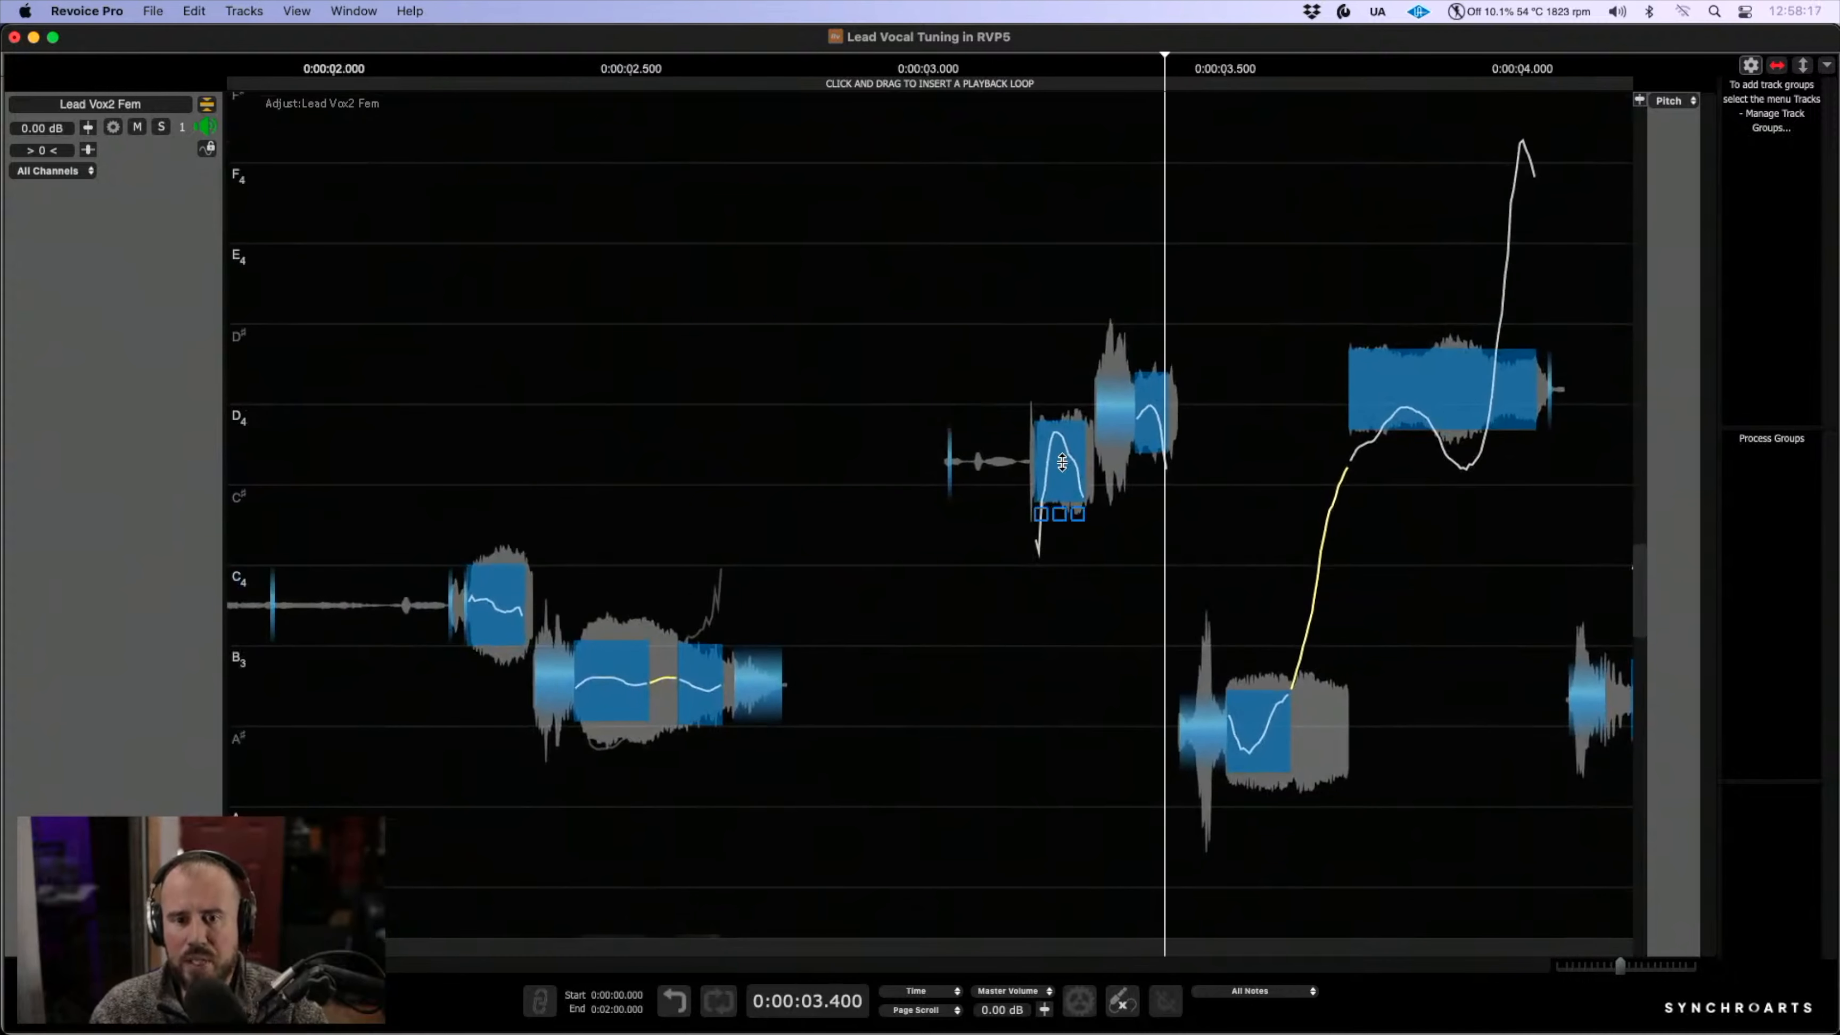
left_click_drag(1058, 463, 1059, 466)
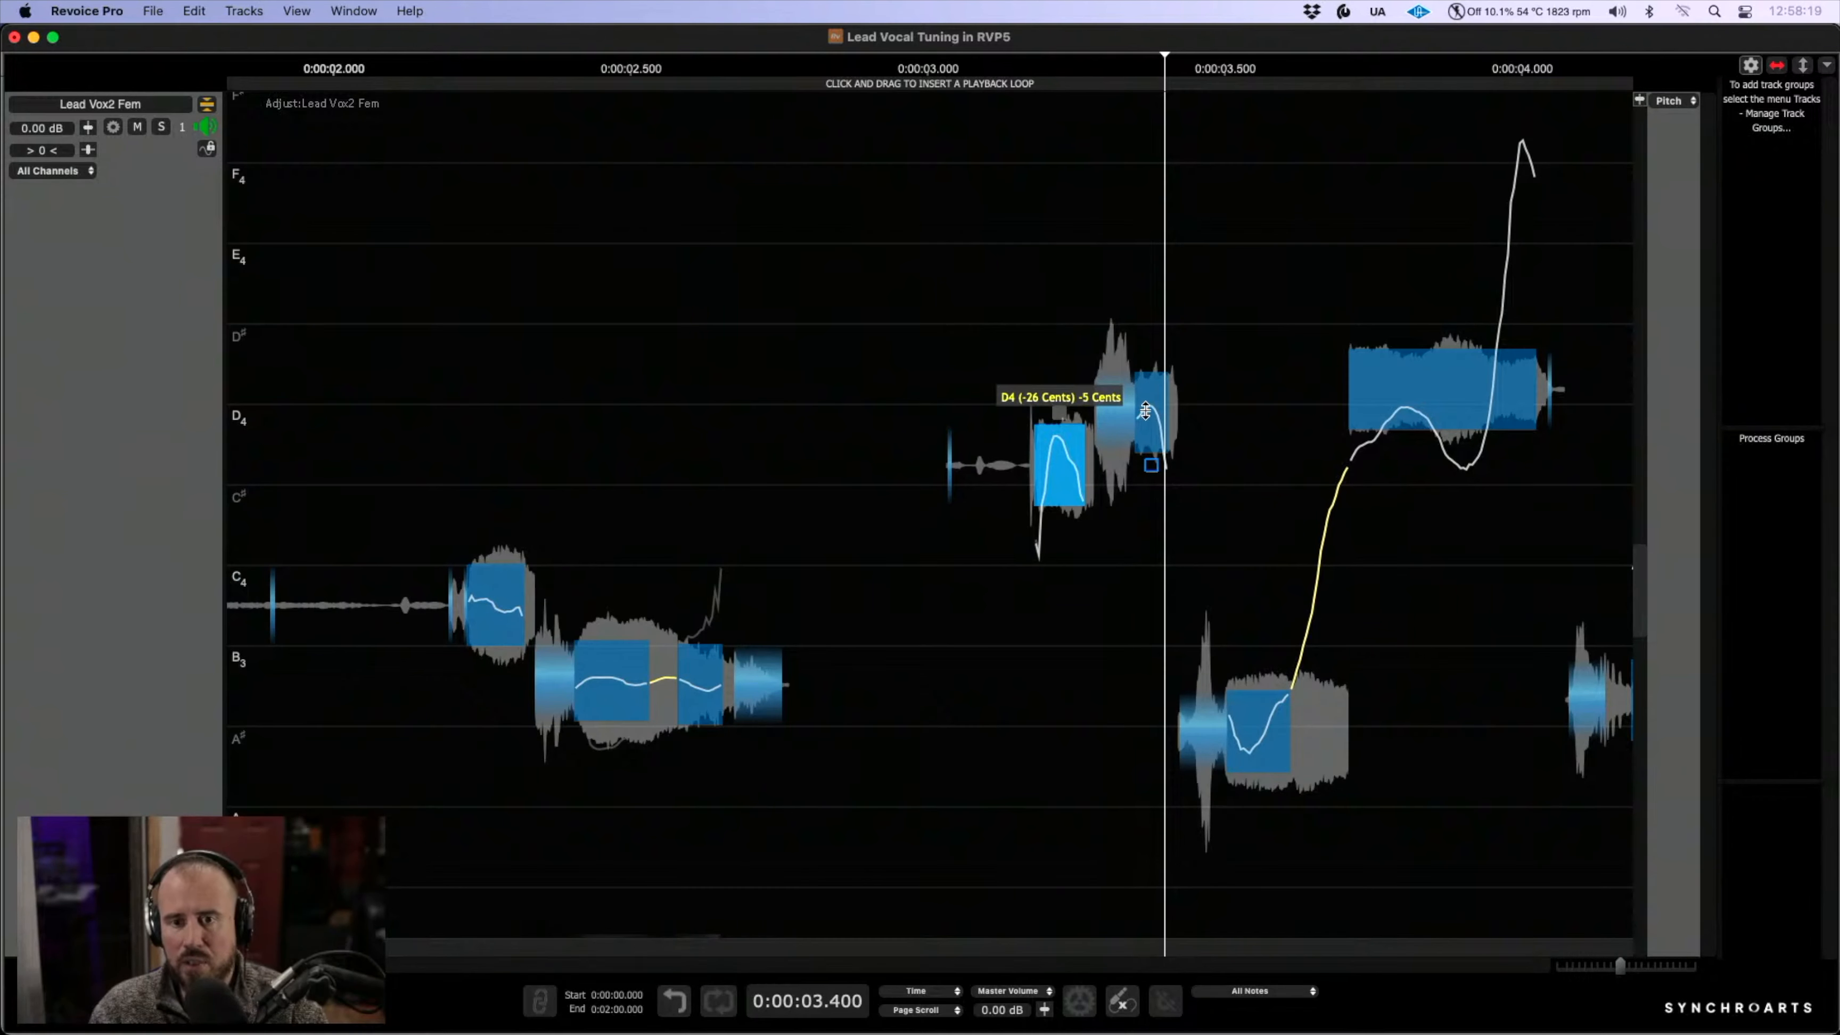
left_click_drag(1146, 412, 1146, 413)
left_click_drag(1146, 412, 1146, 447)
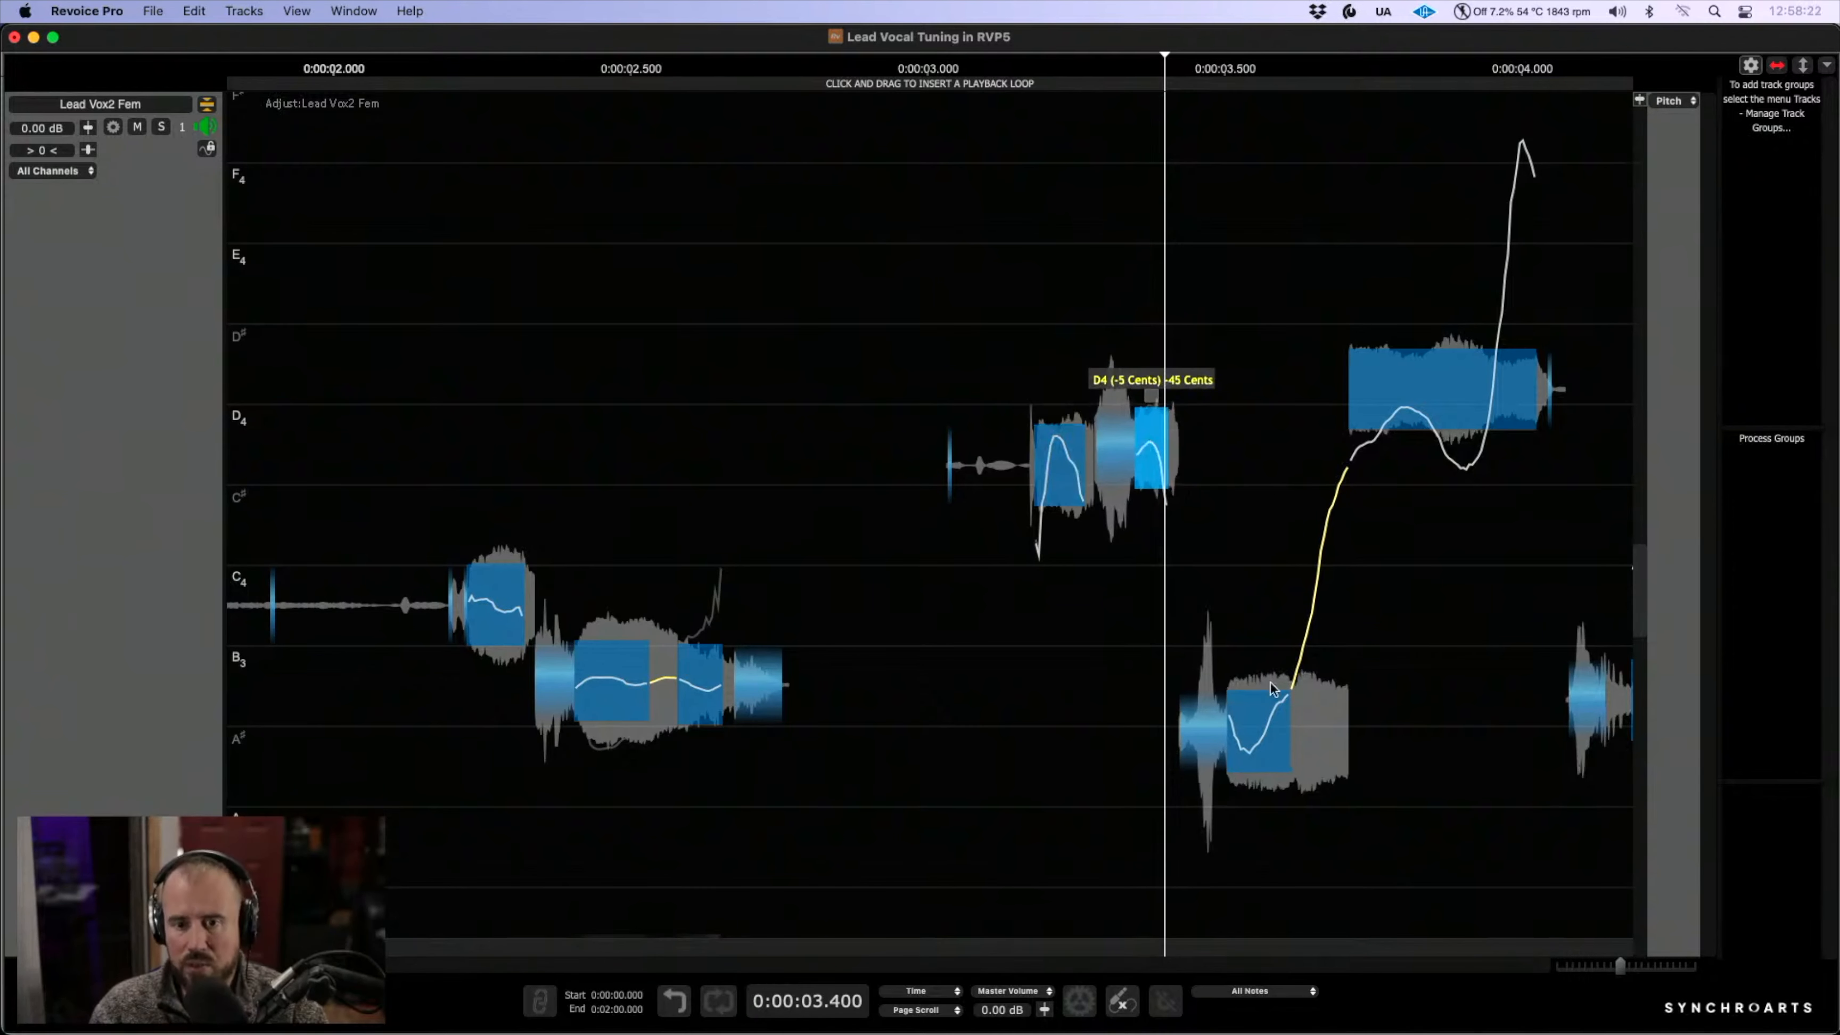
left_click_drag(1272, 688, 1273, 660)
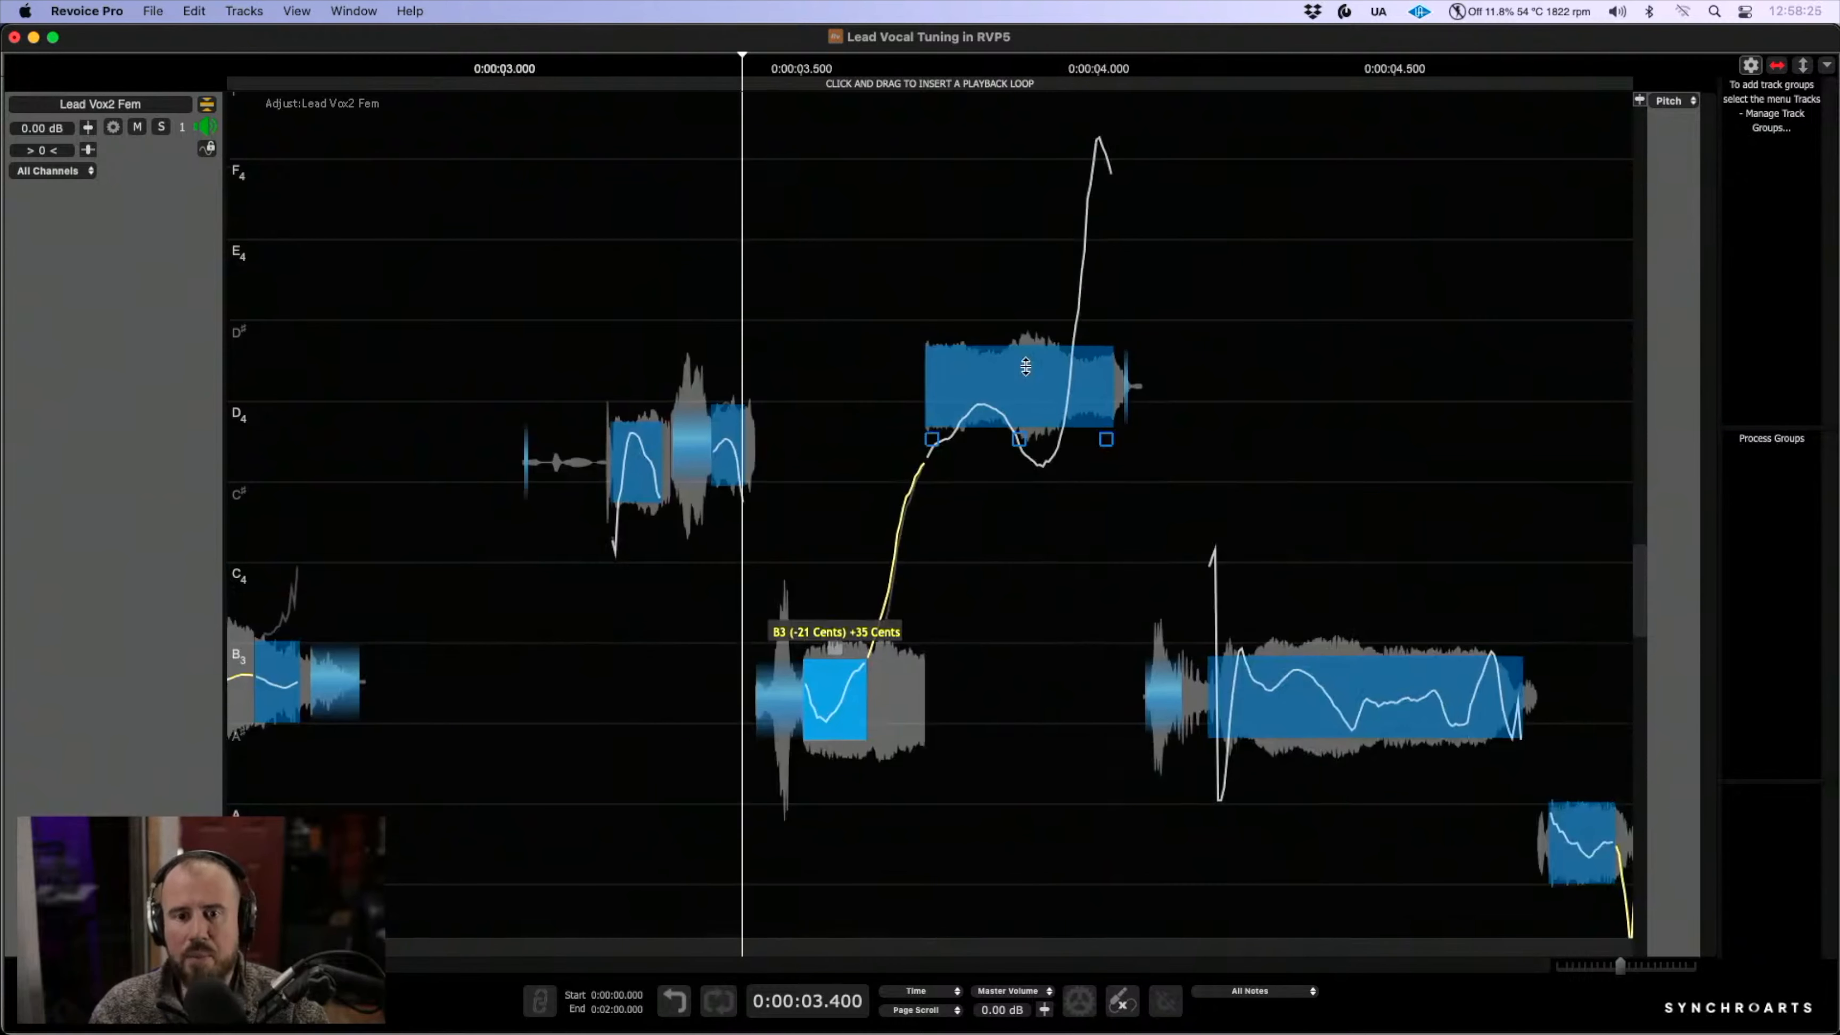
- Cut the long D4 note at about 3.94 seconds, where its pitch curve starts rising, with the Cutter tool
right_click(1028, 365)
left_click(1170, 535)
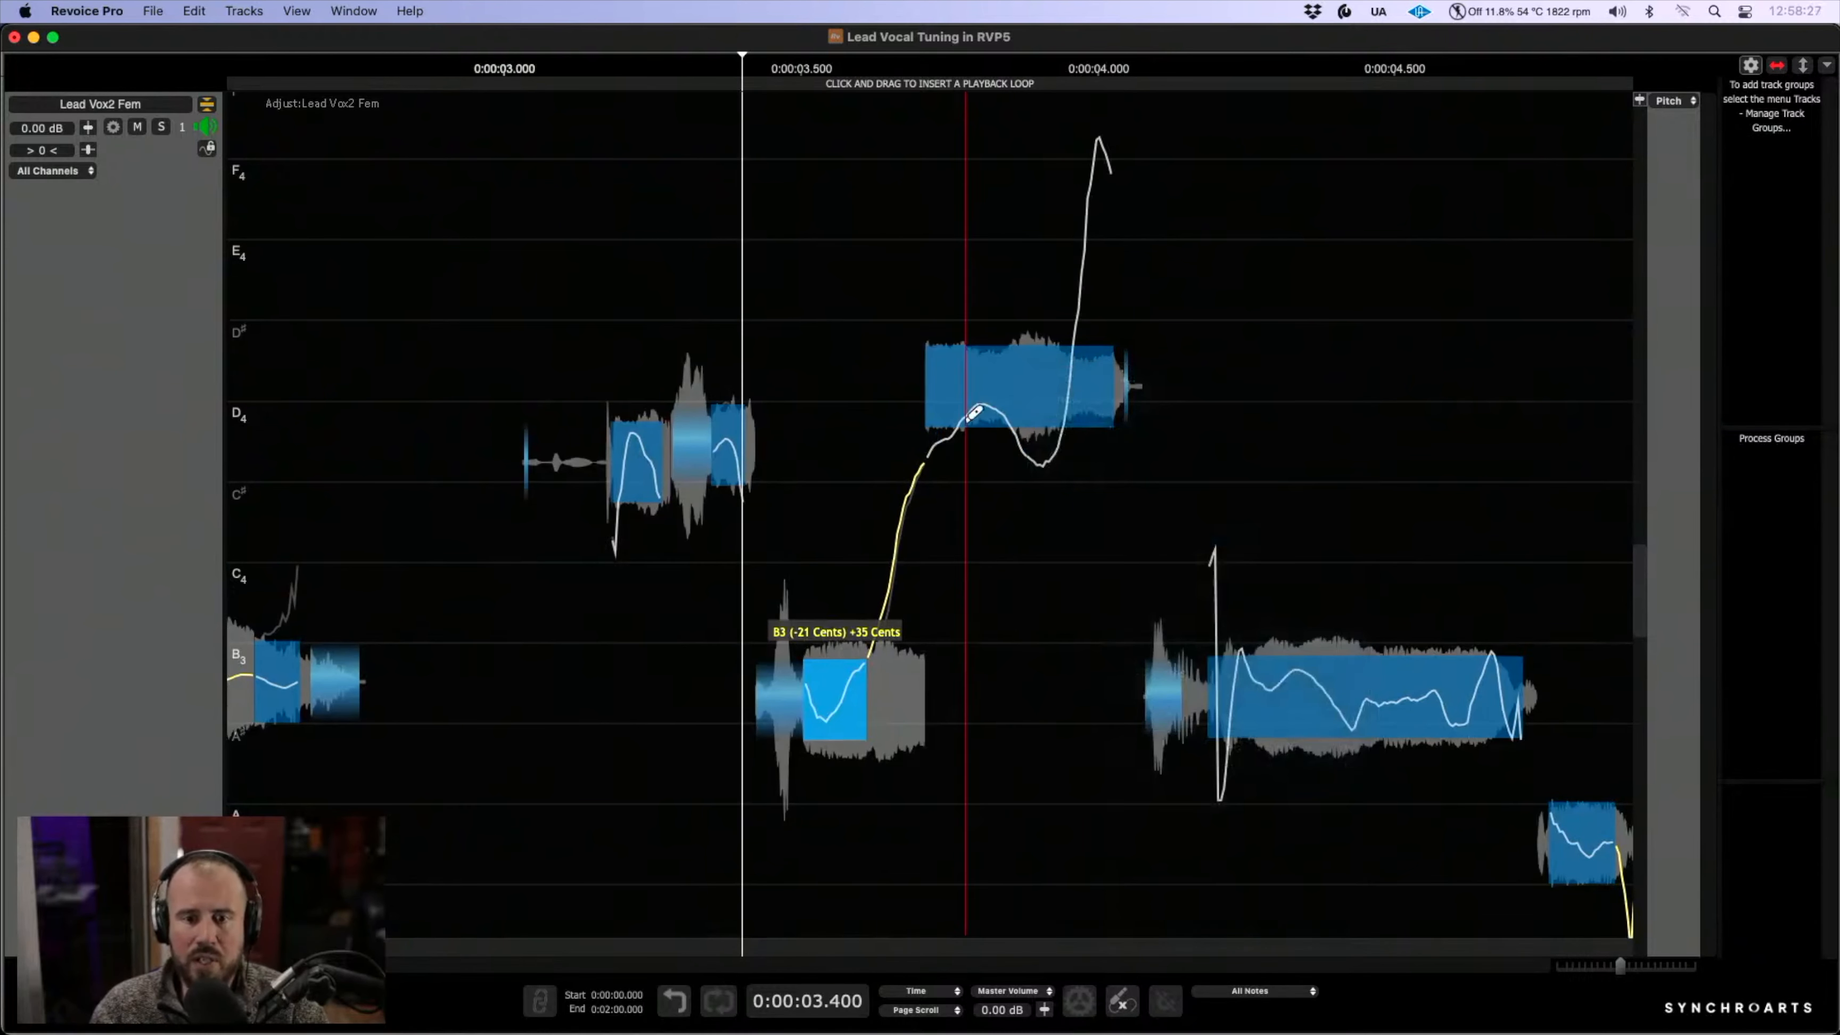
left_click(1063, 428)
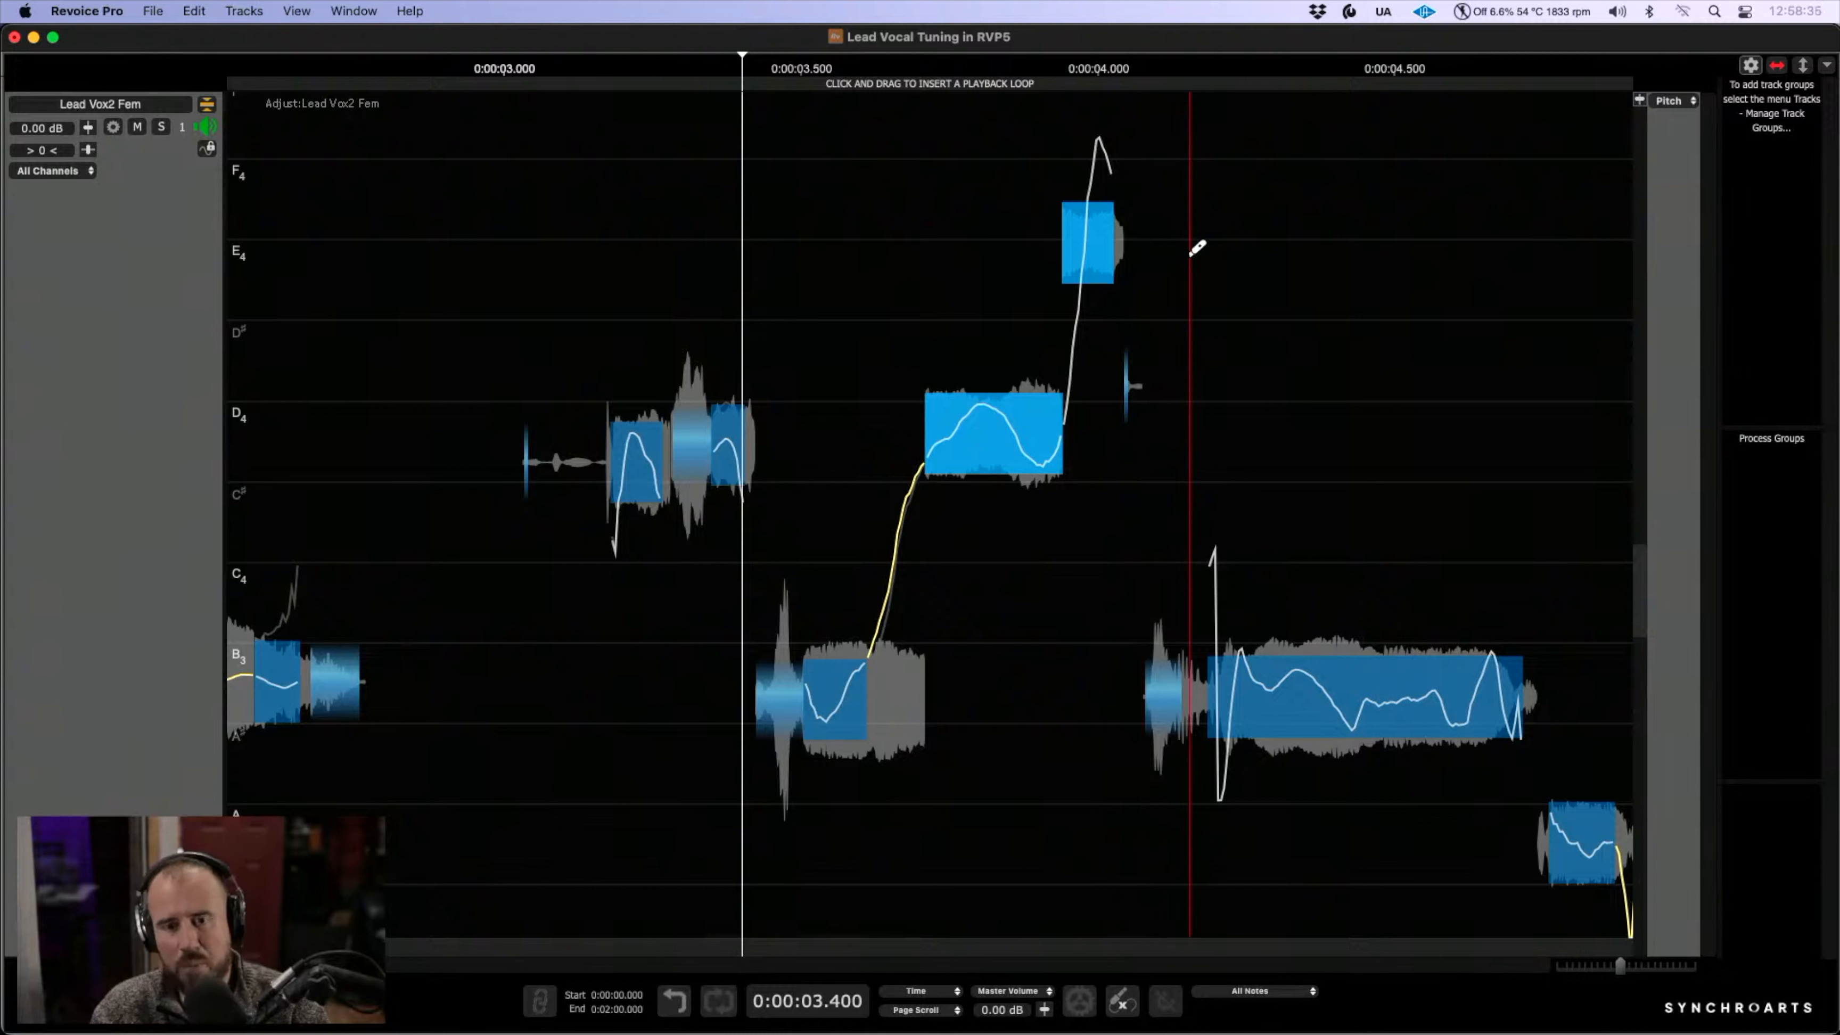
- With the Selector tool, lower the first part of the cut note to exactly D4 and play the phrase
right_click(1190, 237)
left_click(1240, 395)
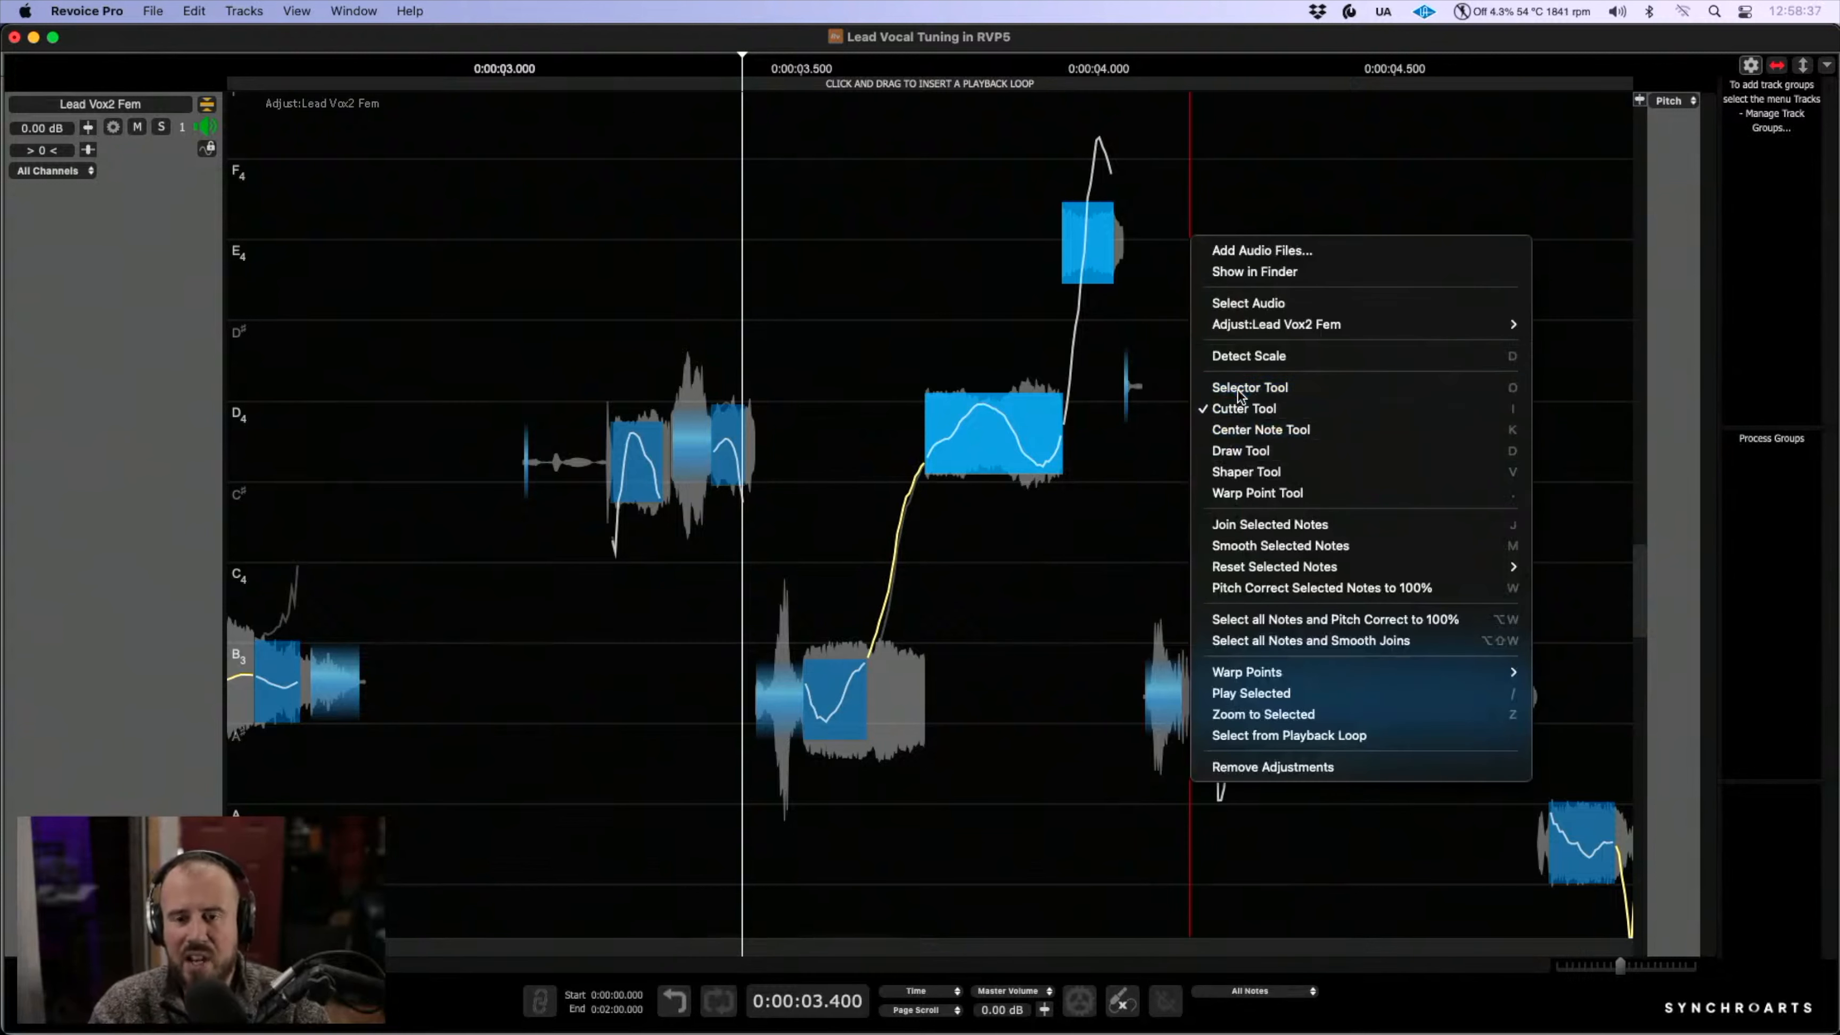
left_click(1058, 484)
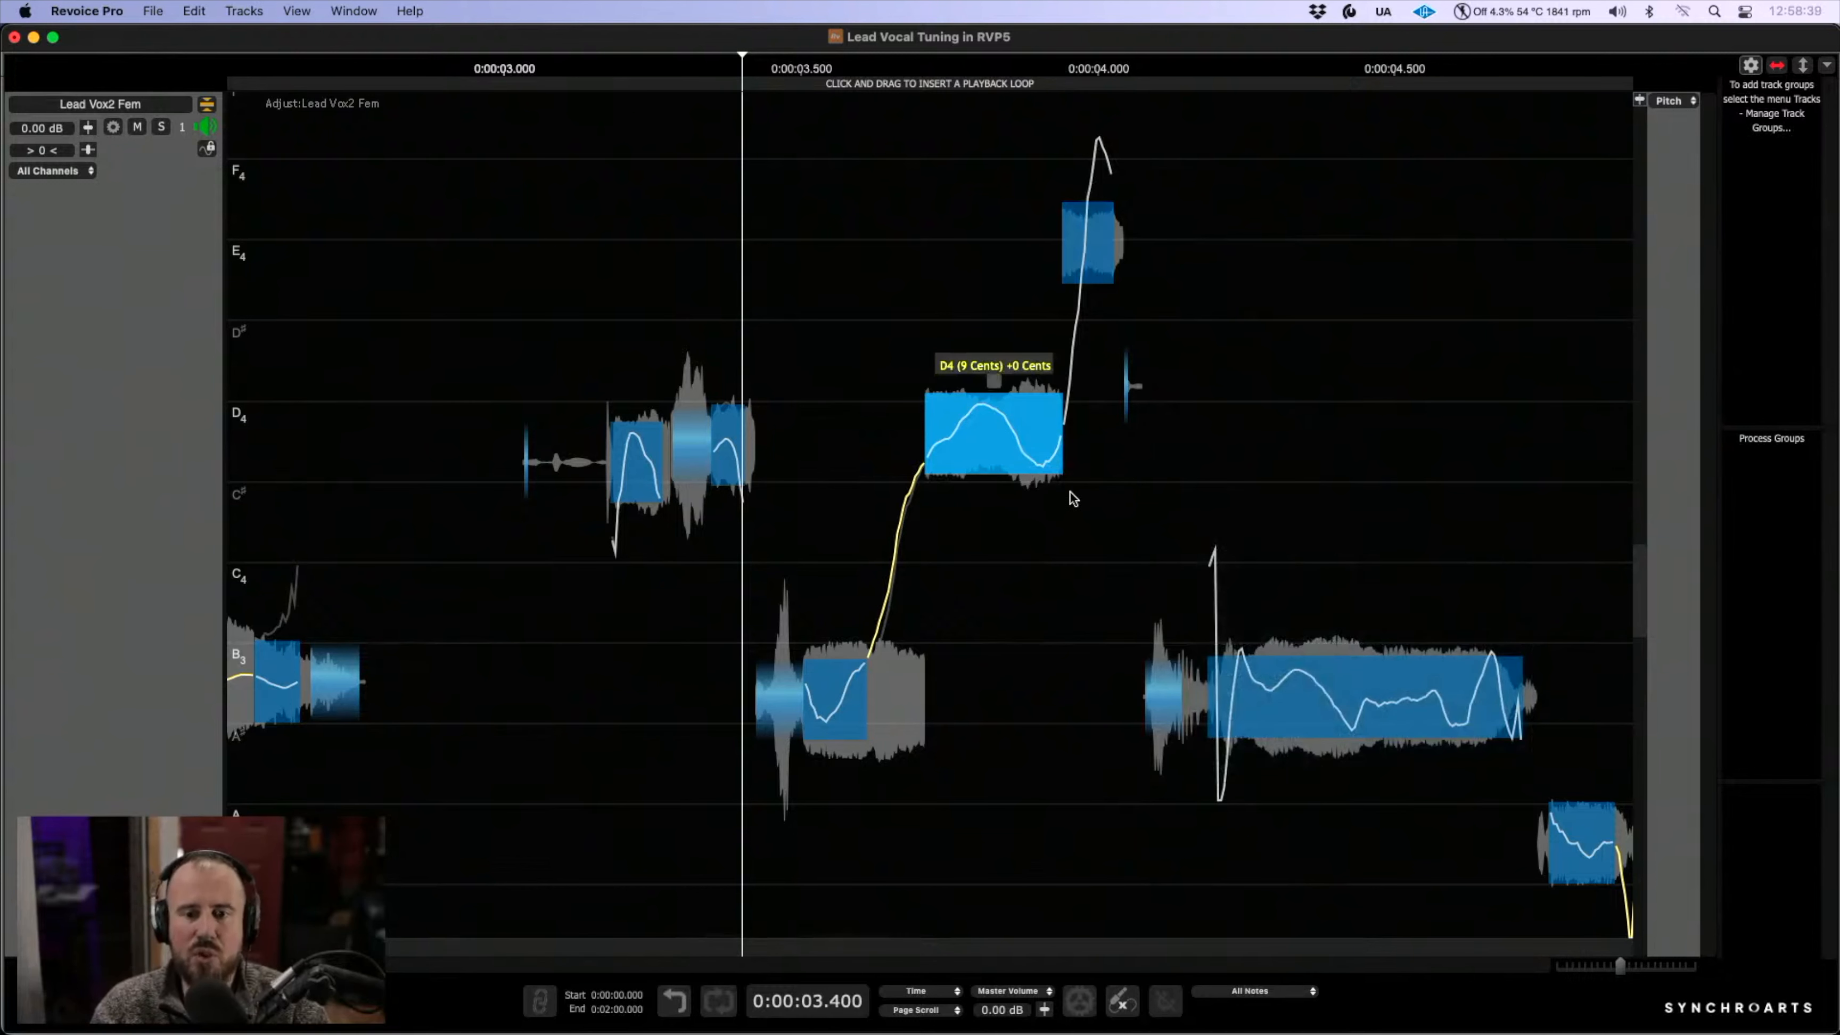
left_click_drag(1057, 486, 1039, 105)
left_click(566, 295)
key("space")
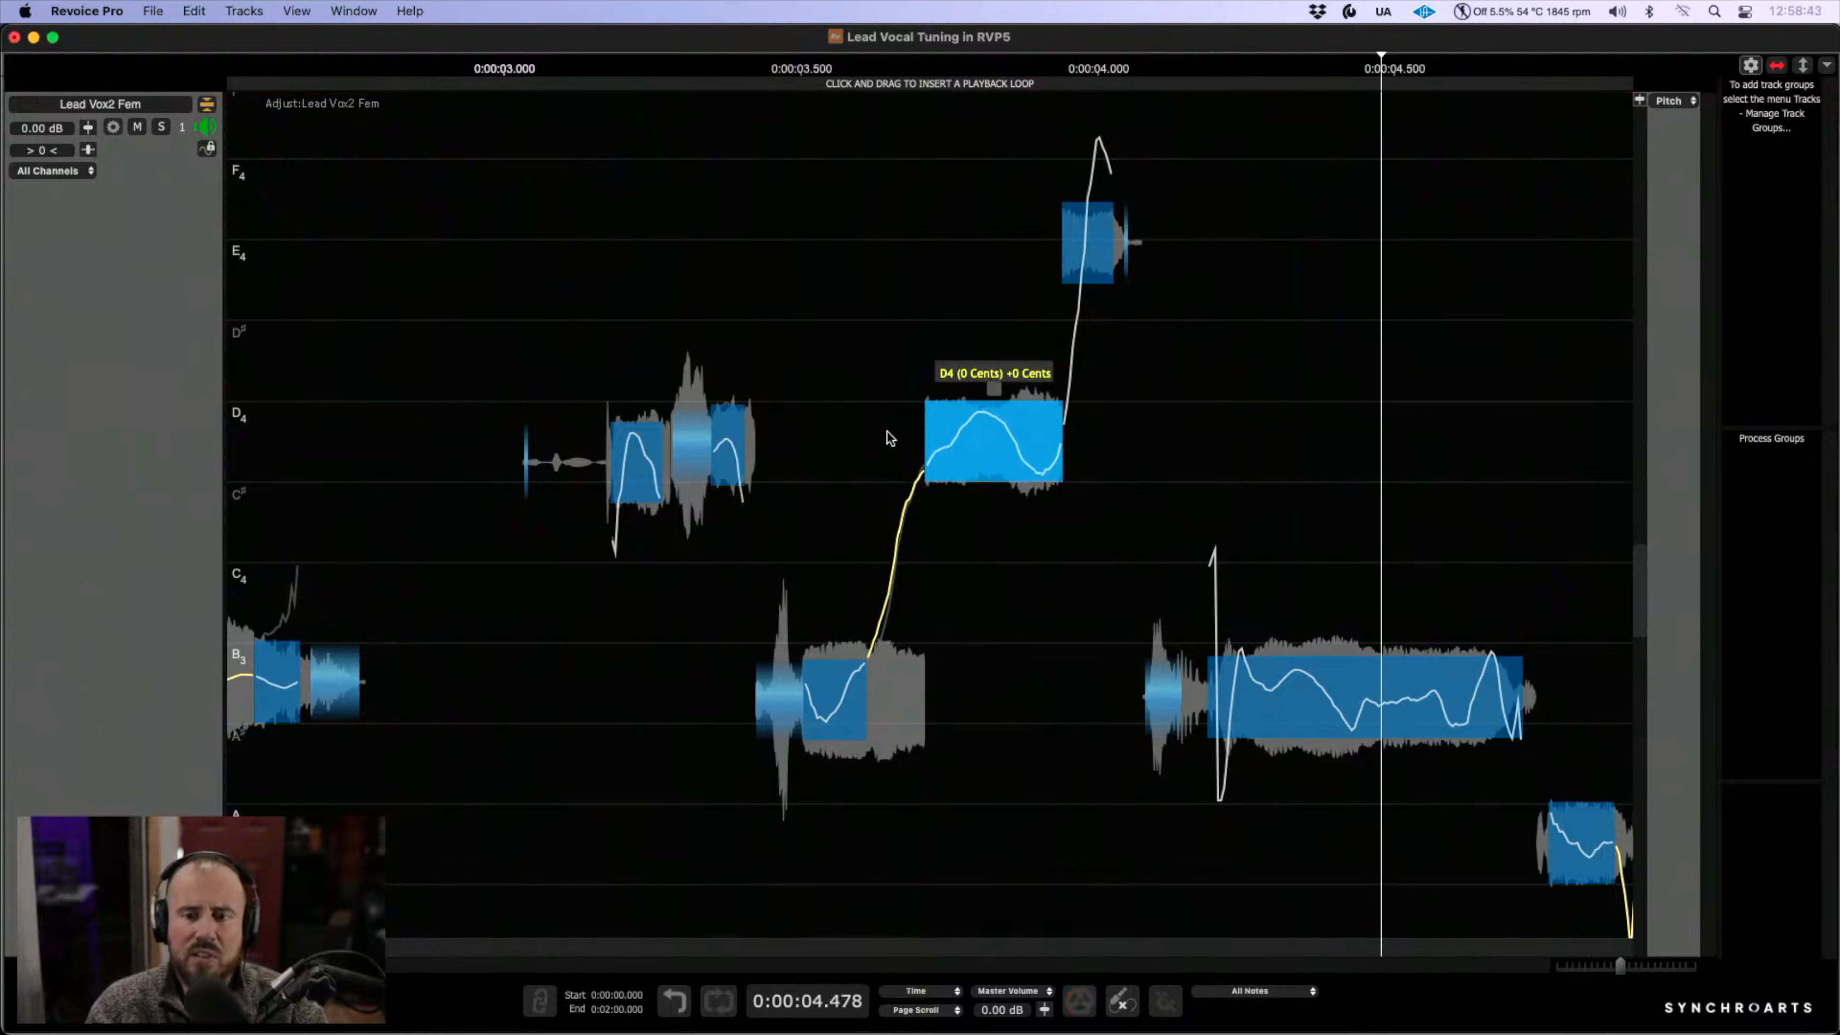
key("space")
- Play the phrase around 4.2 to 5 seconds and increase the Drift of the long B3 note with the Center Note tool
left_click_drag(1273, 489, 1551, 340)
scroll(1027, 403, "left", 5)
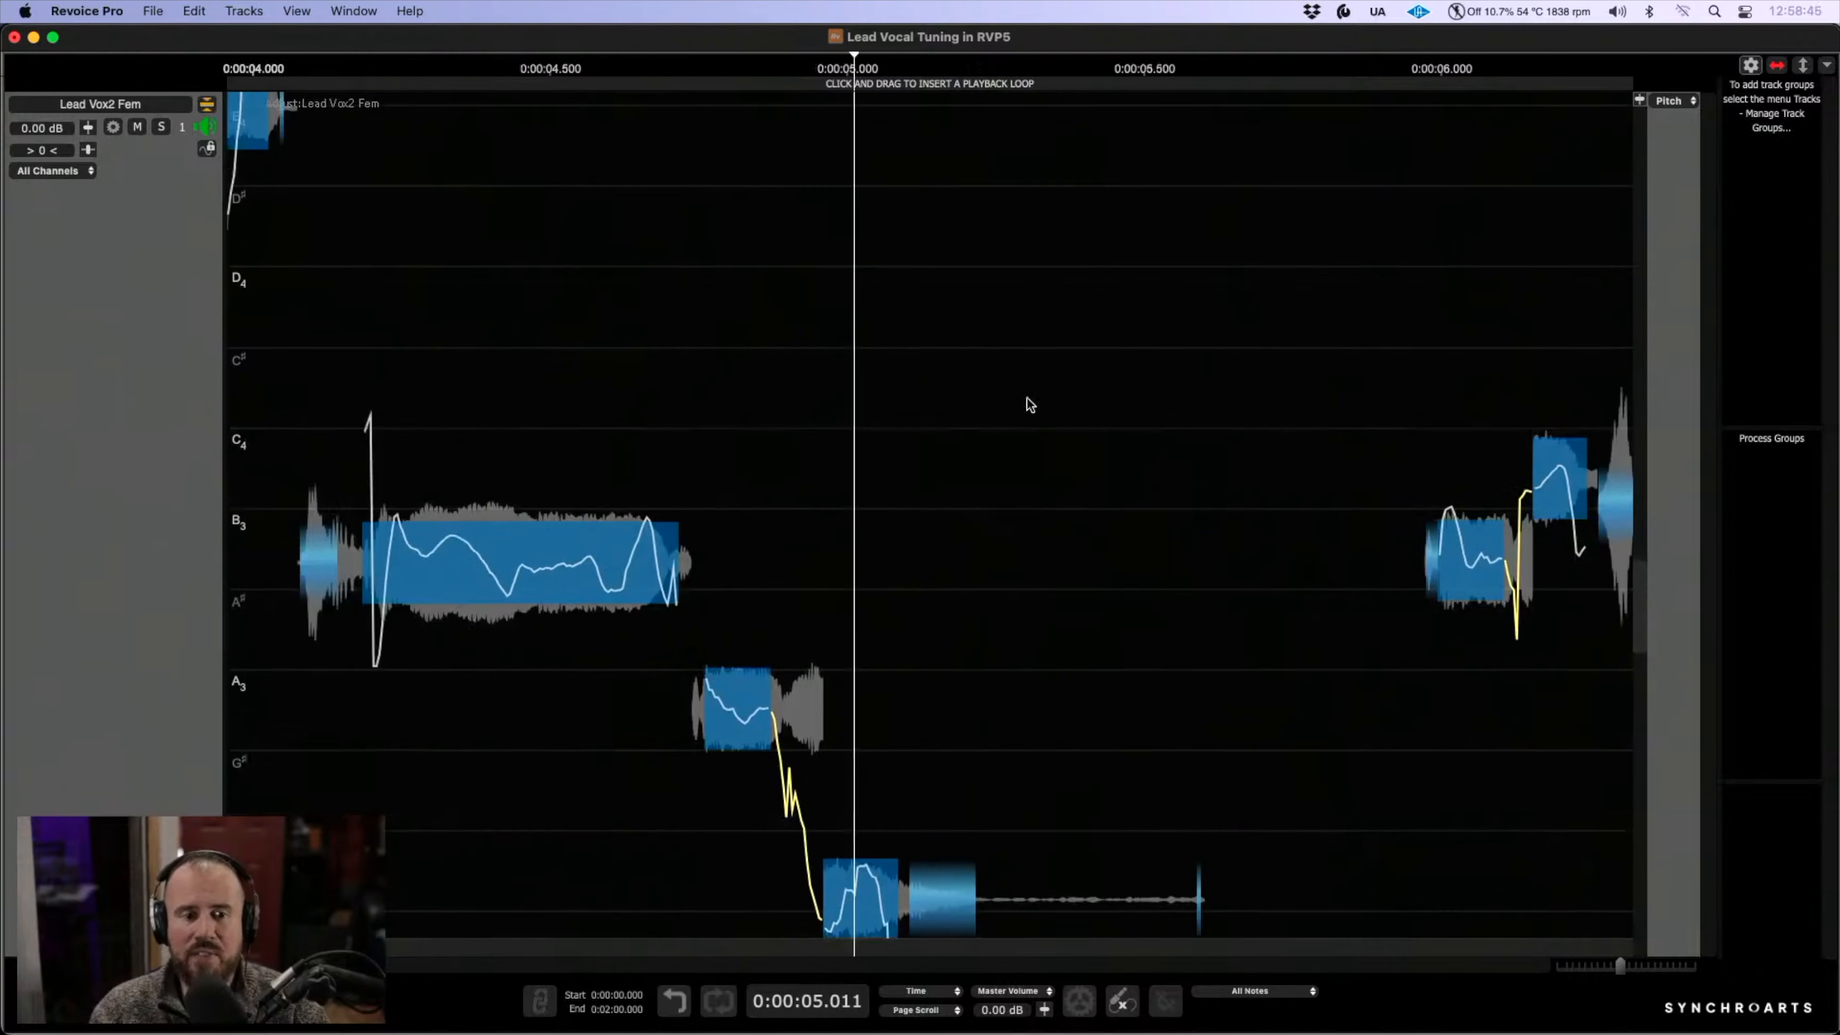
left_click(540, 425)
key("space")
key("space")
left_click_drag(736, 545, 905, 555)
left_click(772, 551)
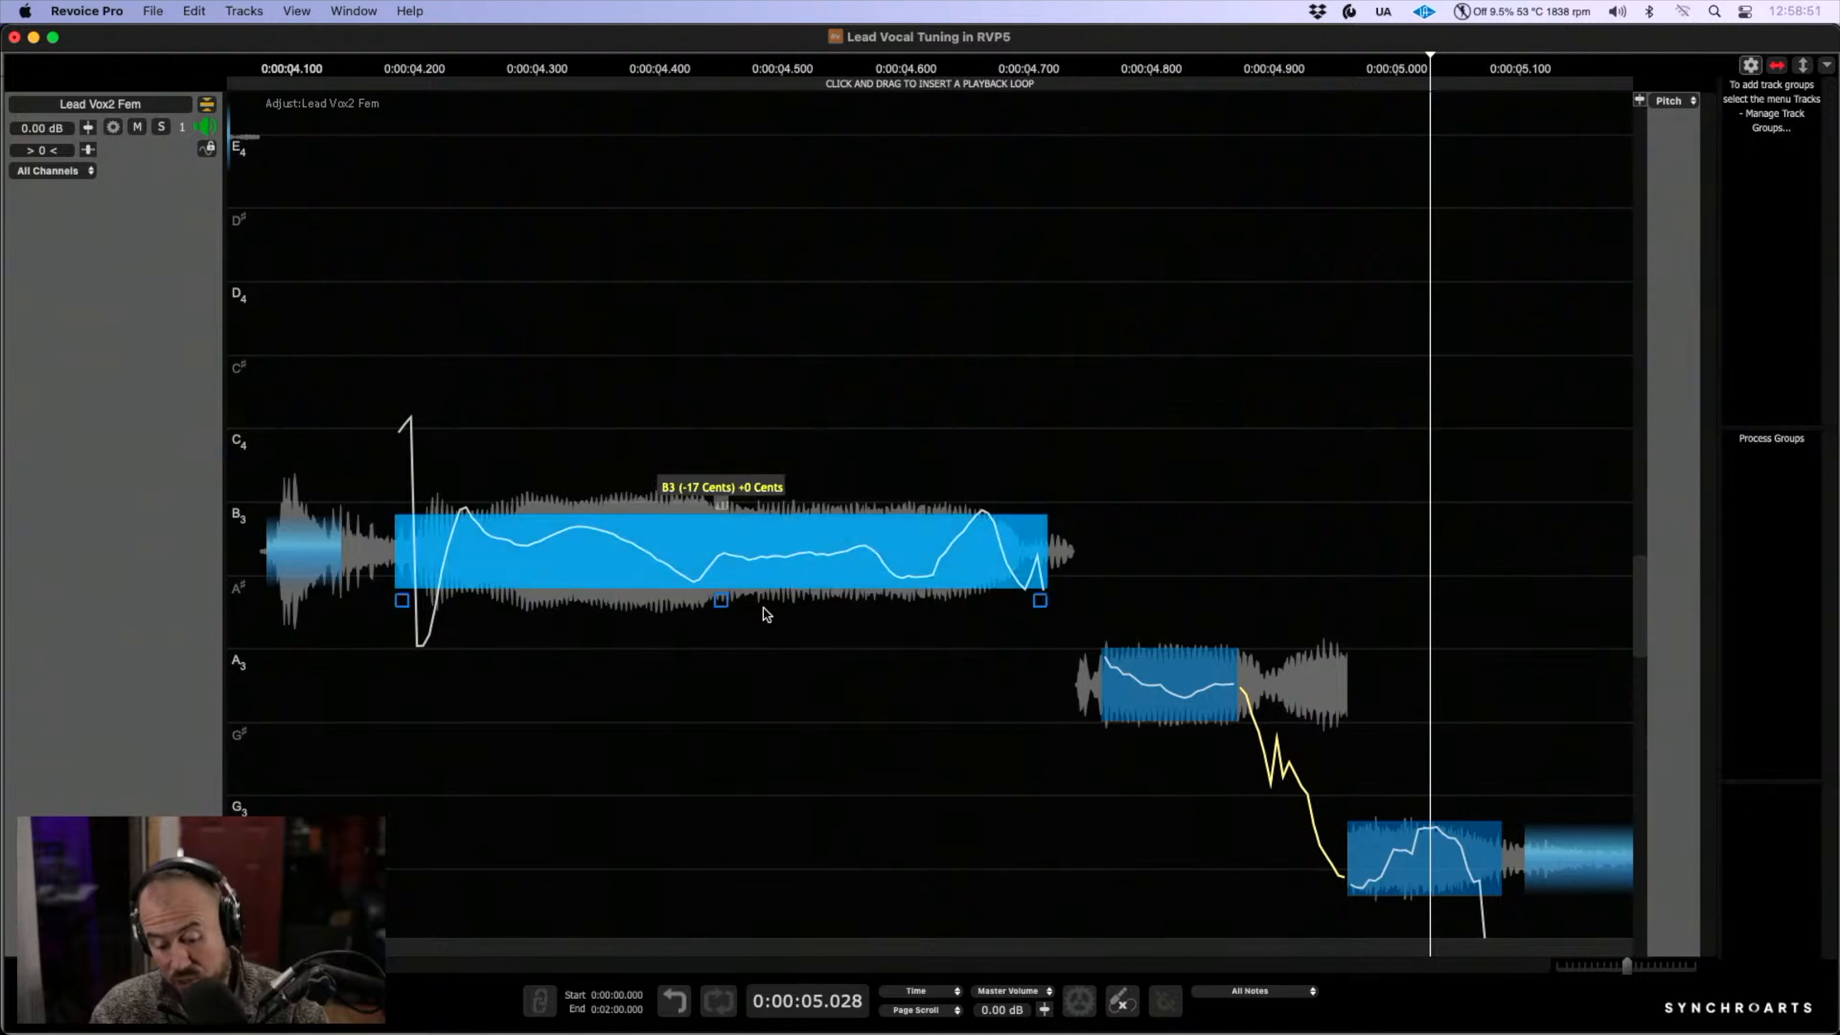
key("c")
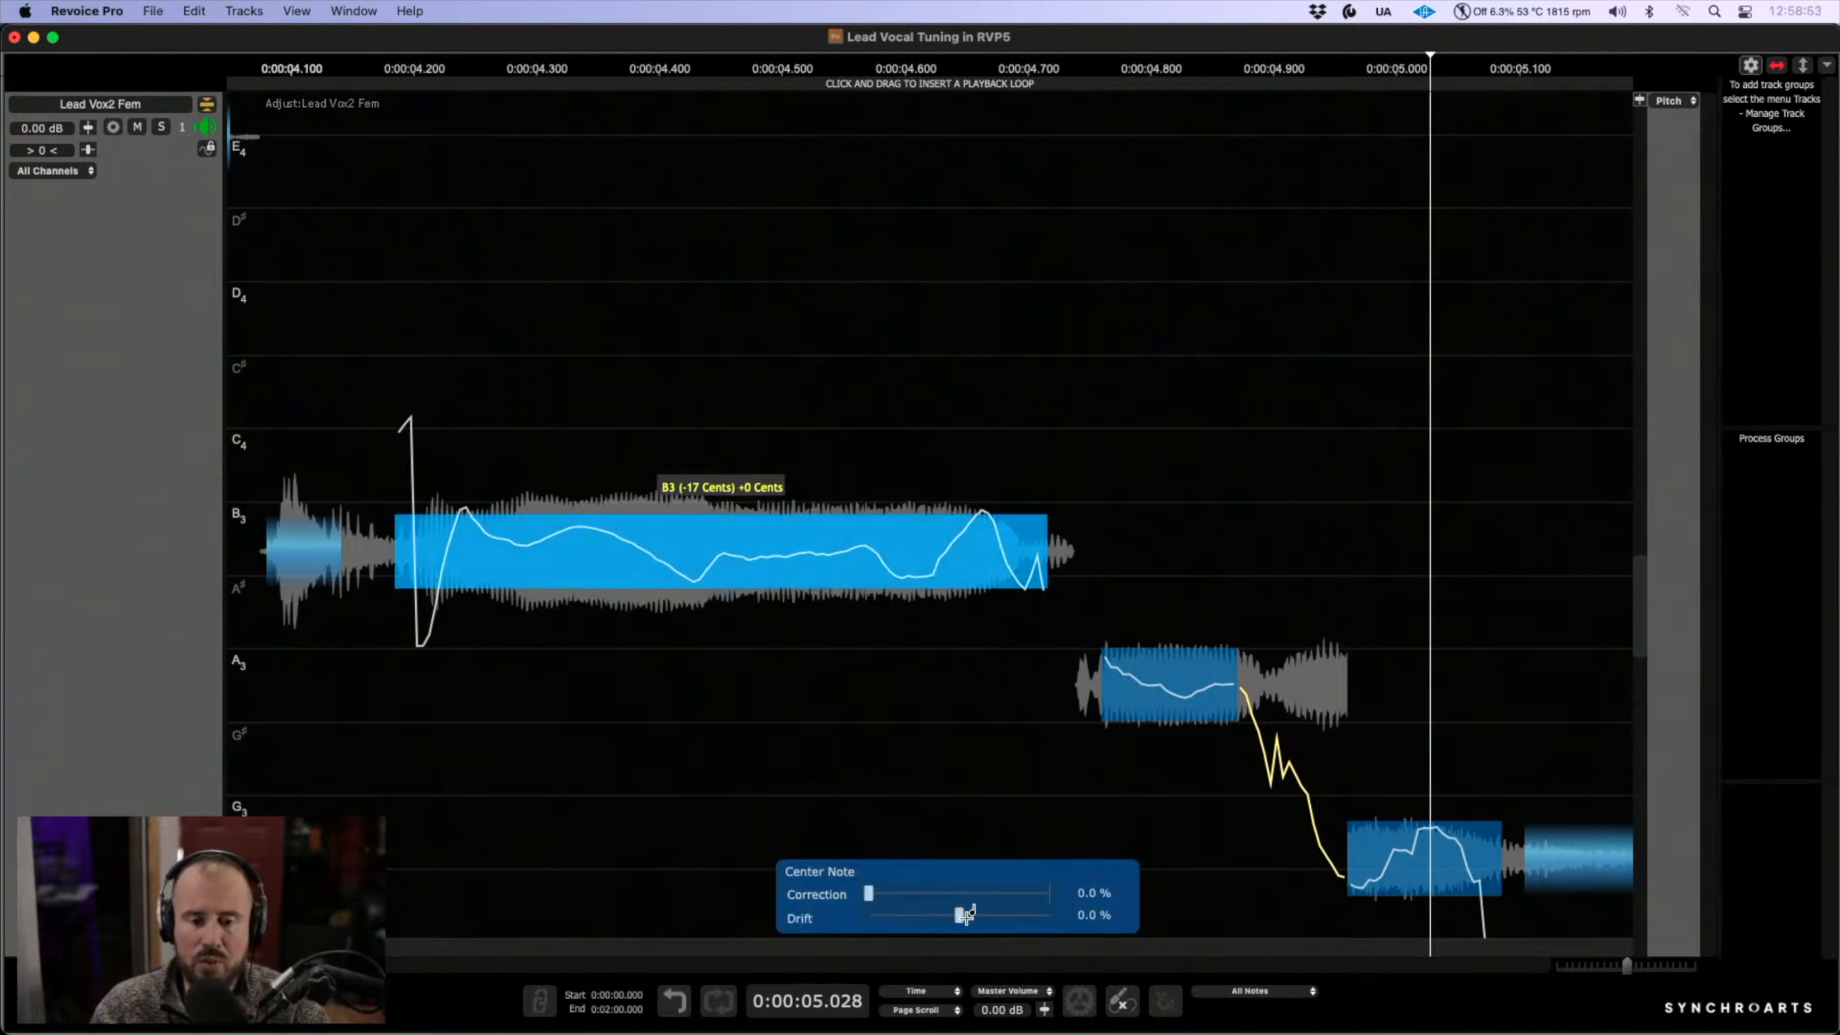
left_click_drag(965, 915, 1006, 912)
- Place Shaper tool points on the peaks and dips of the long B3 note's pitch curve from 4.2 to 4.7 seconds
right_click(871, 771)
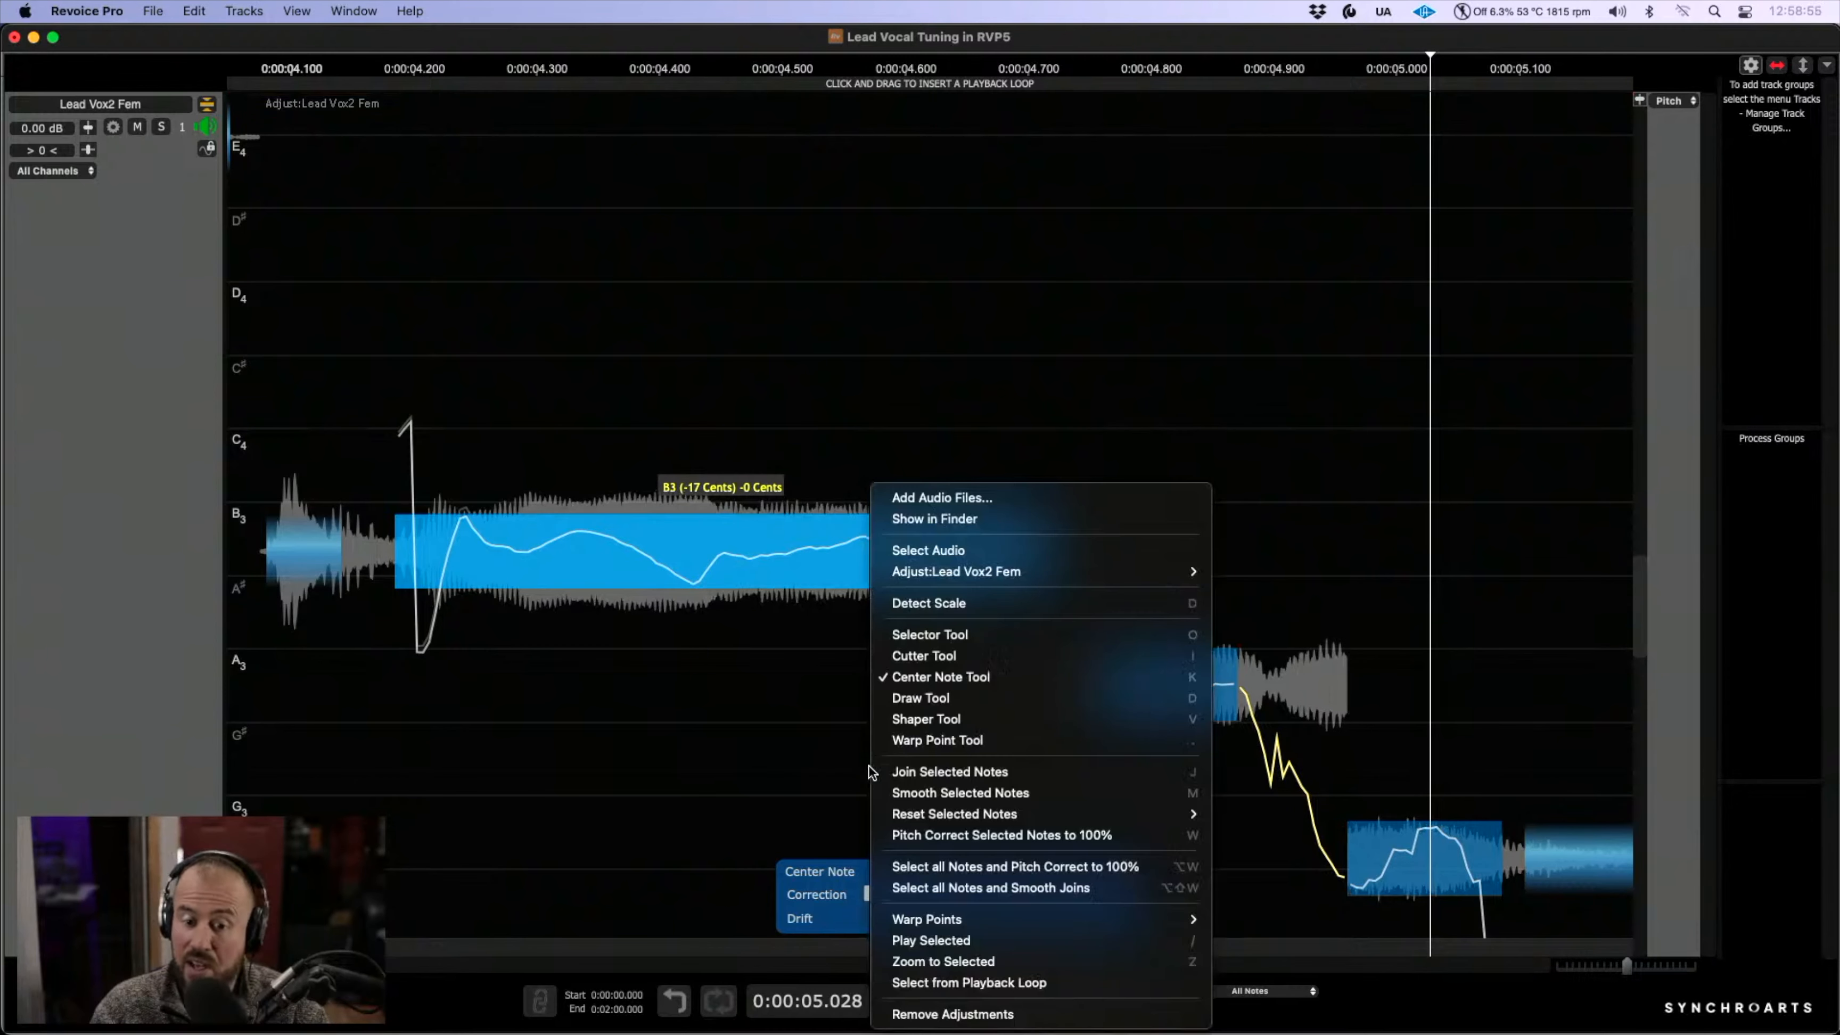
left_click(901, 724)
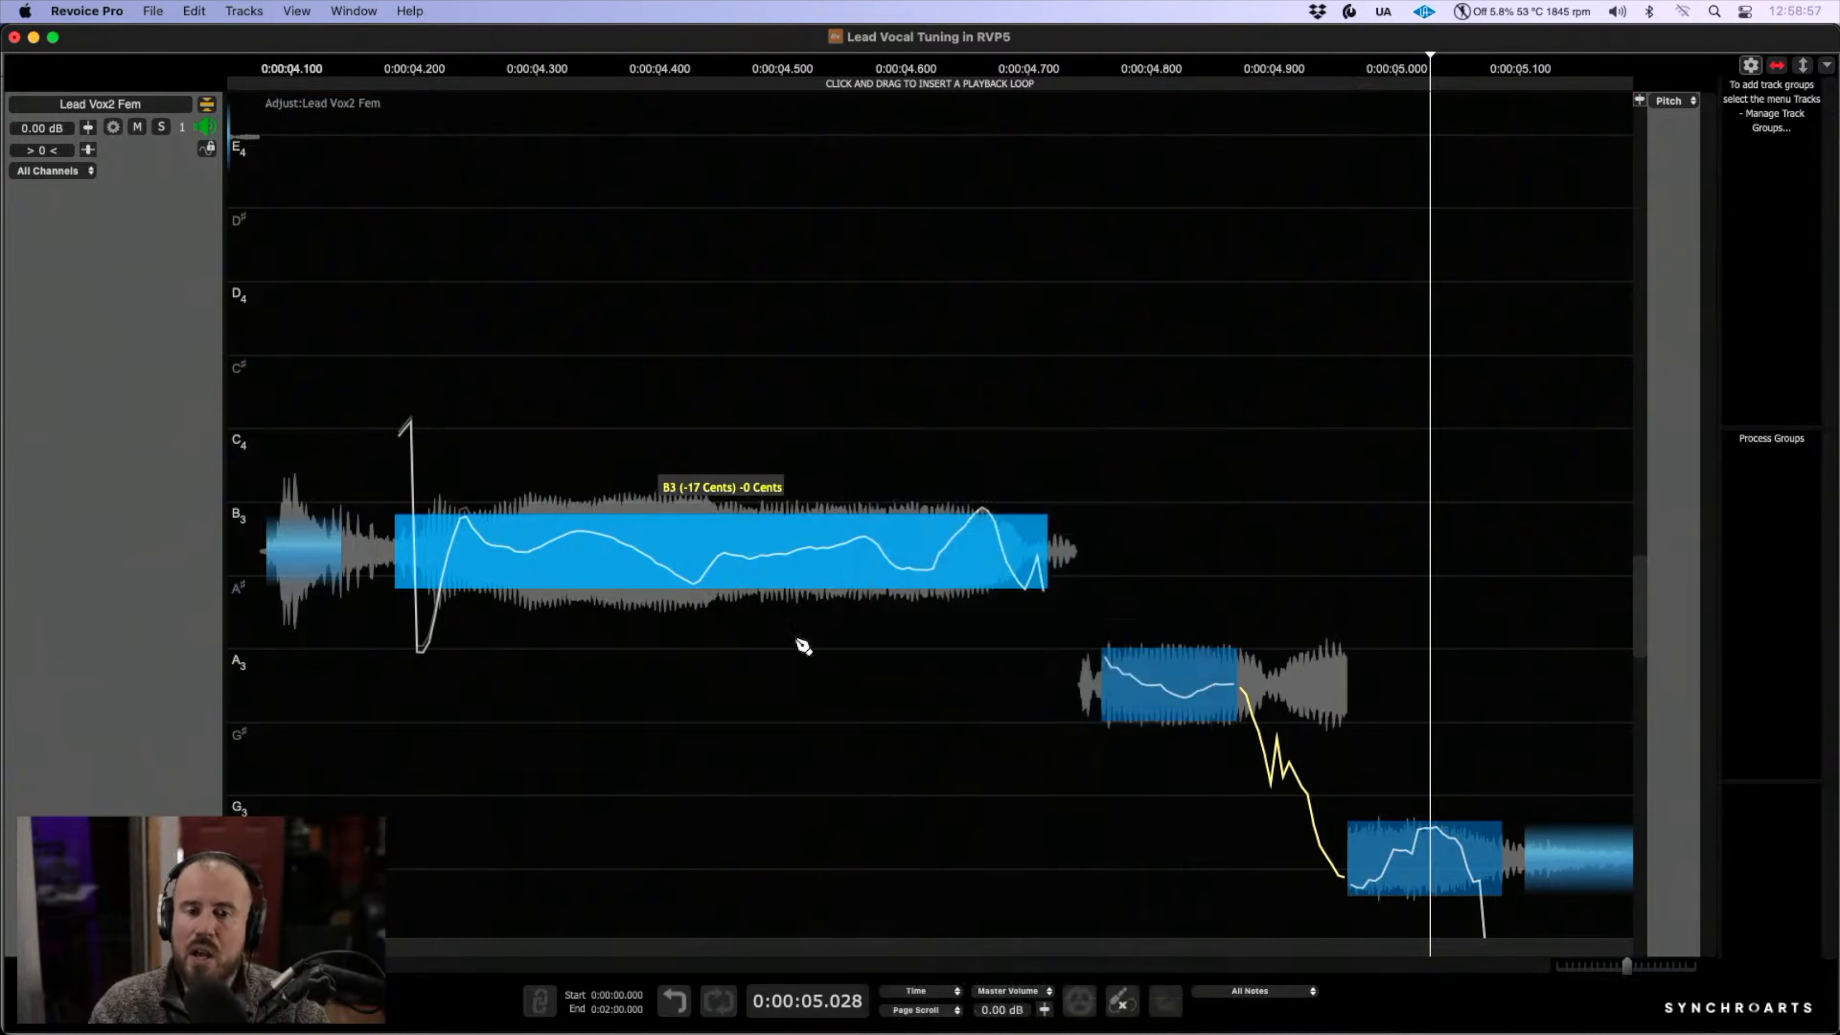
left_click(691, 584)
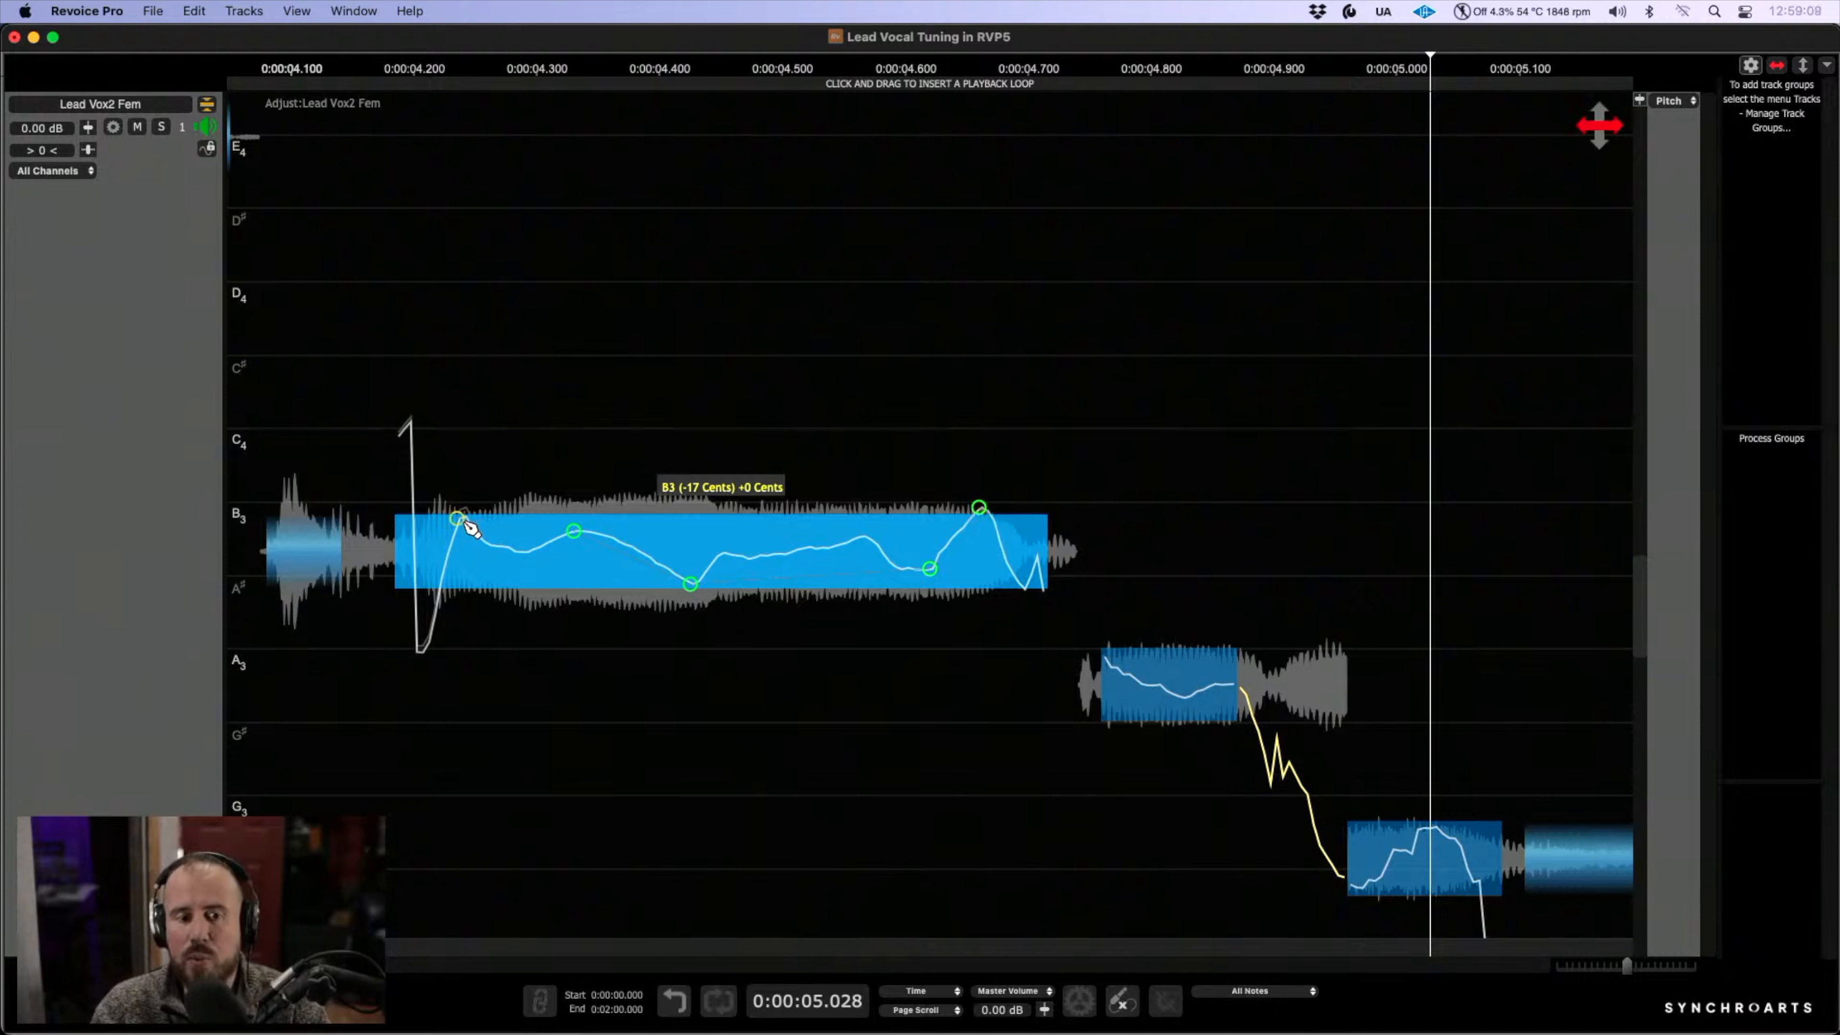
left_click(415, 486)
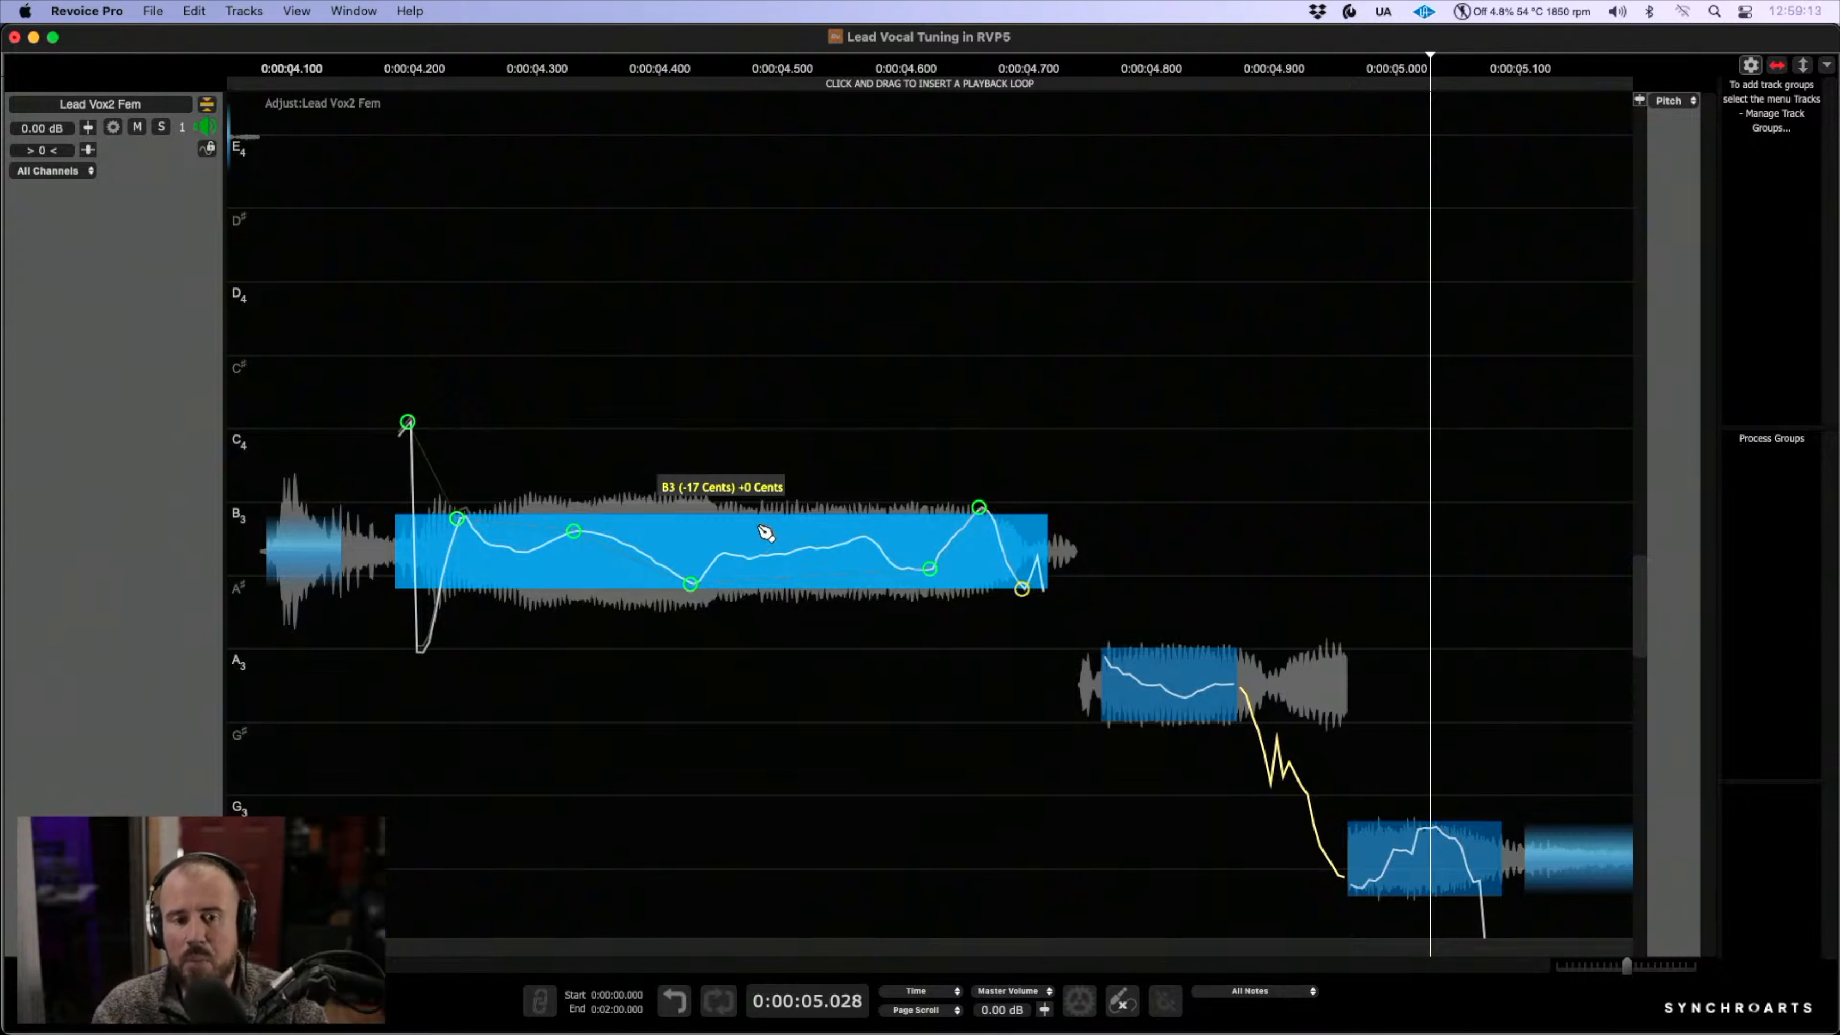
- Pull the Shaper points on the long B3 note's peaks and dips towards its centre to reduce the pitch swings and play it
left_click_drag(695, 591, 696, 581)
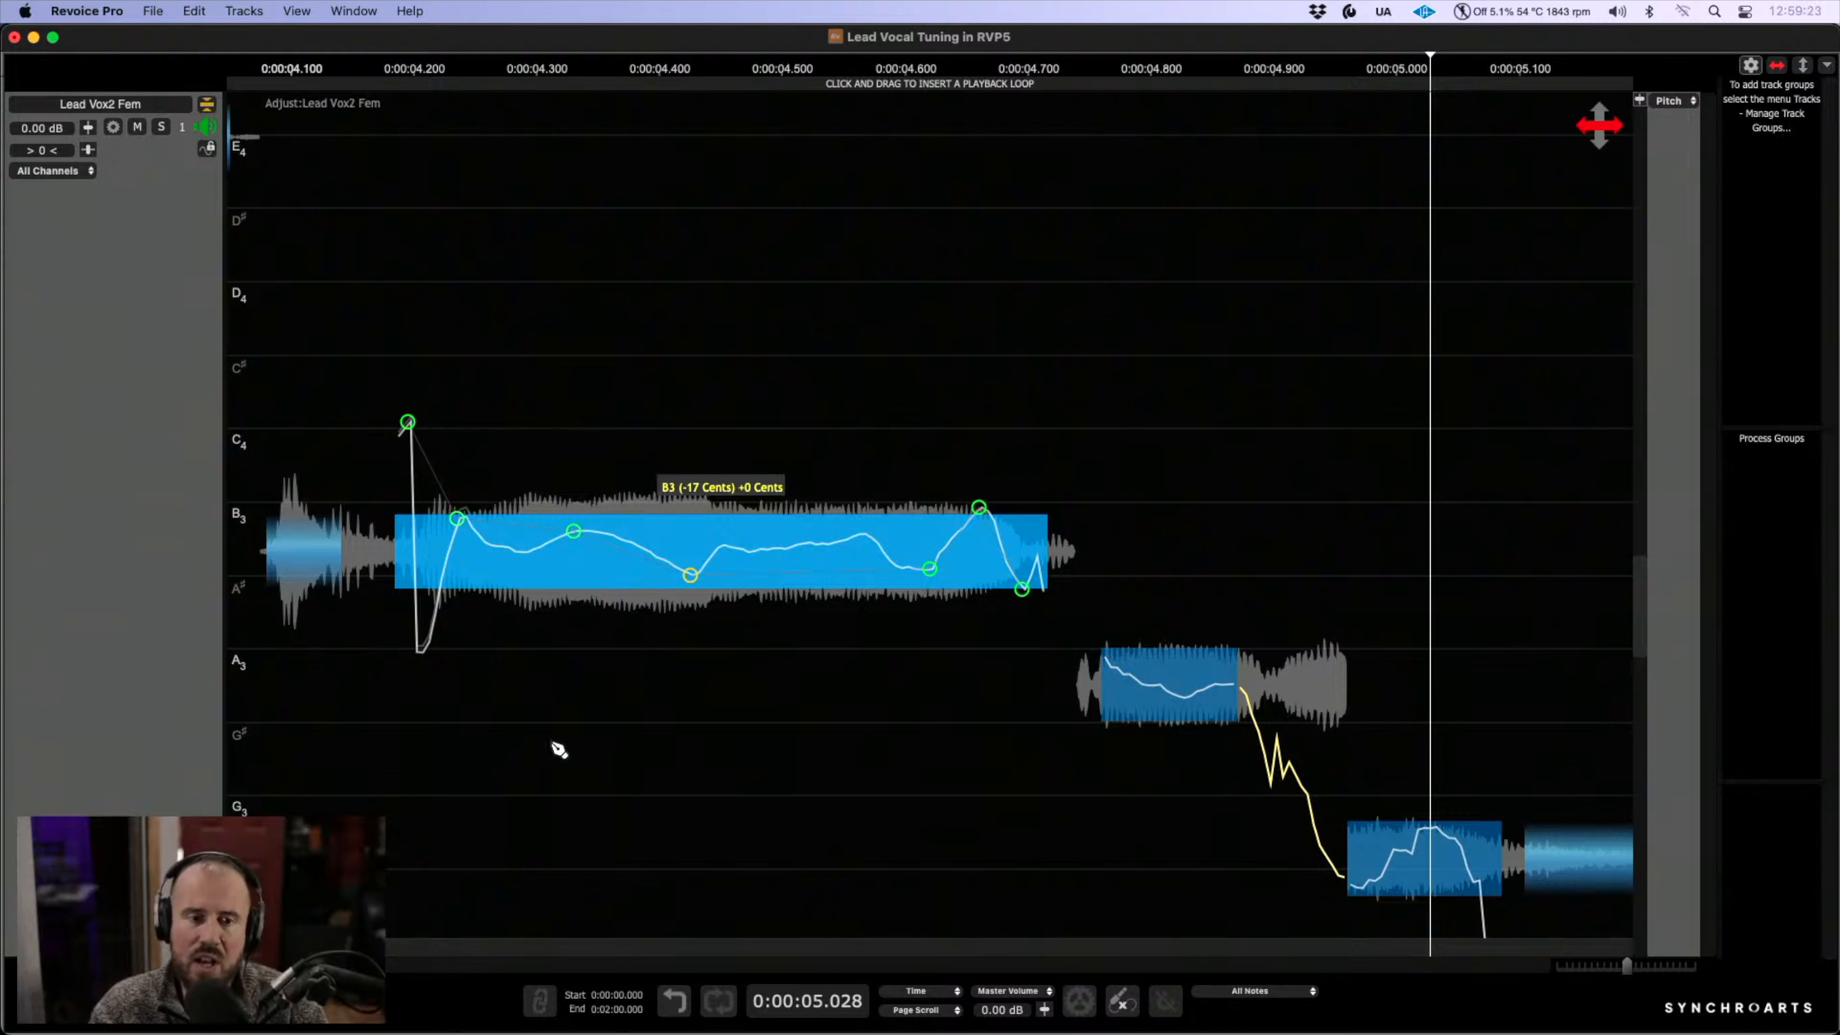
left_click_drag(457, 519, 461, 536)
left_click_drag(979, 508, 979, 520)
left_click_drag(1021, 589, 1021, 577)
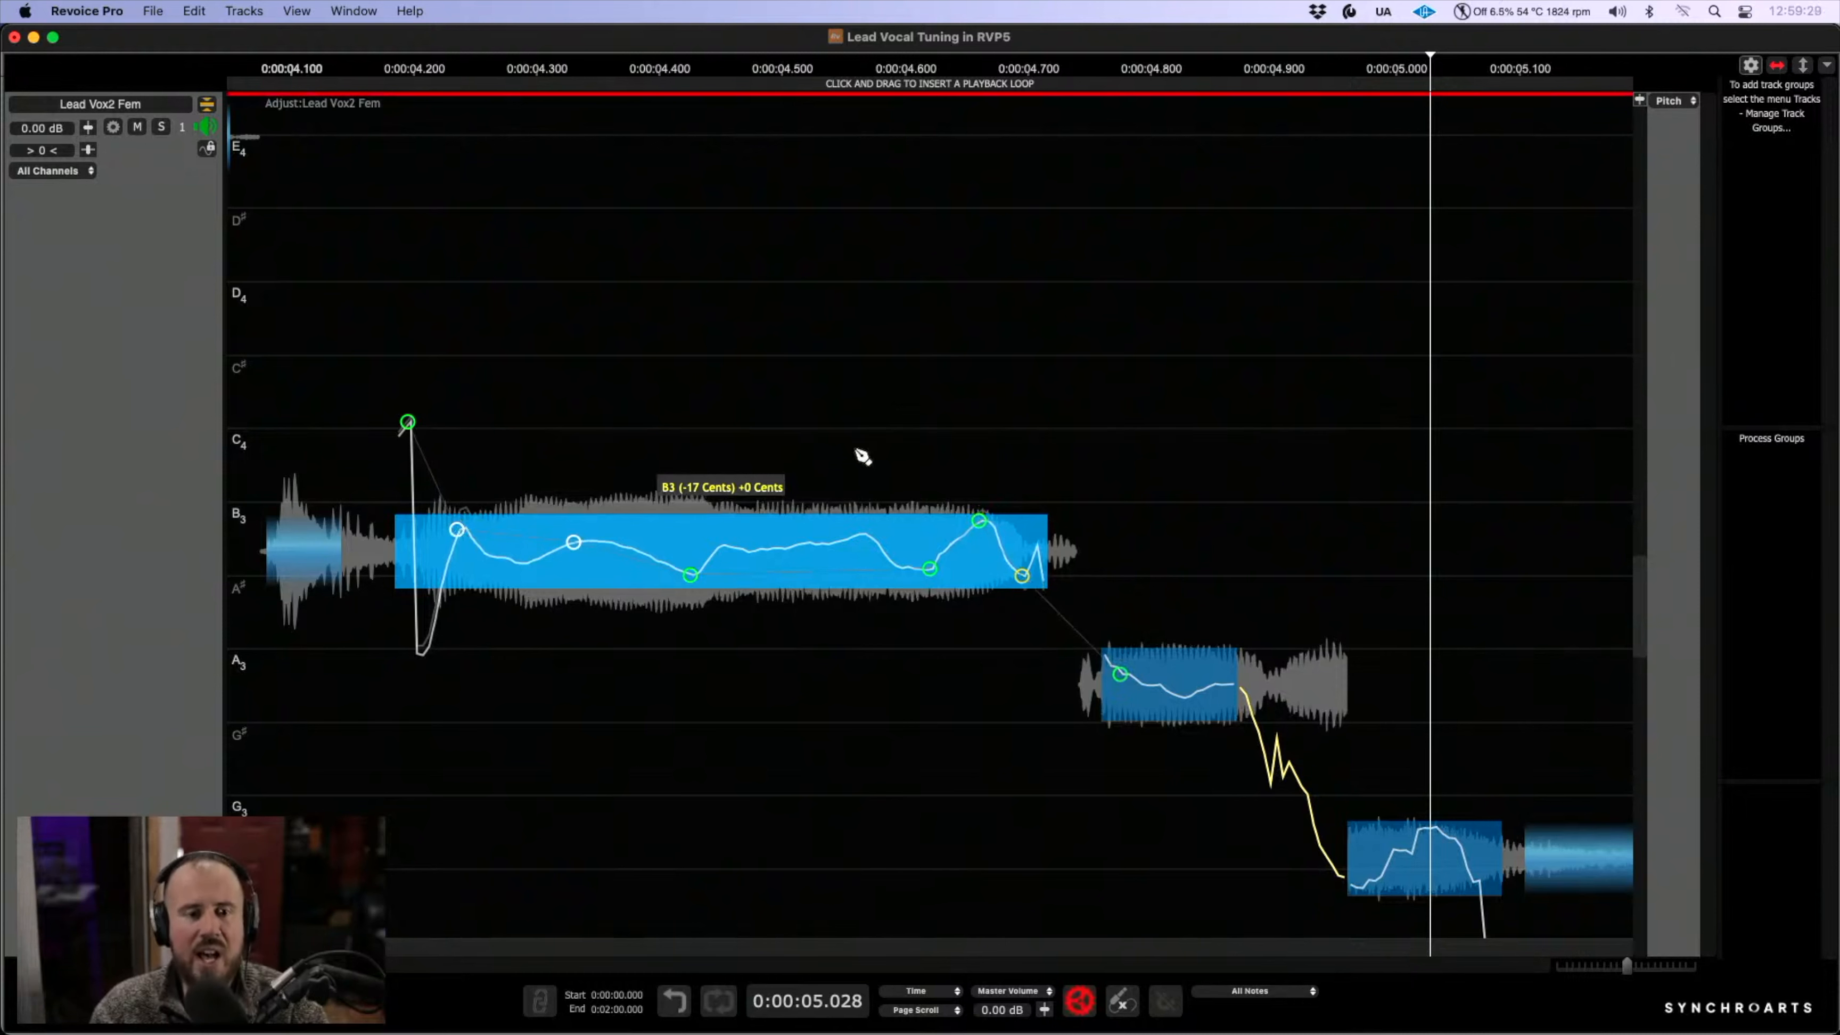
left_click(379, 375)
key("space")
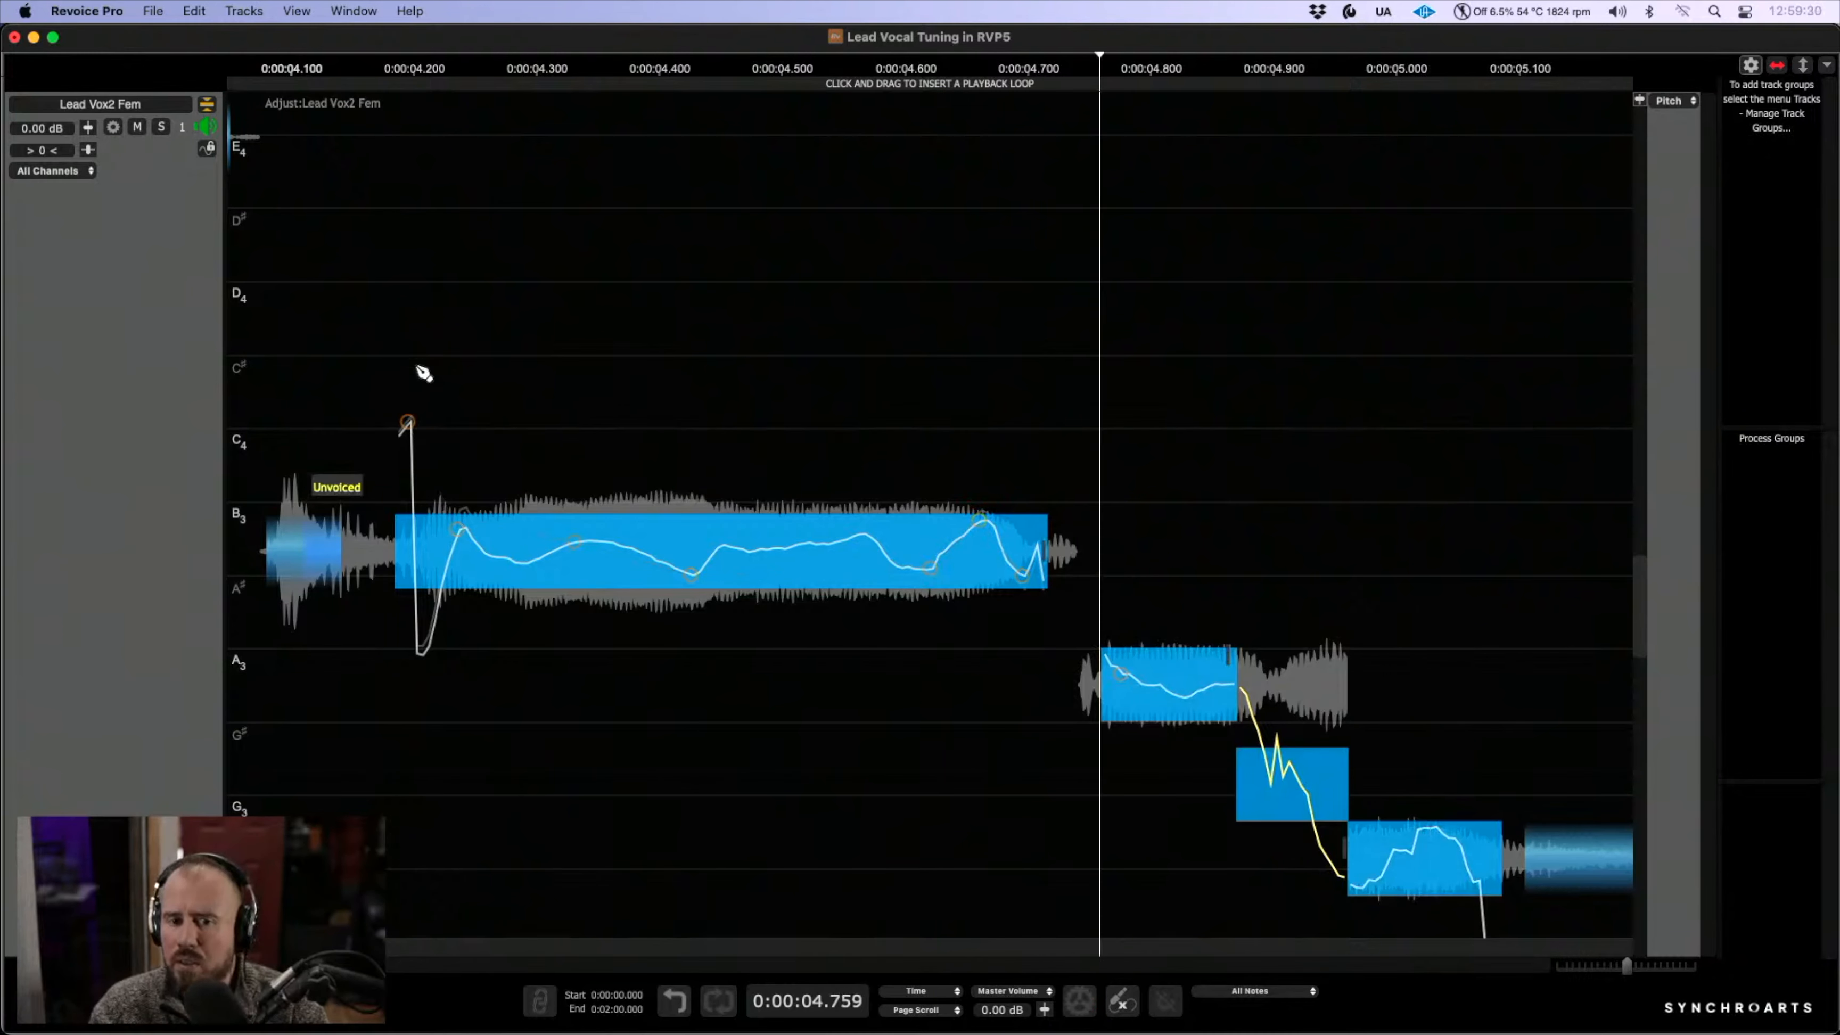
- With the Selector tool, raise the long B3 note slightly and move the note near 4.8 seconds to 5 cents above A3
right_click(660, 425)
left_click(718, 591)
right_click(765, 415)
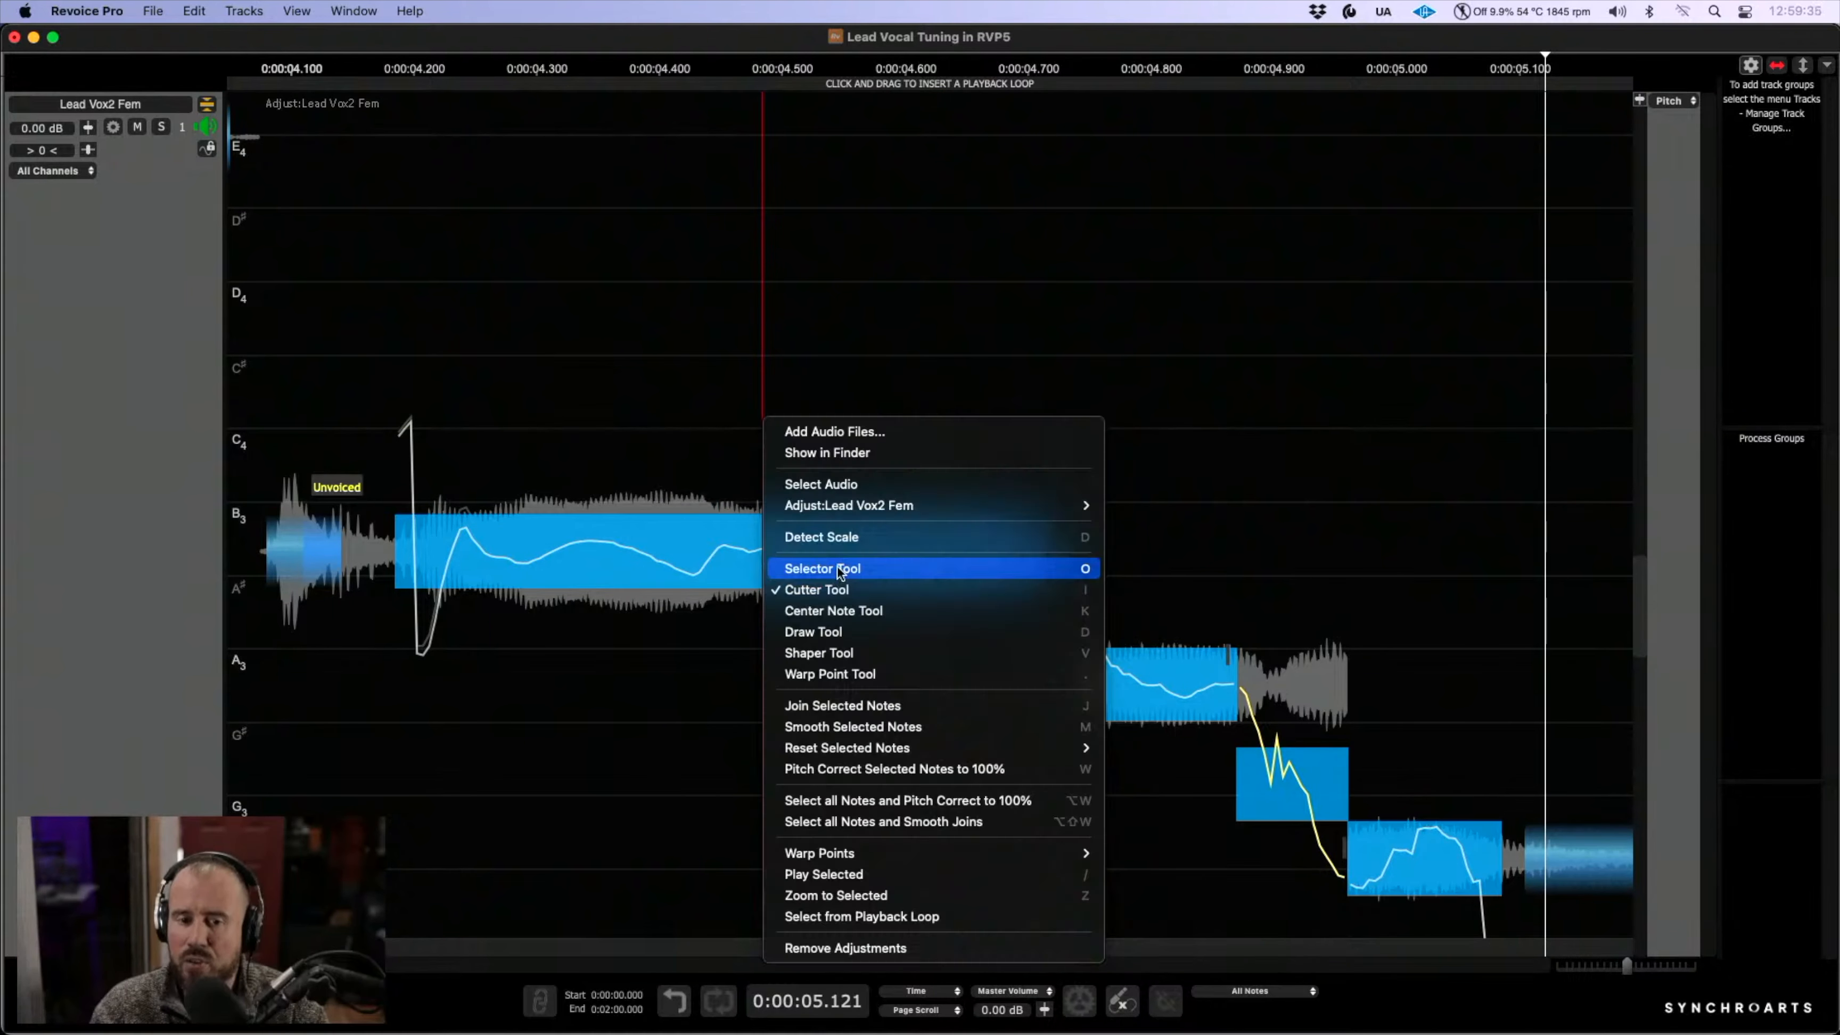
left_click(842, 568)
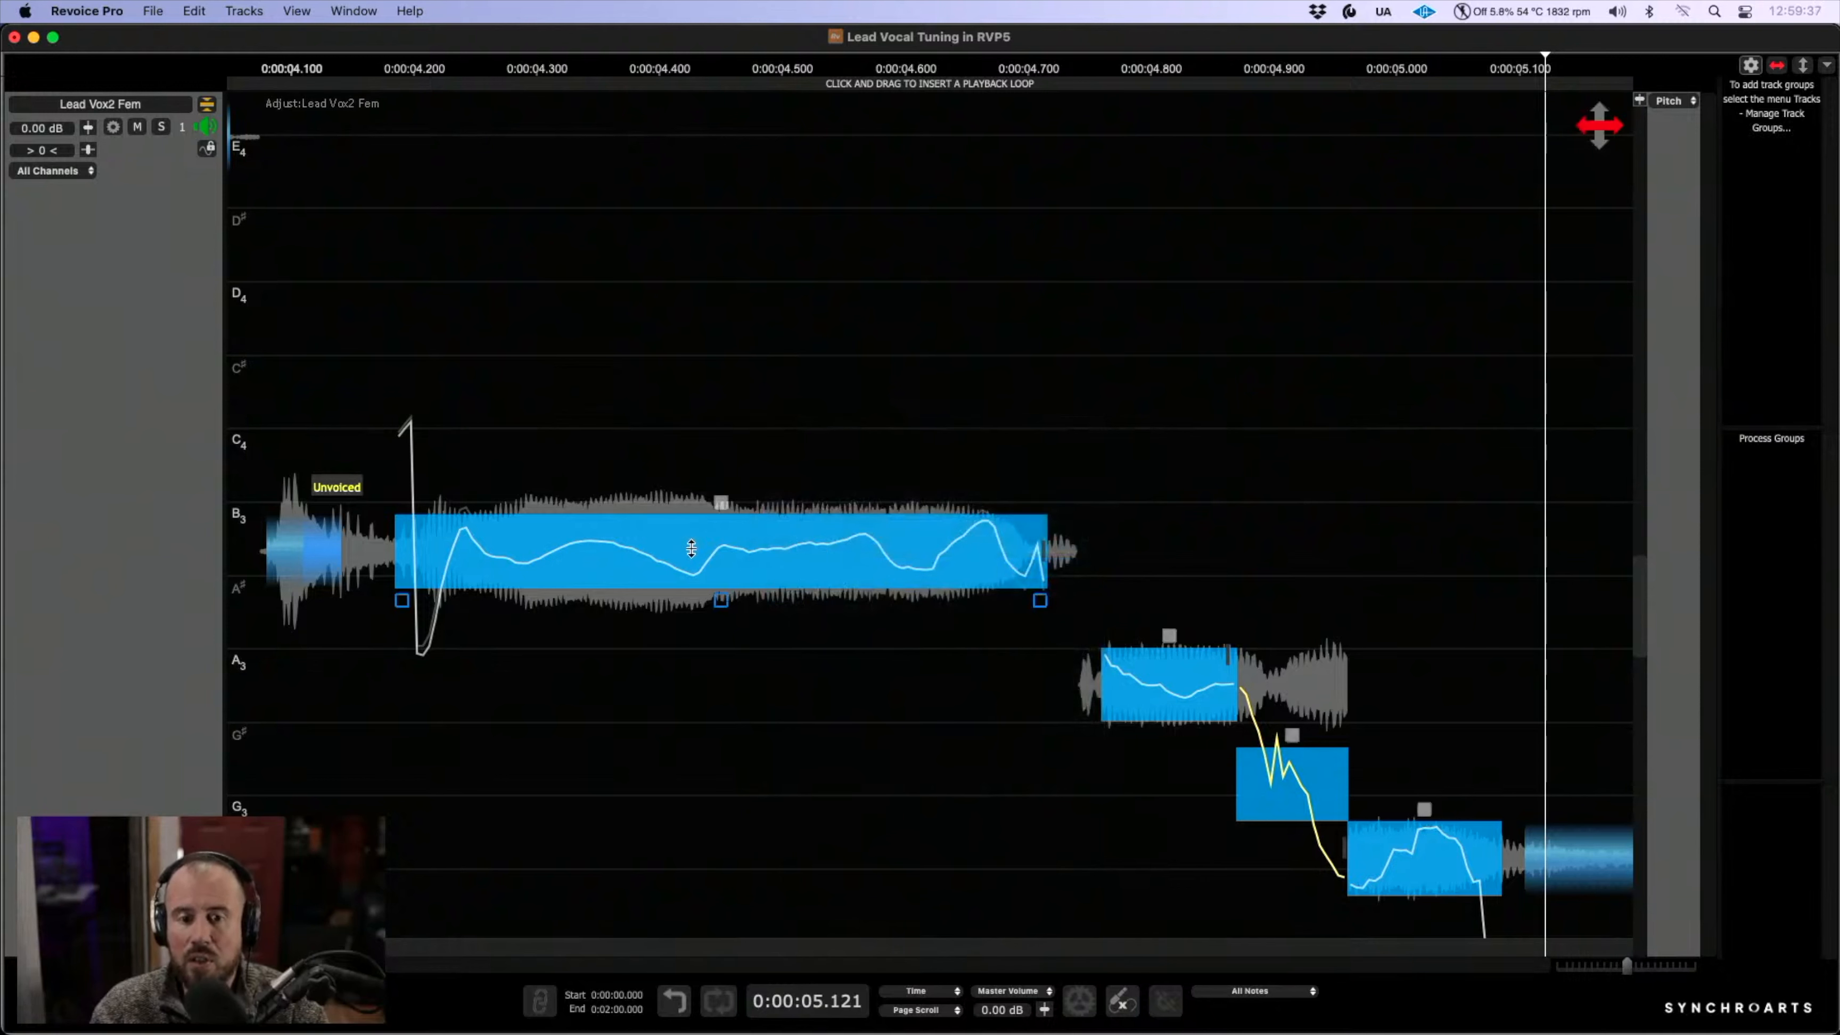
left_click_drag(691, 549, 696, 529)
key("super+z")
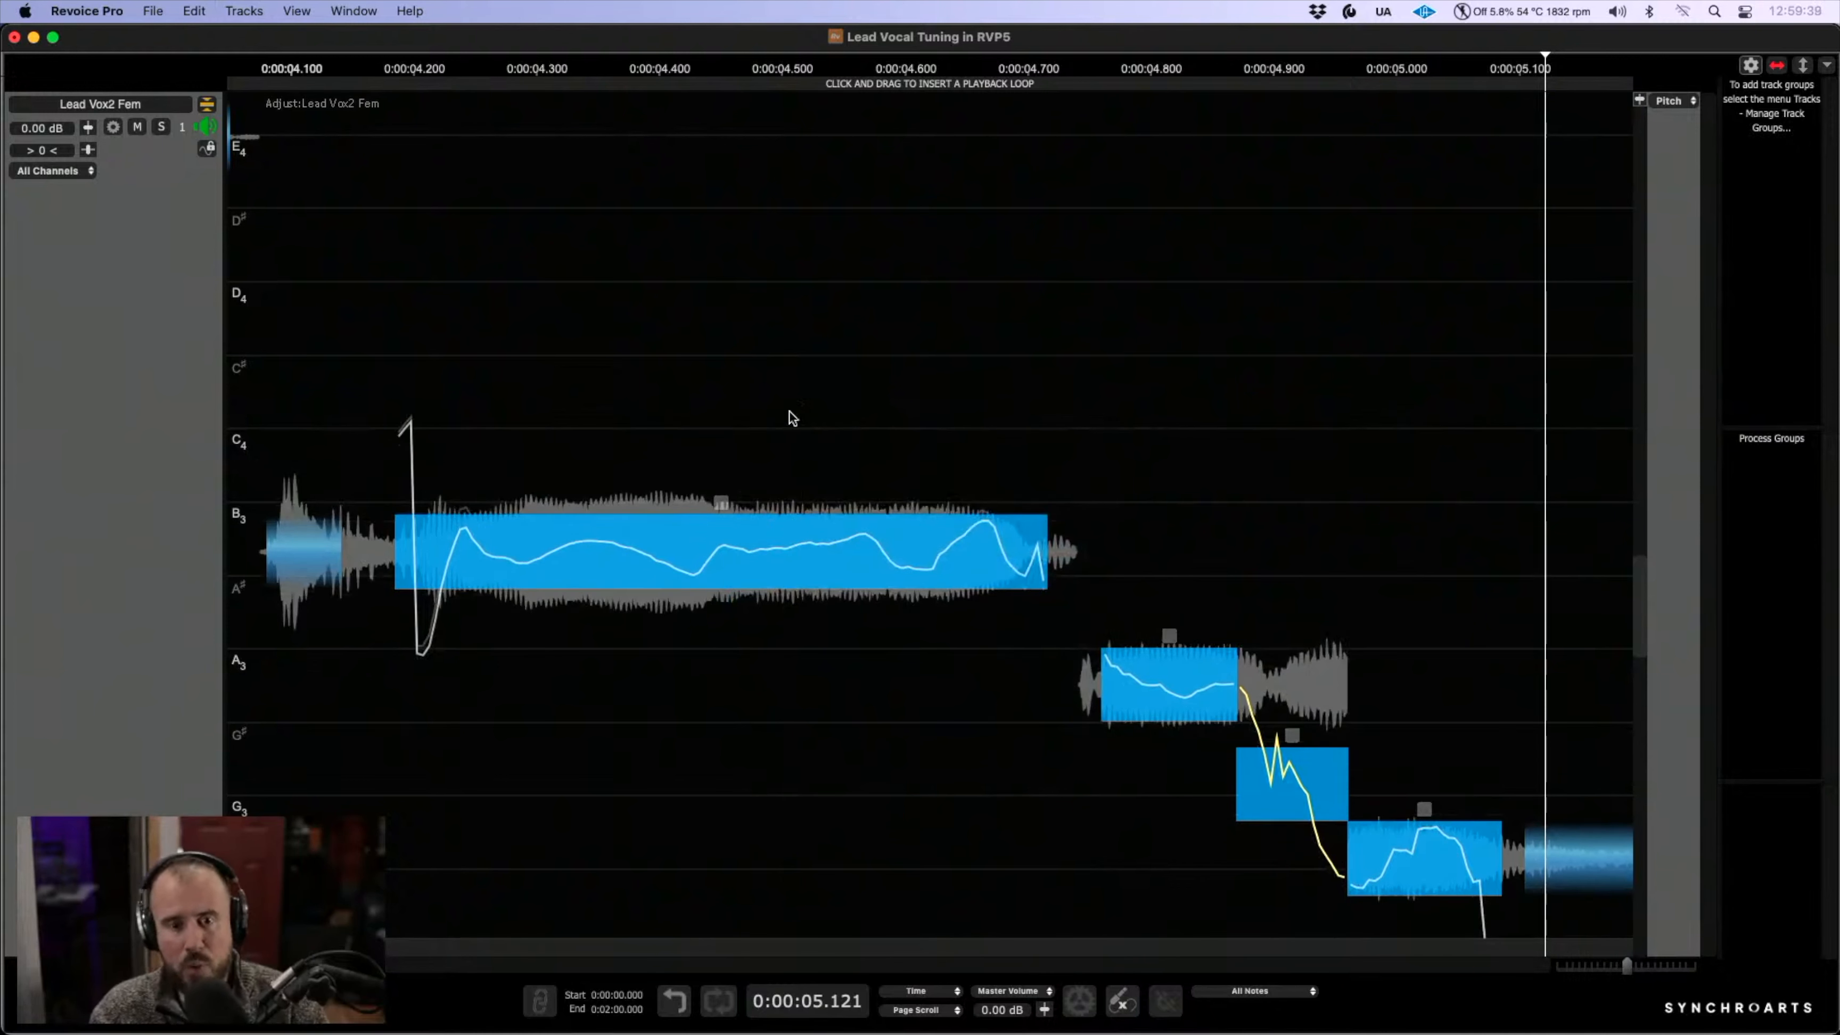
left_click(798, 409)
left_click_drag(718, 549, 721, 539)
mouse_move(1159, 674)
left_click_drag(1171, 681, 1171, 678)
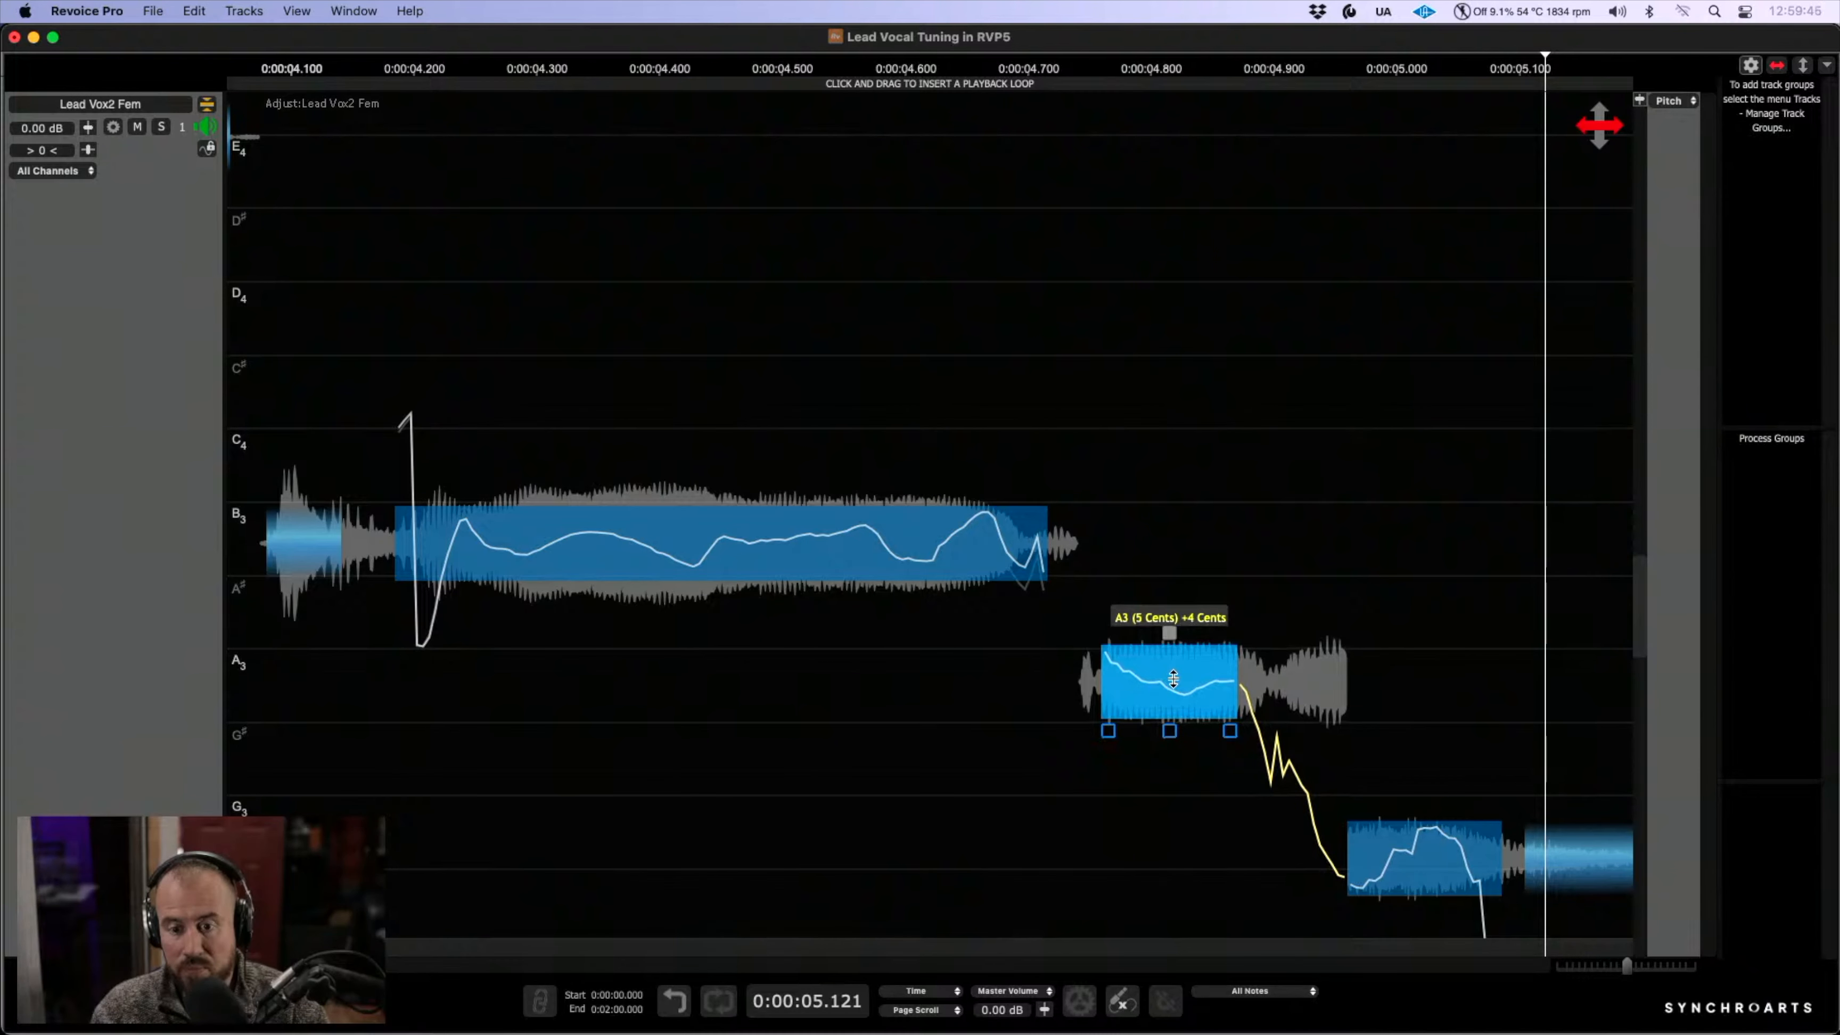
- Place Shaper tool points on the note near 5 seconds just below G3 and pull its pitch peak down
left_click(1435, 846)
scroll(1100, 419, "down", 4)
scroll(1100, 419, "right", 5)
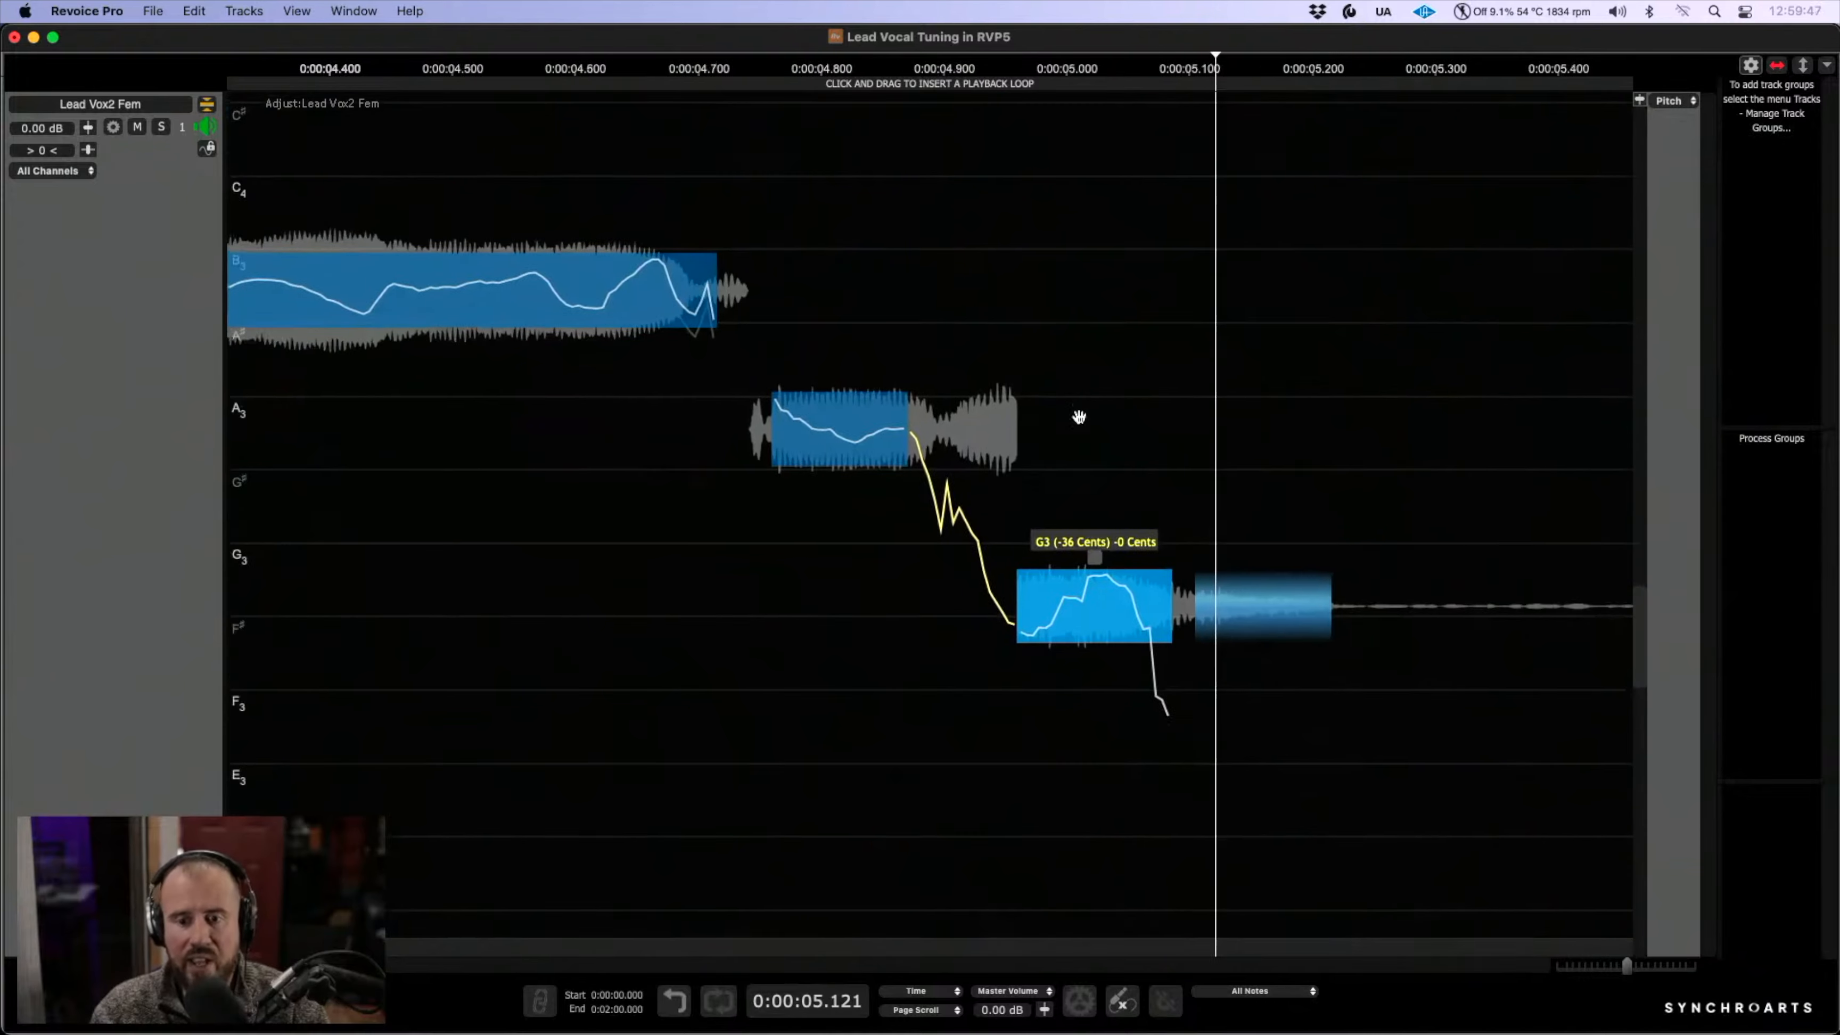
scroll(1115, 681, "up", 5)
scroll(1137, 410, "down", 3)
scroll(1092, 382, "up", 3)
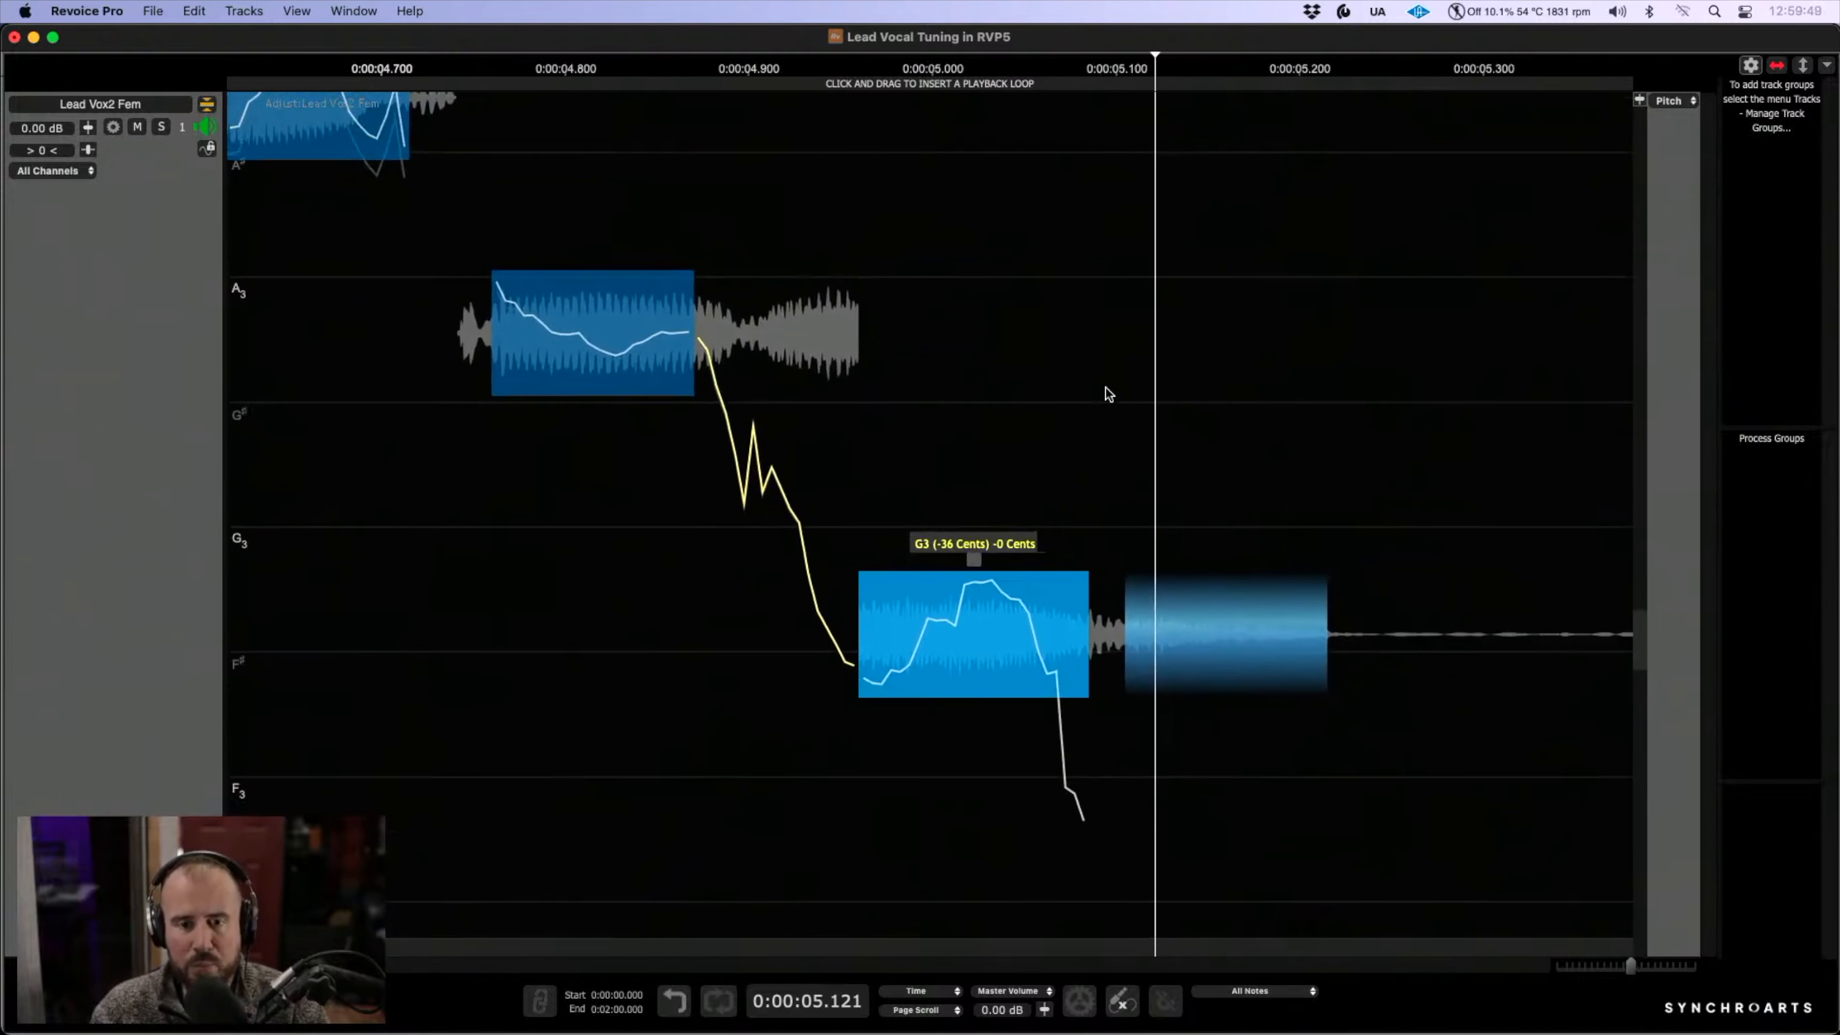
right_click(949, 756)
left_click(1029, 718)
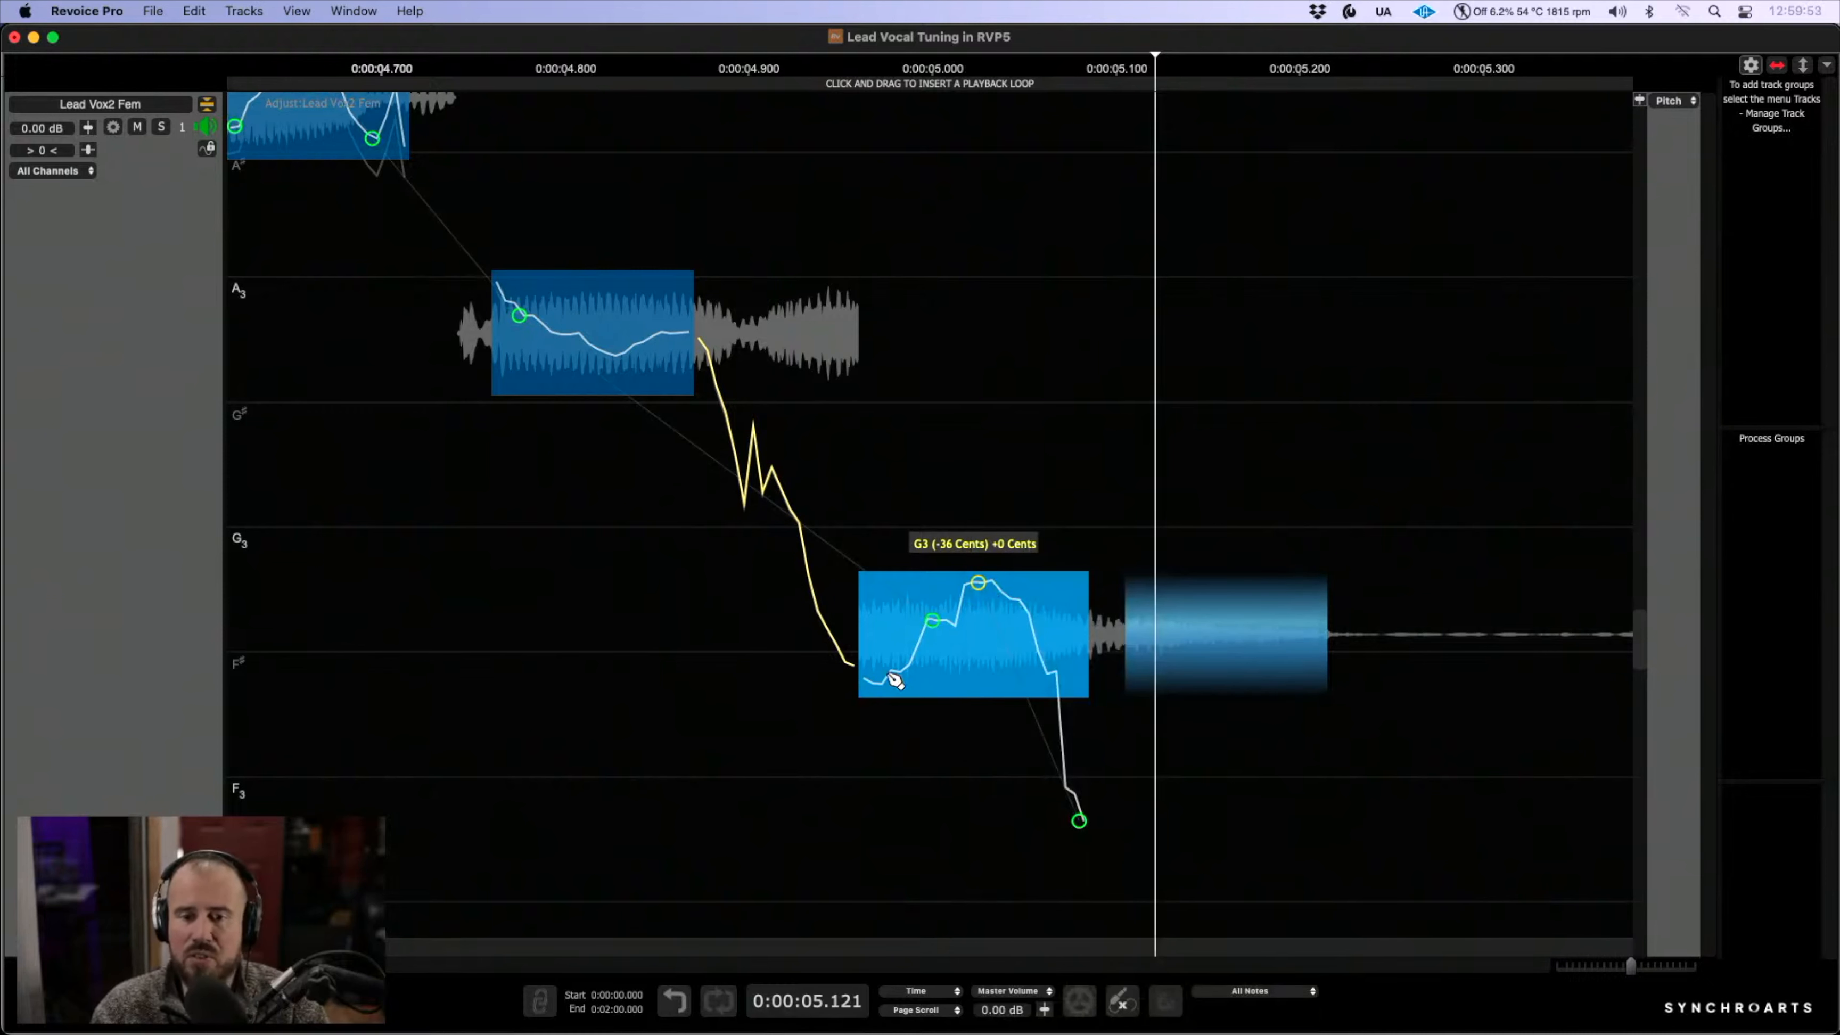
left_click_drag(983, 591, 983, 627)
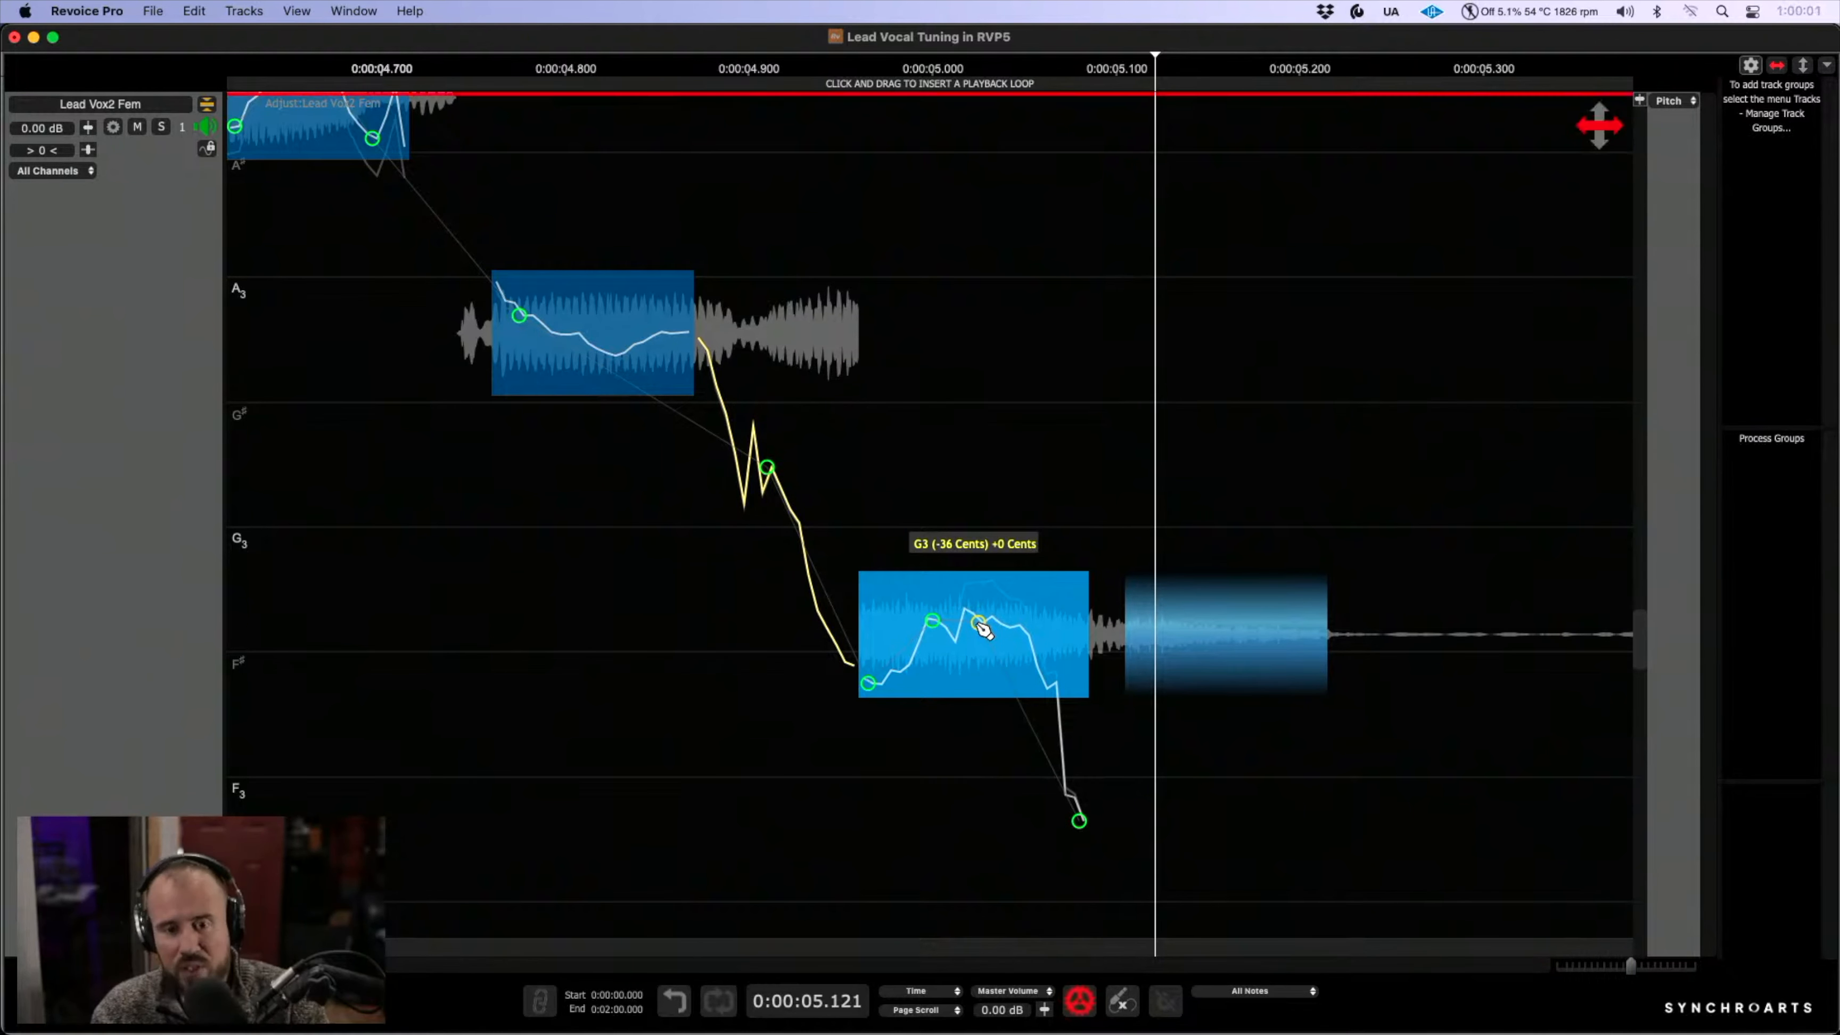
- Redraw the pitch curve of the note near 5 seconds as a nearly flat line with the Draw tool
right_click(979, 624)
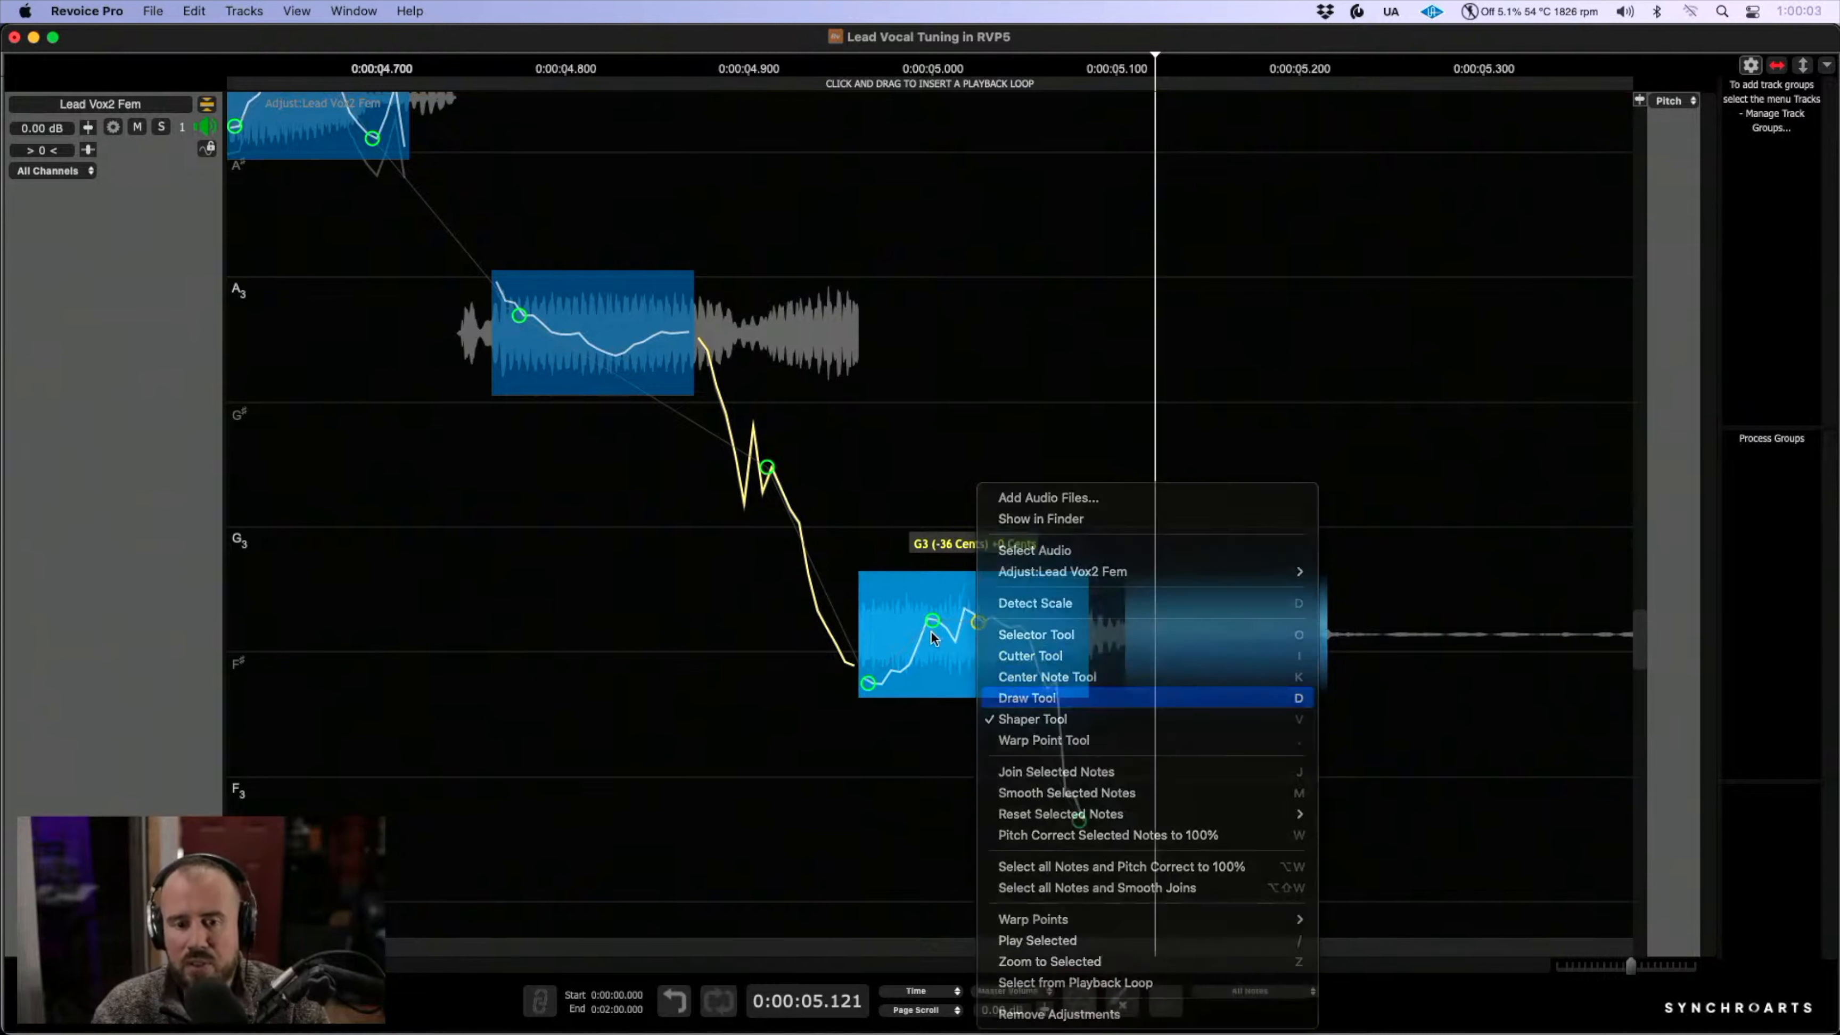
left_click(1016, 696)
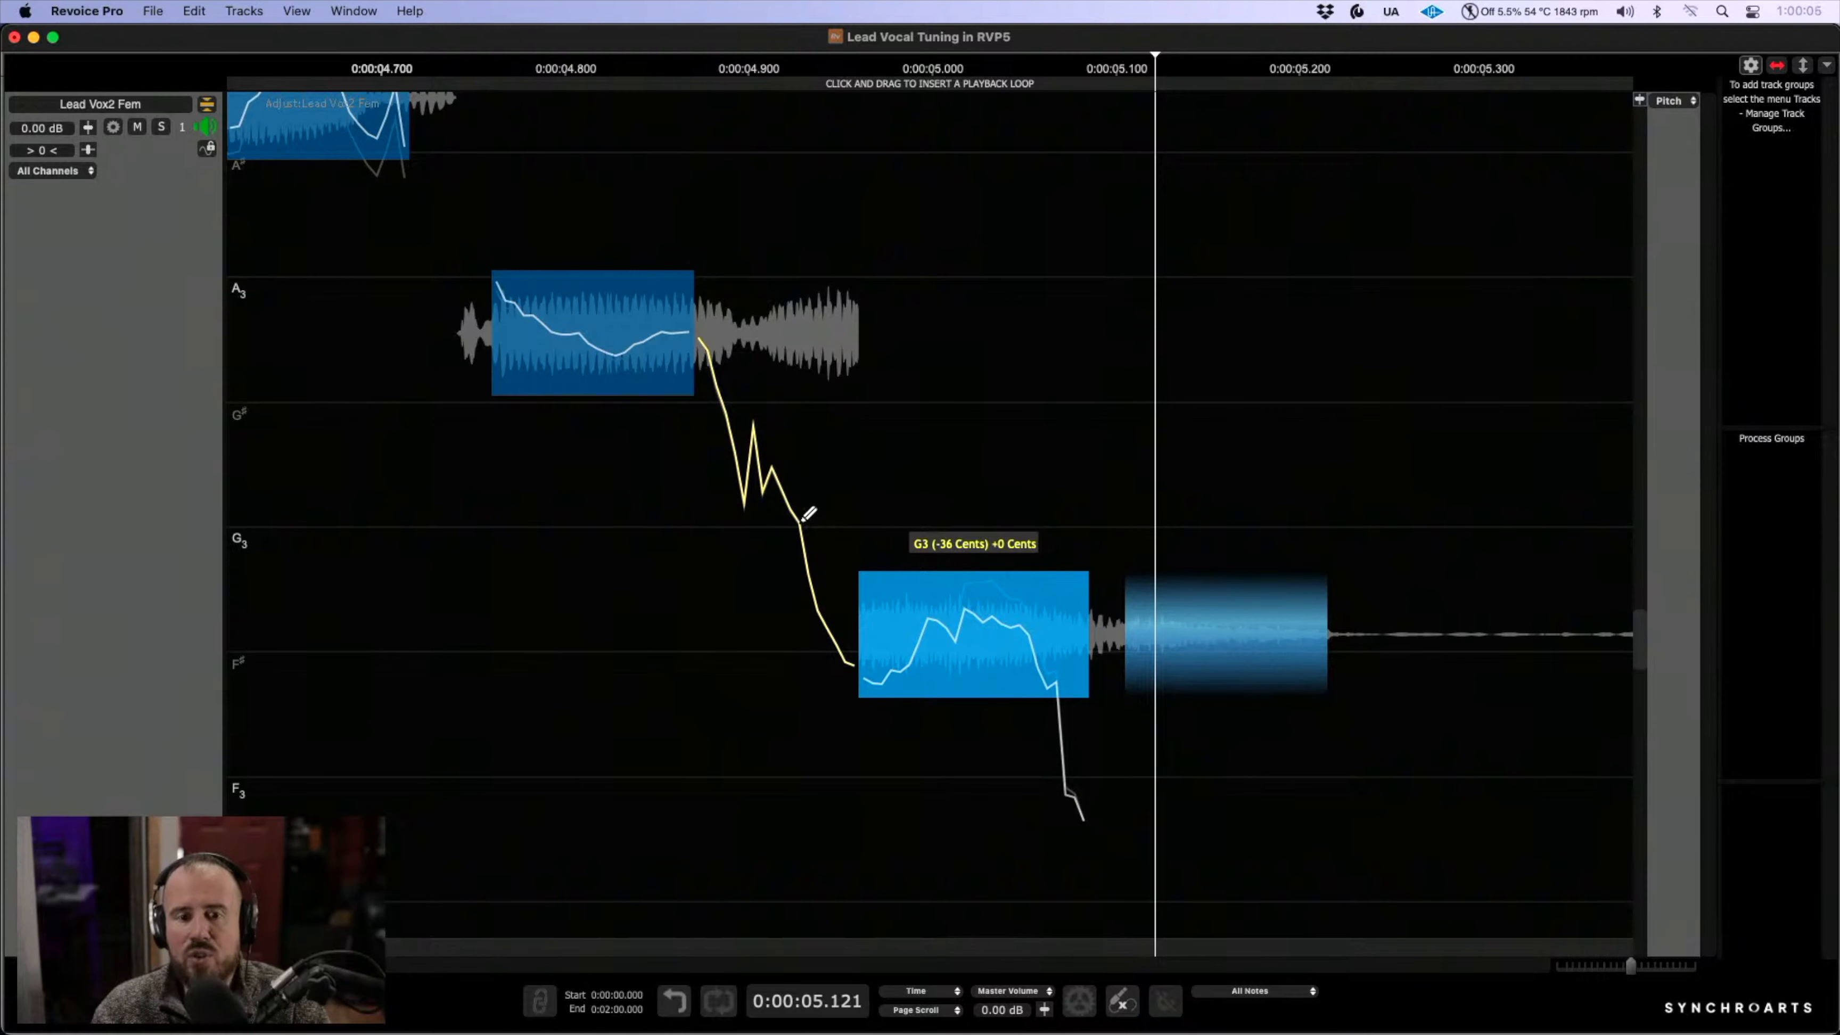
mouse_move(869, 628)
left_mouse_down()
mouse_move(977, 608)
mouse_move(1084, 627)
left_mouse_up()
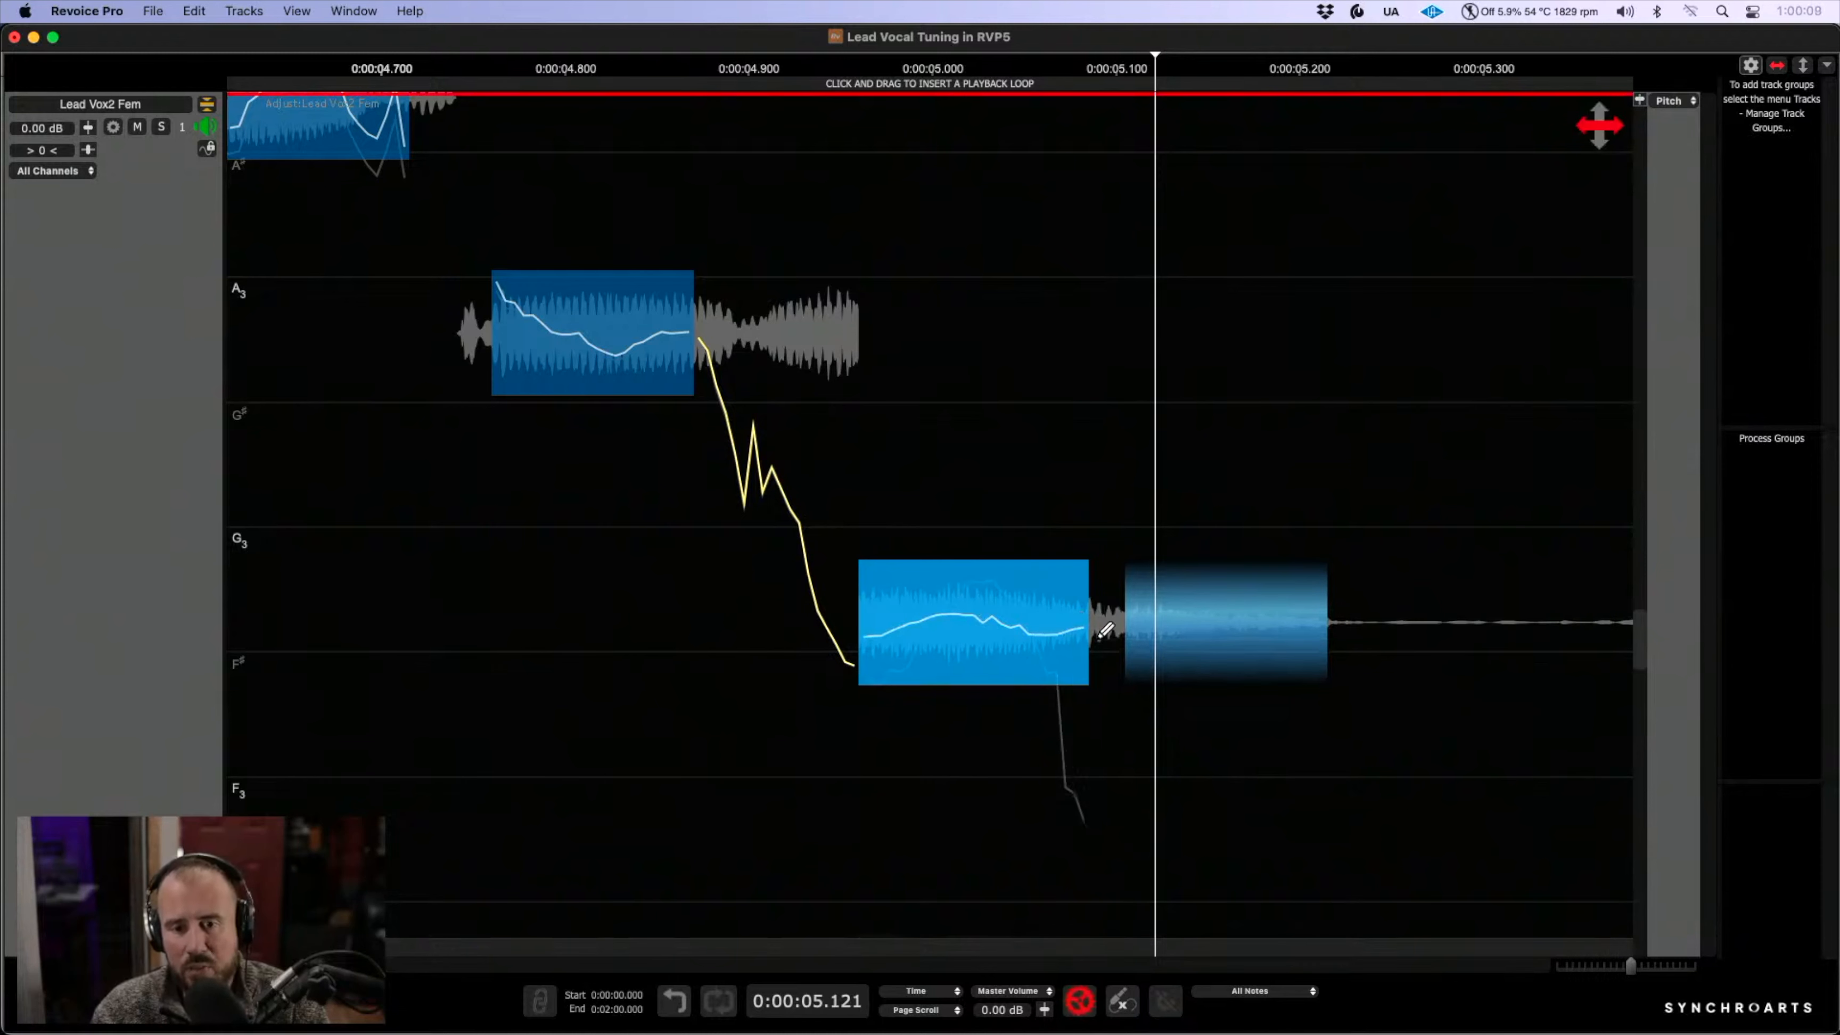
- With the Selector tool, raise the redrawn note near 5 seconds slightly towards G3
right_click(1074, 648)
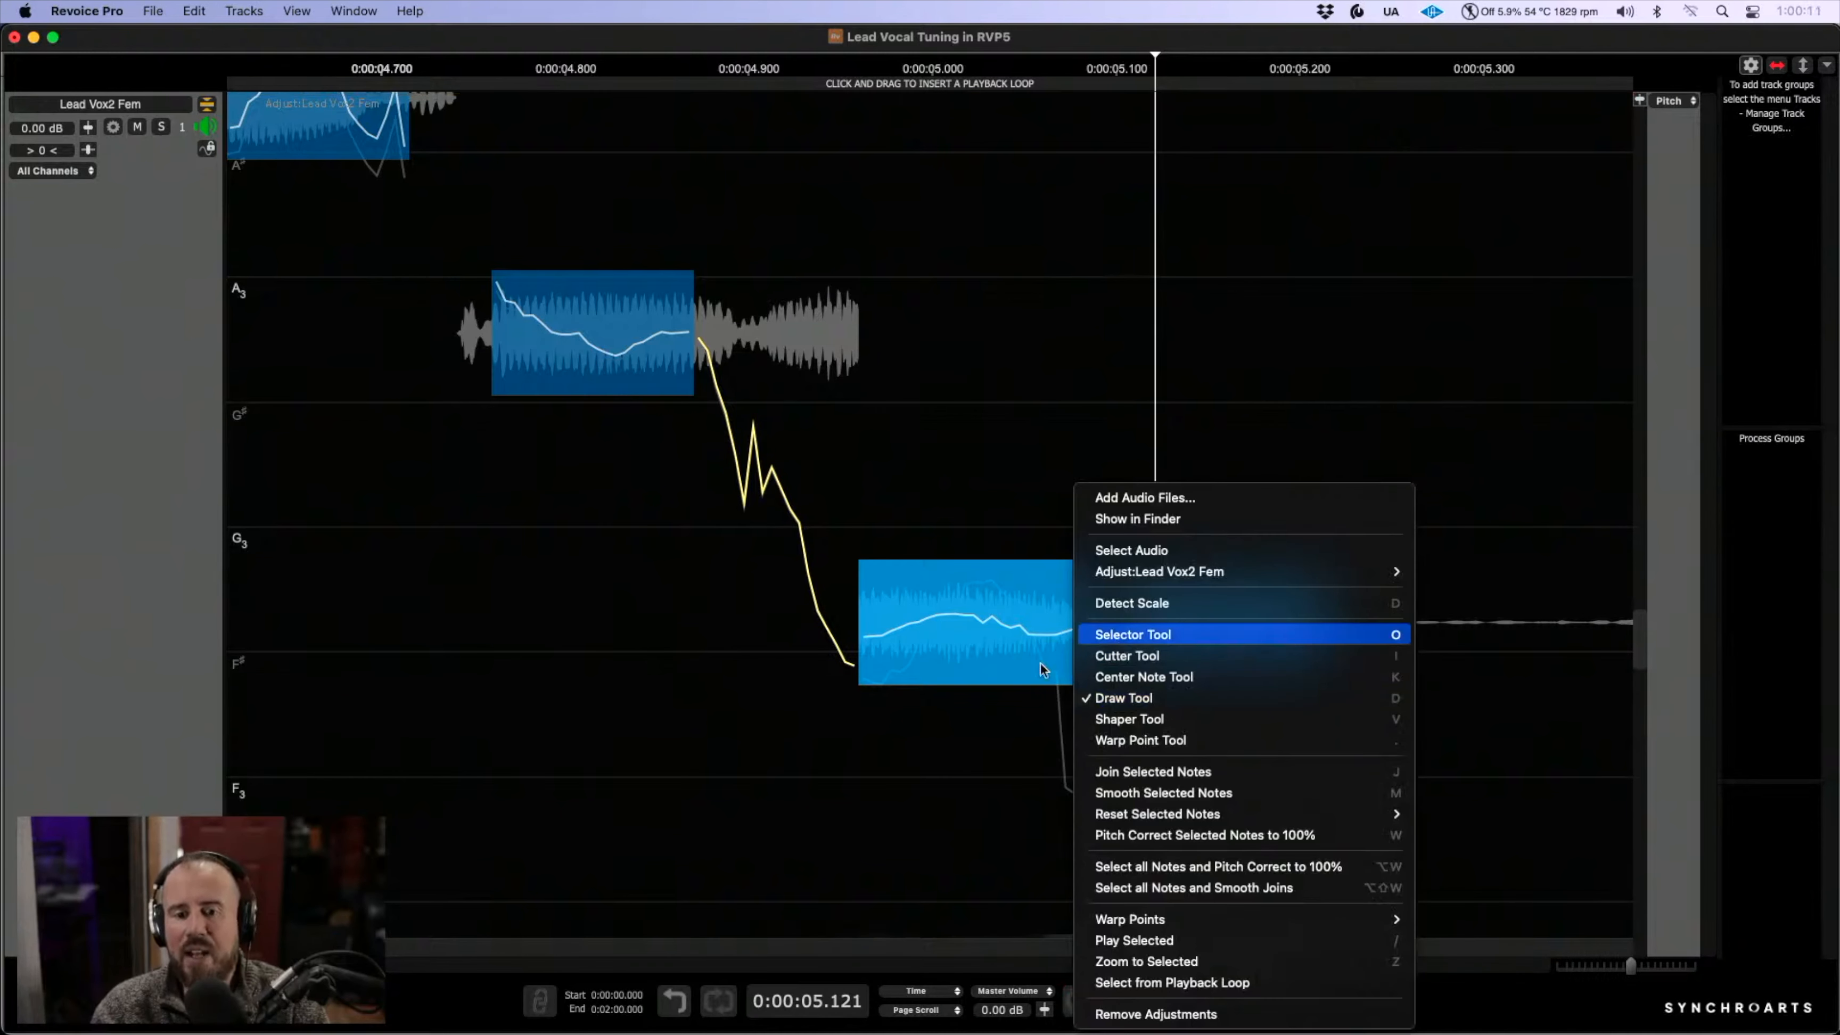
left_click(1123, 634)
left_click_drag(972, 625, 978, 601)
left_click(924, 522)
- Play the vocal from the start with the adjustments bypassed and active to compare the original and tuned versions
left_click_drag(1068, 757, 782, 599)
left_click_drag(677, 266, 696, 415)
left_click_drag(778, 579, 571, 465)
left_click(350, 341)
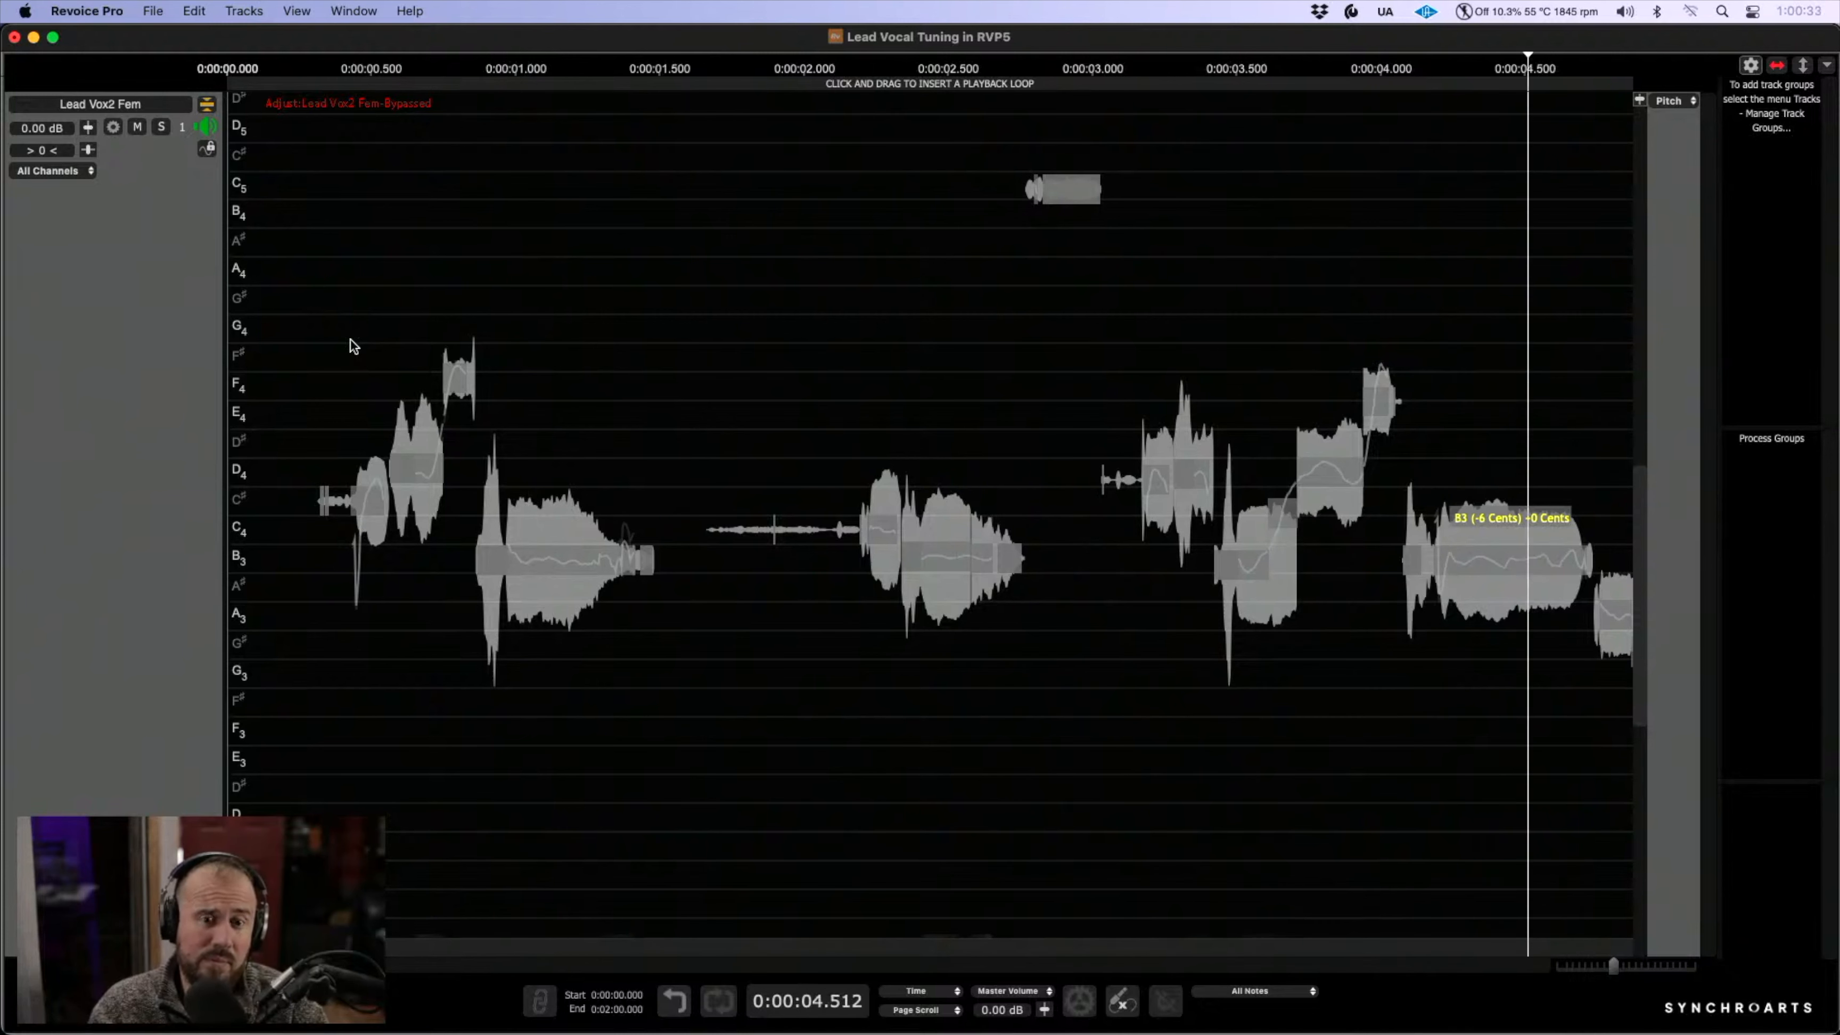
key("space")
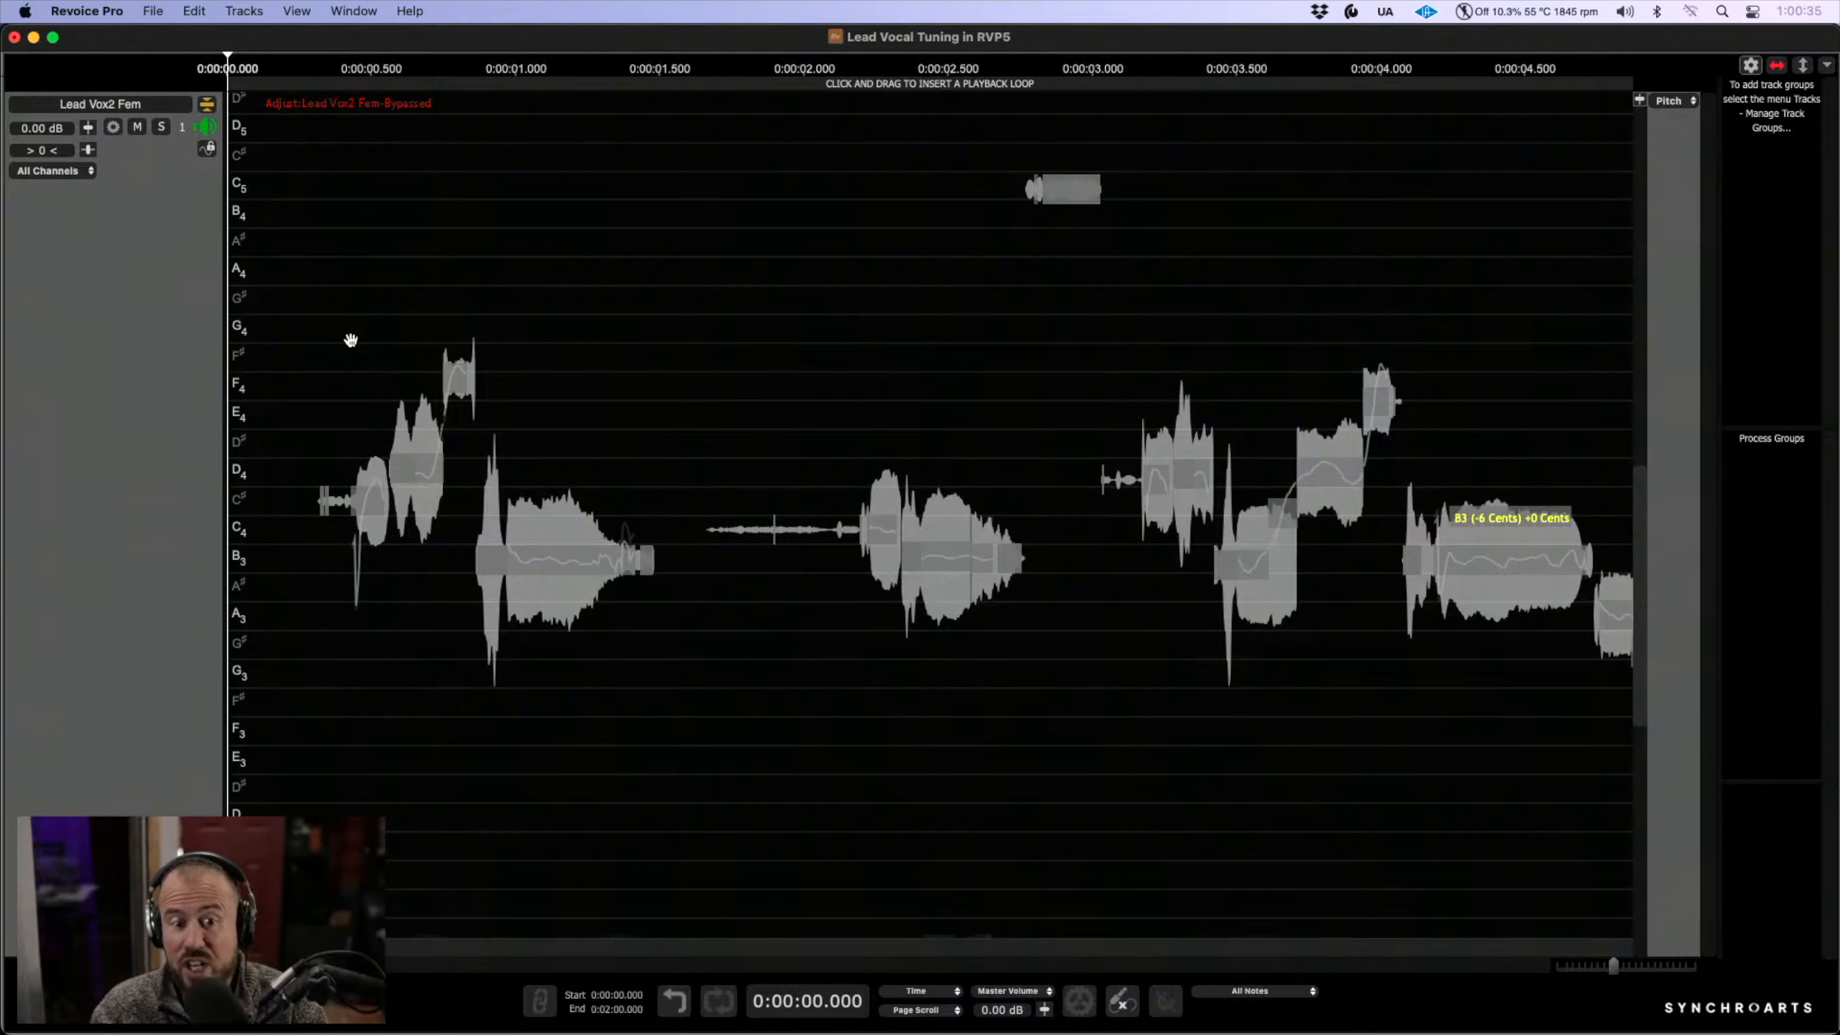
key("b")
key("space")
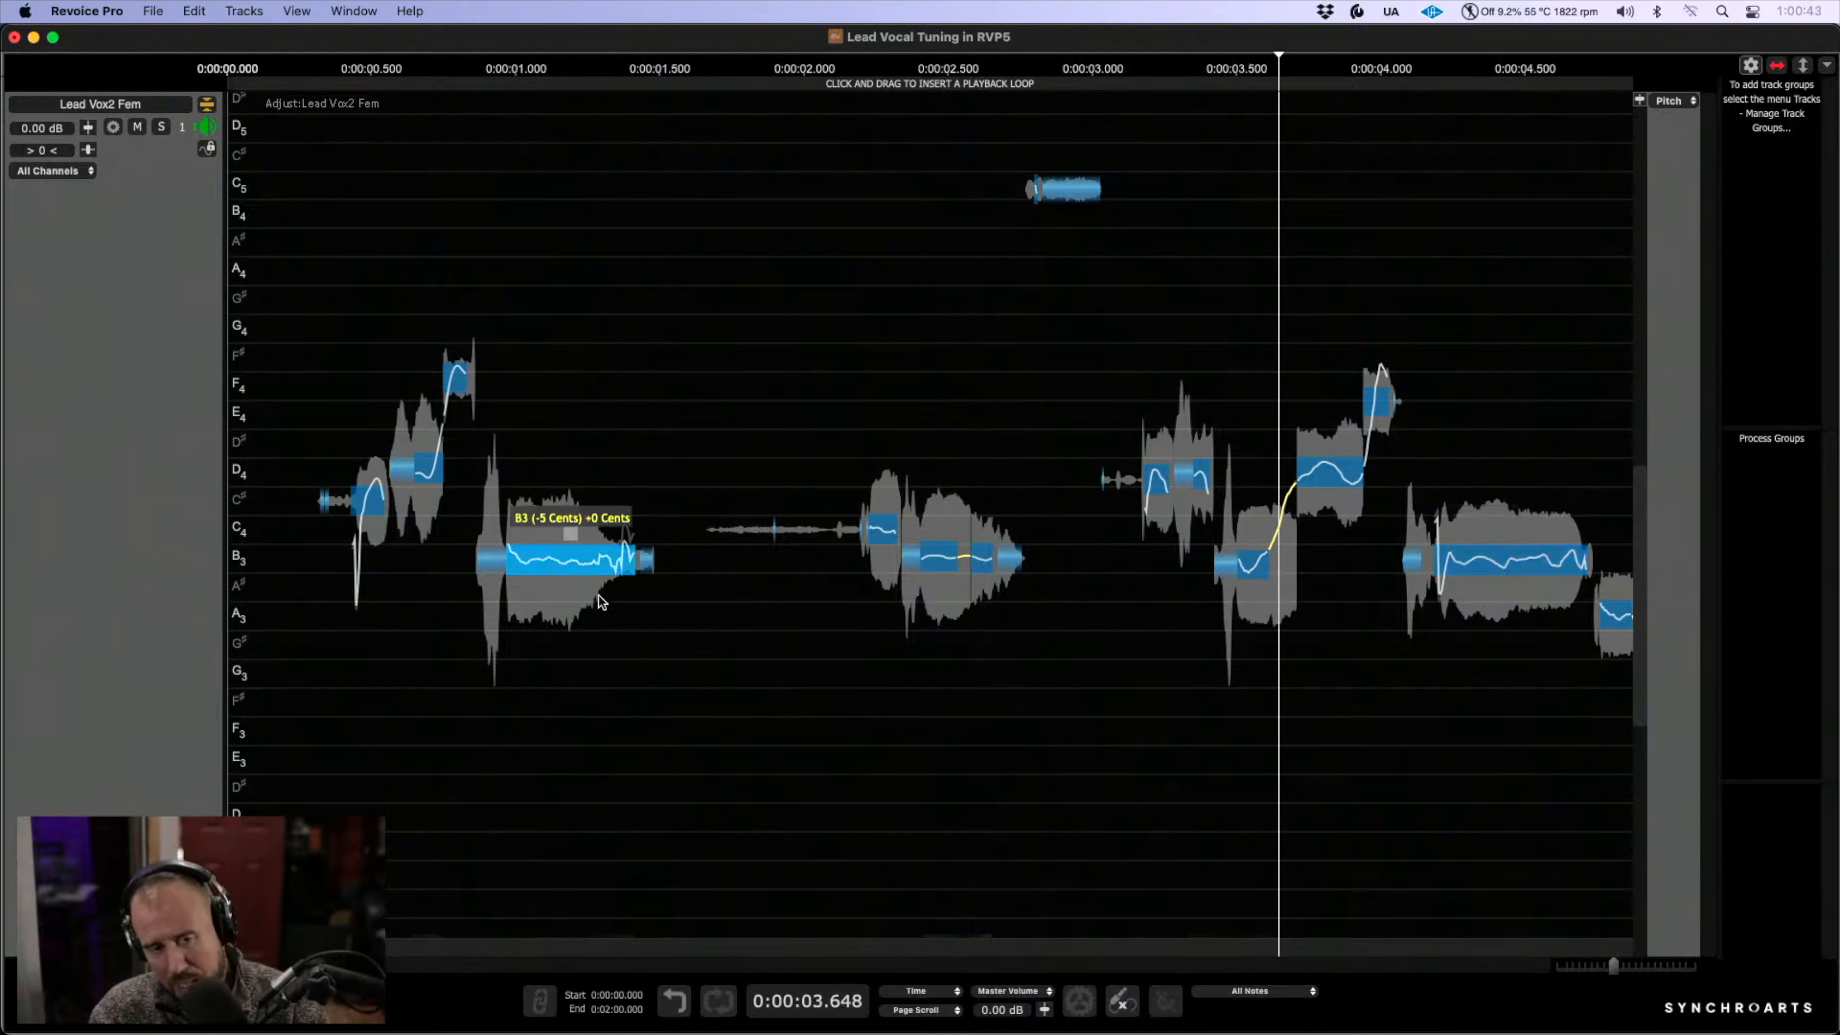
- Smooth the pitch curve of the long B3 note between about 1 and 1.4 seconds
left_click_drag(580, 561, 878, 627)
scroll(591, 475, "left", 3)
scroll(592, 475, "up", 1)
scroll(808, 597, "up", 2)
left_click(814, 201)
left_click(821, 366)
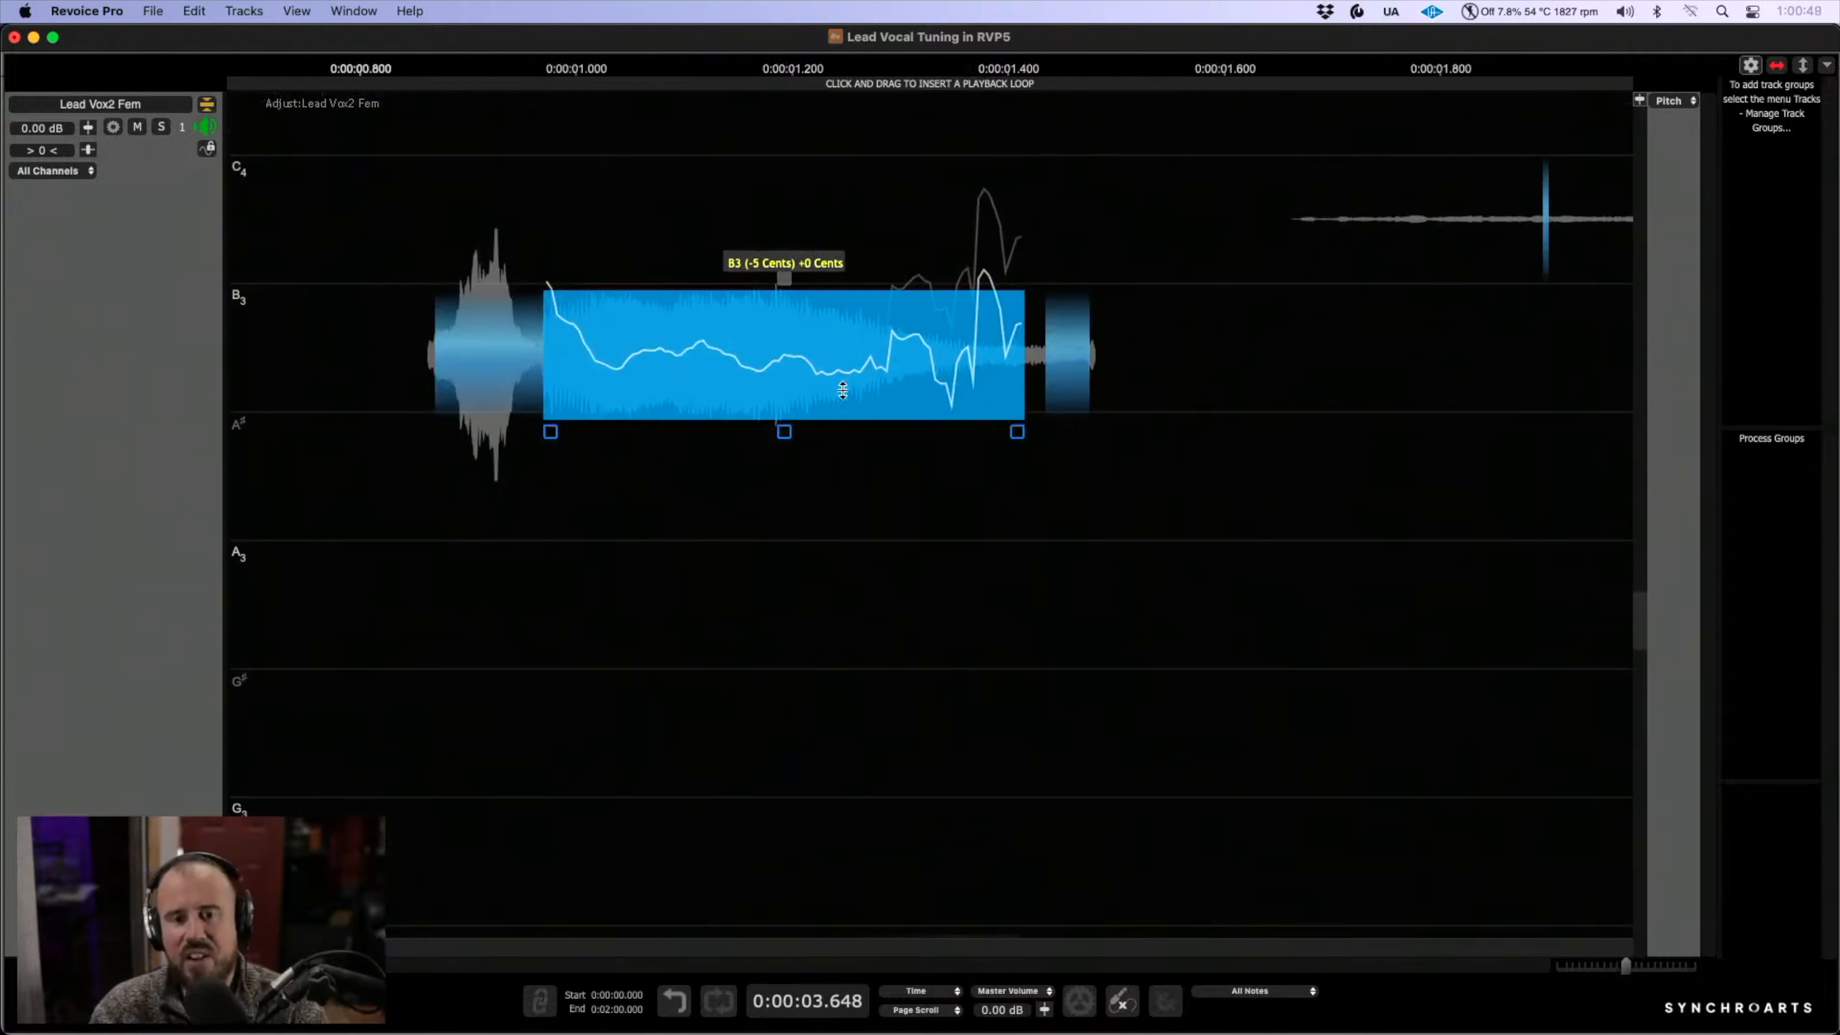
key("s")
key("s")
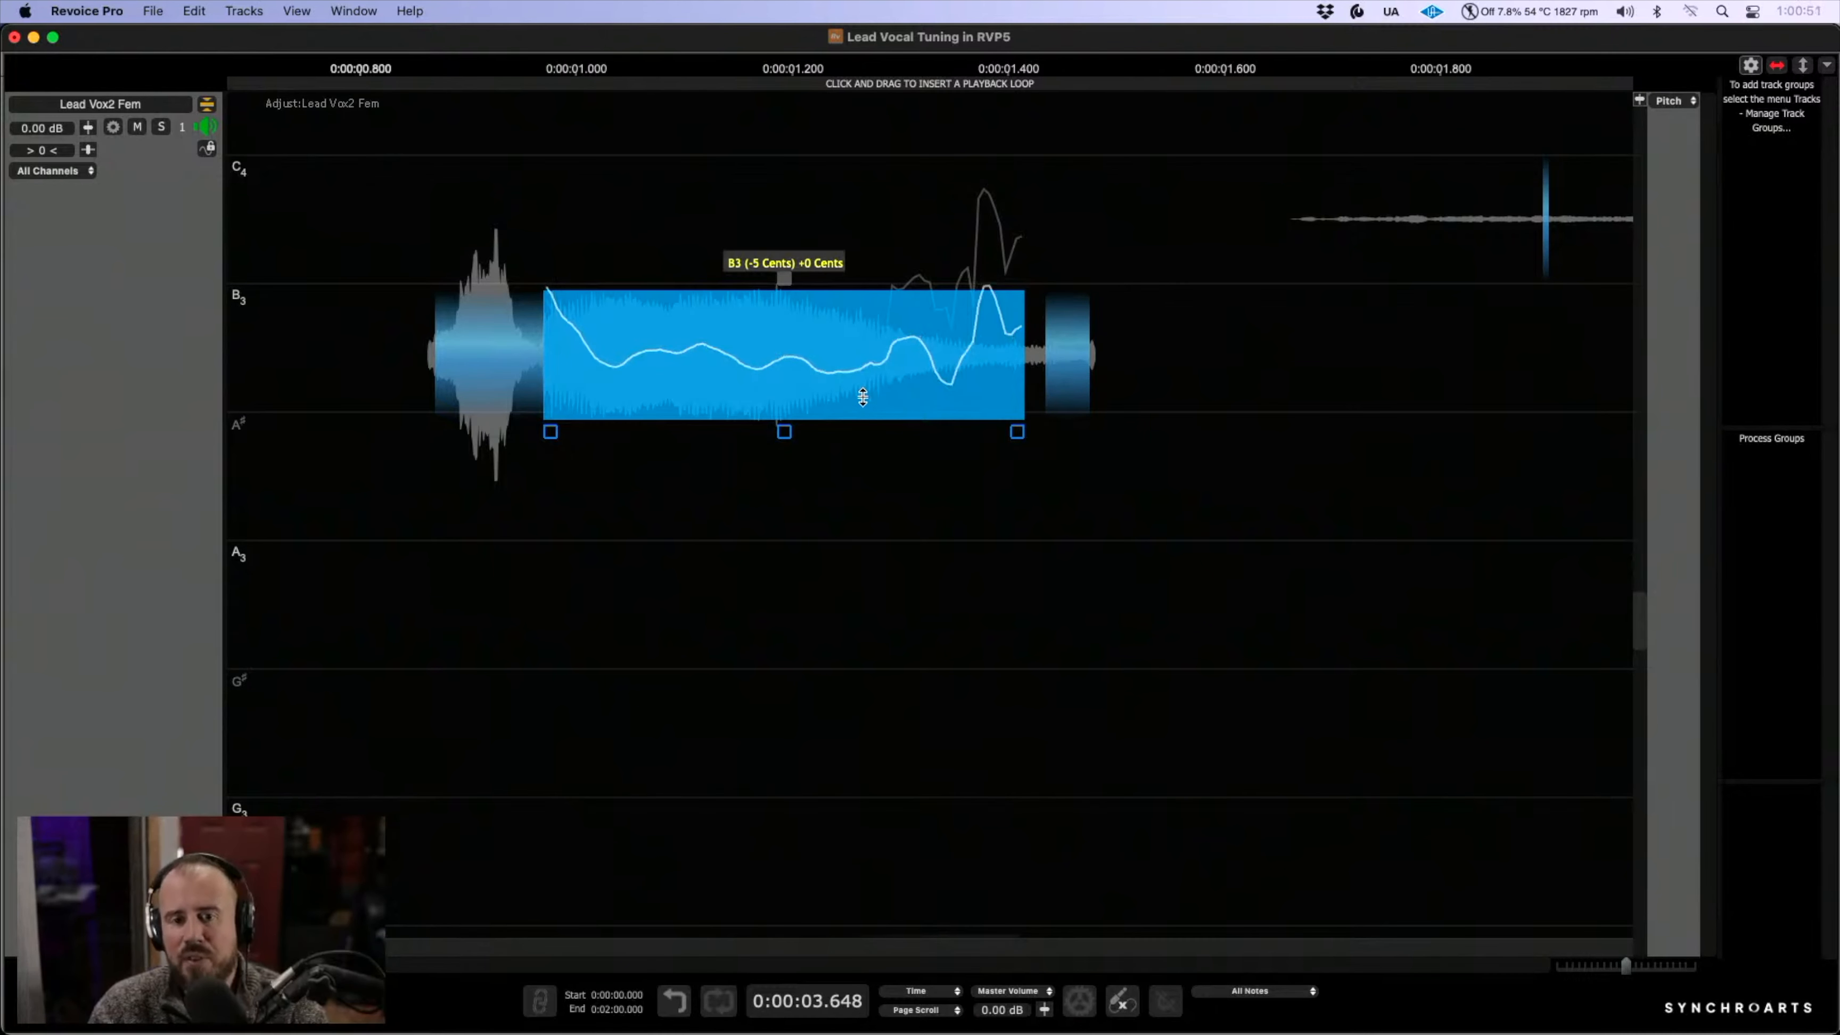
left_click(1004, 568)
- Play the first phrase up to about 1.6 seconds with the adjustments active and bypassed to compare them
left_click_drag(867, 489, 627, 387)
key("space")
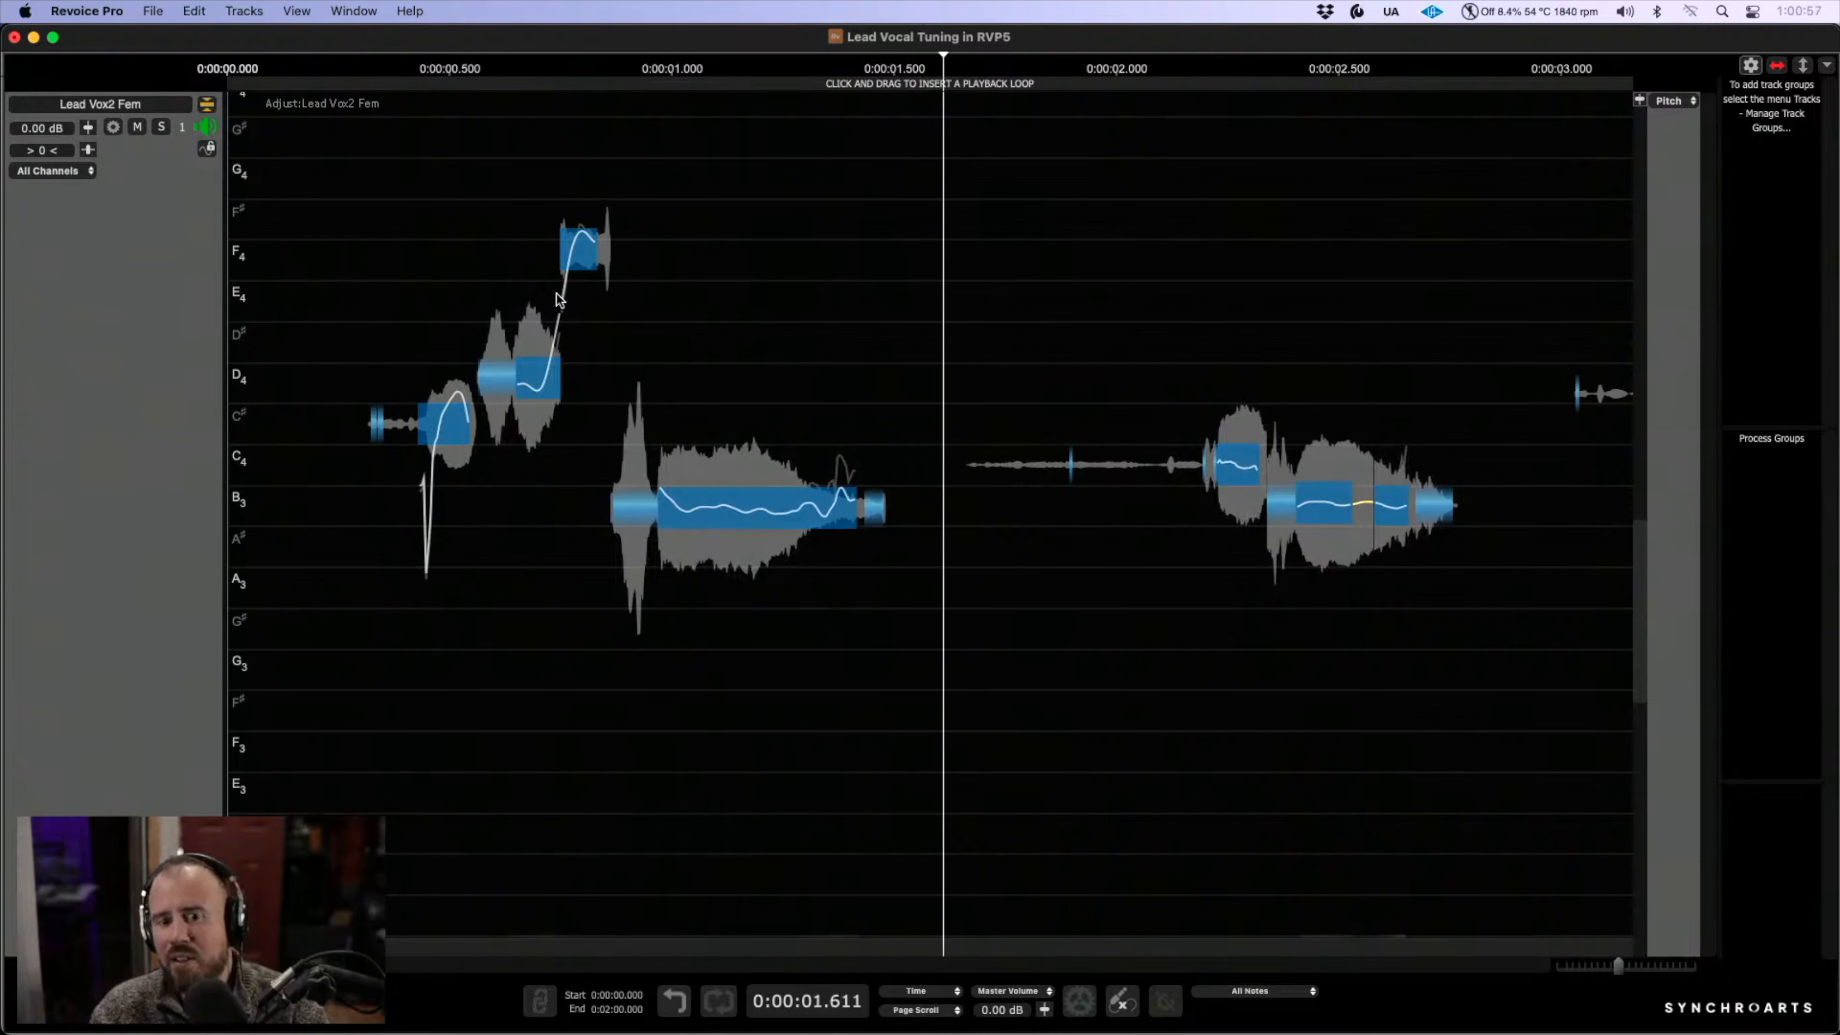
left_click(603, 425)
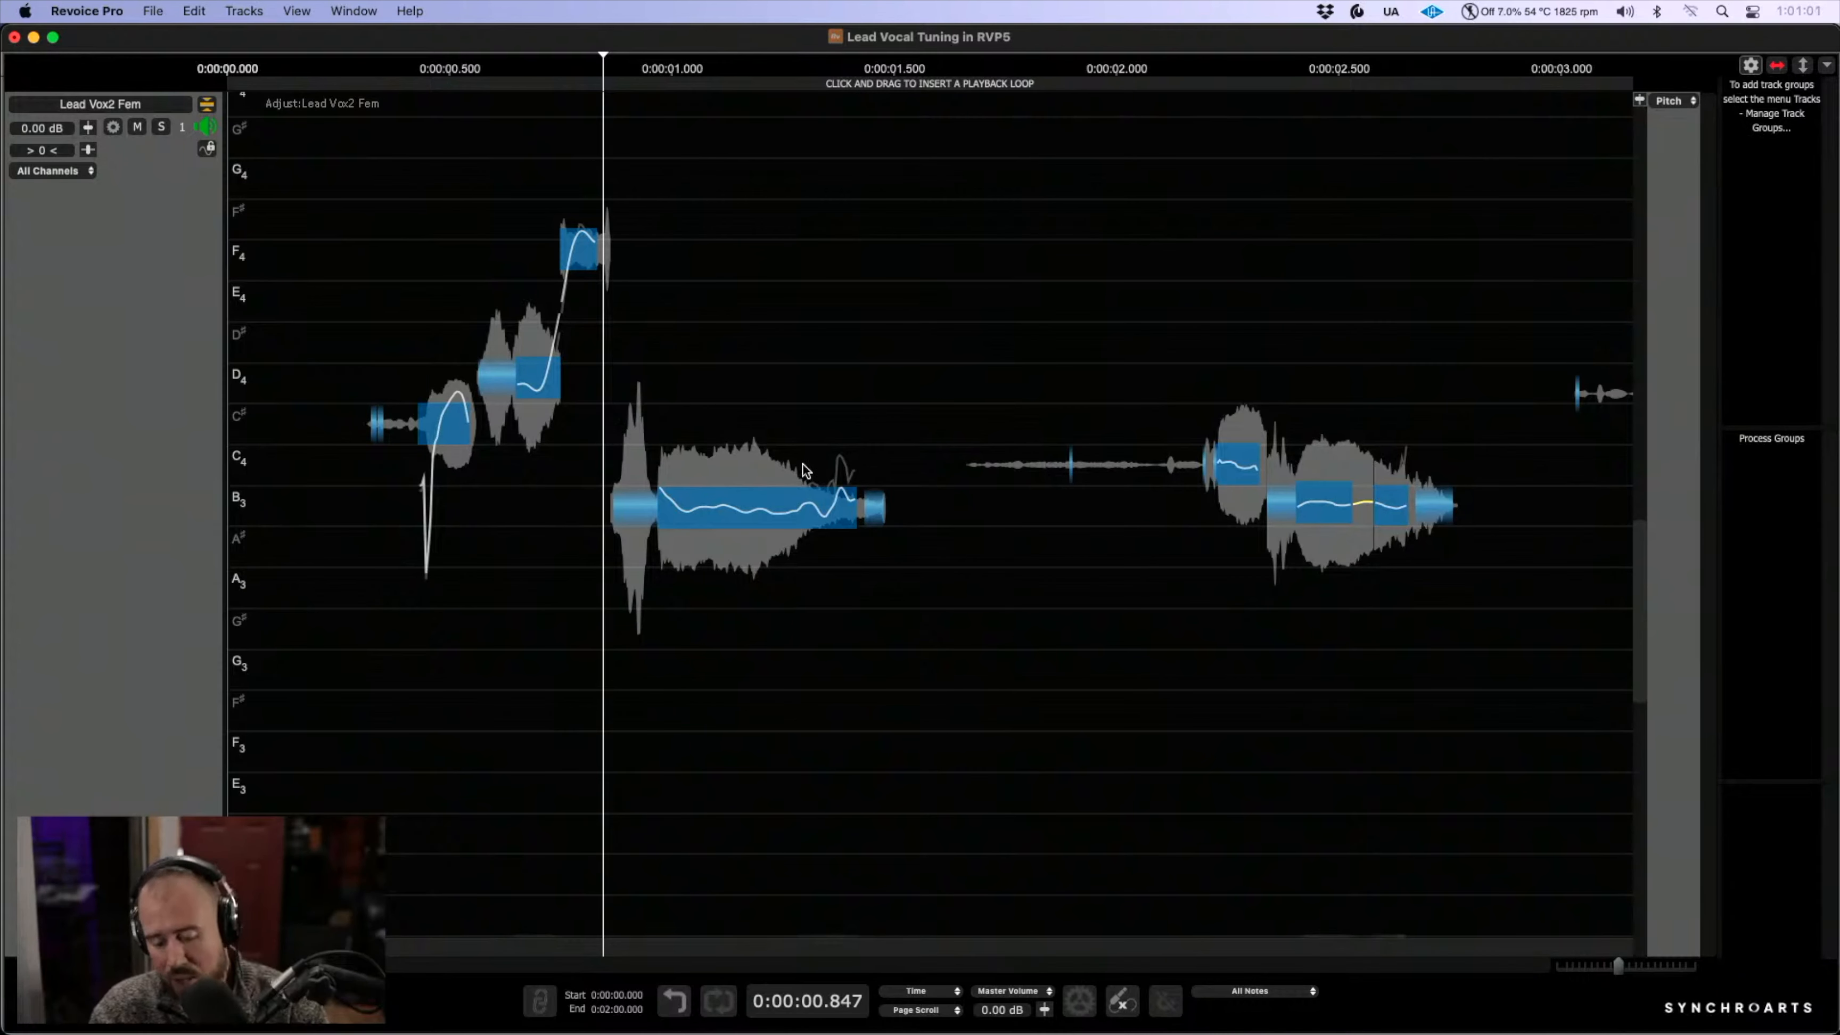
key("b")
left_click(367, 307)
key("space")
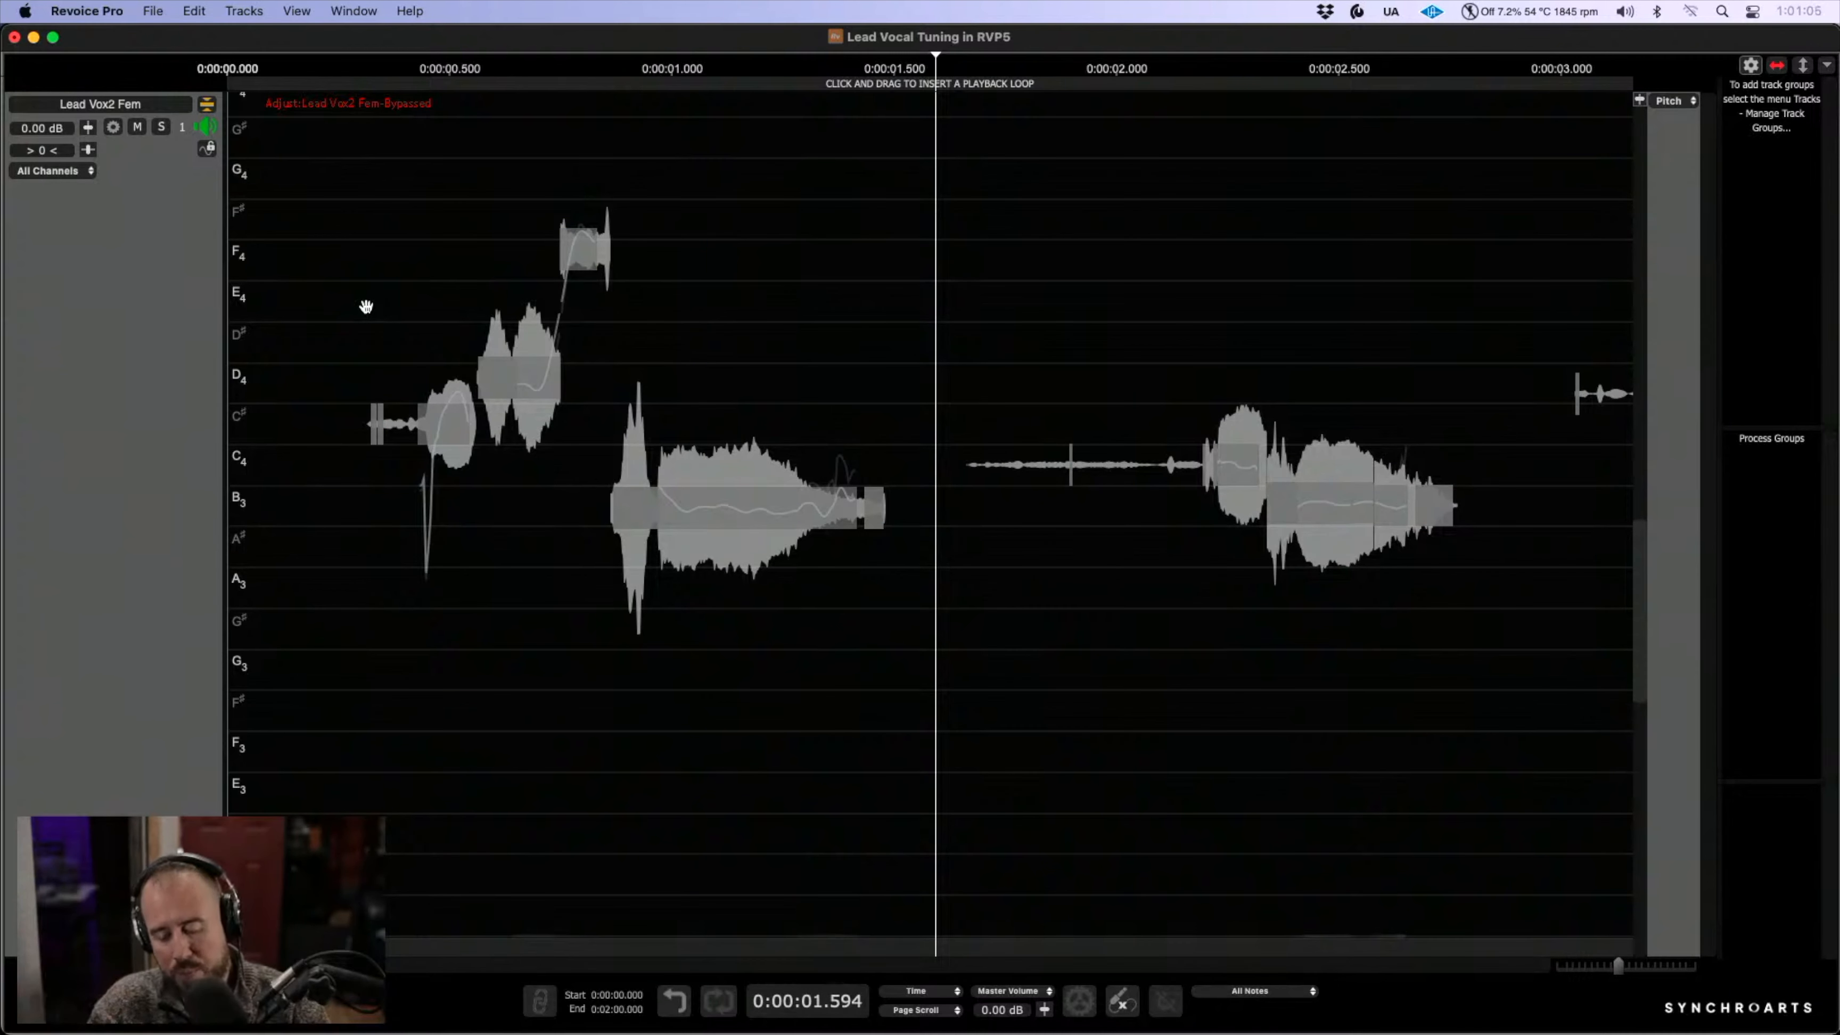
key("b")
key("space")
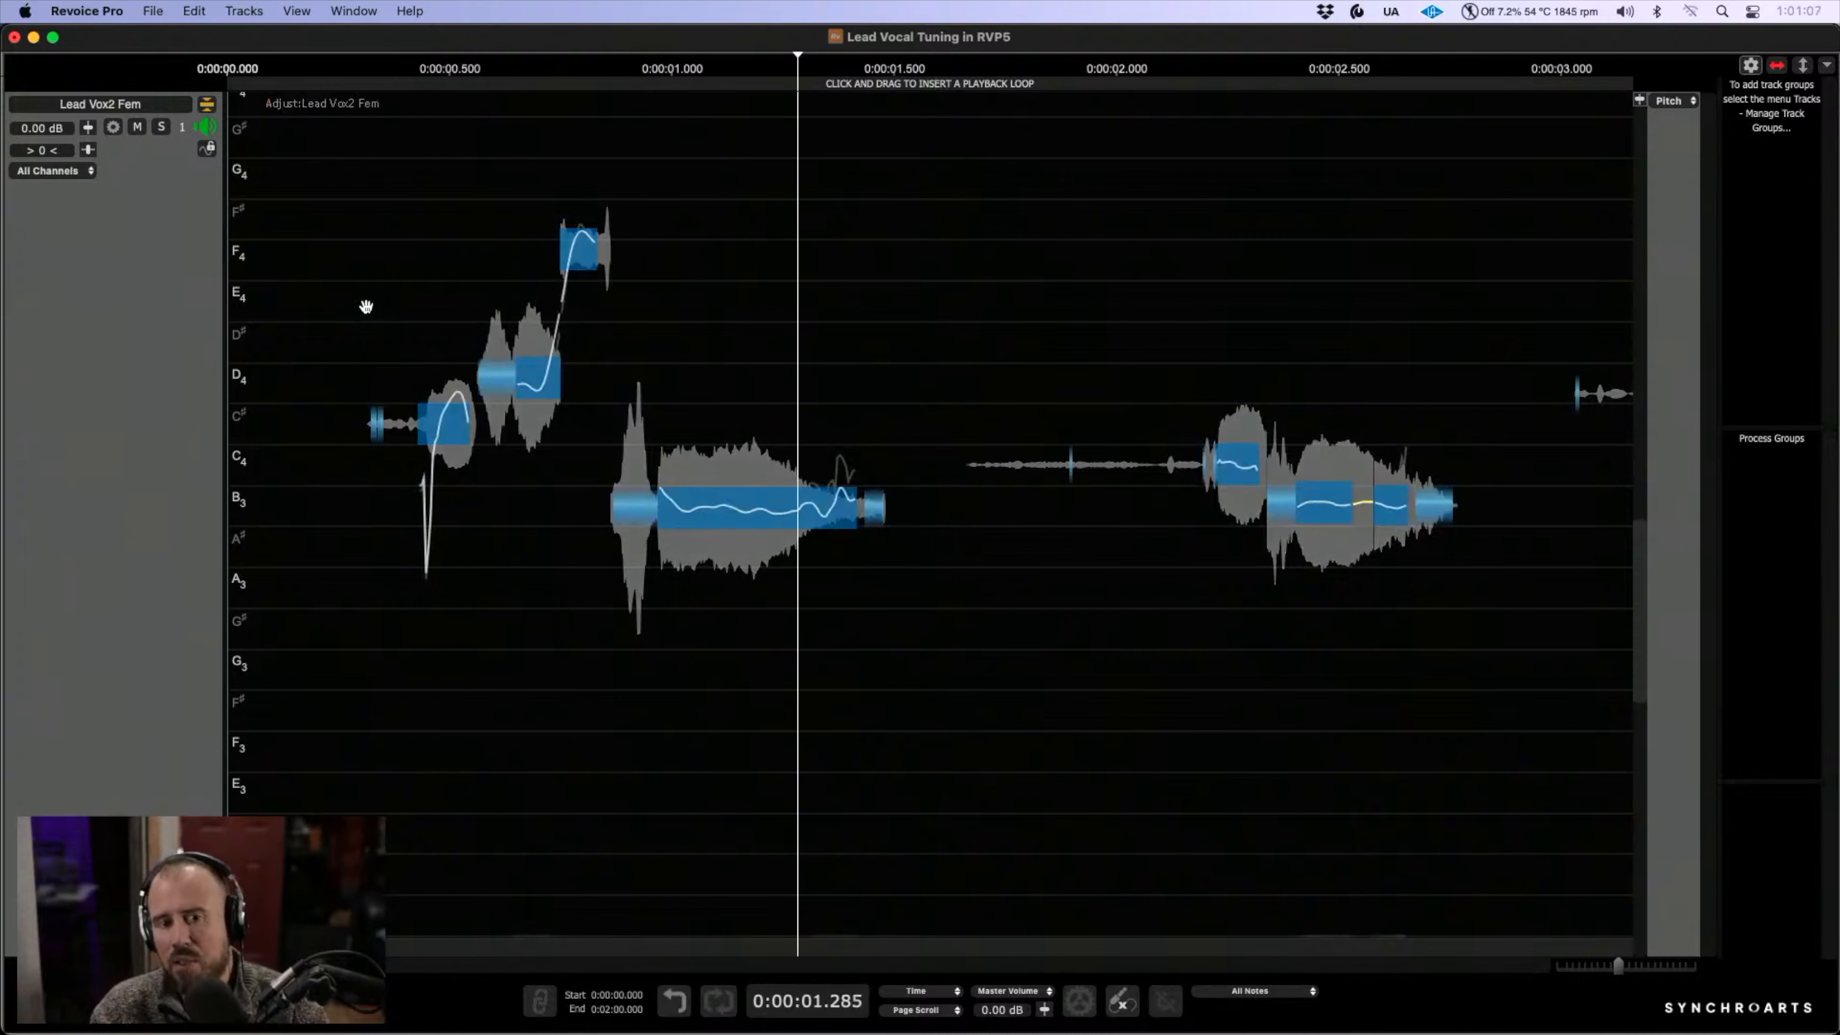
- Compare the phrase around 2.2 to 2.7 seconds bypassed and active, and examine its B3 notes' original and tuned pitch curves
key("space")
left_click(1196, 350)
key("b")
key("space")
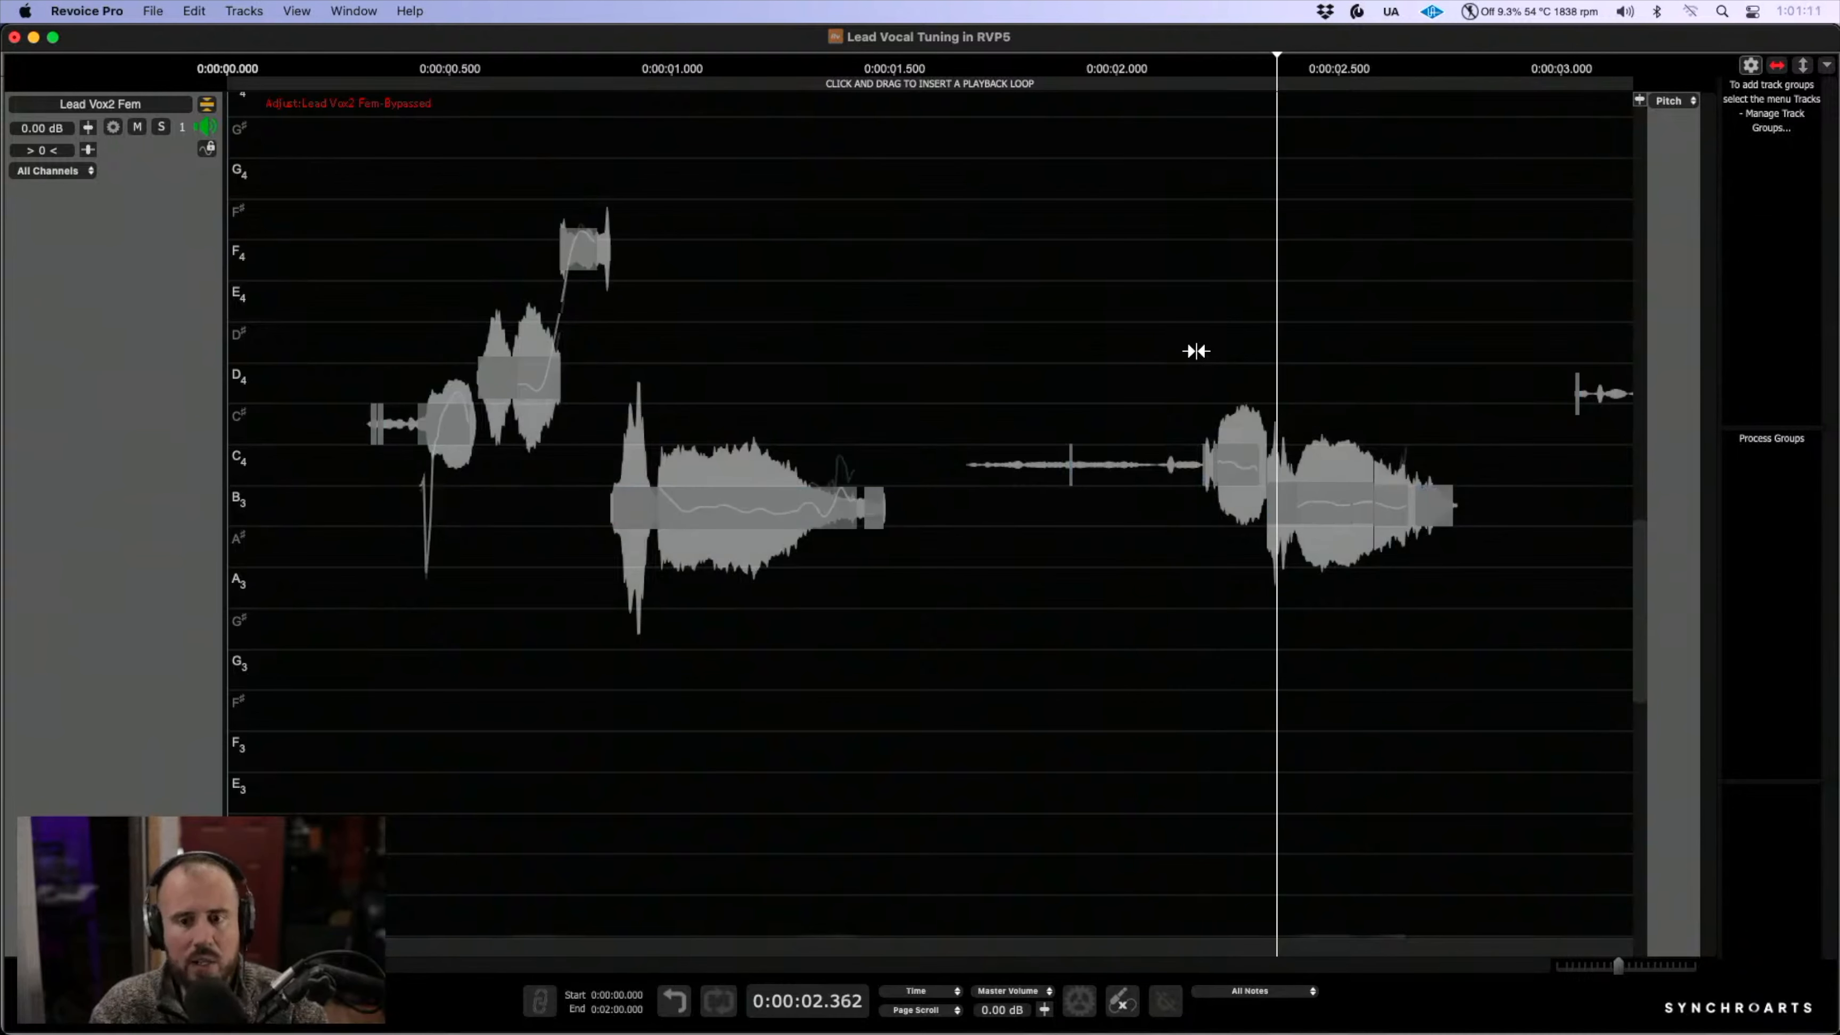
key("b")
key("space")
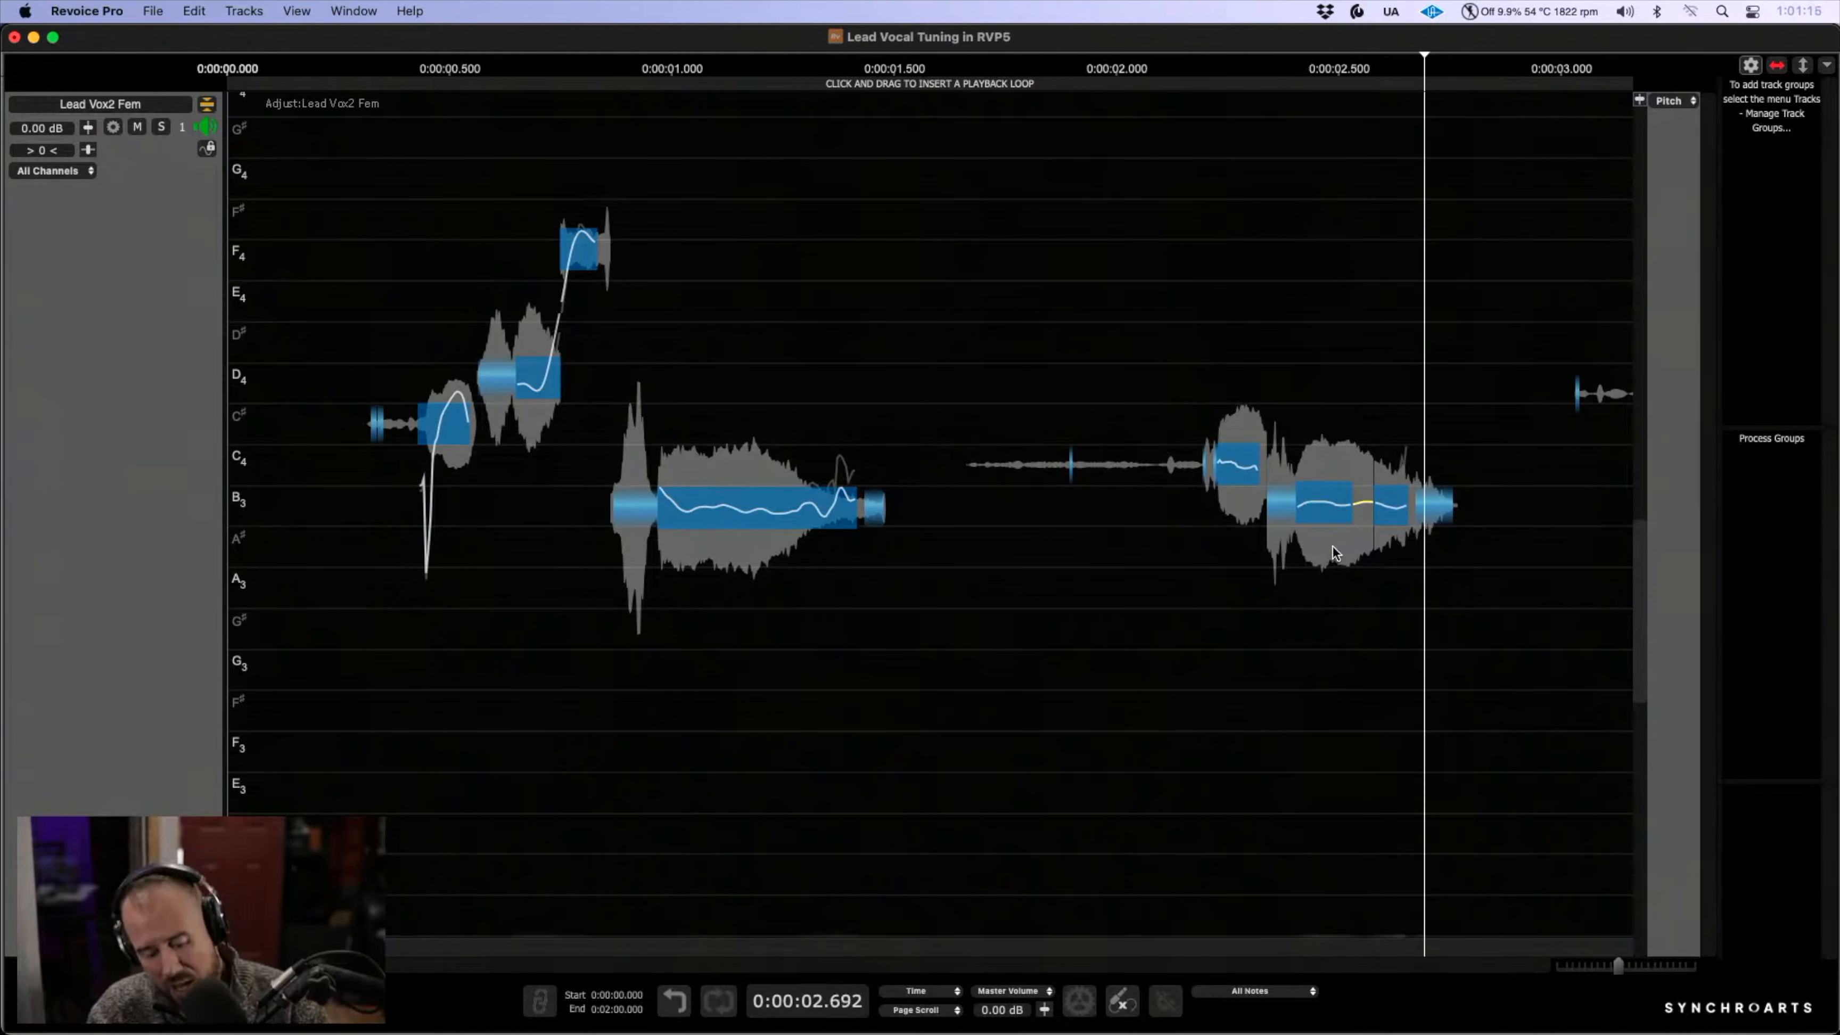
scroll(1361, 598, "up", 5)
left_click_drag(1421, 503, 1130, 714)
left_click_drag(1205, 636, 1351, 607)
left_click_drag(1204, 577, 1245, 661)
left_click_drag(1127, 748, 1372, 746)
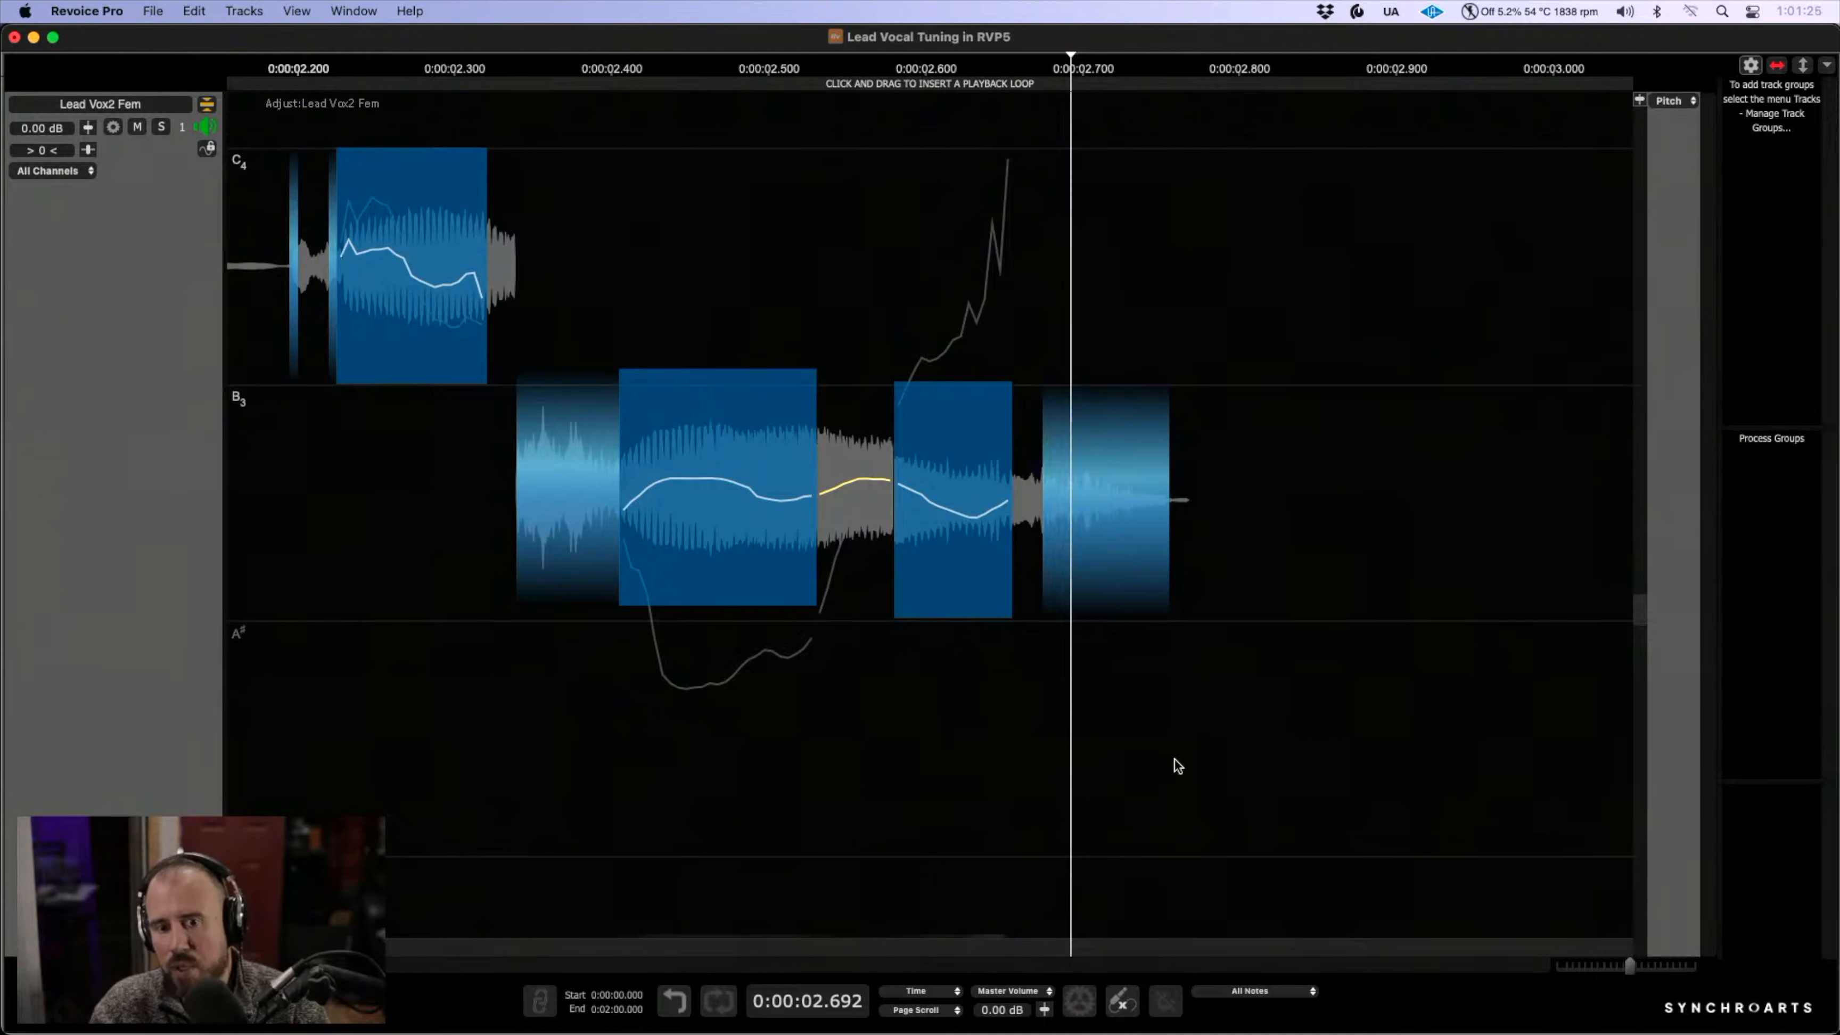
- Select all notes between about 6 and 7.2 seconds, raise their Center Note Correction and return to the Selector tool
left_click_drag(1175, 800, 837, 687)
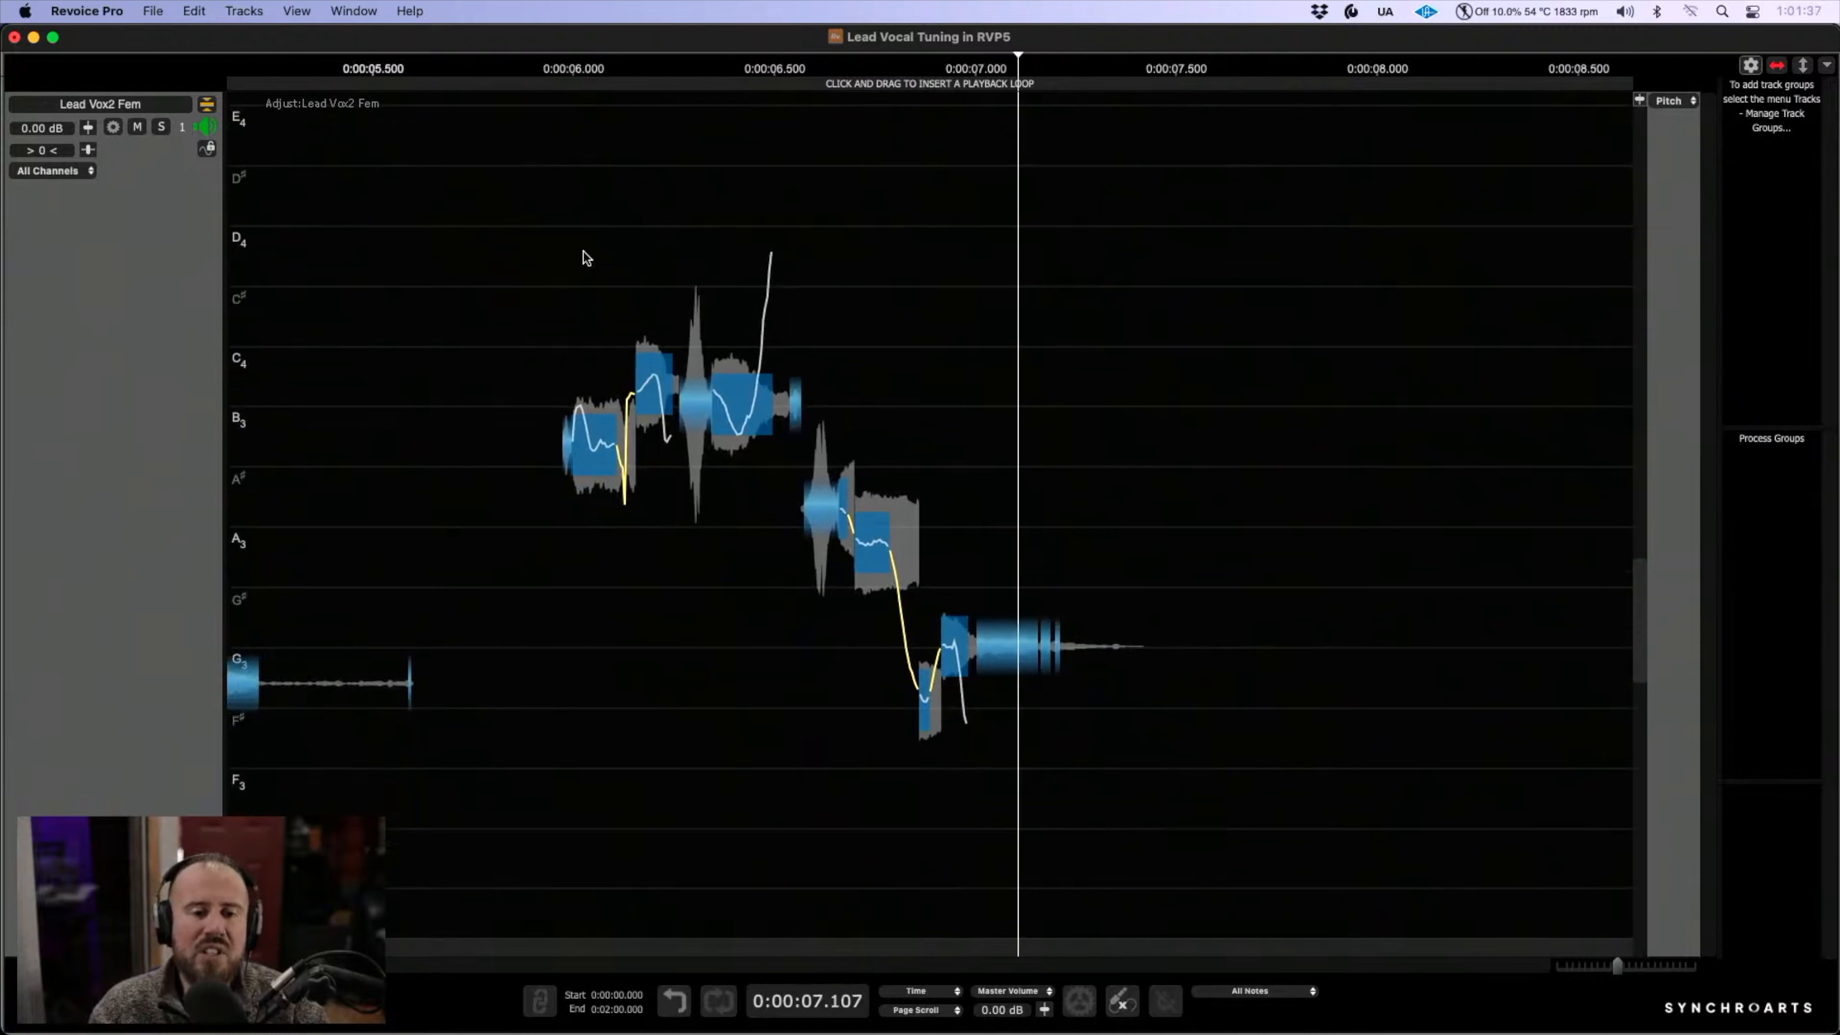
left_click_drag(526, 258, 1108, 812)
key("c")
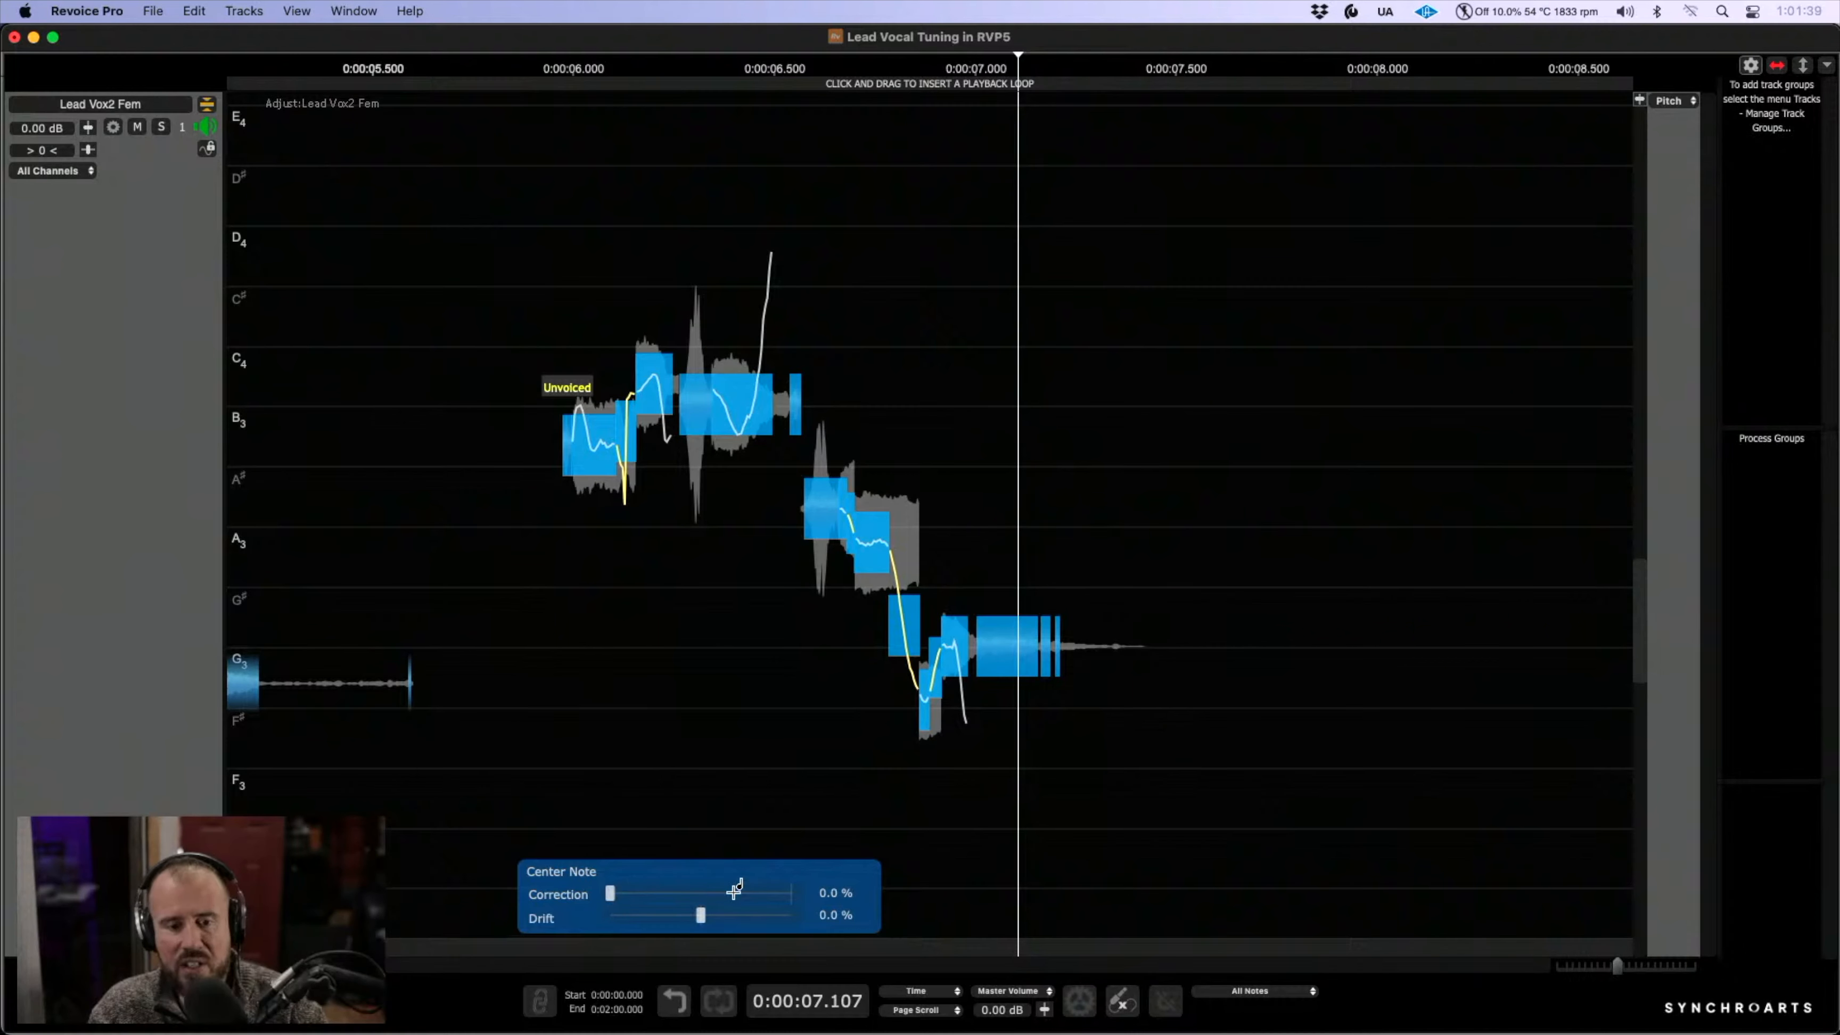
left_click_drag(616, 888, 670, 888)
right_click(681, 667)
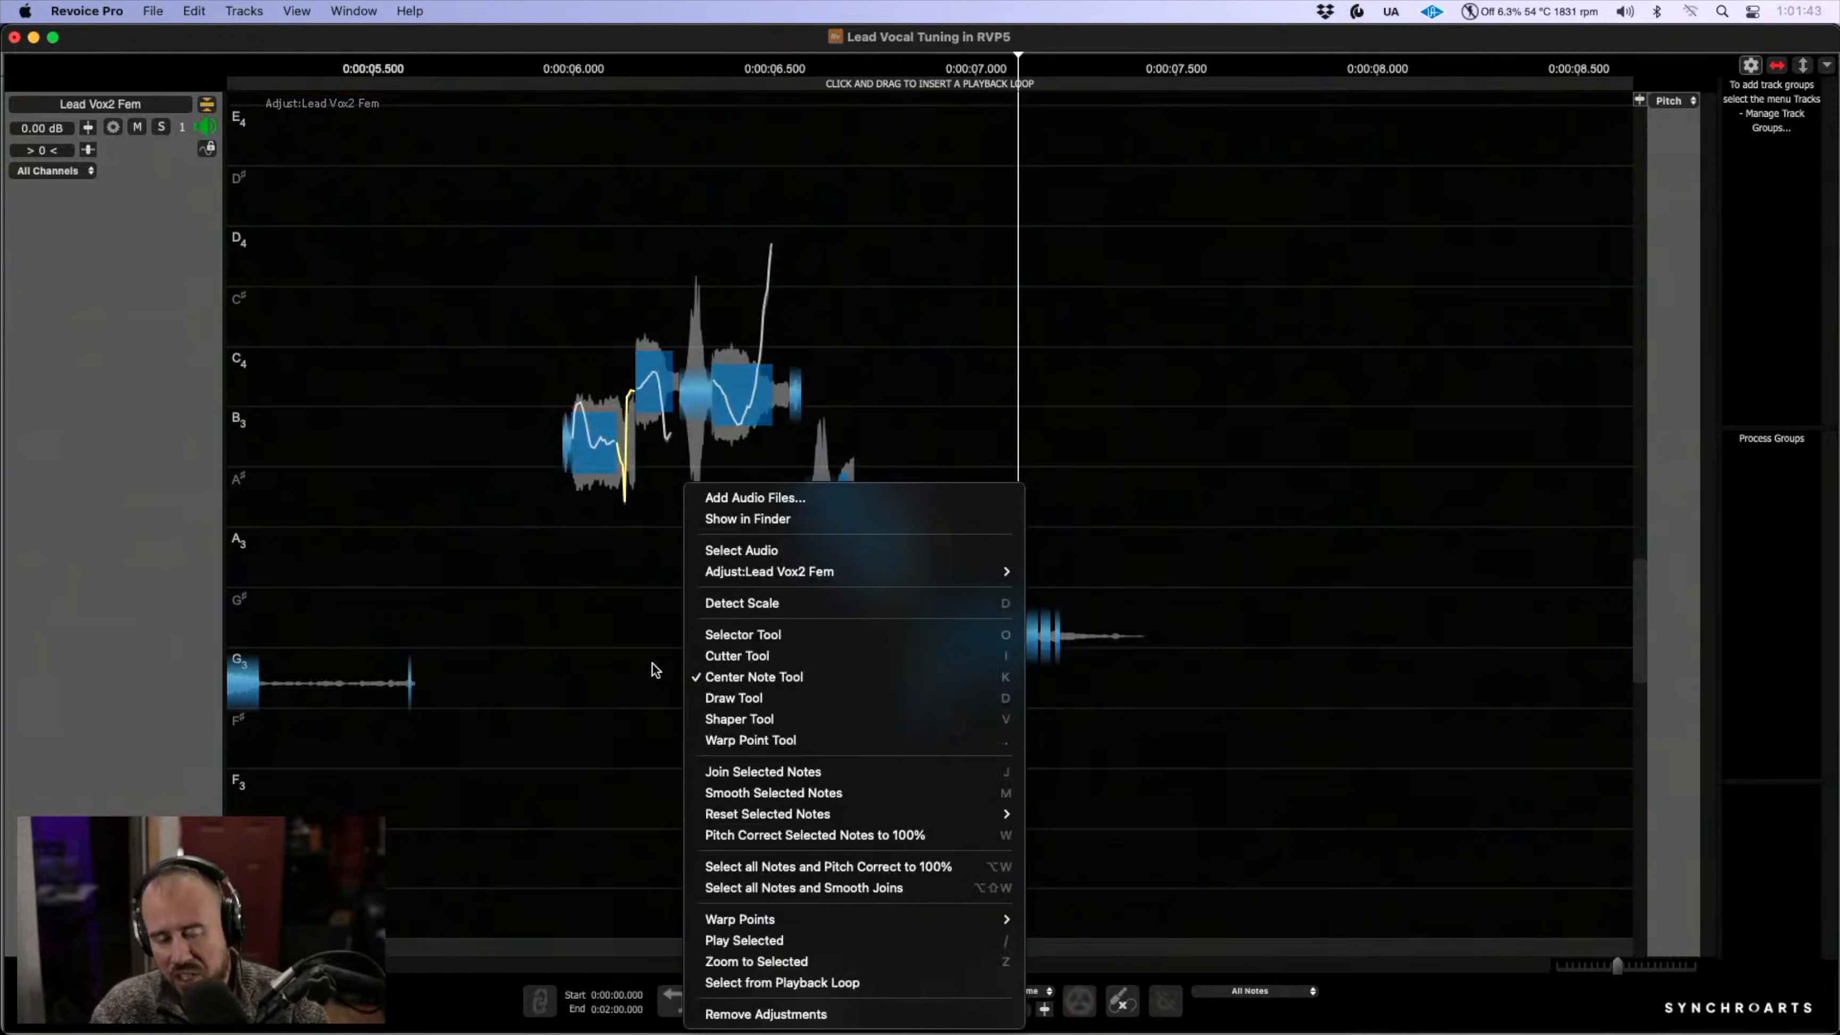
left_click(715, 637)
right_click(717, 637)
left_click(656, 626)
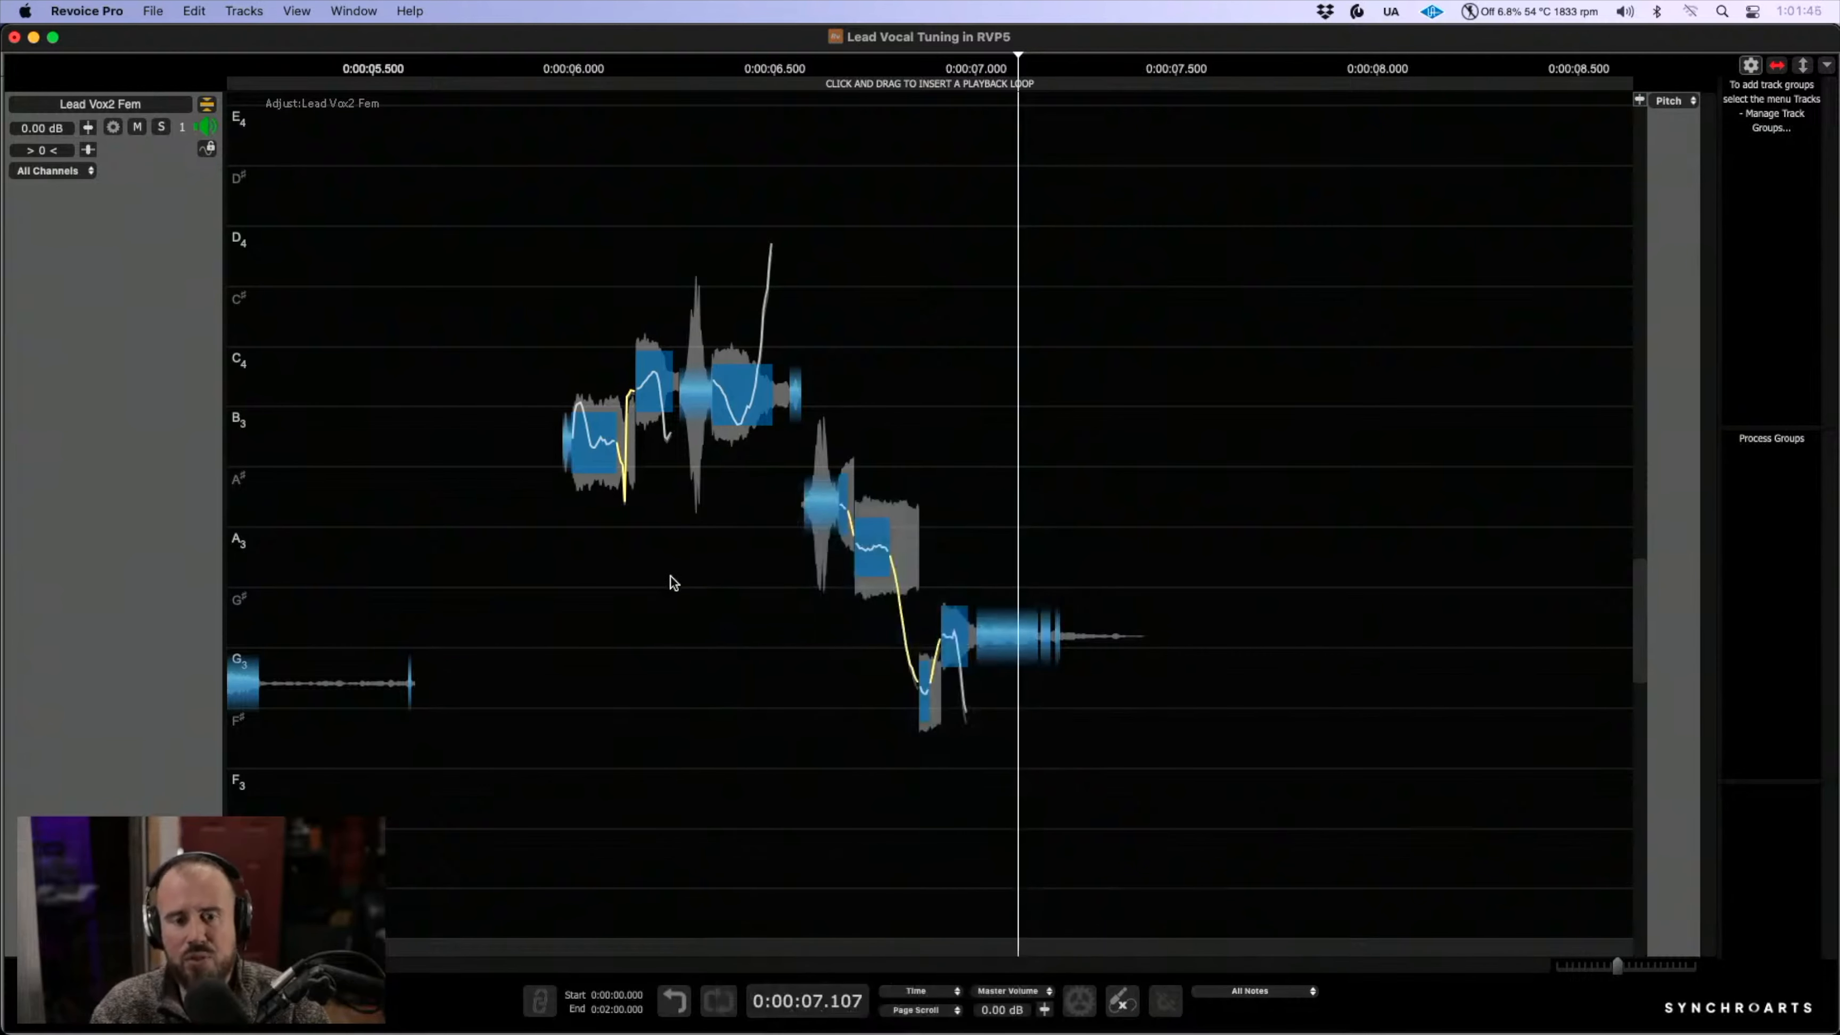
- Play the phrase from its first B3 note at 6 seconds to about 6.9 seconds
left_click_drag(687, 535, 868, 638)
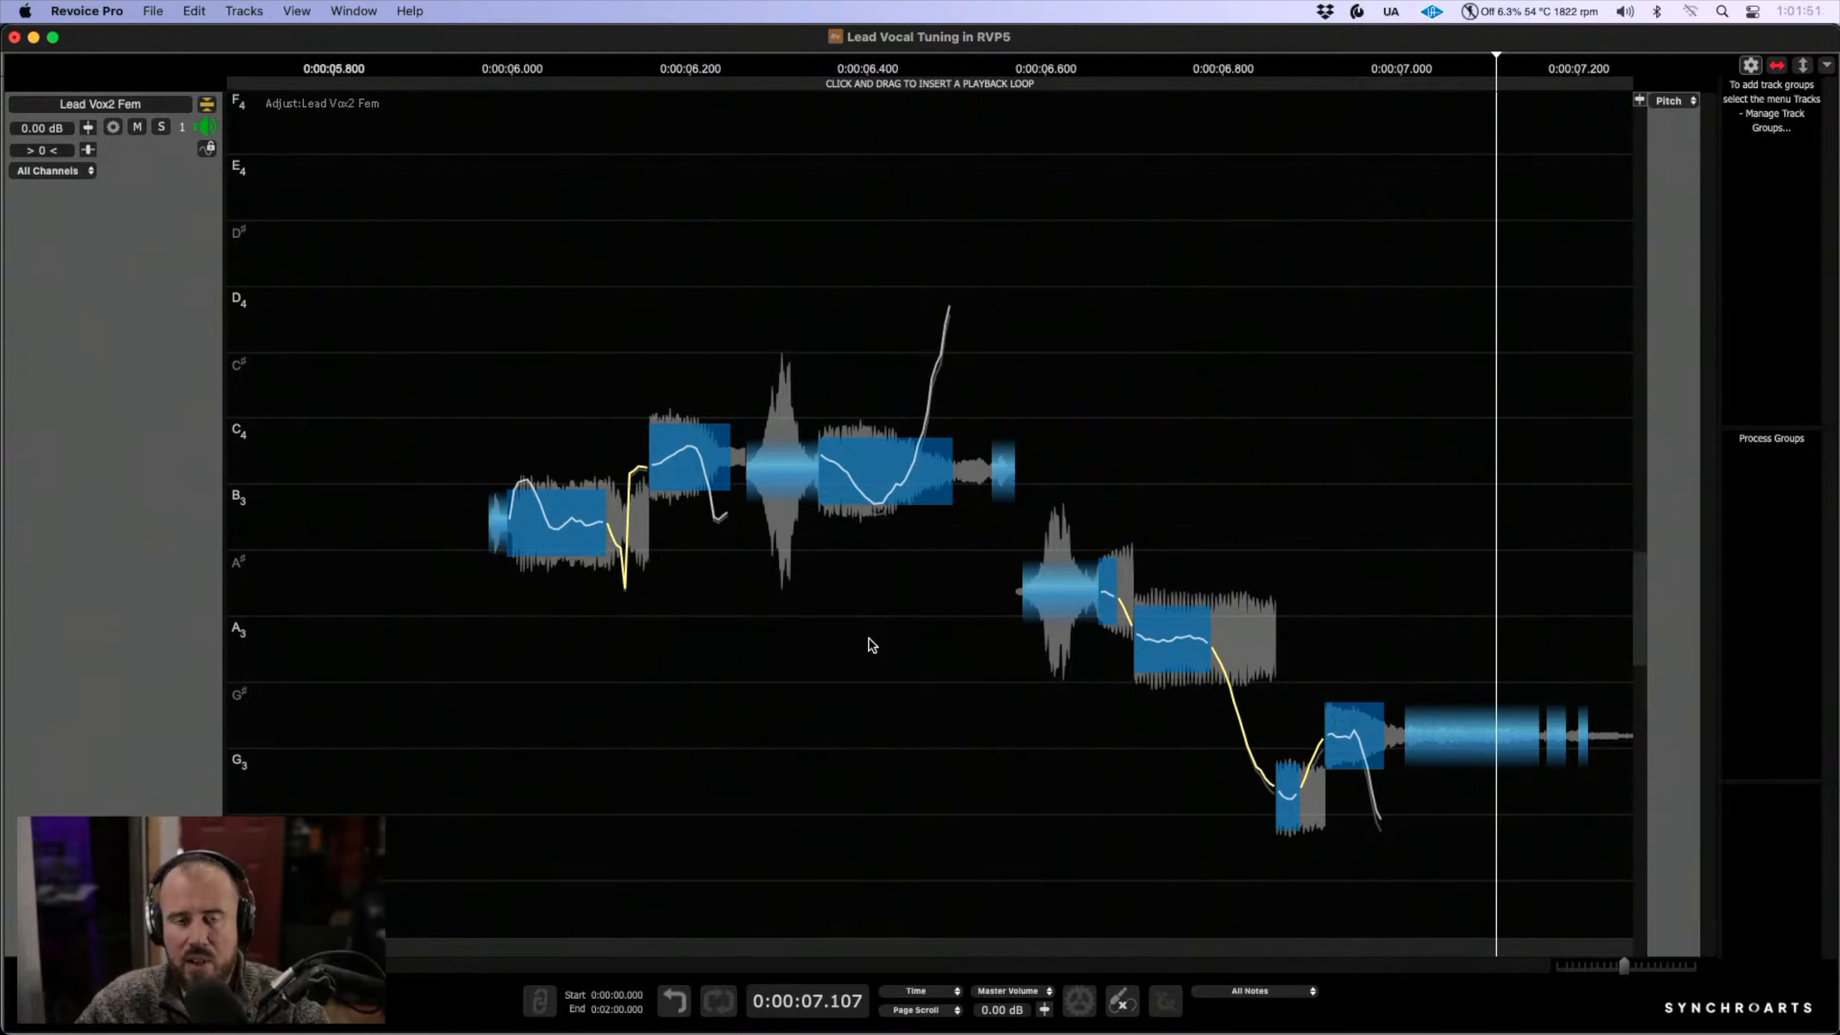
mouse_move(522, 545)
left_click(559, 520)
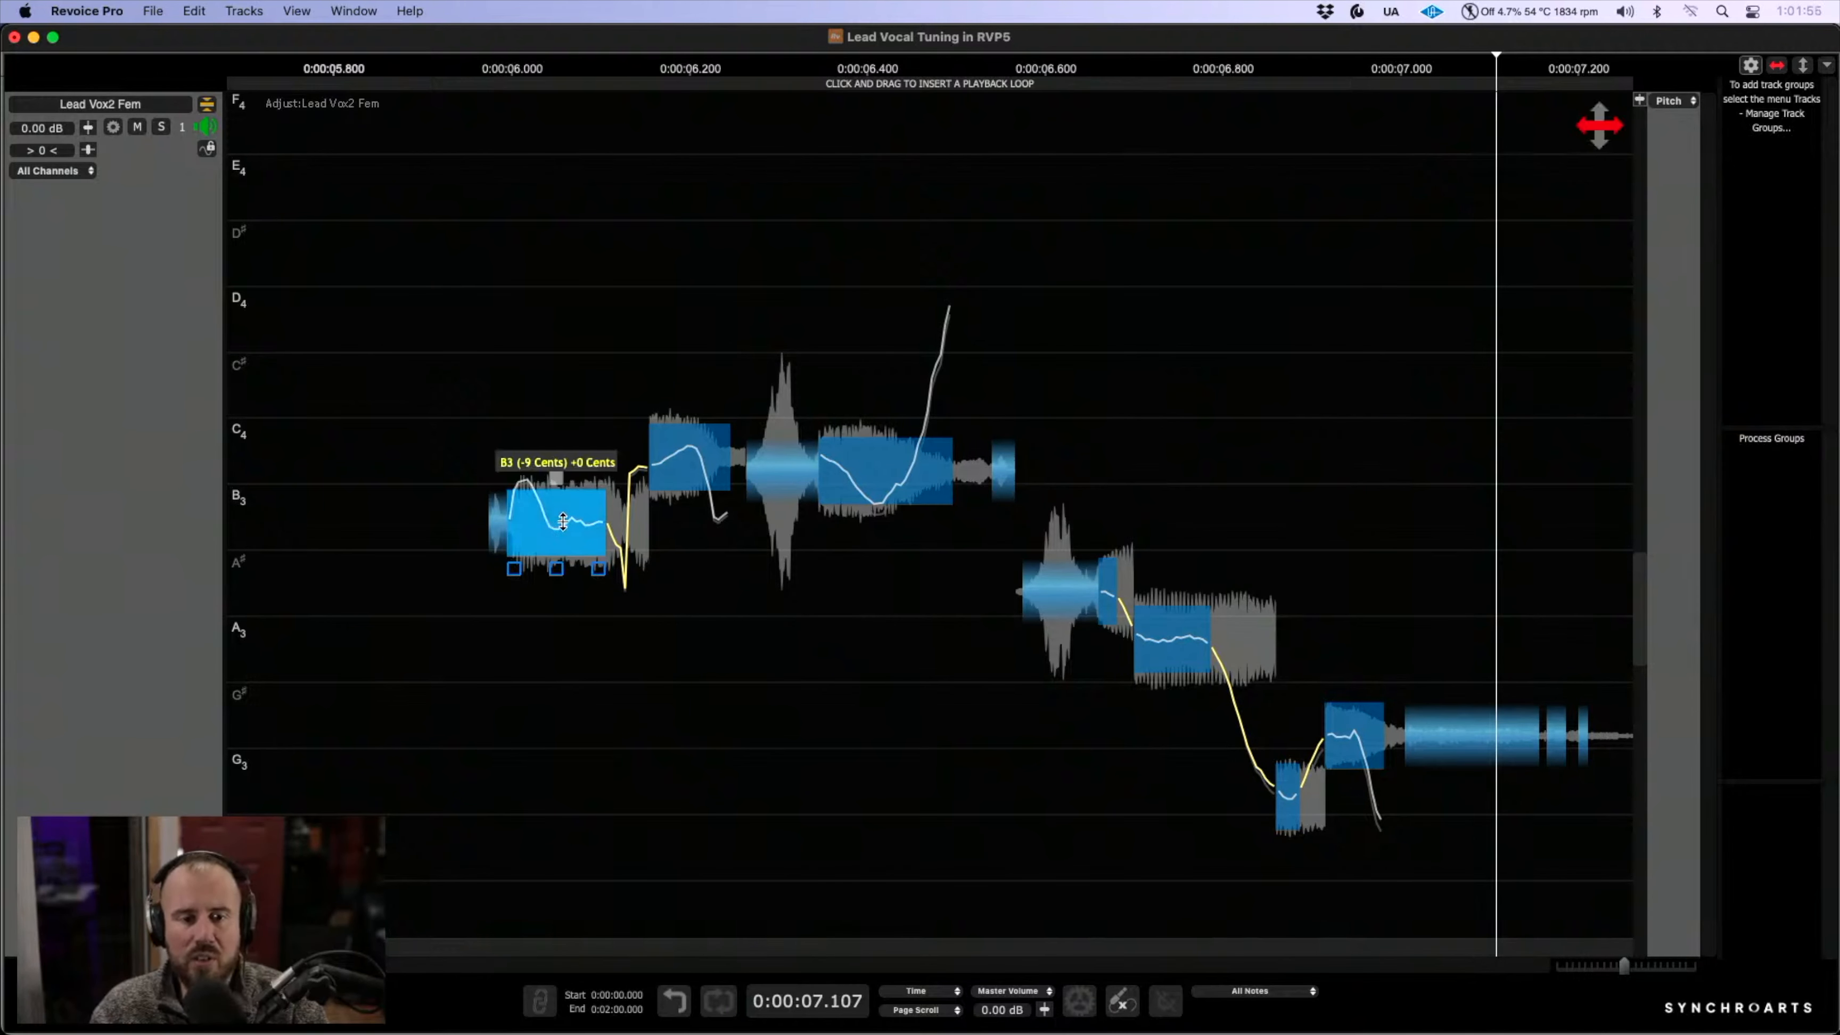
key("space")
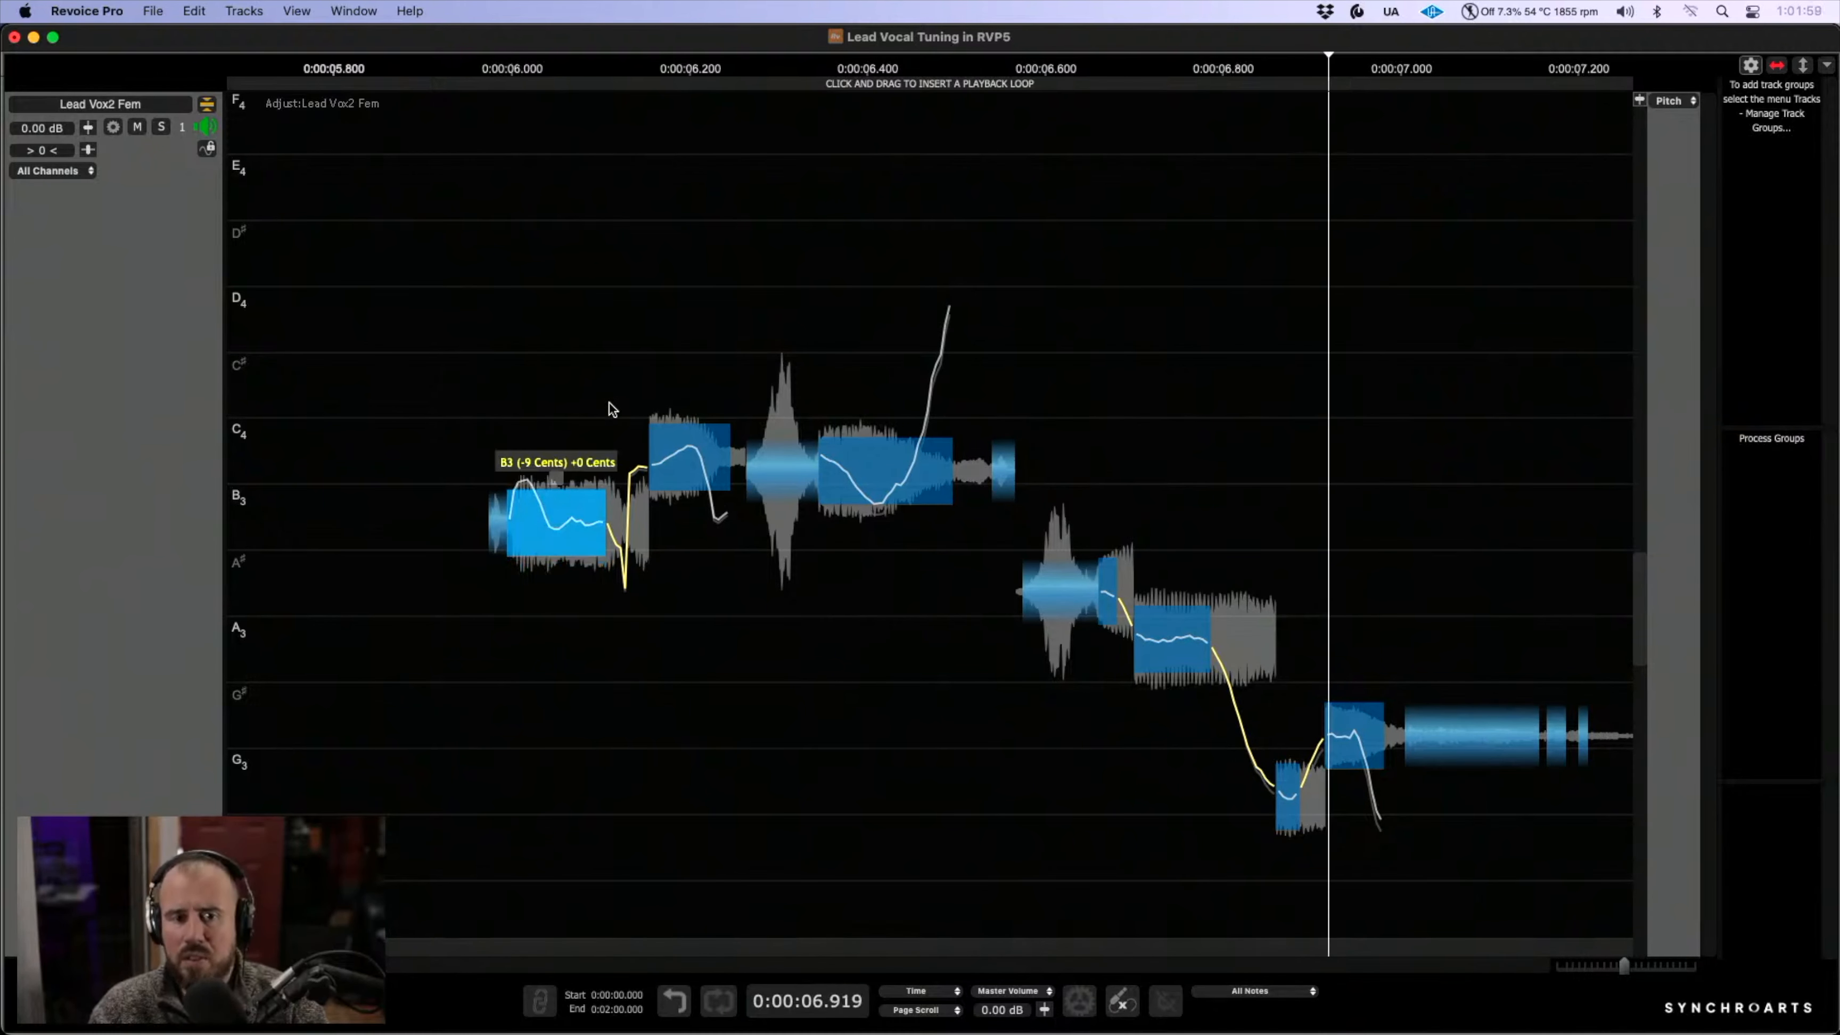
- Lower the note near 6.4 seconds slightly and move the note near 6.95 seconds to 7 cents above G3
mouse_move(559, 500)
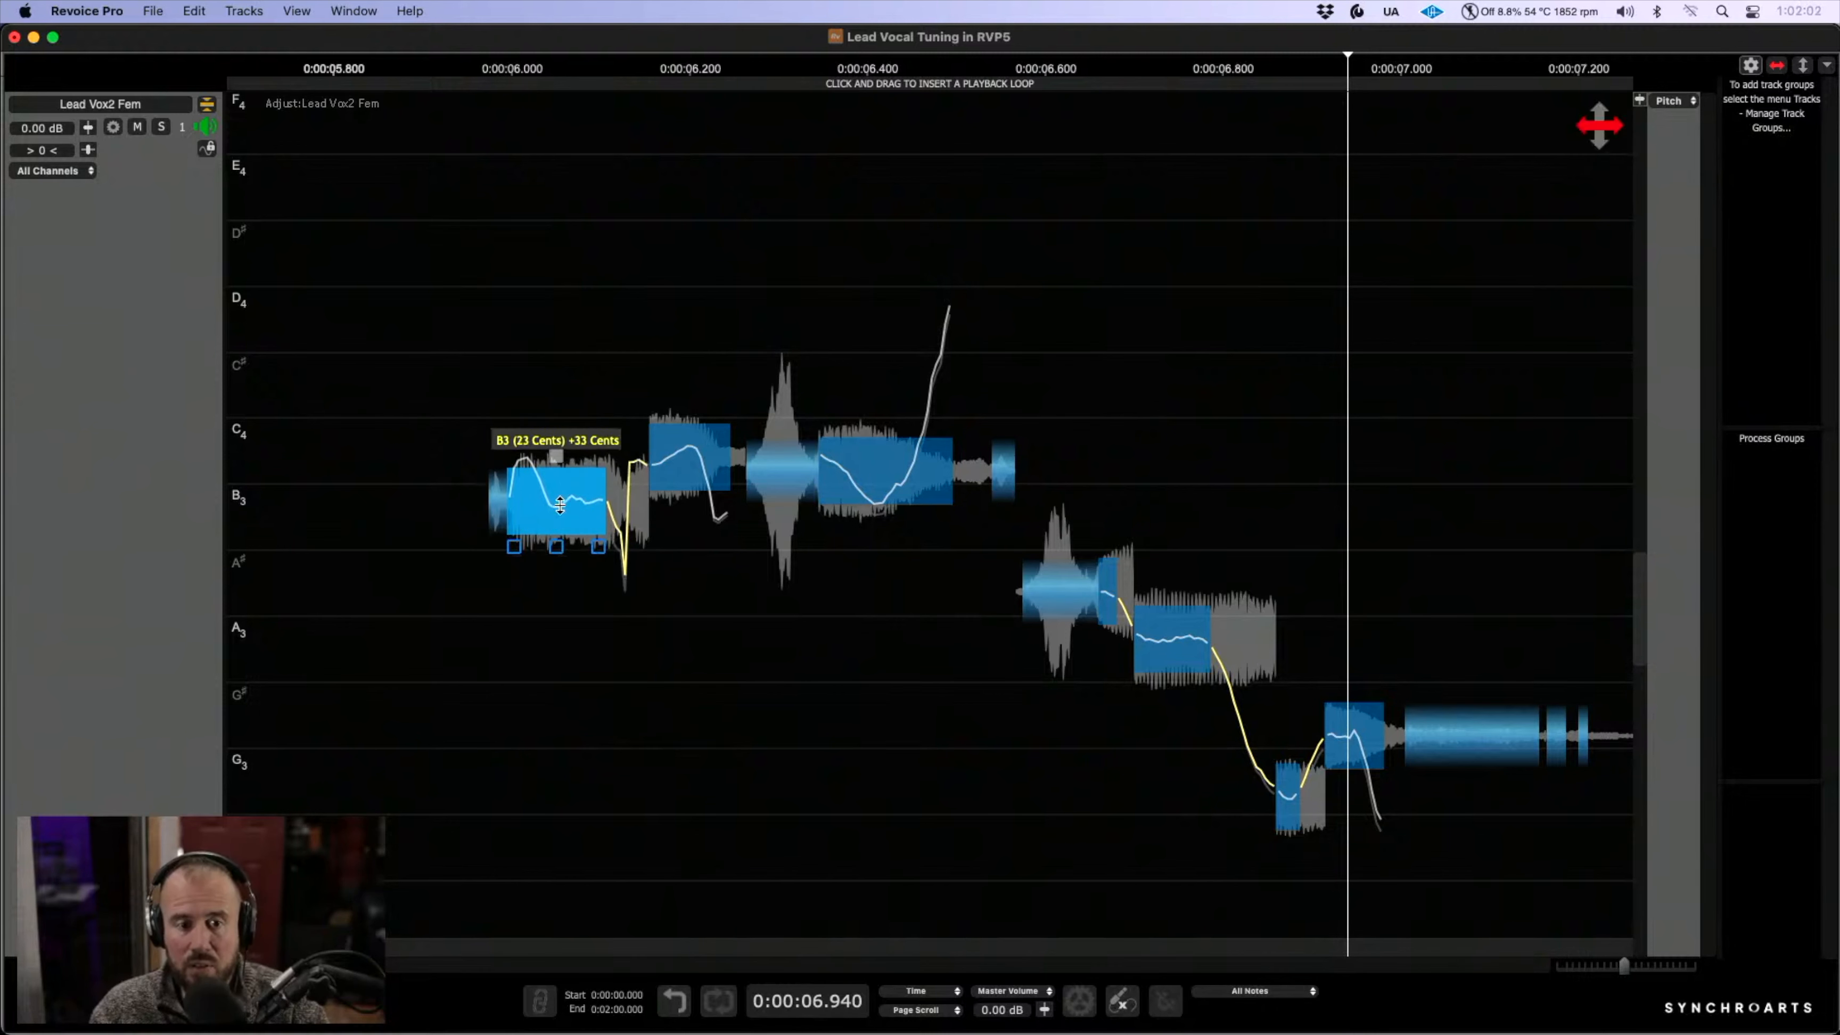
left_click(882, 474)
left_click(1171, 638)
left_click(1338, 729)
left_click_drag(1338, 729, 1338, 771)
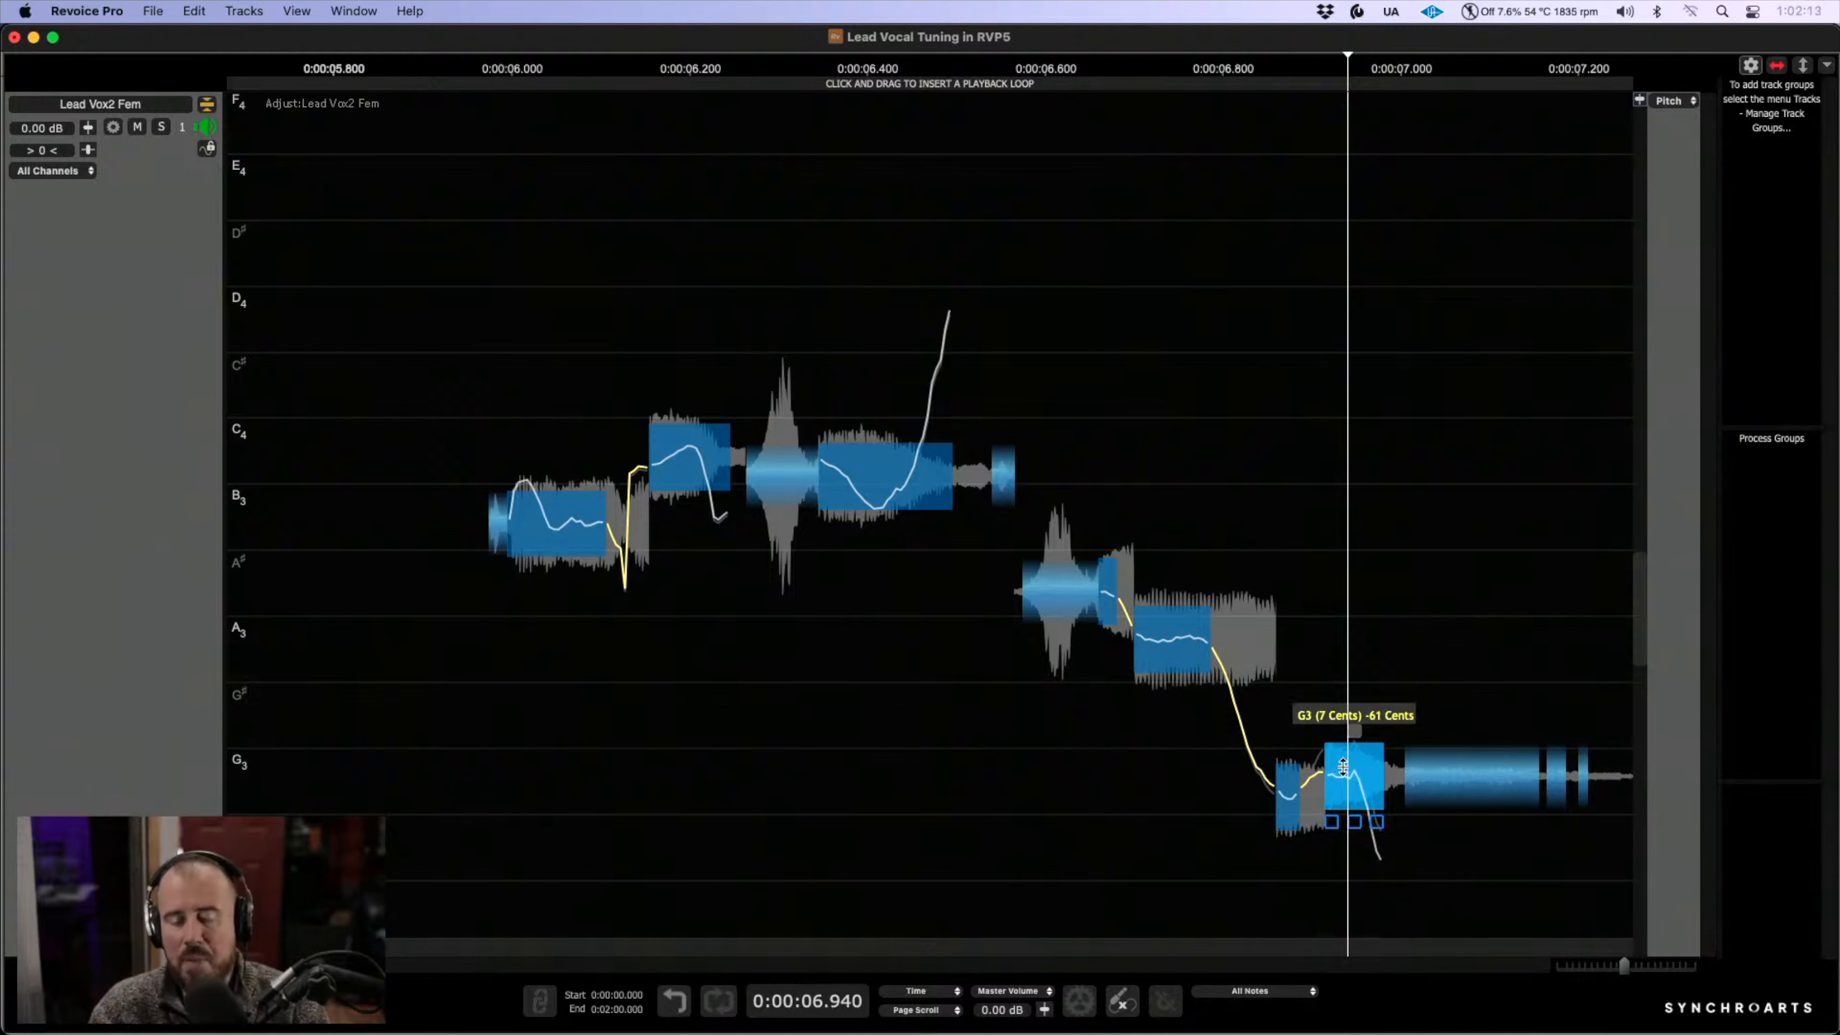
left_click(918, 792)
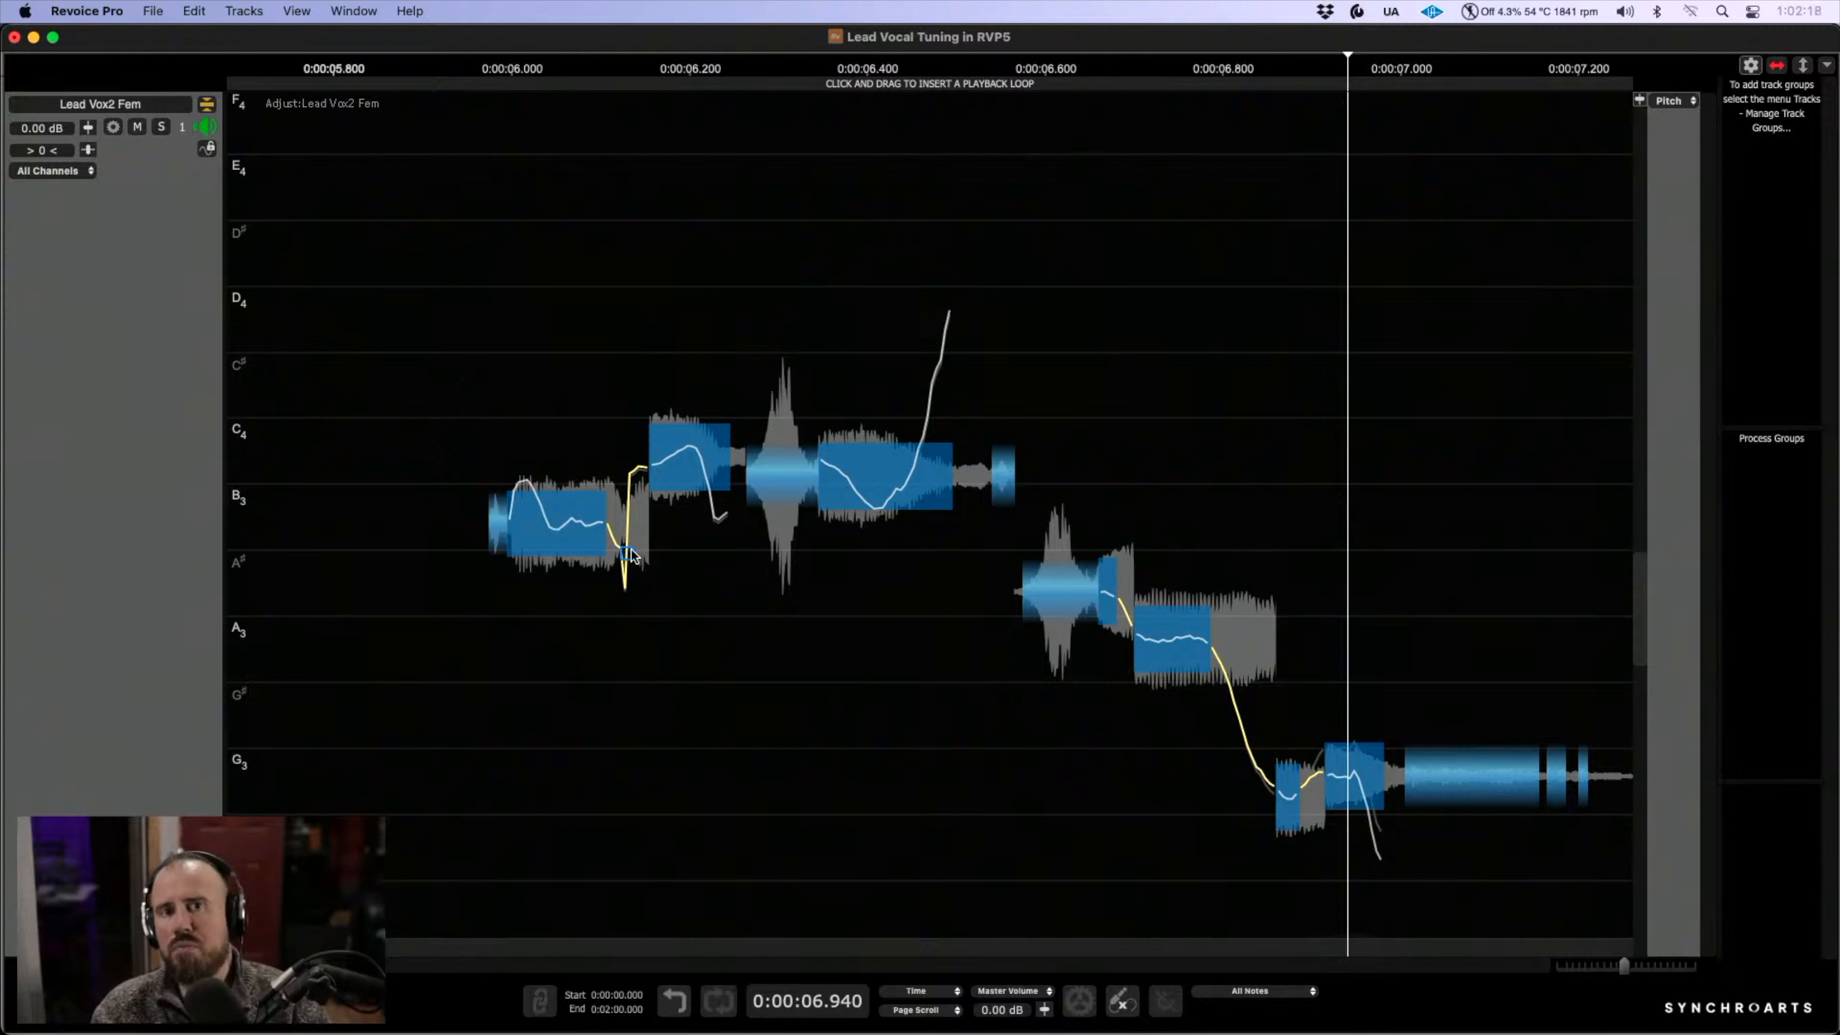
- Adjust the Correction of the notes near 6.05 and 6.2 seconds and lower the note near 6.4 seconds to 42 cents above B3
mouse_move(578, 566)
left_click_drag(599, 569, 613, 437)
left_click_drag(723, 504, 723, 460)
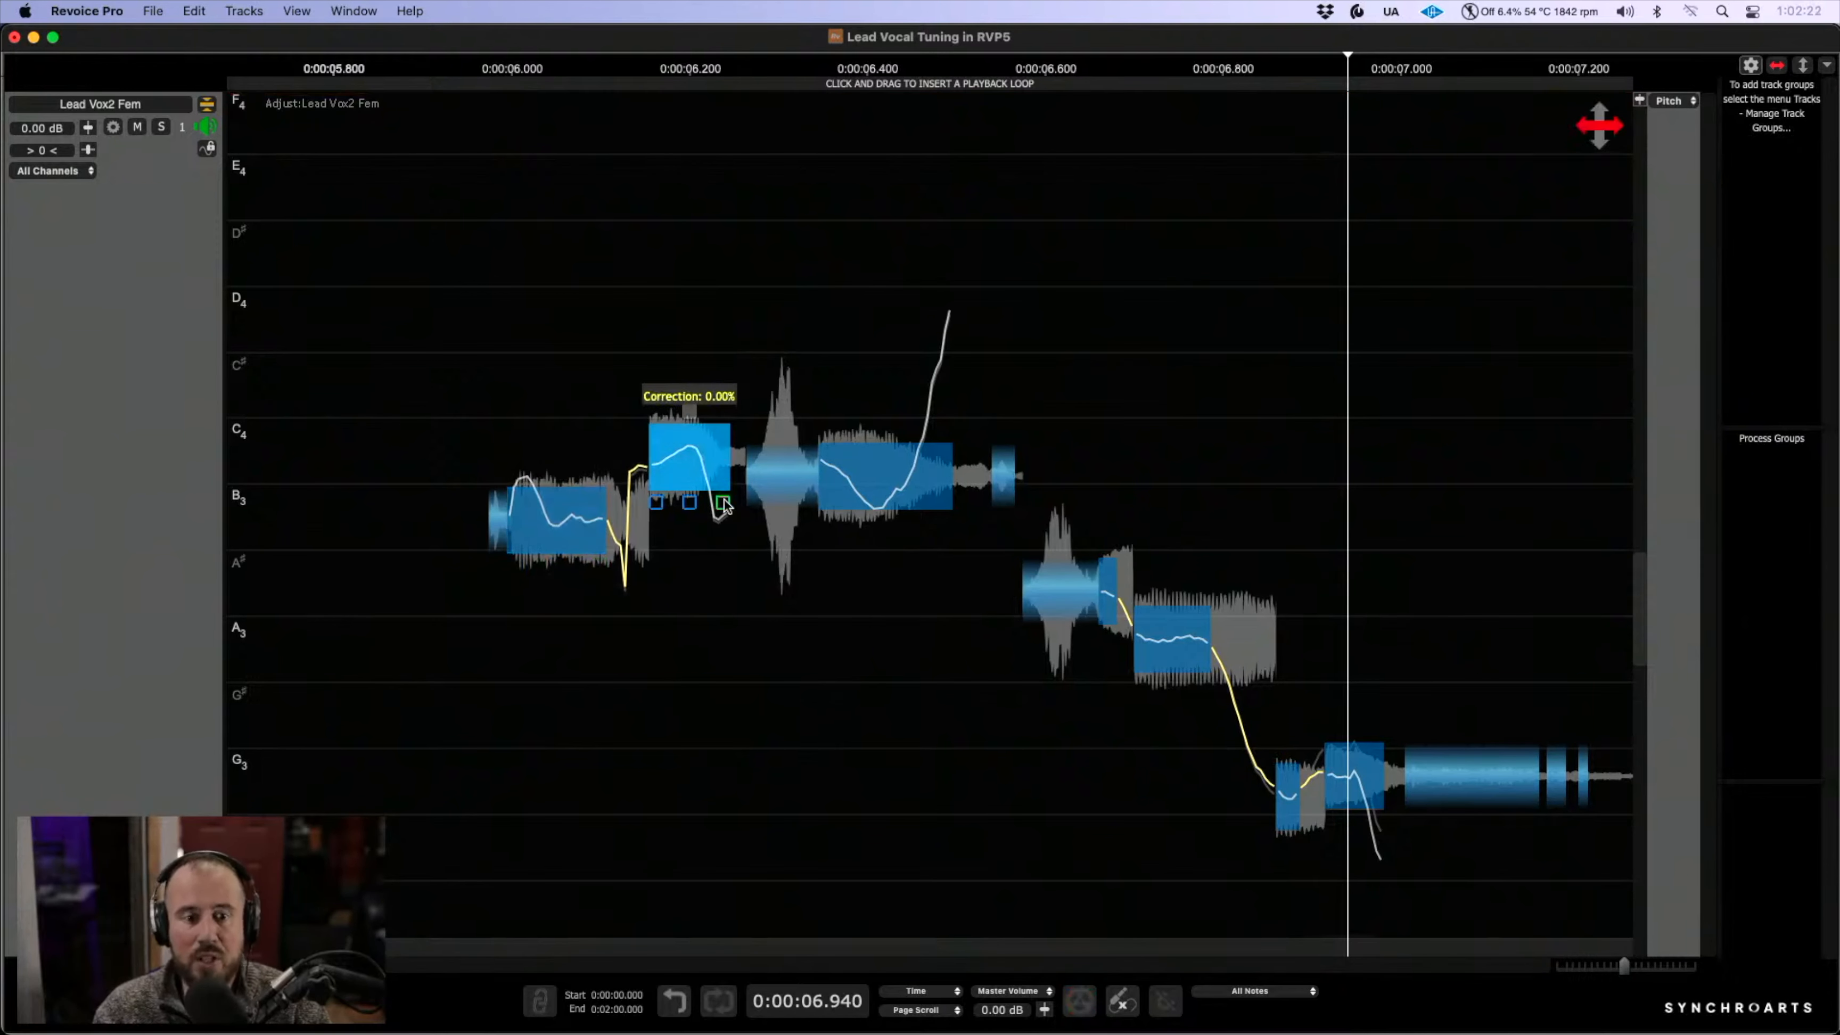
left_click_drag(938, 518, 937, 531)
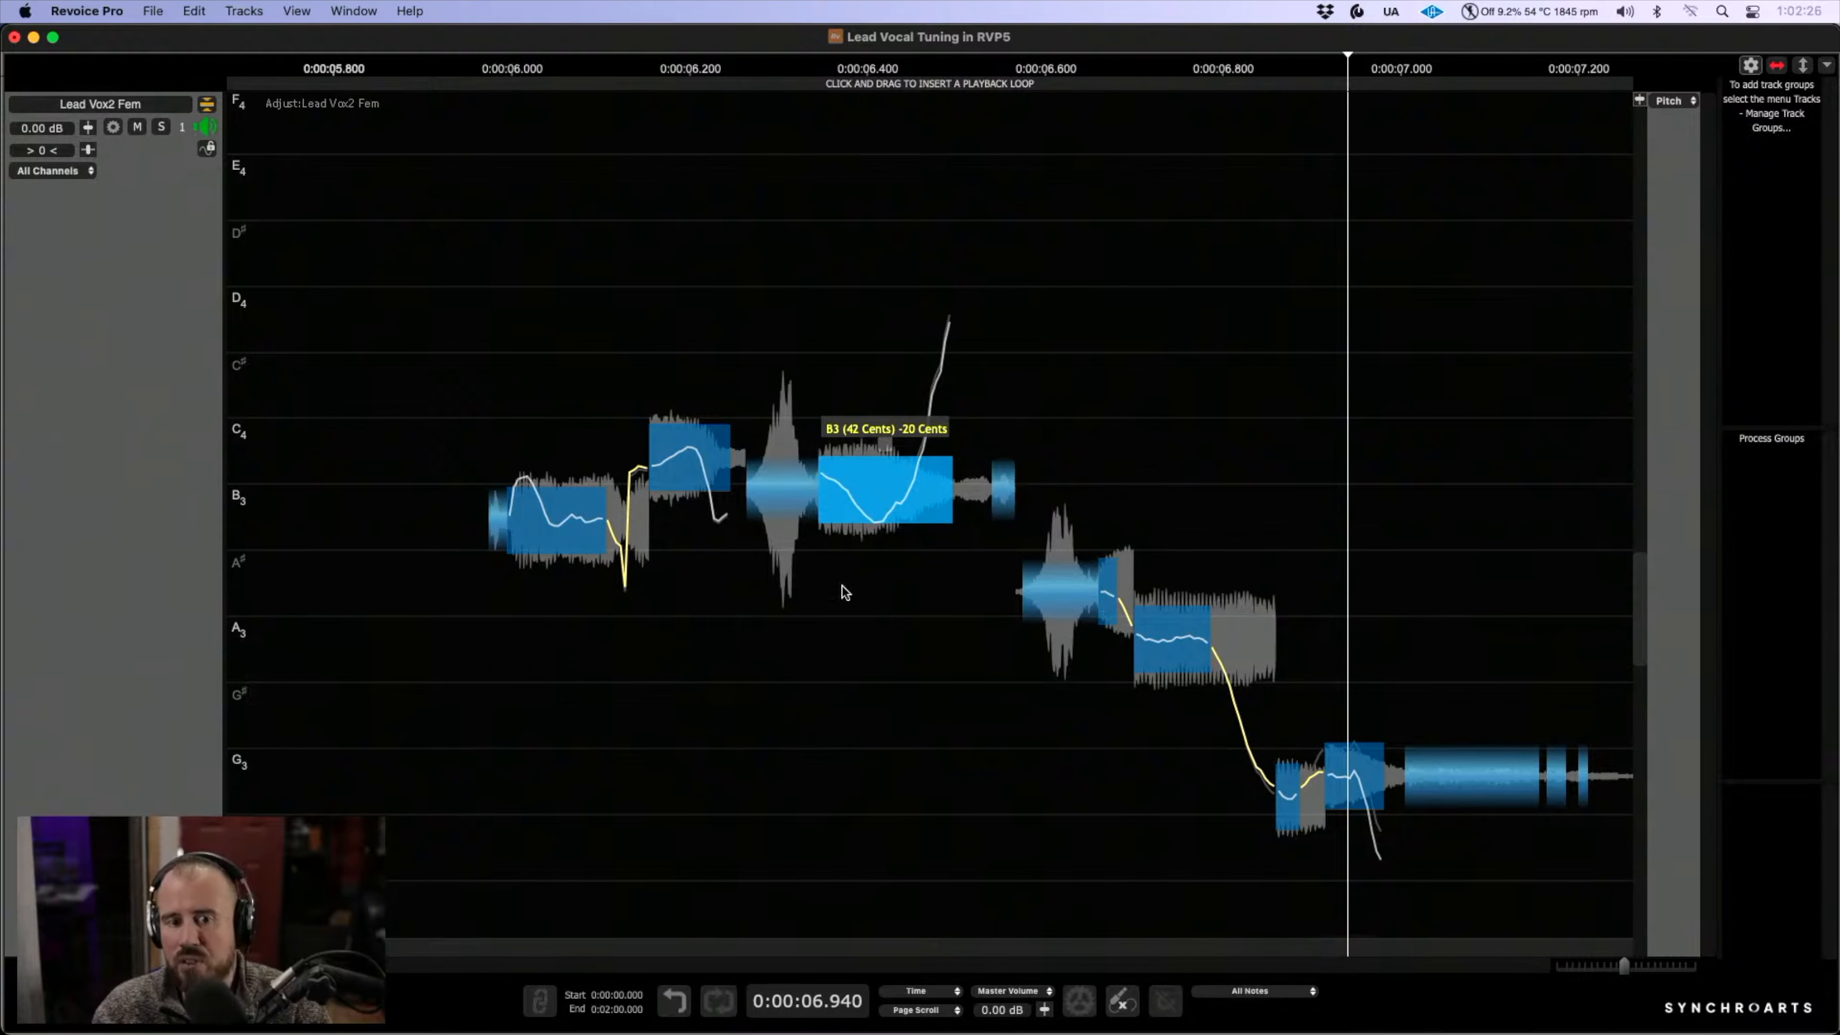
- With the Draw tool, replace the sharp dip near 6.1 seconds with a smooth rising transition between the phrase's first two notes
scroll(645, 624, "up", 5)
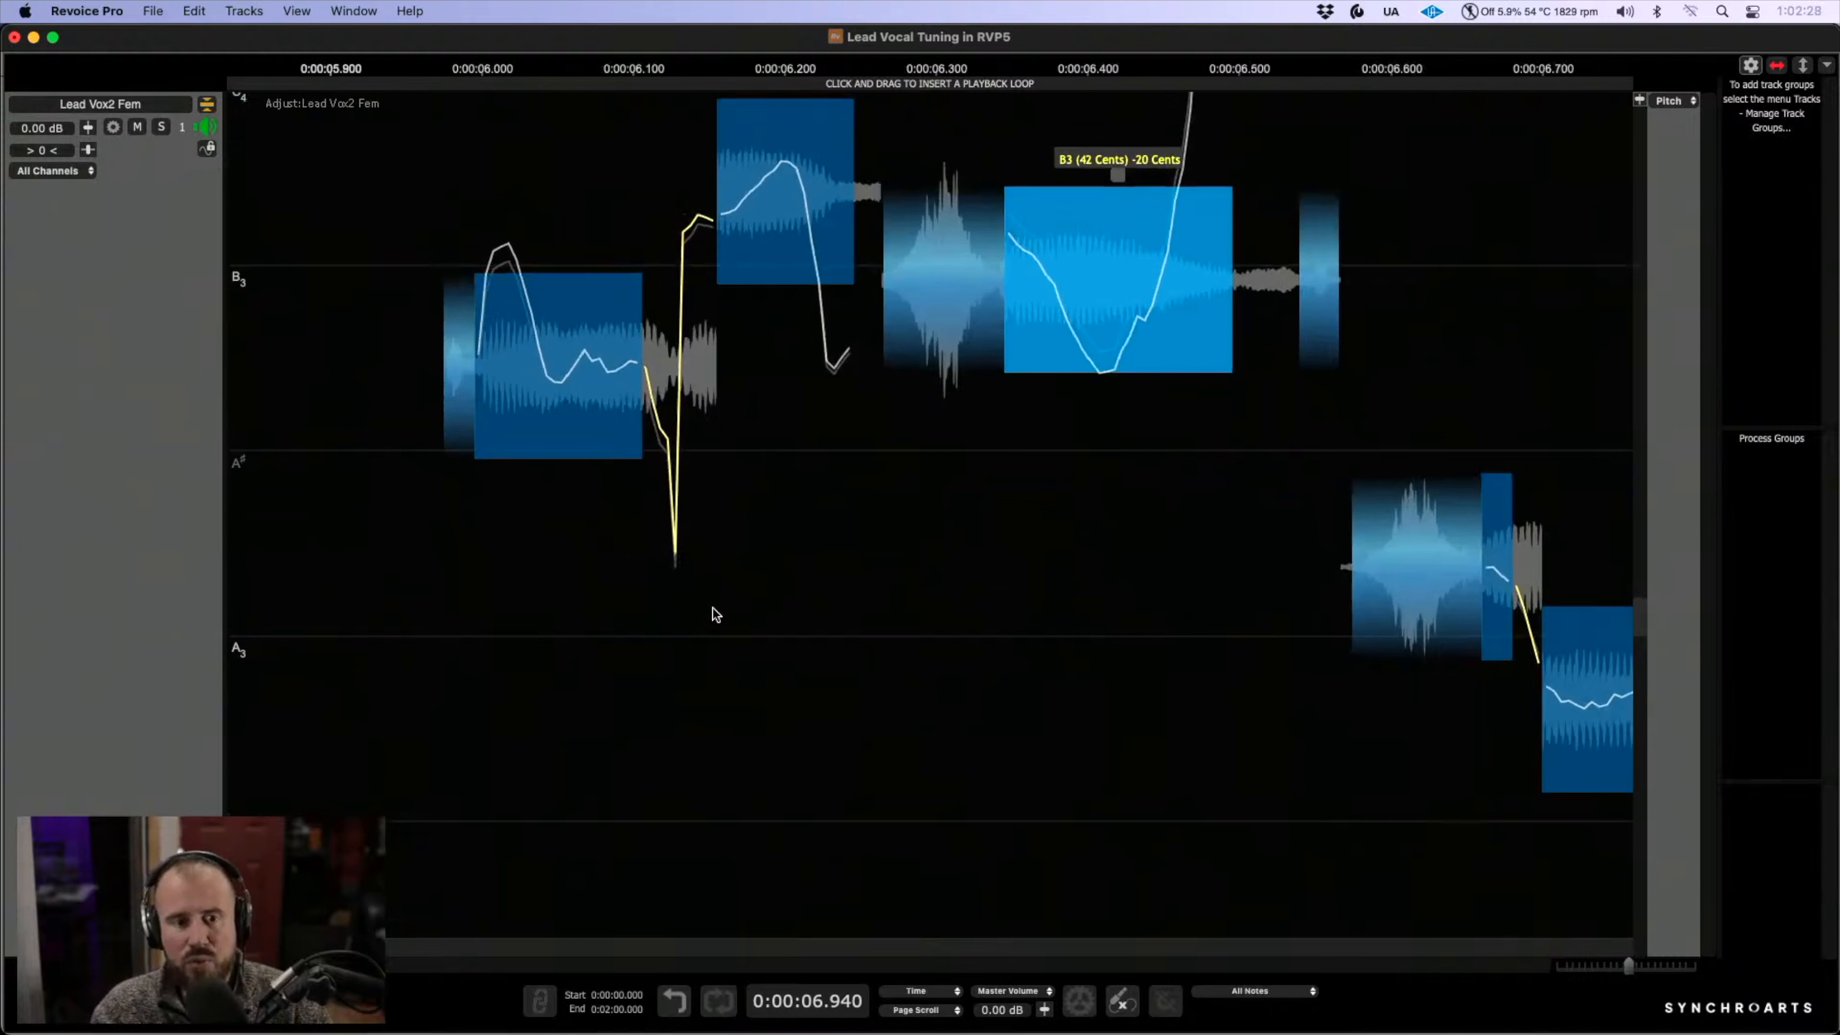
scroll(717, 419, "up", 3)
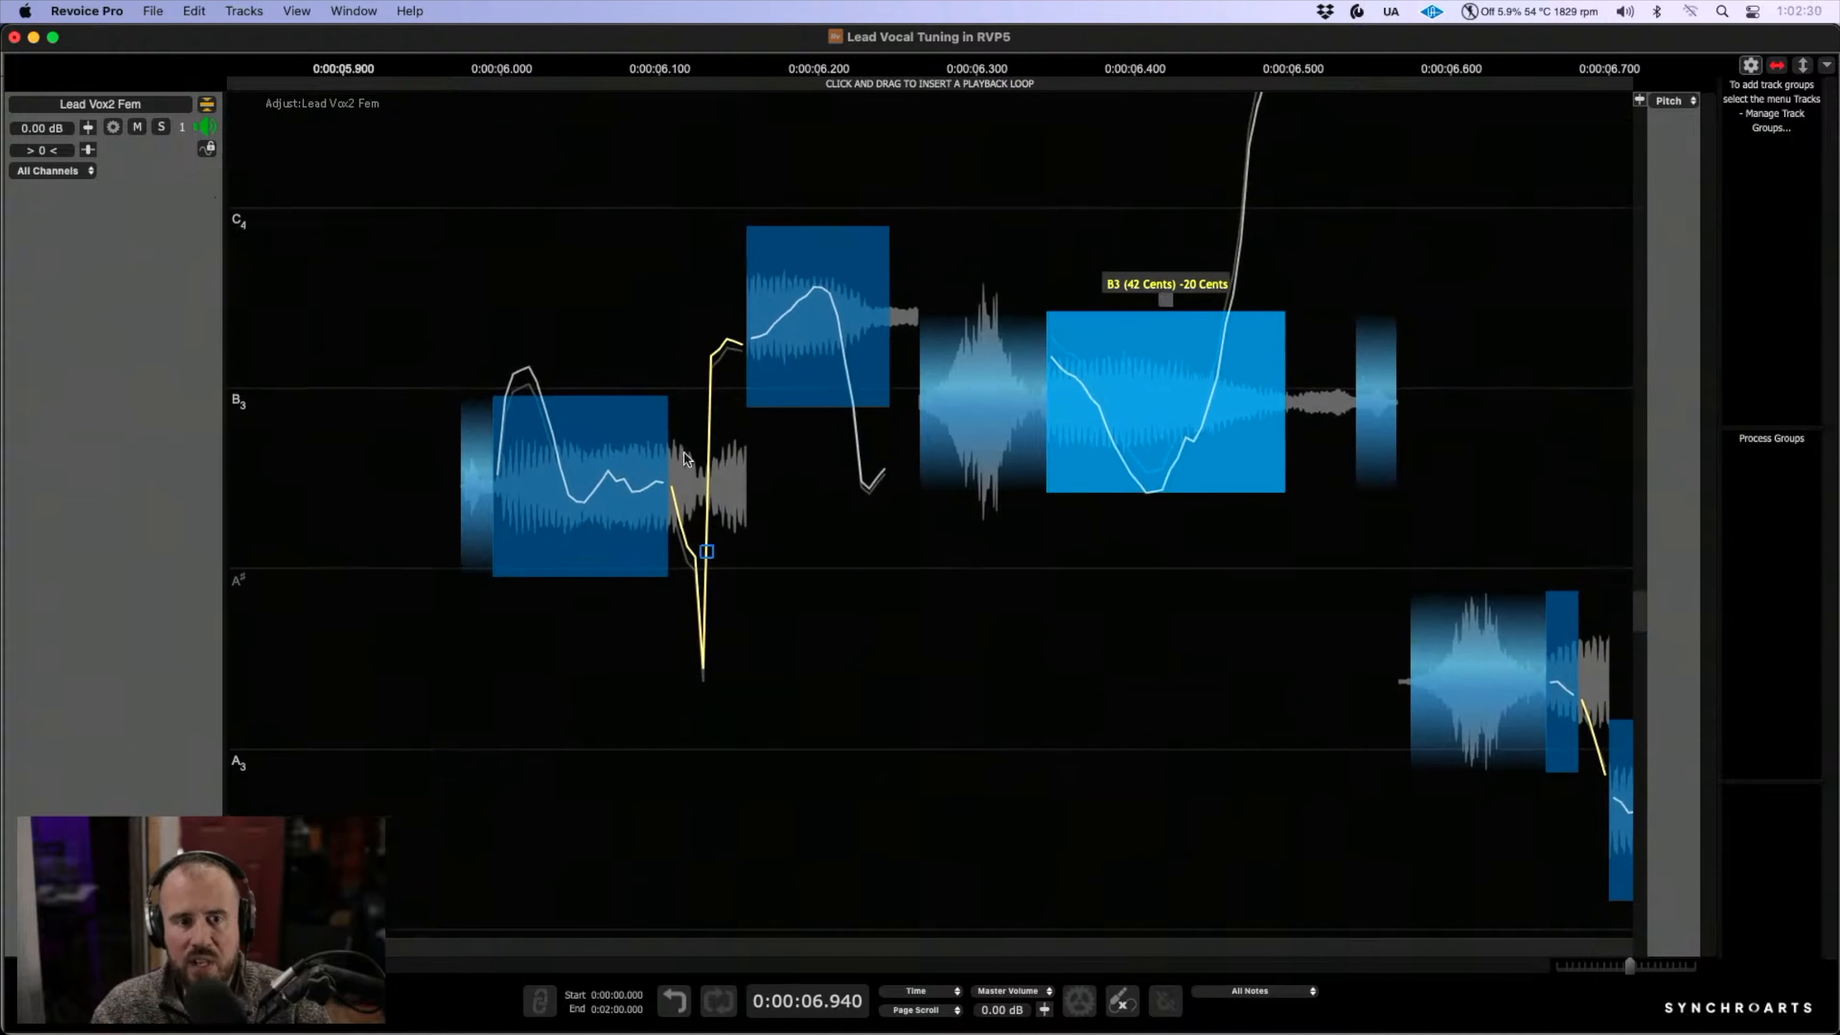
right_click(705, 461)
left_click(753, 667)
mouse_move(670, 458)
left_mouse_down()
mouse_move(721, 362)
mouse_move(766, 327)
left_mouse_up()
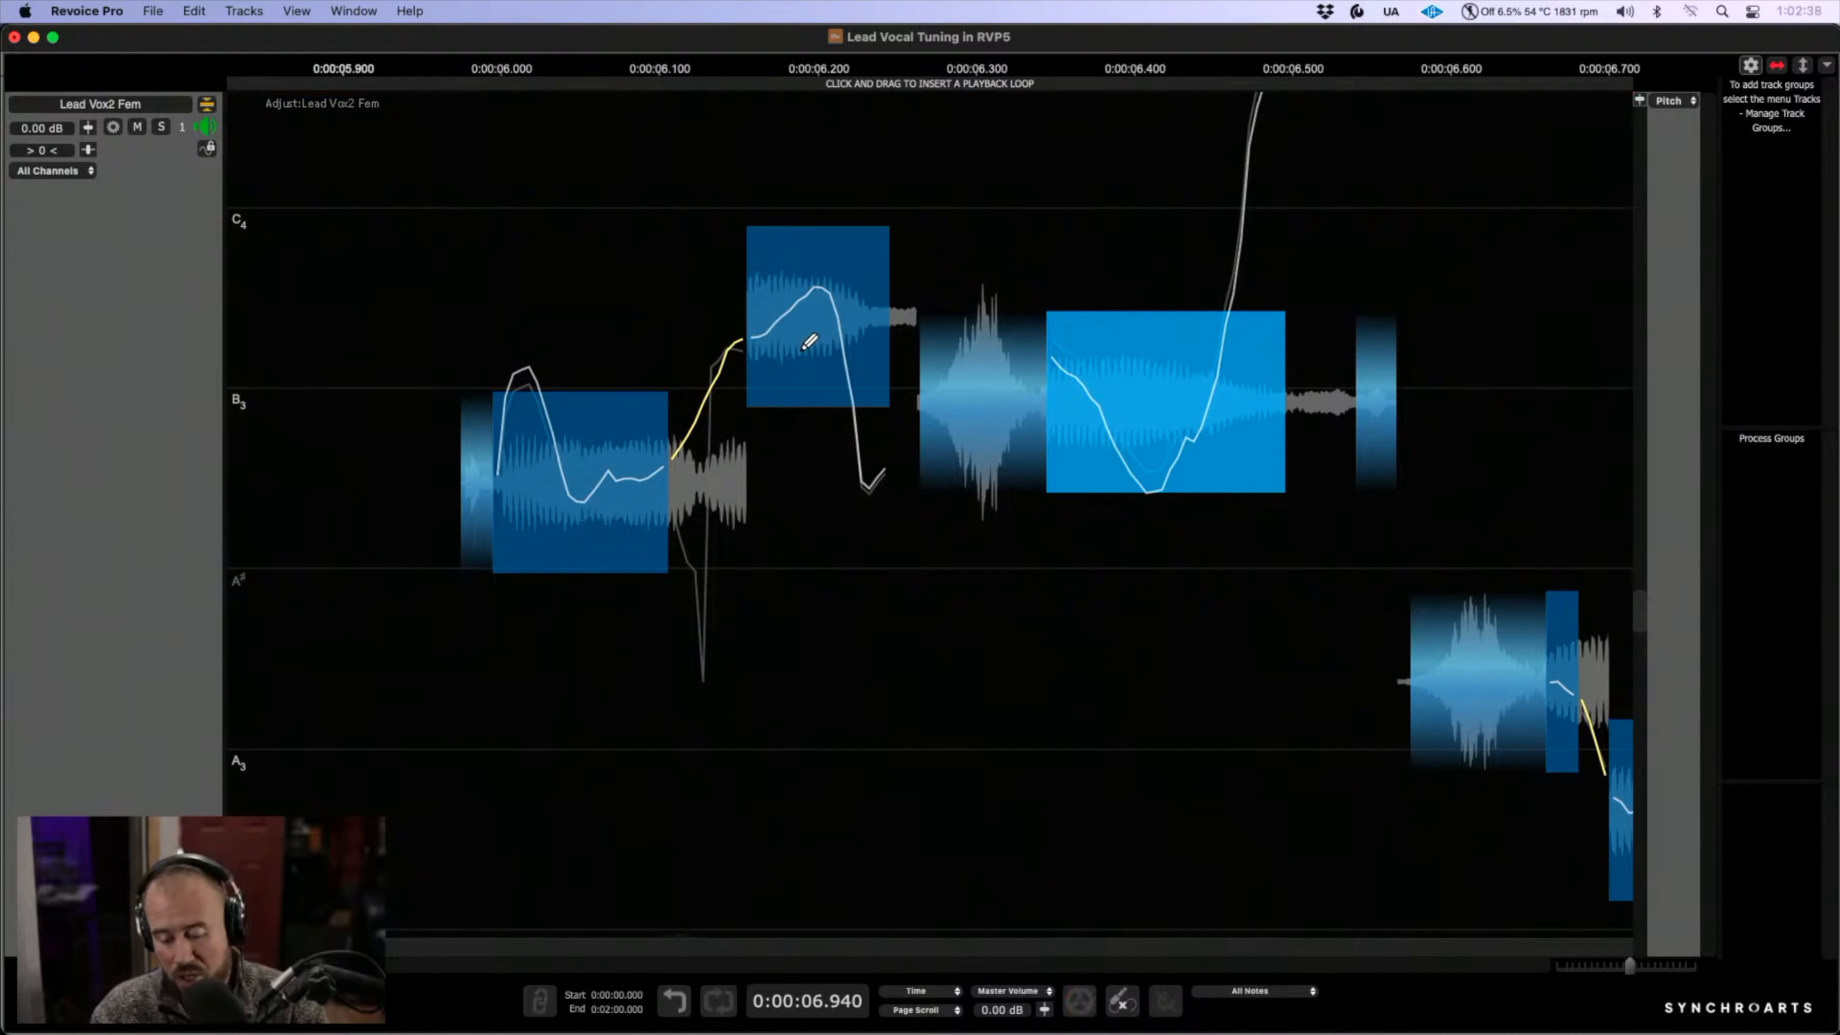
- Reduce the pitch fall at the end of the note near 6.2 seconds and smooth the phrase's first notes
key("Escape")
left_click(820, 231)
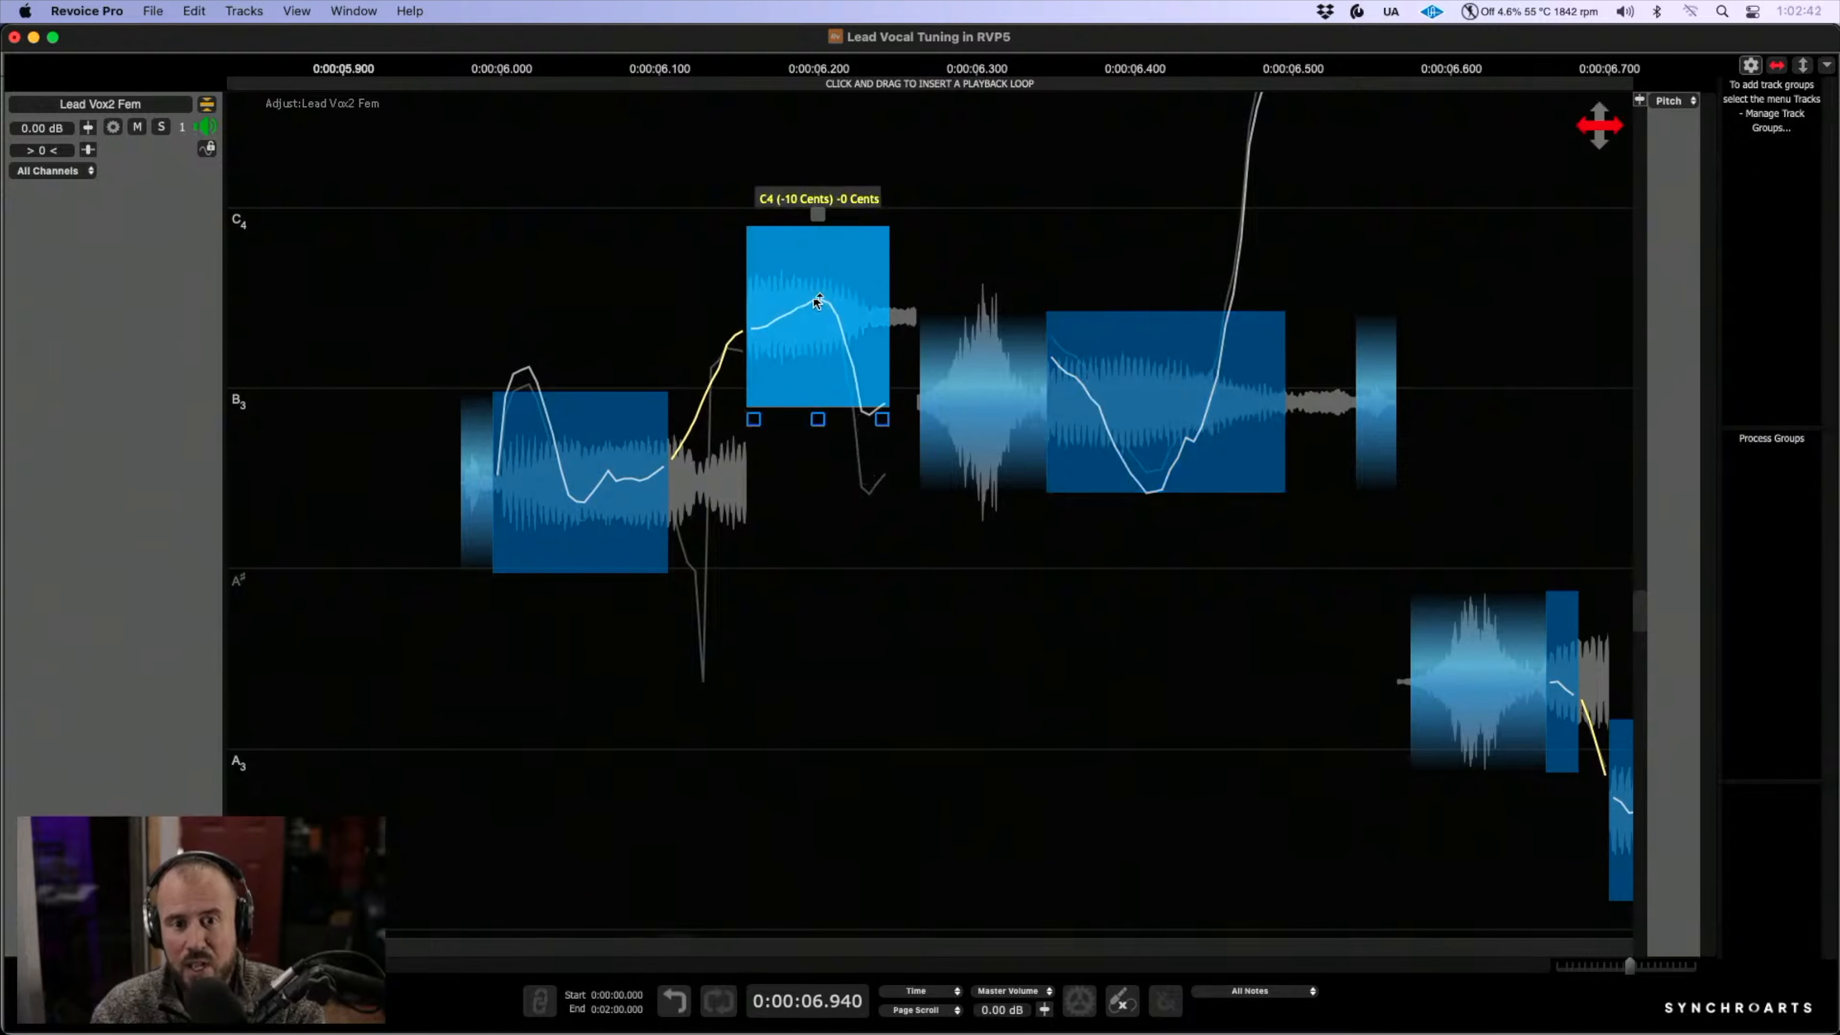
left_click_drag(882, 419, 884, 297)
left_click_drag(603, 269, 755, 508)
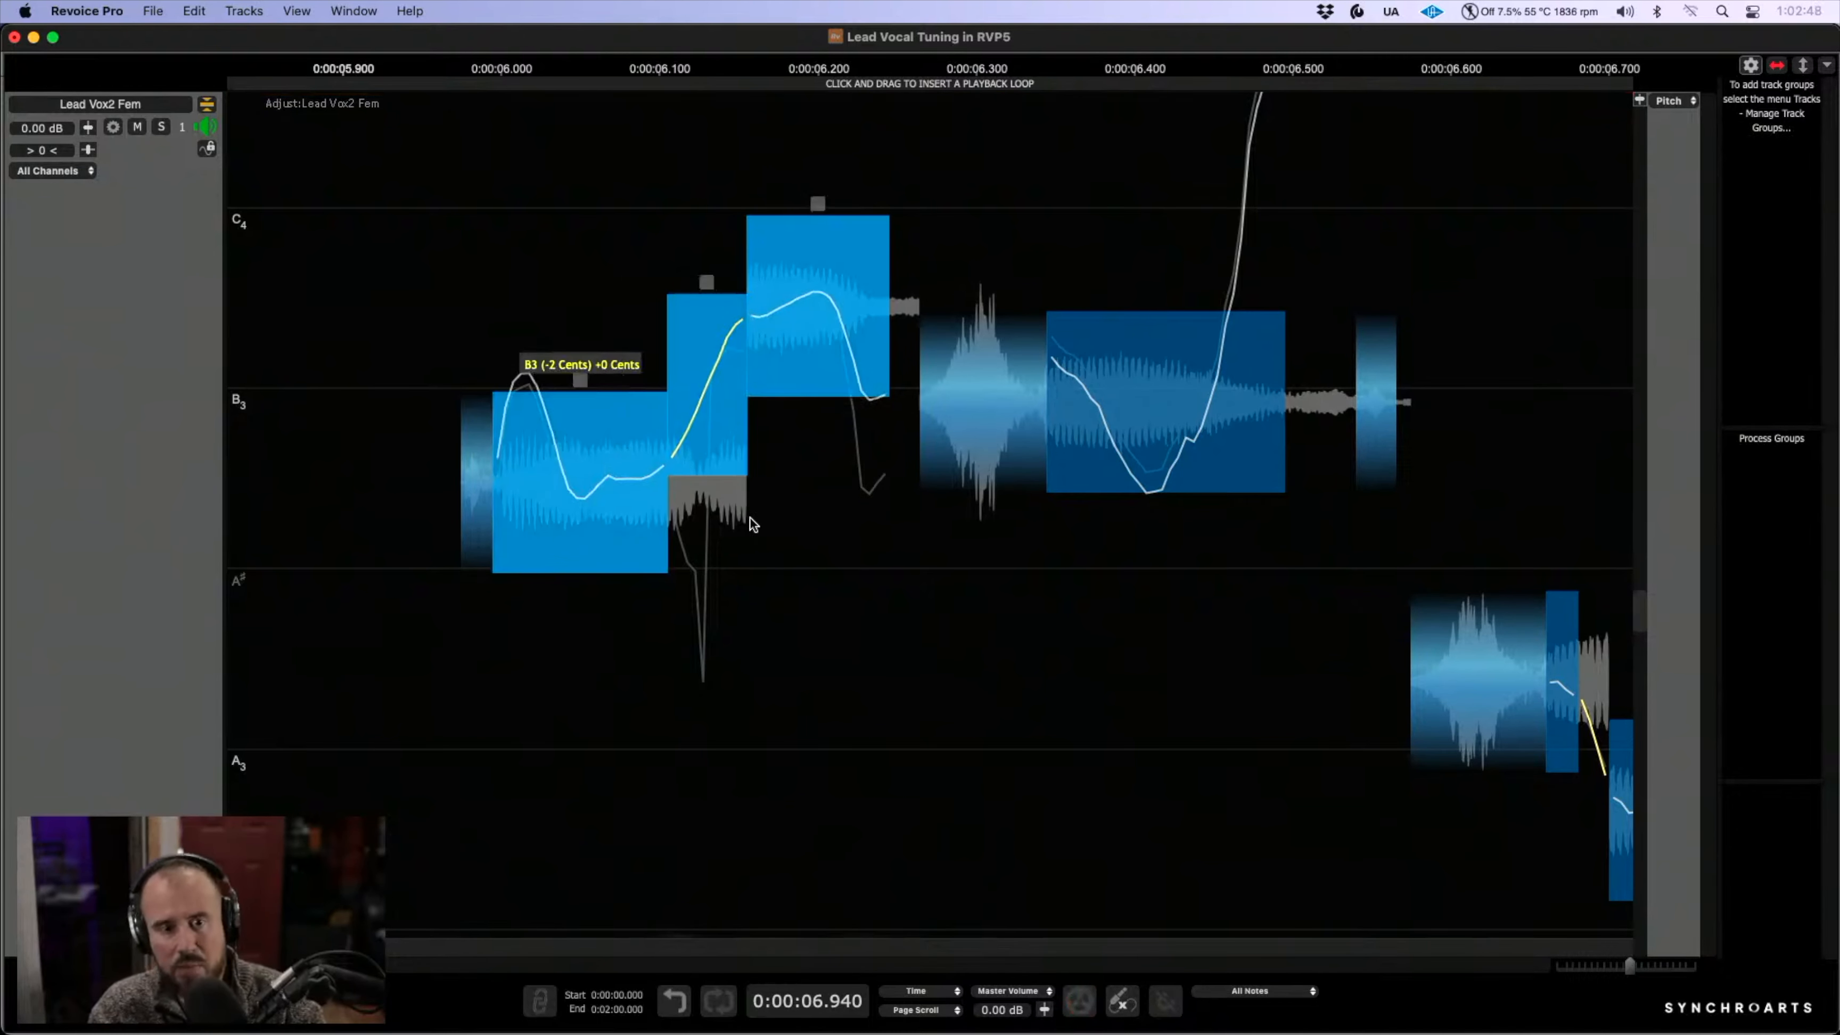
left_click(934, 682)
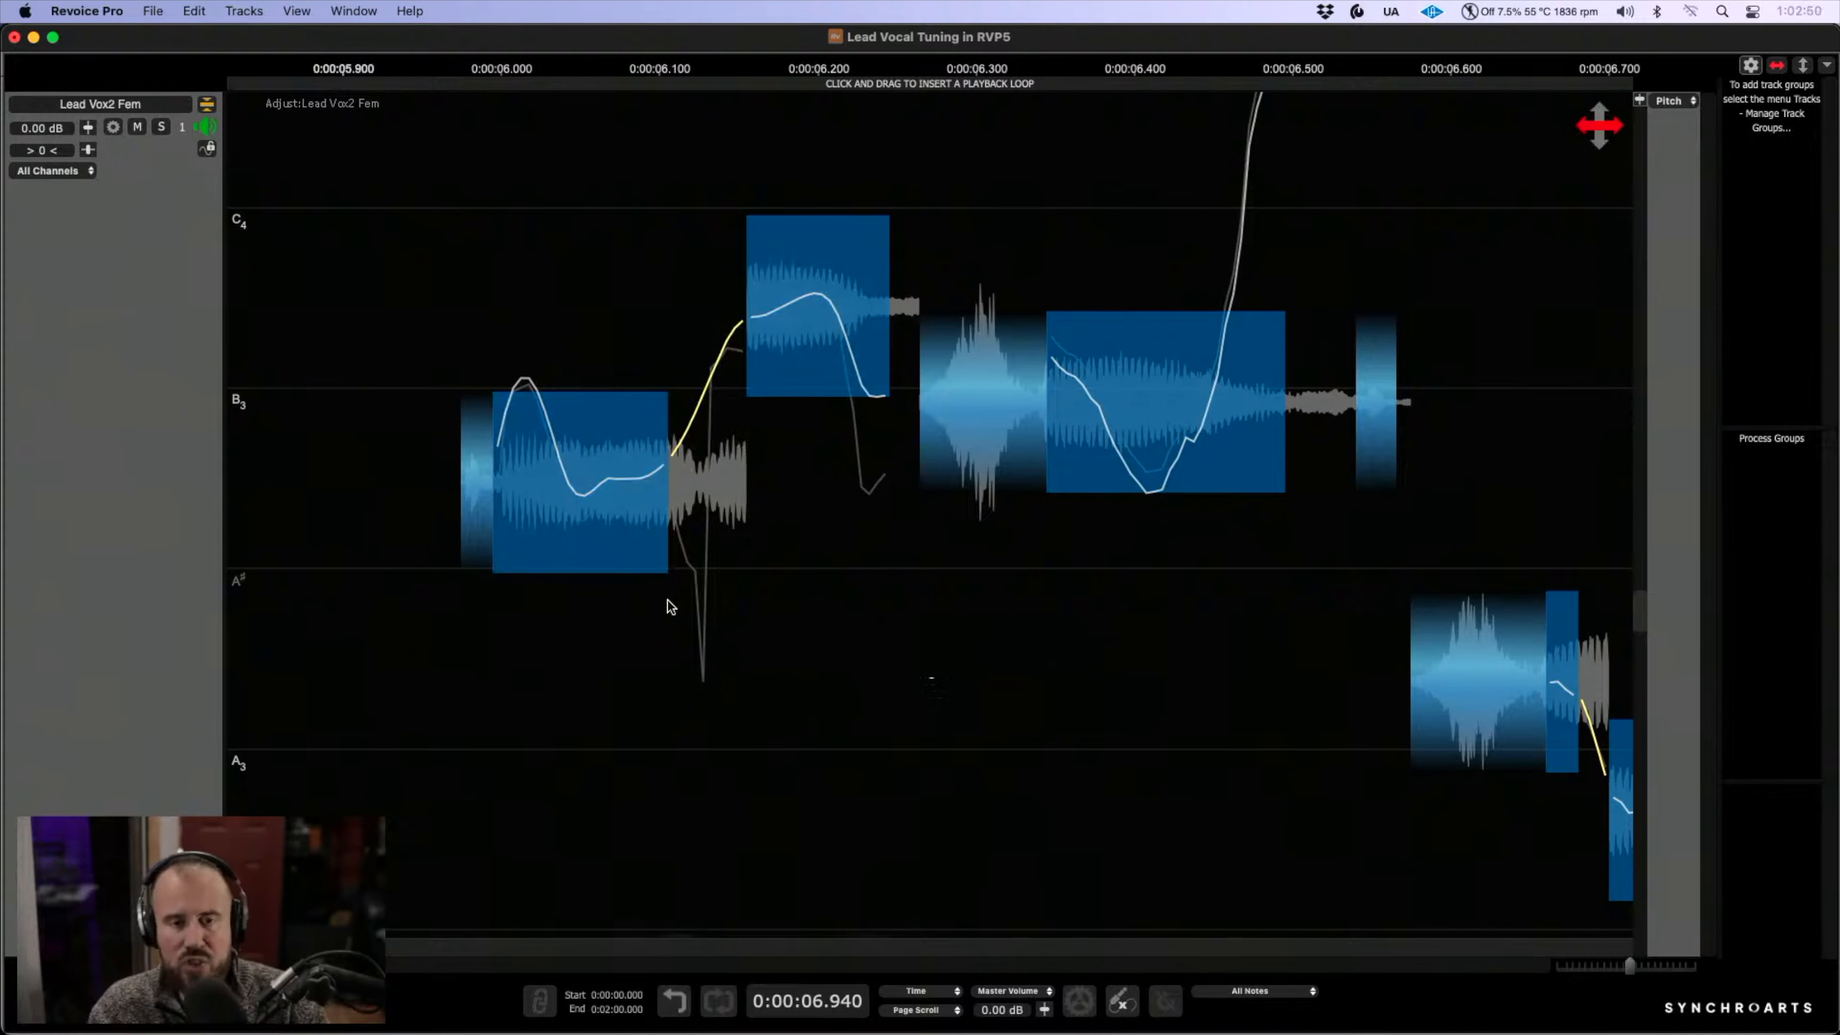
left_click_drag(890, 599, 653, 432)
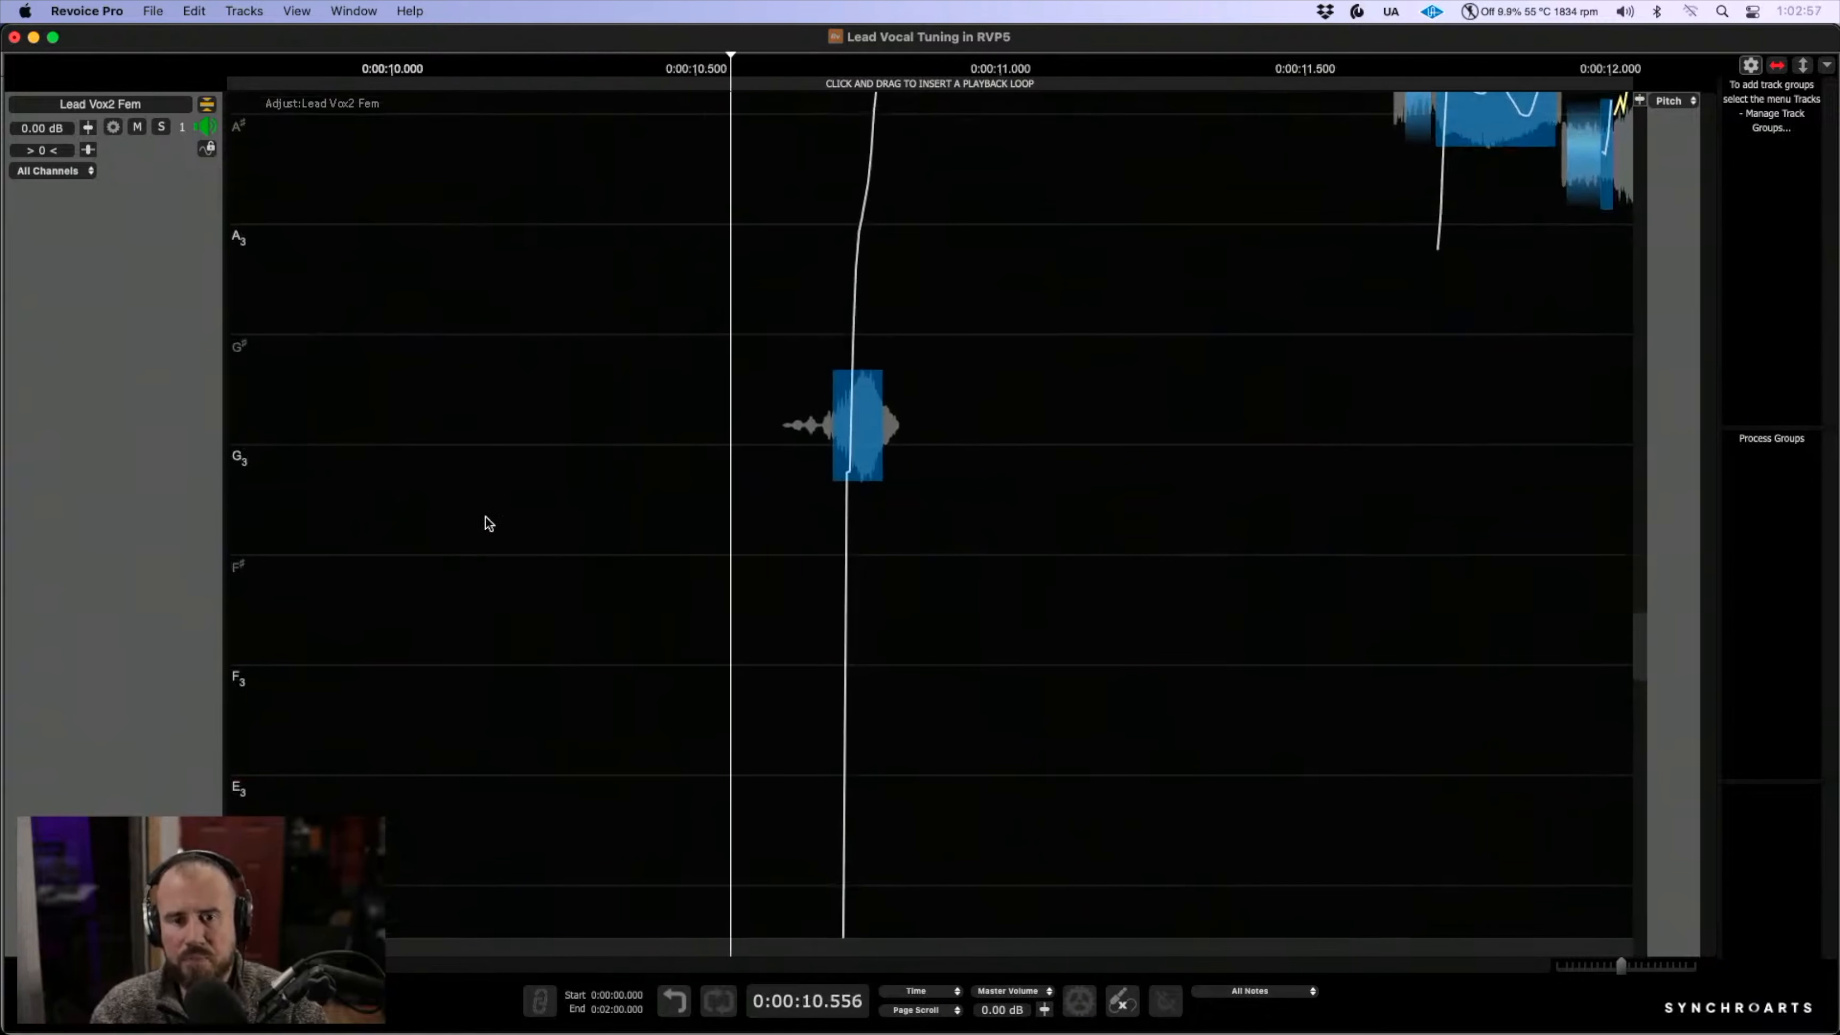
- With the Draw tool, redraw the pitch curve of the D4 note near 11 seconds as a smooth, shallow arch
left_click_drag(1191, 527, 903, 686)
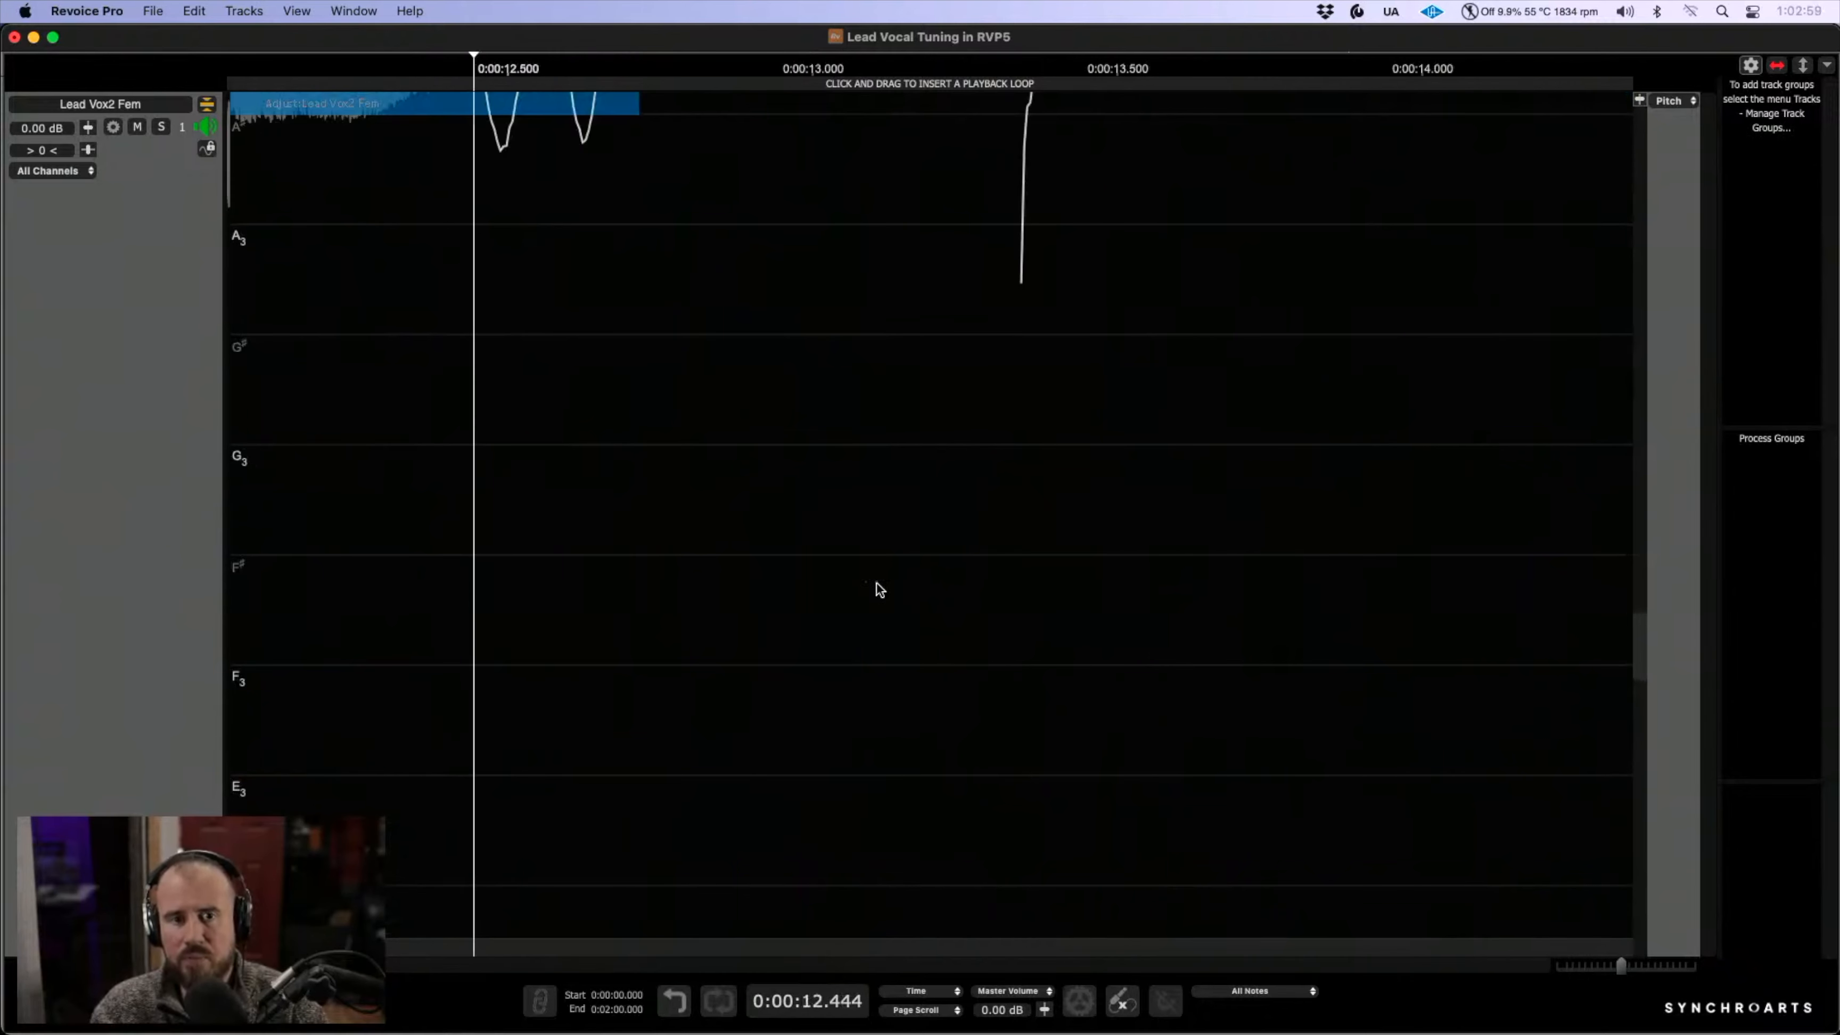
scroll(942, 704, "up", 3)
scroll(934, 704, "right", 3)
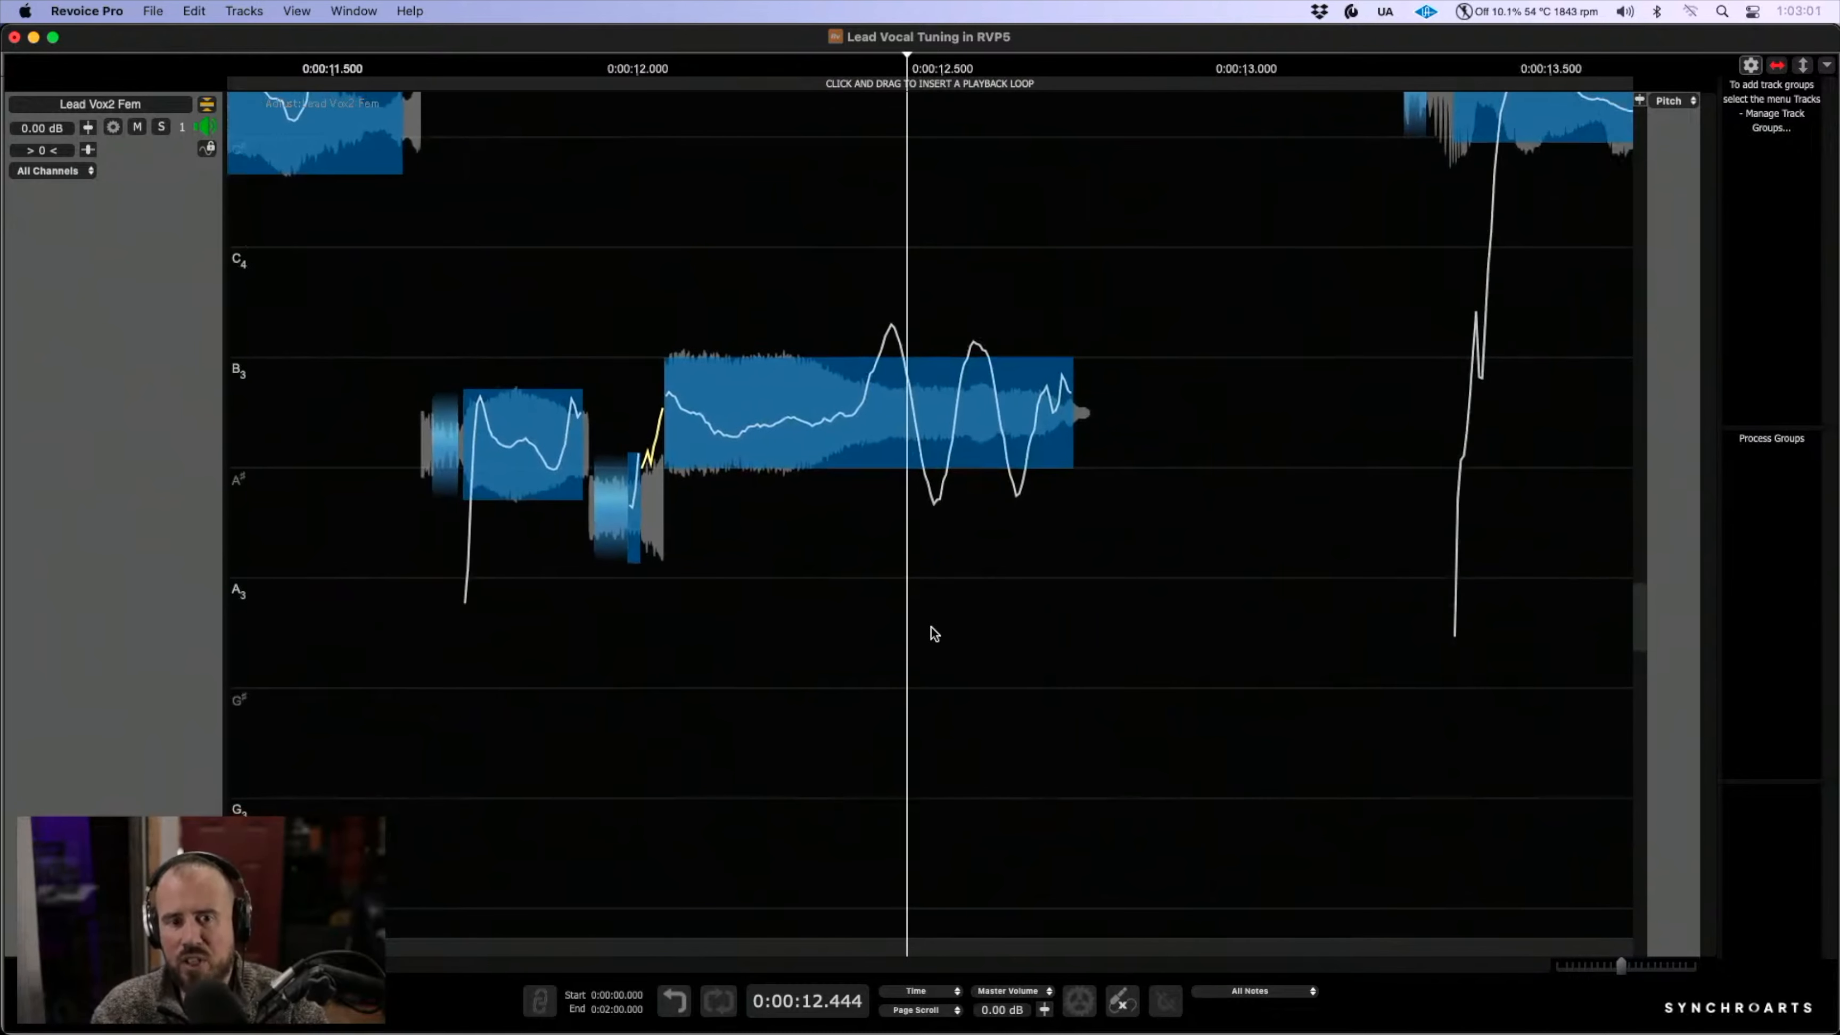
scroll(1043, 724, "up", 3)
scroll(1043, 725, "left", 3)
scroll(549, 349, "up", 3)
scroll(549, 349, "left", 4)
right_click(525, 370)
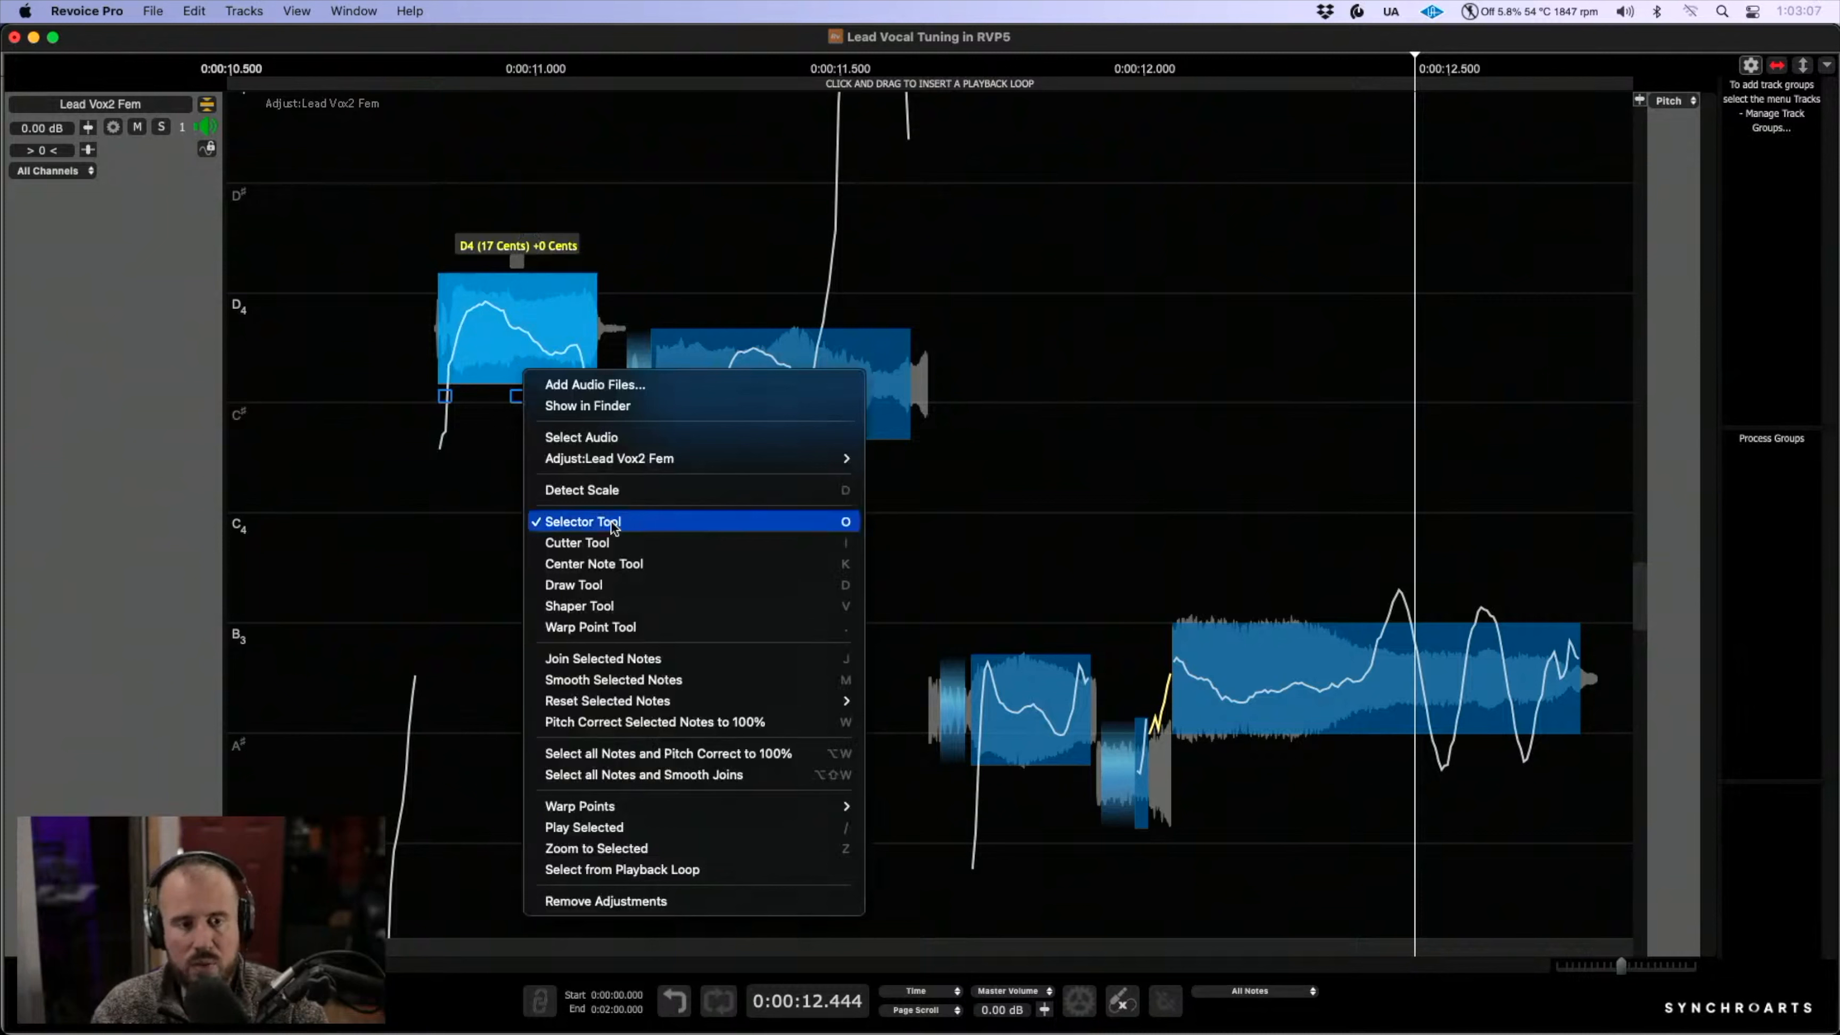
left_click(605, 583)
mouse_move(456, 341)
left_mouse_down()
mouse_move(488, 320)
mouse_move(605, 332)
left_mouse_up()
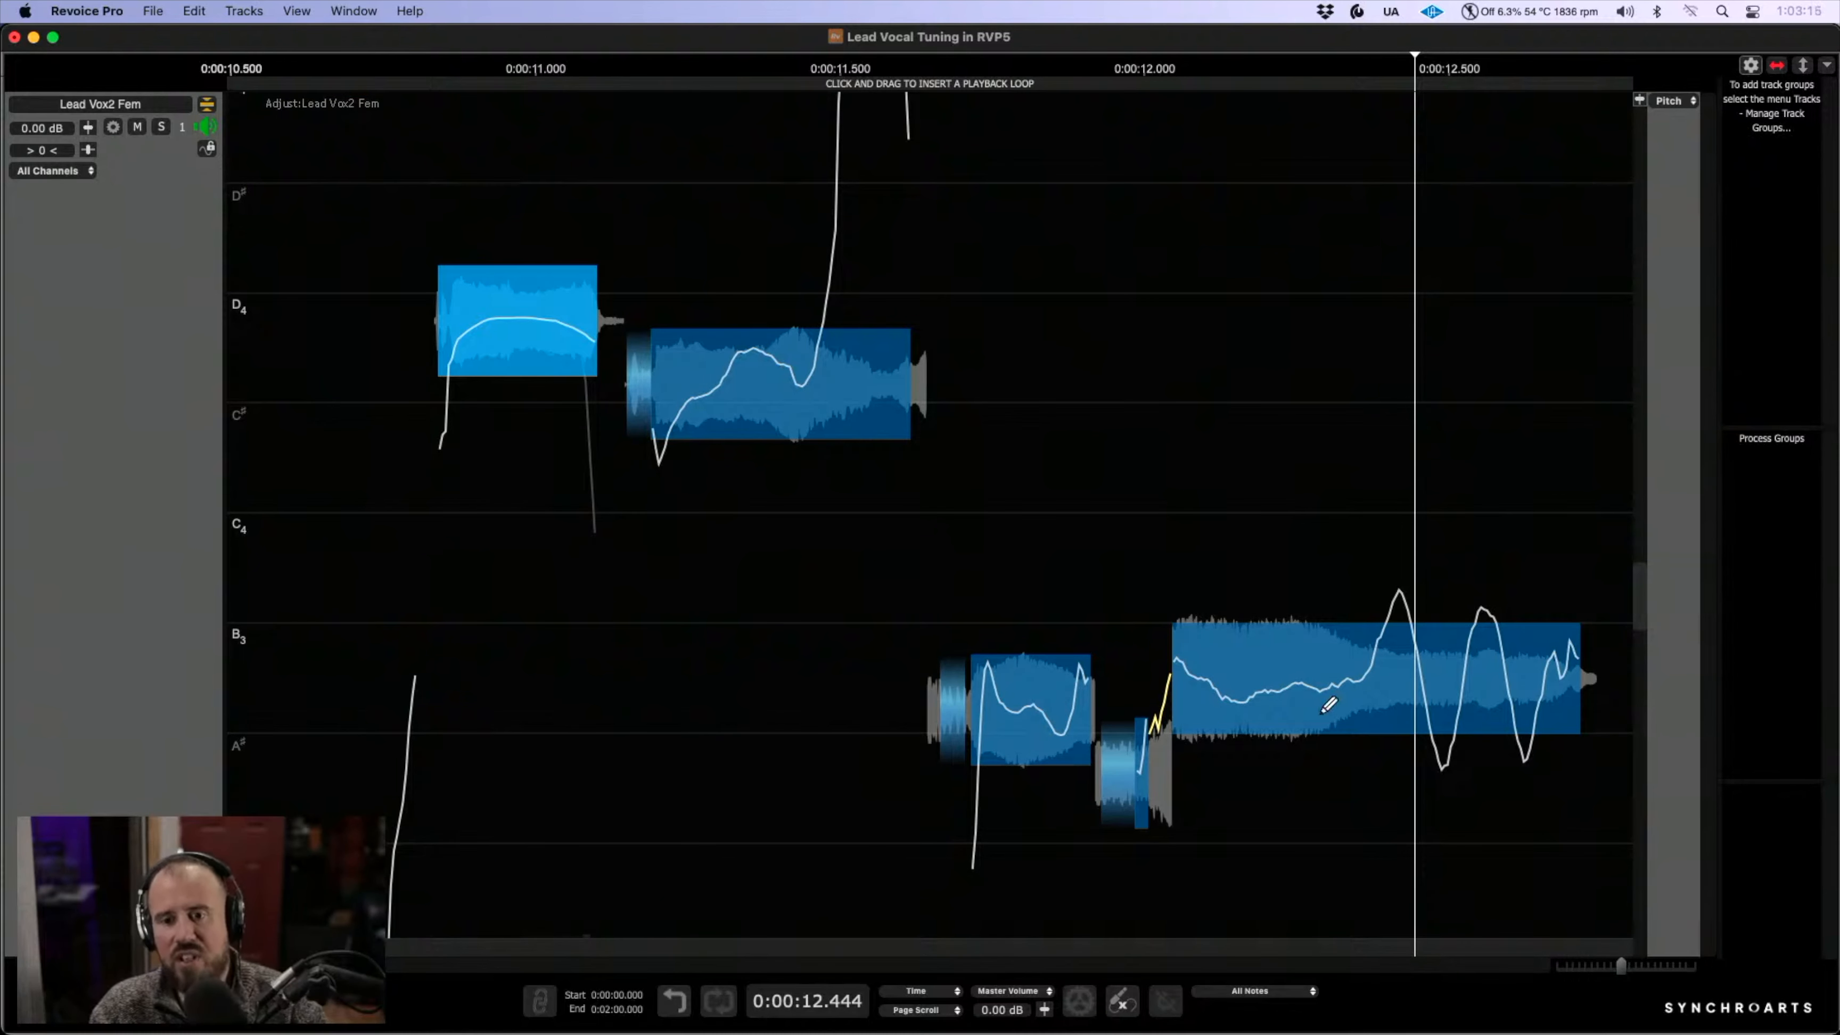
- With the Shaper tool, add control points along the long B3 note's pitch curve, including the peaks and troughs of its vibrato
scroll(1453, 704, "up", 5)
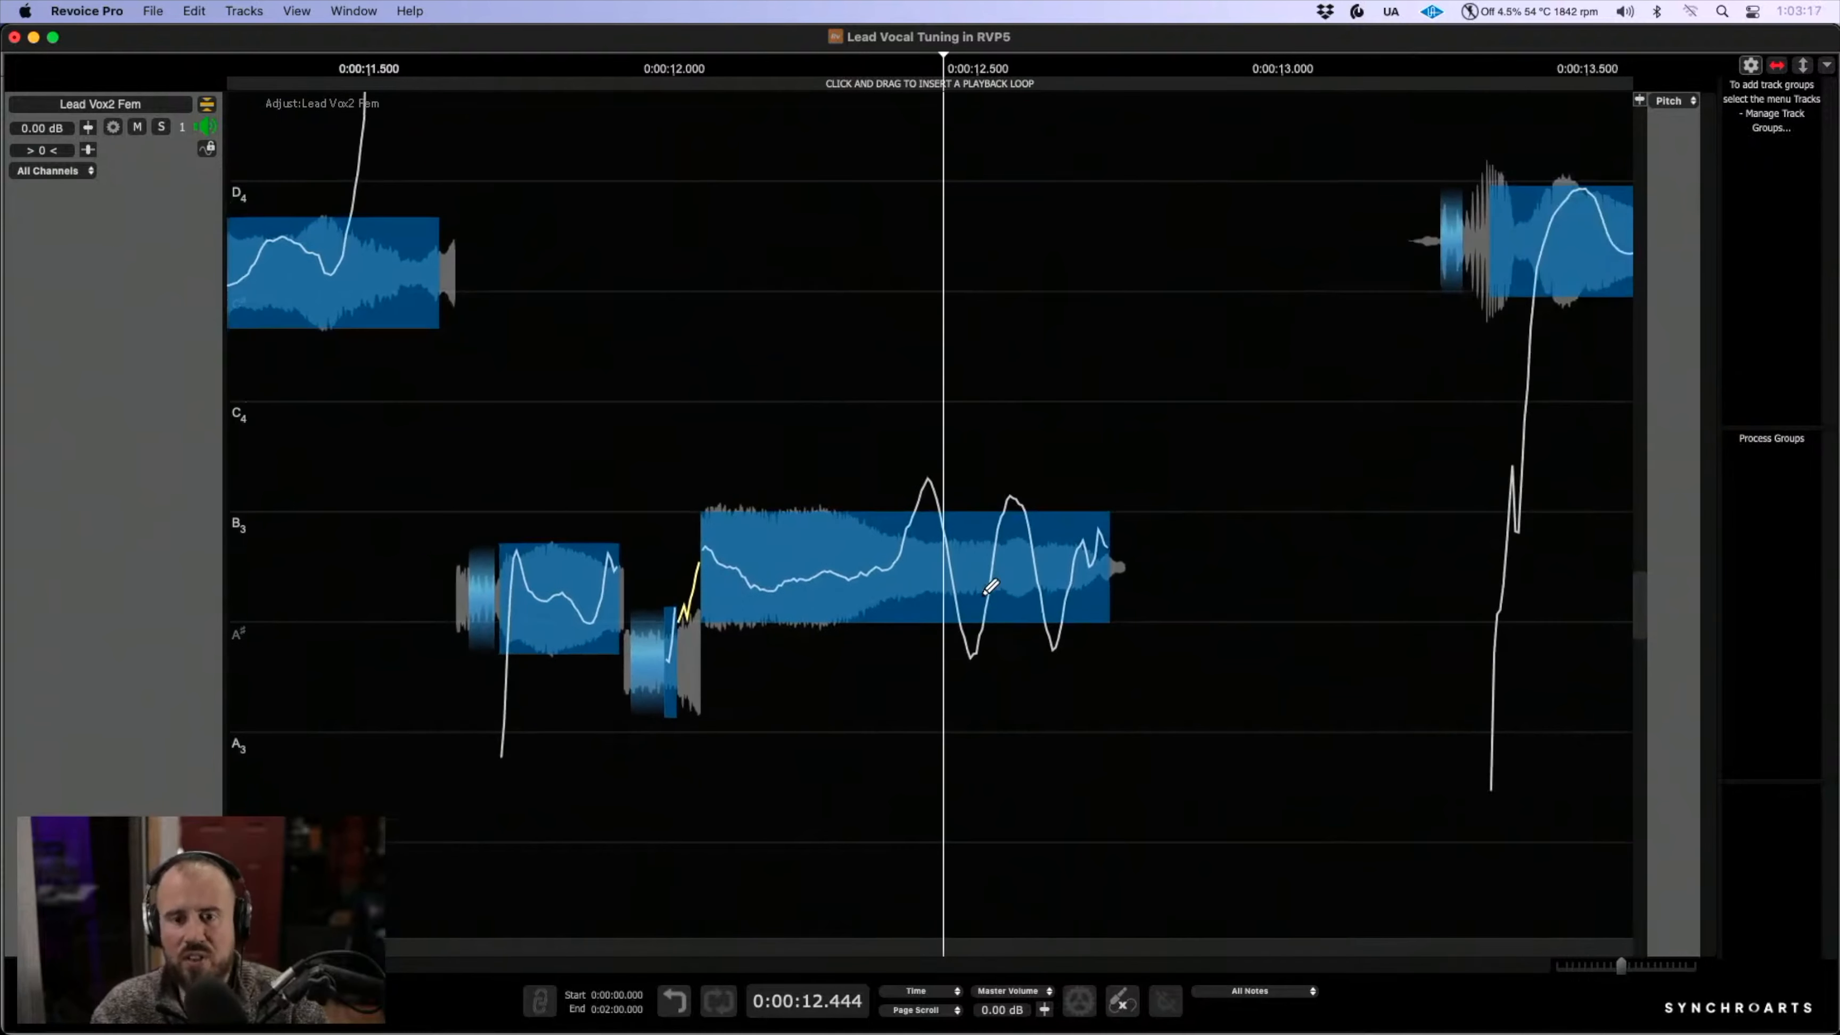
right_click(1056, 607)
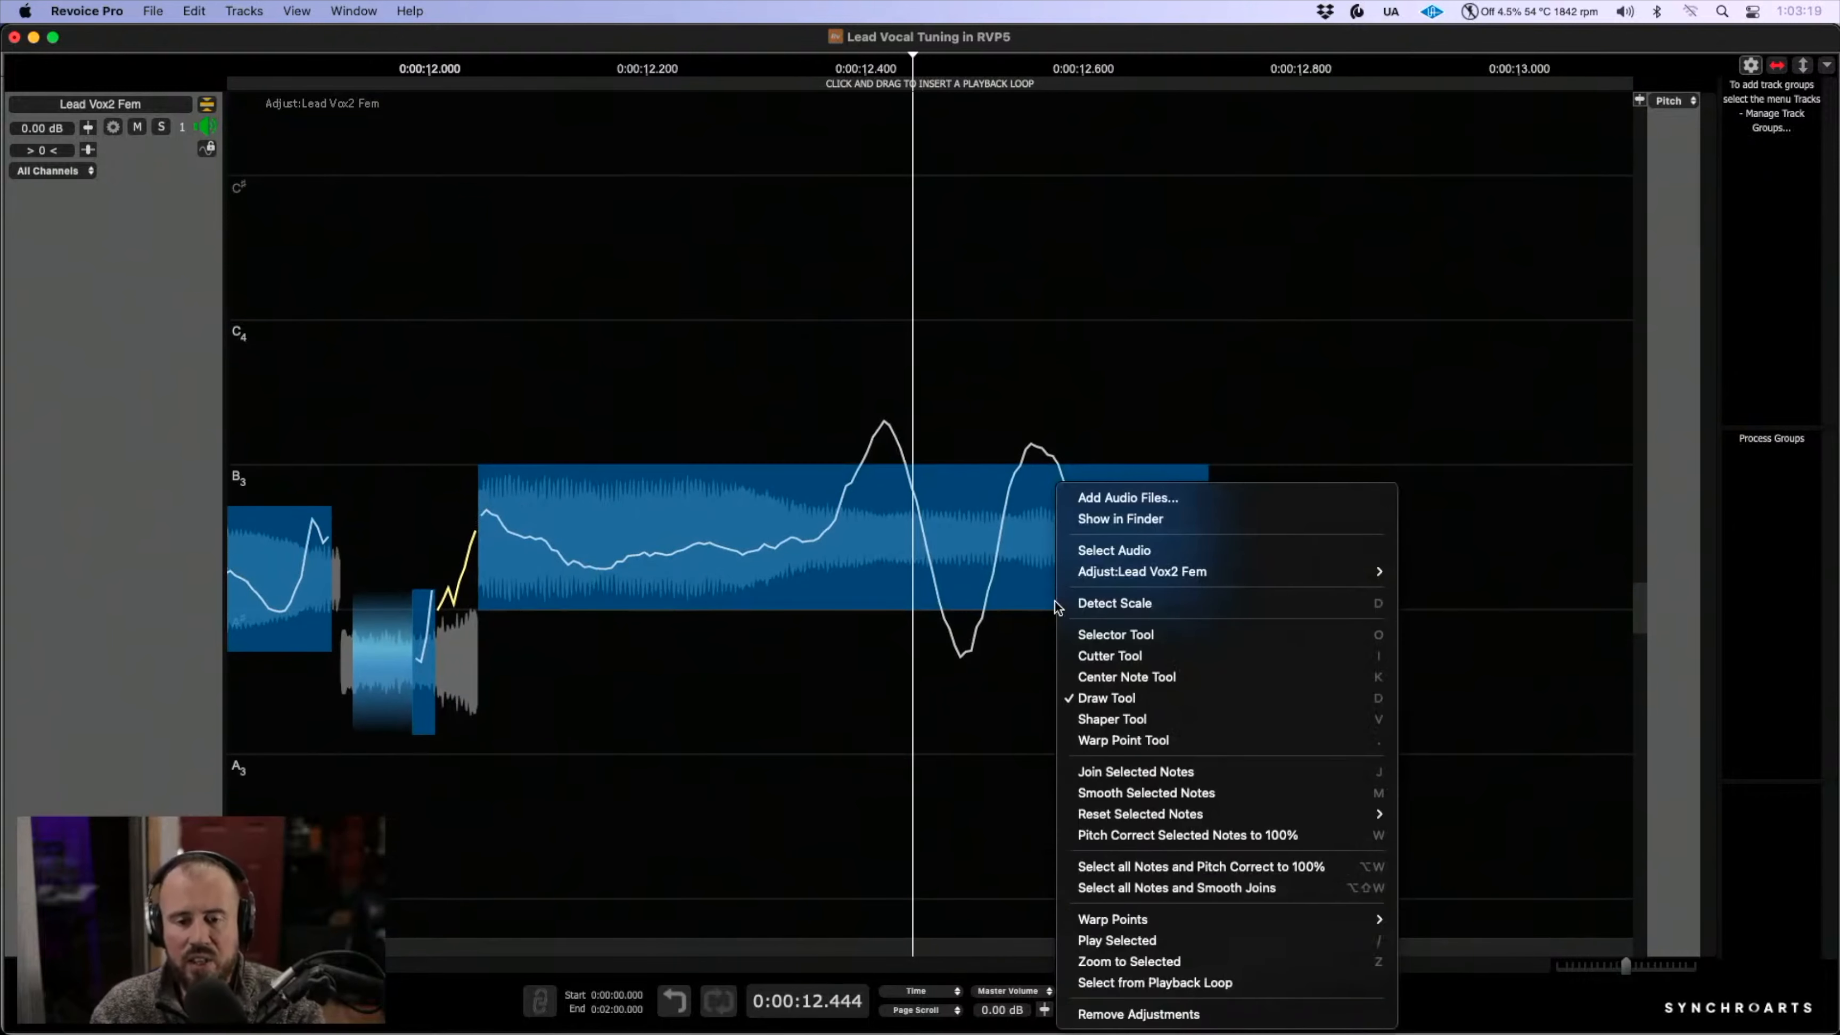
left_click(1123, 718)
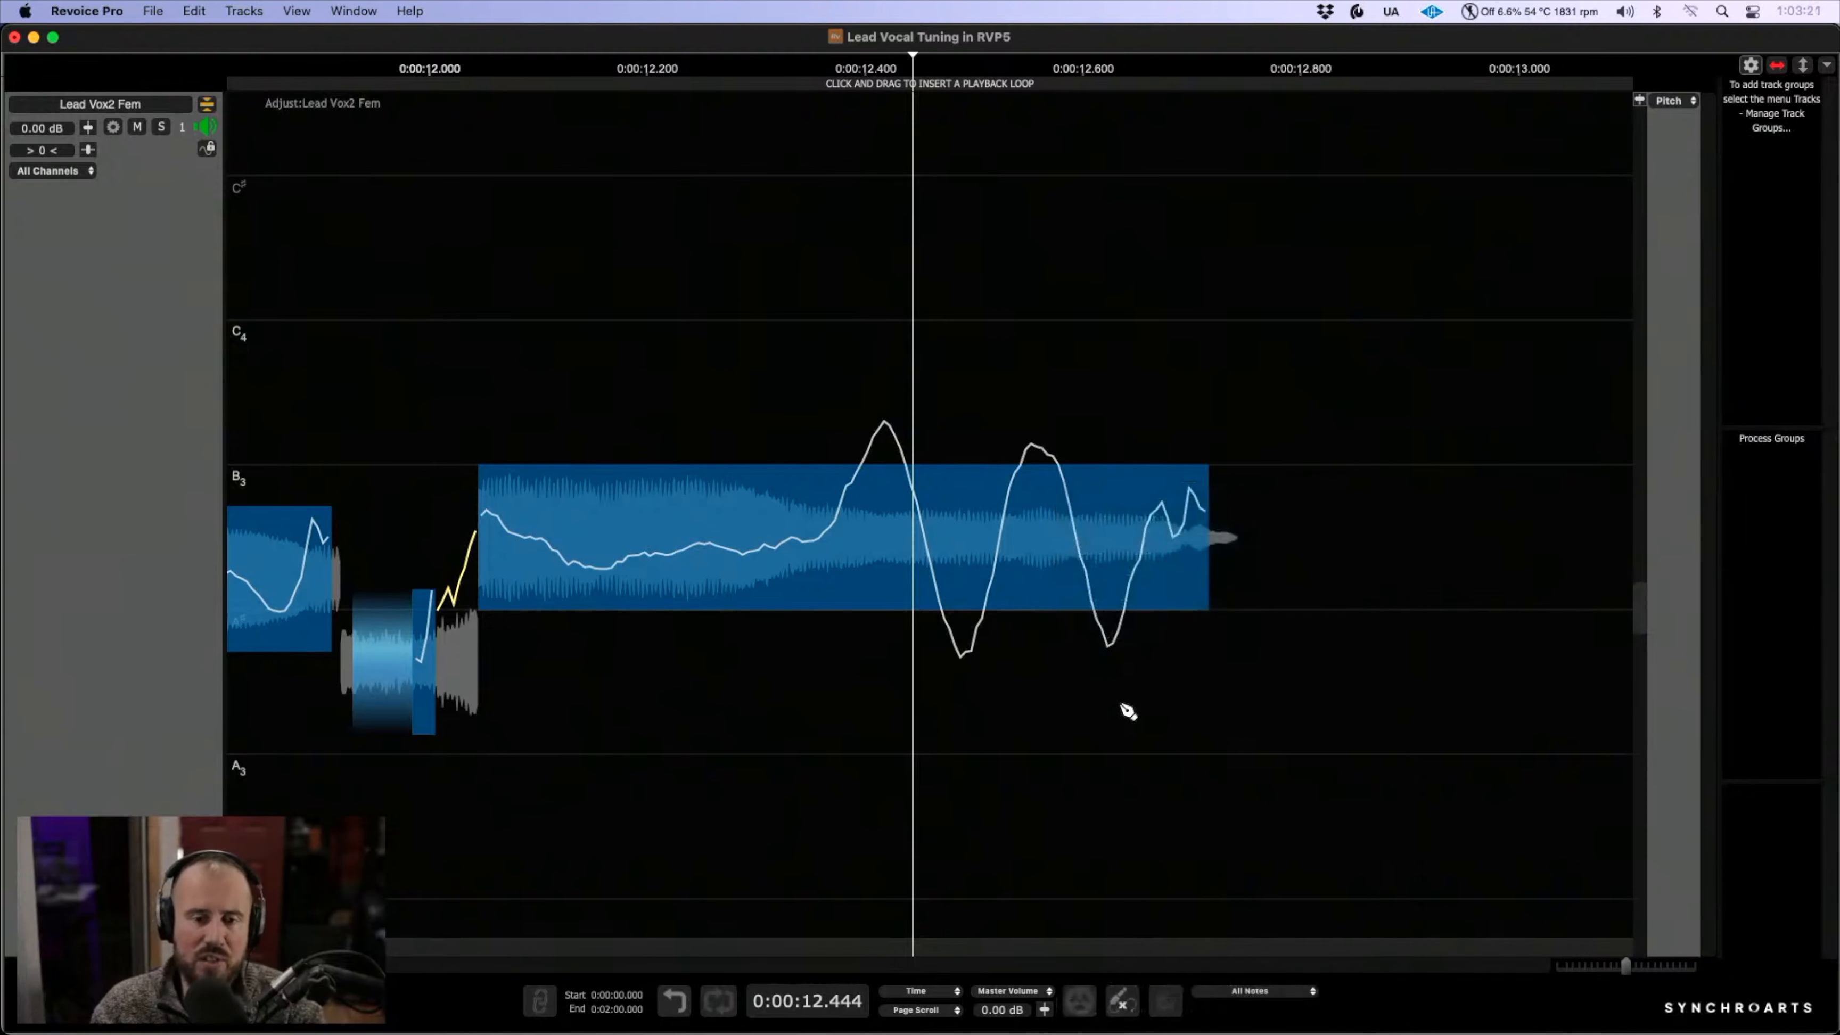
mouse_move(823, 549)
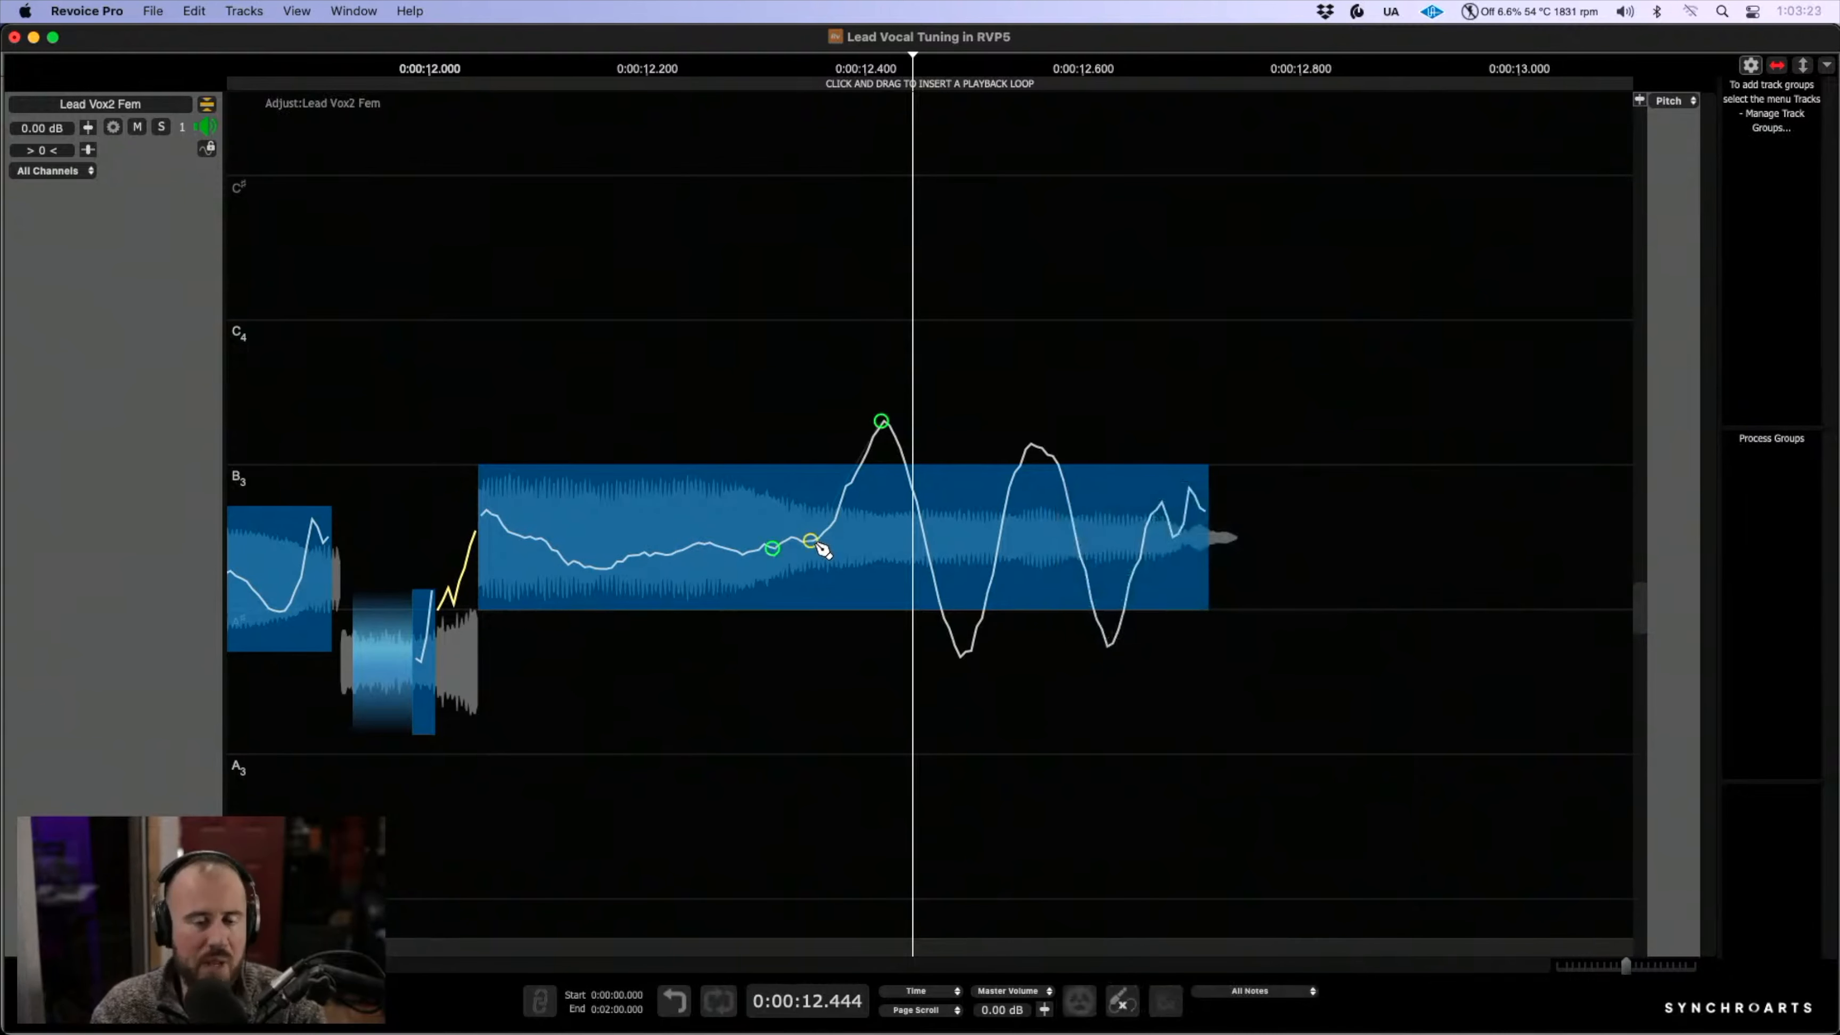
left_click(1106, 647)
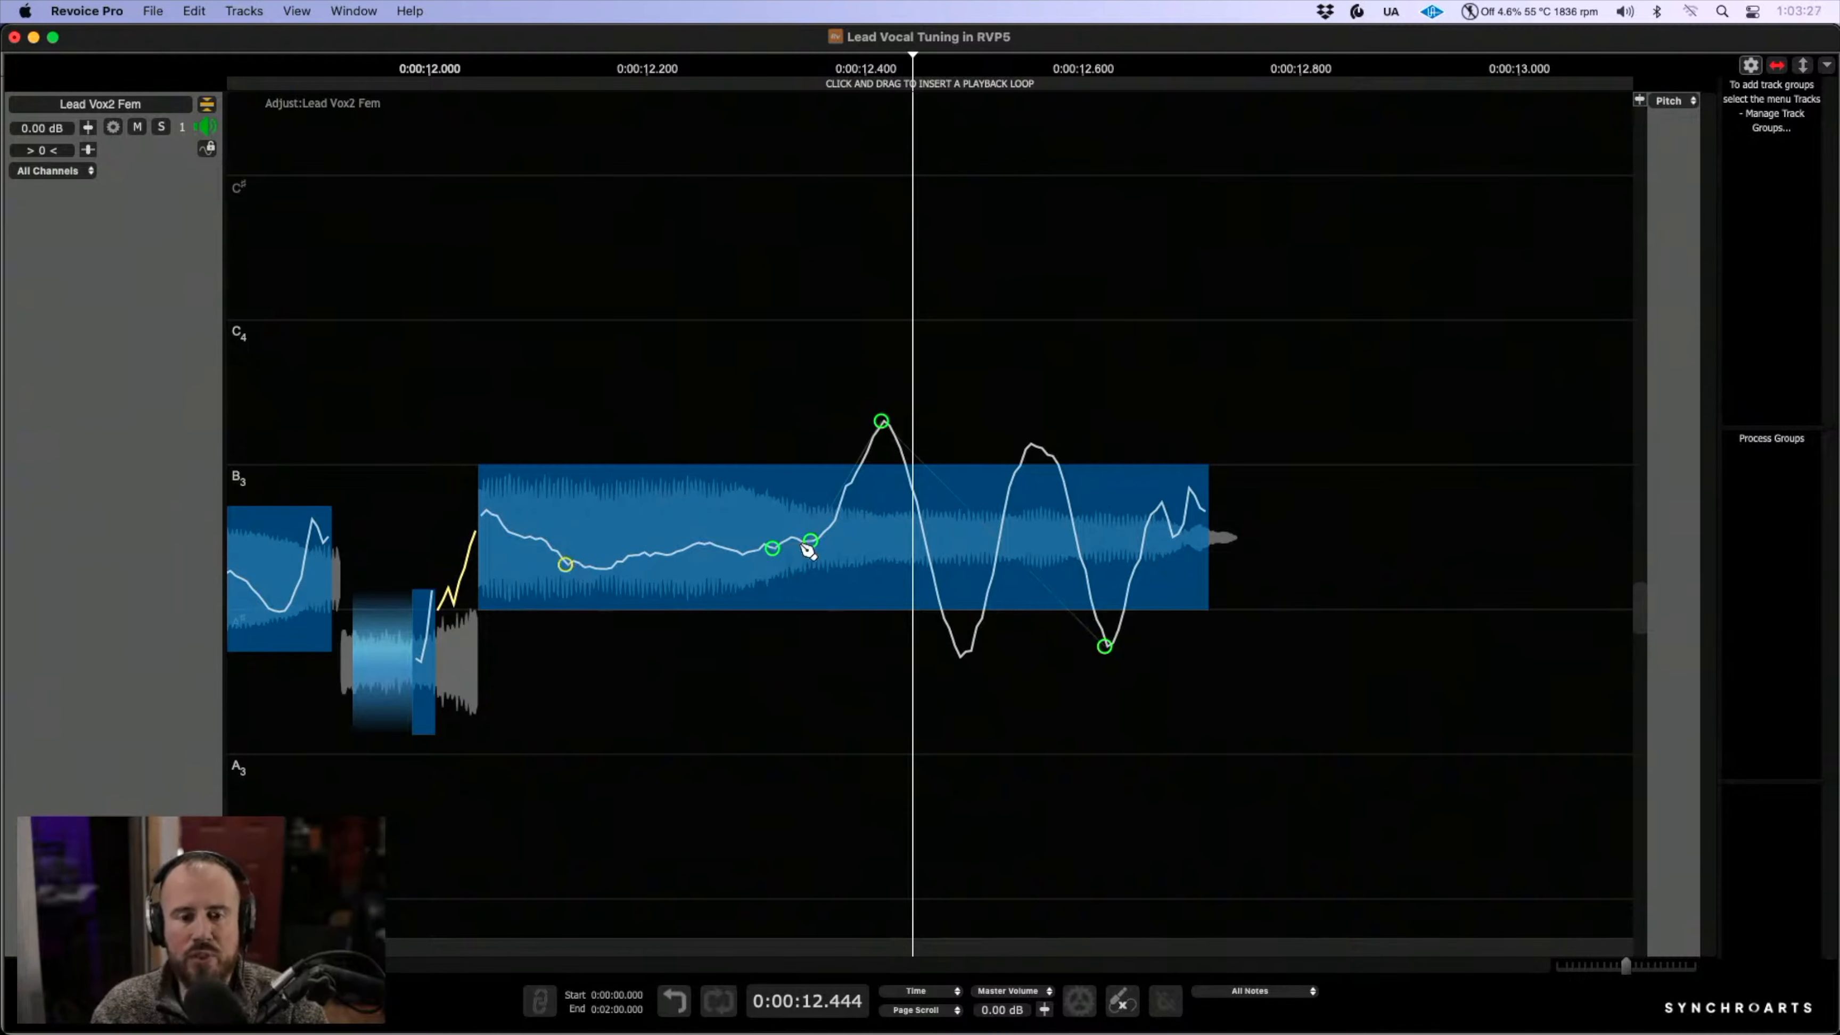
left_click(958, 656)
left_click(1027, 441)
- Lower the vibrato peaks near 12.42 and 12.55 seconds and slightly raise the trough near 12.5 seconds
left_click_drag(882, 423, 882, 469)
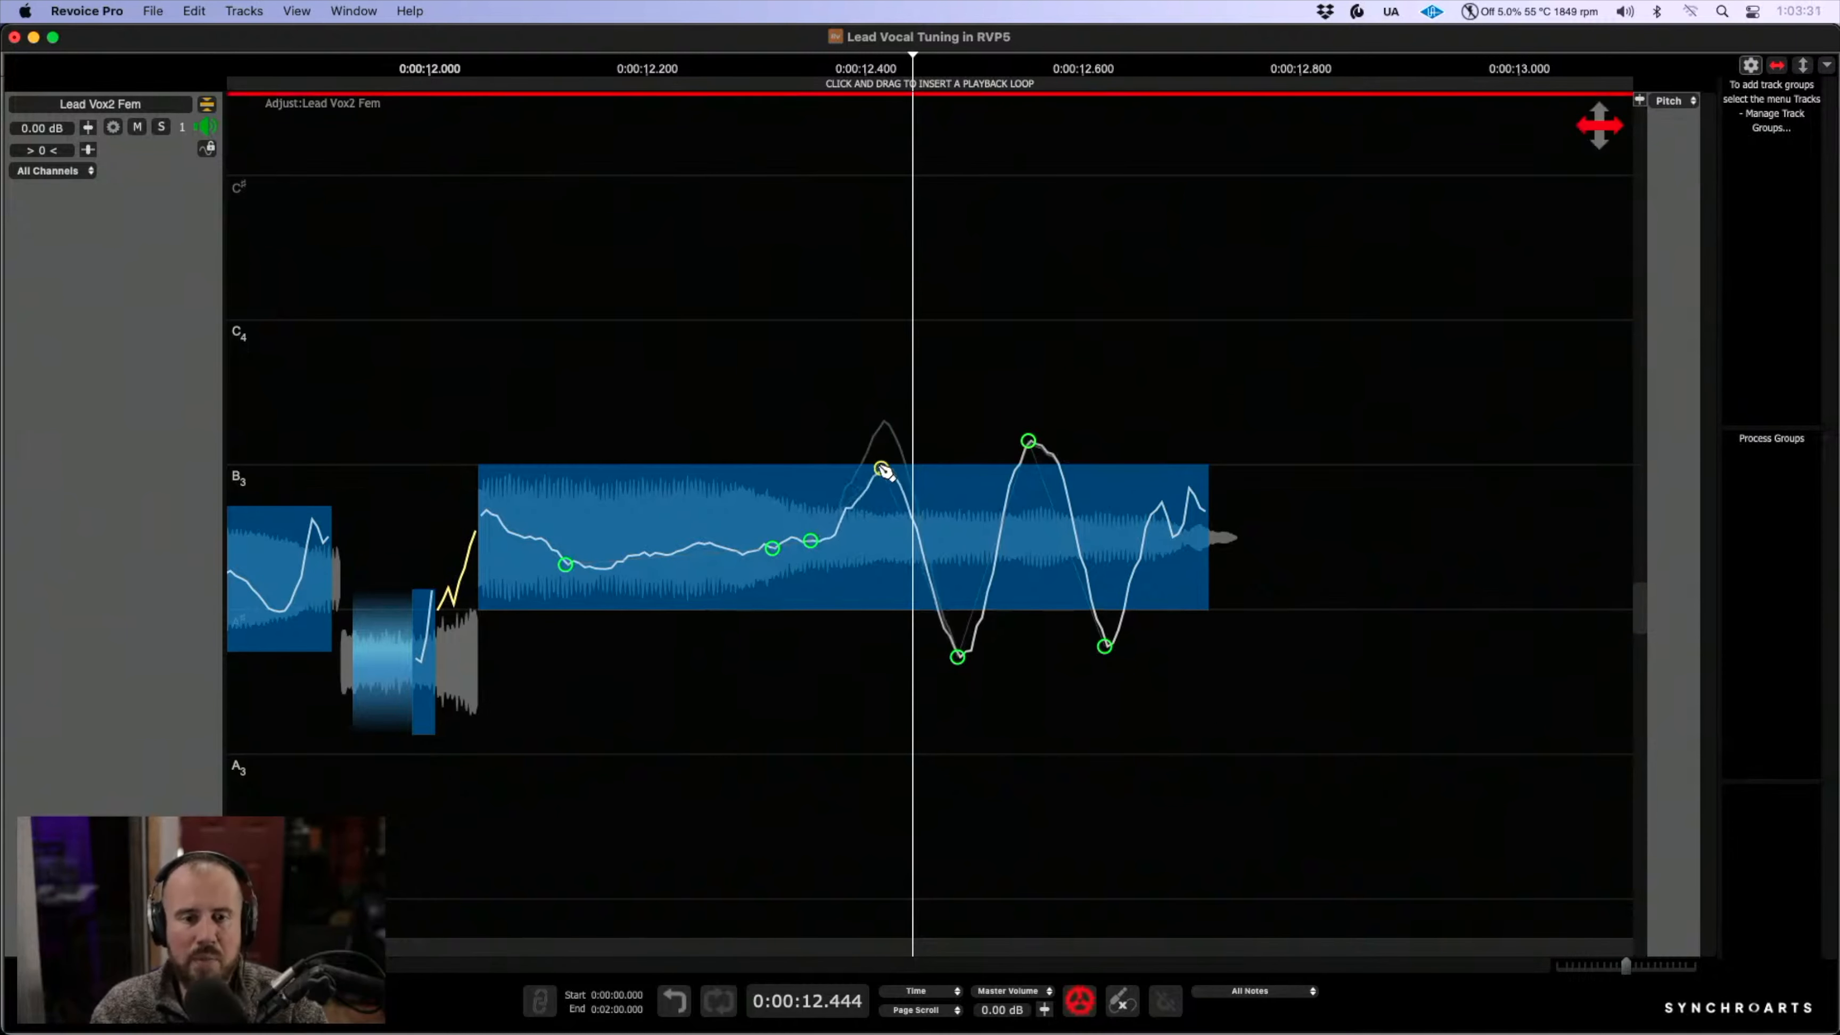
left_click_drag(1028, 440, 1029, 473)
left_click_drag(958, 657, 958, 641)
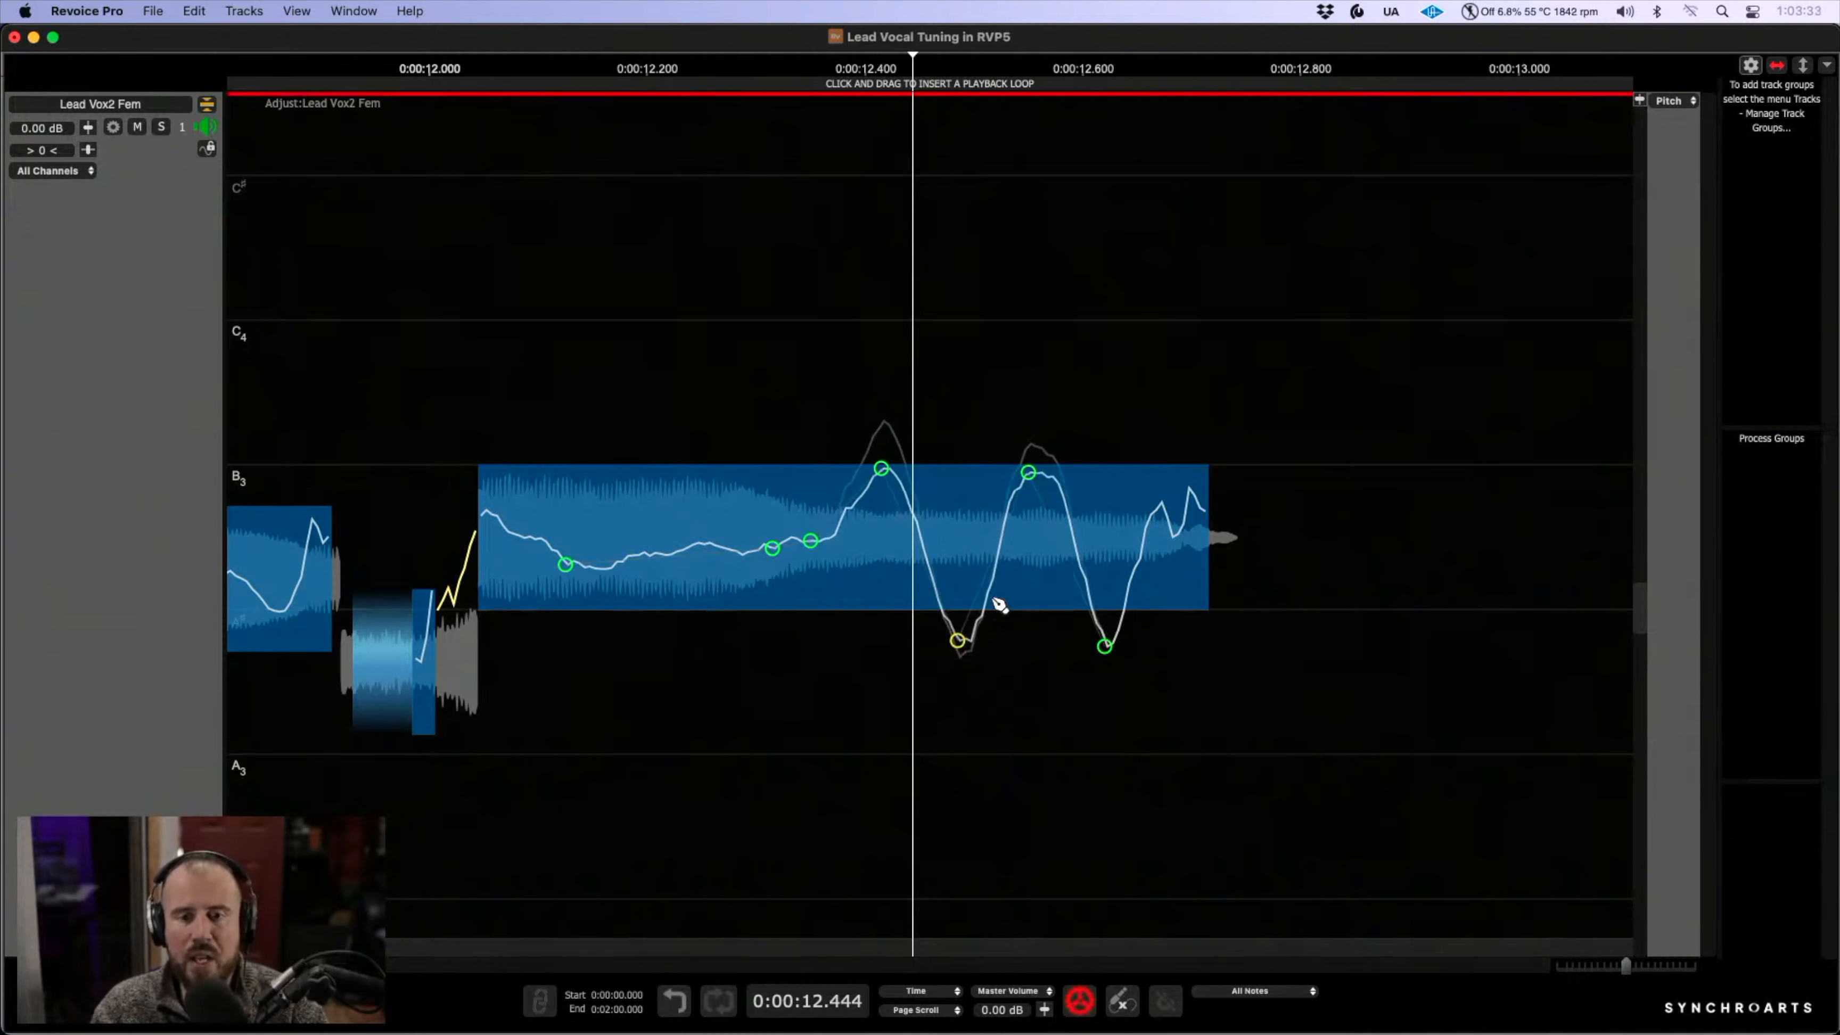
- Try reducing the pitch variation across the whole B3 note near 12.4 seconds and undo the reduction
right_click(956, 410)
left_click(1018, 558)
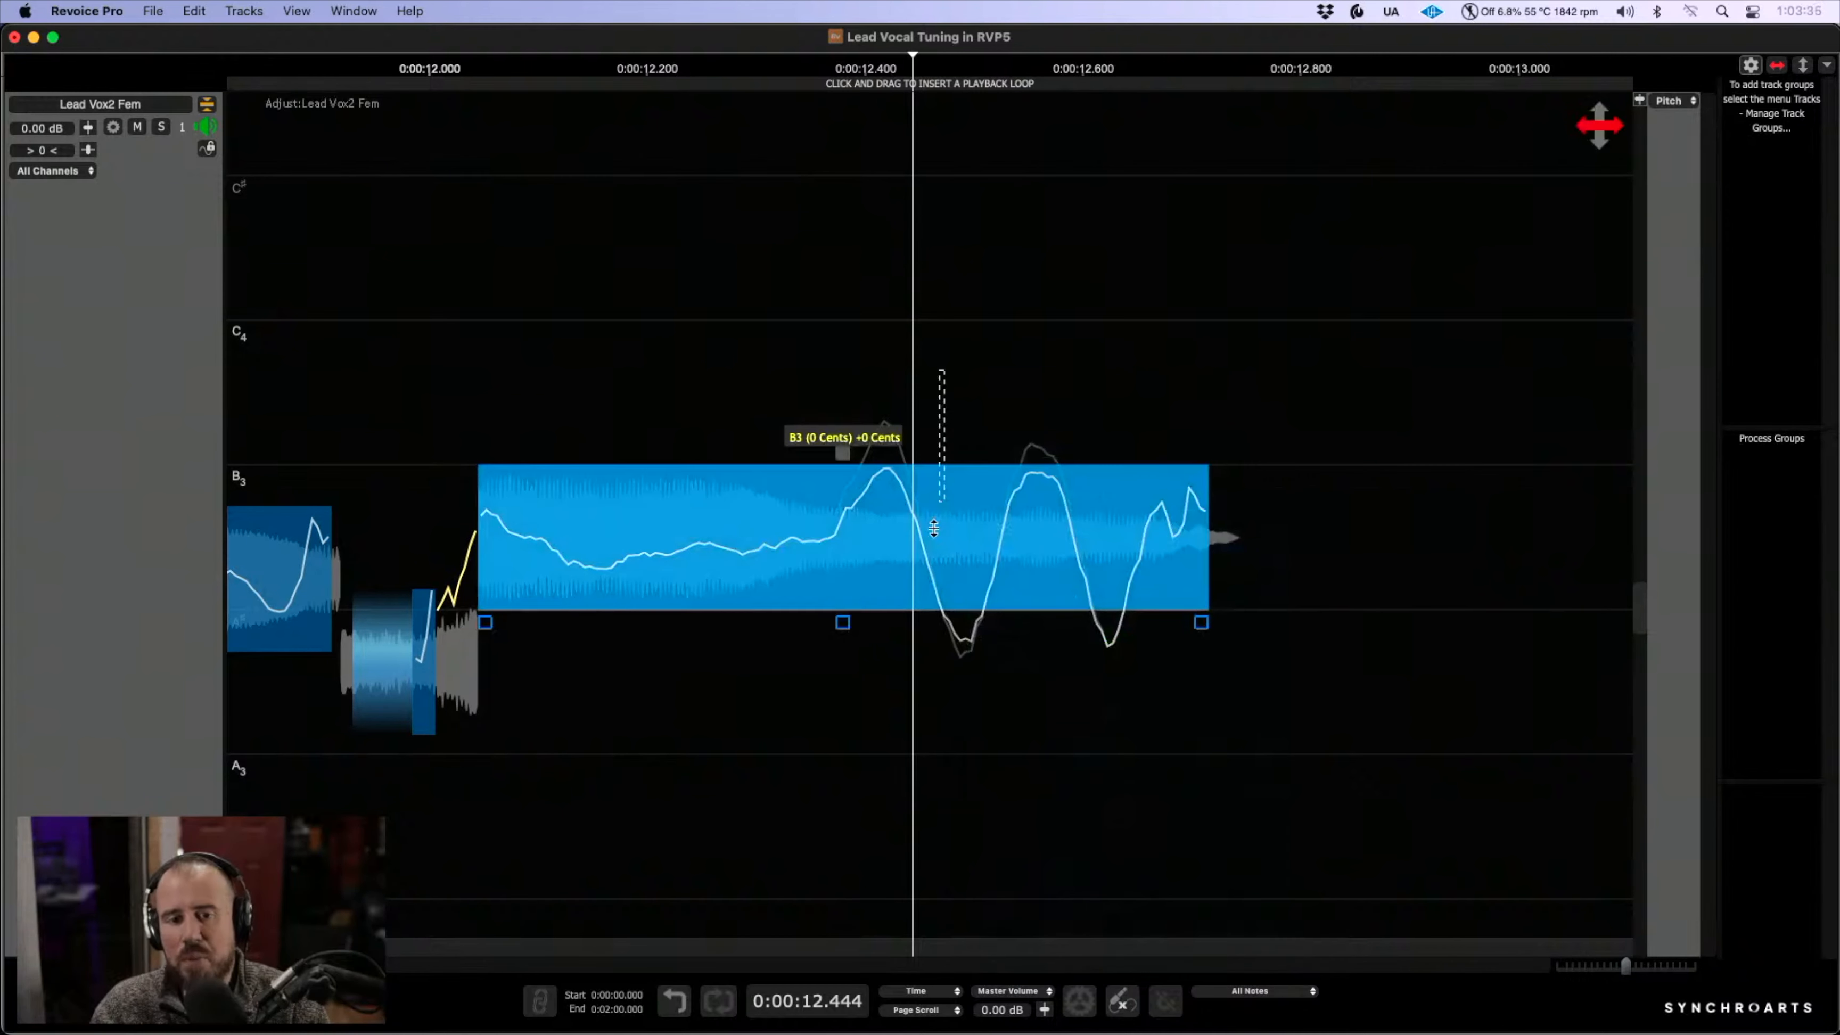
left_click_drag(842, 453, 839, 507)
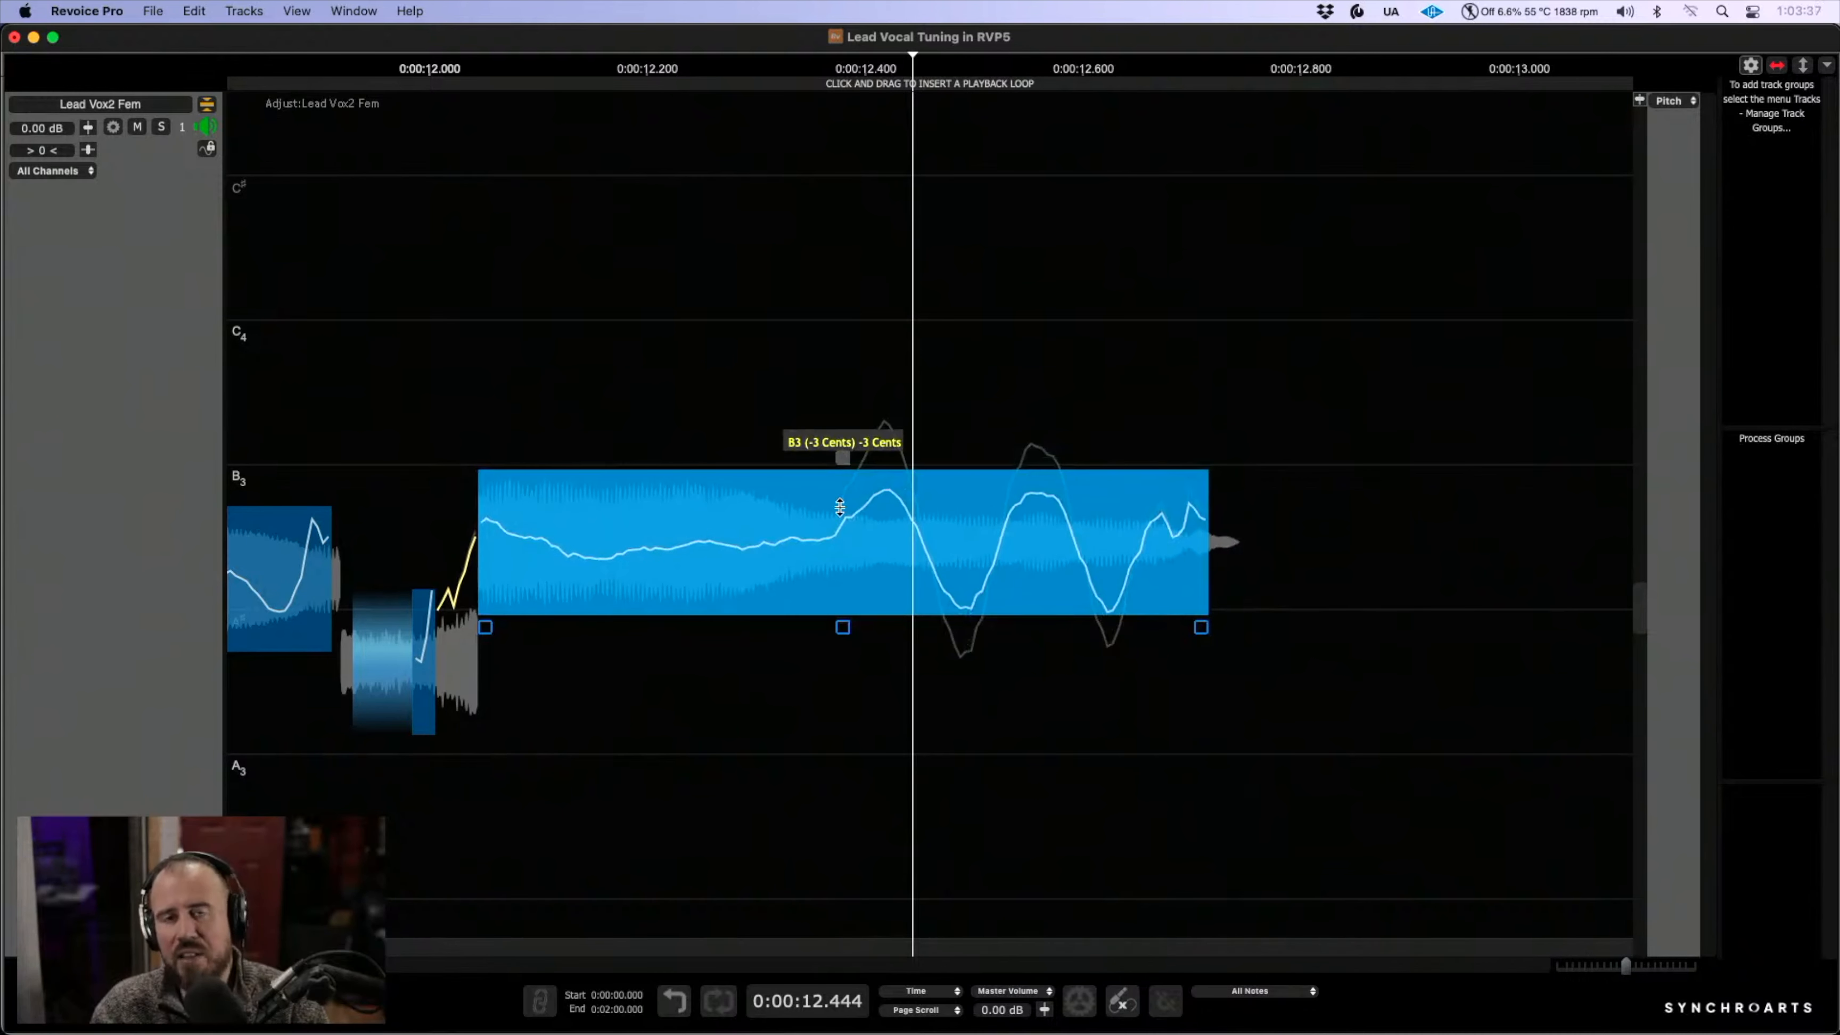
key("super+z")
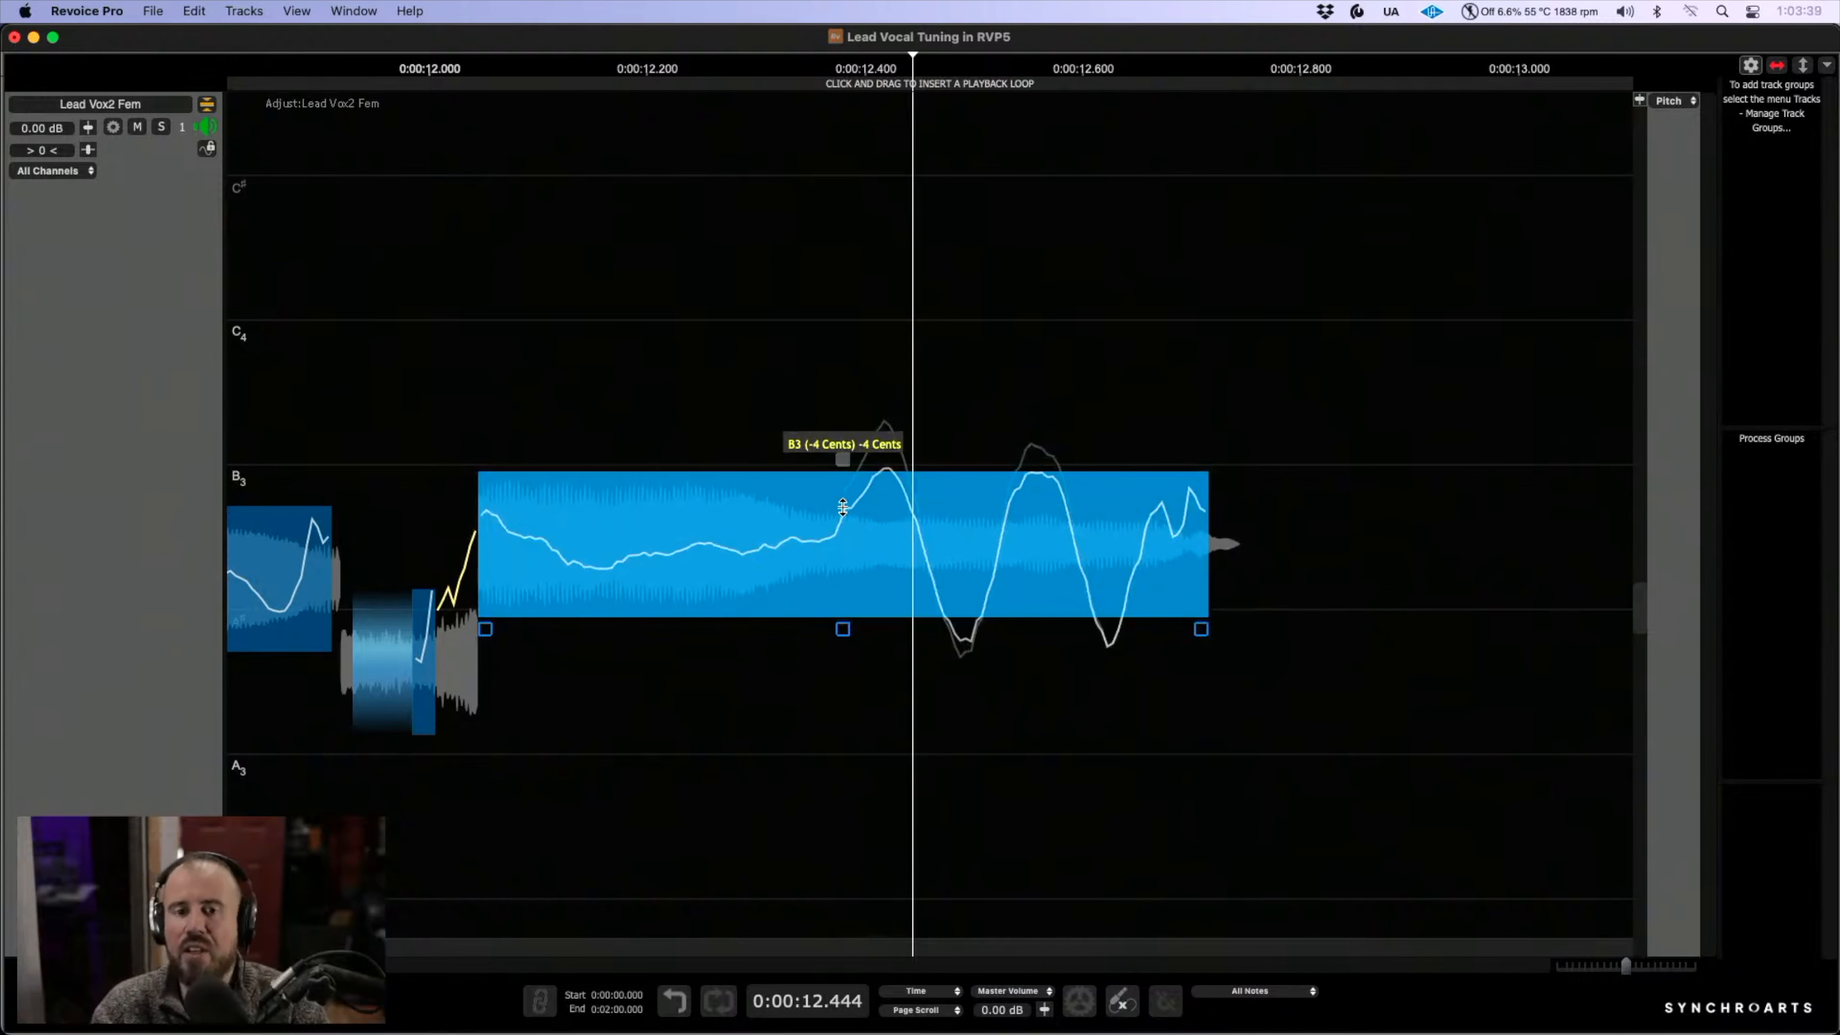
left_click(1003, 369)
- With the Shaper tool, raise the long B3 note's vibrato trough near 12.5 seconds further
right_click(964, 506)
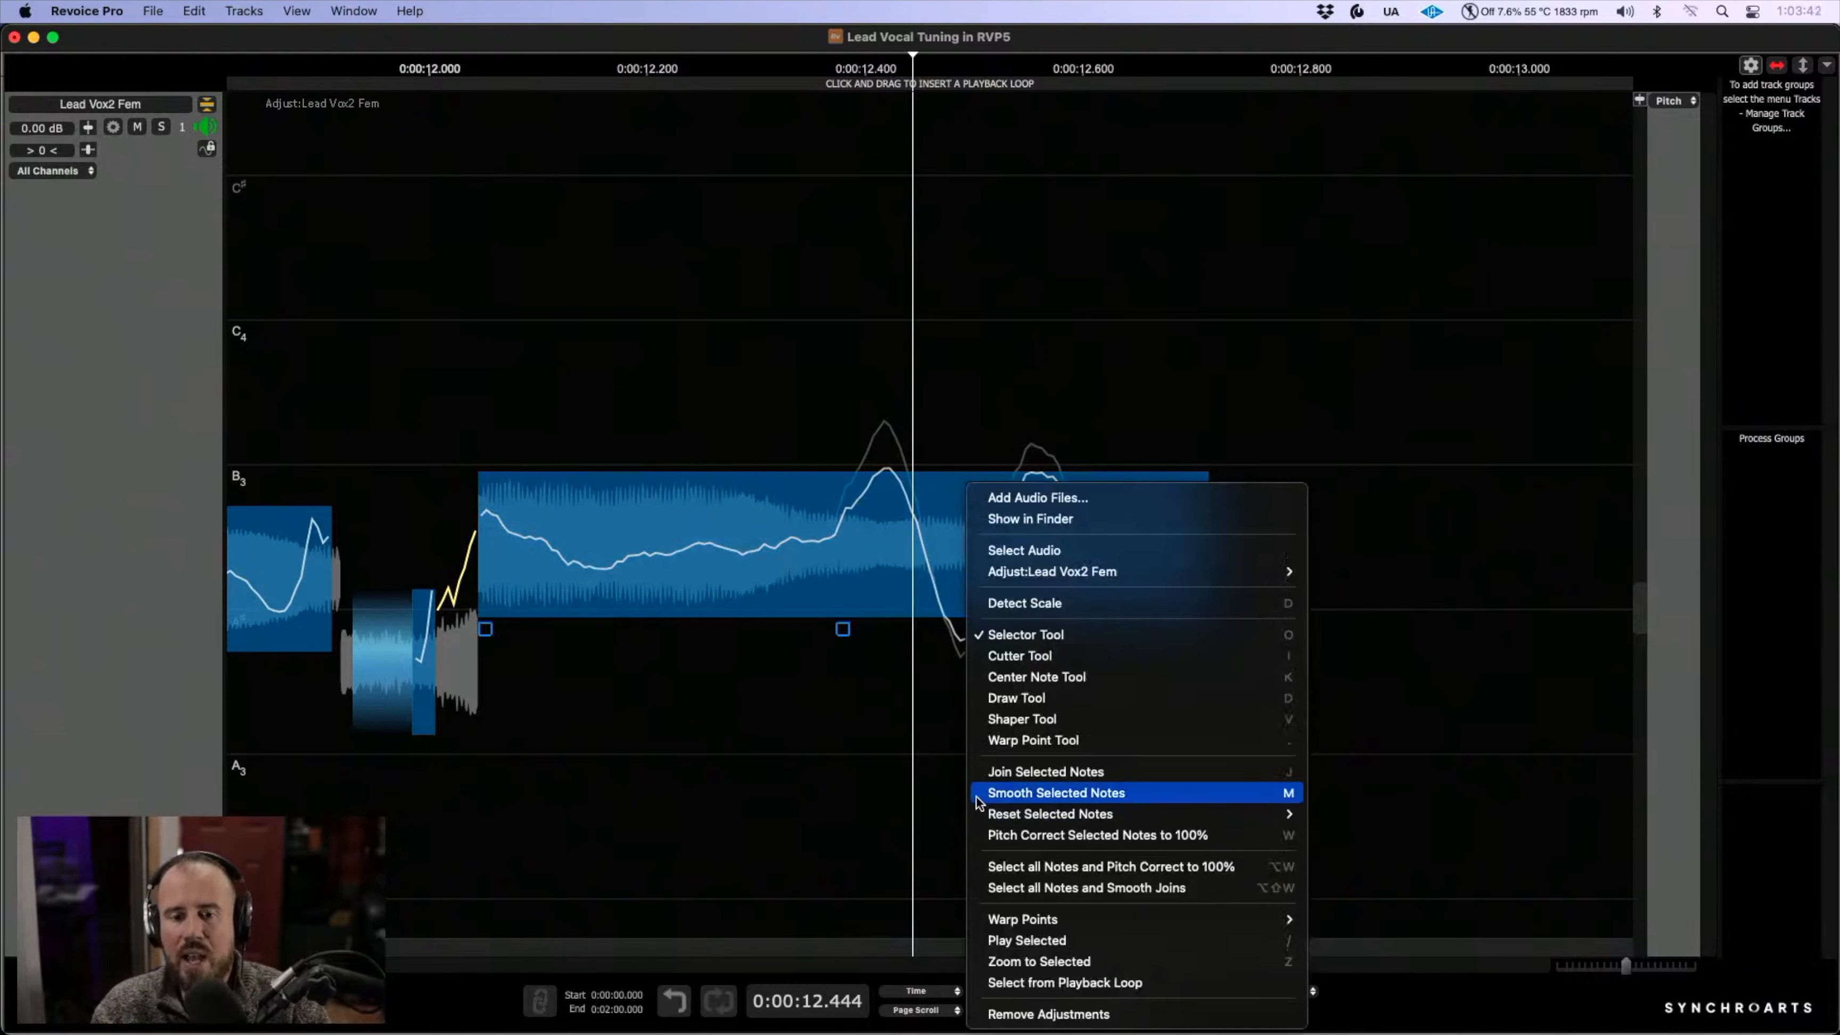
left_click(1022, 718)
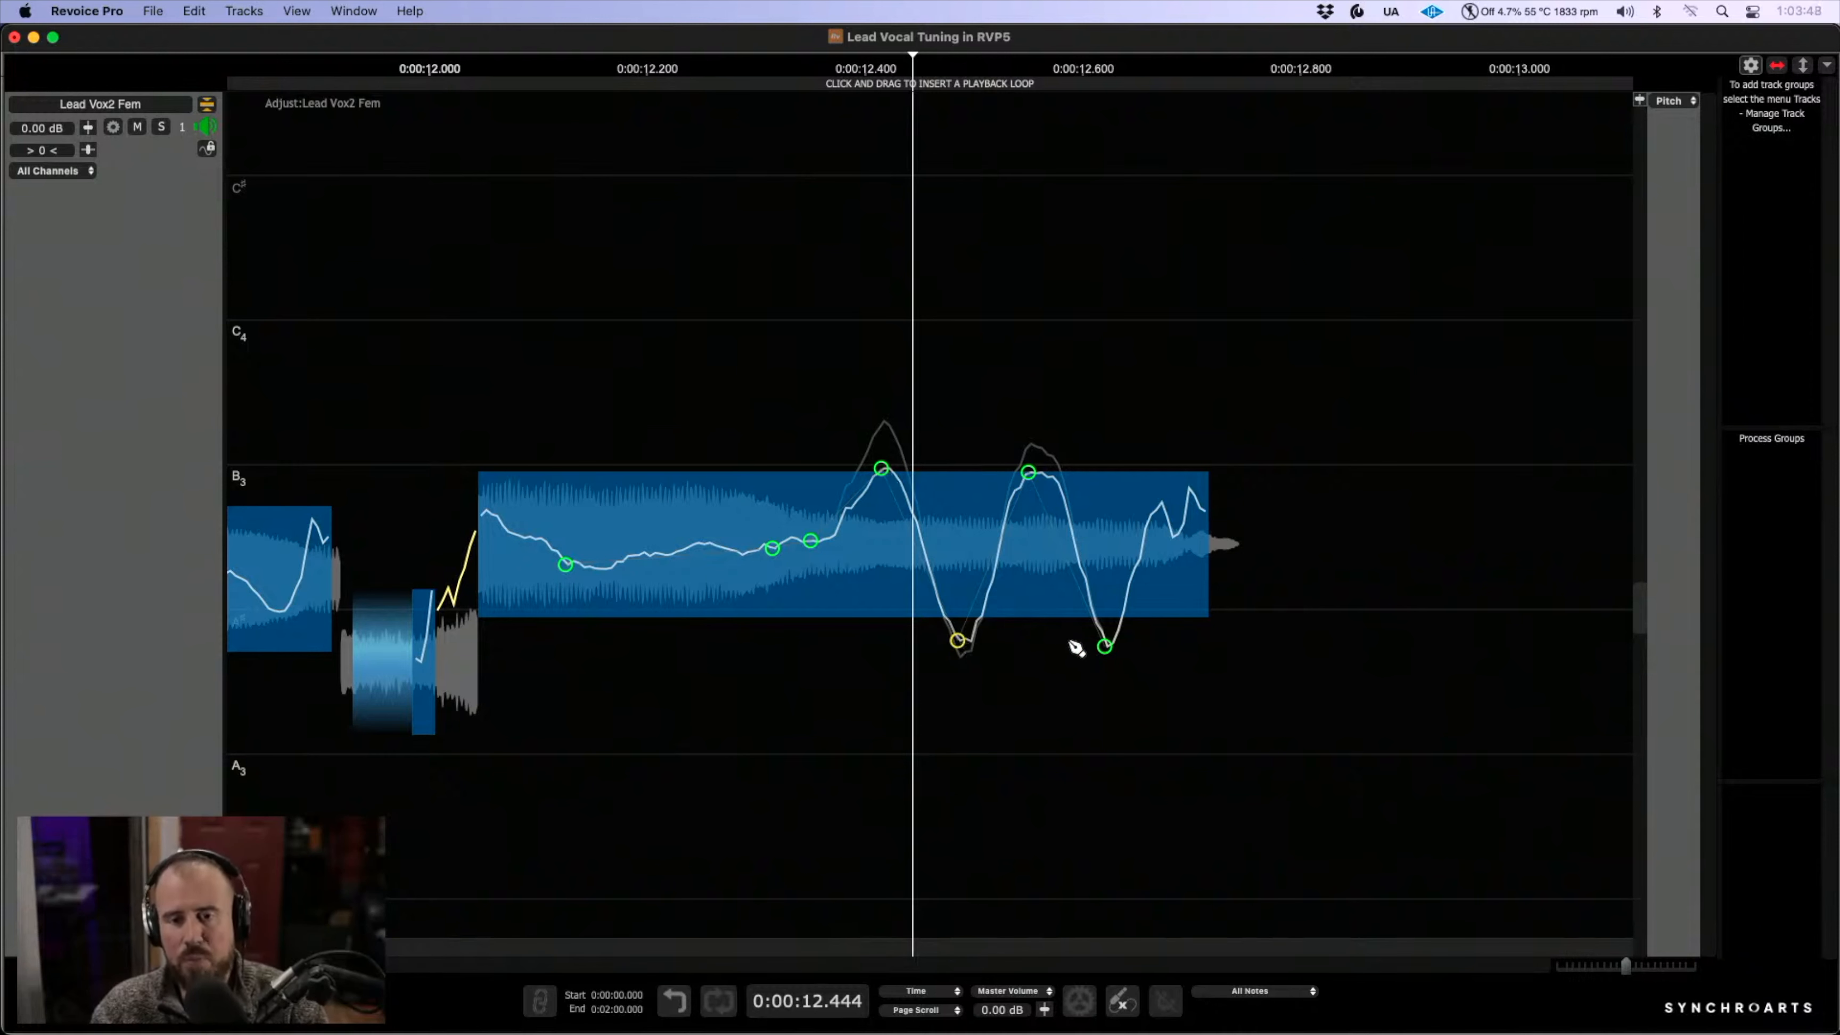
left_click(1106, 648)
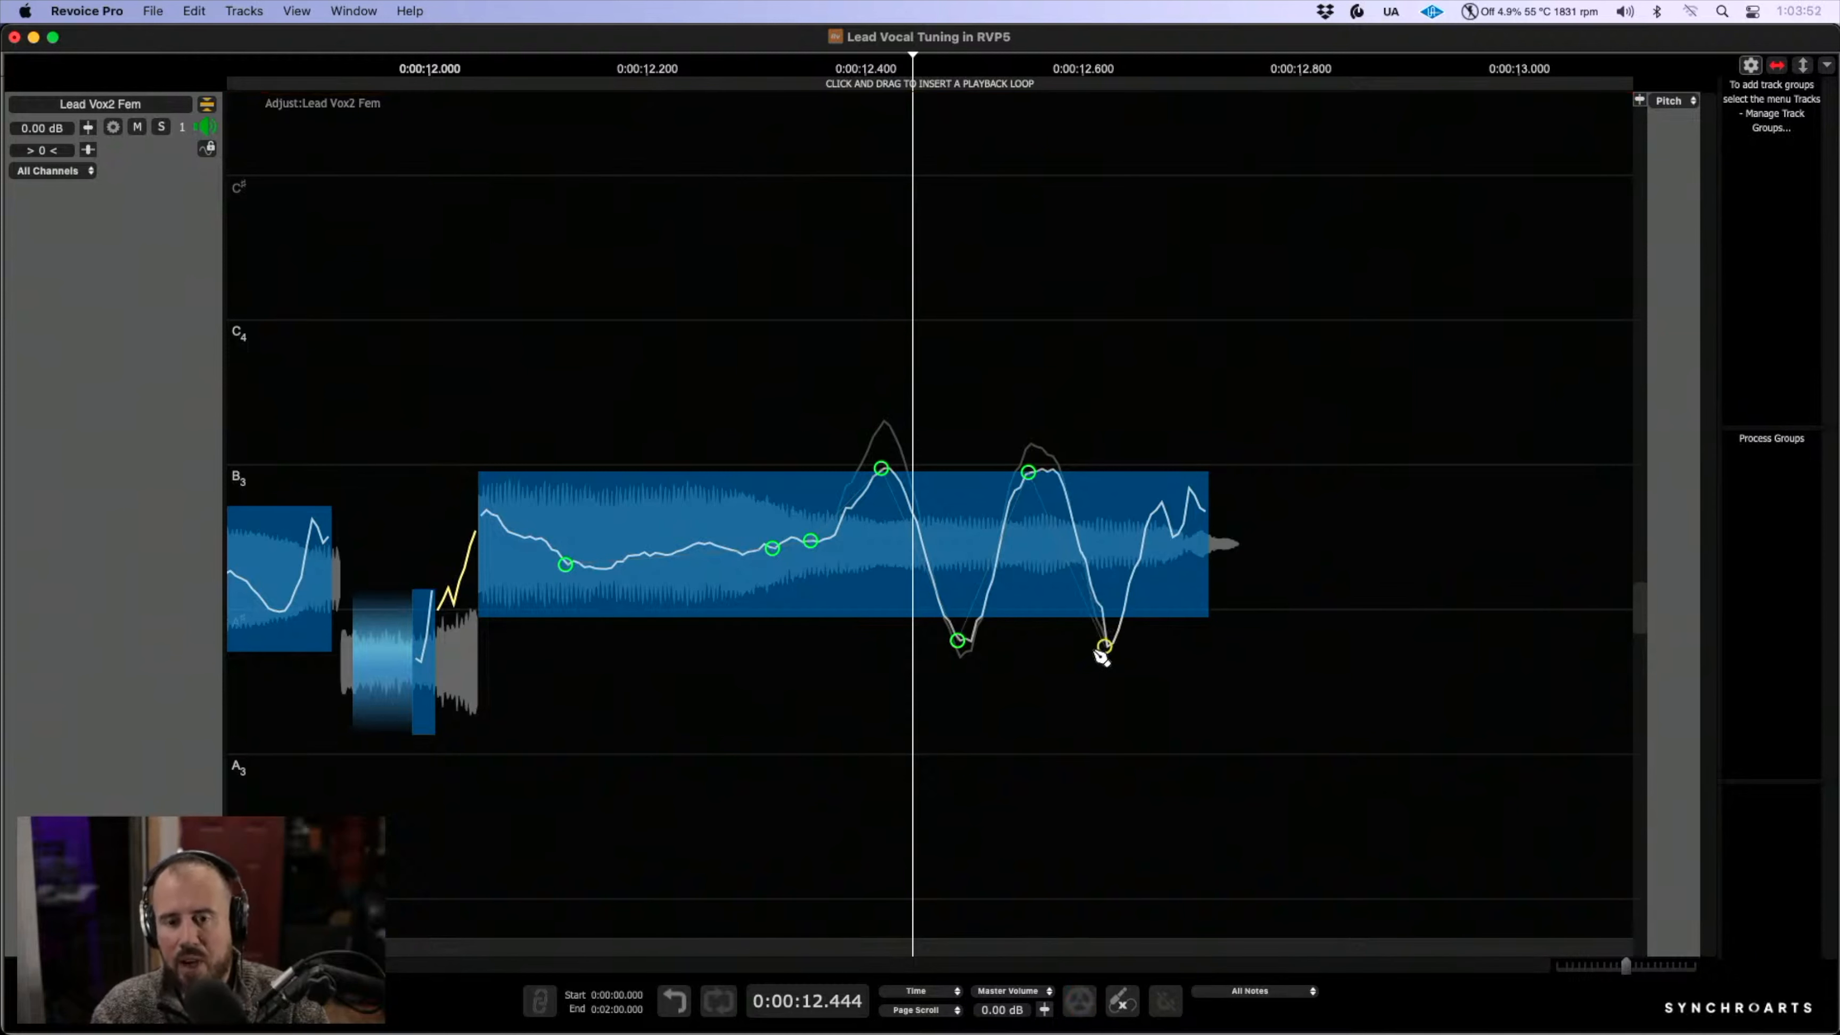
left_click_drag(963, 650, 921, 511)
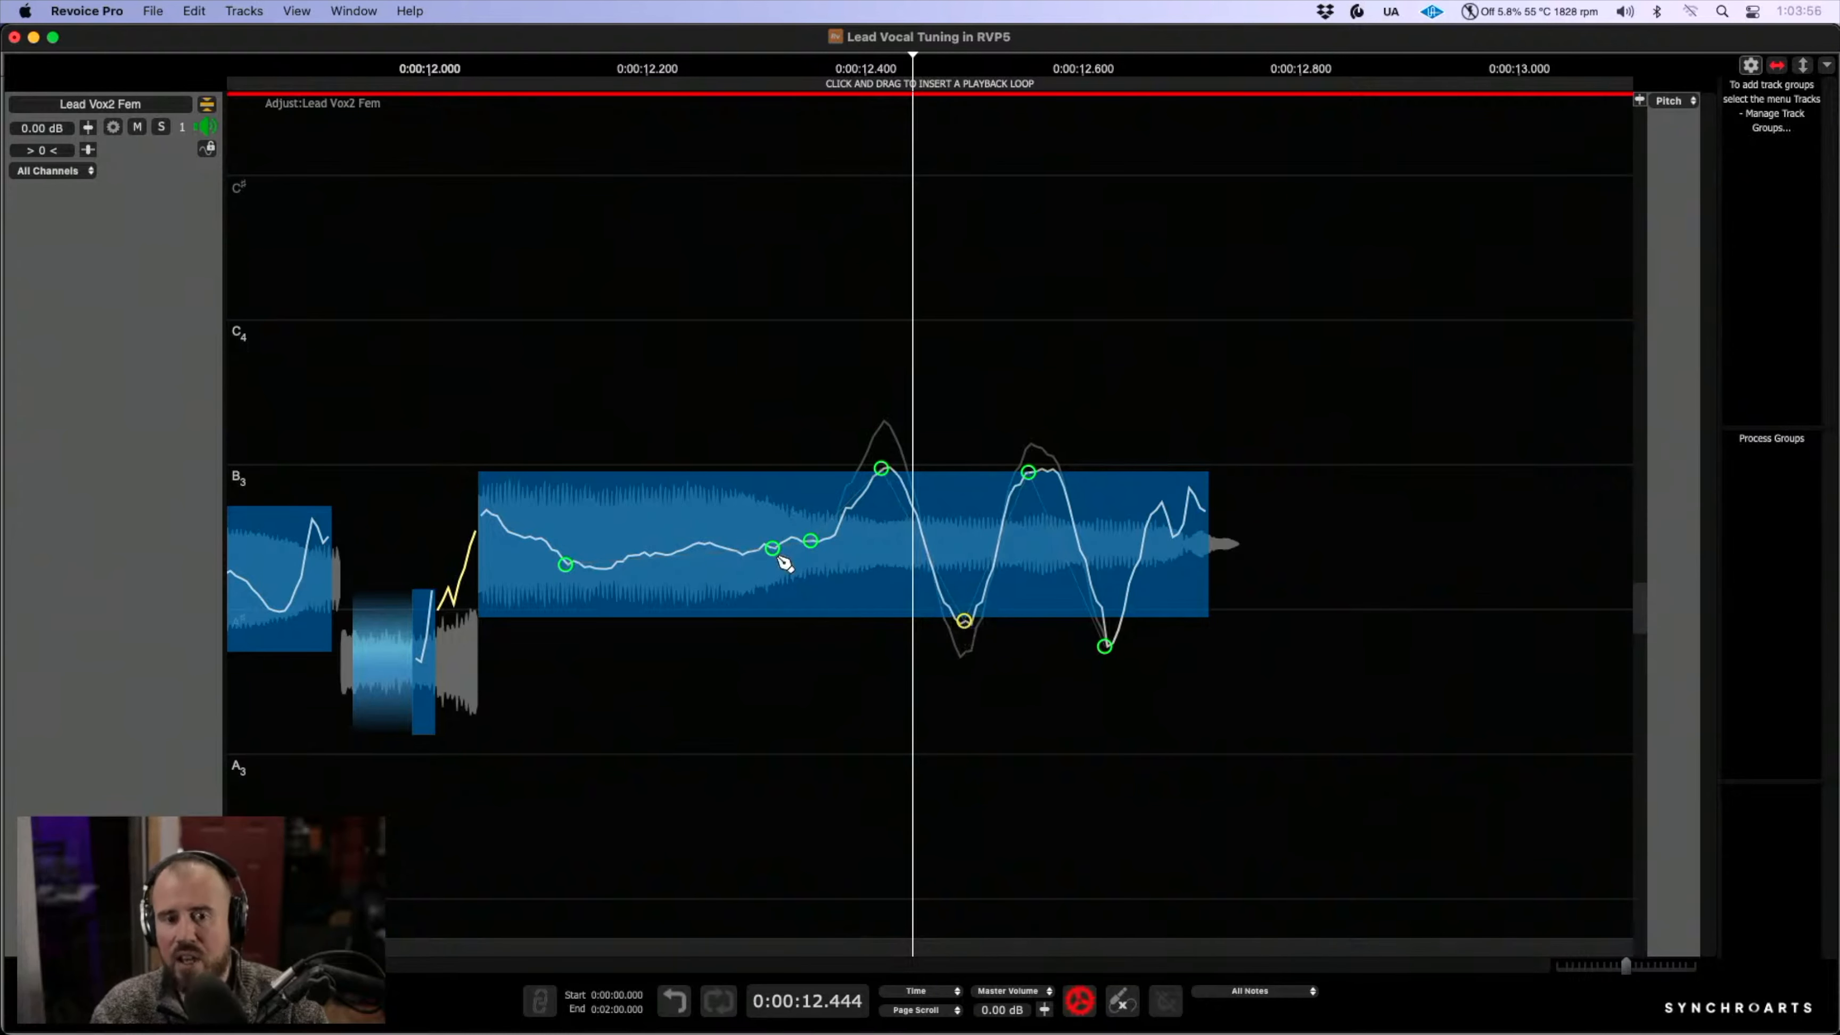
- Add a shaping point near the start of the long note after 12 s and raise the point after it to flatten the pitch dip
left_click(503, 527)
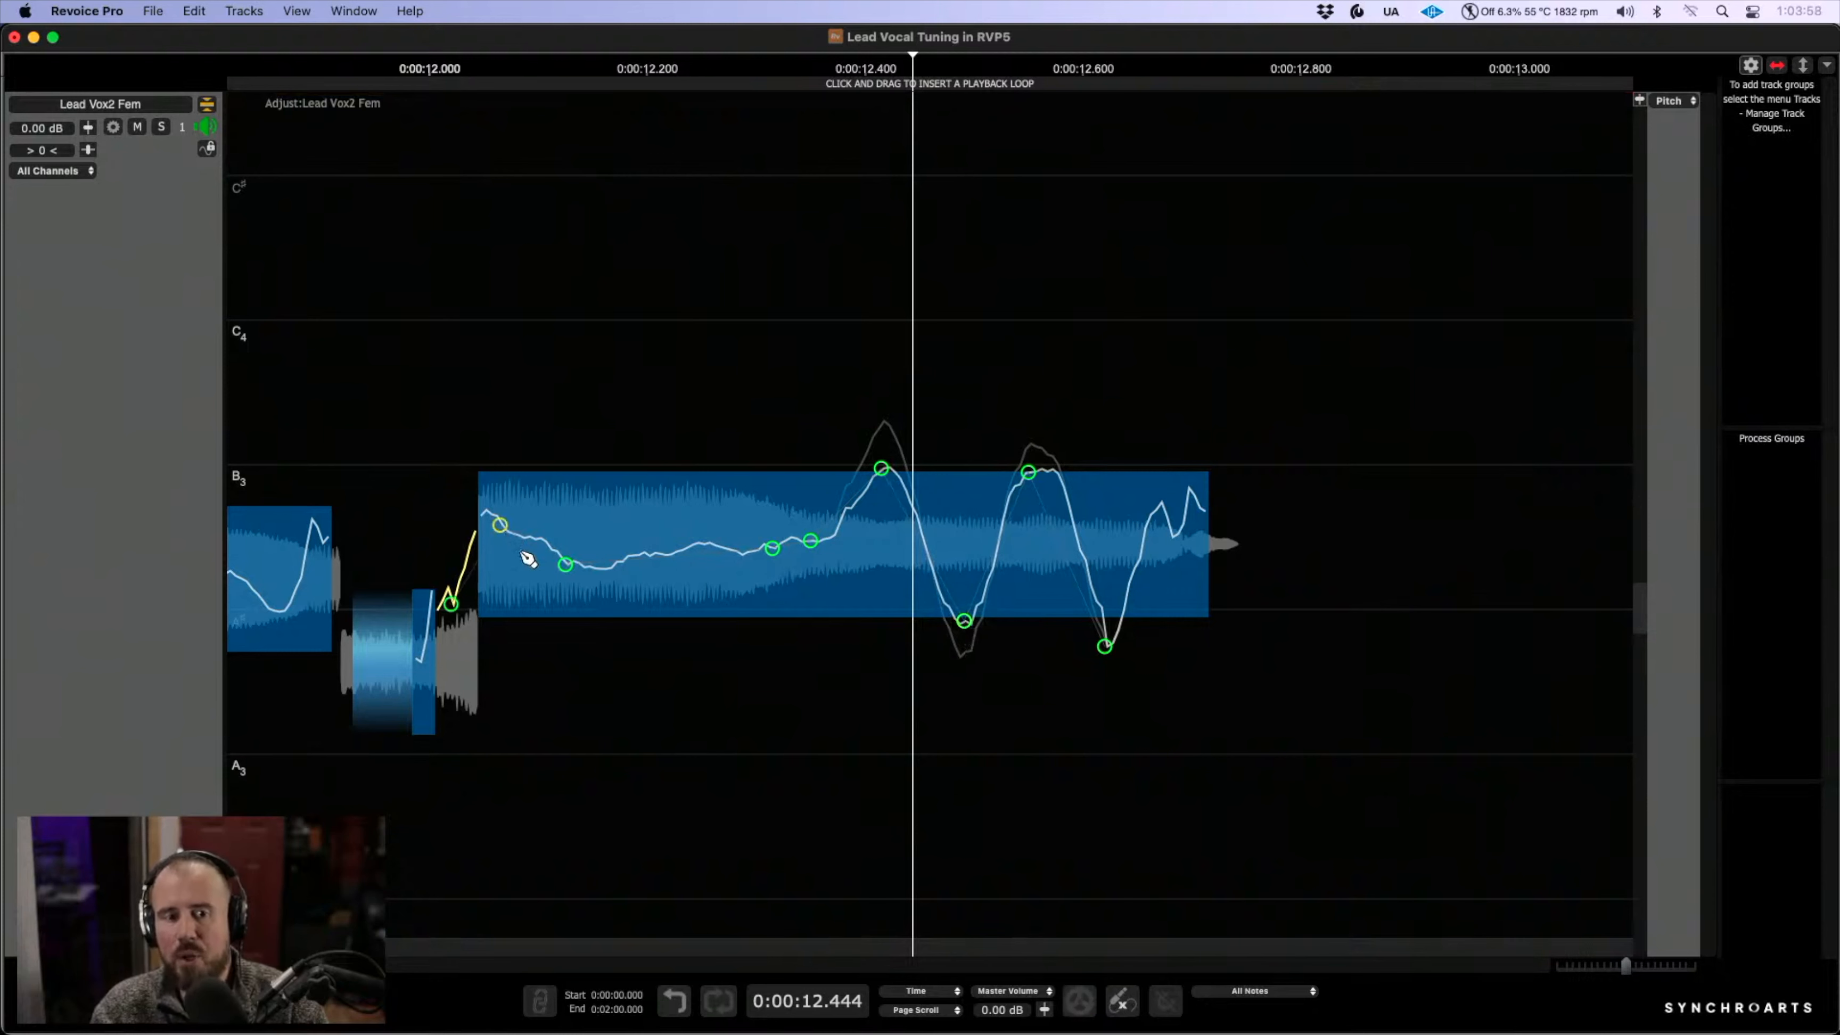
left_click_drag(572, 569, 570, 548)
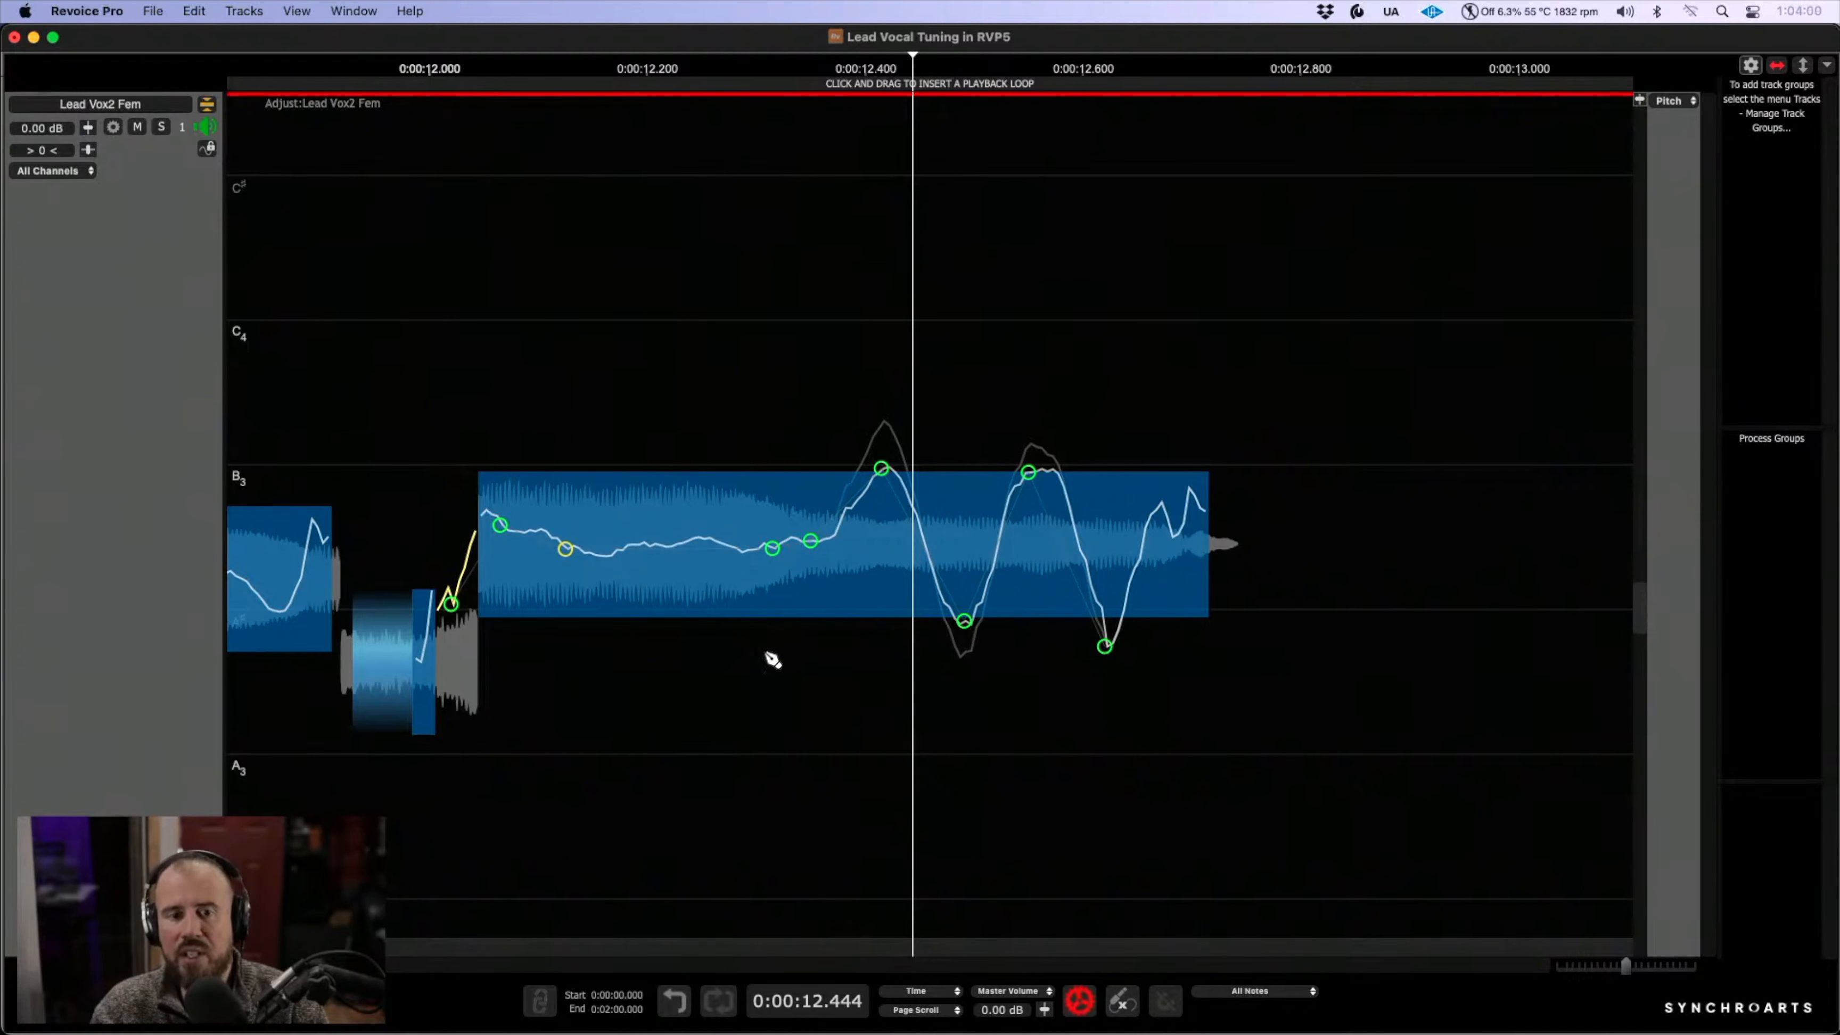
left_click_drag(776, 654, 970, 643)
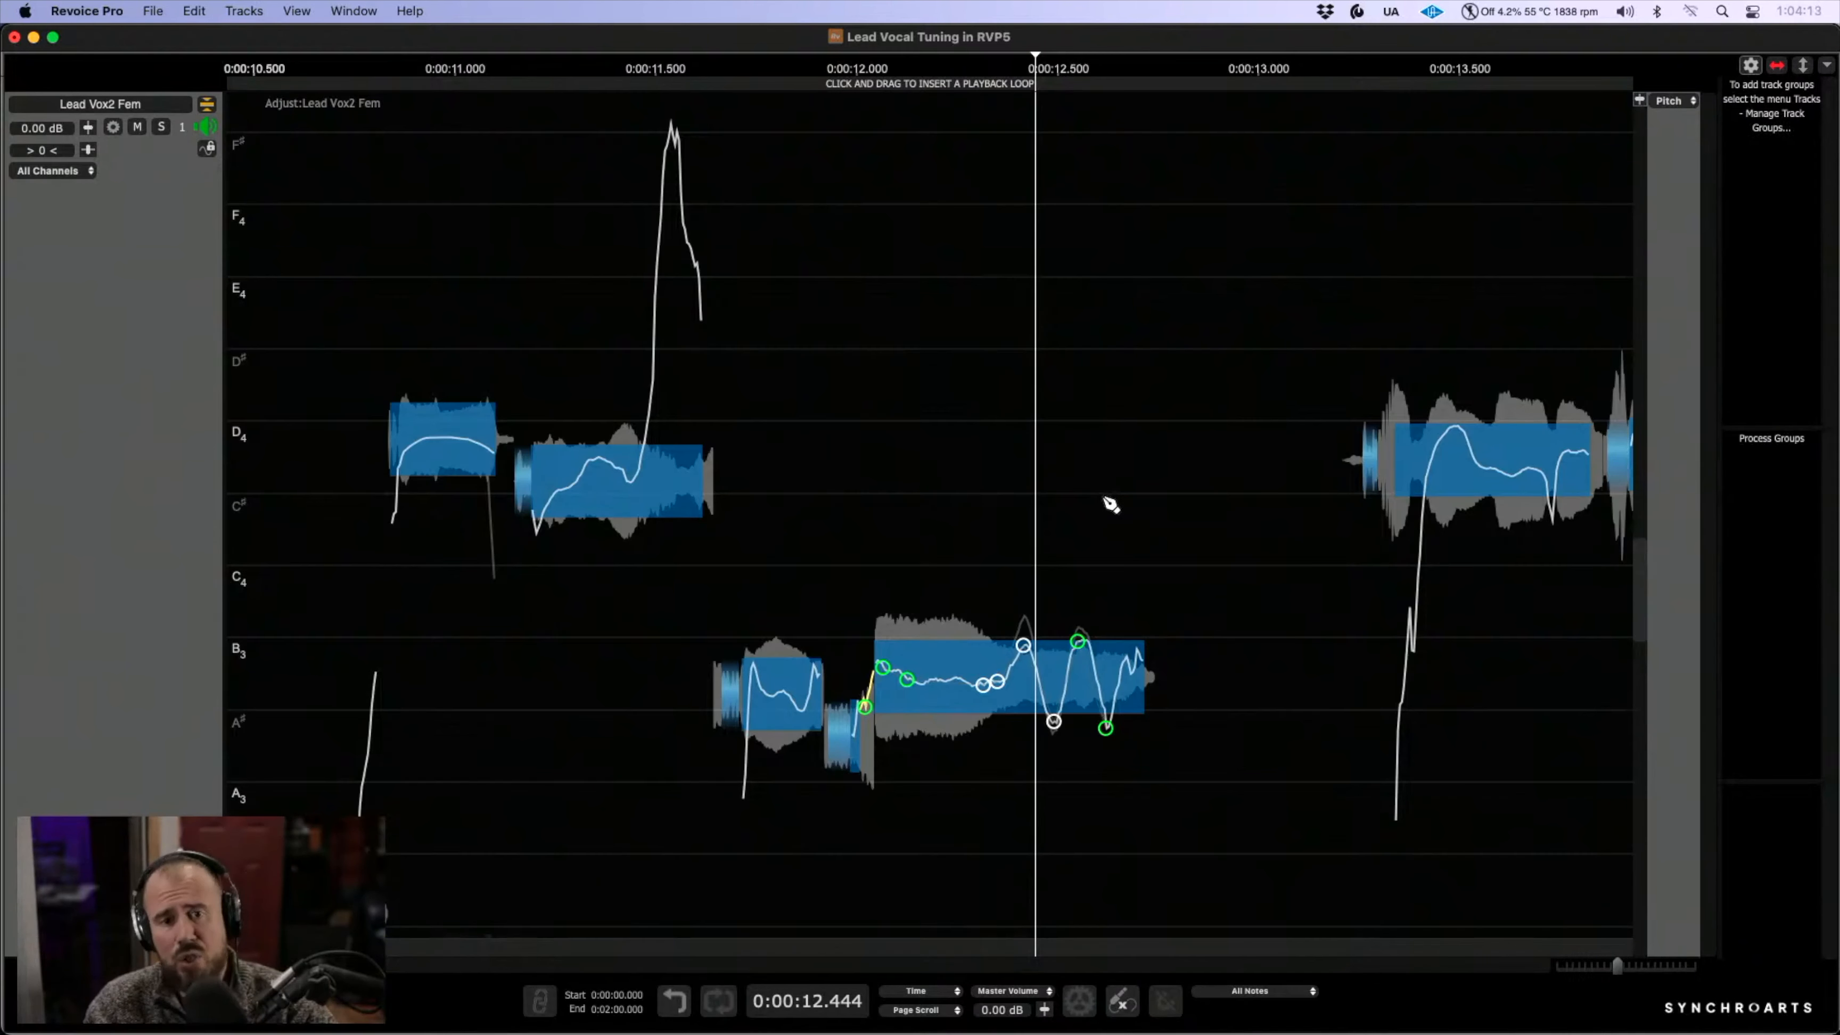
right_click(1093, 503)
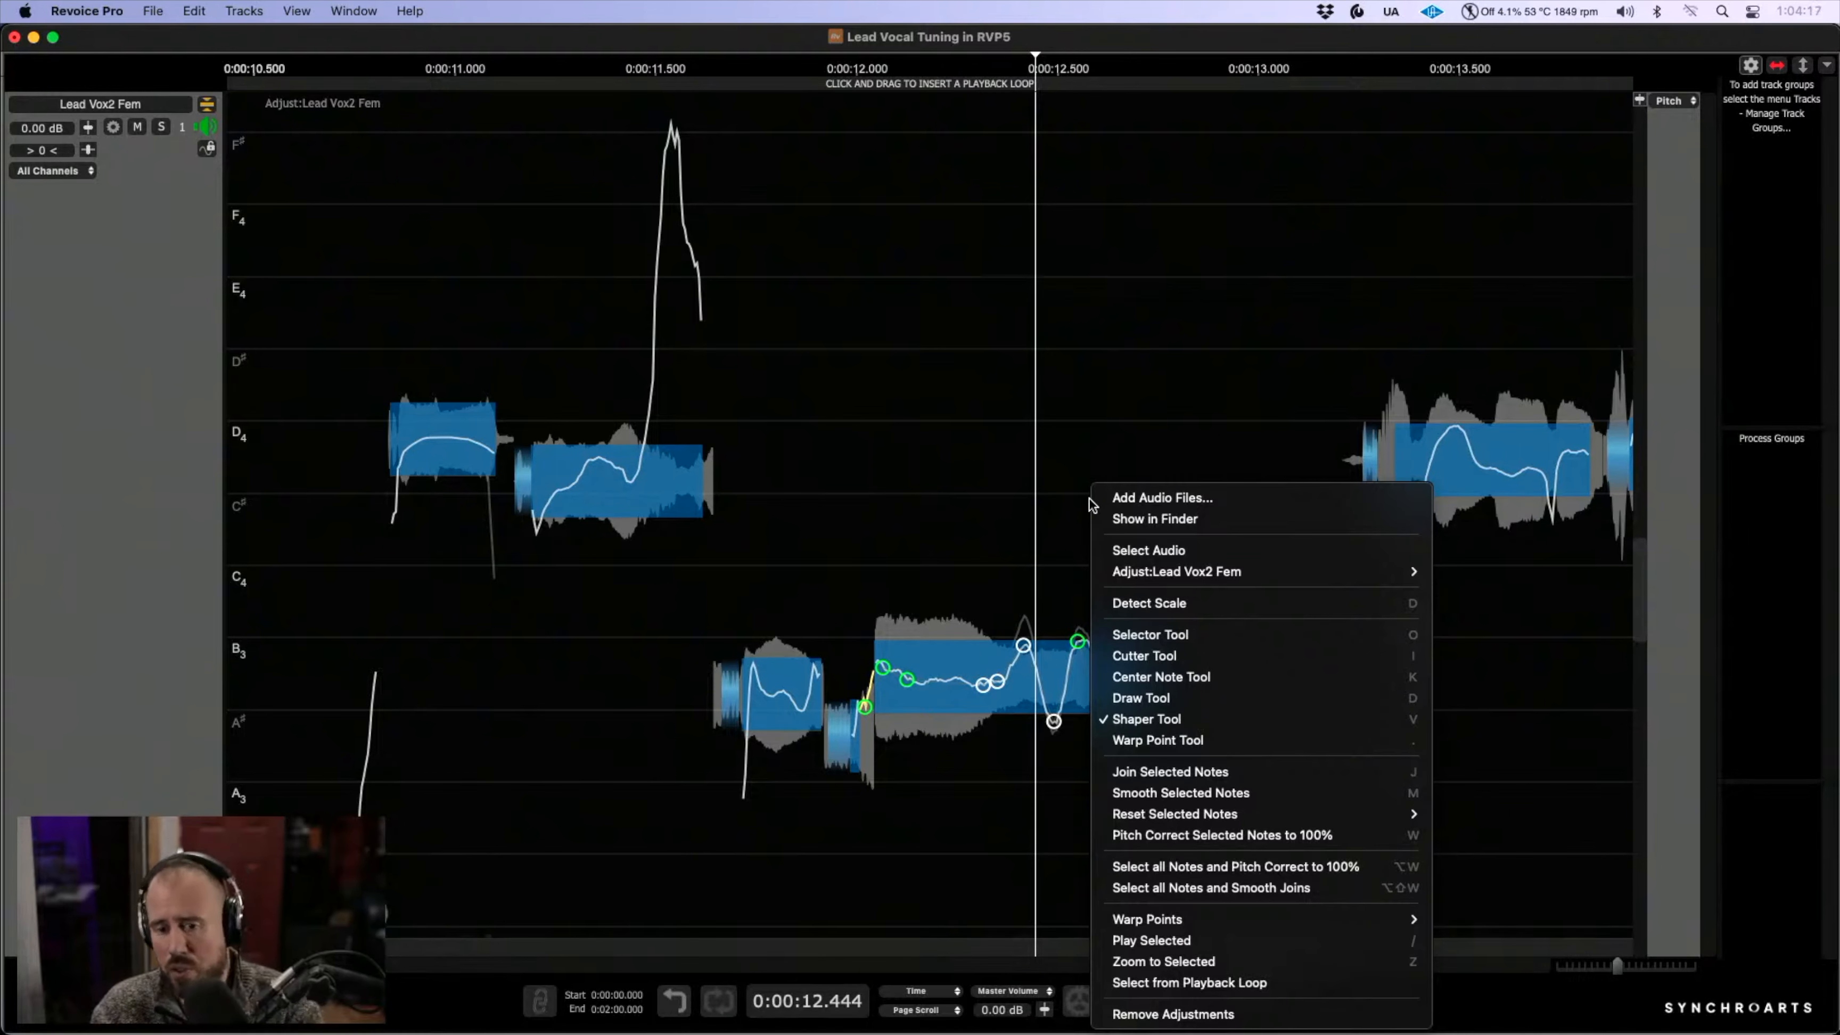
left_click(1140, 697)
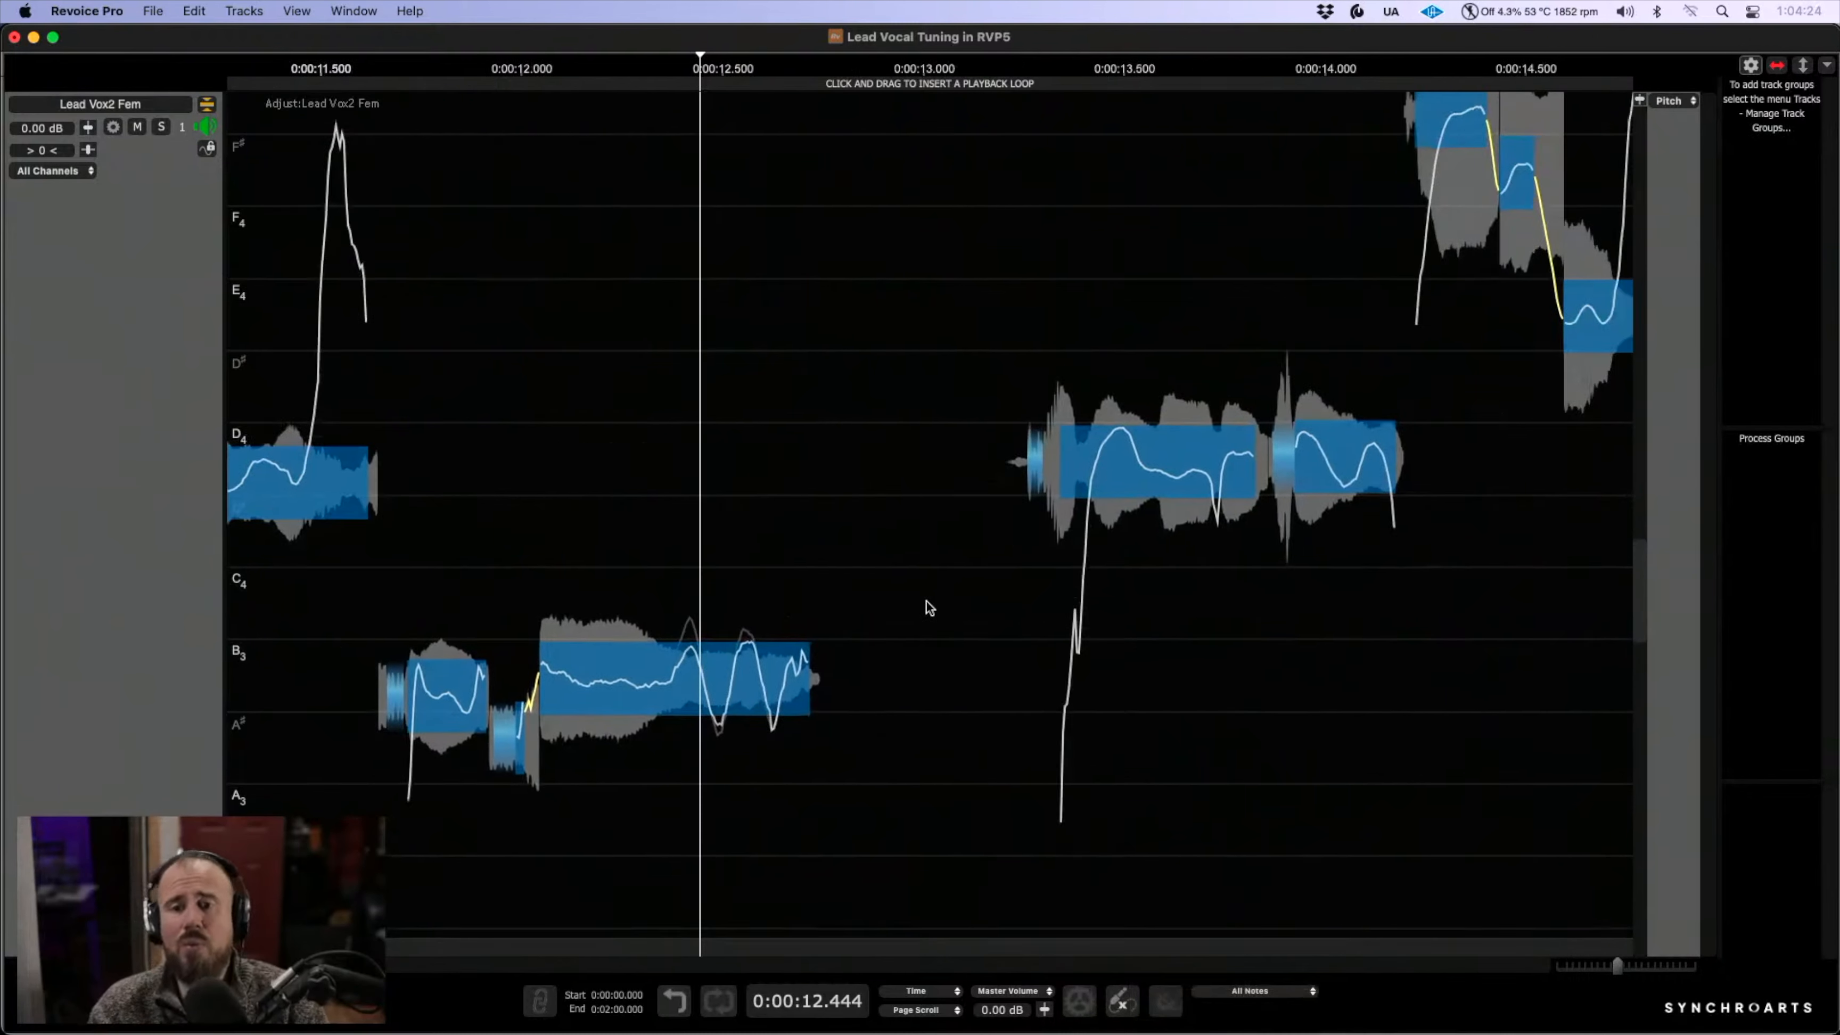
- Split the long A3 note between about 17.7 and 18.2 s into six segments with the Cutter tool
scroll(1206, 634, "right", 2)
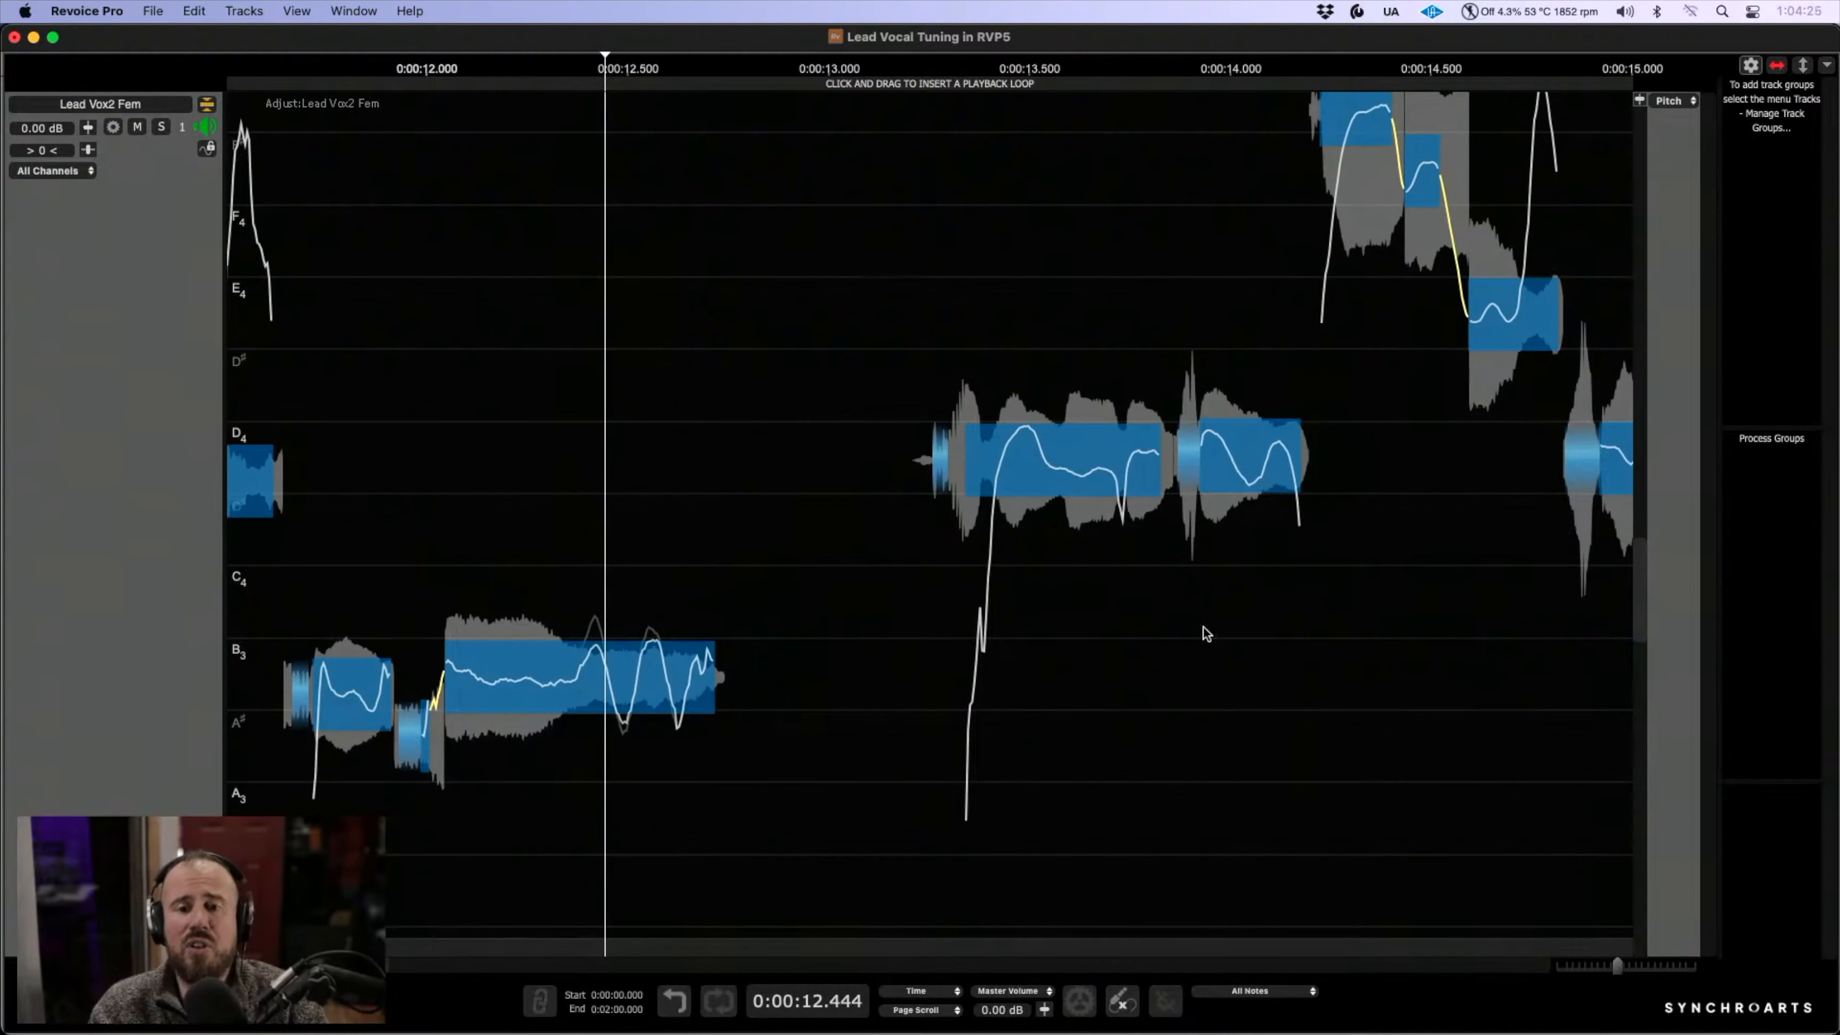
scroll(1206, 633, "right", 8)
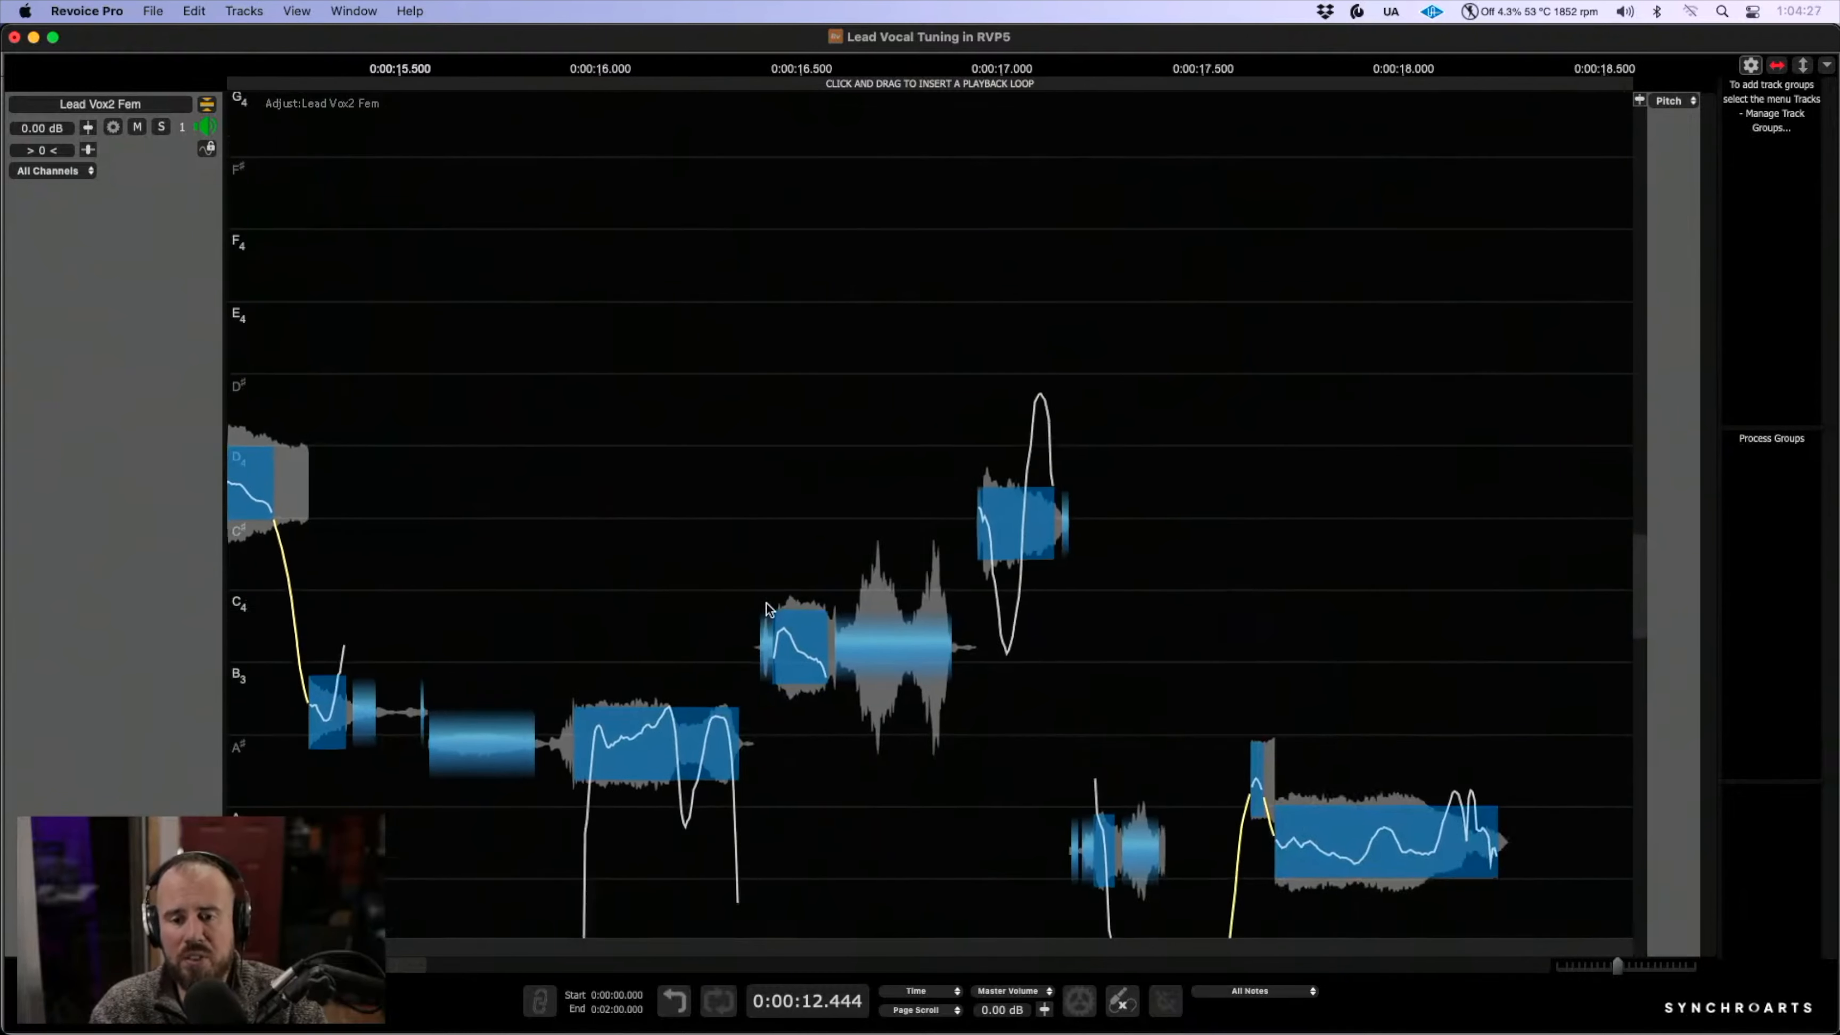
left_click_drag(767, 603, 798, 468)
left_click_drag(1398, 468, 983, 462)
left_click_drag(1020, 561, 868, 365)
left_click_drag(939, 647, 1083, 678)
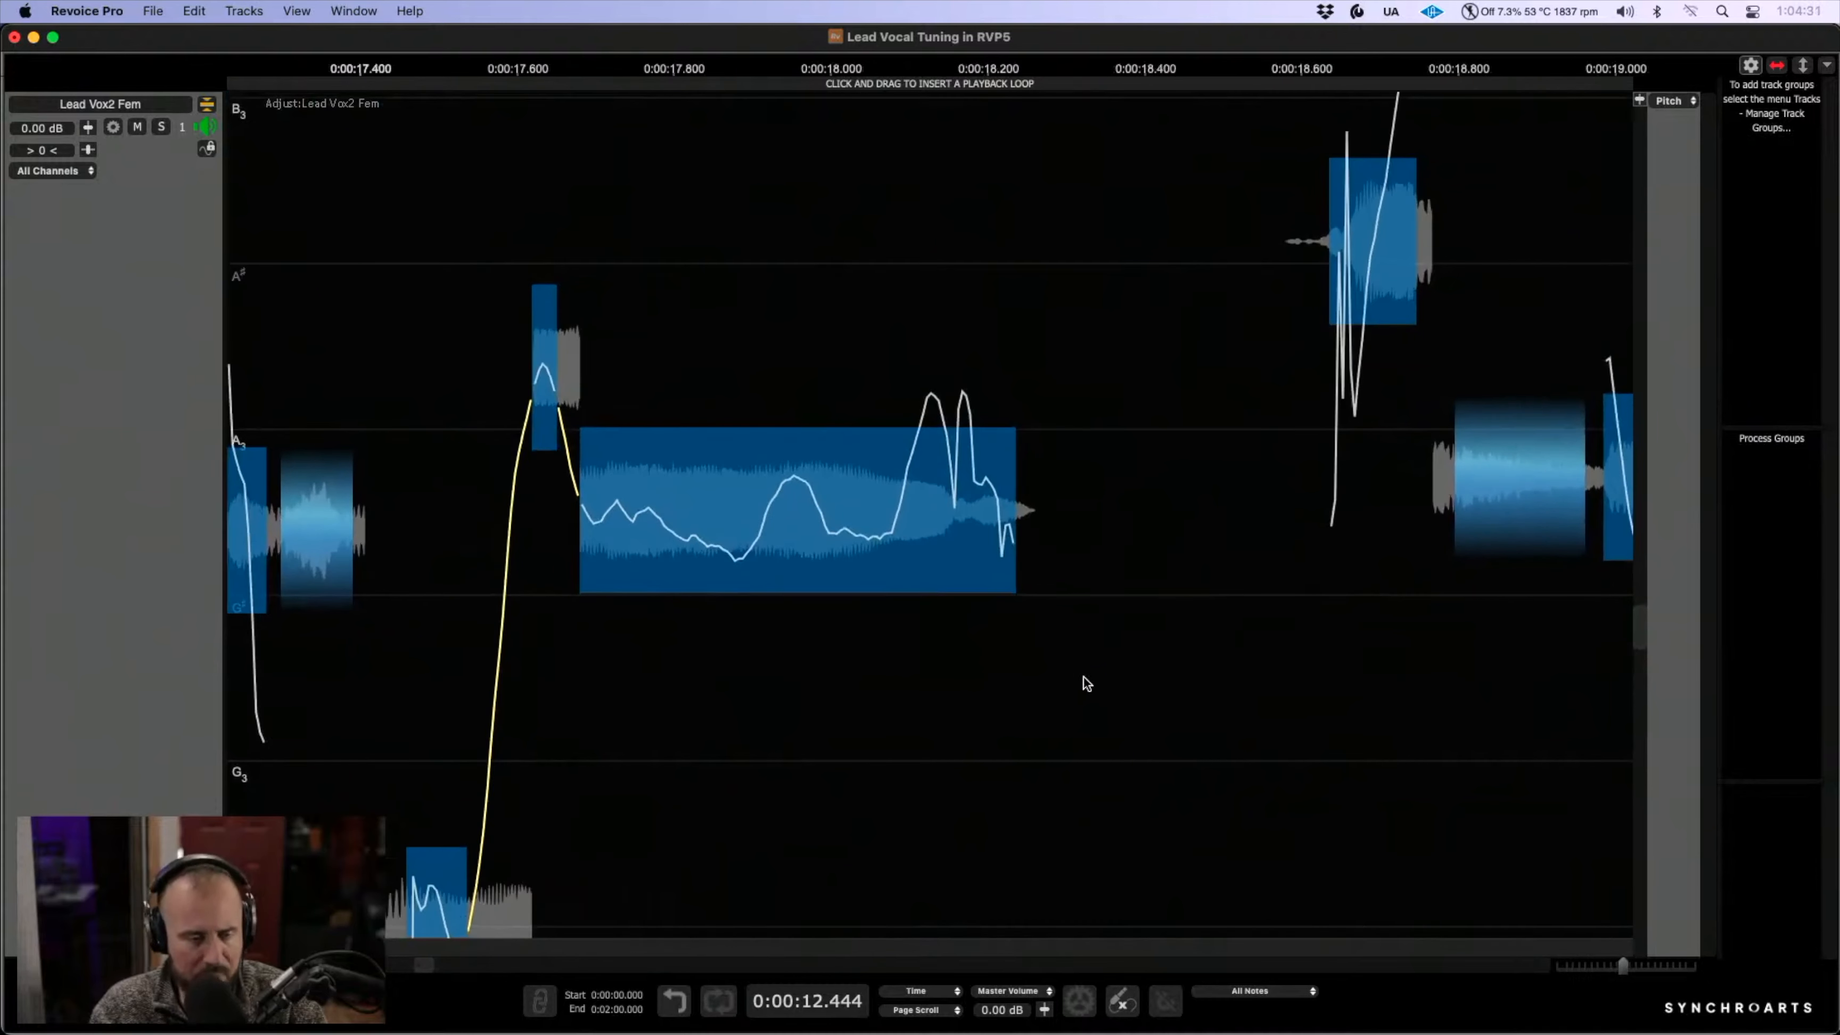
right_click(1040, 679)
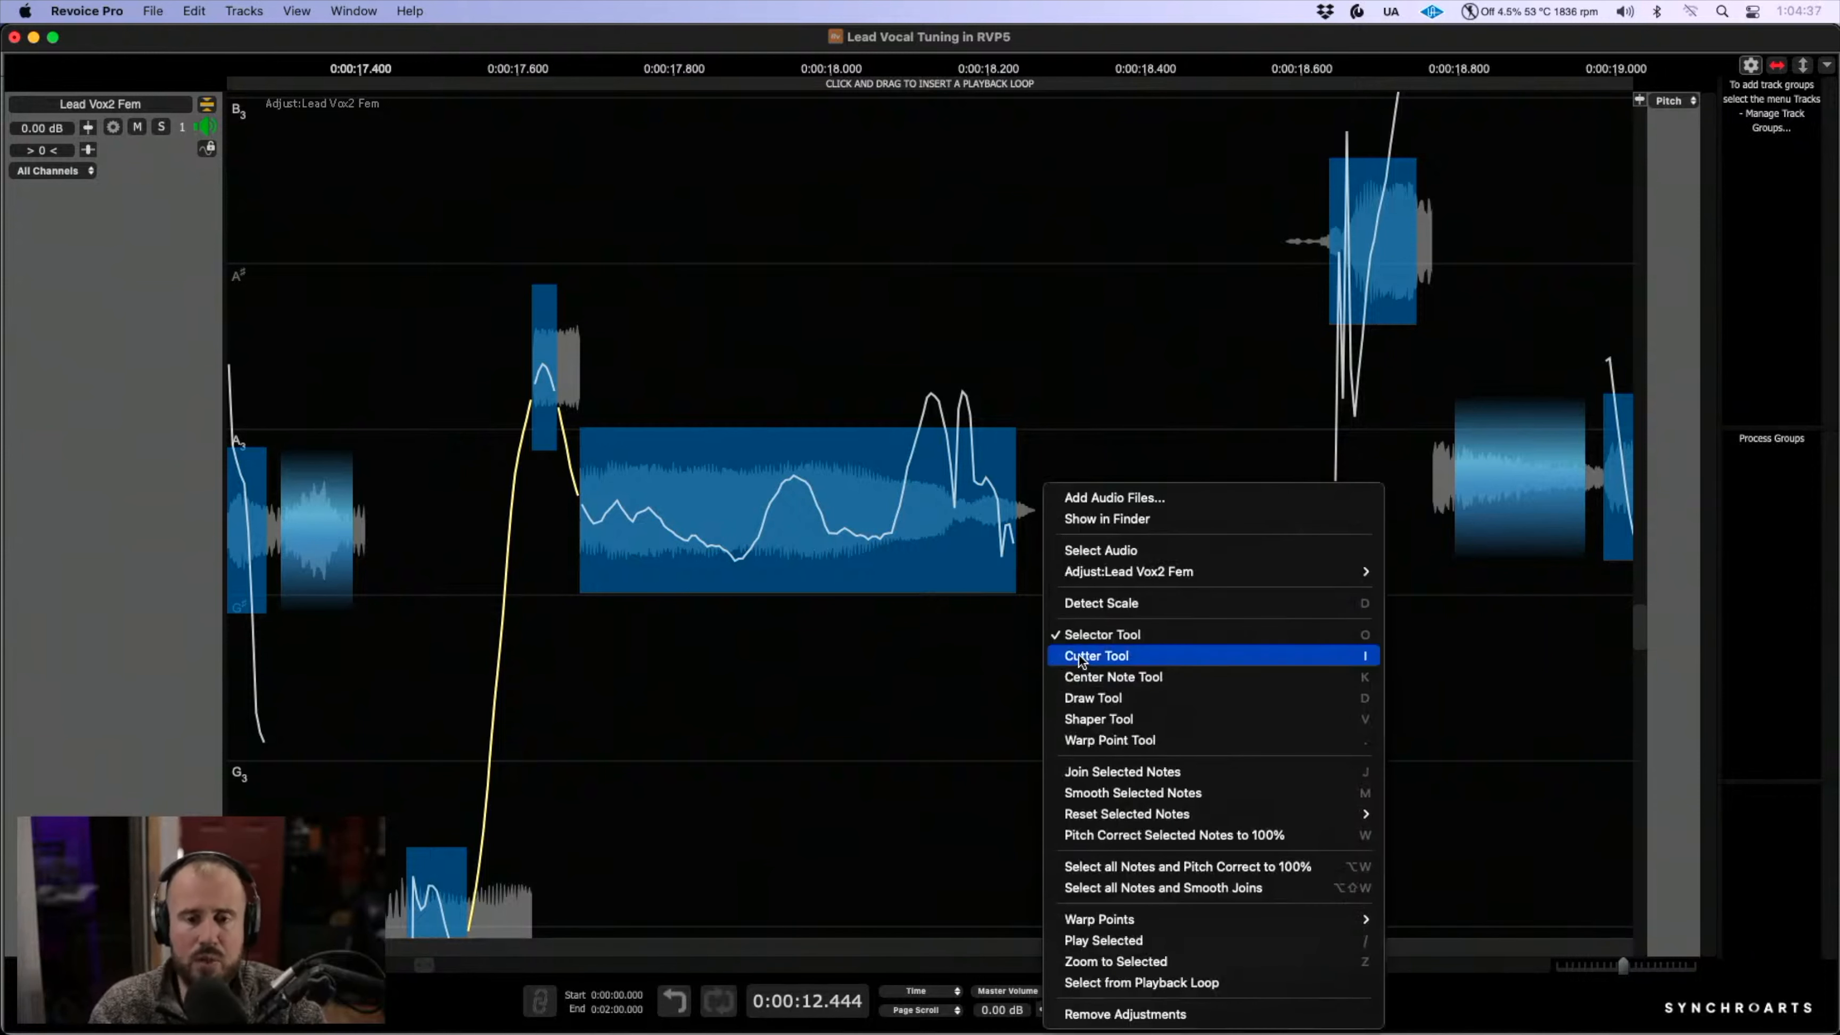
left_click(1082, 656)
left_click(655, 536)
left_click(710, 539)
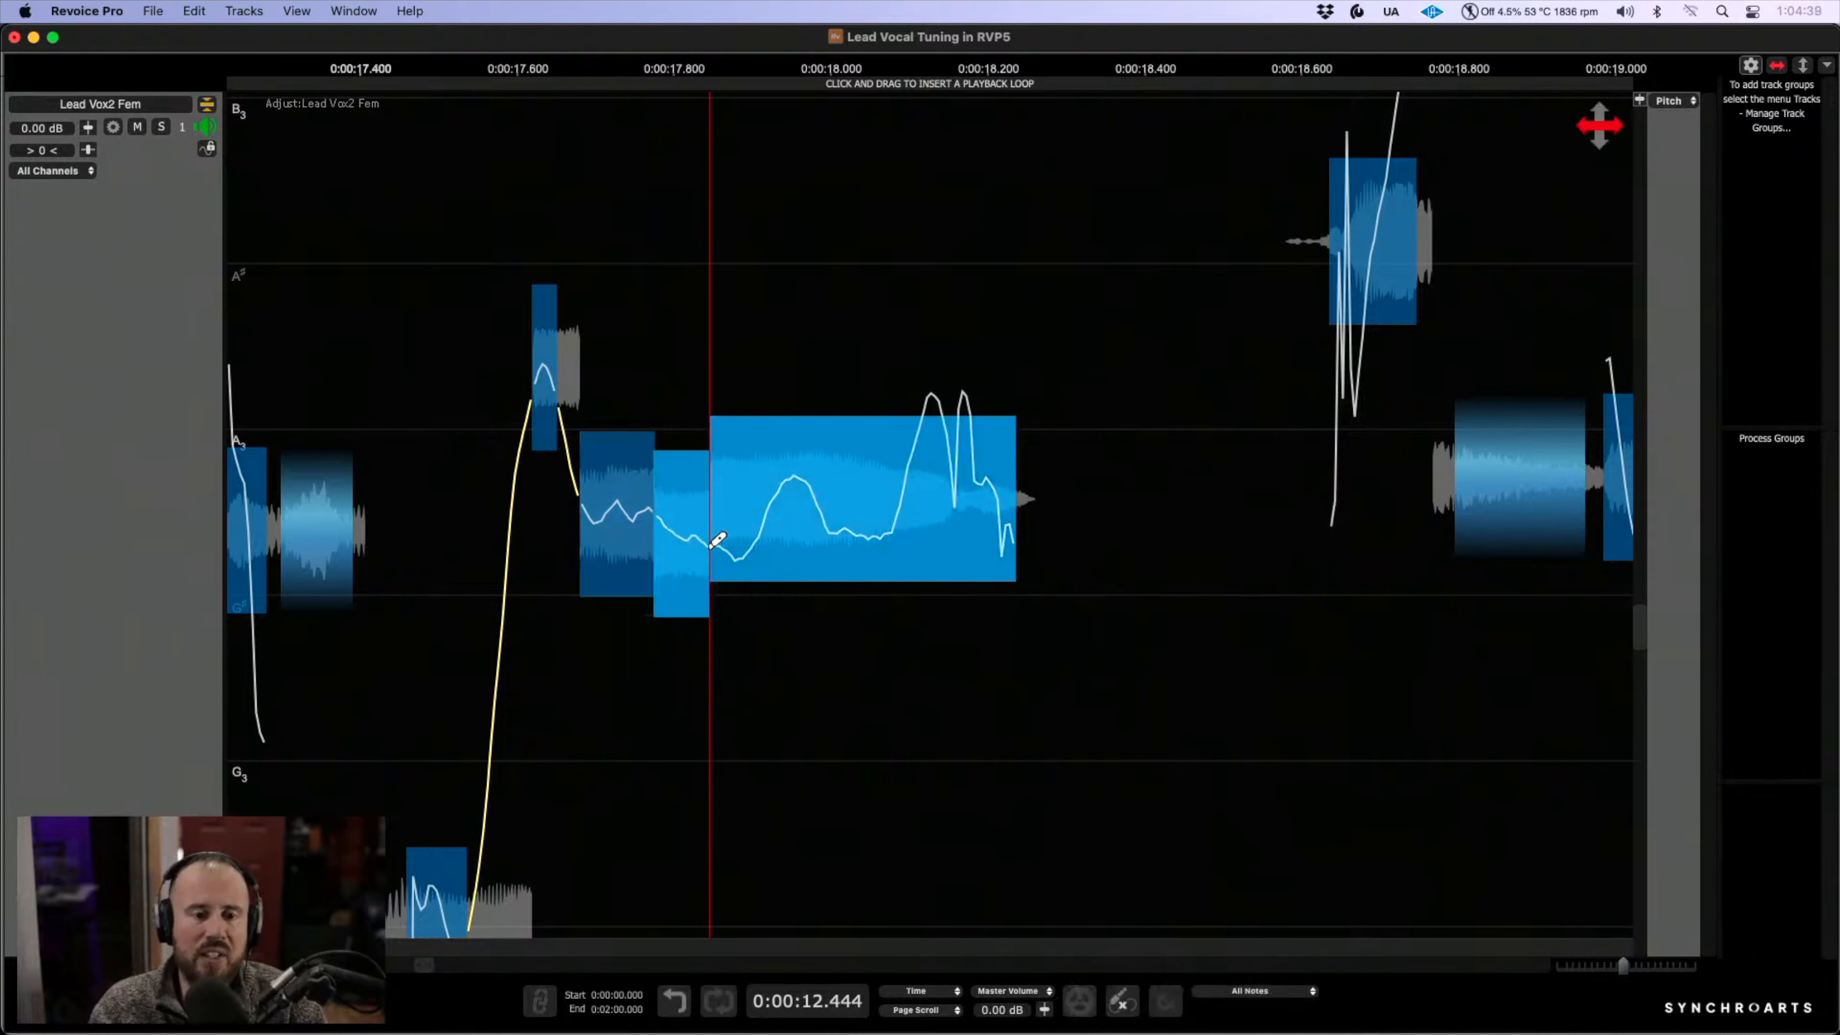
left_click(766, 537)
left_click(837, 538)
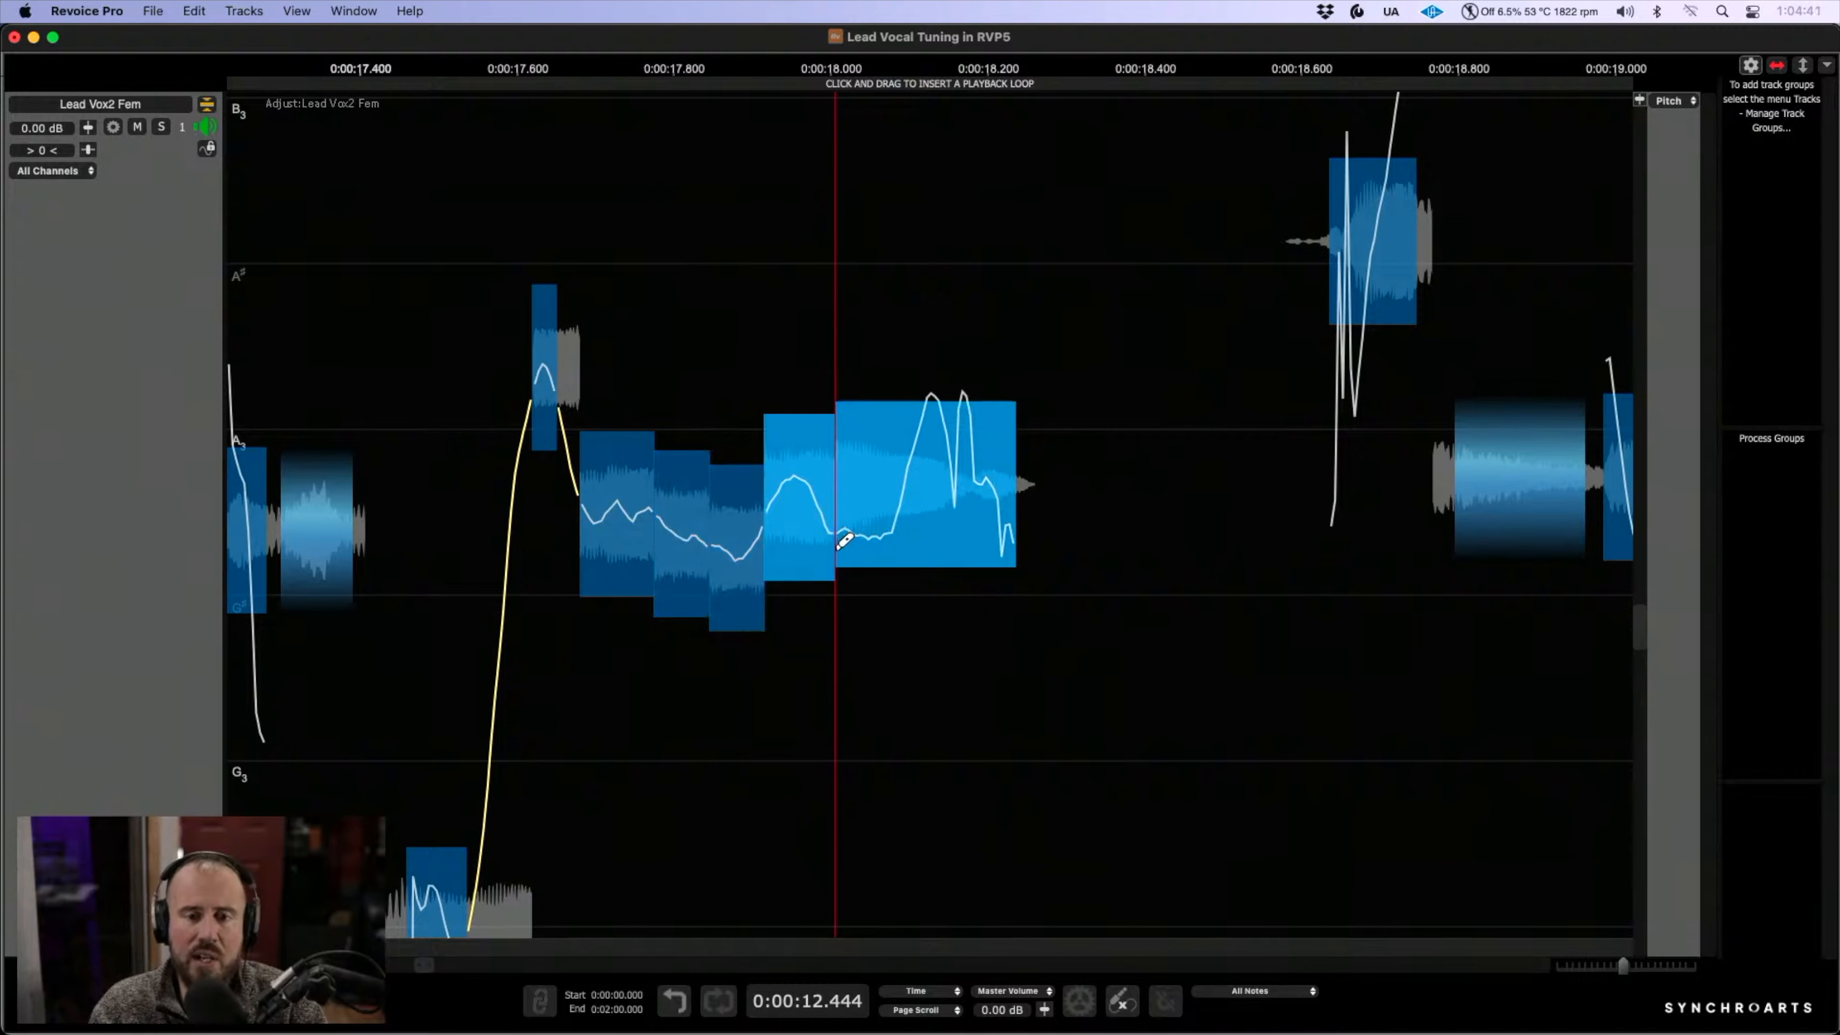
left_click(894, 540)
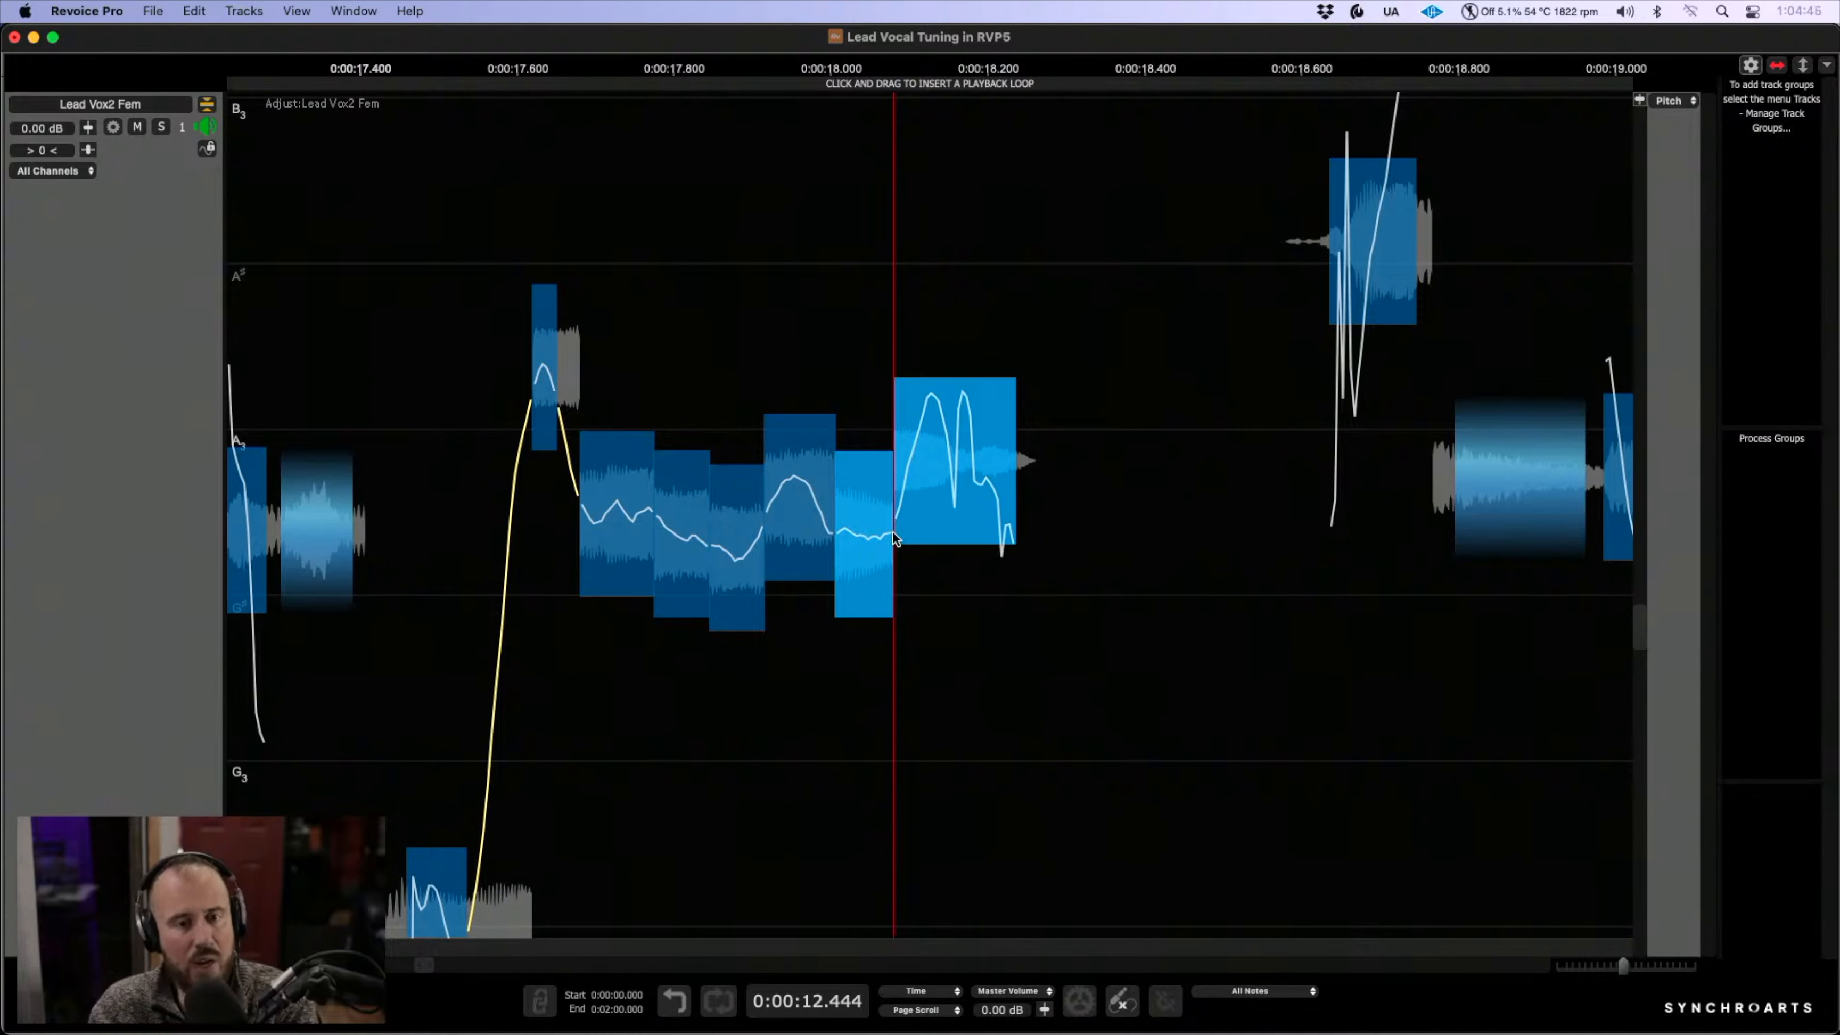
- Switch to the Selector tool and snap the first, second, third and fifth segments of the split note to A3
right_click(901, 540)
left_click(923, 640)
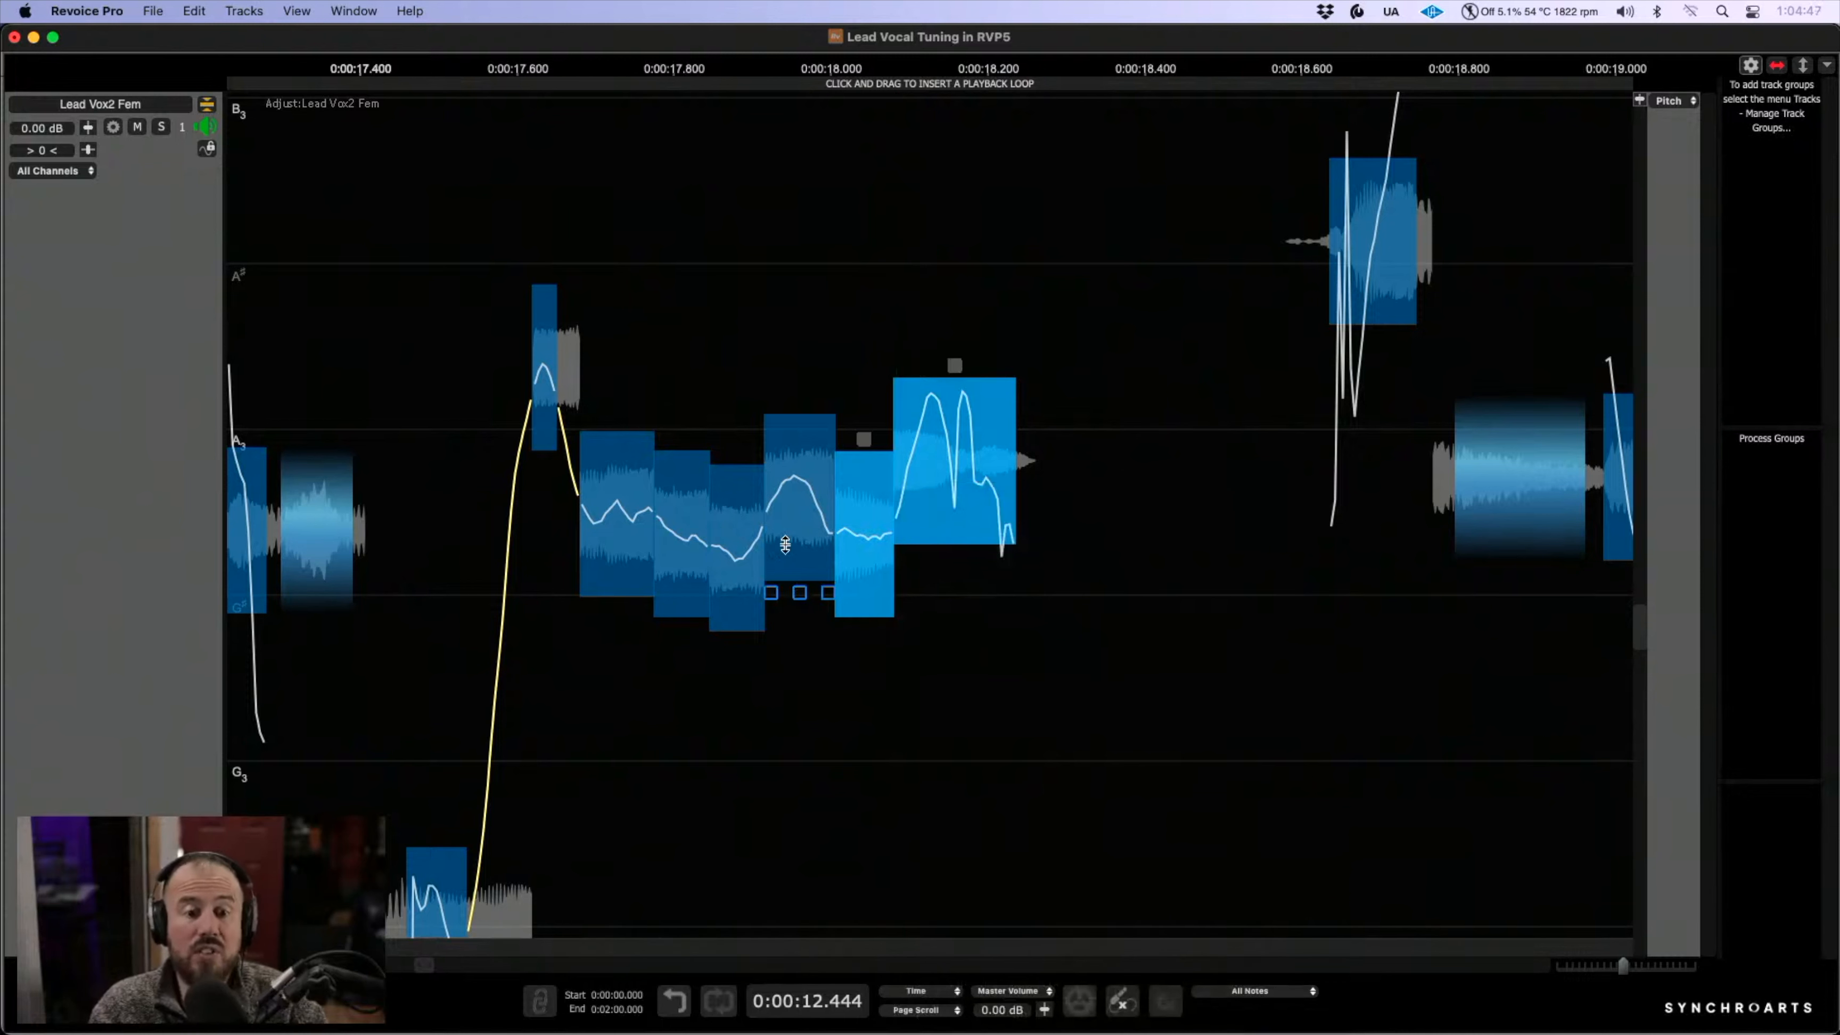
left_click(791, 511)
left_click_drag(861, 540, 858, 523)
left_click(734, 545)
double_click(734, 546)
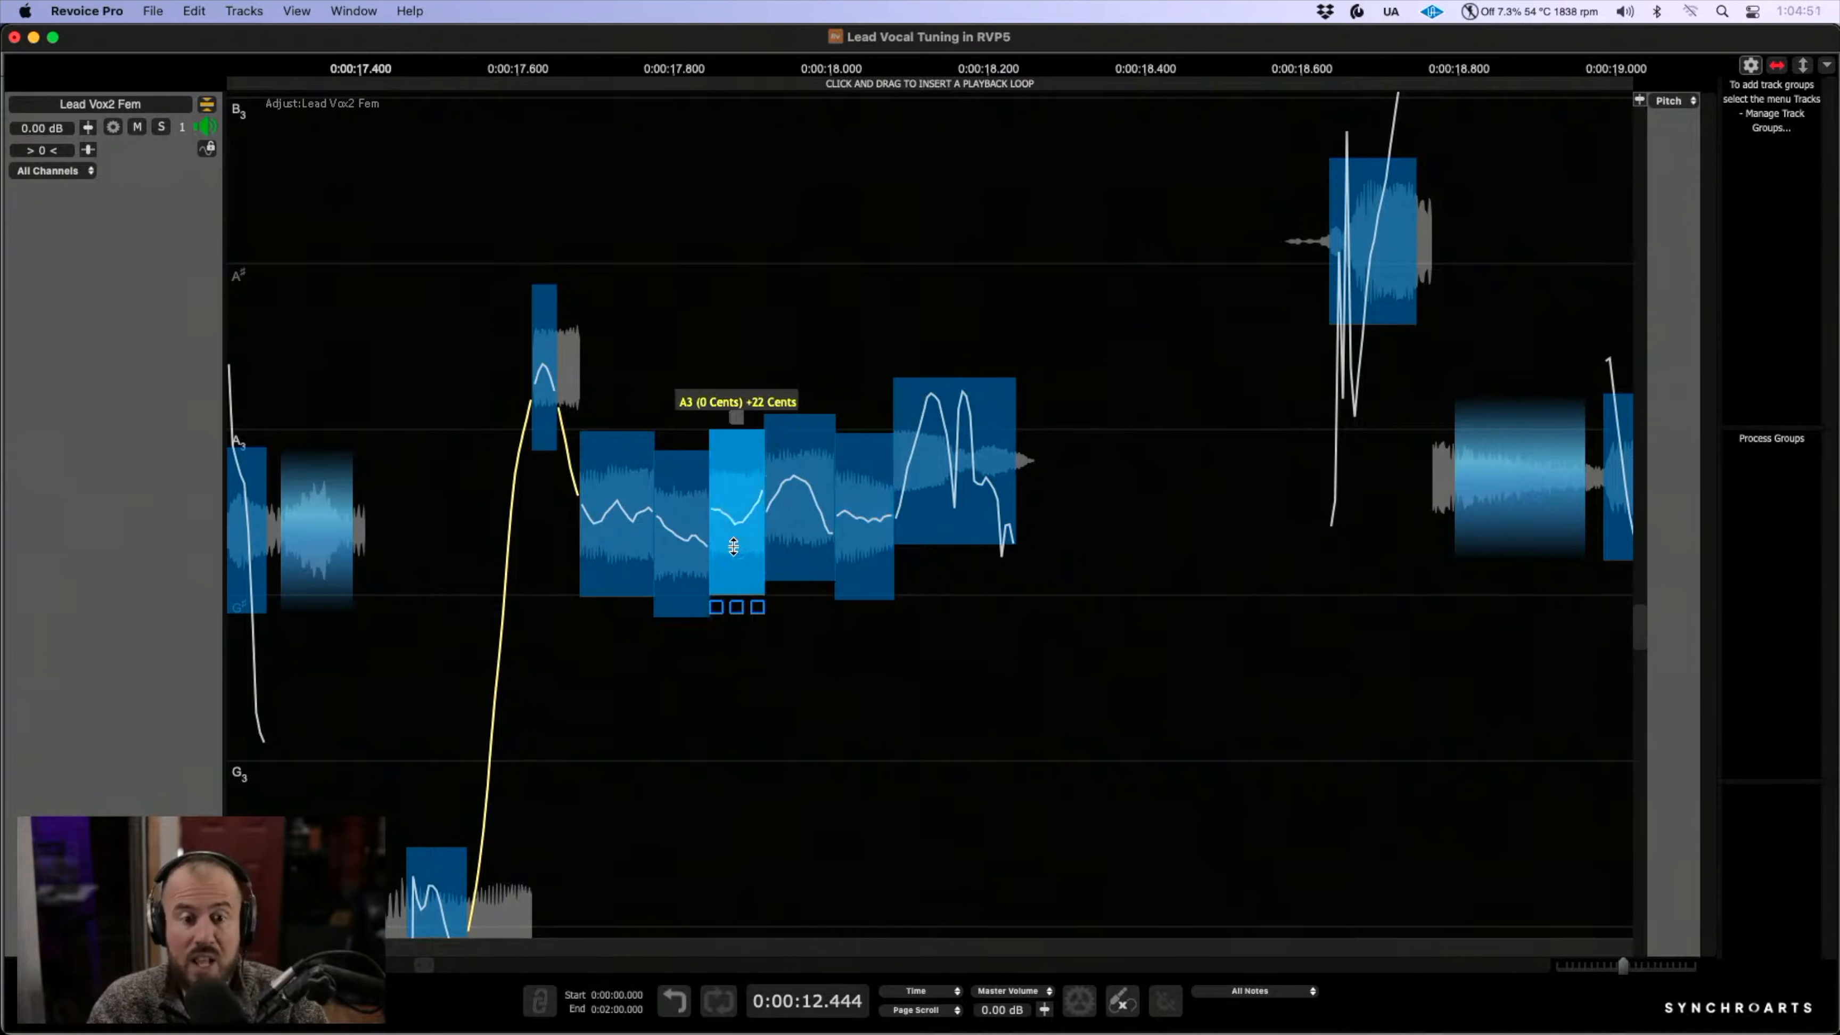
double_click(684, 532)
double_click(638, 513)
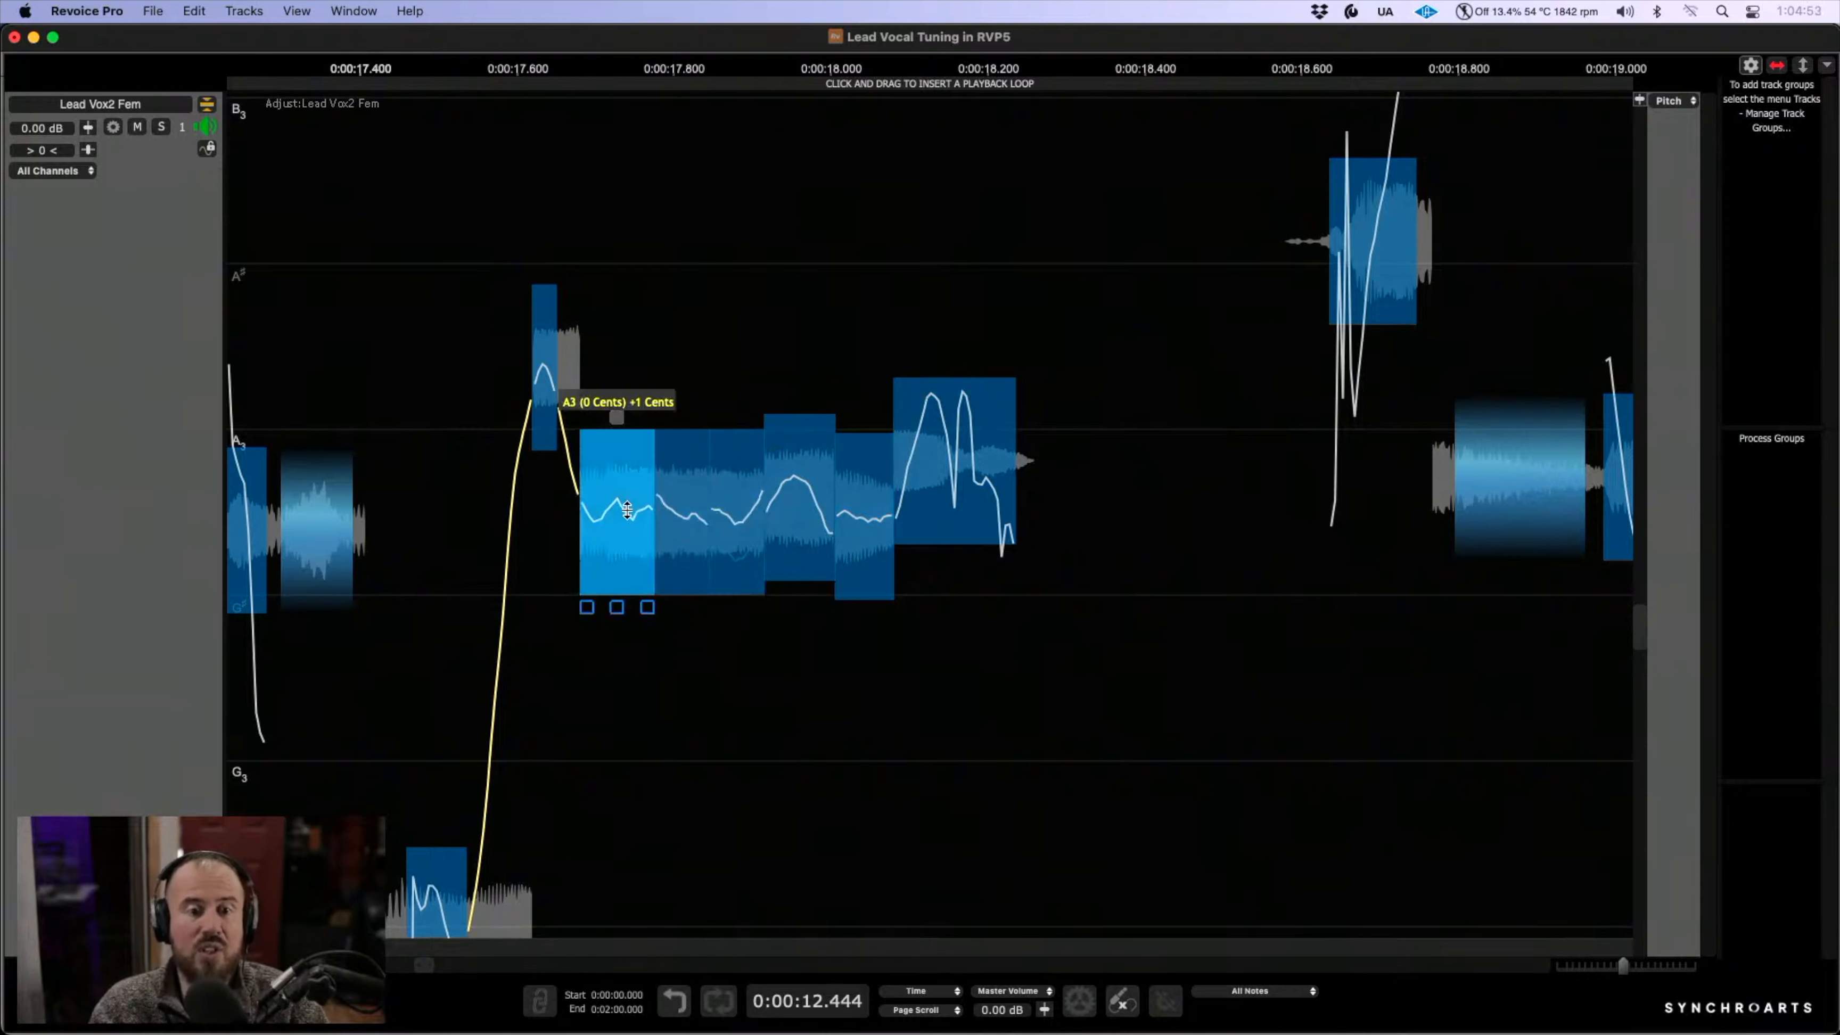
double_click(853, 509)
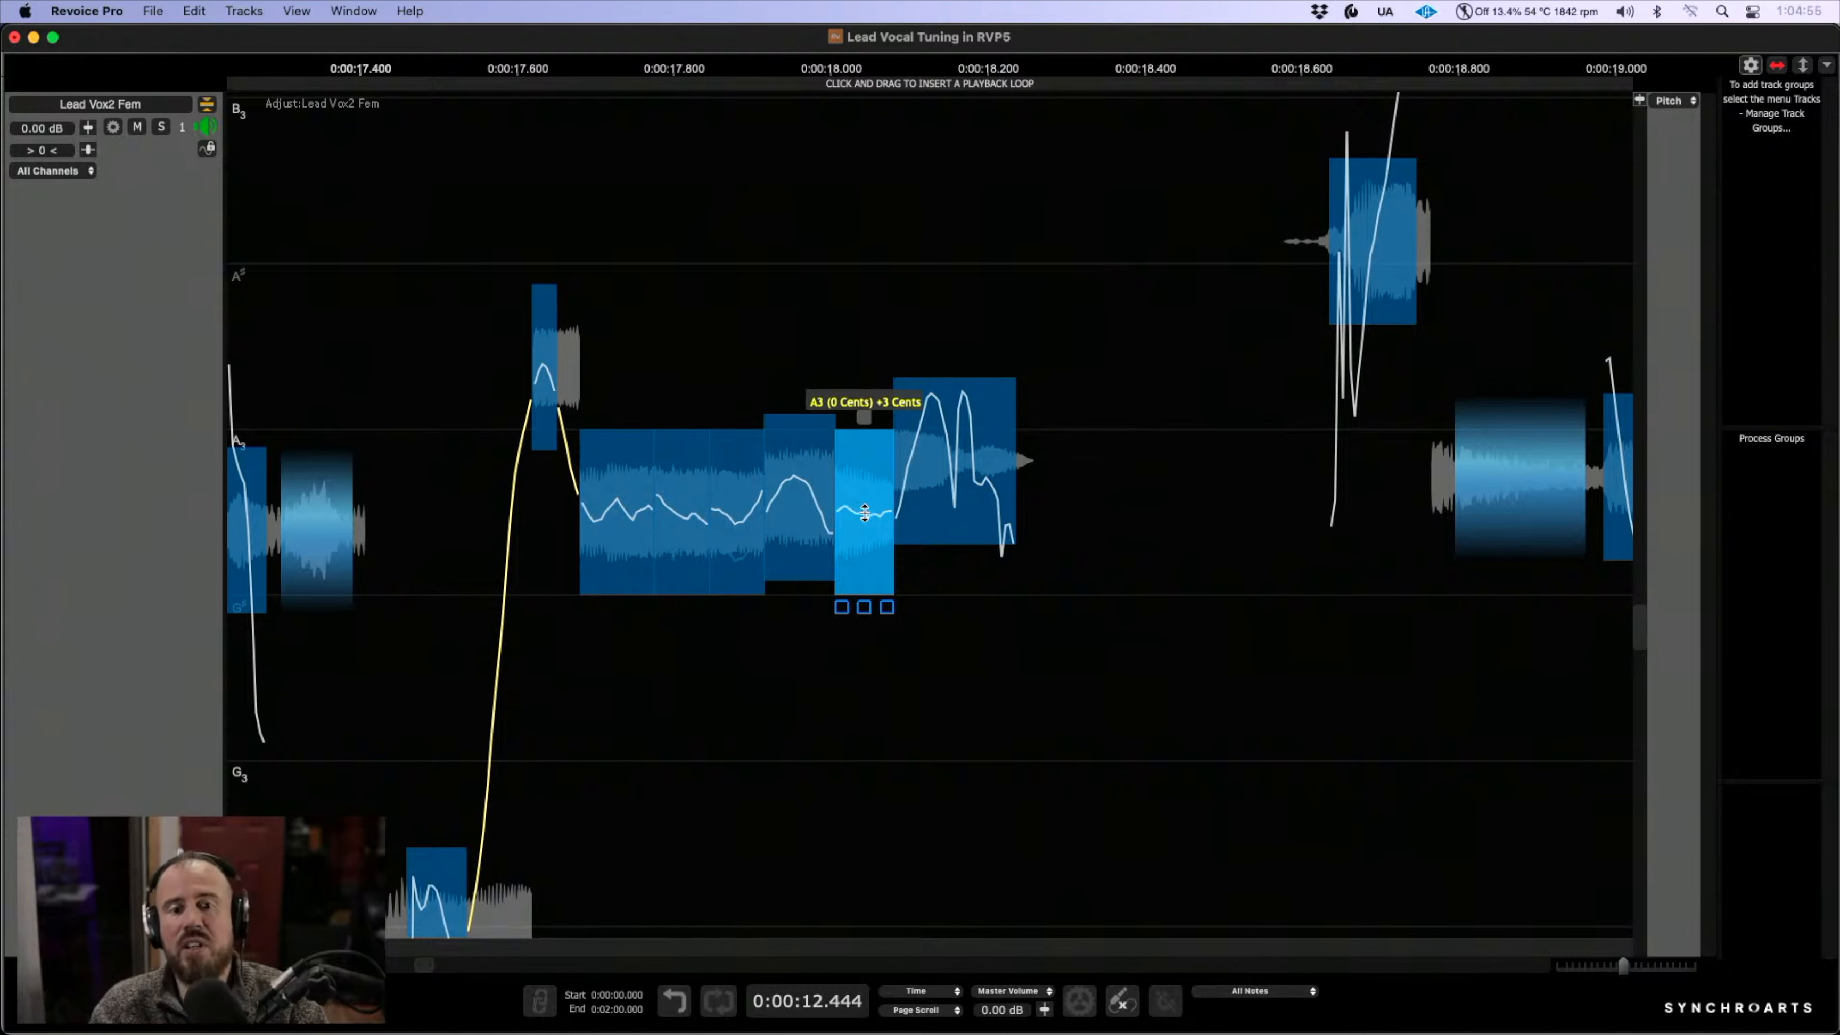
- Select the first five segments of the split note and smooth their pitch curves in four increments
left_click_drag(616, 392, 851, 612)
key("s")
key("s")
key("s")
key("s")
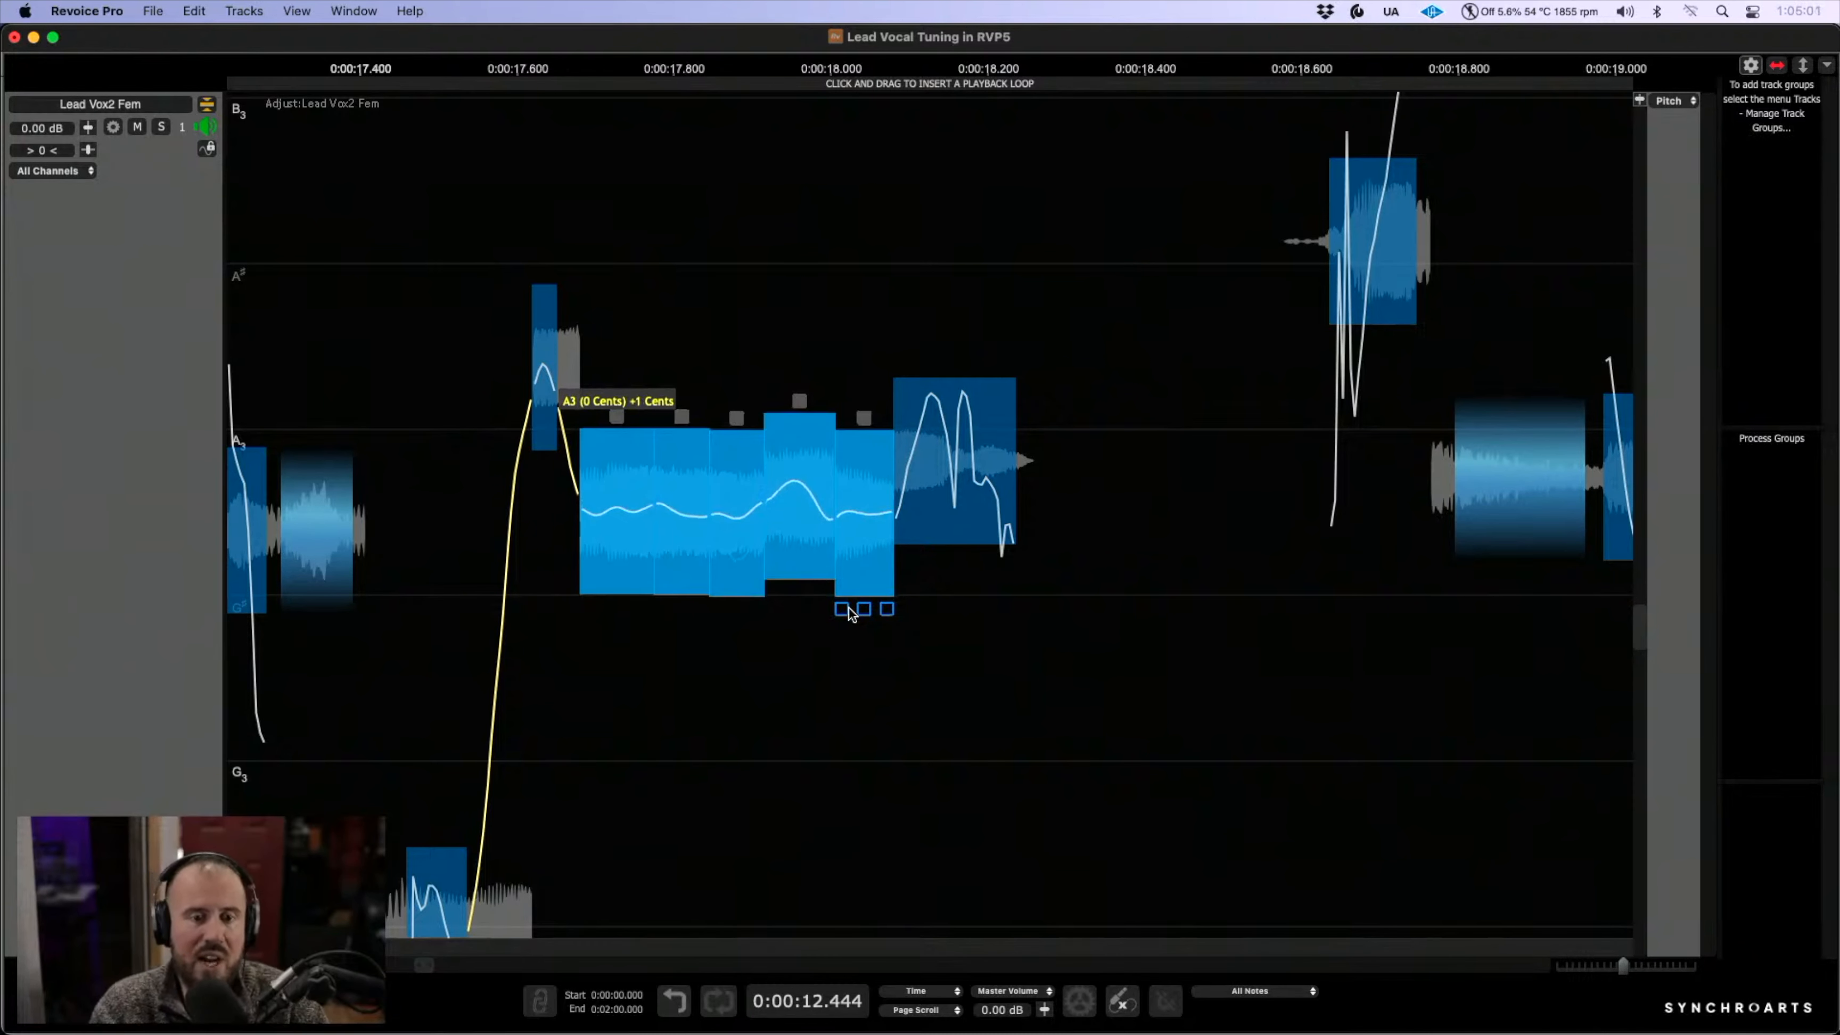
- Solo the Lead Vox2 Fem track and compare the tuned phrase with the adjustments active and bypassed, leaving them active
left_click(388, 326)
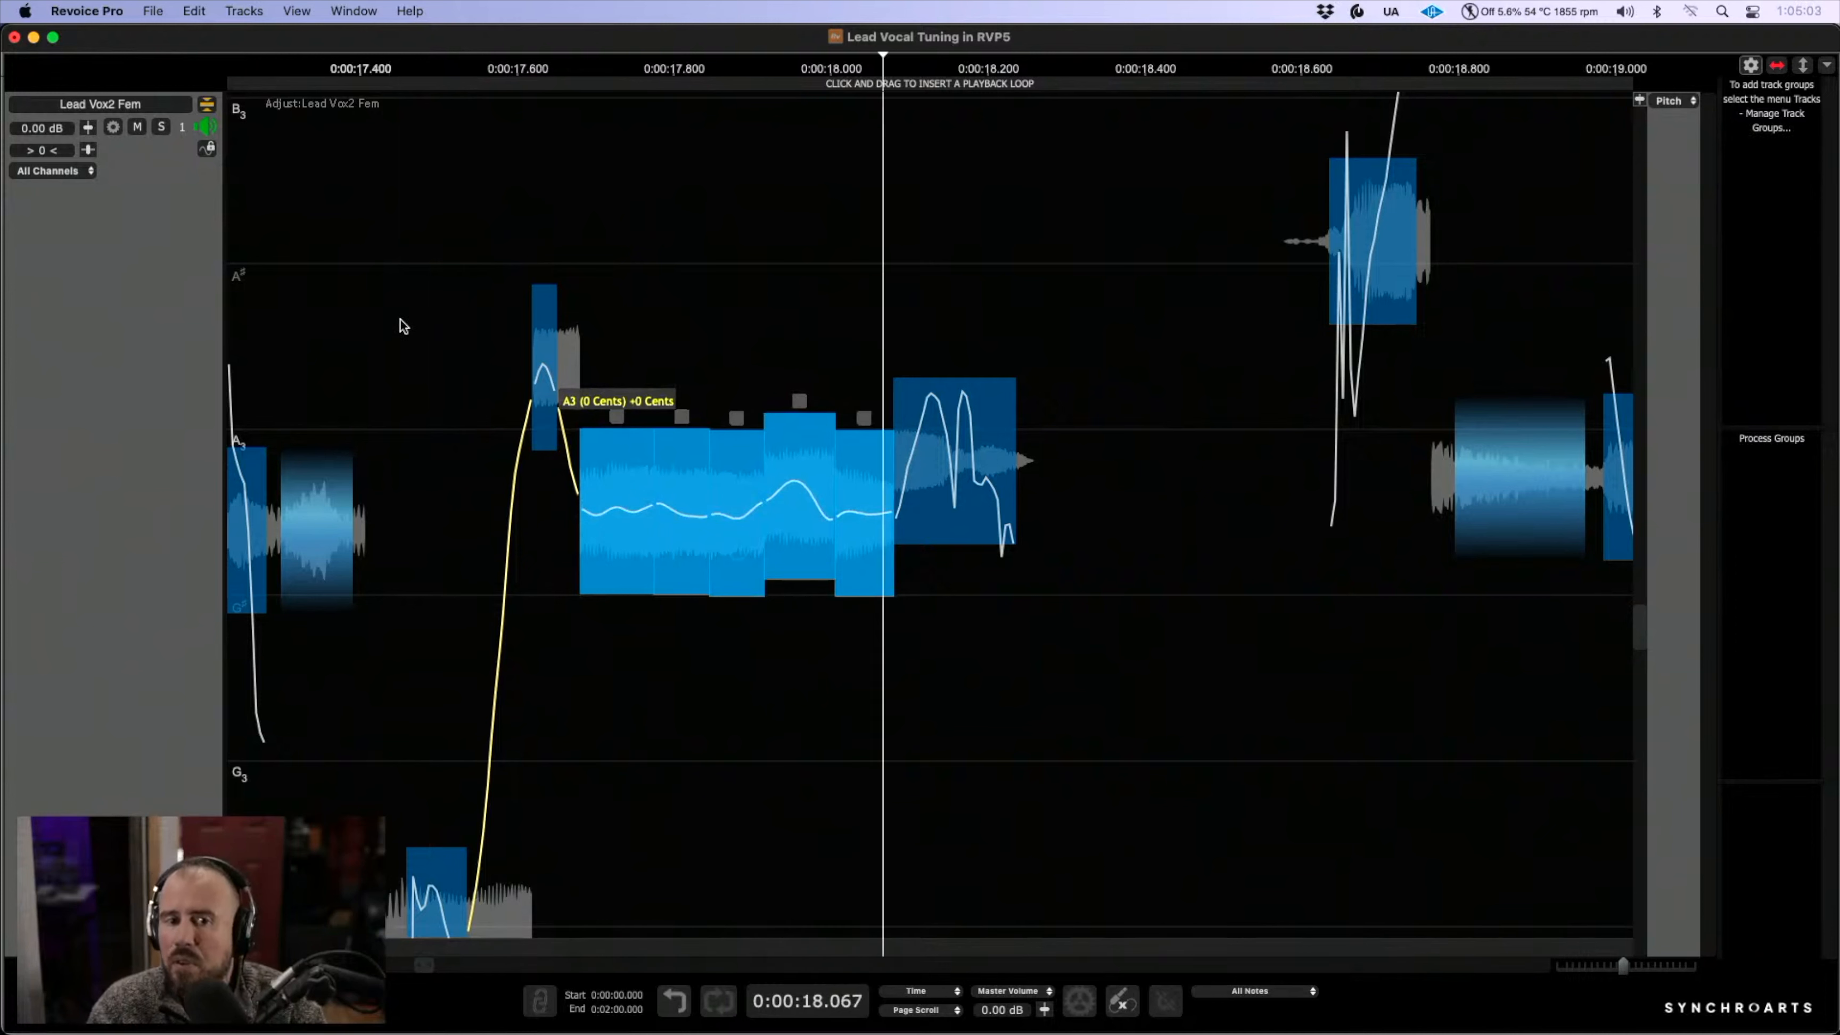
key("space")
left_click(161, 122)
key("space")
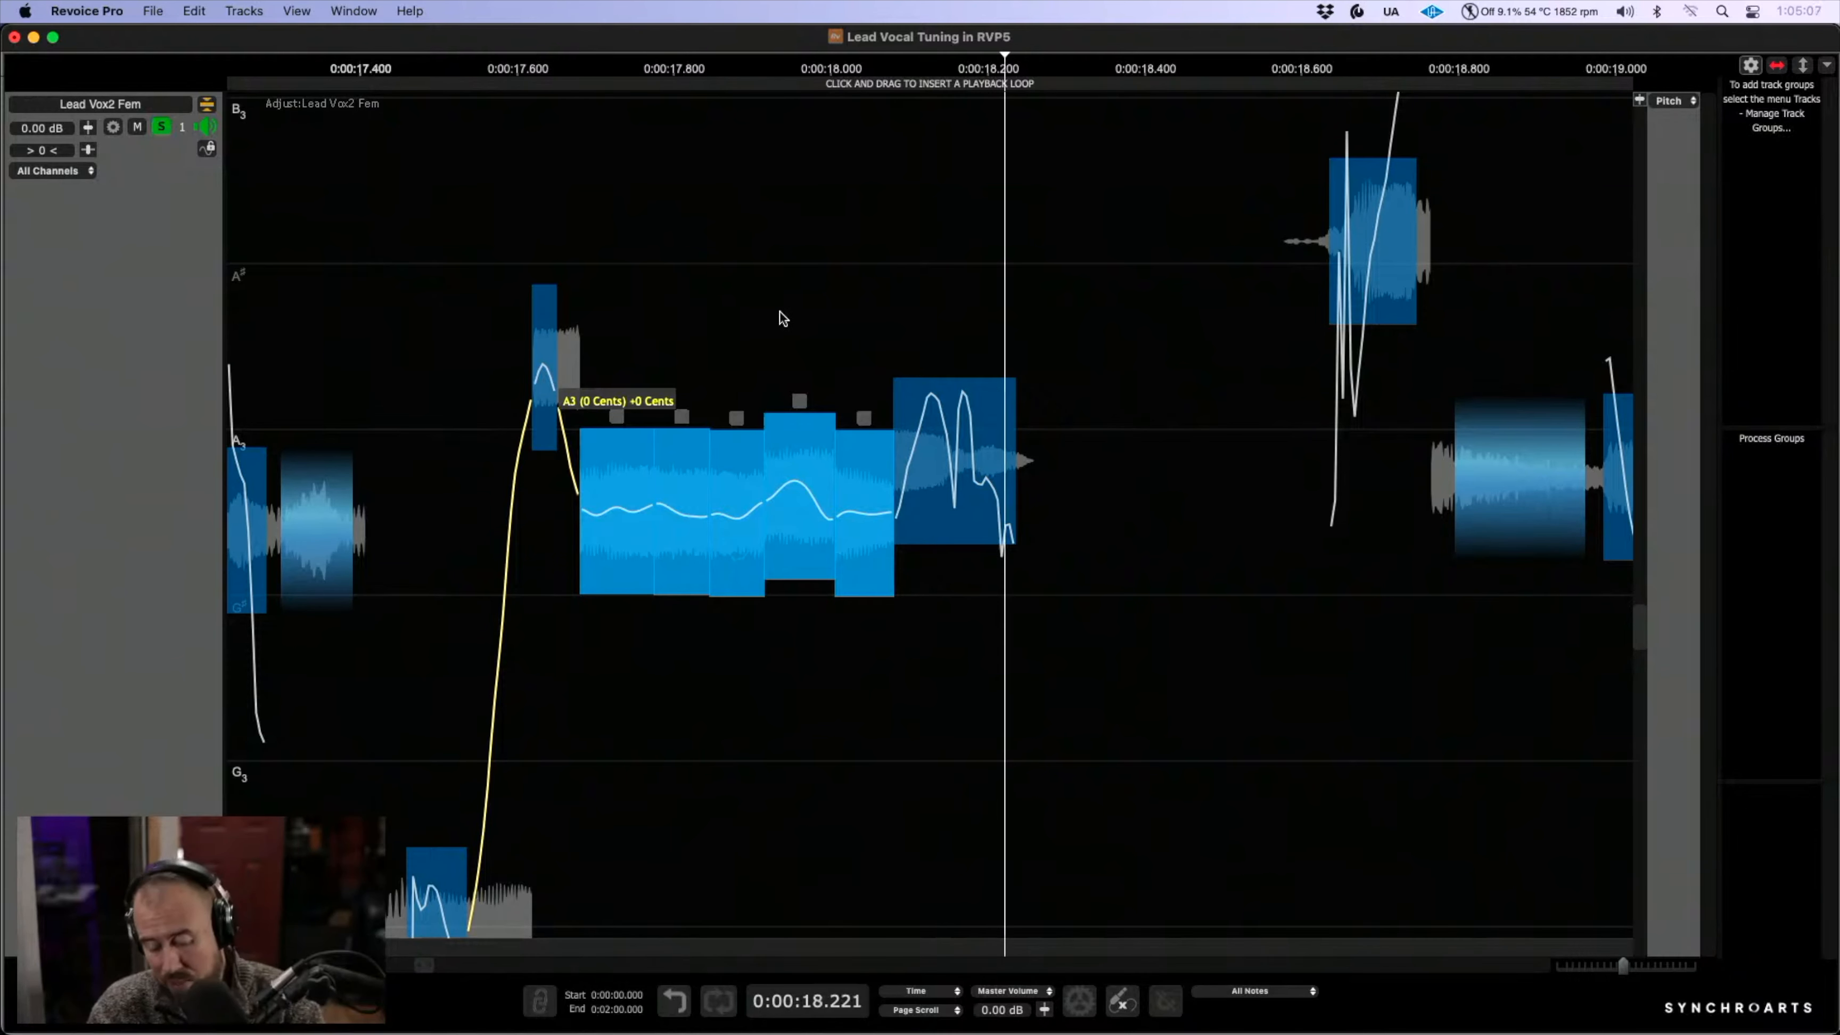
key("b")
left_click(439, 319)
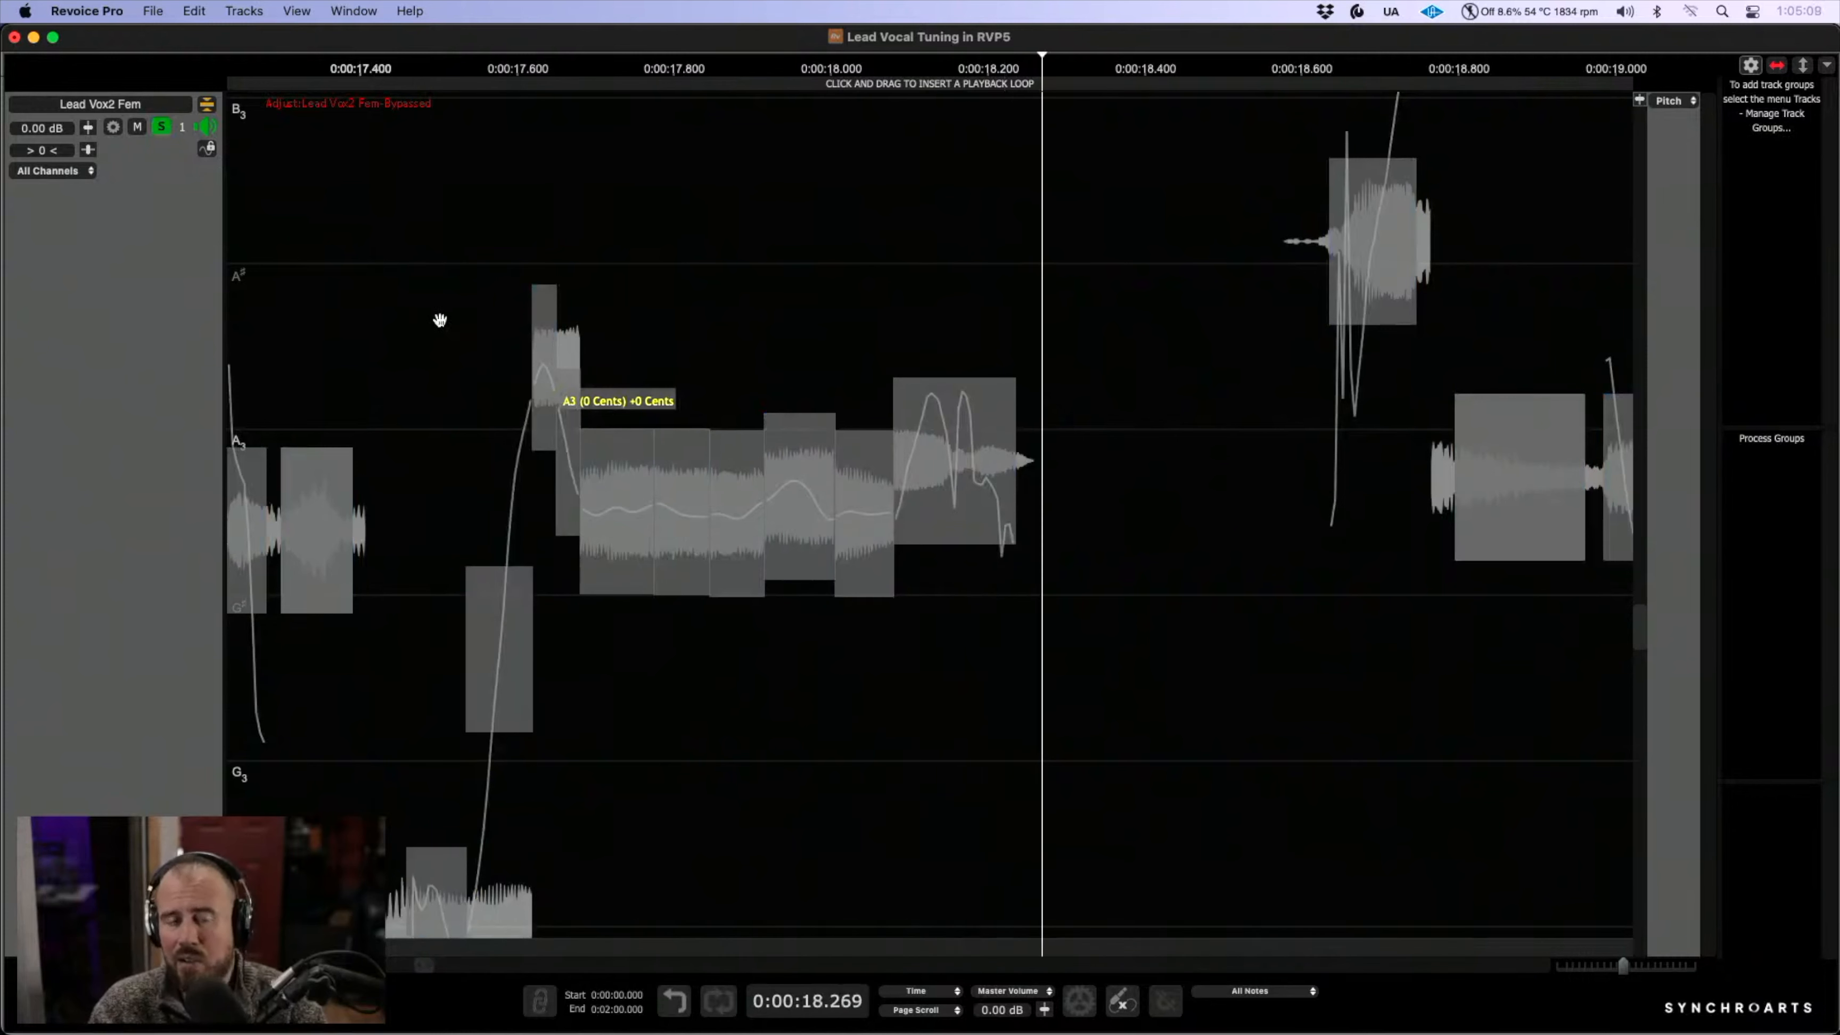
key("b")
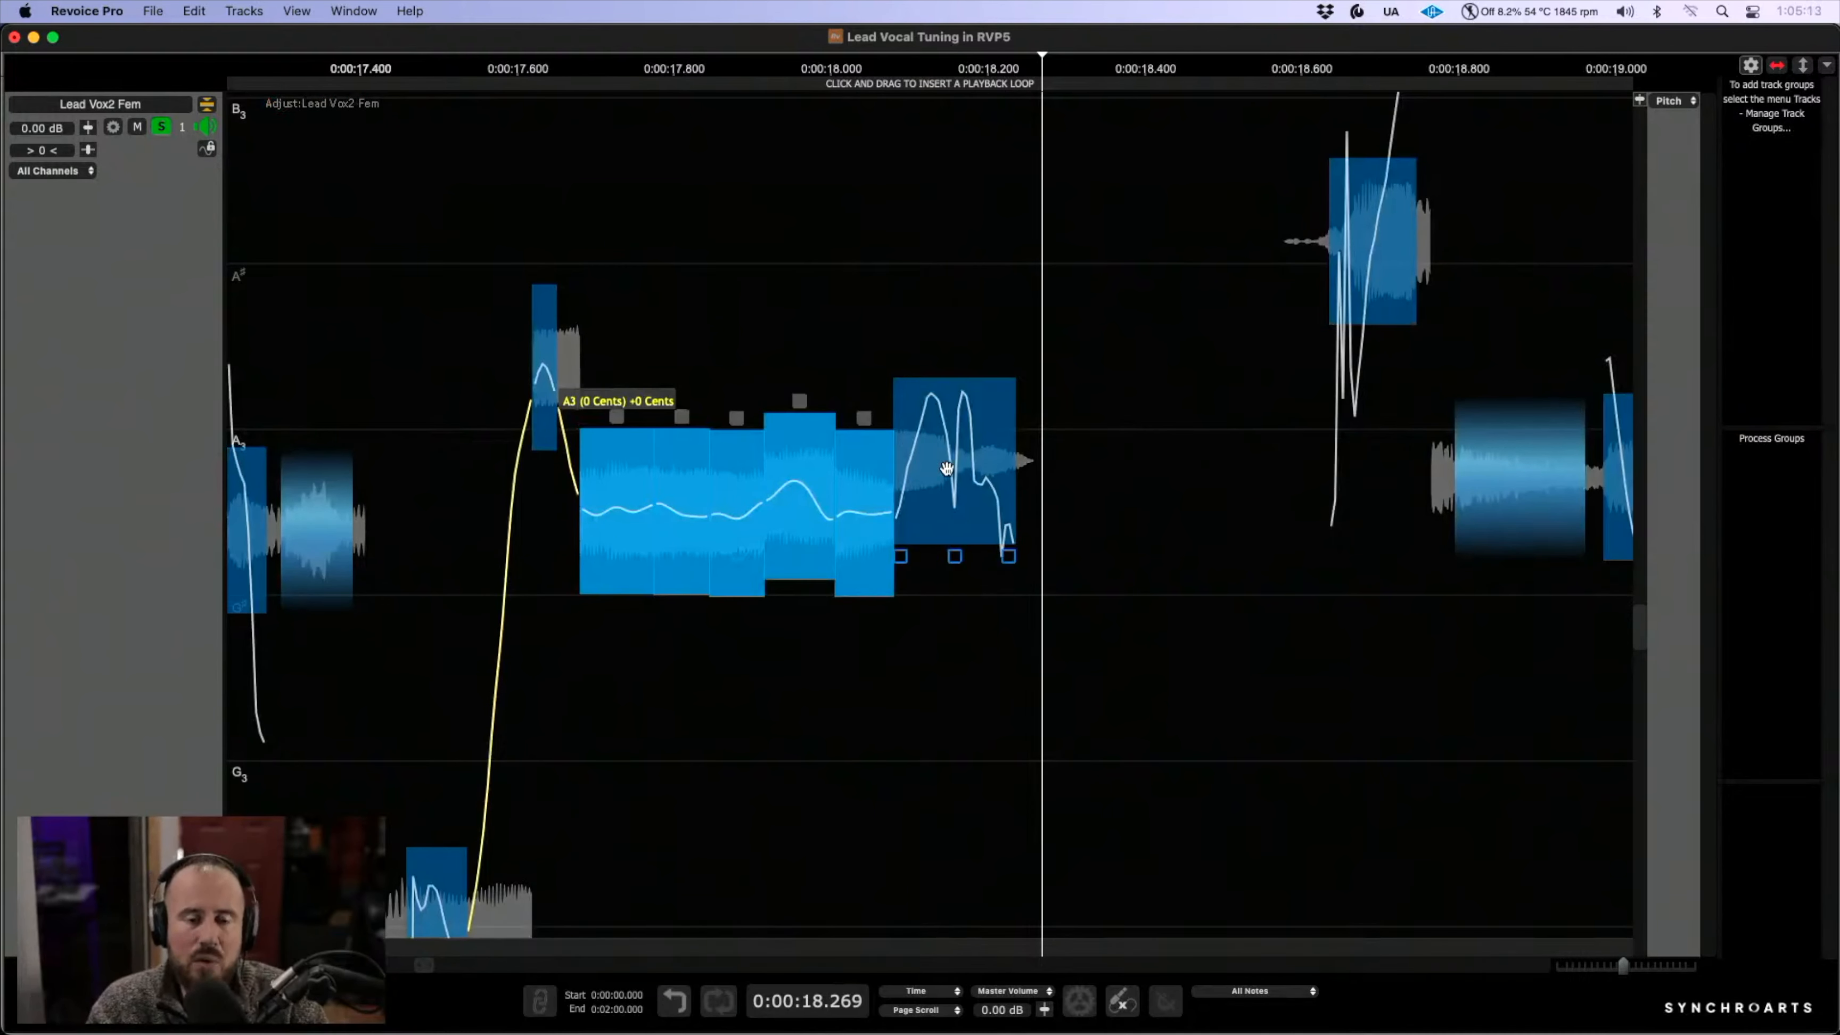
left_click(1080, 501)
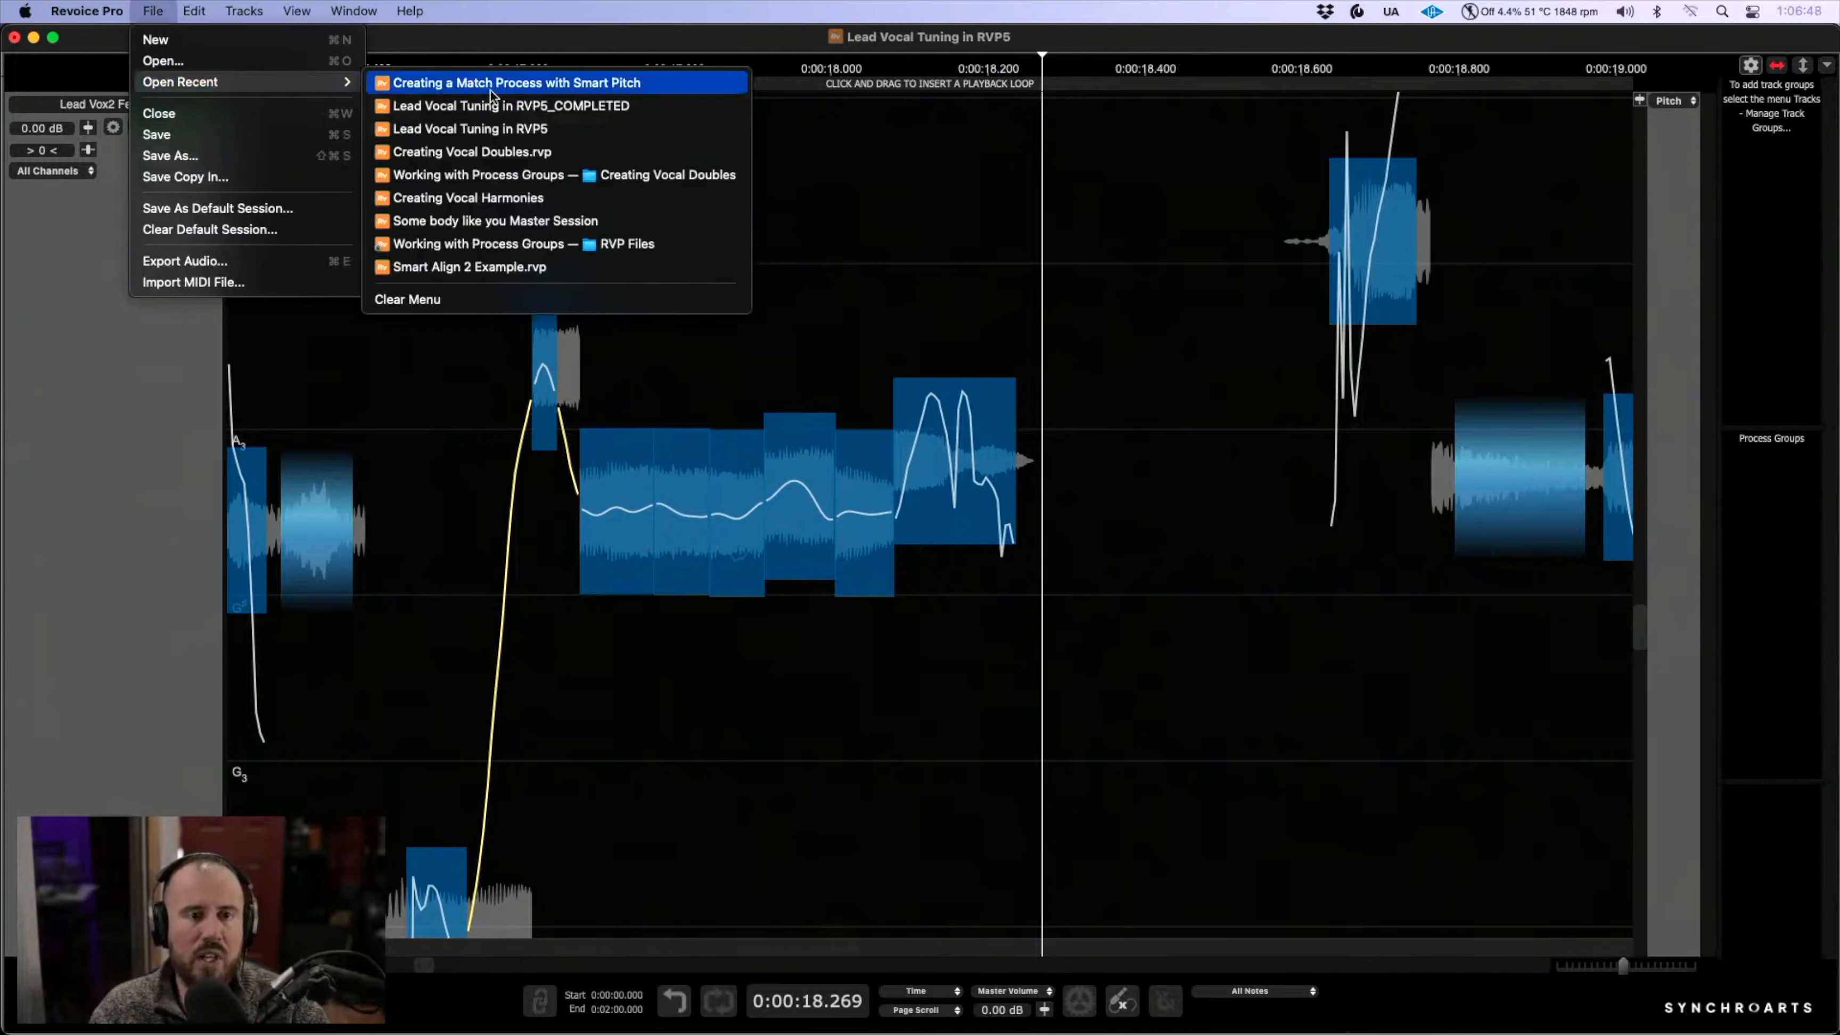
- Open the recent session Creating a Match Process with Smart Pitch and audition its vocal tracks with different solo settings
left_click(491, 90)
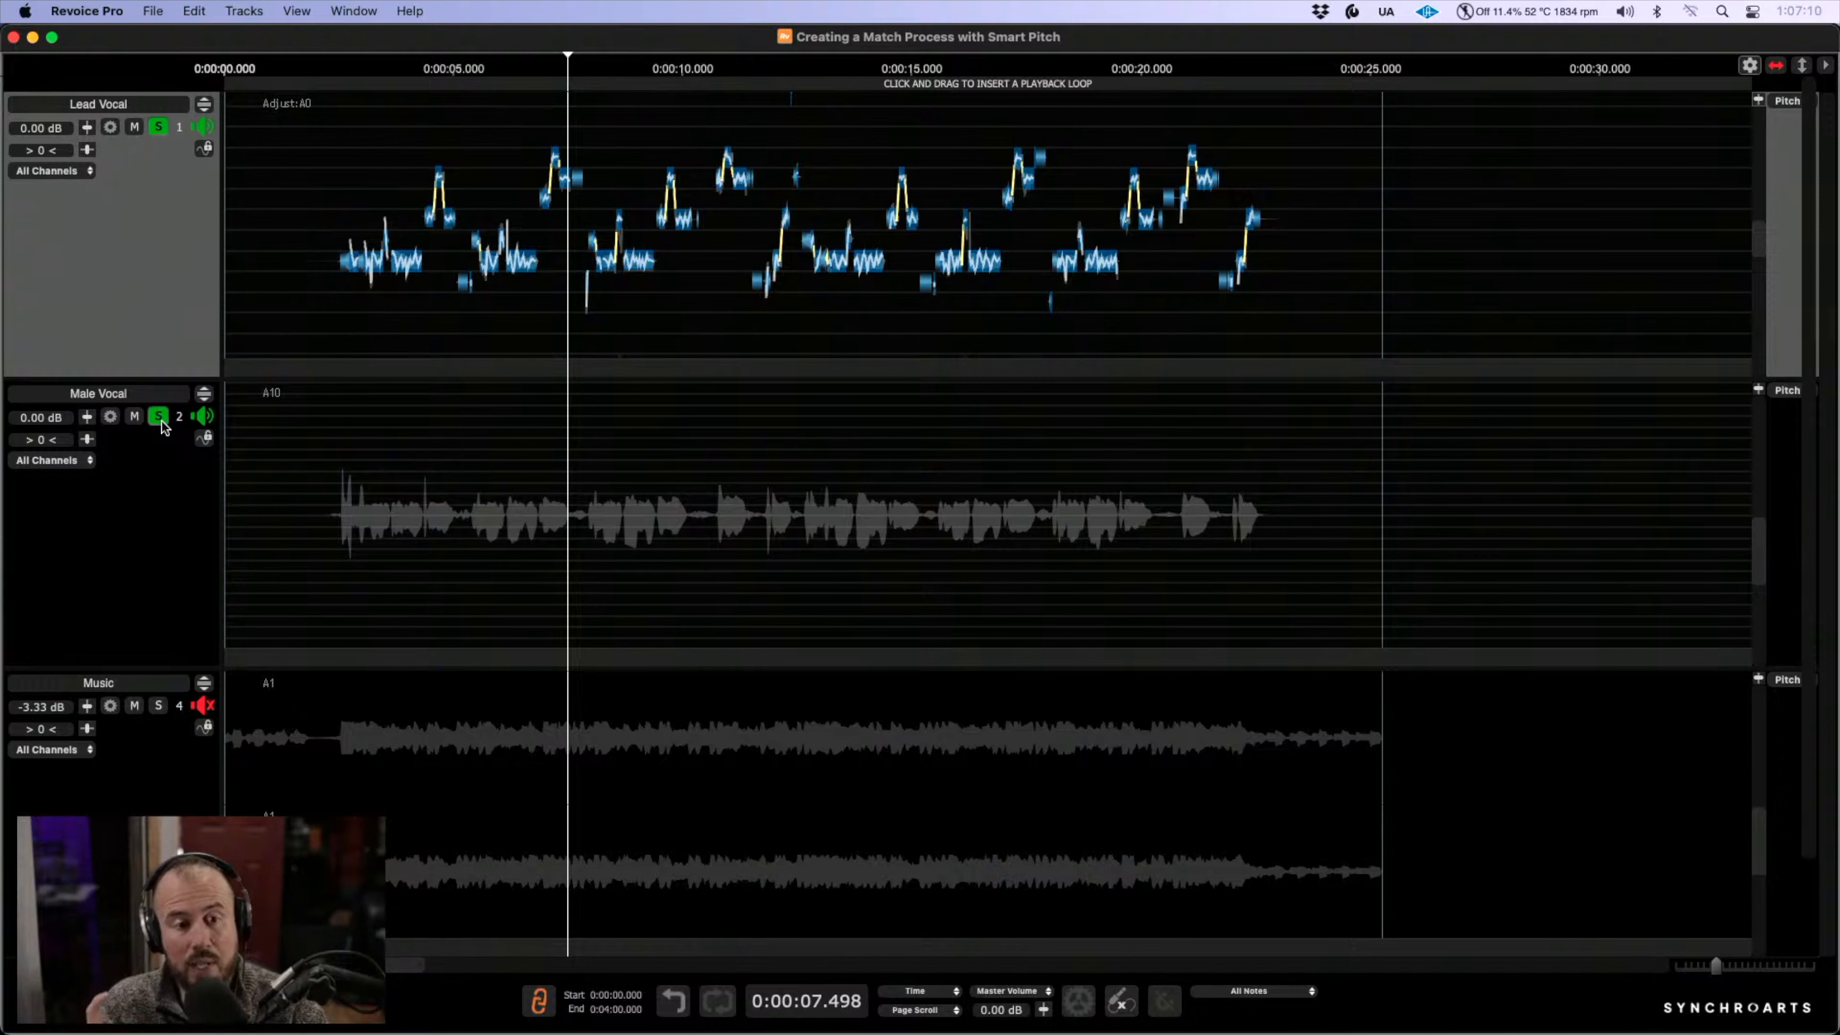
key("space")
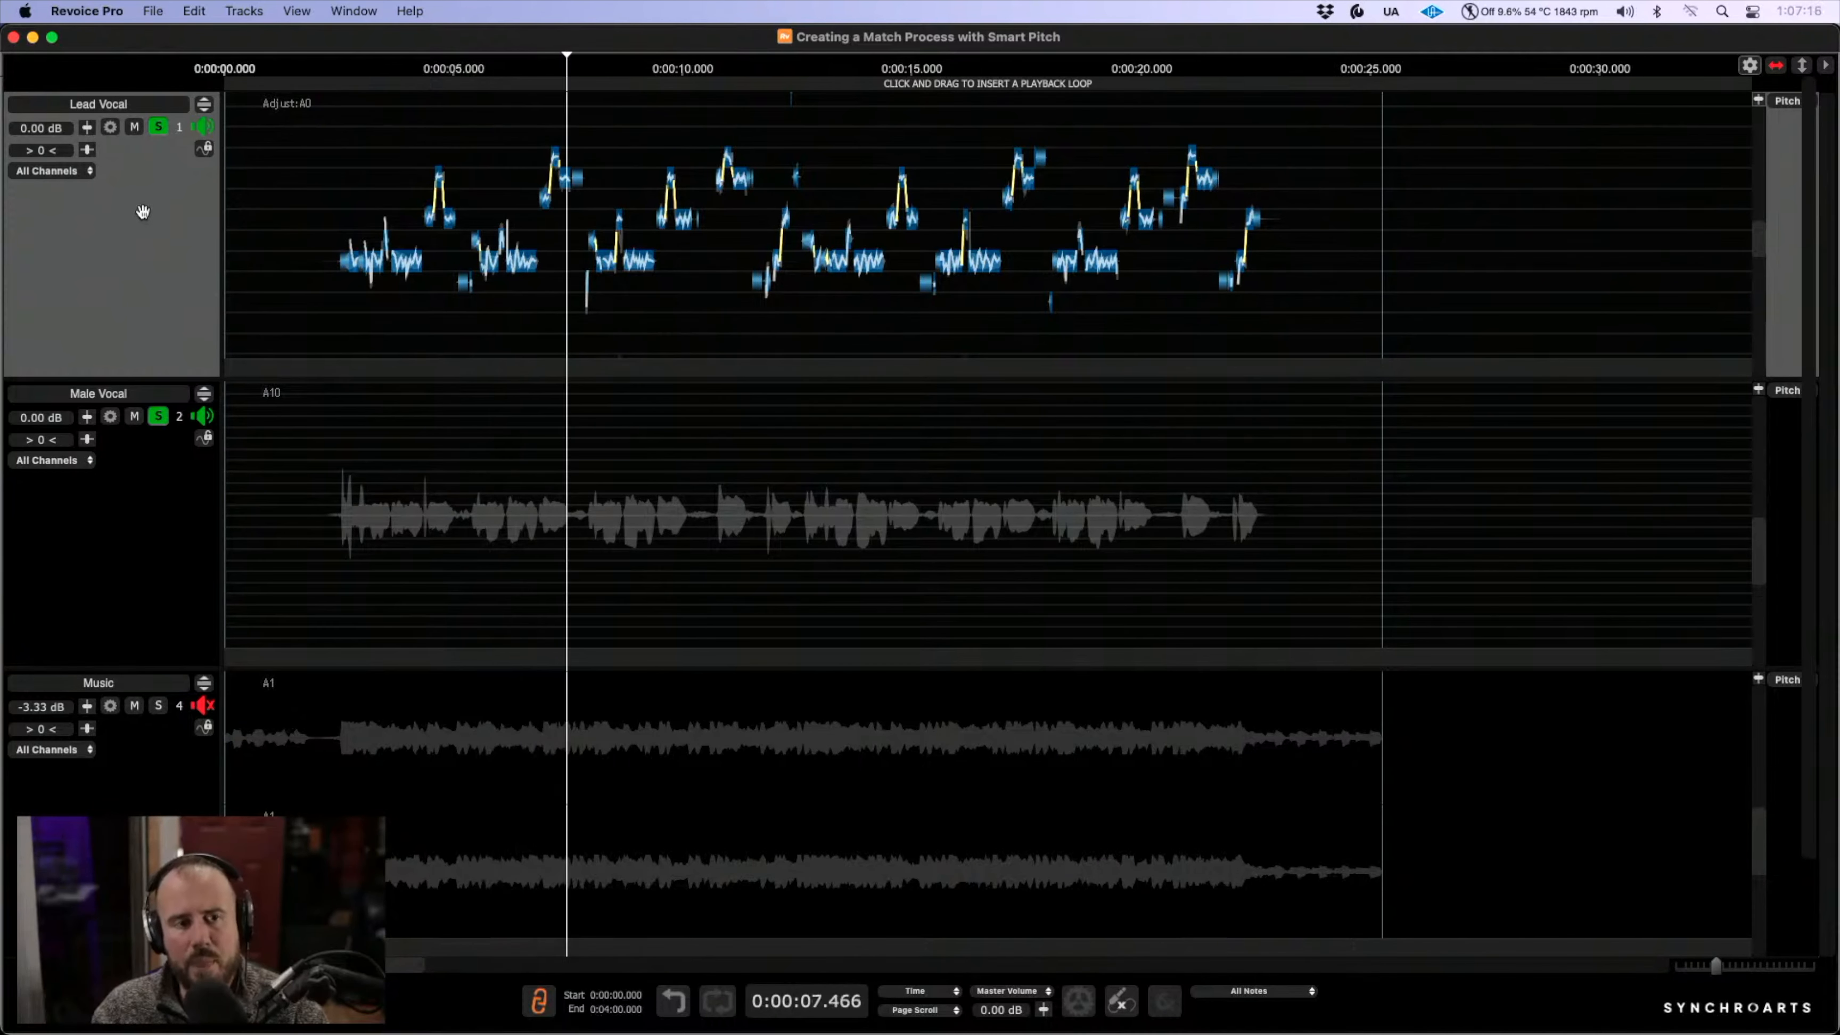
left_click(158, 127)
key("space")
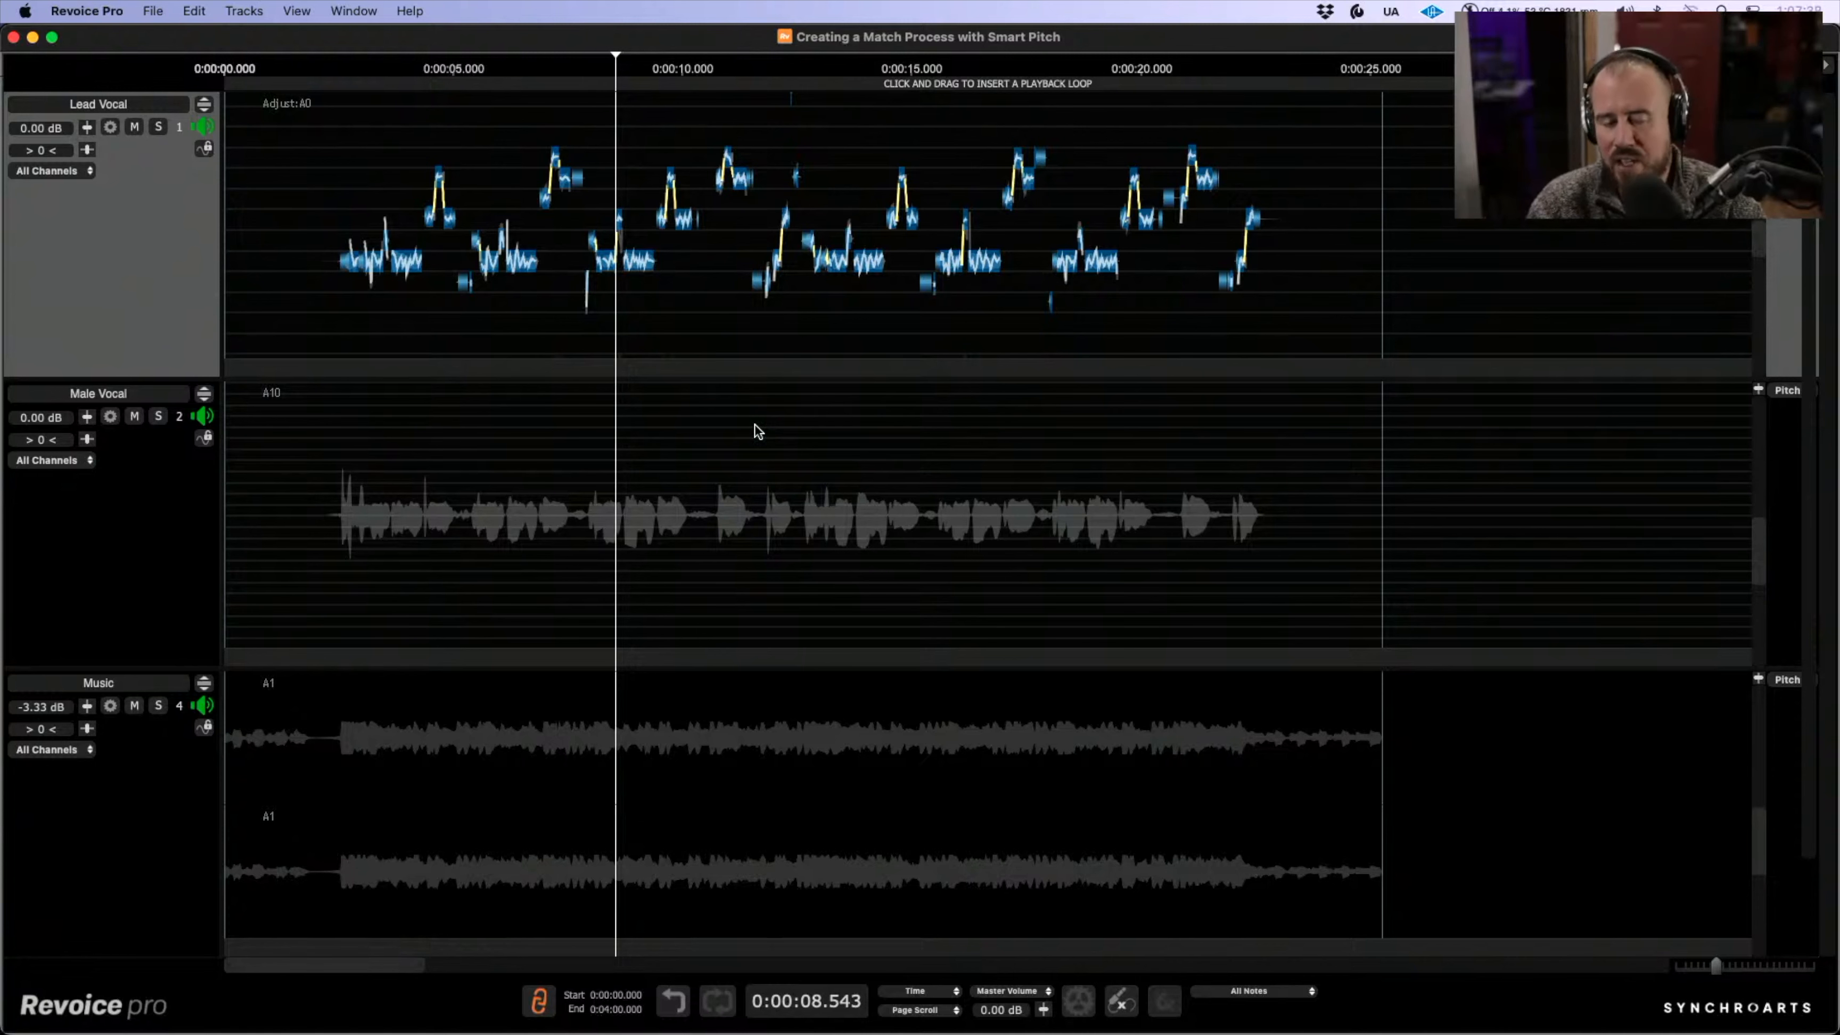
- Solo and enlarge the Lead Vocal track, set Center Note correction to 90.8 % for all its notes, and return to the Selector tool
left_click(159, 127)
left_click(204, 104)
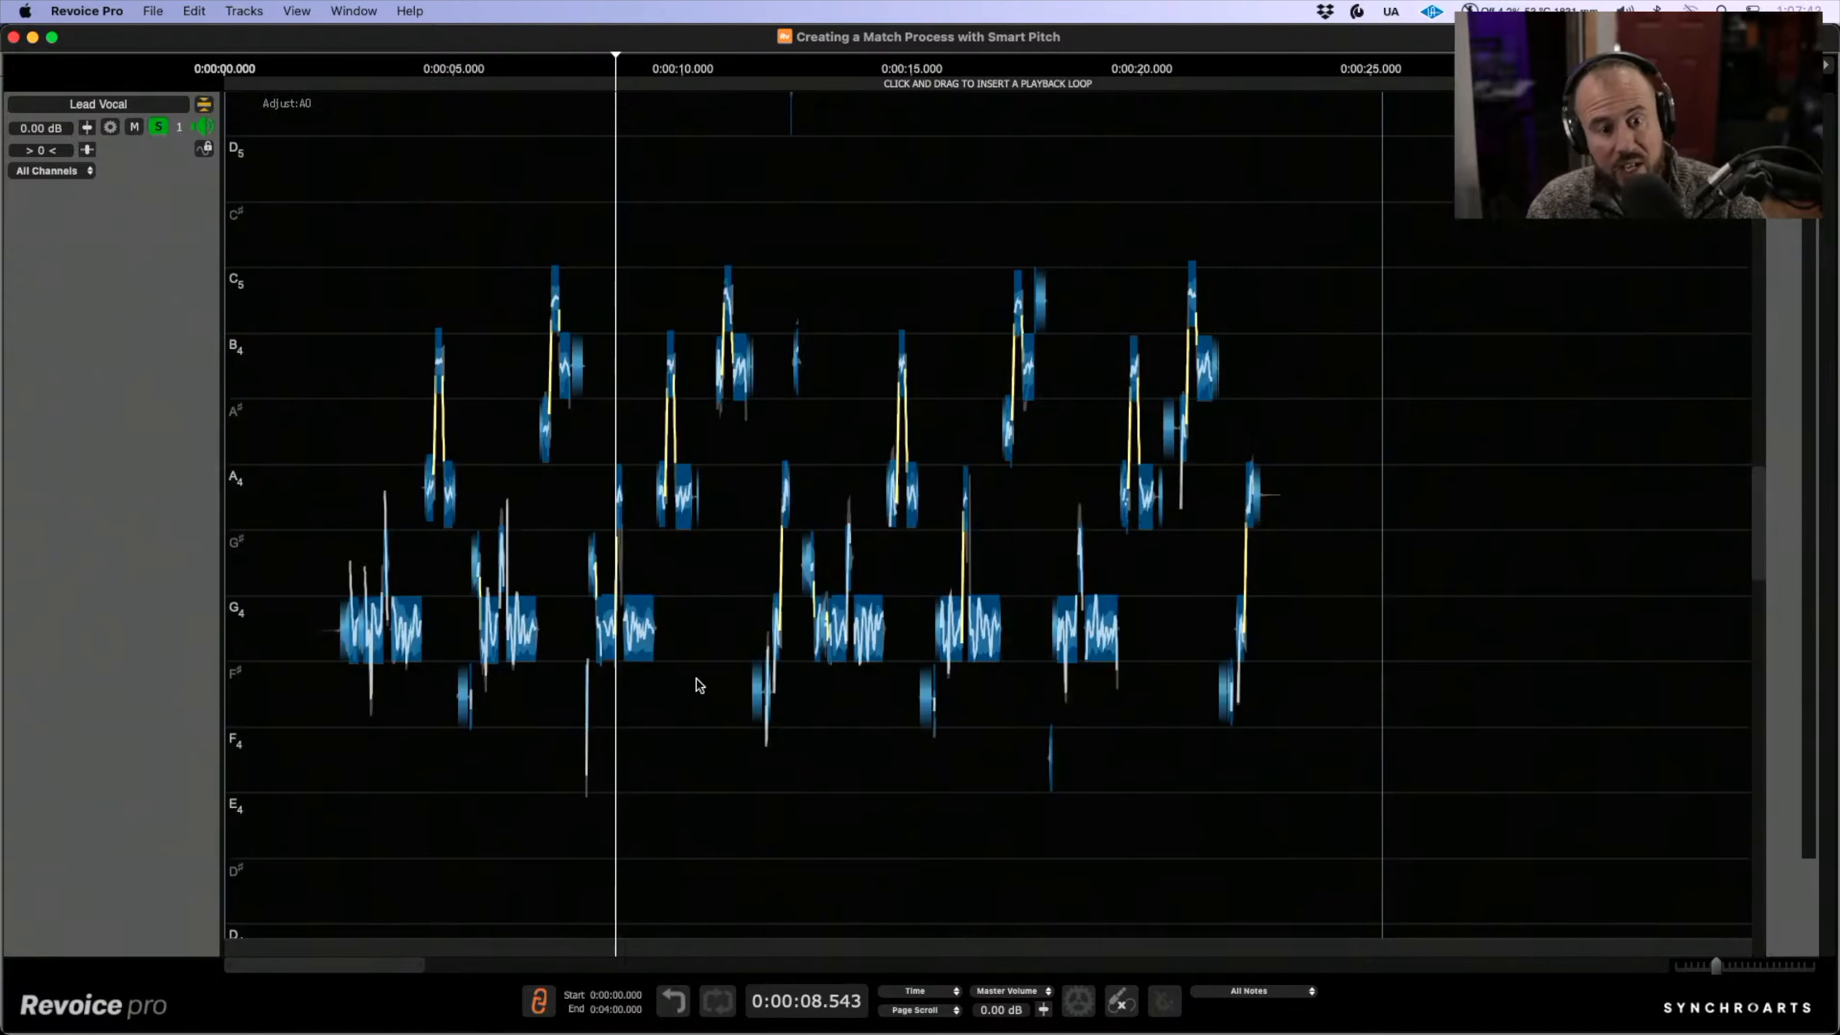
left_click_drag(343, 667, 1259, 860)
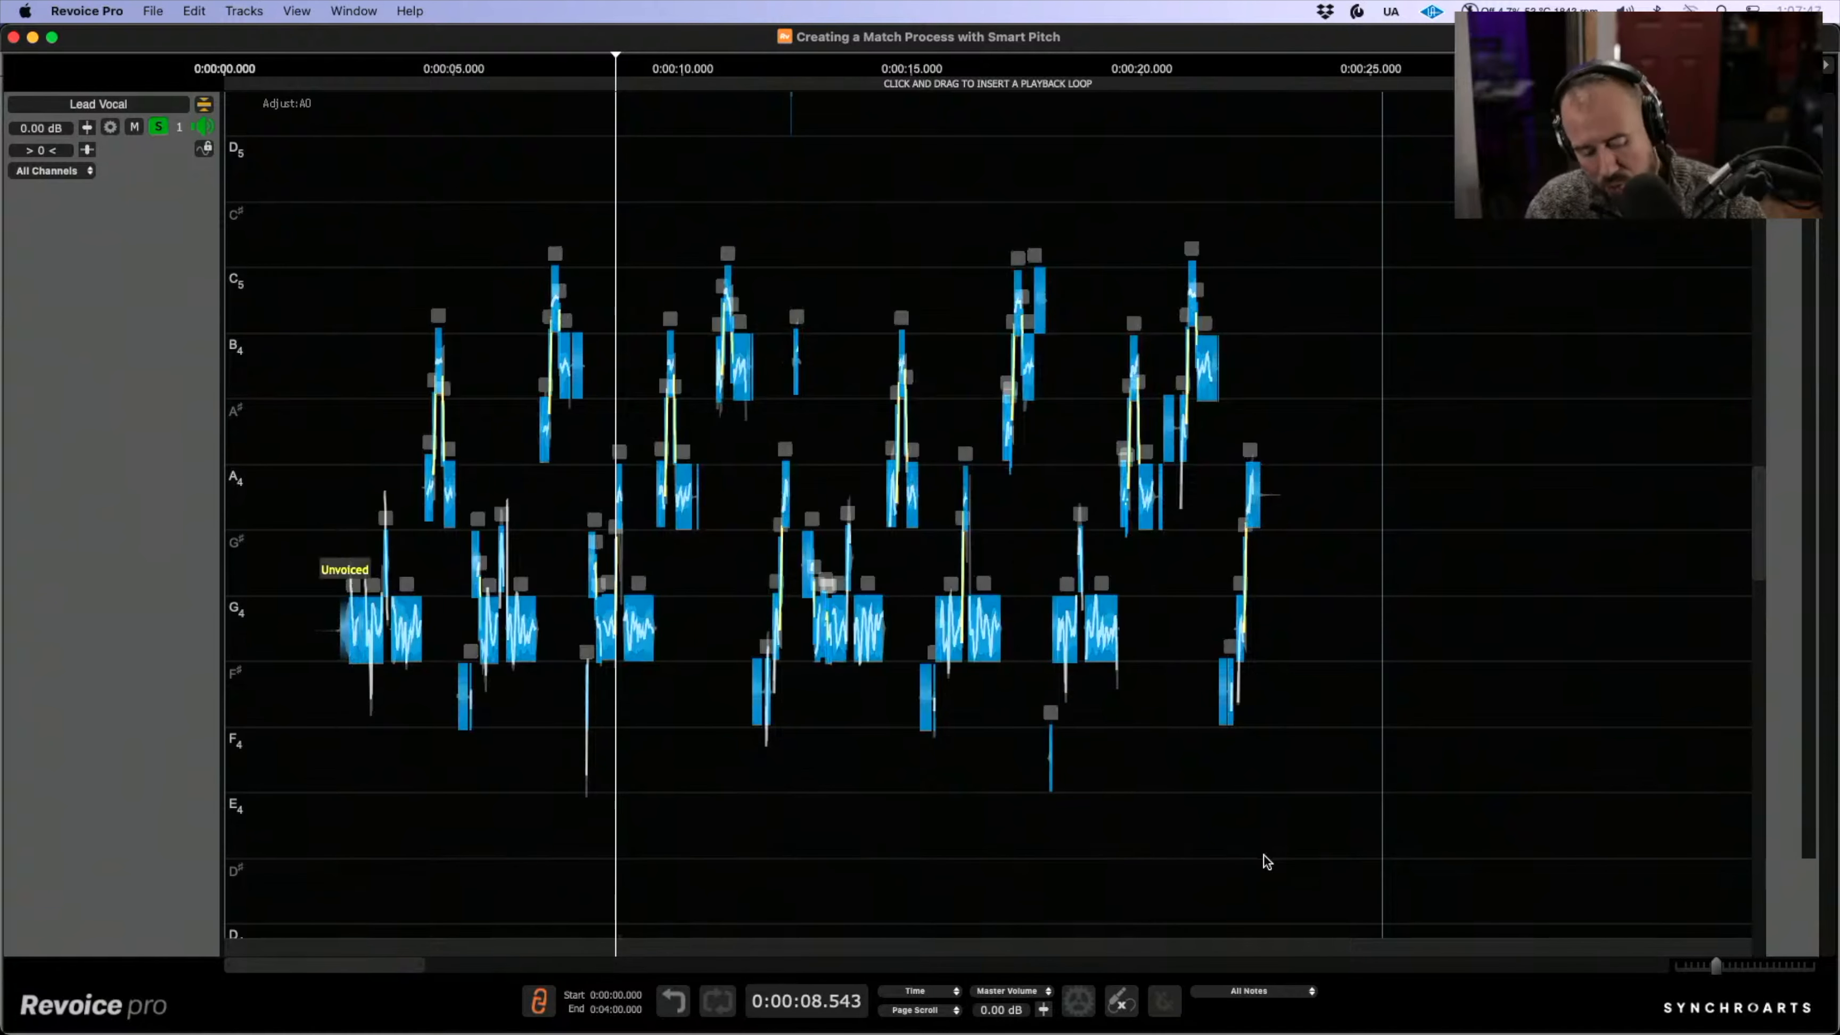
key("c")
left_click_drag(1161, 892, 1245, 891)
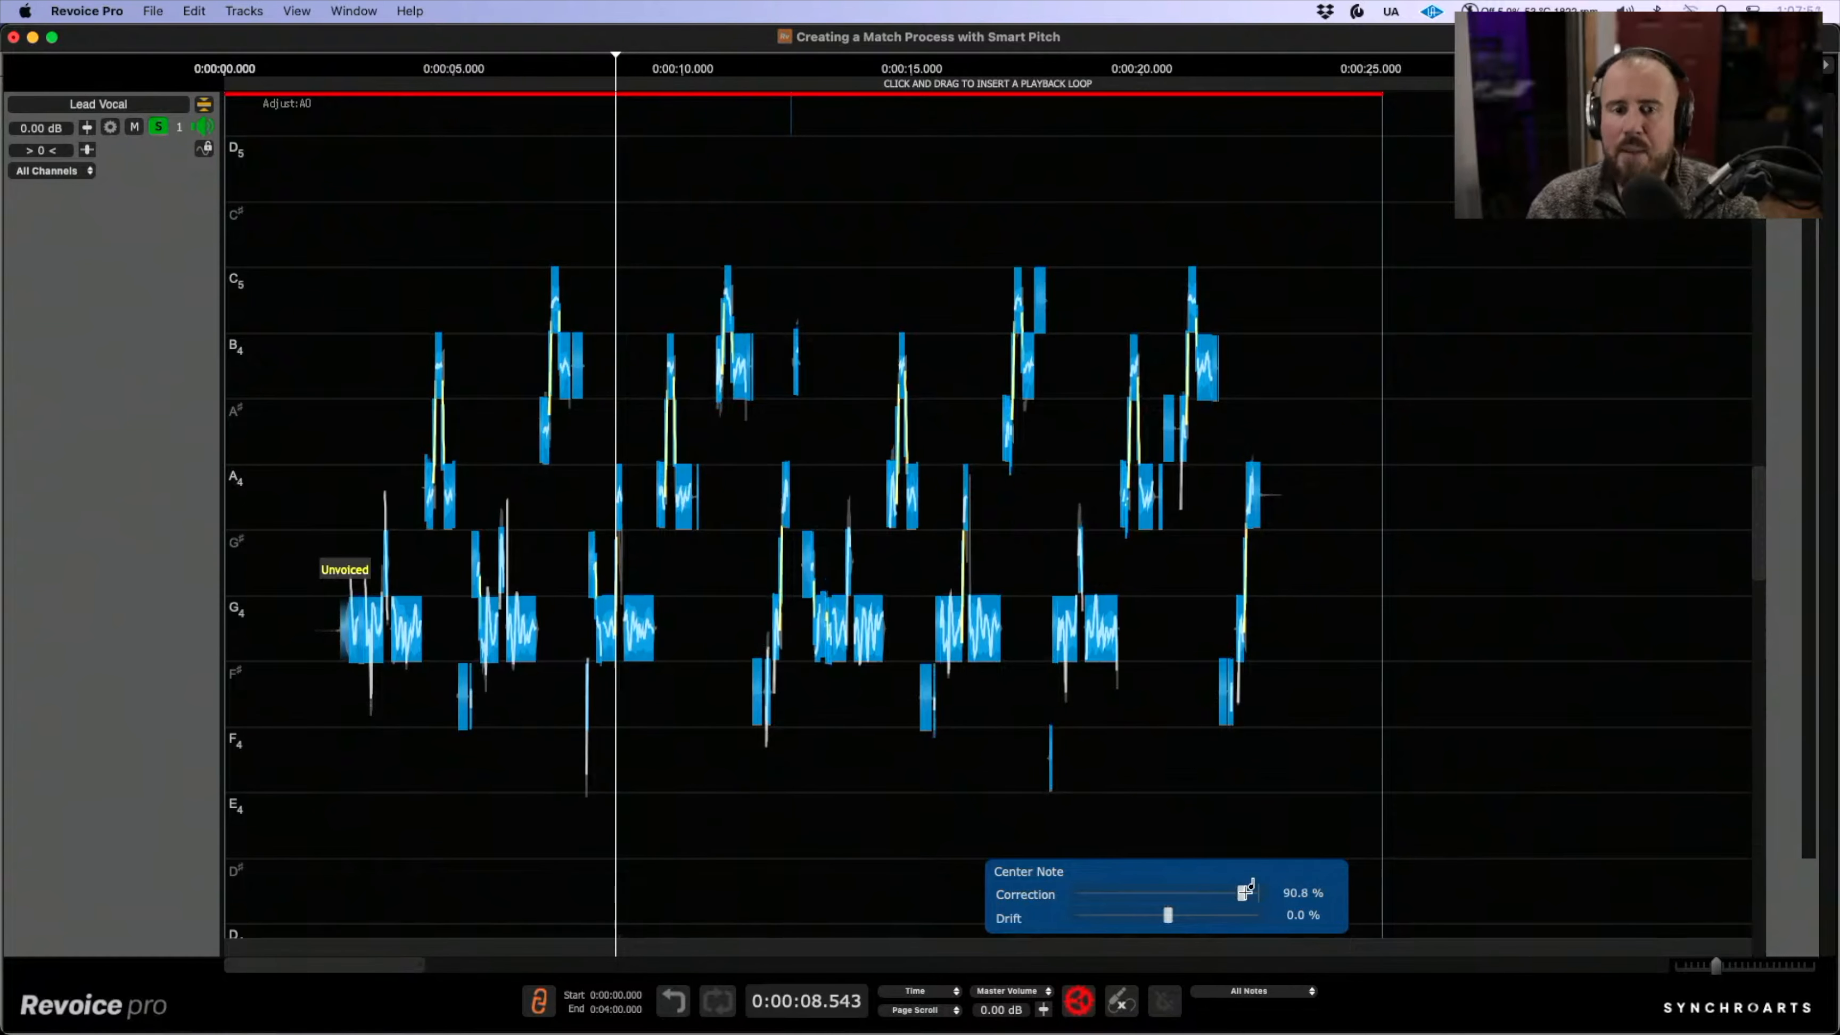
right_click(1129, 773)
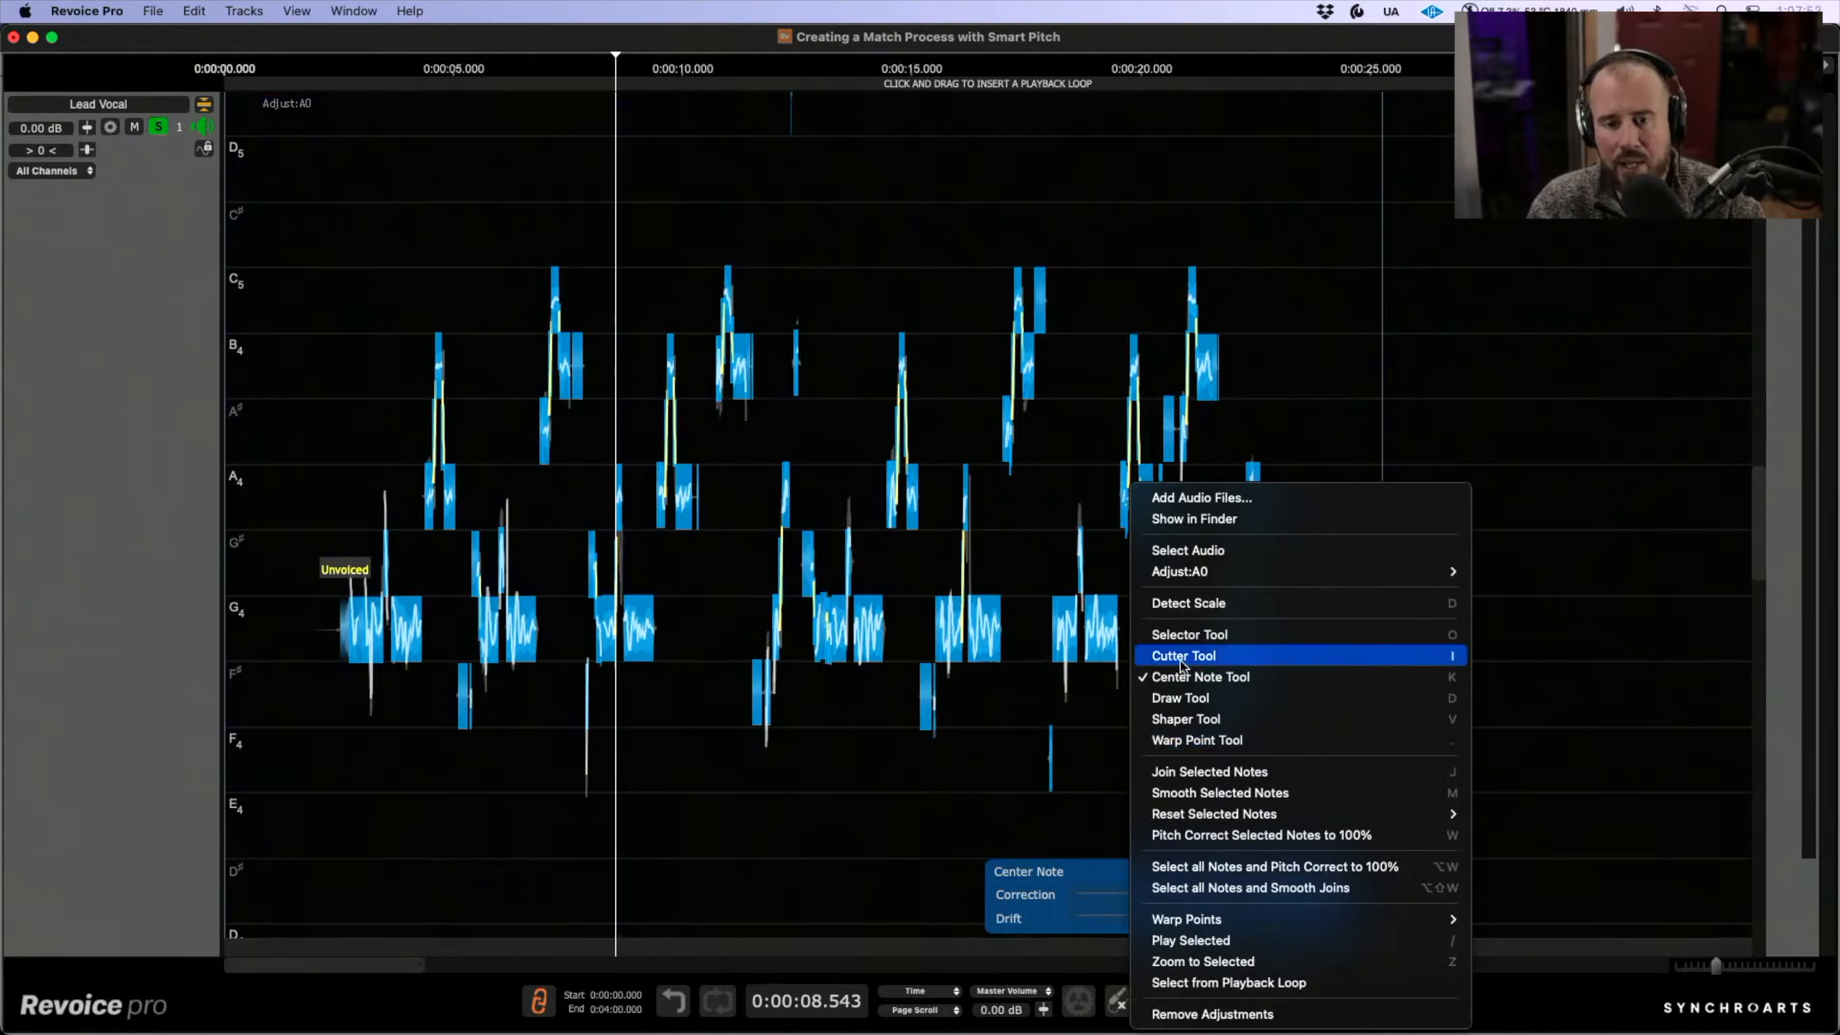
left_click(1188, 635)
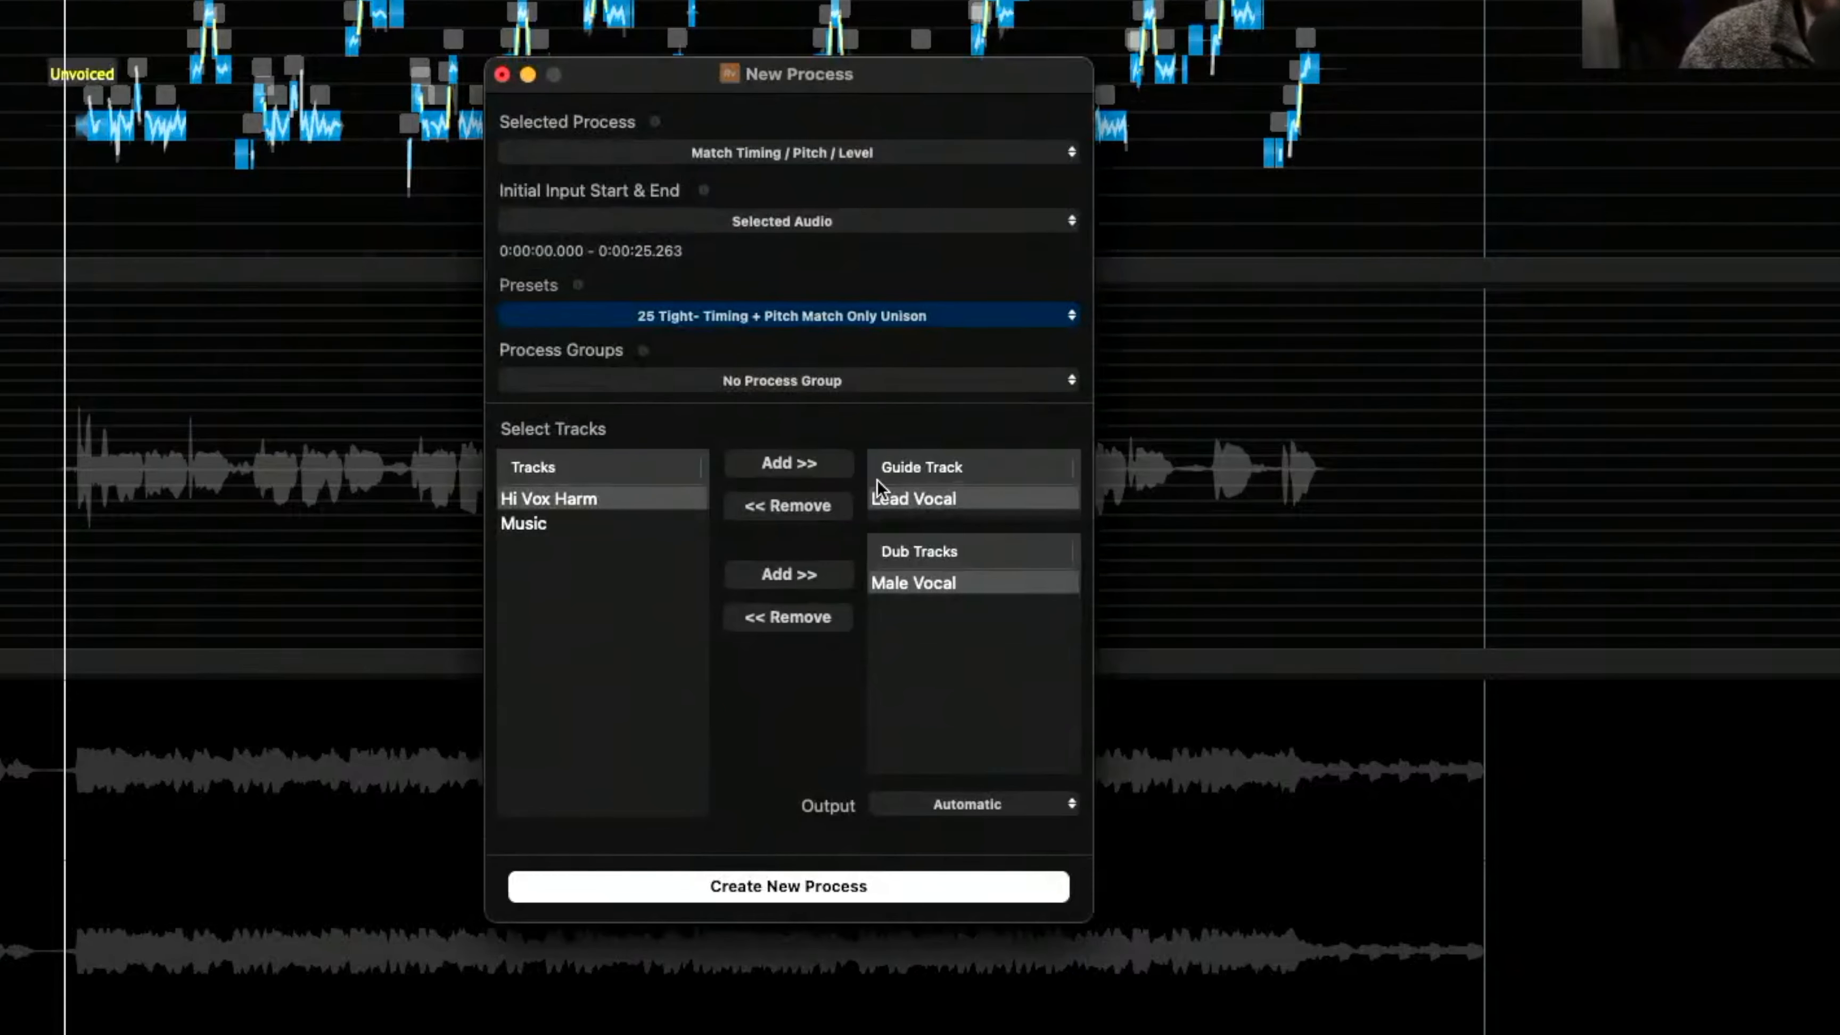
- Create a Match Timing / Pitch / Level process using preset 25 Tight- Timing + Pitch Match Only Unison, with Lead Vocal as guide and Male Vocal as dub
left_click_drag(999, 74, 993, 84)
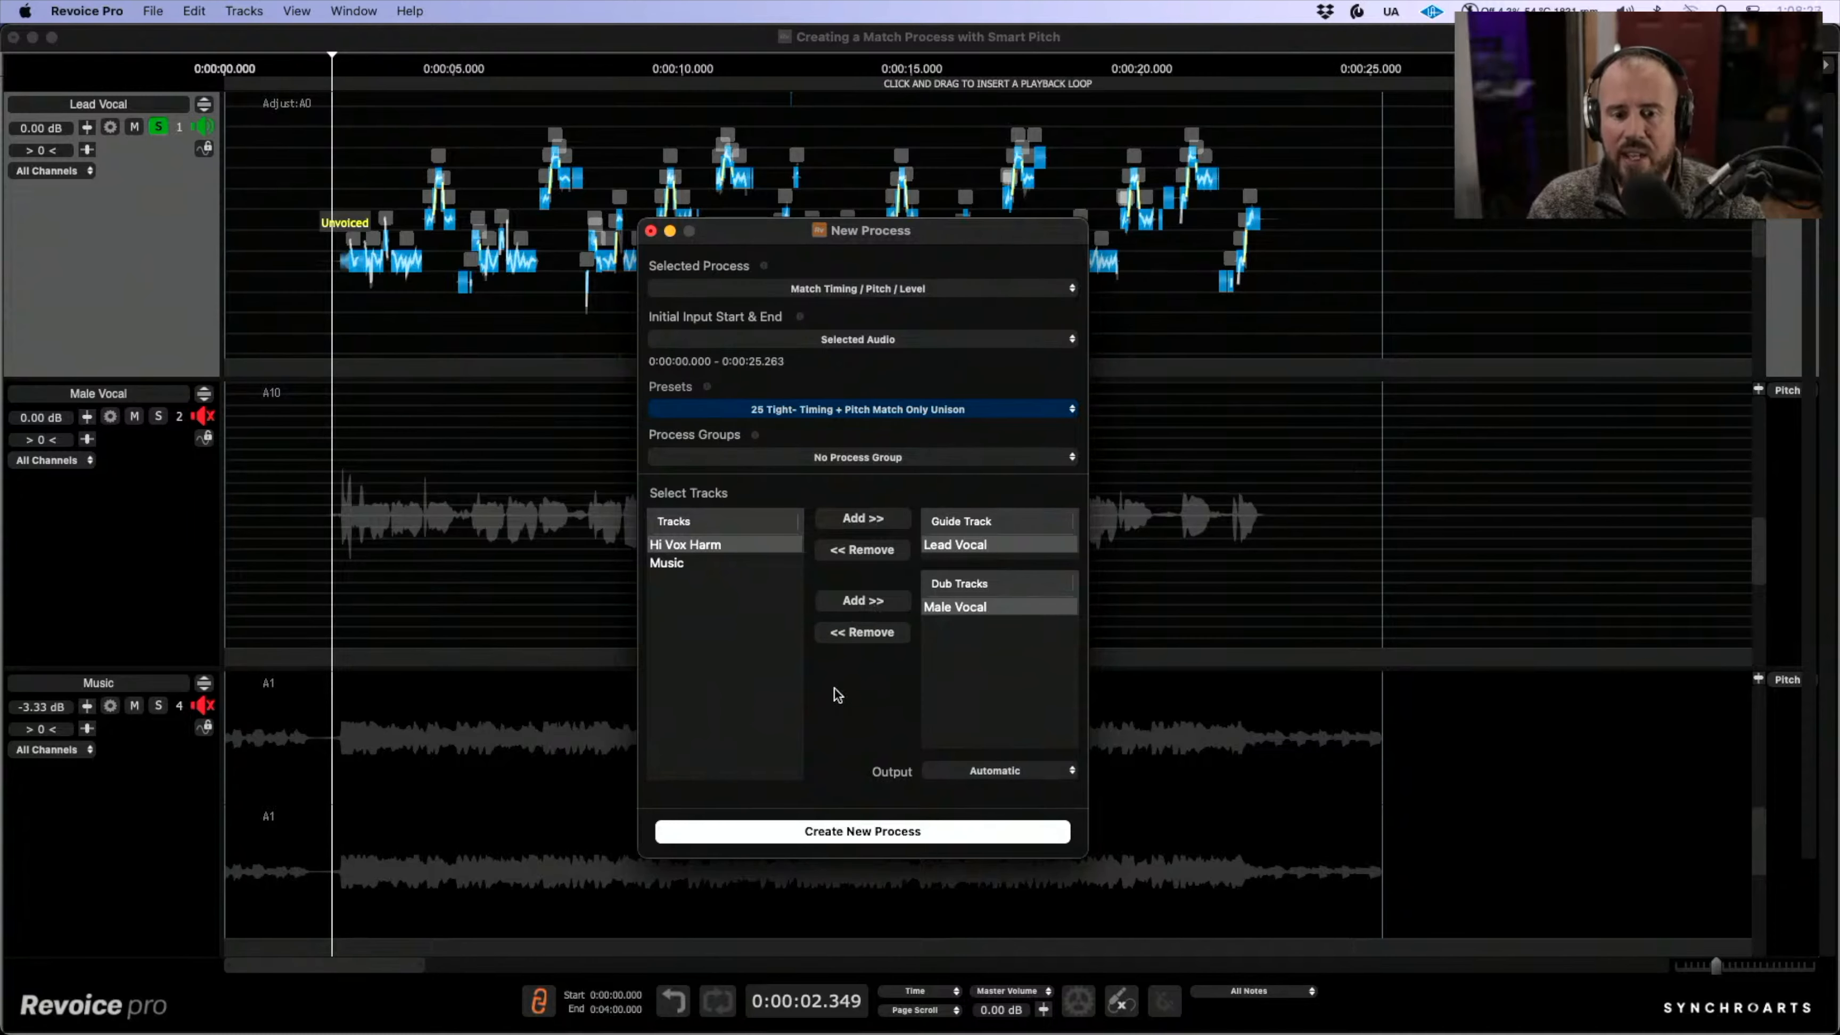
left_click(883, 830)
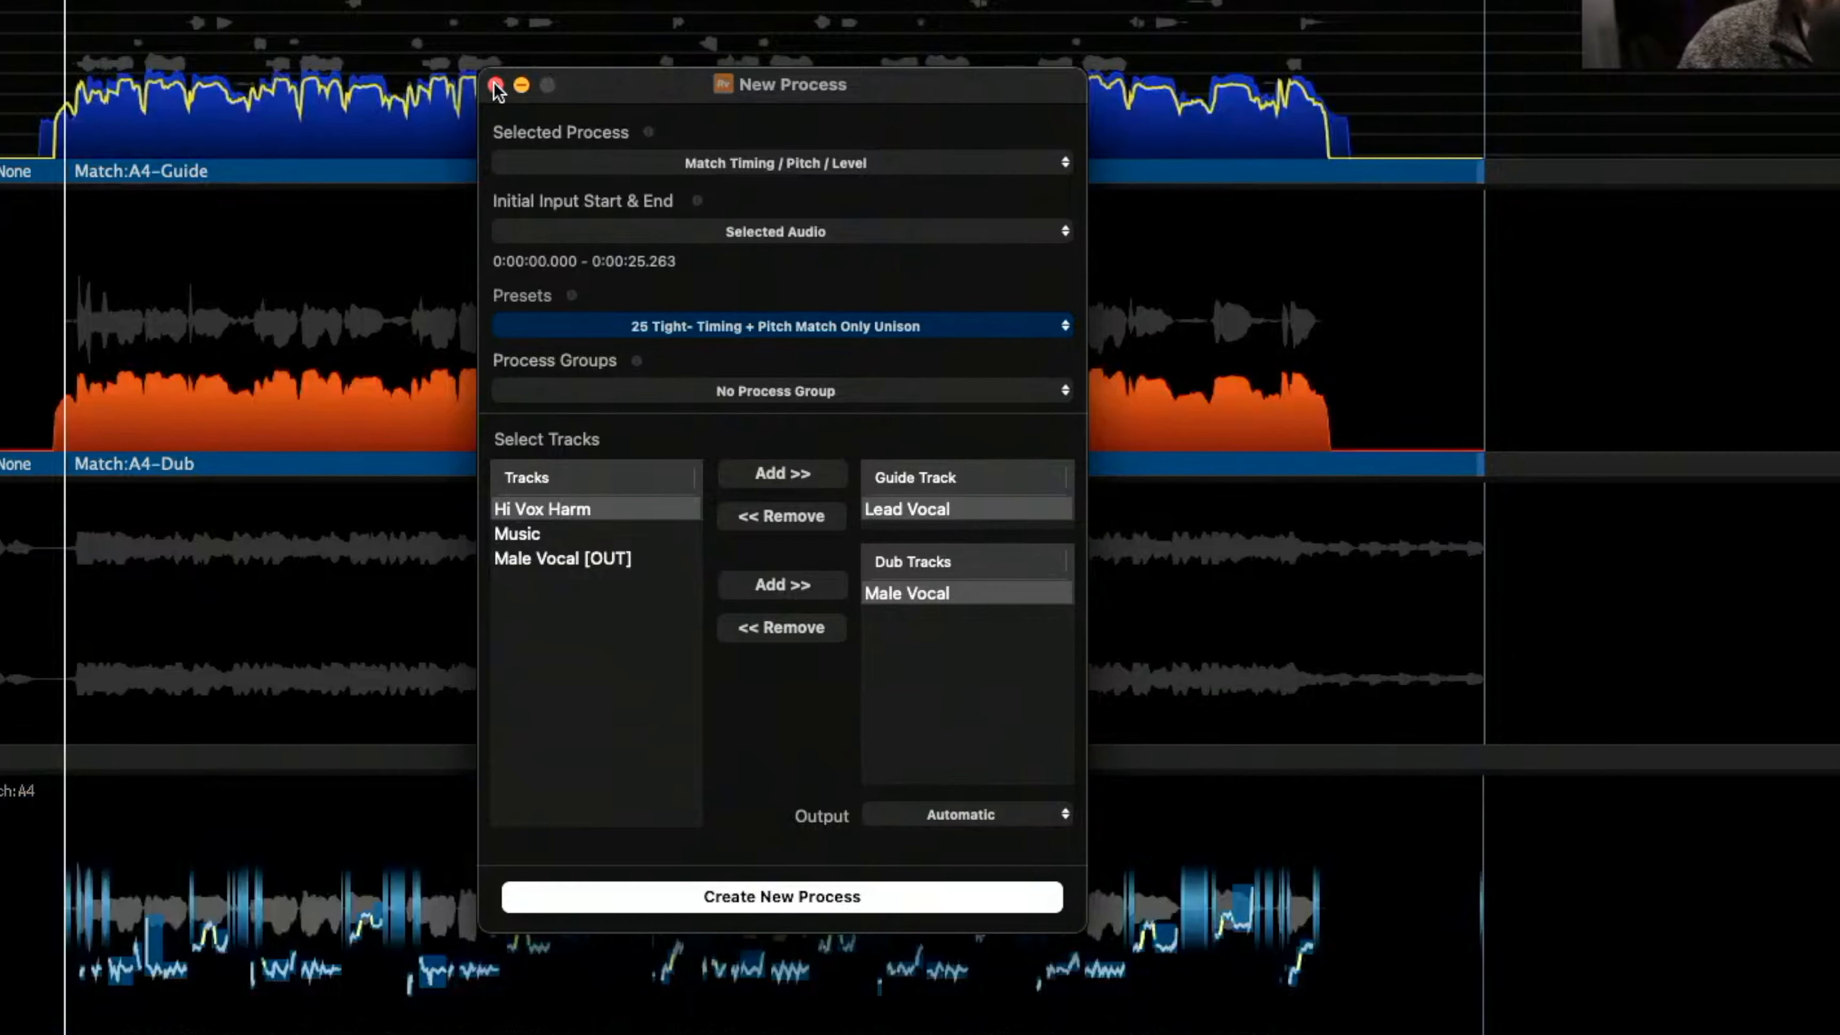
left_click(496, 87)
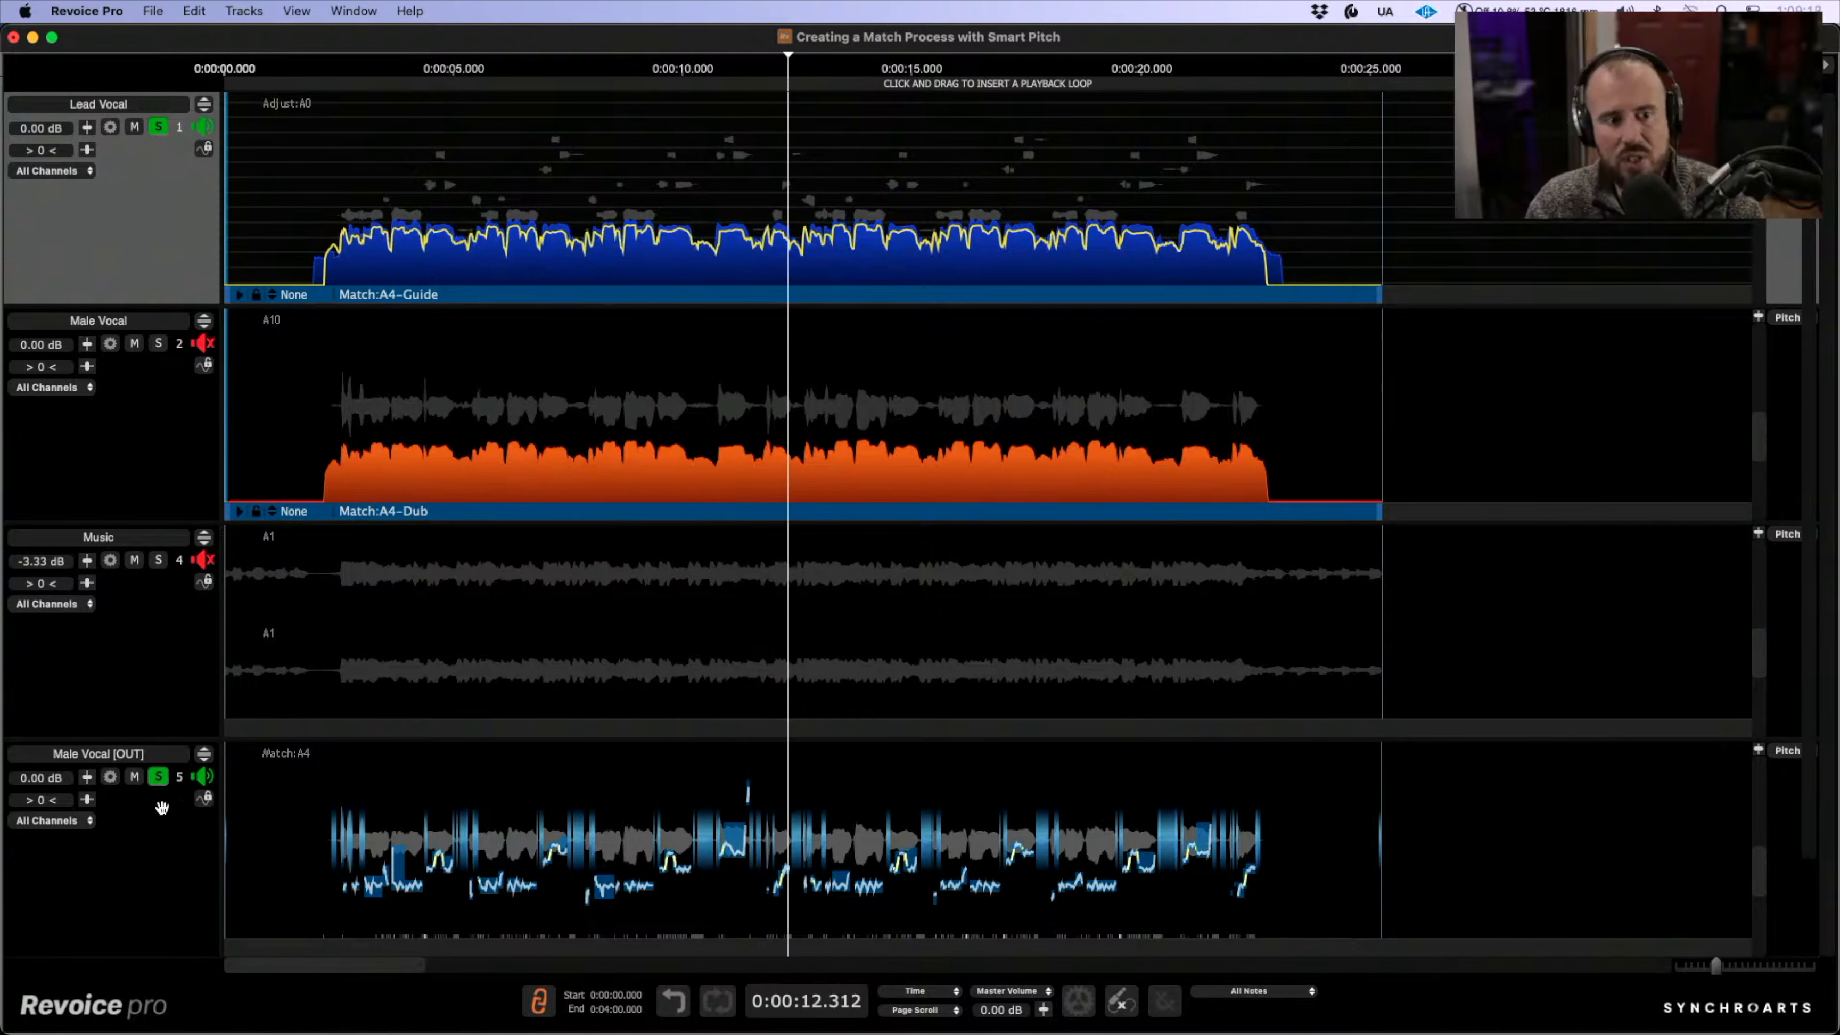
- Leave only the Male Vocal [OUT] track soloed and open the settings of the match process on the Lead Vocal track
left_click(158, 777)
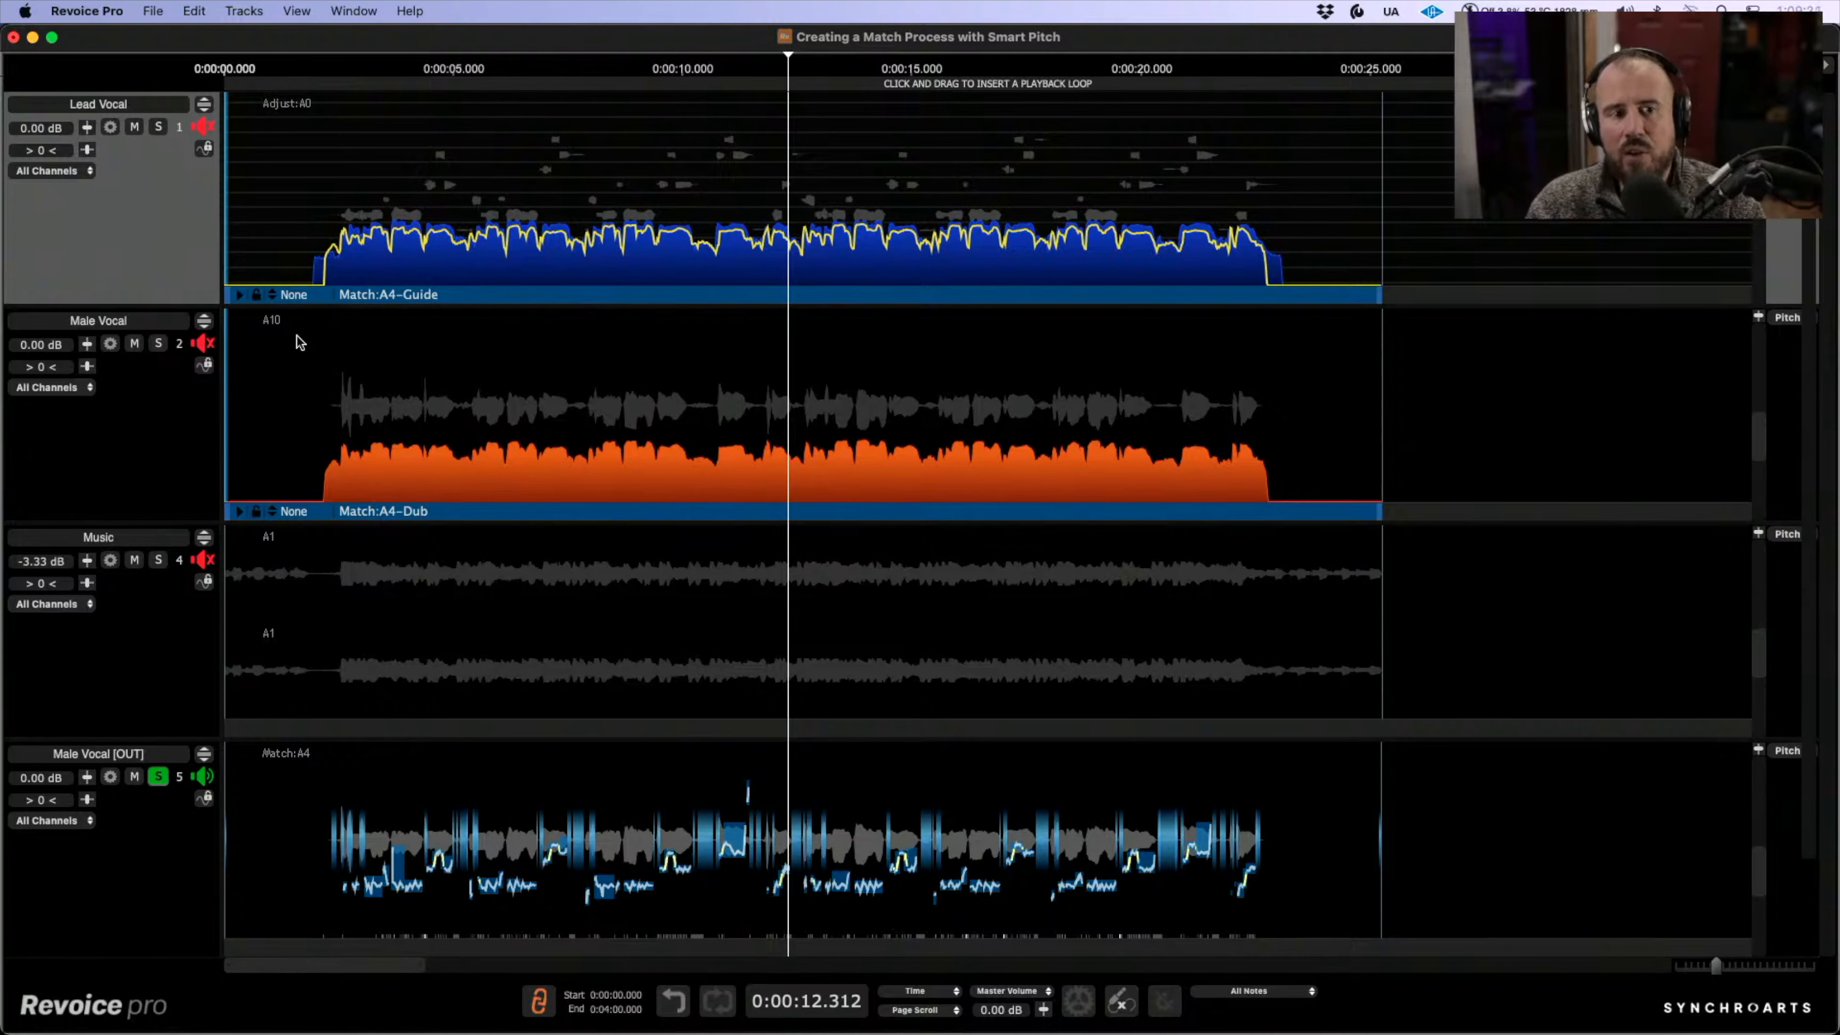
left_click(239, 295)
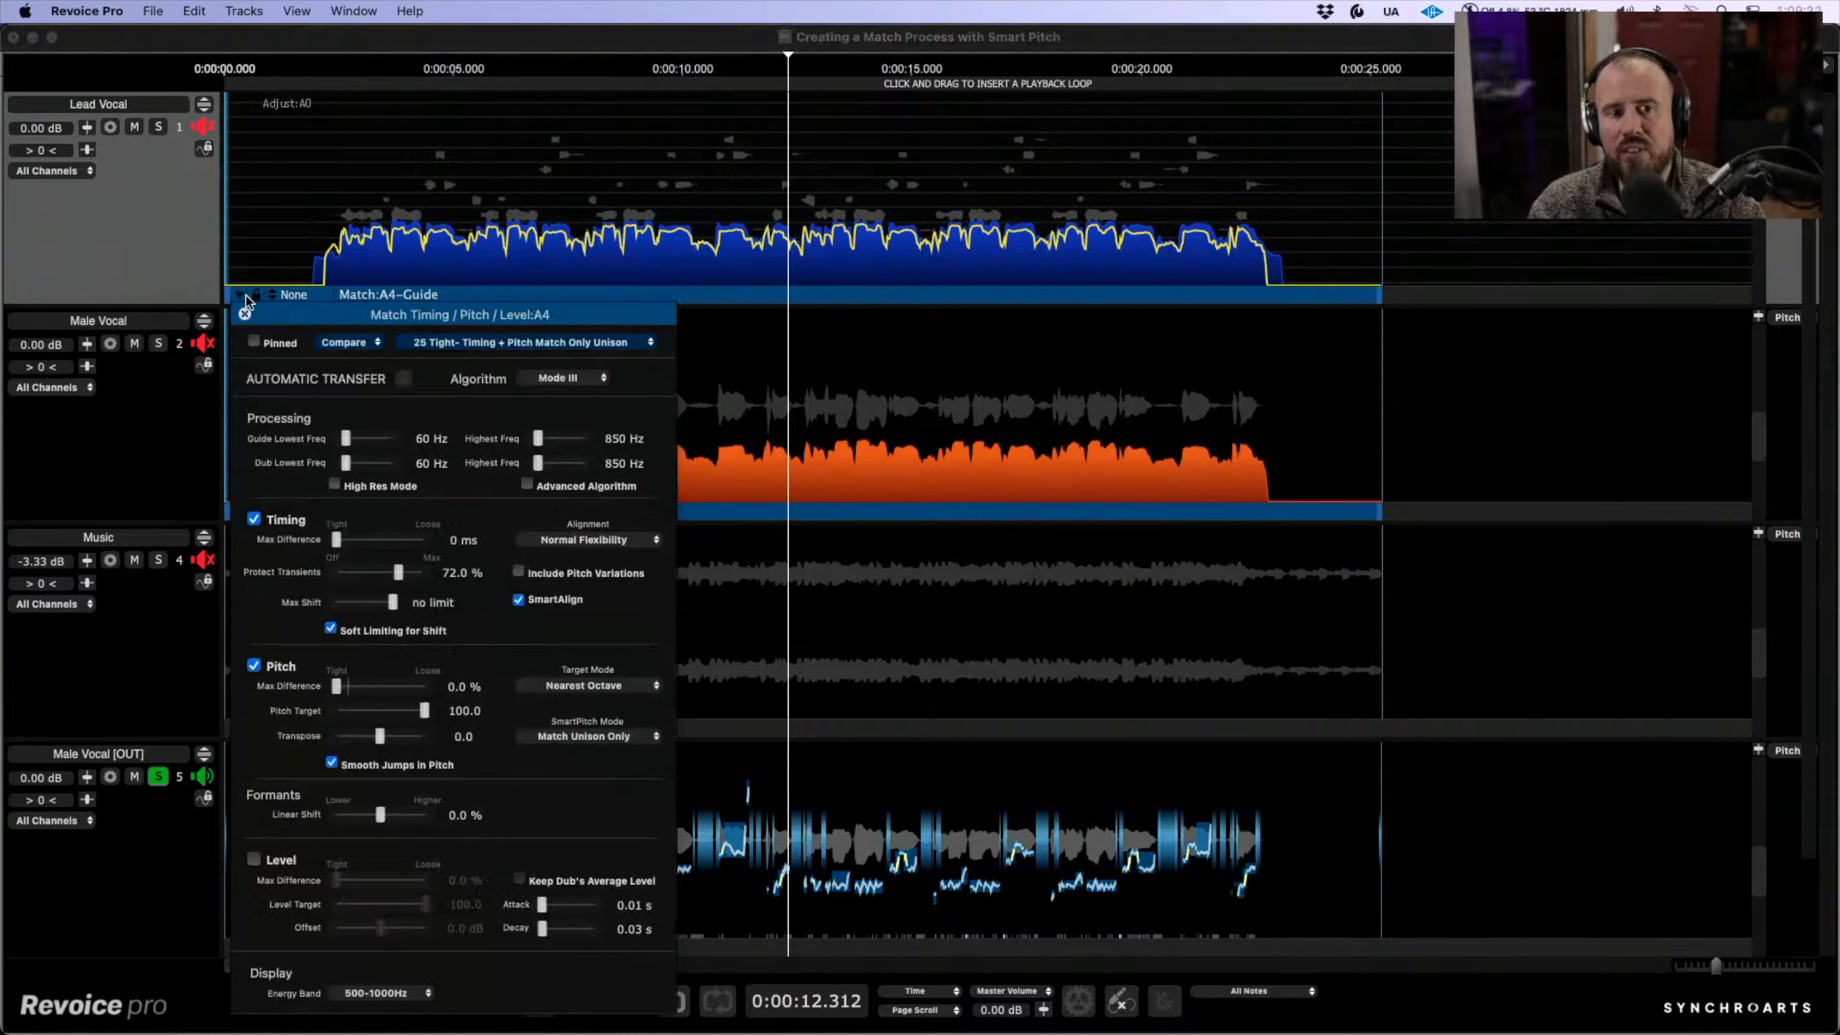
- In the match process settings, set the Pitch Max Difference to 1.4 % and the Timing Max Difference to 9 ms
left_click_drag(301, 319, 480, 183)
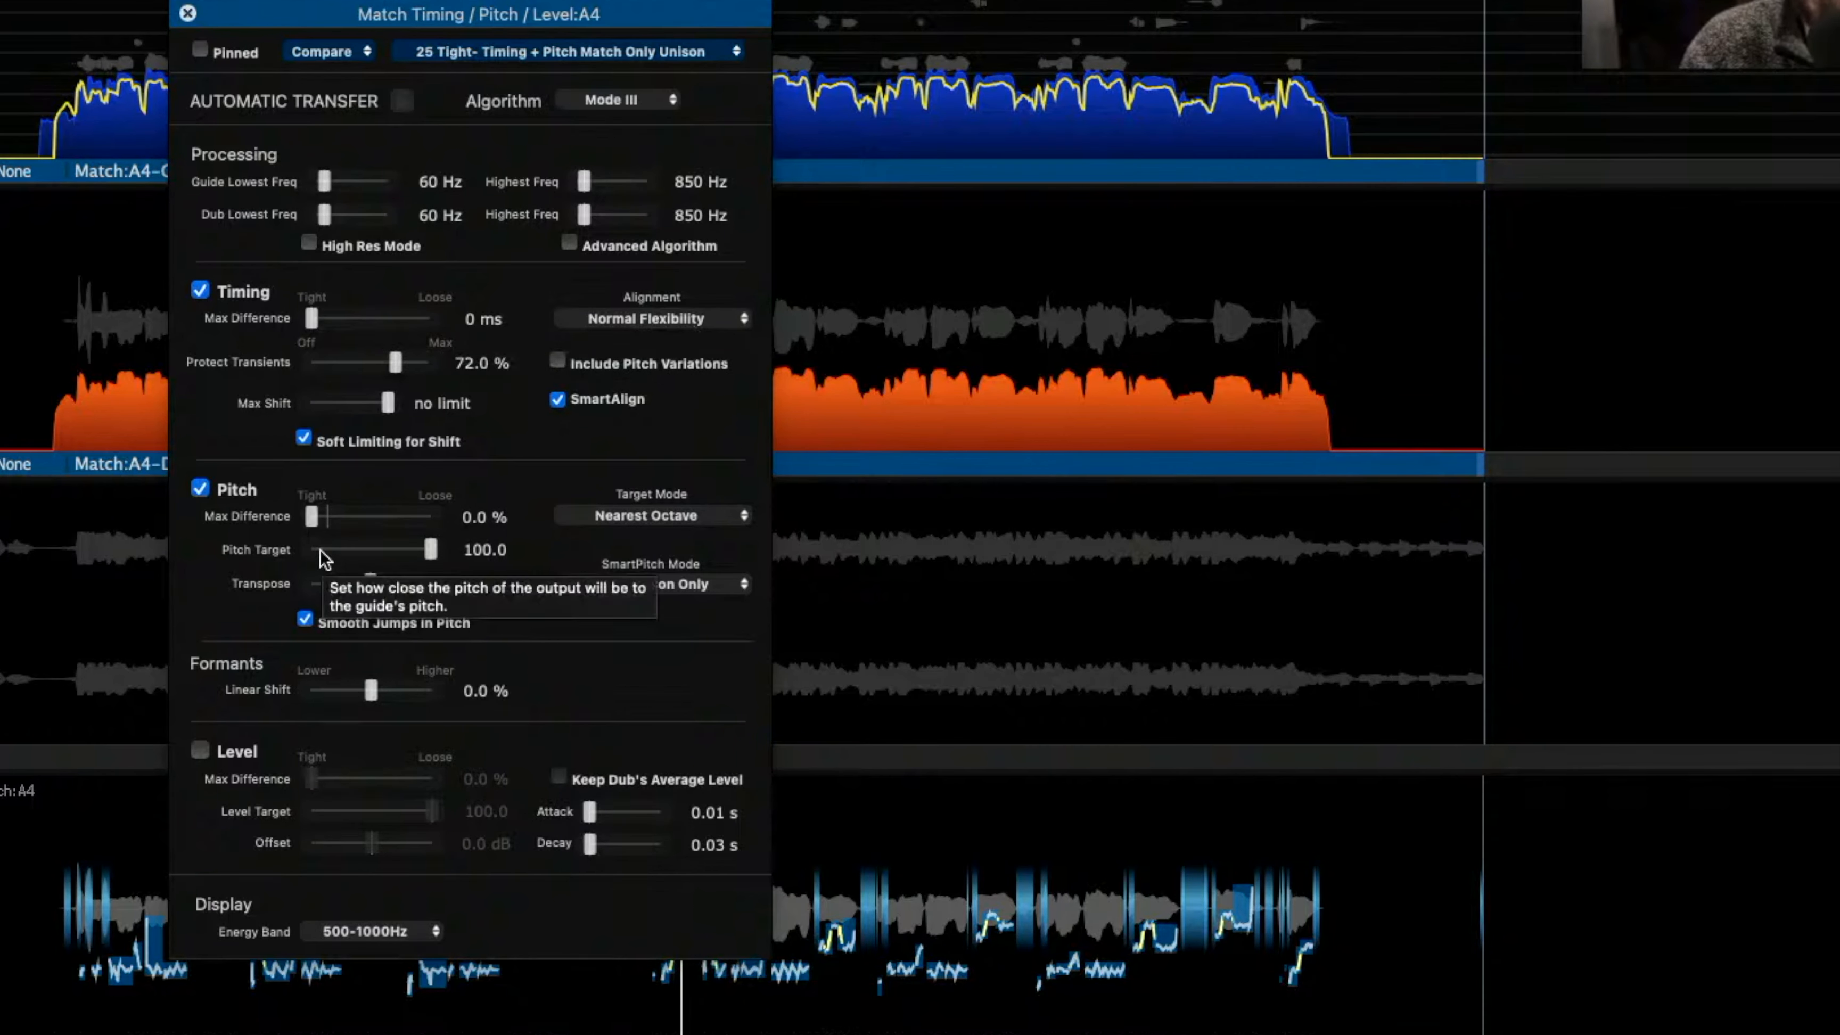
left_click_drag(346, 13, 1677, 0)
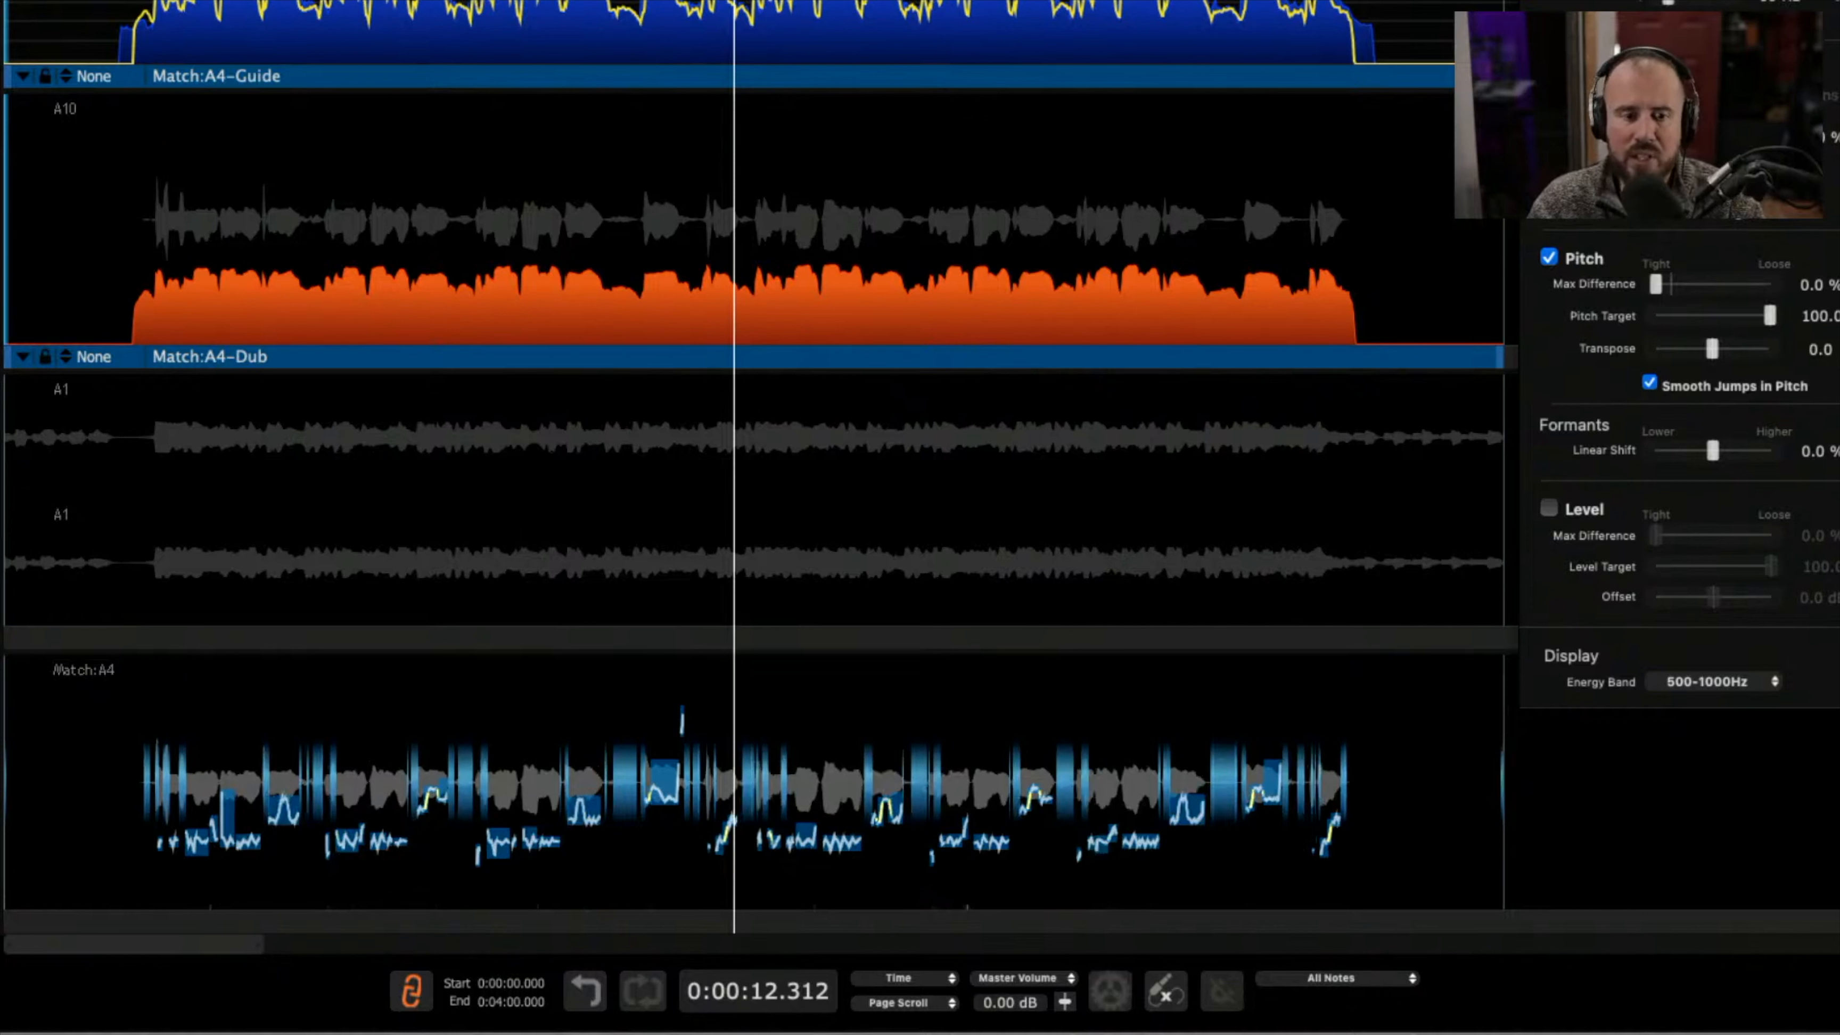
left_click(1549, 68)
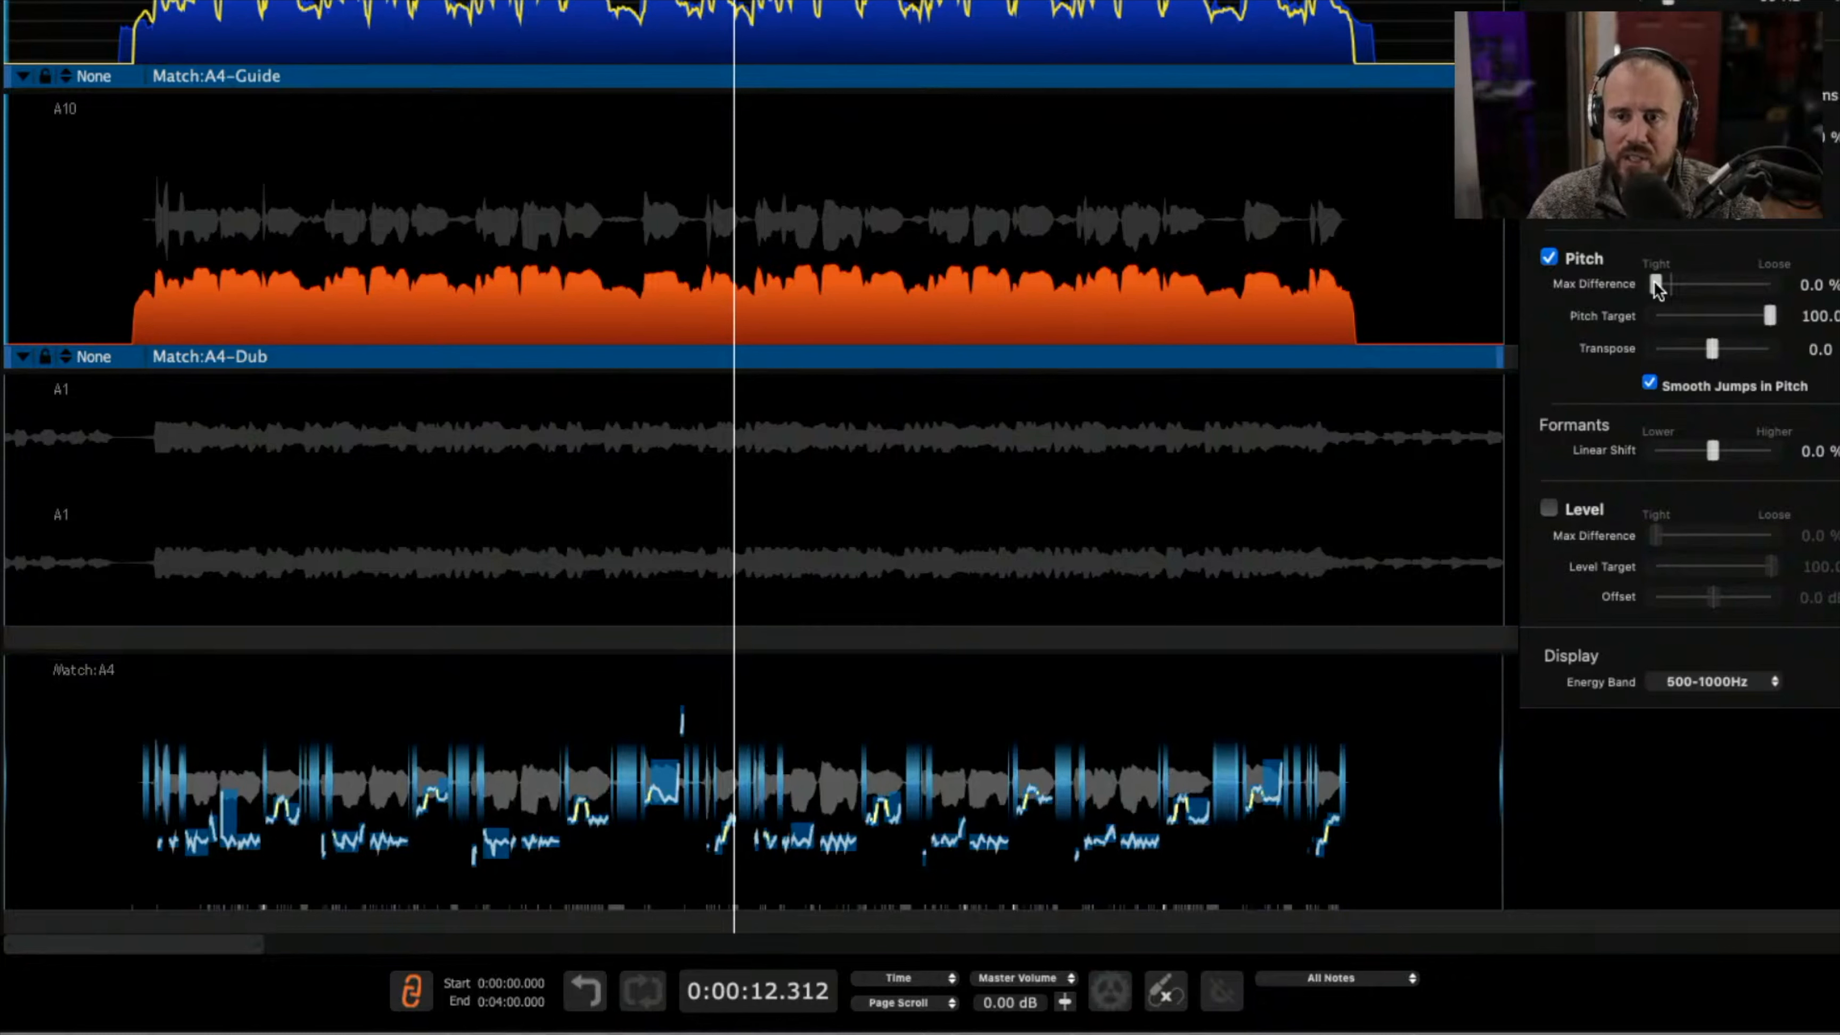
left_click_drag(1655, 286, 1668, 289)
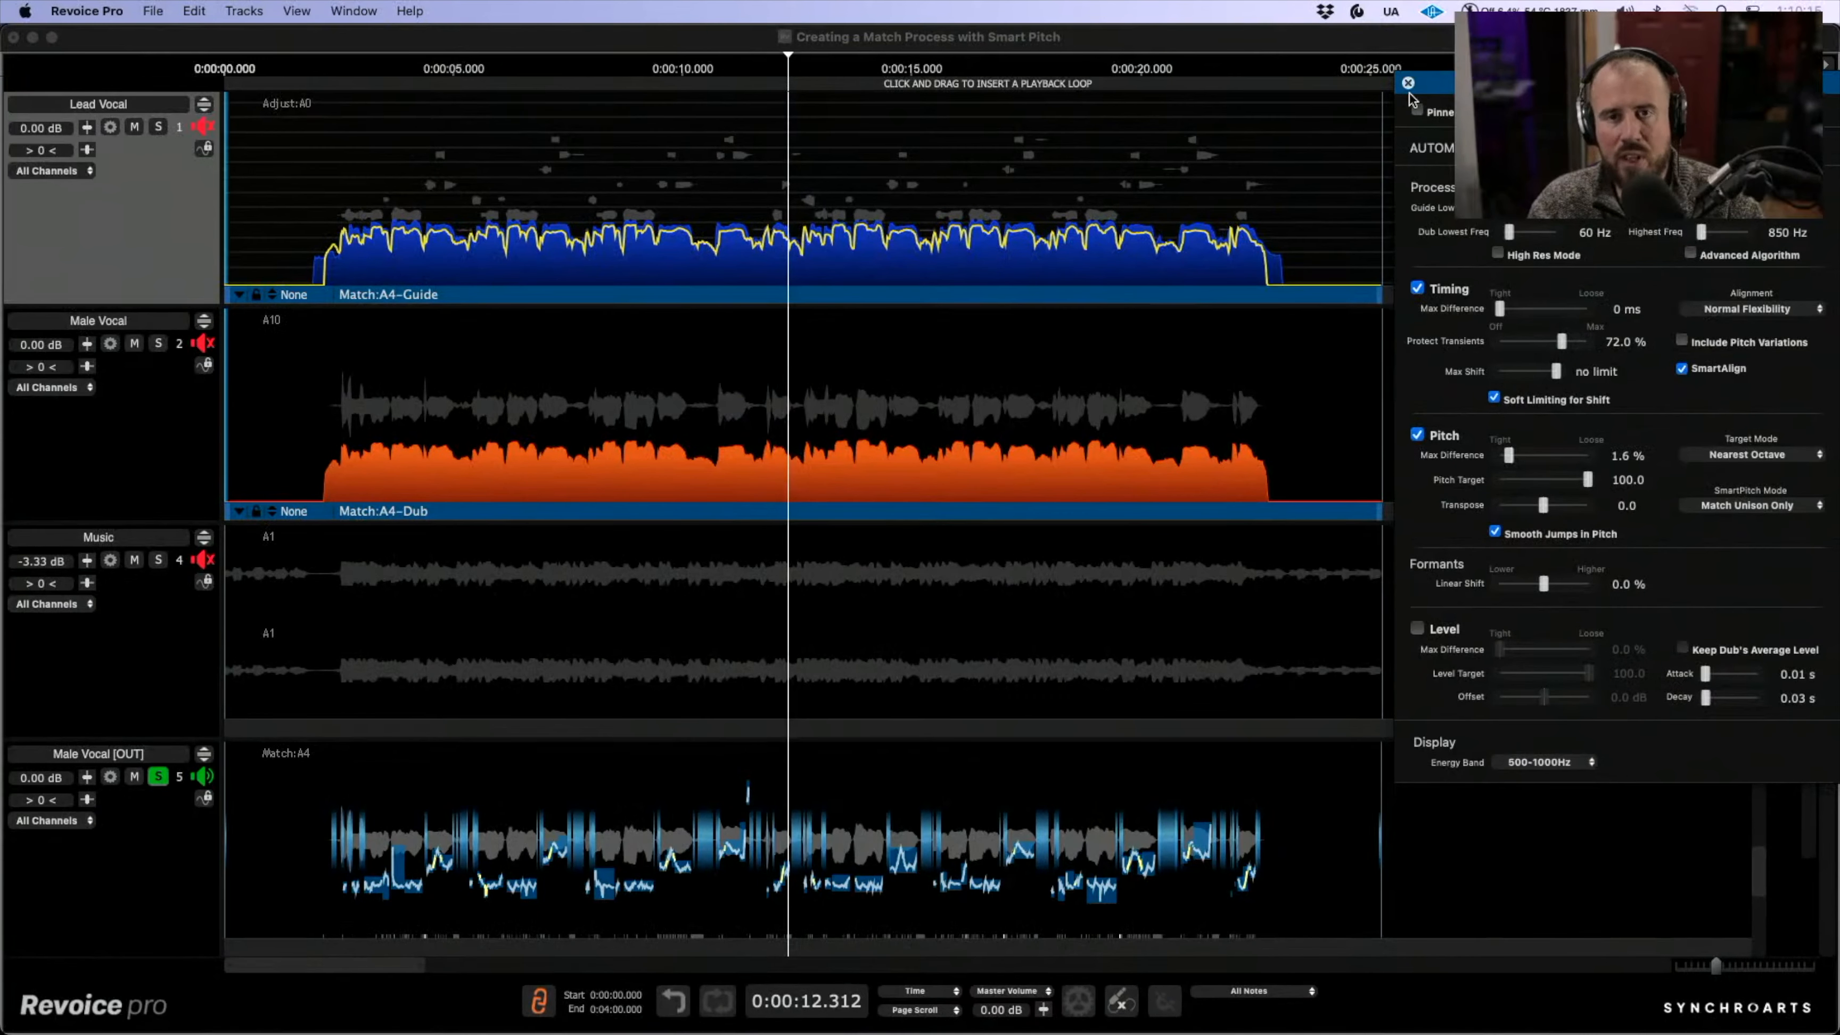
left_click_drag(1557, 82, 1555, 70)
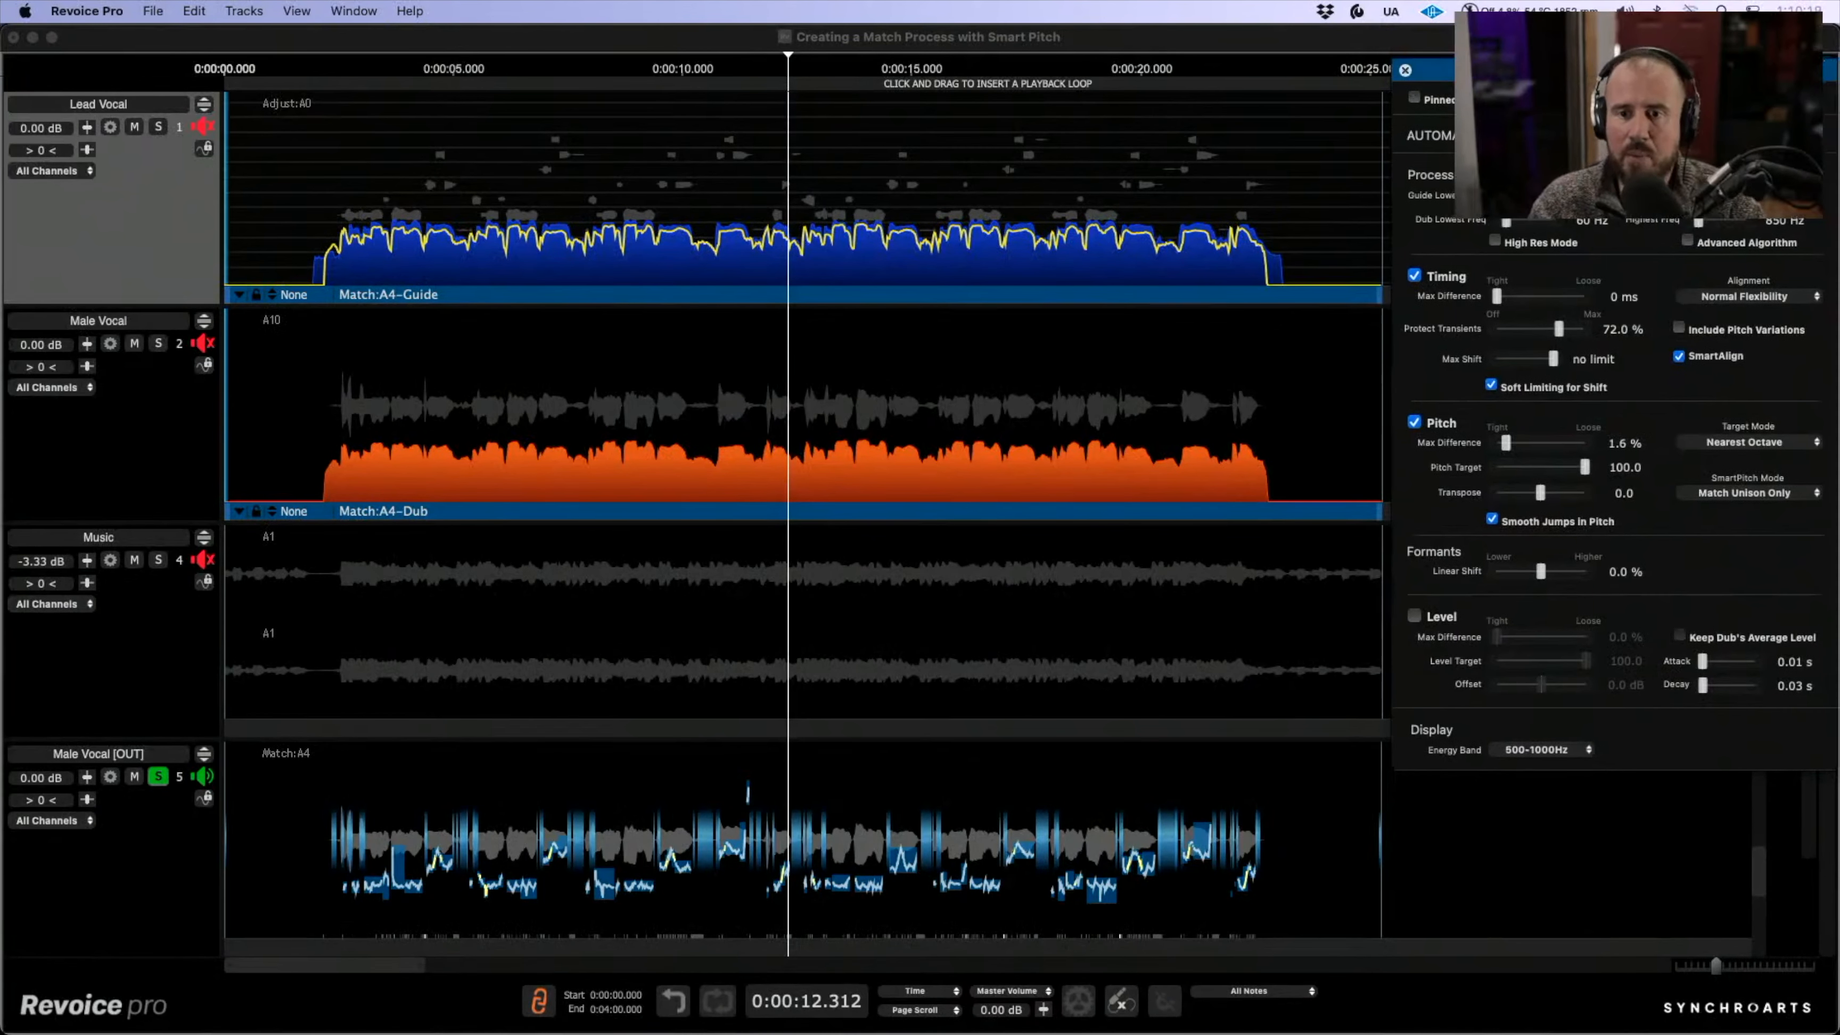
left_click(1498, 297)
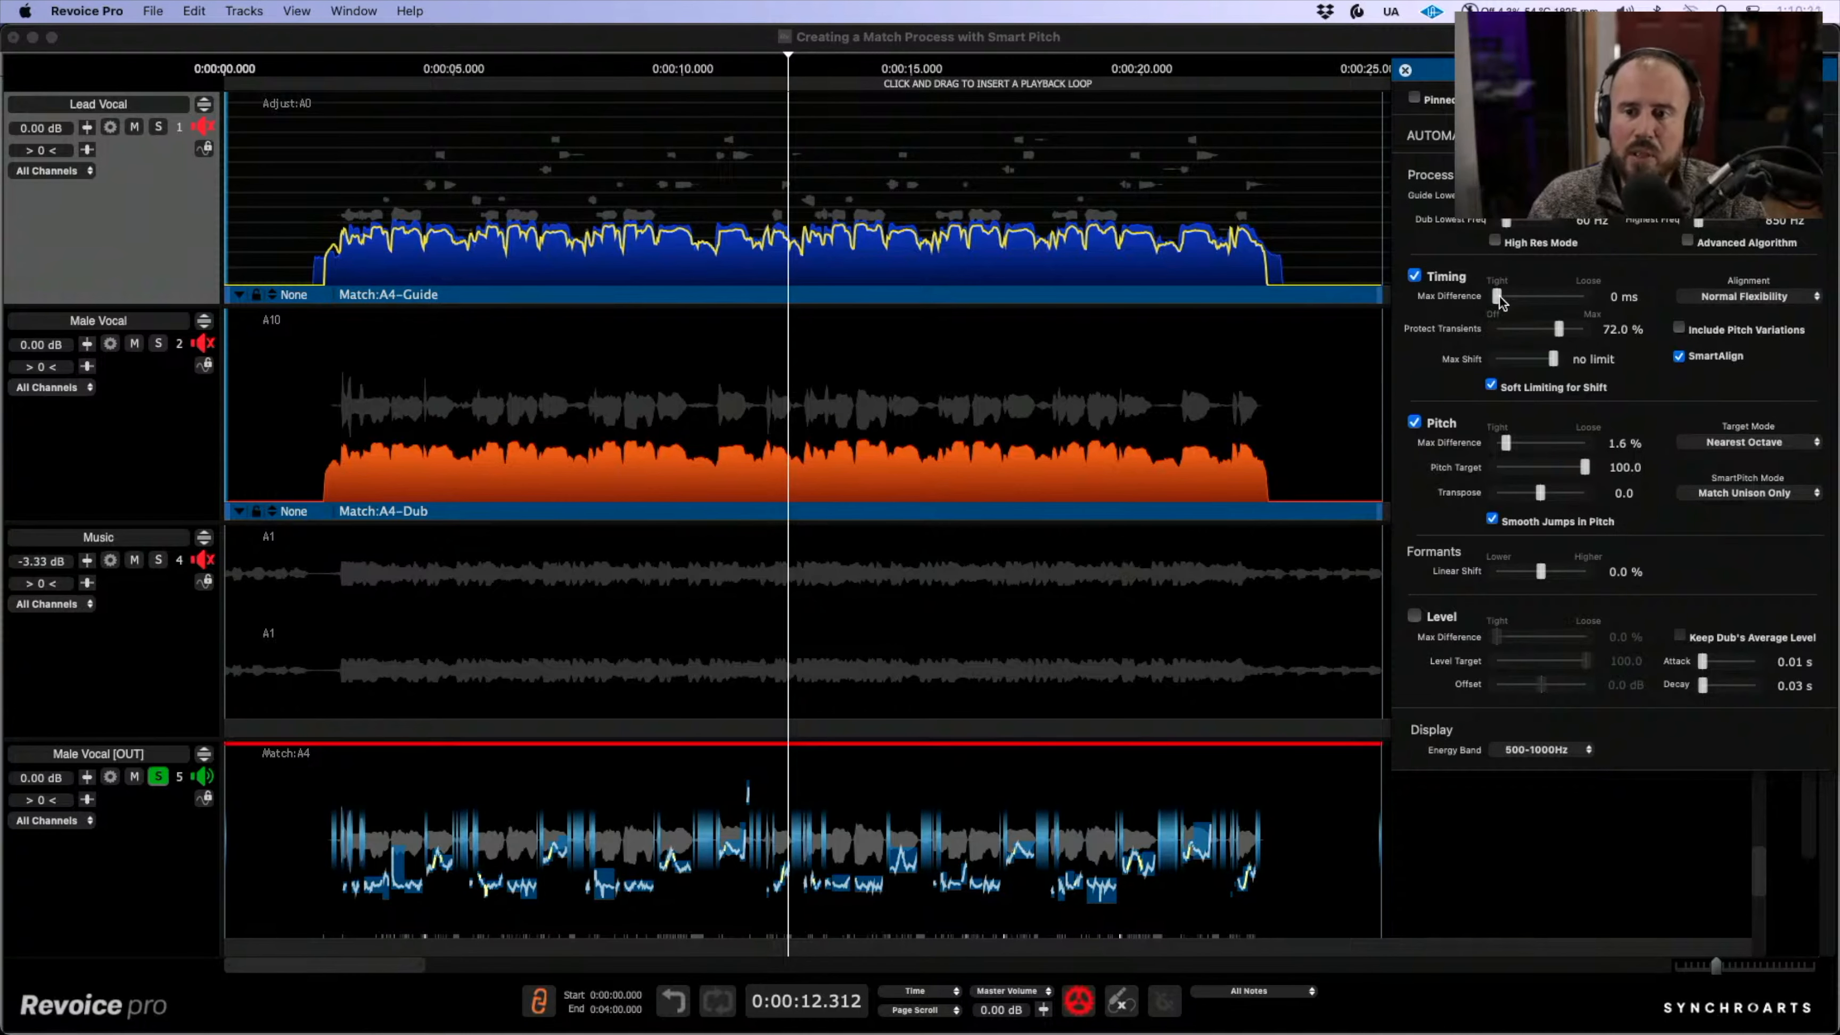
left_click_drag(1506, 445, 1504, 445)
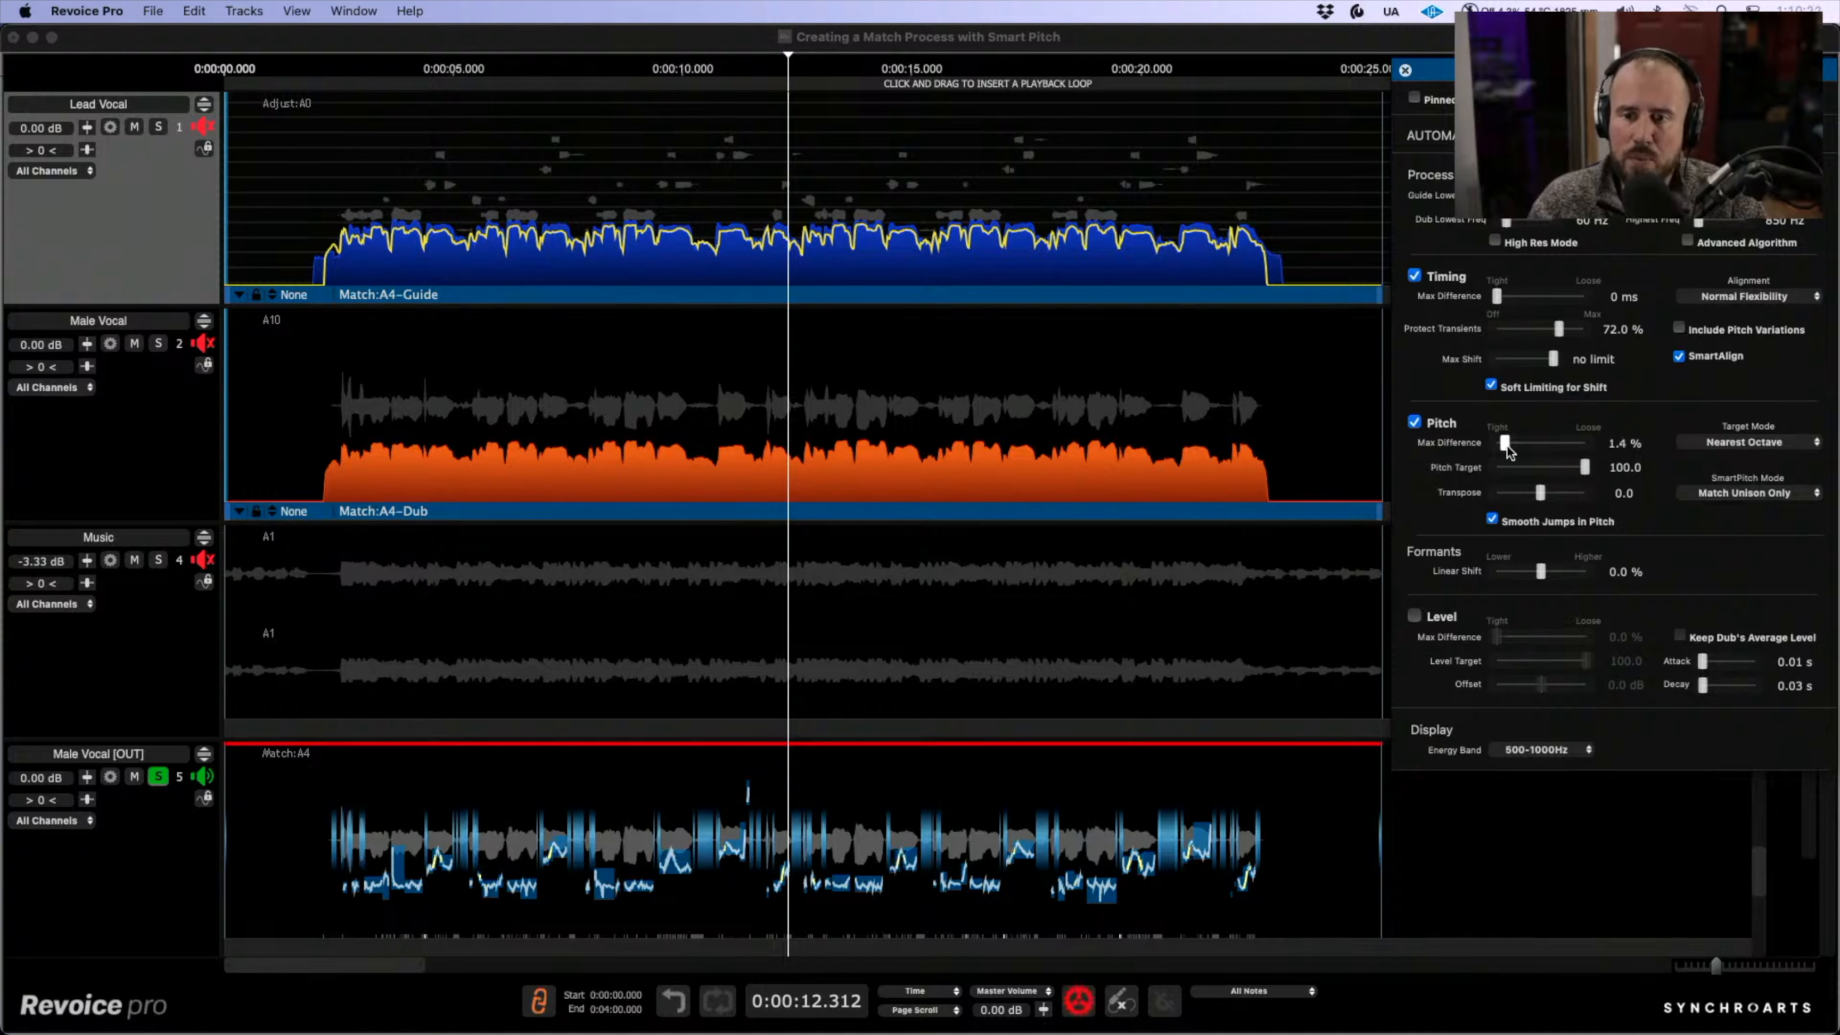
left_click_drag(1496, 306, 1500, 307)
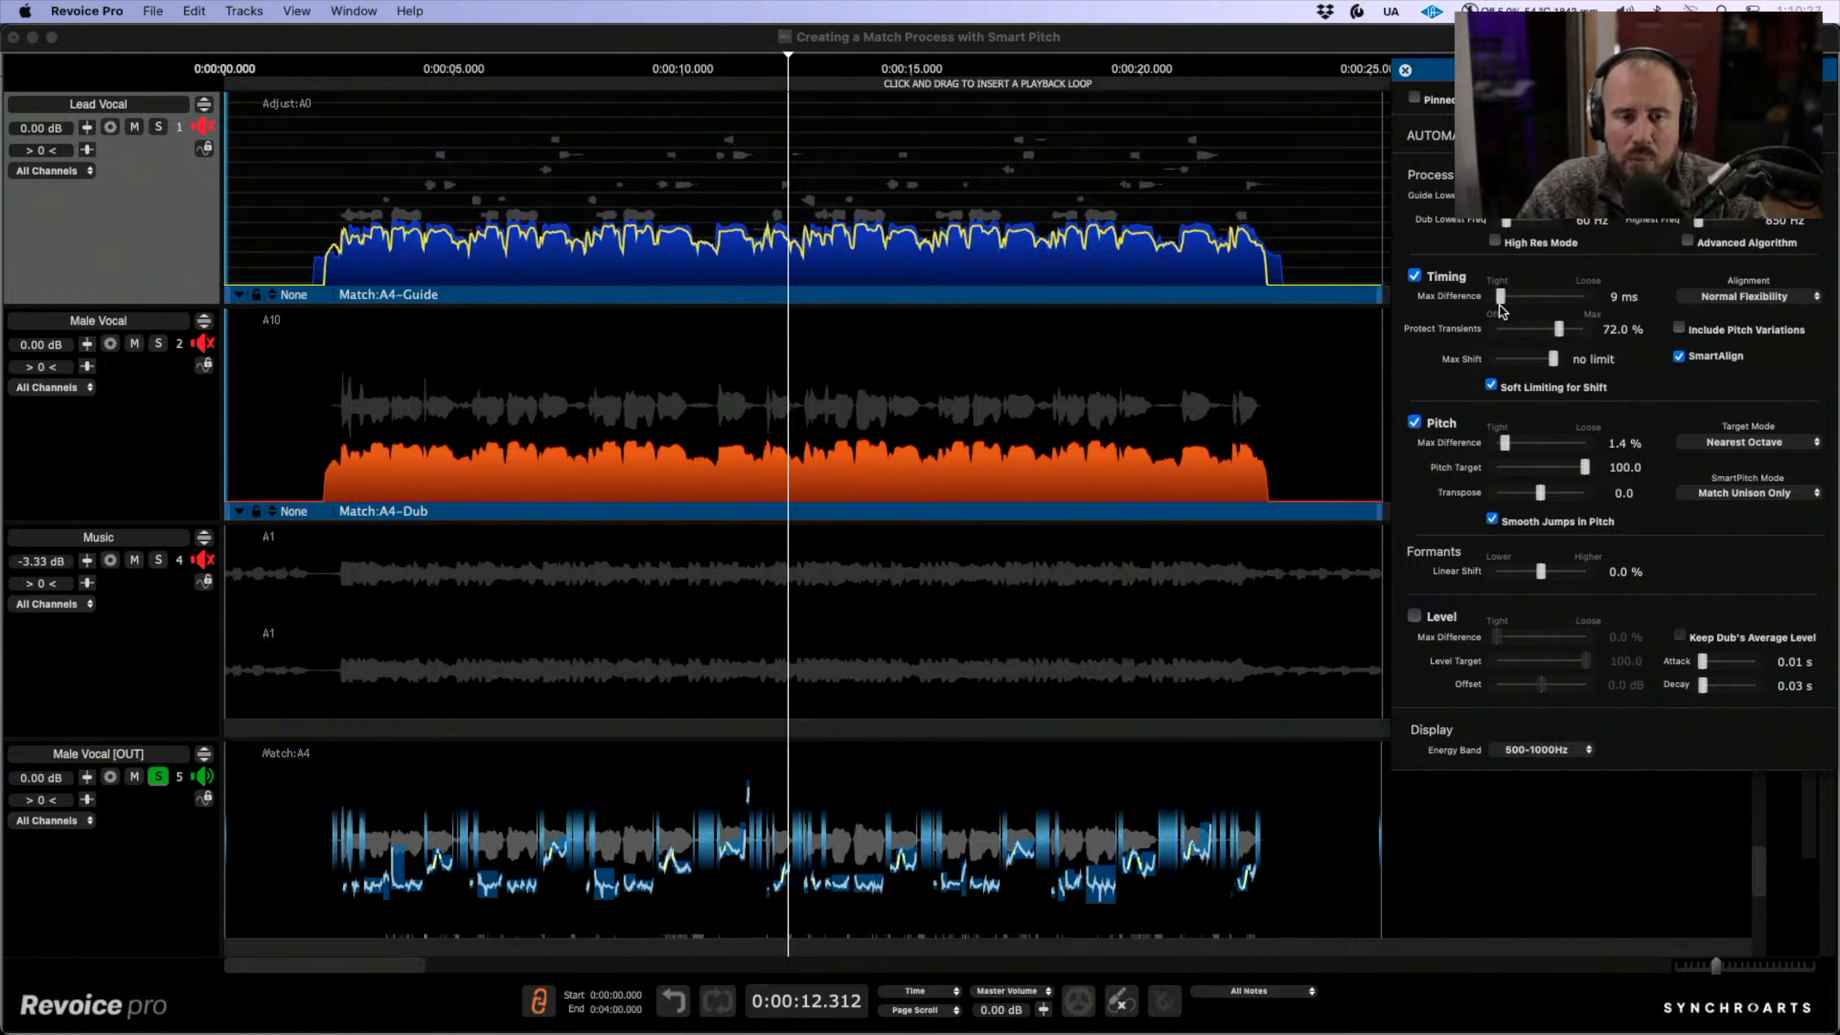
- Solo Lead Vocal and Music alongside Male Vocal [OUT], audition the match, and keep SmartPitch Mode on Match Unison Only
left_click(159, 128)
left_click(158, 560)
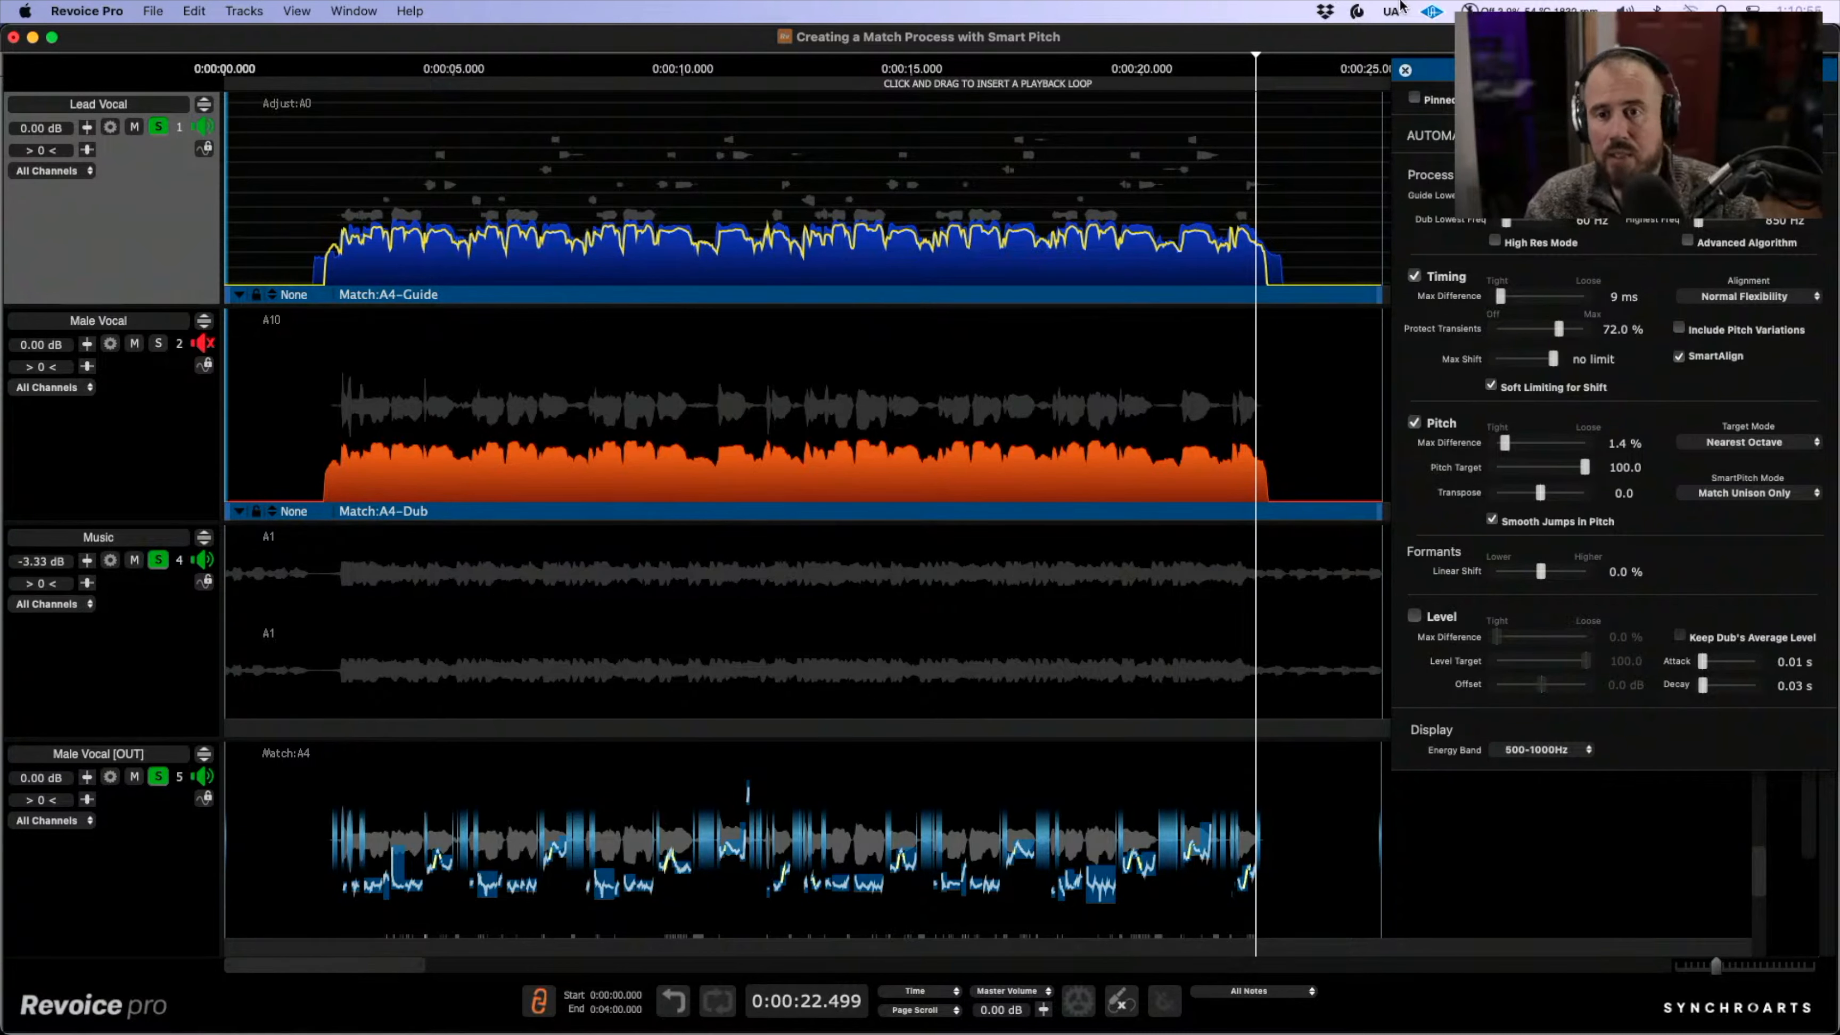
left_click(1404, 70)
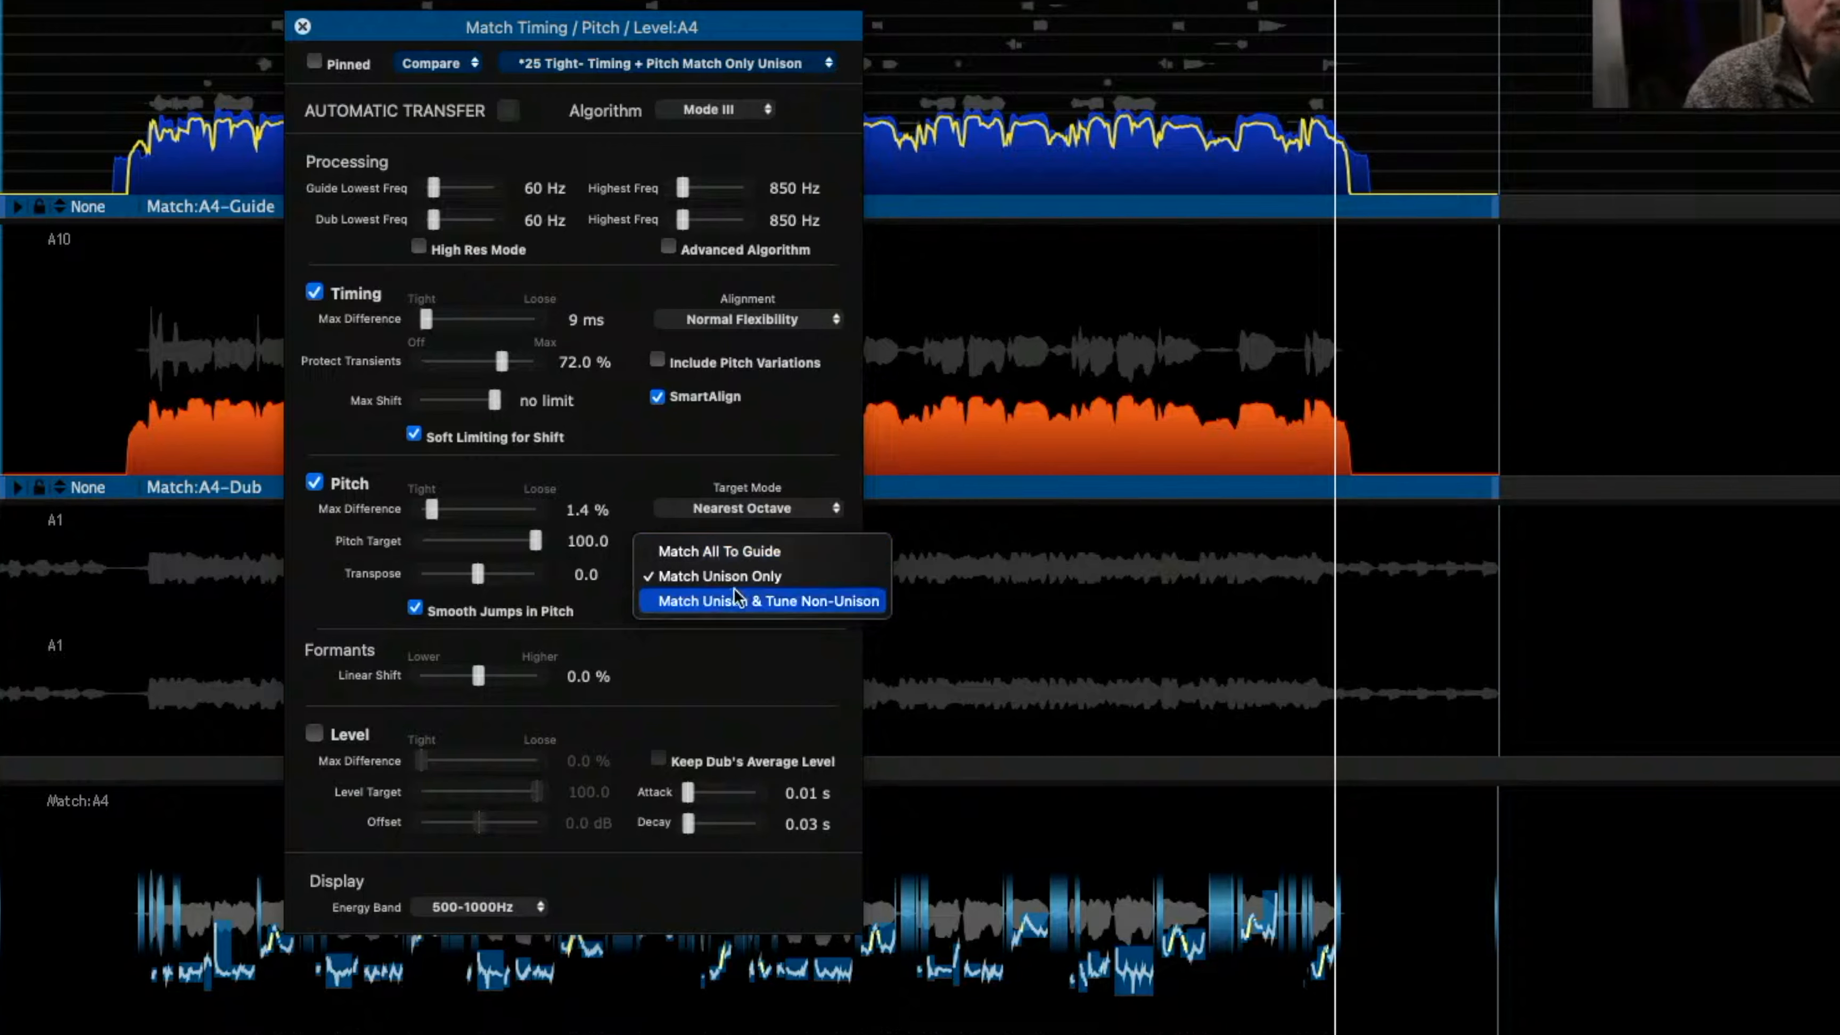
left_click(772, 577)
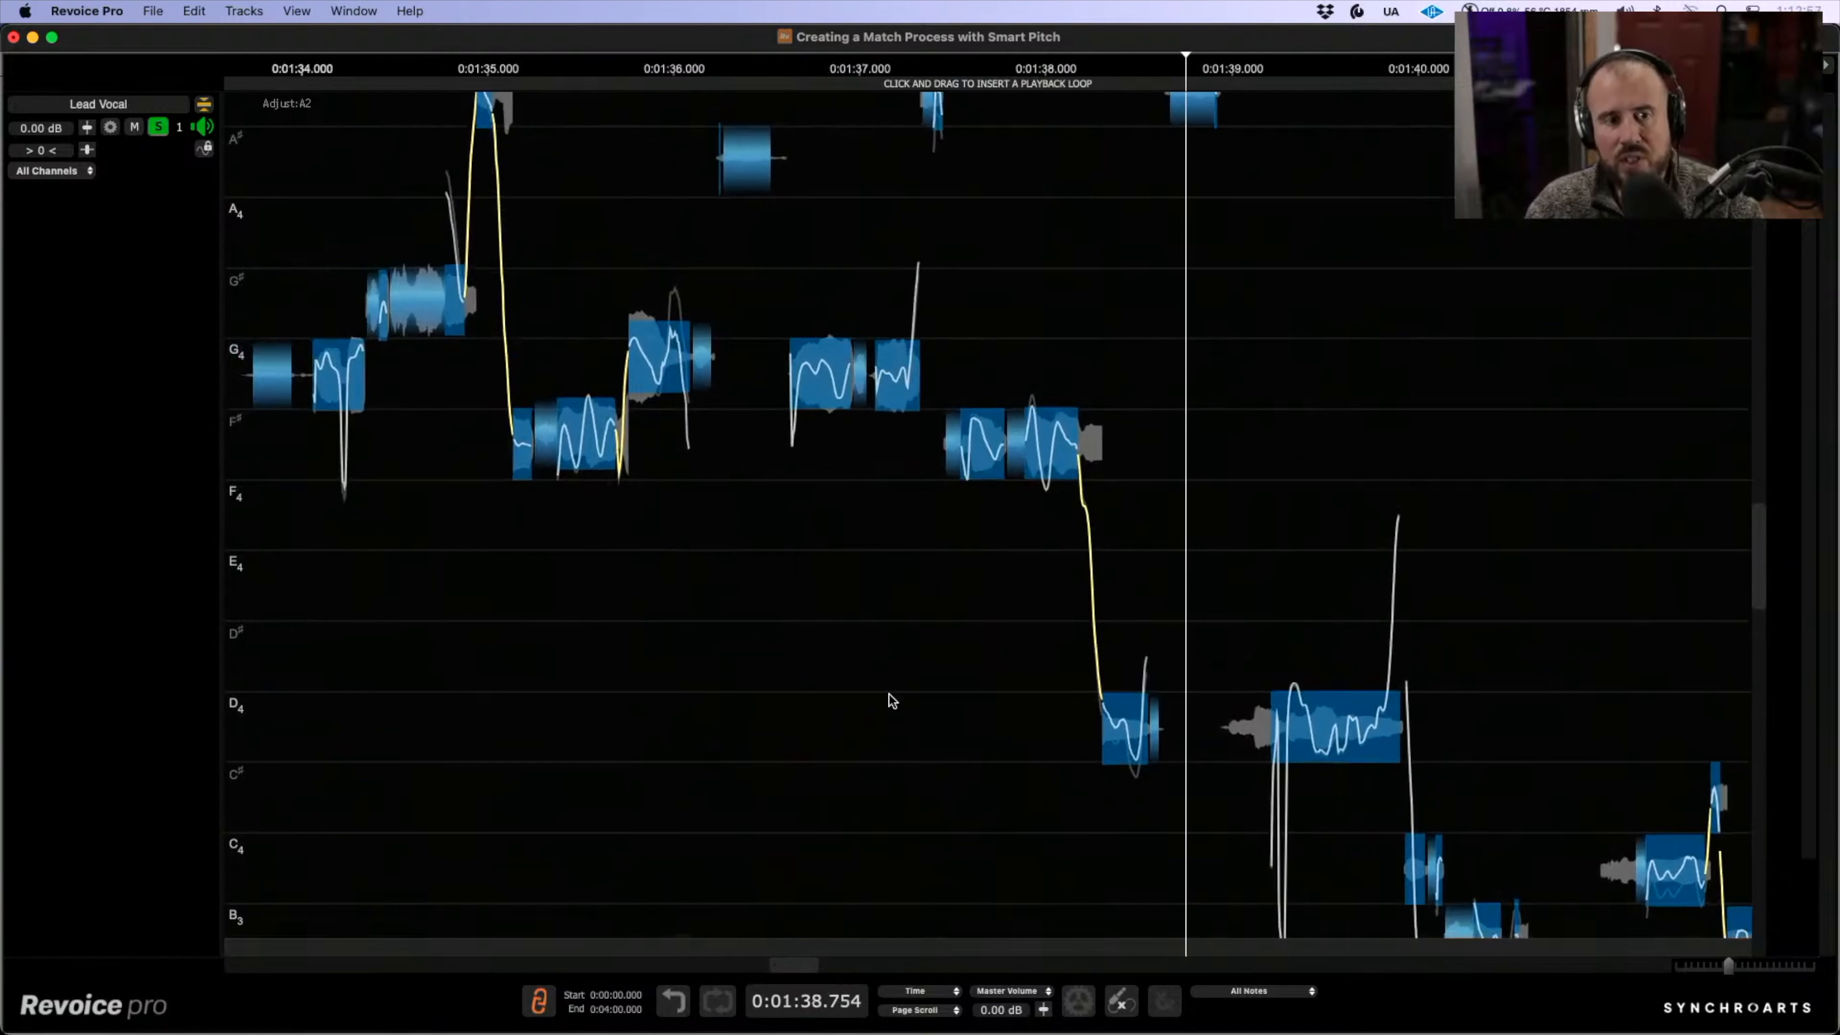
- Find the start of the corrected Lead Vocal section and place the playhead at about 0:01:24.0
scroll(948, 659, "left", 10)
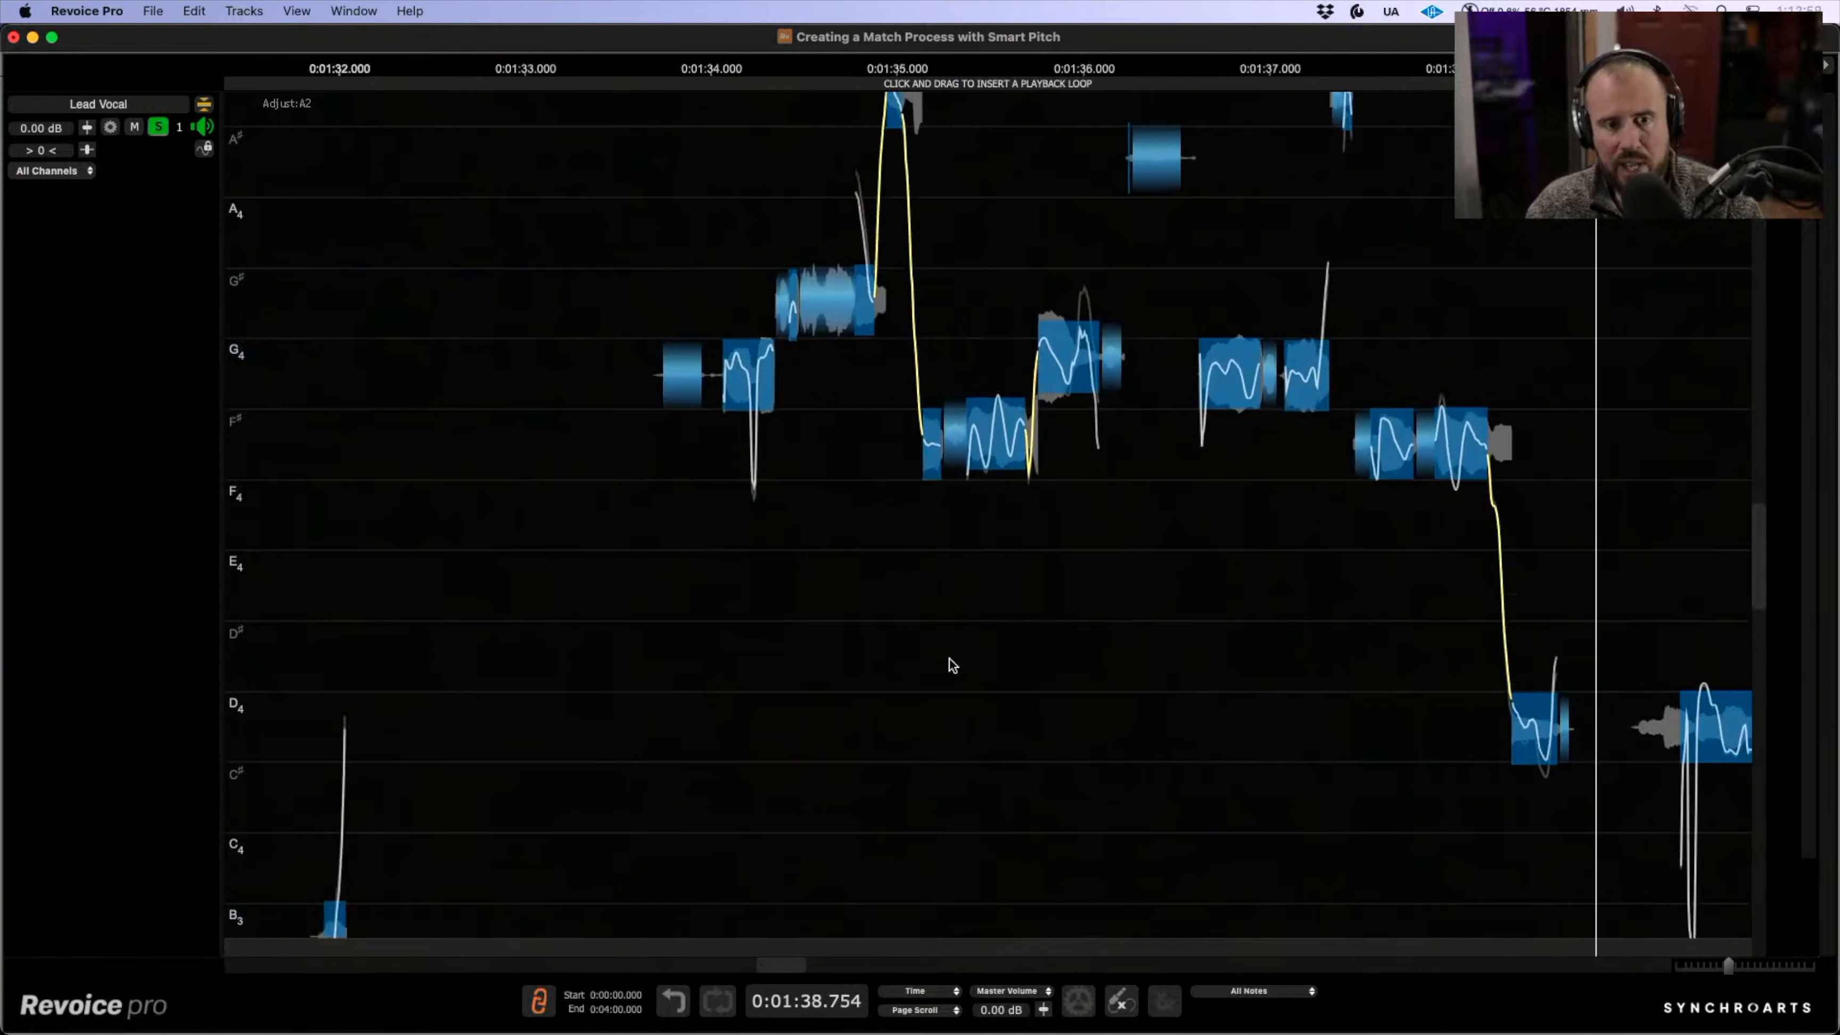
scroll(951, 665, "left", 5)
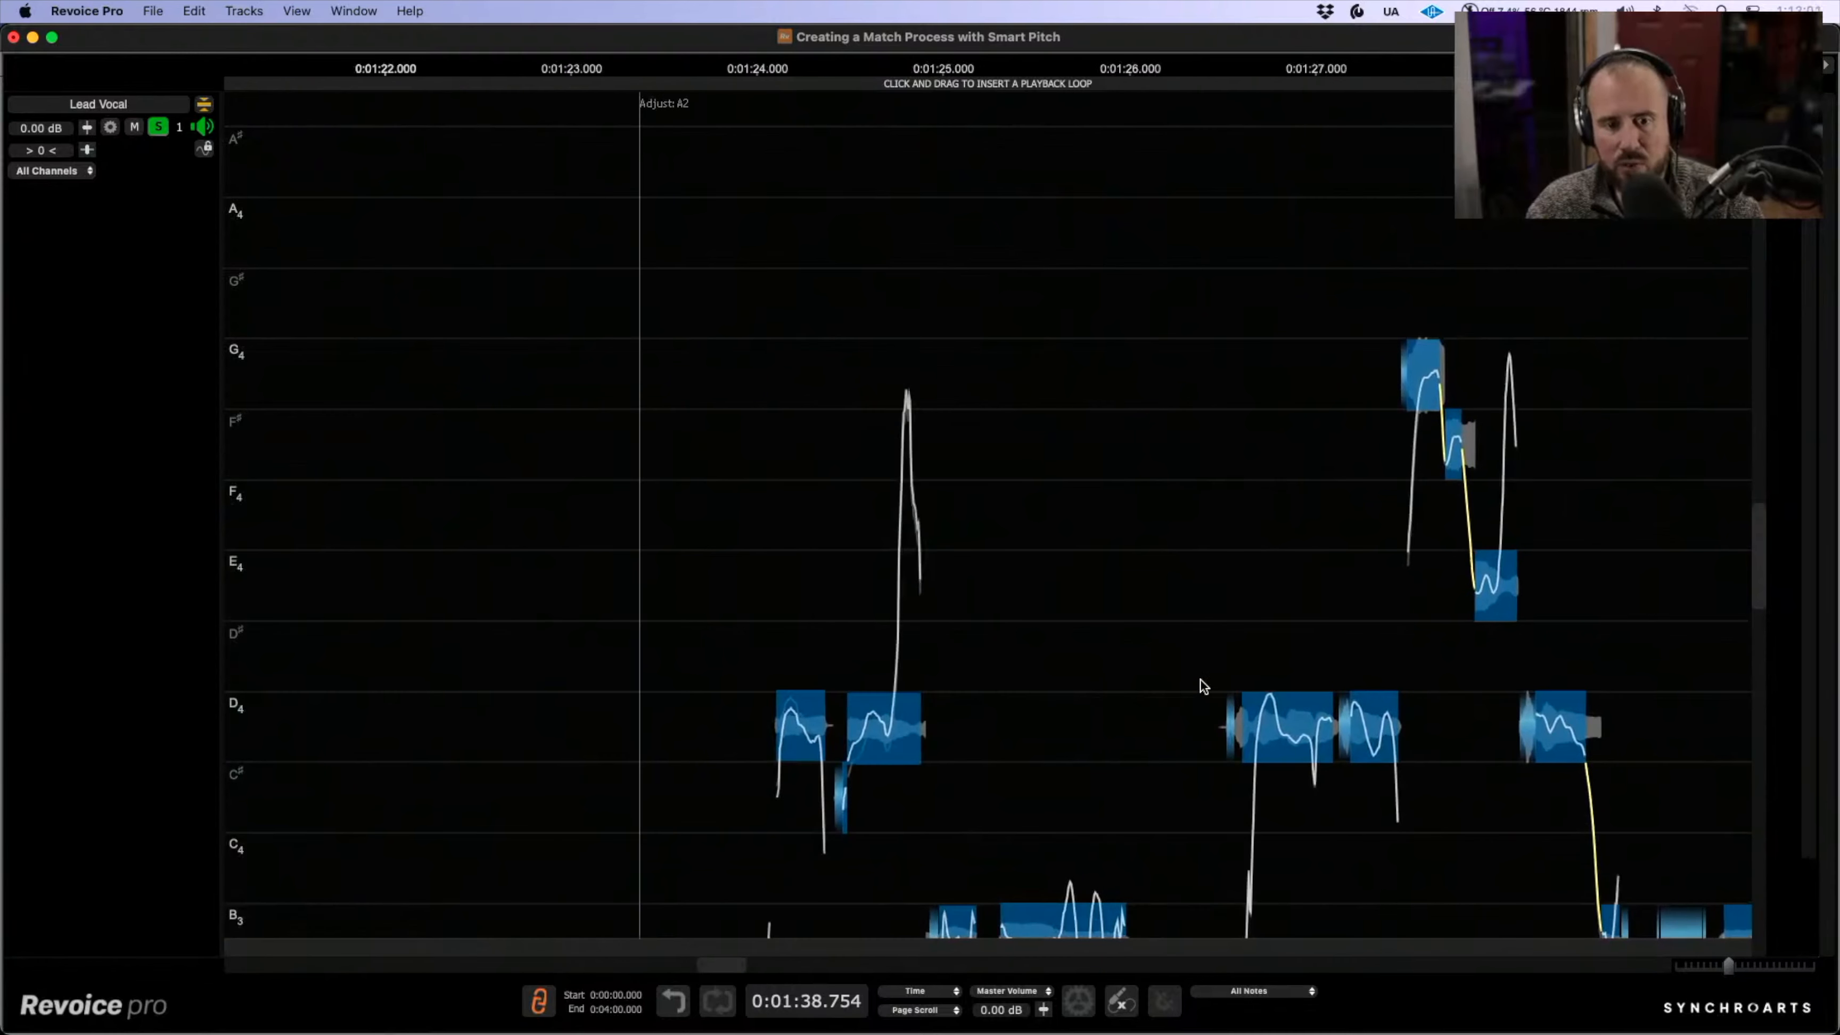
scroll(927, 382, "down", 5)
scroll(783, 507, "up", 5)
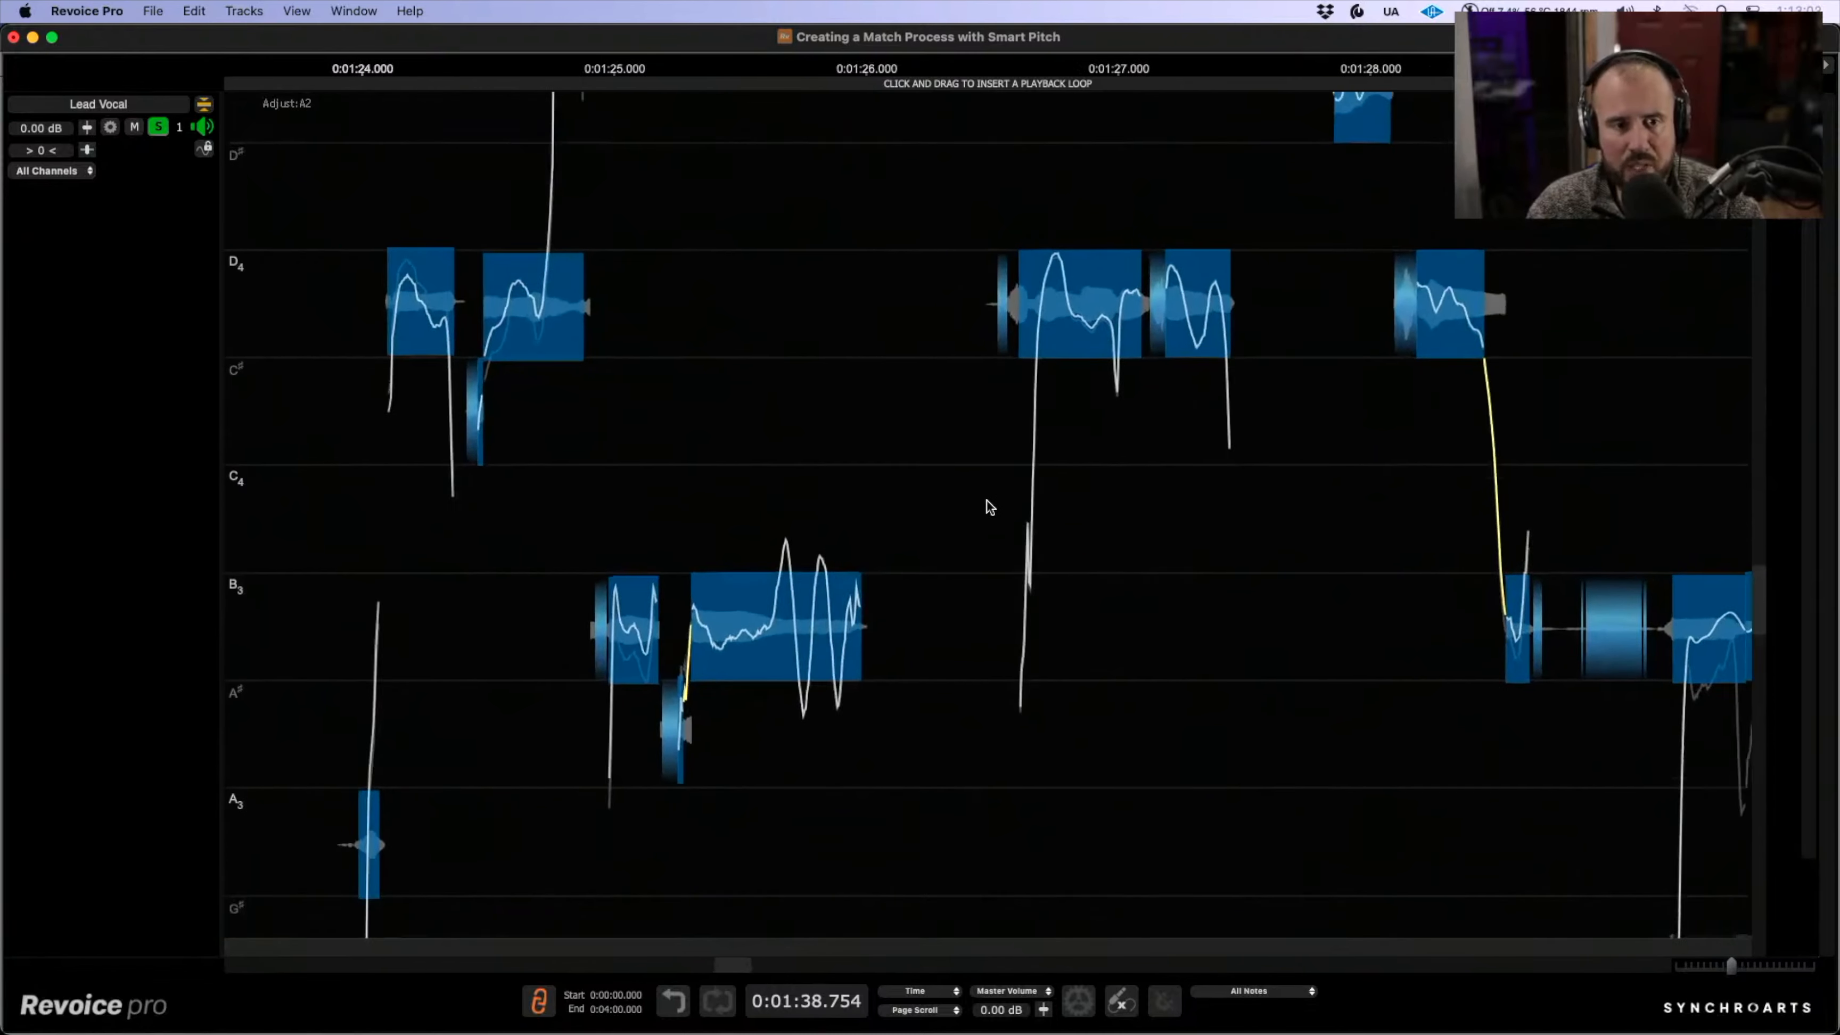
left_click(297, 283)
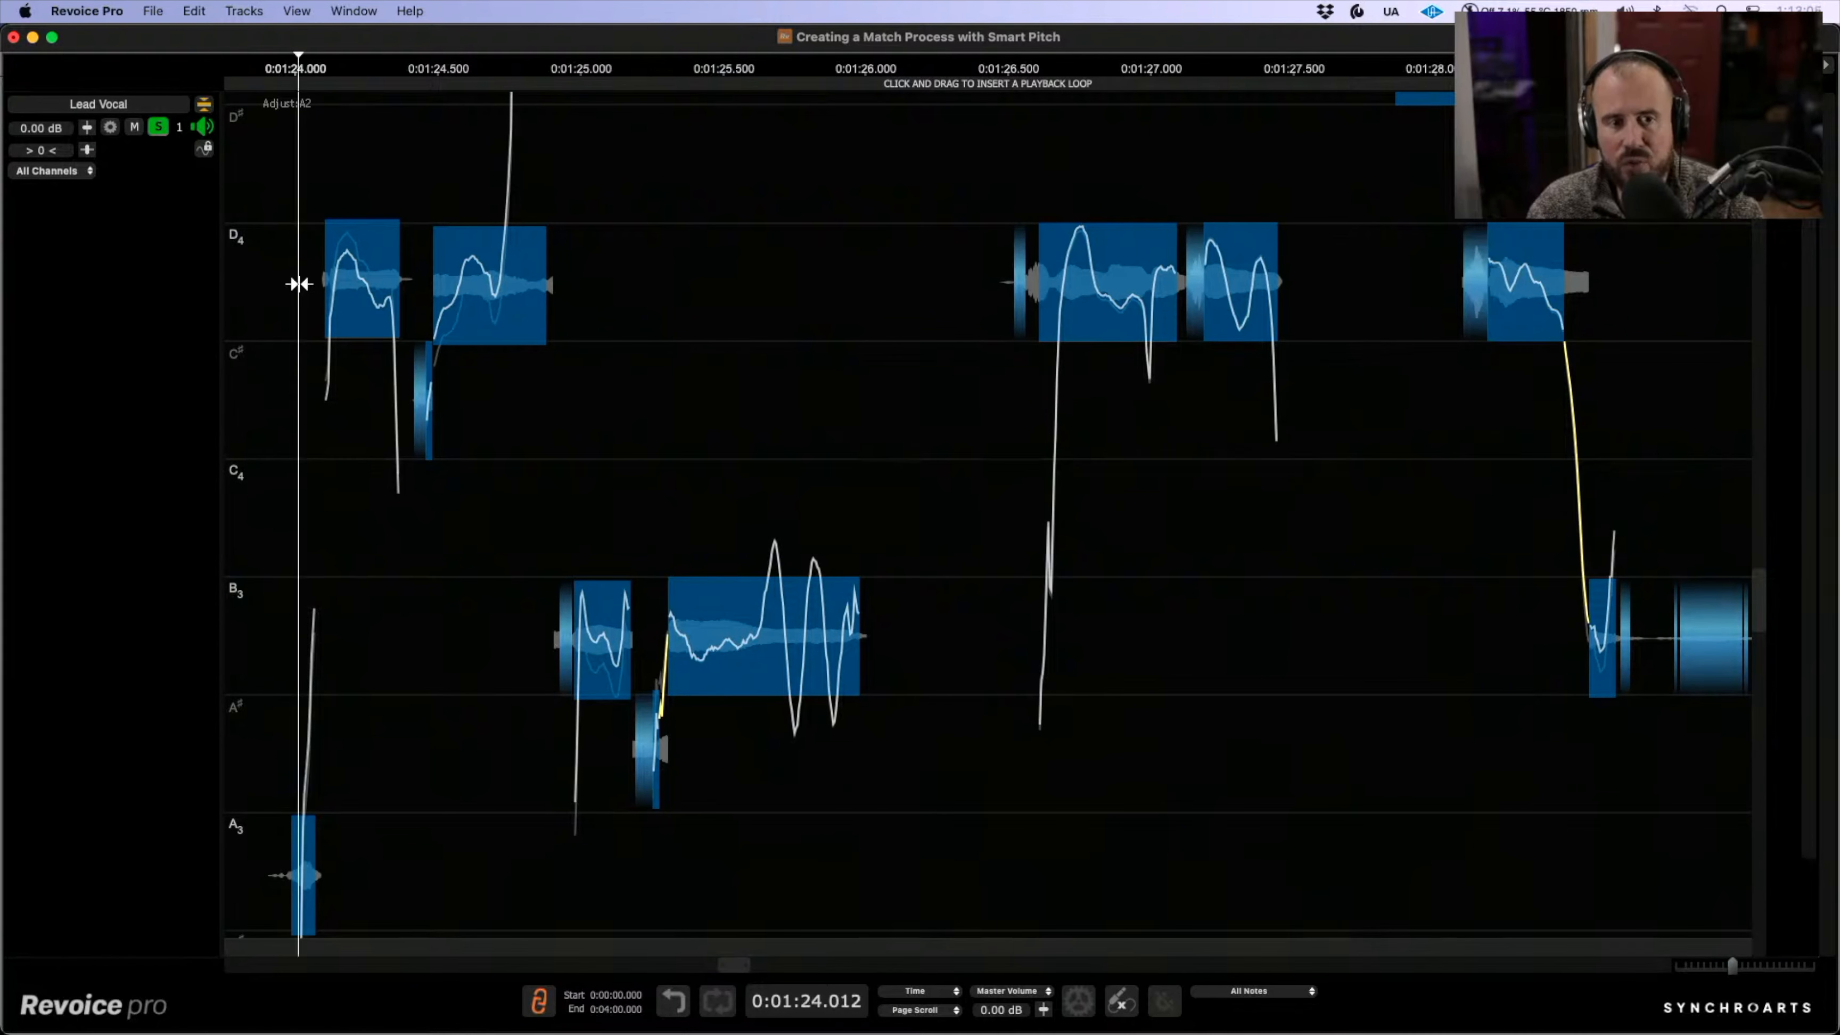
key("b")
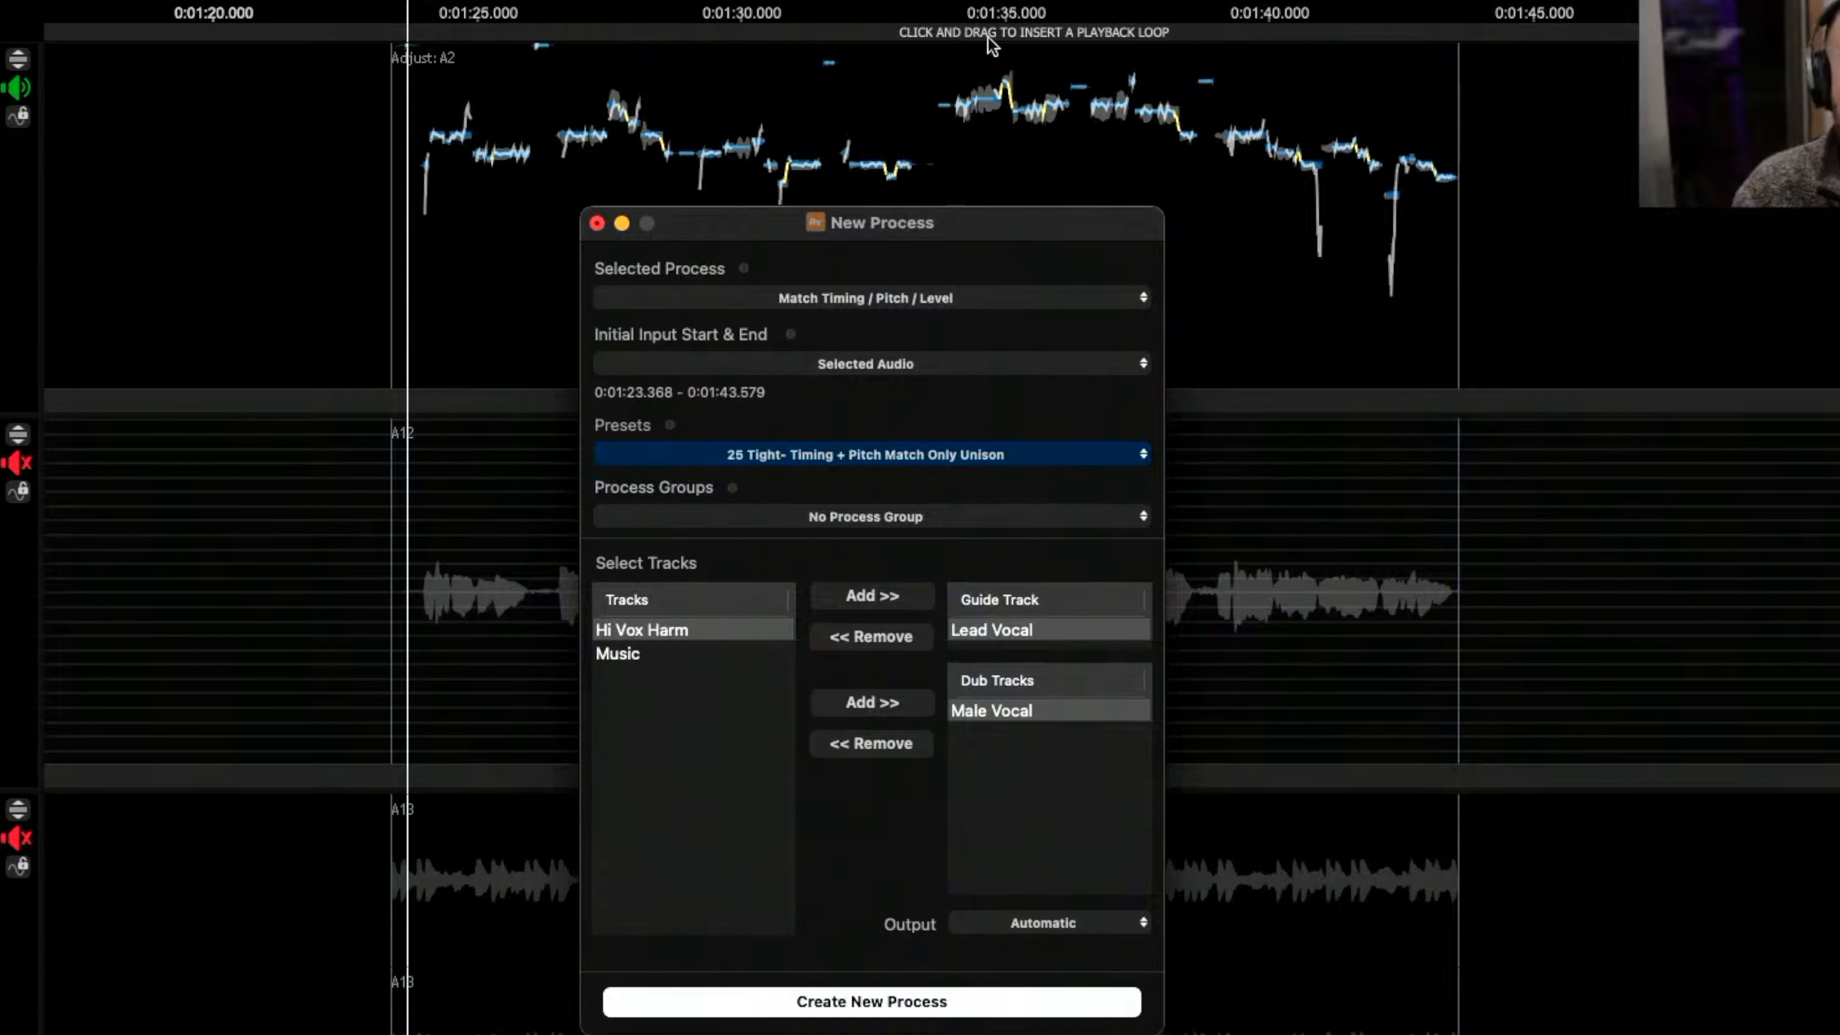
- Create a playback loop from 0:01:24.286 to 0:01:41.630 as the new process's input range, and delete it to return to Selected Audio
left_click_drag(439, 32, 1353, 49)
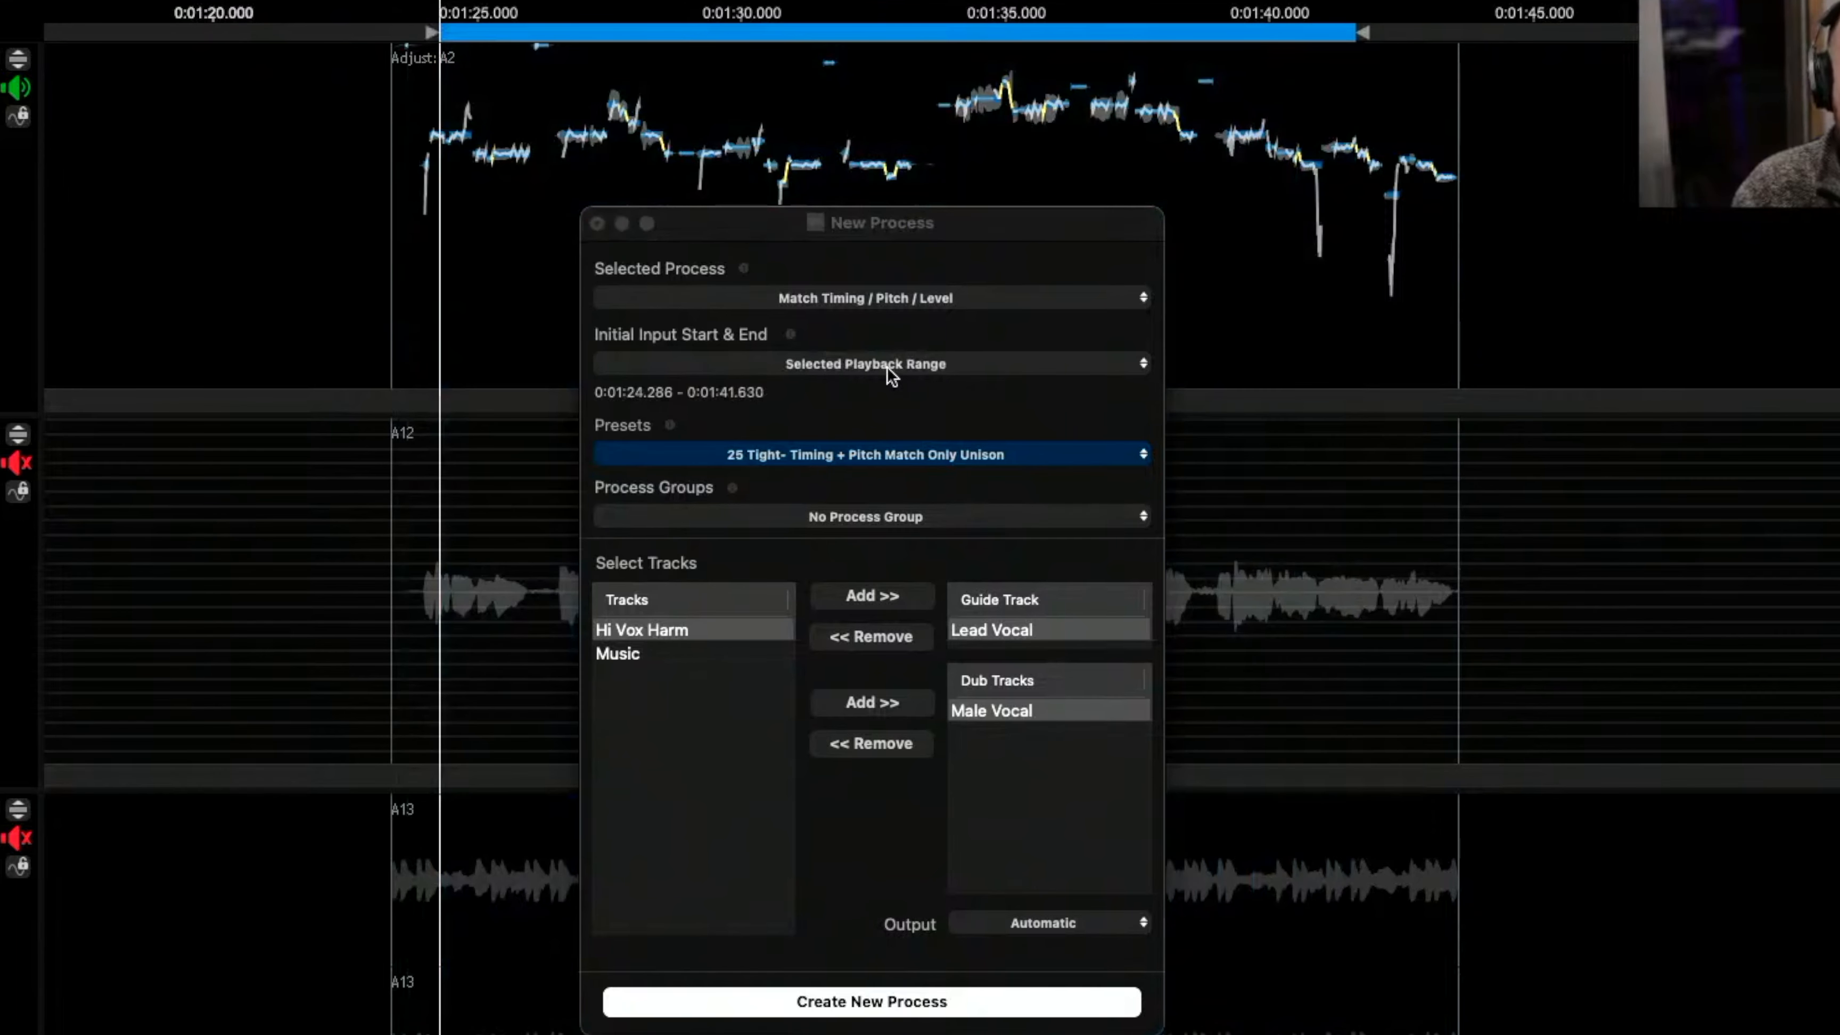
right_click(1052, 36)
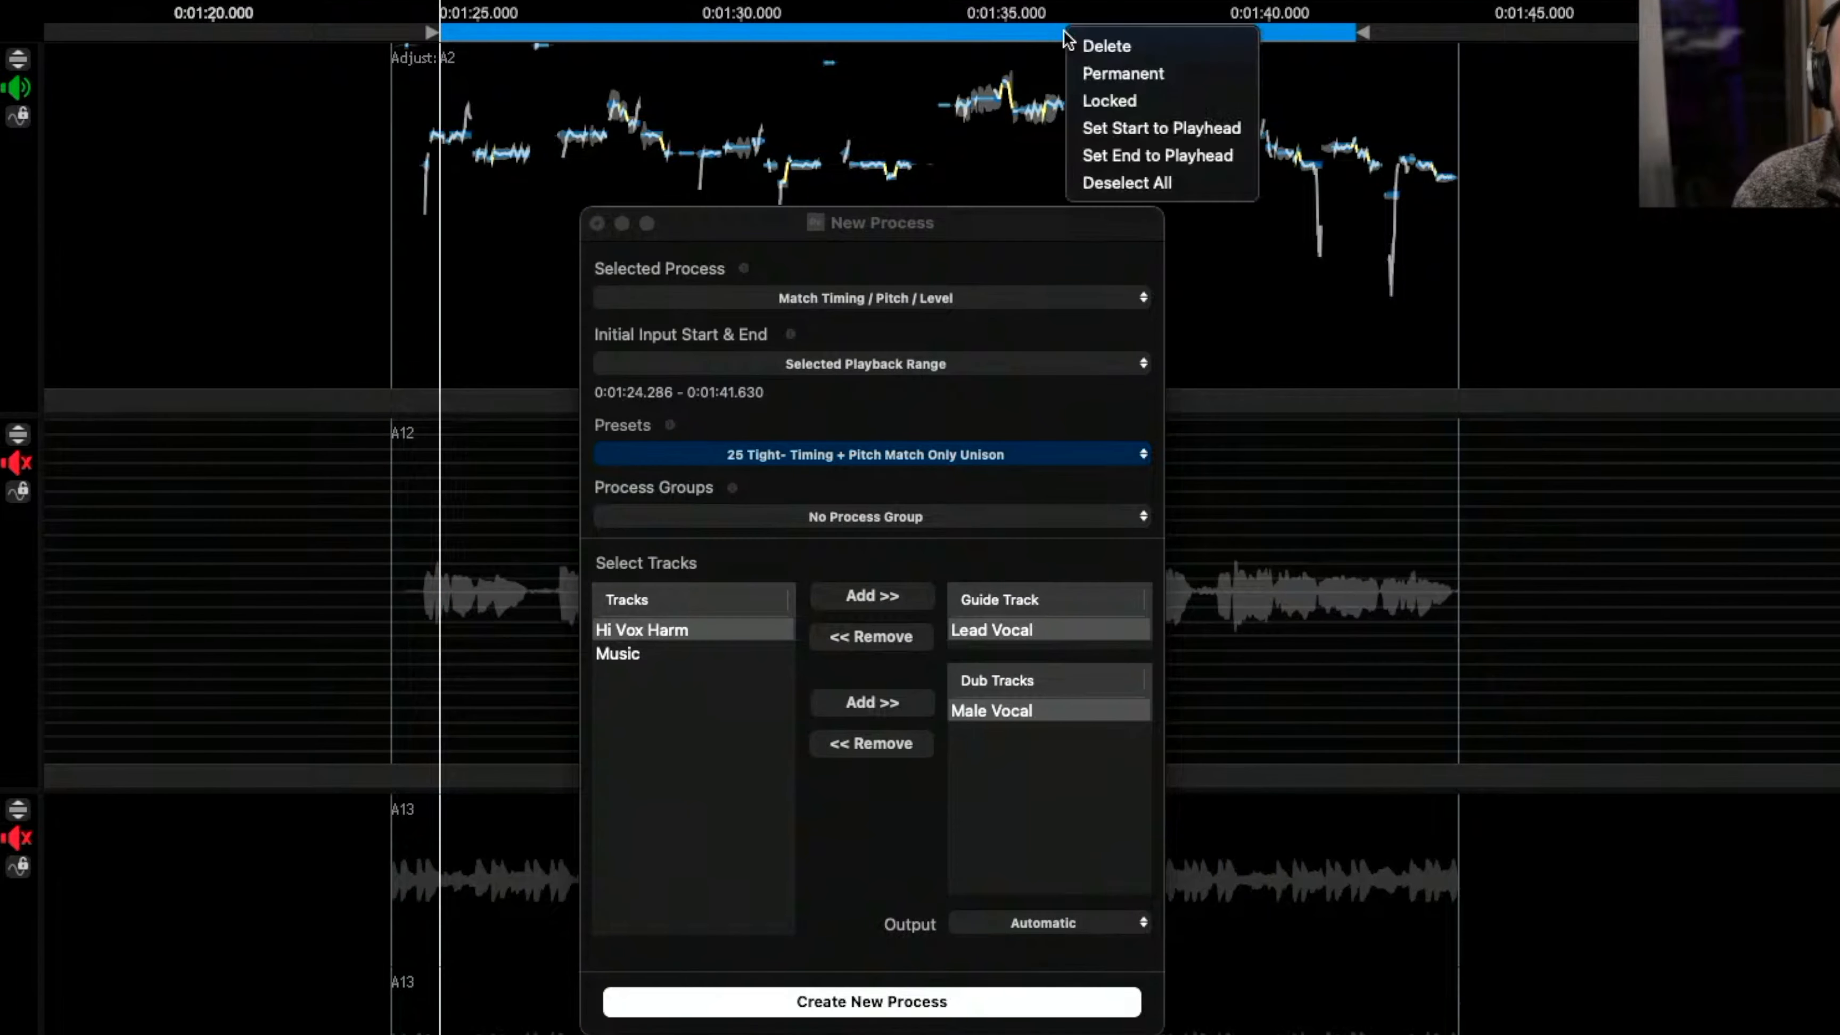
left_click(1106, 48)
left_click(874, 355)
left_click(863, 366)
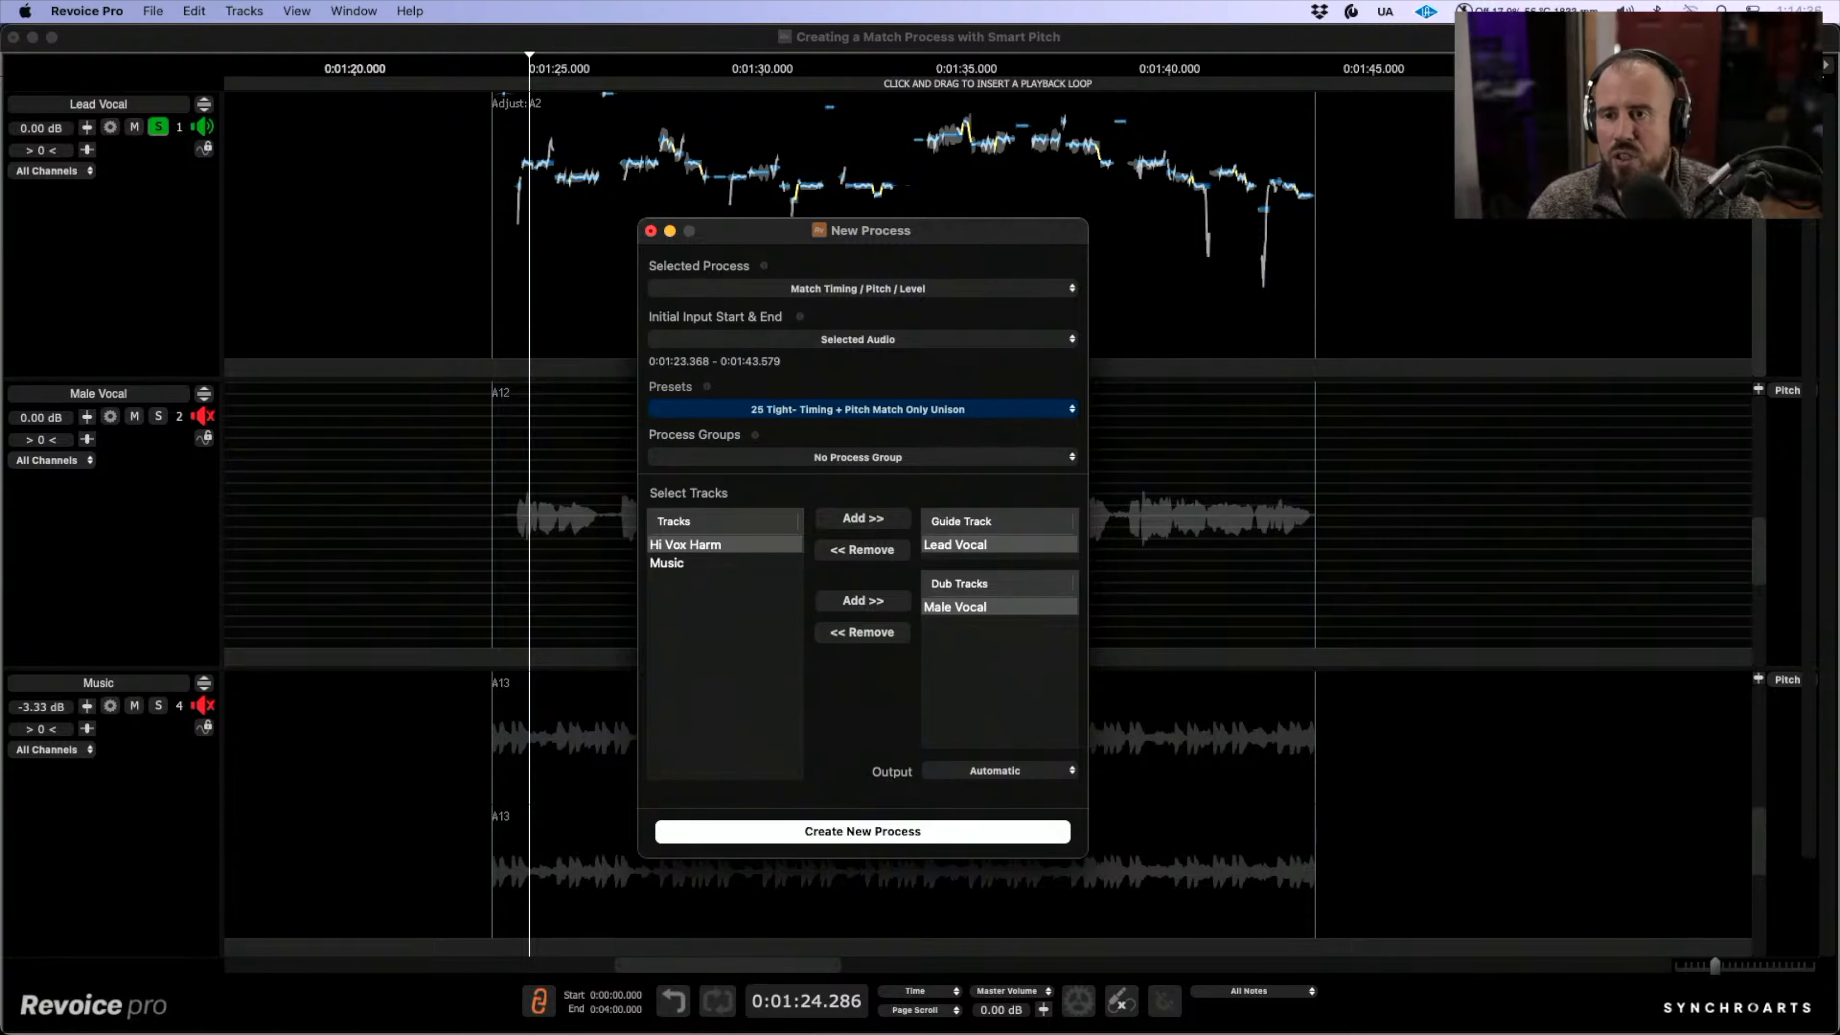
- Show the Process Groups area beside the tracks and close the New Process window without creating a process
left_click(1825, 65)
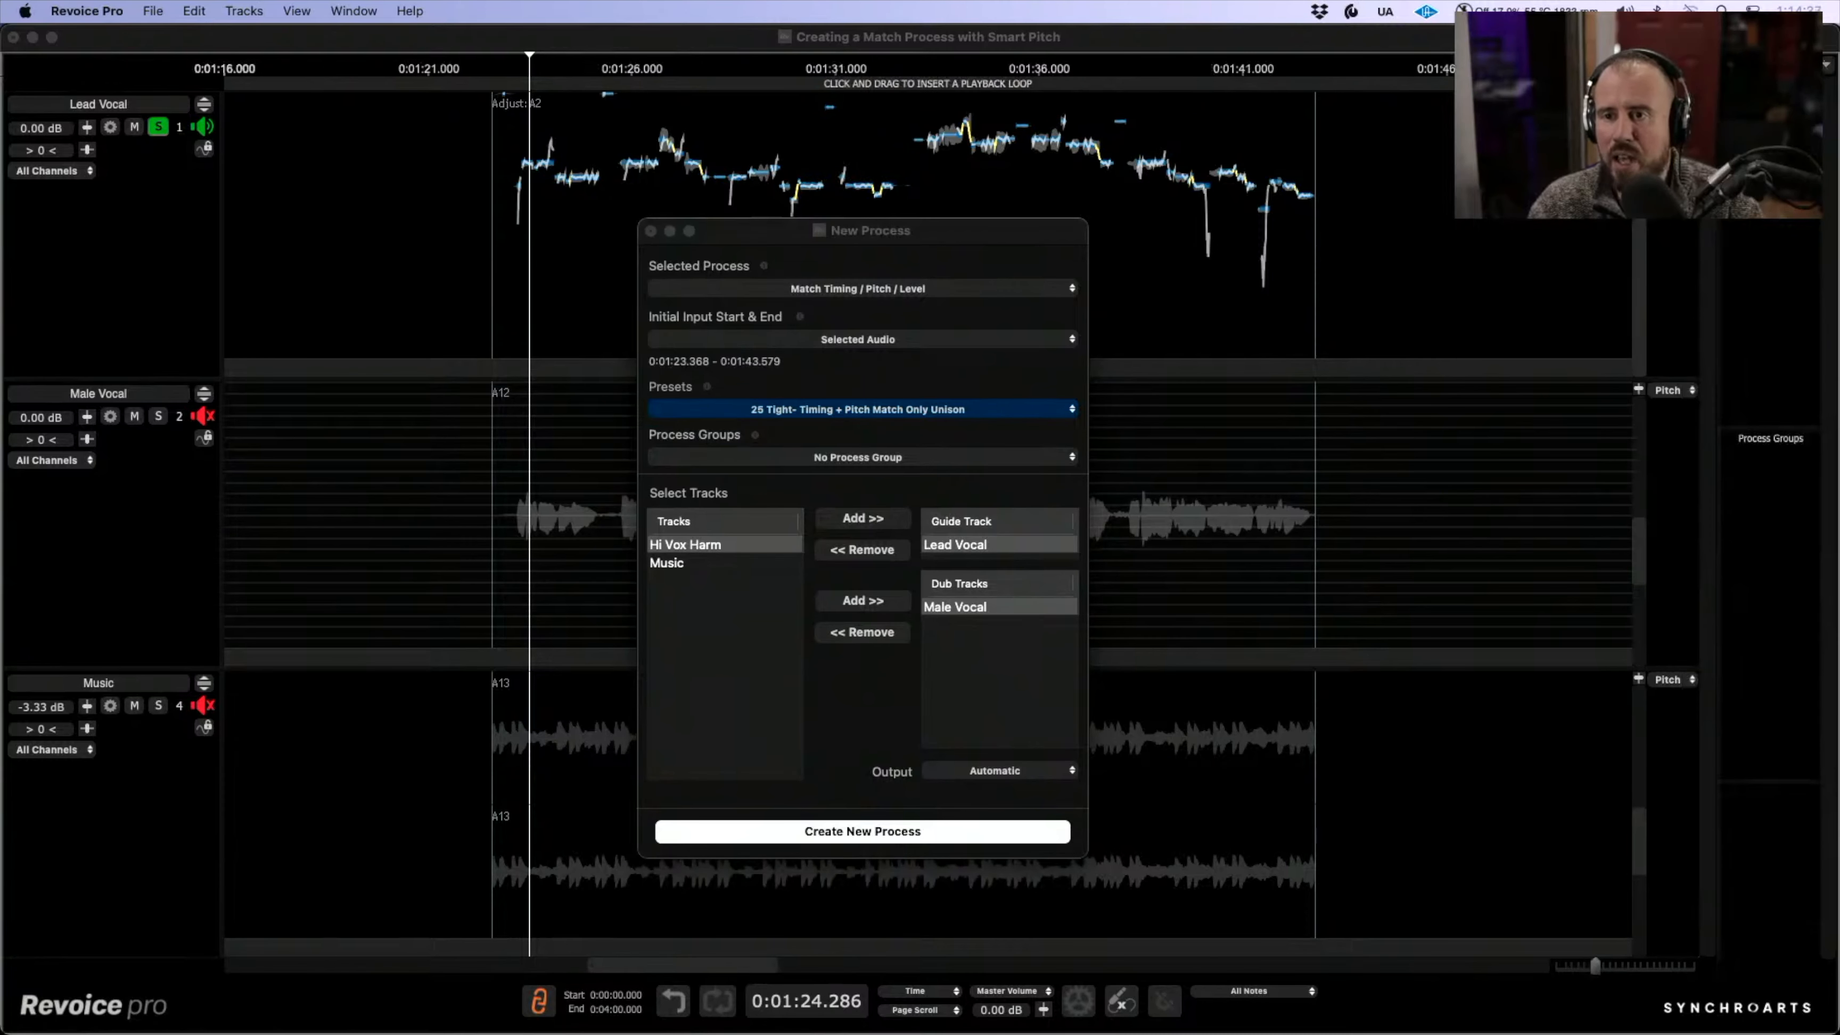
left_click(1738, 138)
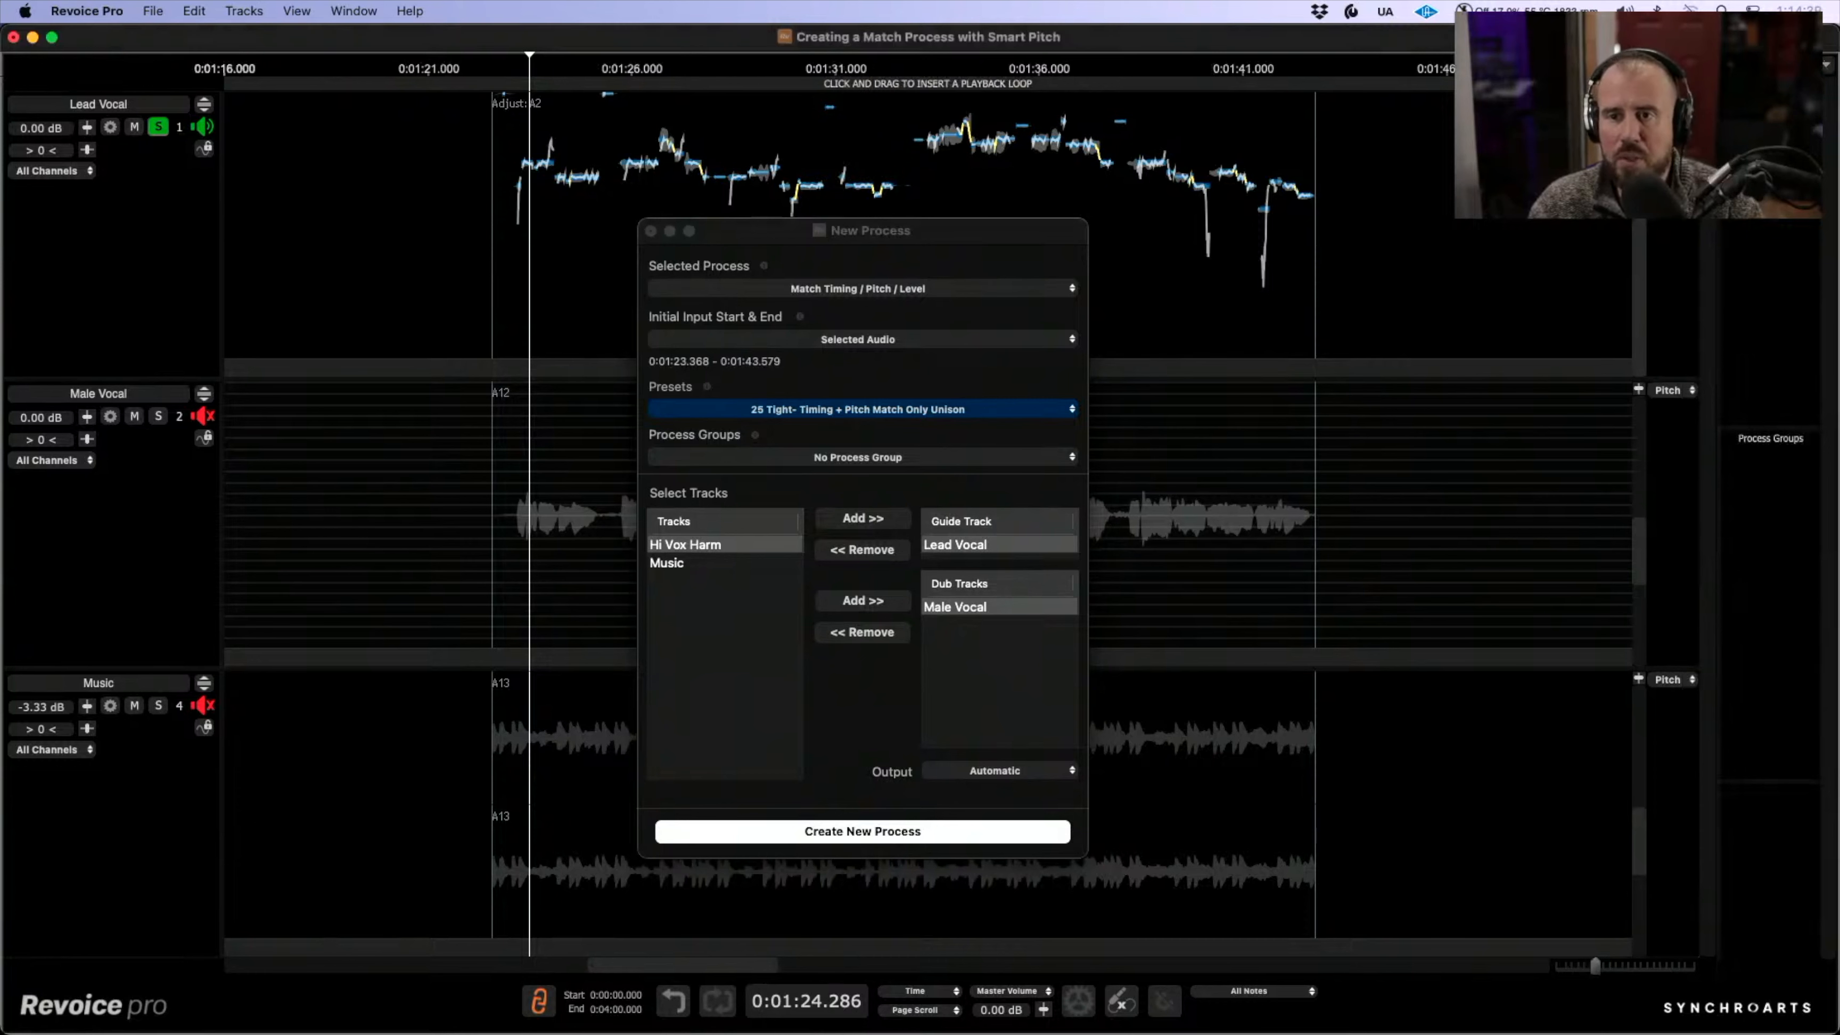
left_click(650, 231)
- Solo Hi Vox Harm, add Lead Vocal to the solo, and audition both from about 0:01:23.7
left_click(134, 556)
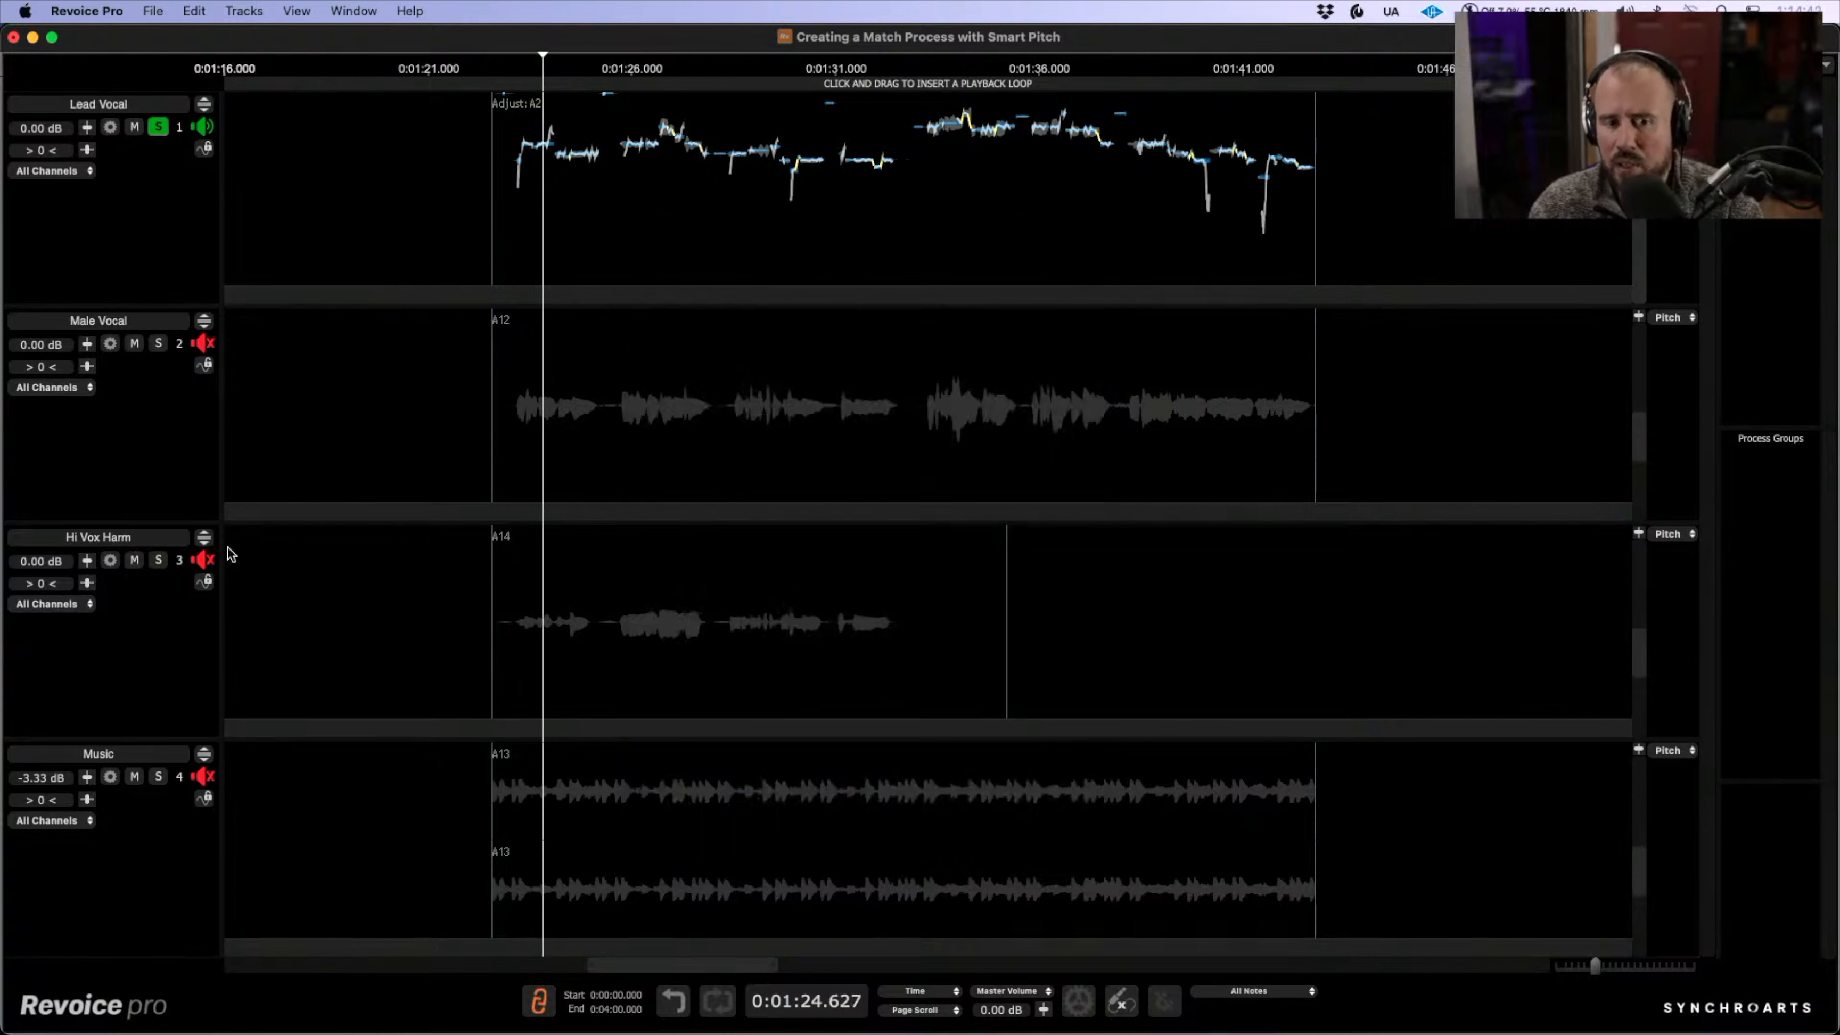
left_click(159, 559)
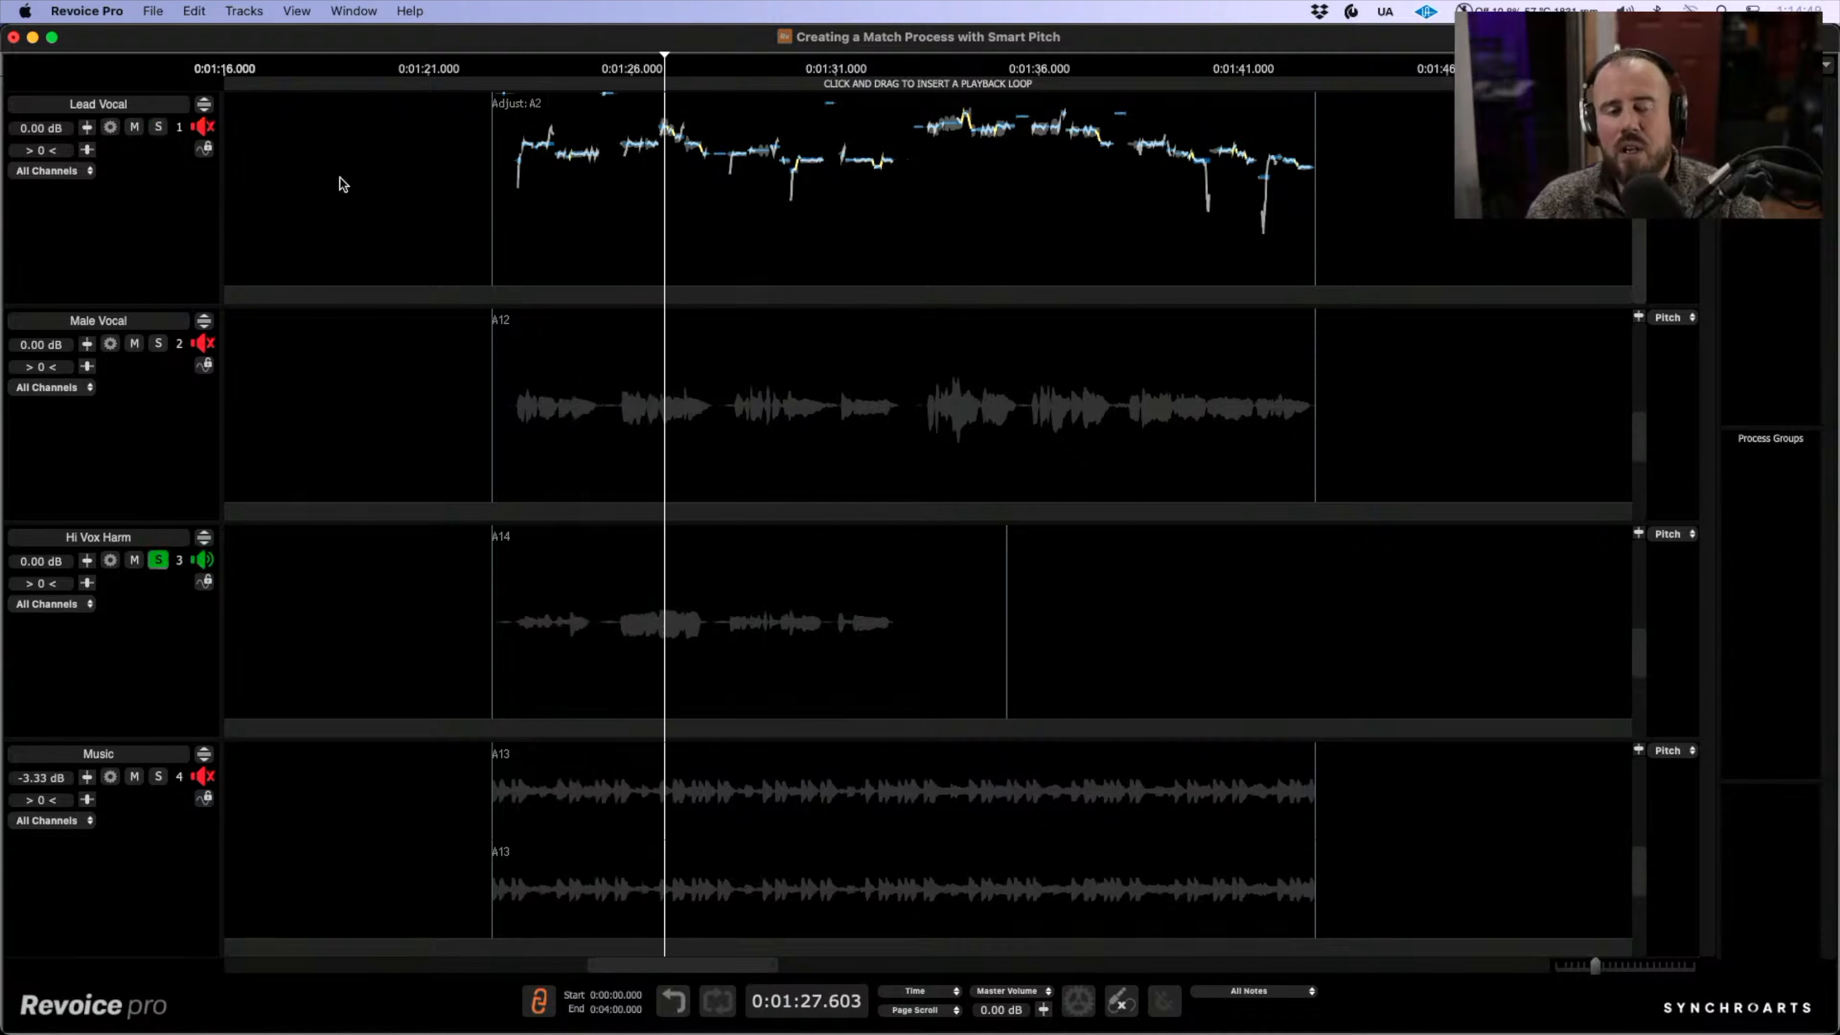
left_click(158, 126)
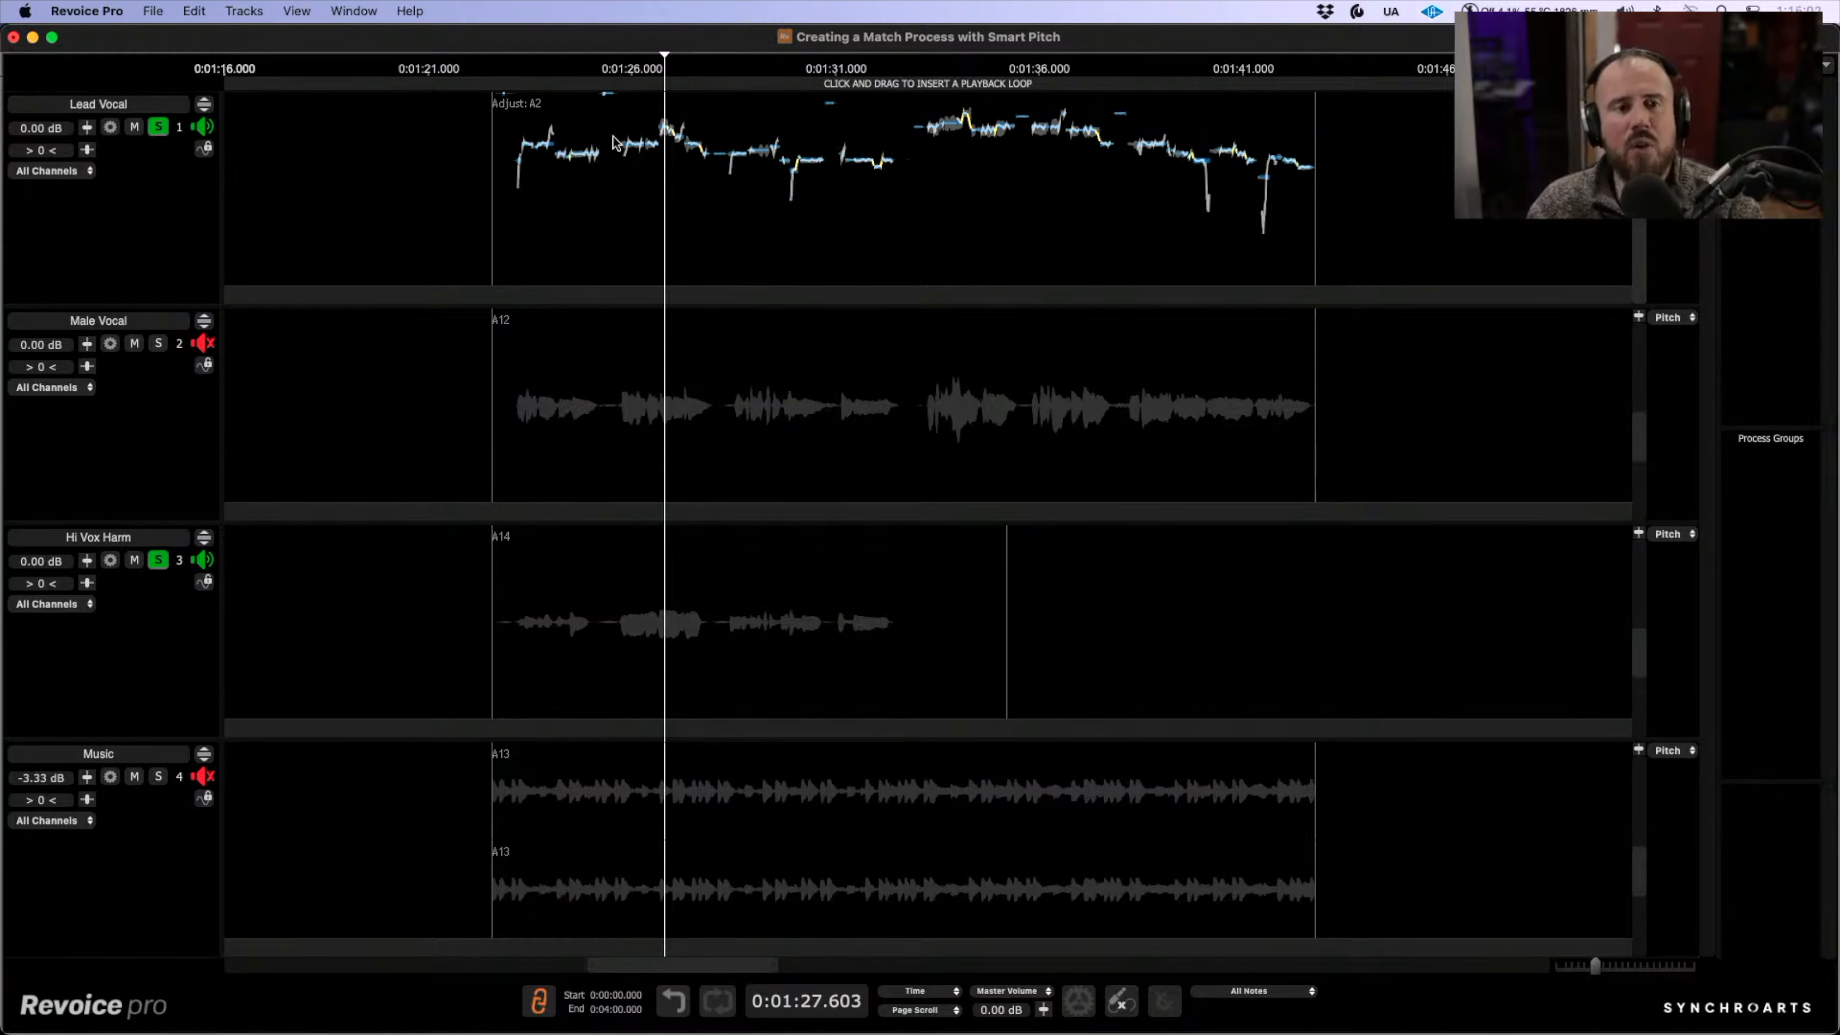
left_click(506, 197)
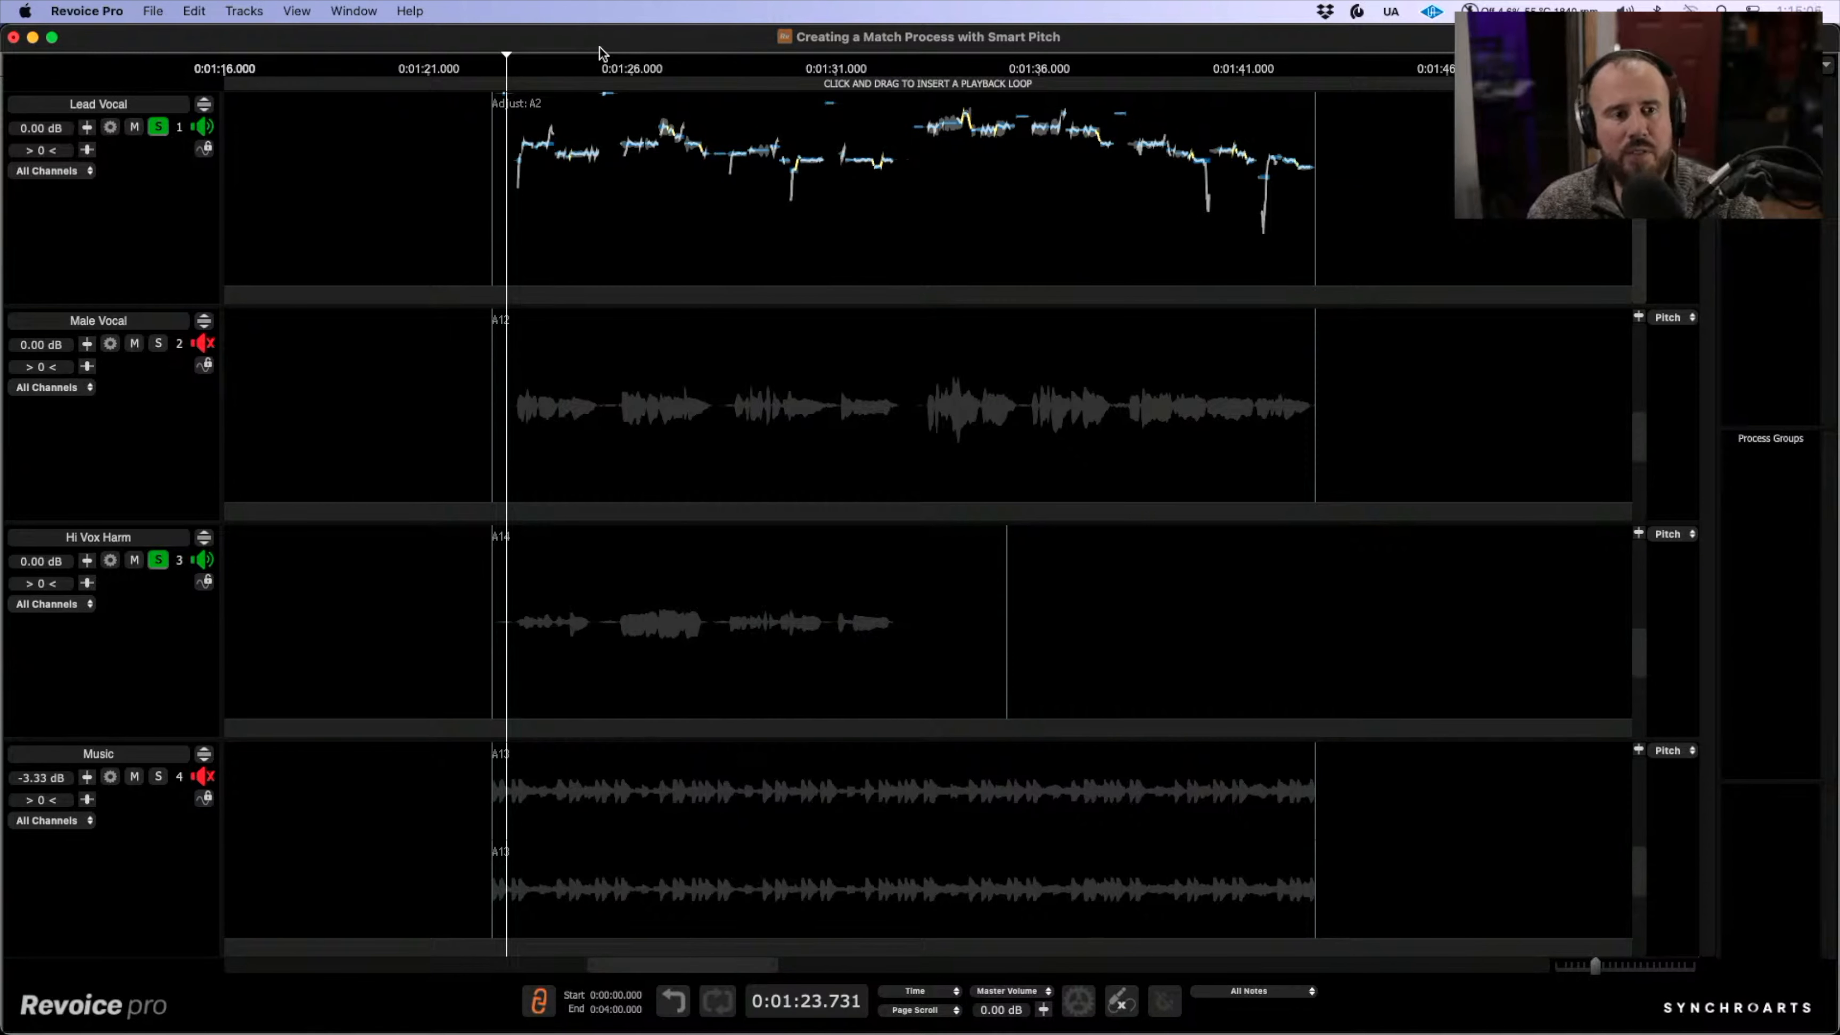
key("space")
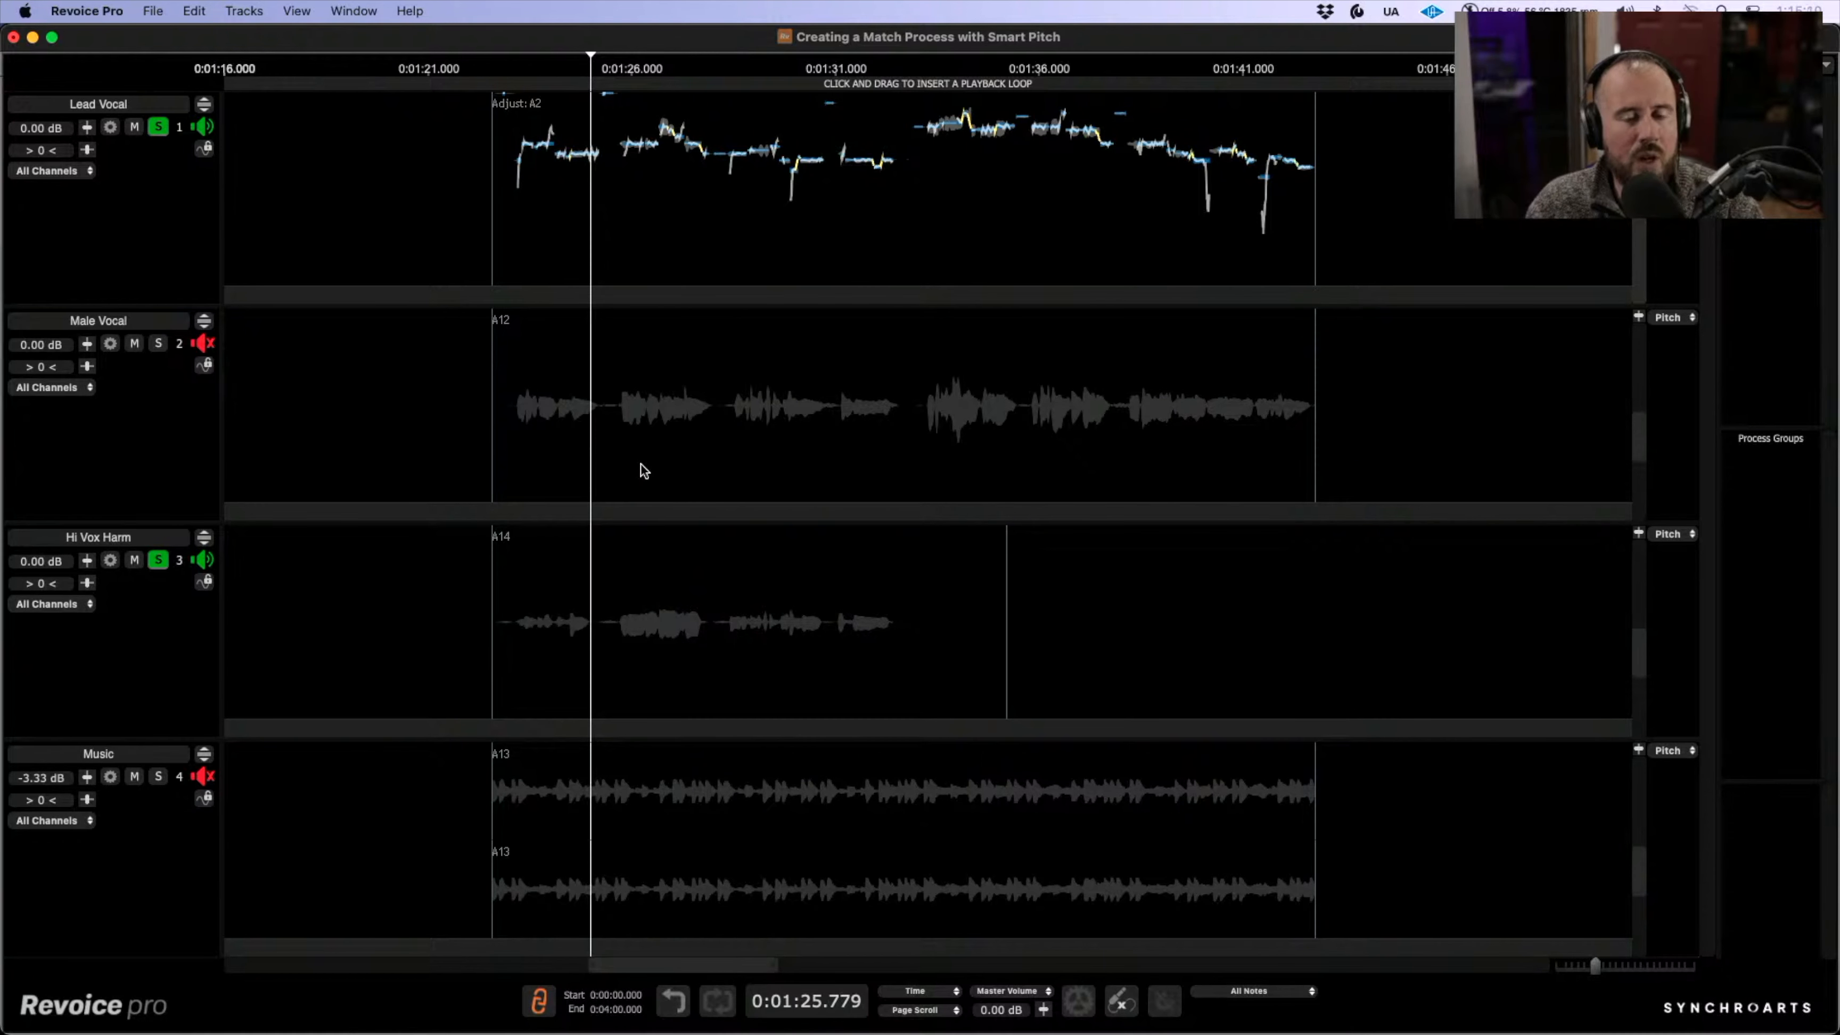
key("space")
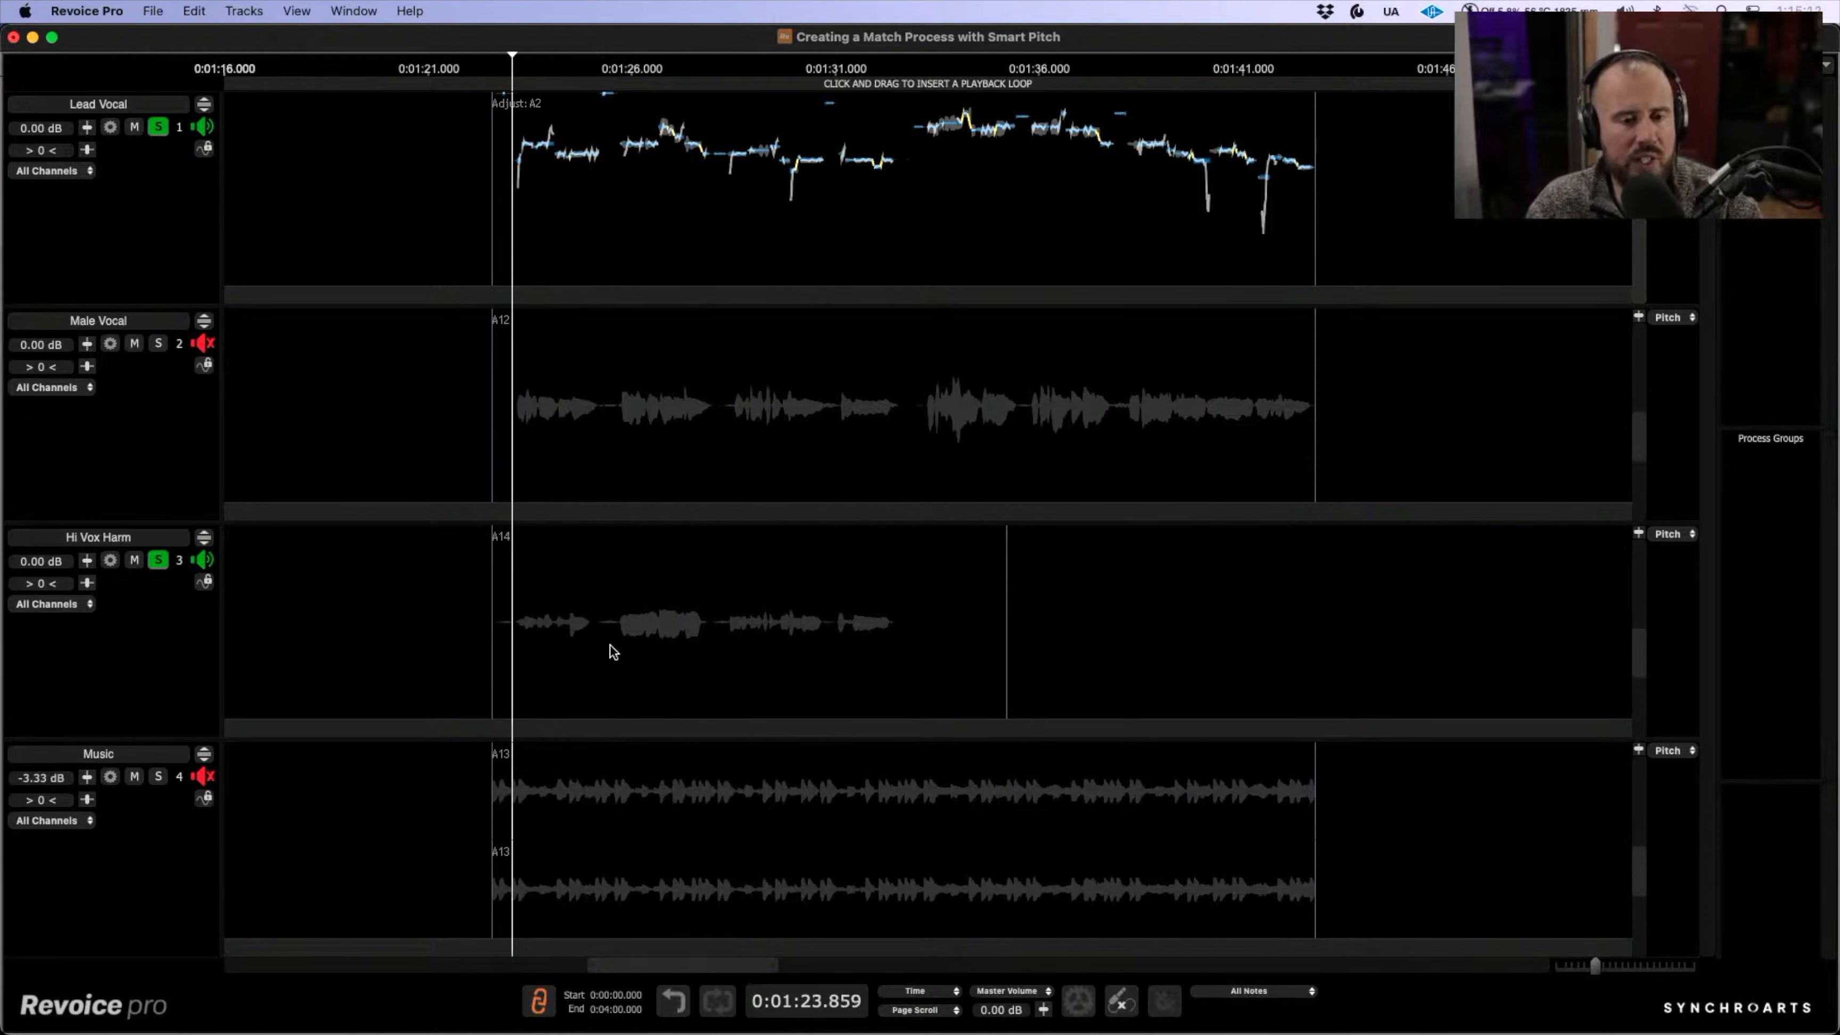
- Select the Hi Vox Harm audio and replay it together with the lead from the start of the harmony
left_click(620, 636)
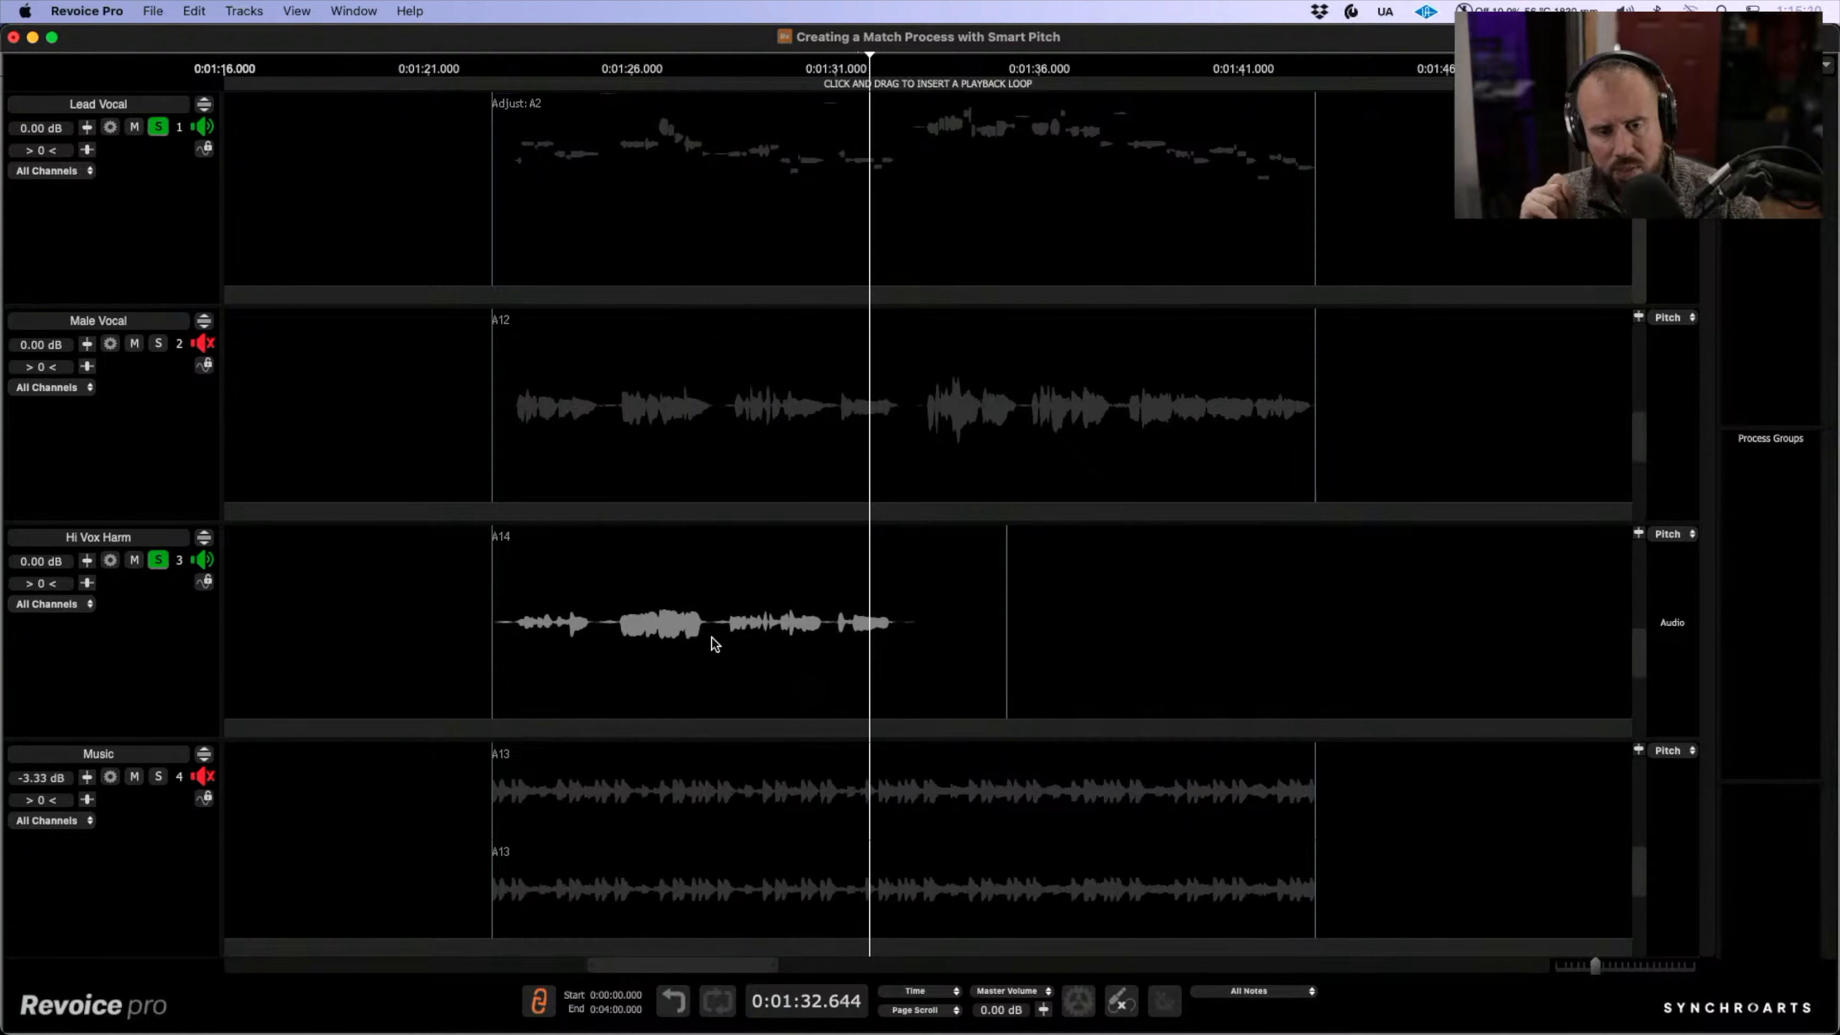
key("space")
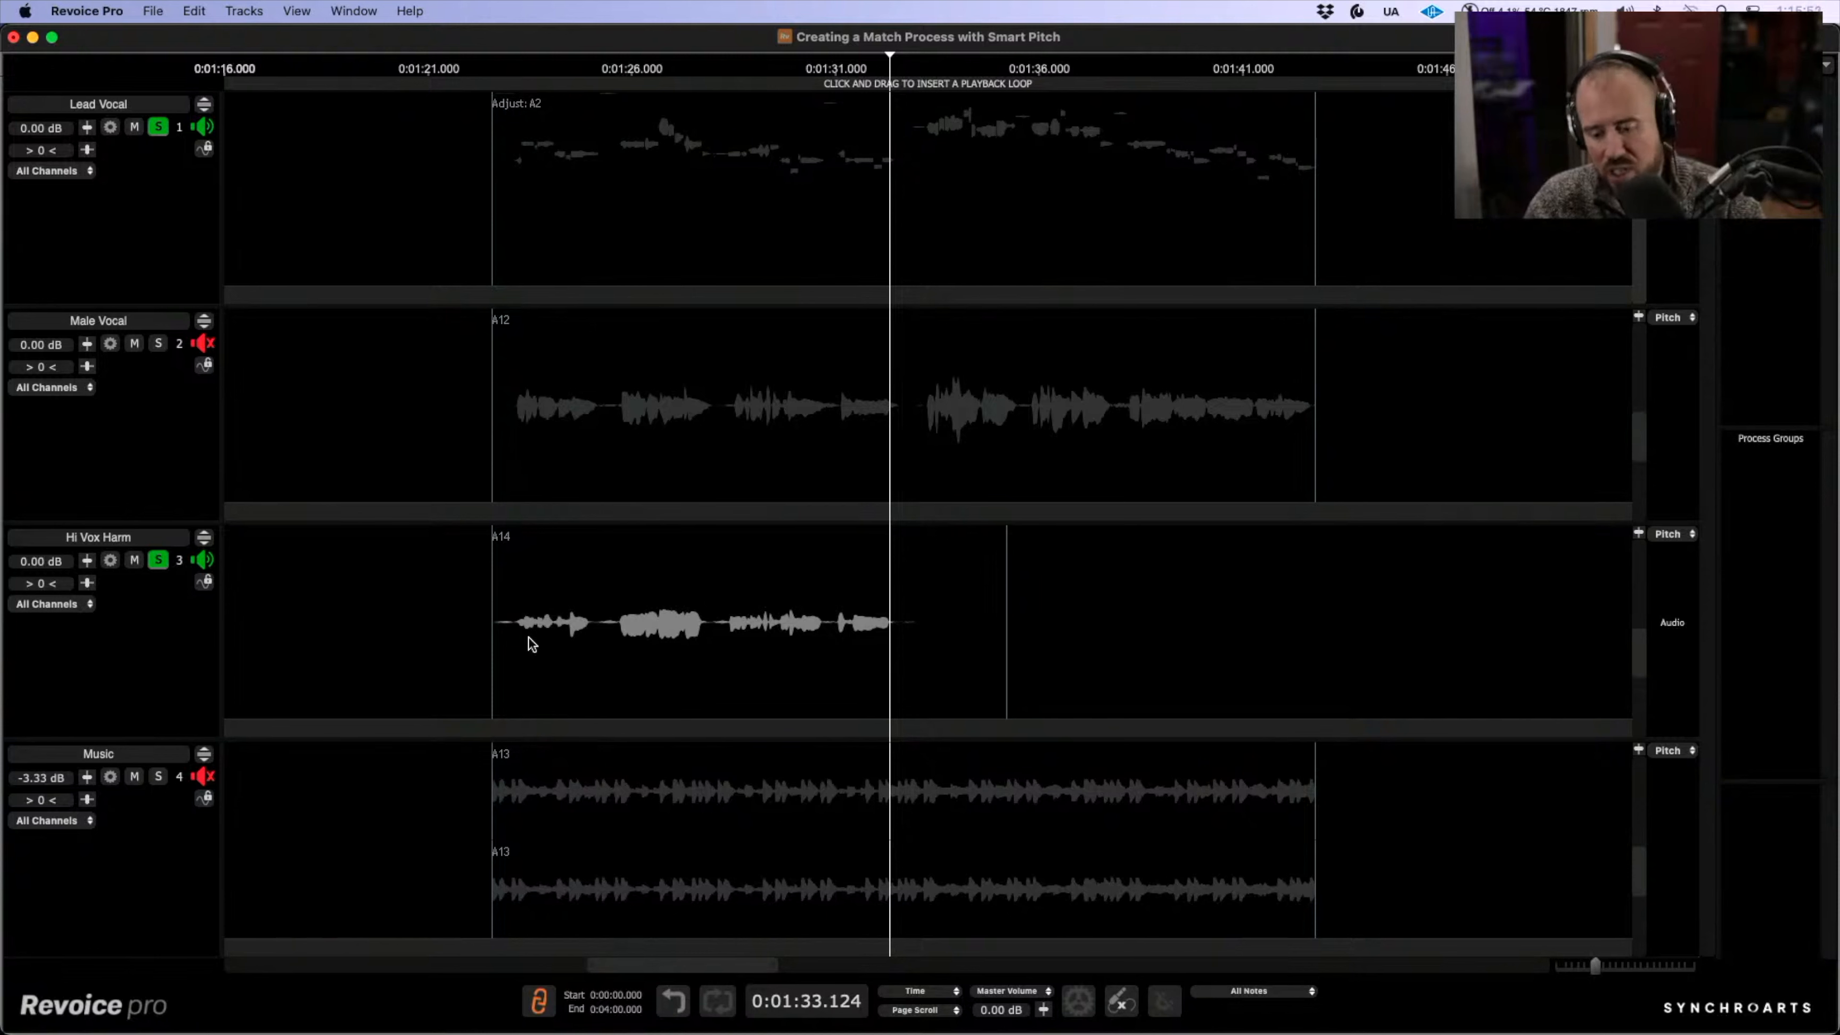
left_click(498, 628)
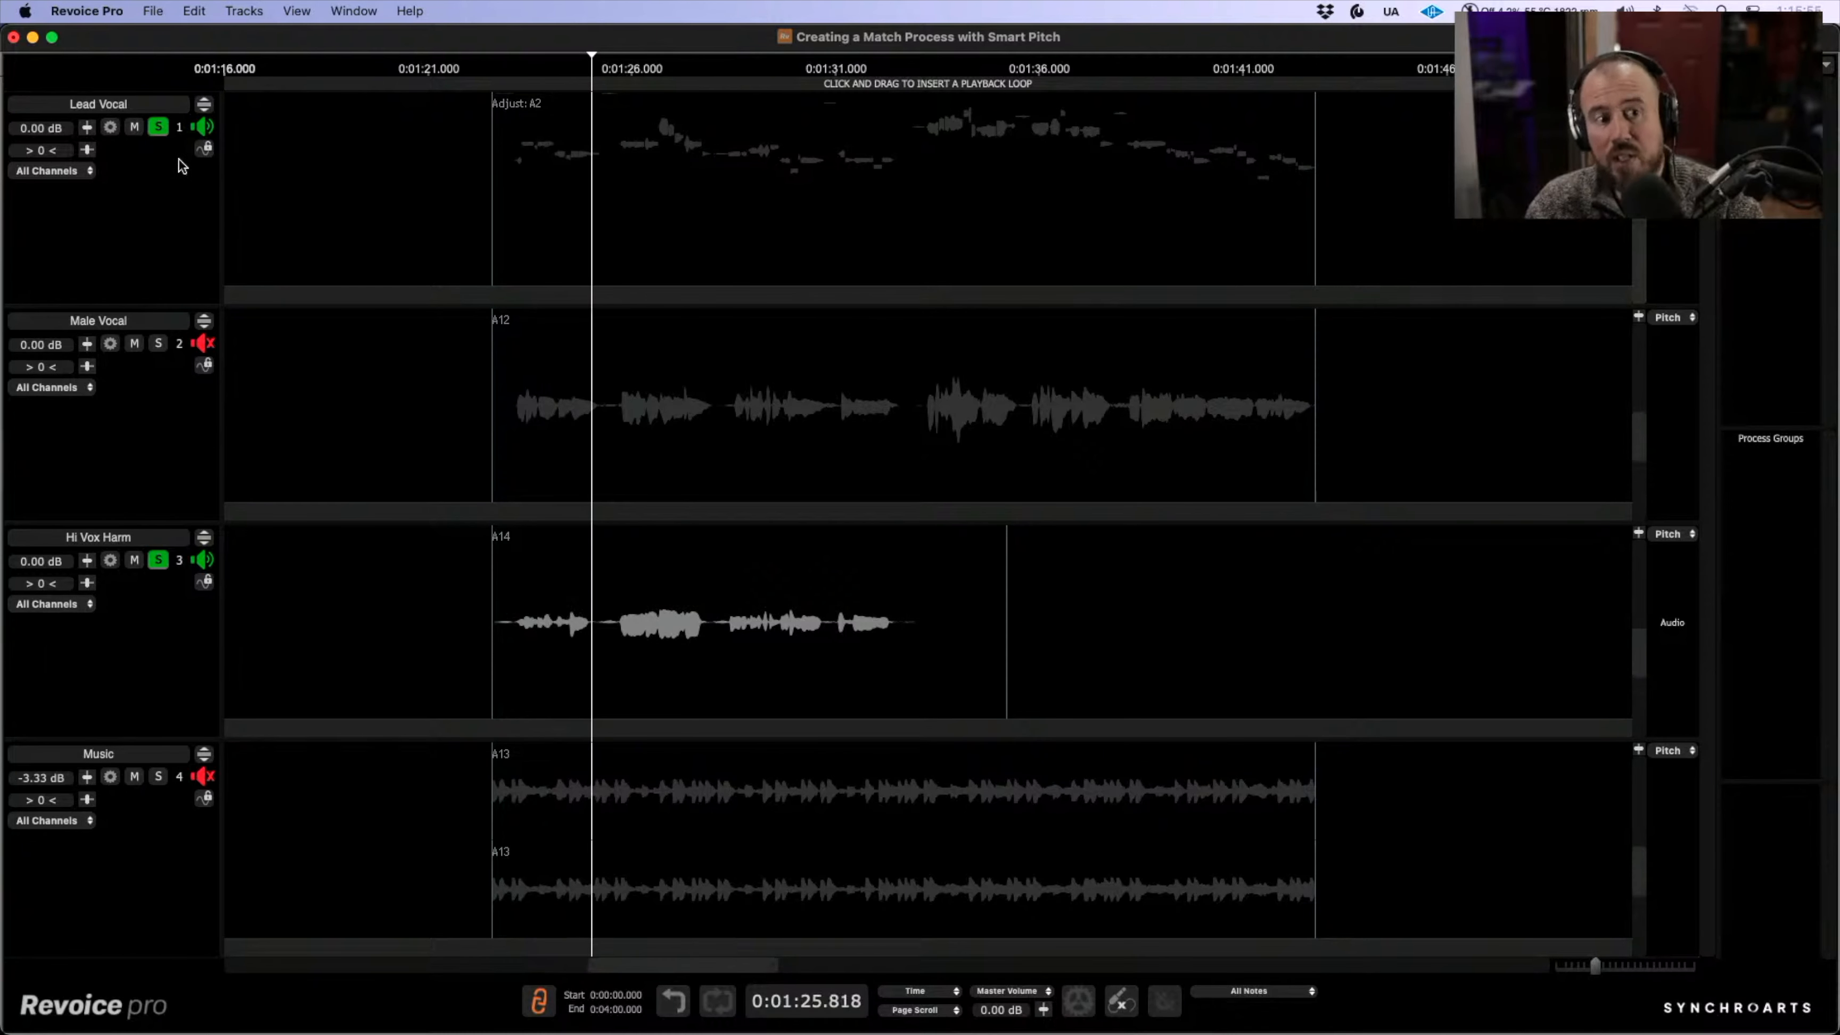
- Unsolo Lead Vocal to audition Hi Vox Harm alone, and solo the lead again to compare them
left_click(159, 129)
left_click(498, 571)
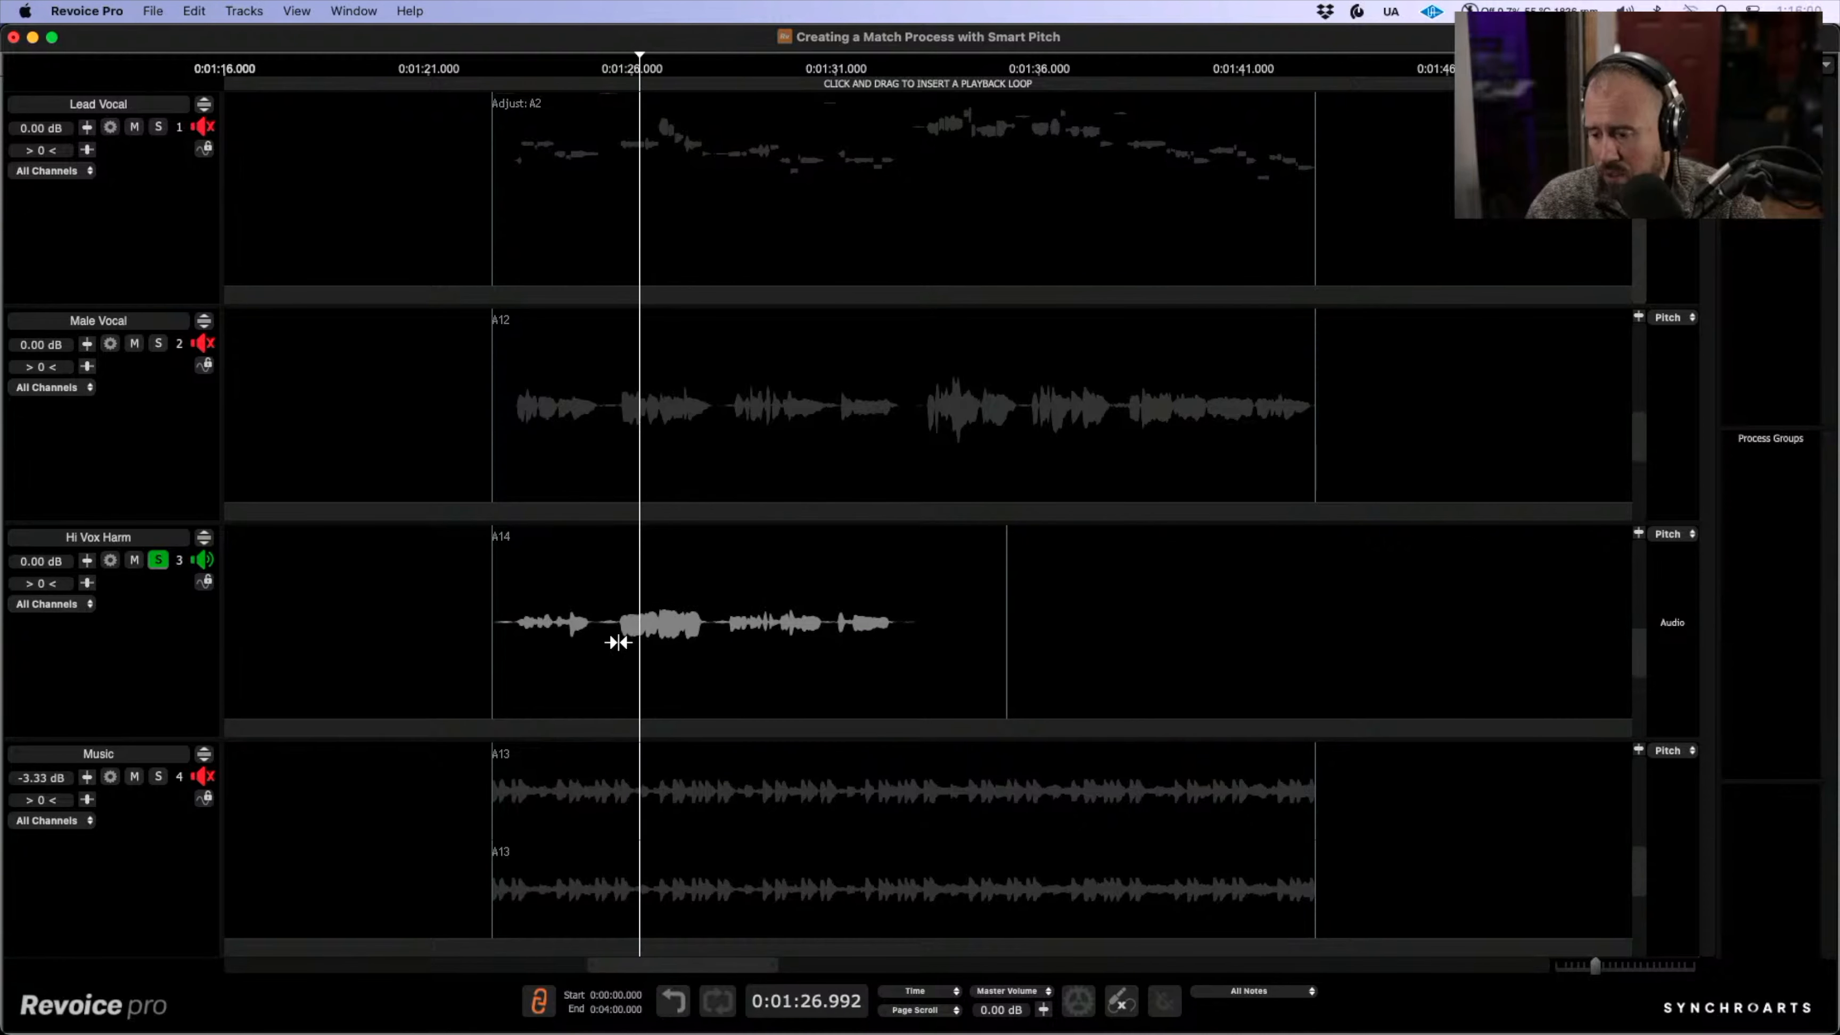
key("space")
left_click(158, 128)
key("space")
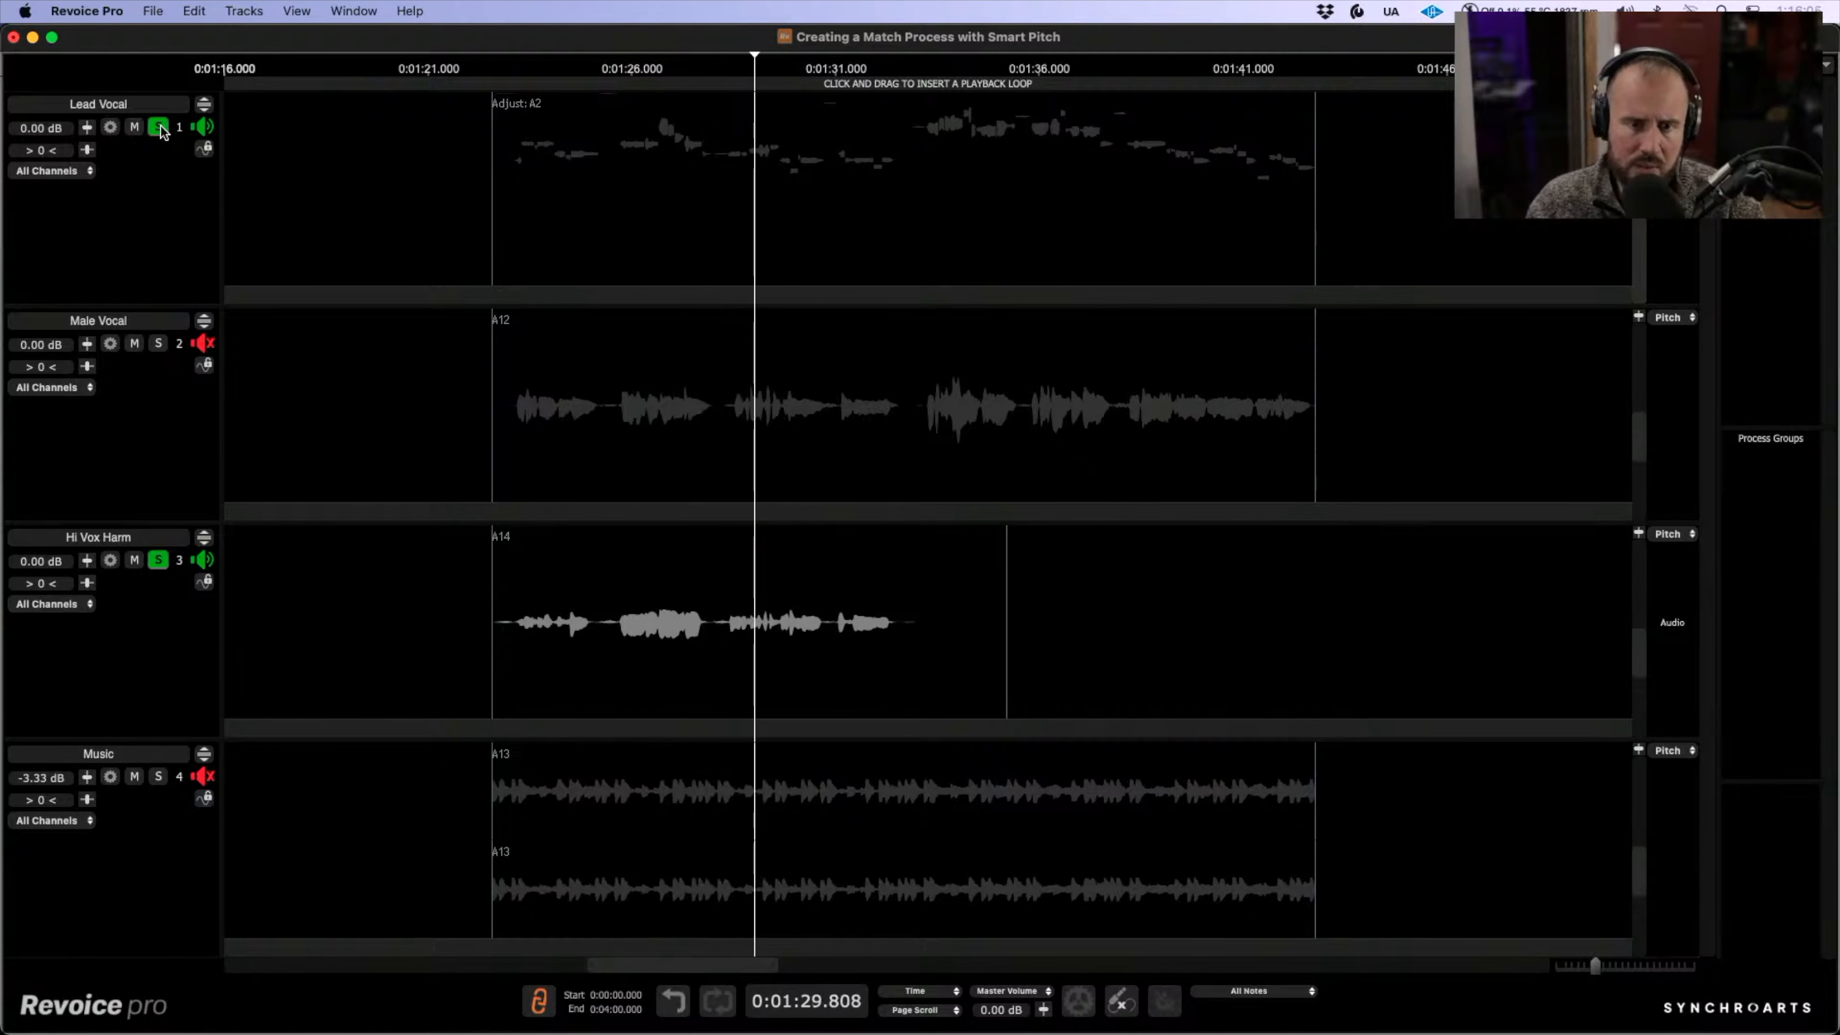
- Leave only Hi Vox Harm soloed and audition it from the start of its first phrase
key("space")
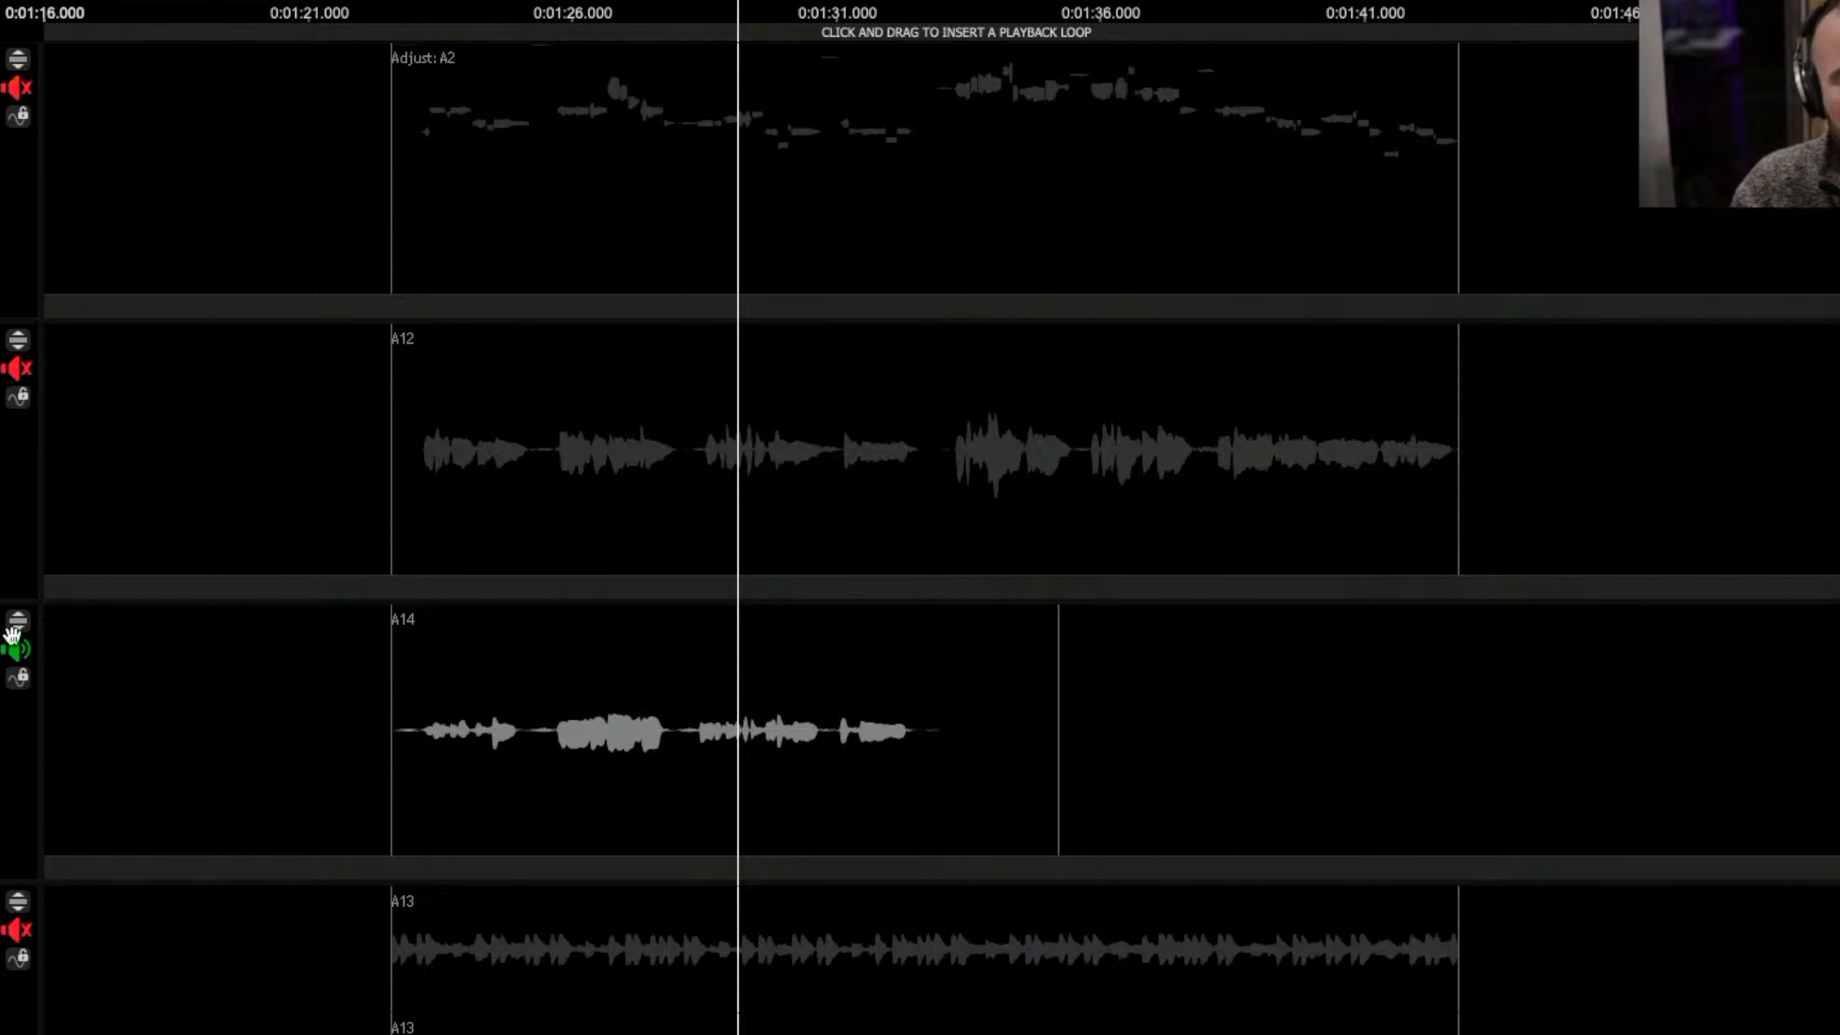
key("s")
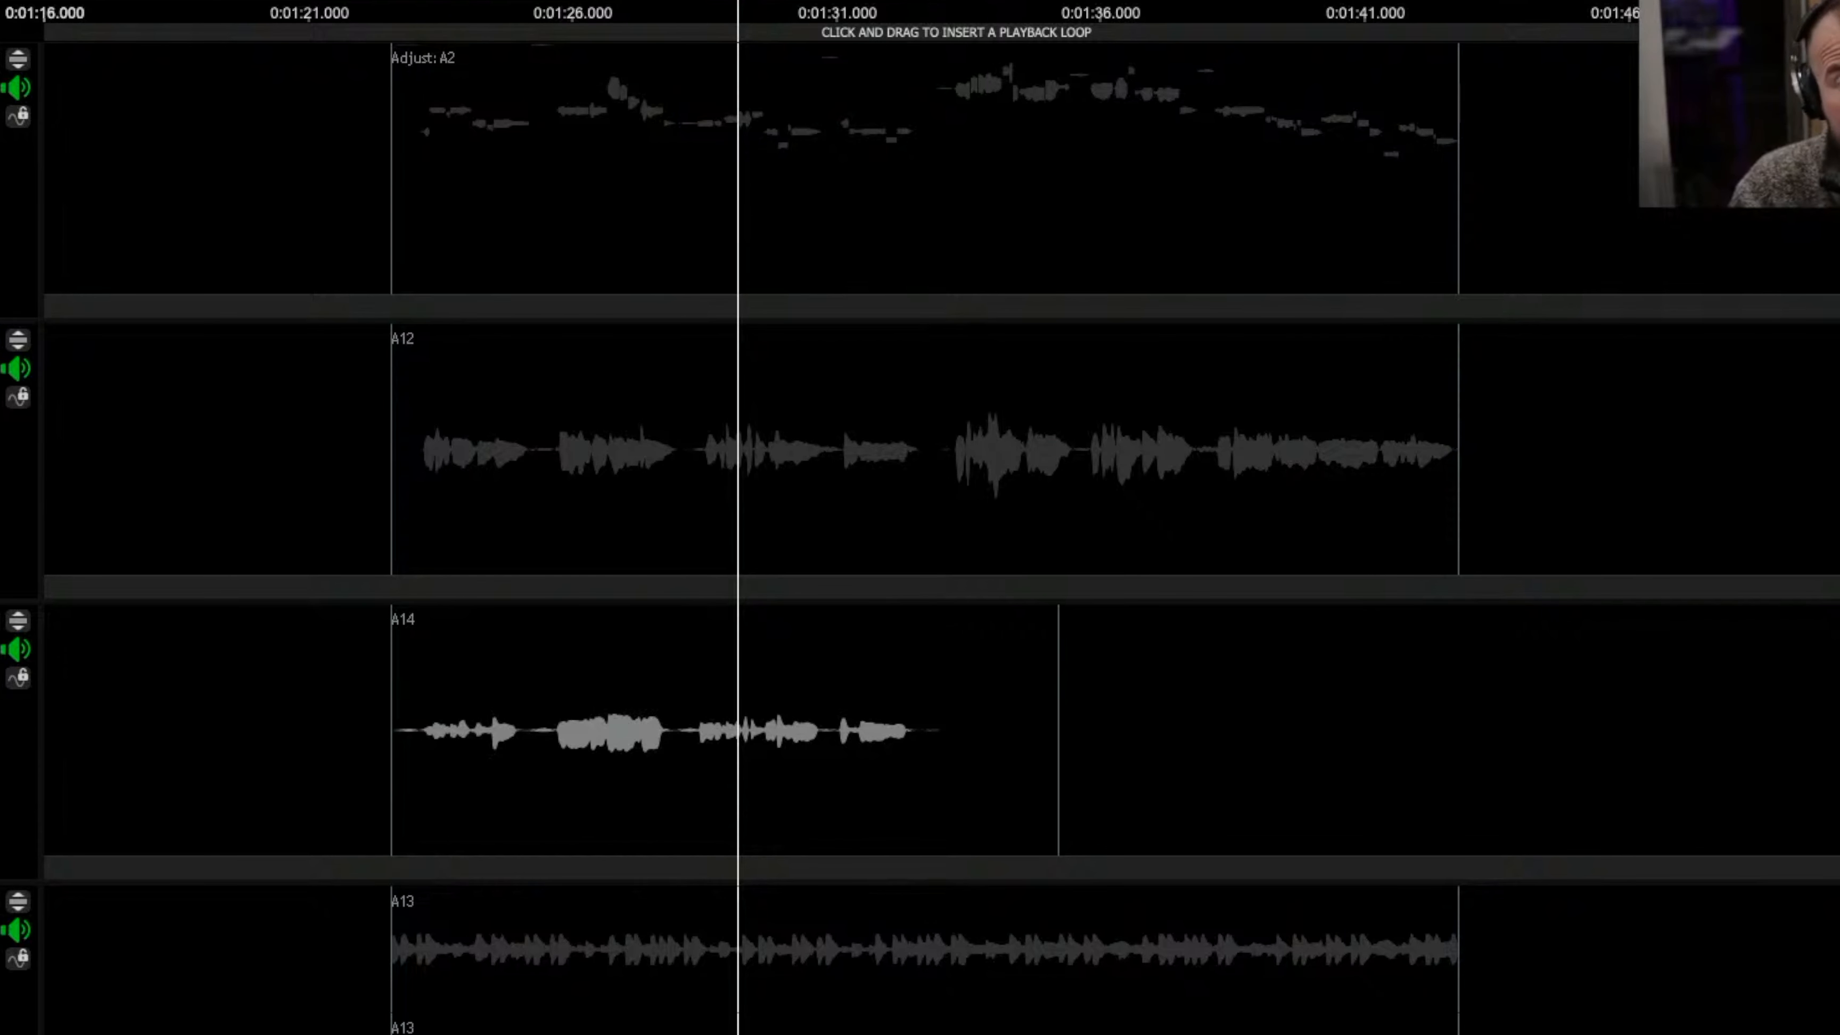
key("s")
key("space")
left_click(420, 742)
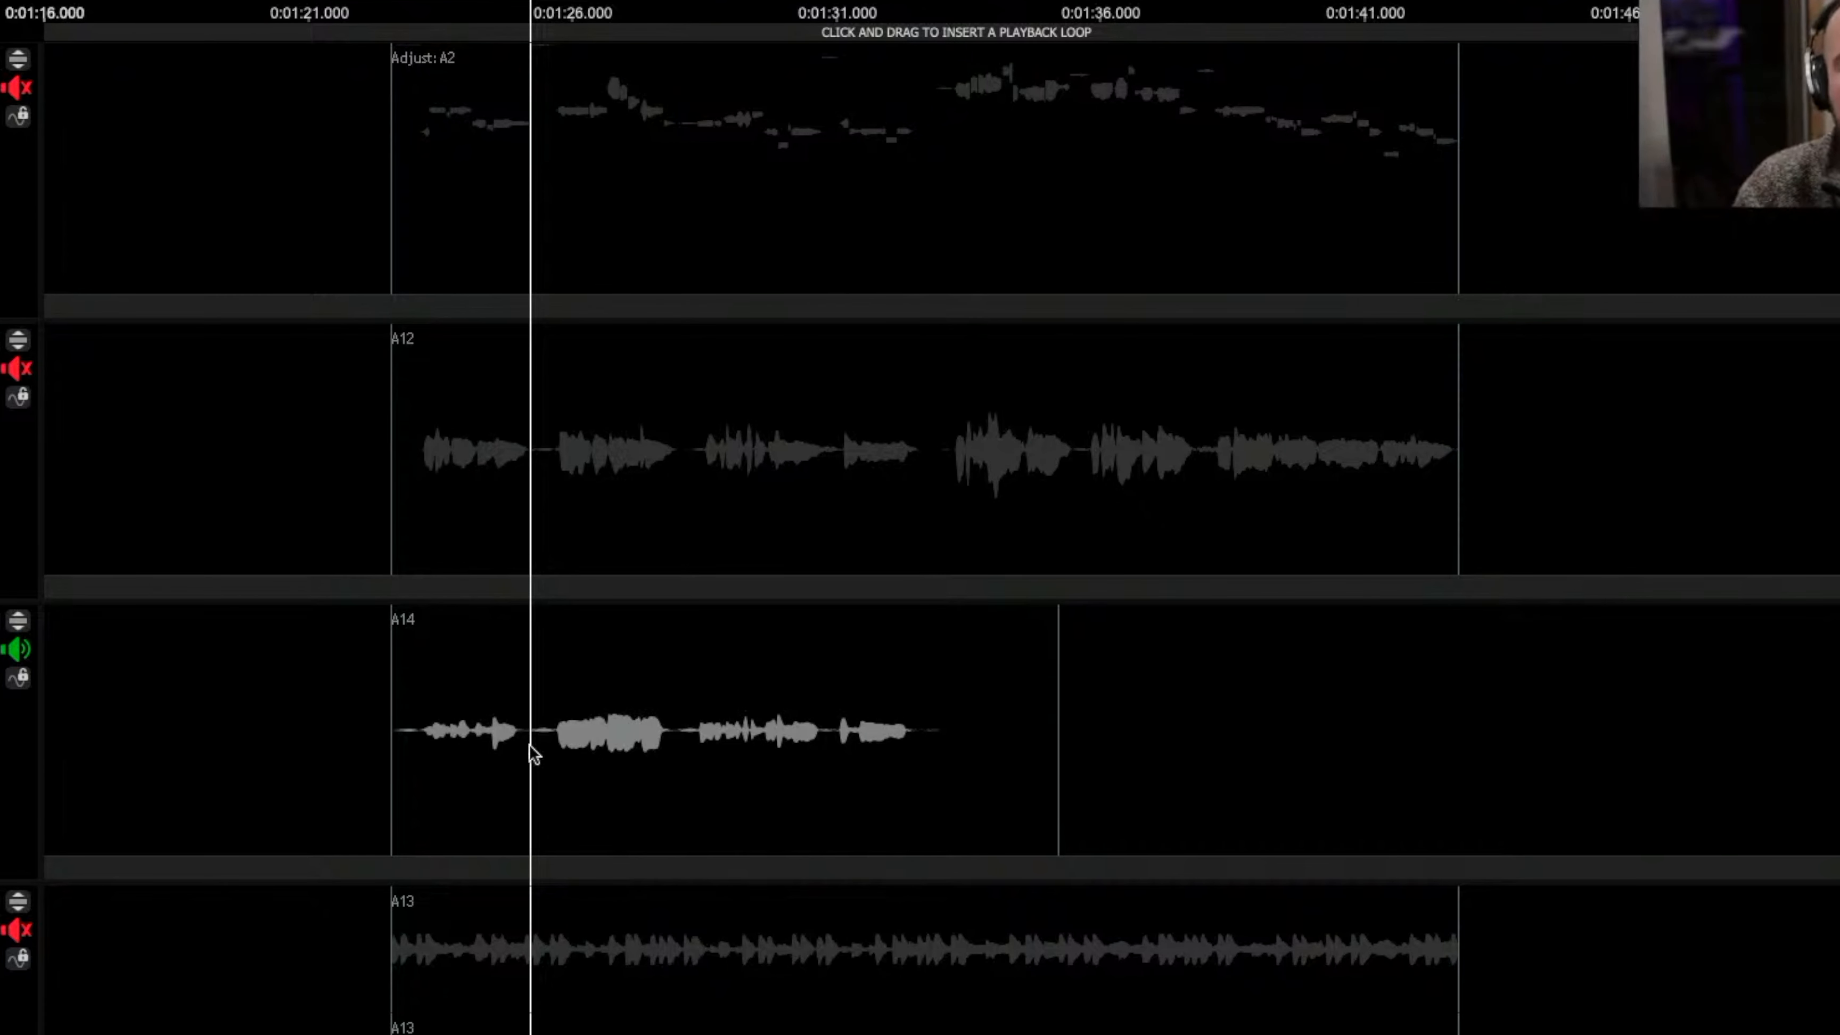
- Audition the soloed Hi Vox Harm from the start of its second phrase, and clear its solo
left_click(558, 777)
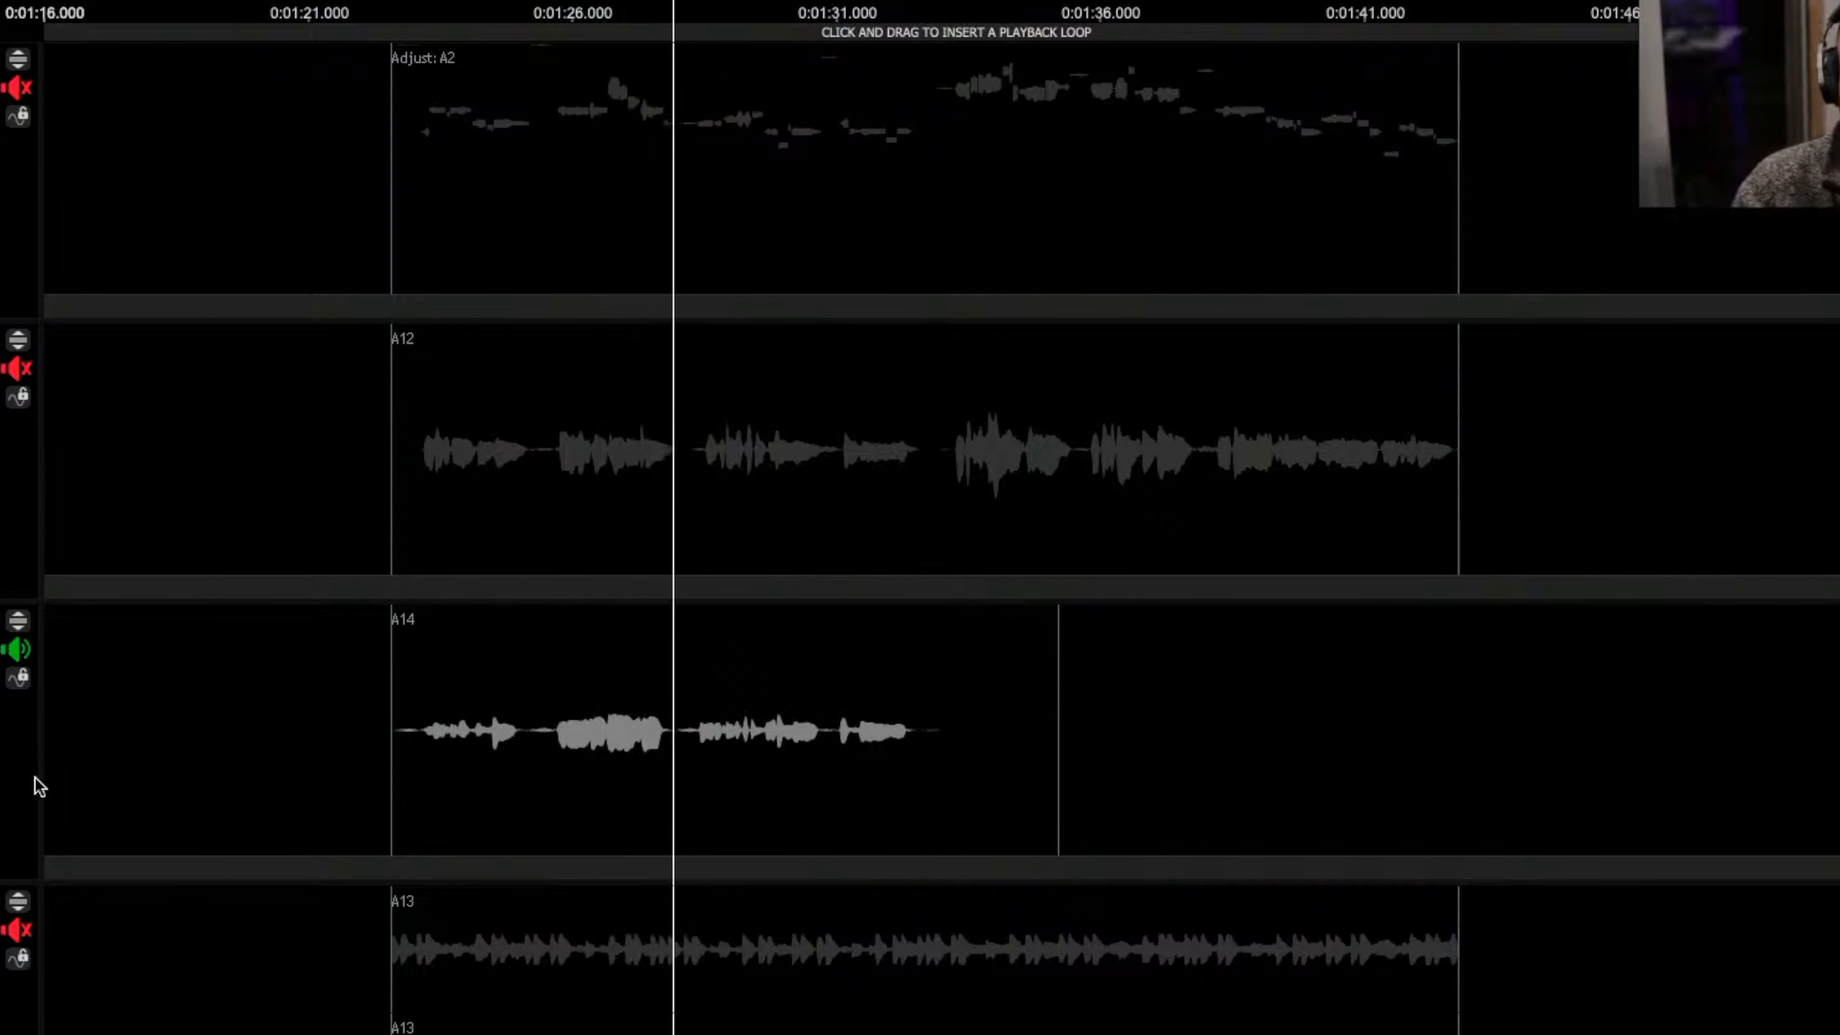
left_click(16, 649)
left_click(856, 252)
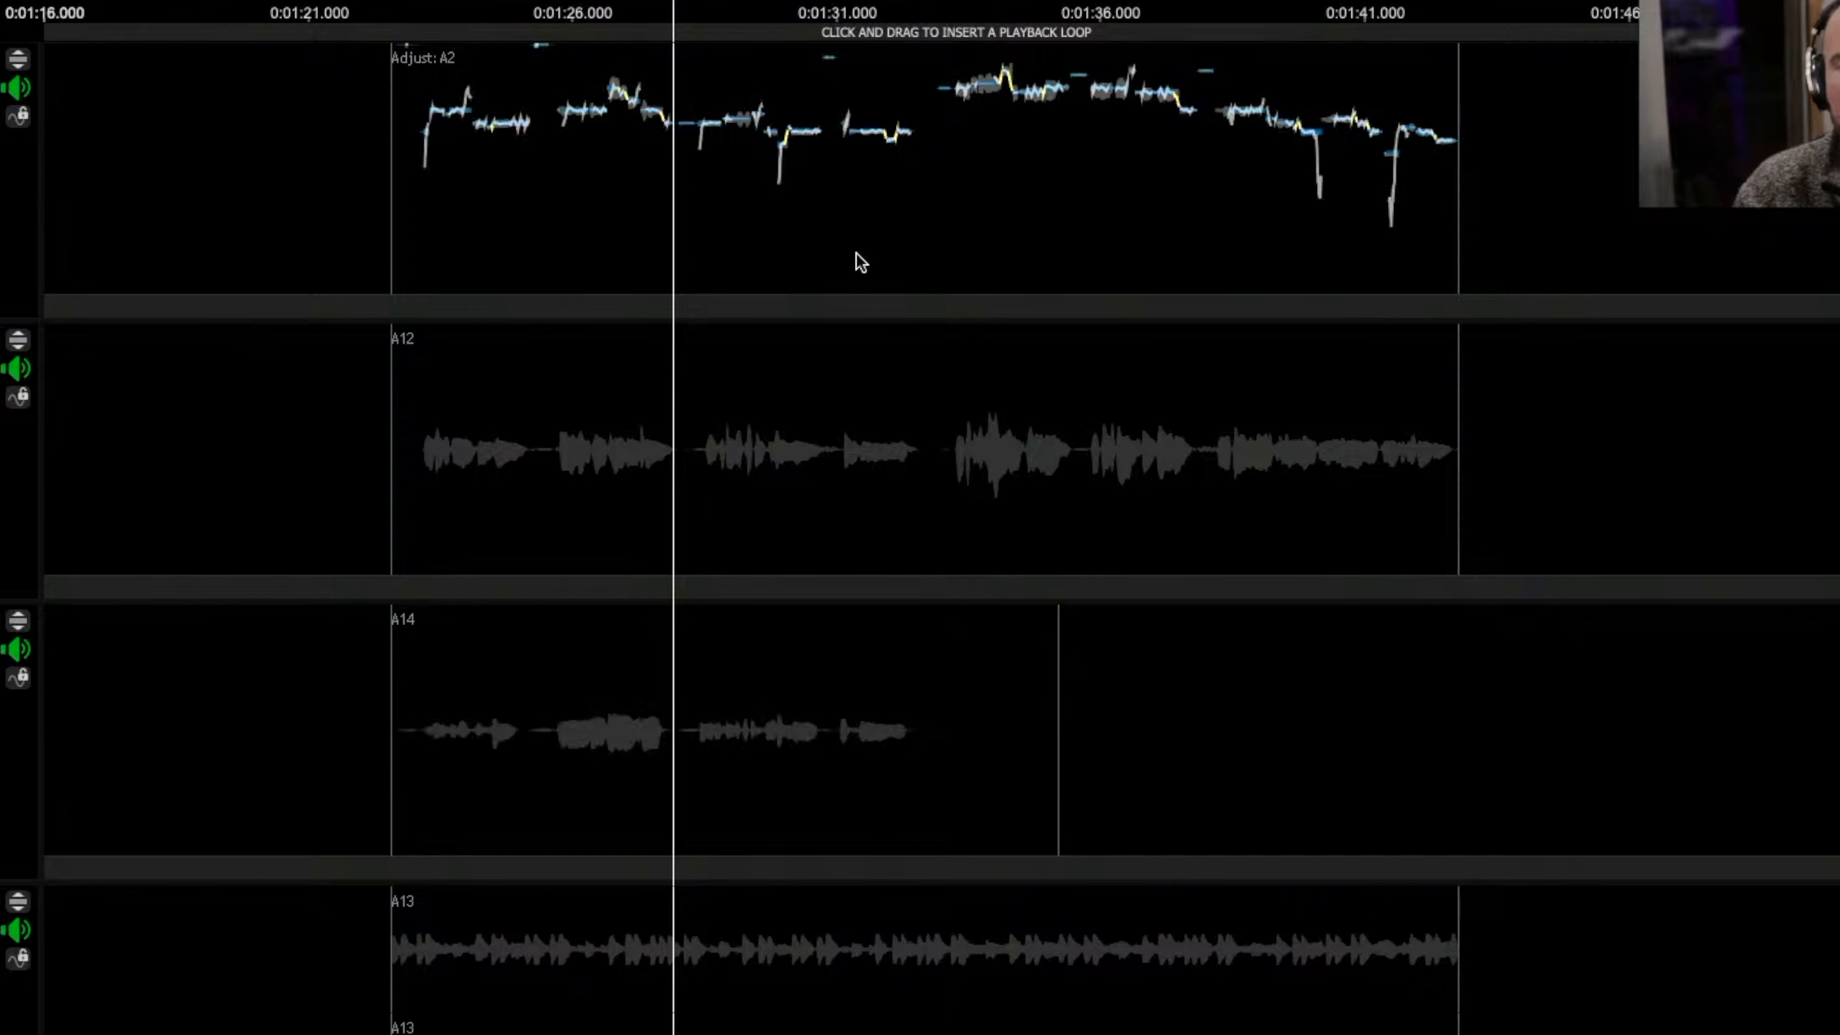
- Start a new Match Timing / Pitch / Level process for the selected audio with the preset 25 Tight- Timing + Pitch Match Only Unison
key("n")
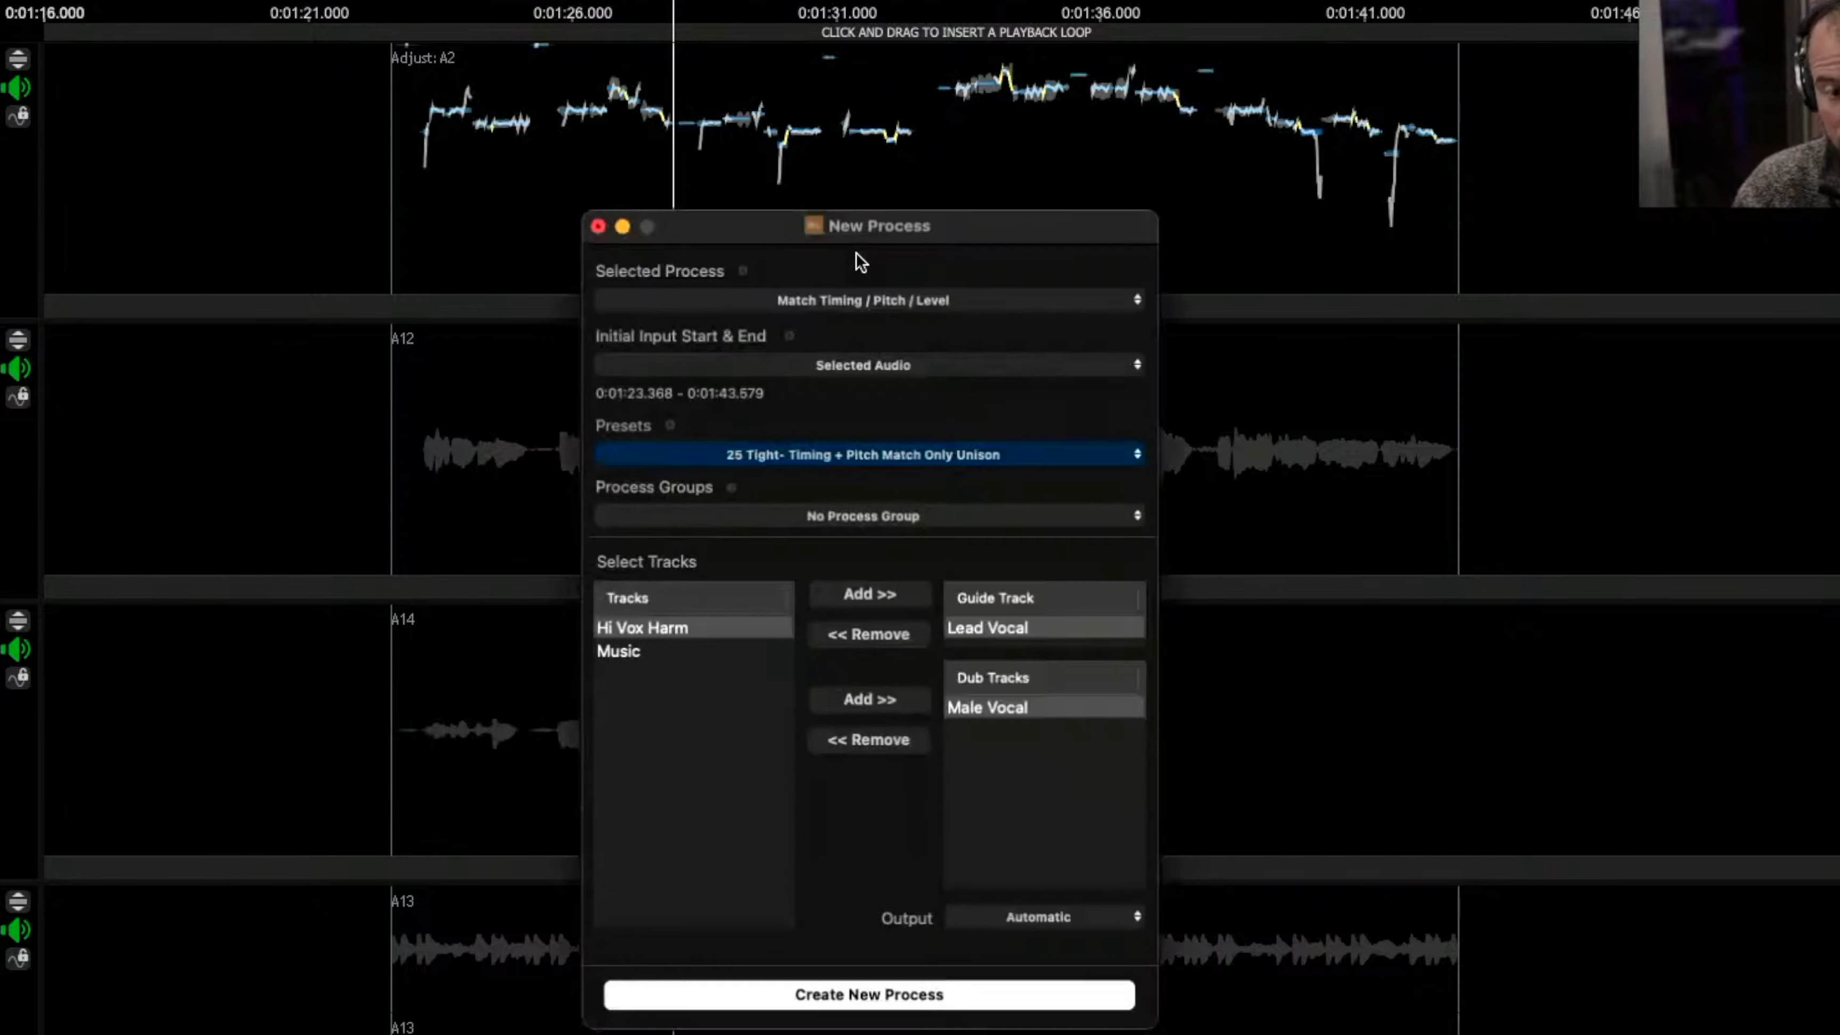
left_click_drag(938, 229, 839, 223)
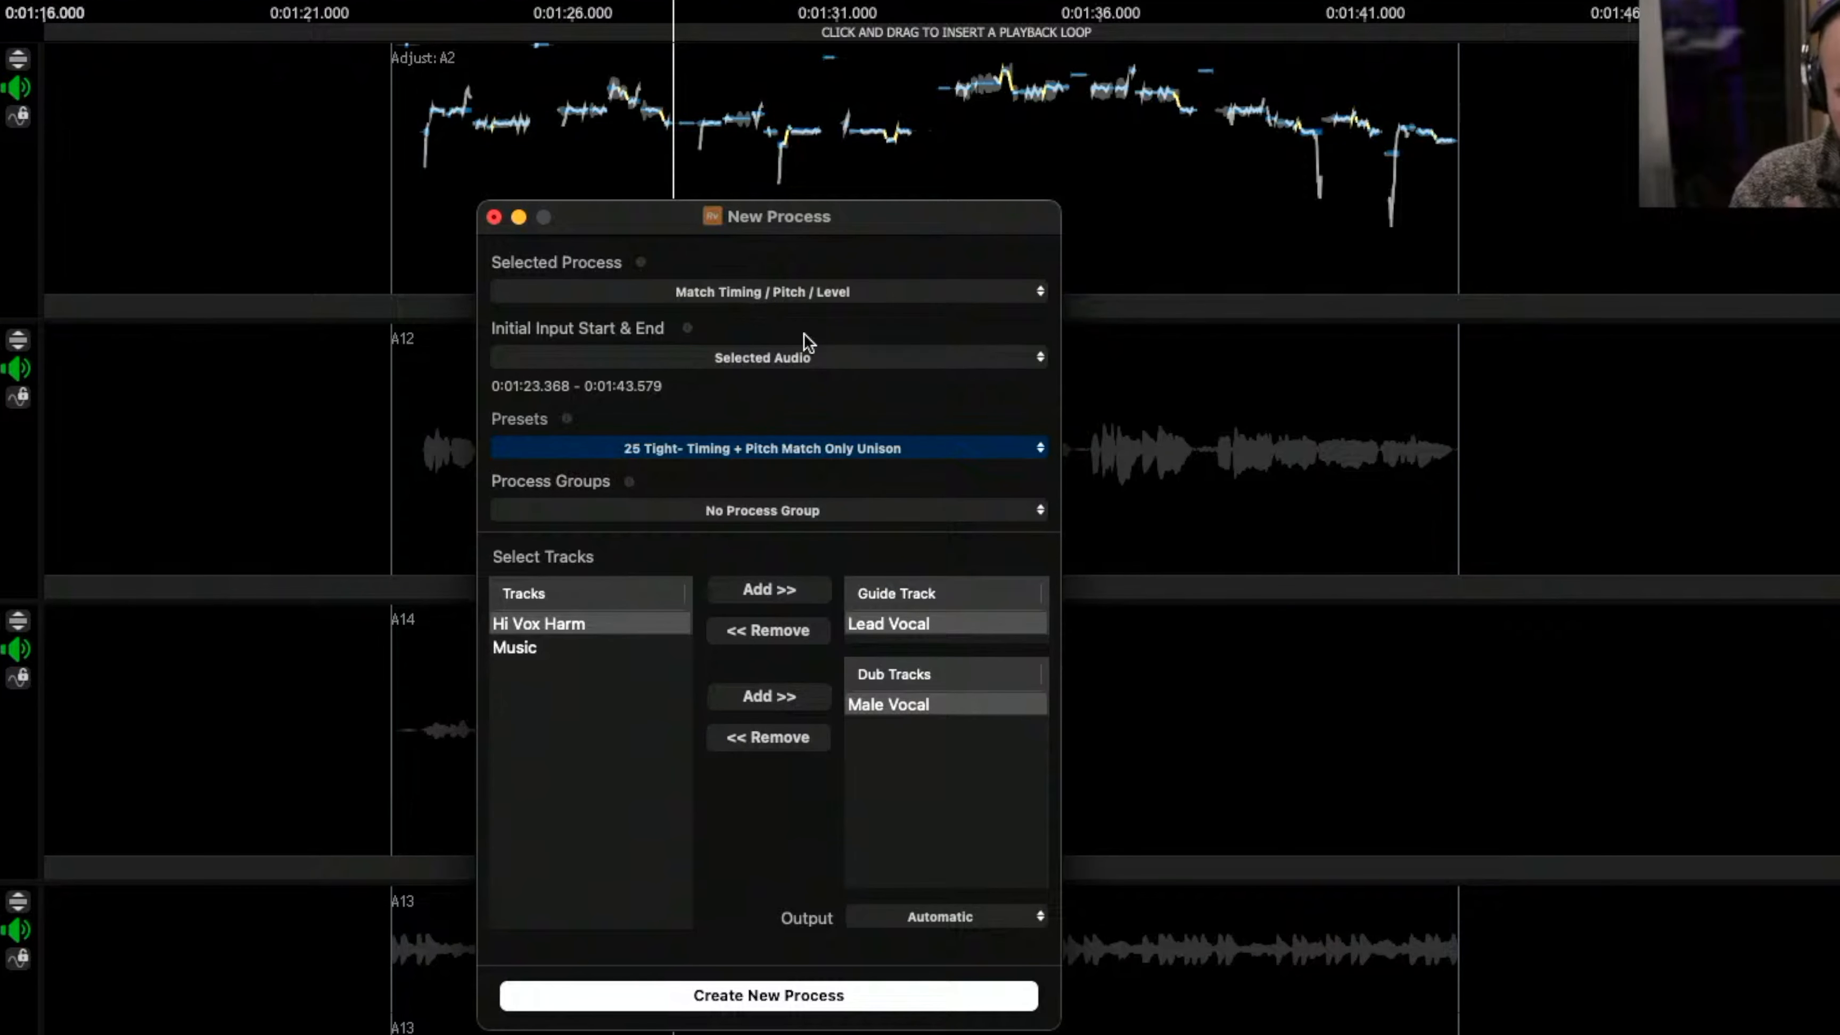
left_click(769, 447)
mouse_move(717, 503)
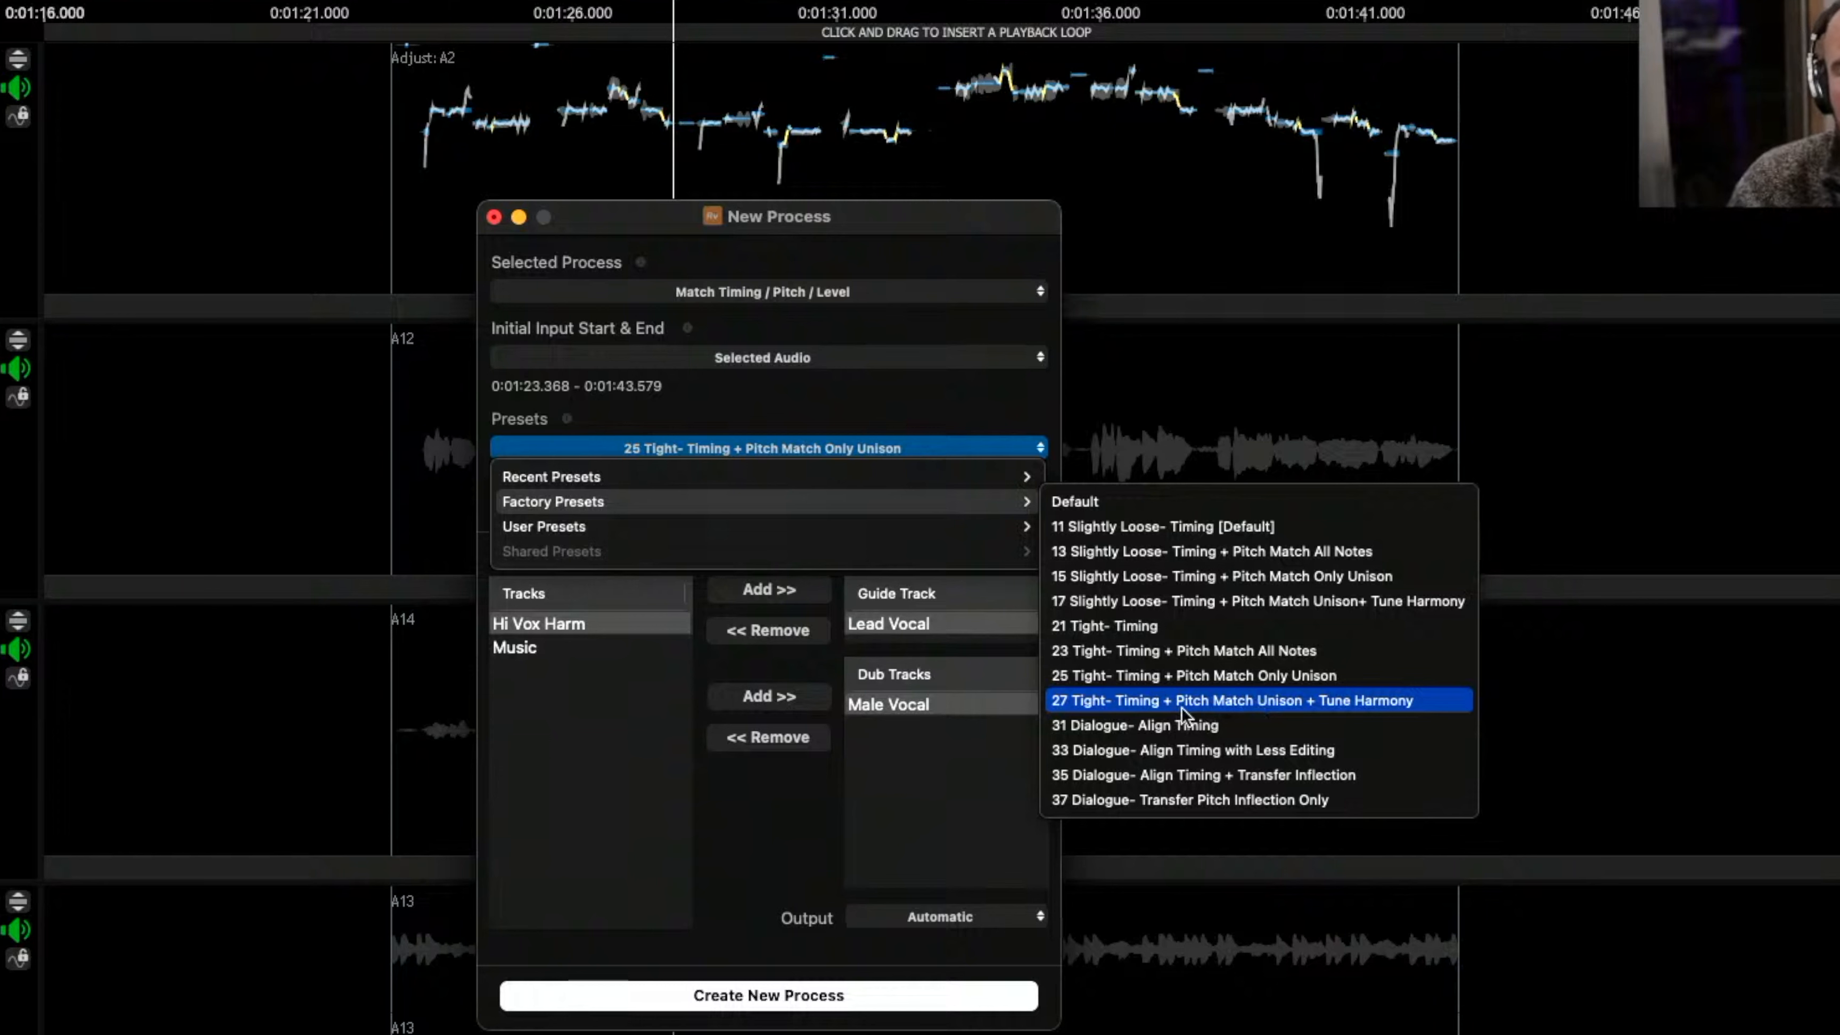
left_click(1247, 684)
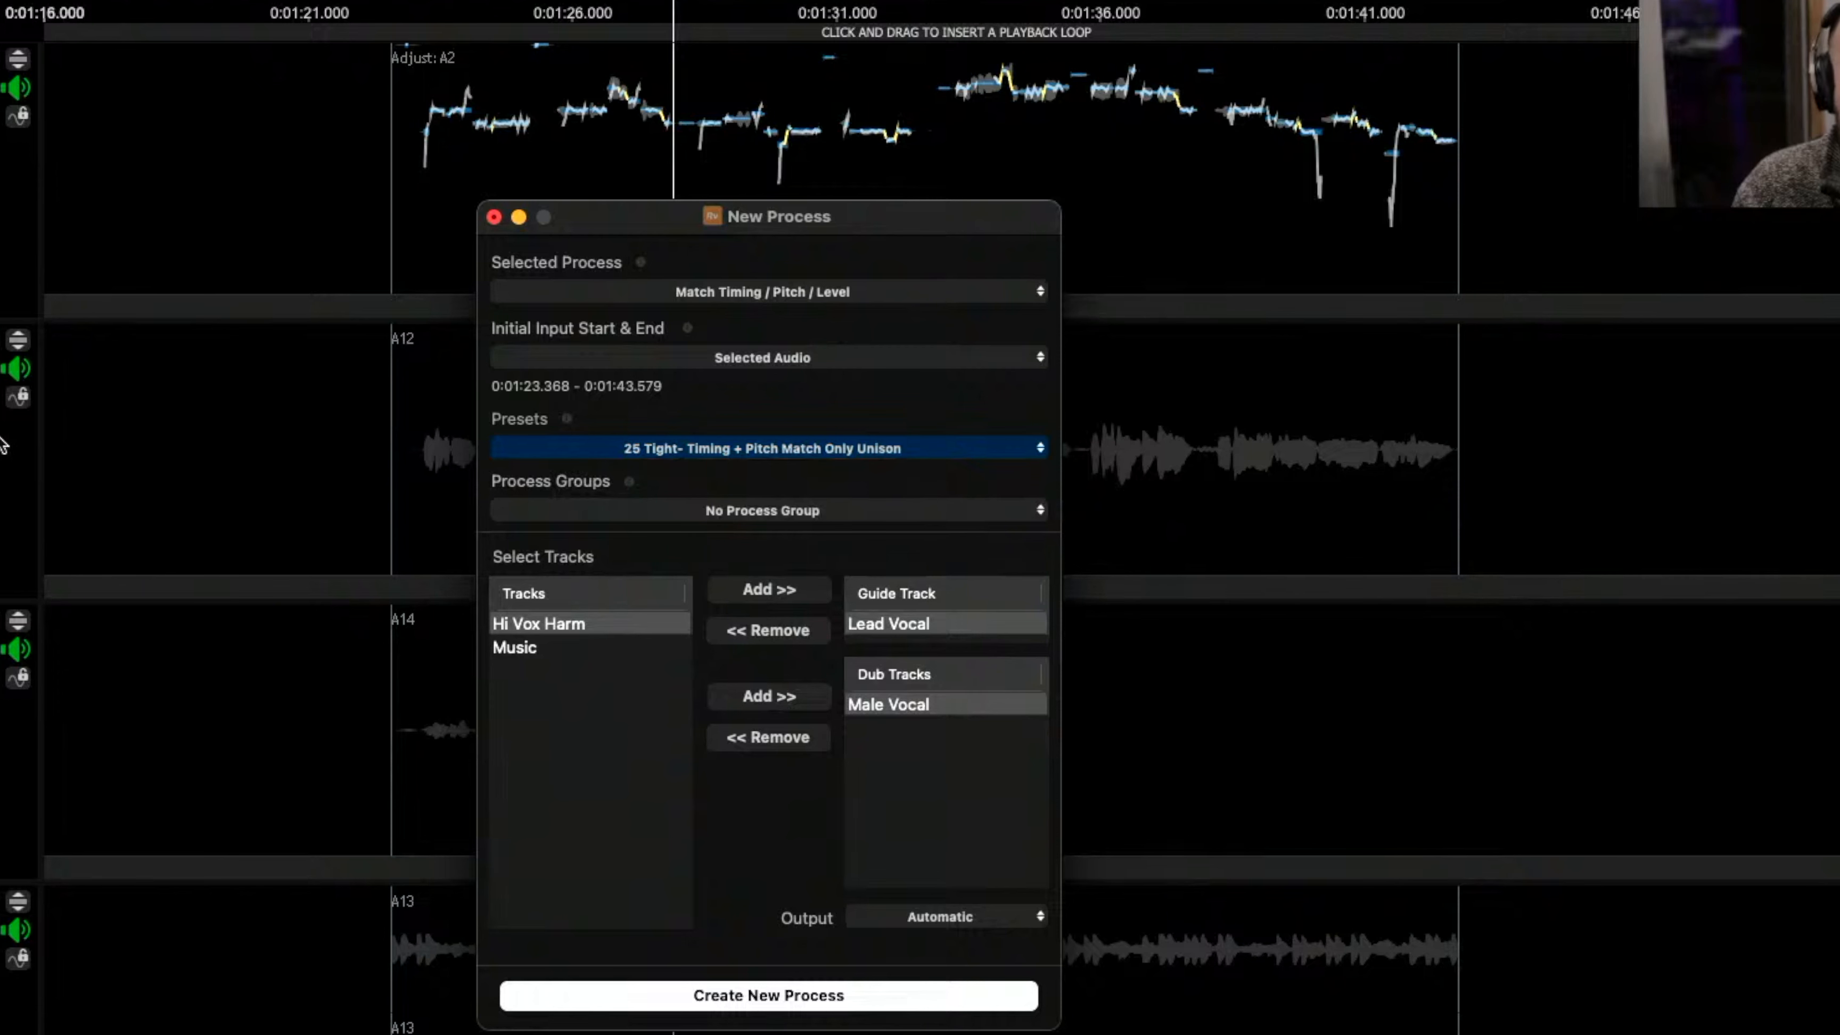
- Add Hi Vox Harm to the dub tracks beside Male Vocal, create the match process, and close its dialog
left_click(626, 626)
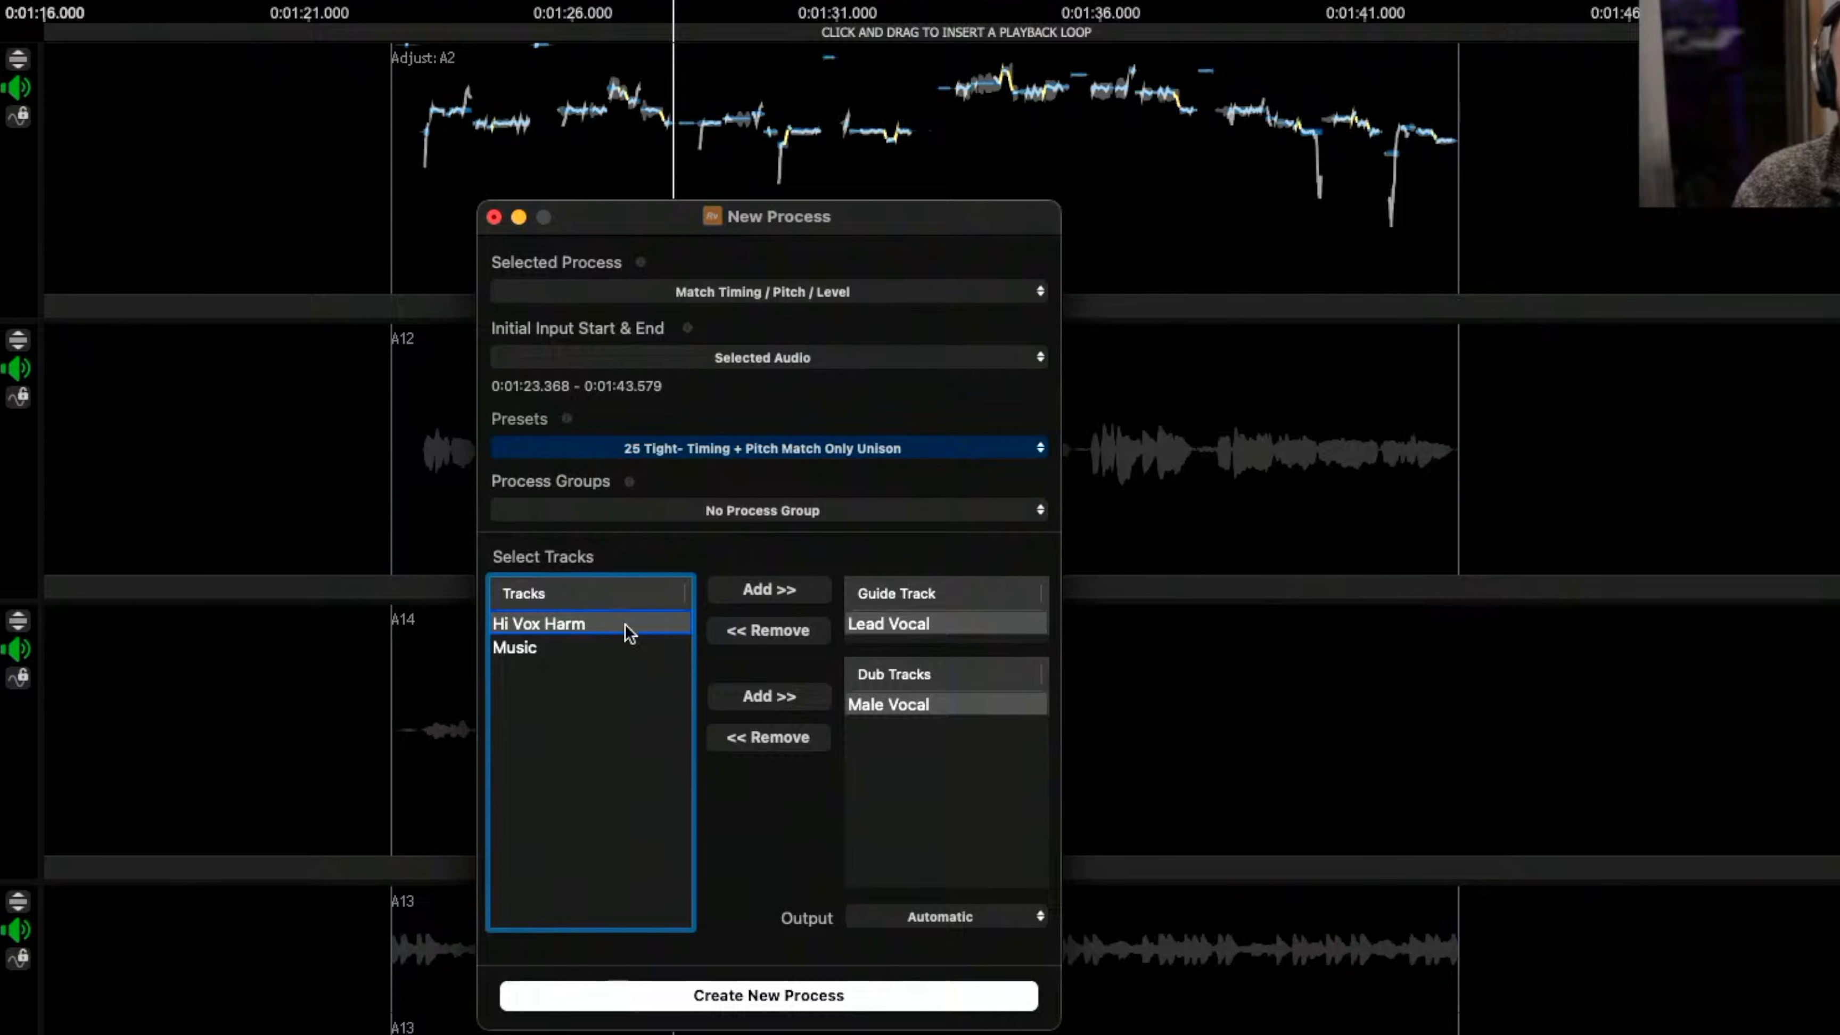
left_click(769, 698)
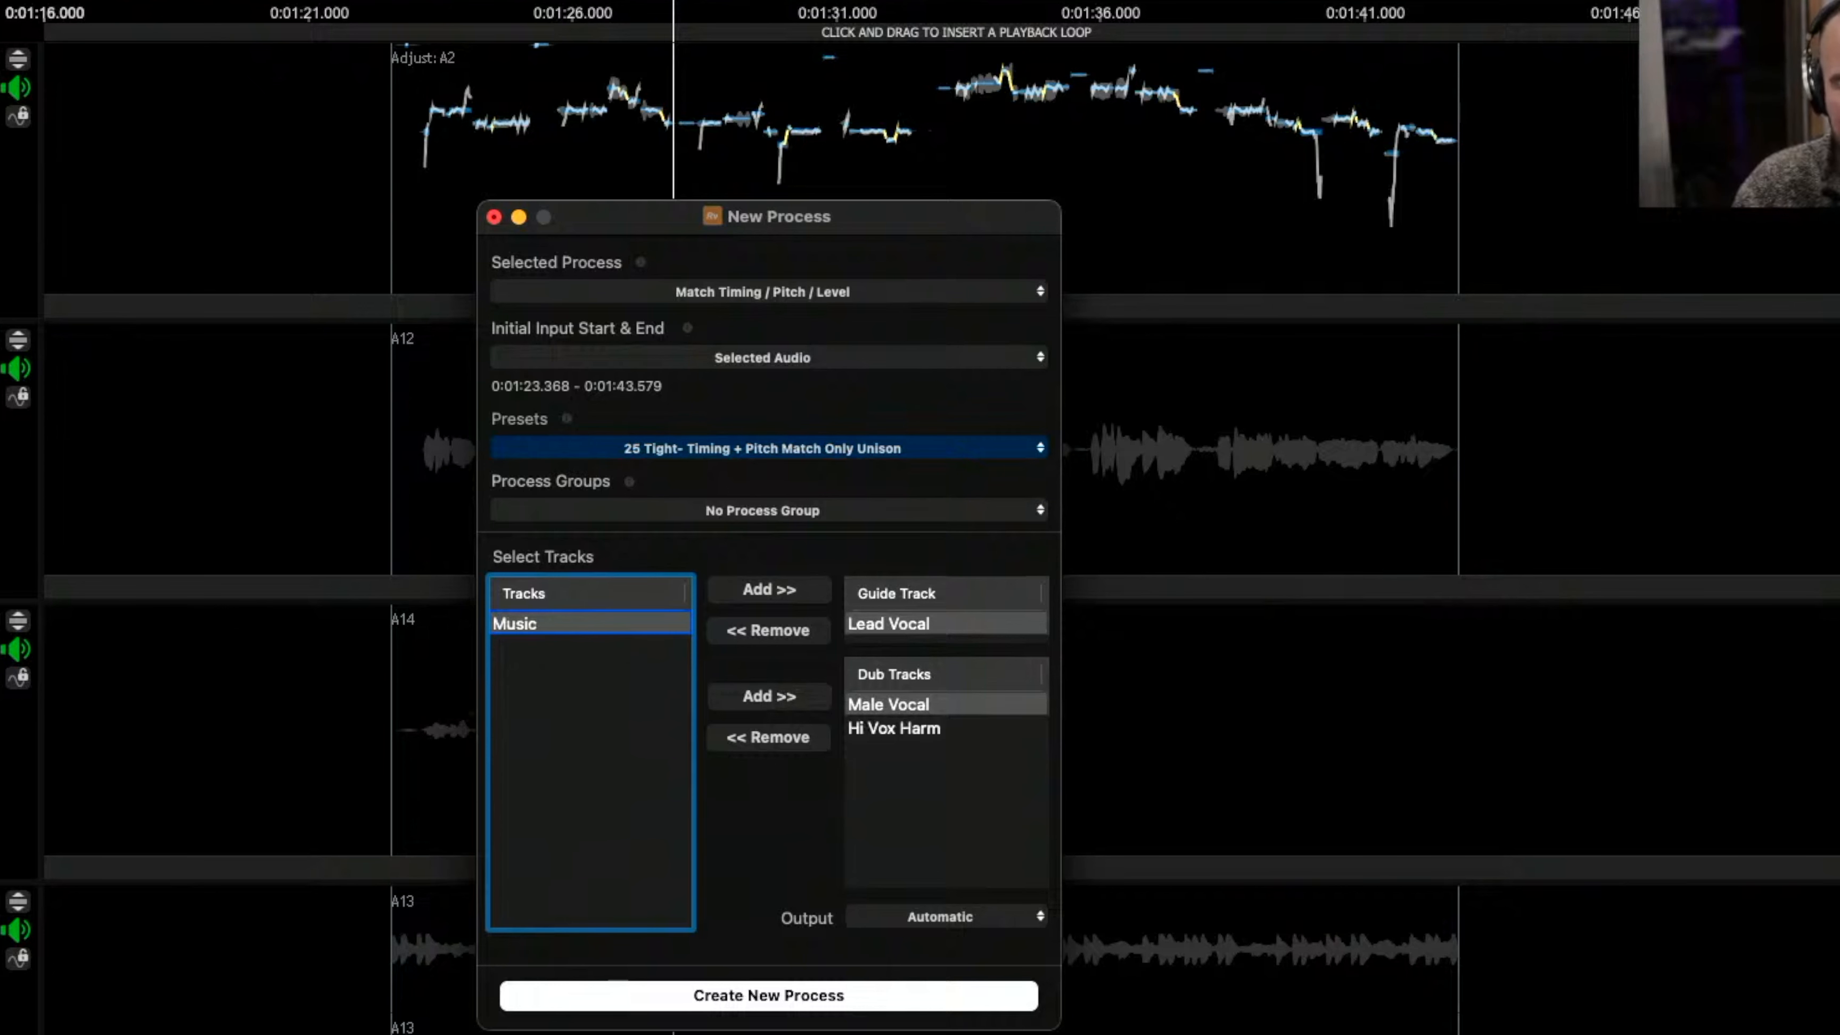
left_click(806, 1003)
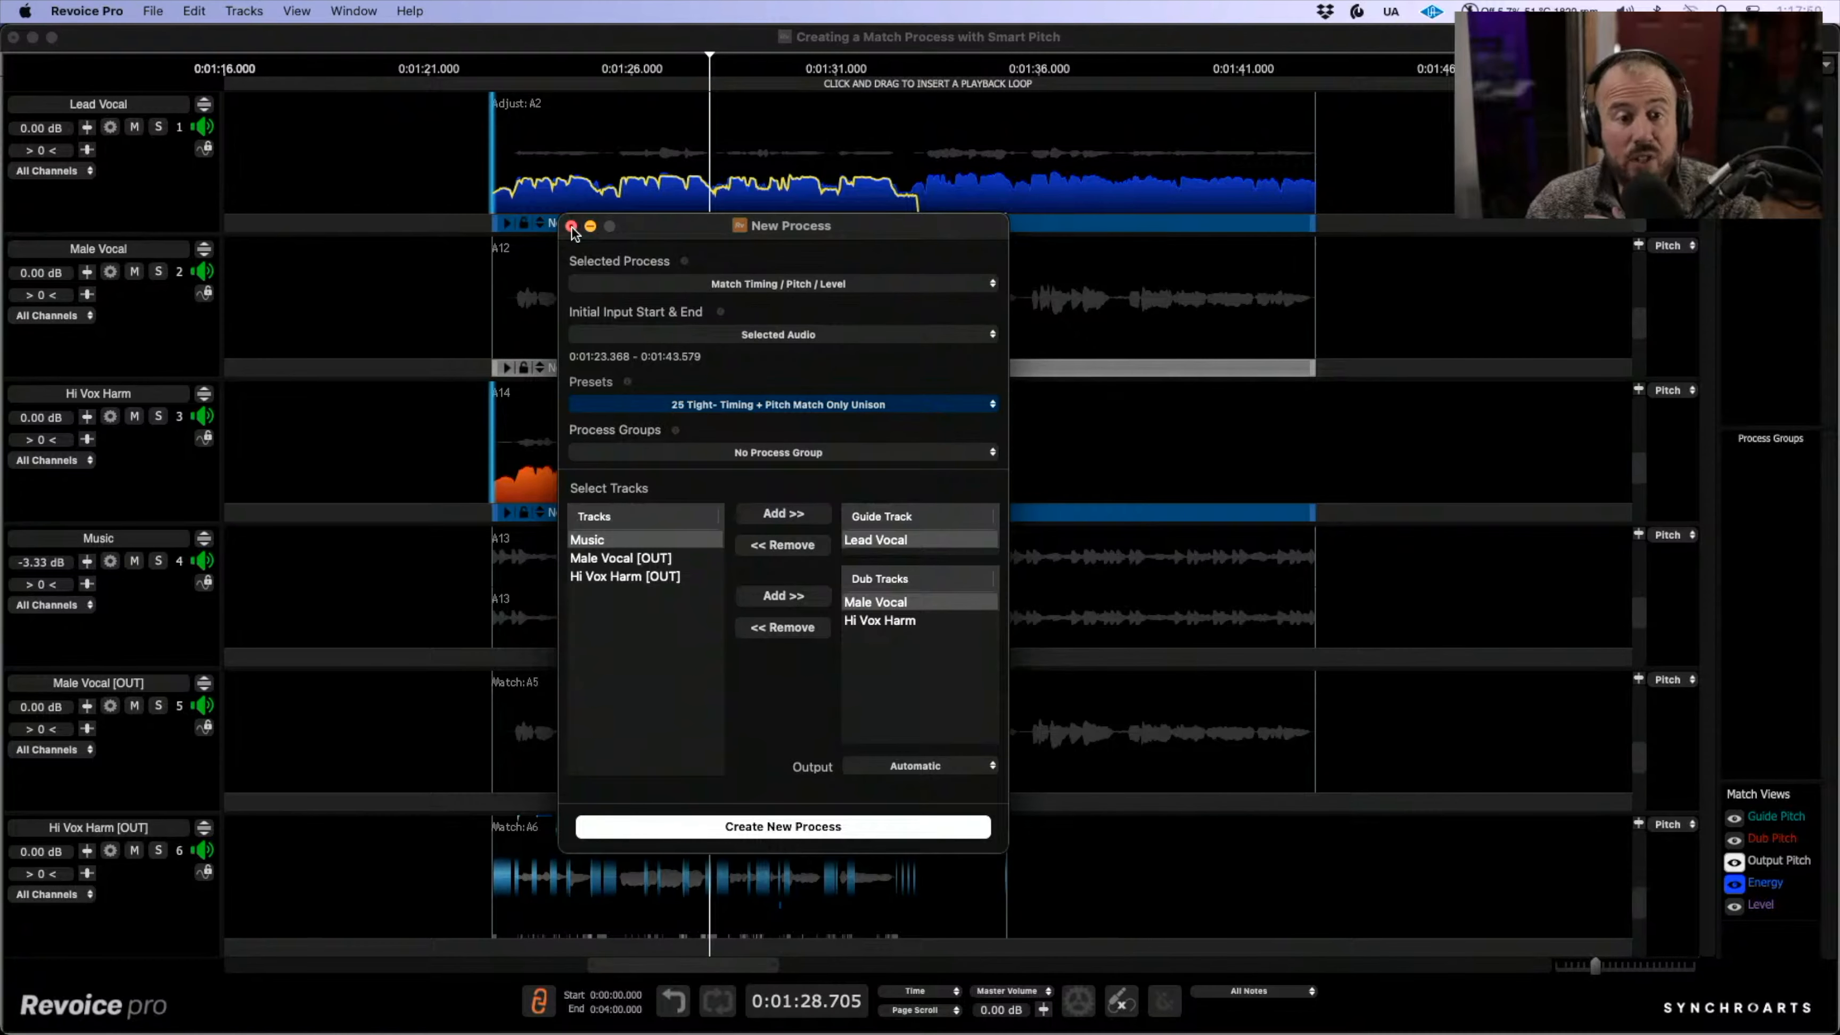
left_click(571, 226)
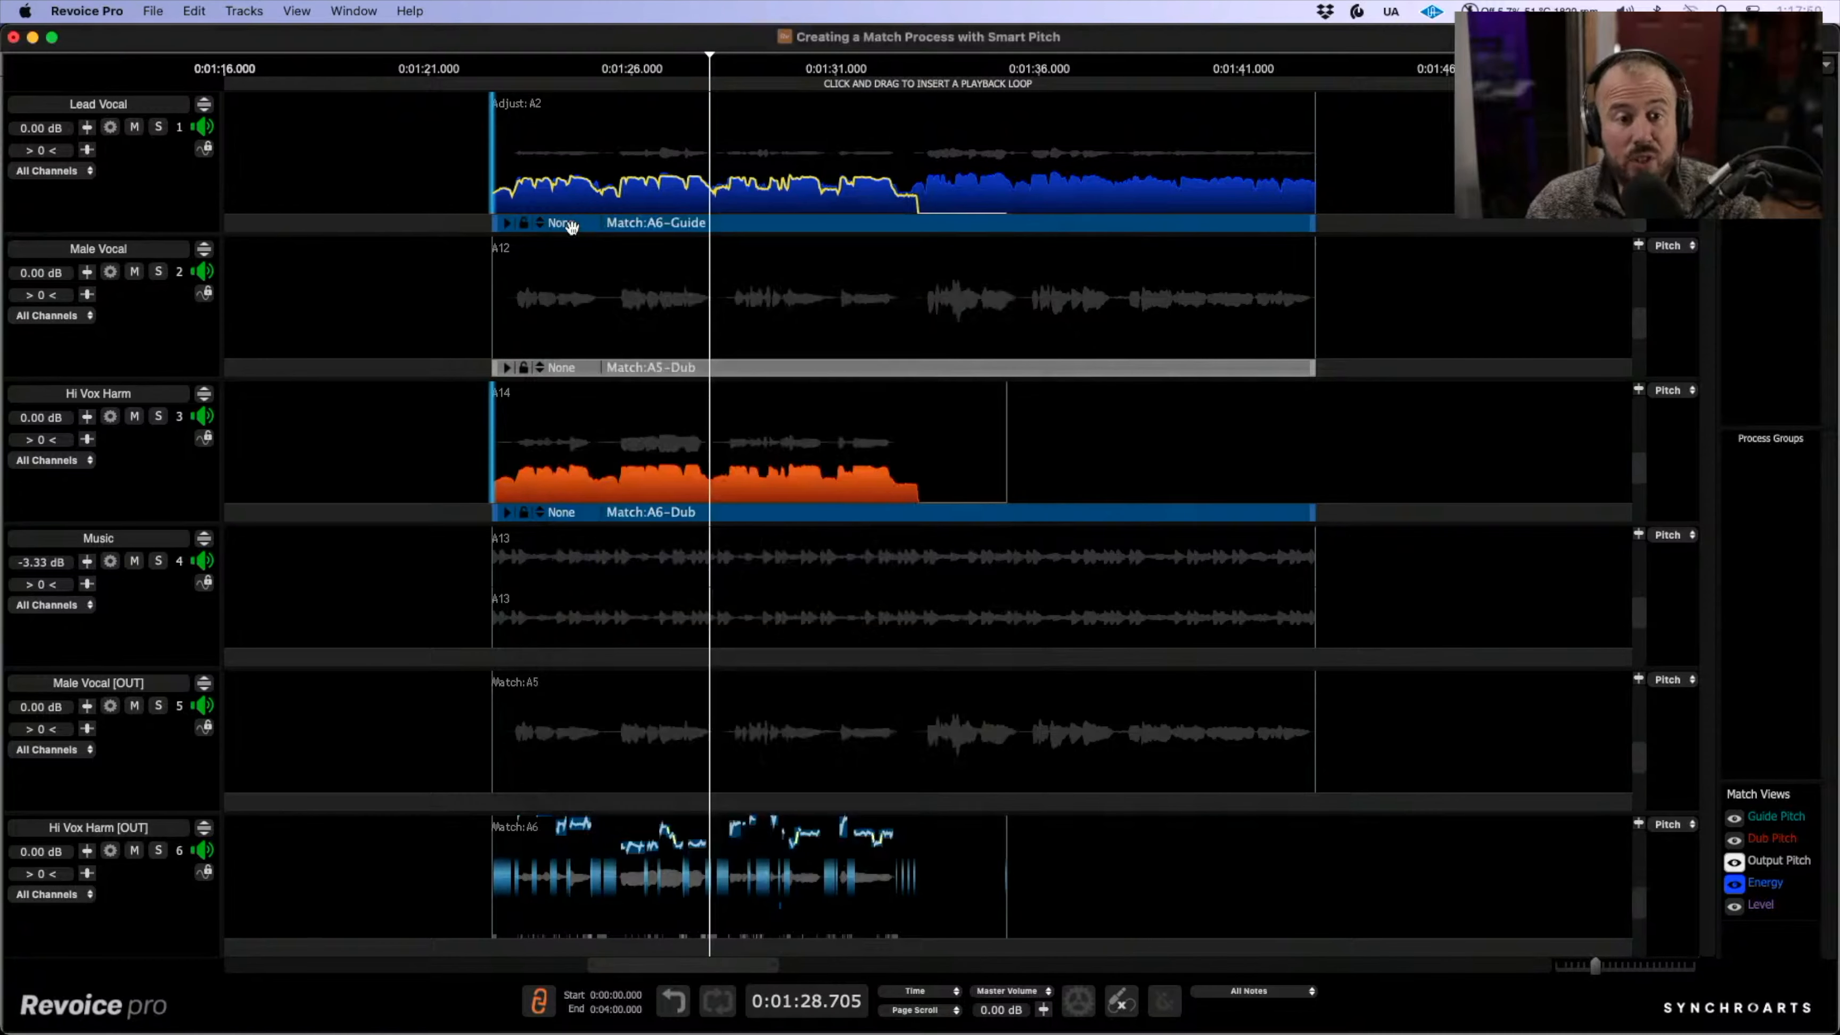
- Solo and audition Lead Vocal, Male Vocal and Male Vocal [OUT] in turn to compare them
left_click(158, 127)
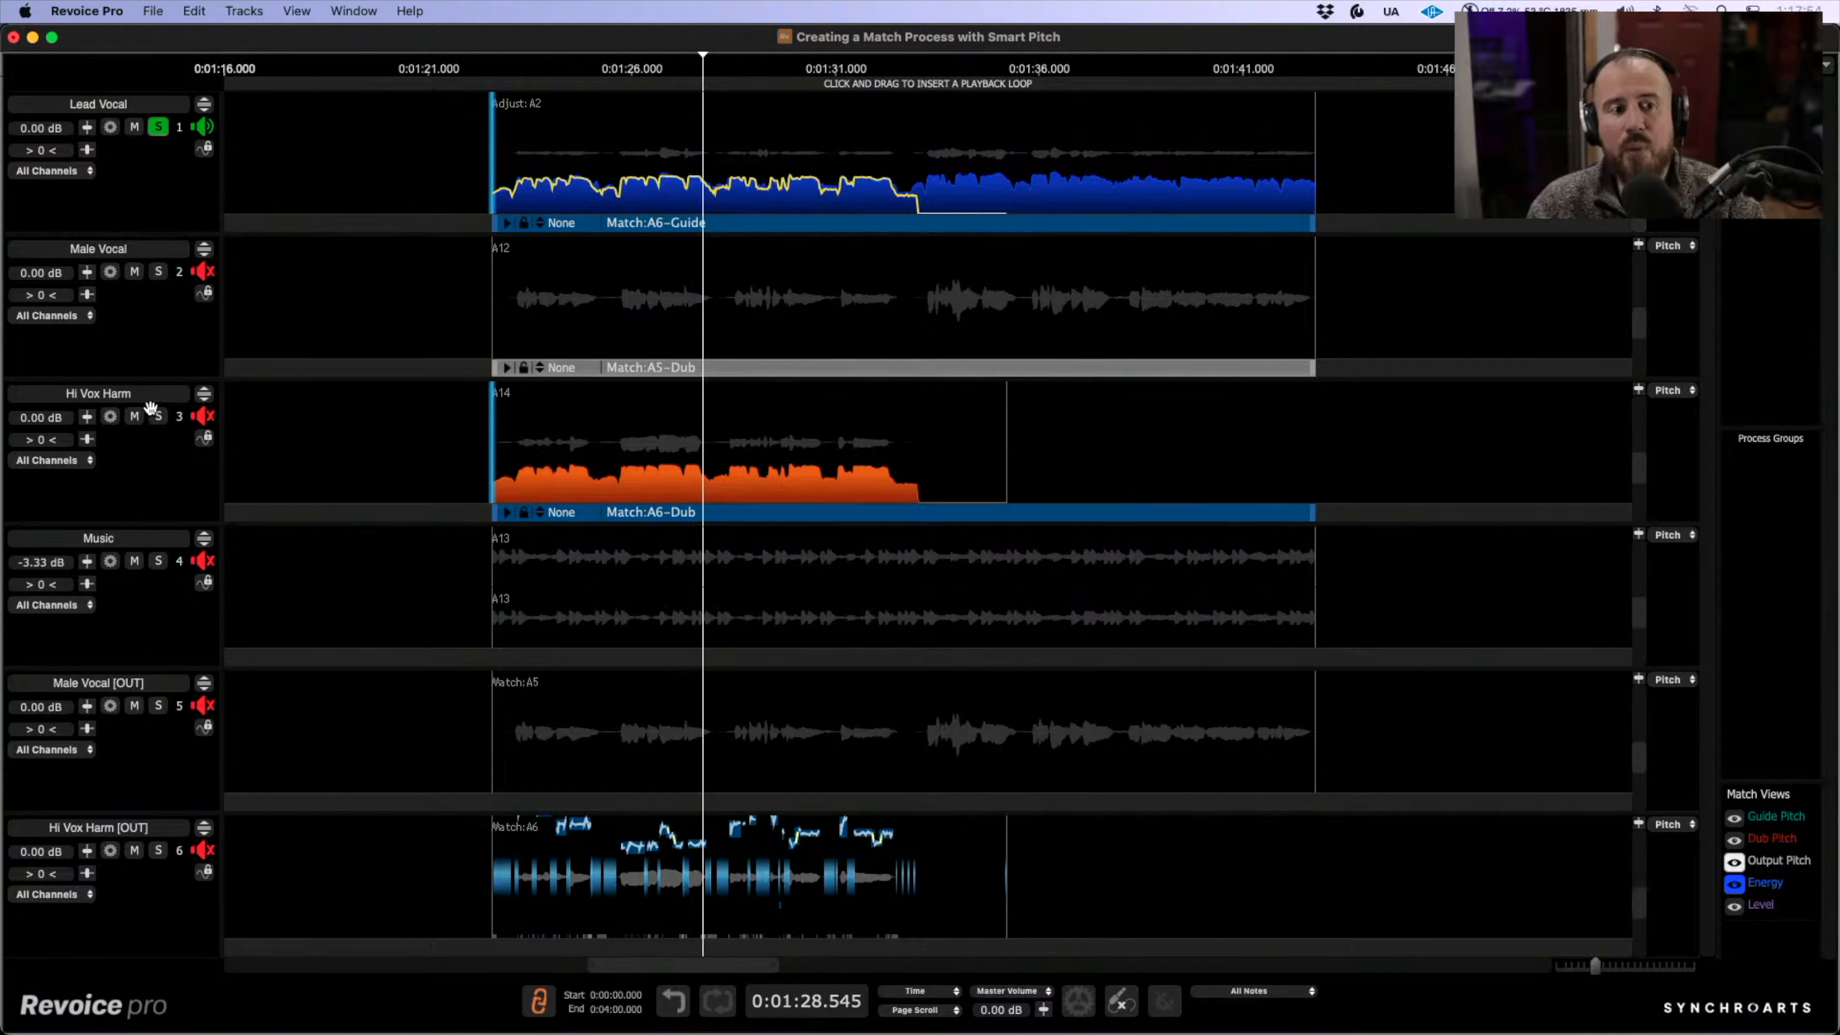
left_click(159, 272)
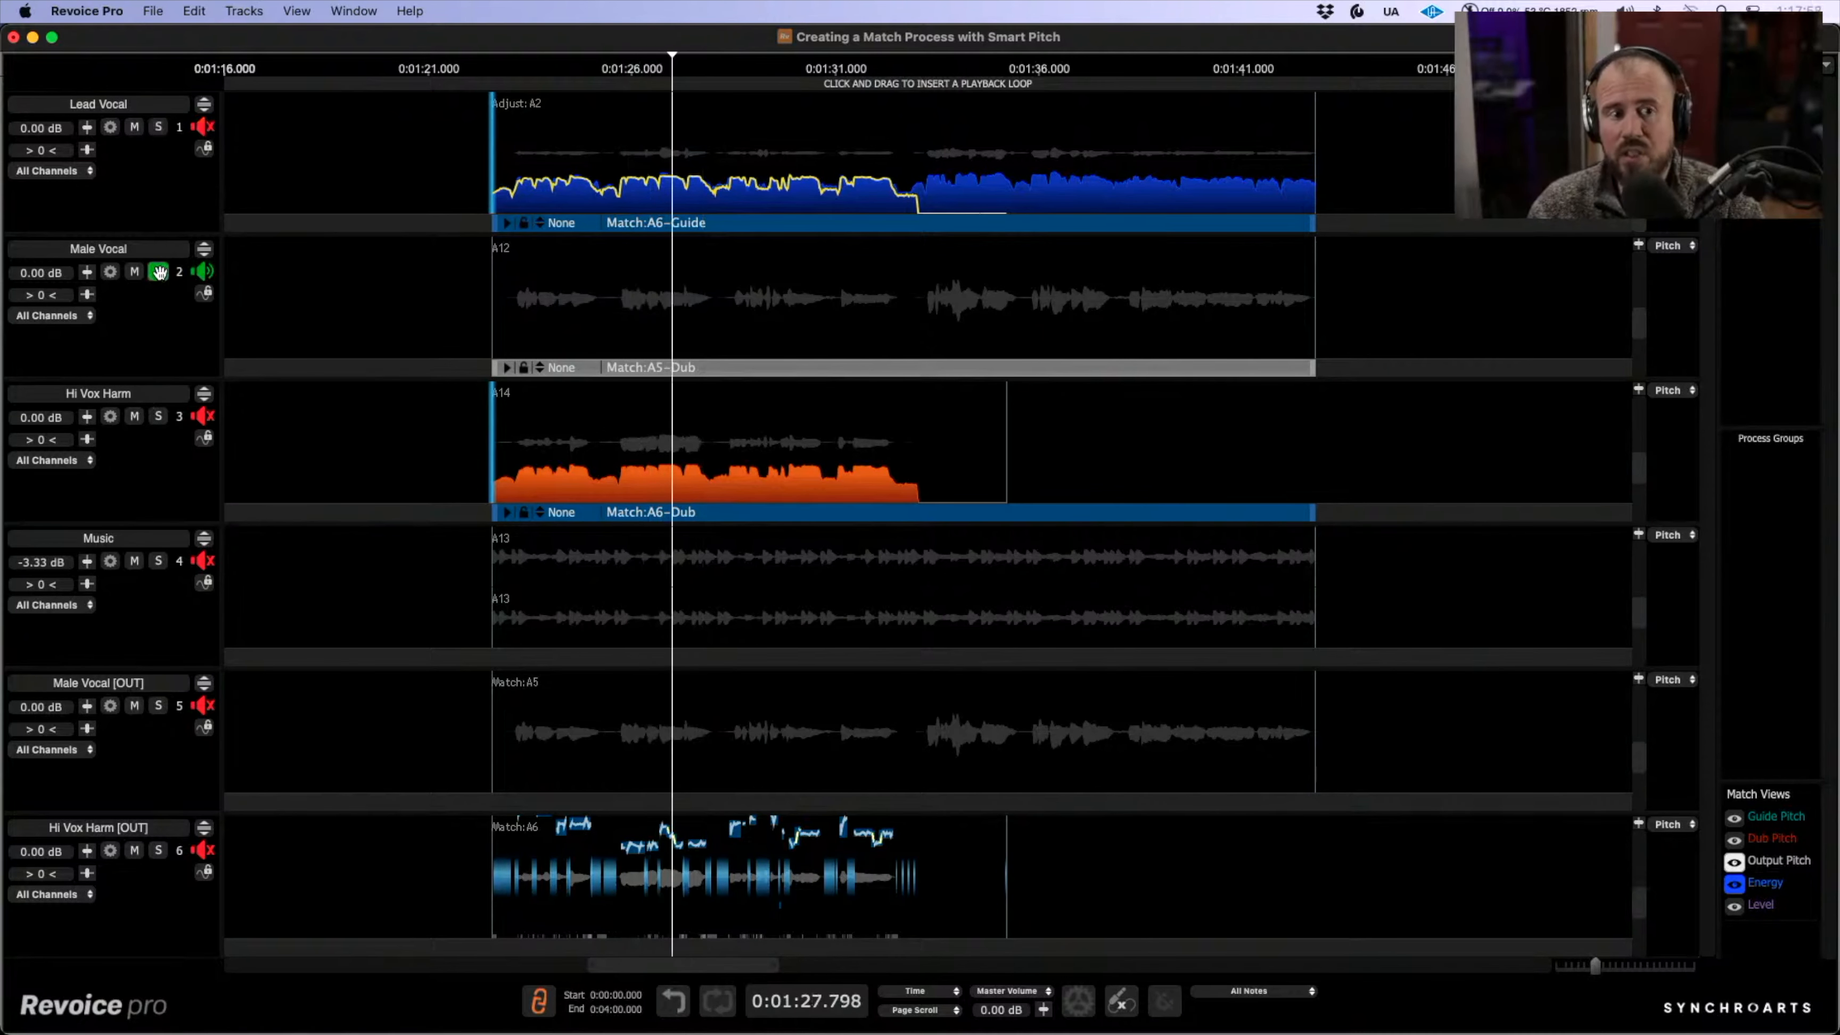
key("space")
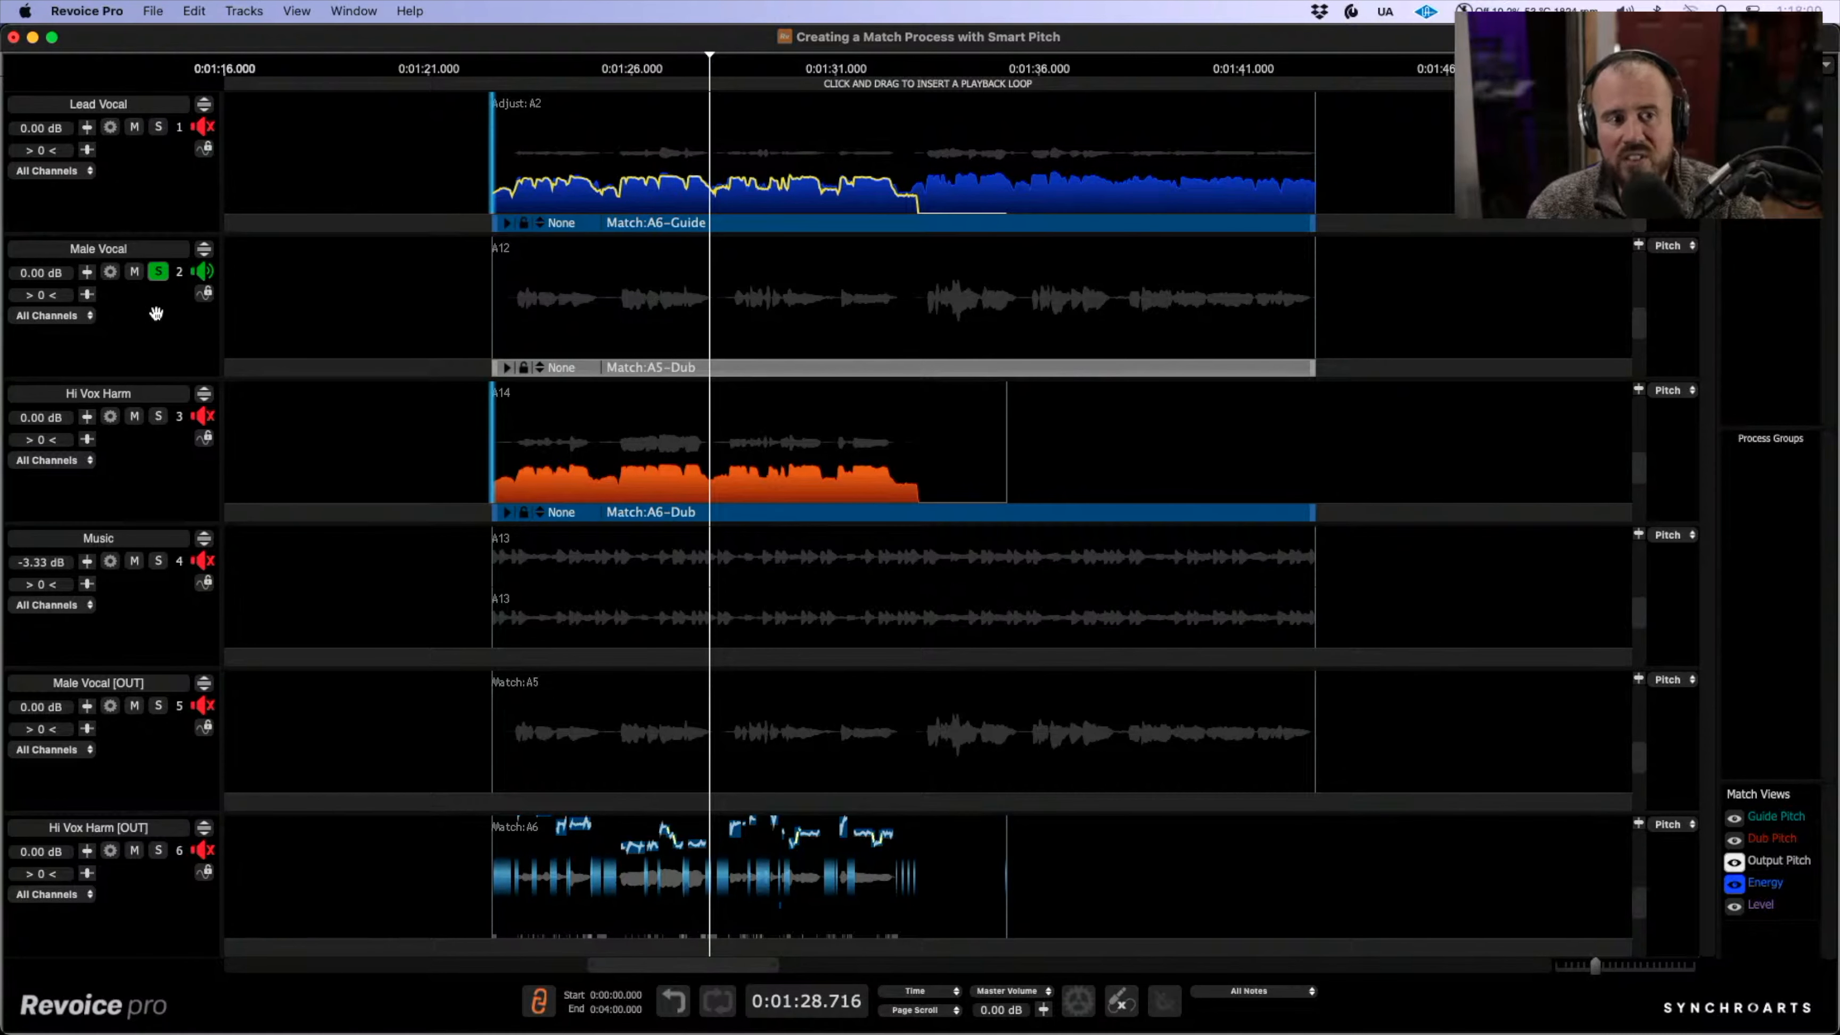
left_click(158, 706)
key("space")
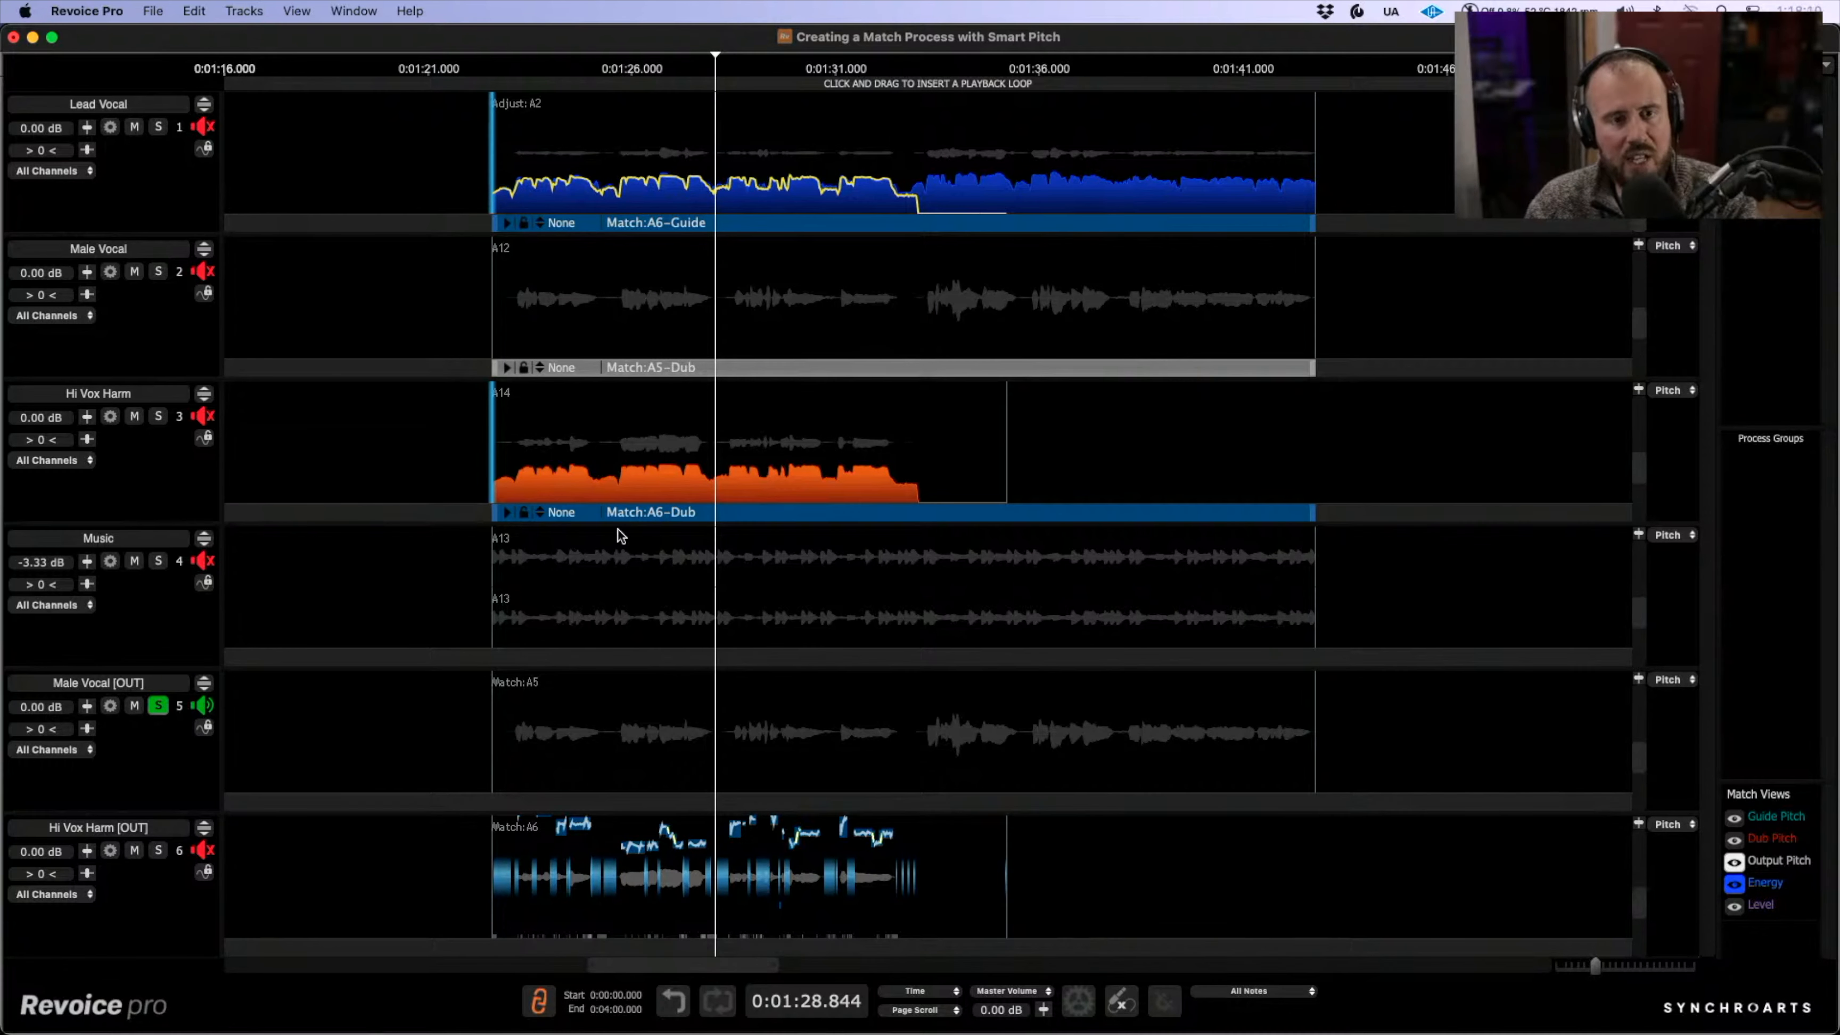
- Leave only Hi Vox Harm [OUT] soloed and audition the processed harmony
left_click(158, 127)
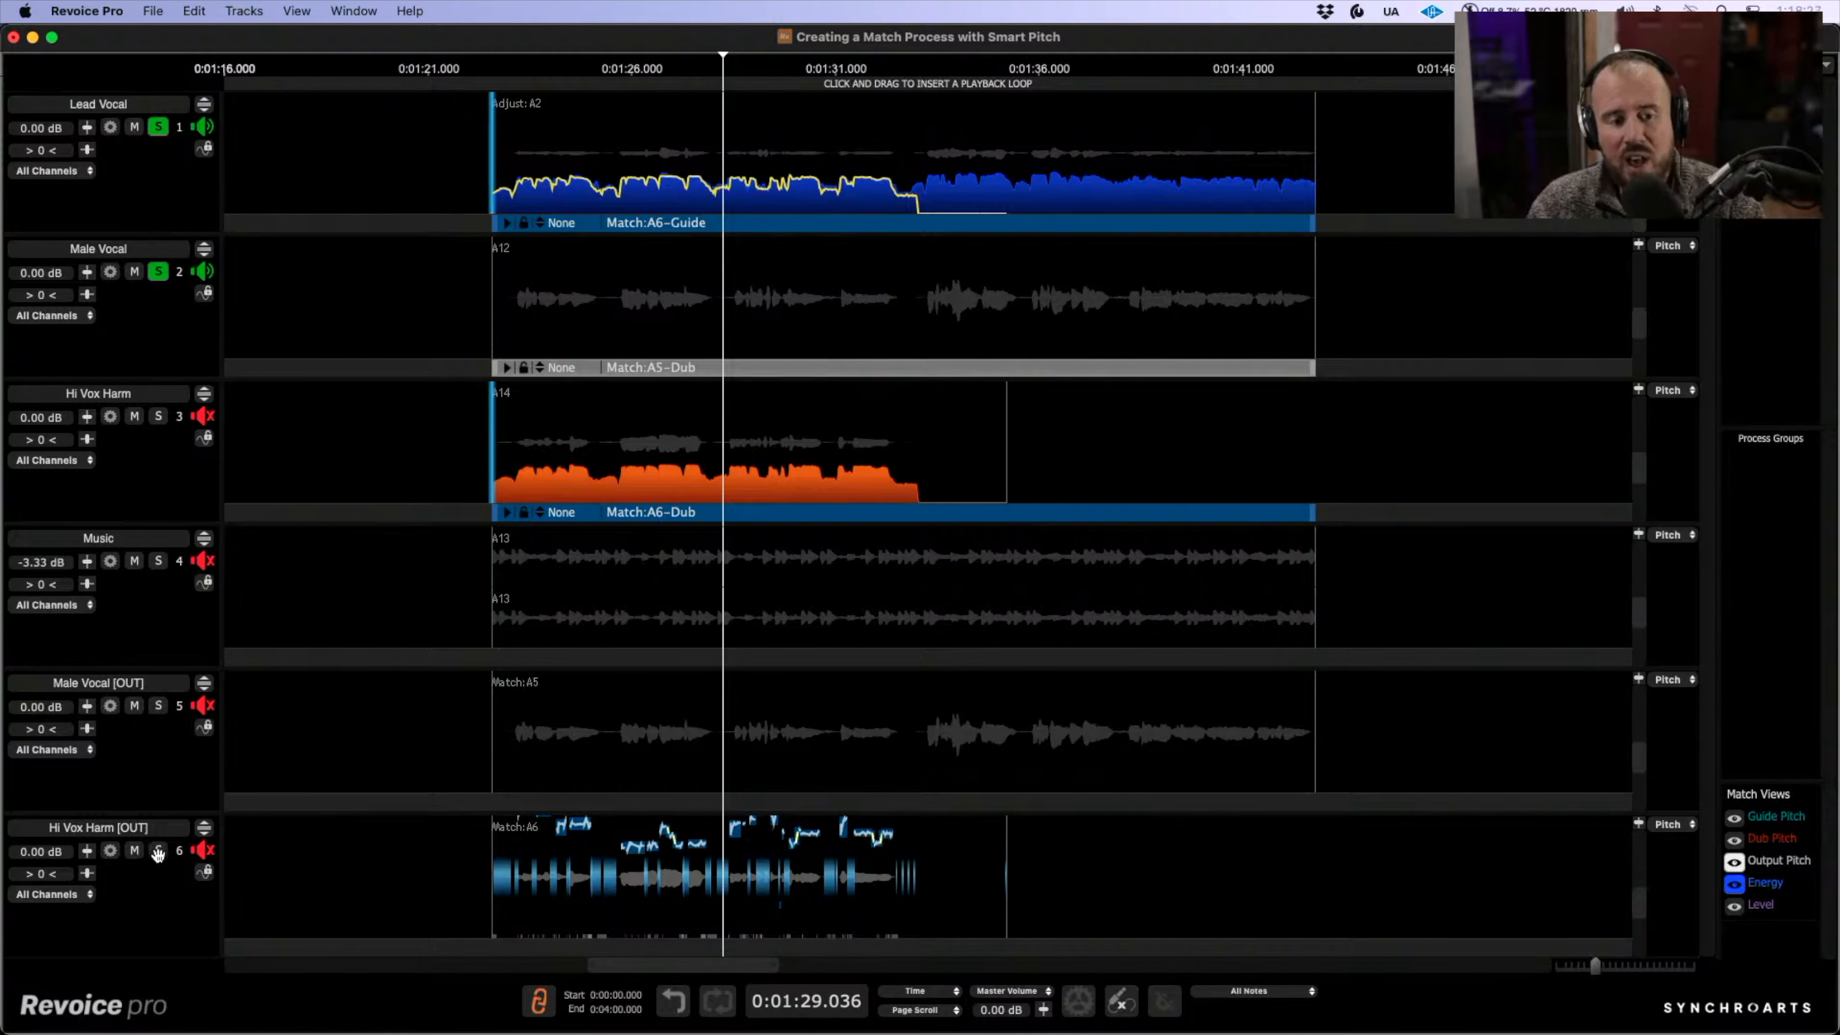
left_click(158, 852)
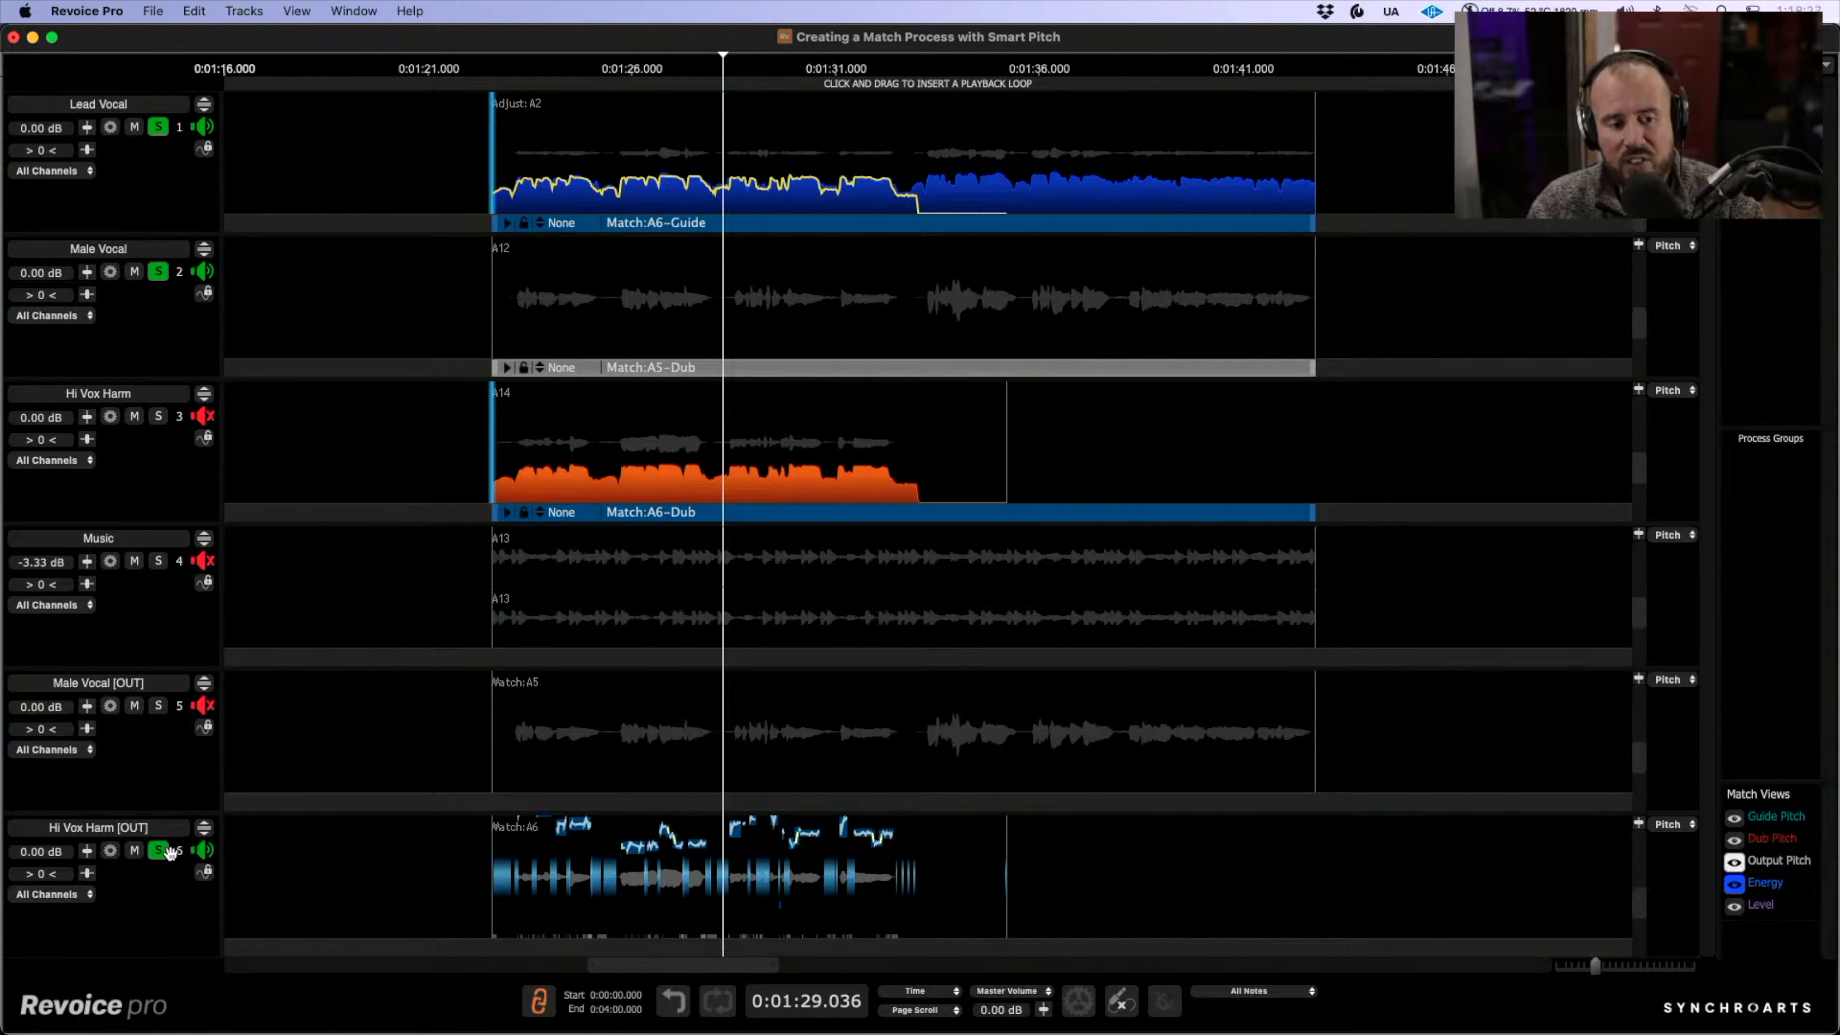
left_click(158, 270)
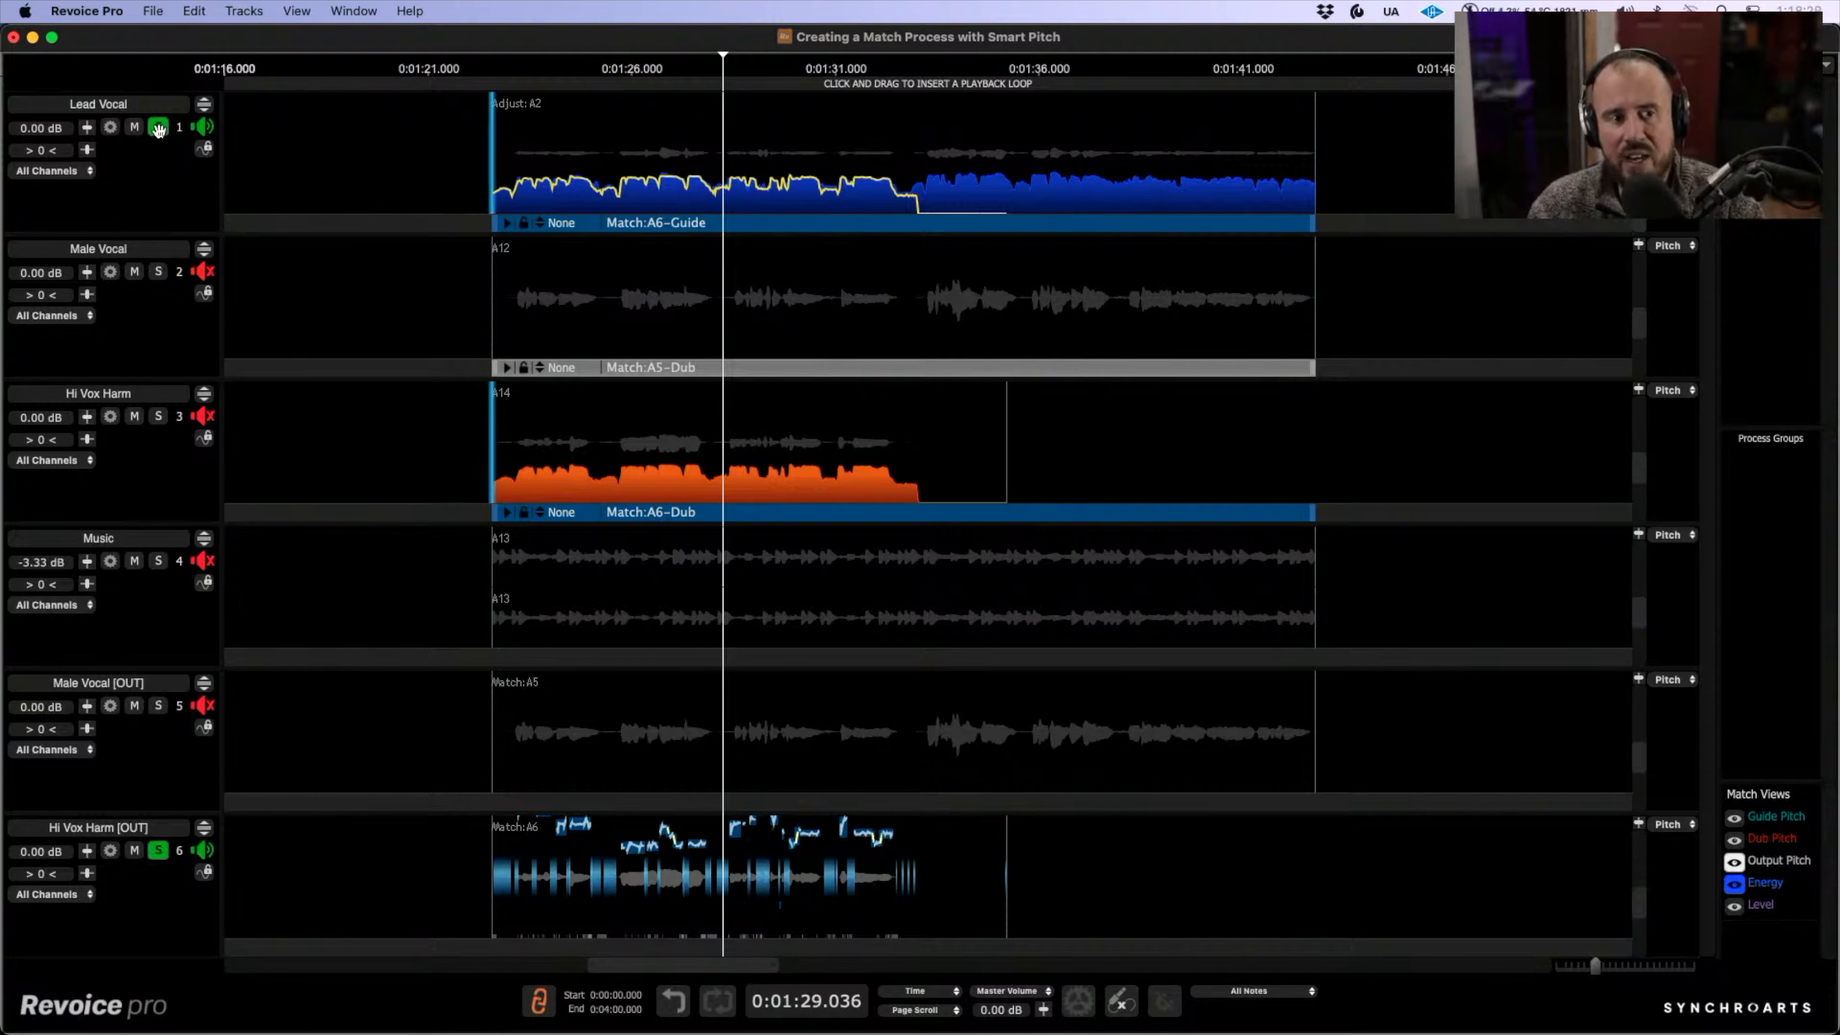
left_click(158, 128)
key("space")
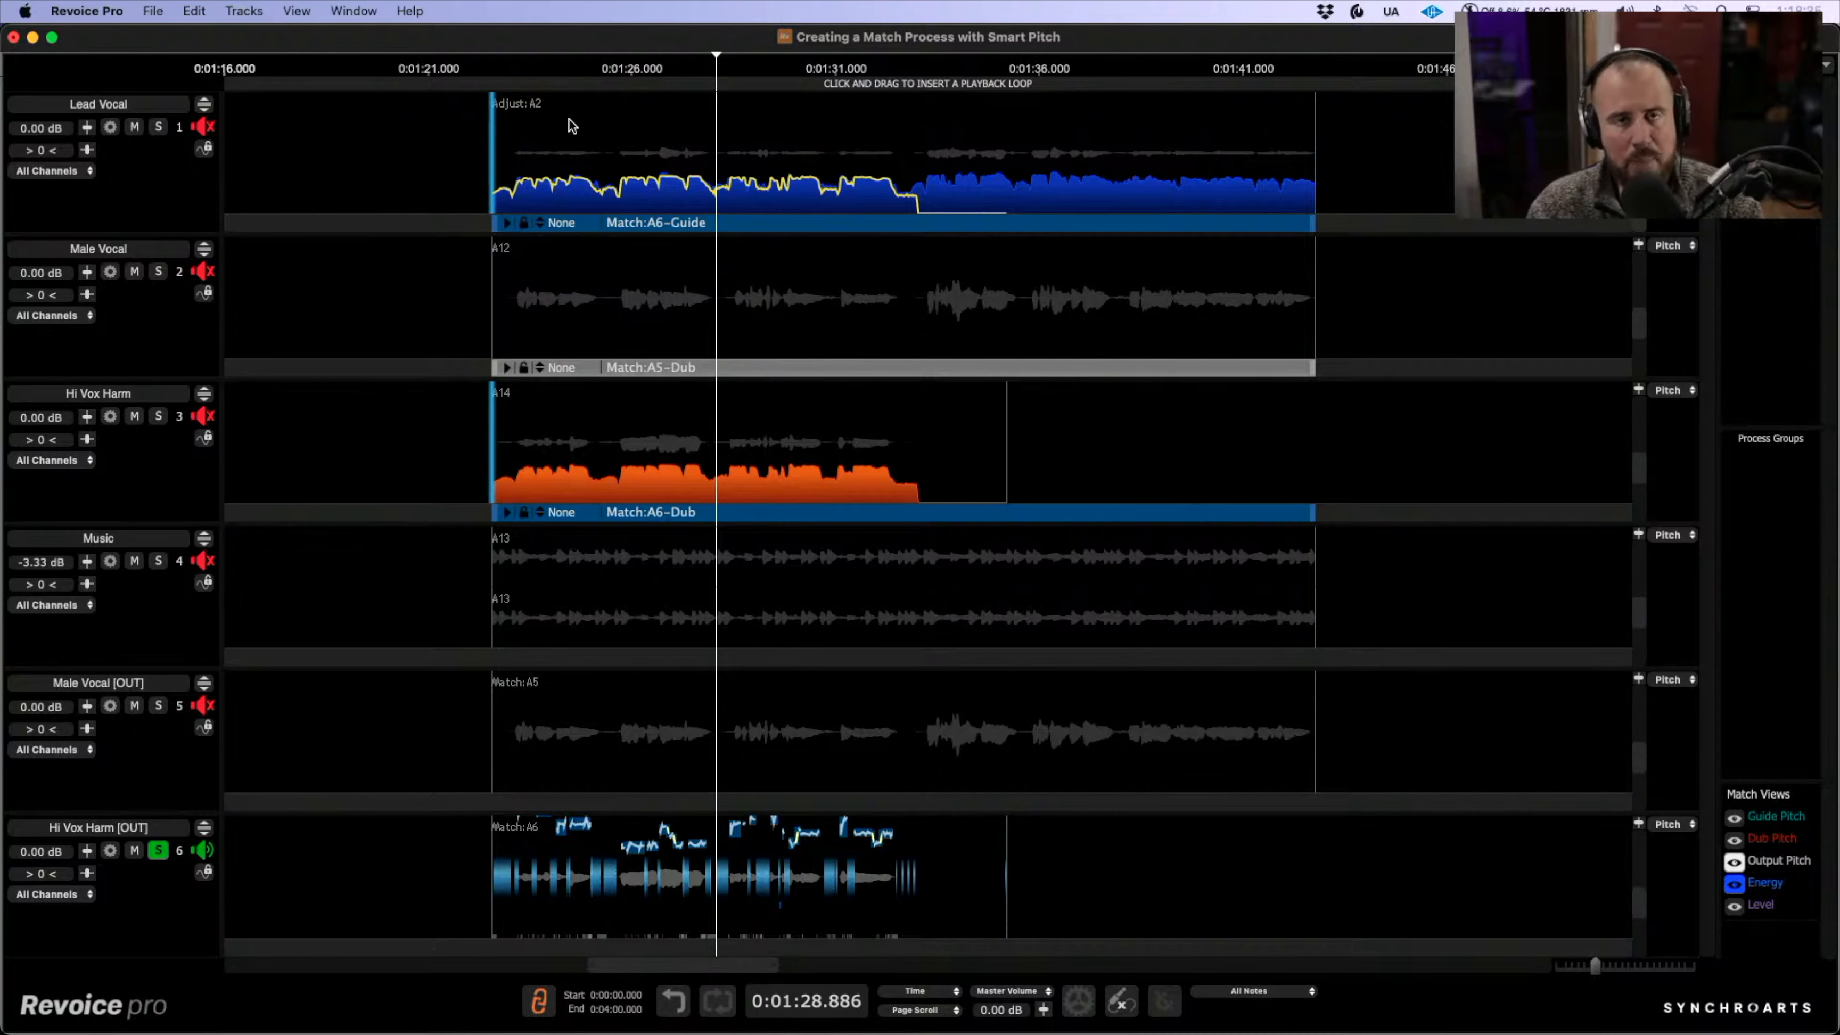
- Add Lead Vocal to the solo and audition it with Hi Vox Harm [OUT] from about 0:01:23.9
left_click(515, 135)
left_click(158, 127)
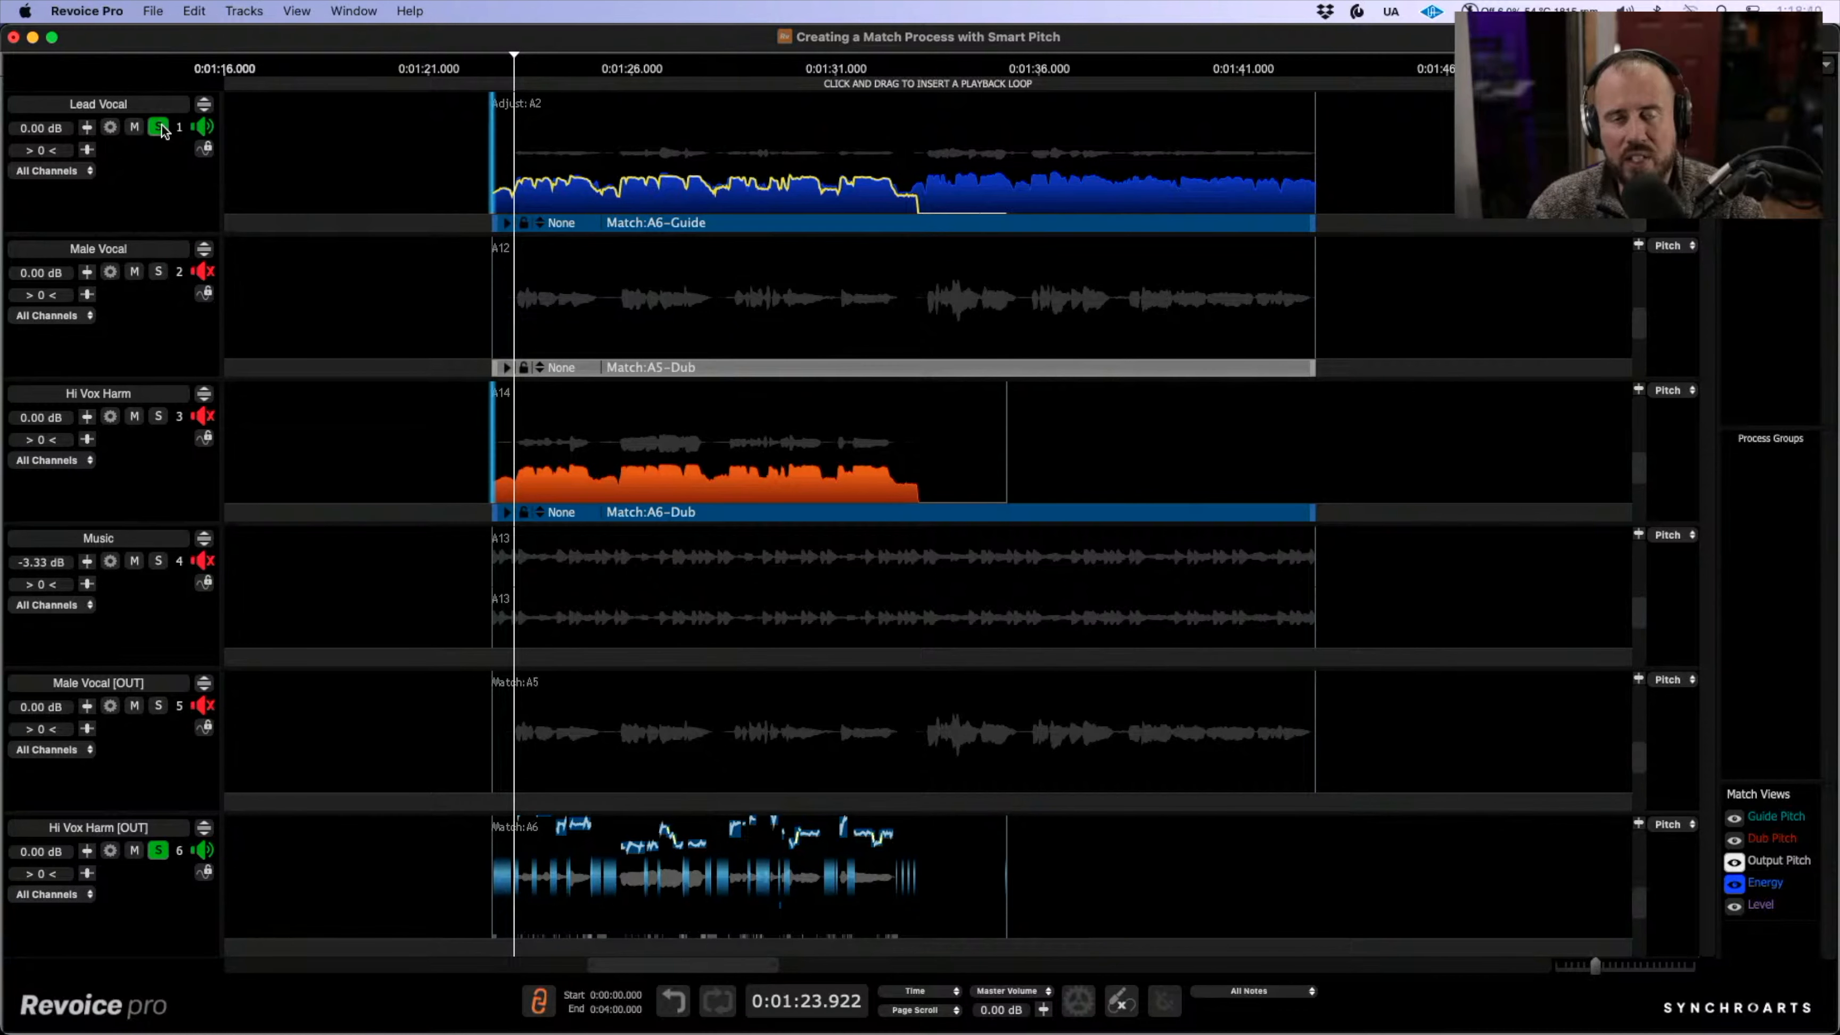
key("space")
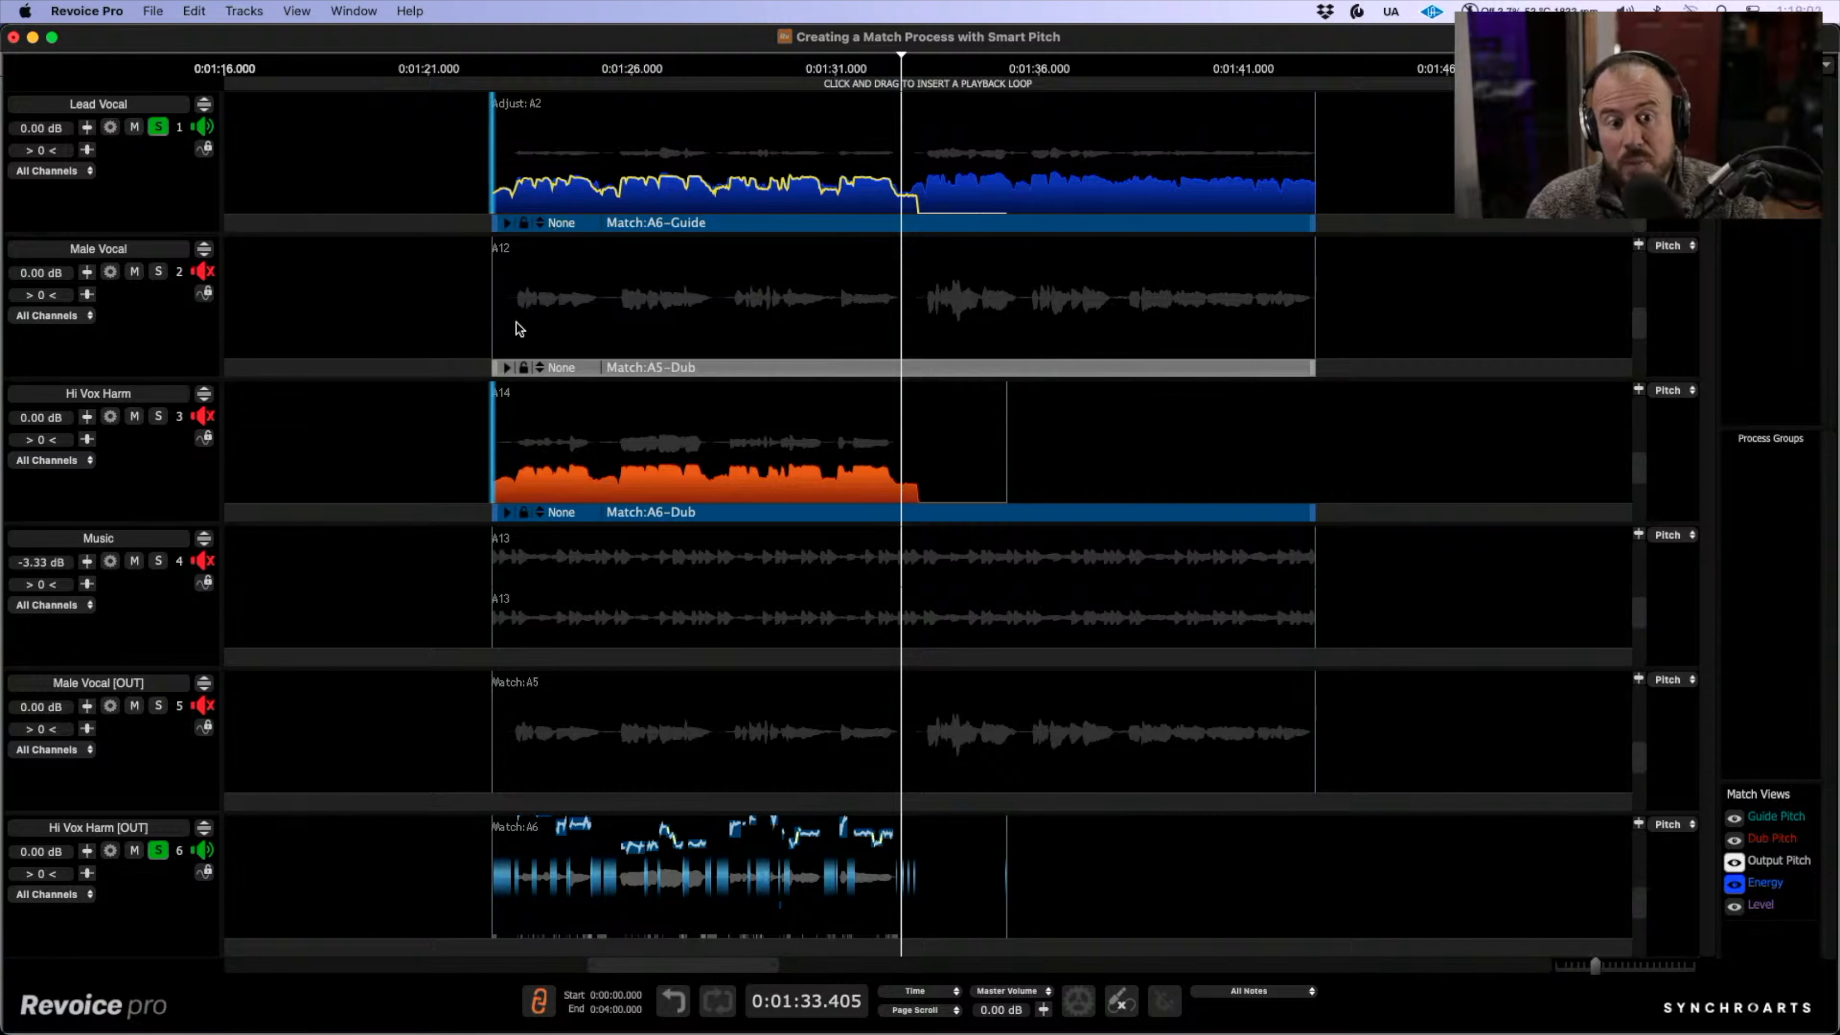
- Open the Match:A6 process settings and move the window clear of the Hi Vox Harm [OUT] waveform
left_click(506, 224)
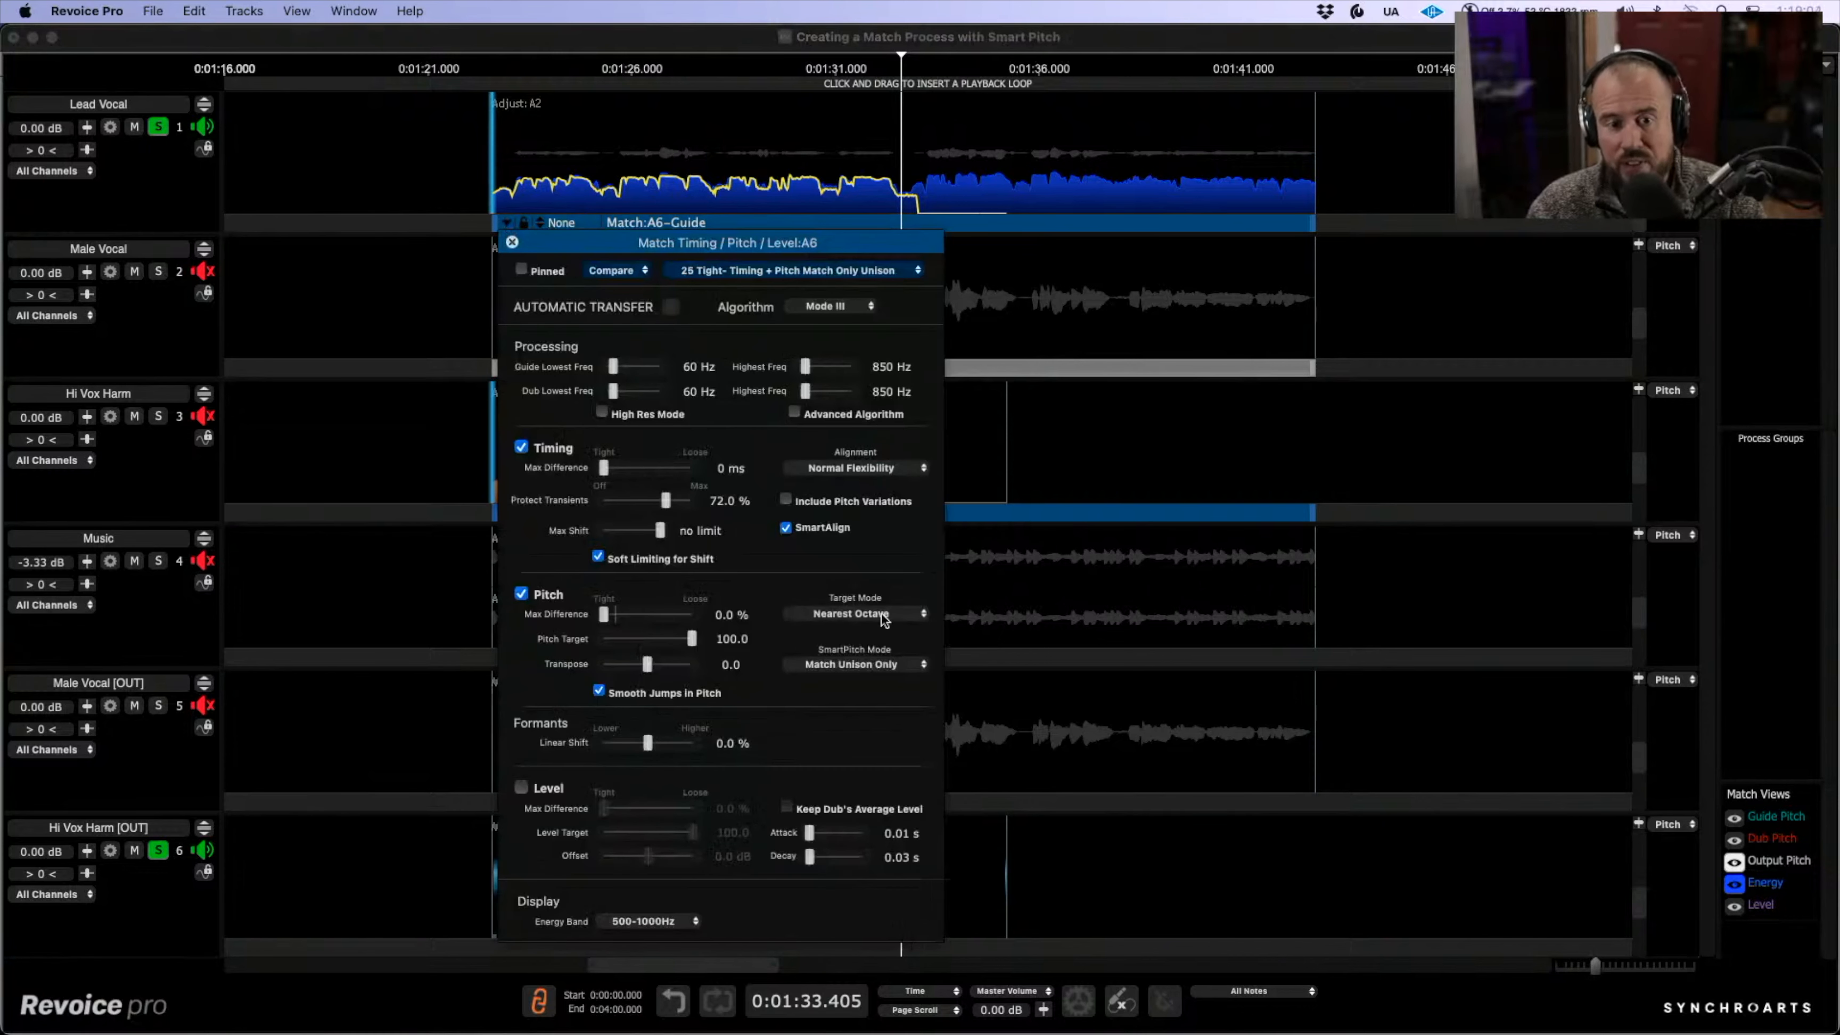
left_click(871, 665)
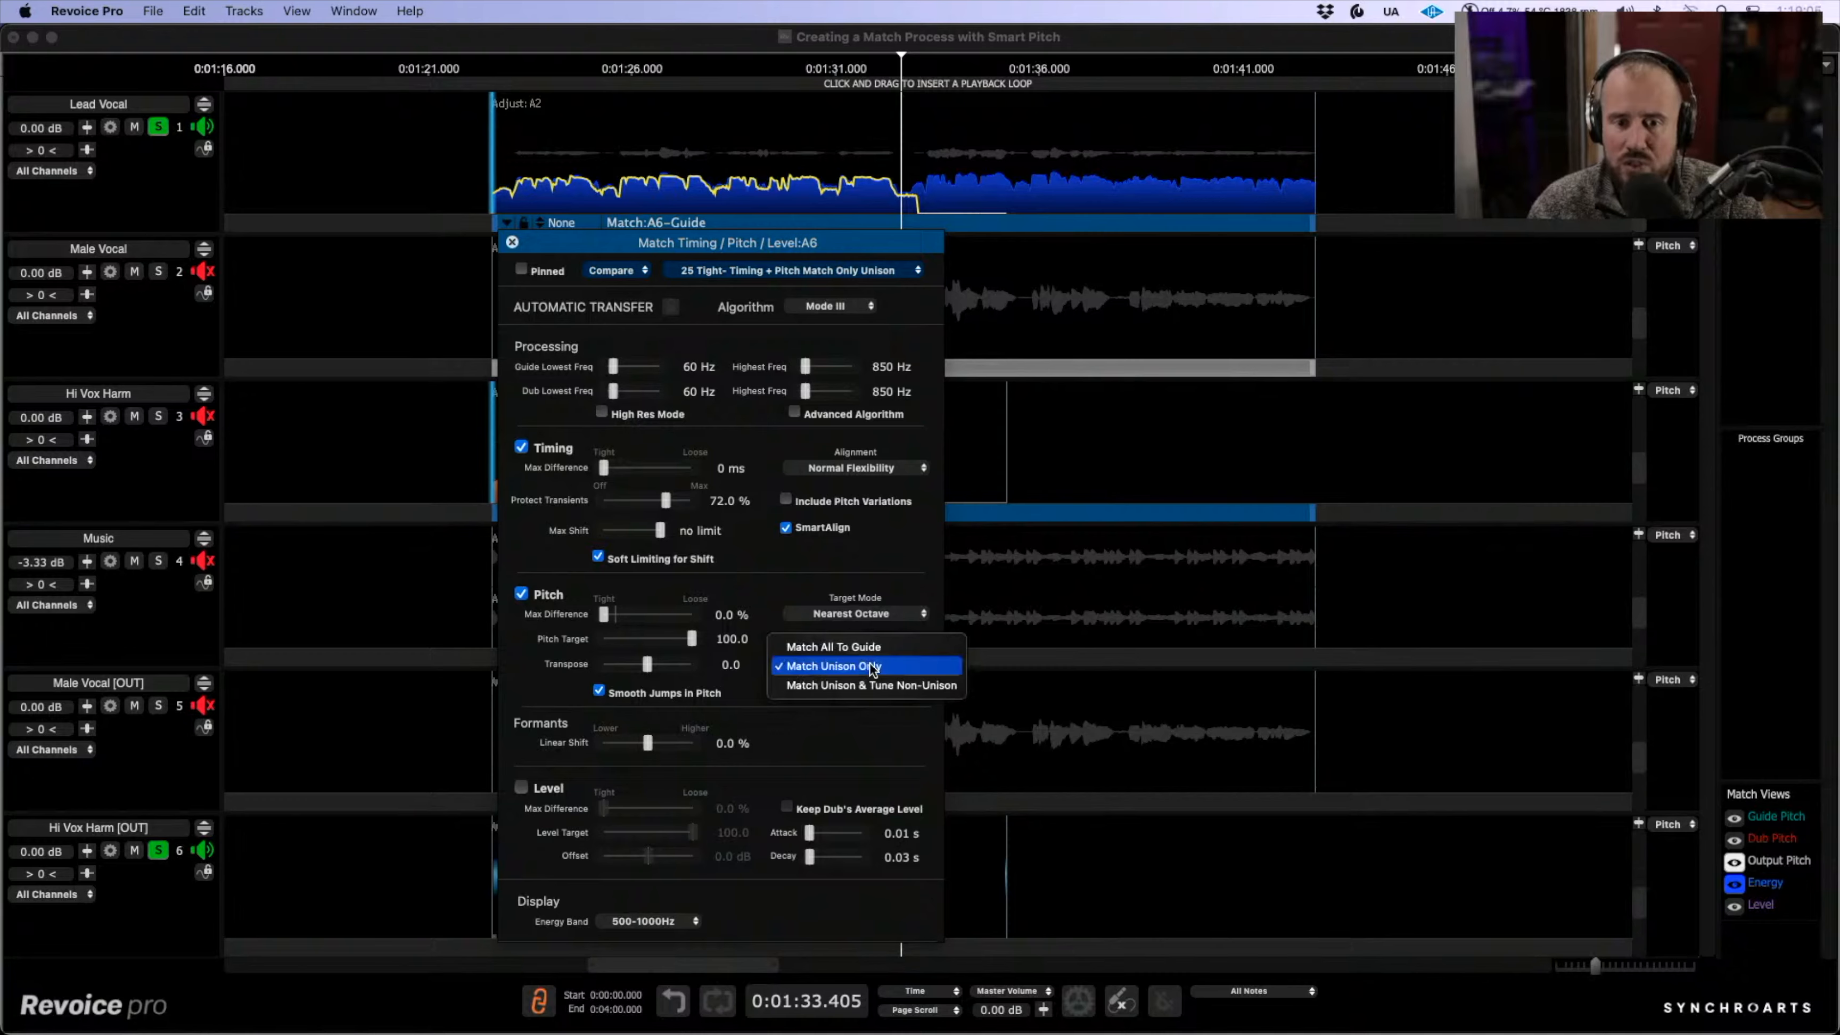
left_click_drag(856, 248, 1497, 130)
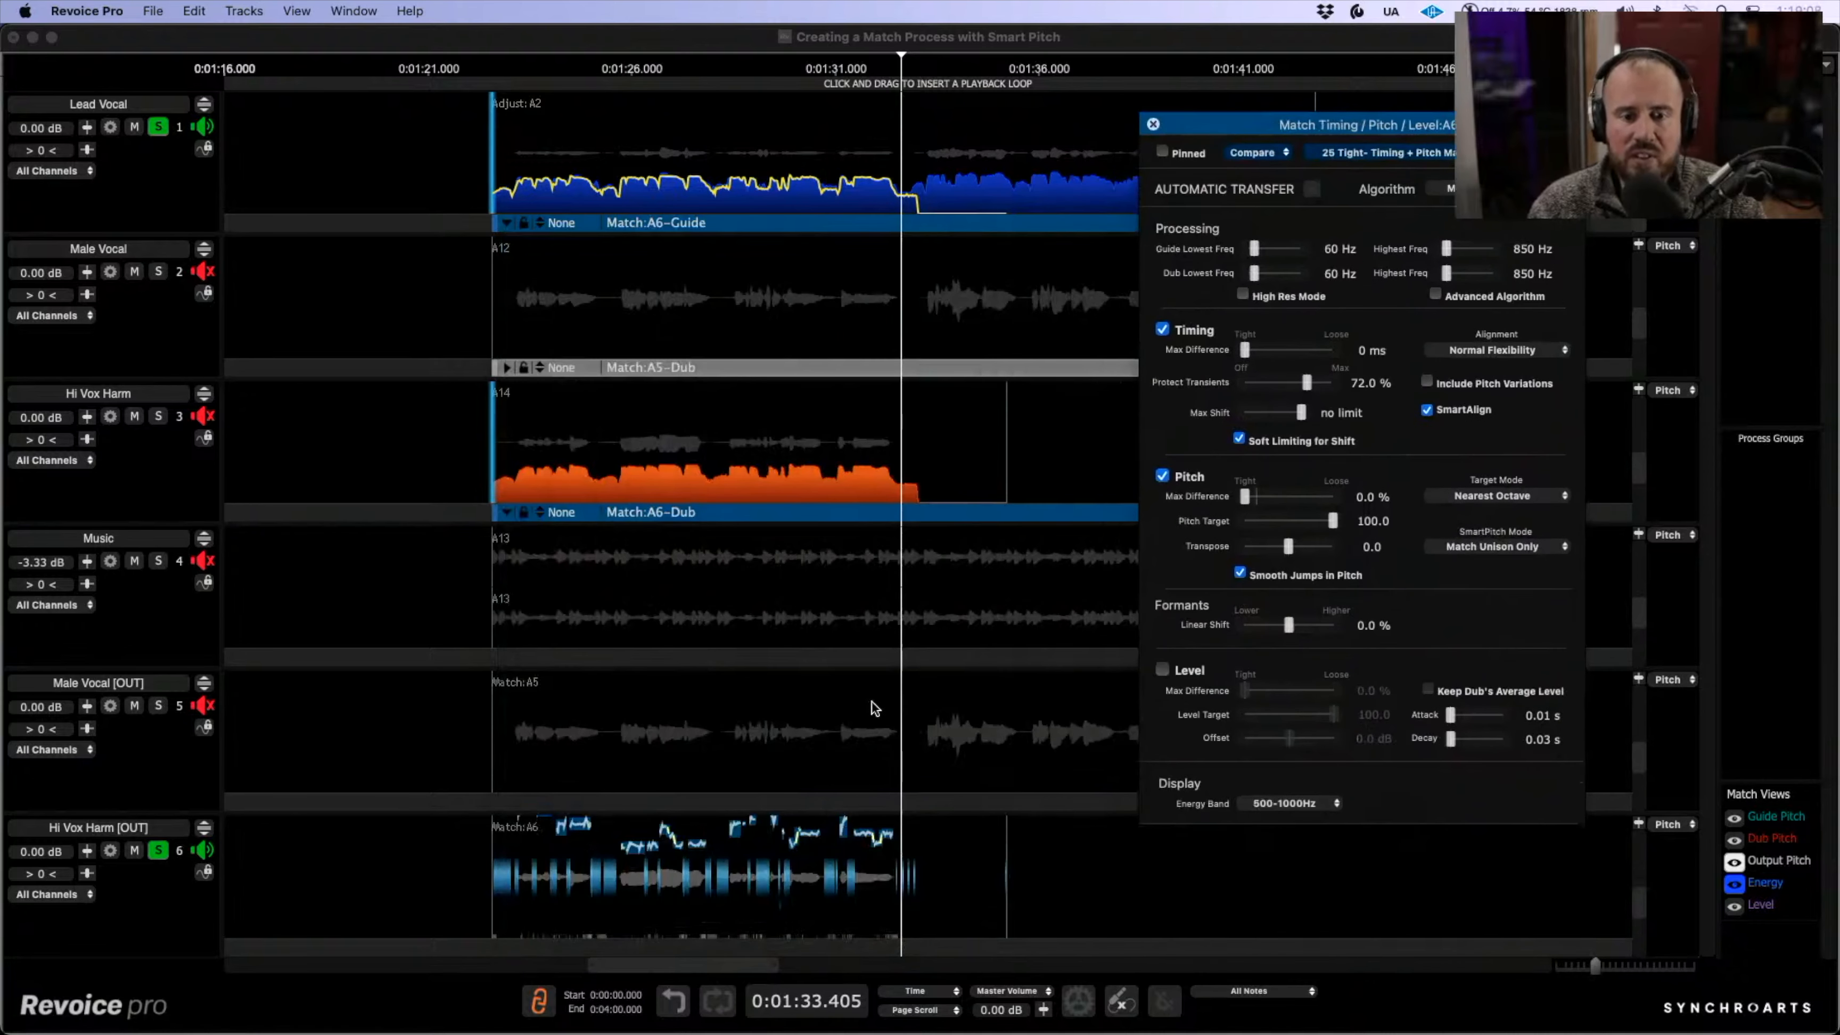
left_click_drag(1256, 128, 1117, 311)
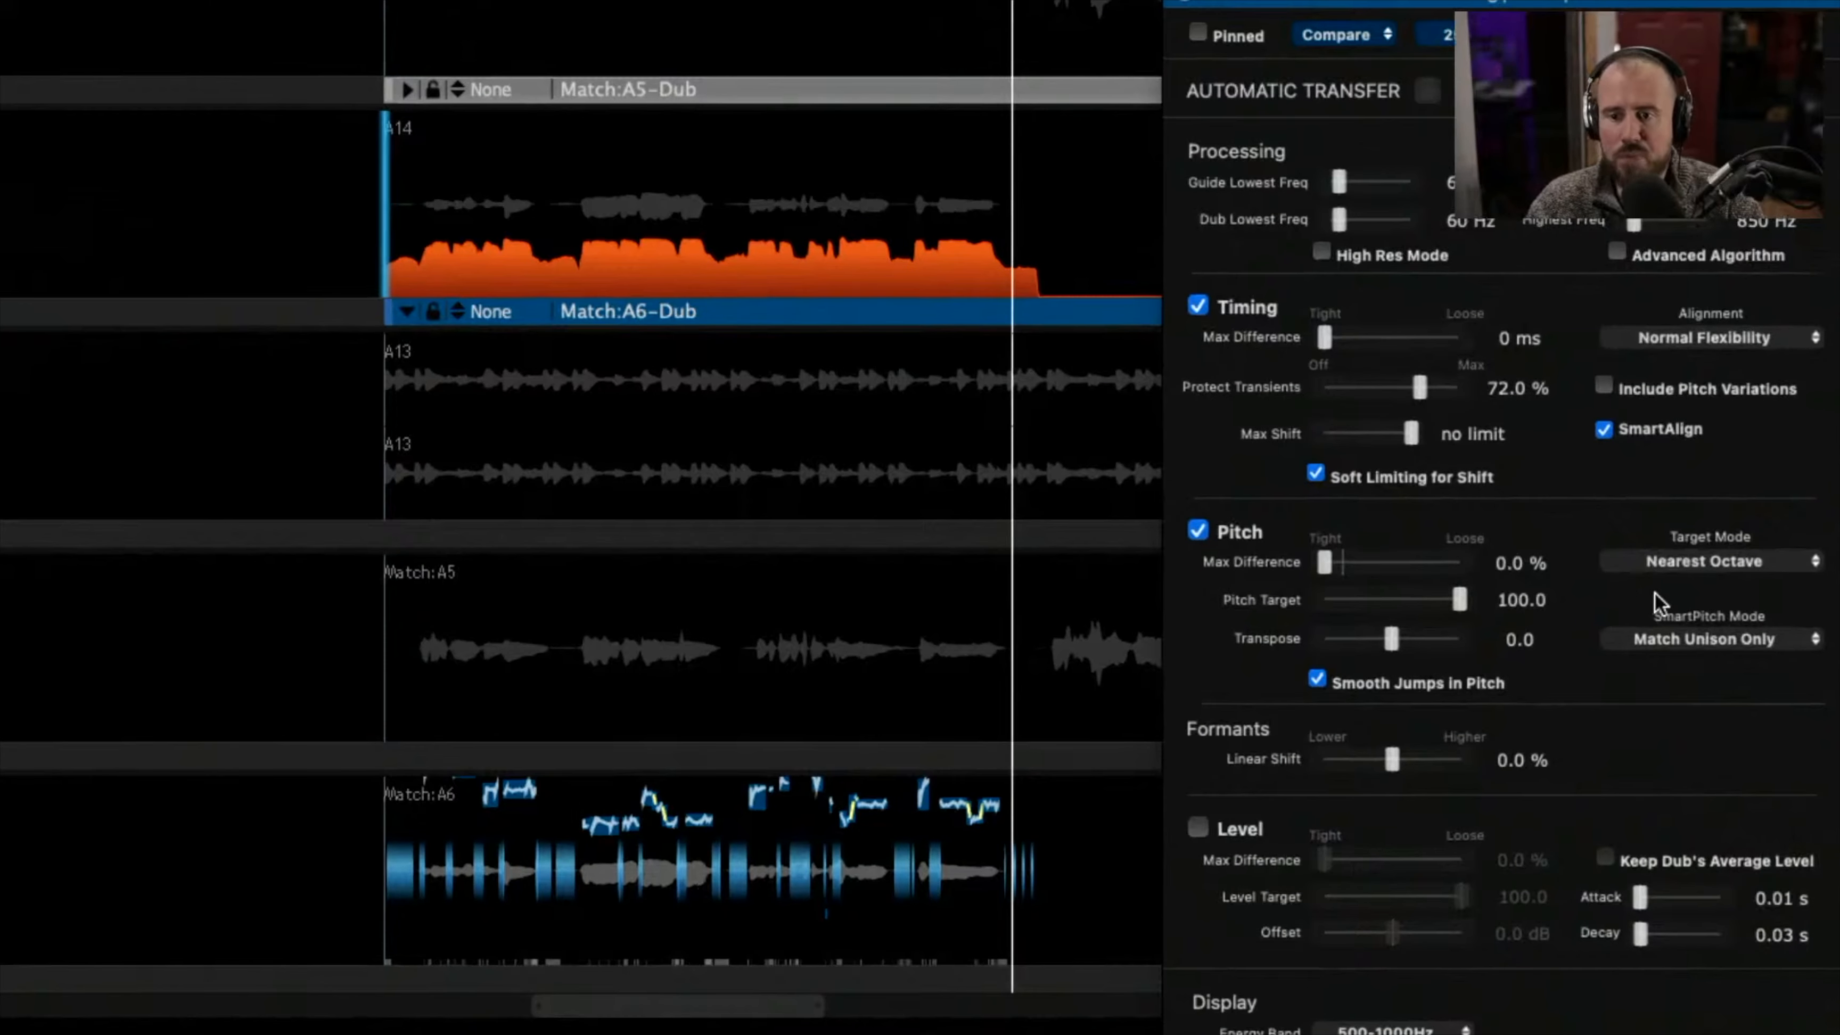
- Compare the SmartPitch modes Match Unison & Tune Non-Unison and Match Unison Only, and settle on Match Unison & Tune Non-Unison
left_click(1710, 652)
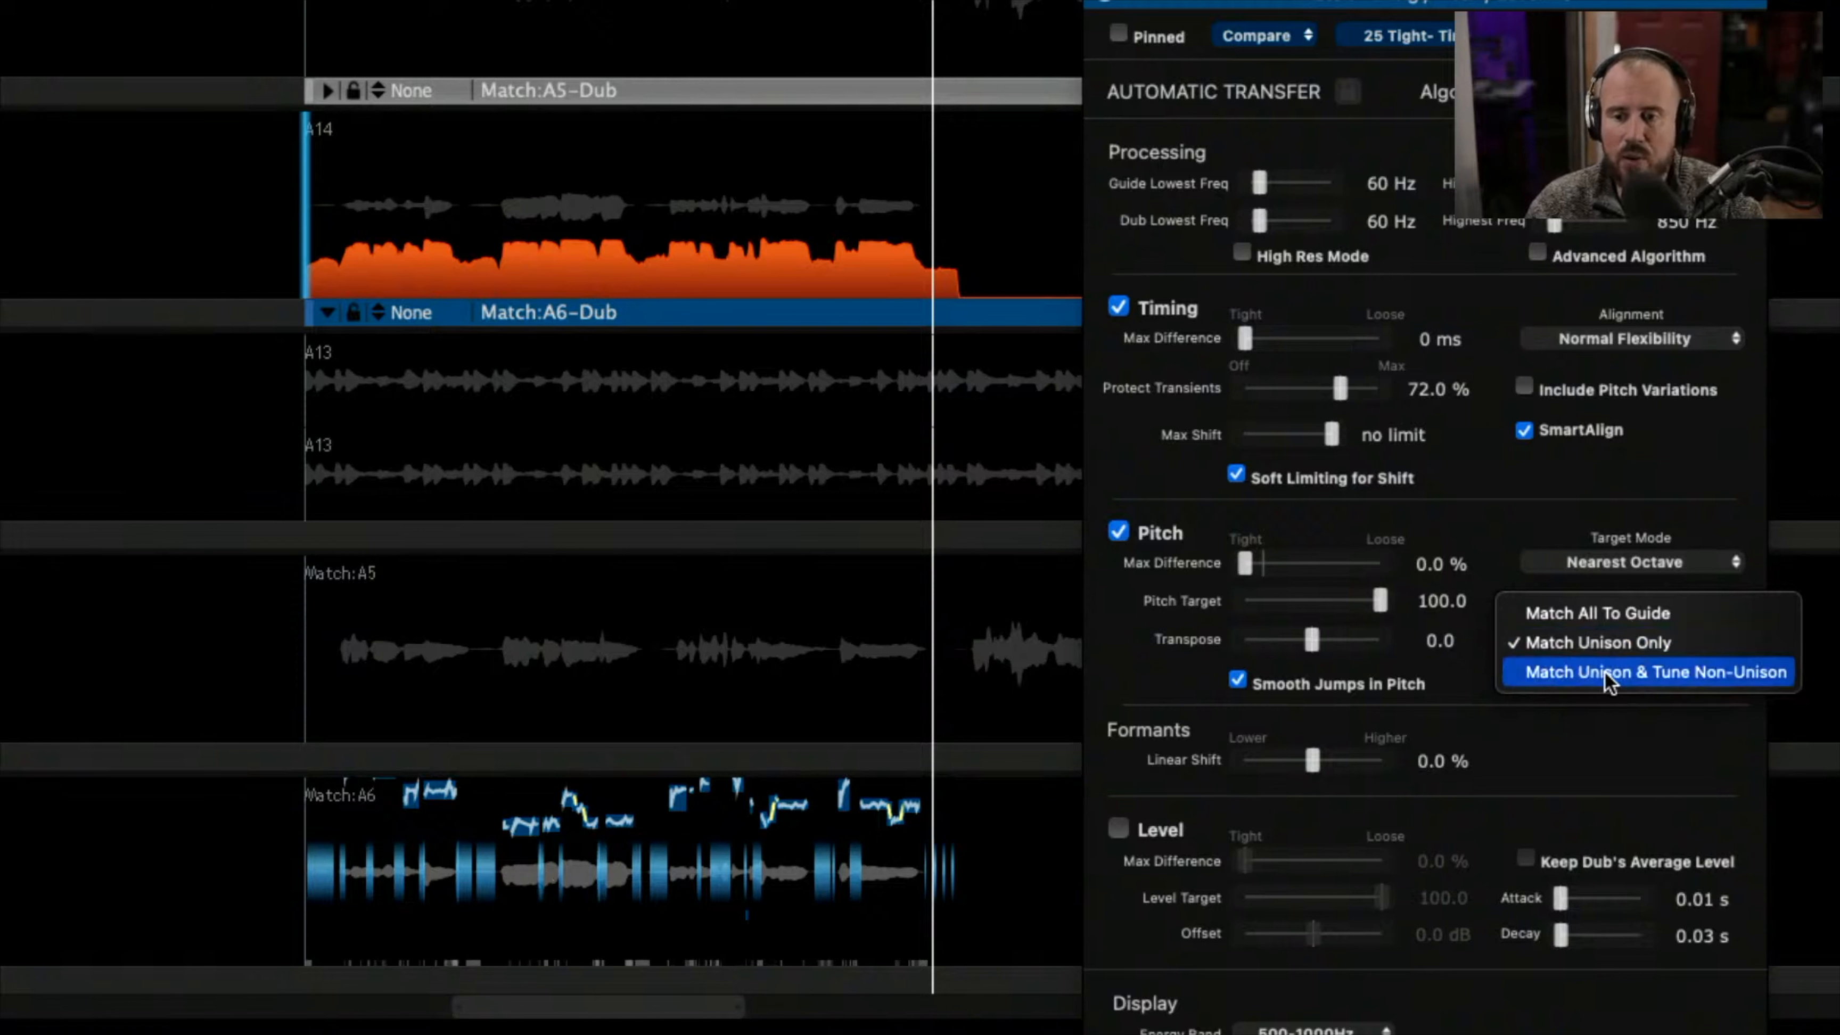
left_click(1627, 674)
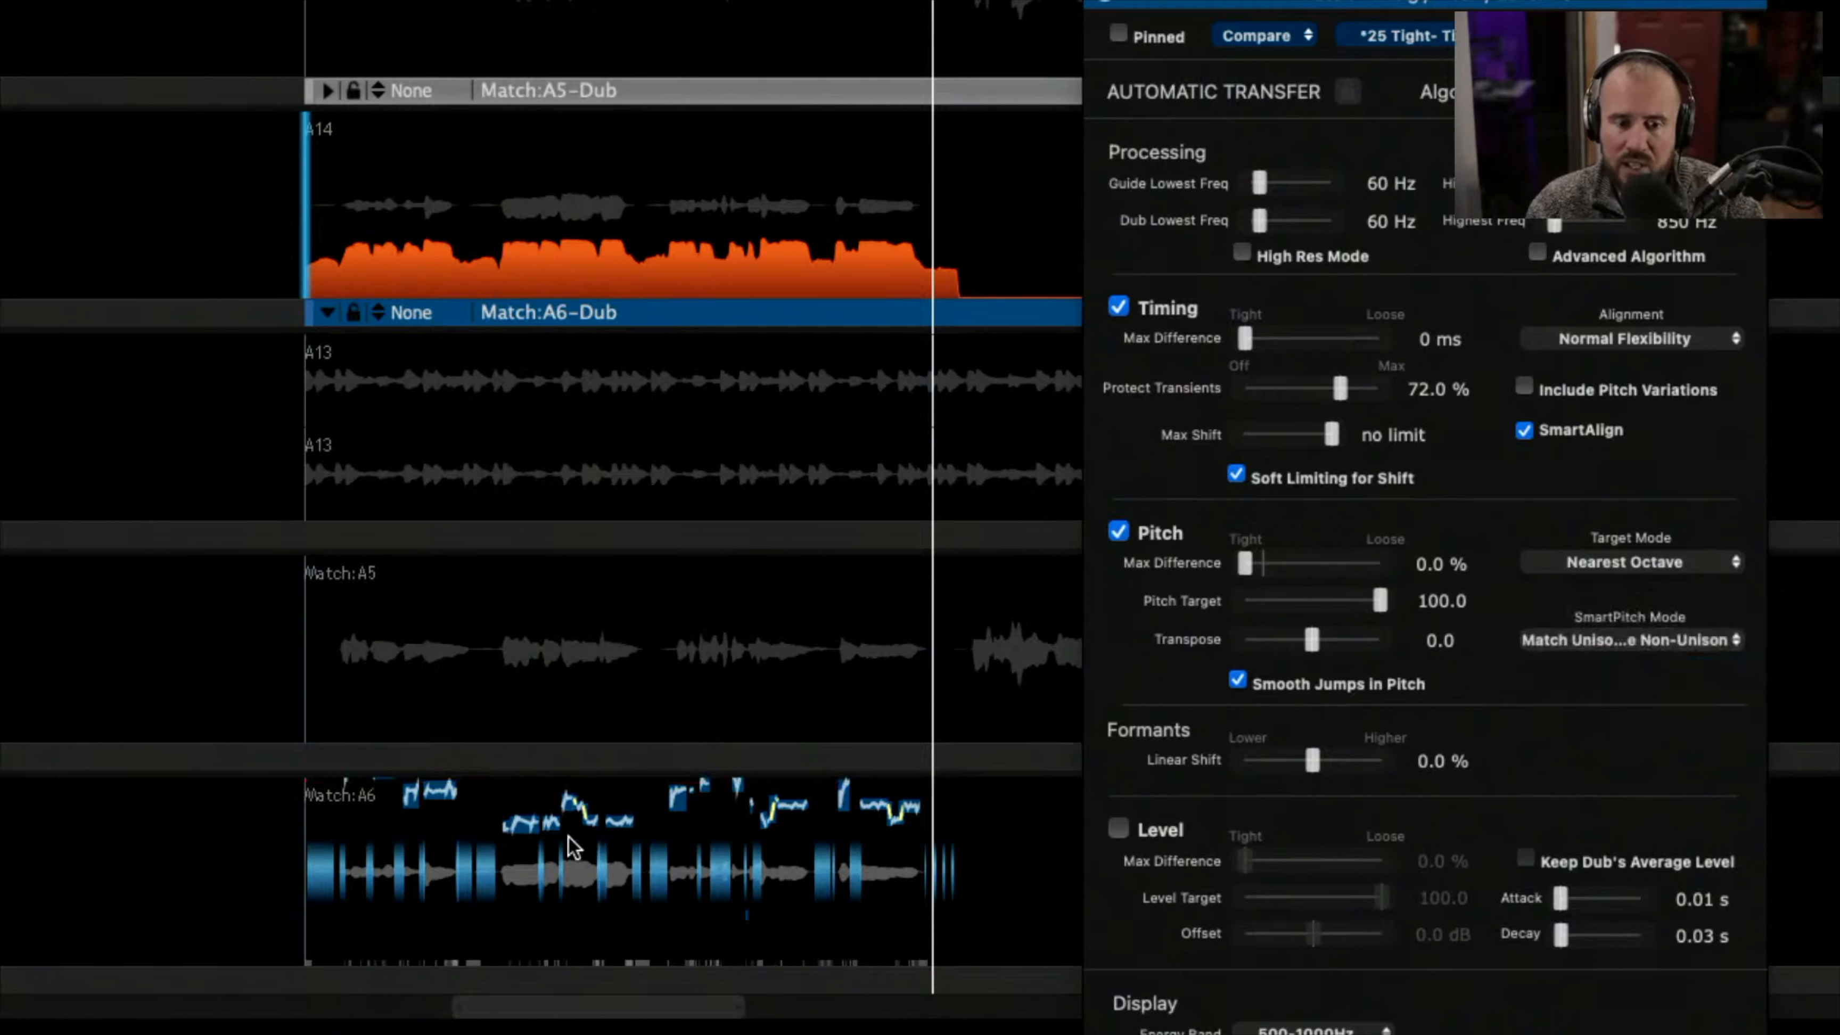
left_click(1707, 641)
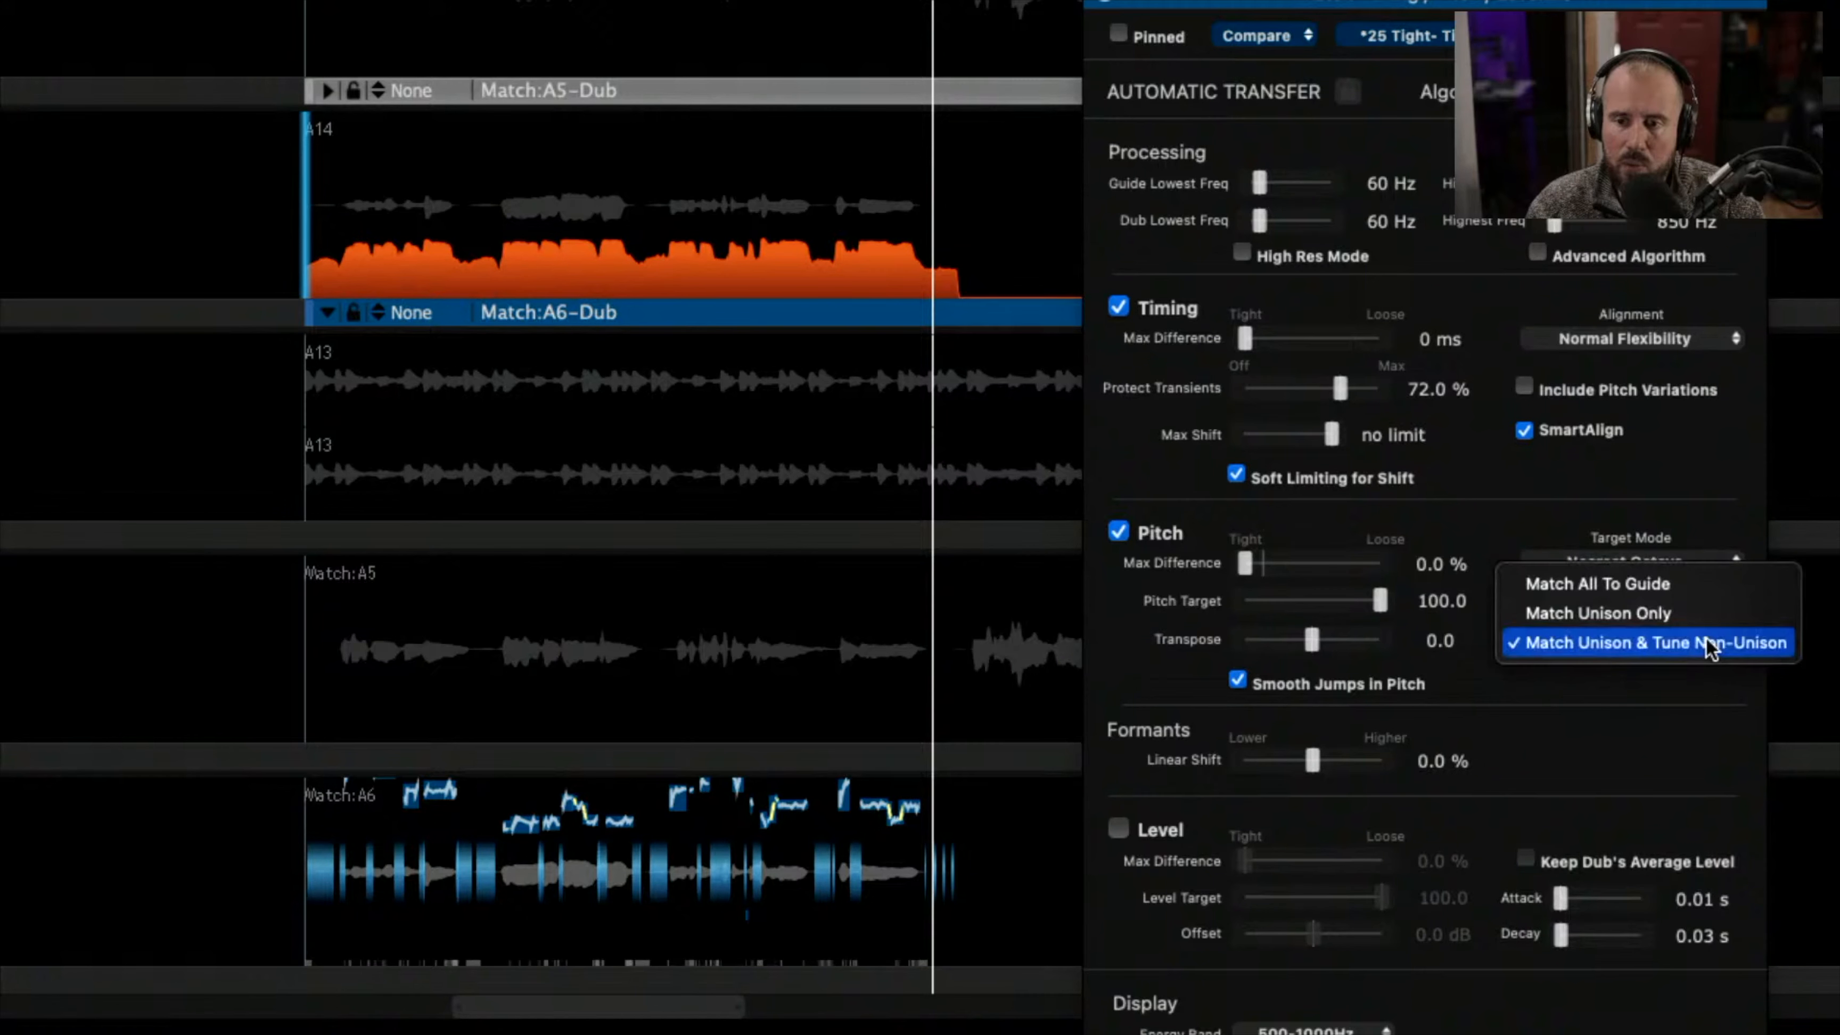
left_click(1677, 614)
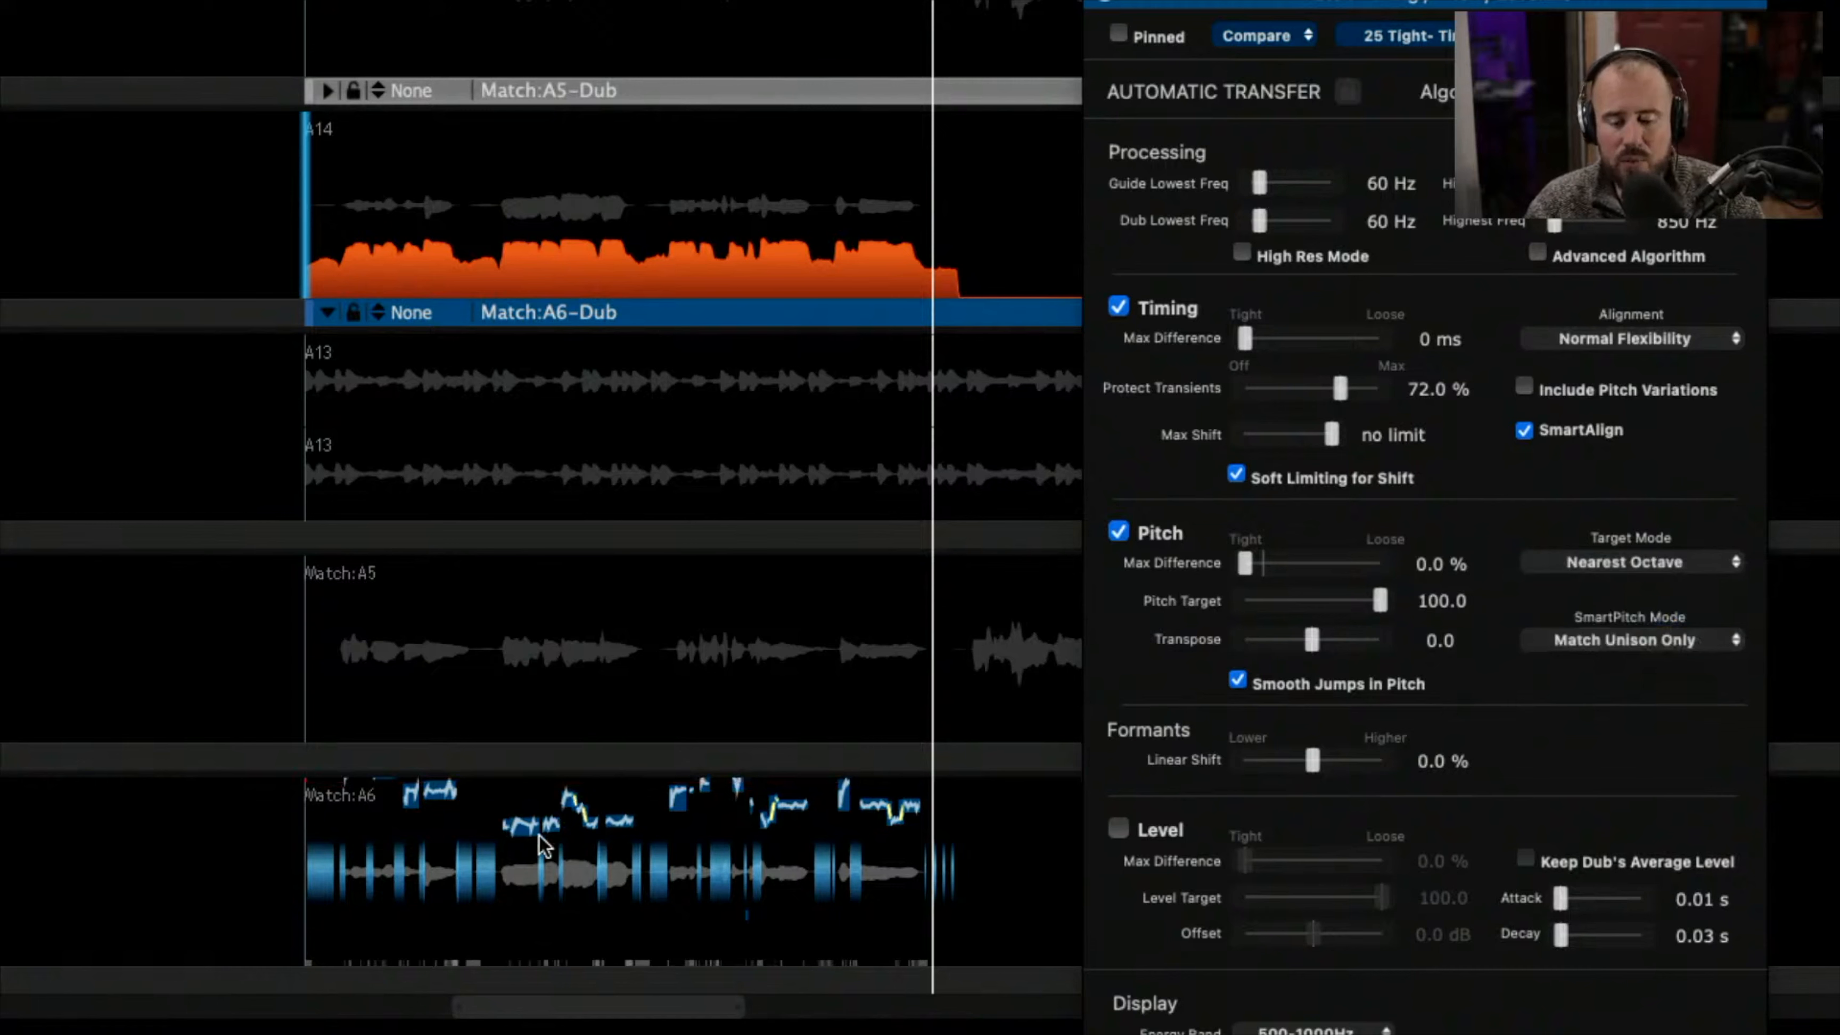
left_click(1616, 641)
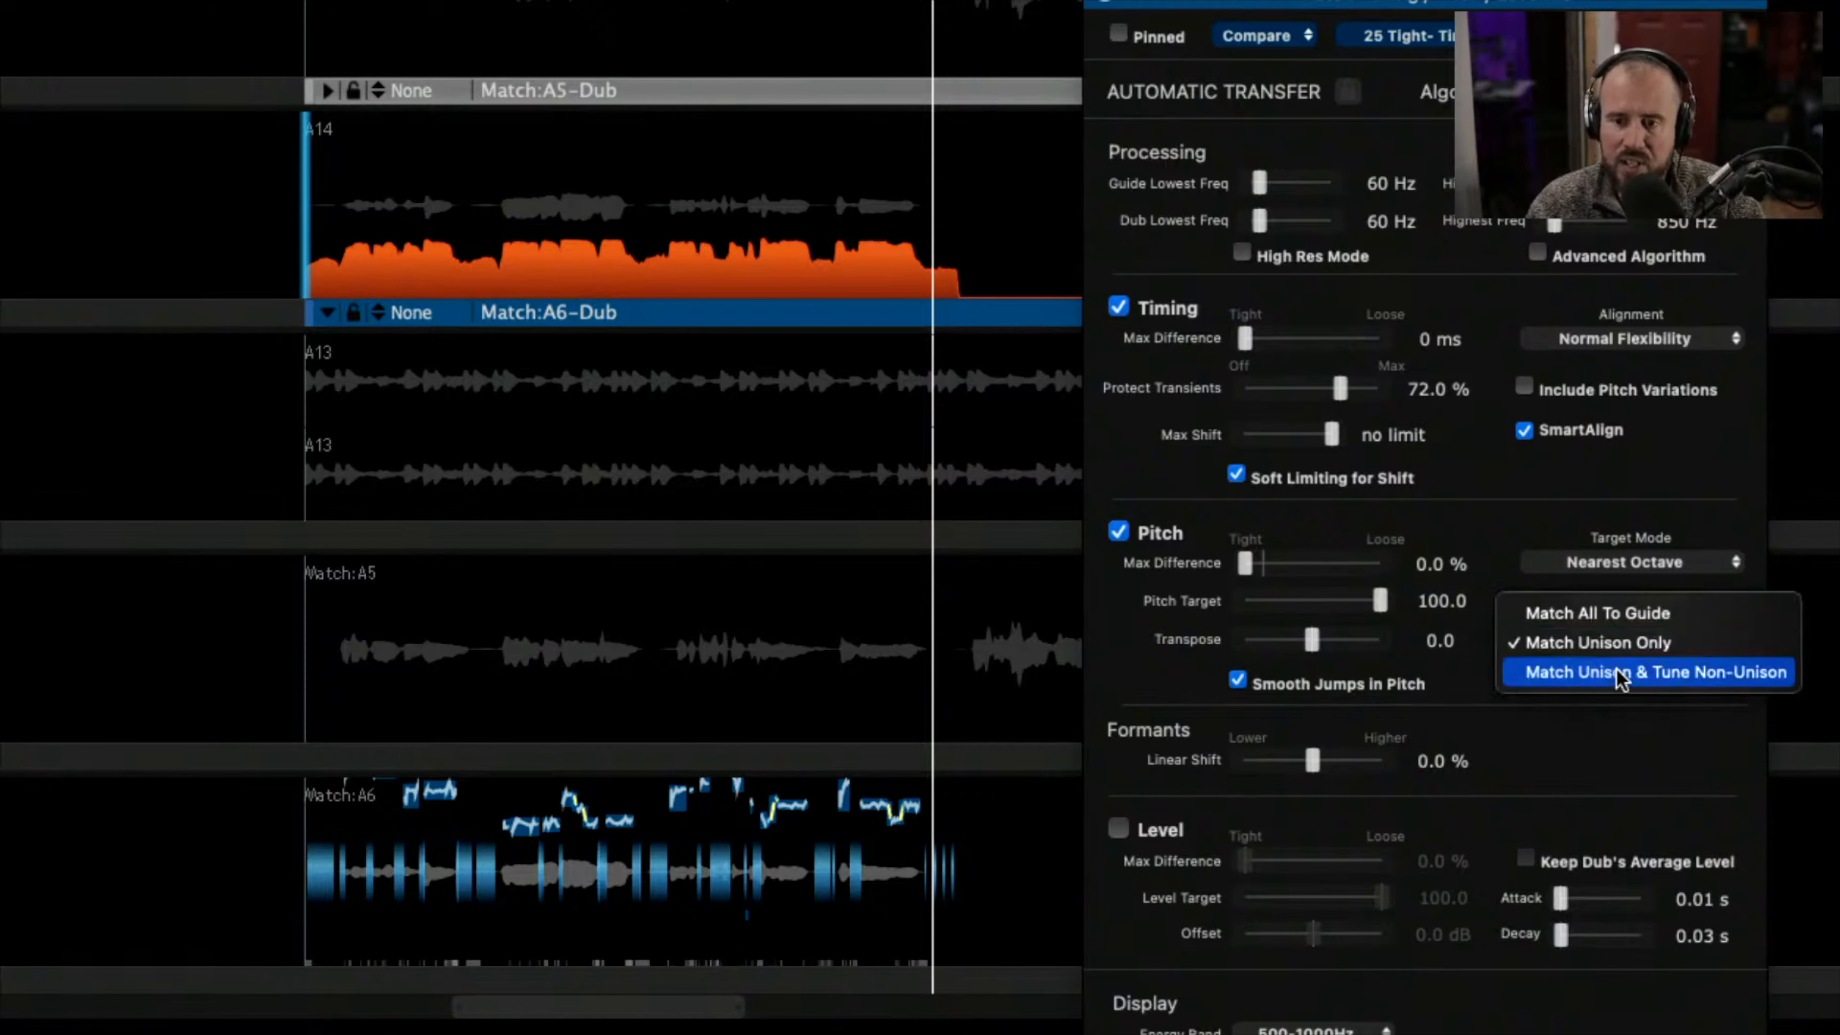
left_click(1655, 669)
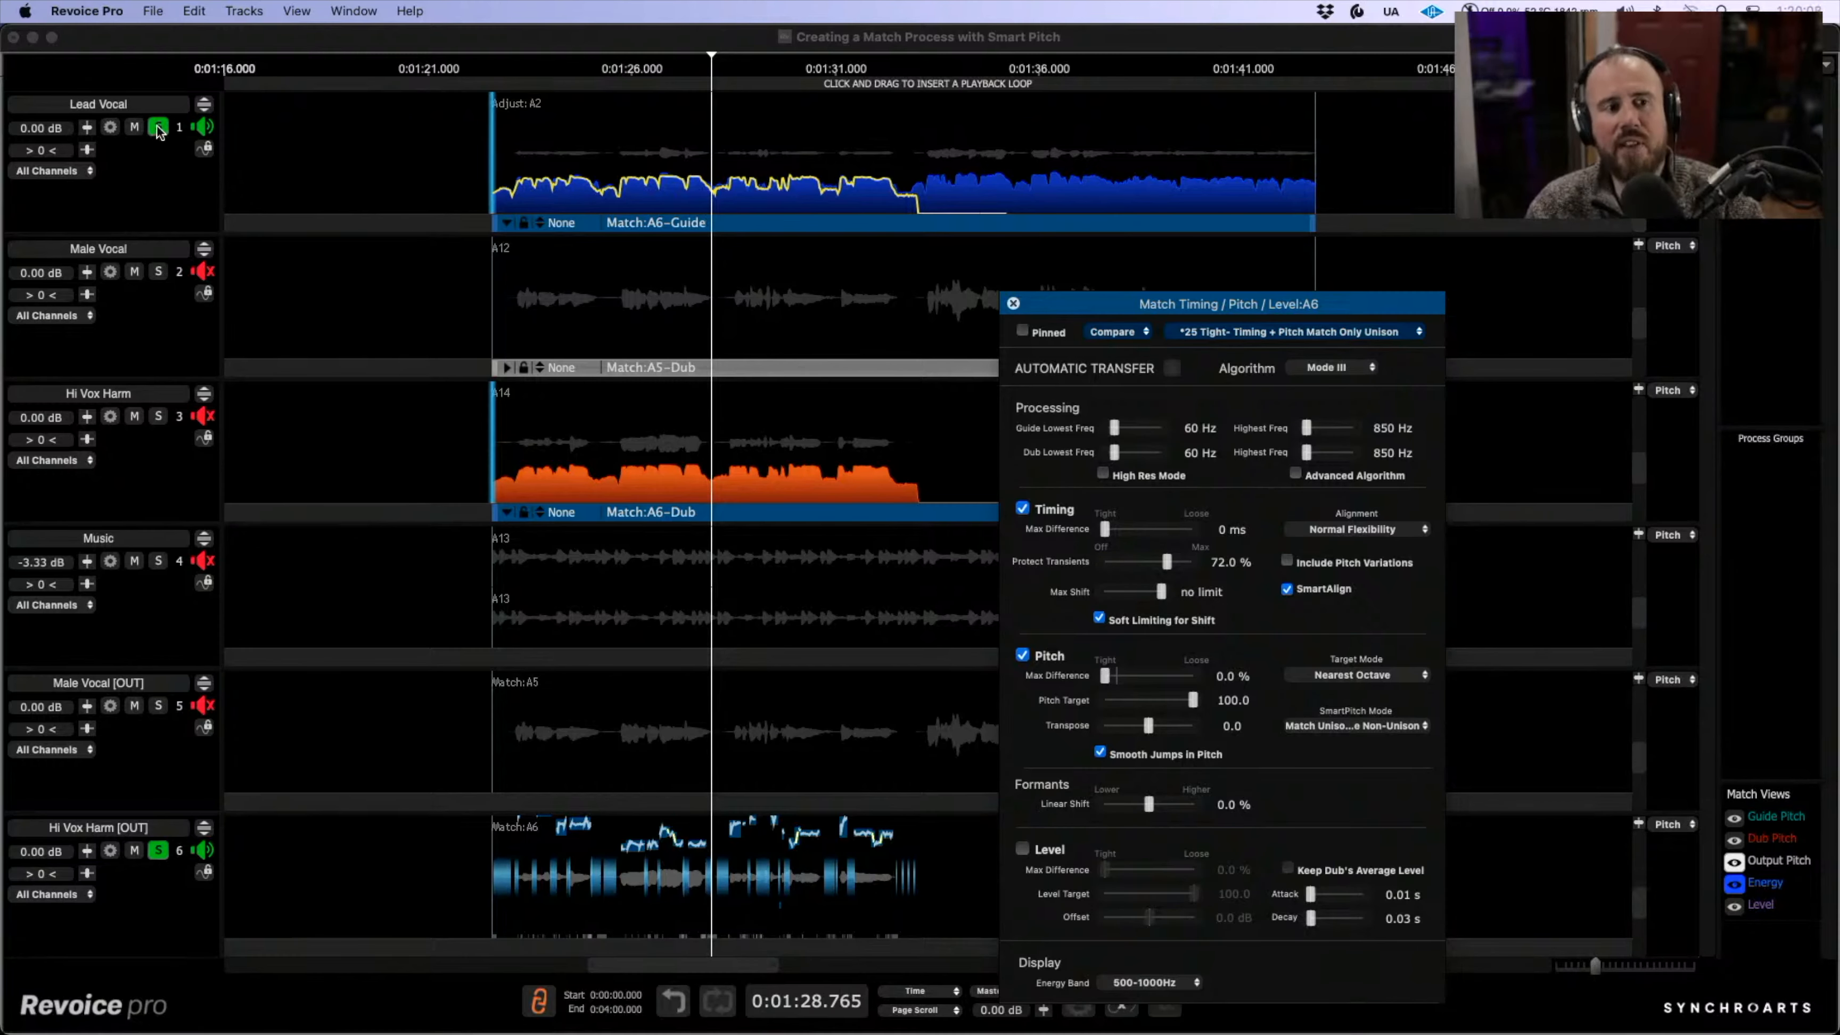
- Solo Lead Vocal, Music, Male Vocal [OUT] and Hi Vox Harm [OUT] together to audition the matched vocals with the music
left_click(161, 852)
left_click(160, 128)
left_click(160, 561)
left_click(158, 706)
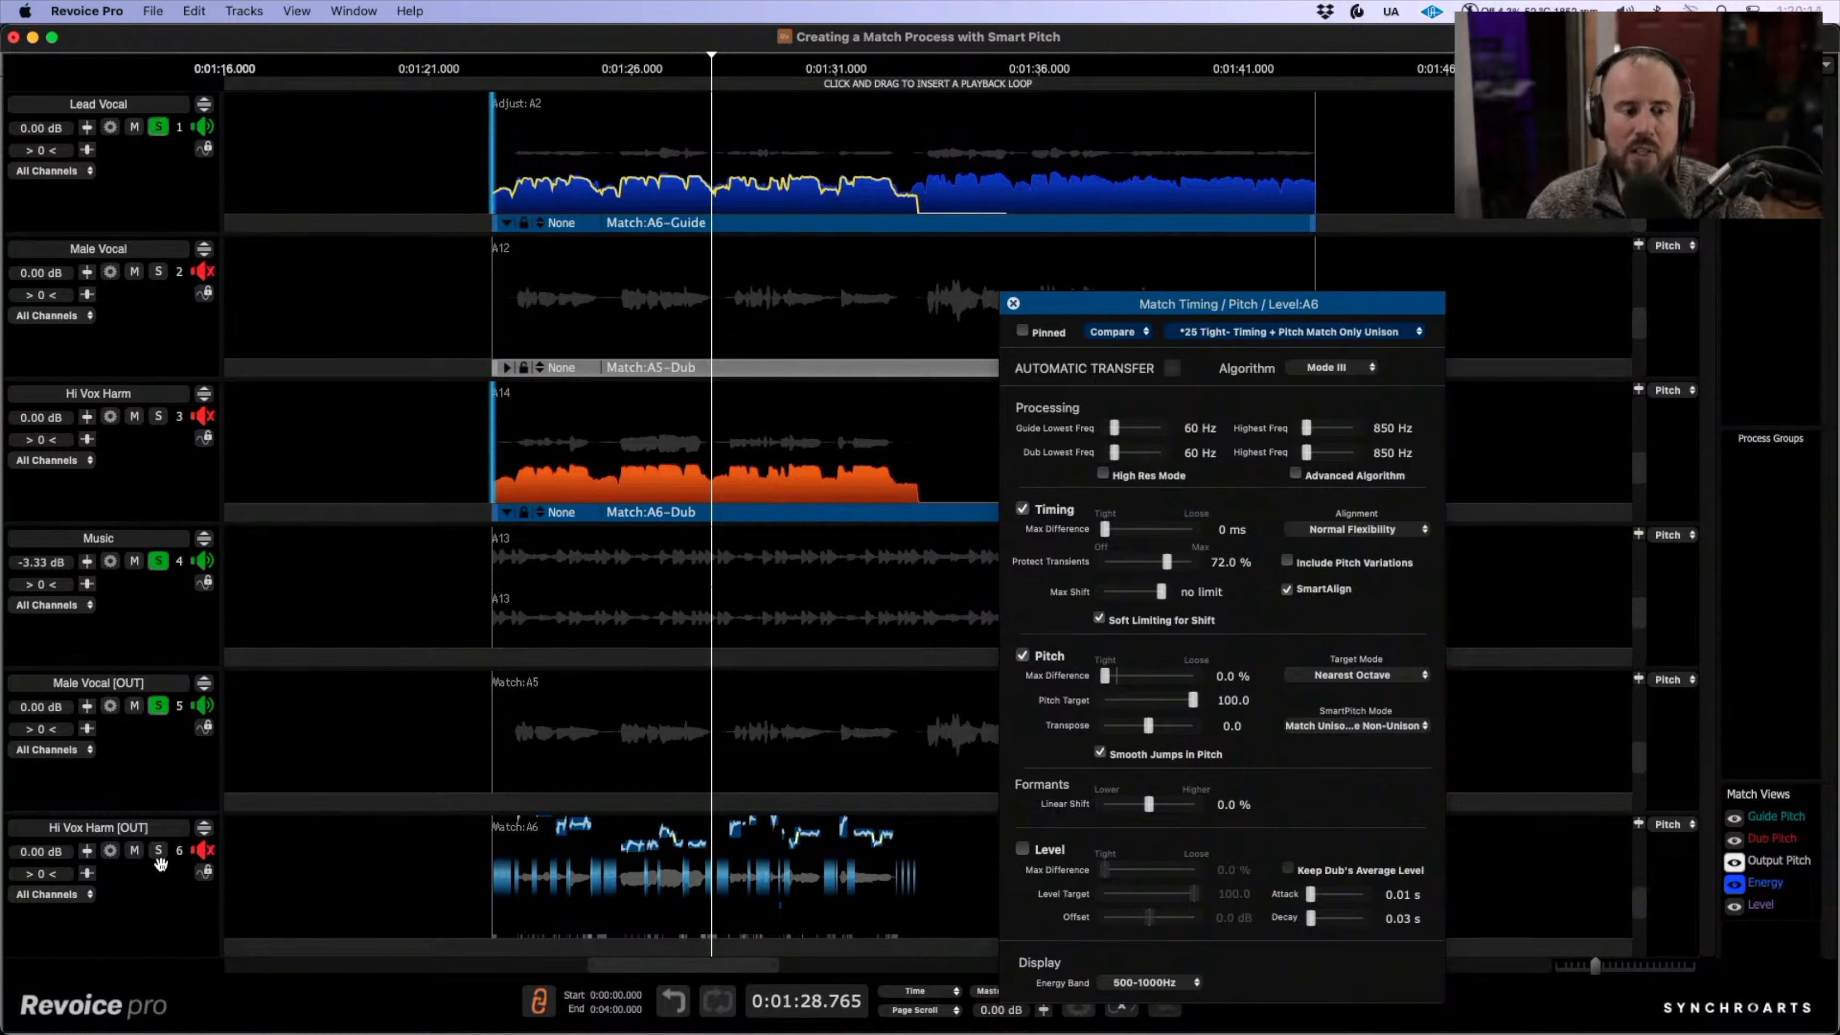
left_click(158, 851)
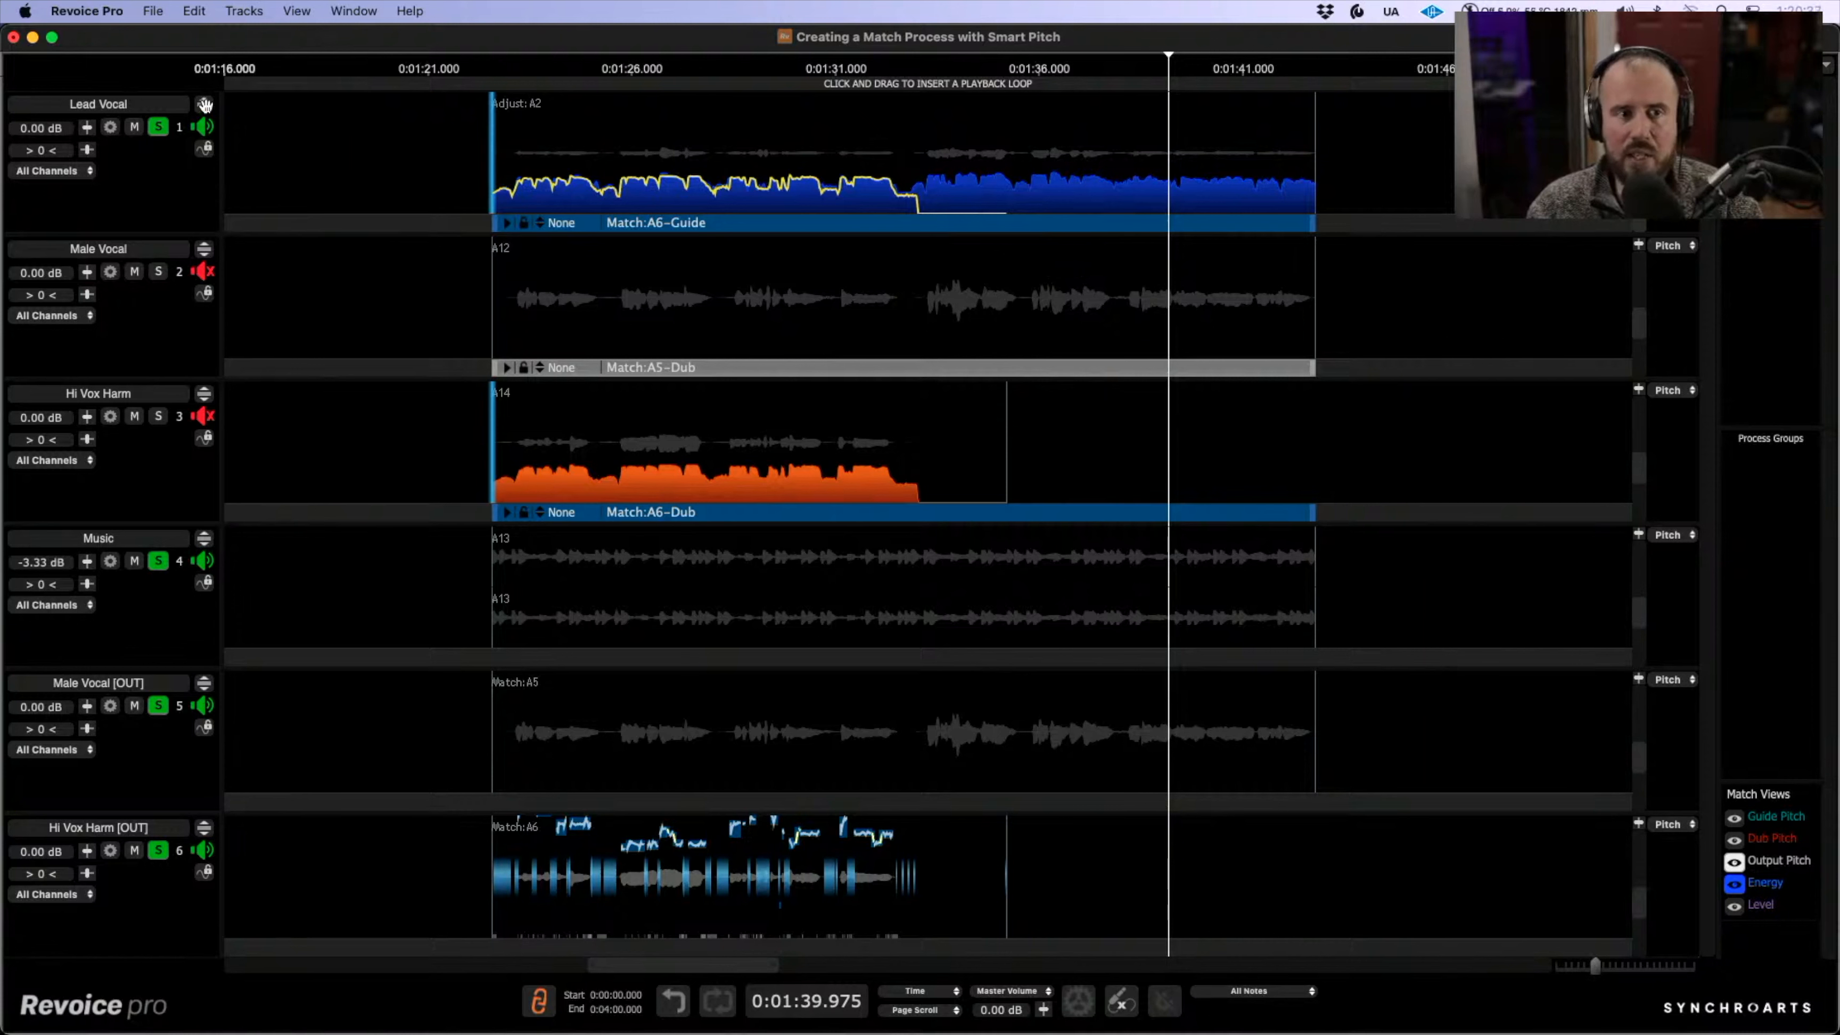
- Replay the soloed mix briefly from the gap before the second section, at about 0:01:33
left_click(917, 136)
key("space")
key("space")
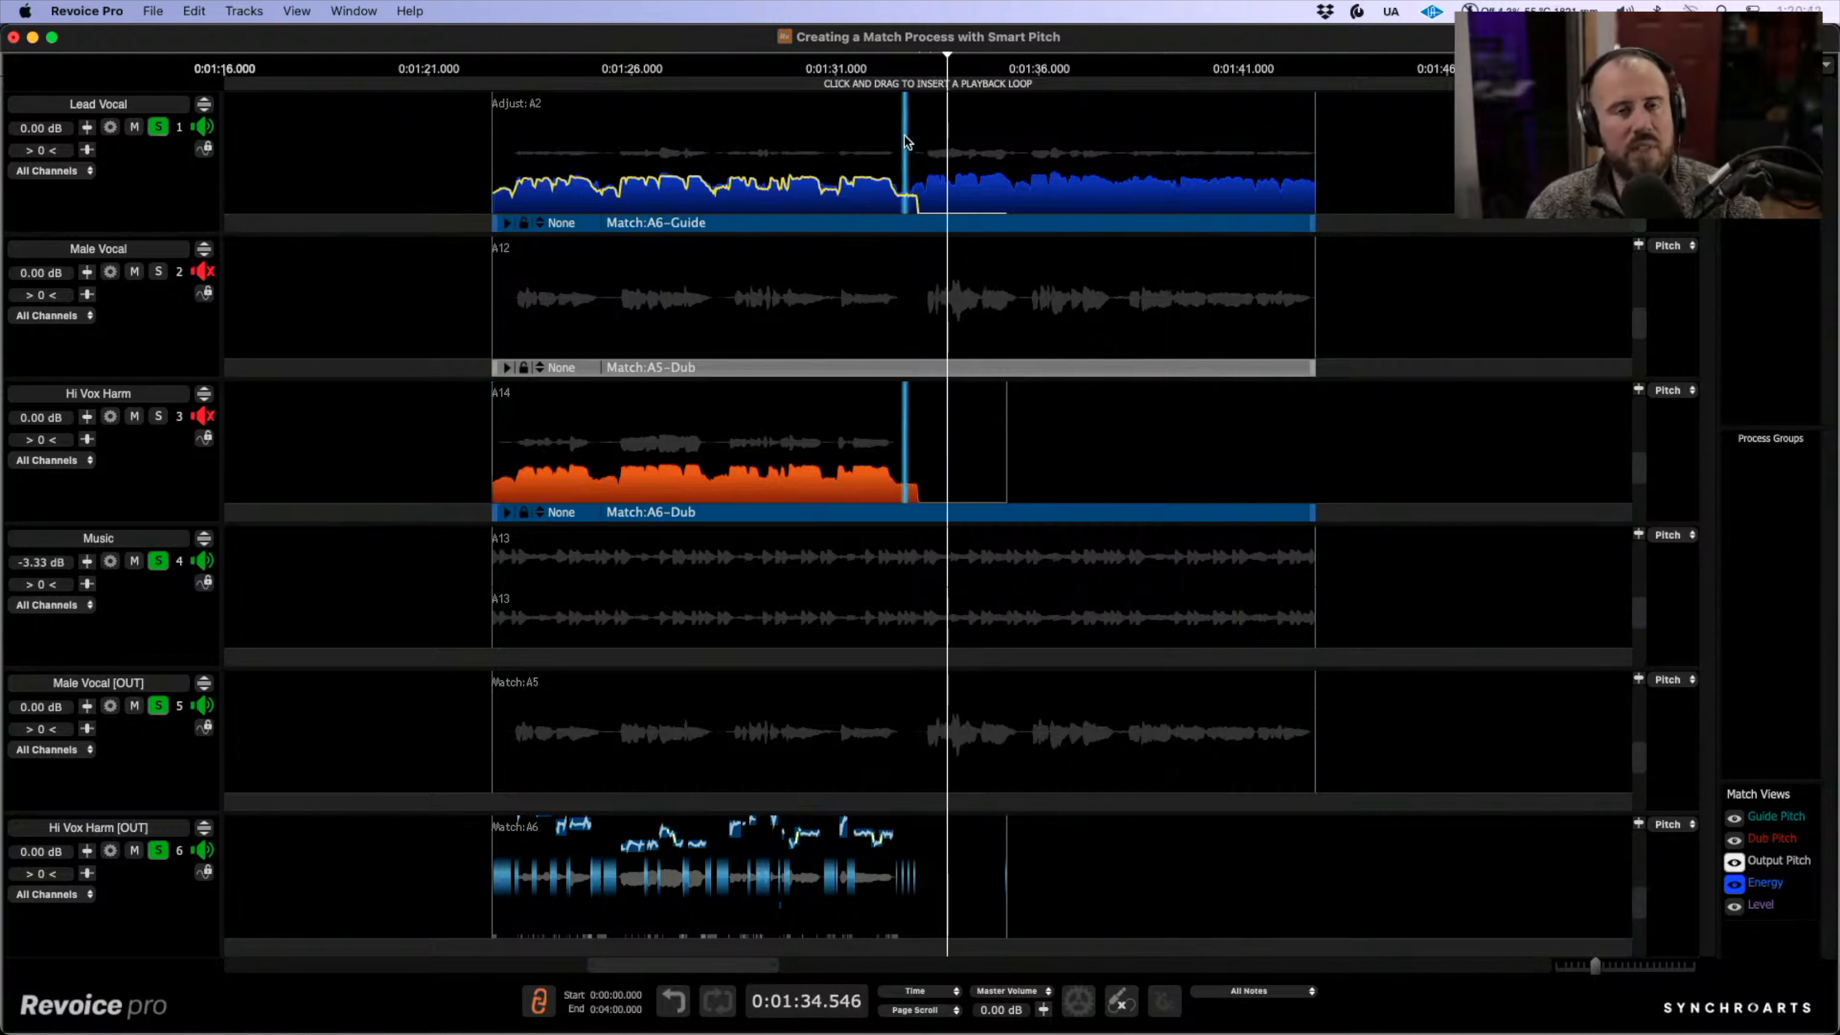
- Enlarge the Lead Vocal track and show its Adjust:A2 process for editing time and pitch
left_click(205, 106)
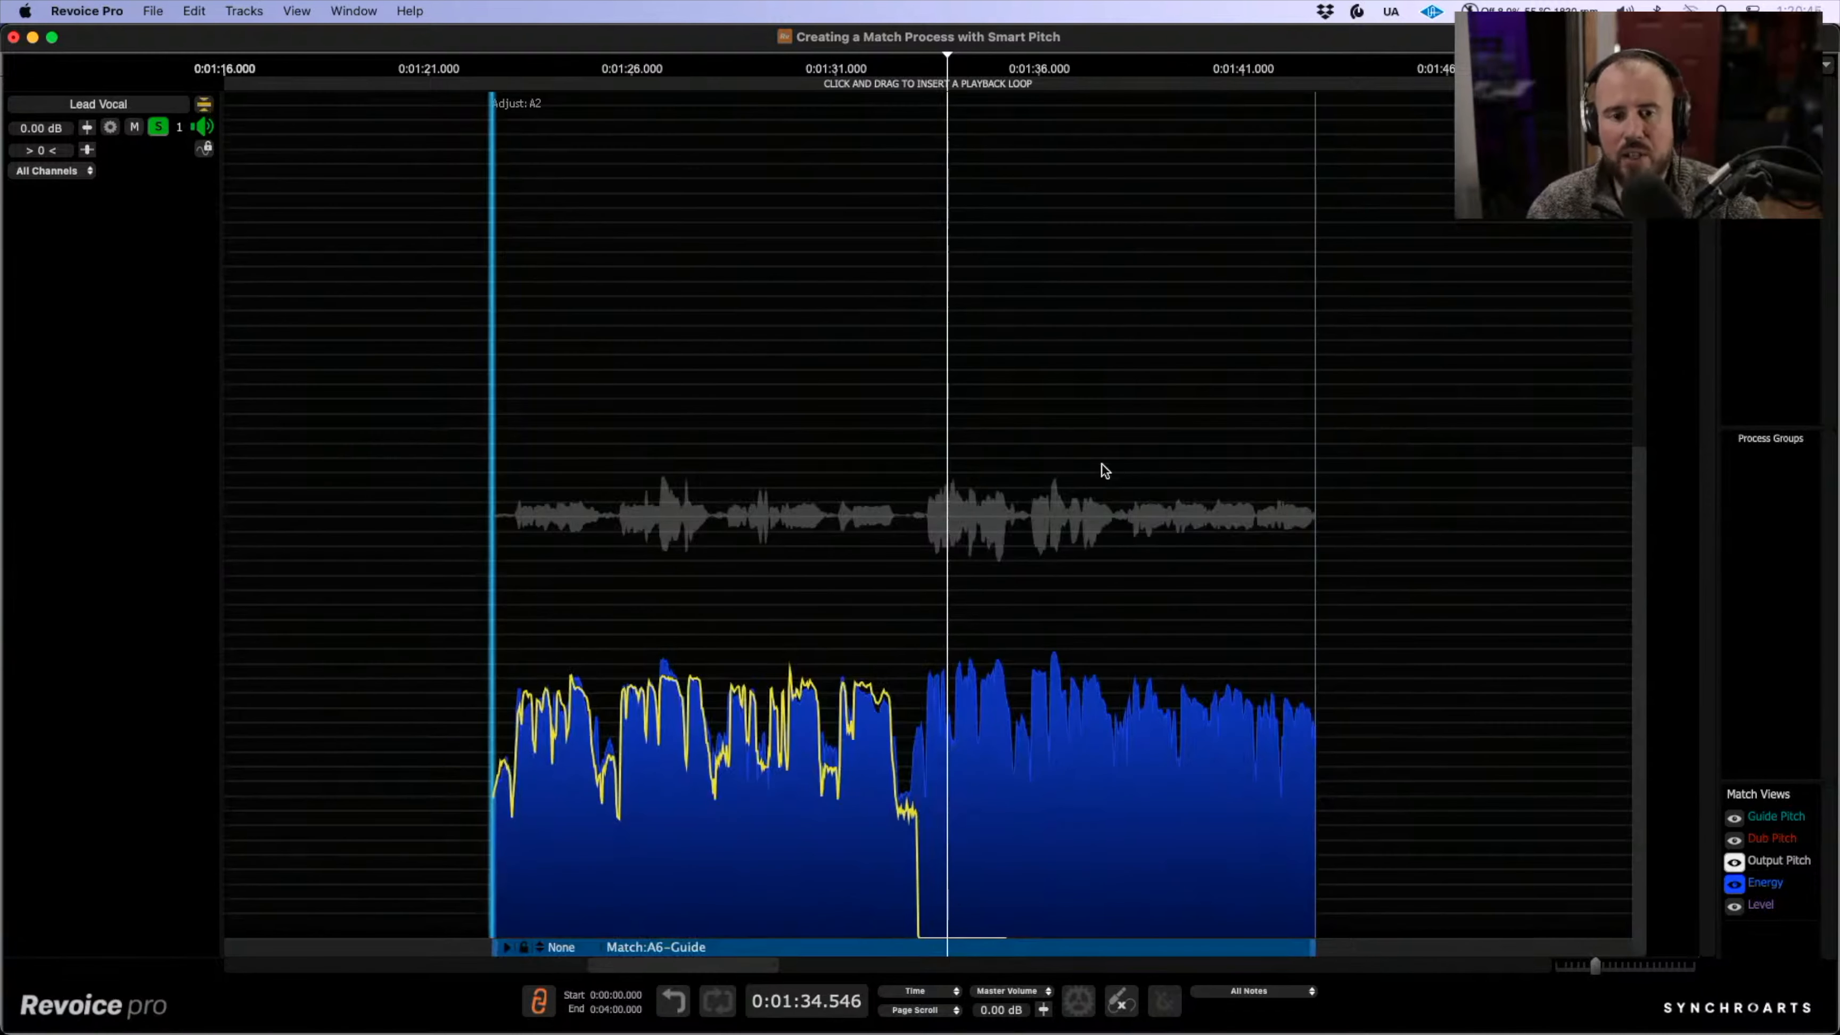
right_click(939, 435)
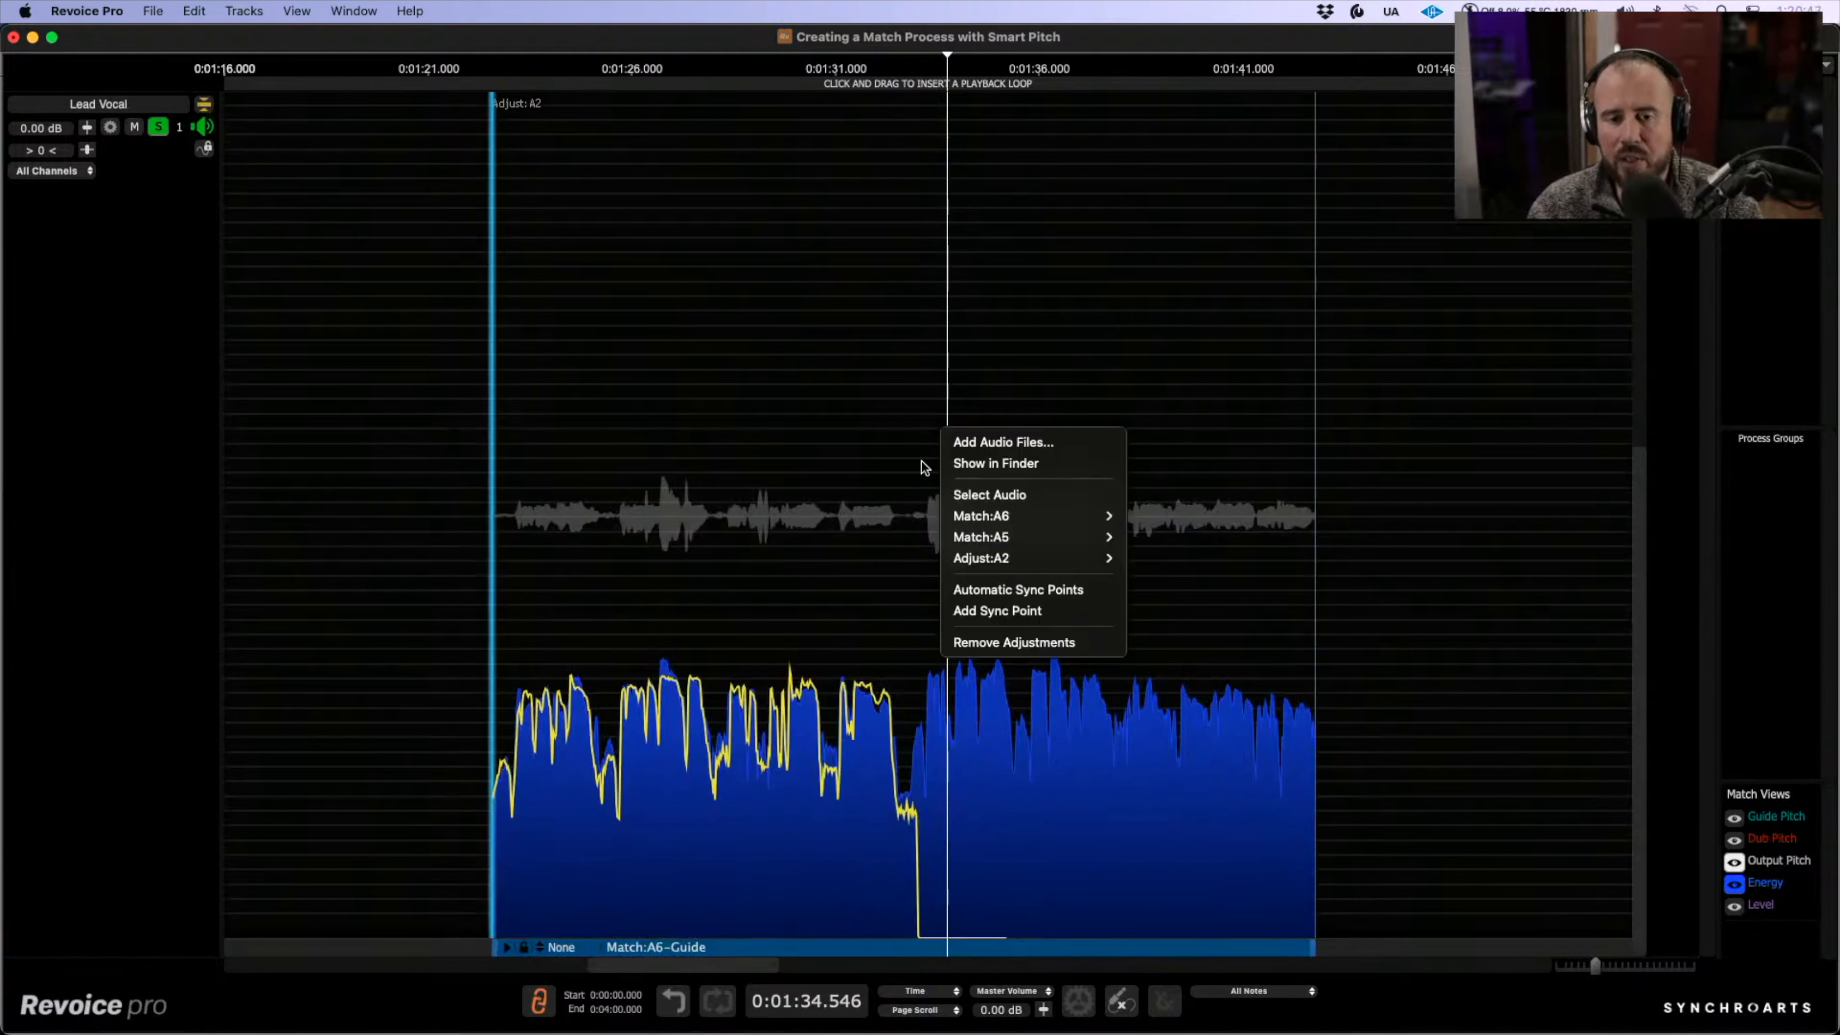
mouse_move(1026, 560)
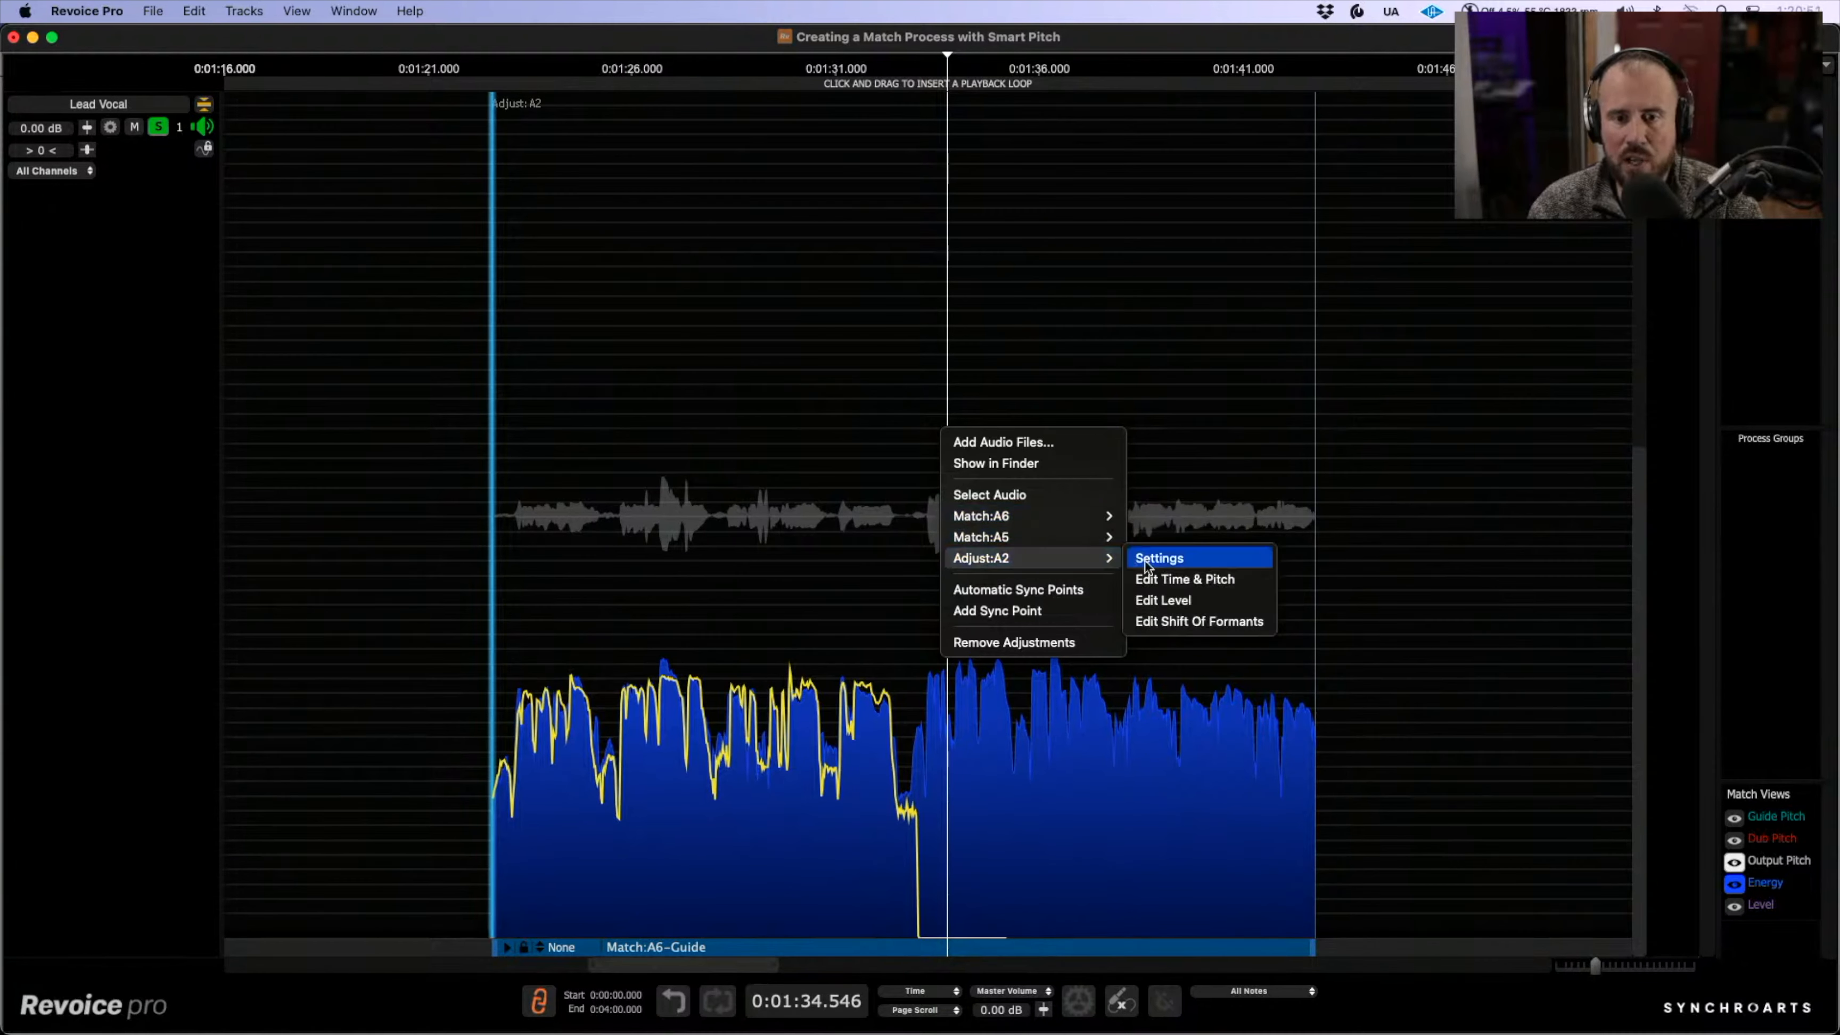
left_click(1182, 578)
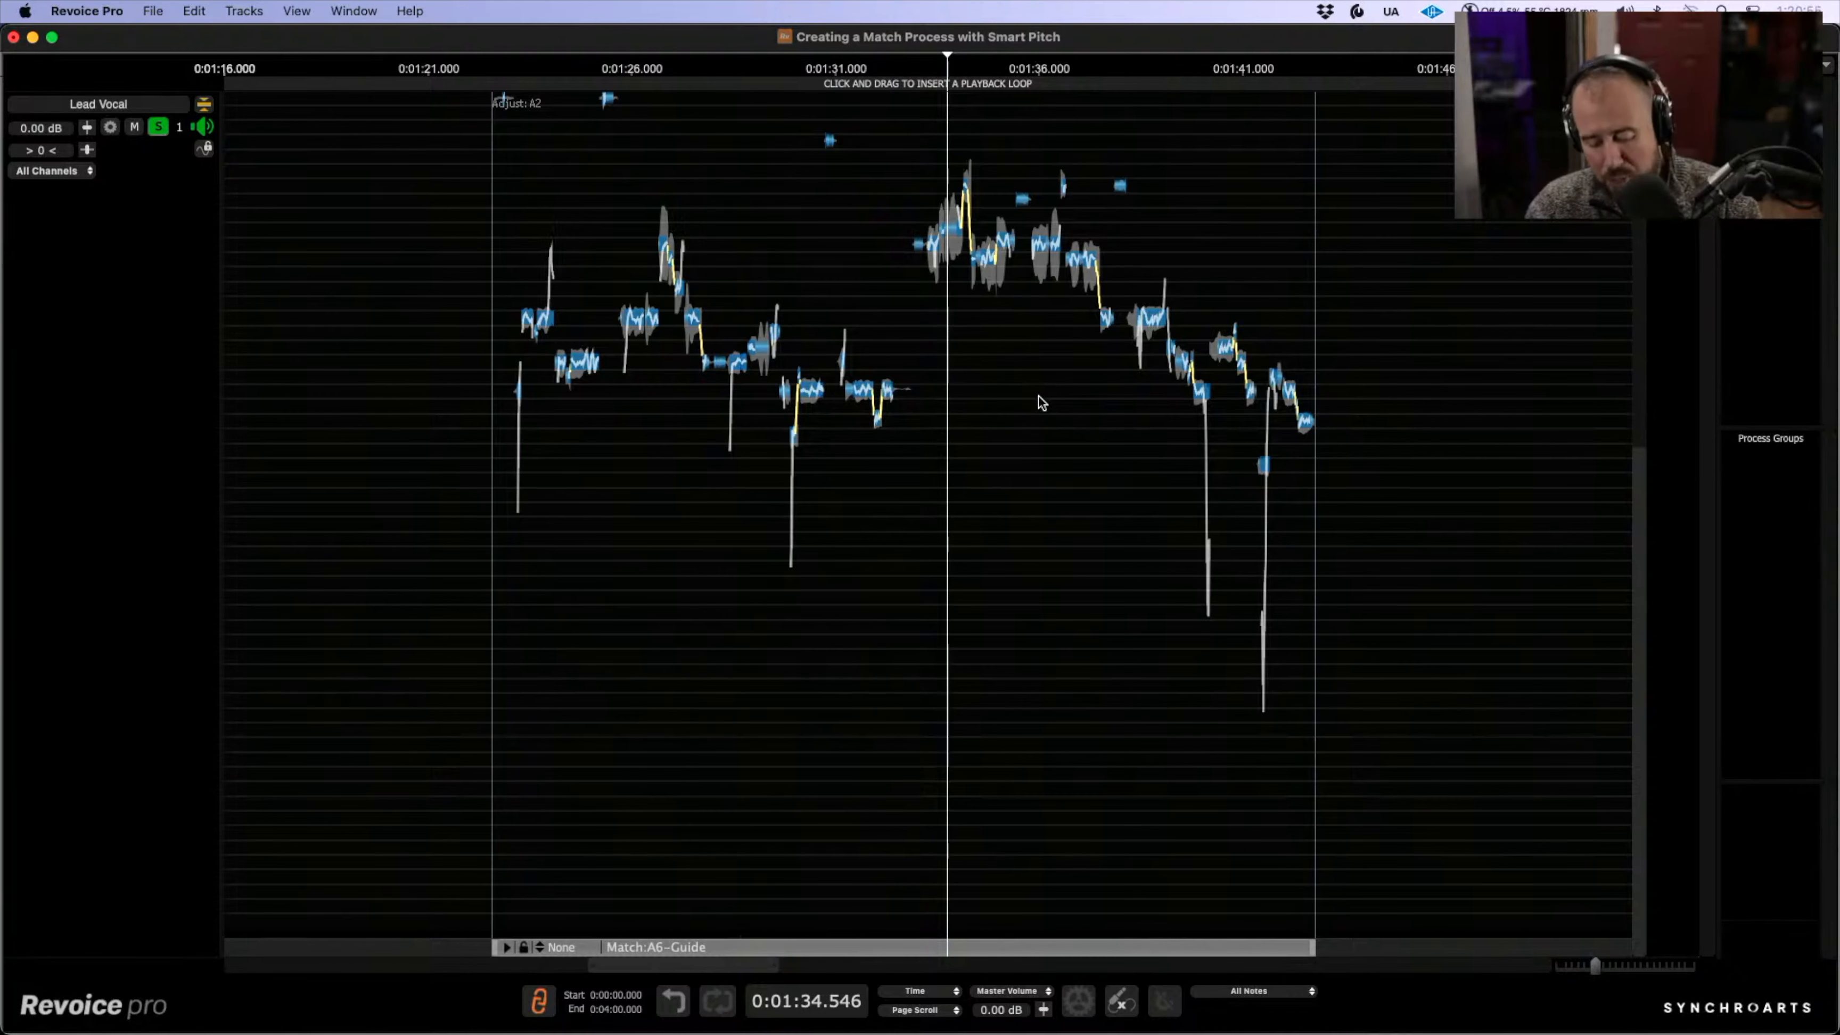
- Lower the level of the notes in the Lead Vocal's second section, then restore the track size and replay the mix from the gap
left_click_drag(922, 215, 1235, 426)
left_click_drag(1199, 333, 1199, 357)
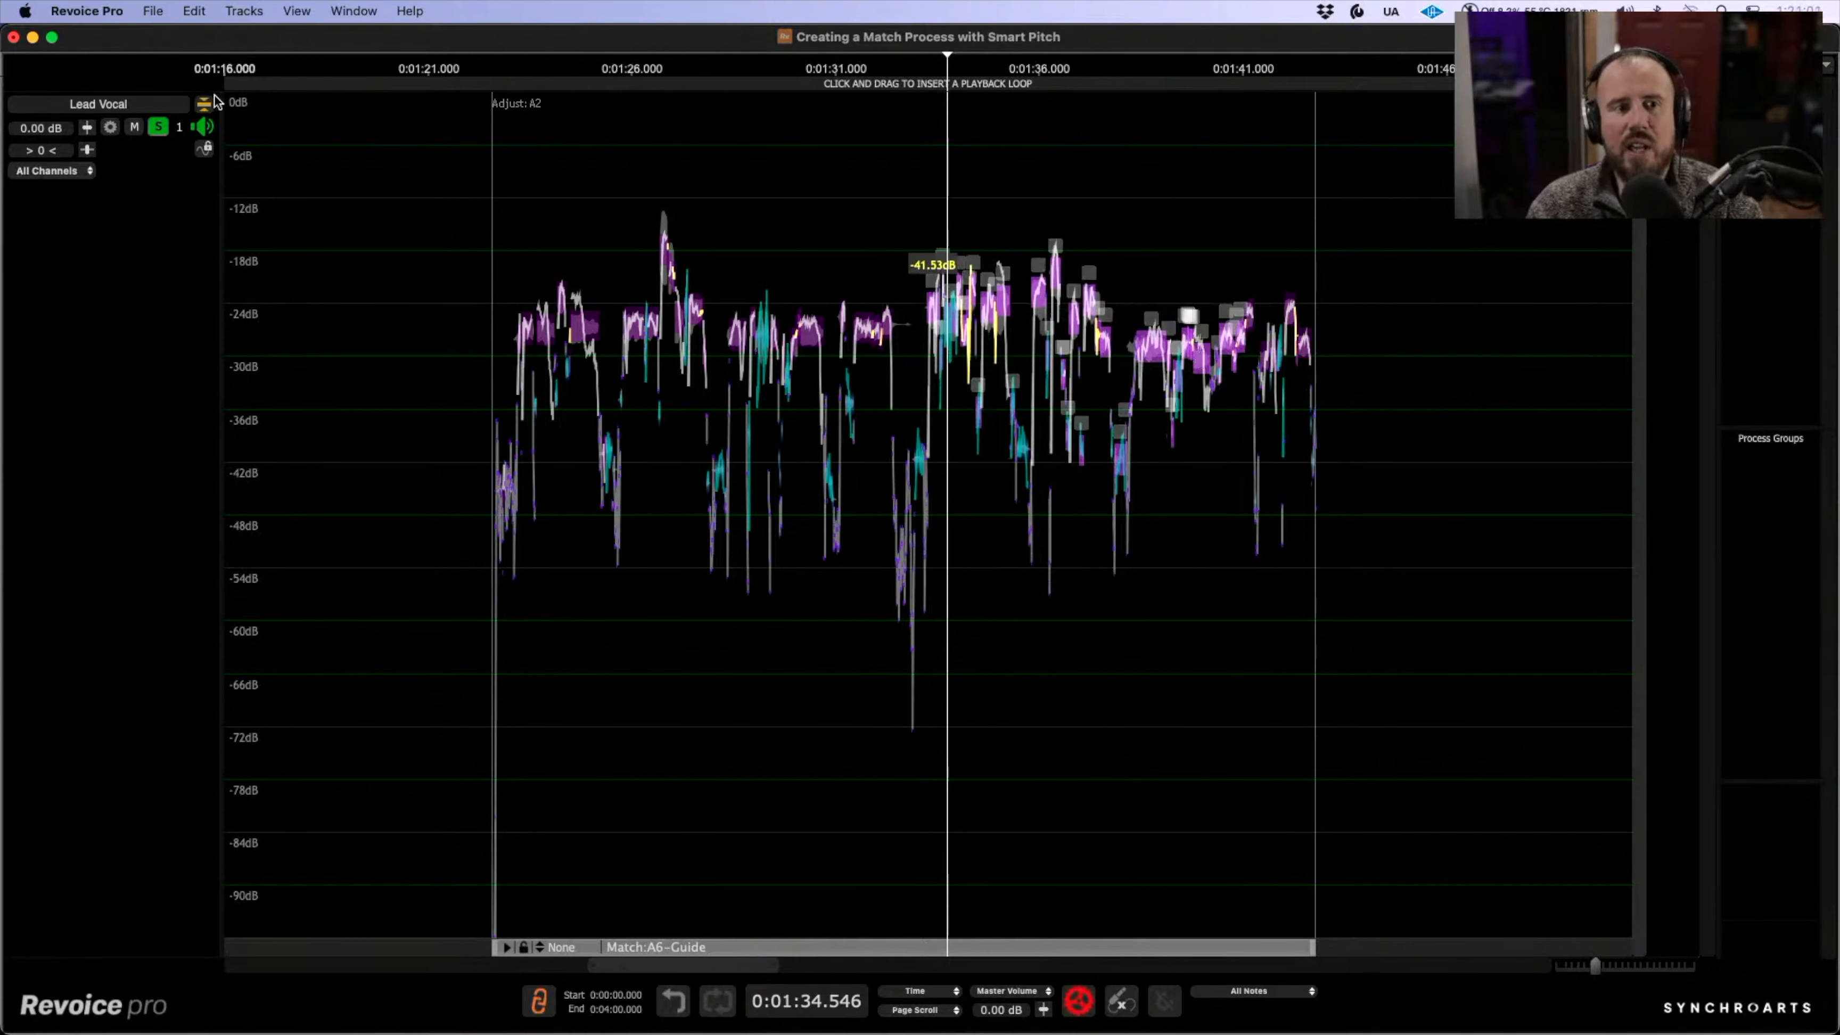
left_click(203, 104)
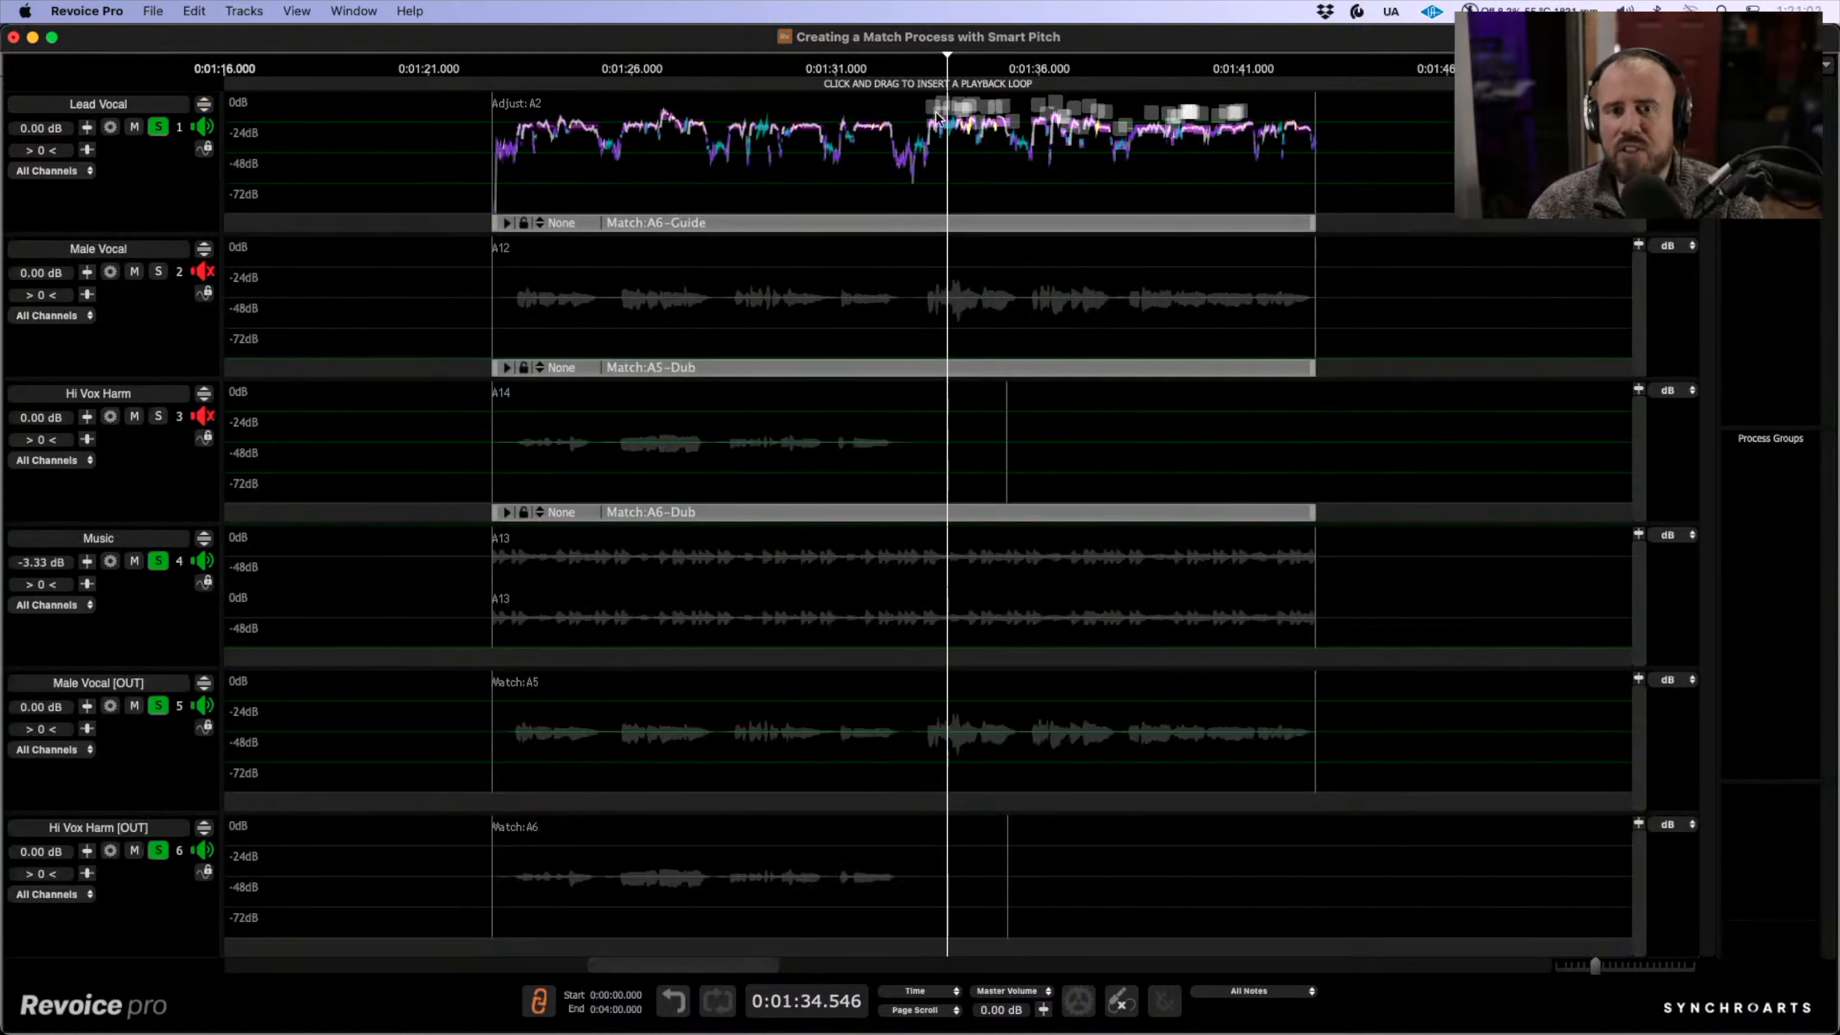
left_click(918, 73)
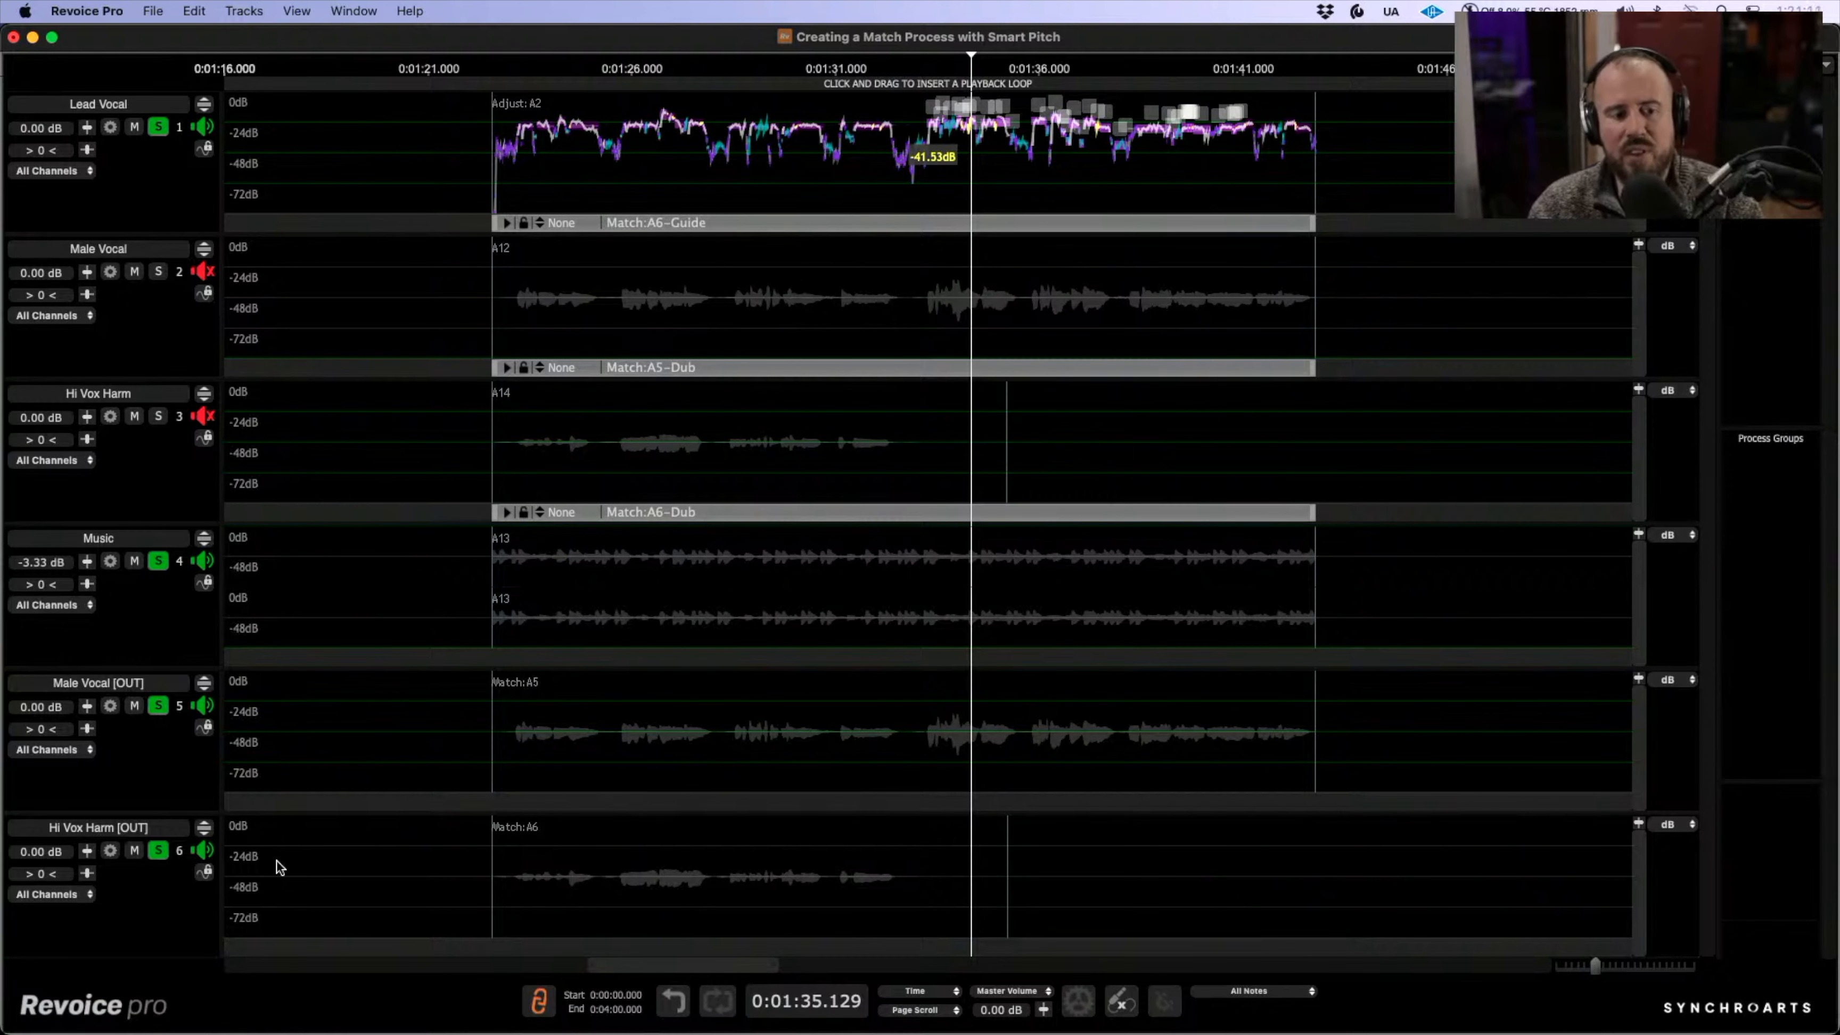
- Open the Match:A5 process settings from the Lead Vocal guide and move the window up over the tracks
left_click(715, 227)
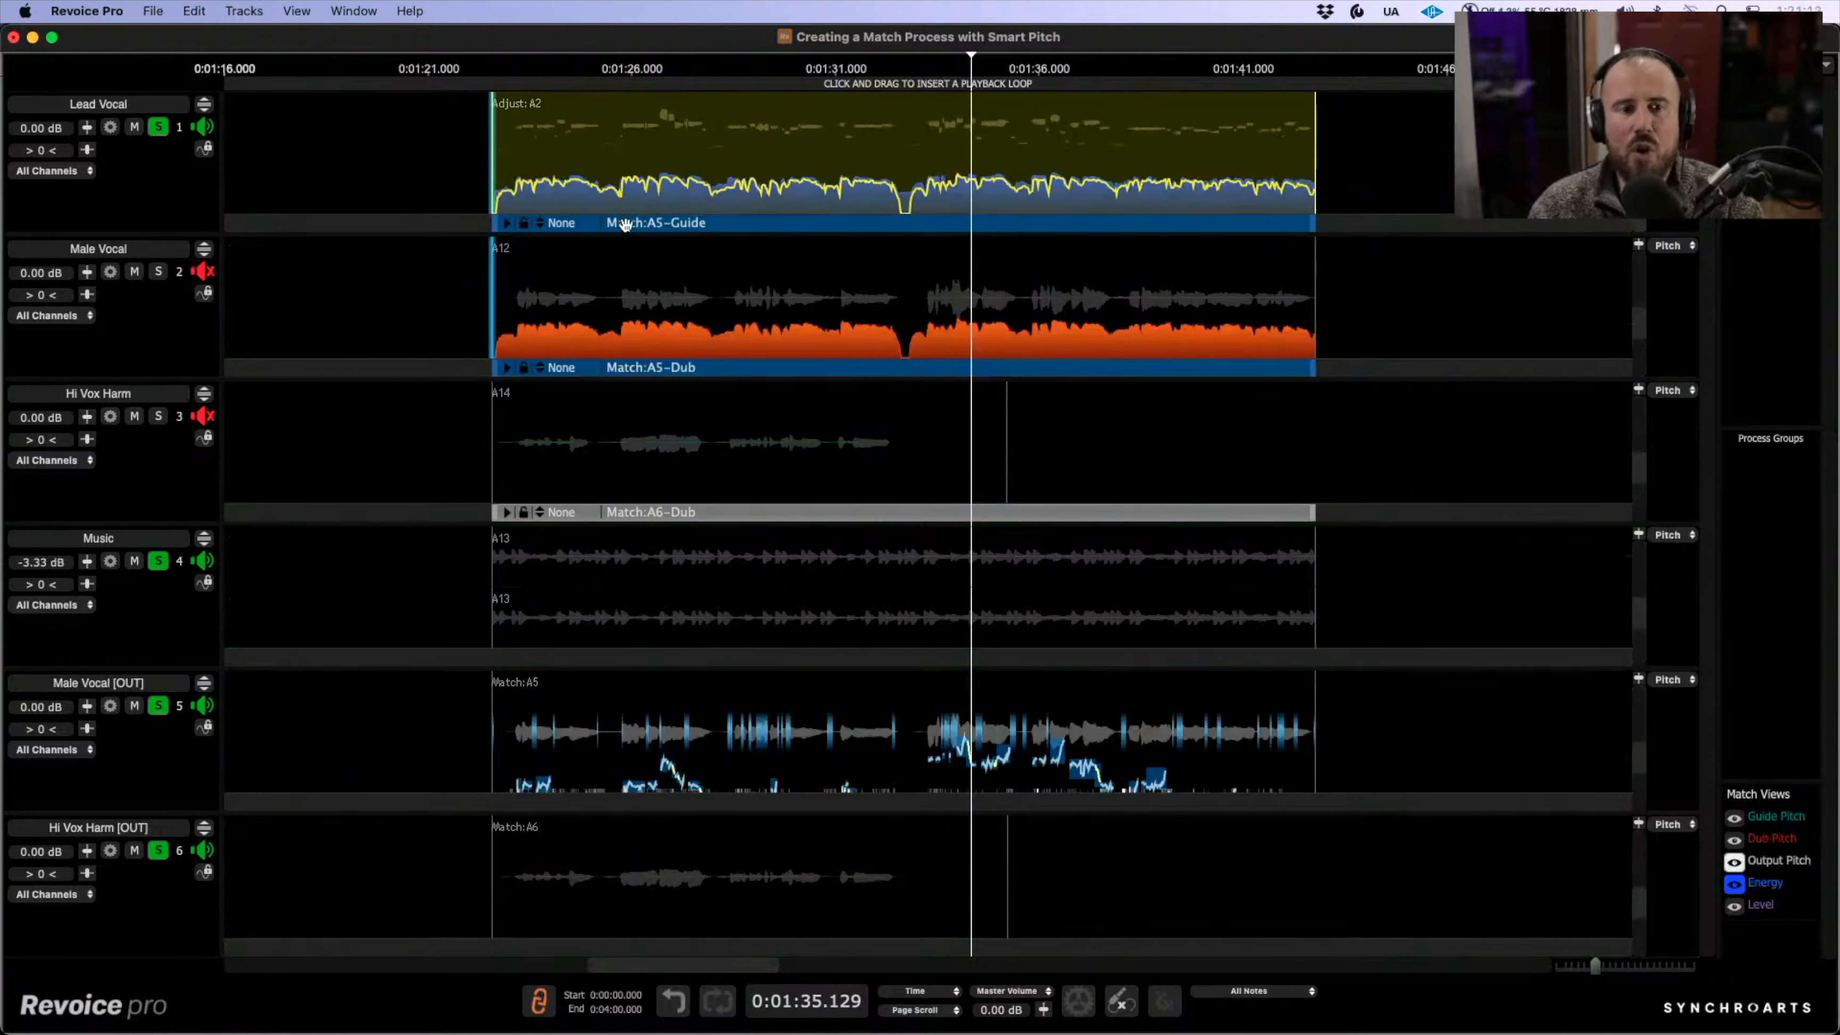
left_click(506, 223)
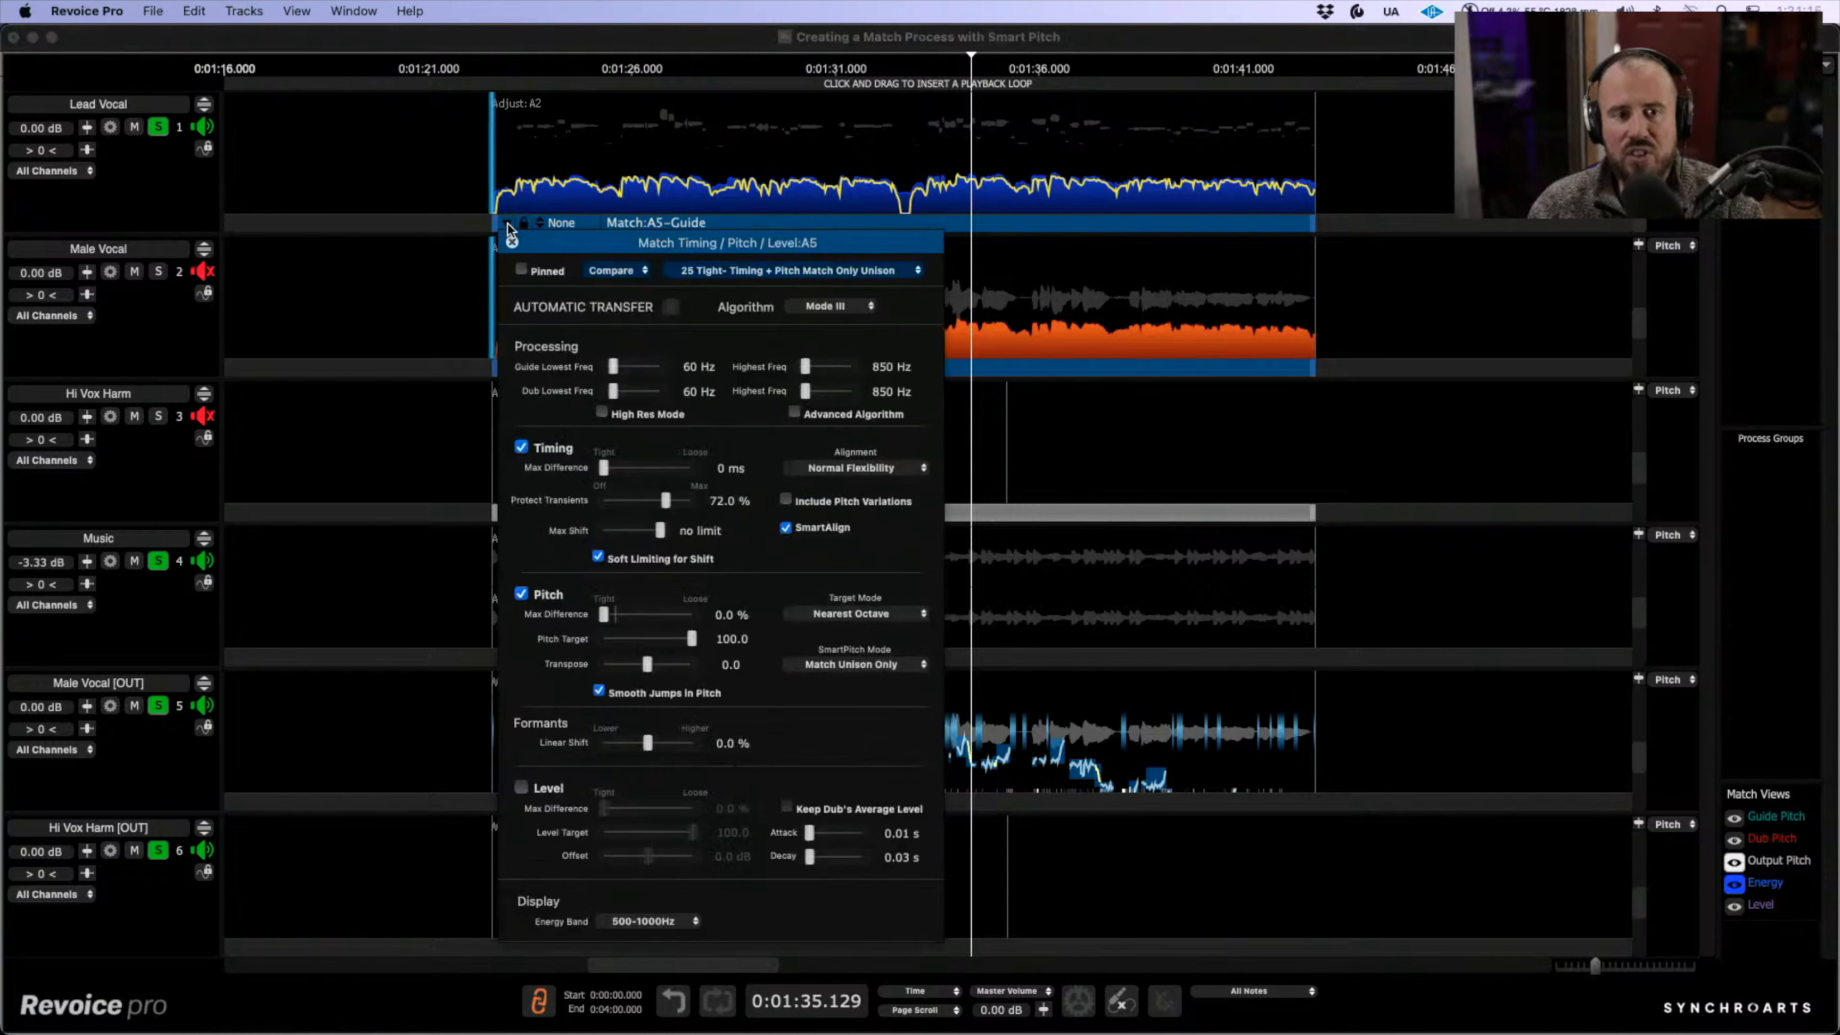
left_click_drag(602, 245, 517, 164)
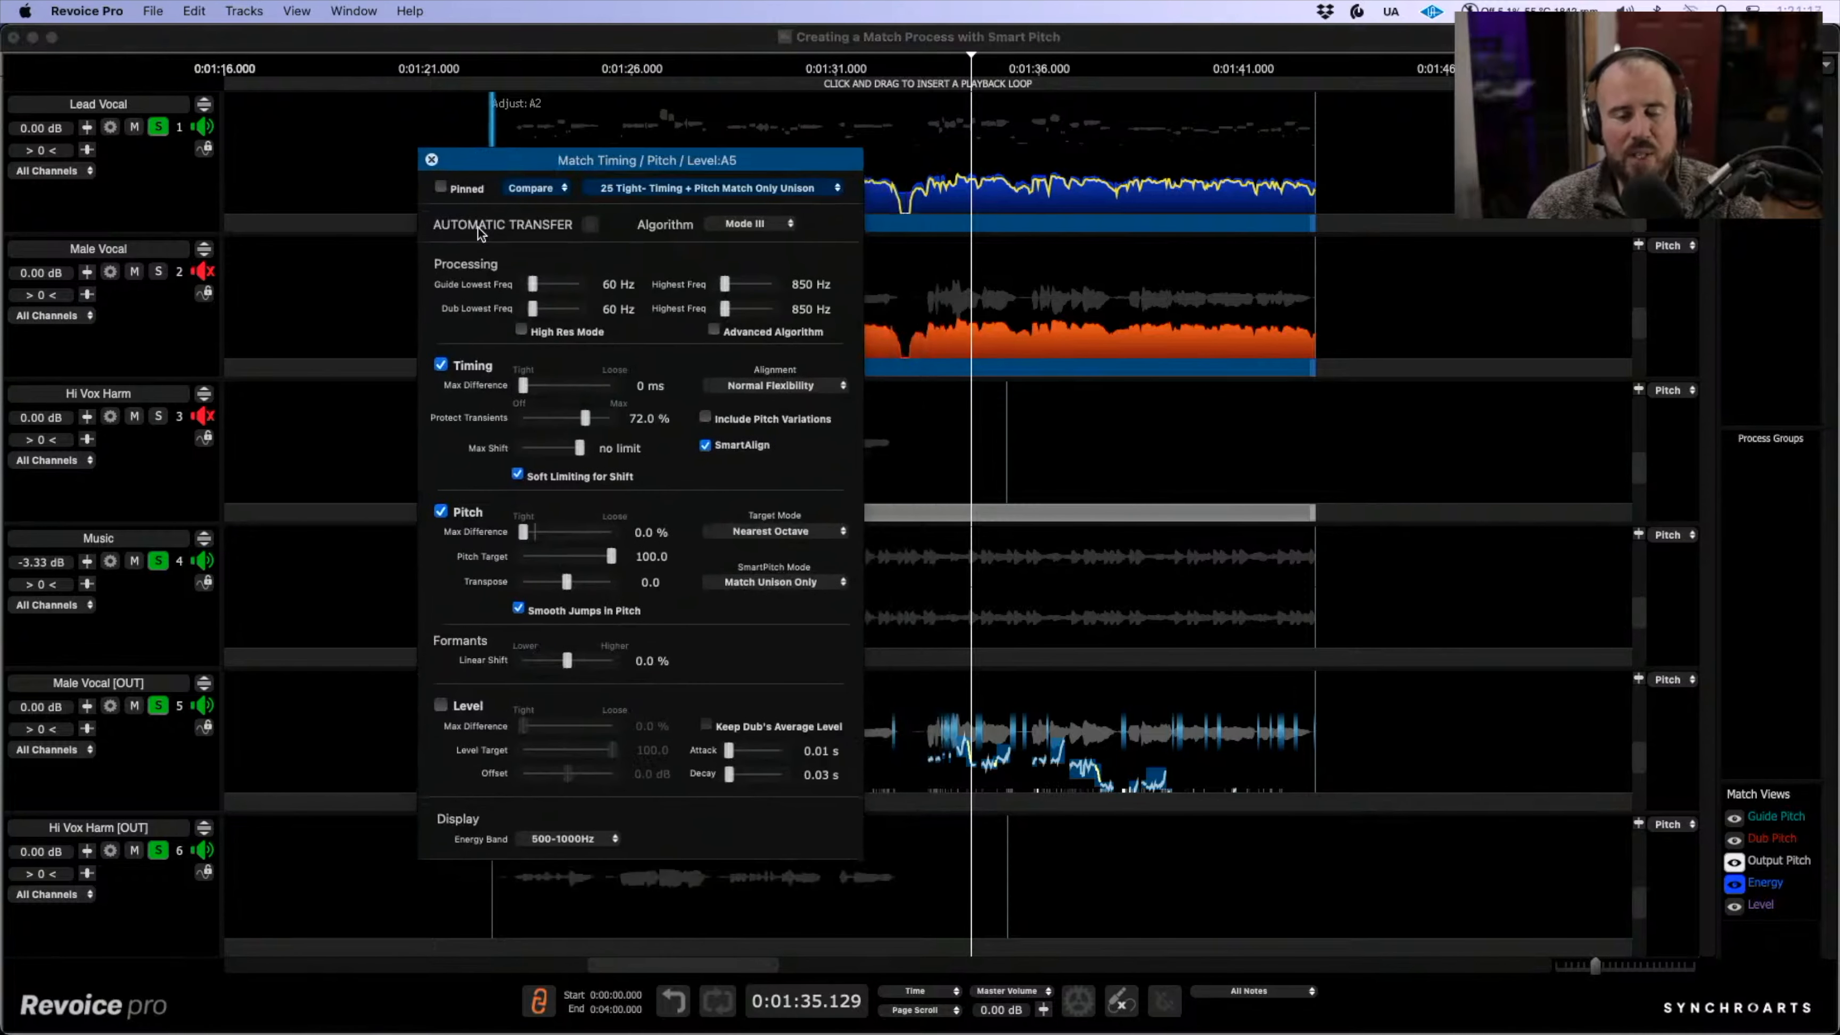
- Enable Level matching in the Match:A5 process settings
left_click(441, 705)
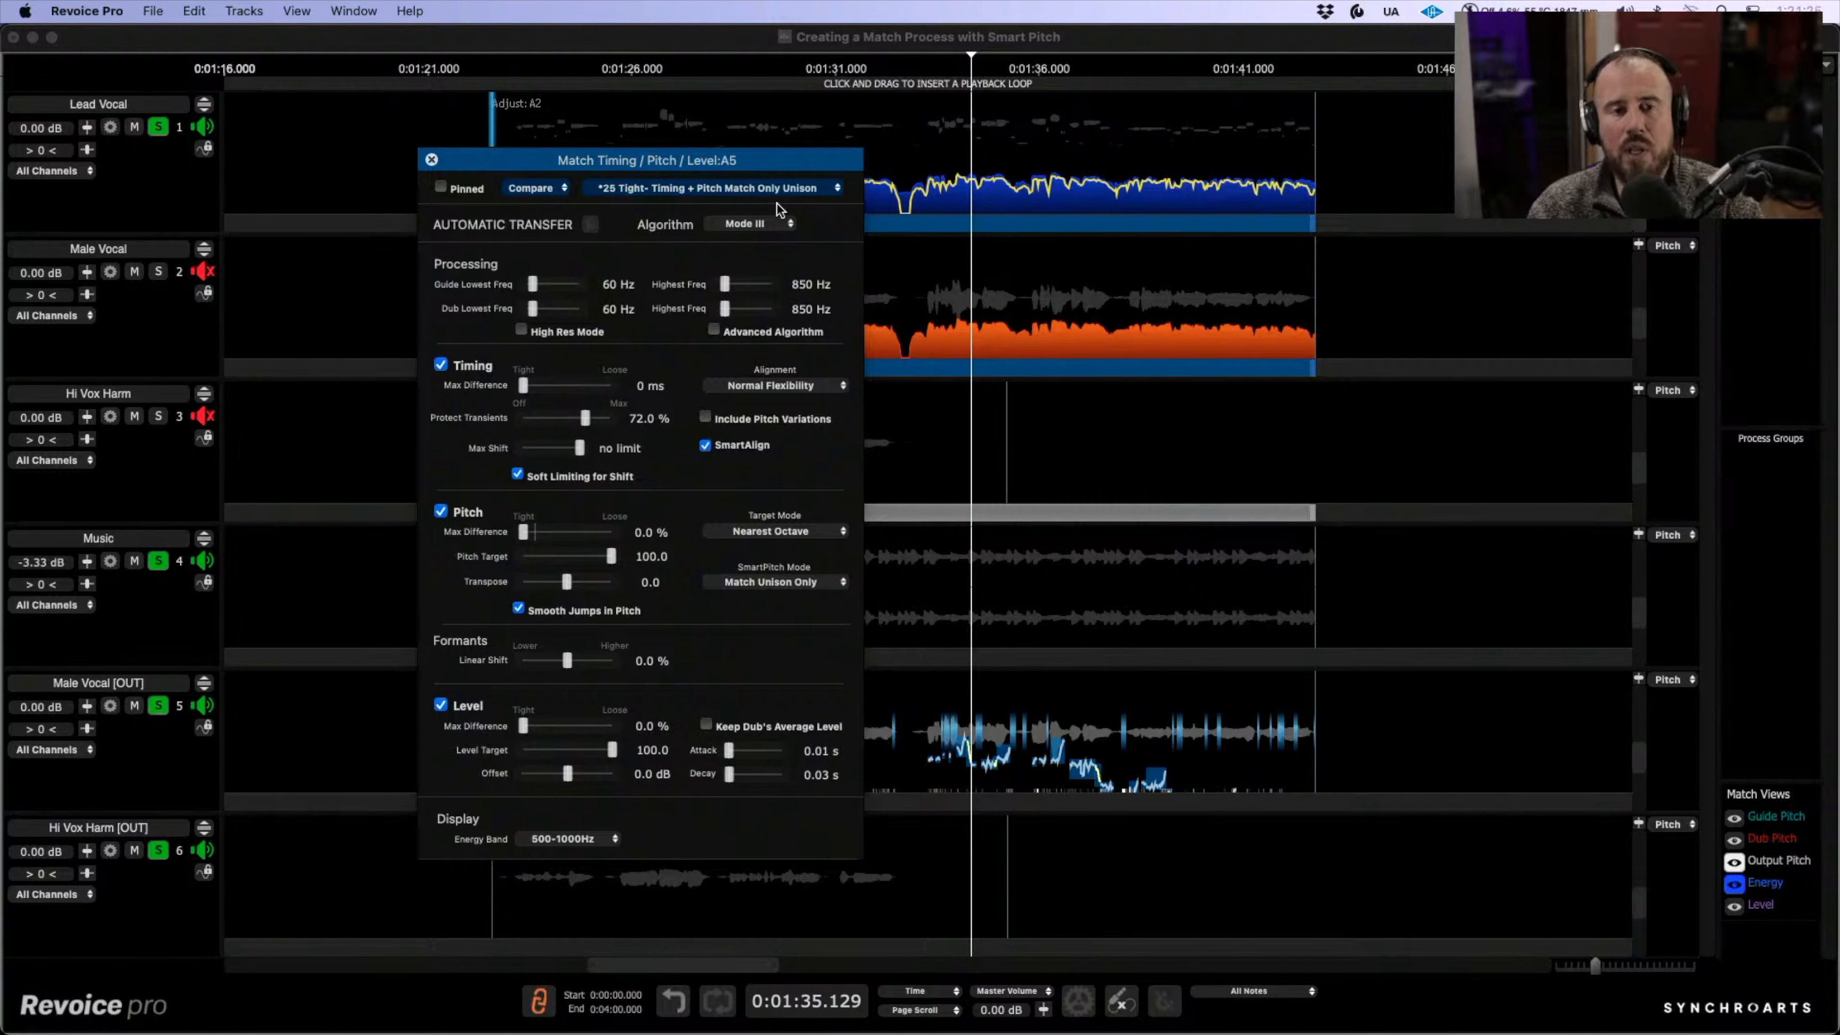
left_click_drag(798, 162, 732, 154)
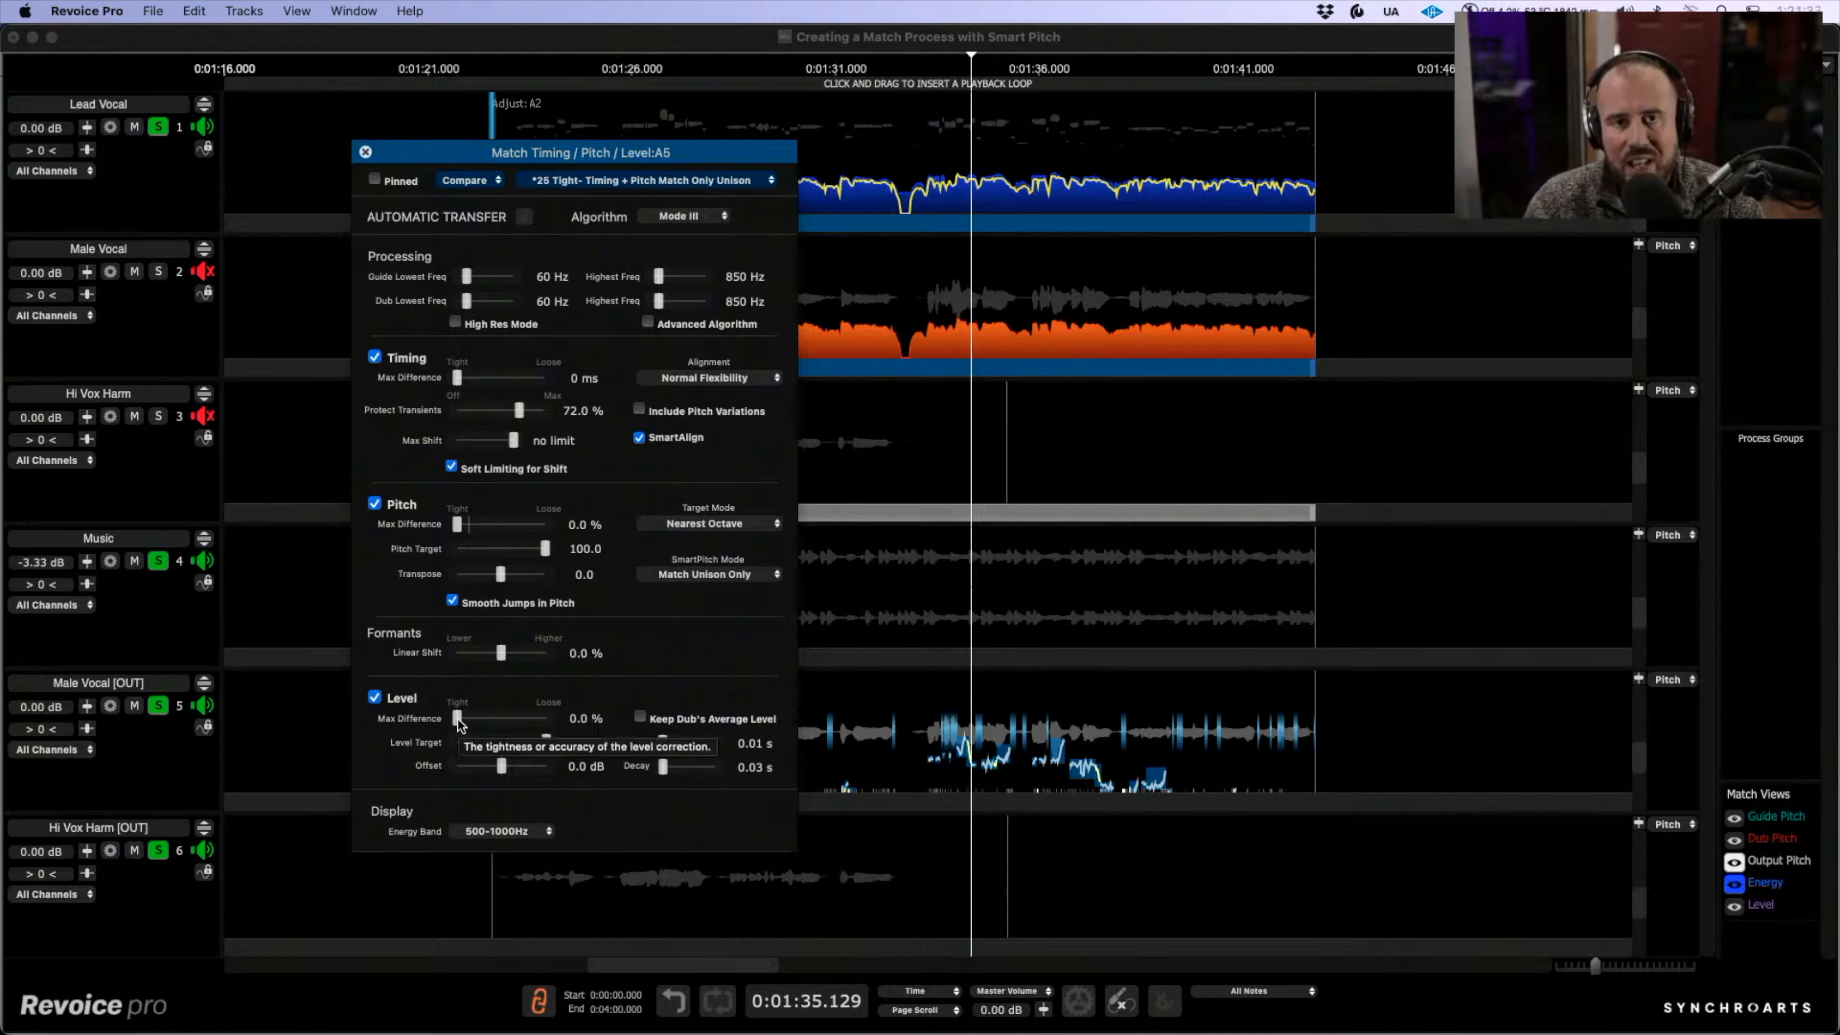
left_click(375, 697)
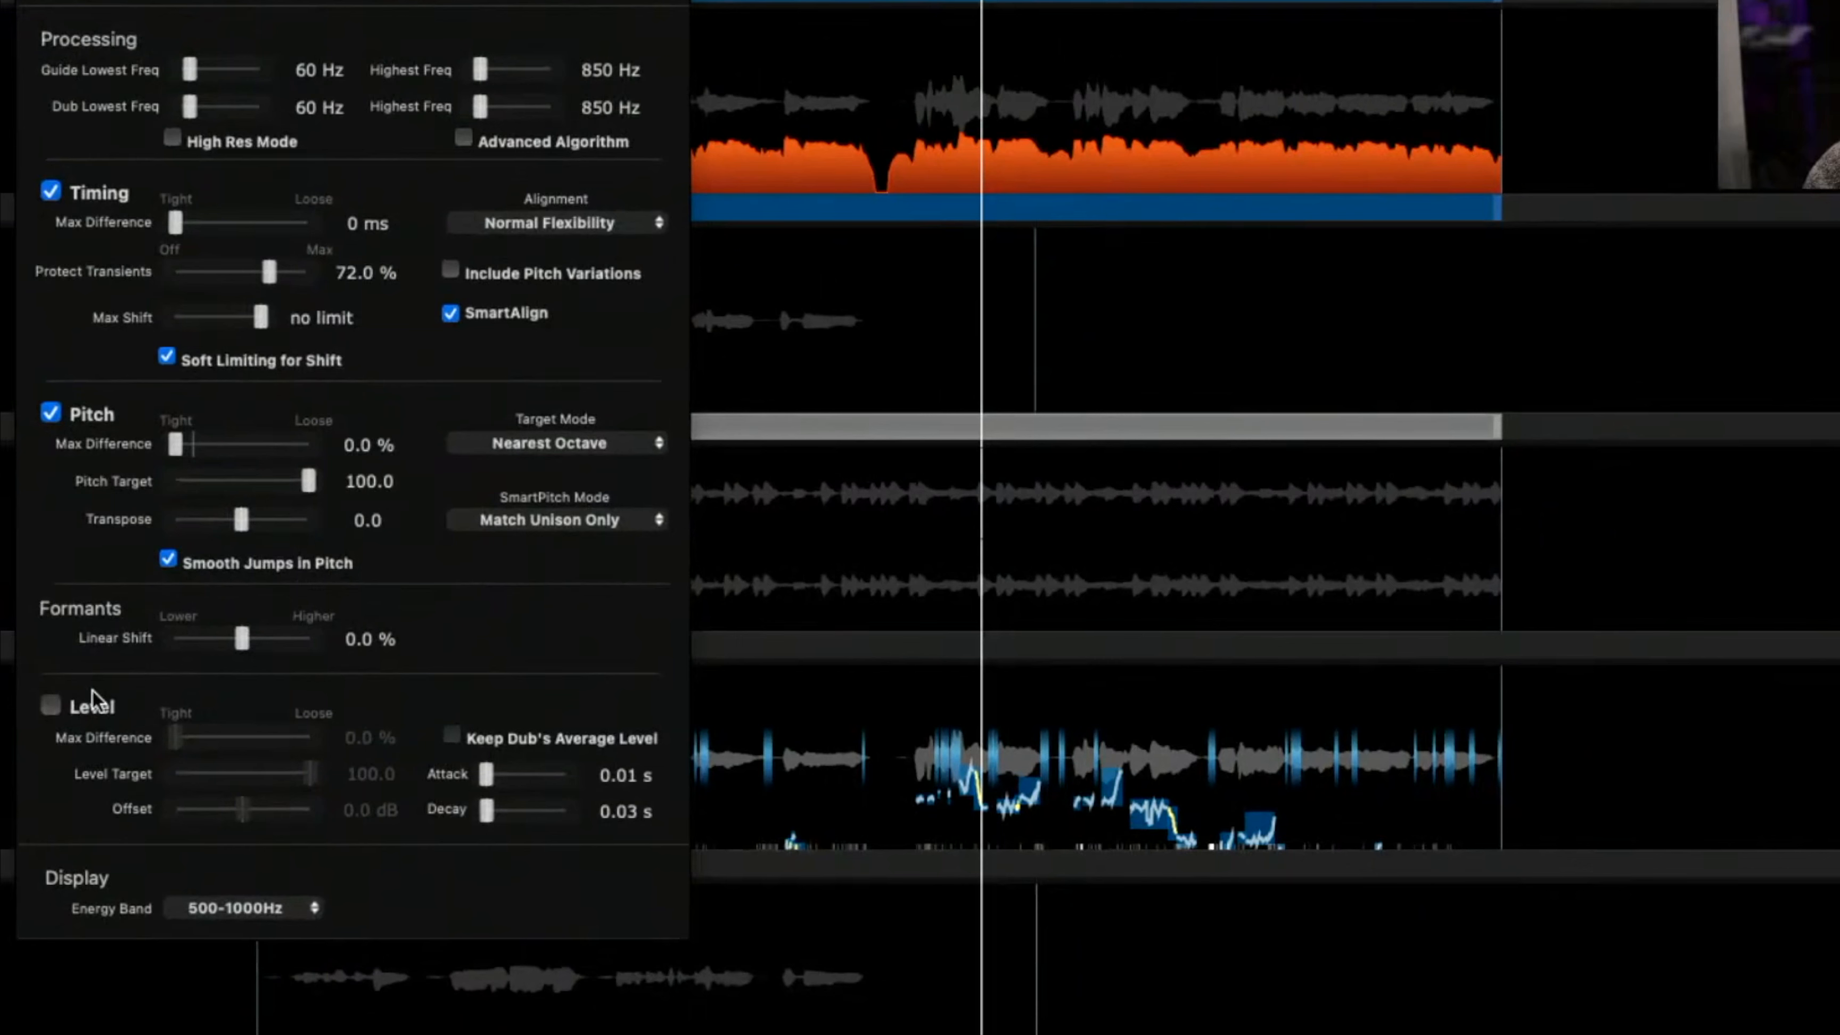
left_click(52, 705)
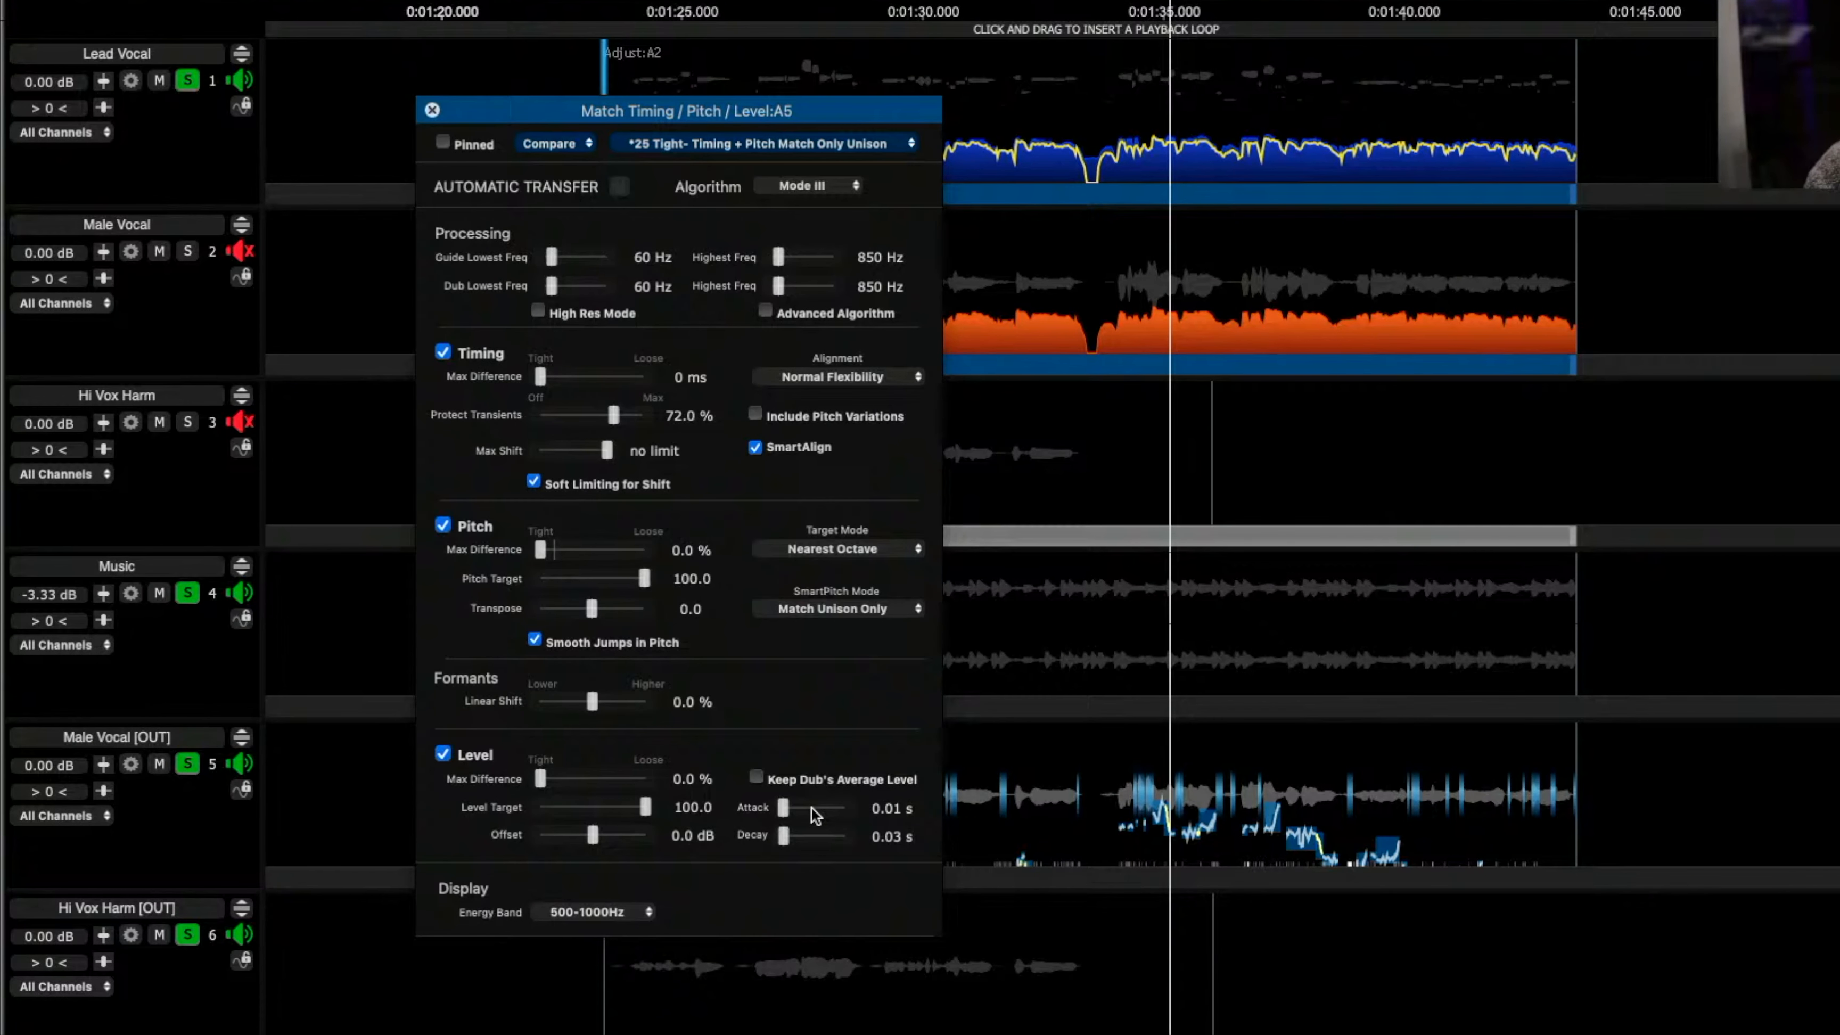
- Set the Level Max Difference to 48.6 %, leave Keep Dub's Average Level off, and close the Match:A5 settings
left_click(755, 777)
left_click(756, 778)
left_click_drag(543, 777, 593, 780)
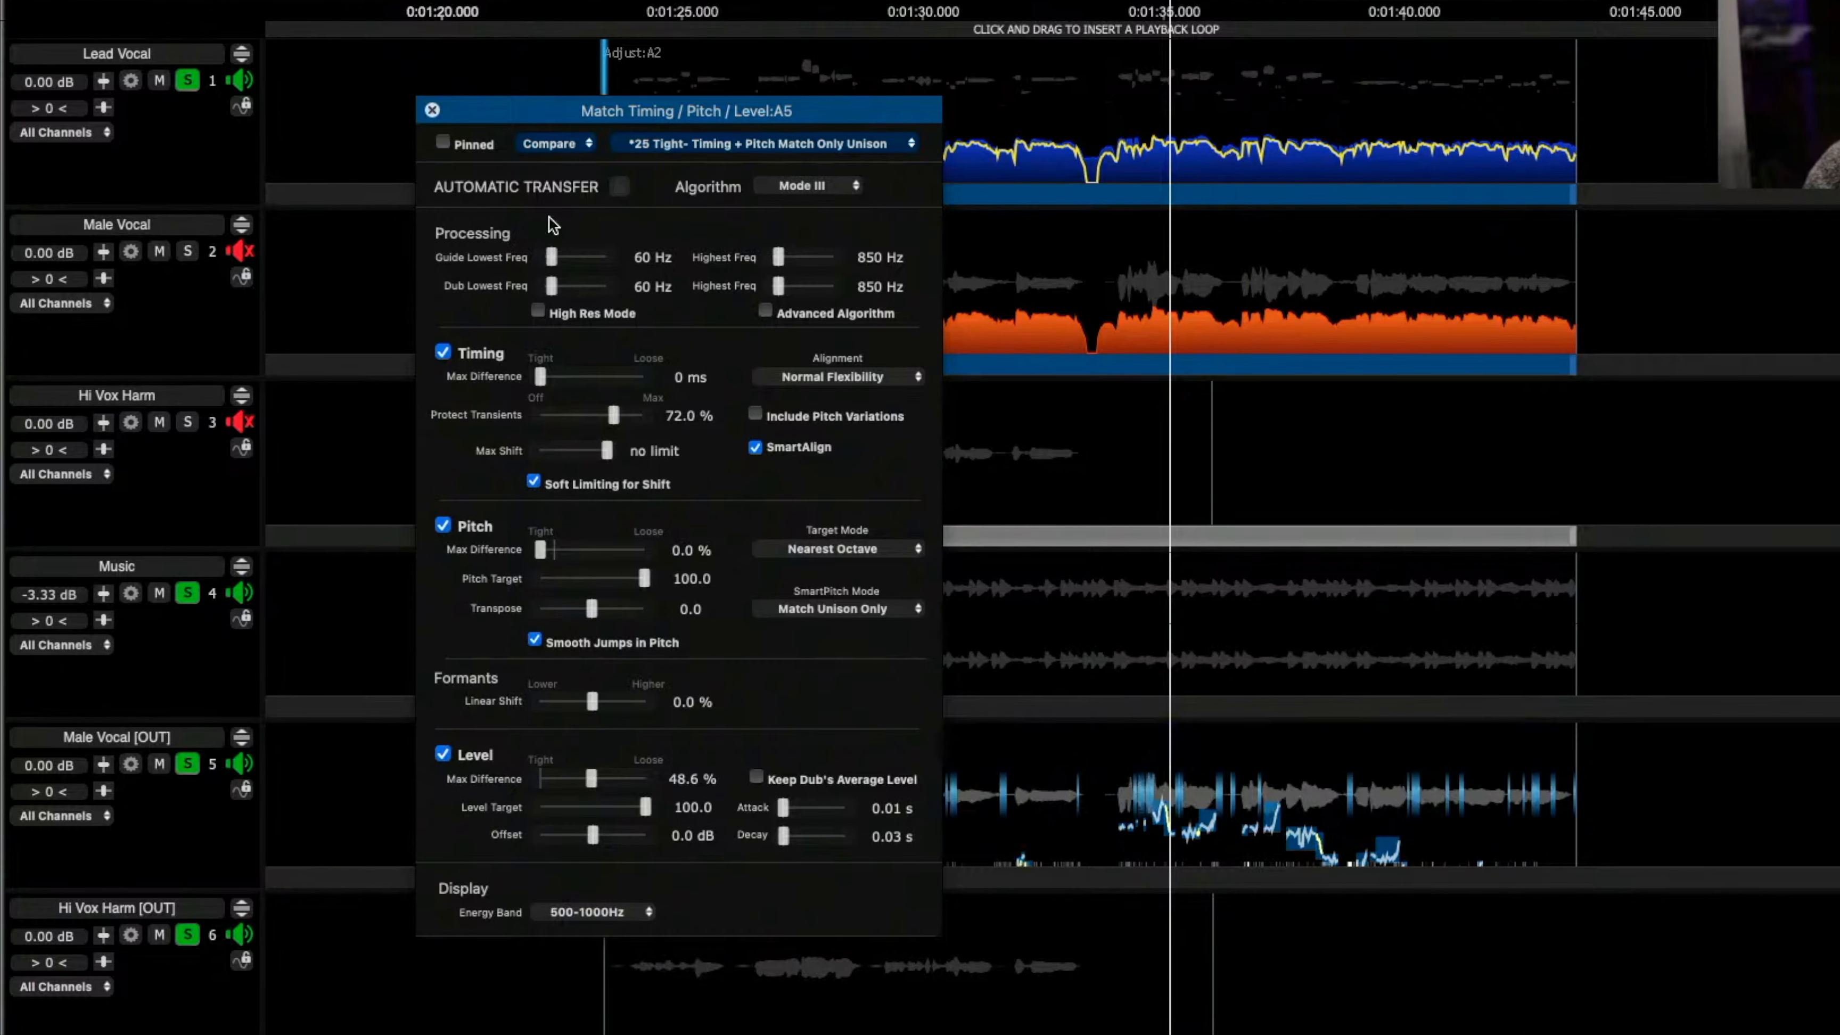
left_click(433, 110)
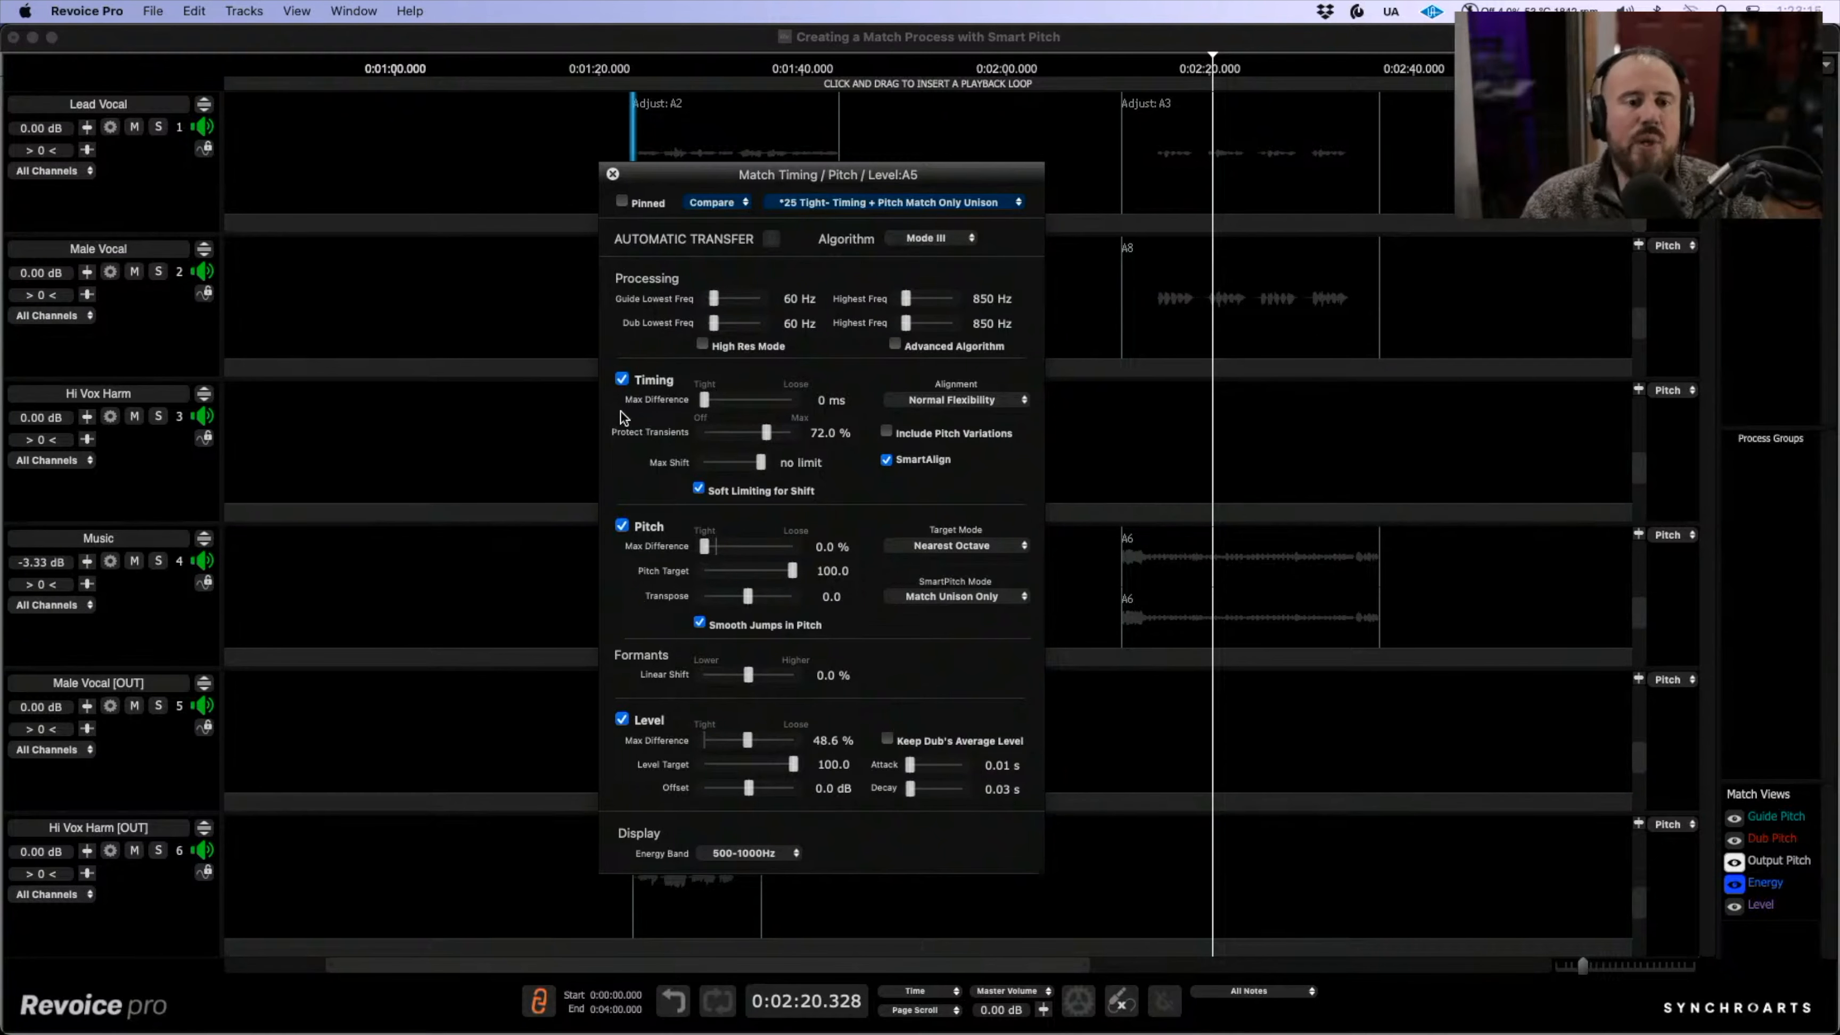
- Review the SmartPitch Mode options in the Match:A5 settings and close the window without changing the mode
left_click(977, 597)
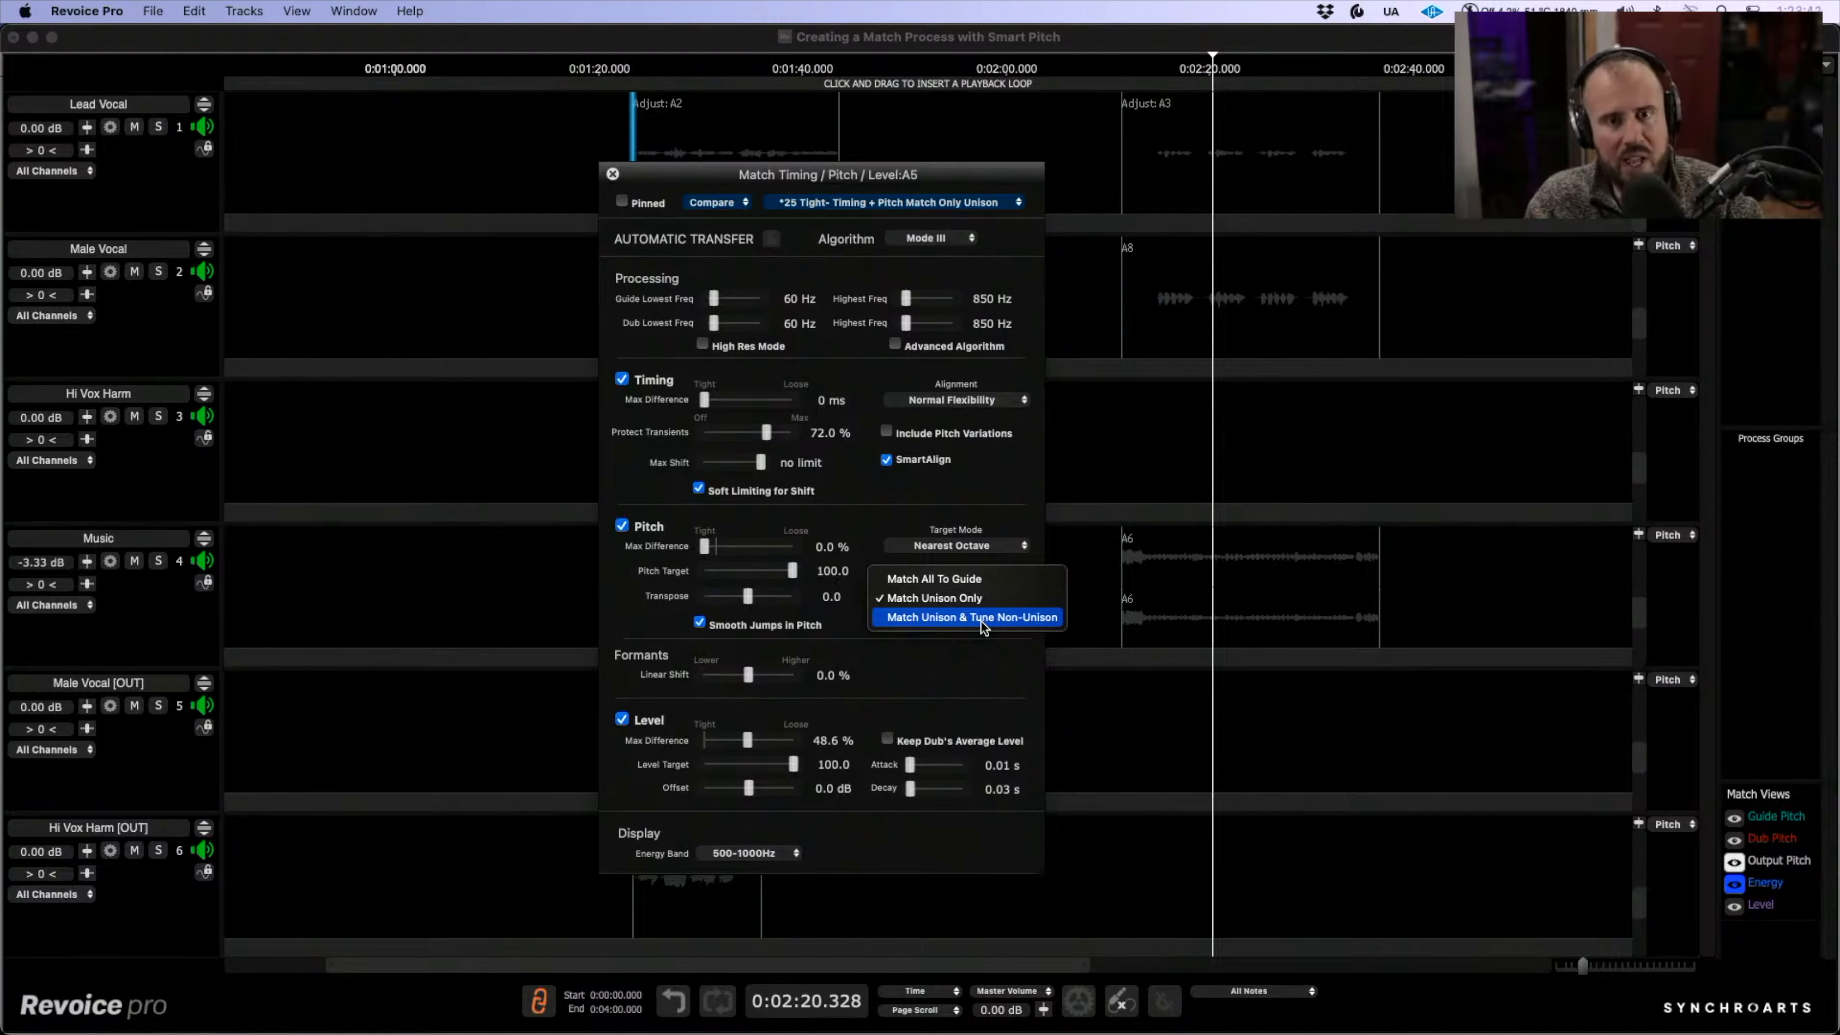
left_click(613, 176)
left_click(612, 175)
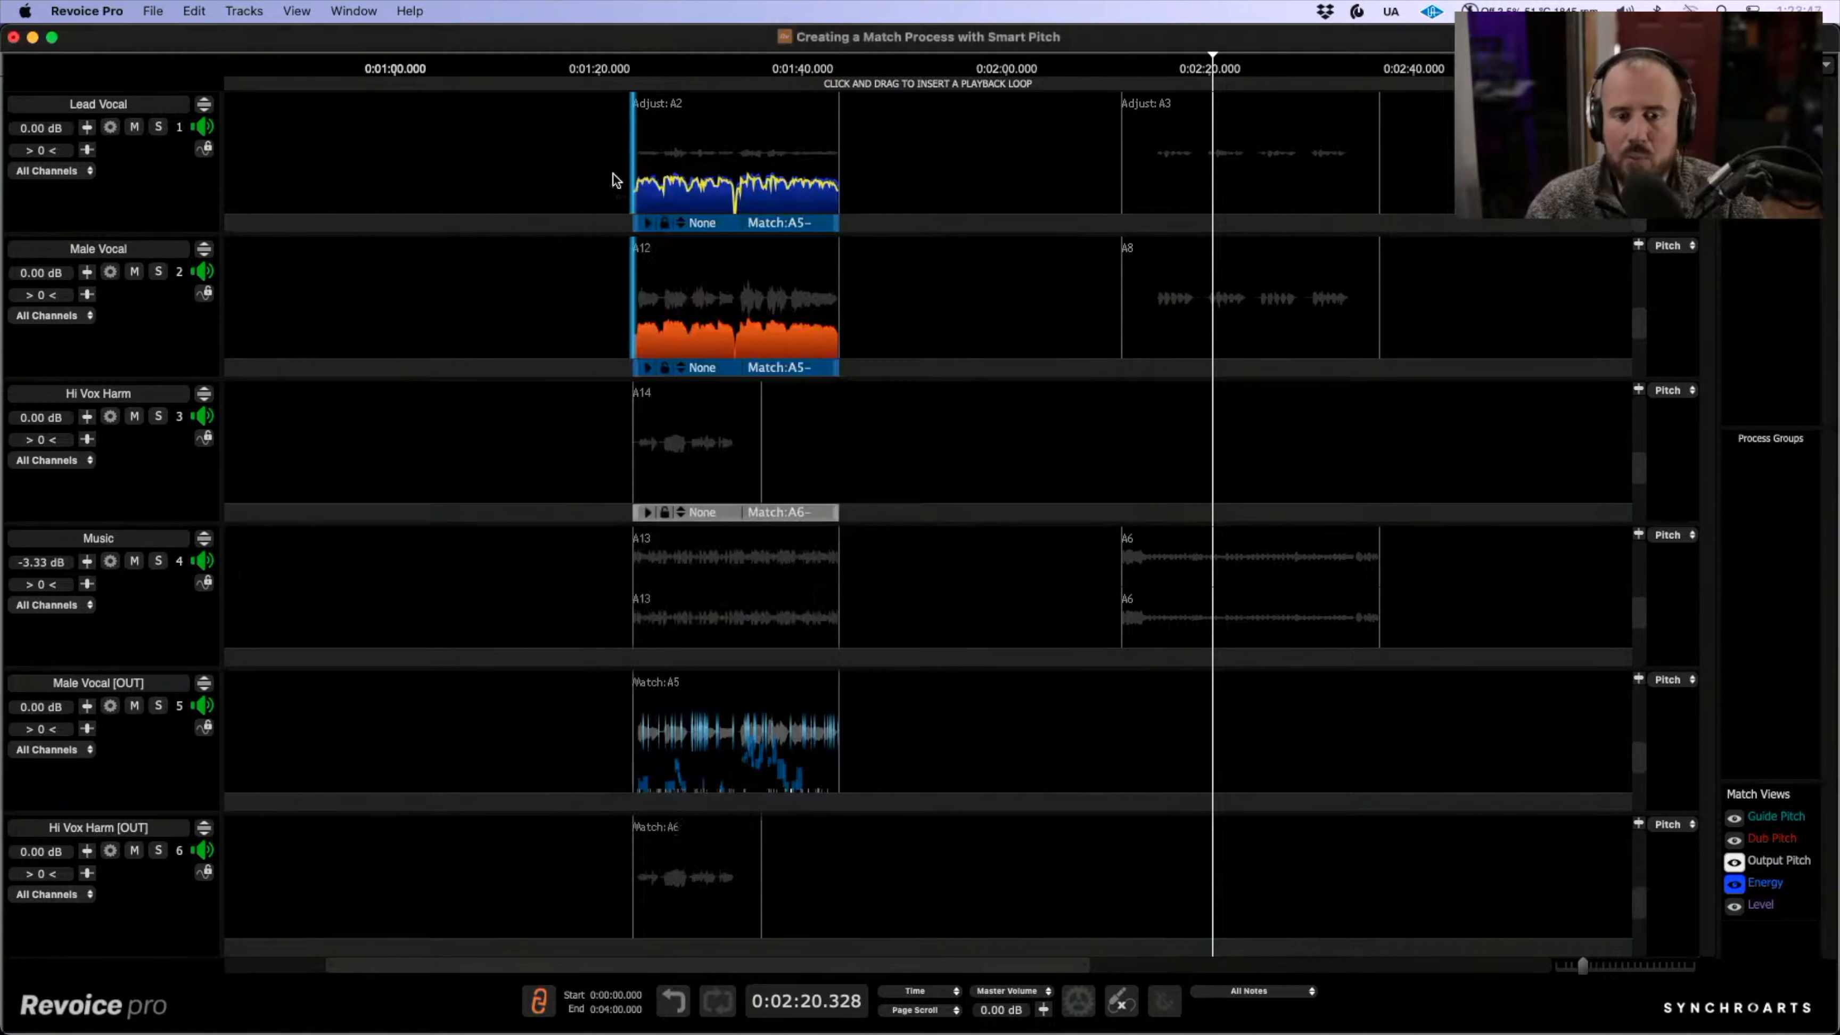
- Check which edit options the Match:A5 process offers on the Male Vocal [OUT] track
right_click(726, 773)
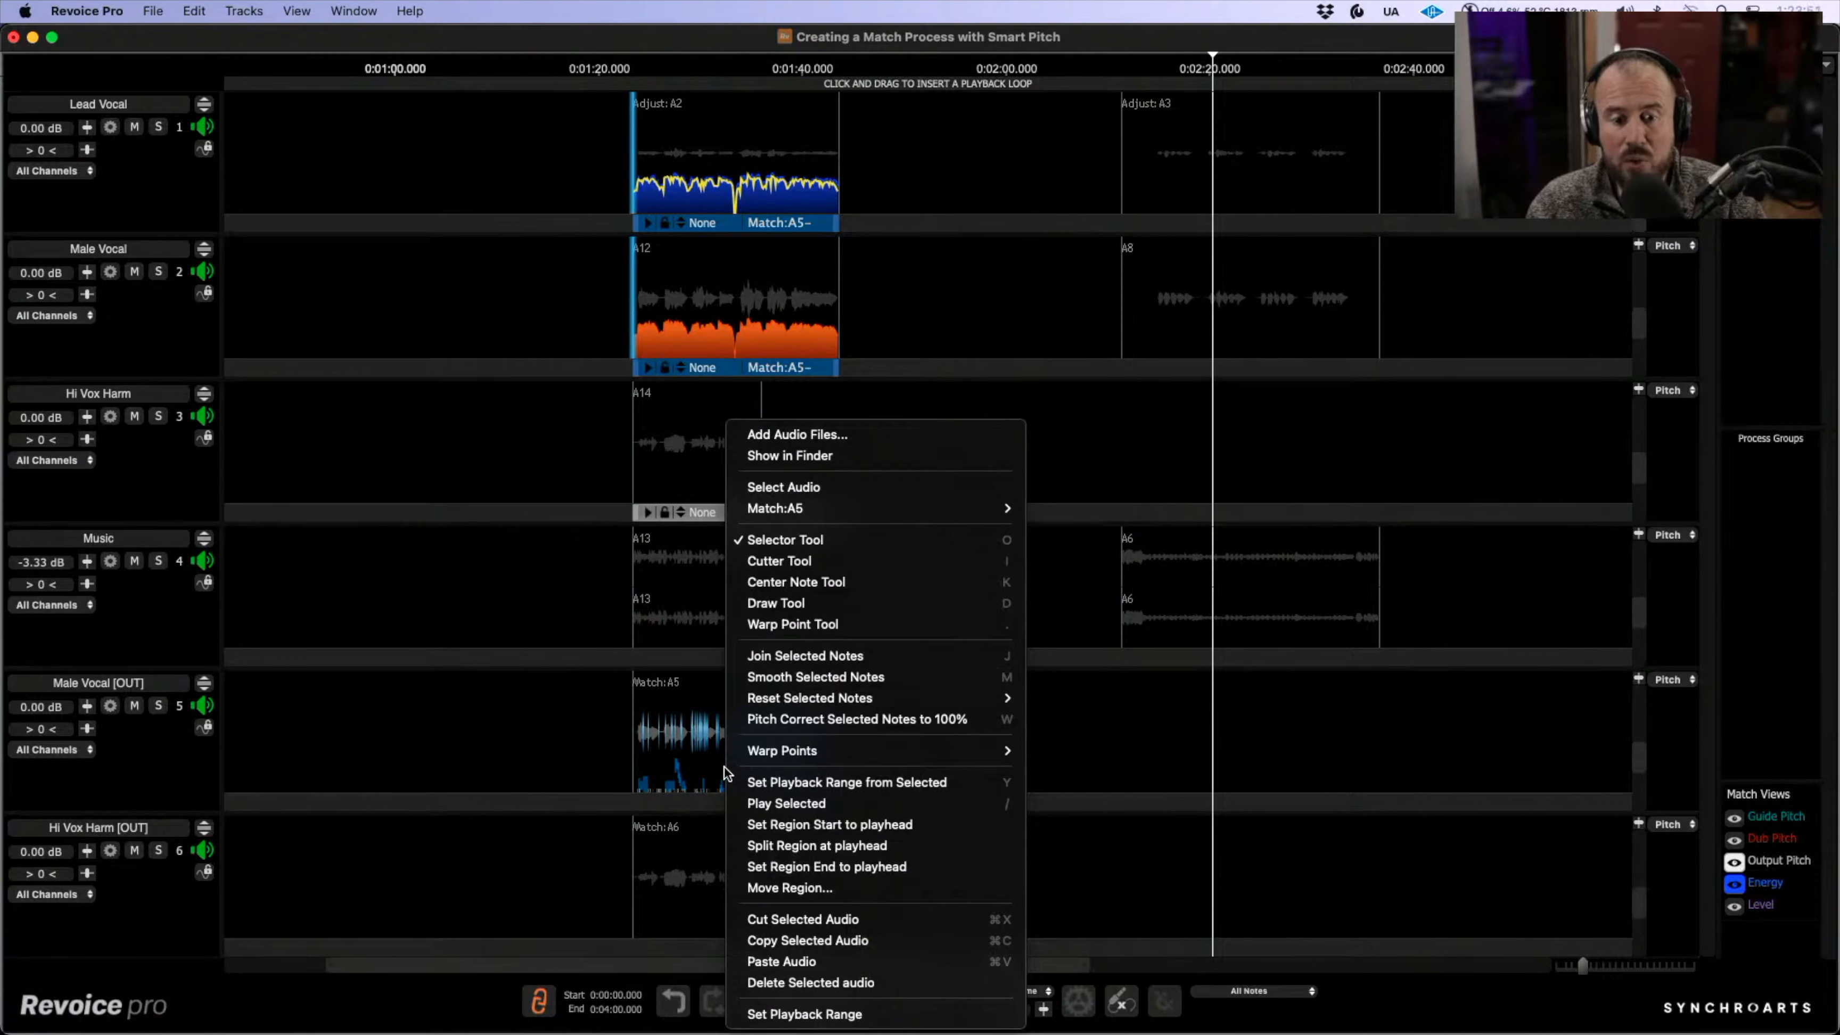
left_click(1159, 758)
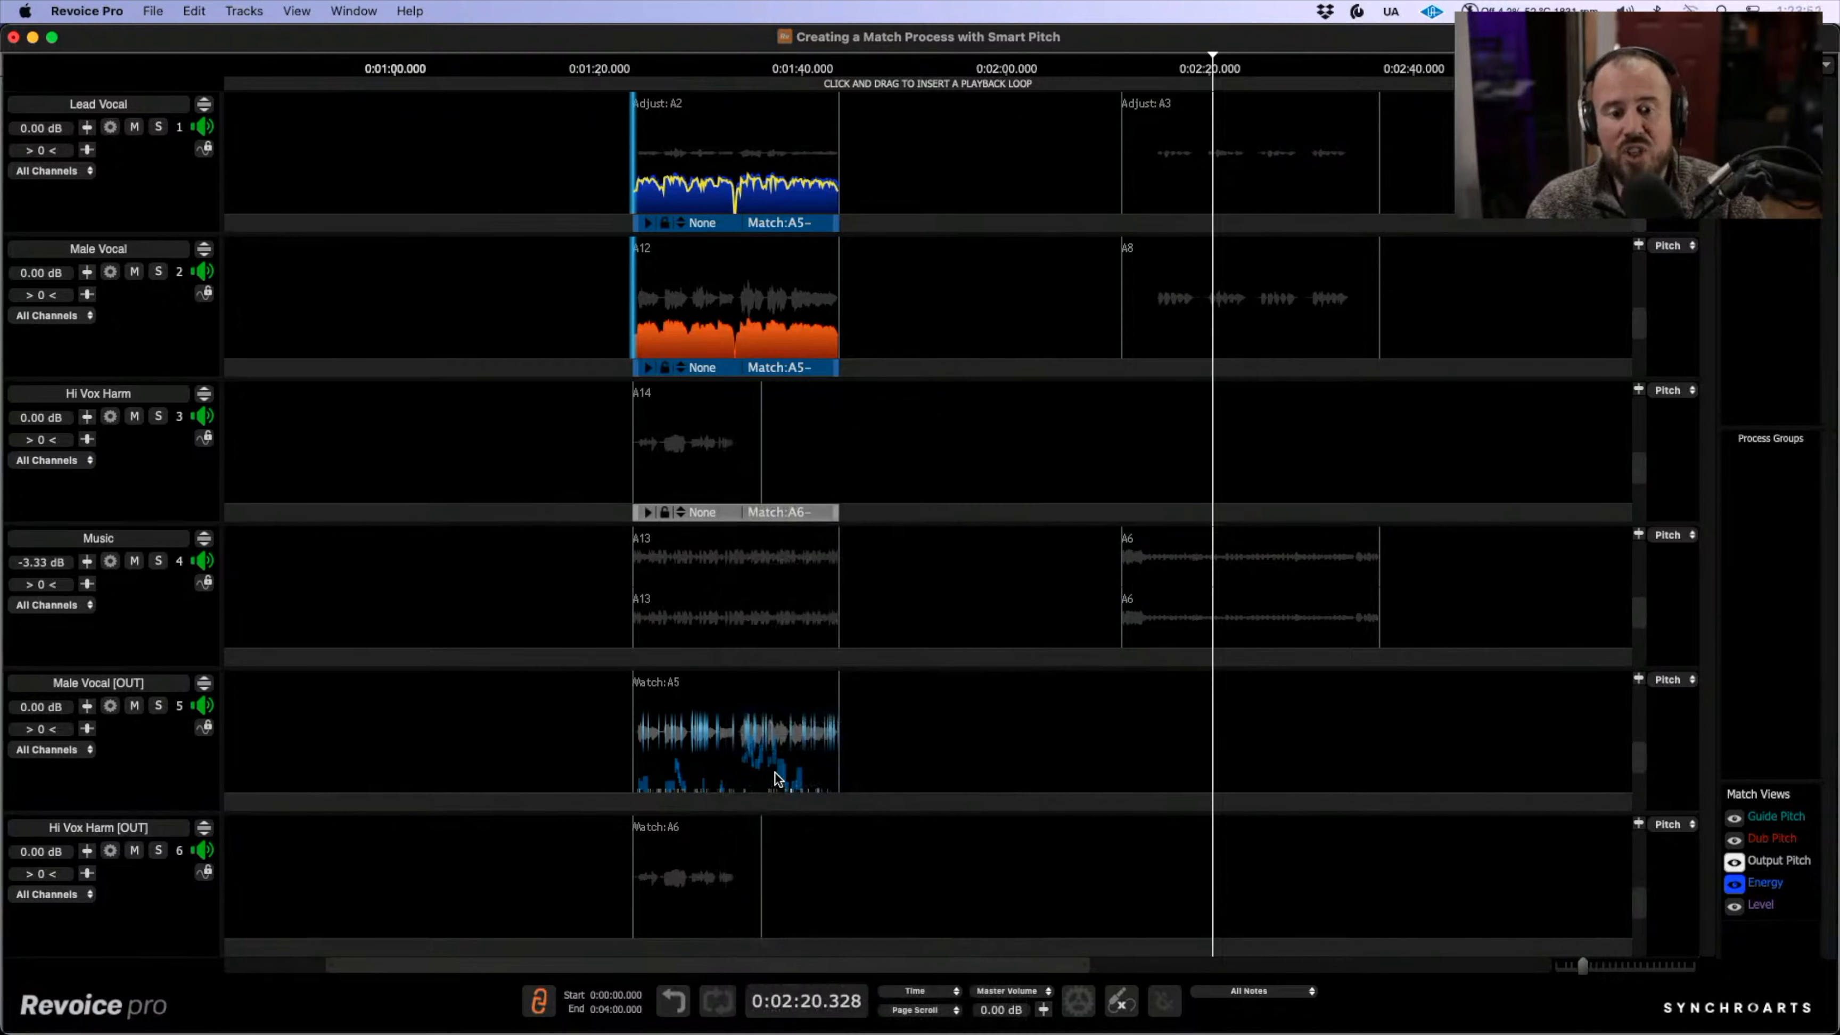
right_click(731, 737)
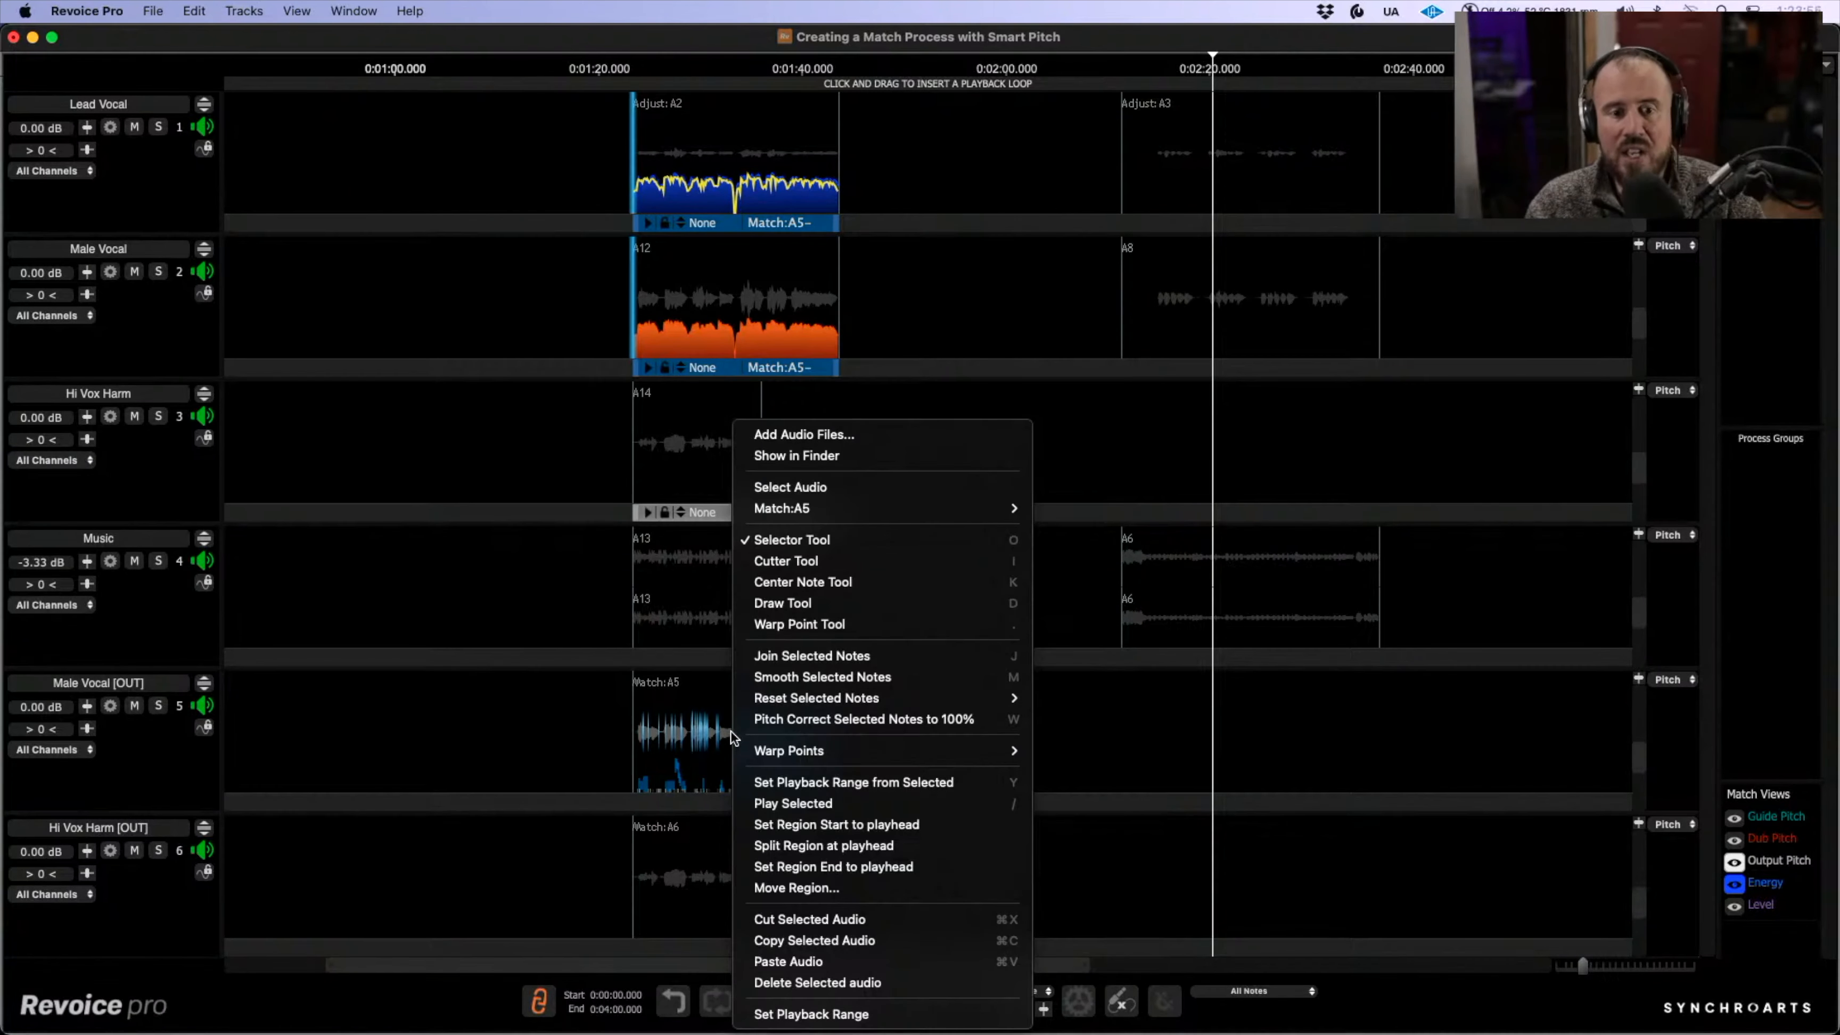
mouse_move(986, 509)
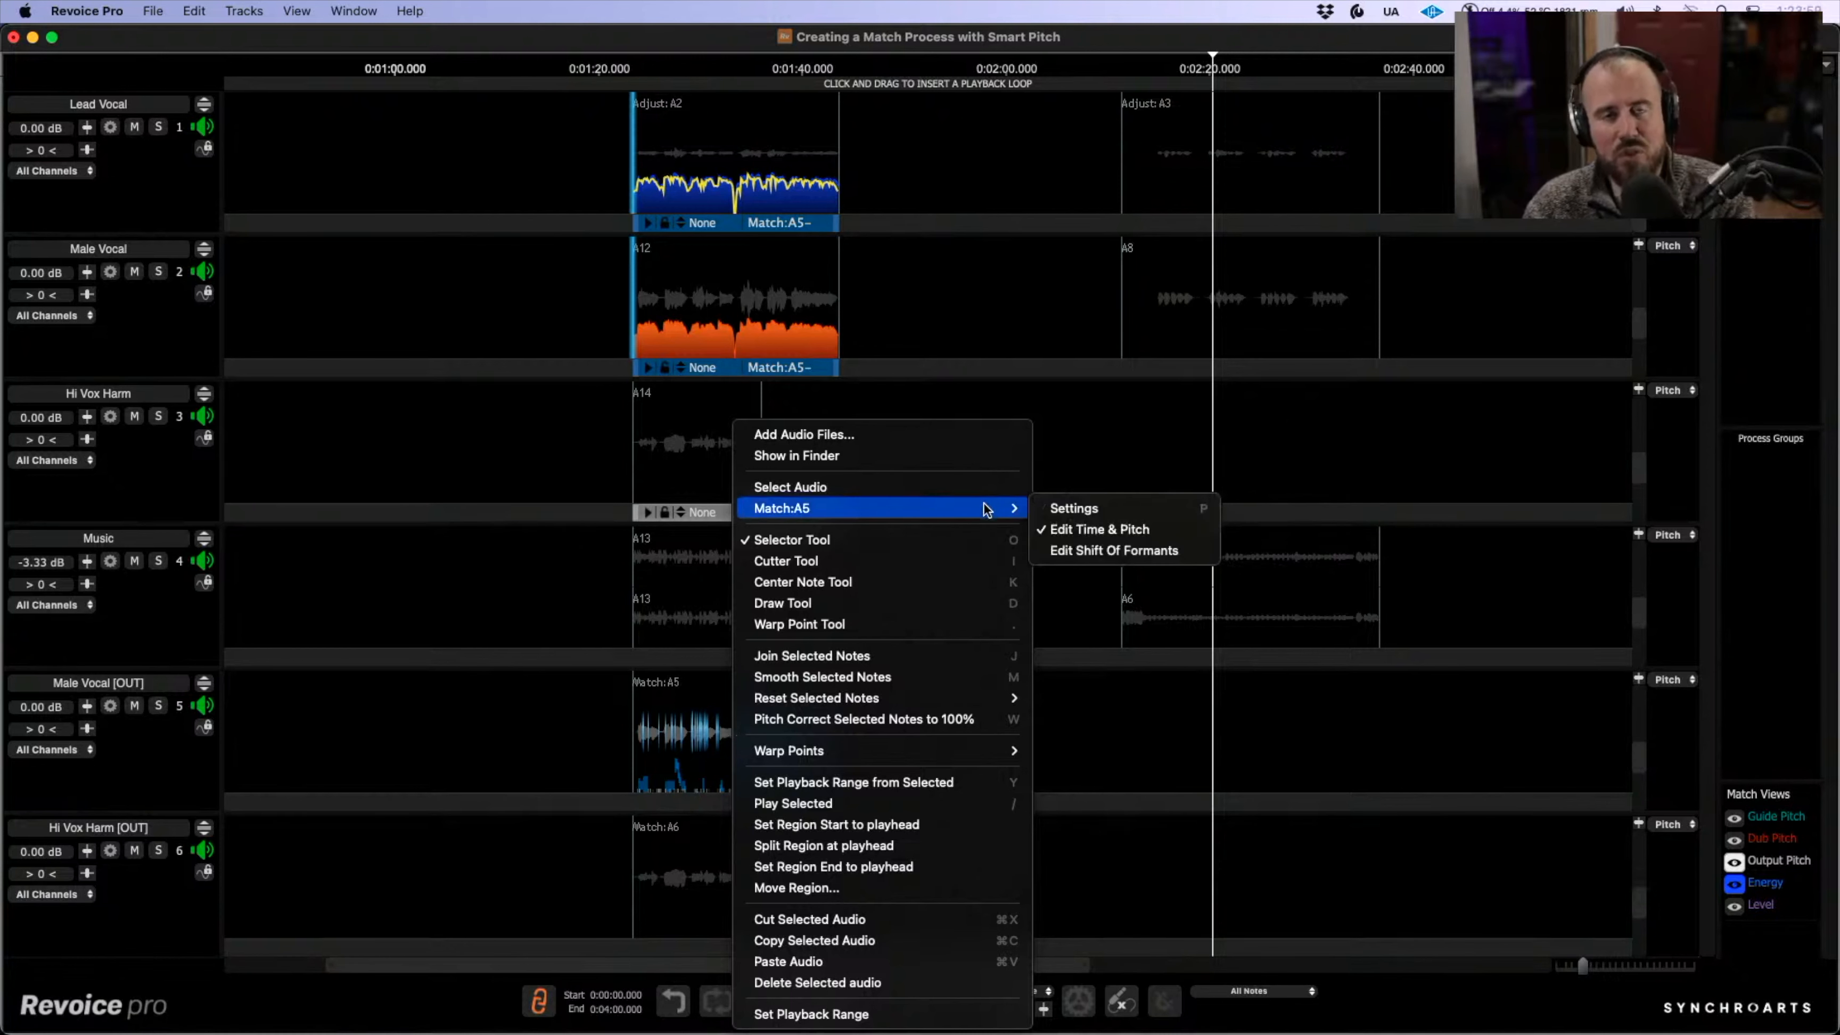
left_click(1073, 429)
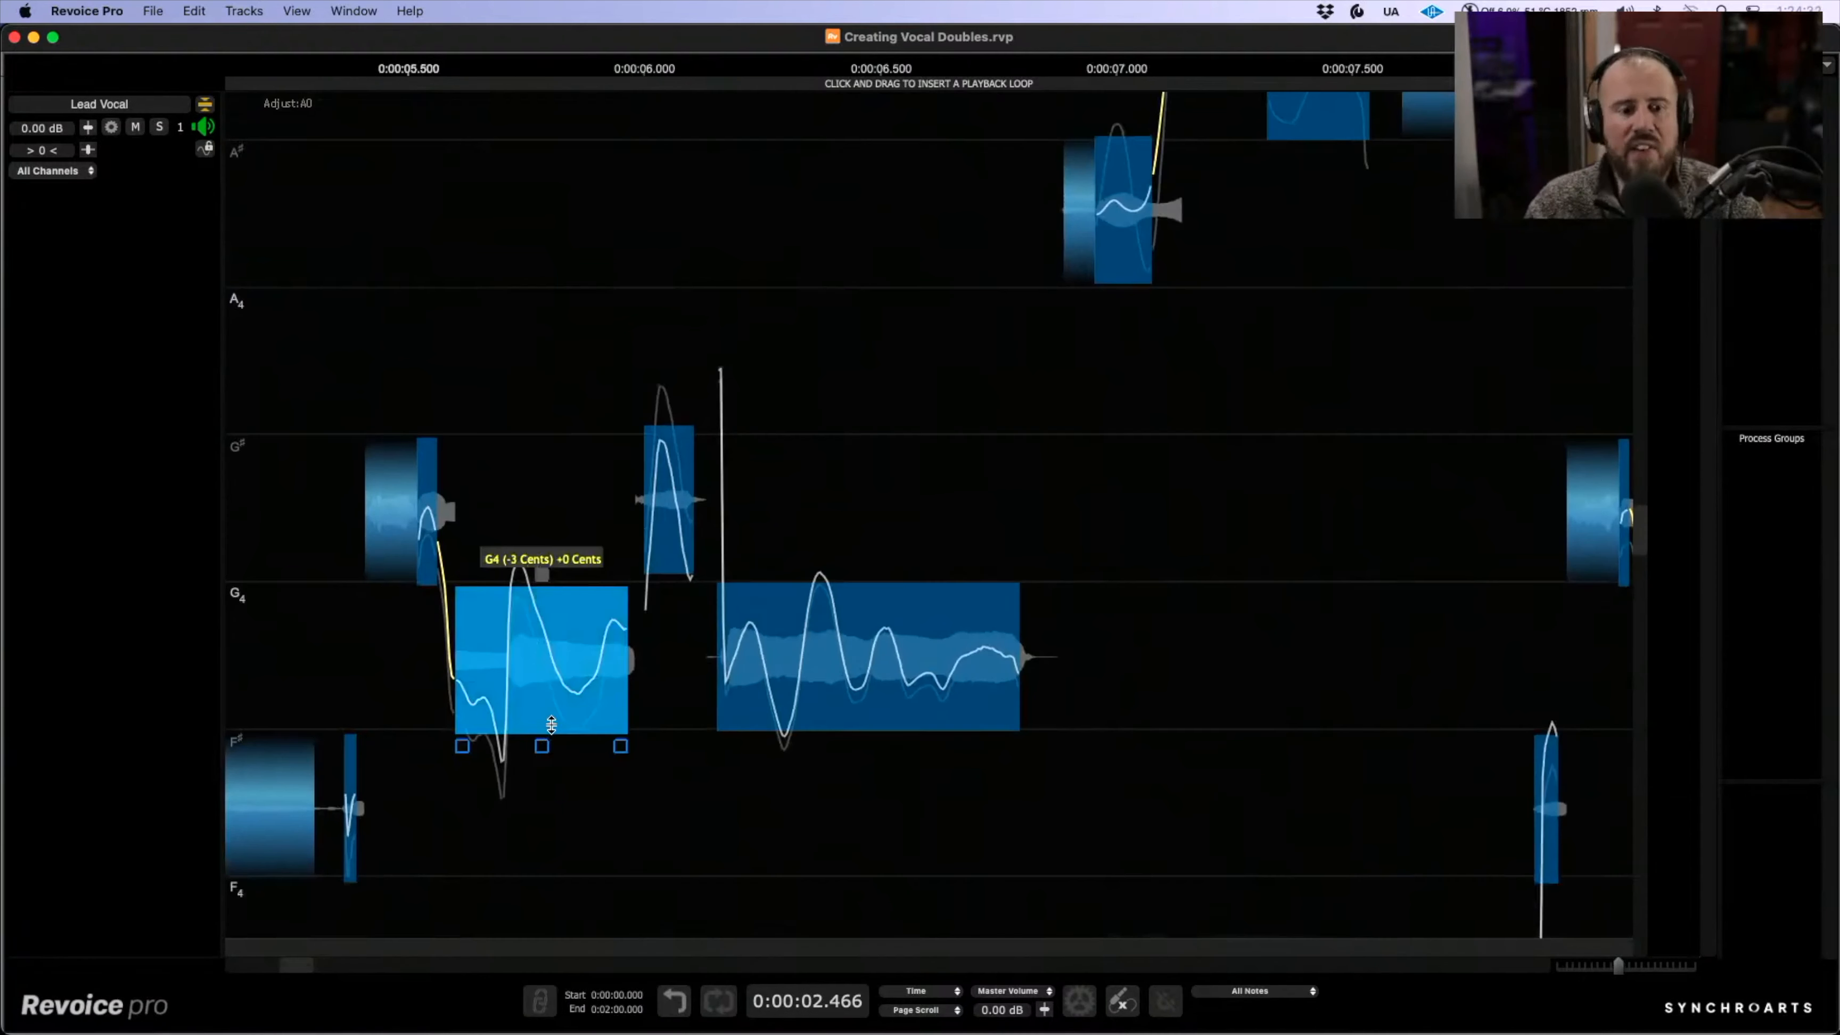
- In the Creating Vocal Doubles project, reset all changes on the selected G4 note of the Lead Vocal
right_click(530, 653)
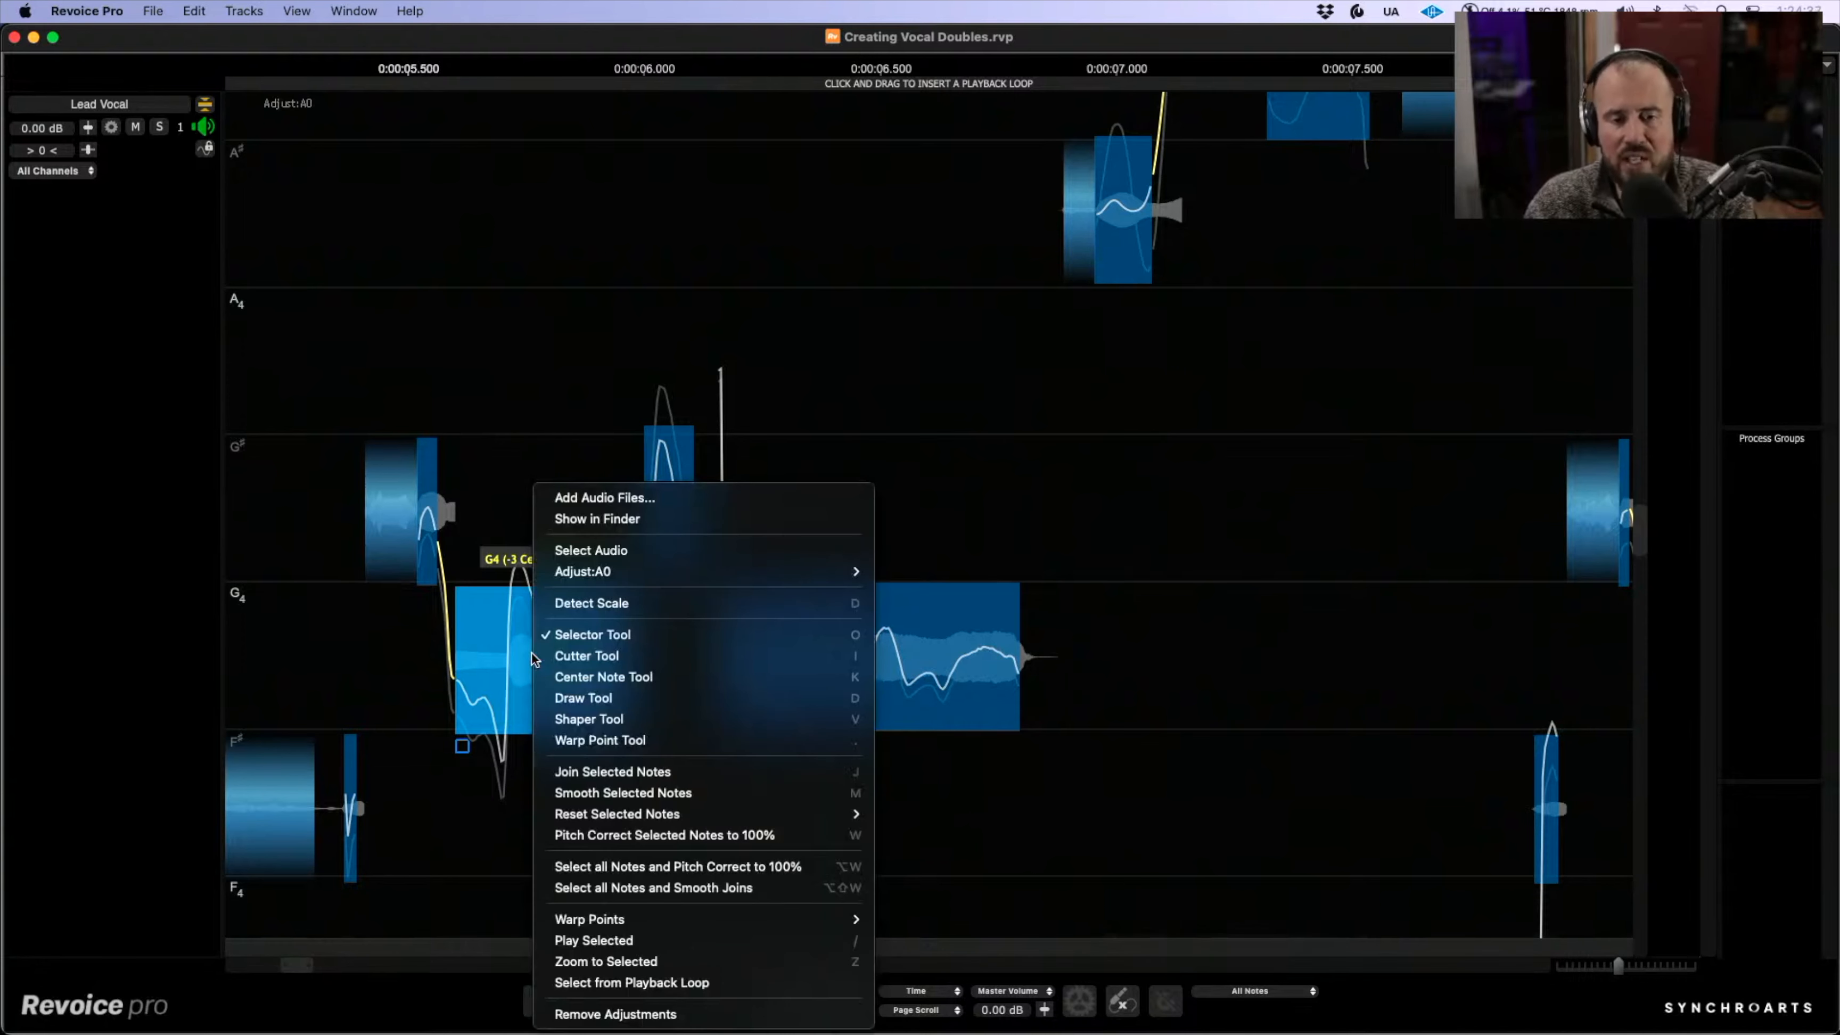
mouse_move(724, 814)
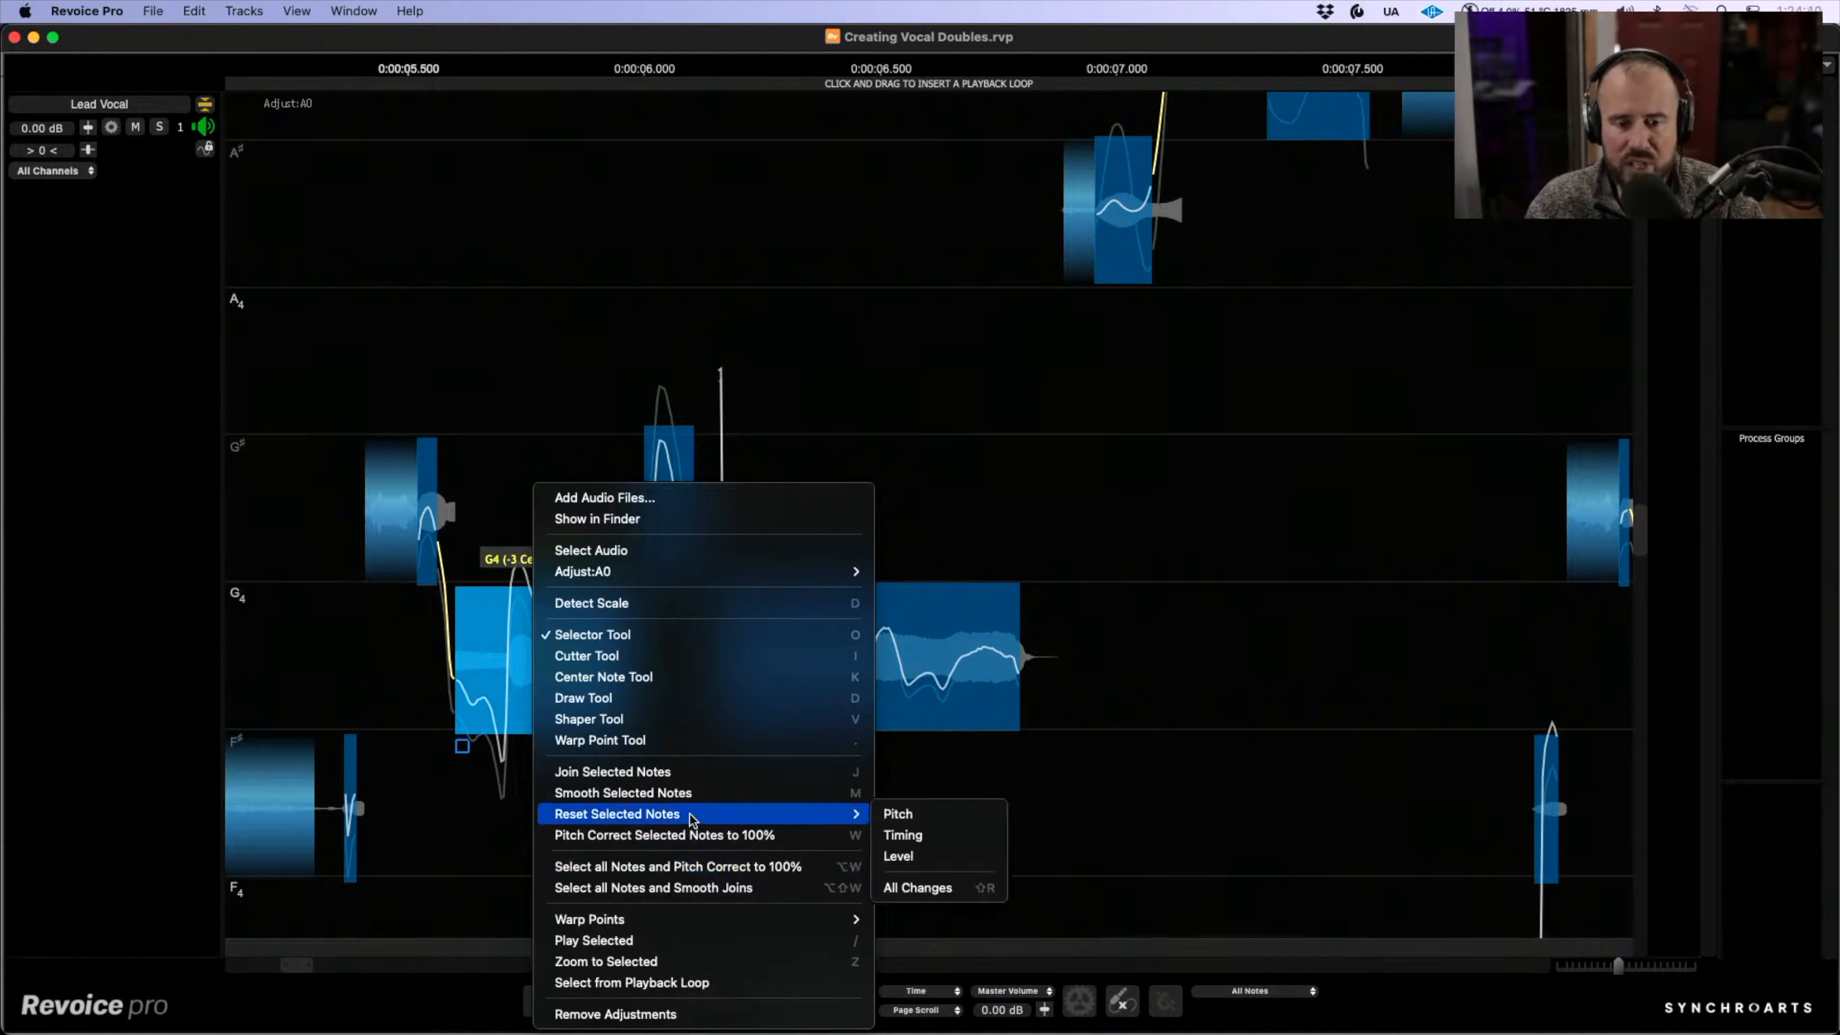
left_click(938, 890)
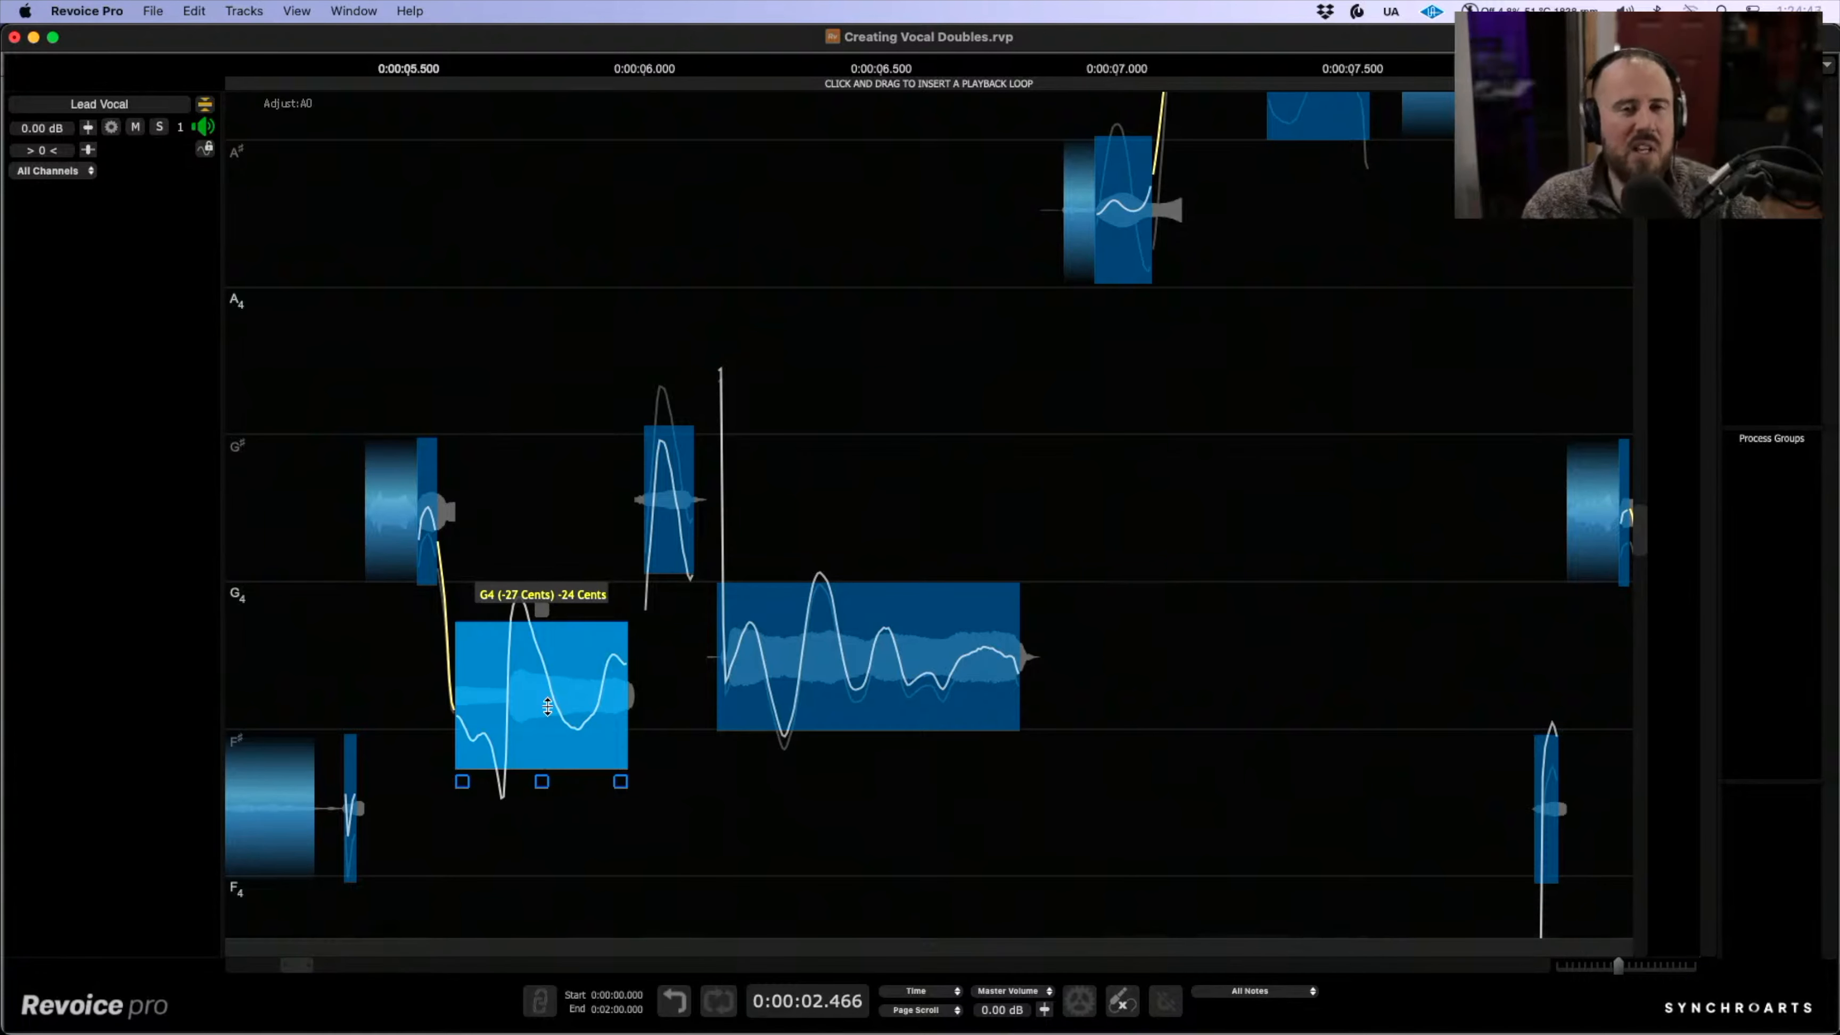
scroll(726, 776, "down", 10)
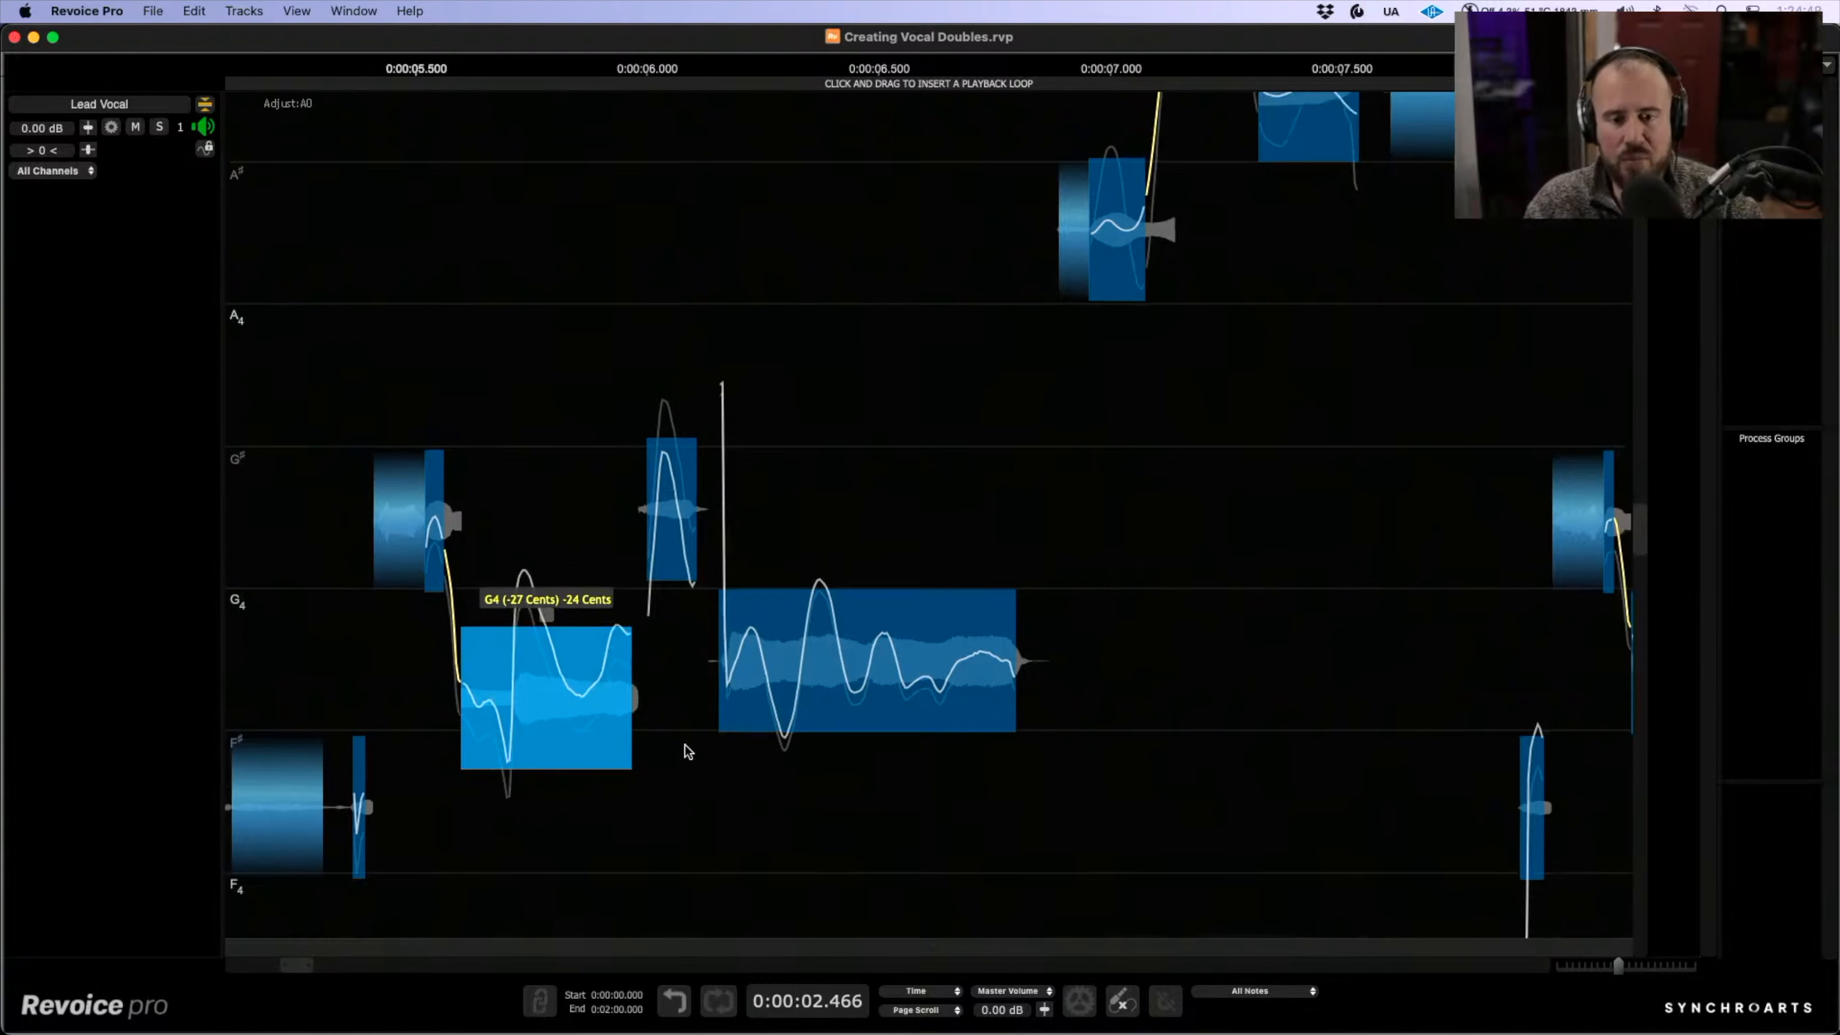
scroll(556, 692, "up", 3)
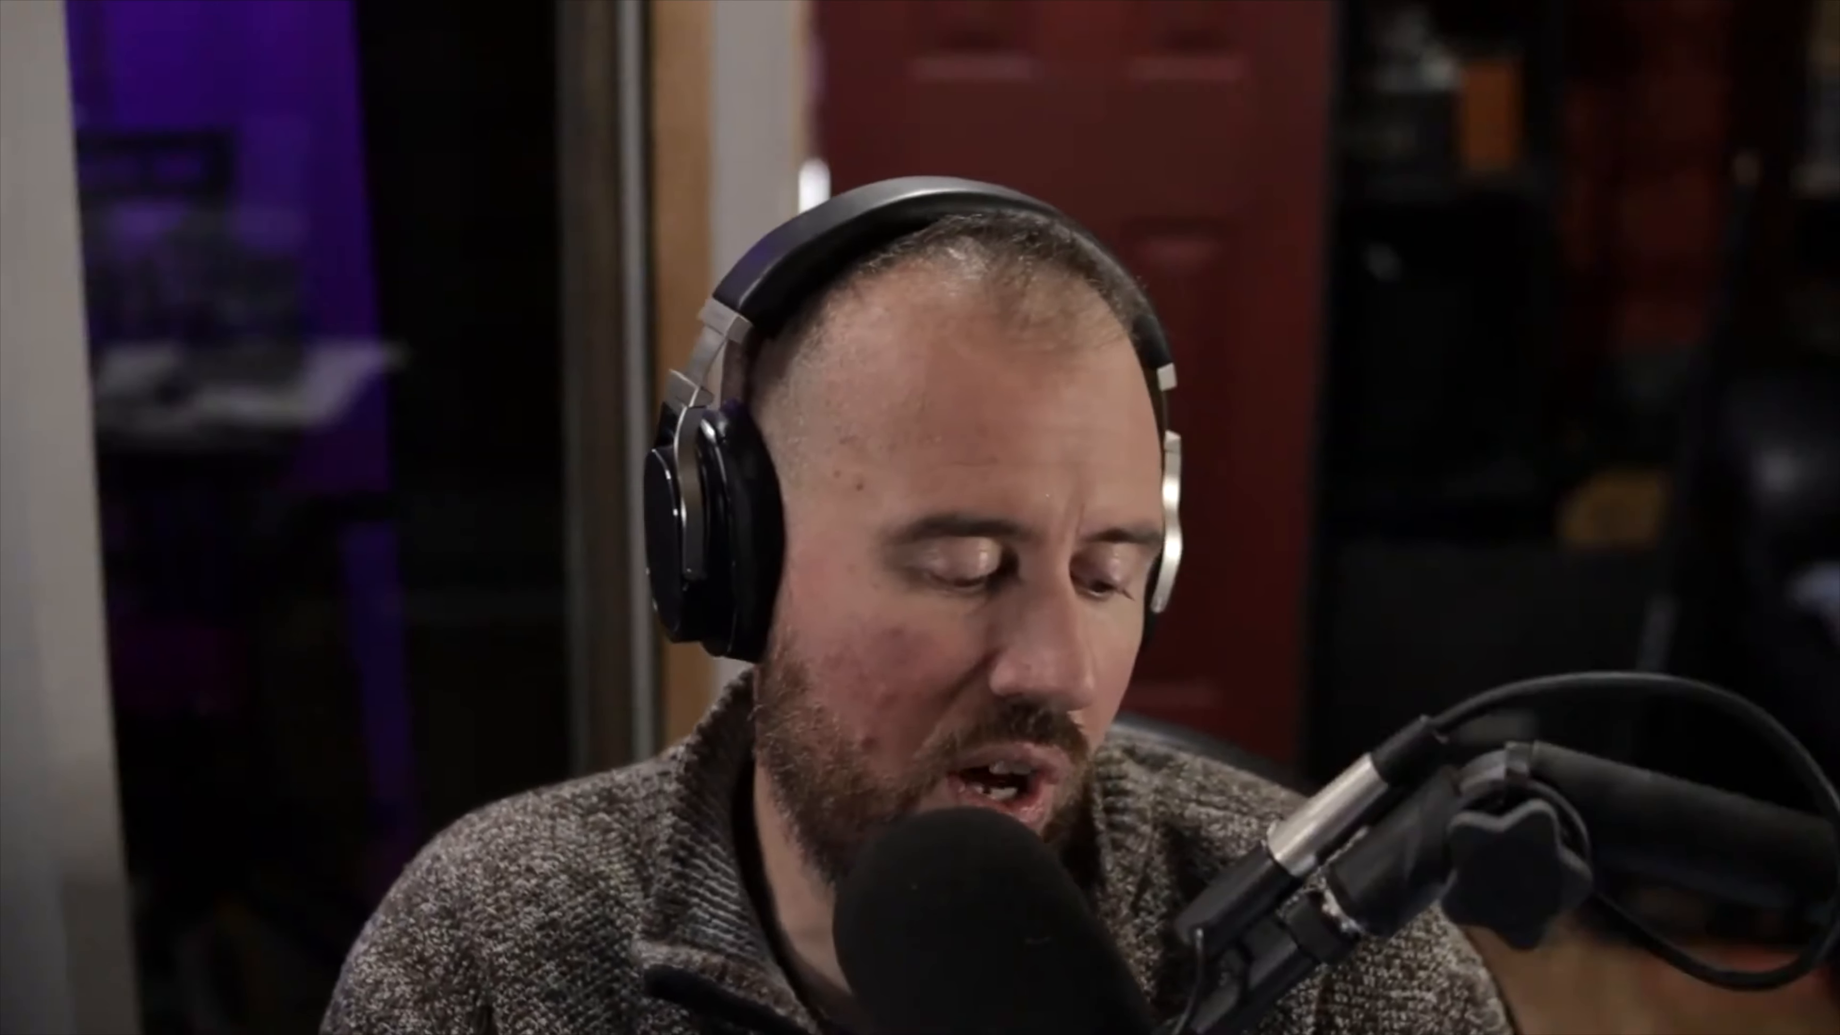
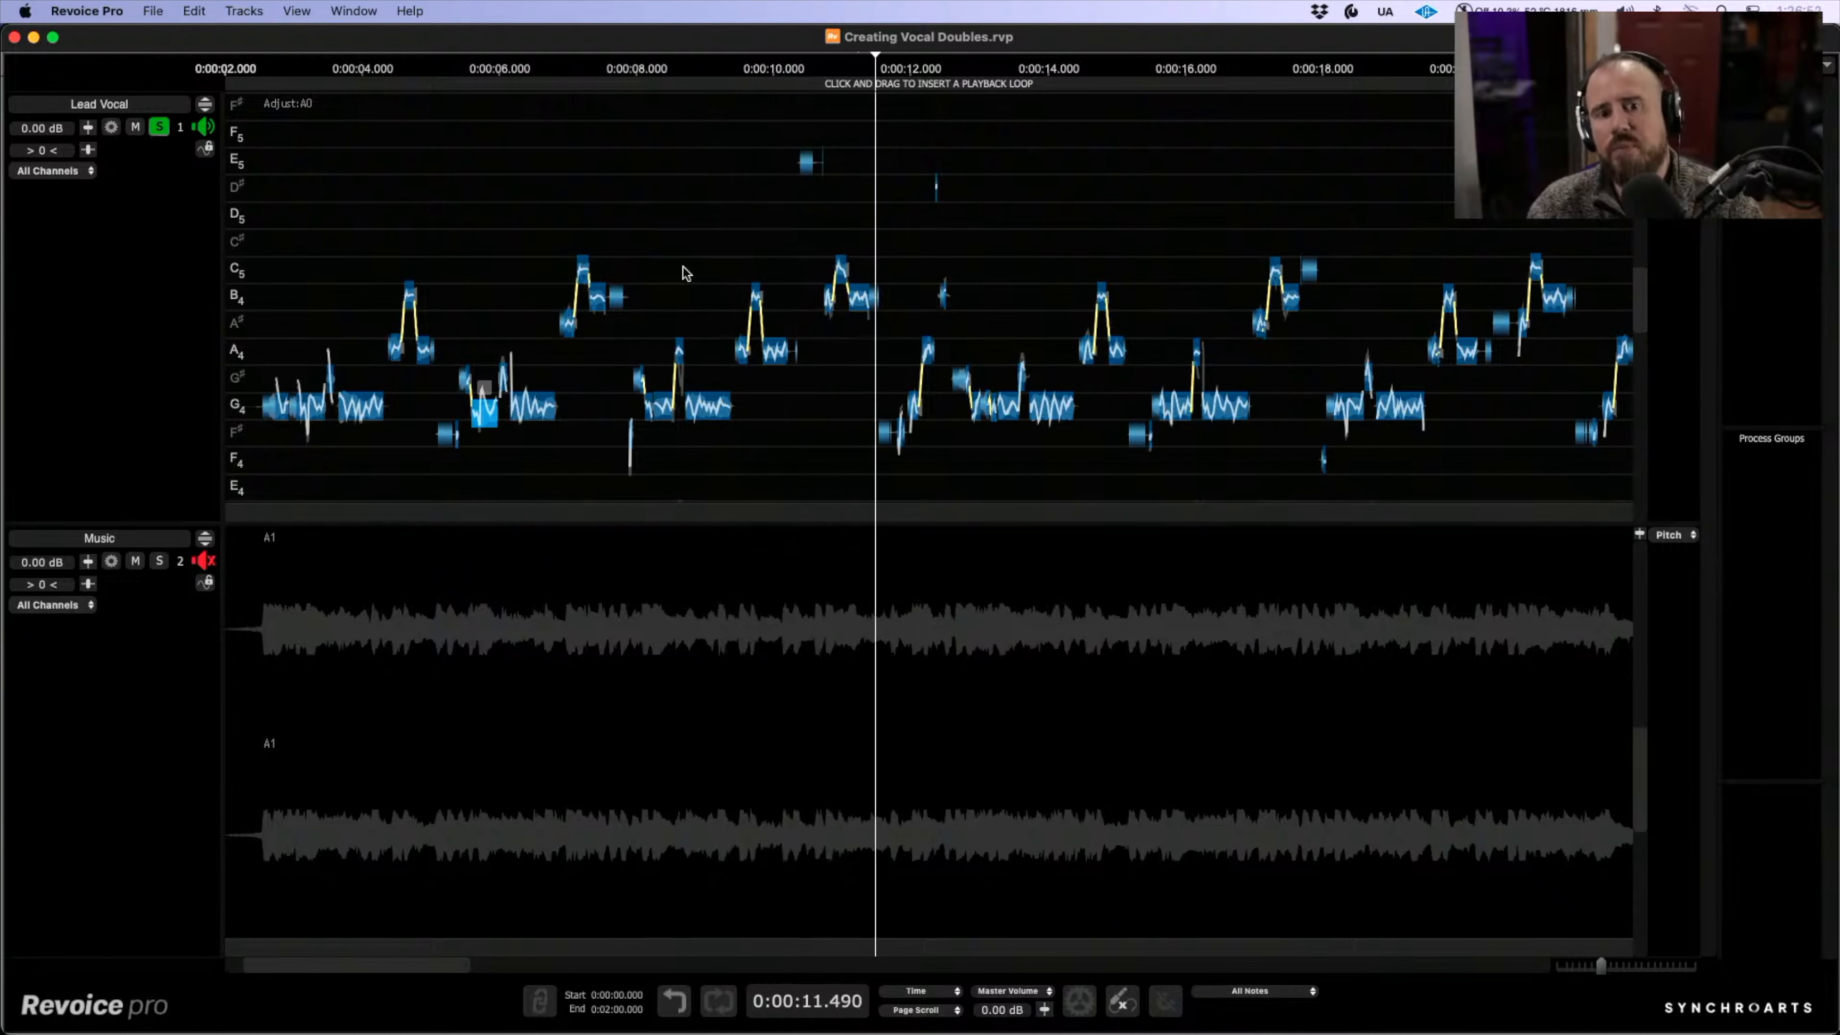
- Deselect the note, enlarge the Lead Vocal track and play its opening phrases up to about 0:00:05
left_click(373, 245)
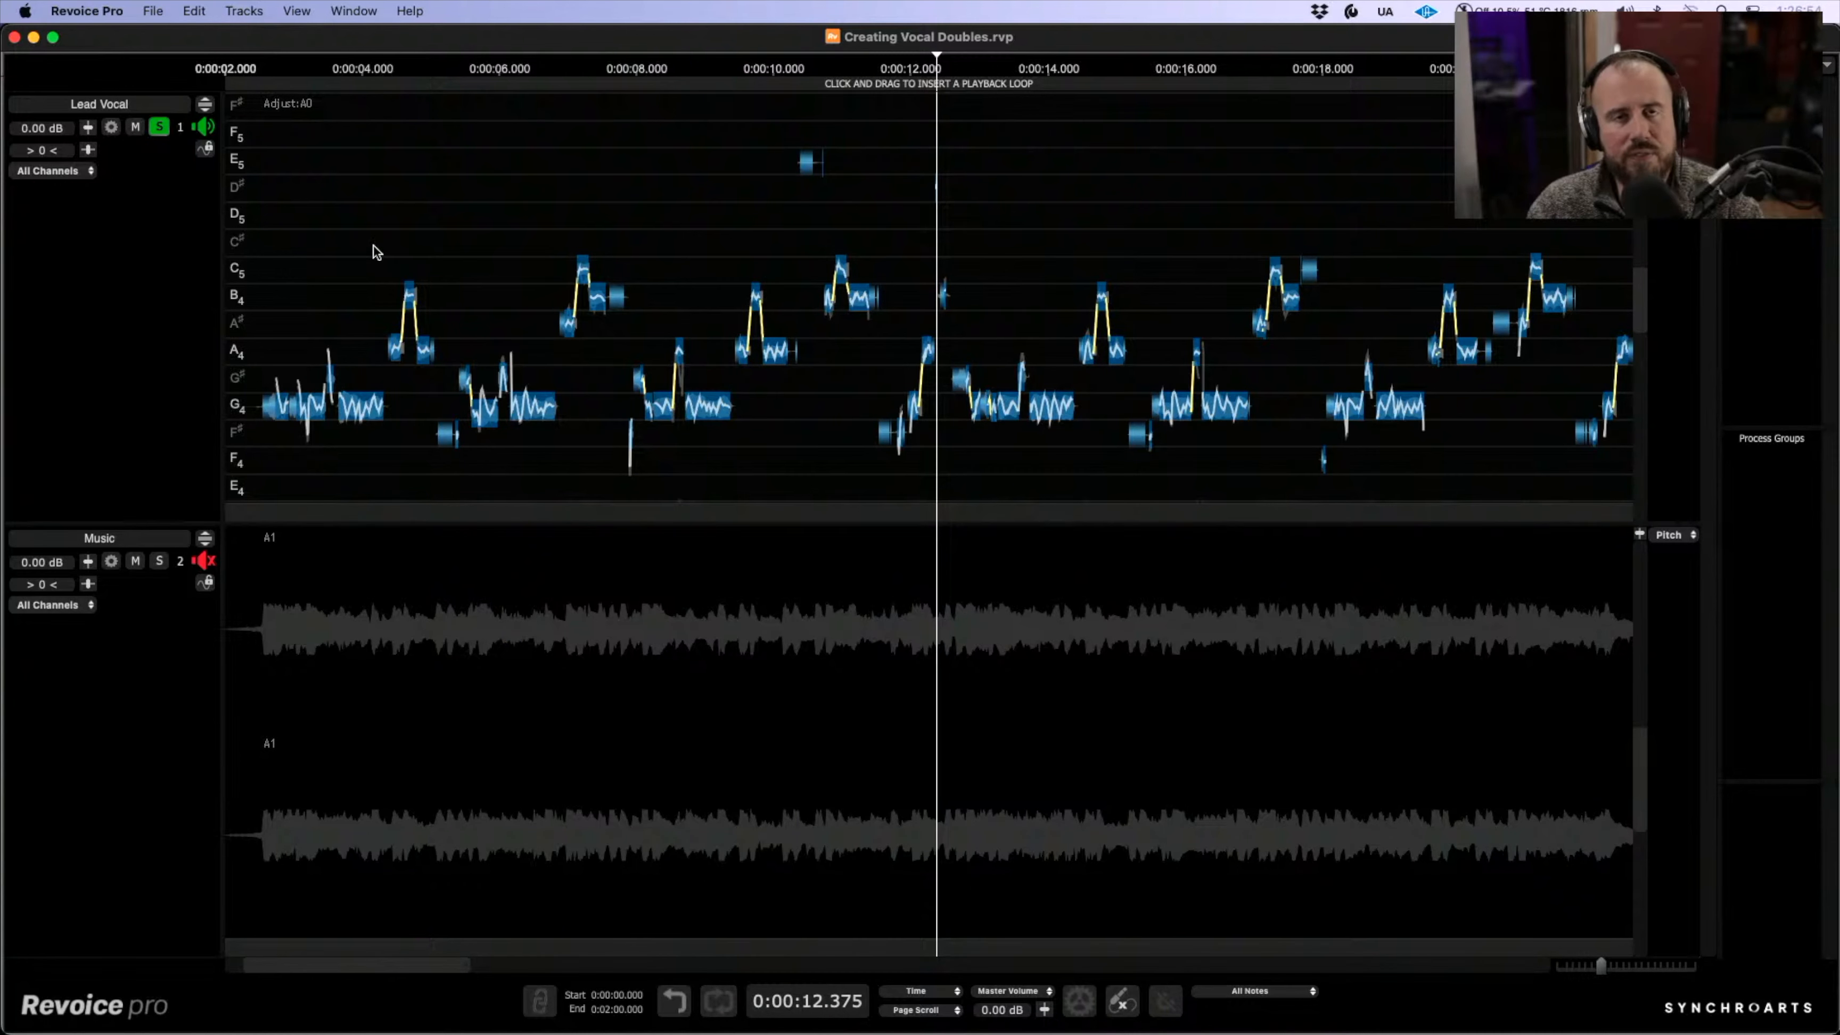
left_click(205, 104)
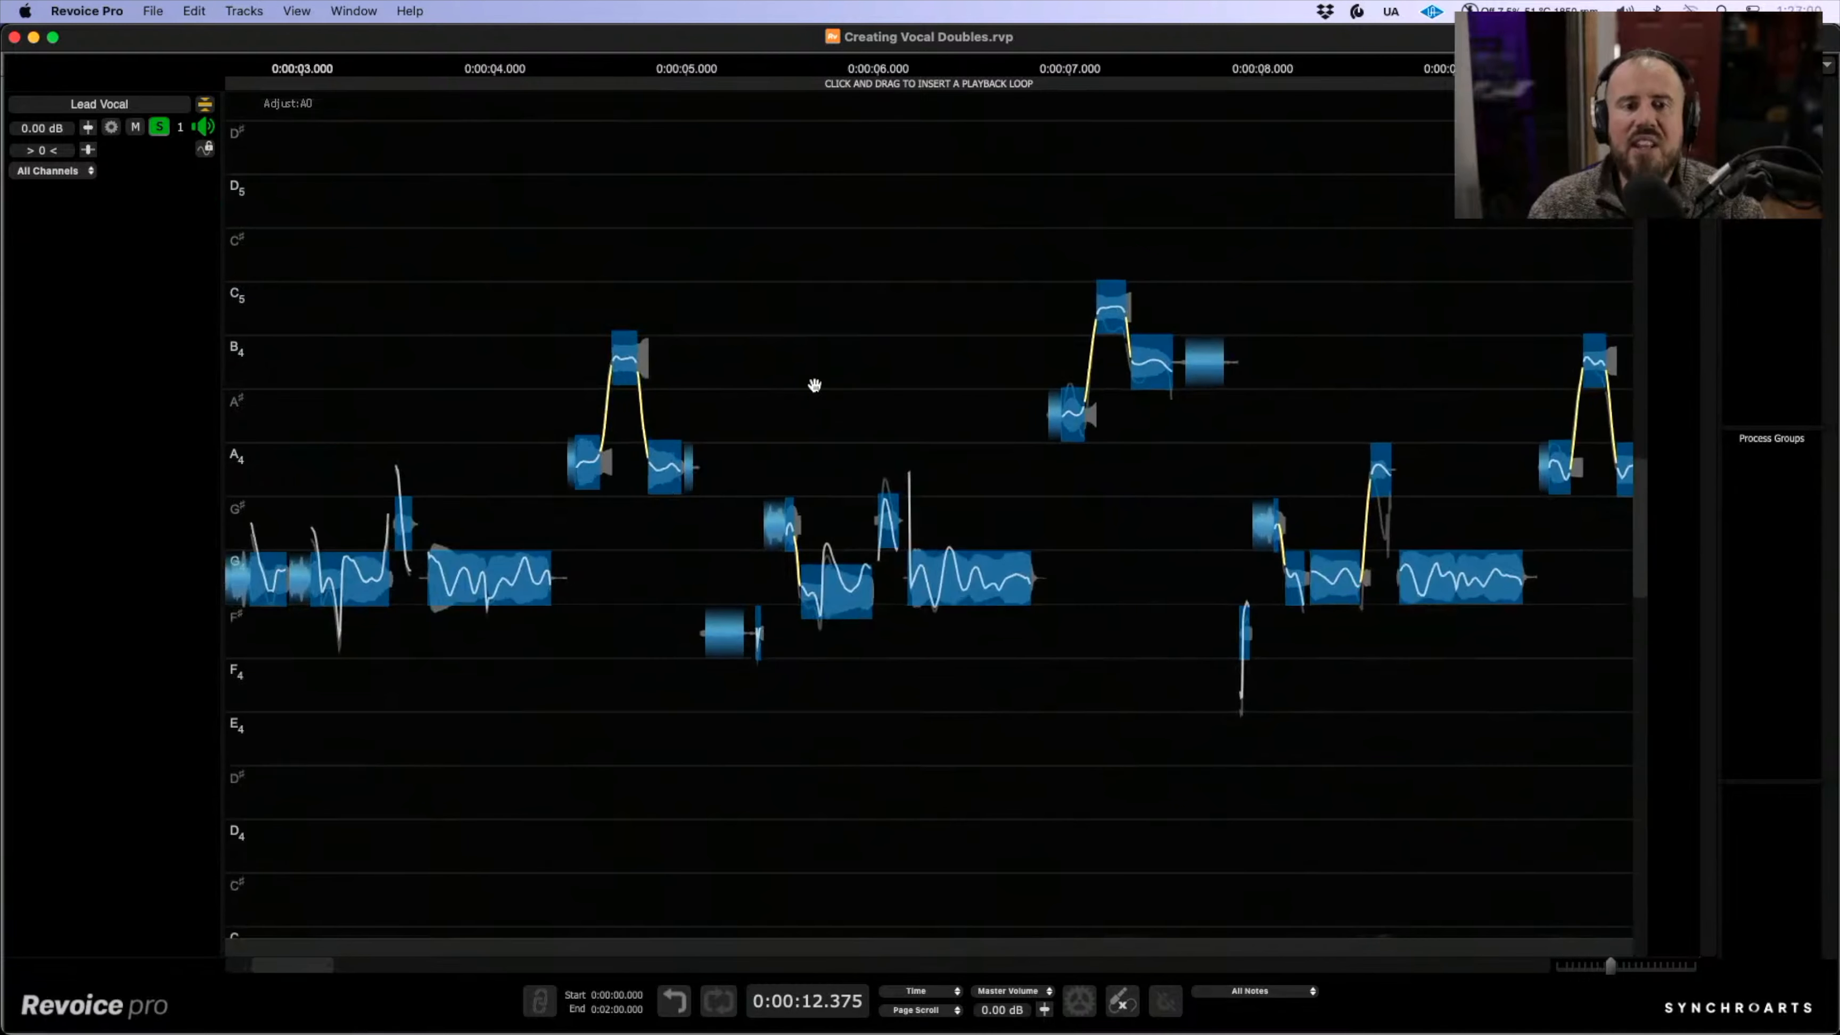
left_click_drag(815, 385, 995, 418)
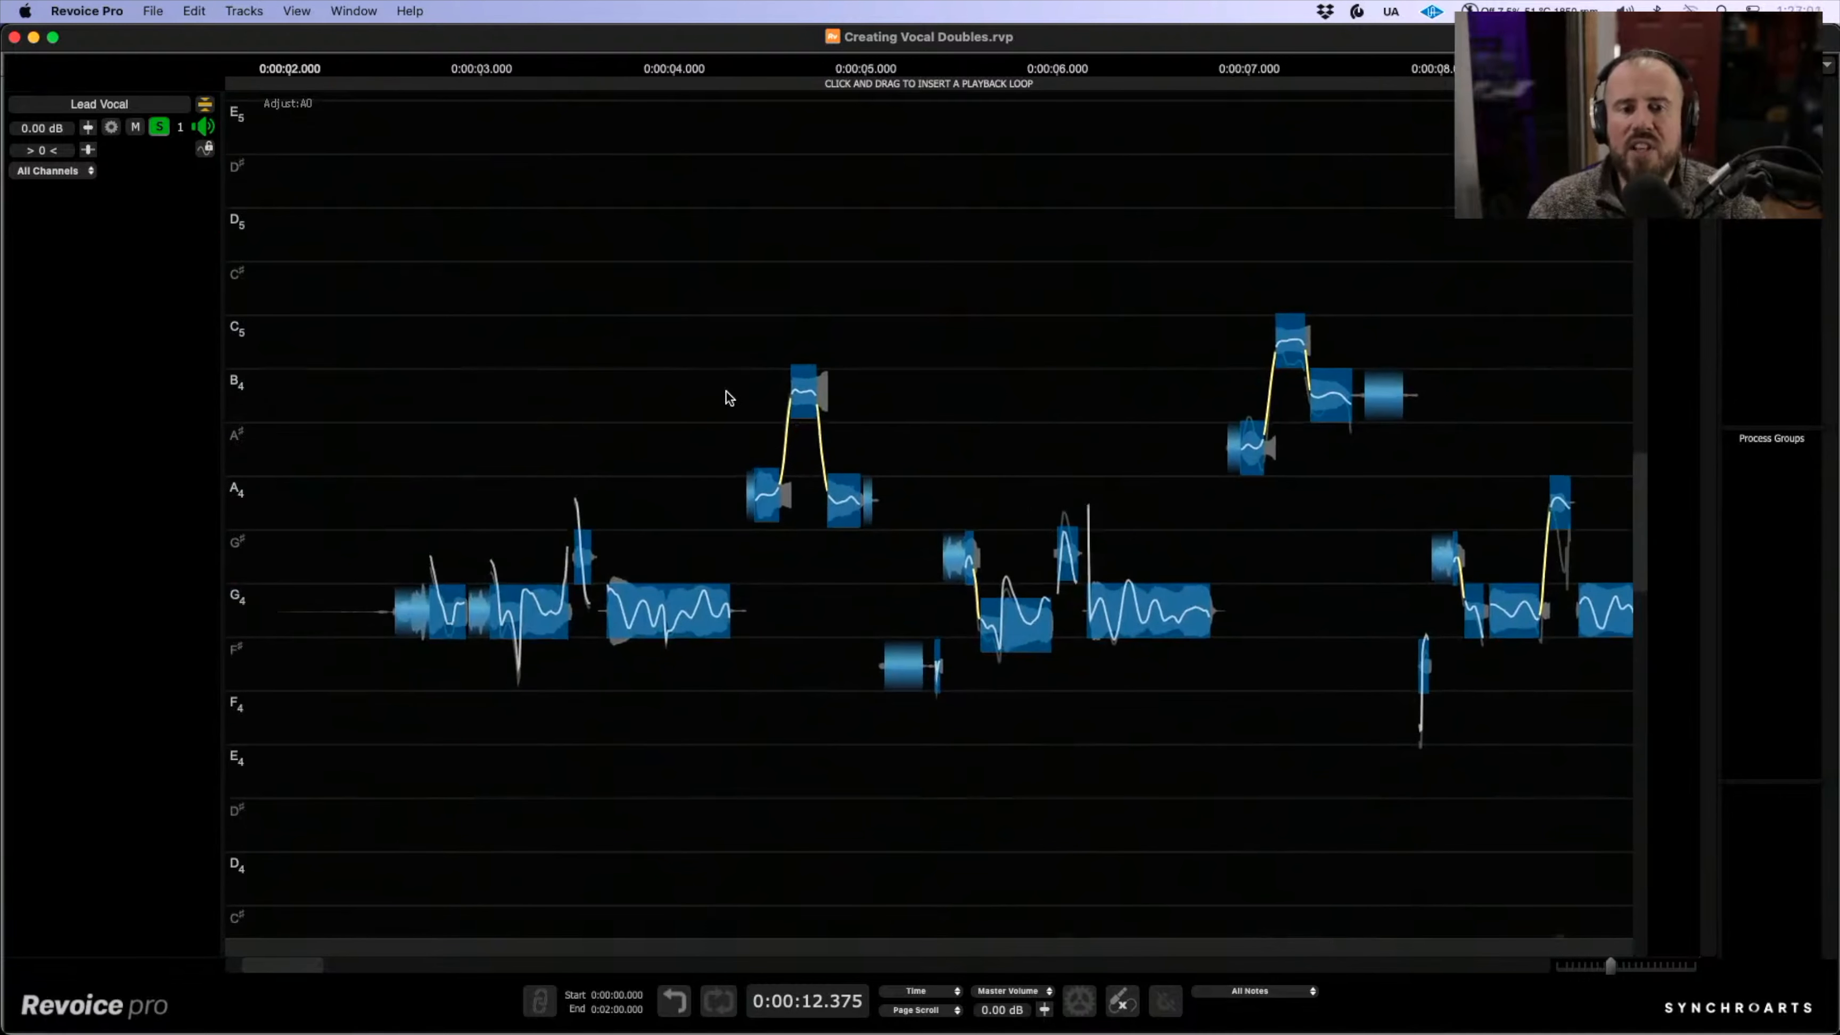
key("space")
key("space")
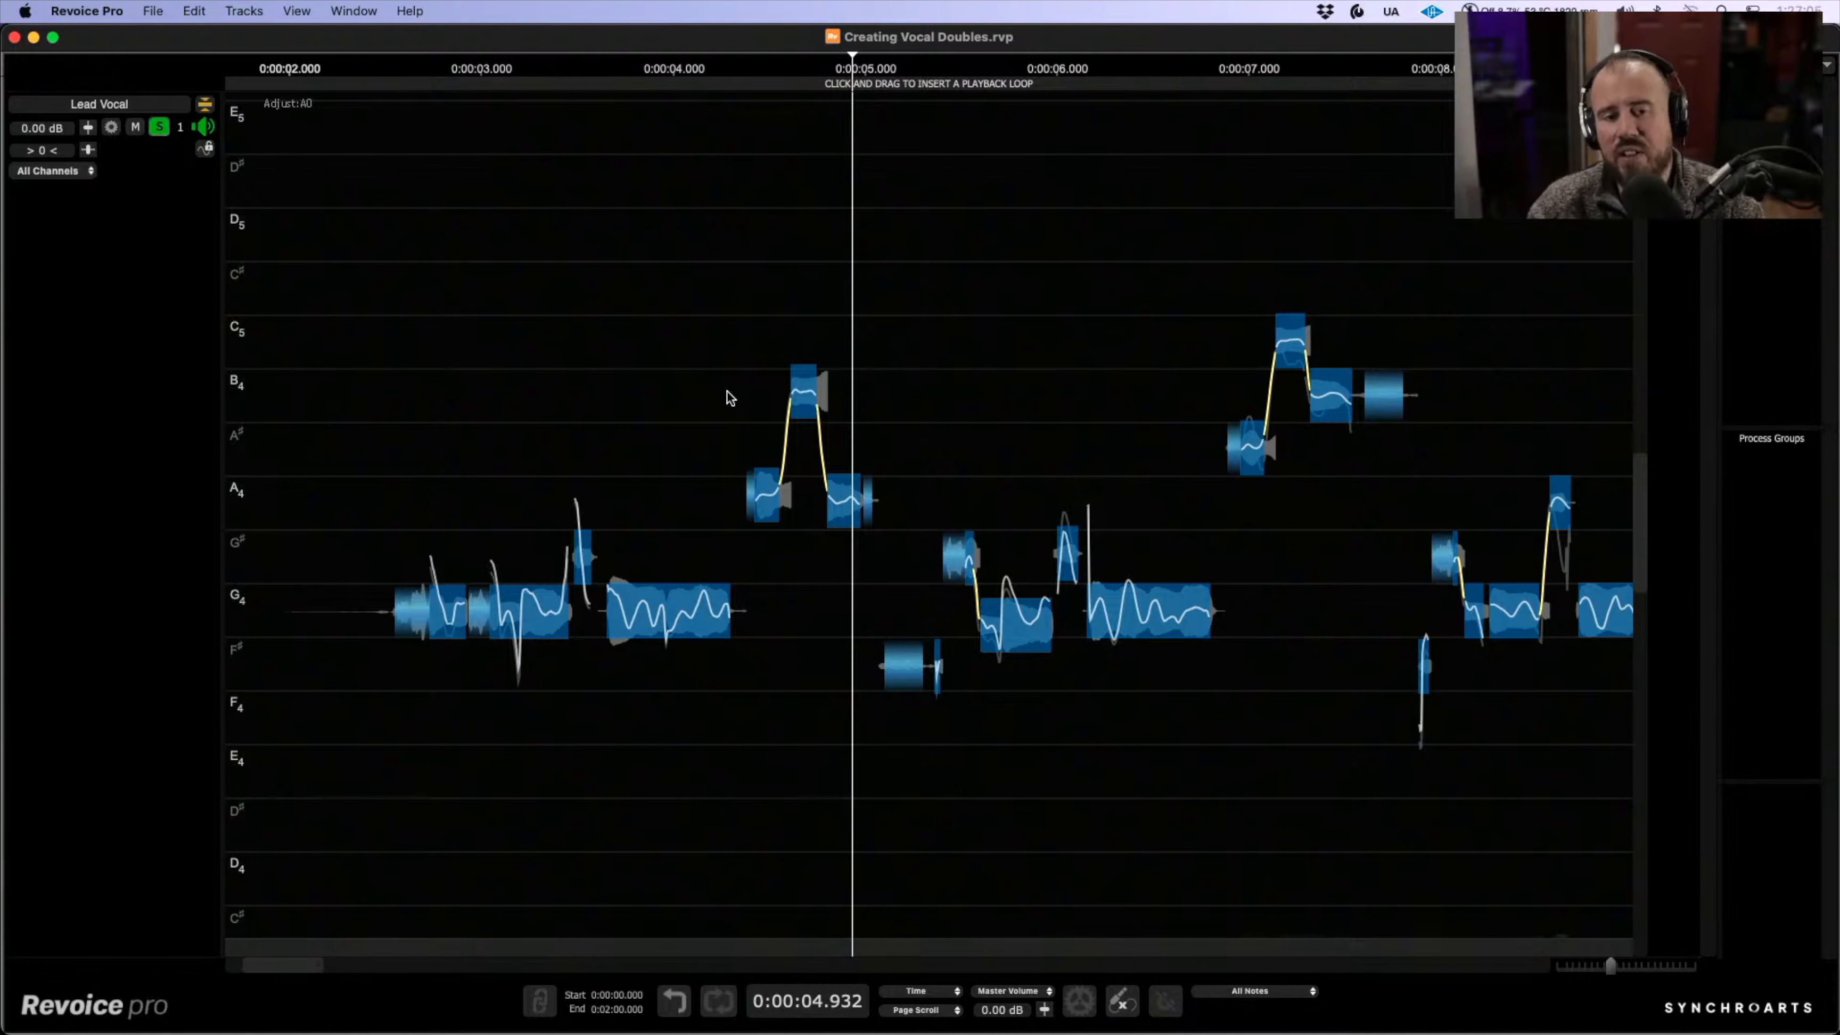
- Switch the Lead Vocal's Adjust:A0 process to Edit Shift Of Formants
right_click(729, 397)
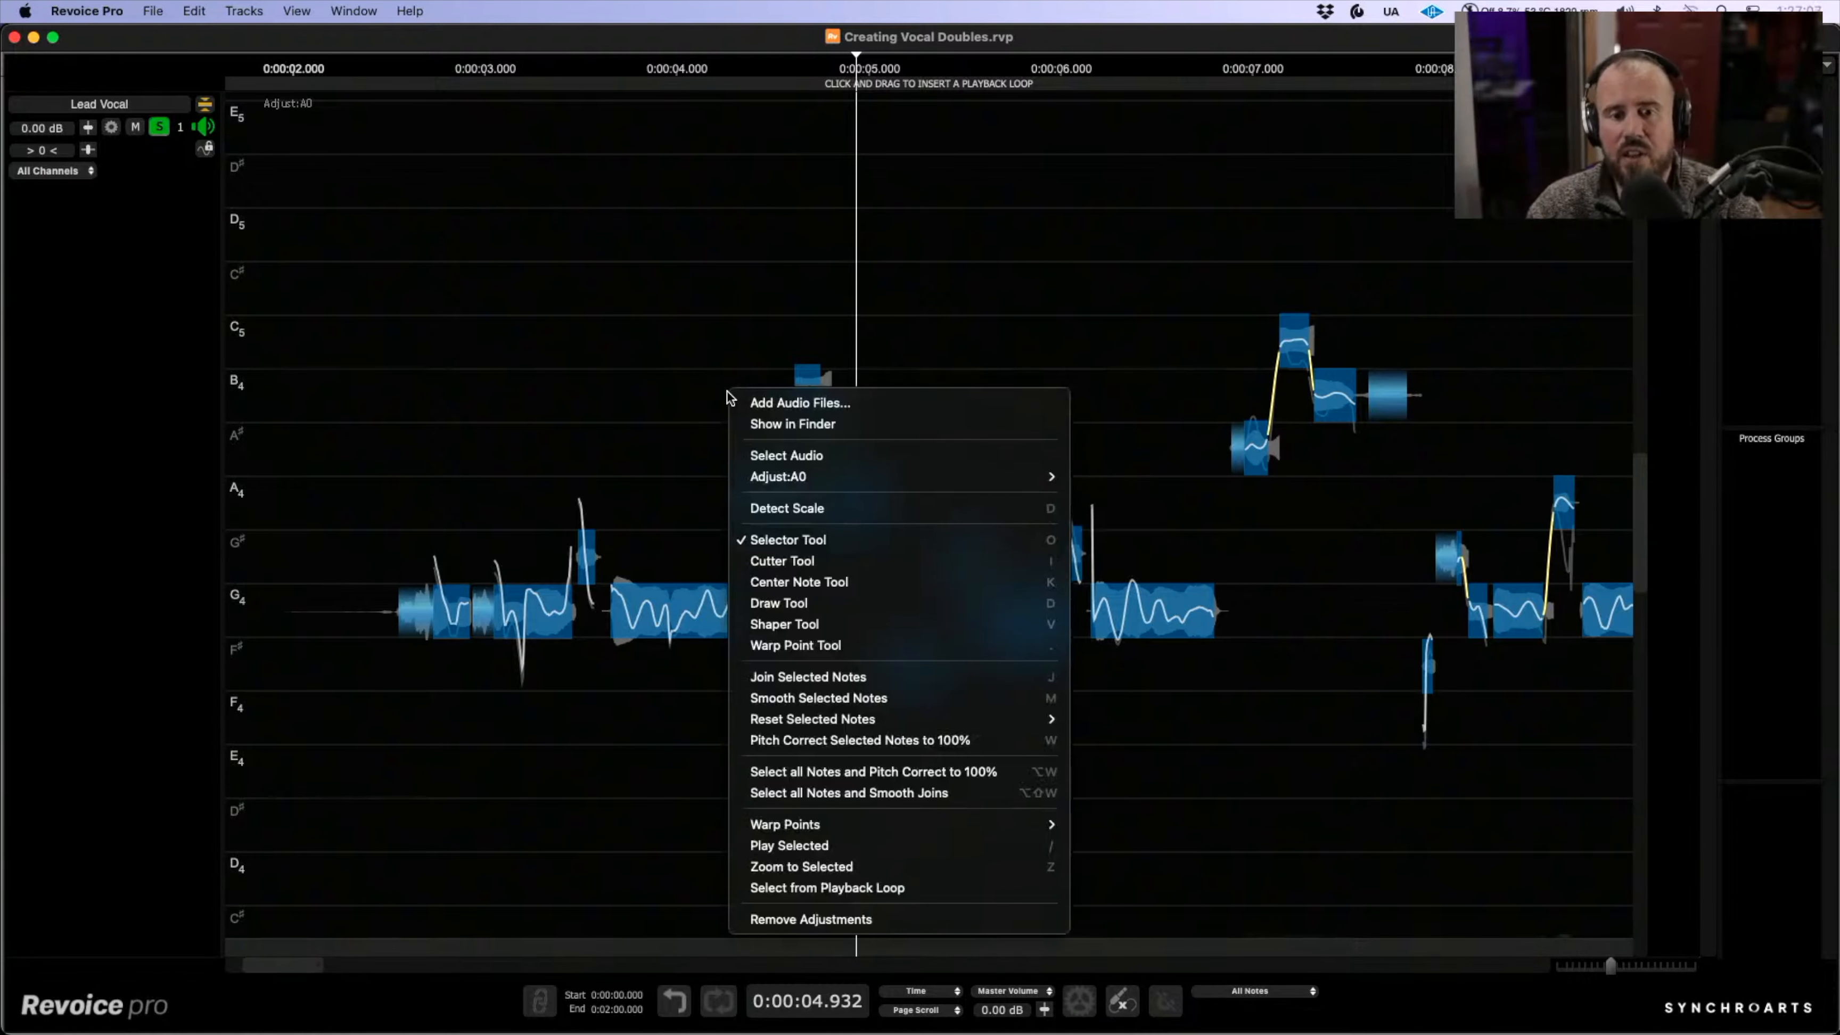
mouse_move(793, 477)
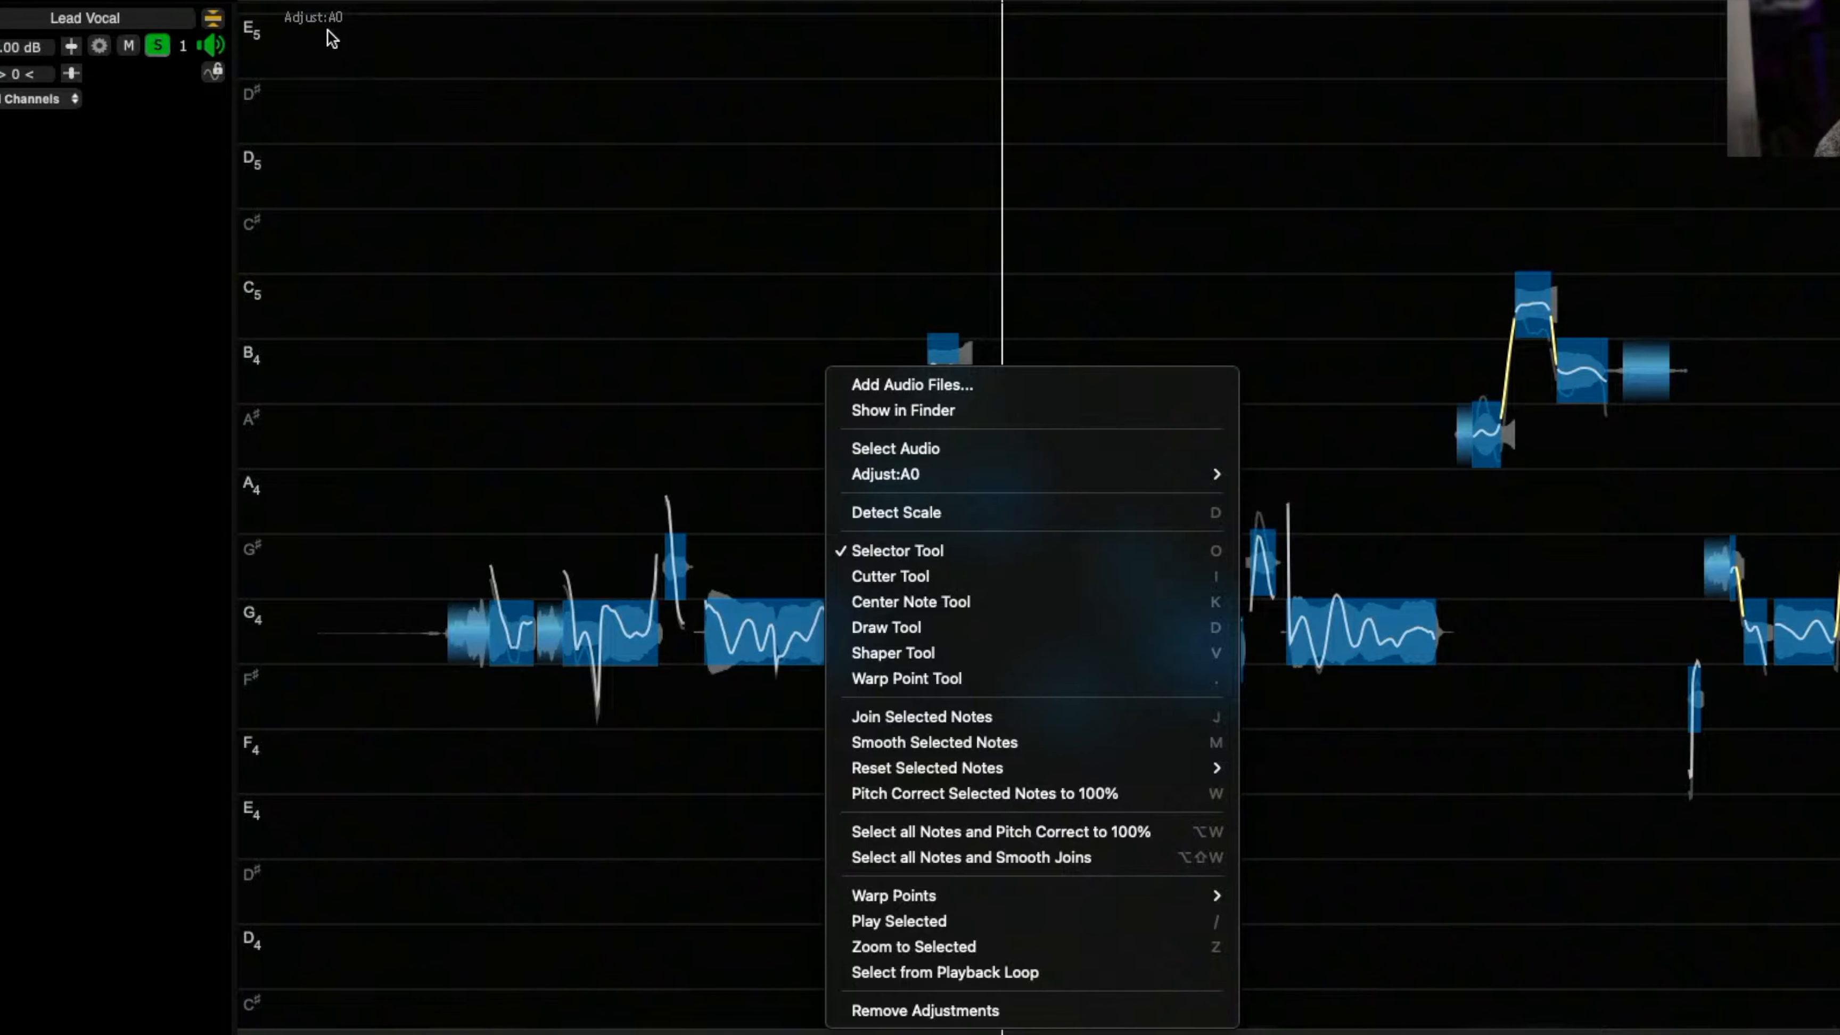
right_click(638, 303)
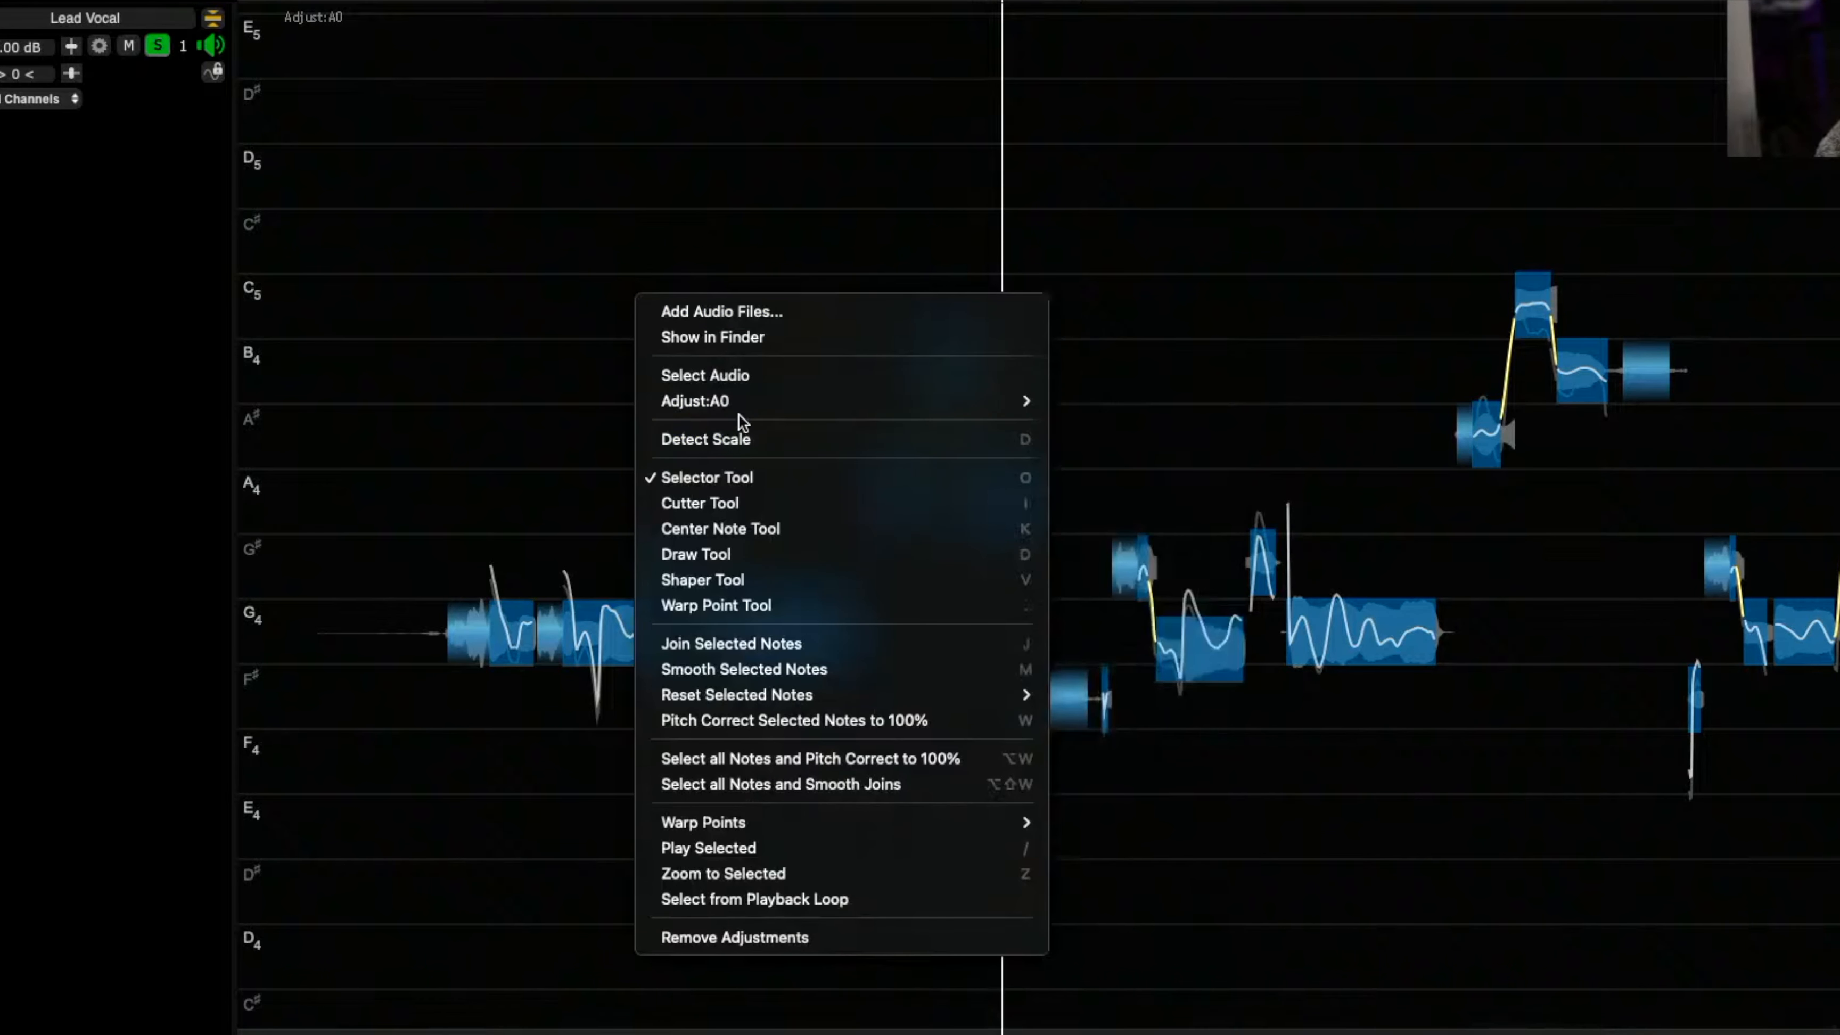
mouse_move(984, 413)
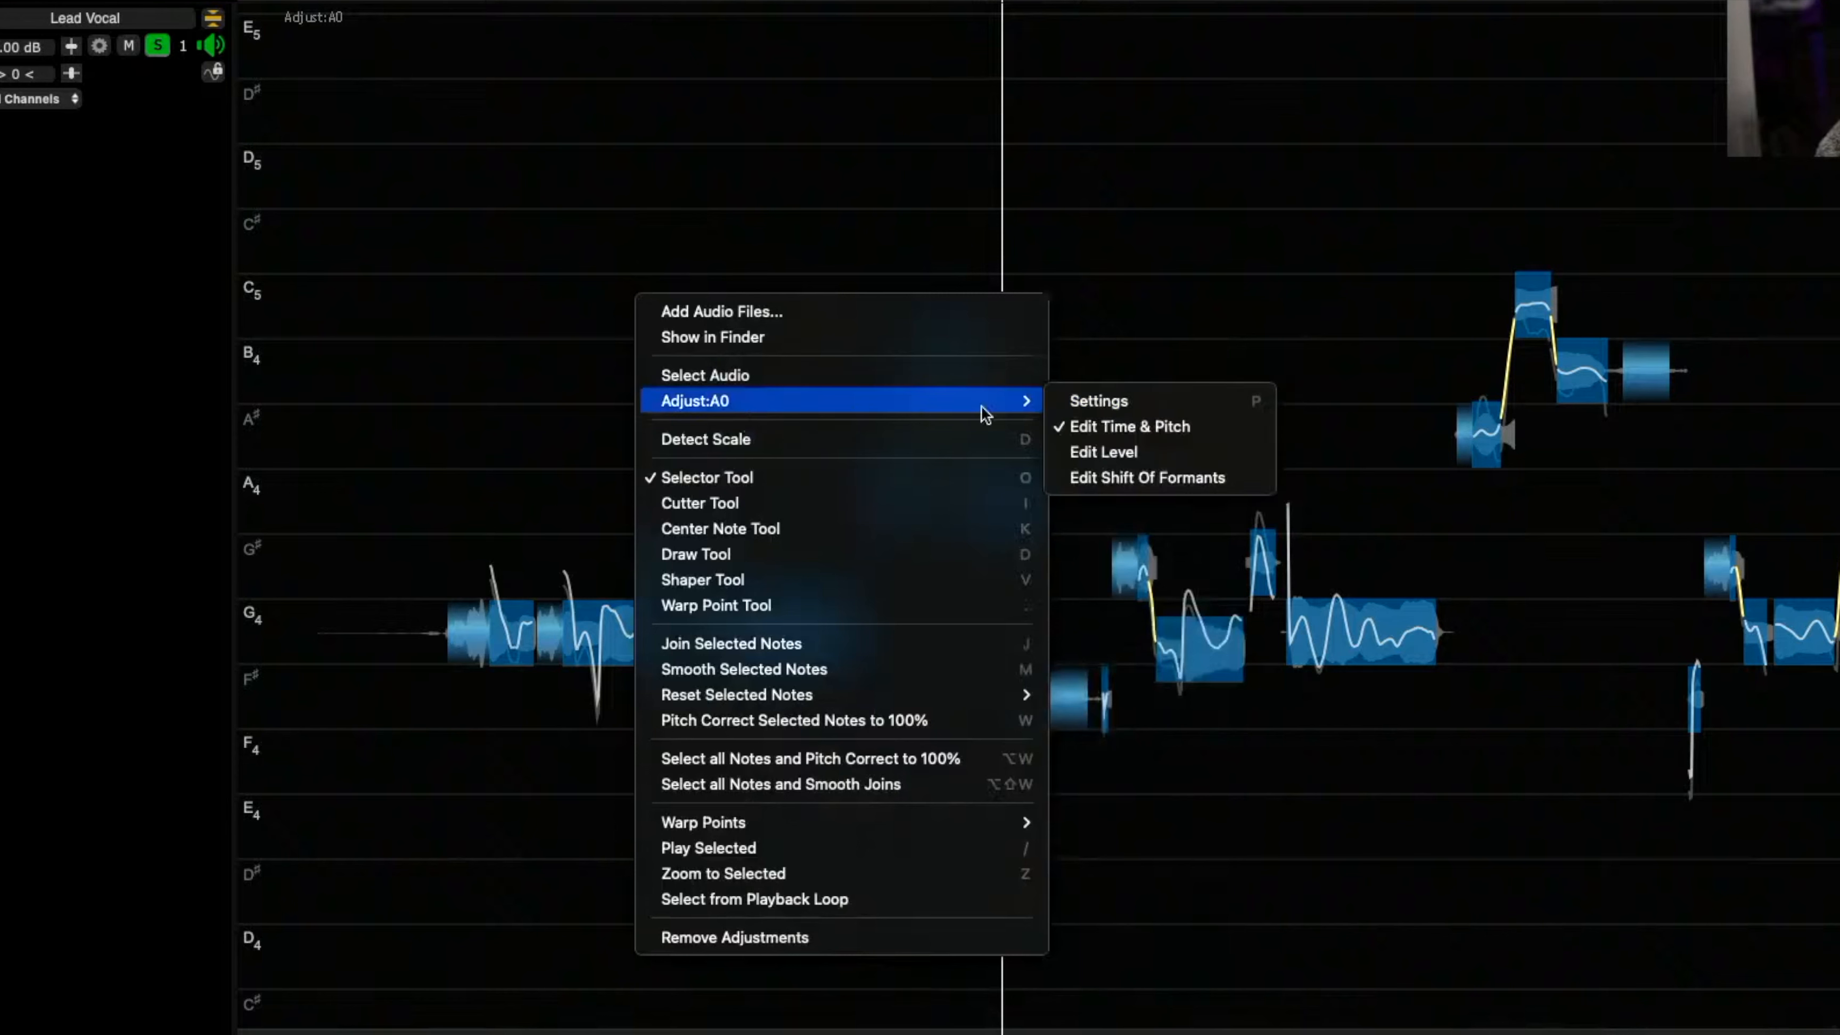
left_click(1180, 482)
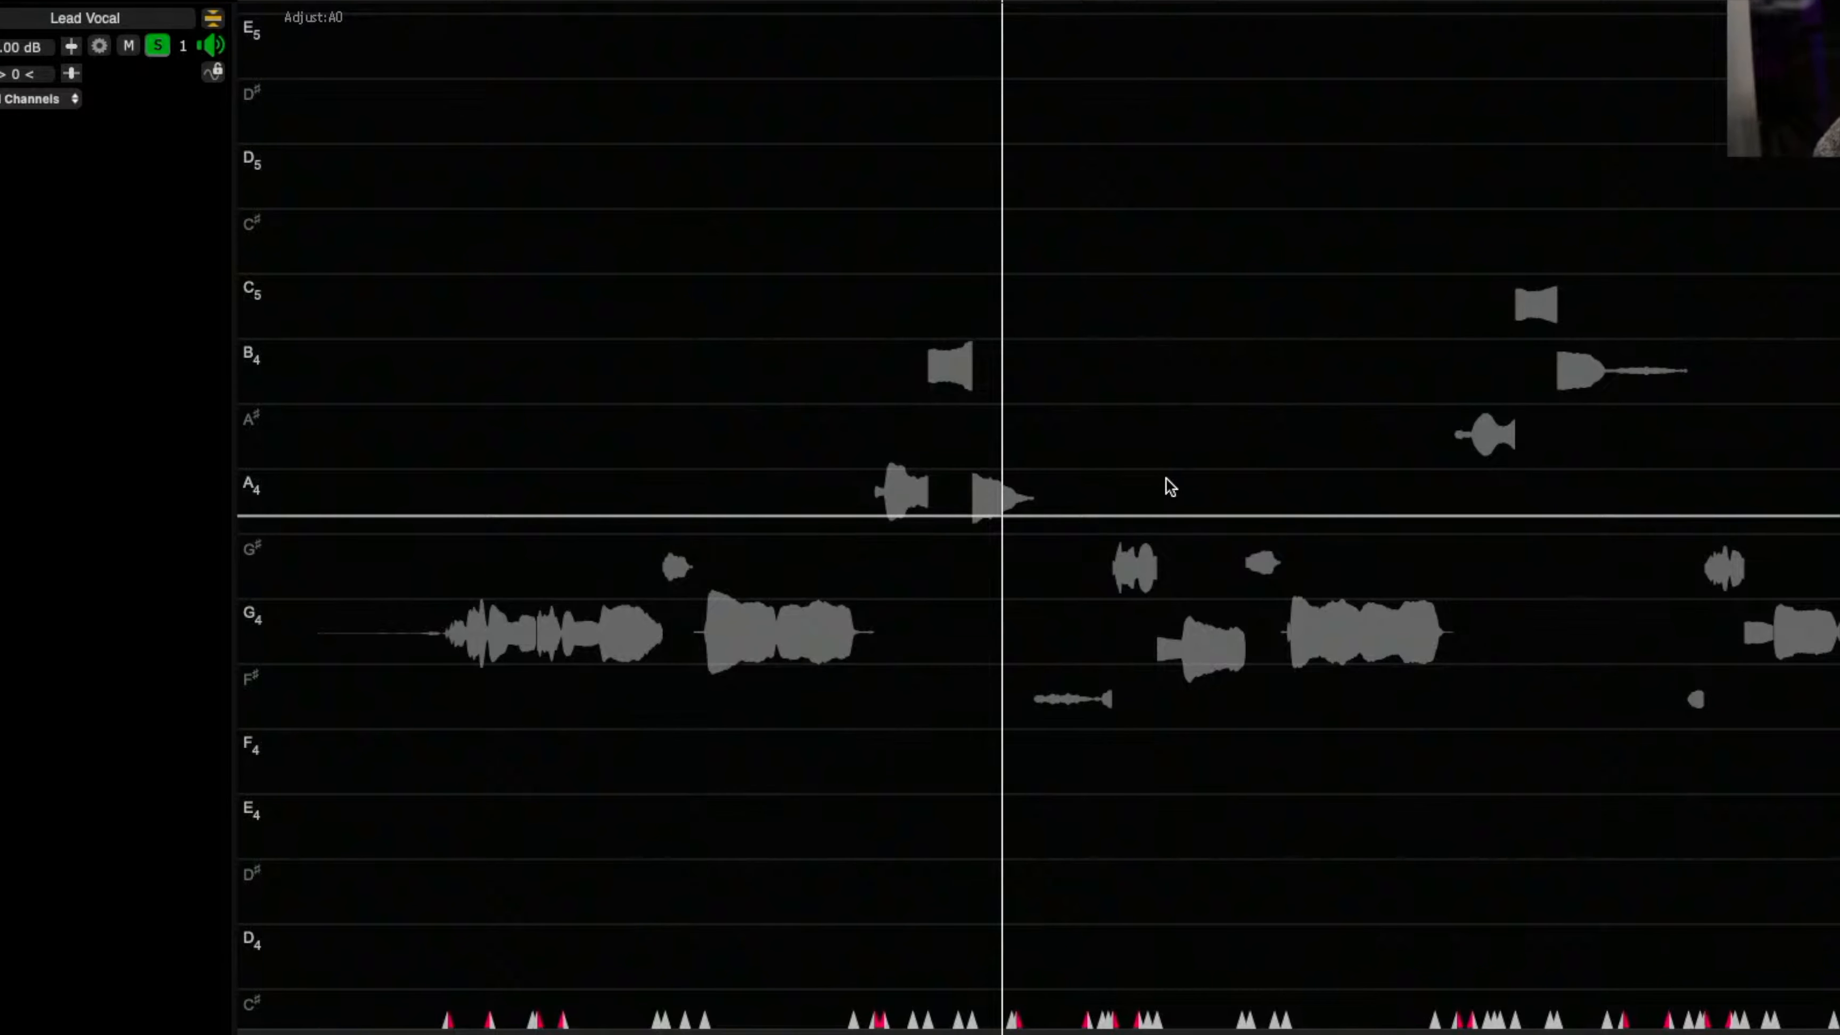
- Add two pairs of formant control points at 0% around the Lead Vocal's first two phrases
scroll(1161, 479, "down", 2)
left_click(577, 515)
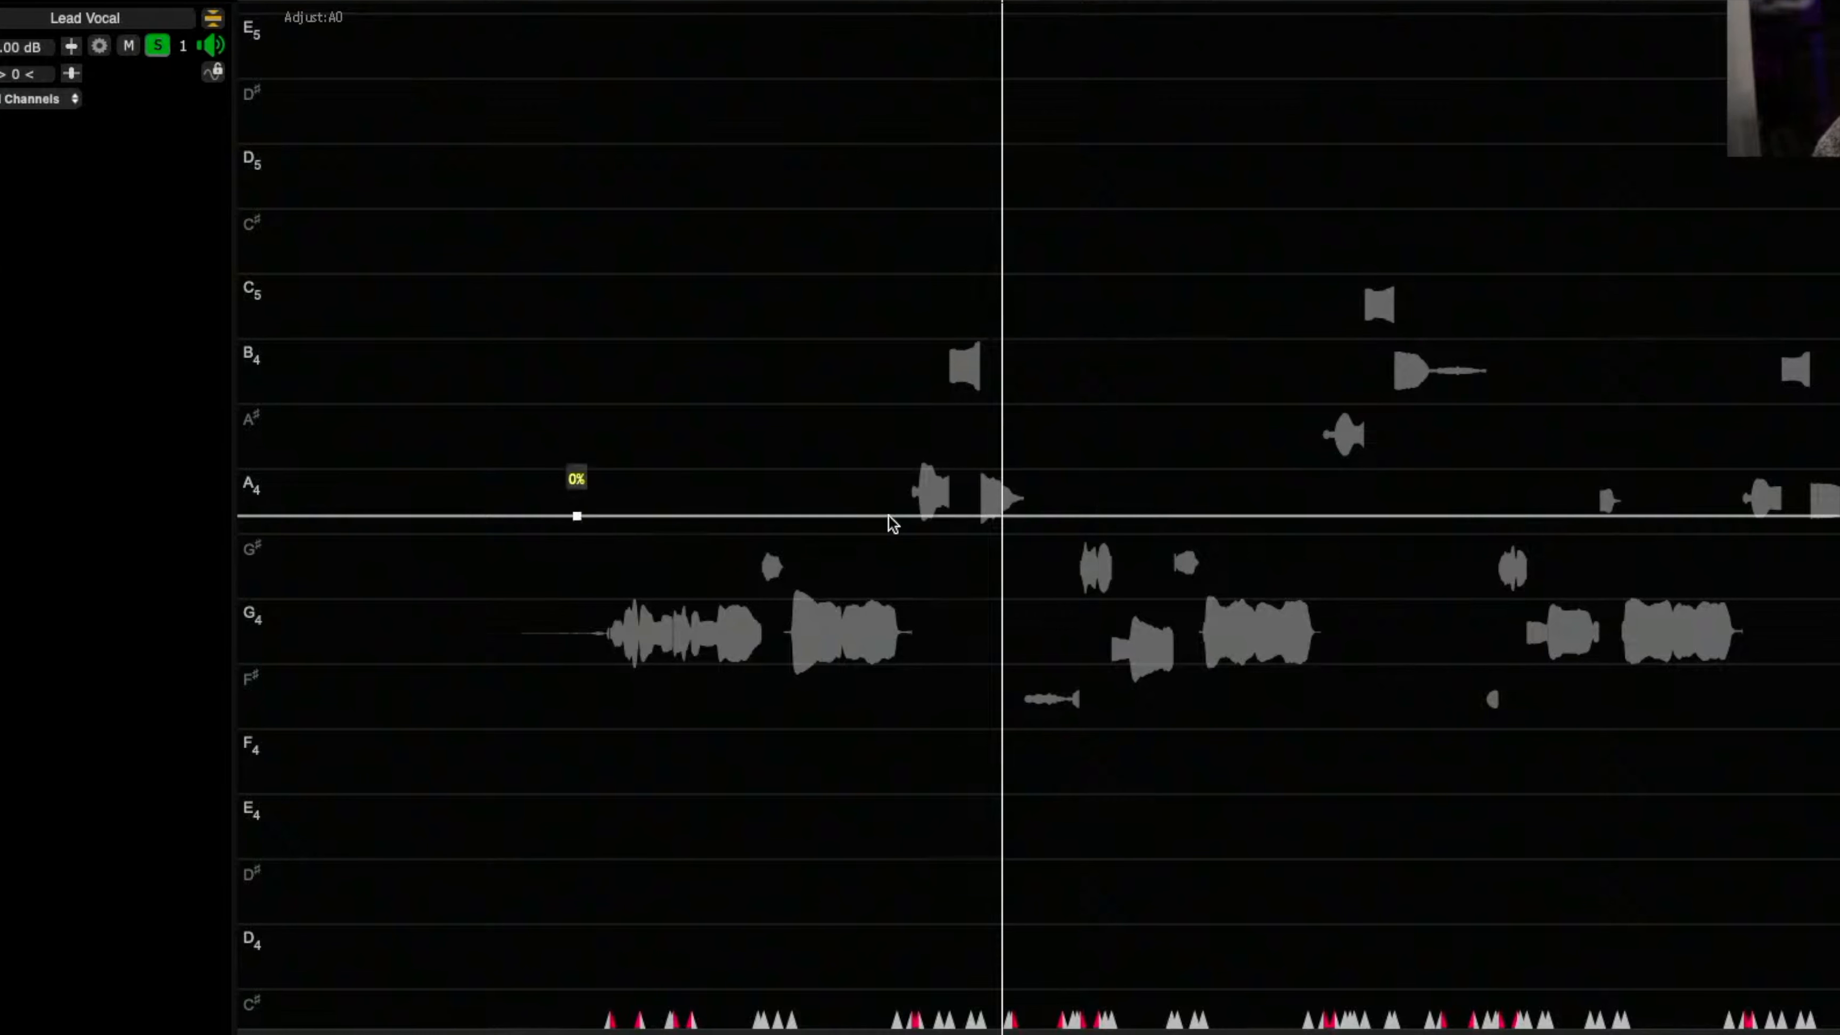
left_click(509, 521)
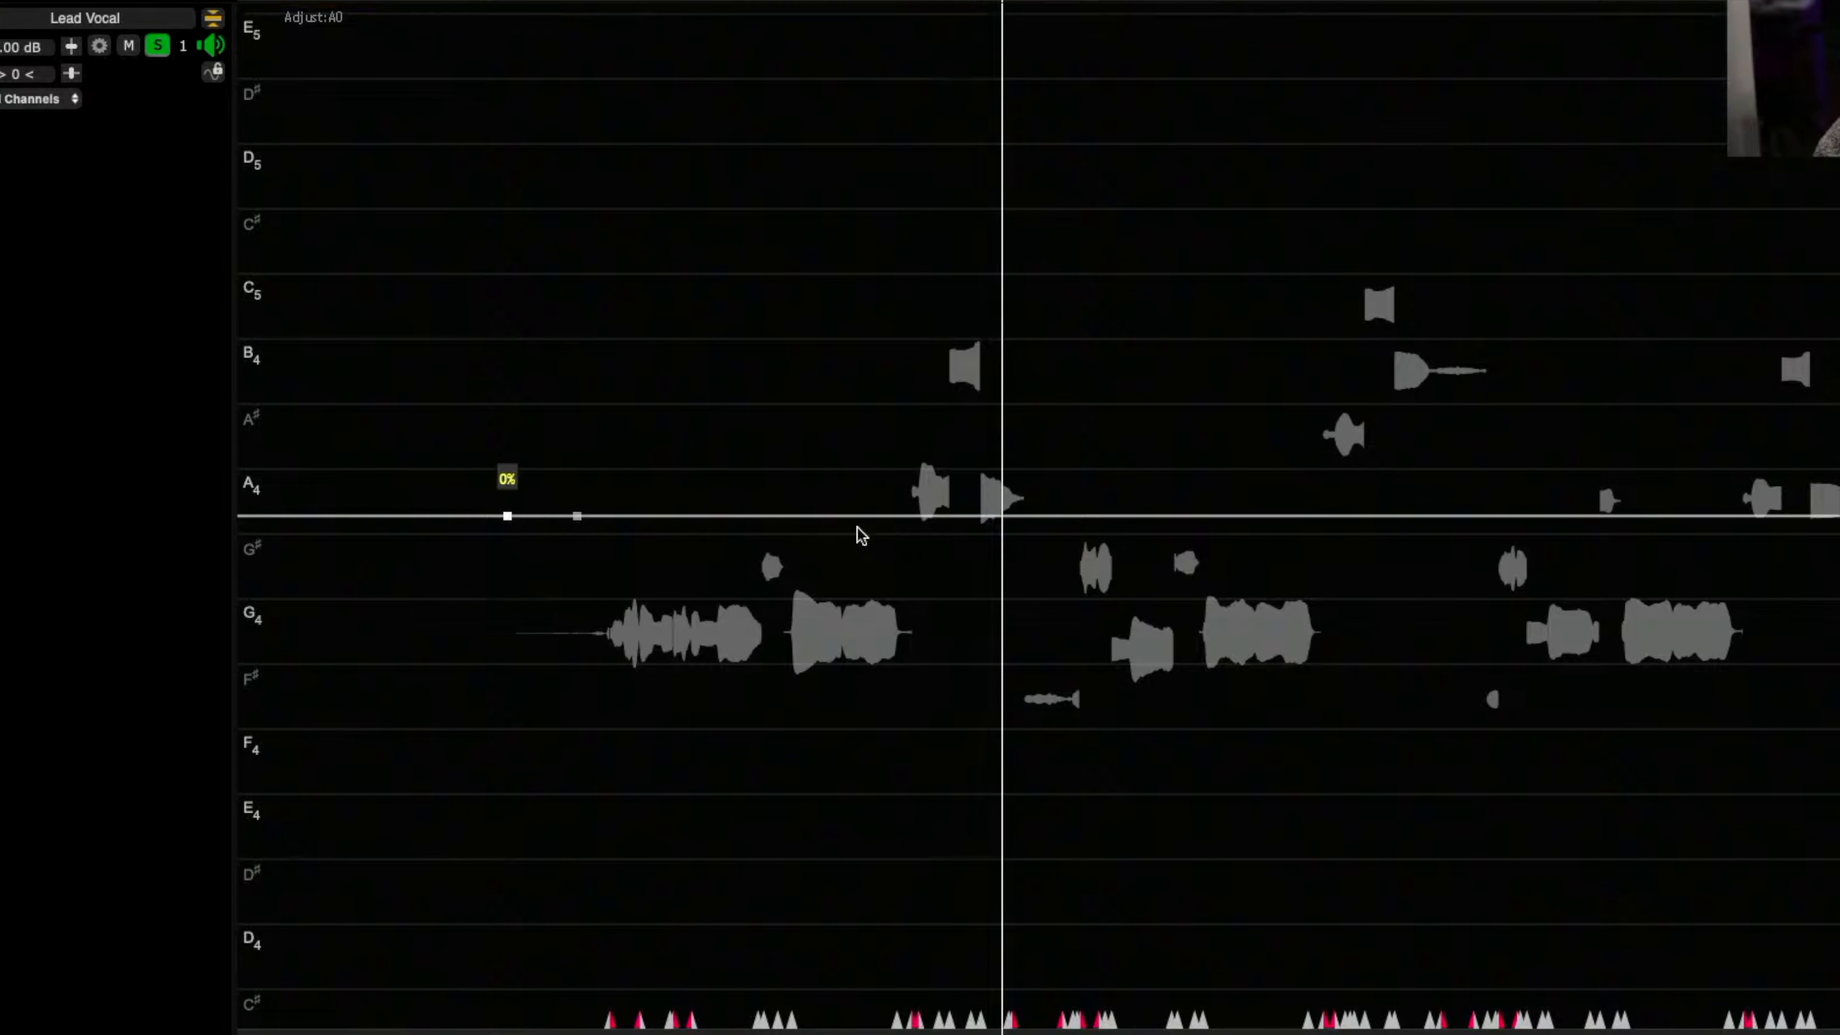
left_click(1083, 523)
left_click(1146, 517)
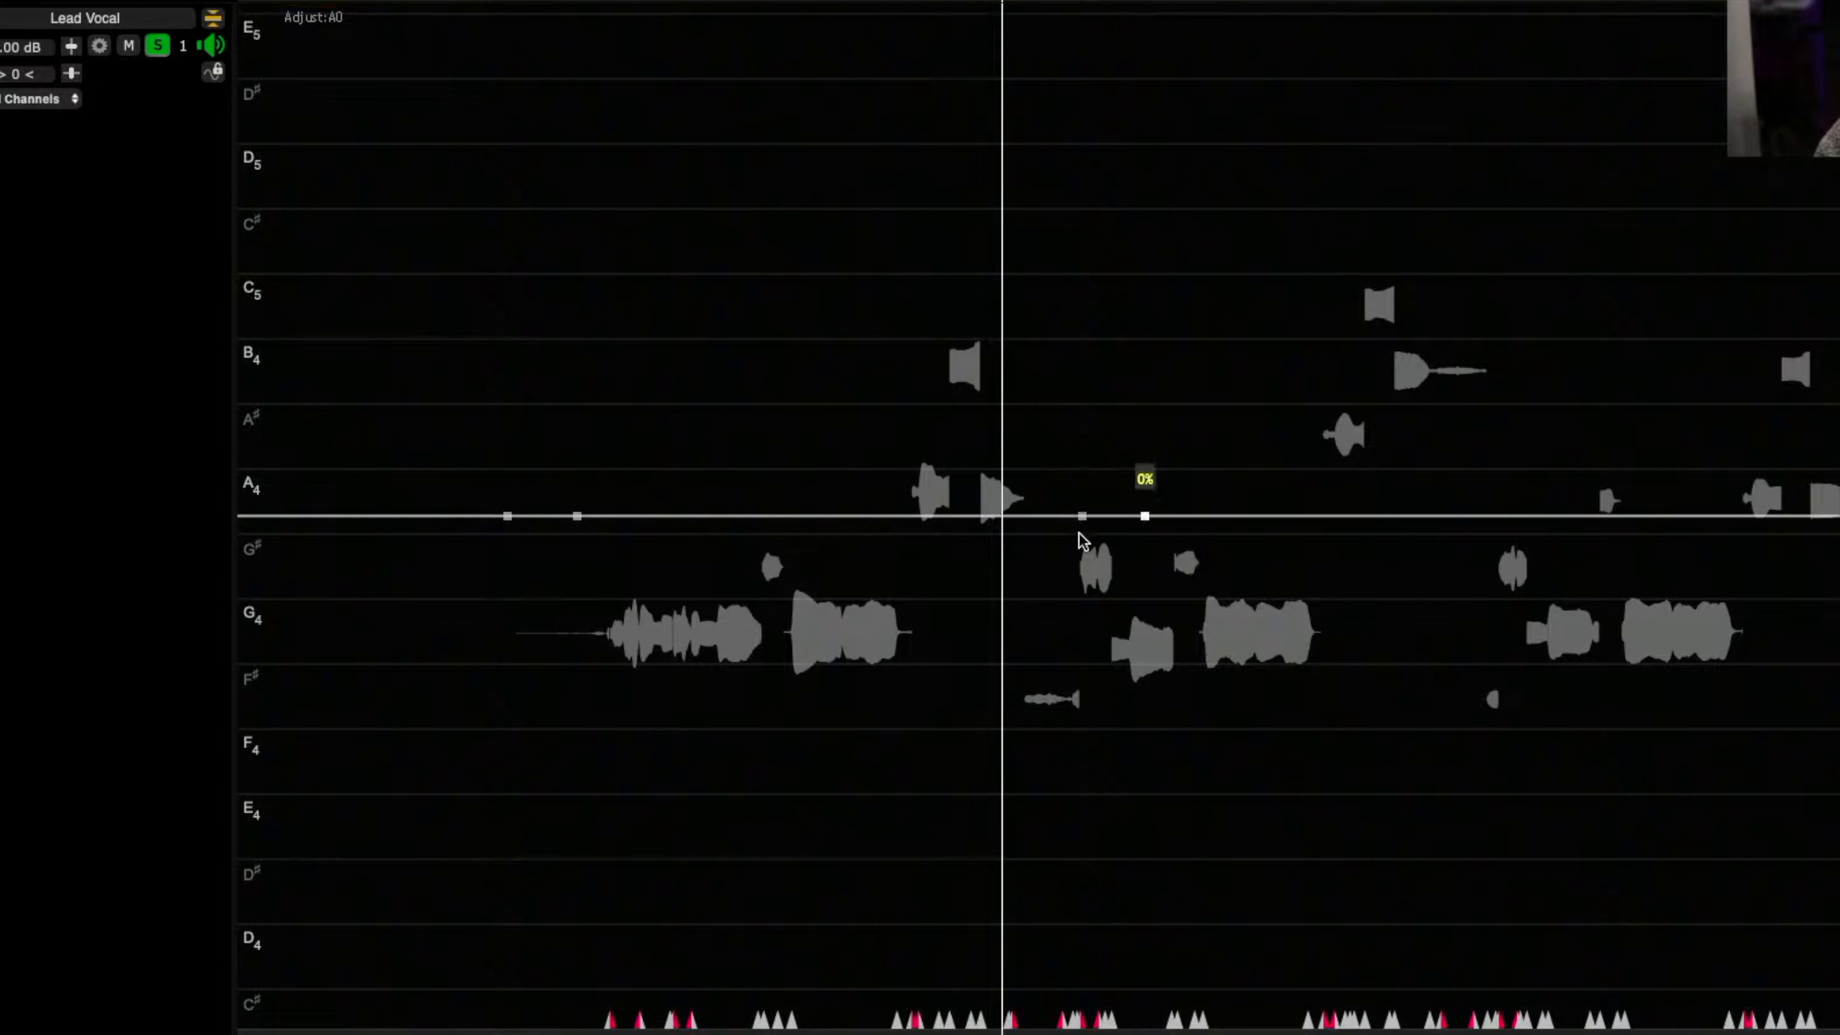
- Lower the two inner formant points to -19.2% and -19.8%
left_click_drag(1083, 519, 1059, 628)
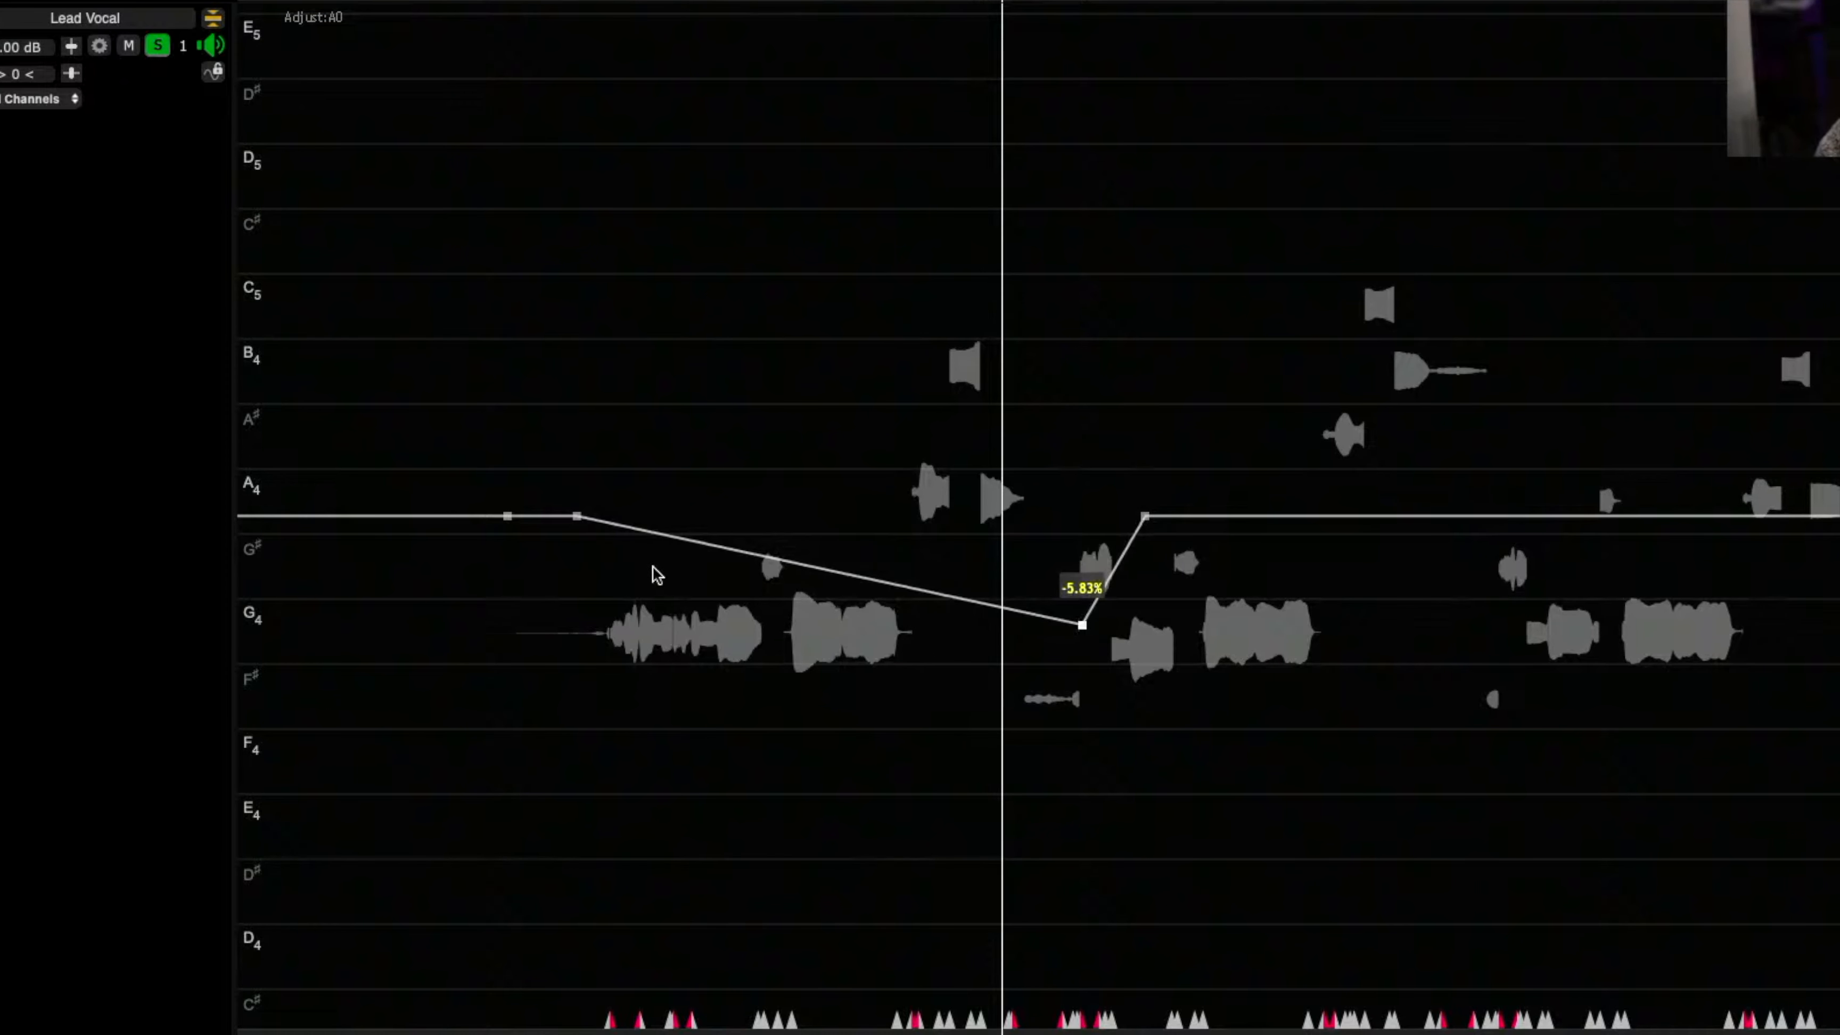
left_click_drag(576, 515, 584, 878)
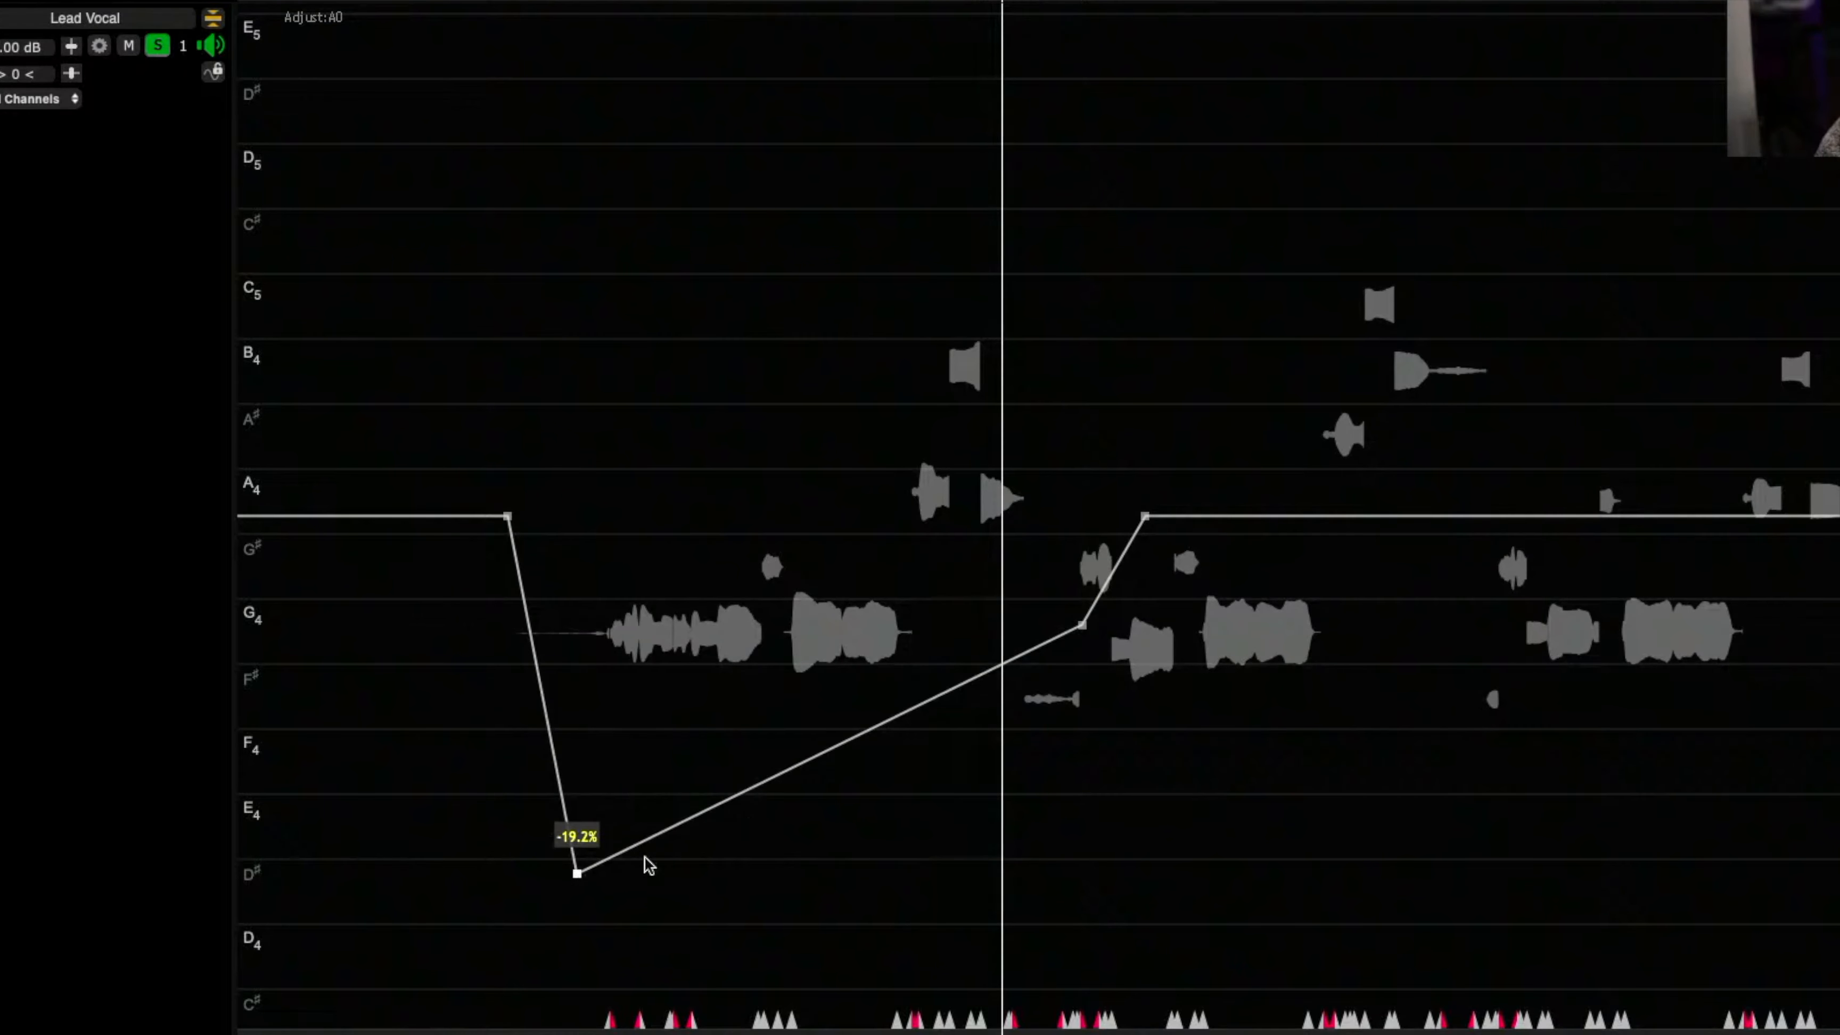
left_click_drag(1083, 626, 1085, 888)
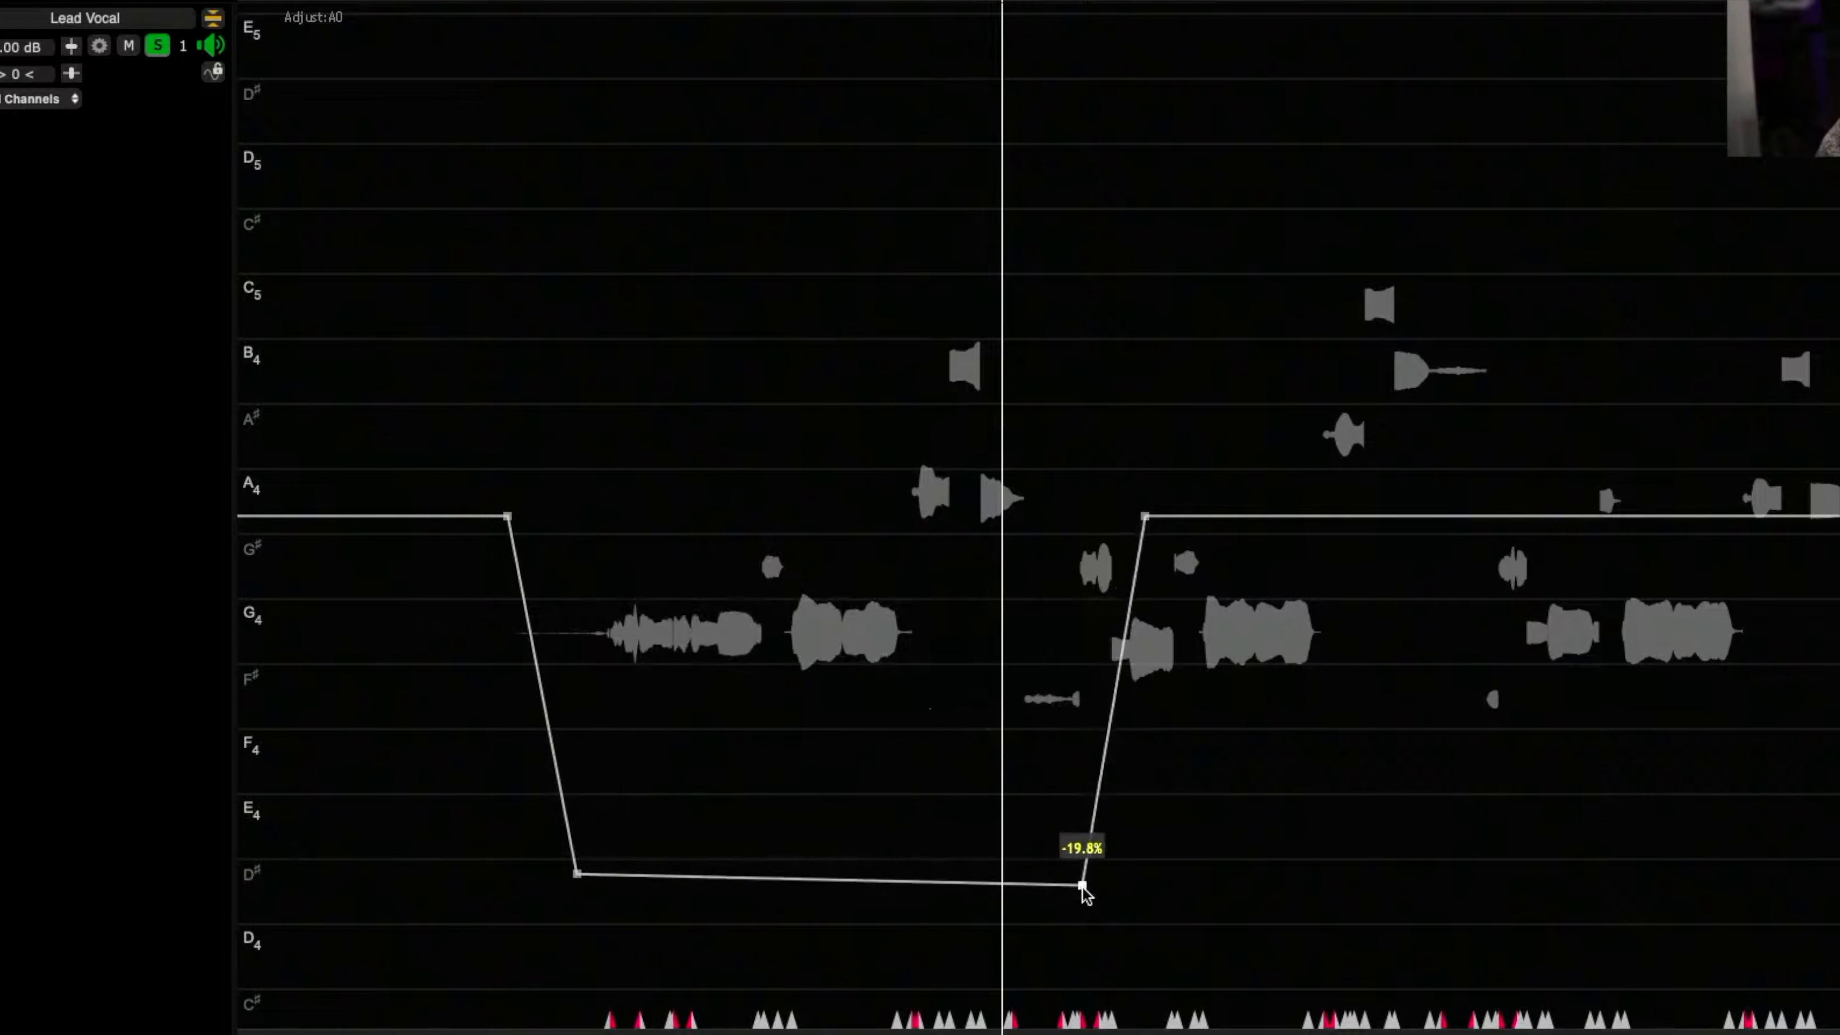
- Select the two inner formant points and delete their values
left_click_drag(450, 843, 1196, 975)
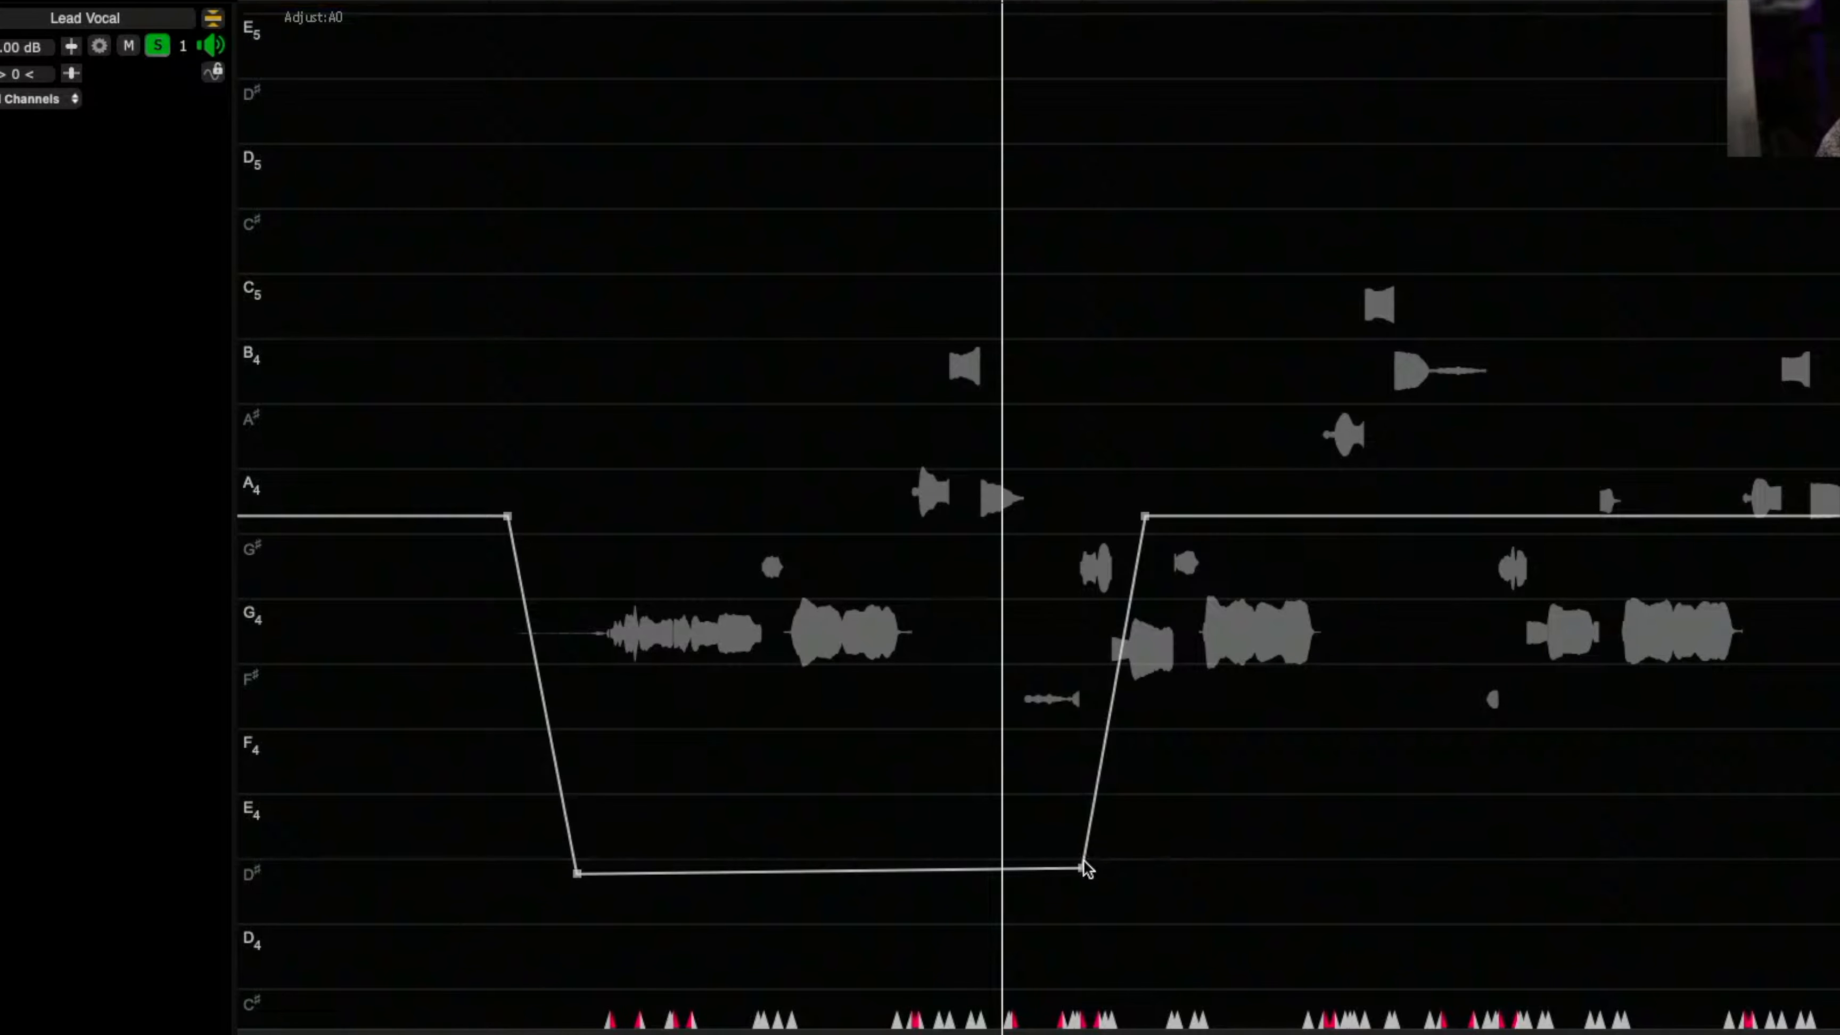
left_click_drag(1085, 868, 1084, 823)
left_click_drag(560, 466, 1095, 714)
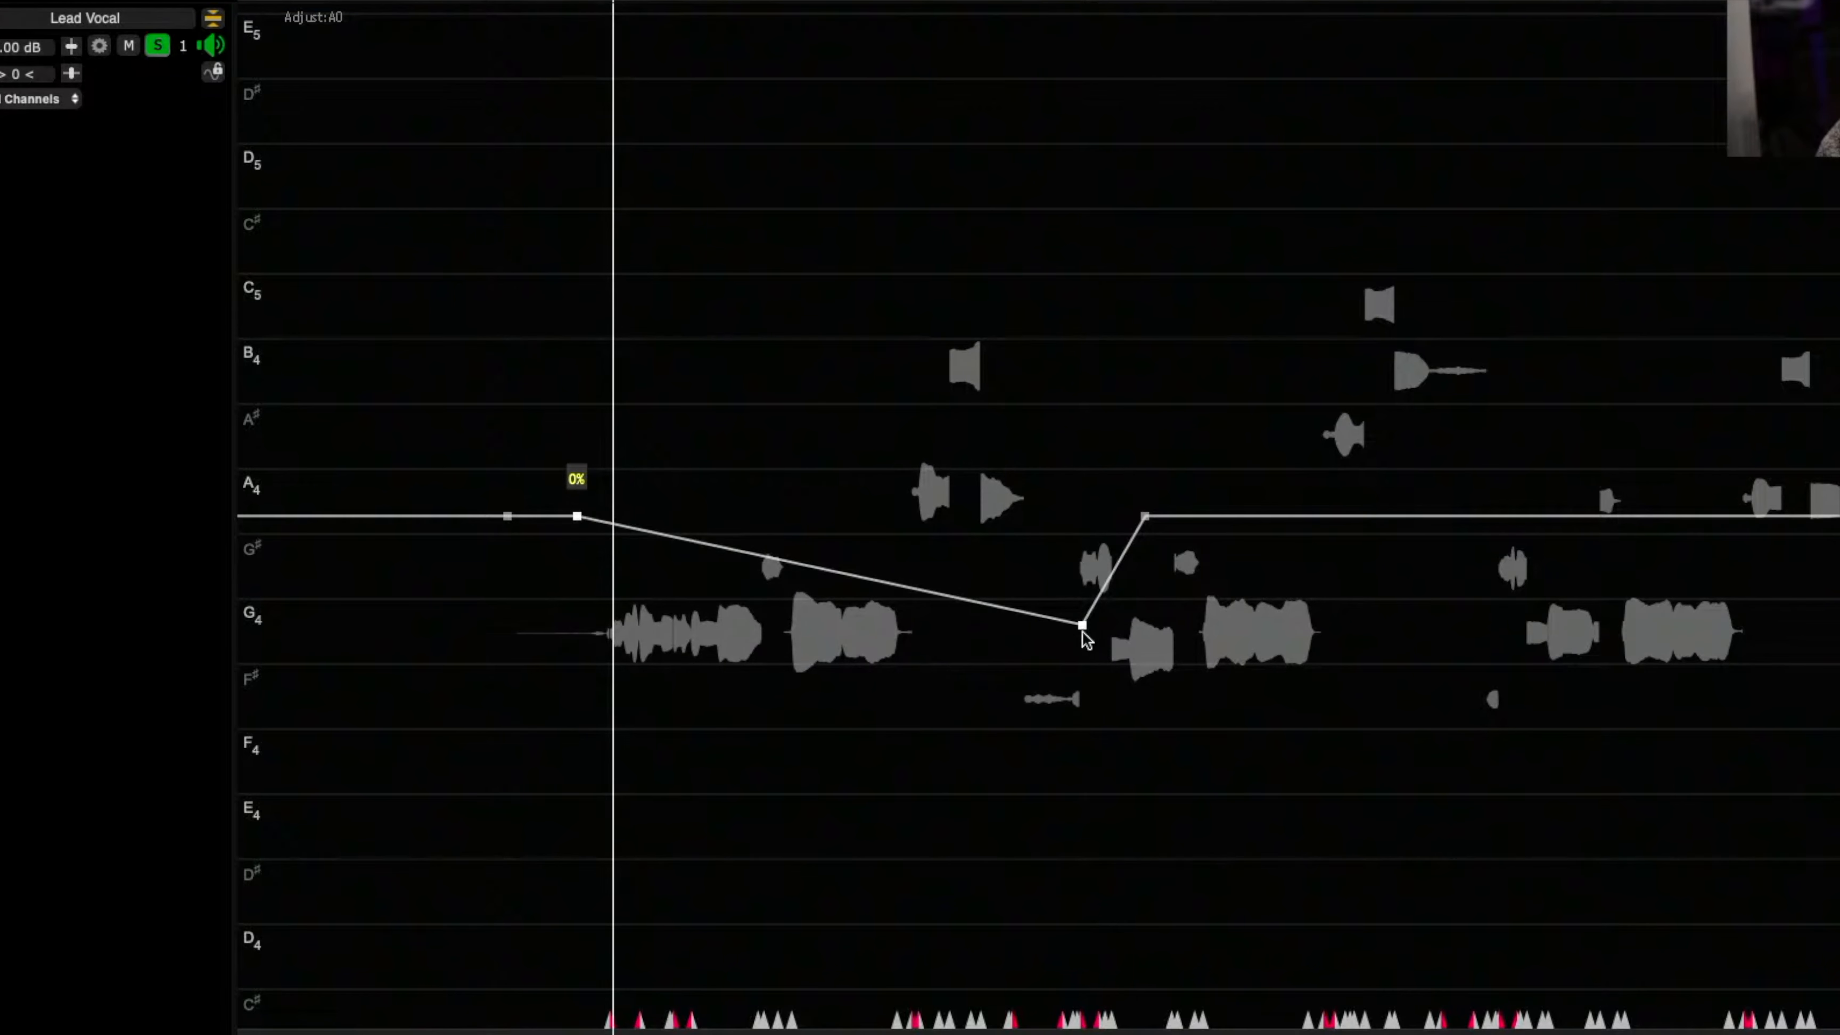
right_click(1084, 630)
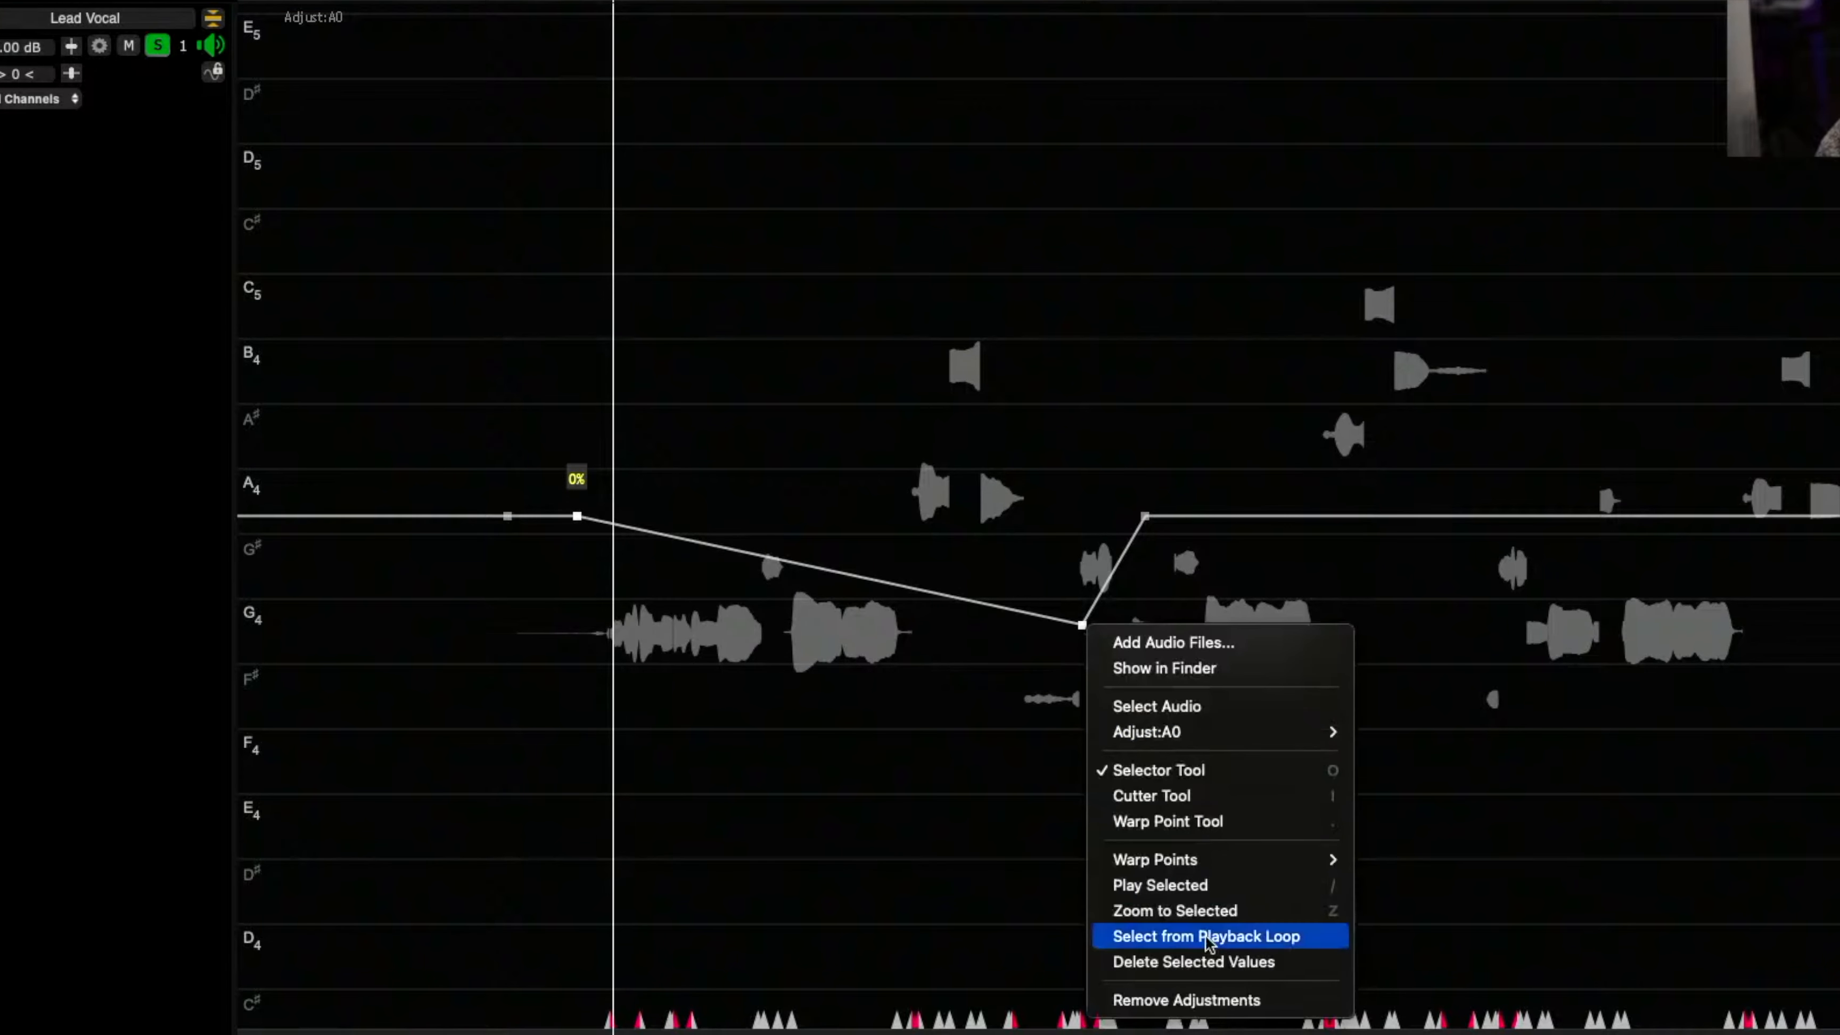
left_click(1234, 964)
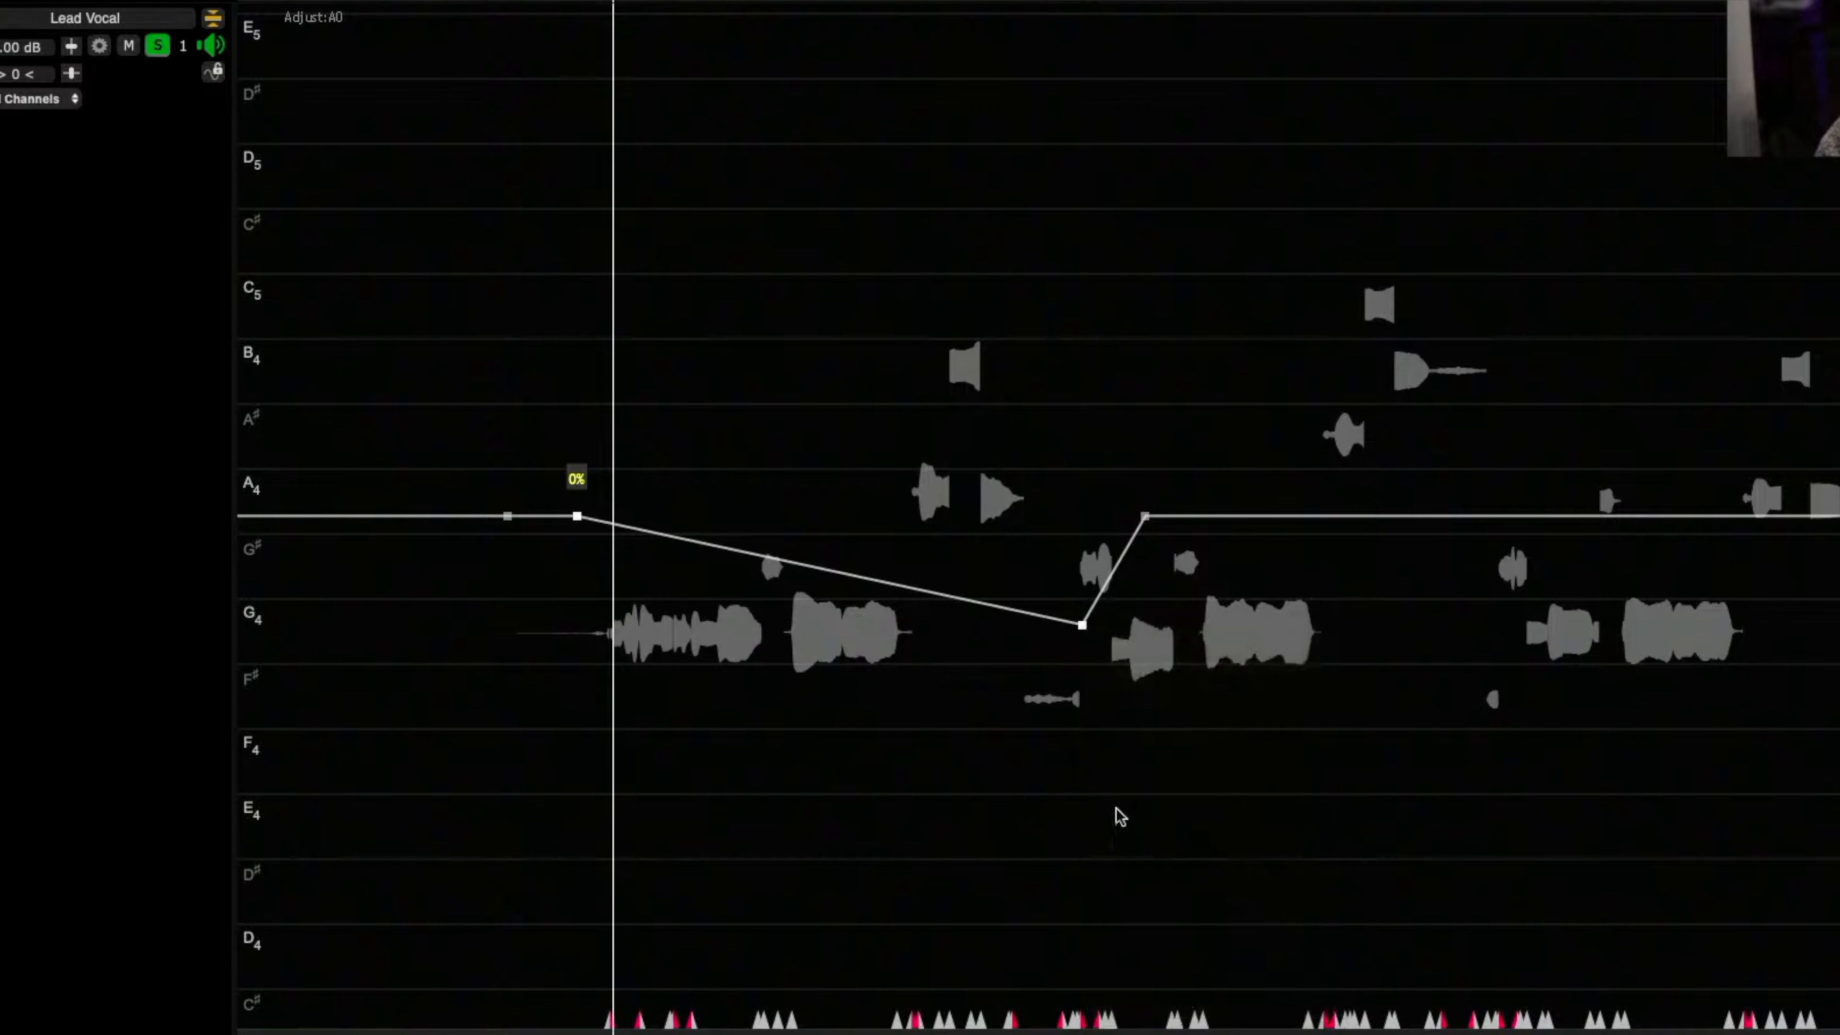
- Add four formant points around the second phrase, between about 0:00:04.3 and 0:00:05.3
left_click(823, 515)
left_click(843, 515)
left_click(1075, 515)
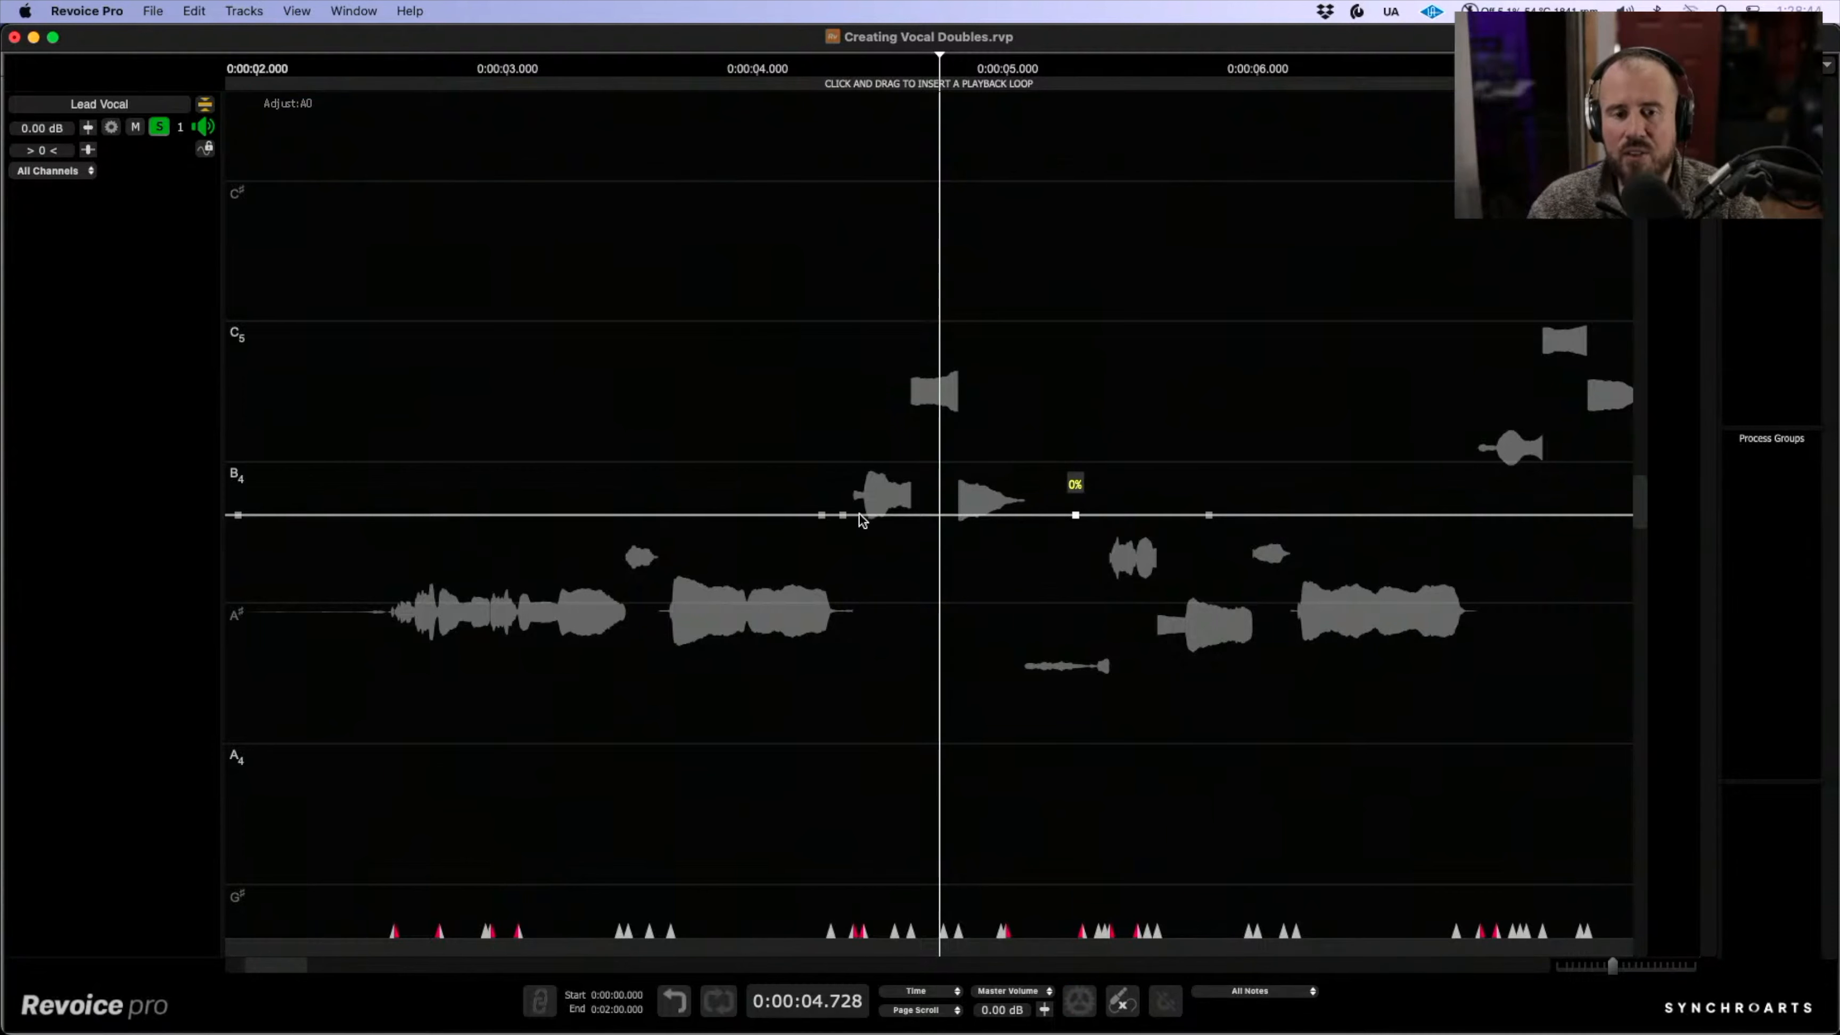
left_click(842, 515)
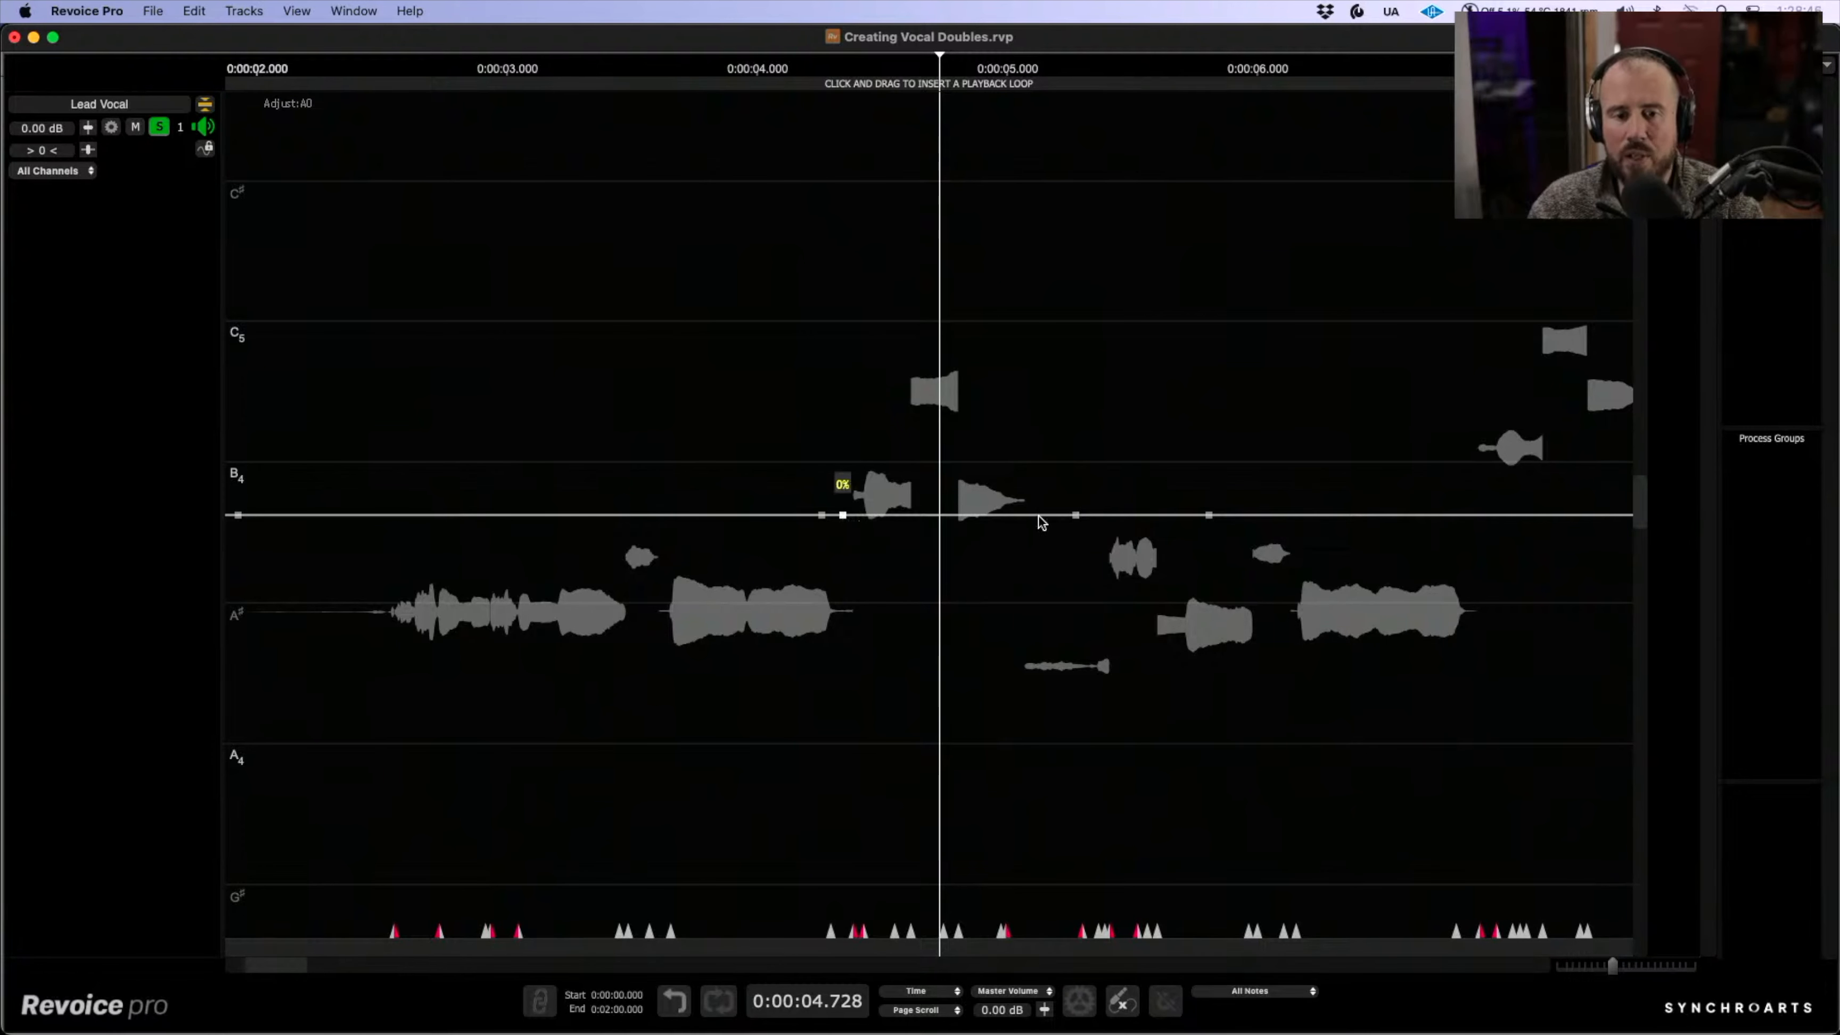
left_click(1036, 516)
- Lower the two inner formant points around the second phrase to -19.8% and play from about 0:00:02.4
left_click_drag(844, 518, 864, 820)
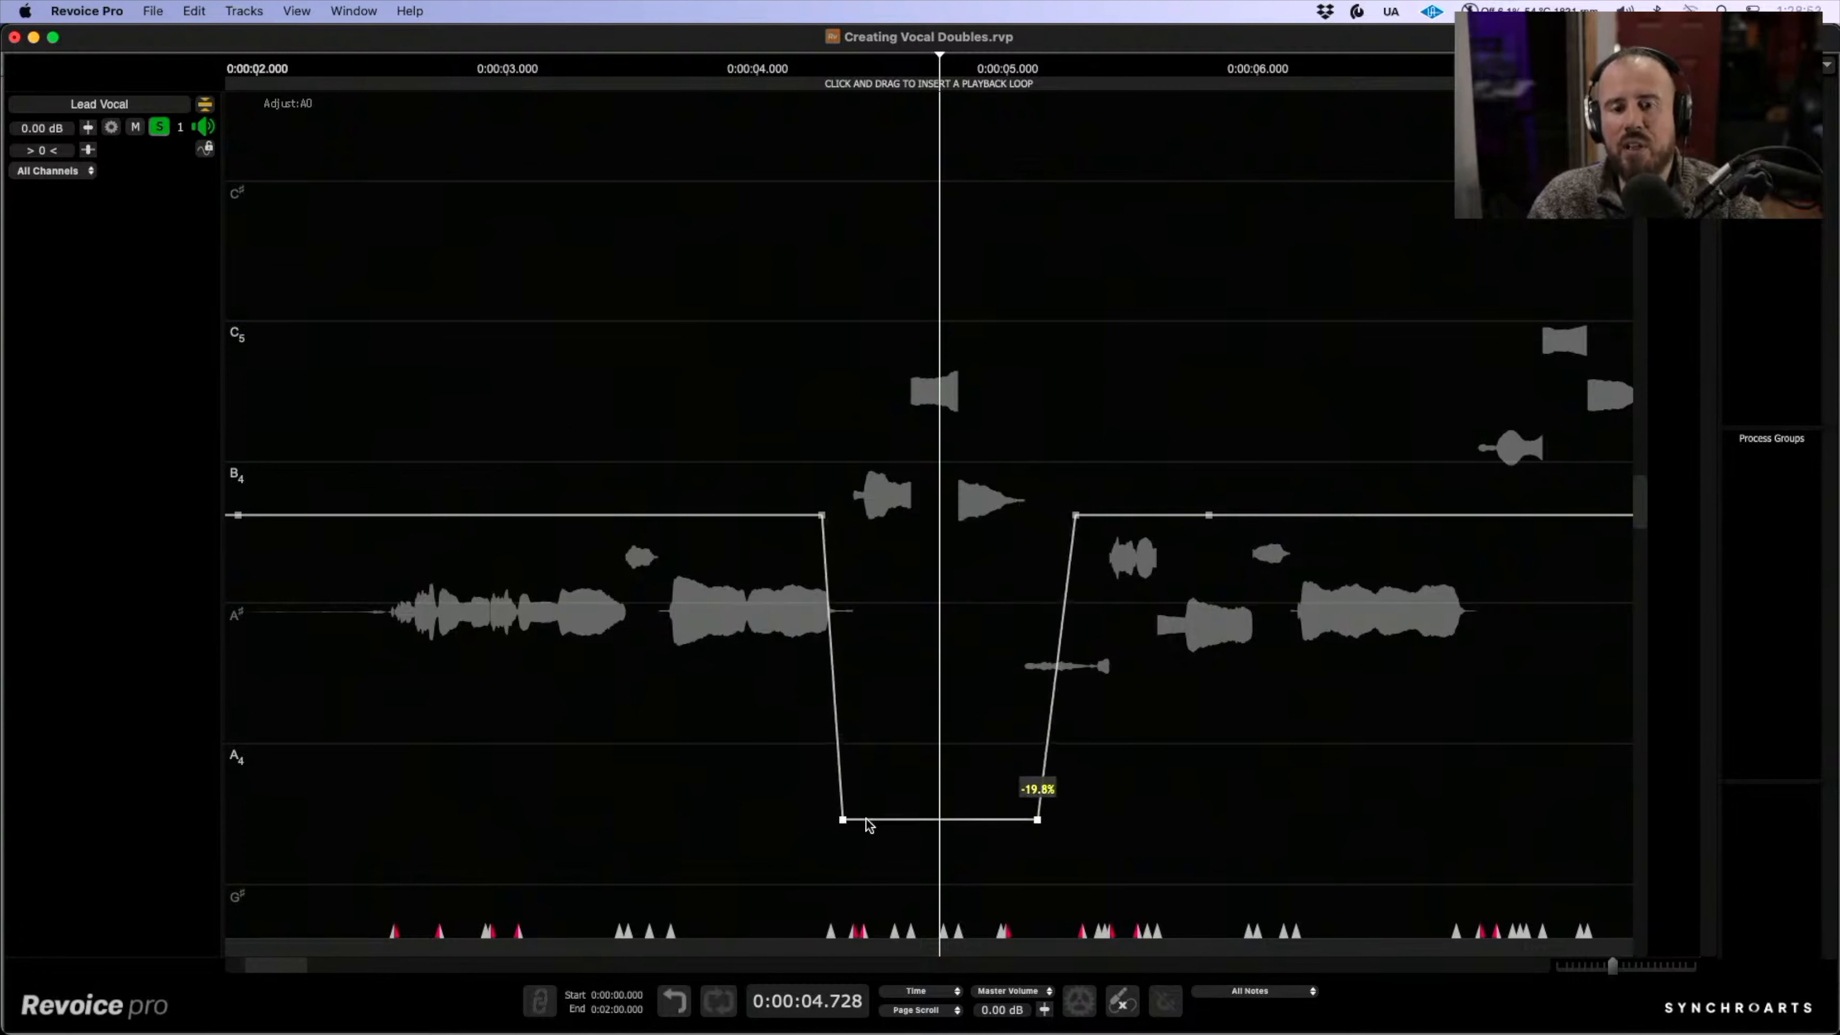
left_click(364, 361)
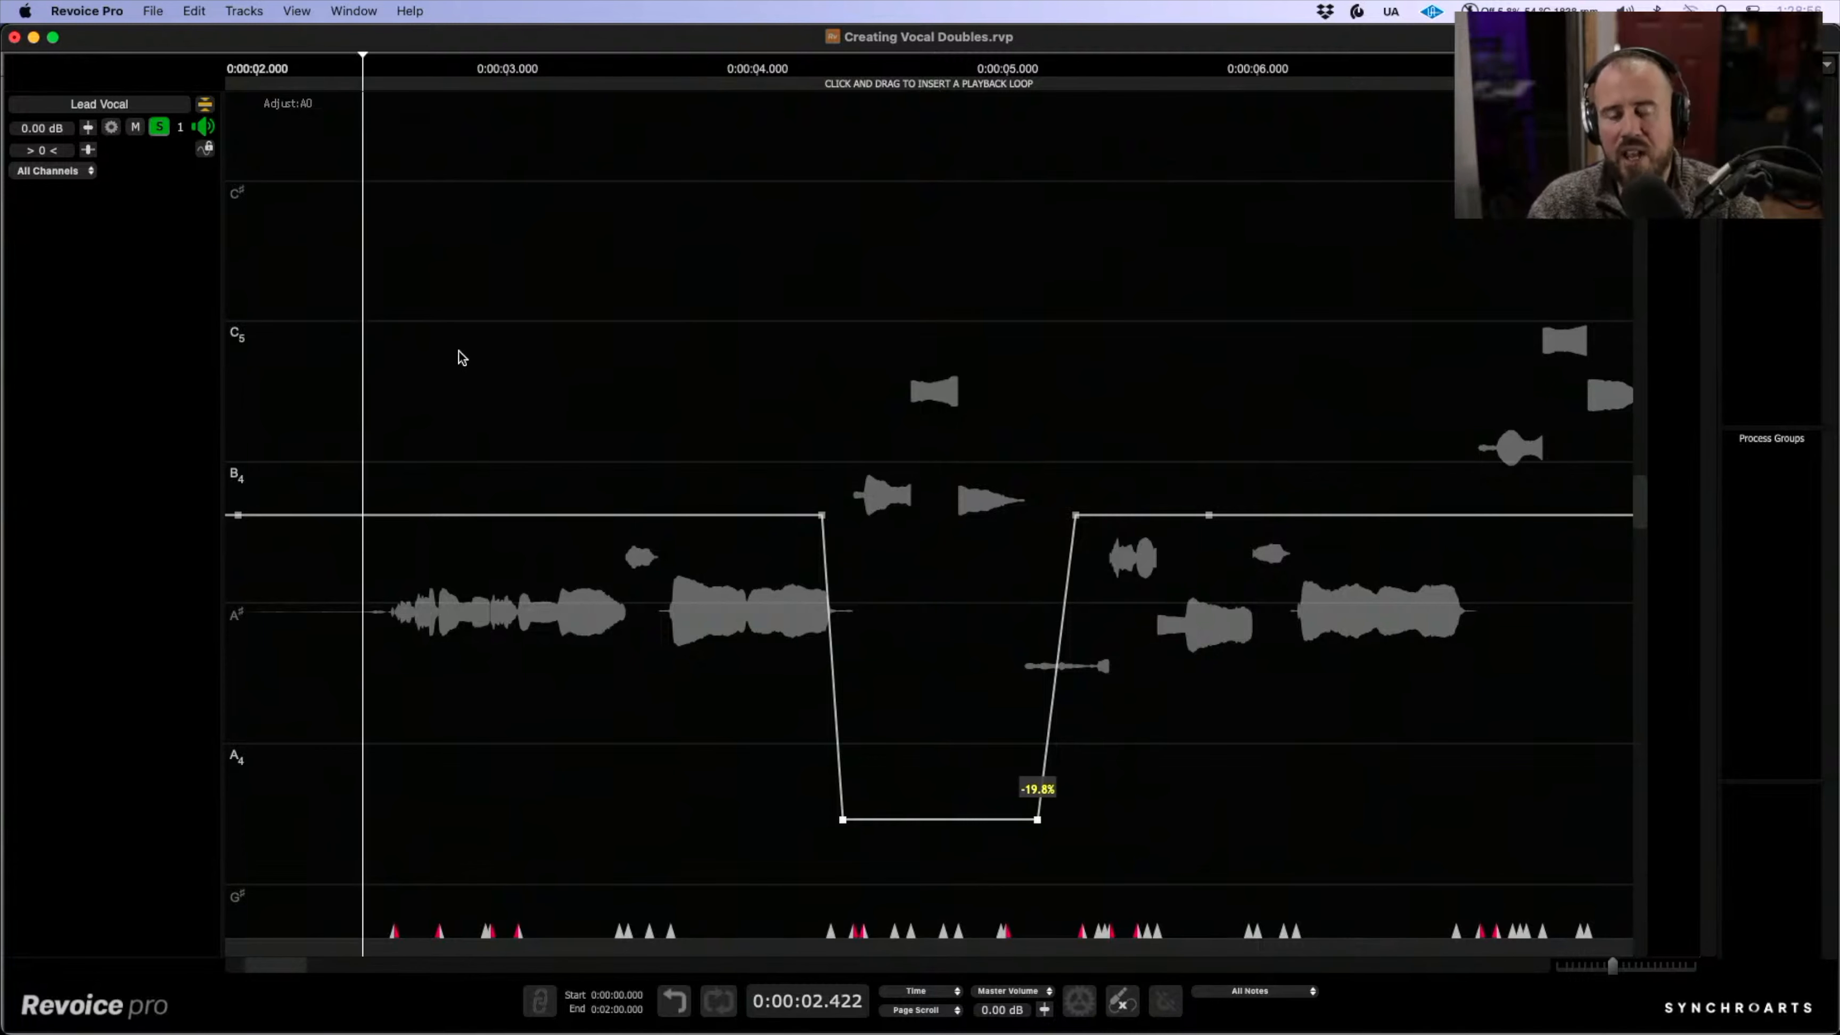
key("space")
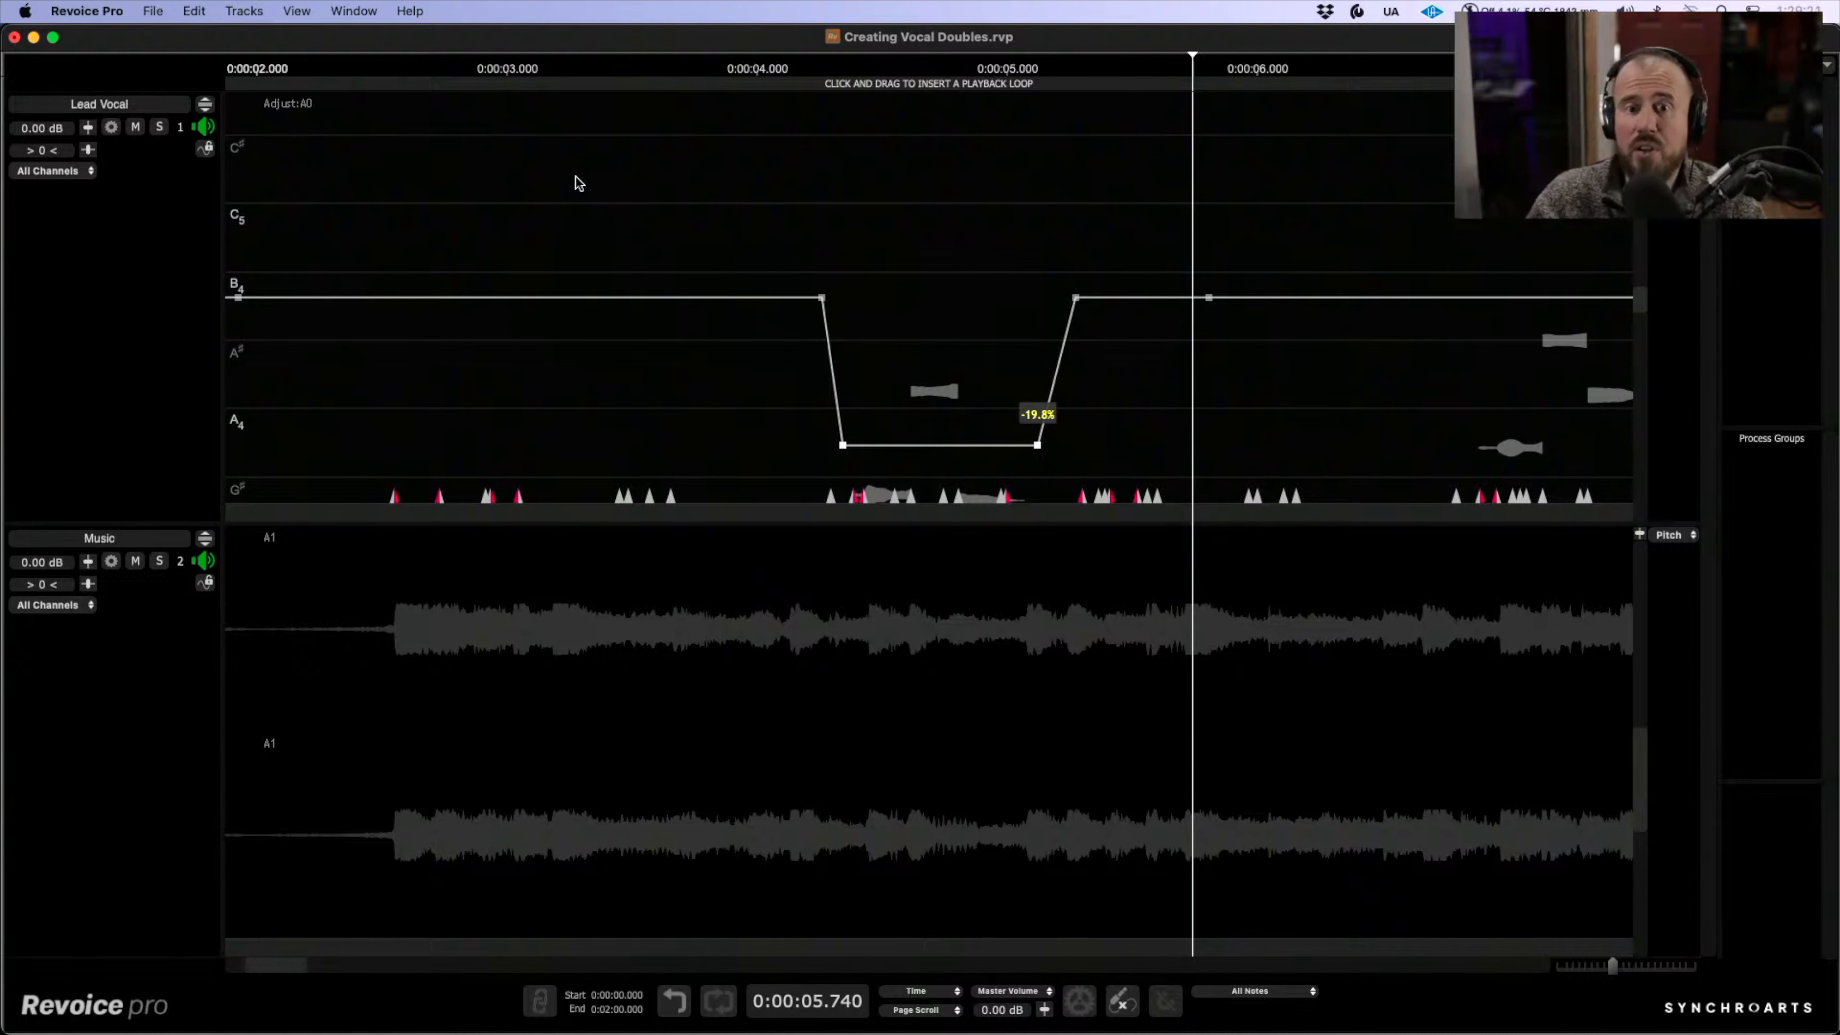
- Delete the first of the two lowered formant points and play the phrase from about 0:00:04.27
right_click(841, 444)
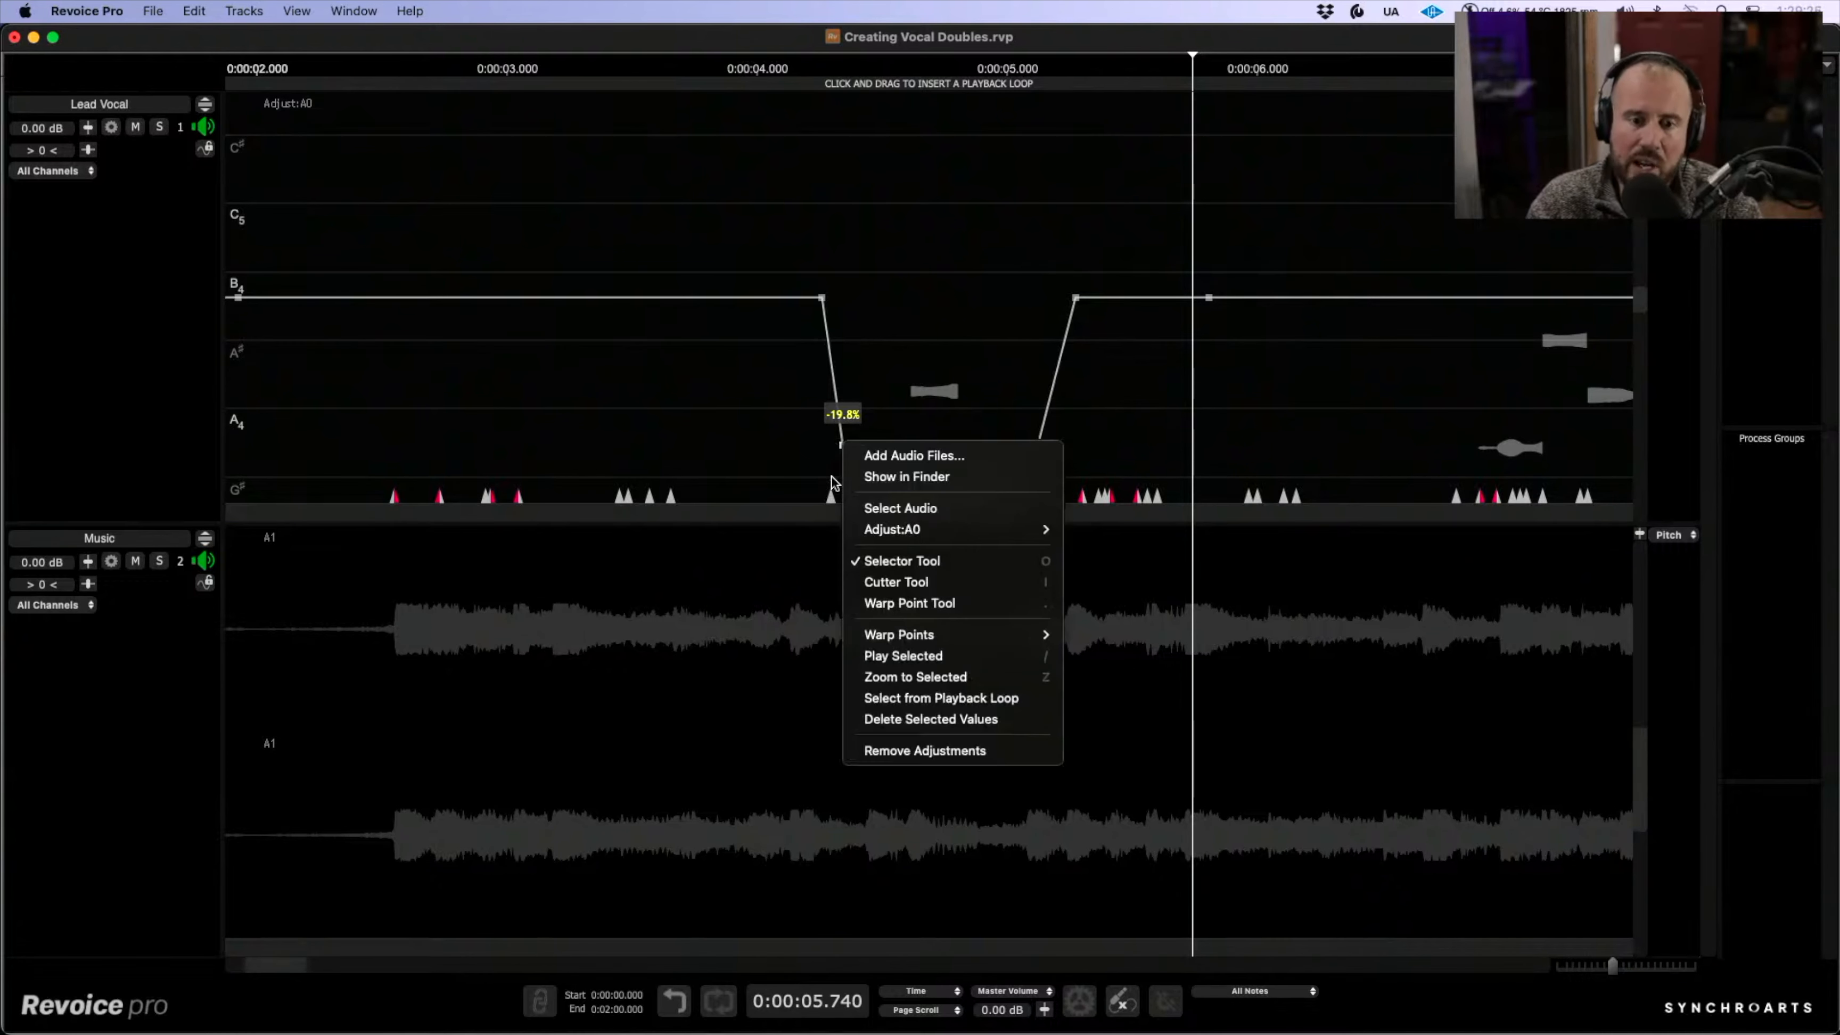
left_click(983, 719)
left_click(824, 240)
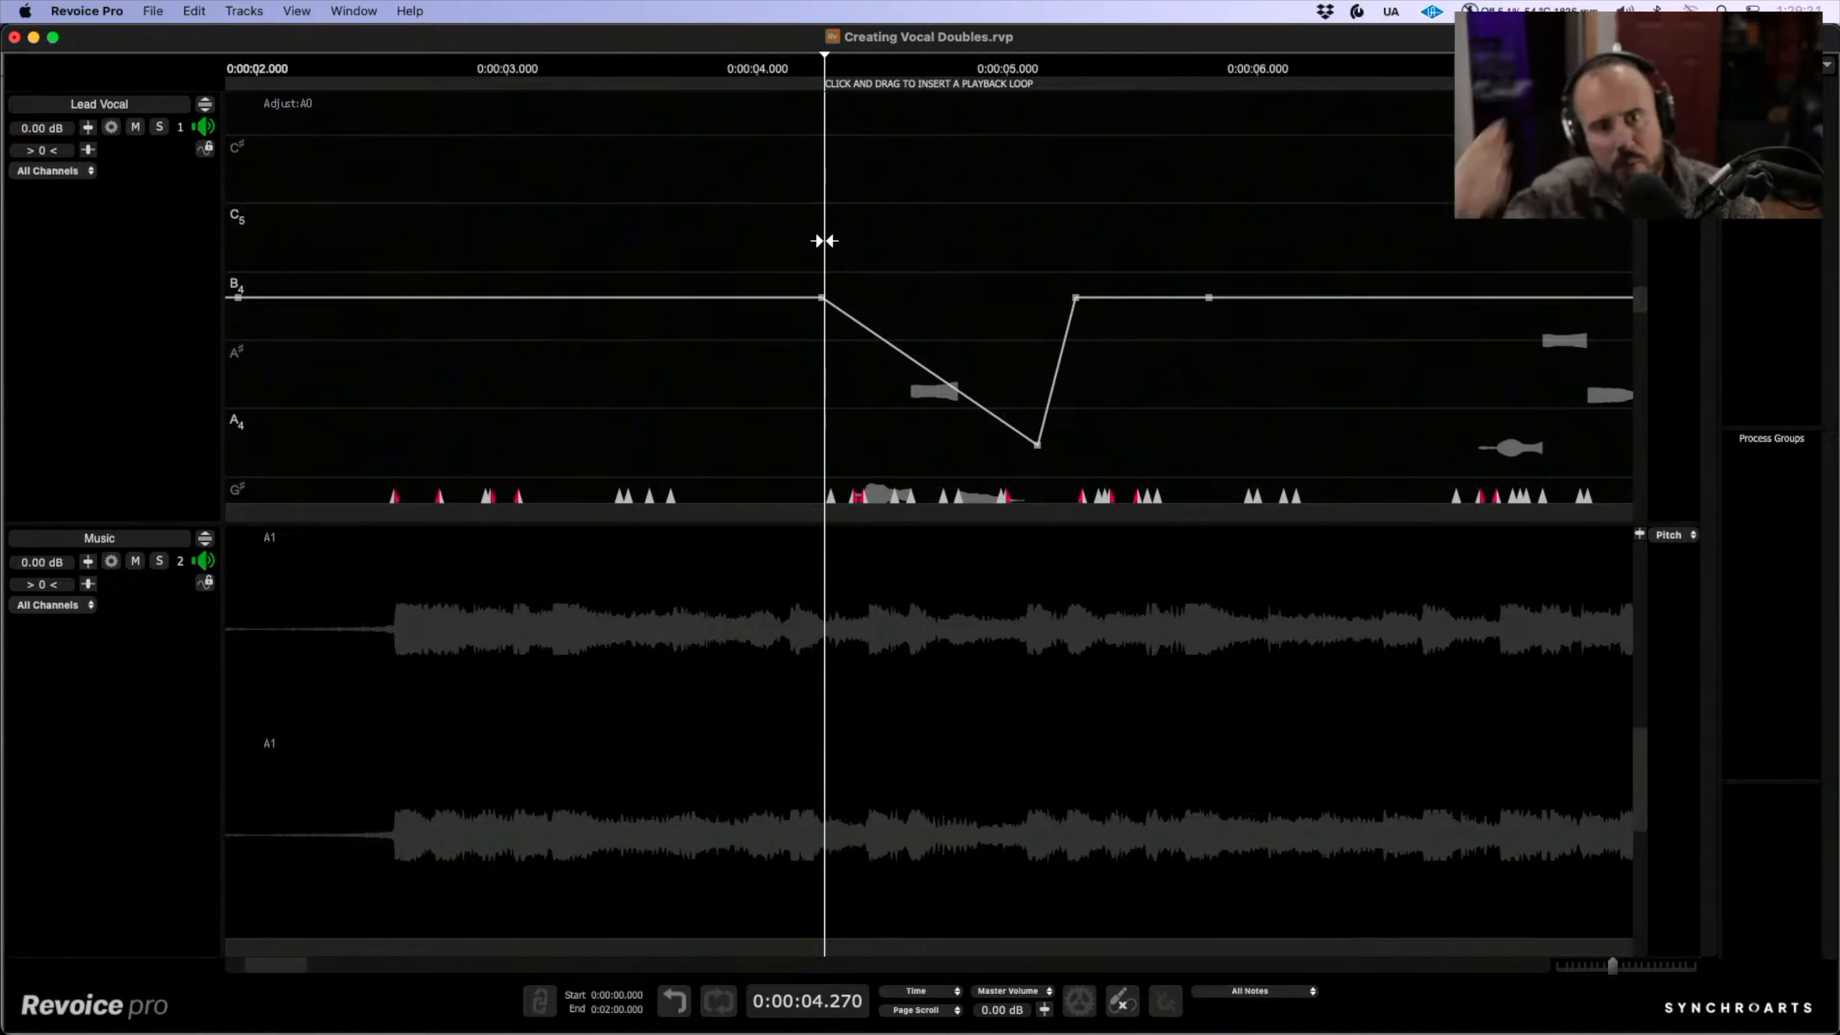
key("space")
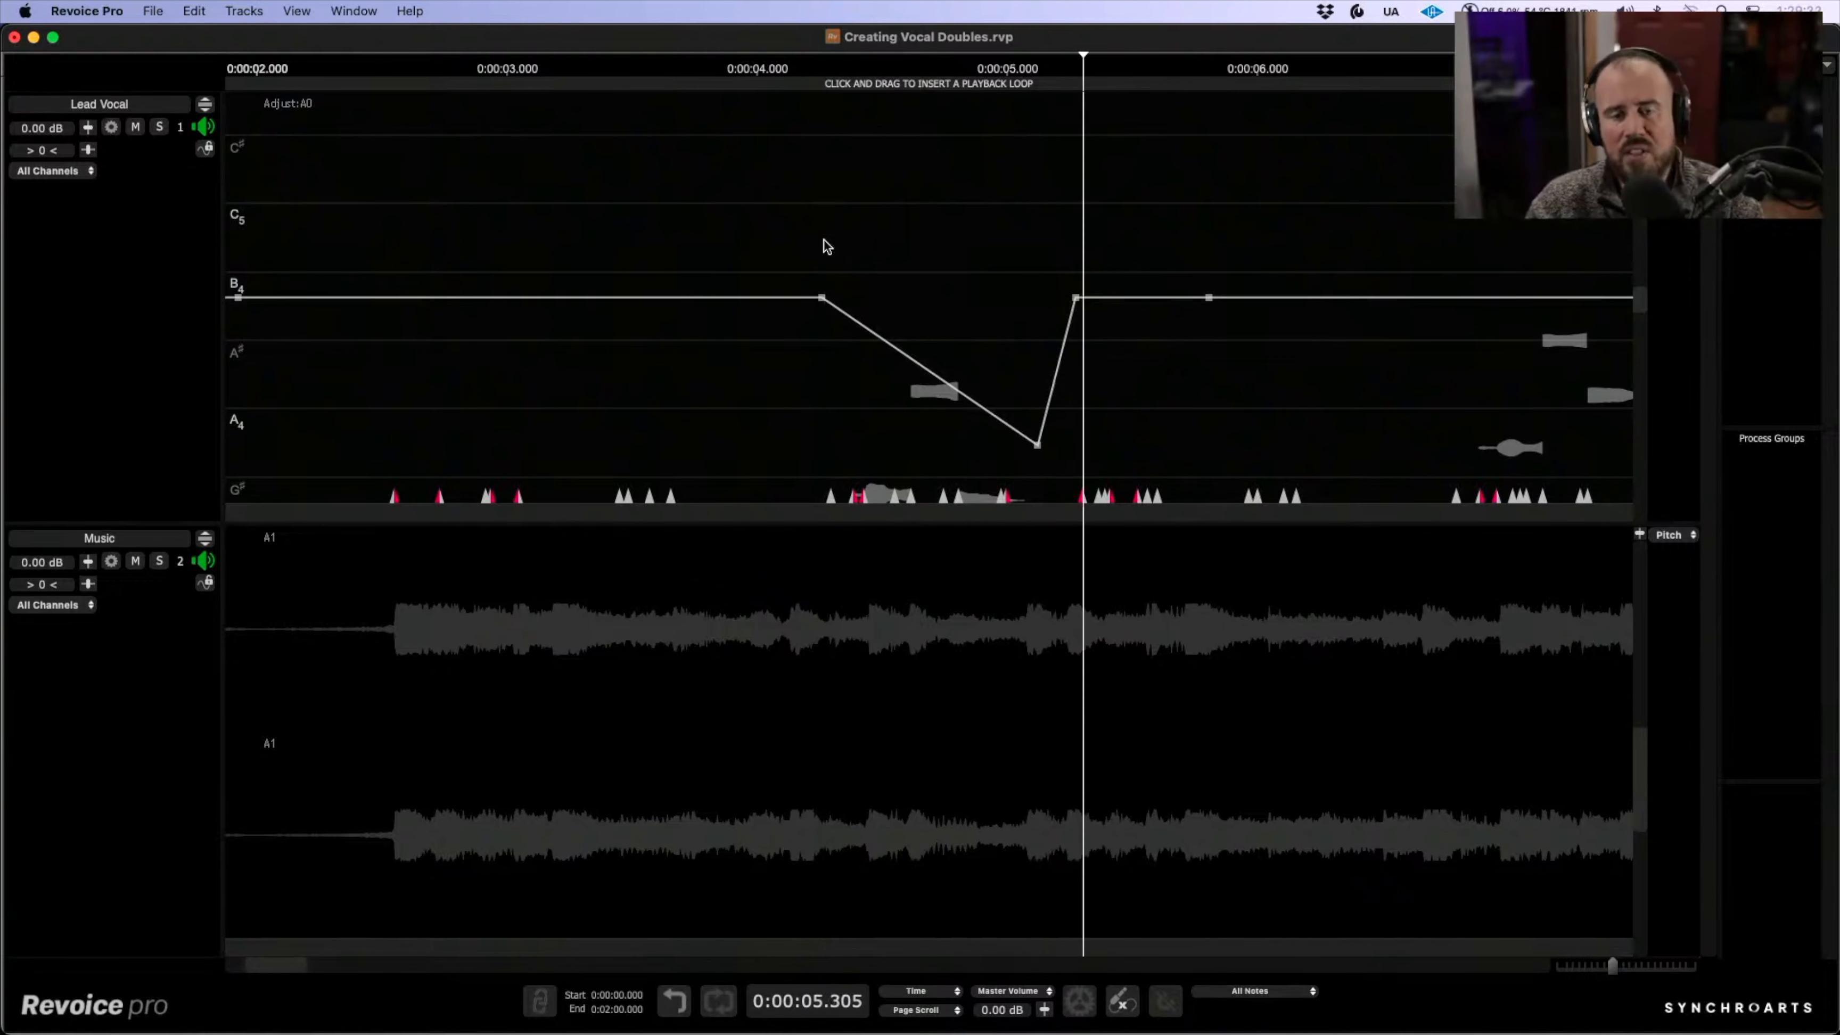
- Solo and enlarge the Lead Vocal track, and play up to the end of the sloped formant change
left_click(159, 127)
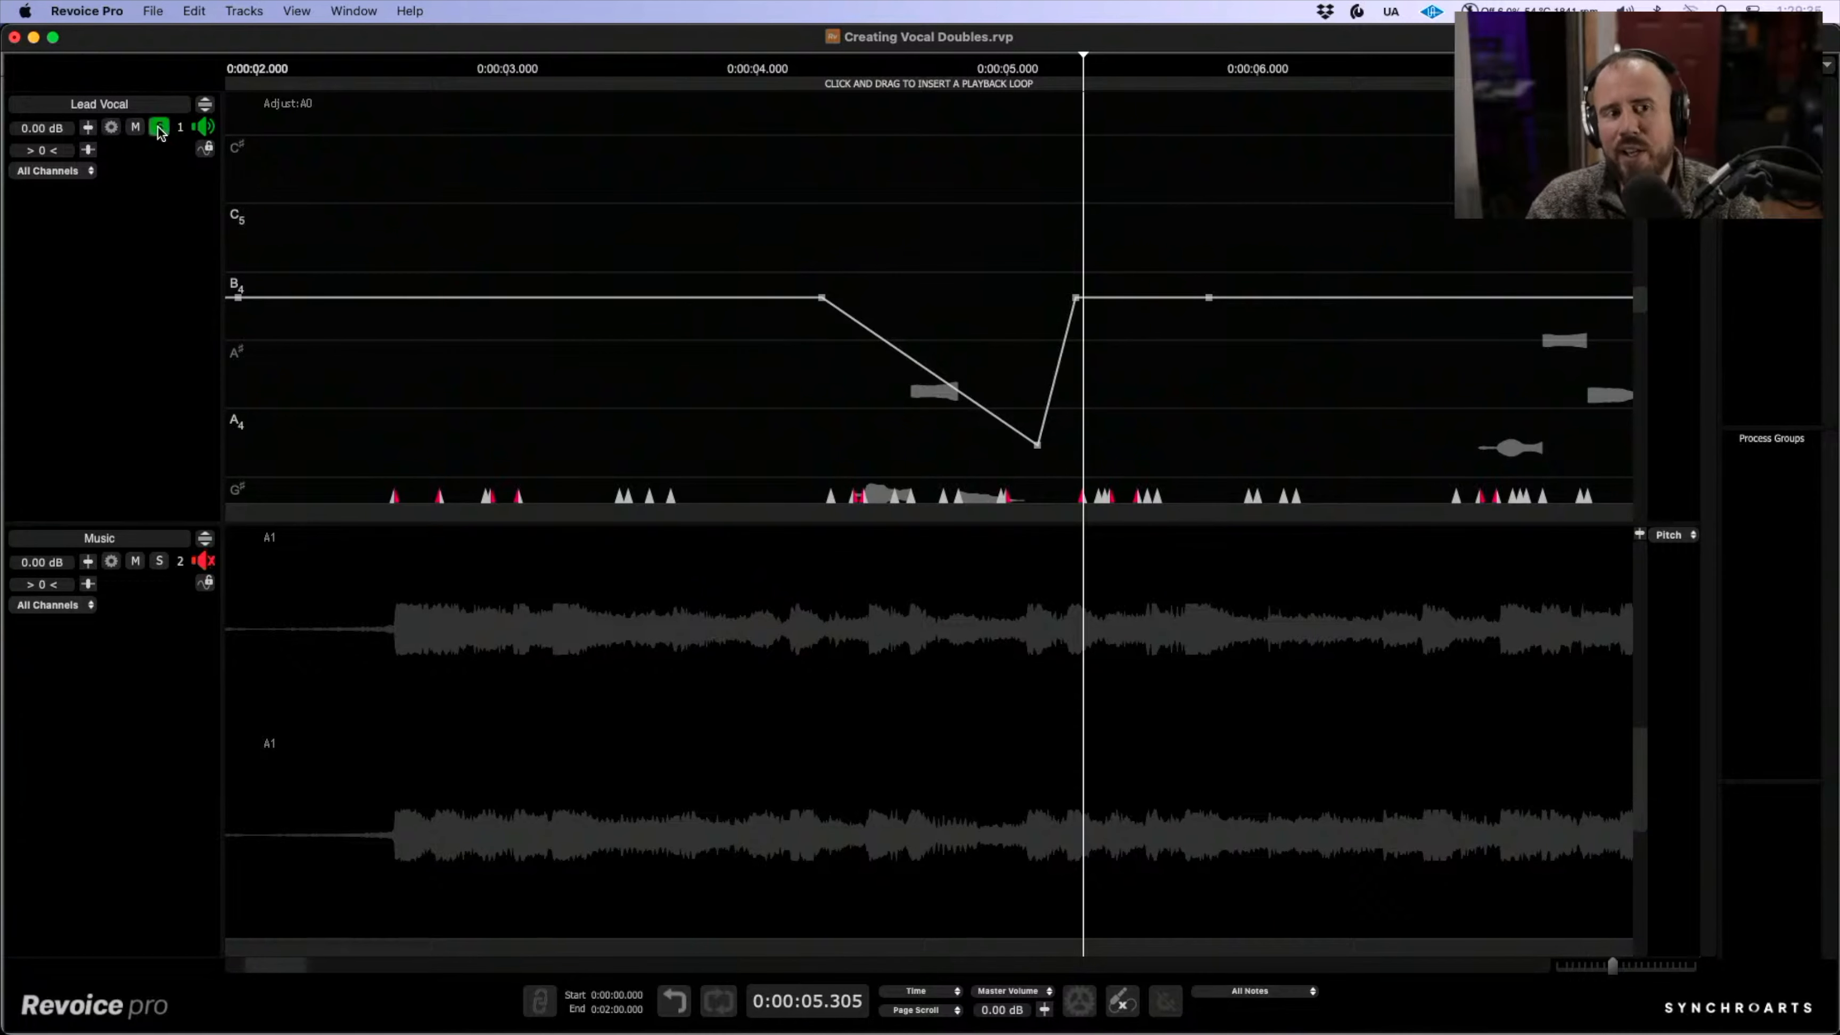
left_click(203, 104)
left_click(657, 267)
key("space")
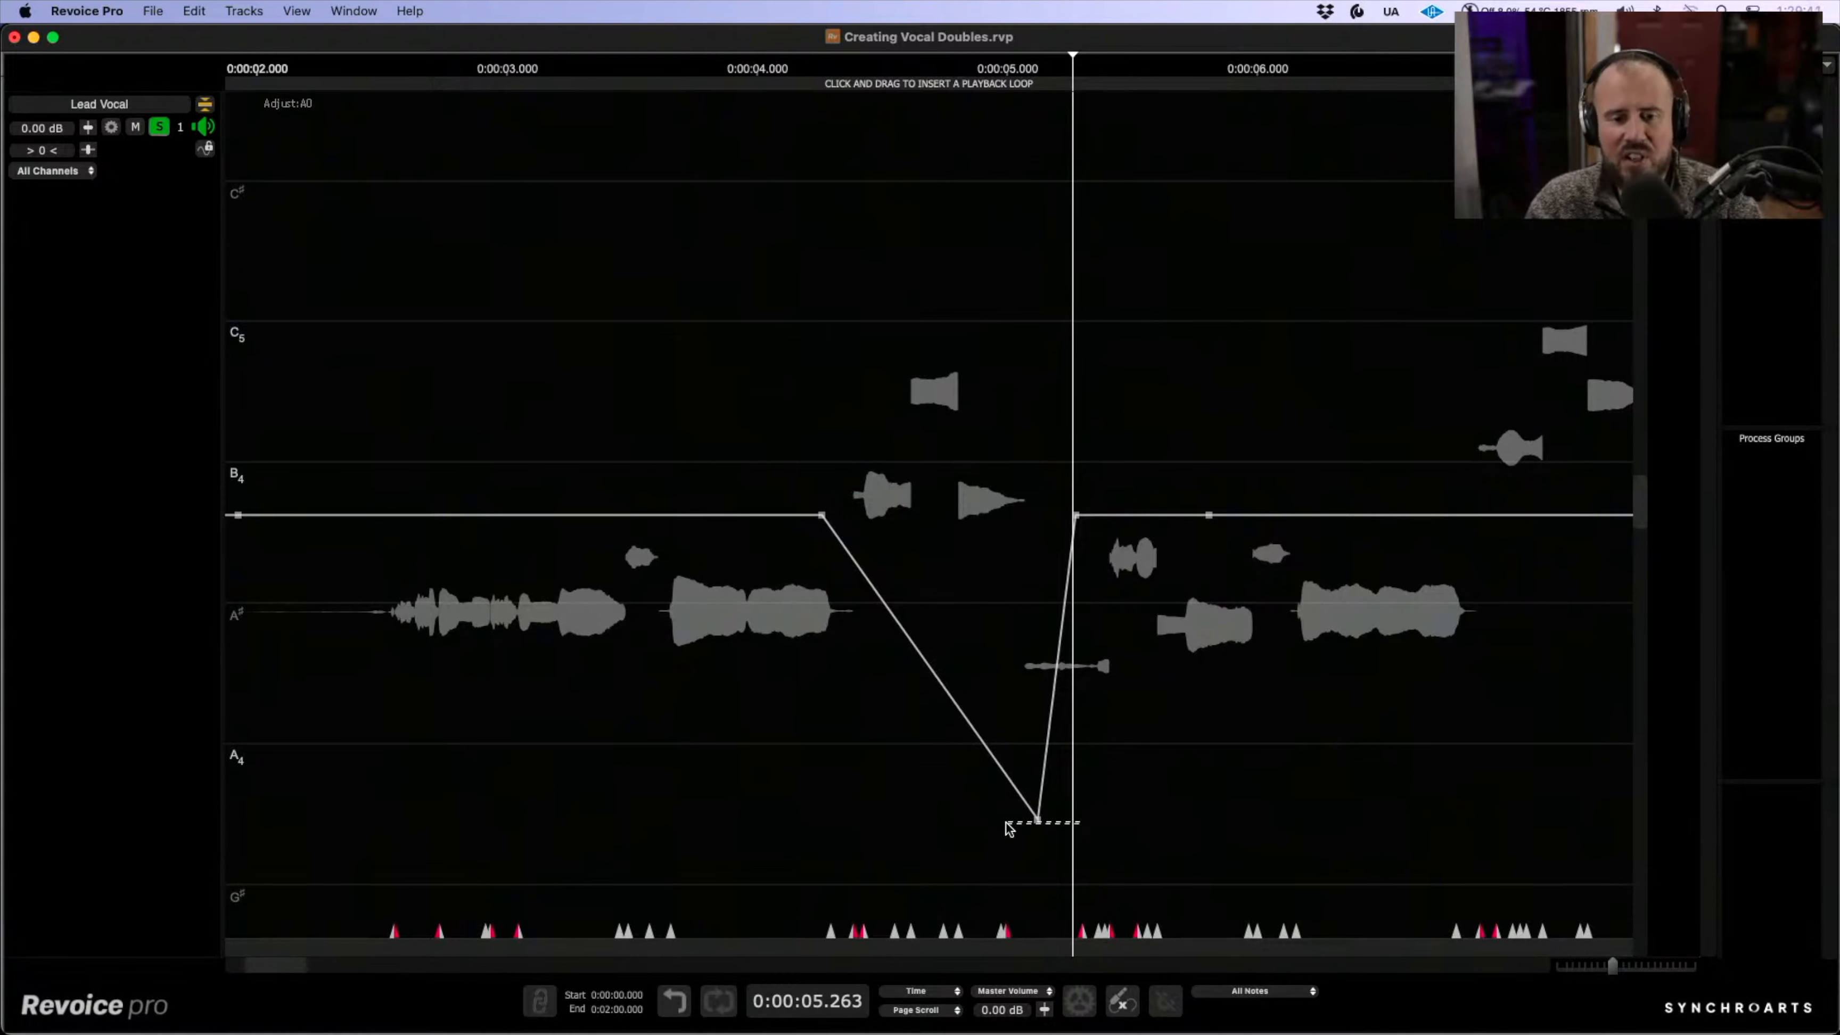
- Delete the remaining lowered formant point and the three 0% points after 0:00:04
right_click(1038, 821)
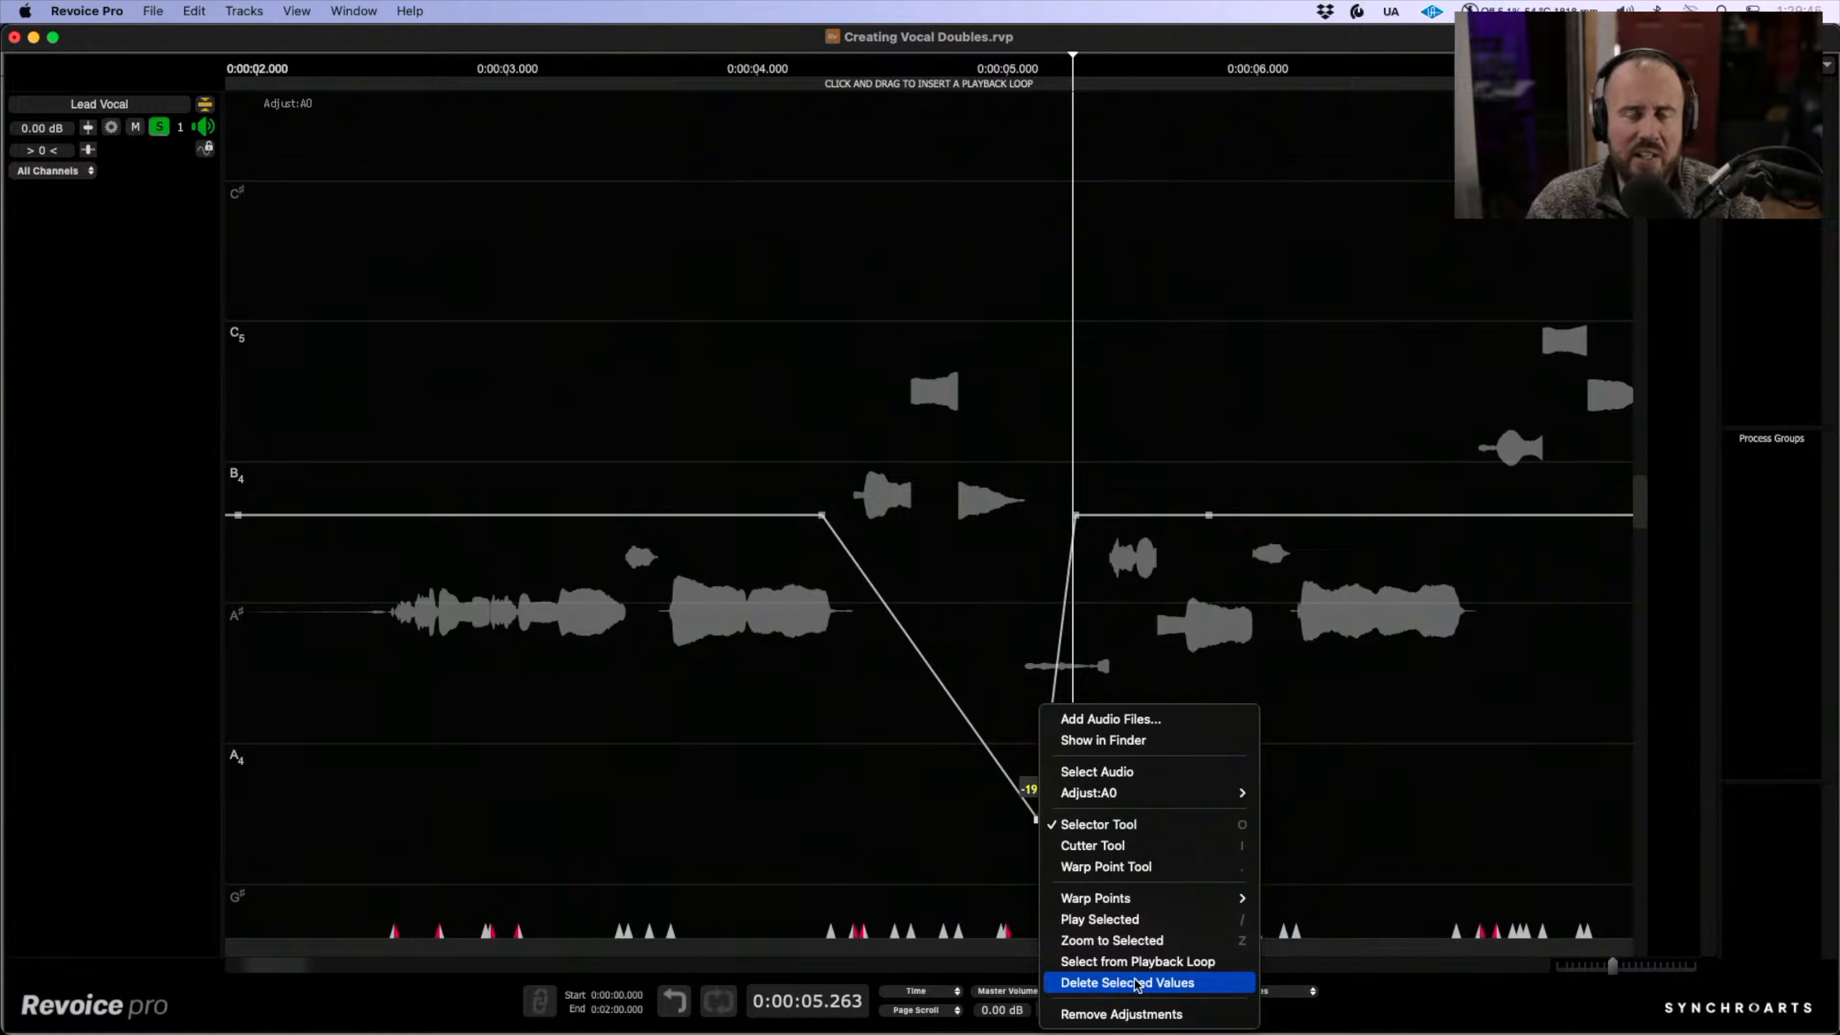
left_click(1190, 982)
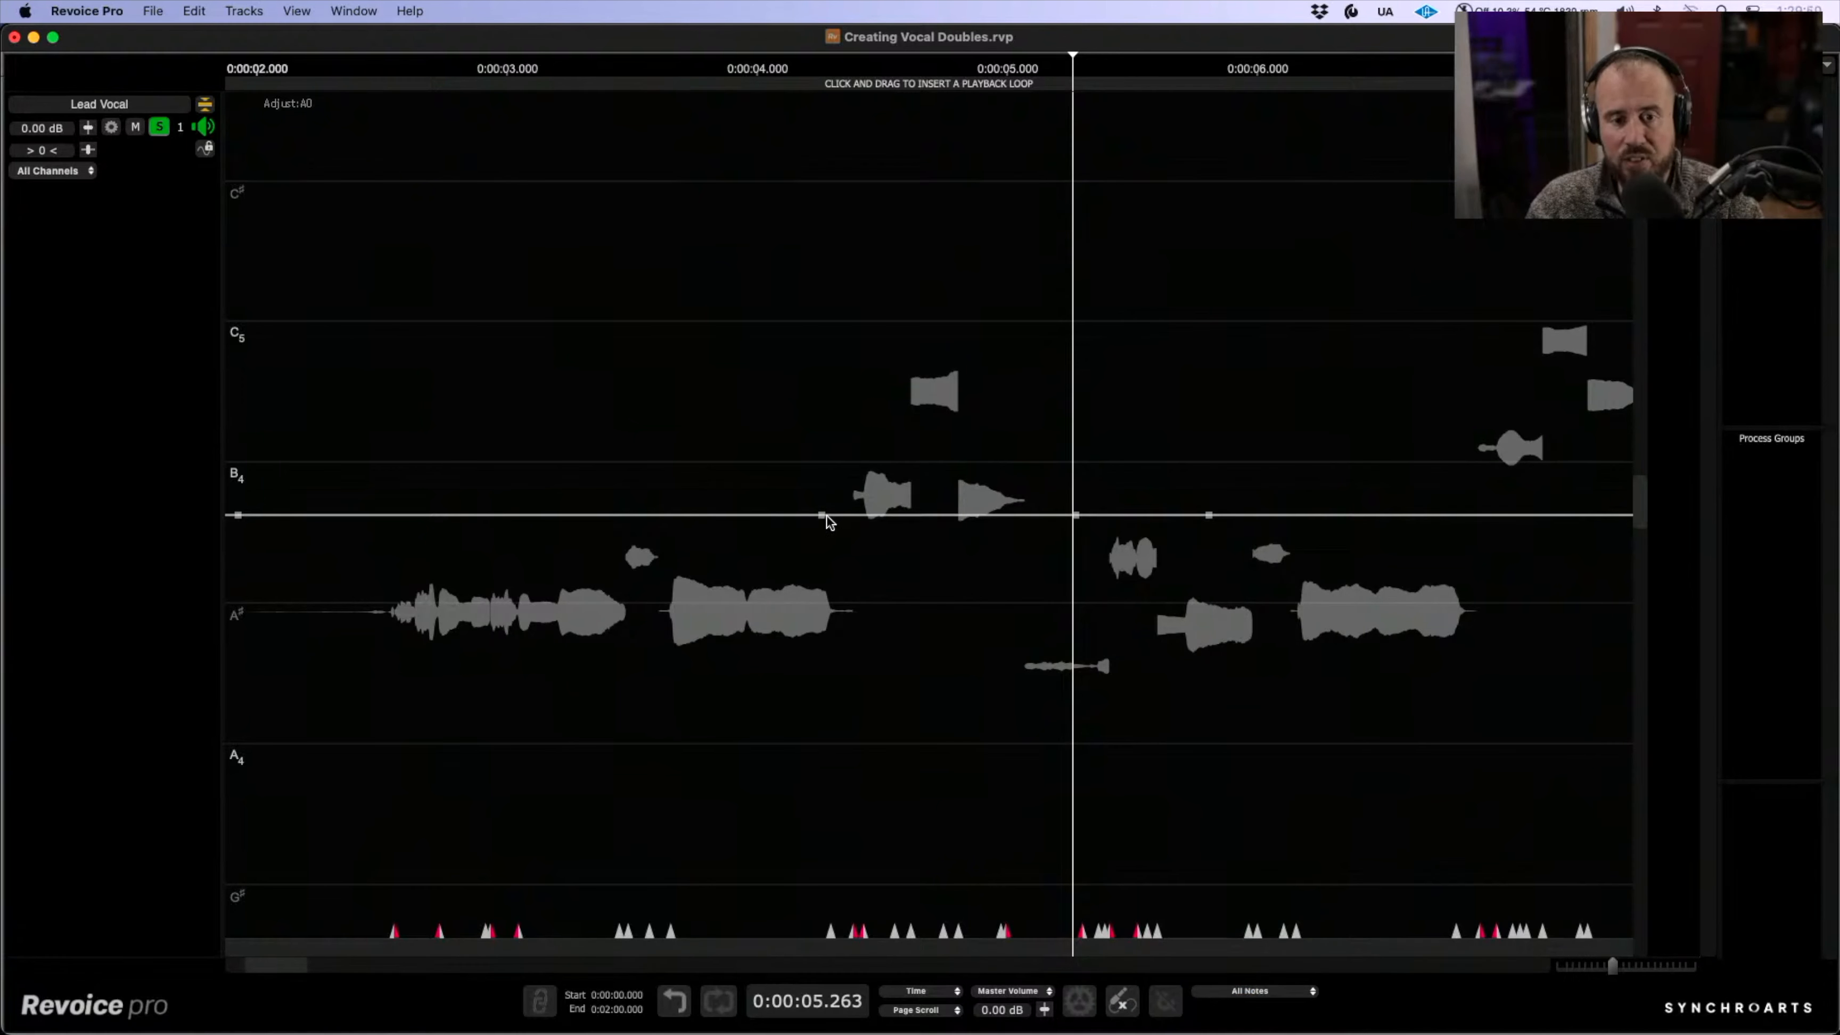
left_click_drag(774, 388, 1263, 620)
left_click_drag(1257, 441, 697, 603)
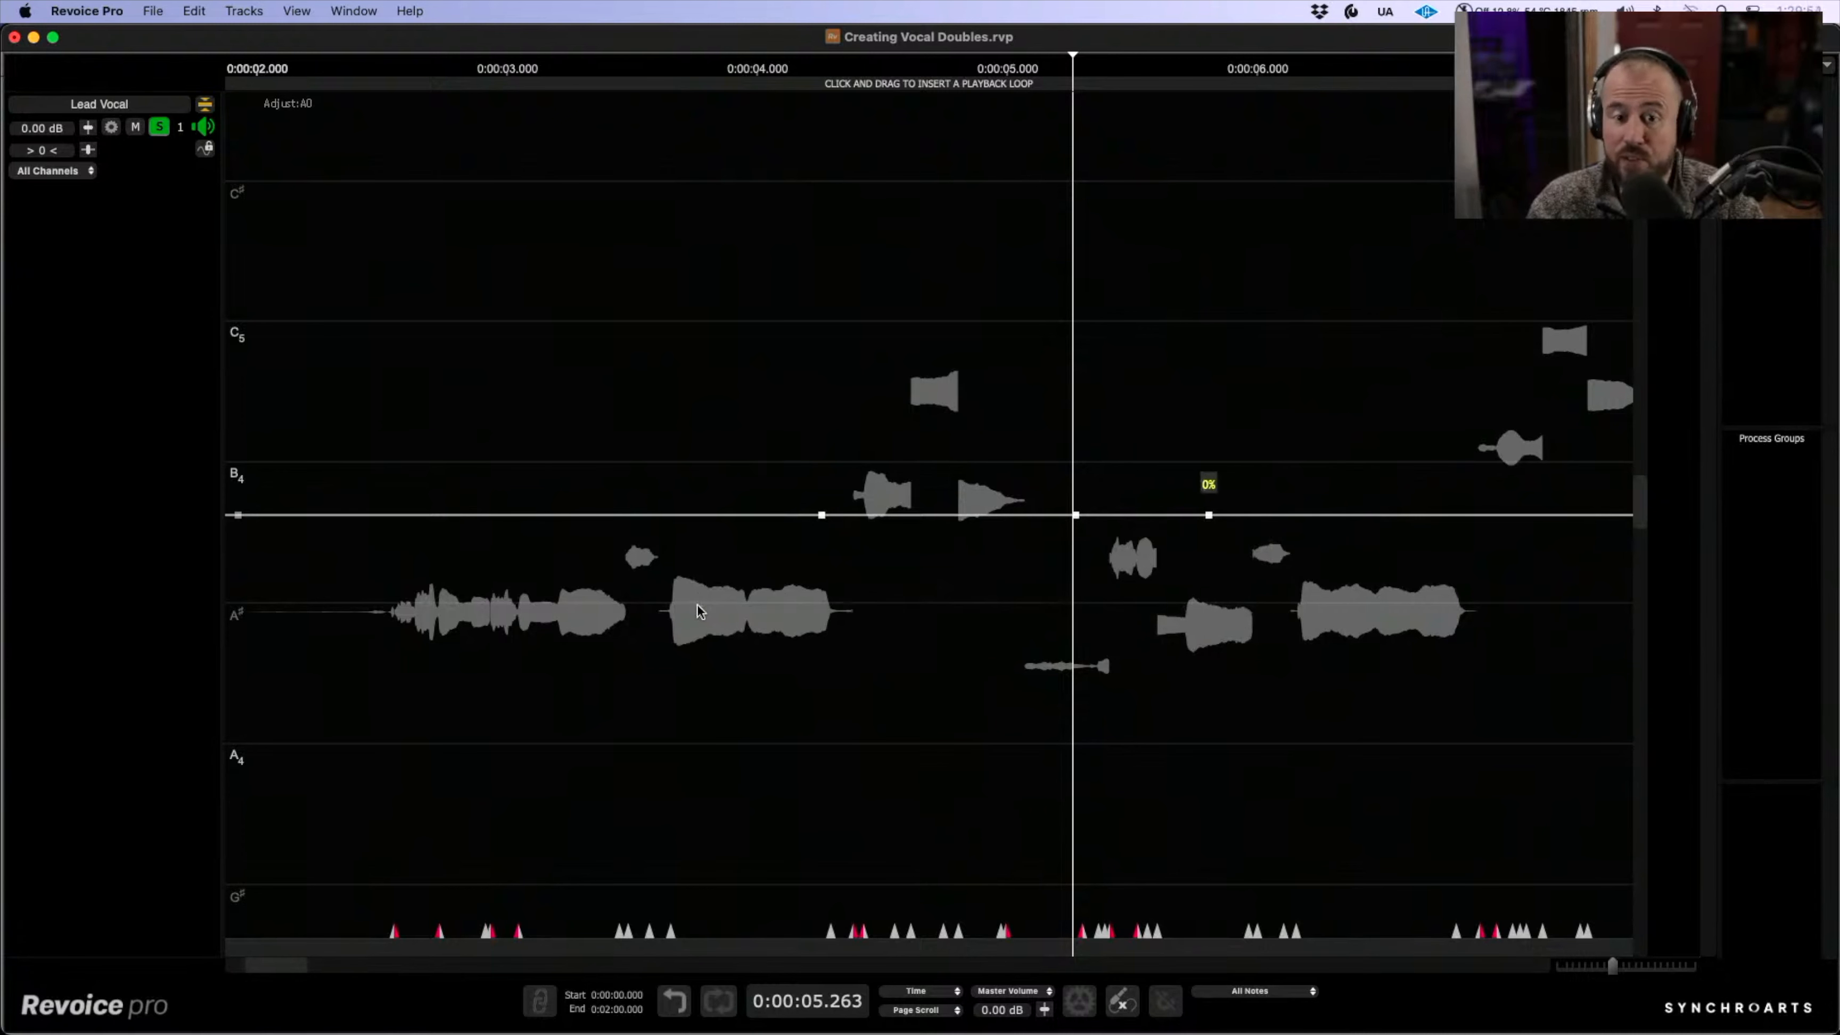
right_click(821, 516)
left_click(944, 787)
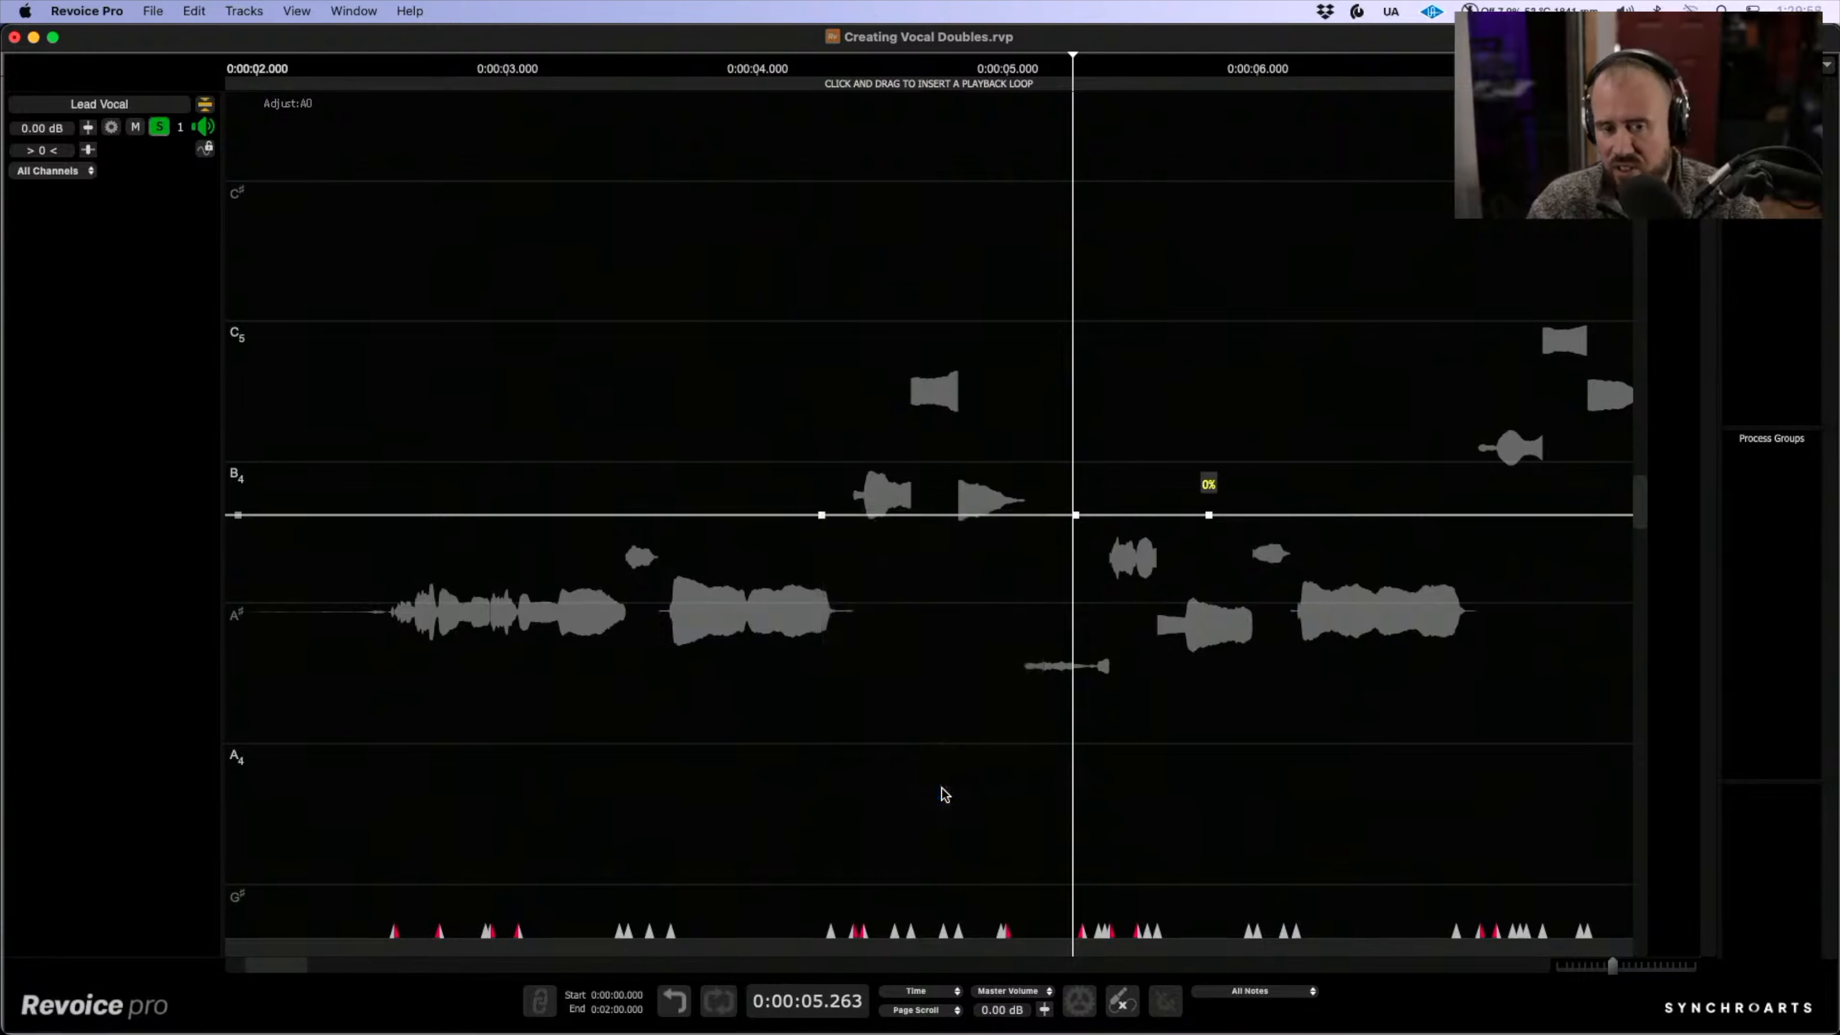
- Add an audio track between the Lead Vocal and Music tracks
left_click(252, 12)
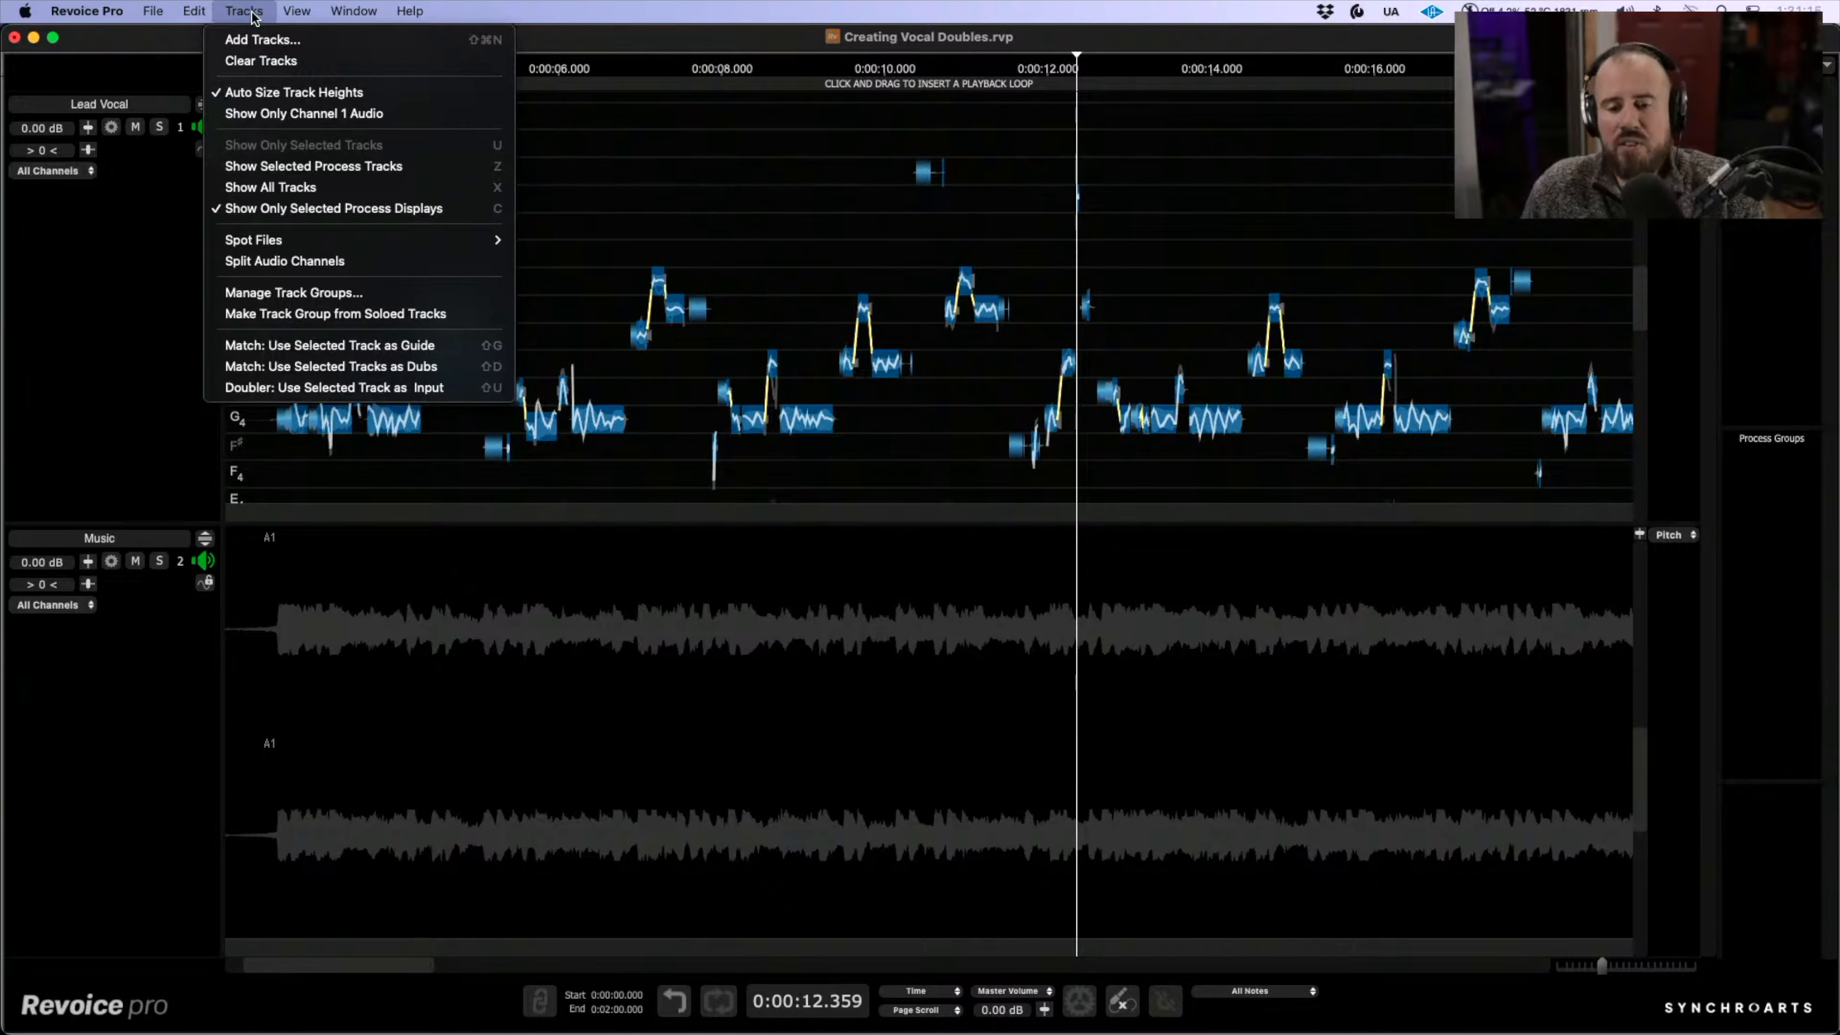
left_click(260, 41)
left_click(1076, 551)
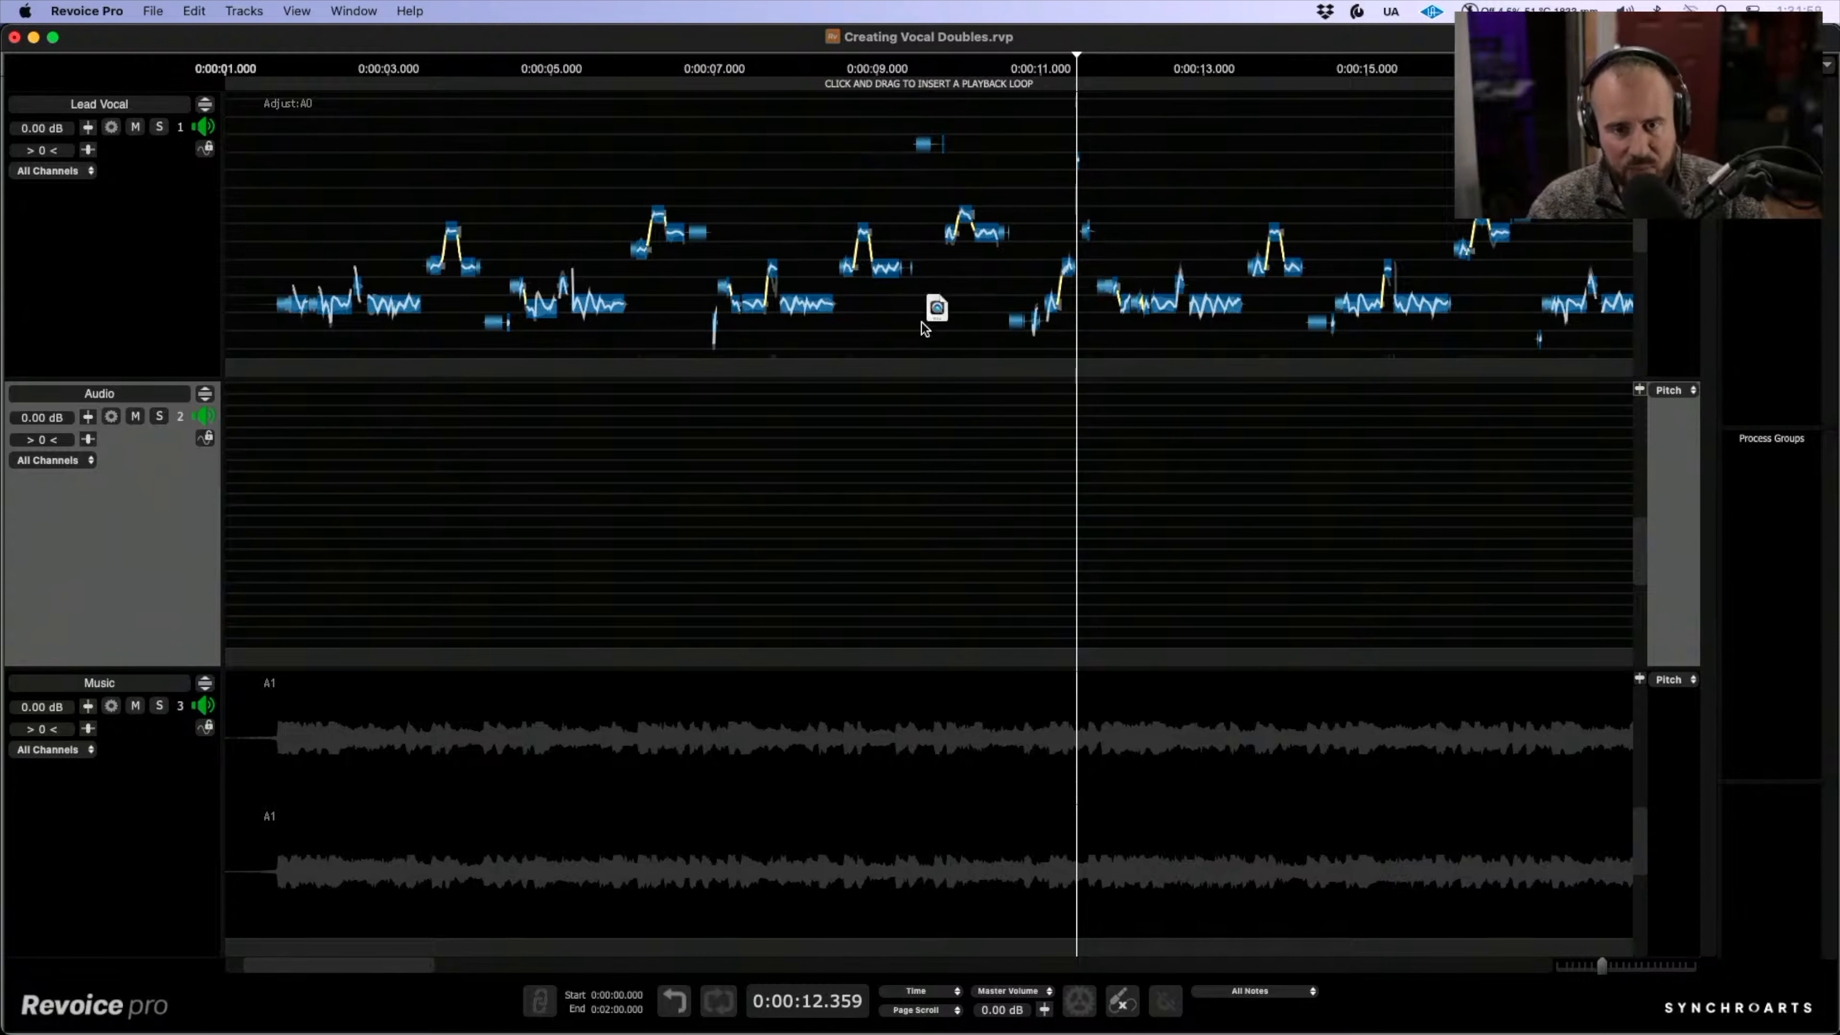
- Place Adjust_A0.wav on the new audio track at its original timecode 0:00:00.000 and set the playhead to about 0:00:02.27
left_click_drag(921, 322, 922, 481)
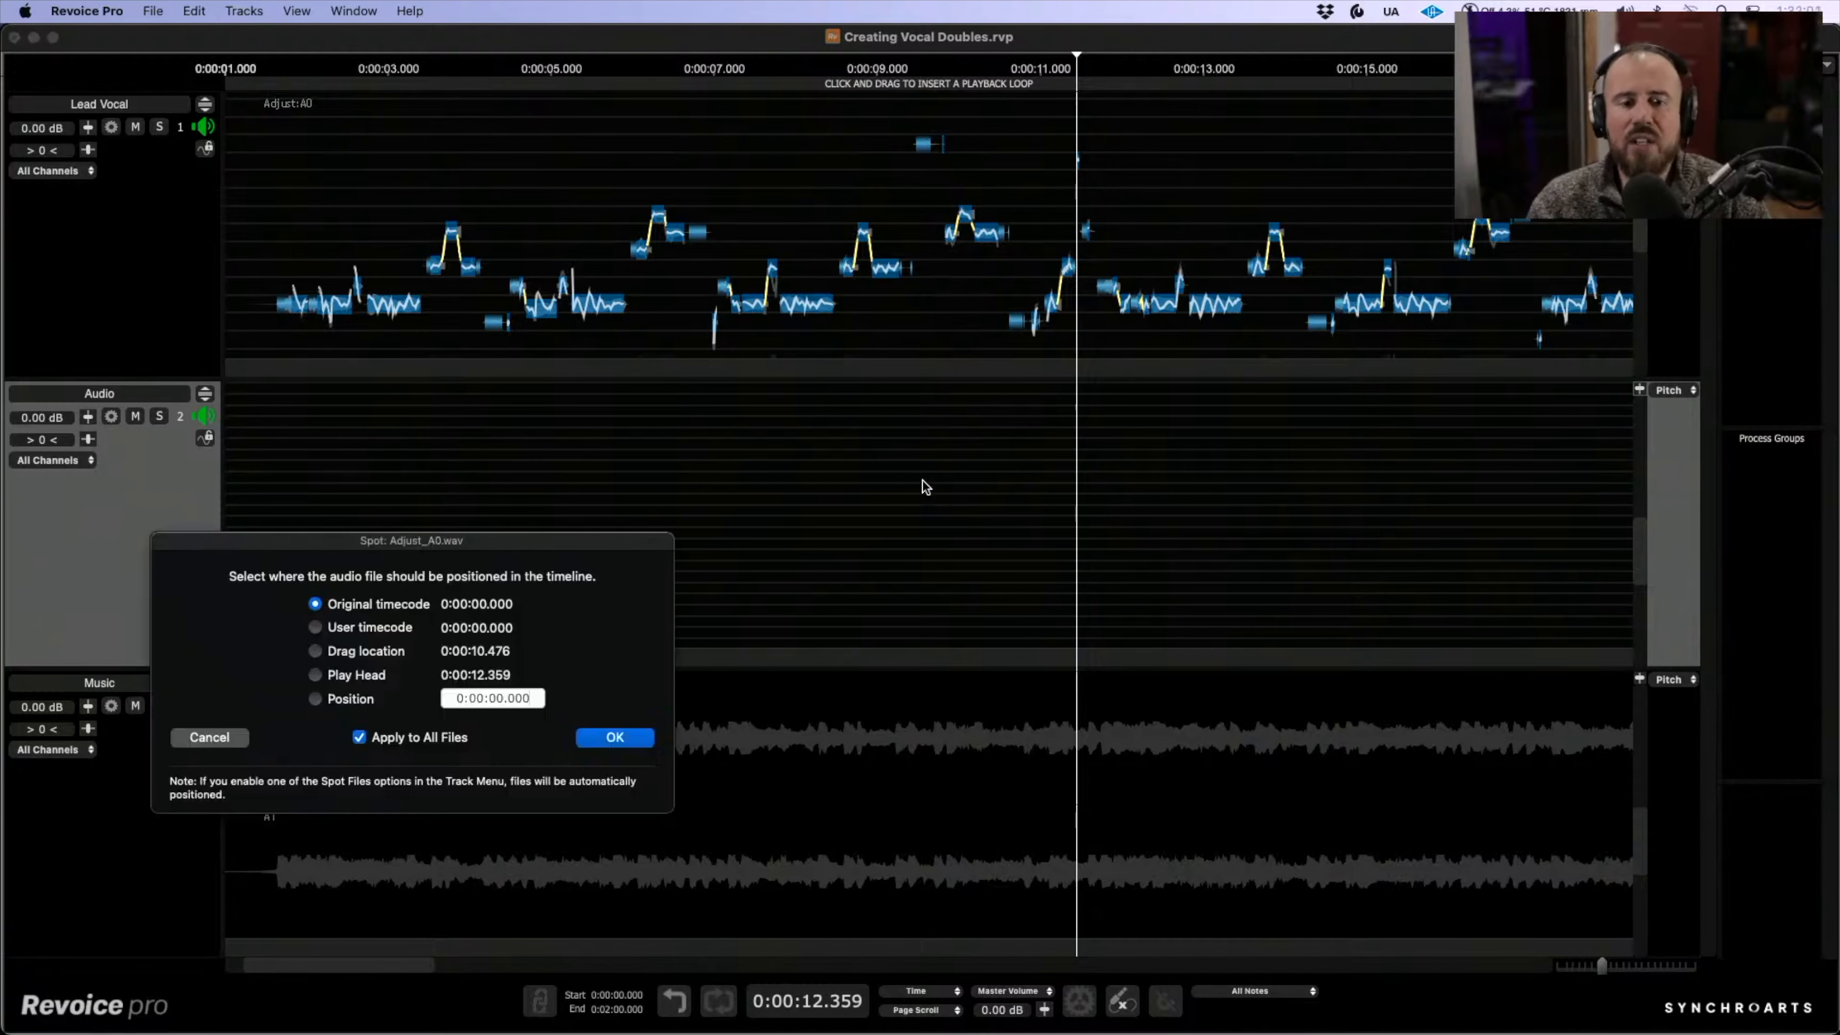
left_click_drag(645, 543, 1111, 433)
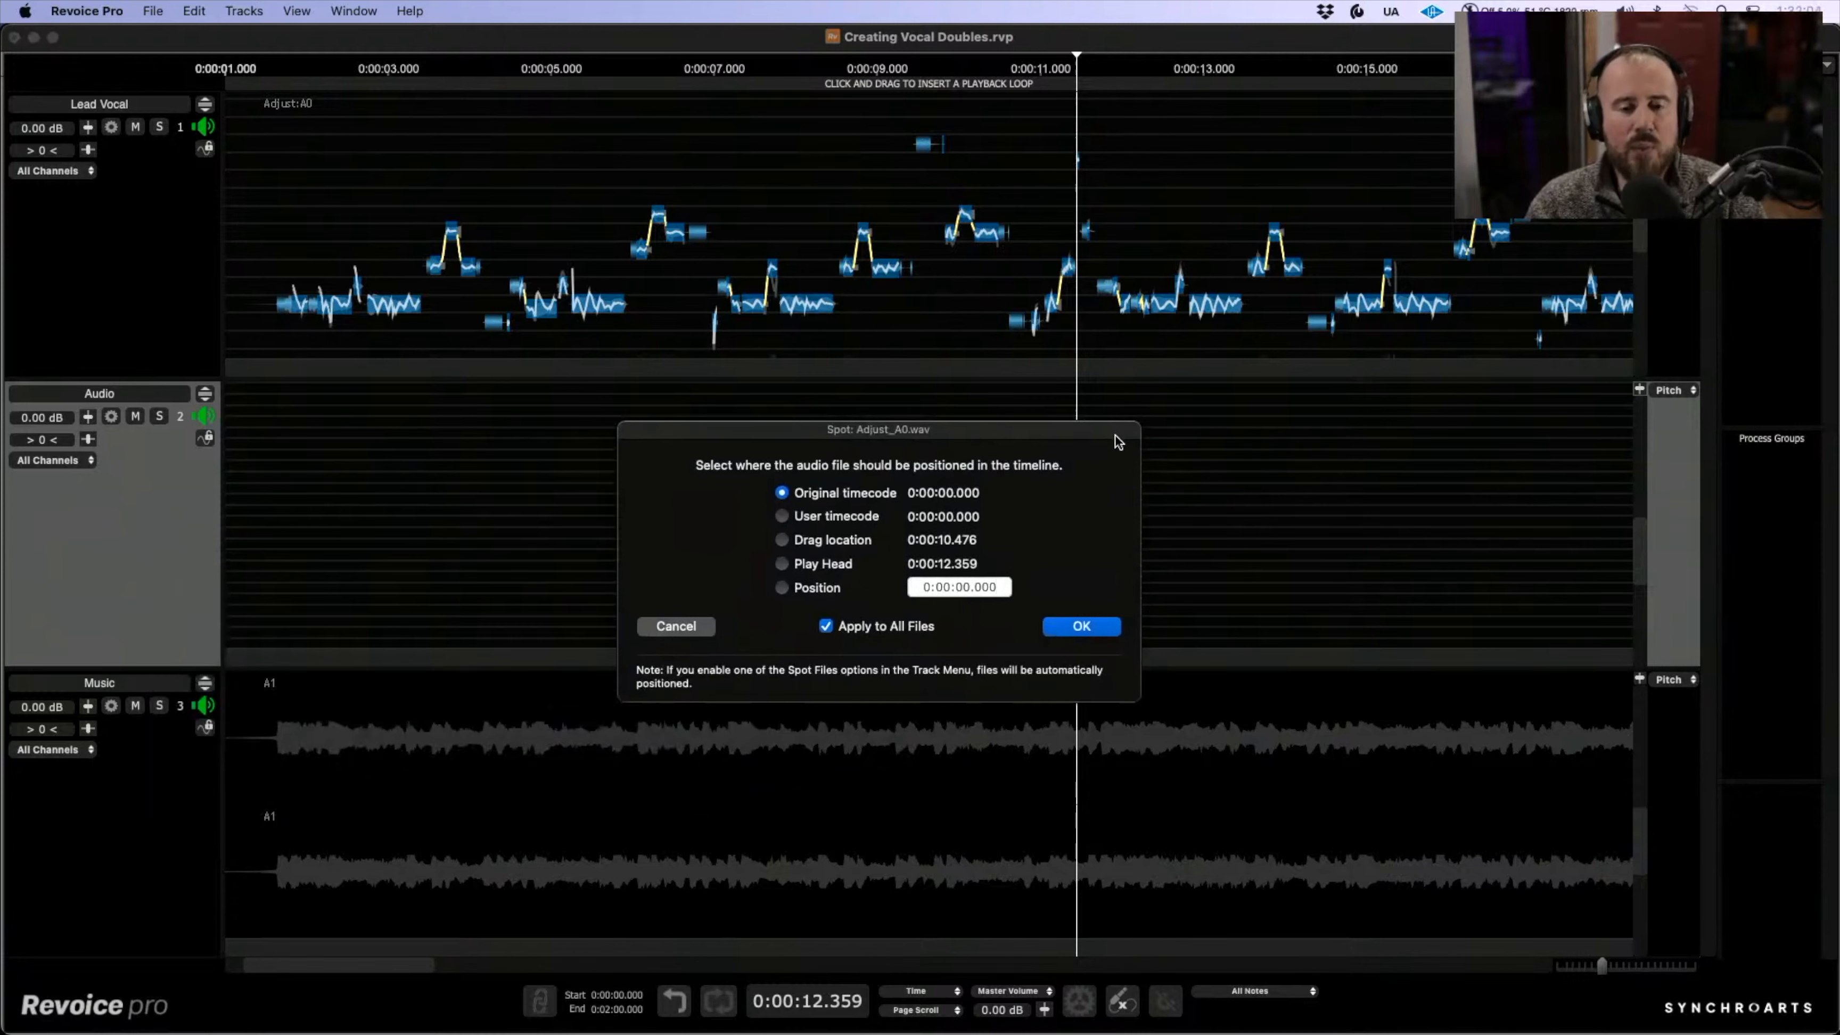
key("Return")
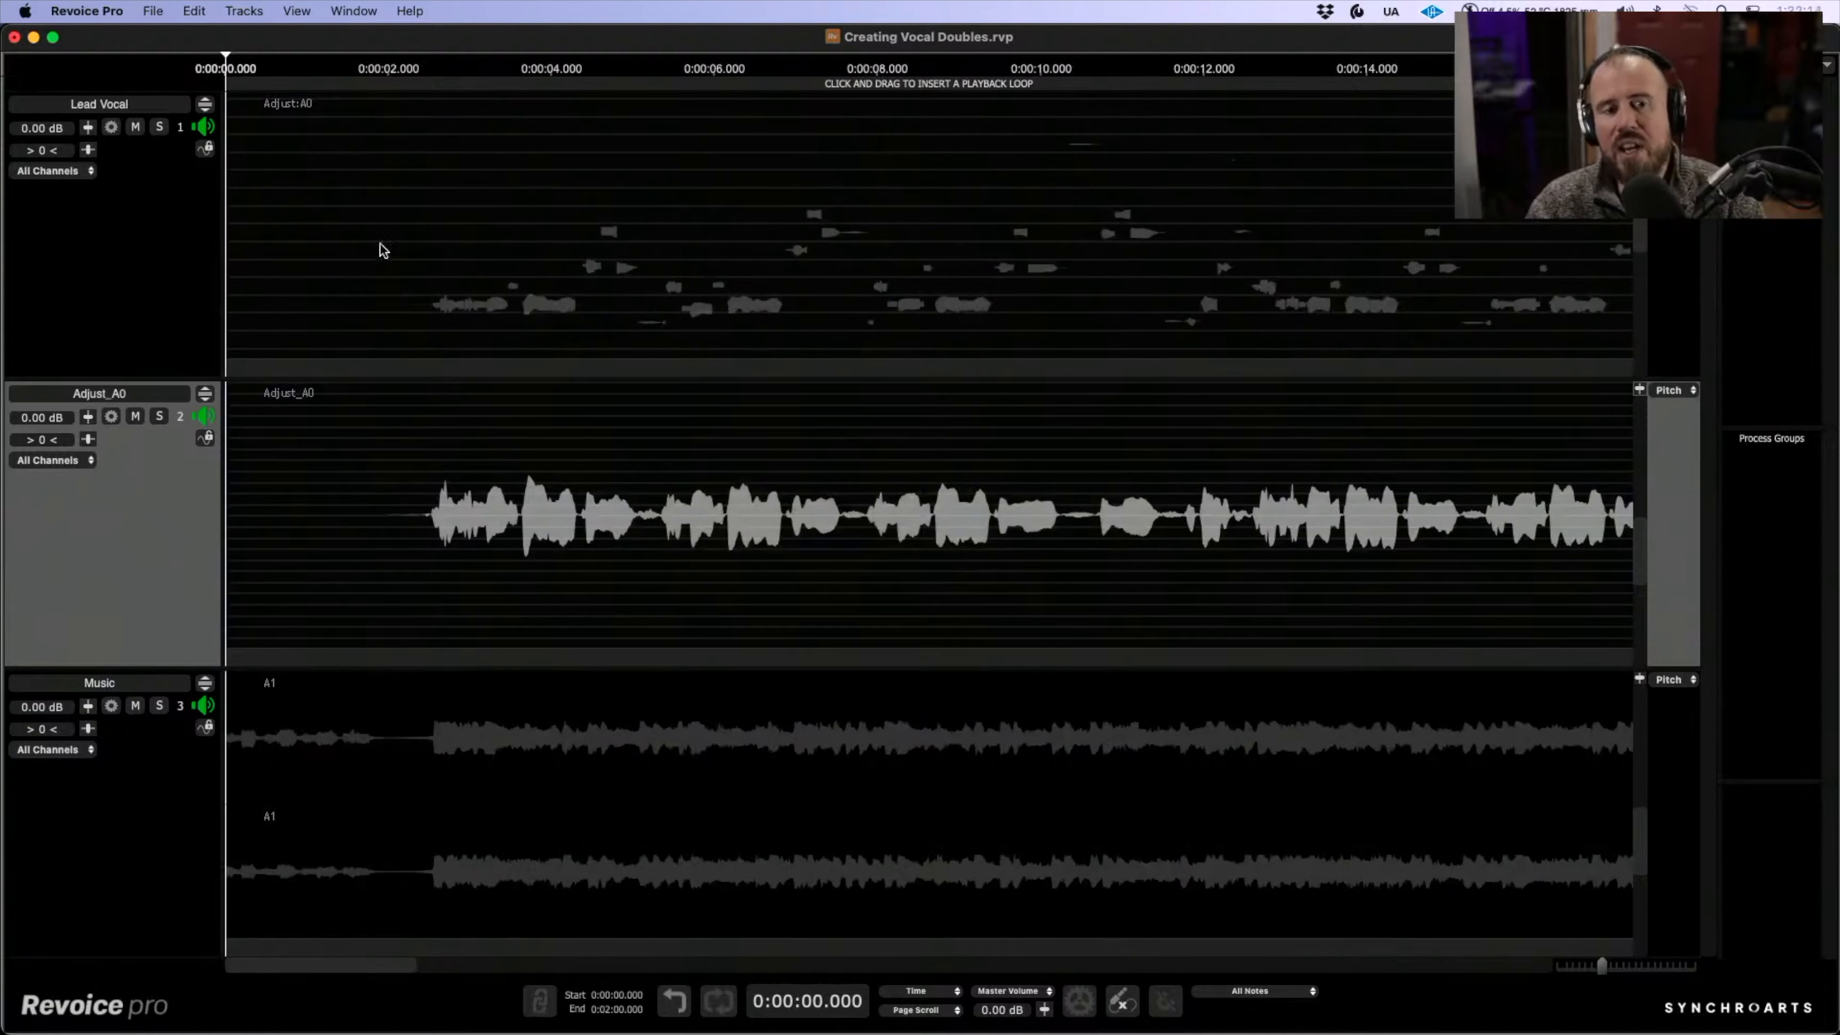
left_click(408, 239)
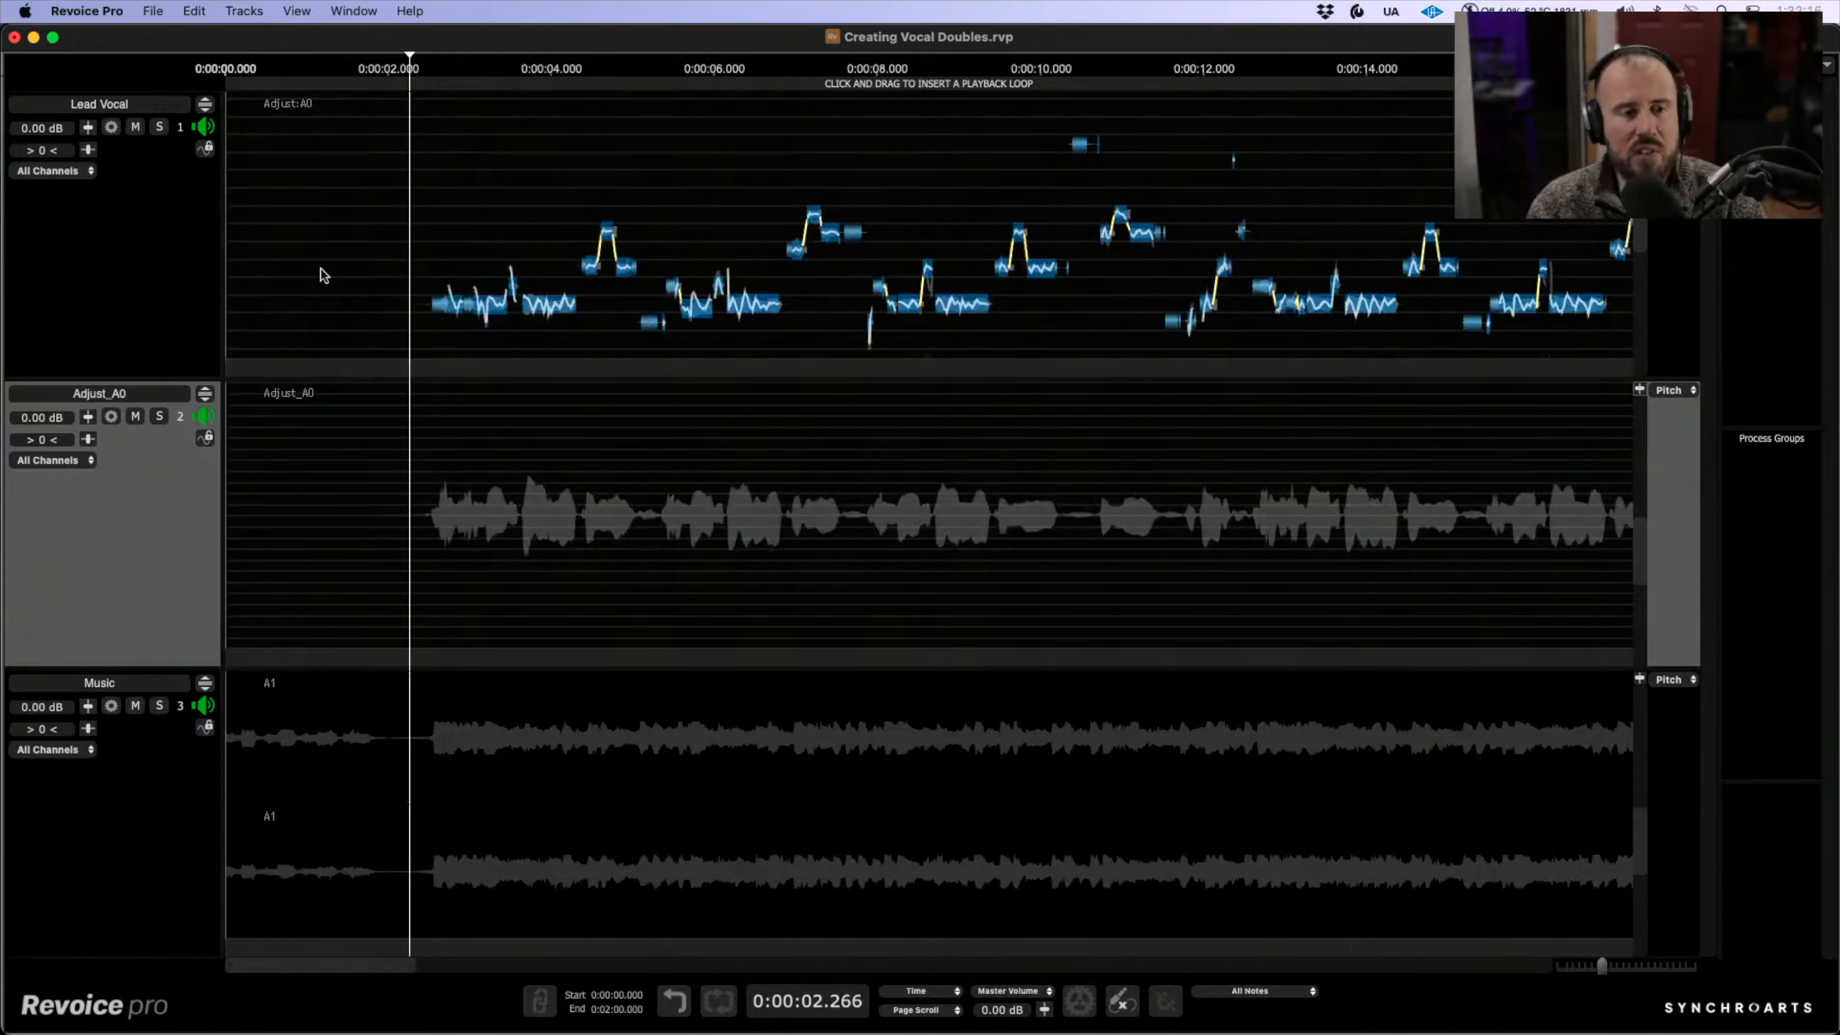
- Name the Adjust_A0 track Harmony with its audio view shown, and widen the track header area
left_click(567, 589)
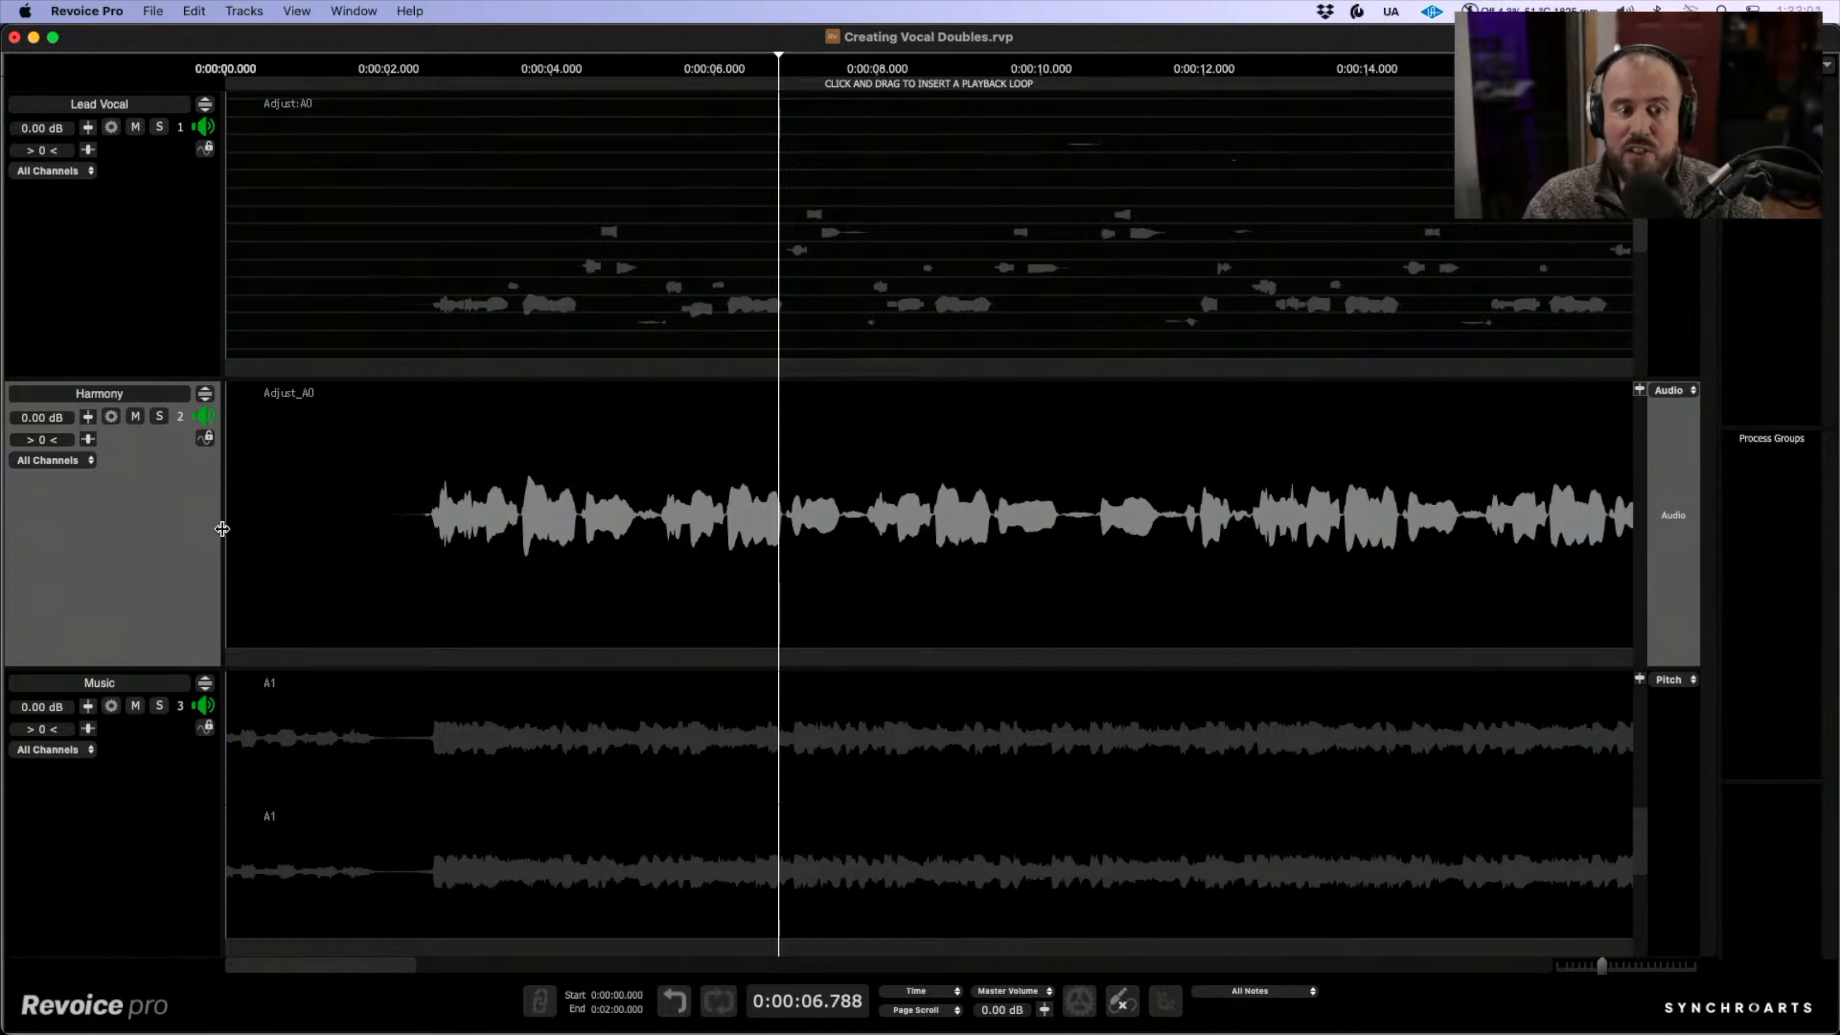
mouse_move(222, 529)
left_mouse_down()
mouse_move(177, 528)
mouse_move(276, 528)
mouse_move(244, 534)
left_mouse_up()
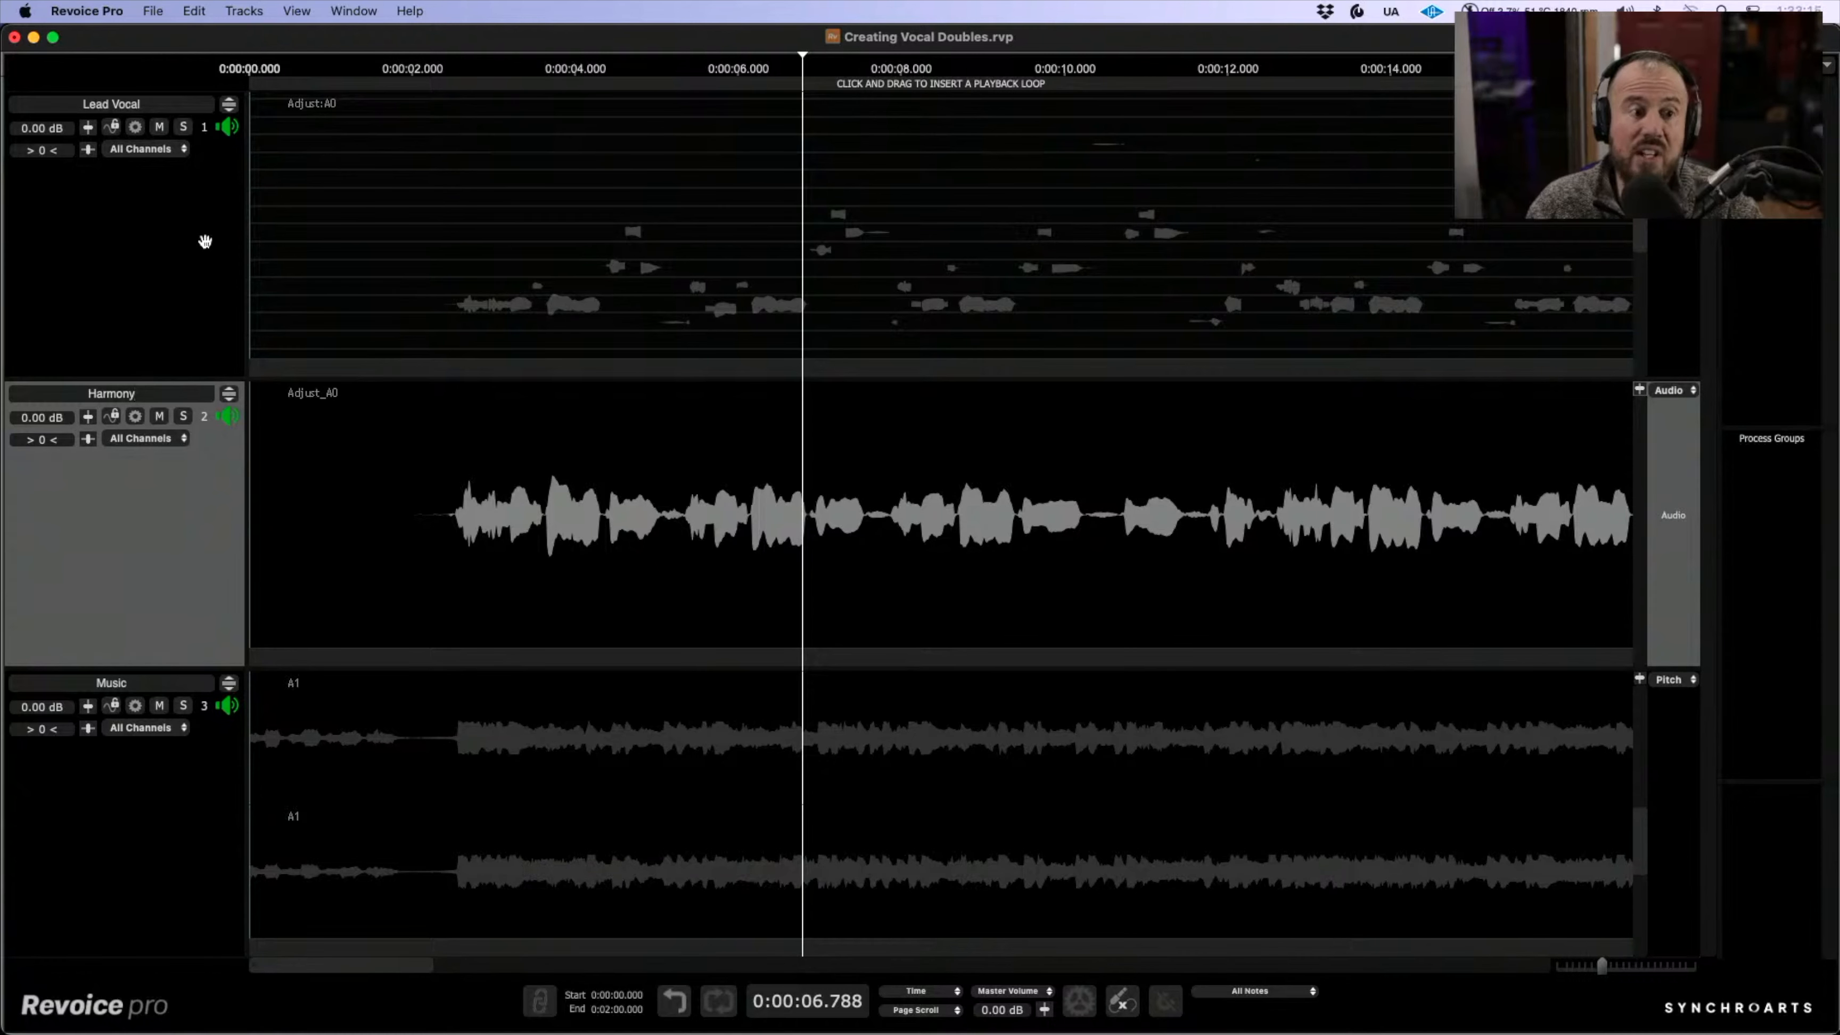
- Select the Lead Vocal track, and repeatedly toggle solo on the Lead Vocal, Harmony and Music tracks until all are unsoloed
left_click(215, 242)
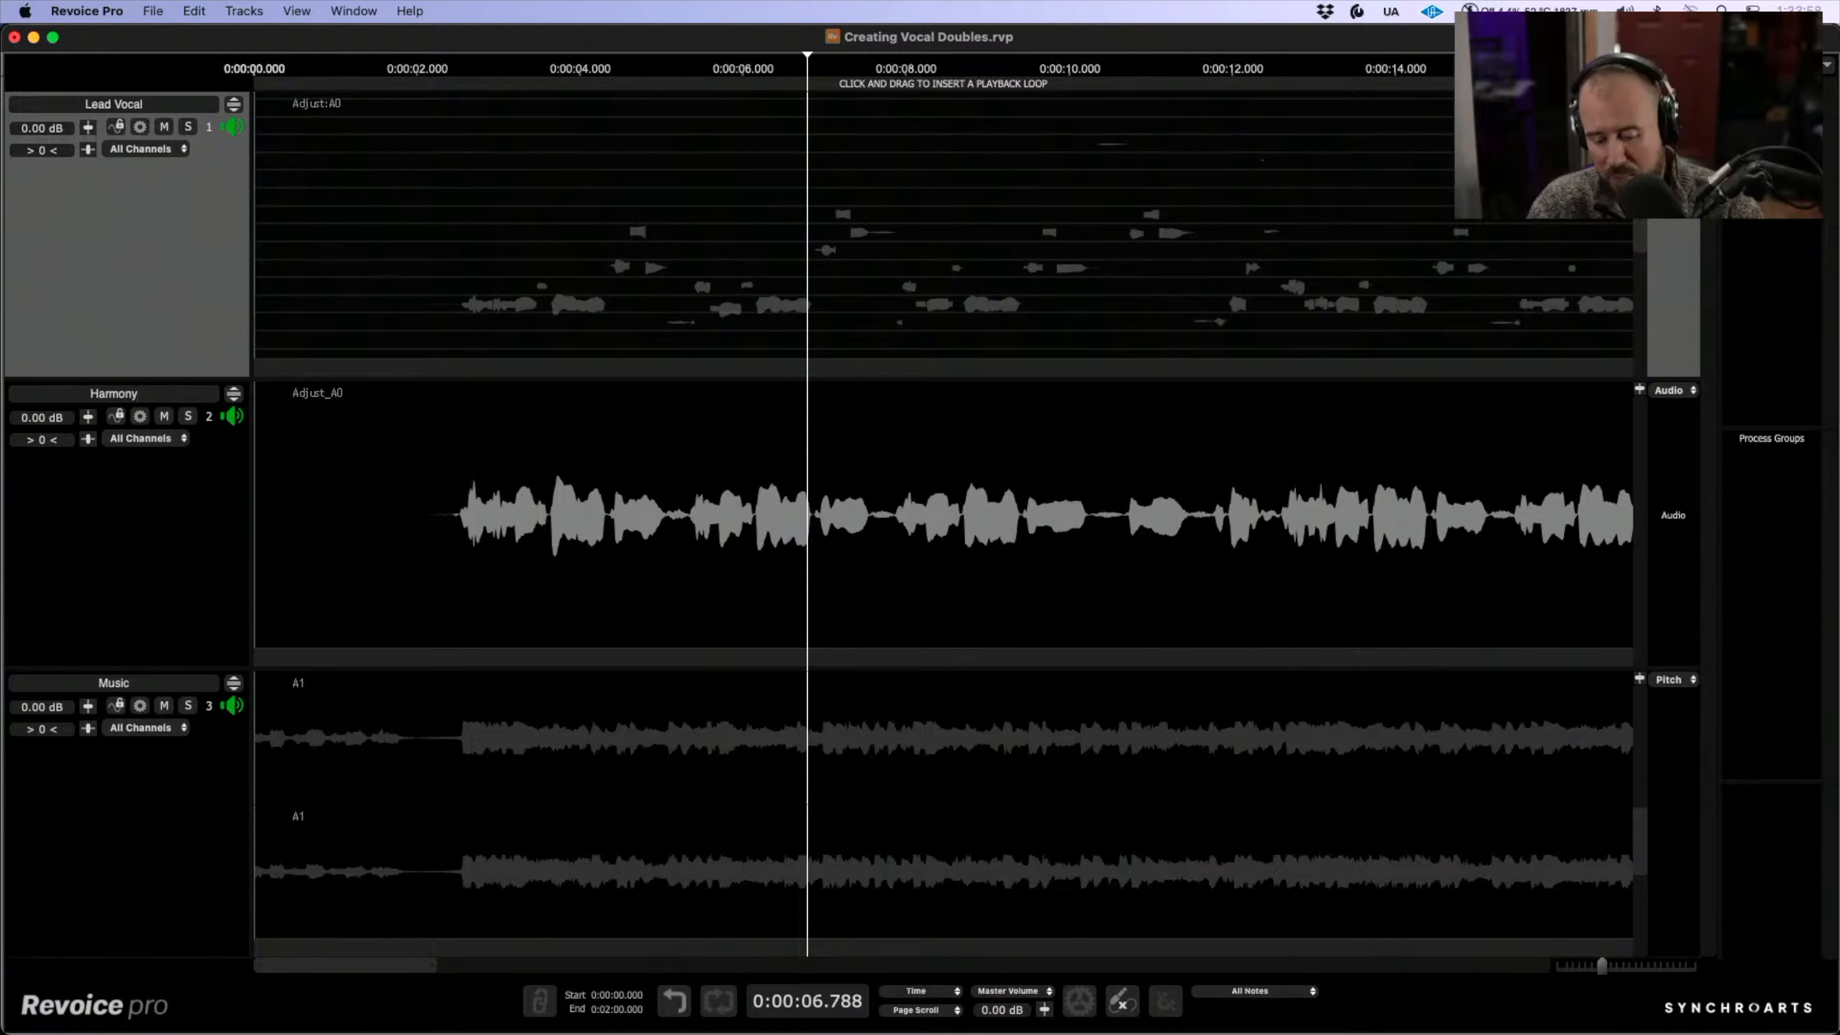
key("1")
key("2")
key("3")
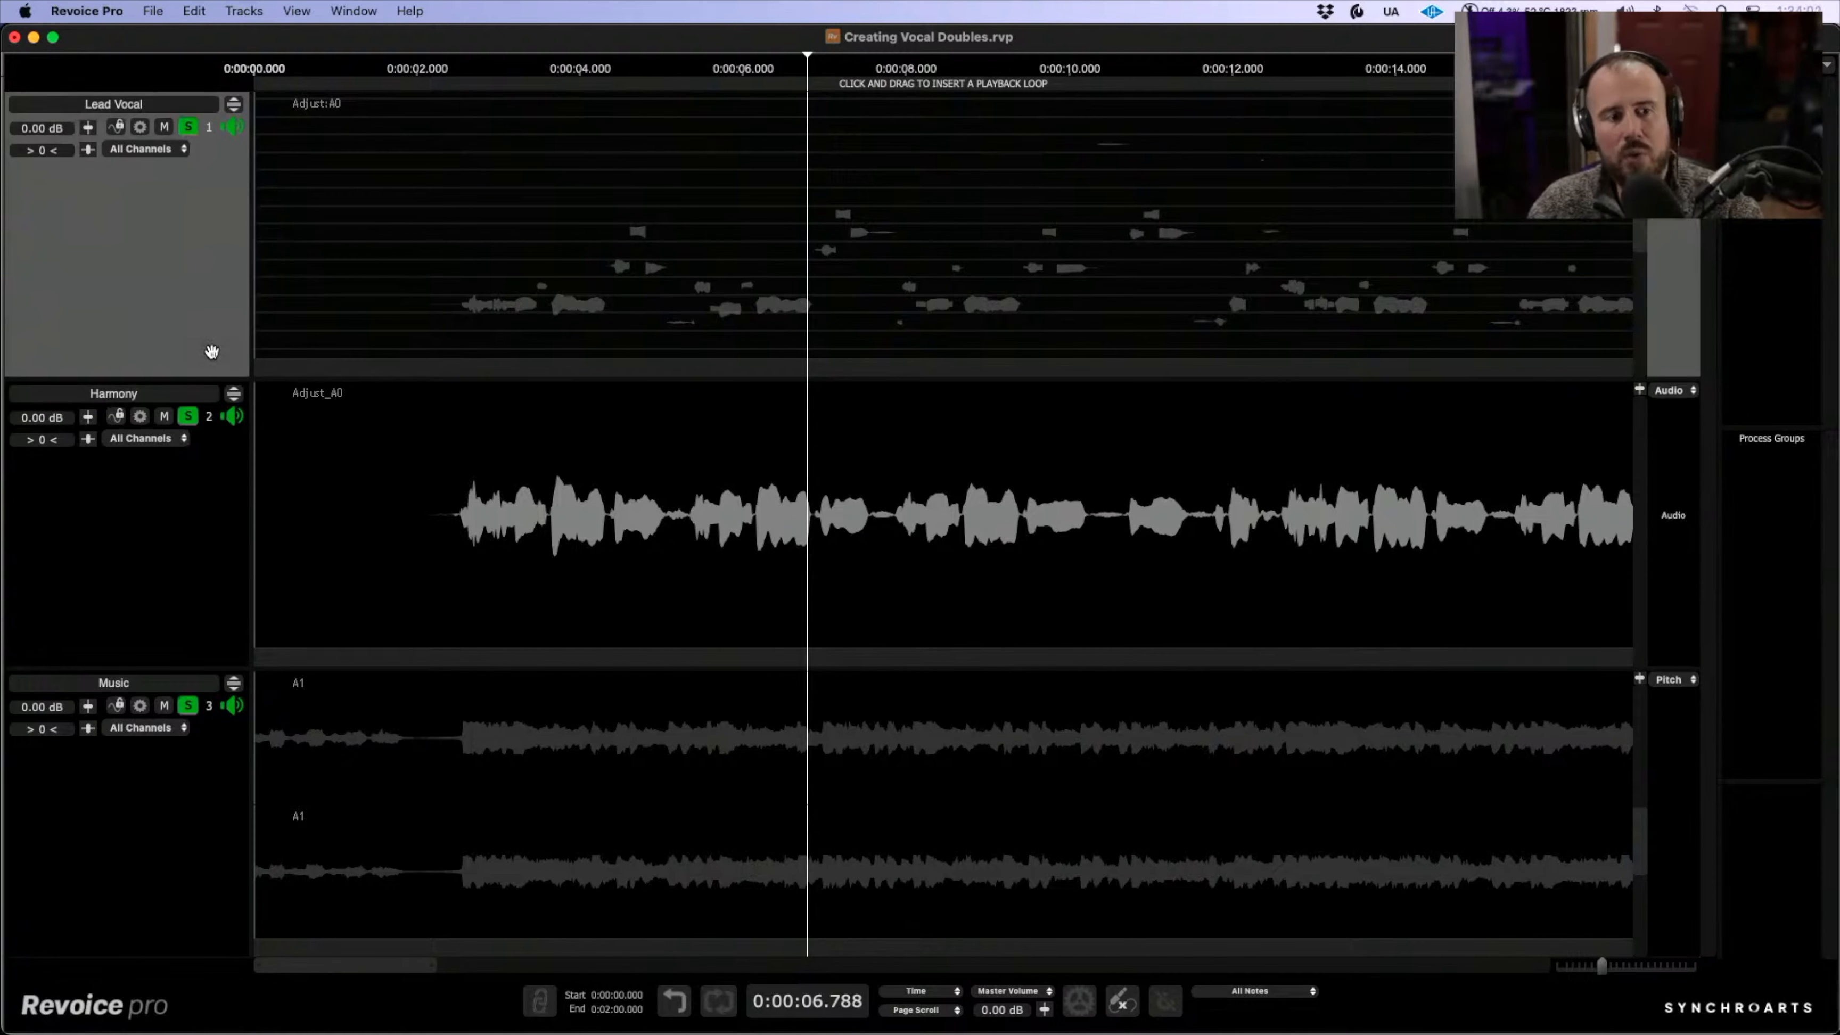
key("1")
key("2")
key("3")
key("1")
key("3")
key("1")
key("3")
key("1")
key("2")
key("1")
key("2")
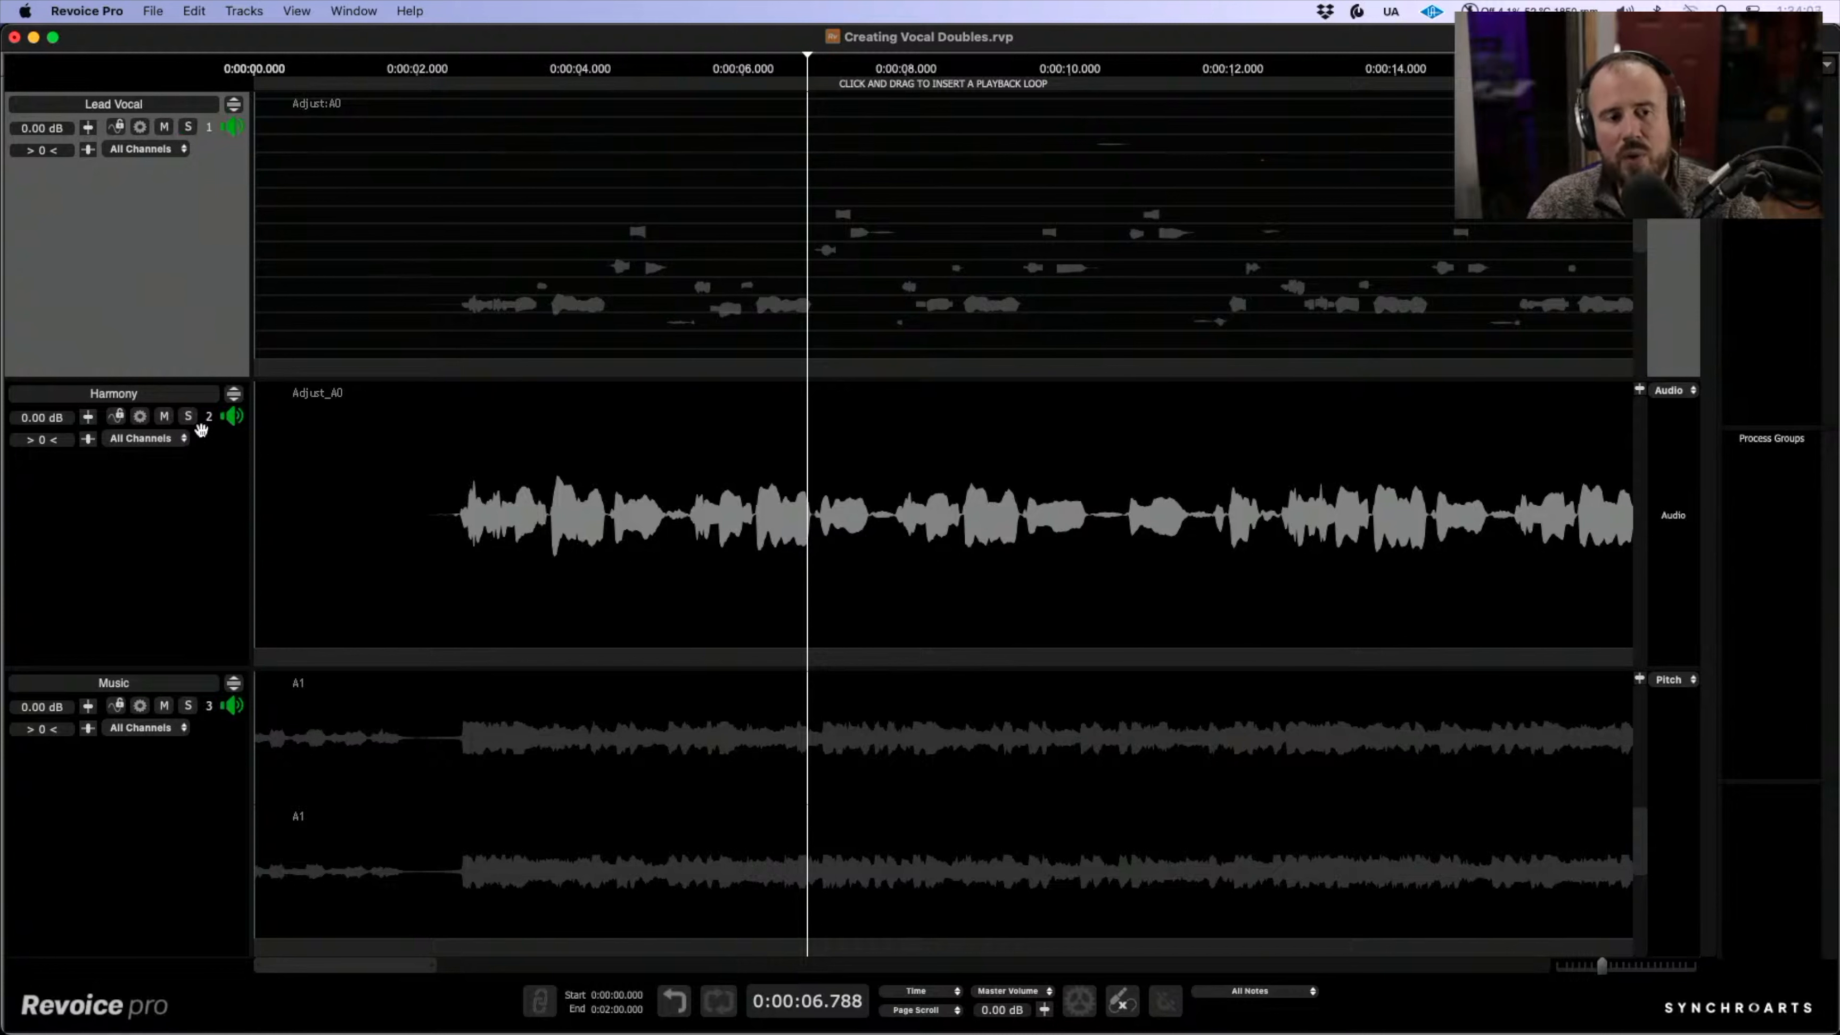
- Solo the Harmony track, and toggle the Lead Vocal's solo several times, ending with both tracks soloed
left_click(187, 416)
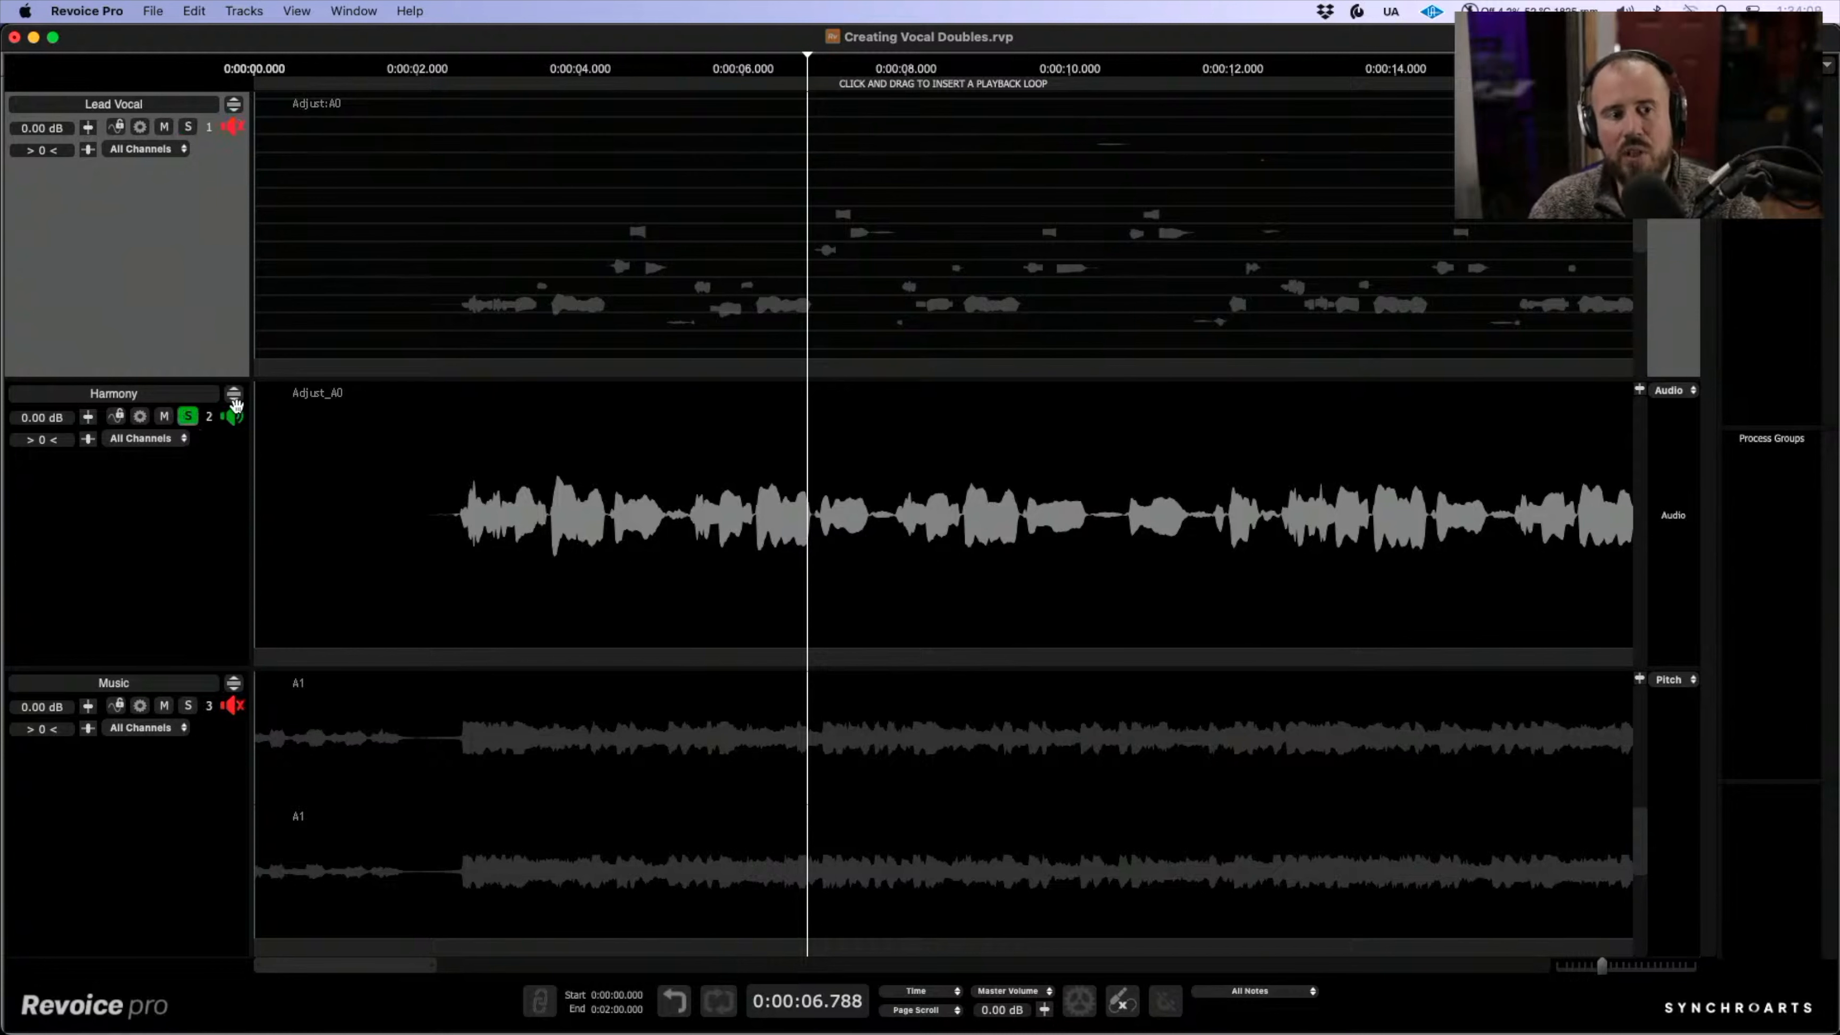
key("1")
key("1")
key("1")
key("1")
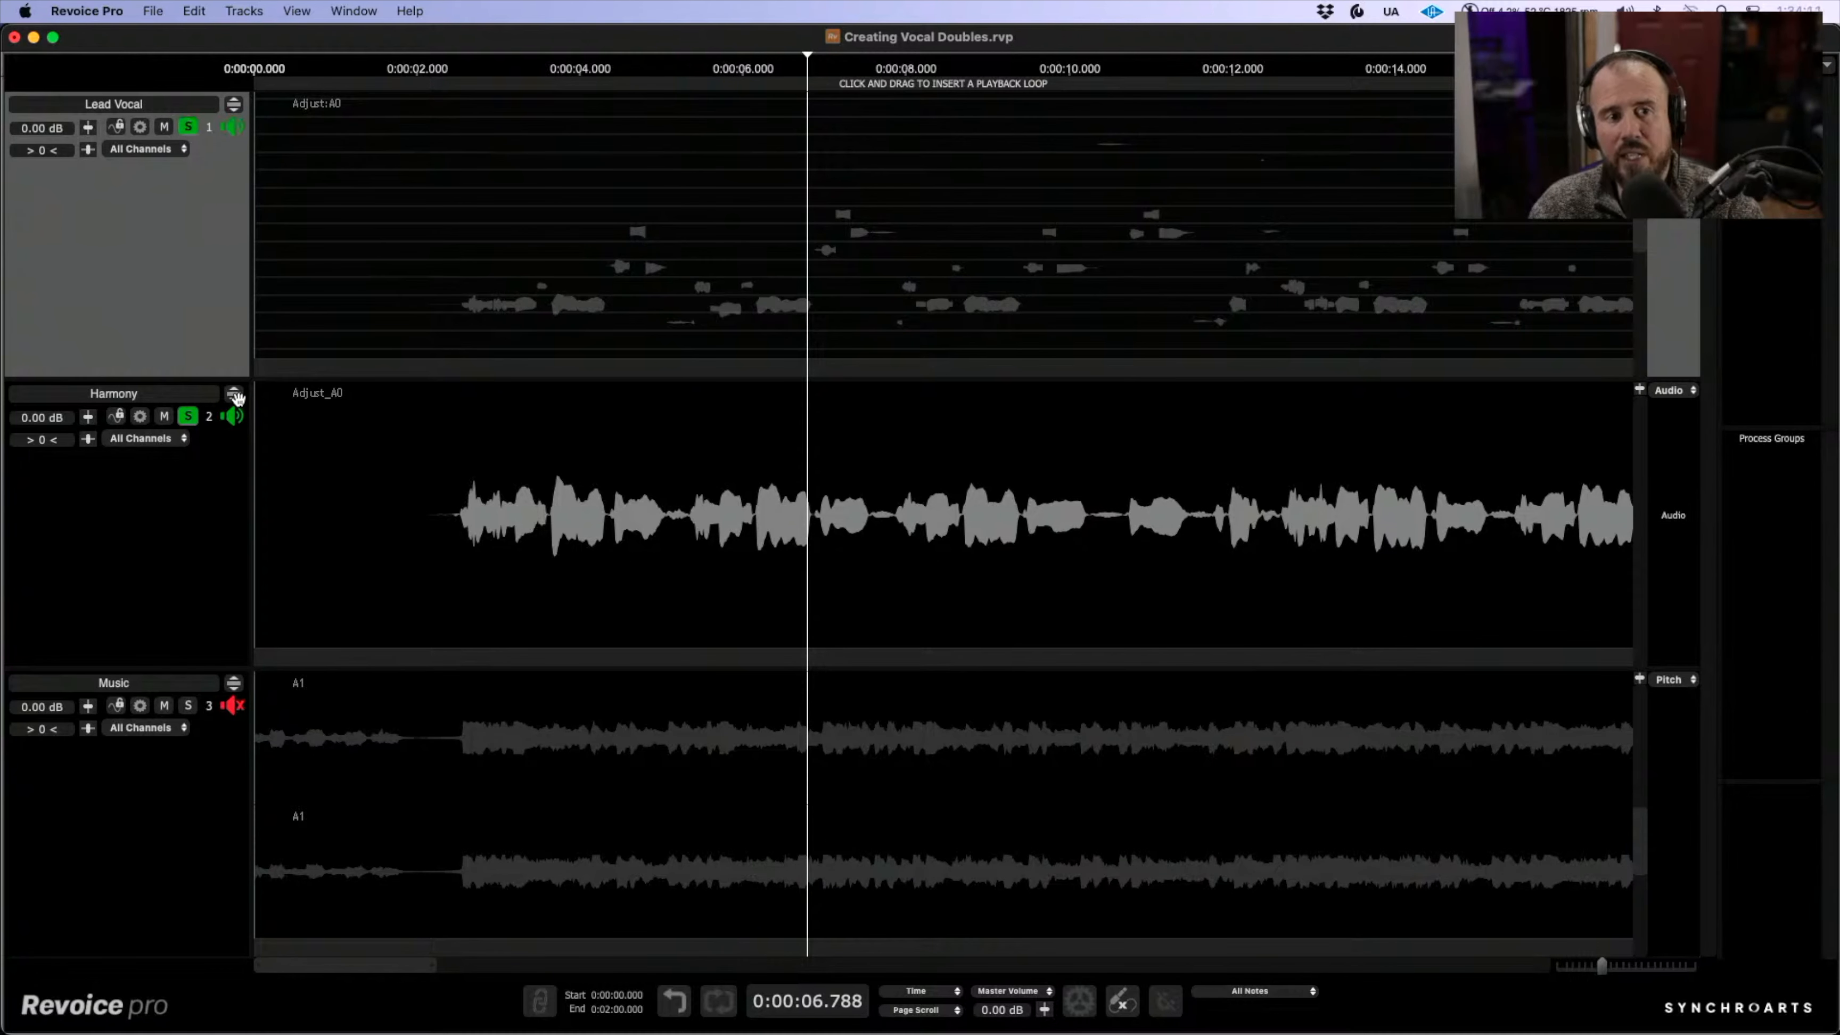
key("1")
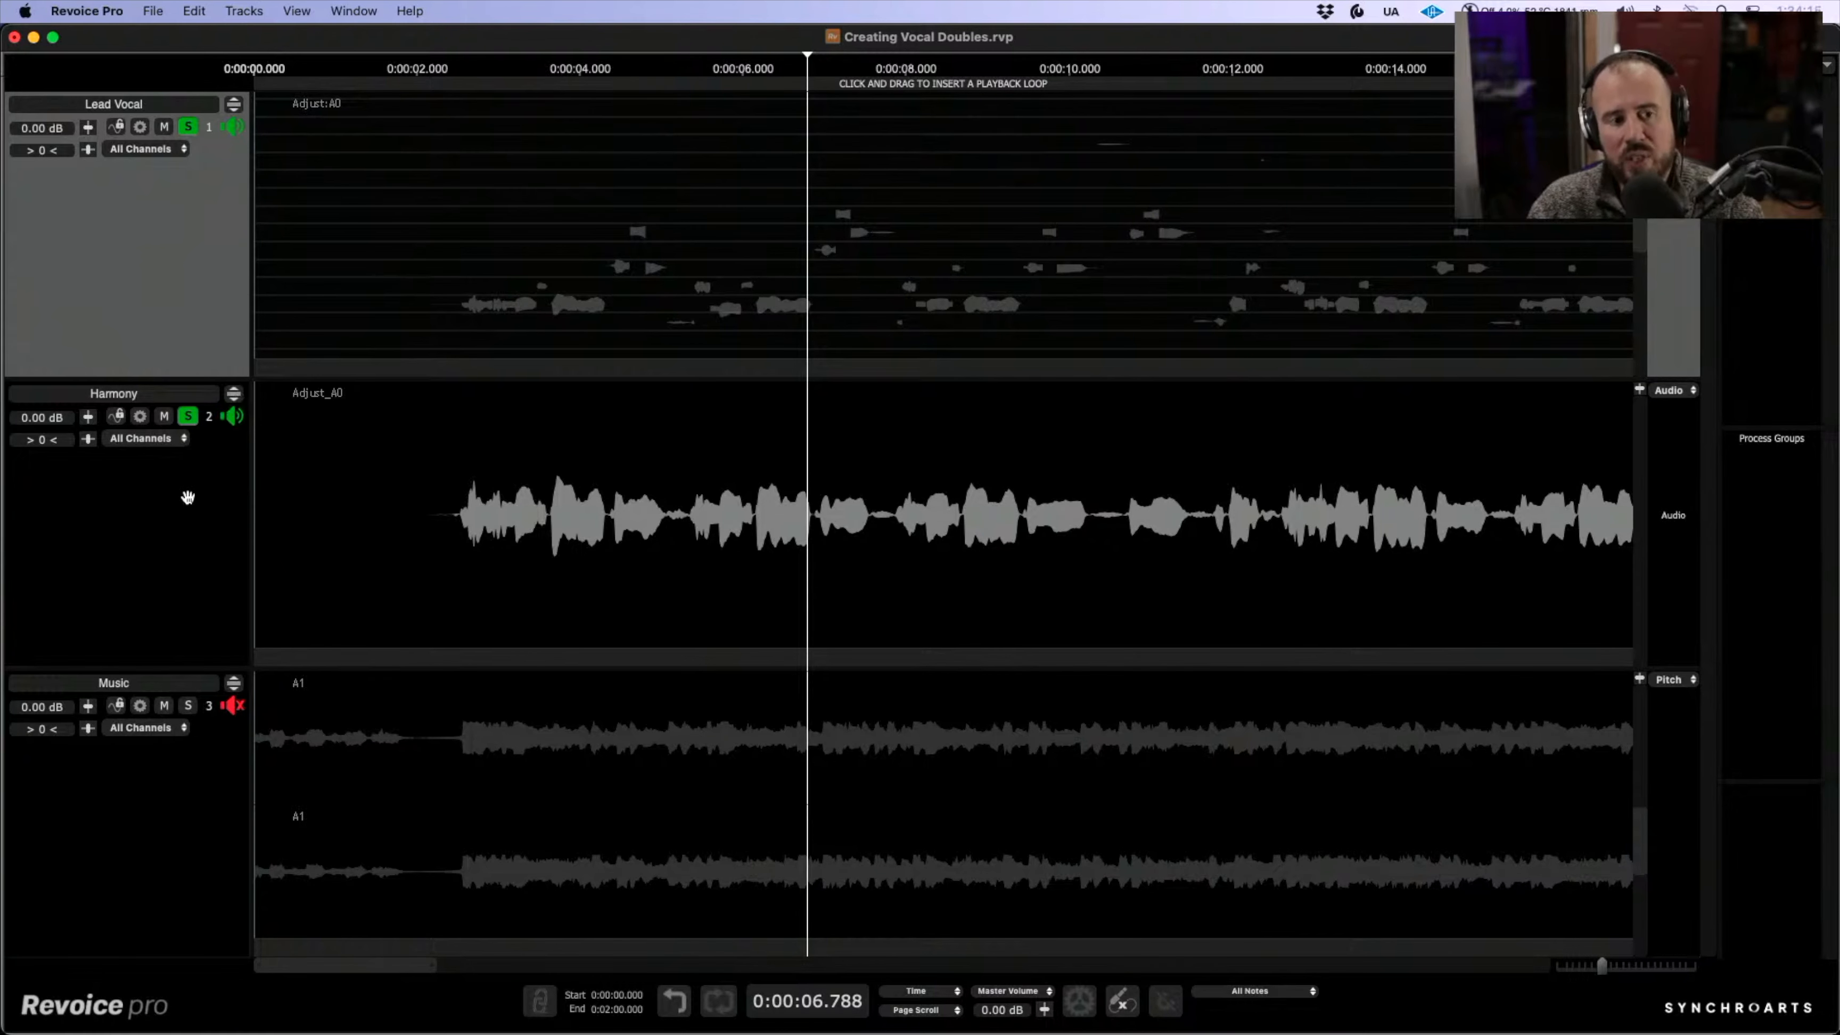
- Enlarge the Harmony track and create an Adjust process on its Adjust_A0 audio
left_click(234, 393)
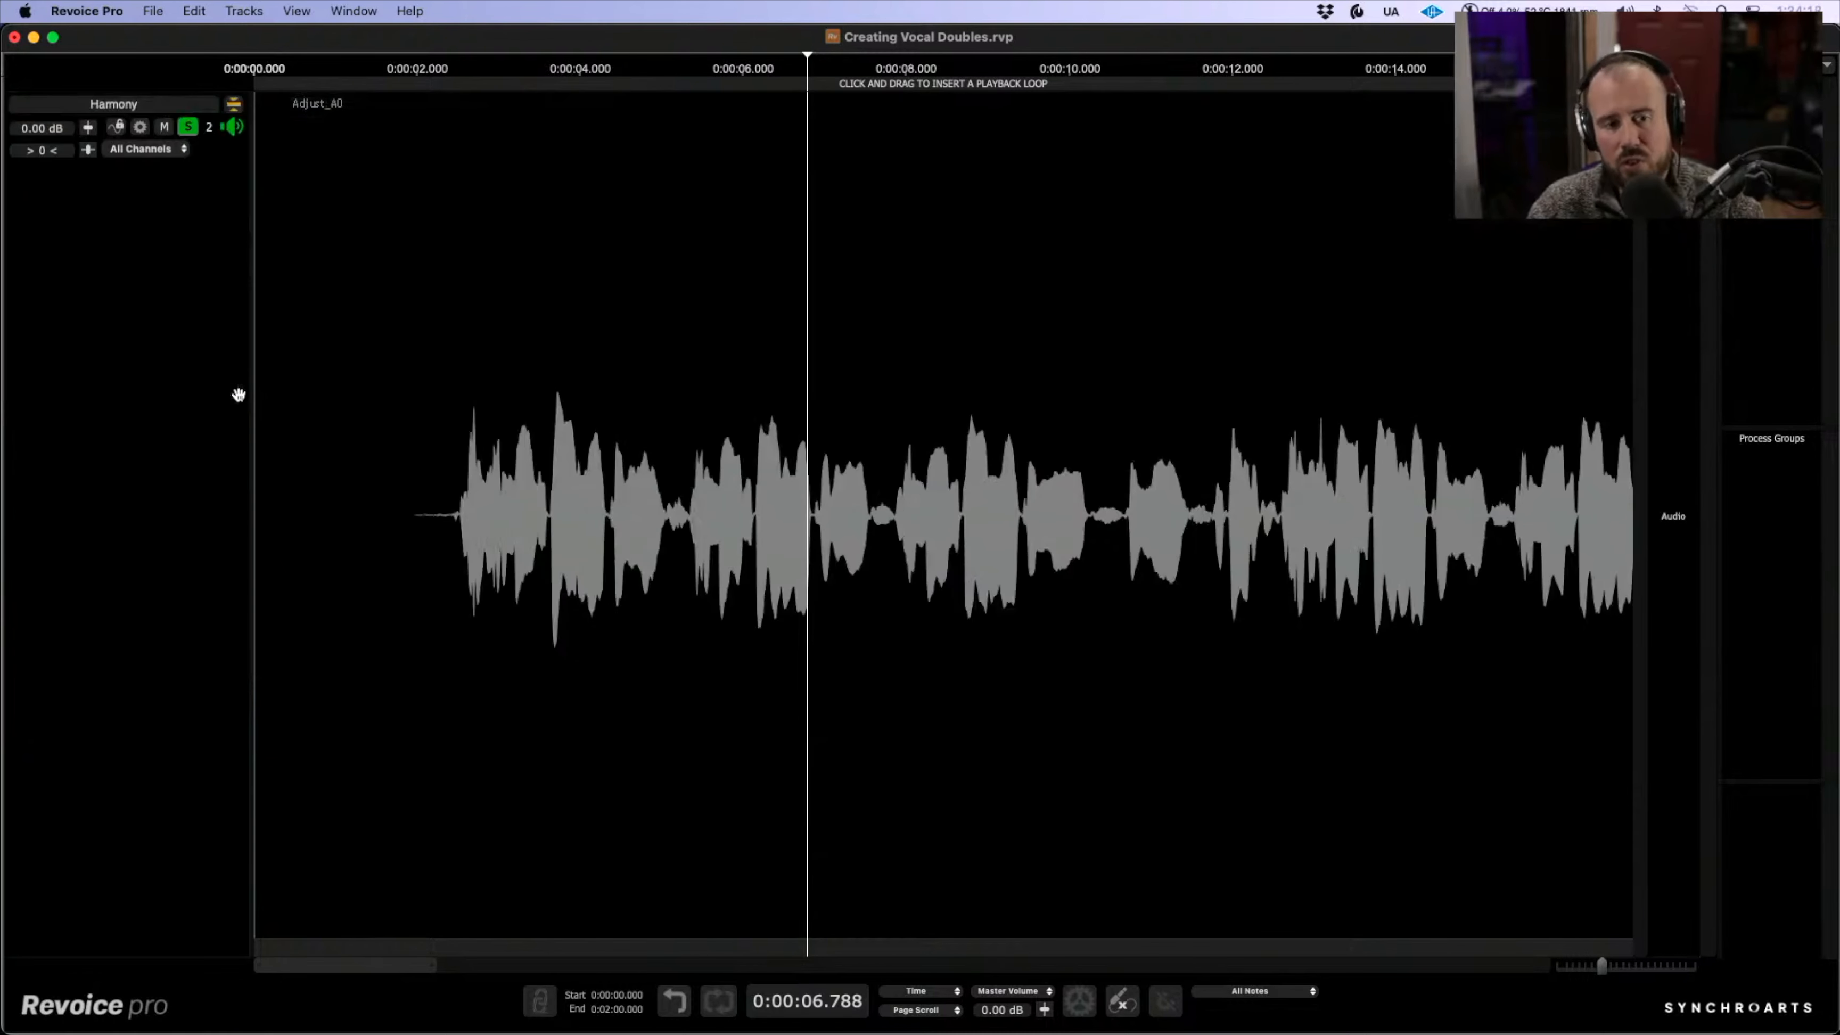
right_click(582, 679)
left_click(708, 964)
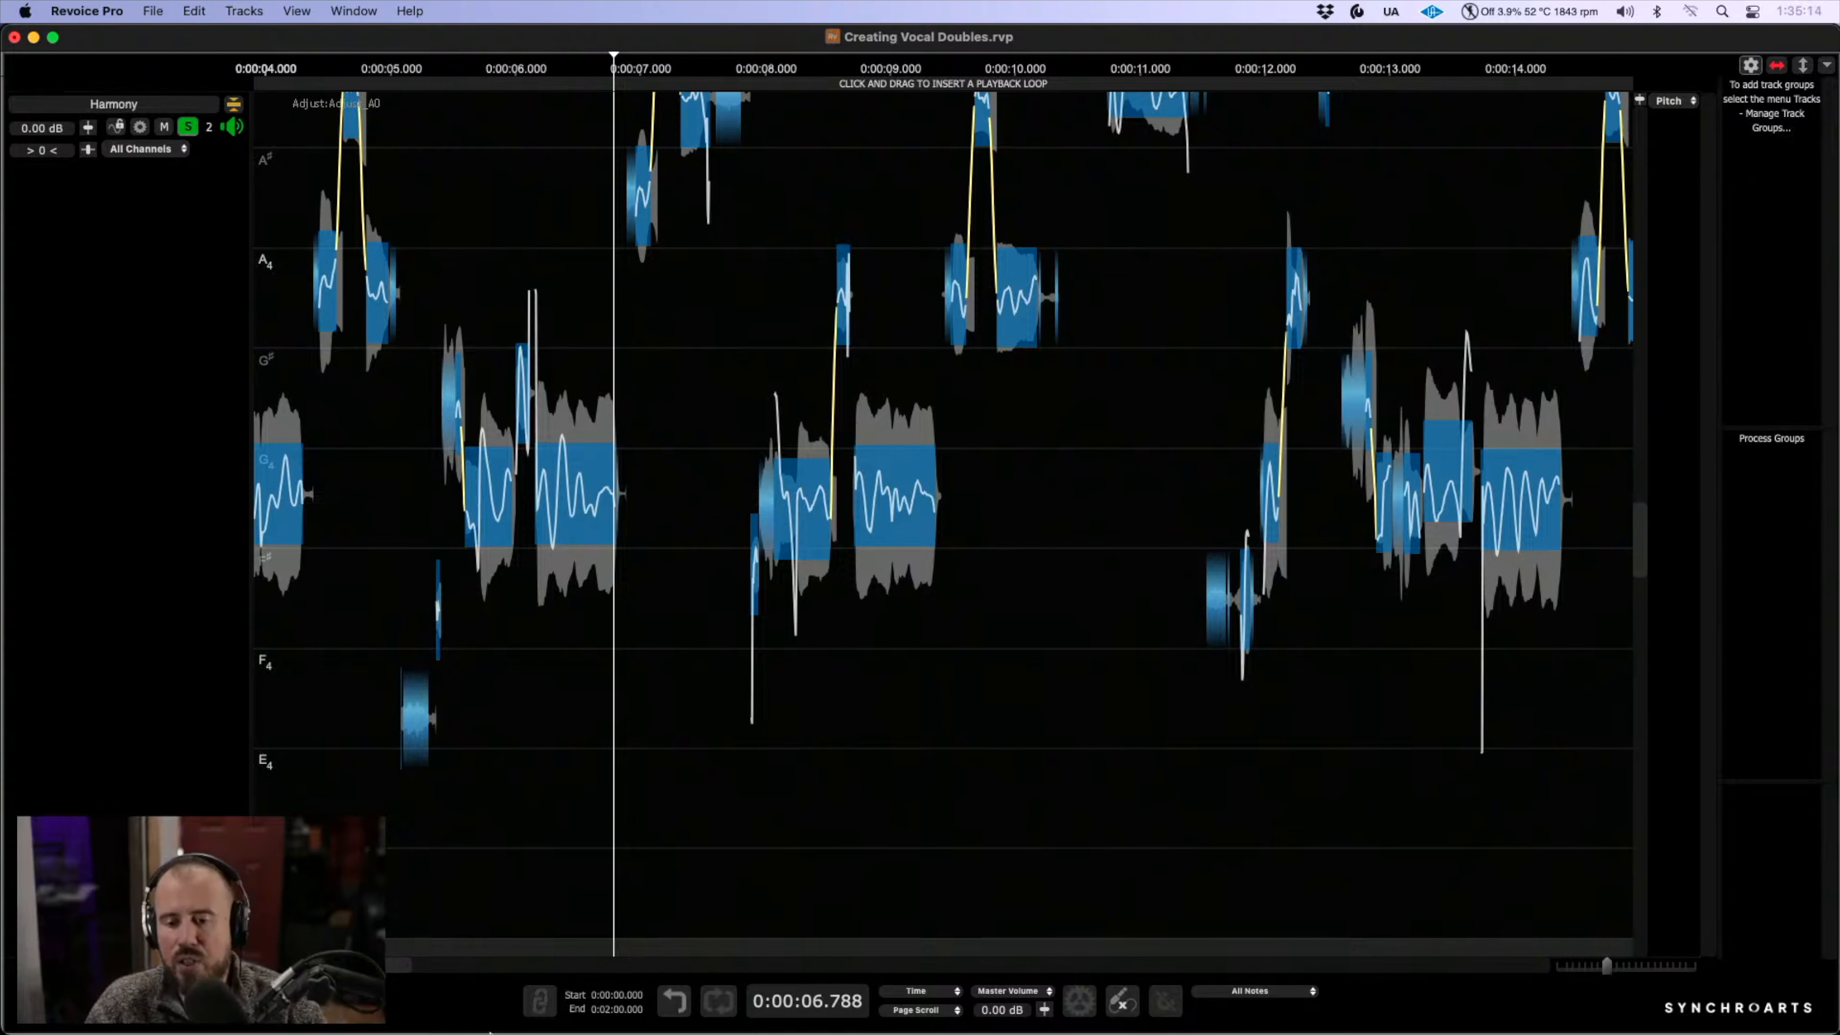
- Try the G Major note scale for the Harmony pitch display, and set the scale to Chromatic
left_click(1275, 991)
left_click(1266, 970)
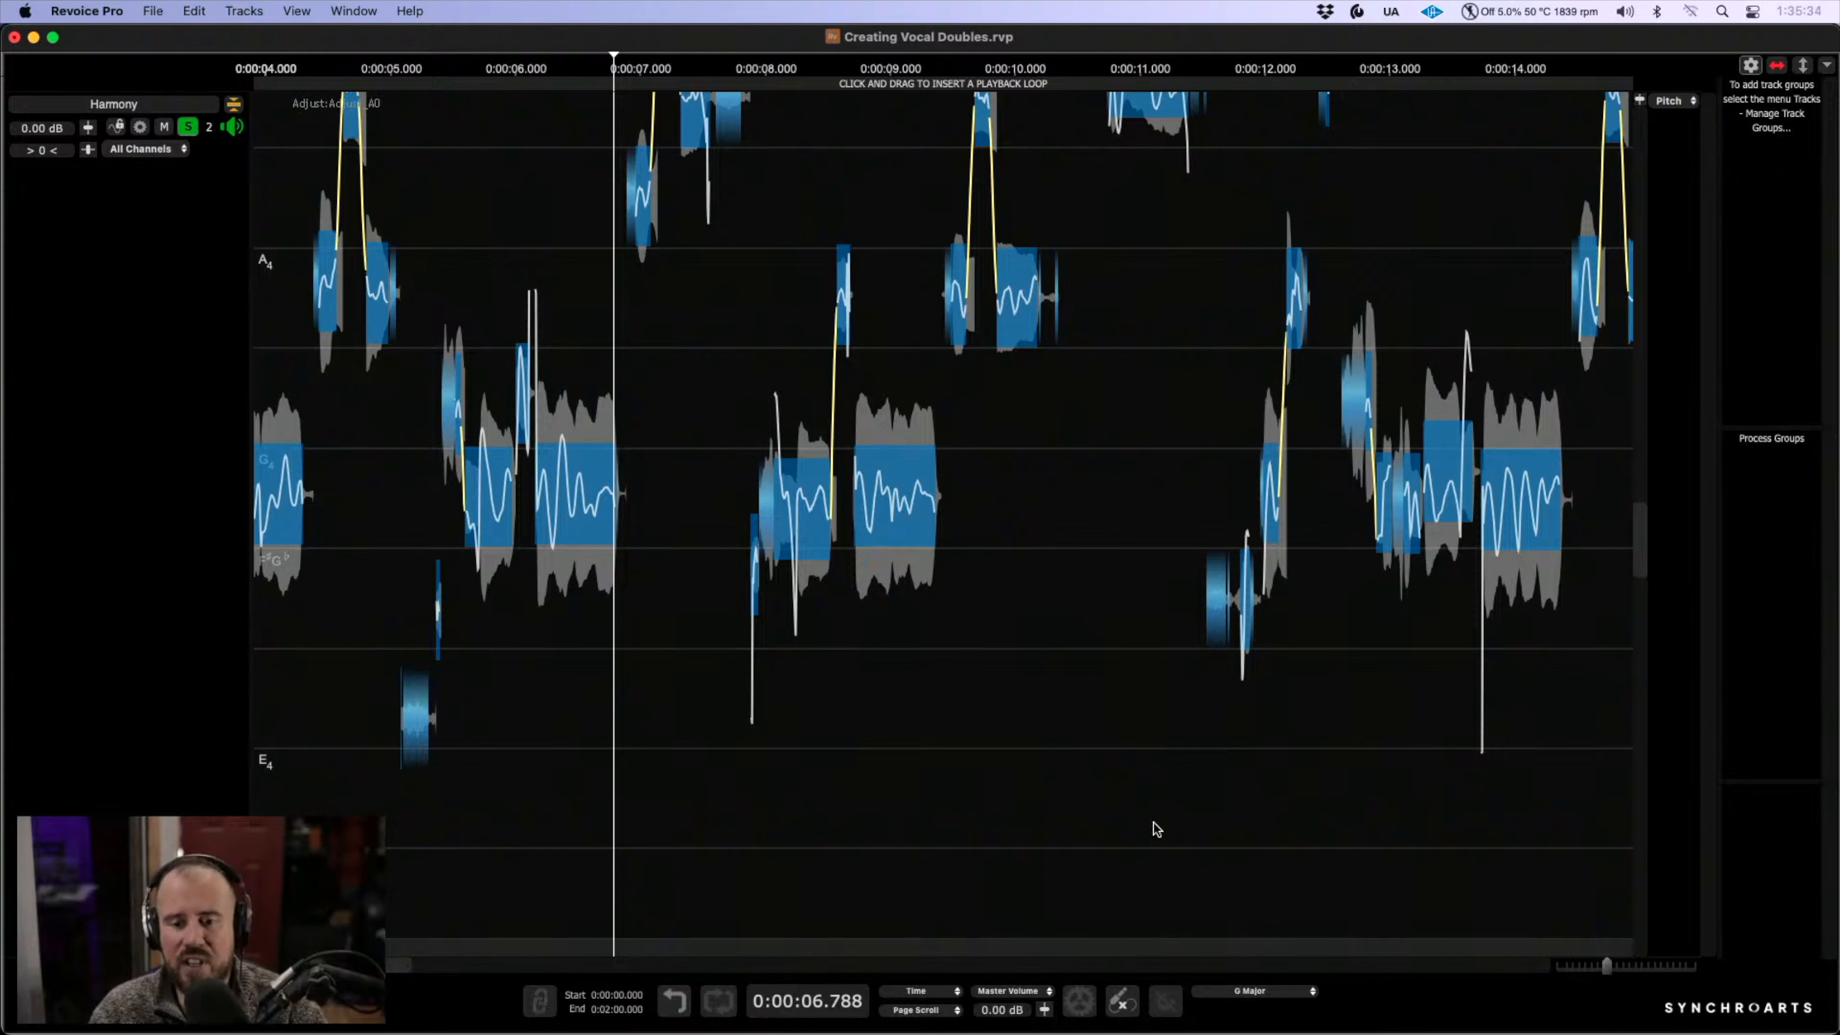
left_click(1260, 991)
left_click(1266, 976)
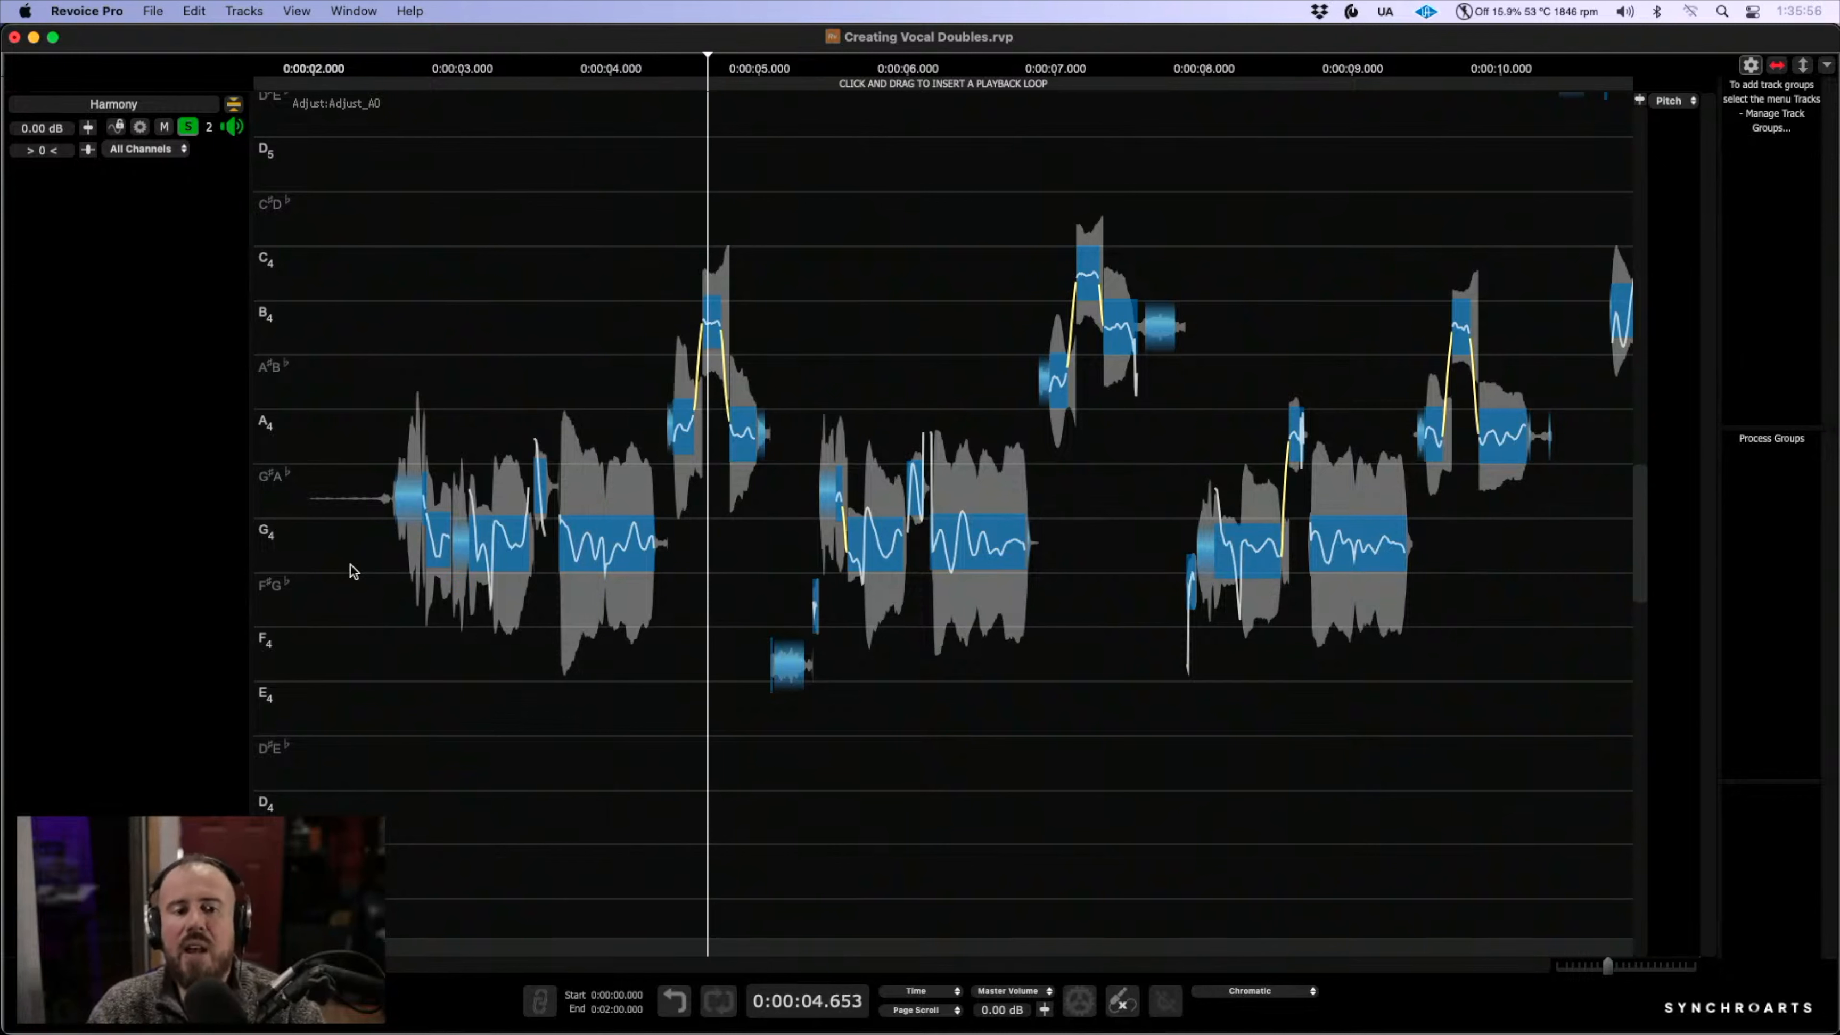
- Play the Harmony vocal up to about 0:00:10.13
left_click_drag(321, 560, 1506, 558)
left_click(680, 252)
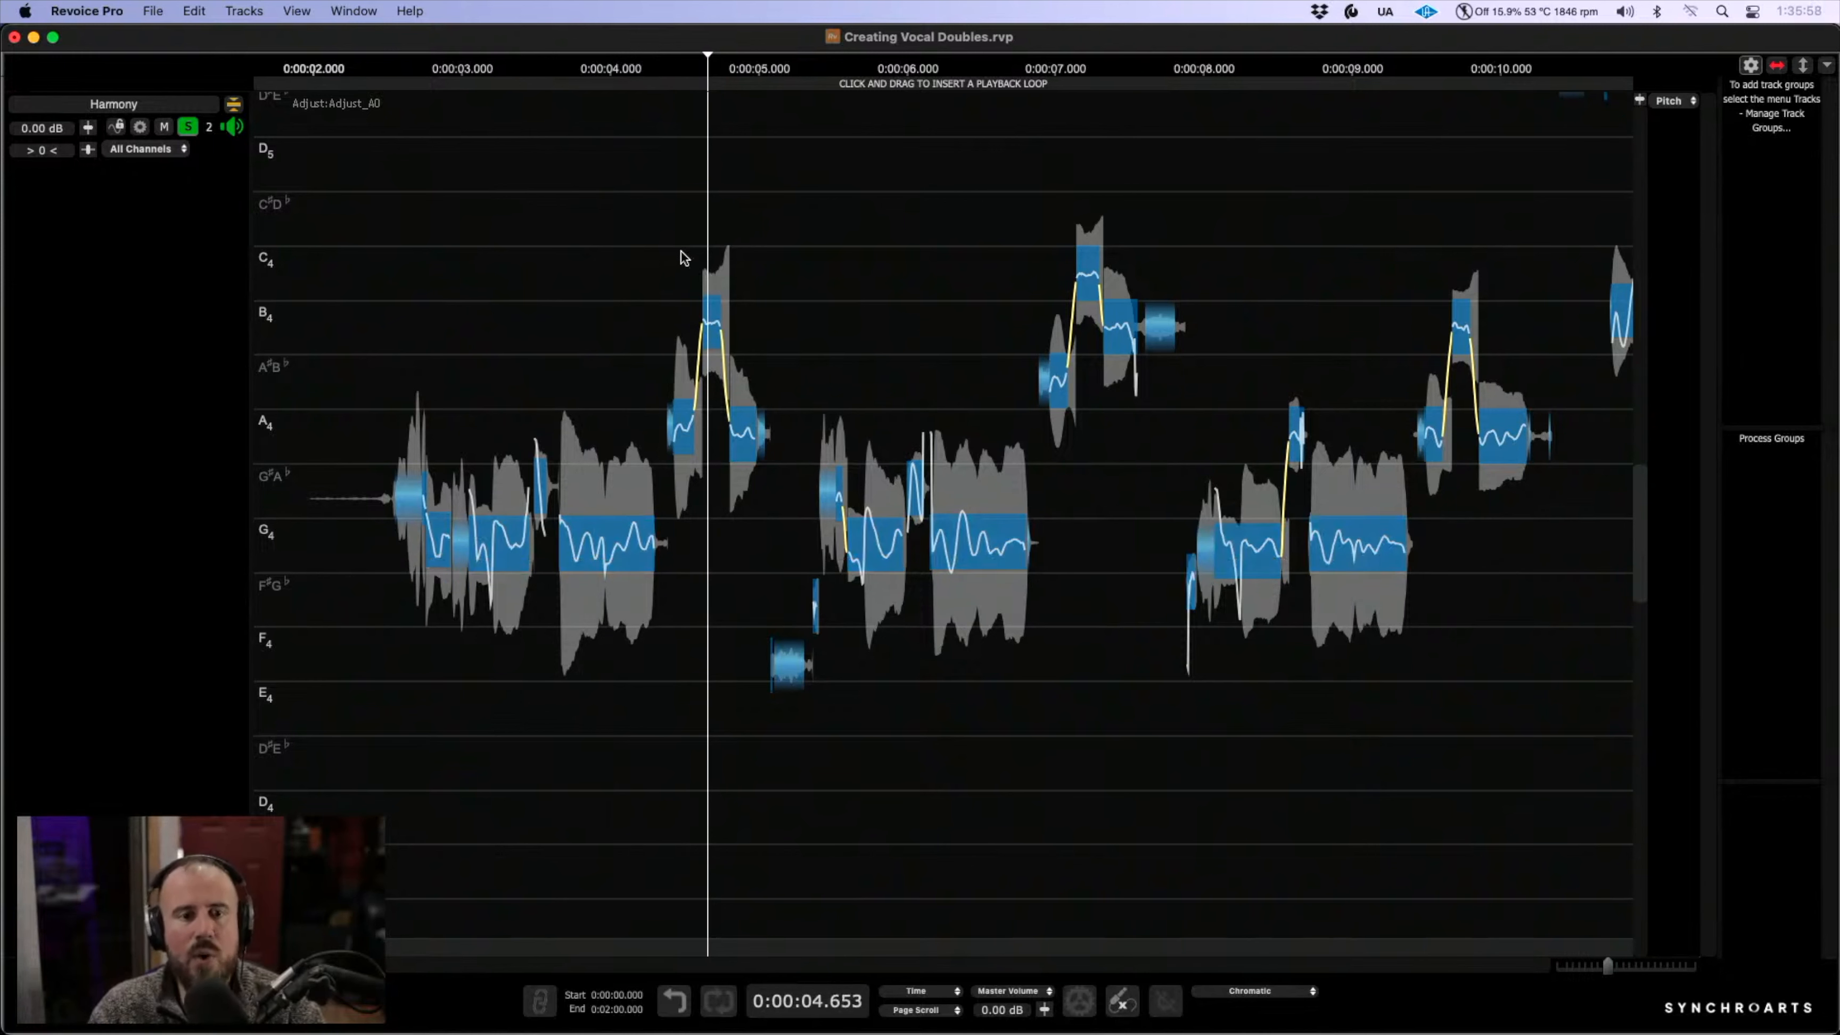
left_click(657, 221)
key("space")
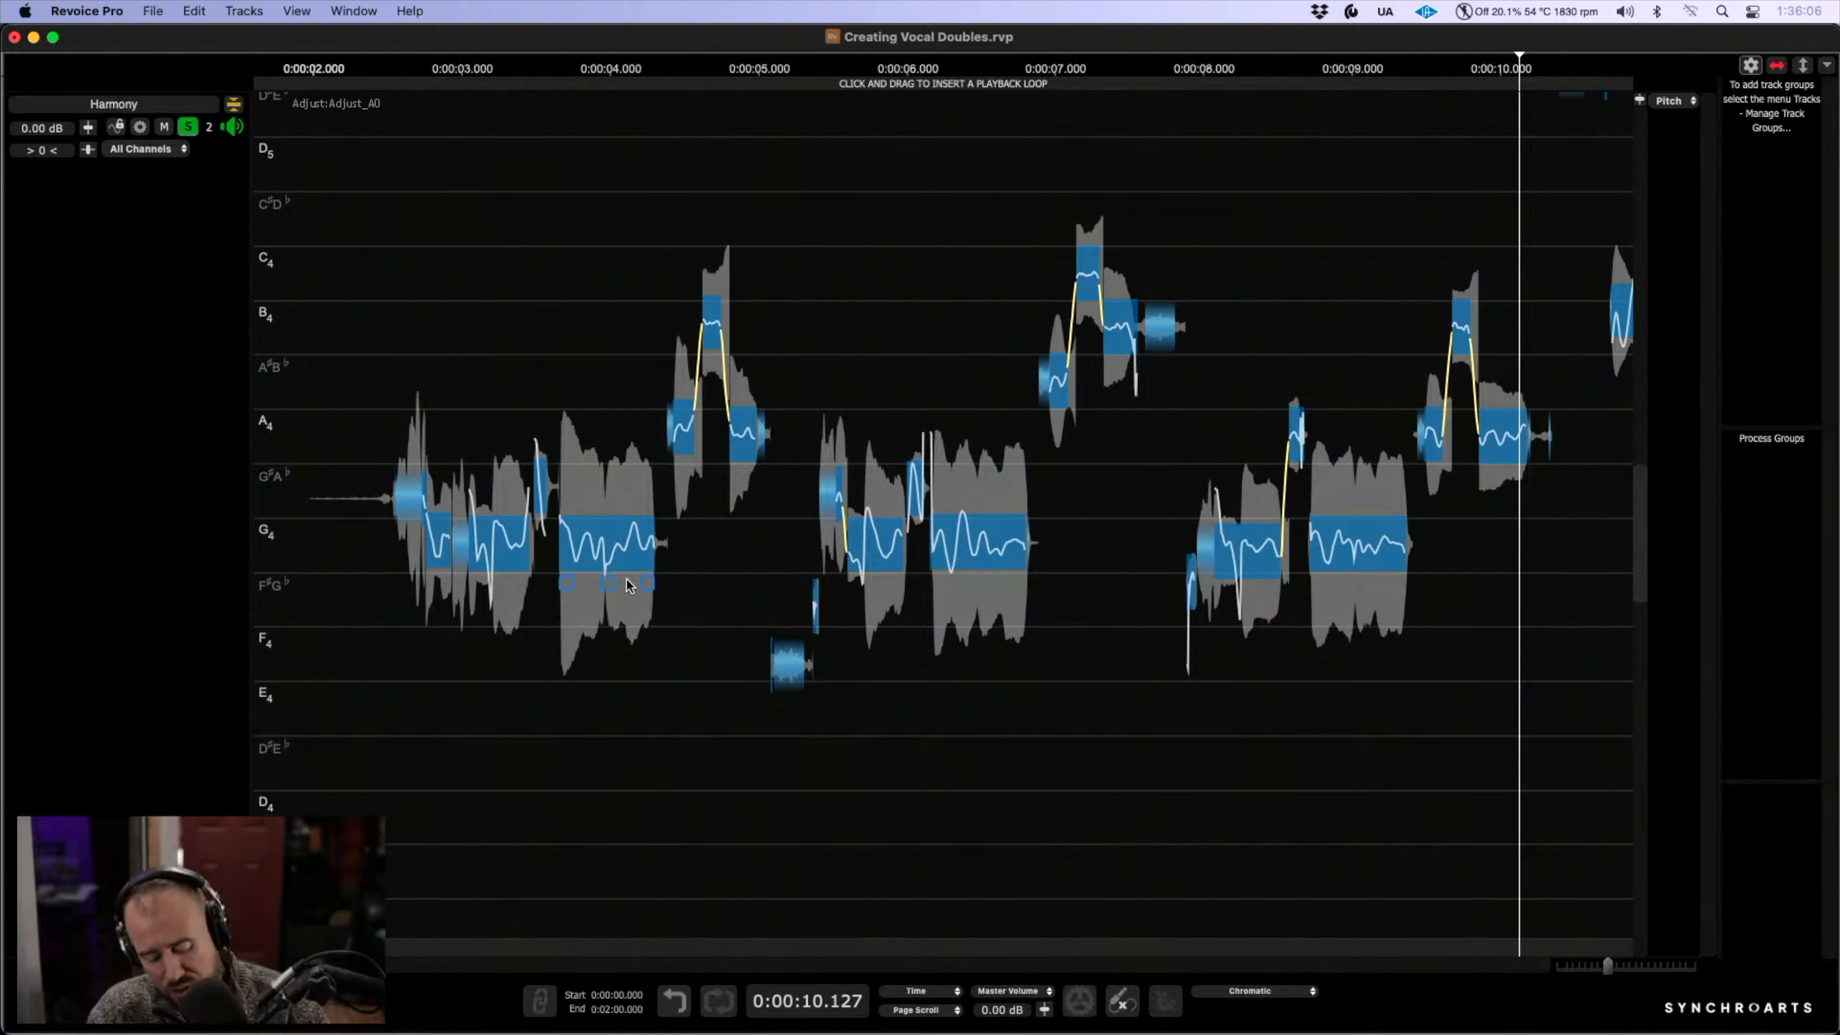
- Redraw the pitch curve of the G4 note at about 0:00:03.2 as a nearly flat line with the Draw Tool
left_click_drag(681, 532, 946, 517)
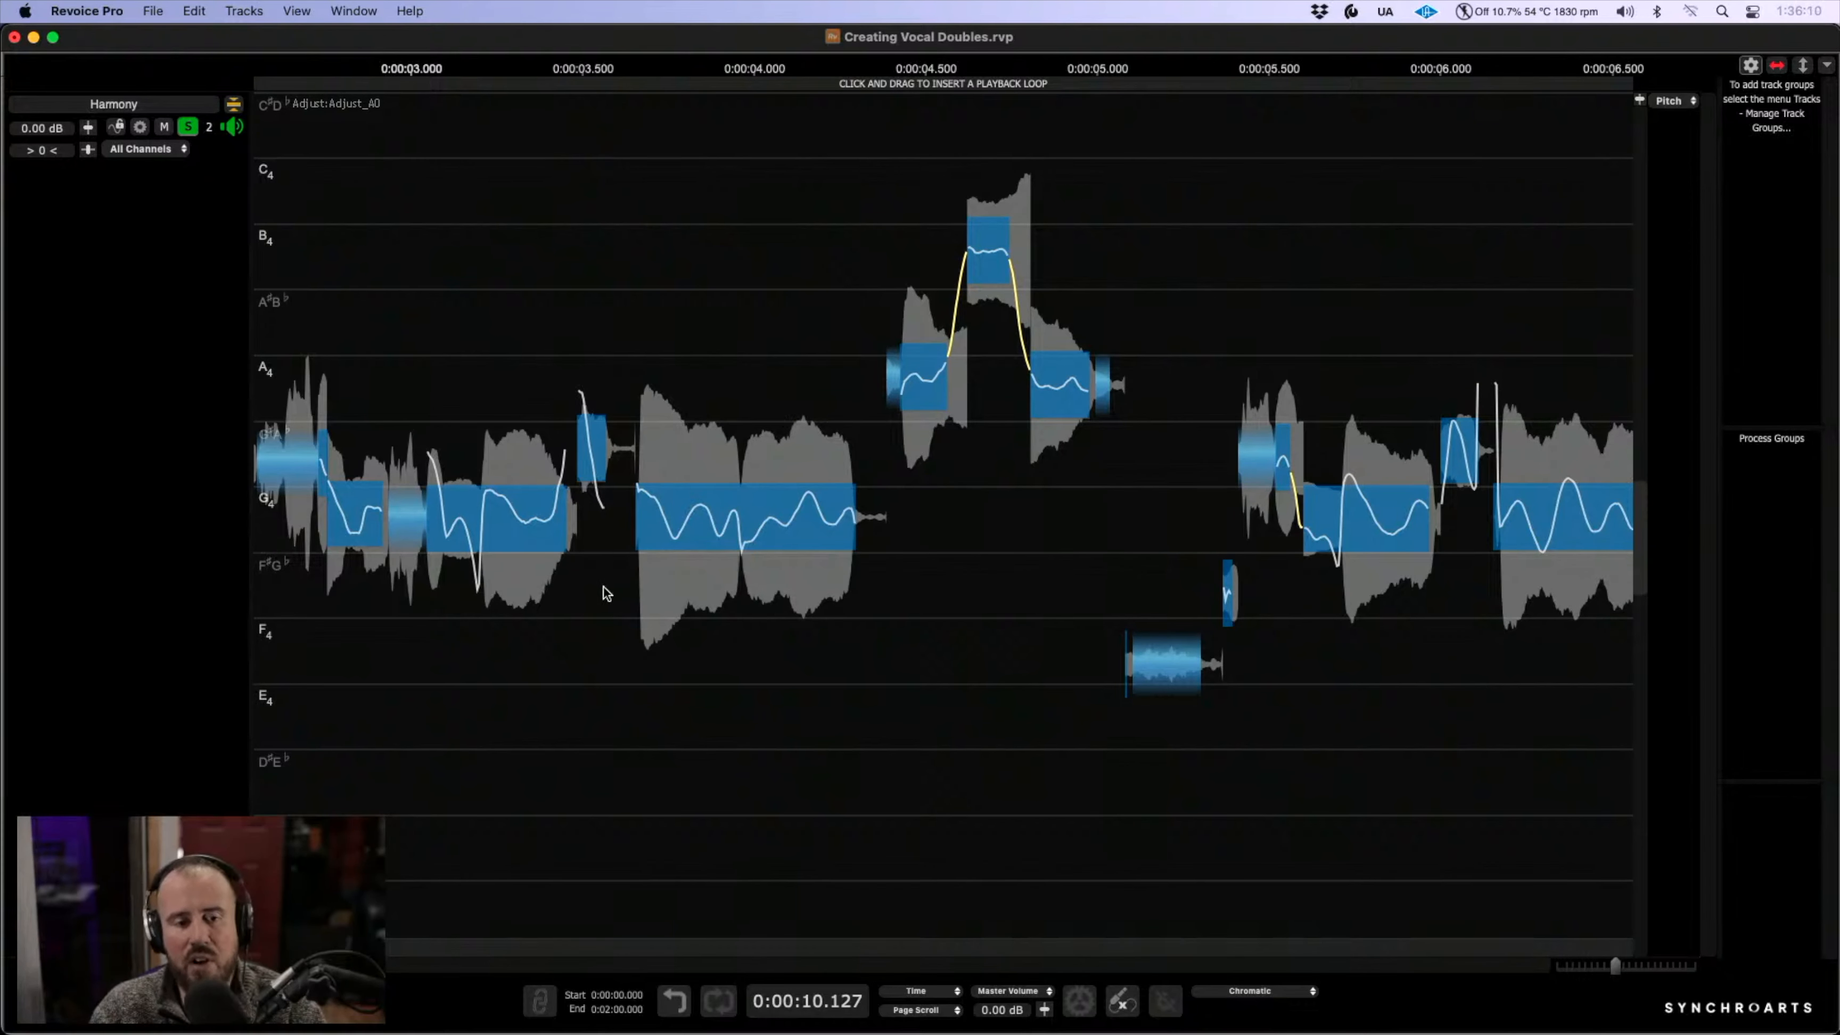
left_click_drag(603, 589, 704, 612)
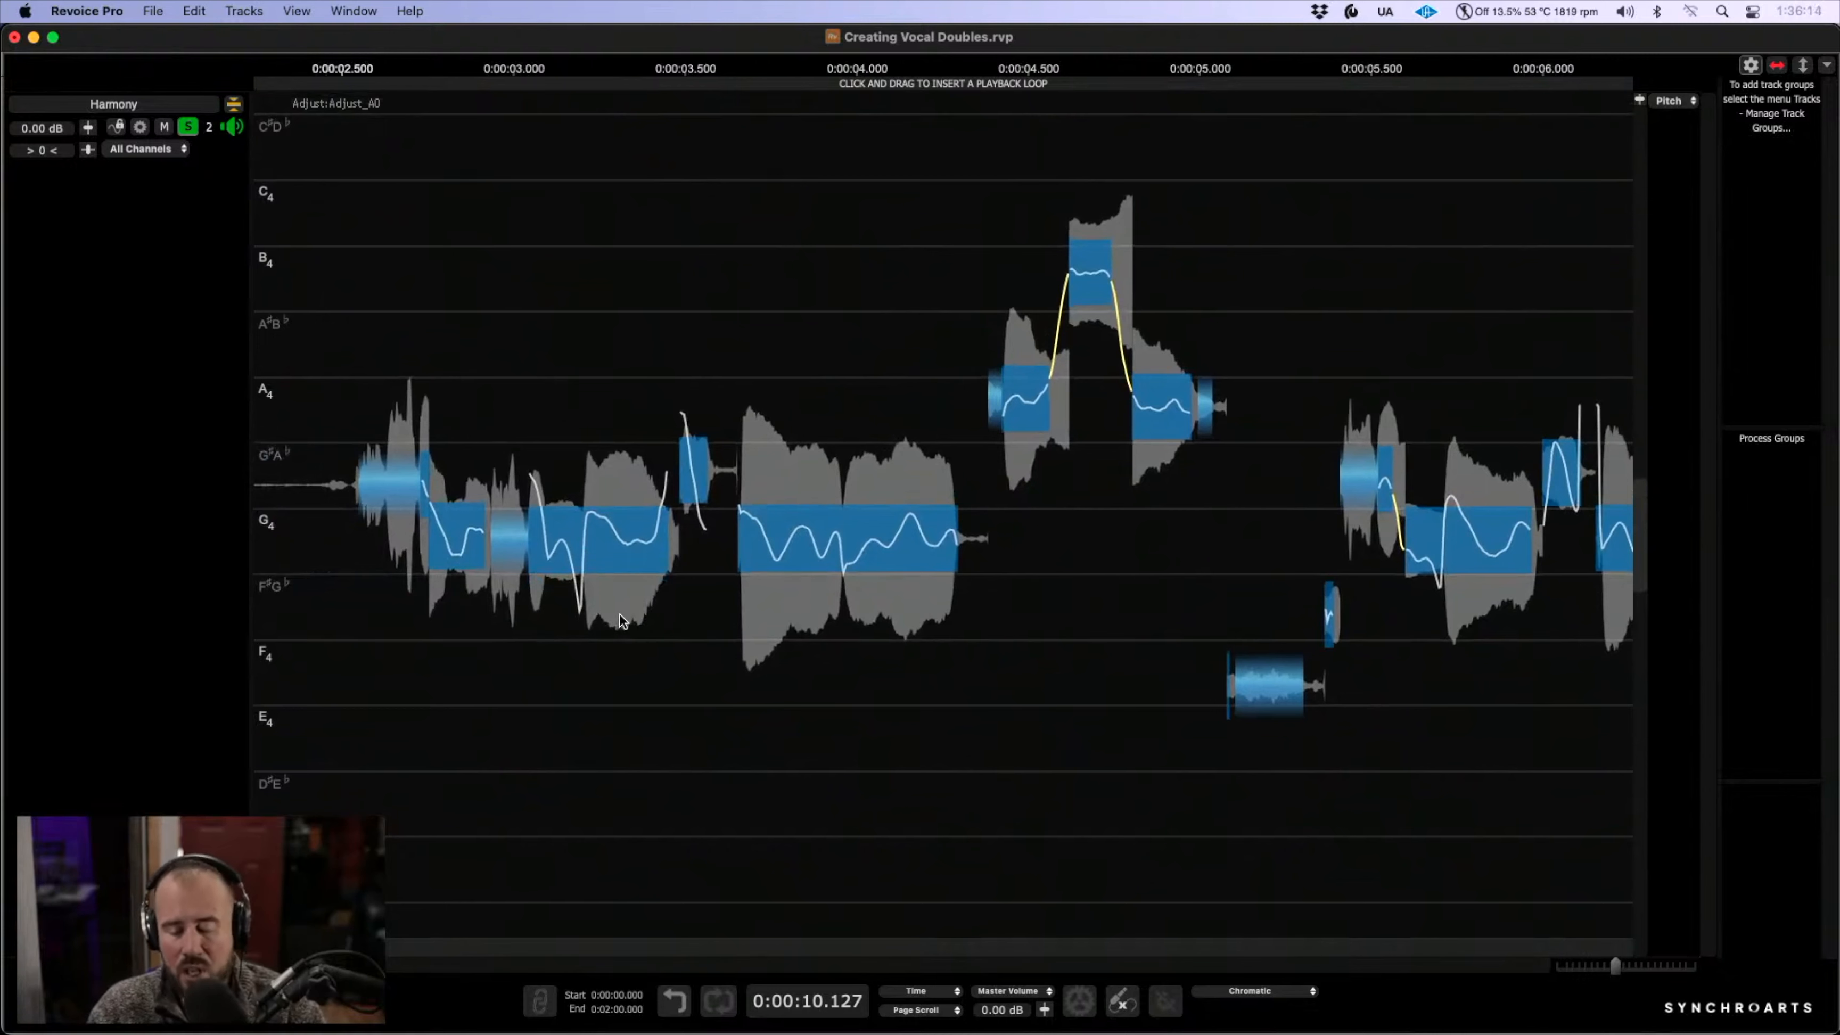
left_click_drag(627, 602, 715, 570)
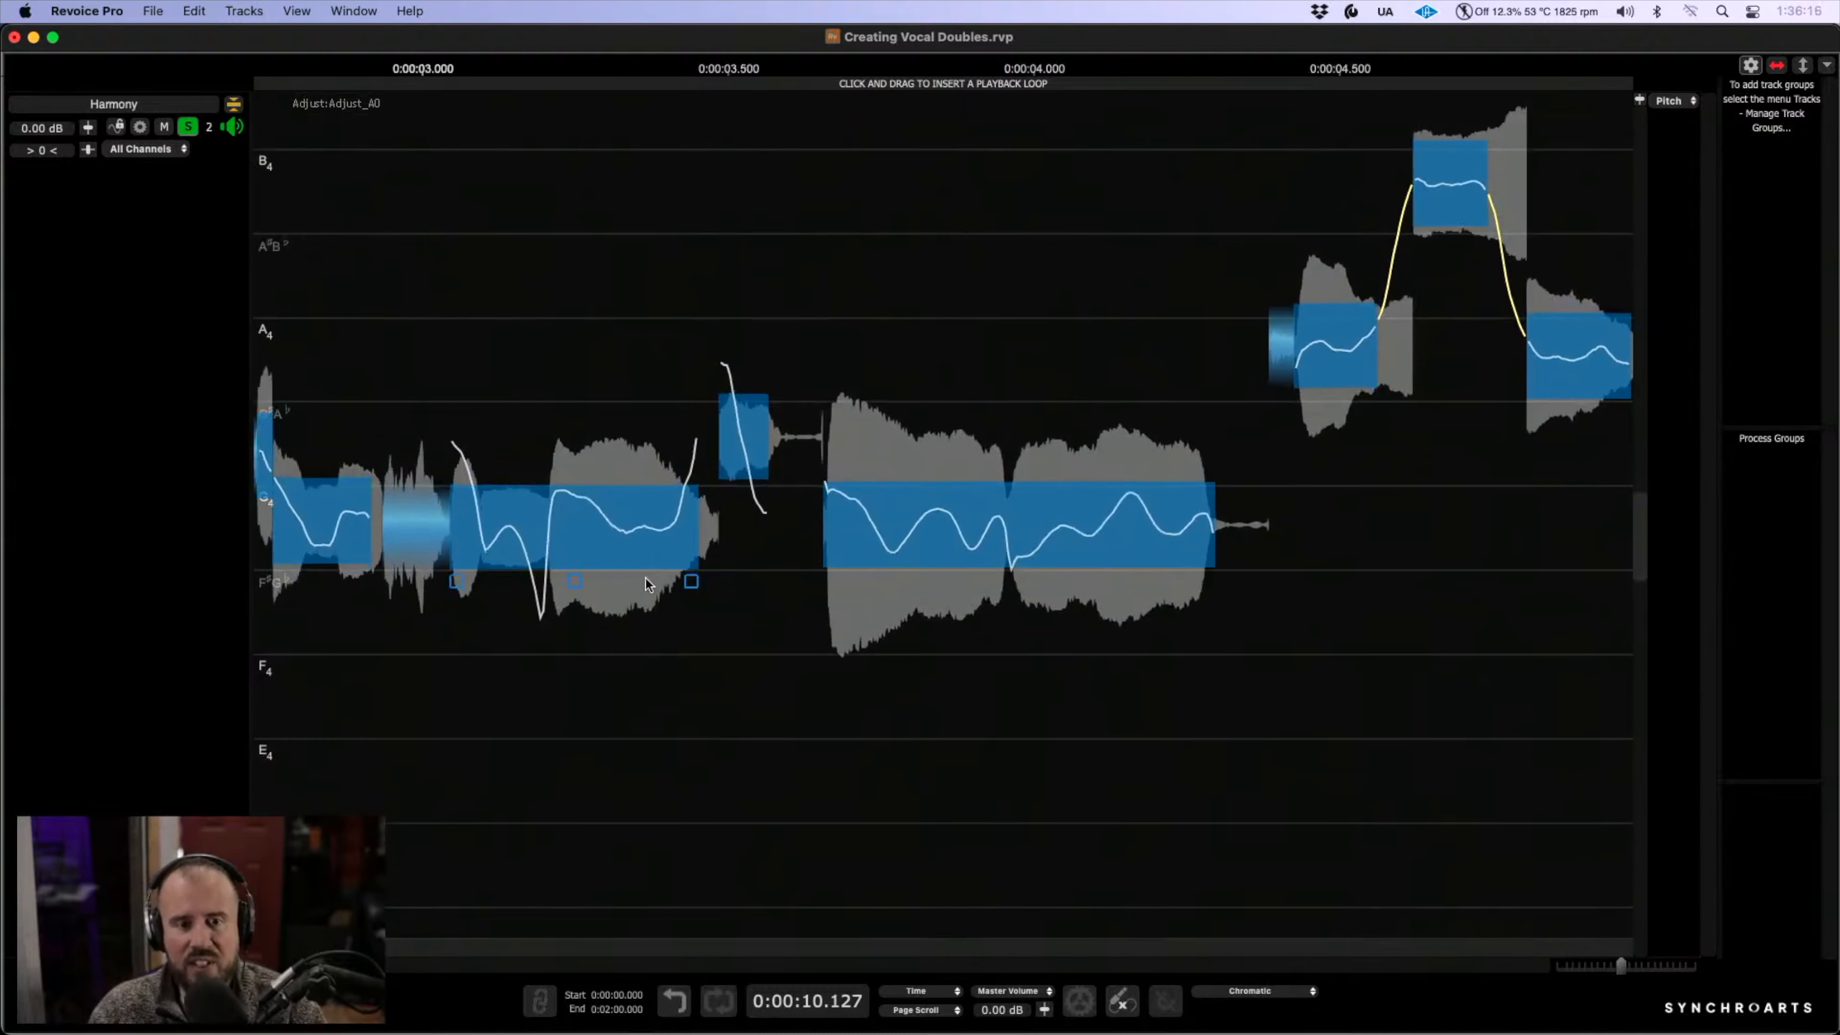
scroll(689, 389, "left", 5)
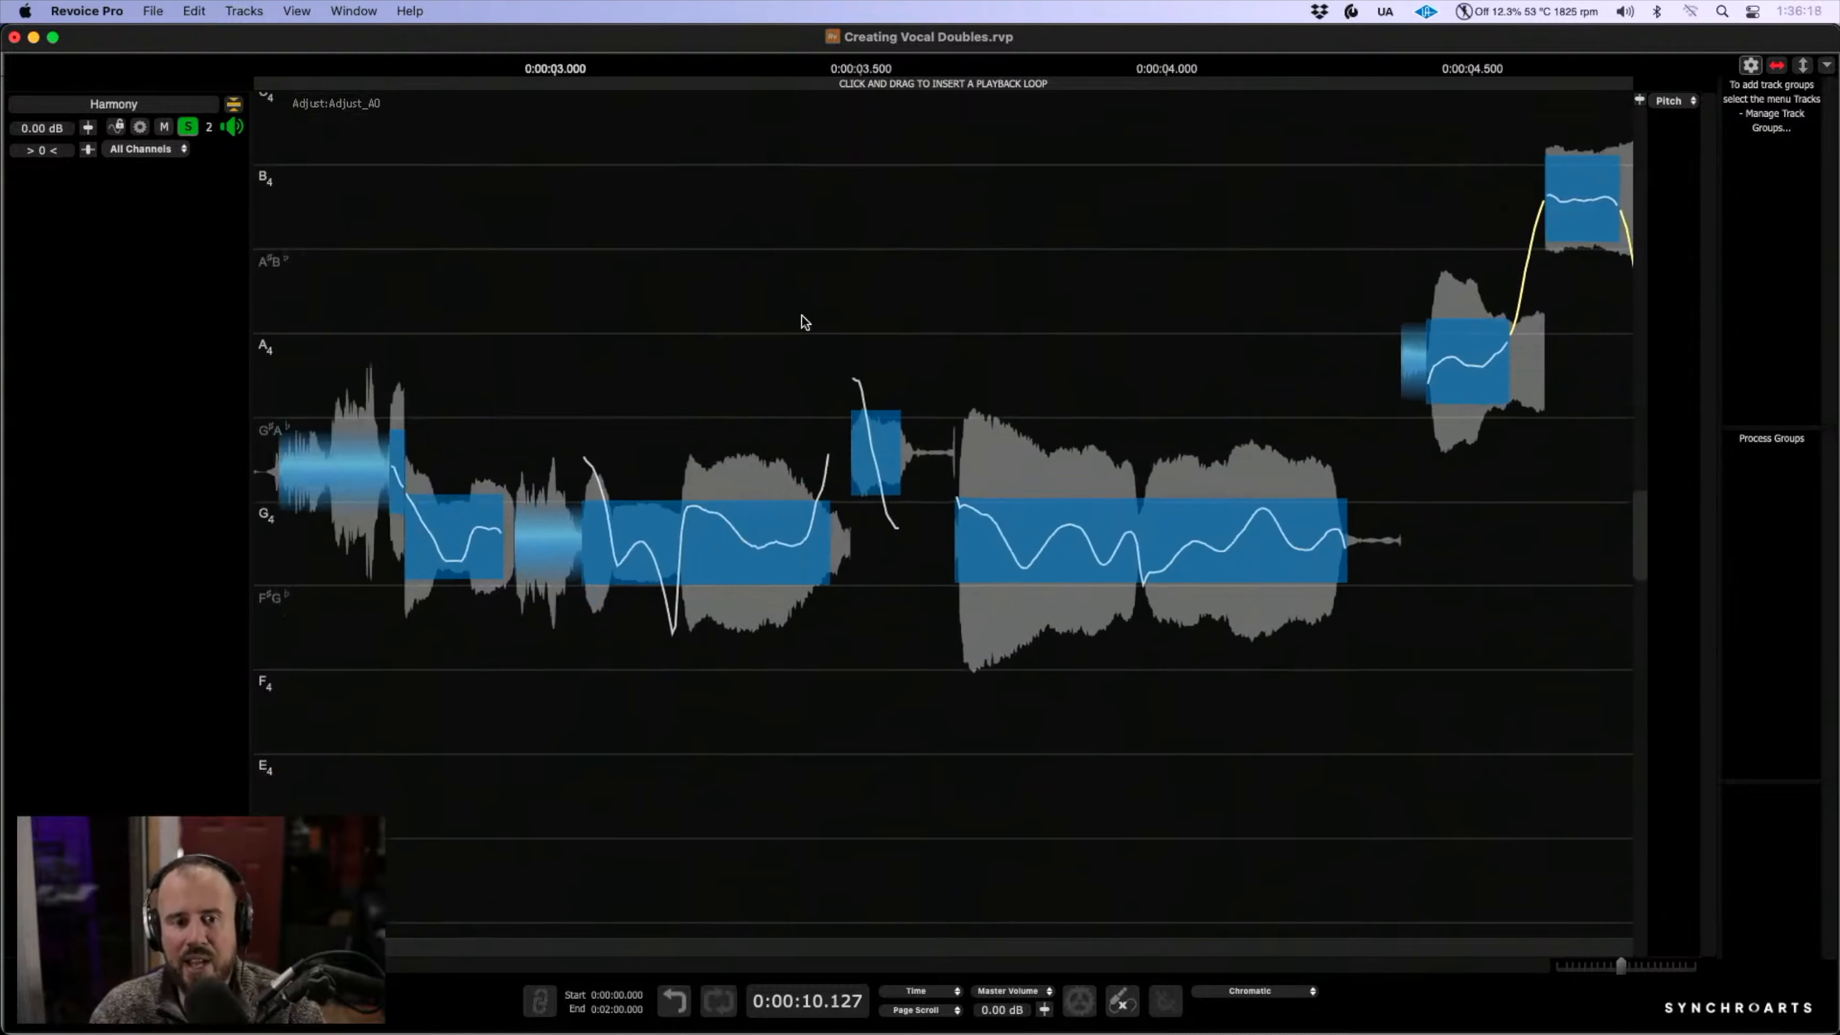
right_click(757, 532)
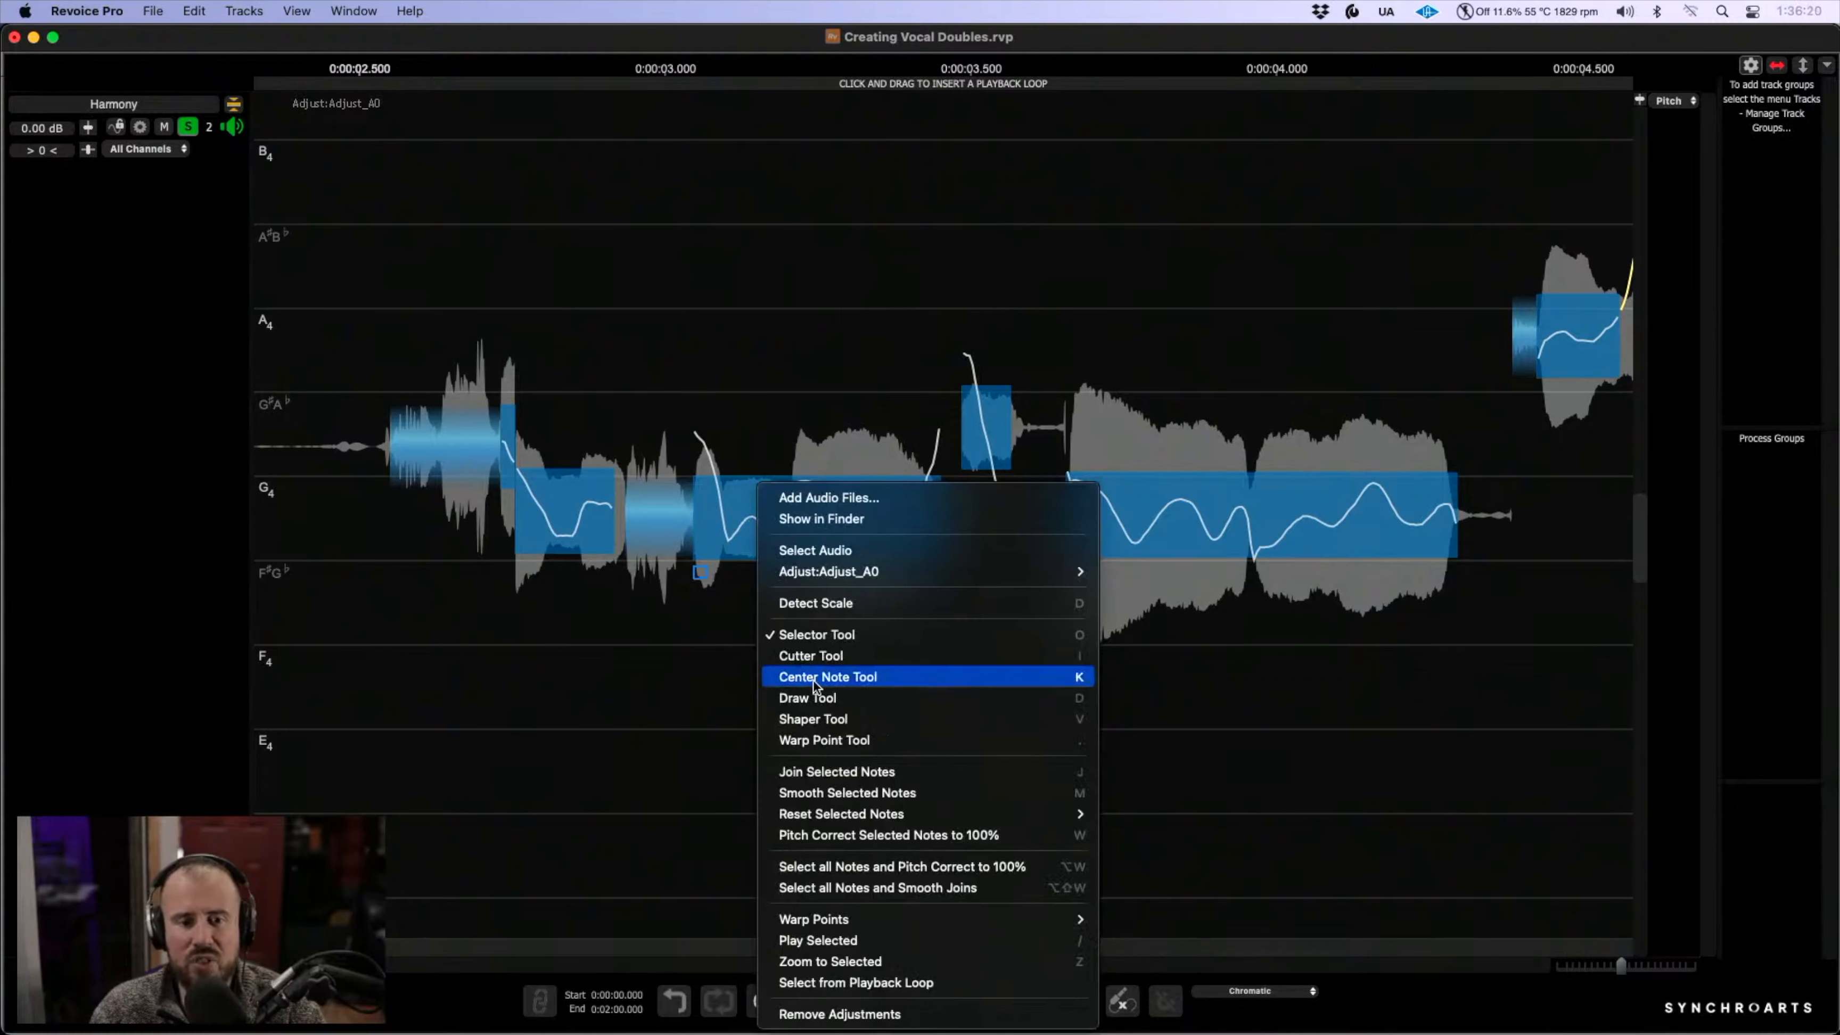
left_click(807, 697)
mouse_move(695, 509)
left_mouse_down()
mouse_move(944, 496)
mouse_move(942, 511)
mouse_move(843, 500)
mouse_move(879, 516)
left_mouse_up()
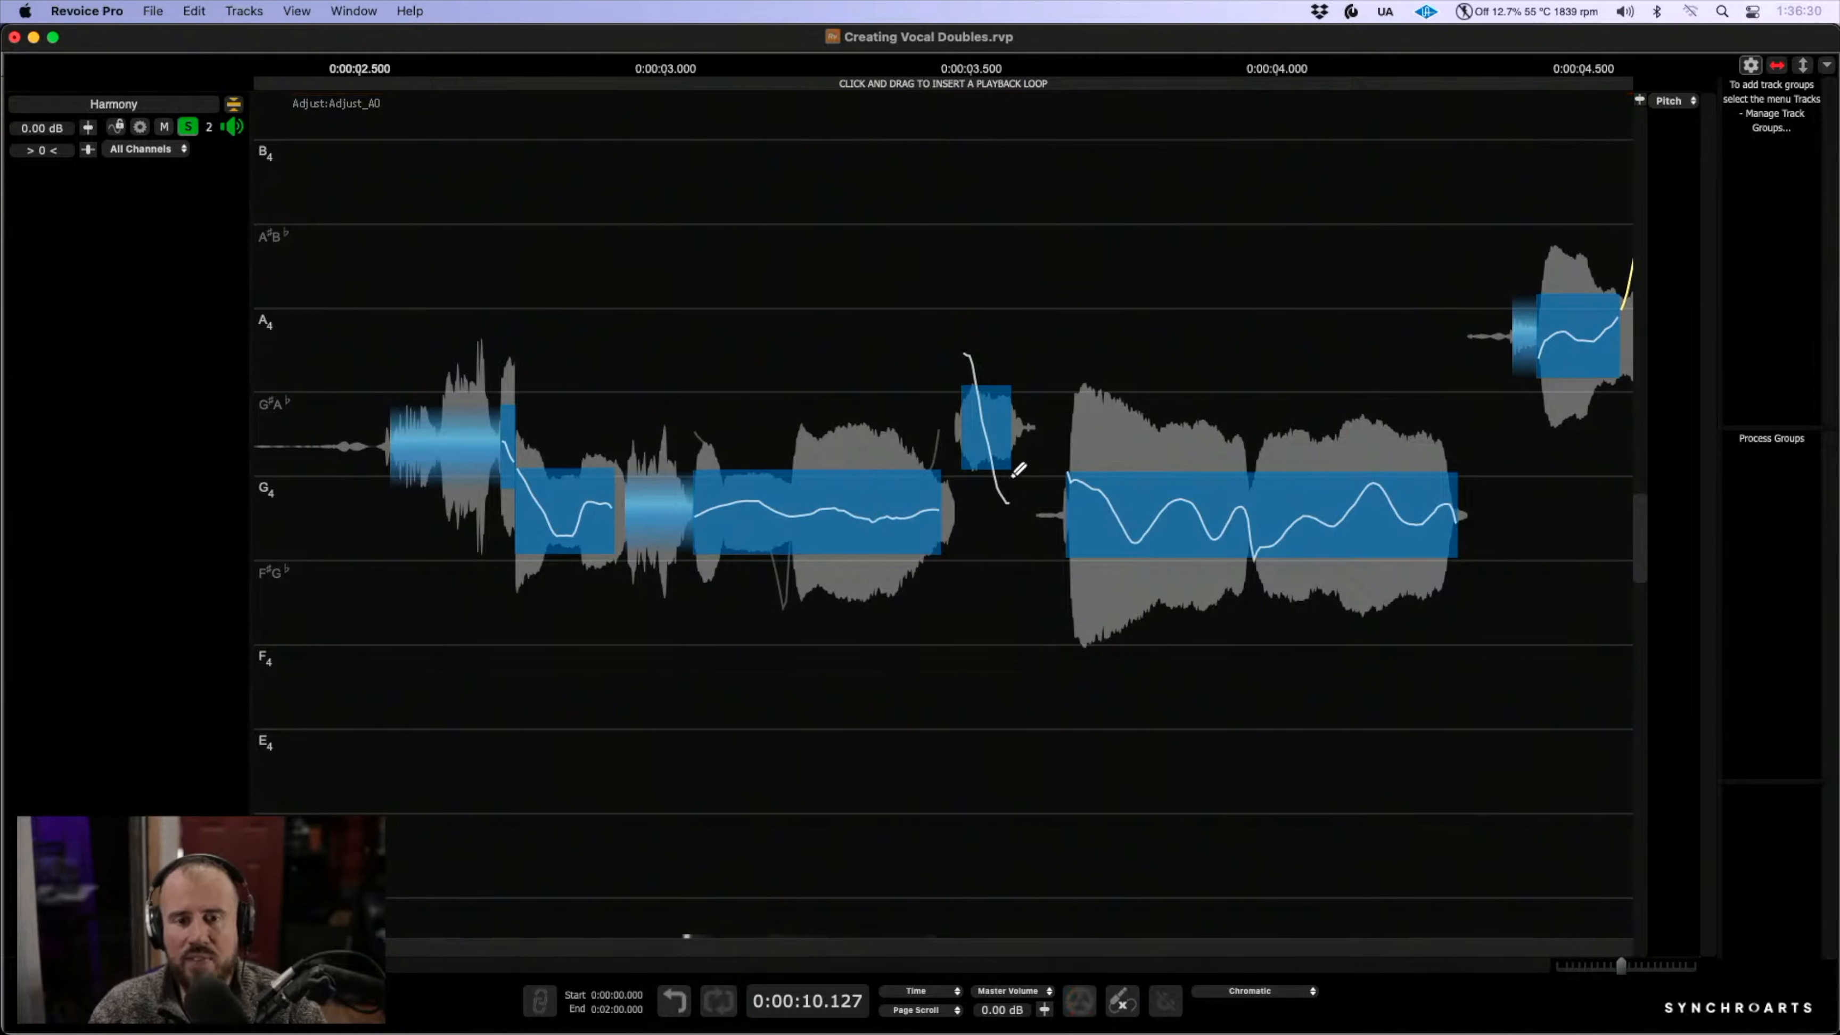
- Flatten the pitch curve of the G4 note at about 0:00:05.8 by redrawing it
scroll(1238, 513, "right", 10)
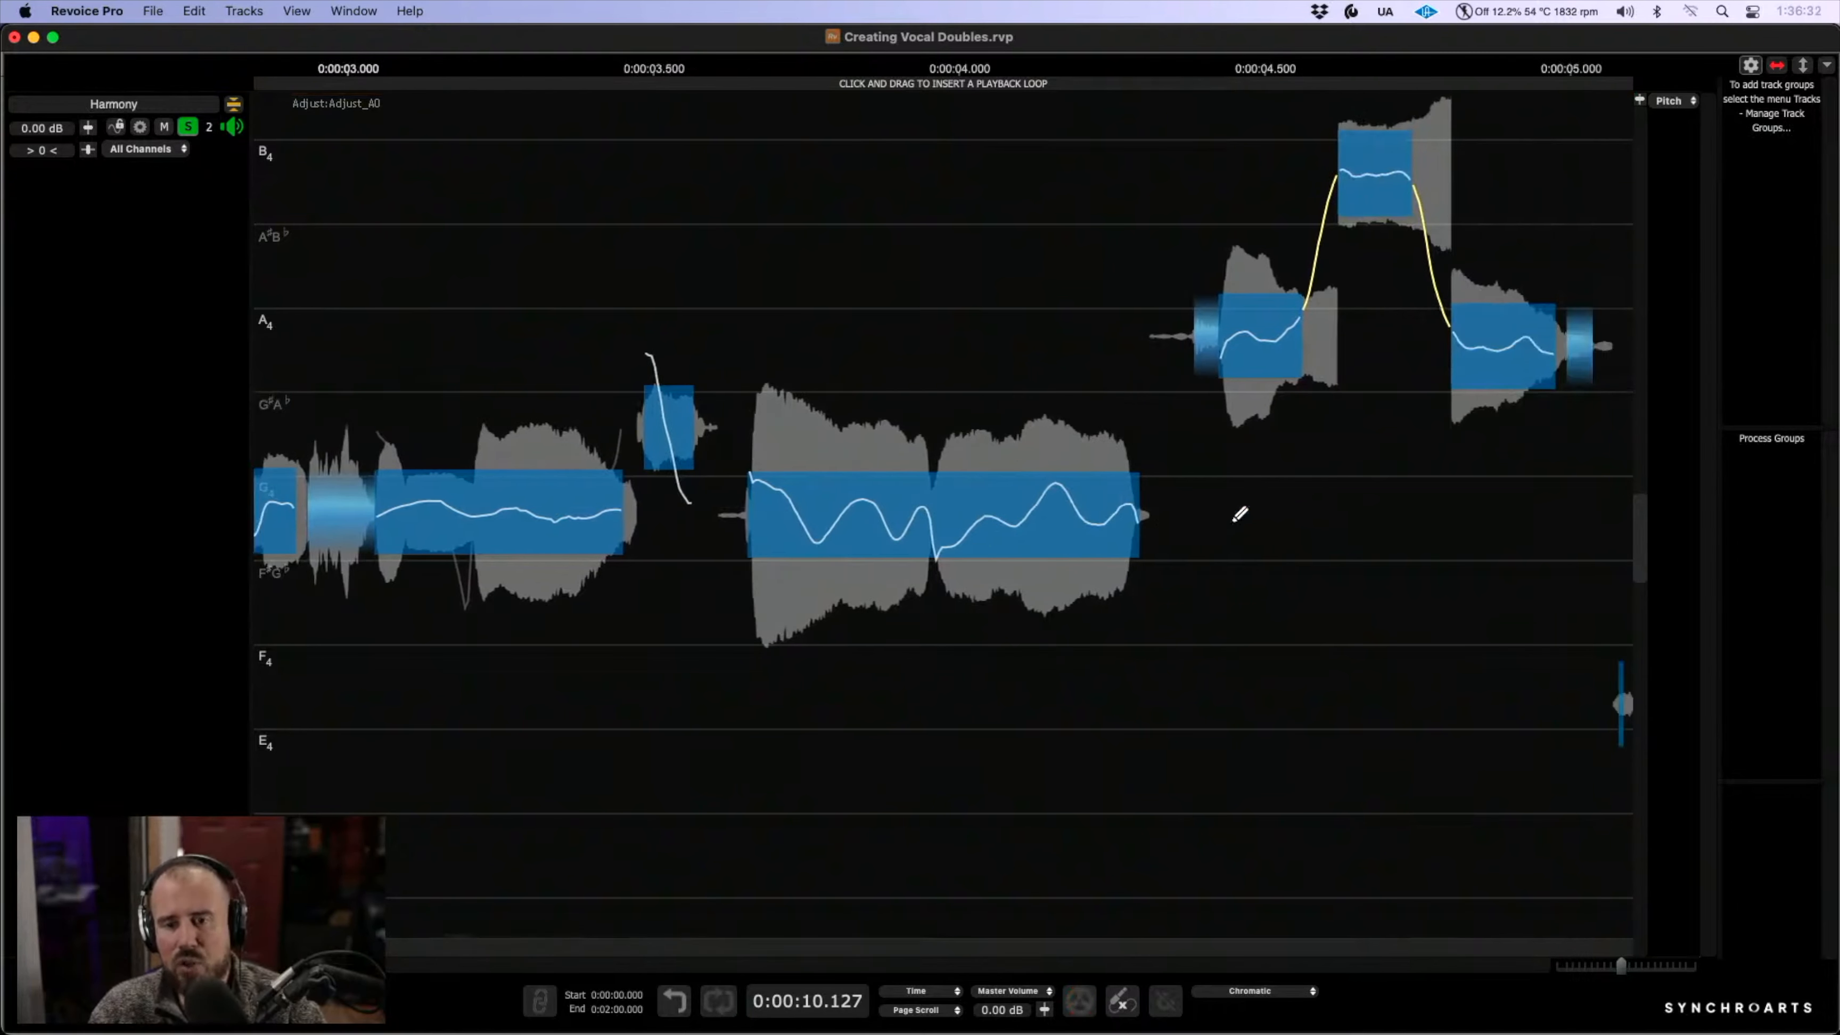
scroll(1238, 513, "right", 3)
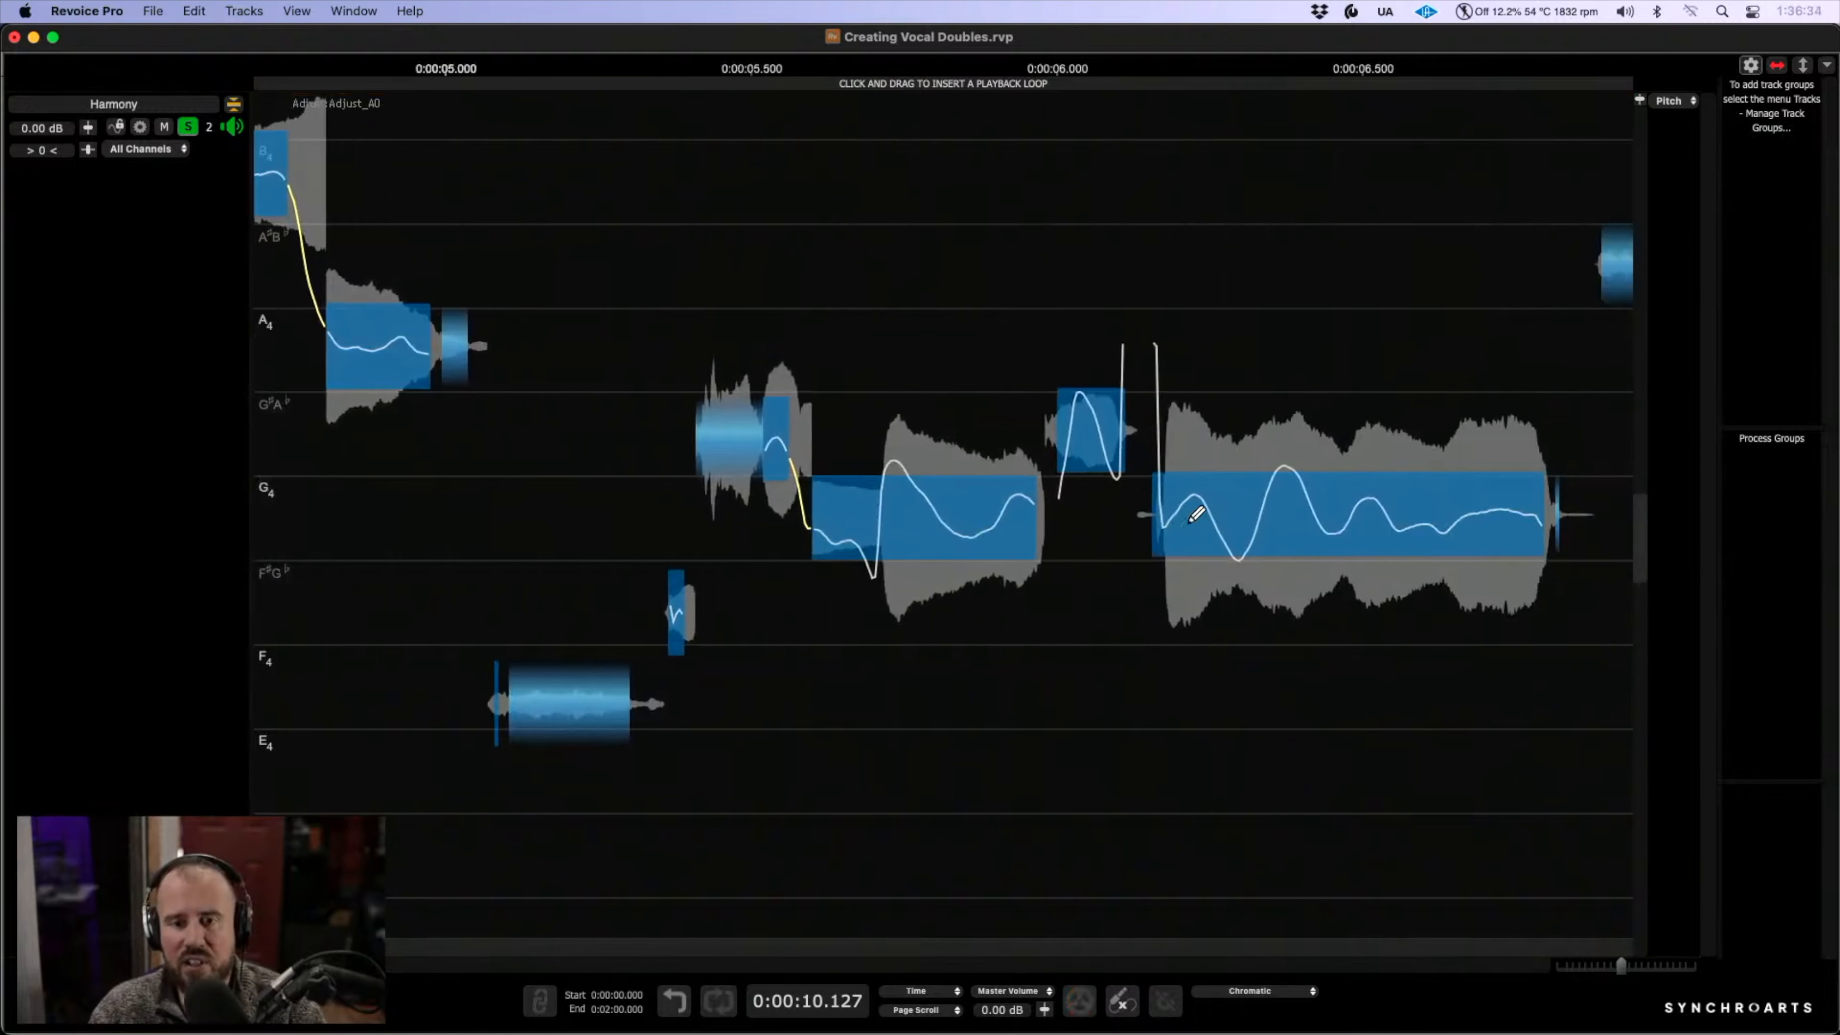
scroll(1202, 515, "right", 5)
left_click_drag(706, 511, 930, 526)
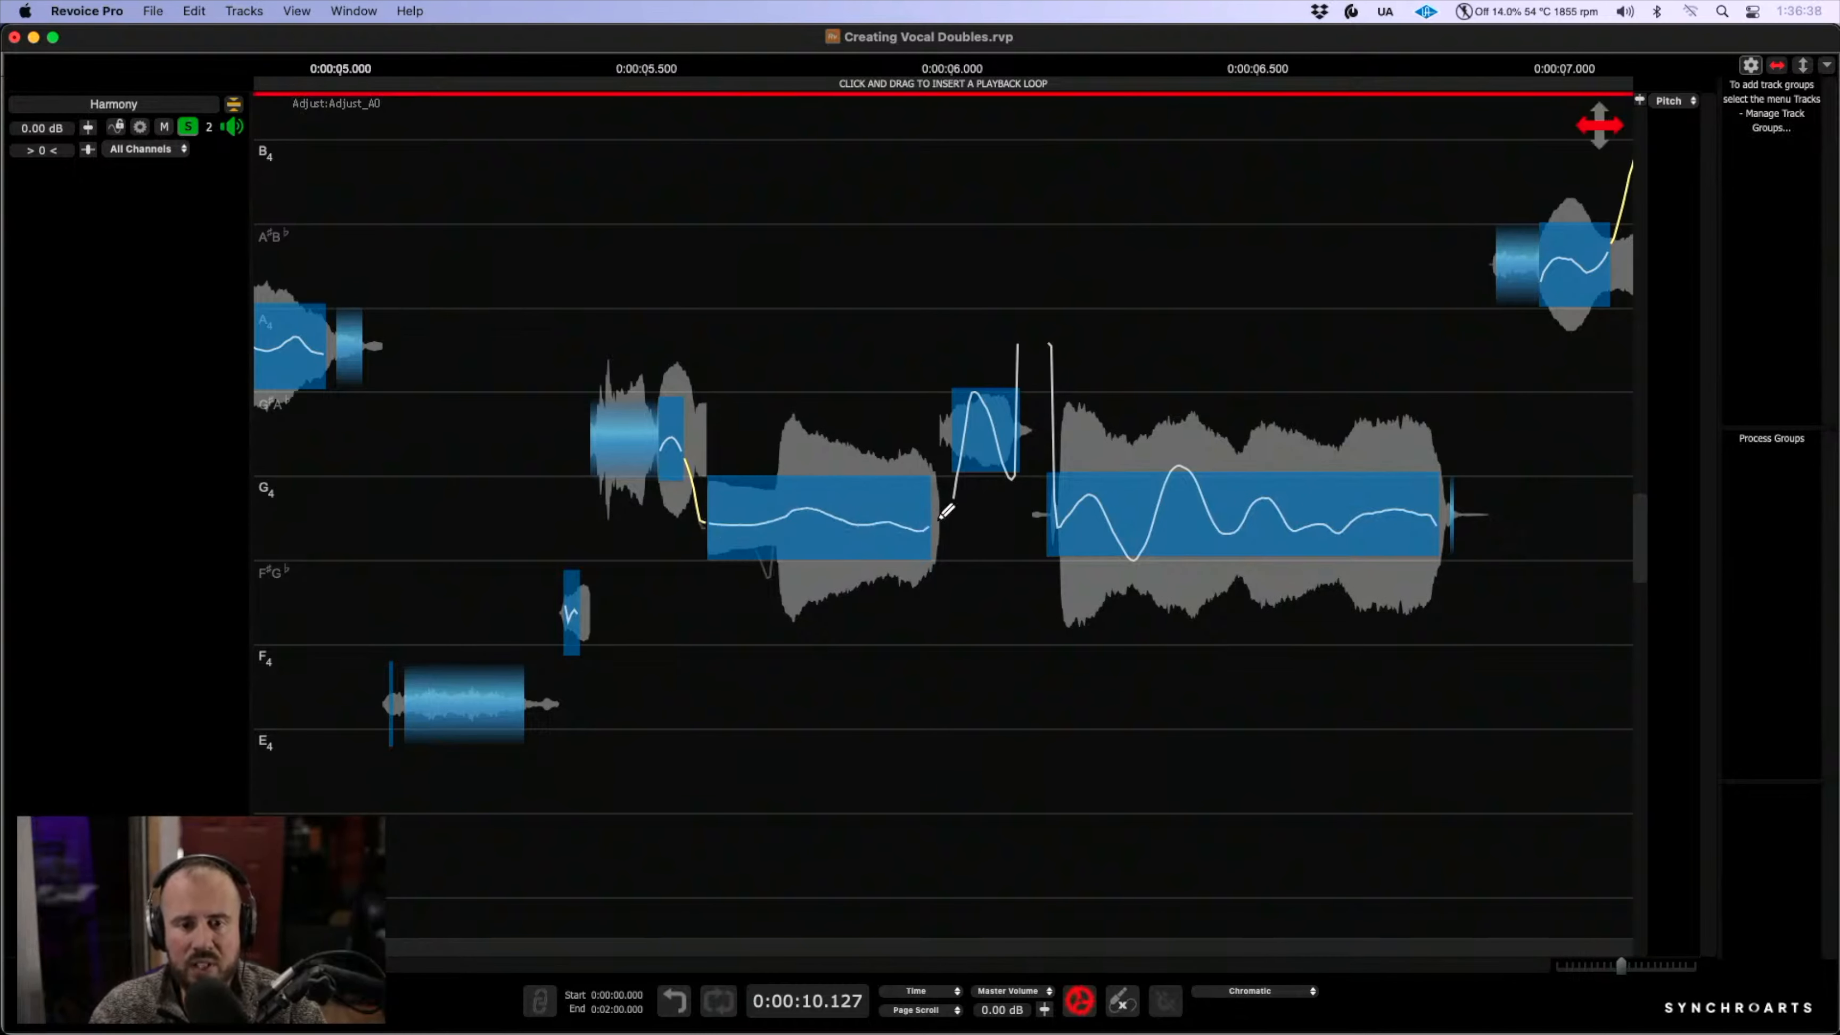
- Play the phrase after 0:00:05.5, and move the short note at about 0:00:06.05 down to G4 with the Selector Tool
right_click(1007, 513)
left_click(1062, 635)
left_click(595, 310)
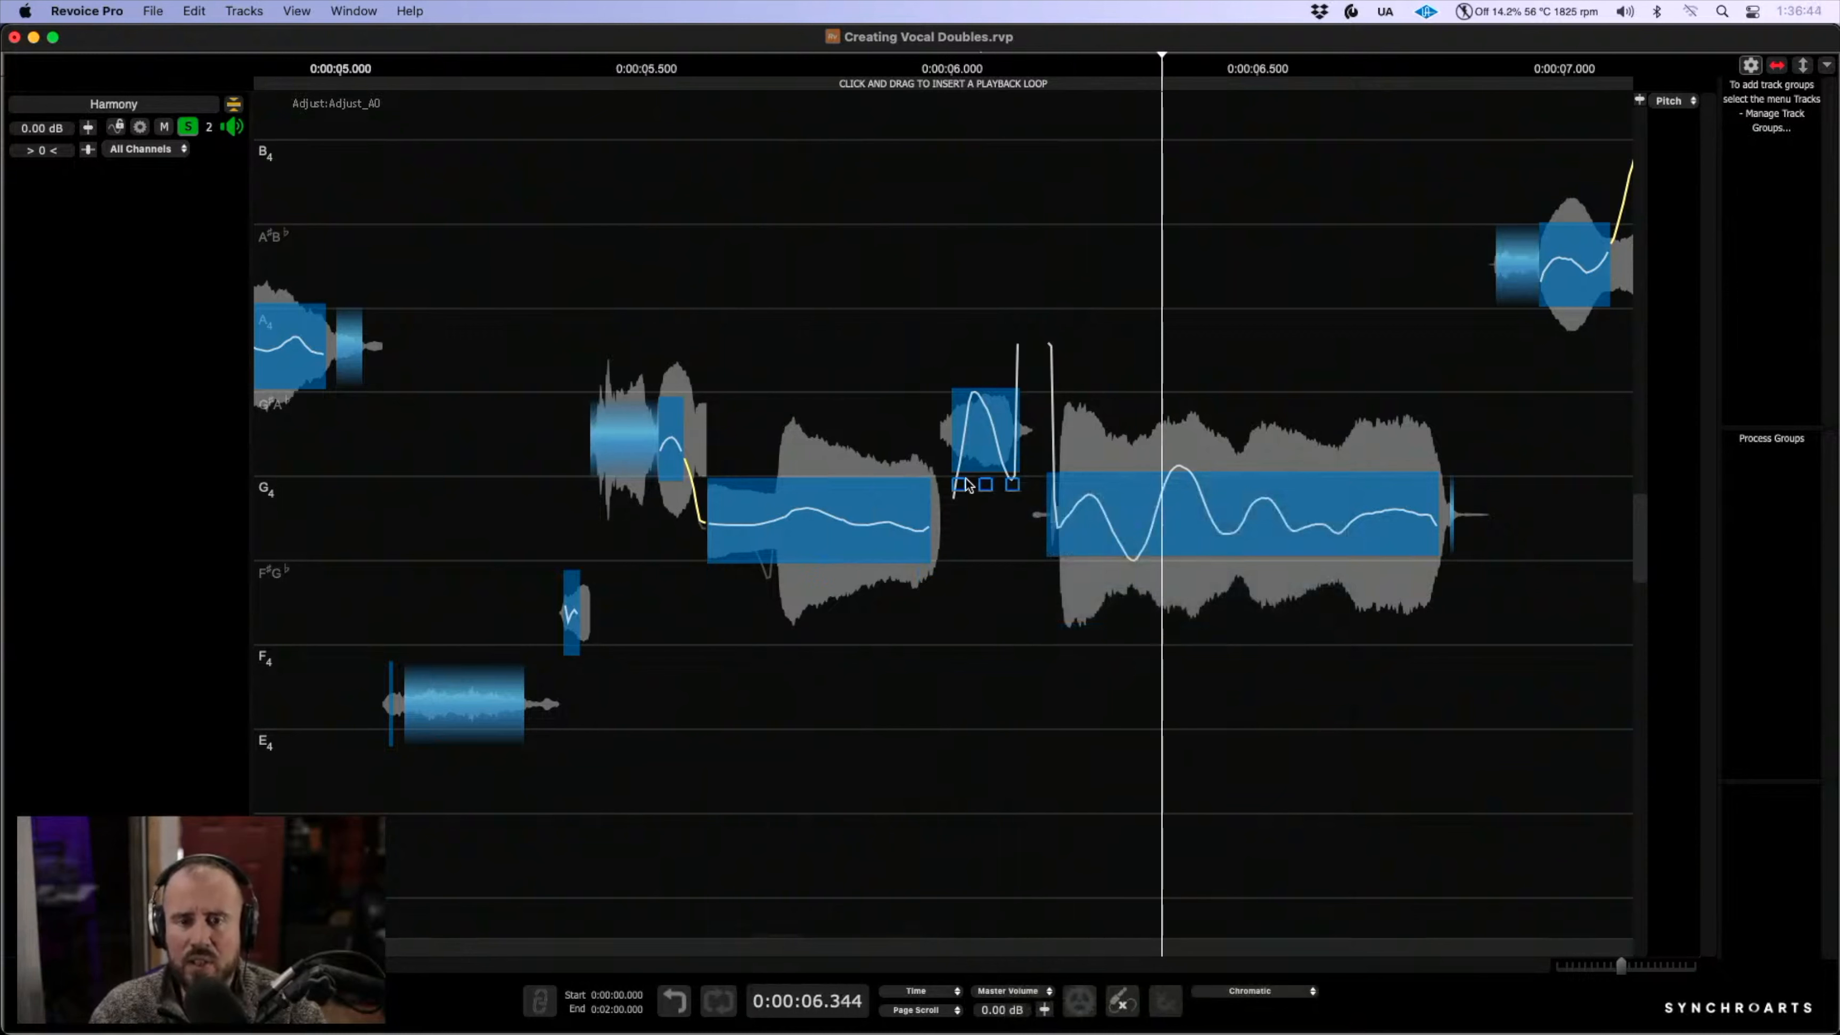
left_click_drag(982, 433, 982, 522)
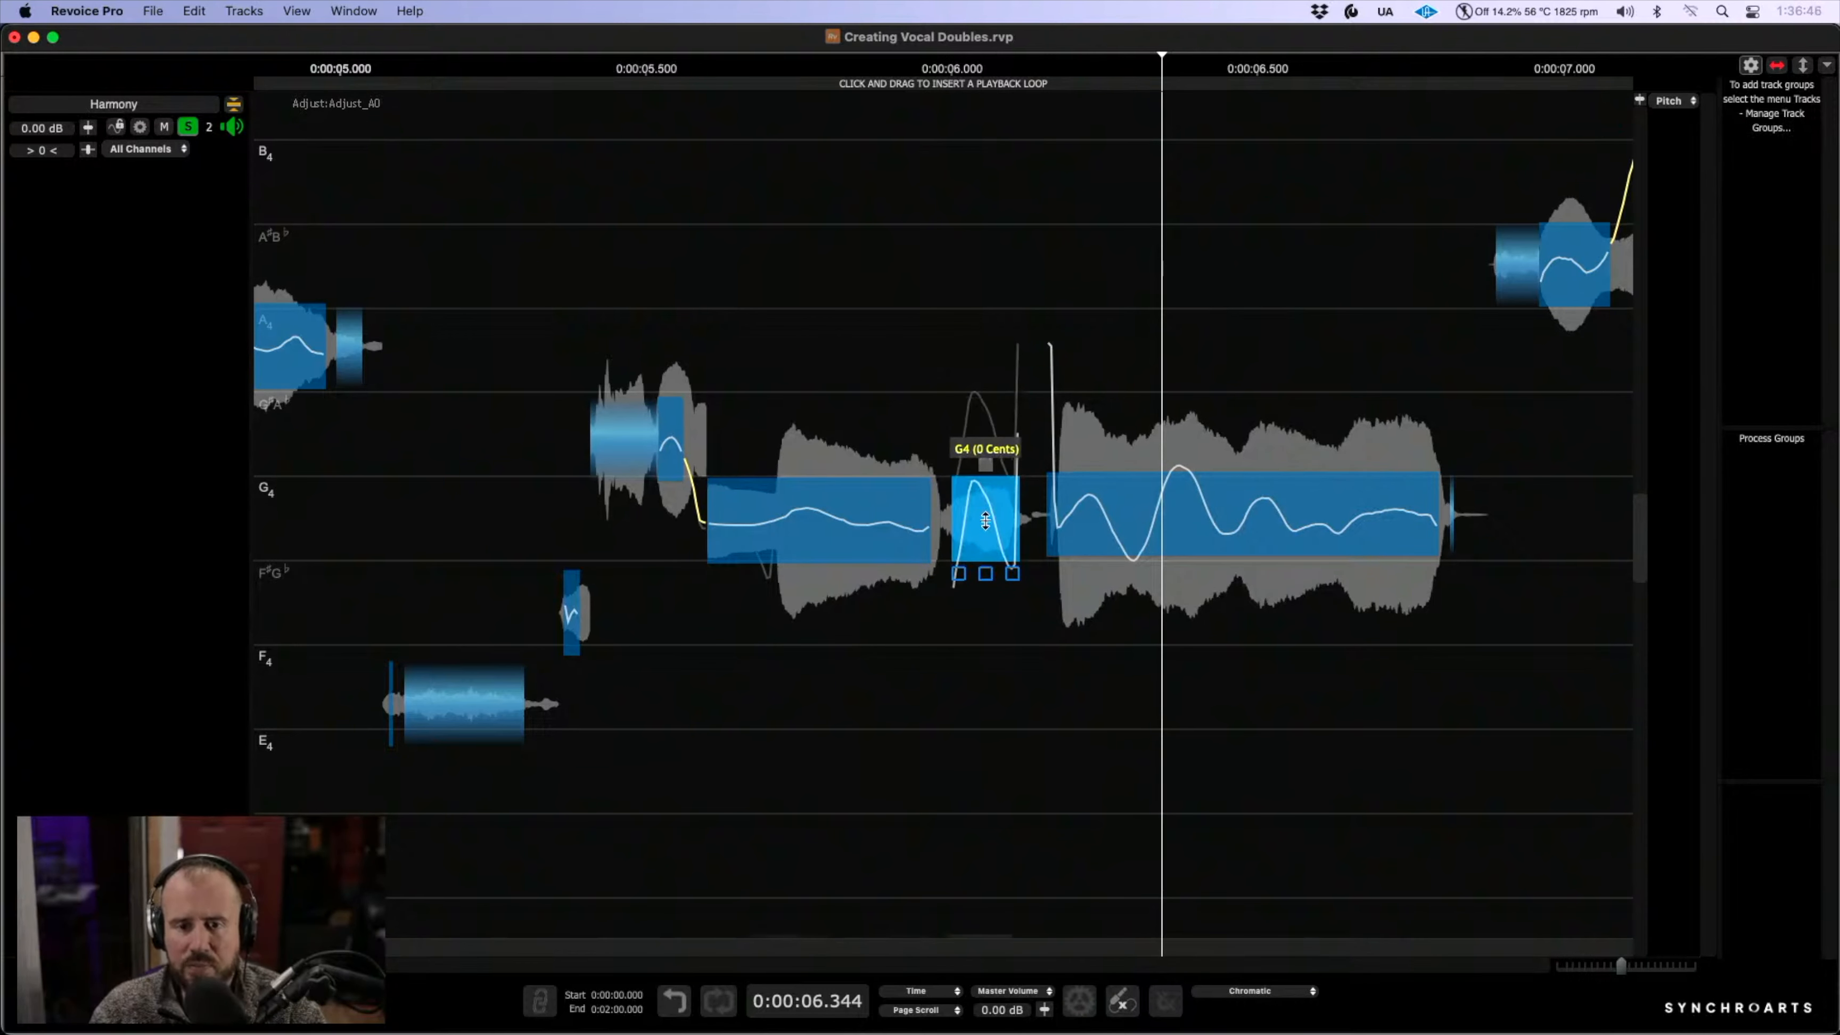
- Redraw the pitch curve of the moved G4 note and the start of the long note after it, and play the phrase
right_click(1000, 520)
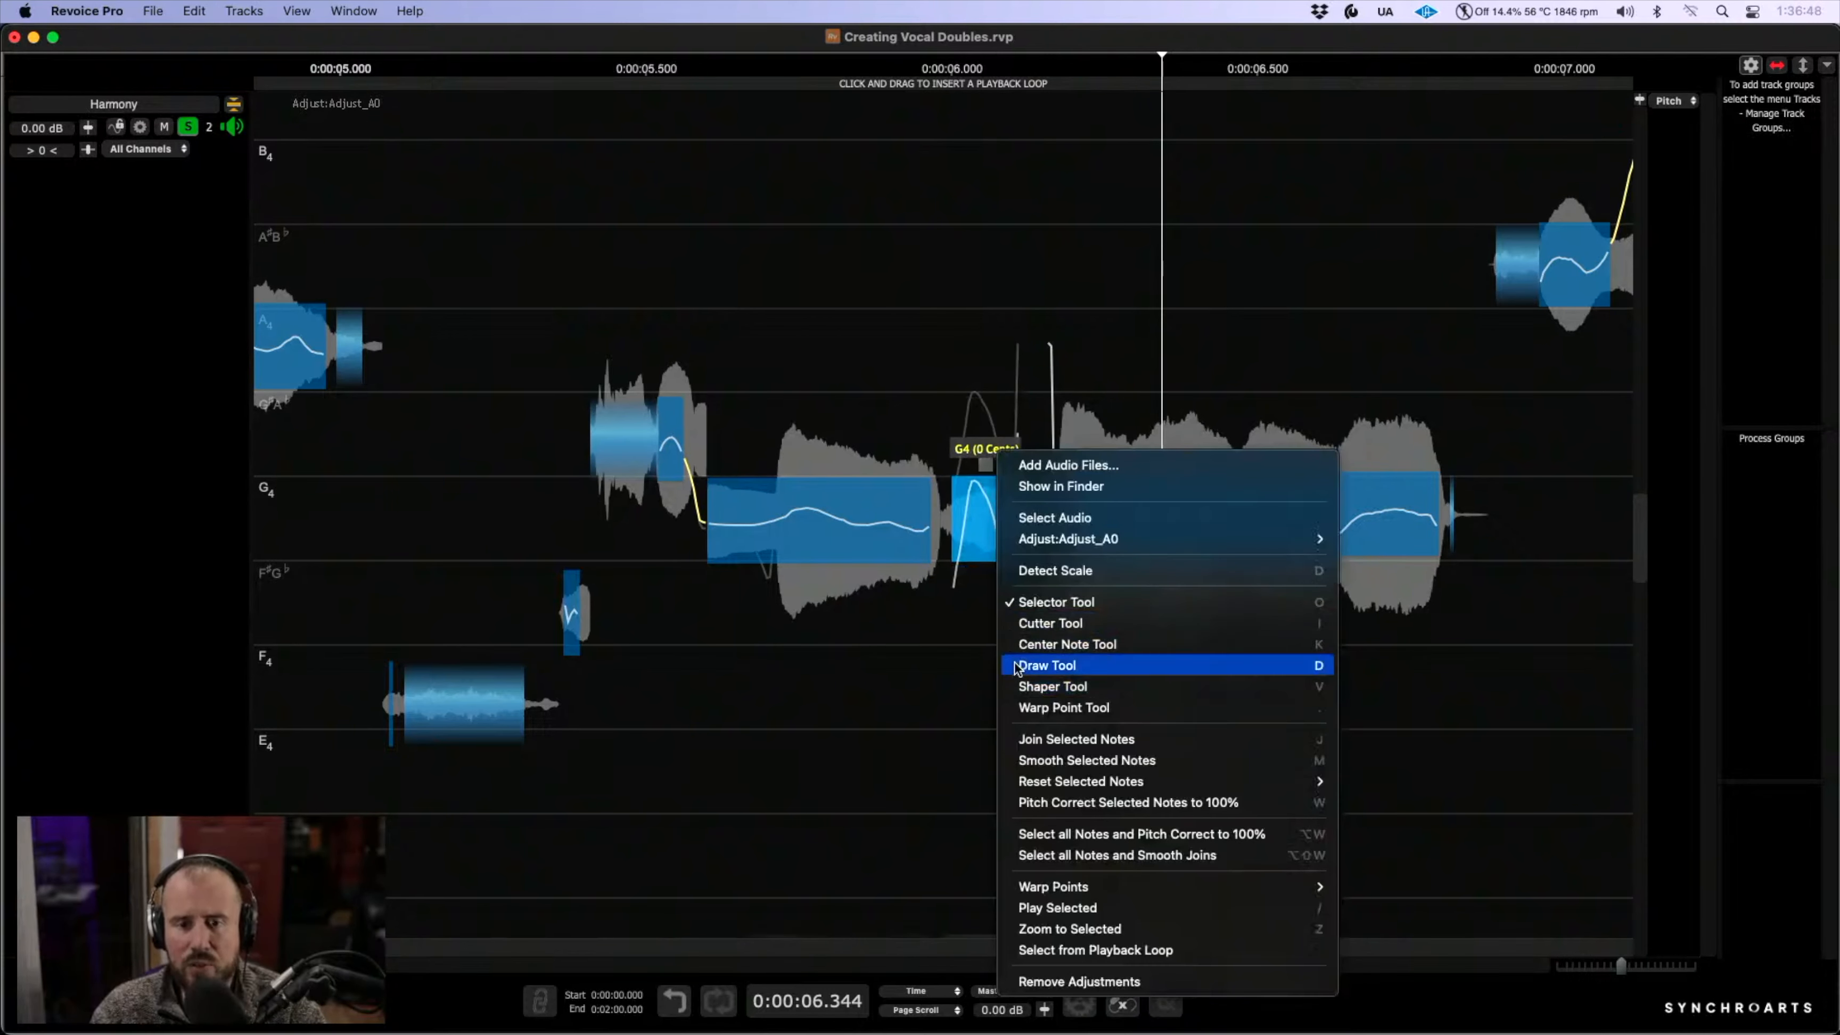
left_click(1047, 666)
left_click_drag(1047, 528, 1079, 507)
left_click_drag(949, 516, 1040, 512)
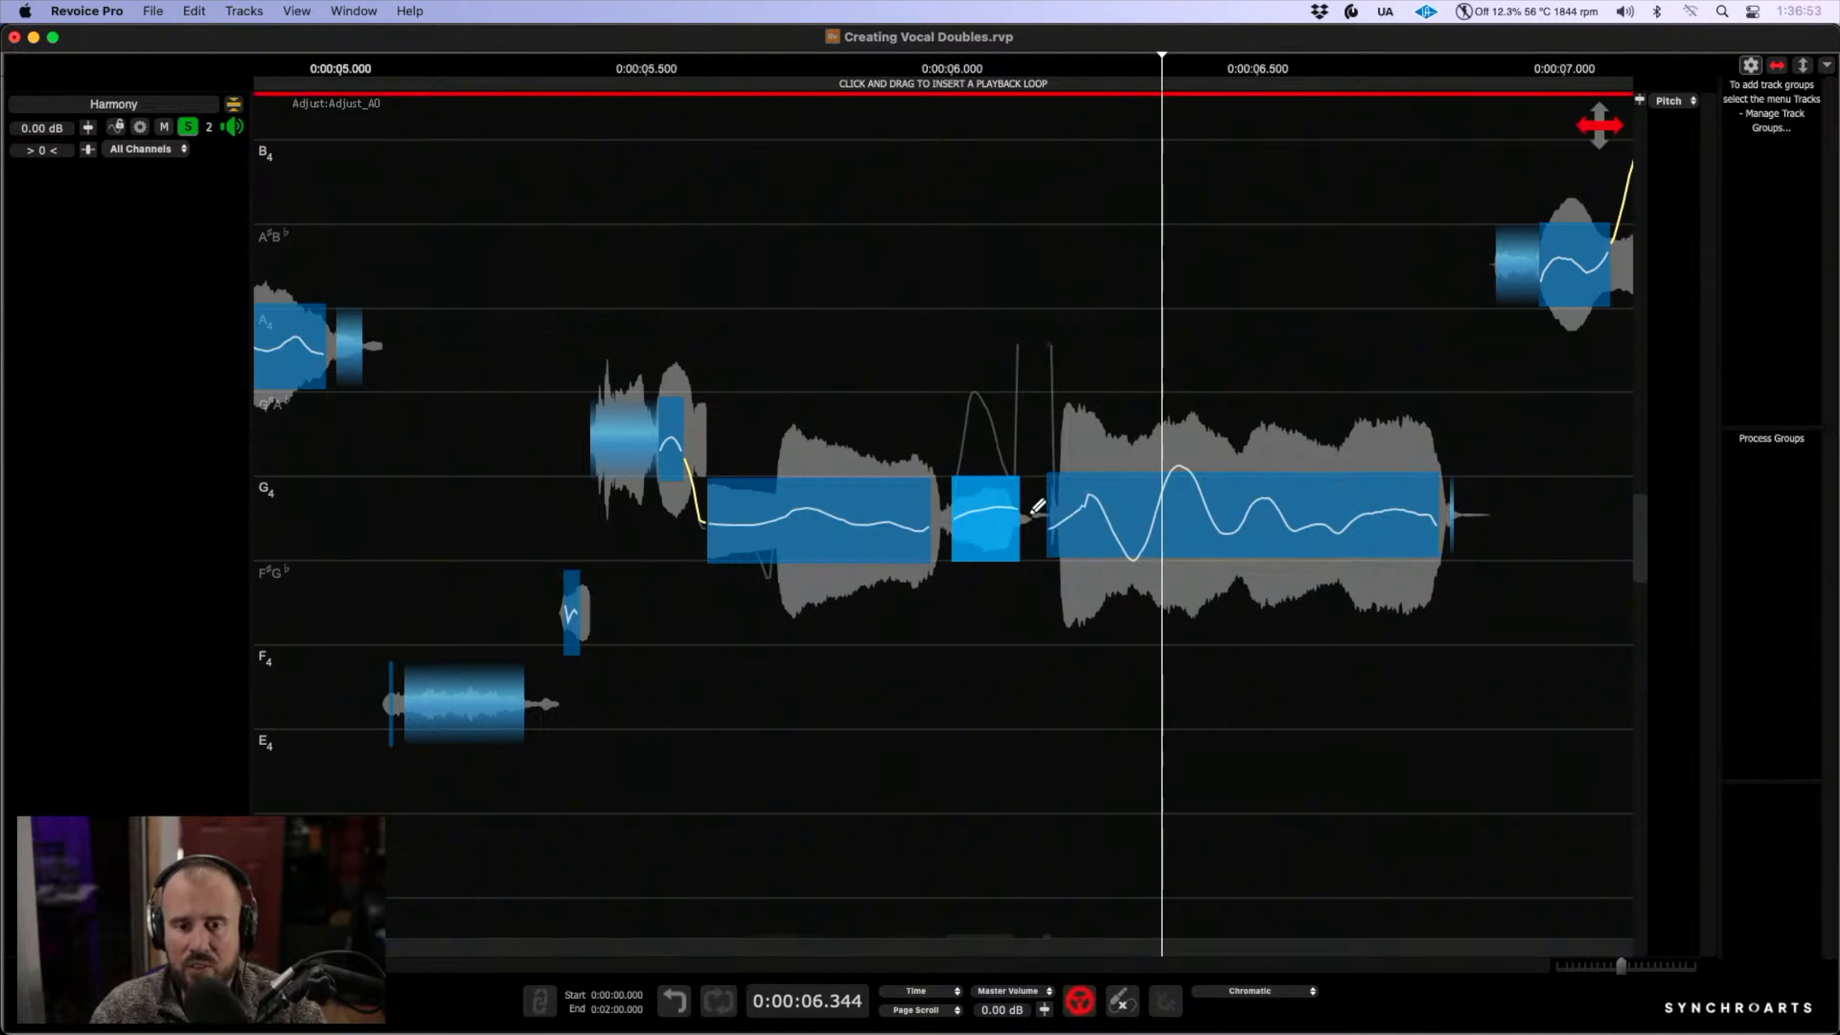
left_click(608, 328)
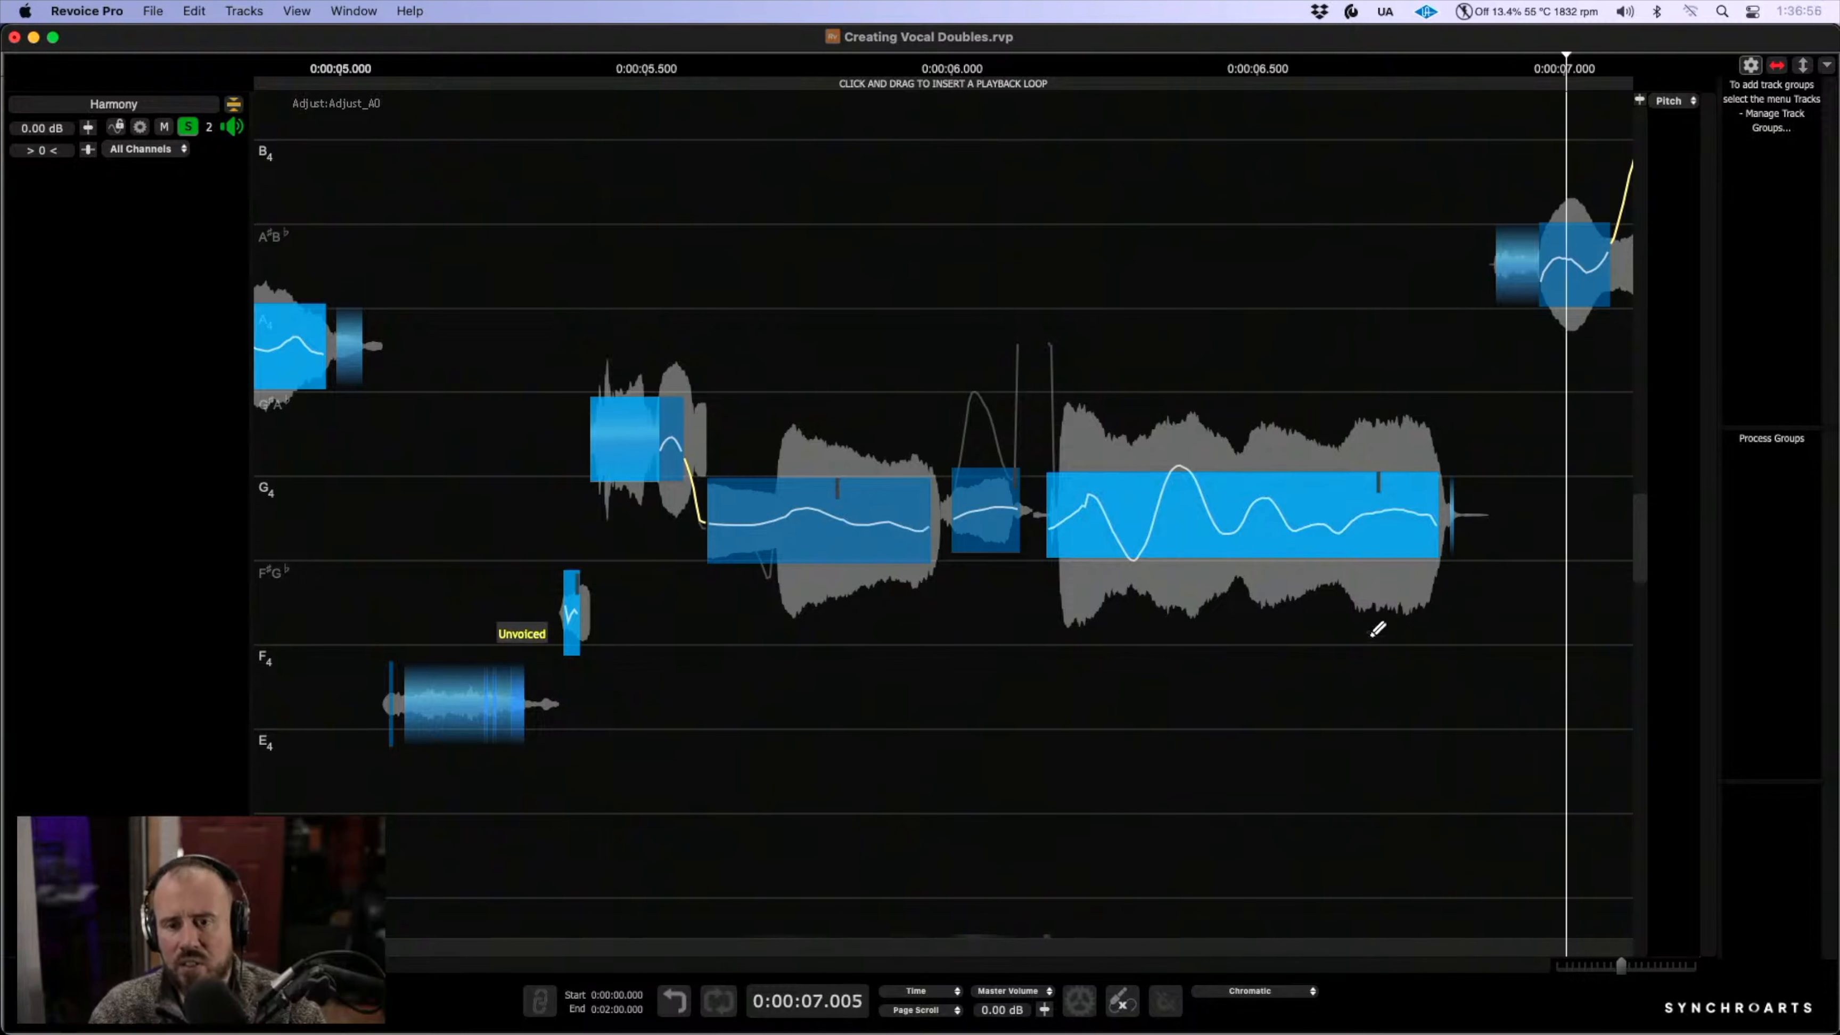
- Draw out the pitch dip in the G4 note near 0:00:08.2, and move the short A4 note near 0:00:08.6 down to G4
left_click_drag(879, 528, 966, 511)
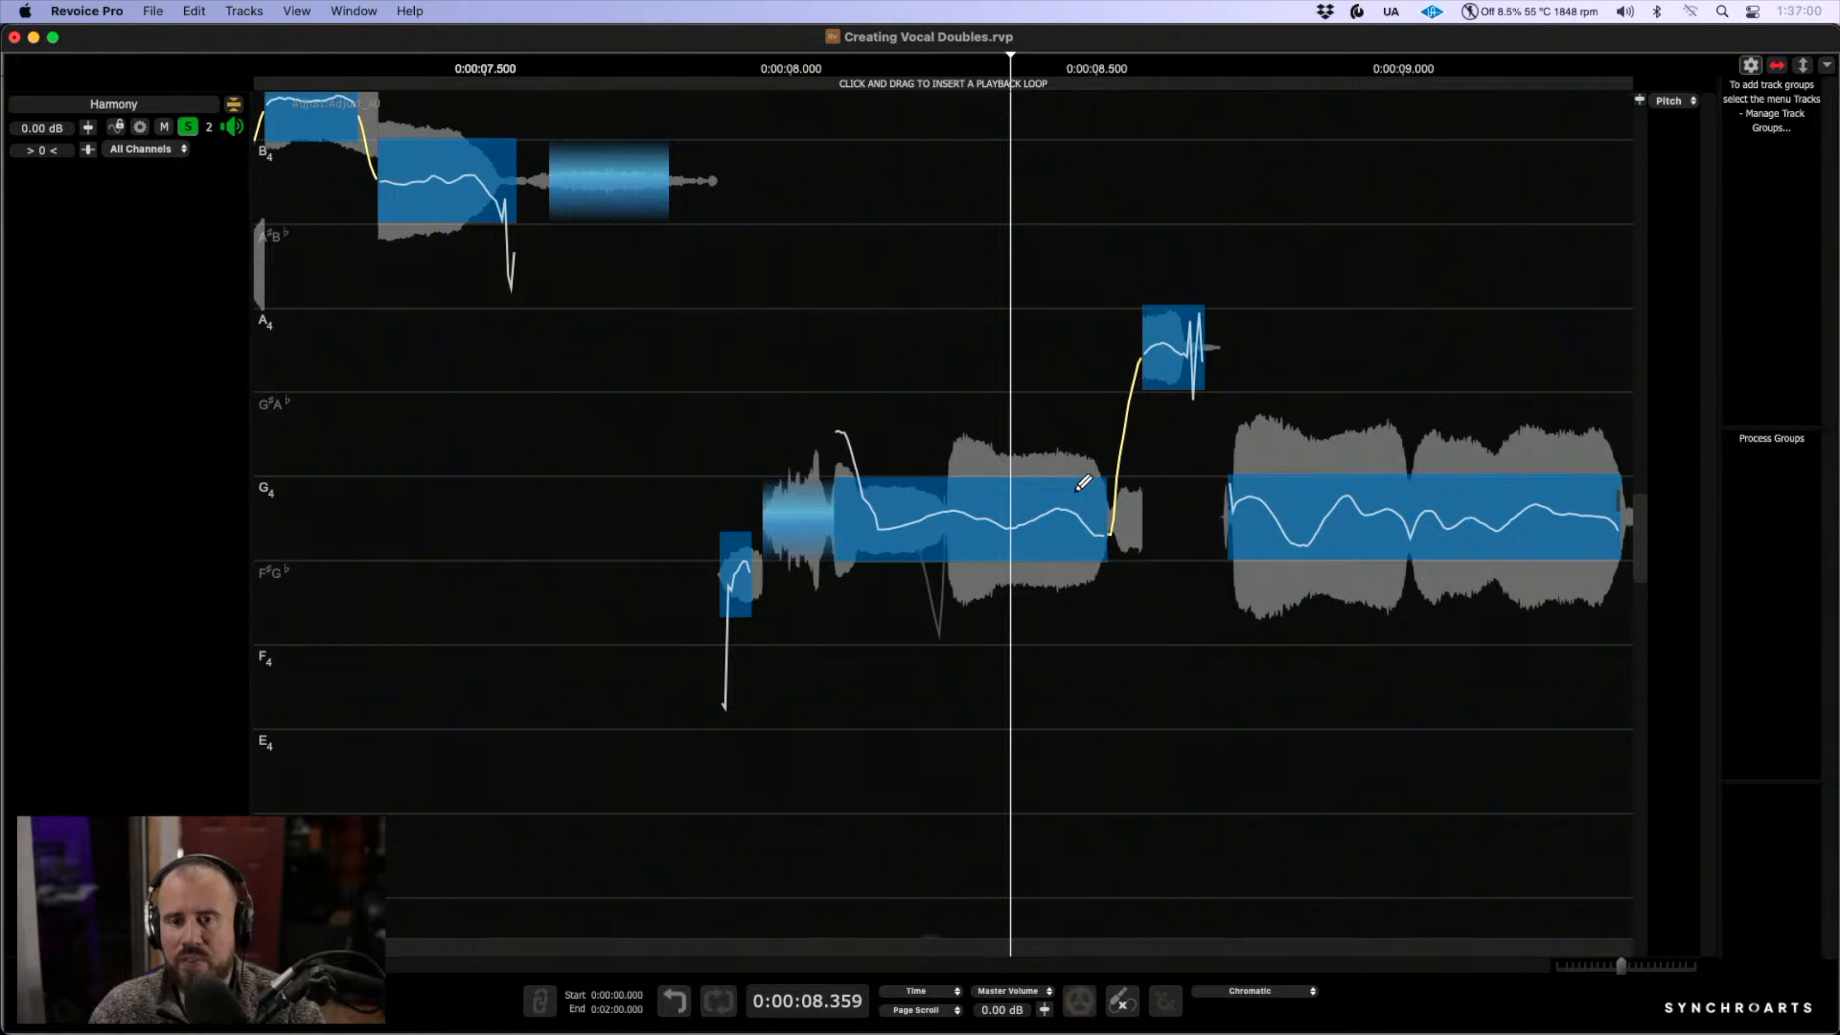
right_click(1080, 483)
left_click(1159, 635)
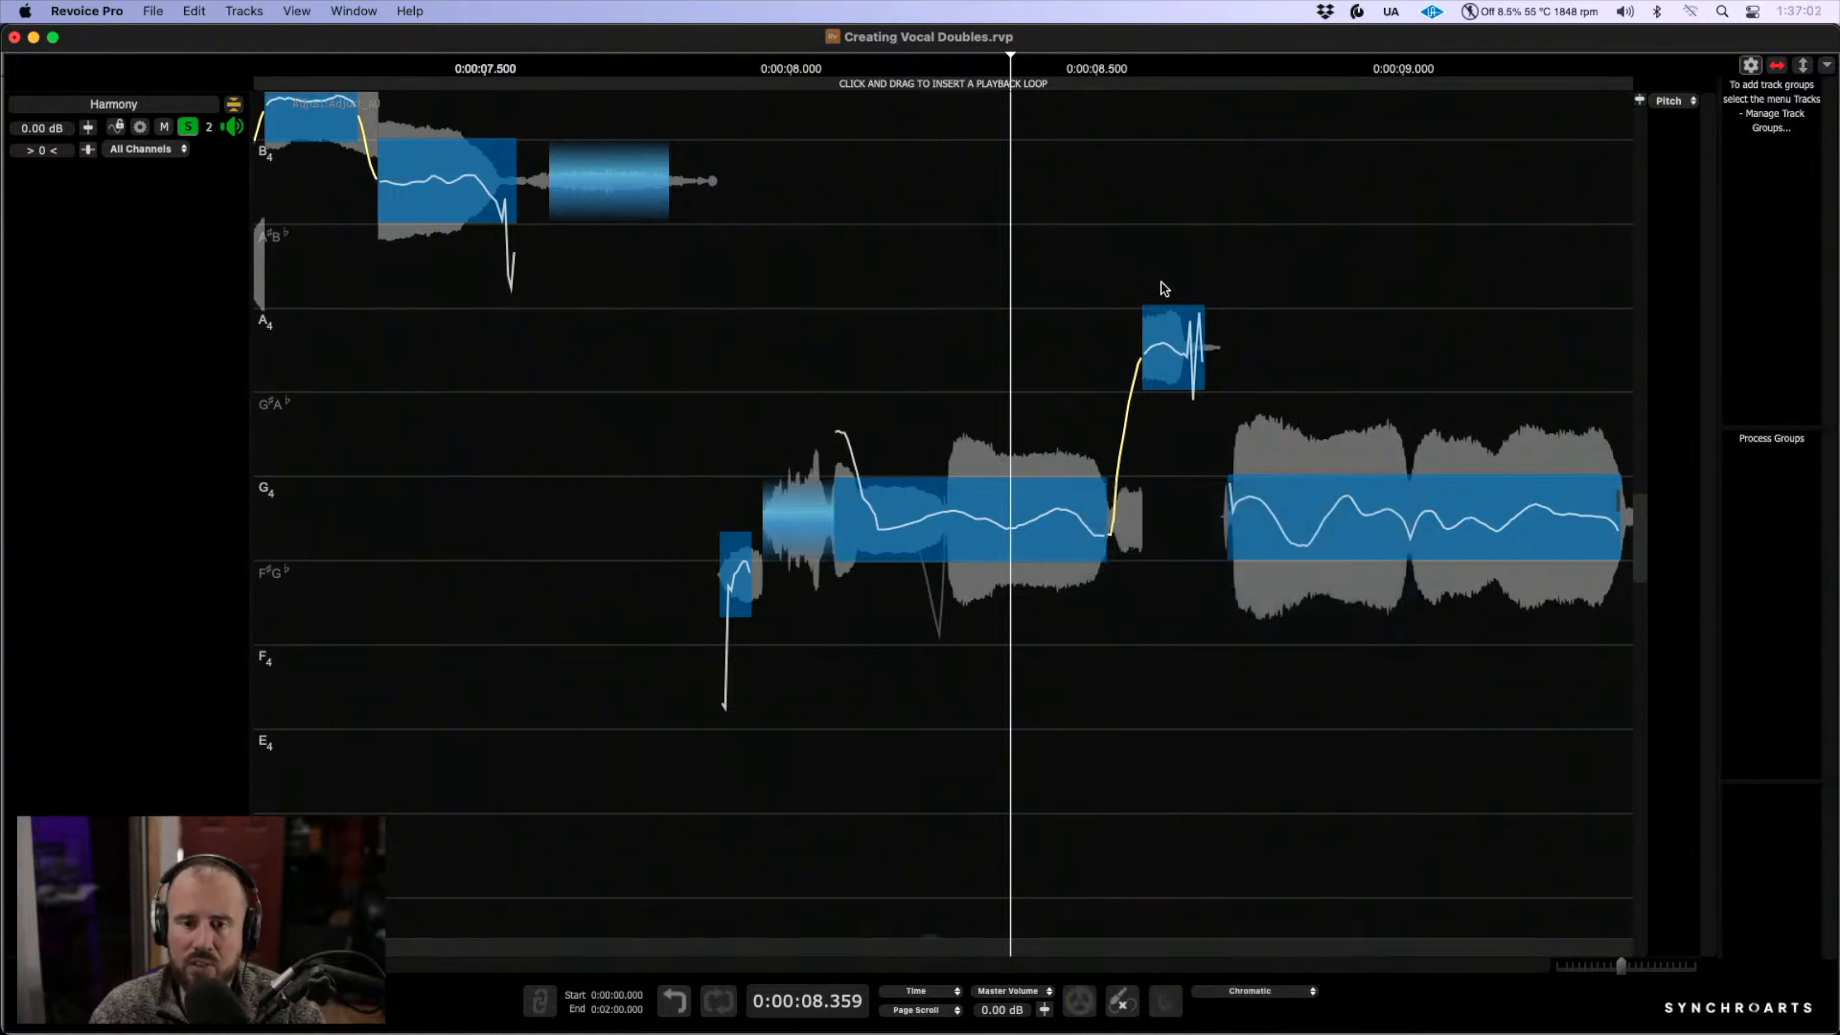
left_click_drag(1170, 350, 1166, 519)
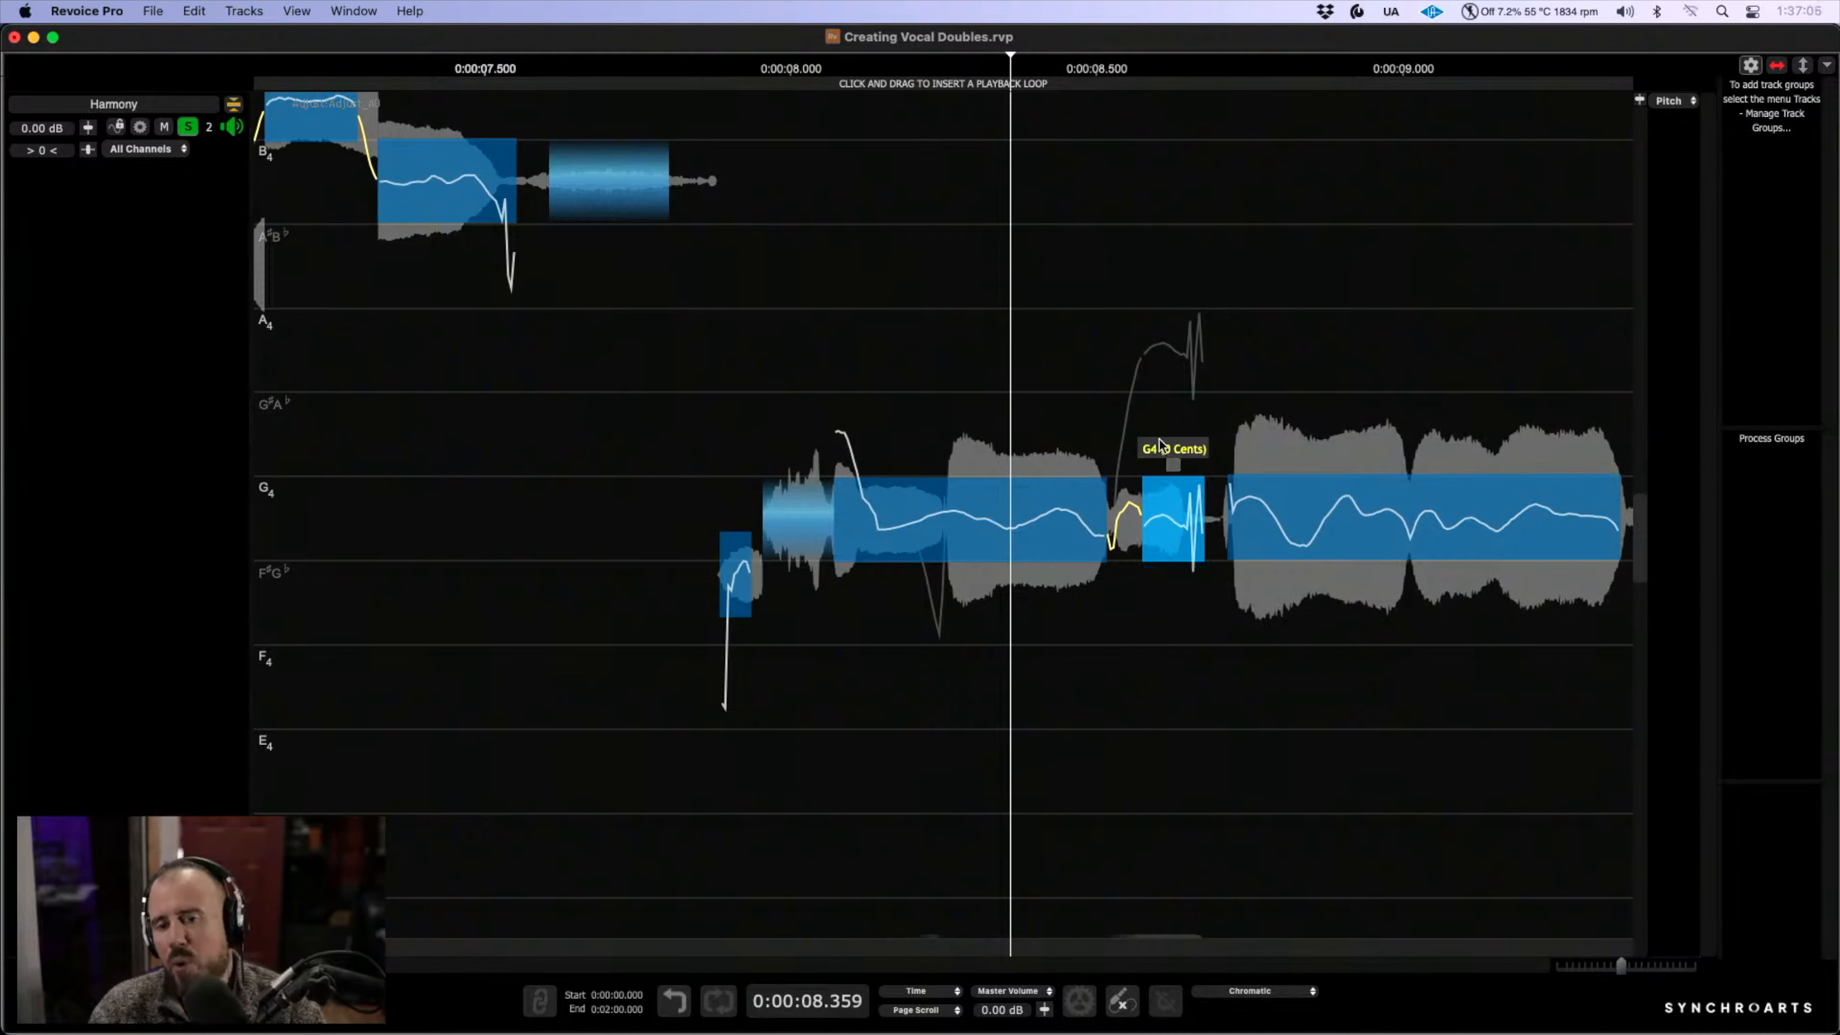
right_click(1160, 443)
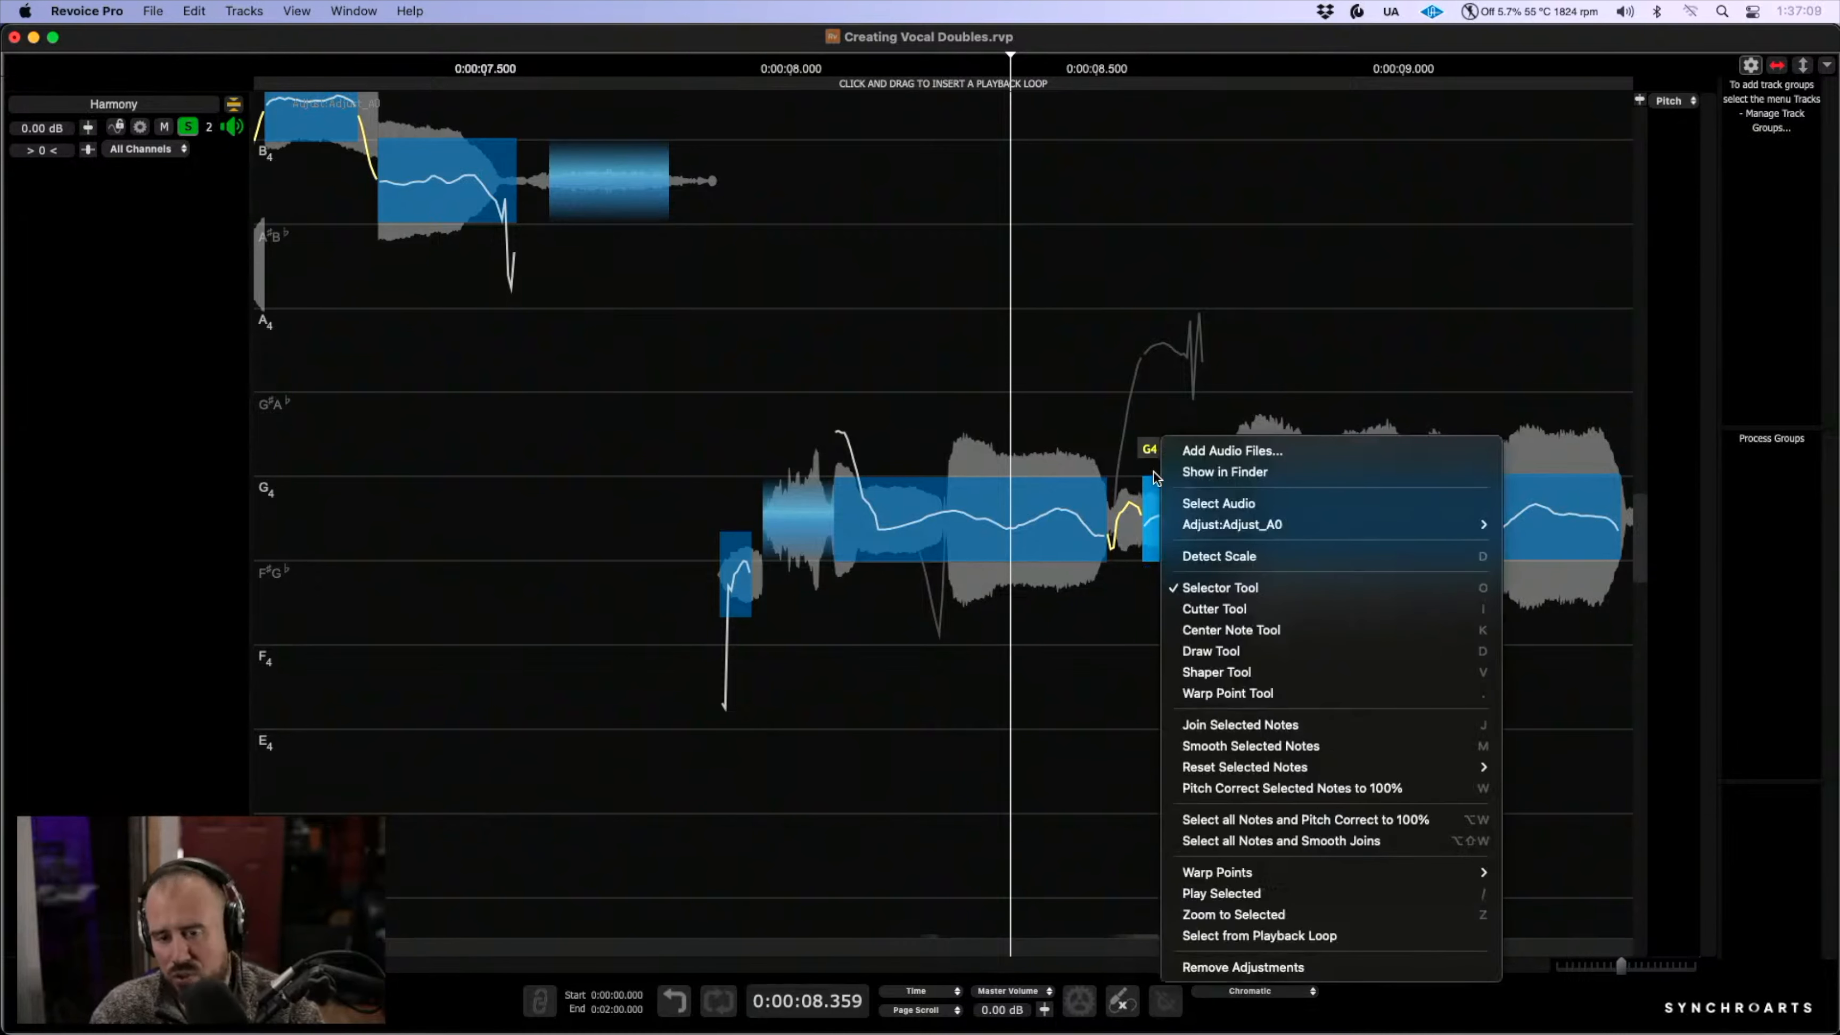
left_click(1237, 361)
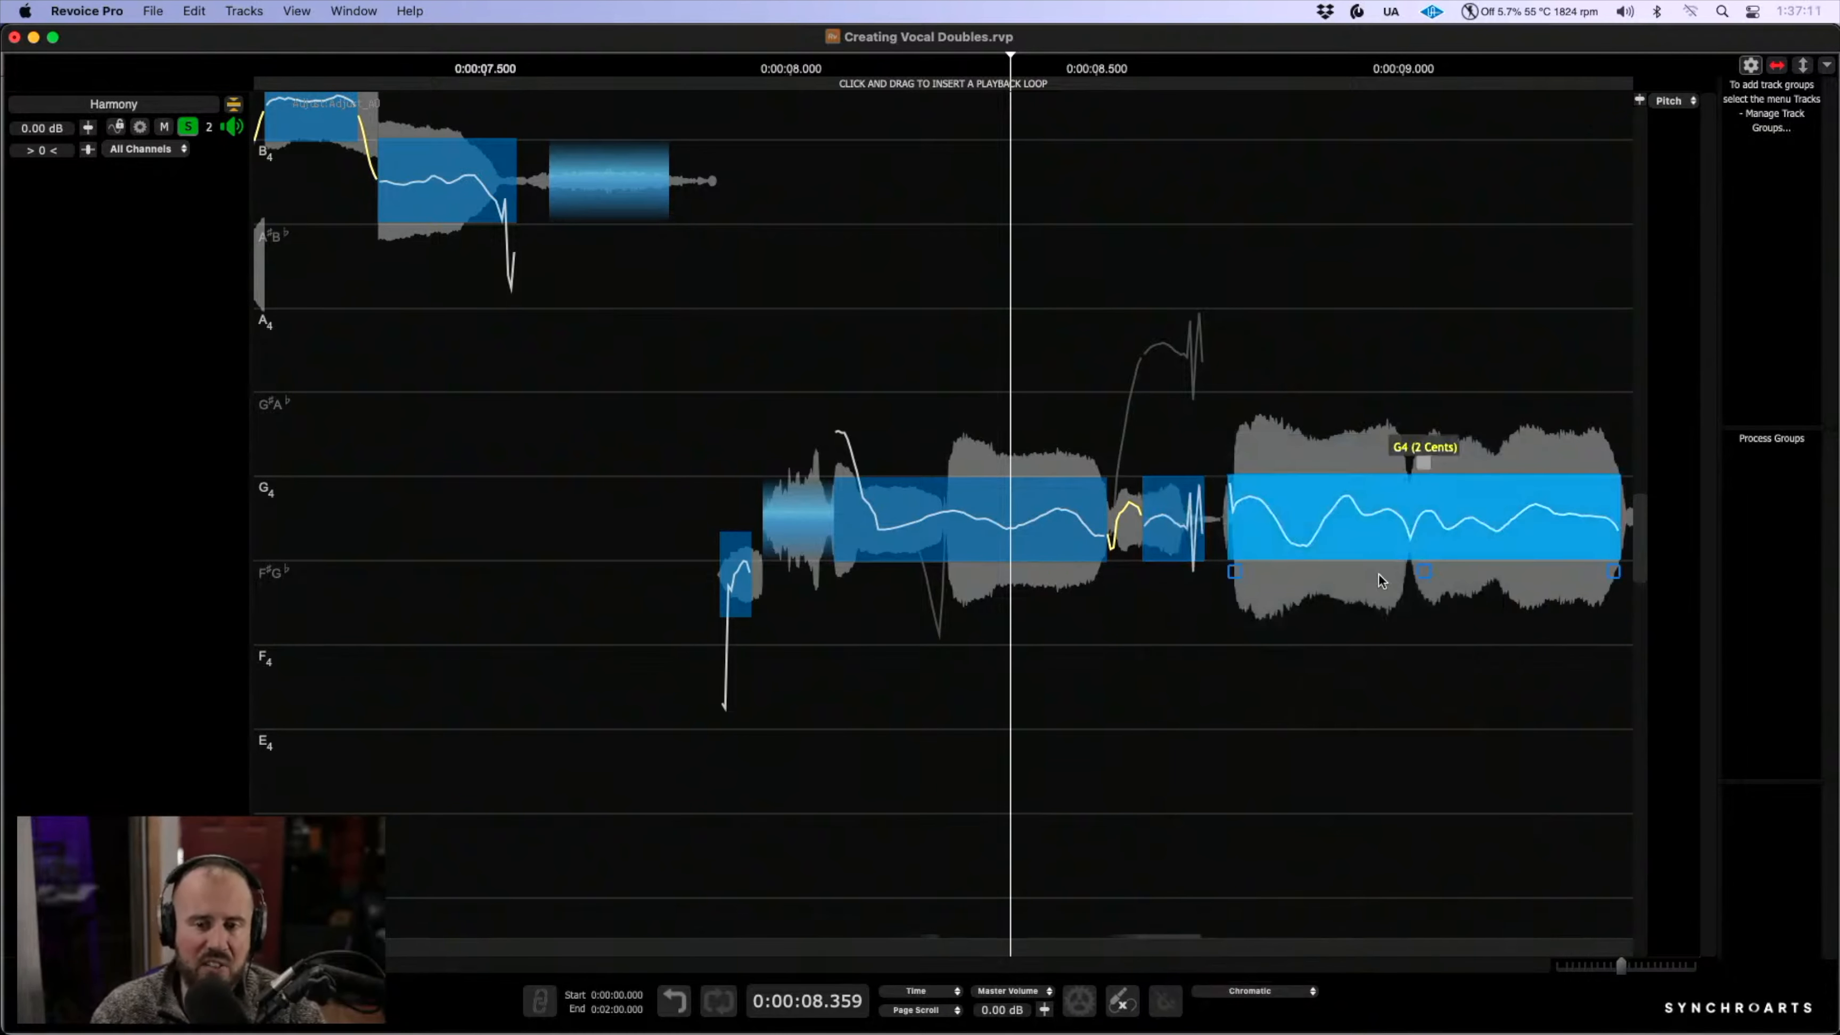
key("c")
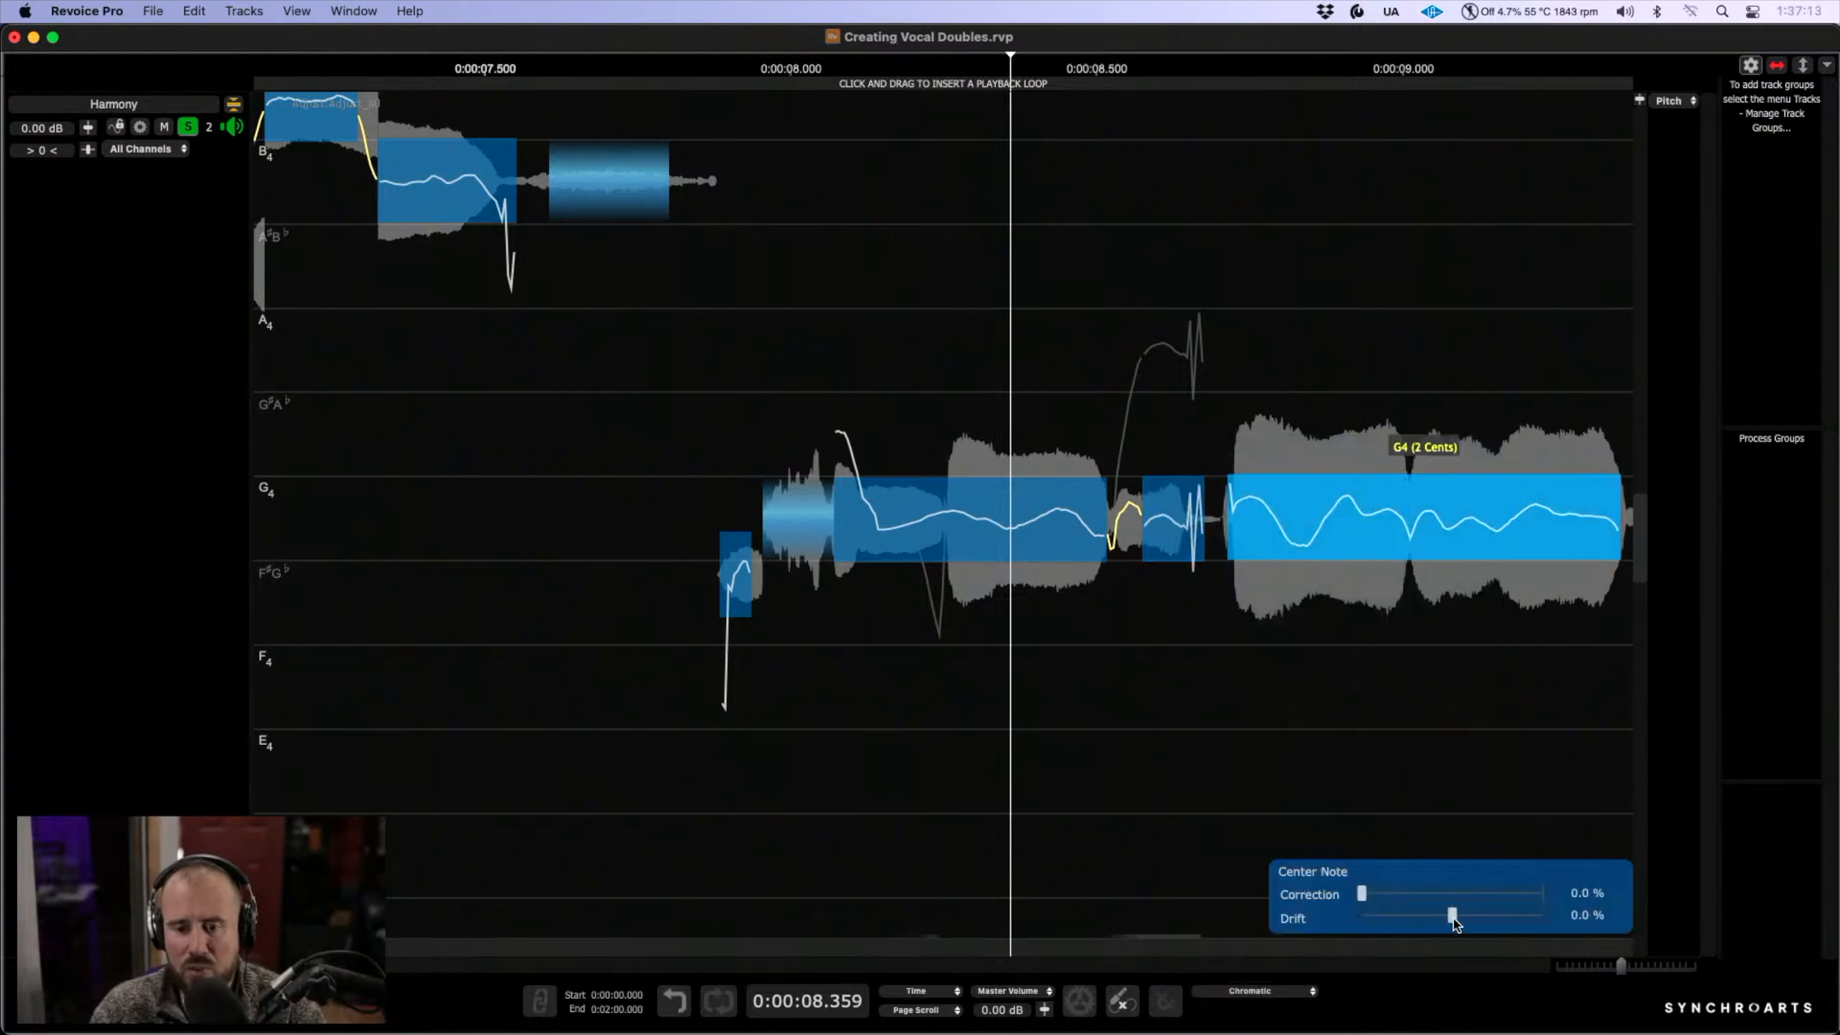
right_click(1395, 757)
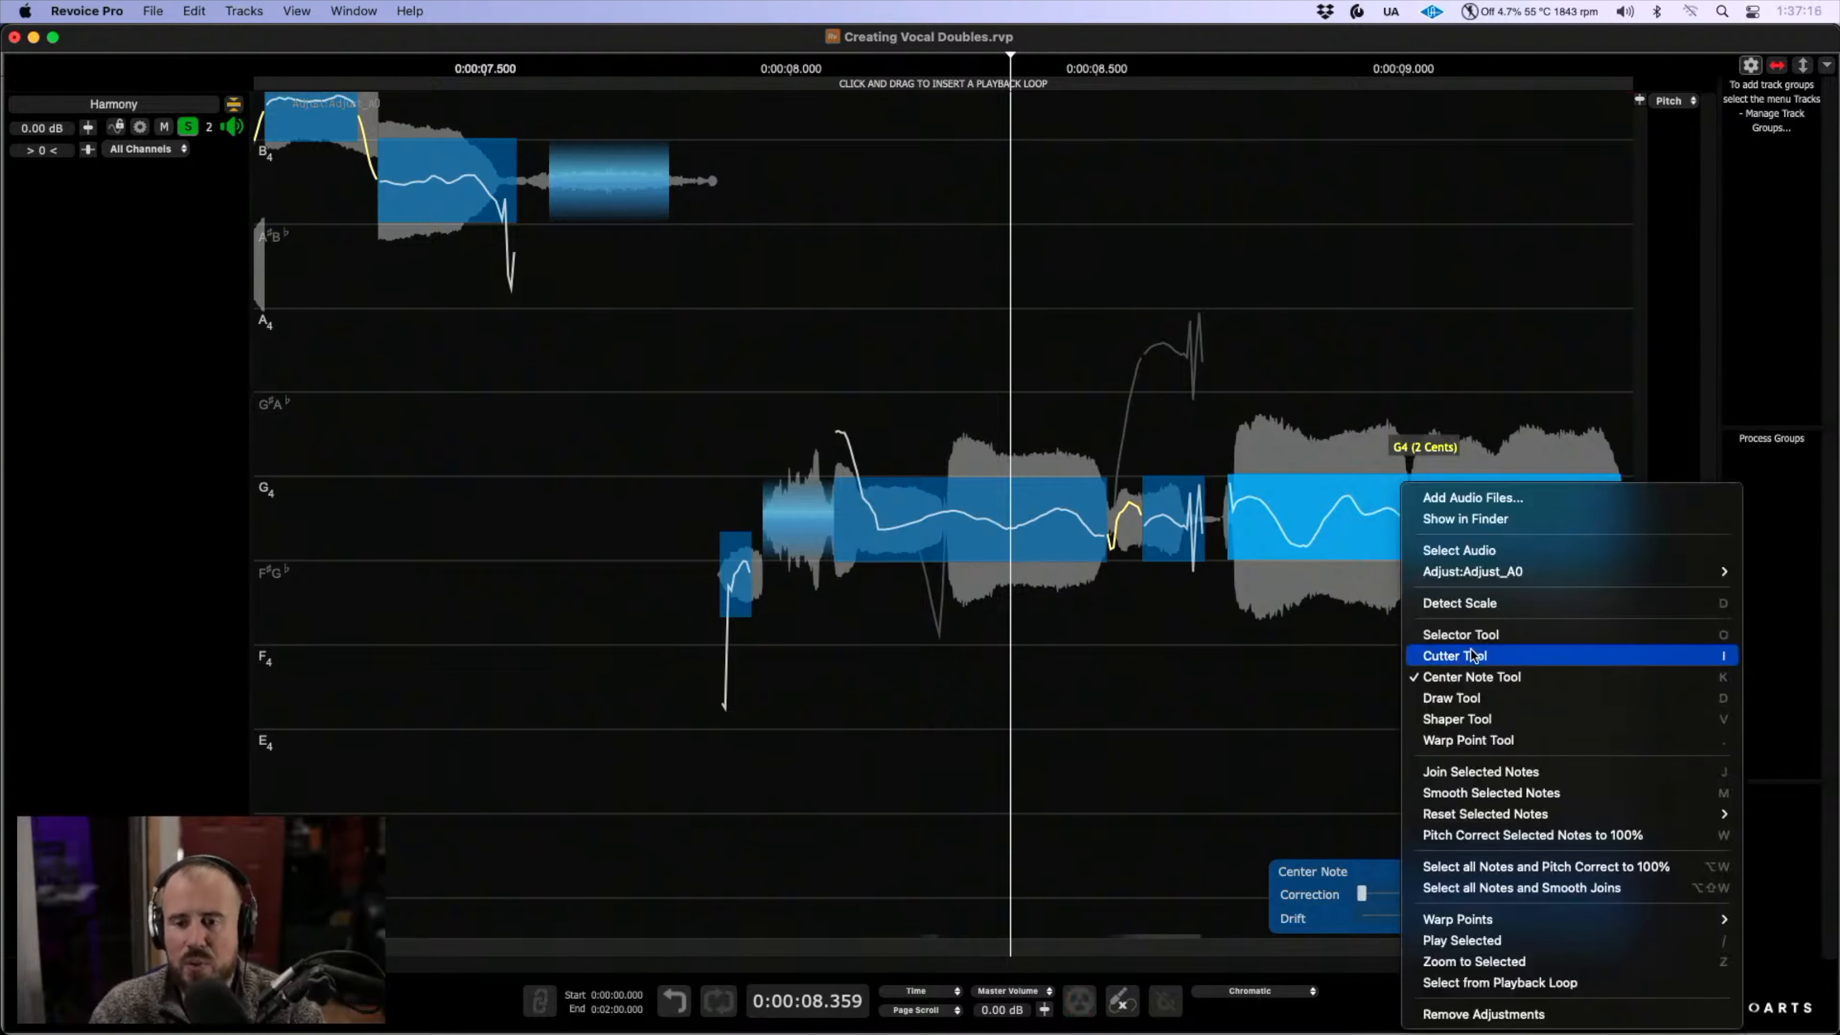
left_click(1460, 635)
- Redraw the pitch curve smoothly near 0:00:08.6 and at the start of the G4 note near 0:00:08.1, and return to the Selector Tool
right_click(1168, 477)
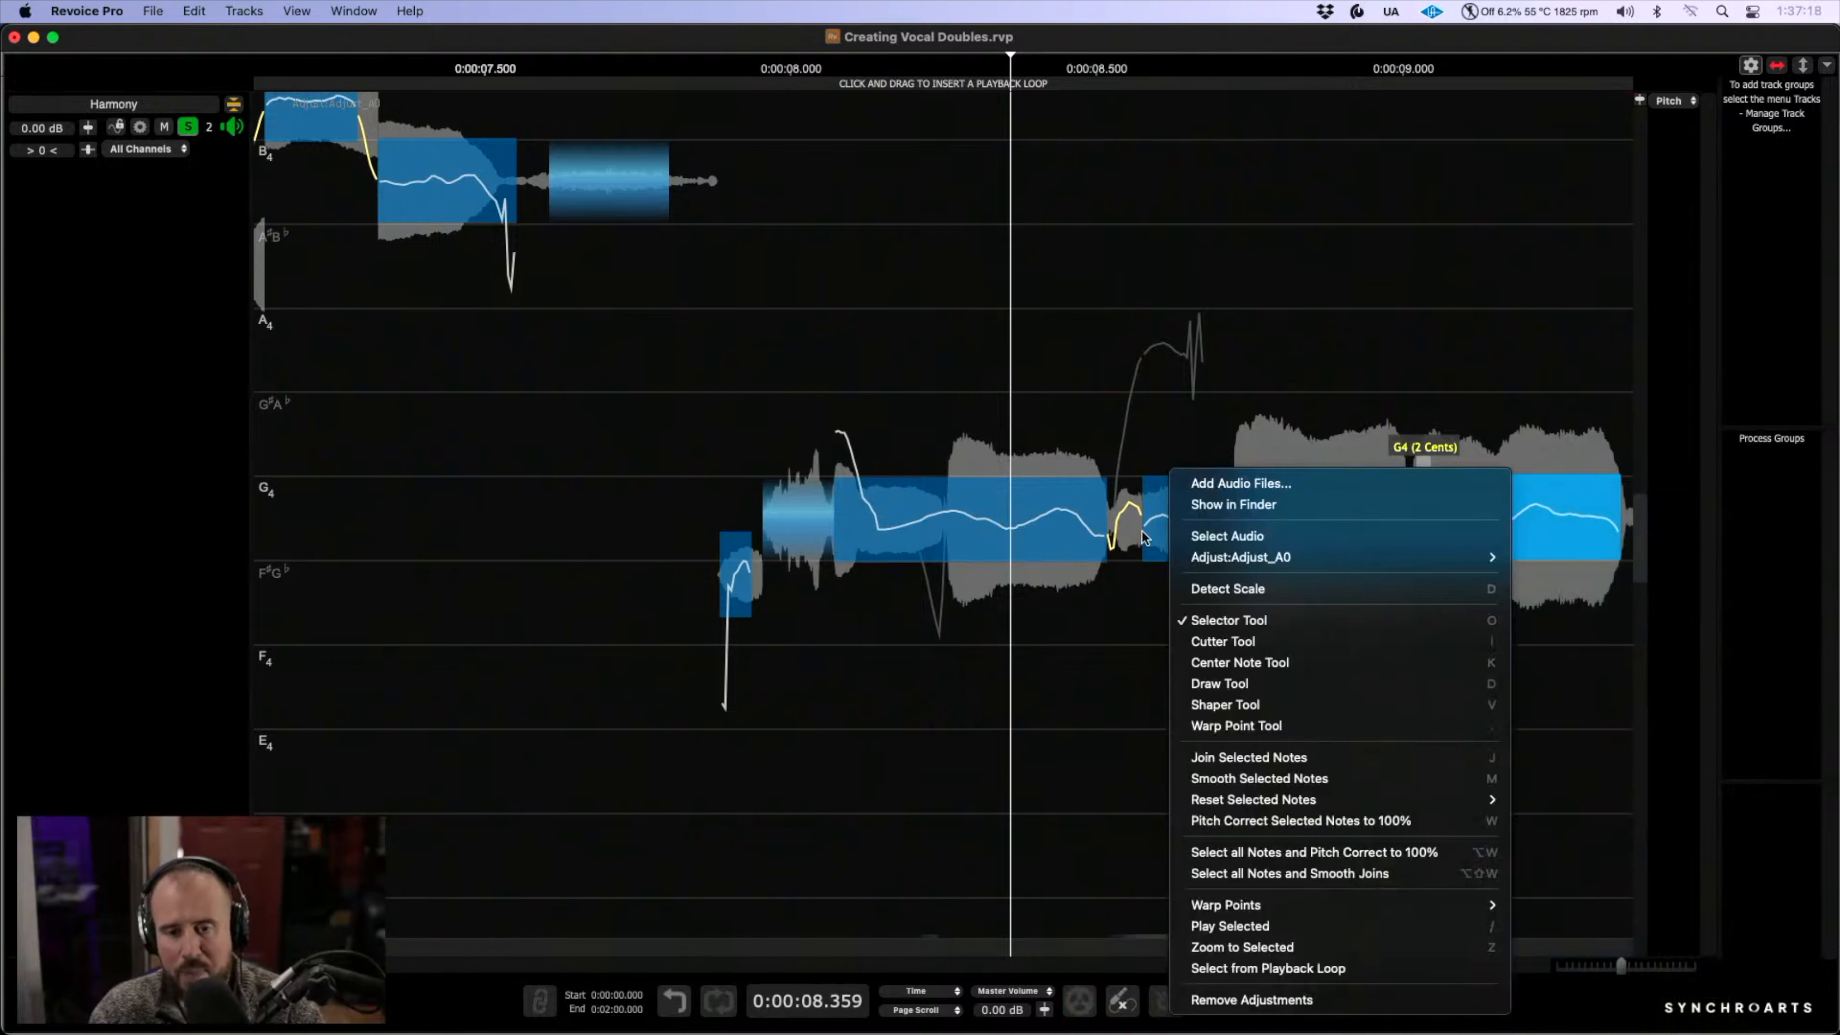
left_click(1224, 684)
left_click_drag(1075, 521, 1127, 512)
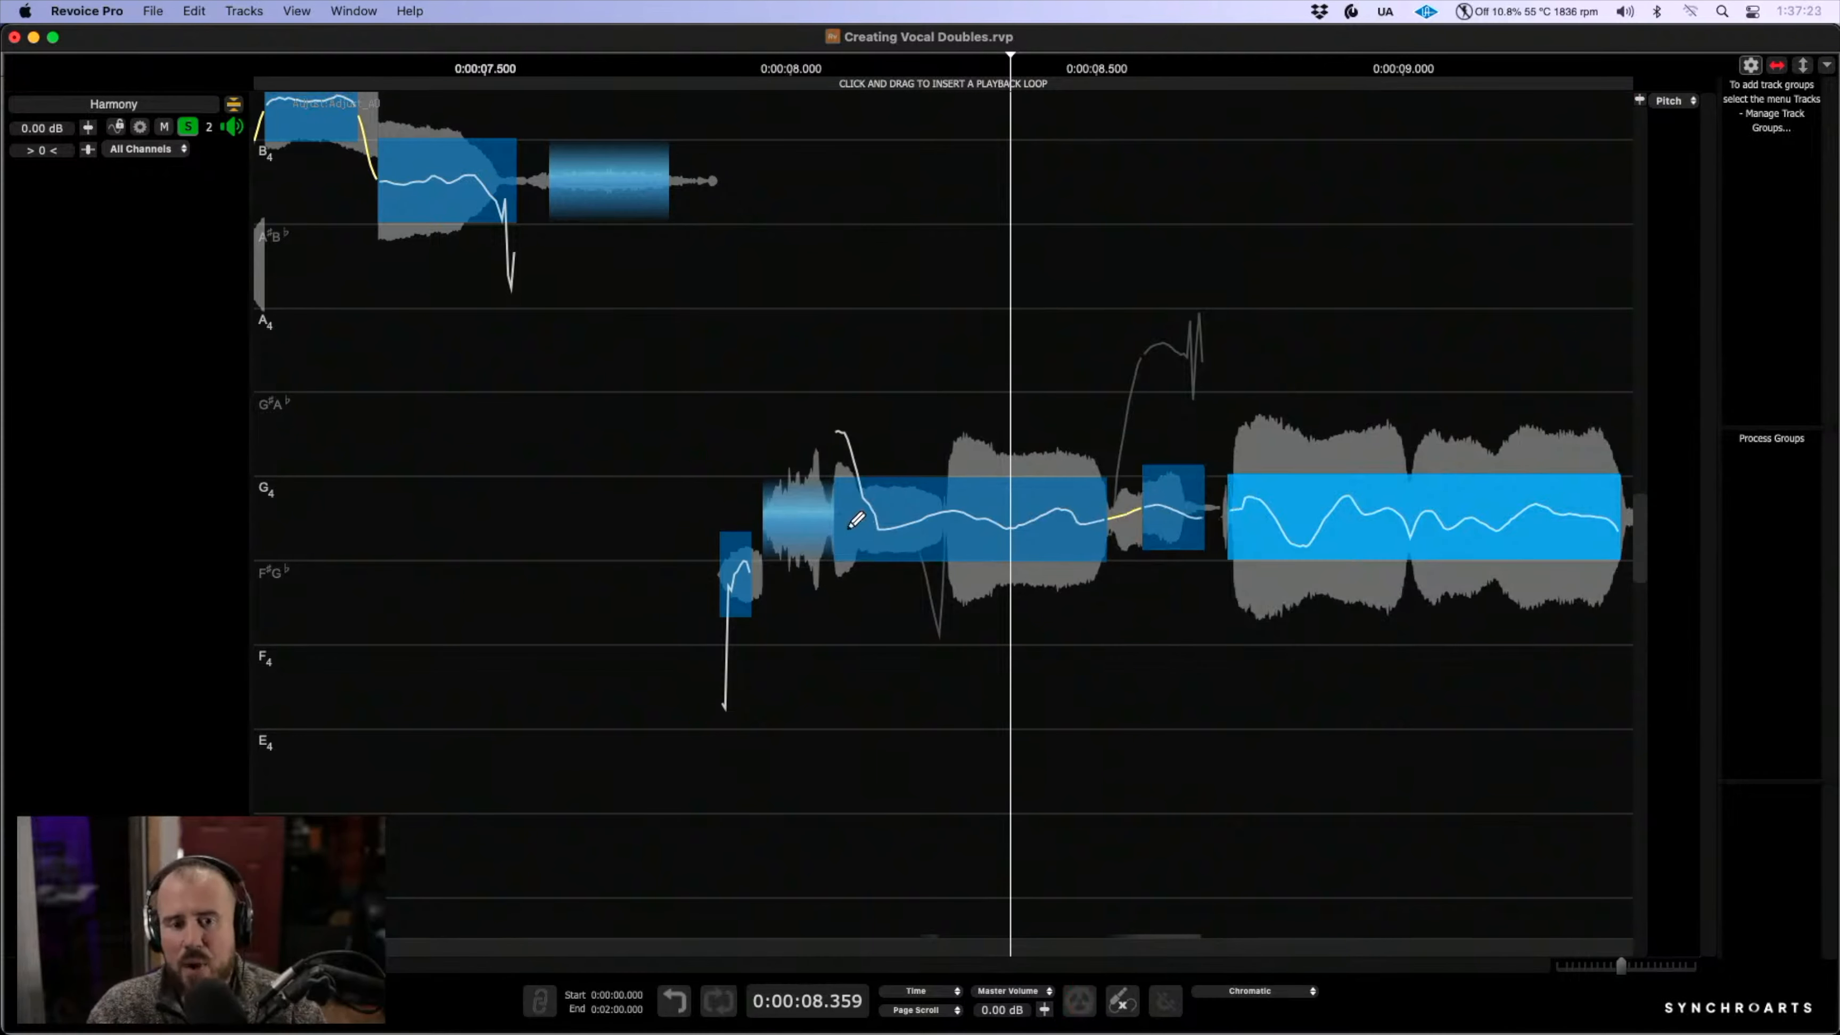
left_click_drag(838, 527, 940, 516)
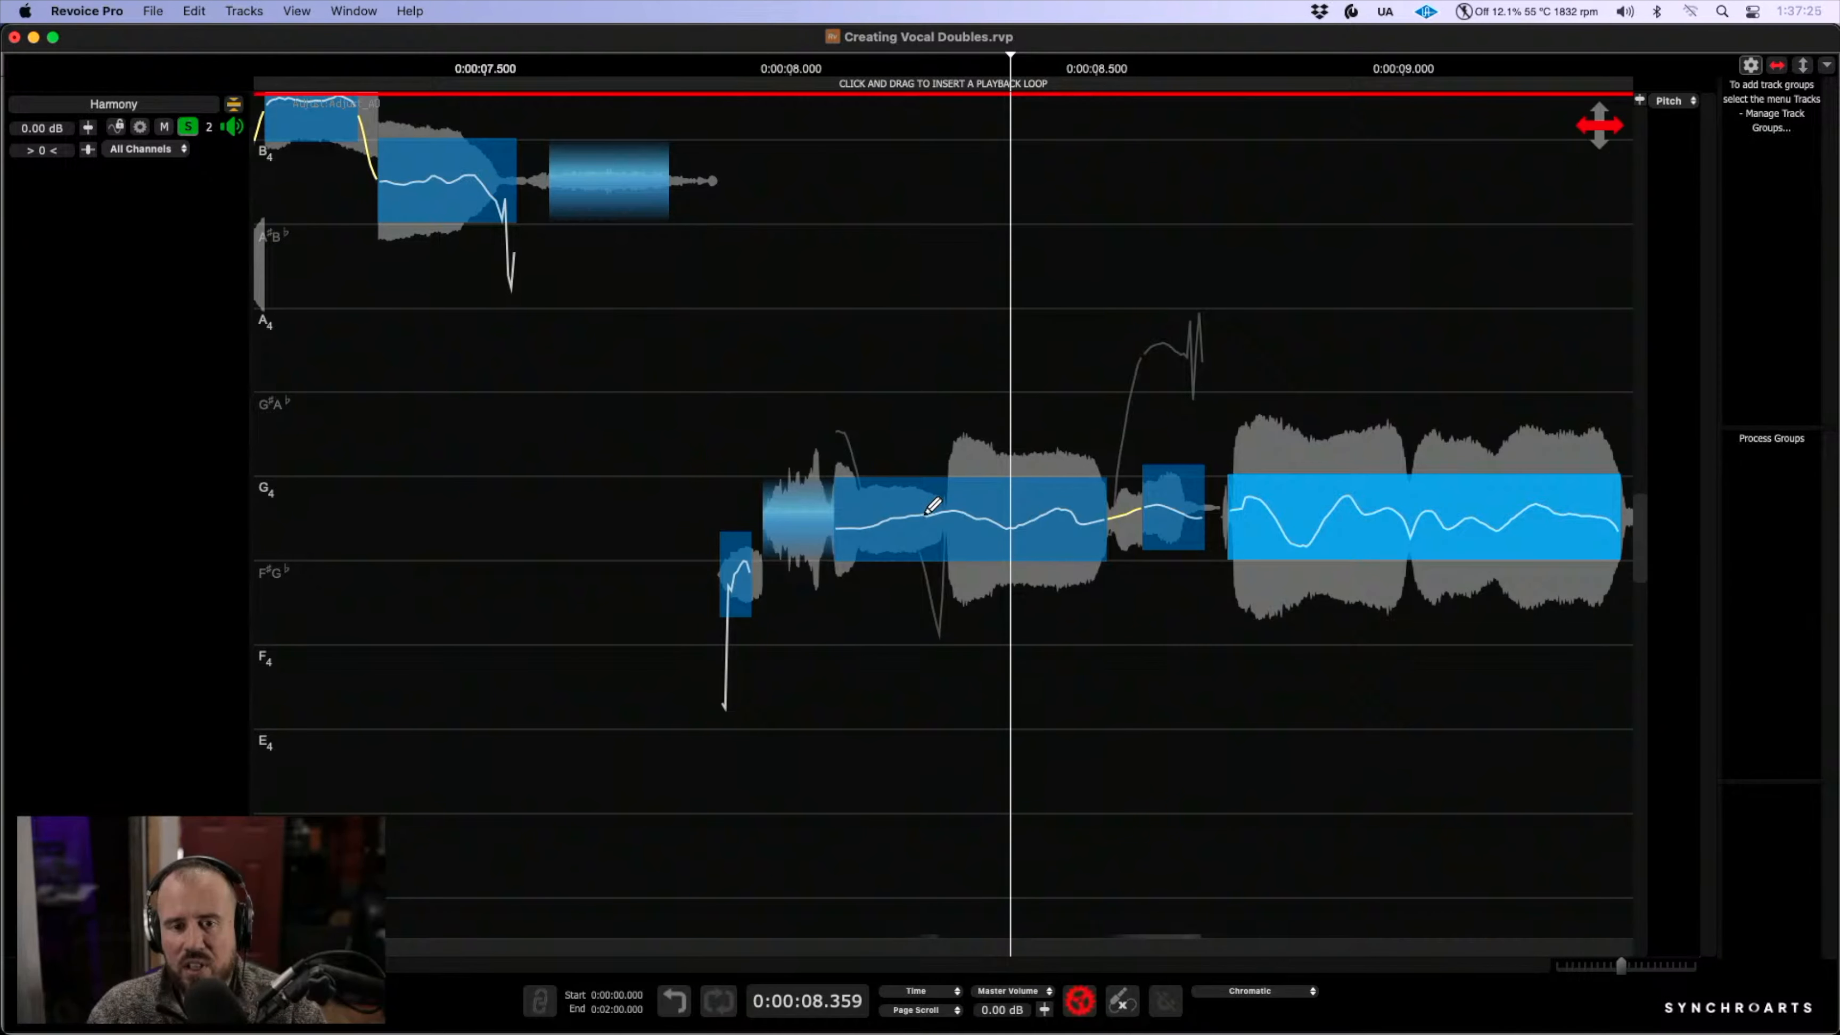
right_click(930, 484)
left_click(990, 637)
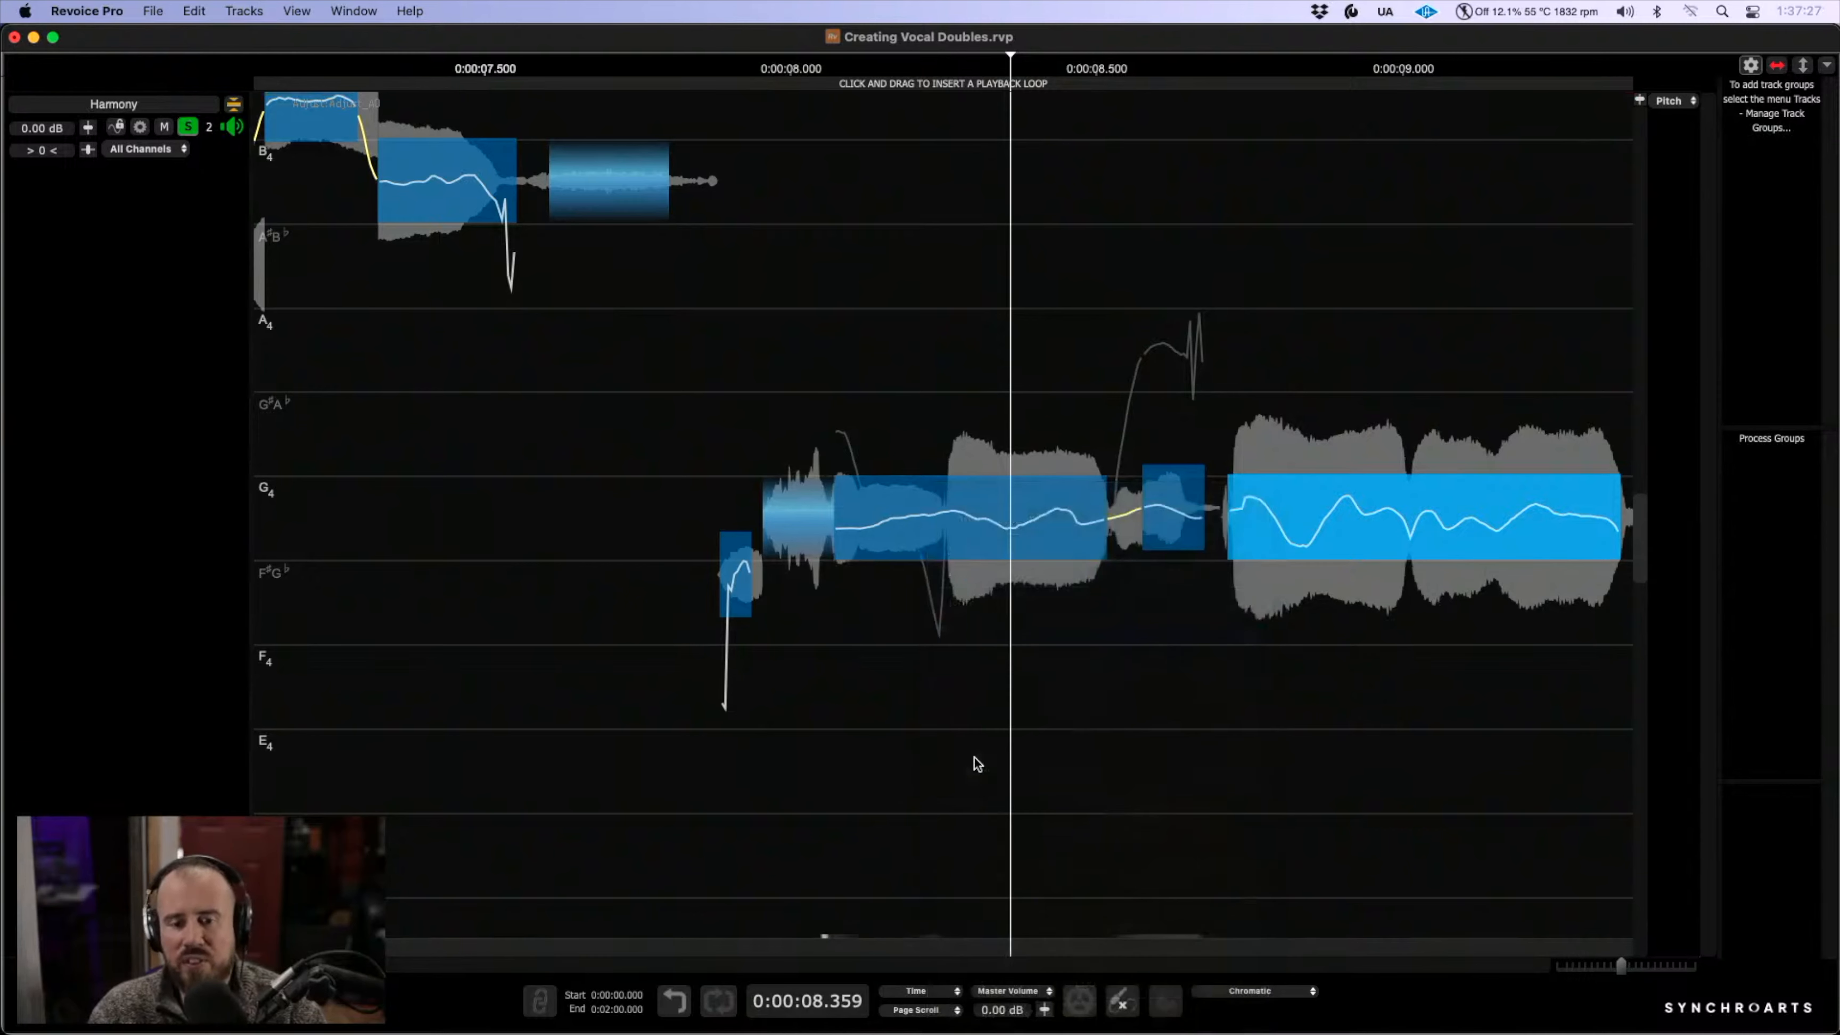
- Select the notes of the G4 phrases together, leaving out the higher phrases between them, and reduce their pitch variation
left_click_drag(1175, 791, 829, 710)
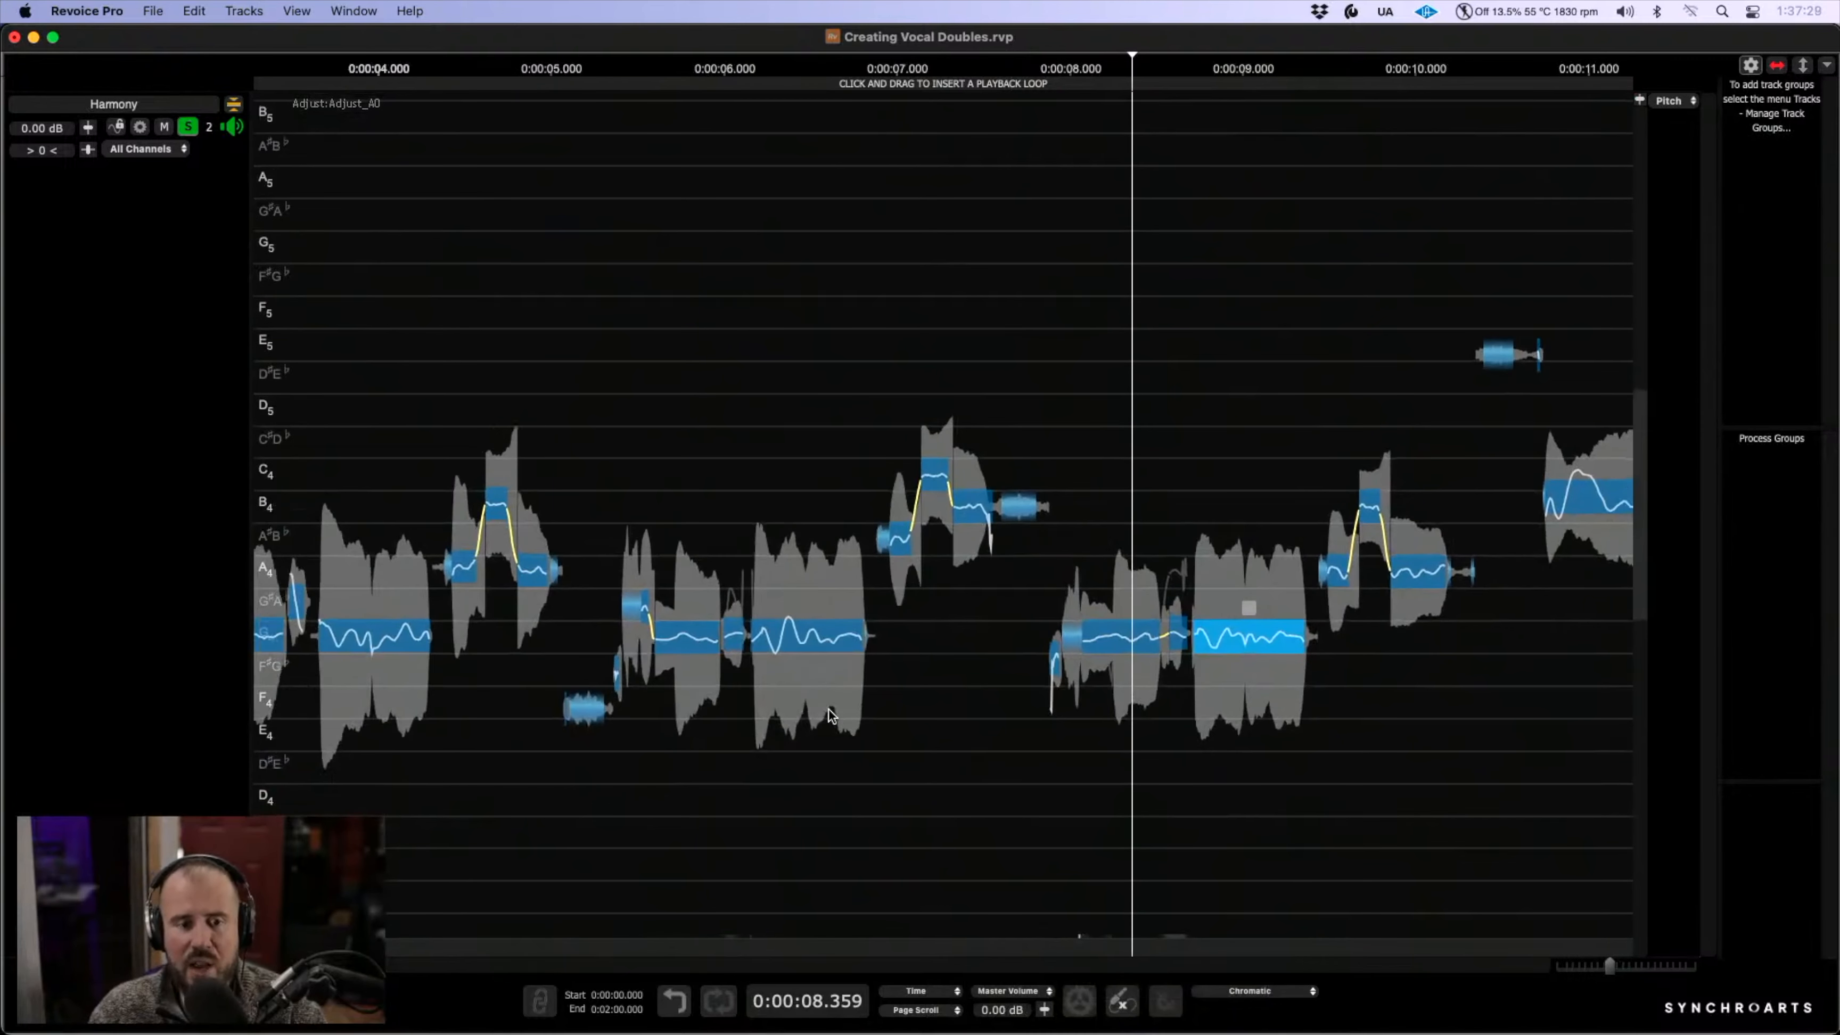
scroll(1000, 734, "left", 5)
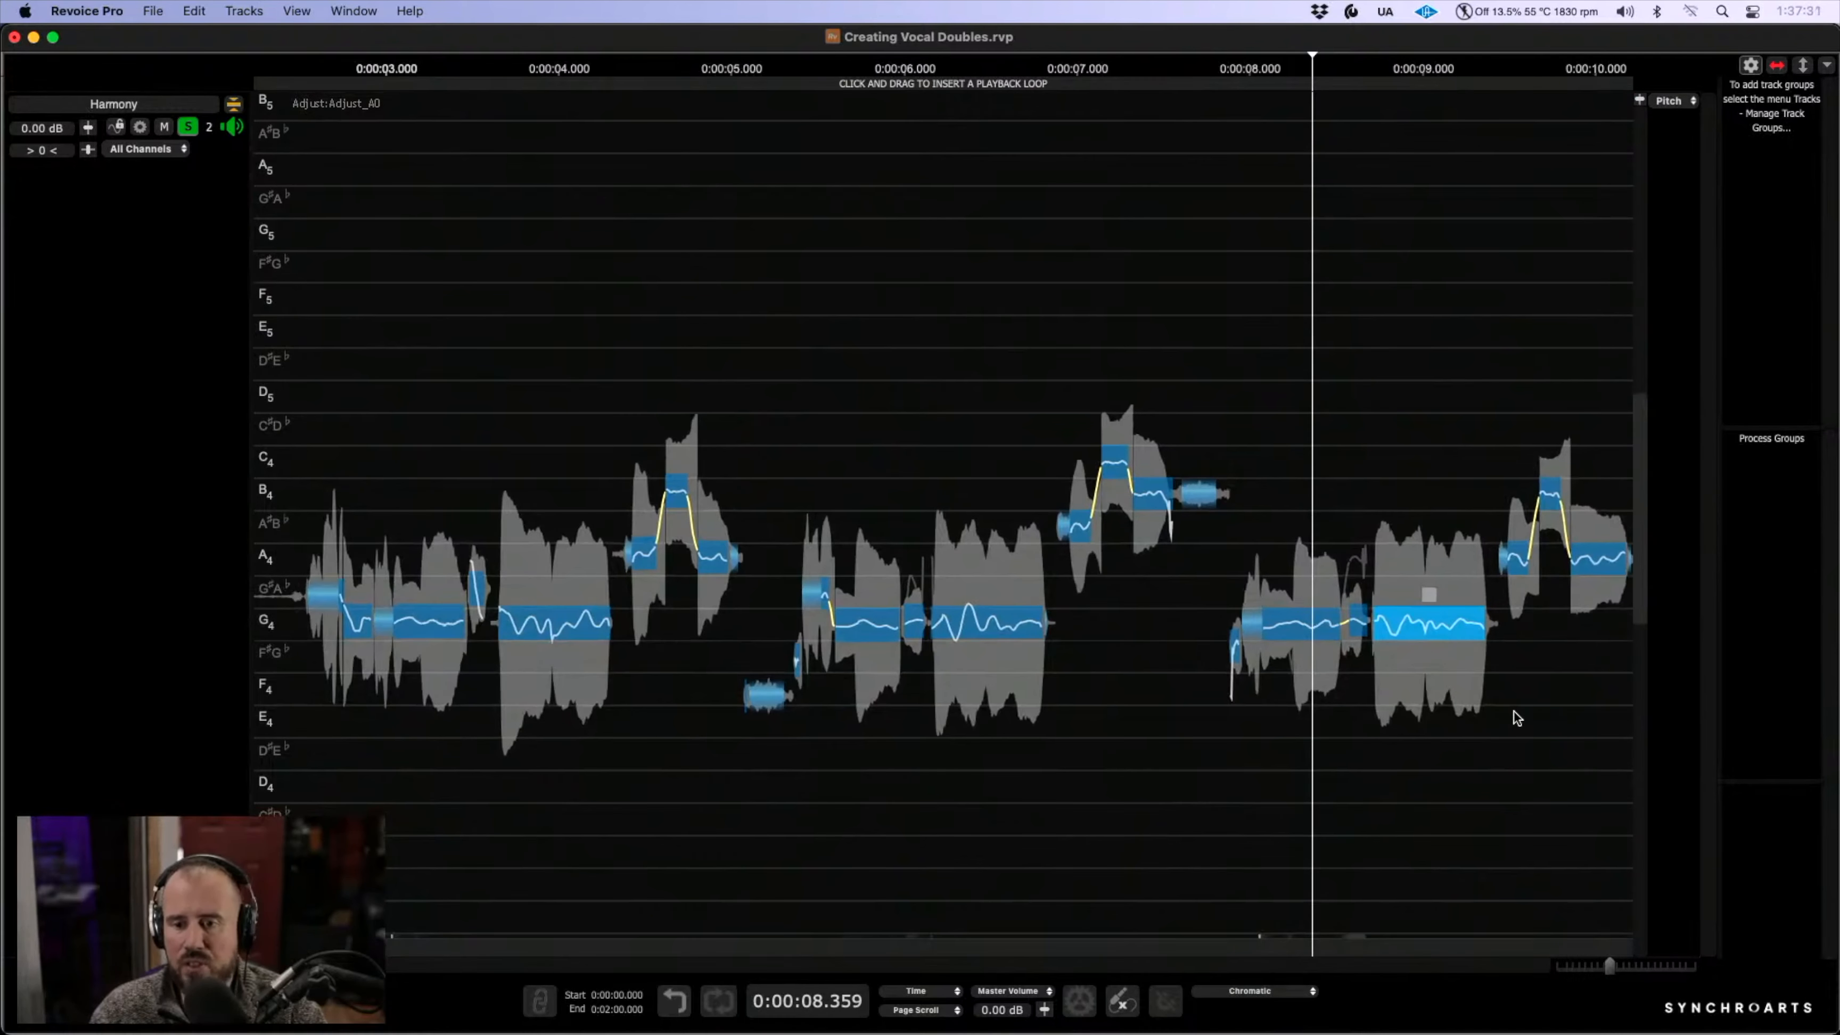
left_click_drag(1516, 718, 289, 601)
left_click_drag(575, 579, 942, 692)
scroll(587, 453, "left", 9)
scroll(587, 453, "down", 3)
mouse_move(848, 536)
left_mouse_down()
mouse_move(847, 559)
mouse_move(848, 533)
left_mouse_up()
left_click_drag(1181, 709, 1064, 666)
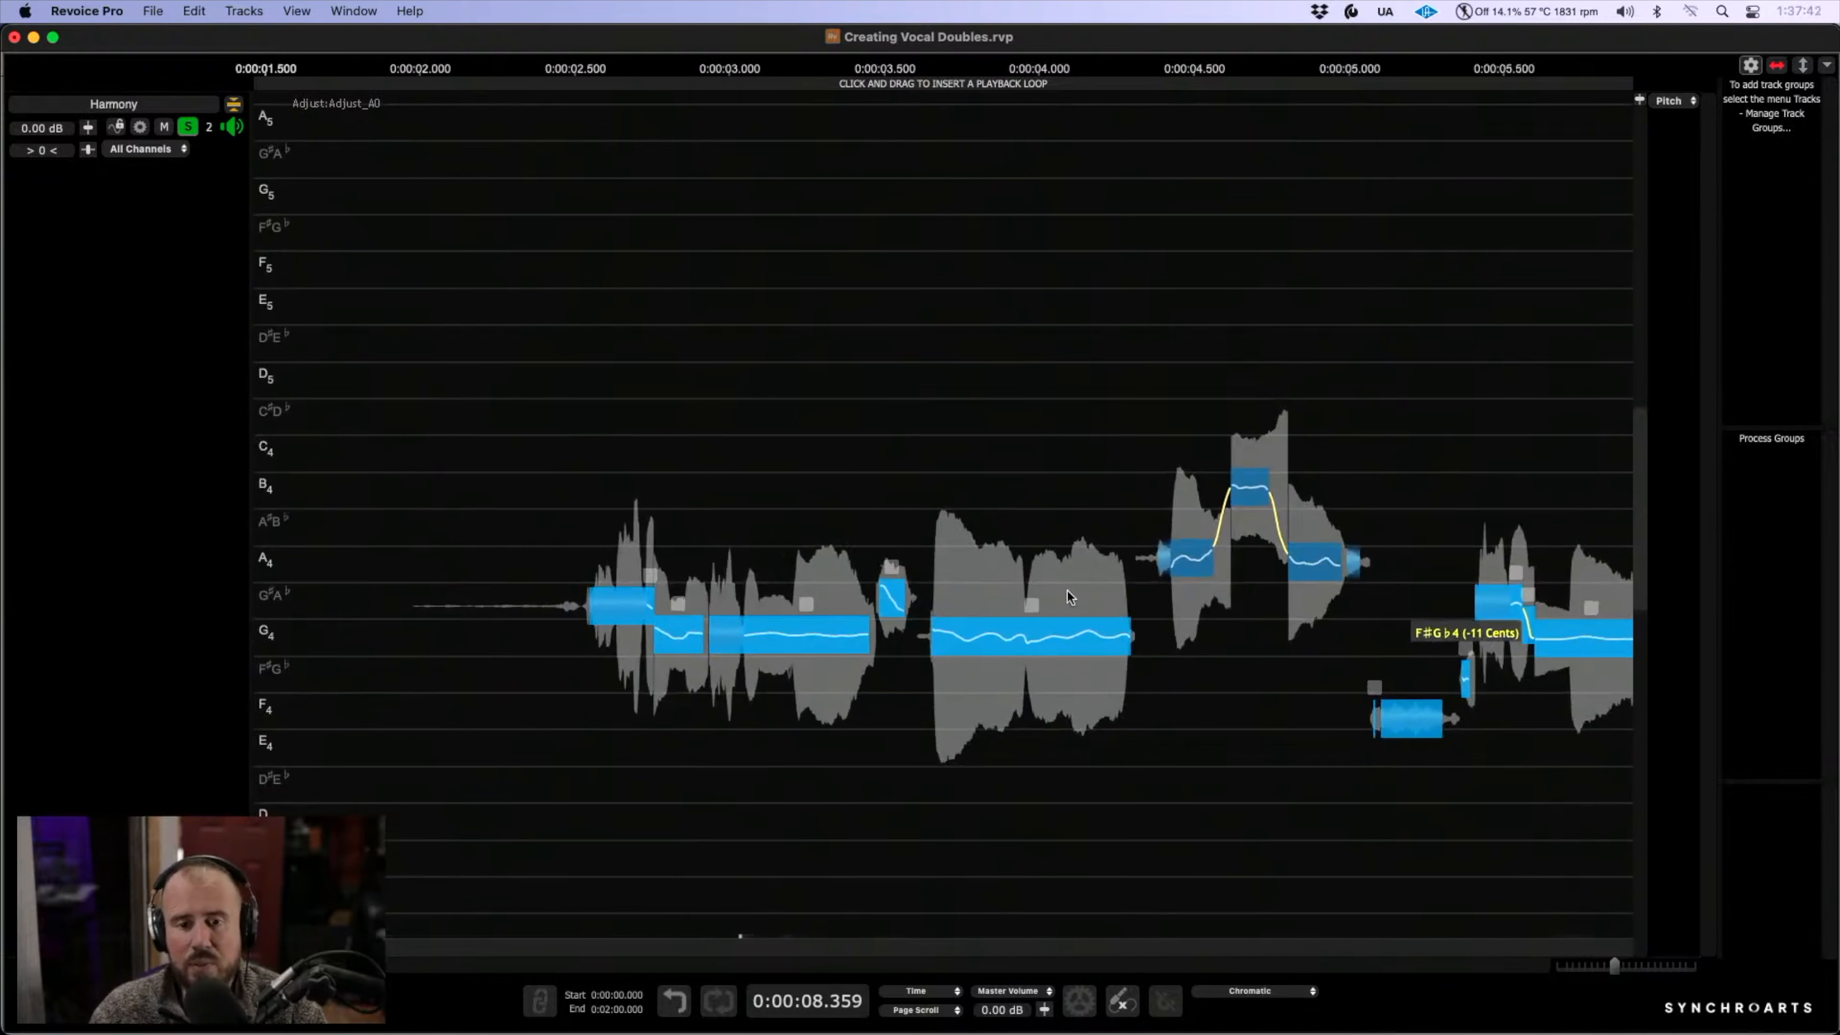
left_click_drag(1032, 607, 1032, 607)
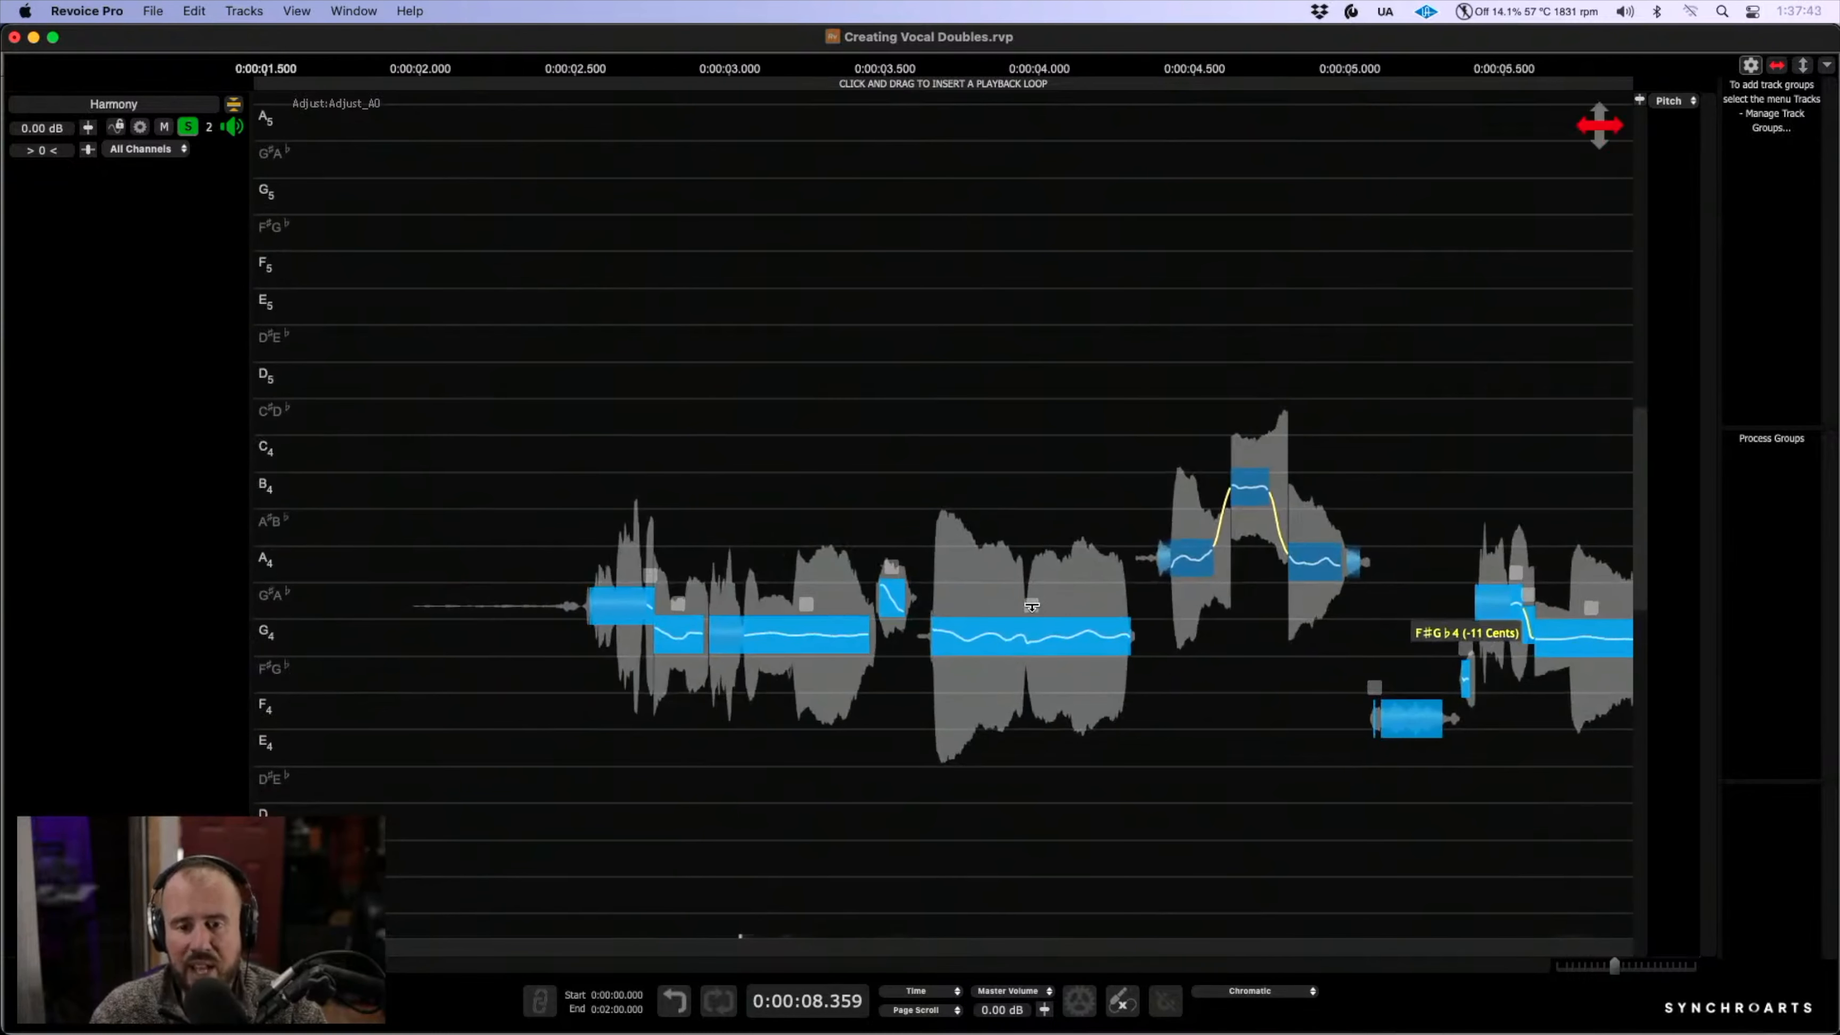
- Play the Harmony track from about 0:00:02.5 to check the reduced pitch variation, and clear the note selection
left_click(594, 447)
key("space")
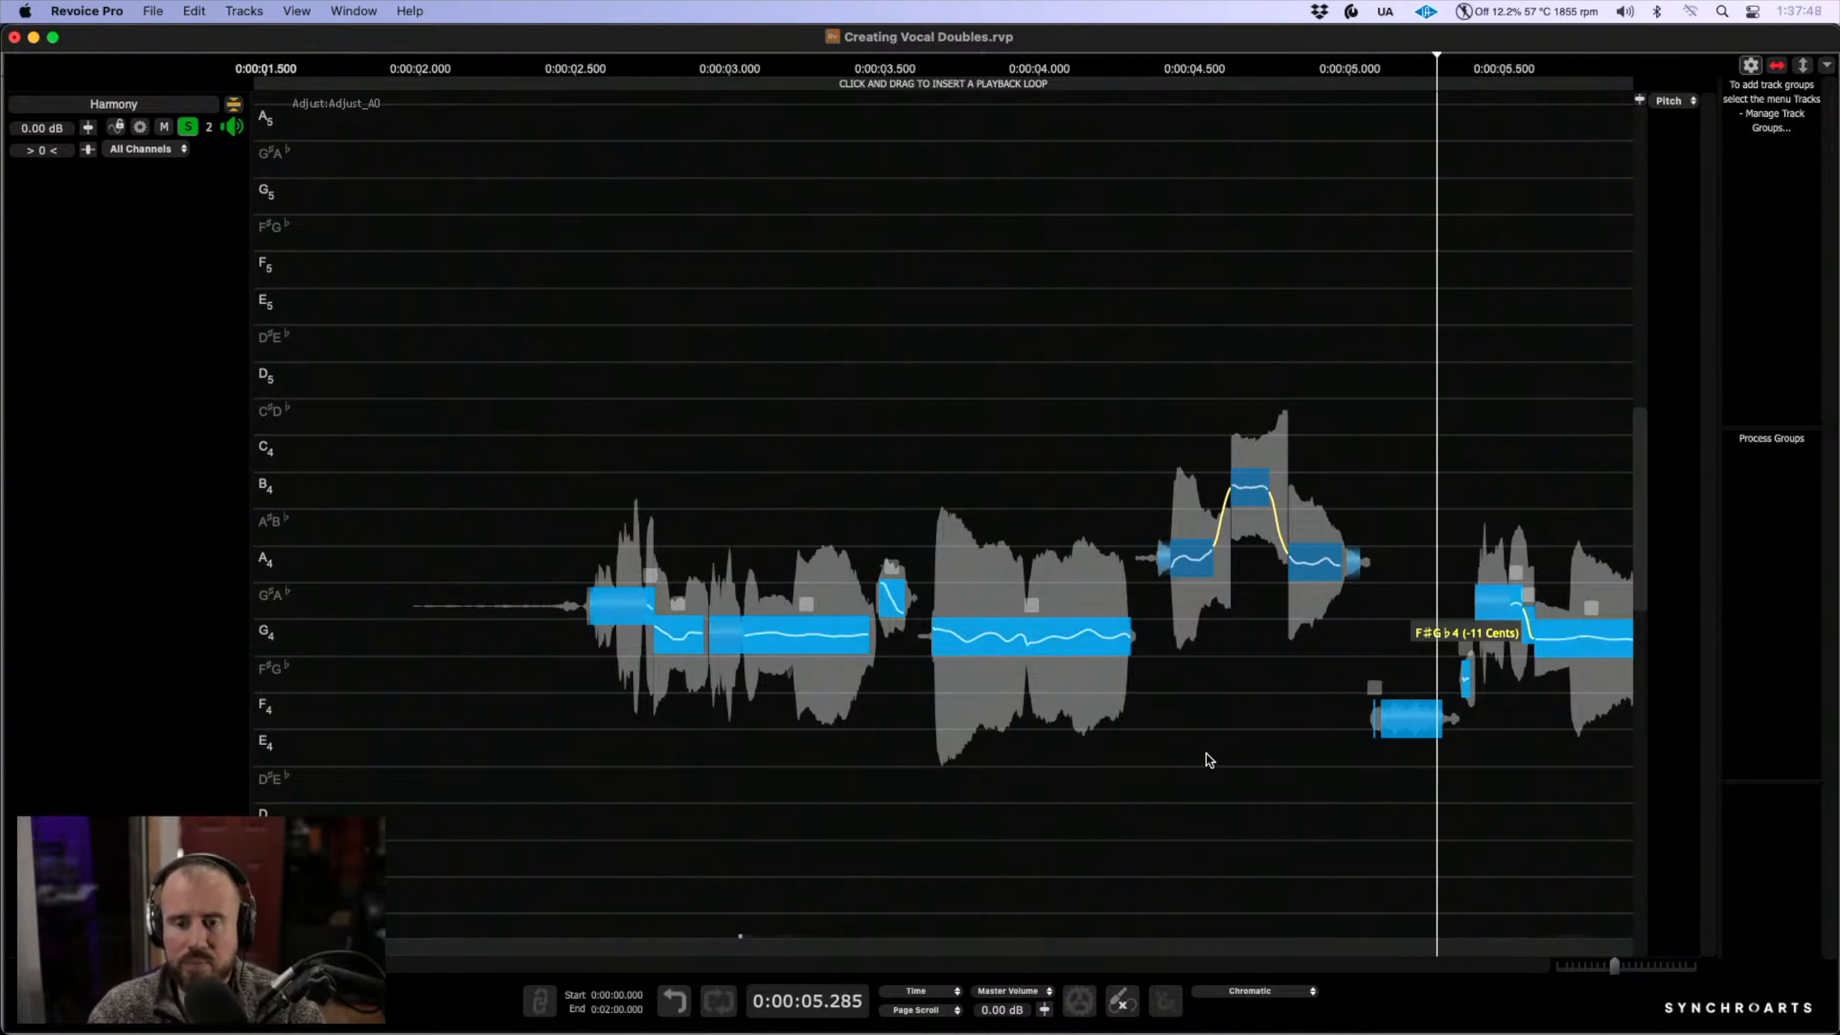
key("space")
left_click_drag(1165, 810, 1585, 788)
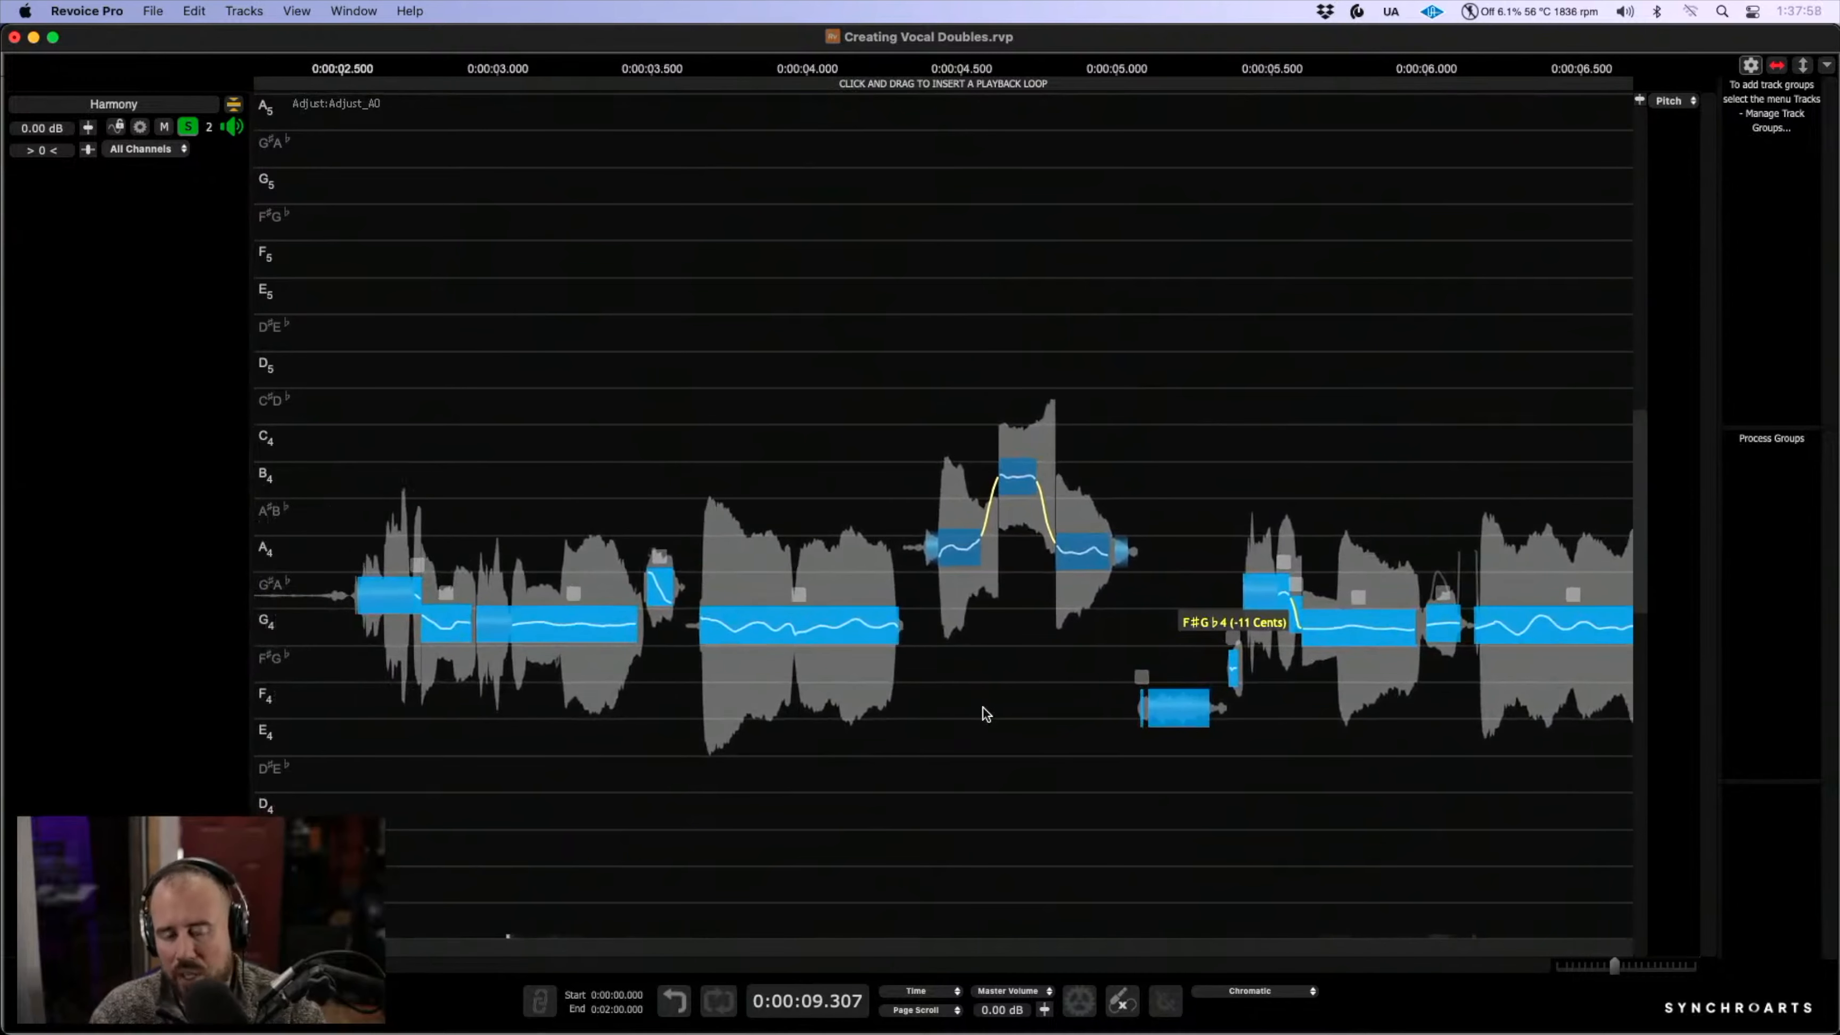
left_click(351, 382)
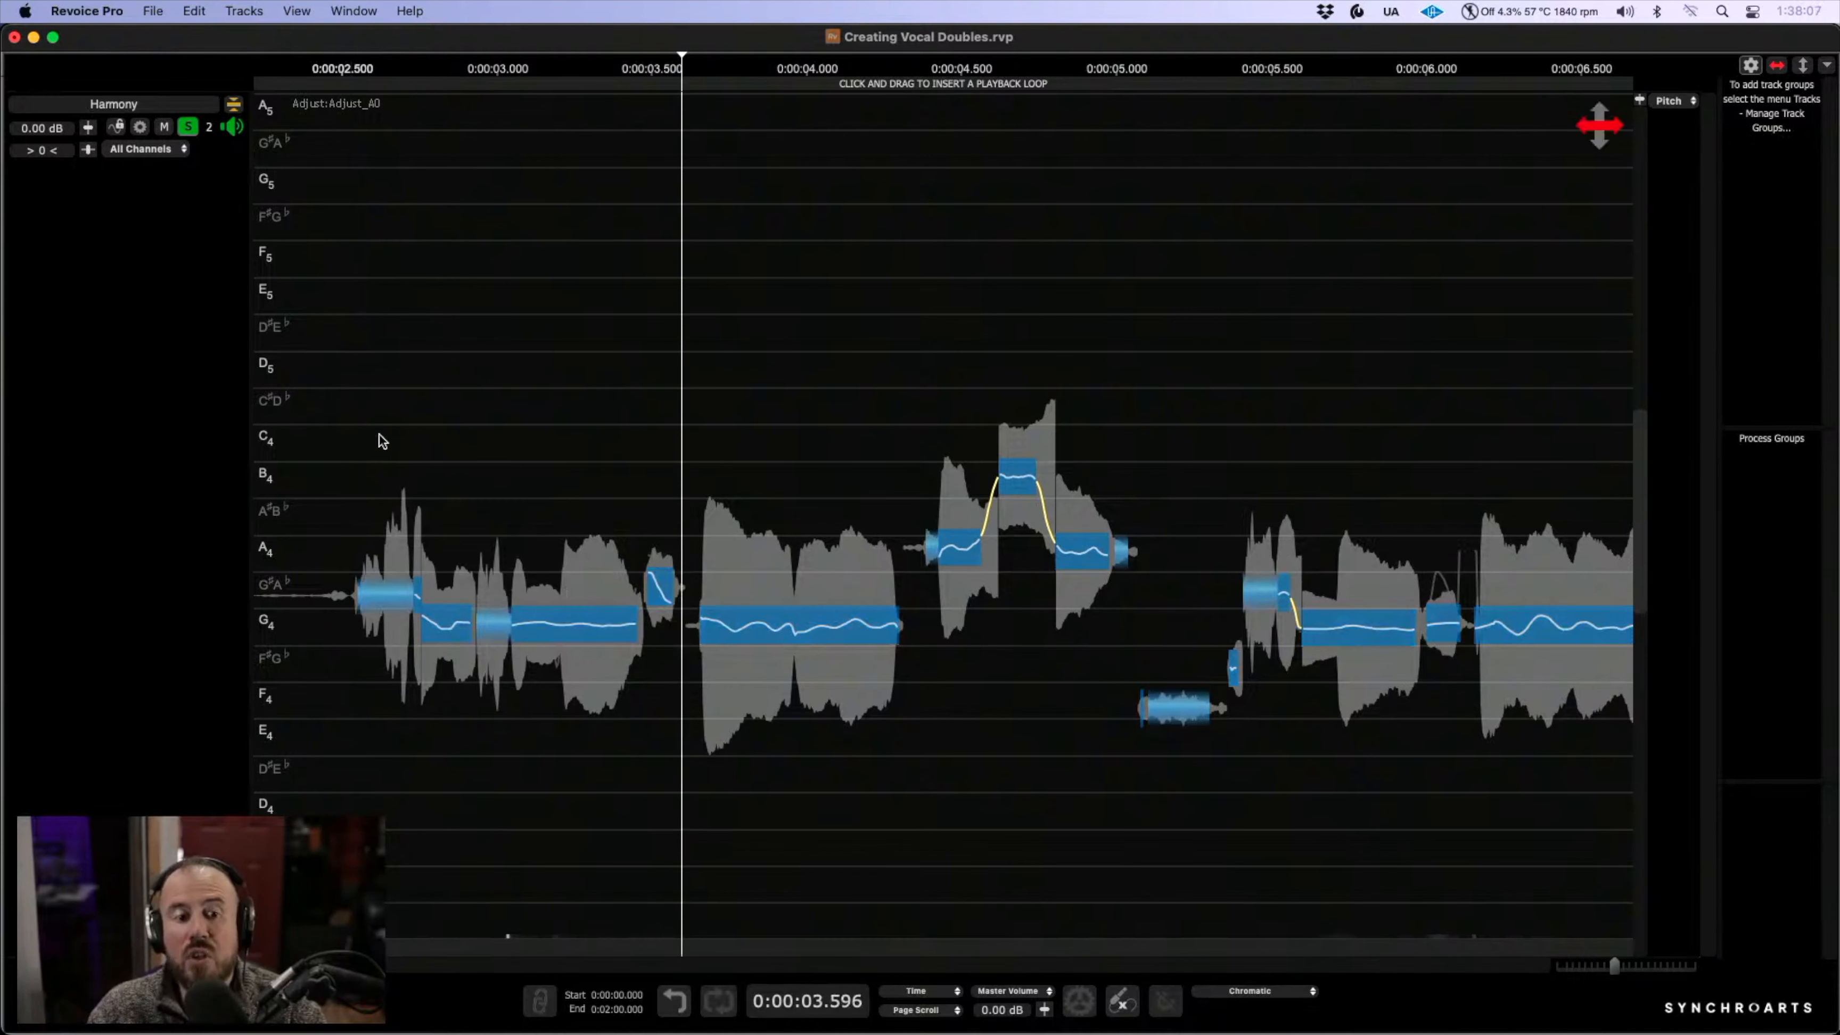
- Raise the first phrase, from about 0:00:02.6 to 0:00:04.3, so its G4 notes sit on B4, and play it
left_click_drag(362, 444, 890, 762)
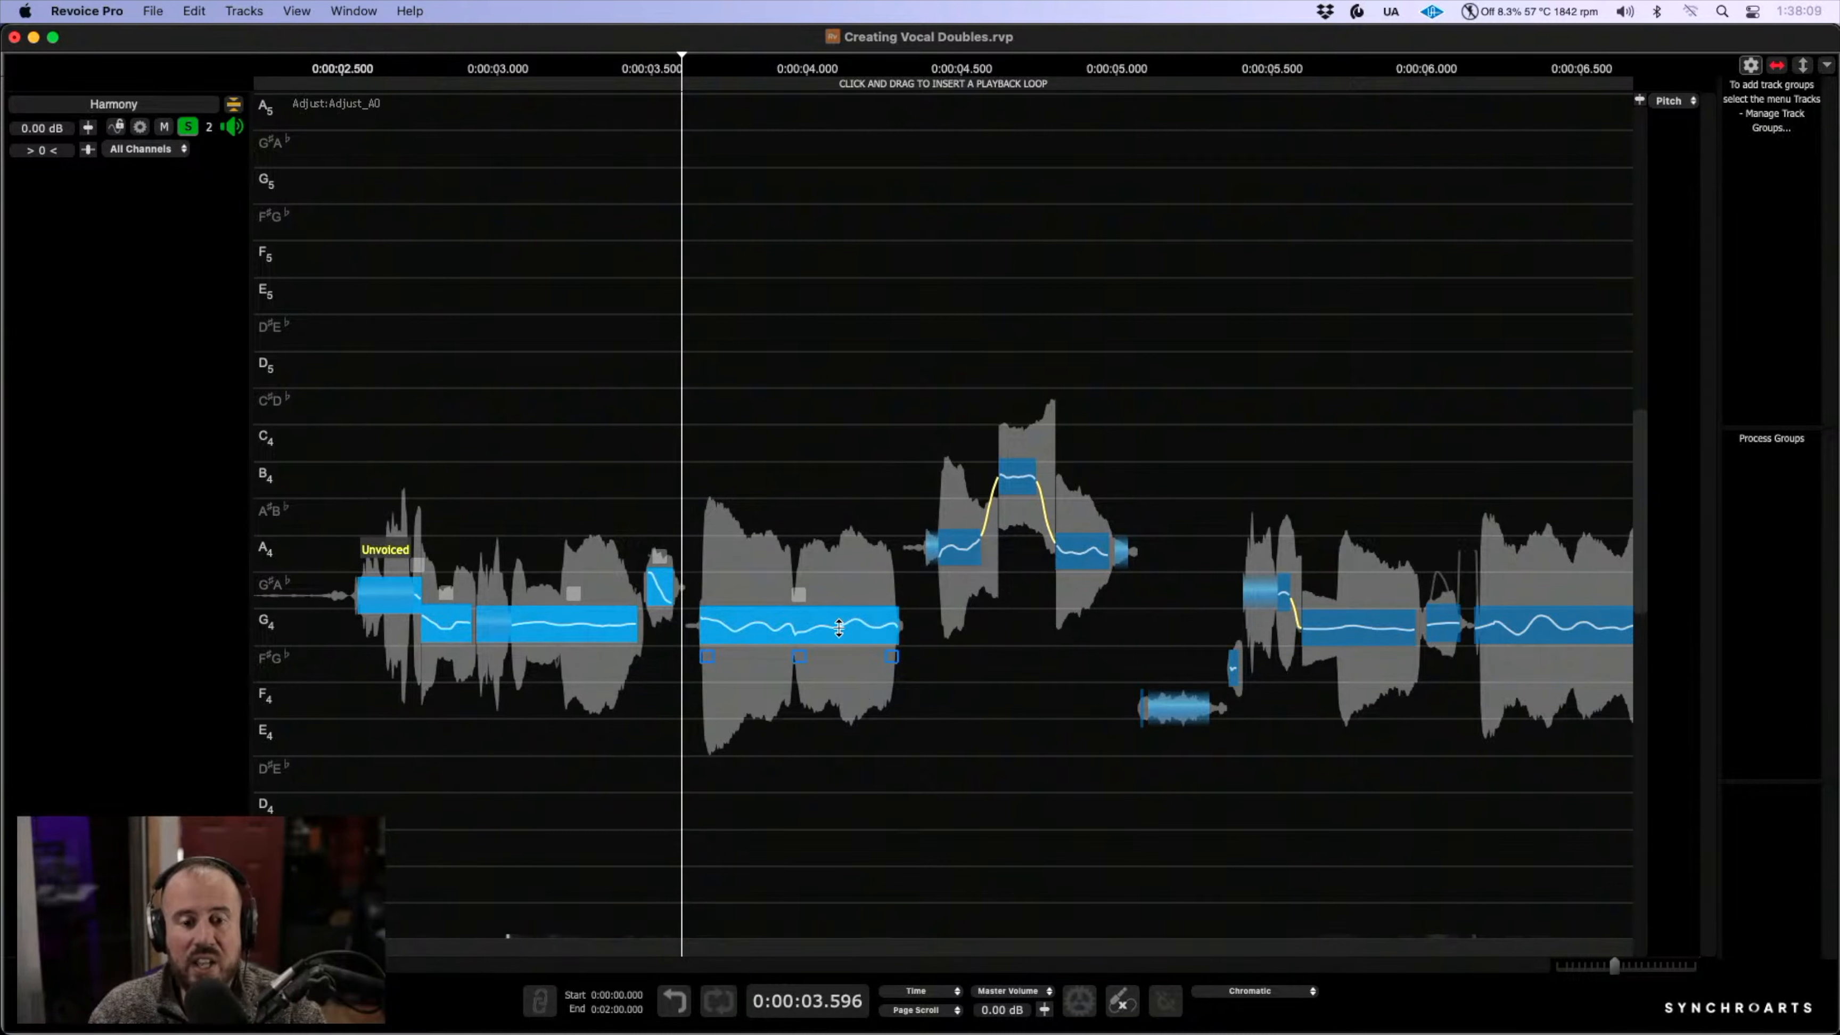
left_click_drag(850, 453, 370, 739)
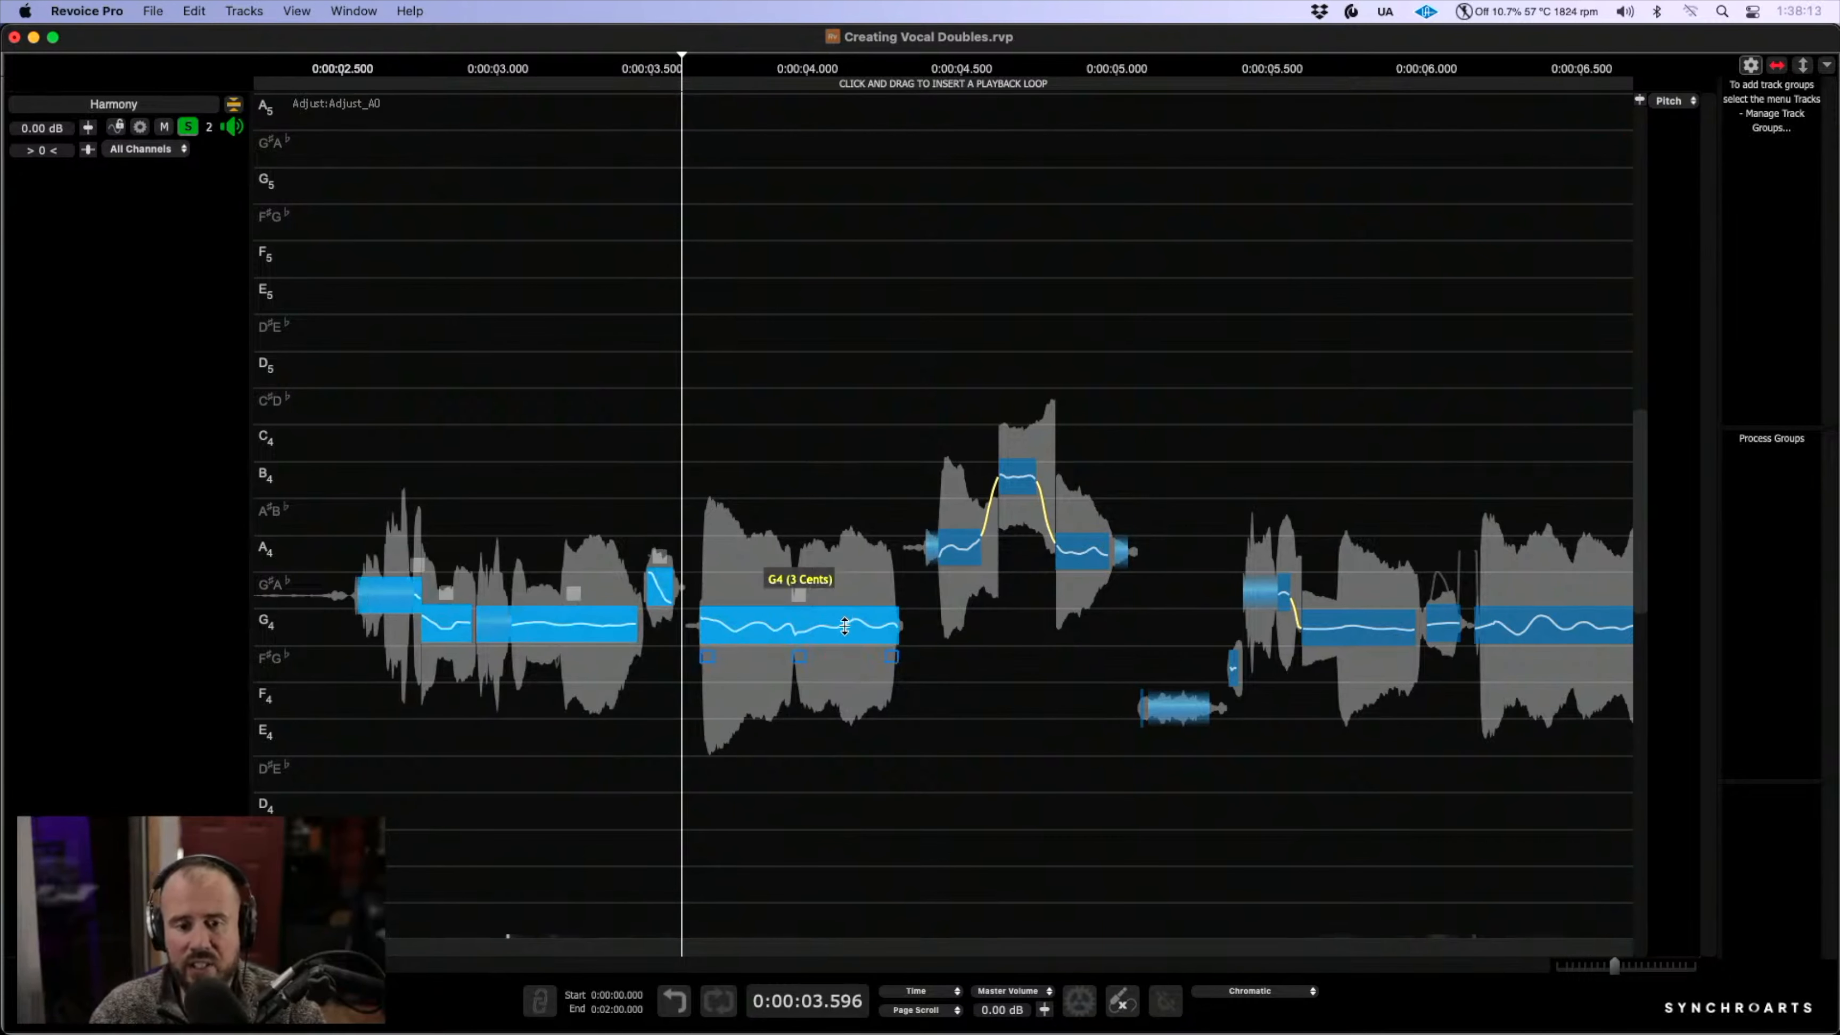
left_click_drag(844, 626, 860, 487)
left_click(323, 285)
key("space")
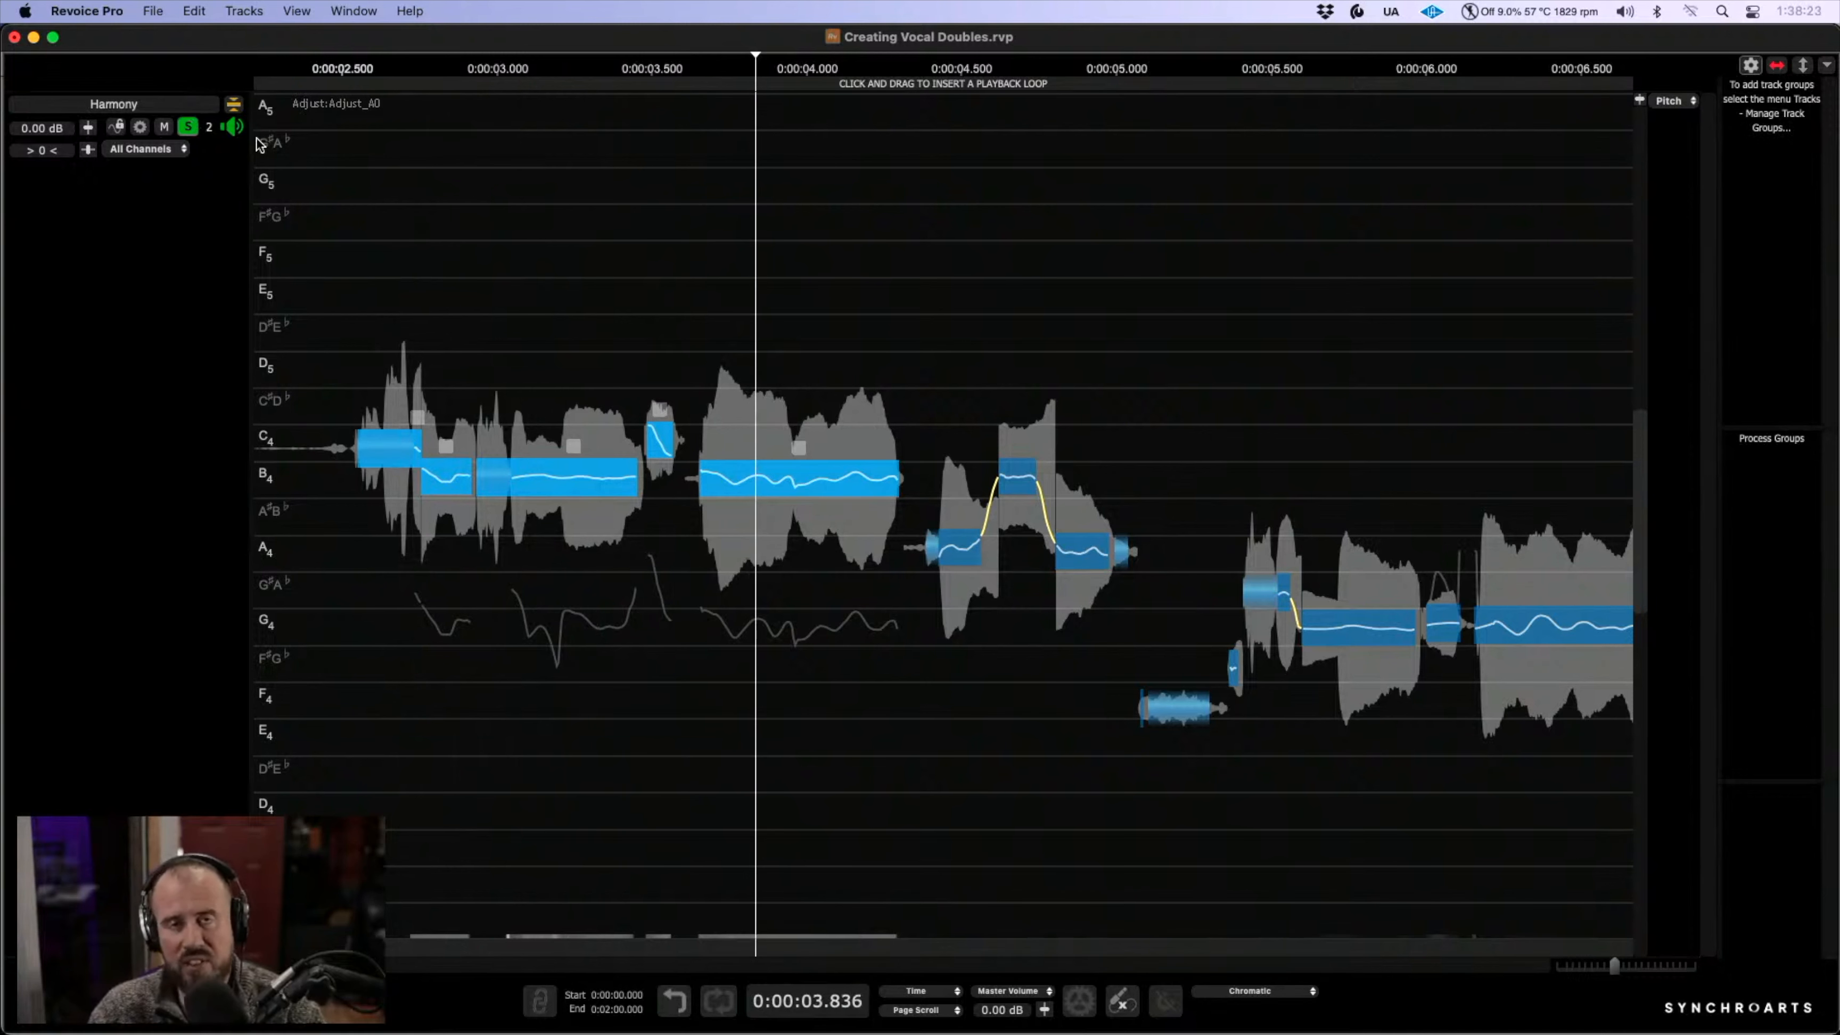
- Replay the raised phrase, move the short note near 0:00:03.5 down to B4, and flatten its pitch curve
key("space")
key("space")
left_click(640, 144)
left_click_drag(653, 445, 657, 480)
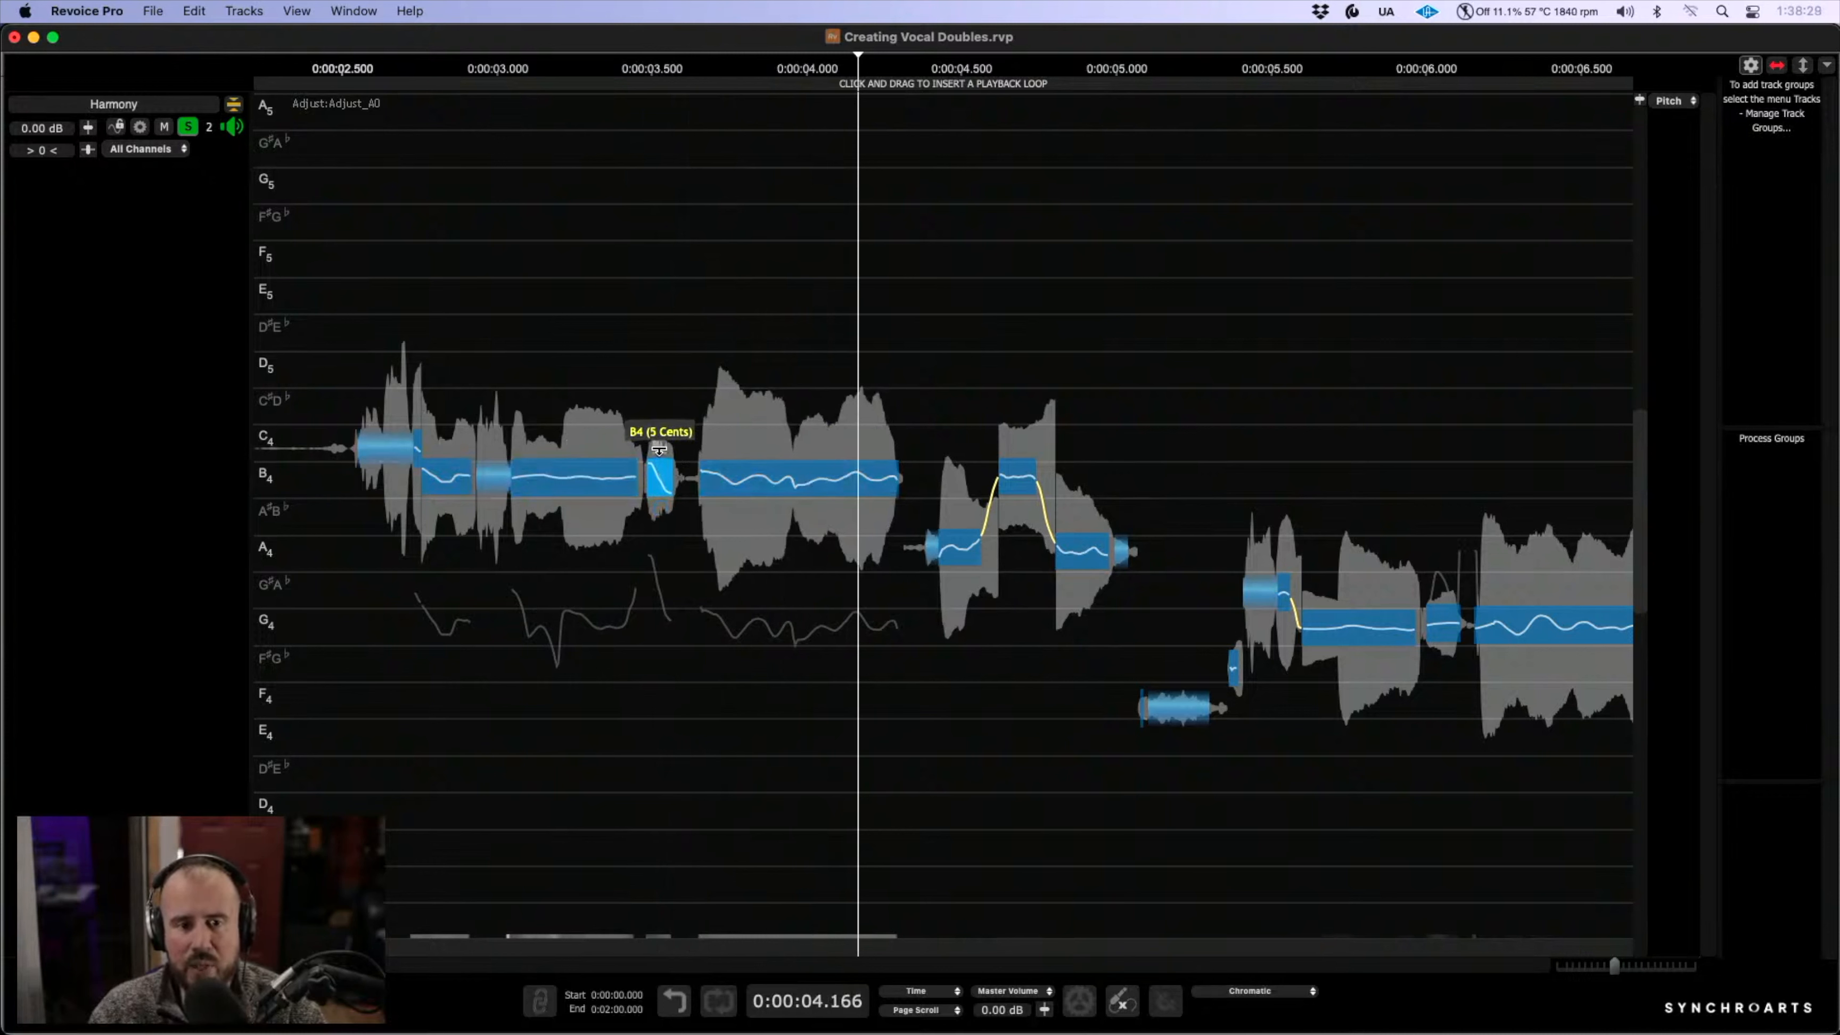
- Play the phrase starting at about 0:00:04.4 repeatedly to work out its harmony notes
left_click(920, 384)
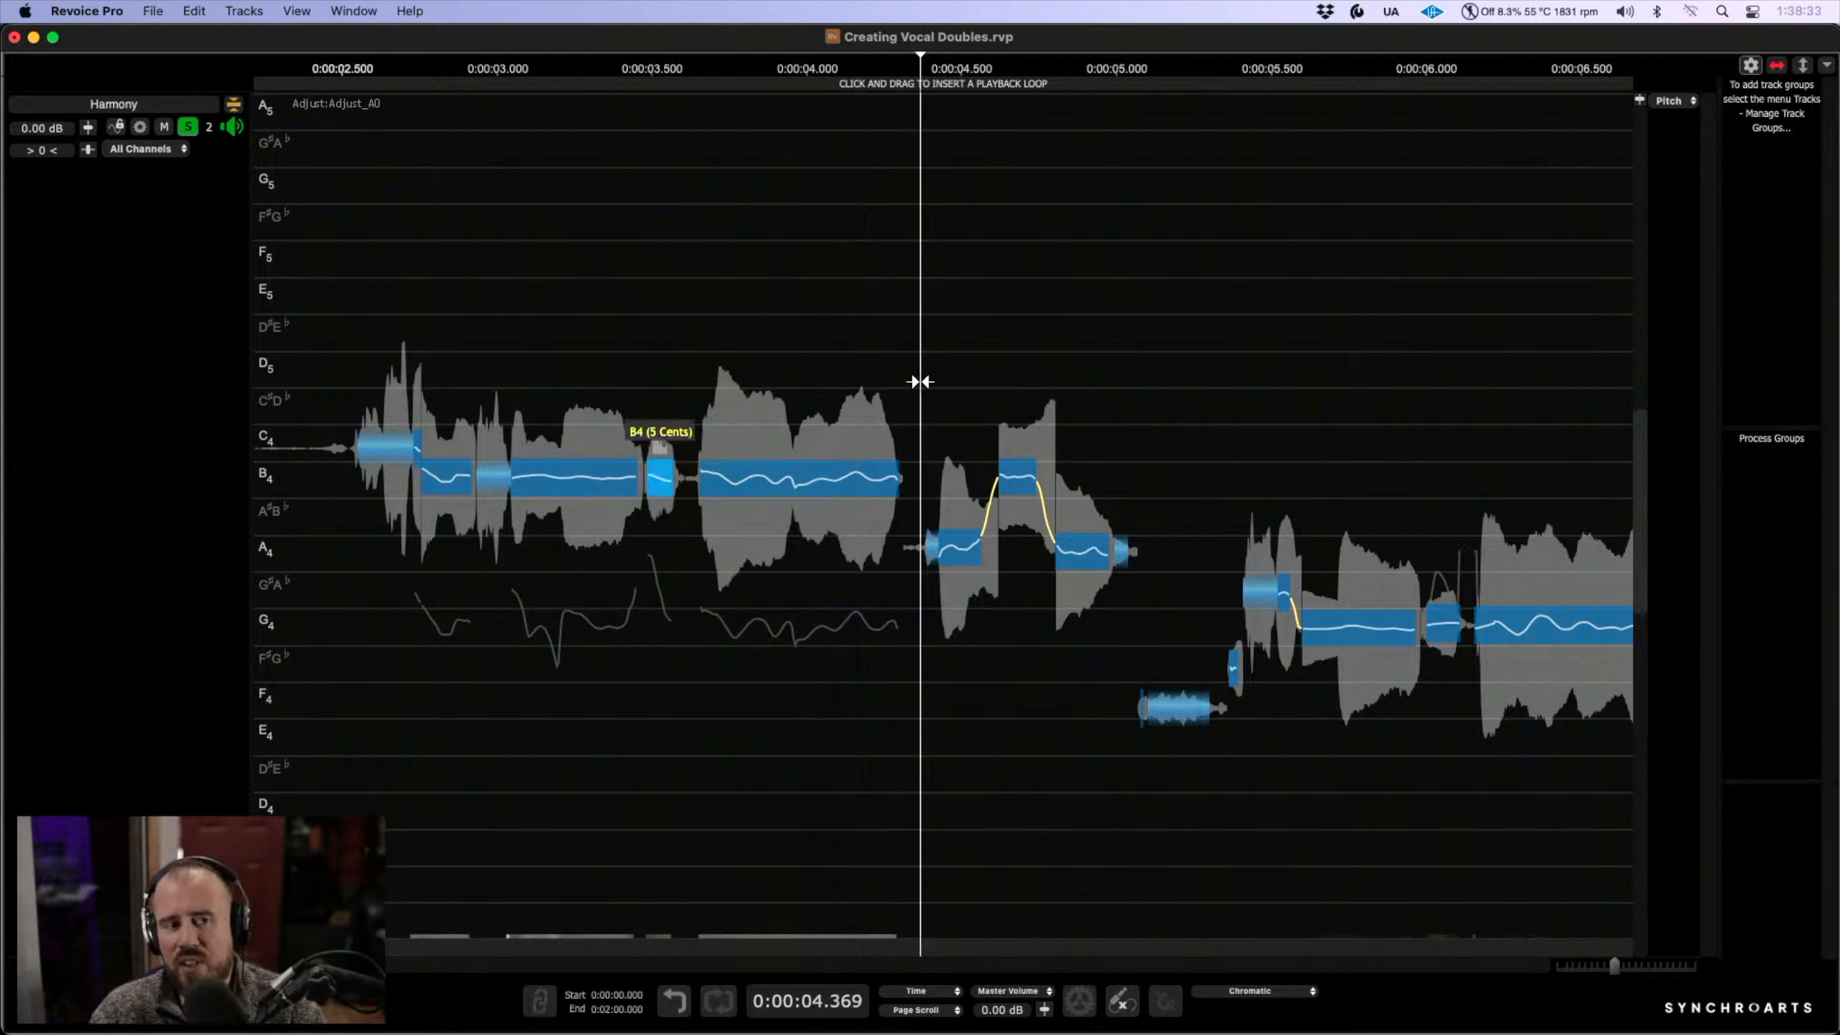
key("space")
key("space")
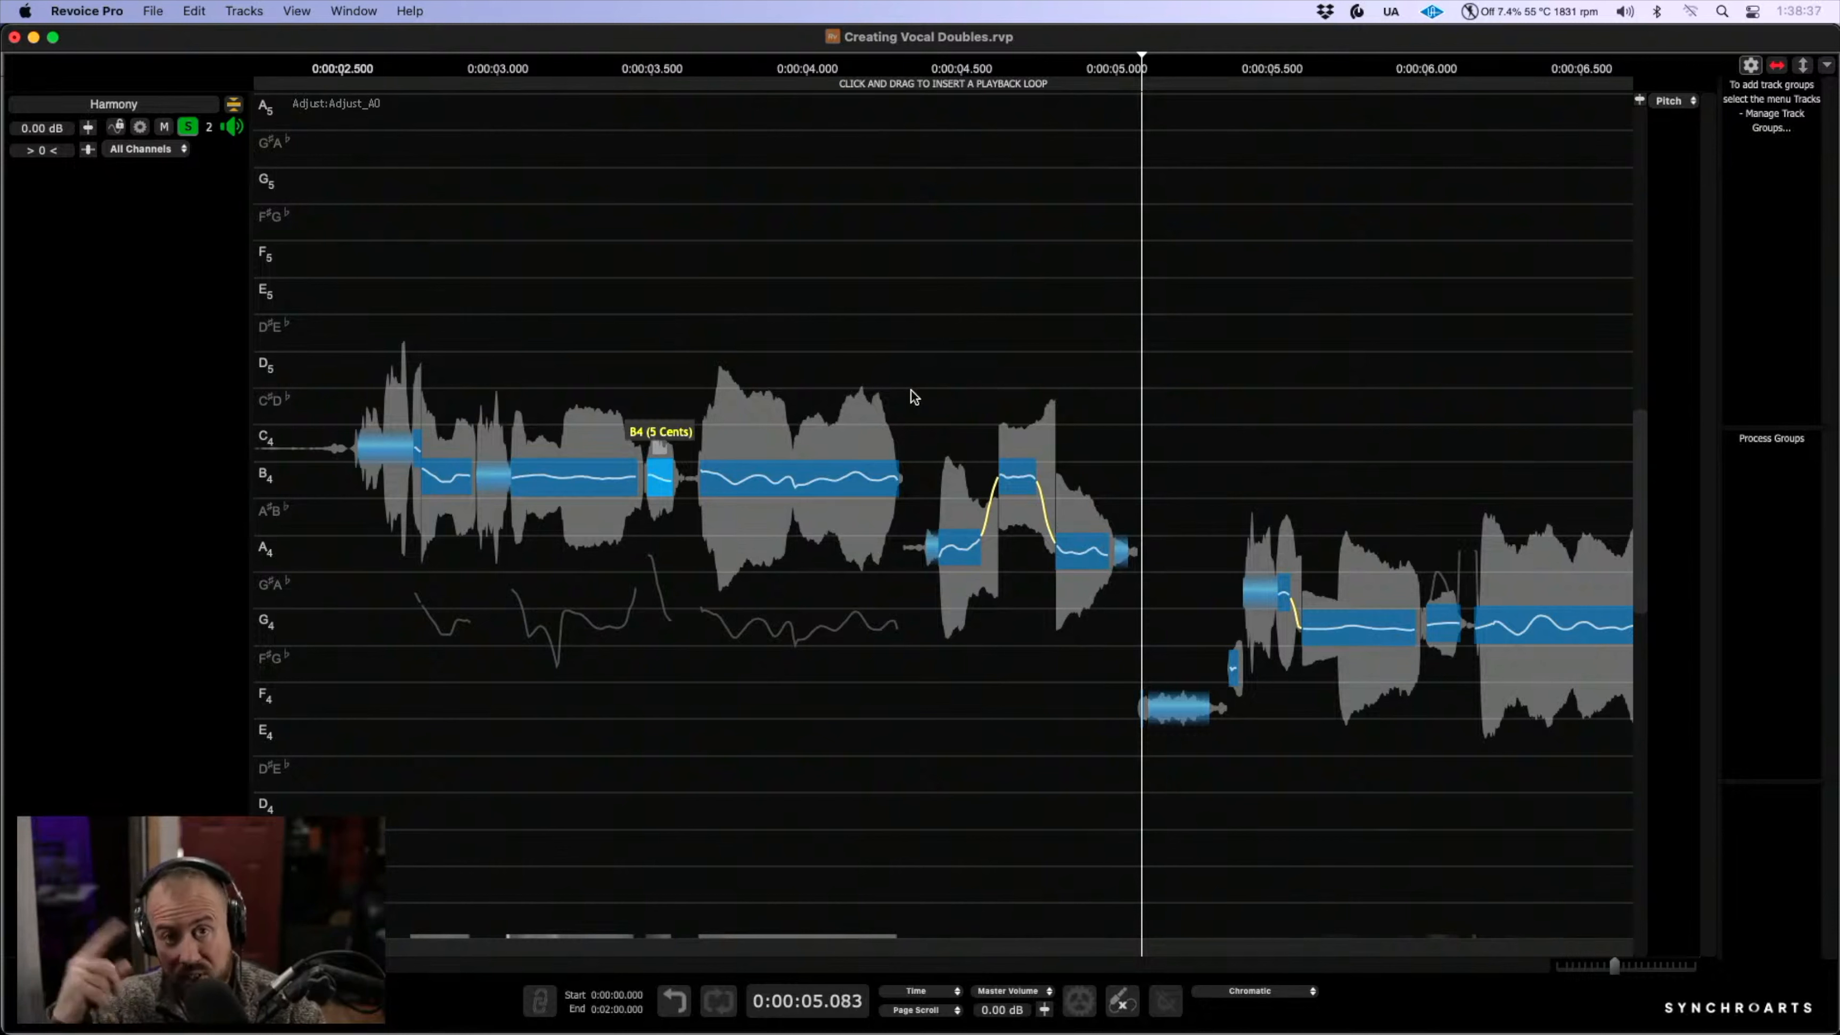
left_click(911, 389)
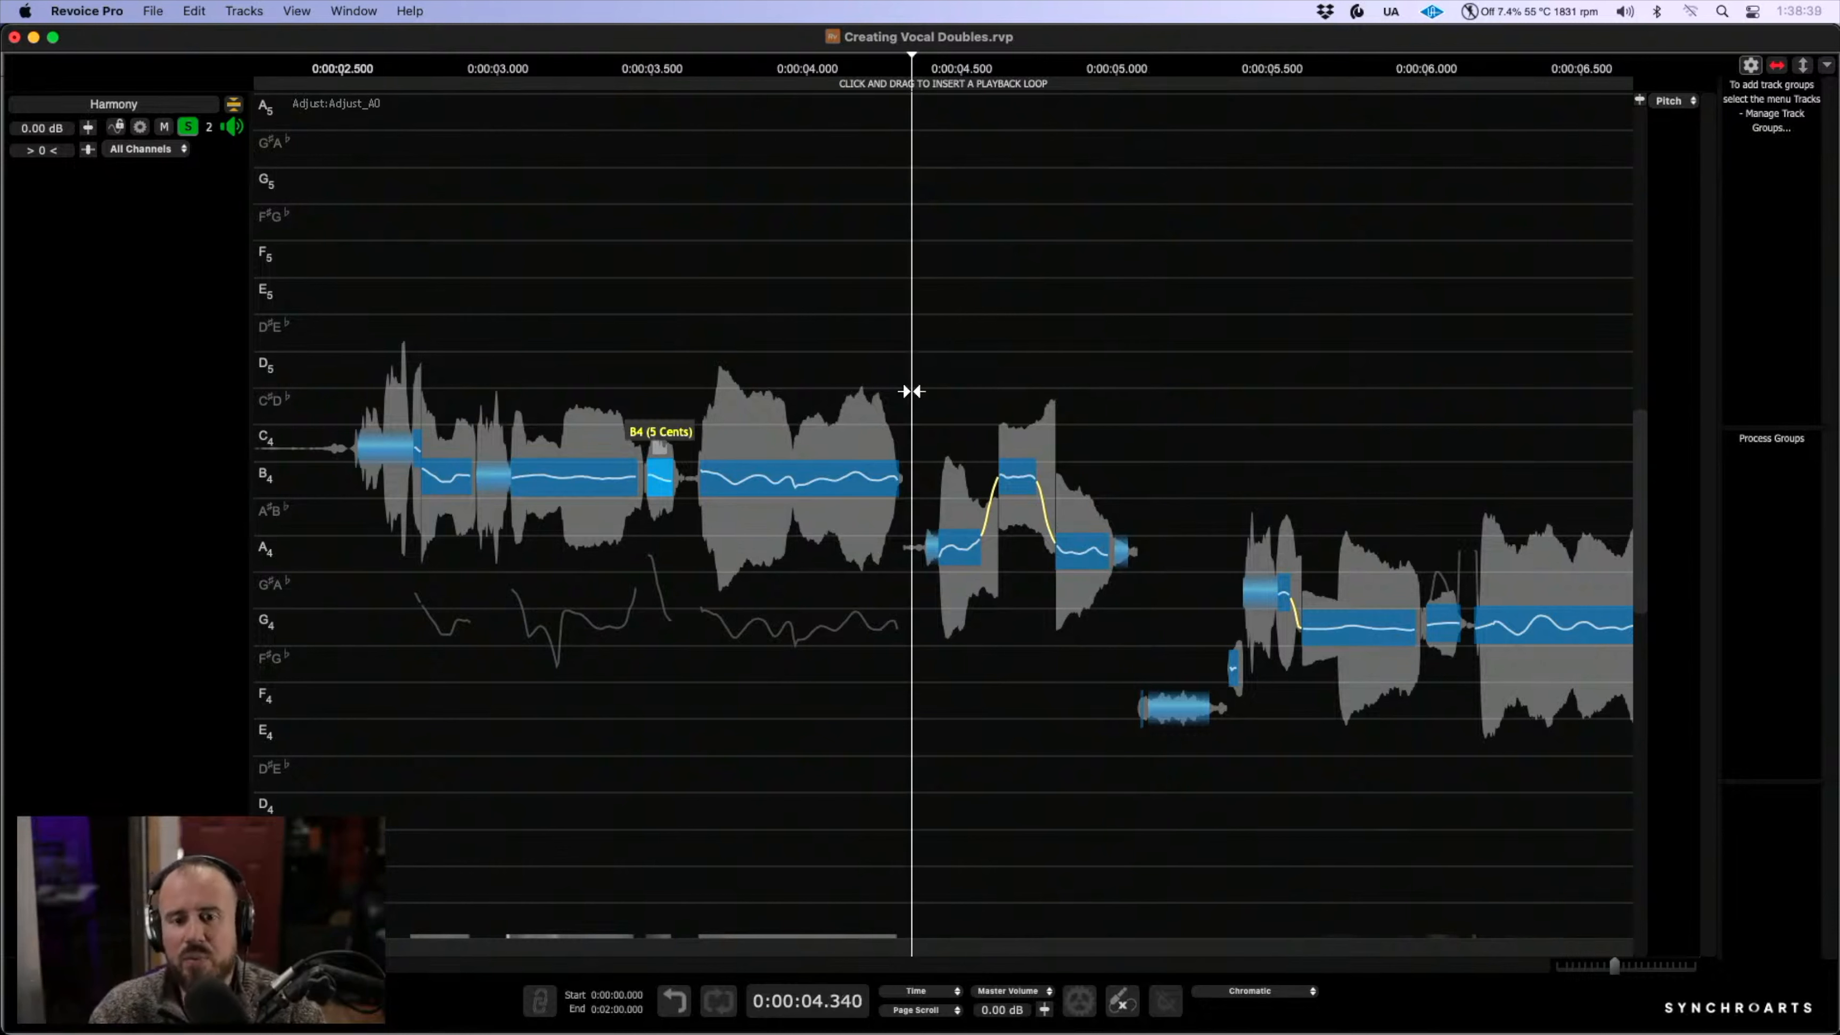
left_click(931, 399)
key("space")
key("space")
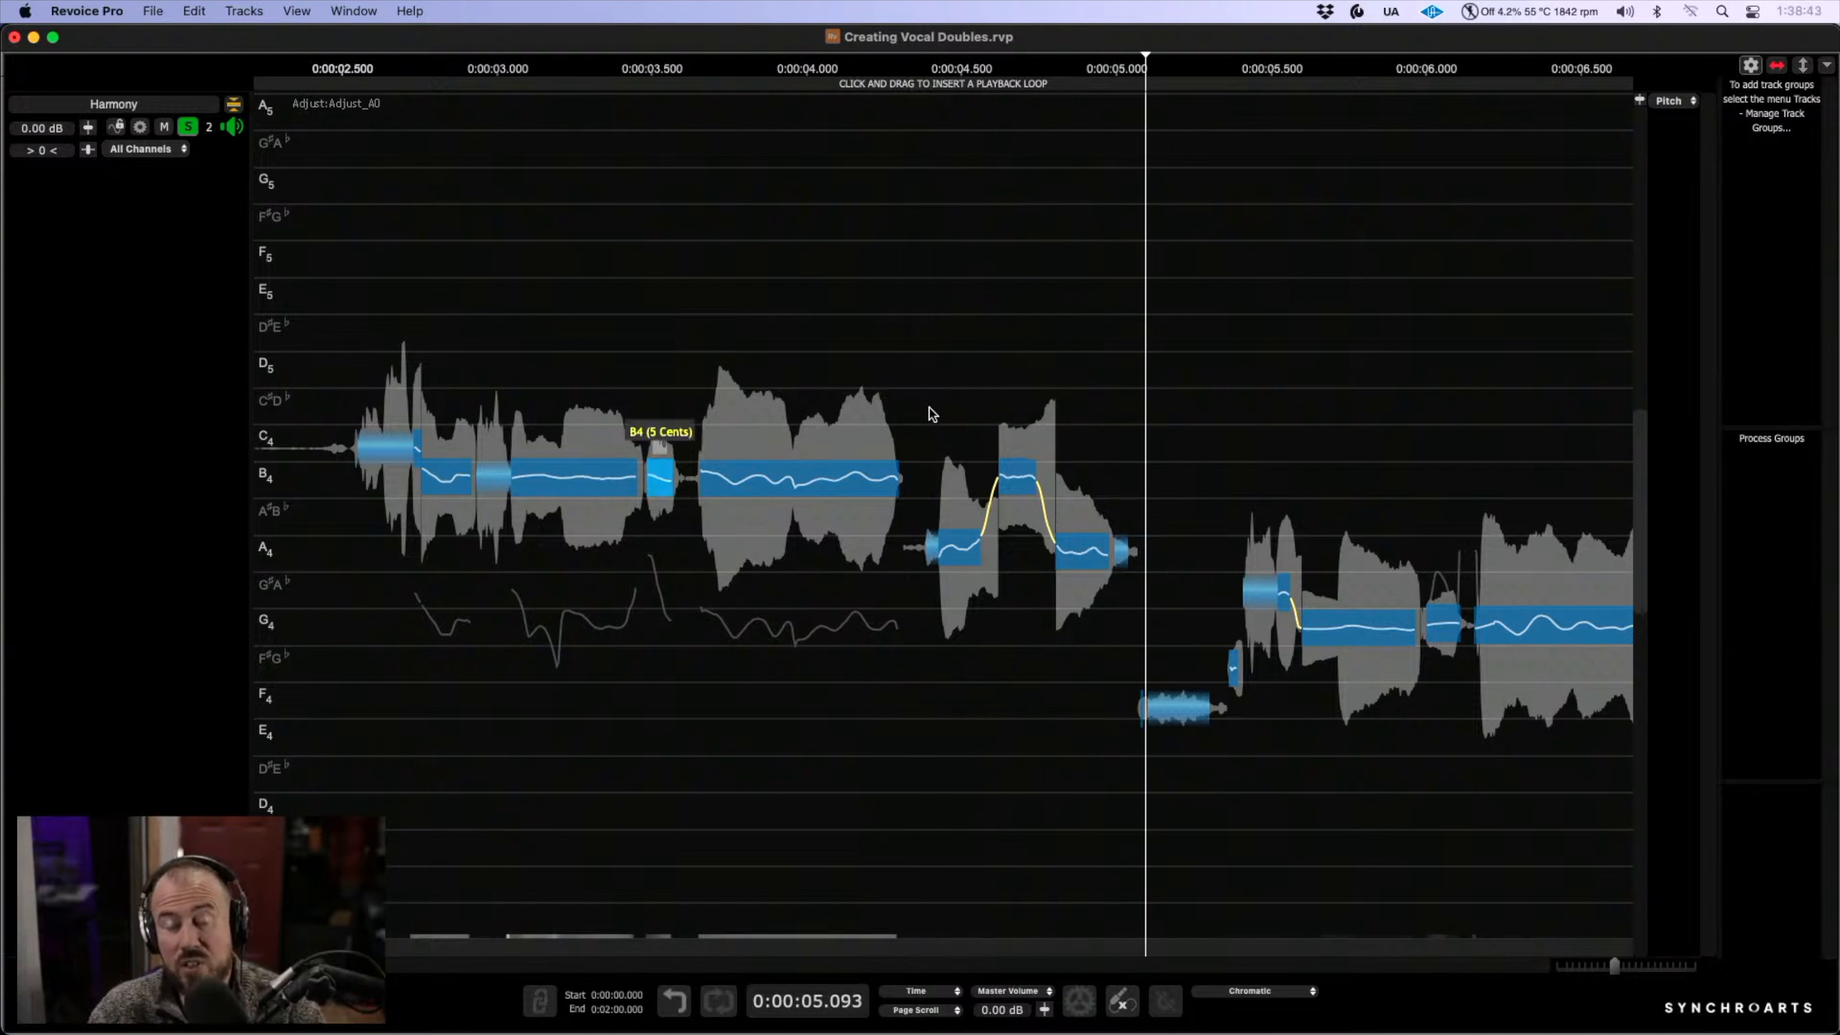
left_click(911, 411)
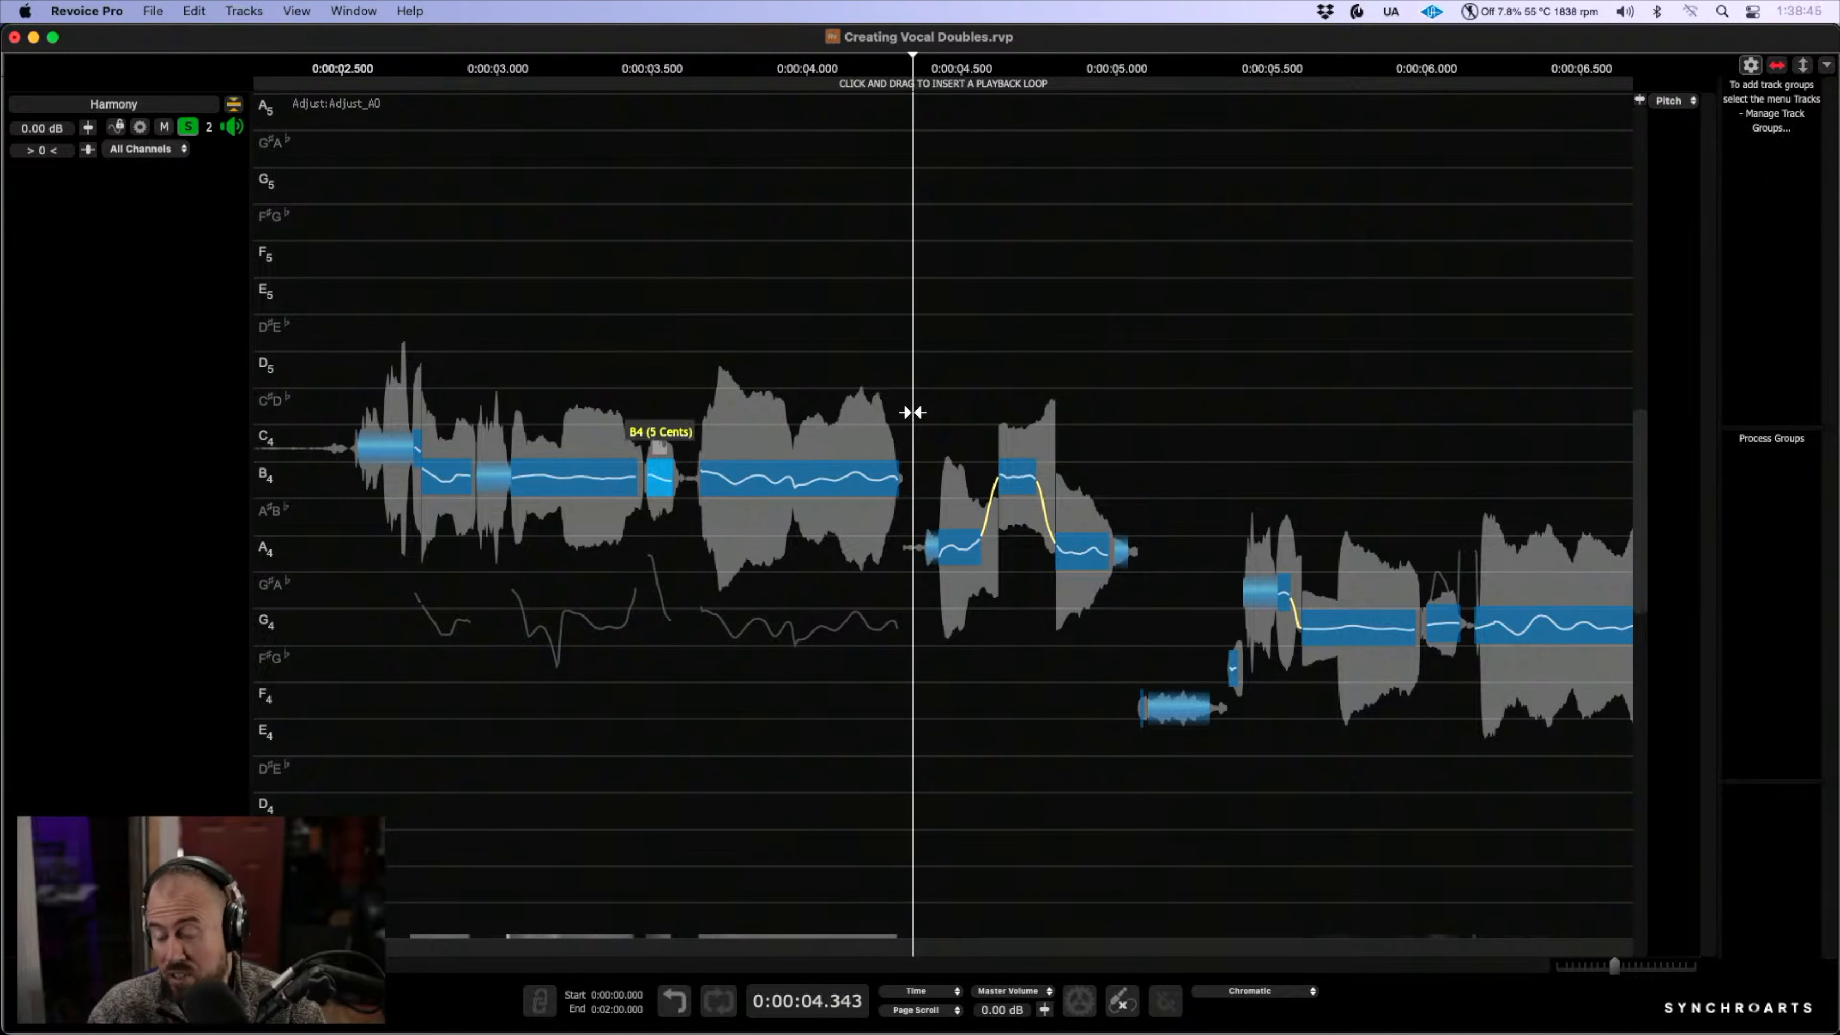
key("space")
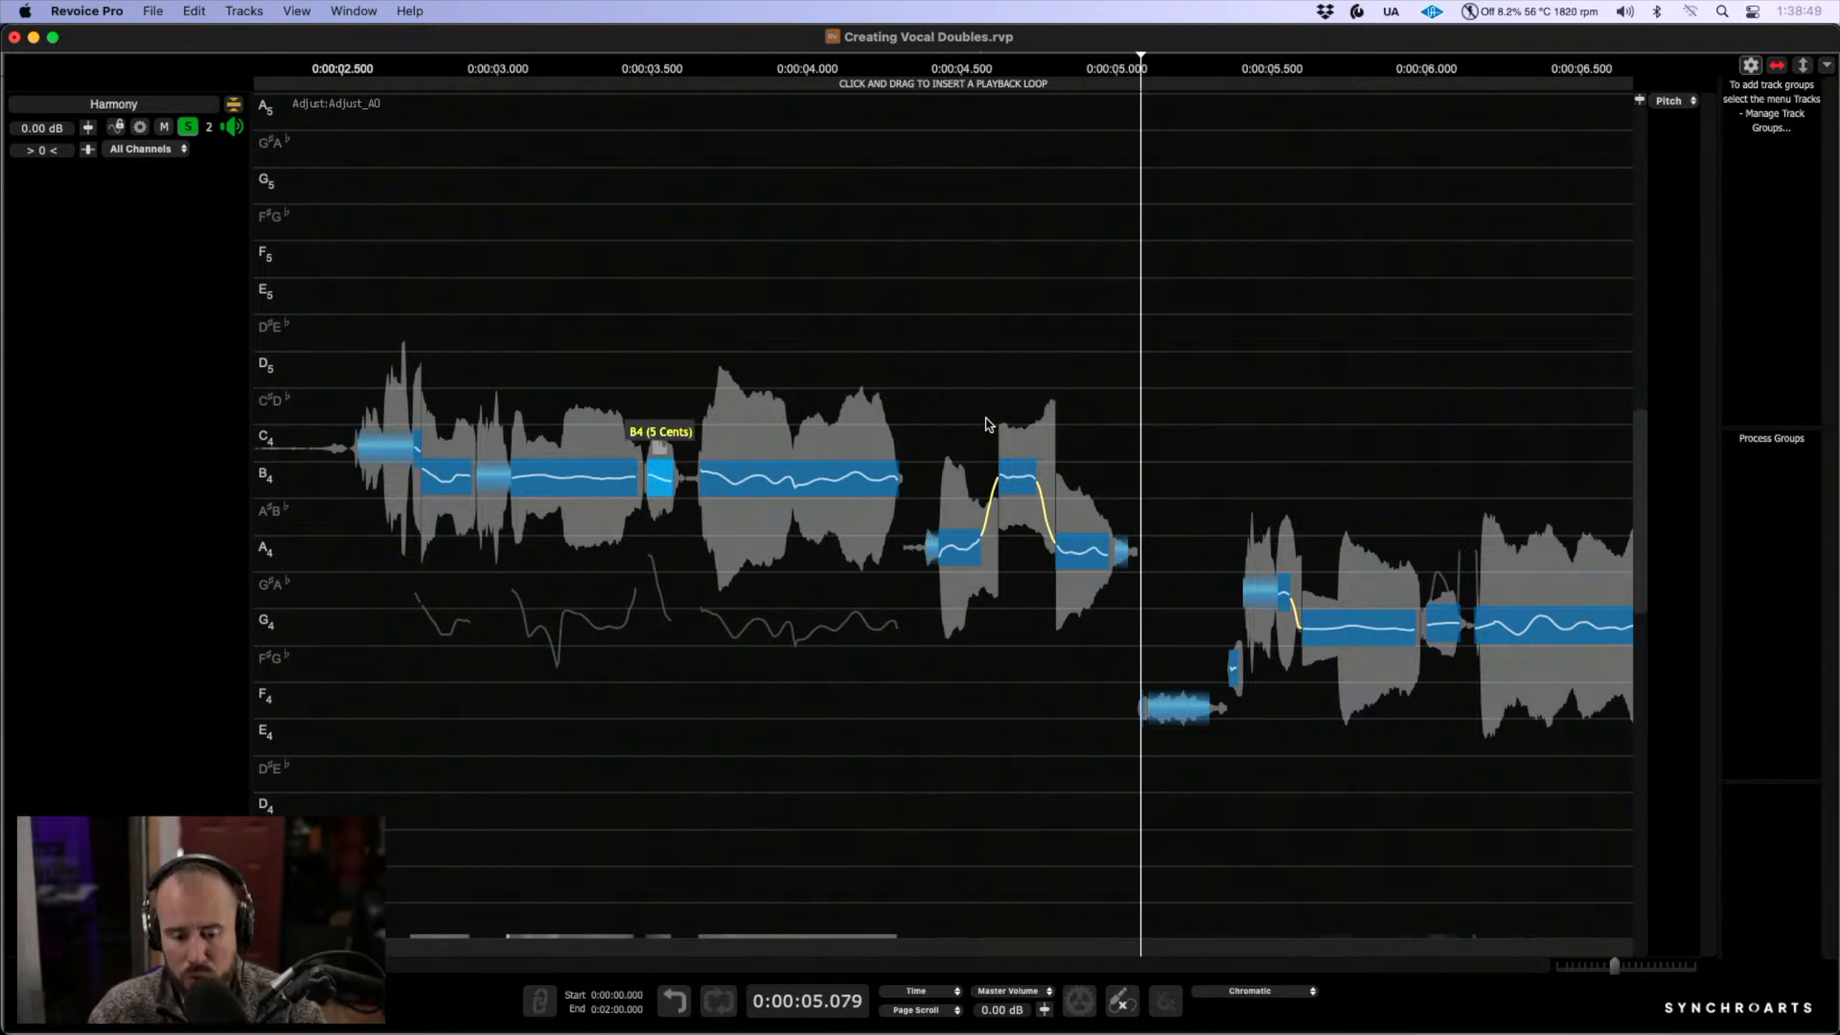
- Lower the phrase near 0:00:04.7 so its A4 notes sit on F#4, and move its middle note down to G4
left_click_drag(926, 366, 1133, 674)
left_click_drag(1087, 554, 1090, 630)
left_click_drag(1087, 688, 1086, 657)
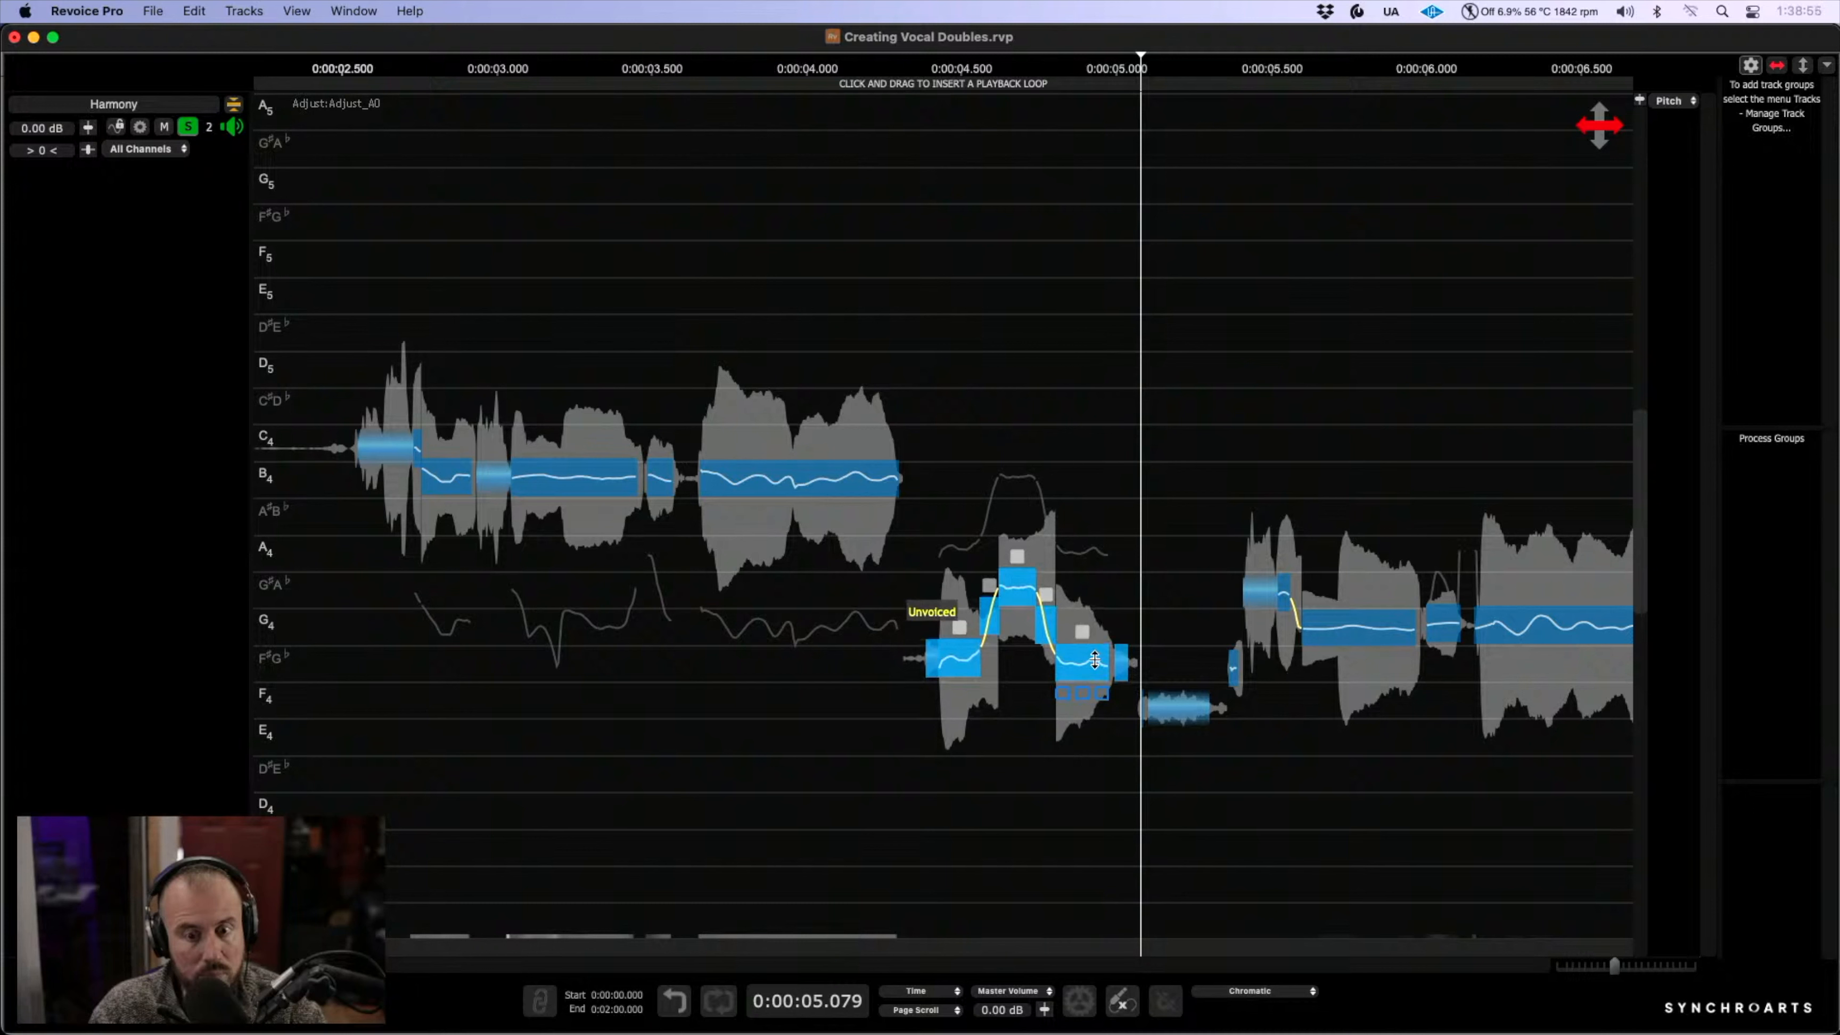
left_click_drag(1019, 590, 1019, 625)
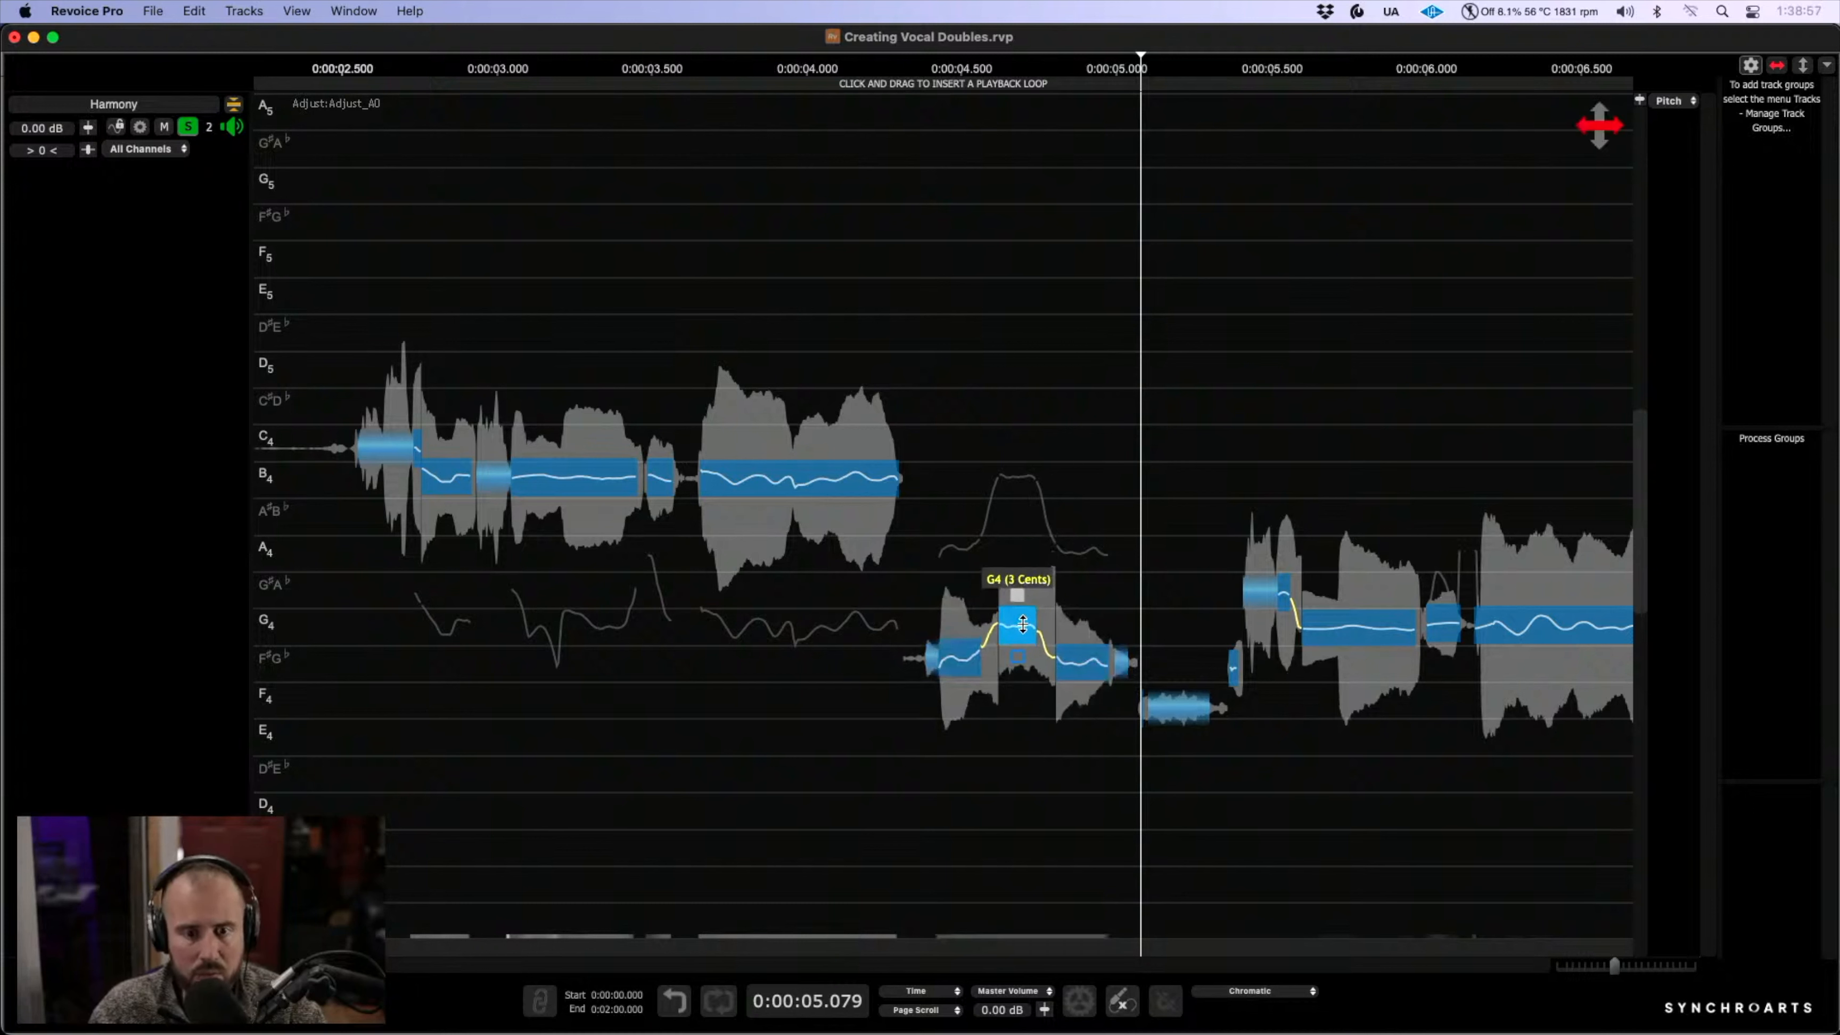
- Solo the Lead Vocal alongside the Harmony, play the phrase from 0:00:04.4, and restore the Harmony-only solo and enlarged view
left_click(931, 327)
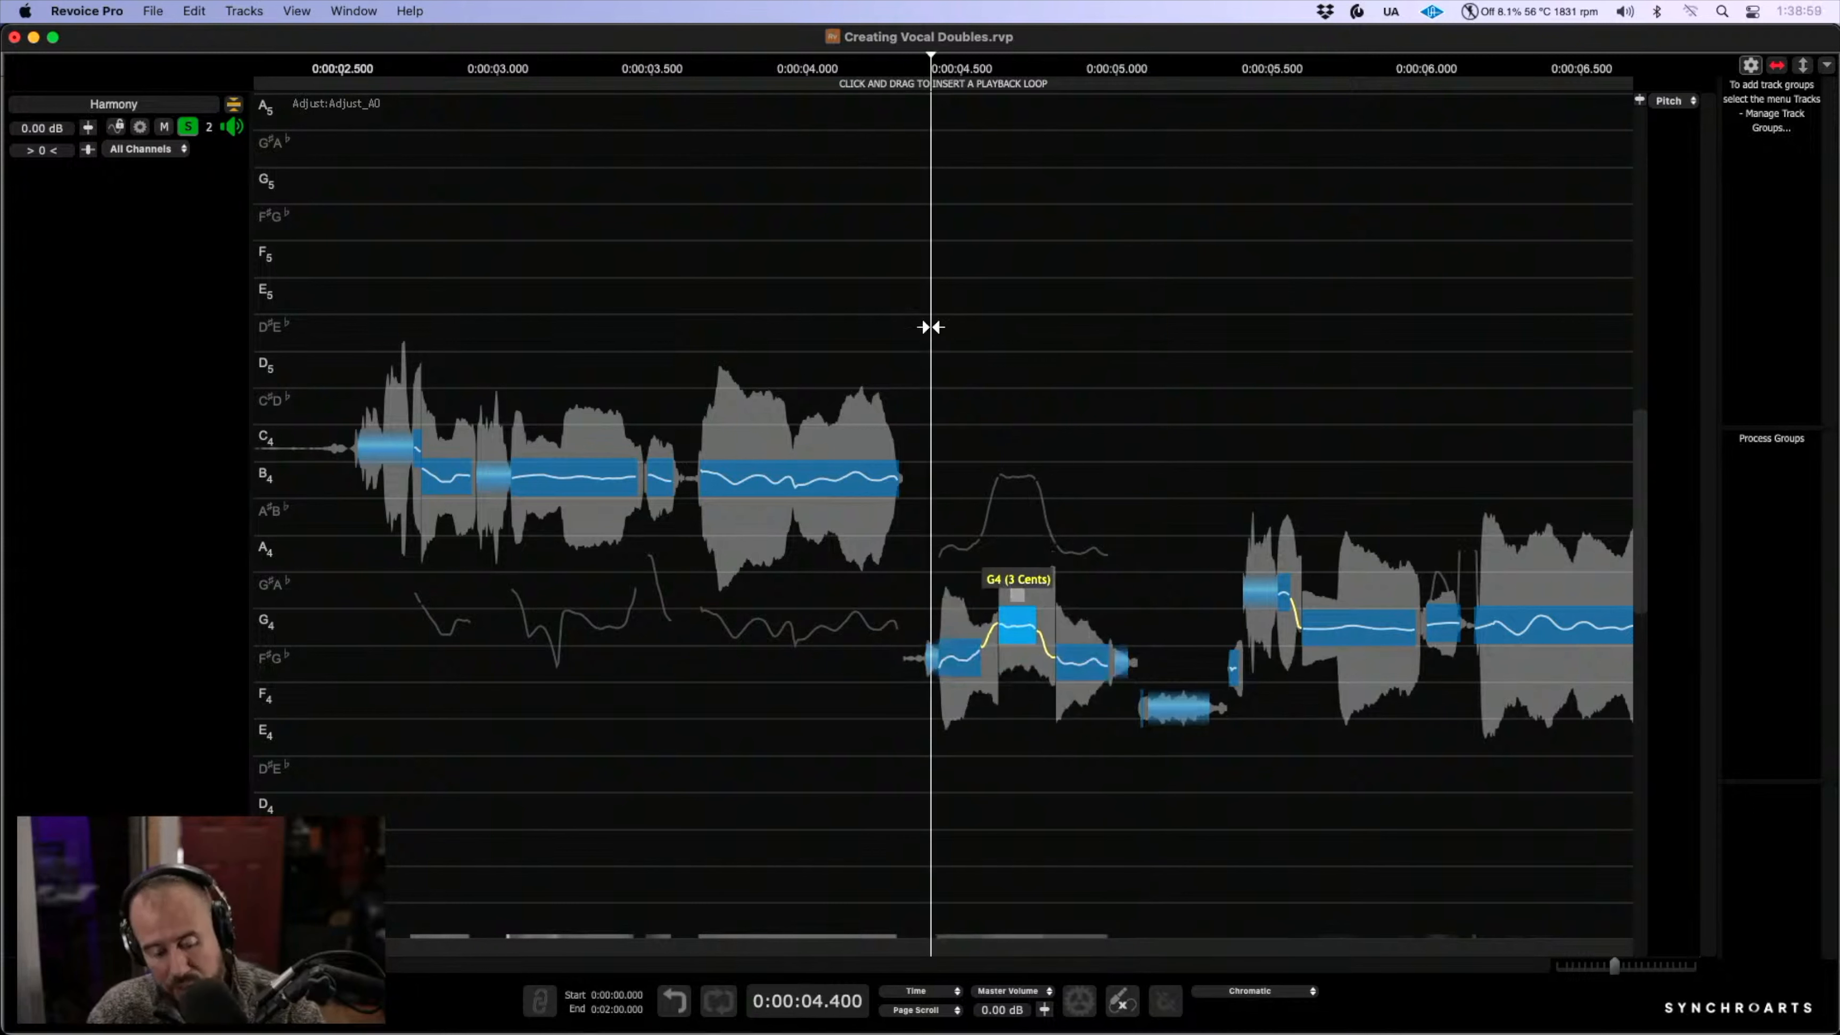
left_click(233, 104)
left_click(190, 128)
key("space")
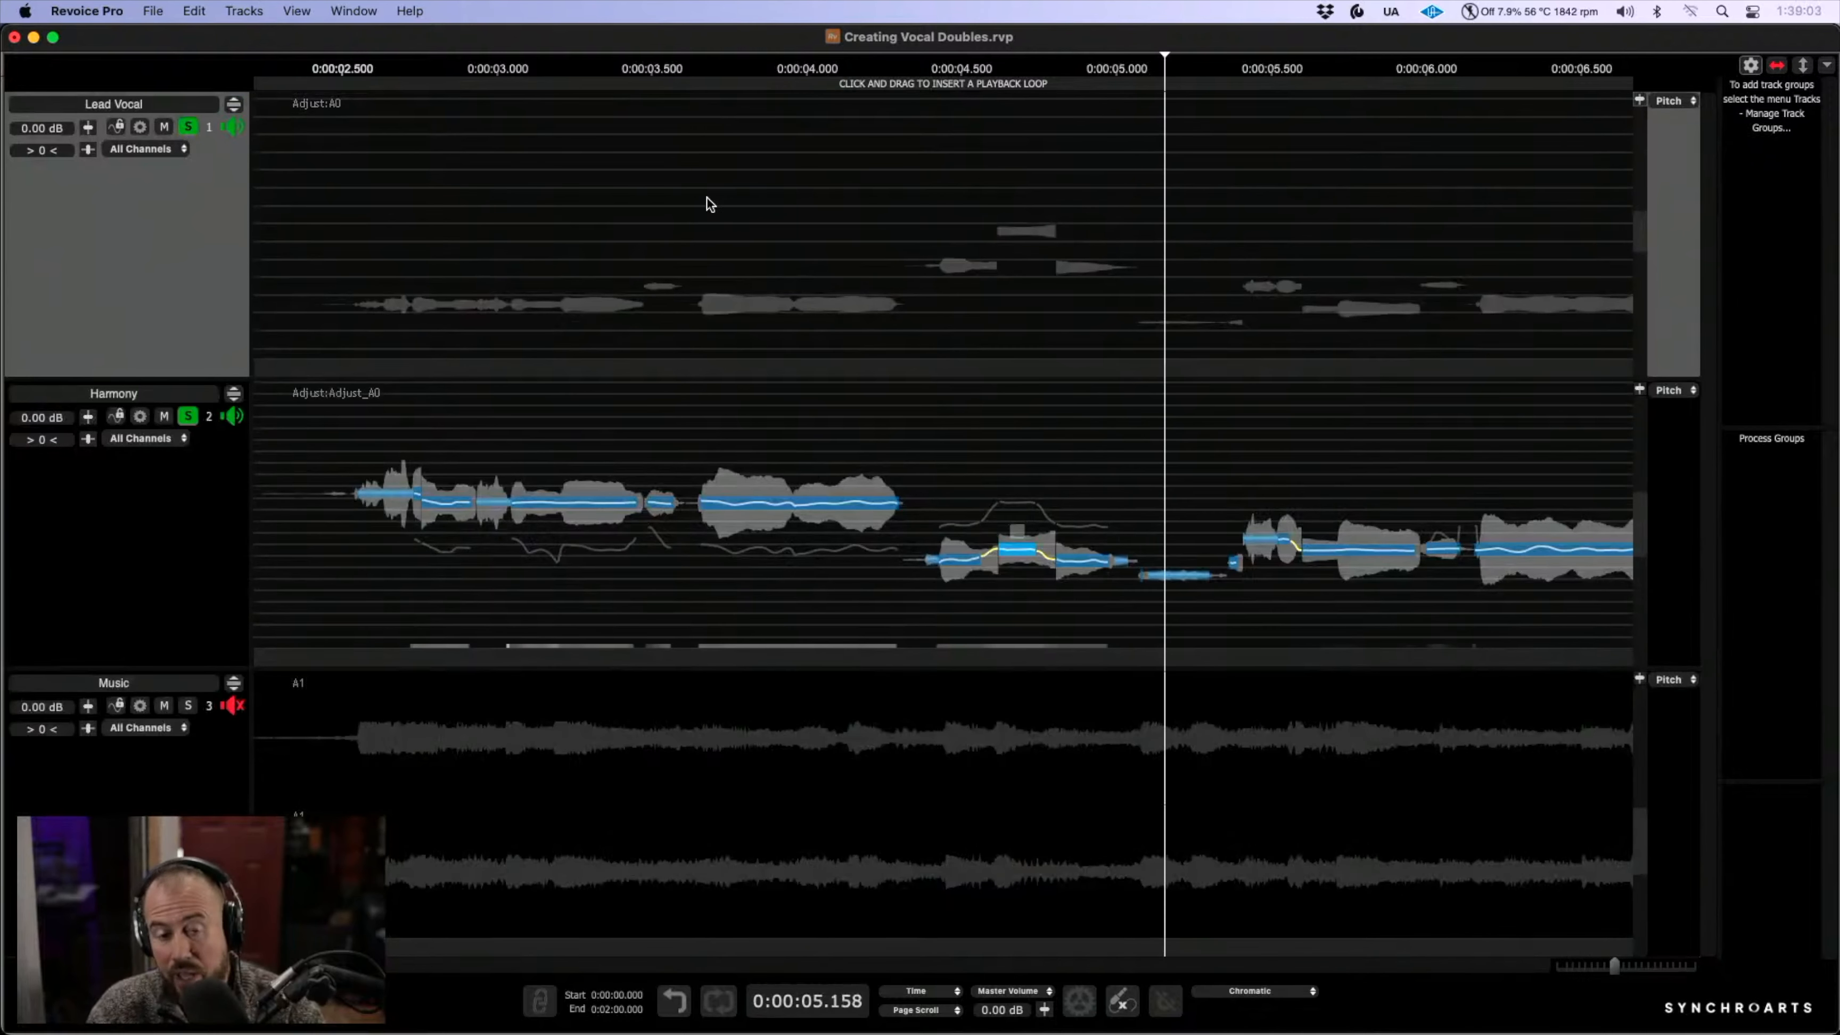
left_click(189, 128)
left_click(233, 391)
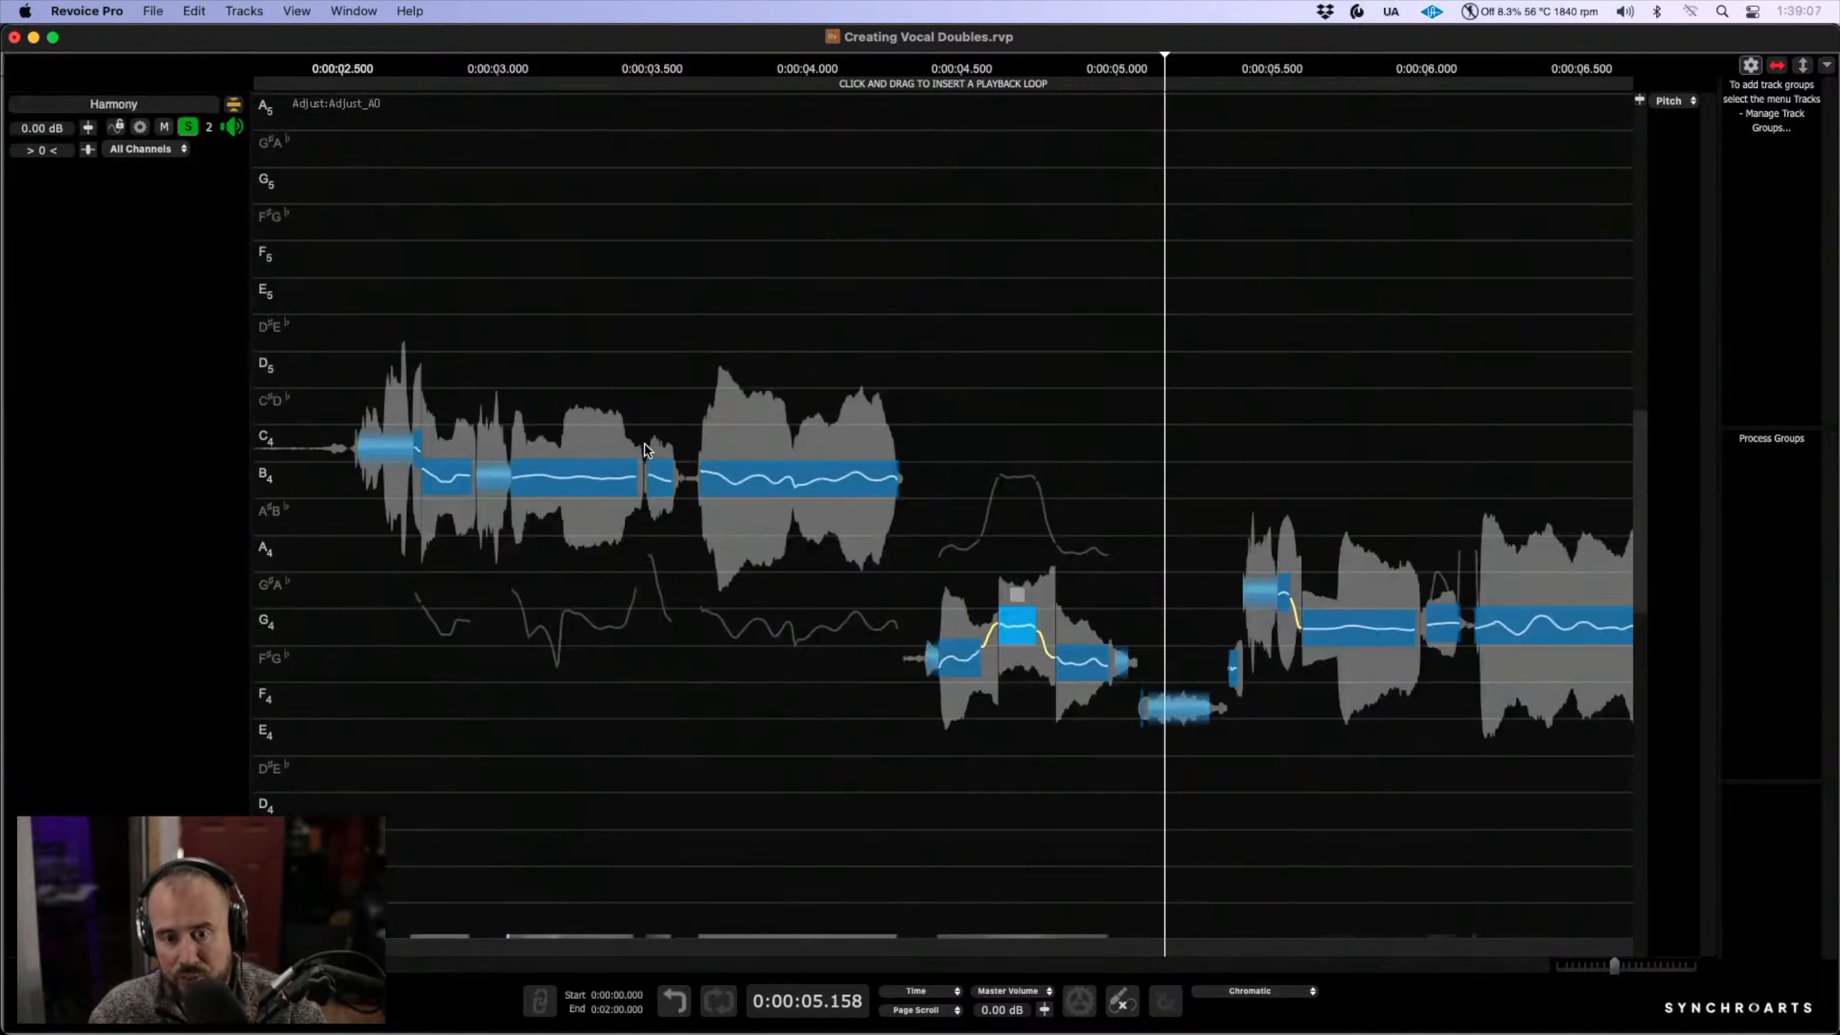
- Play the phrase after 0:00:06.9, lower it so its first note sits on G4, and move its last note down to G4
scroll(1202, 449, "right", 5)
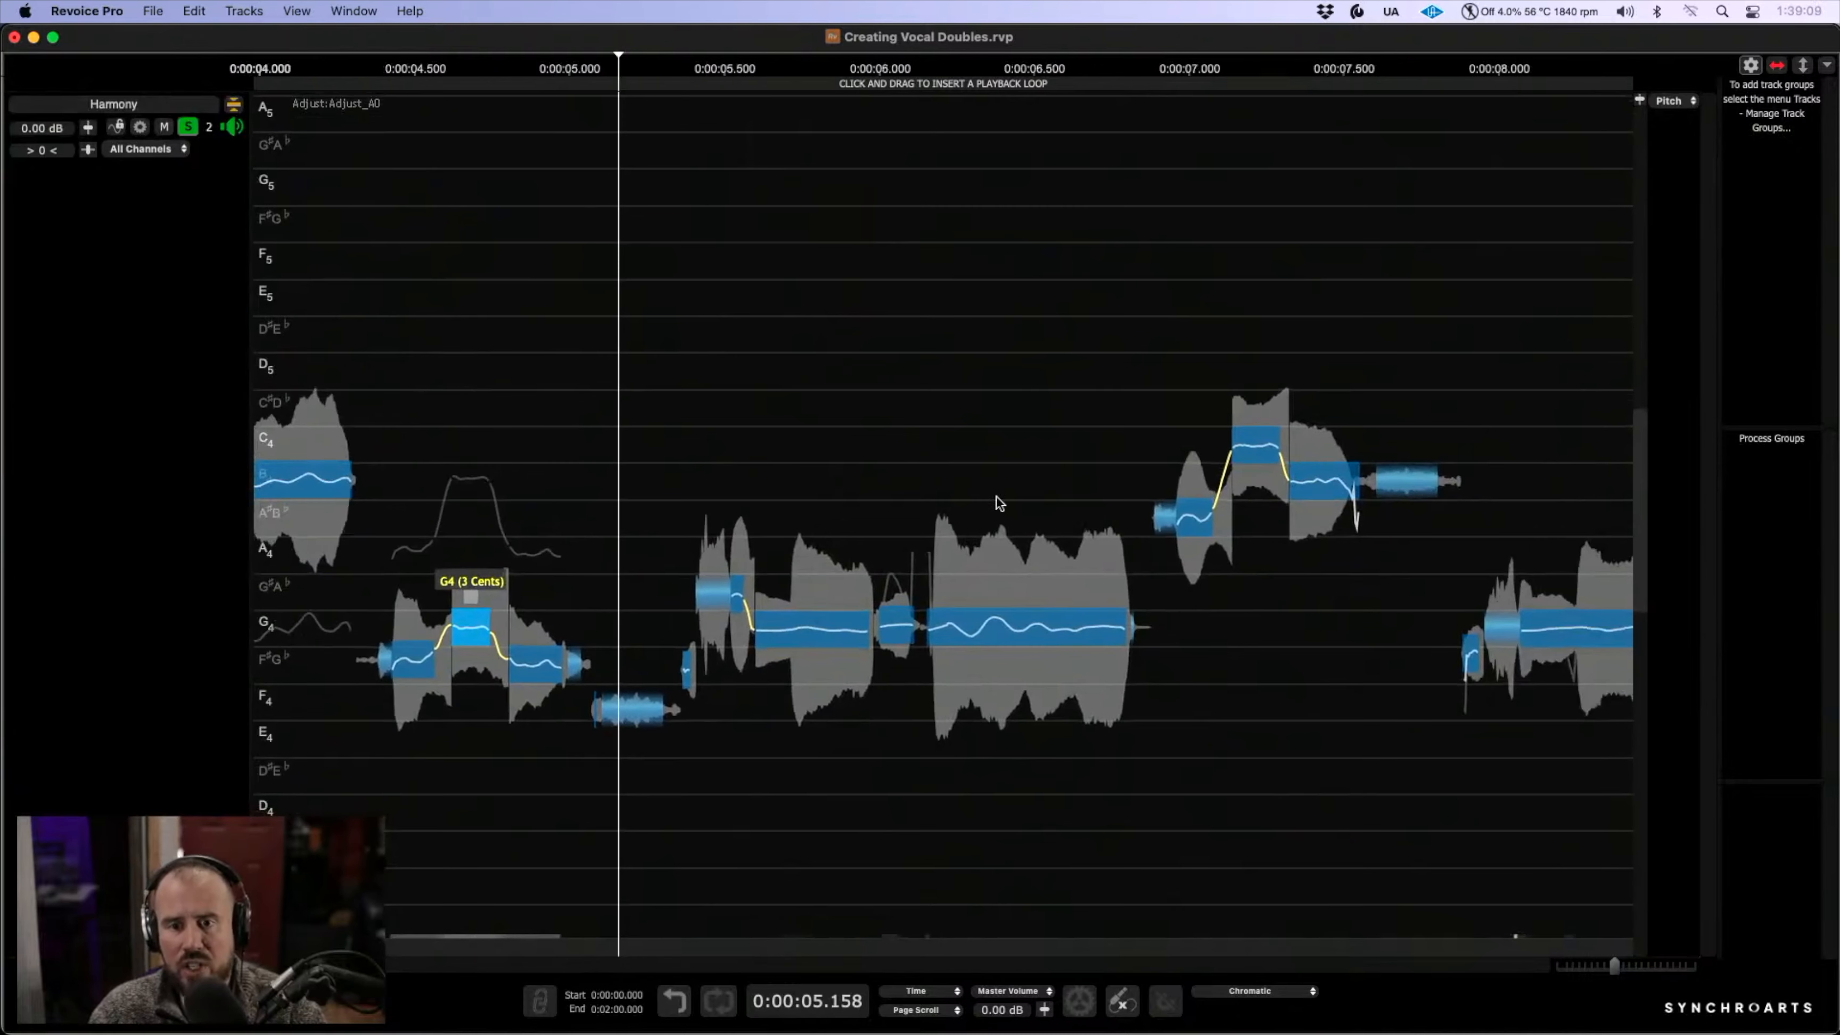
left_click(1151, 441)
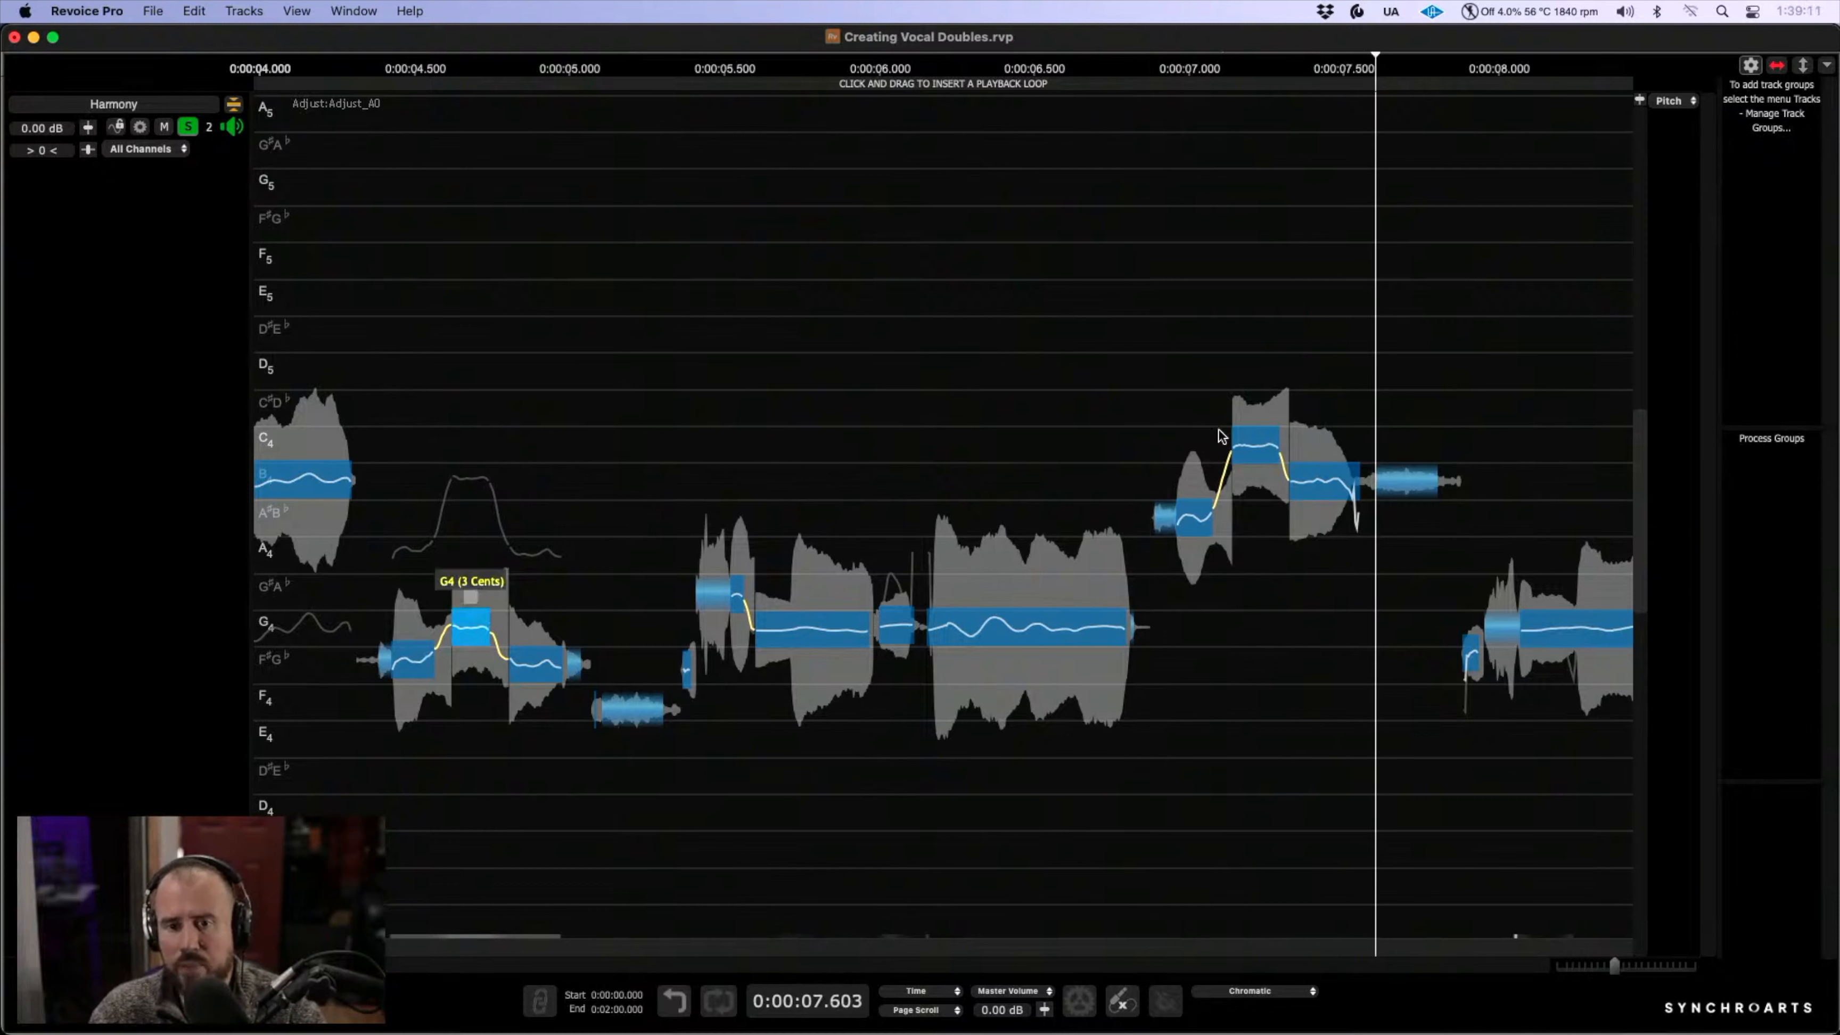
left_click_drag(1190, 415, 1299, 619)
left_click_drag(1183, 508, 1184, 646)
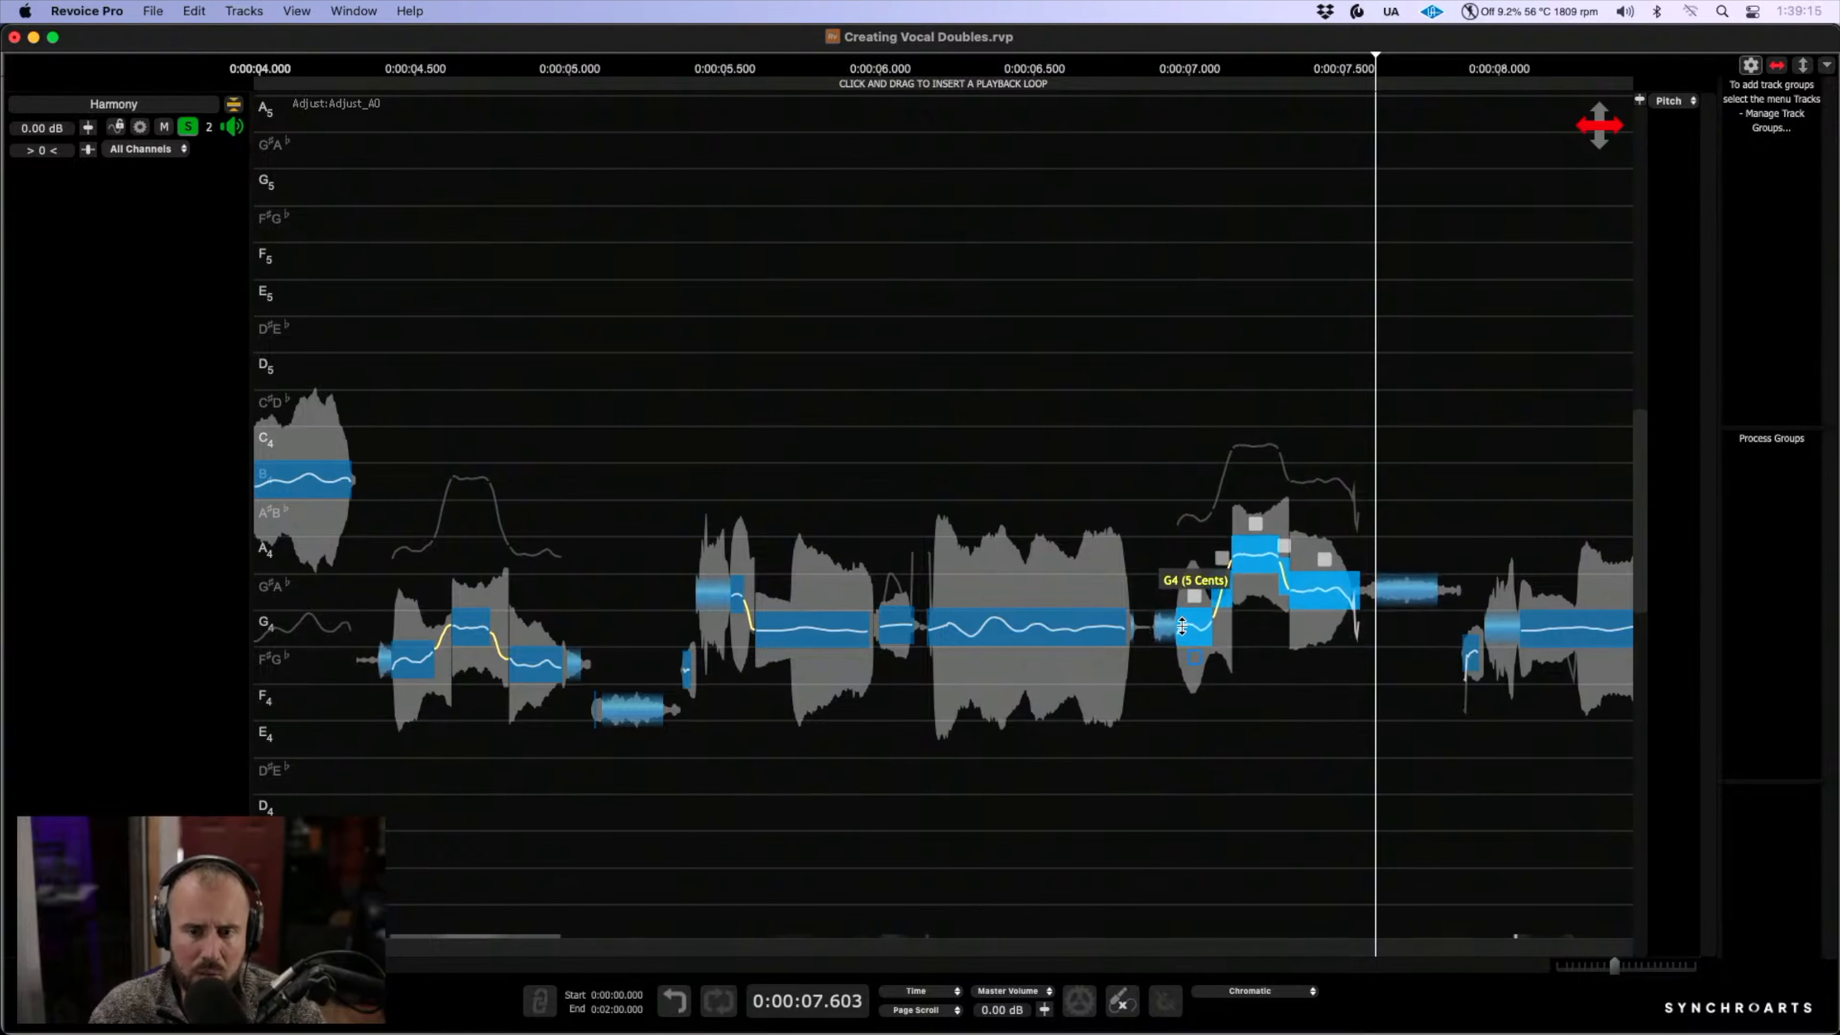
left_click(1151, 518)
left_click_drag(1320, 582, 1320, 621)
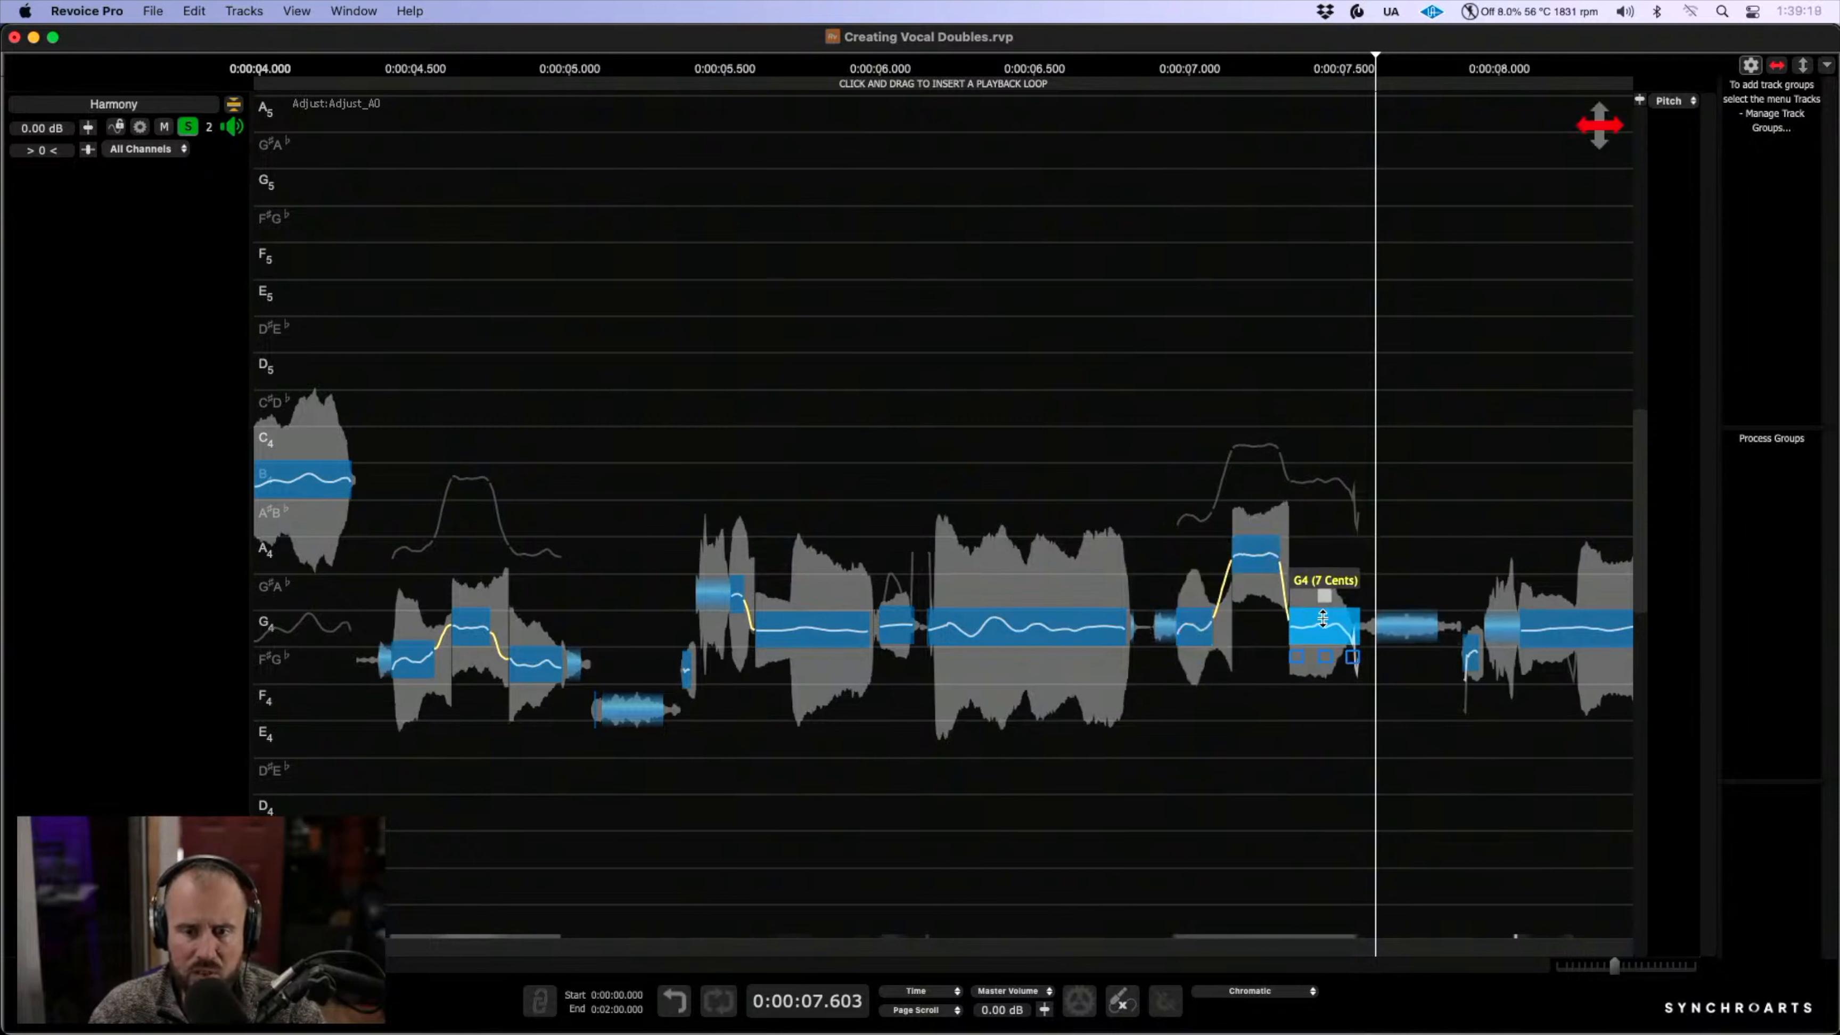
- Set the lowered phrase's middle note near 0:00:07.2 to A4 (5 cents), and play the phrase from about 0:00:06.9
left_click(1129, 399)
left_click(1244, 555)
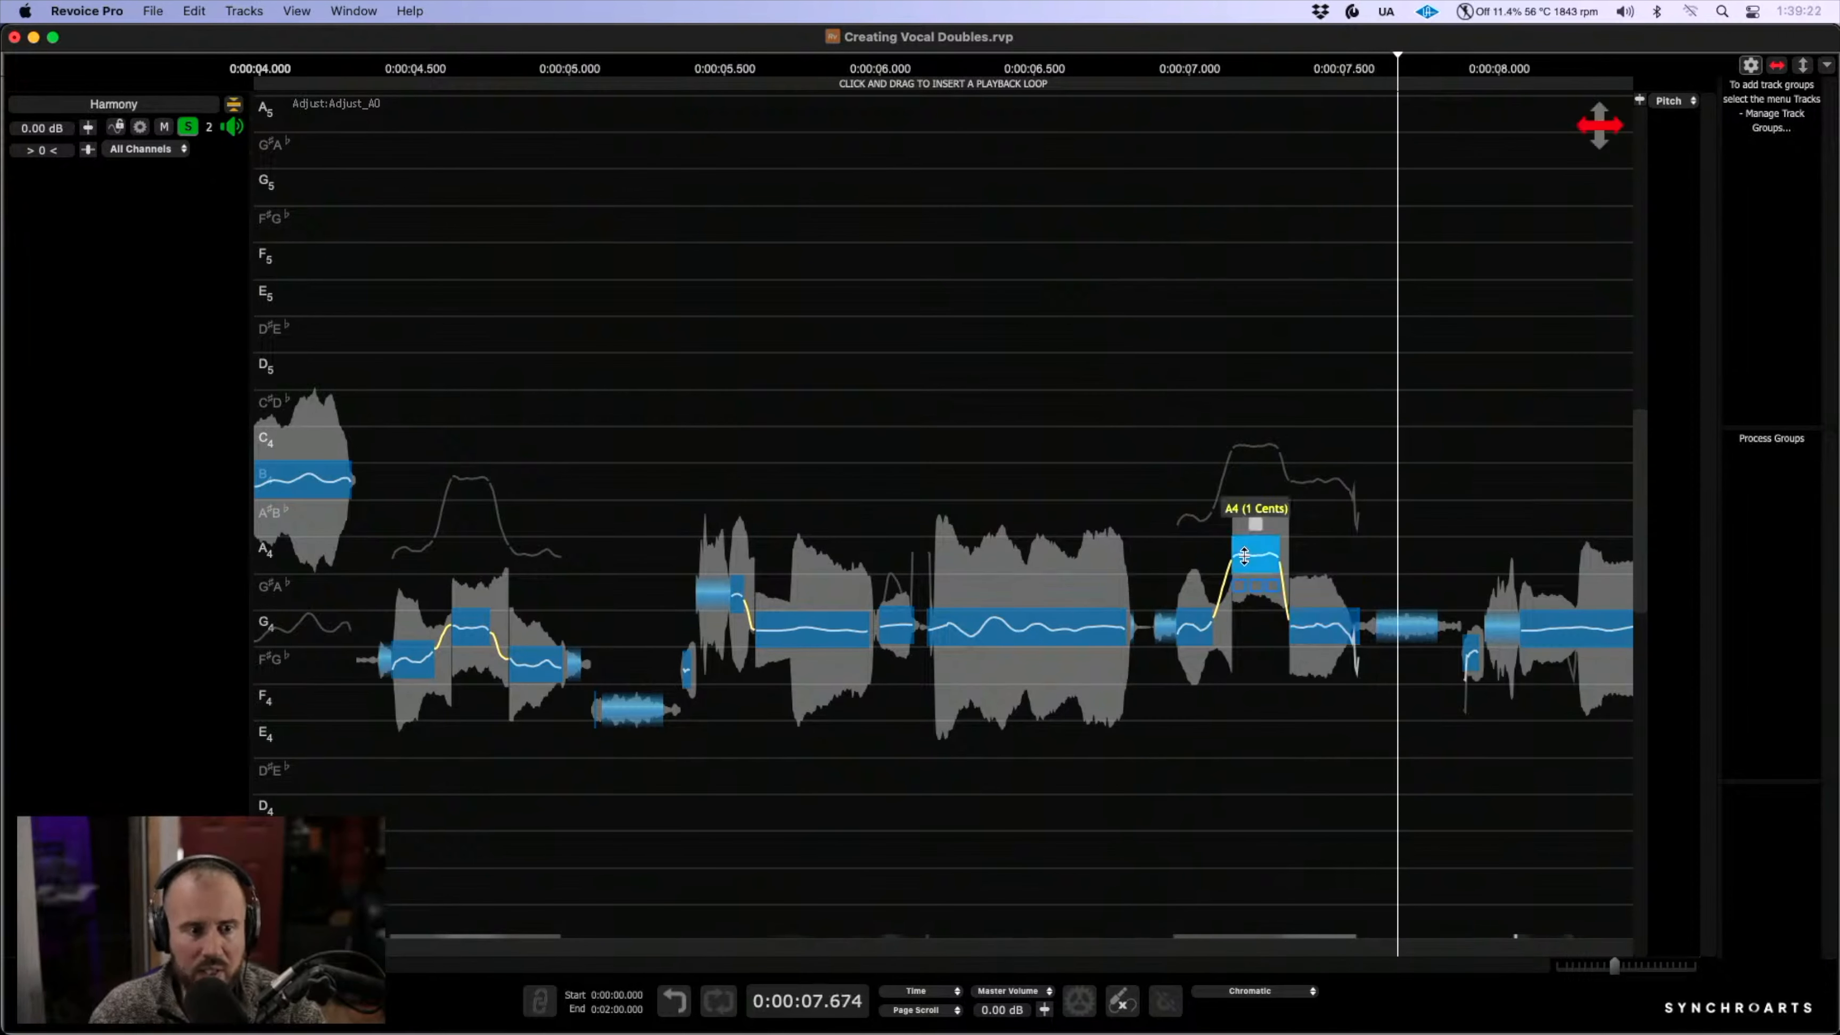
left_click(1159, 467)
key("space")
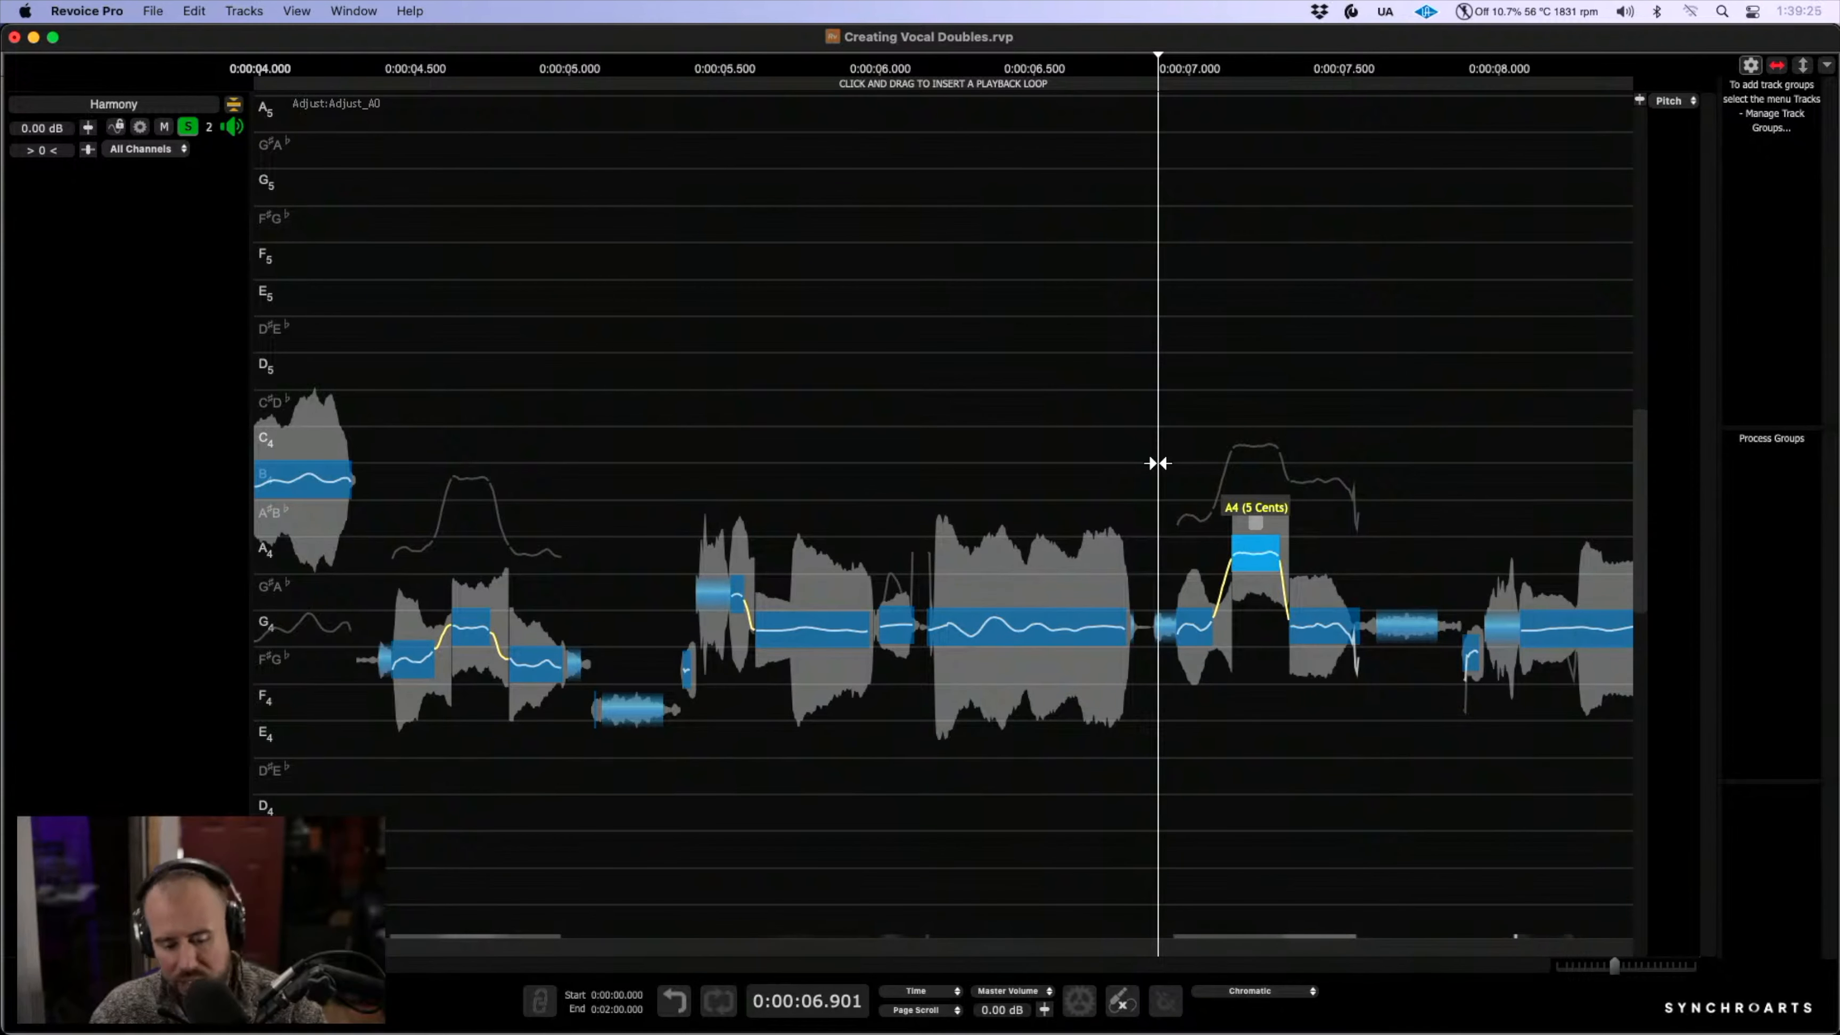
key("space")
key("space")
left_click(675, 451)
scroll(1063, 411, "right", 10)
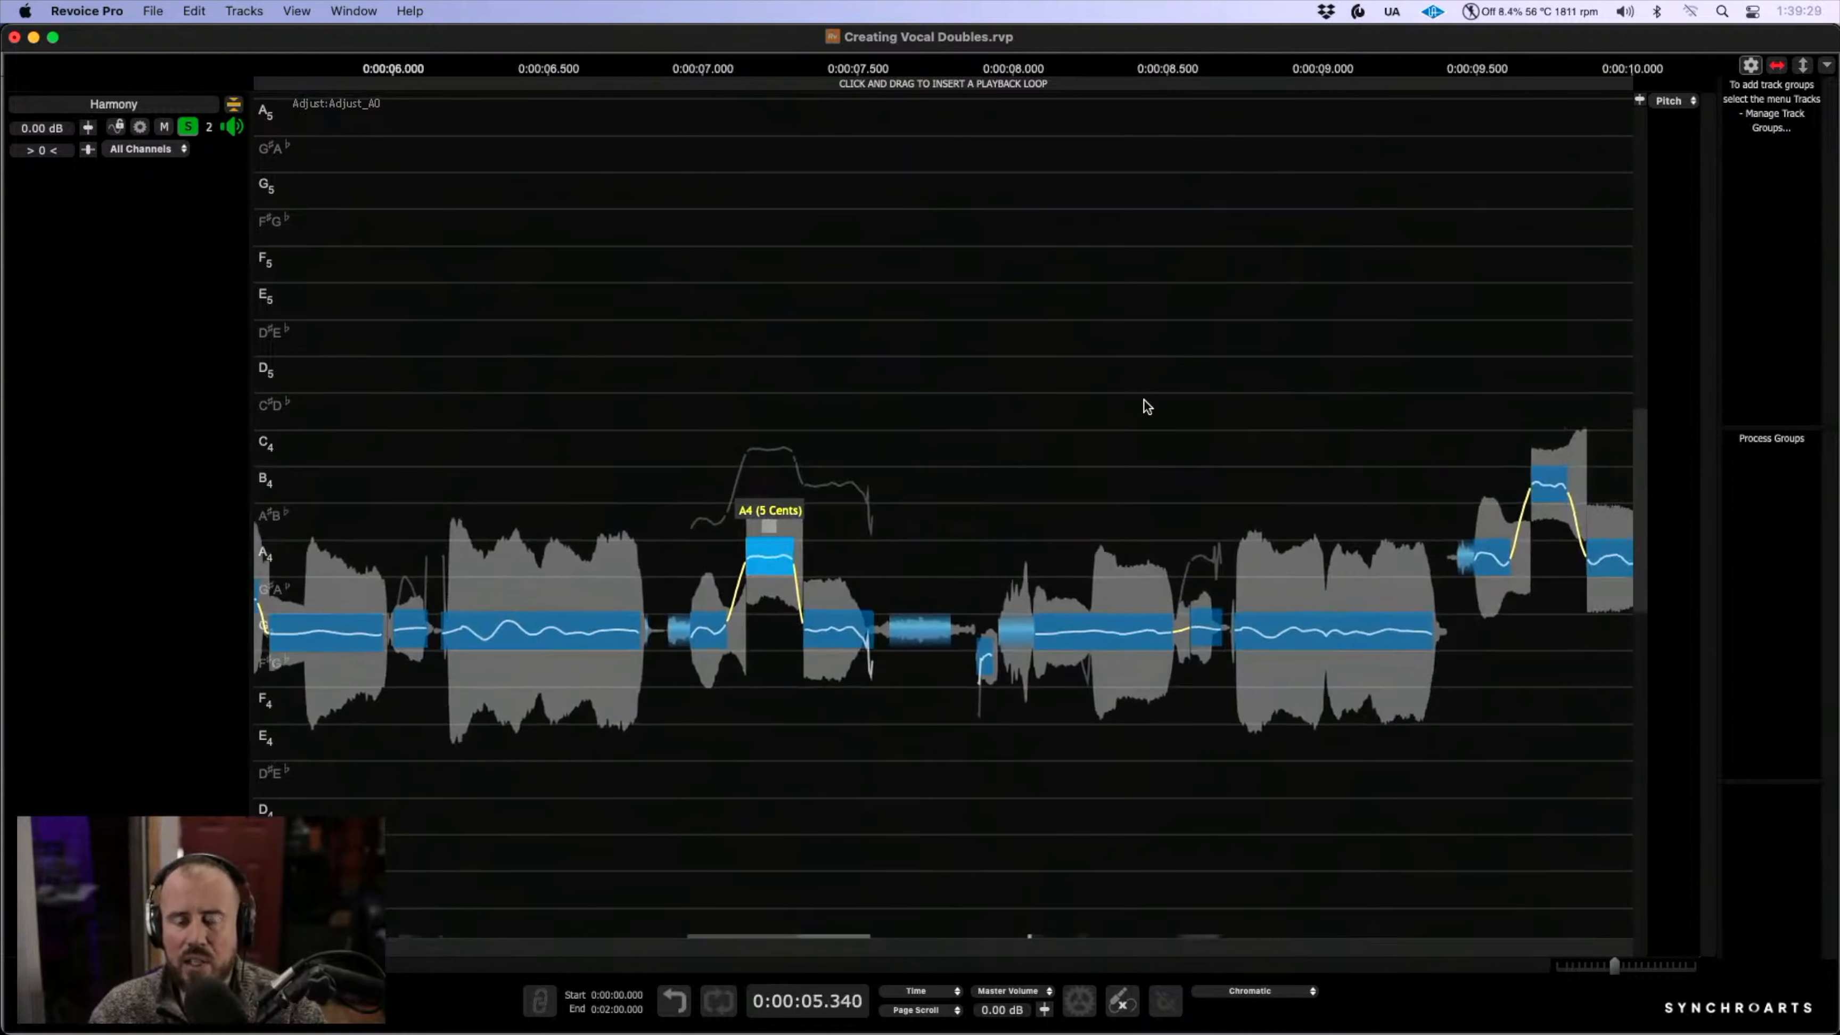
- Lower the phrase near 0:00:09.7 so its A4 notes sit on F#4, and move its middle note down to G4
scroll(1130, 403, "right", 3)
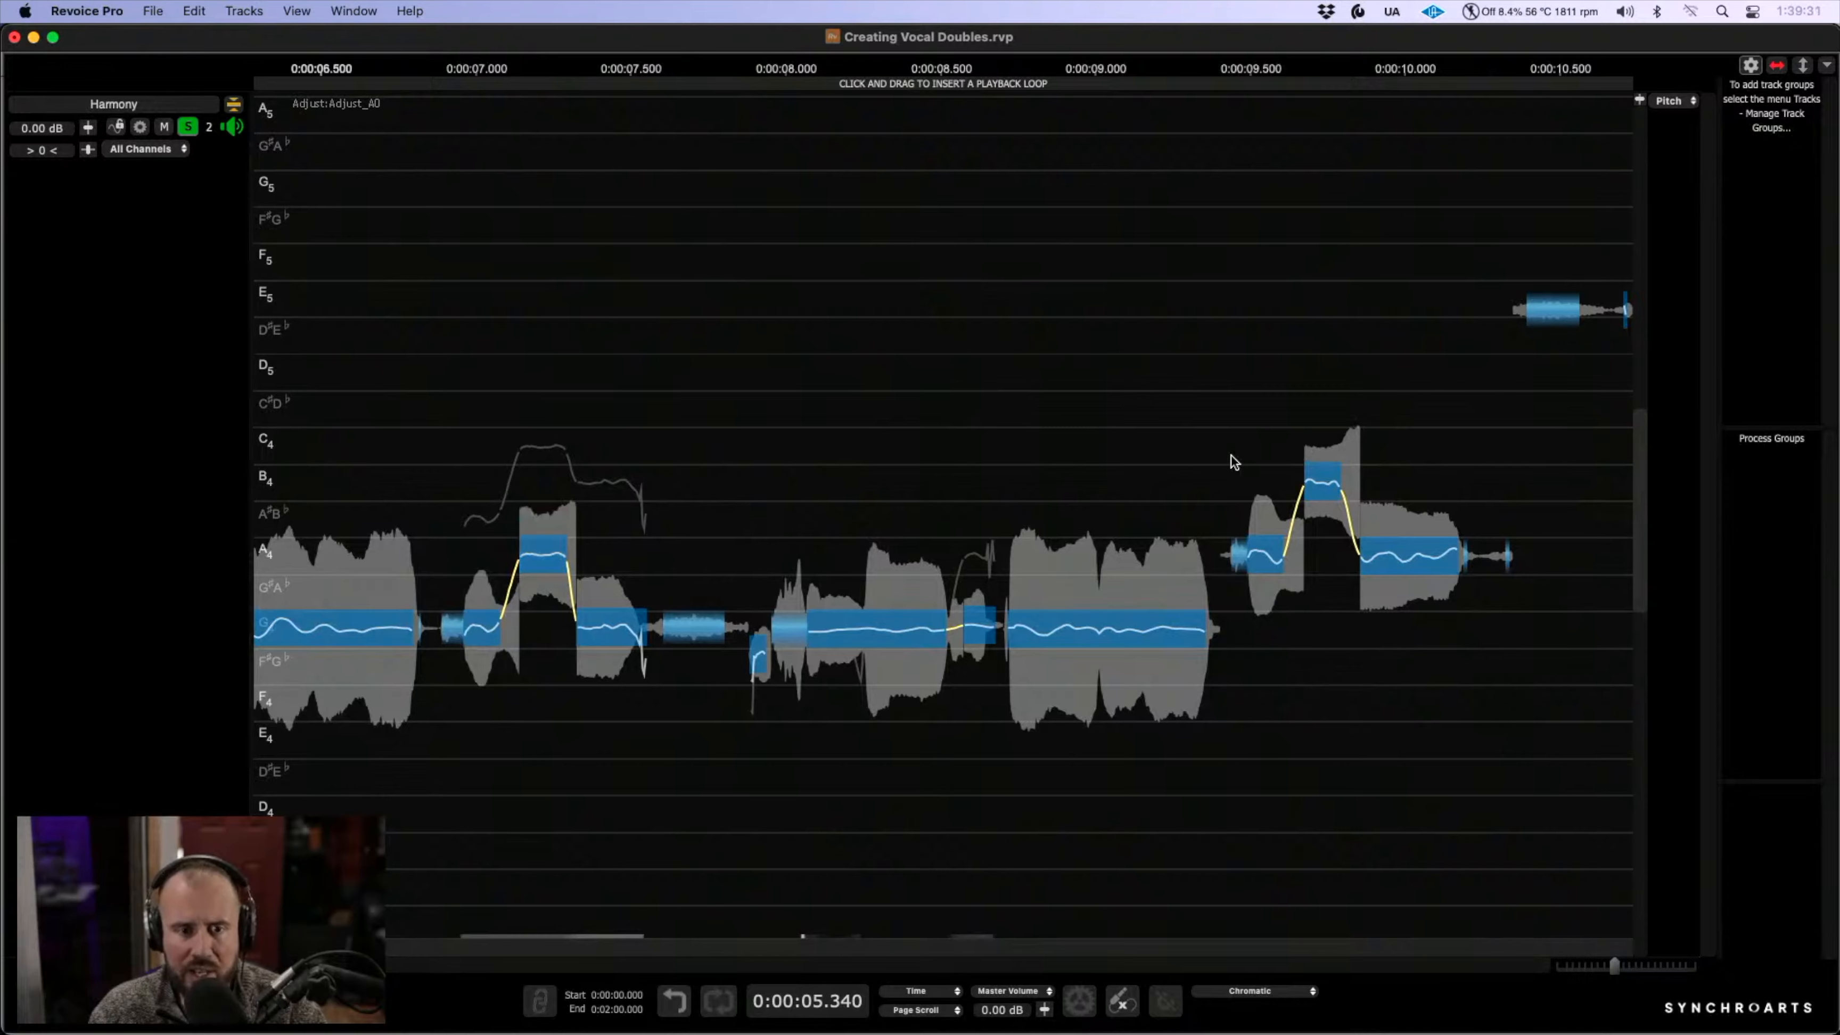
scroll(1234, 462, "left", 15)
scroll(1235, 461, "right", 4)
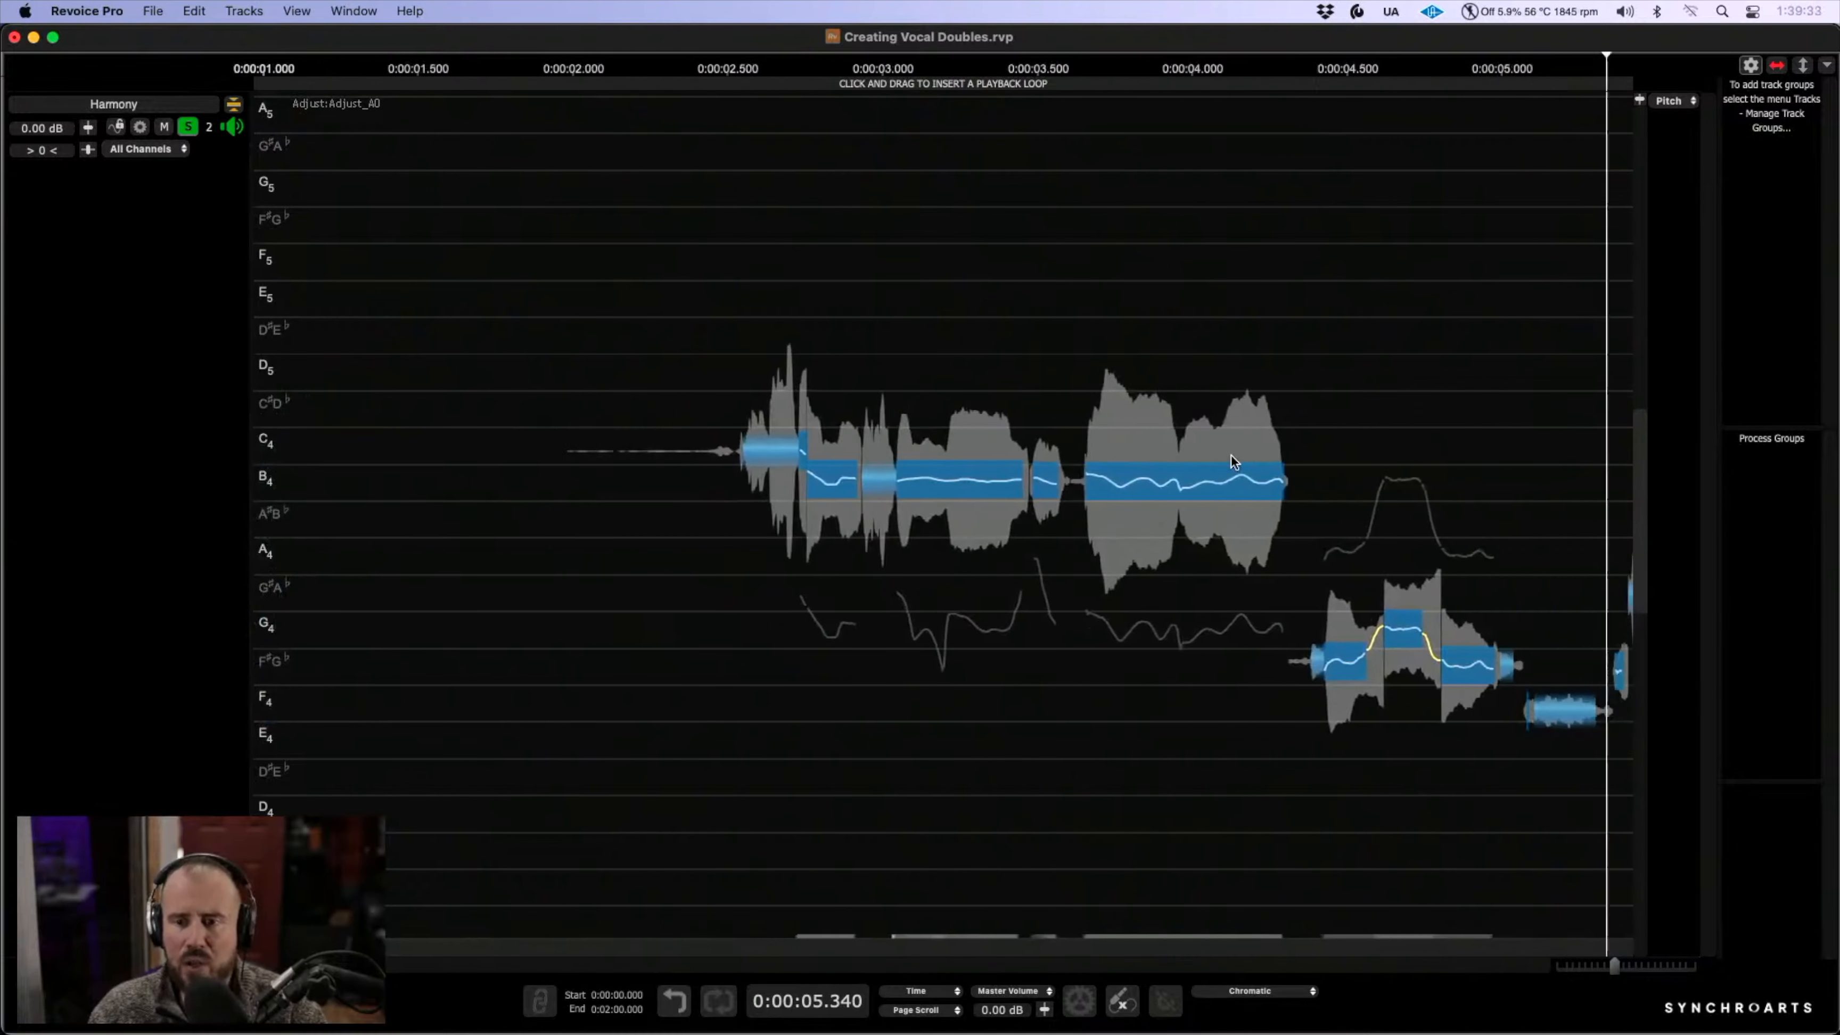
left_click_drag(1069, 670, 1055, 736)
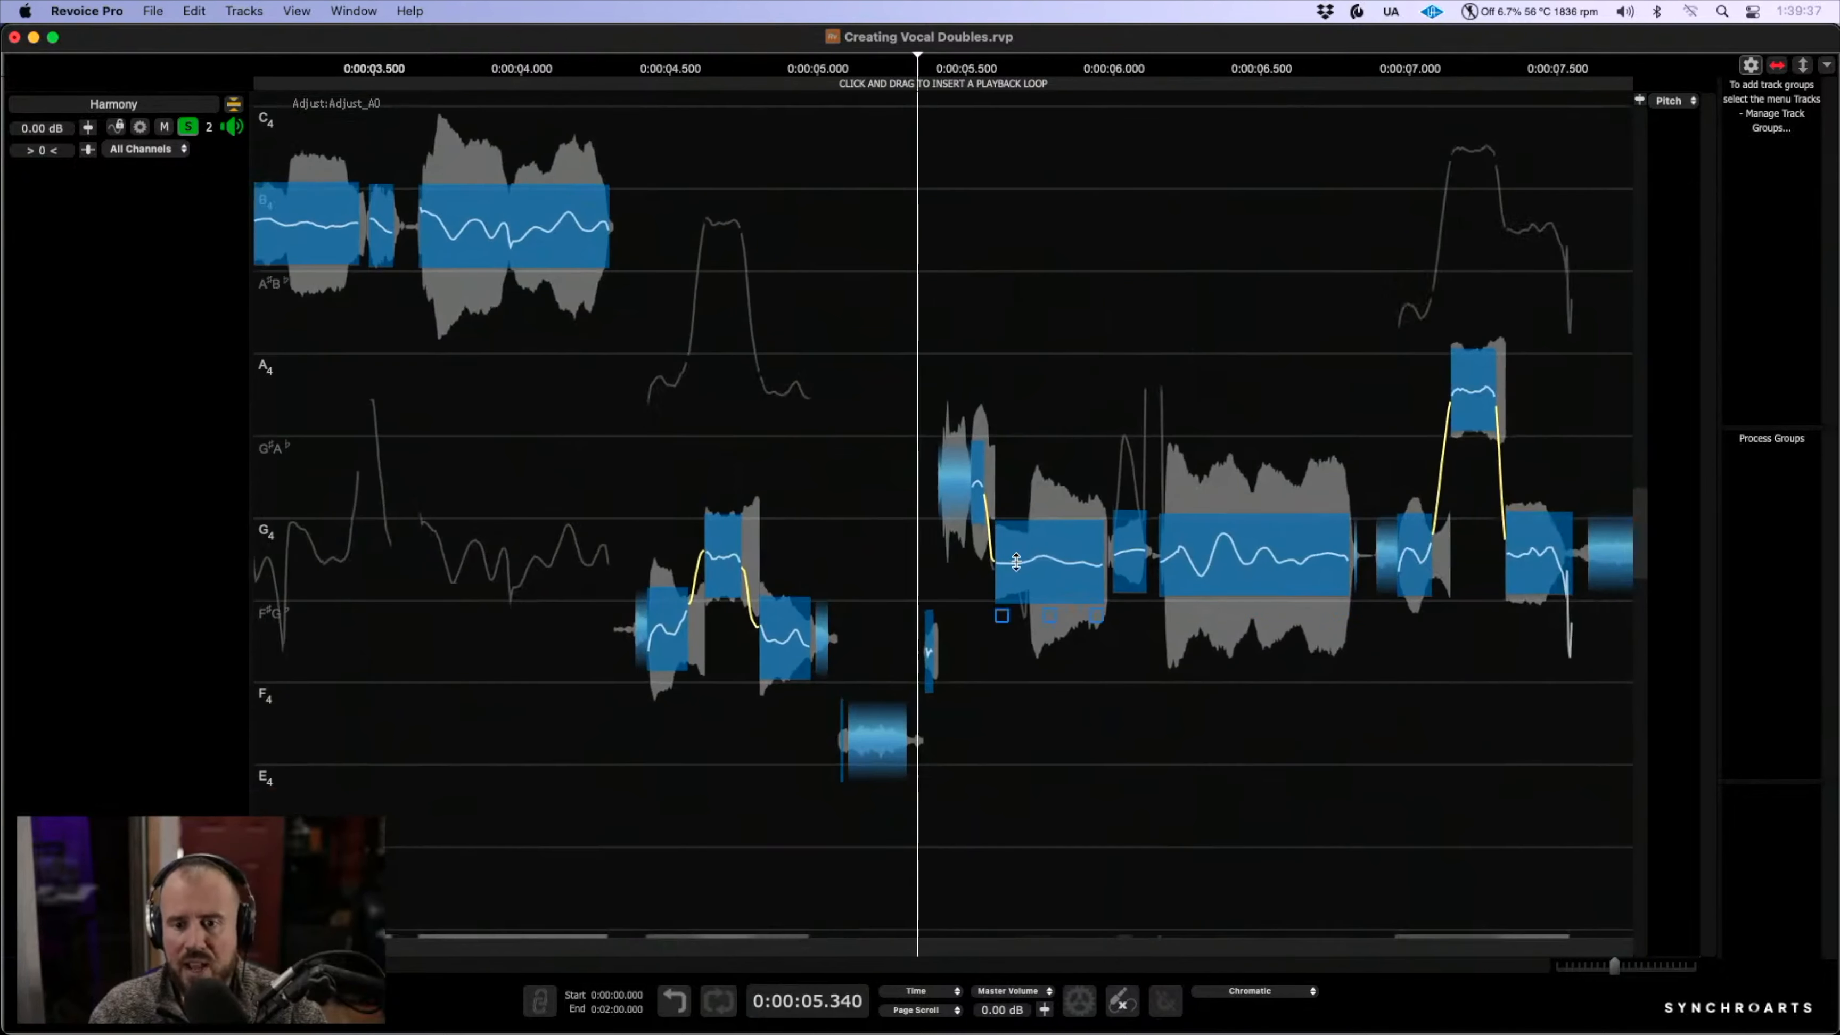
scroll(1015, 560, "right", 10)
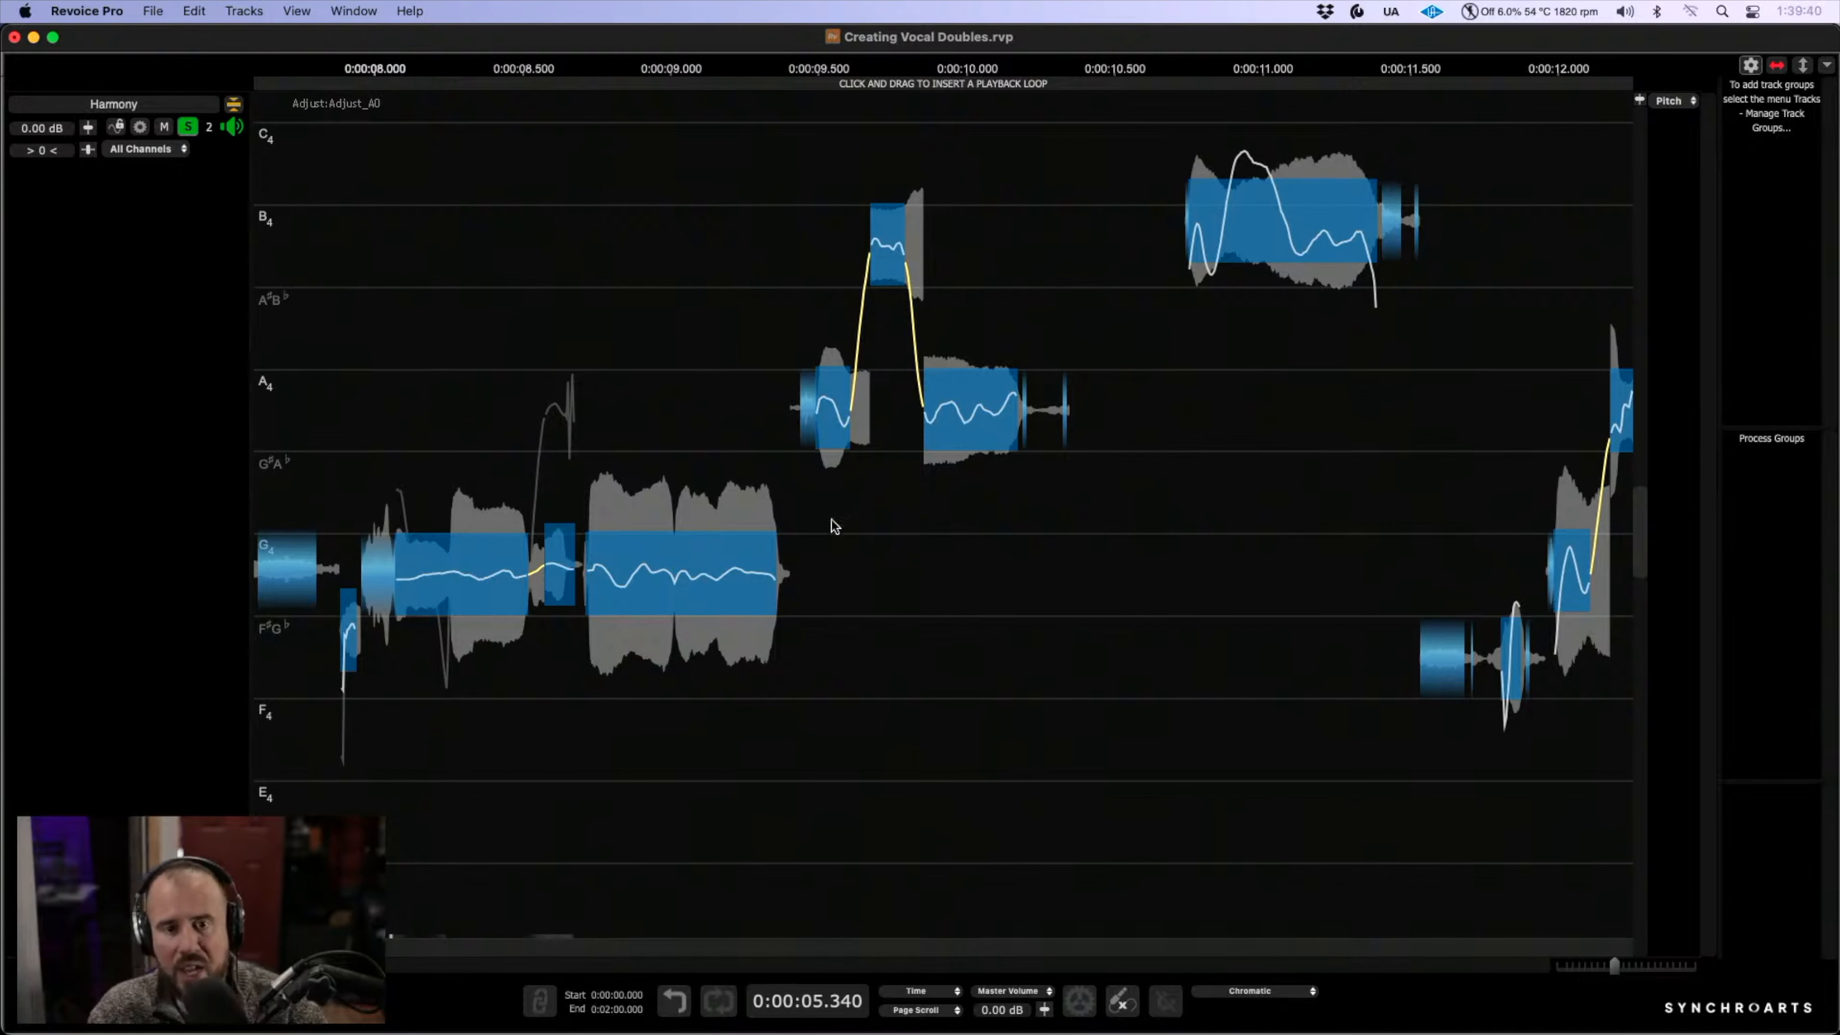
scroll(921, 588, "right", 1)
left_click_drag(768, 246, 978, 549)
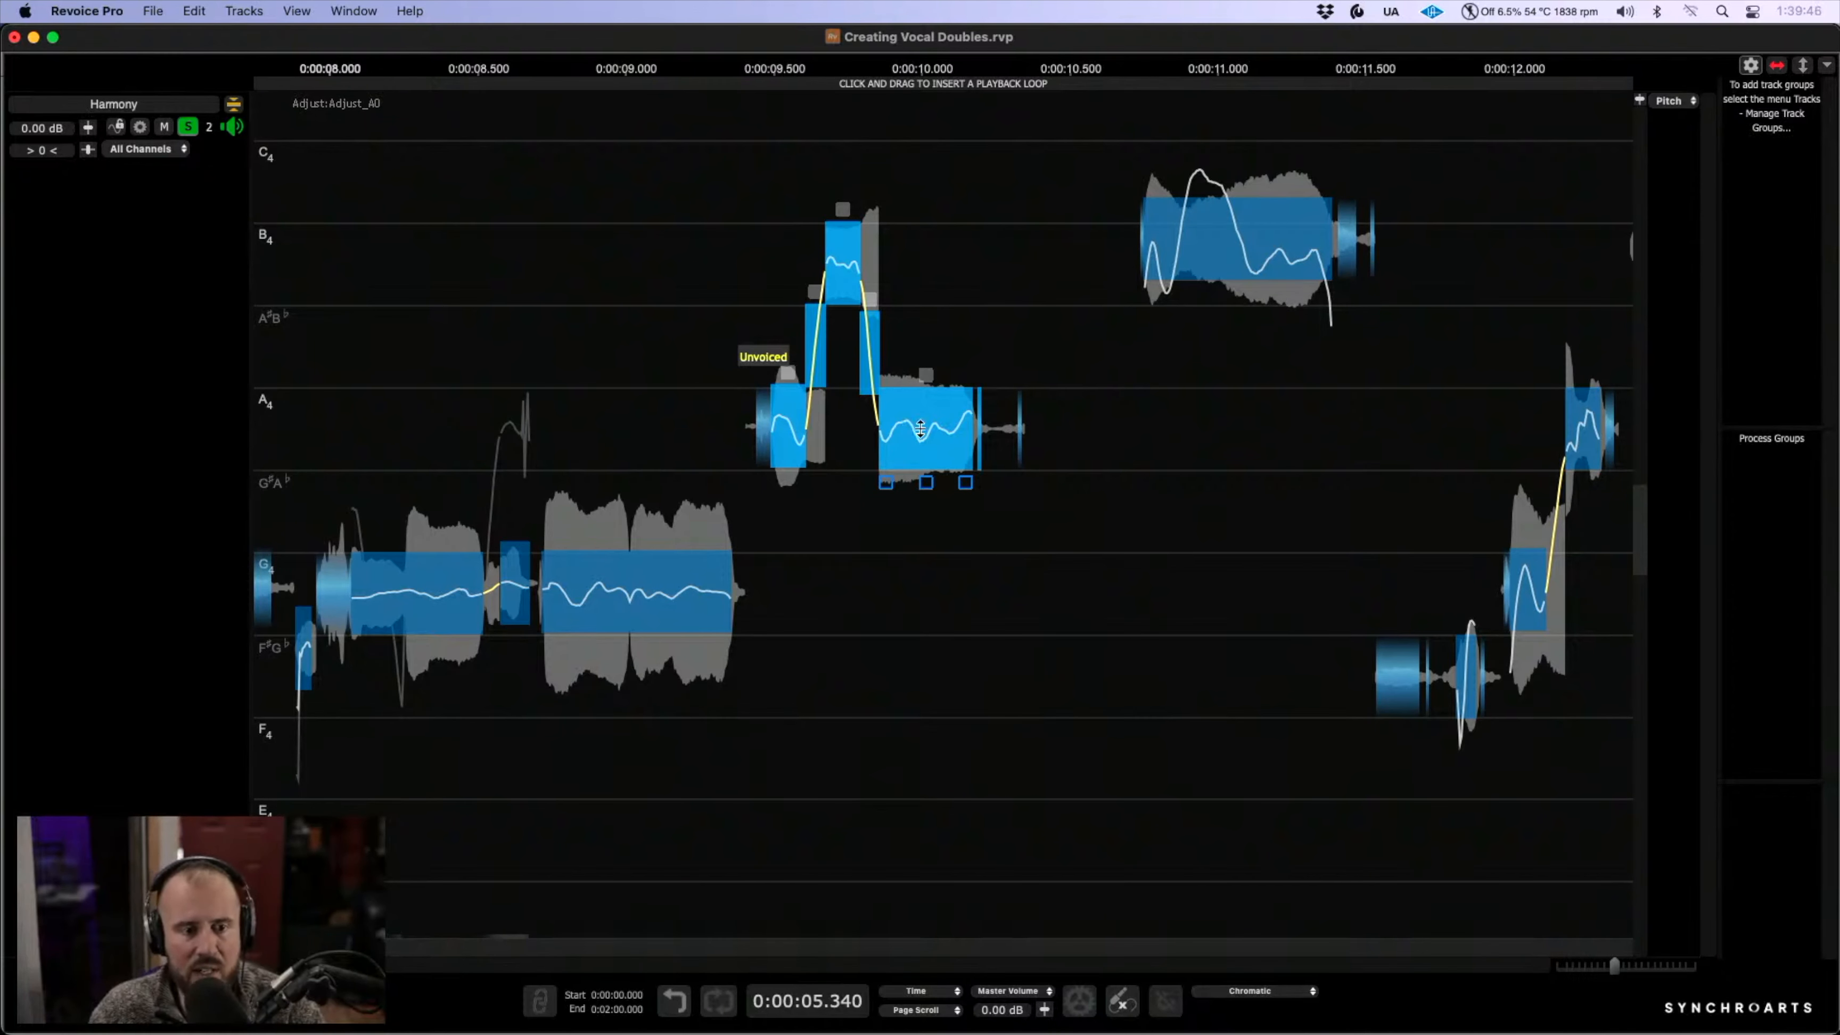
left_click_drag(919, 429, 920, 675)
left_click(842, 522)
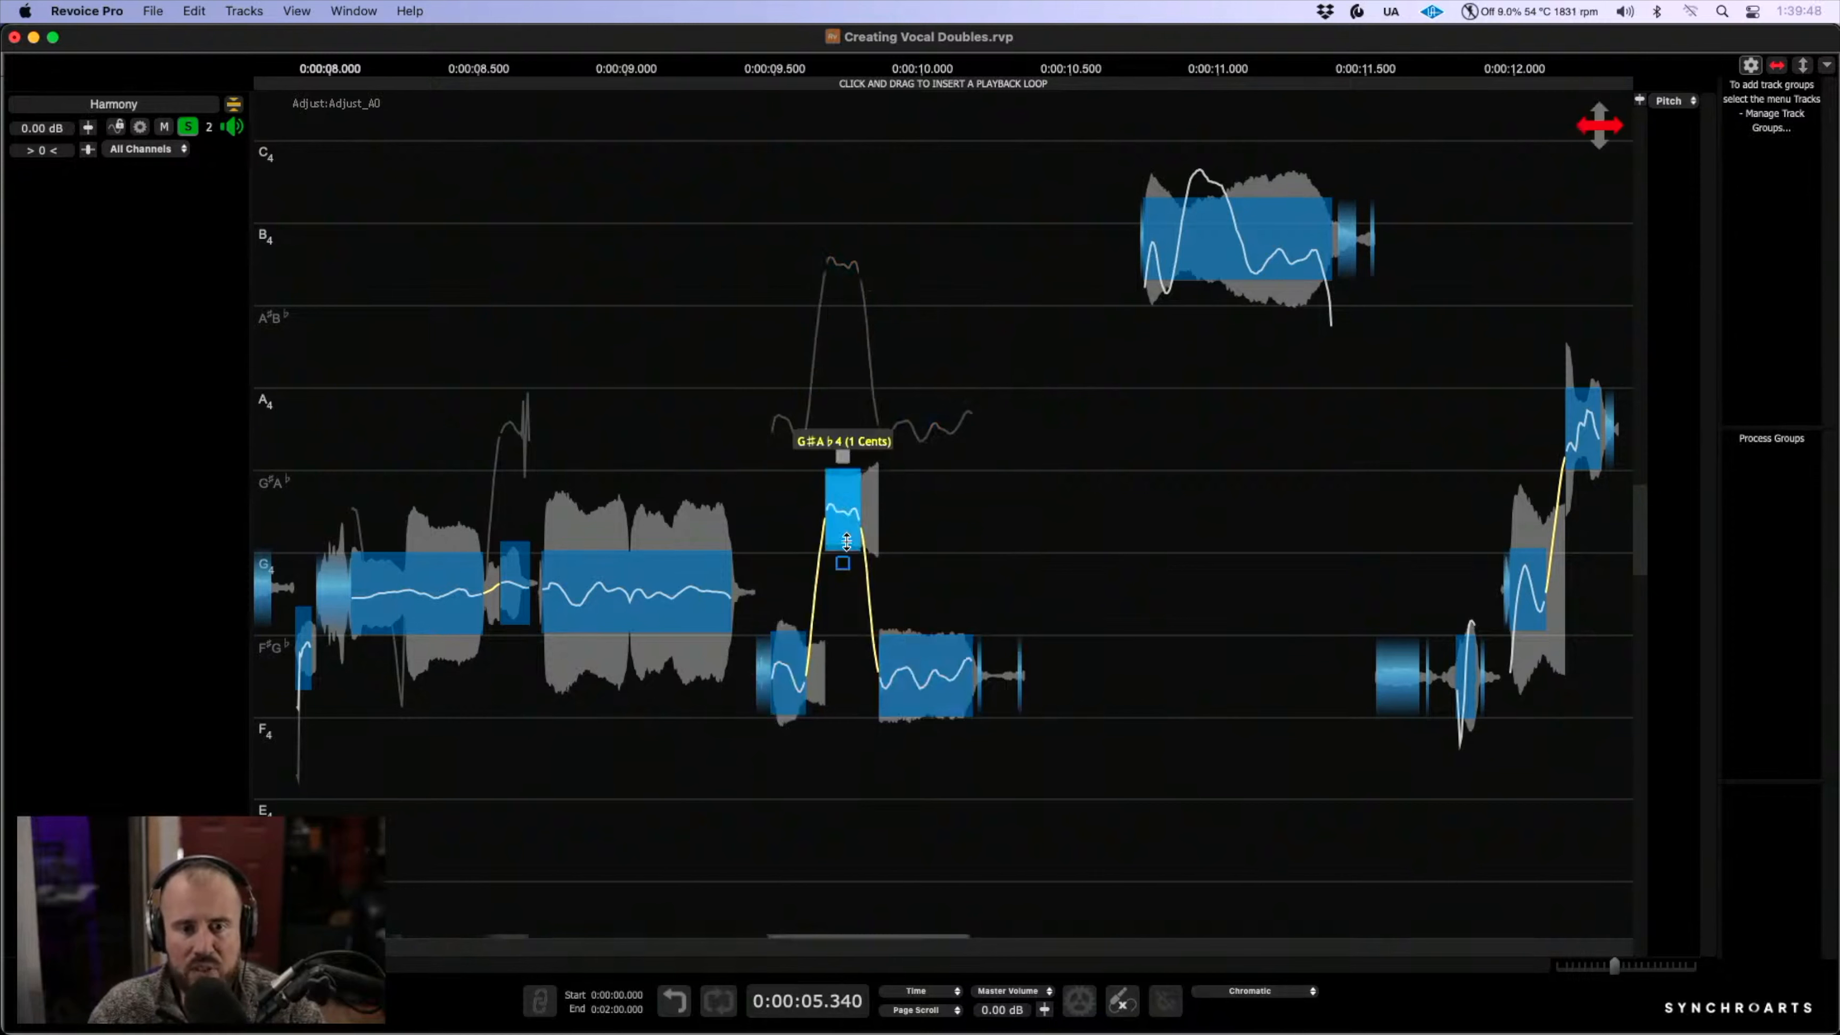
left_click_drag(846, 542, 845, 623)
- Play the lowered phrase from 0:00:09.413 with the Lead Vocal soloed alongside the Harmony, and restore the enlarged Harmony view
left_click(747, 278)
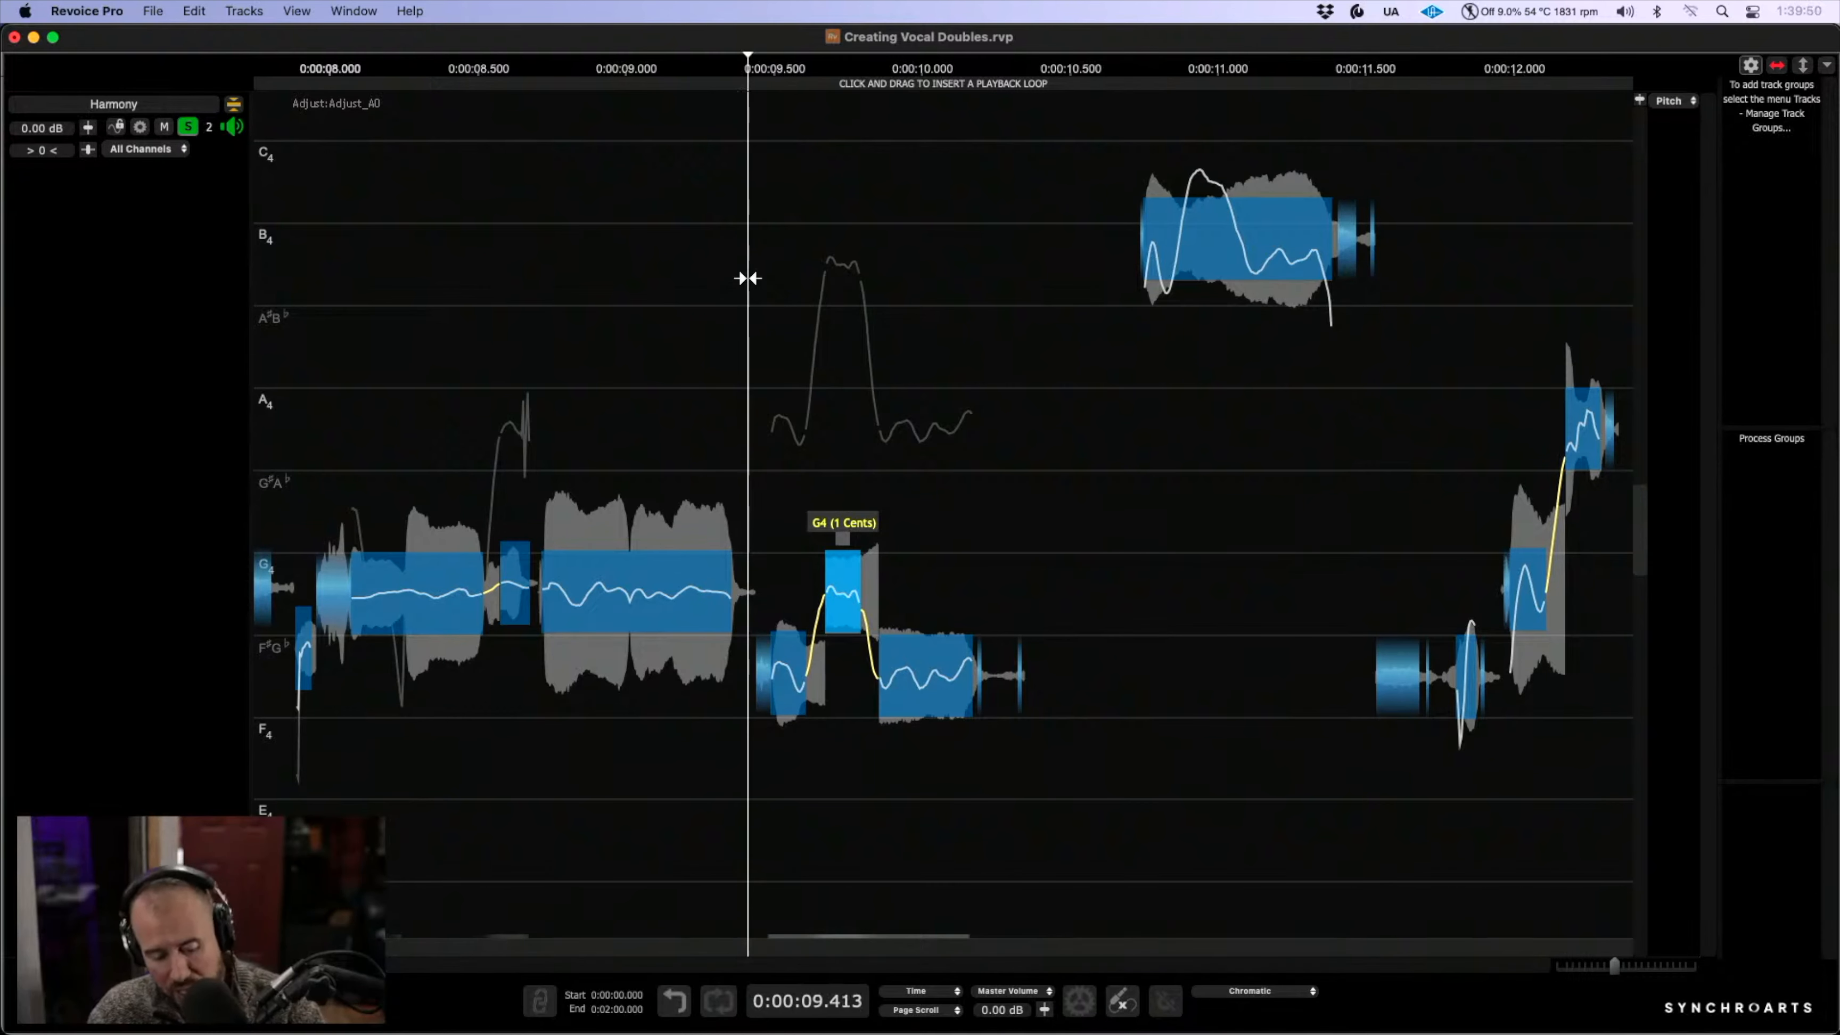
left_click(232, 104)
key("space")
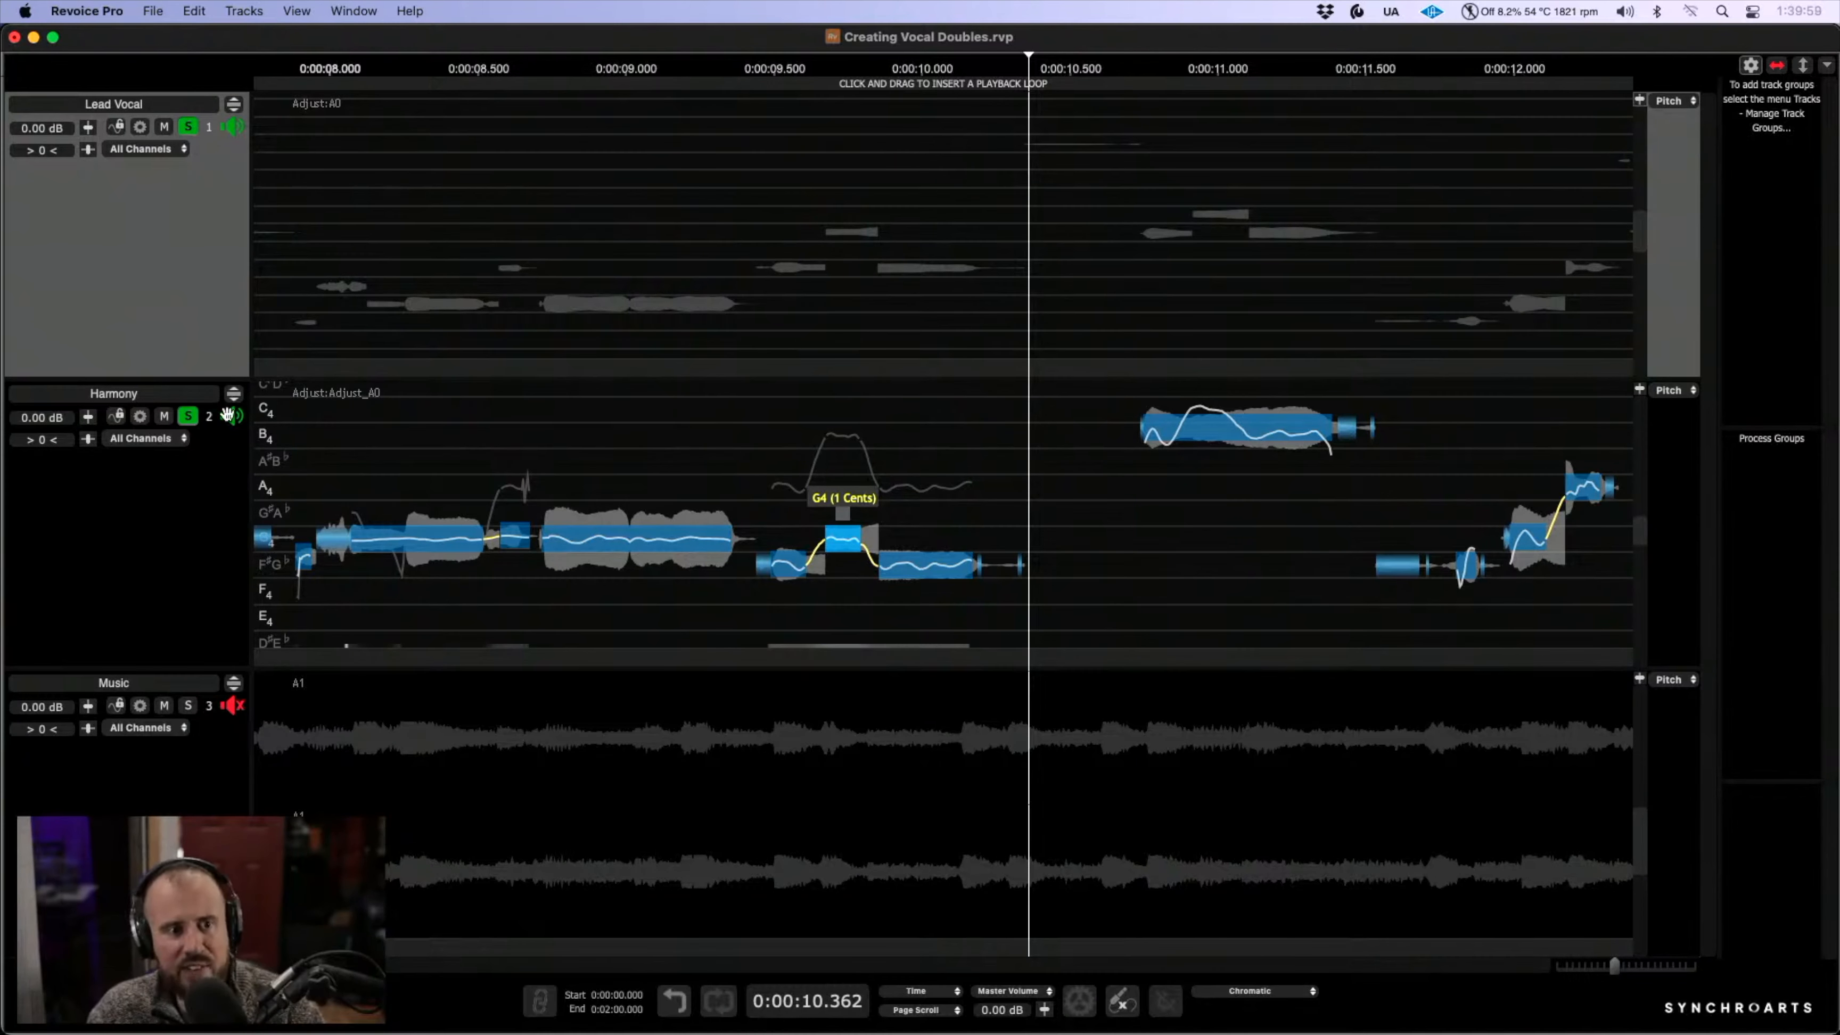
left_click(233, 393)
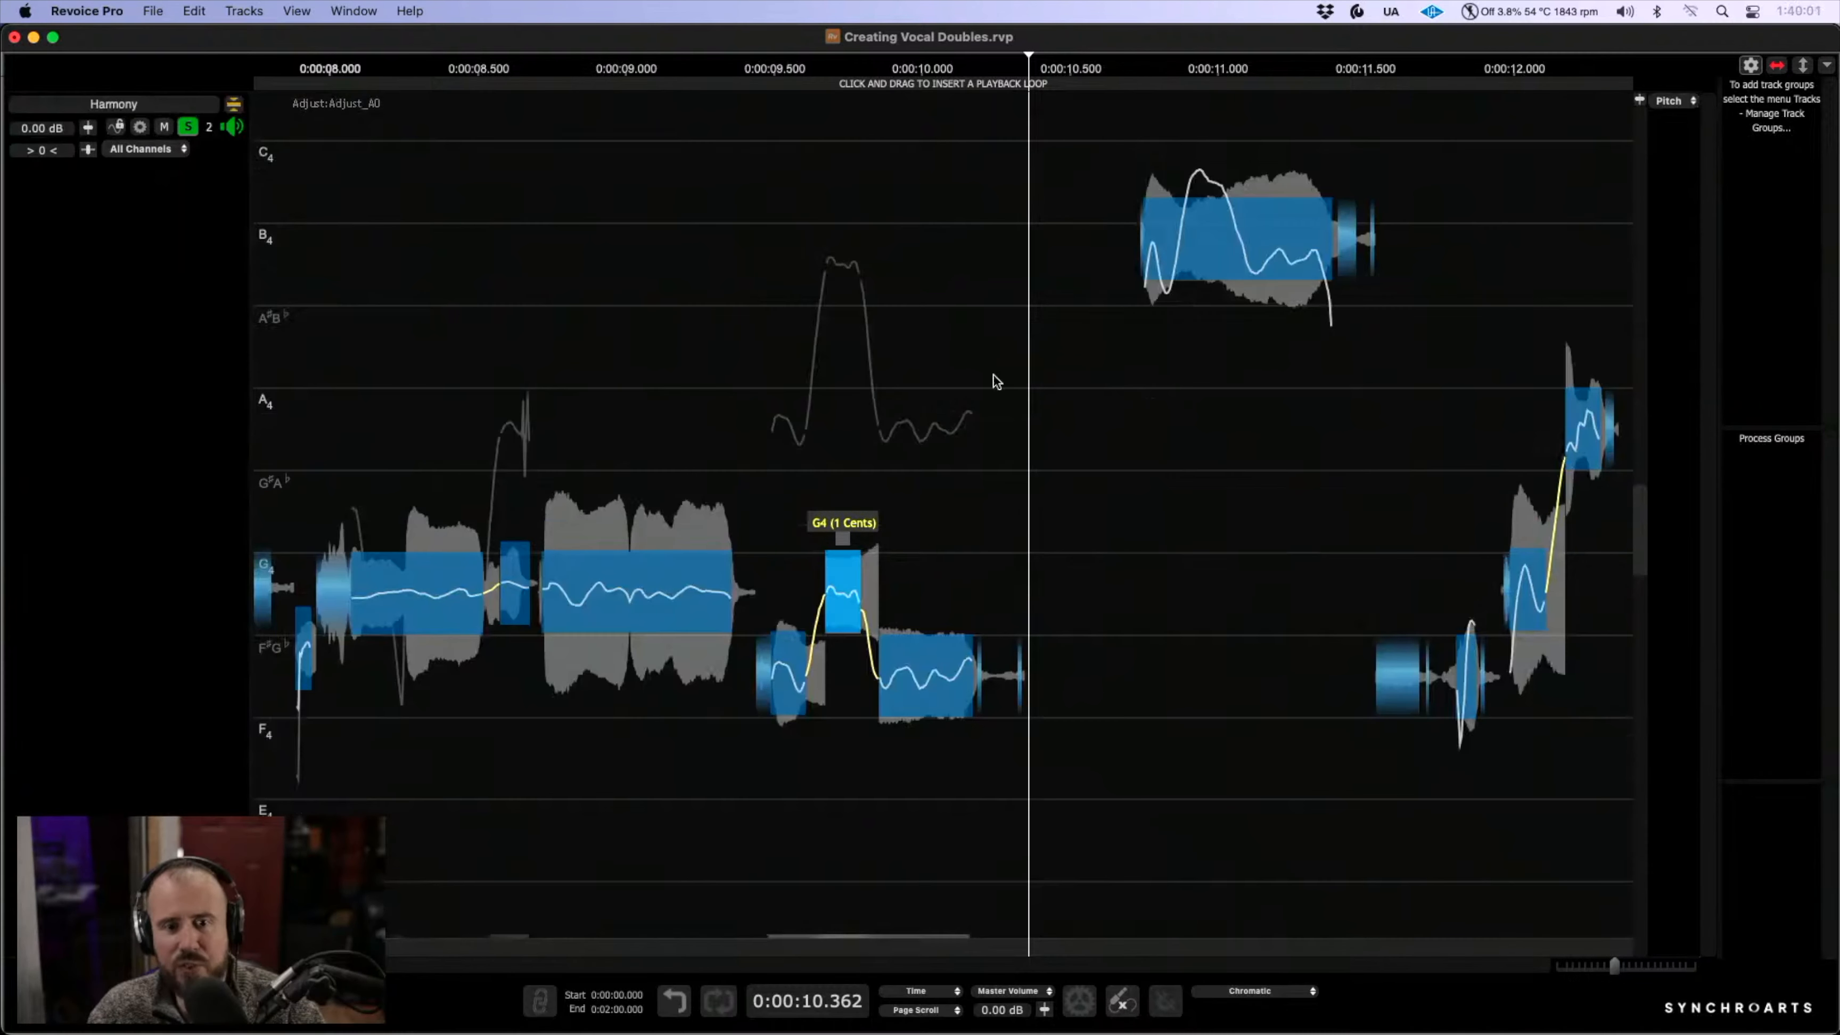
- Switch the Harmony to level editing and silence the segments from about 0:00:10.4 to 0:00:12.4 by lowering them to -96 dB
left_click(1106, 403)
key("d")
scroll(1107, 403, "right", 1)
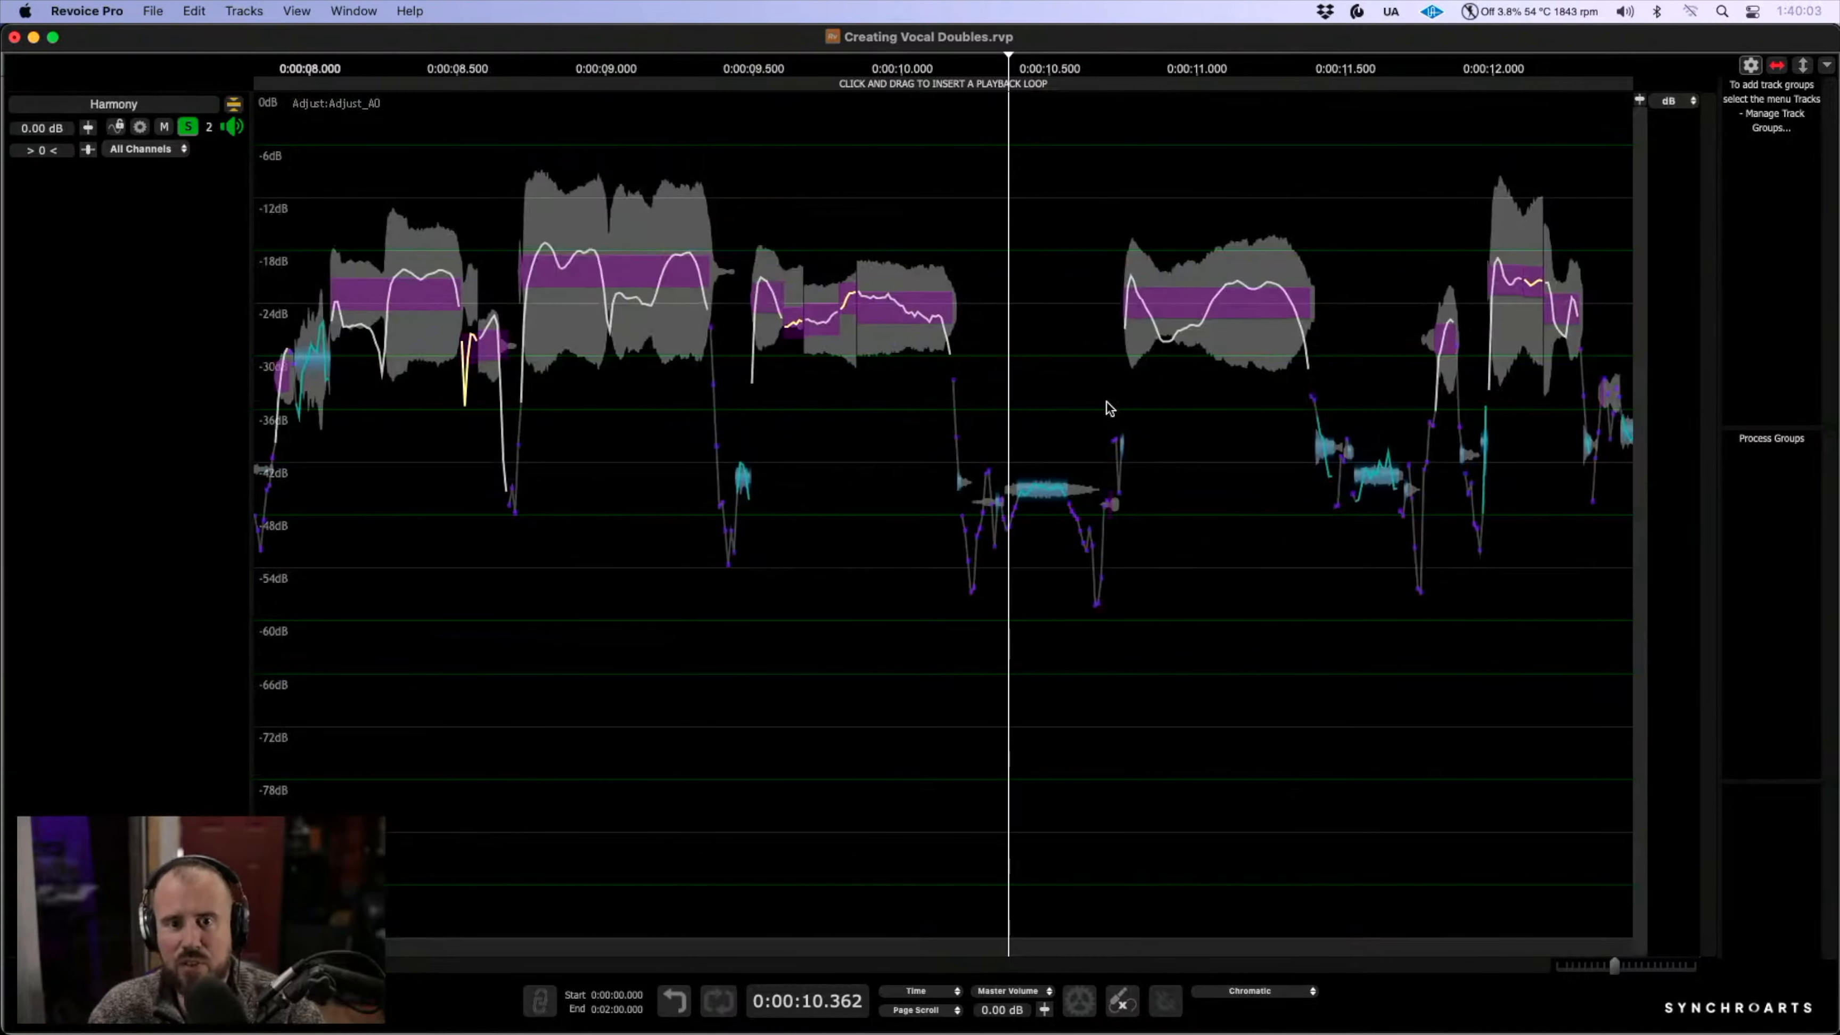
scroll(1107, 403, "right", 3)
left_click_drag(973, 200, 1528, 729)
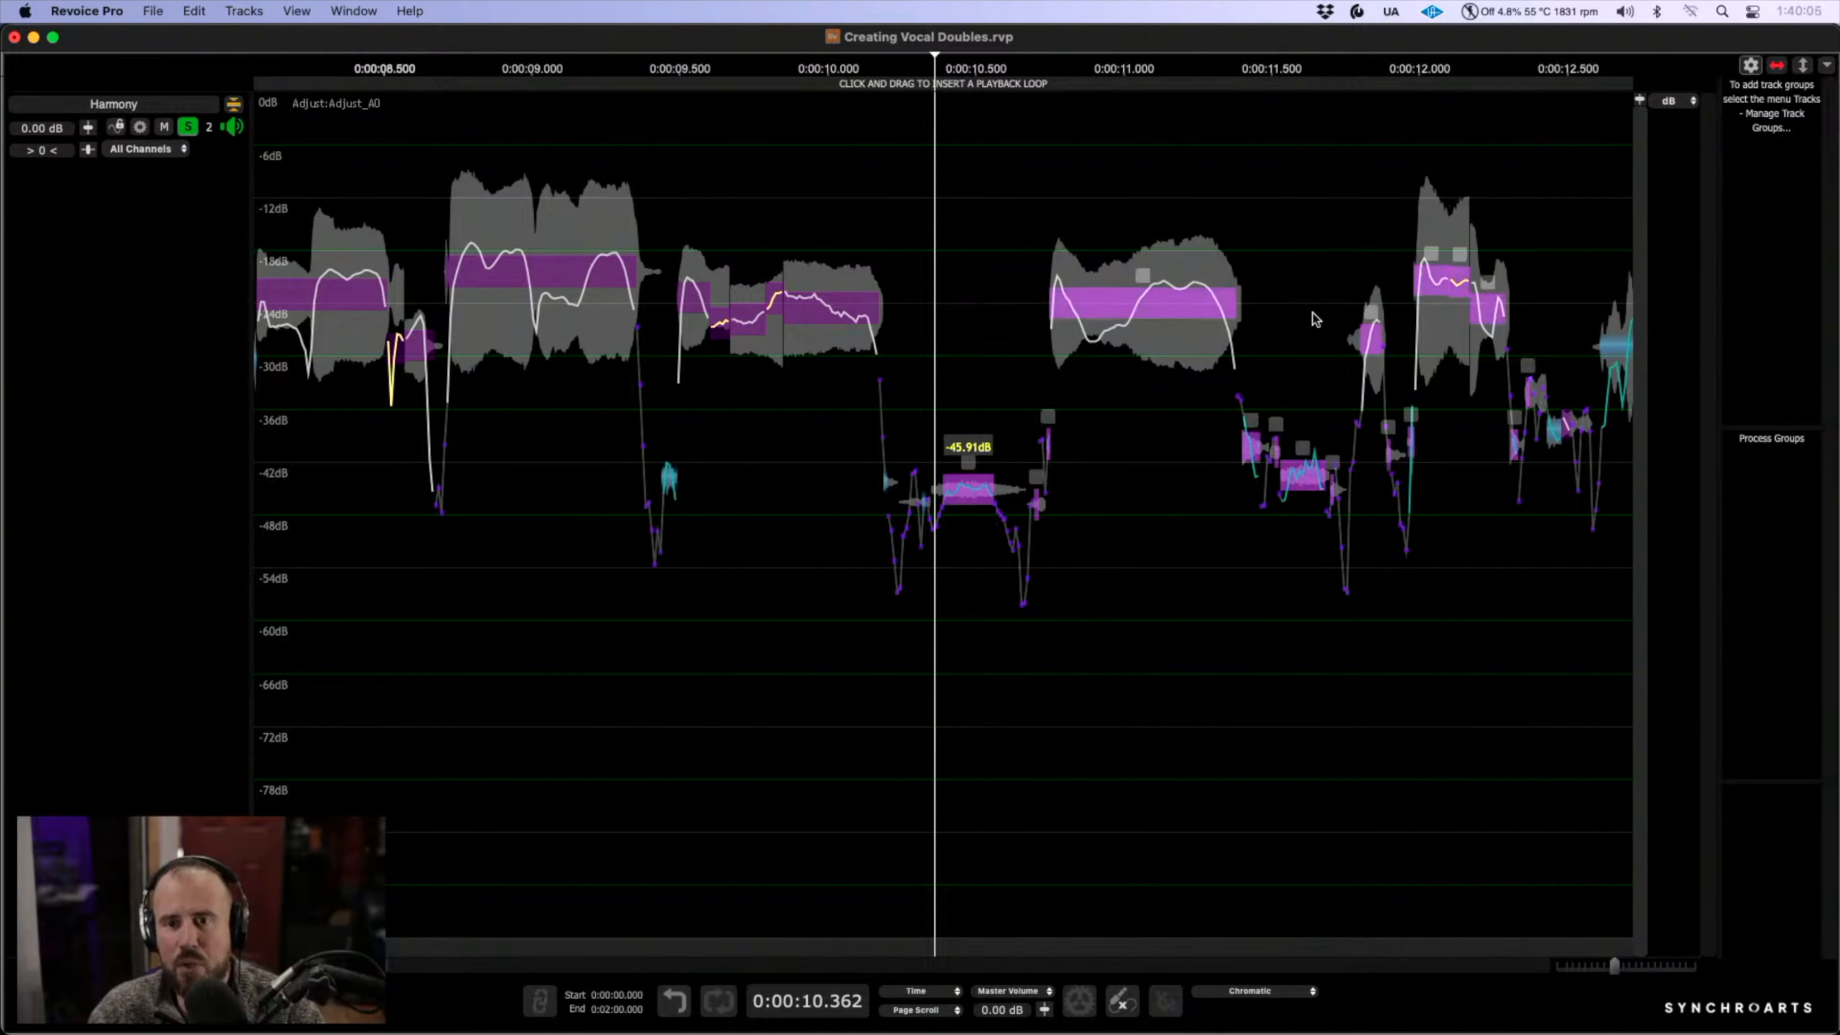
left_click_drag(1204, 307, 1205, 897)
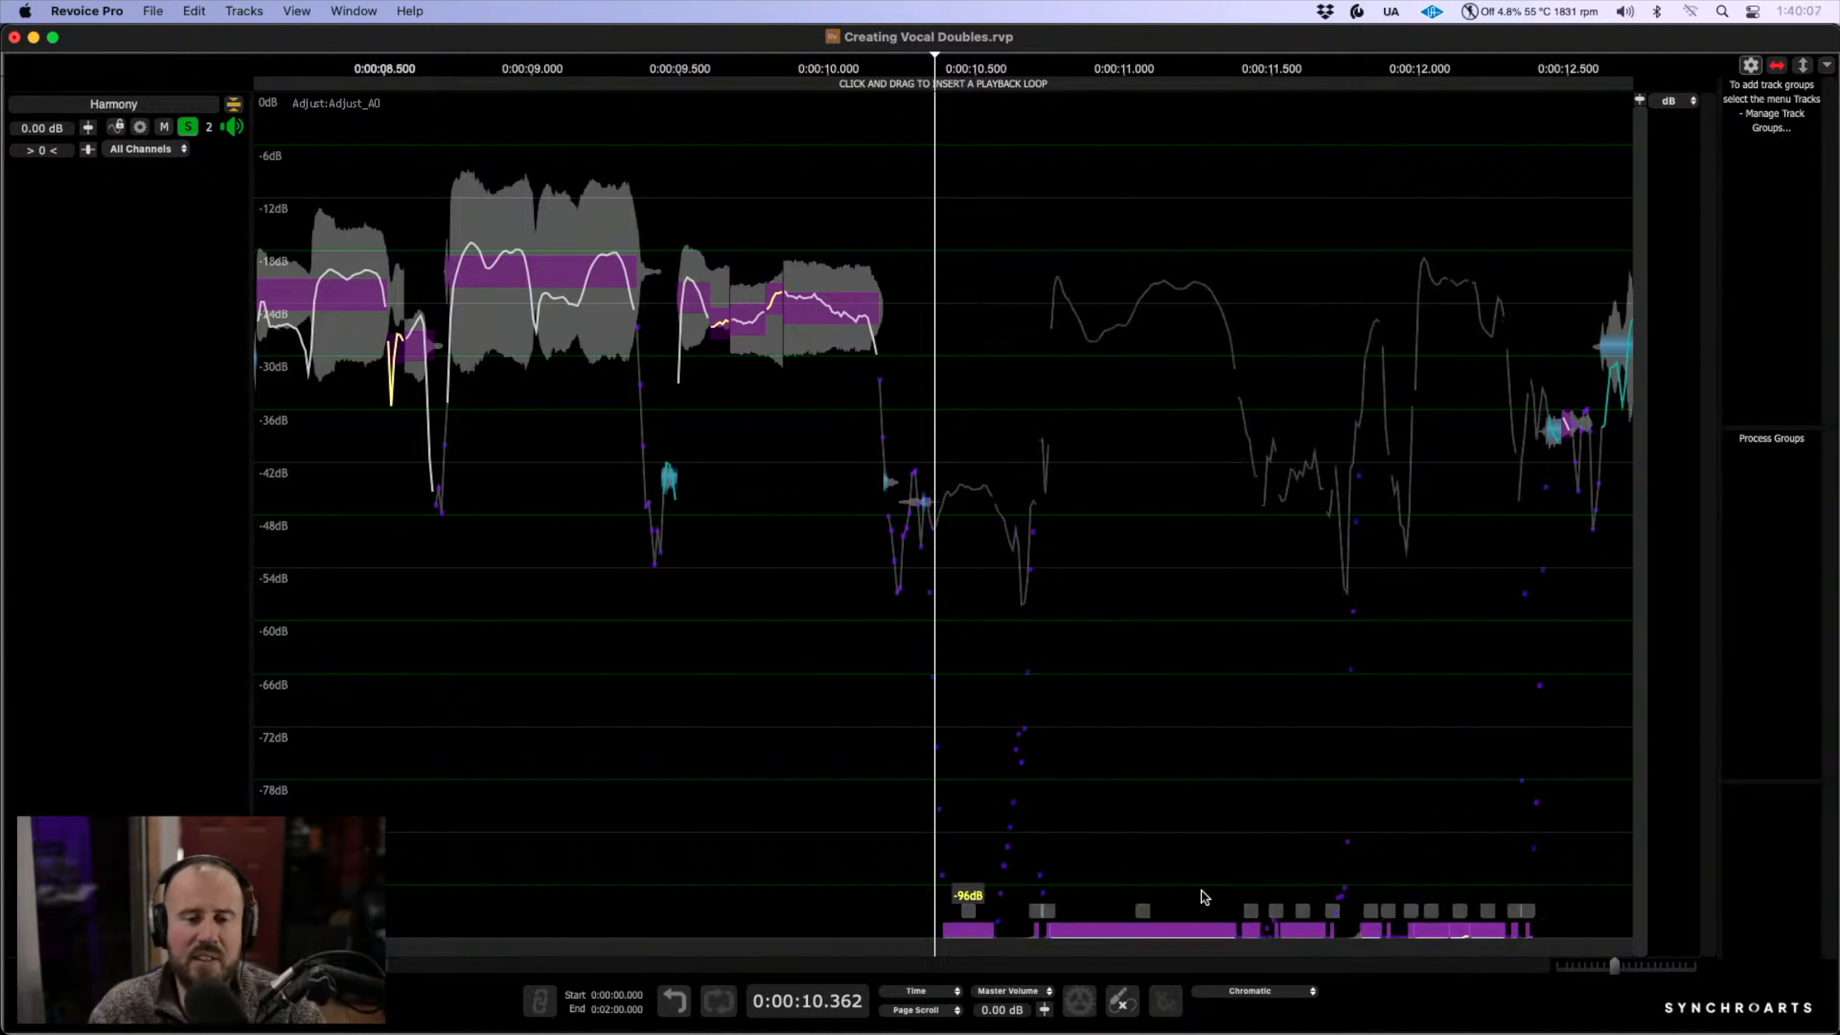
- Restore the multi-track view in pitch display, zoom out the timeline, and place the playback position at 0:00:01.948
left_click(233, 105)
key("Return")
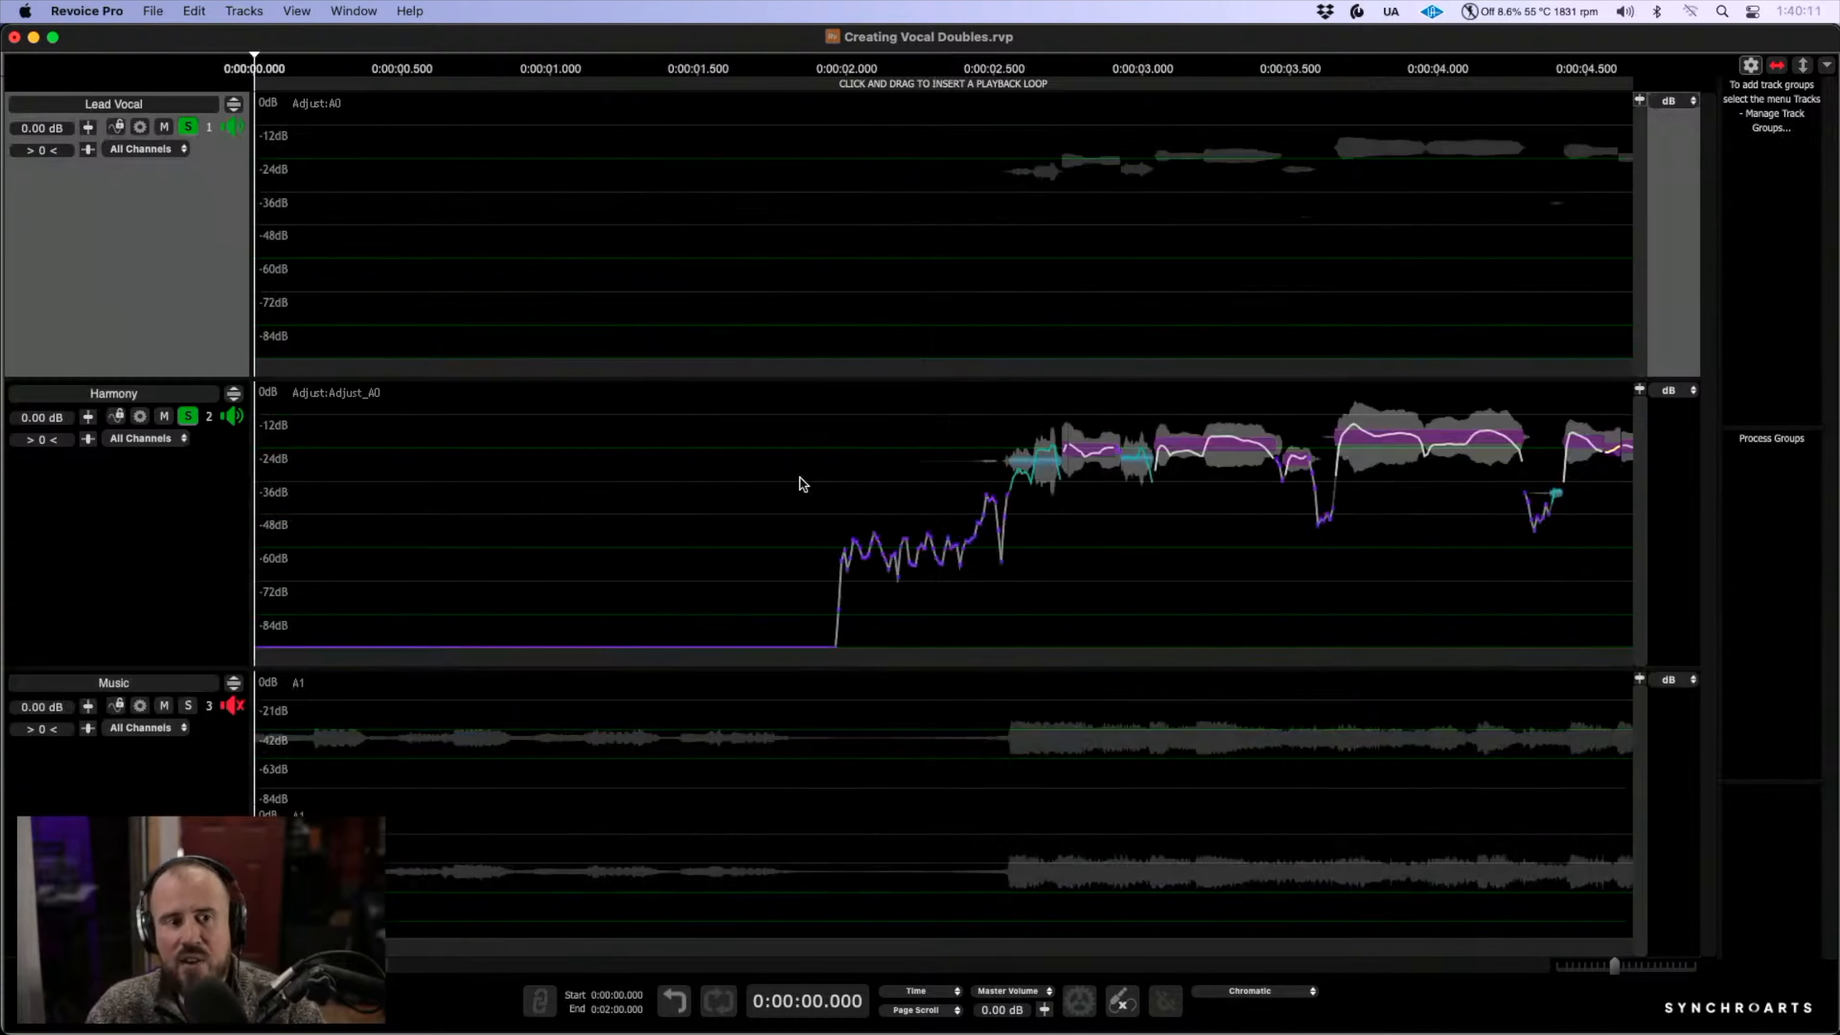
left_click(830, 277)
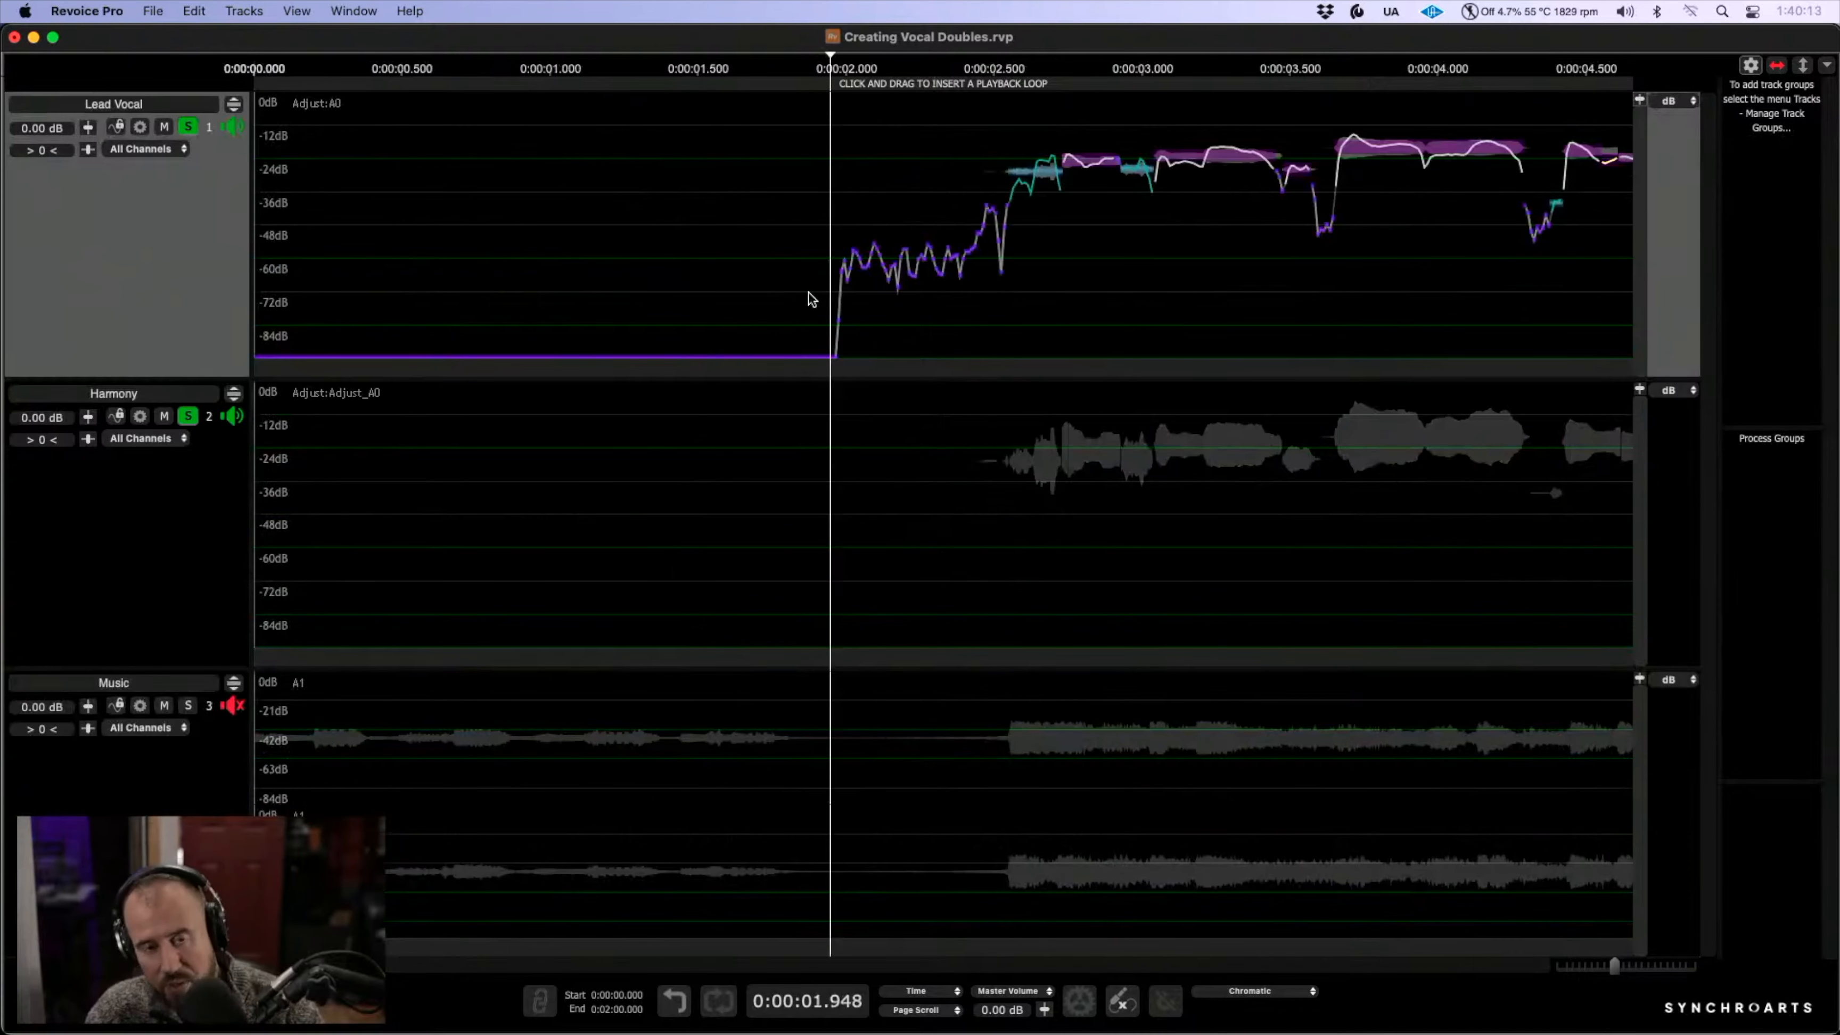
key("r")
key("r")
key("p")
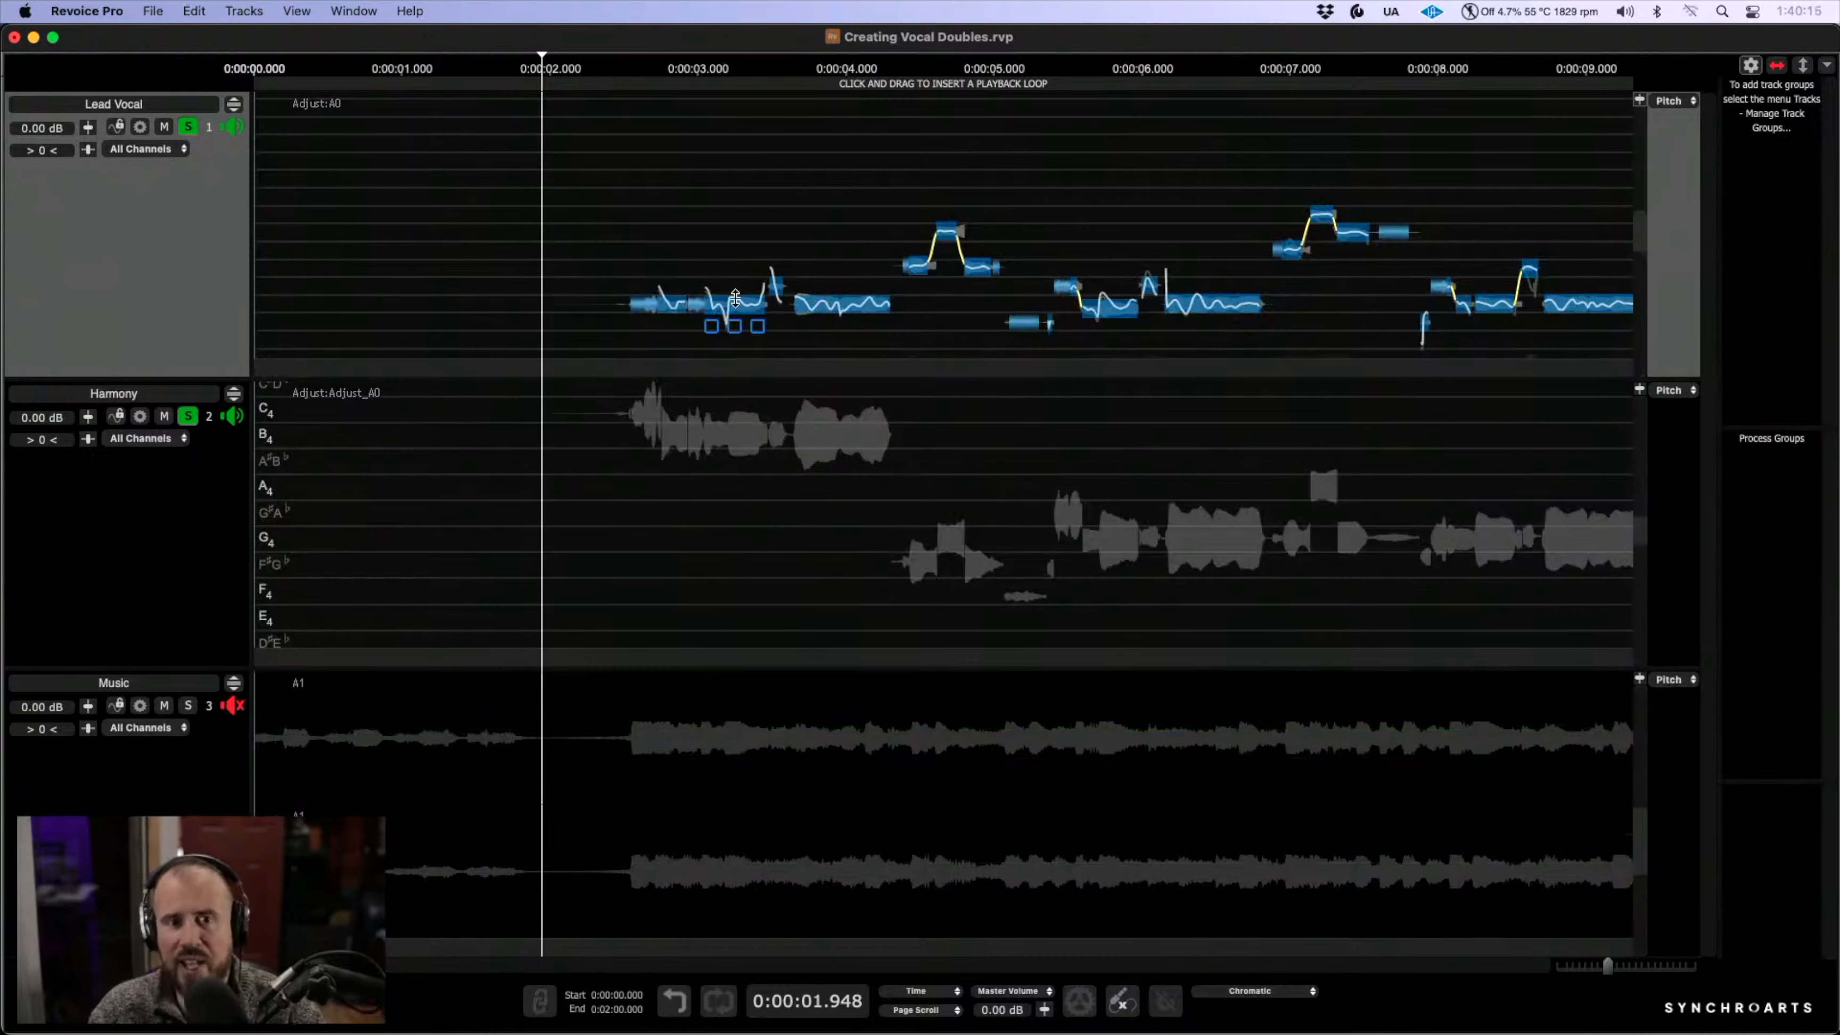
- Unsolo the Lead Vocal and Harmony and play the full mix from 0:00:01.948
left_click(188, 128)
left_click(188, 416)
key("space")
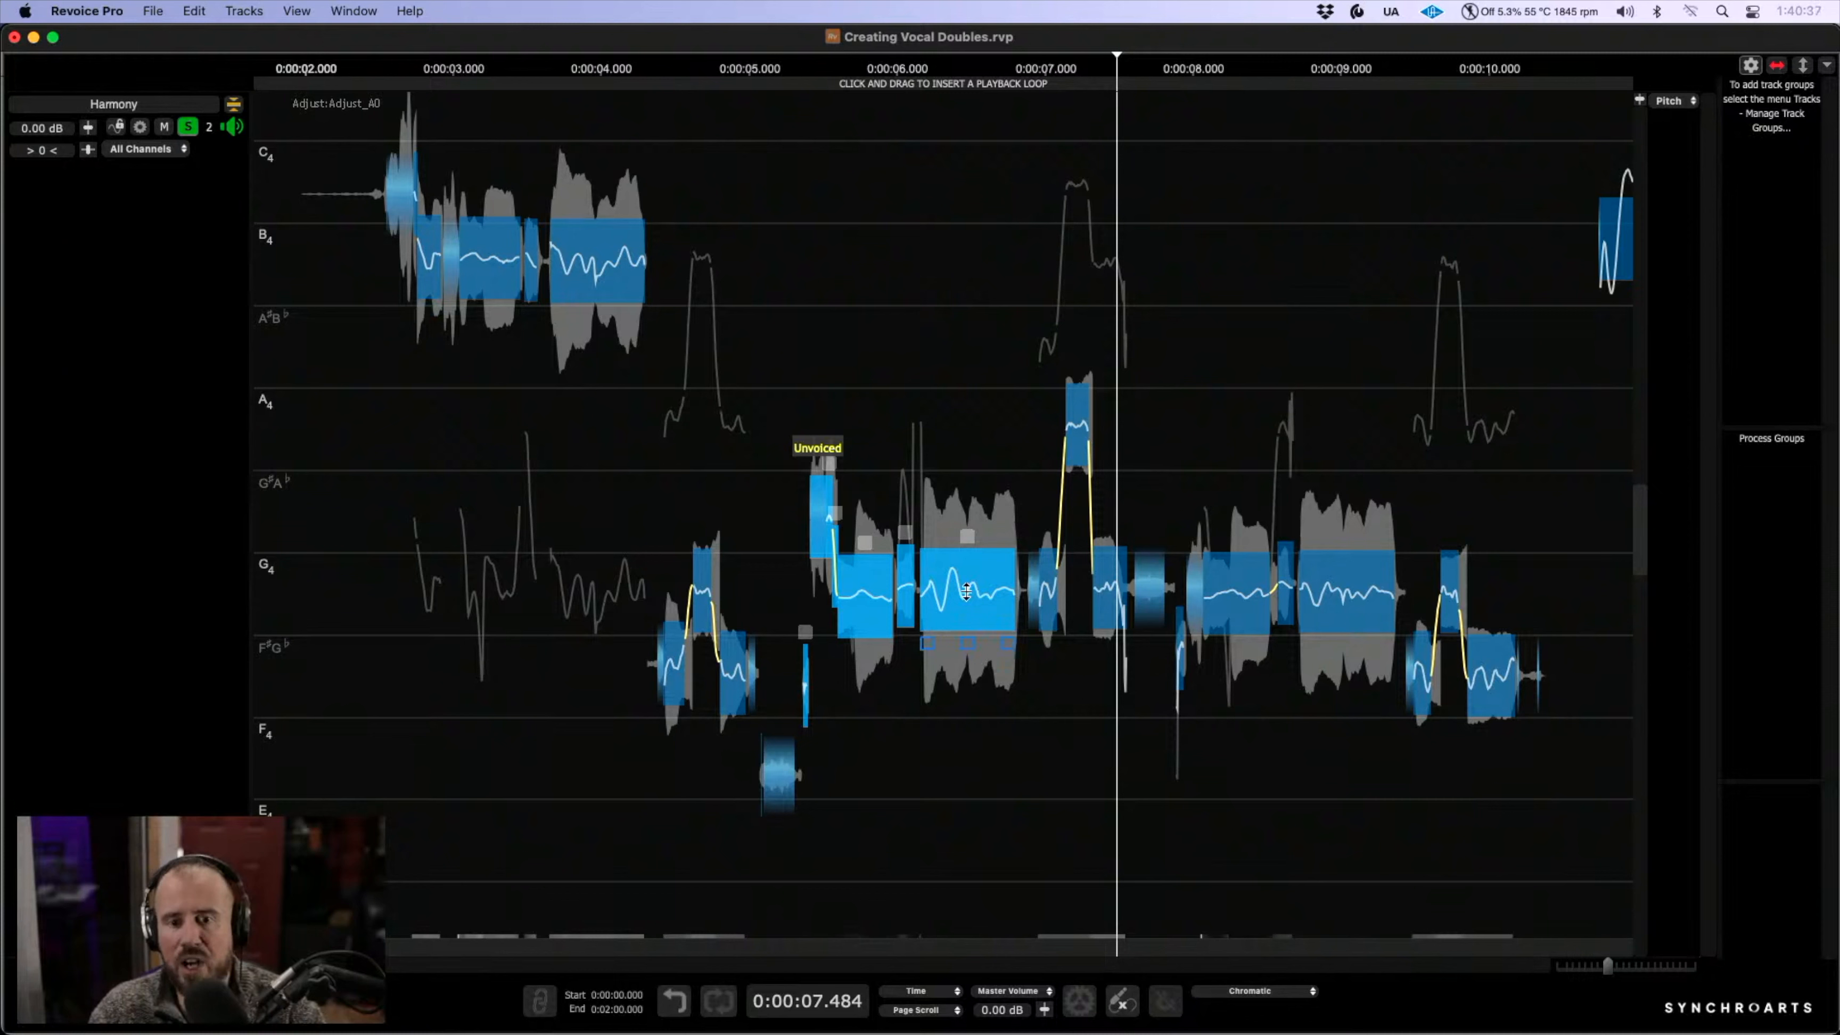
- Raise the Harmony's G4 phrases at about 0:00:05.5–0:00:06.8 and 0:00:08.0–0:00:09.4 up to B4
left_click_drag(960, 588, 960, 261)
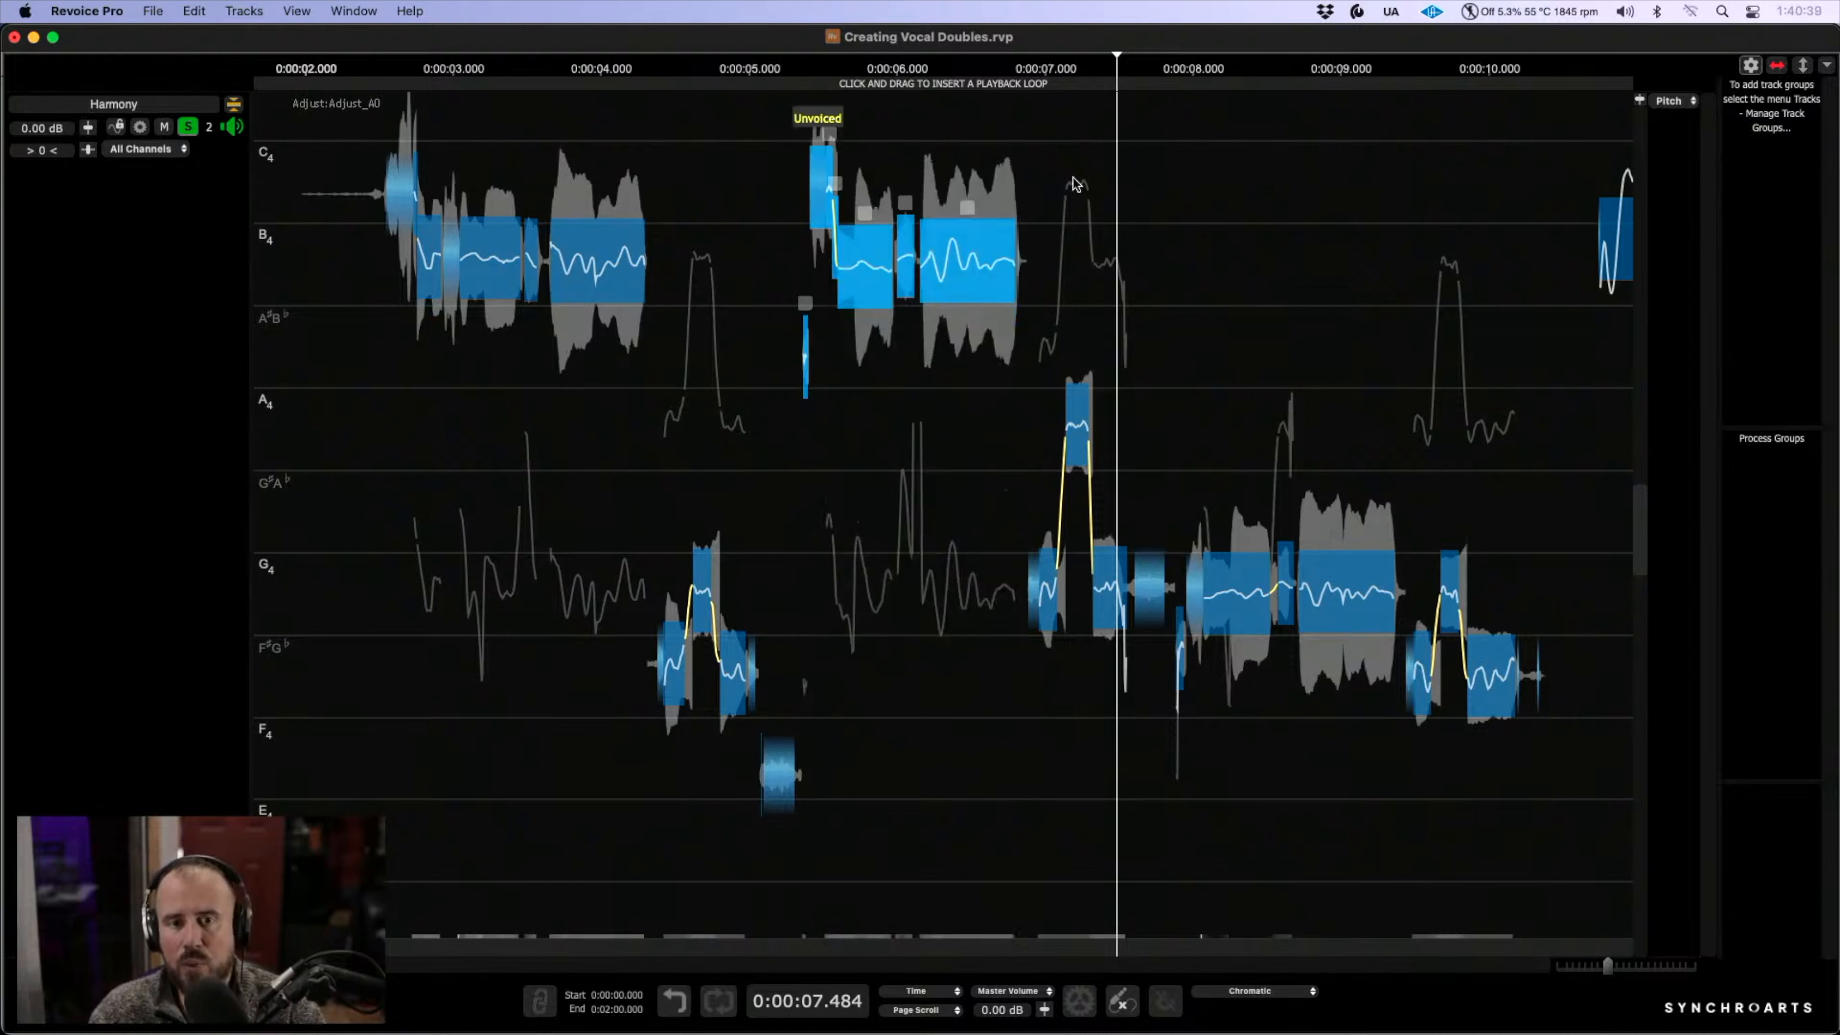
scroll(1221, 512, "right", 3)
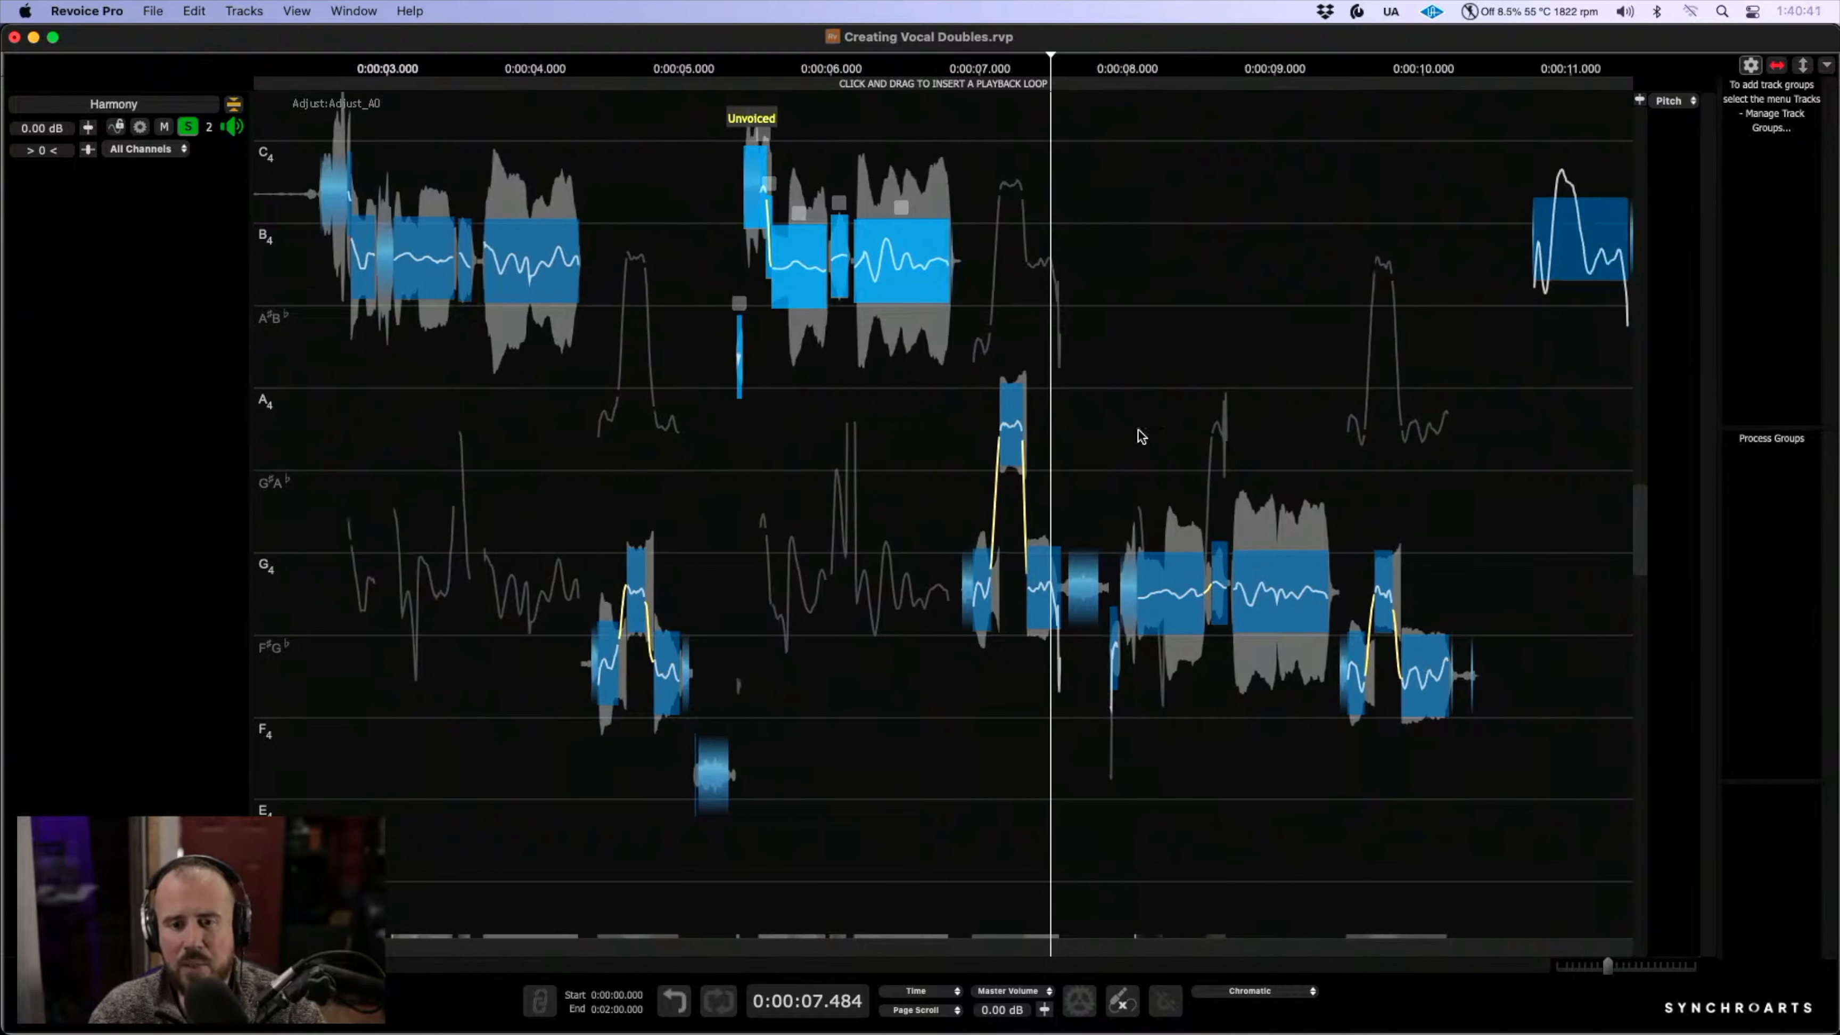
left_click_drag(1146, 429, 1269, 695)
left_click_drag(1168, 526, 1167, 197)
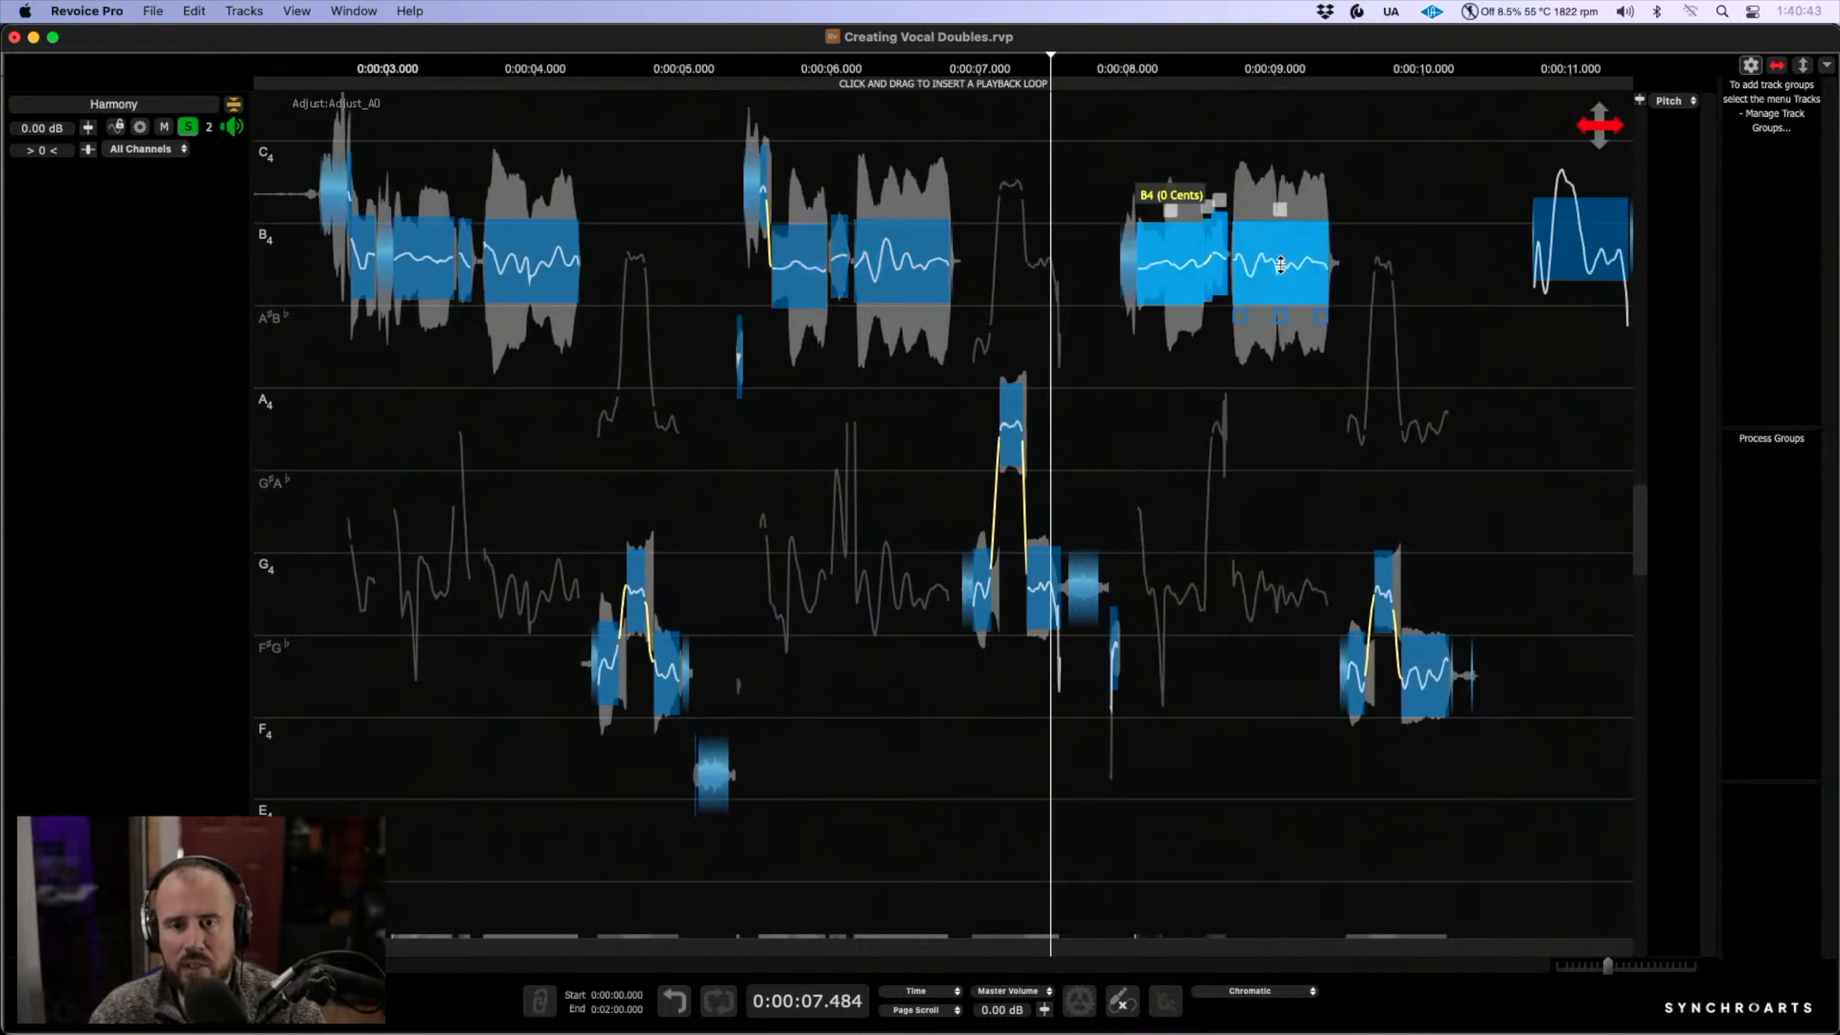
- Play the Harmony alone from its first phrase through the raised phrases to about 0:00:10.2
key("space")
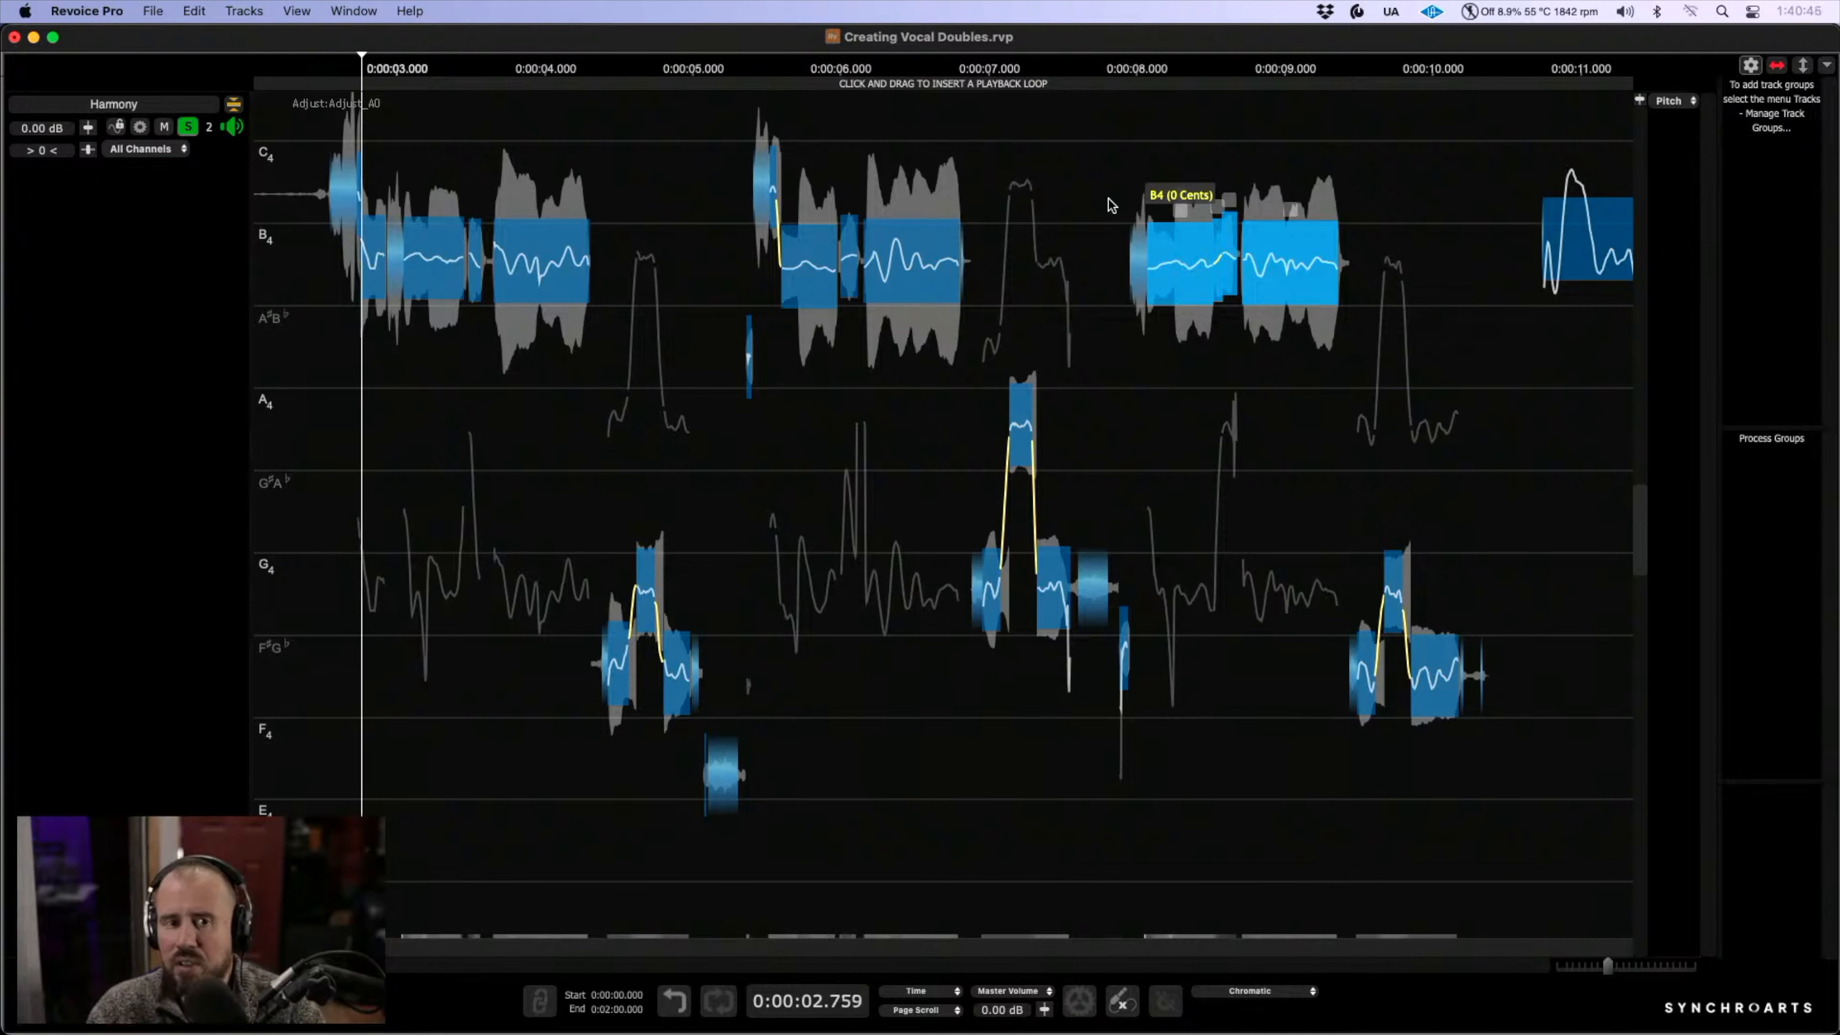
key("space")
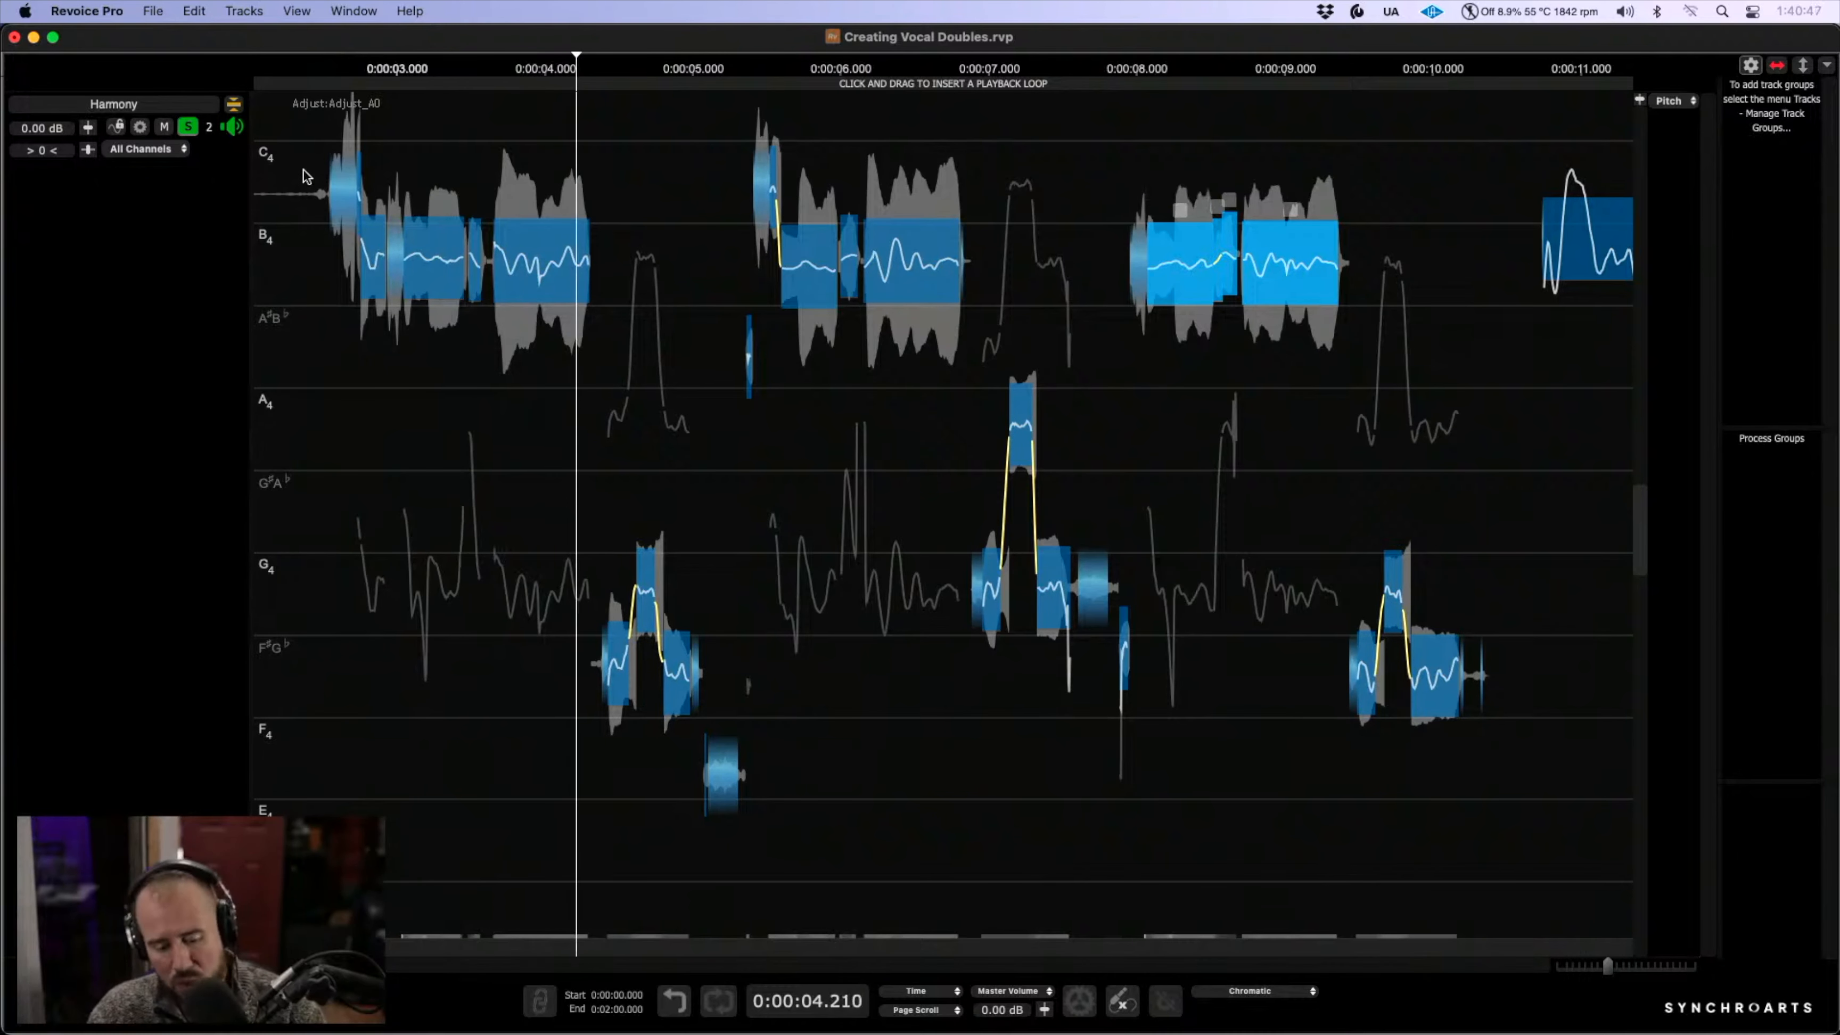
left_click(339, 369)
key("space")
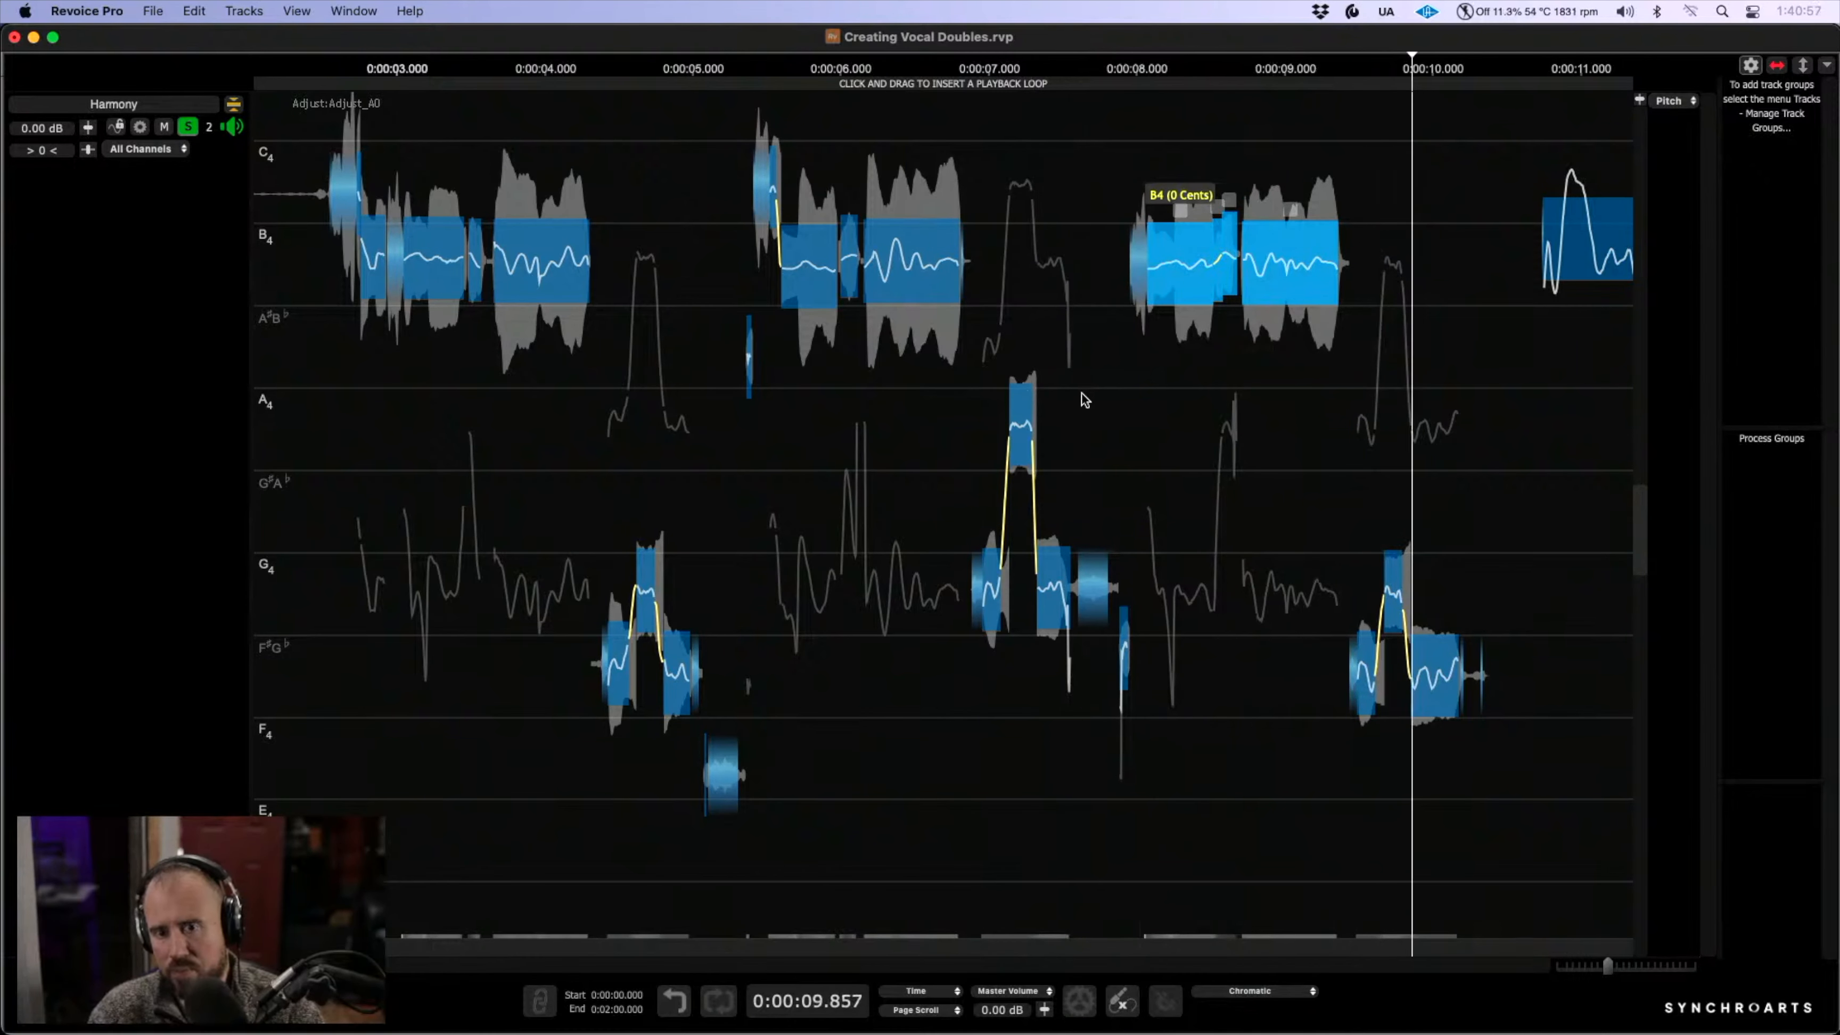
key("space")
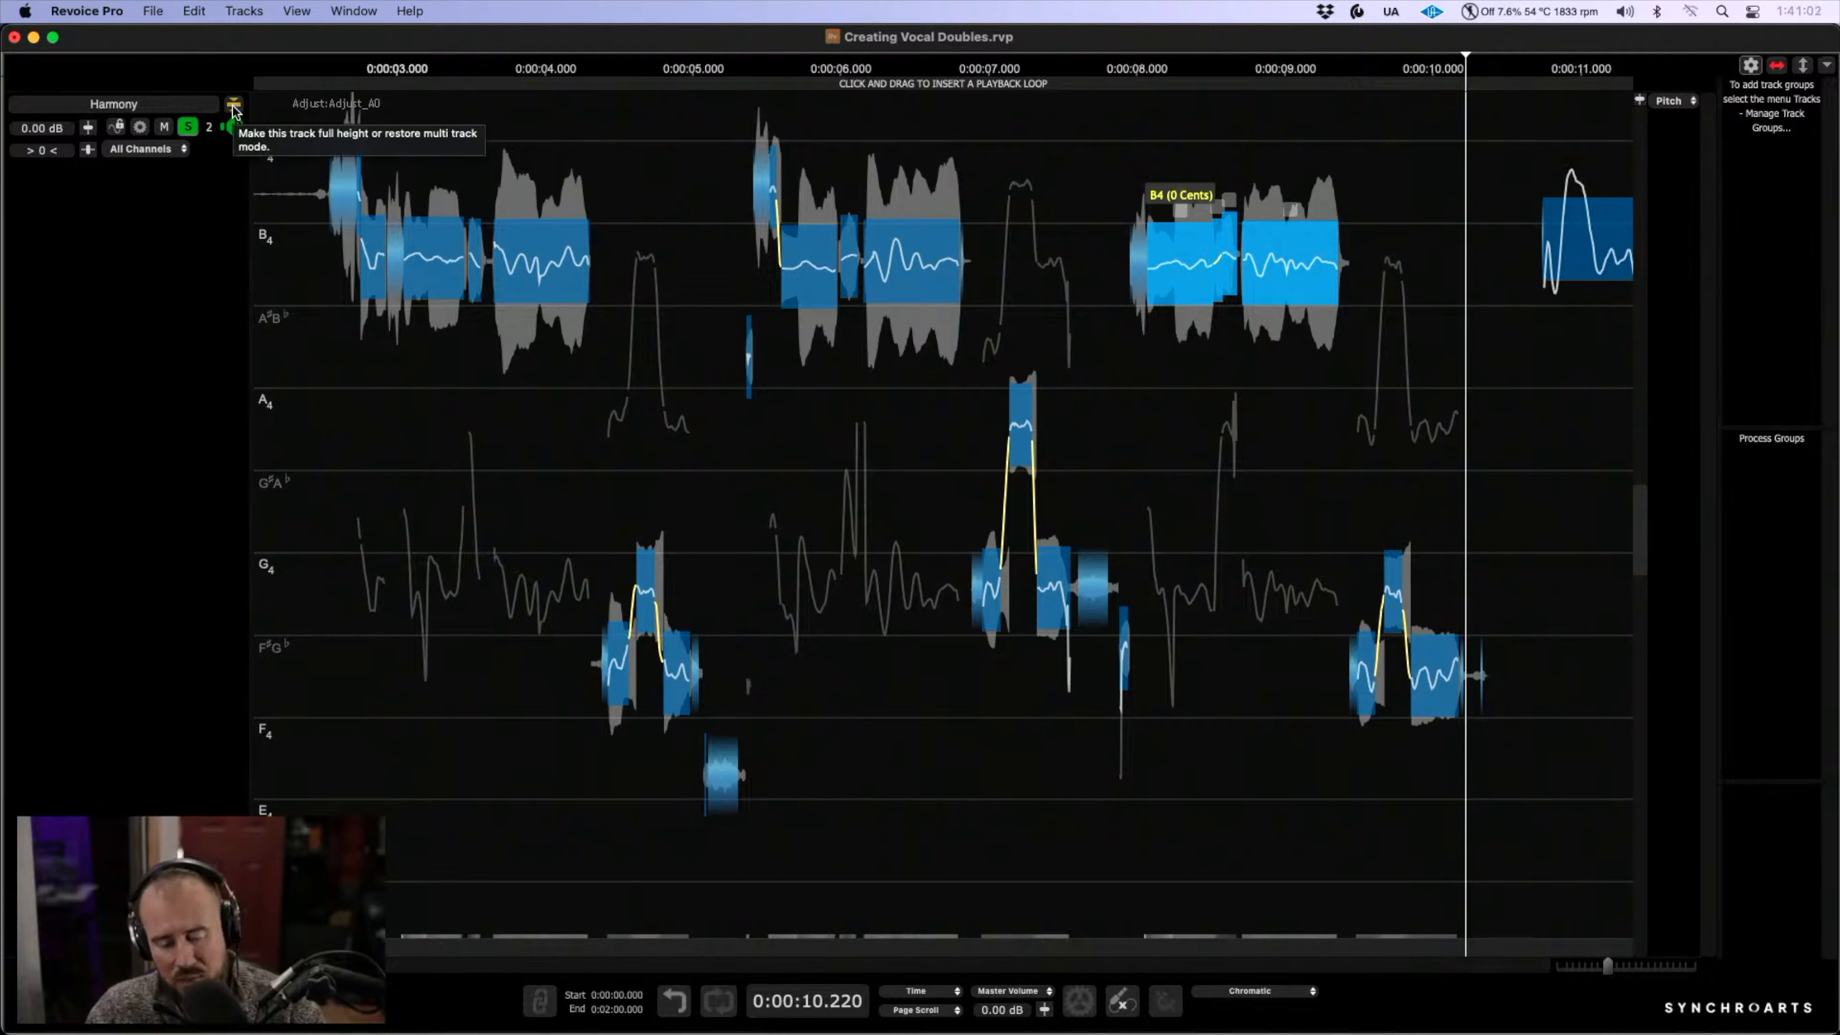
- Restore the multi-track view, unsolo the Lead Vocal and Harmony, and place the playback position at 0:00:02.485
left_click(233, 105)
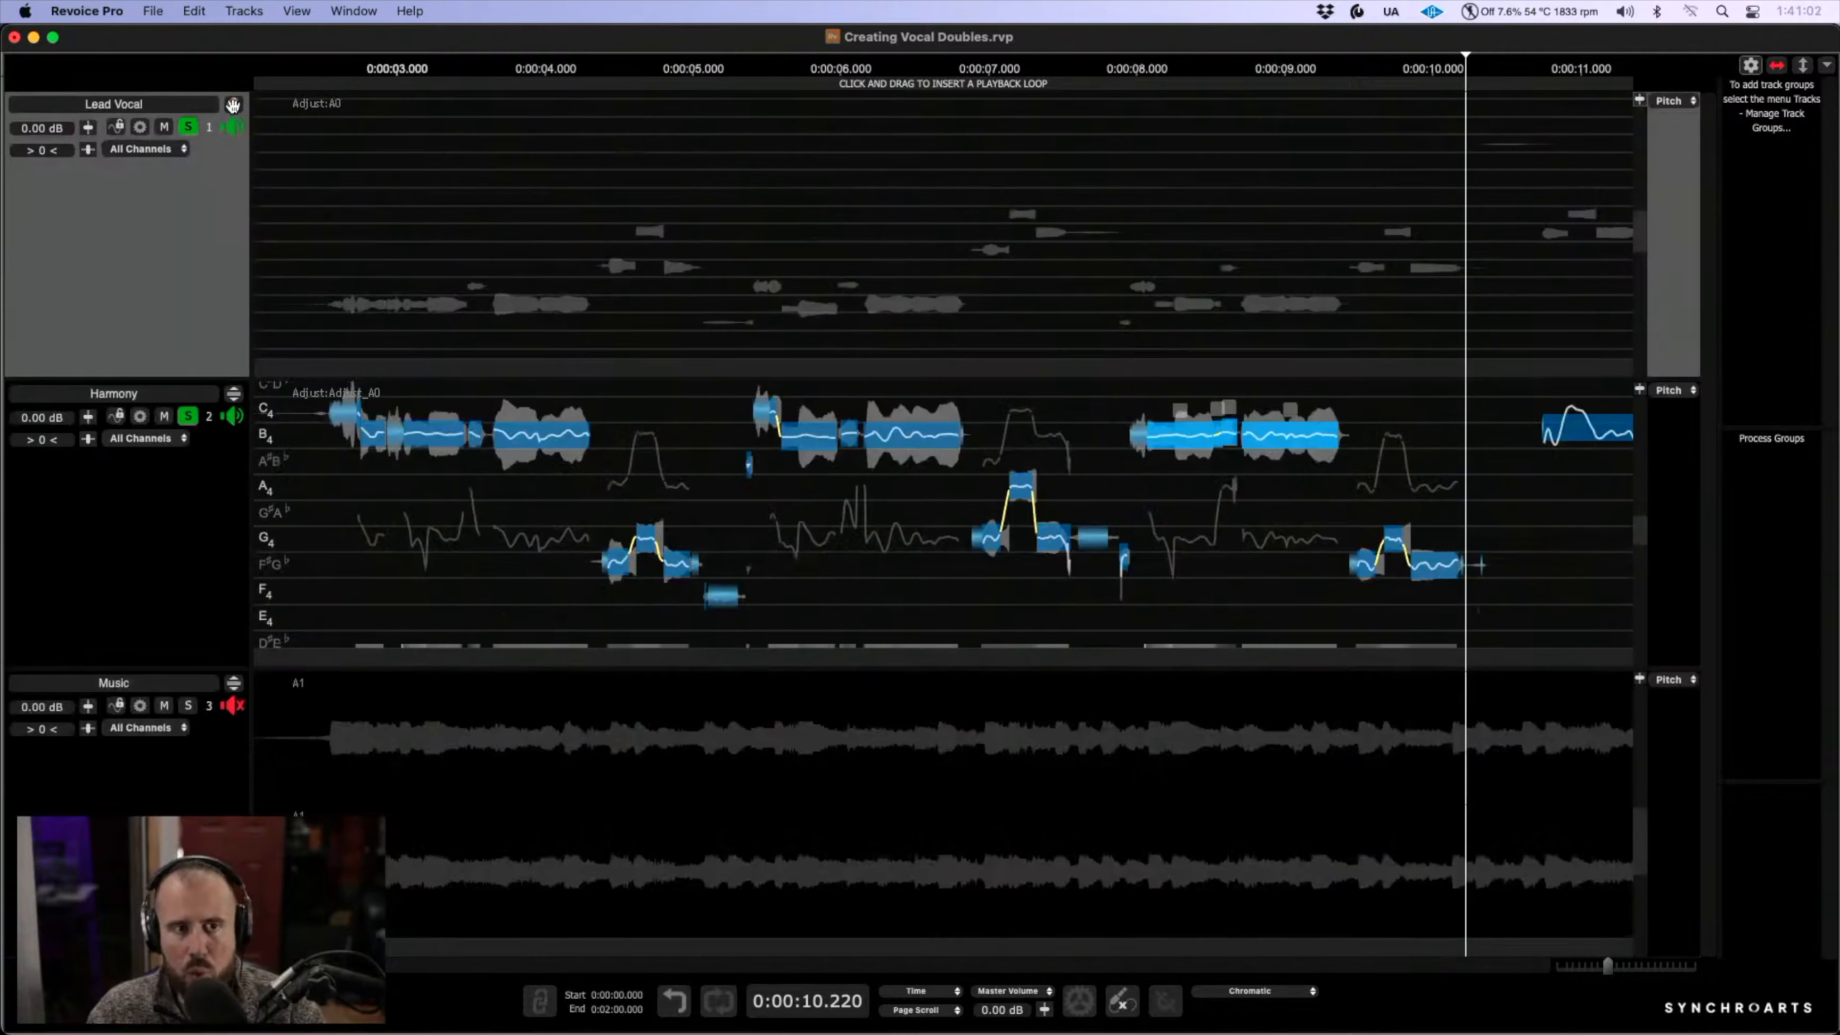
left_click(189, 129)
left_click(188, 128)
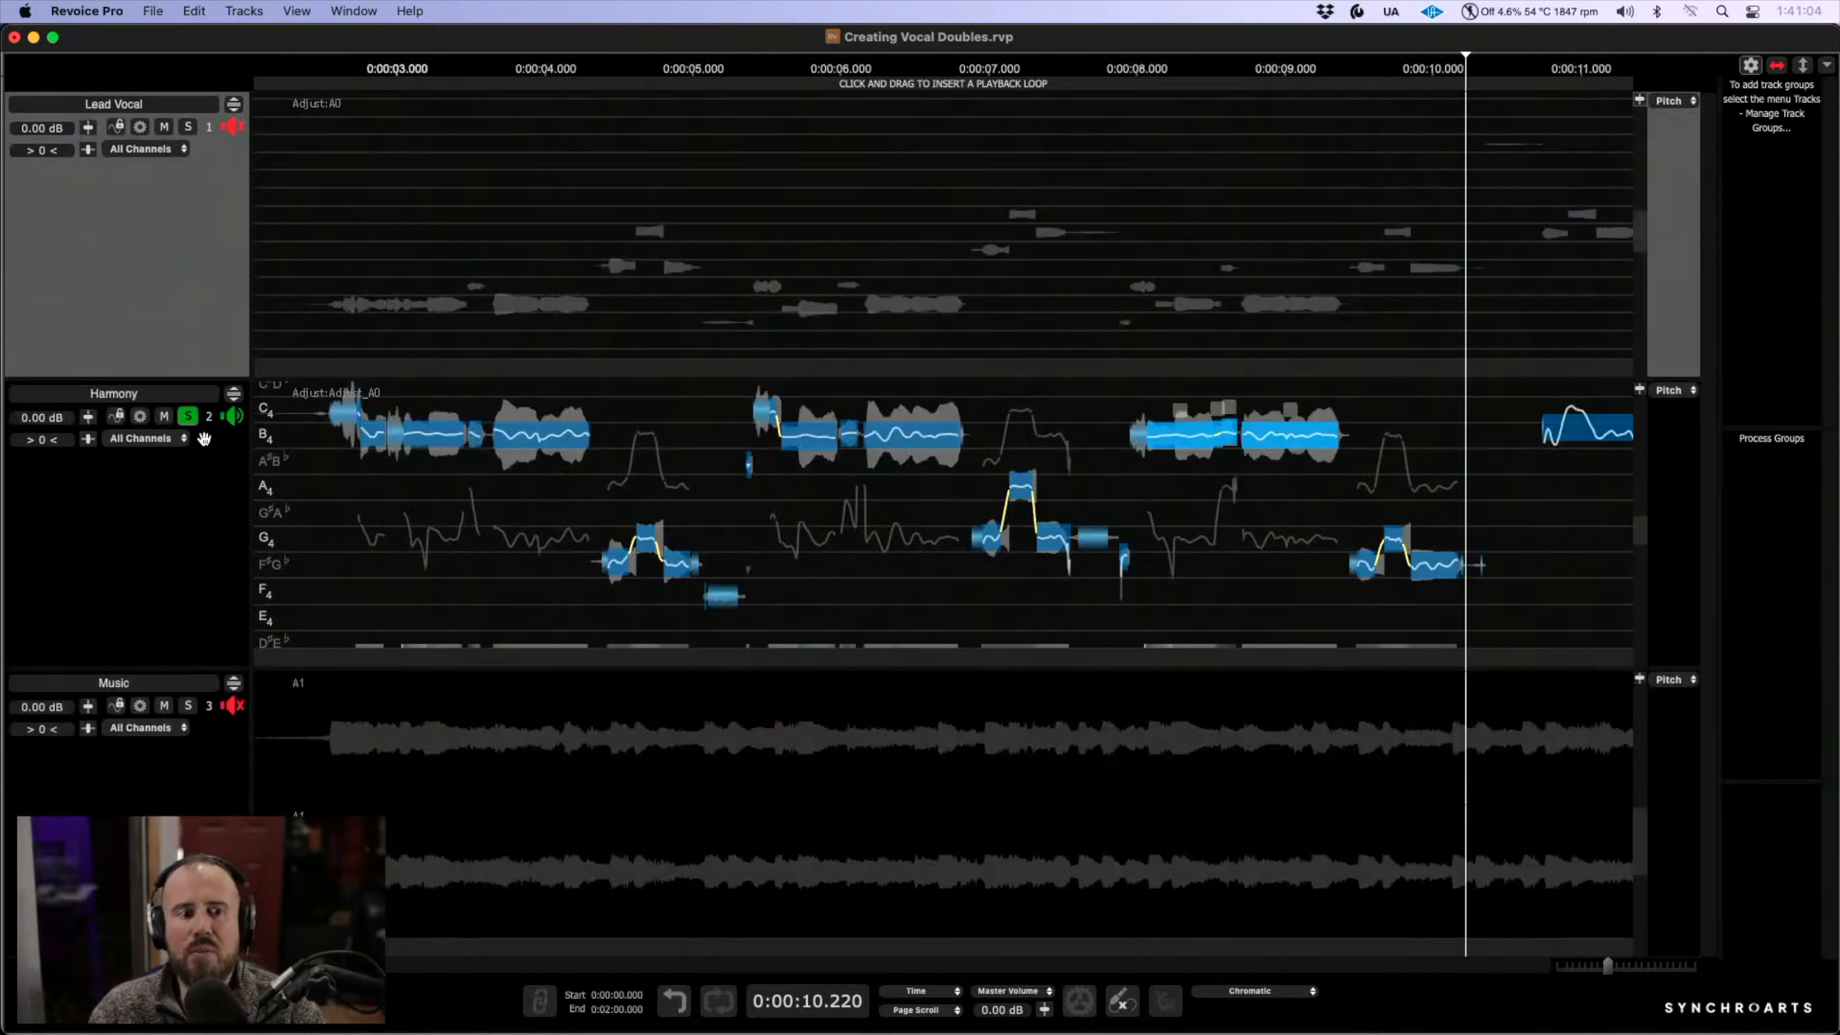
left_click(188, 415)
left_click(319, 253)
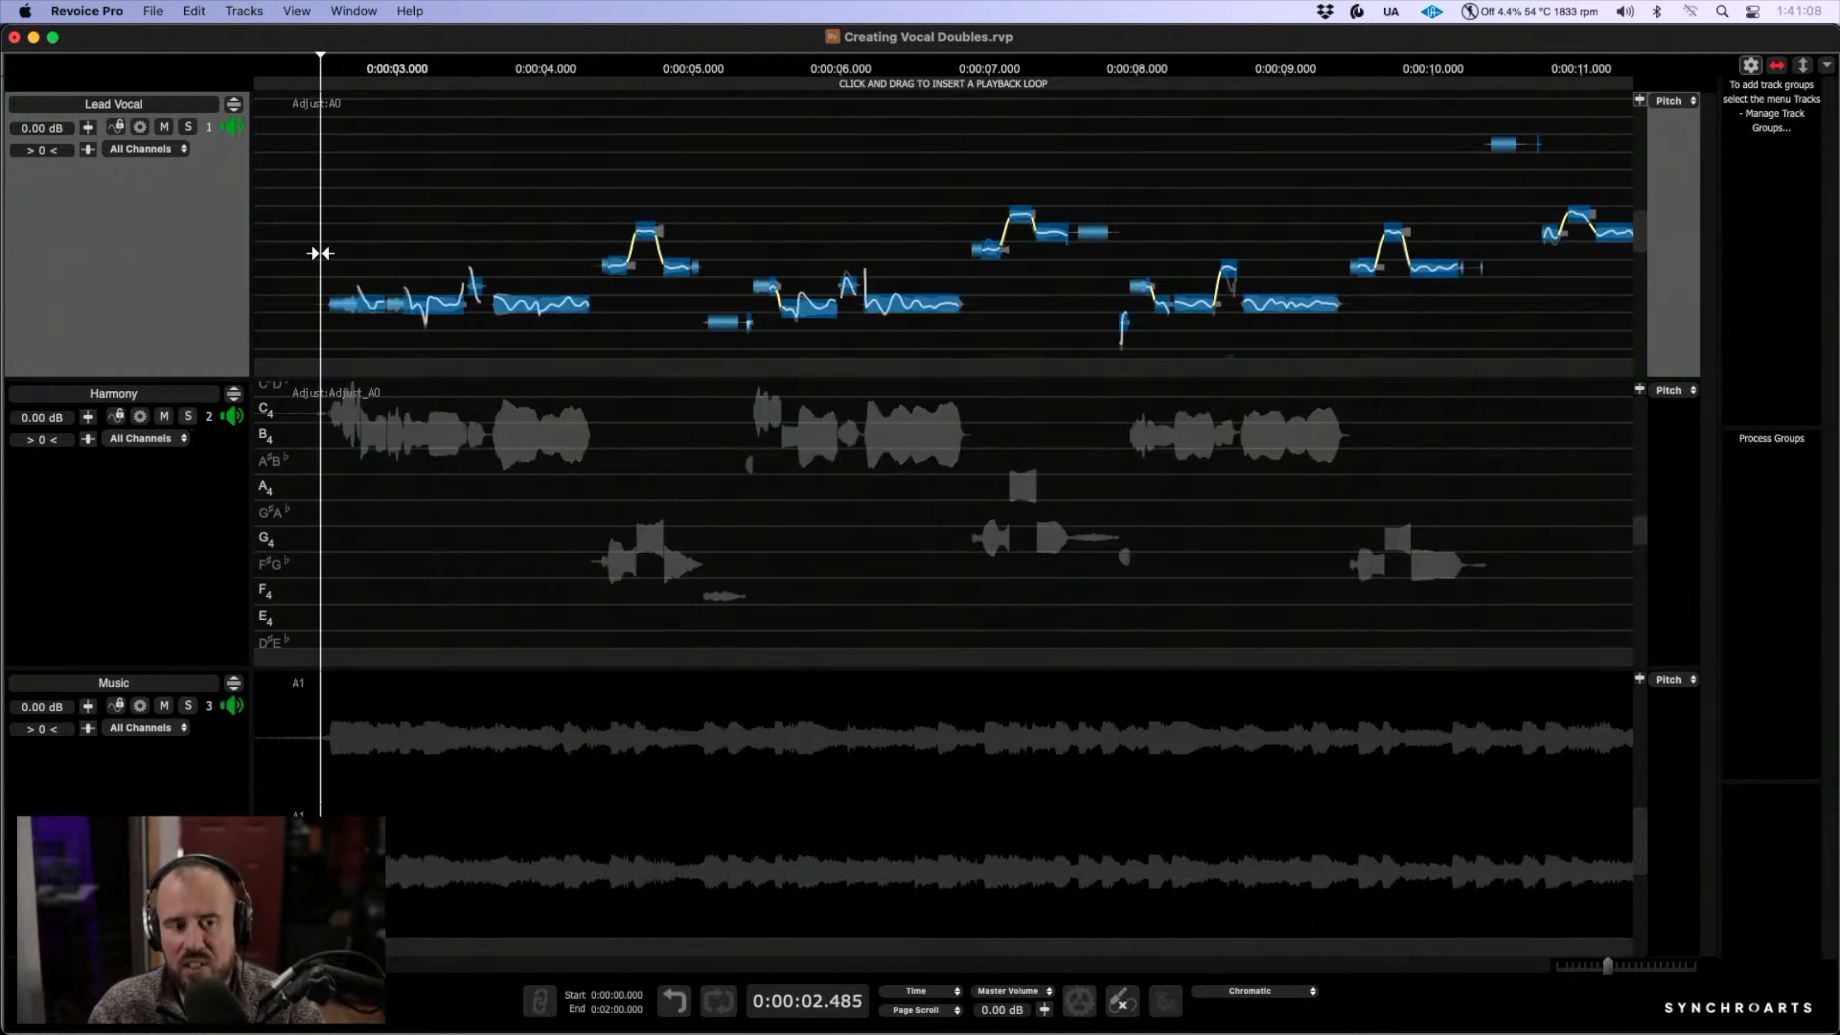
- Lower the Harmony track's volume to -3.61 dB and play the full mix from 0:00:02.485
left_click(88, 417)
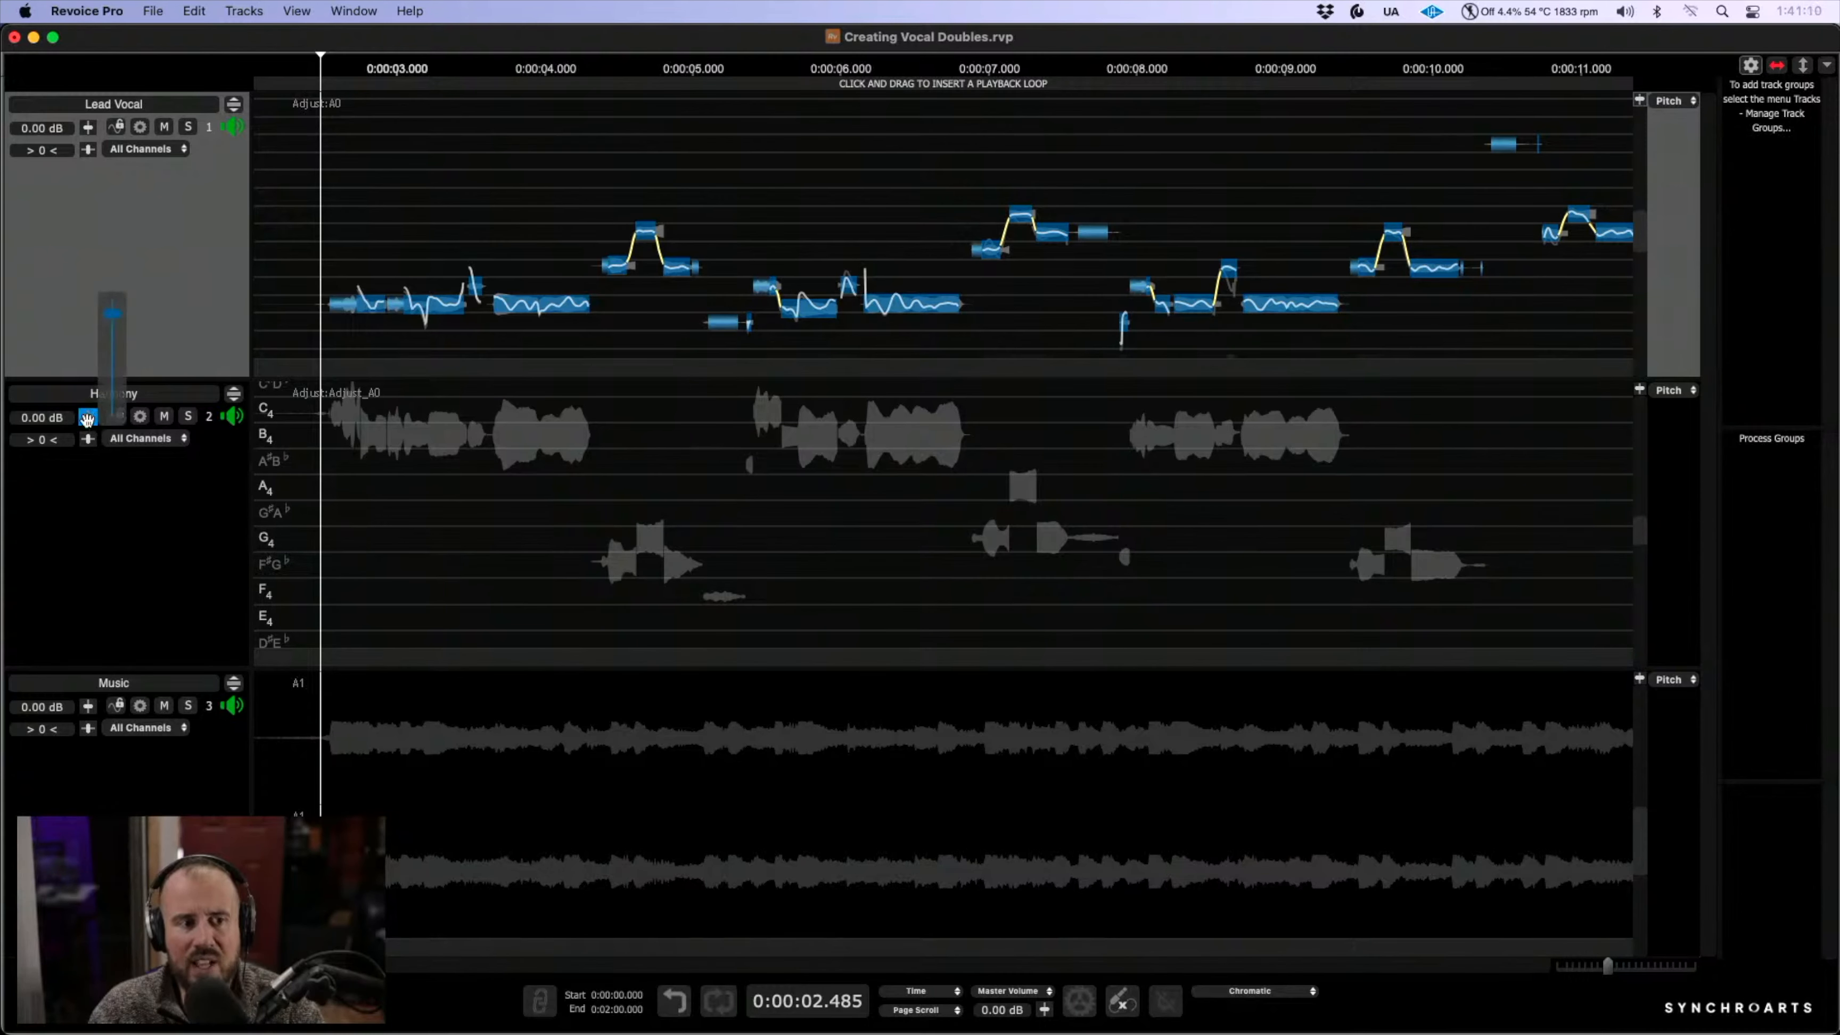
left_click_drag(114, 316, 112, 319)
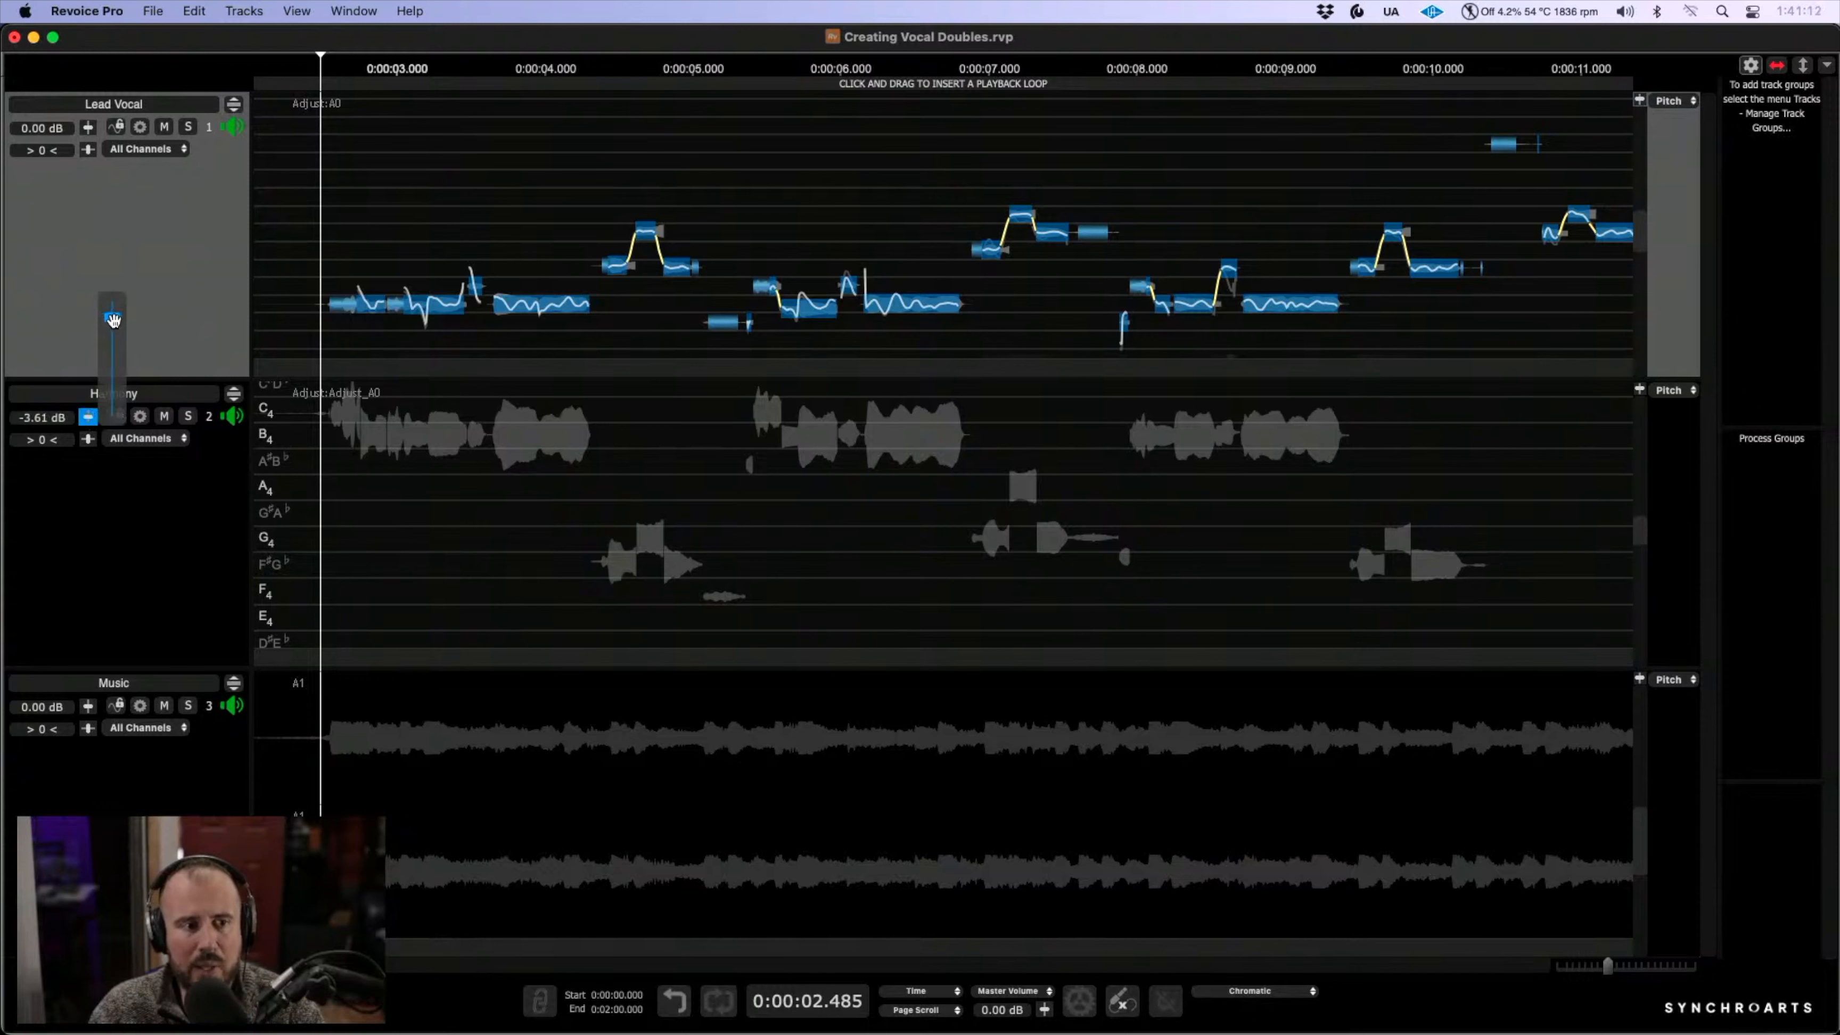
key("space")
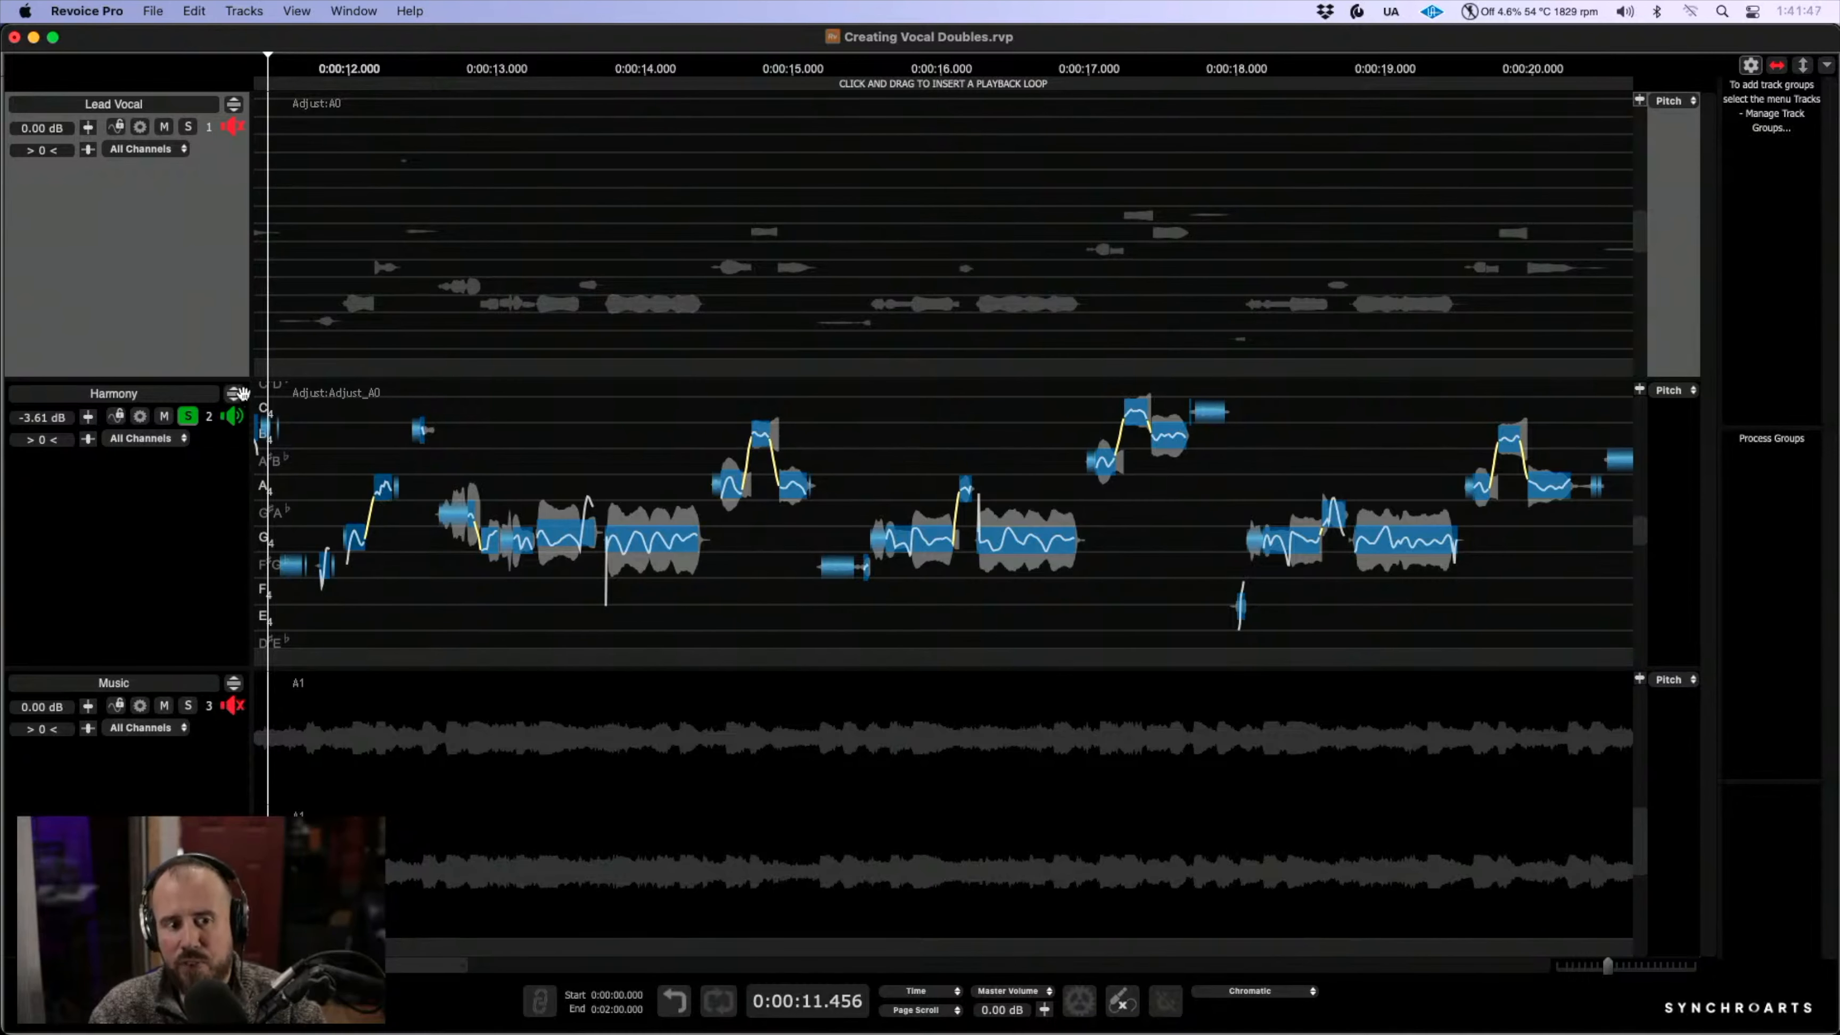
- Enlarge the Harmony track, switch its Adjust process to Edit Shift Of Formants, and play from 0:00:12.243
left_click(234, 393)
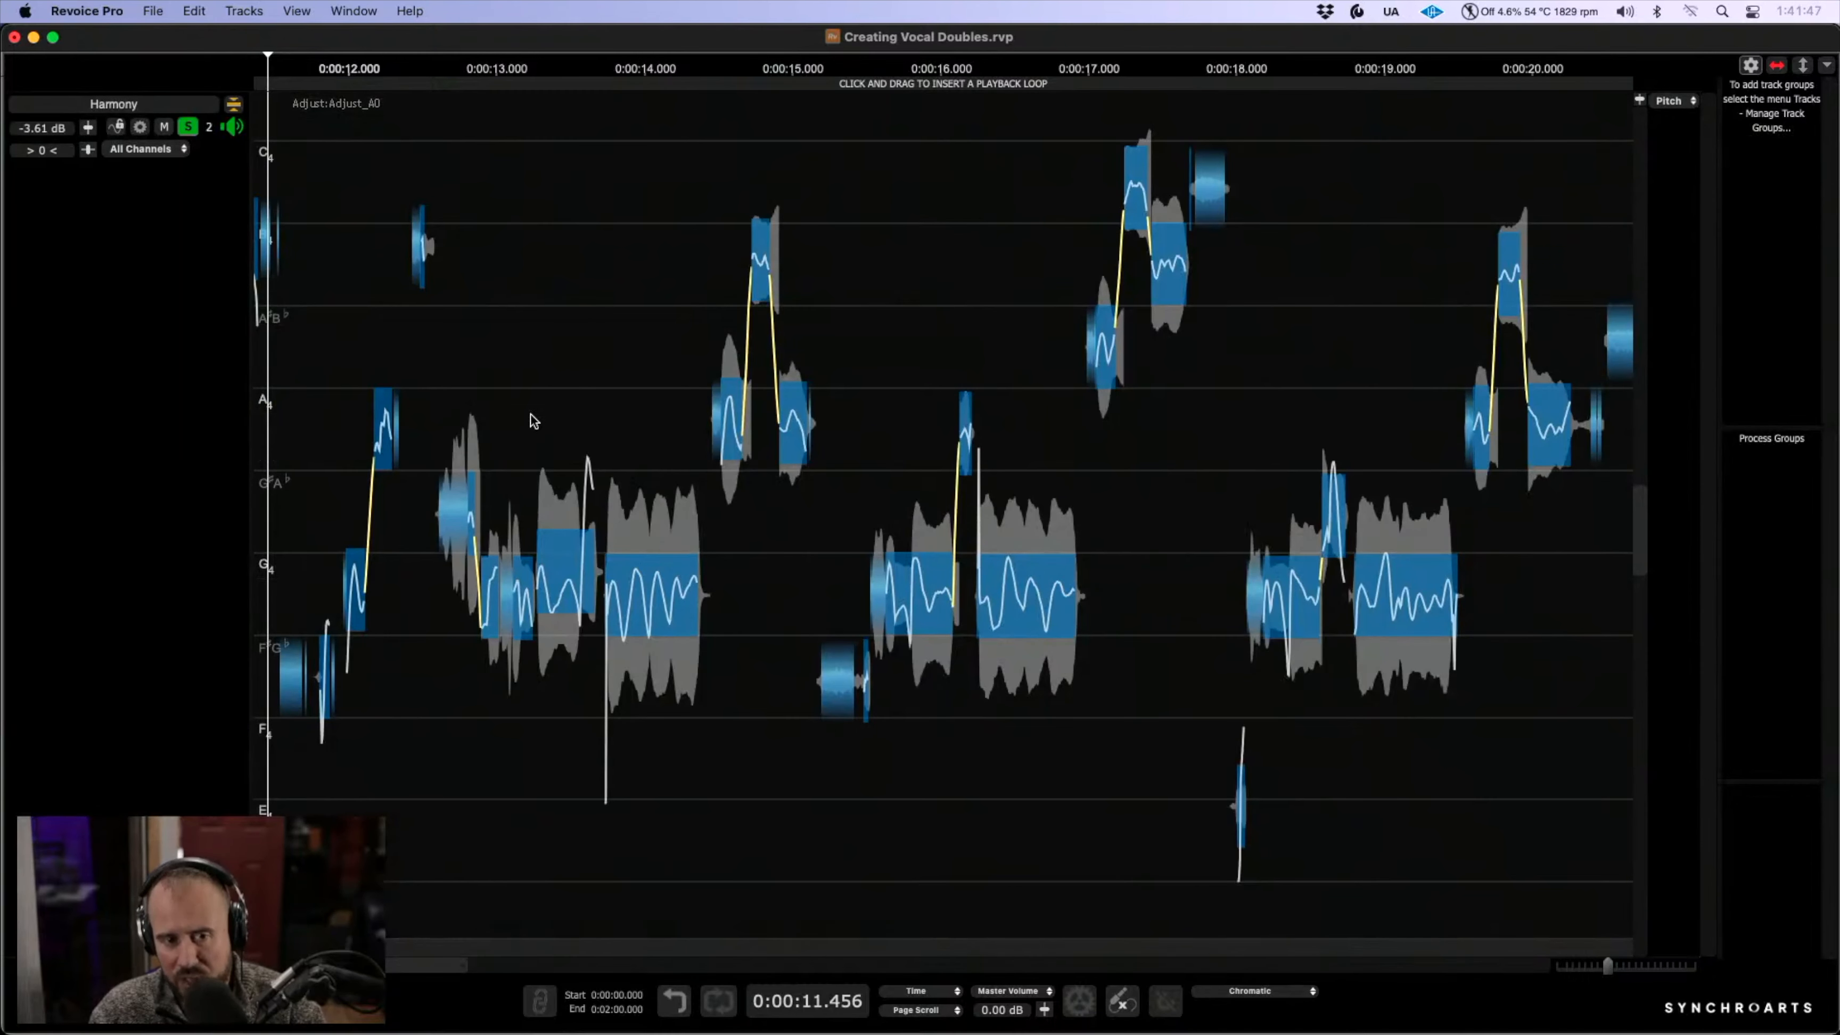
right_click(587, 391)
mouse_move(753, 469)
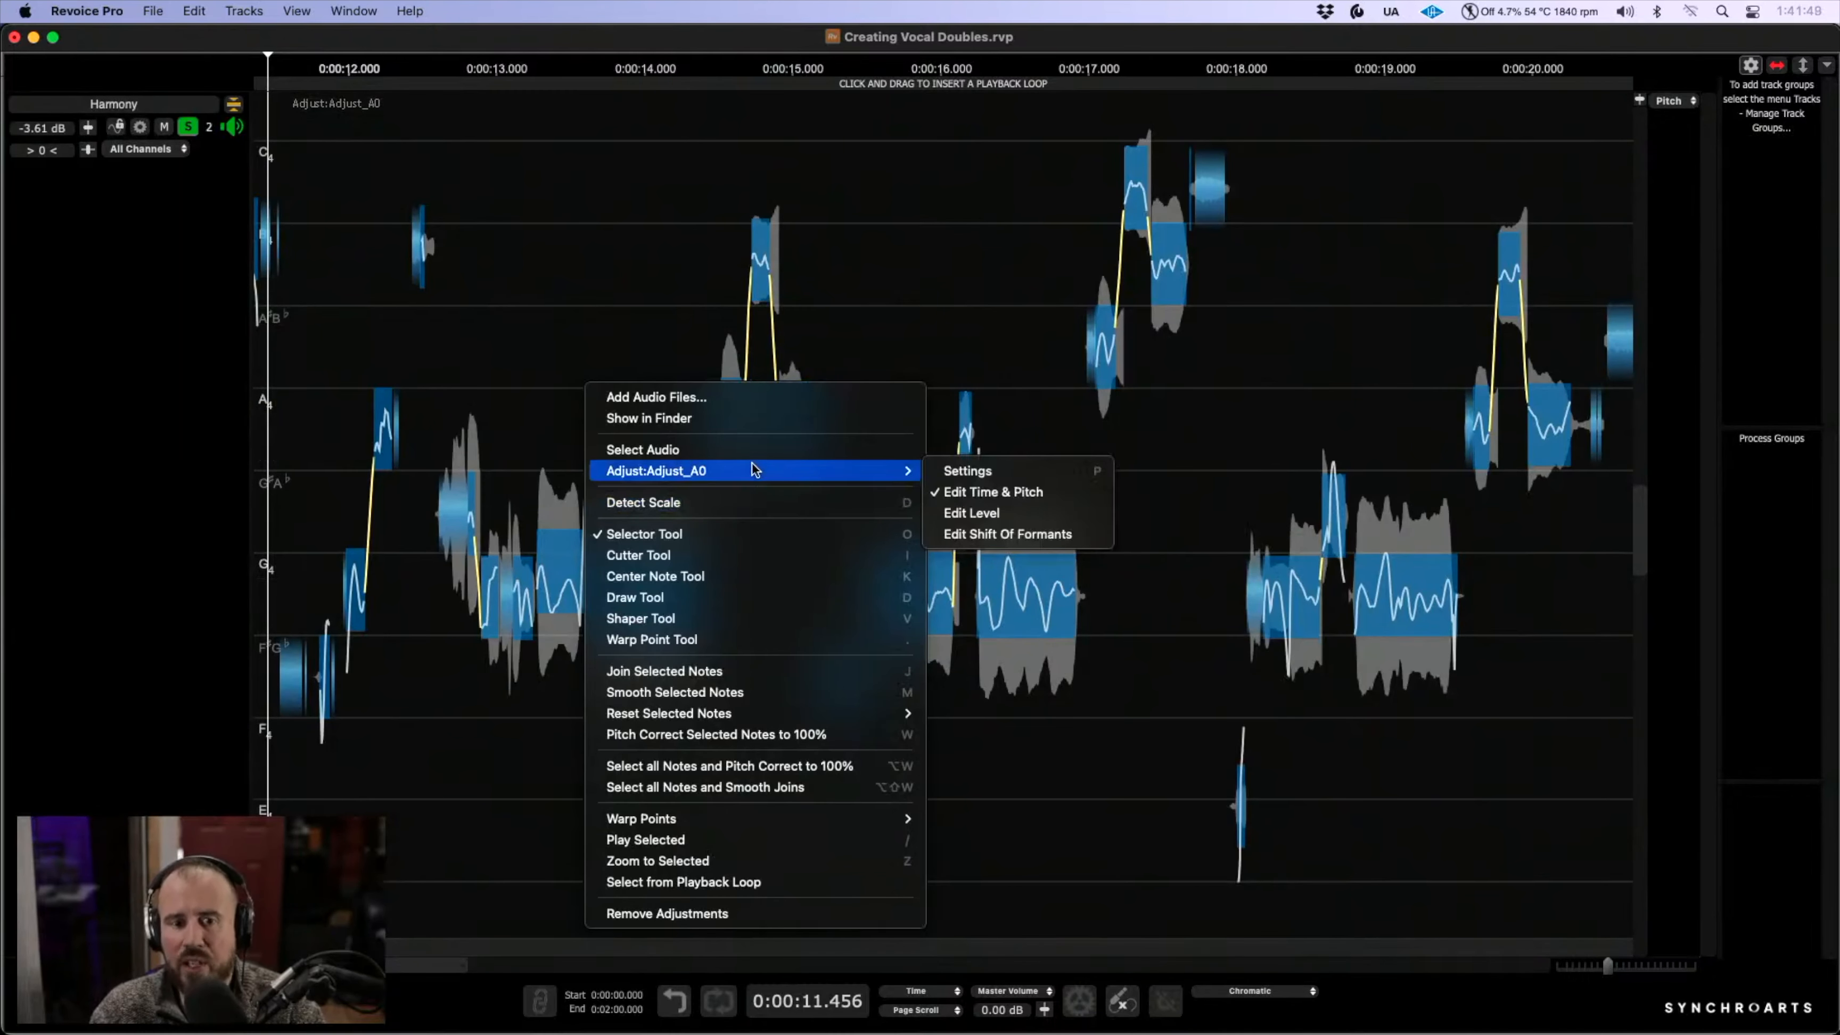
left_click(1040, 534)
left_click(384, 437)
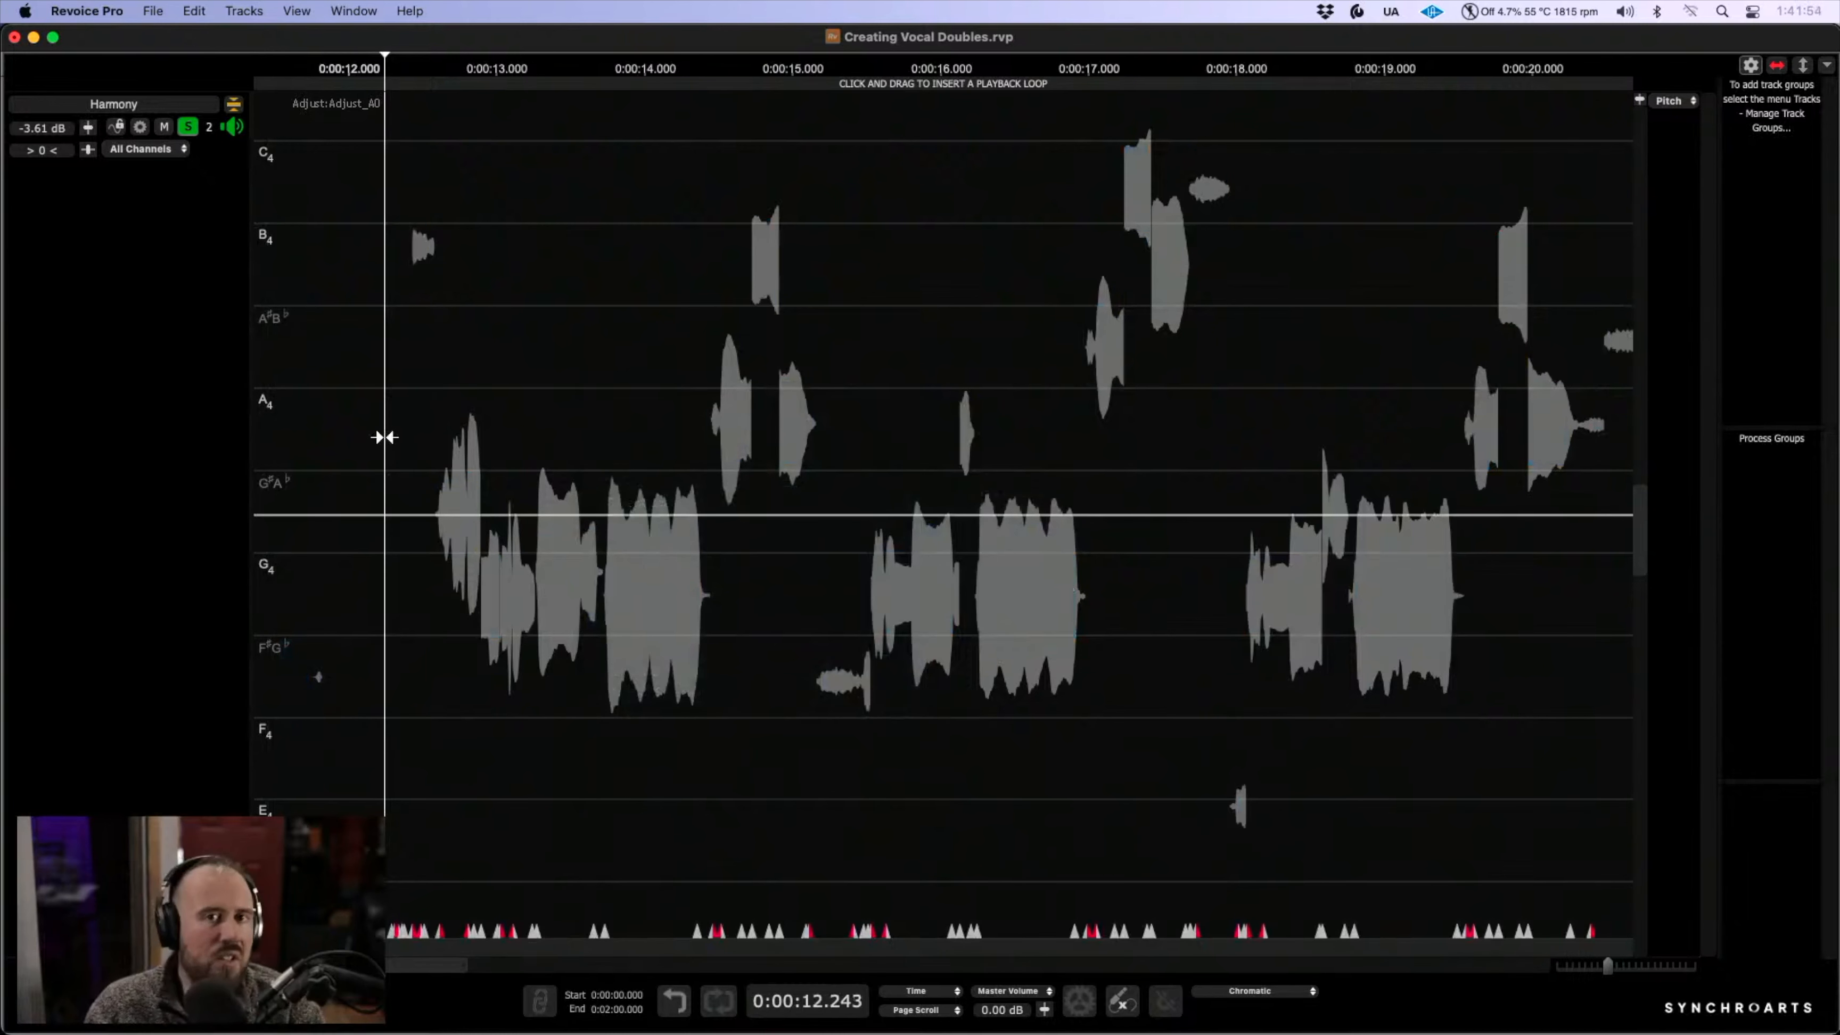
key("space")
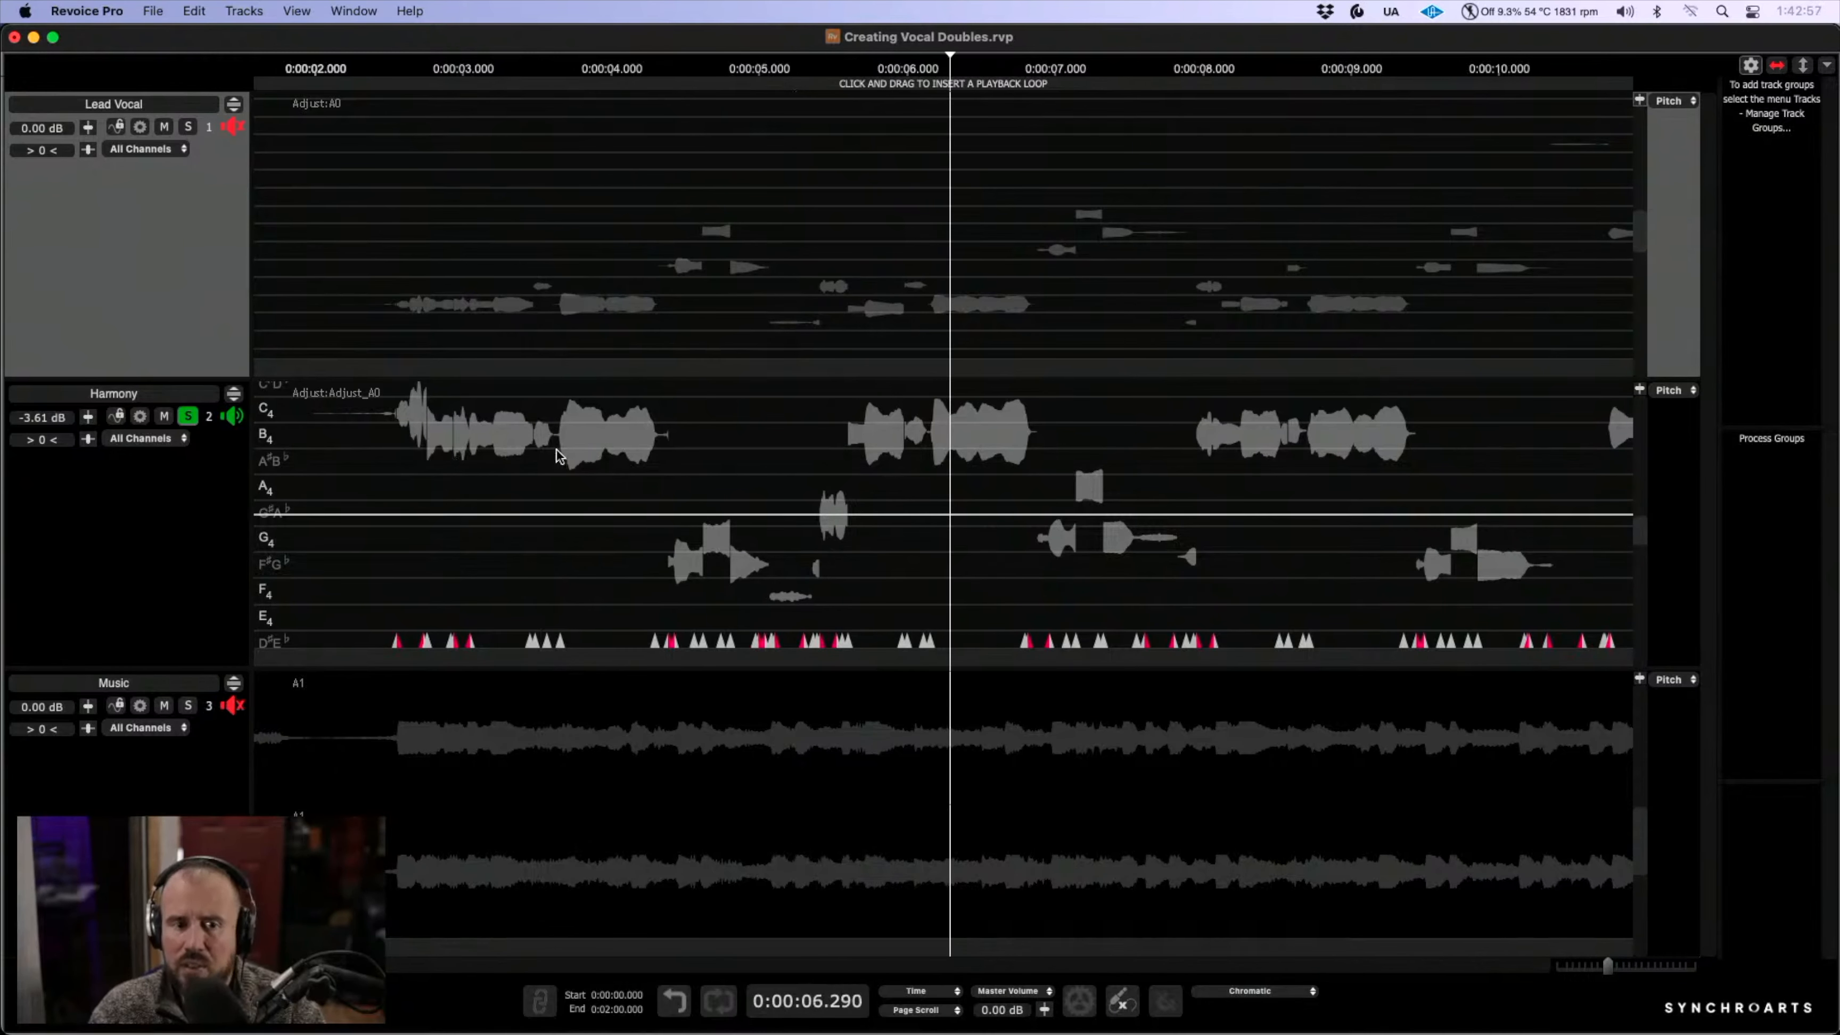
- Add pairs of control points at 0% to the Harmony's formant shift line, just before 0:00:02.5 and near 0:00:10.5
left_click(340, 514)
left_click(370, 513)
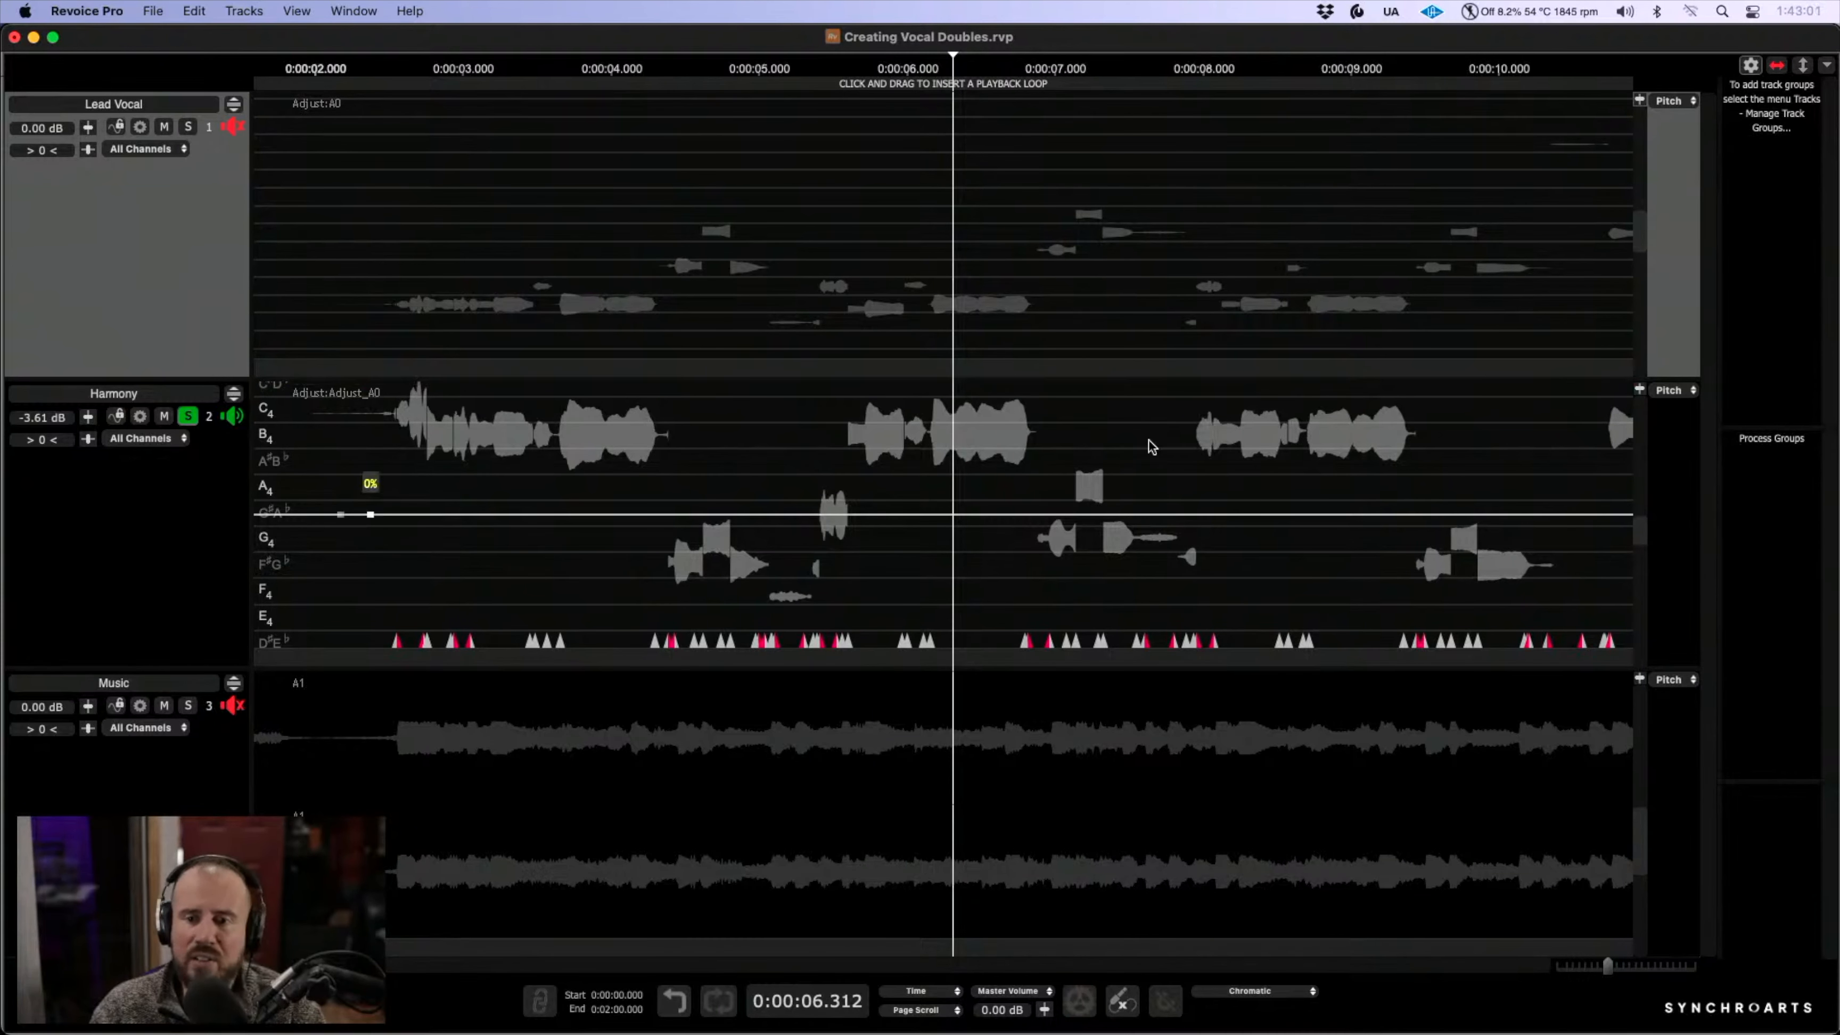
scroll(1506, 538, "right", 3)
left_click(1506, 514)
left_click(1539, 514)
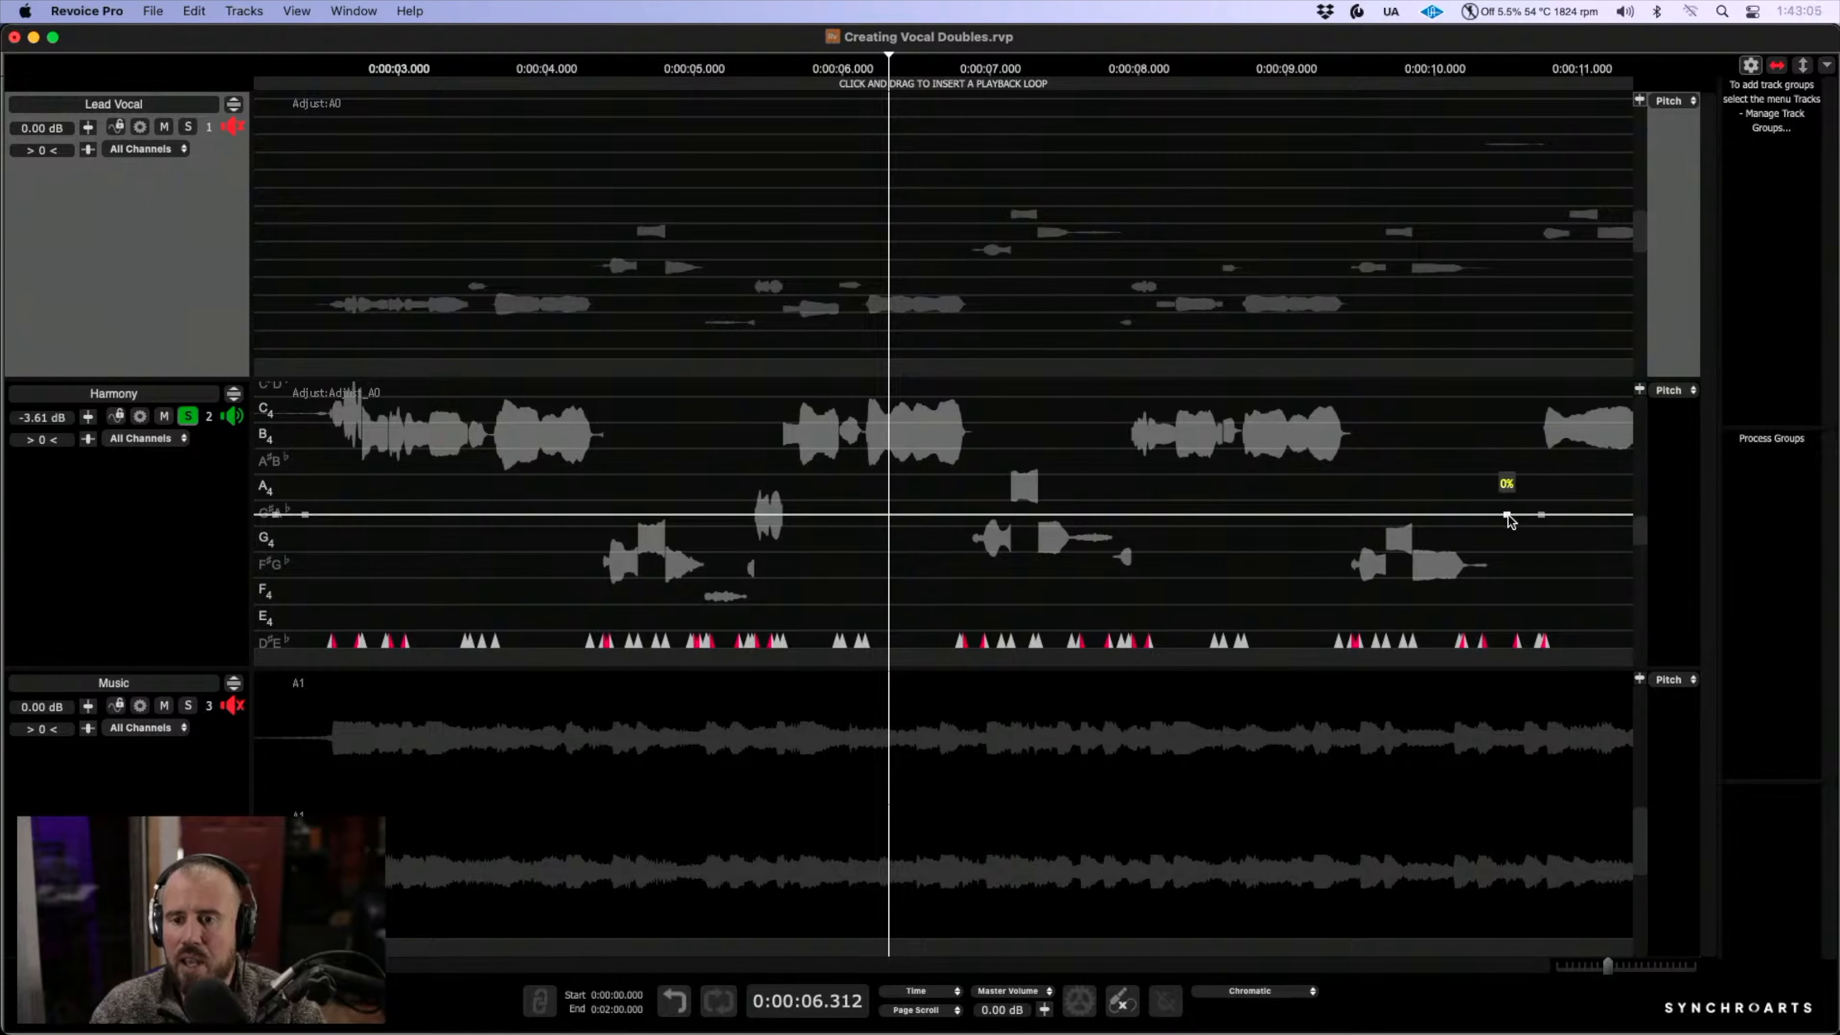
- Lower the Harmony's formant shift to about -7.07% from the second control point before the first phrase and play the result
scroll(797, 551, "left", 6)
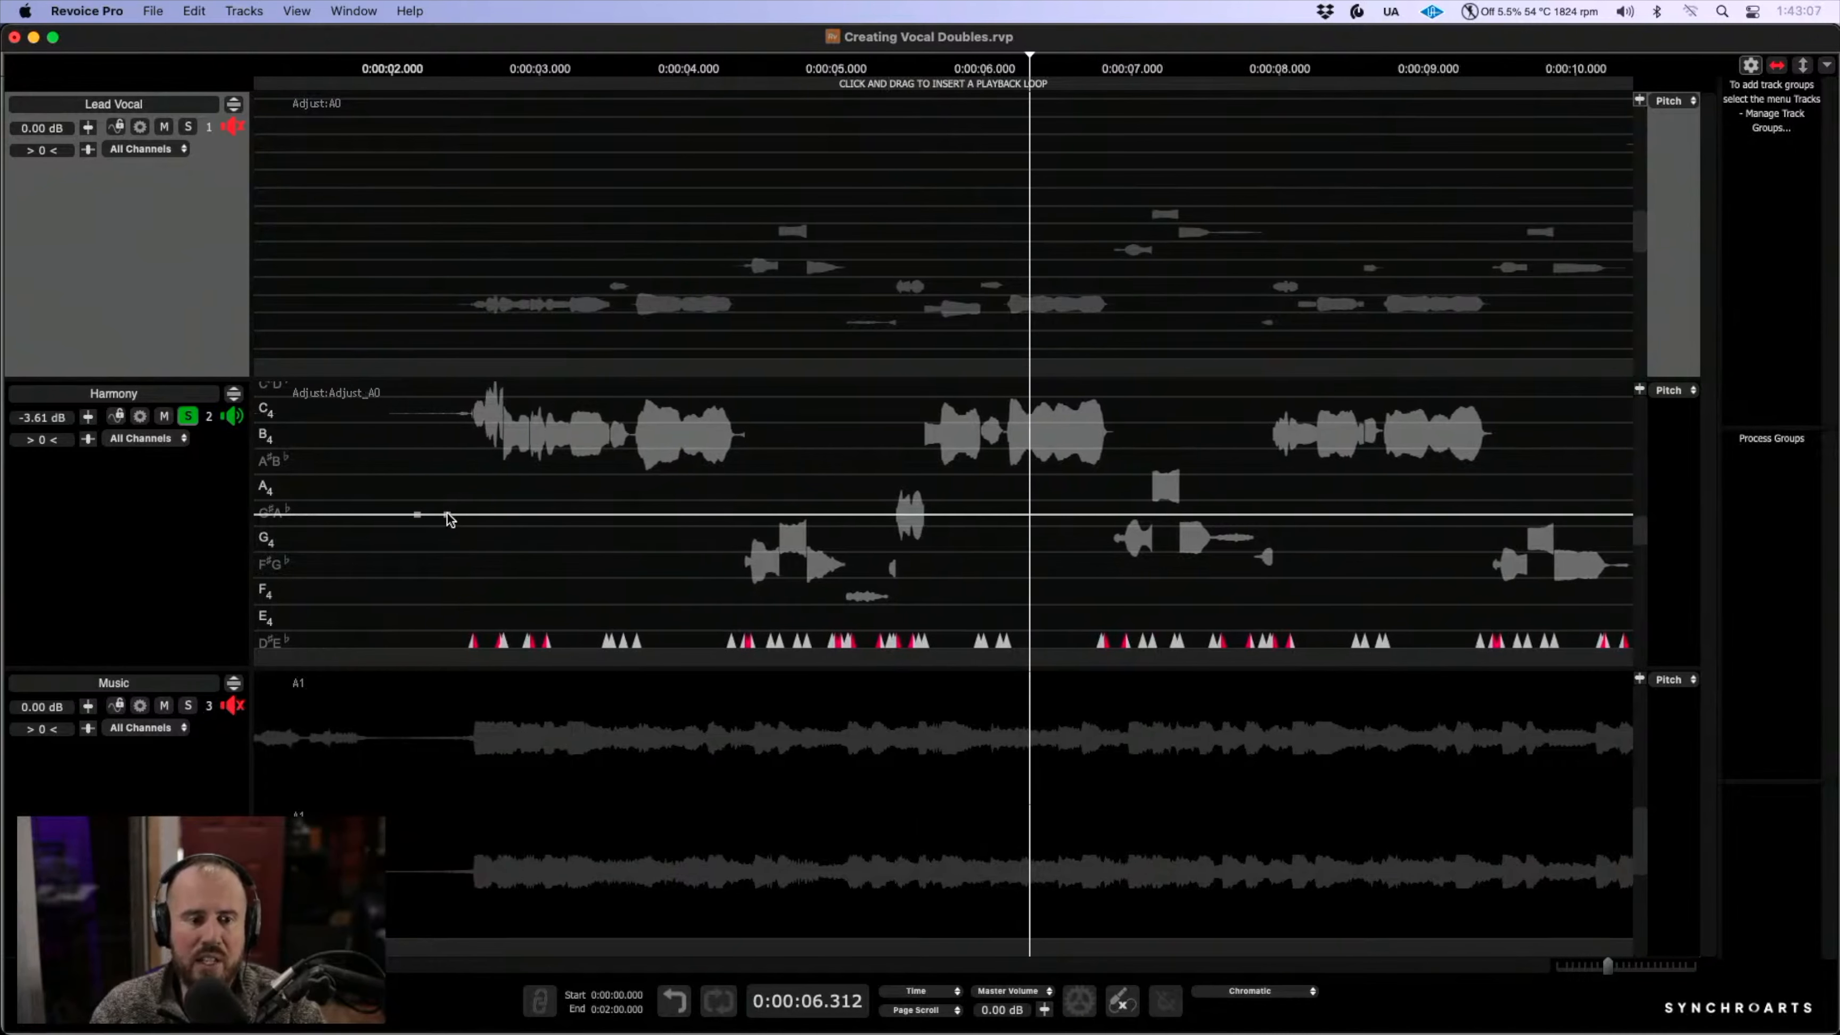
left_click_drag(446, 514, 447, 549)
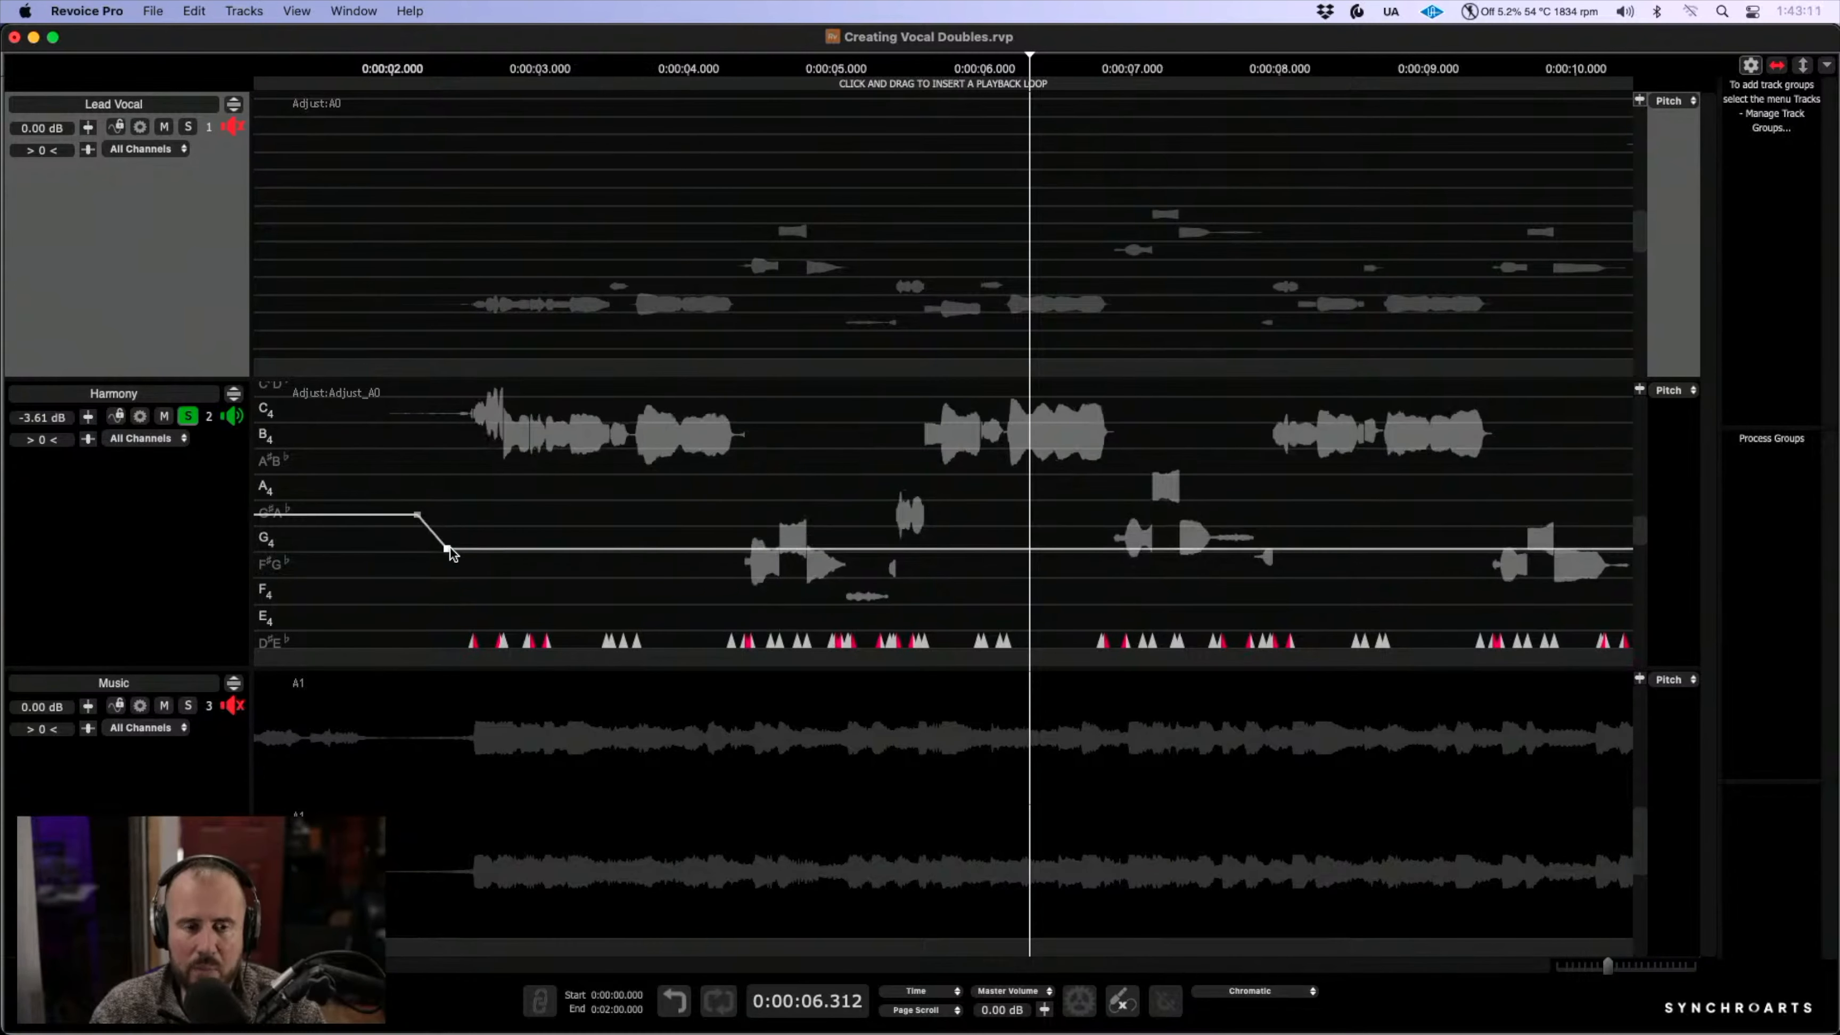
left_click(453, 463)
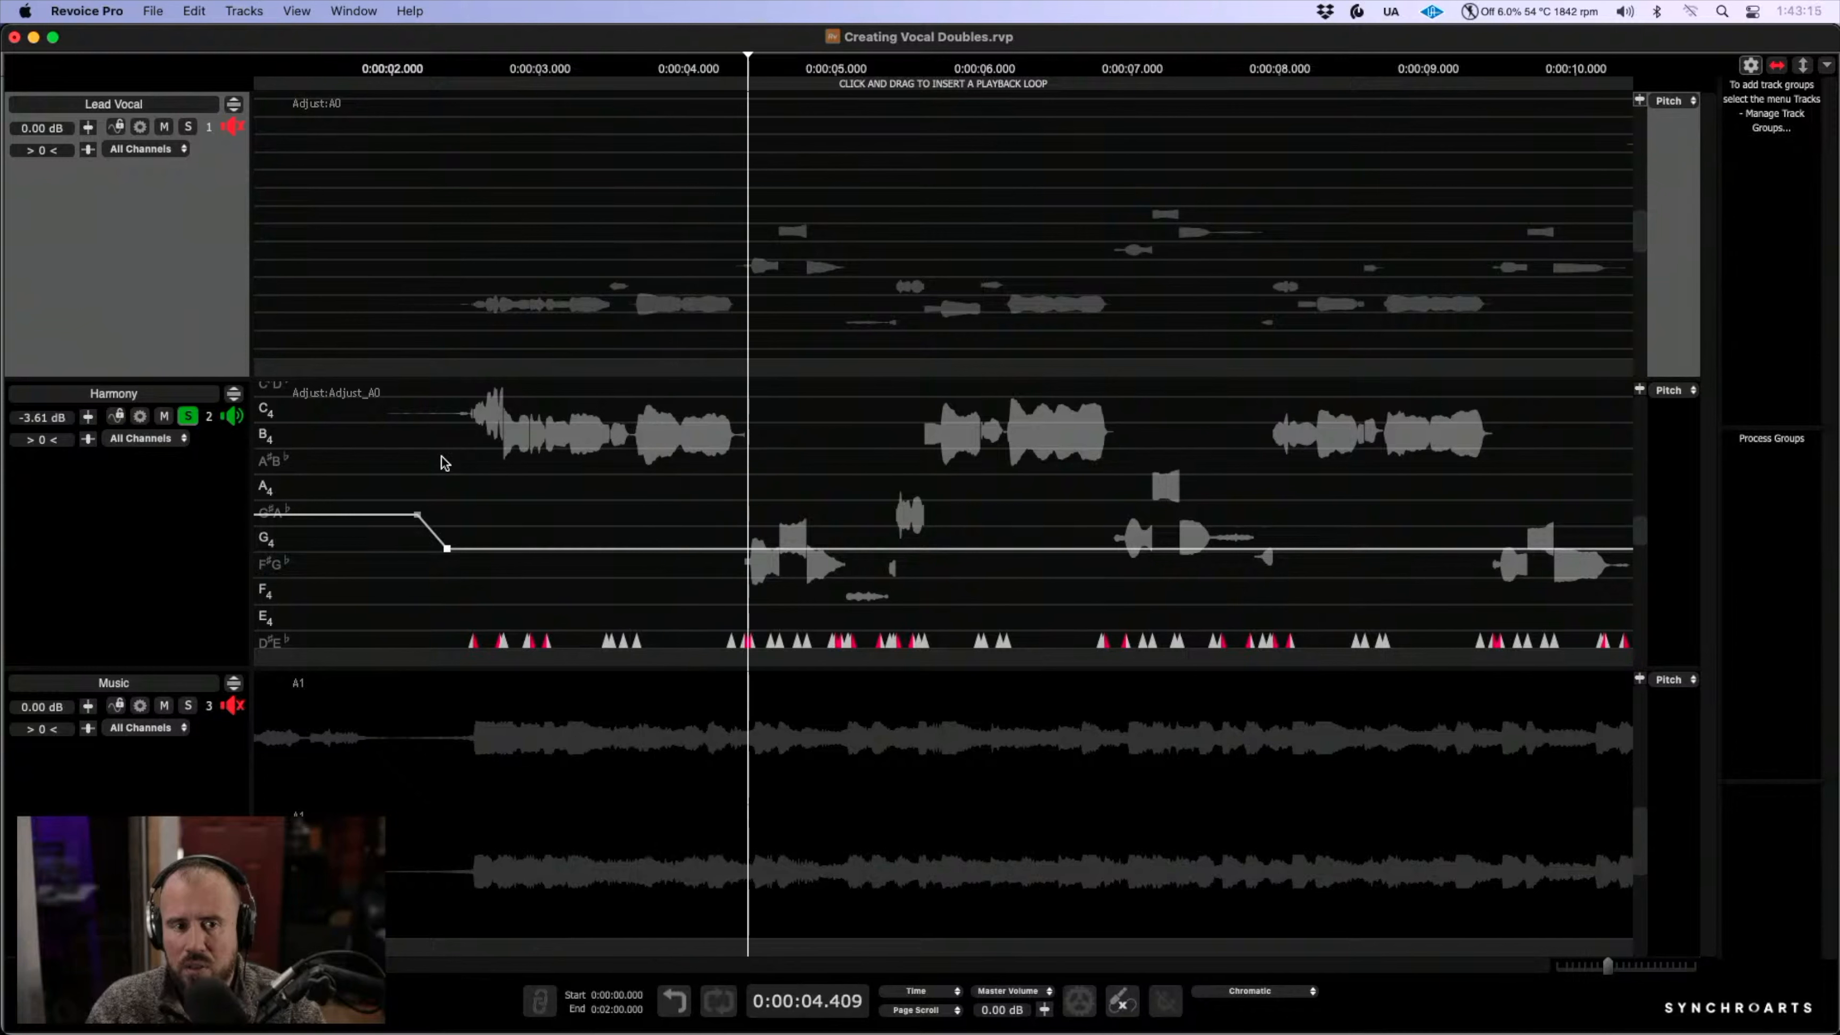
- Compare the Harmony without and with the formant shift by undoing and redoing it, and solo the Lead Vocal alongside the Harmony
key("super+z")
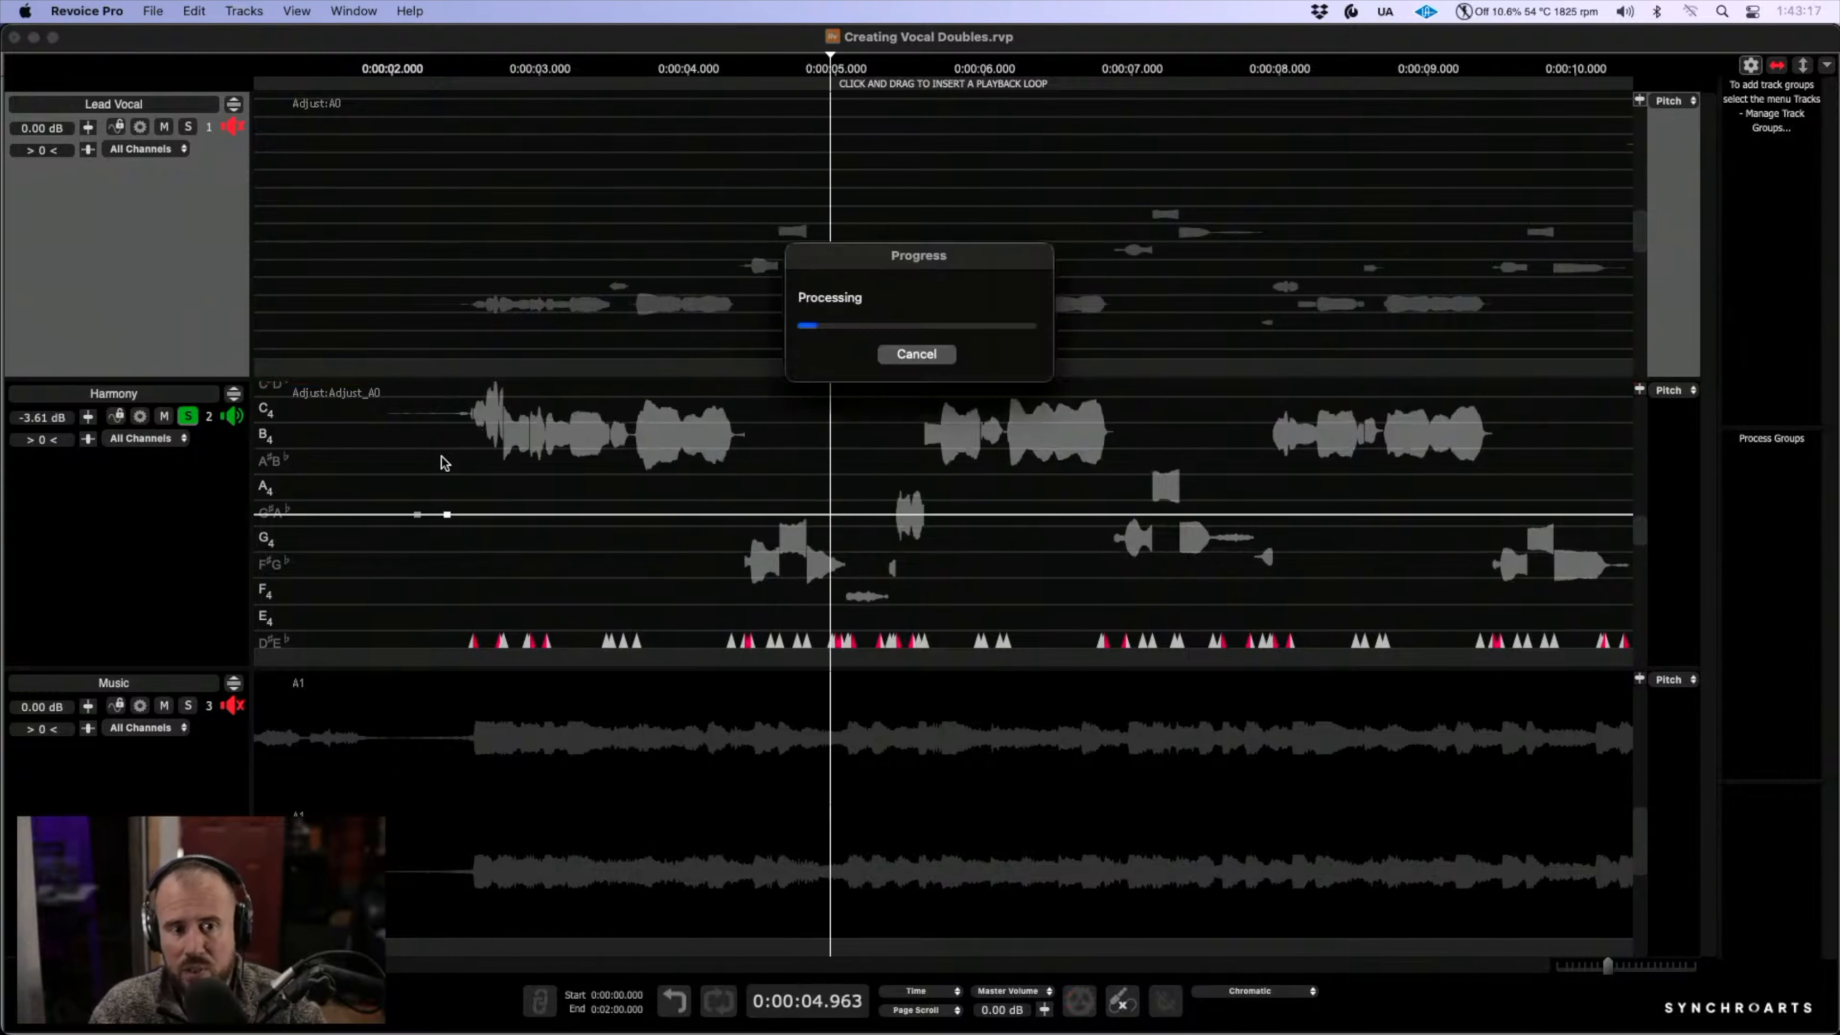
key("super+shift+z")
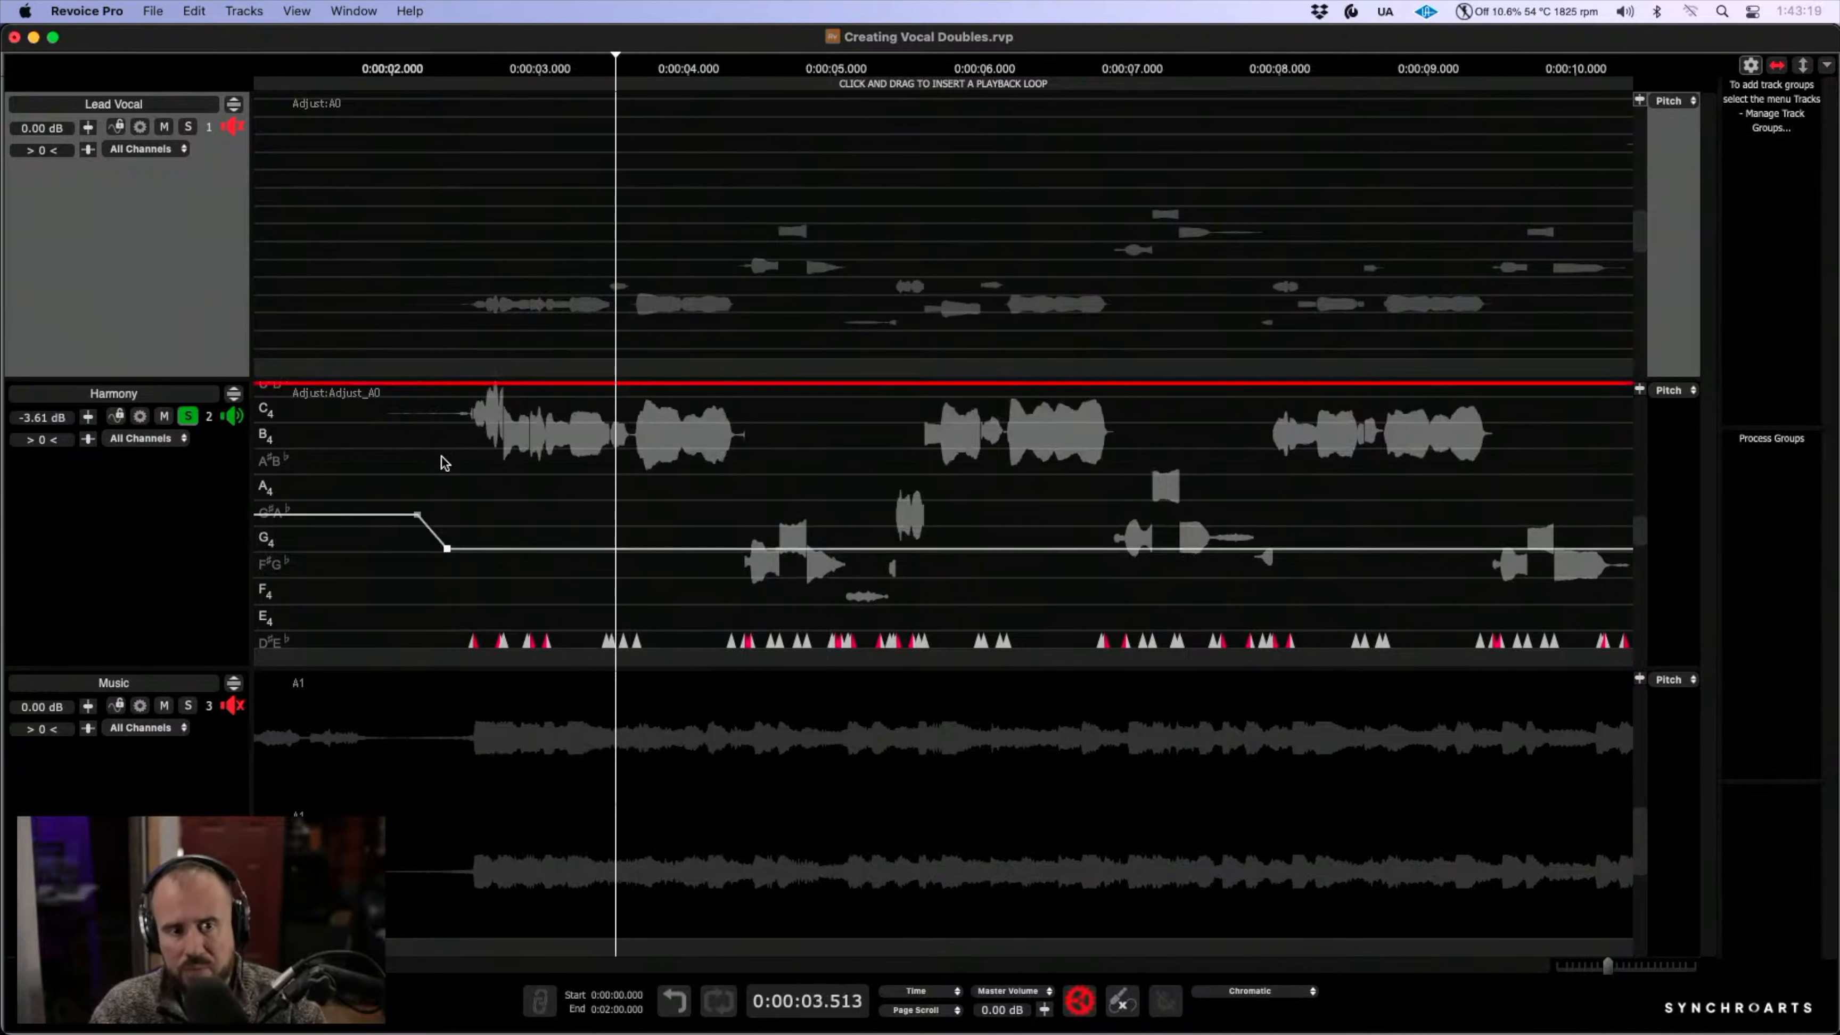
left_click(189, 127)
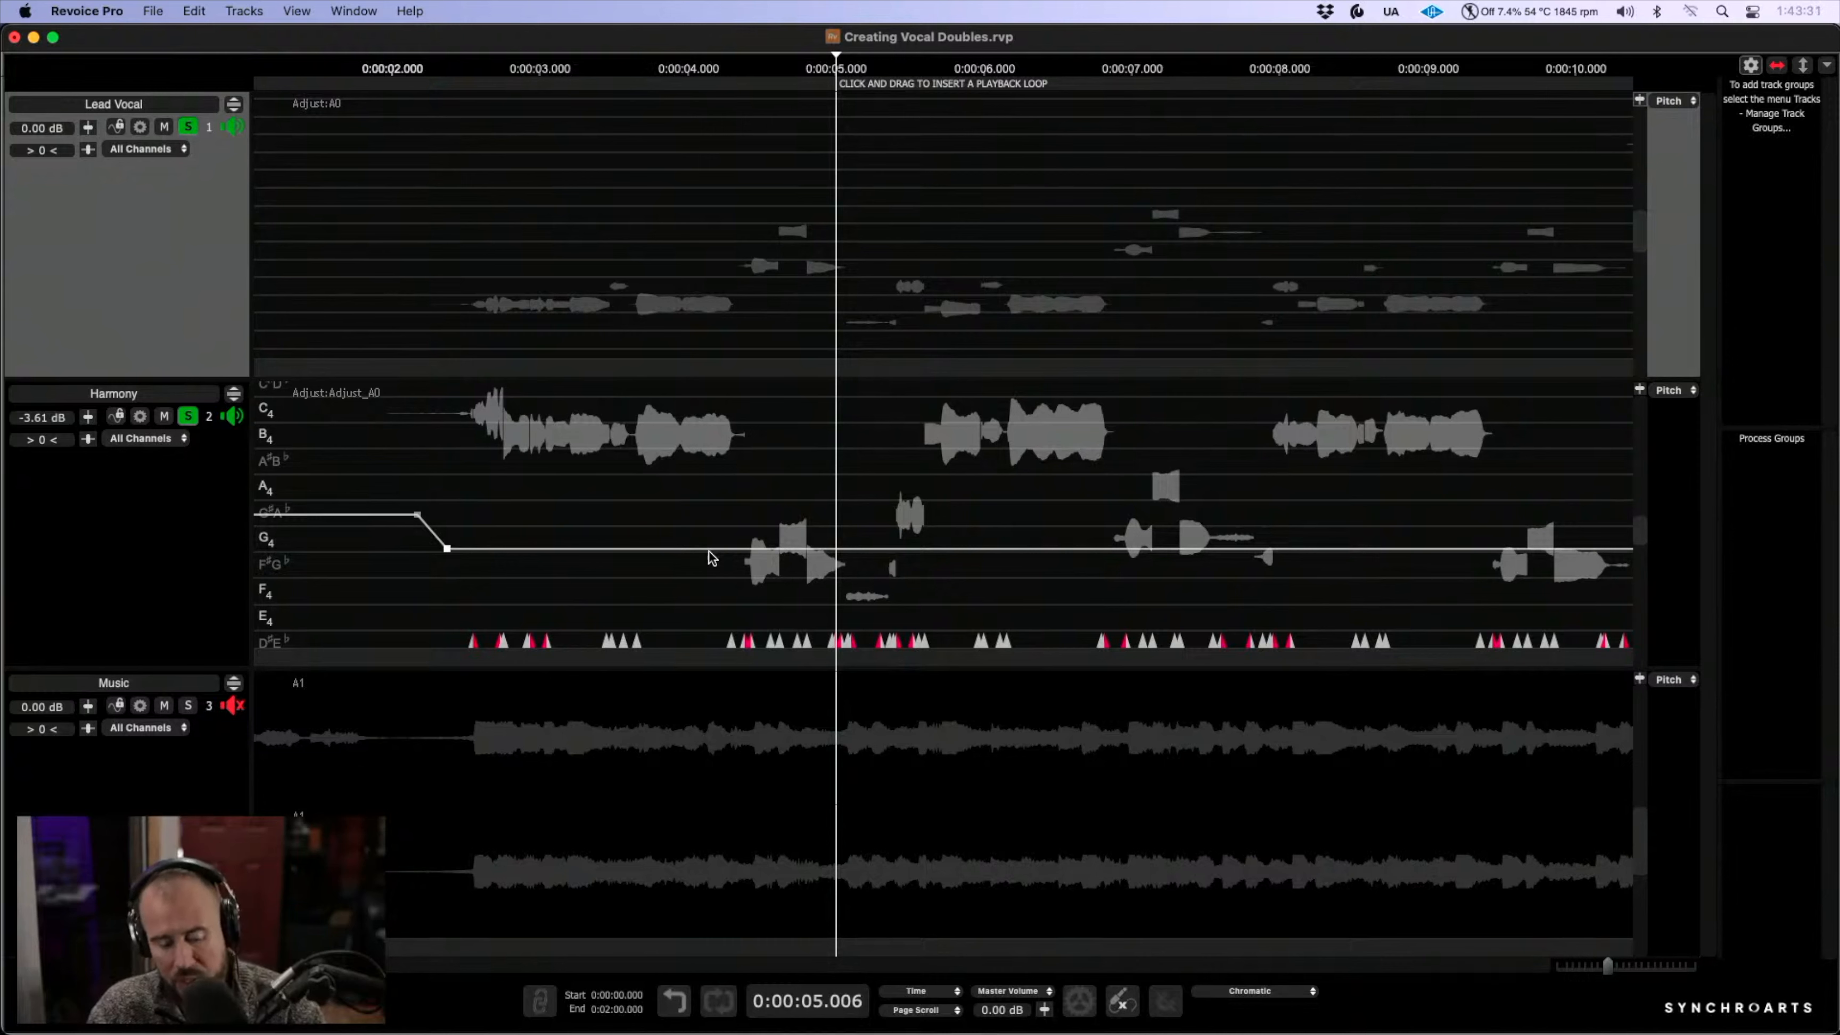
key("r")
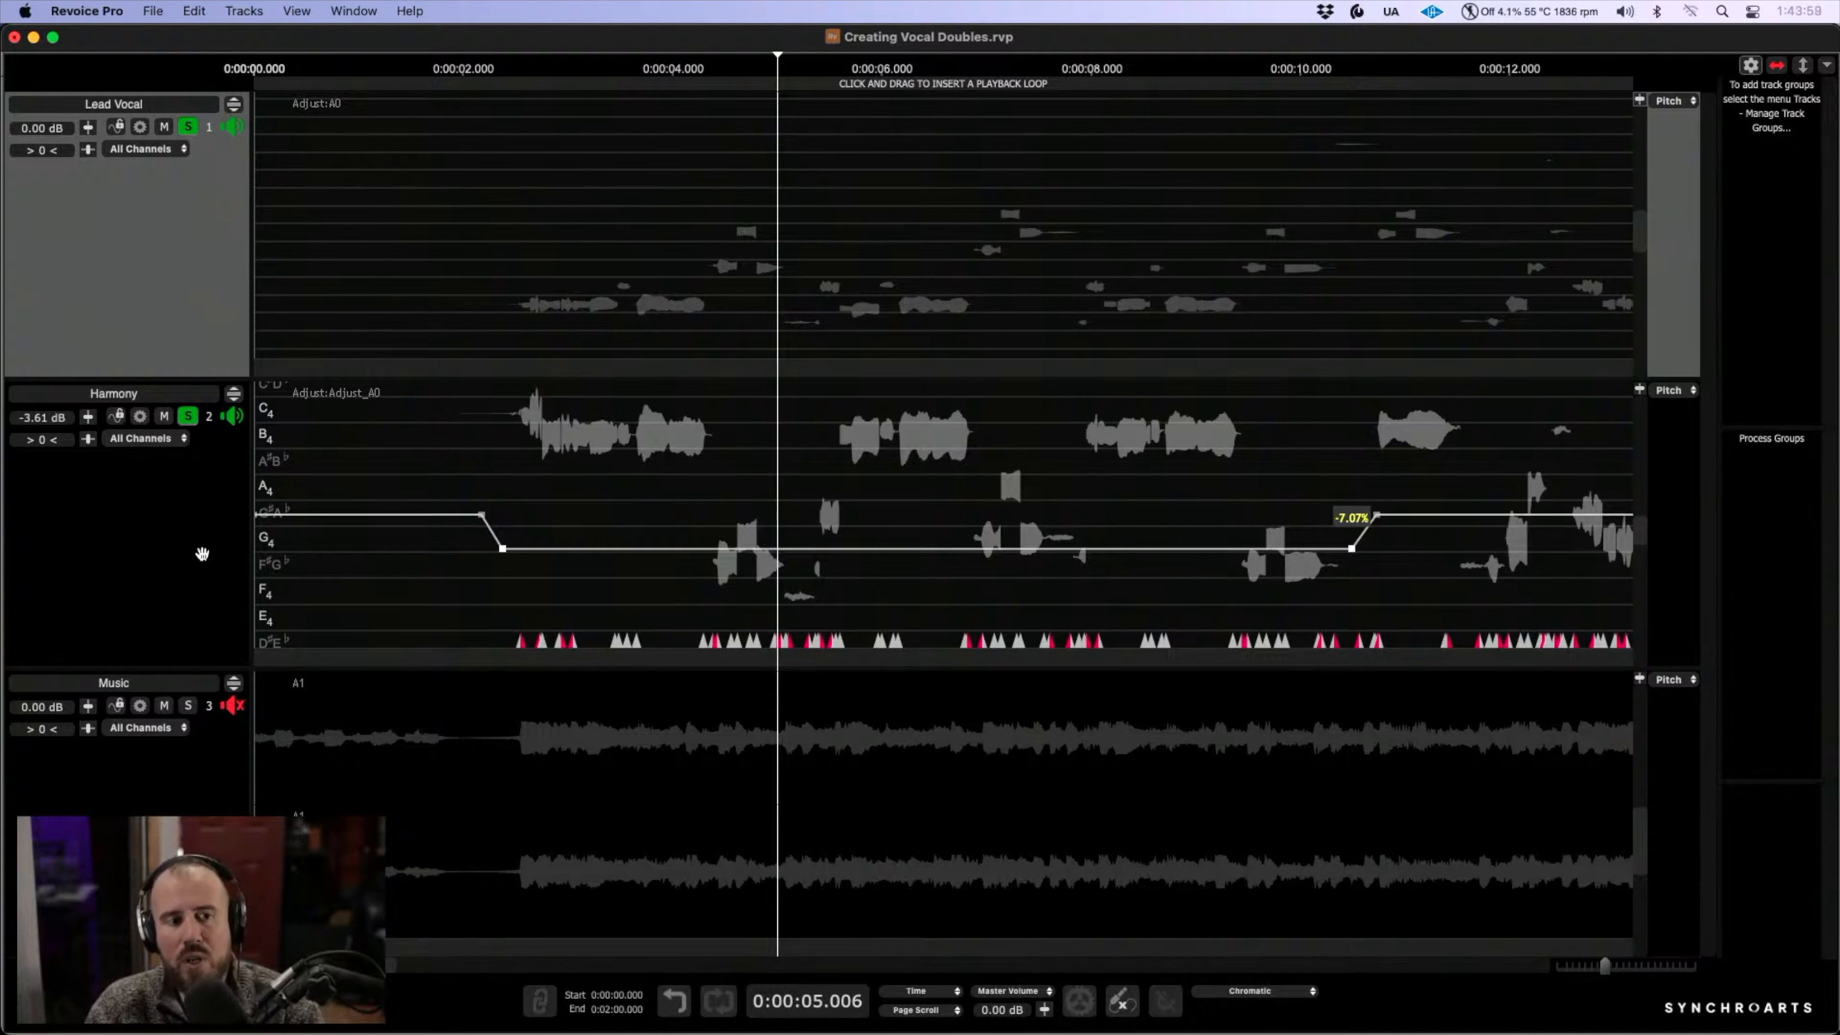
- Unsolo the Lead Vocal and Harmony and play the full mix from just before the first vocal phrase
left_click(189, 128)
left_click(187, 417)
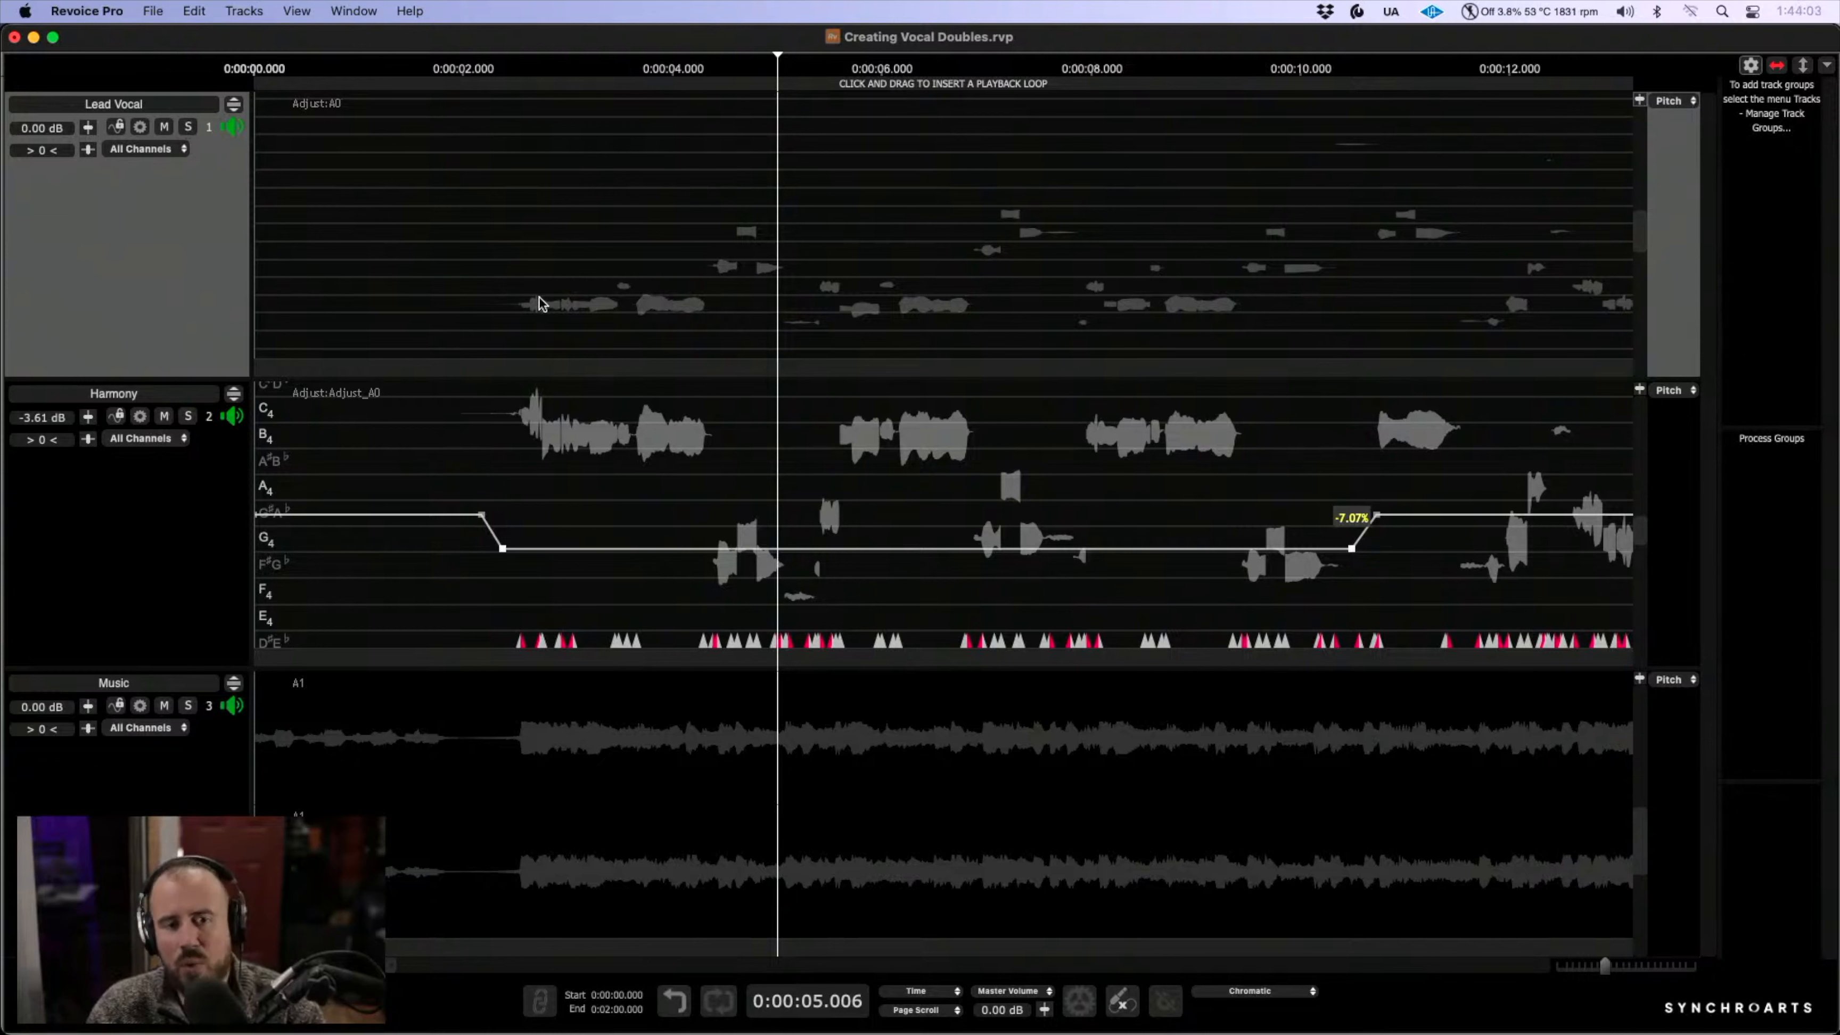
left_click(502, 234)
key("space")
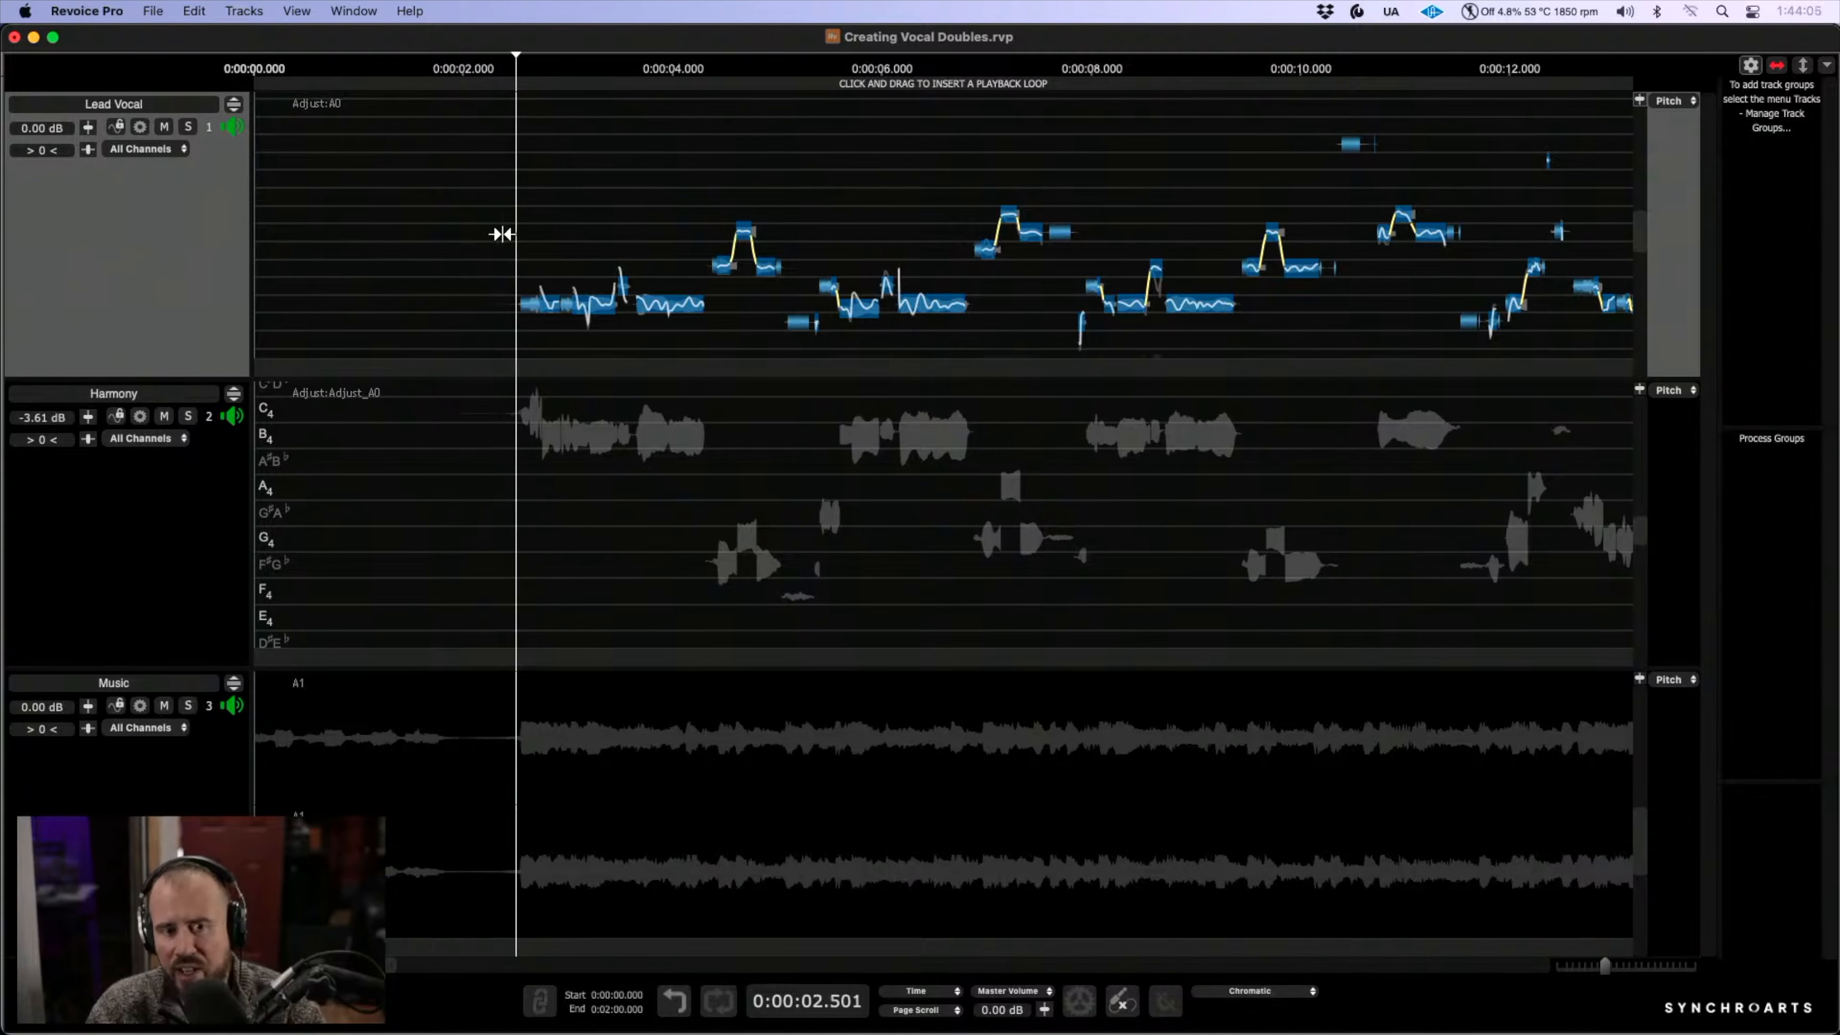
key("space")
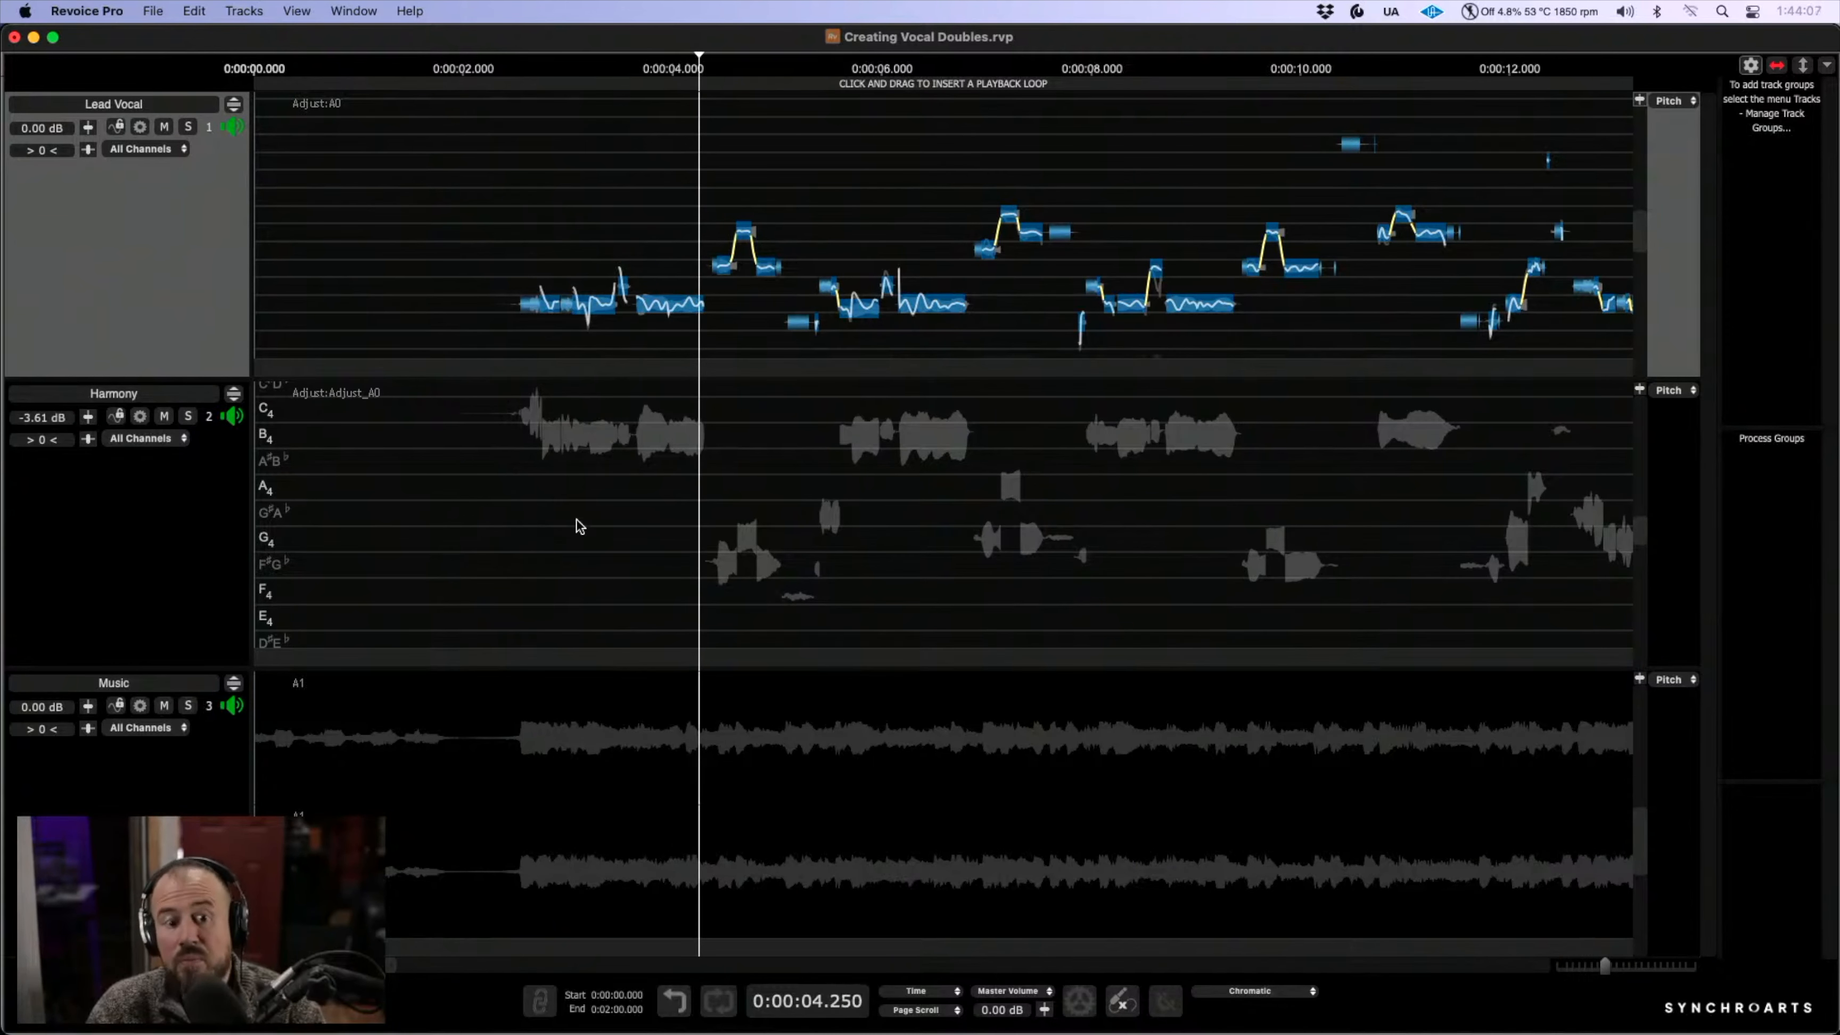
- Start a new process, choose Doubler as the process type, and move the process window clear of the Lead Vocal track
left_click(576, 519)
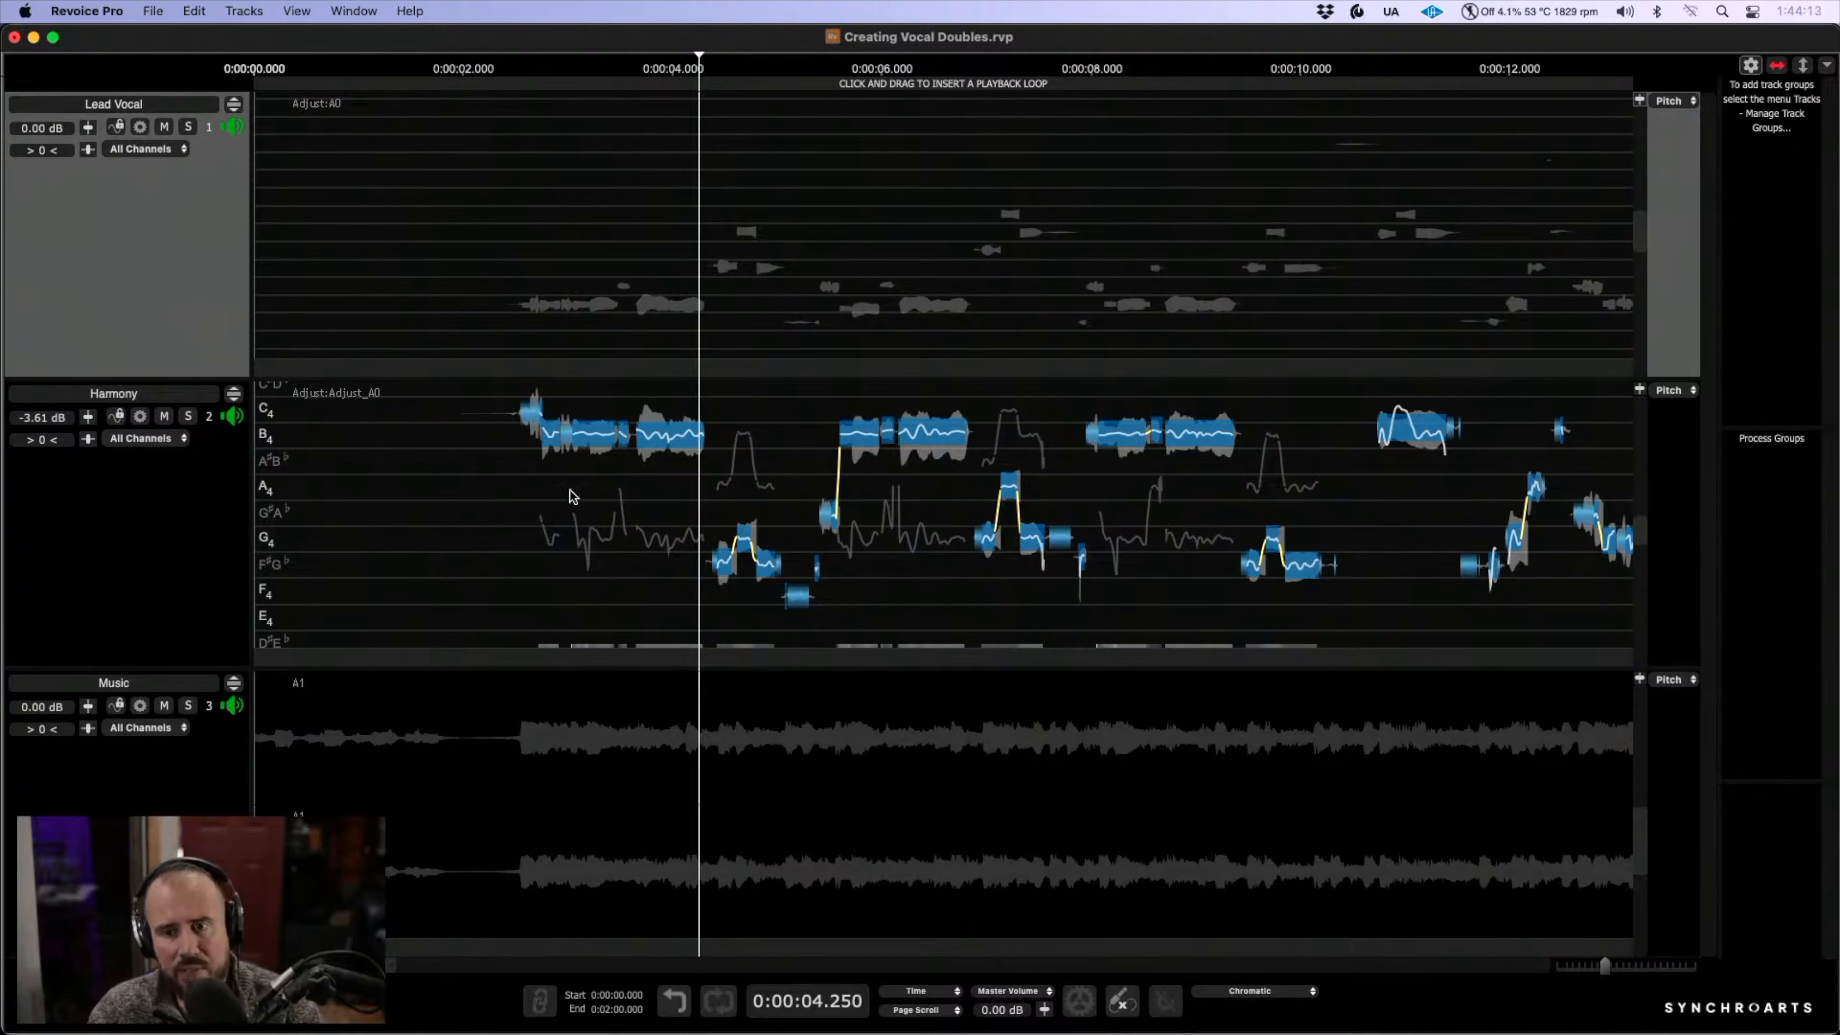
right_click(572, 495)
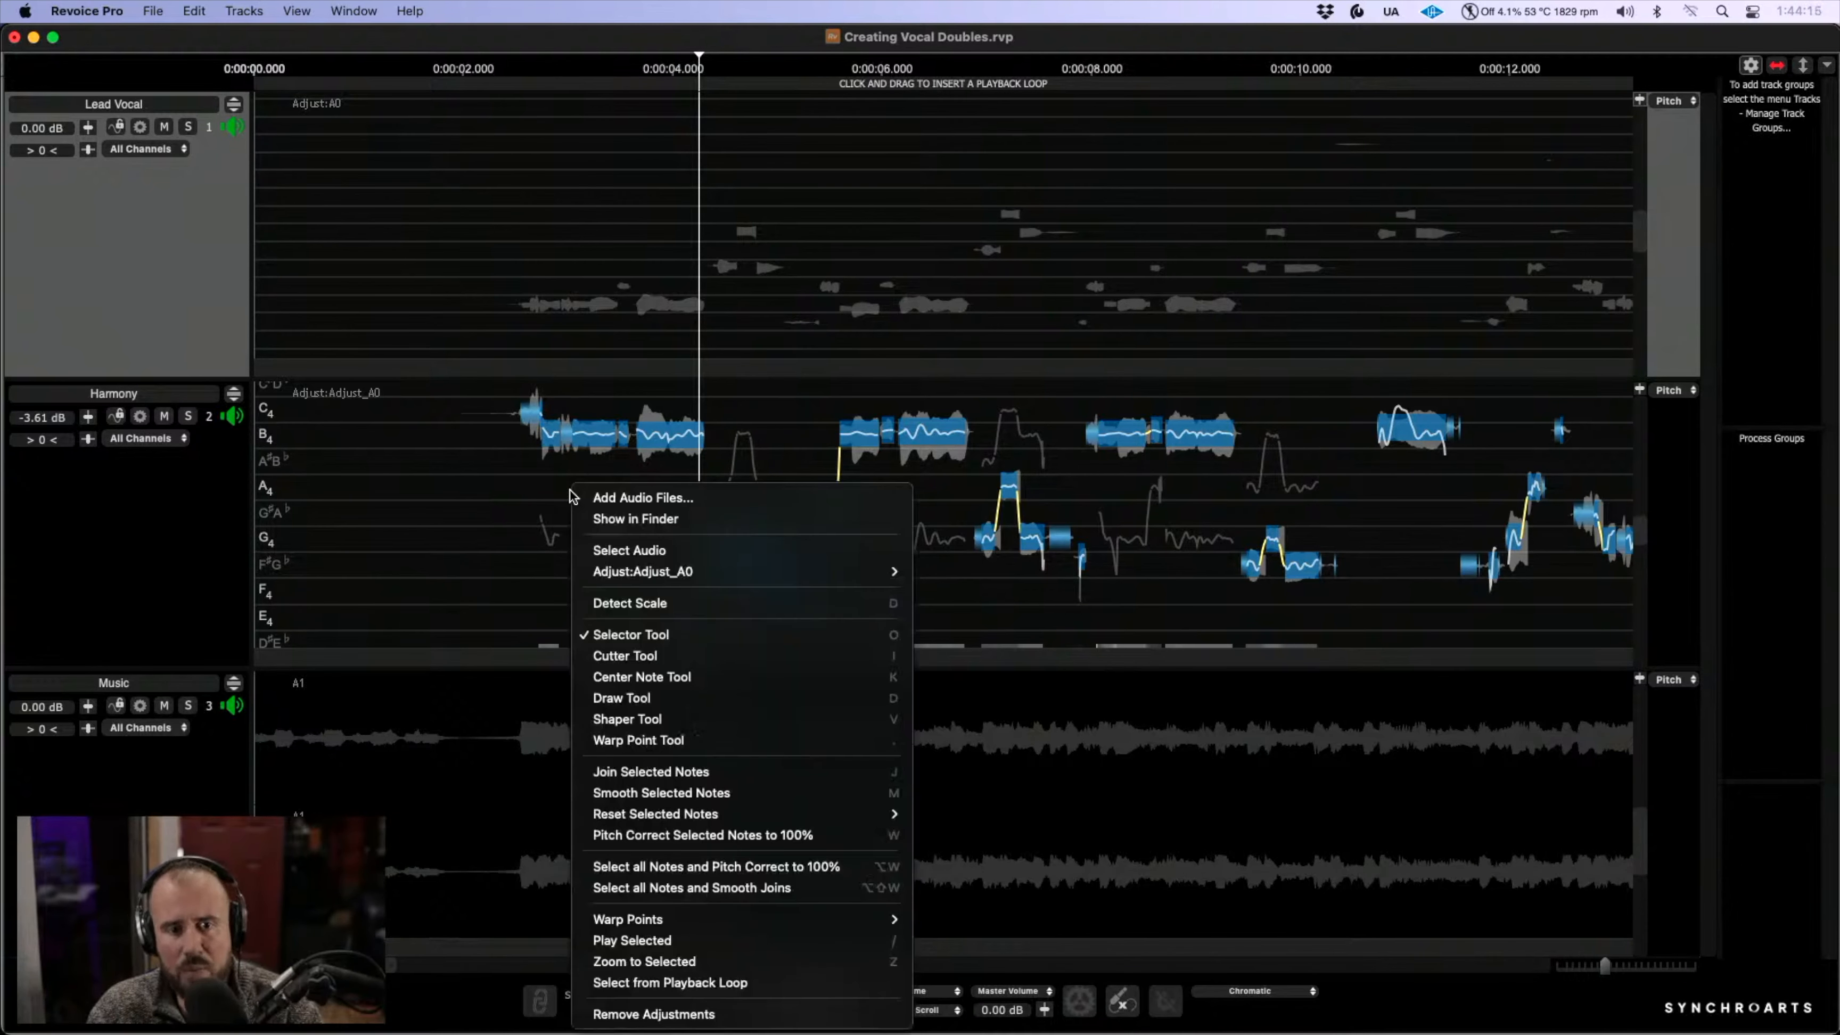
left_click(428, 501)
key("n")
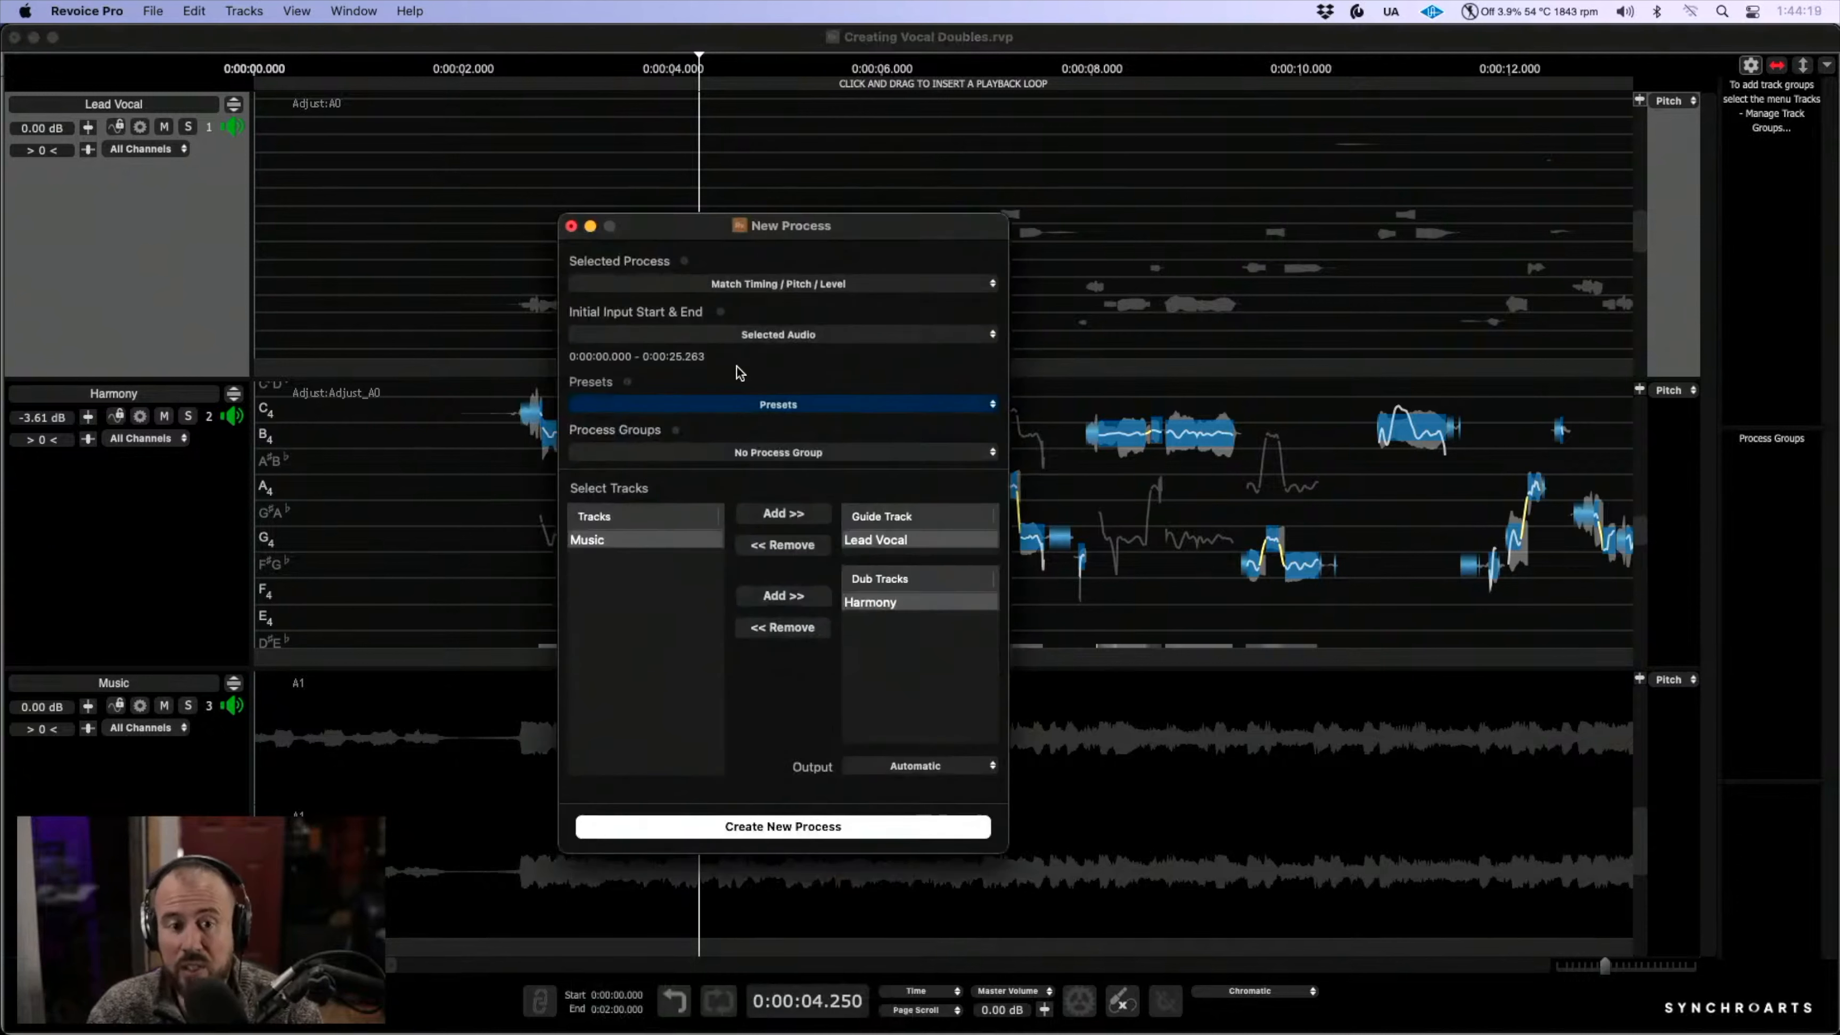
left_click_drag(870, 226, 744, 235)
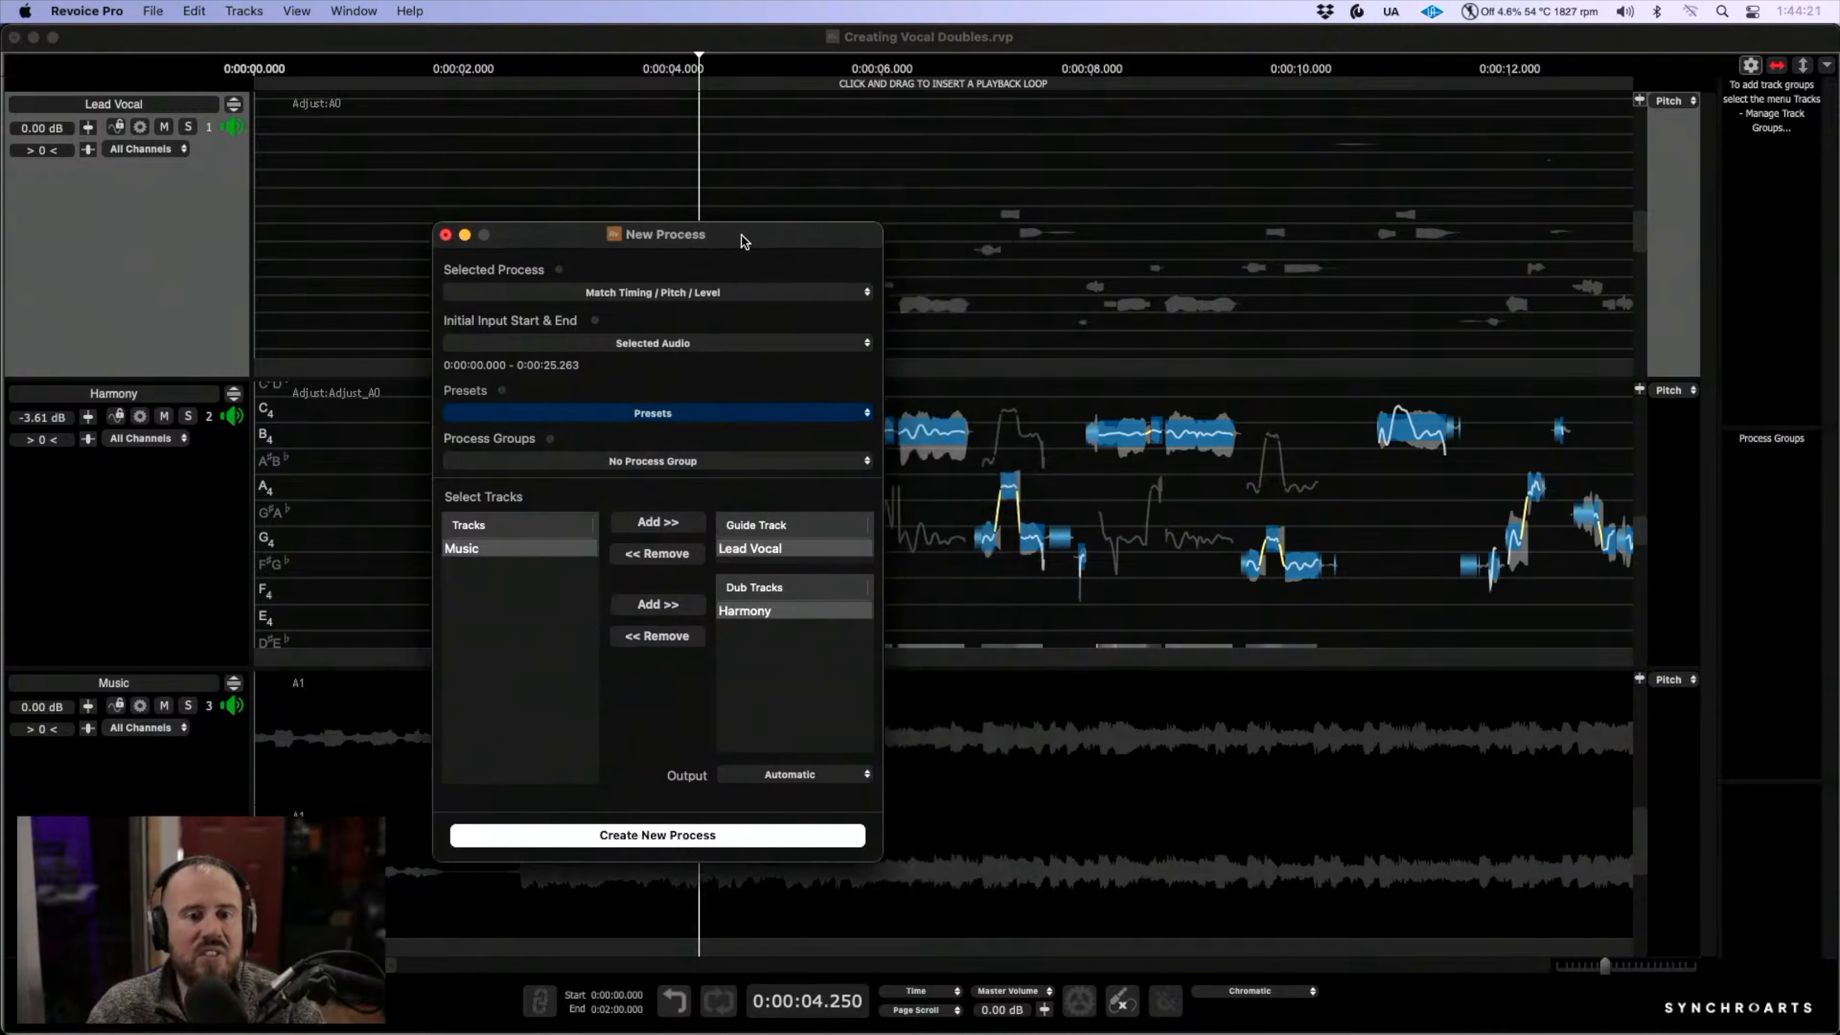
left_click(709, 293)
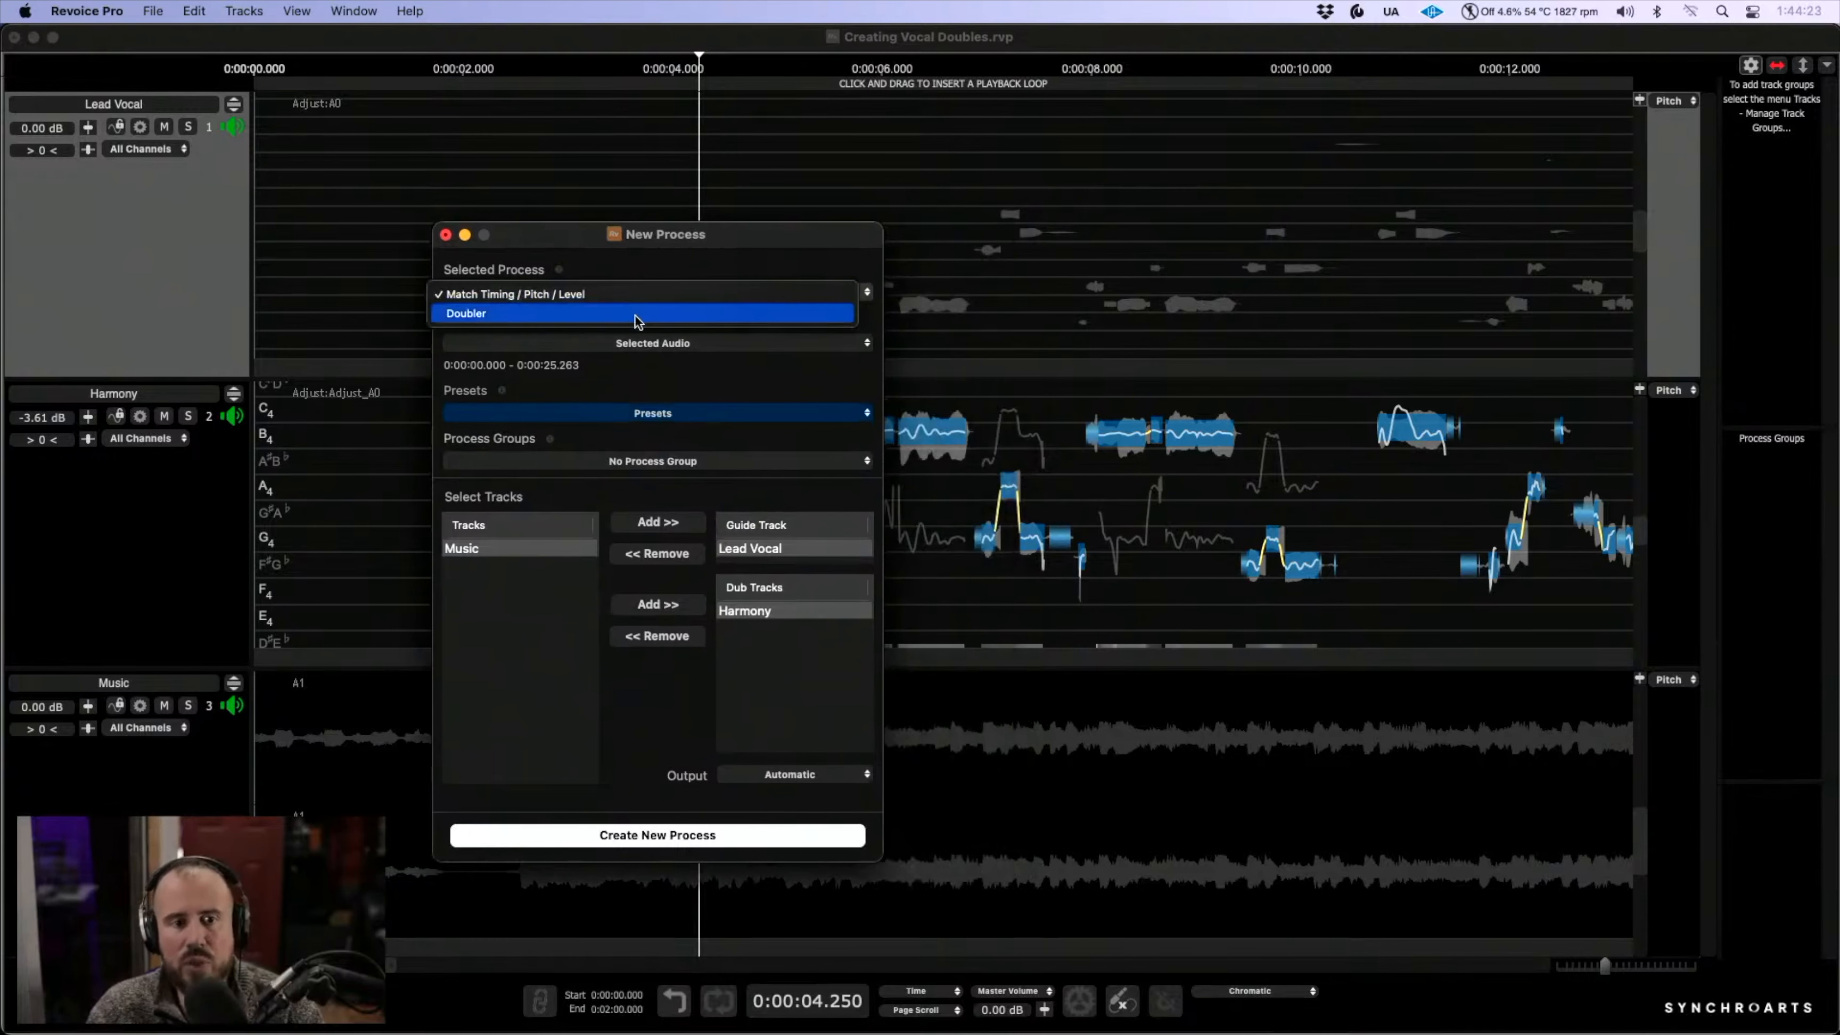
left_click(695, 313)
left_click_drag(635, 234, 983, 529)
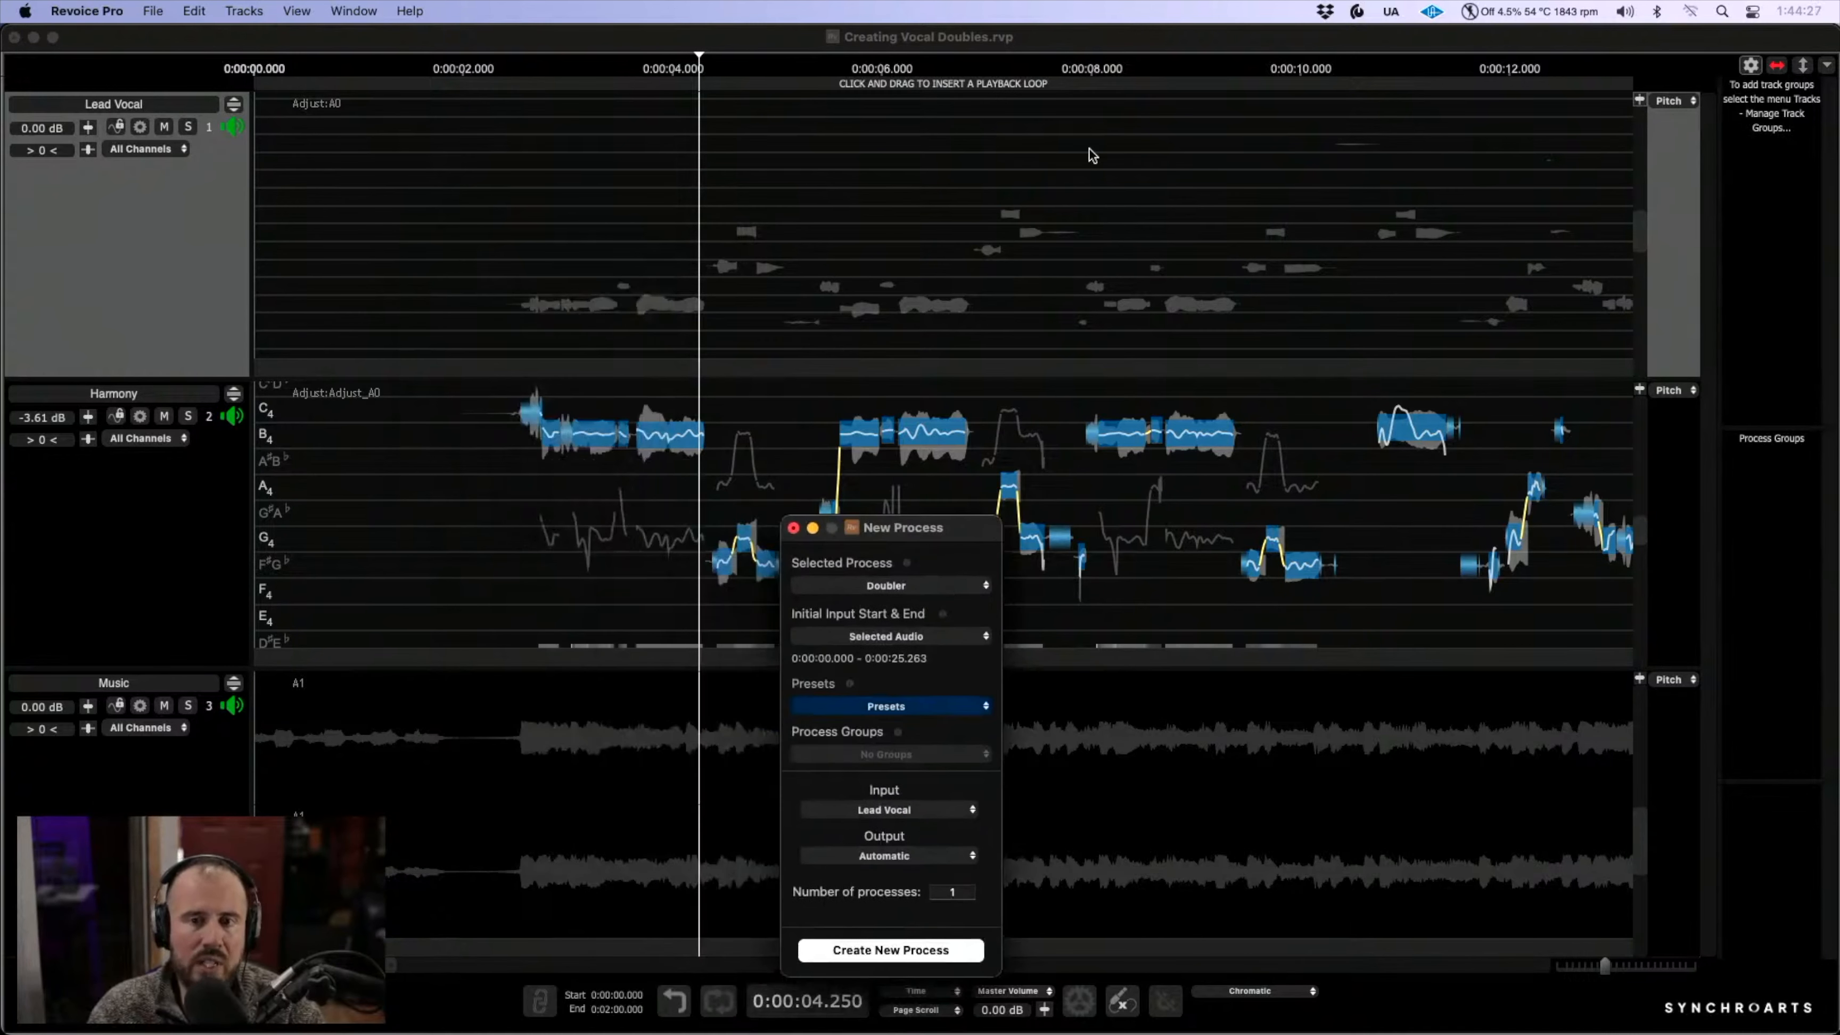
- Select the playback range 0:00:01.724 to 0:00:10.690 as the Doubler's input start and end
scroll(637, 165, "right", 1)
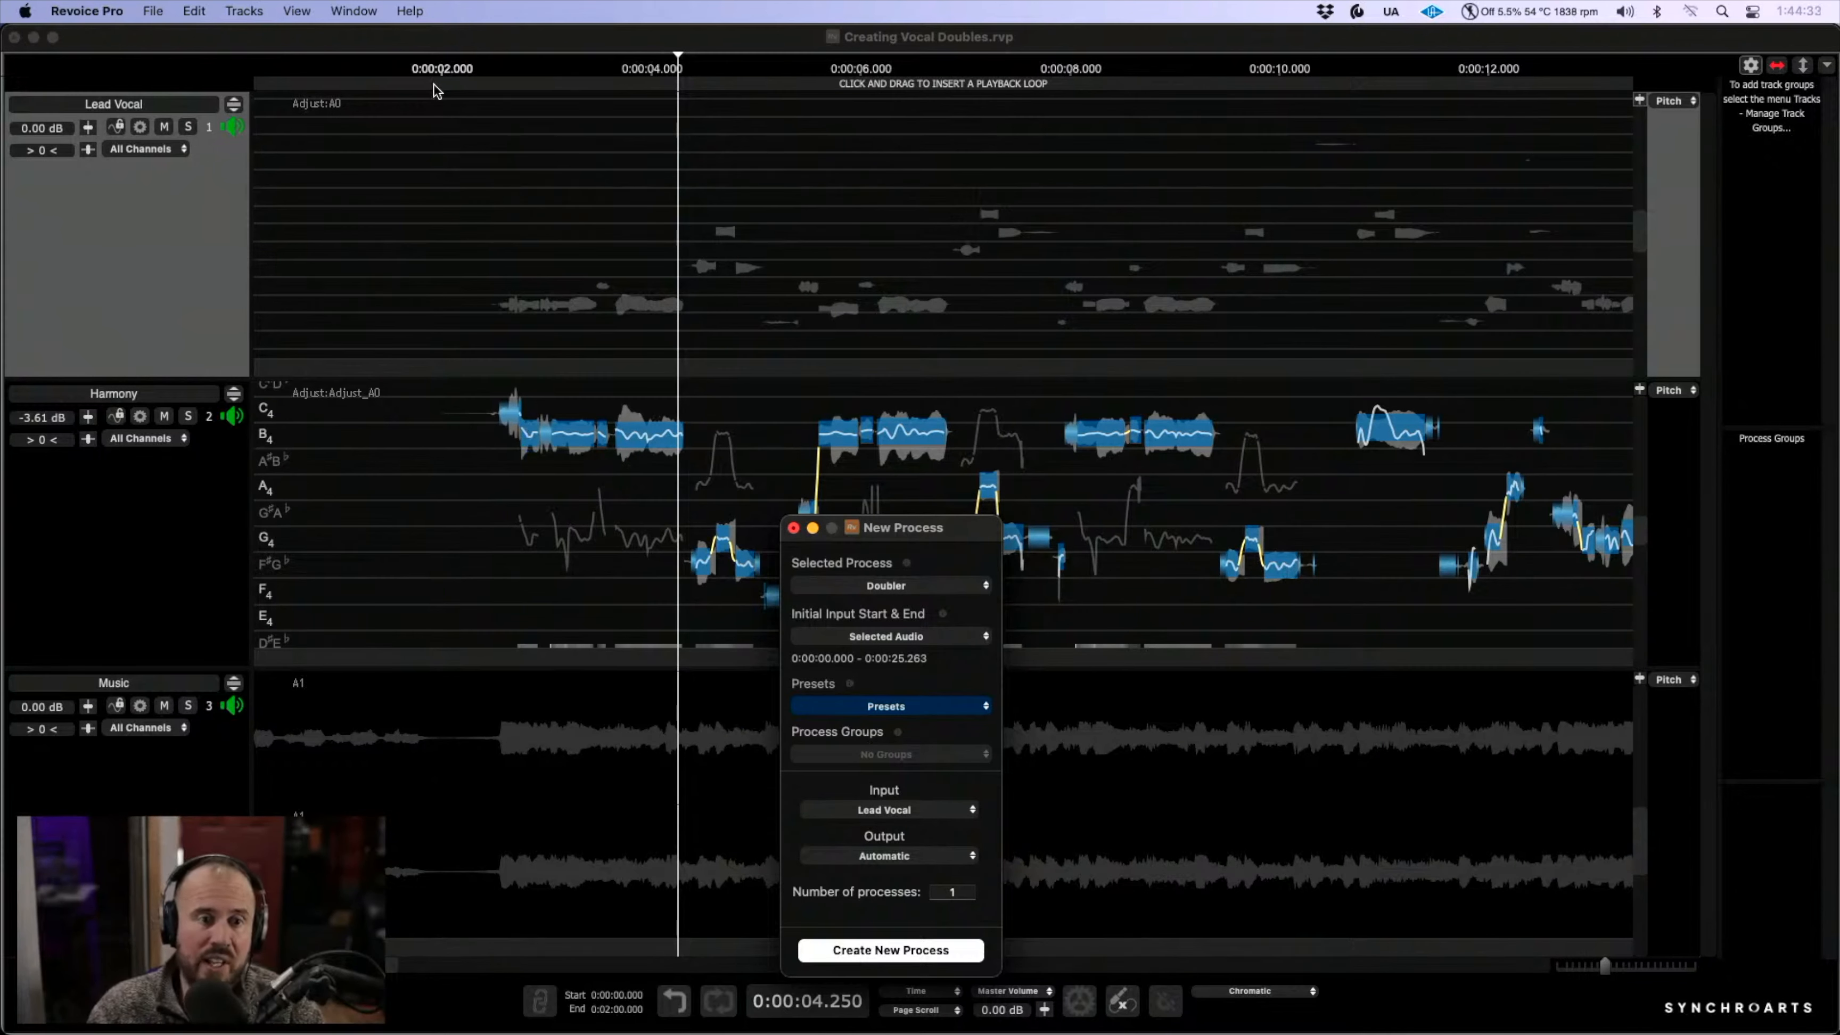
left_click_drag(413, 84, 1351, 180)
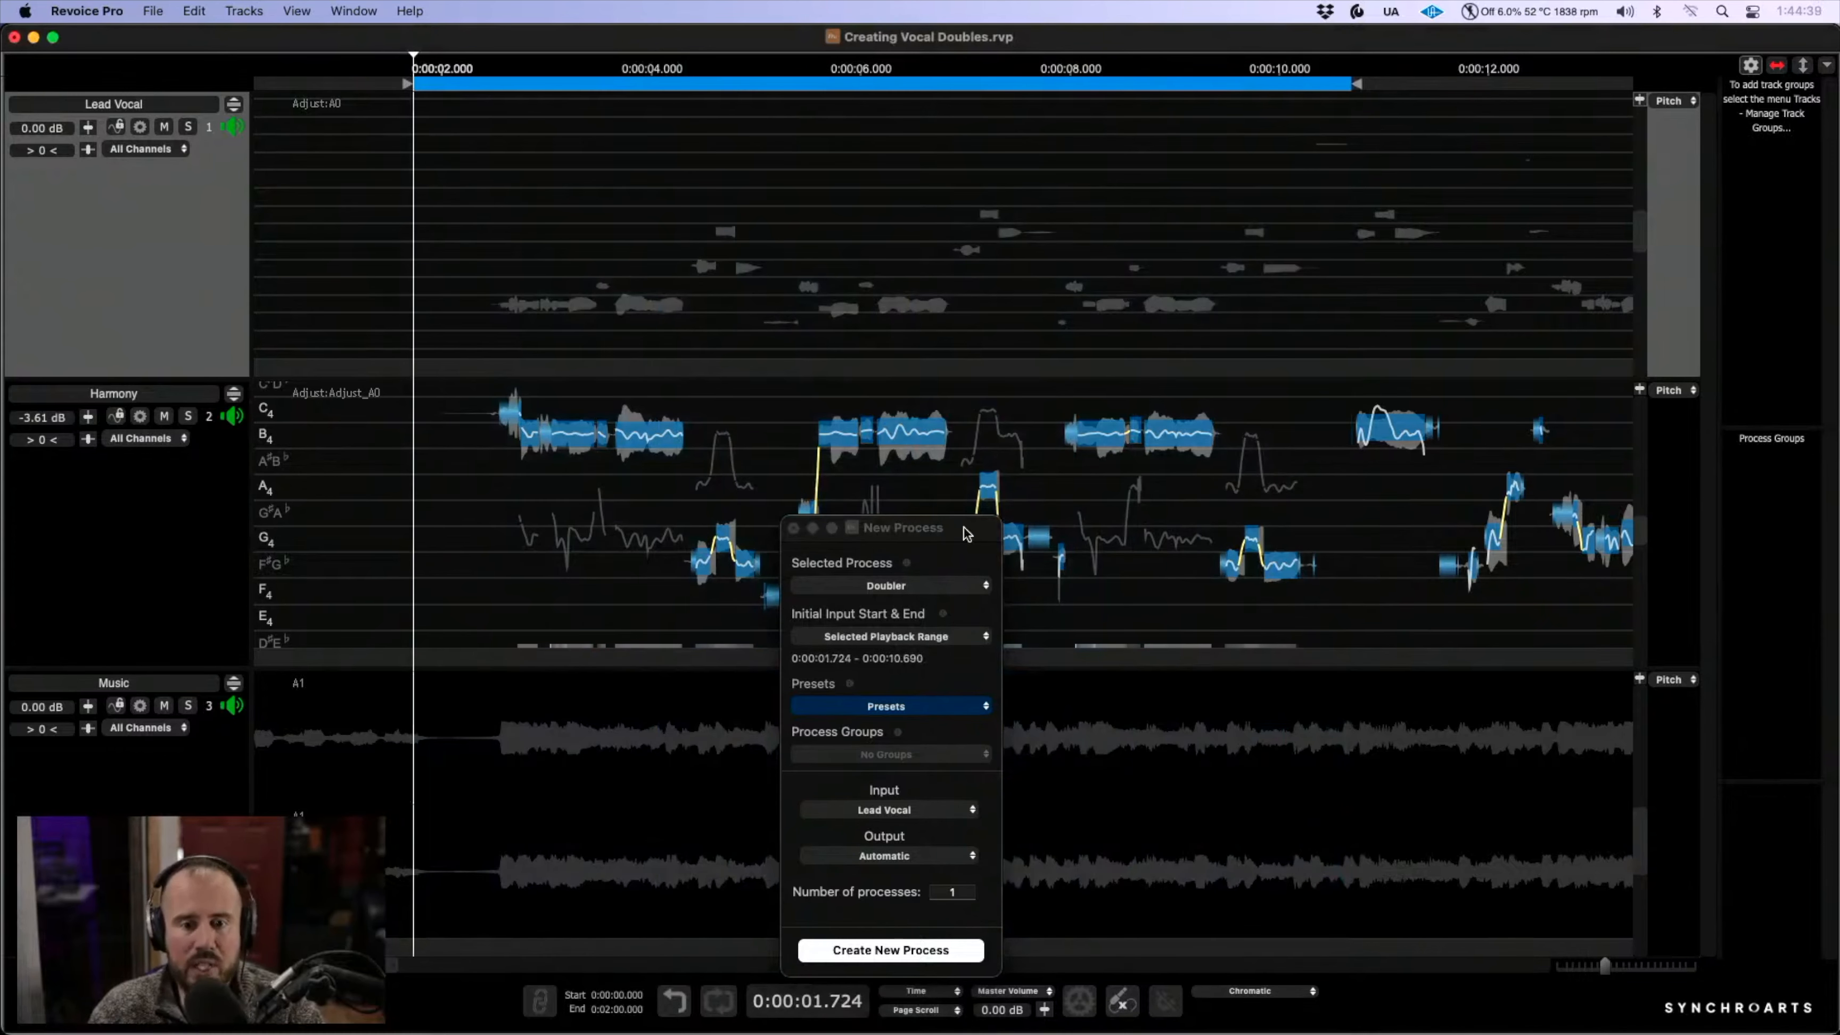
left_click_drag(968, 533, 779, 263)
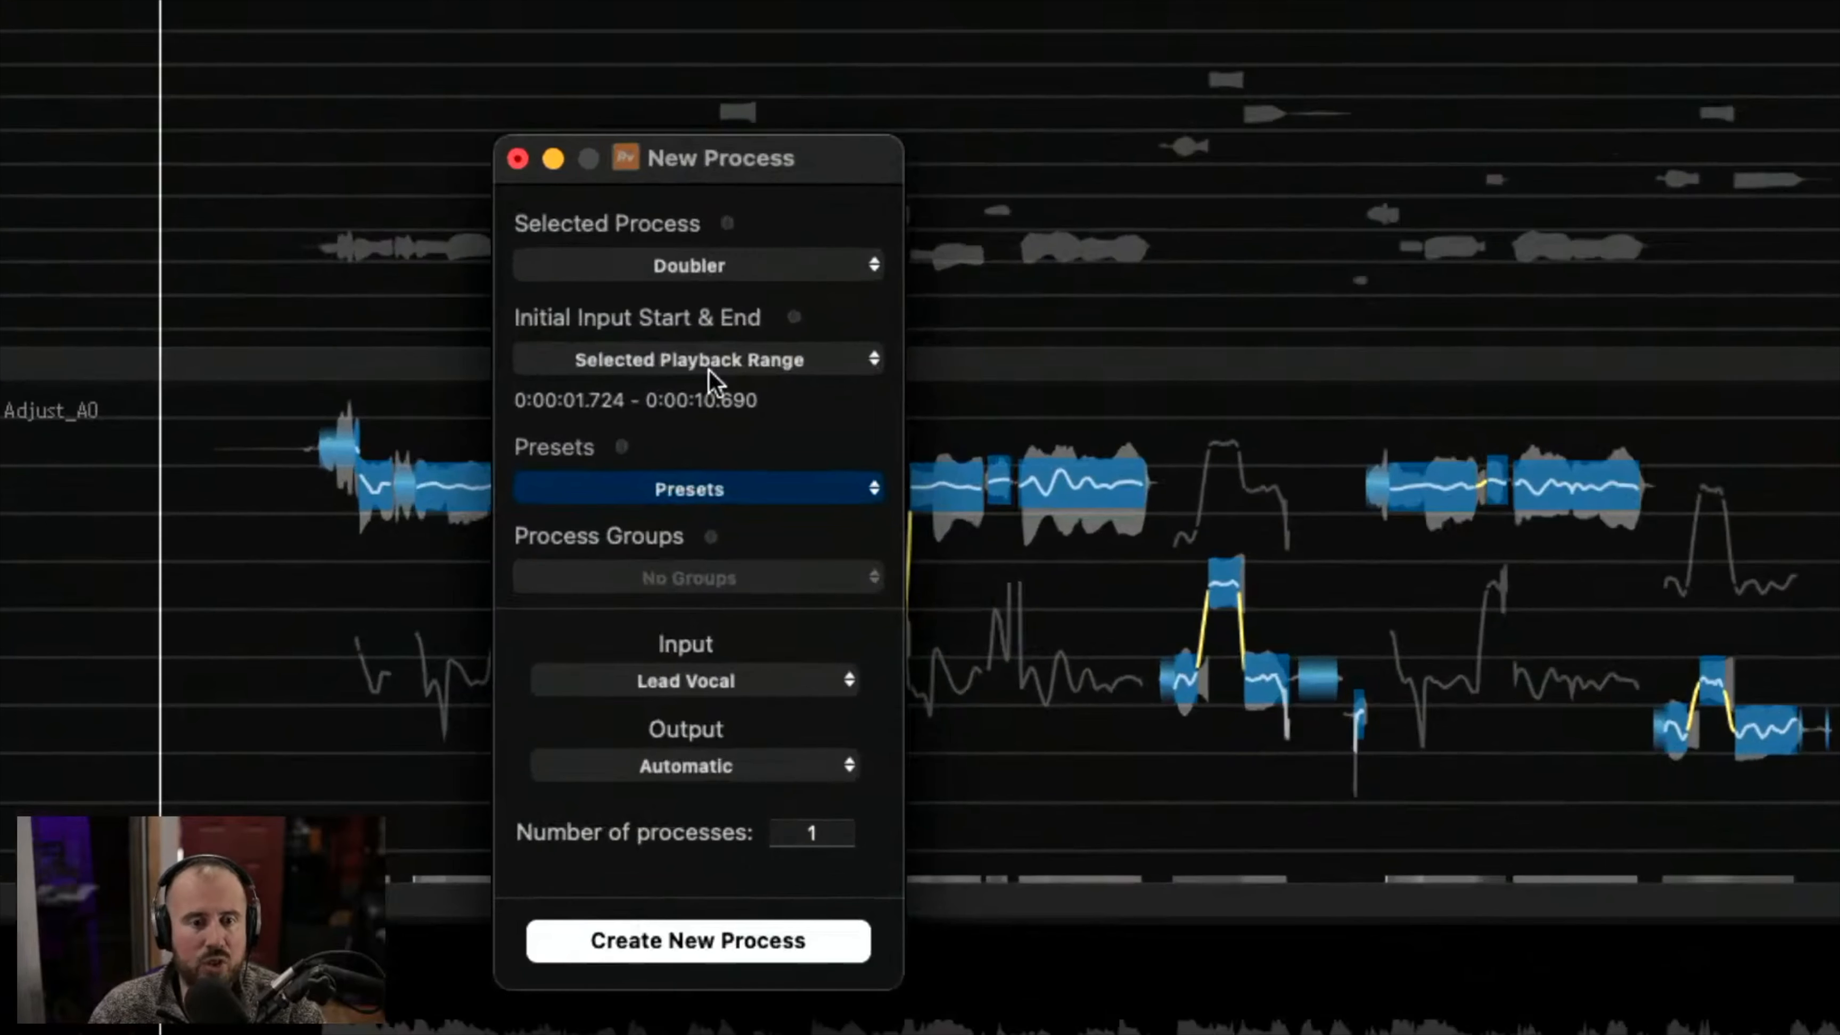
- Apply the Mono Vocal Mild factory preset to the new Doubler process
left_click(707, 491)
mouse_move(697, 527)
mouse_move(761, 559)
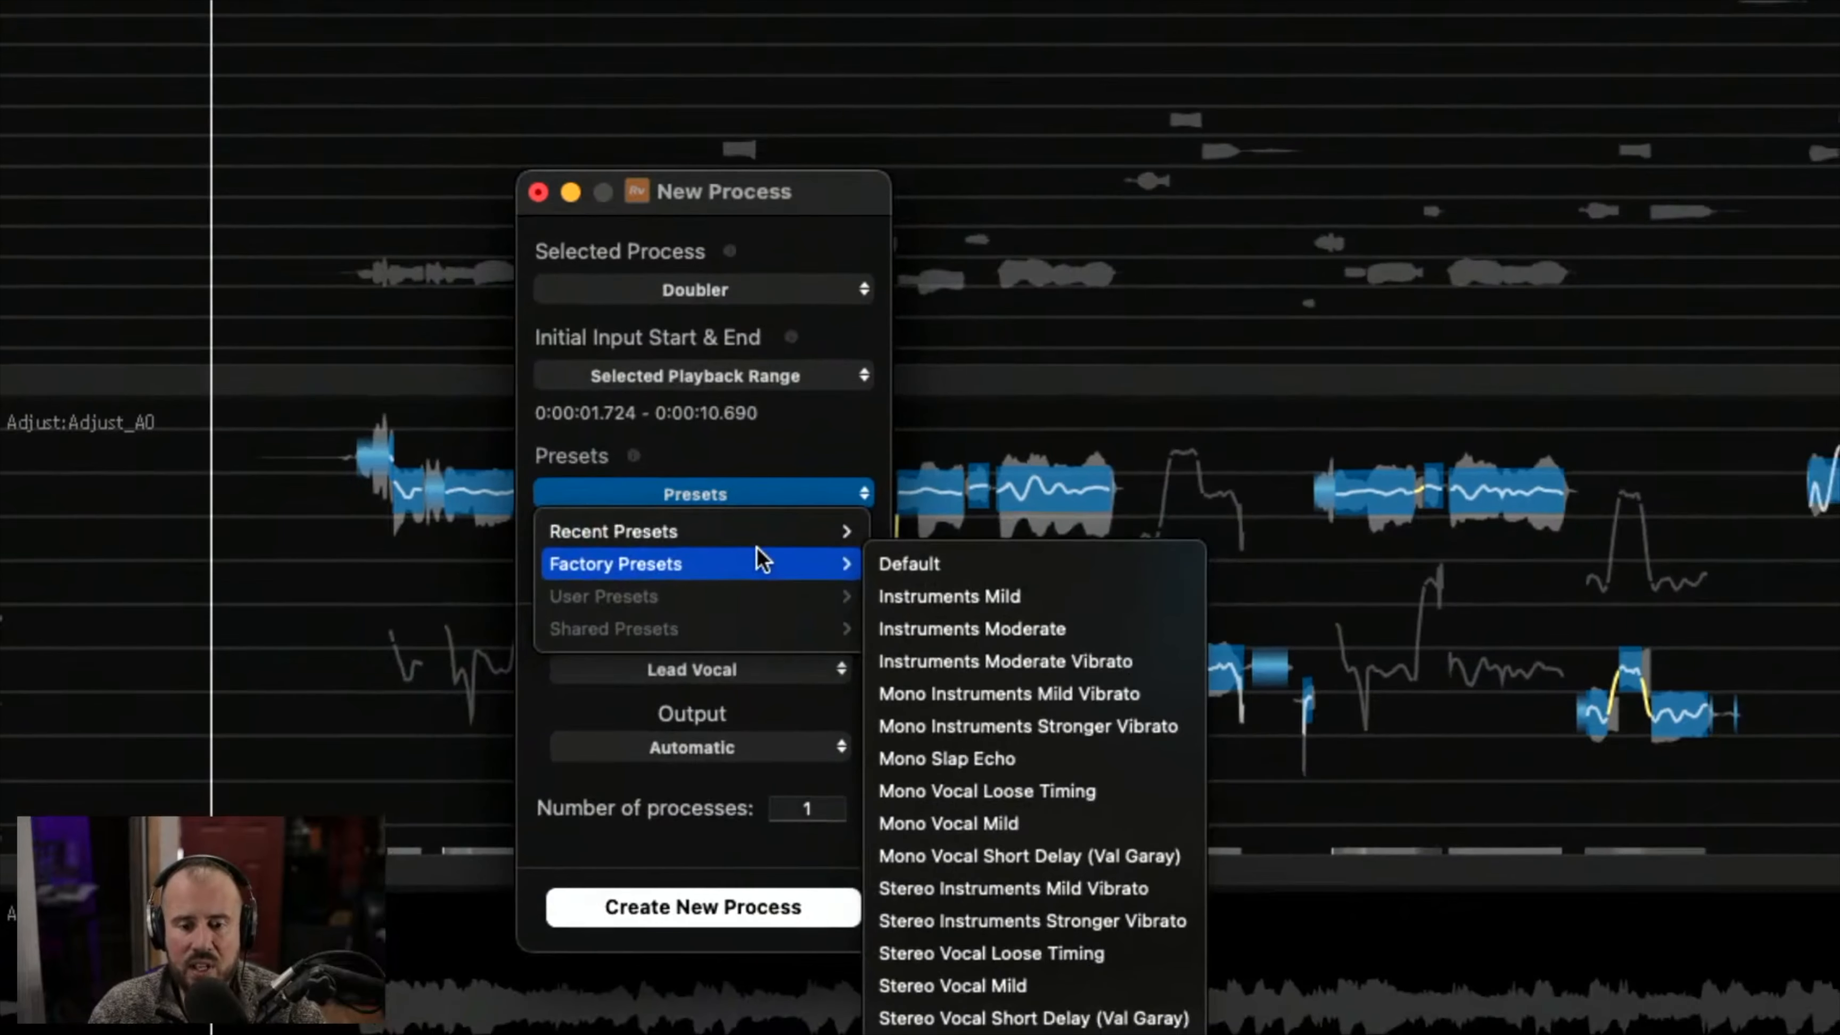
left_click(1025, 821)
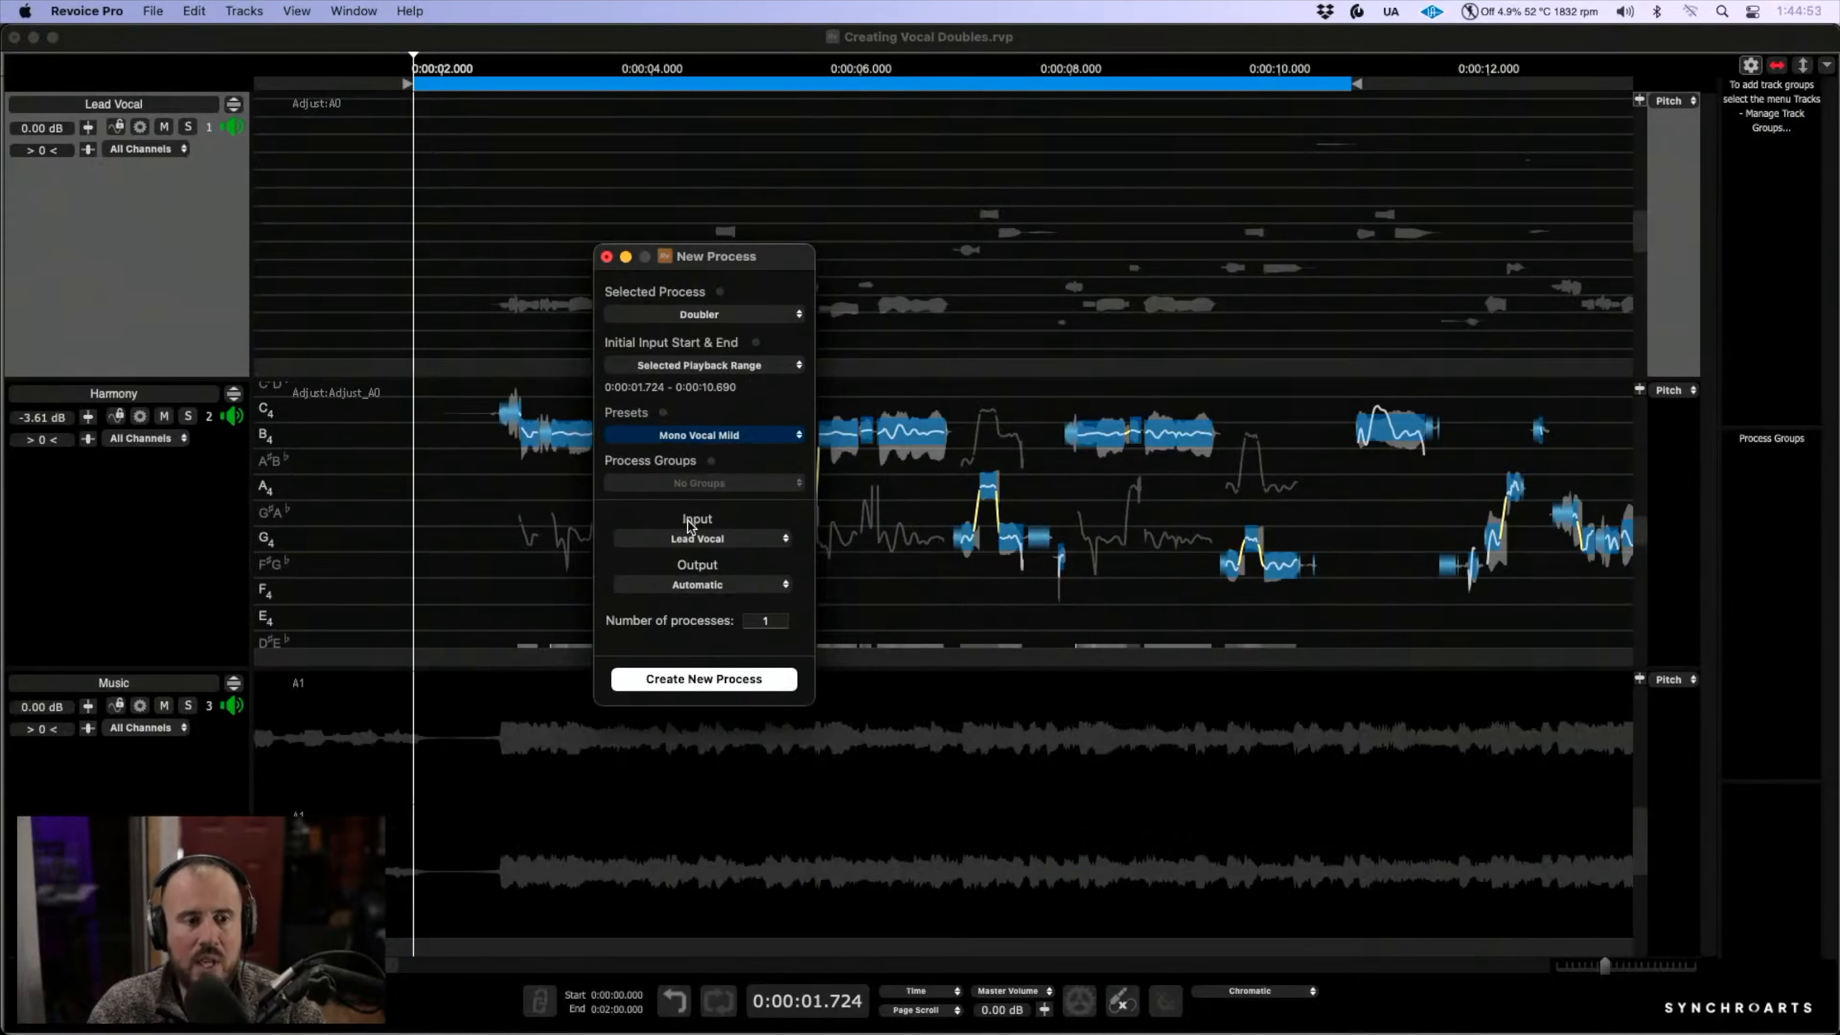
- Set the Doubler's input to Harmony, create the process with automatic output, and close the process window
left_click(719, 543)
left_click(679, 559)
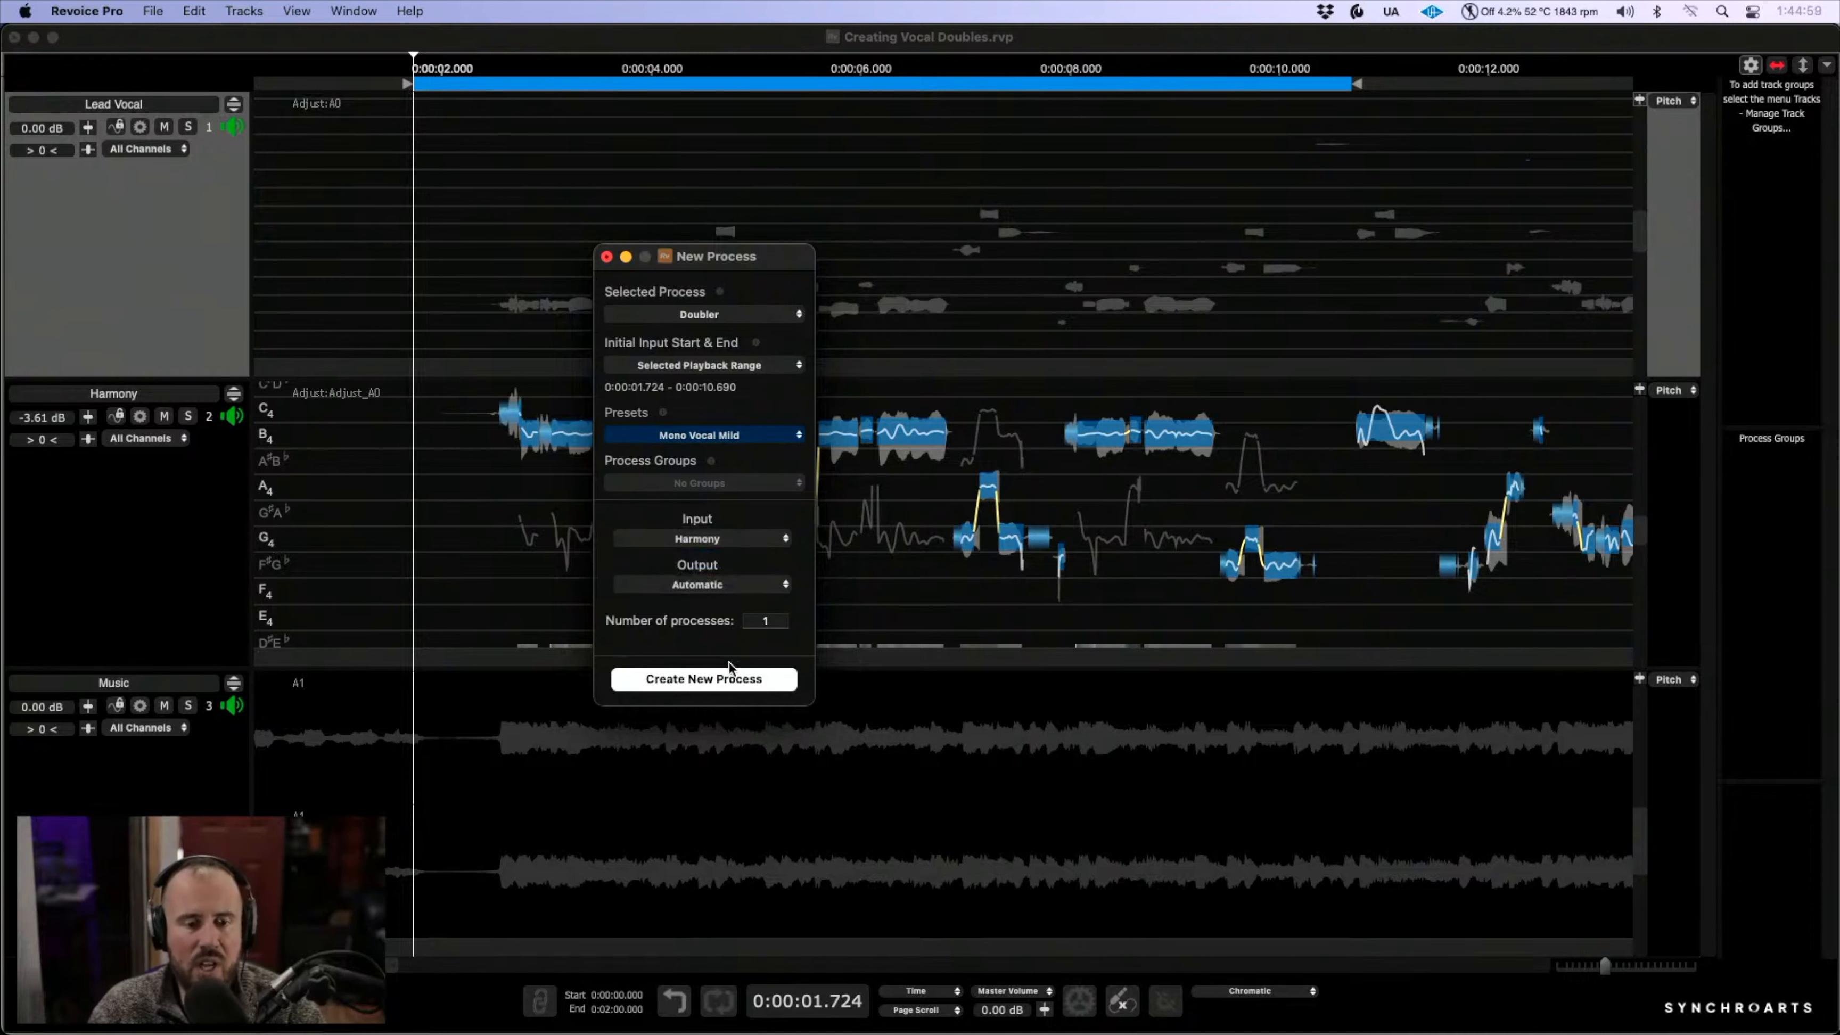
left_click(733, 680)
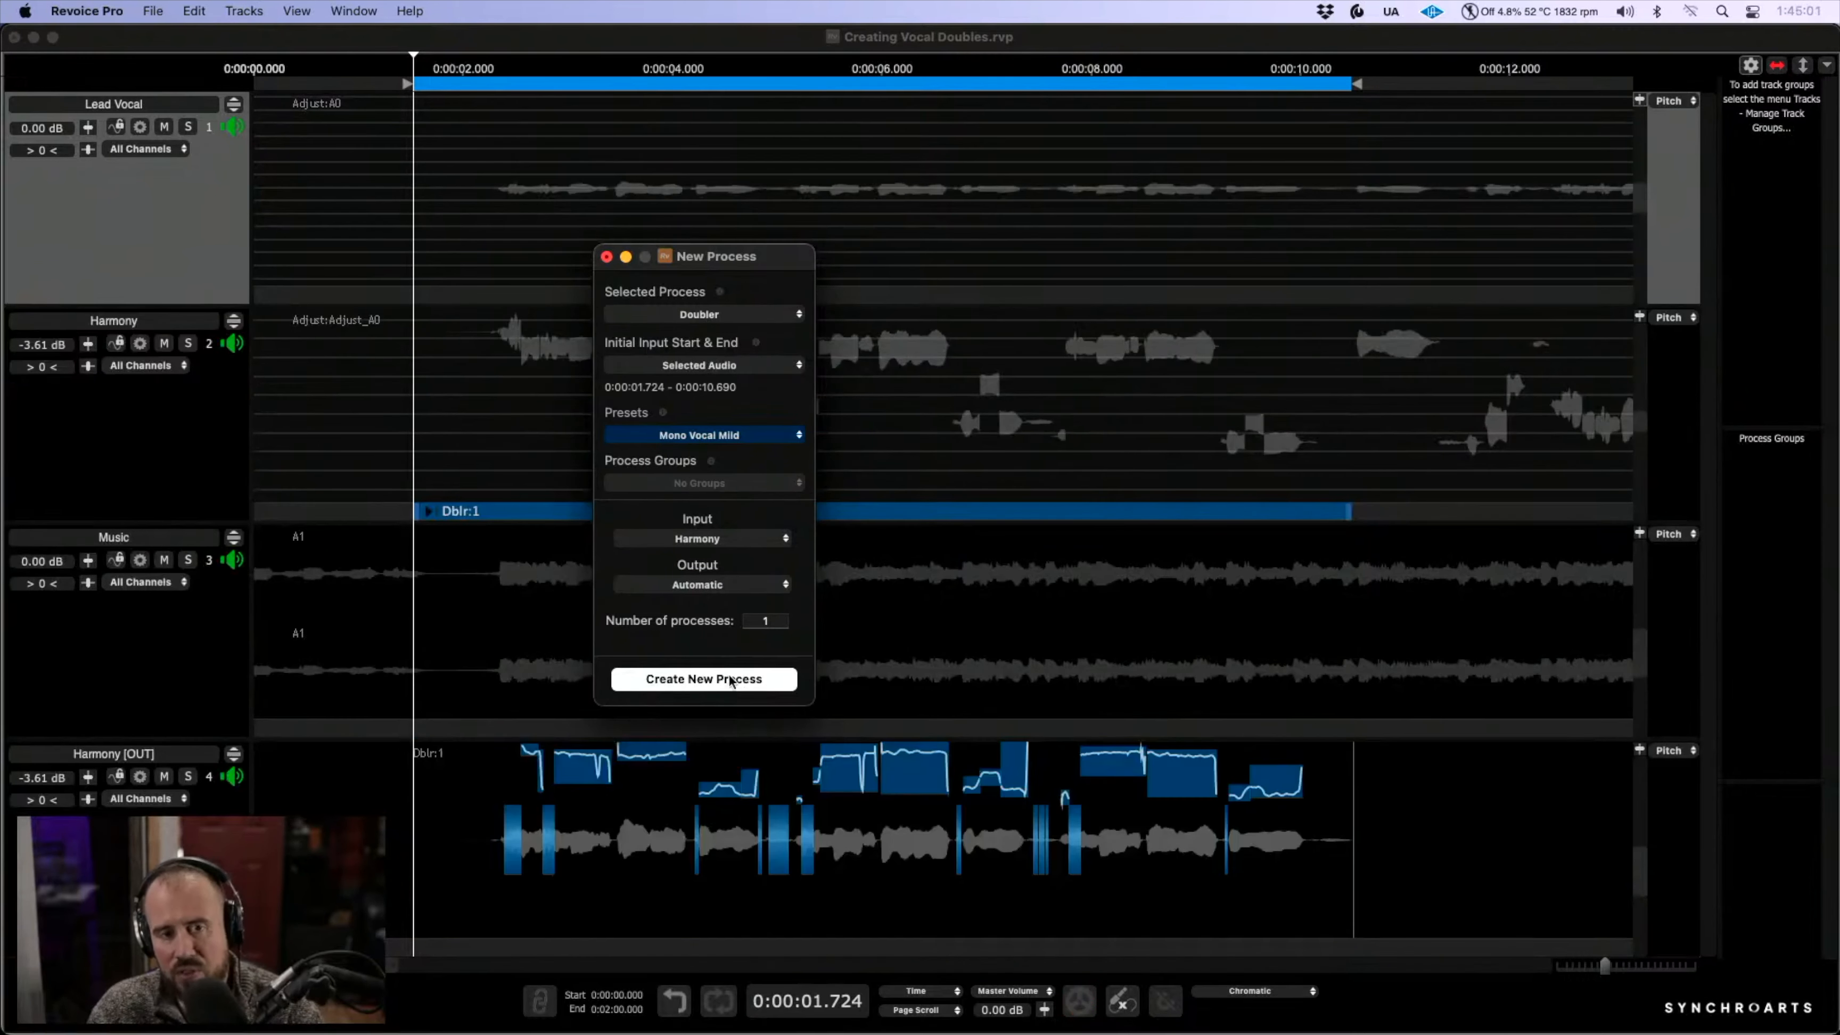
left_click(607, 257)
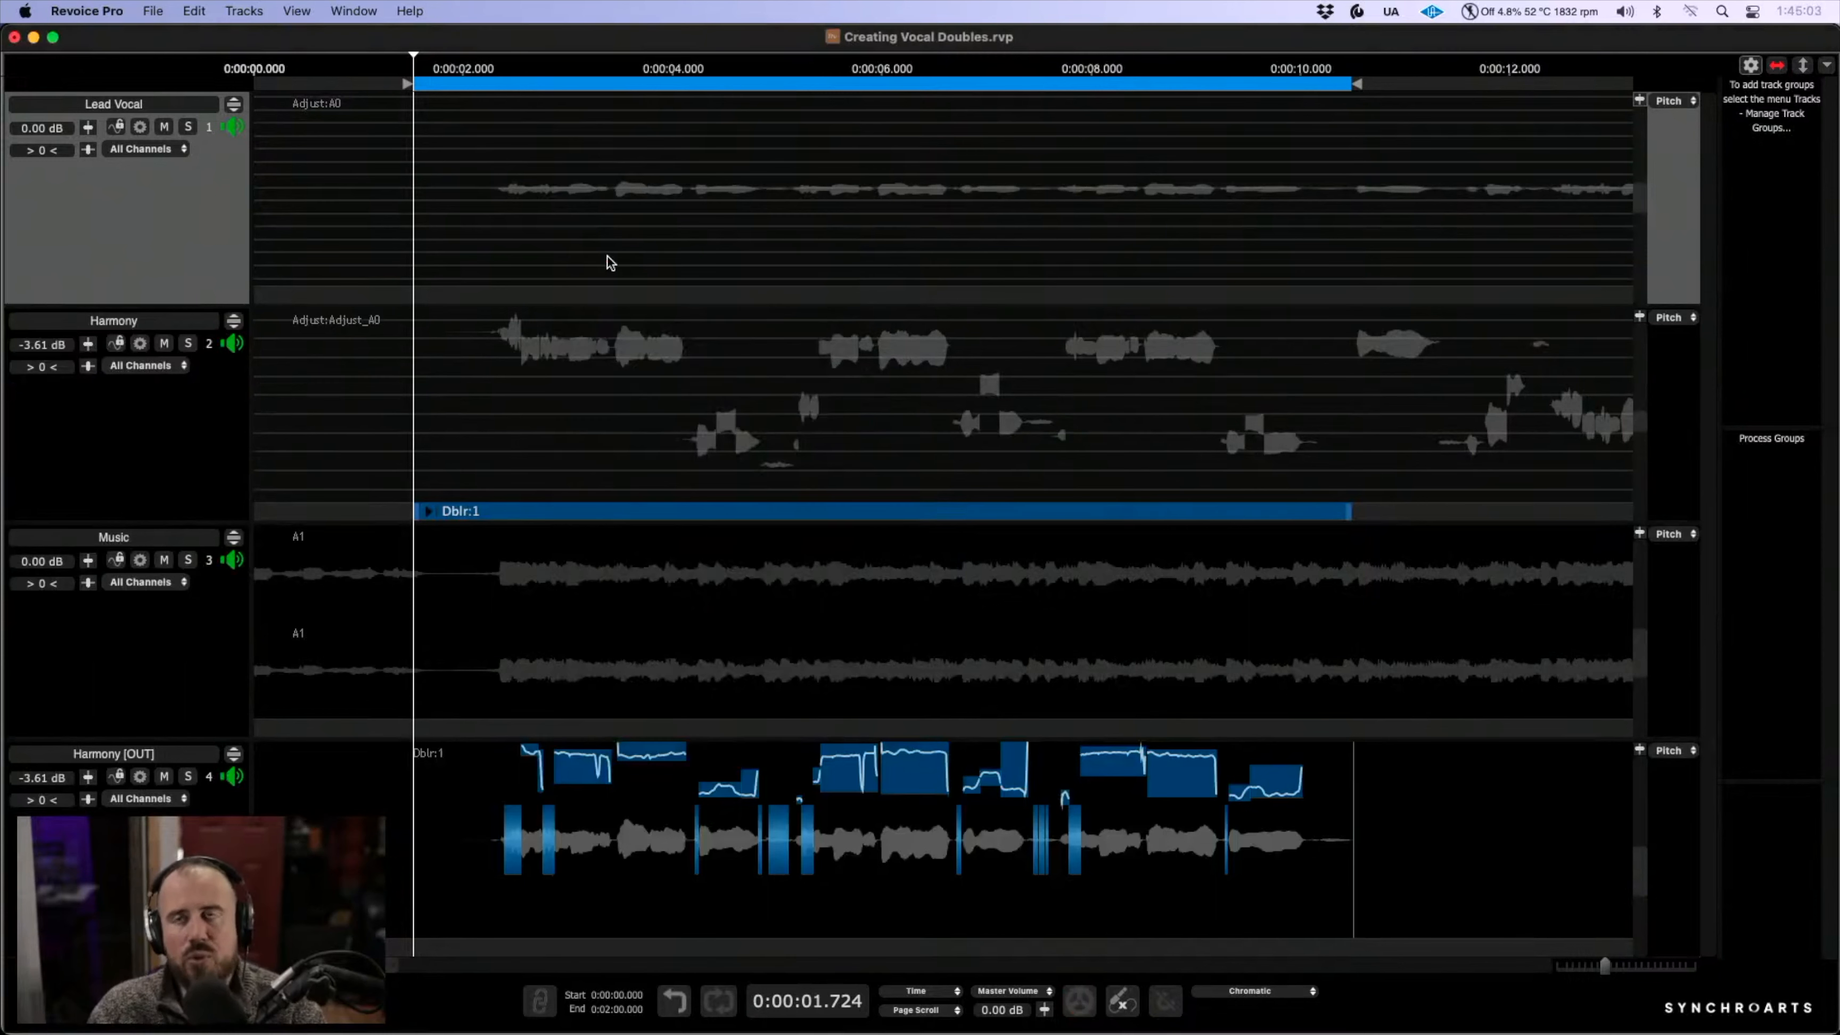
- Place the playback position at 0:00:02.546 and solo the Harmony and Harmony [OUT] tracks
left_click(500, 403)
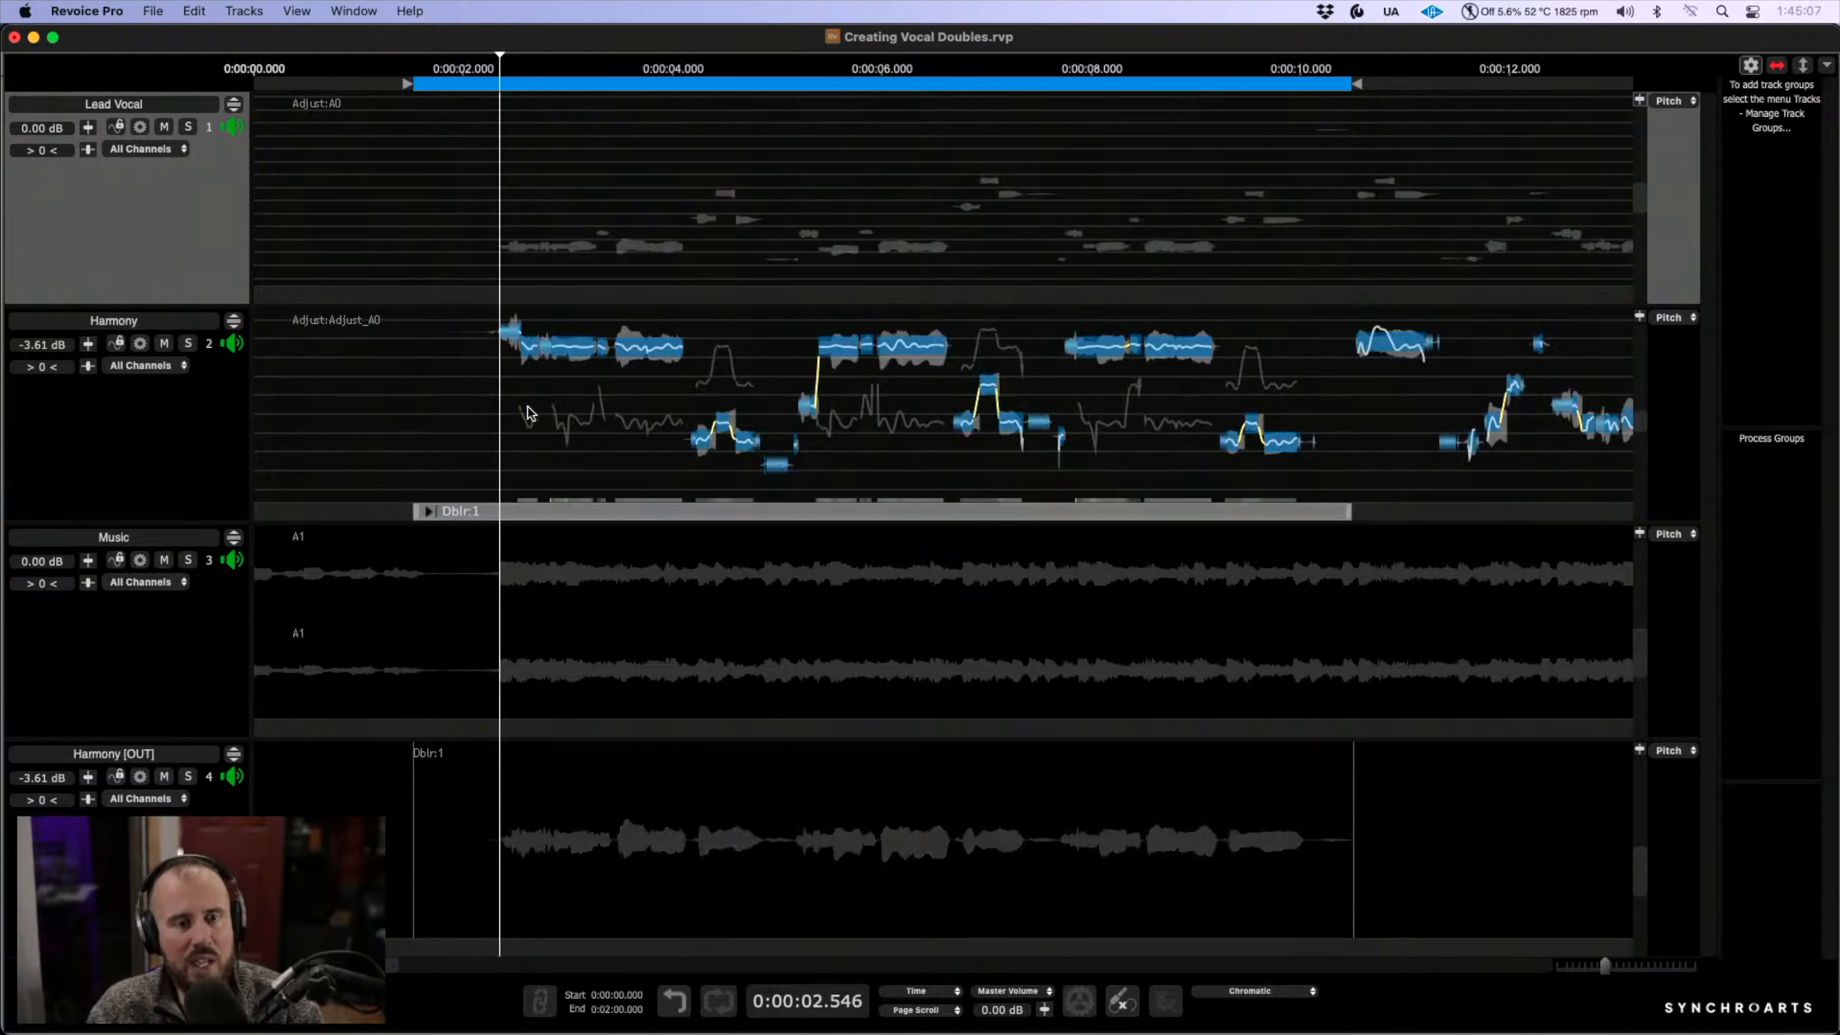
left_click(187, 344)
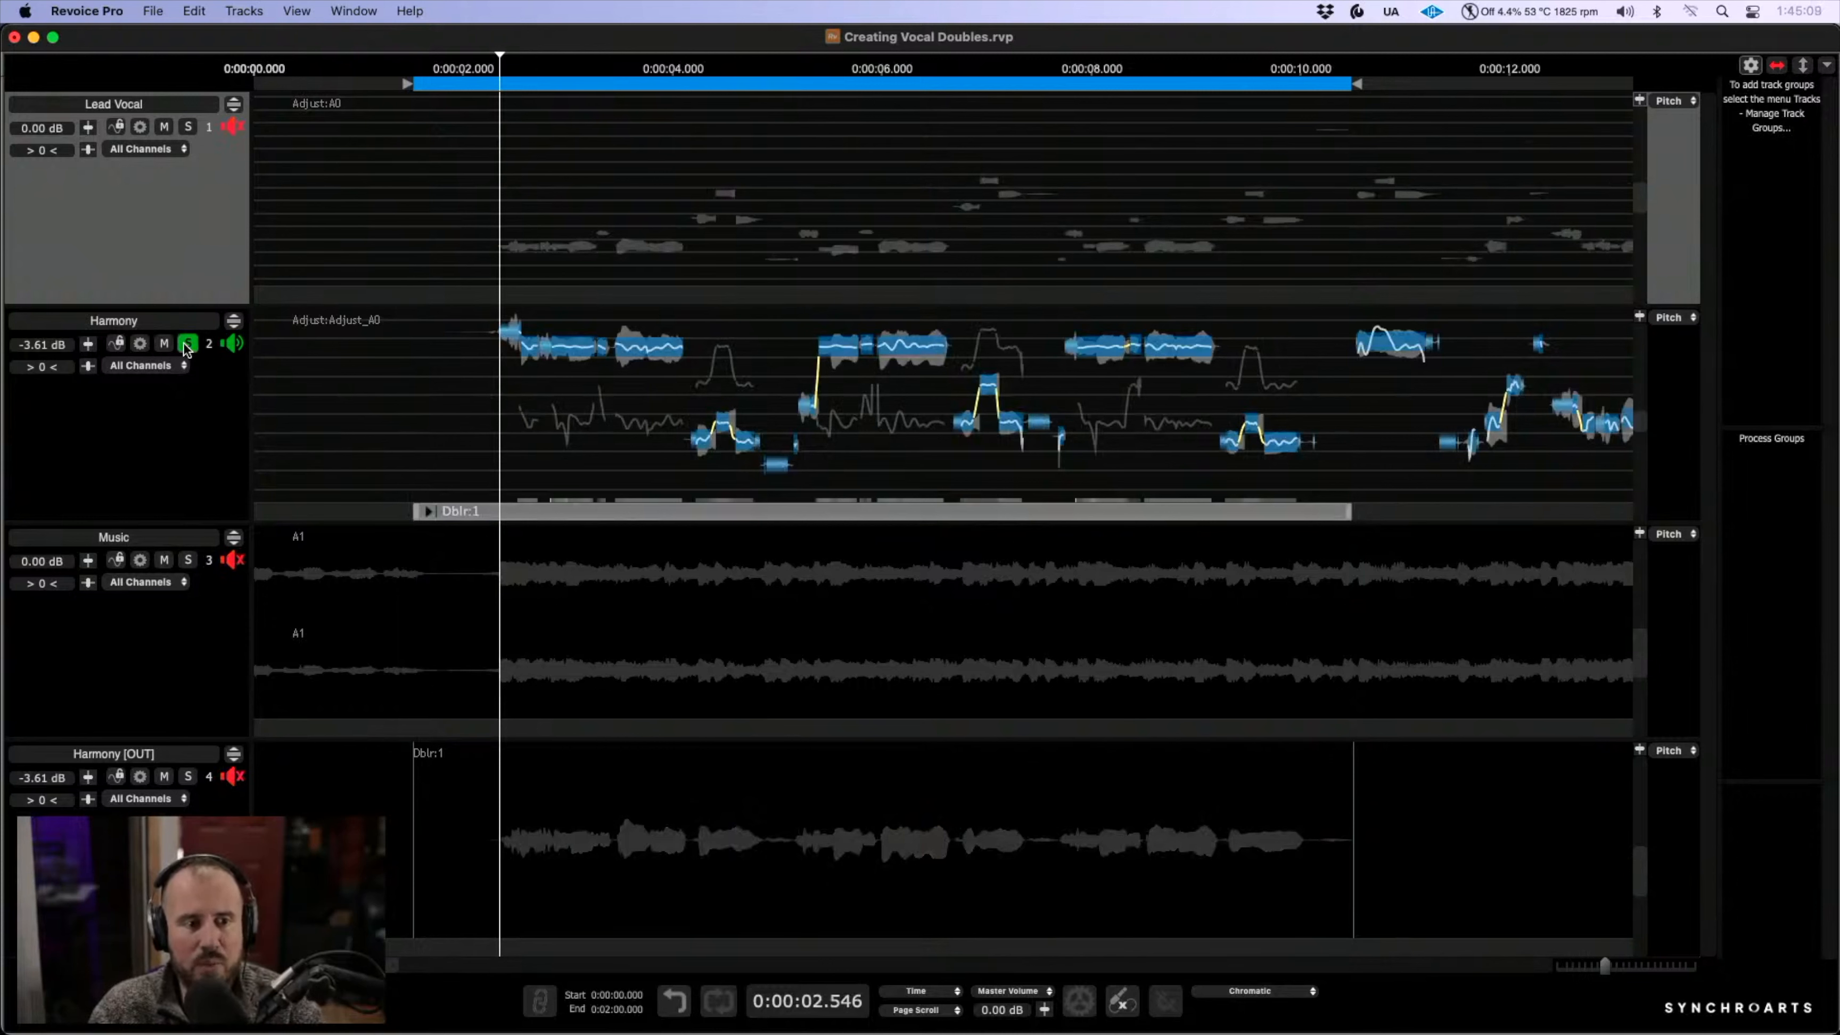
left_click(189, 776)
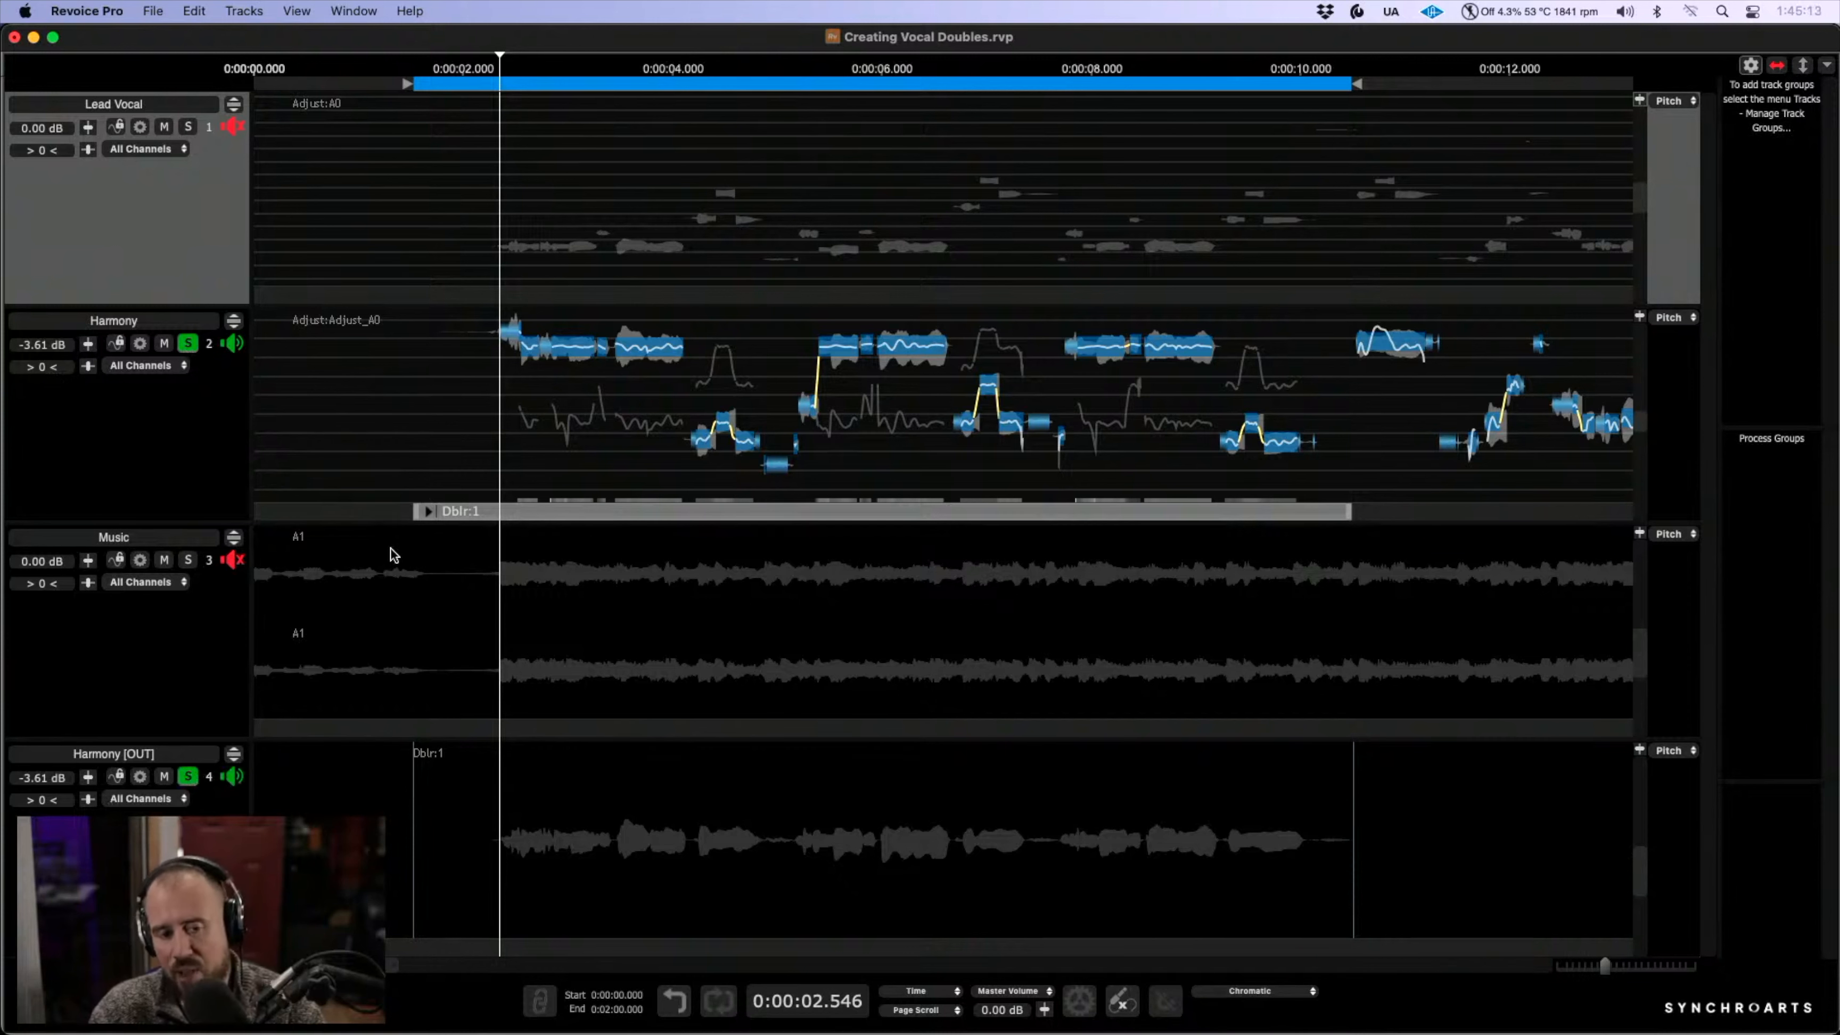
- Pan the Harmony track fully left to -100 and the Harmony [OUT] track fully right to 100
left_click(88, 365)
left_click_drag(82, 410, 30, 407)
left_click(89, 798)
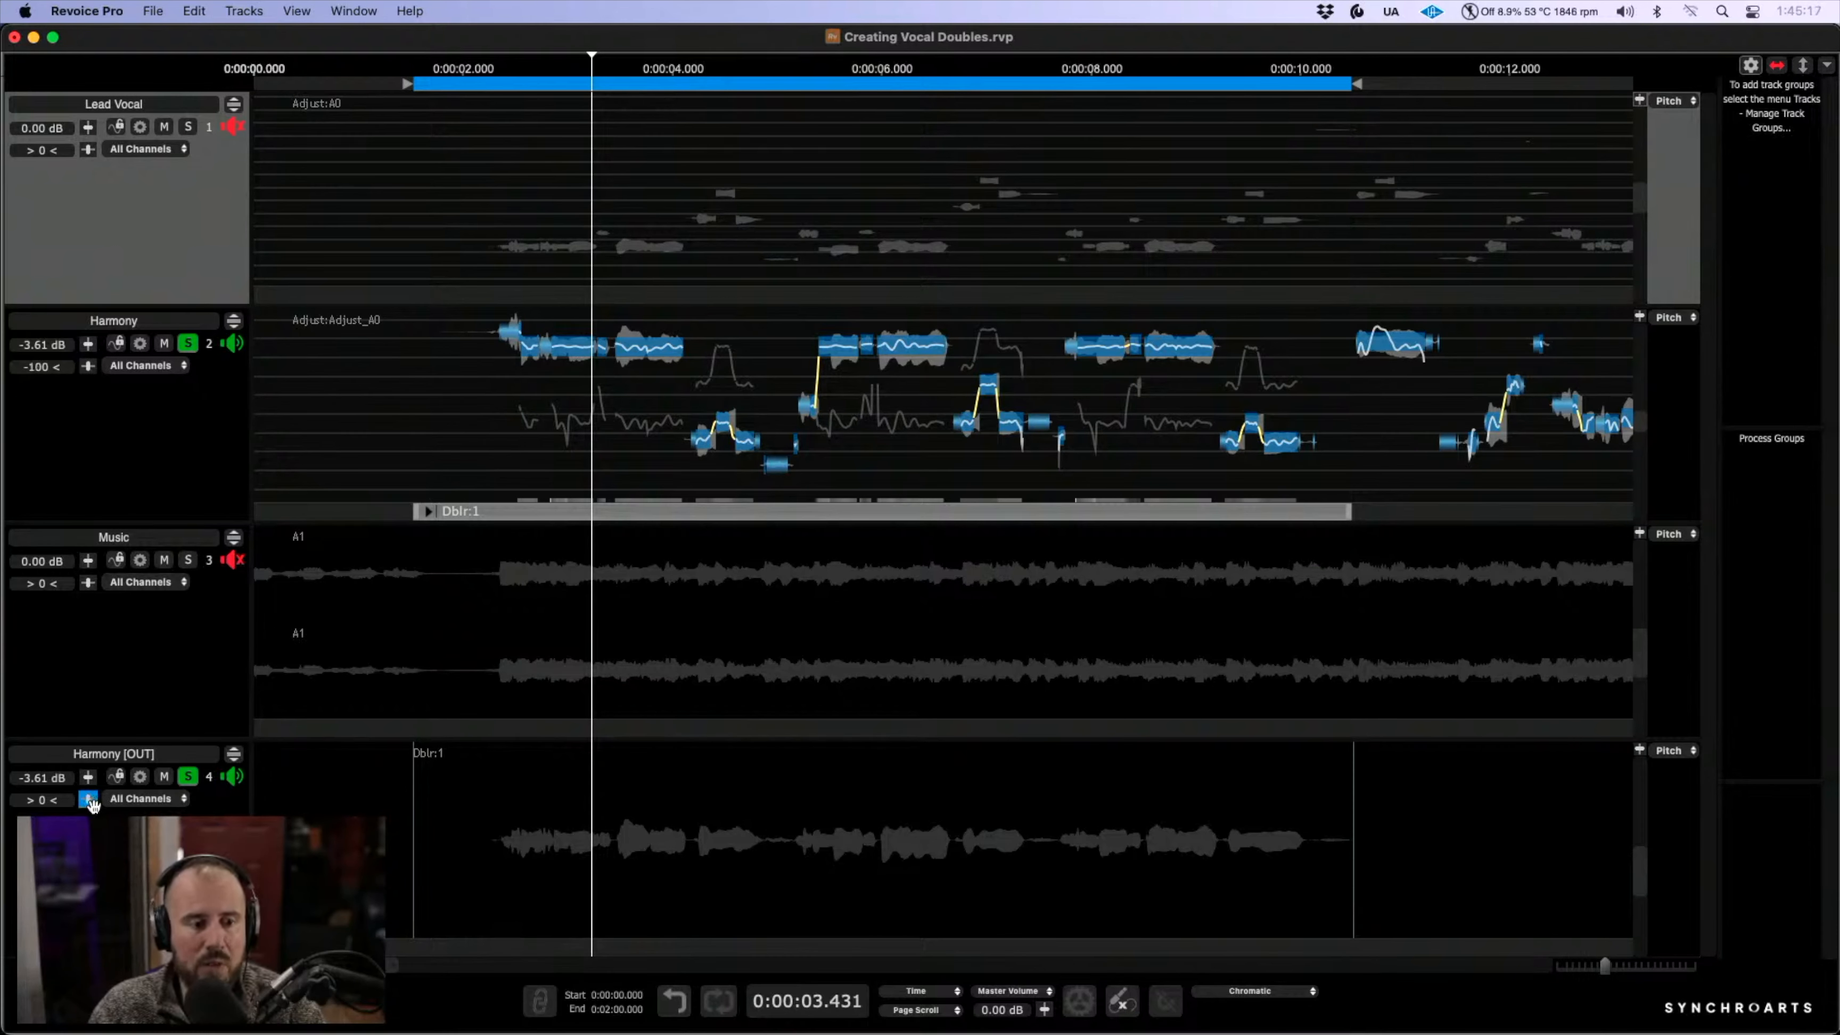
left_click_drag(82, 843, 647, 876)
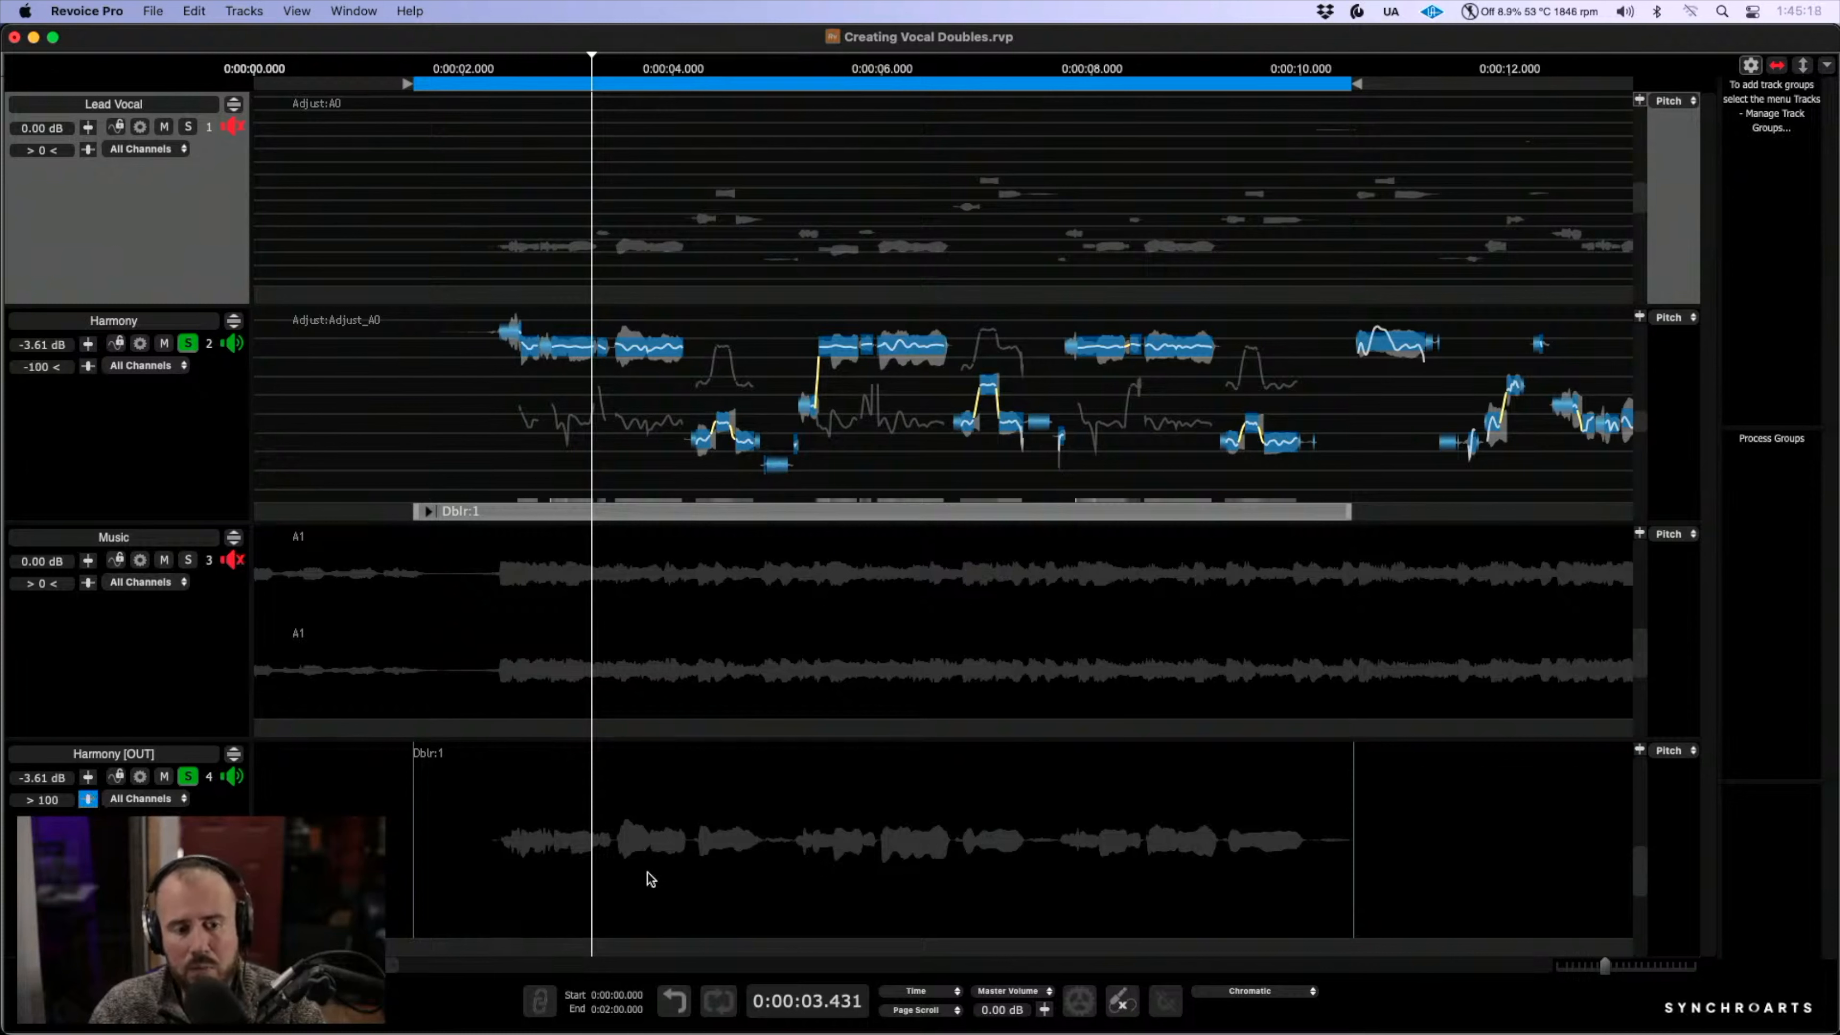
- Unsolo the Harmony and Harmony [OUT] tracks and play the full mix from about 0:00:02
left_click(187, 344)
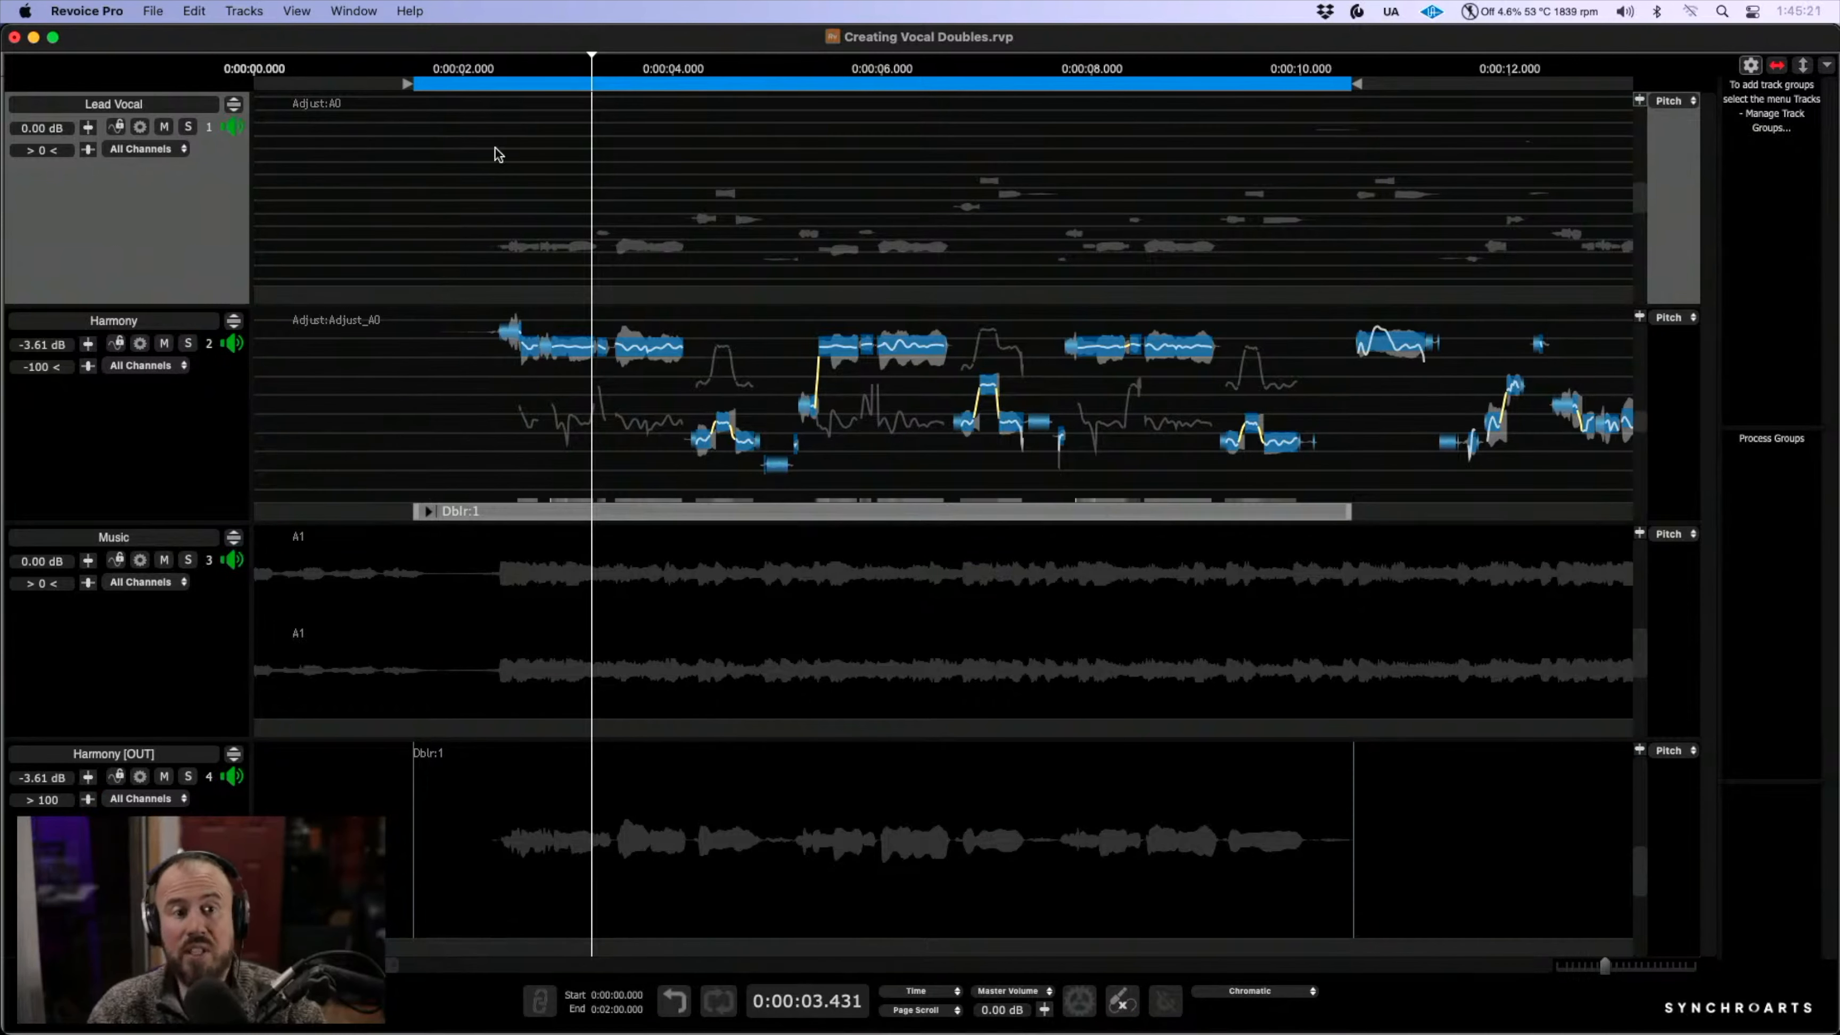
double_click(458, 156)
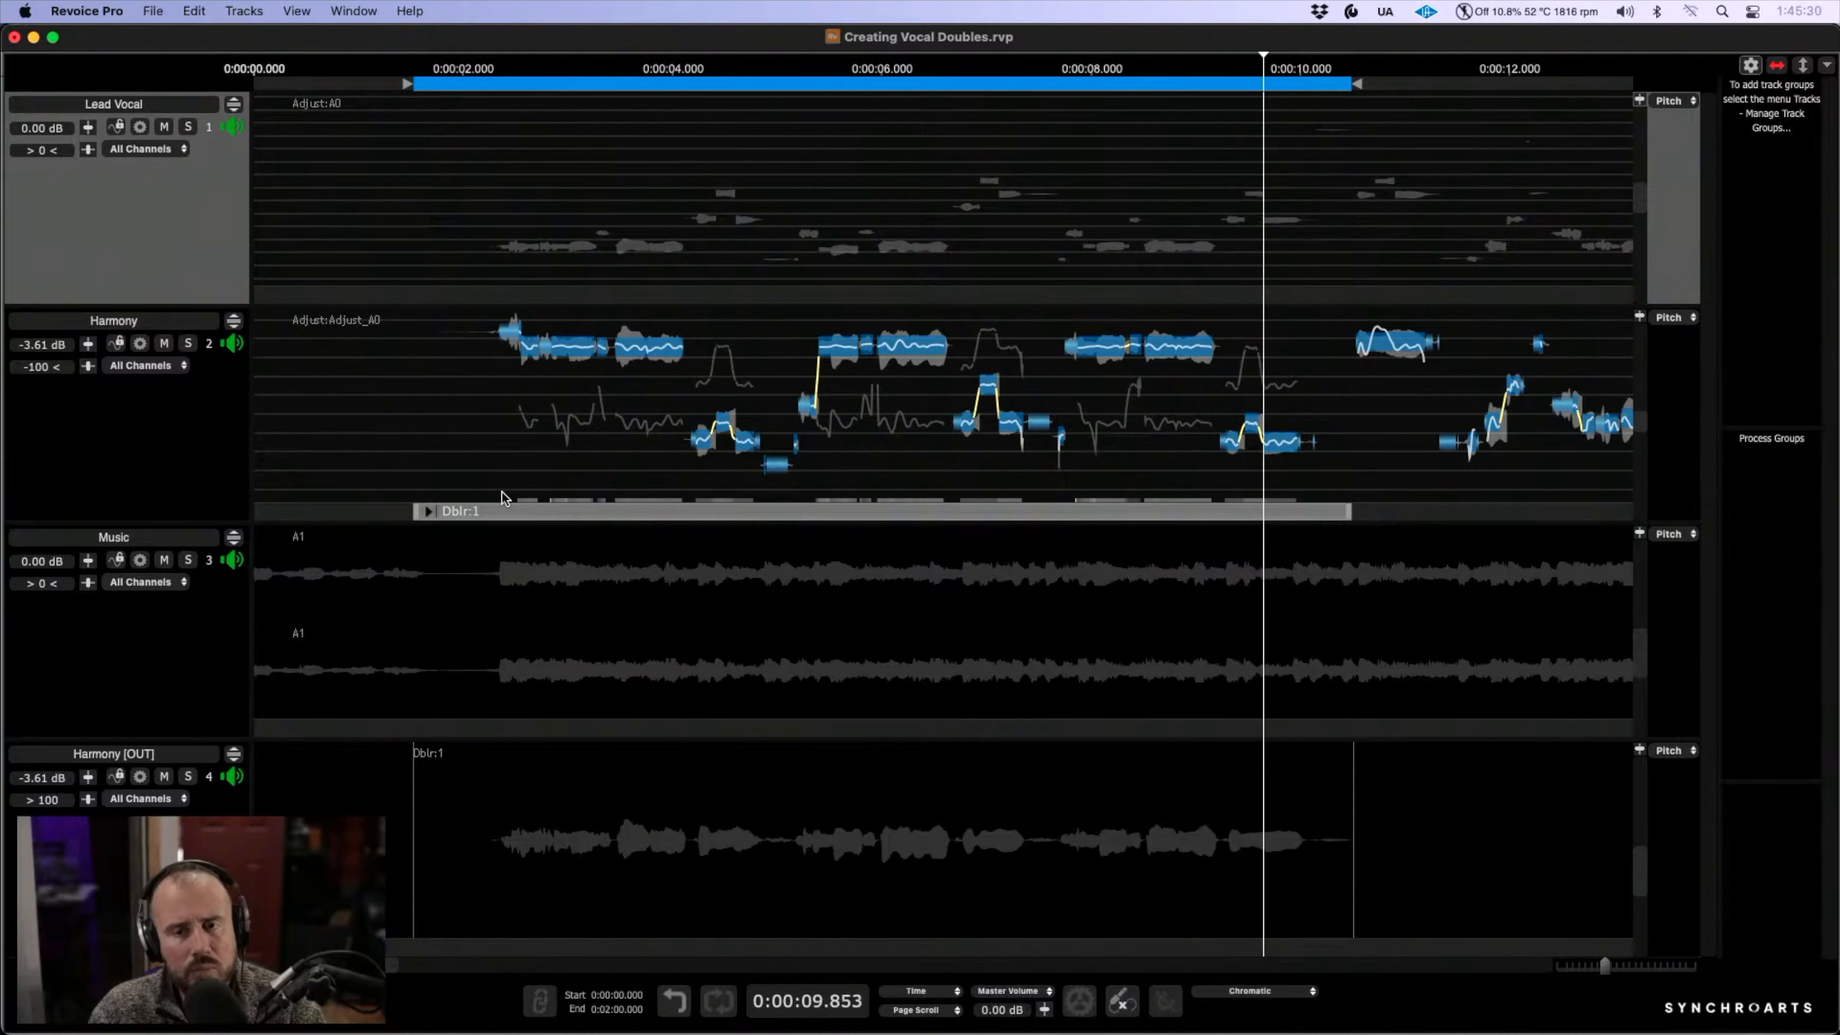
- Switch the Harmony's Adjust:Adjust_A0 process to Edit Shift Of Formants
right_click(477, 443)
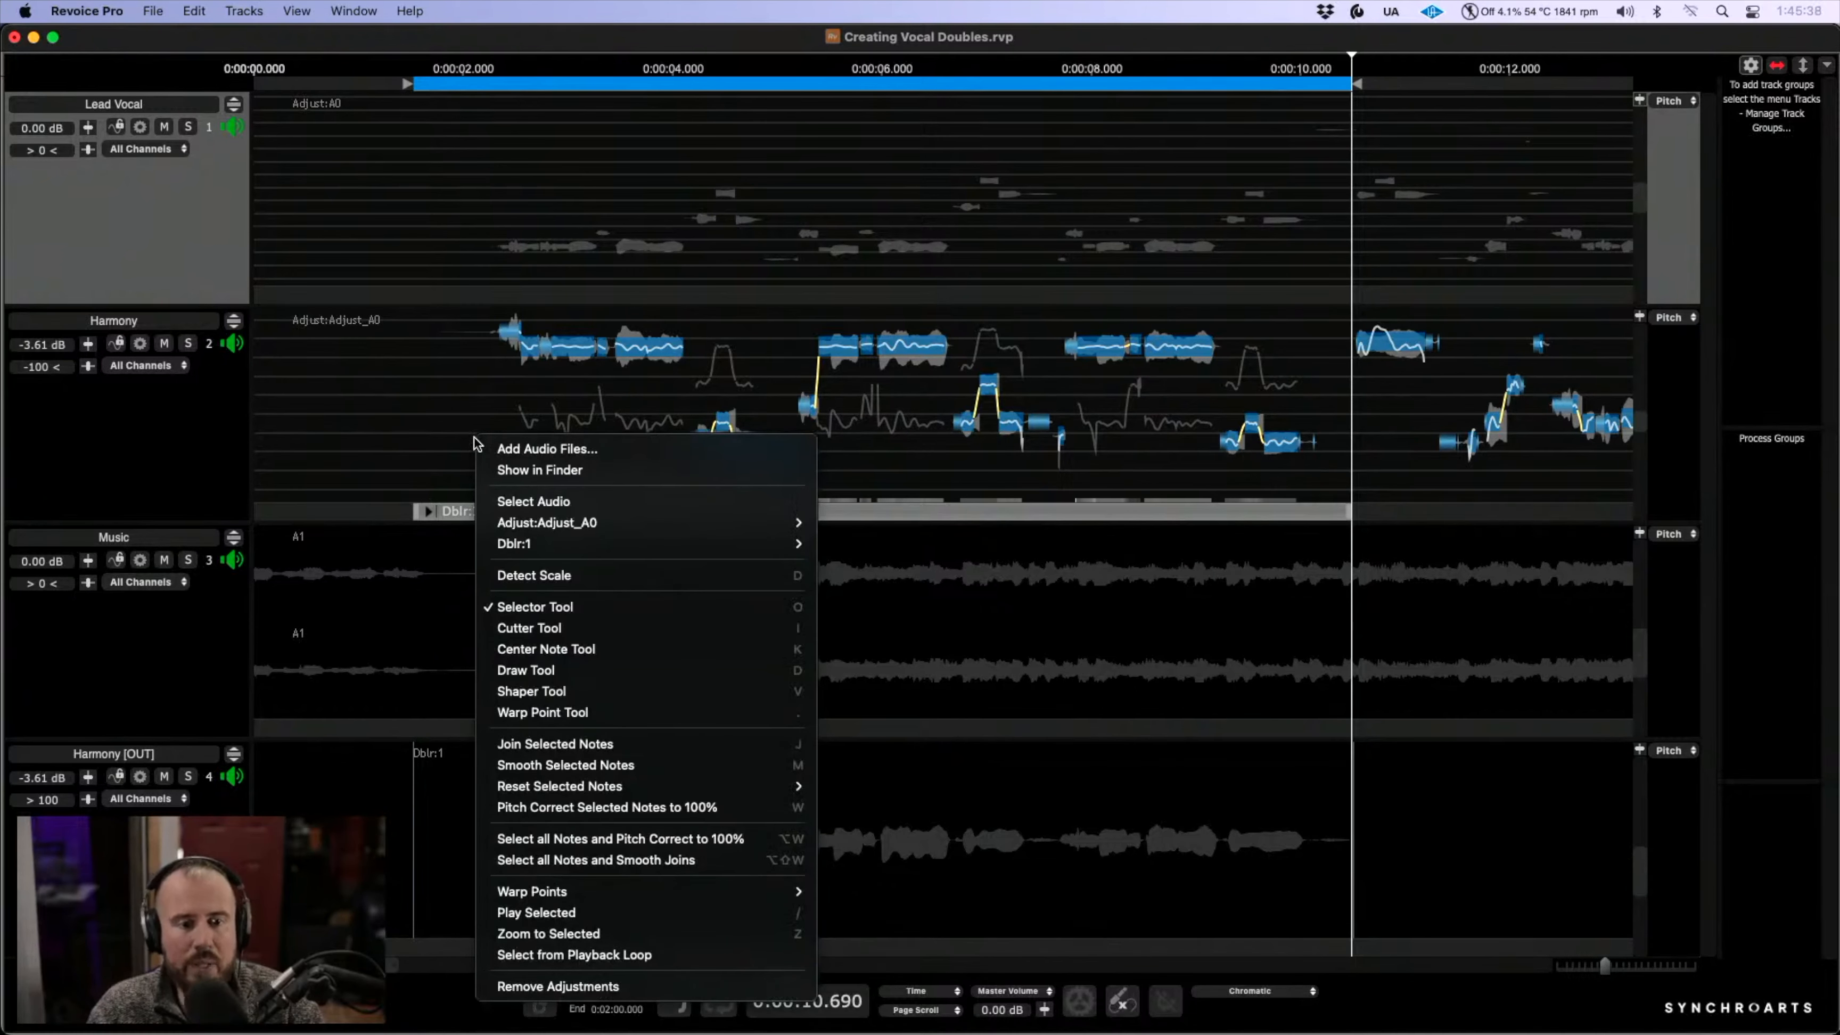
mouse_move(767, 523)
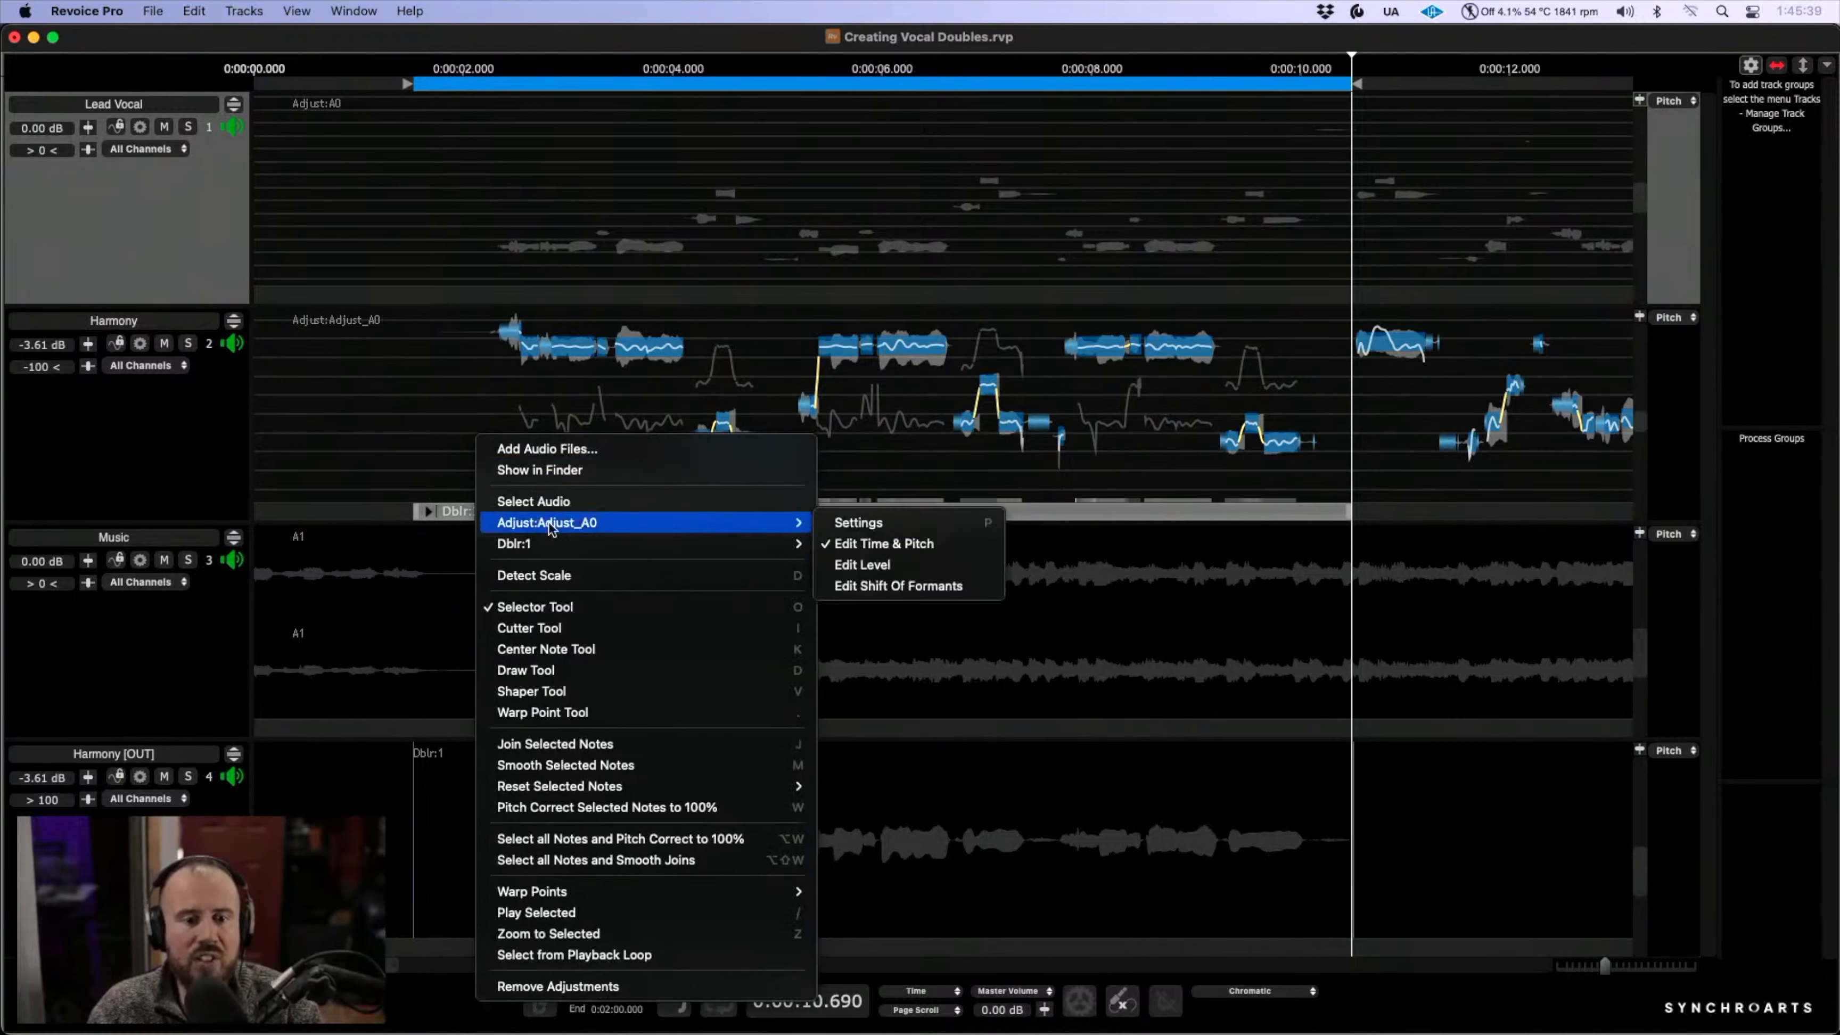
left_click(852, 588)
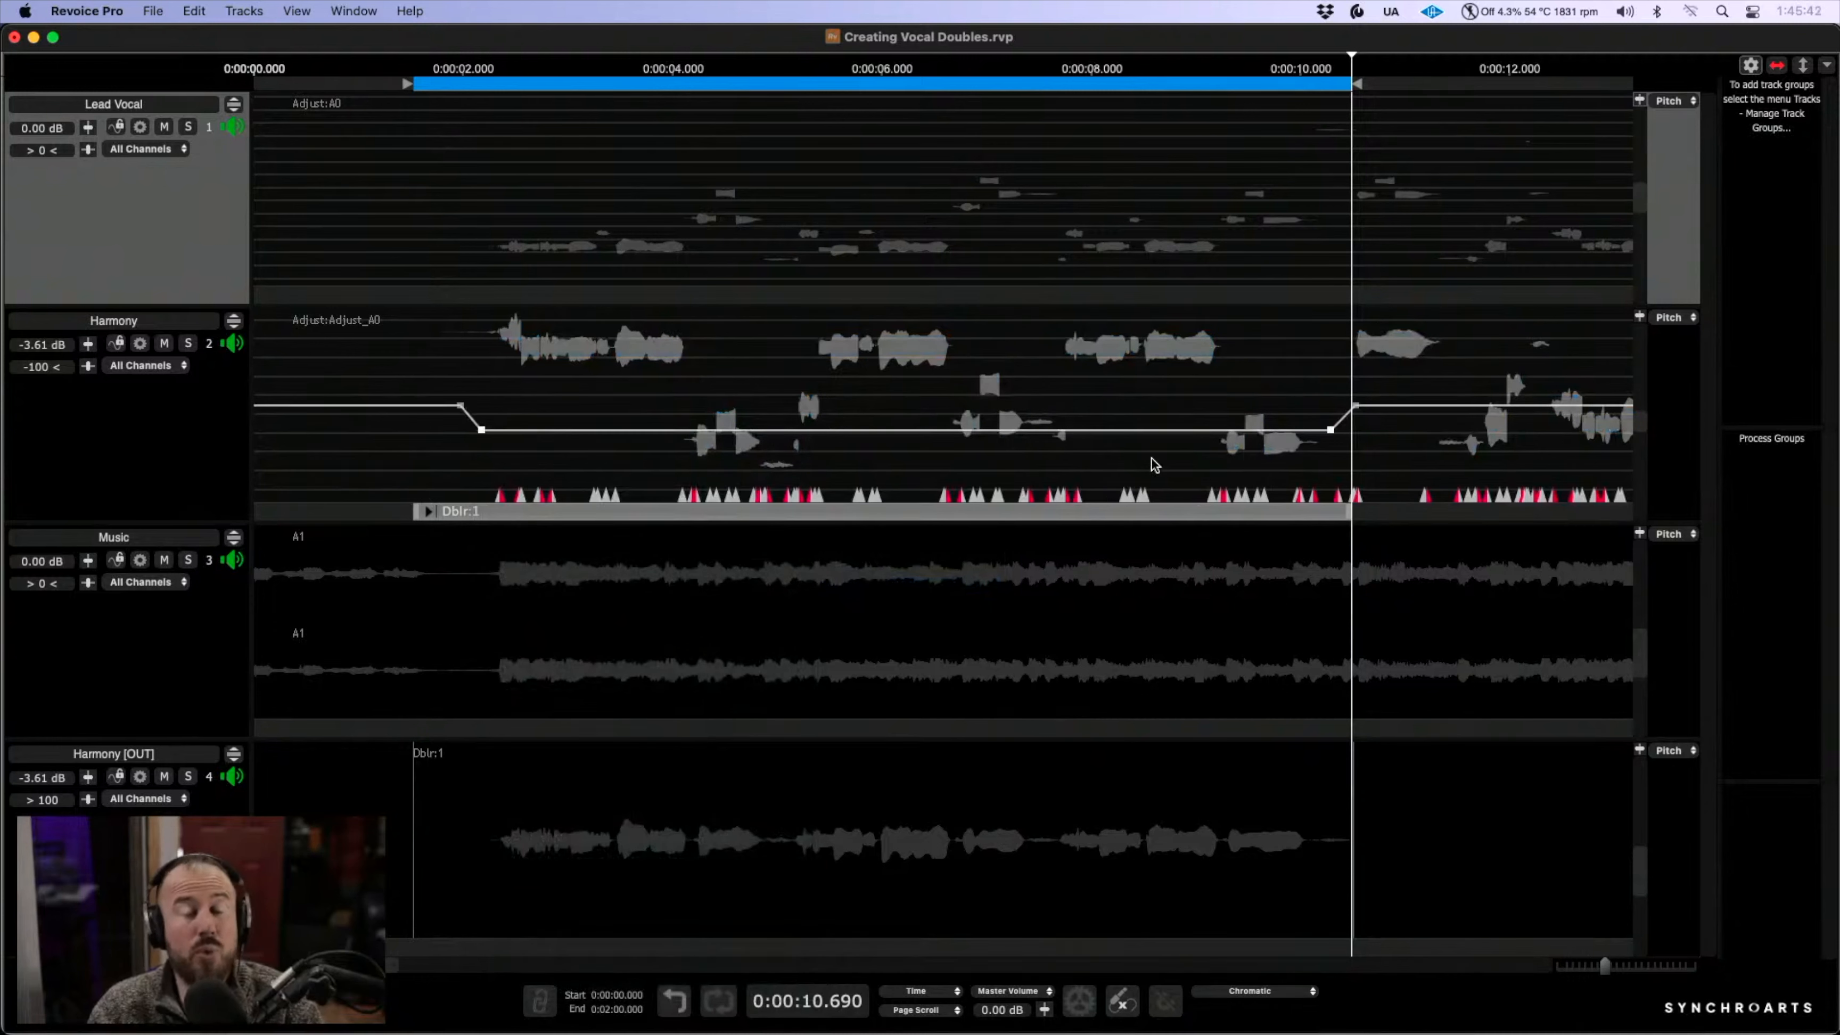
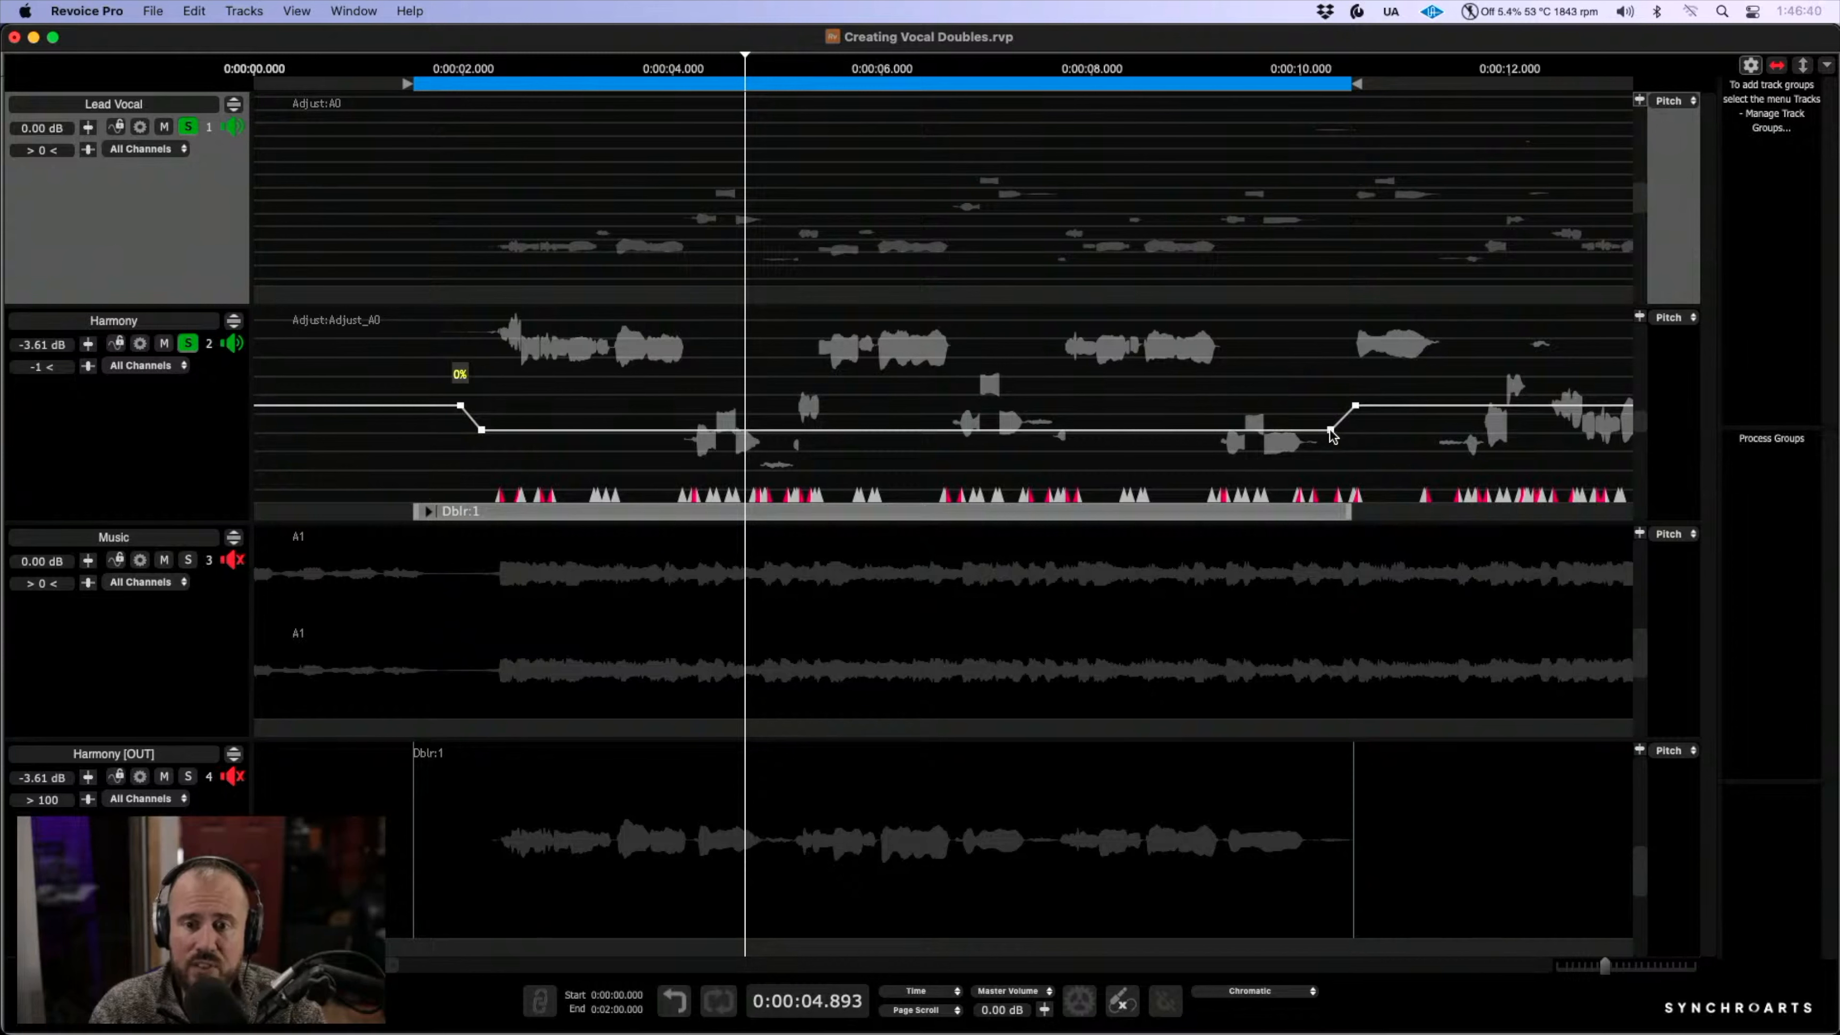
- Flatten the Harmony track's formant shift curve and place the playback position at 0:00:02.163
left_click(1408, 726)
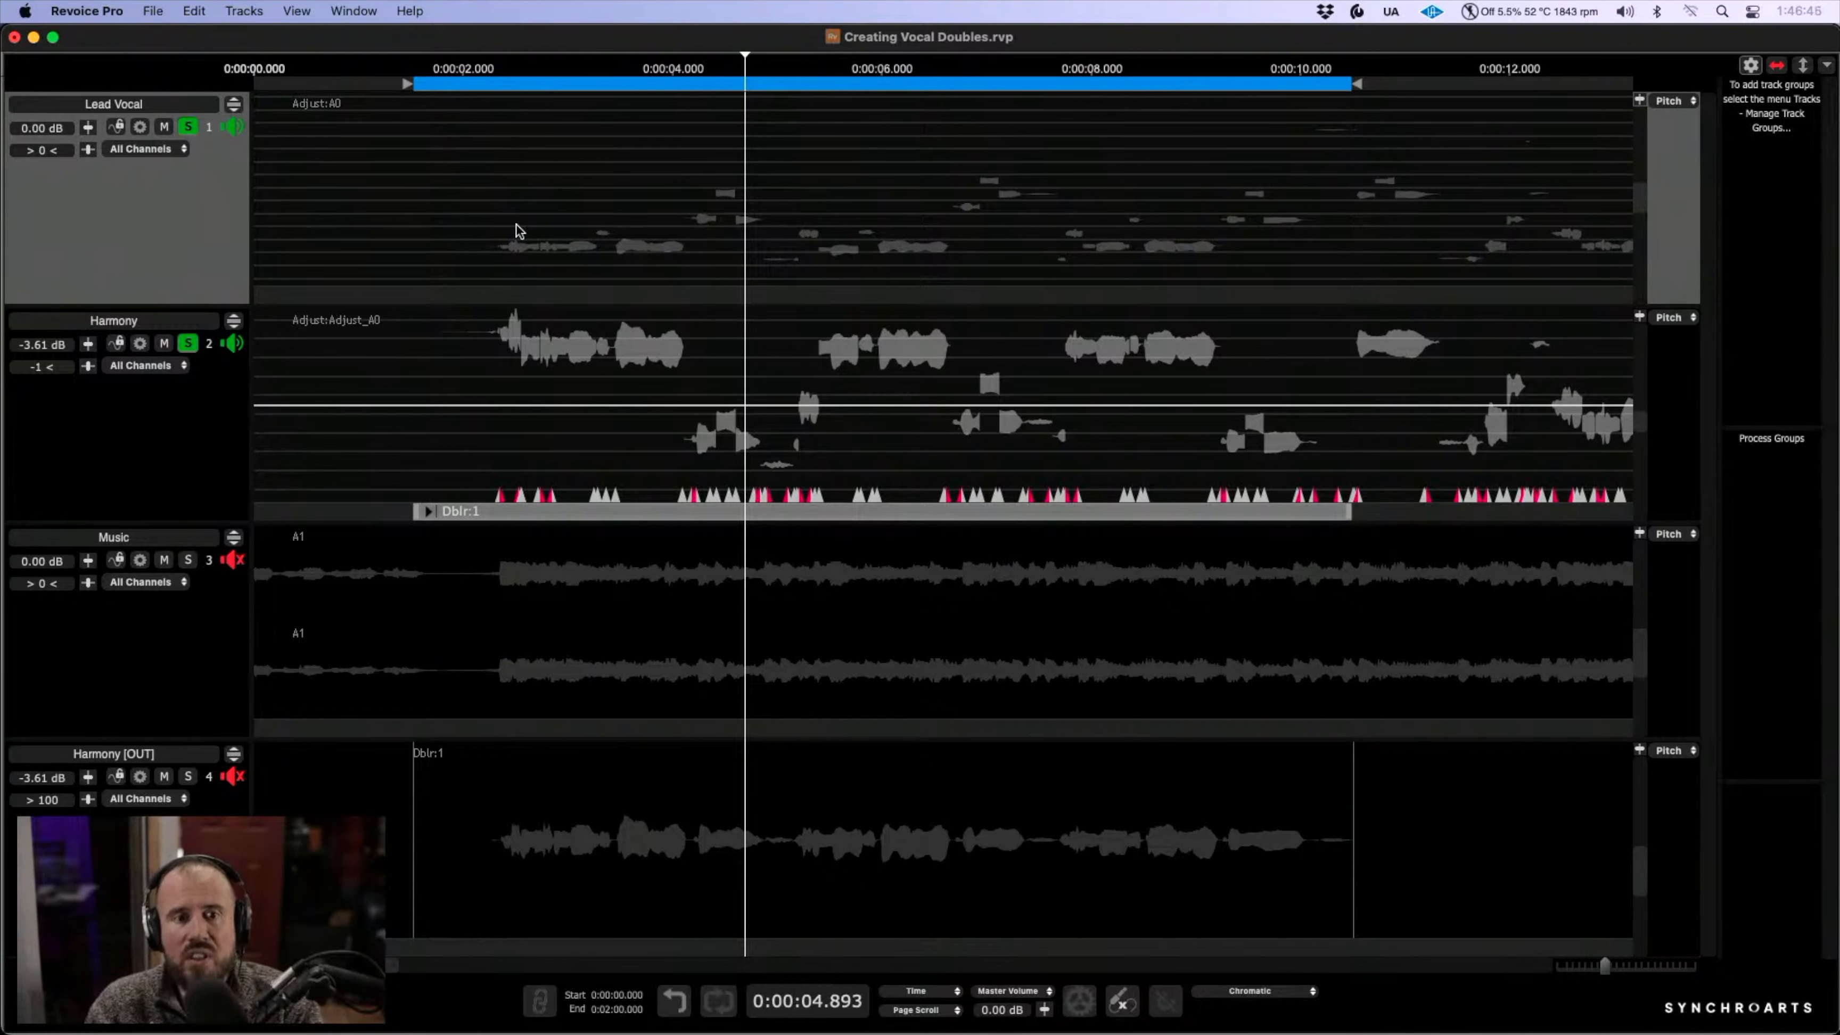
left_click(462, 65)
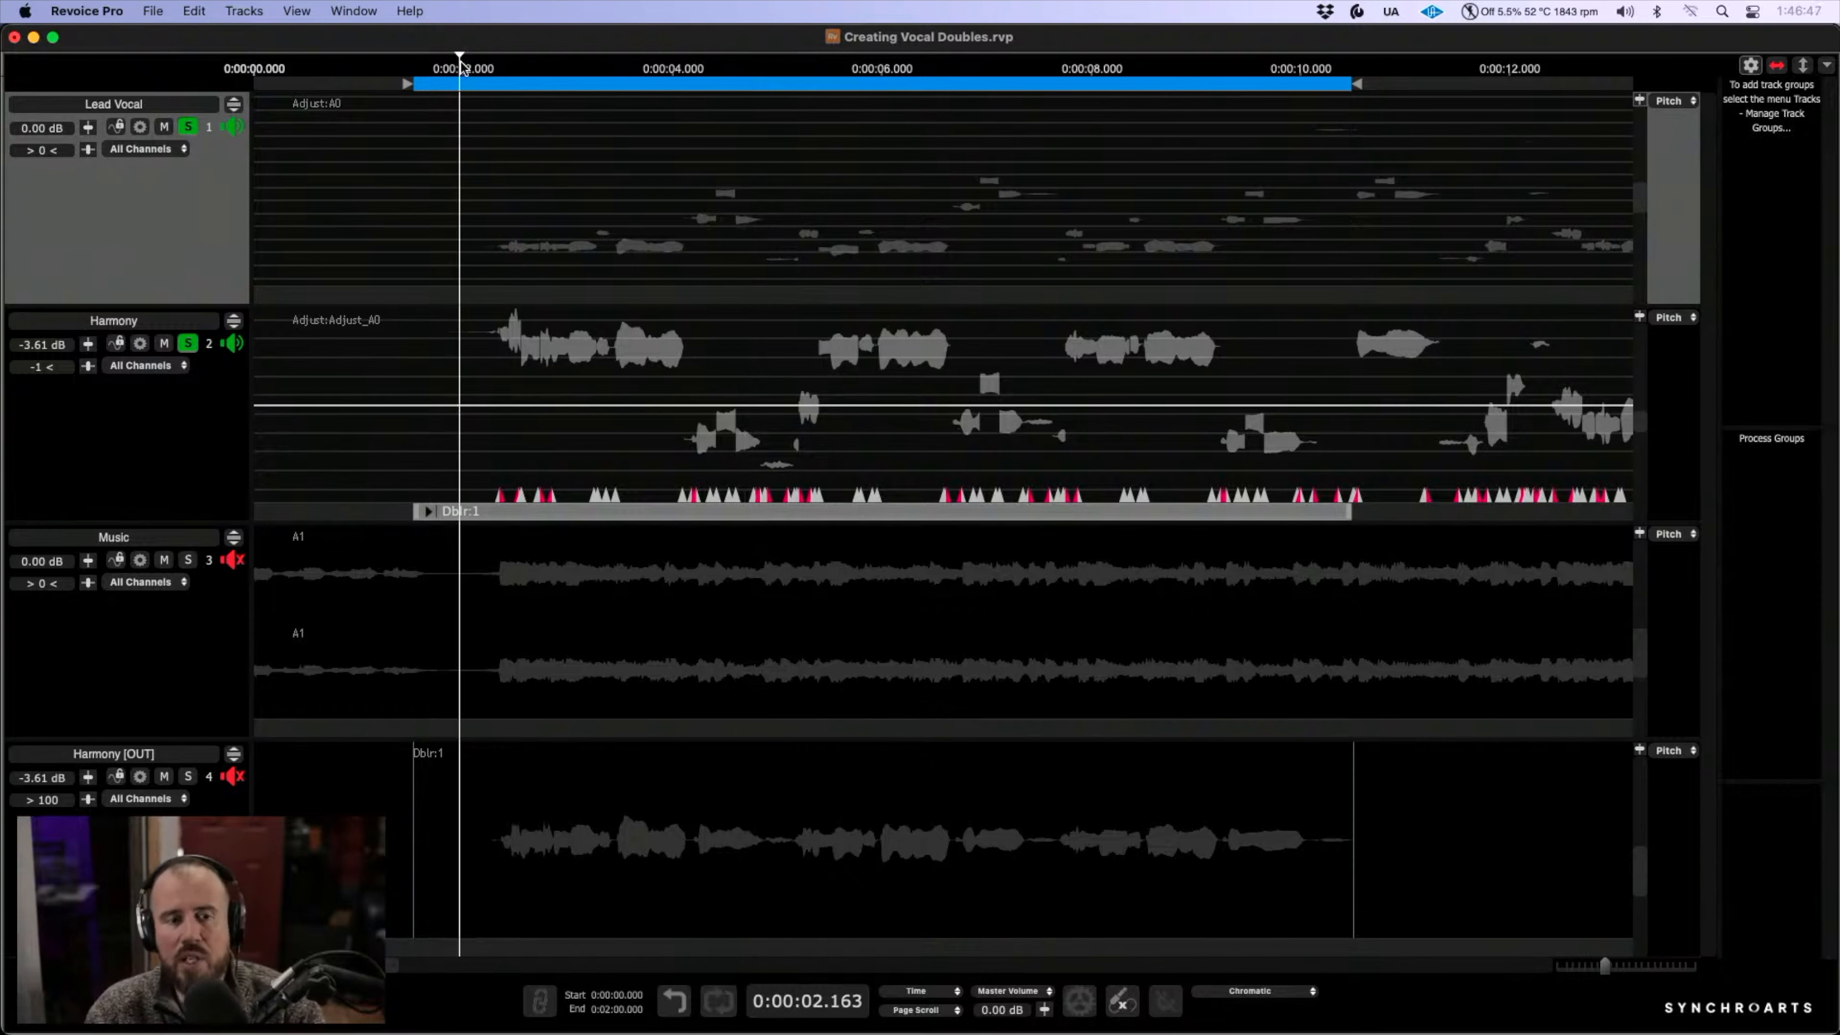
- Apply the Stereo Vocal Mild factory preset to the Harmony's Doubler:1 process
left_click(430, 514)
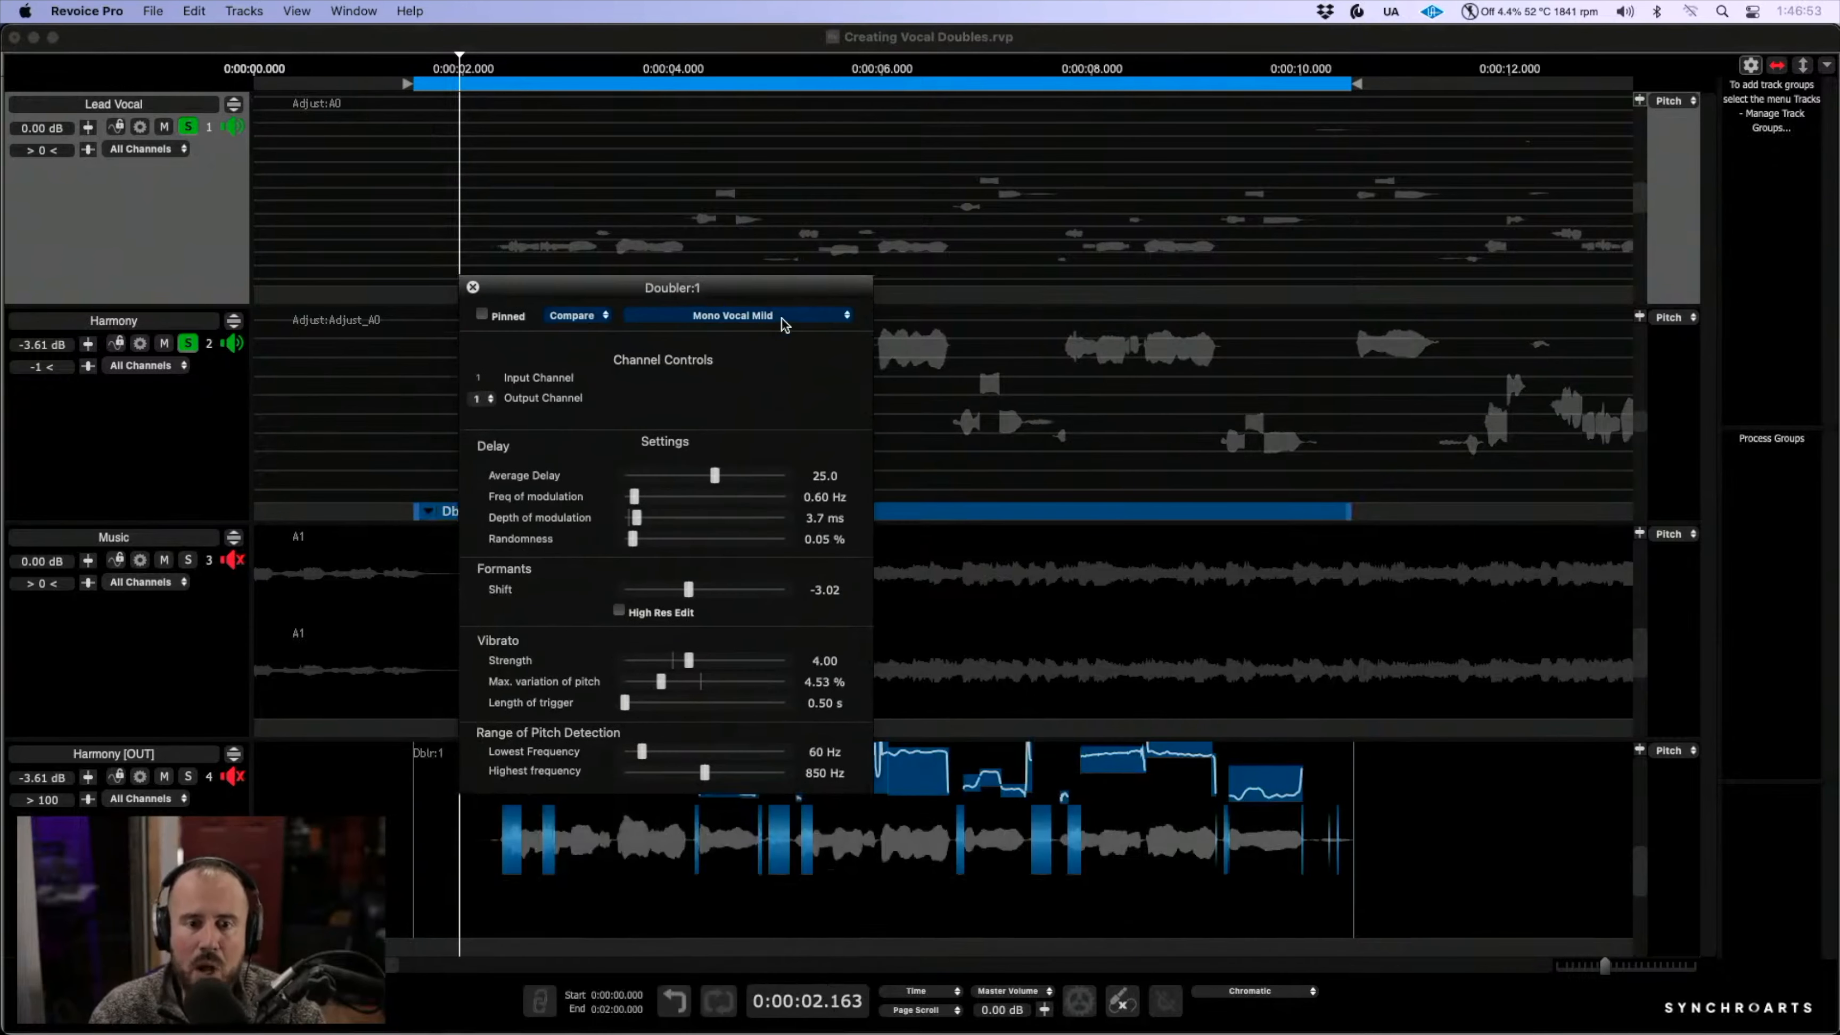
left_click(782, 319)
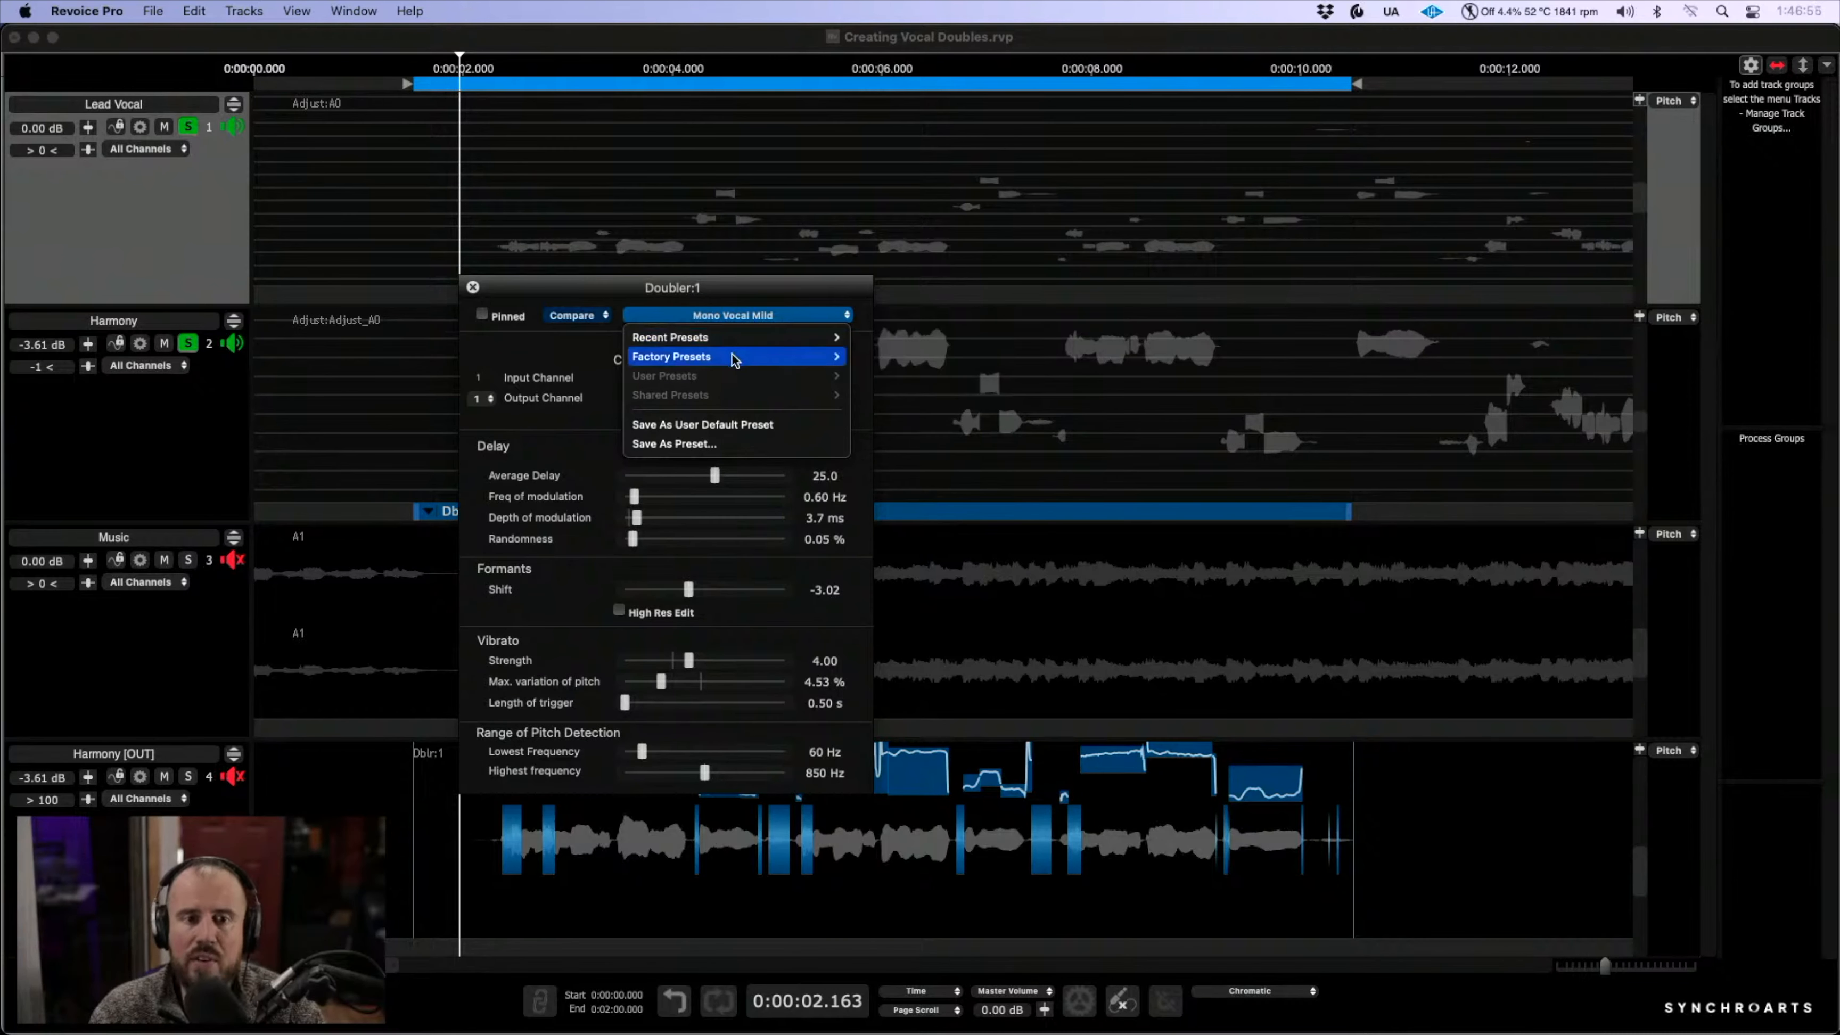
mouse_move(731, 356)
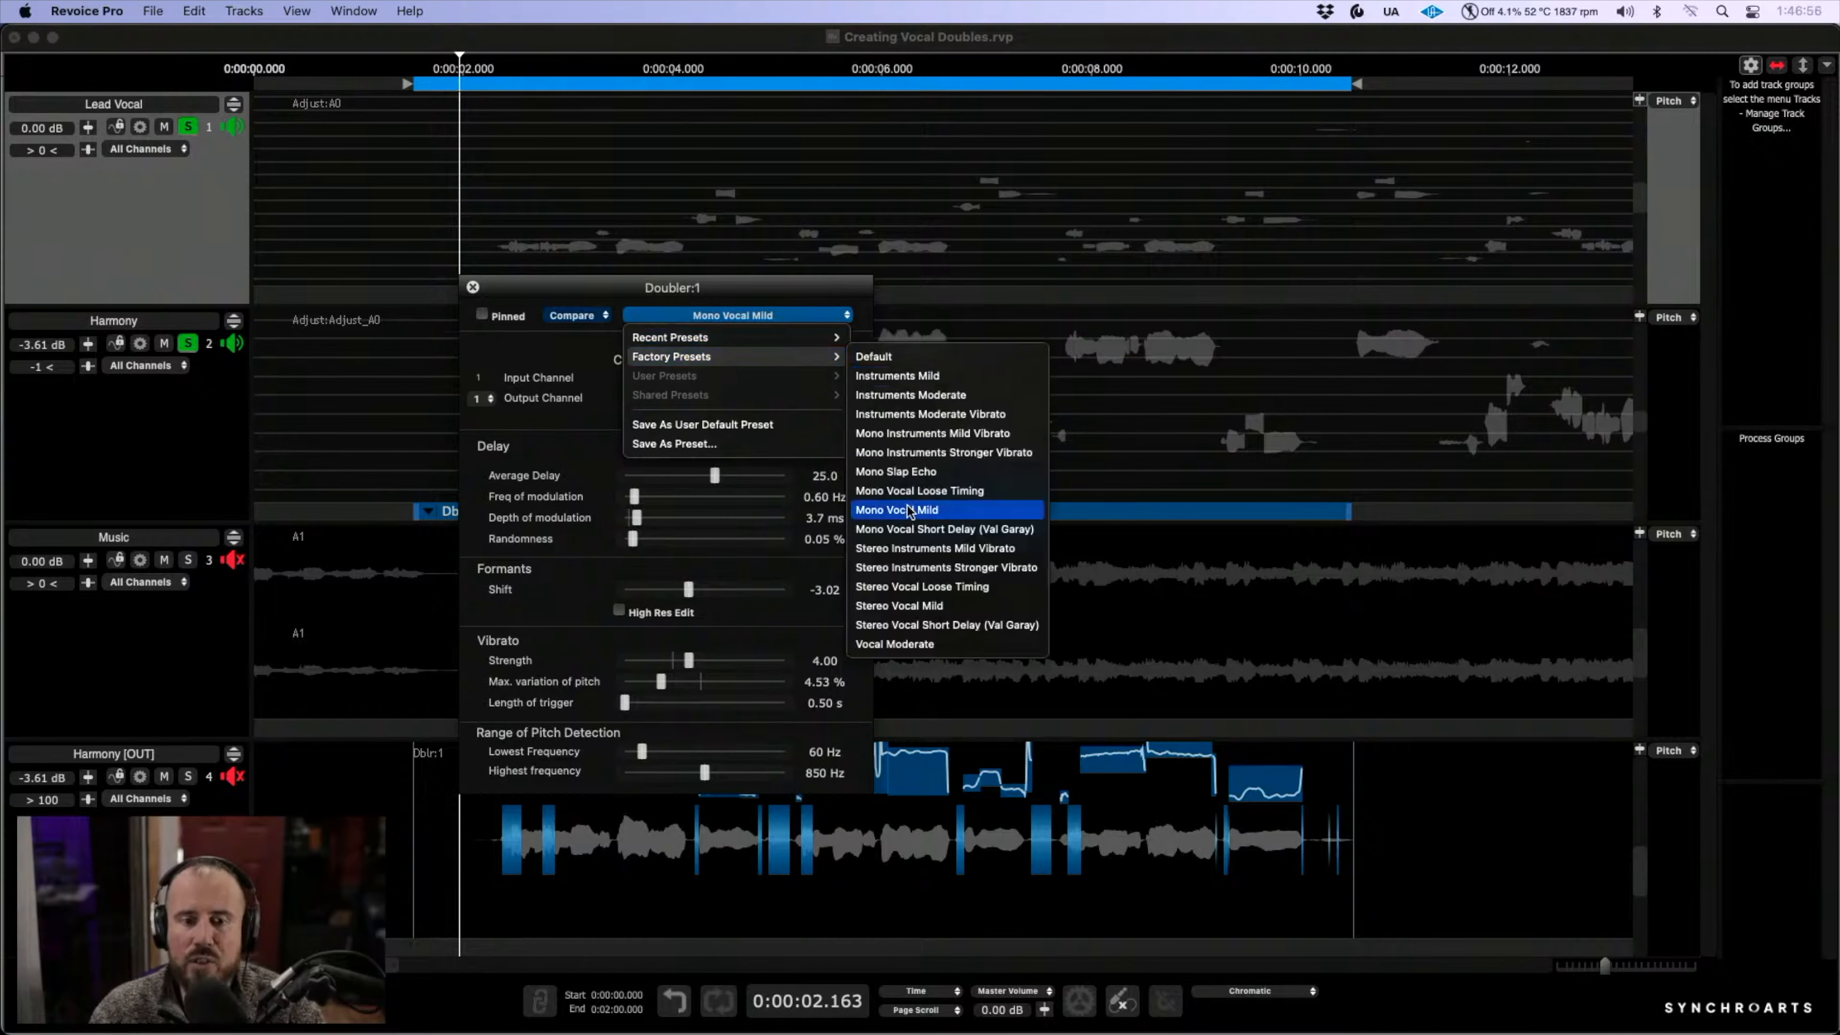
left_click(935, 606)
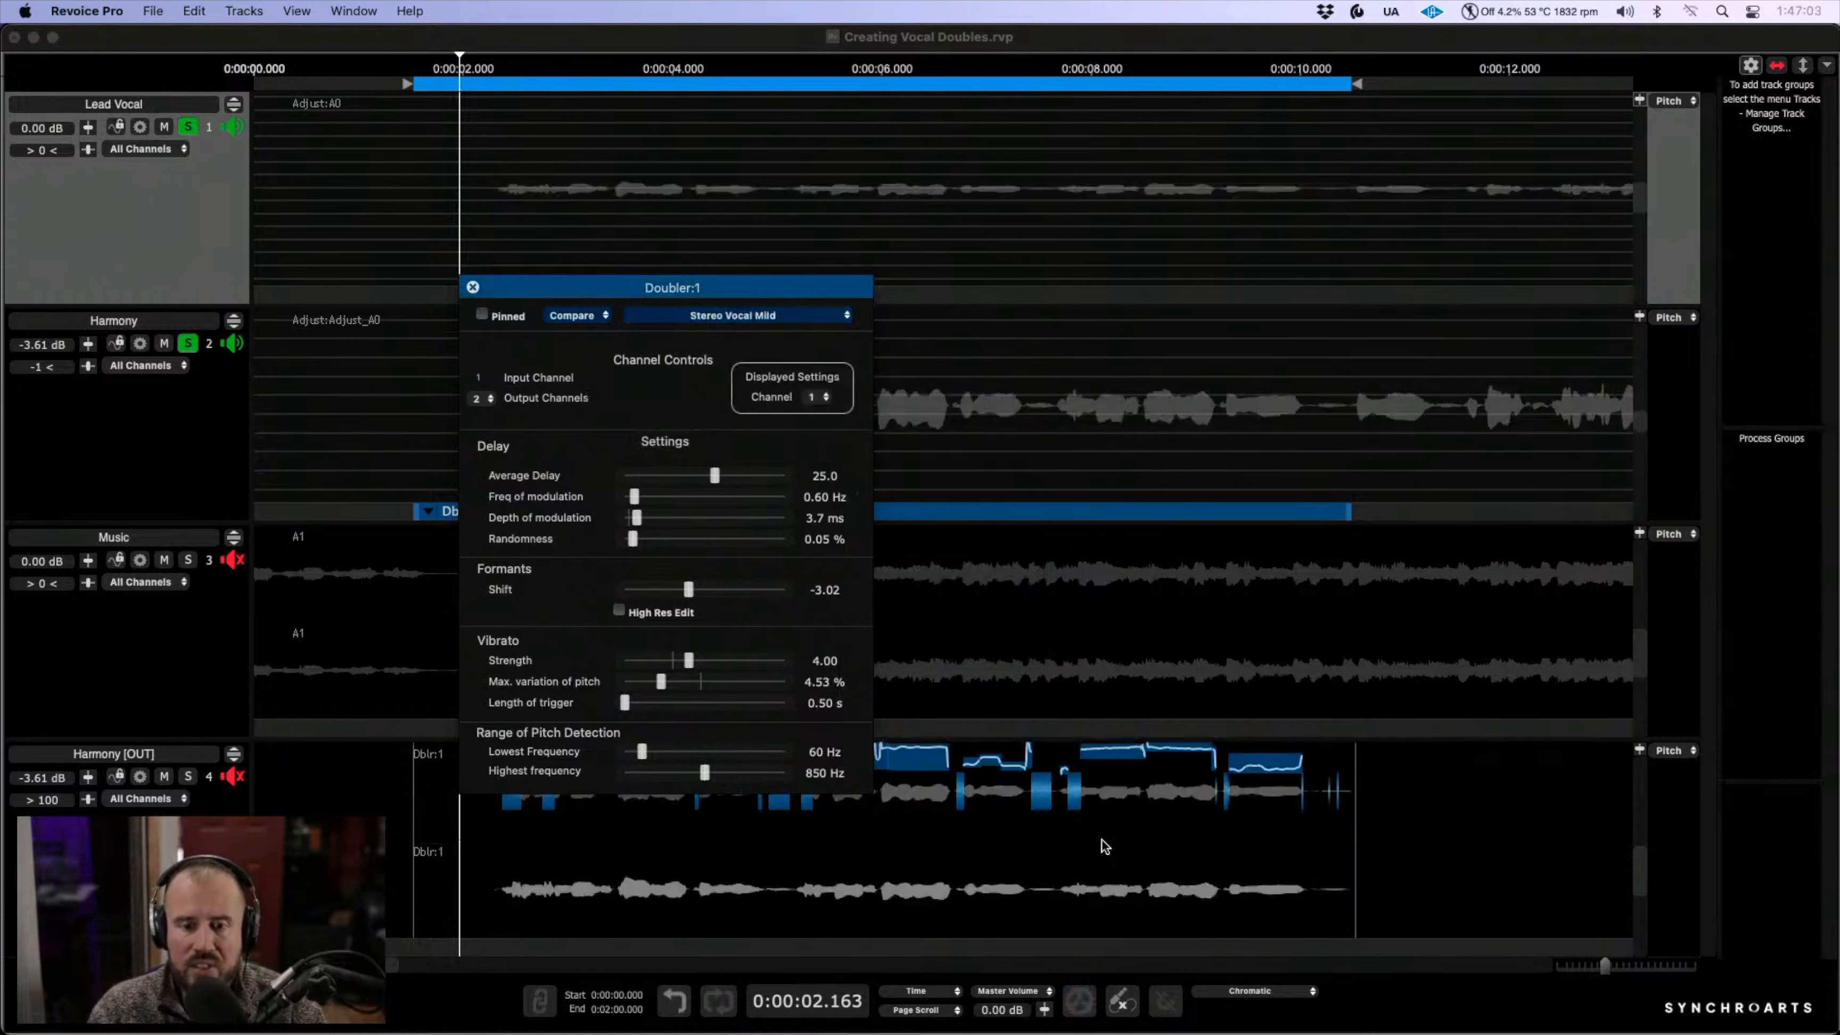
left_click(472, 287)
- Leave only the Harmony [OUT] track soloed and play its stereo double
left_click(187, 344)
left_click(190, 778)
left_click(485, 821)
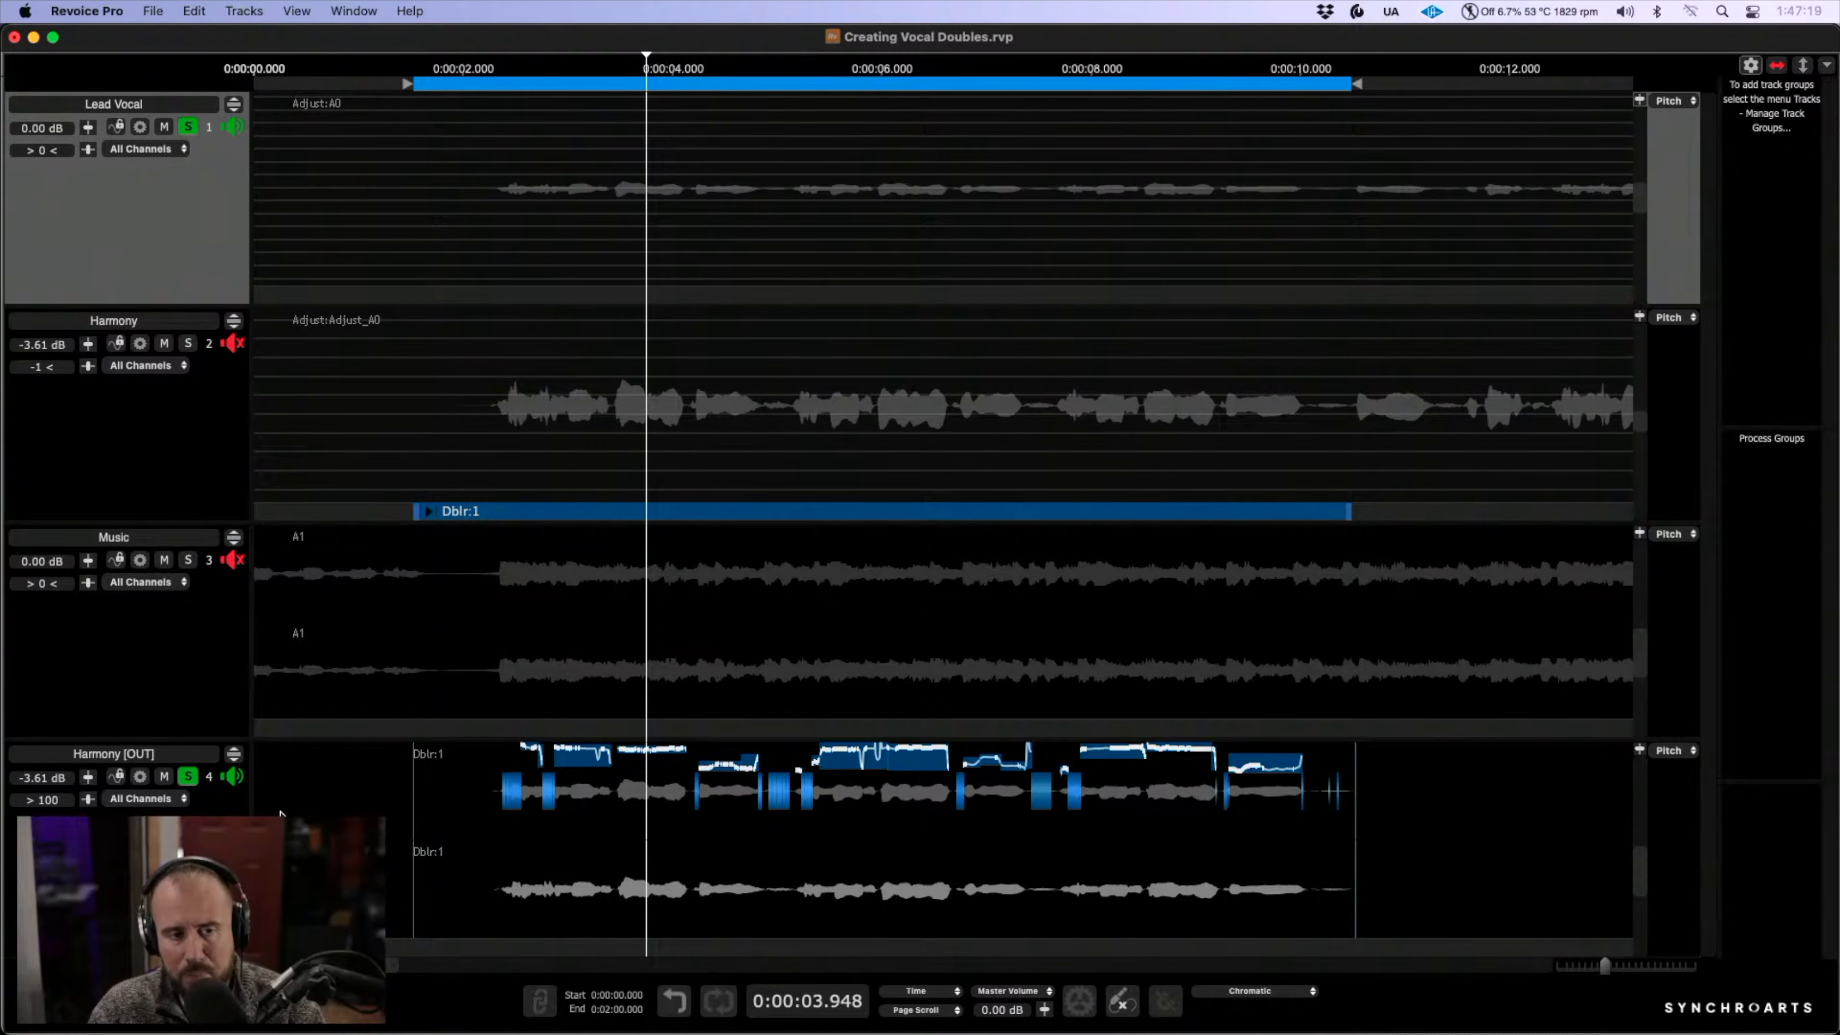
left_click(188, 127)
key("space")
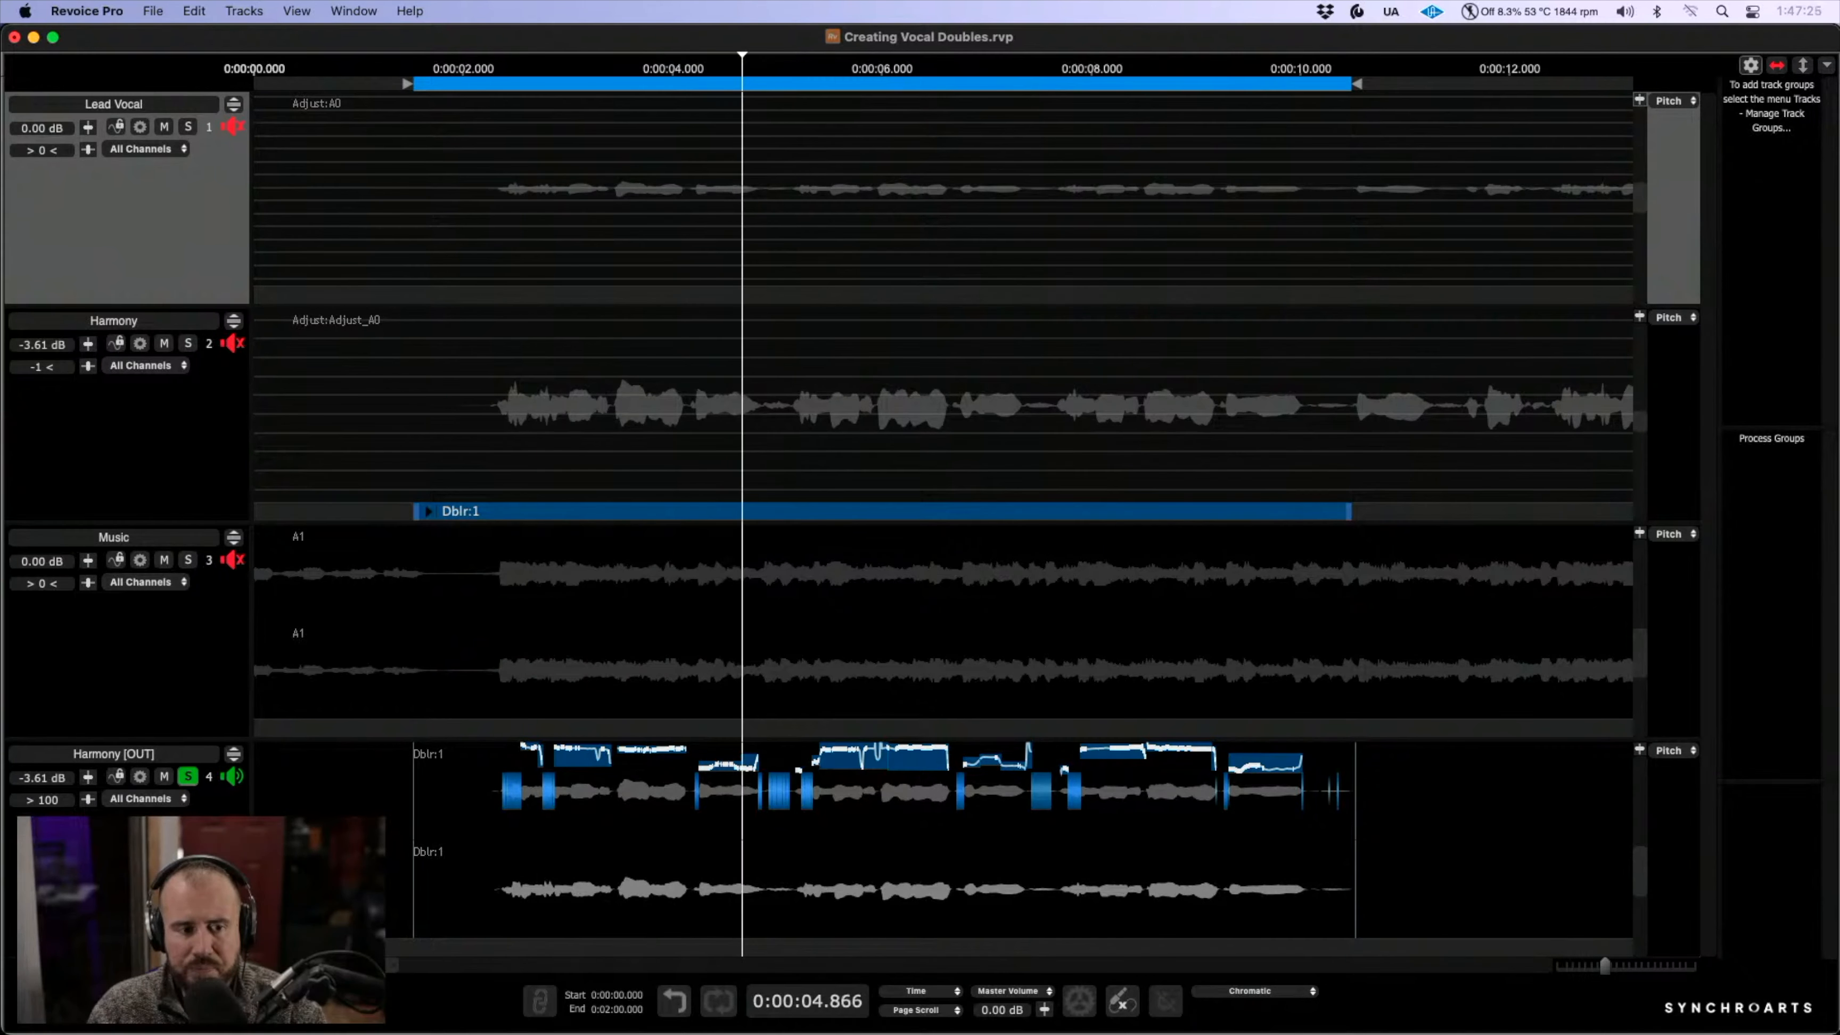
key("space")
- Centre the Harmony [OUT] track's pan at 0 and play it from about 0:00:02.5
left_click_drag(88, 799, 52, 798)
key("space")
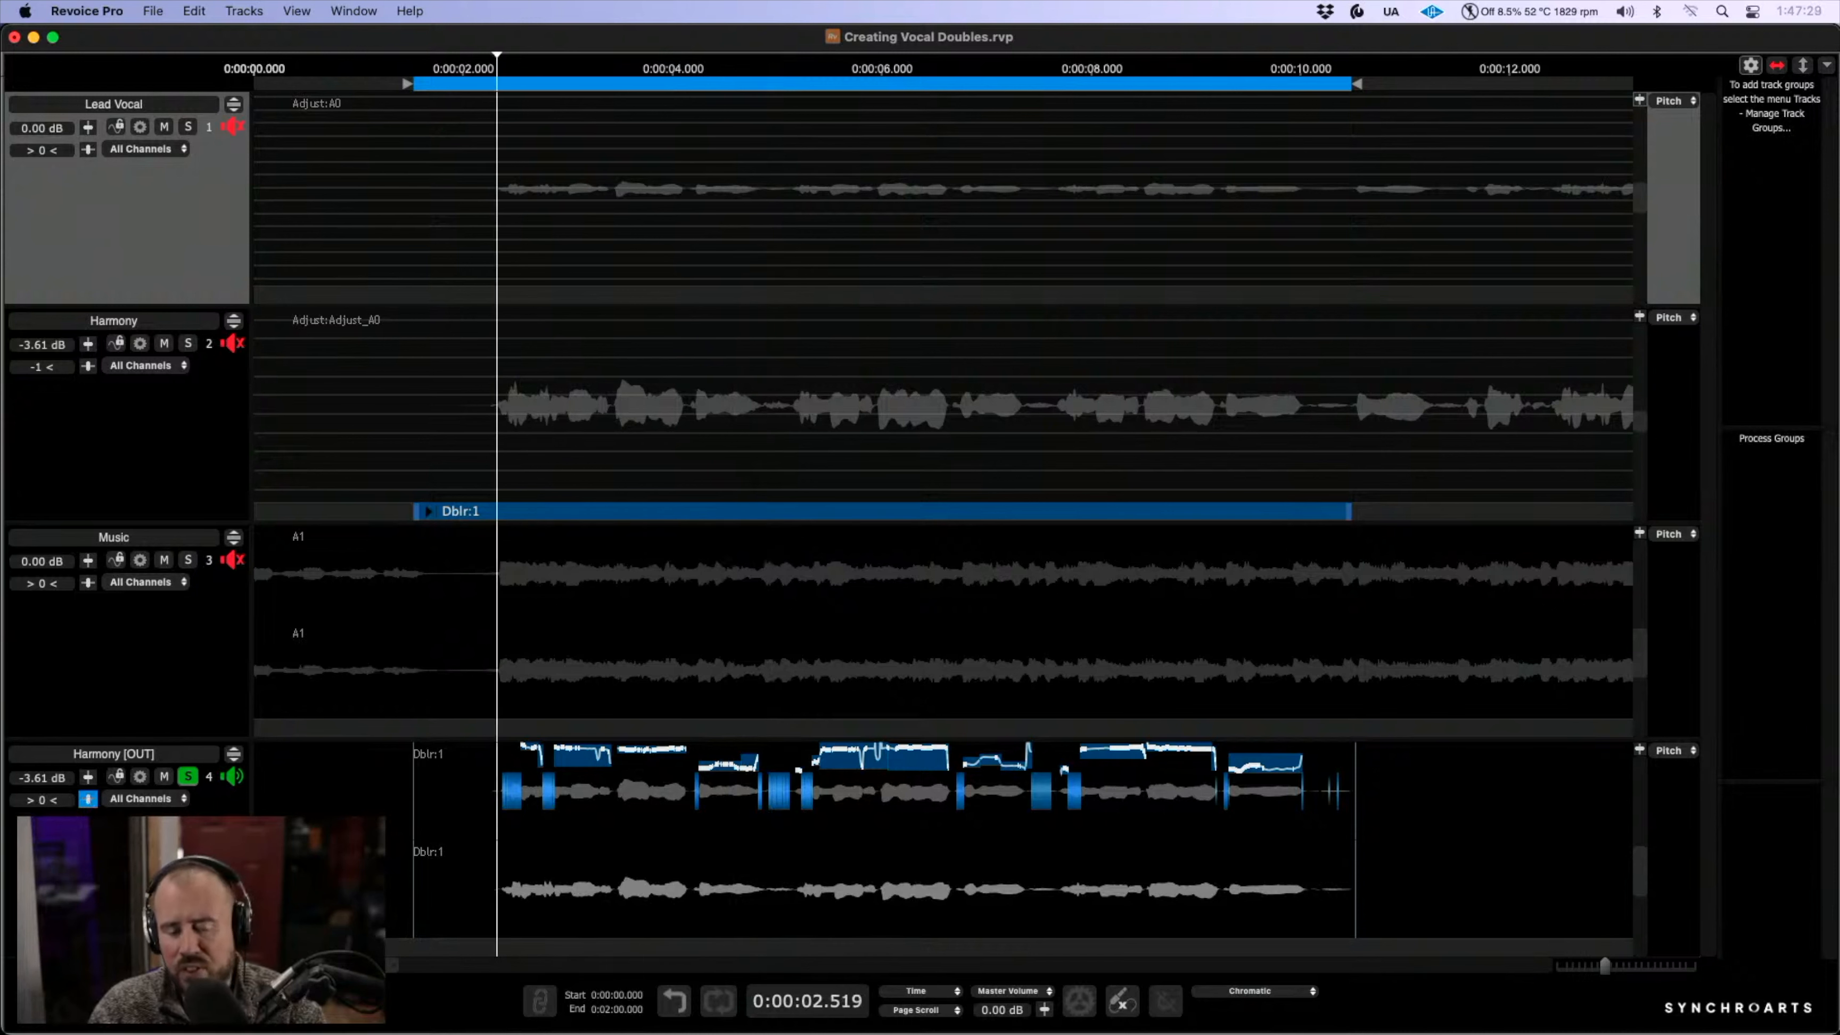
key("space")
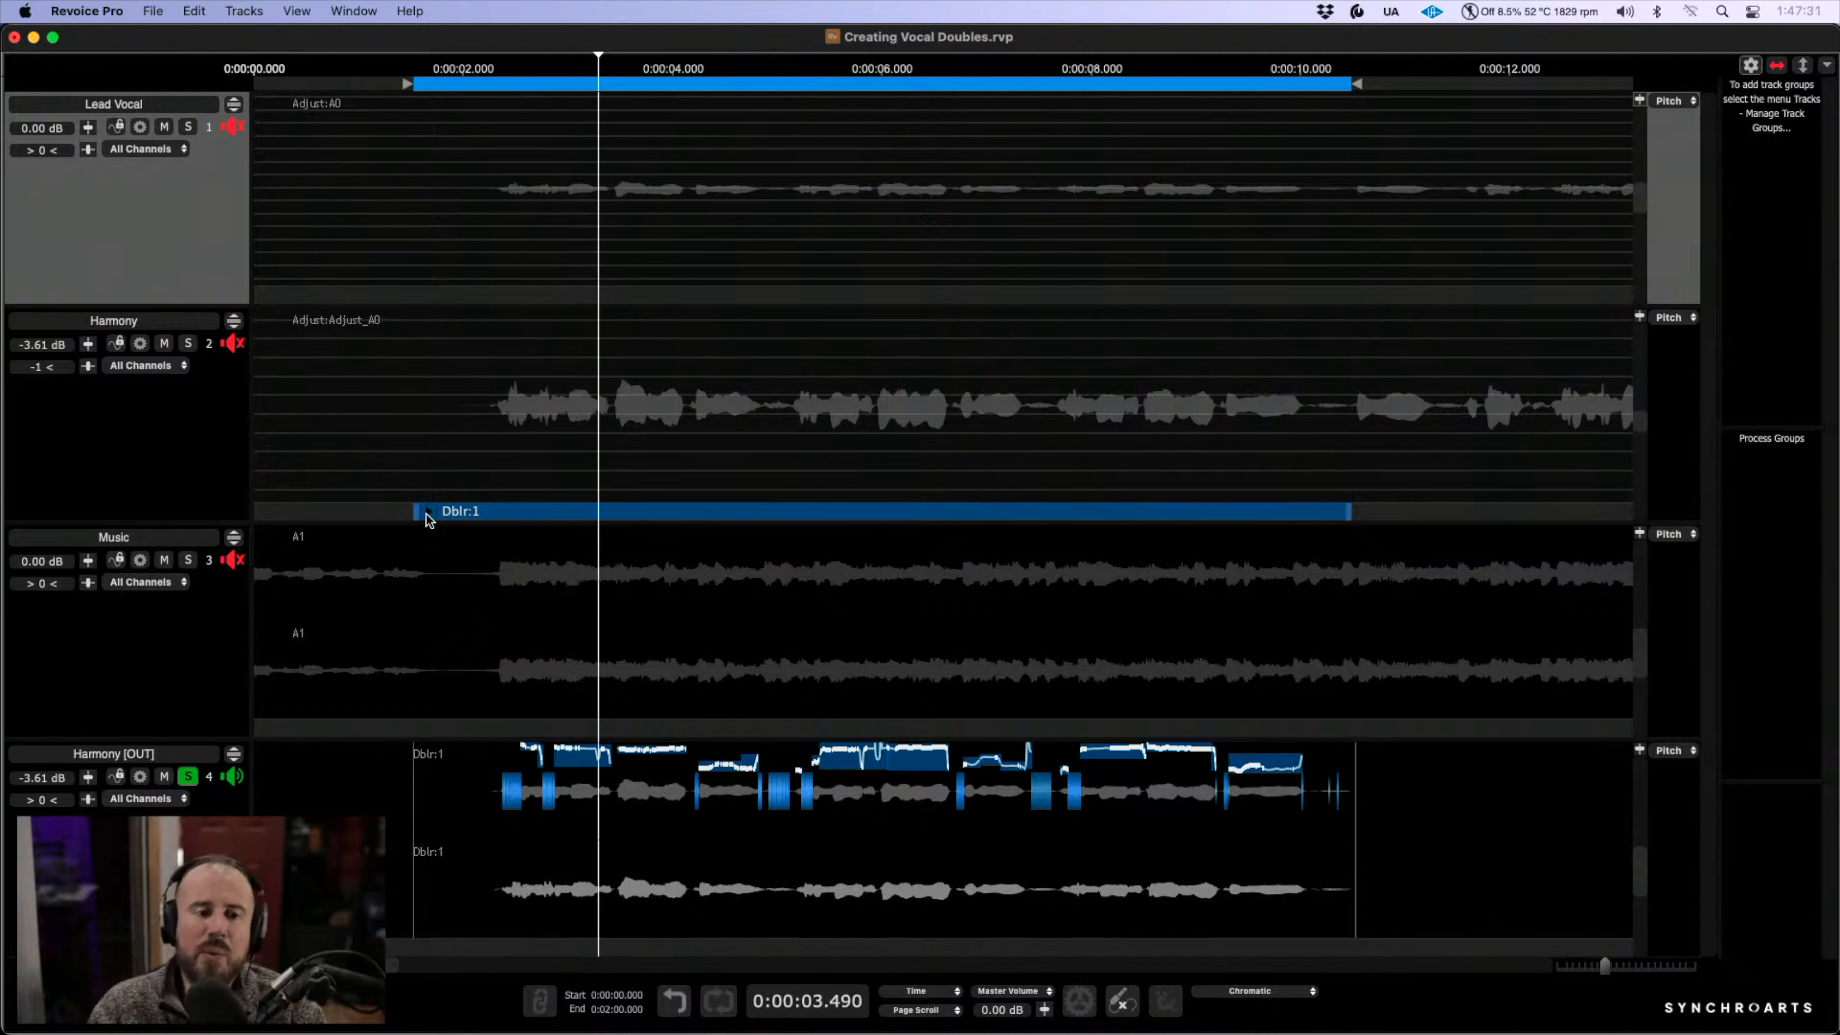
- In the Doubler:1 settings for channel 1, slightly reduce the average delay and lower the formant shift
left_click(426, 513)
left_click_drag(563, 538, 700, 239)
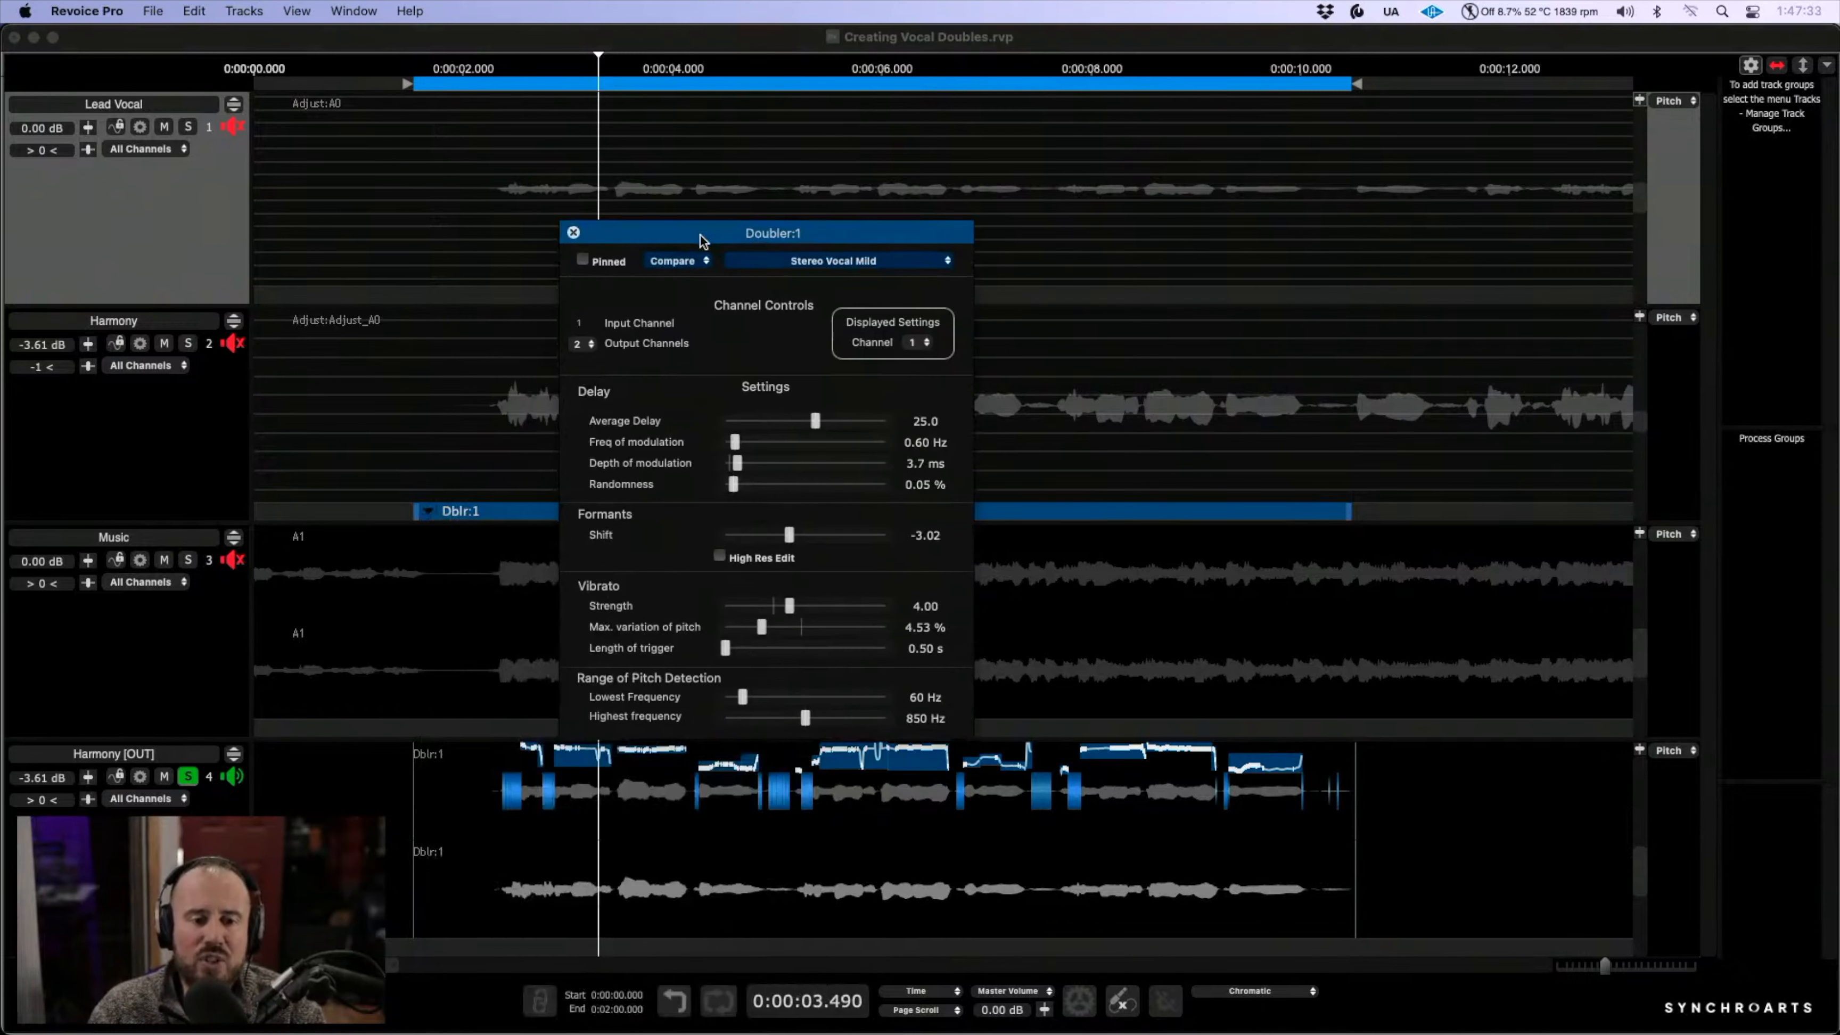
left_click(924, 343)
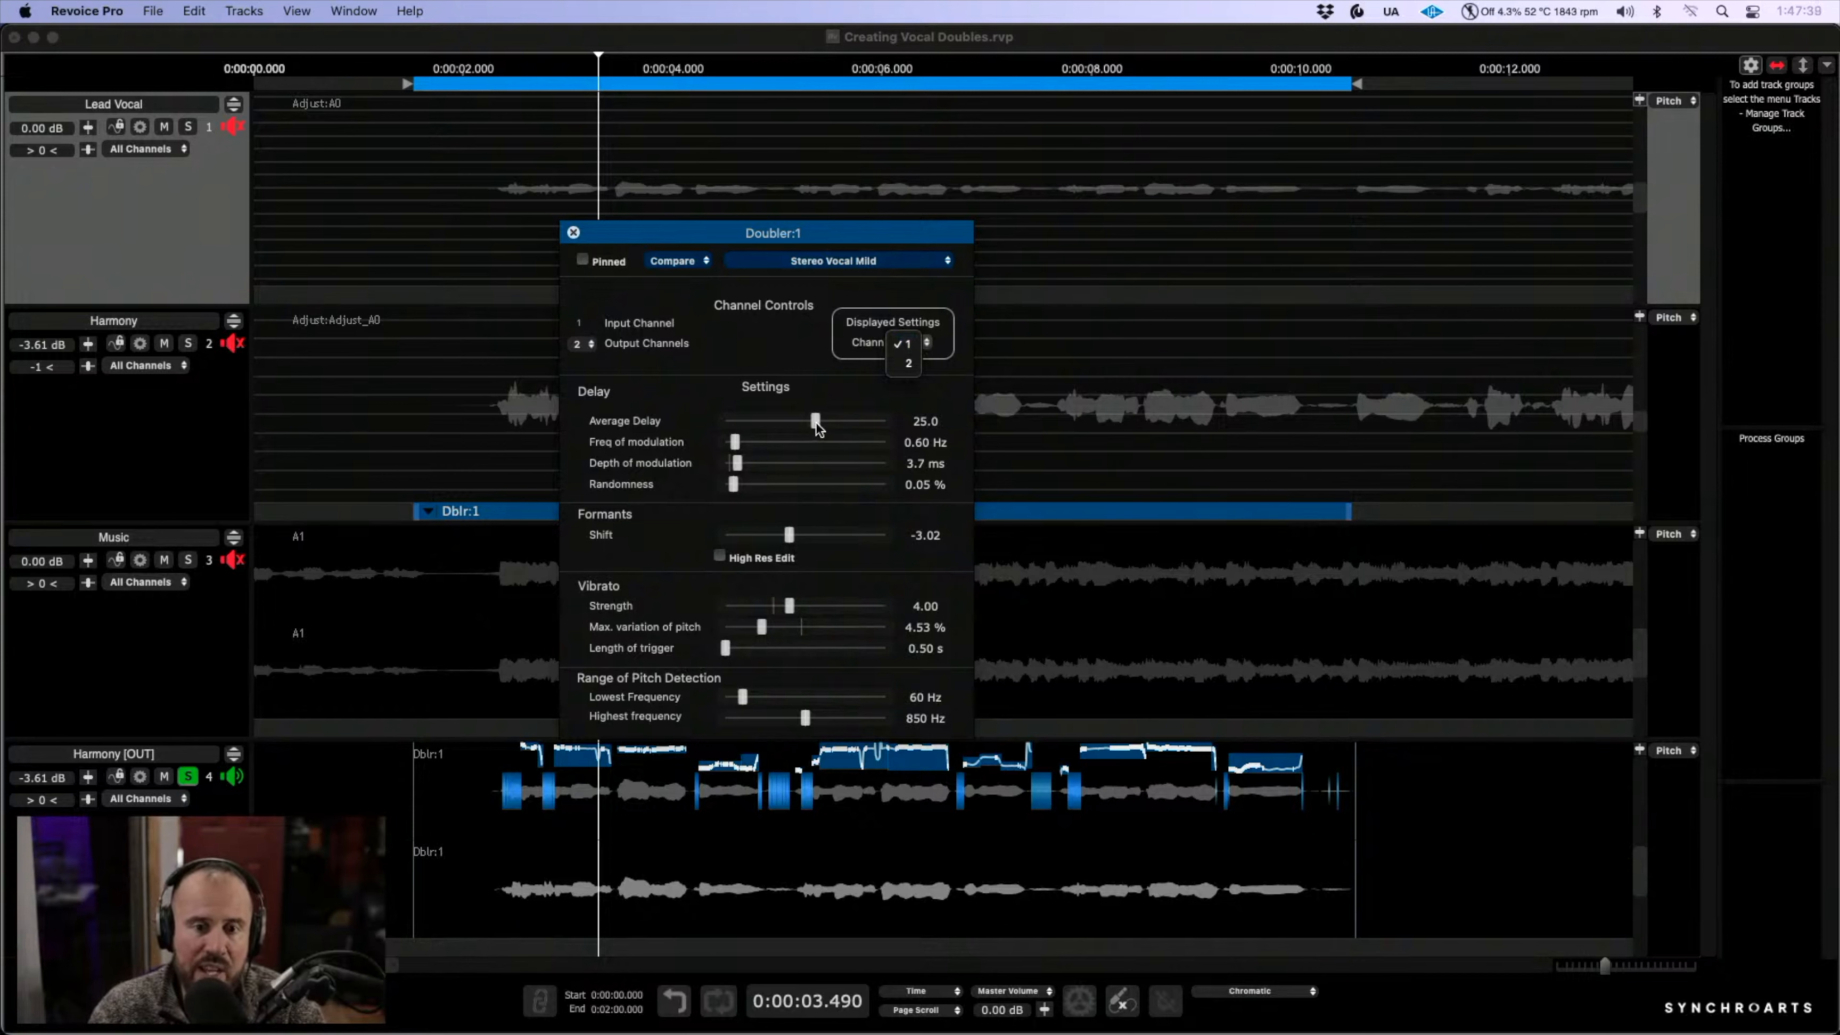
left_click(816, 427)
left_click_drag(816, 427, 814, 429)
left_click_drag(788, 542, 775, 545)
- Set Doubler:1's channel 2 to an average delay of 22.8 and a formant shift of 5.35 %
left_click(909, 345)
left_click(908, 363)
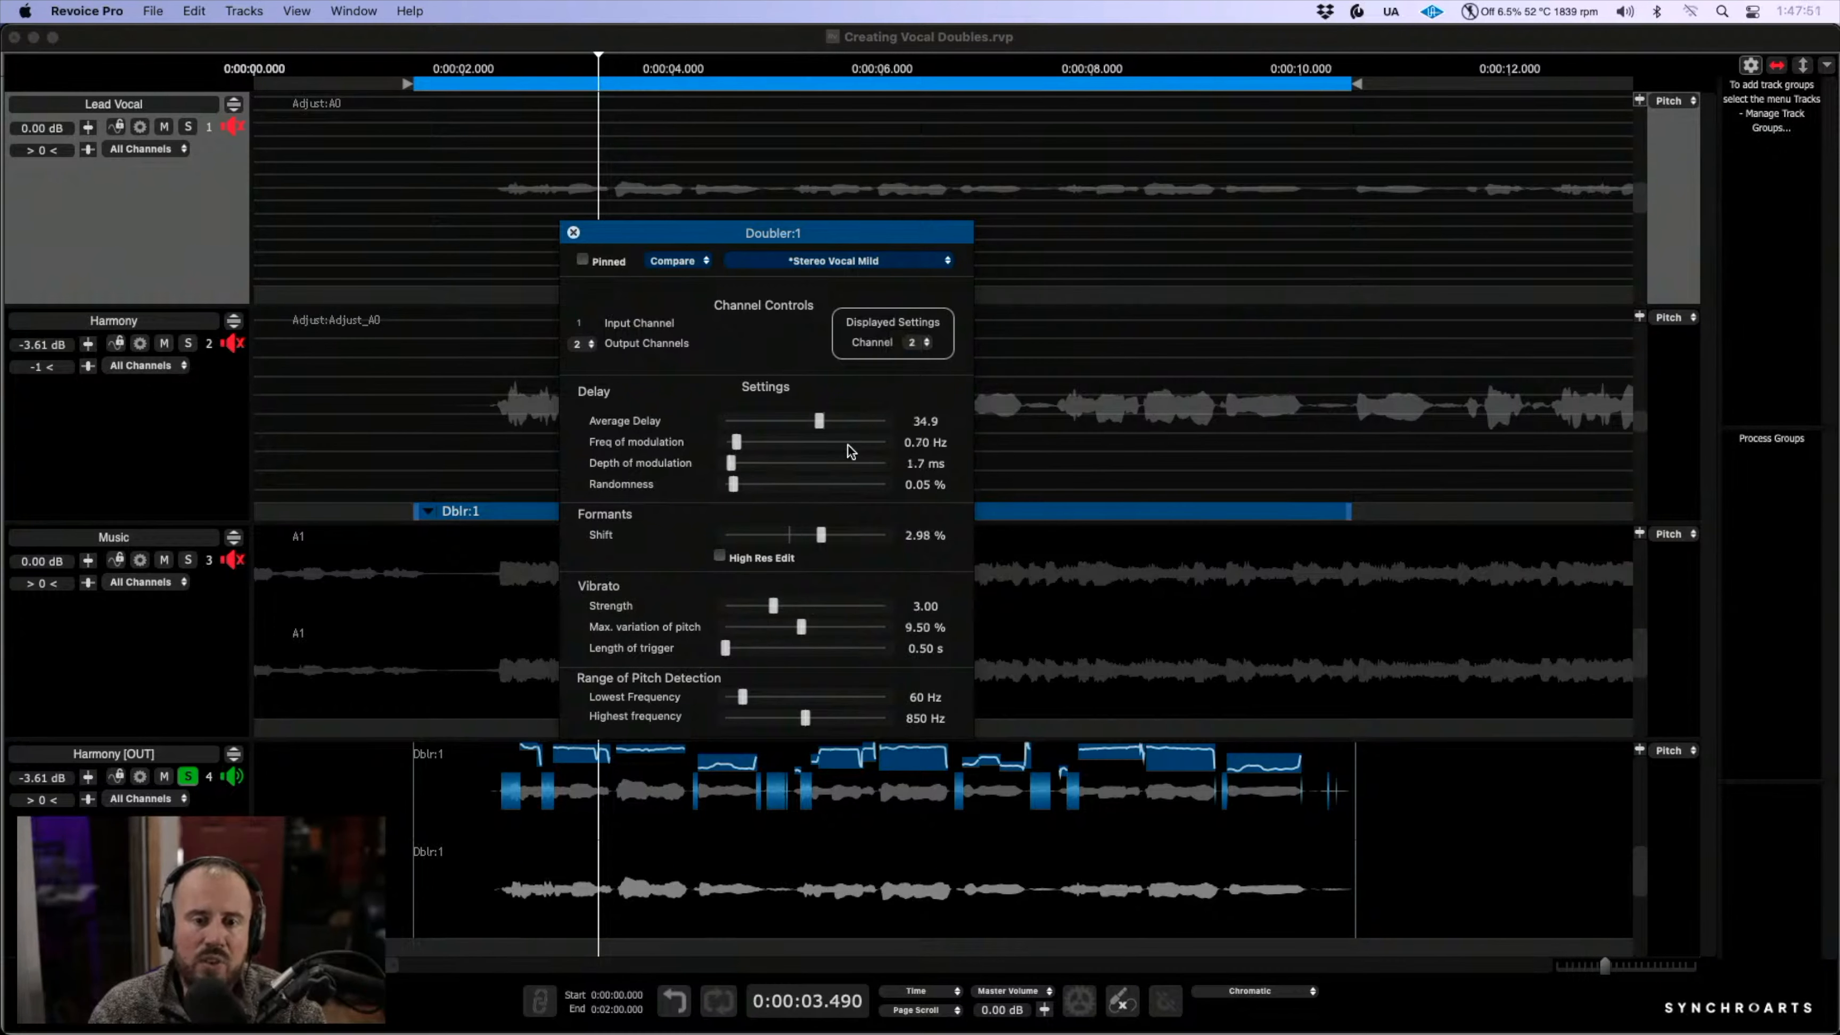
left_click_drag(822, 427, 816, 429)
left_click(821, 536)
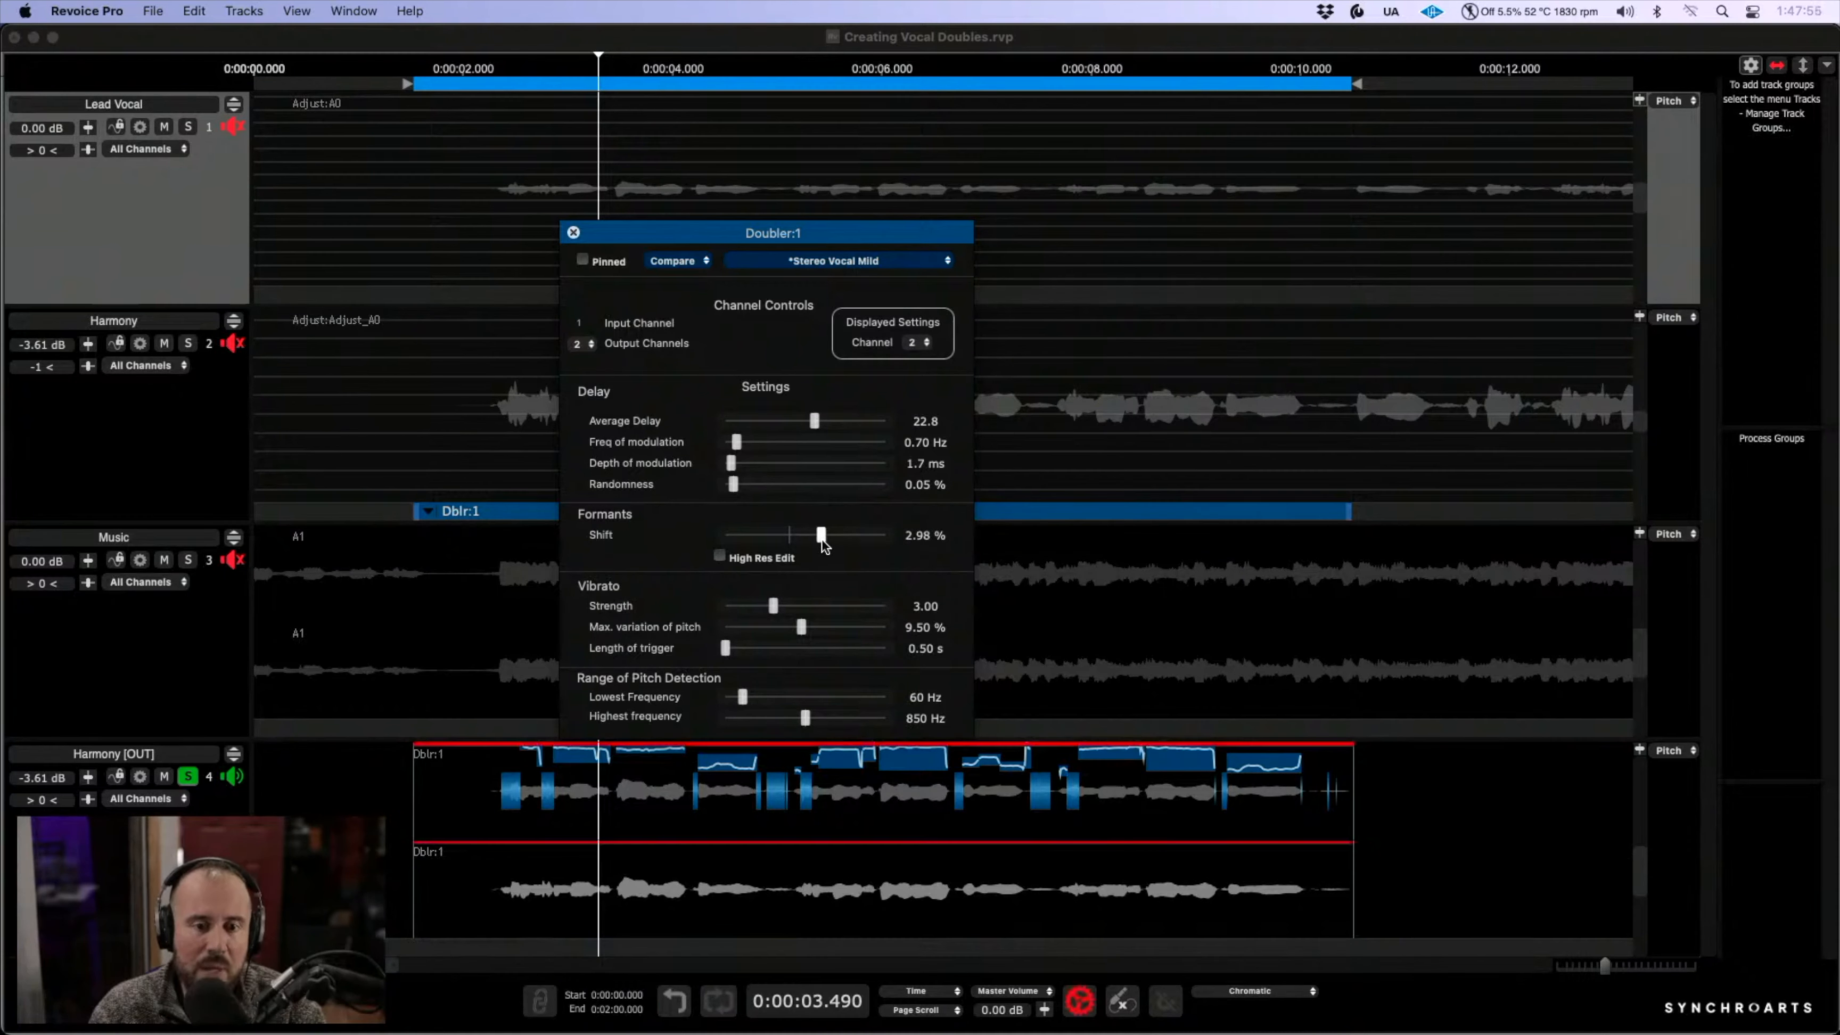
left_click_drag(832, 537, 834, 538)
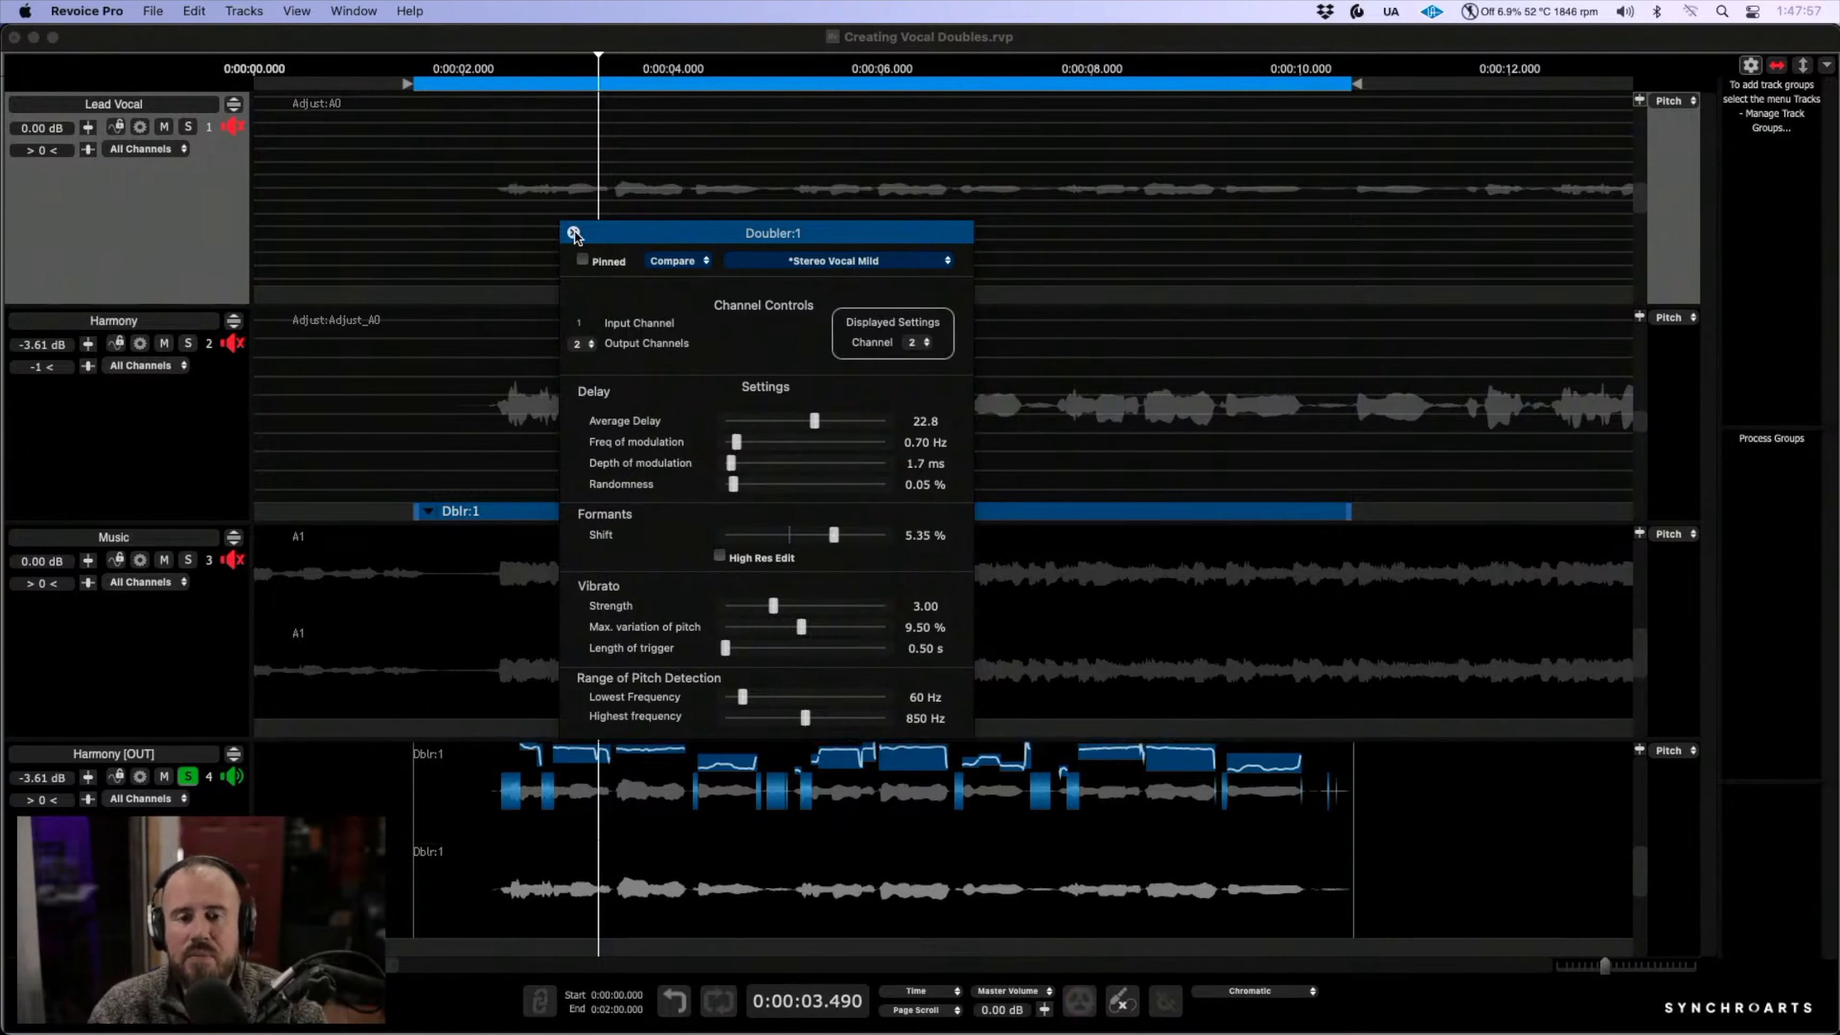
left_click(574, 233)
- Play the adjusted stereo double, add the Lead Vocal to the solo, and clear all solos to hear the full mix
key("space")
left_click(190, 127)
key("space")
left_click(189, 127, "alt")
key("space")
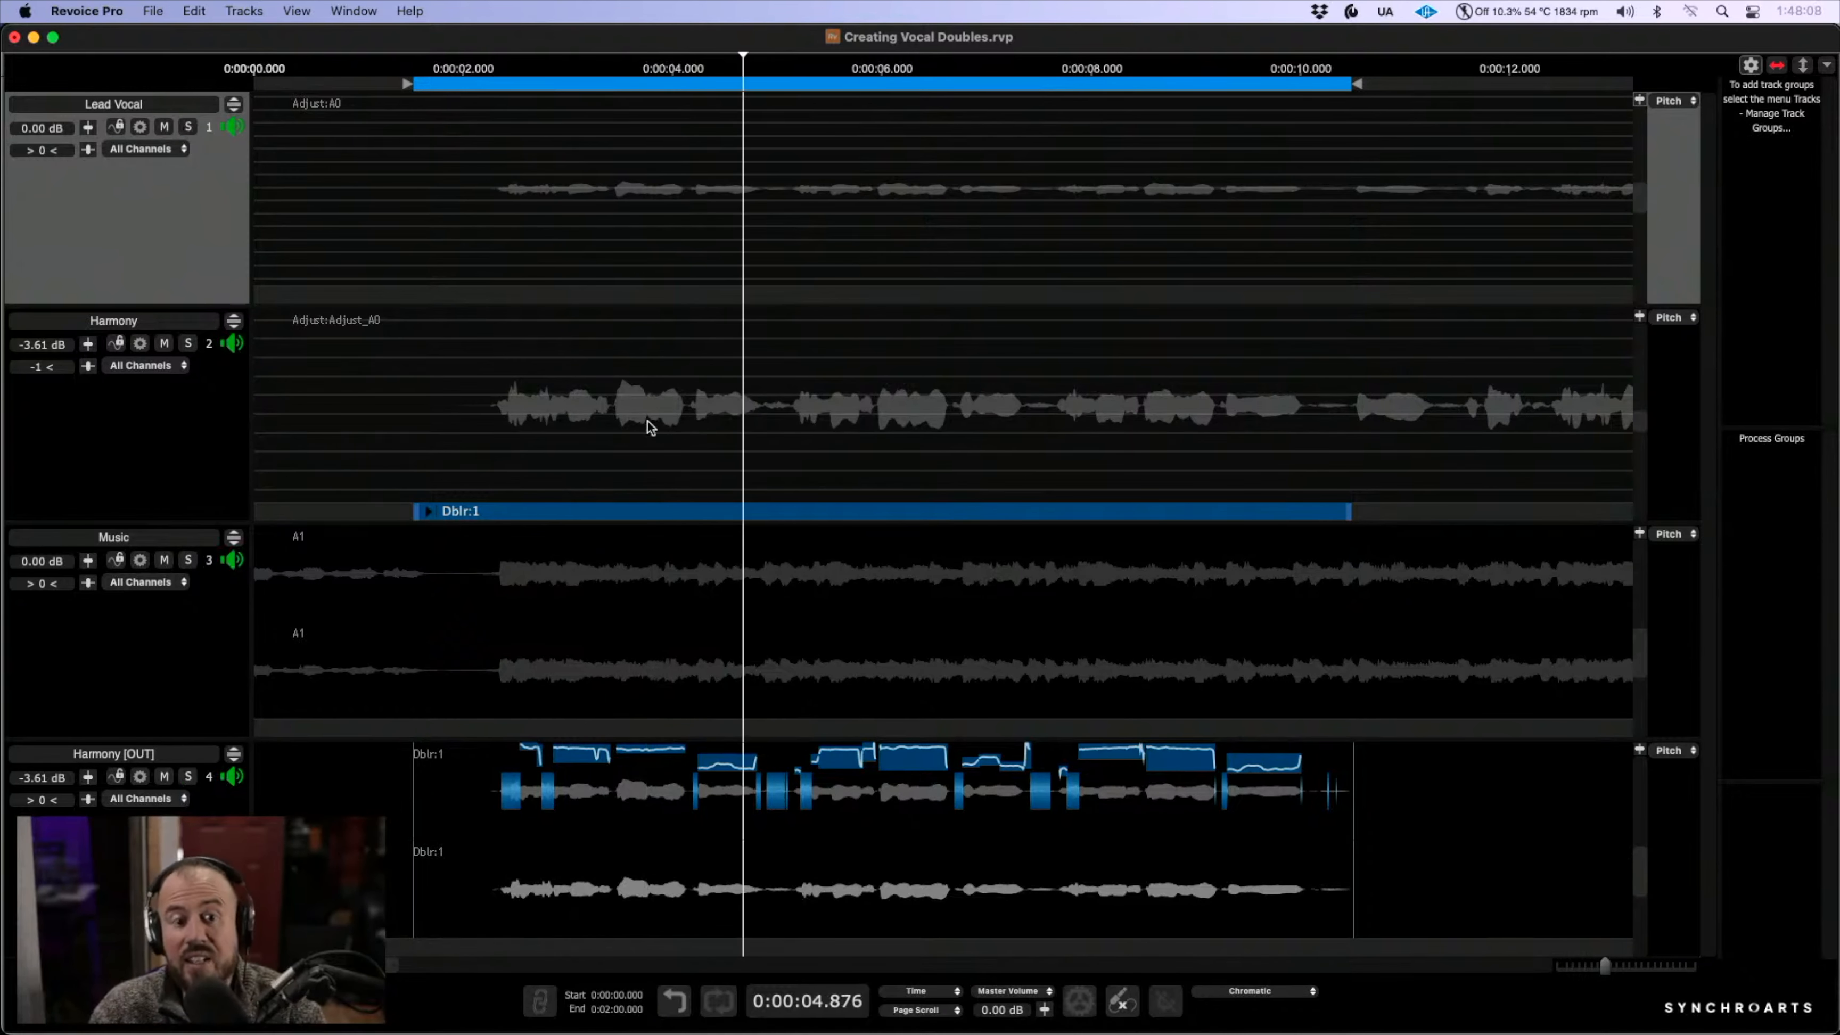
- Mute the Harmony track and play the mix with only the doubled Harmony [OUT]
left_click(164, 343)
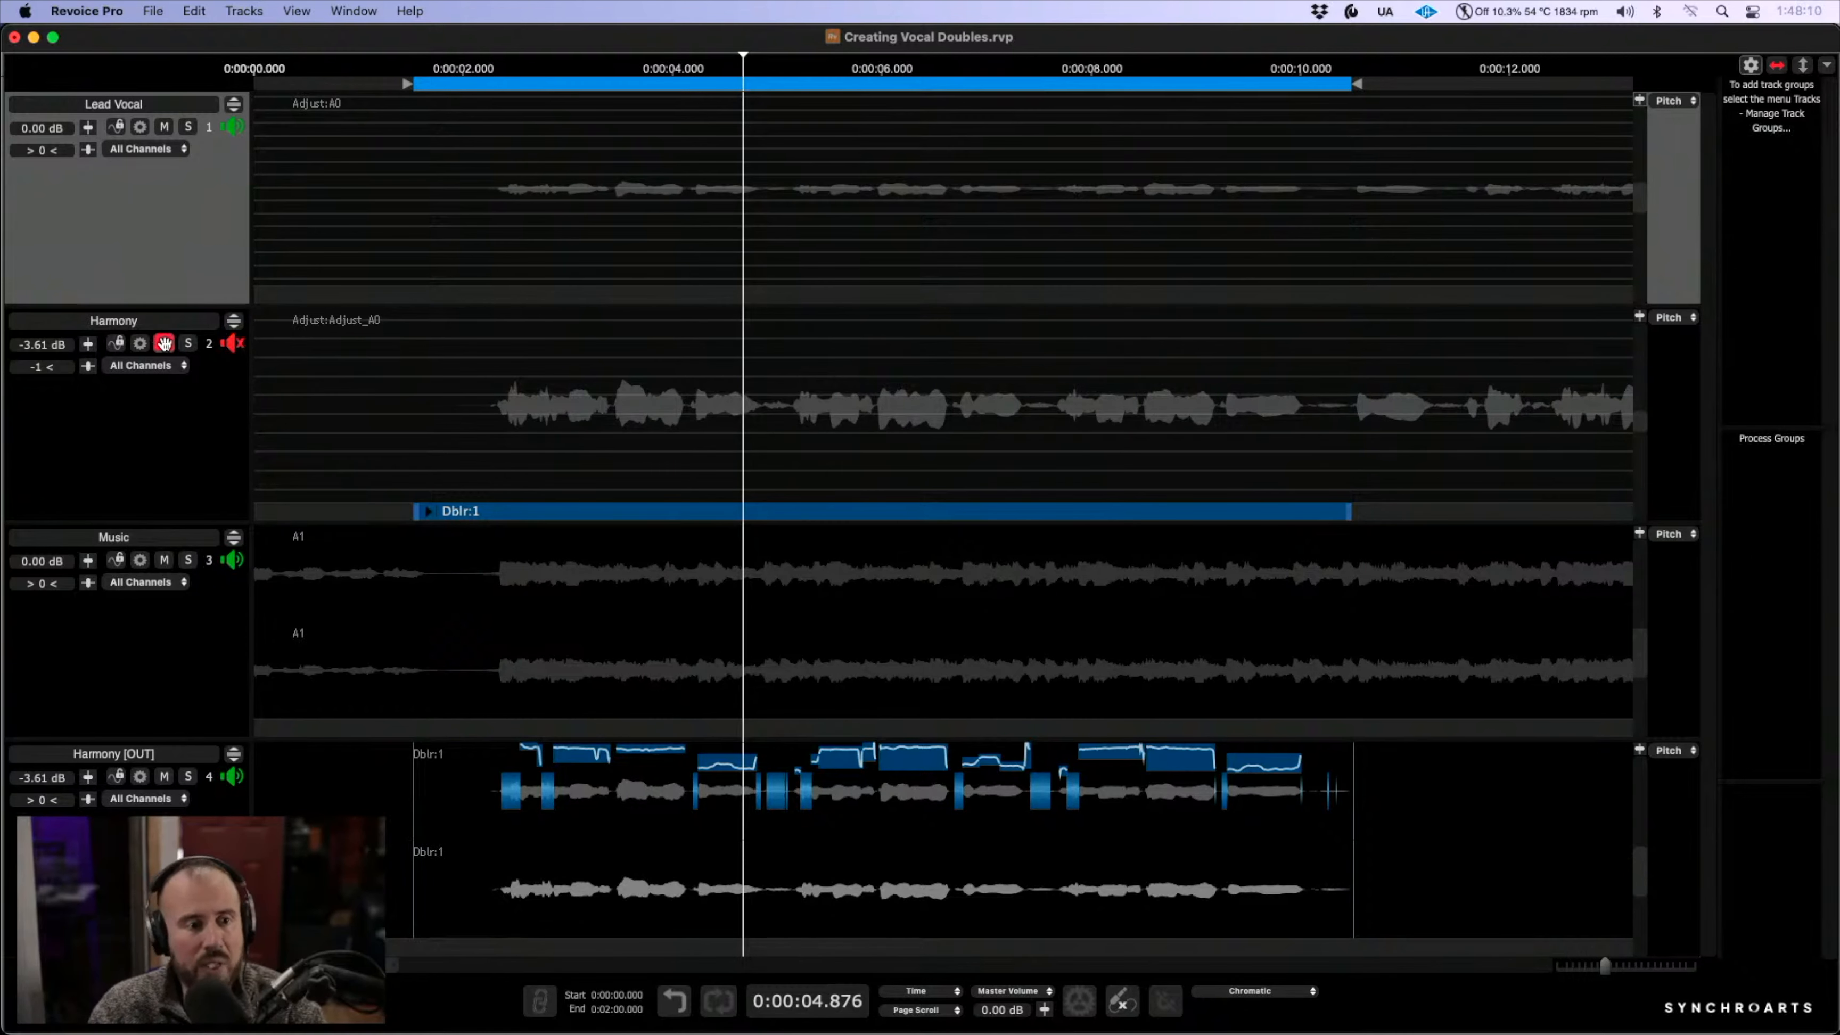
key("space")
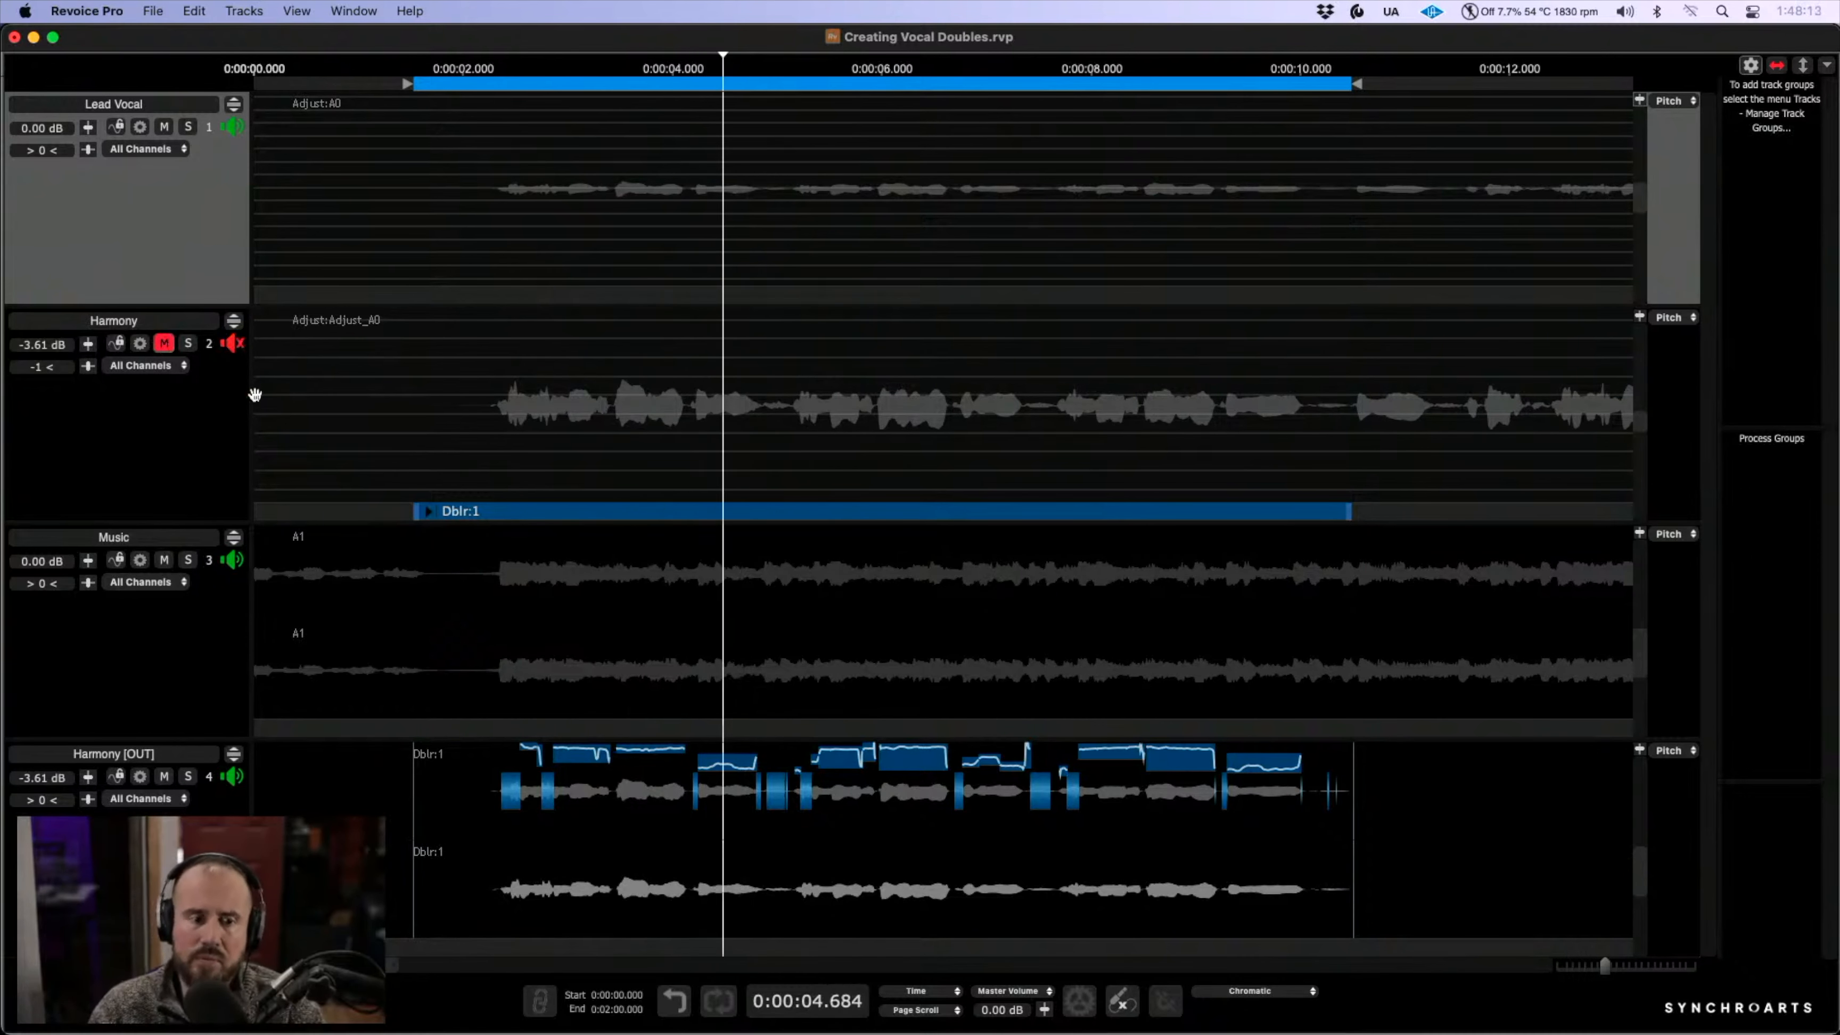
- Mute Harmony [OUT] for comparison, lower its level to -5.62 dB and unmute it
left_click(165, 776)
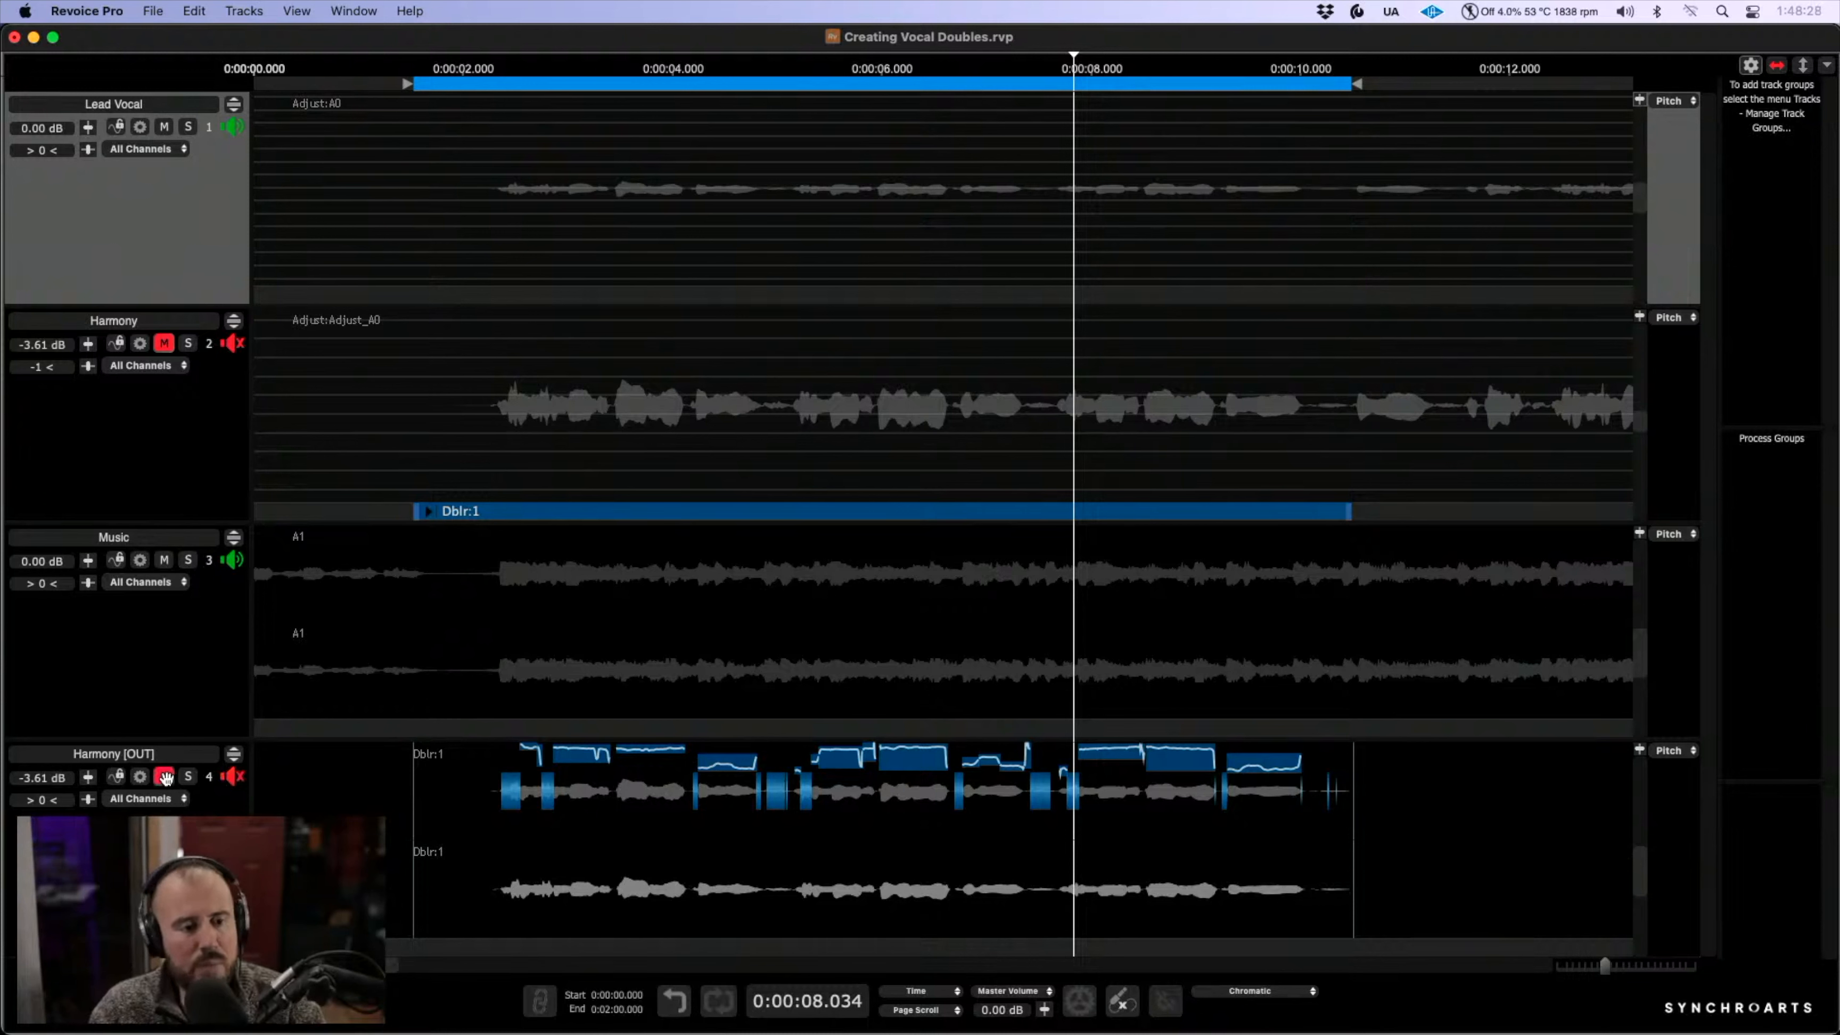
left_click_drag(88, 776, 116, 685)
left_click(165, 777)
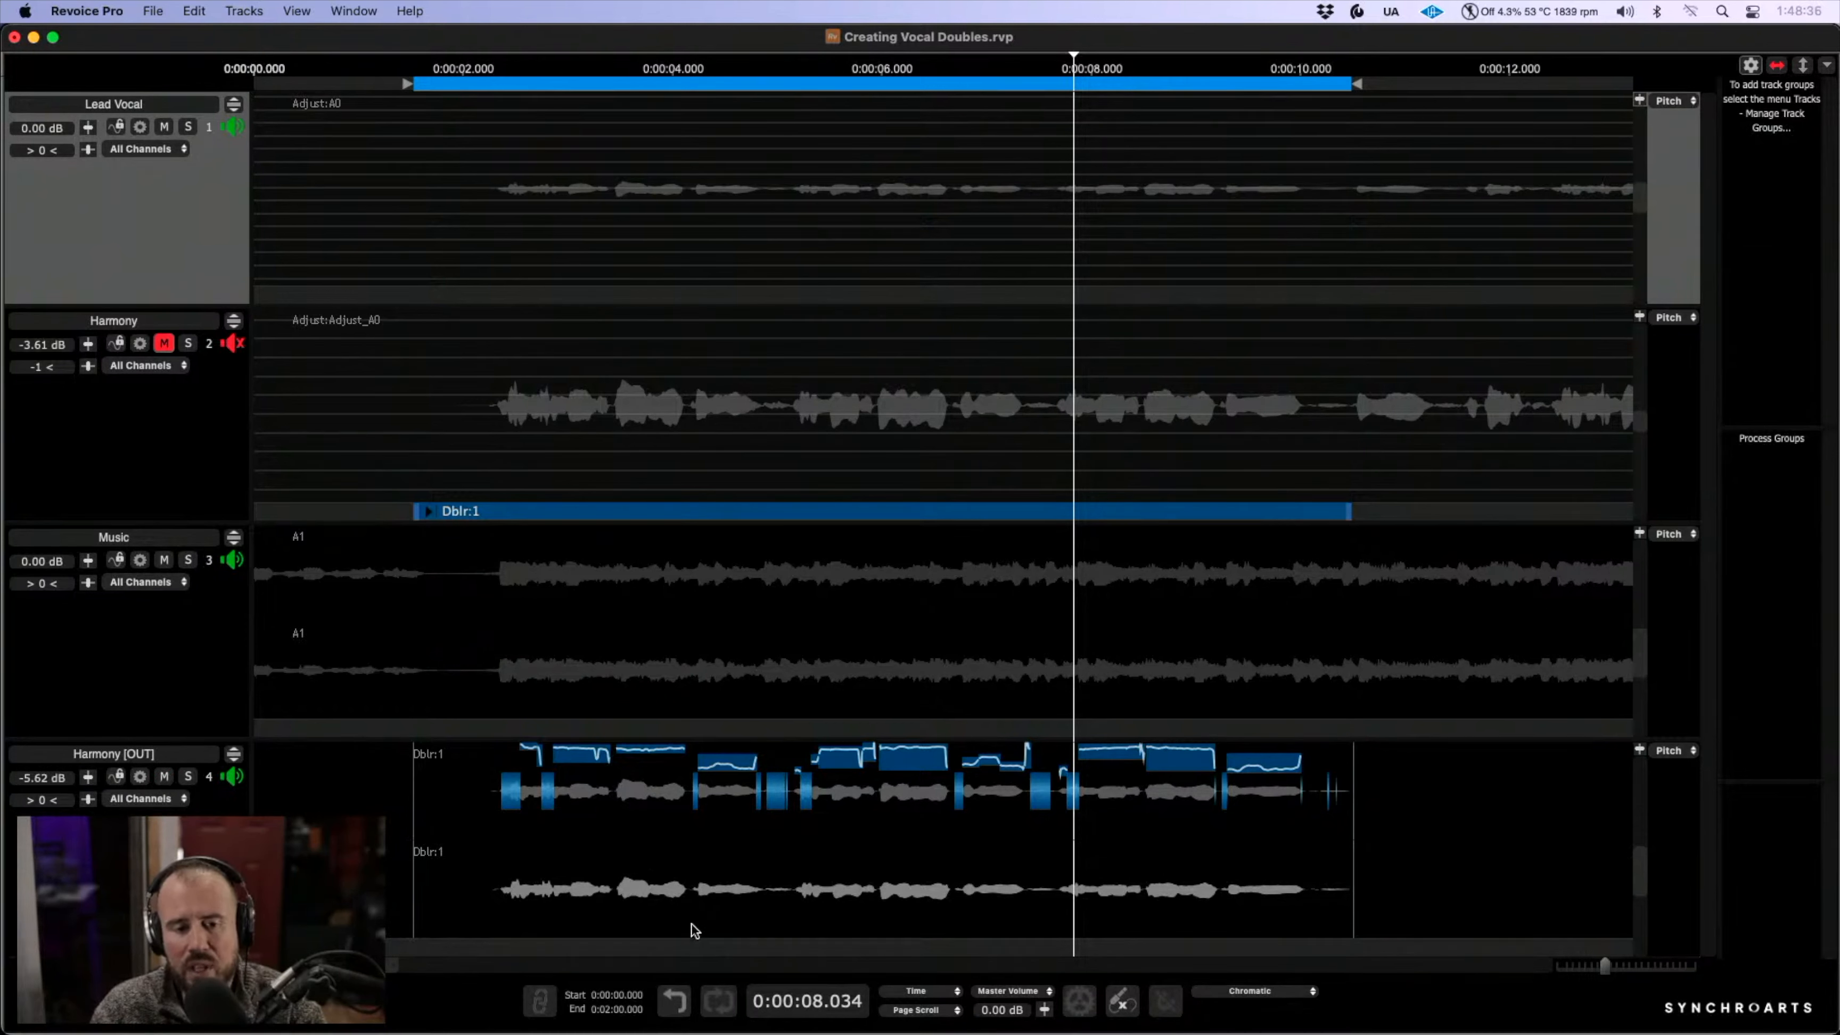
- Enable loop playback and compare the mix with the Harmony [OUT] track muted and unmuted
left_click(716, 1006)
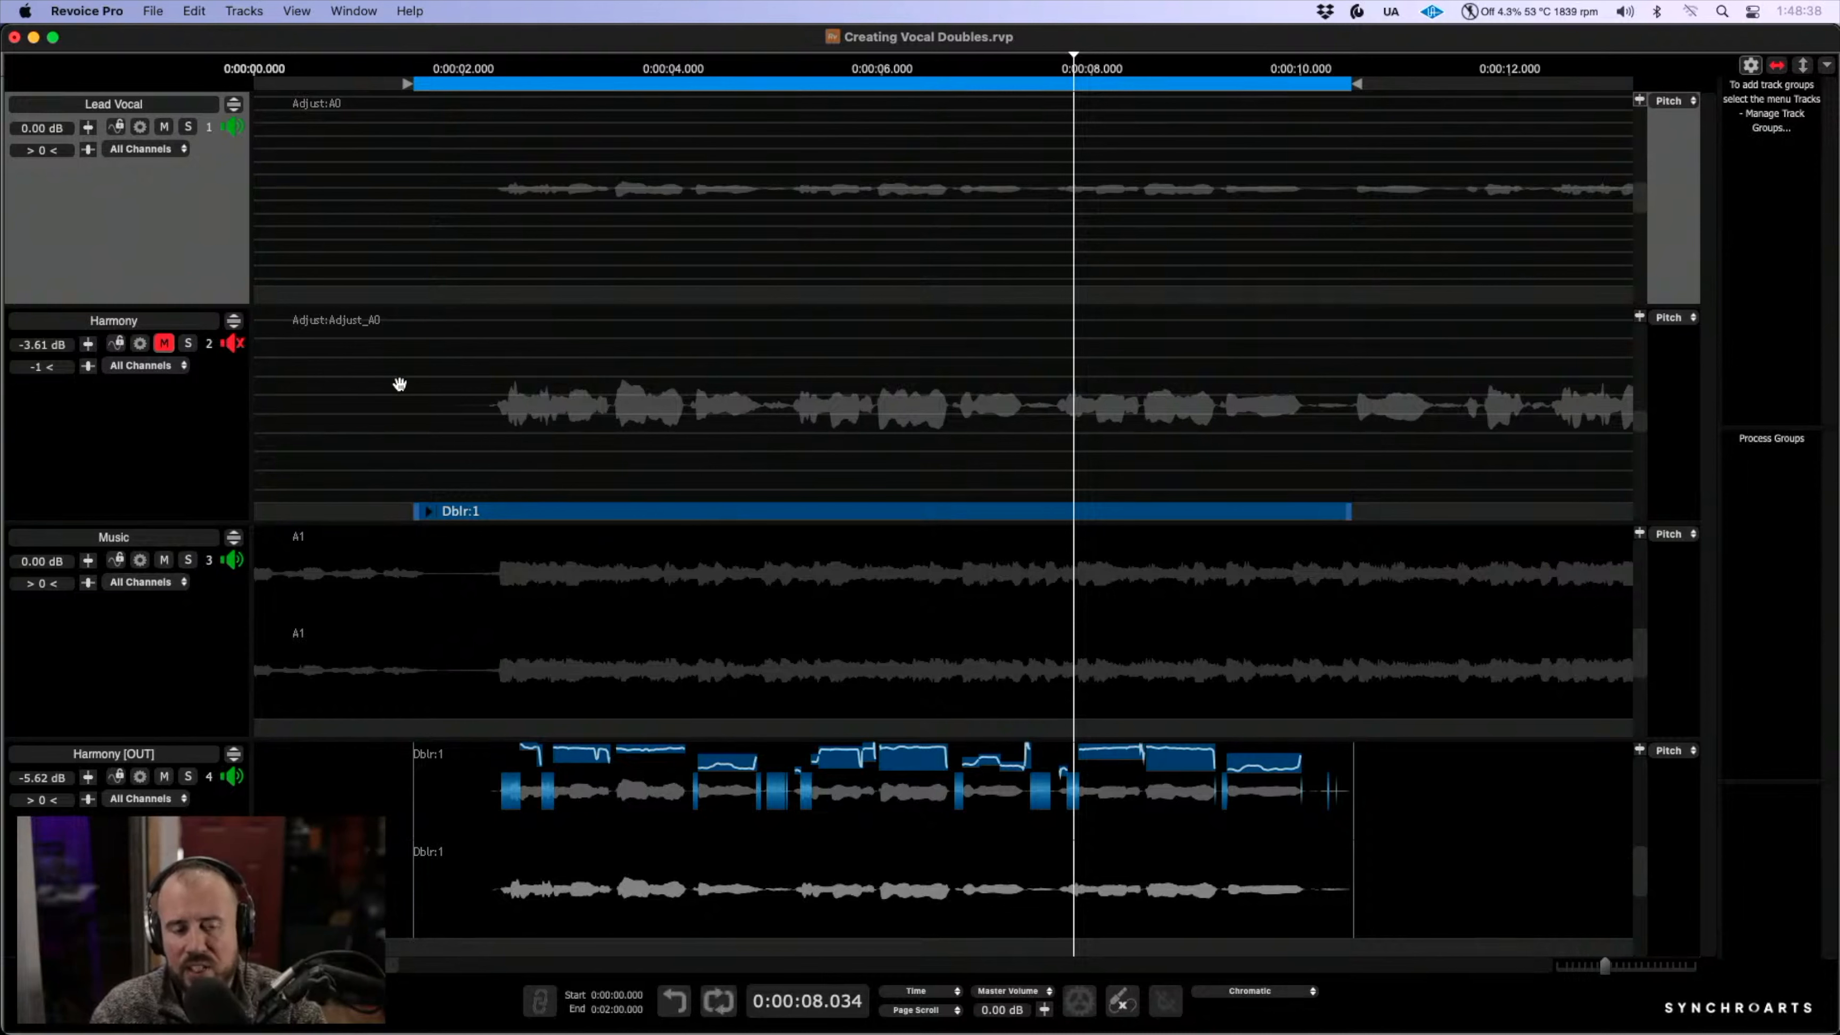
key("space")
left_click(165, 777)
left_click(165, 777)
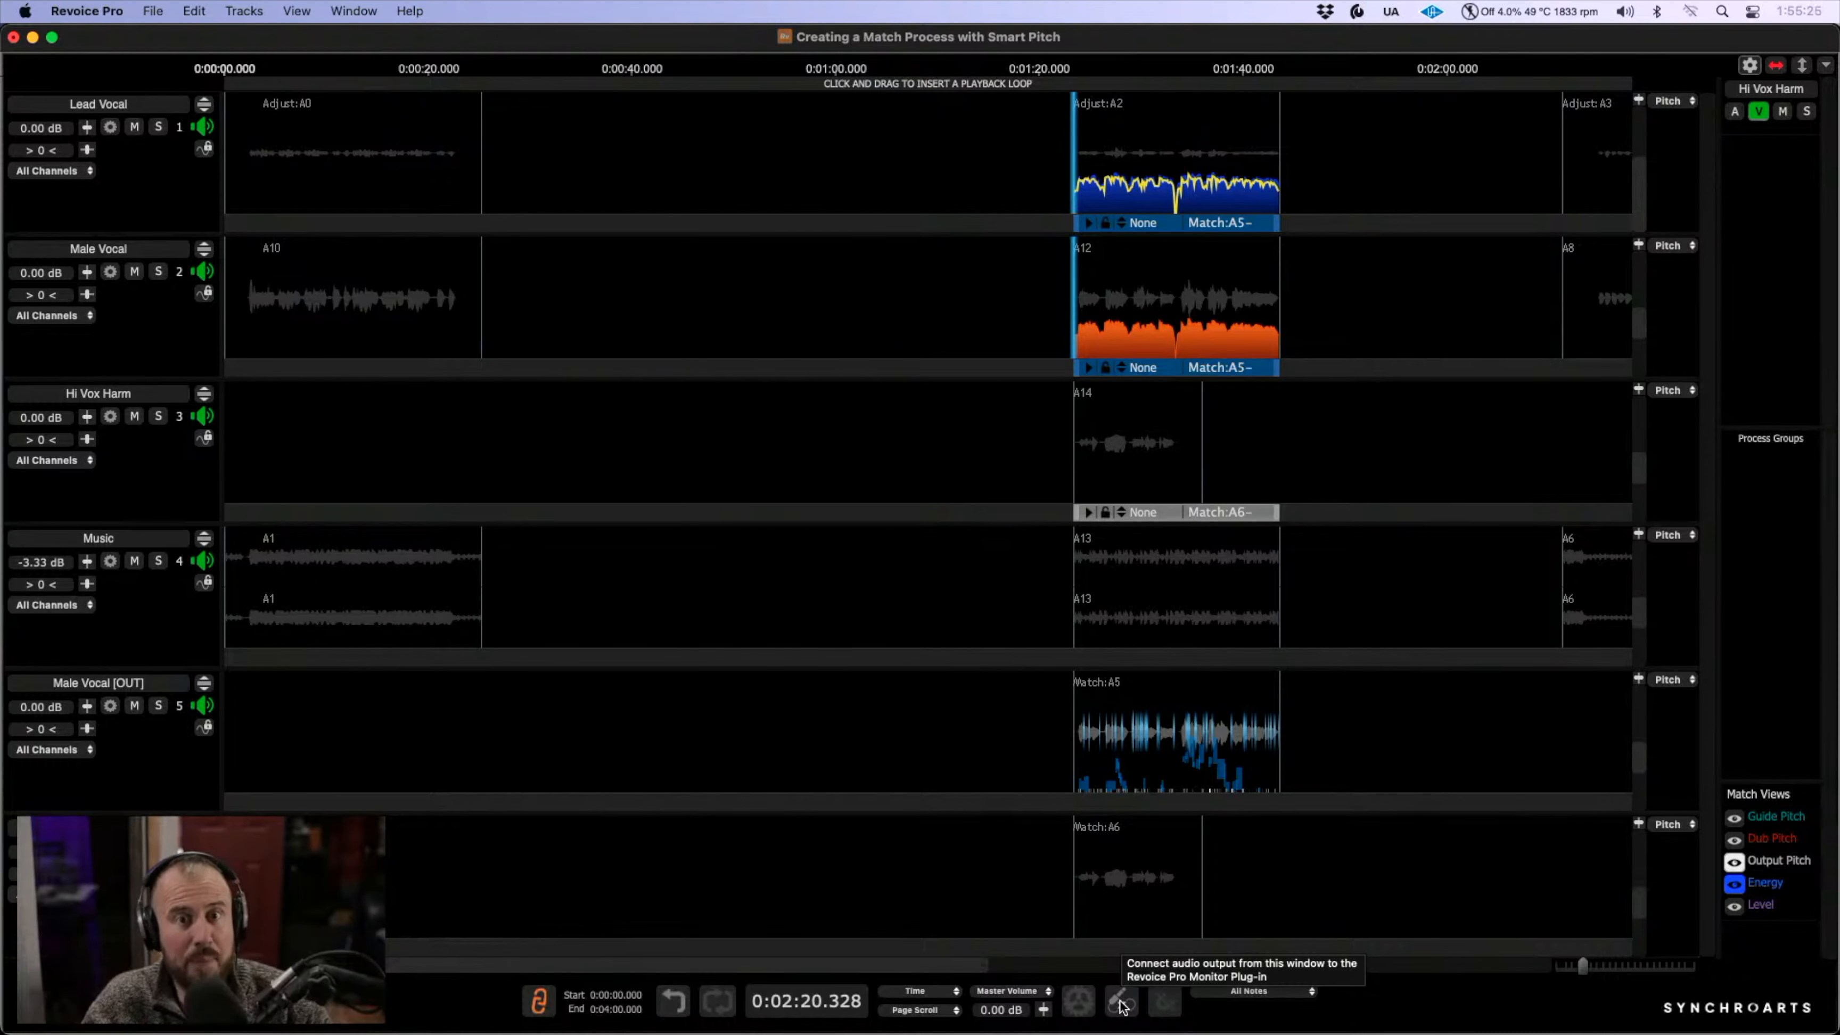
- Show the Adjust:A3 and A8 vocal section around 0:02:20 in the Creating a Match Process with Smart Pitch project
scroll(1121, 1006, "right", 2)
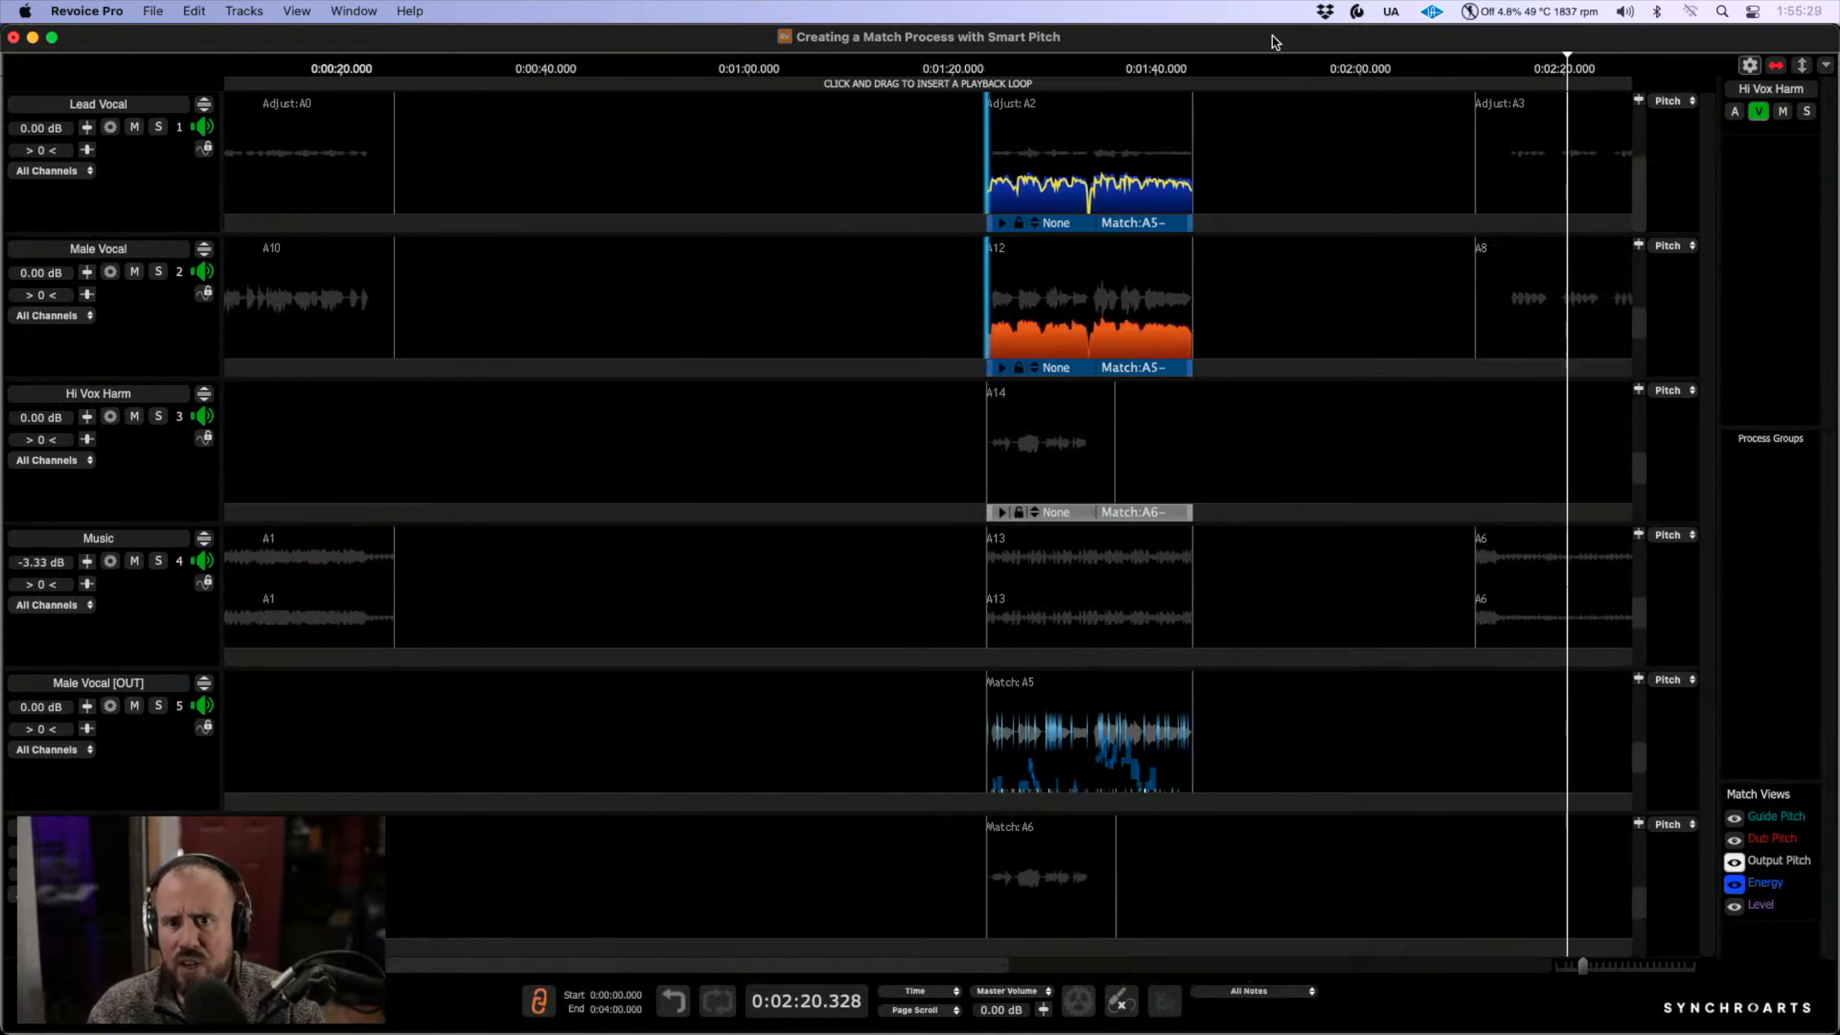
scroll(1276, 43, "right", 4)
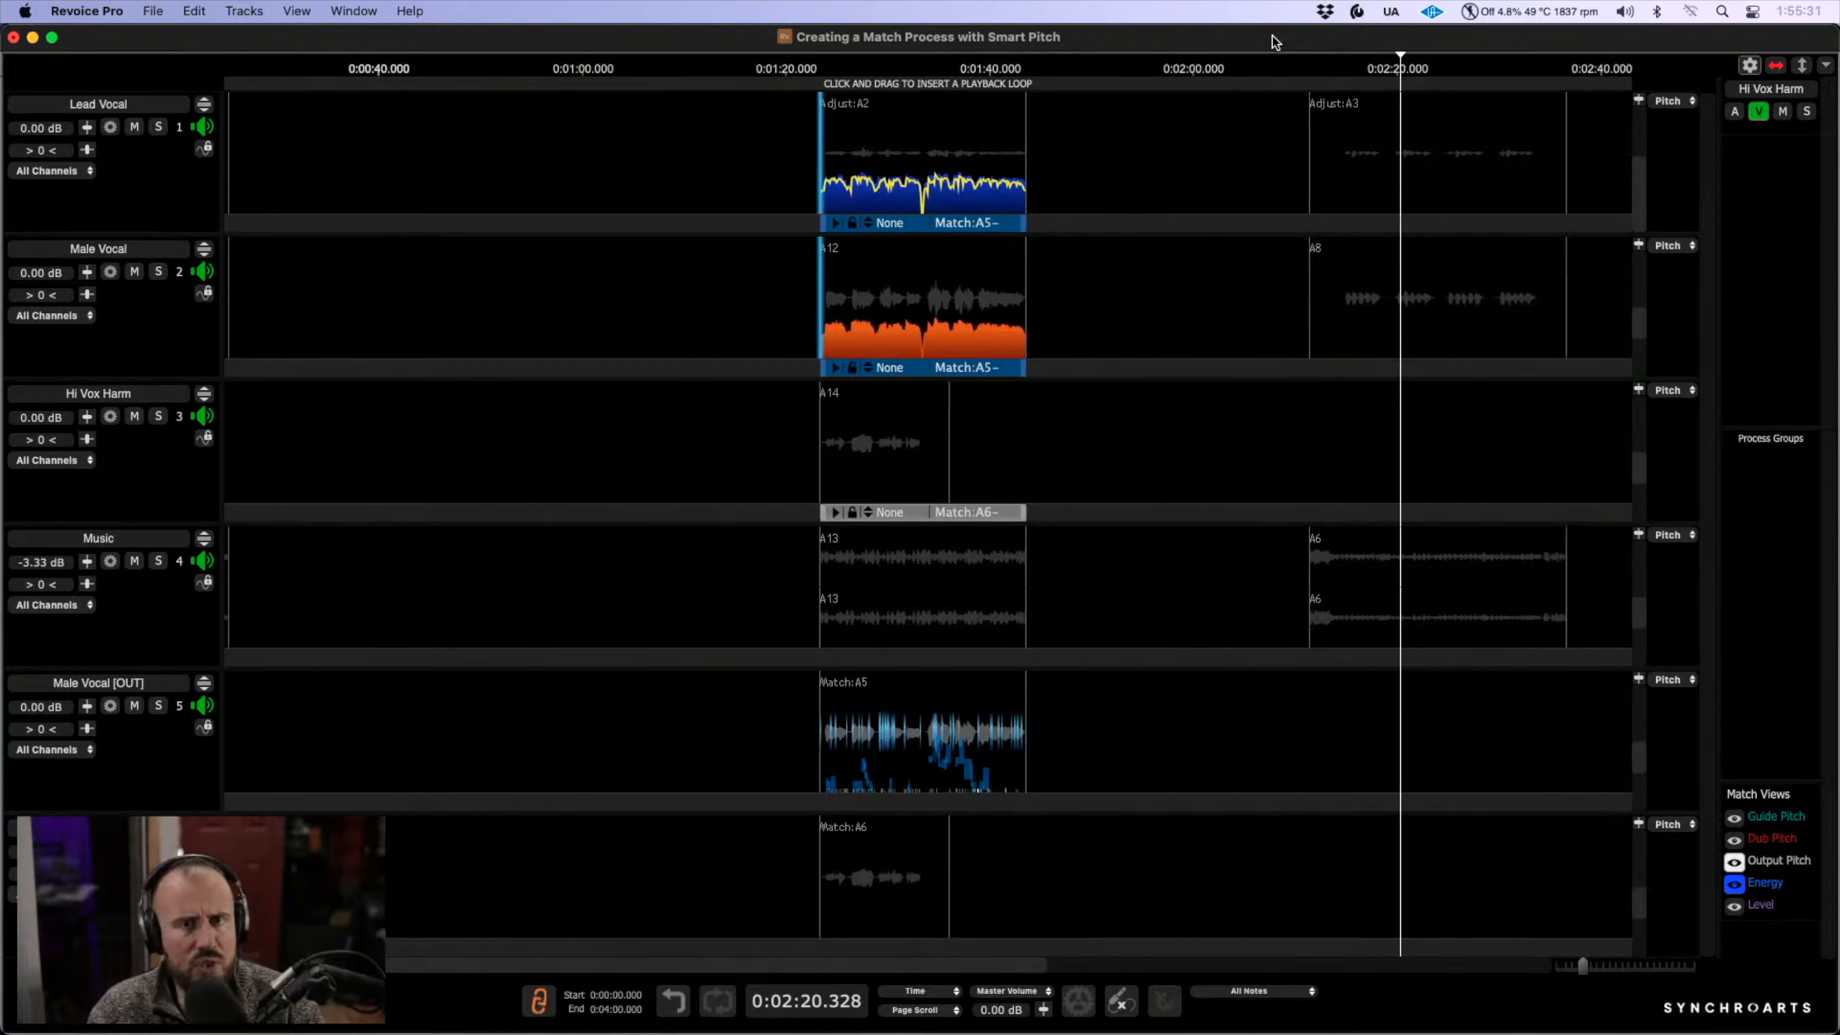